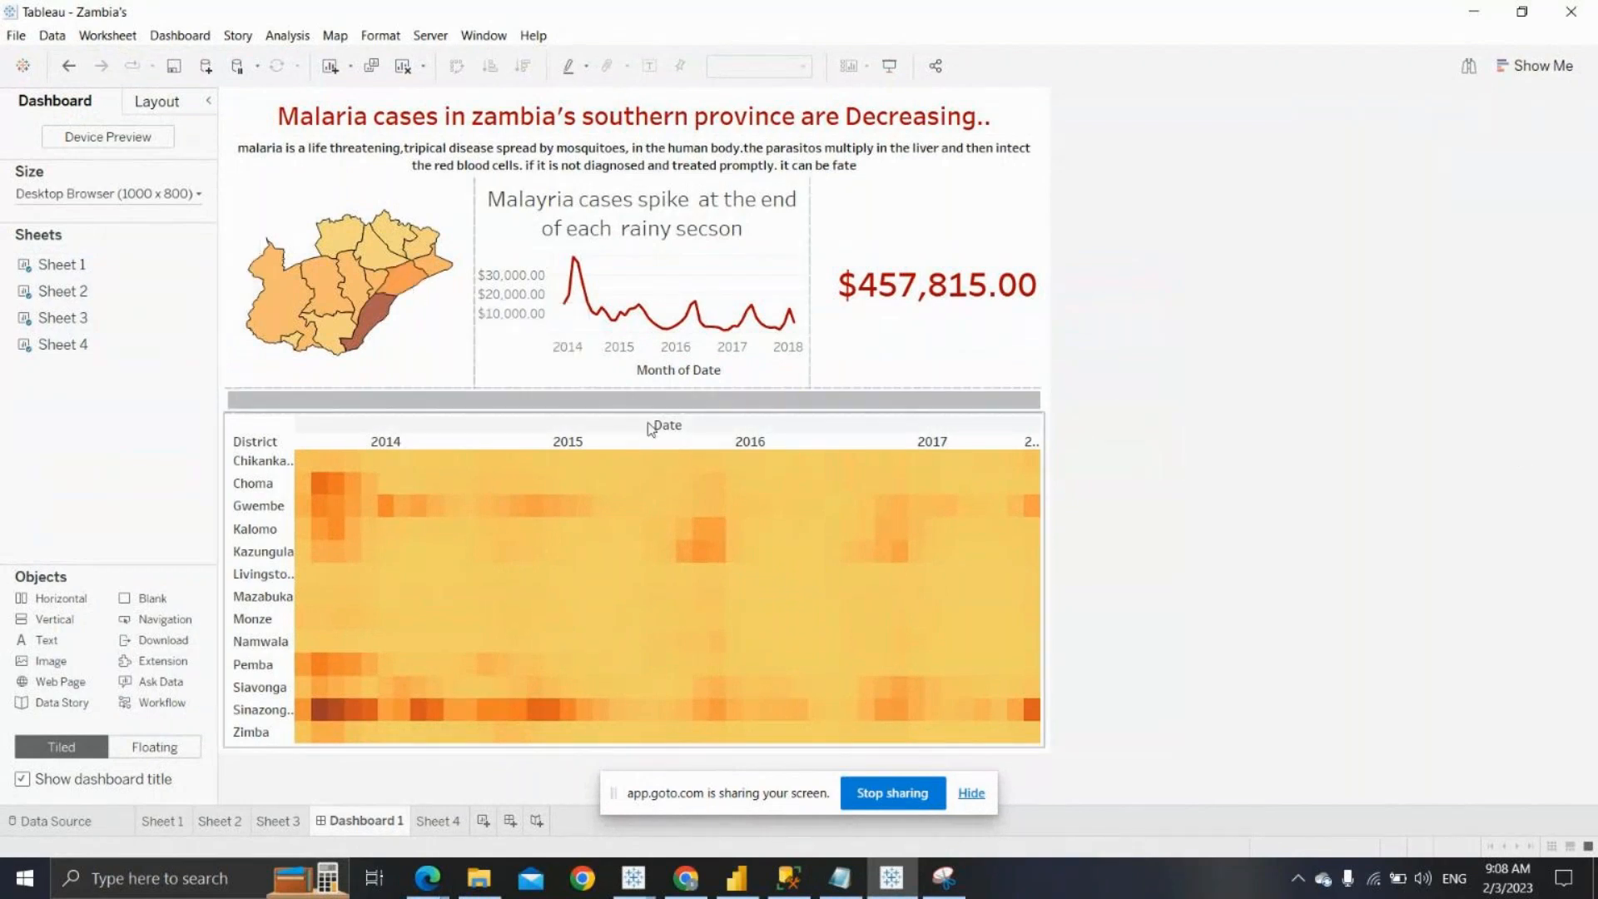
Go from the dashboard's district-by-date heatmap to its source worksheet, Sheet 4
mouse_move(623, 534)
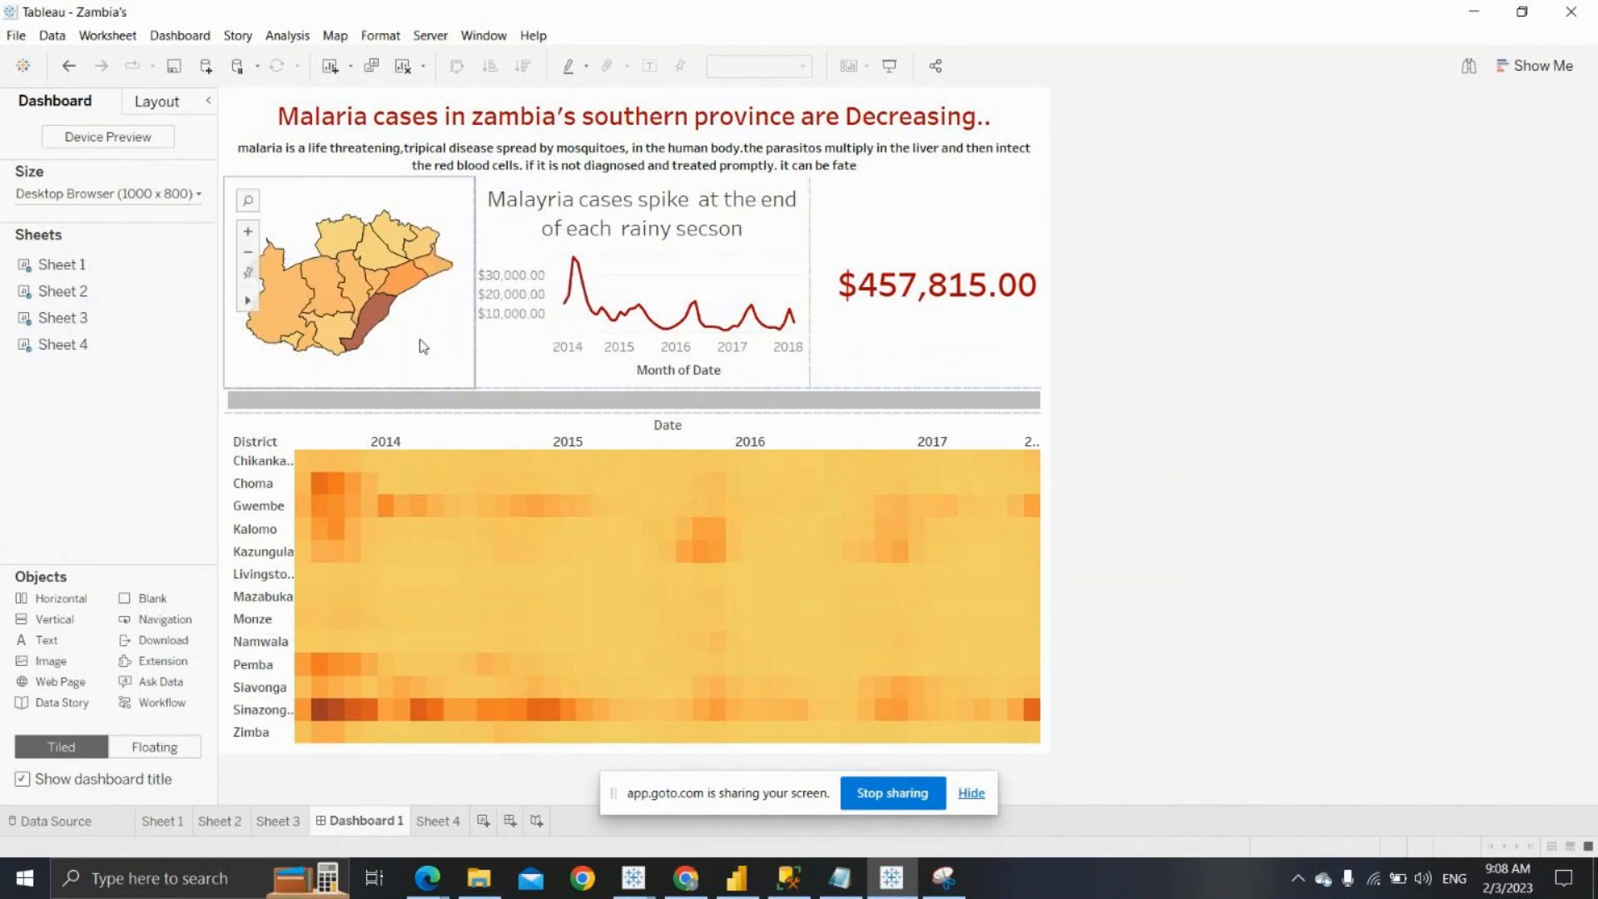
mouse_move(606, 312)
mouse_move(342, 303)
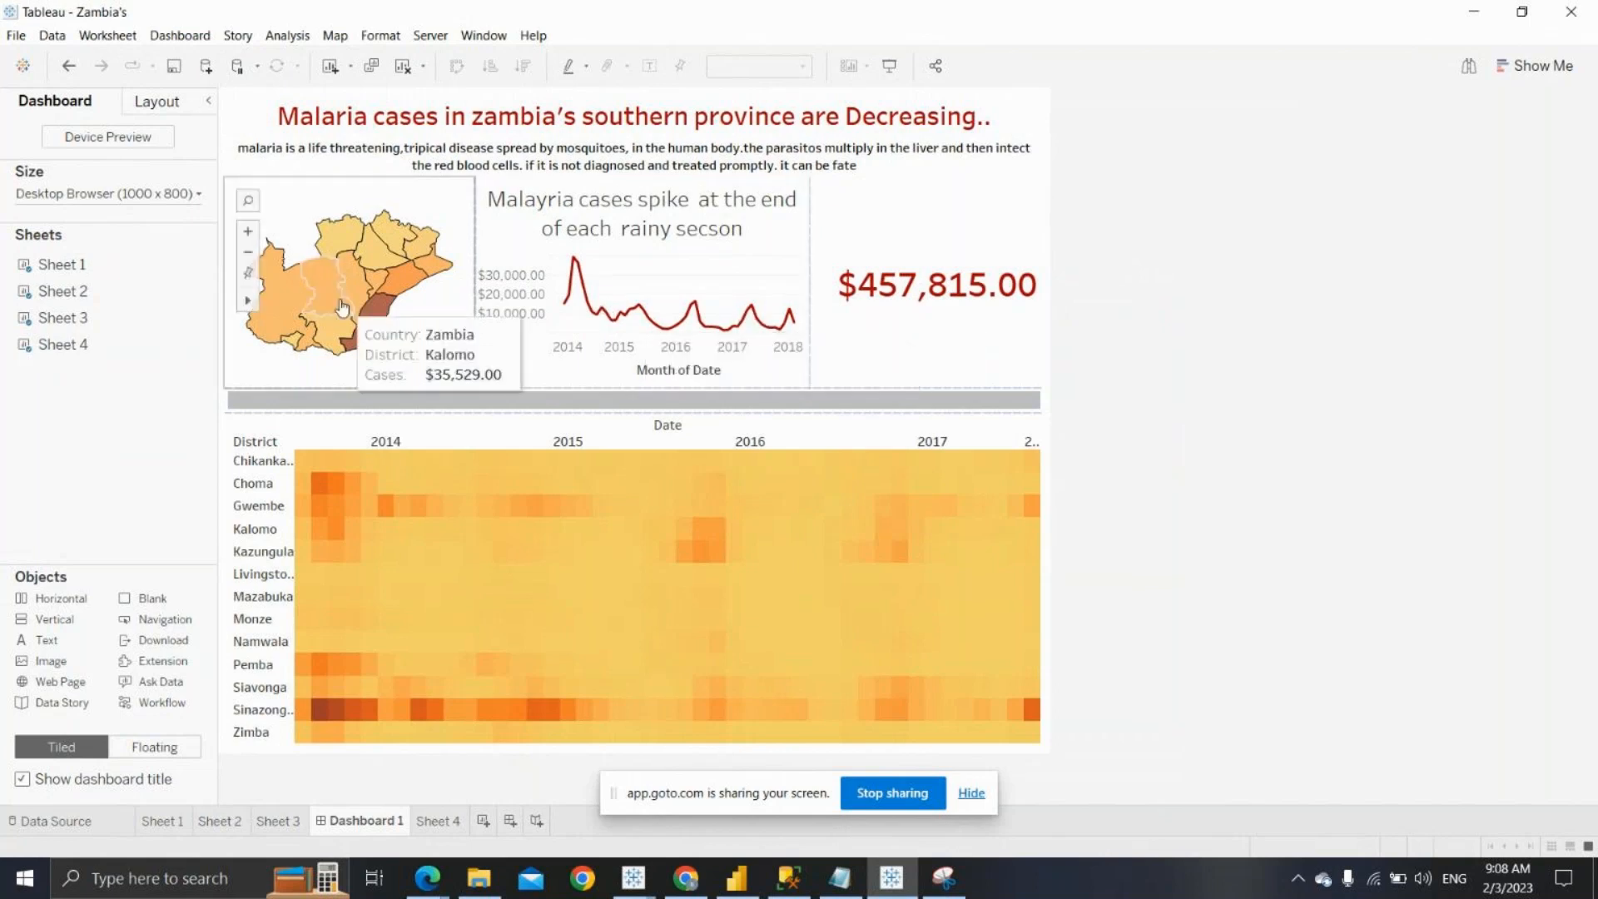
mouse_move(408, 251)
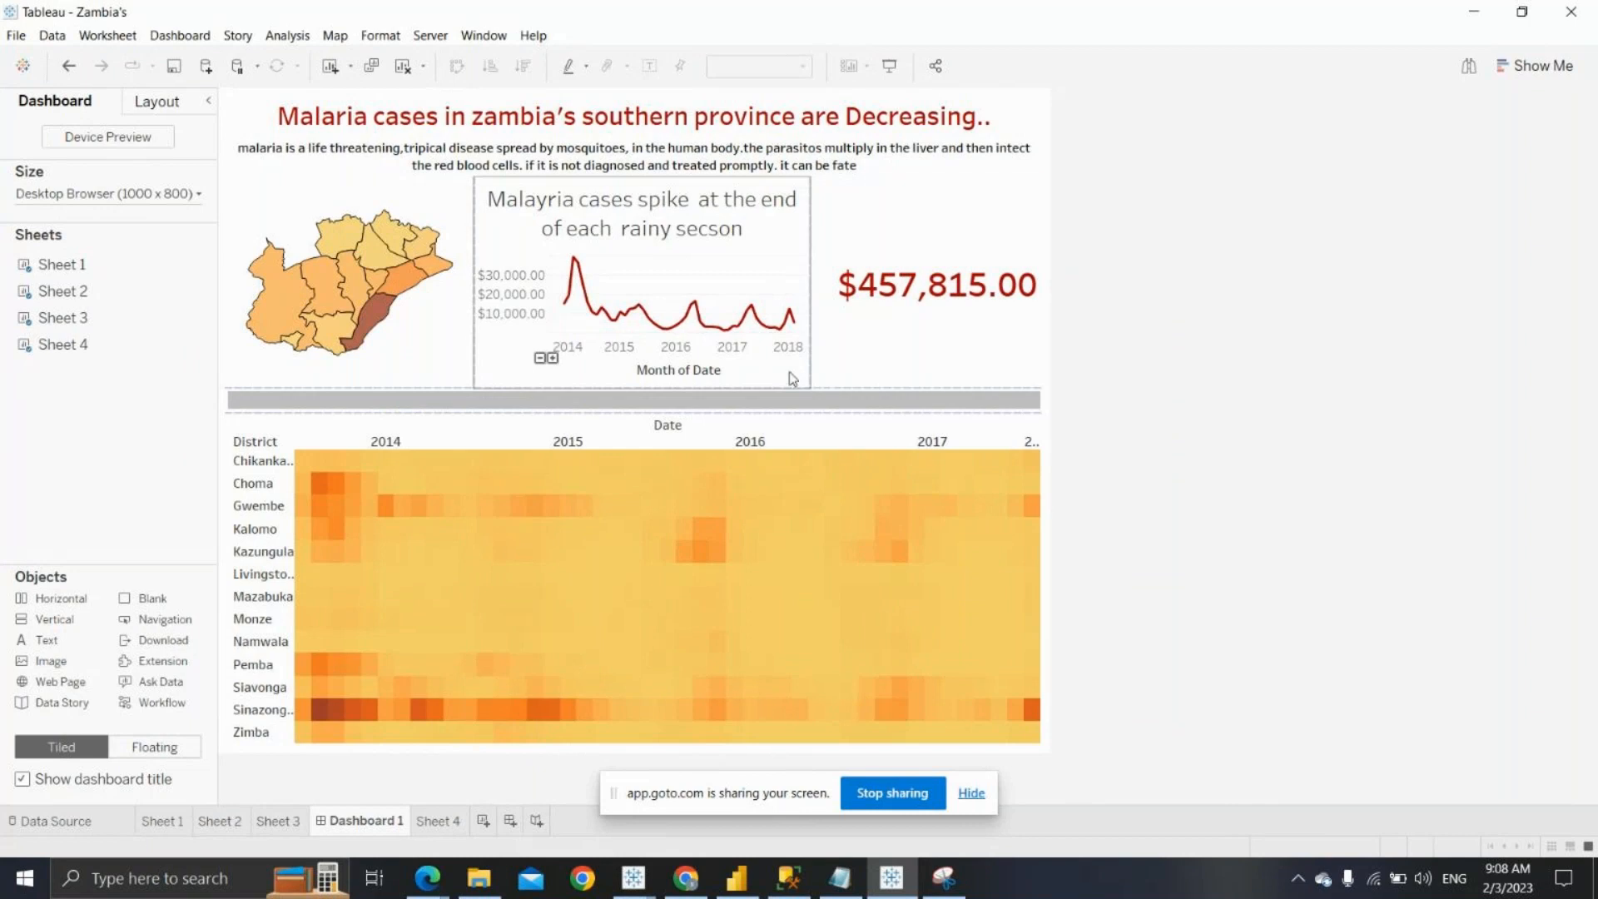
mouse_move(921, 225)
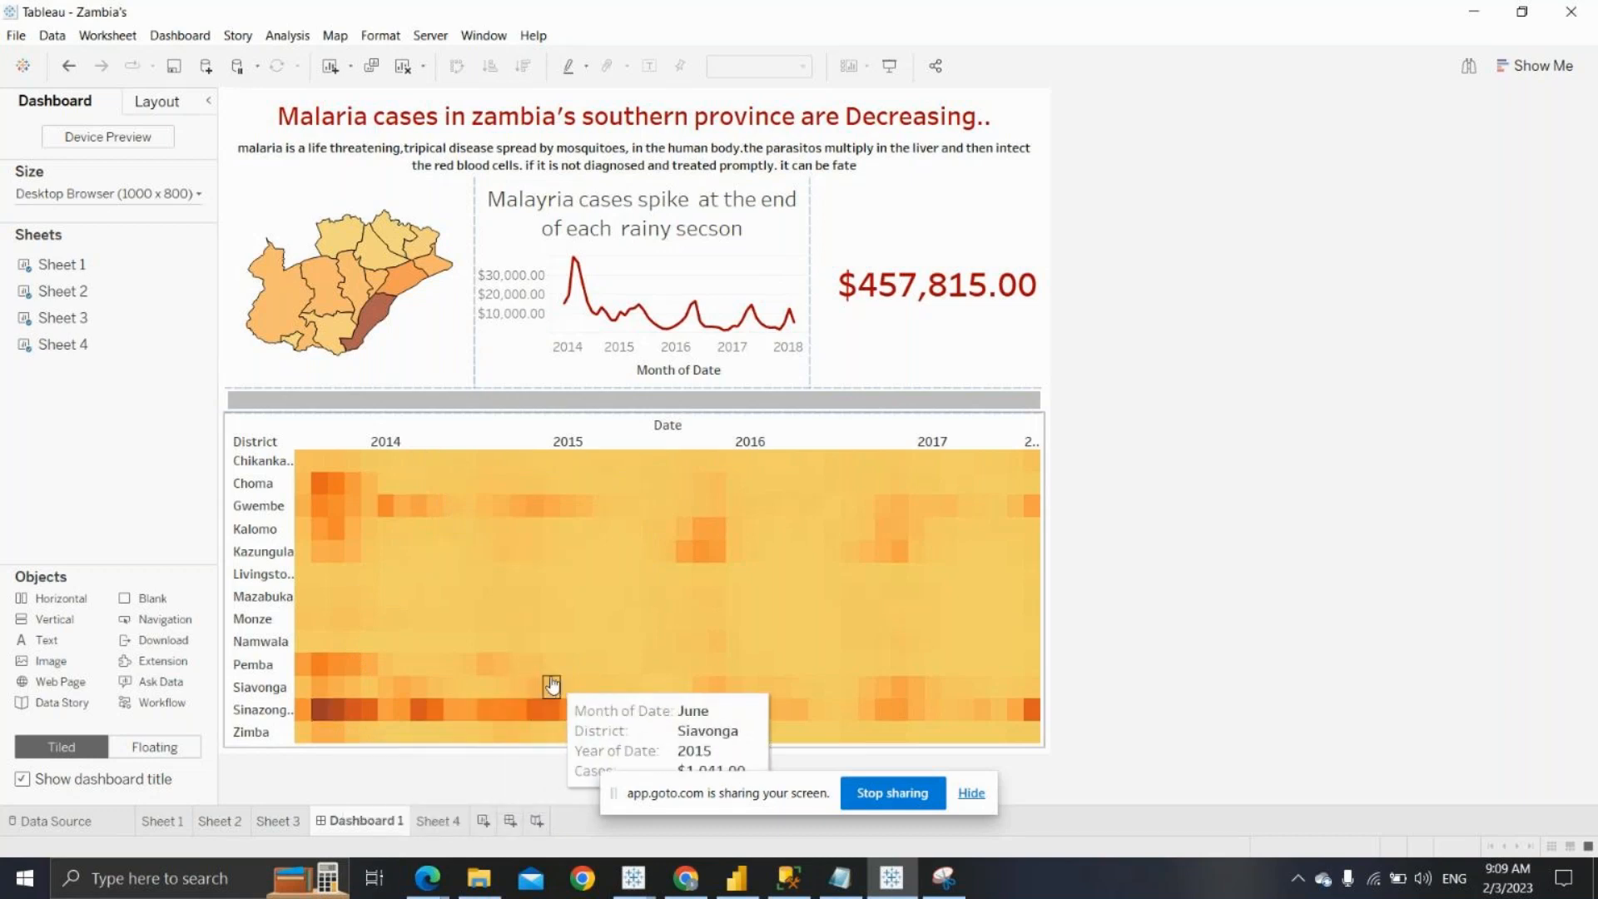
click(716, 775)
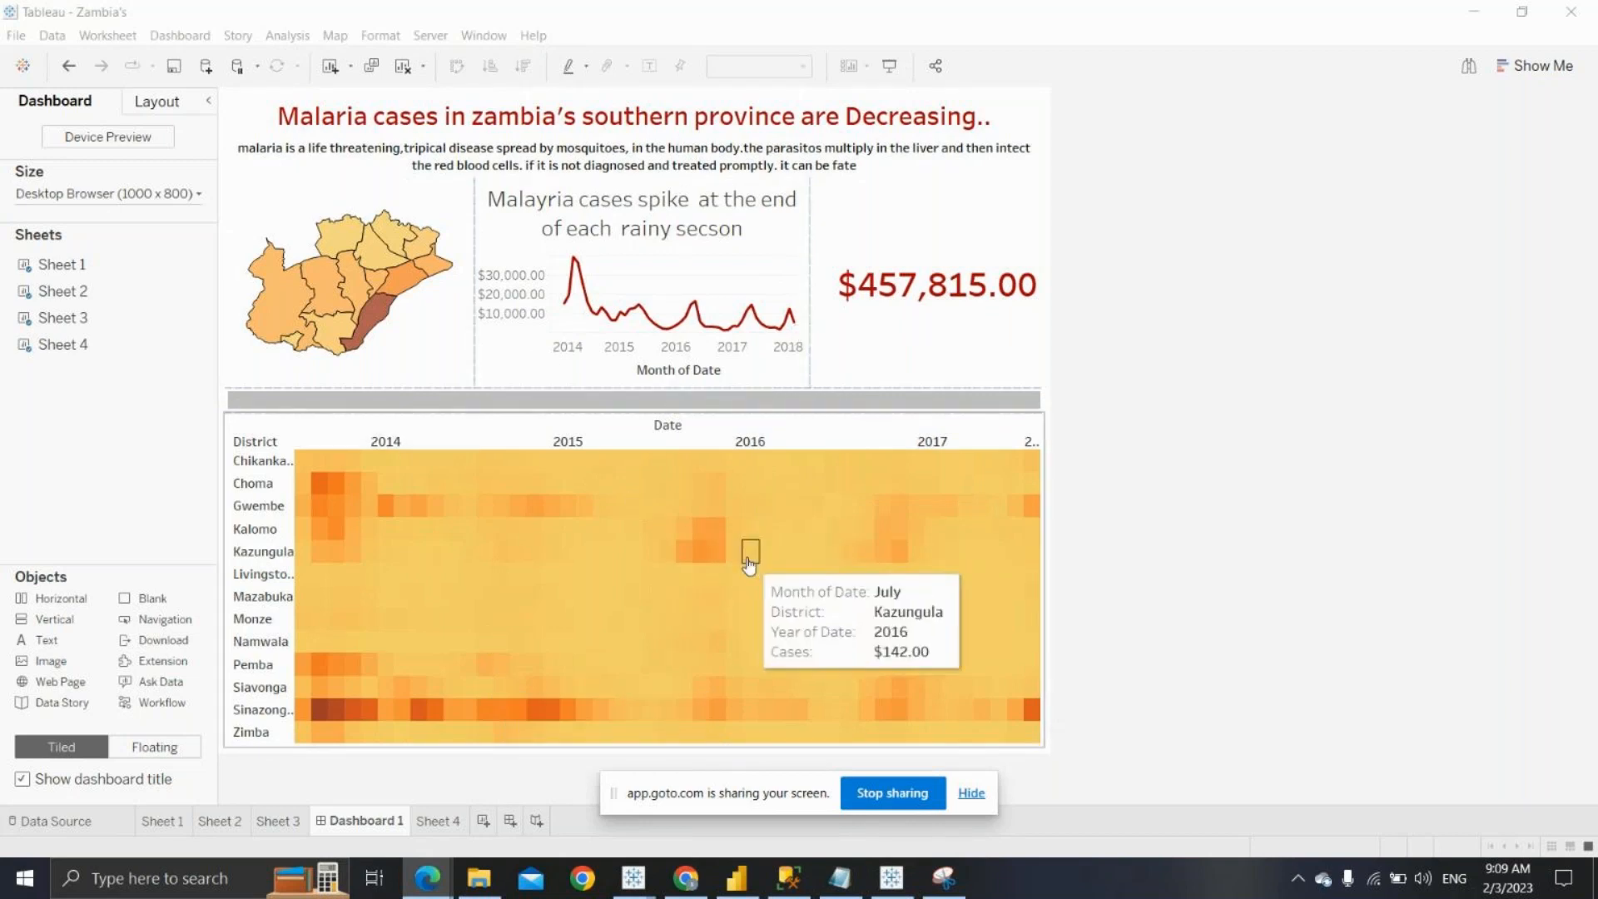
click(844, 435)
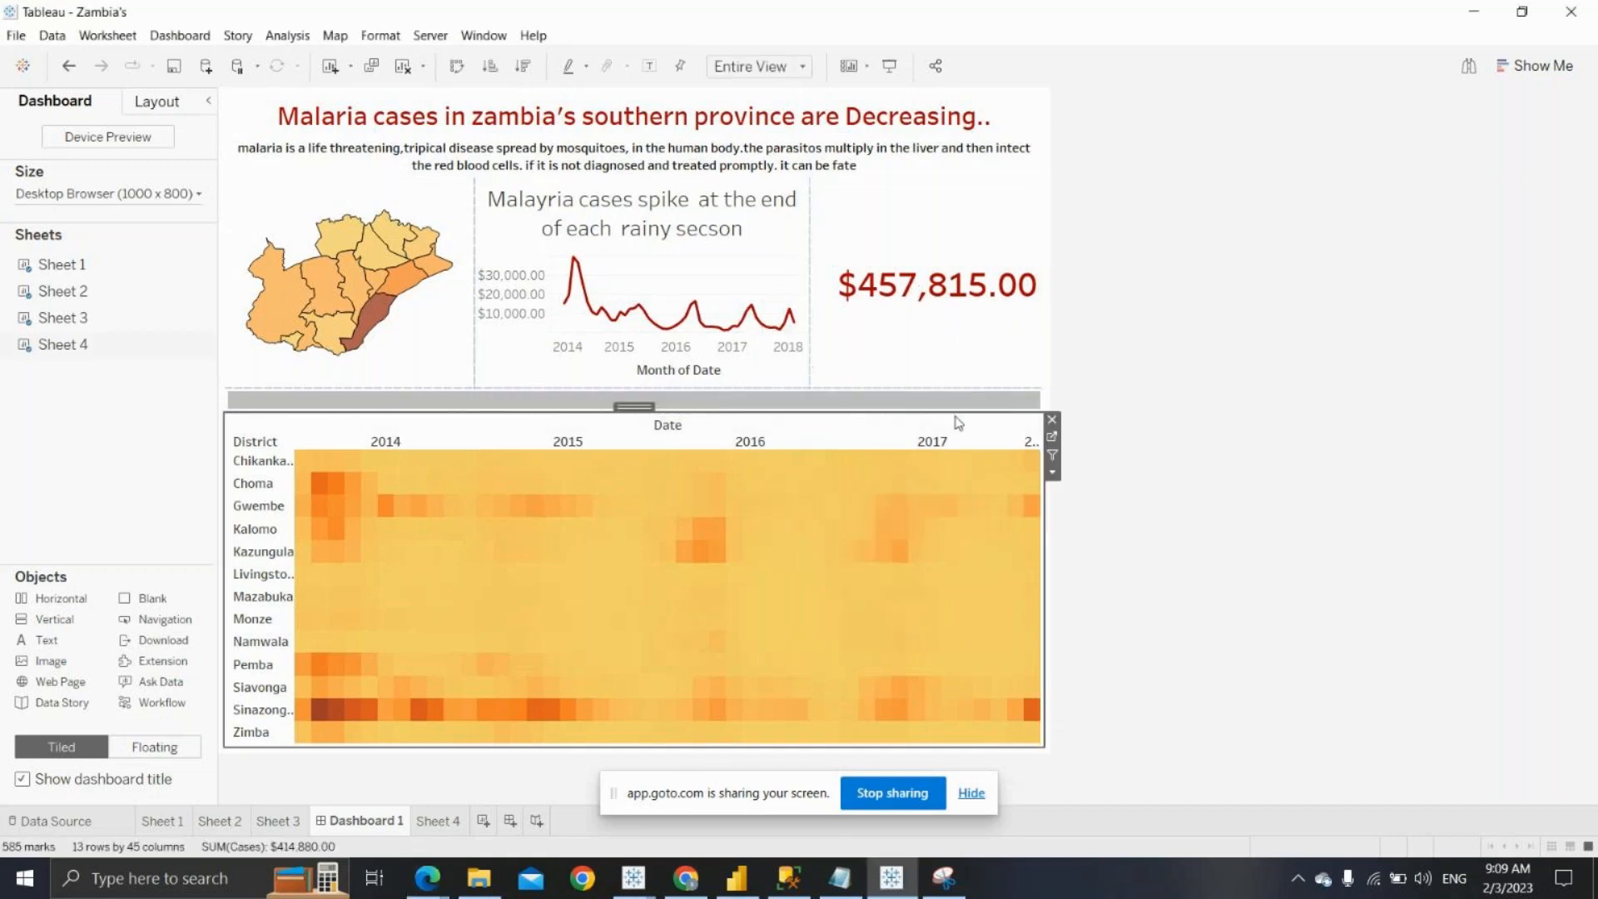
click(1053, 448)
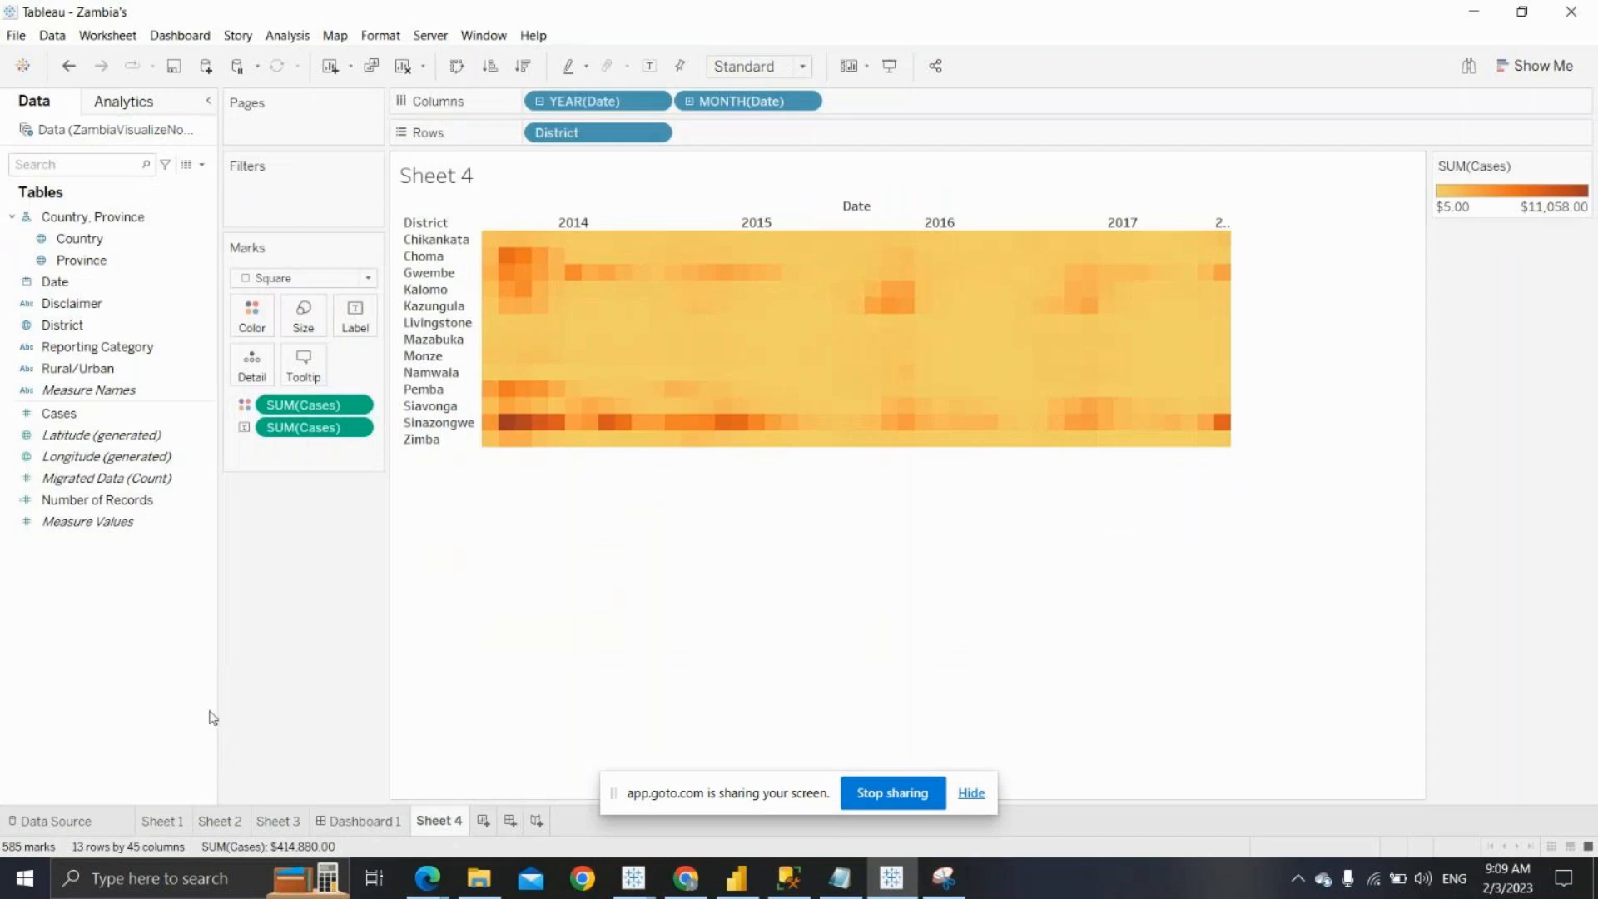
View the underlying data of the ZambiaVisualizeNoMalaria source, and reposition and widen its window to fit all columns through Number of Records
click(187, 169)
click(187, 168)
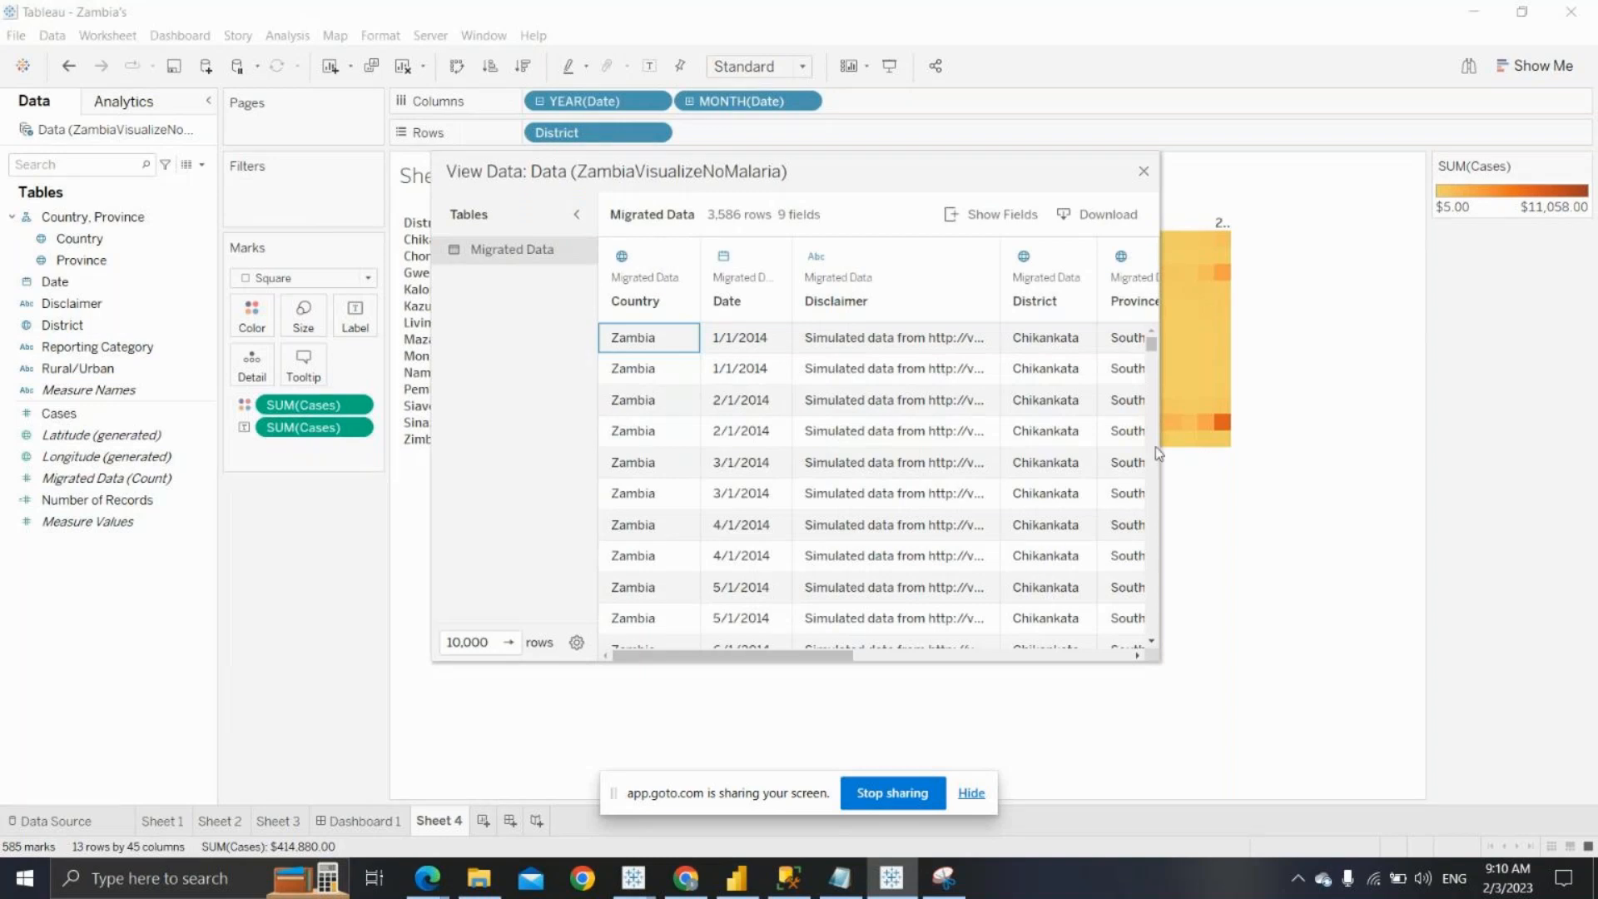
drag(1163, 444, 1569, 501)
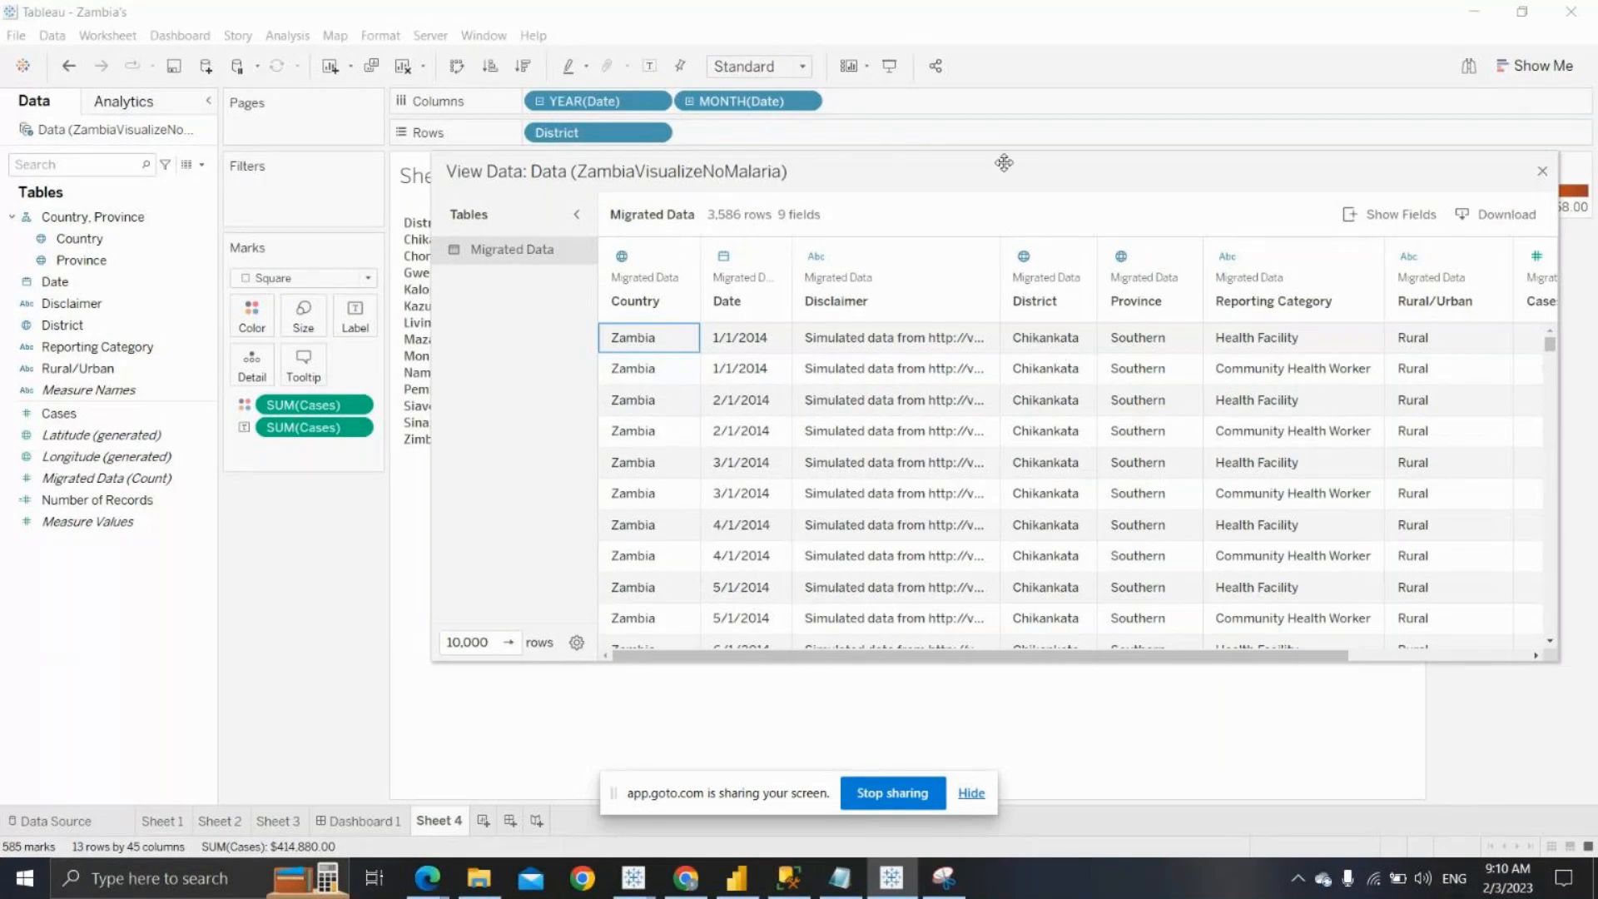
drag(1004, 162, 709, 150)
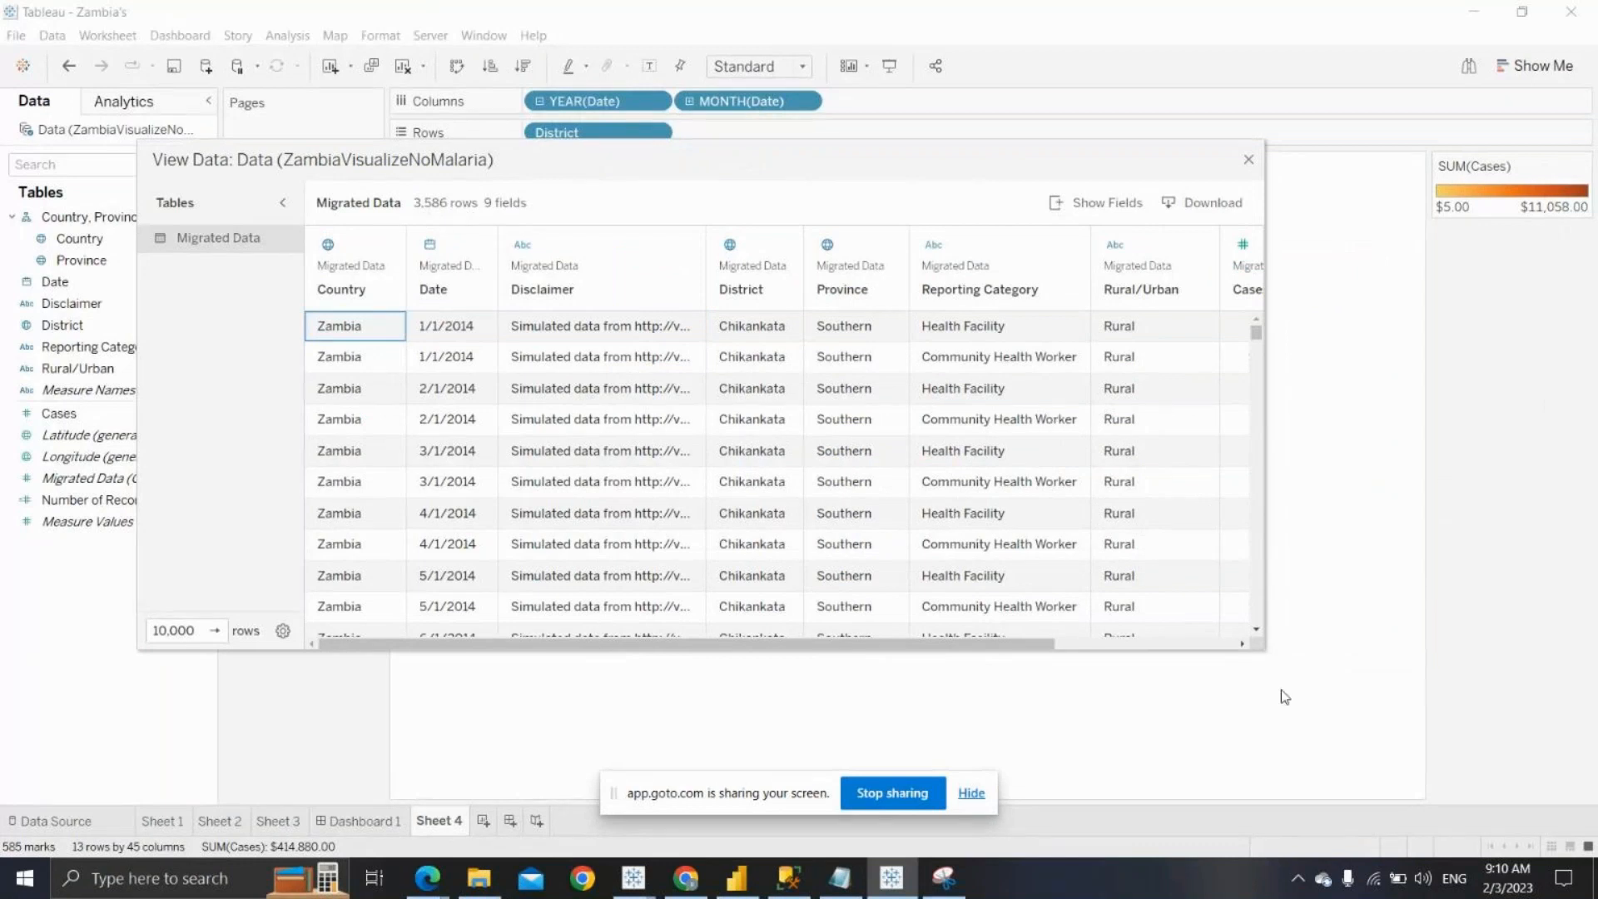
drag(1266, 648, 1545, 650)
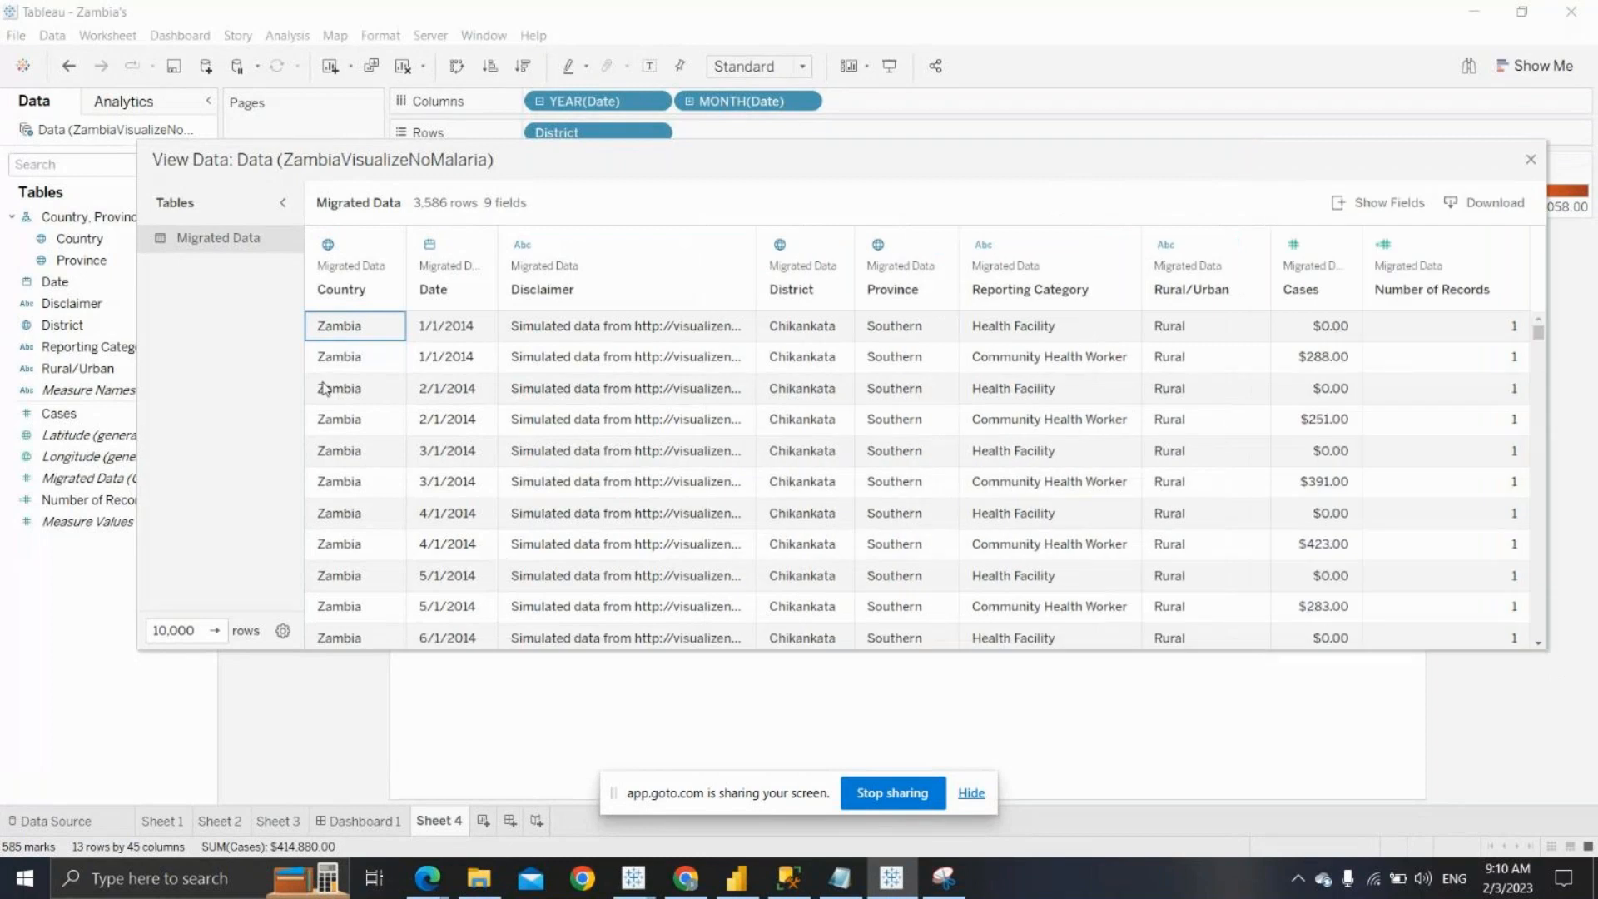
Examine the Country column of the data, and read the first 4/1/2014 record across to Reporting Category
key(Down)
key(Down)
key(Down)
key(Down)
key(Down)
key(Down)
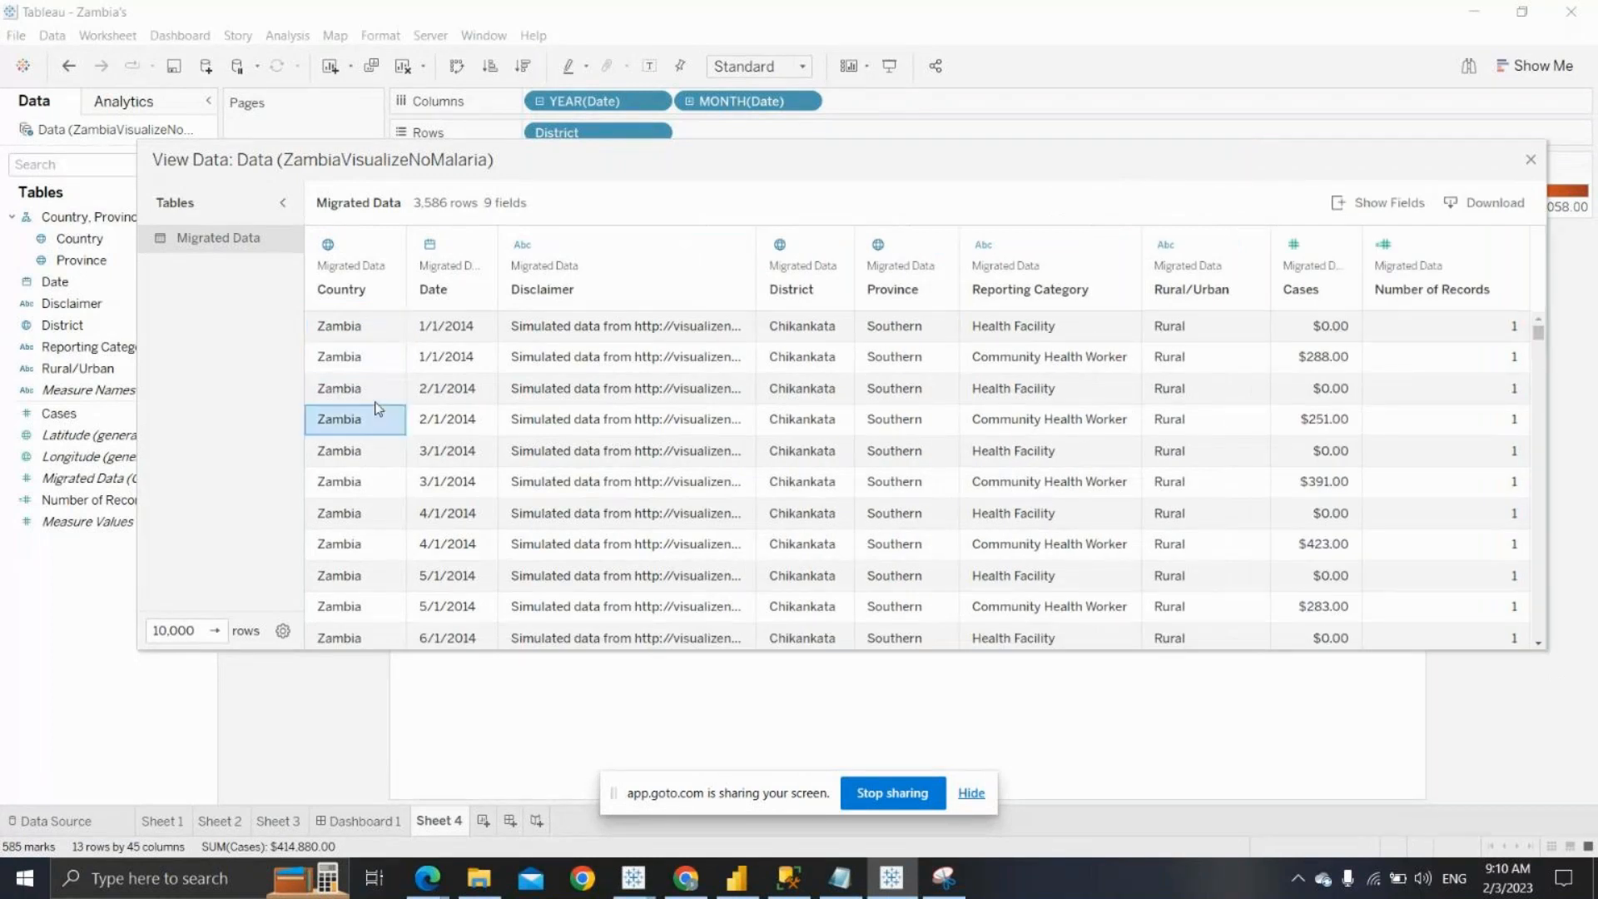
key(Right)
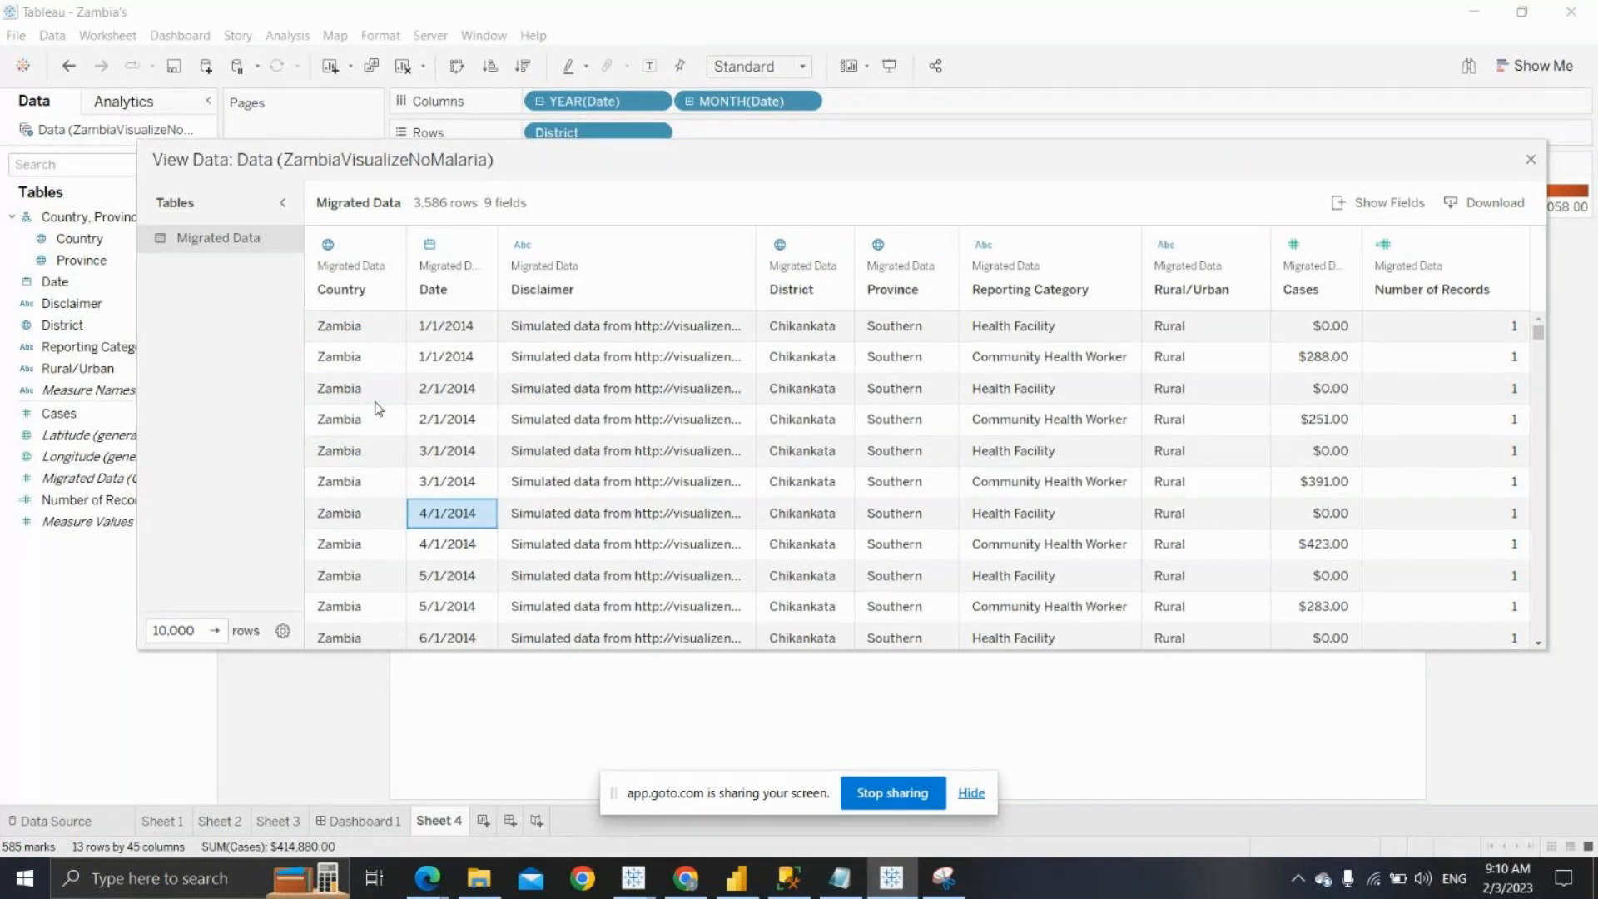
key(Right)
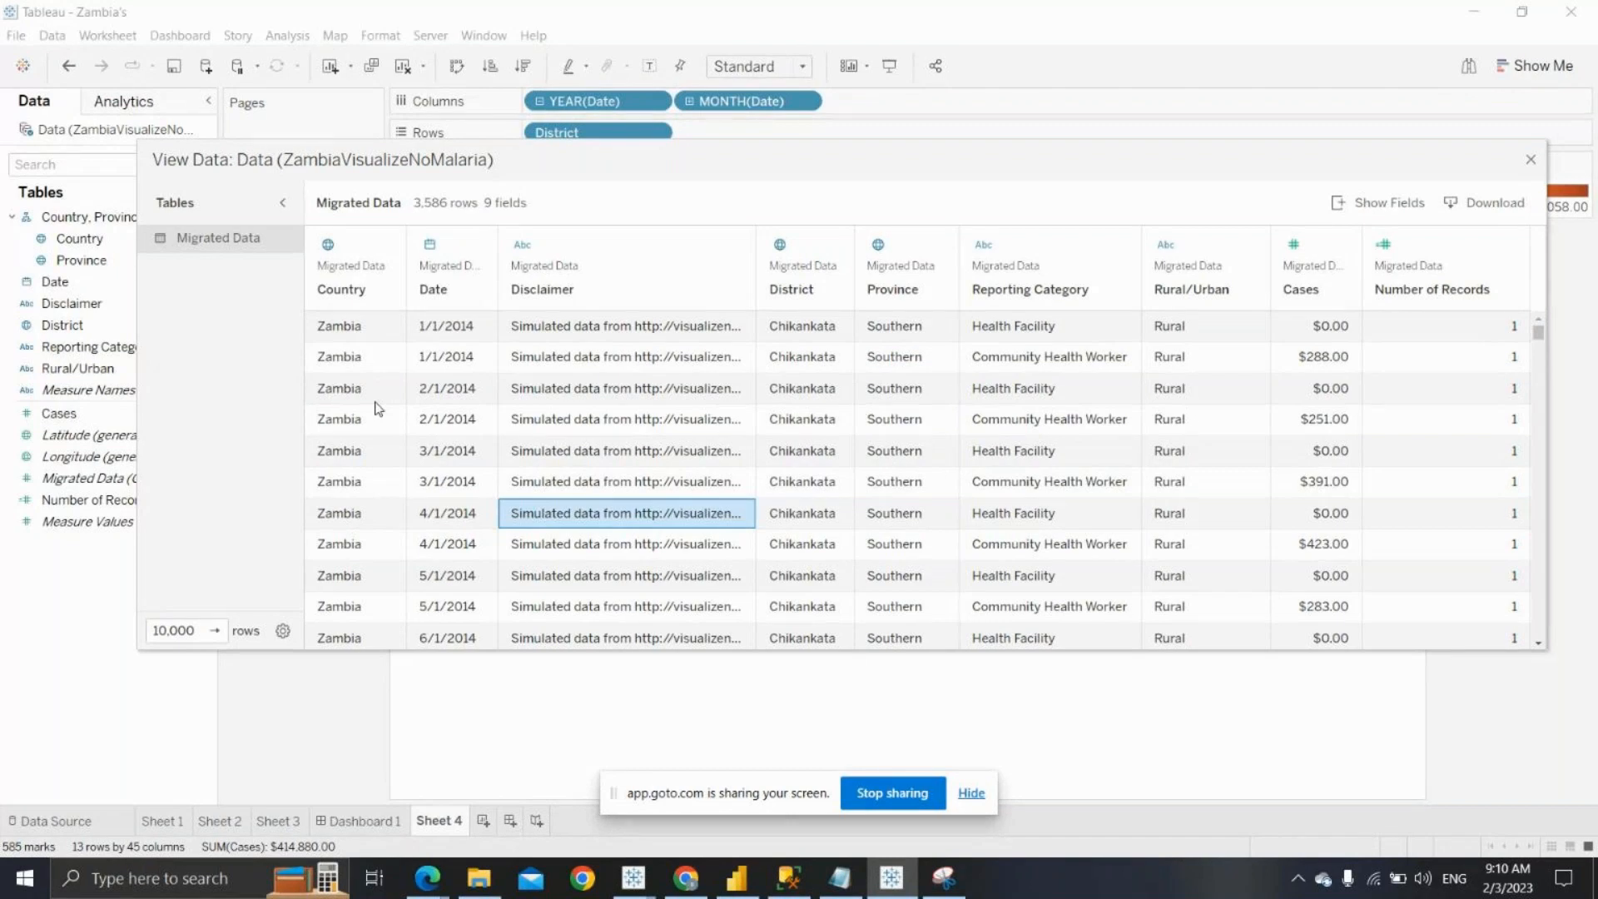
key(Right)
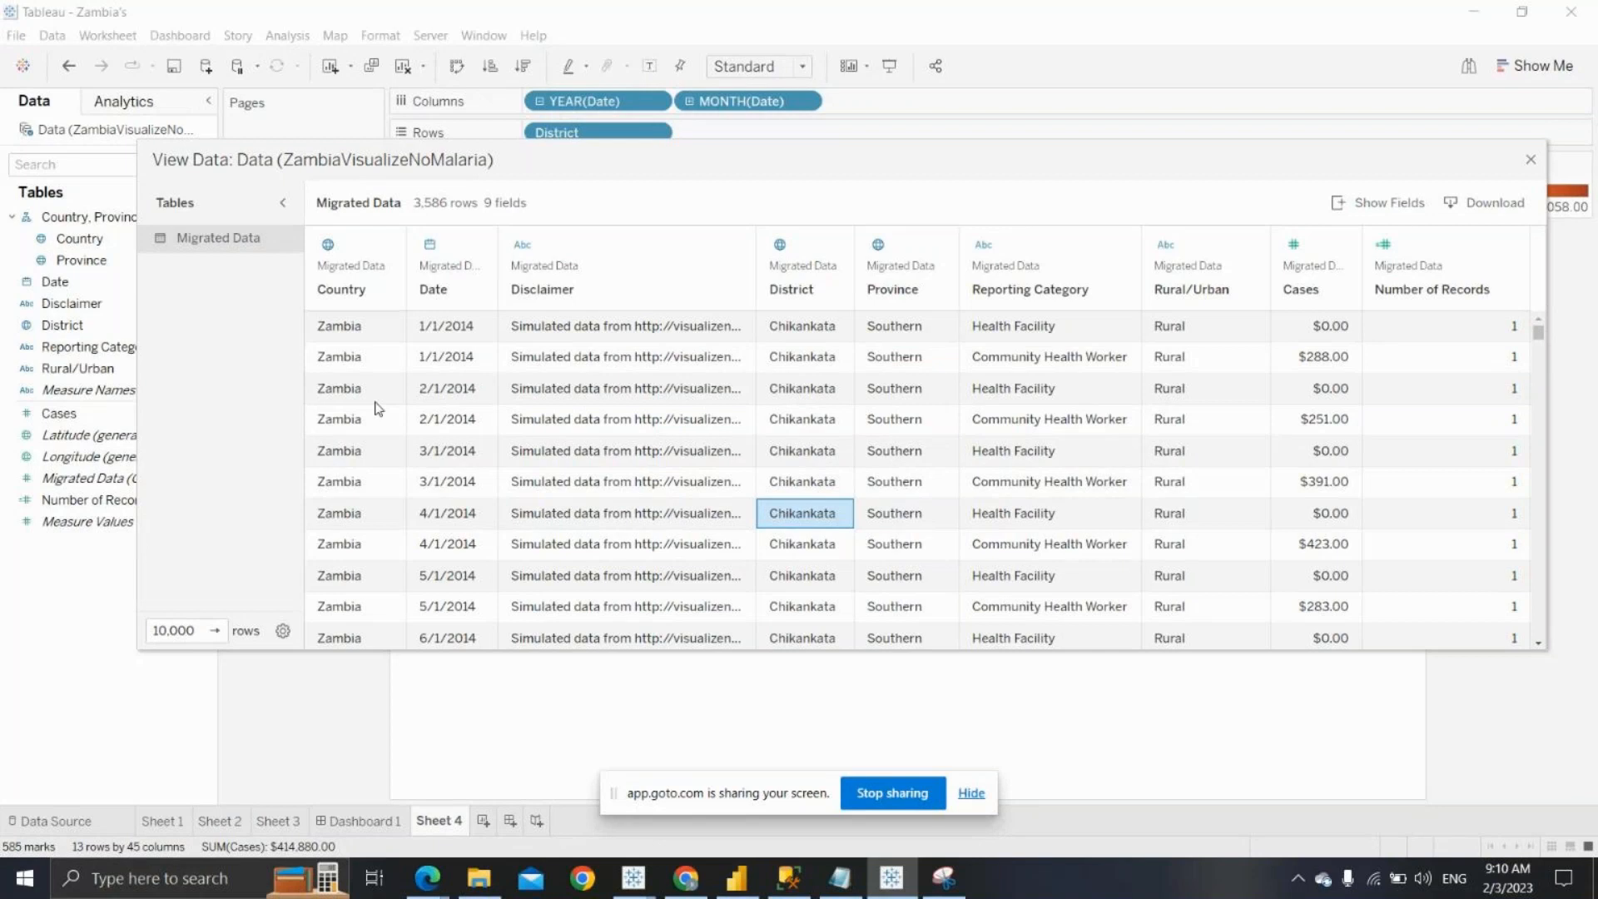
key(Right)
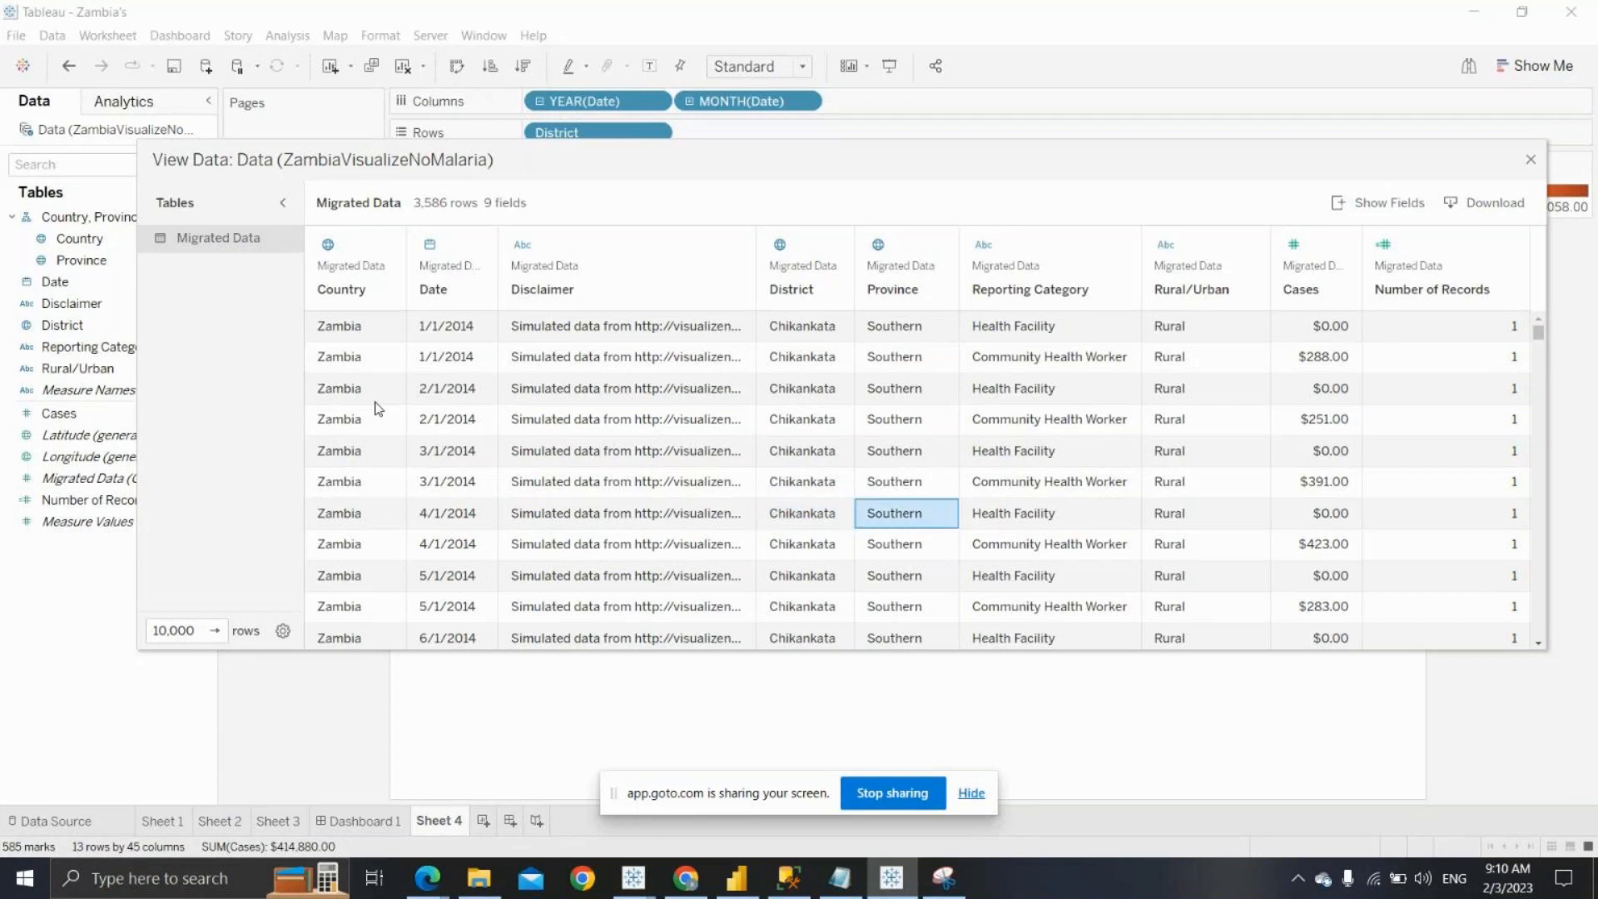
key(Right)
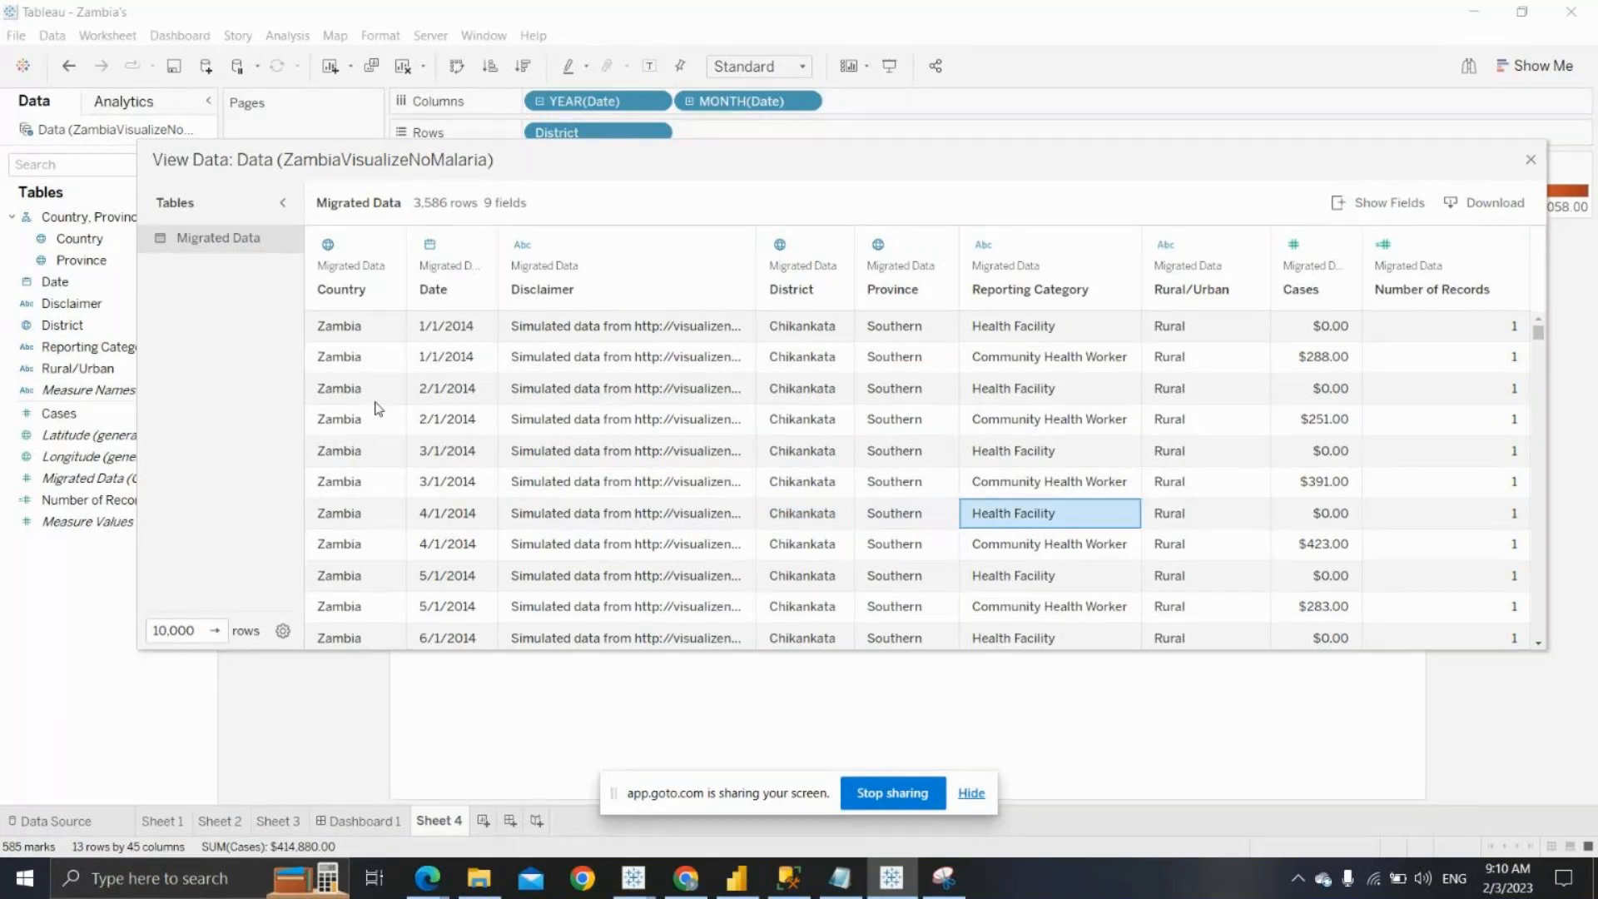
Compare the Reporting Category values of the first two records
key(Up)
key(Up)
key(Up)
key(Up)
key(Up)
key(Up)
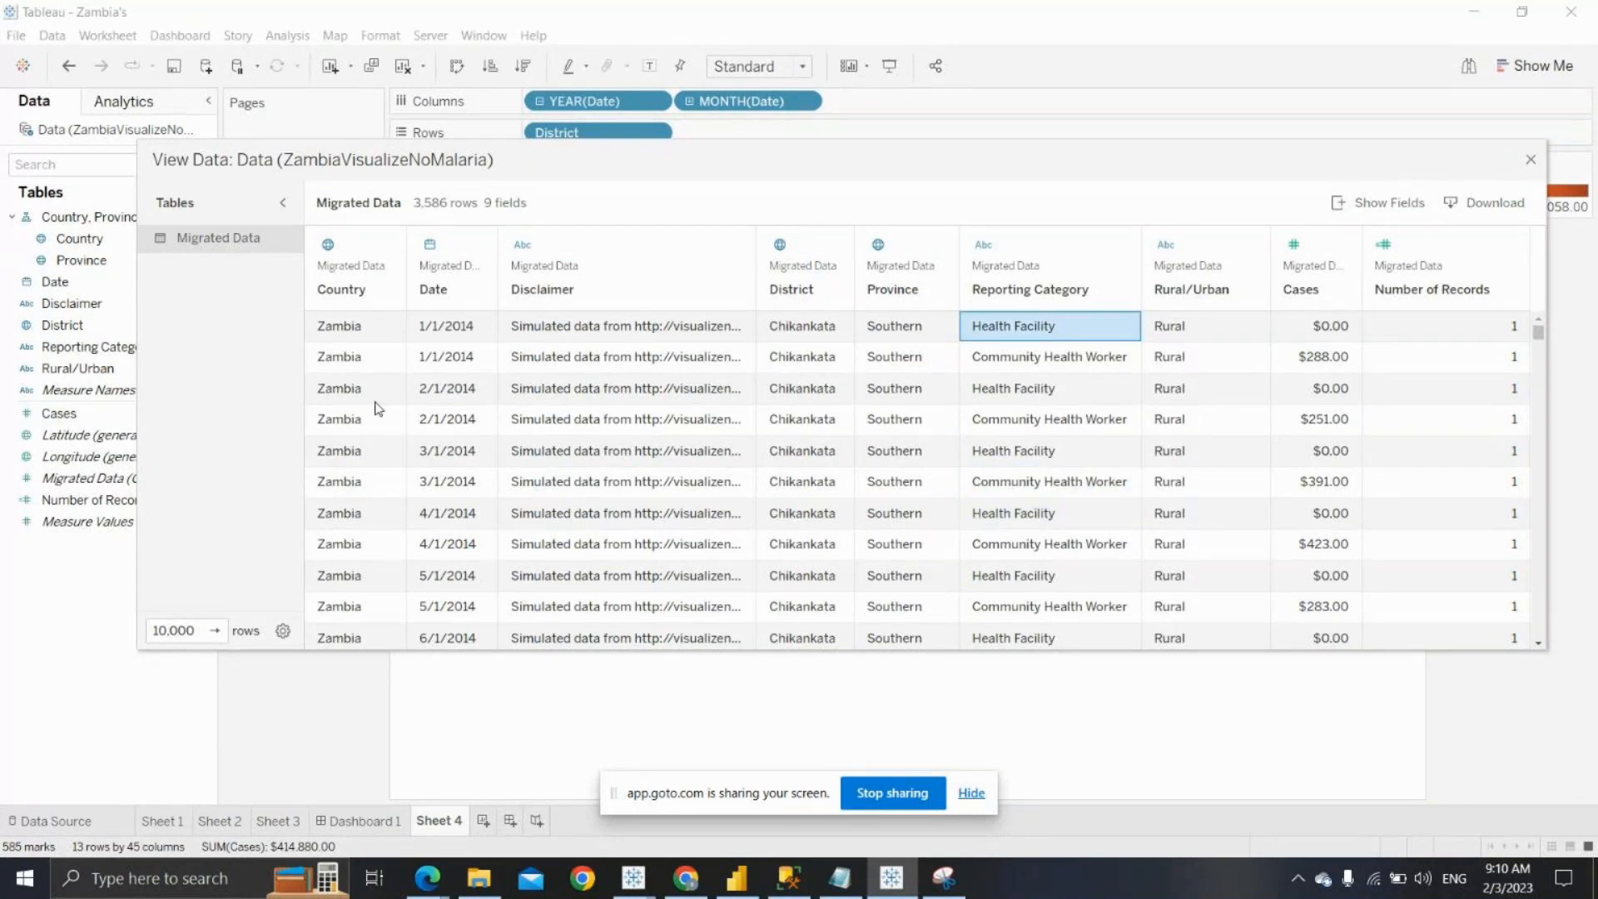
key(Down)
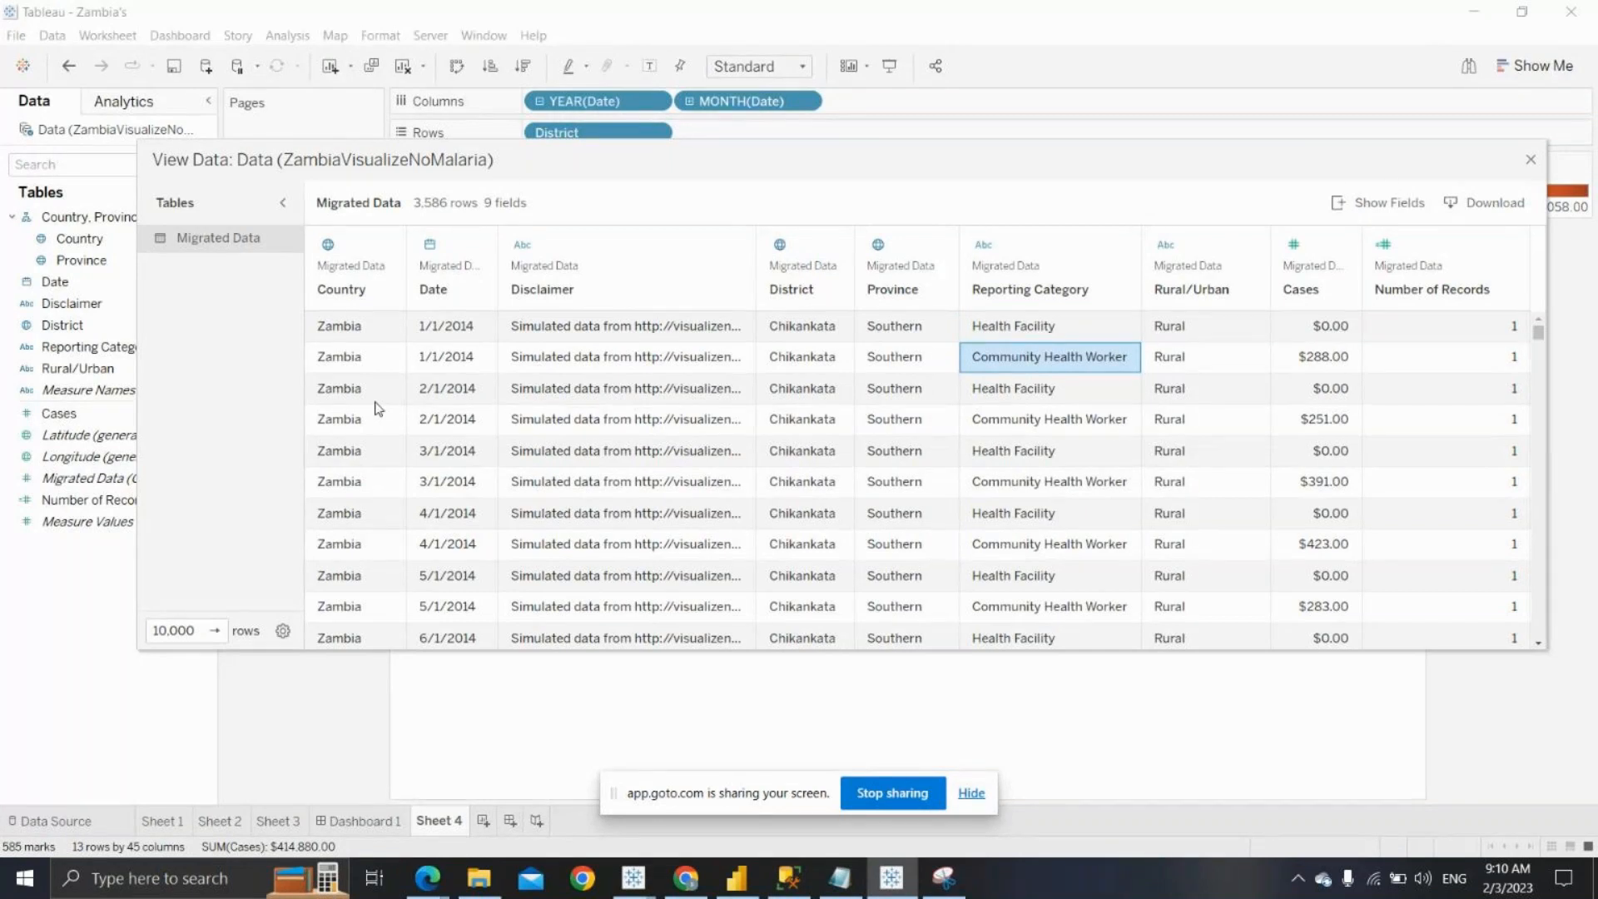
key(Up)
key(Down)
Look through the Rural/Urban column down to the 2016 records, and return to the first record
key(Right)
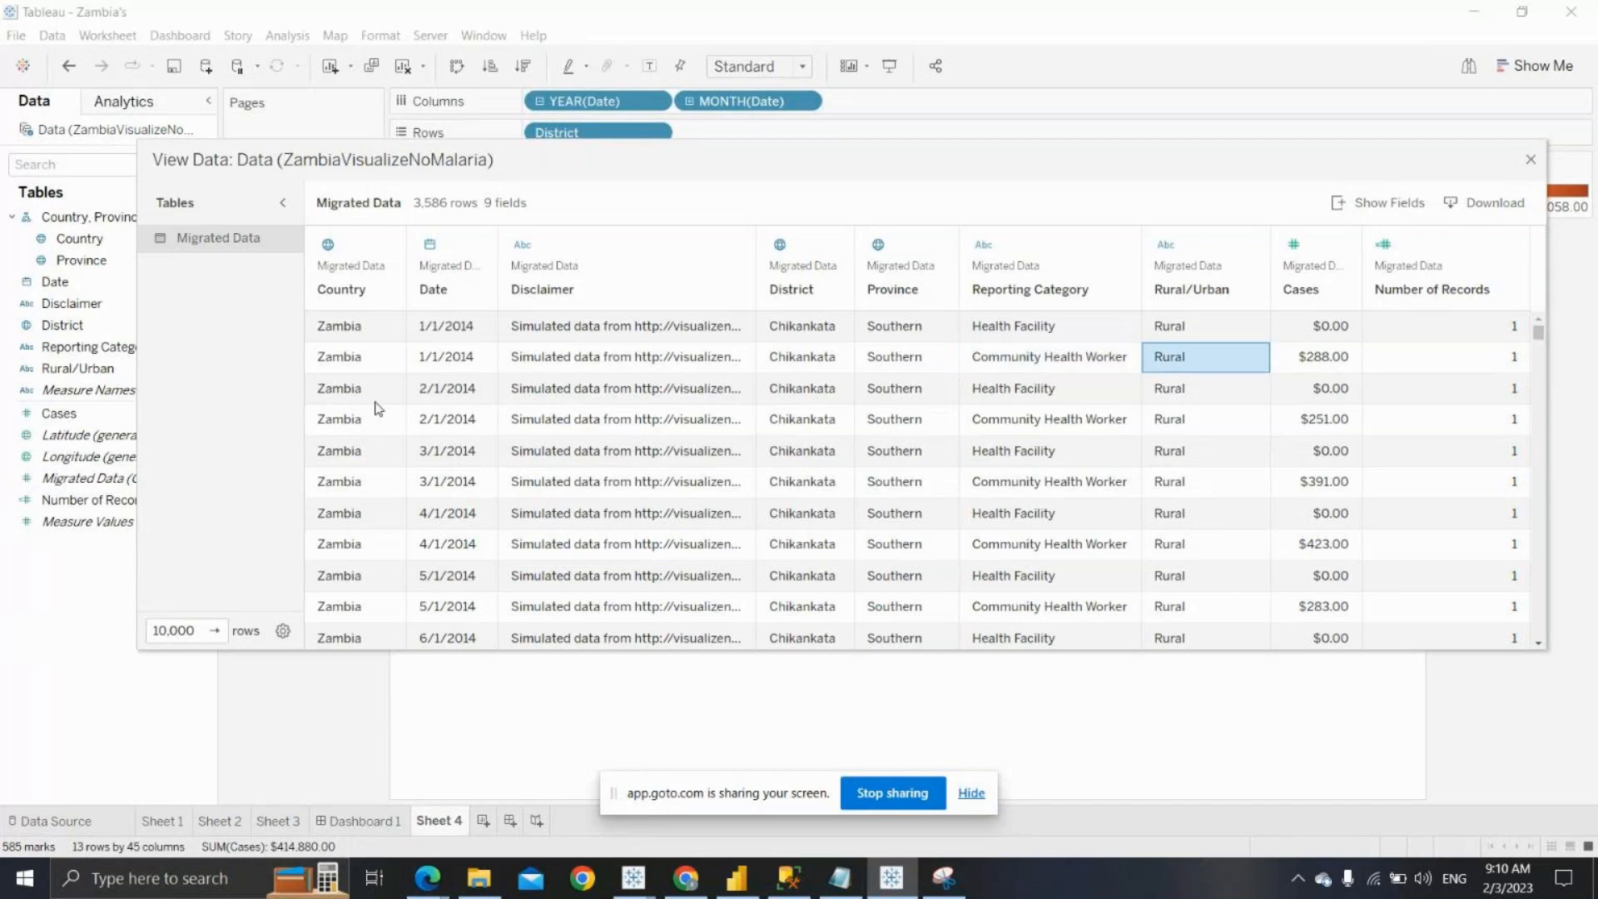
key(Down)
key(Down)
key(Down)
key(Down)
key(Down)
key(Down)
key(Down)
key(Down)
key(Down)
key(Down)
key(Down)
key(Down)
key(Down)
key(Down)
key(Down)
key(Down)
key(Down)
key(Down)
key(Down)
key(Down)
key(Down)
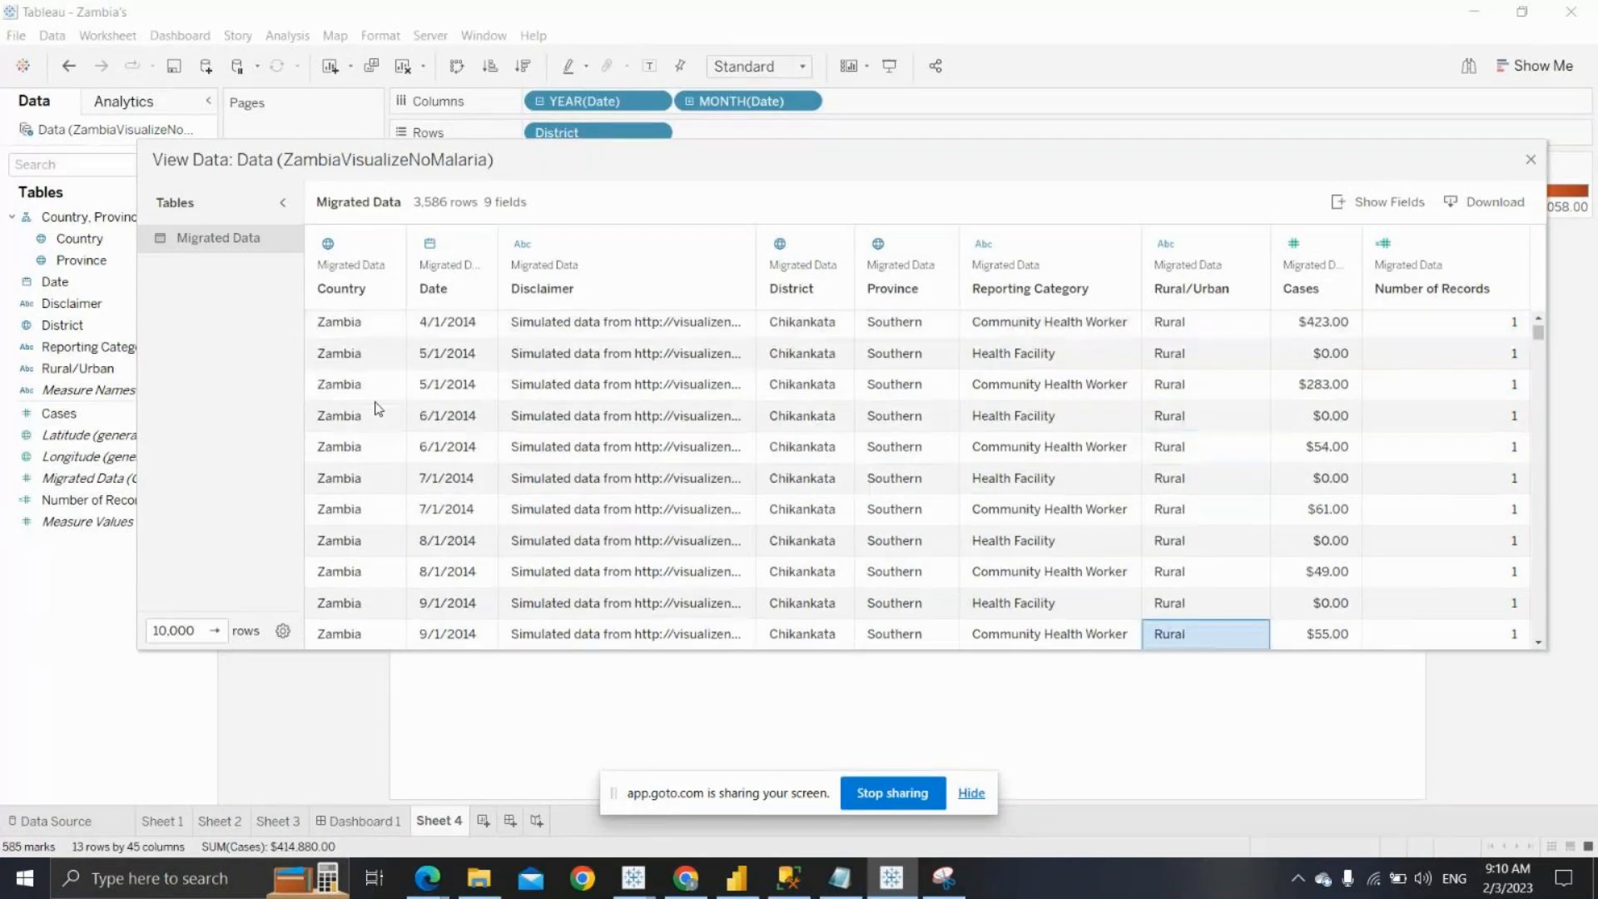
key(Down)
key(Down)
key(Down)
key(Down)
key(Down)
key(Down)
key(Down)
key(Down)
key(Down)
key(Down)
key(Down)
key(Down)
key(Down)
key(Down)
key(Down)
key(Down)
key(Down)
key(Down)
key(Down)
key(Down)
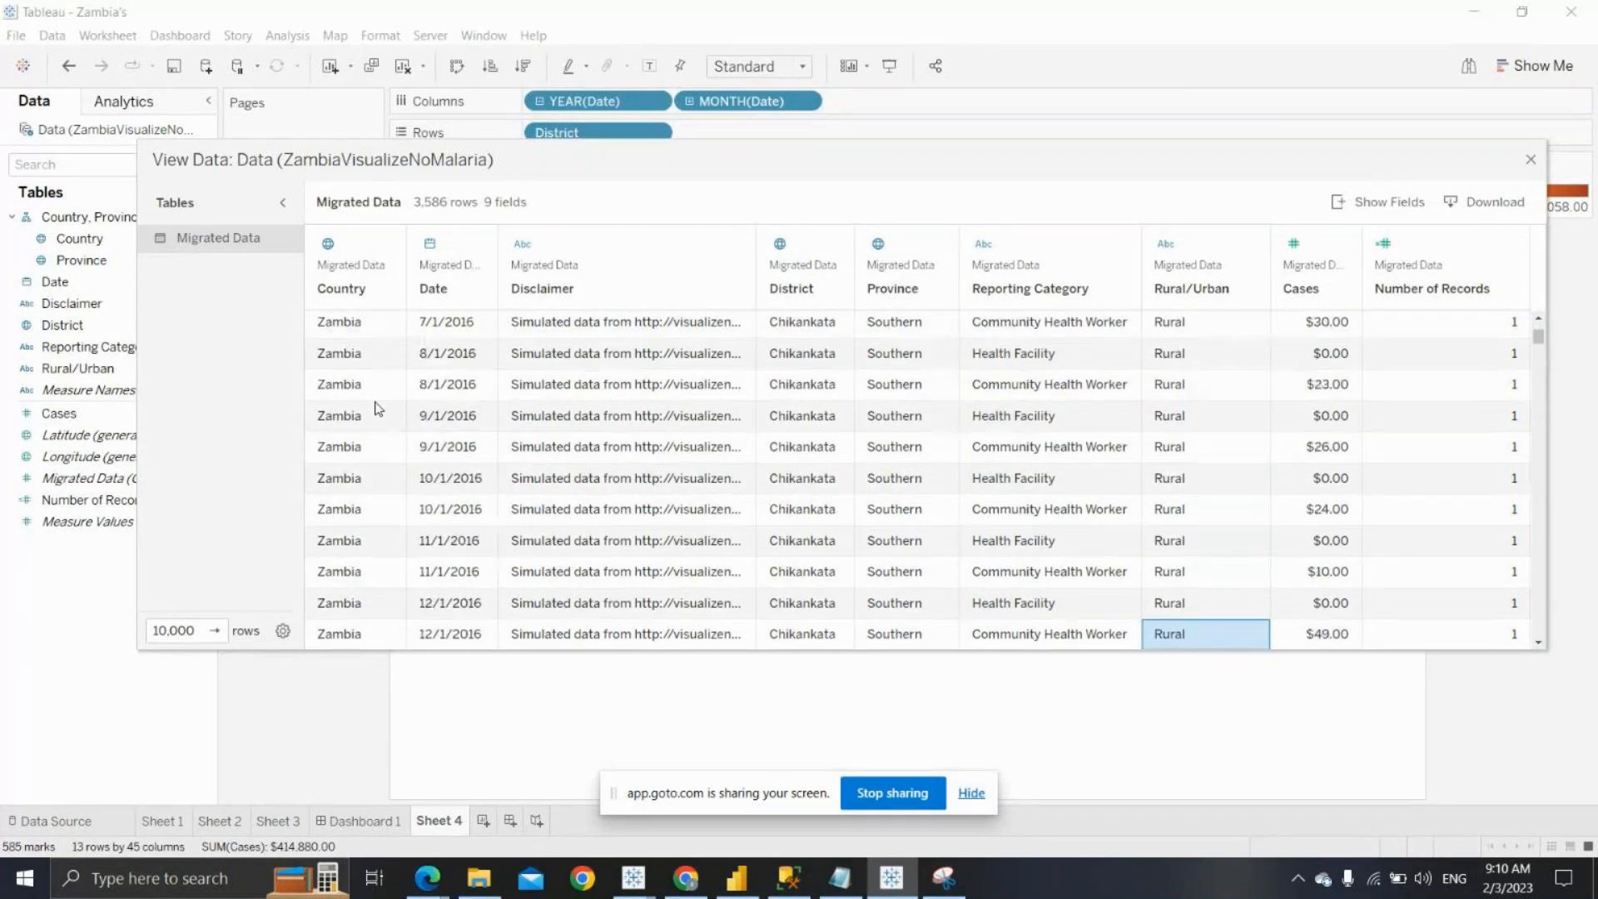
key(Up)
key(Up)
key(Up)
key(Up)
key(Up)
key(Up)
key(Up)
key(Up)
key(Up)
key(Up)
key(Up)
key(Up)
key(Up)
key(Up)
key(Up)
key(Up)
key(Up)
key(Up)
key(Up)
key(Up)
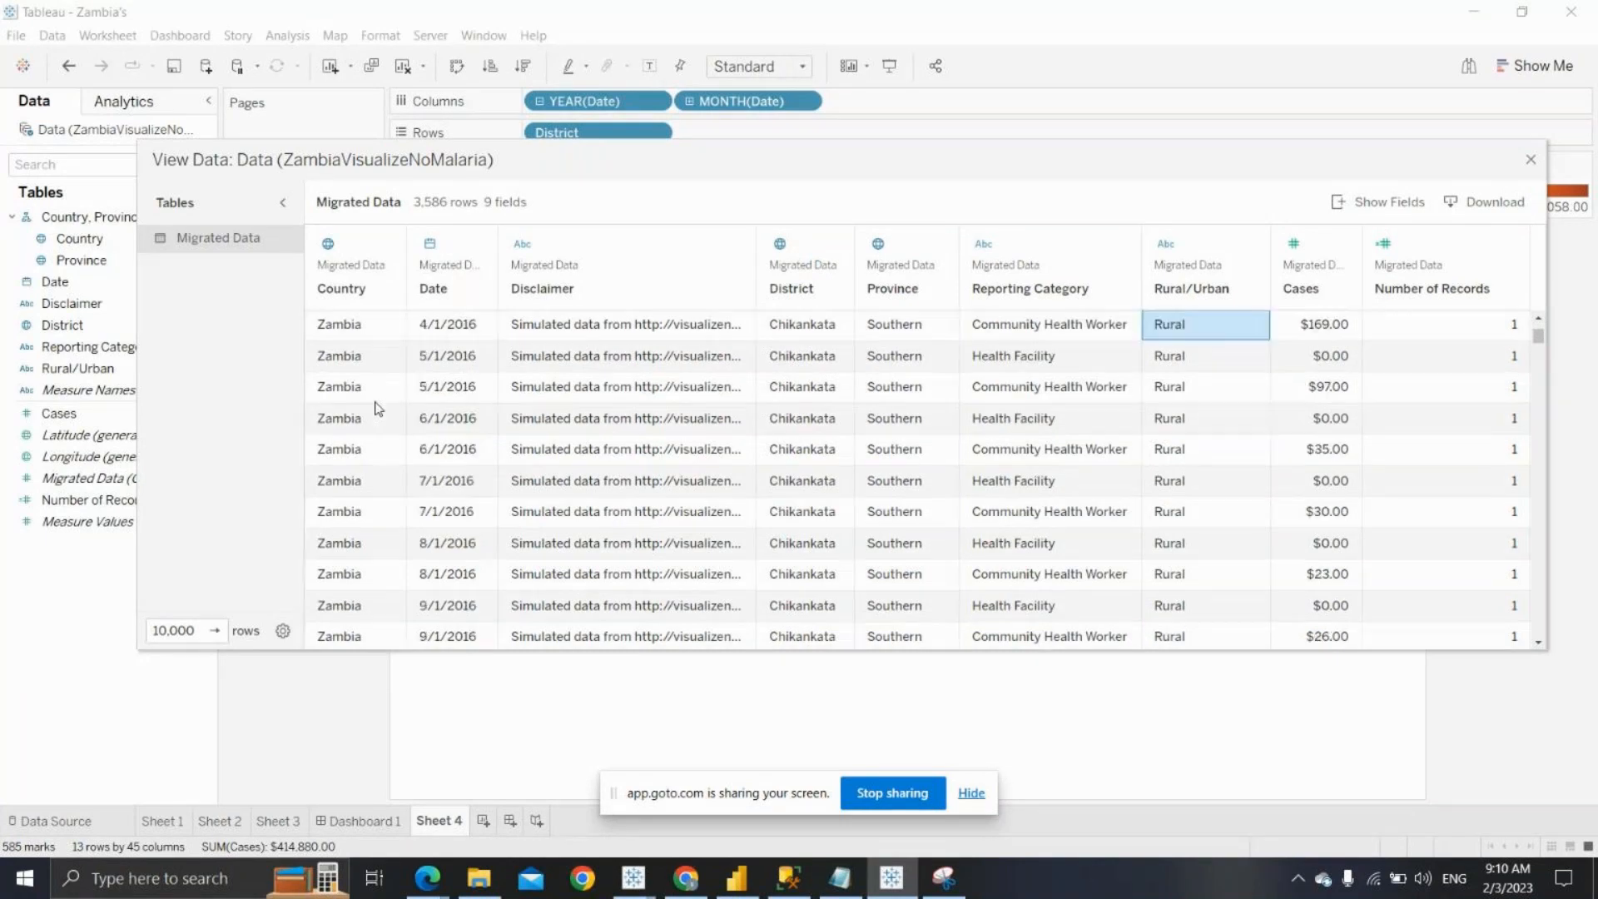
key(Up)
key(Up)
key(Up)
key(Up)
key(Up)
key(Up)
key(Up)
key(Up)
key(Up)
key(Up)
key(Up)
key(Up)
key(Up)
key(Up)
key(Up)
key(Up)
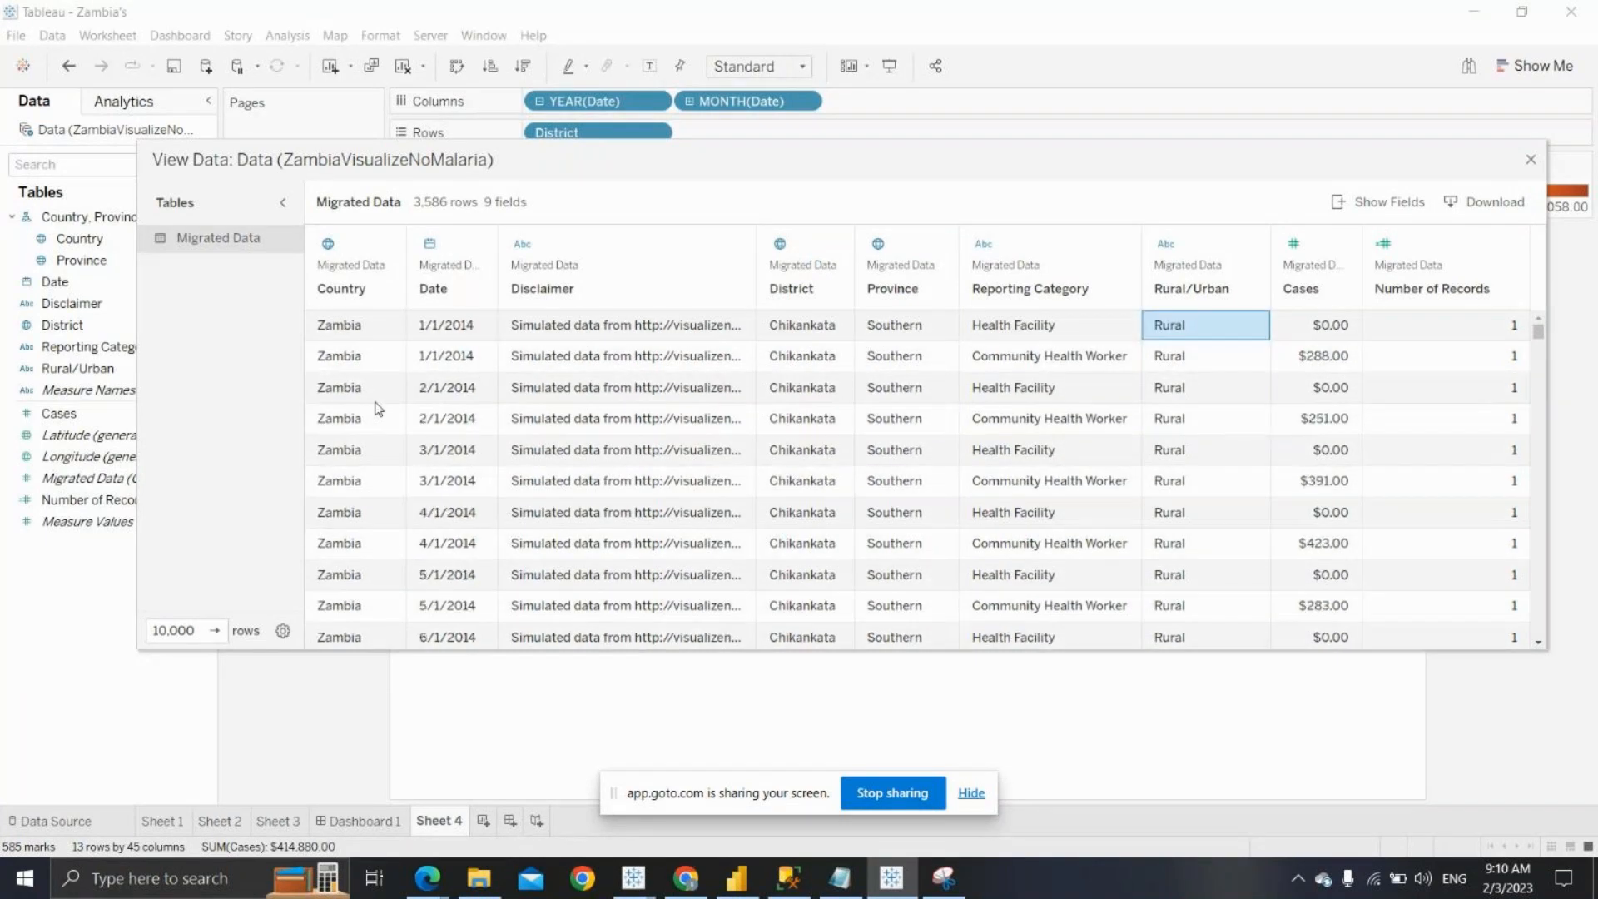
Check the first record's values in the Cases and Number of Records columns
key(Right)
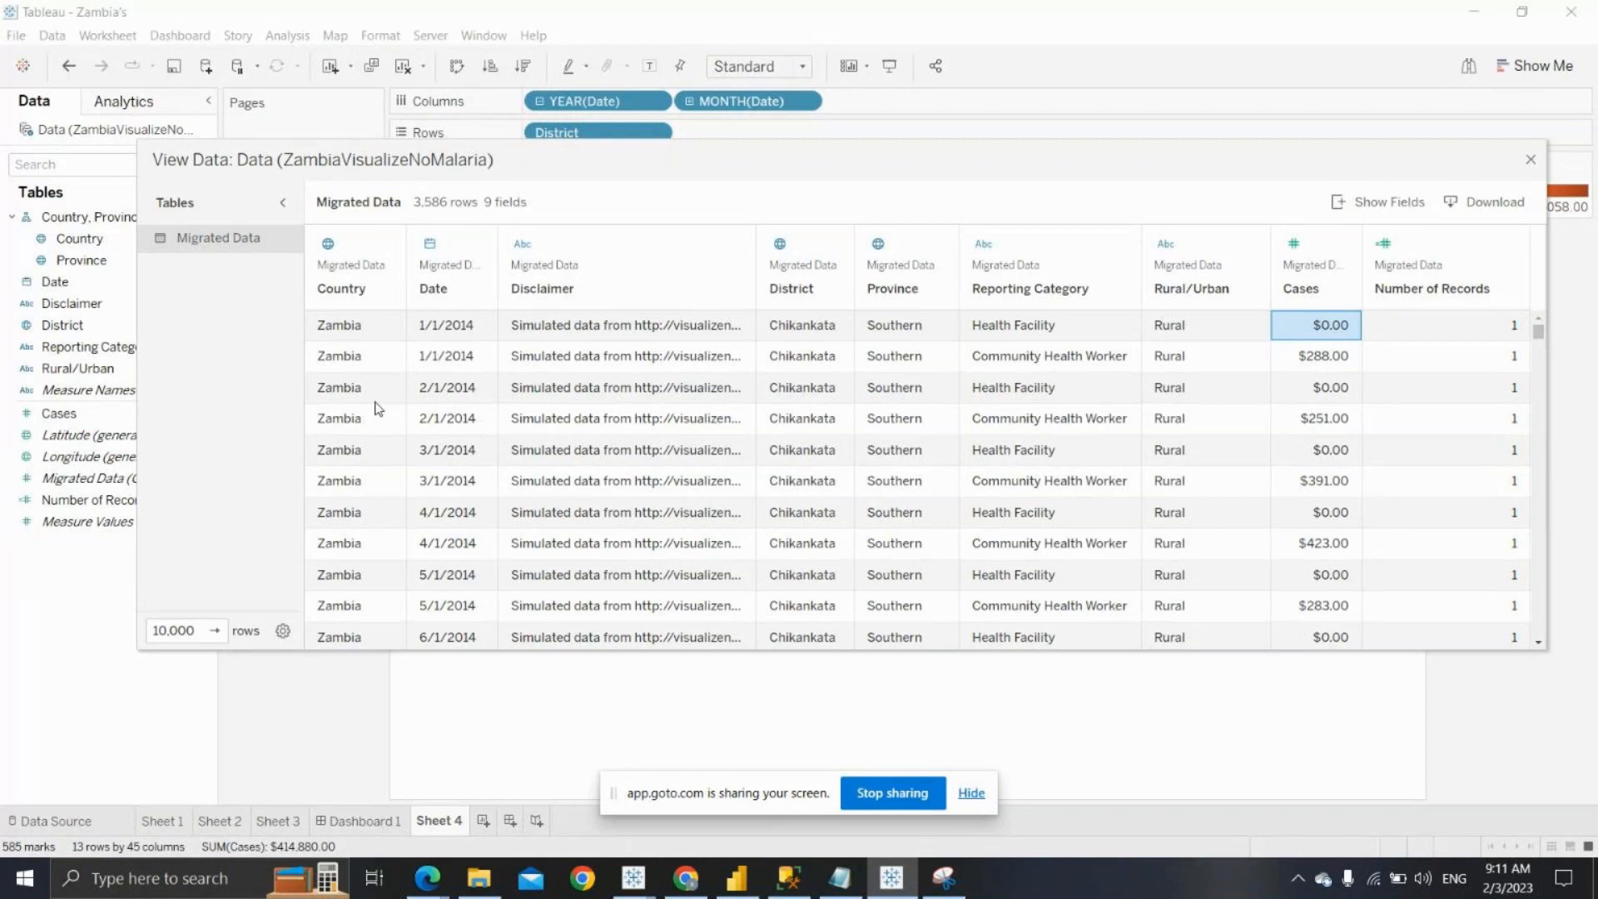
key(Right)
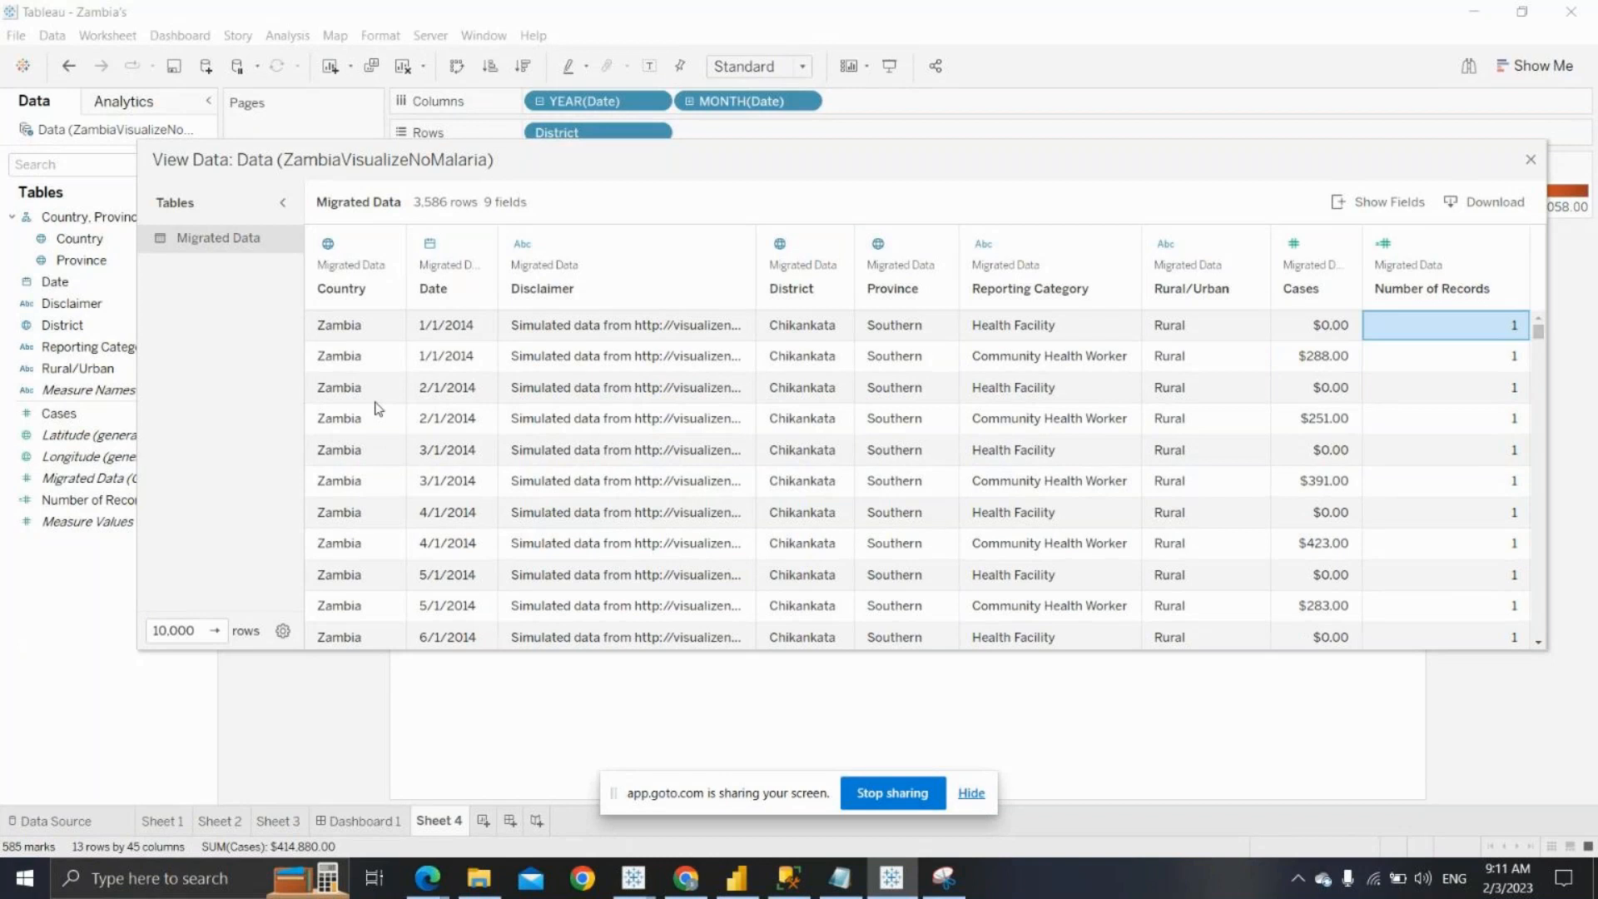
key(Left)
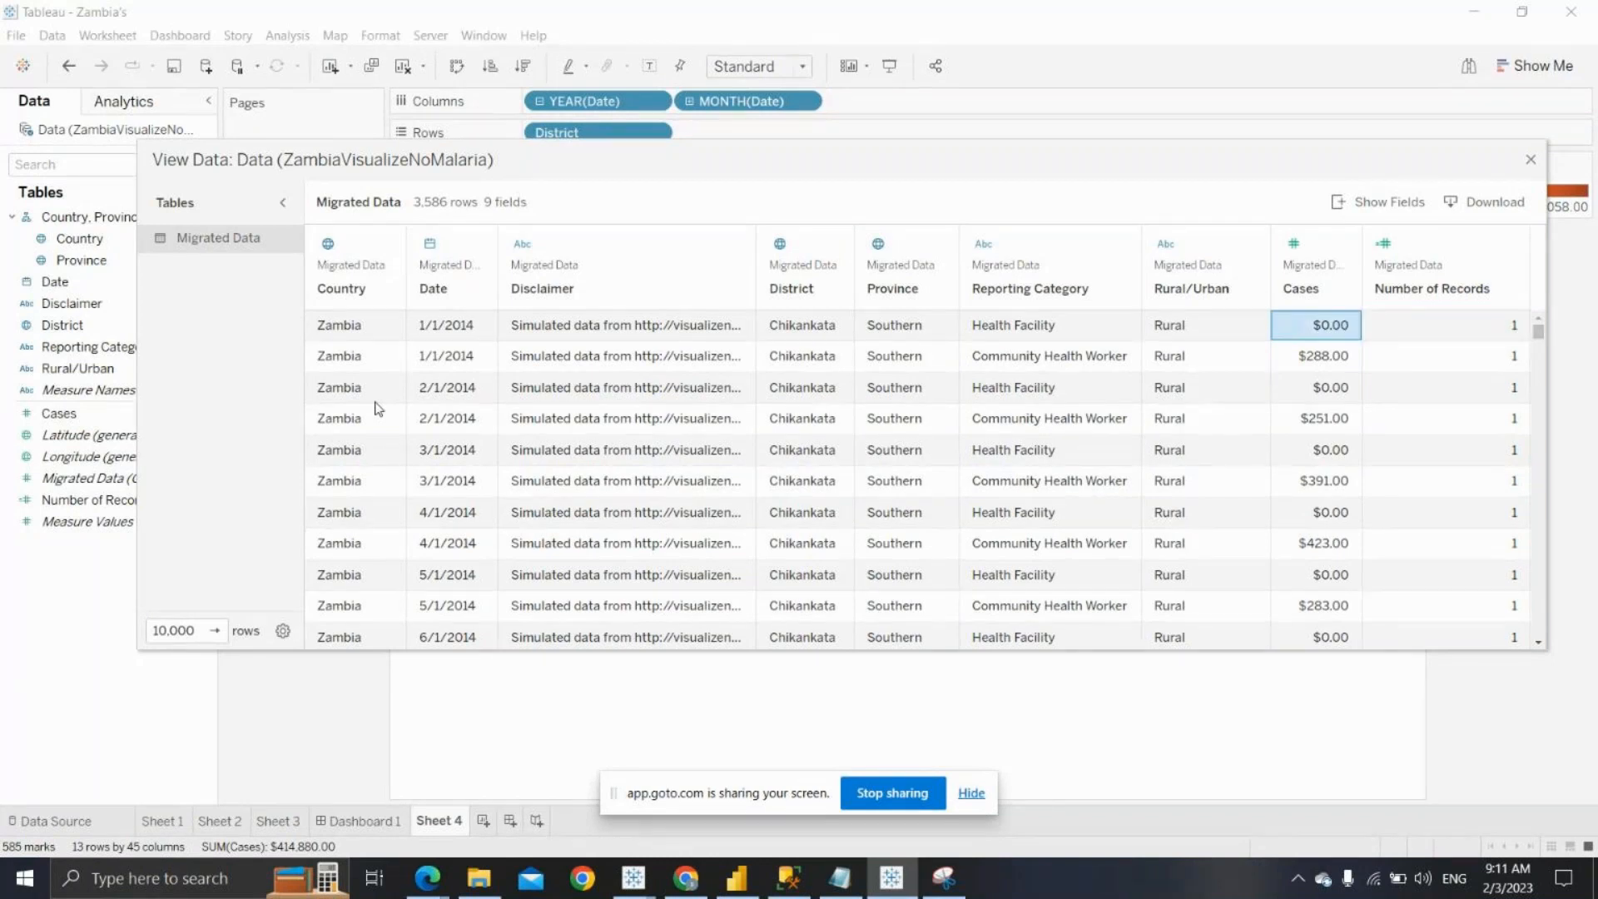
Look down the Country column to the first 6/1/2014 record, and read that record across to Cases
key(Home)
key(Down)
key(Down)
key(Down)
key(Down)
key(Down)
key(Down)
key(Down)
key(Down)
key(Down)
key(Down)
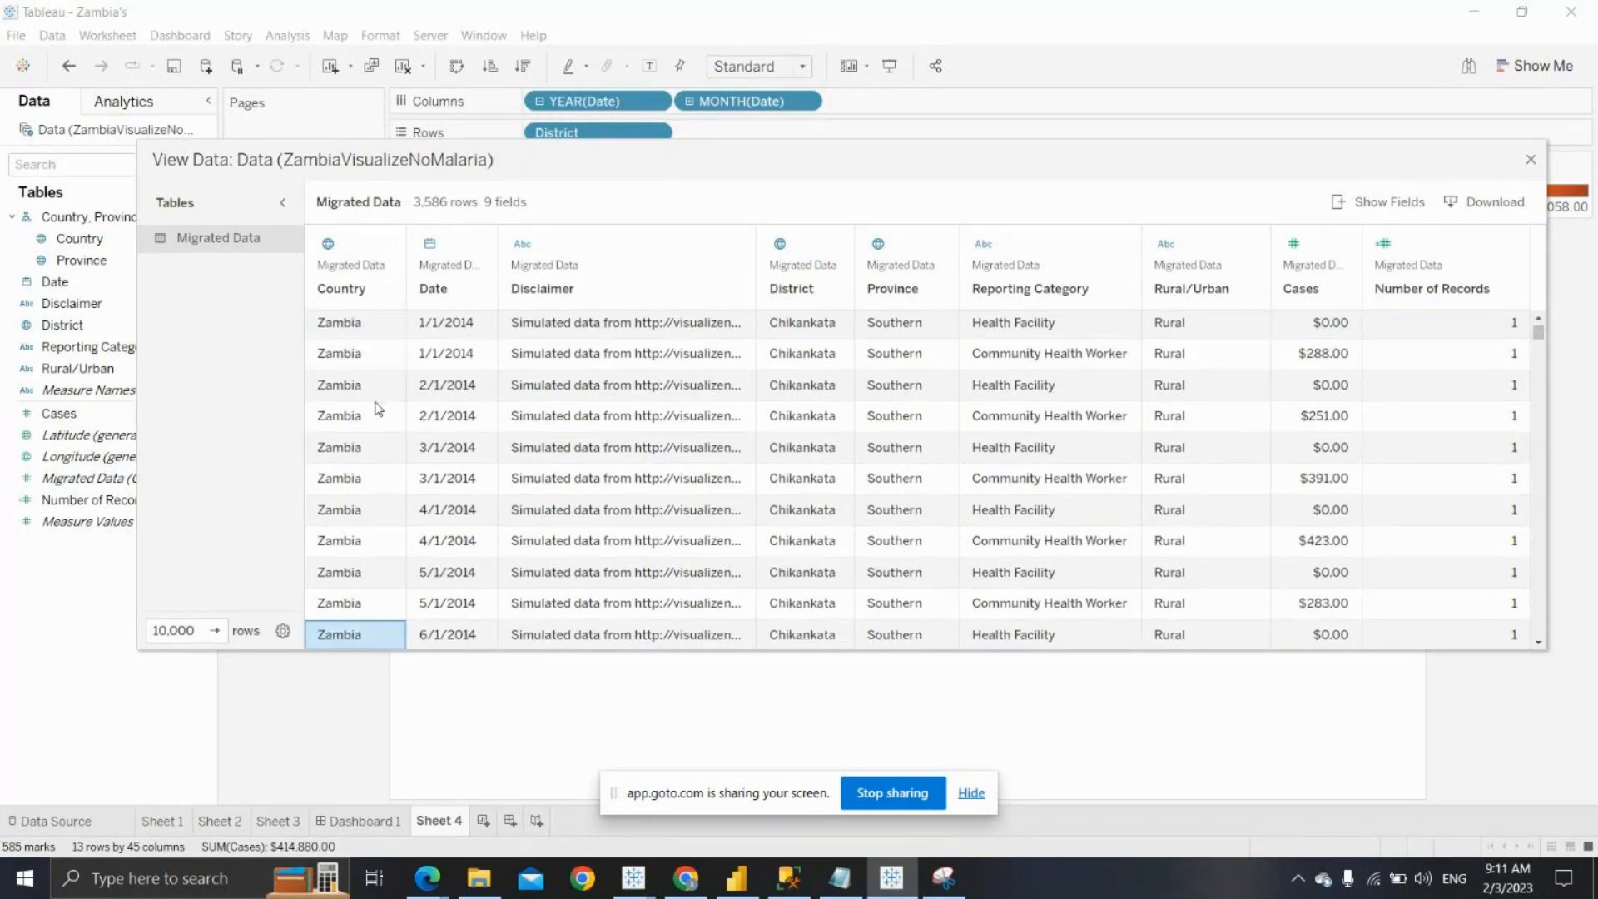
key(Right)
key(Right)
key(Right)
key(Right)
key(Right)
key(Right)
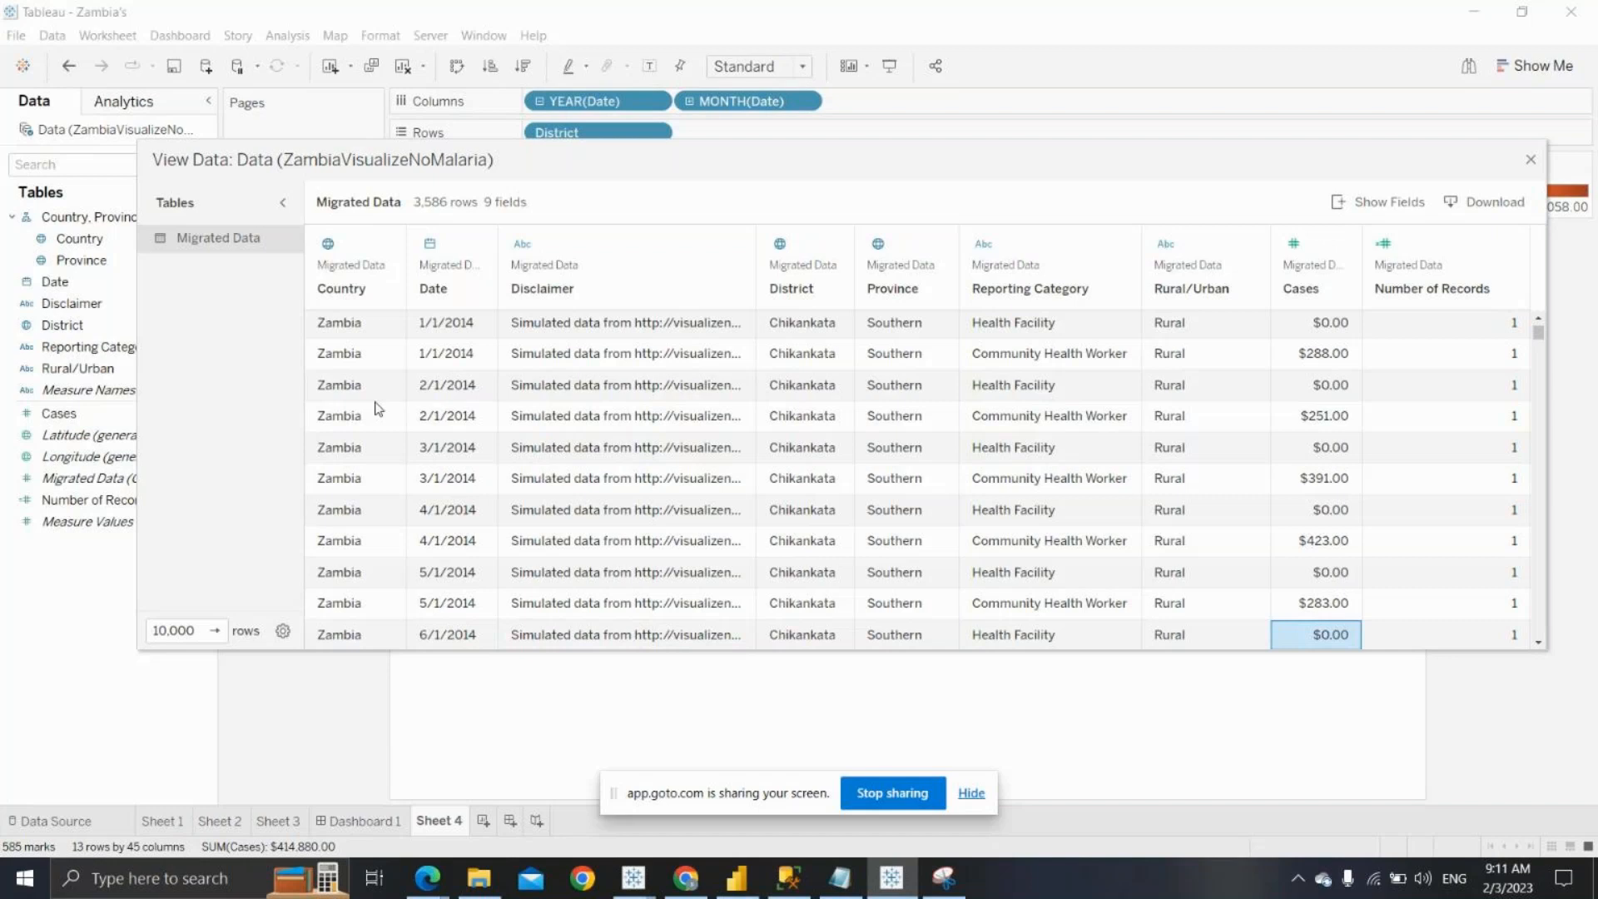
Read the 5/1/2014 Community Health Worker record field by field from Country to Cases
key(Up)
key(Left)
key(Left)
key(Left)
key(Left)
key(Left)
key(Left)
key(Left)
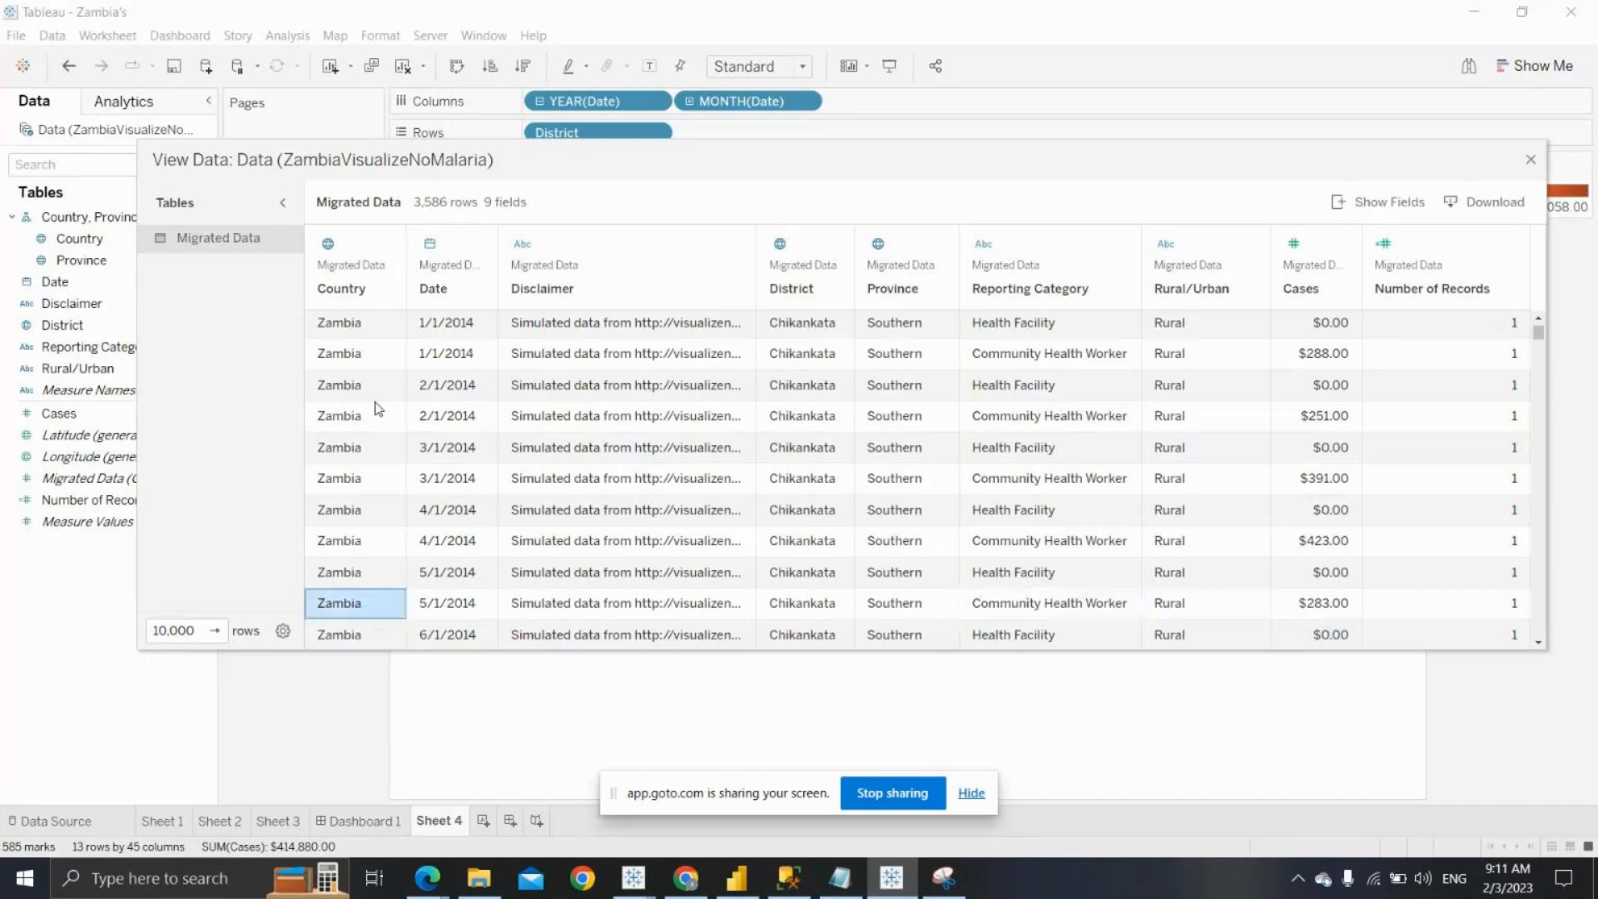
key(Right)
key(Right)
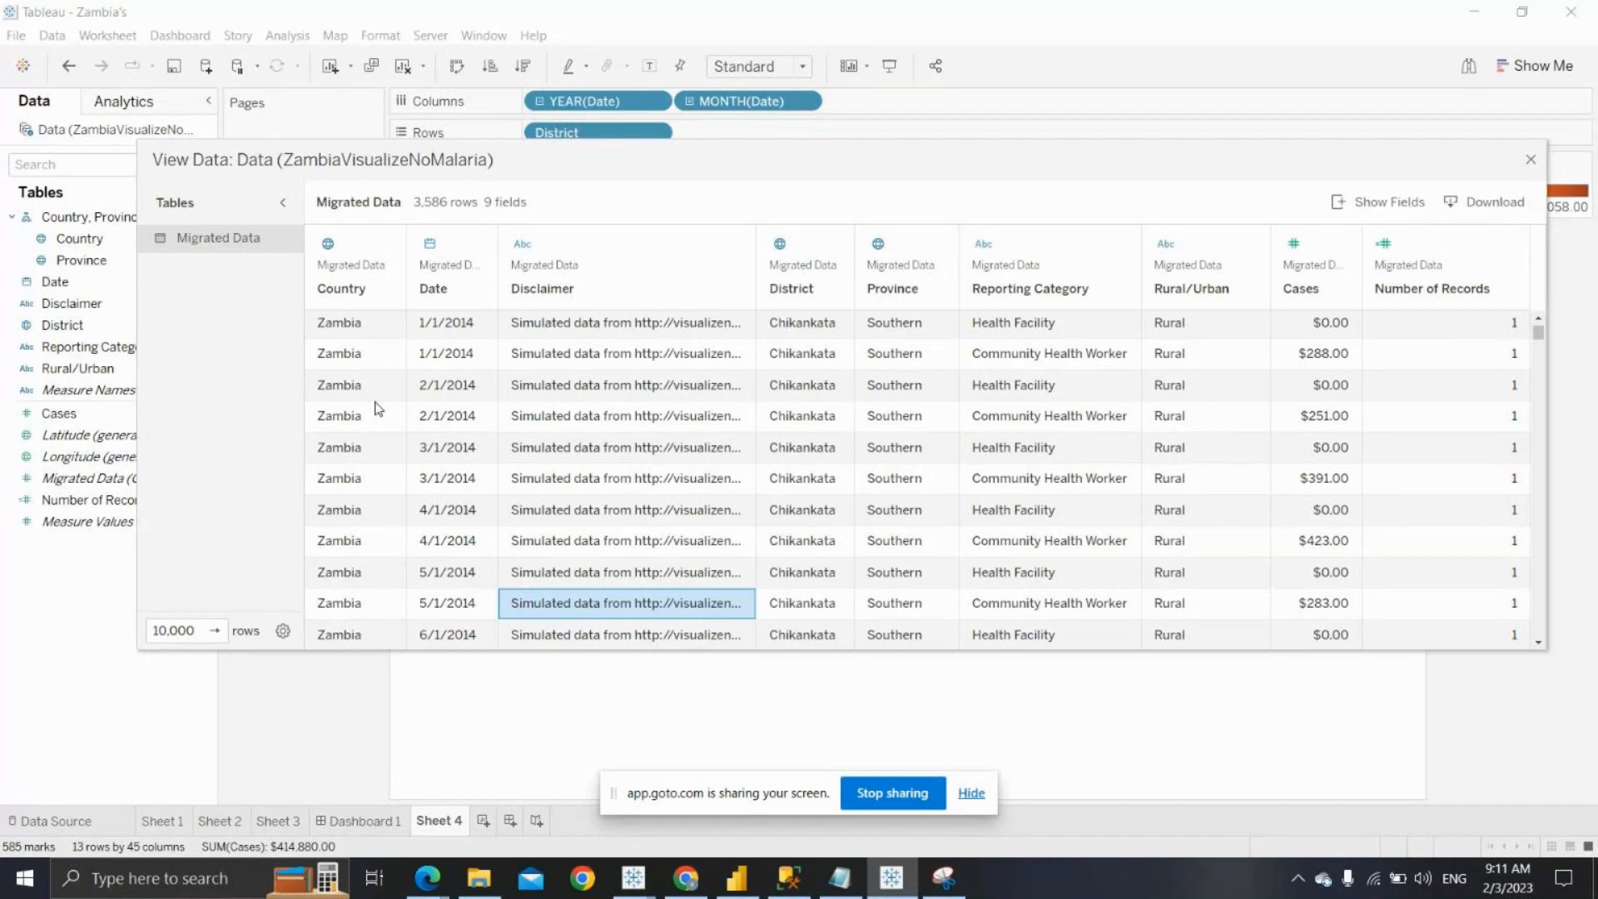
key(Right)
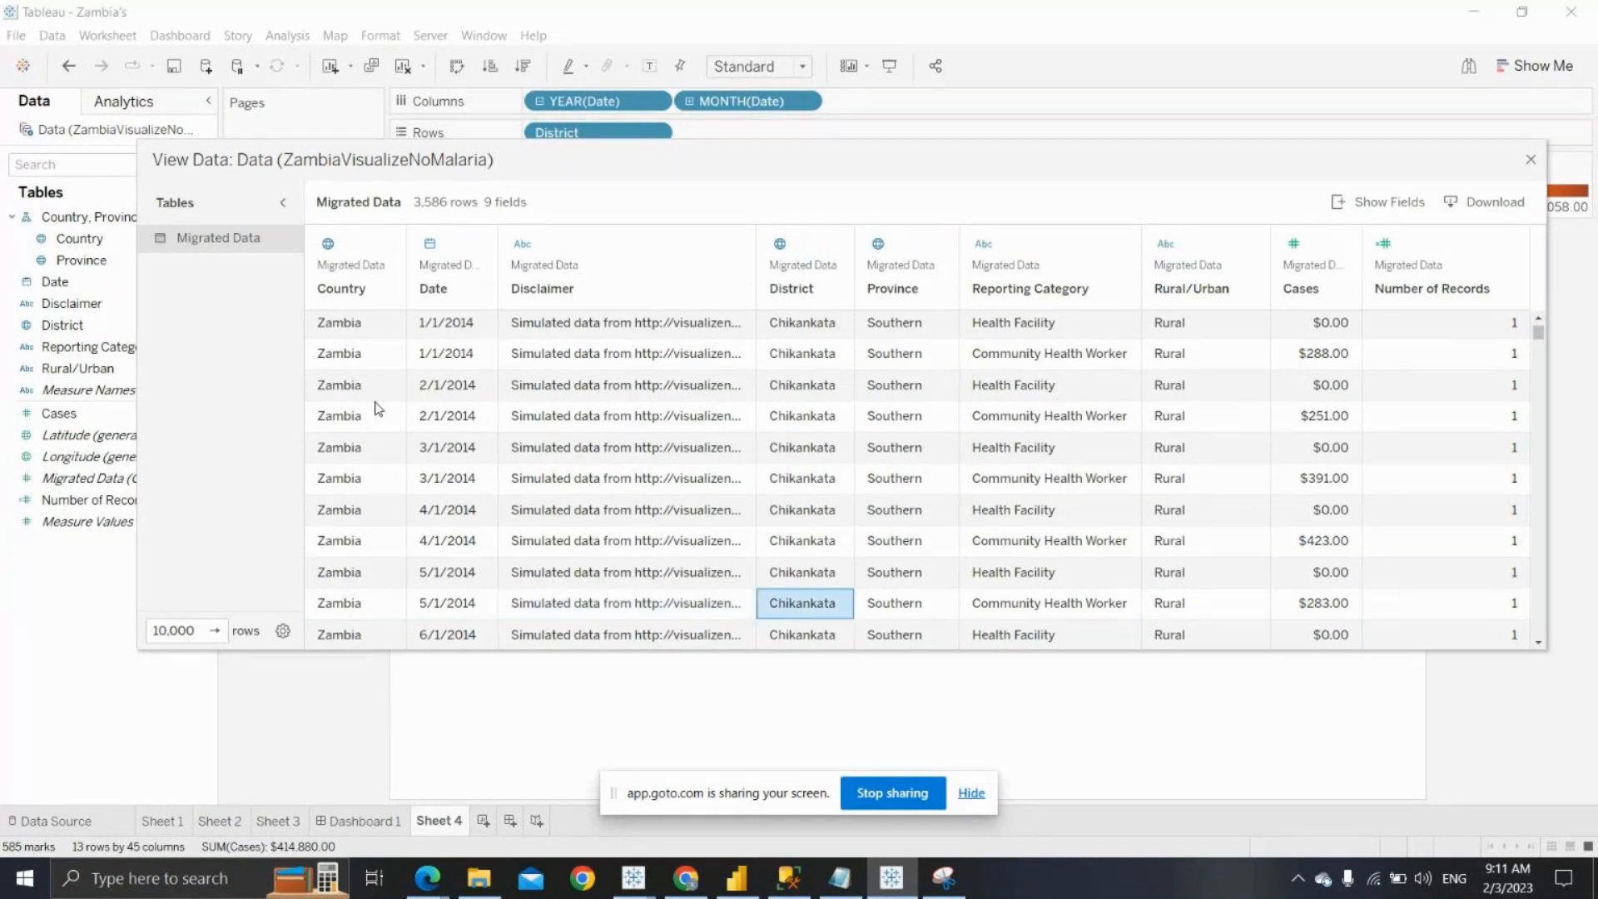
key(Right)
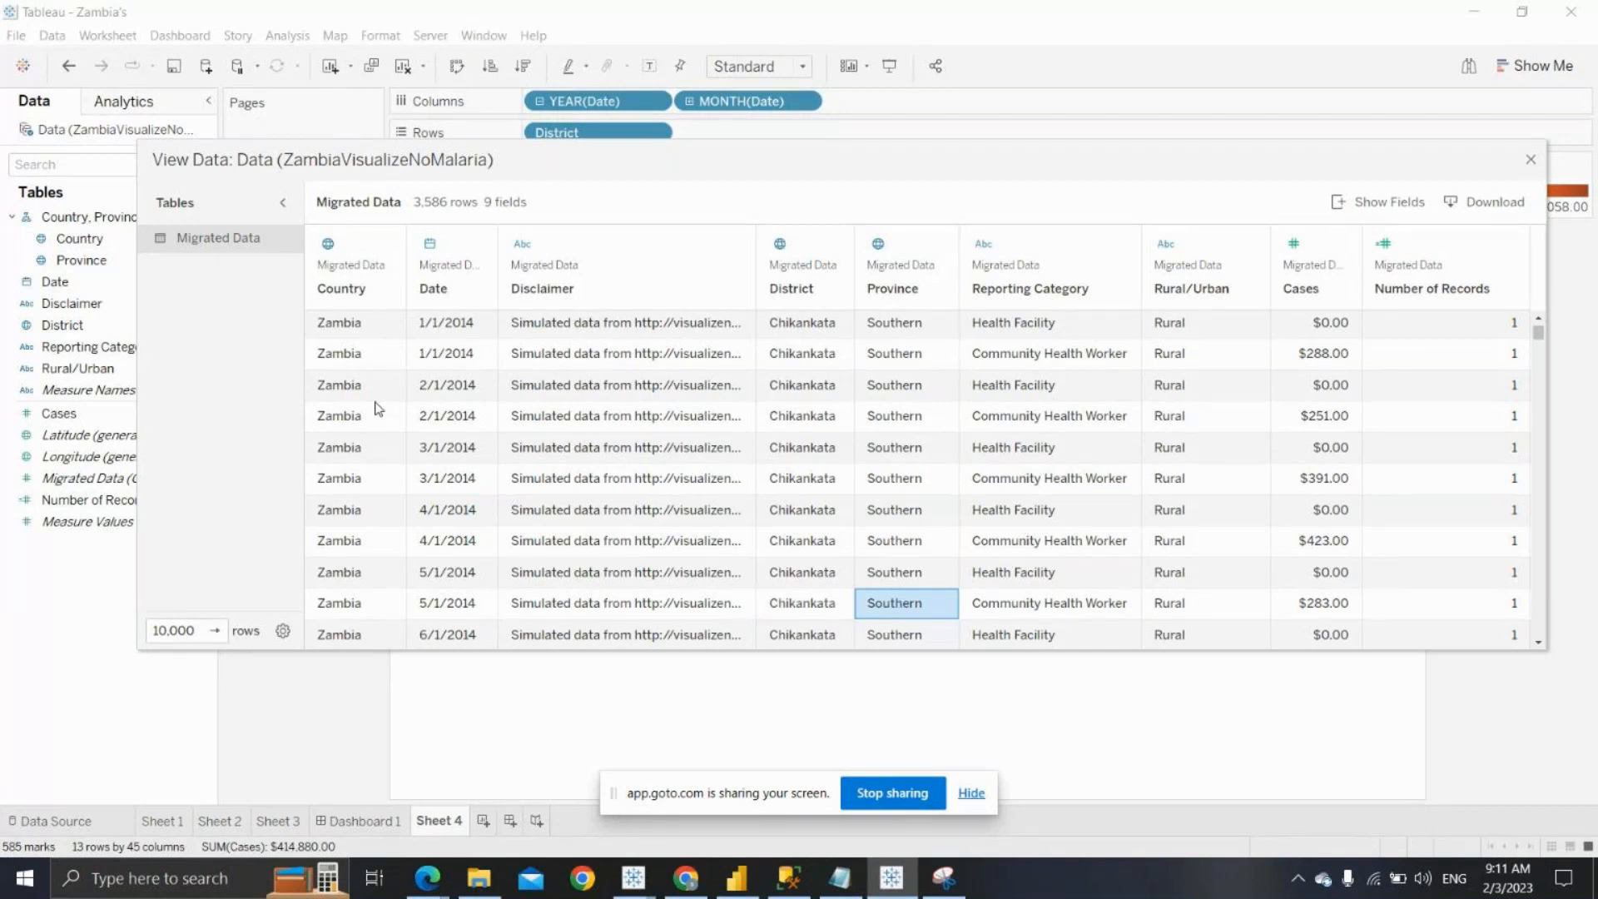
key(Right)
key(Right)
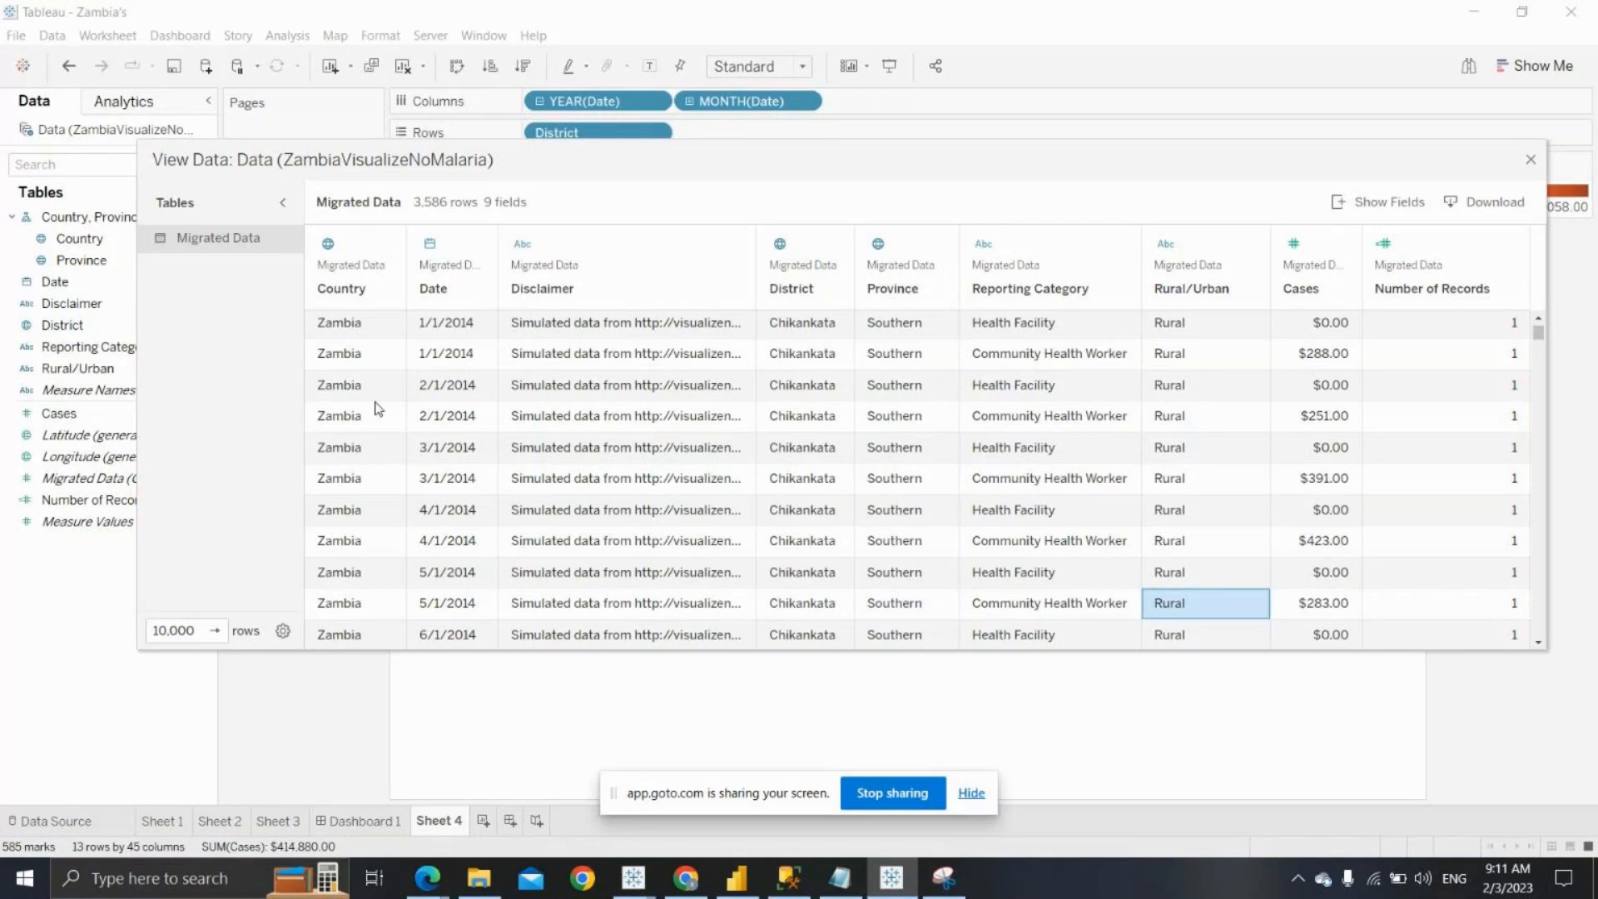
key(Right)
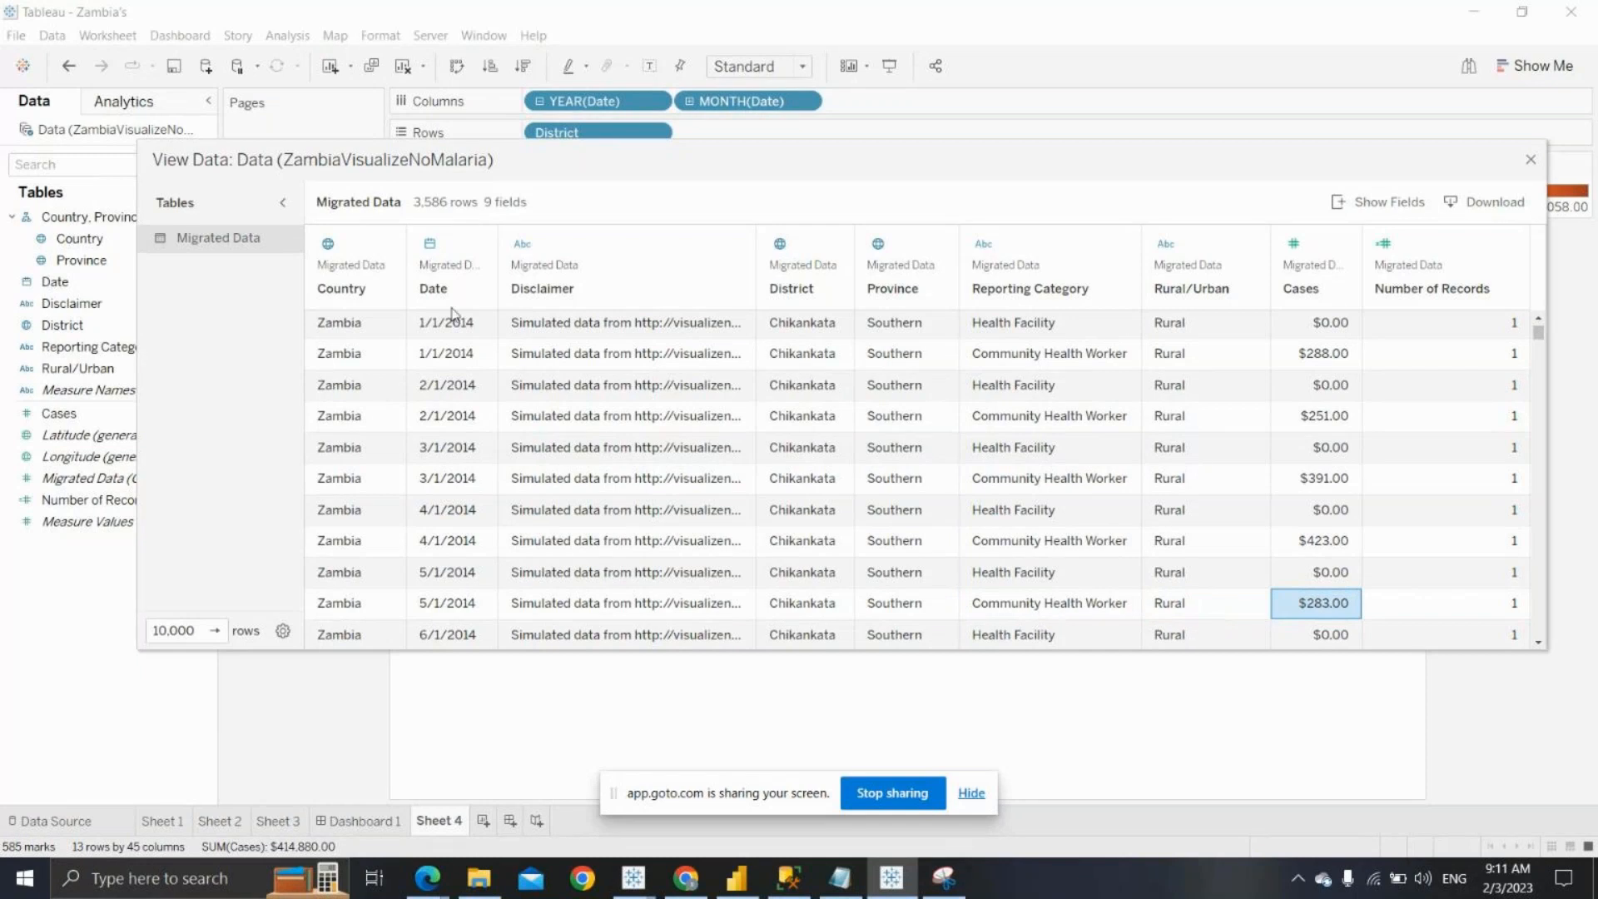
Close the underlying data preview and add a new blank worksheet
click(1531, 160)
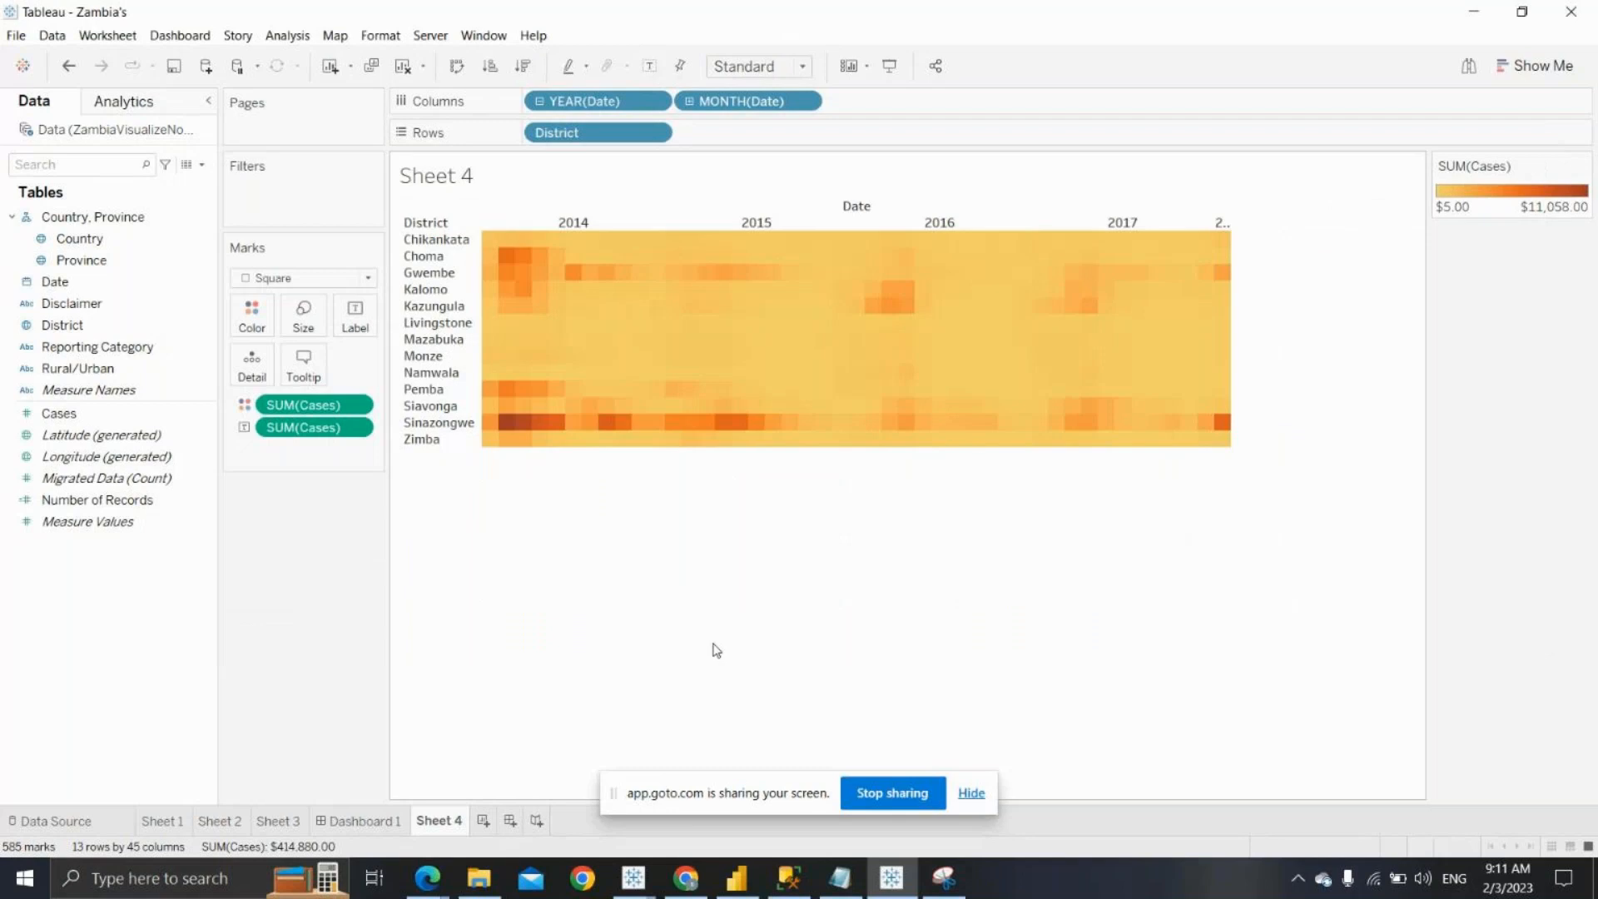
click(481, 821)
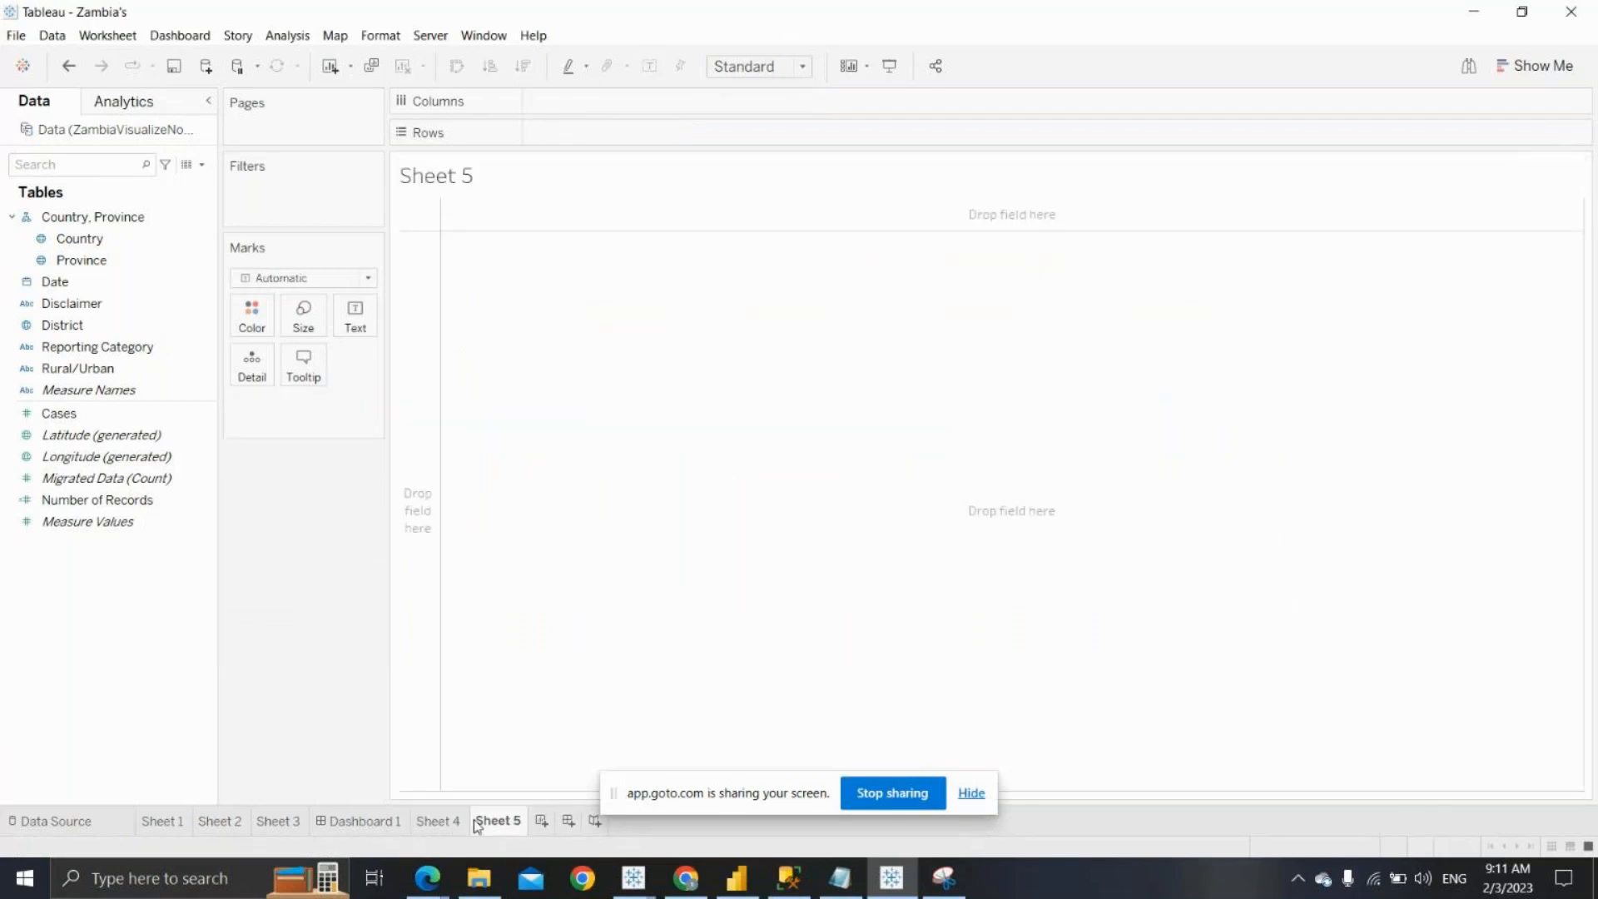
Open the total cases sheet from Dashboard 1 and remove the $ prefix from the Cases field's default number format
click(358, 822)
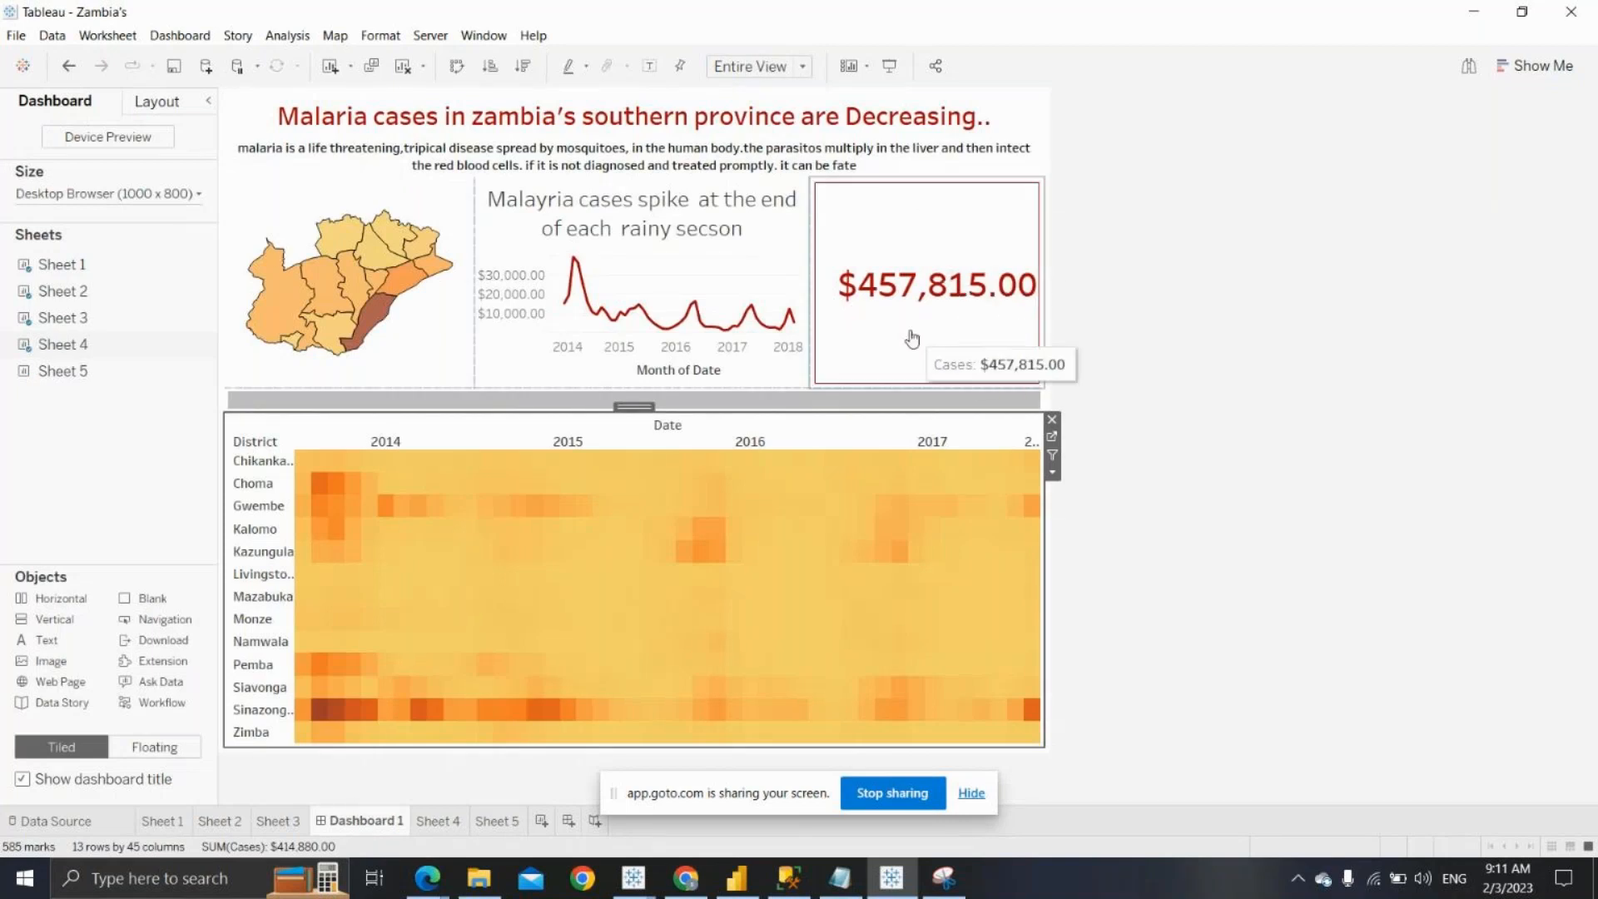
click(910, 339)
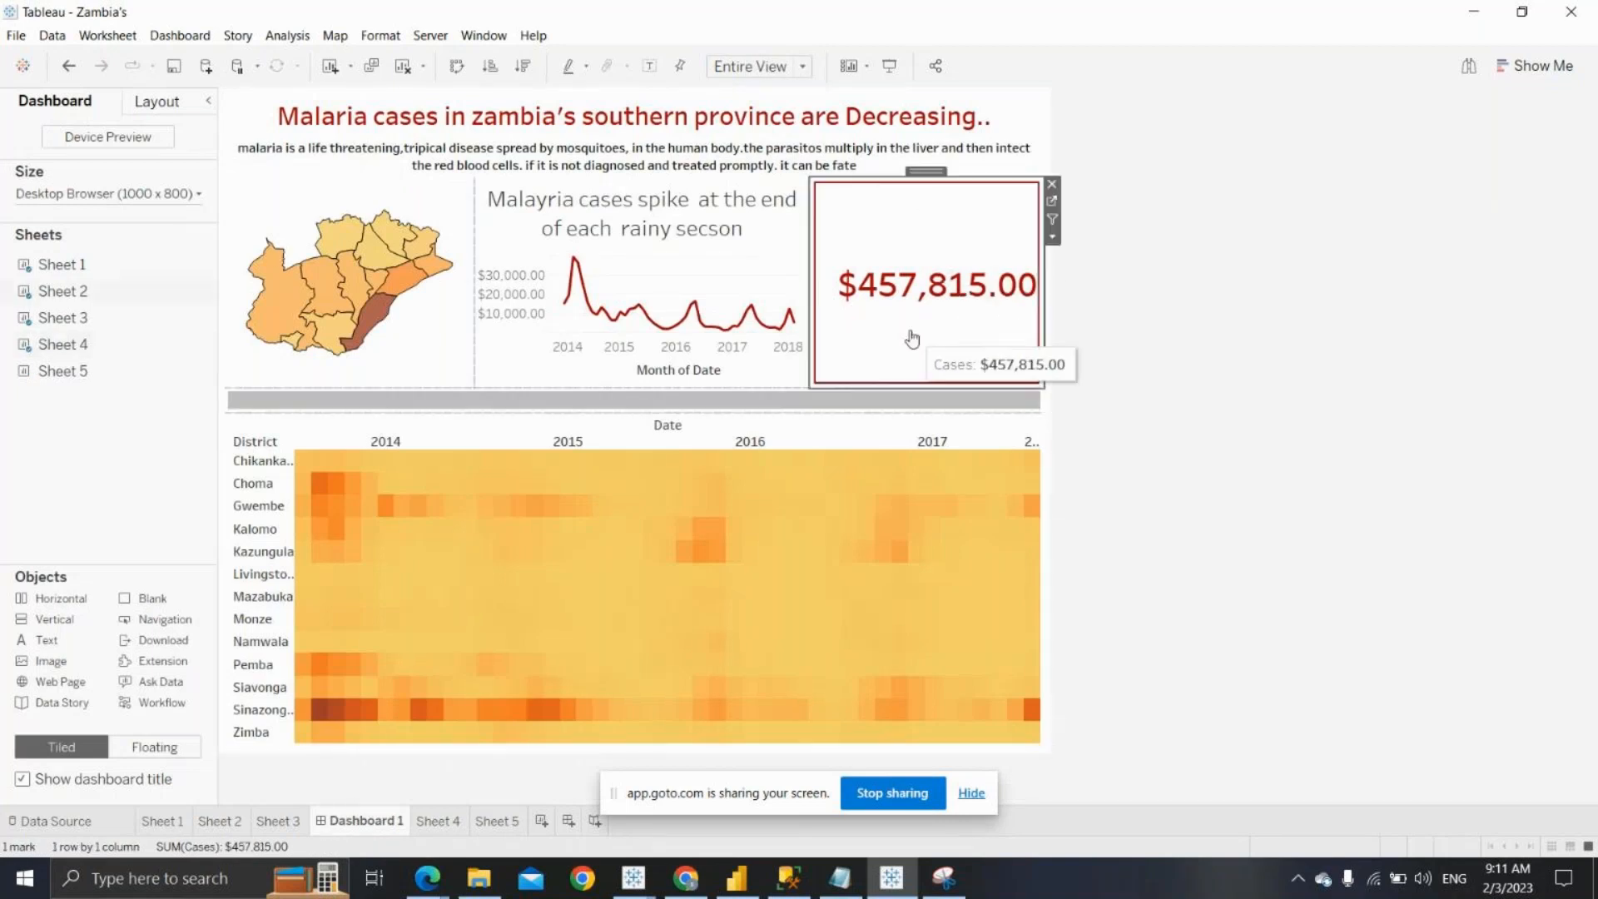
click(1052, 204)
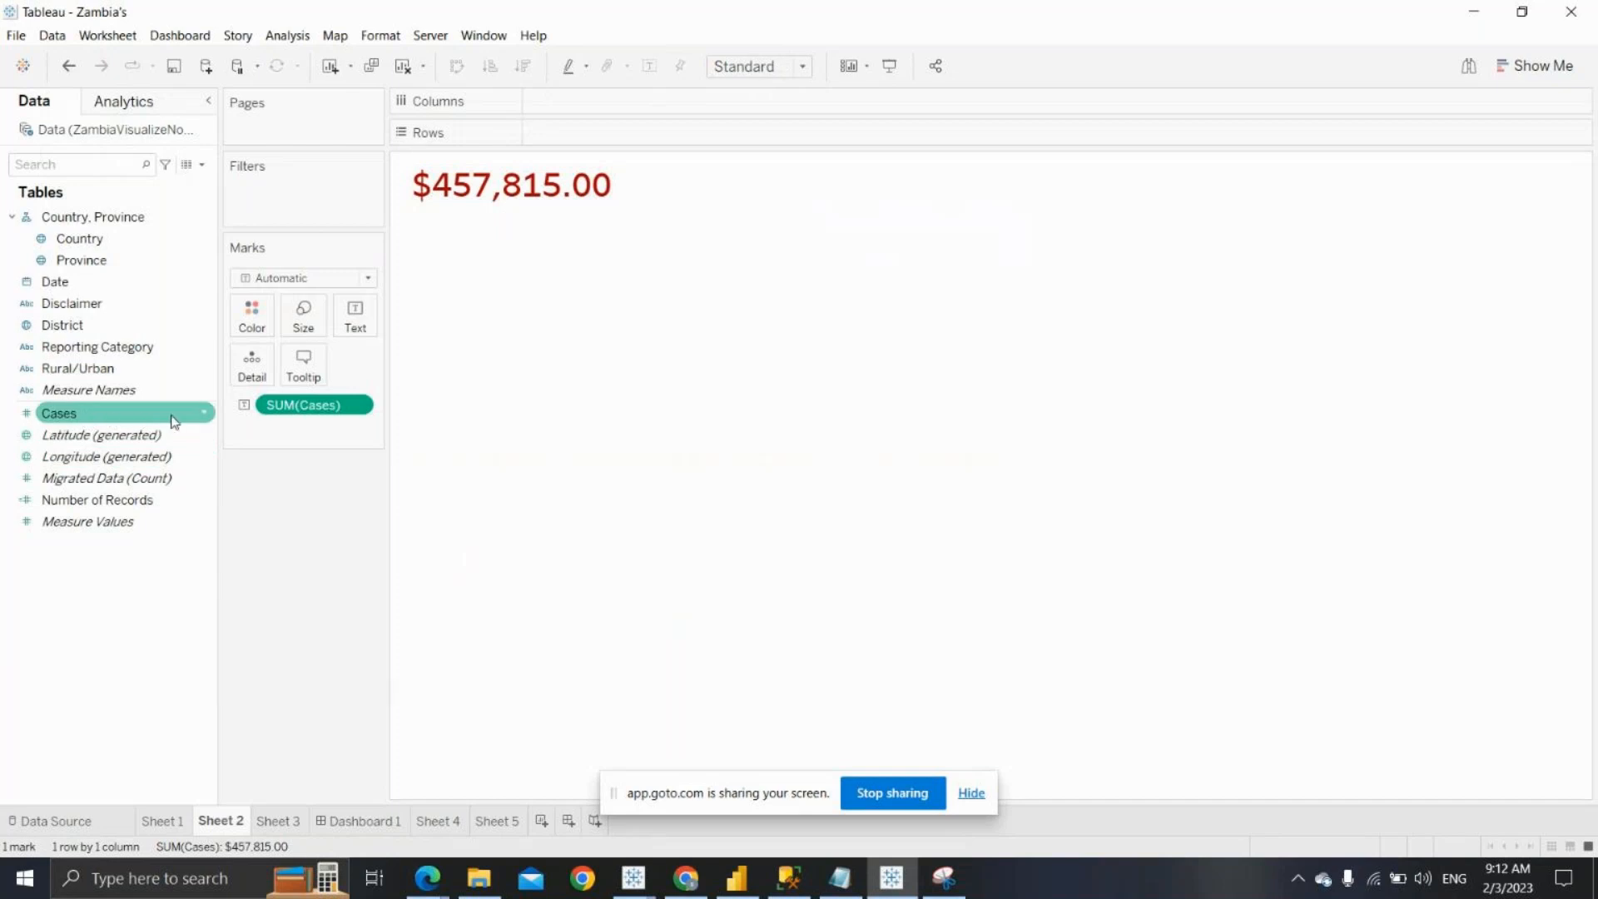
click(210, 418)
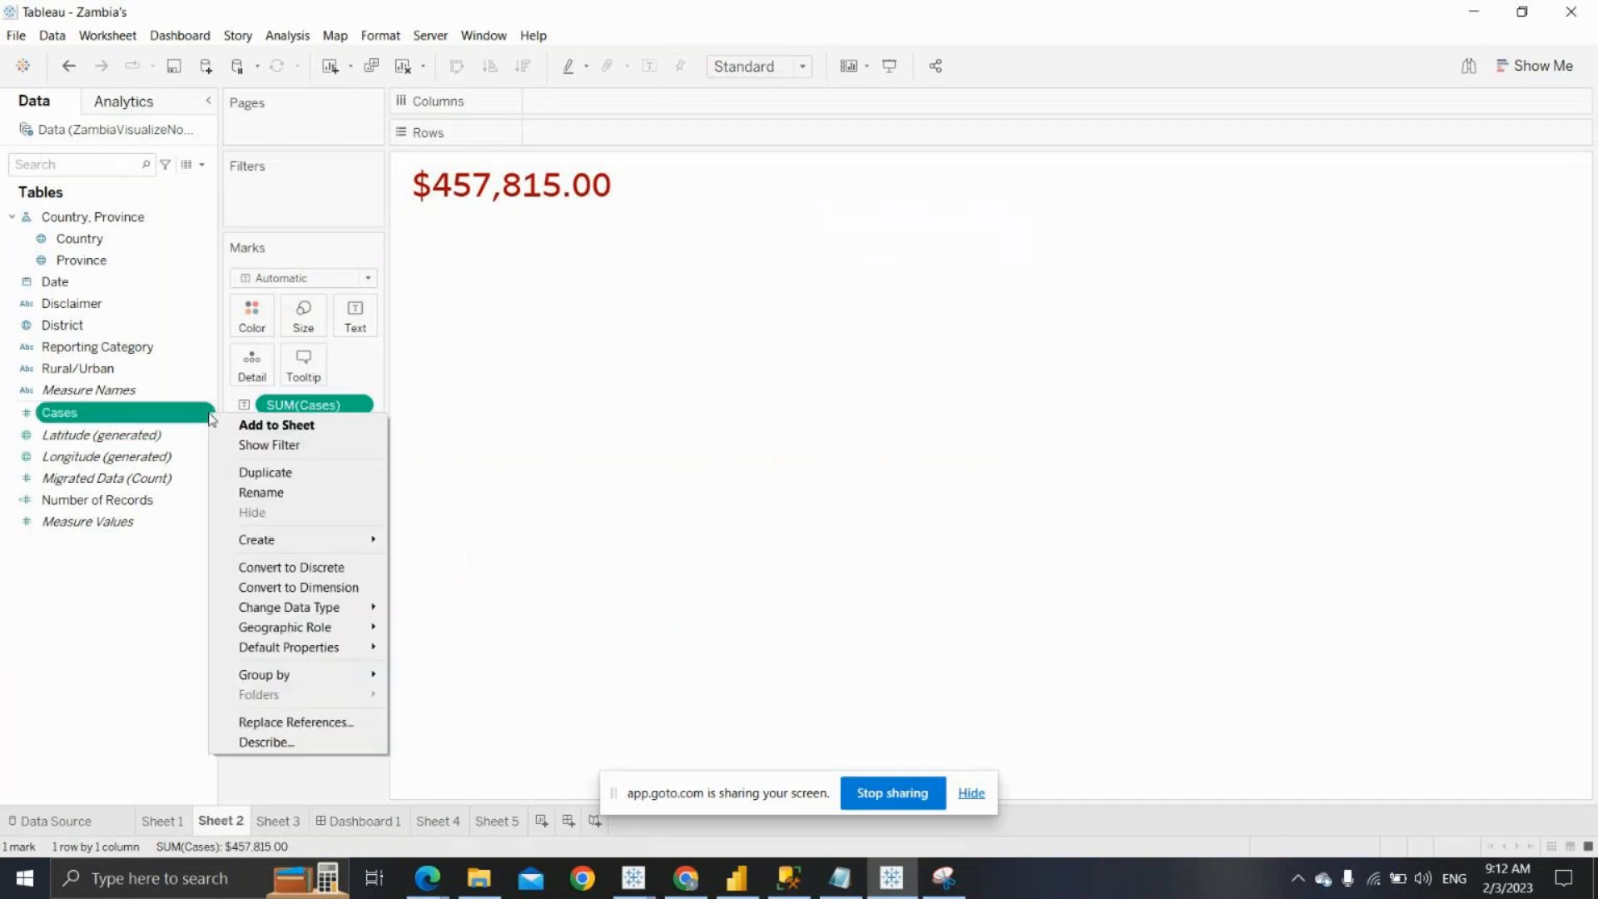
mouse_move(350, 655)
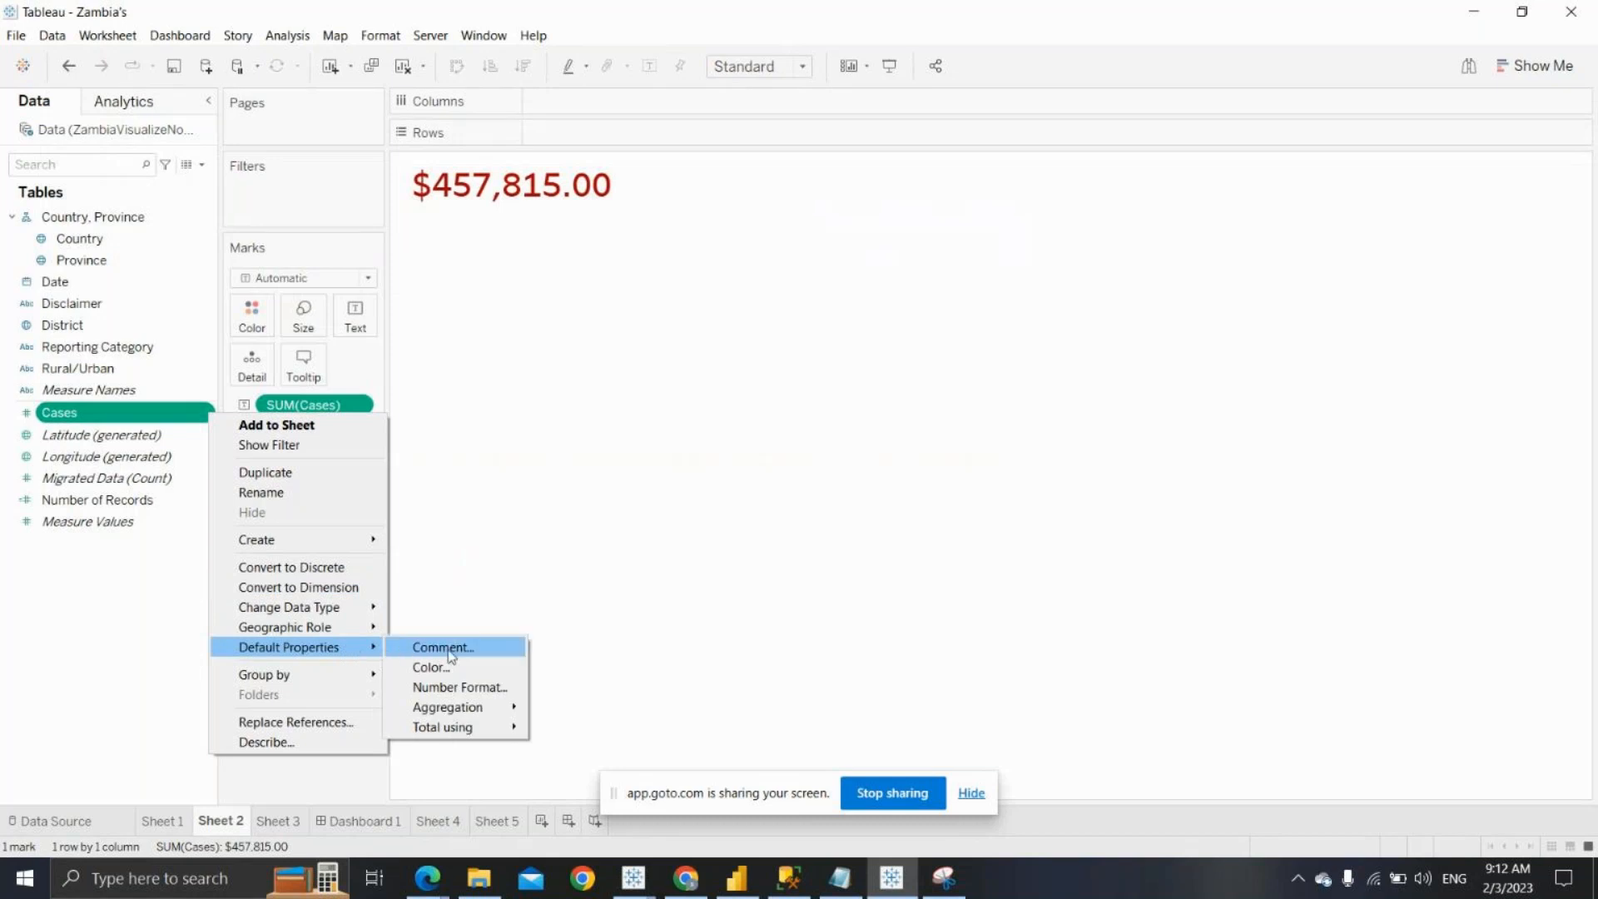
mouse_move(497, 713)
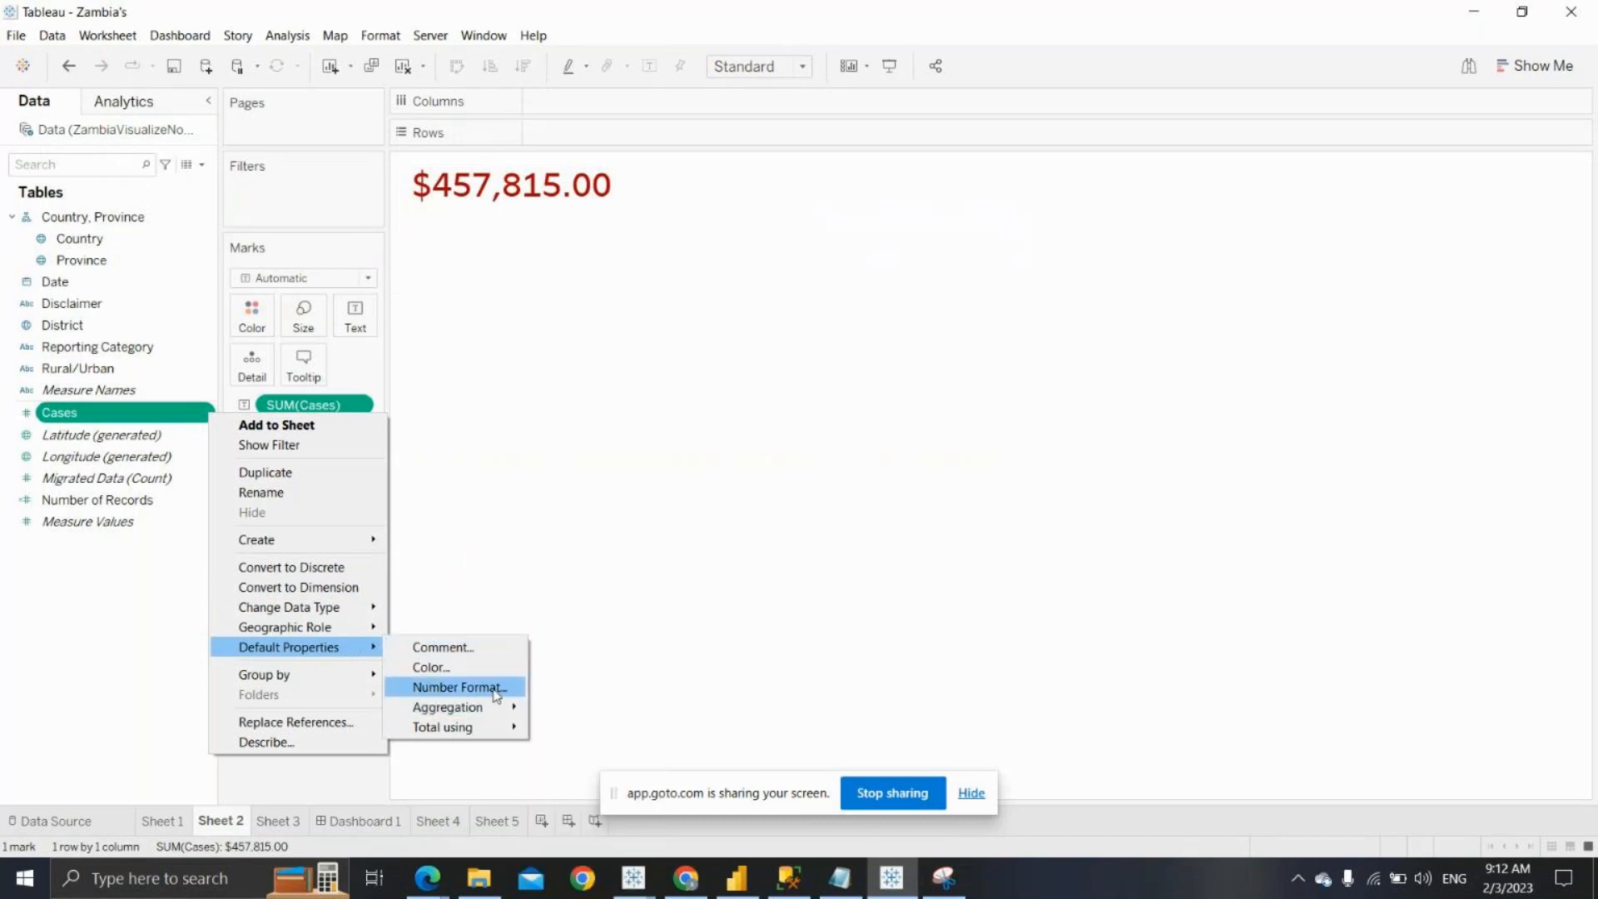
click(497, 695)
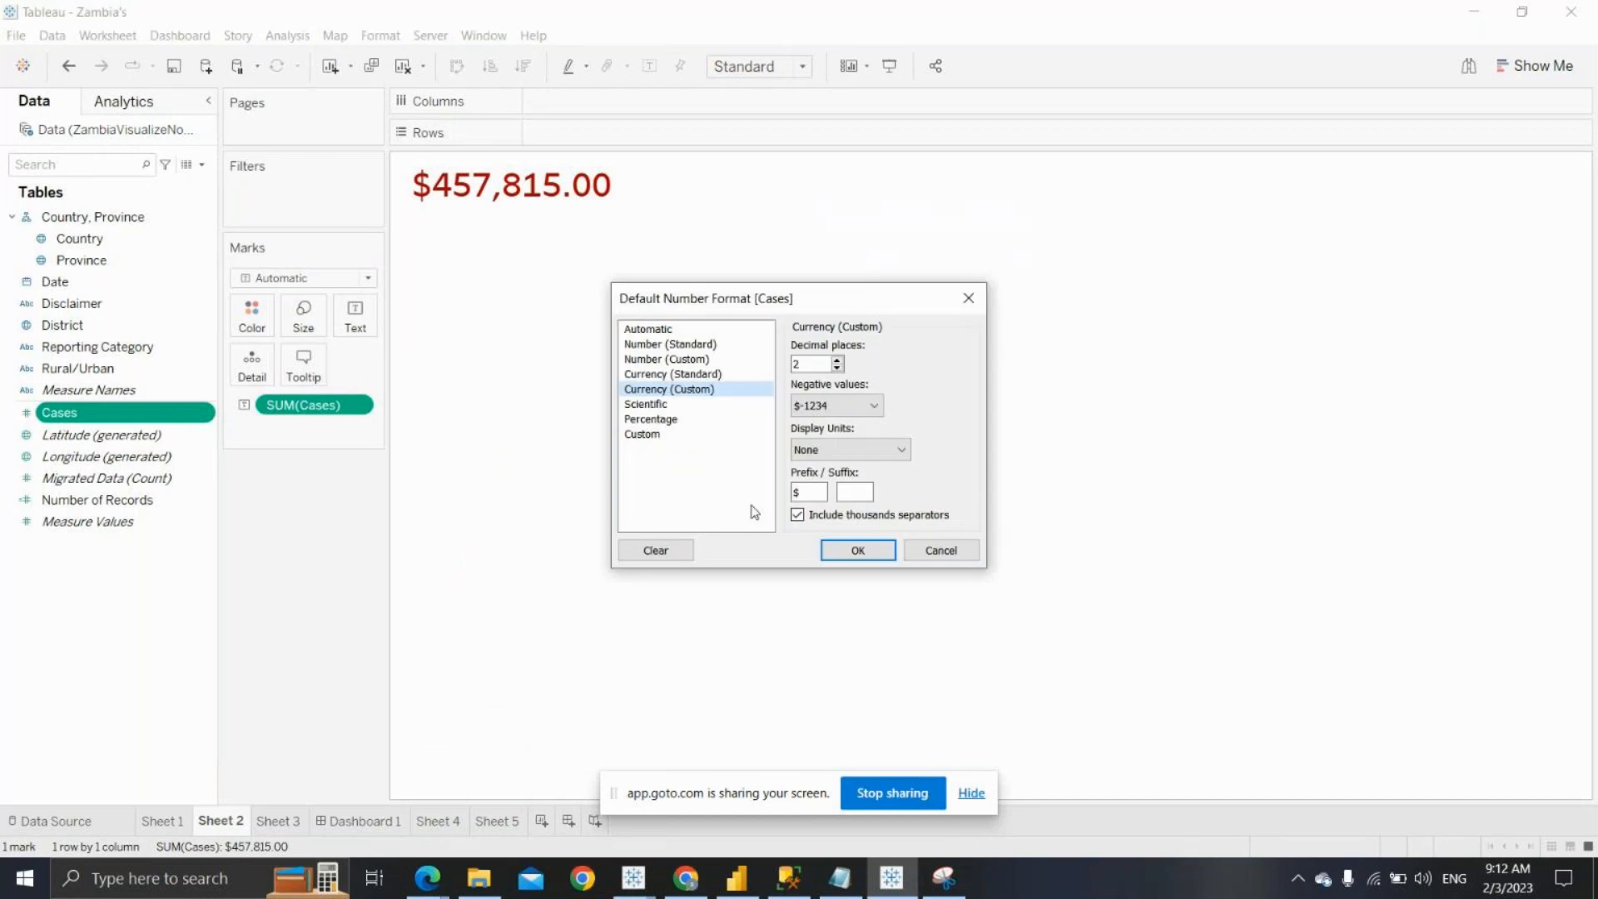
drag(816, 491, 793, 498)
key(BackSpace)
click(858, 551)
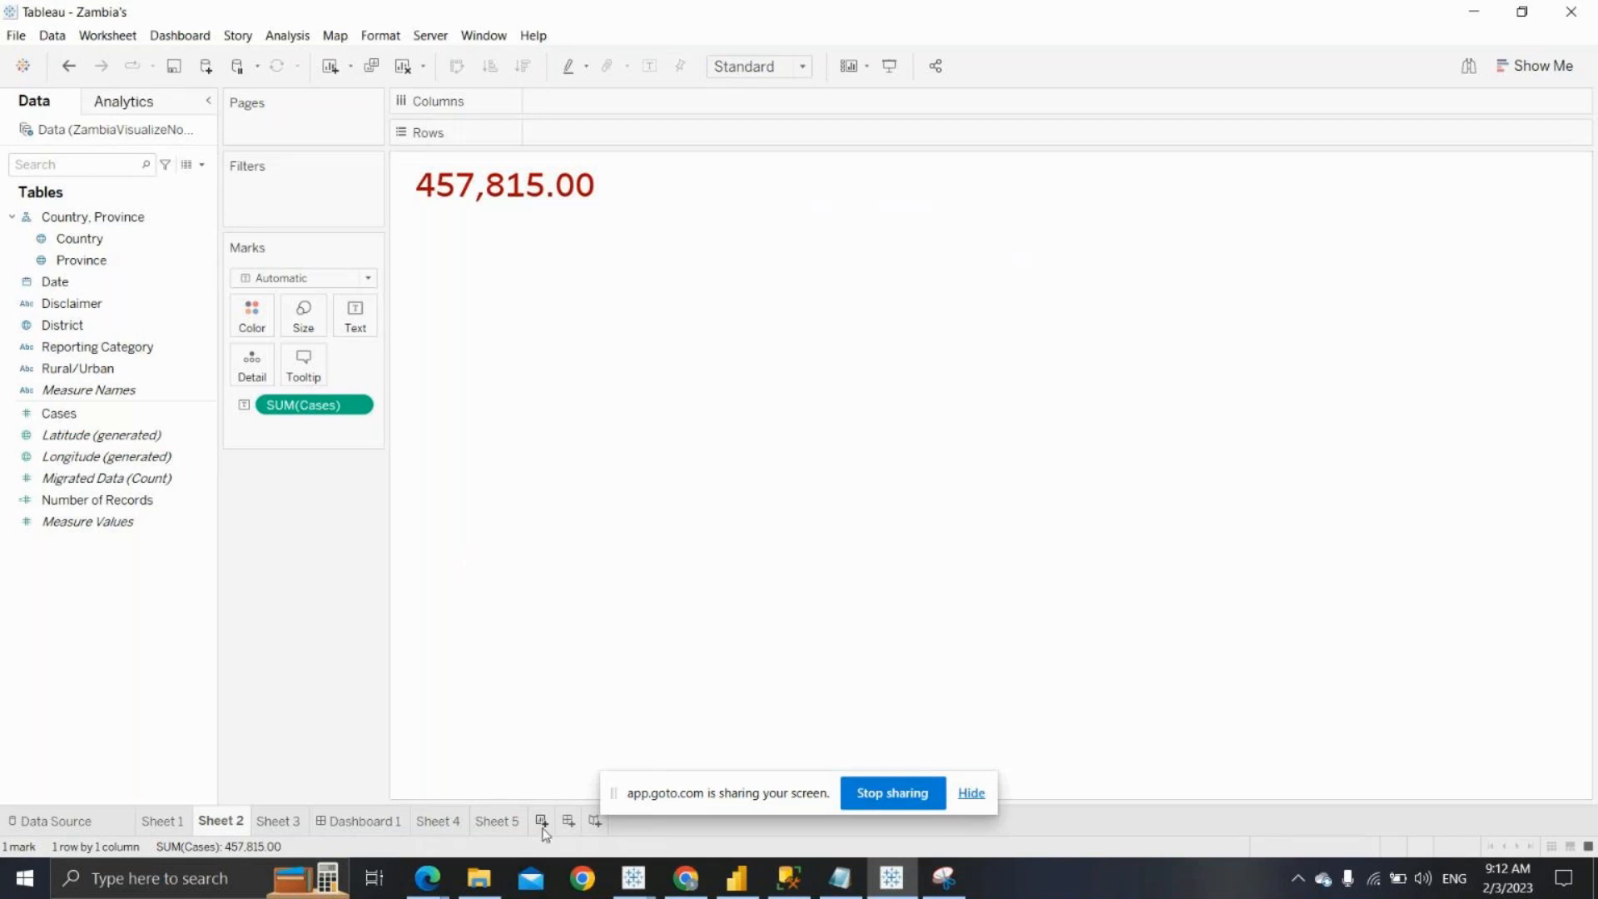
Show the sum of Cases as text on the blank Sheet 5
click(502, 823)
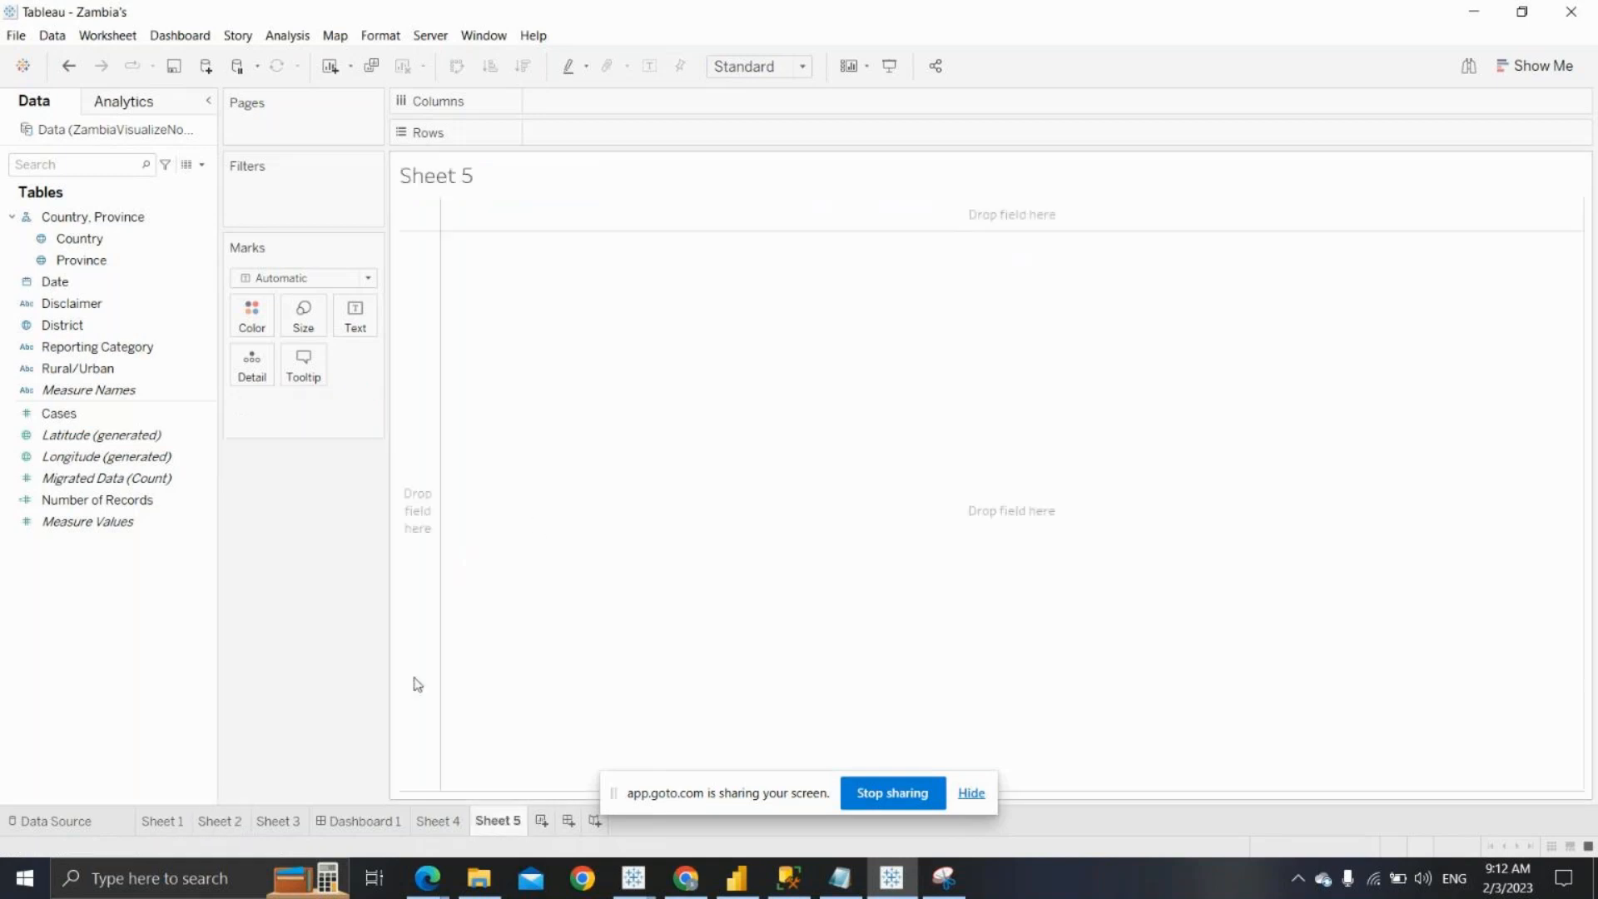
drag(99, 414, 358, 318)
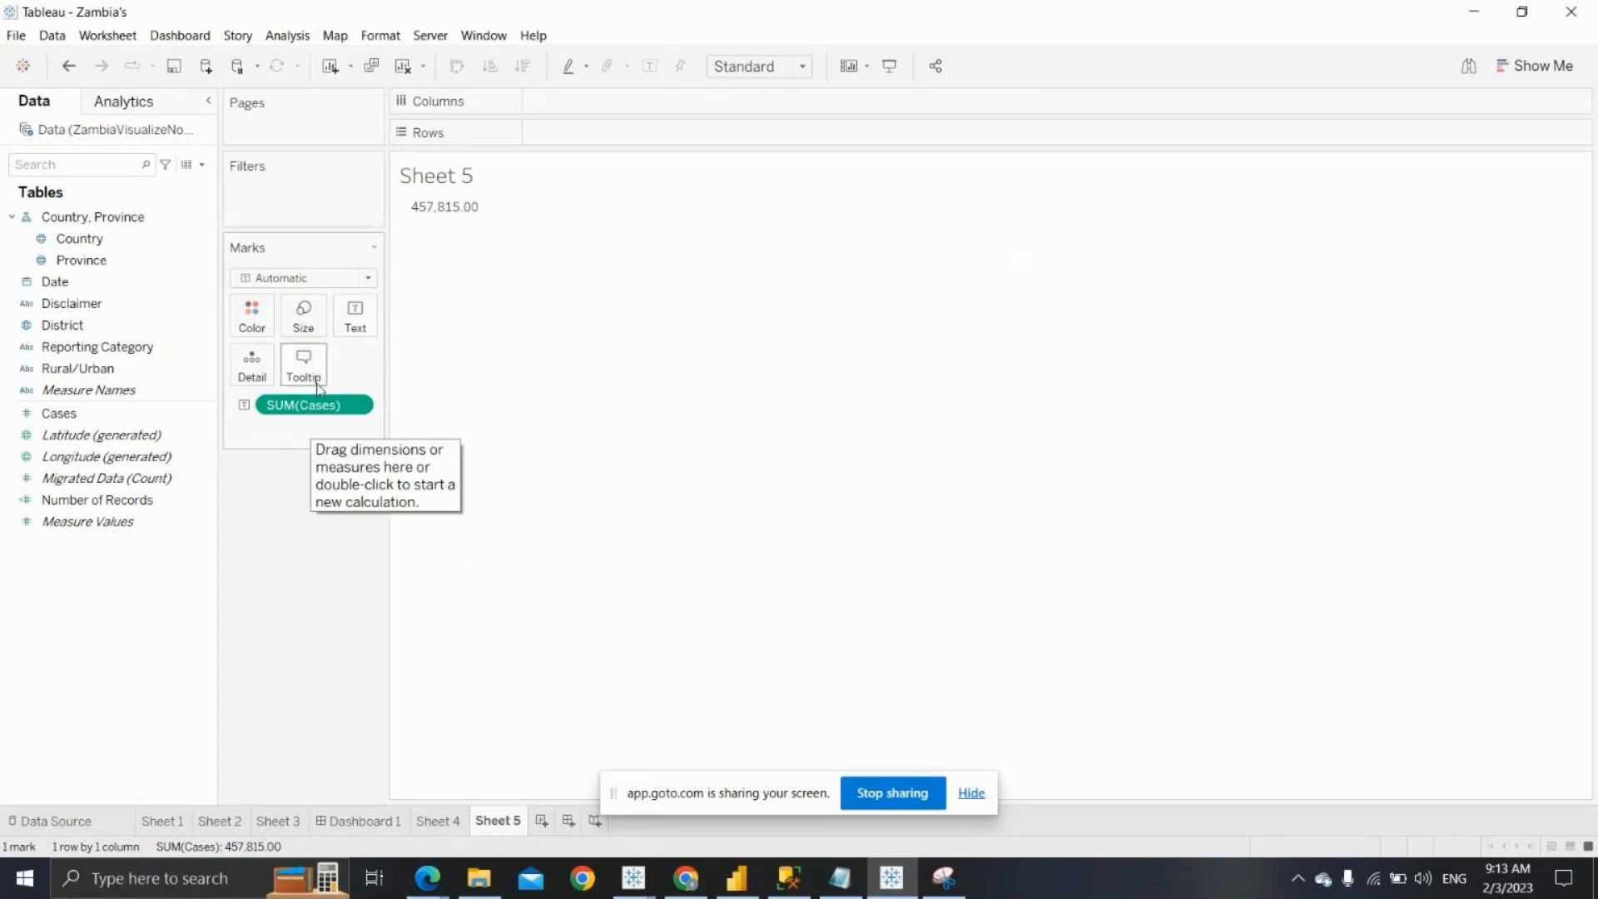
Try left, center and right horizontal alignment for the Cases text on Sheet 5
click(354, 325)
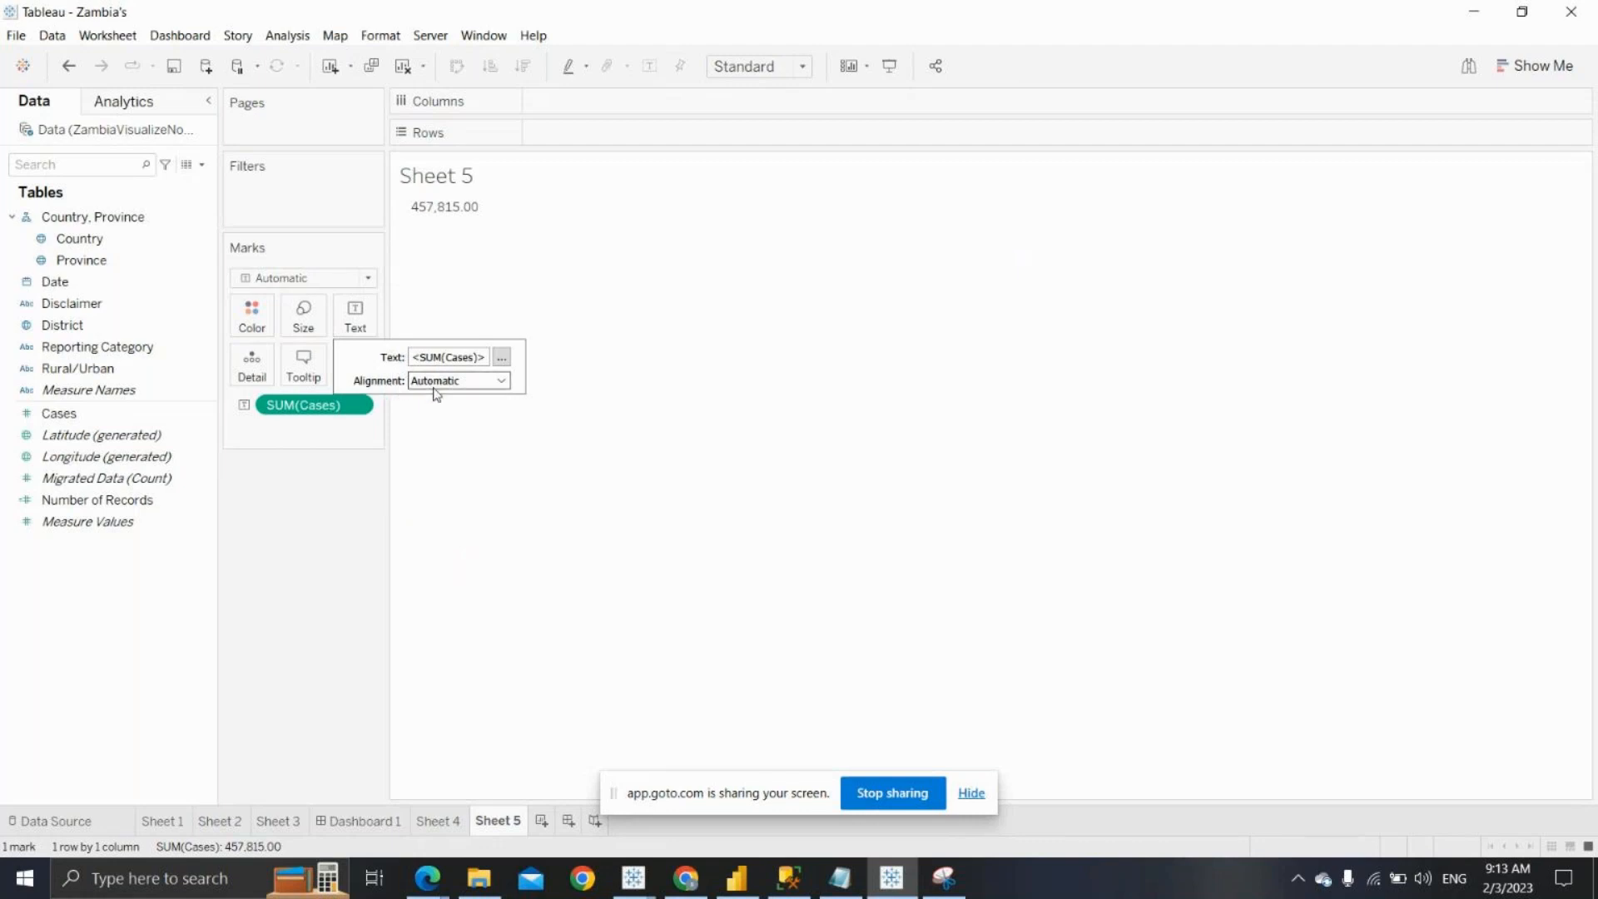
click(502, 382)
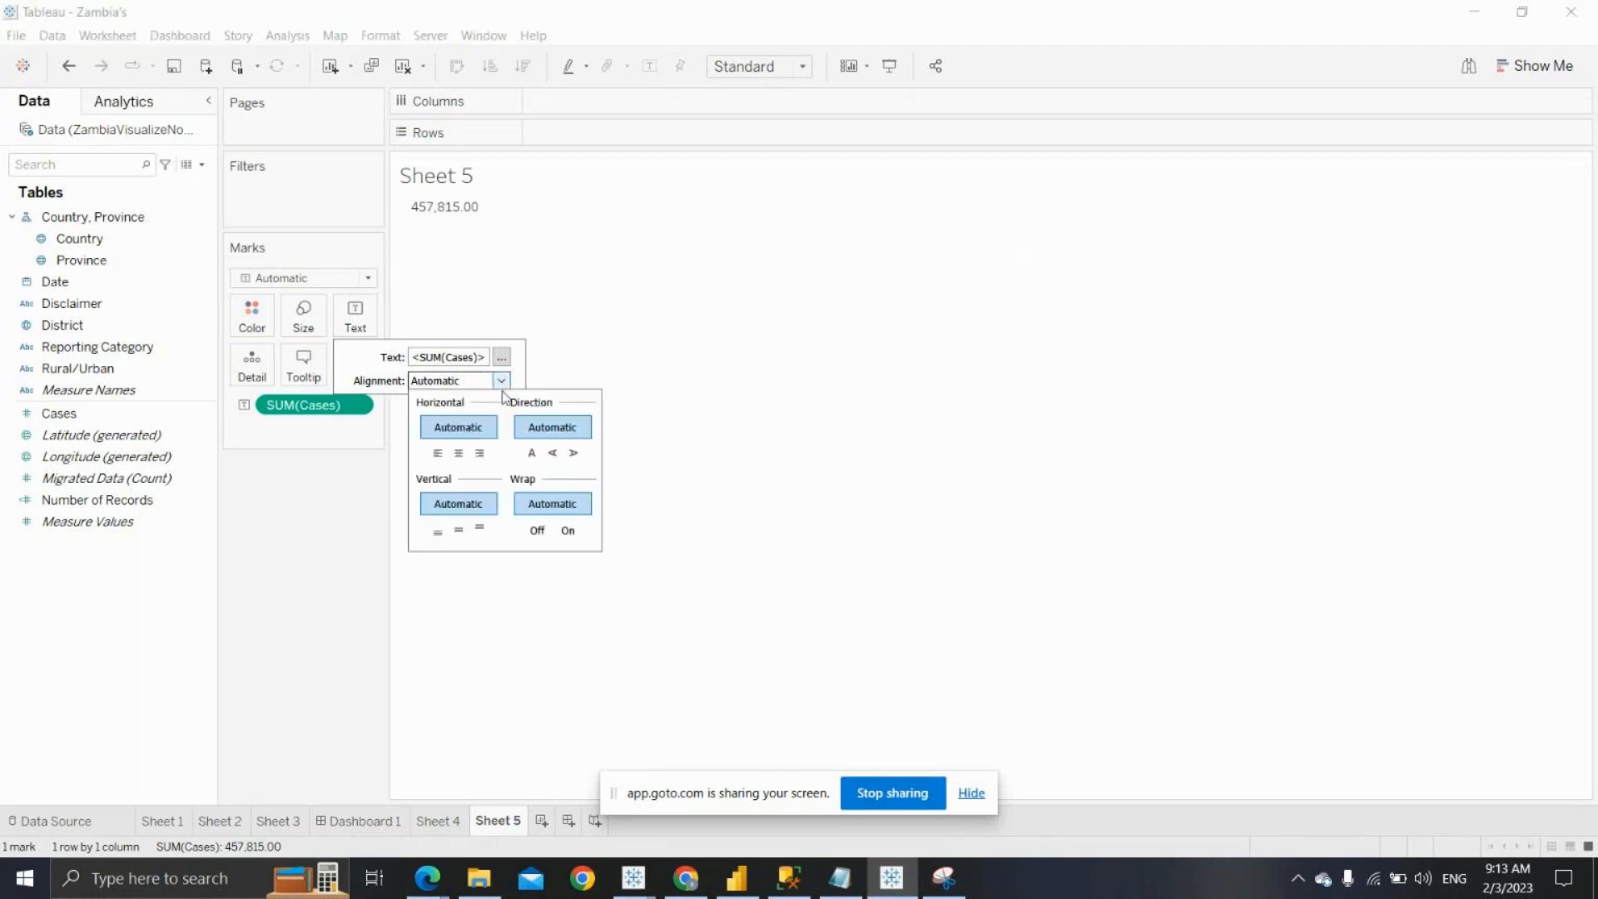
click(435, 454)
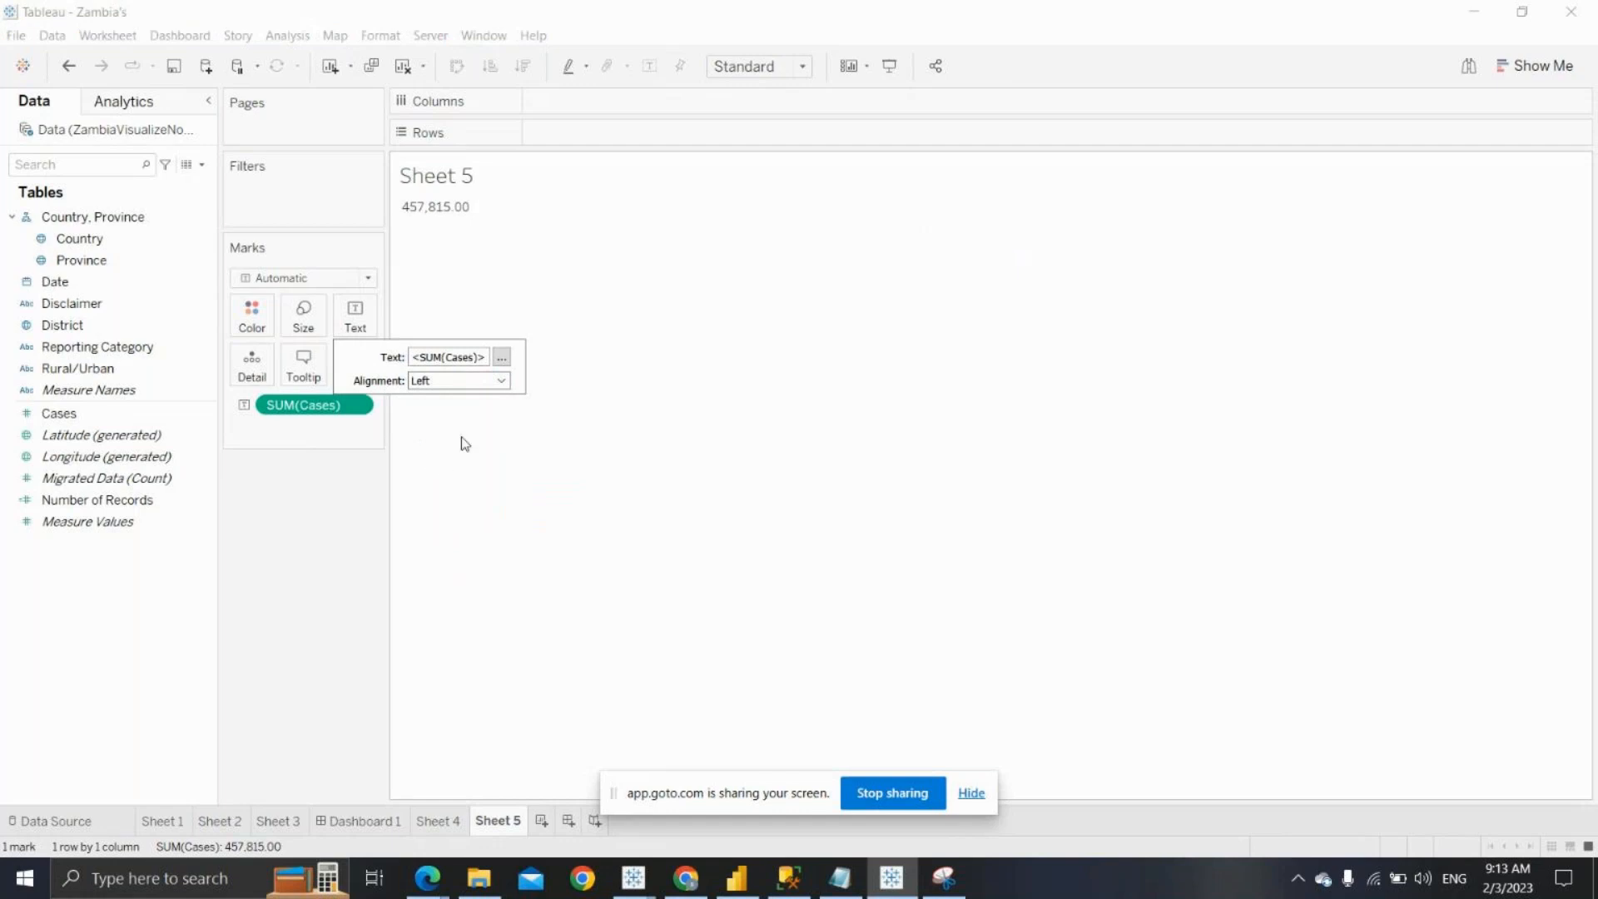
click(503, 380)
click(459, 453)
click(503, 380)
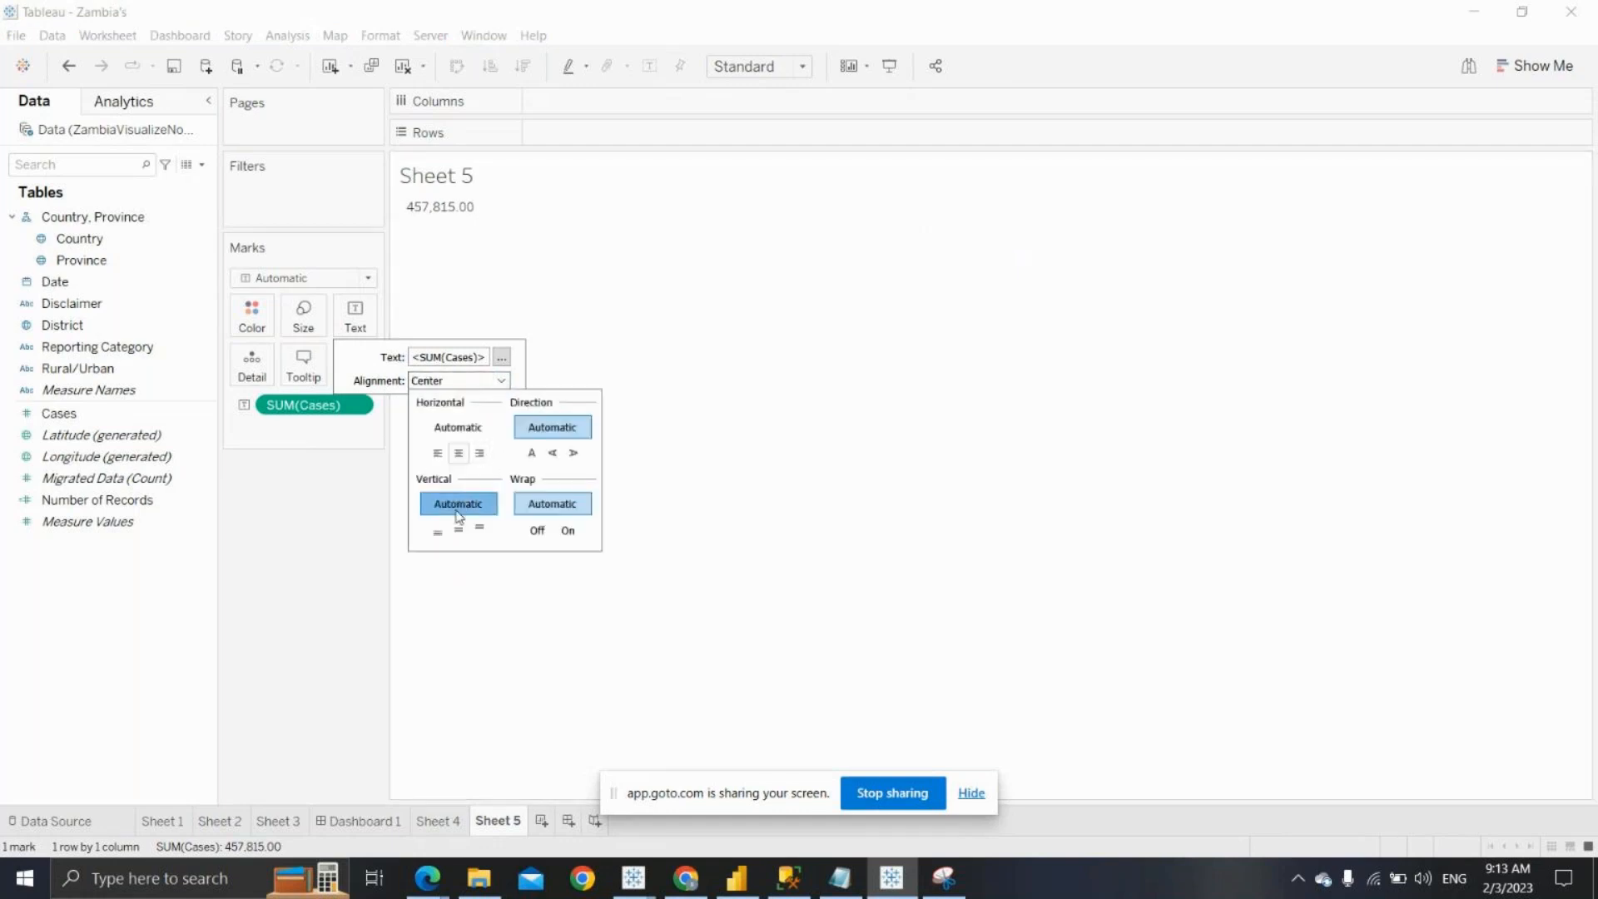
click(477, 453)
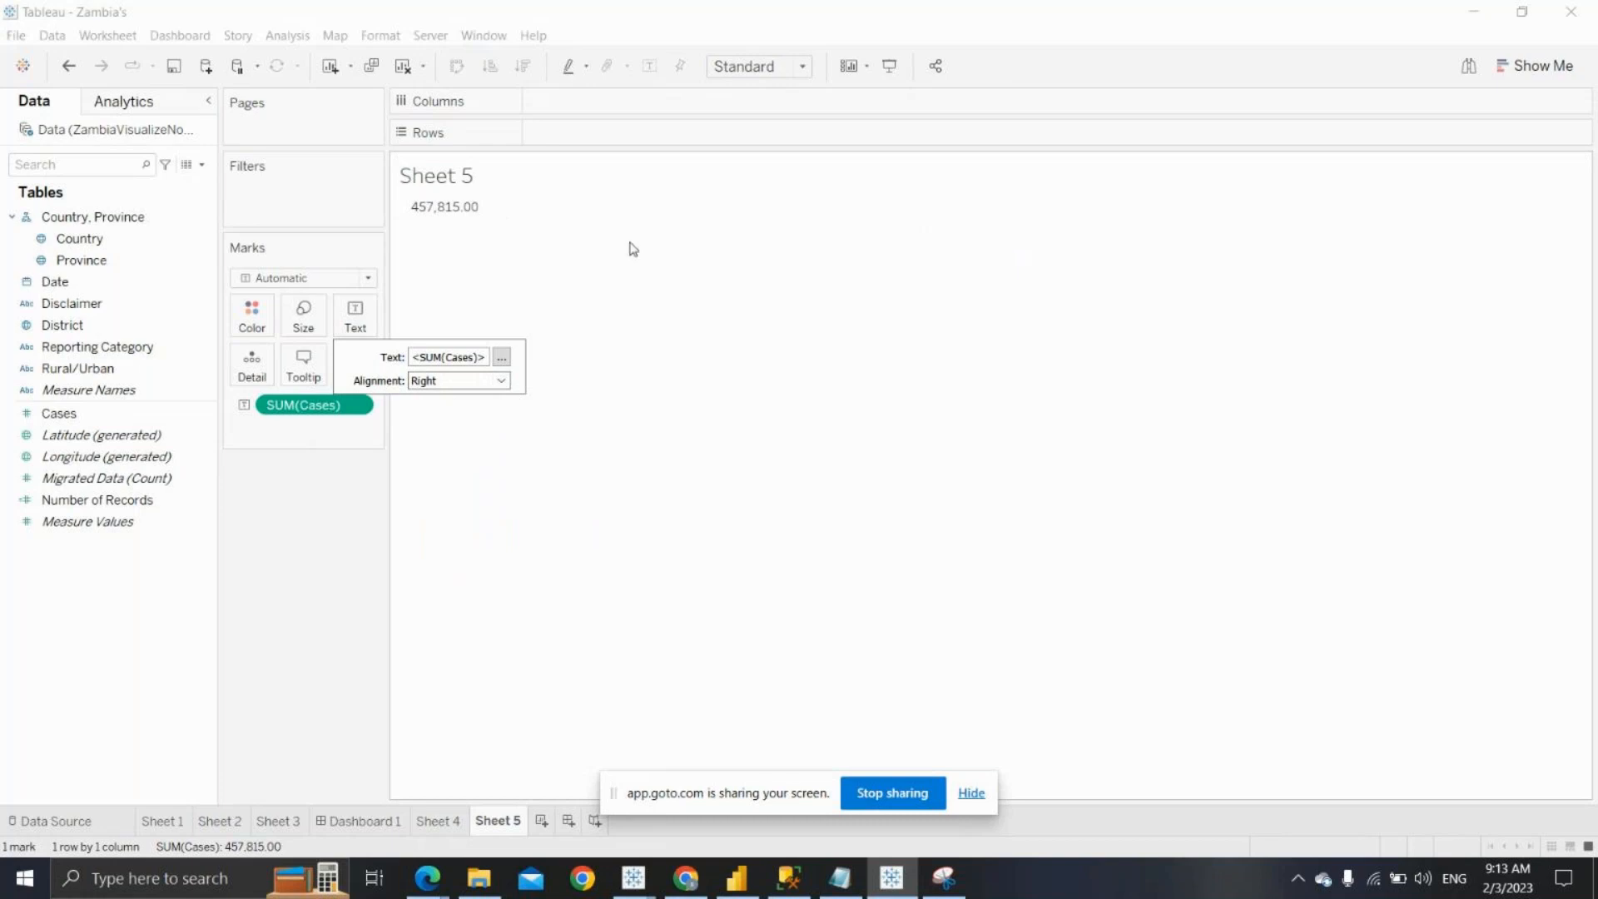
Fit Sheet 5 to Entire View and align the Cases text to the left
click(802, 66)
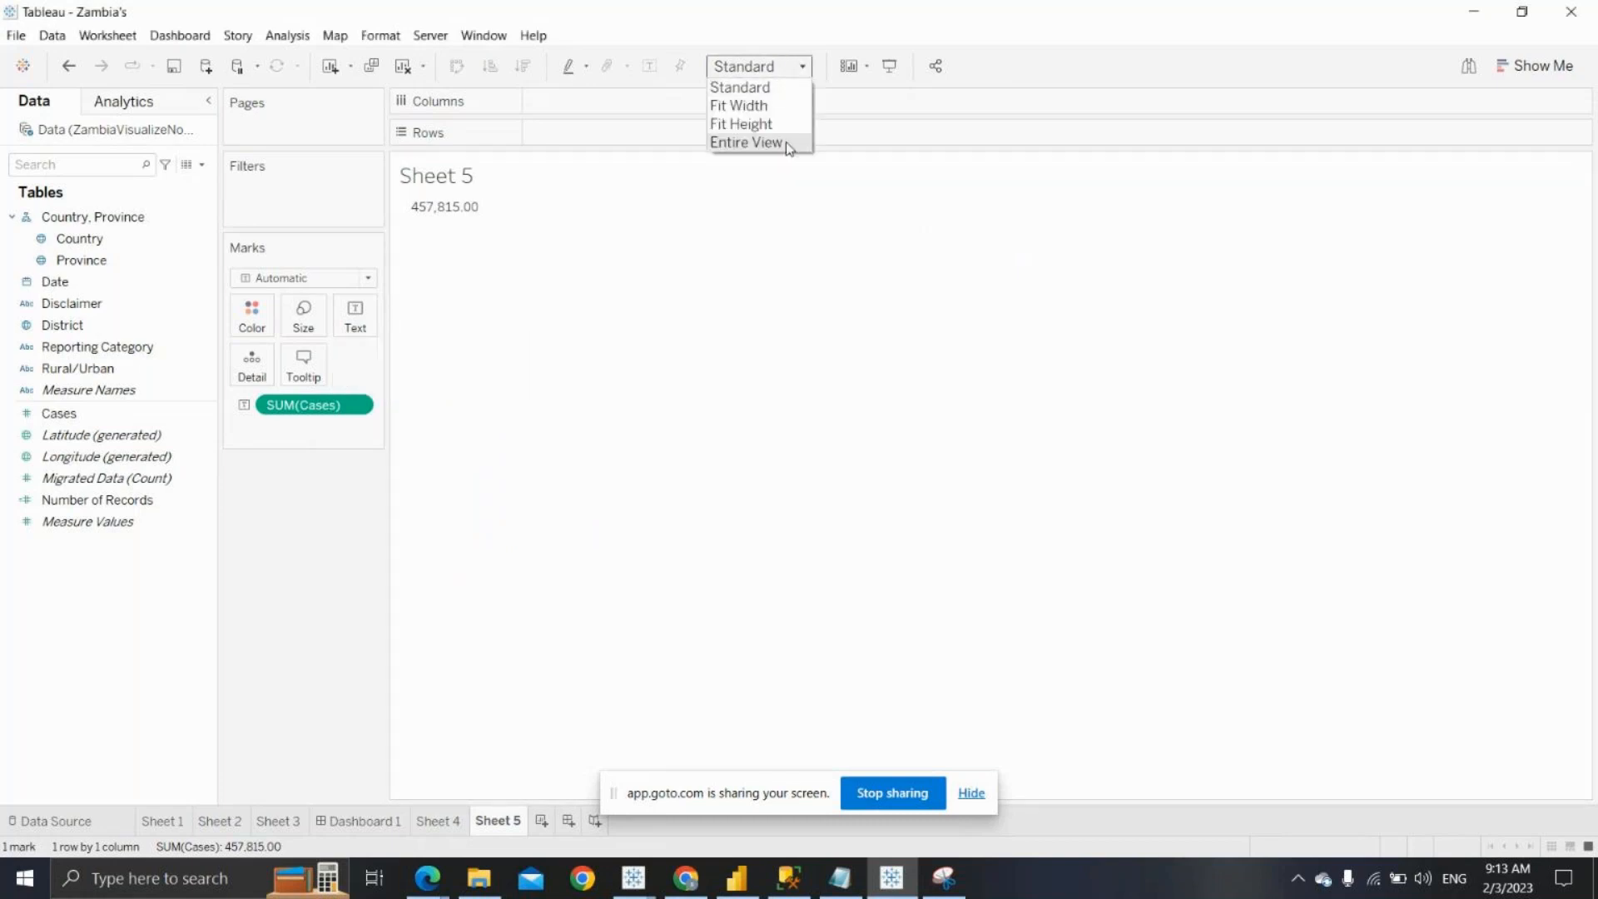
click(784, 144)
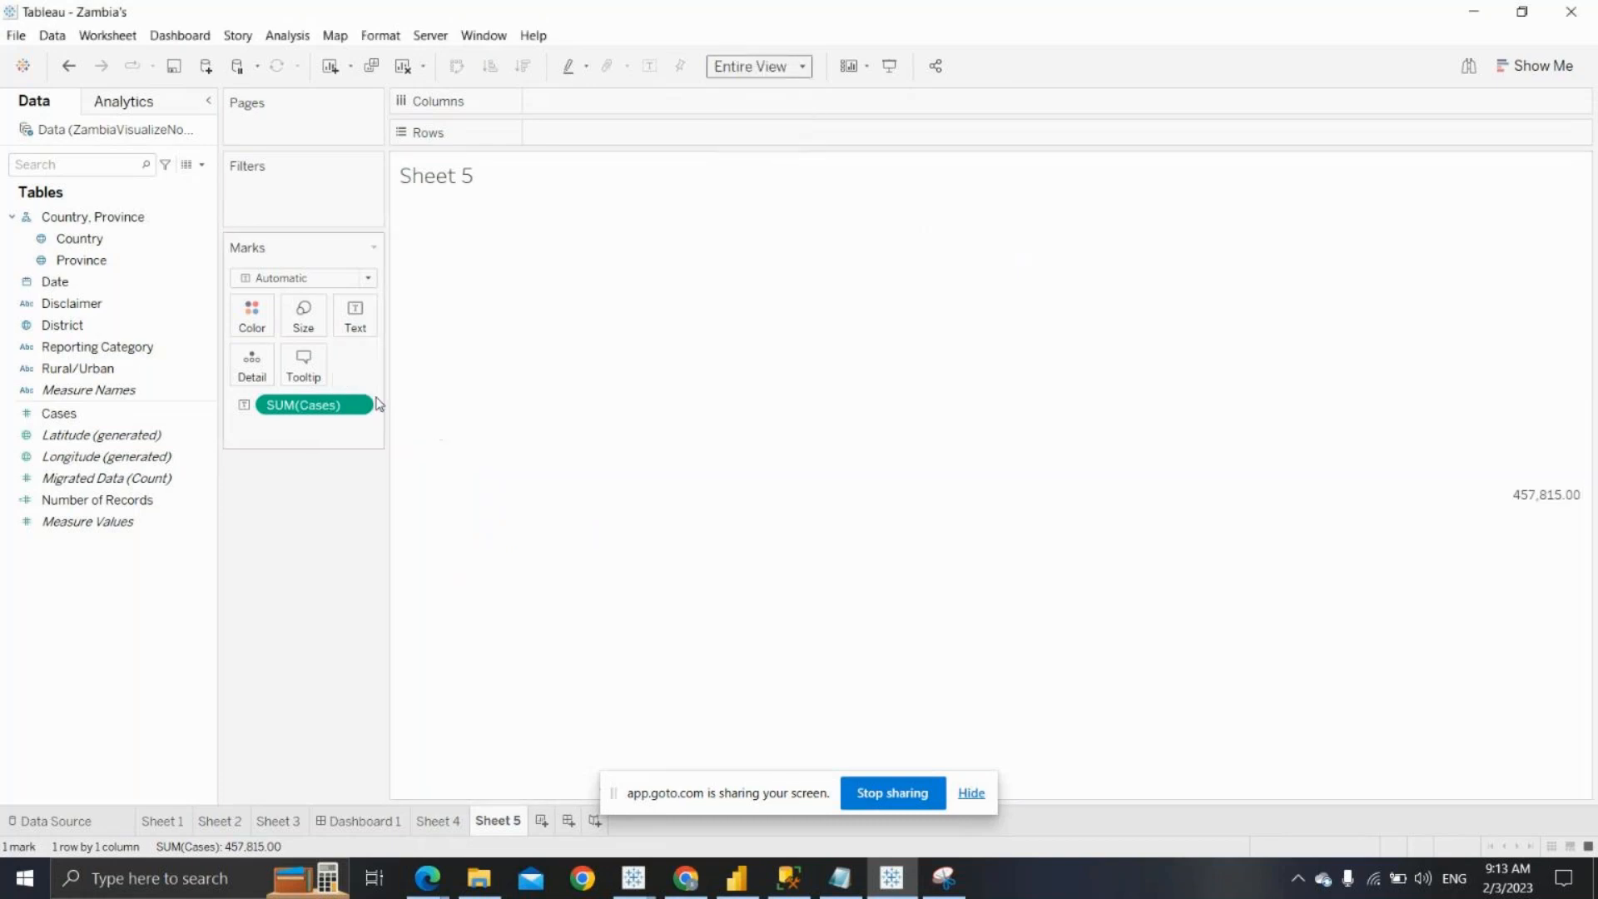
click(358, 324)
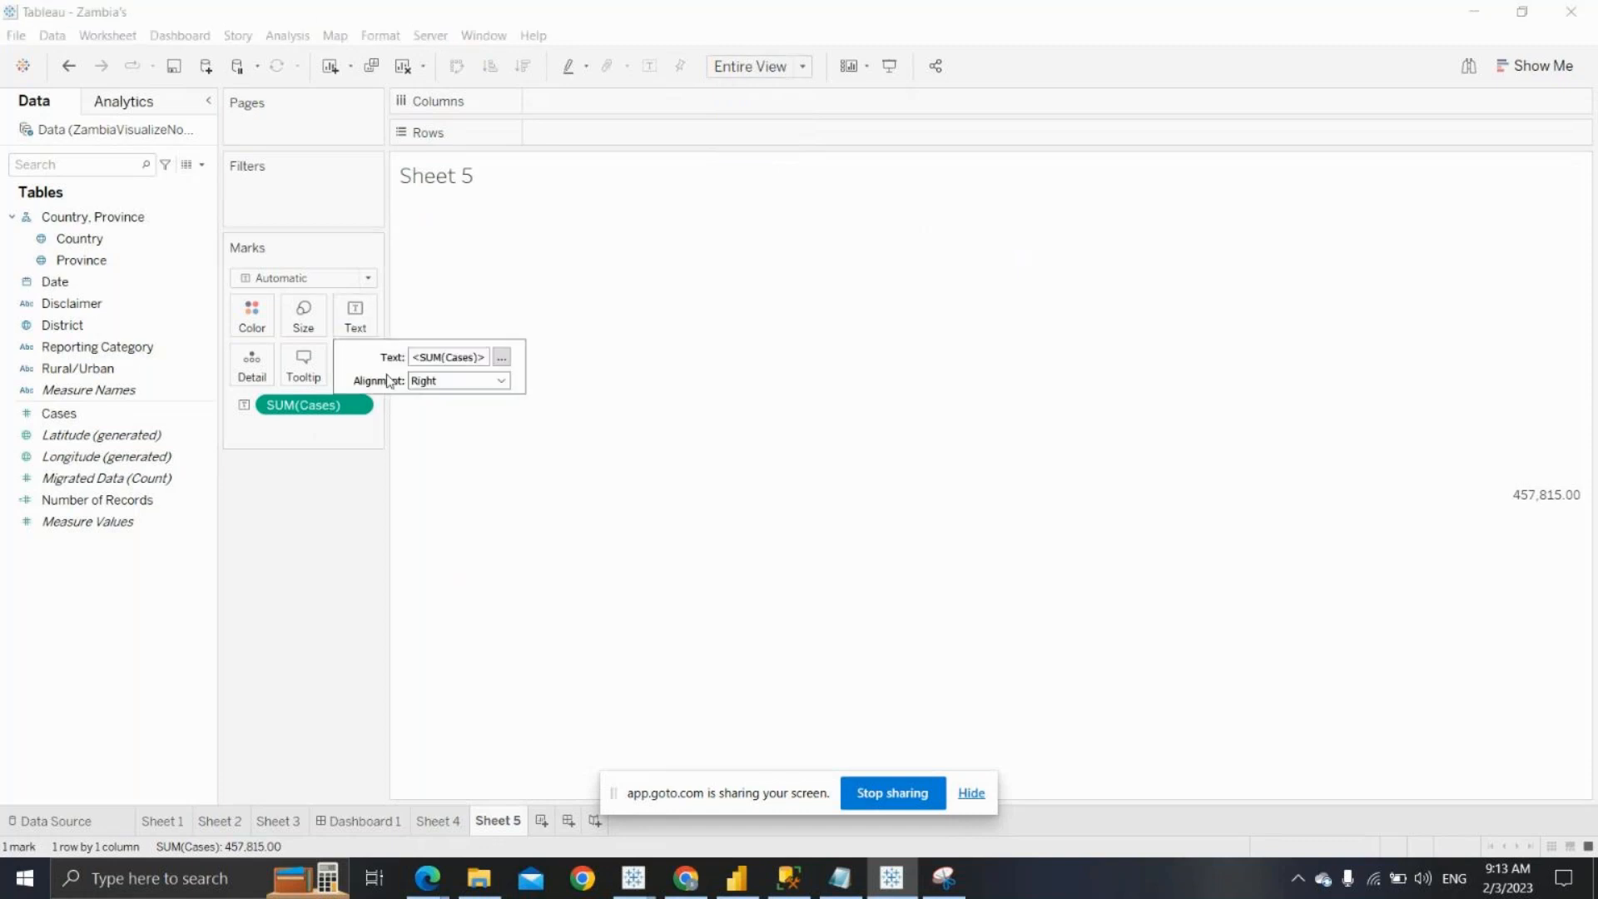
click(457, 381)
click(439, 454)
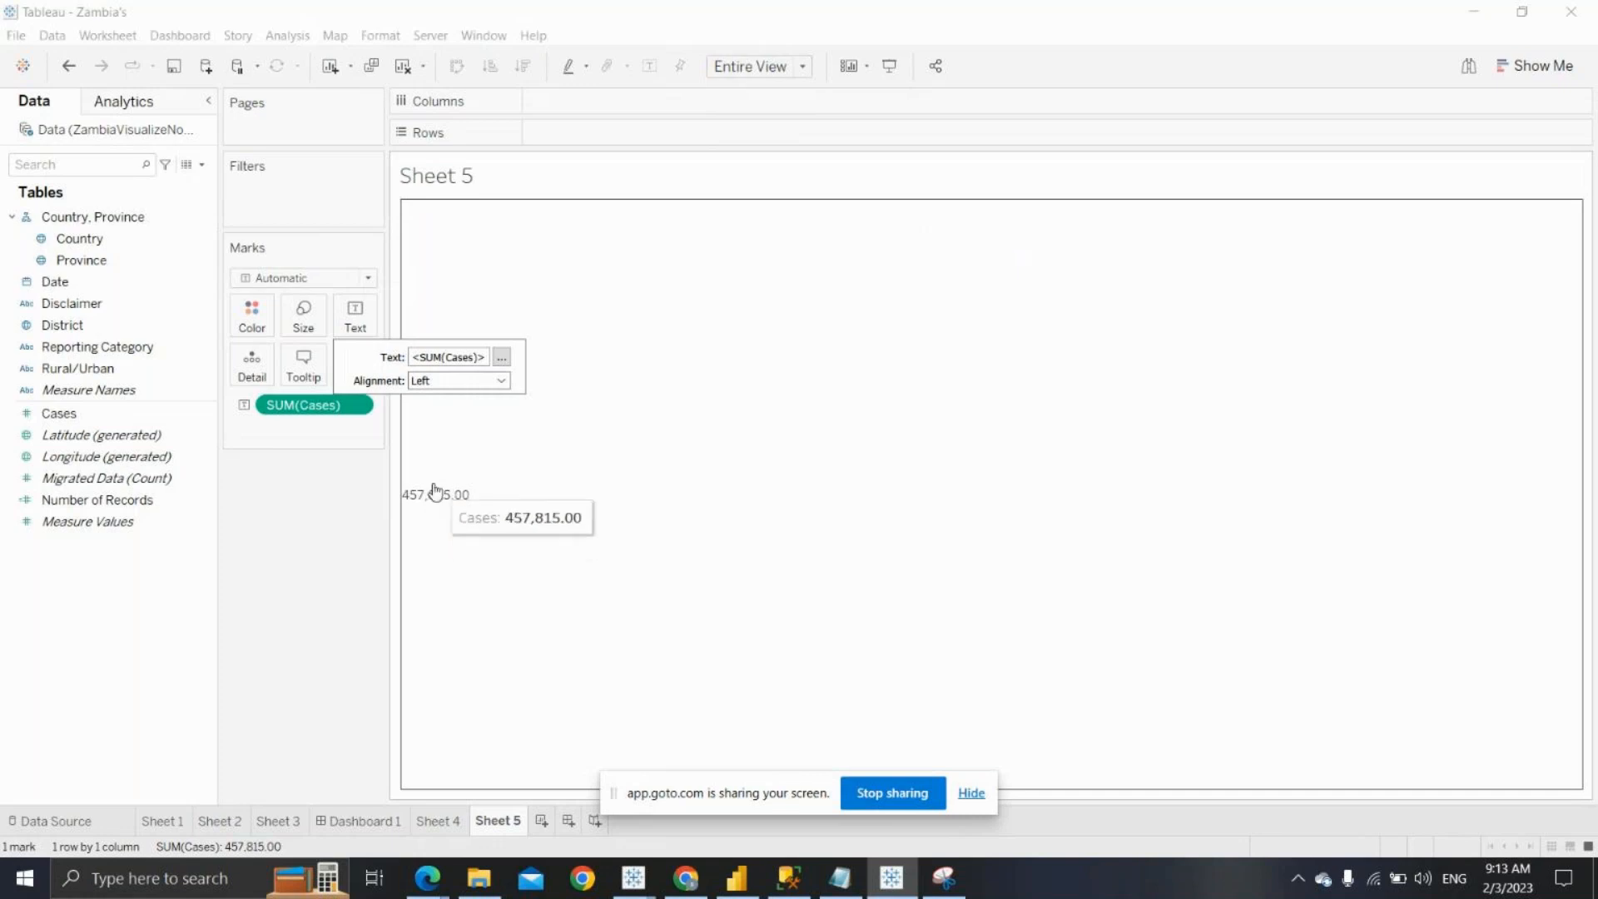
Try the Cases text with center and right horizontal alignment in the full-size view
click(501, 356)
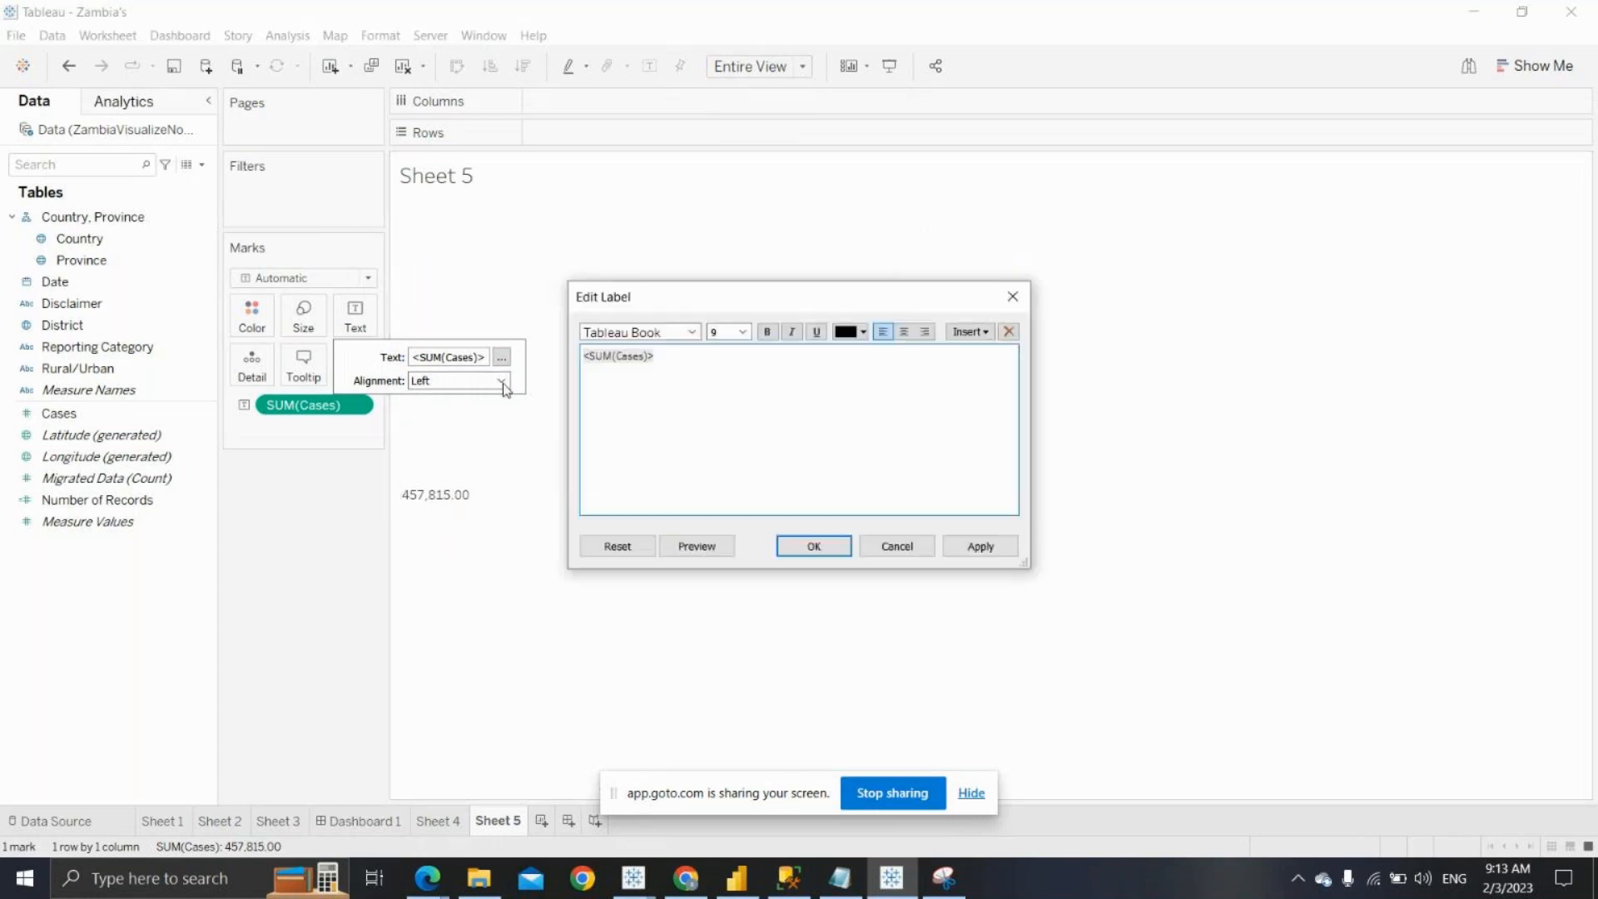
click(897, 546)
click(502, 381)
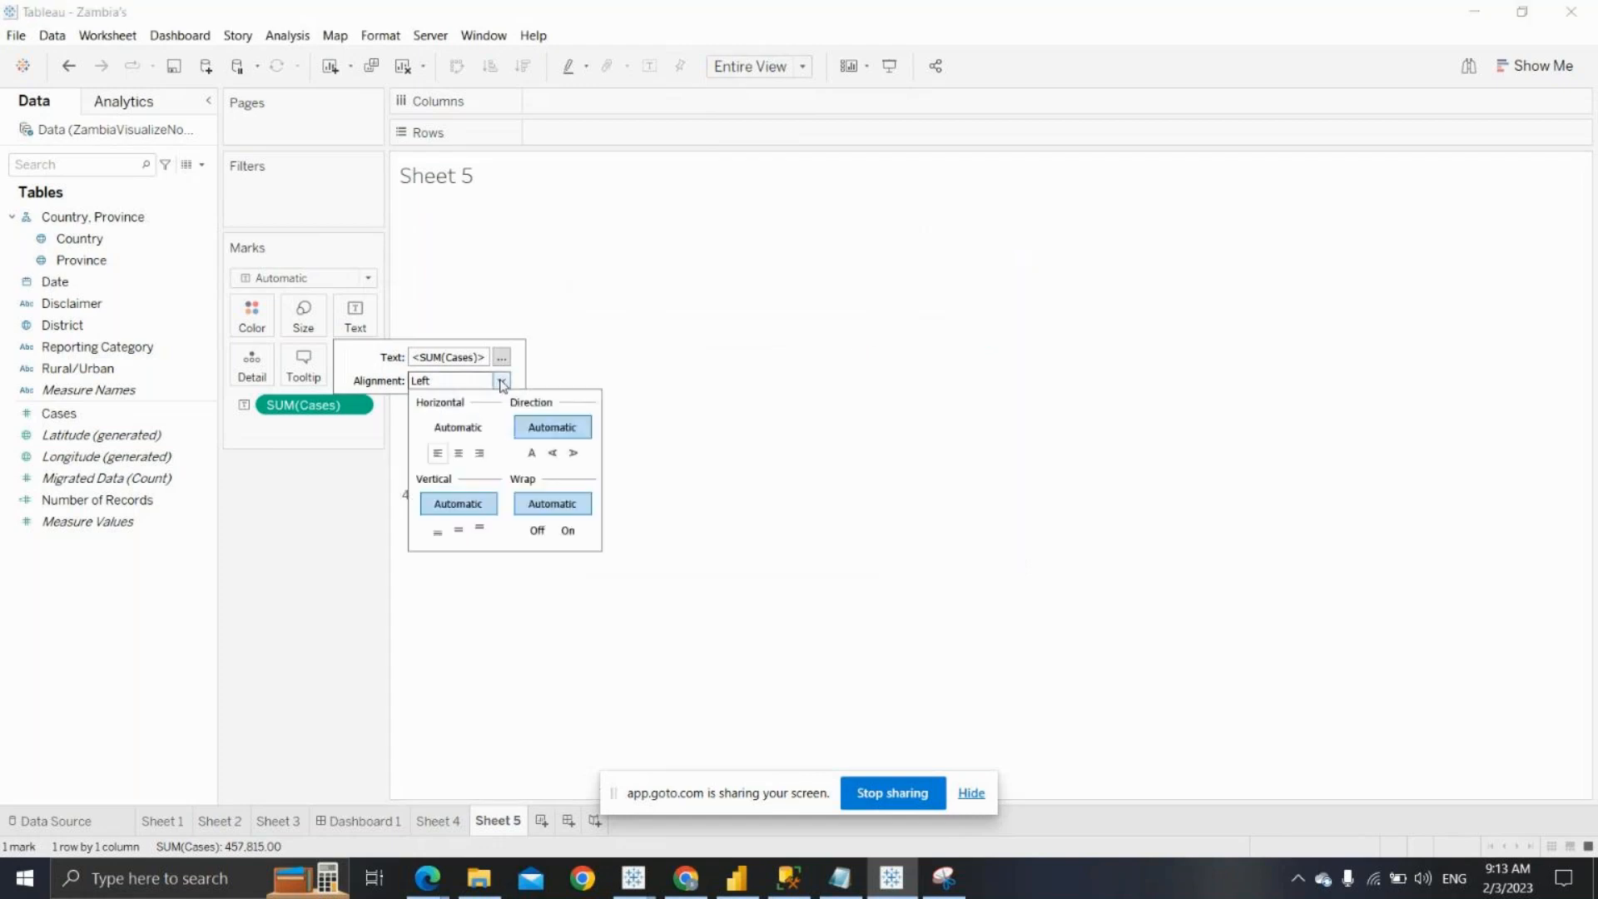
click(458, 454)
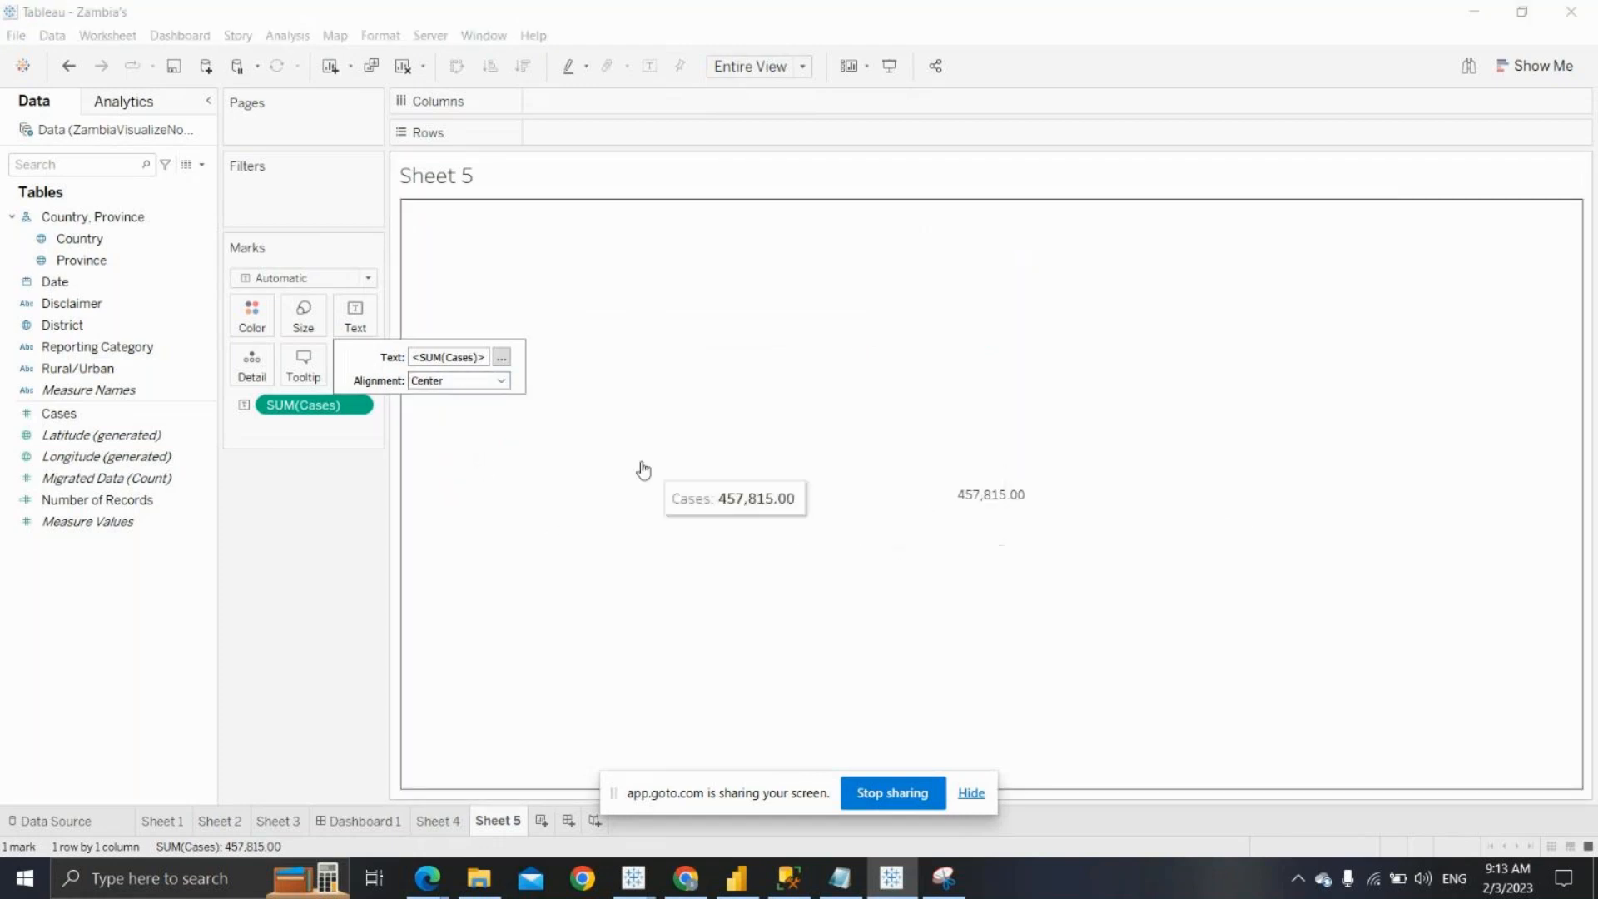
click(501, 380)
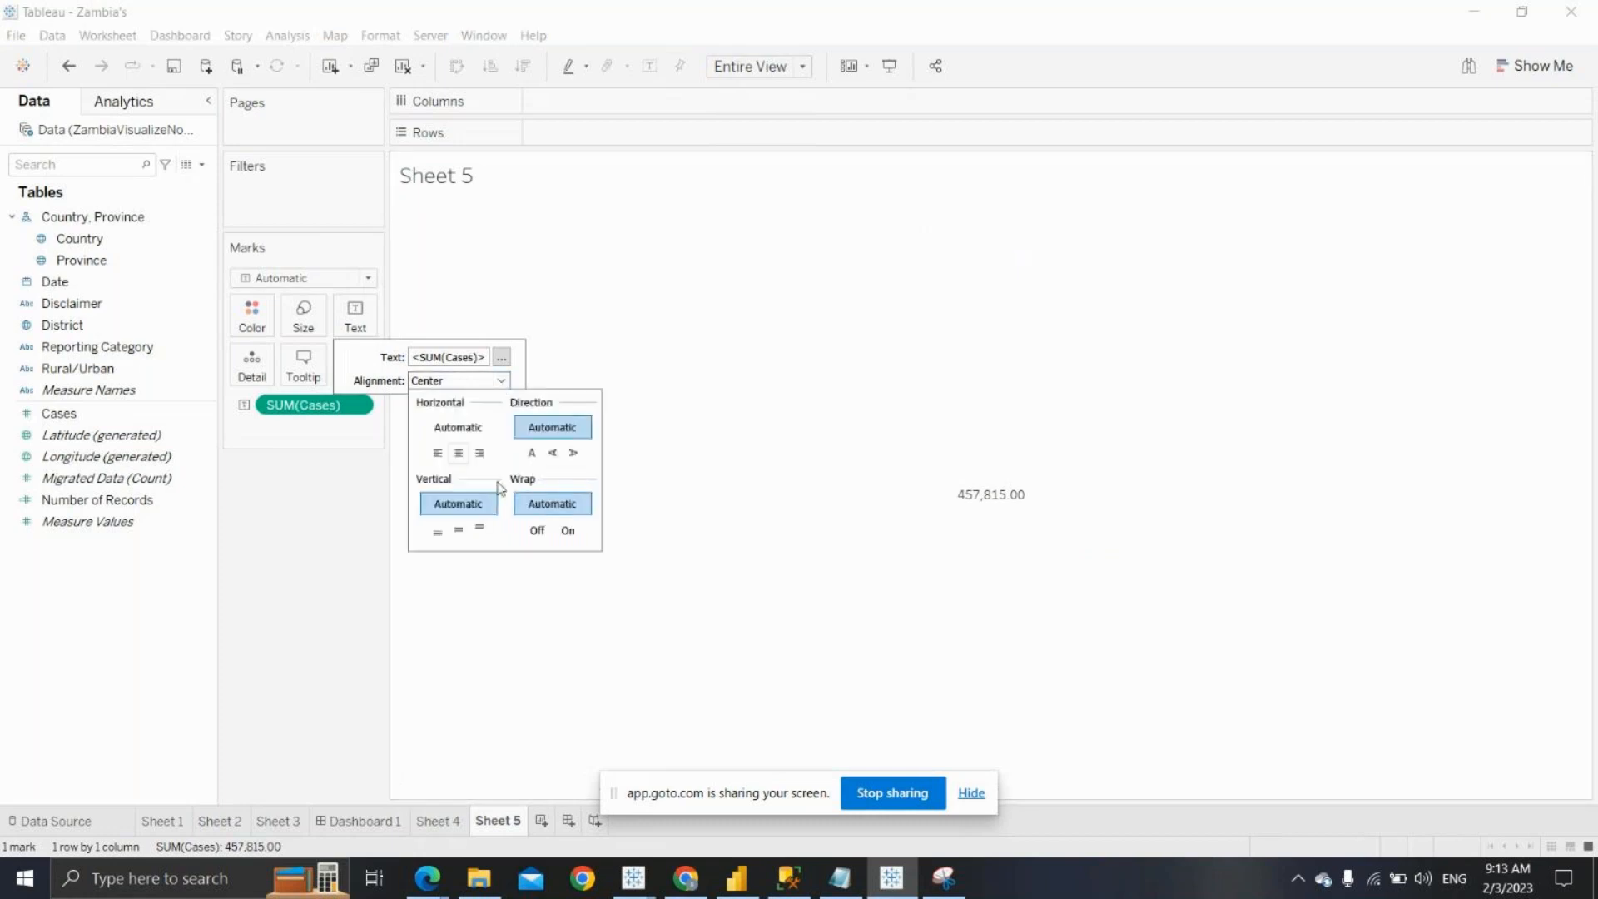
click(480, 455)
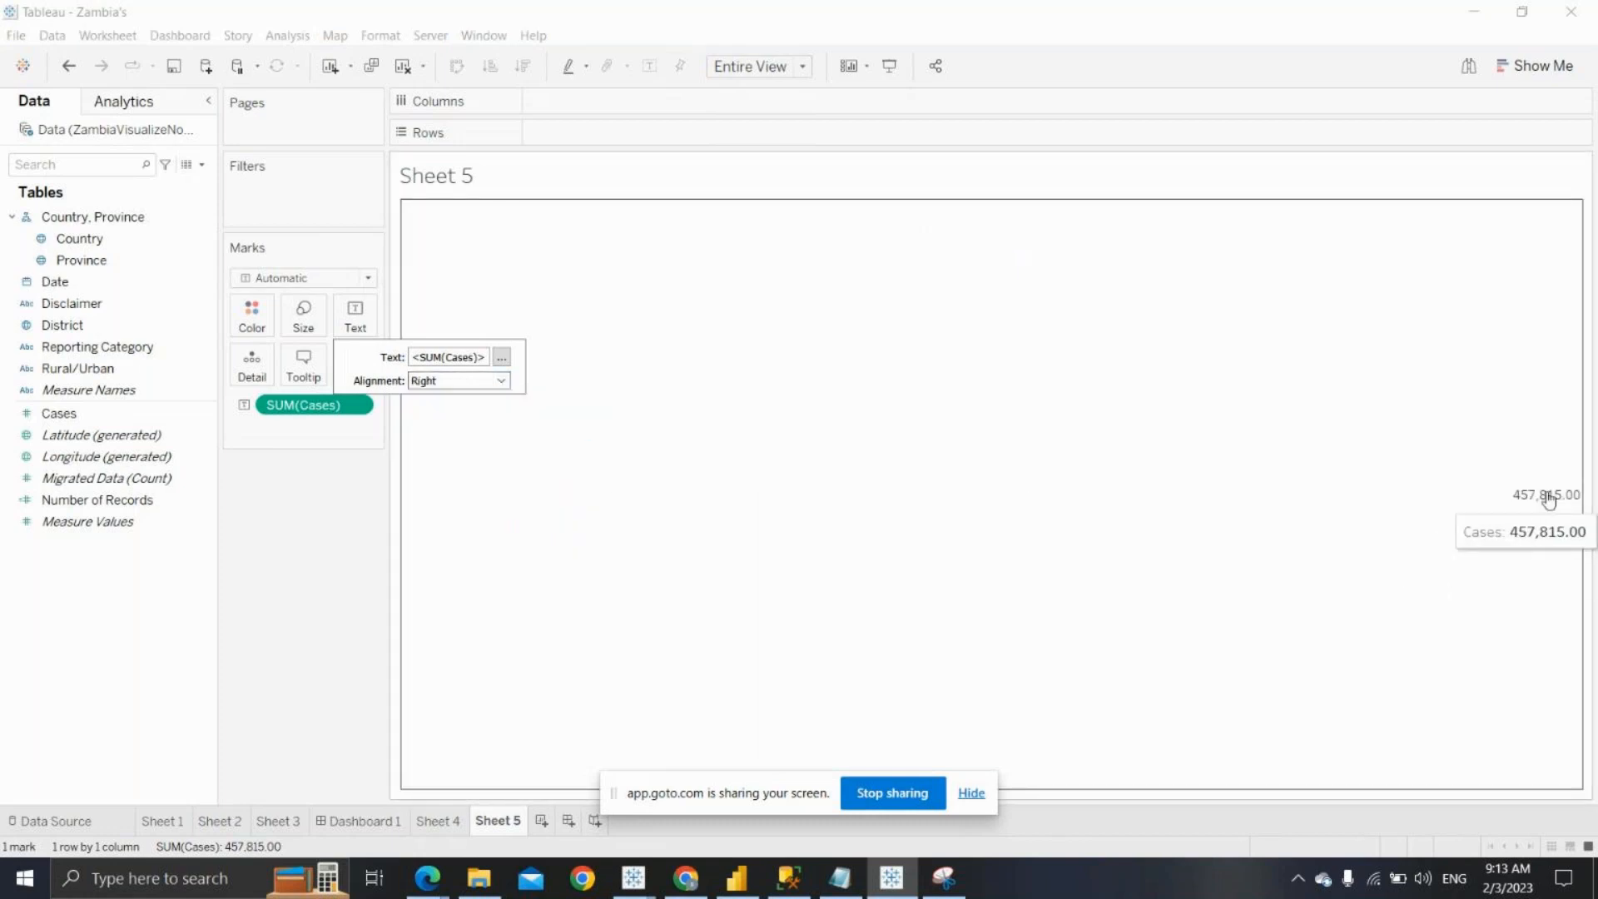
Try bottom, middle and top vertical alignment for the right-aligned Cases text
click(501, 381)
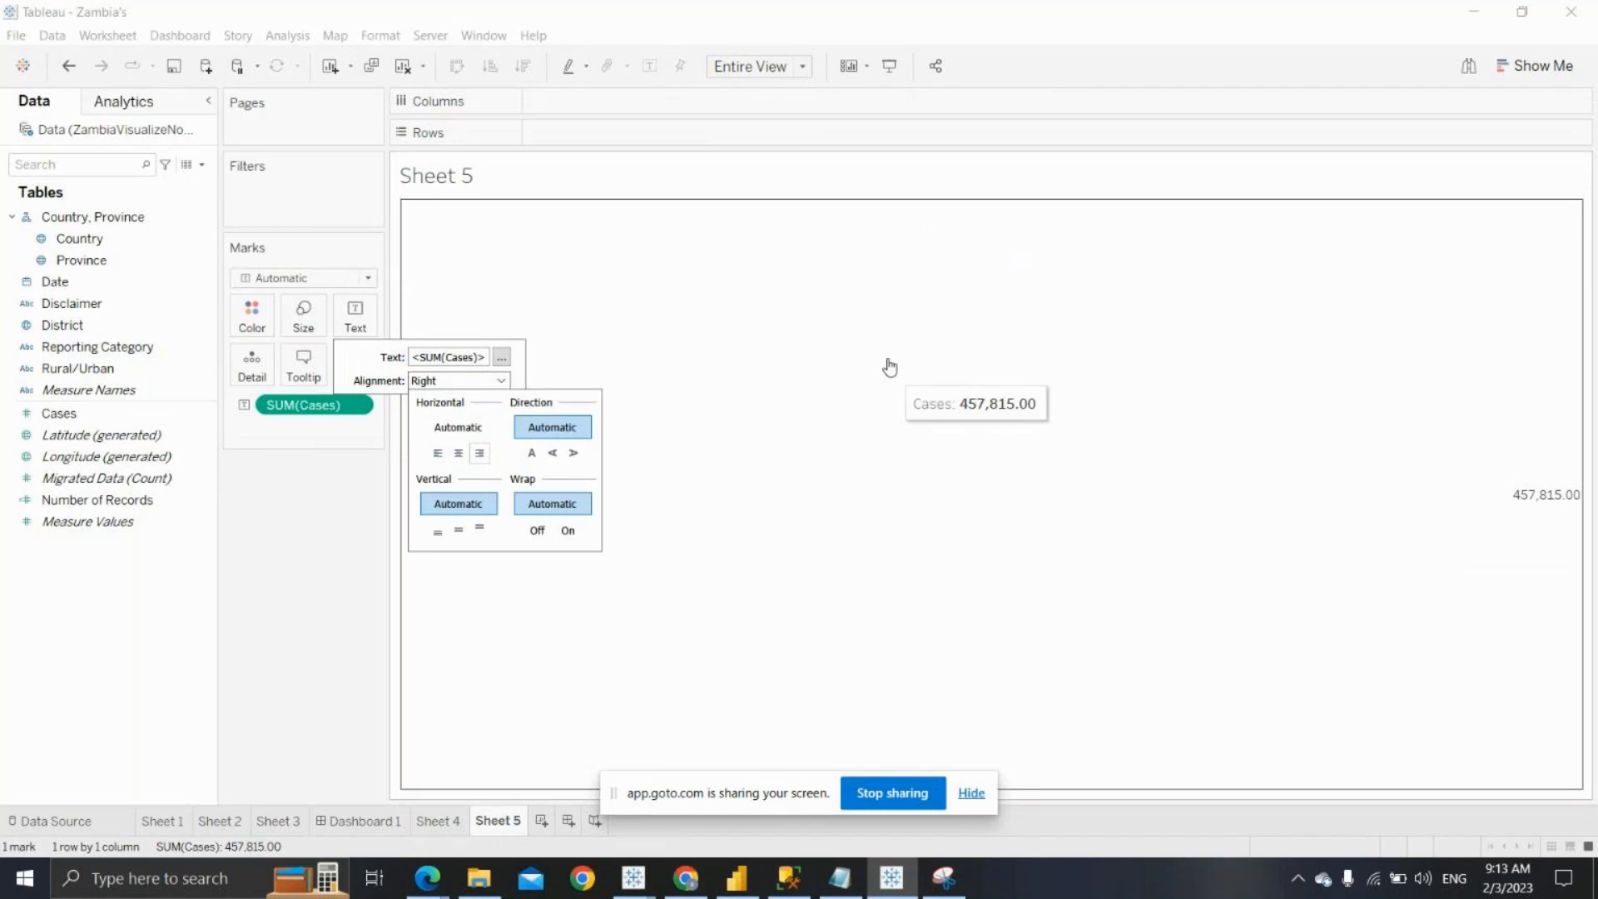
click(438, 531)
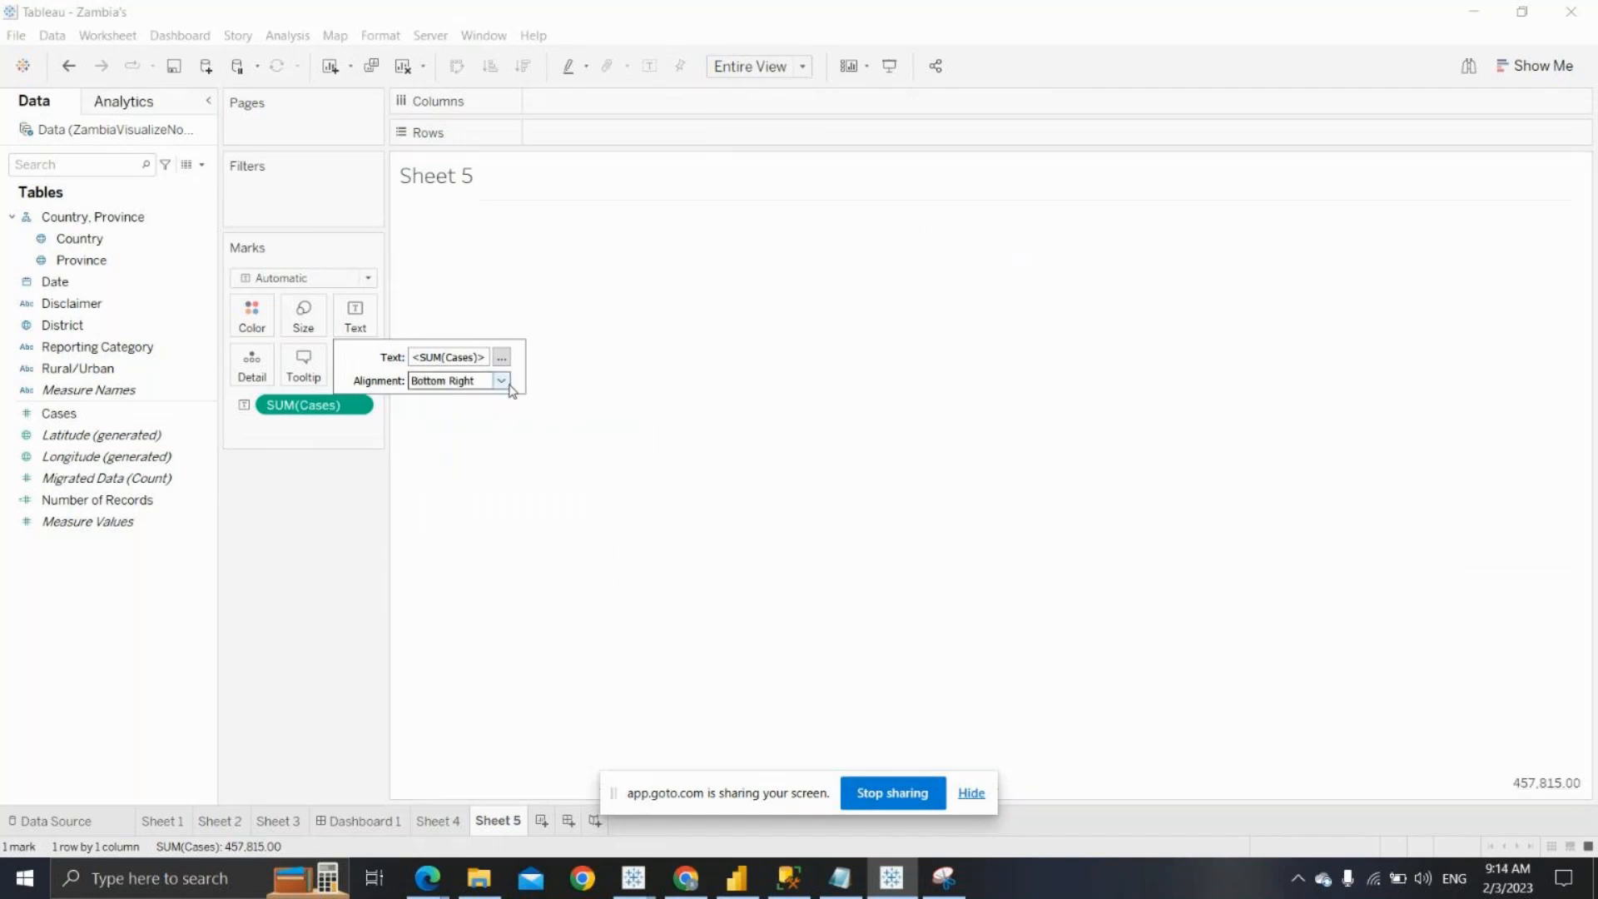
click(503, 381)
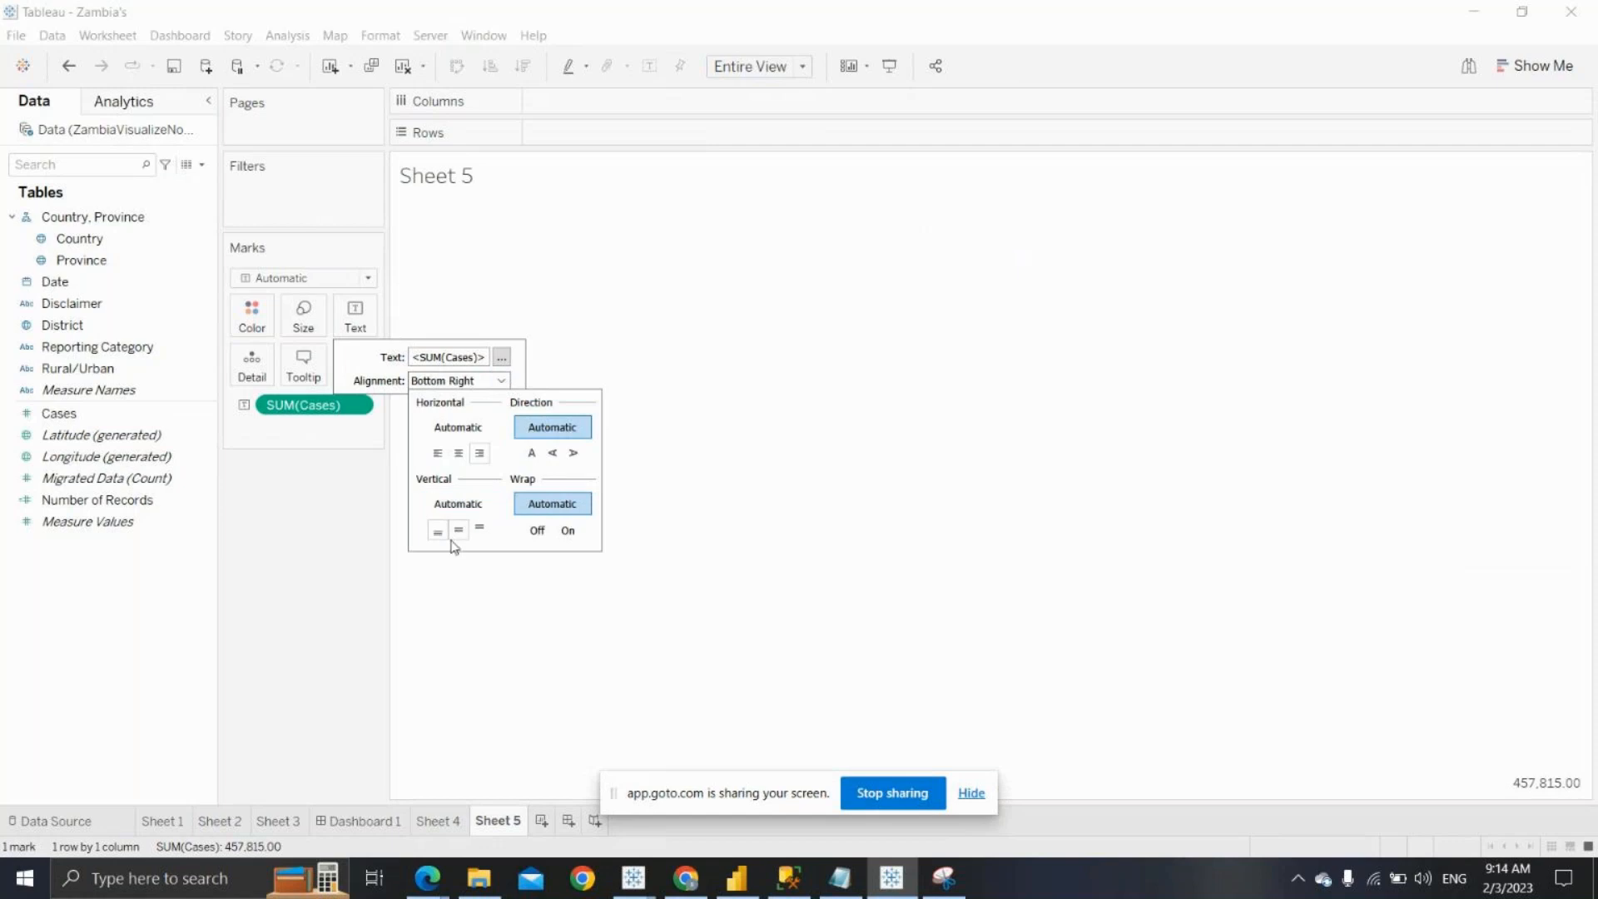
click(459, 530)
click(503, 381)
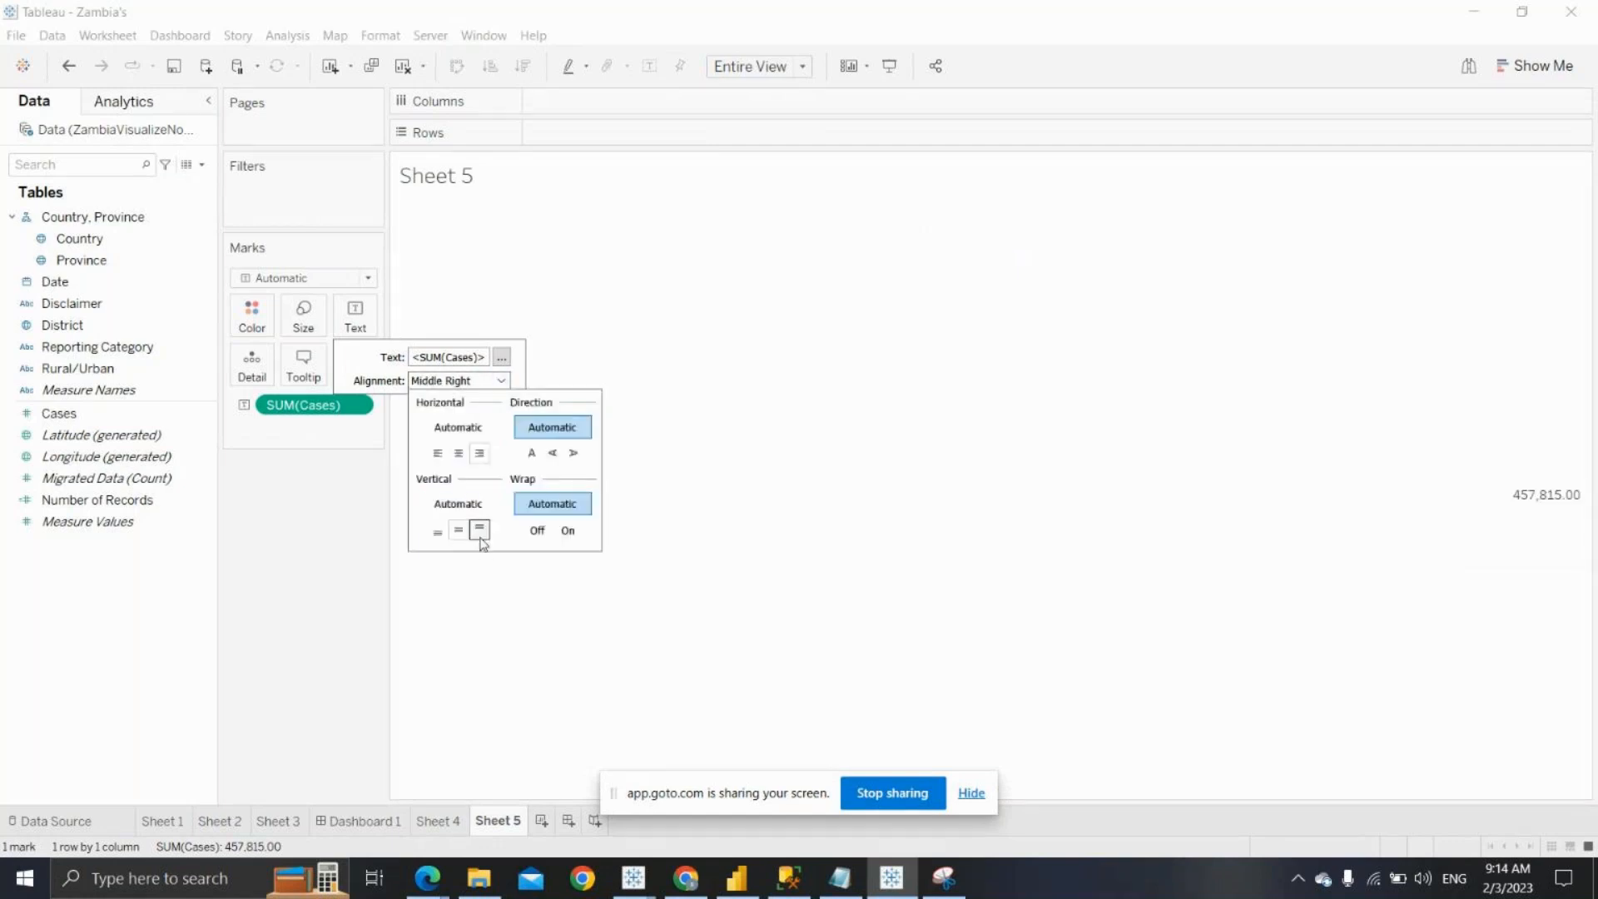
click(479, 530)
mouse_move(1386, 265)
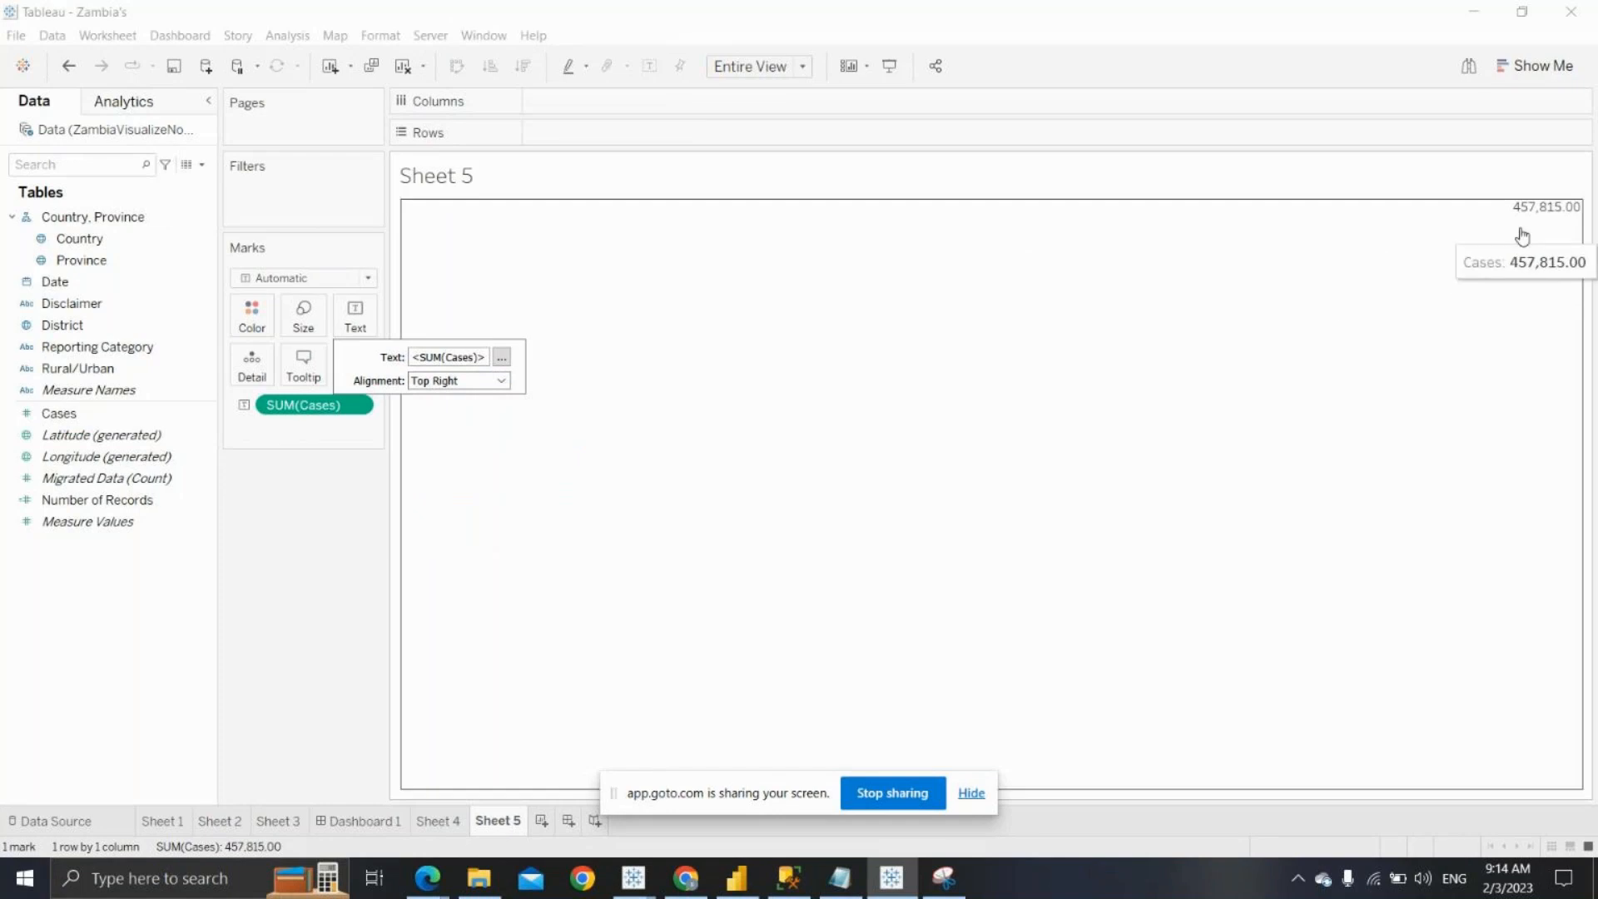
Center the Cases text horizontally and set its vertical alignment to middle
click(503, 381)
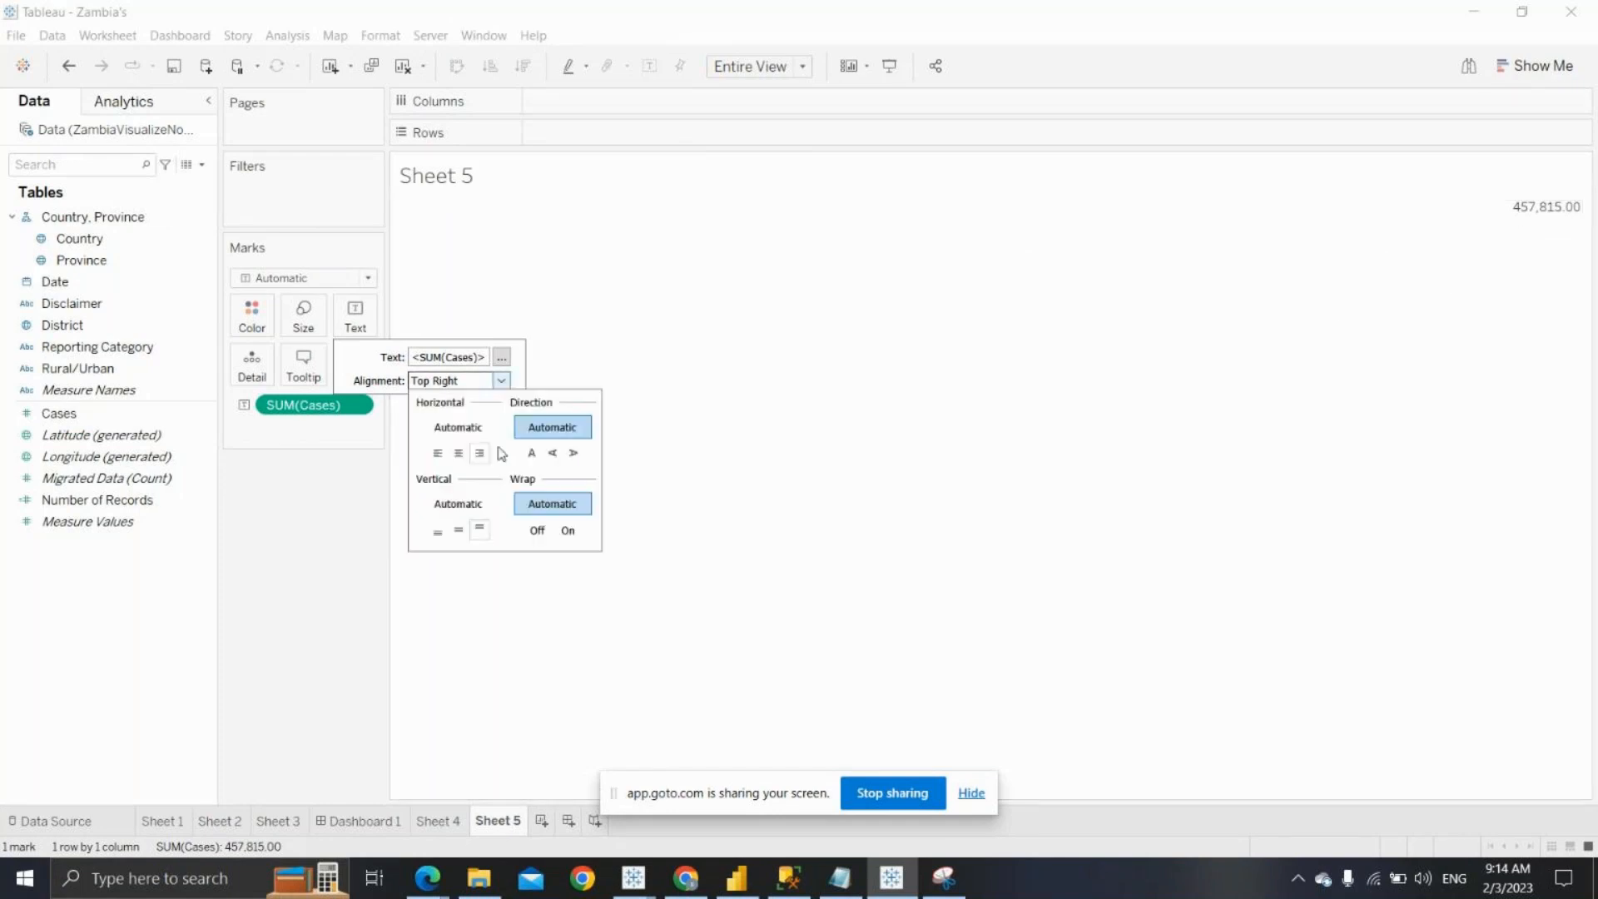
click(457, 454)
mouse_move(970, 332)
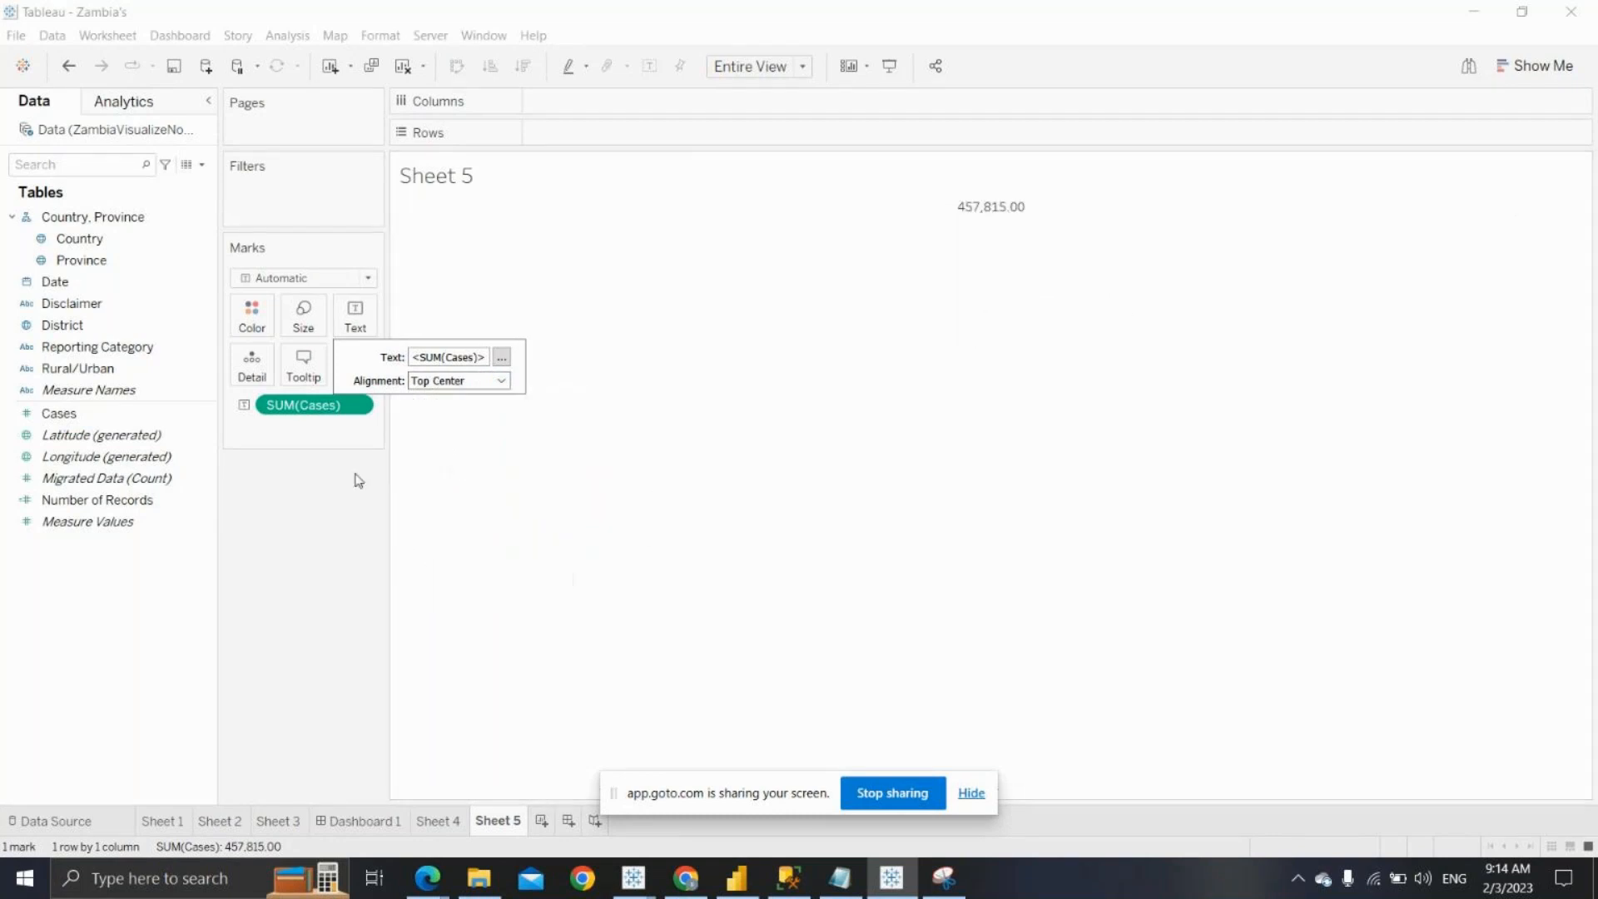
click(502, 381)
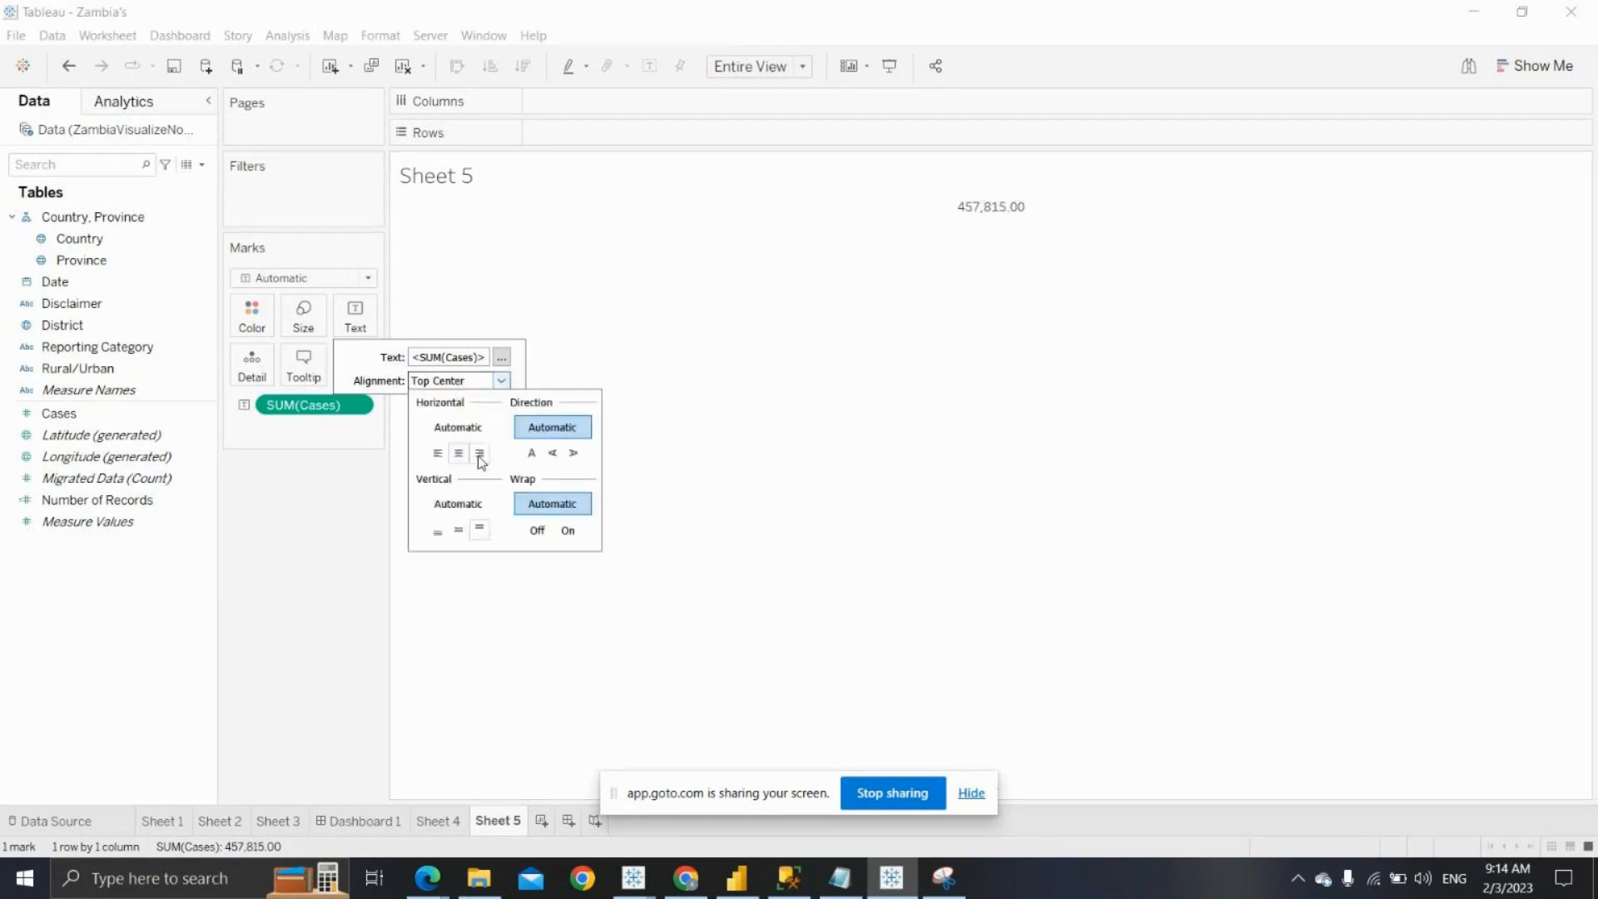
click(457, 535)
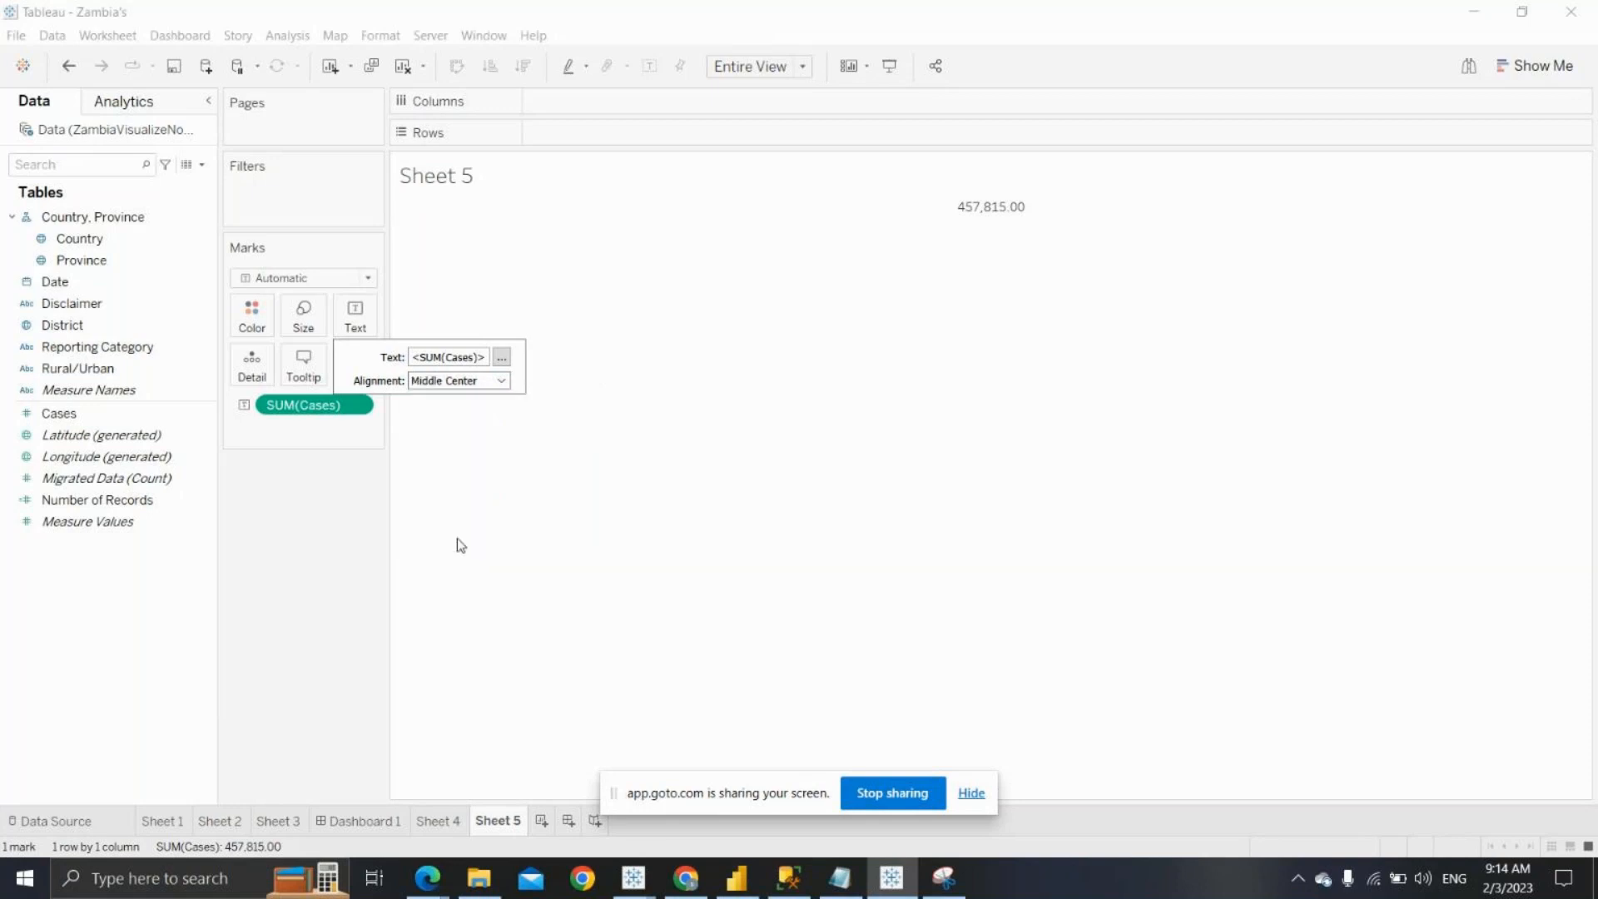
Examine the direction and wrap options in the alignment settings of the Cases text
click(502, 380)
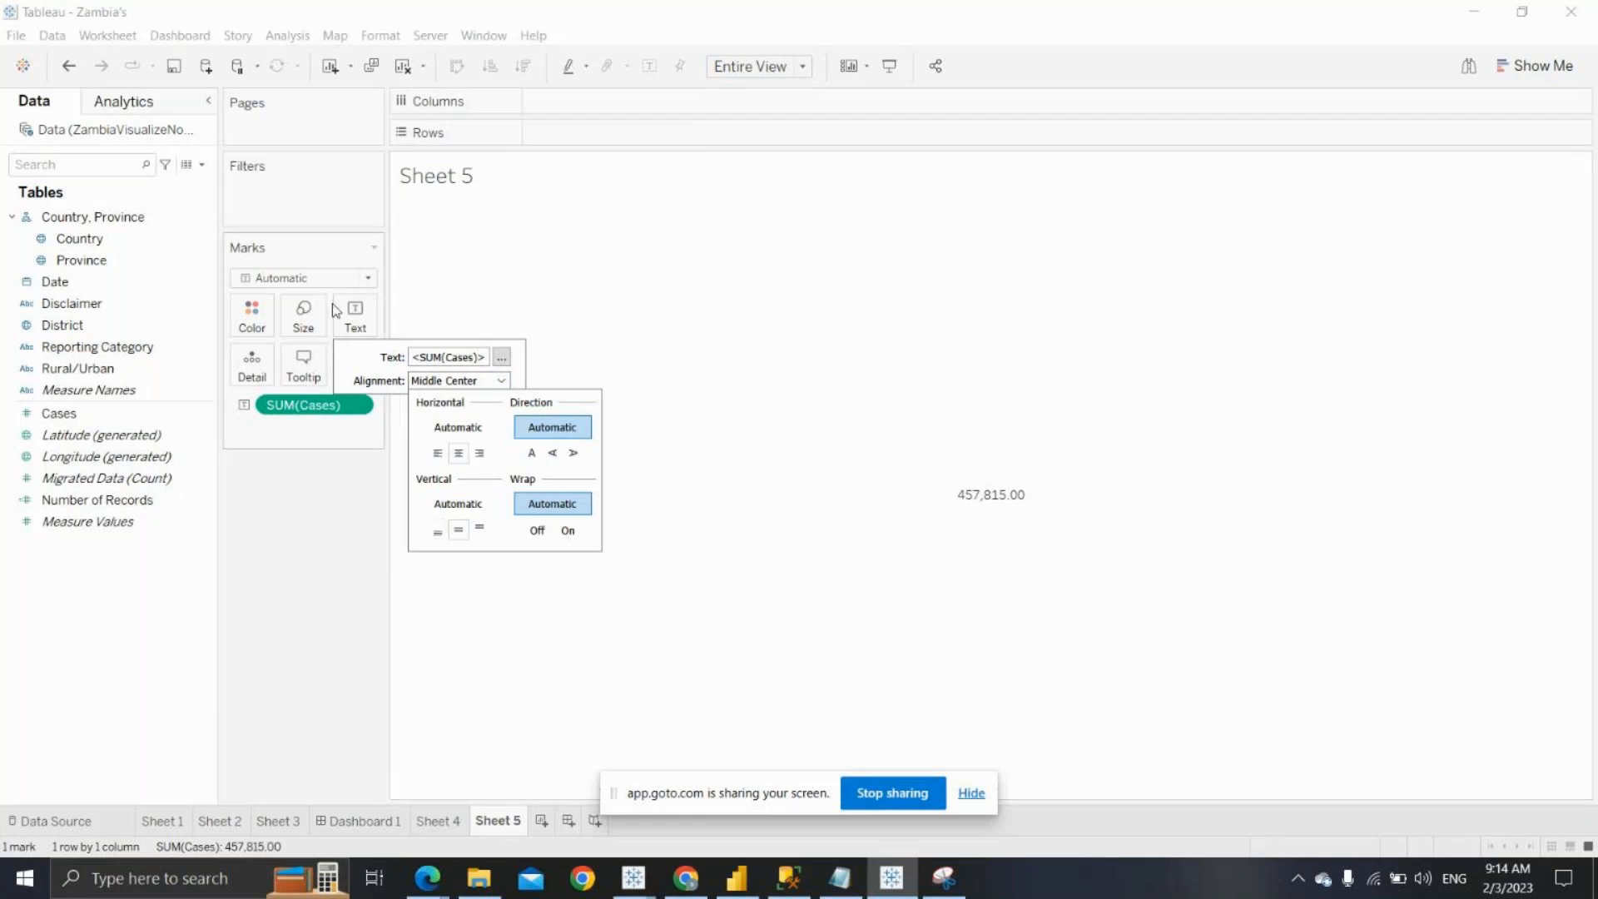
click(533, 456)
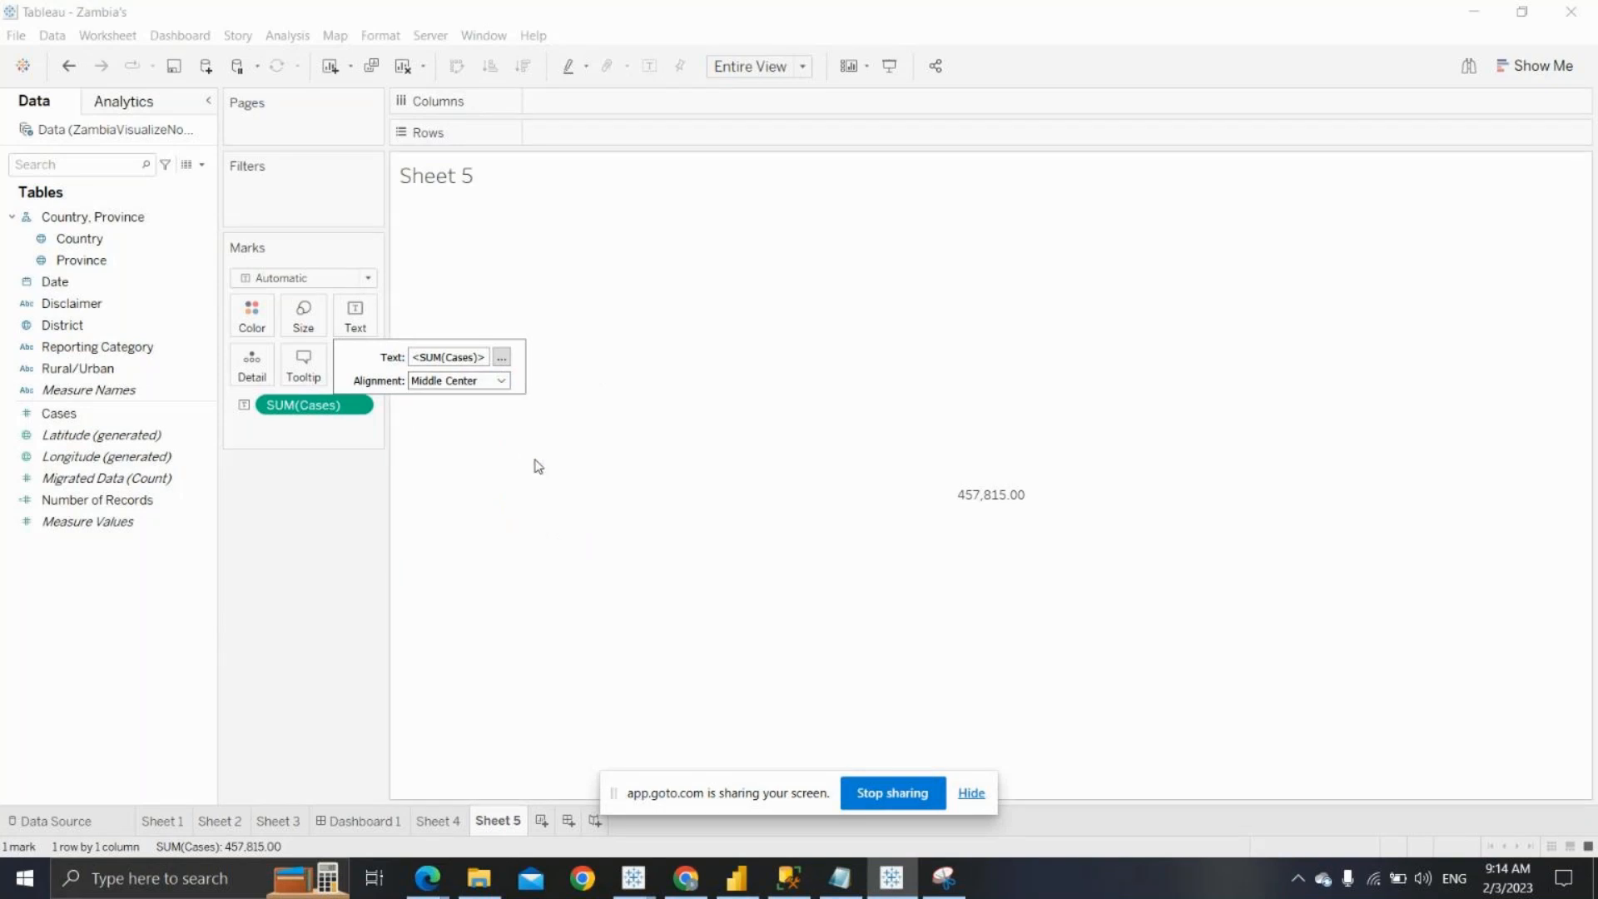
click(502, 380)
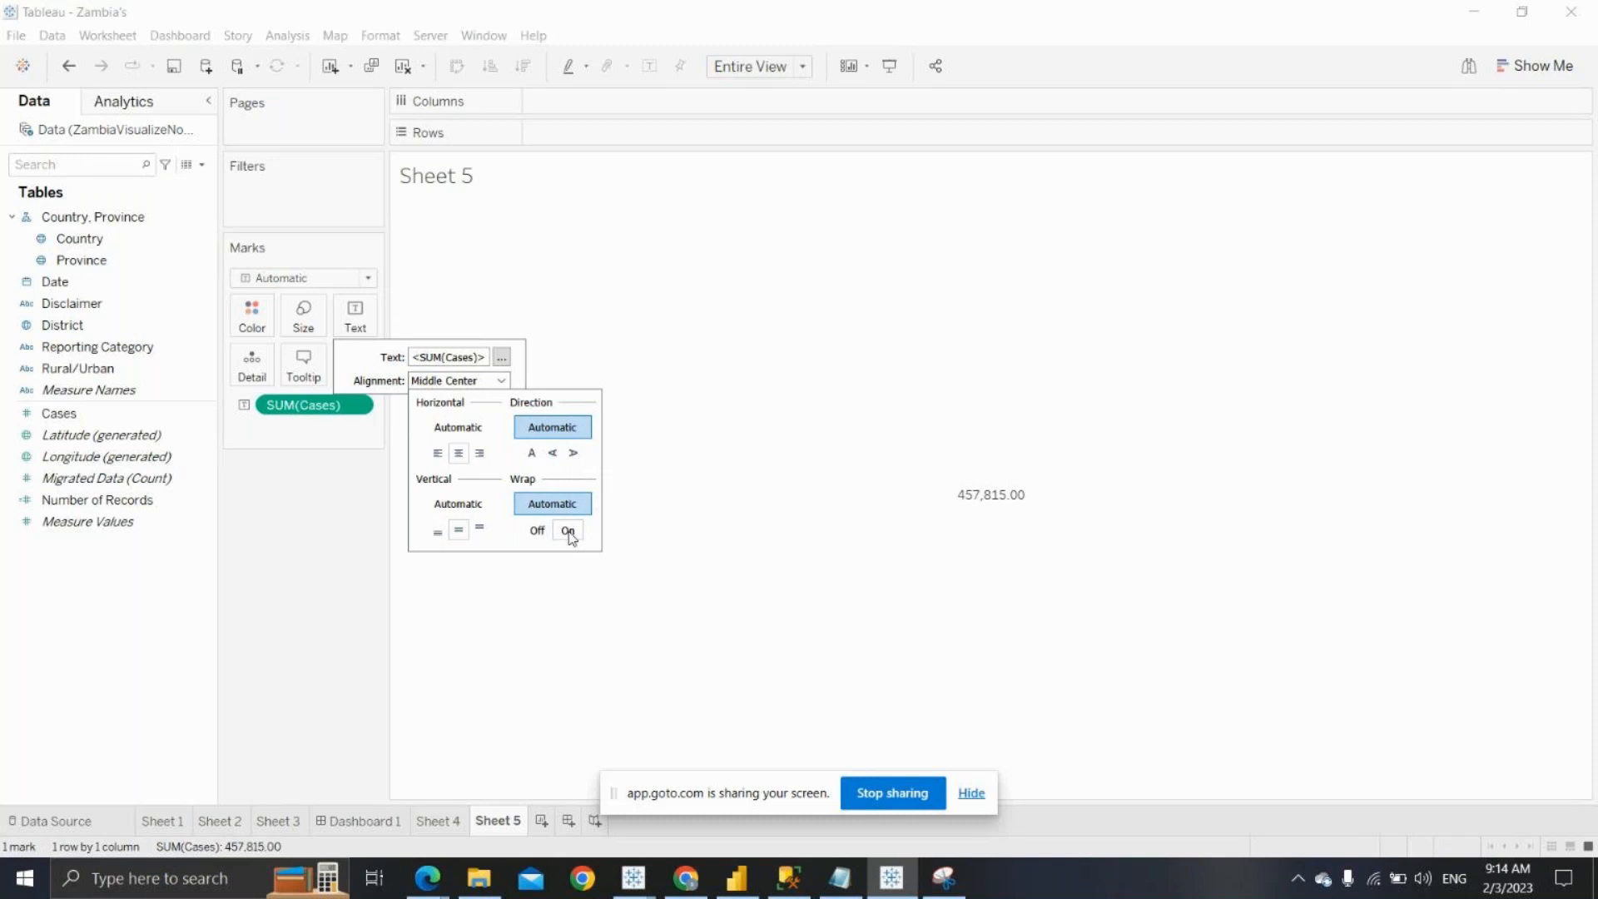
click(321, 504)
click(354, 330)
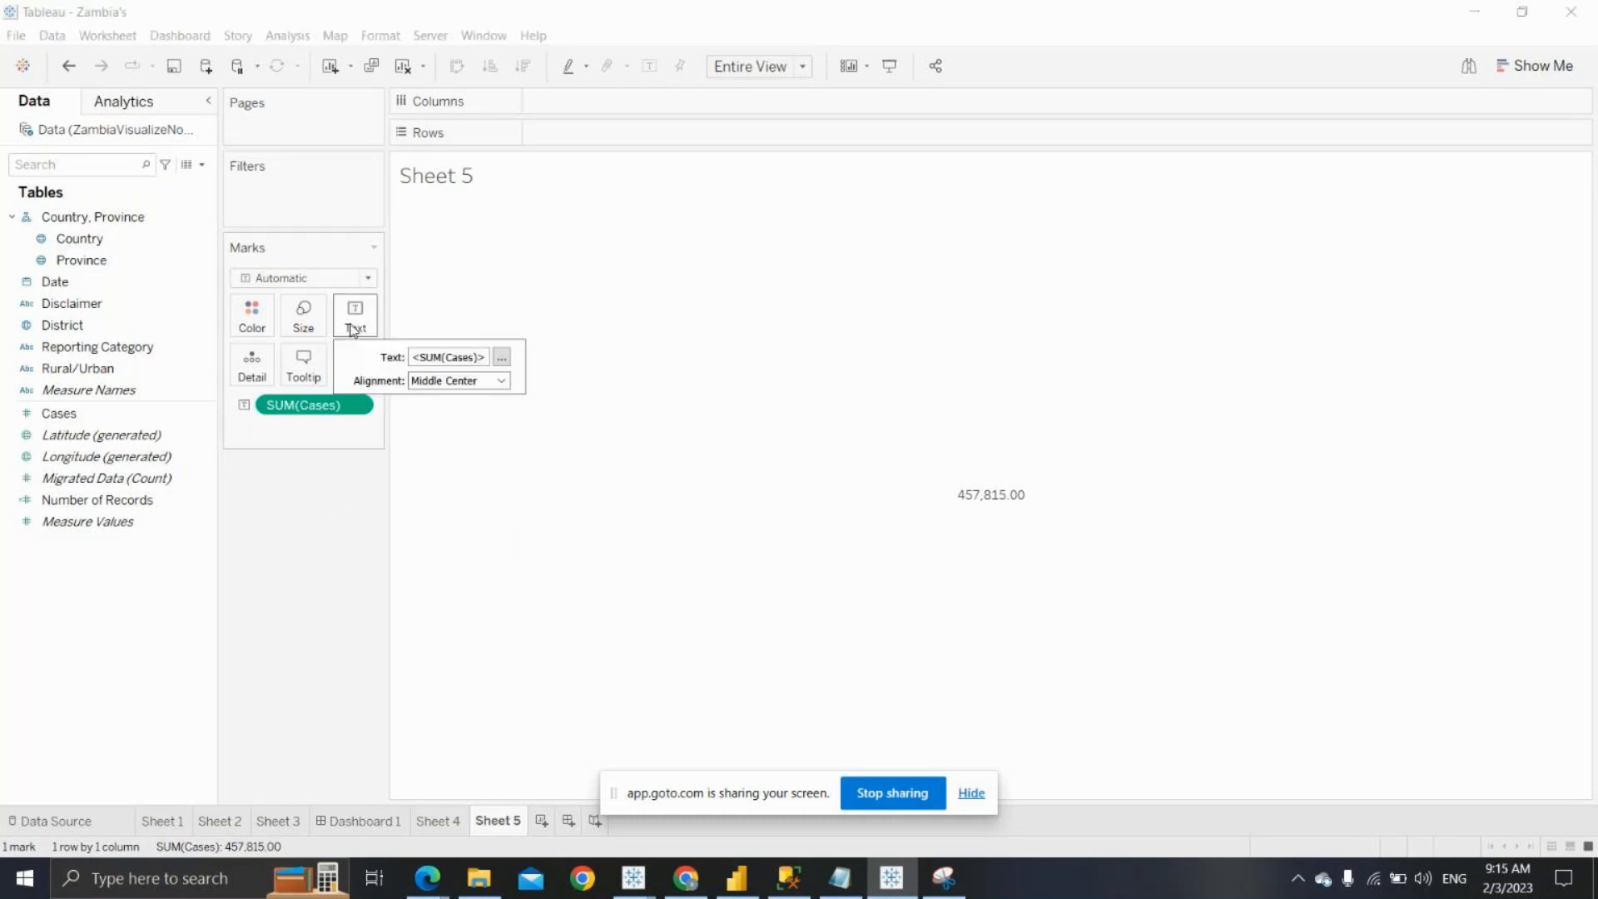
click(501, 381)
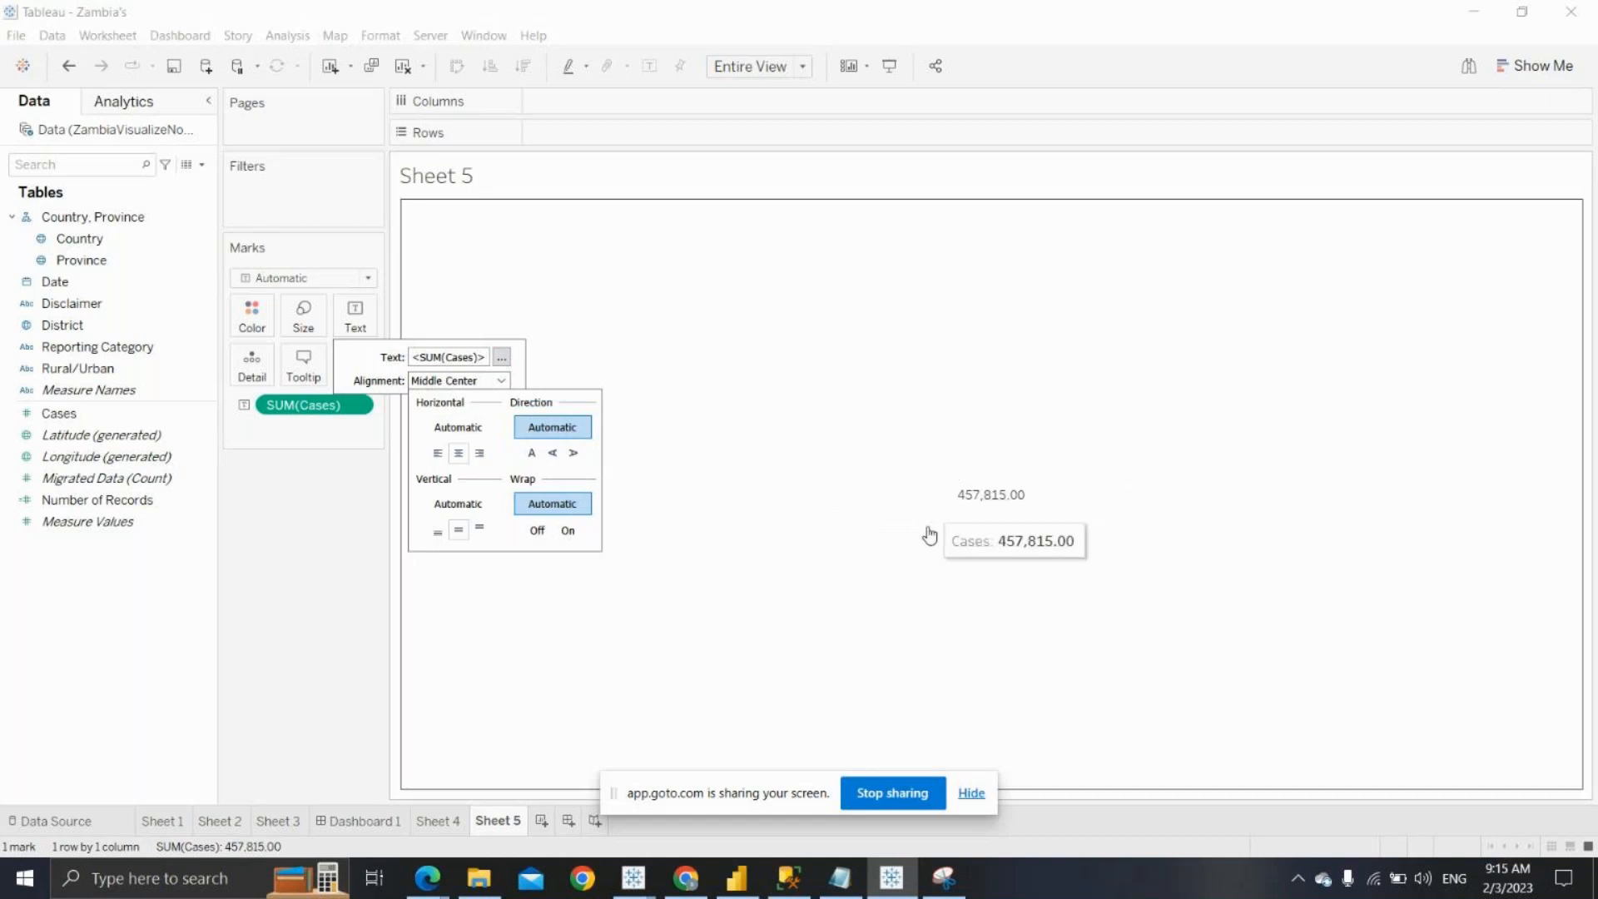
Edit the Cases label, setting the SUM(Cases) text to the Tableau Bold font at size 22
click(501, 358)
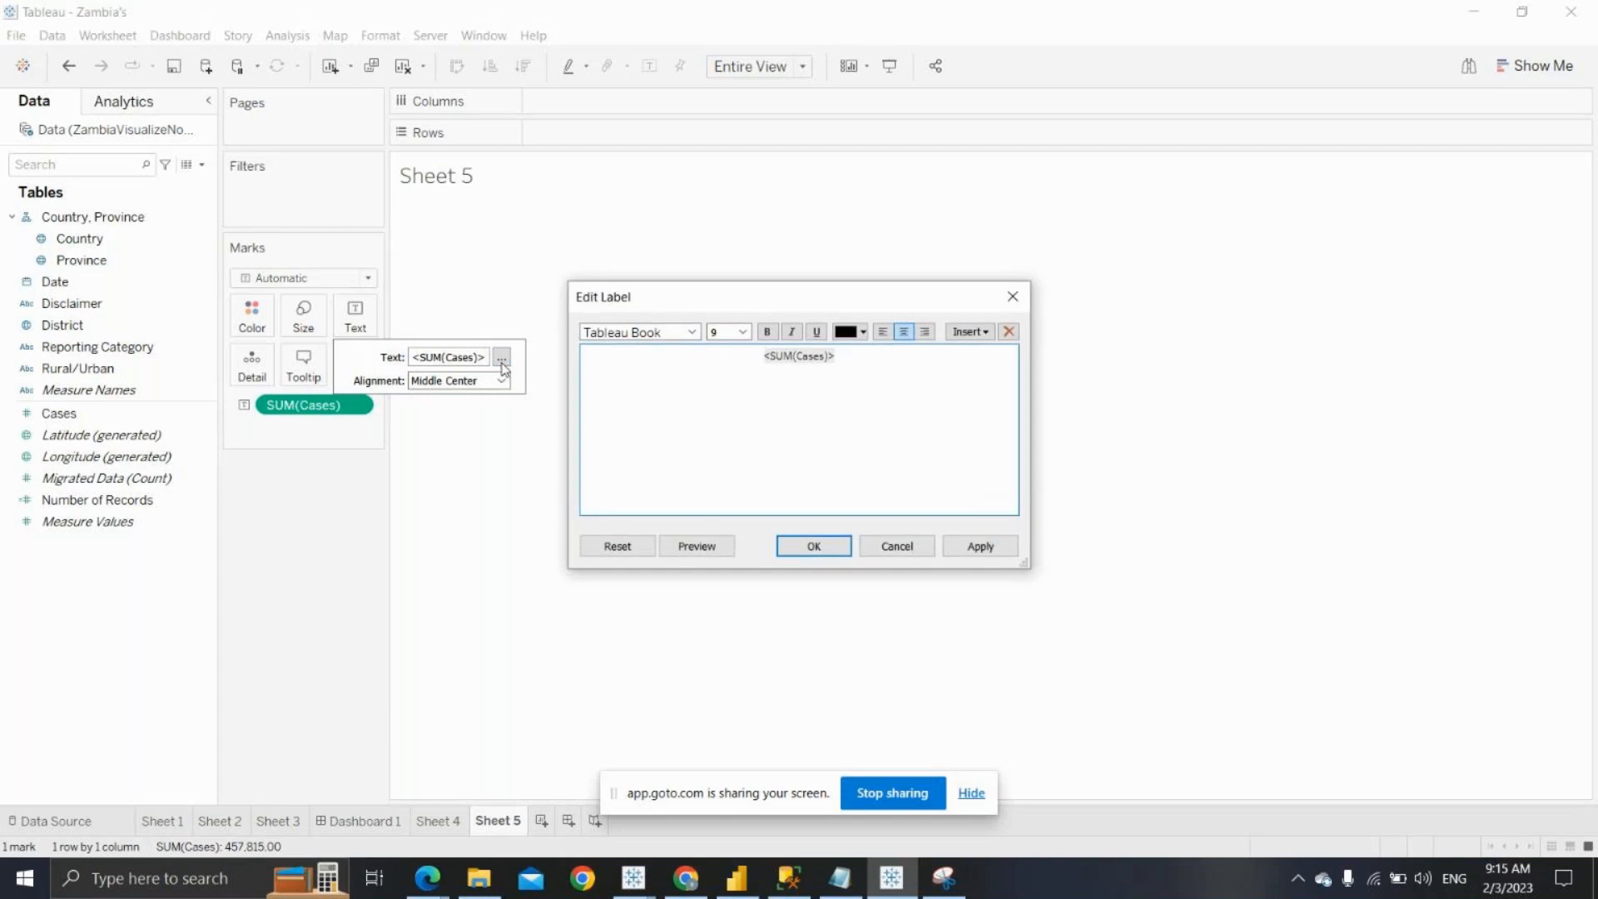
drag(860, 365, 740, 356)
click(789, 380)
click(691, 333)
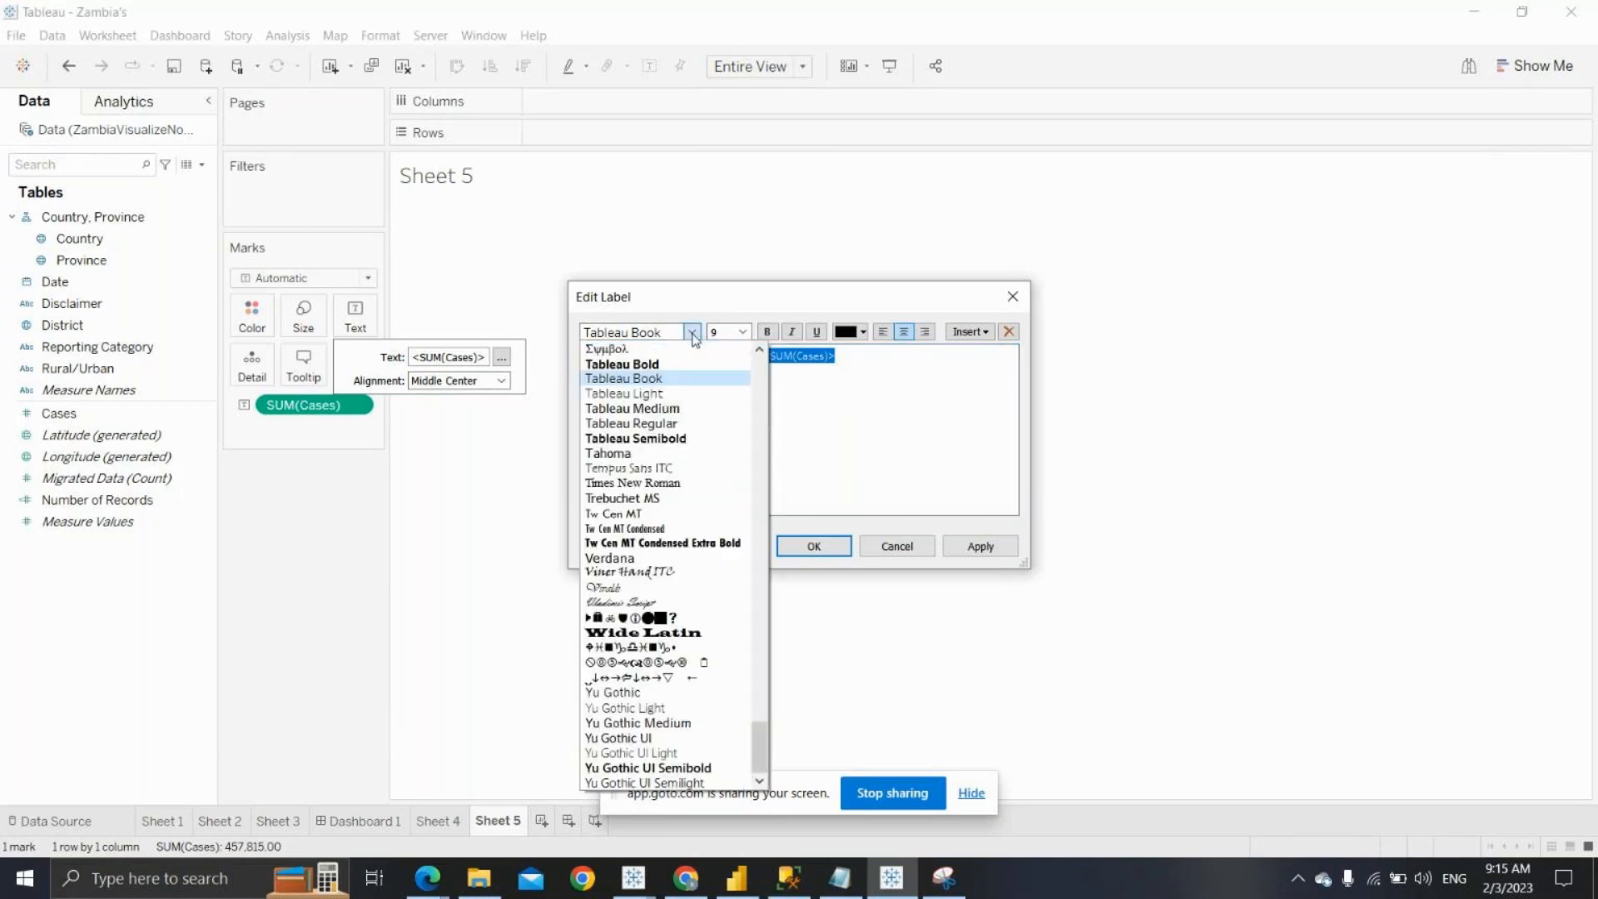
click(664, 364)
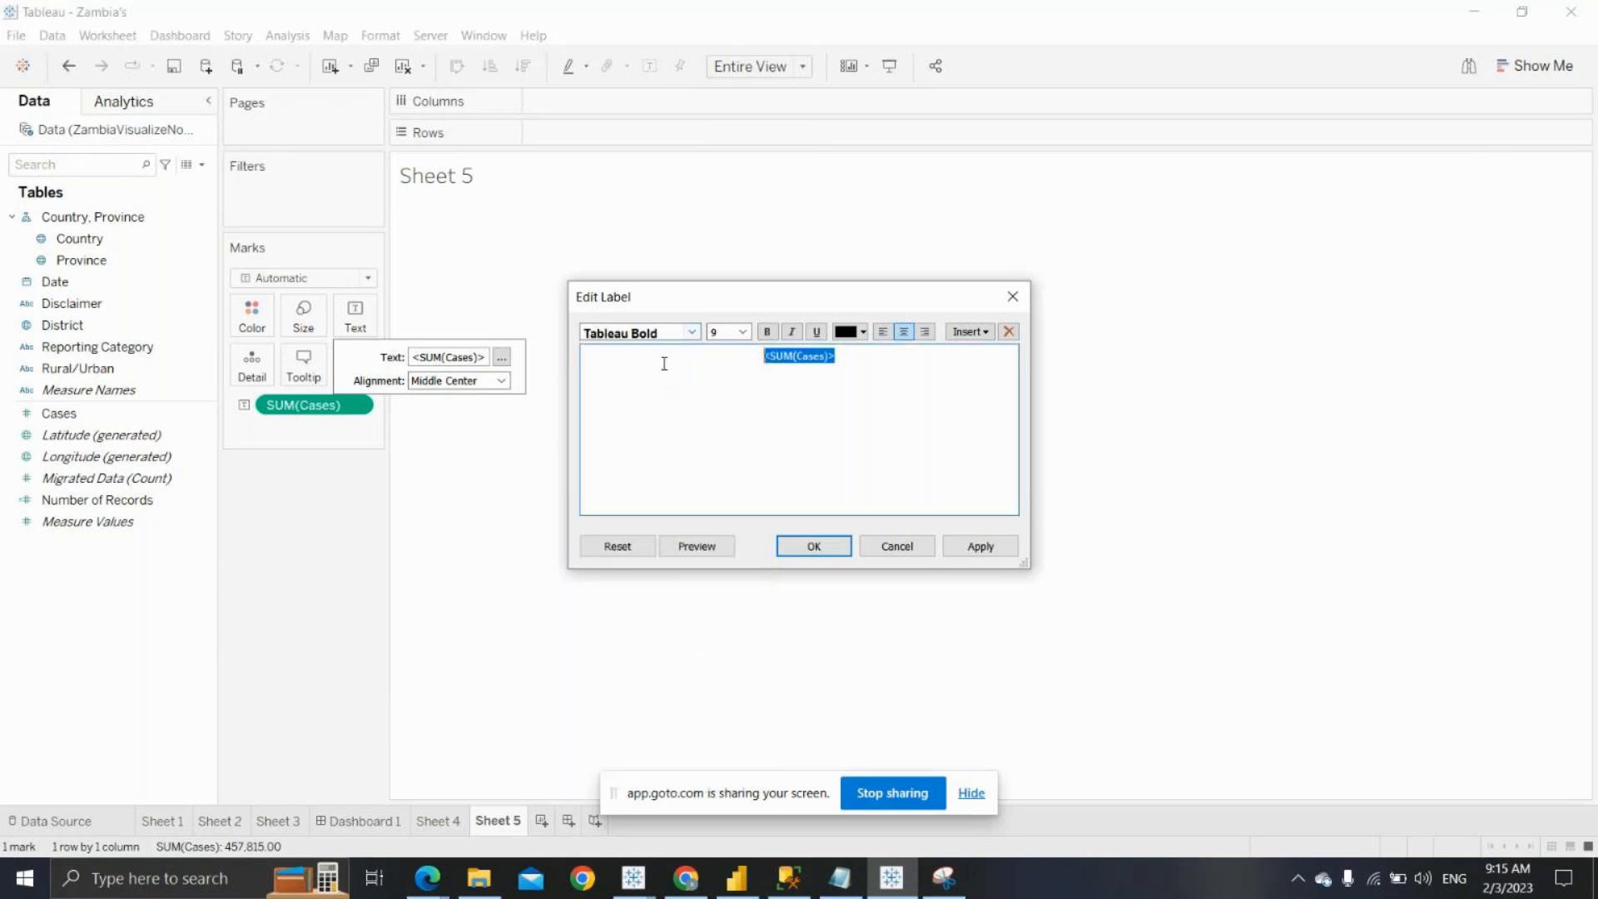
click(742, 333)
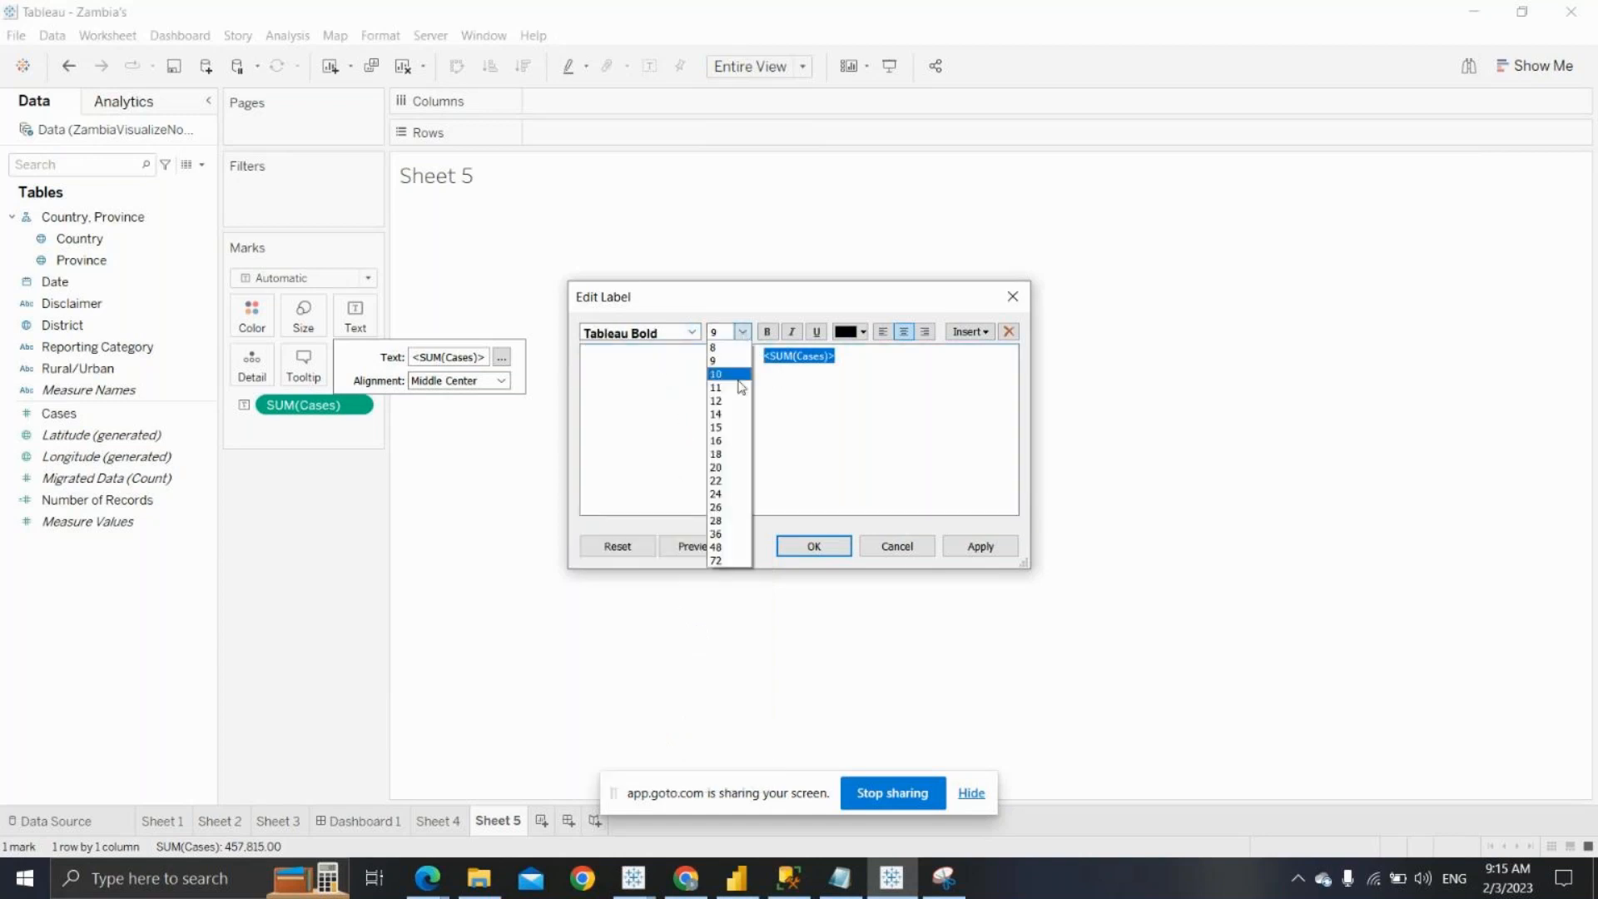
click(732, 483)
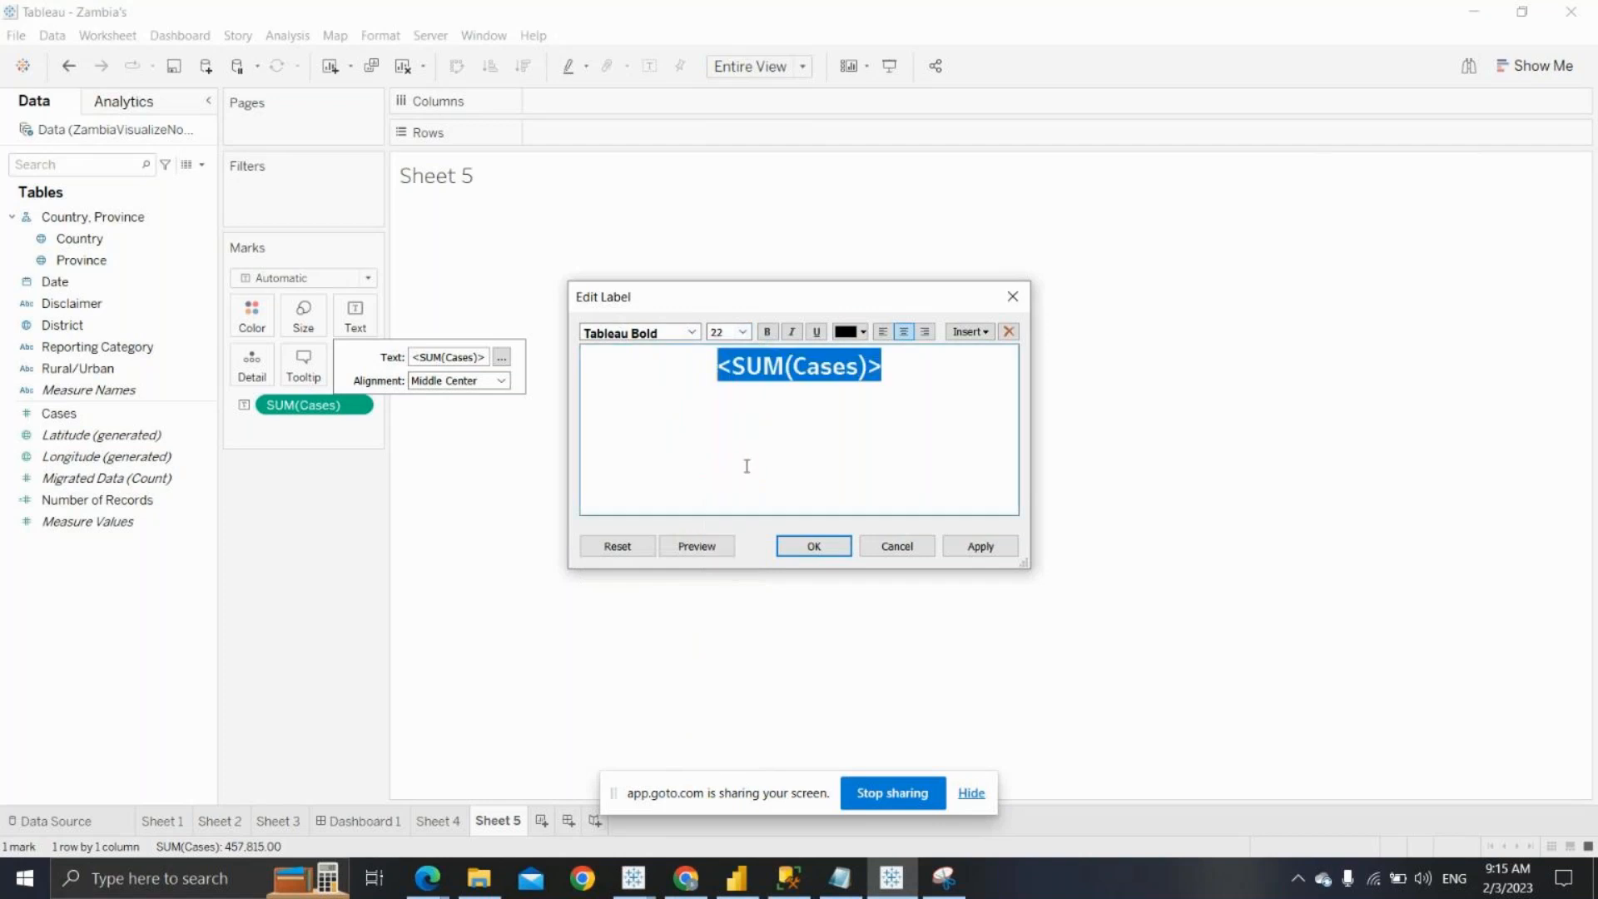
Make the SUM(Cases) label text bold and grey, and apply the label changes to the sheet
click(767, 334)
click(865, 333)
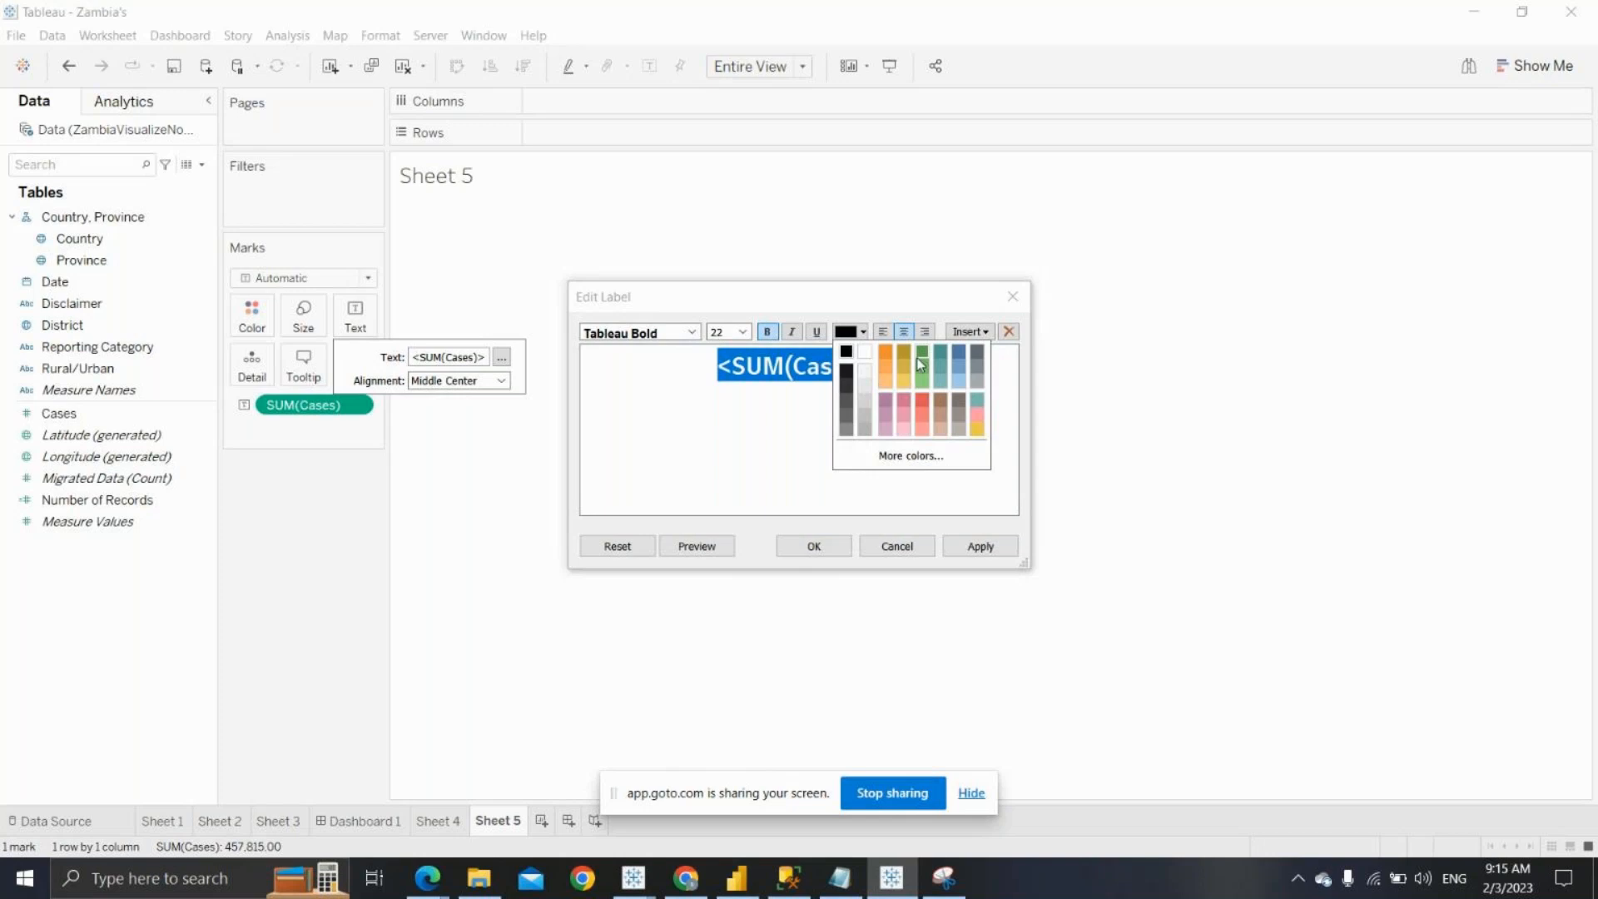
click(958, 405)
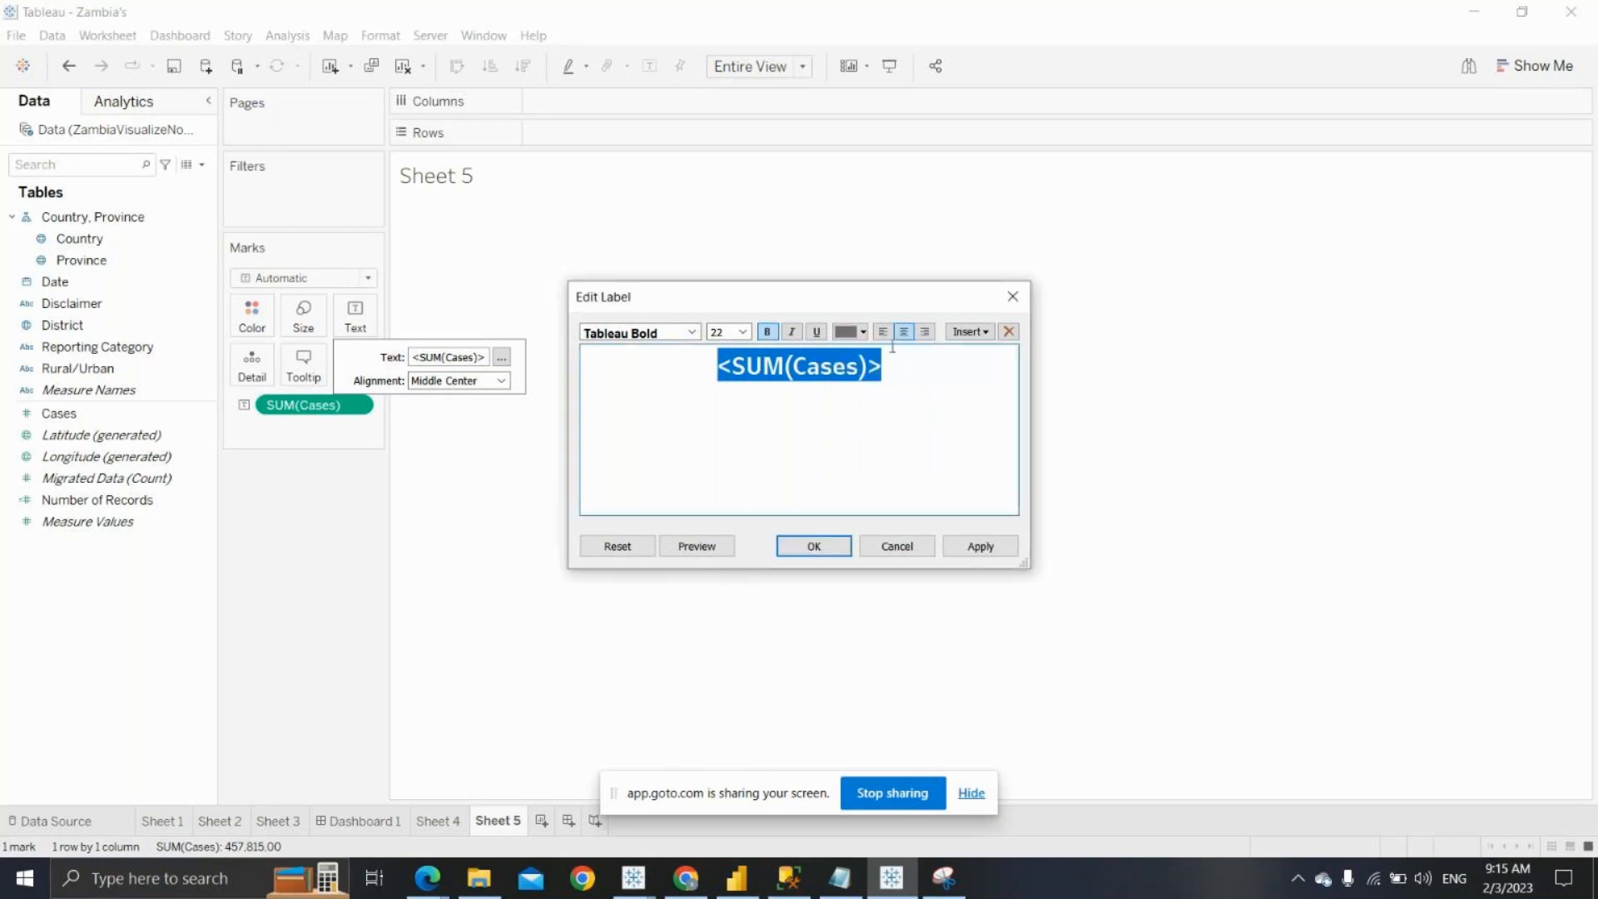
click(813, 545)
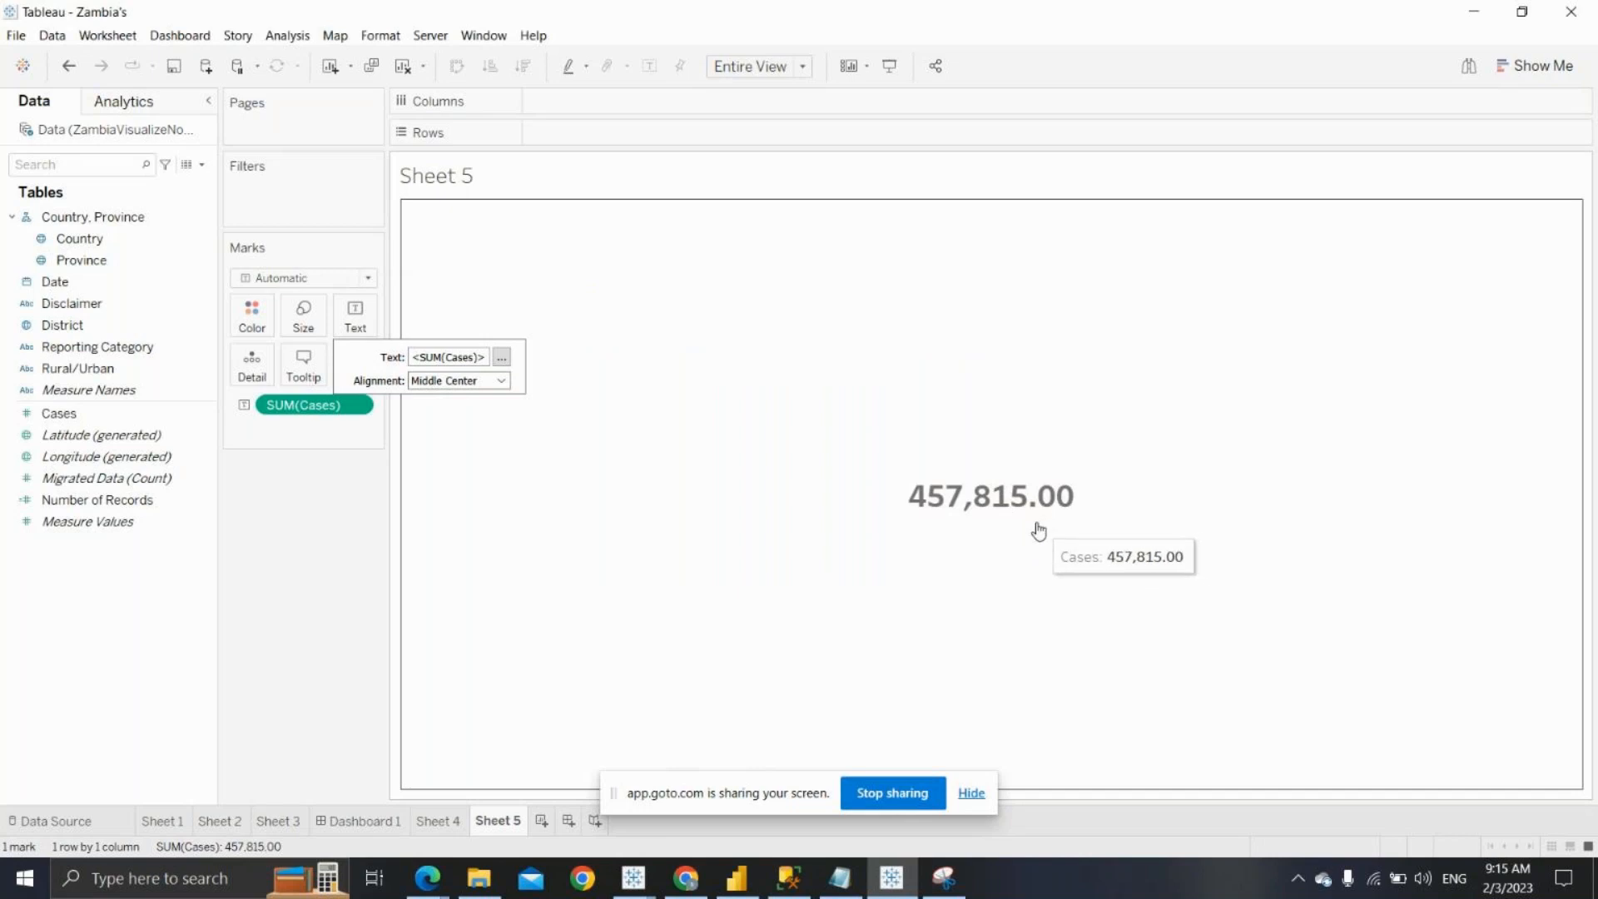
click(785, 557)
click(988, 567)
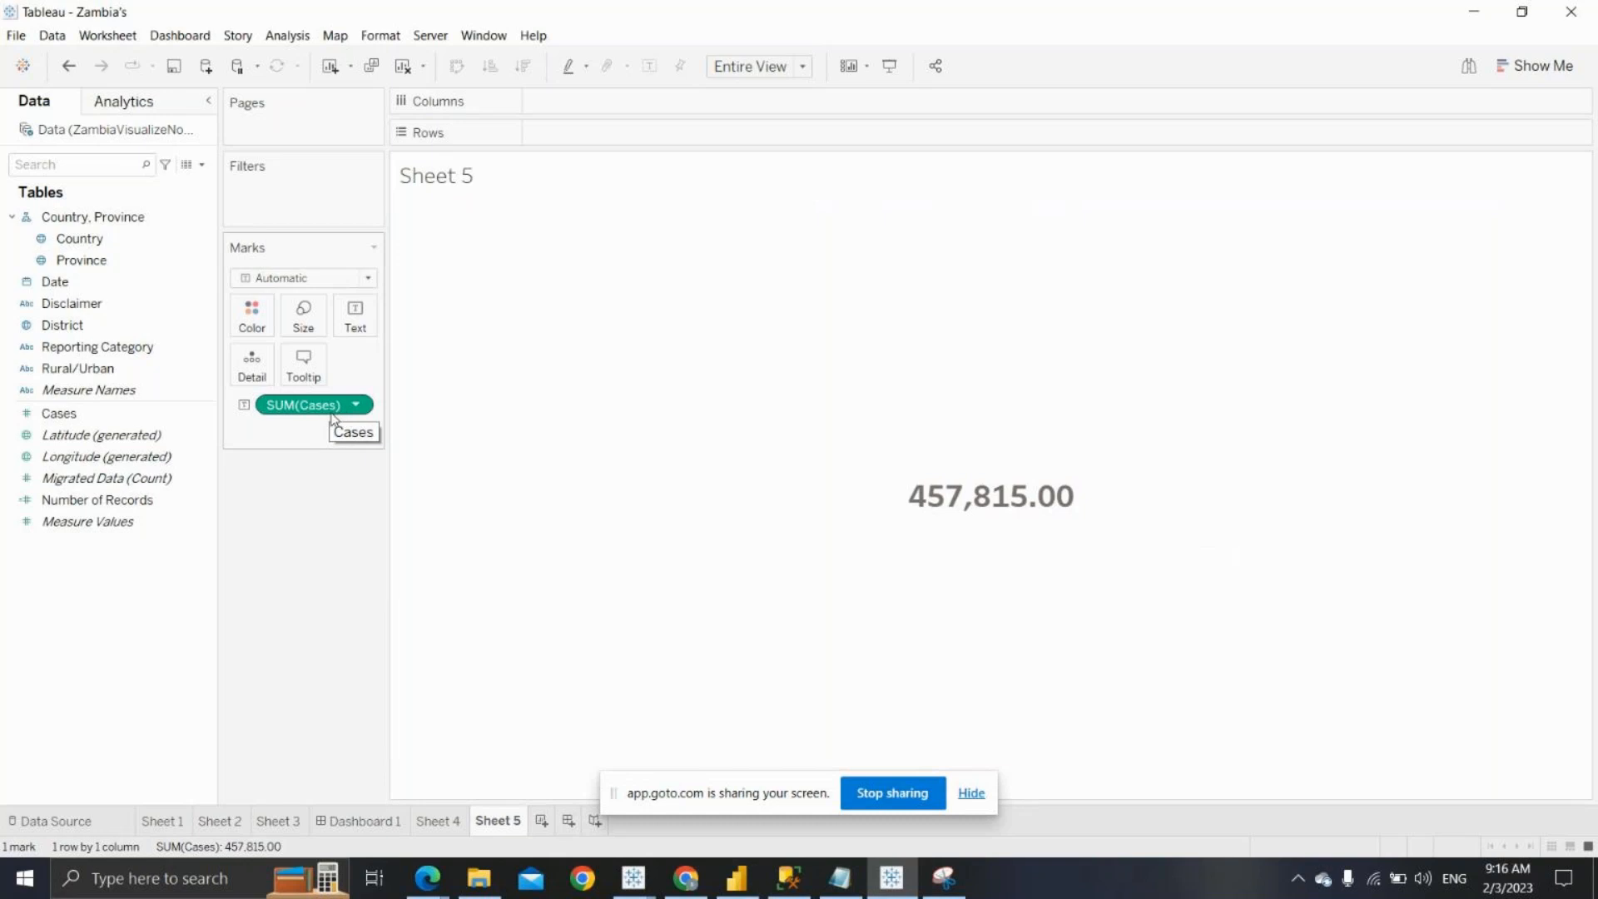
Set the default number format of the Cases field to custom currency with zero decimal places
right_click(123, 413)
mouse_move(279, 649)
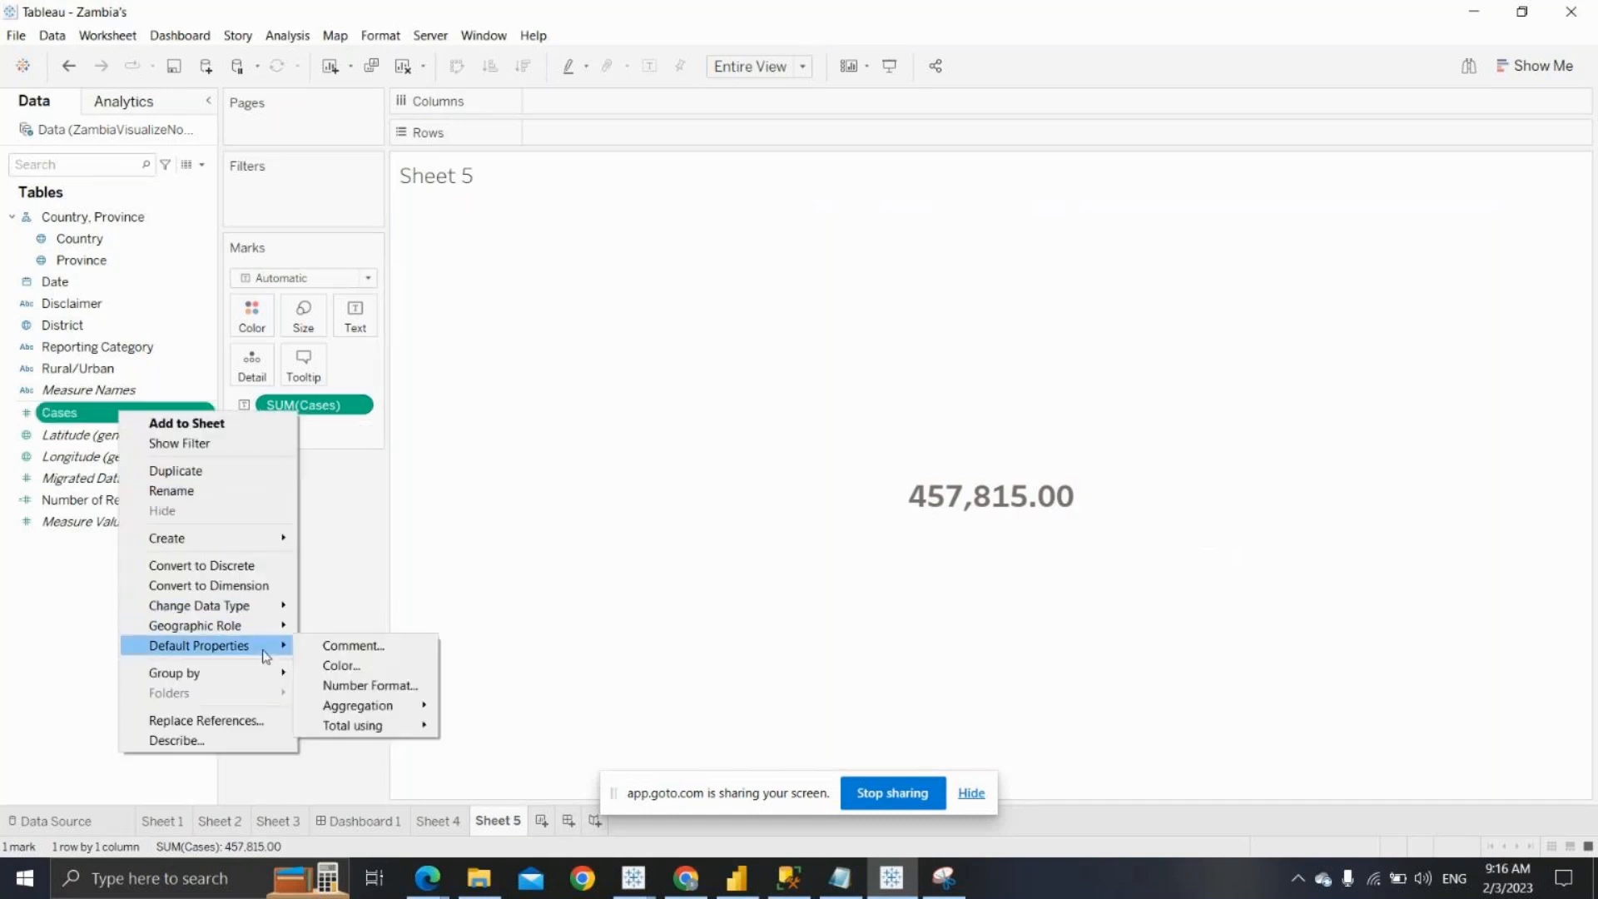
click(388, 685)
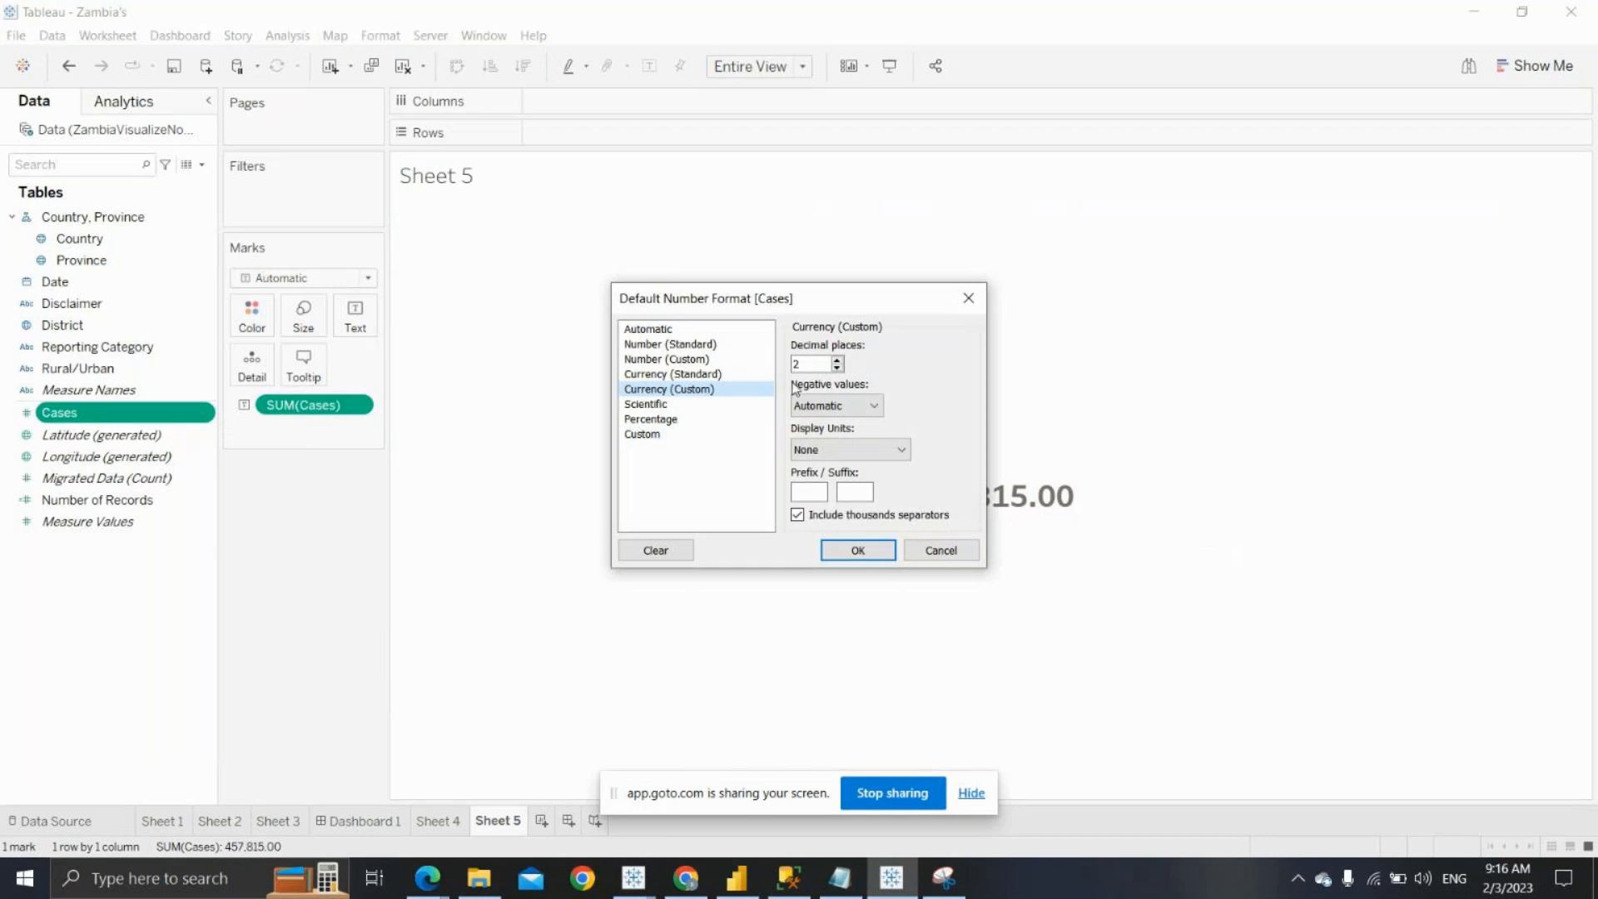
click(838, 368)
click(857, 551)
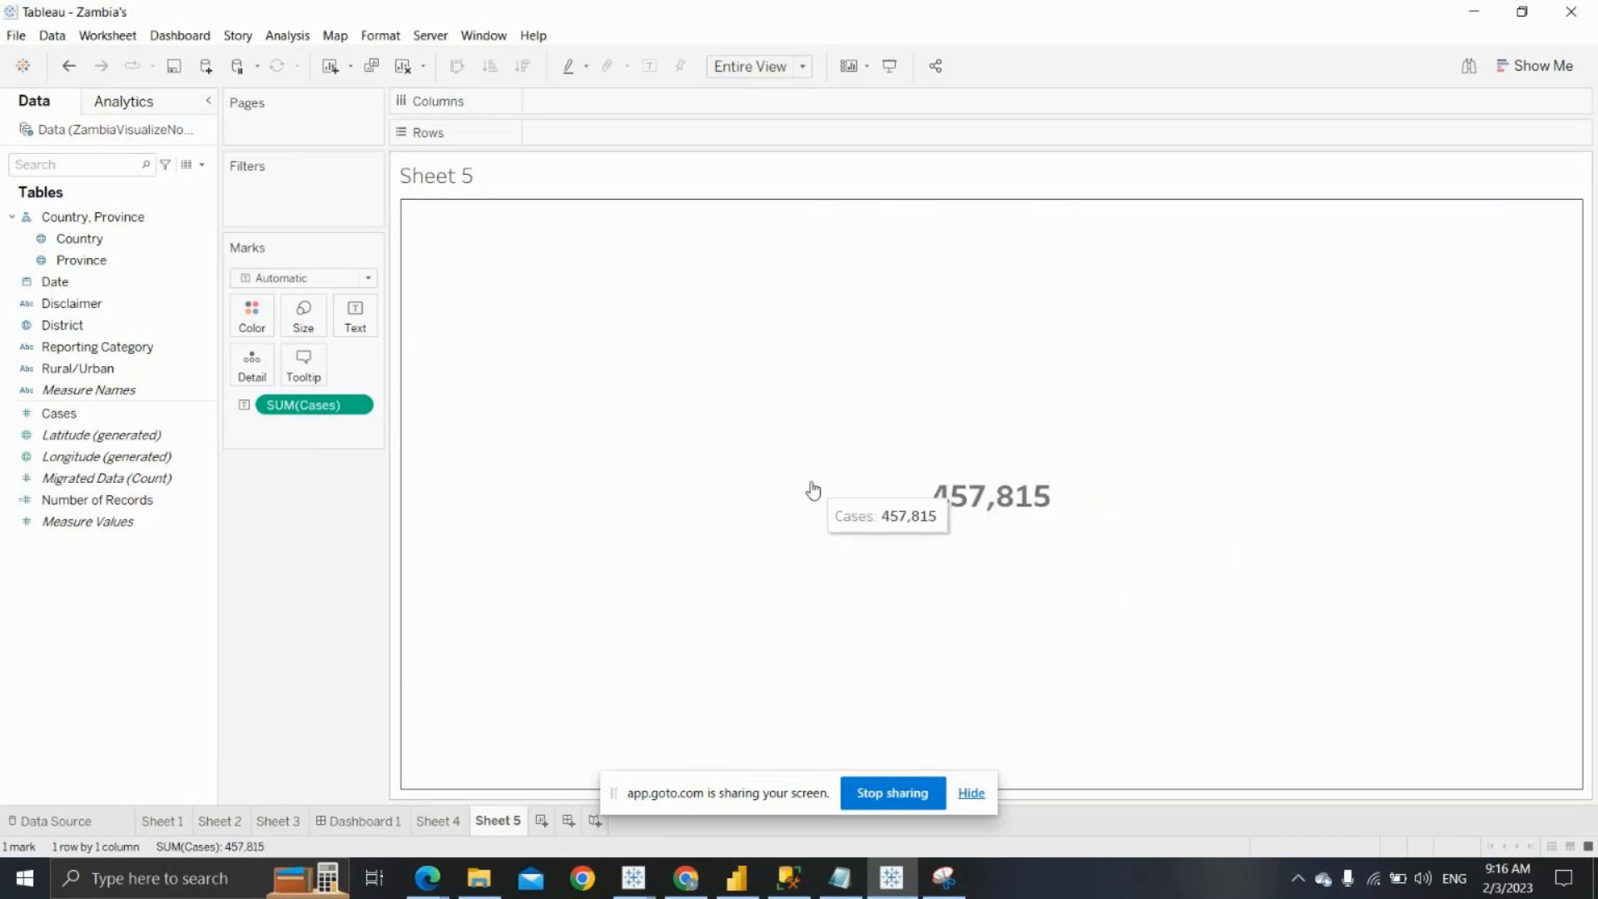
Rename Sheet 5 as "Total number of cases"
right_click(496, 822)
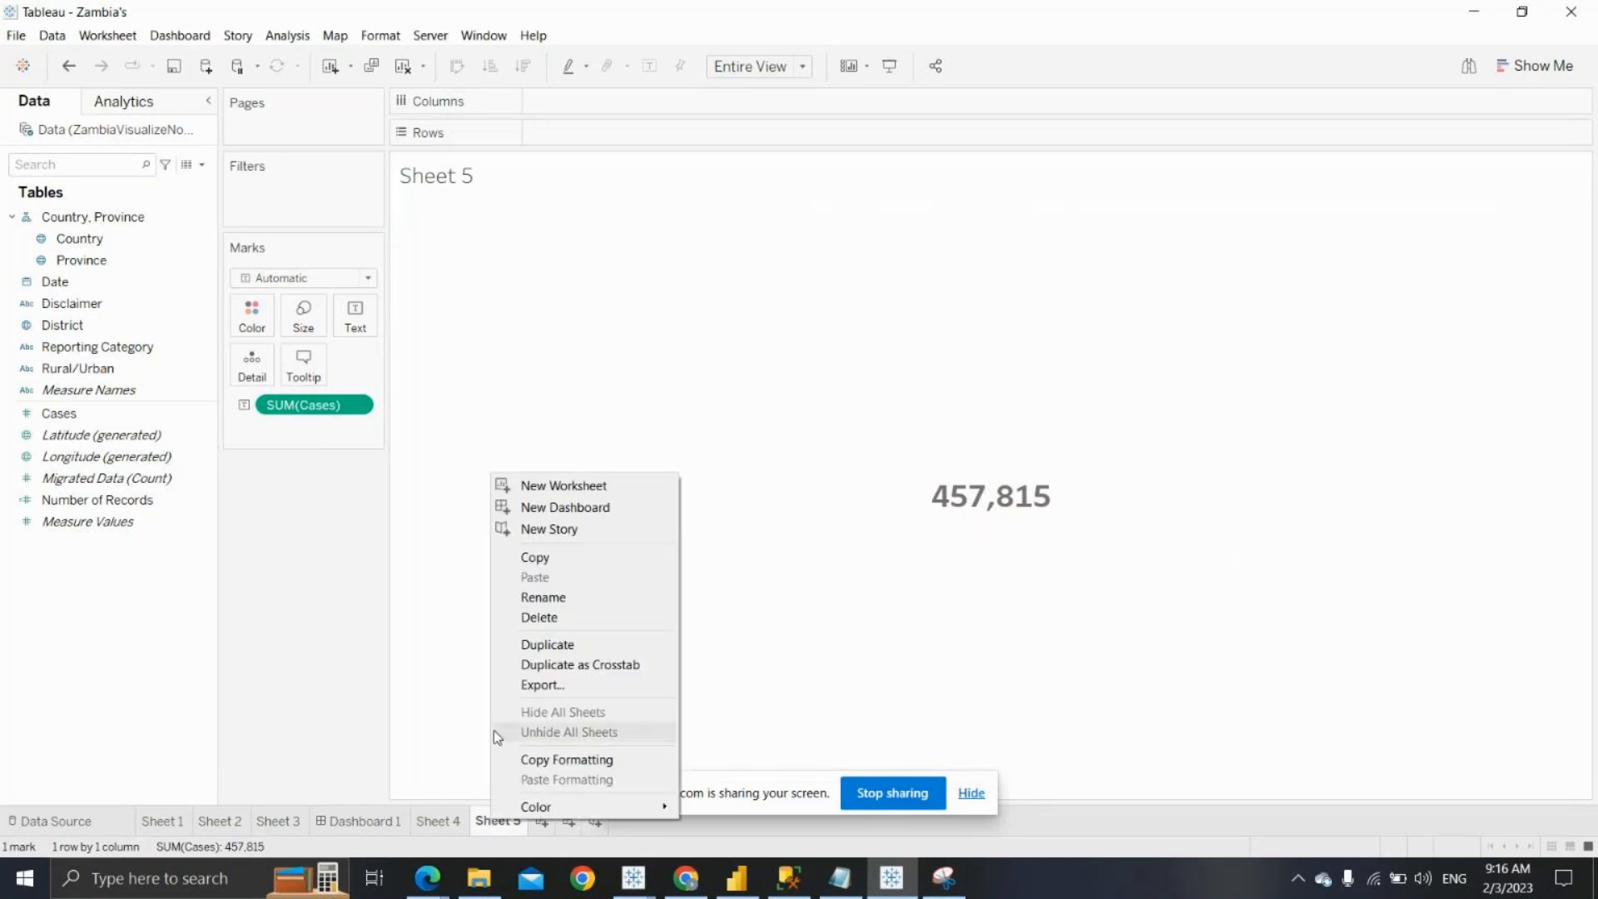
click(526, 598)
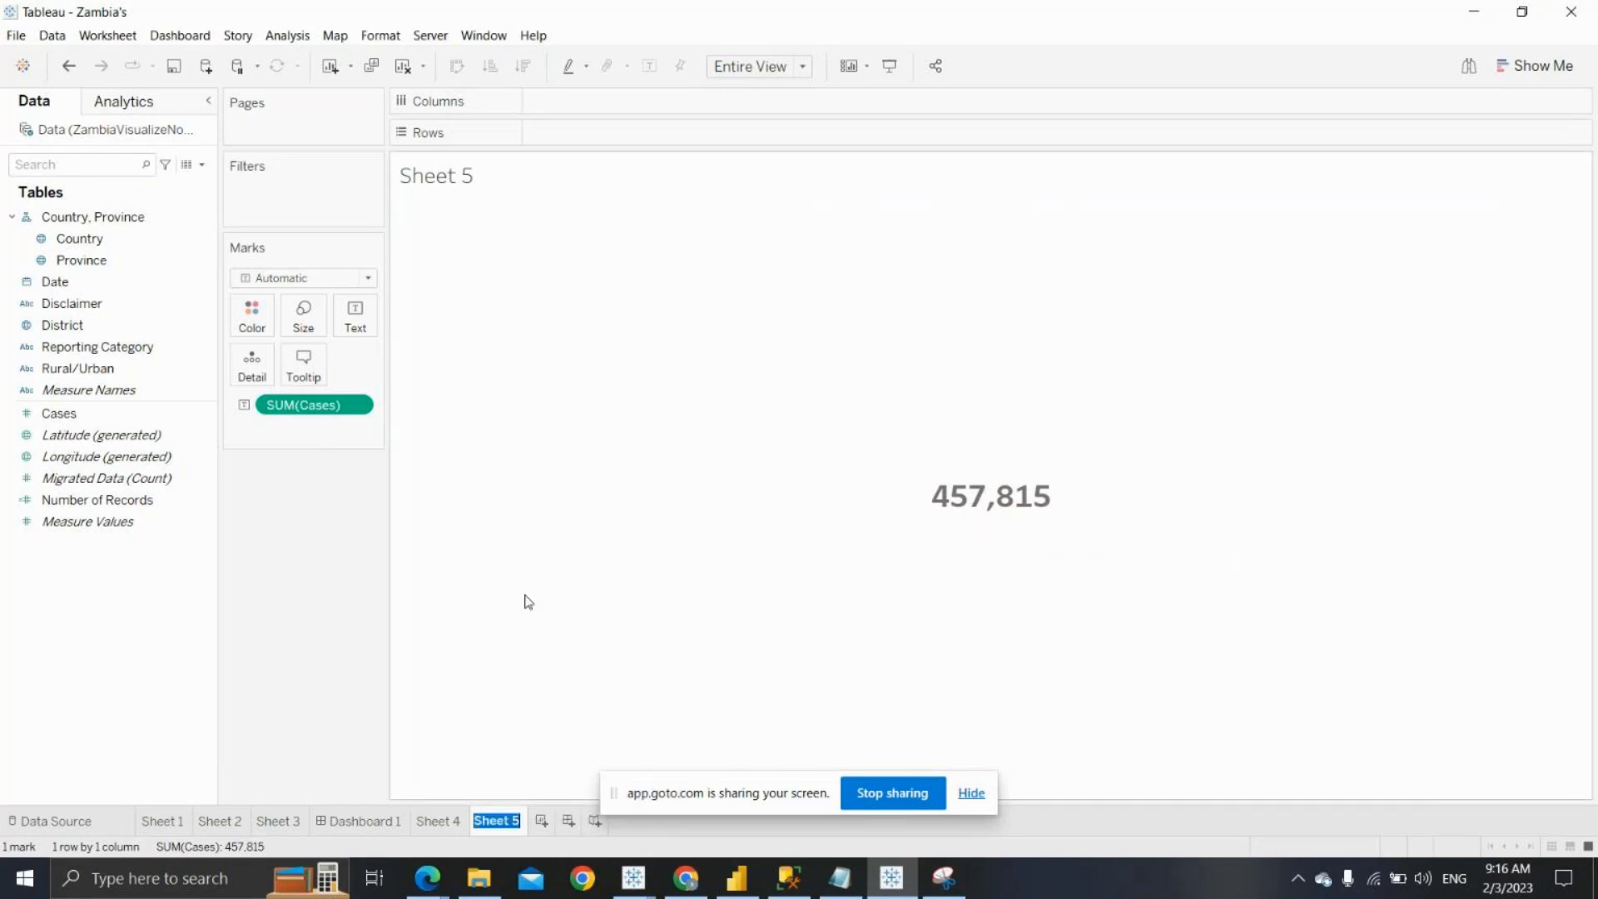
text(TOt)
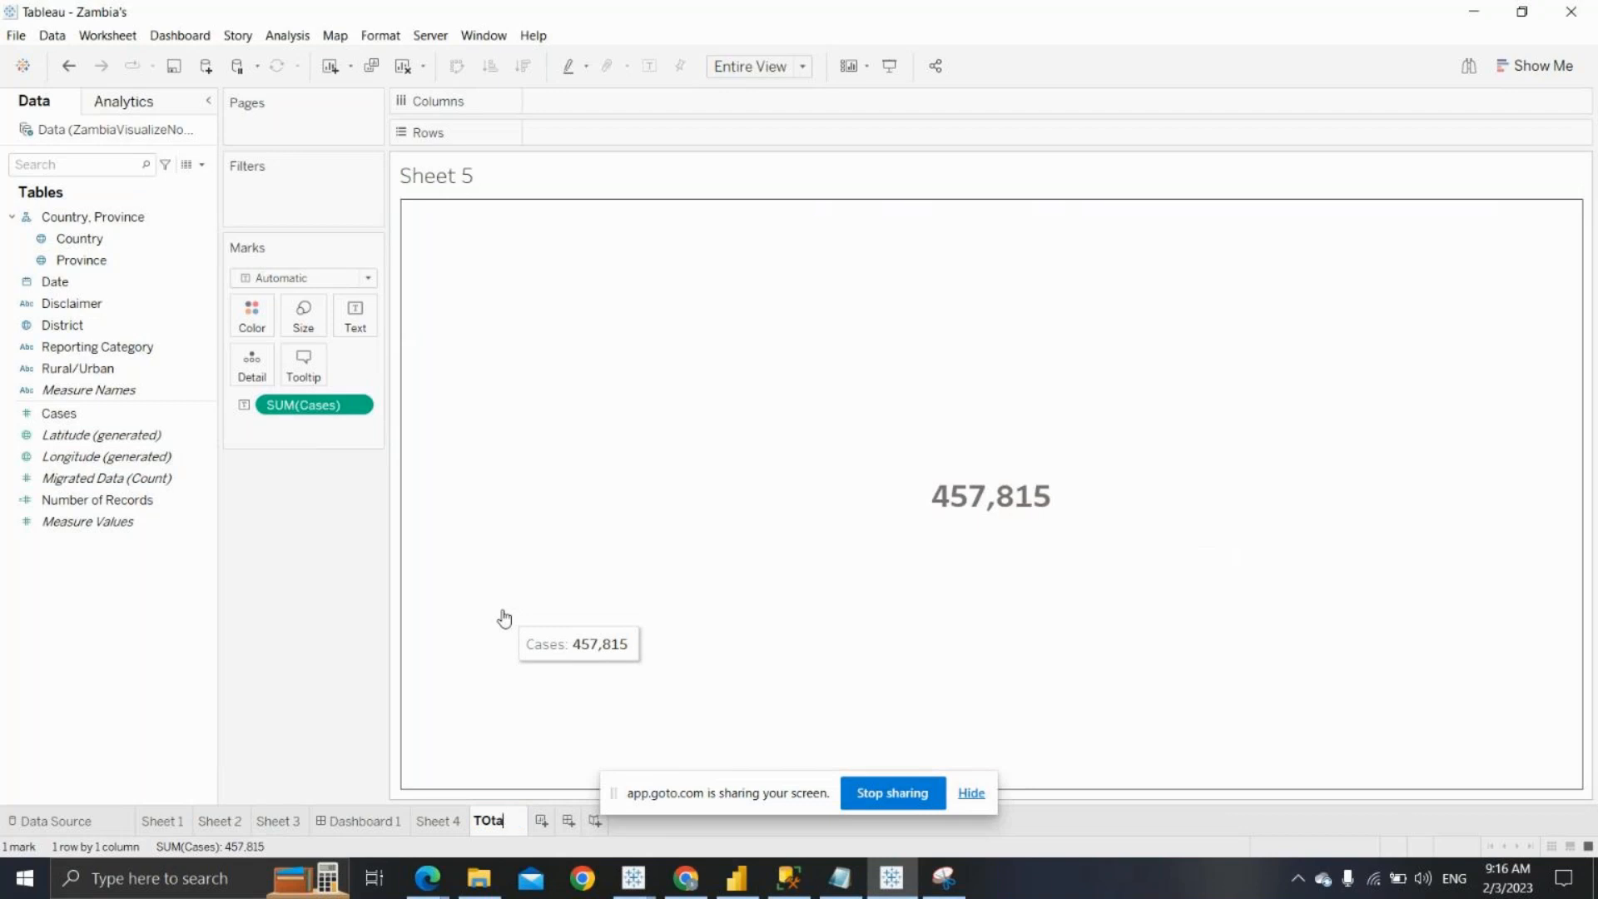
text(a)
key(BackSpace)
key(BackSpace)
key(BackSpace)
text(otal numb)
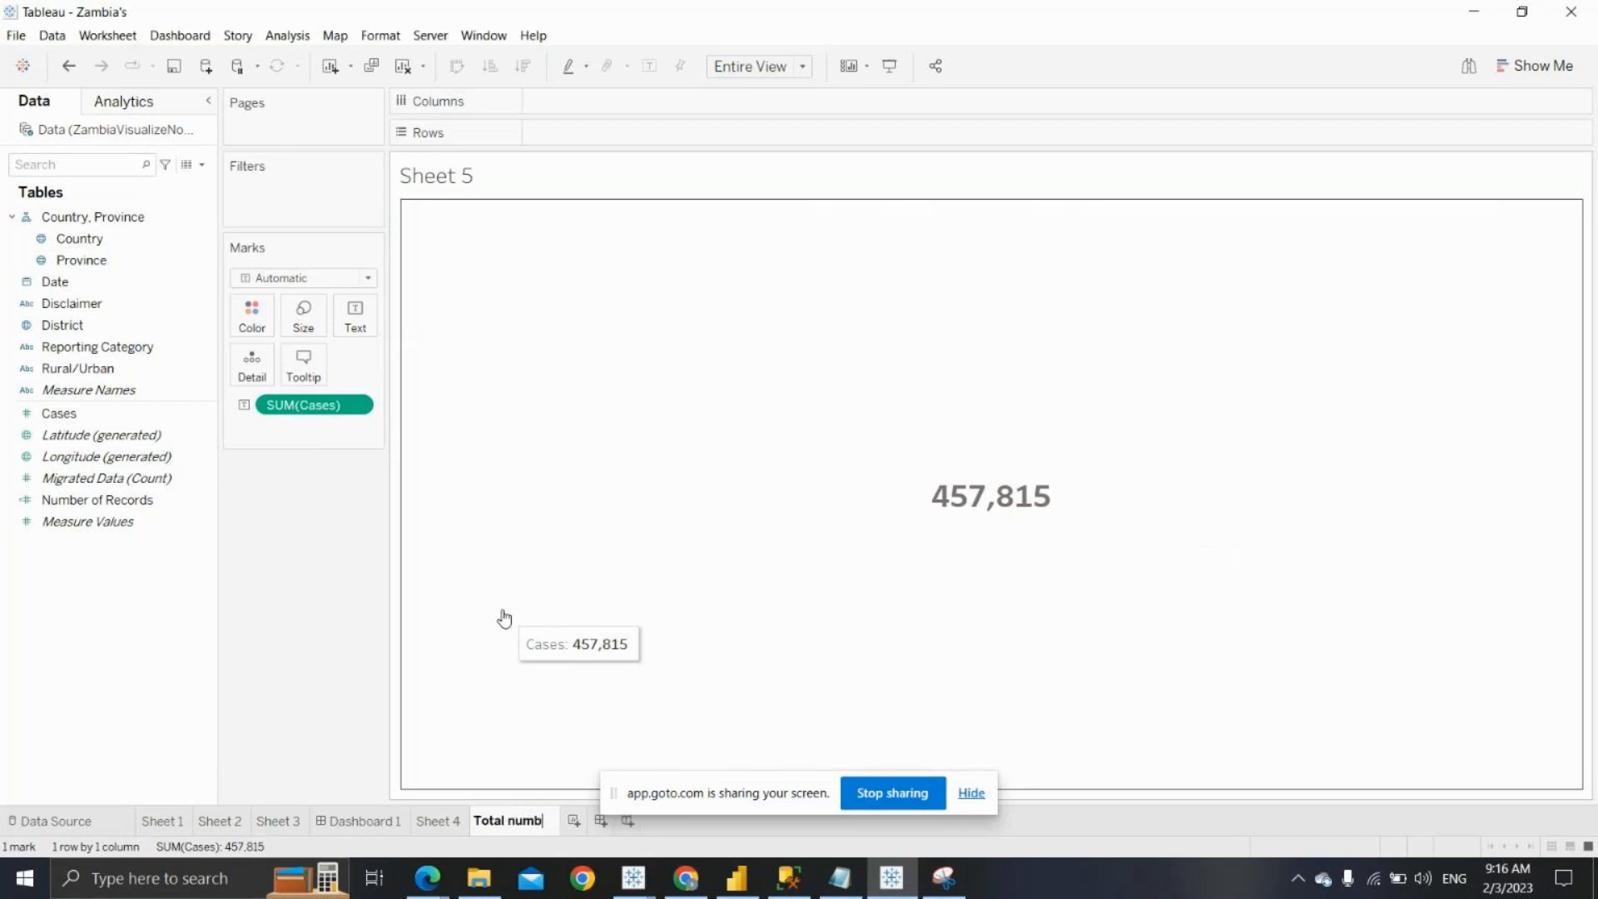
text(er of cases)
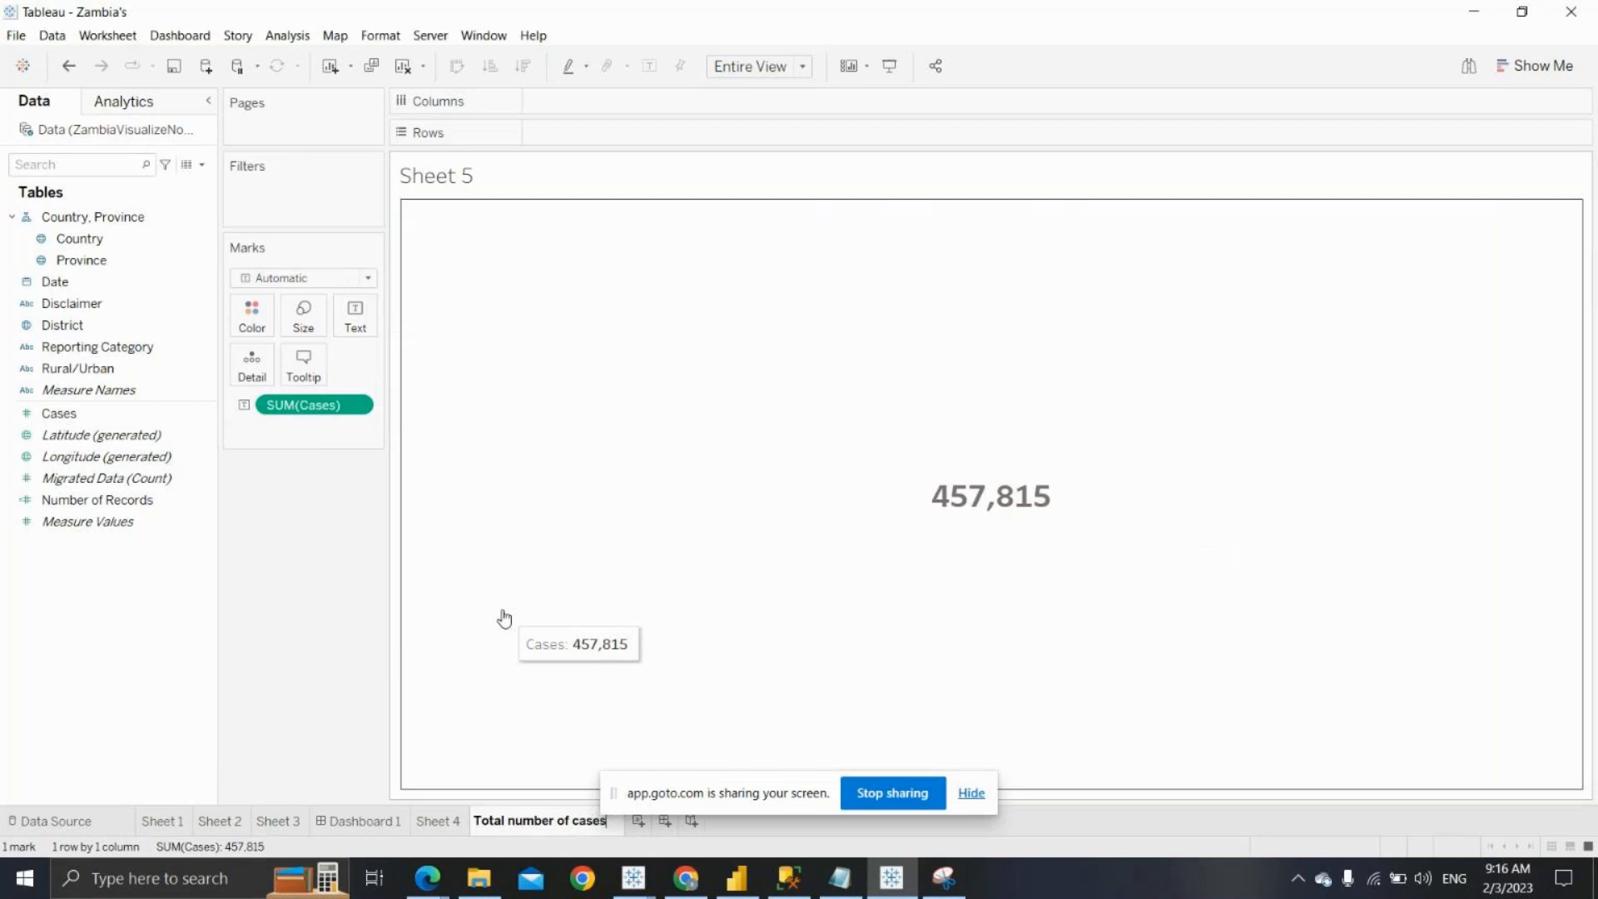
click(706, 565)
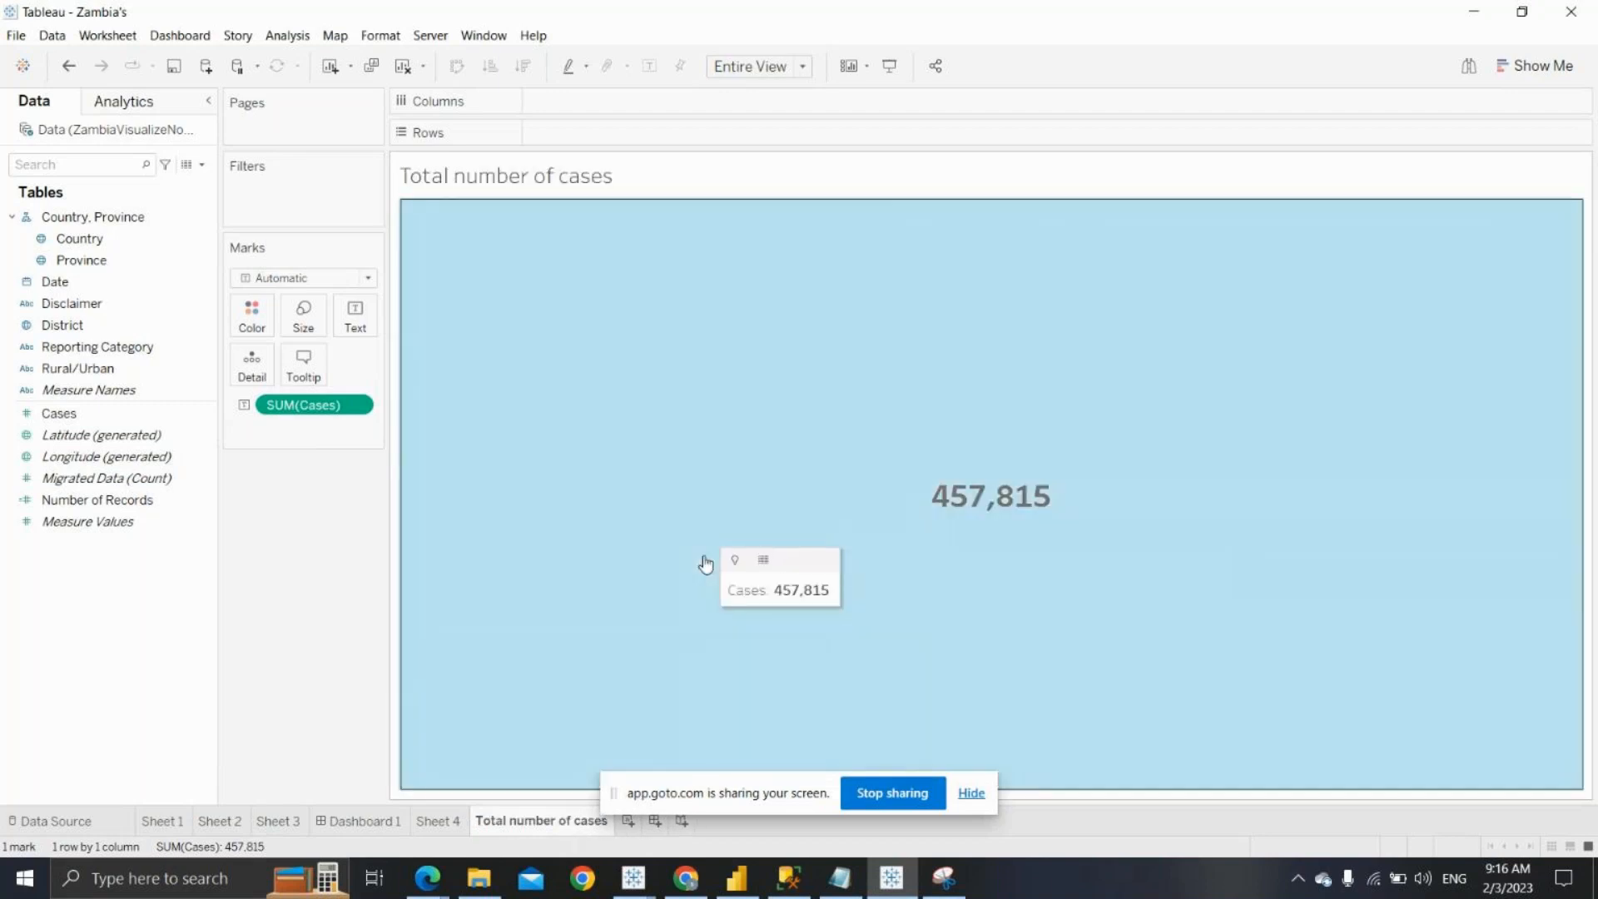
click(365, 668)
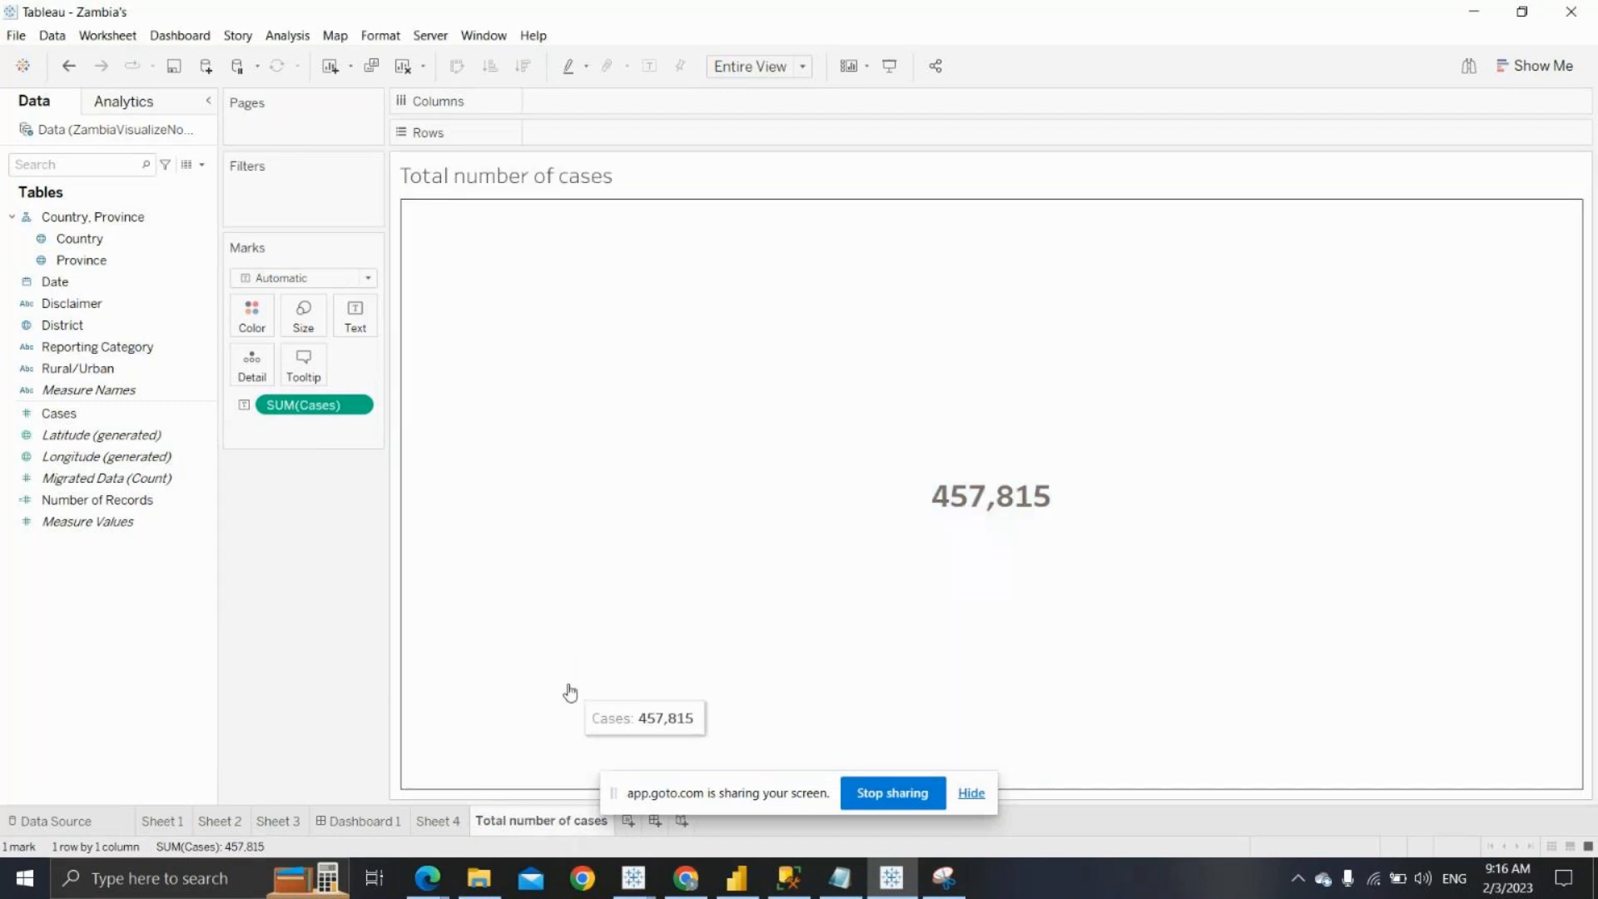
Check the malaria cases line chart on Dashboard 1 and add a new worksheet for rebuilding it
click(363, 822)
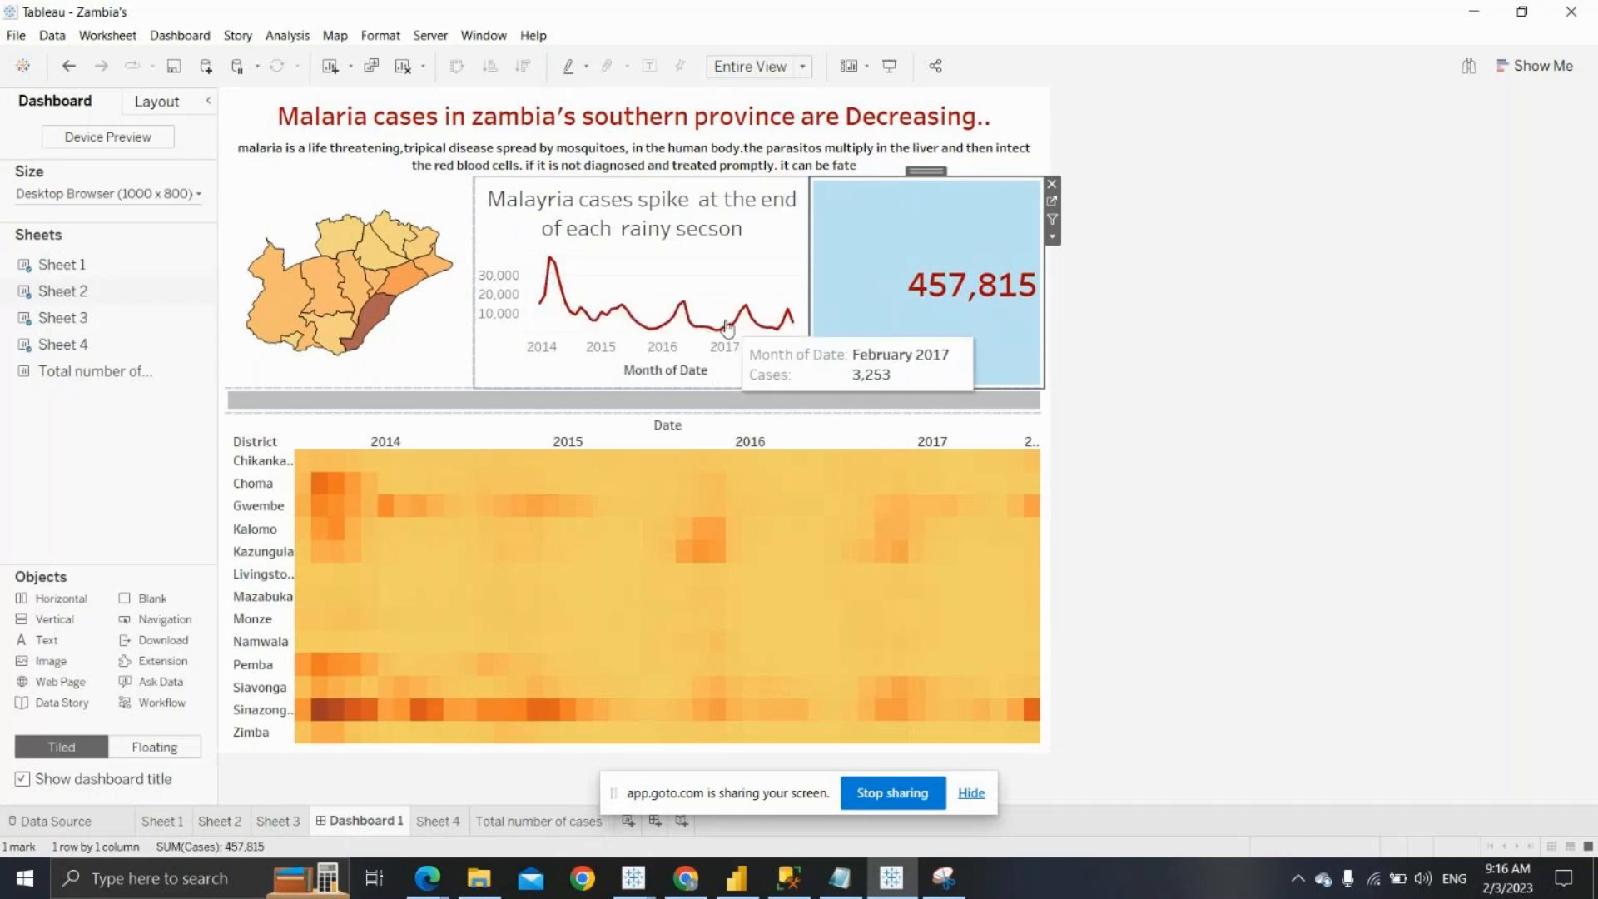
mouse_move(573, 296)
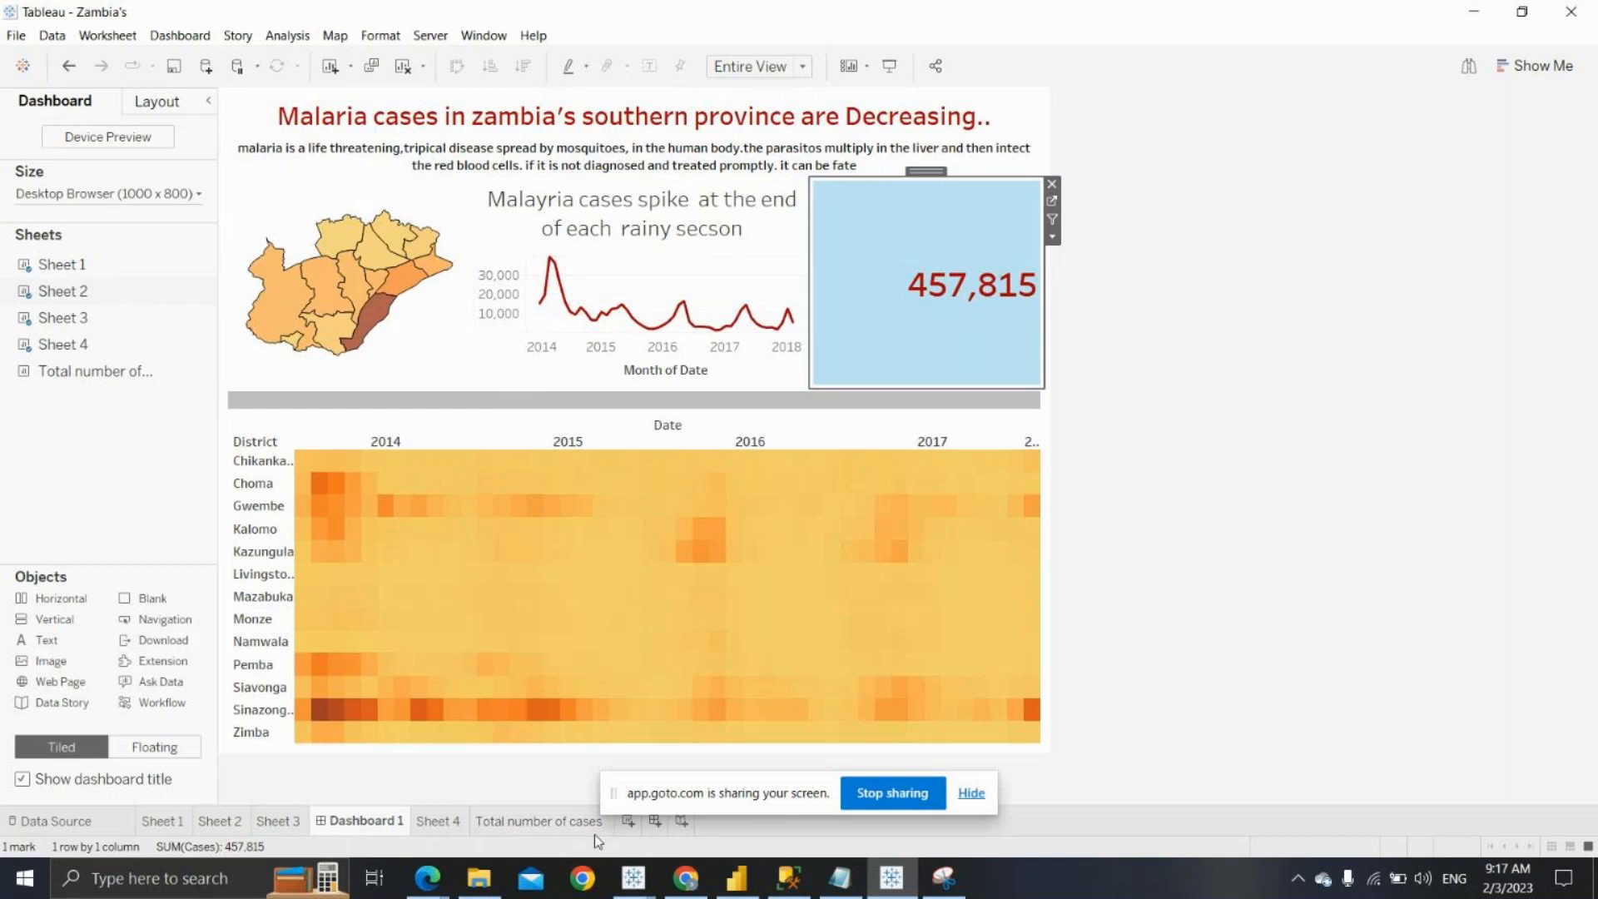
click(634, 827)
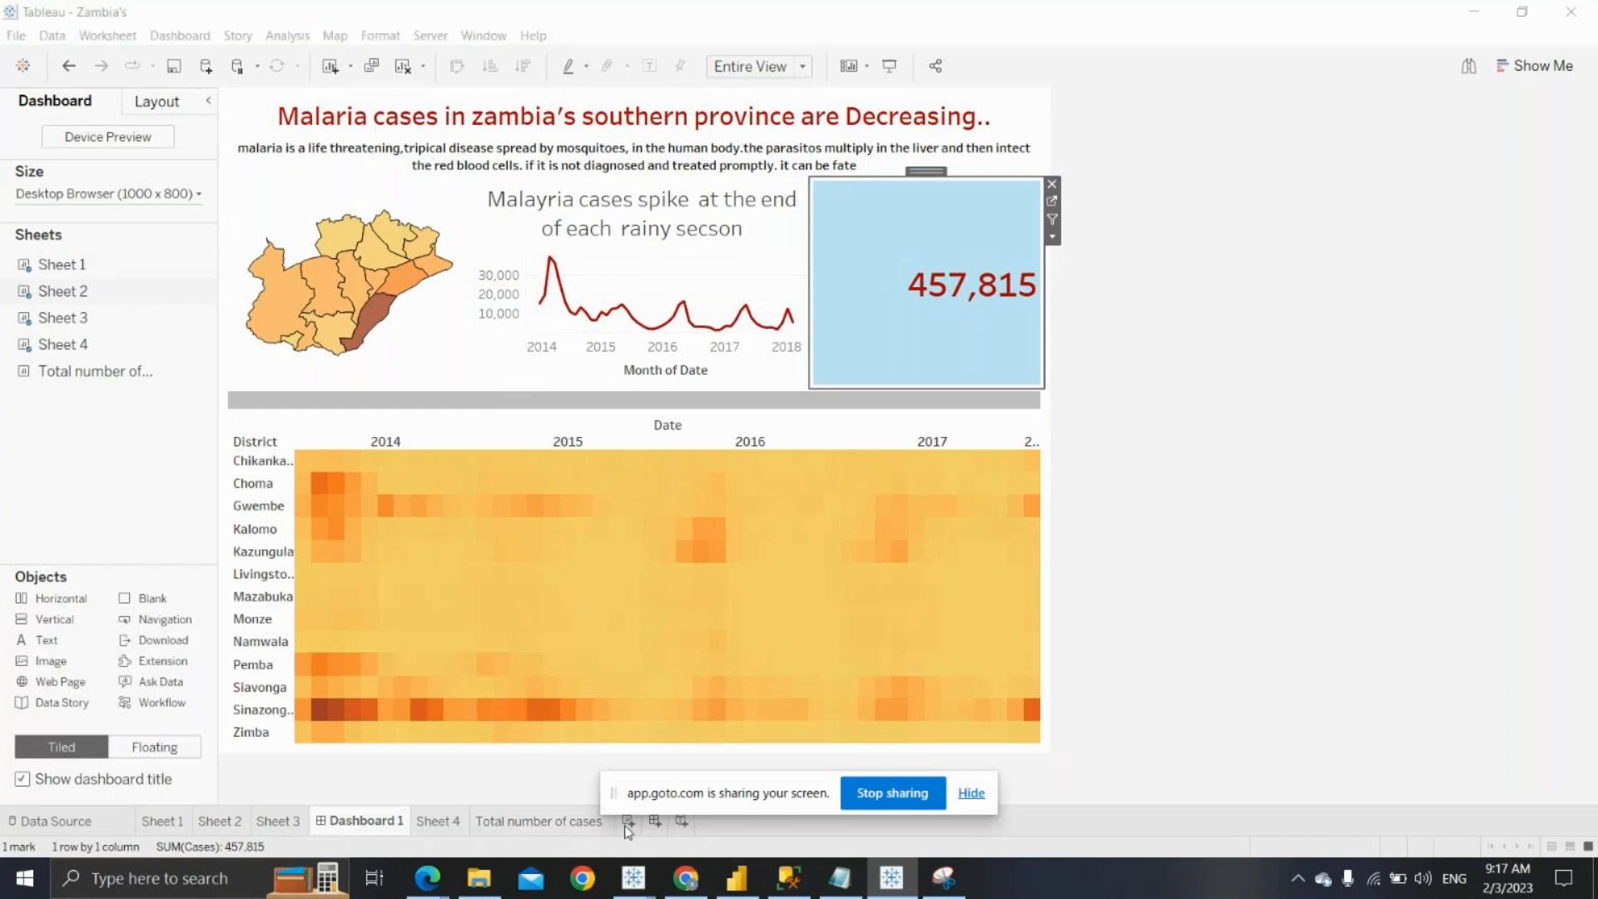
drag(777, 776, 1563, 795)
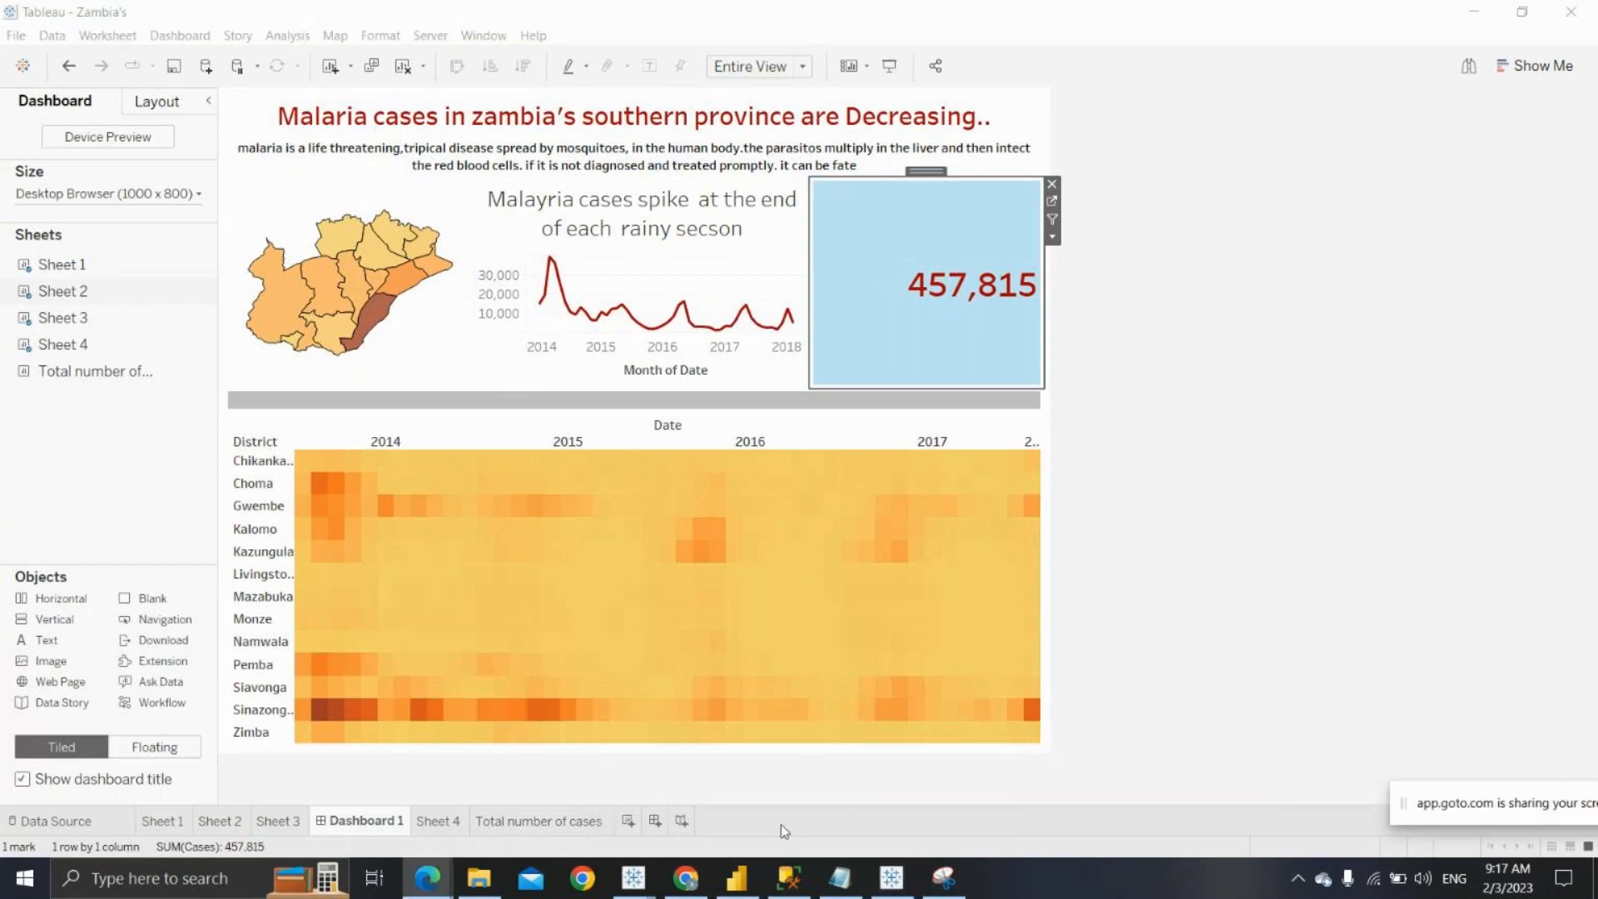
click(630, 823)
click(630, 822)
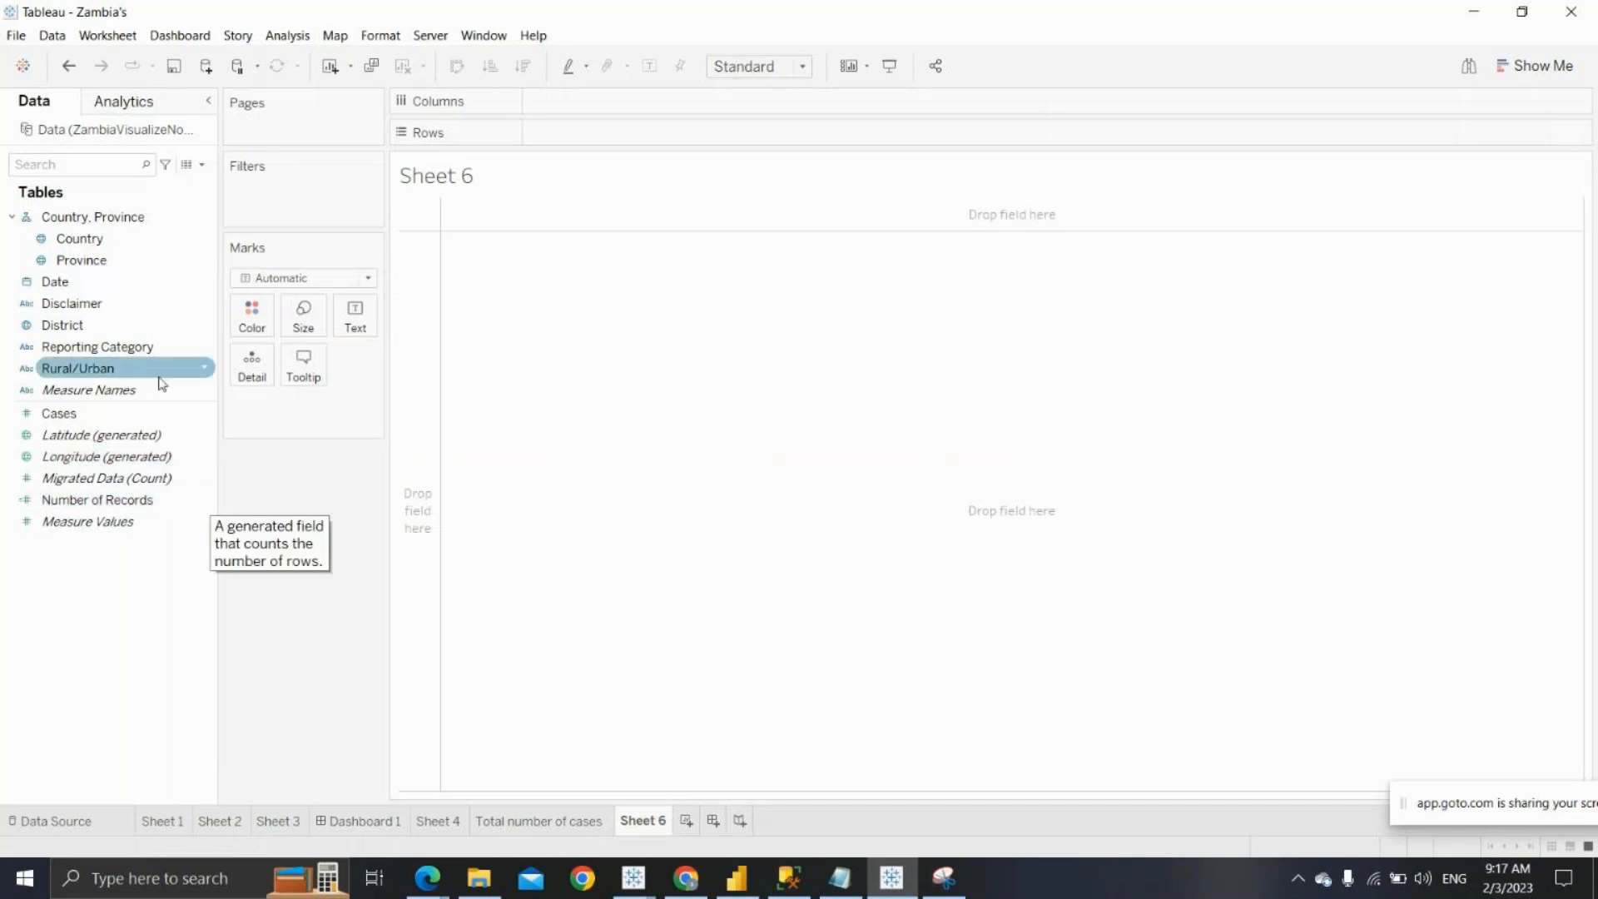
Plot the sum of Cases by year of Date on Sheet 6 as a continuous line chart
drag(103, 285, 660, 112)
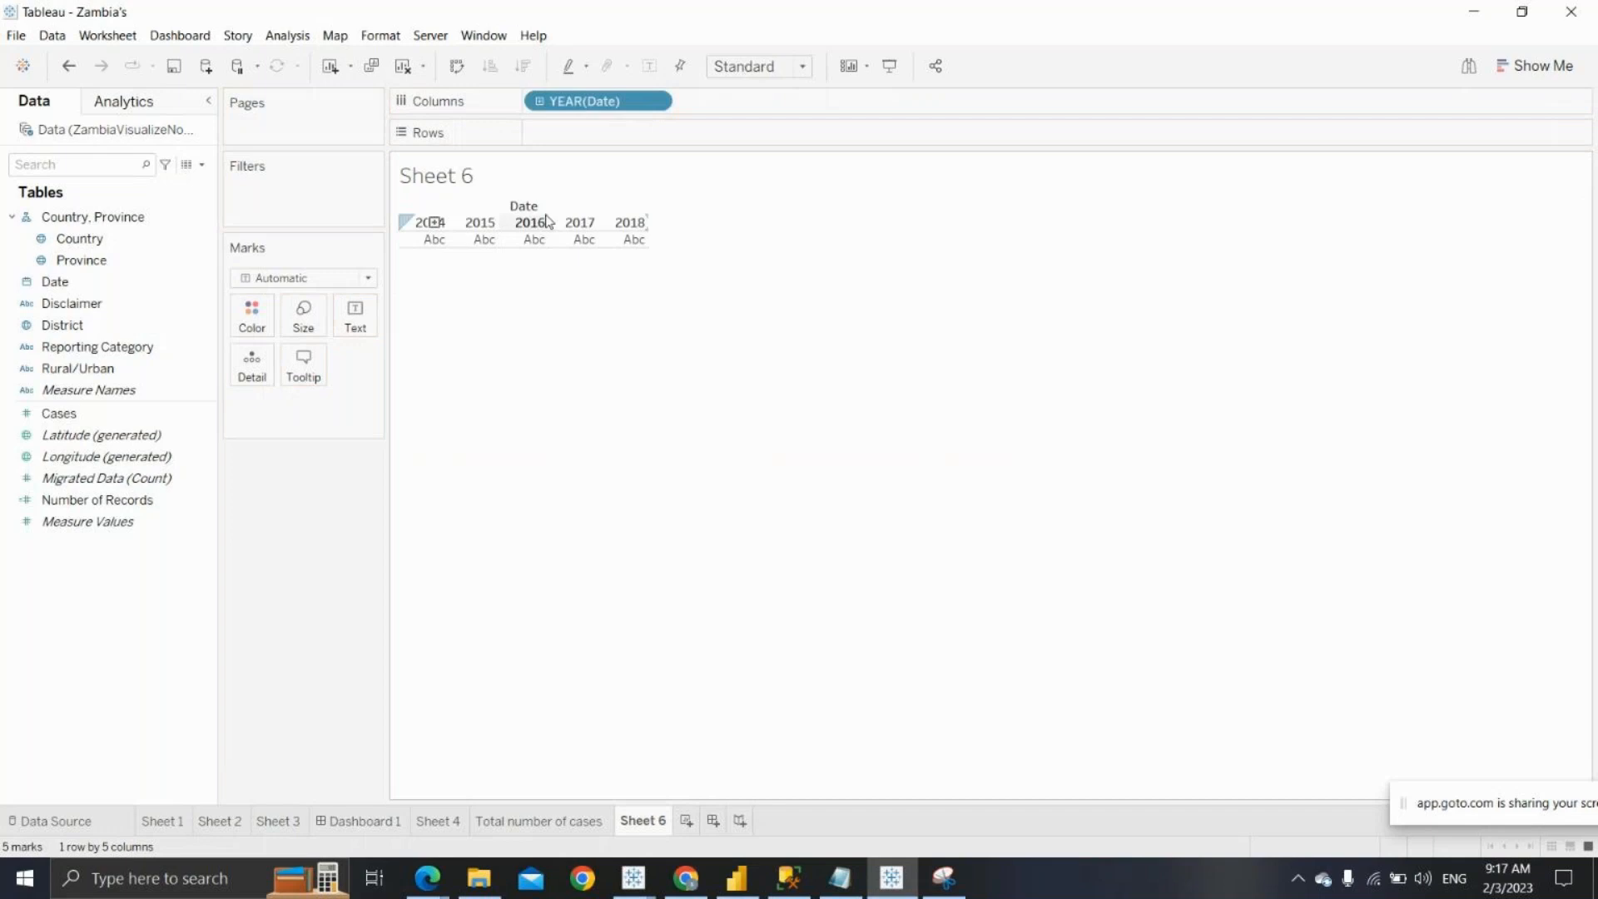
drag(96, 416, 651, 137)
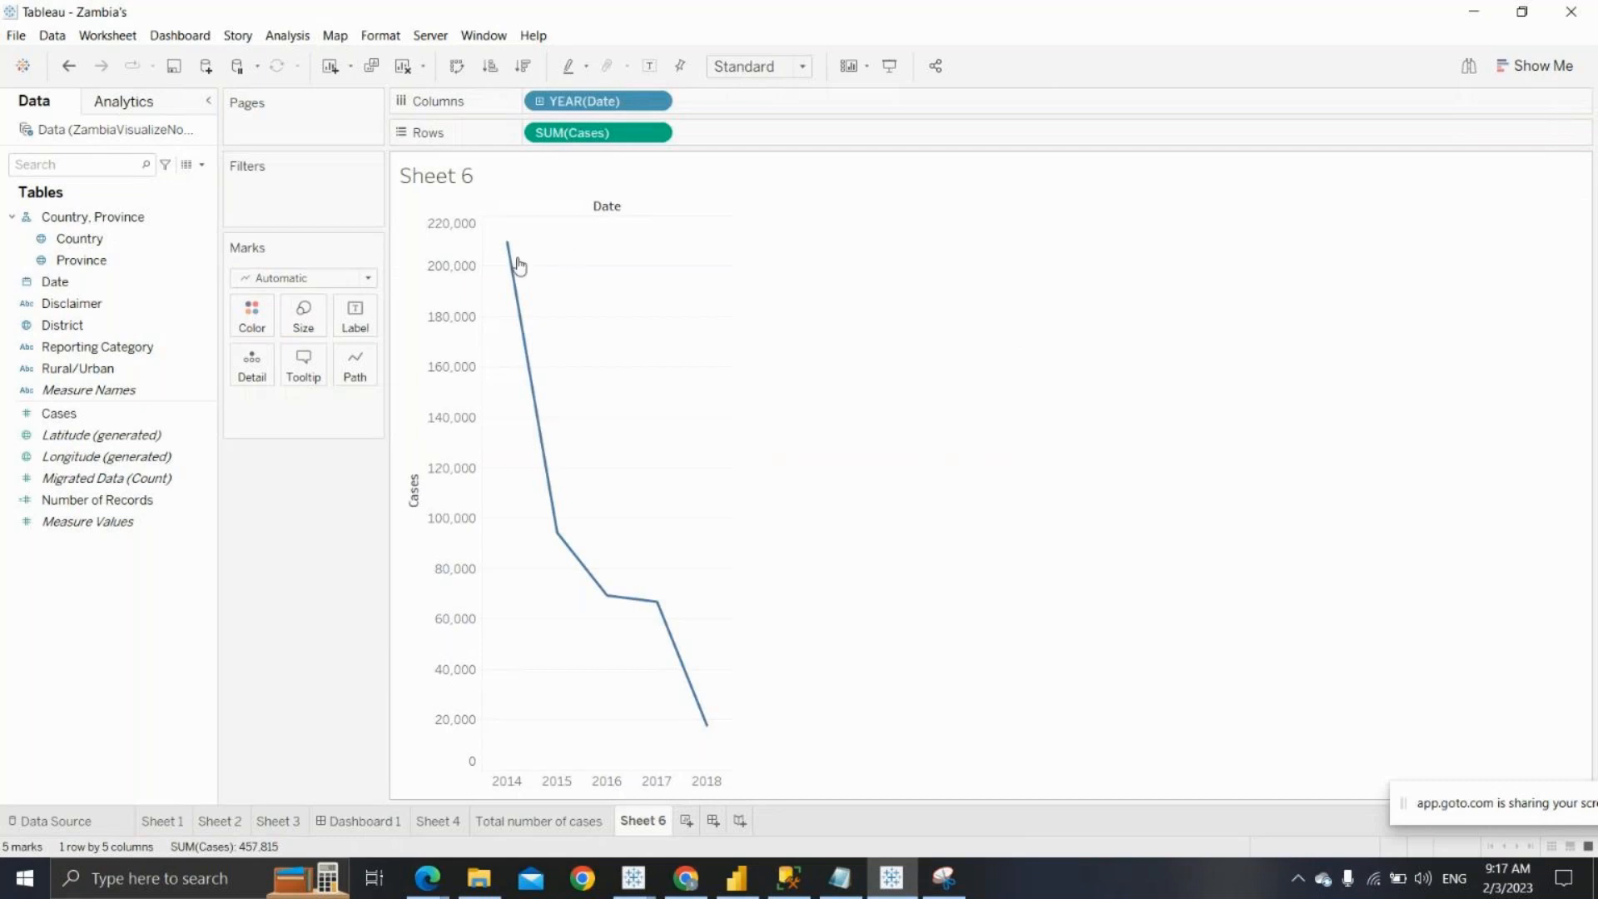
mouse_move(506, 248)
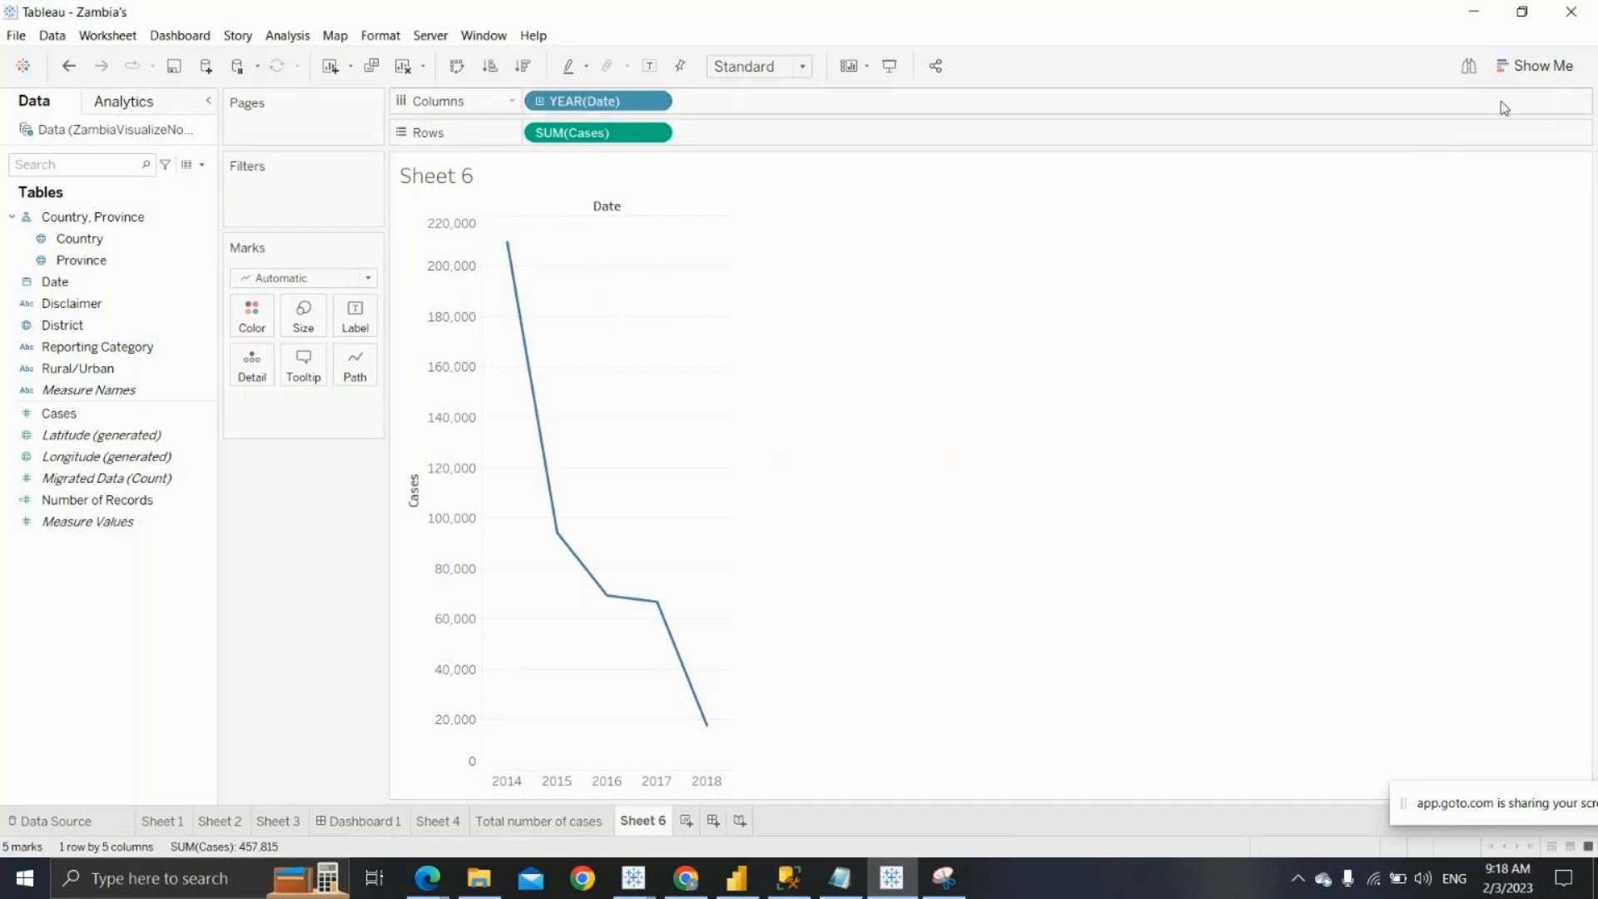
click(1529, 68)
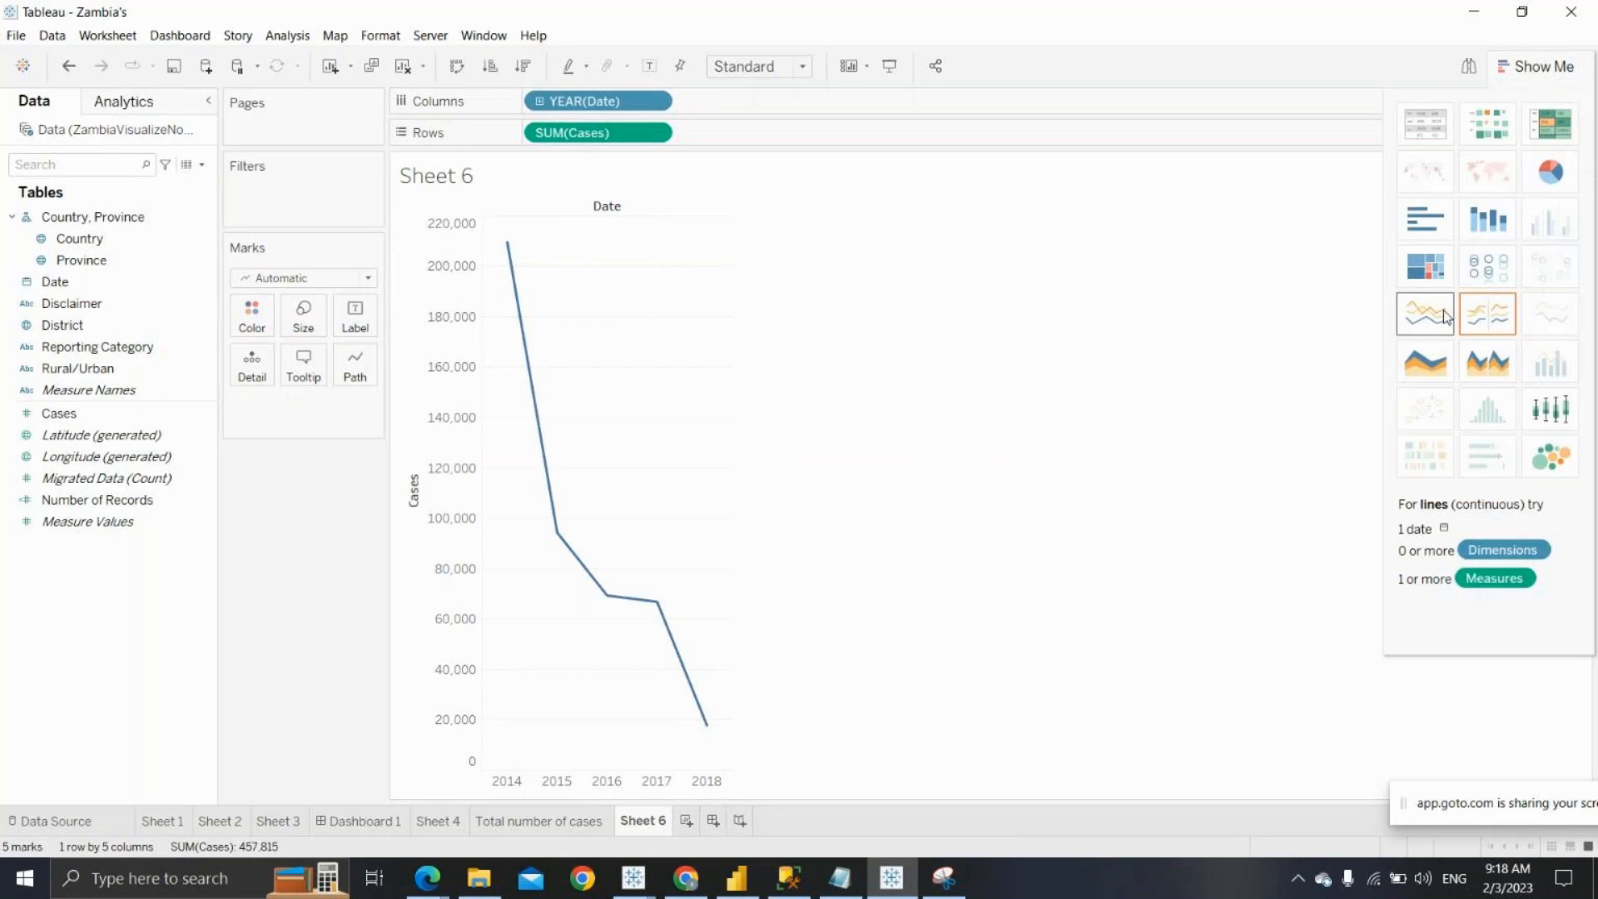
click(1431, 336)
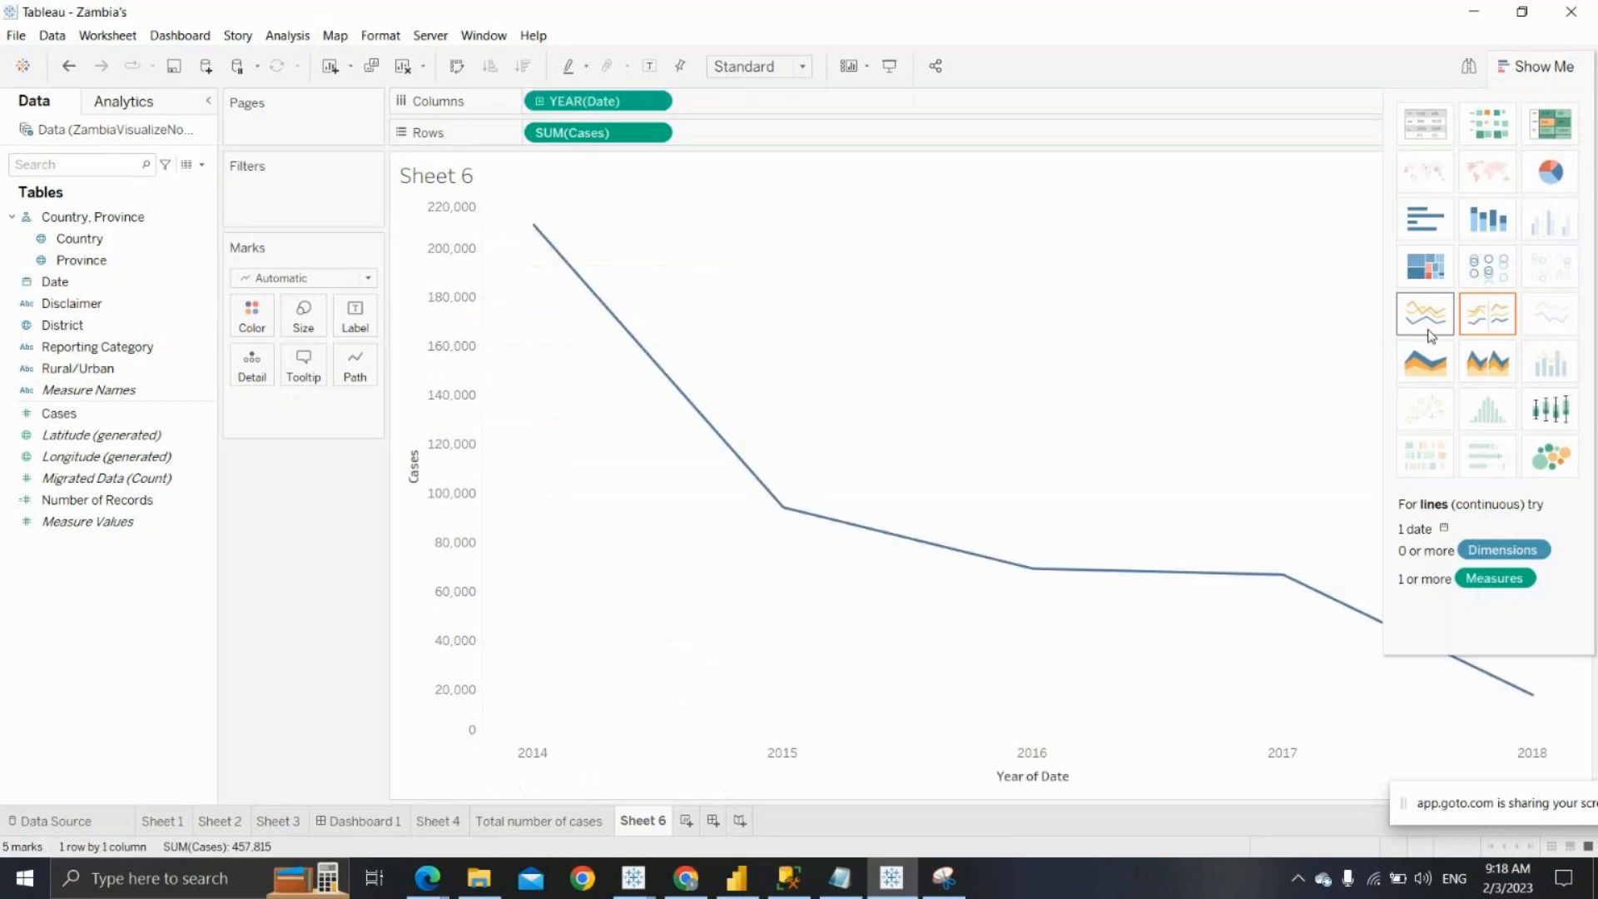
click(1550, 66)
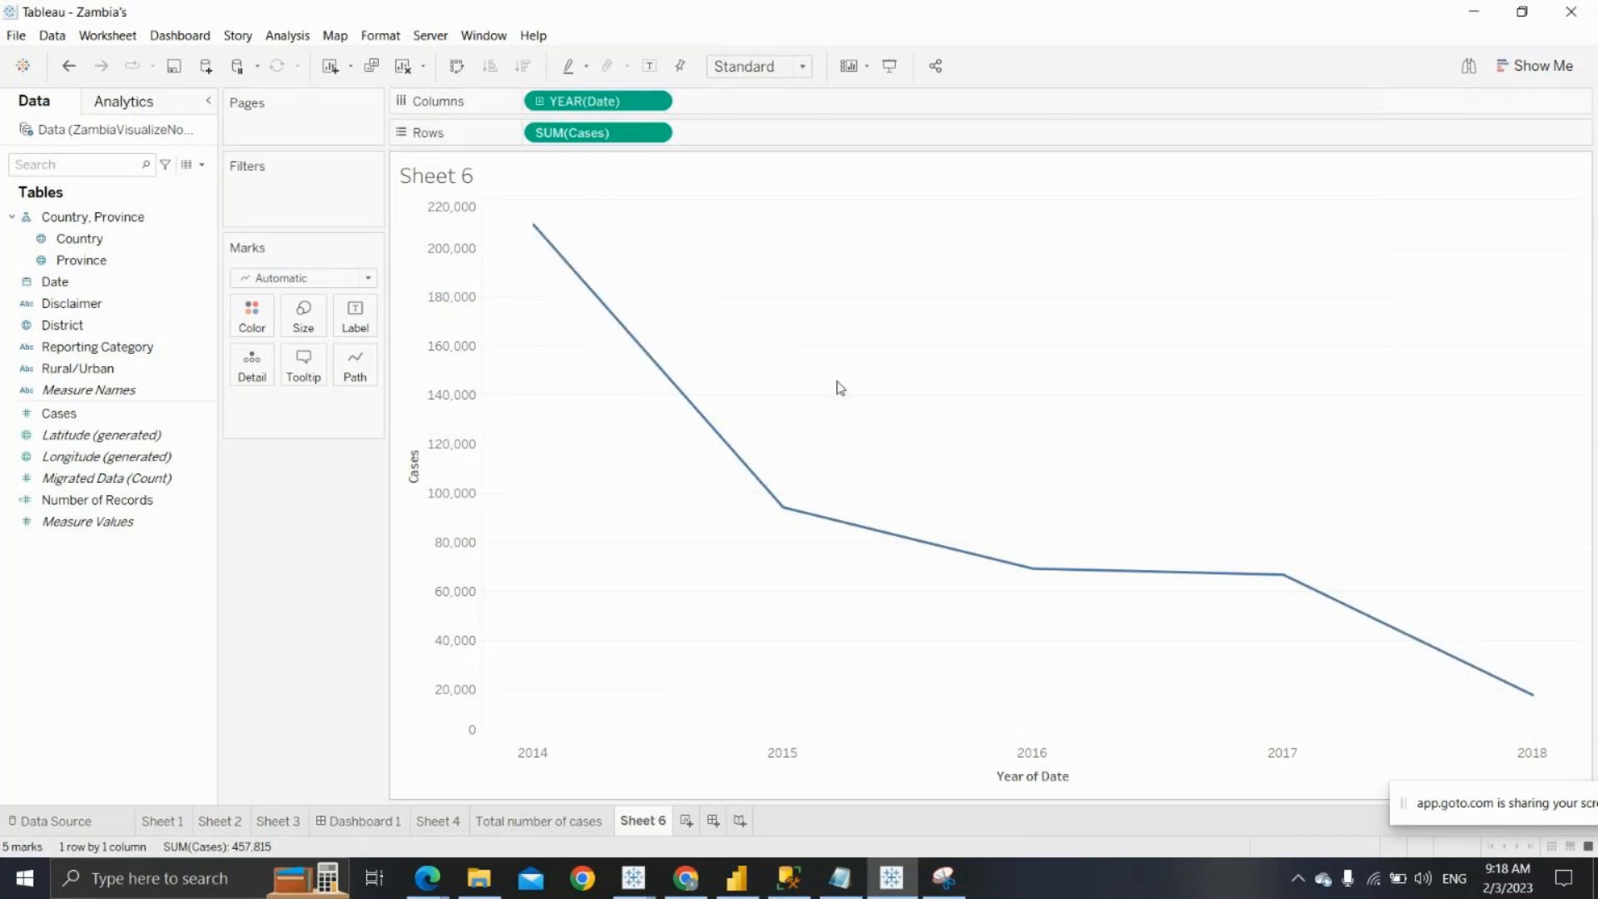
Undo the switch of Date to continuous and try sorting the years by Cases in descending and ascending order
key(ctrl+z)
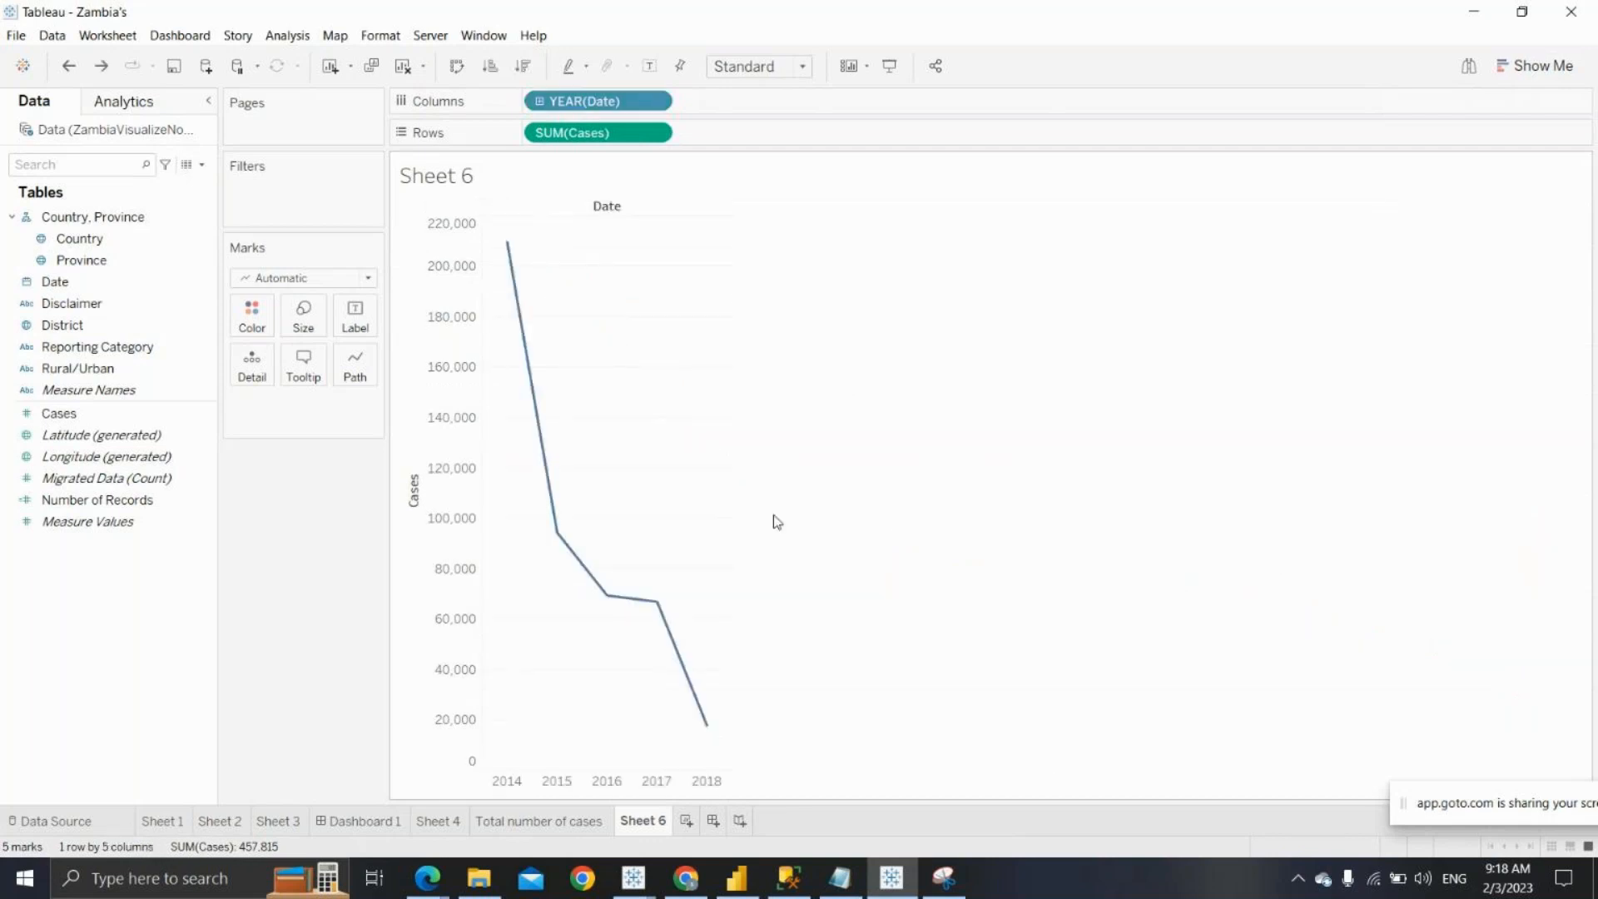
mouse_move(510, 254)
click(524, 67)
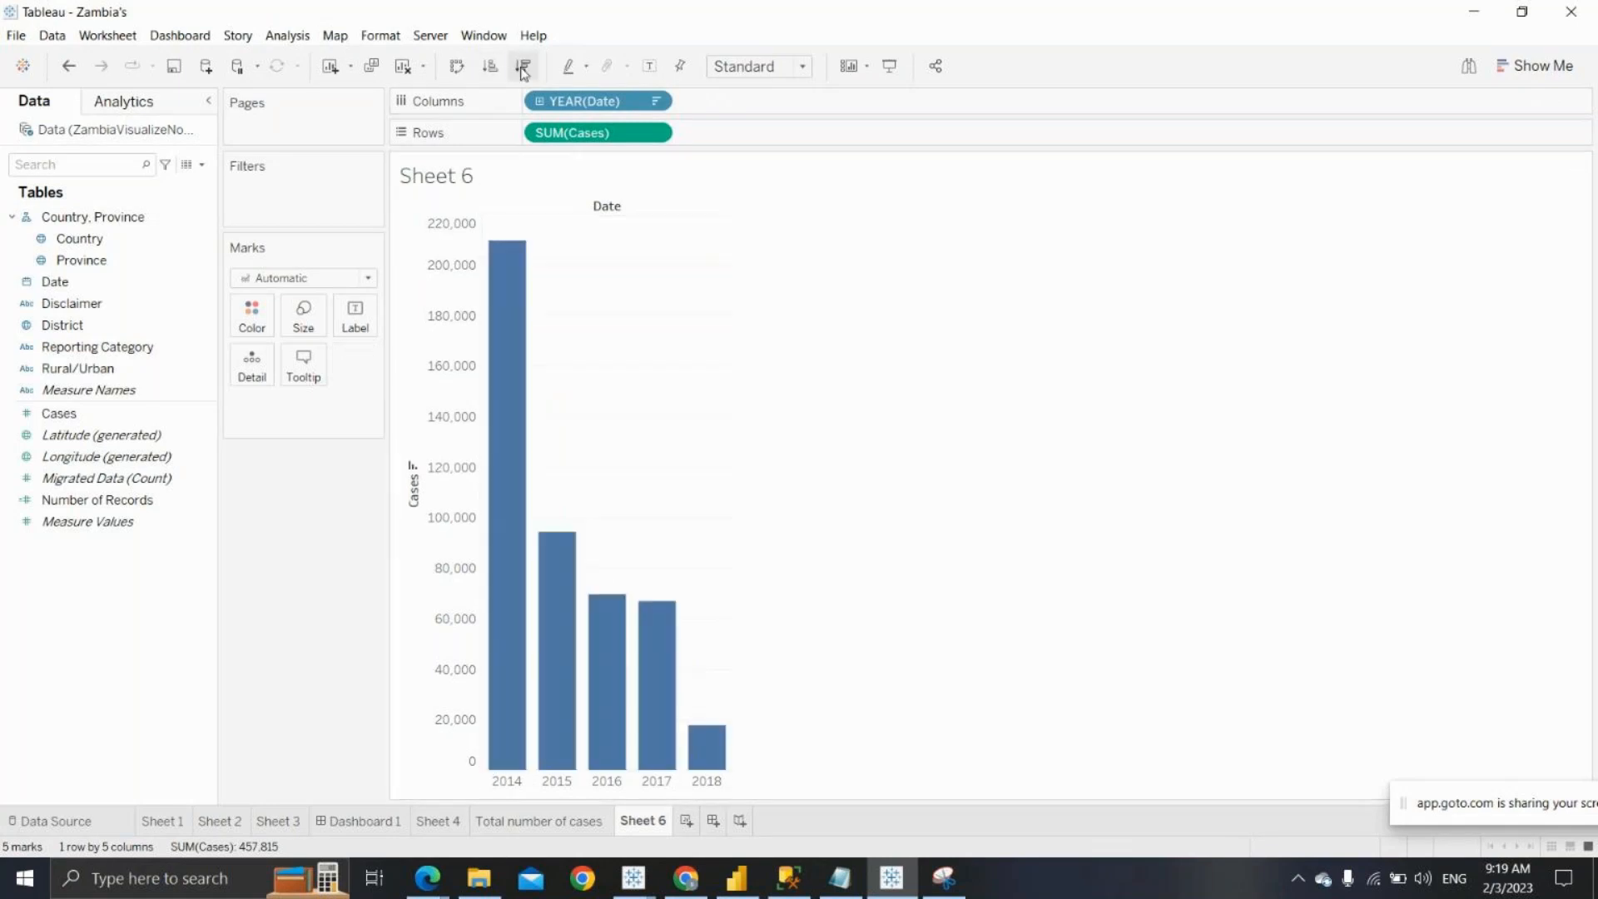
click(489, 66)
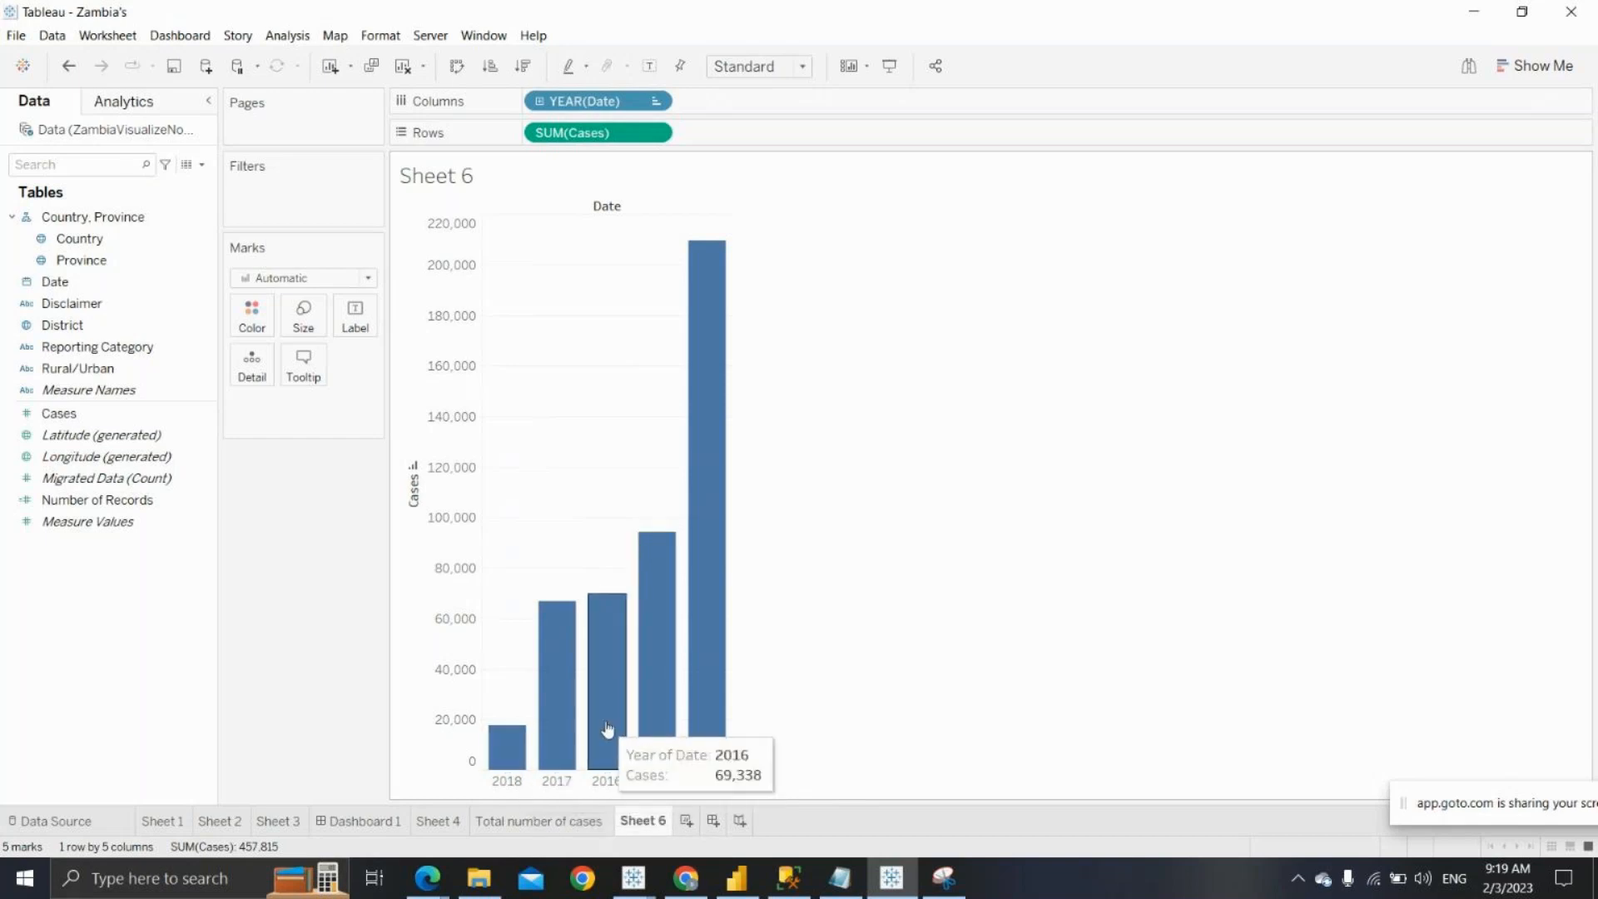
Set the Sheet 6 mark type to Line and inspect the yearly case points along it
click(370, 280)
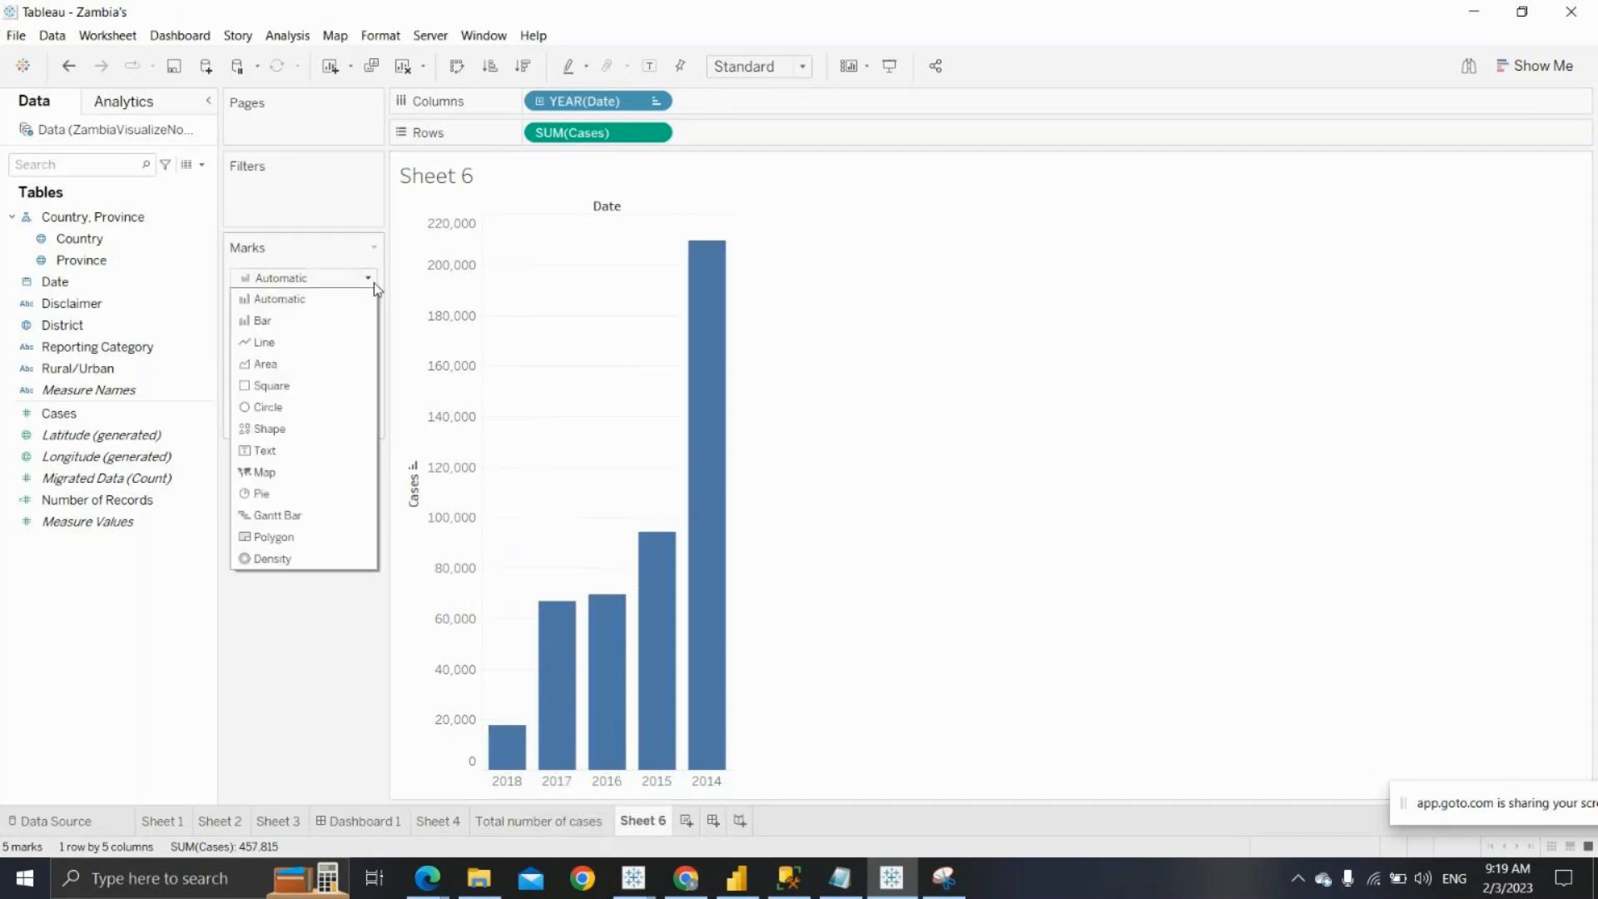
click(290, 350)
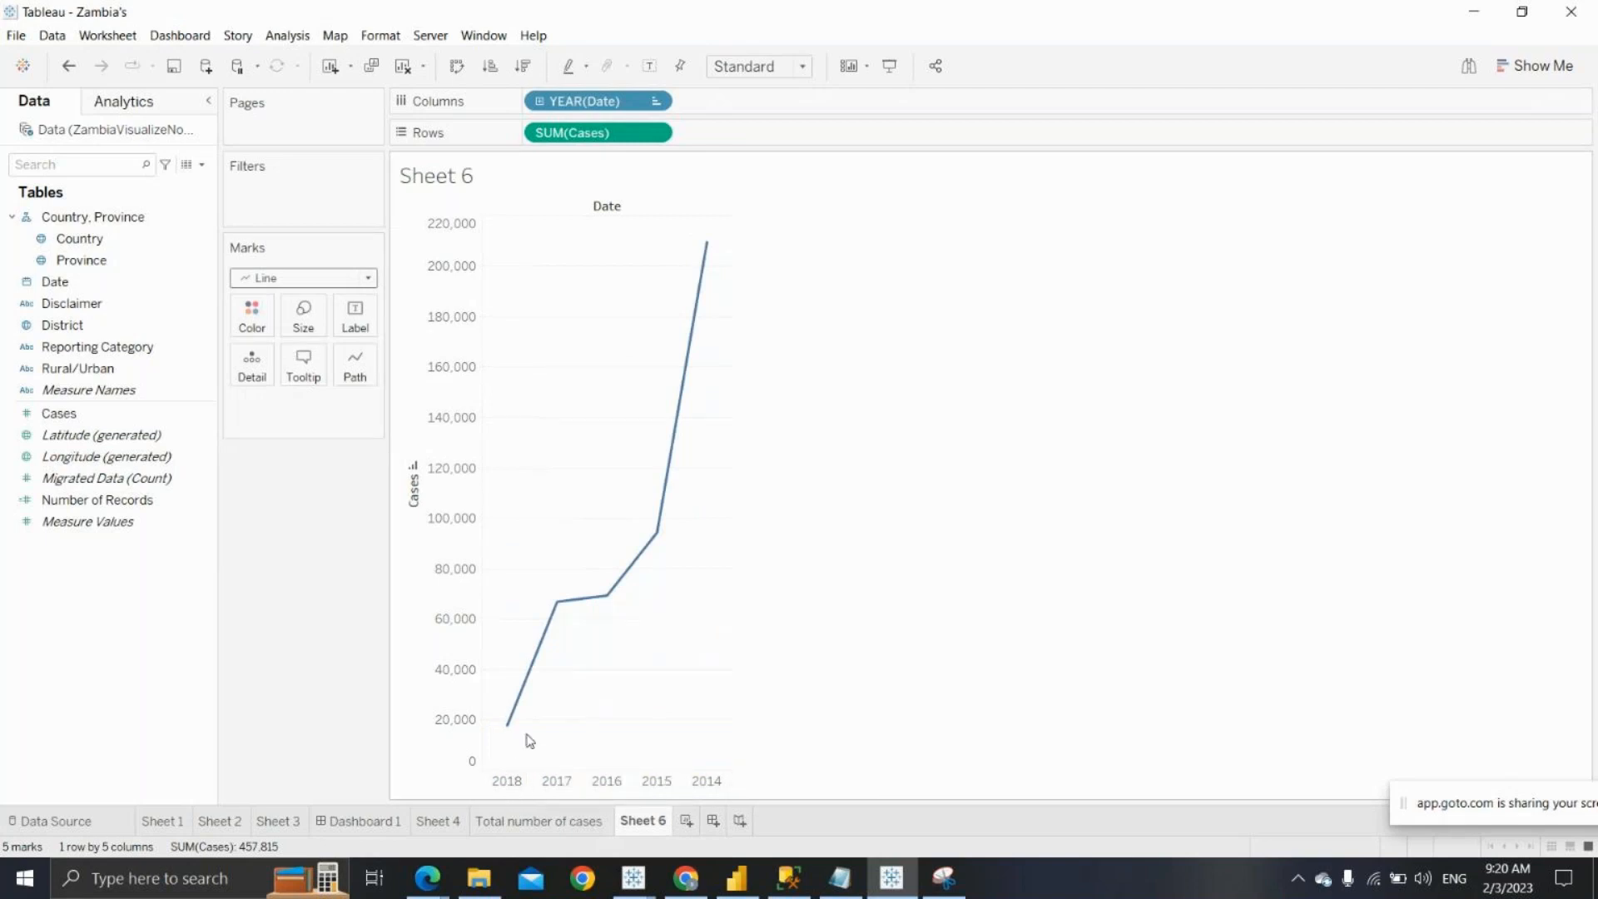
mouse_move(708, 258)
mouse_move(545, 660)
mouse_move(605, 596)
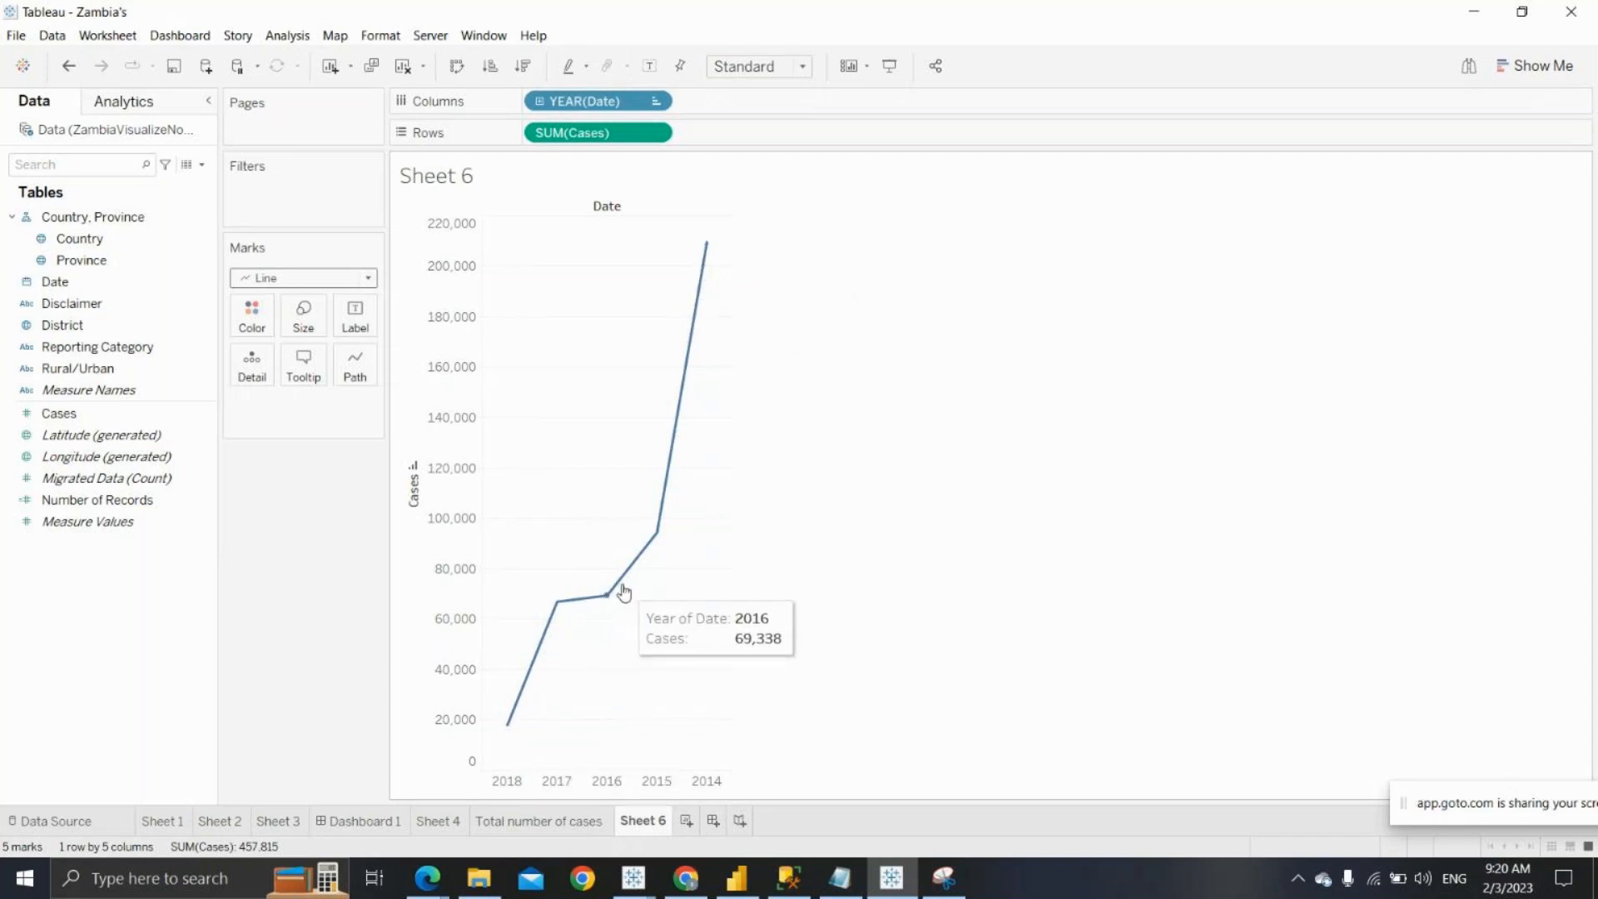
mouse_move(670, 476)
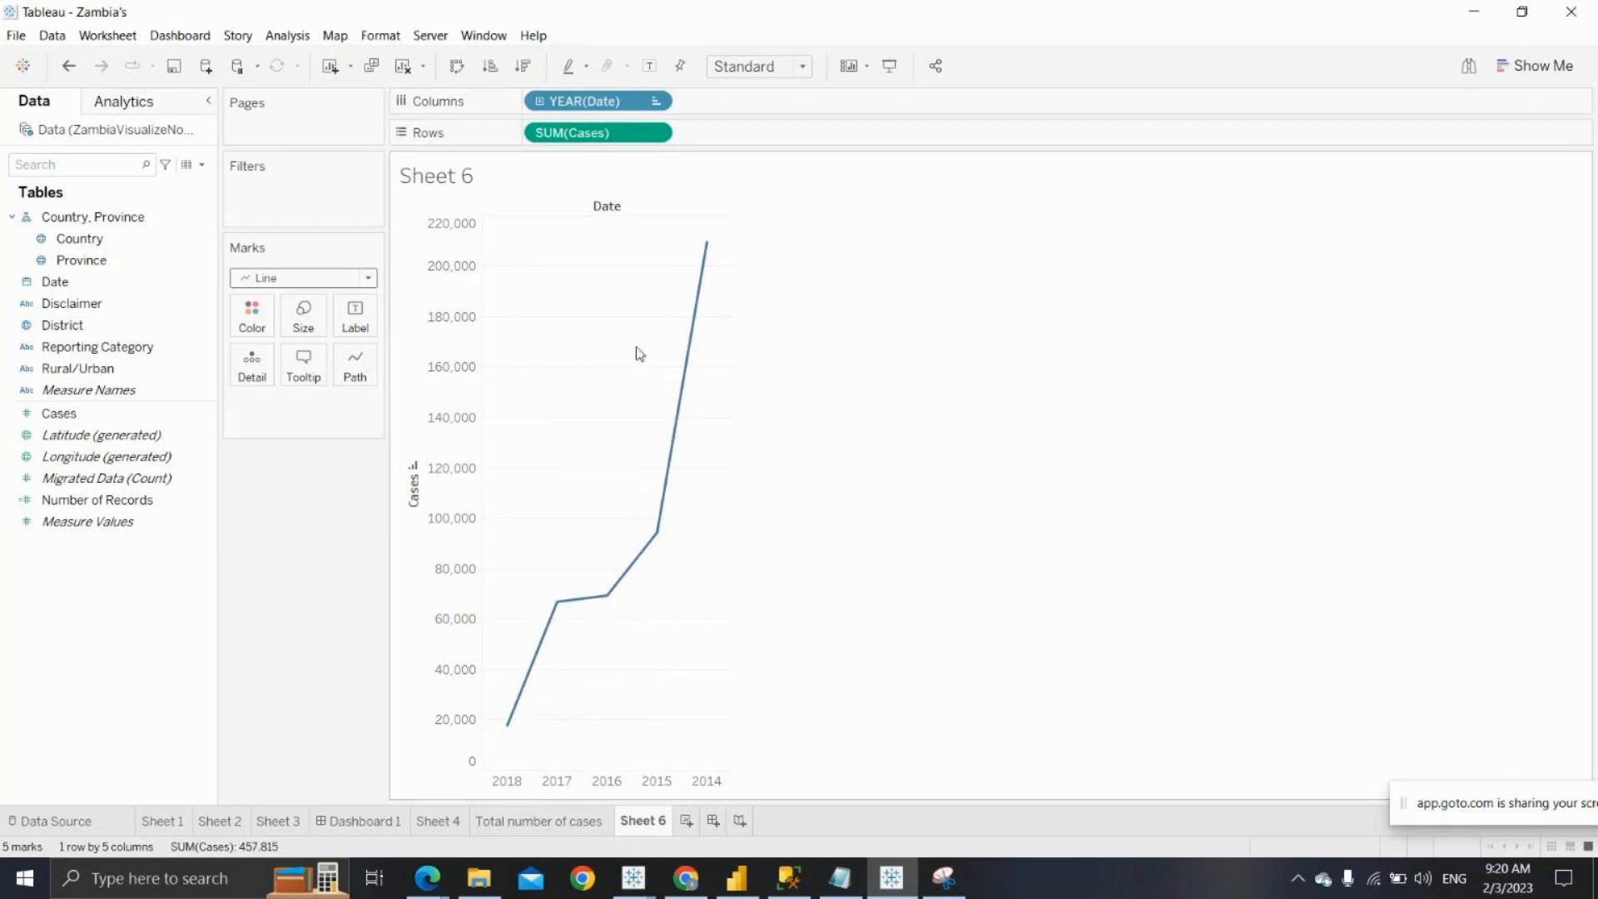
Sort the years by Cases in descending order and convert the year of Date to continuous
click(655, 102)
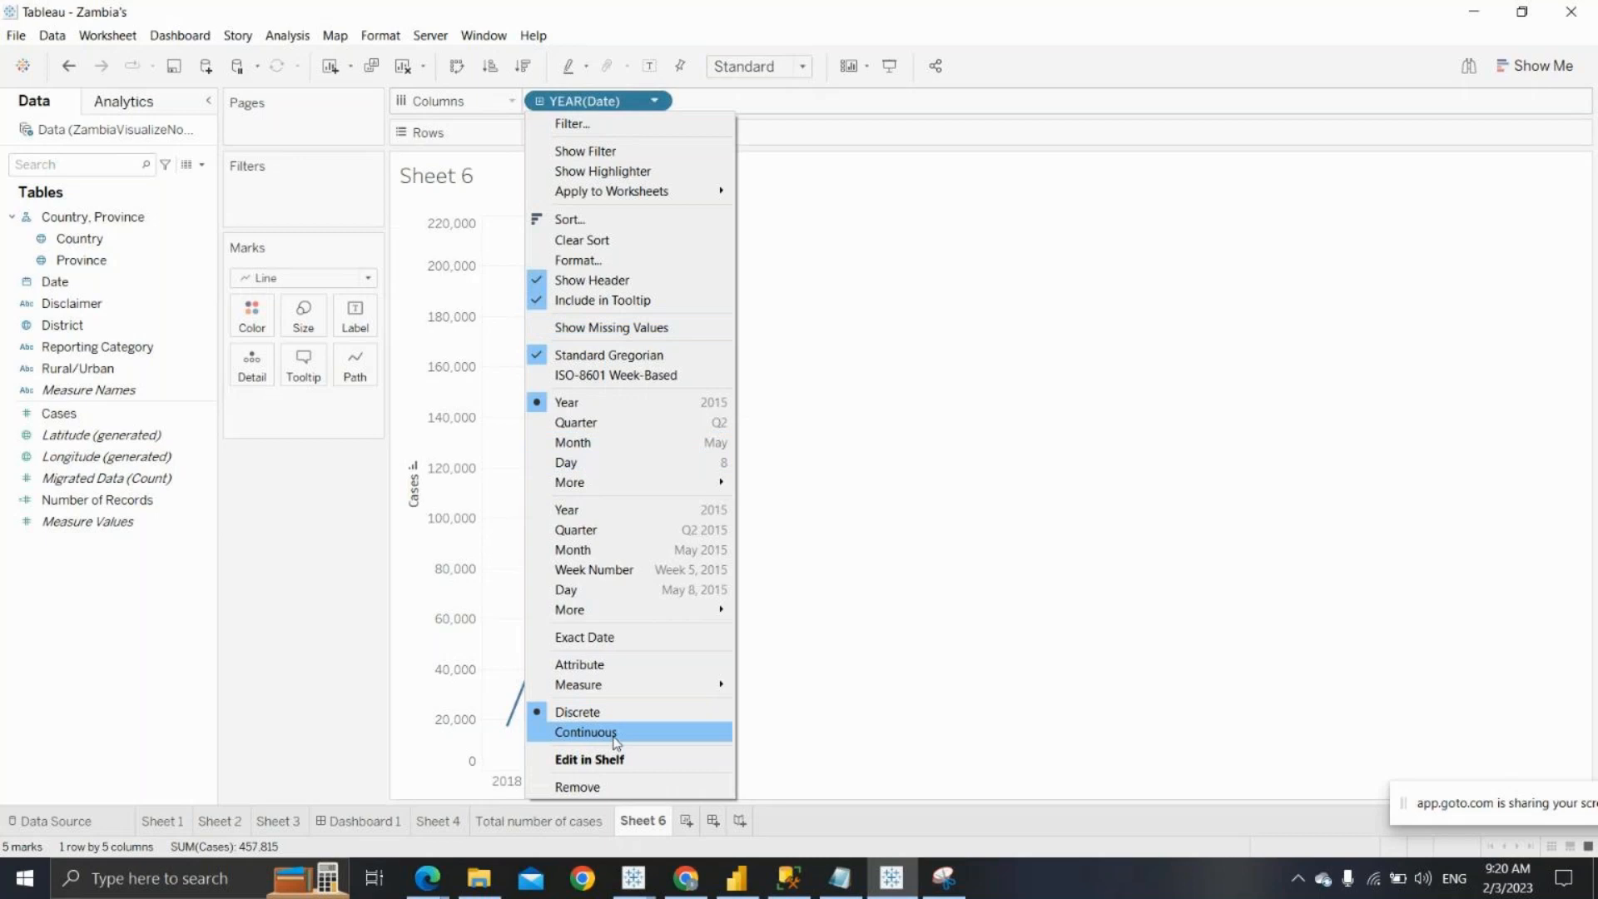
click(824, 721)
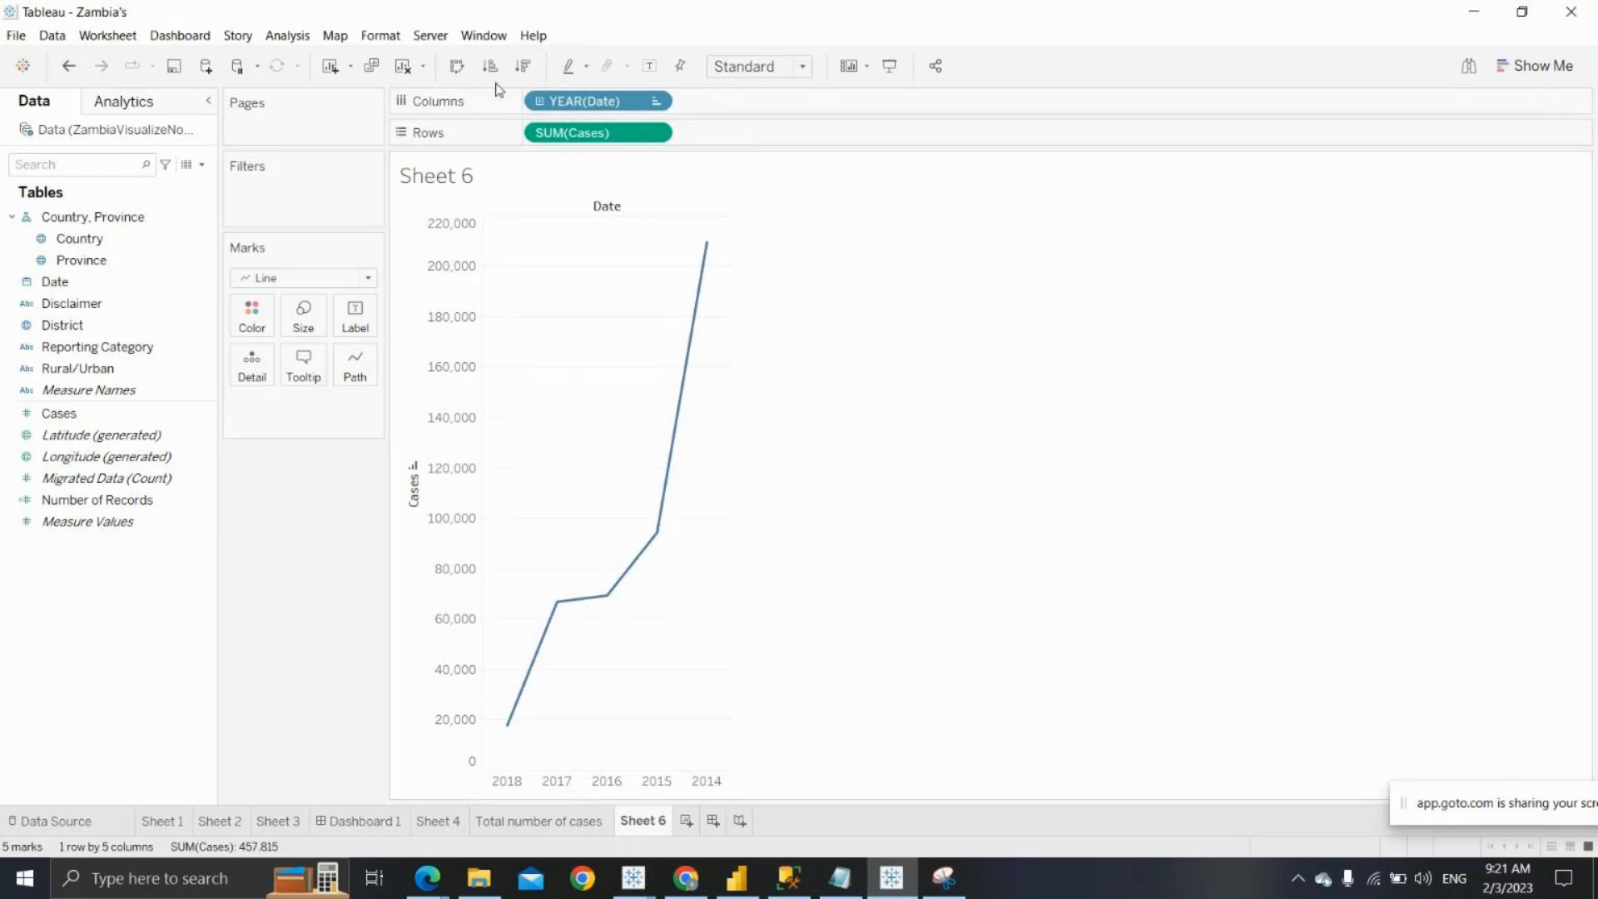
click(523, 66)
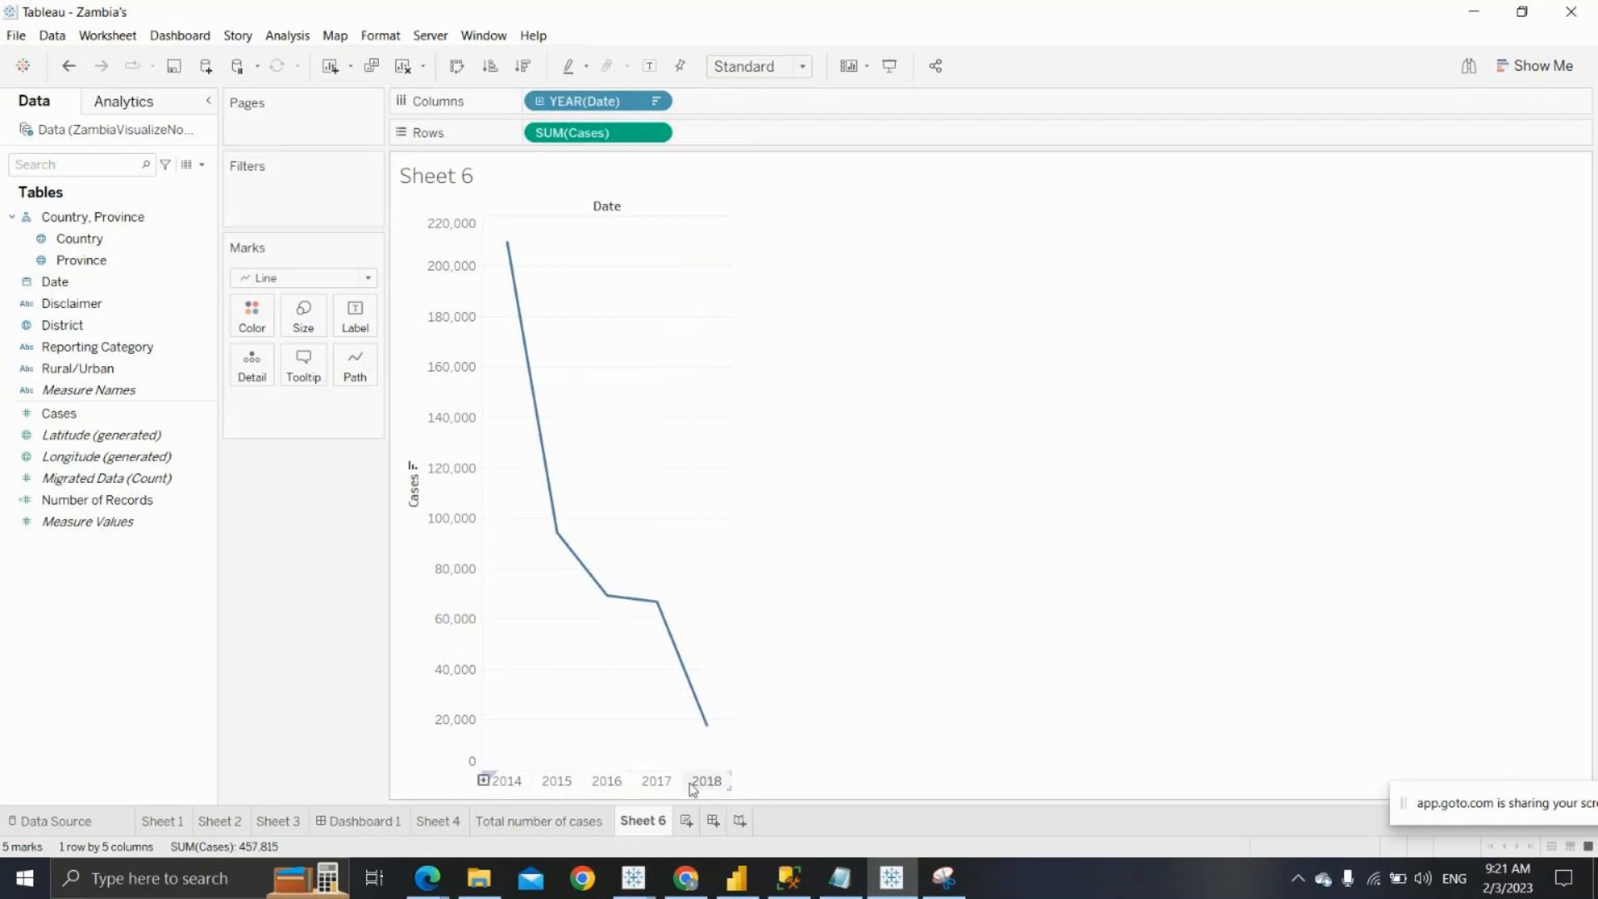
click(655, 102)
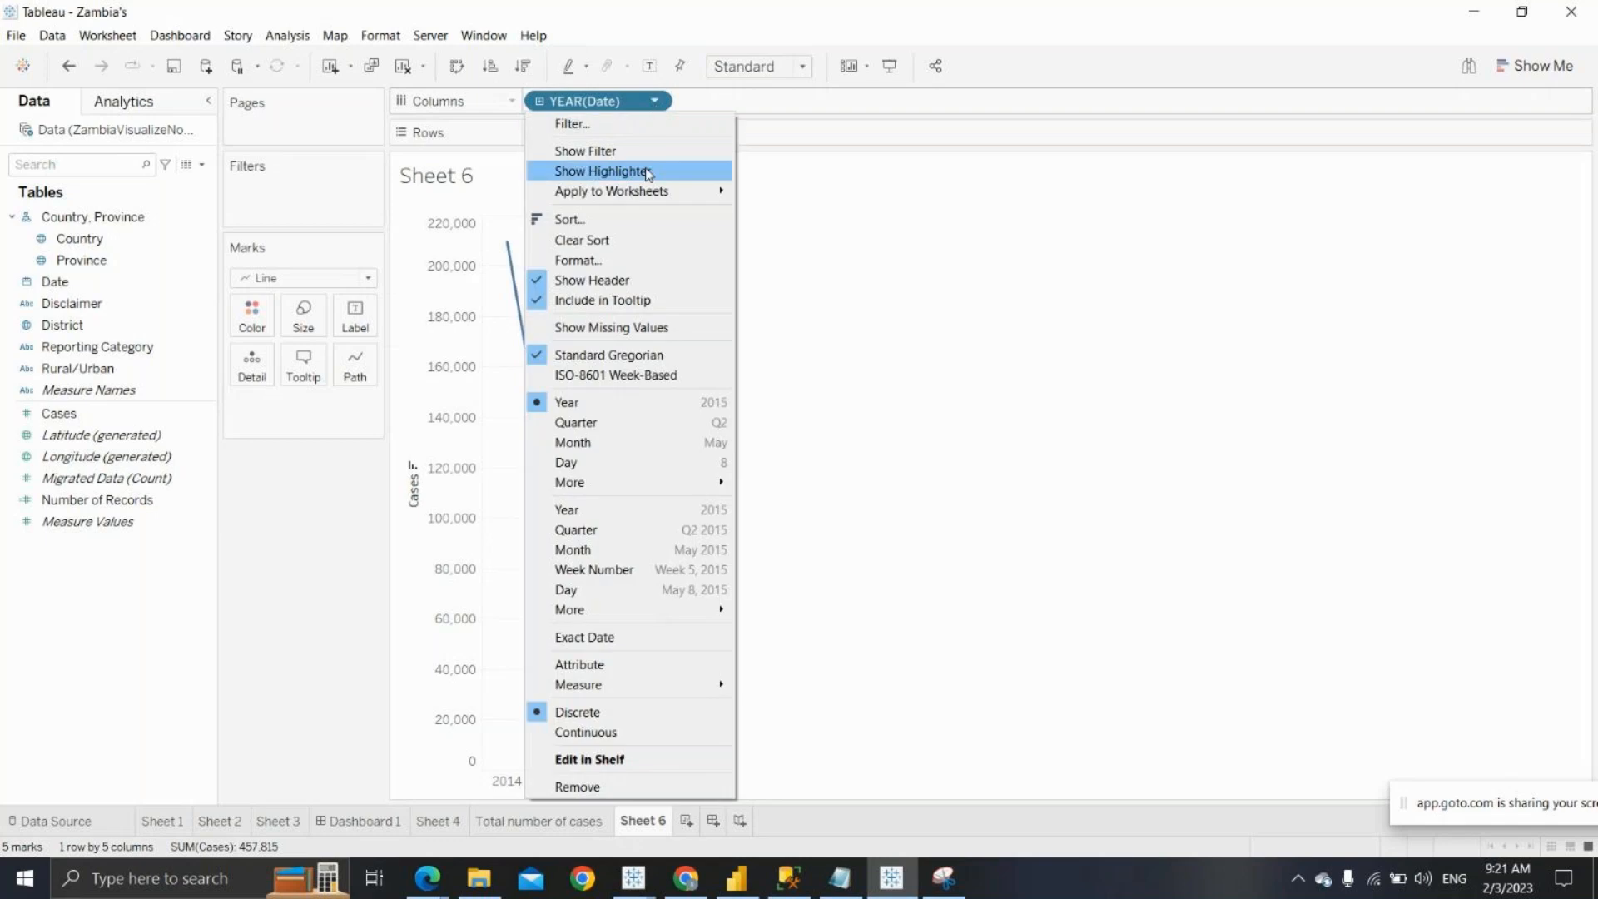
click(645, 736)
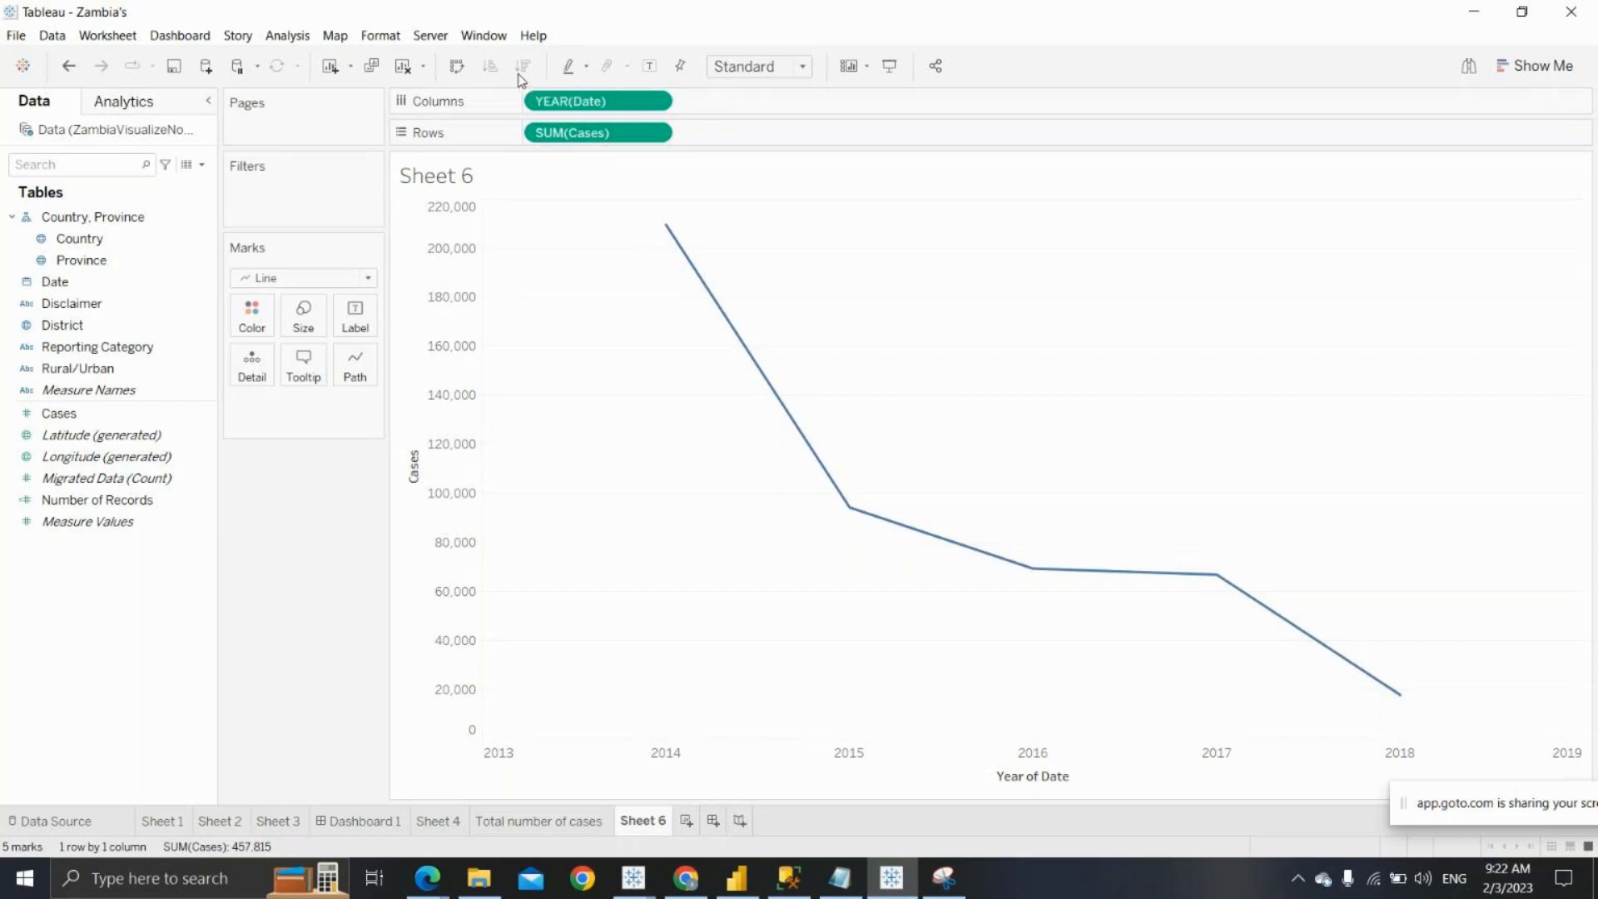
Switch the year of Date to discrete and back to continuous to compare the two displays
click(656, 101)
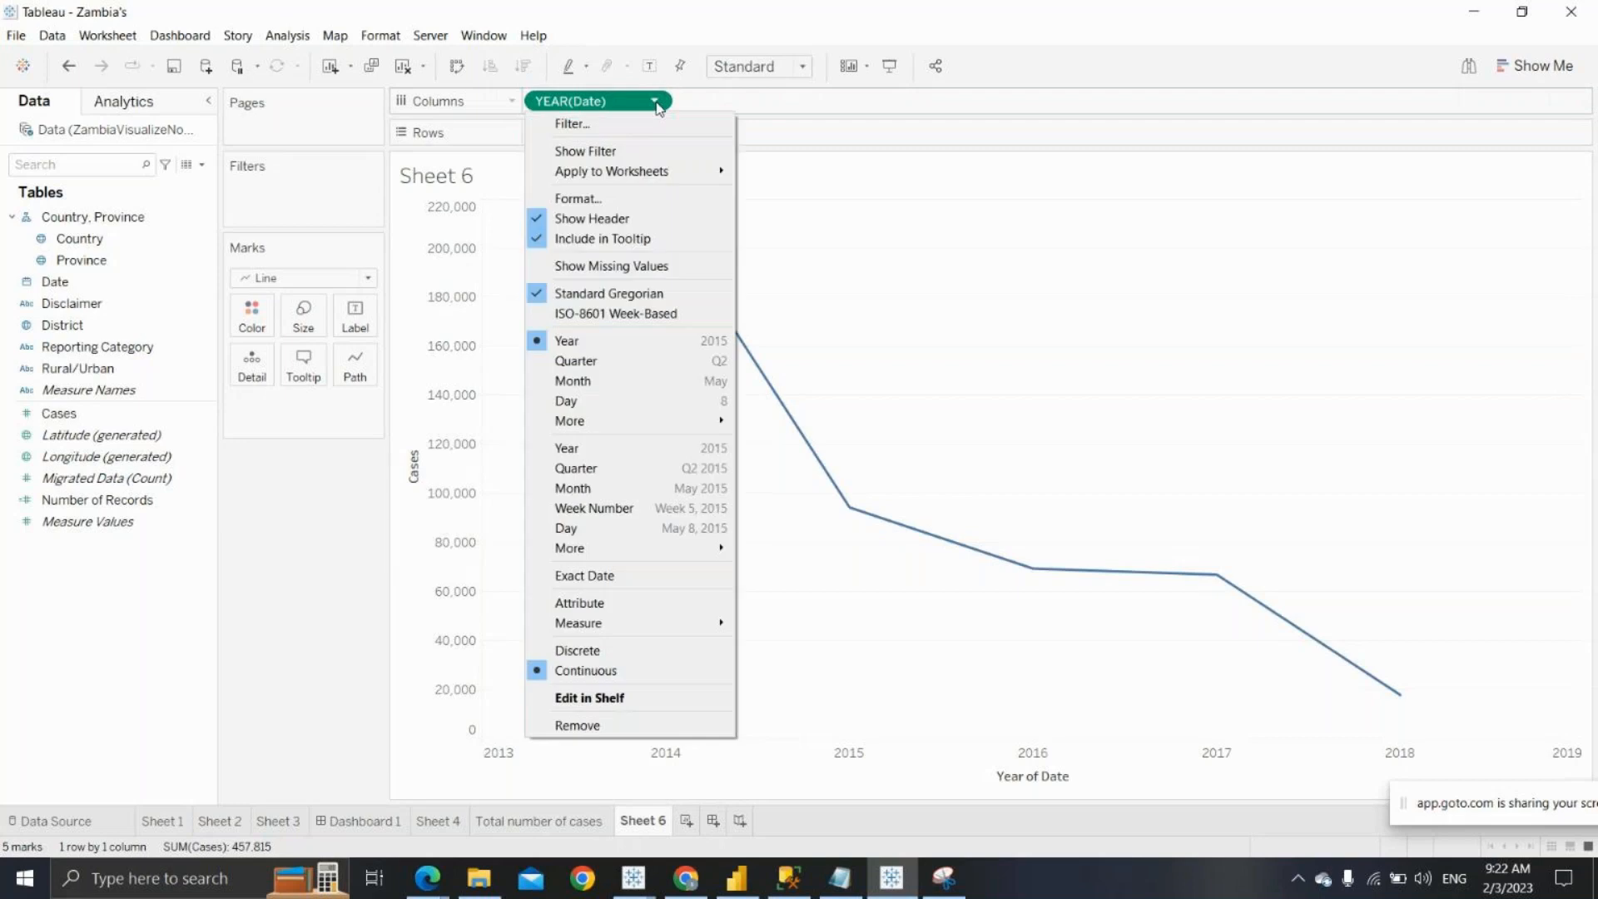
click(606, 651)
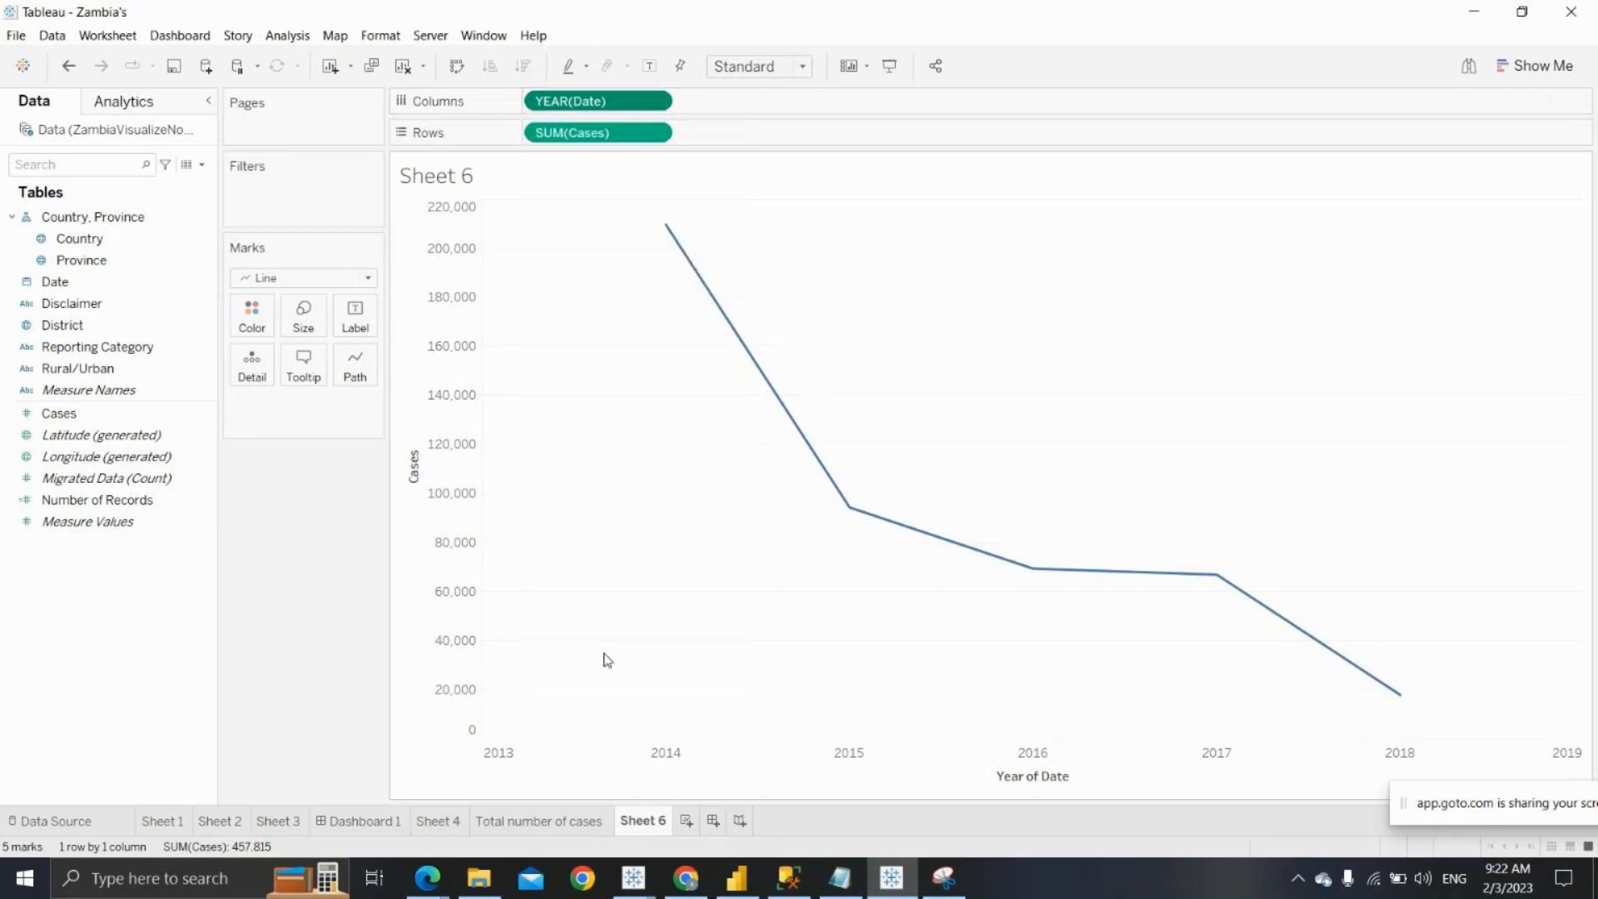
click(653, 101)
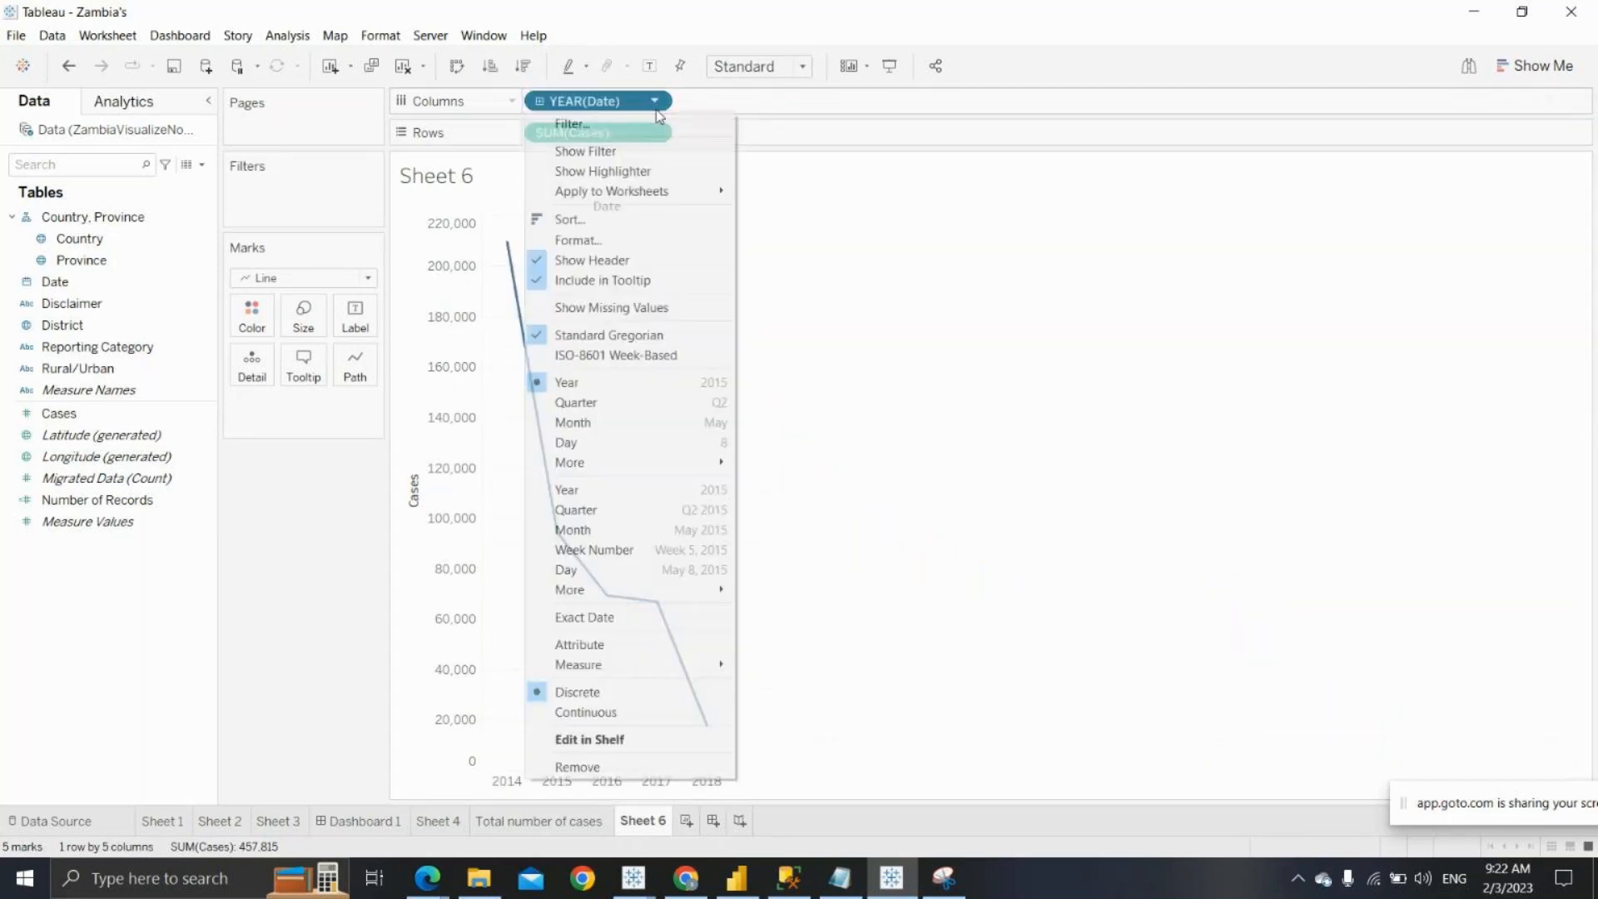
click(636, 717)
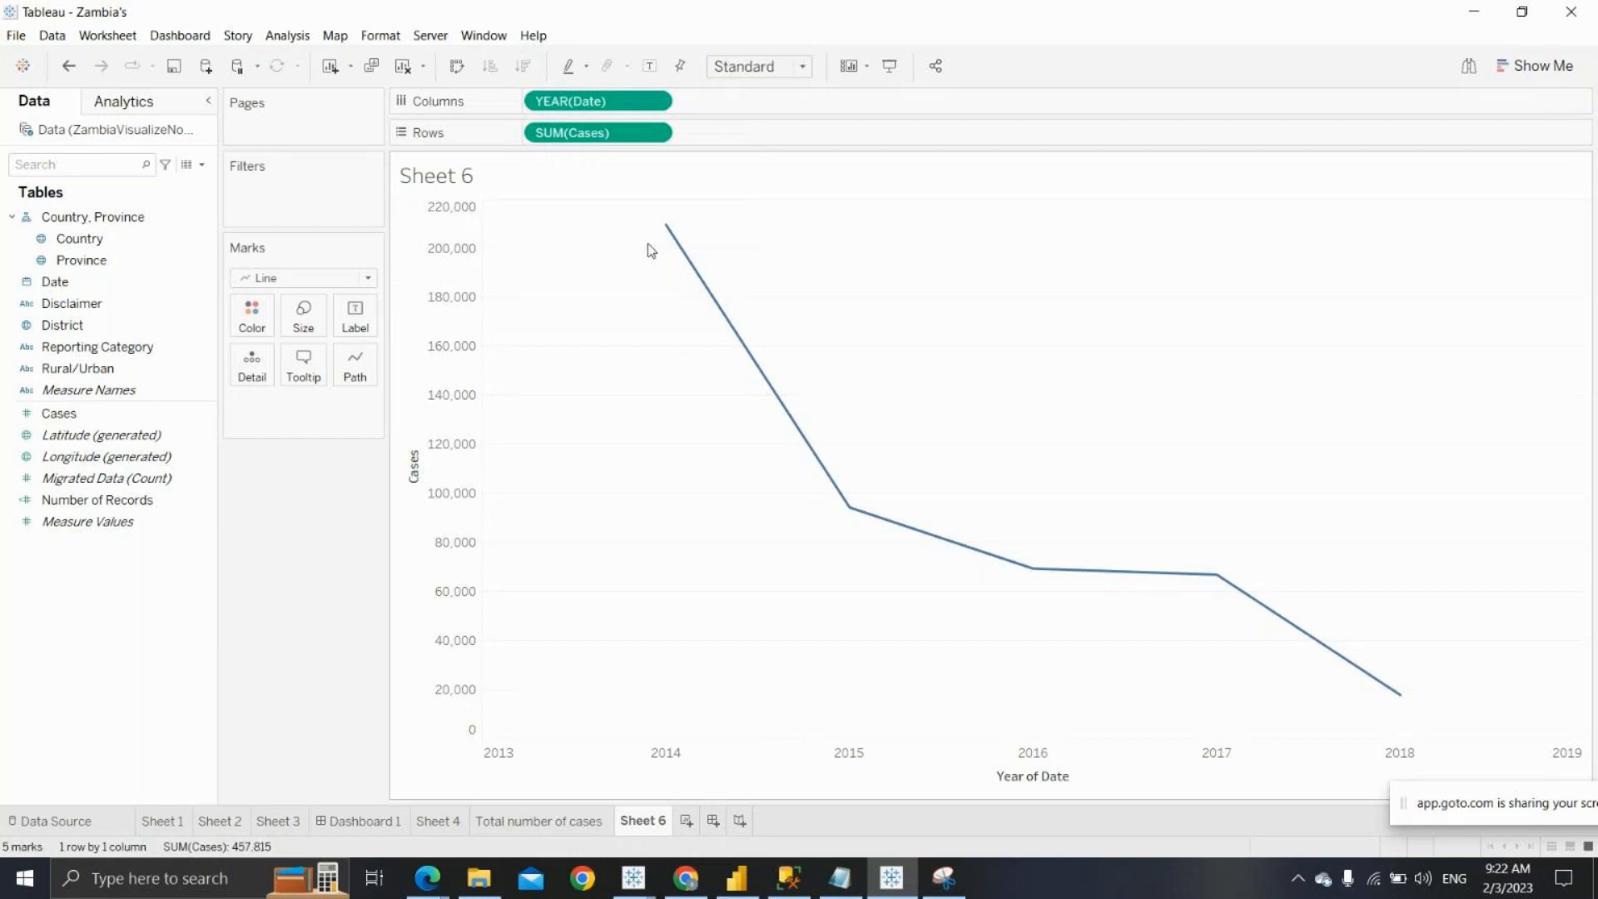
click(656, 102)
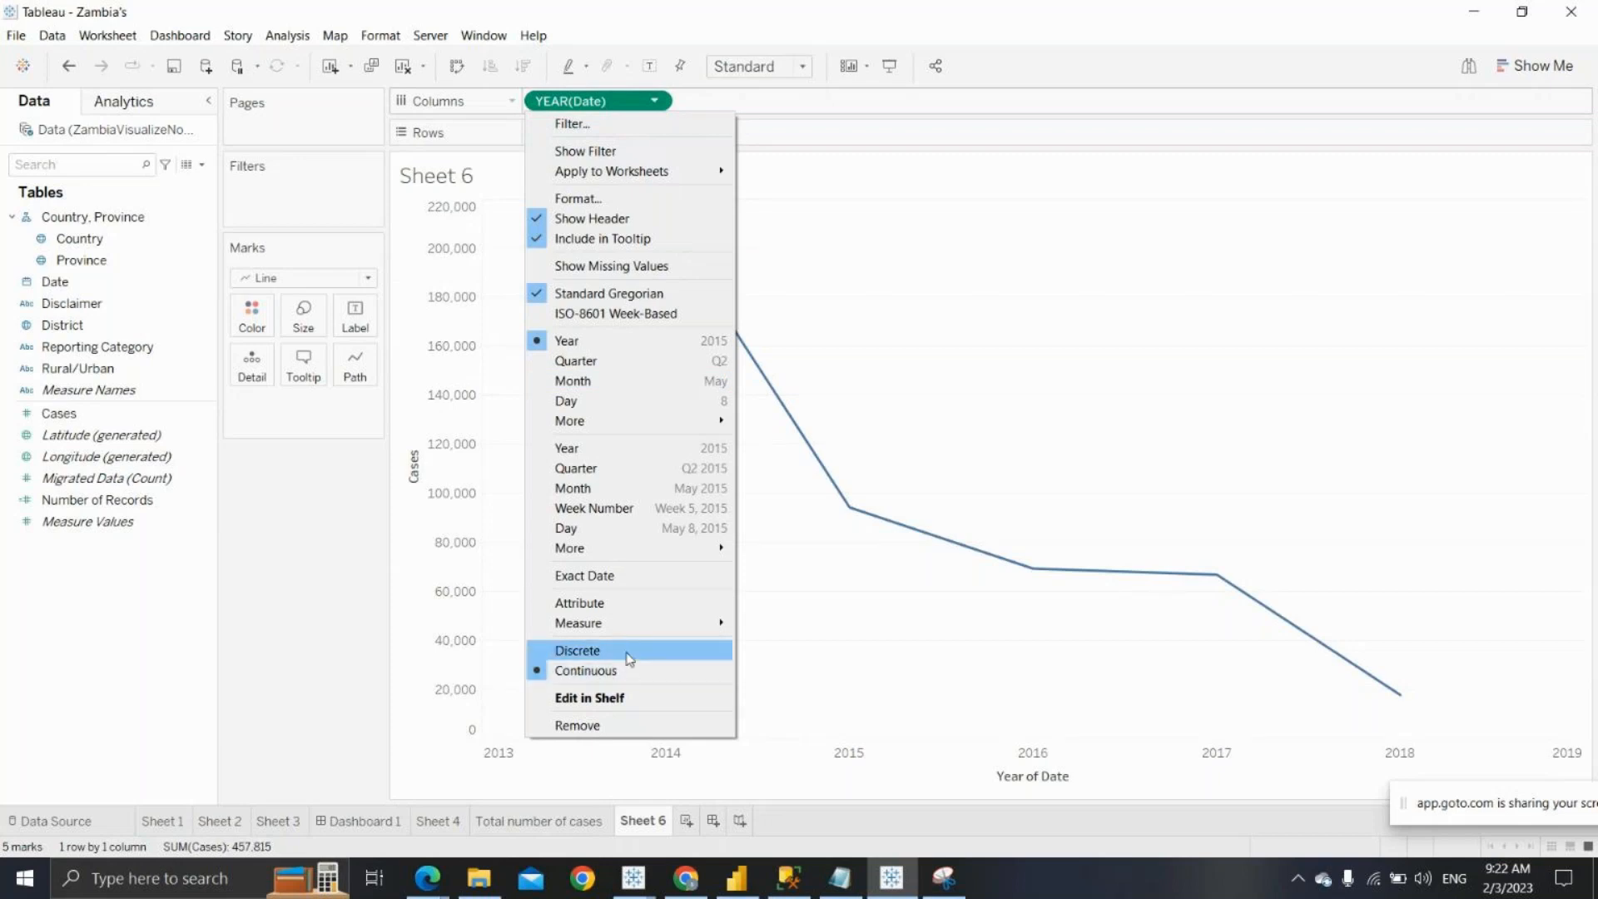
click(781, 654)
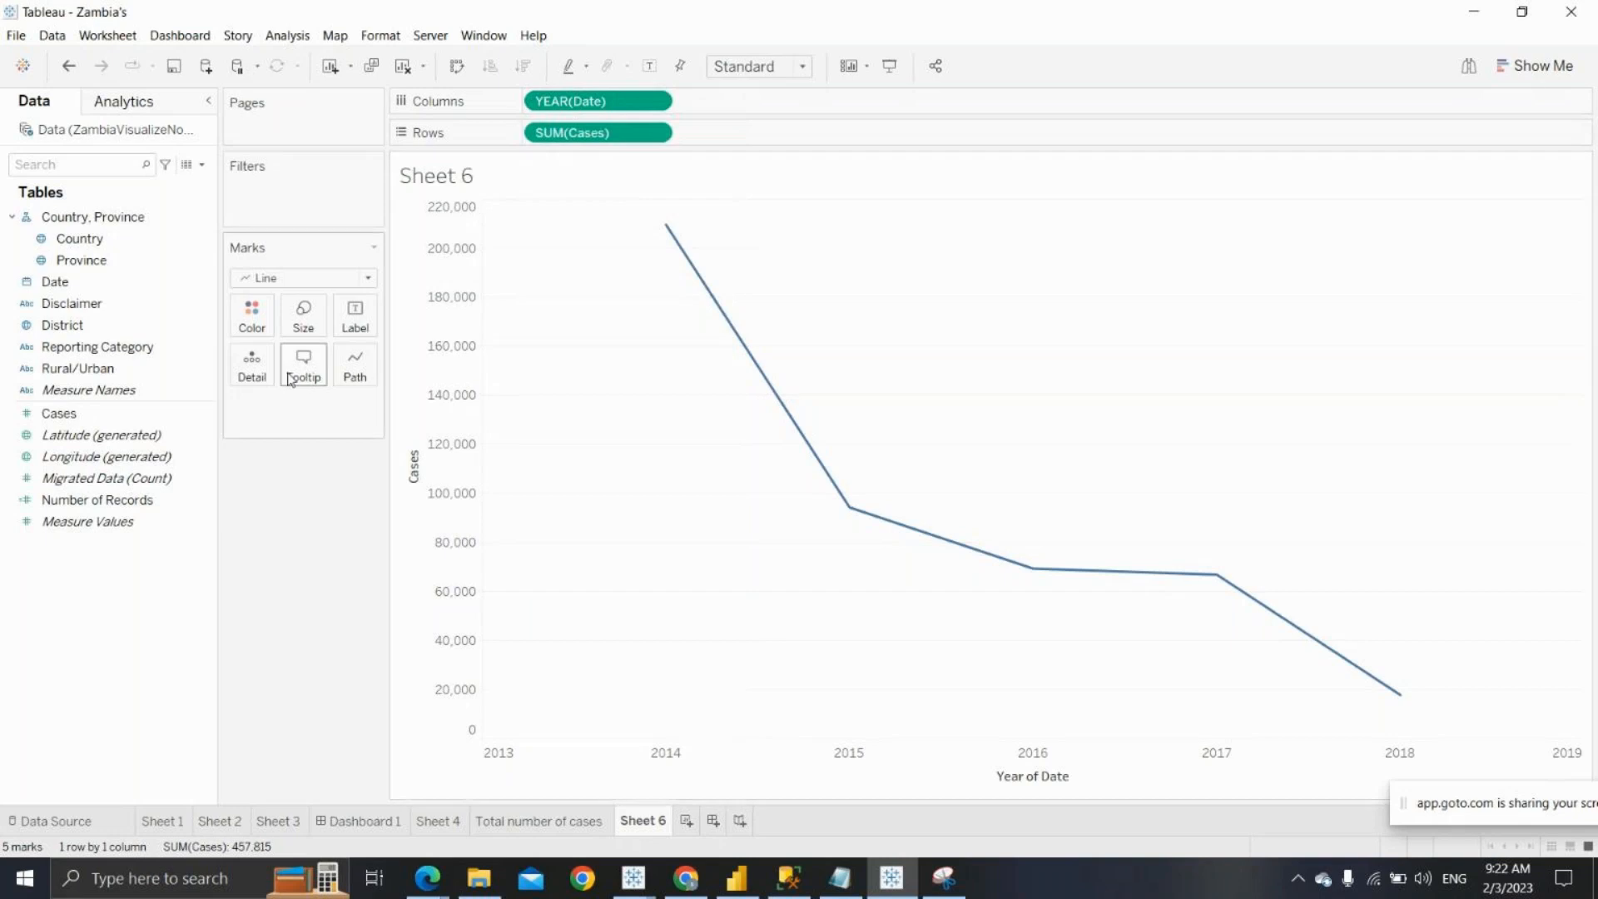
Color the cases line on Sheet 6 orange
click(255, 313)
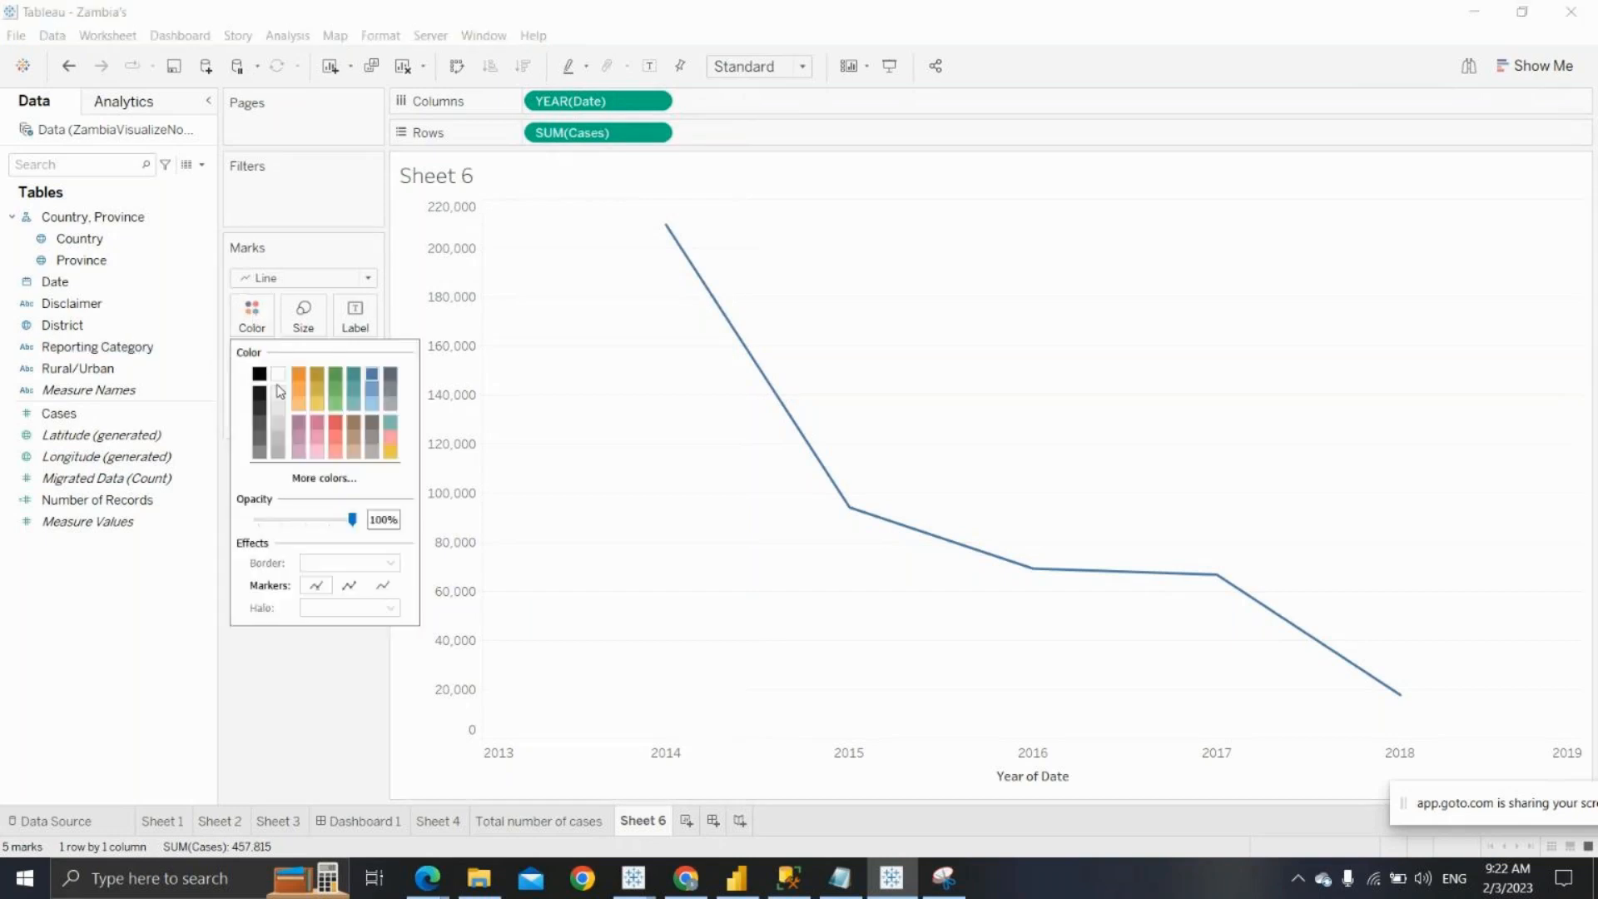
click(298, 377)
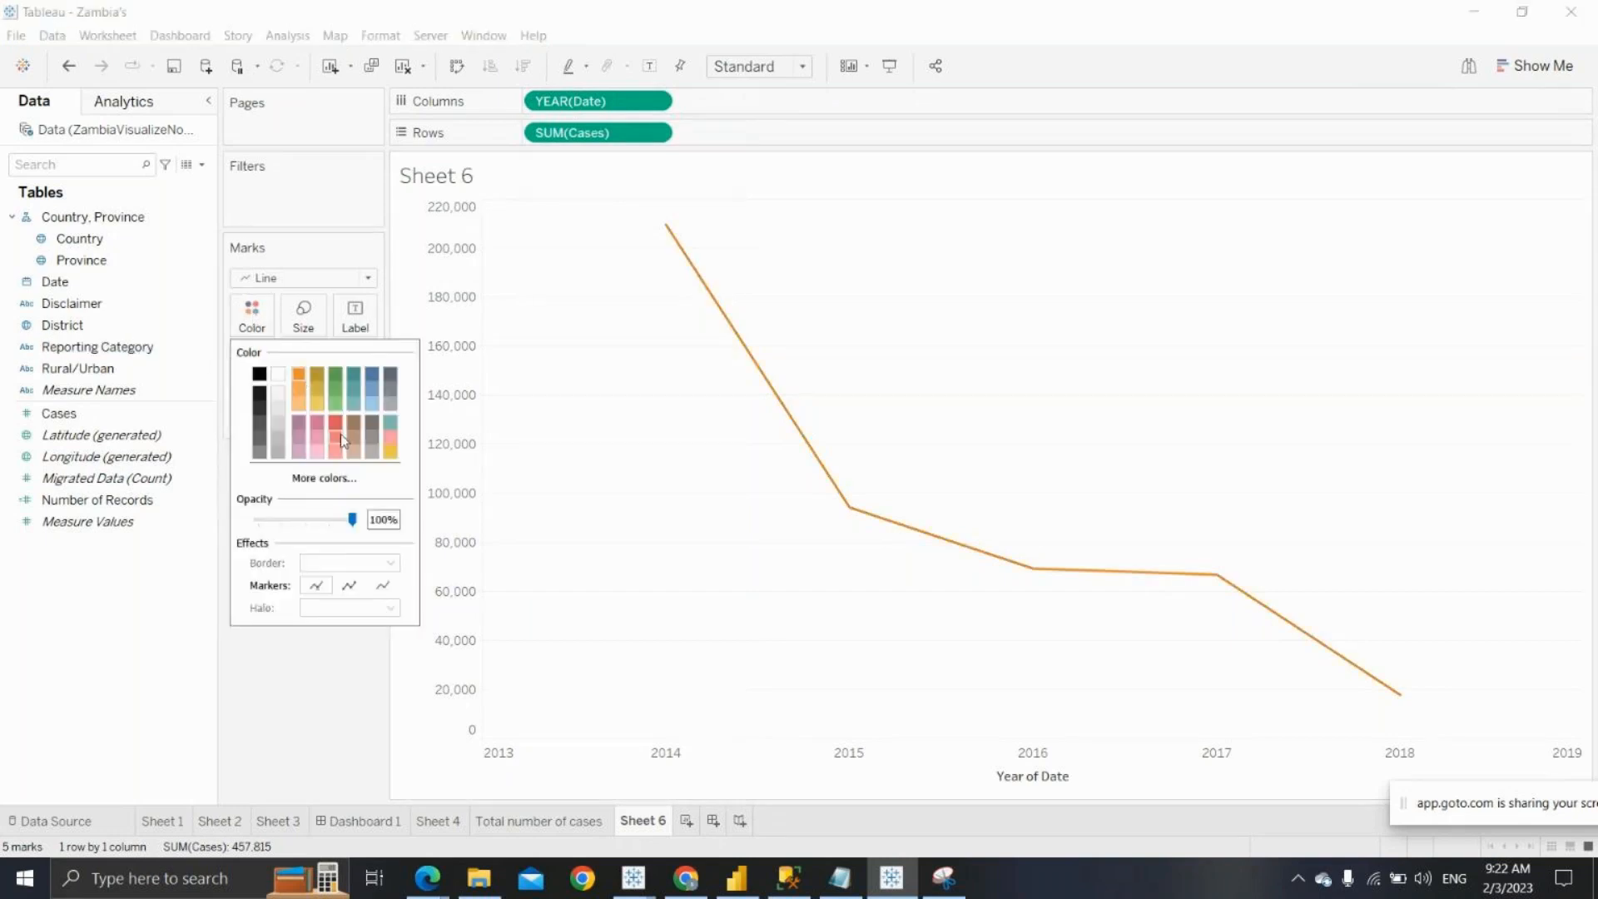
click(273, 674)
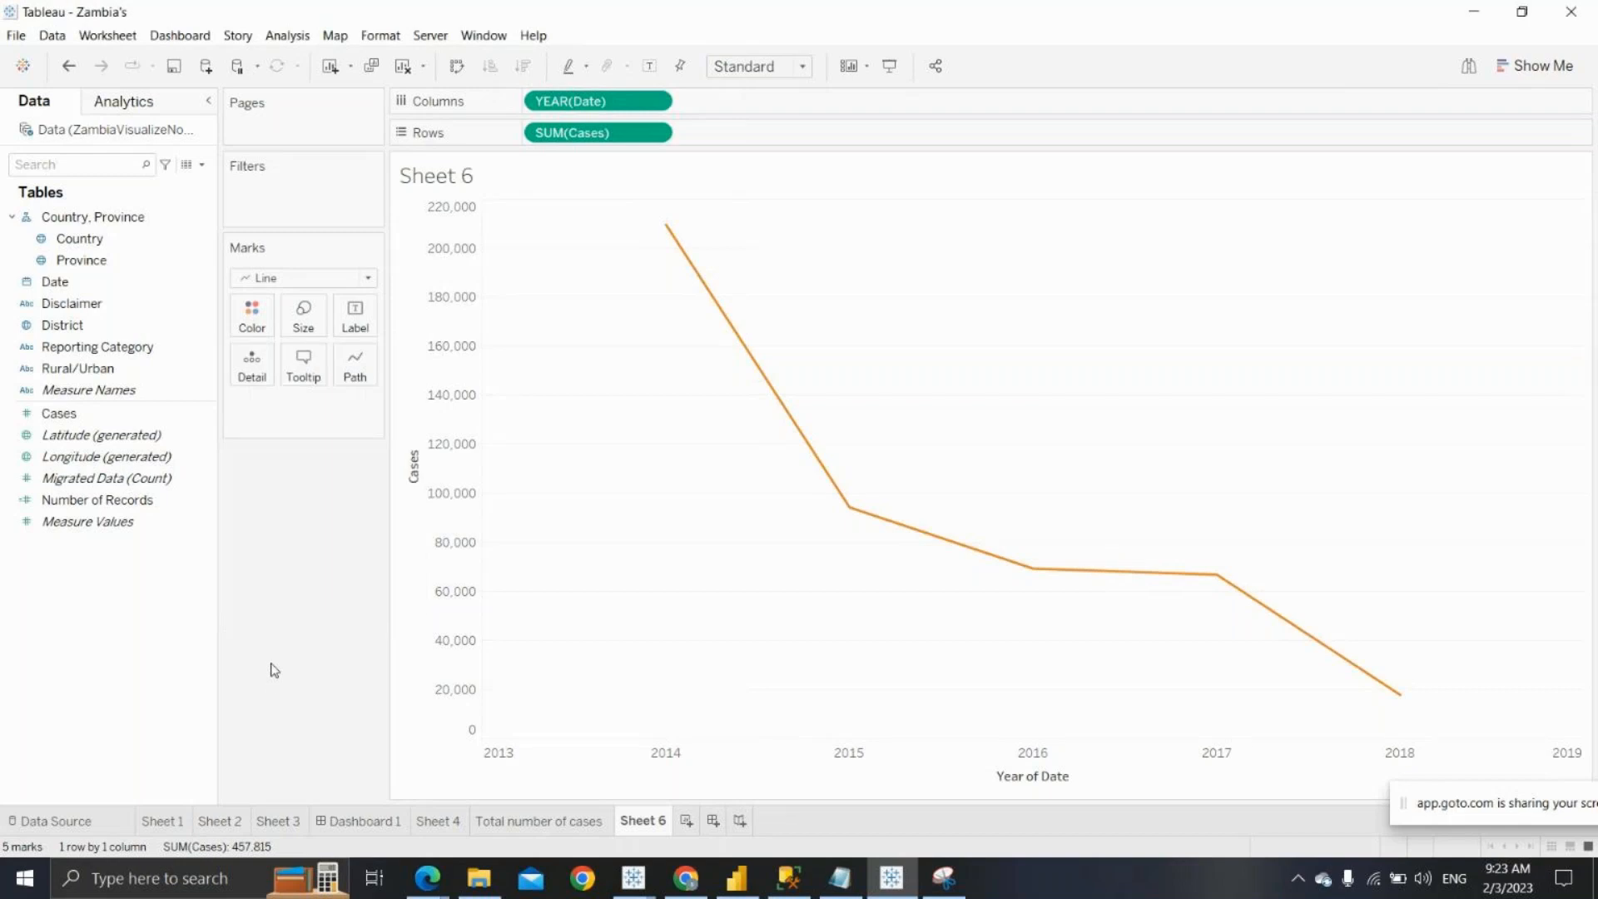
Increase the thickness of the cases line to somewhat above the middle of the size range
click(313, 325)
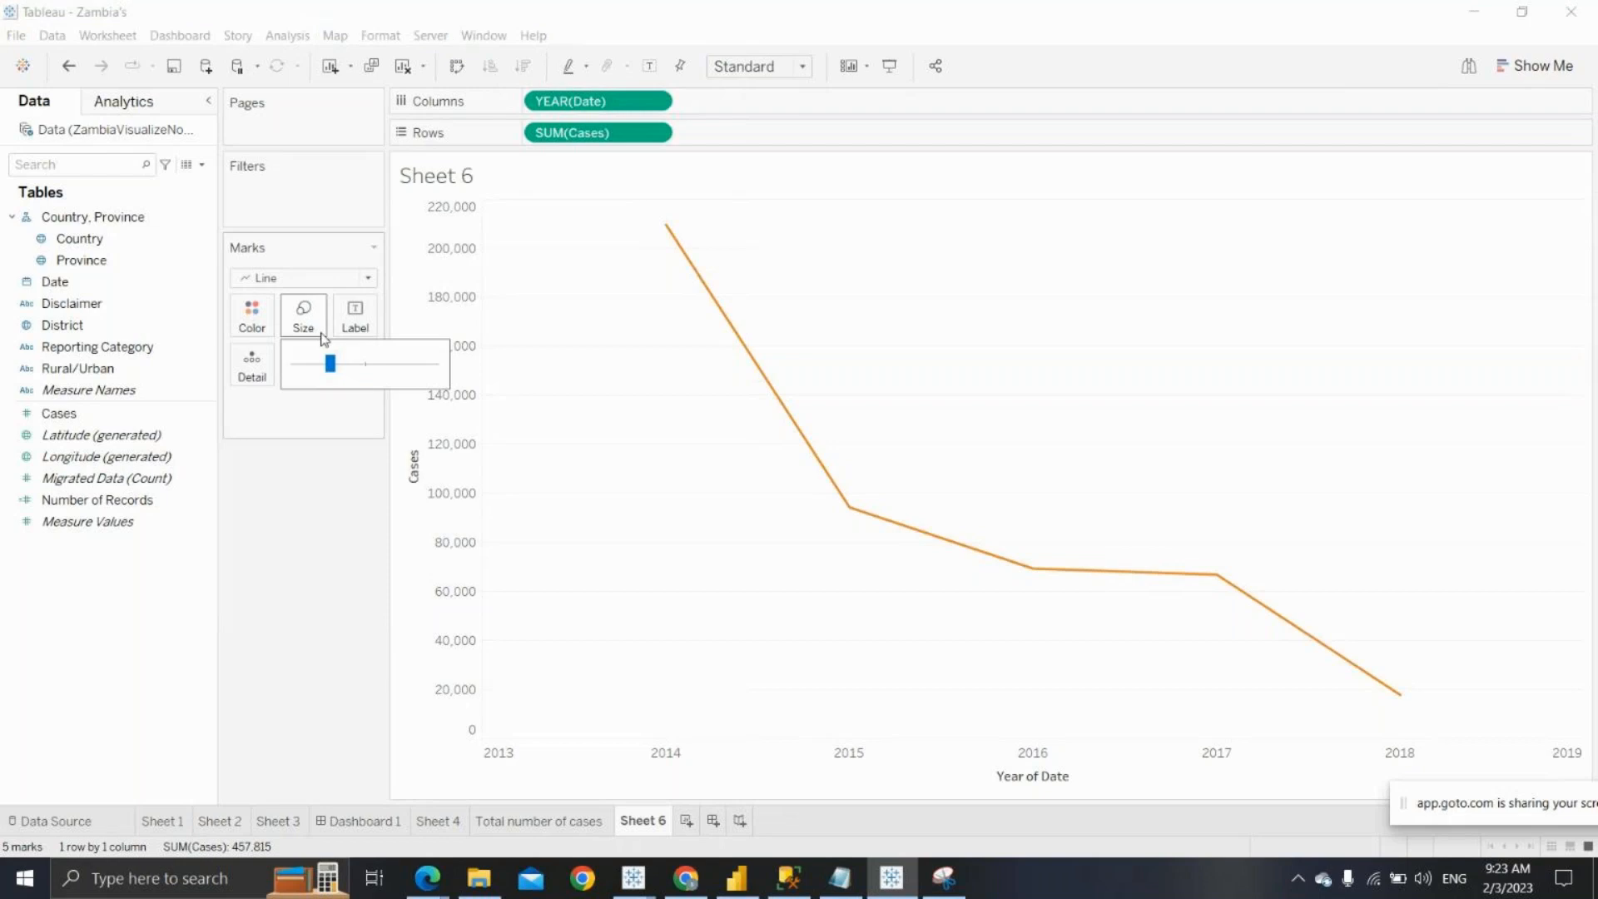
click(369, 364)
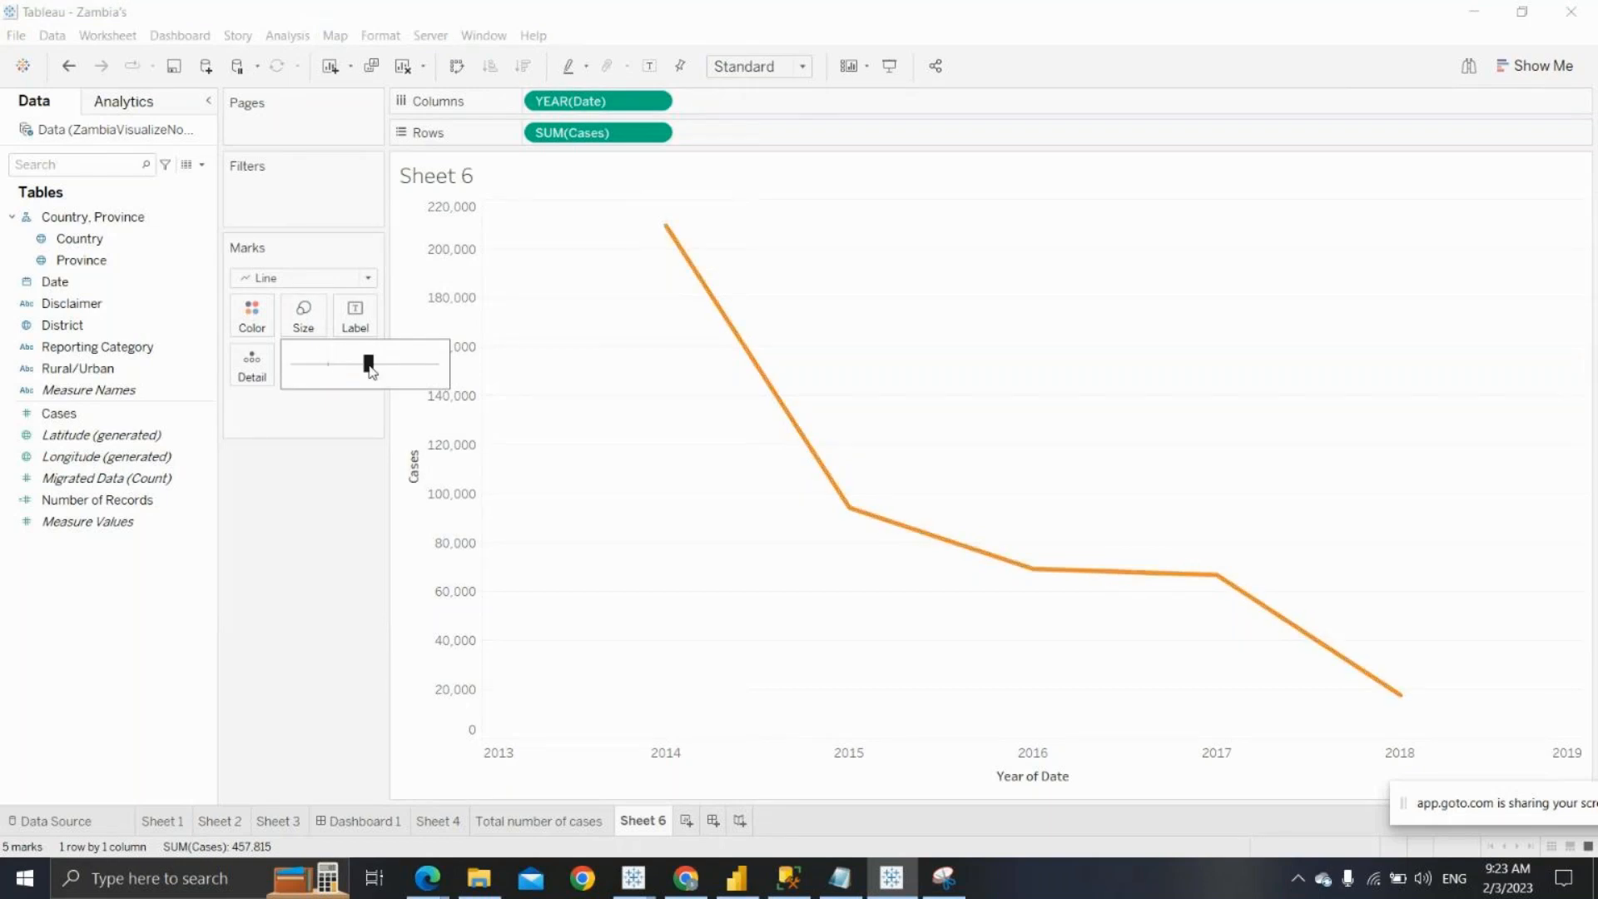
drag(373, 372, 384, 373)
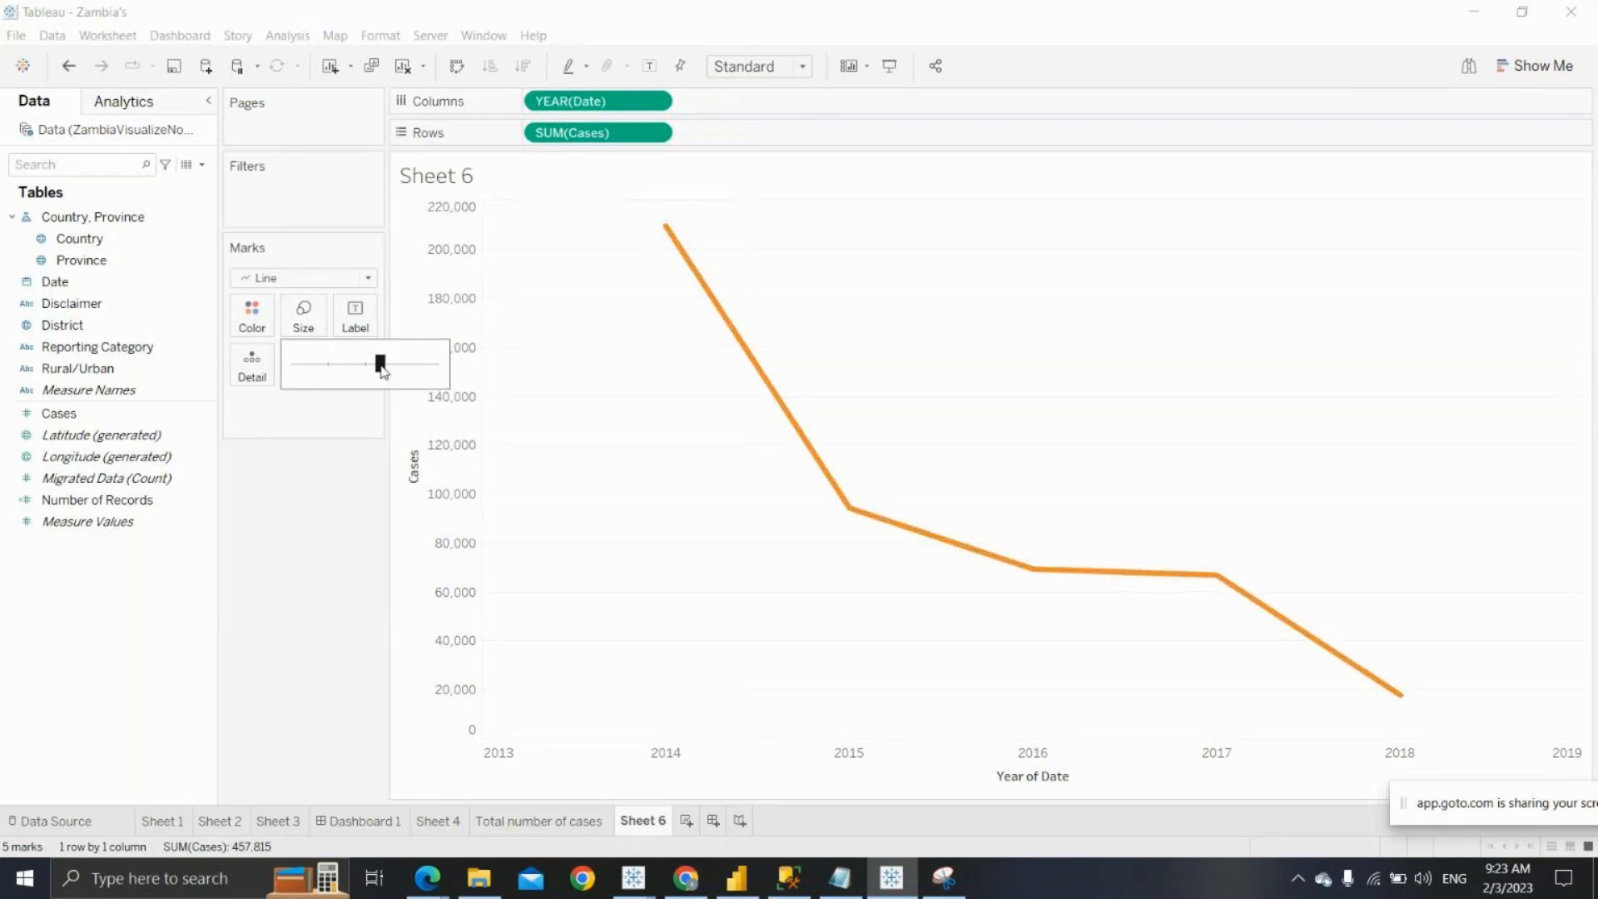
drag(382, 370, 382, 370)
Check the malaria cases line chart on Dashboard 1 and change the Date level on Sheet 6 to continuous months
click(356, 823)
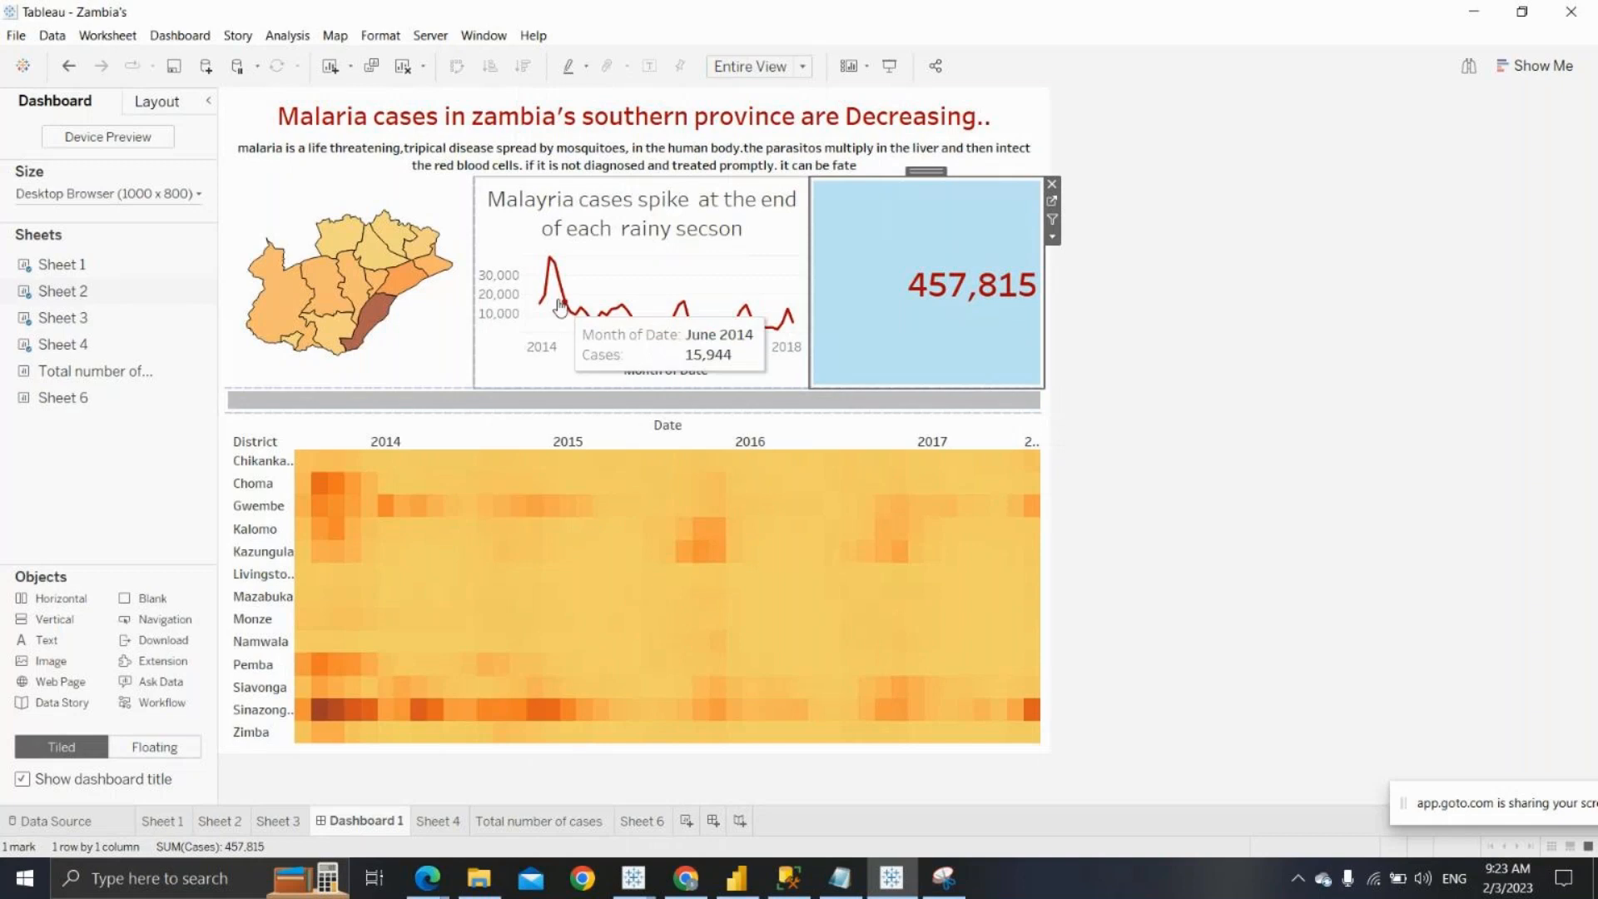
mouse_move(636, 333)
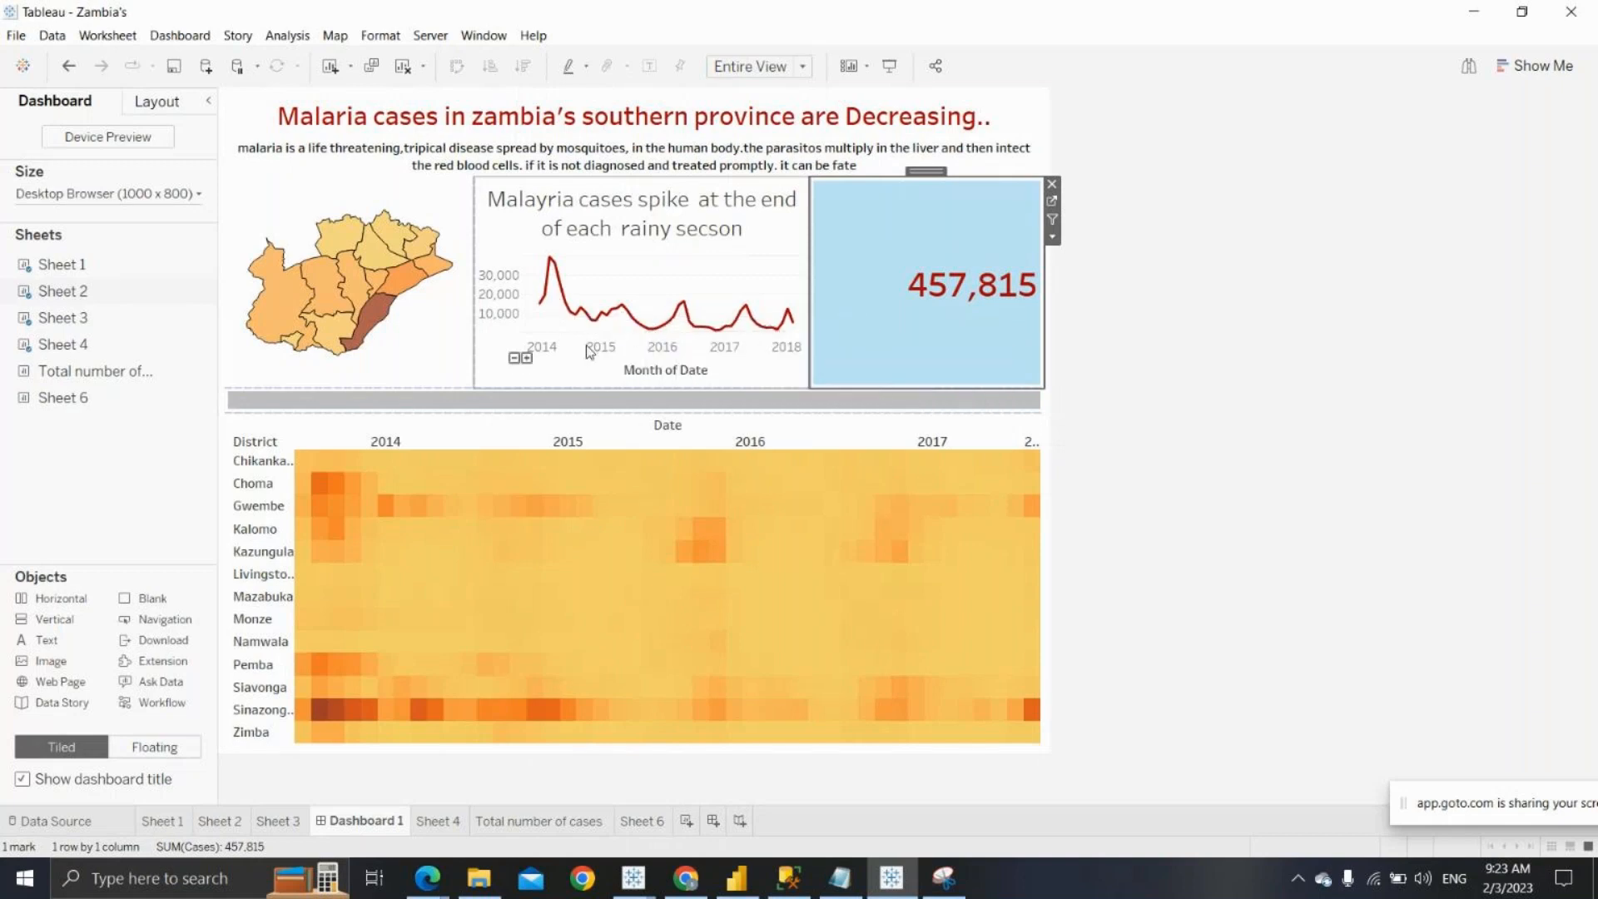
click(638, 822)
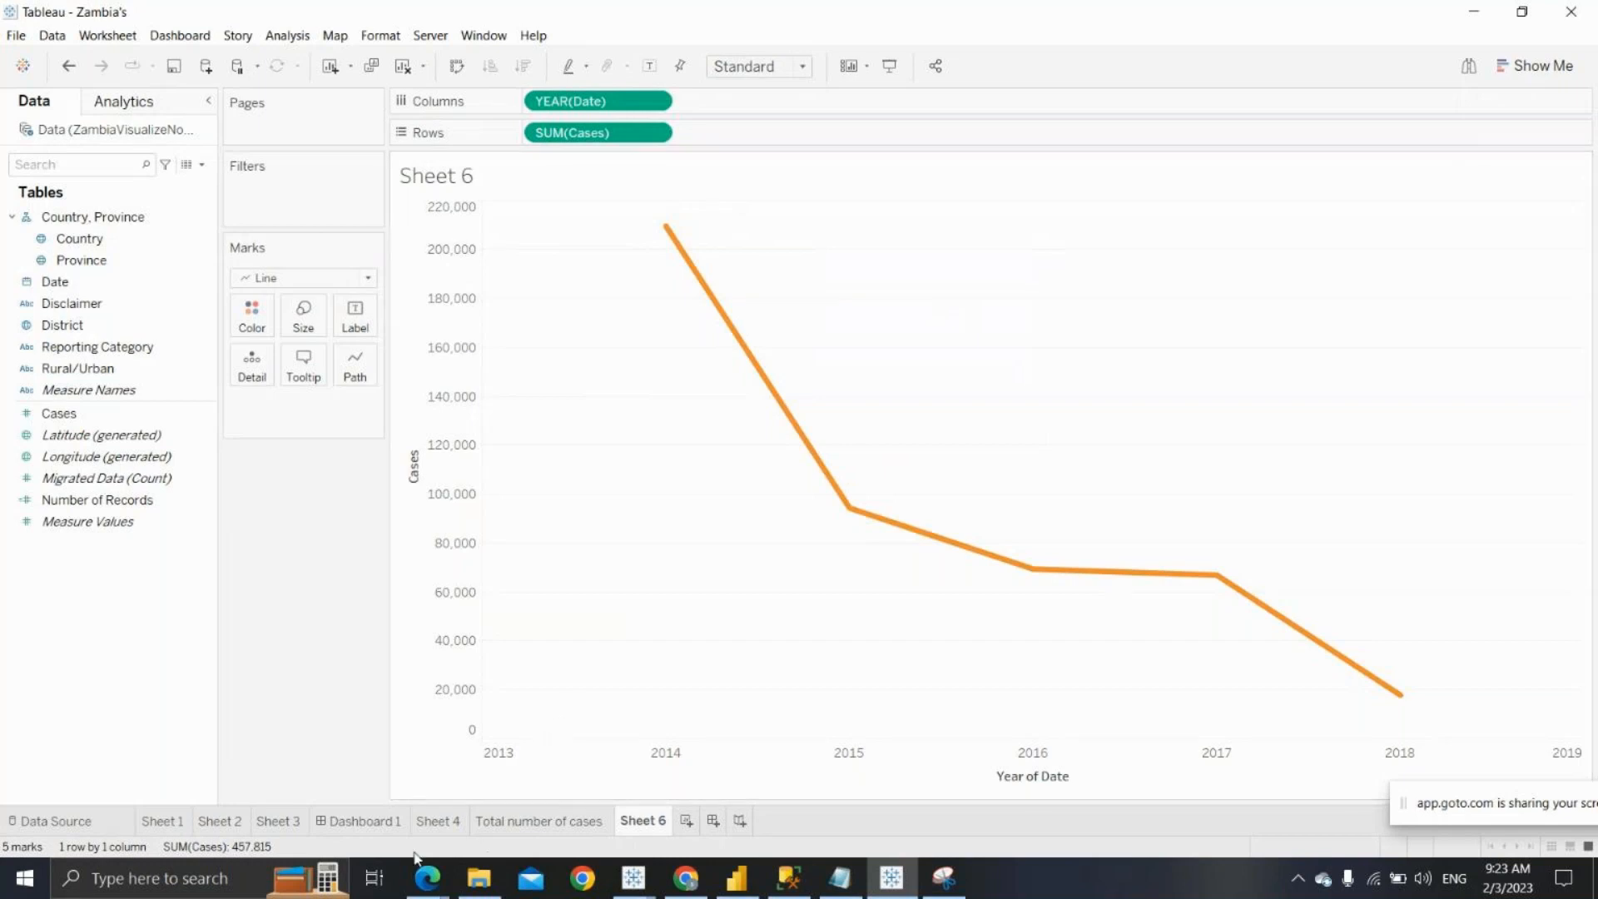
click(376, 826)
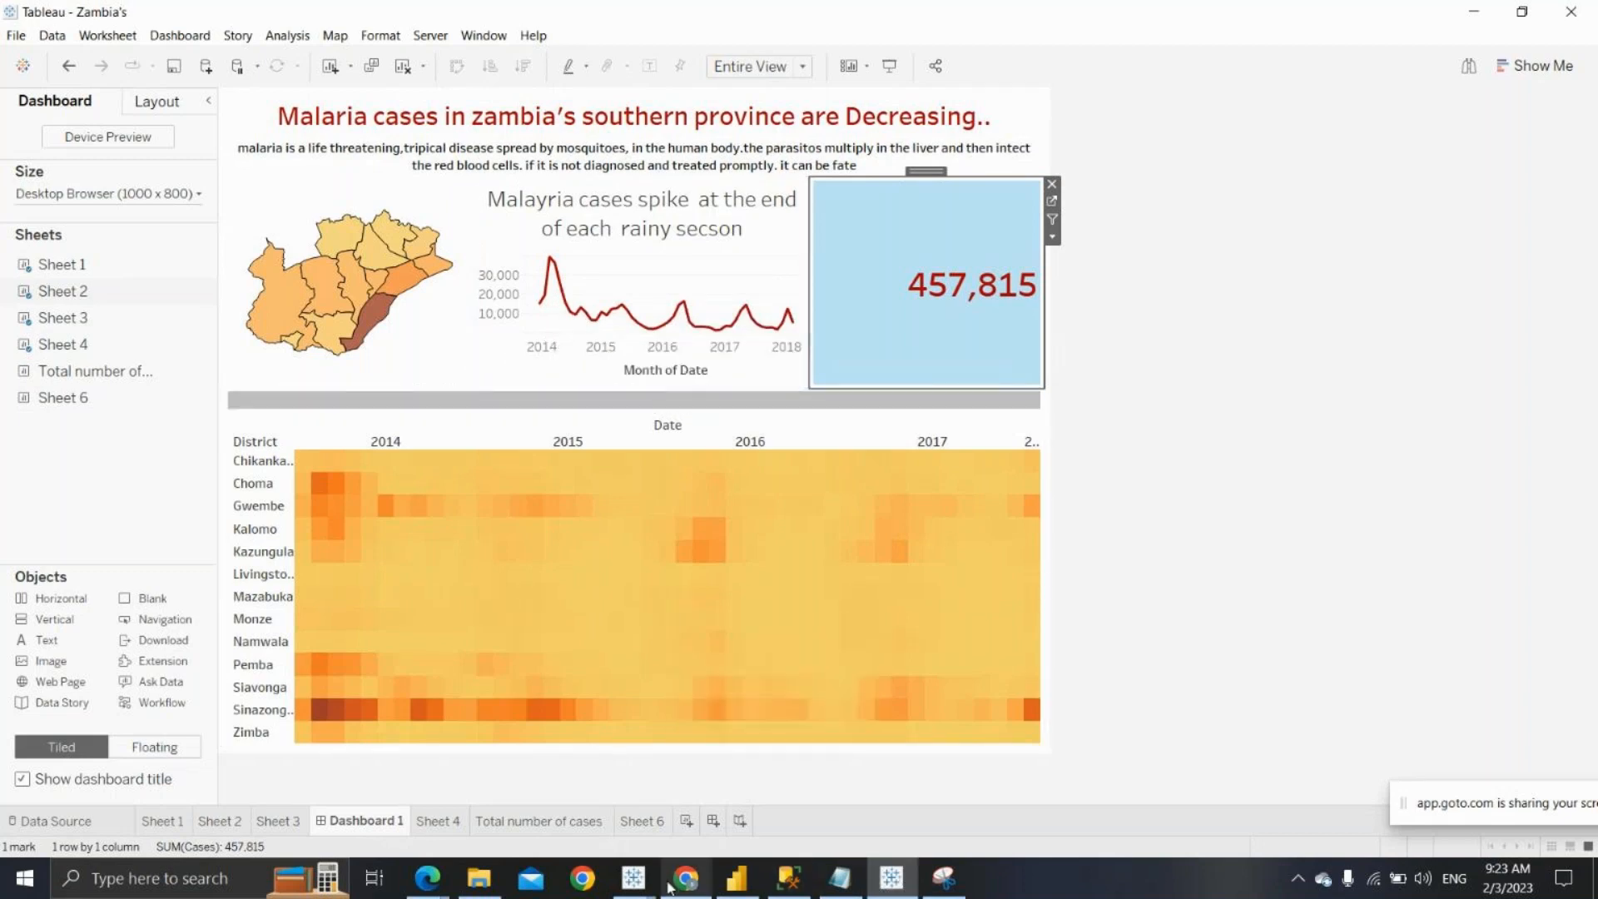
click(645, 822)
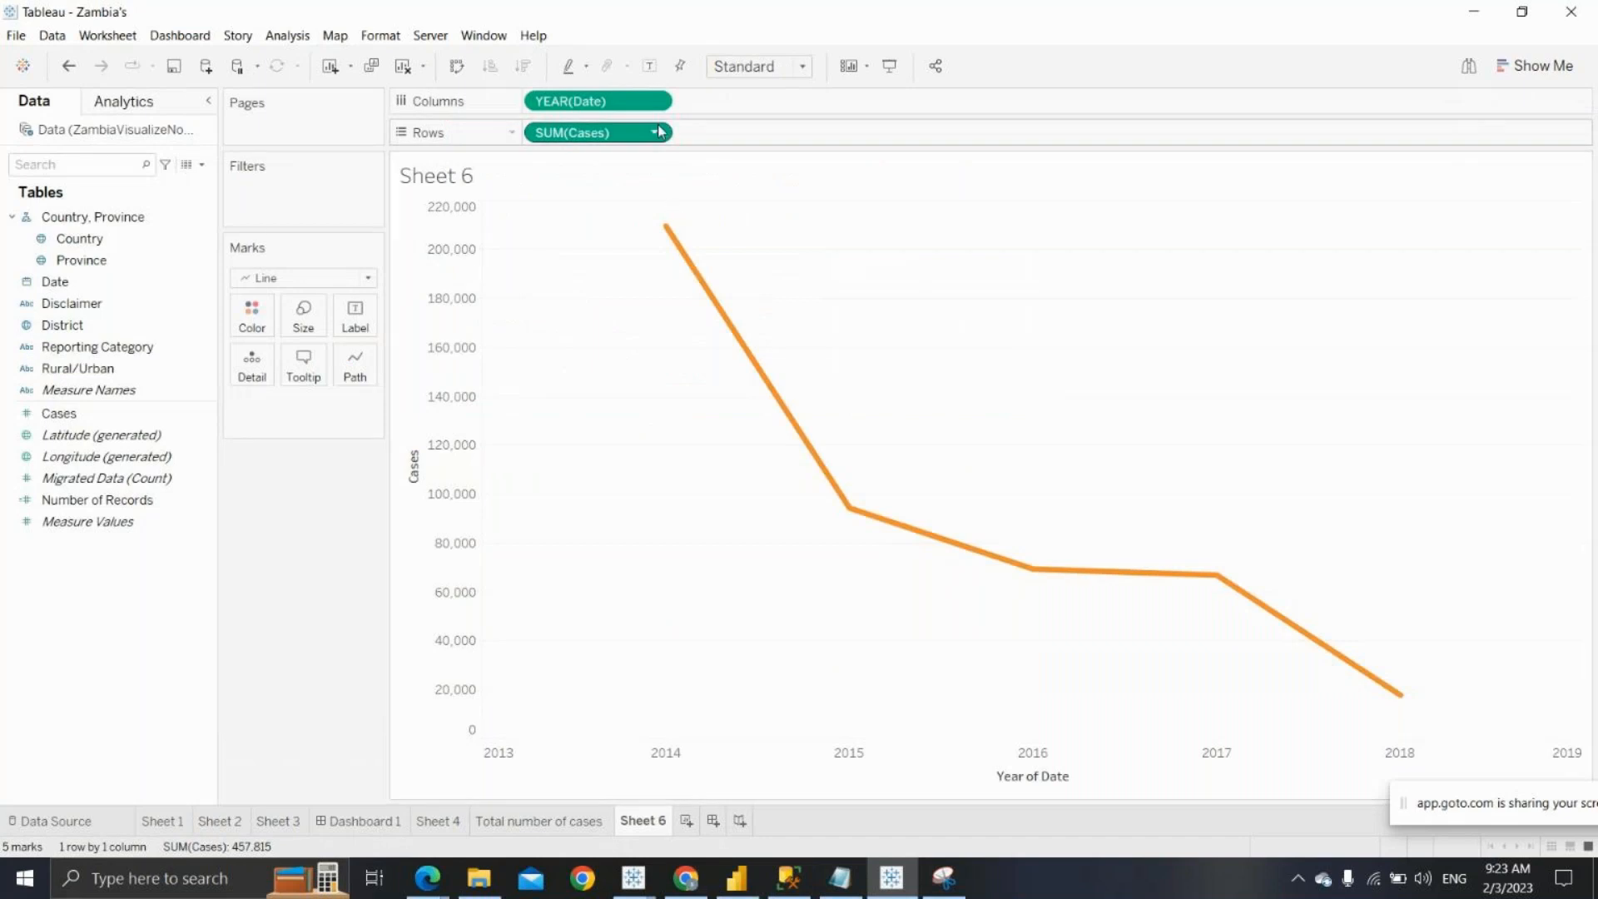
click(656, 102)
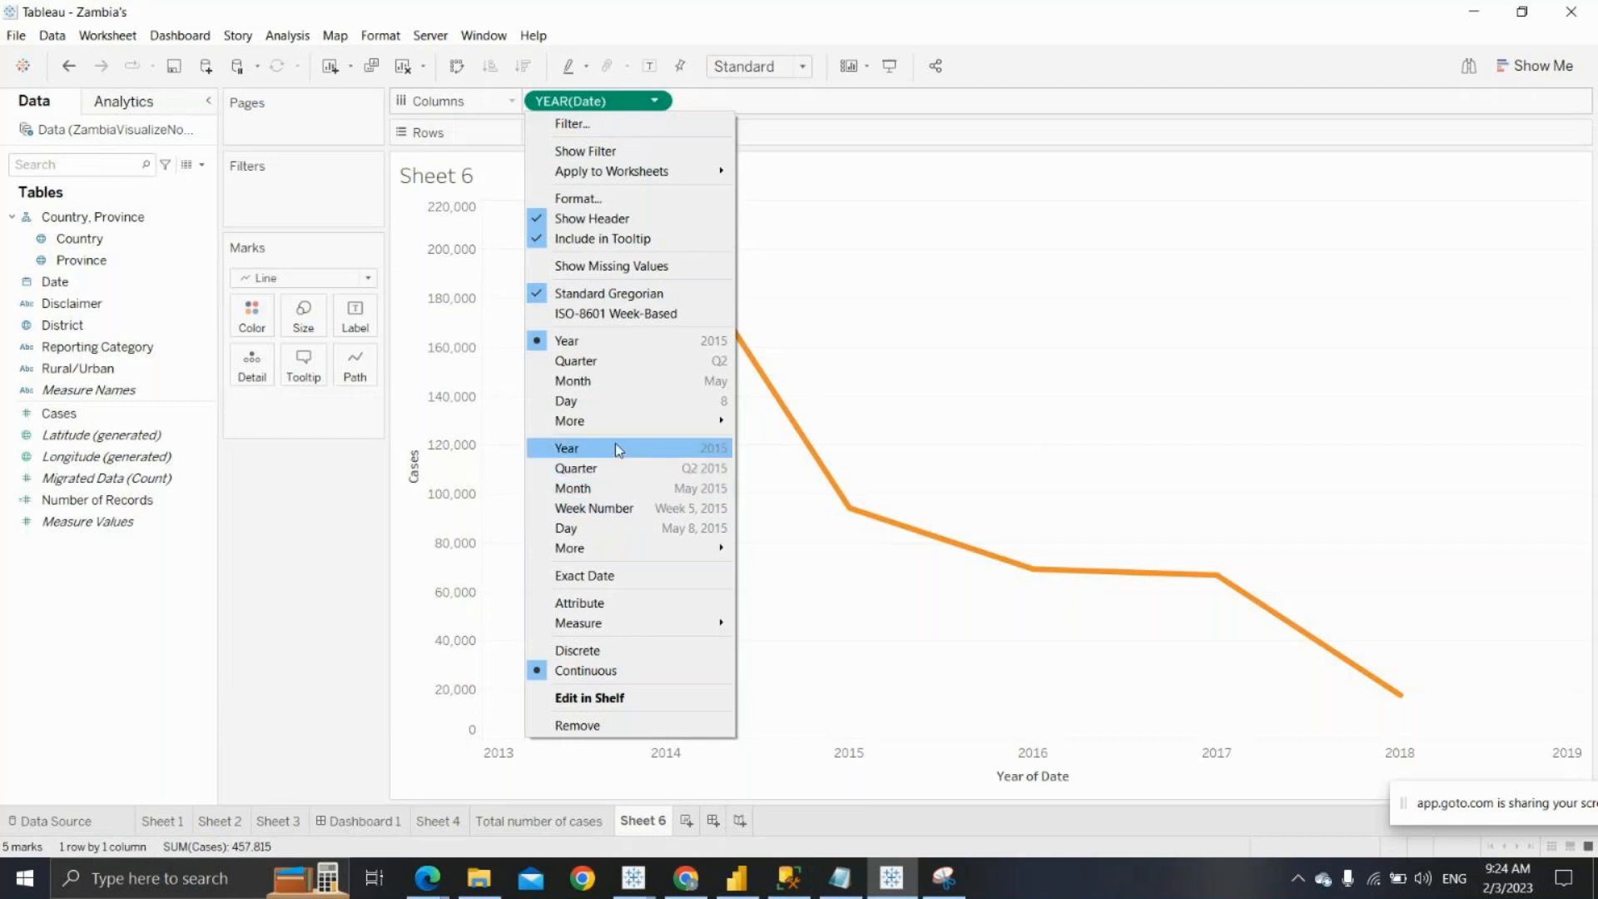
click(616, 489)
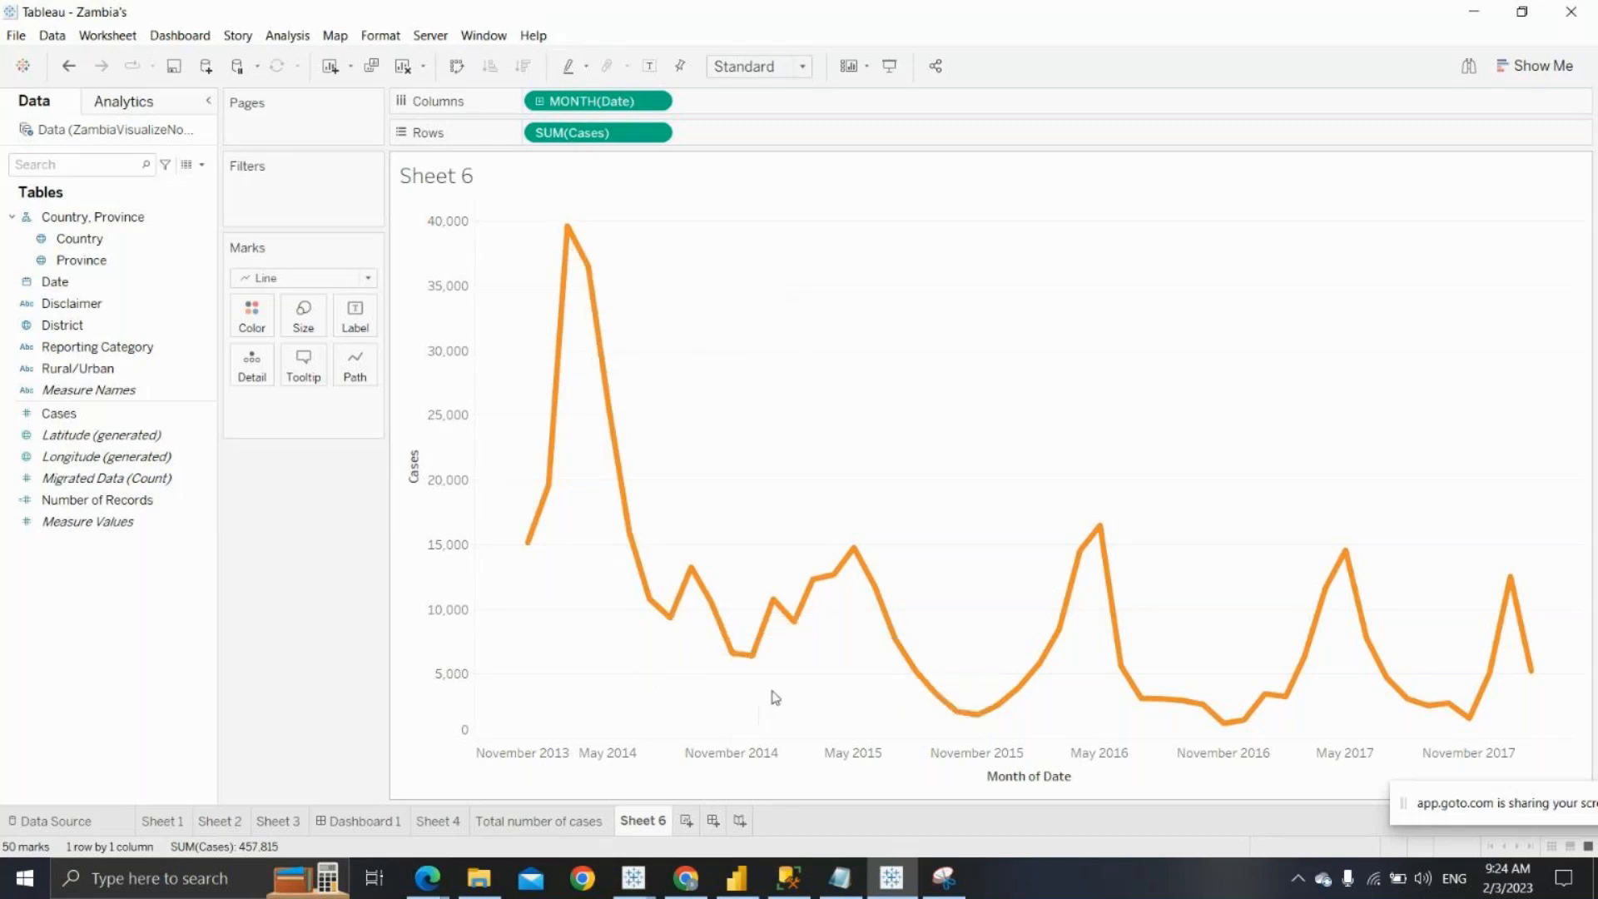
Set the range of the Month of Date axis to Fixed, keeping its suggested start and end dates
right_click(552, 760)
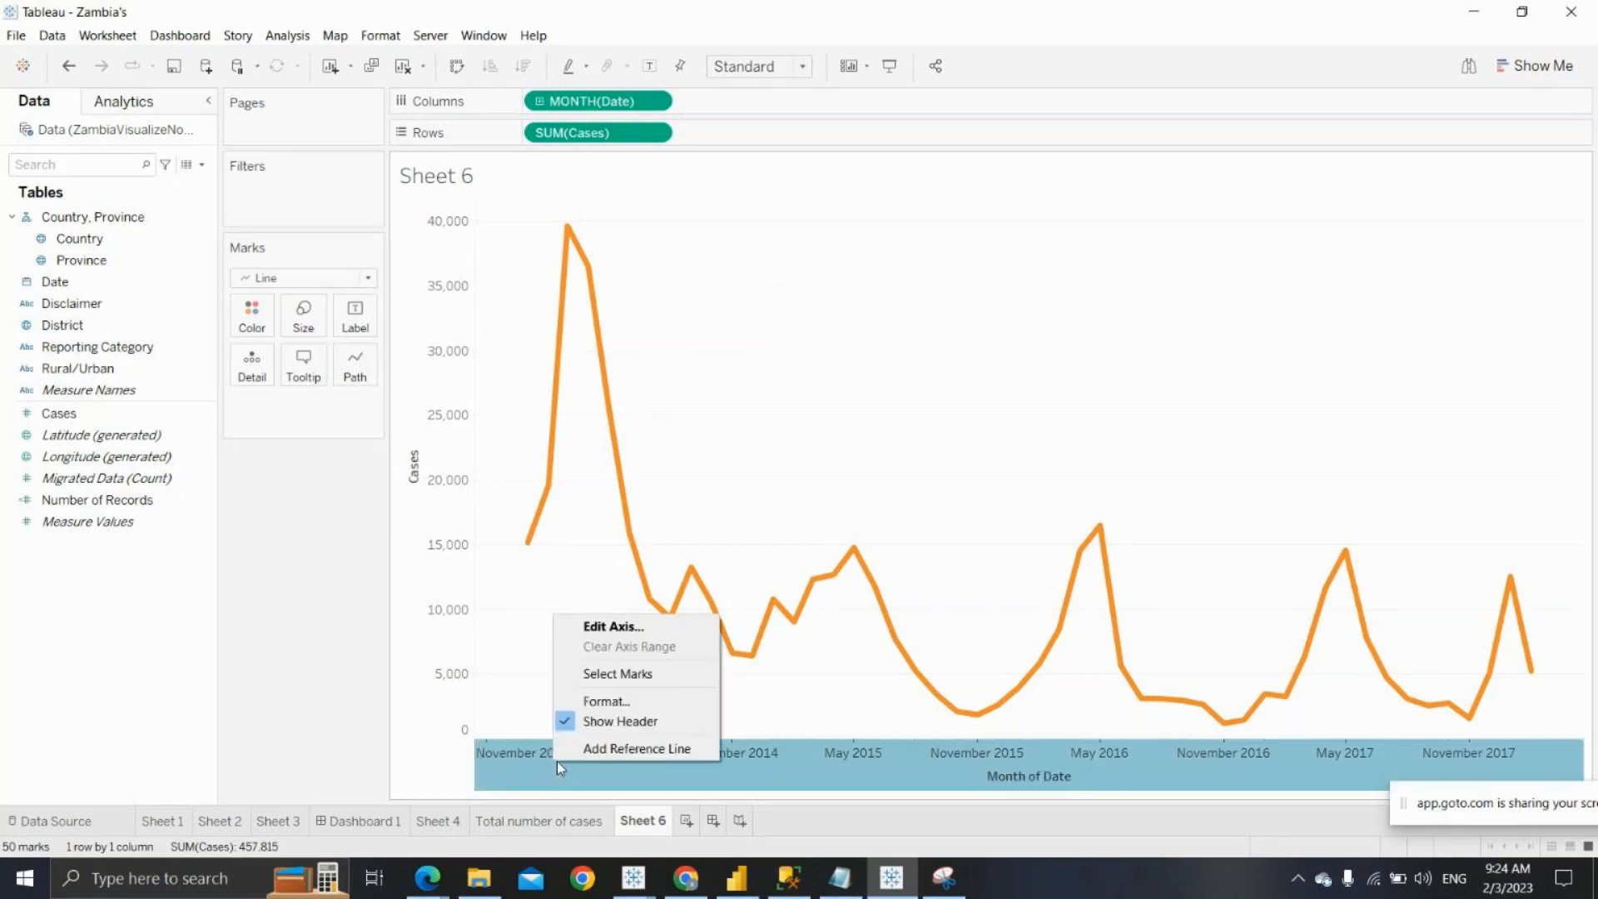
click(605, 630)
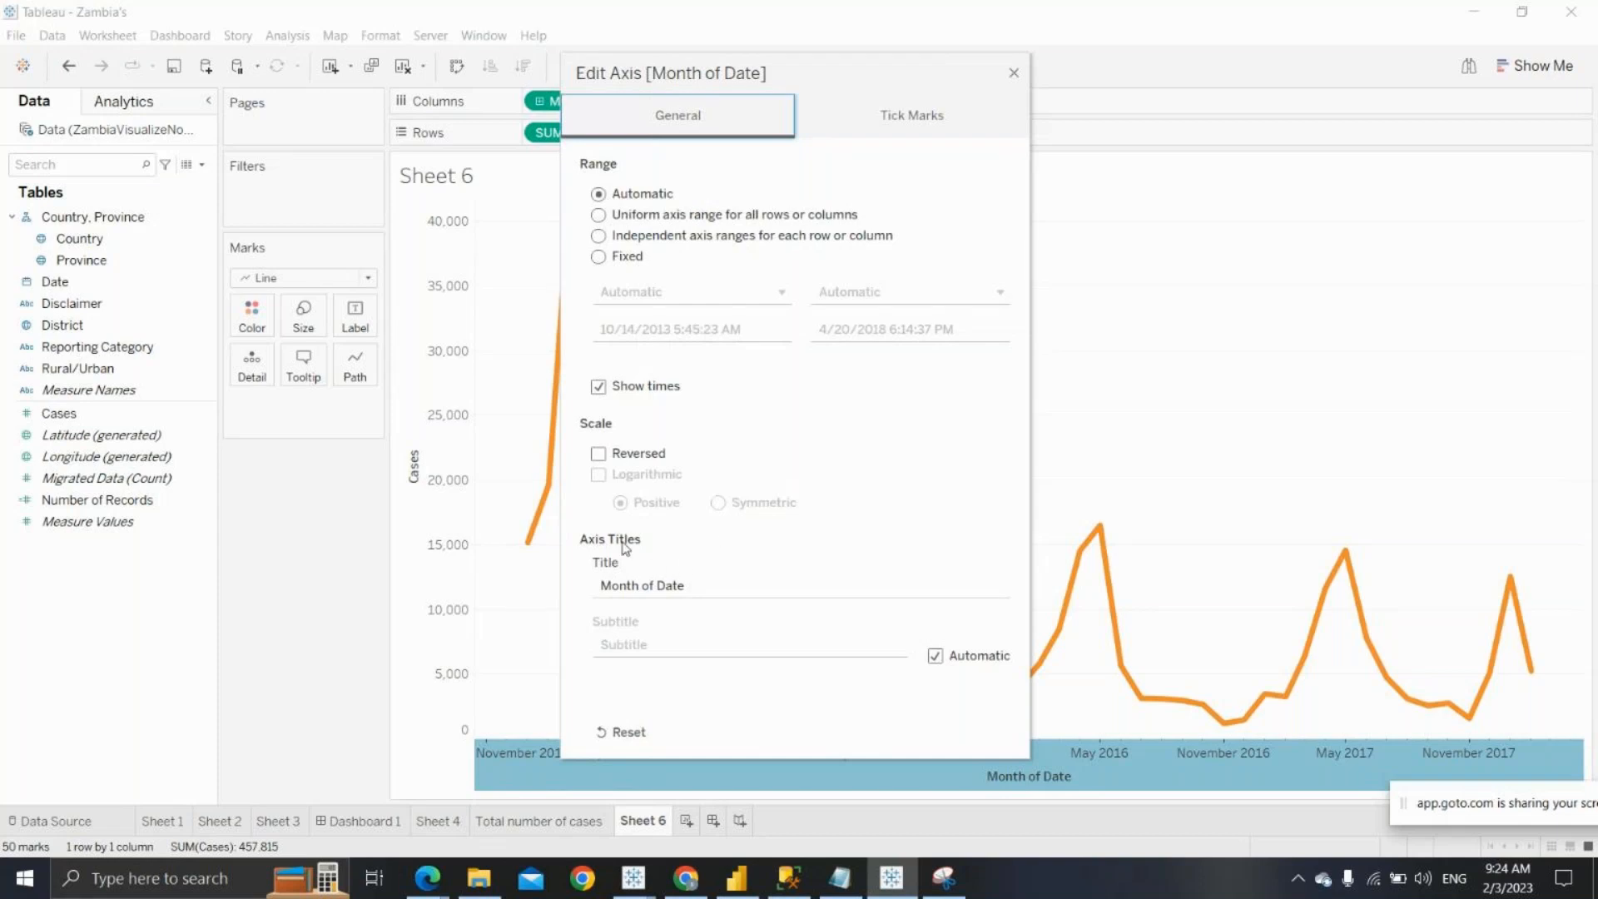
click(598, 257)
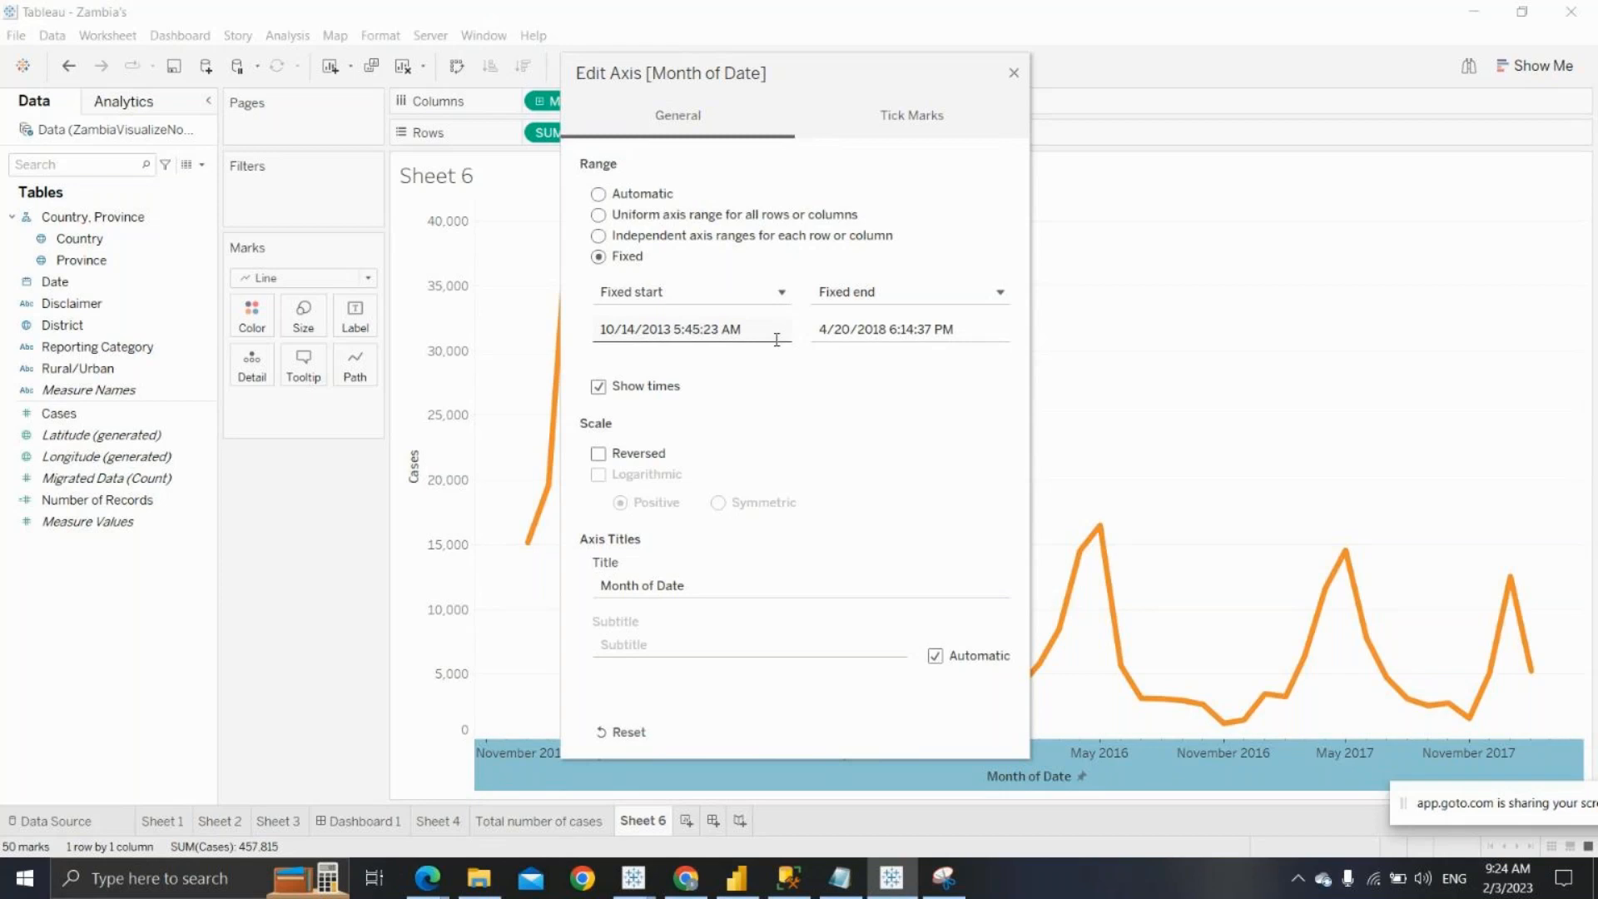
click(1014, 74)
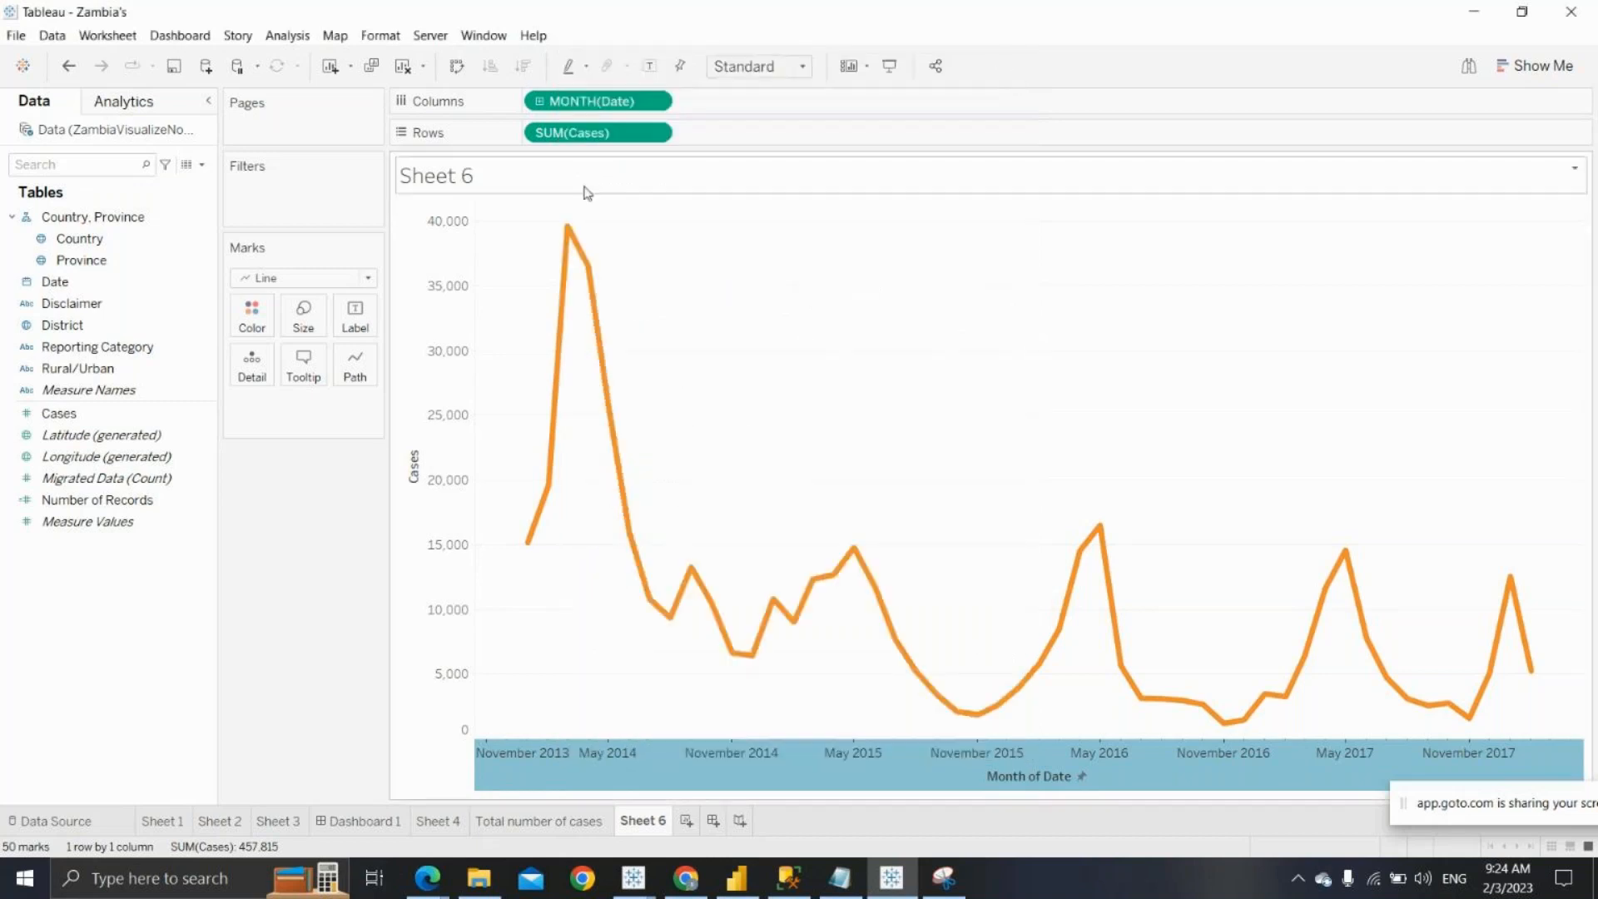
Try the Date field on Sheet 6 as continuous years and as discrete years
click(655, 101)
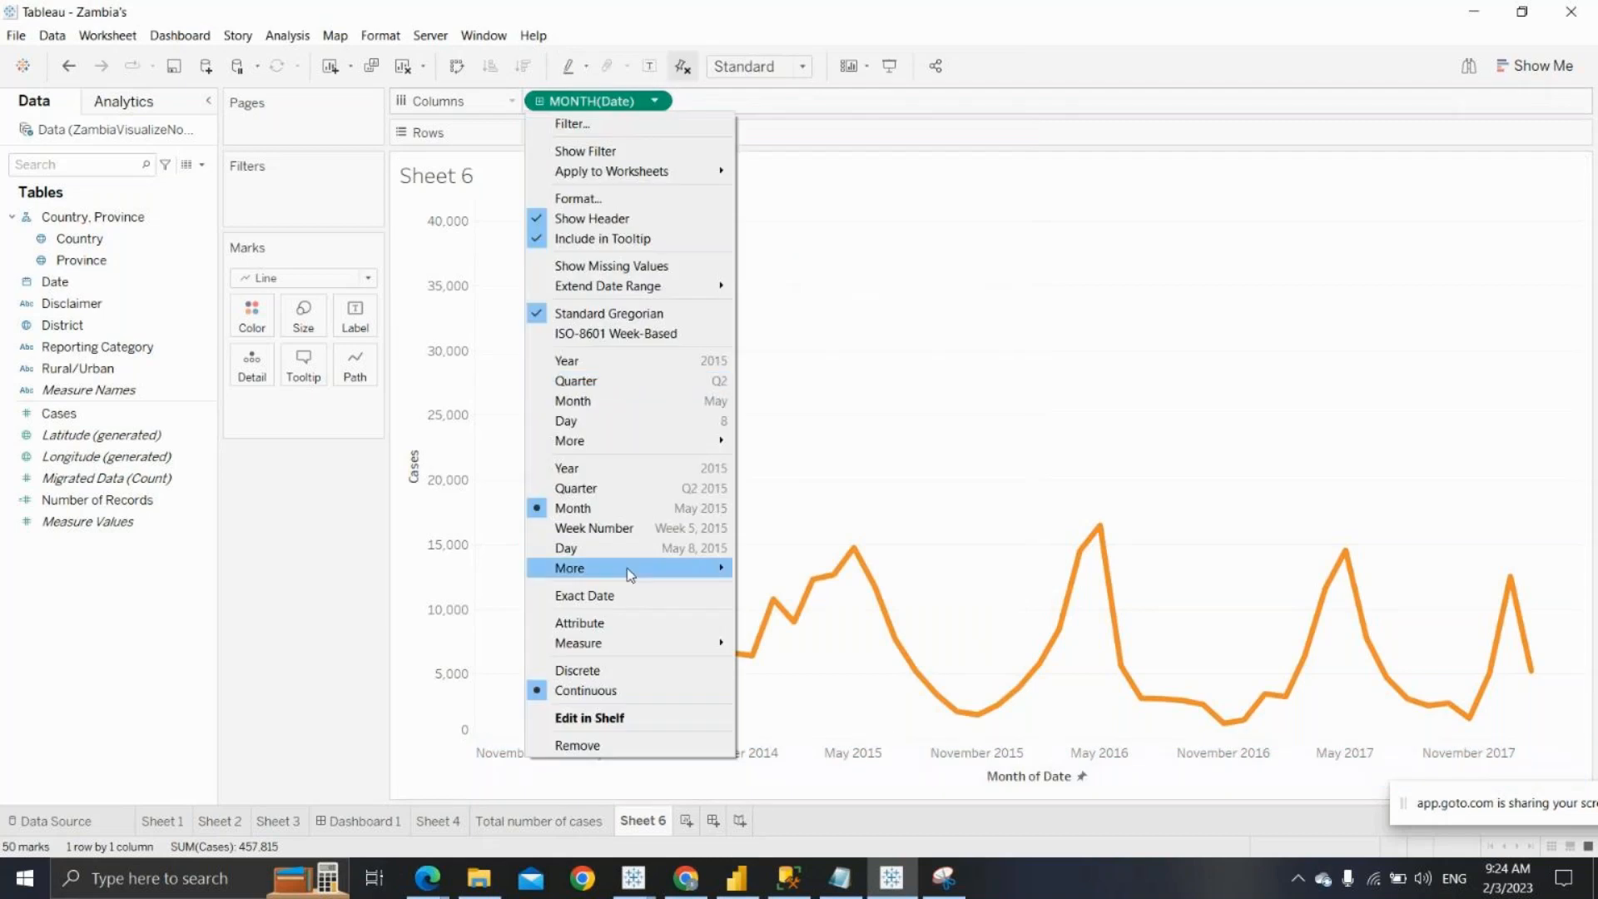
click(602, 476)
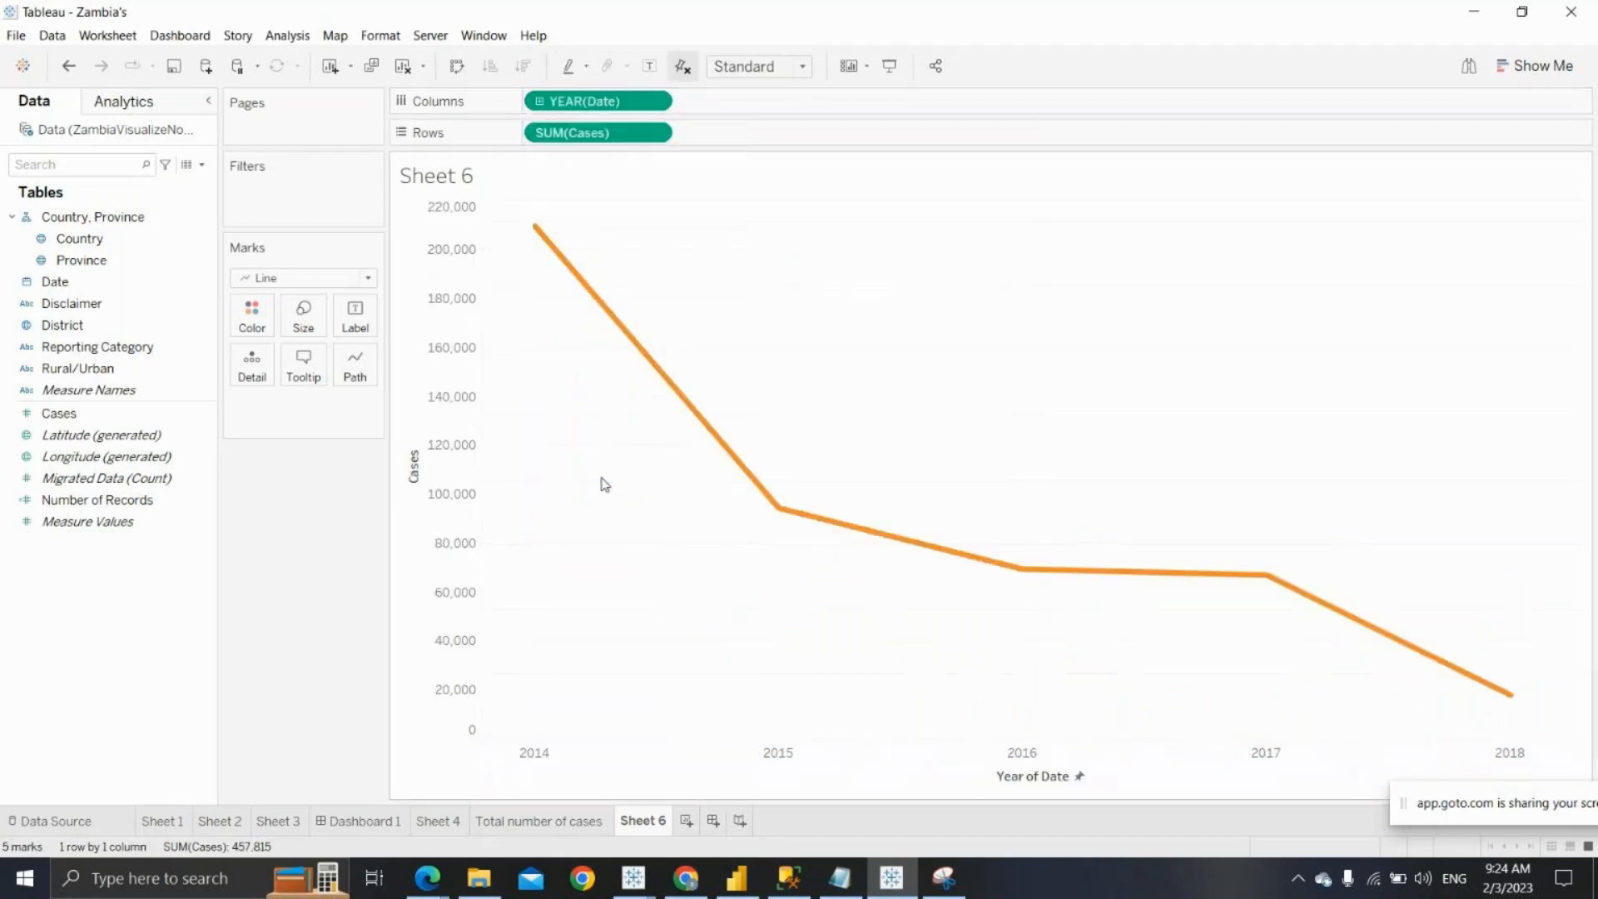
click(657, 102)
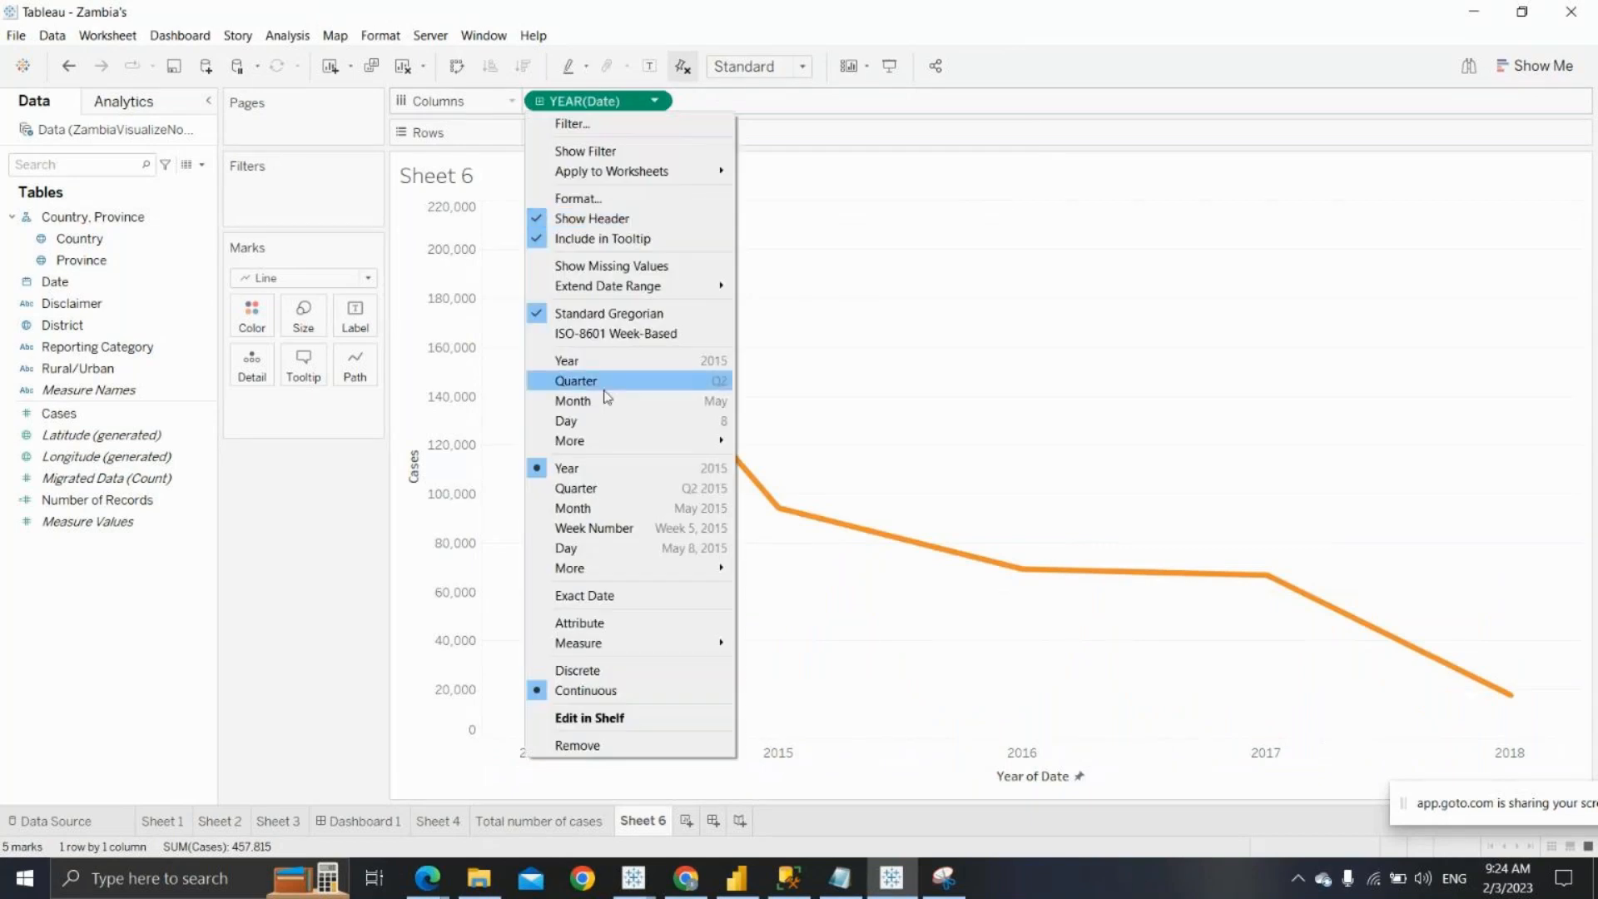
click(586, 362)
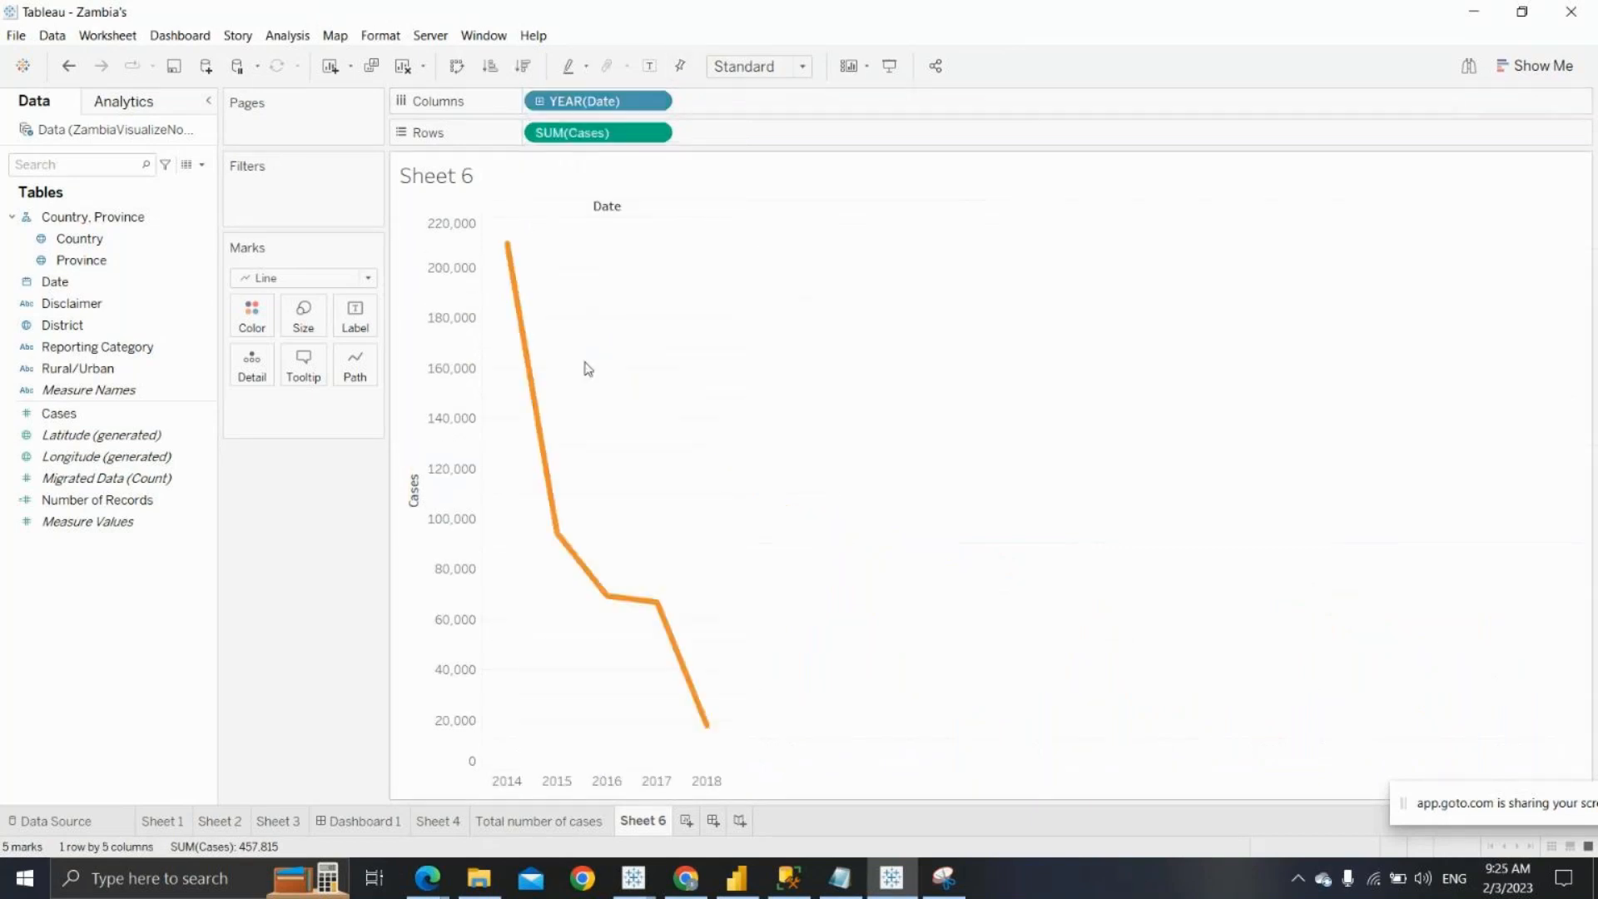
Set the Date field in Columns to continuous years and drill it down to continuous months
click(655, 100)
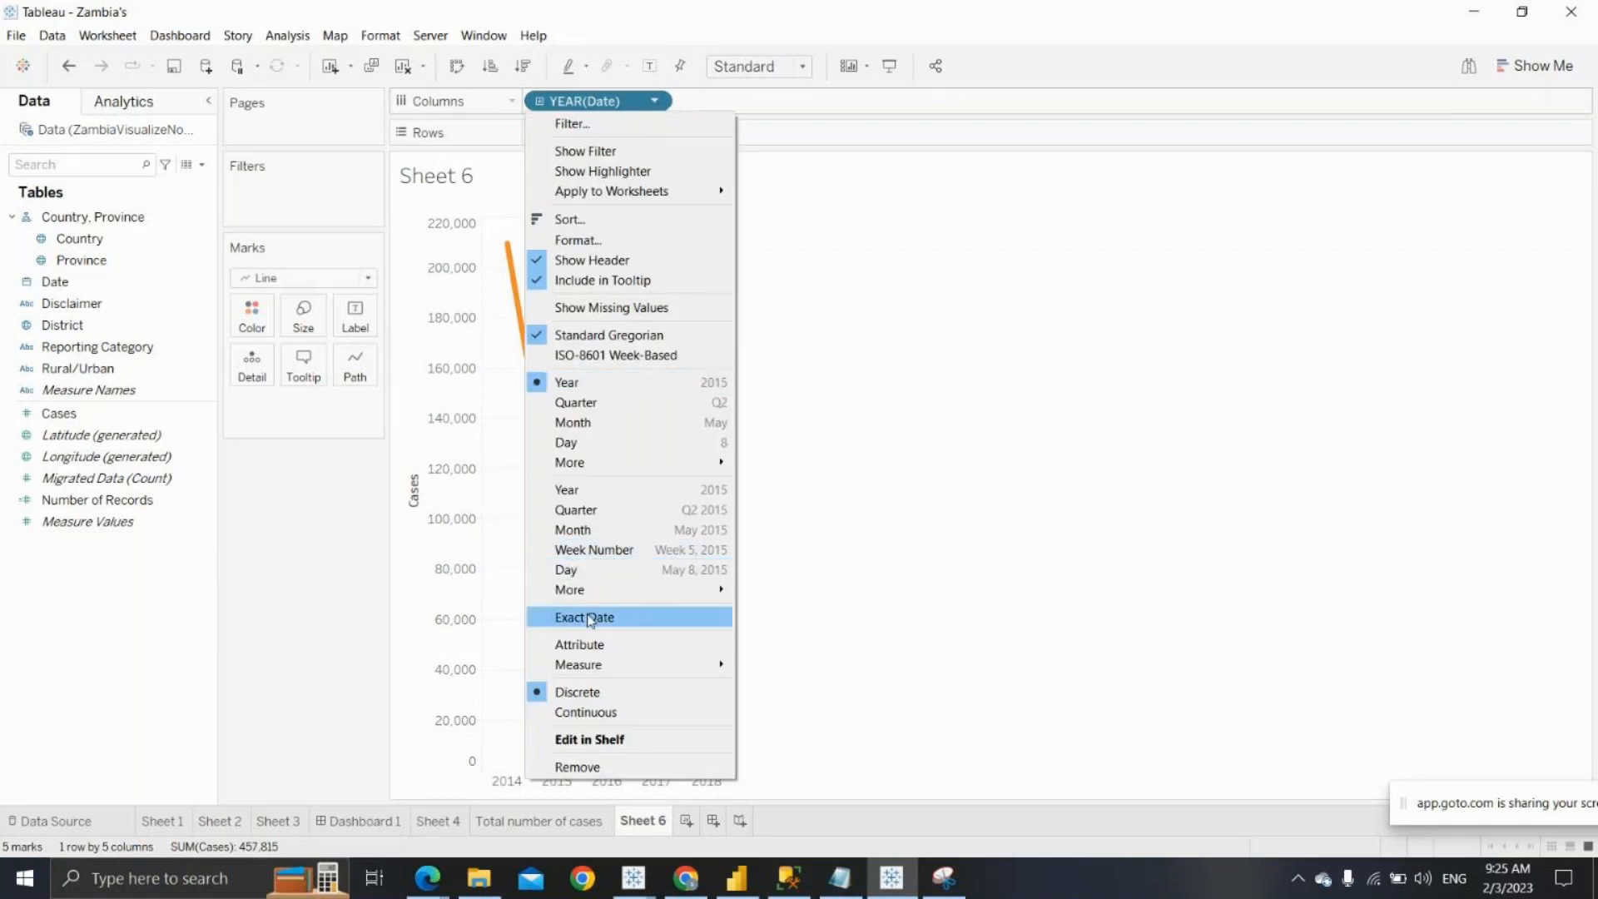
click(596, 496)
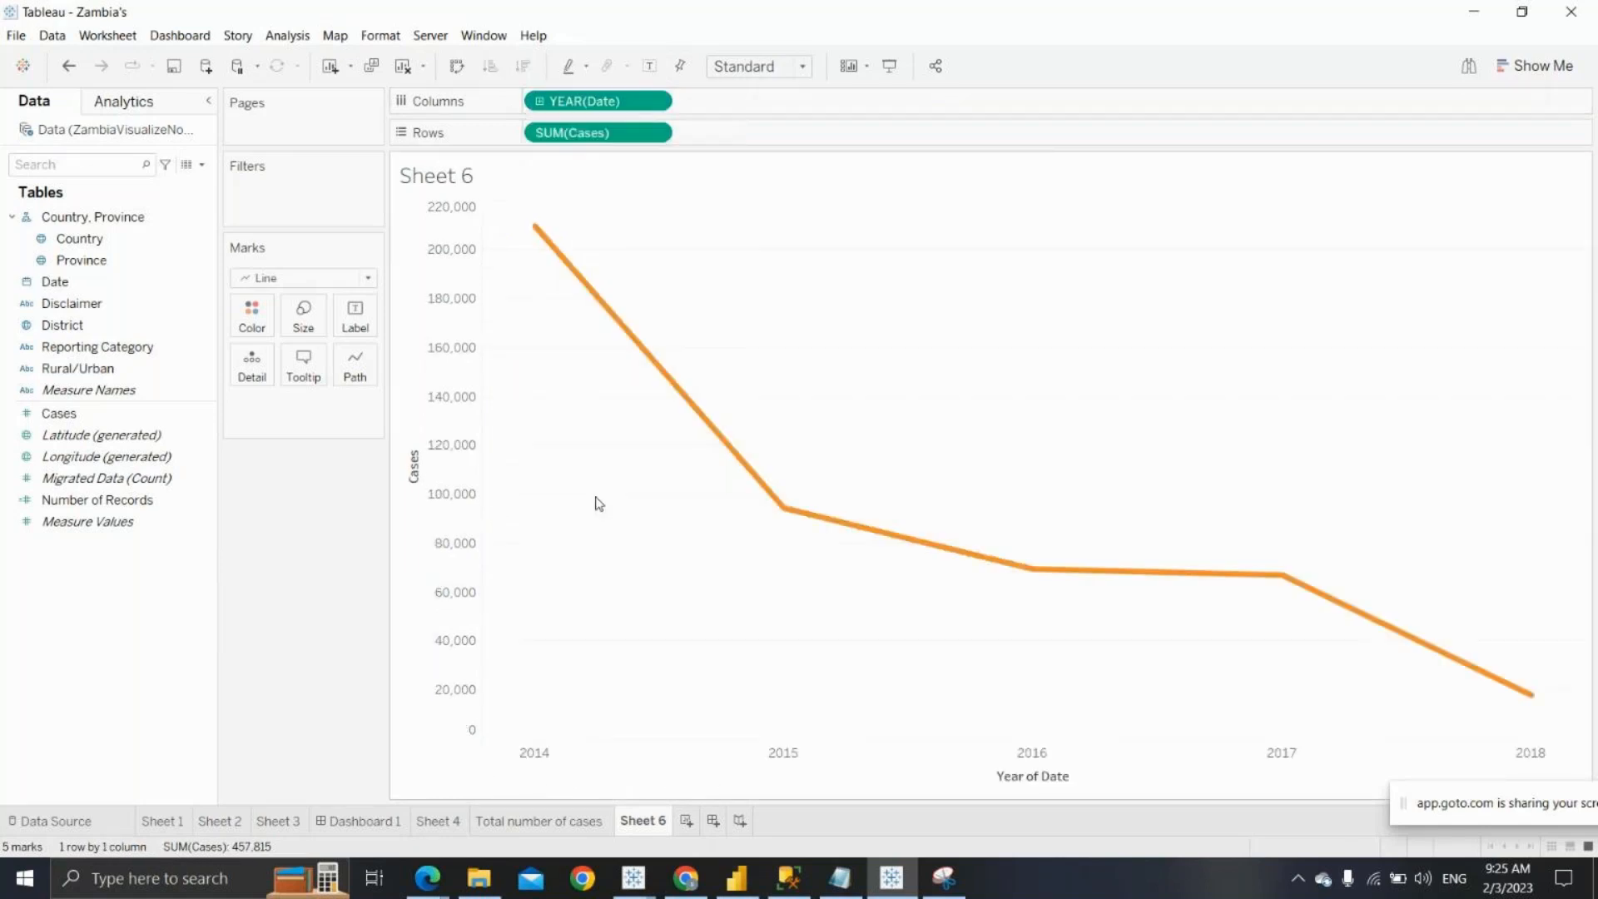
click(539, 101)
click(539, 101)
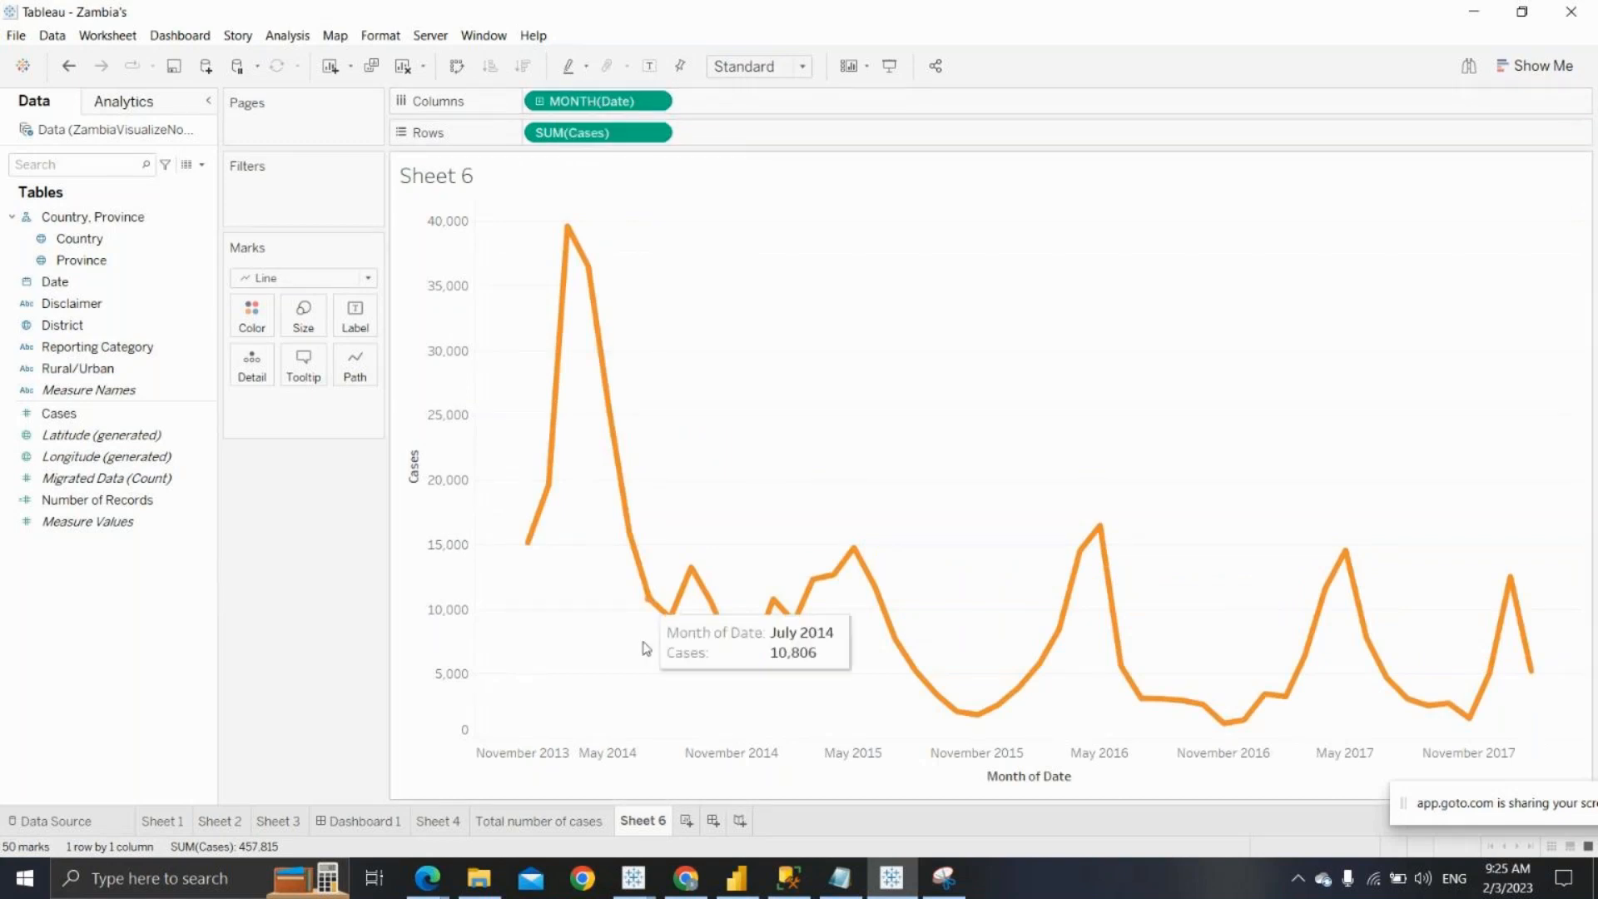
Format the dates on the Month of Date axis scale with the custom format yyyy
right_click(530, 771)
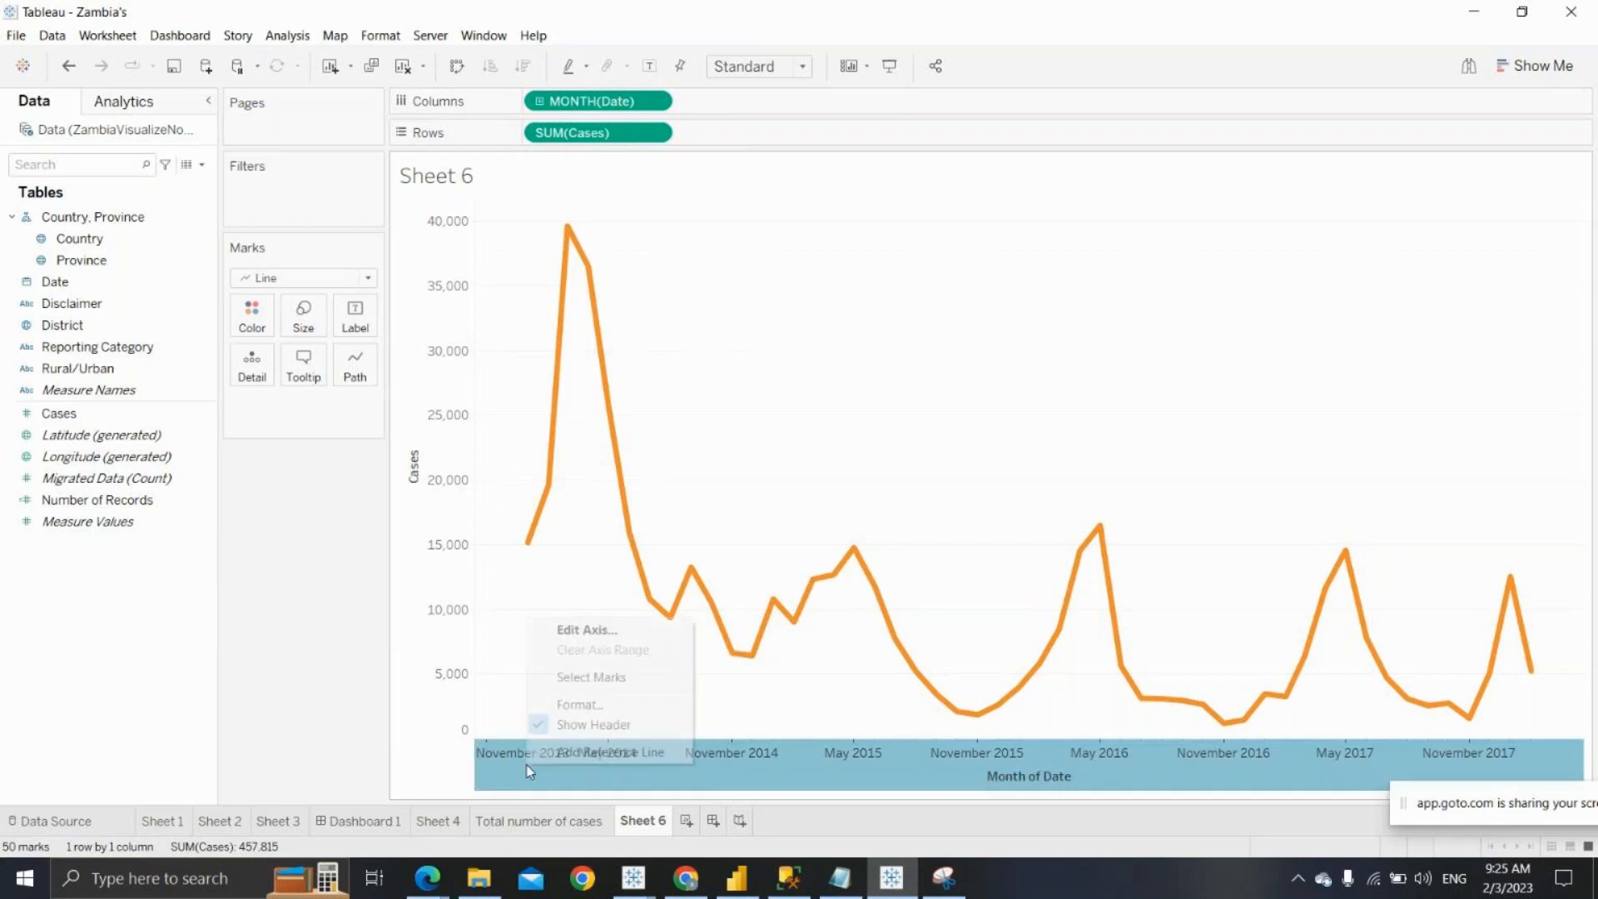
click(563, 704)
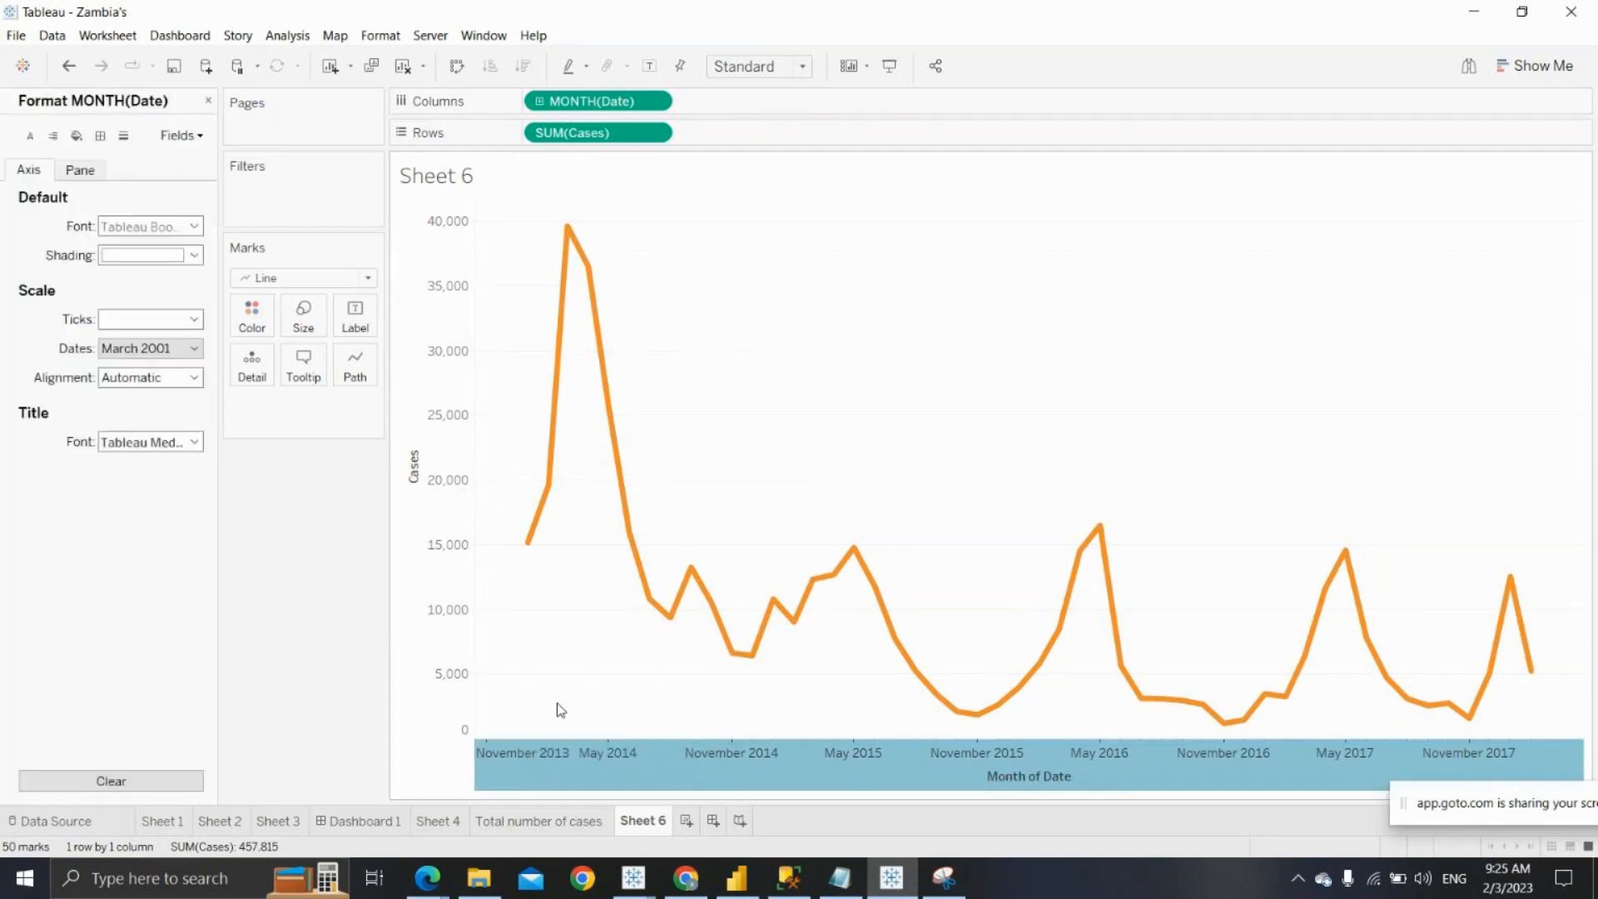
click(196, 348)
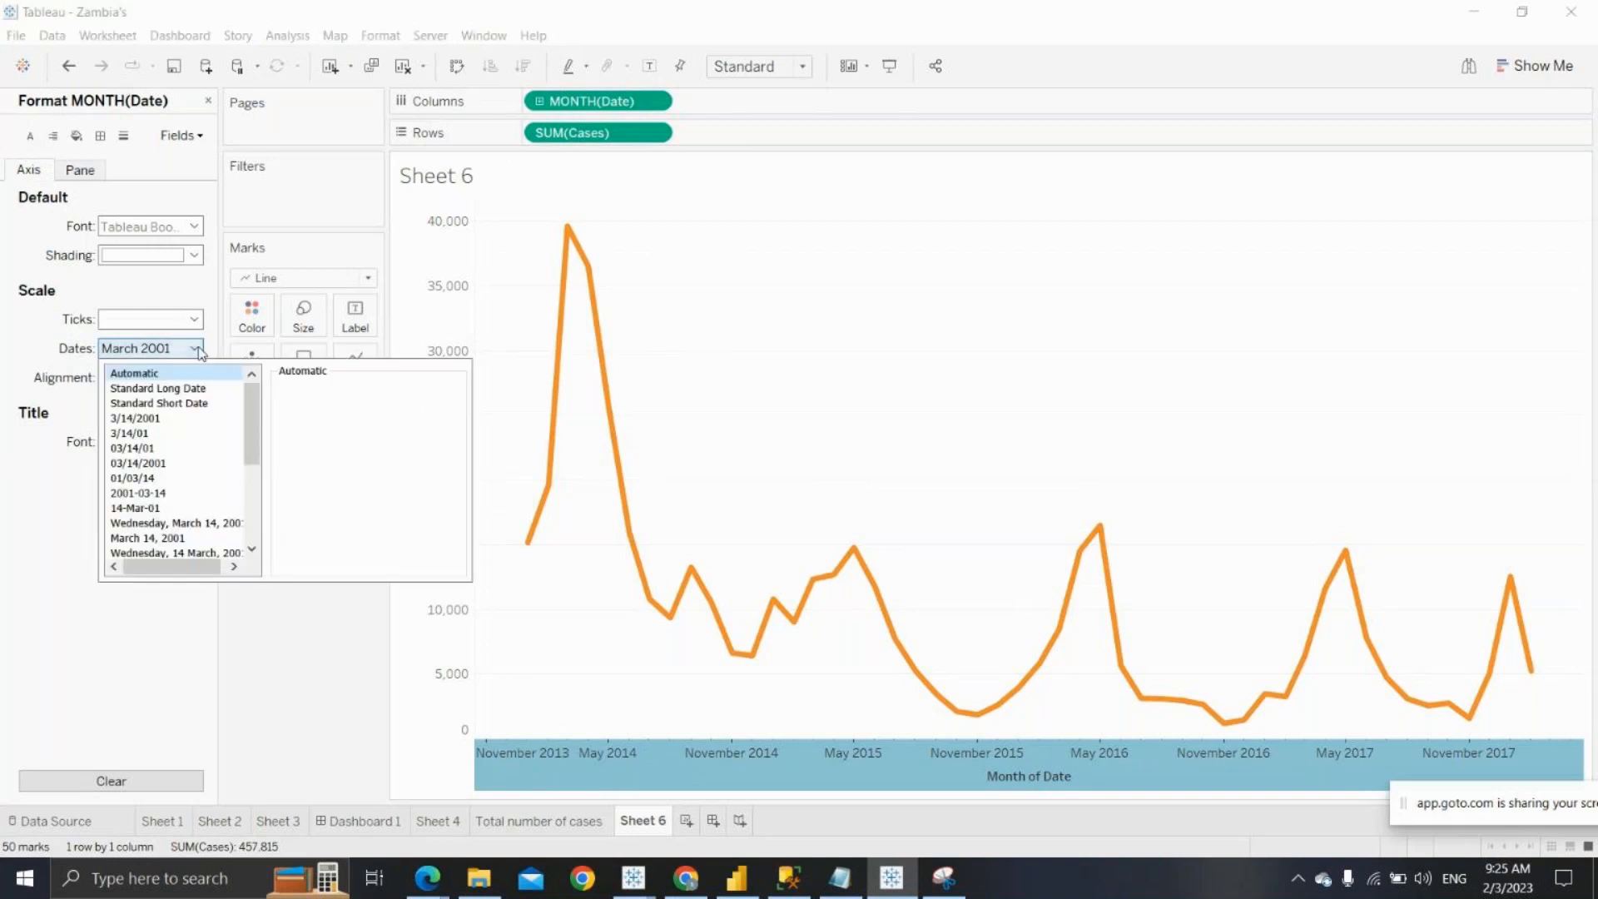
drag(253, 434, 249, 516)
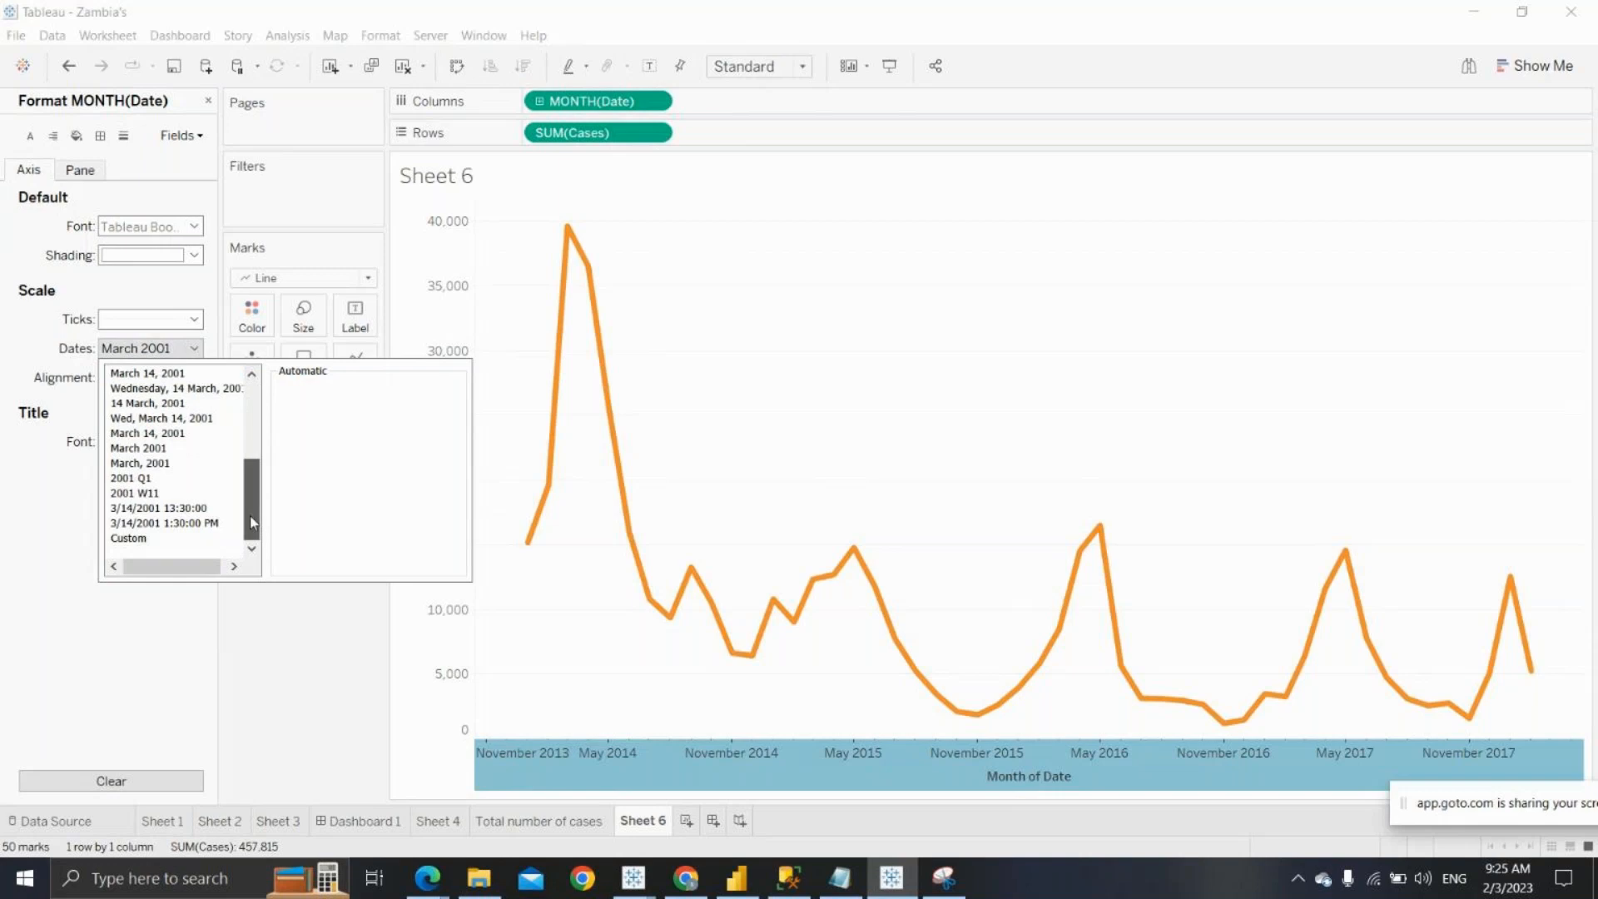
click(166, 538)
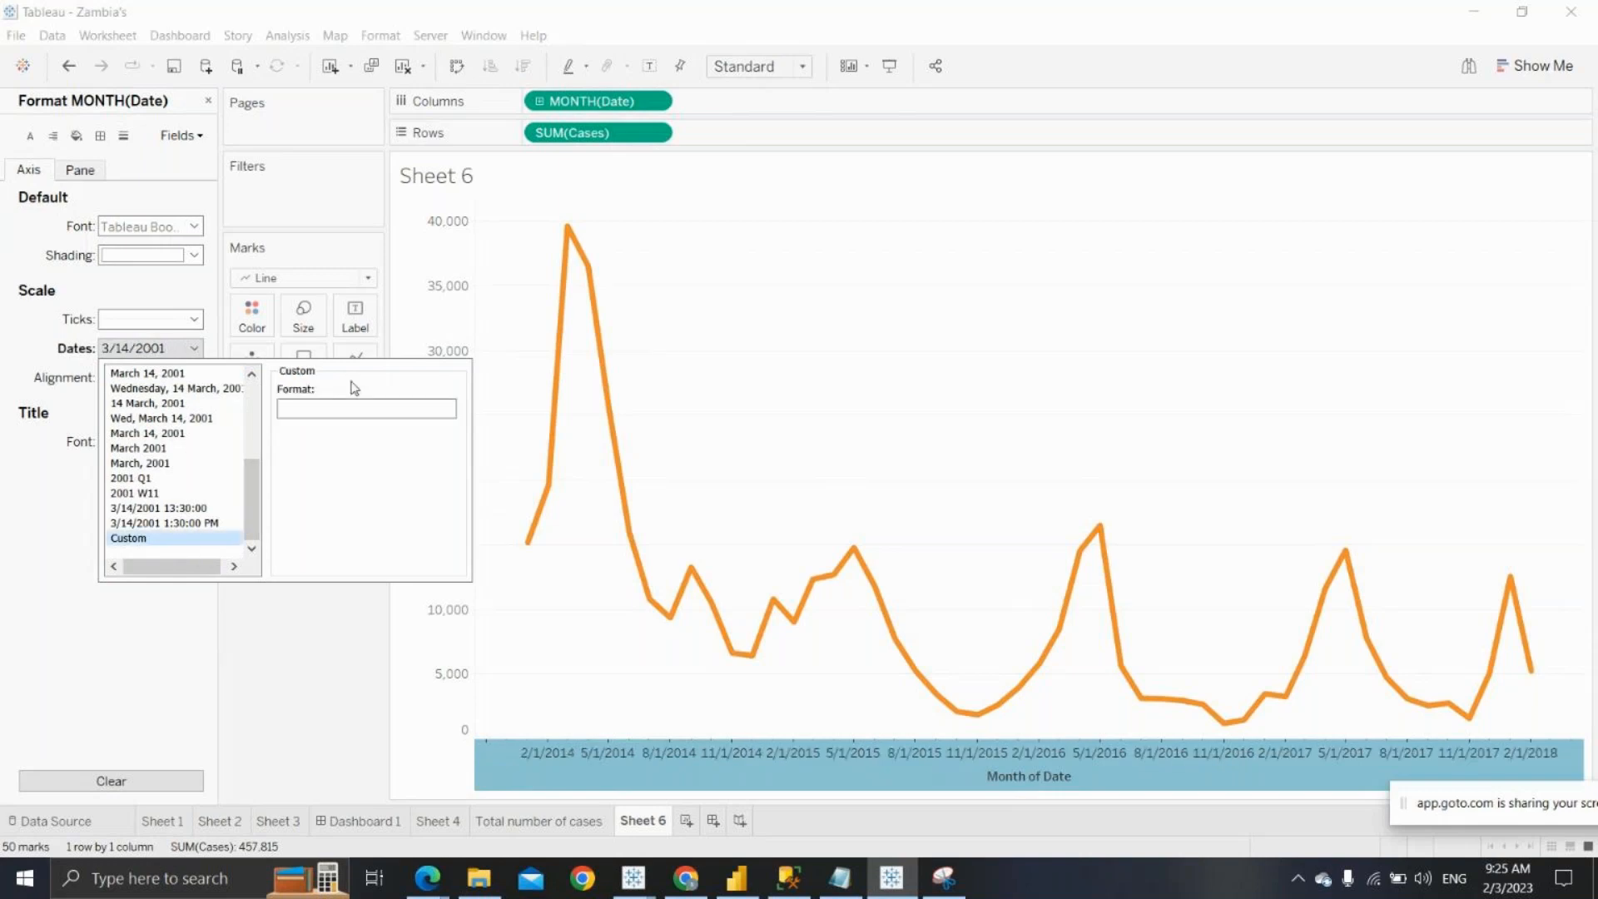
click(333, 412)
text(yyyy)
click(183, 651)
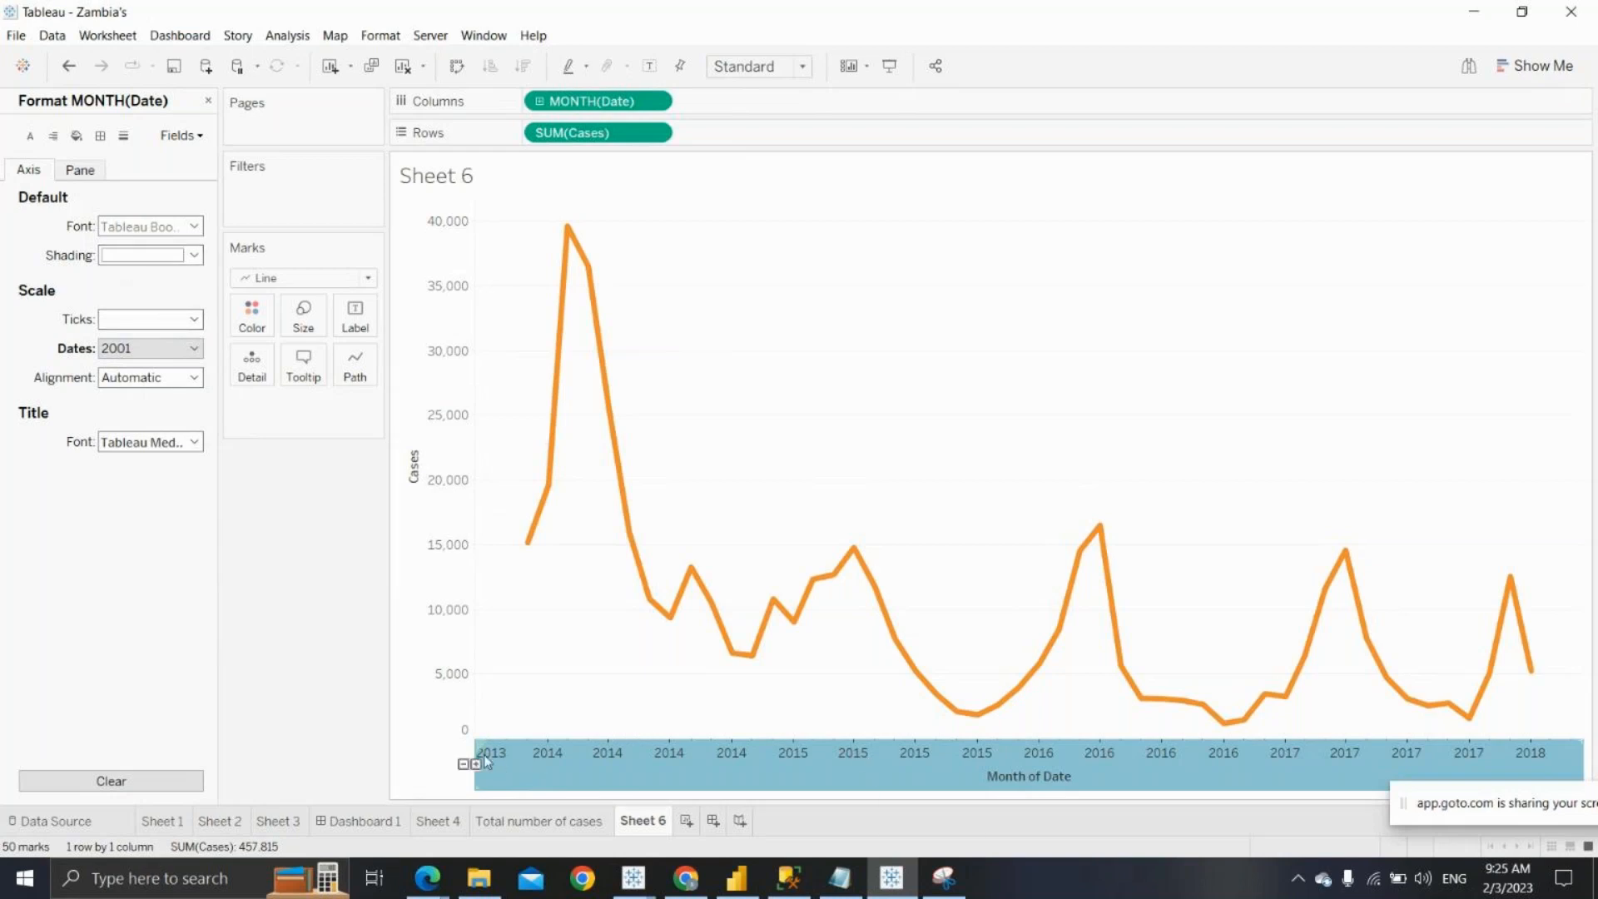
mouse_move(674, 763)
mouse_move(648, 599)
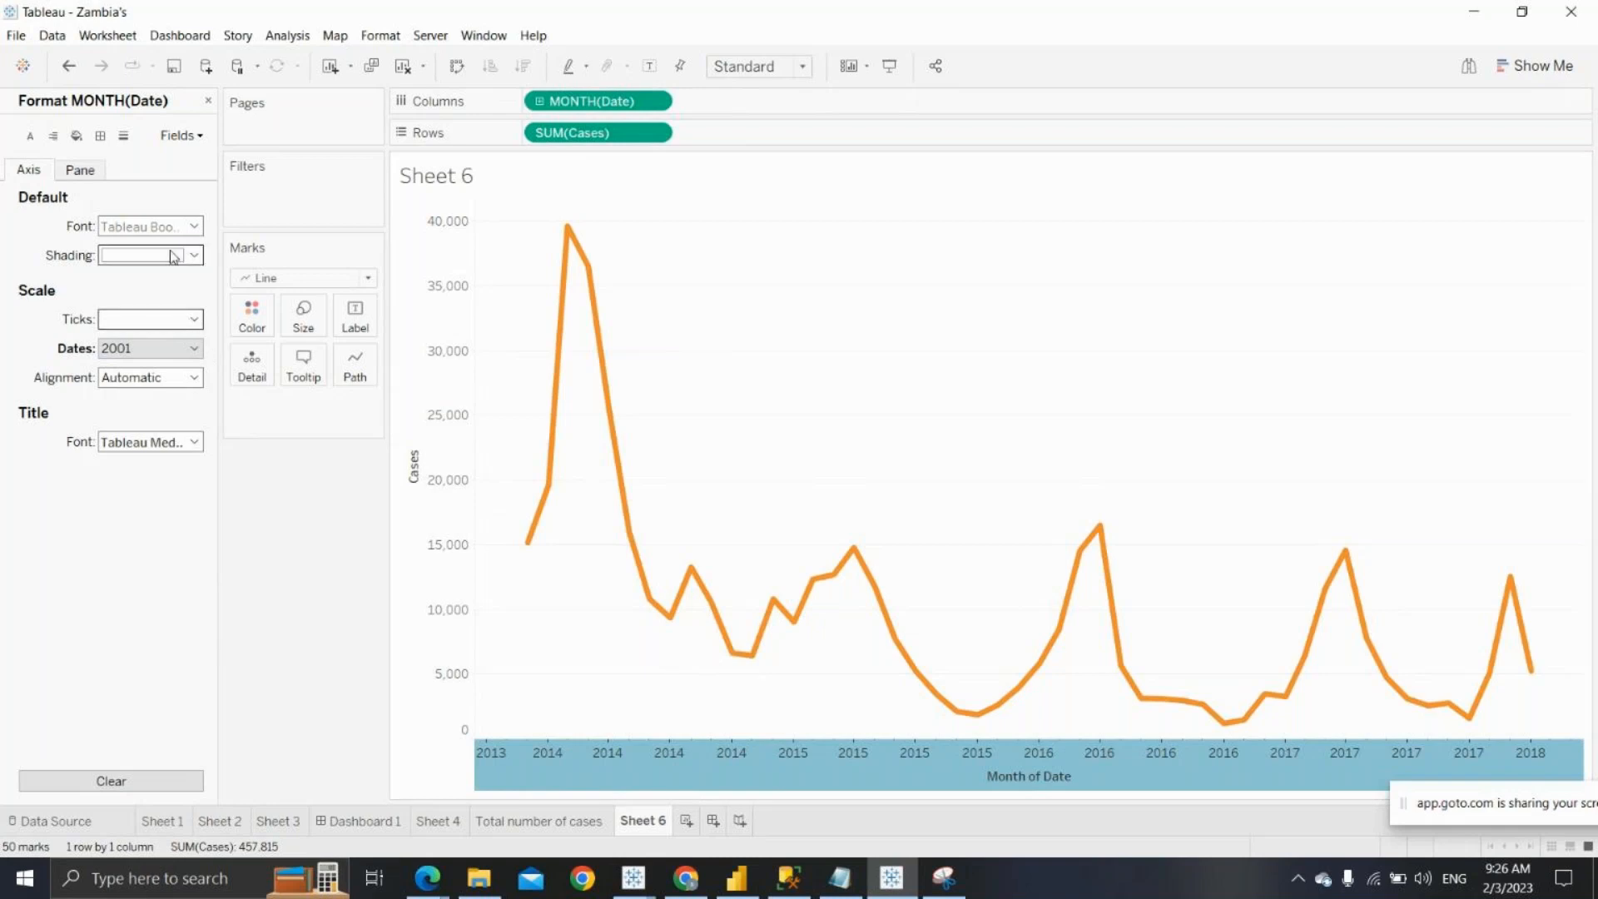
click(208, 101)
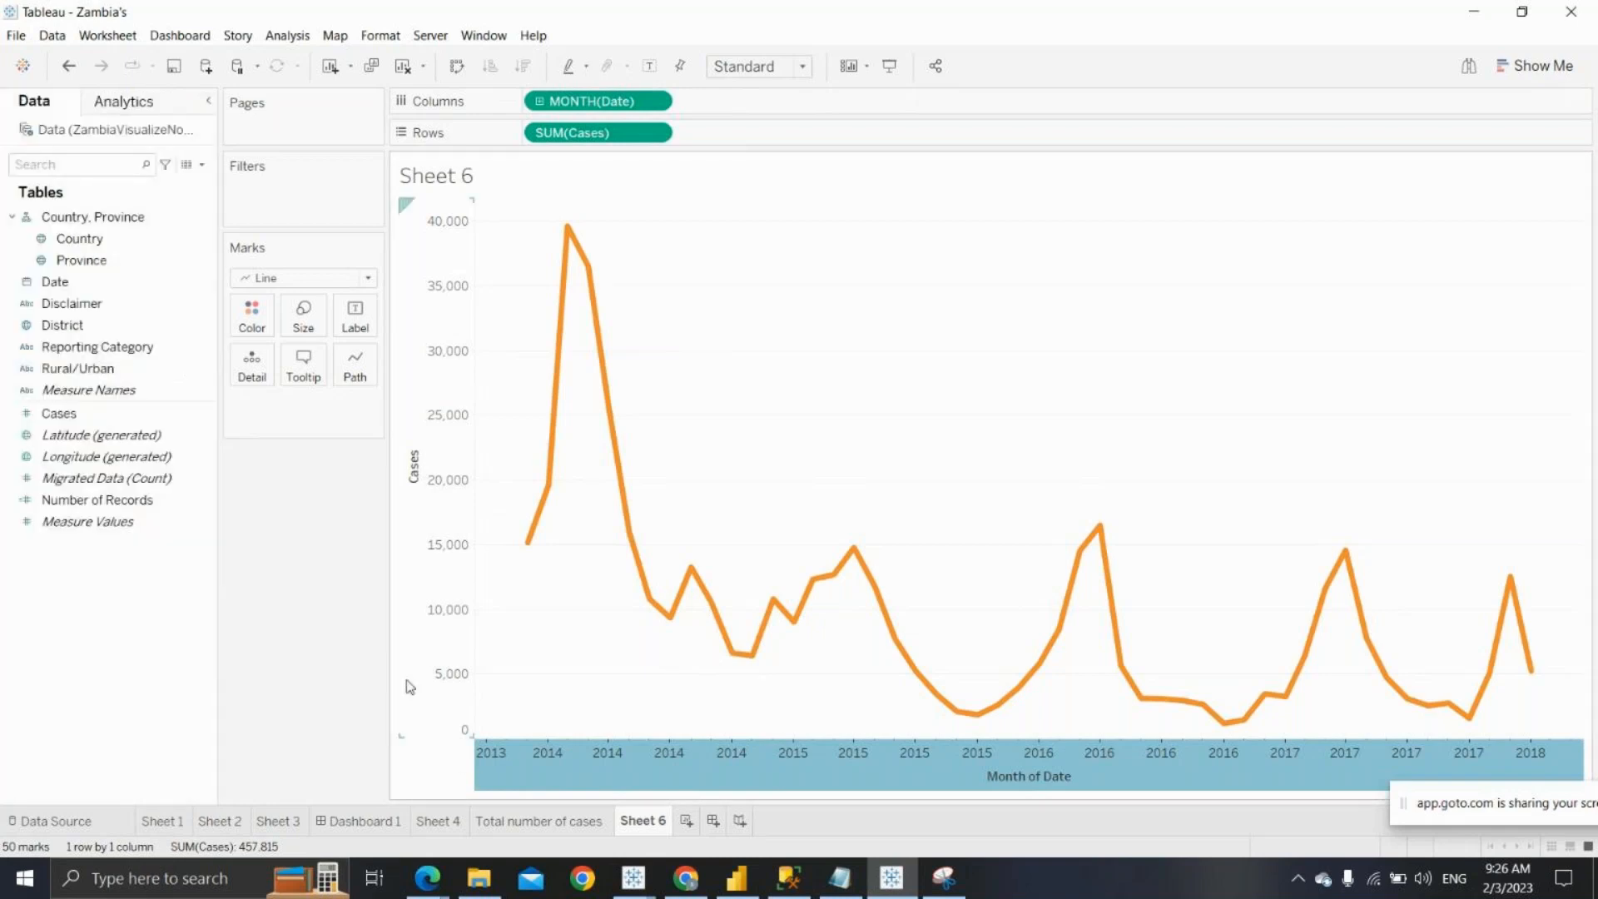
Examine the Month of Date axis's format and border options and its range and tick mark settings
right_click(522, 748)
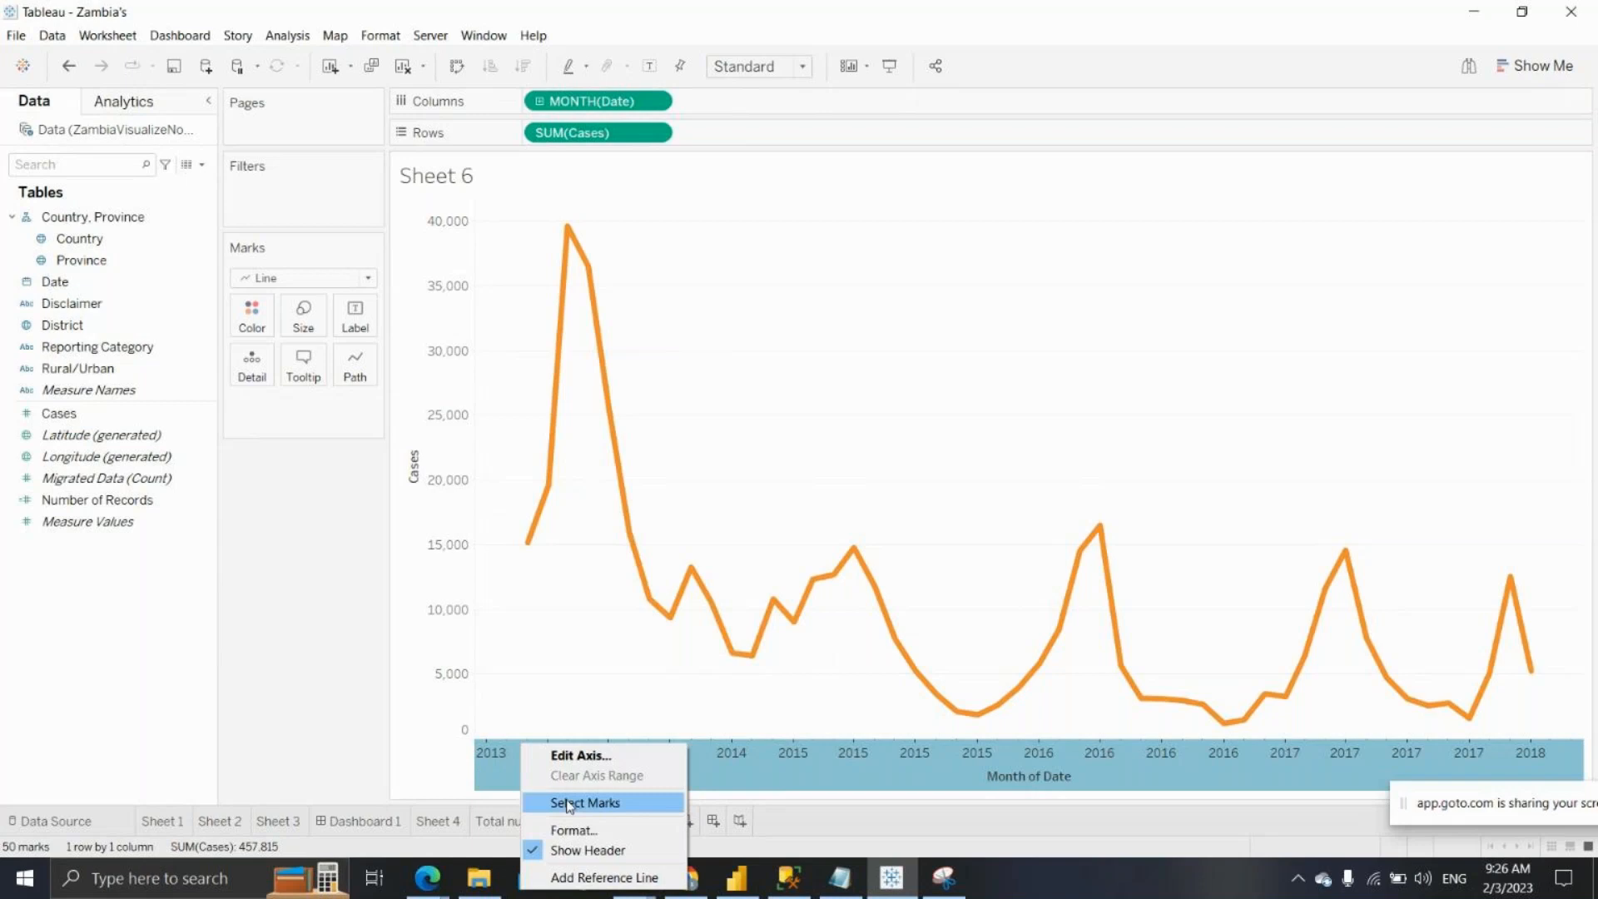
click(591, 831)
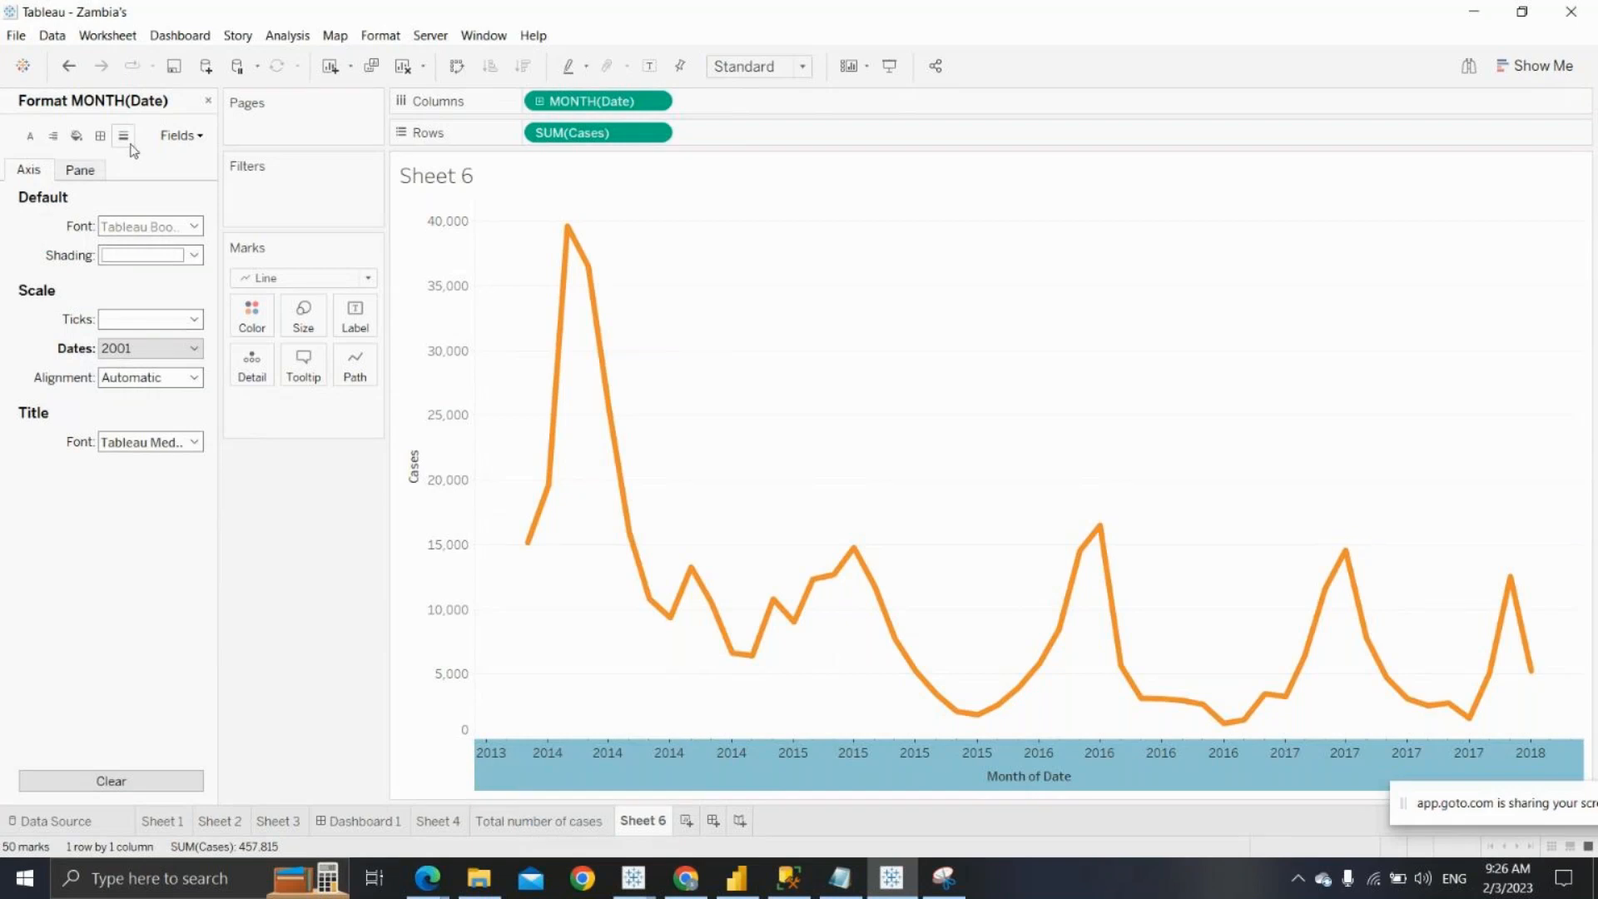
click(100, 137)
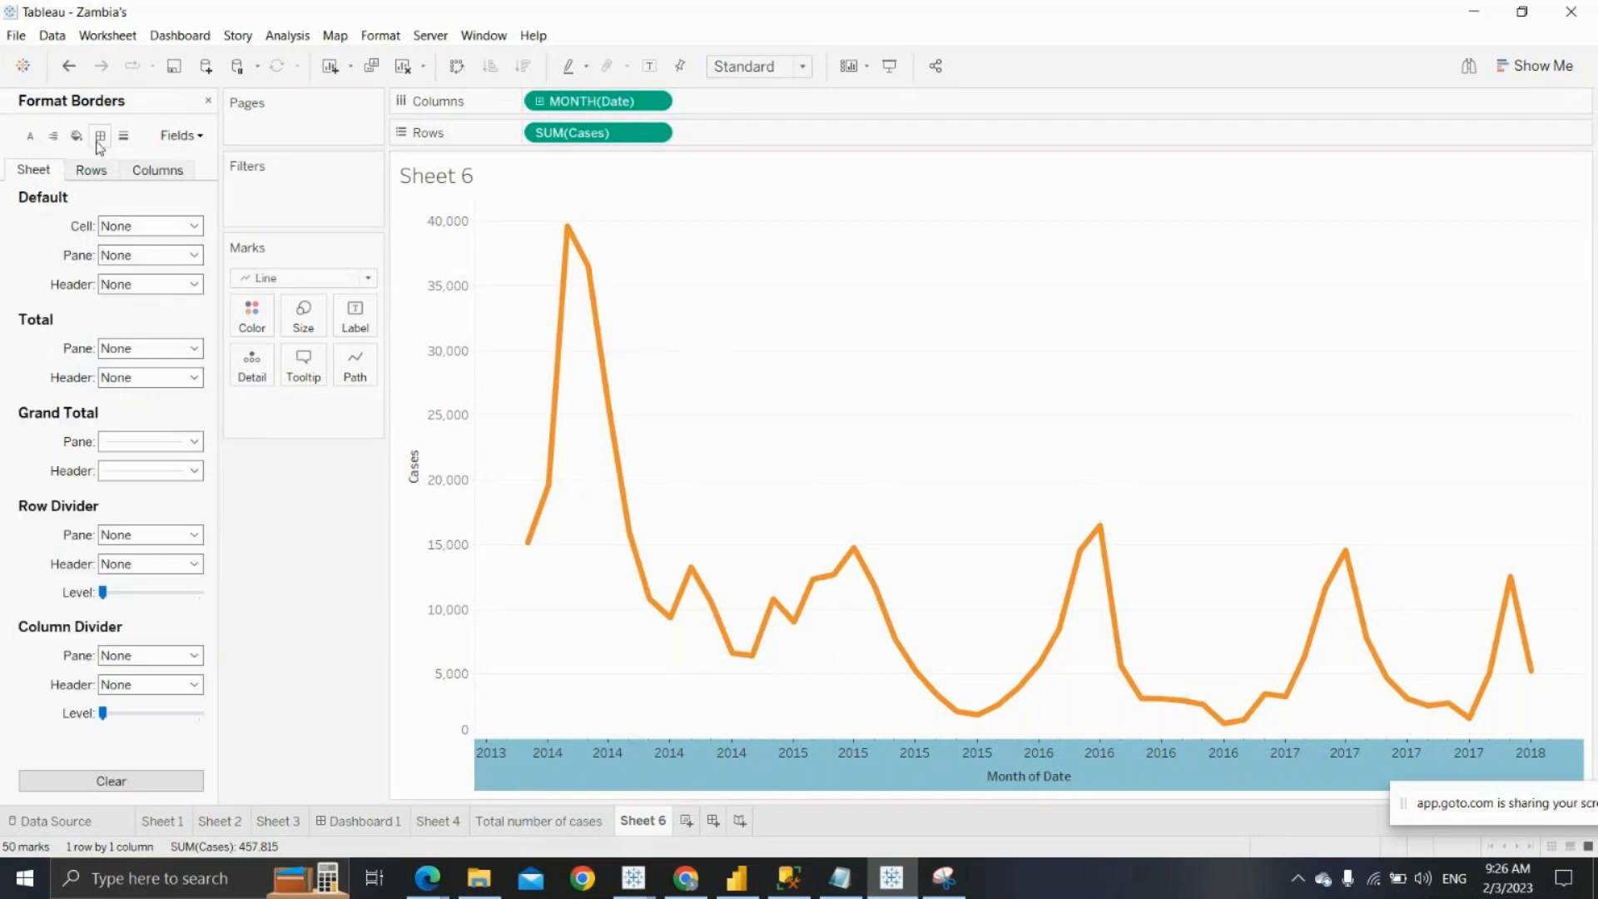
click(208, 103)
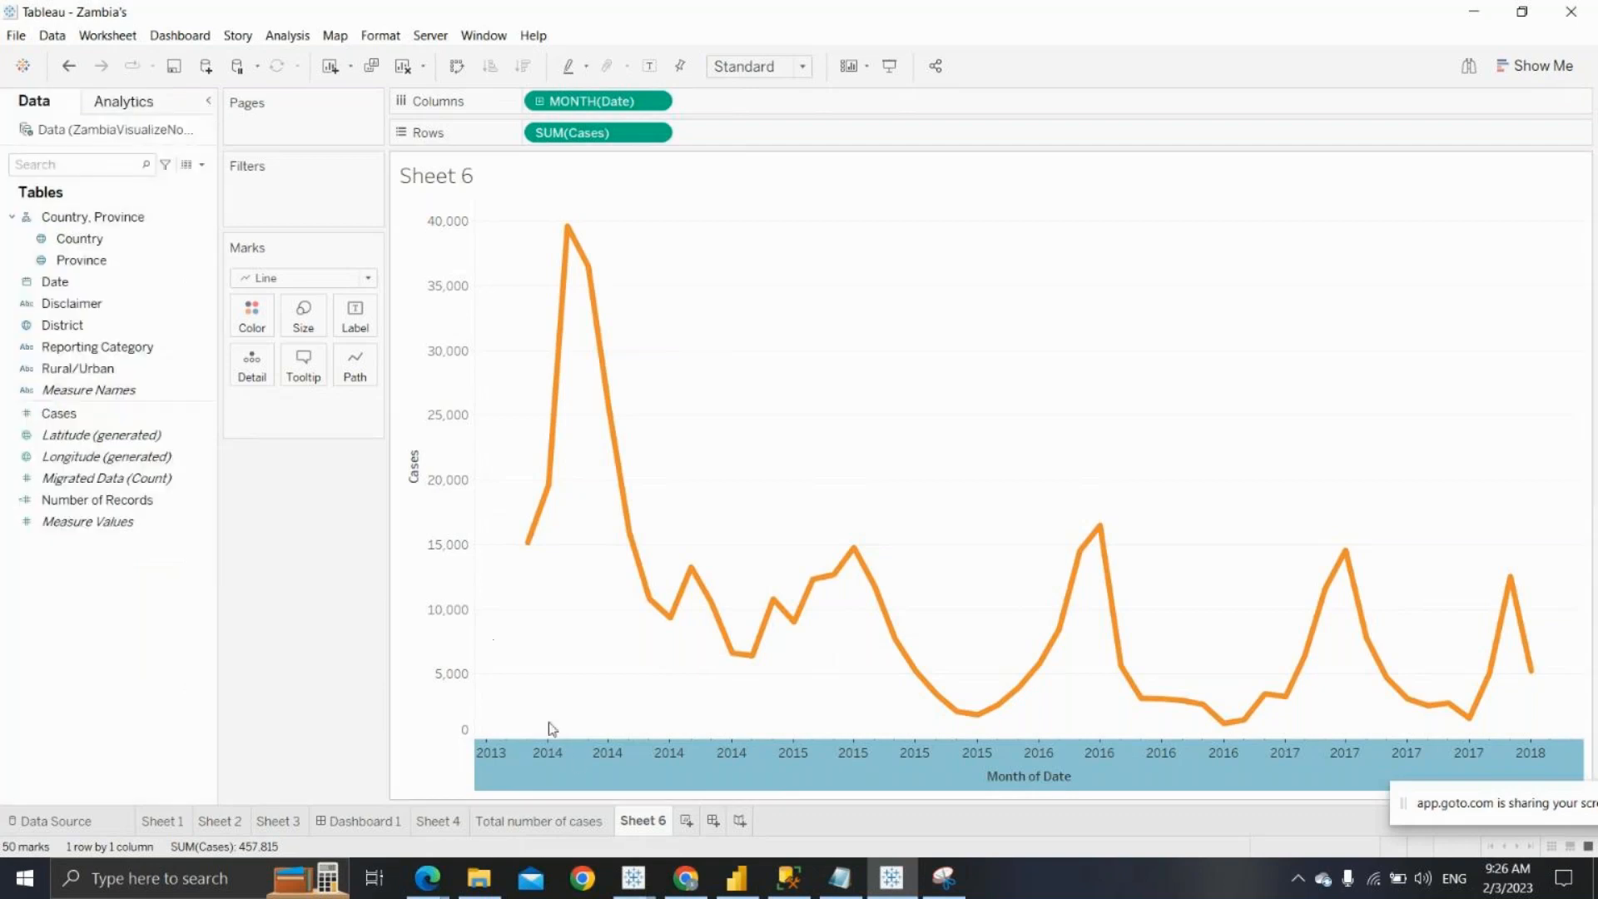
right_click(576, 759)
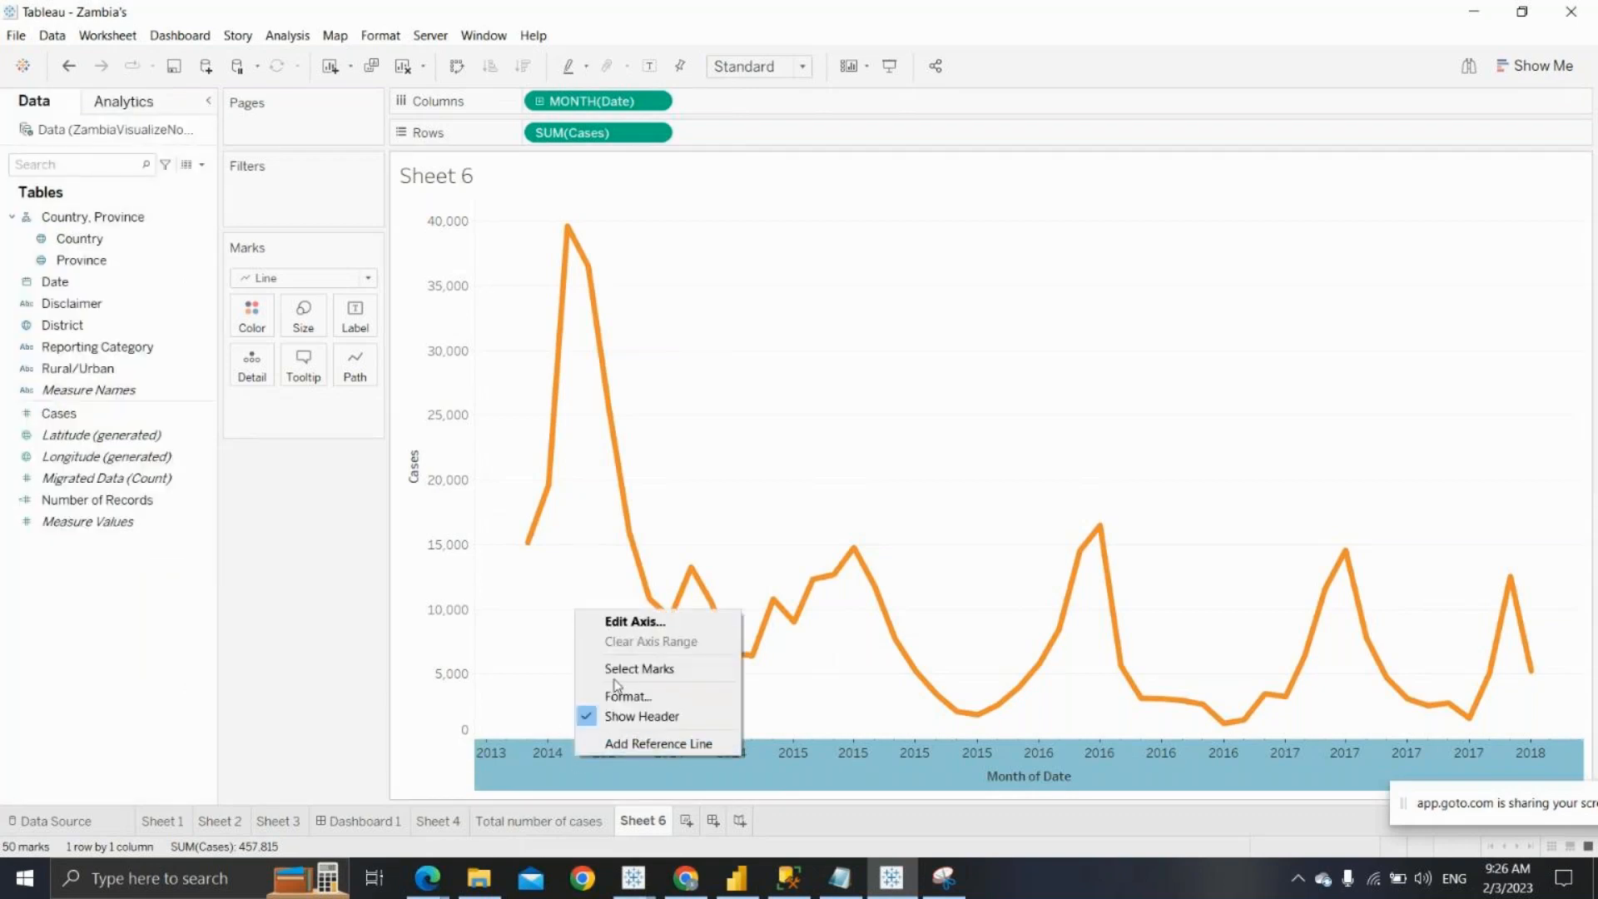
click(624, 622)
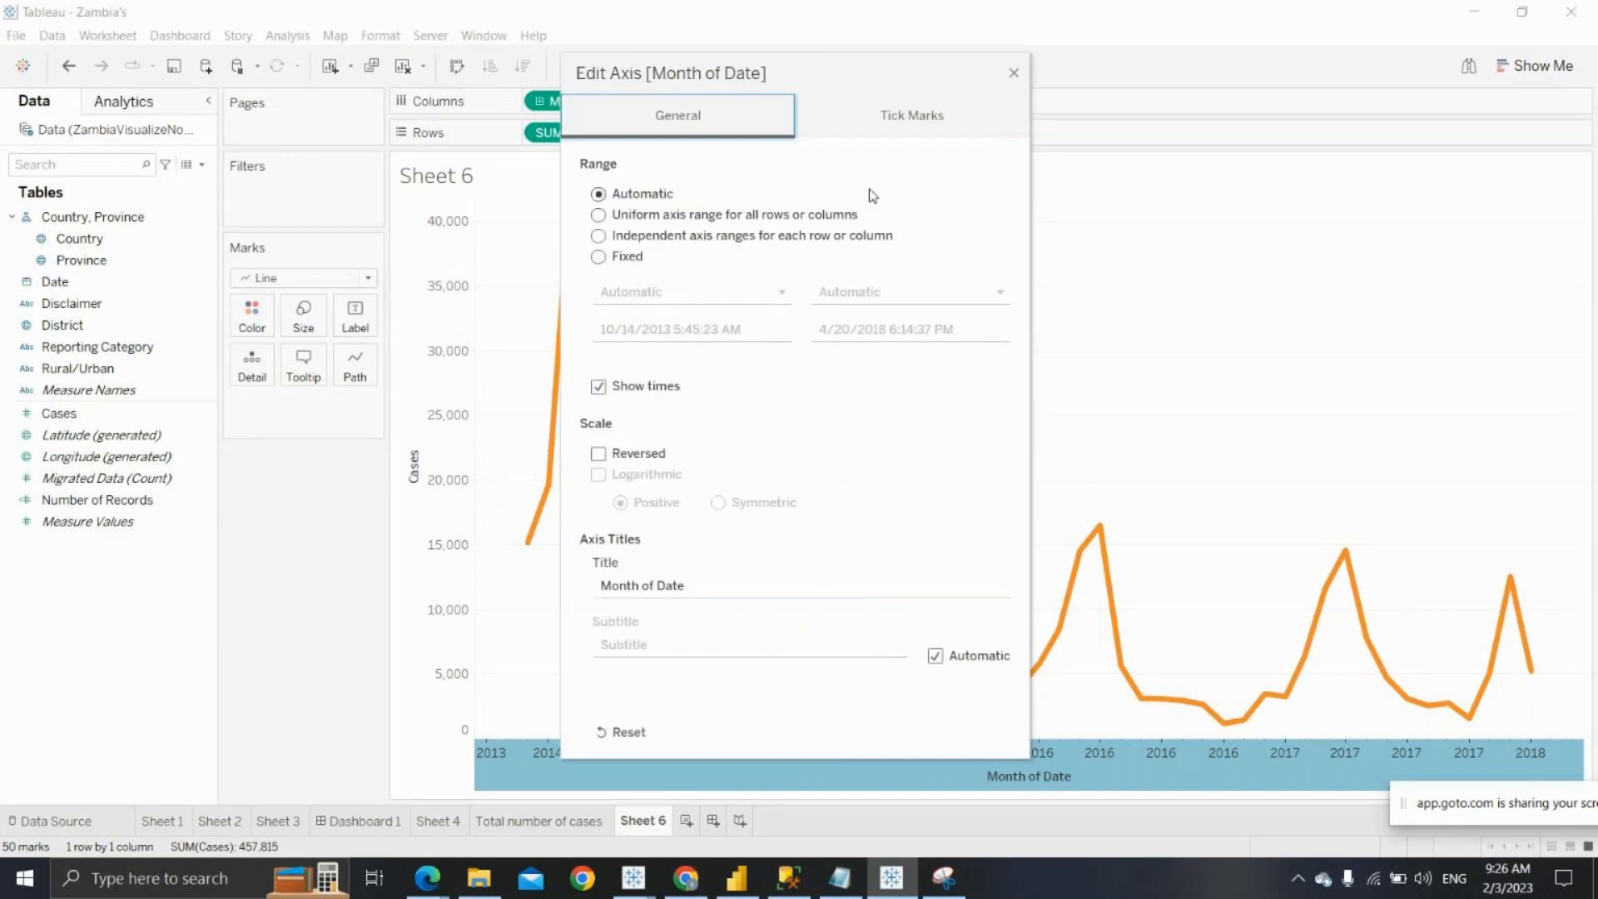
click(895, 129)
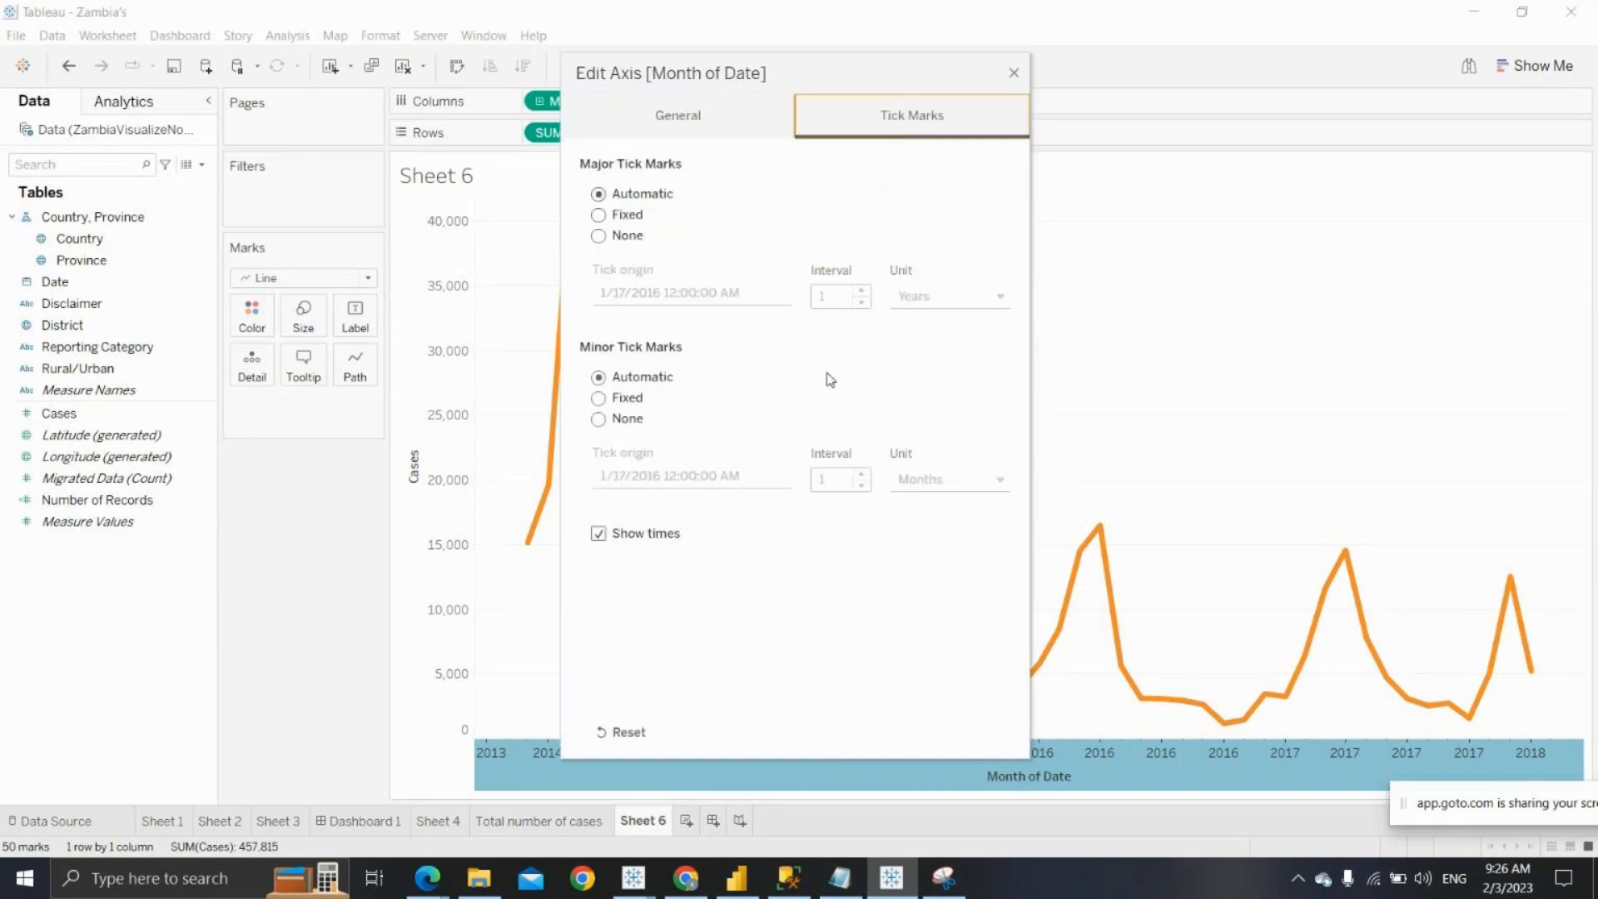
click(695, 129)
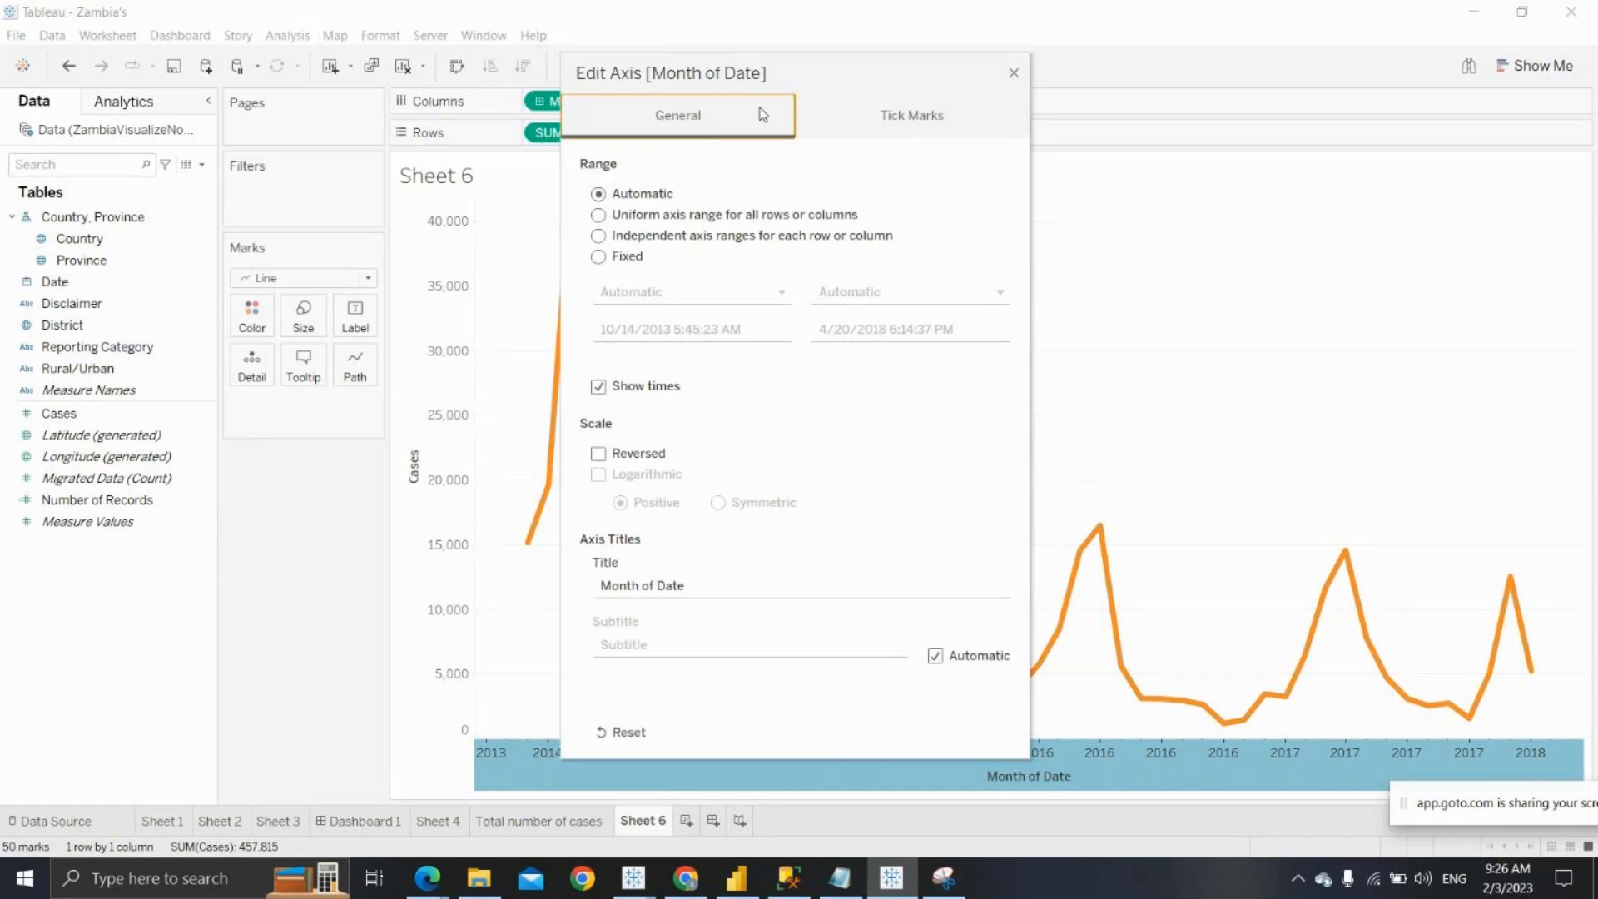
click(849, 125)
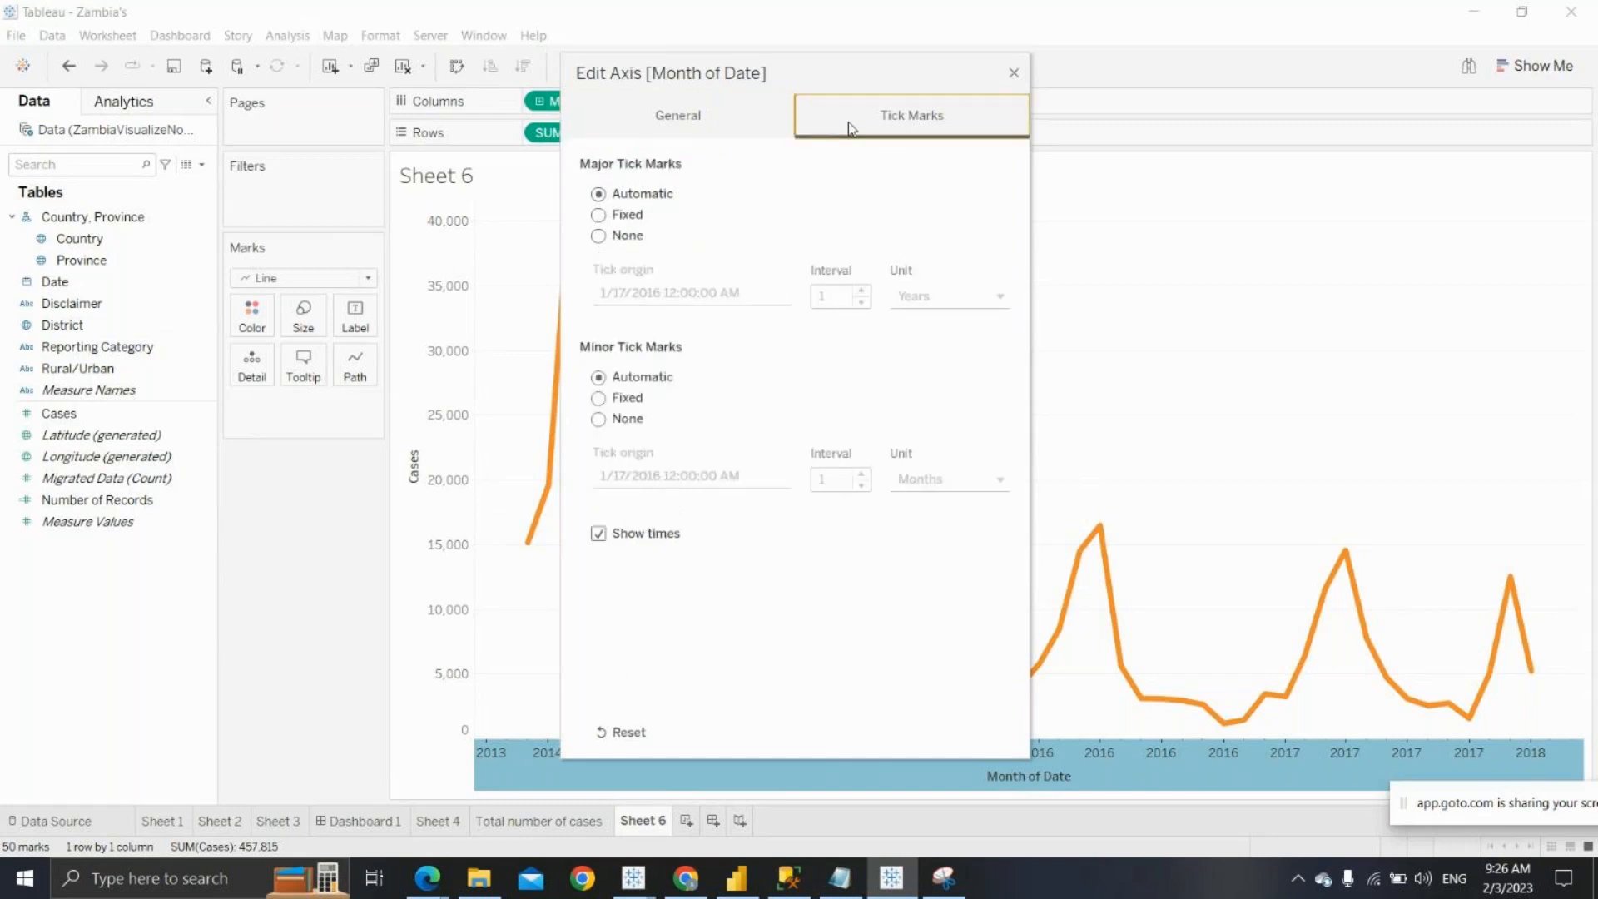
click(1014, 70)
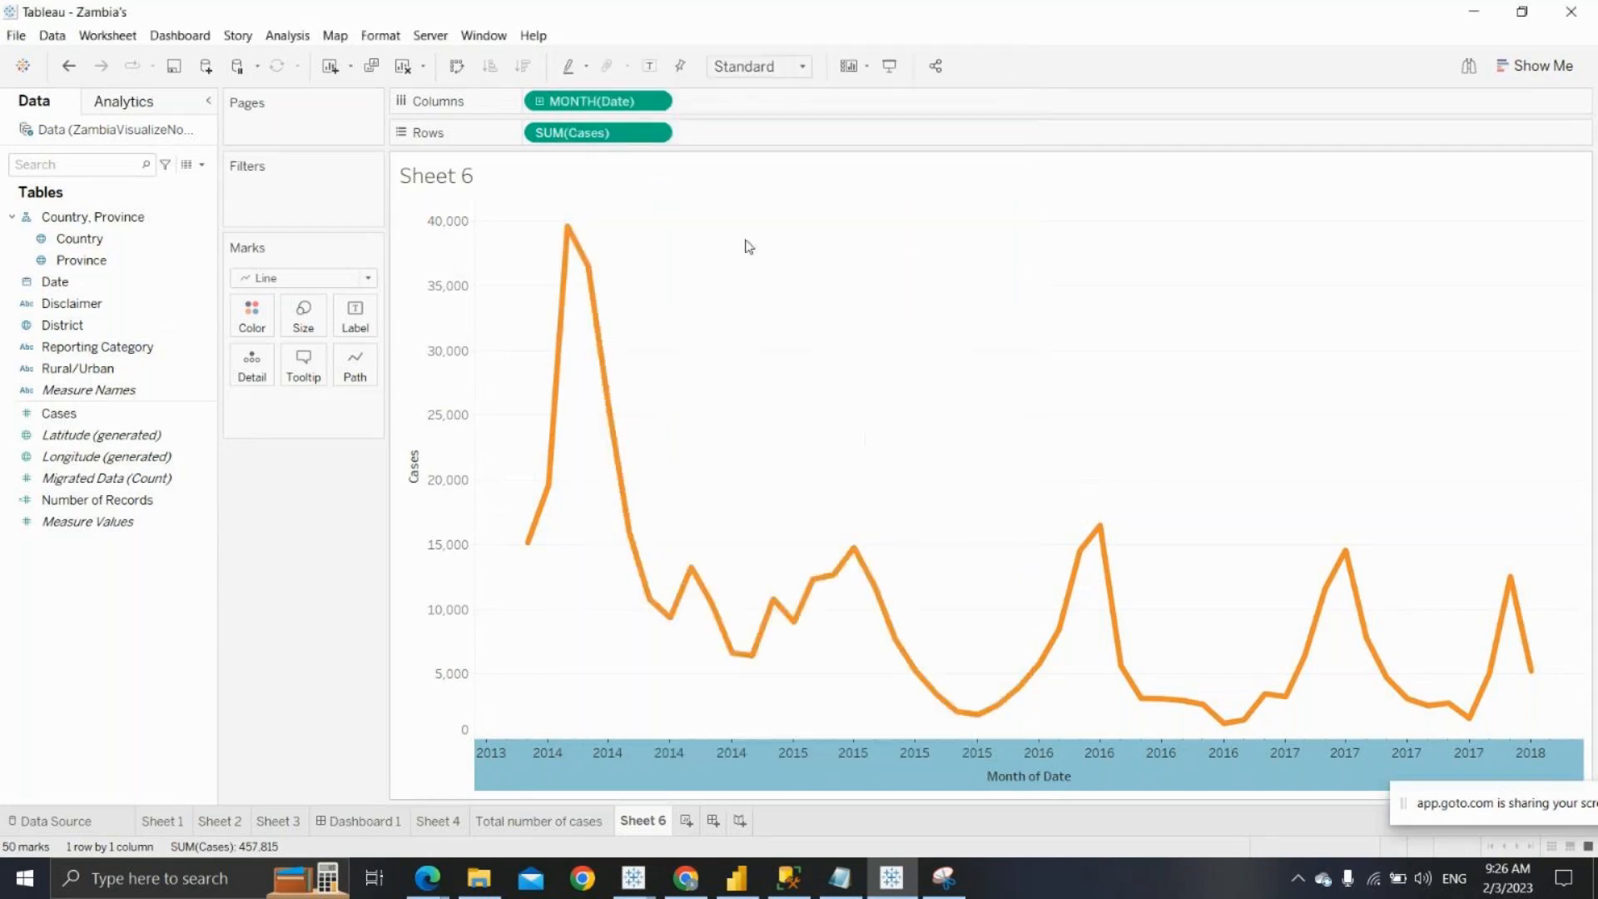
Remove Date from Columns, add it again and drill it down so that years and months split the cases line
drag(644, 101, 732, 33)
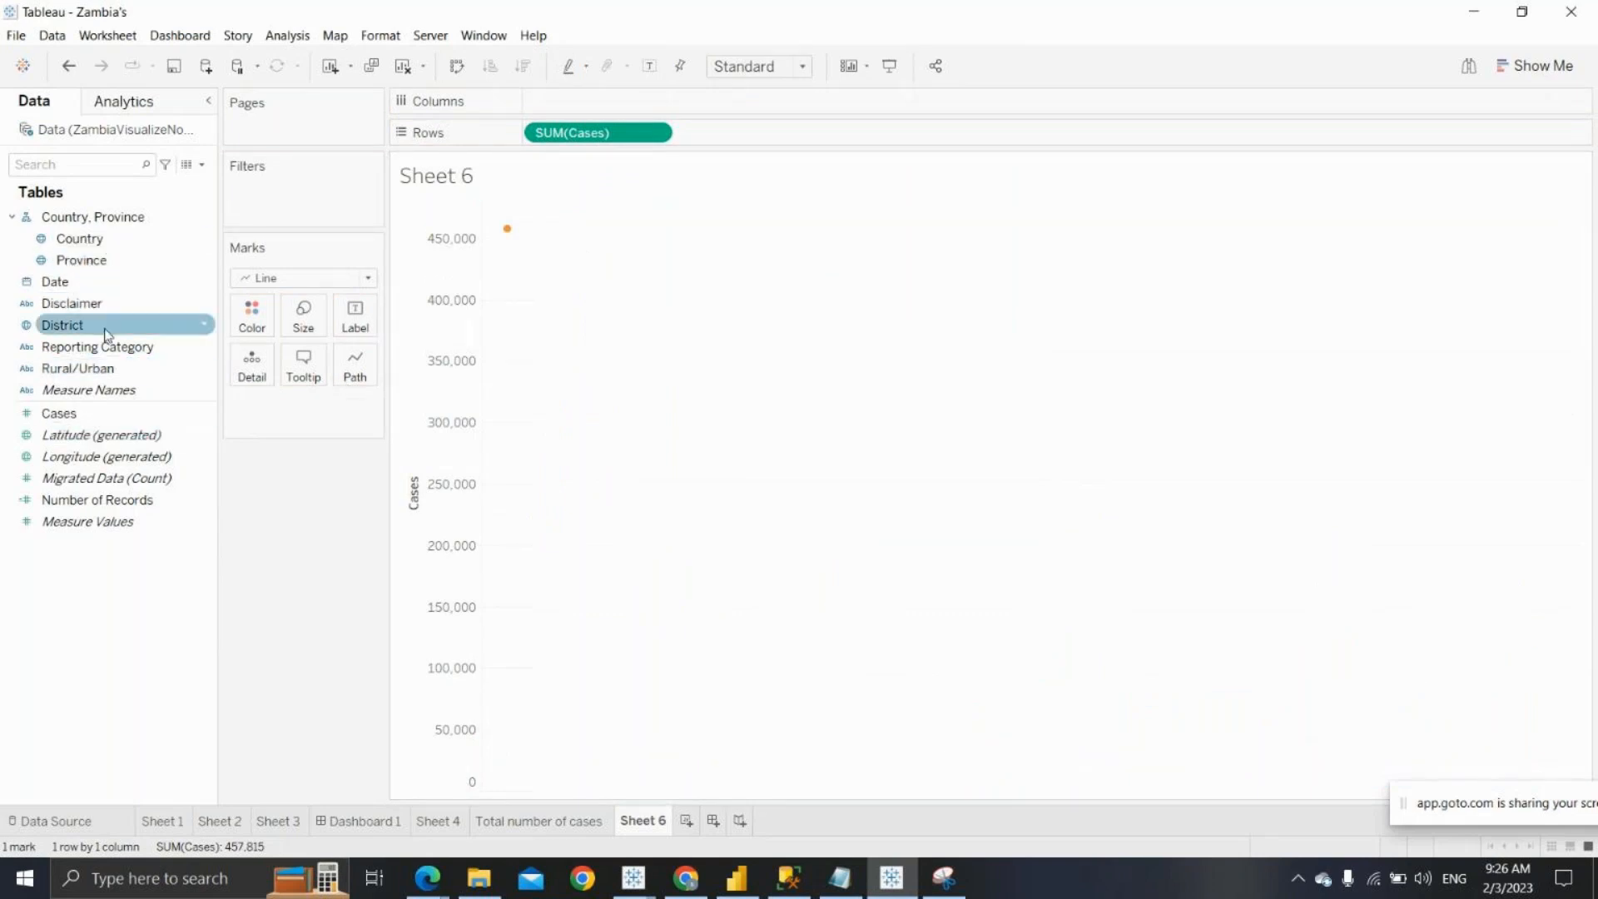
drag(55, 282, 553, 95)
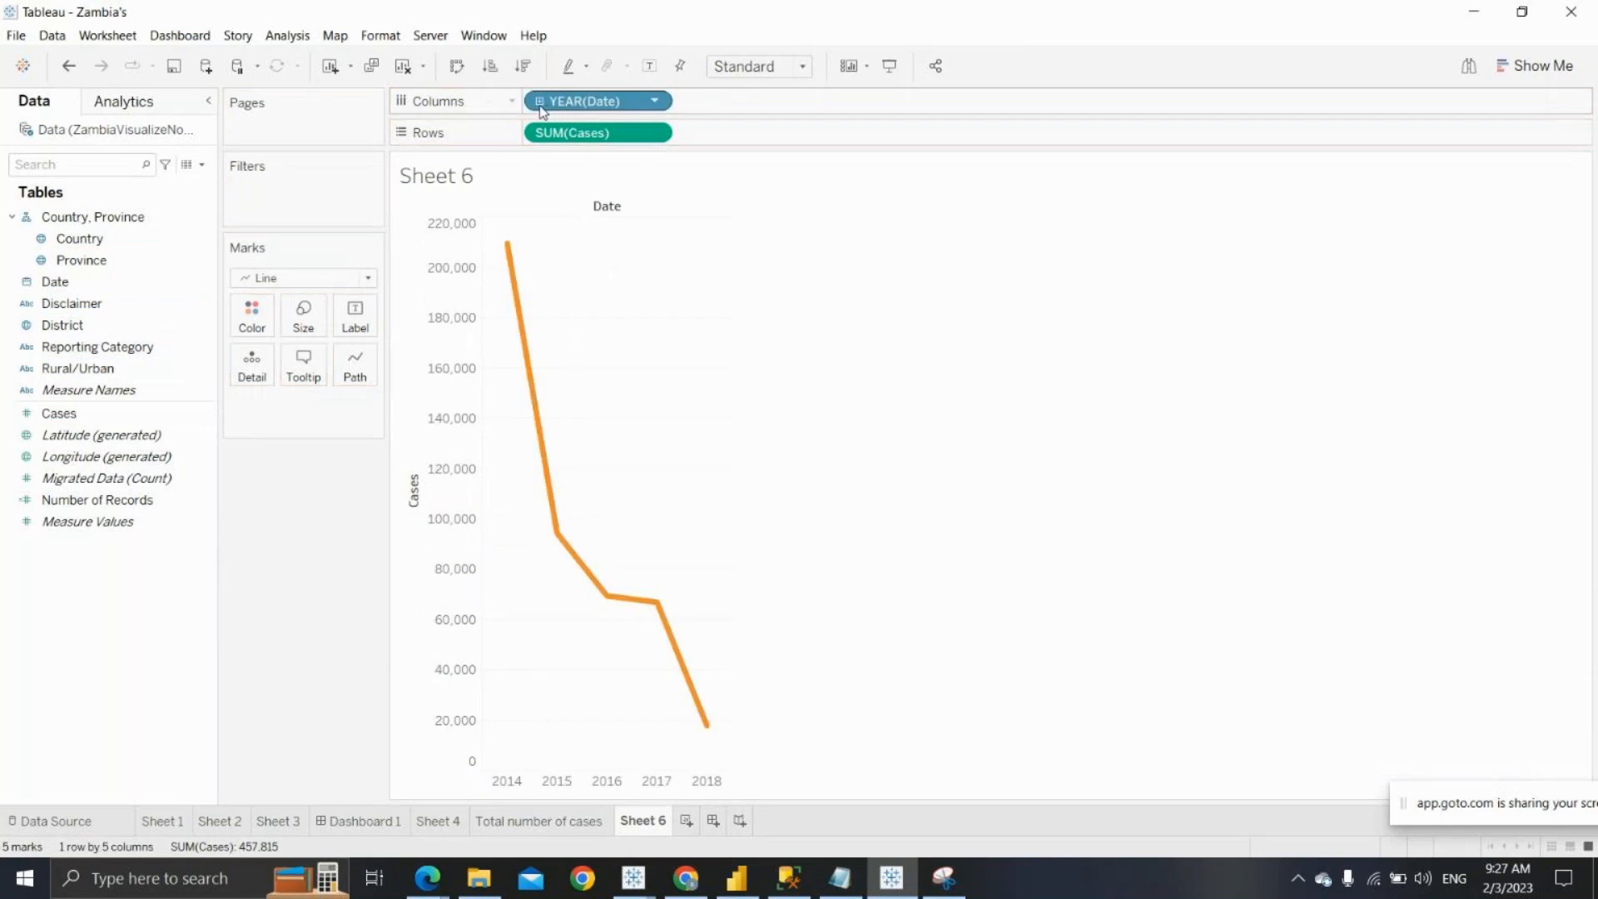
click(539, 101)
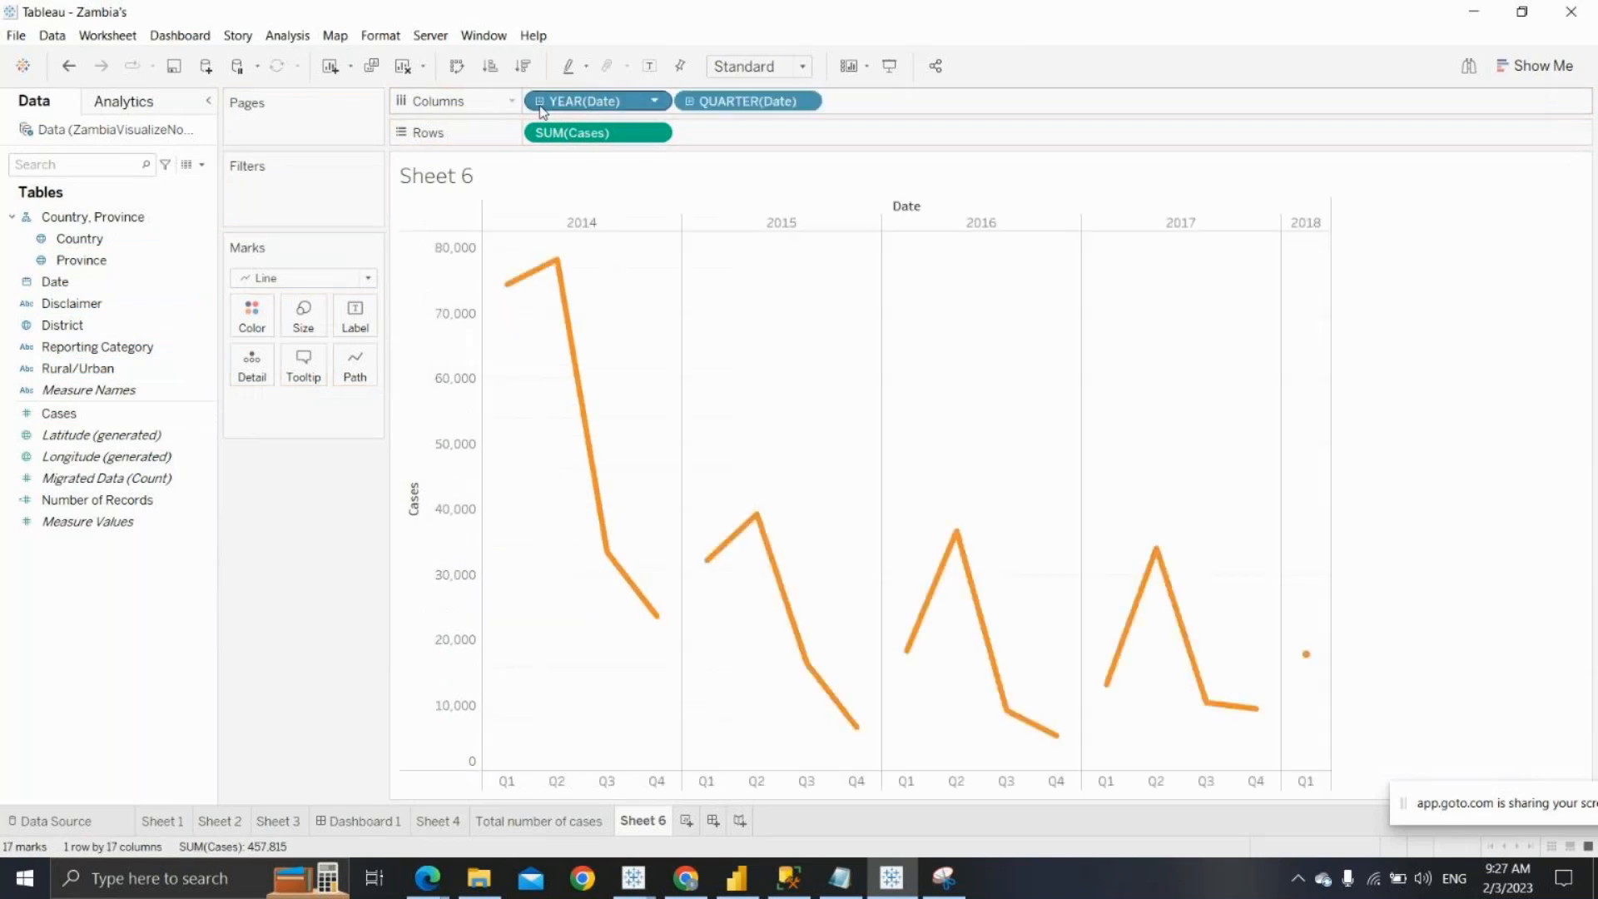
click(689, 102)
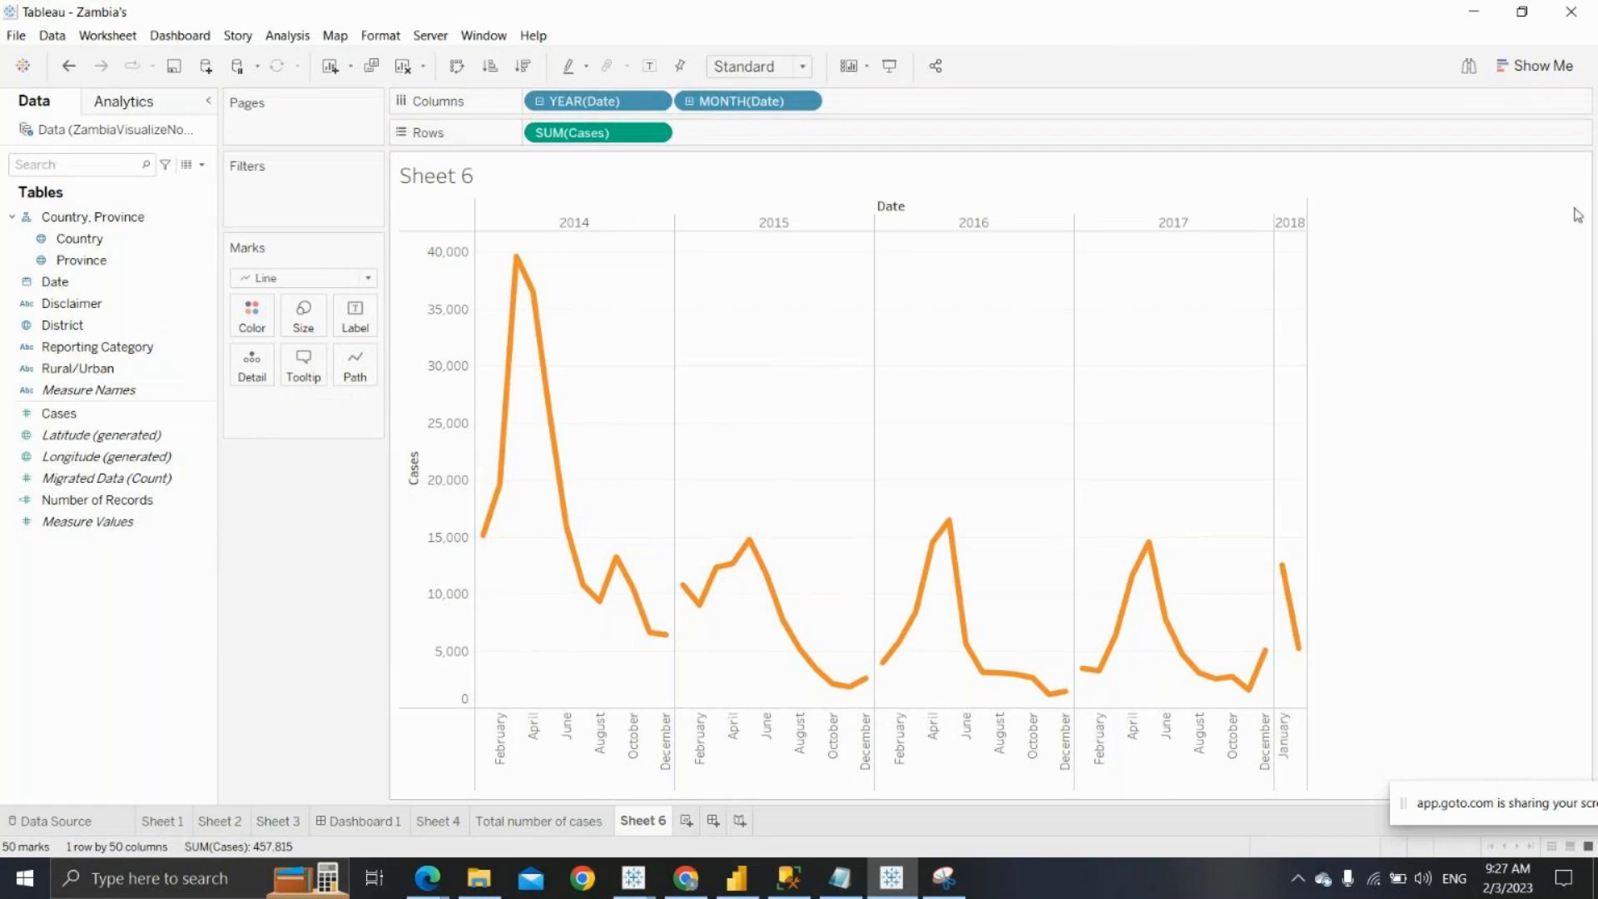
Convert the split chart into a continuous line chart of monthly cases using Show Me
click(1536, 66)
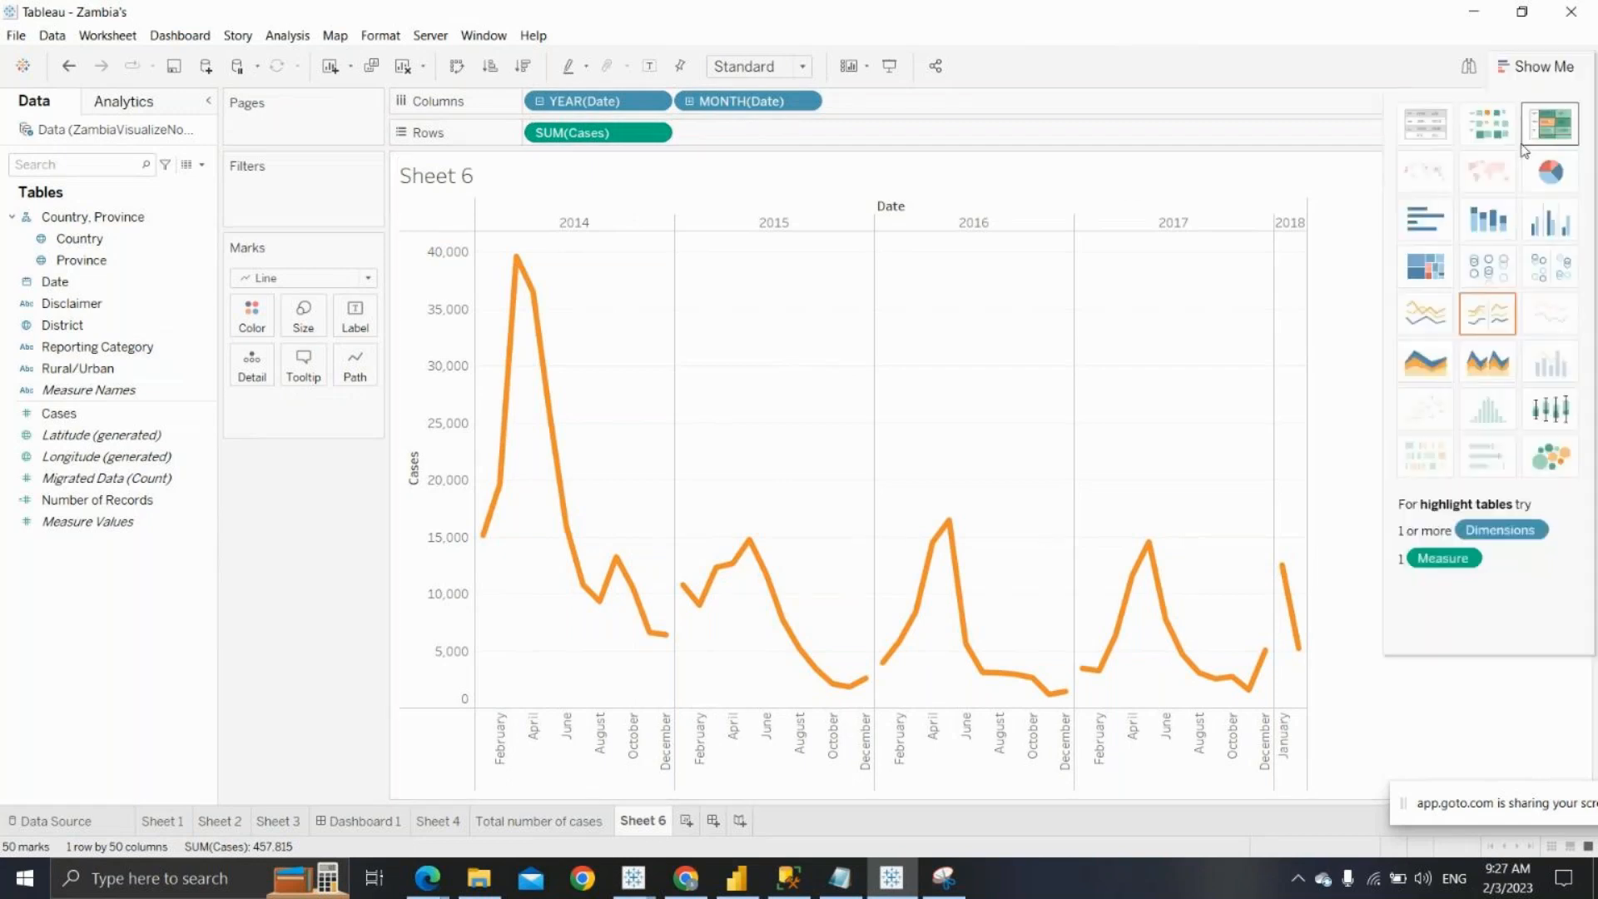
click(1435, 331)
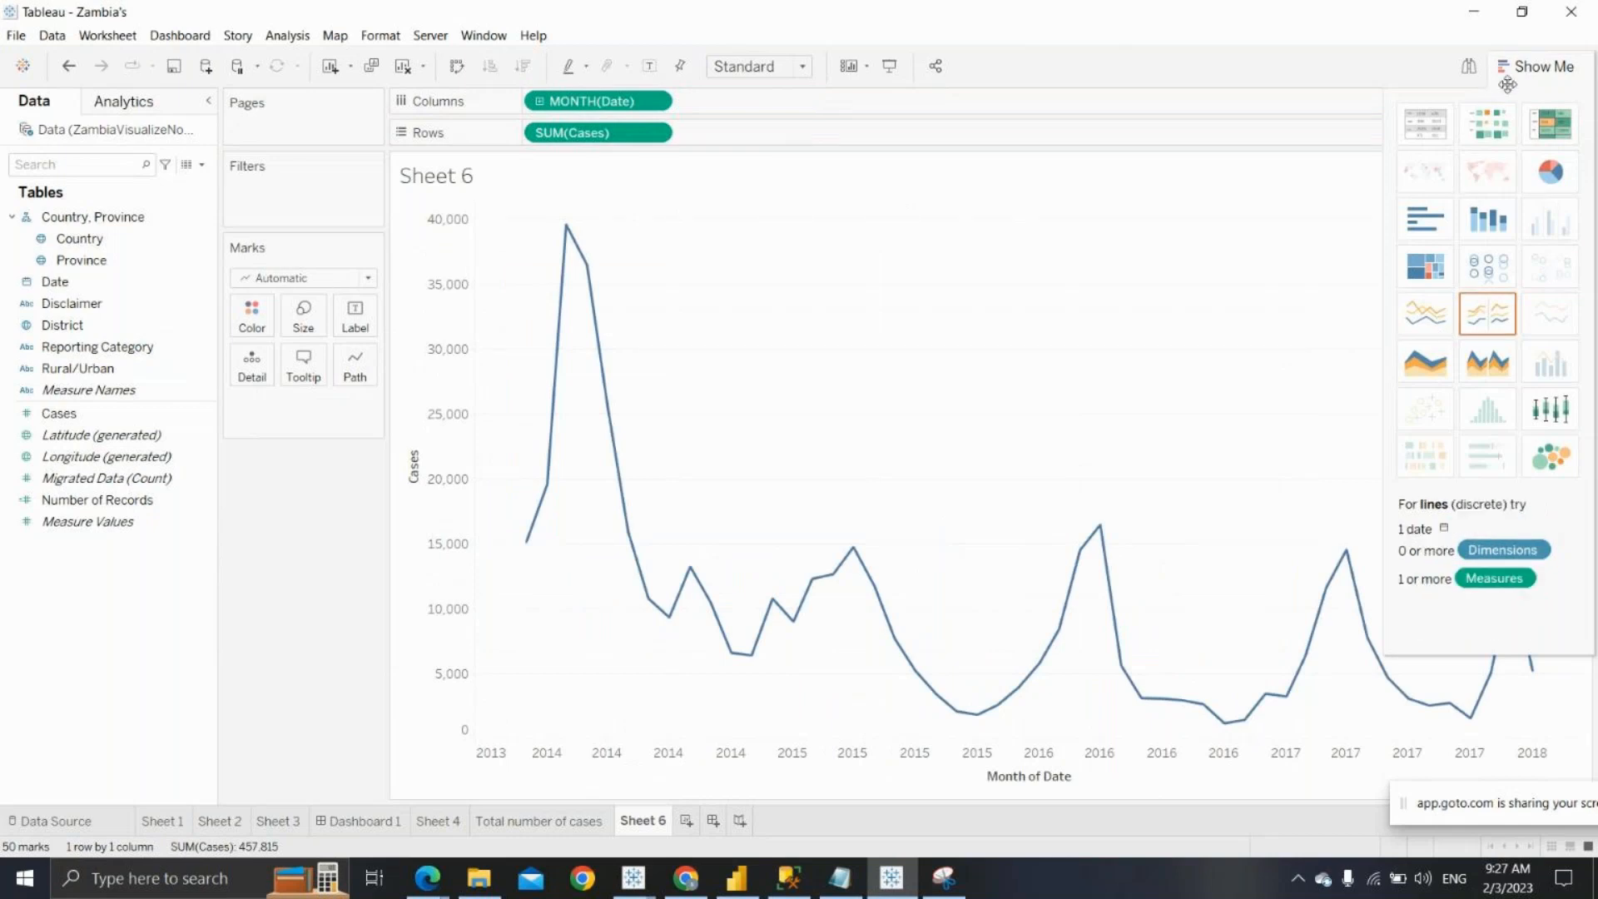
click(1536, 65)
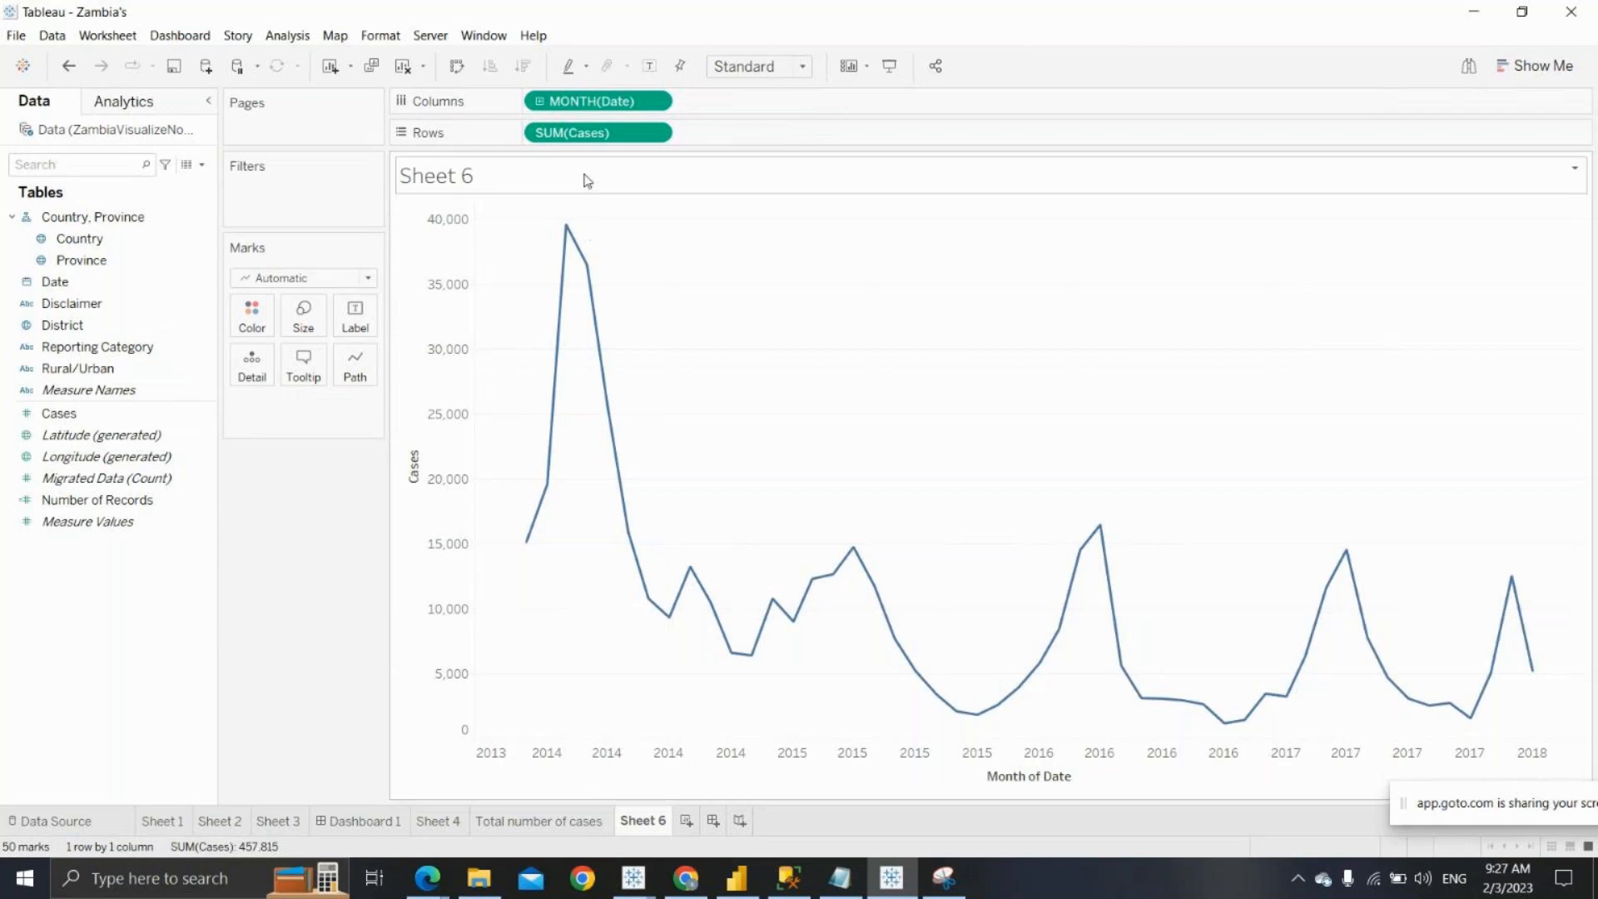
Switch Date in Columns to continuous quarters and to continuous years, and drill it back down to months
click(655, 101)
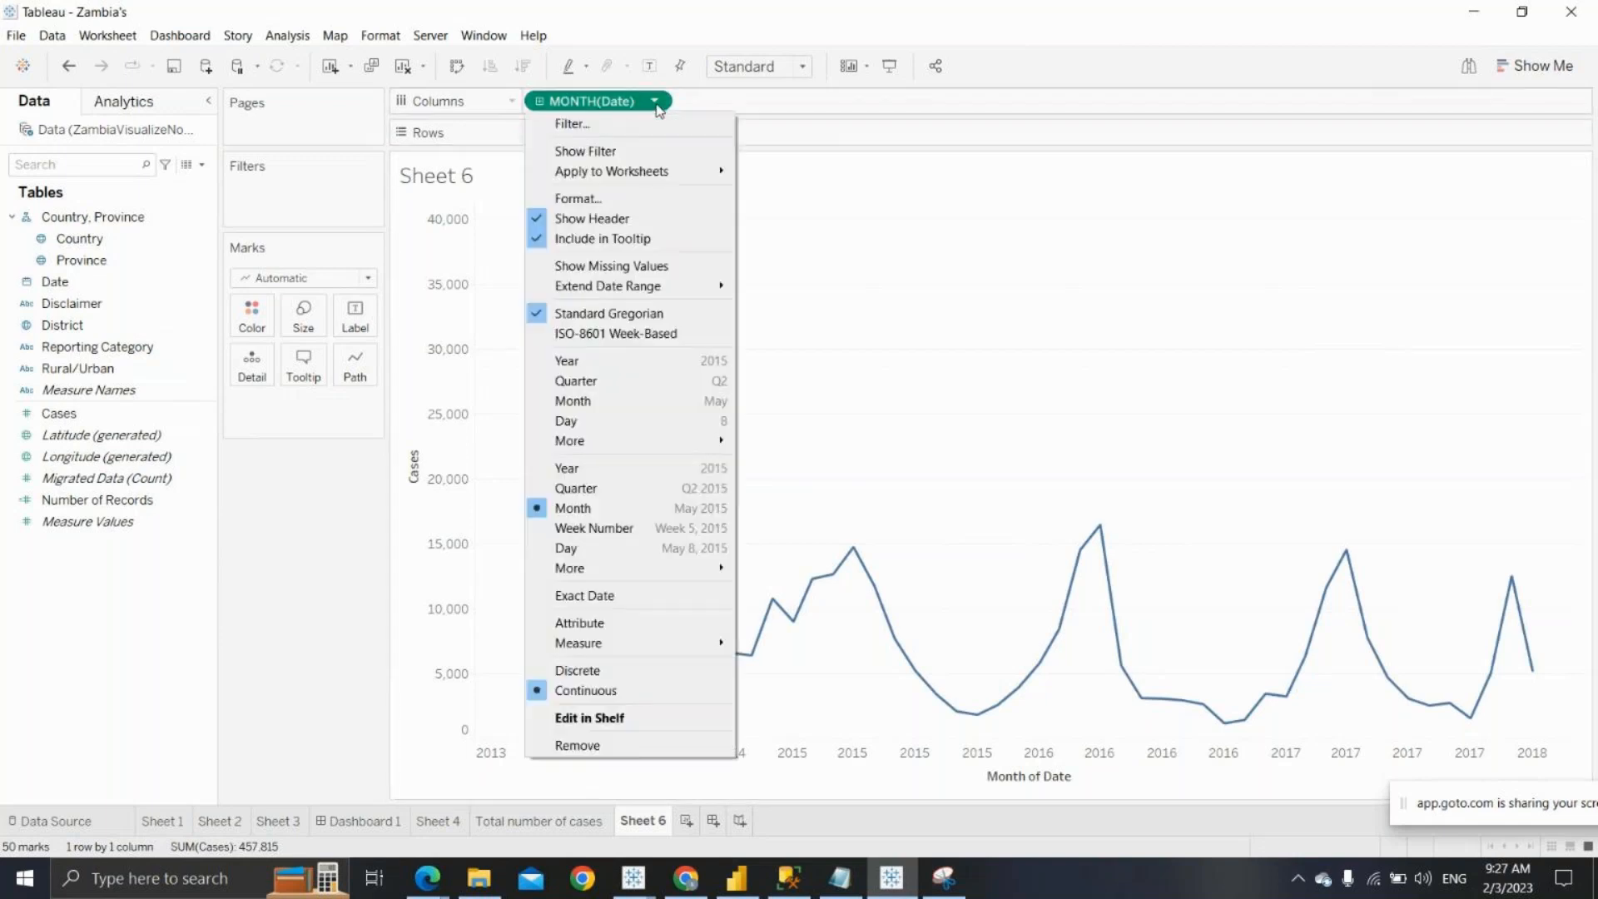
click(651, 488)
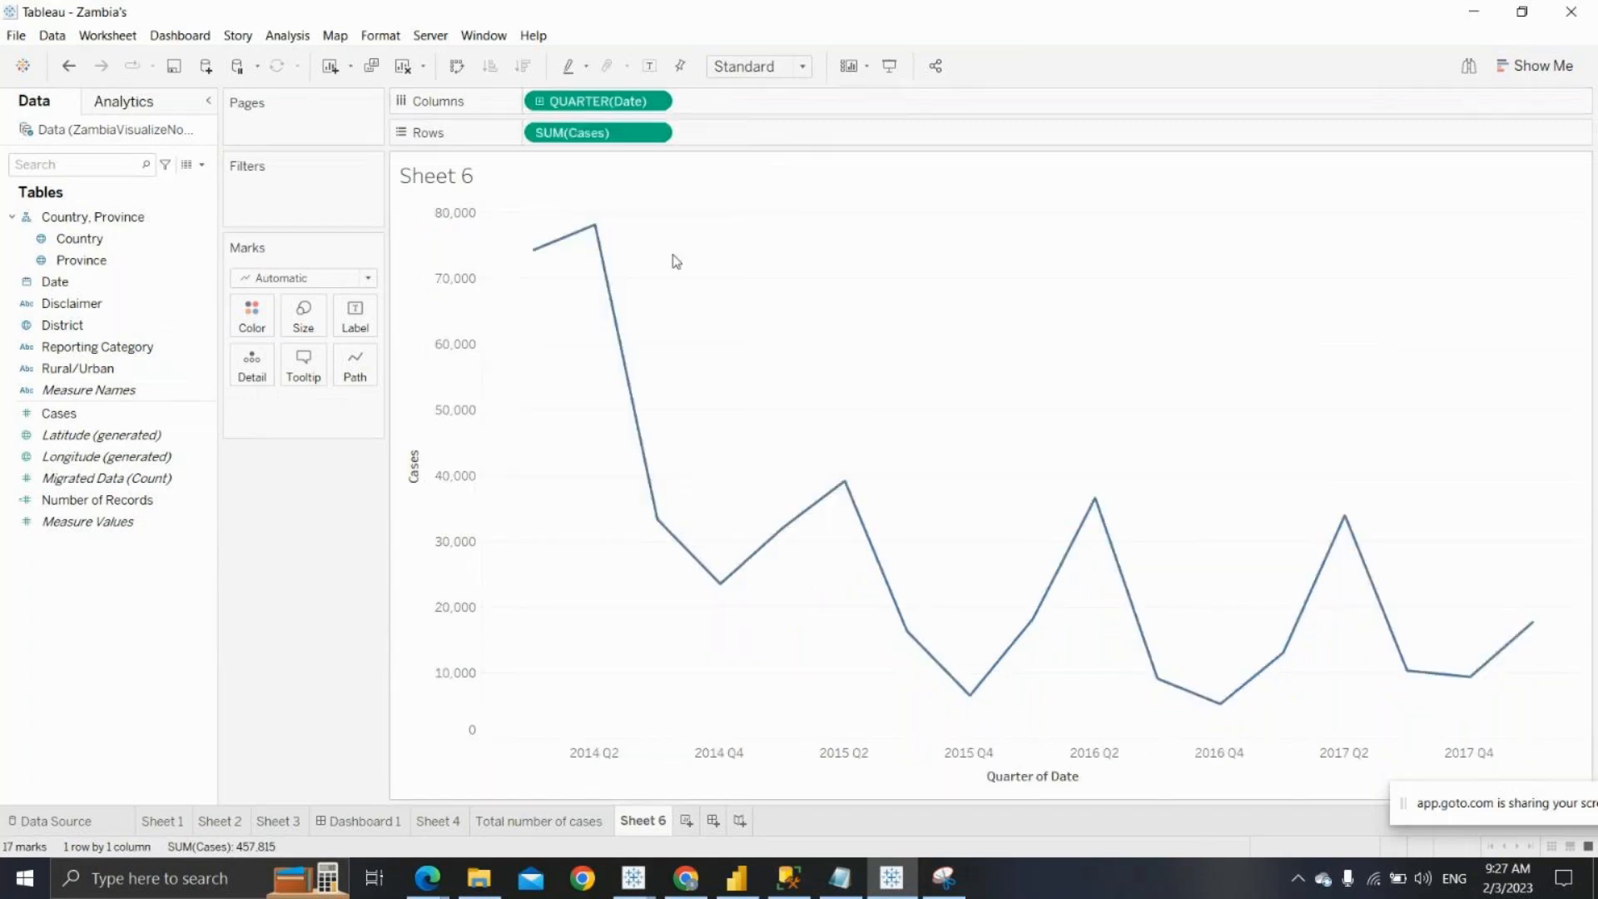
click(655, 100)
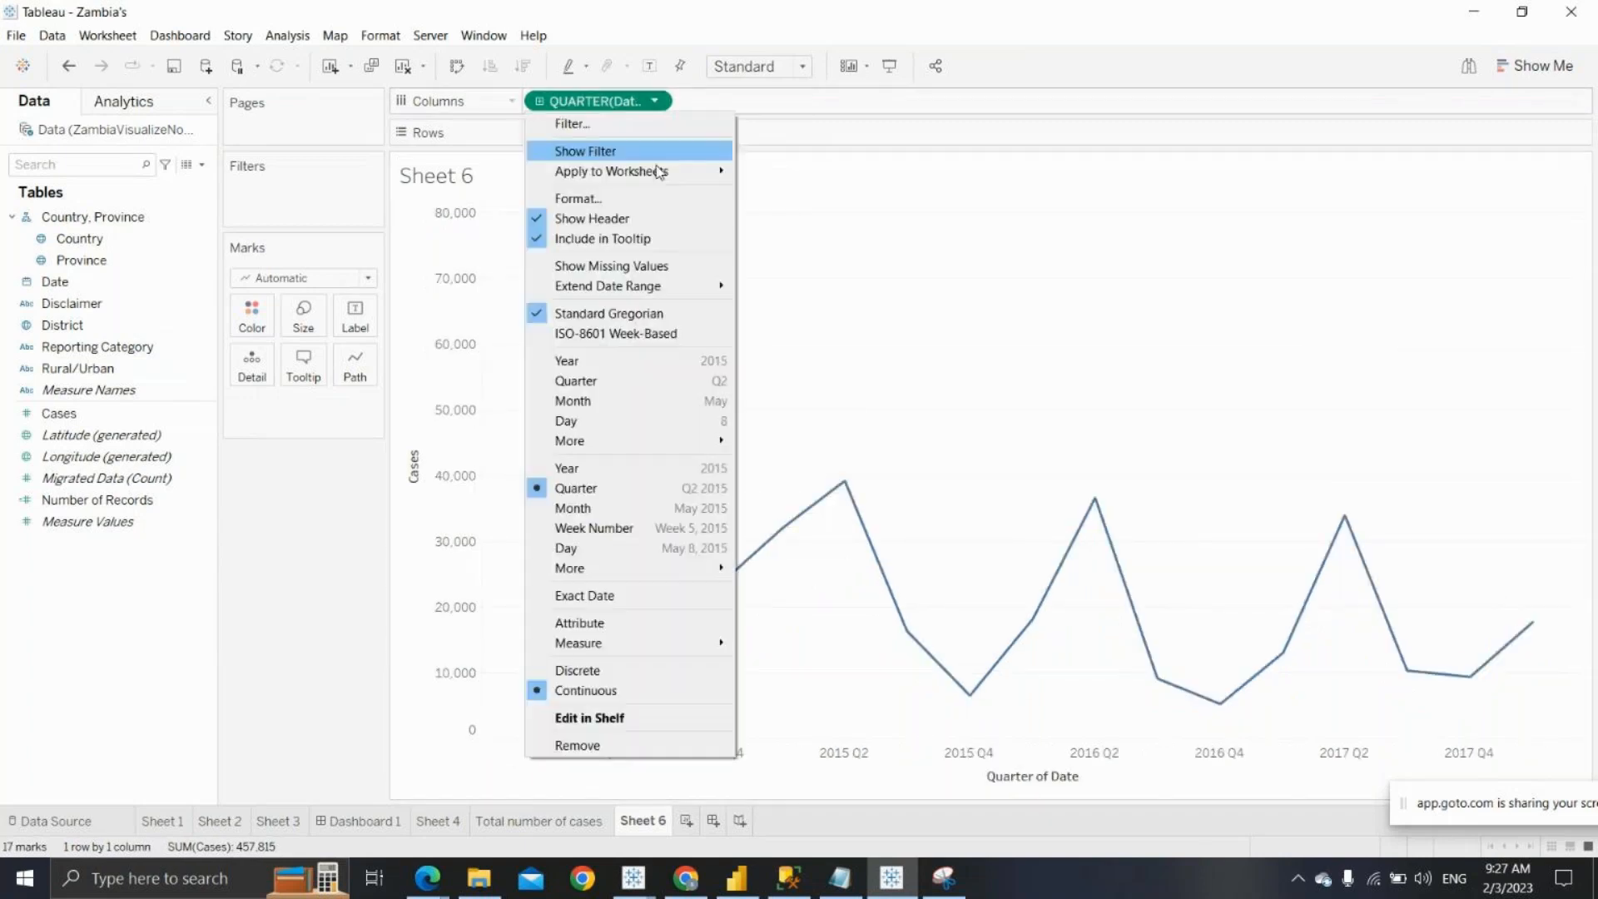
click(642, 467)
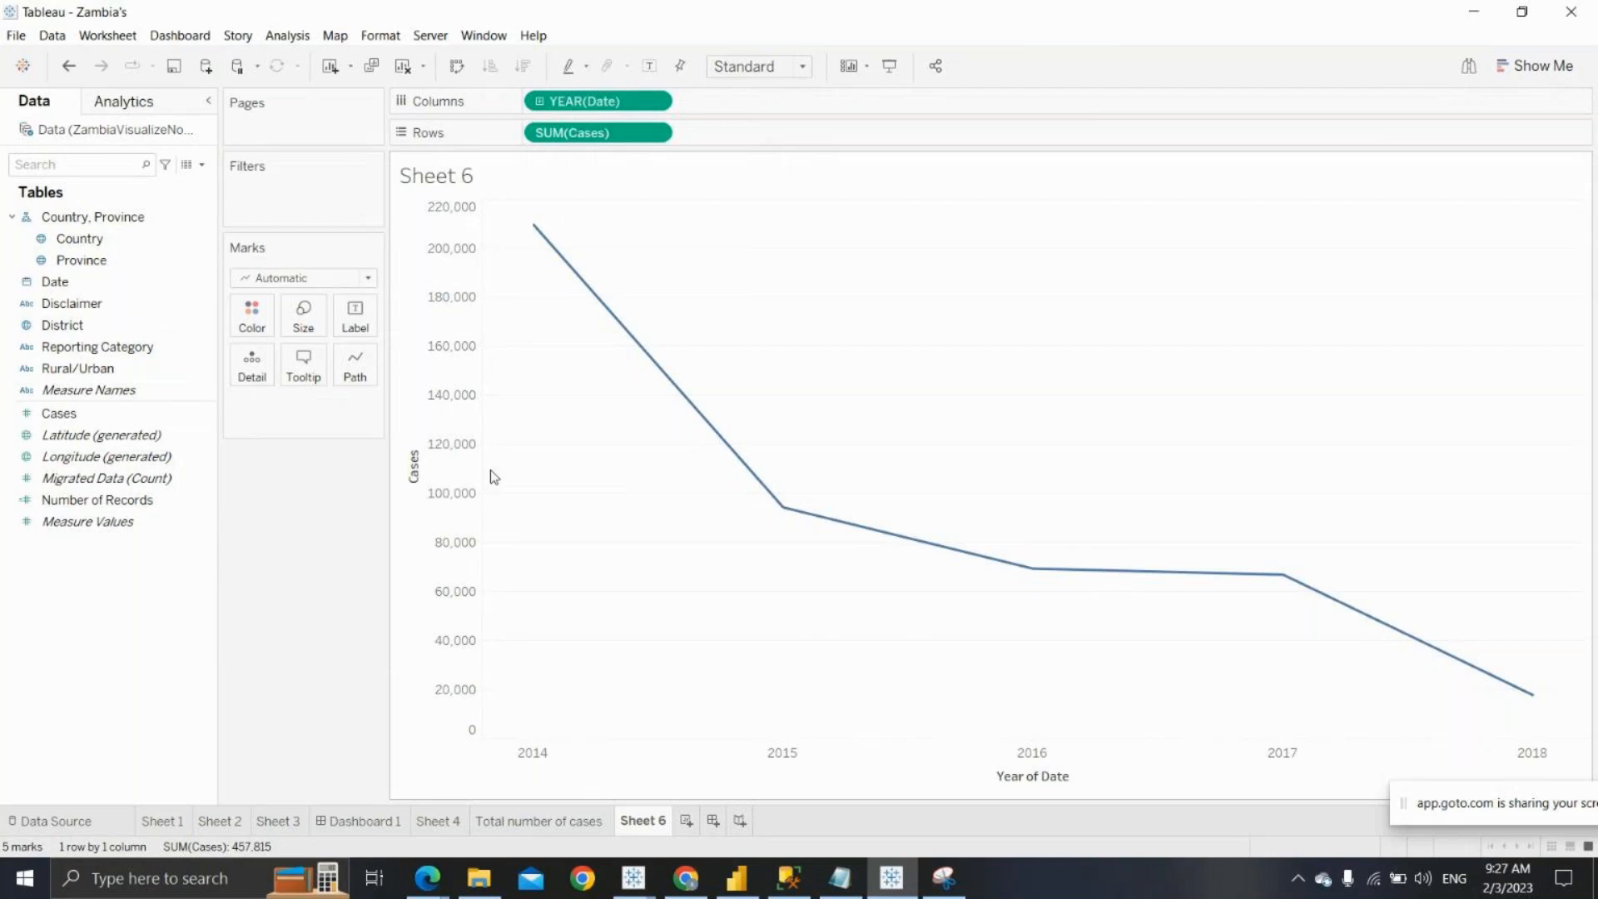
click(539, 101)
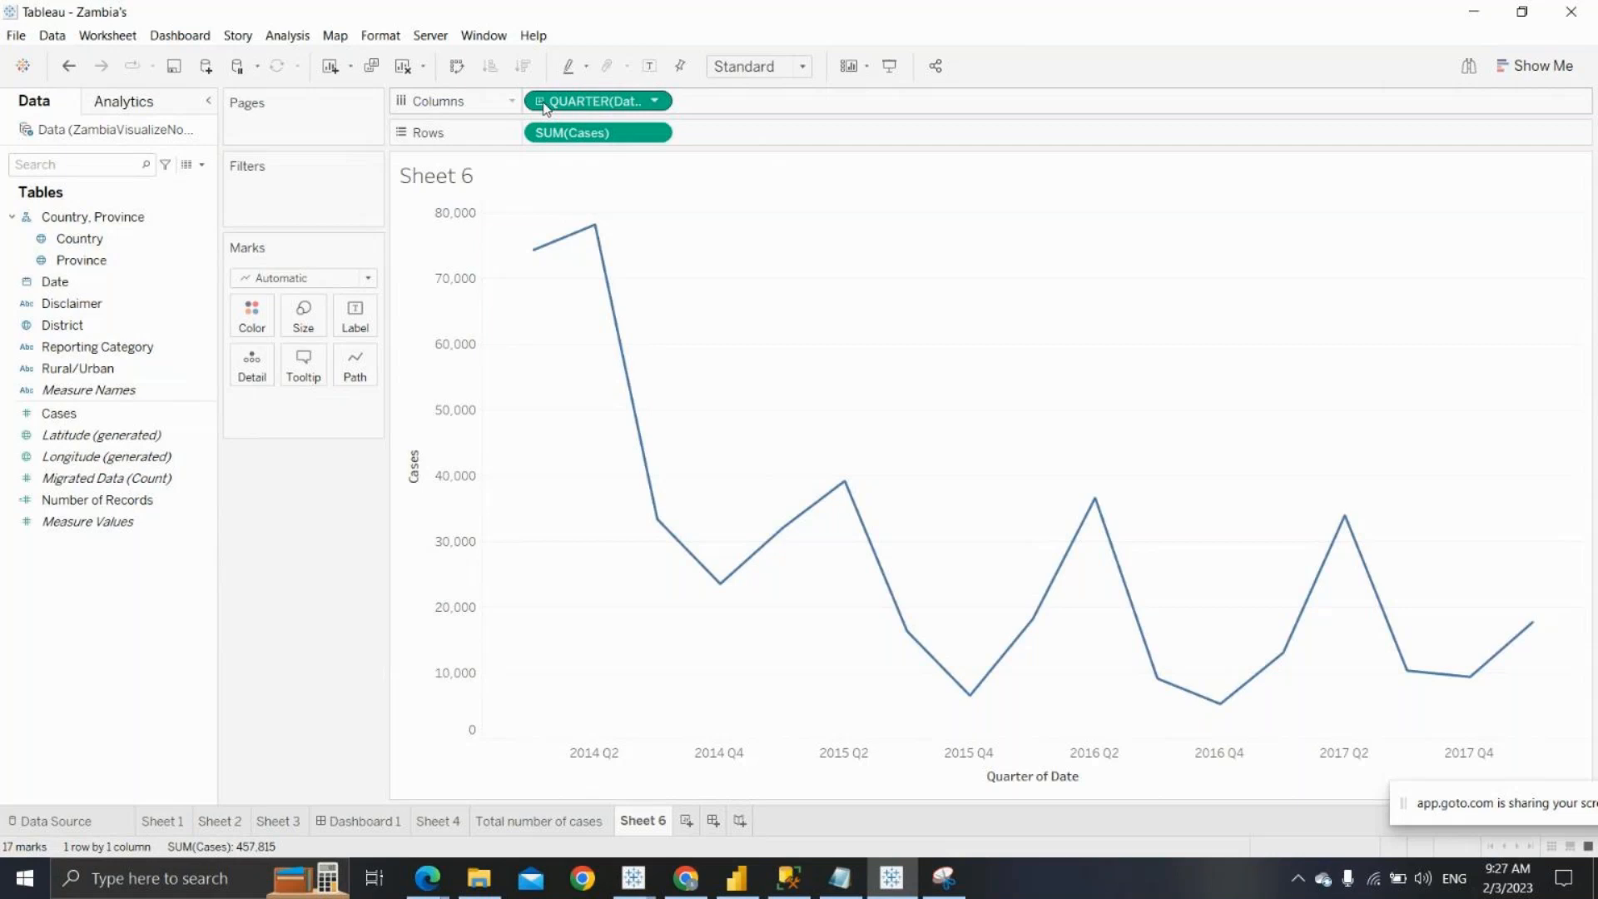
click(540, 102)
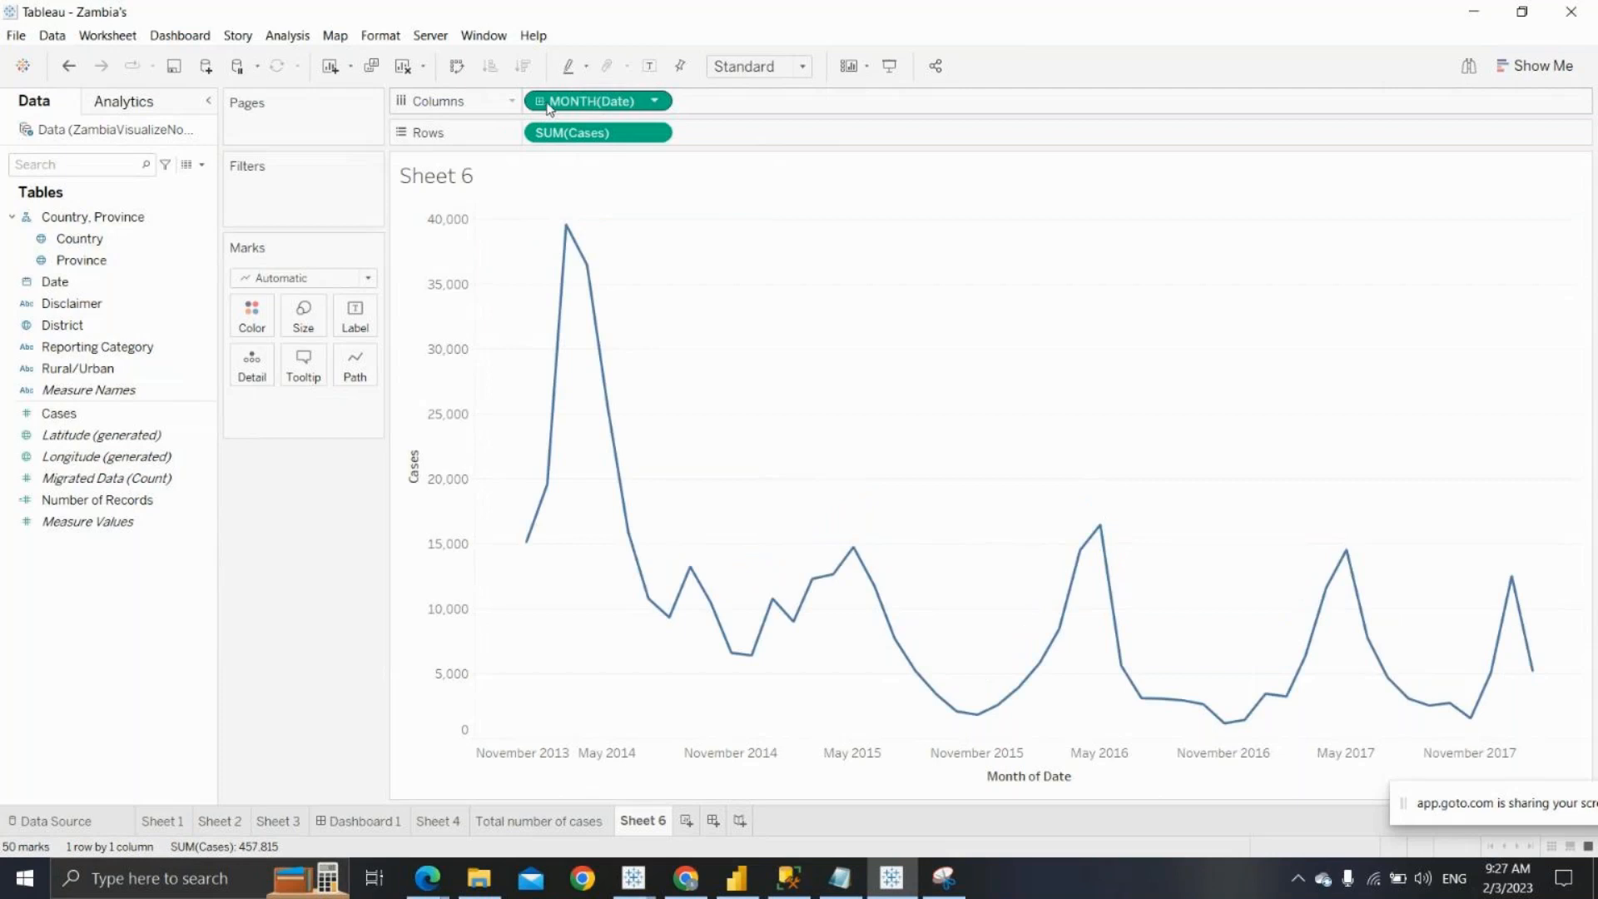
Try adding a second Date field to Columns as a continuous year before the month field, and remove it
right_click(795, 761)
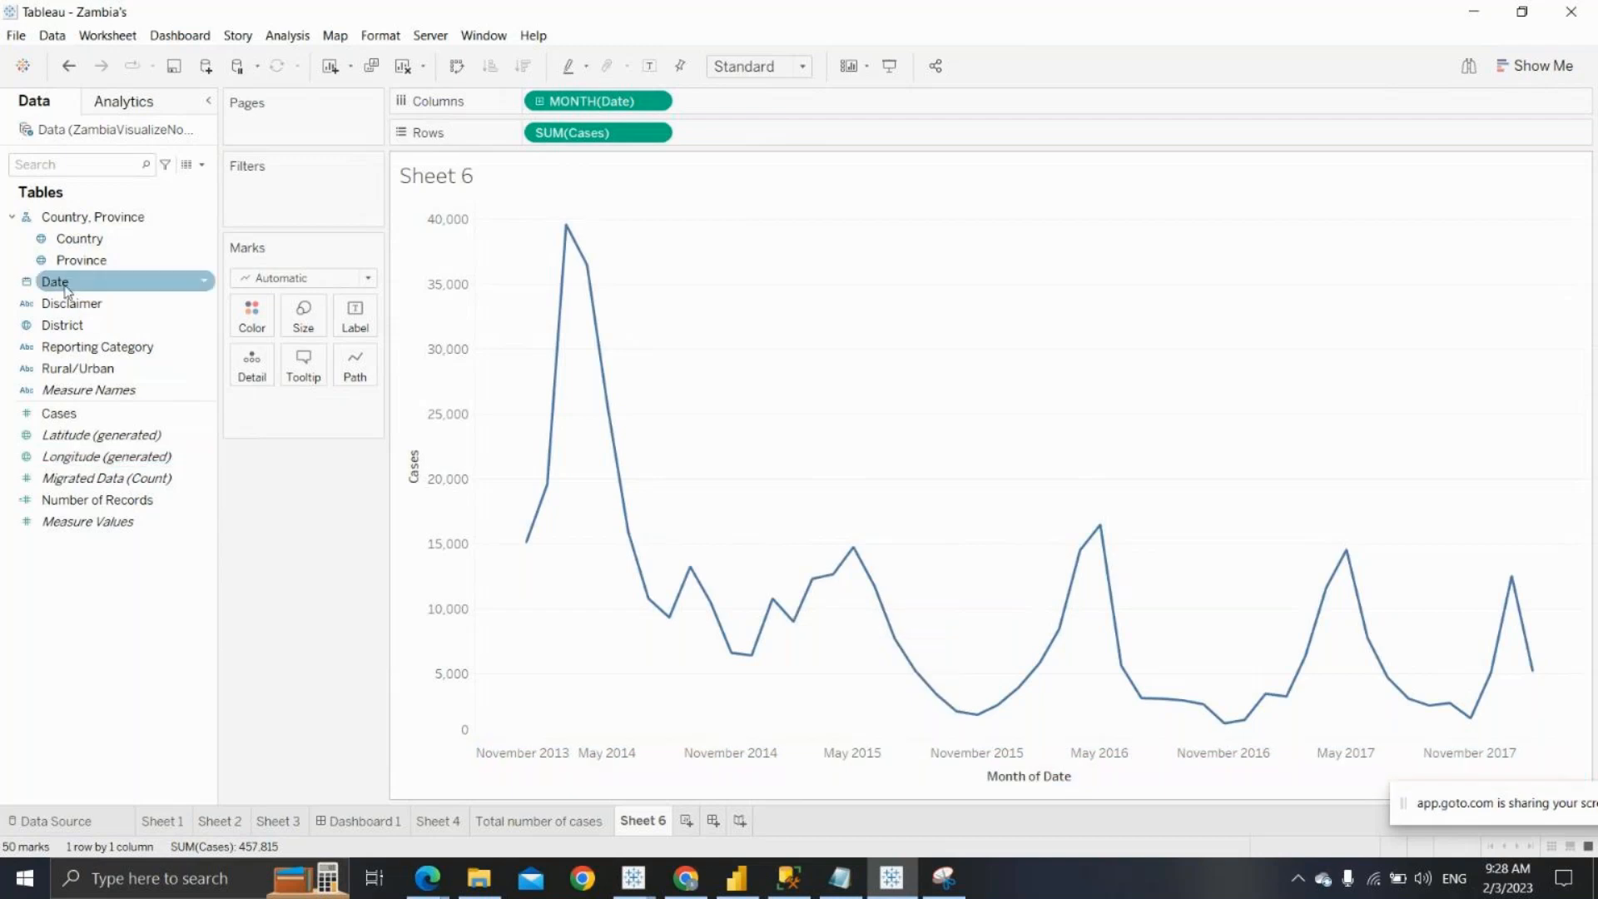
drag(55, 281, 741, 101)
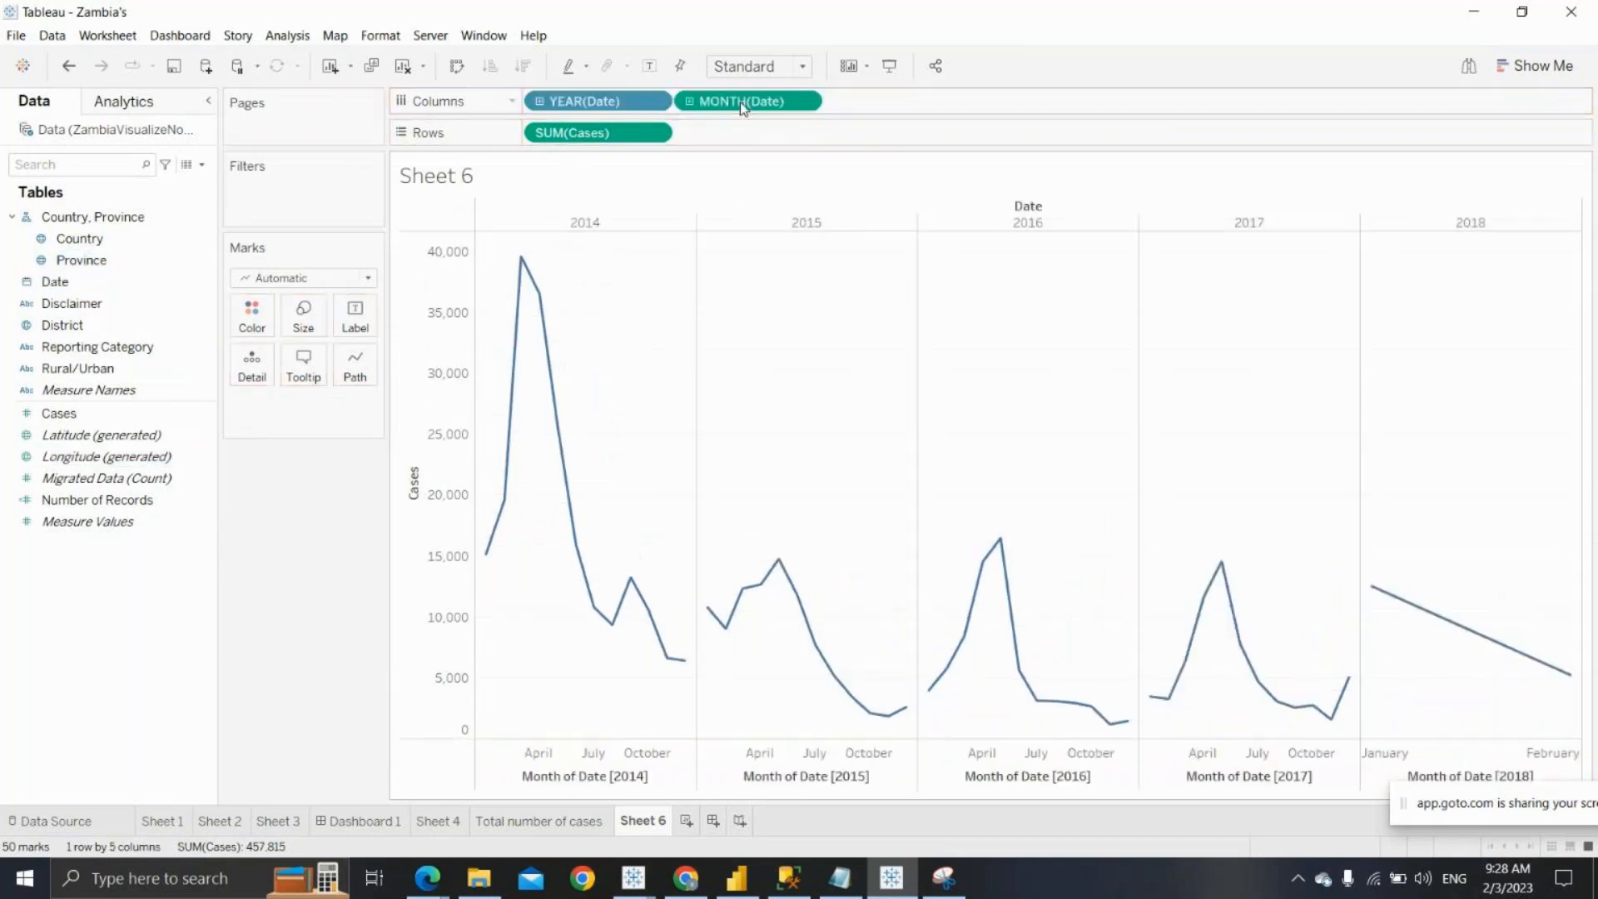
click(654, 100)
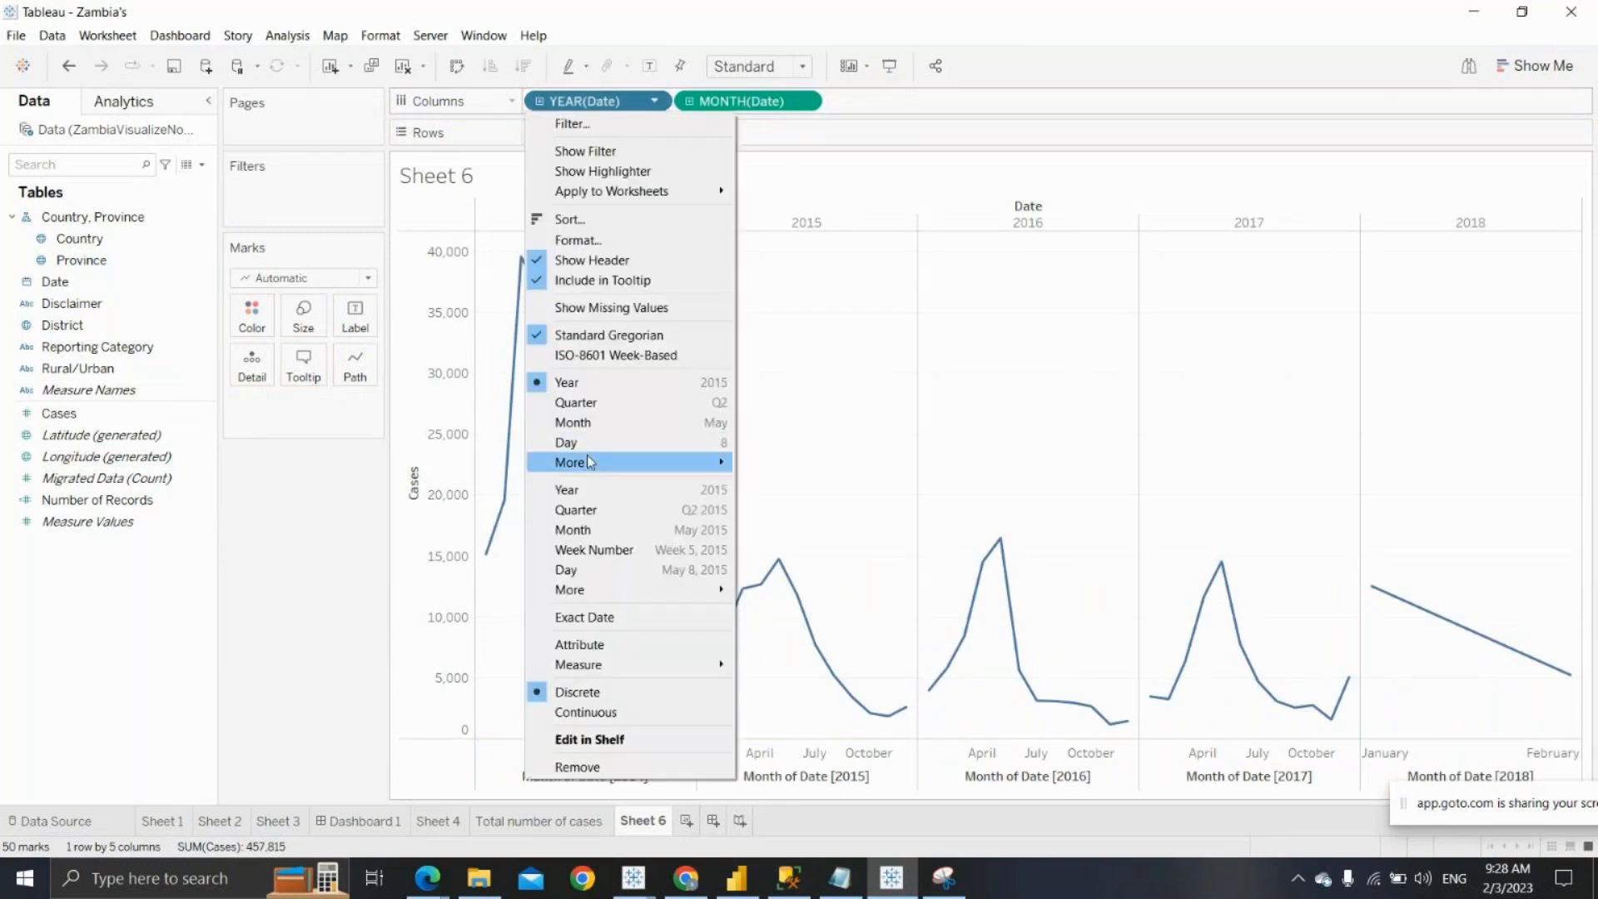
click(594, 712)
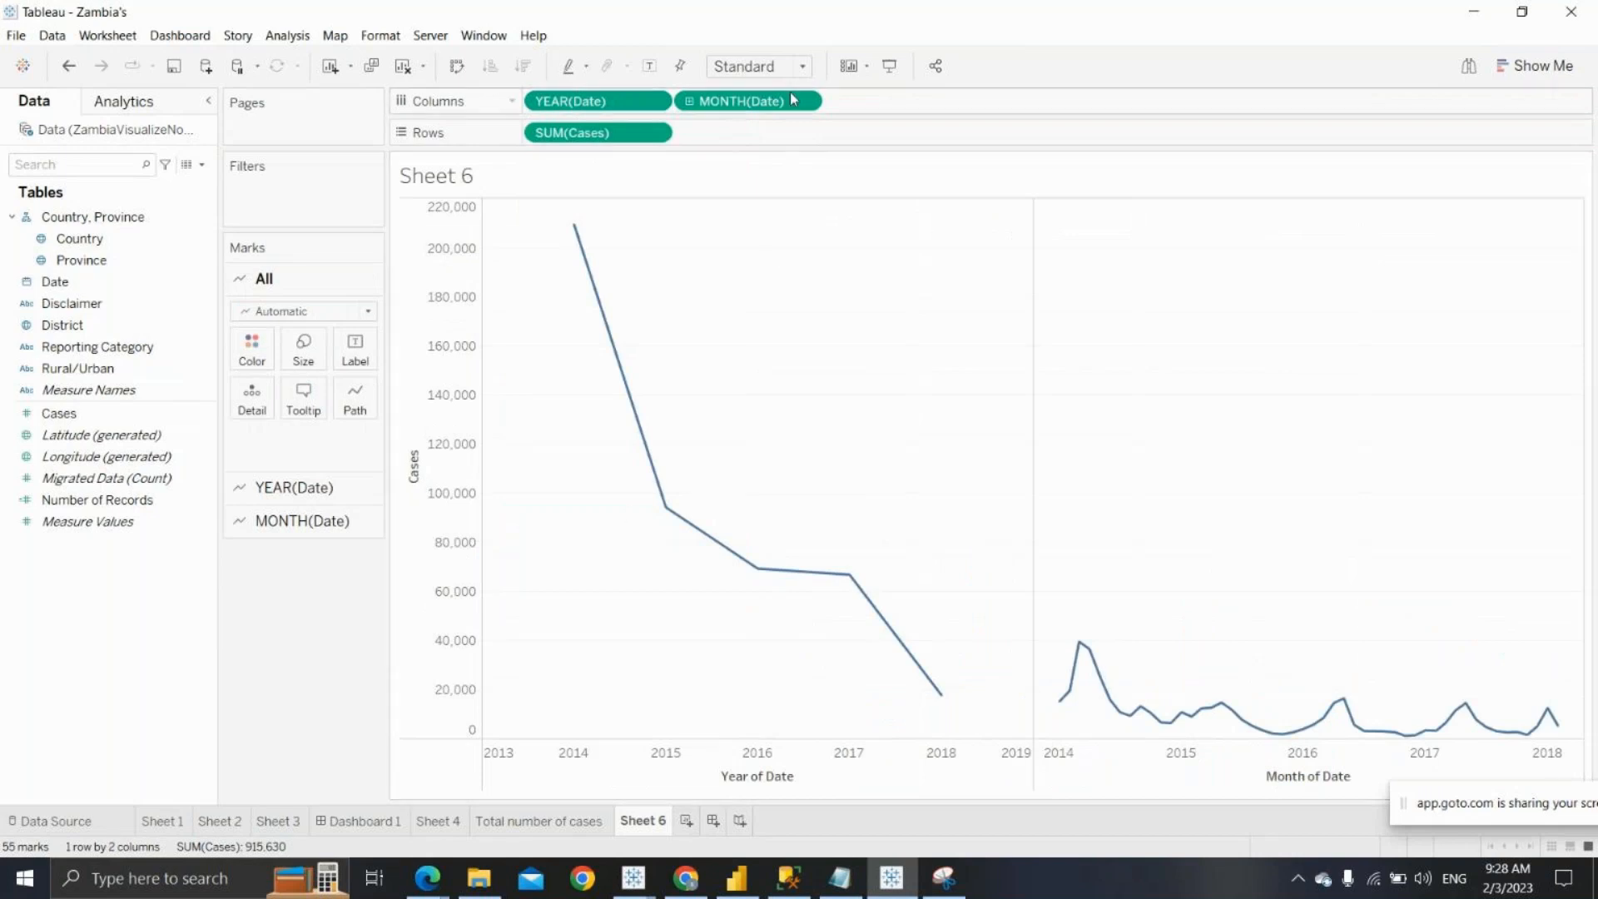
click(655, 102)
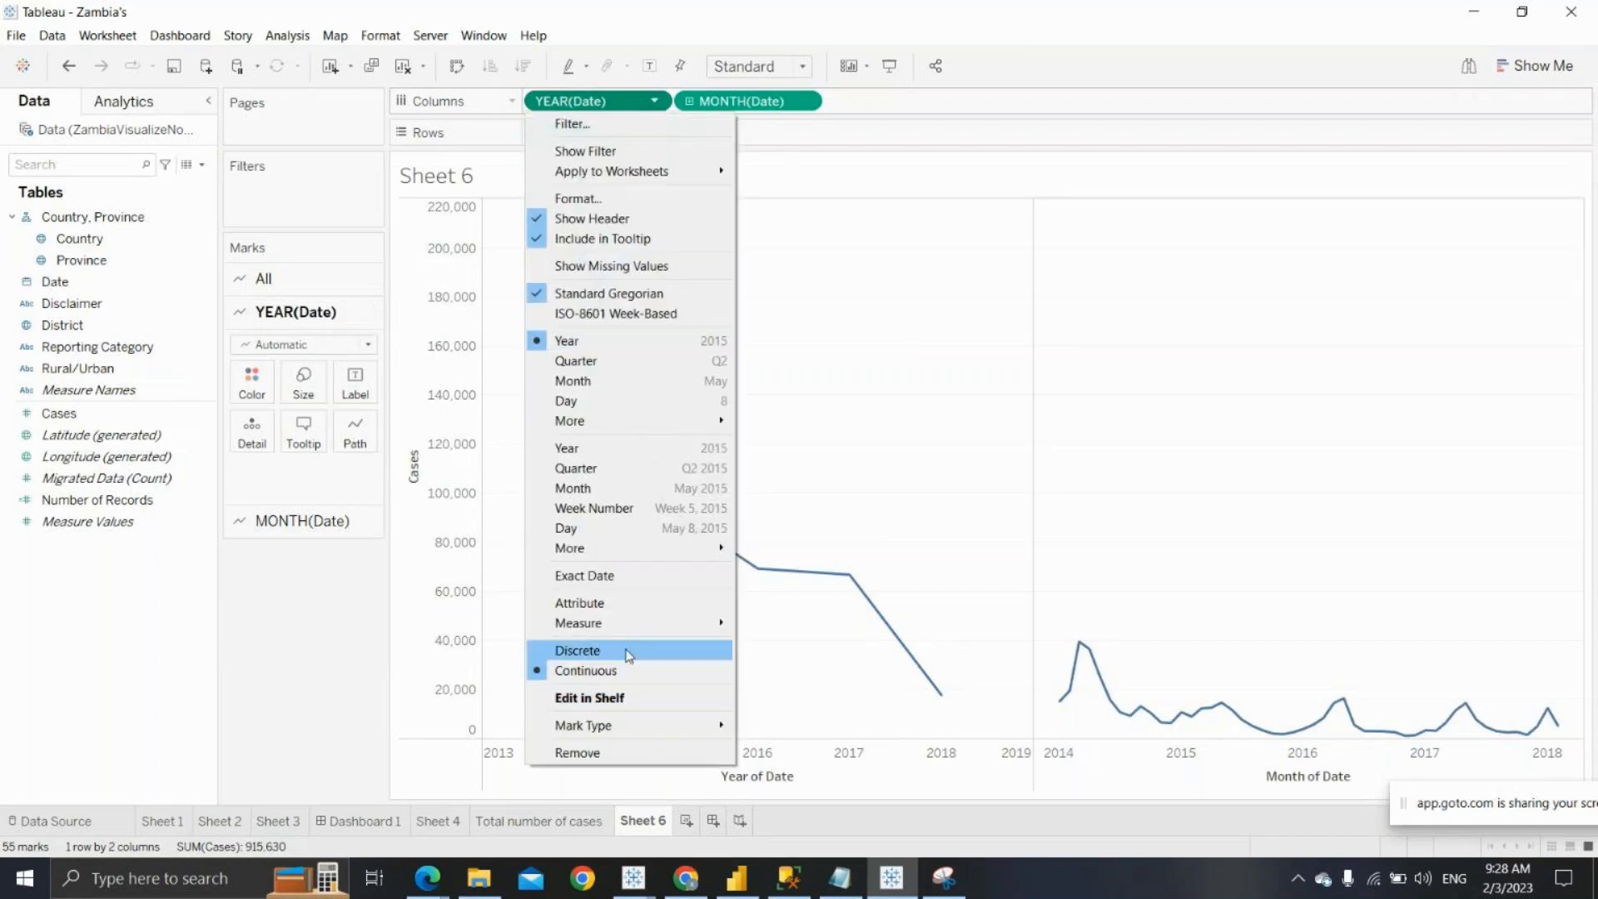
click(714, 3)
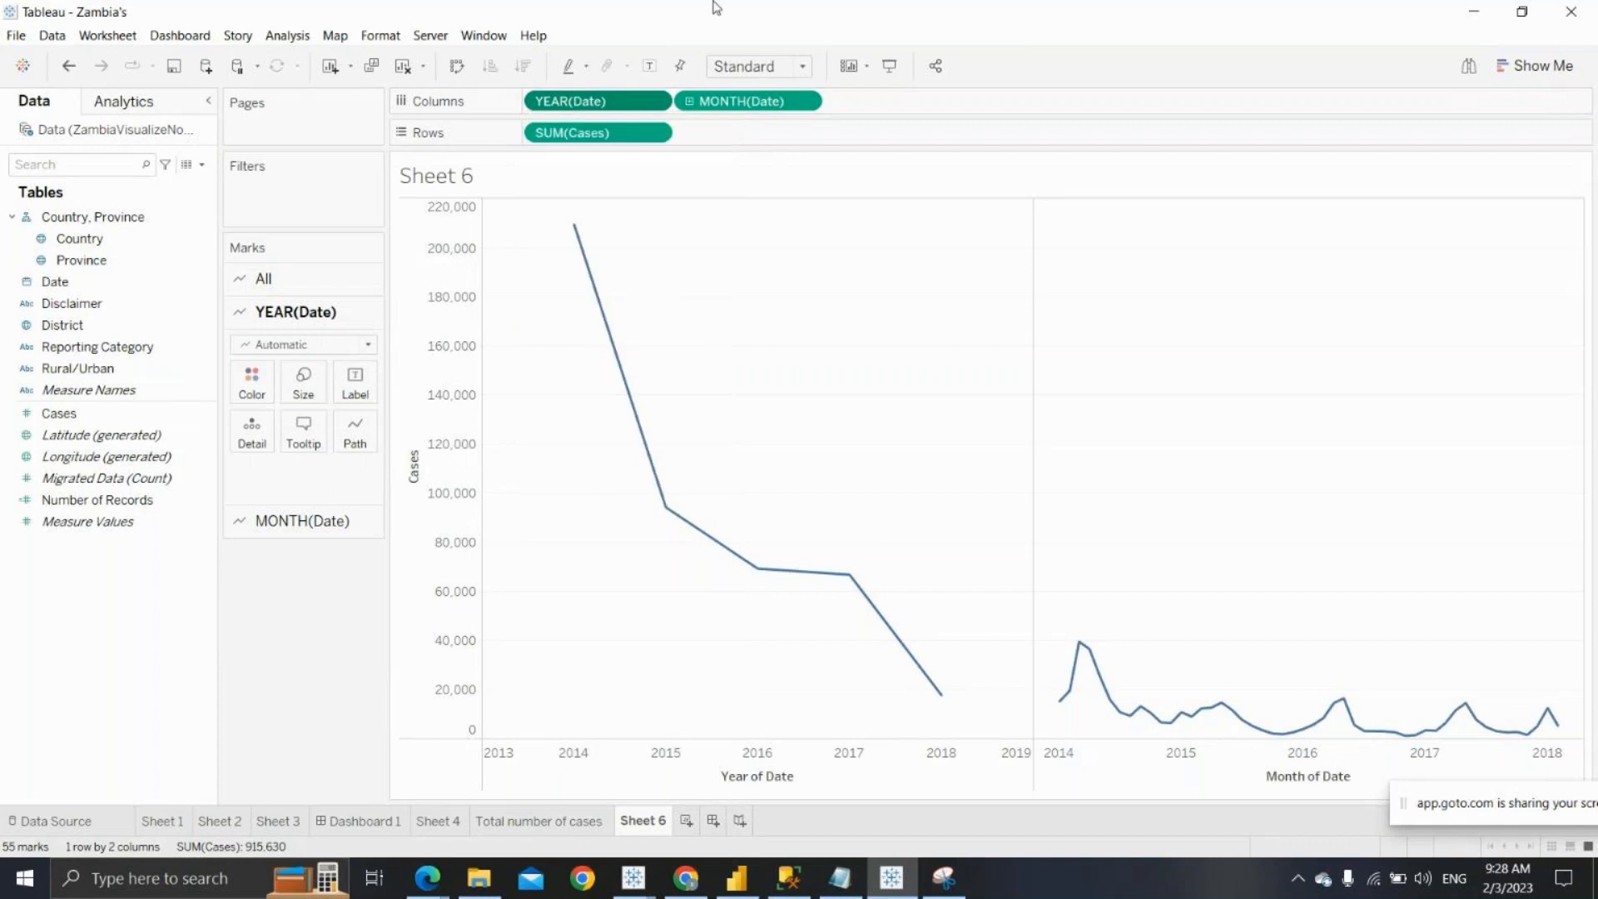
drag(606, 99, 649, 24)
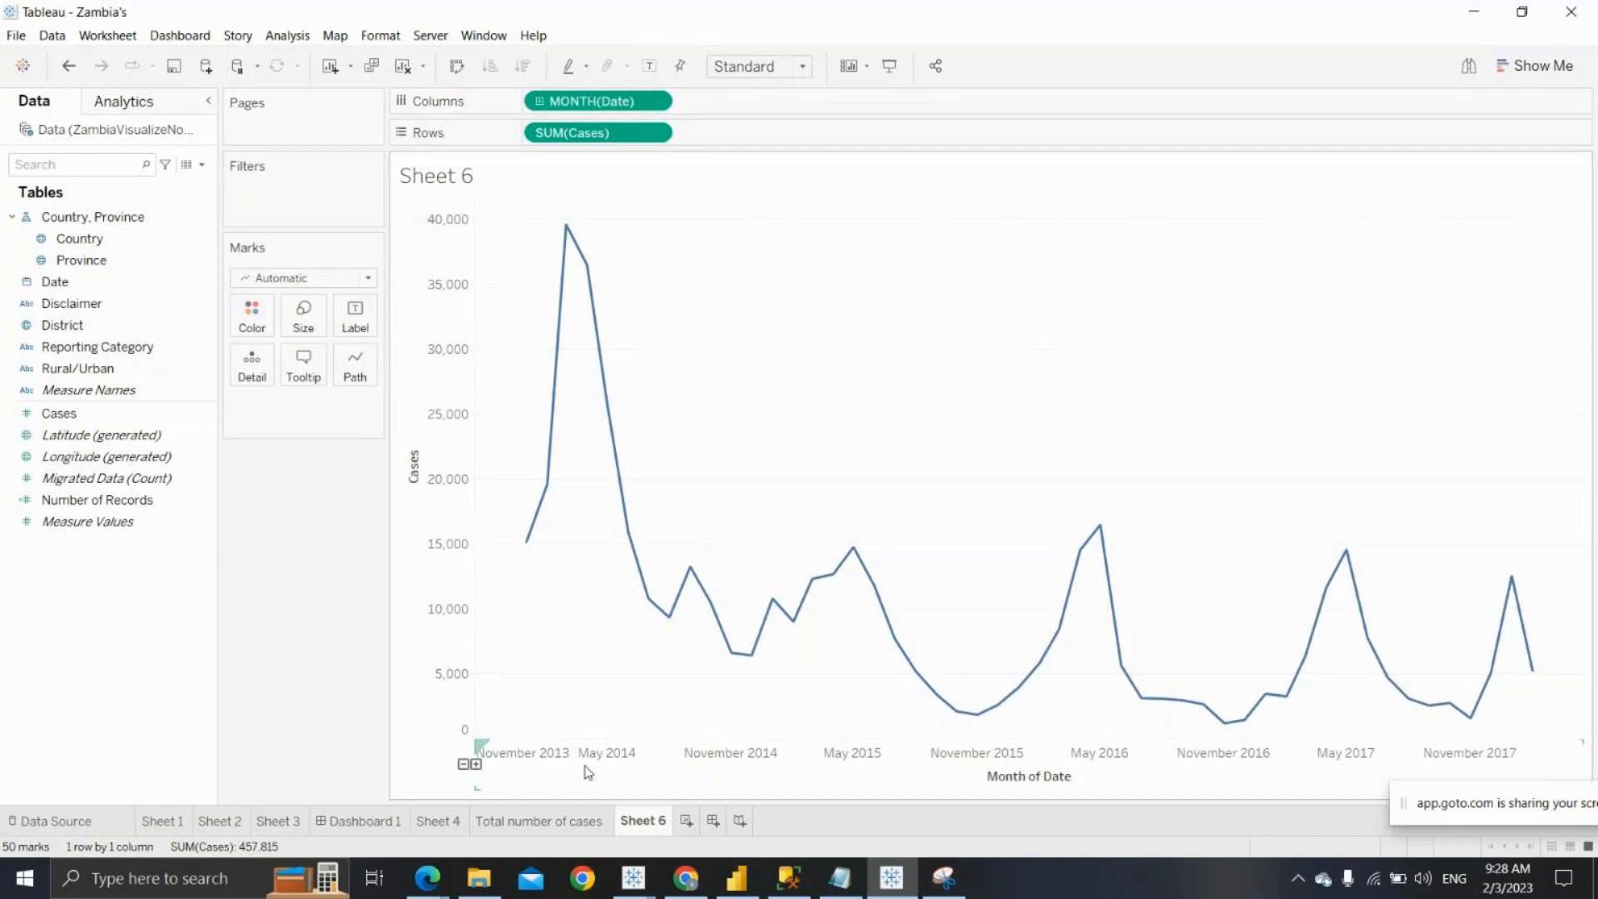
Replace the month field in Columns with a fresh Date field set to continuous years
click(1538, 69)
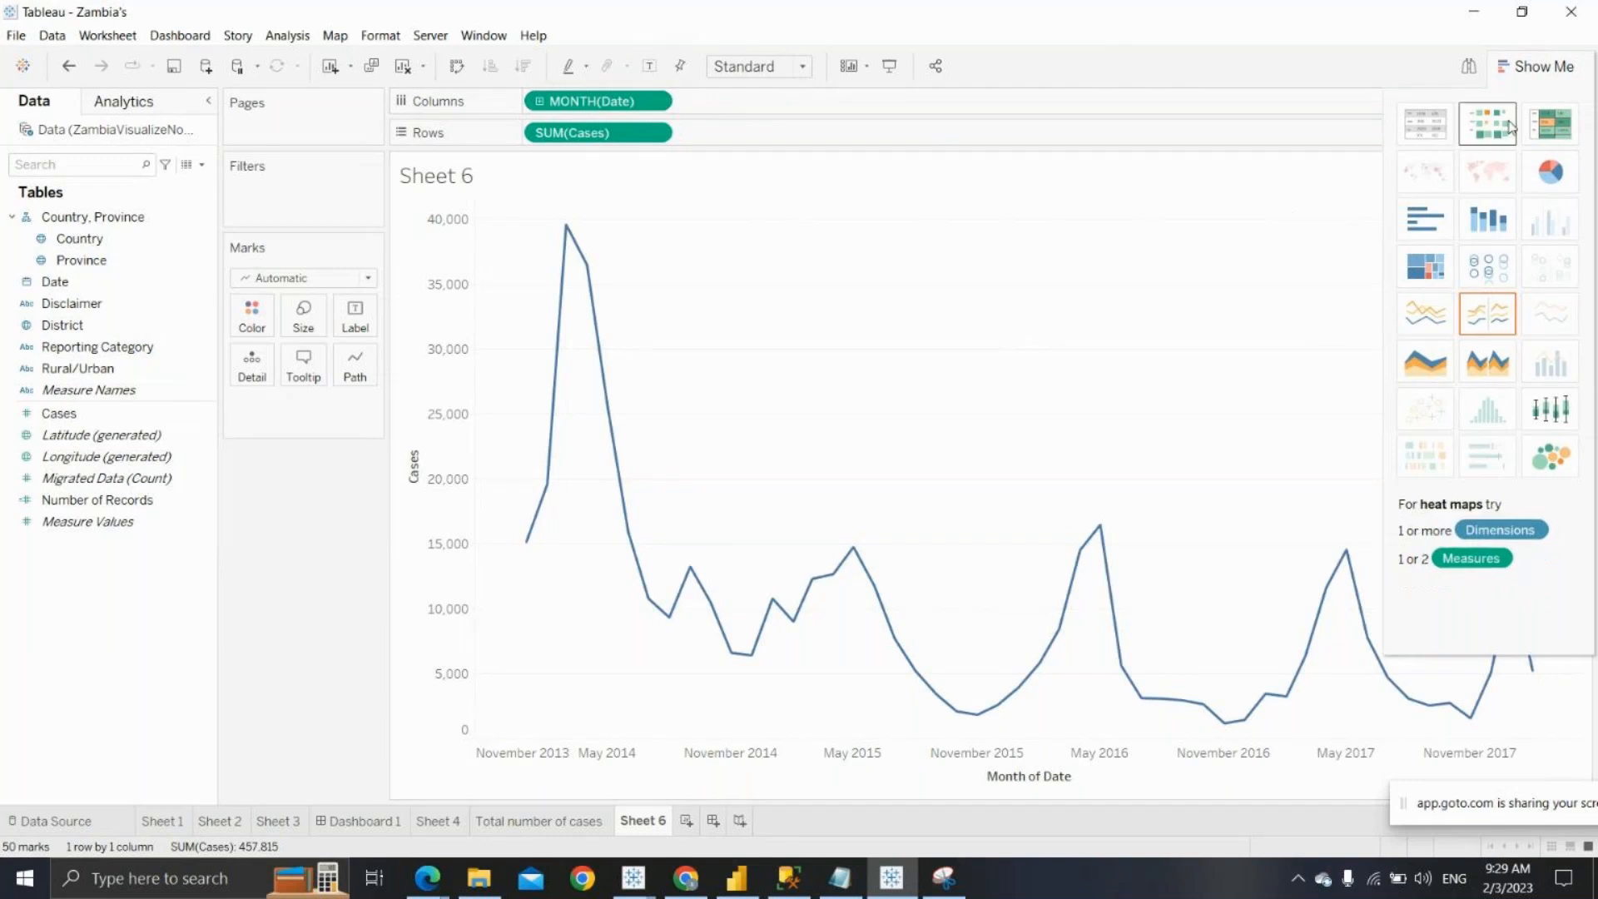
click(1534, 69)
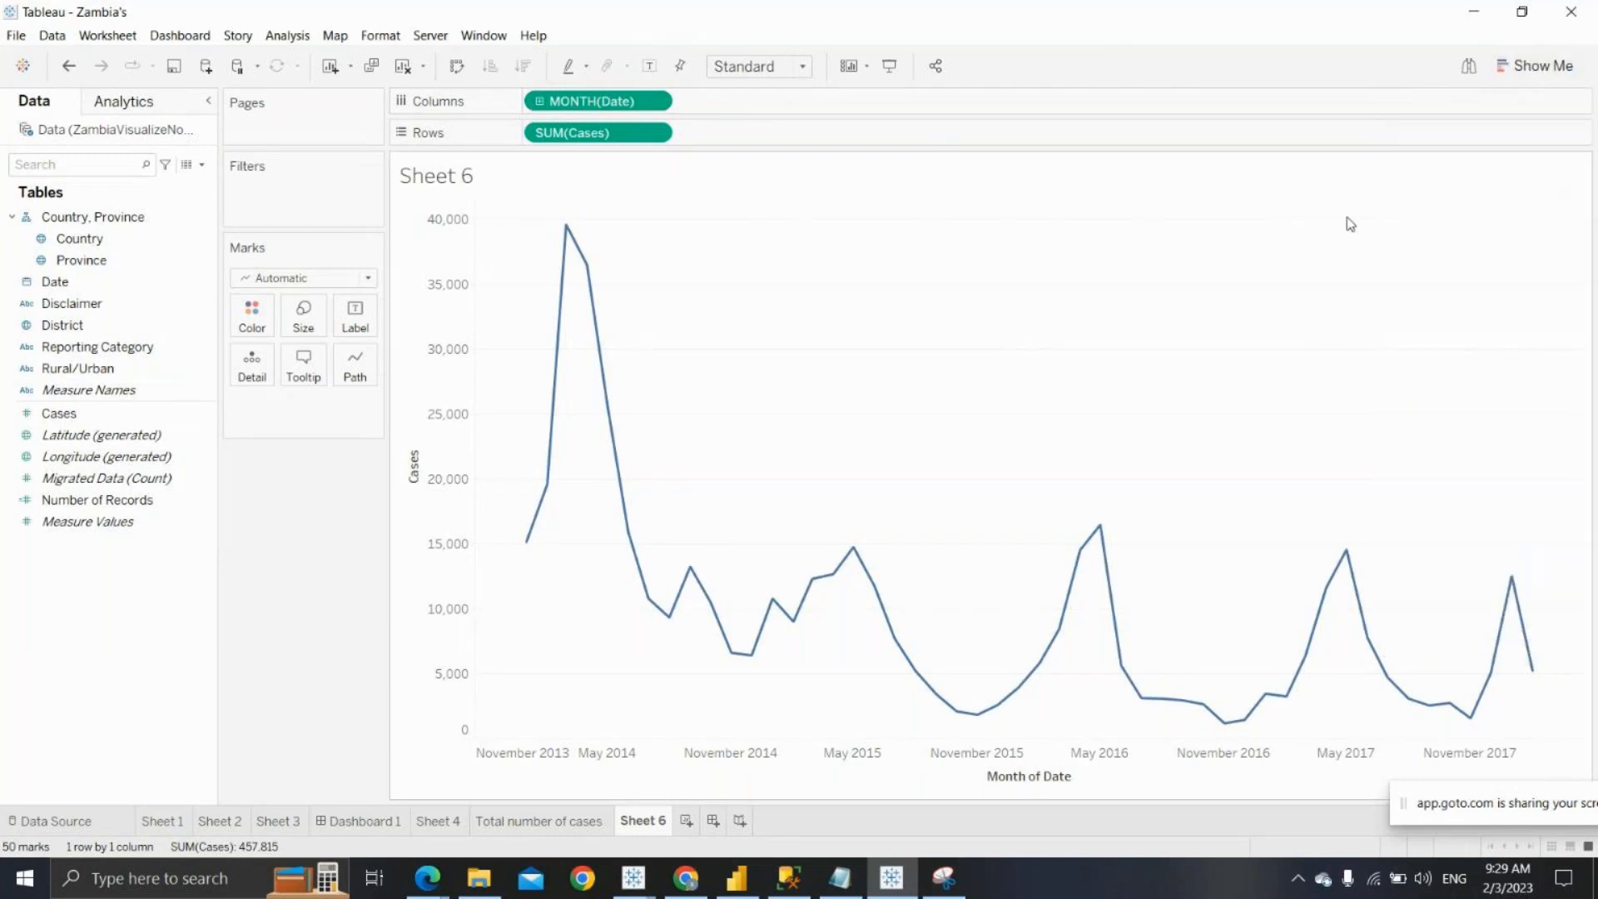
drag(616, 101, 778, 8)
click(138, 312)
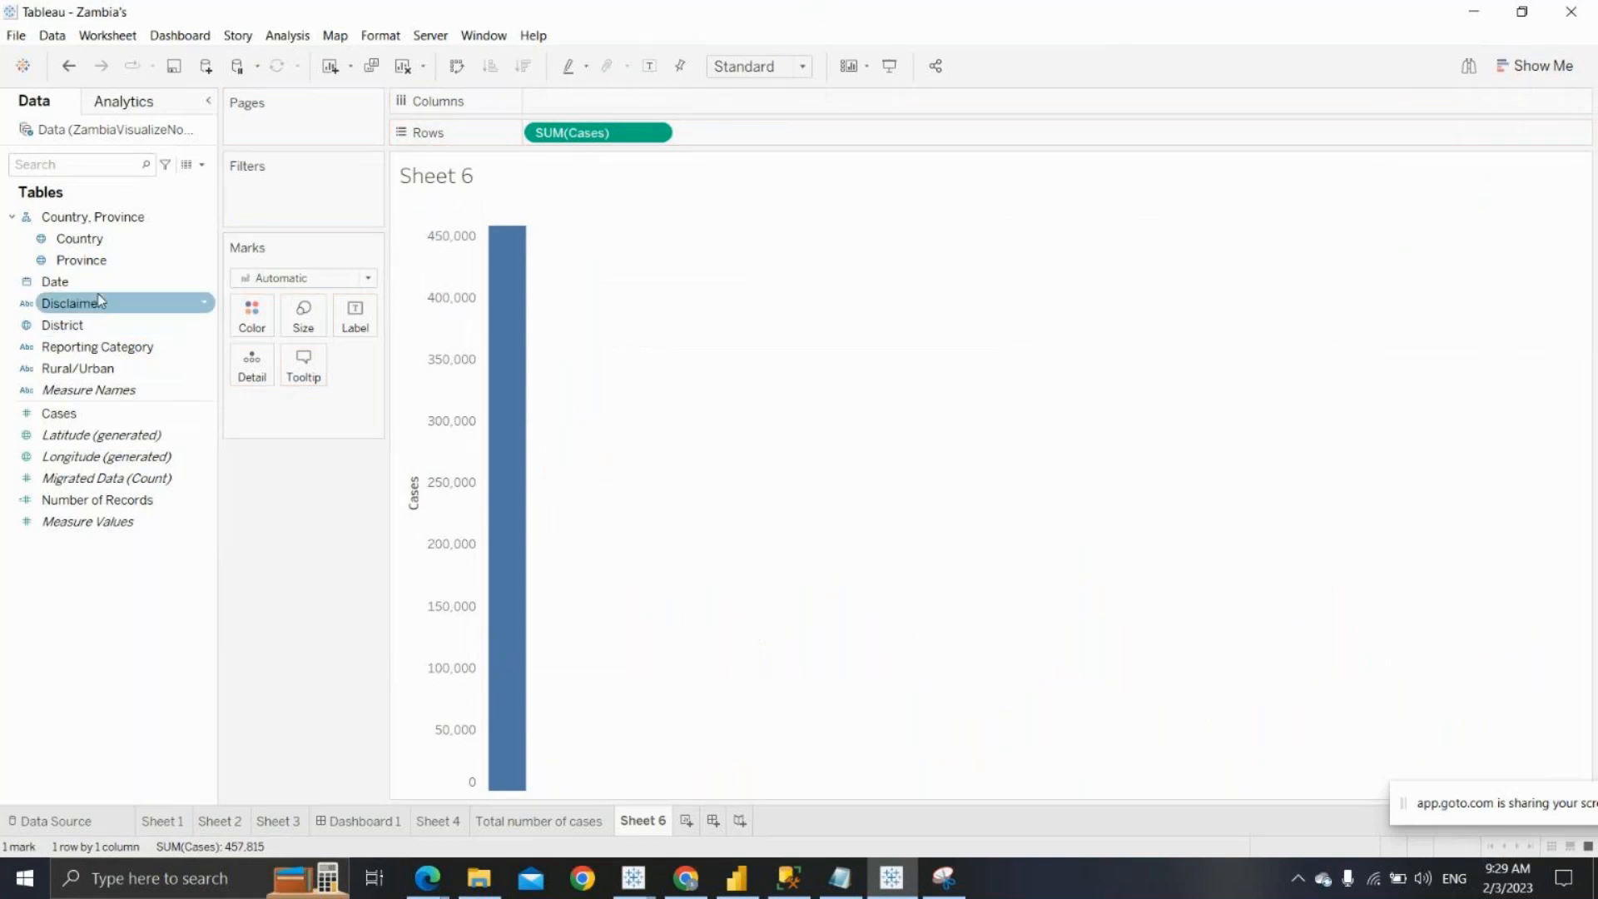
drag(100, 282, 581, 92)
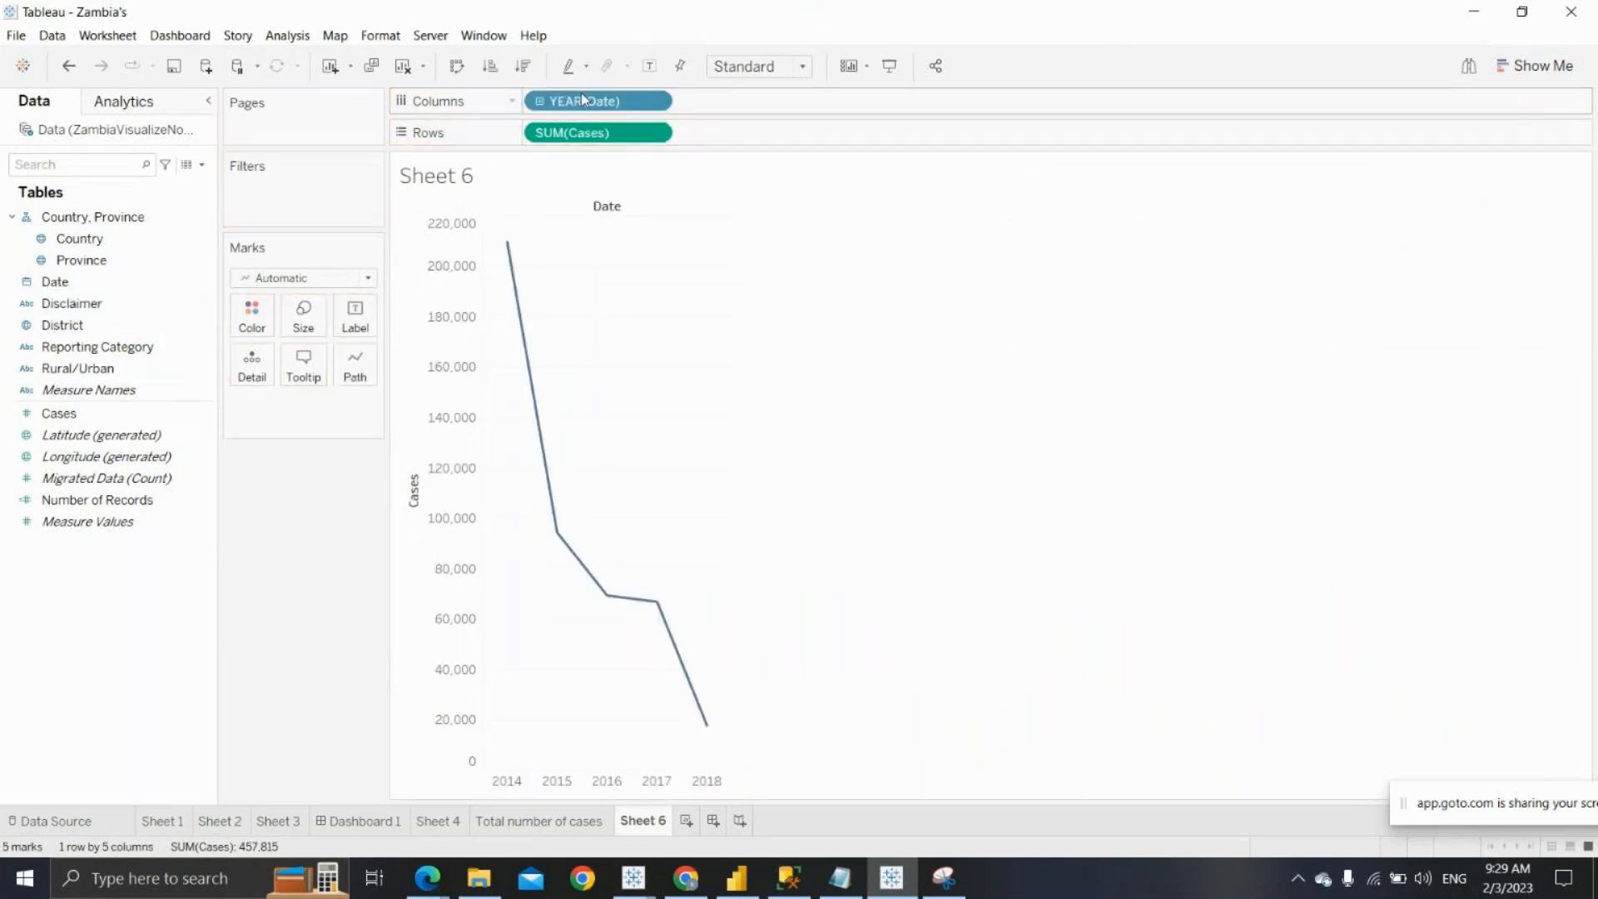
click(656, 101)
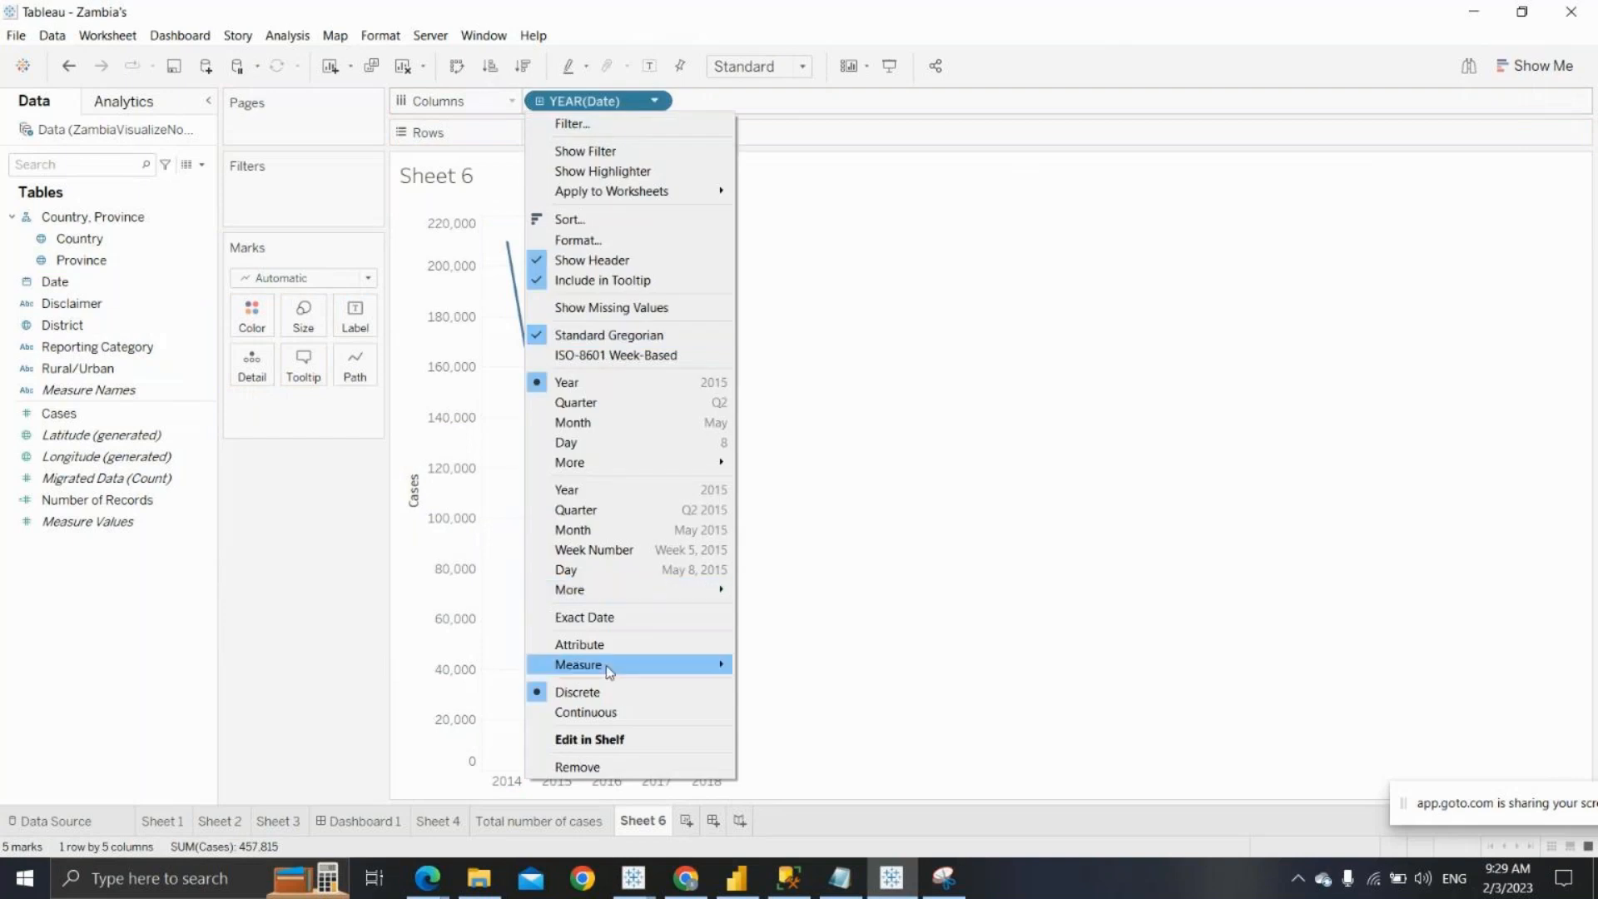
click(608, 713)
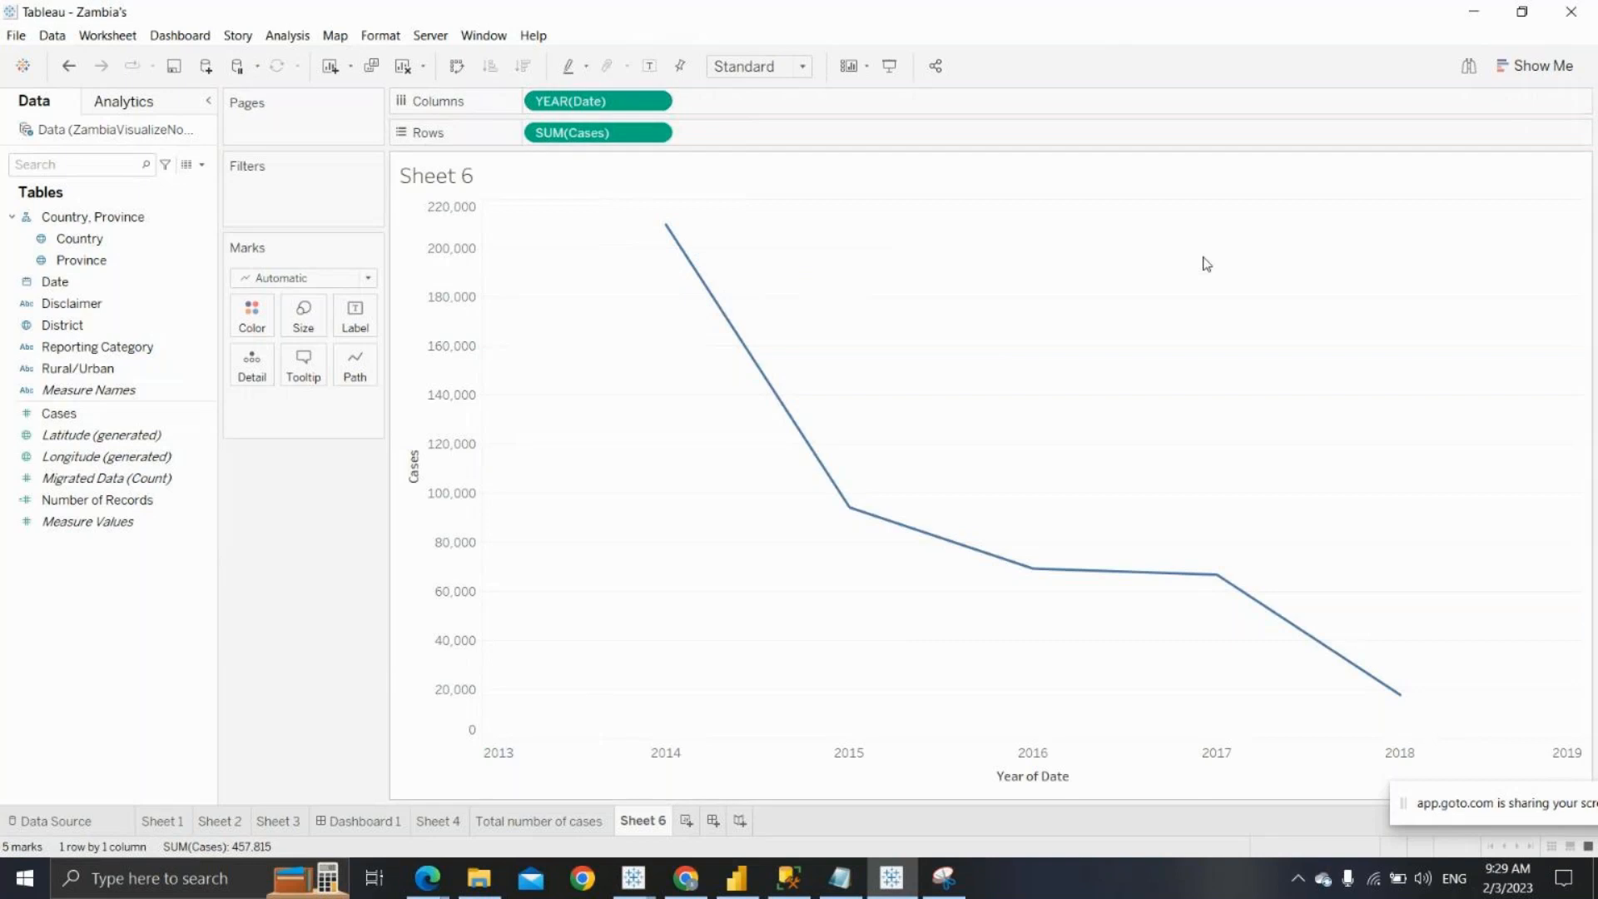
Apply a Show Me line chart and set Date in Columns to the continuous month level
click(1570, 74)
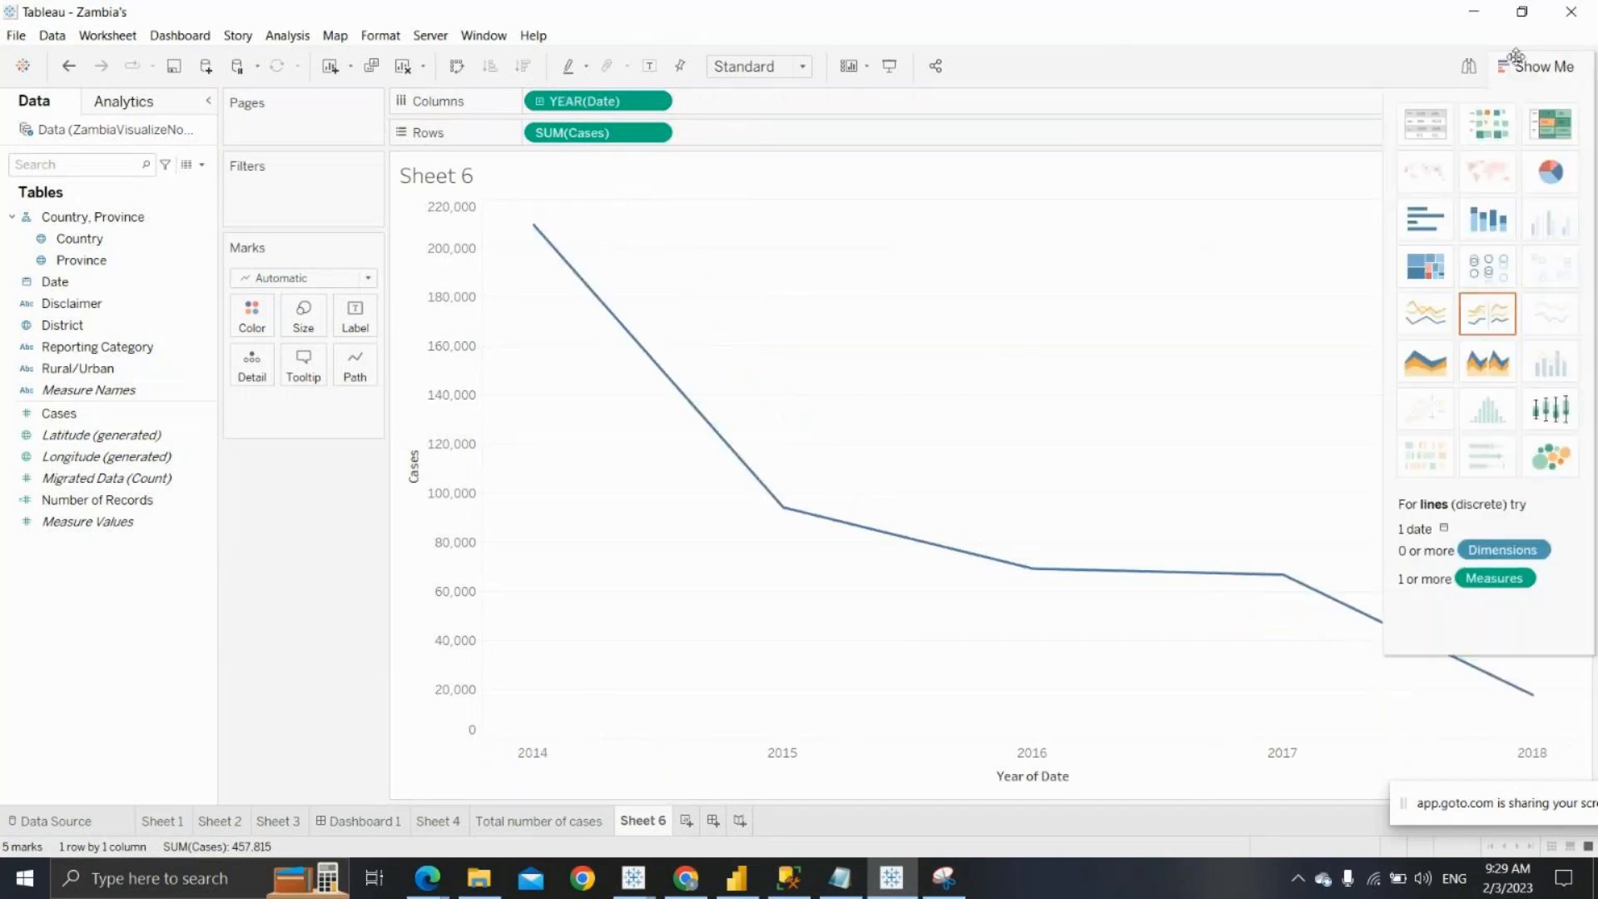
click(1527, 65)
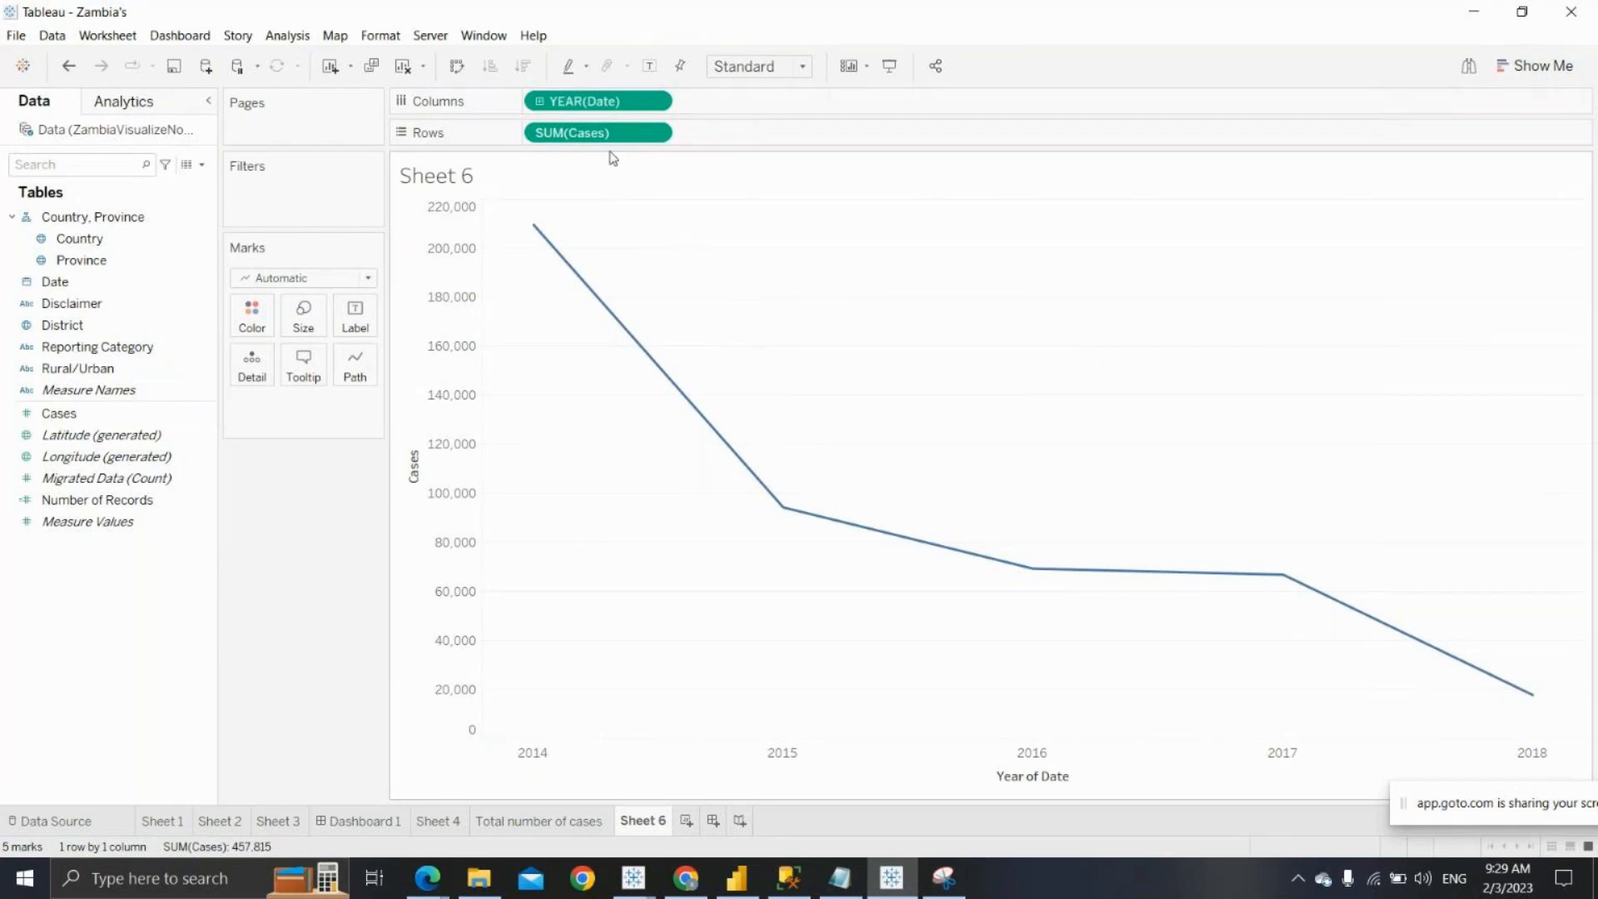
click(655, 101)
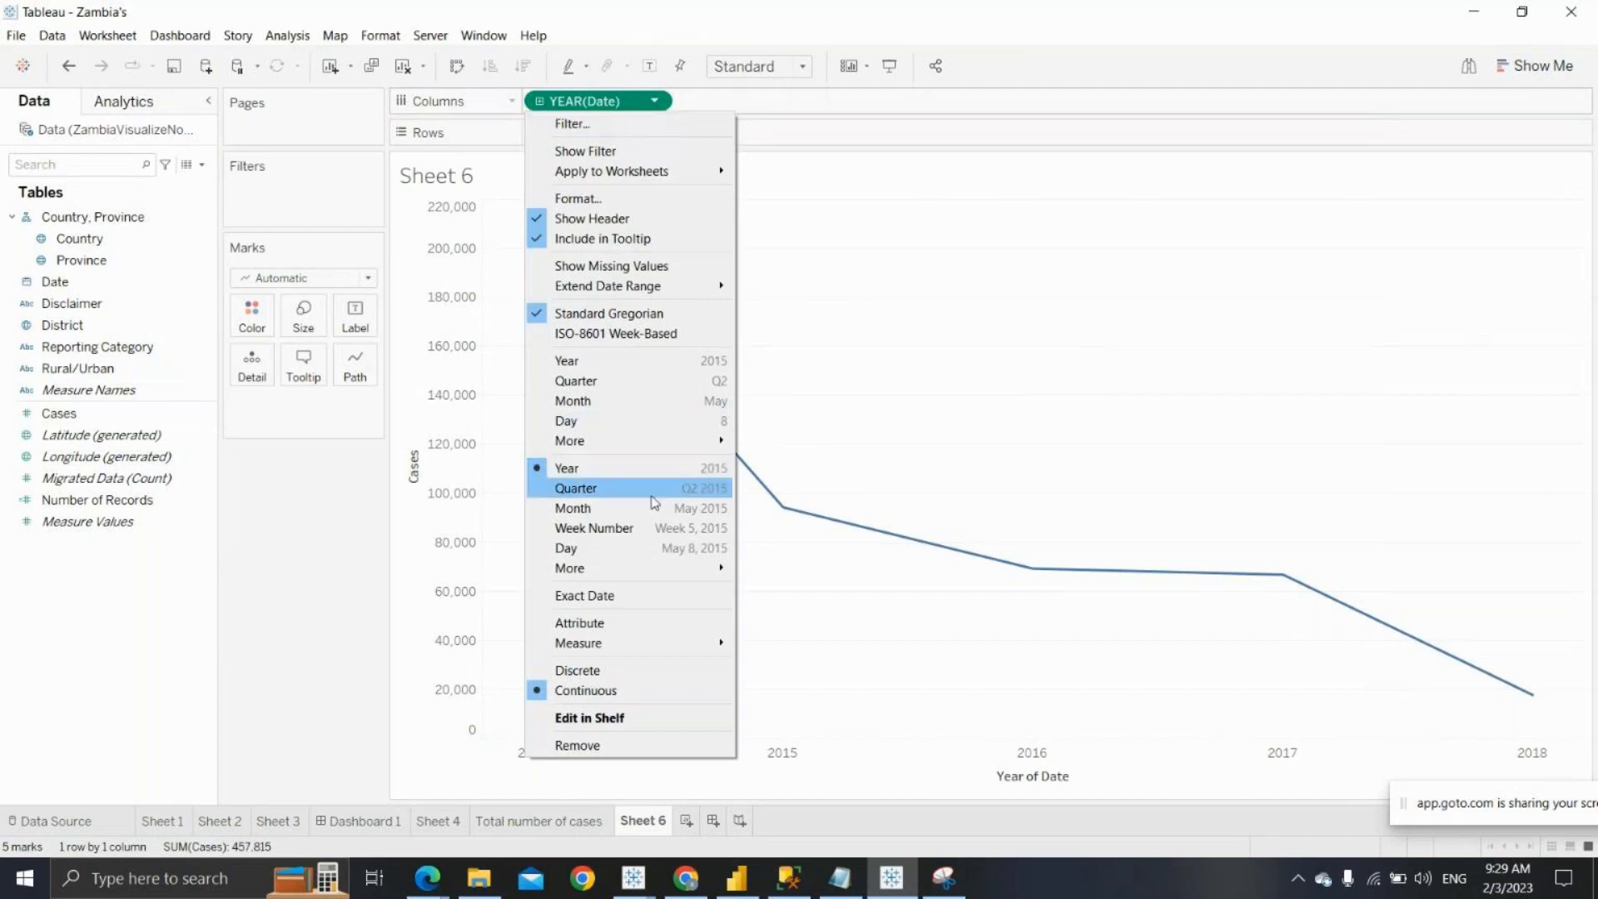
click(652, 523)
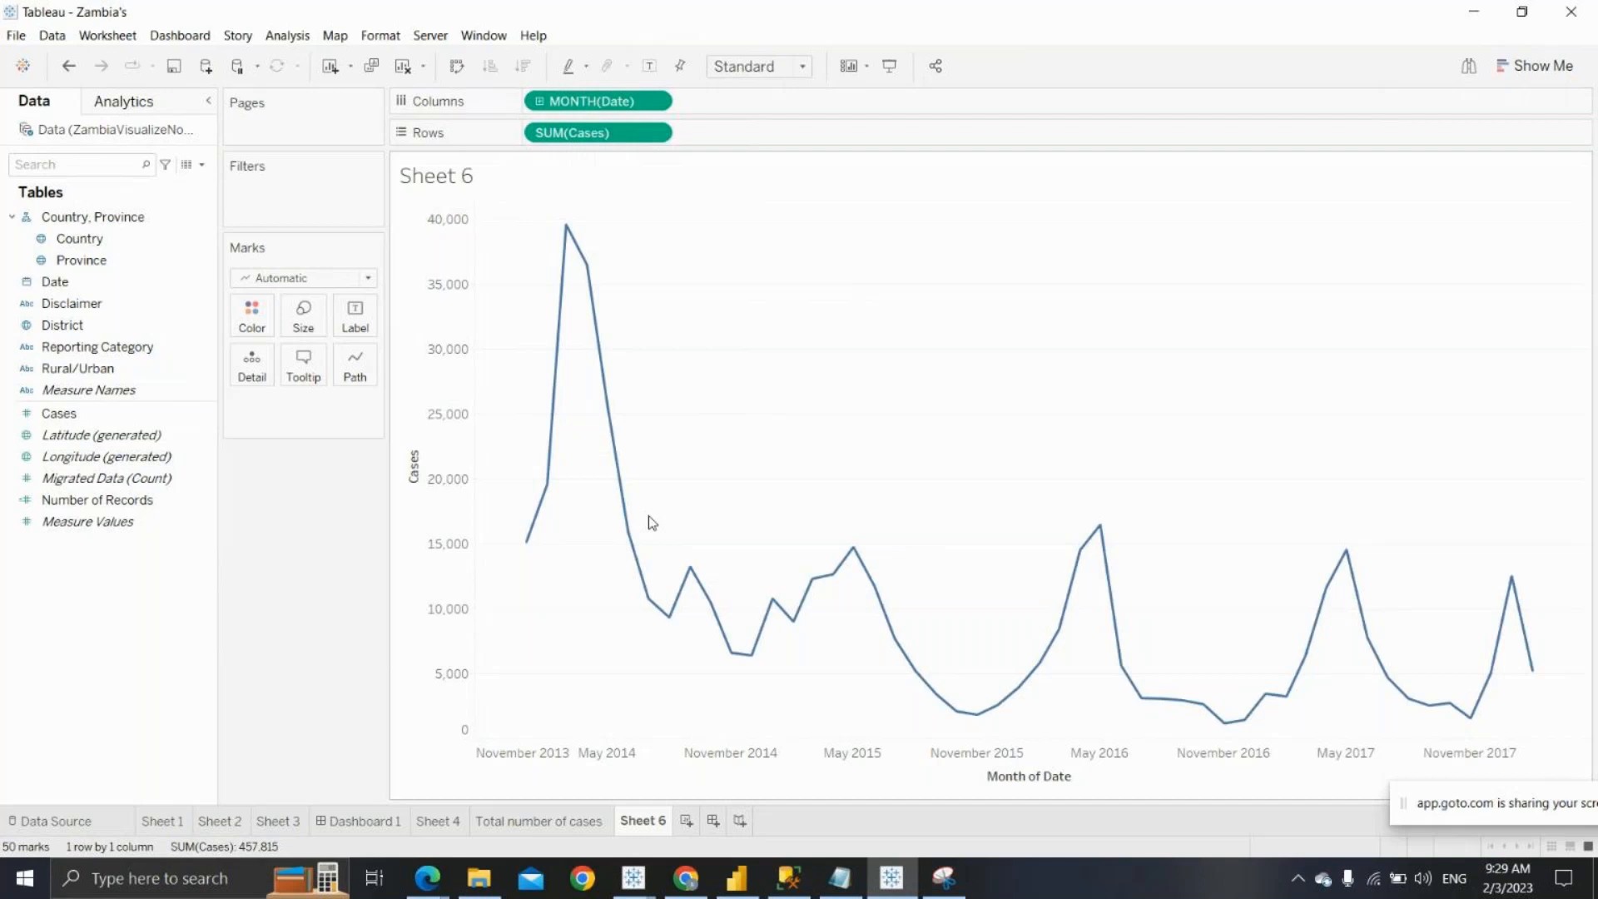
Compare the cases line chart on Dashboard 1 with its source worksheet, Sheet 3, and return to Sheet 6
click(346, 819)
click(632, 274)
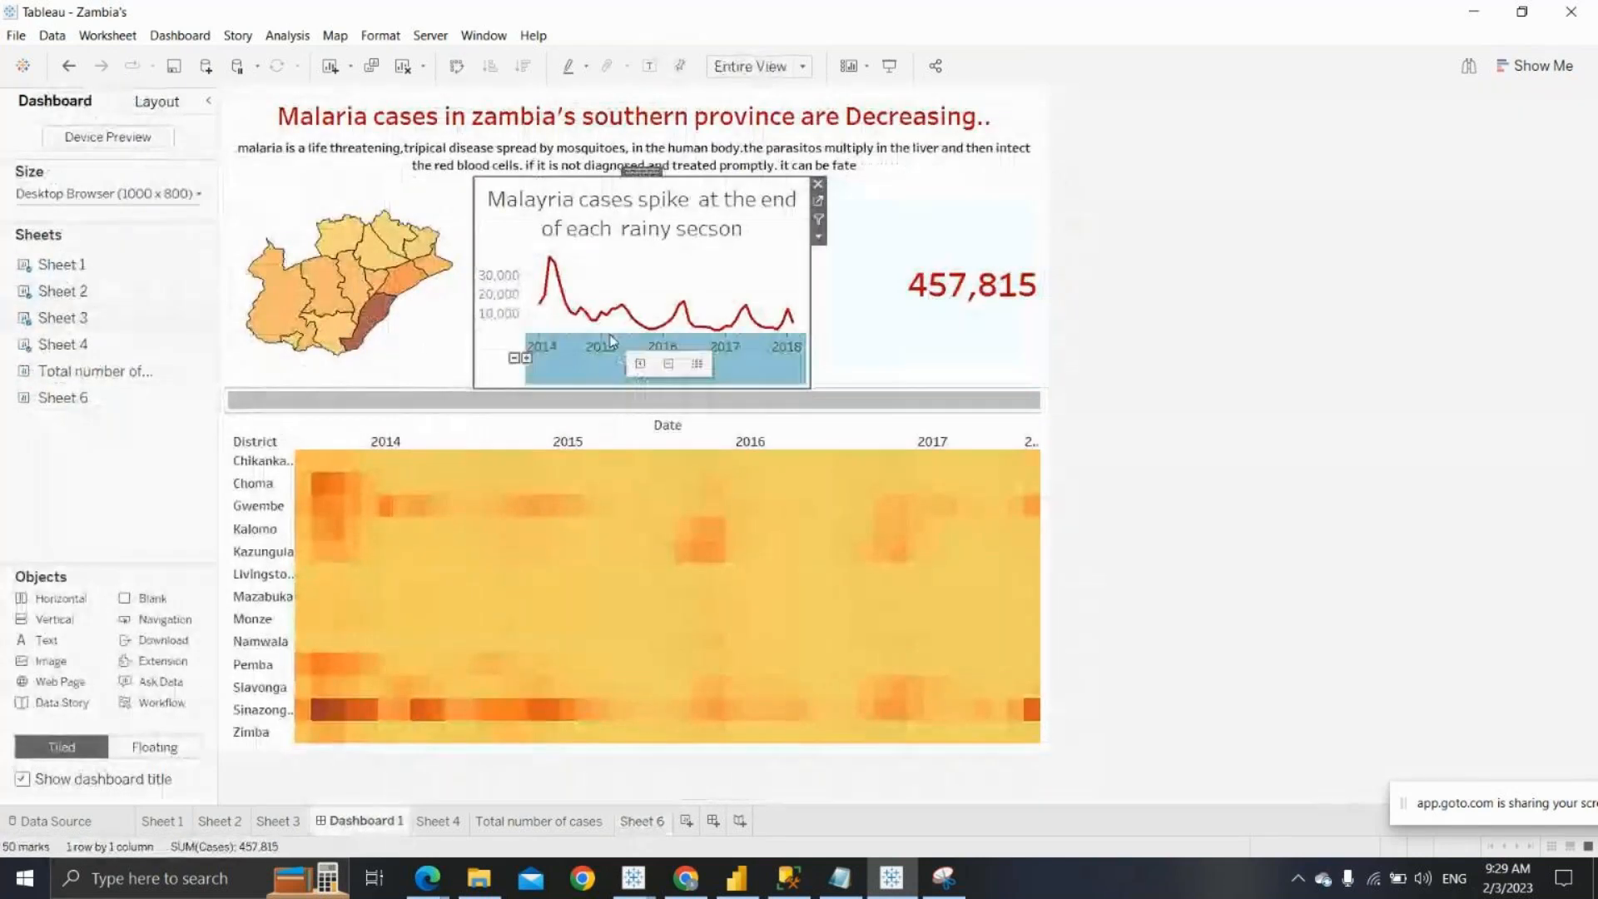
click(819, 201)
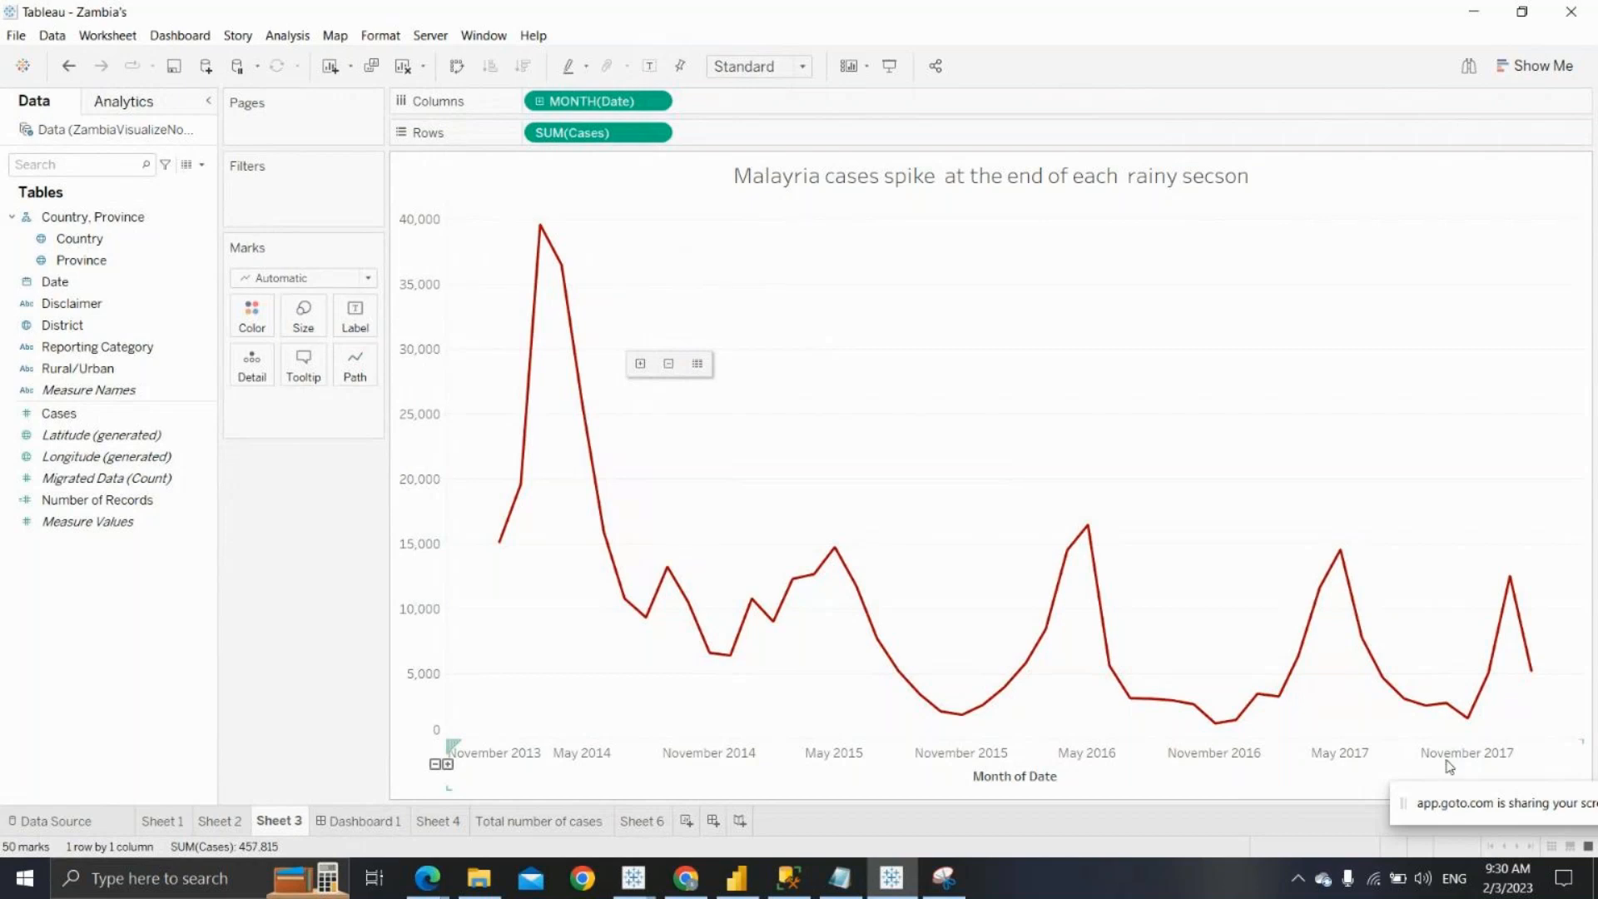
click(360, 822)
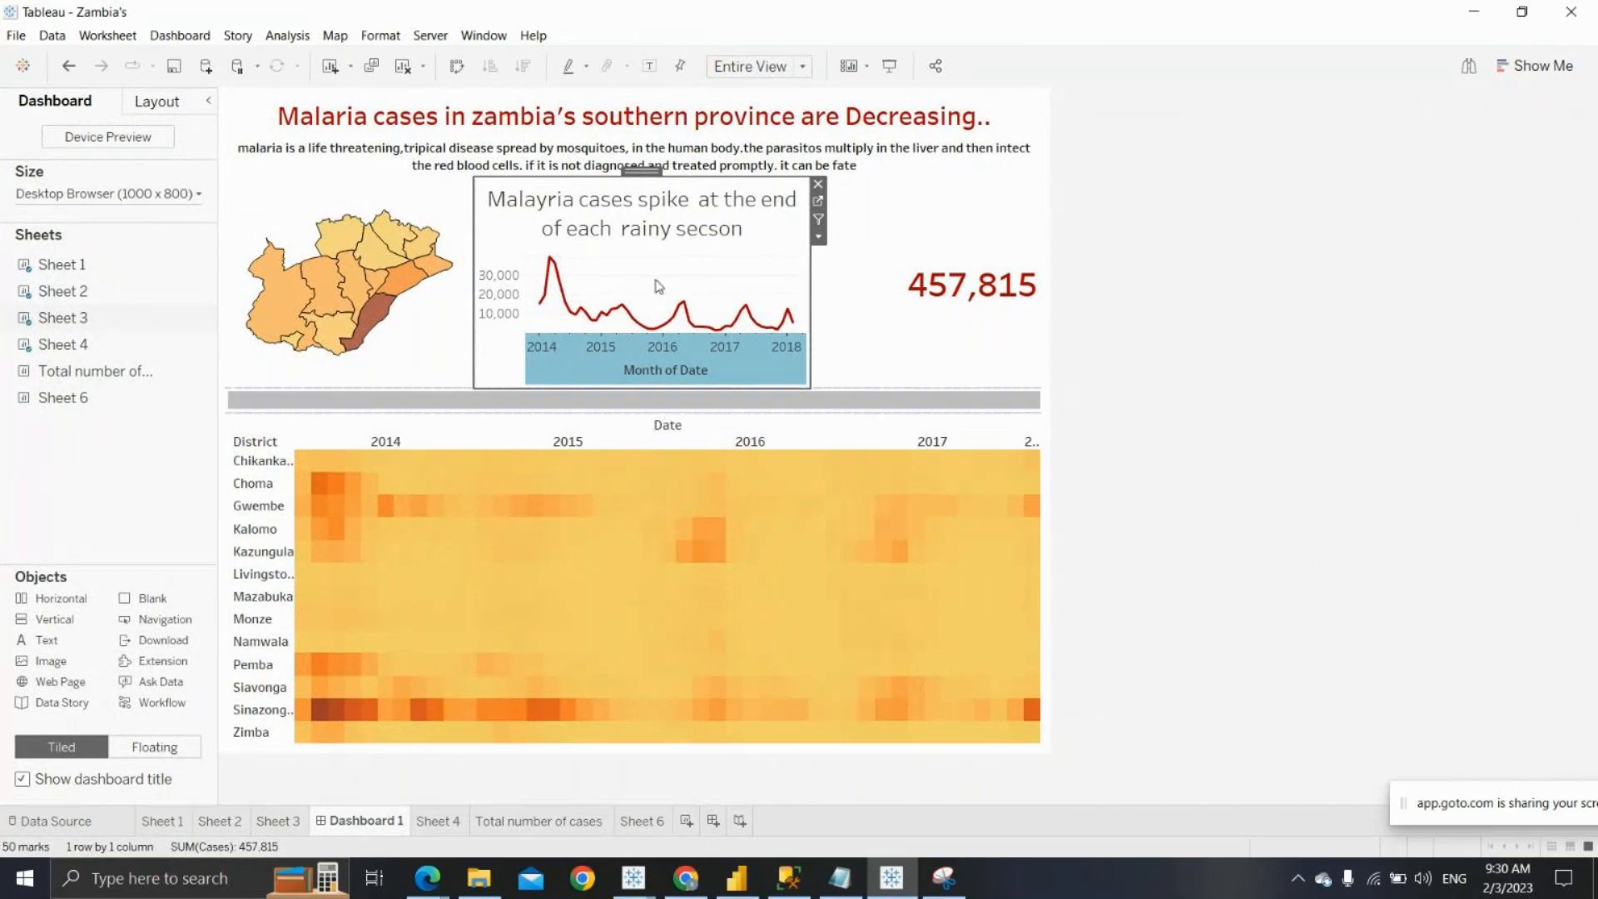
click(818, 203)
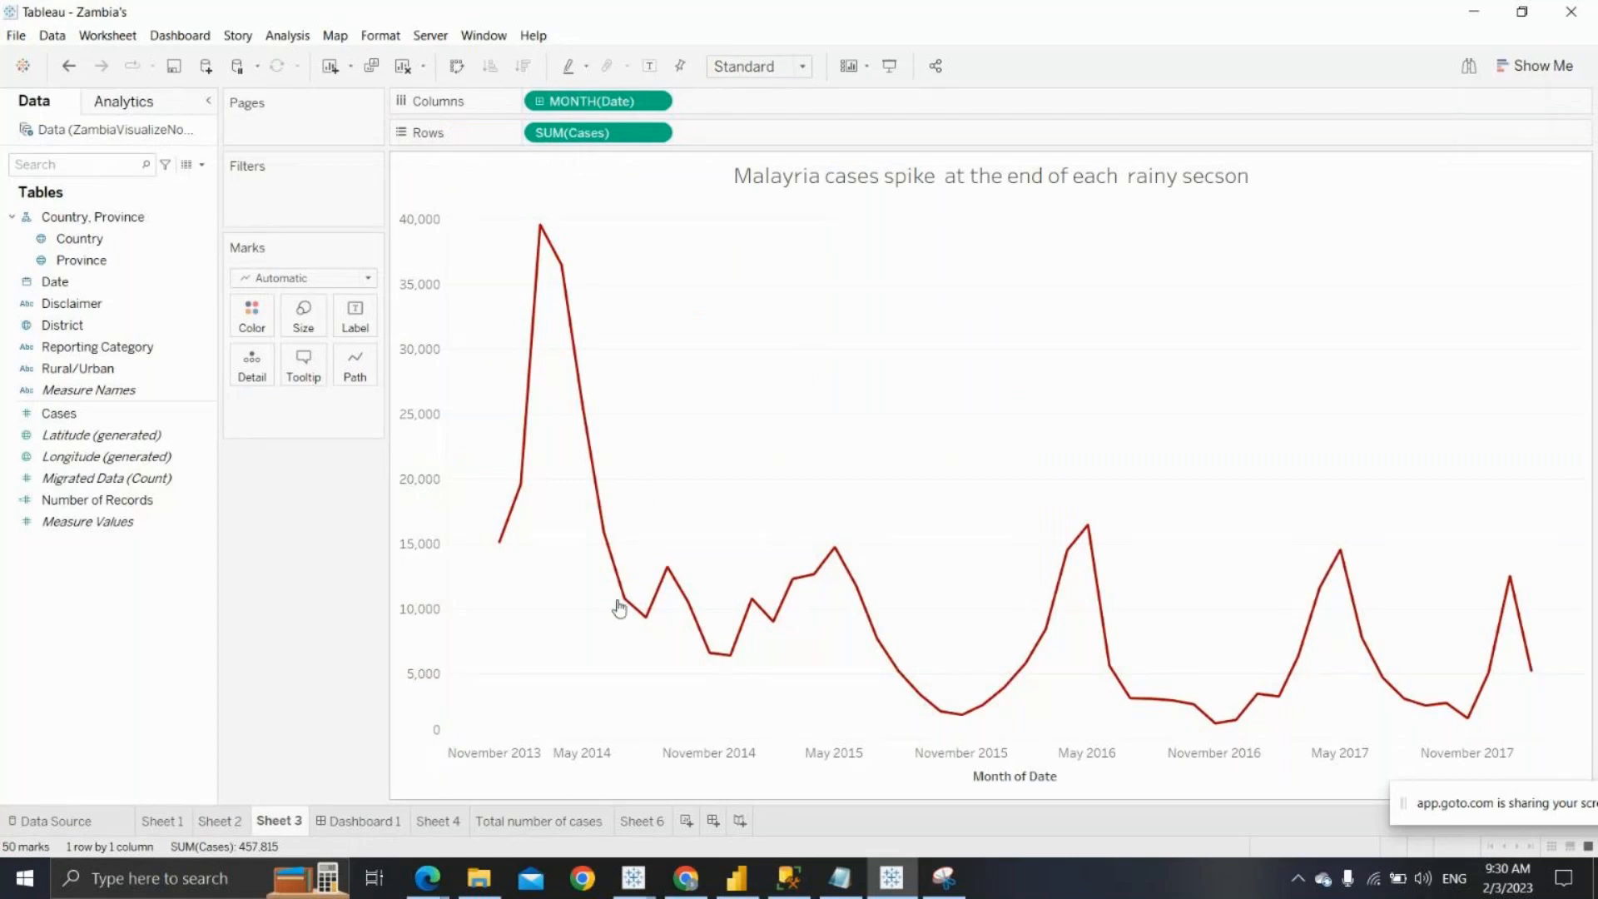
click(363, 821)
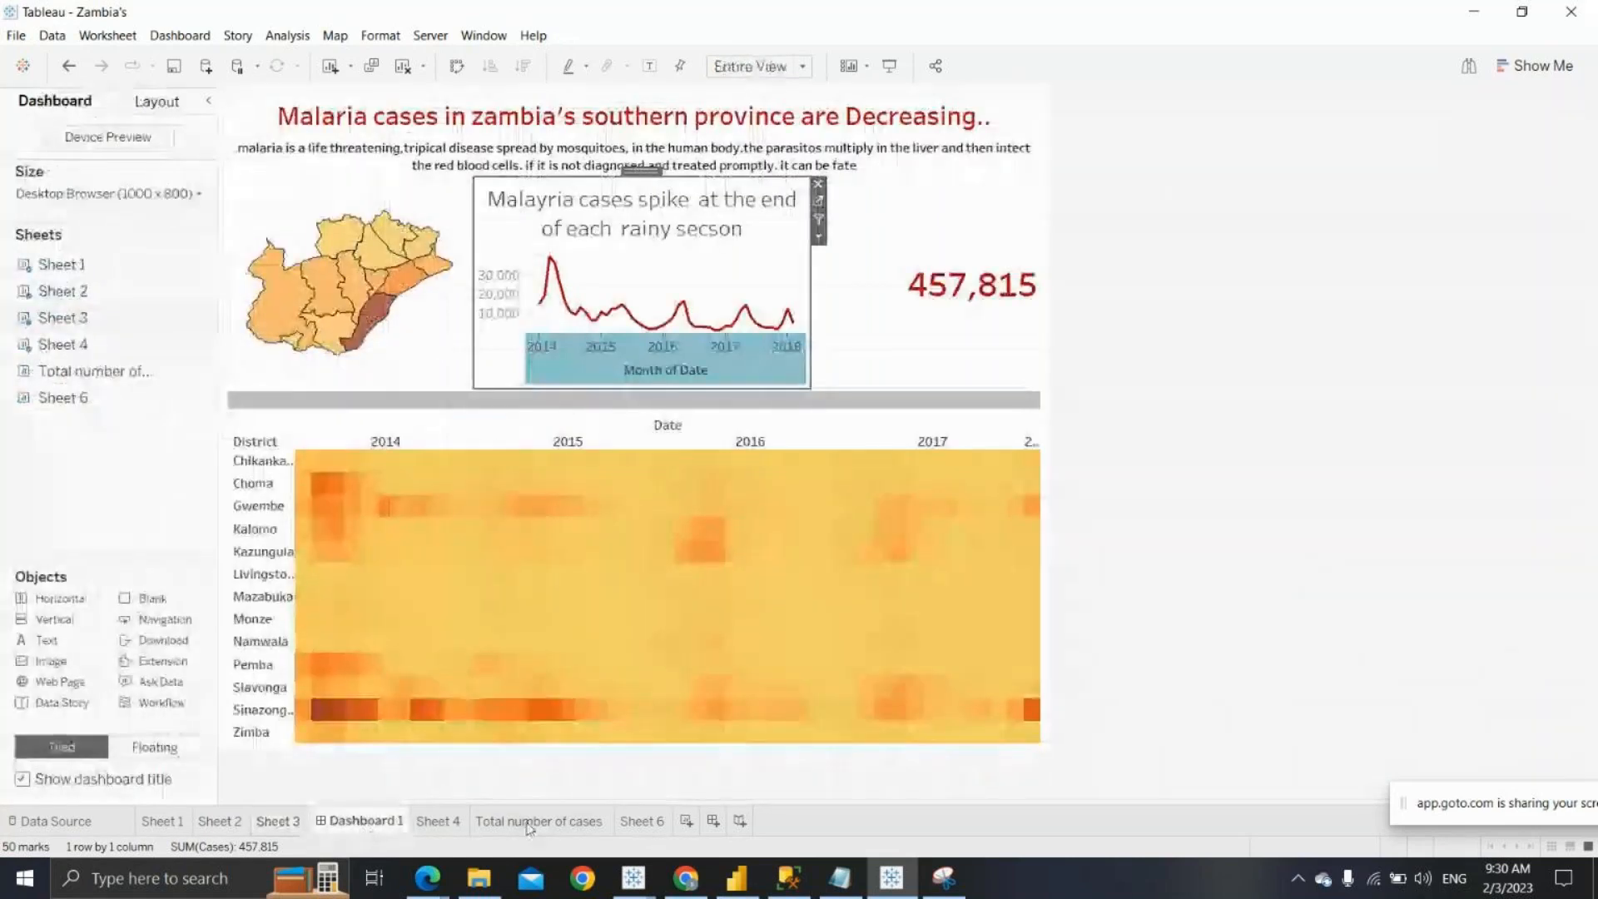
click(532, 820)
click(641, 821)
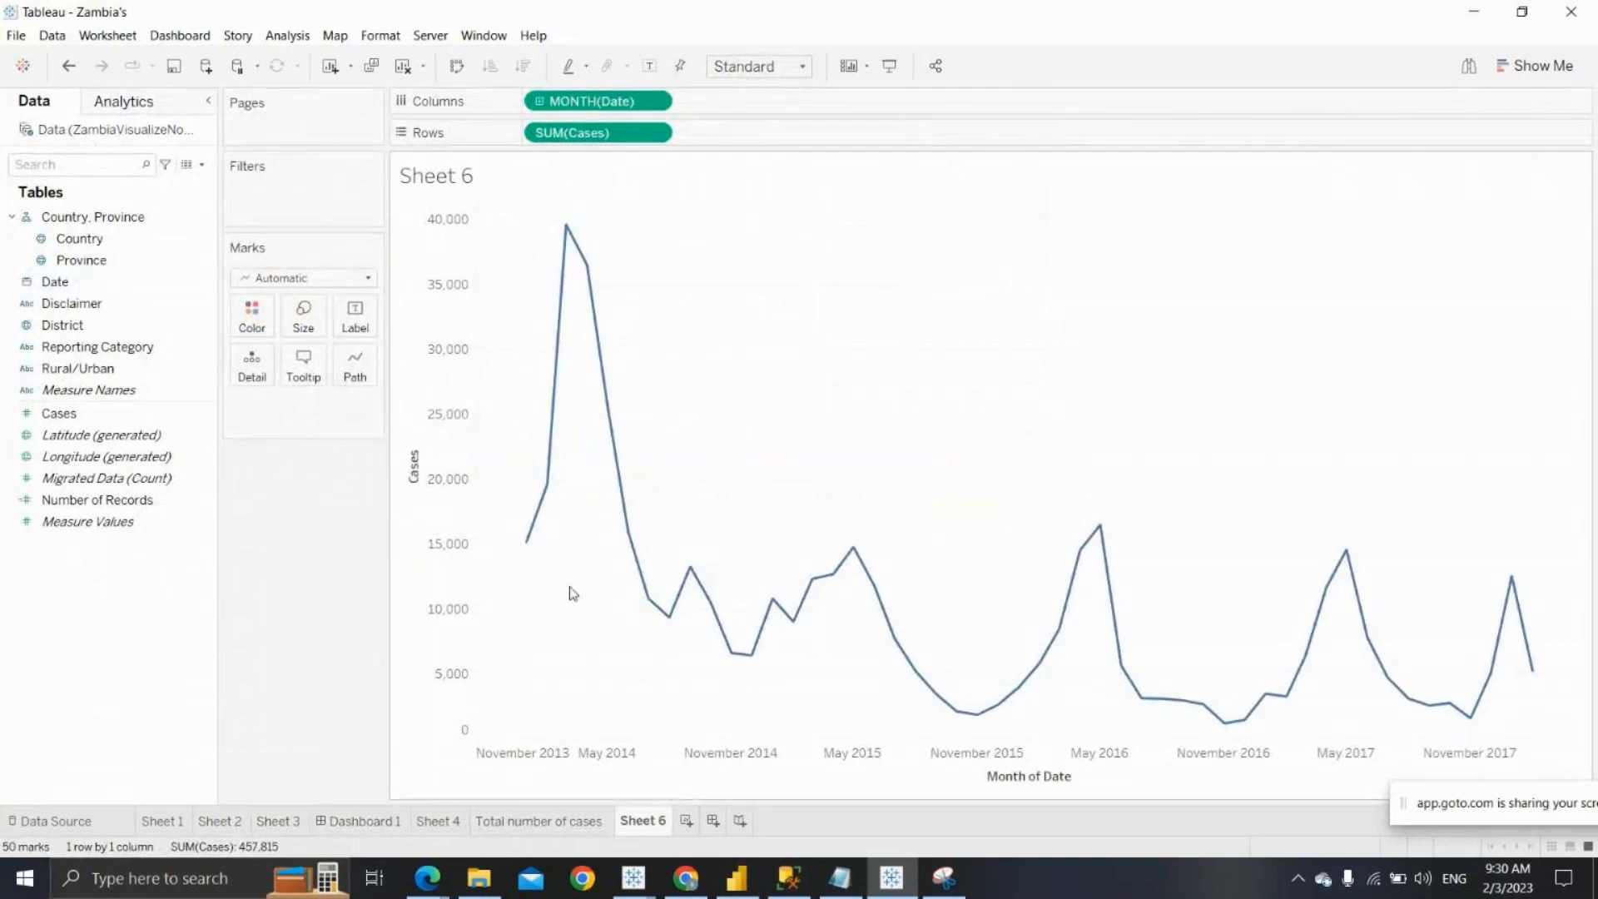
Create a new dashboard and place the Sheet 6 line chart on it
click(714, 821)
mouse_move(187, 428)
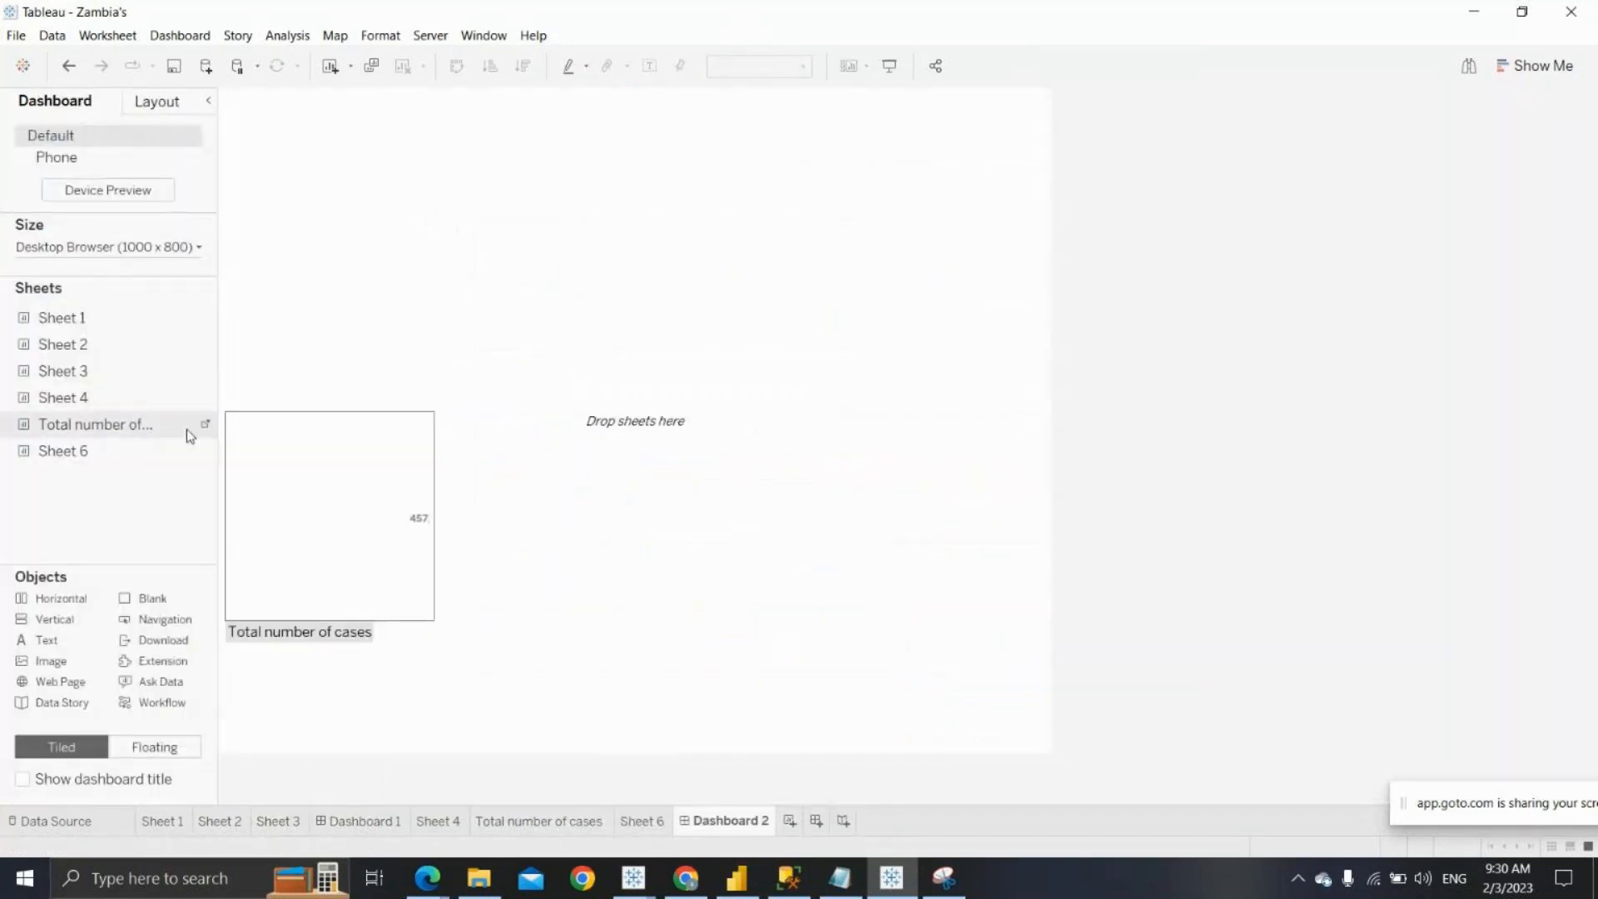
drag(128, 450, 328, 433)
drag(502, 446, 502, 446)
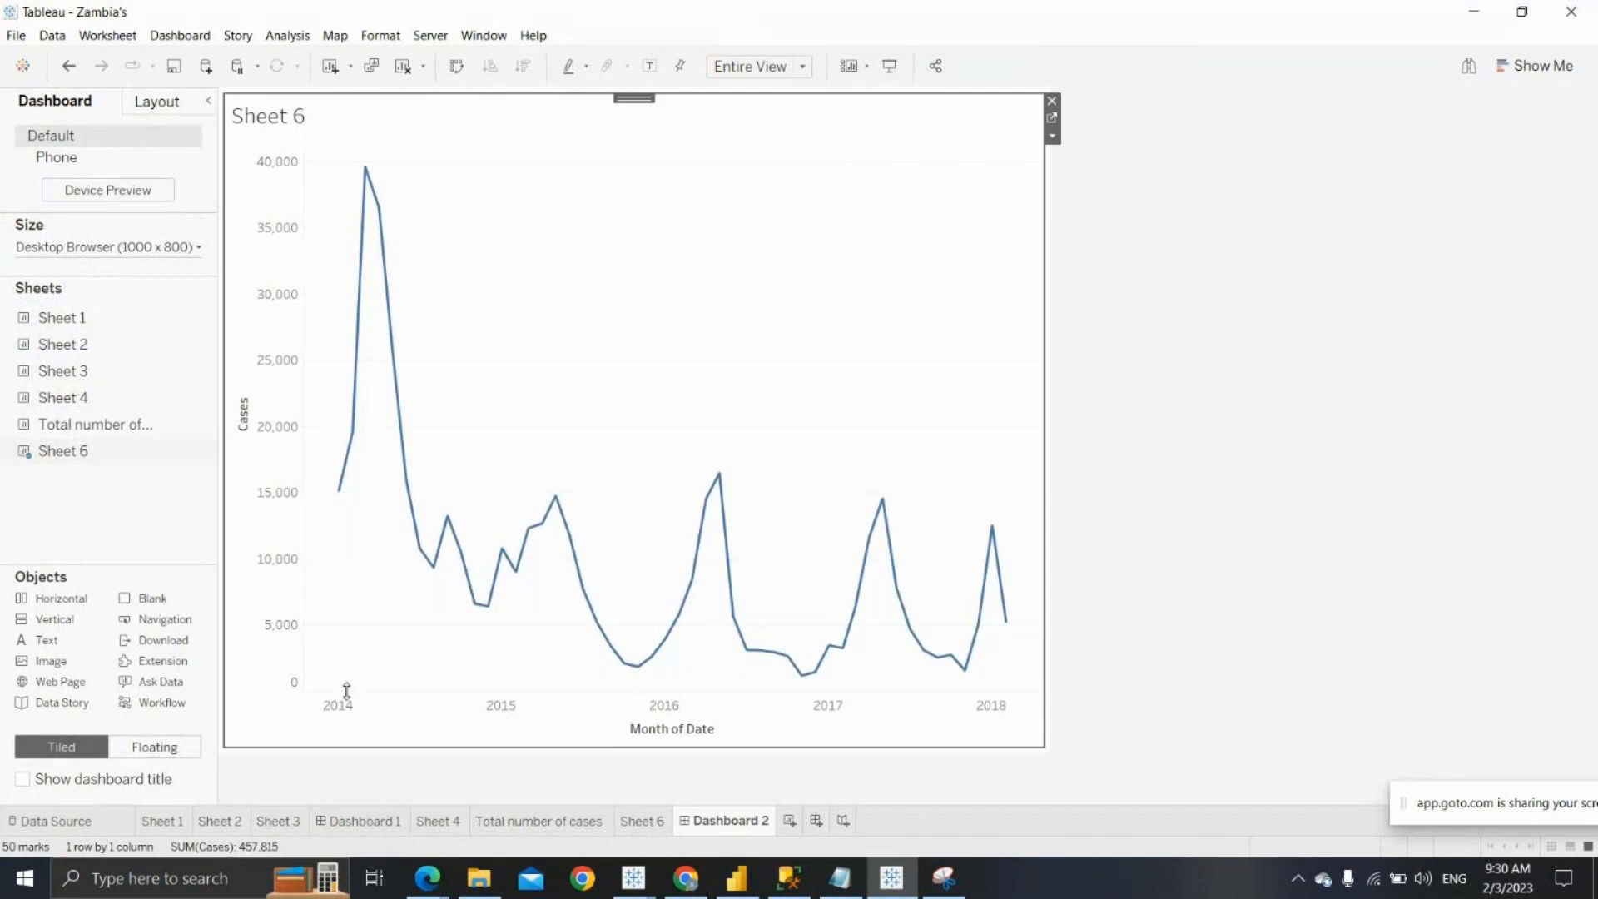
mouse_move(398, 308)
mouse_move(855, 620)
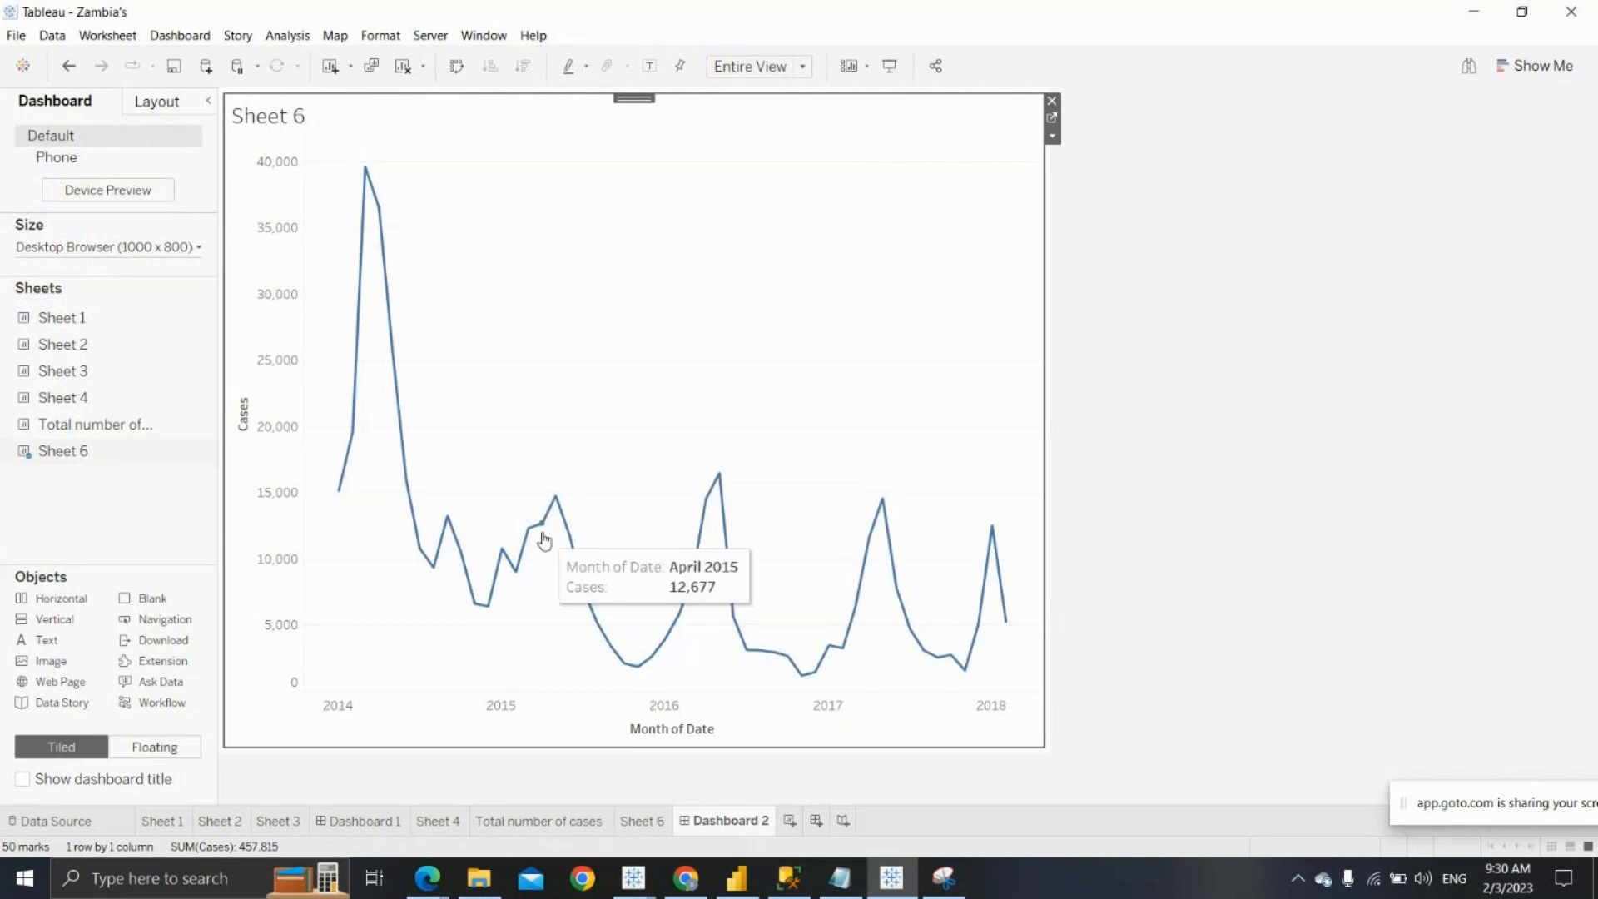
Go to Sheet 6 from the dashboard, color its cases line orange and increase the line thickness
click(1051, 118)
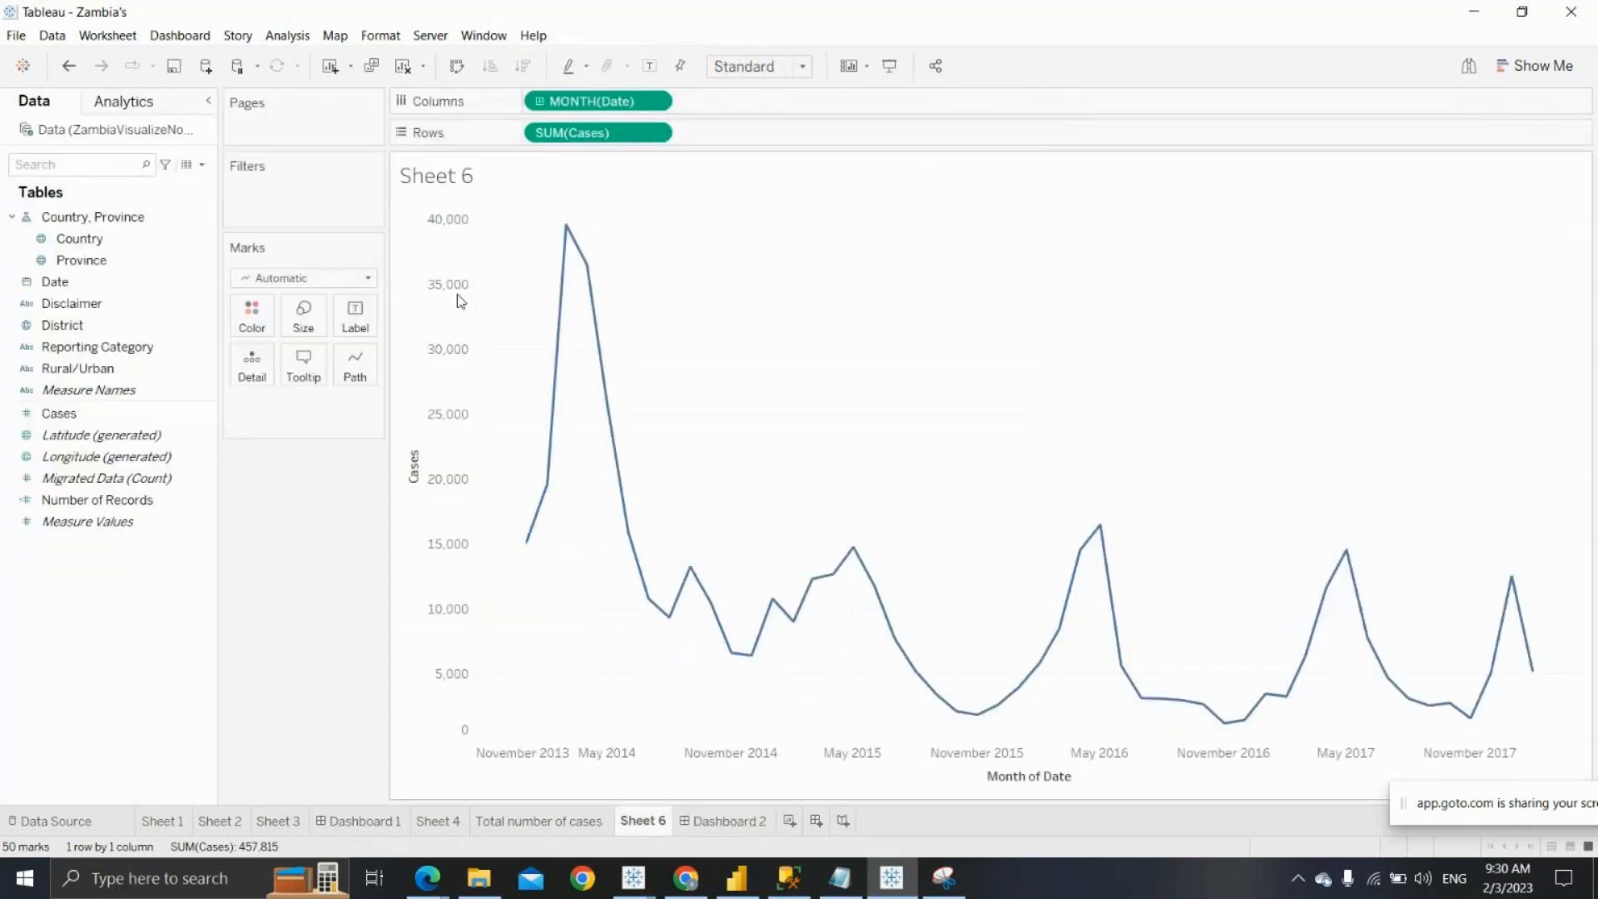
click(254, 326)
click(299, 378)
click(264, 671)
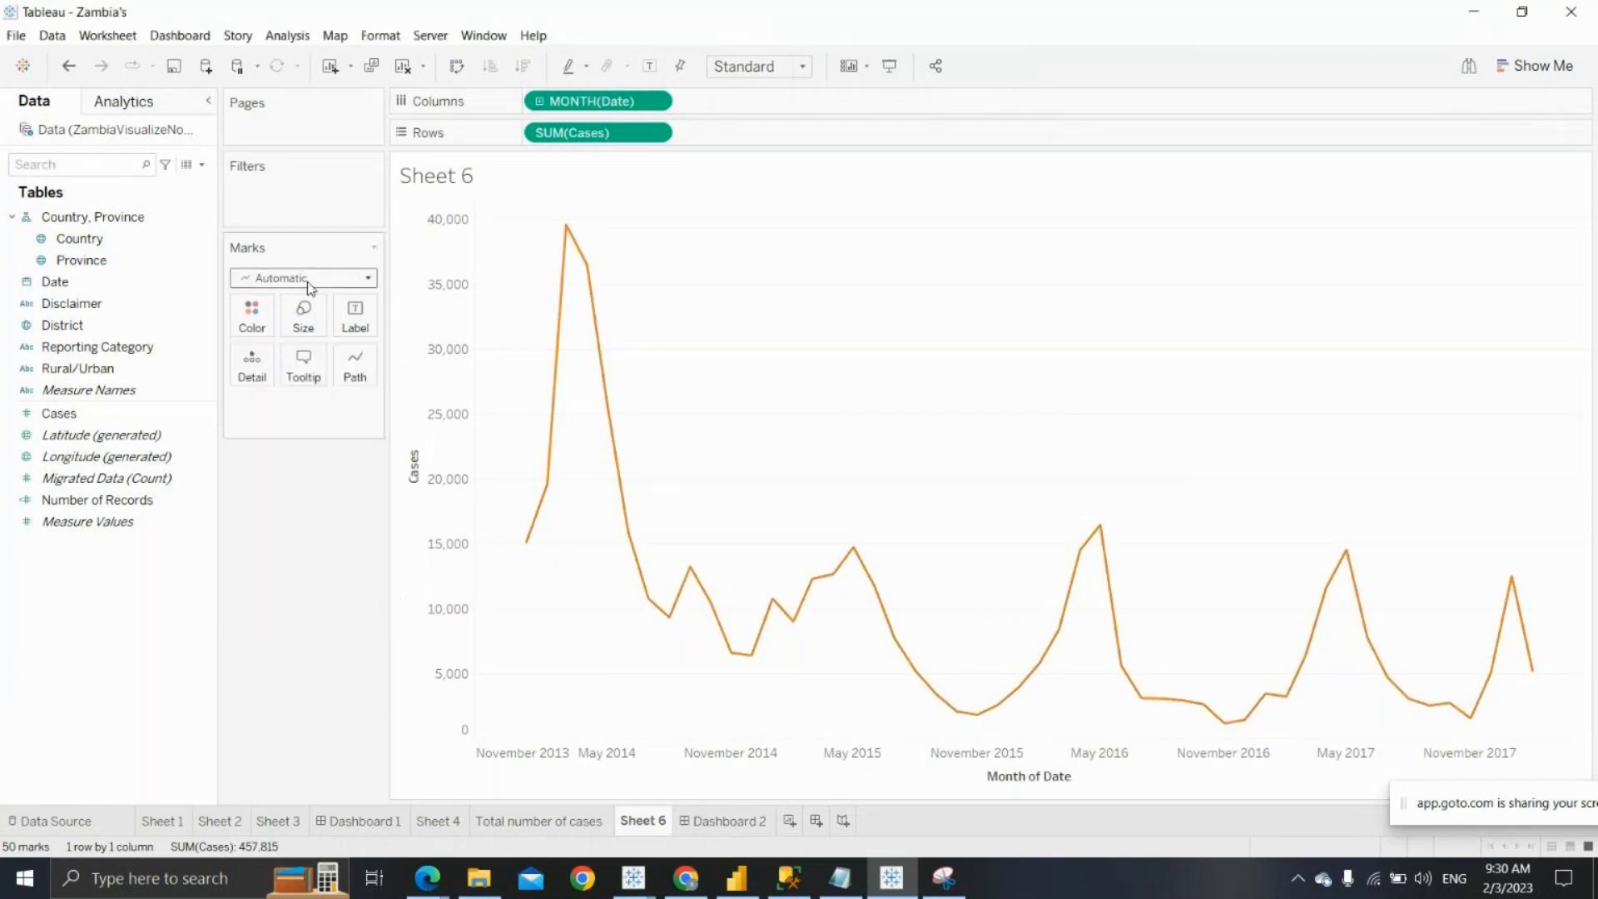
click(302, 327)
drag(330, 363, 382, 363)
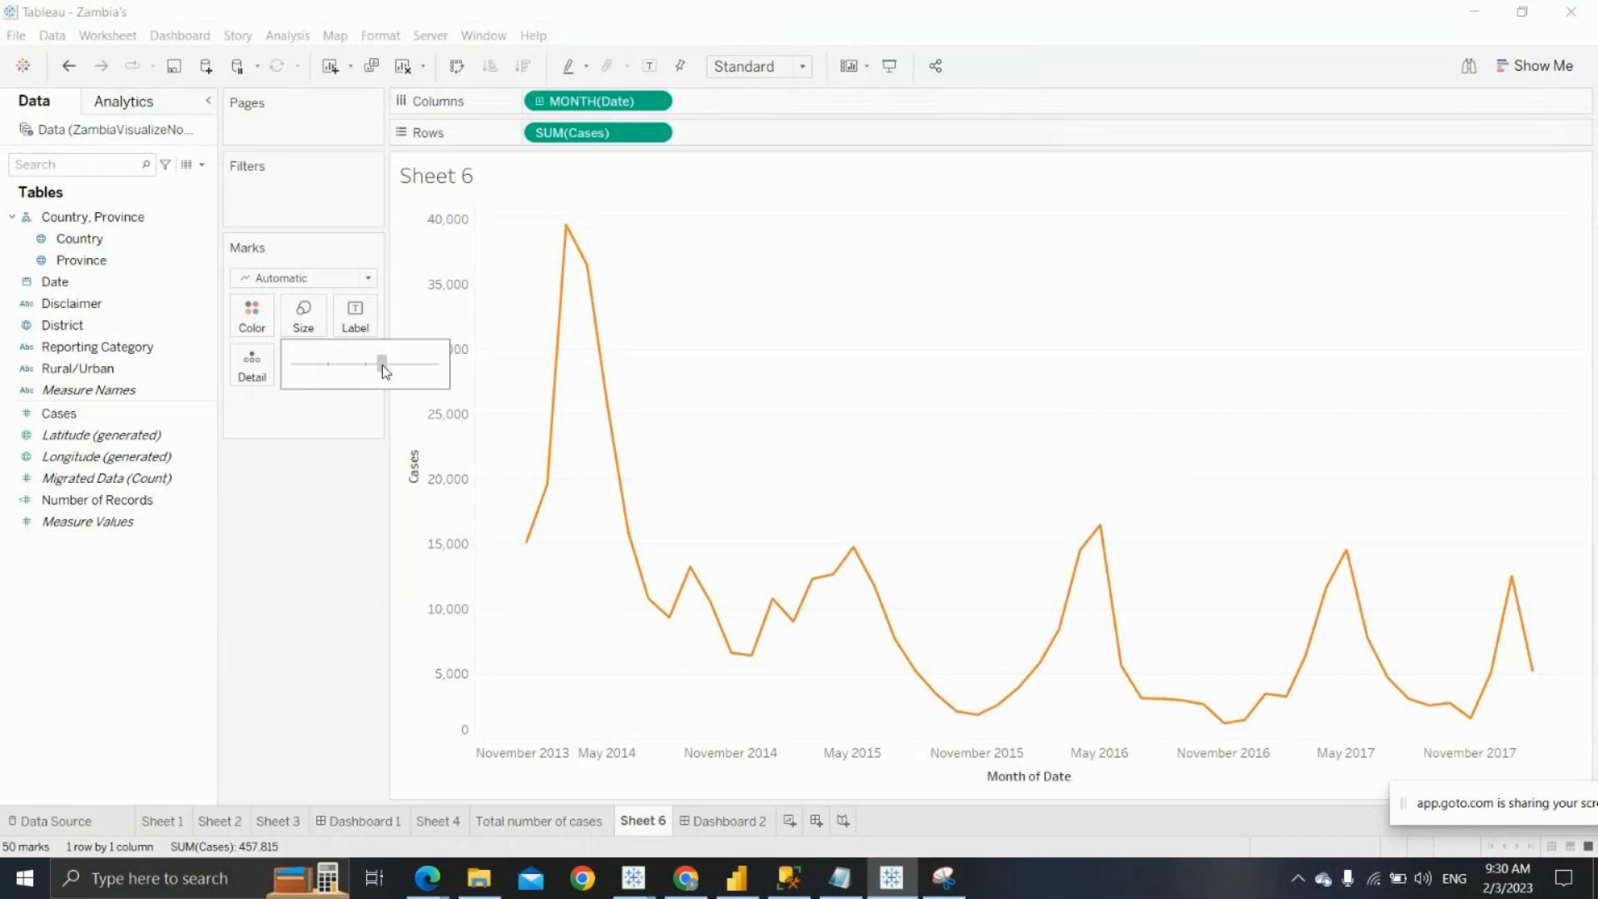
Go to Dashboard 2 and place the Total number of cases sheet above the Sheet 6 line chart
click(706, 821)
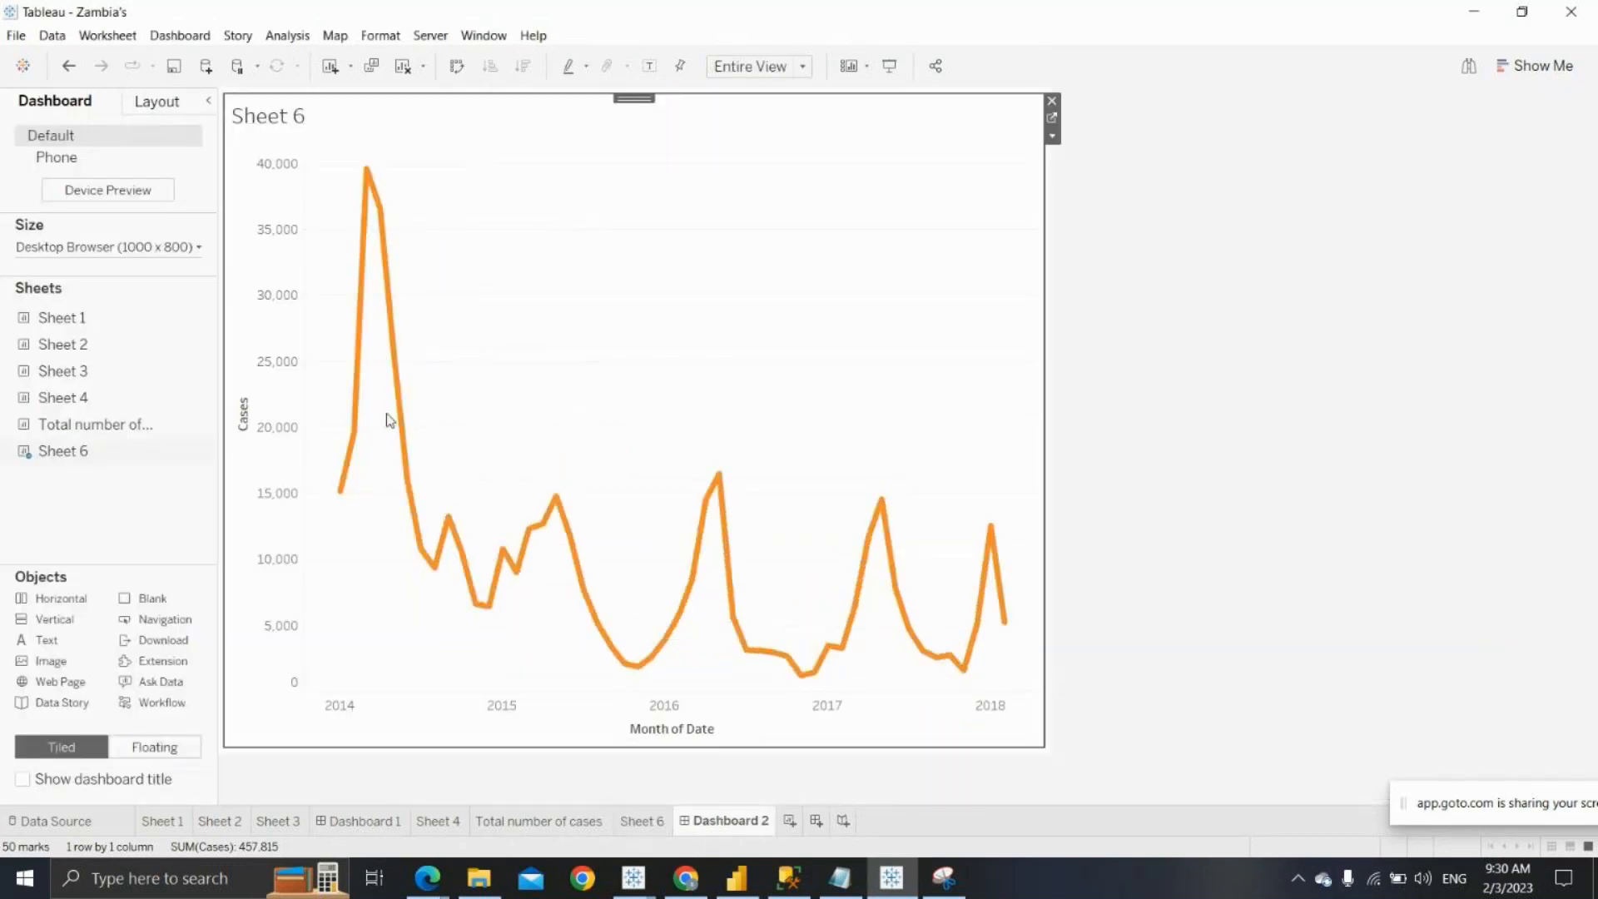
mouse_move(78, 449)
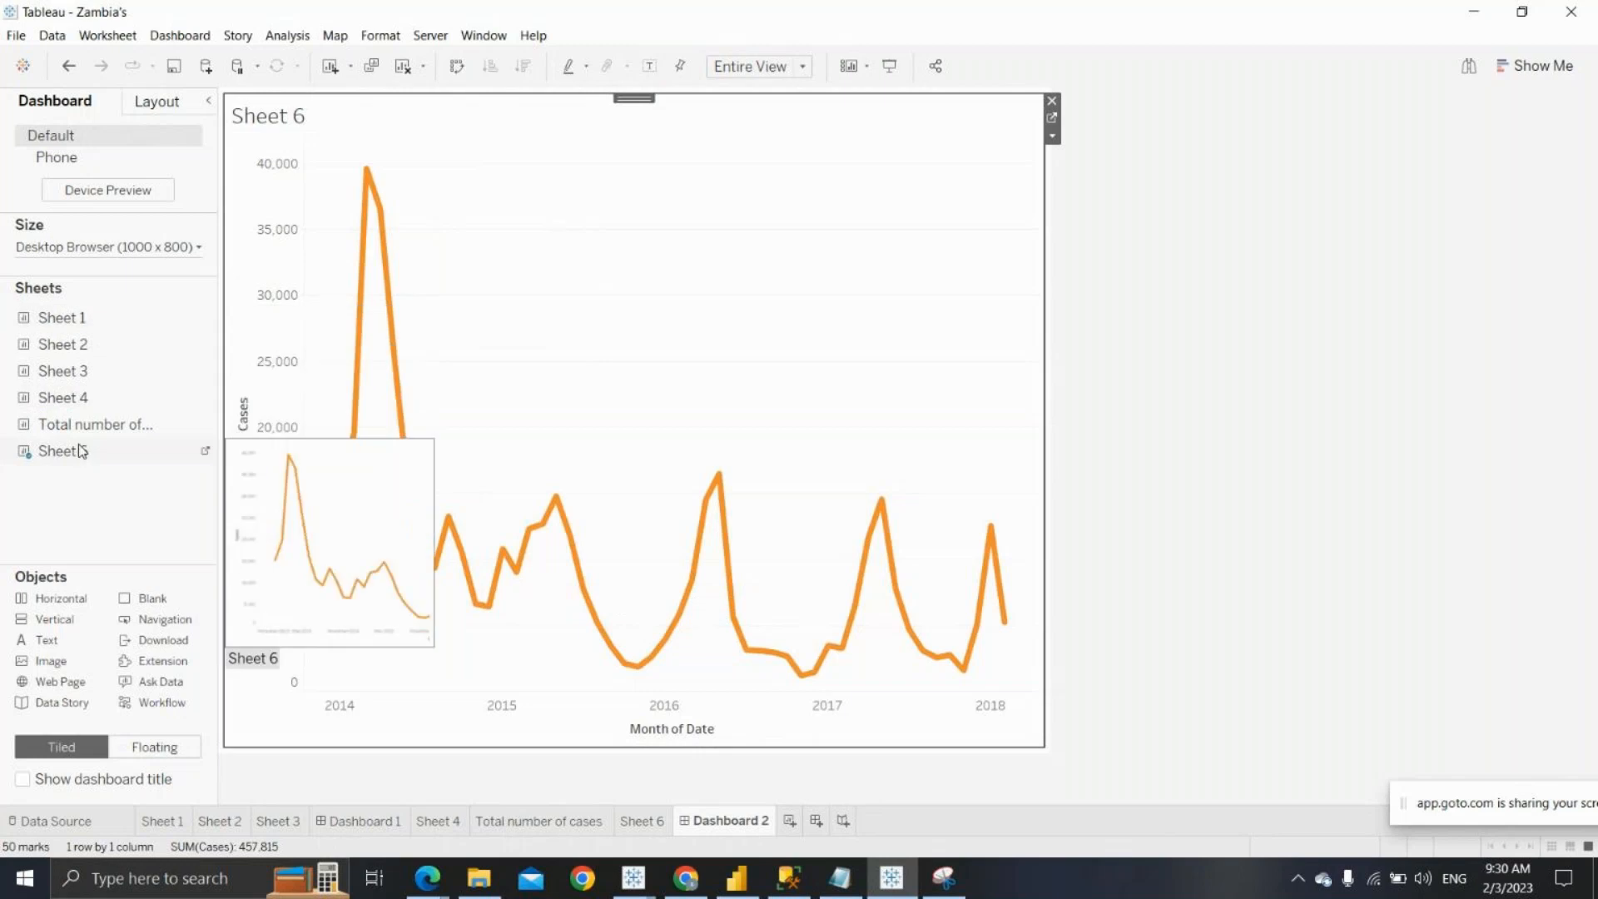
mouse_move(63, 397)
mouse_down()
mouse_move(725, 197)
mouse_move(908, 240)
mouse_move(906, 175)
mouse_up()
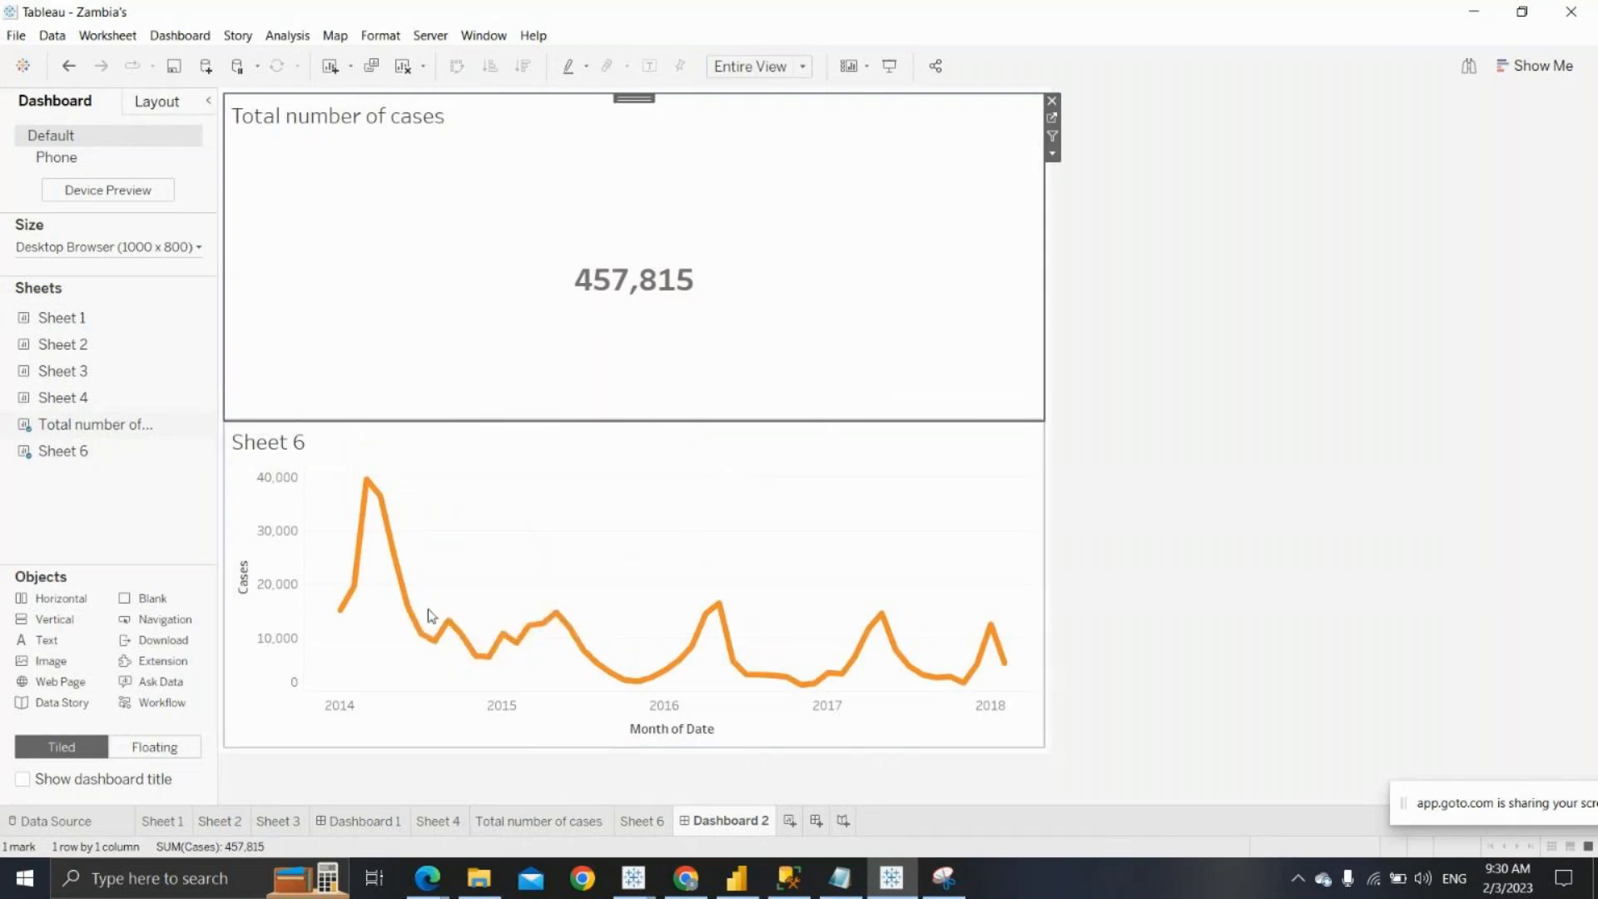
Review the district map on Dashboard 1 and create a new worksheet for rebuilding it
click(371, 822)
click(398, 341)
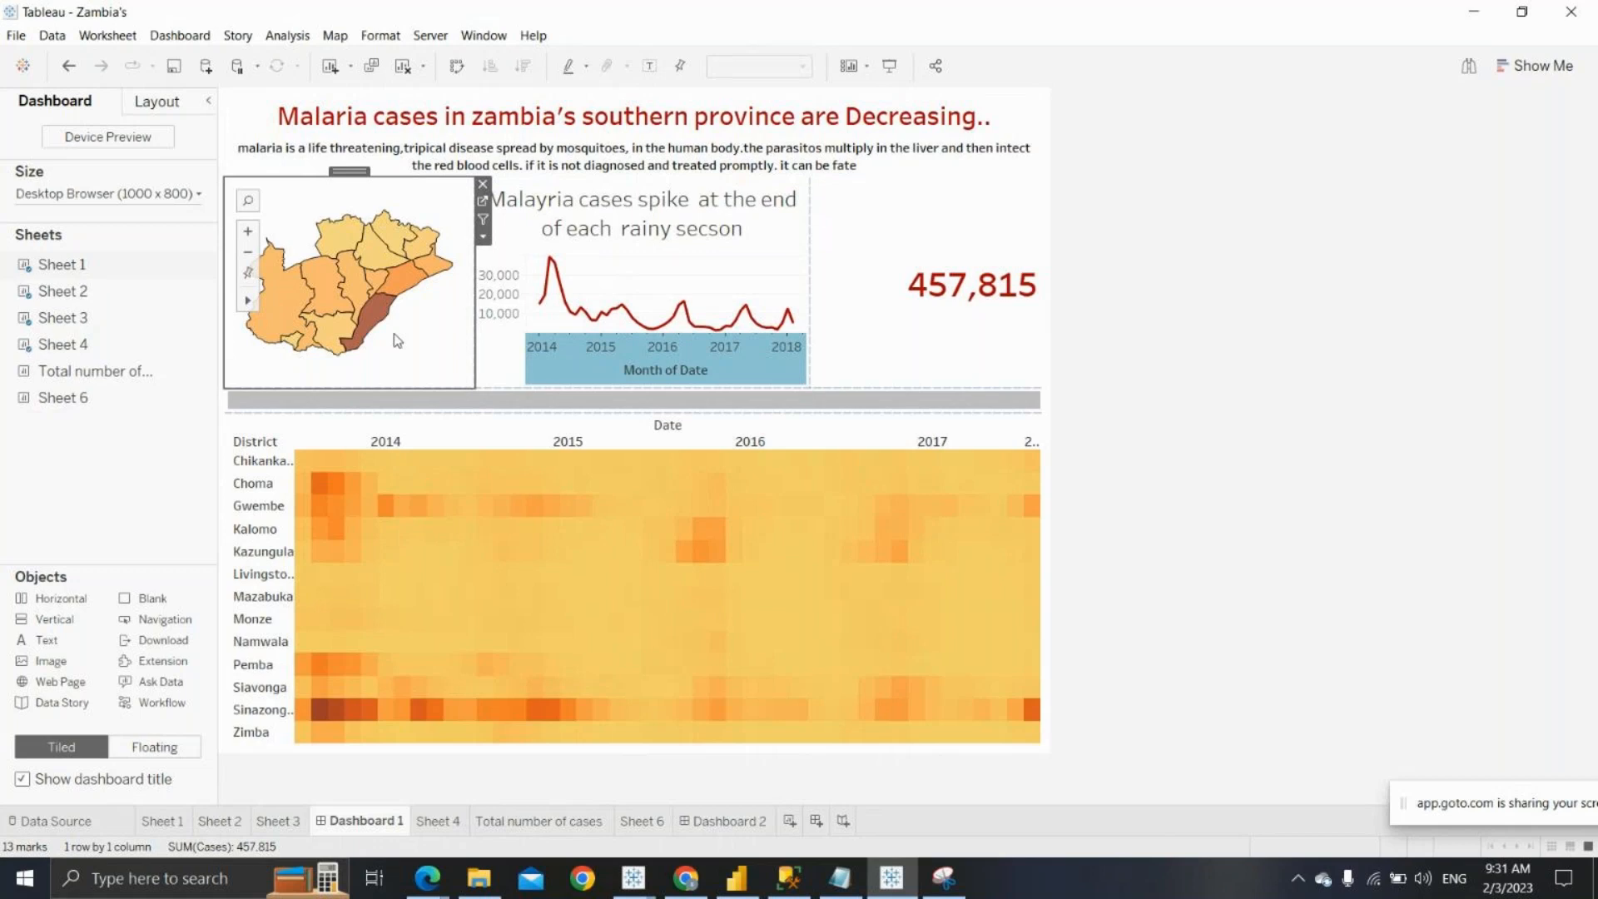
click(791, 821)
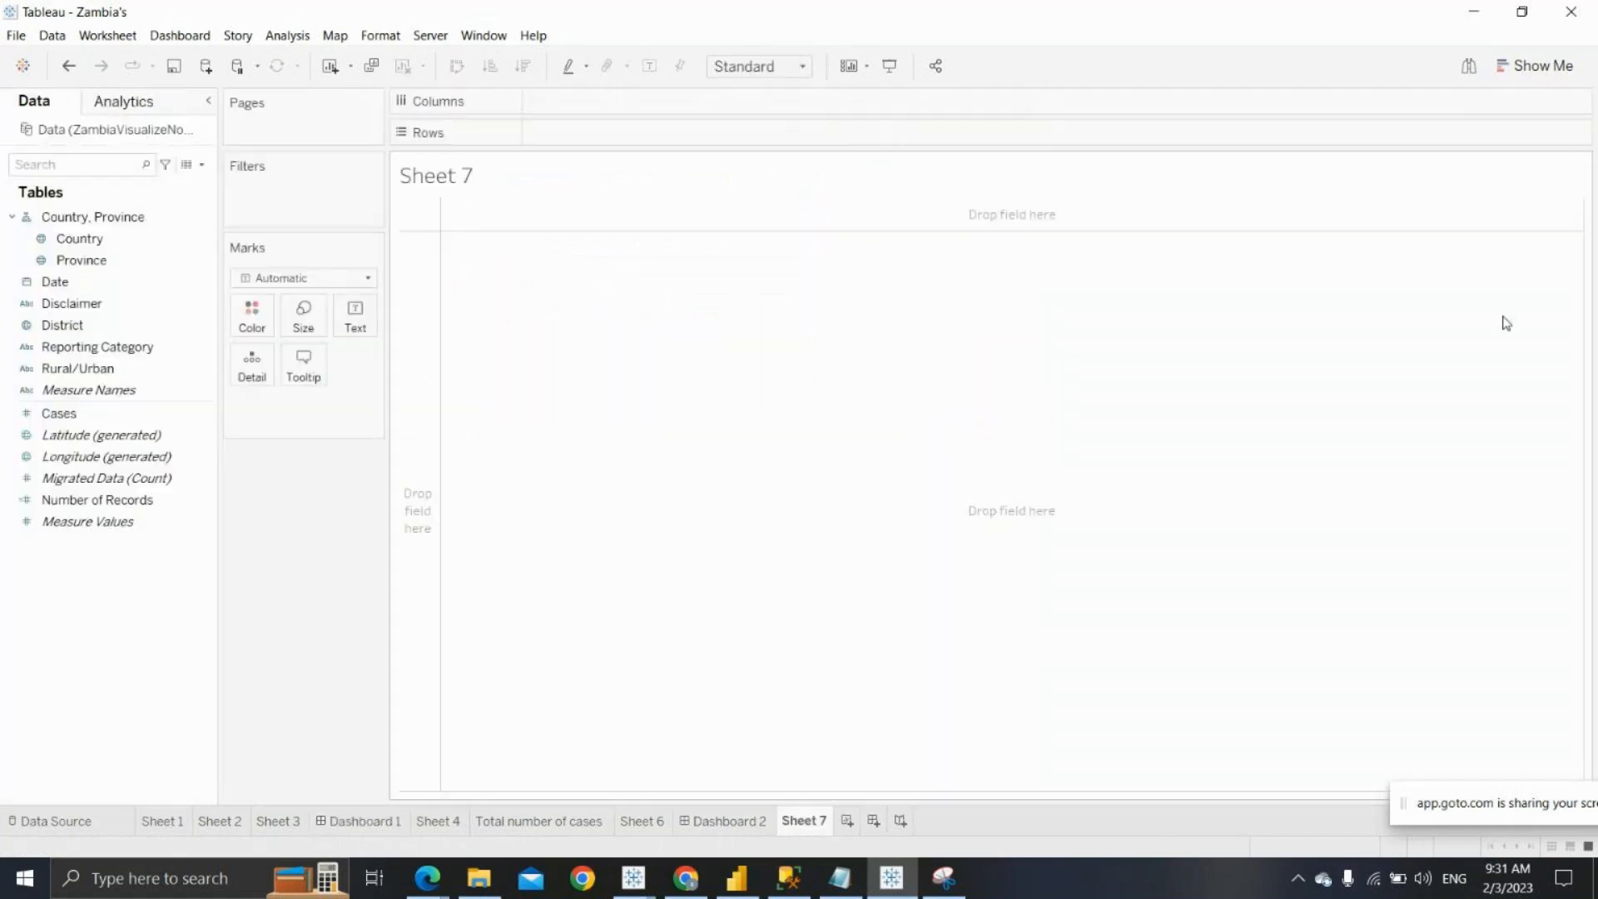
Plot Country and Province as detail on a symbol map, and try the map without Country before adding it back
click(1540, 70)
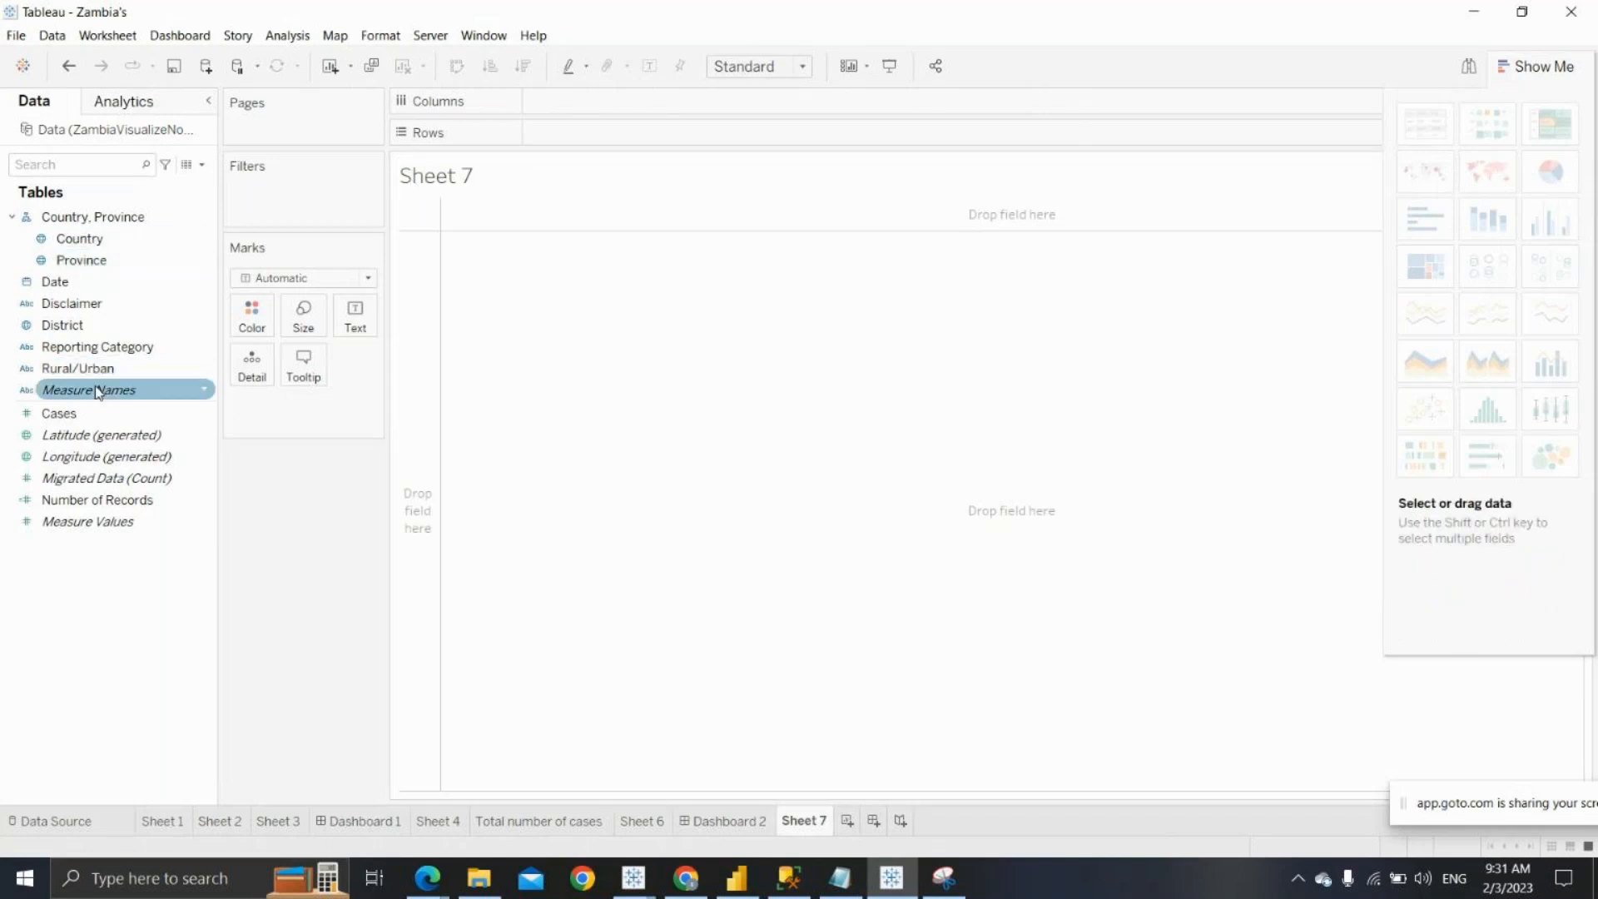
double_click(81, 240)
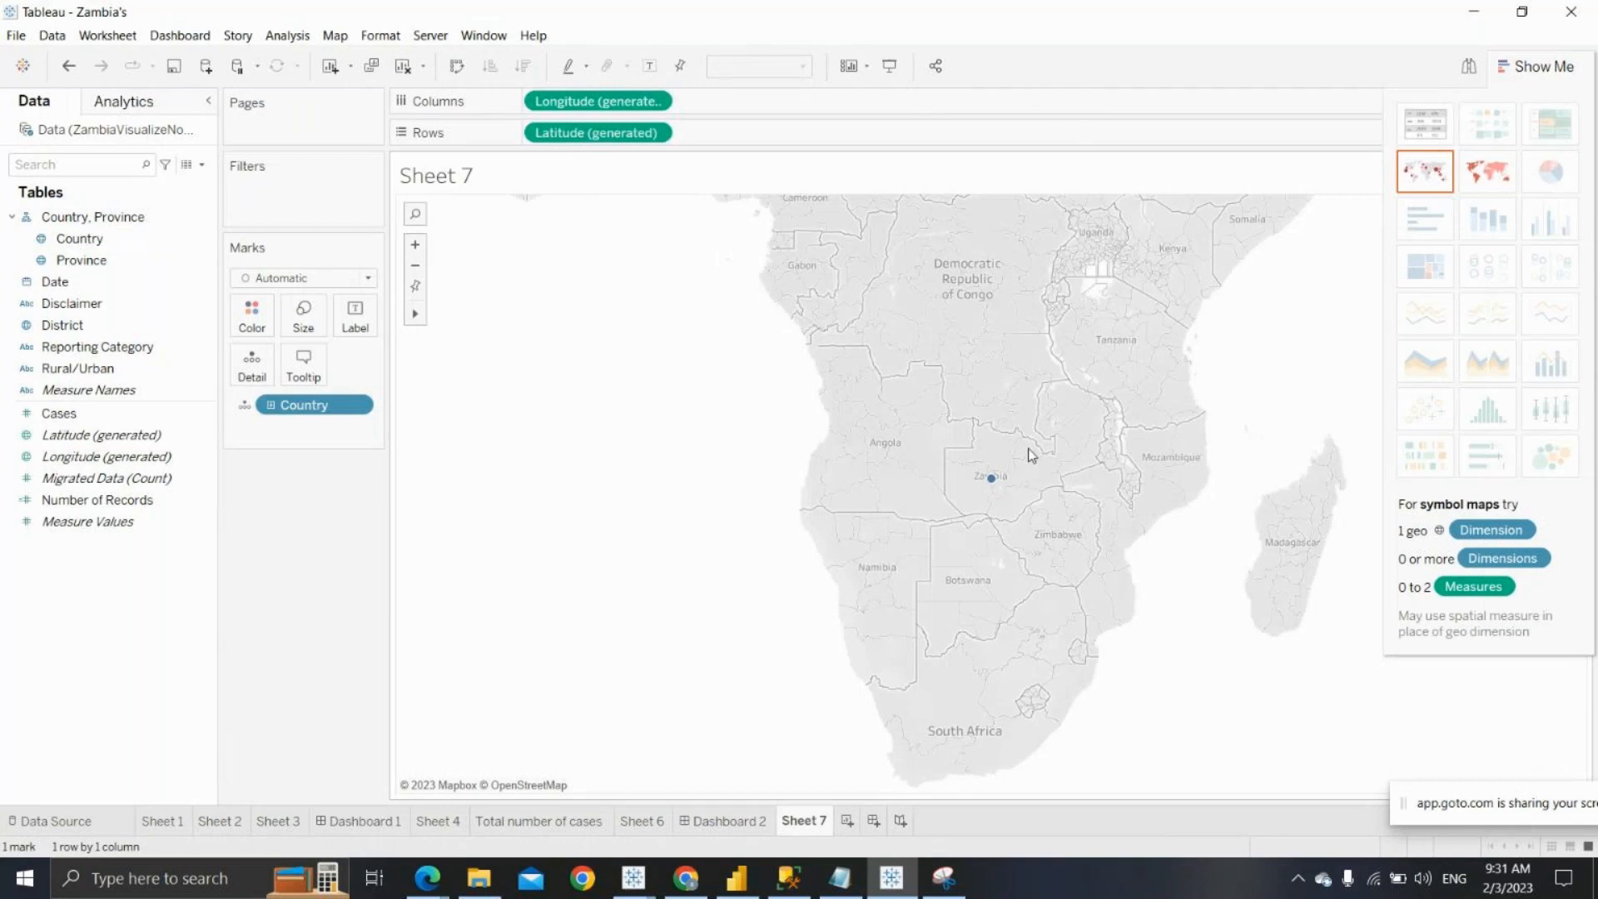
click(126, 329)
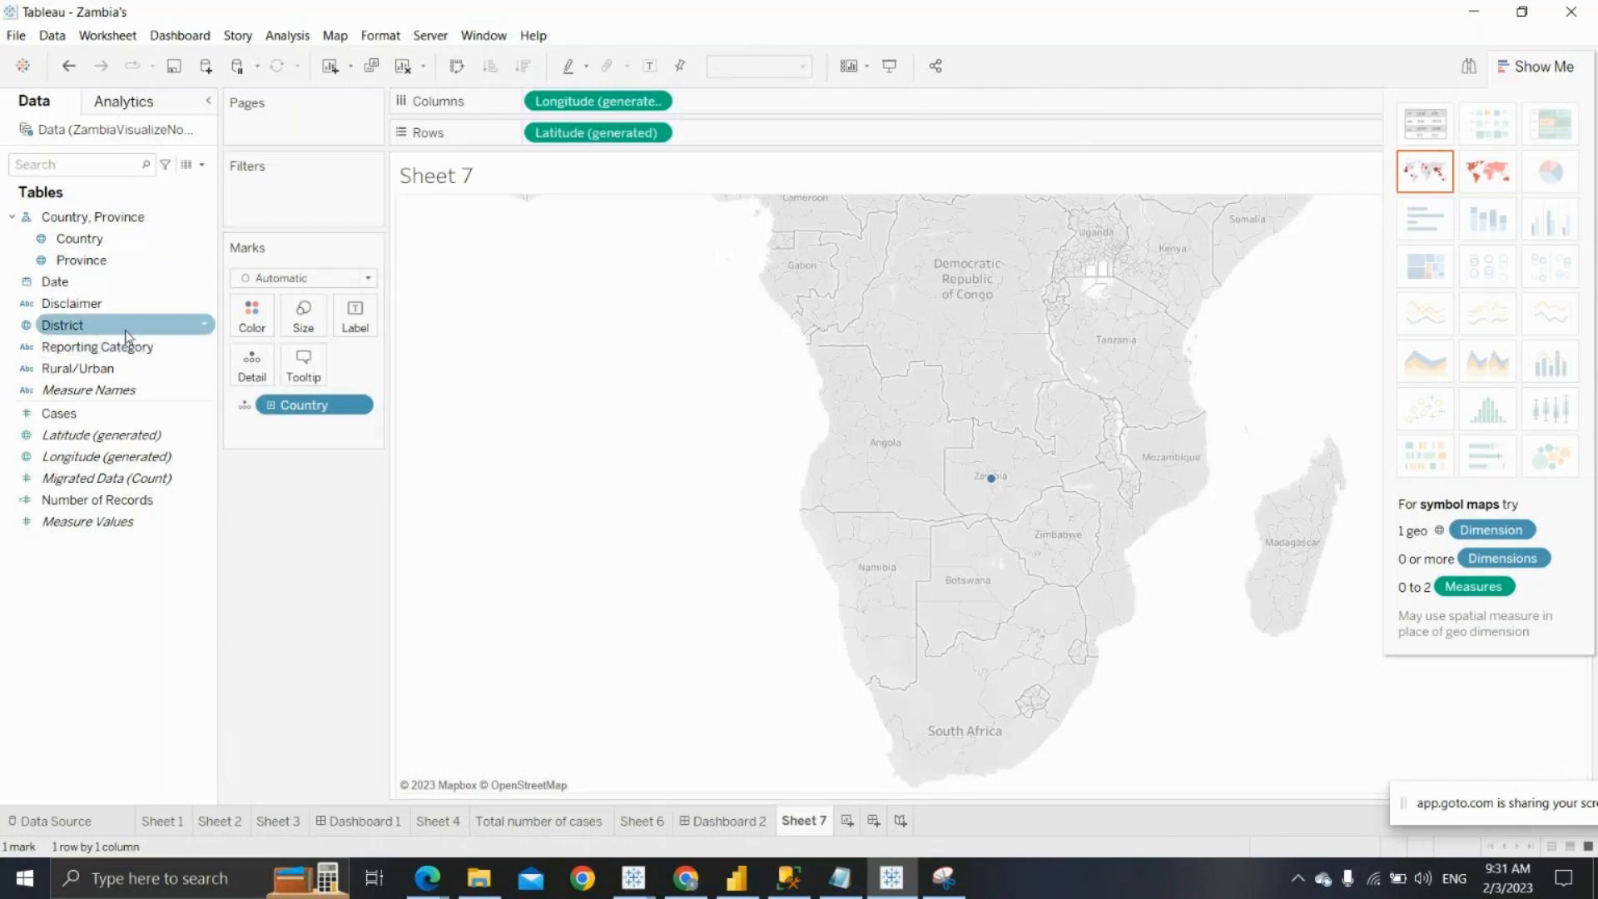
drag(83, 260, 249, 368)
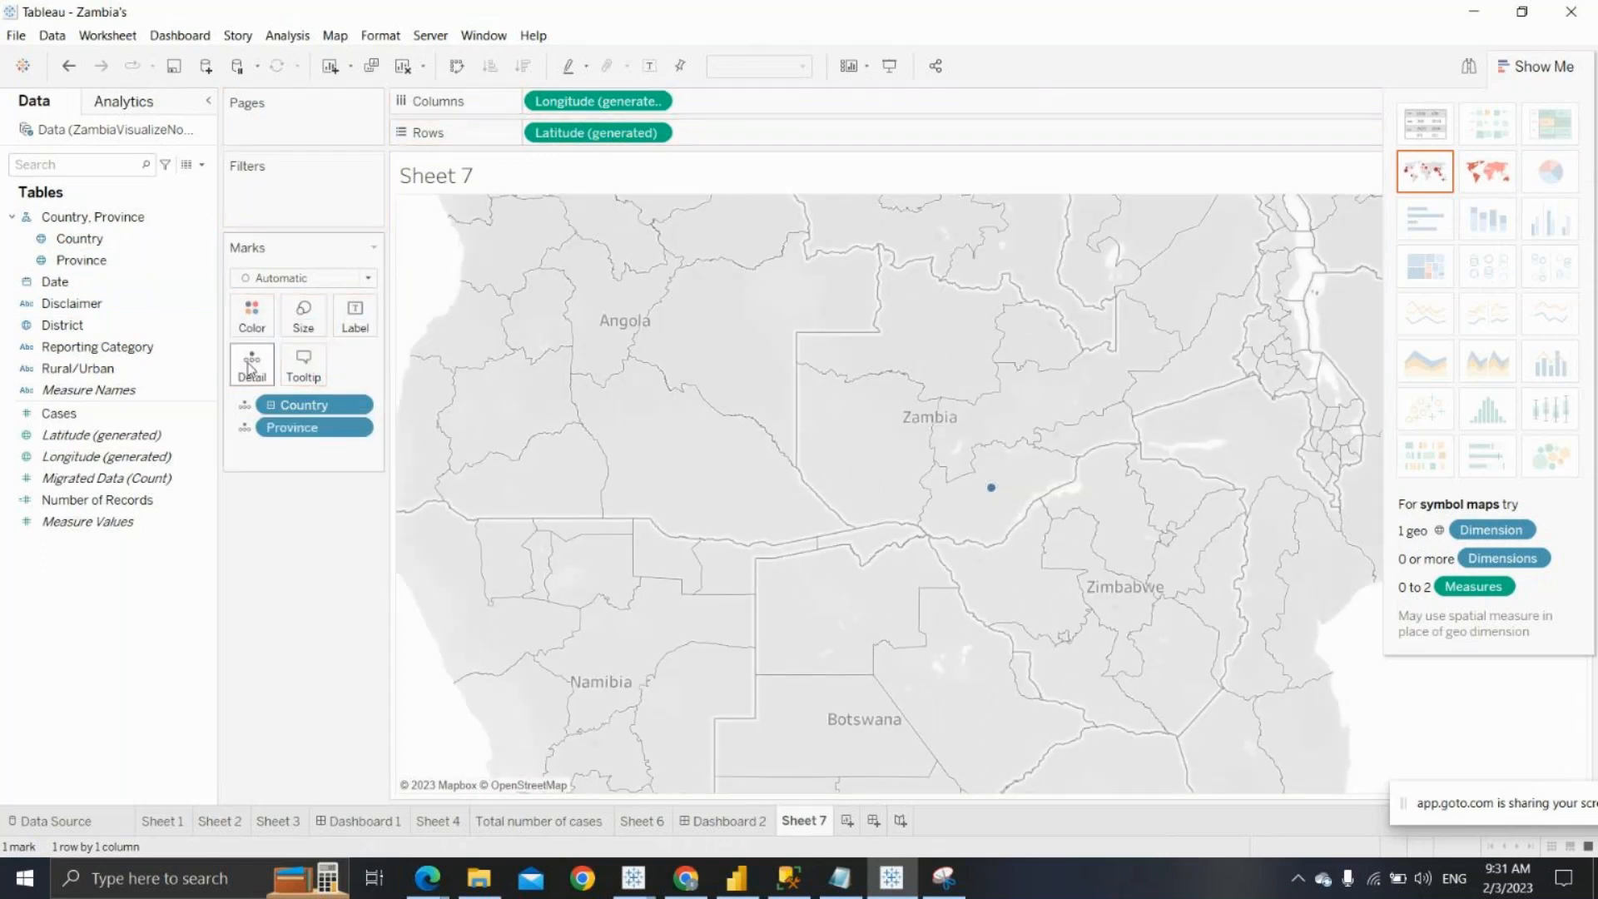
drag(303, 412, 297, 563)
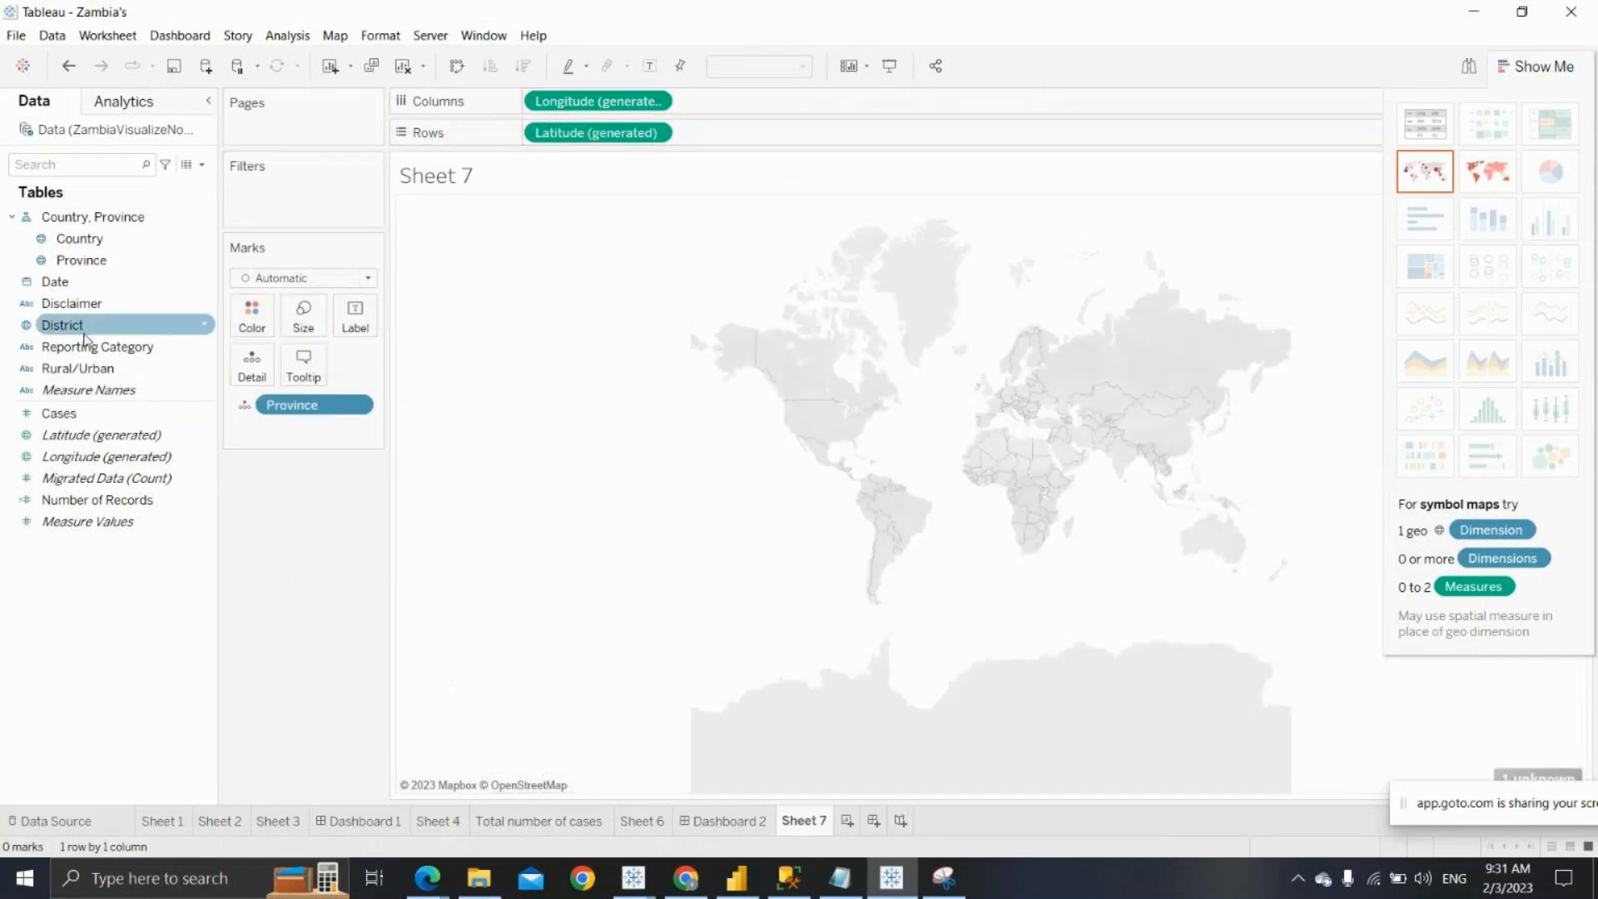
drag(75, 239, 246, 367)
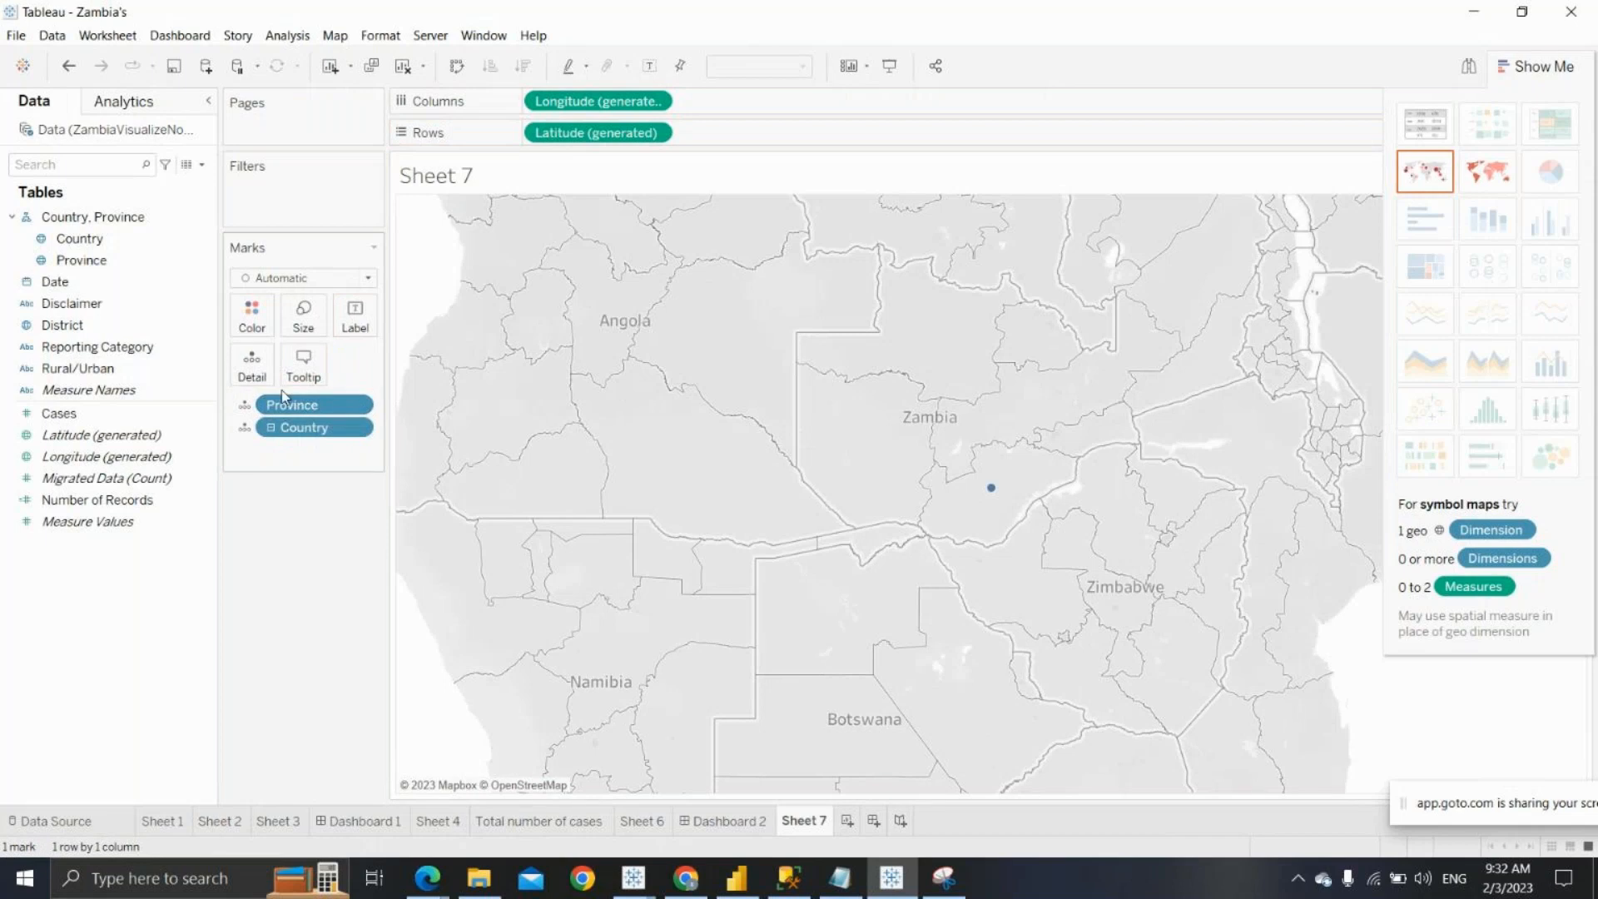
Try District on the map as a filled map, and clear the whole worksheet
double_click(67, 327)
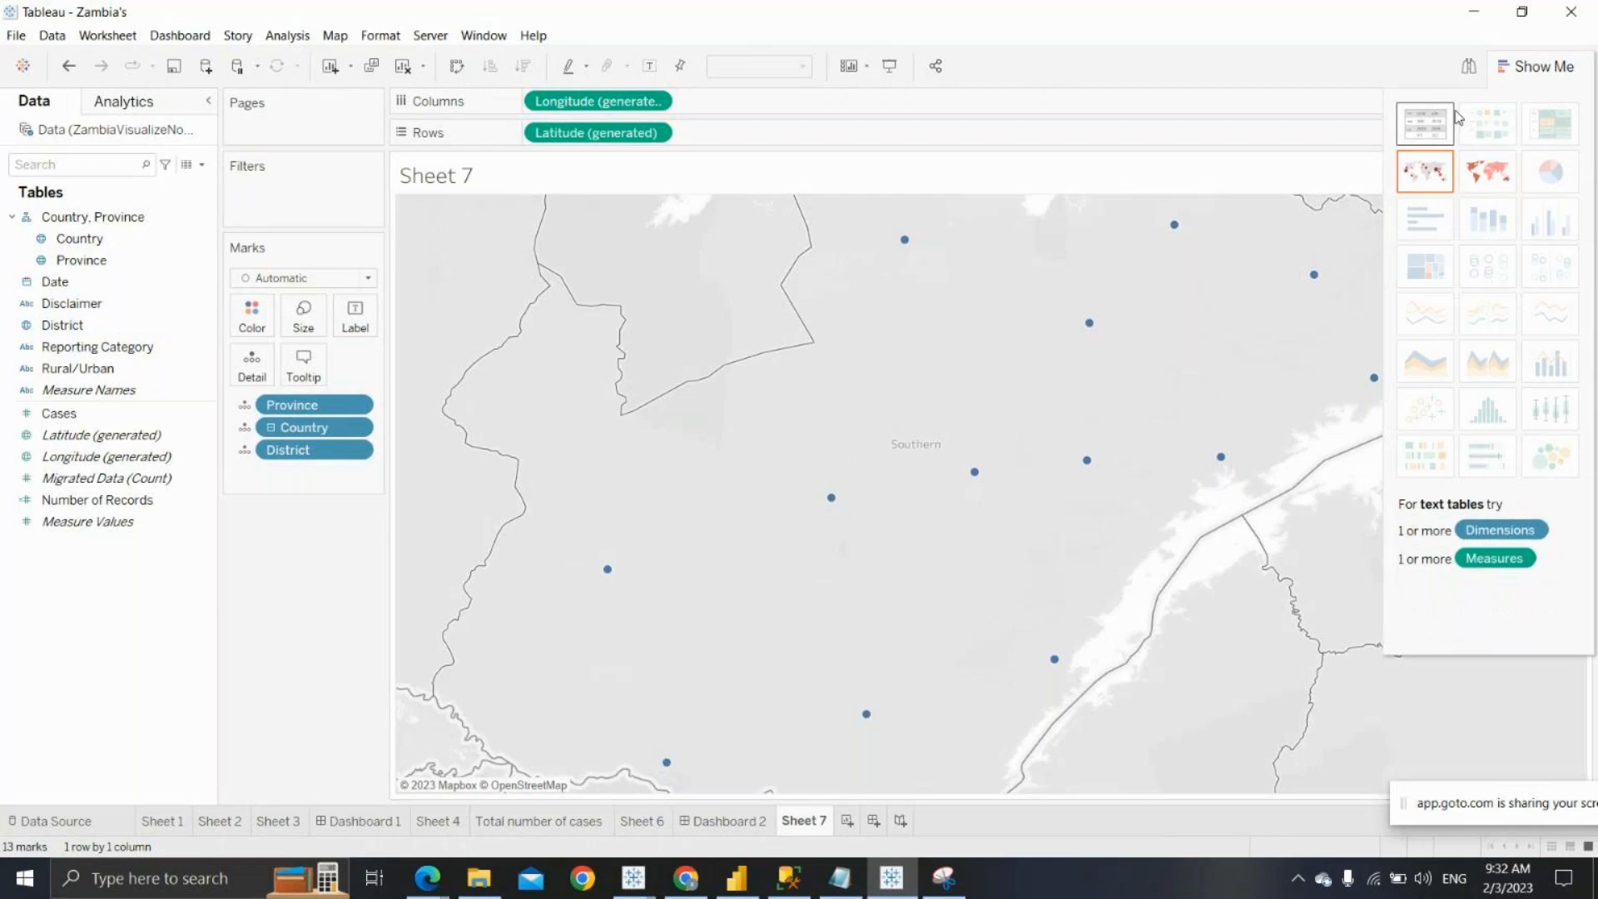
click(1488, 171)
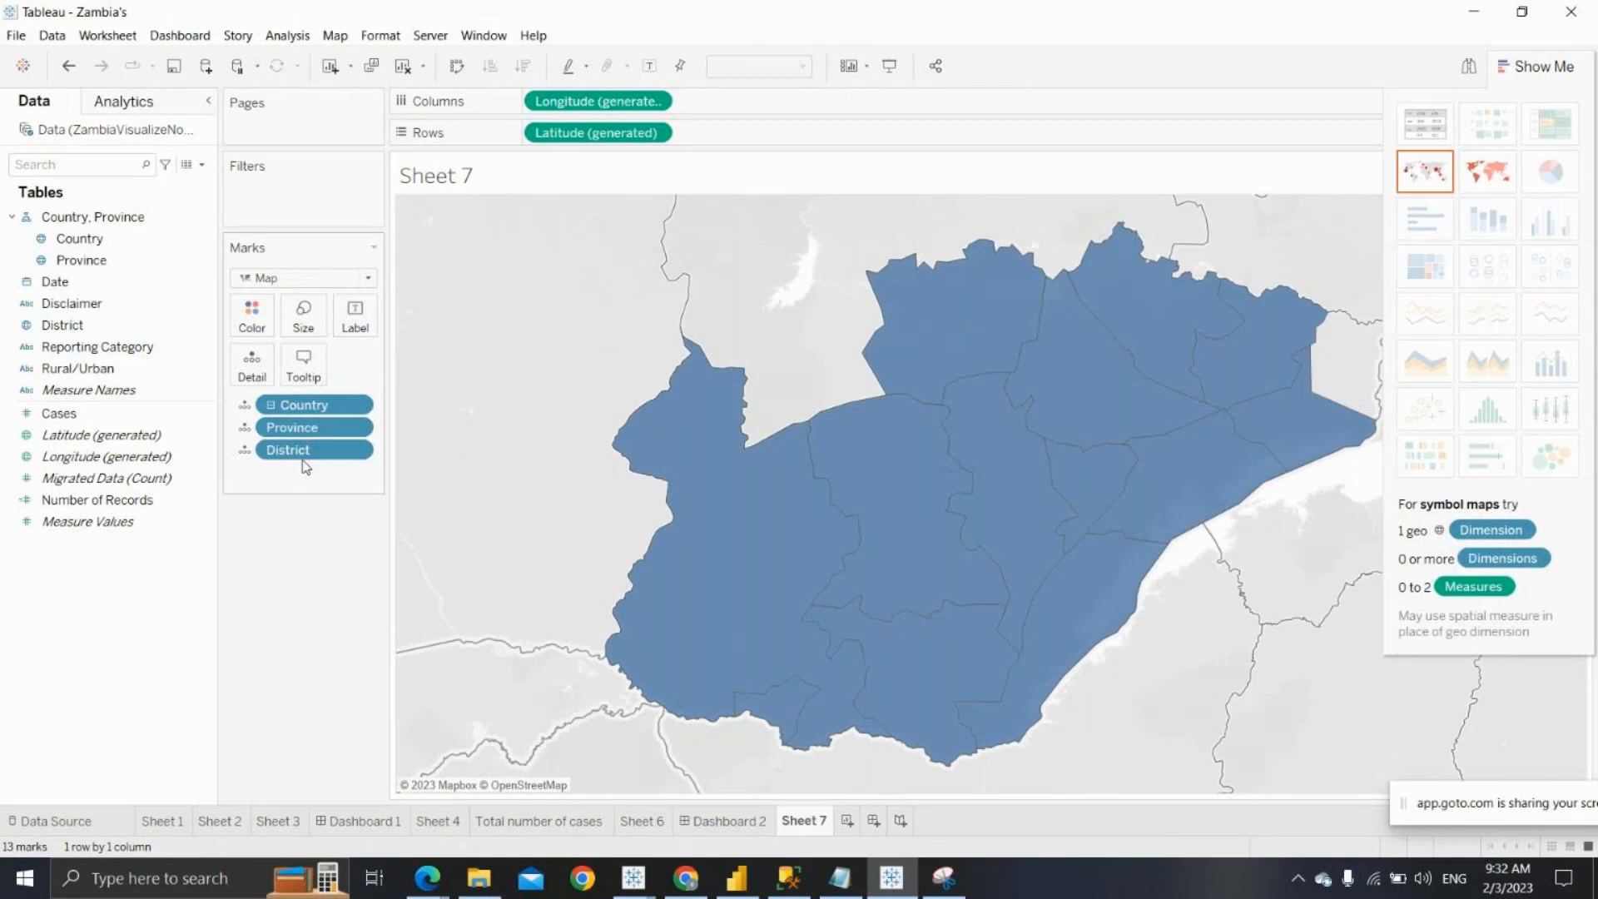
click(1528, 71)
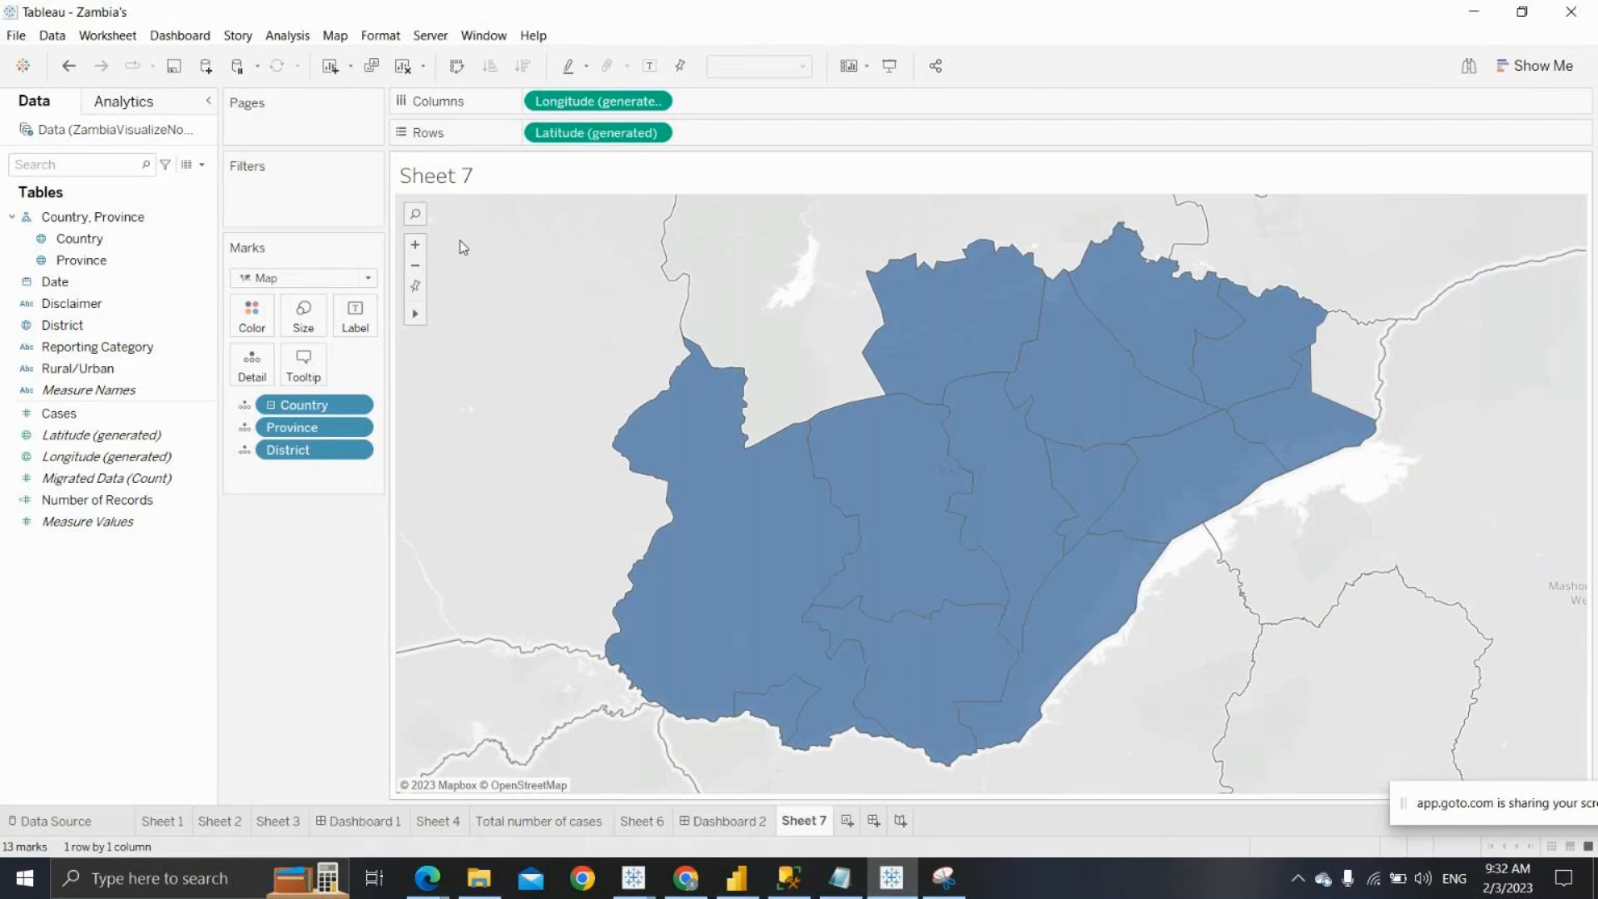
click(404, 66)
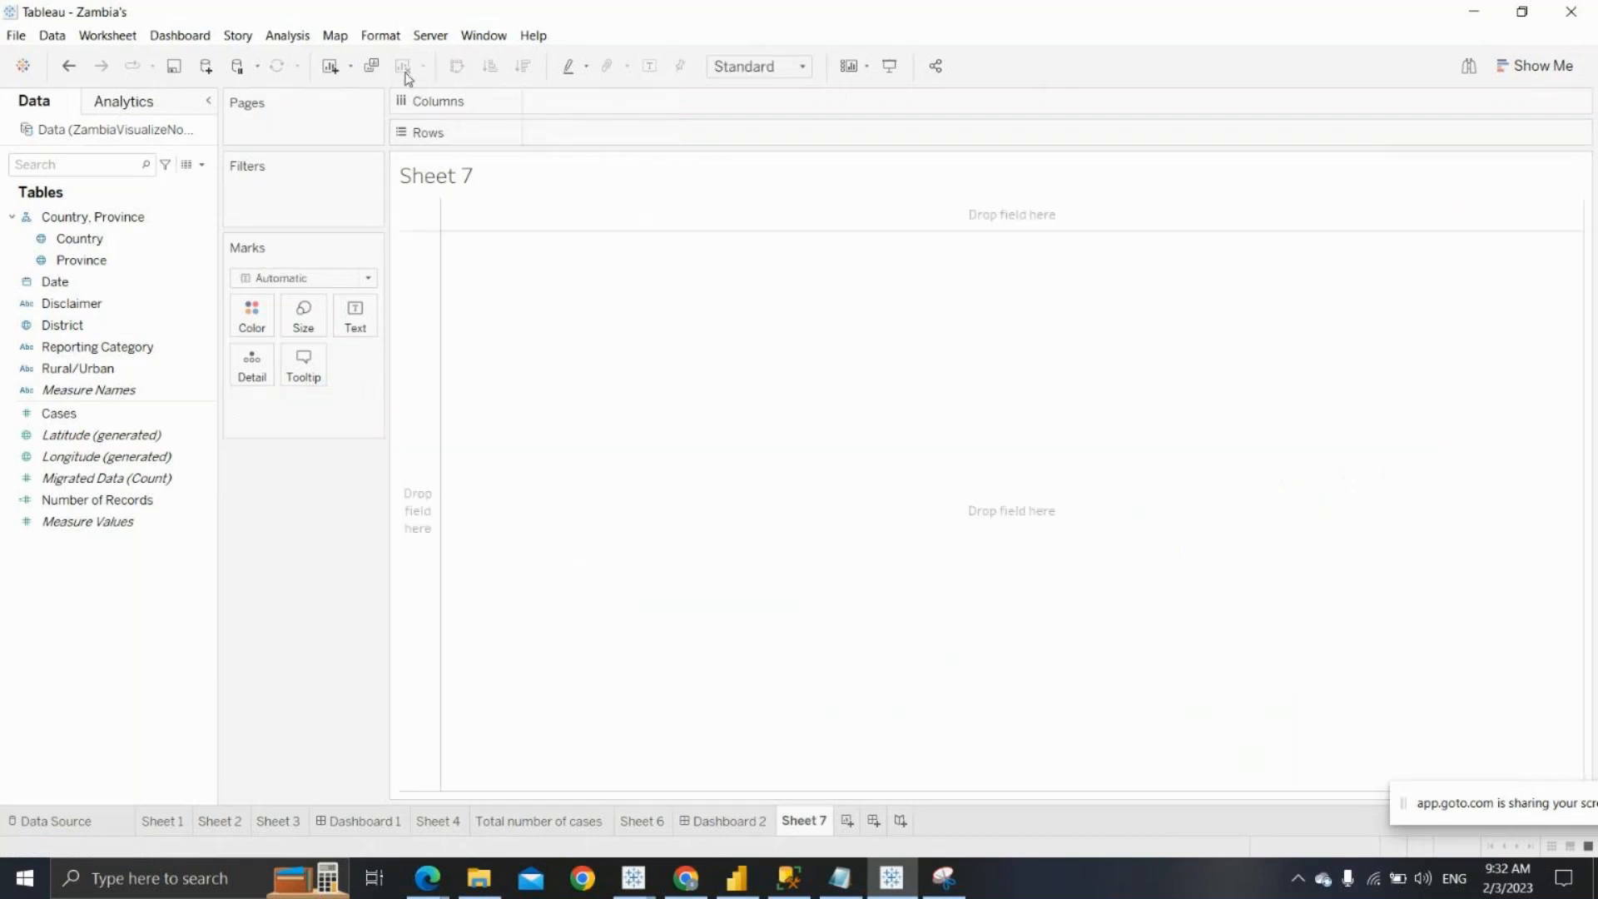
Plot Country, Province and District, in that order, as detail on a map in Sheet 7
double_click(63, 242)
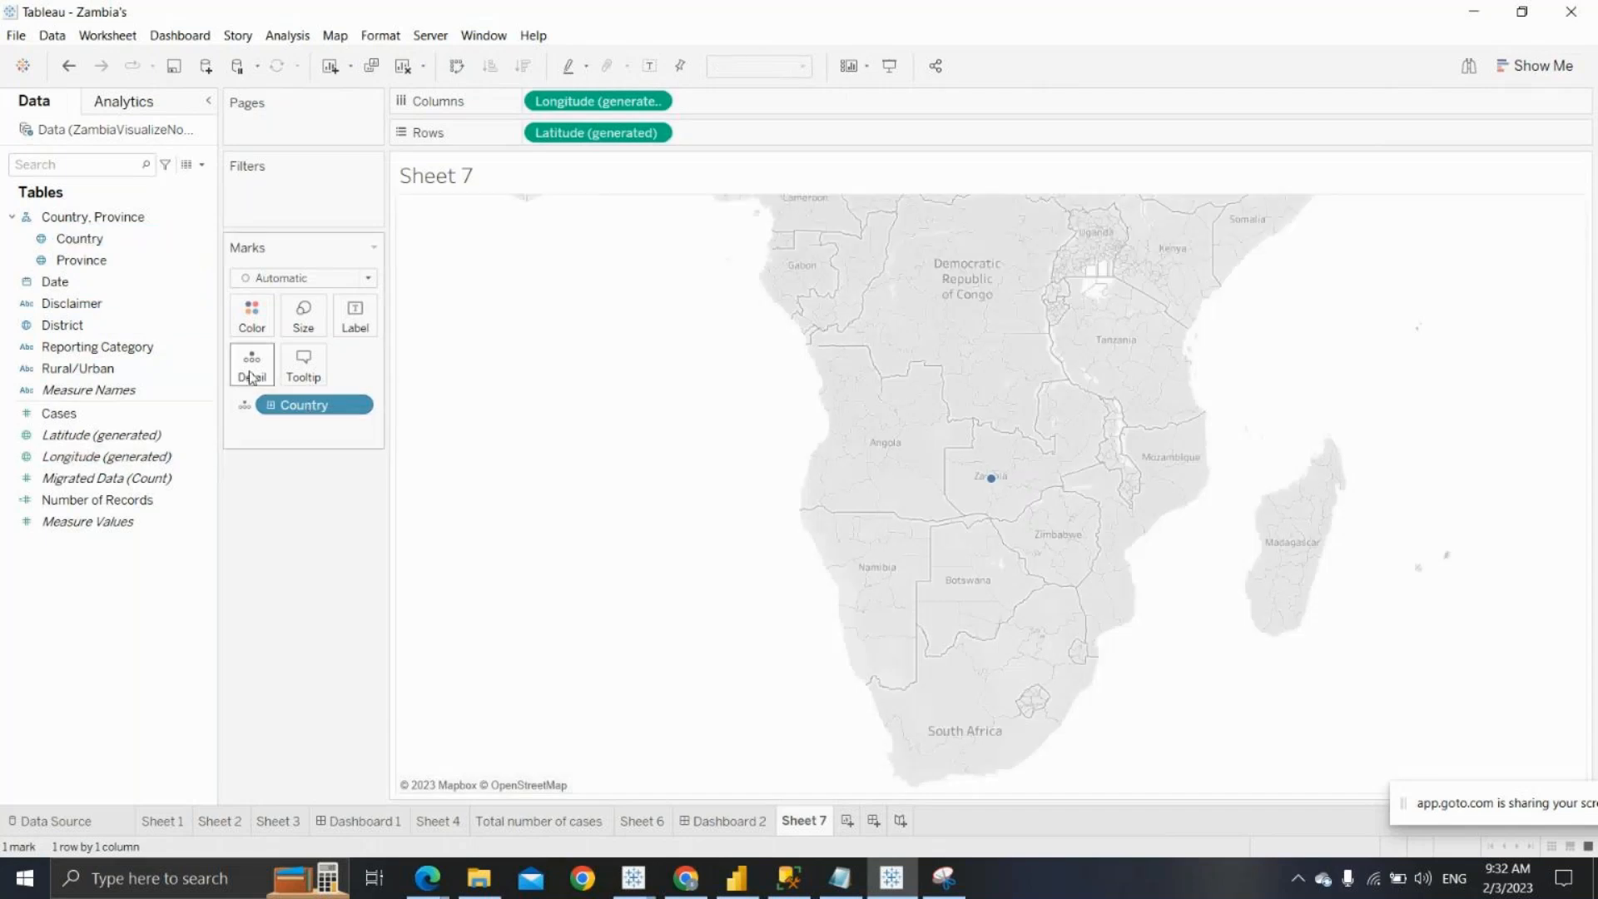
click(64, 323)
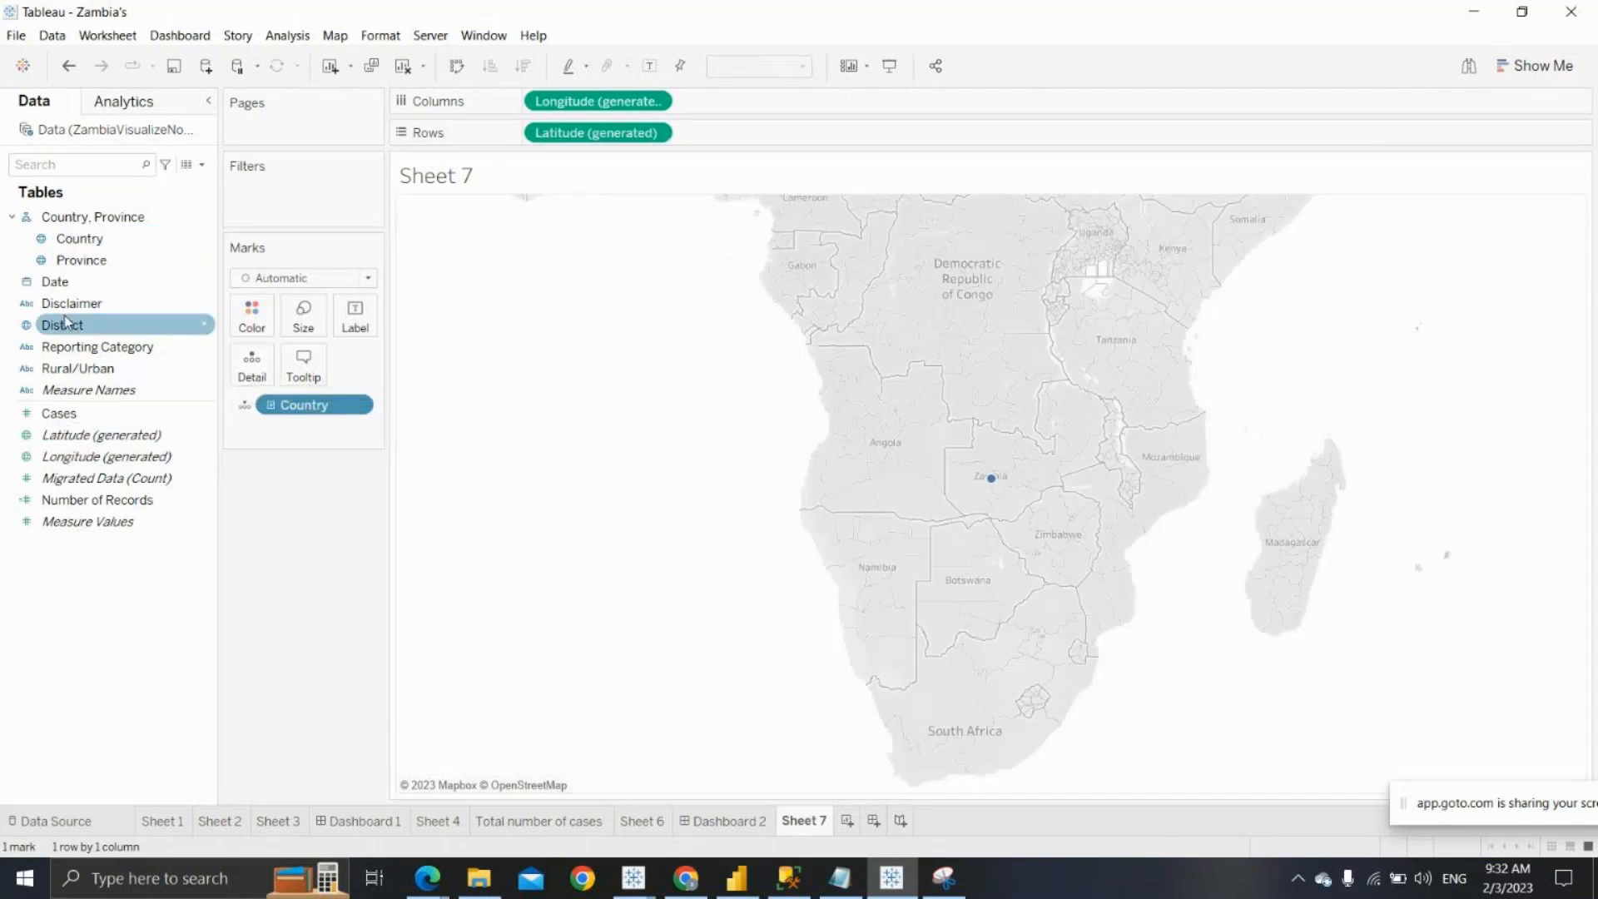
click(71, 261)
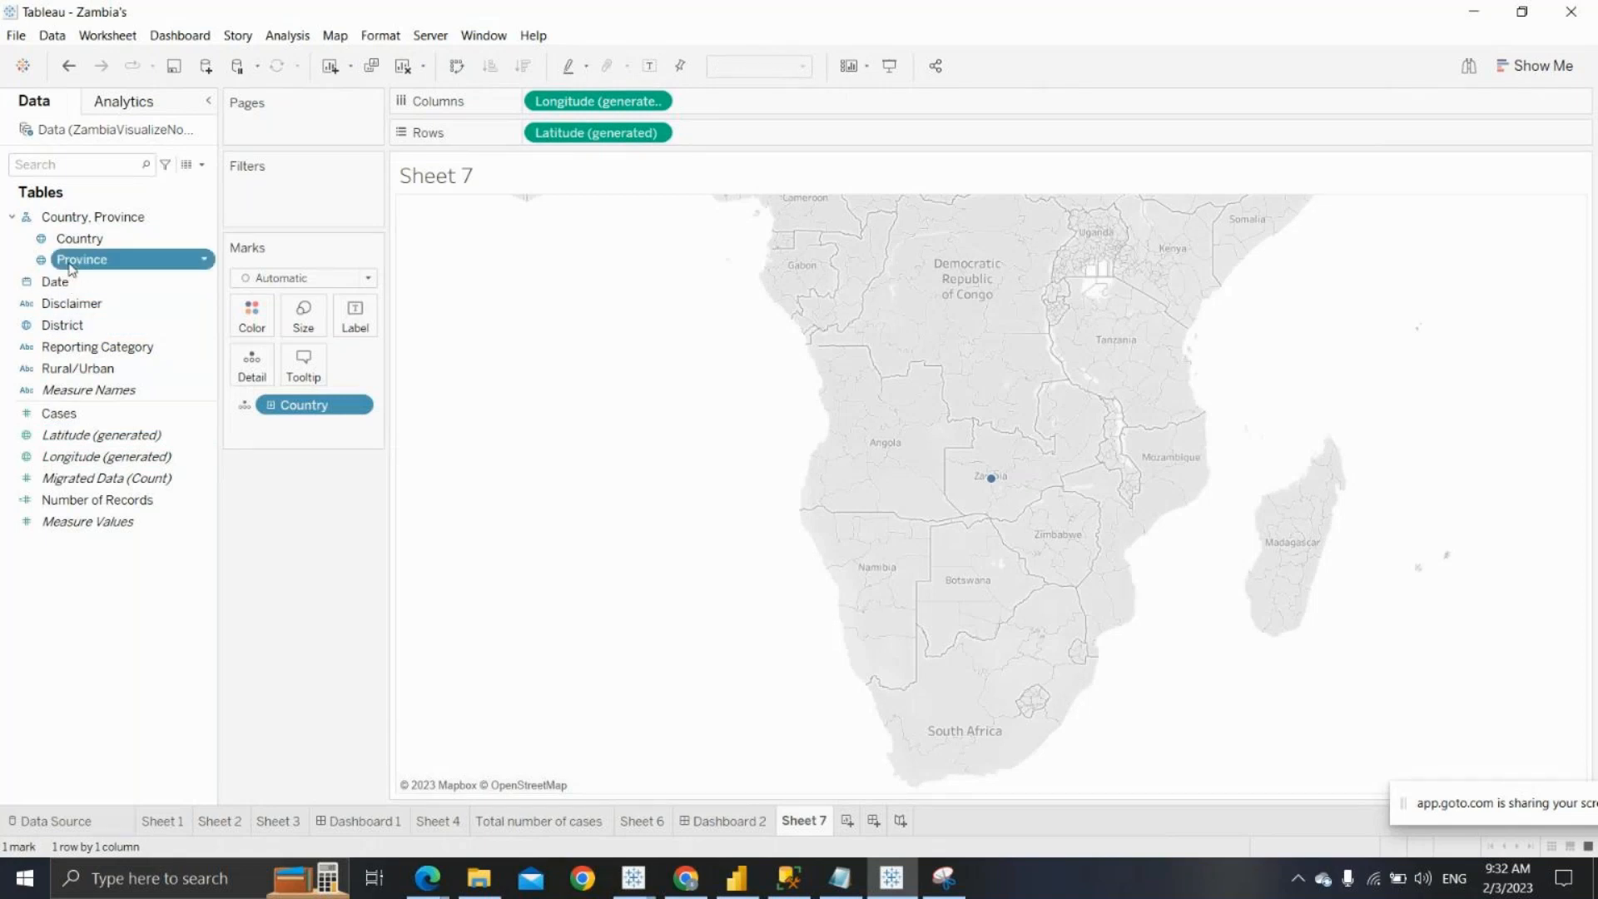
double_click(71, 262)
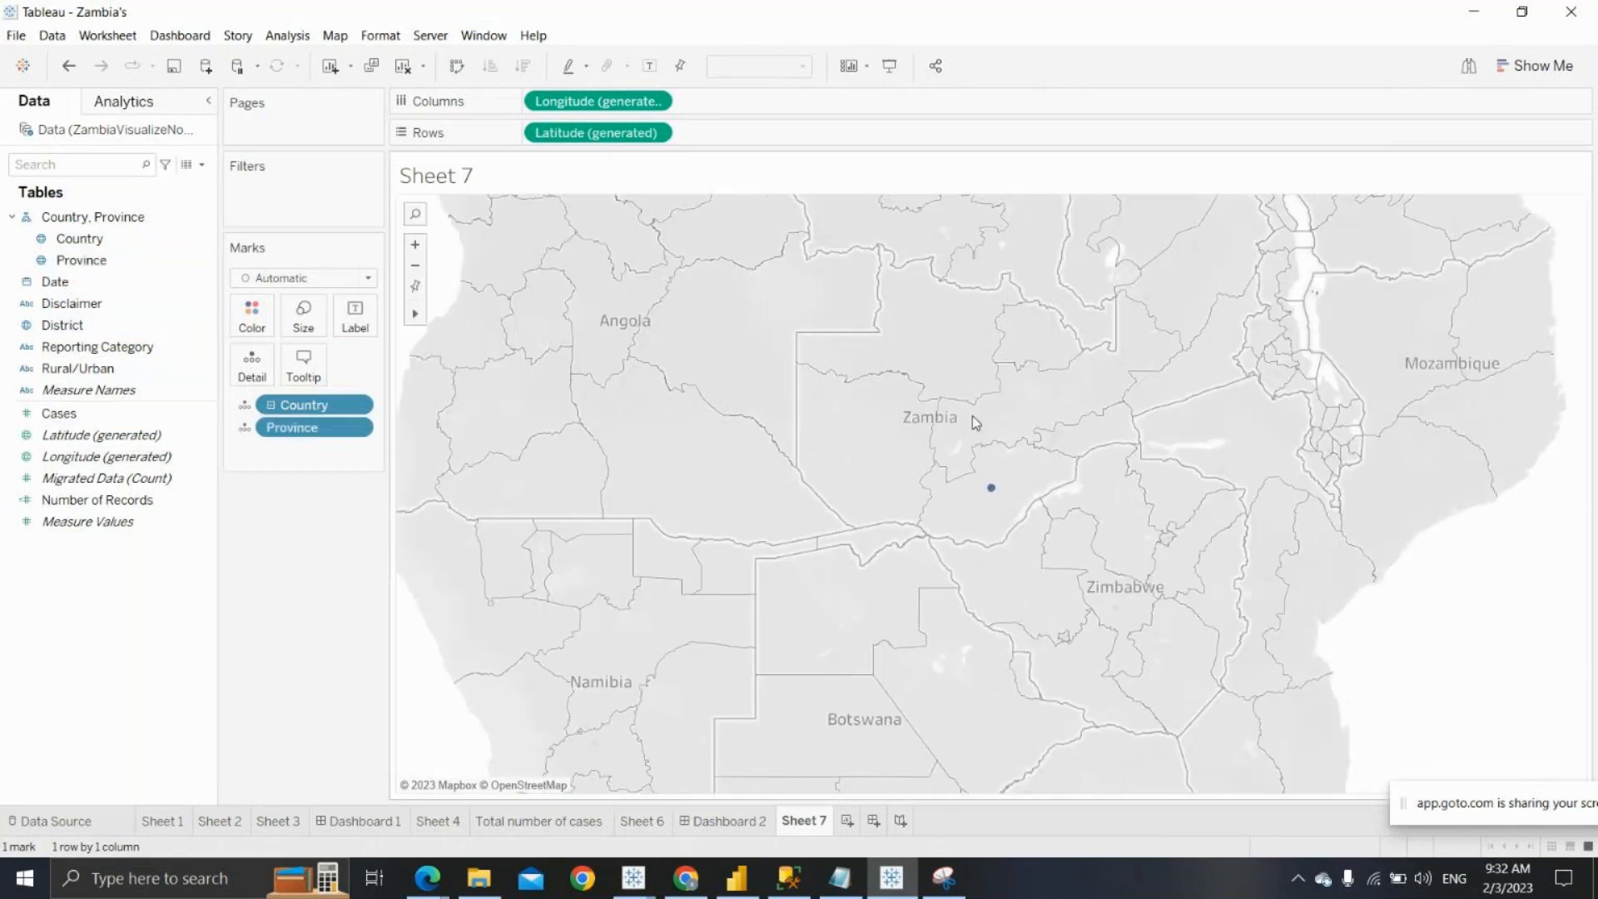
click(55, 331)
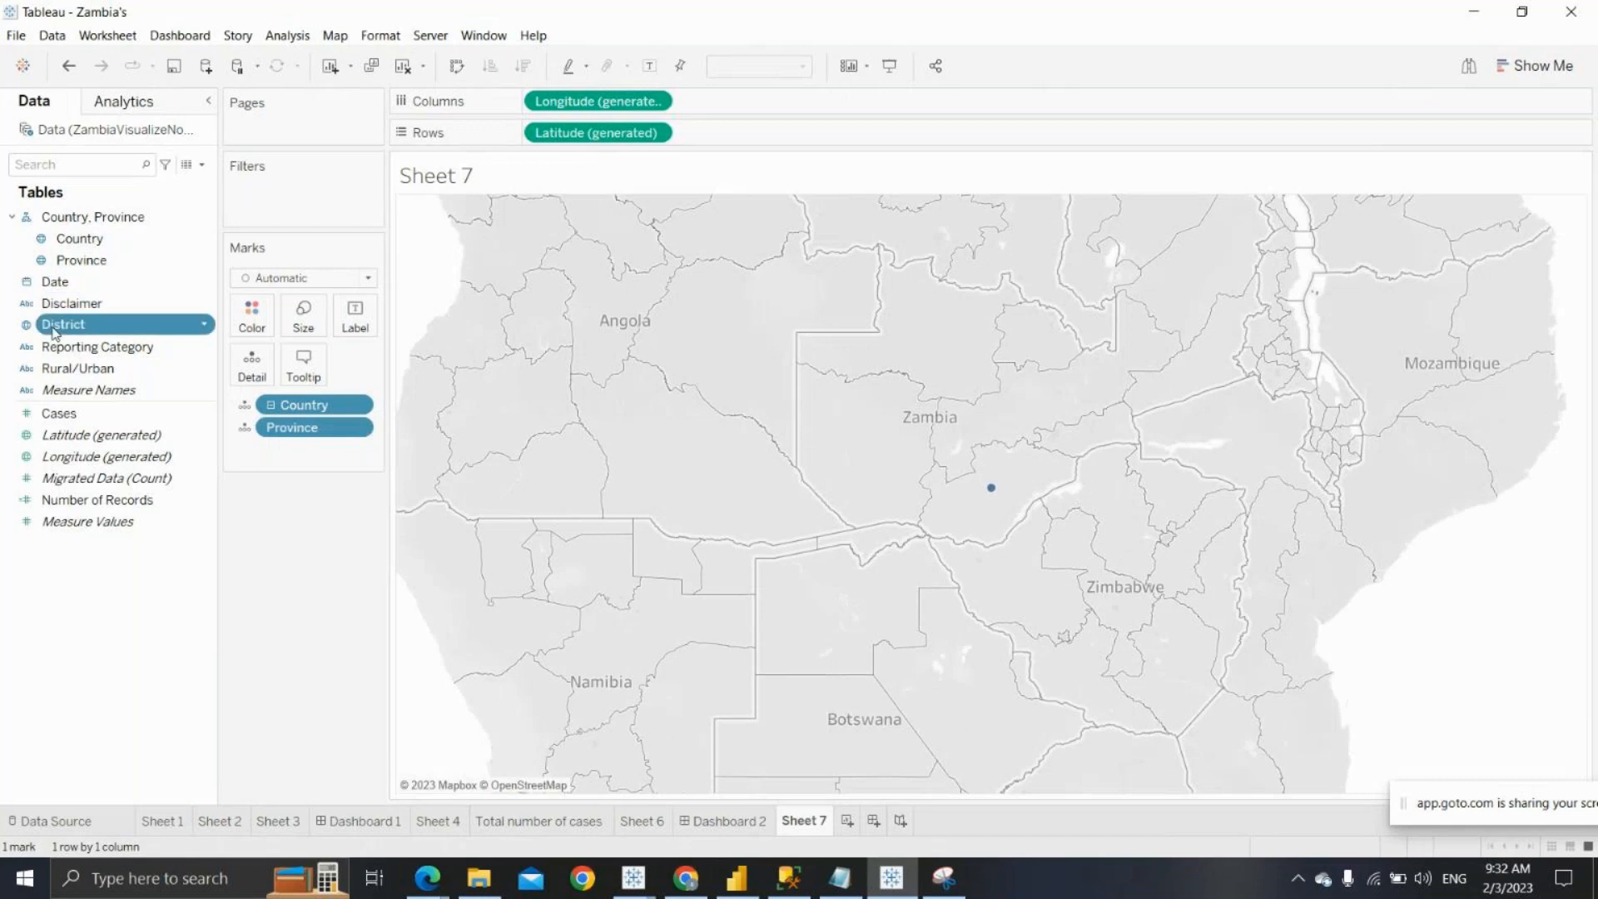
double_click(55, 330)
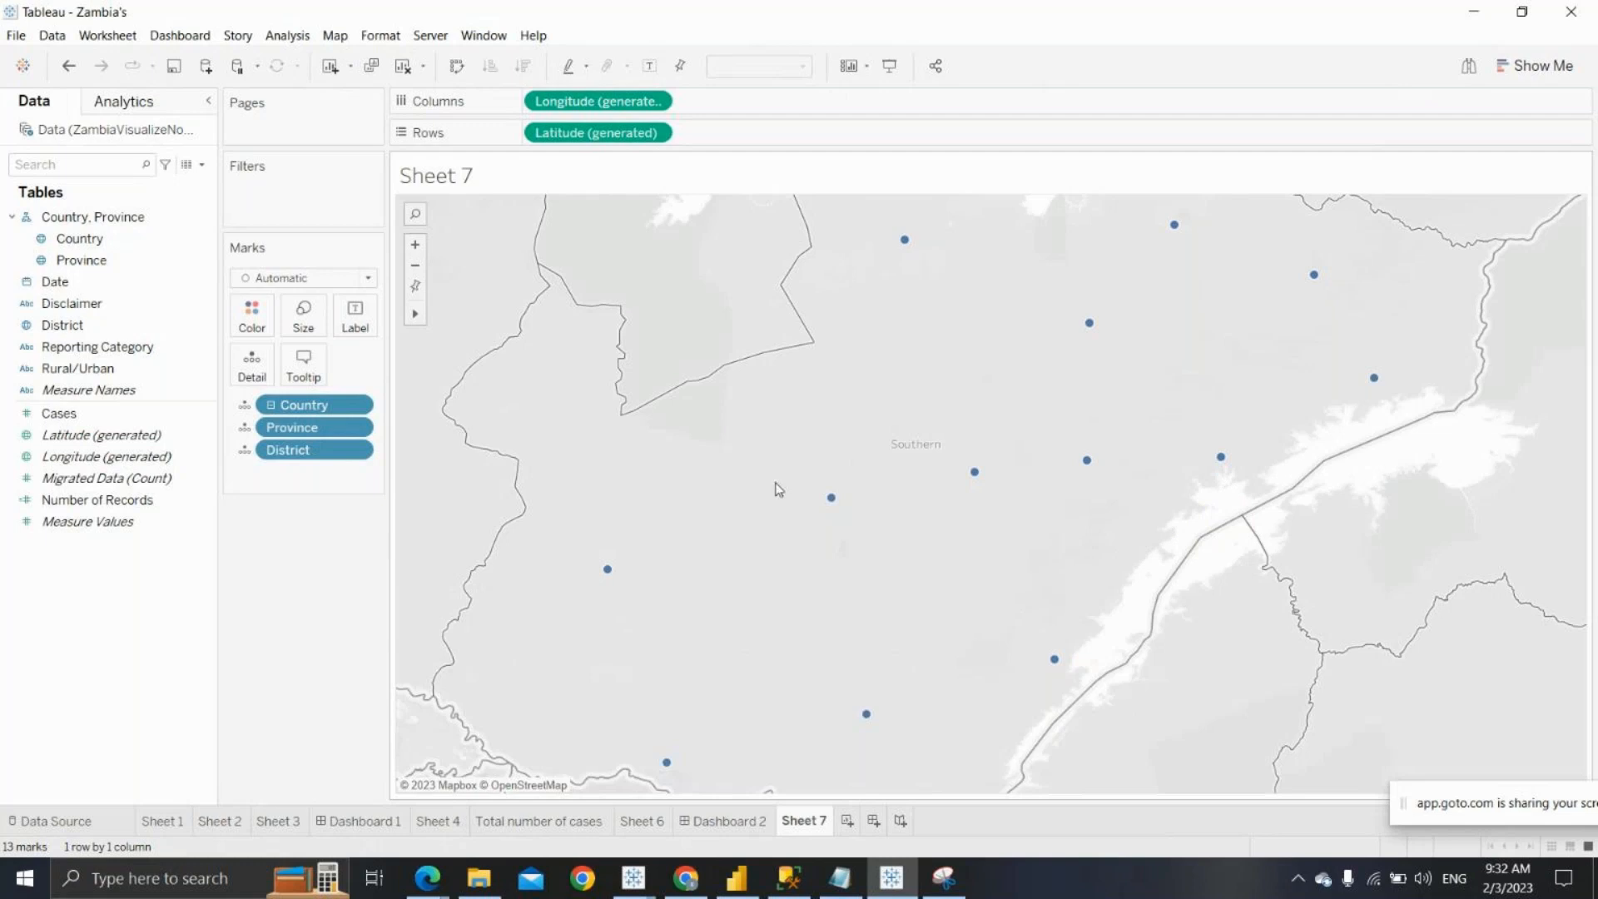
Convert the Sheet 7 symbol map to a filled map with Show Me
click(1519, 65)
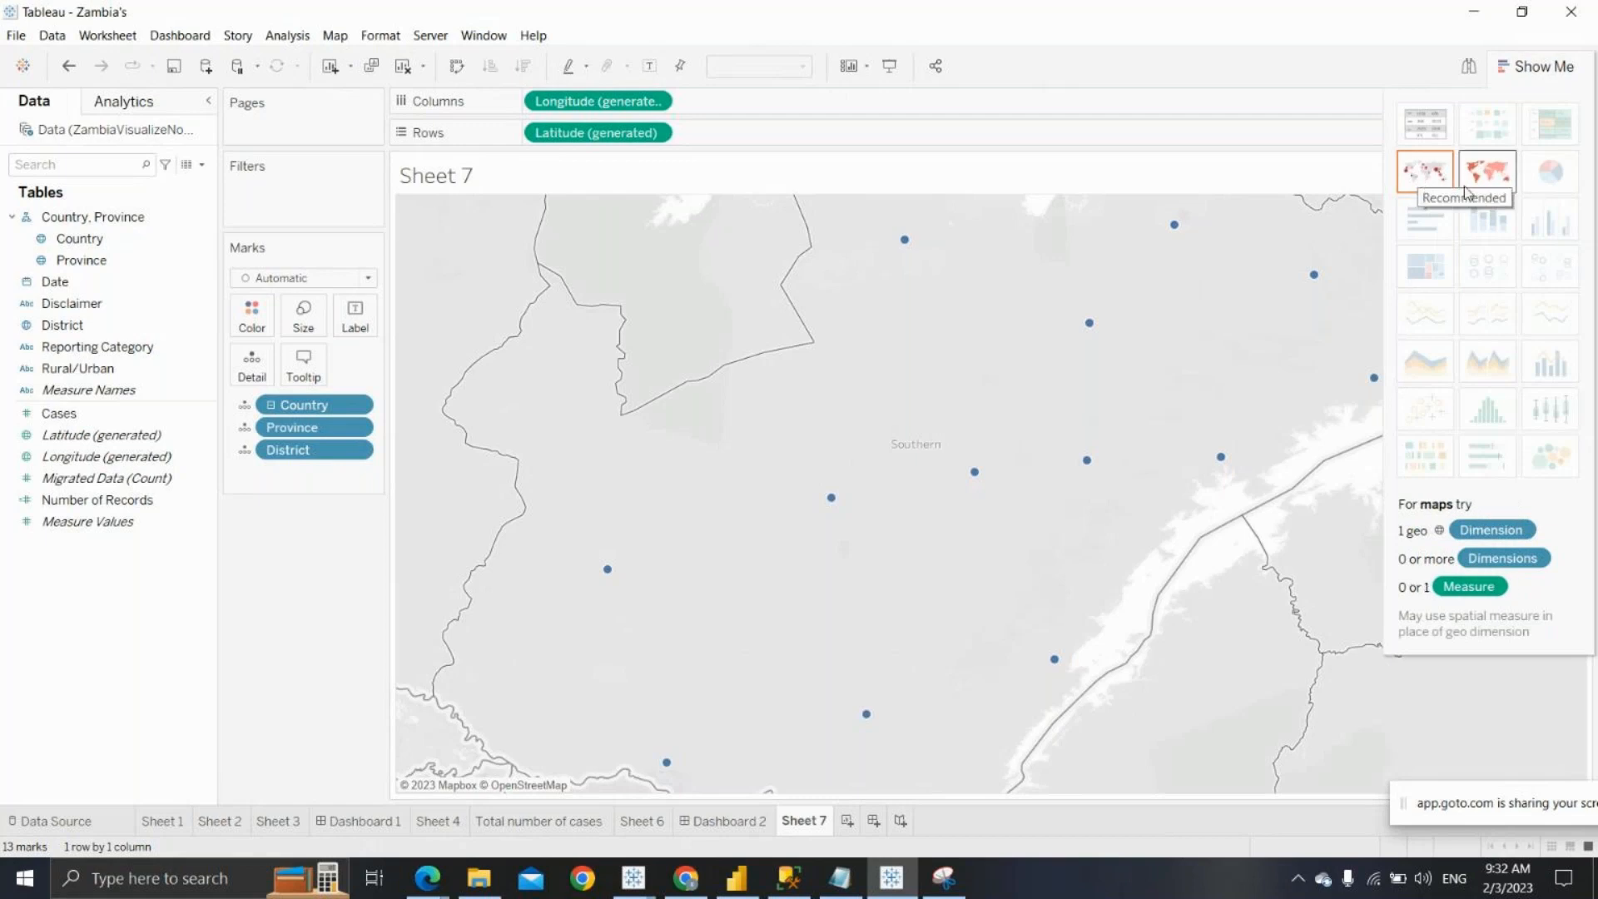
click(1499, 182)
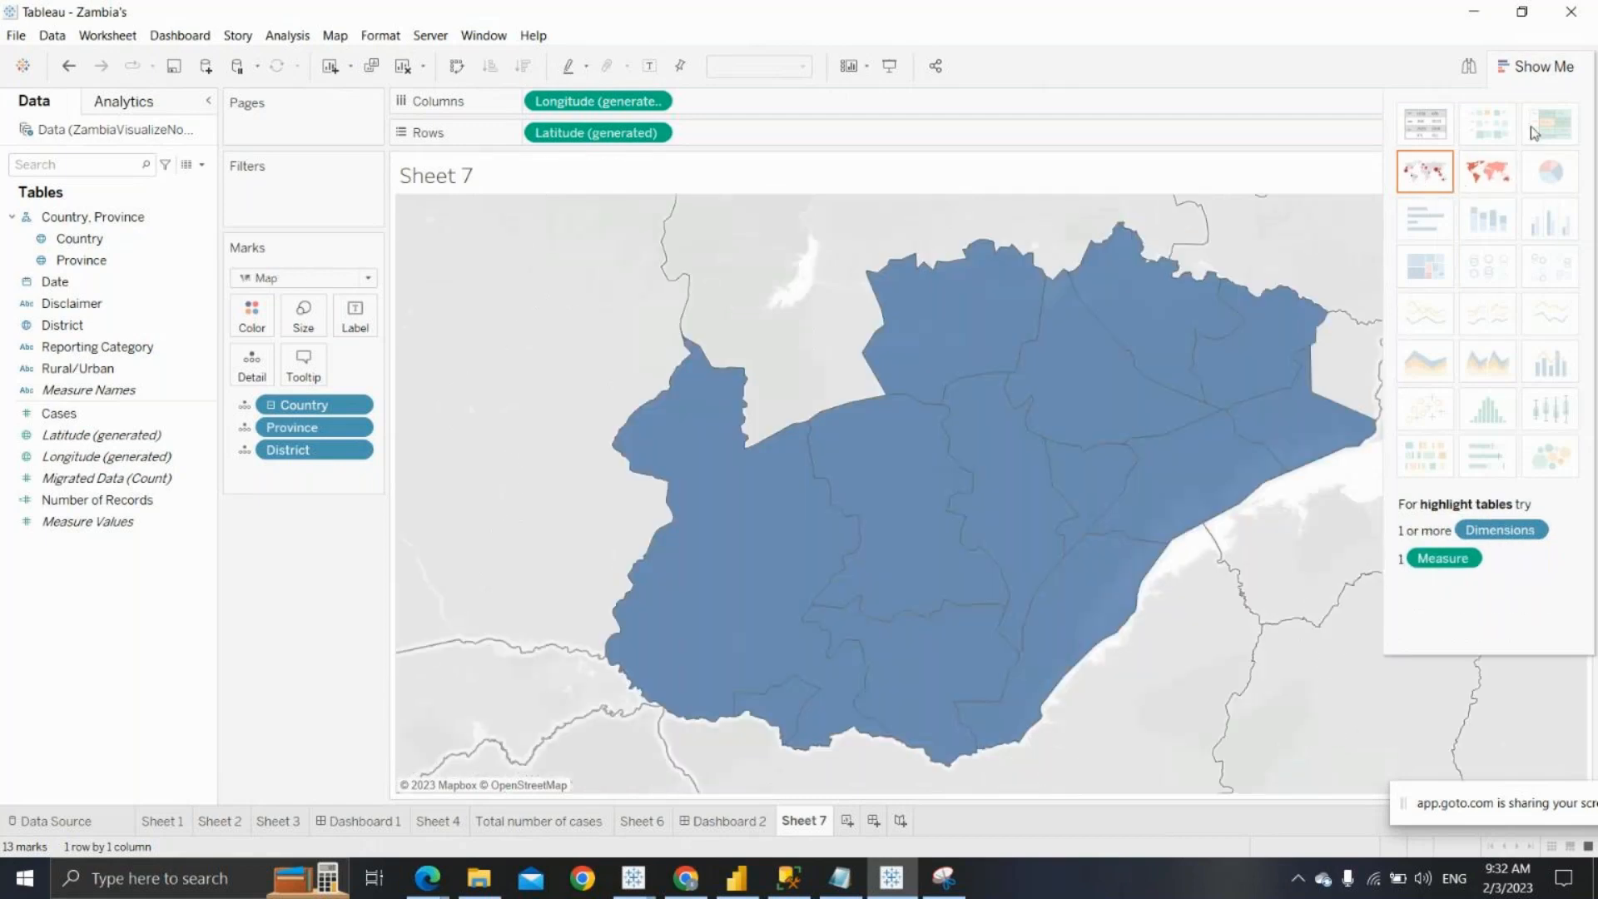
click(1536, 66)
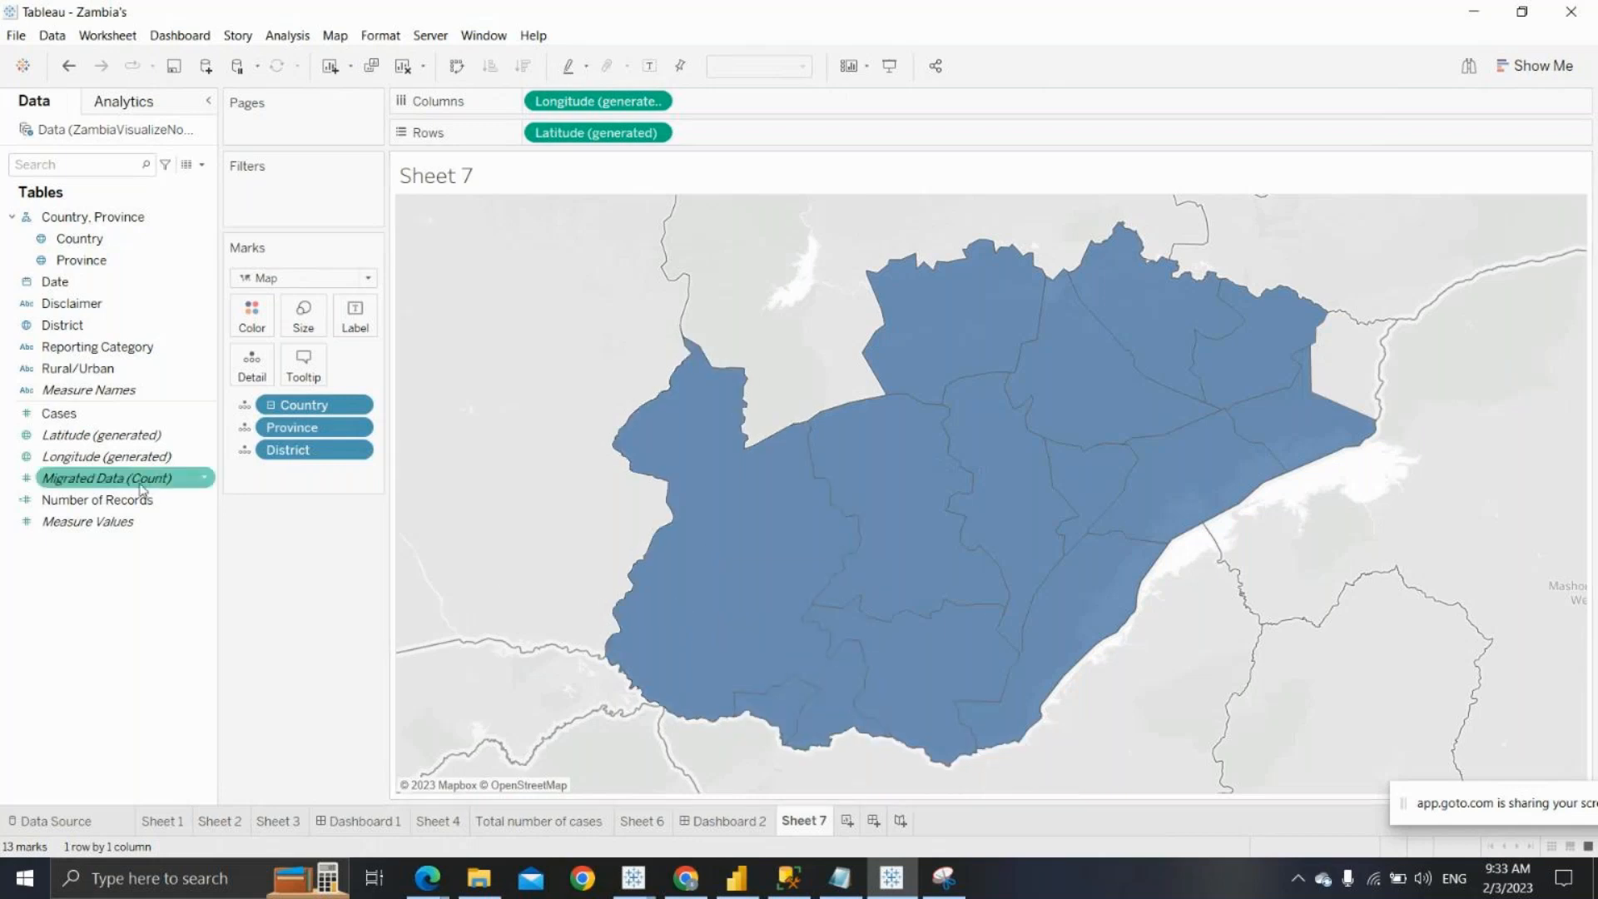
Color the districts on the map by the sum of Cases, using the Orange-Gold palette
drag(70, 420, 247, 317)
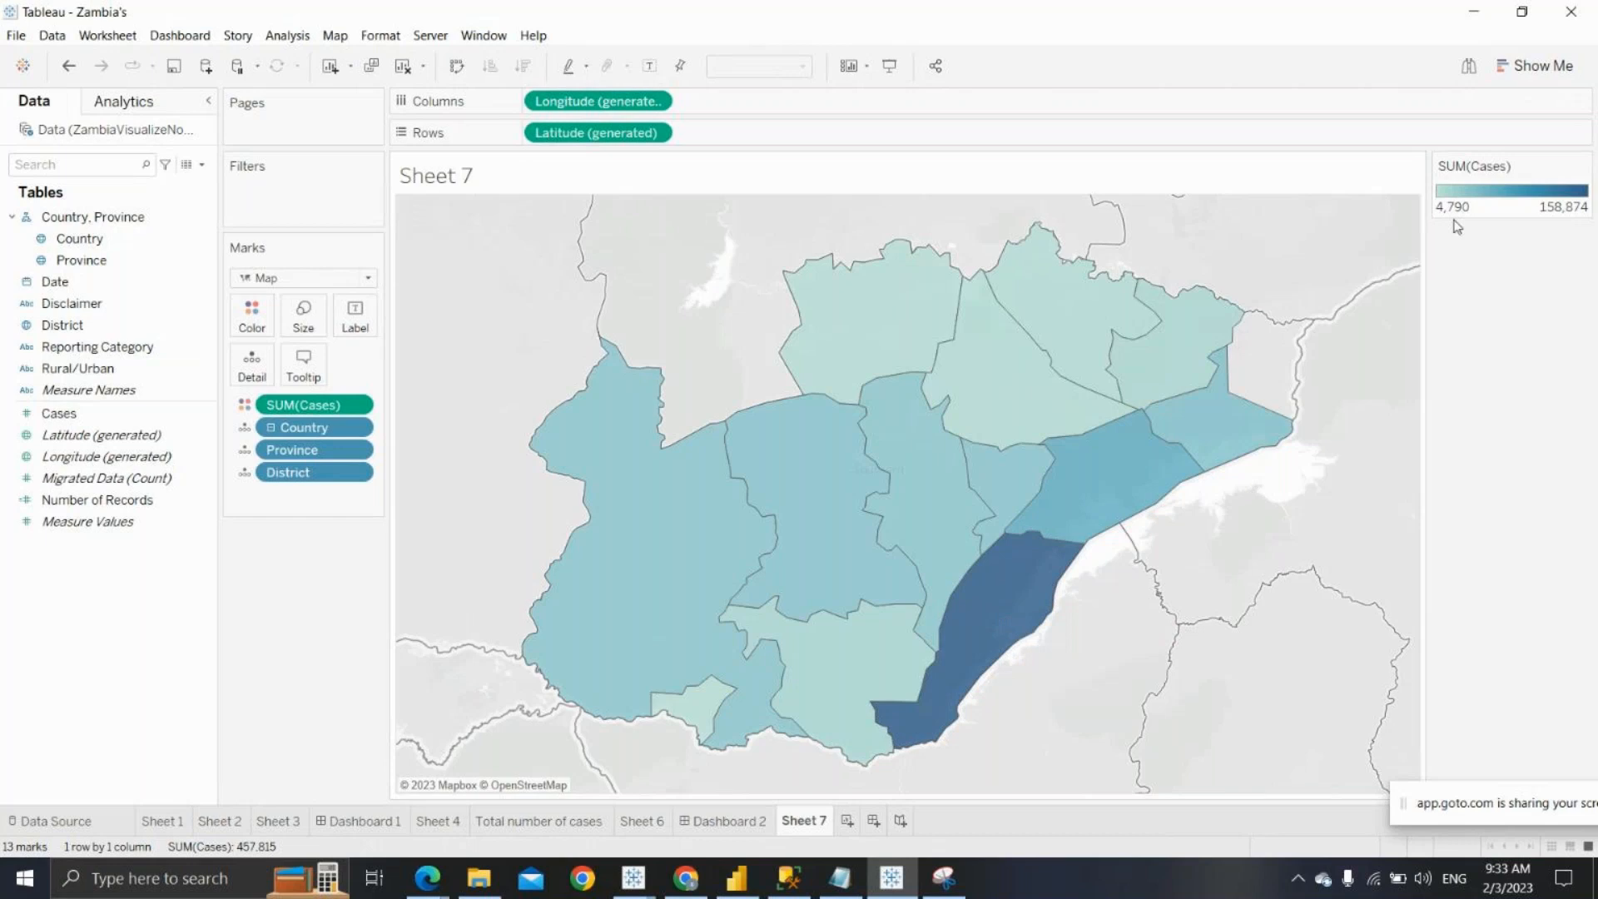
double_click(1507, 198)
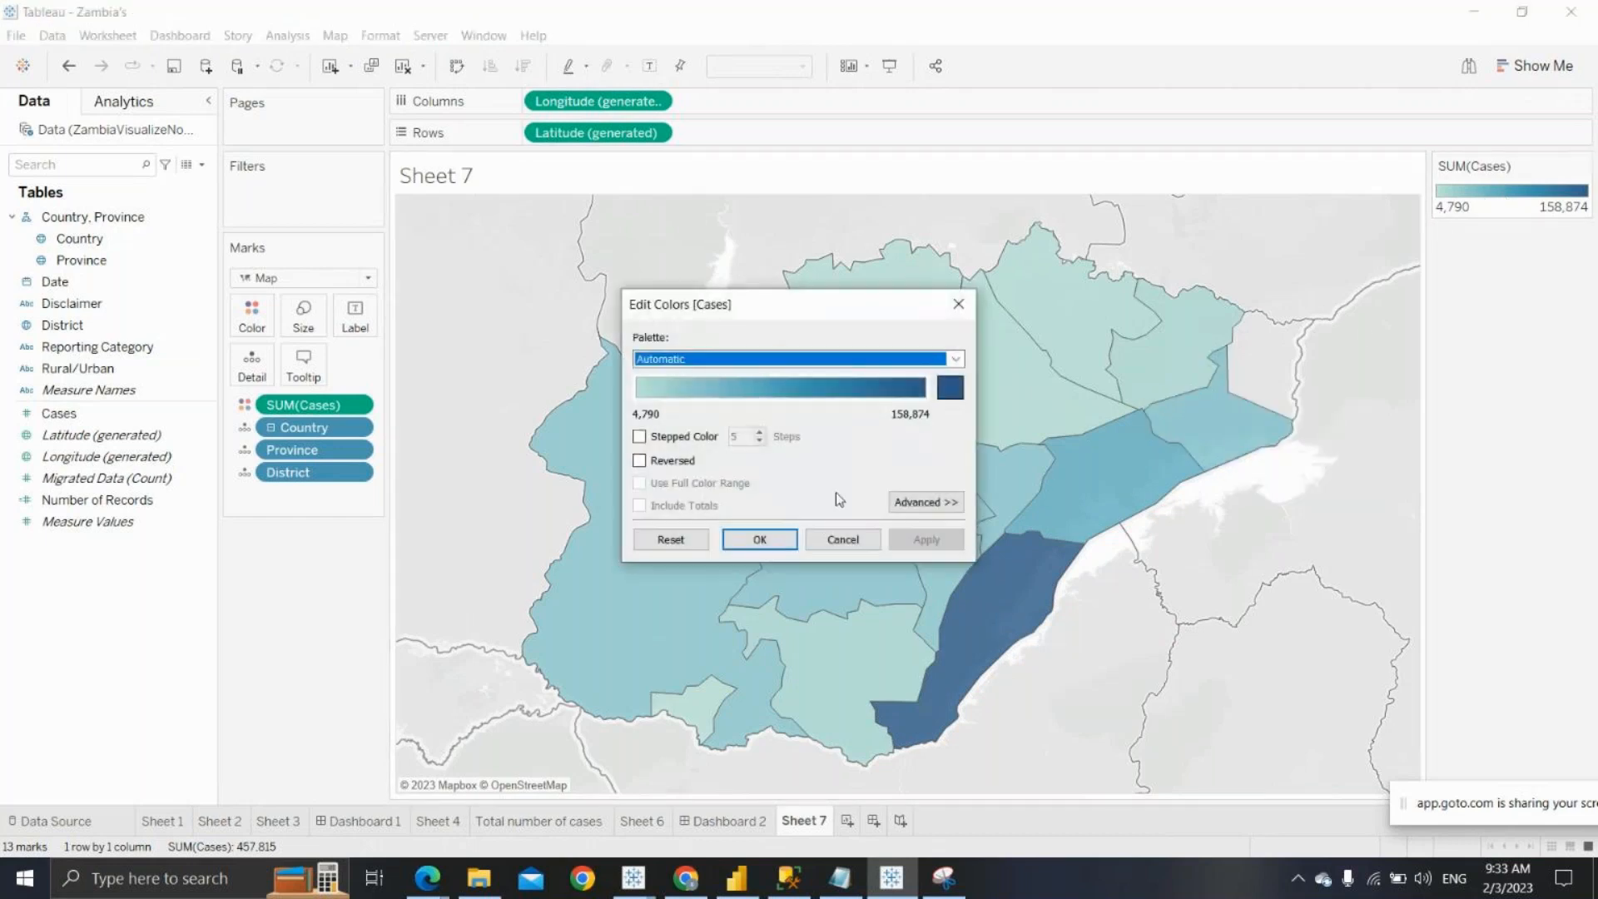
click(788, 359)
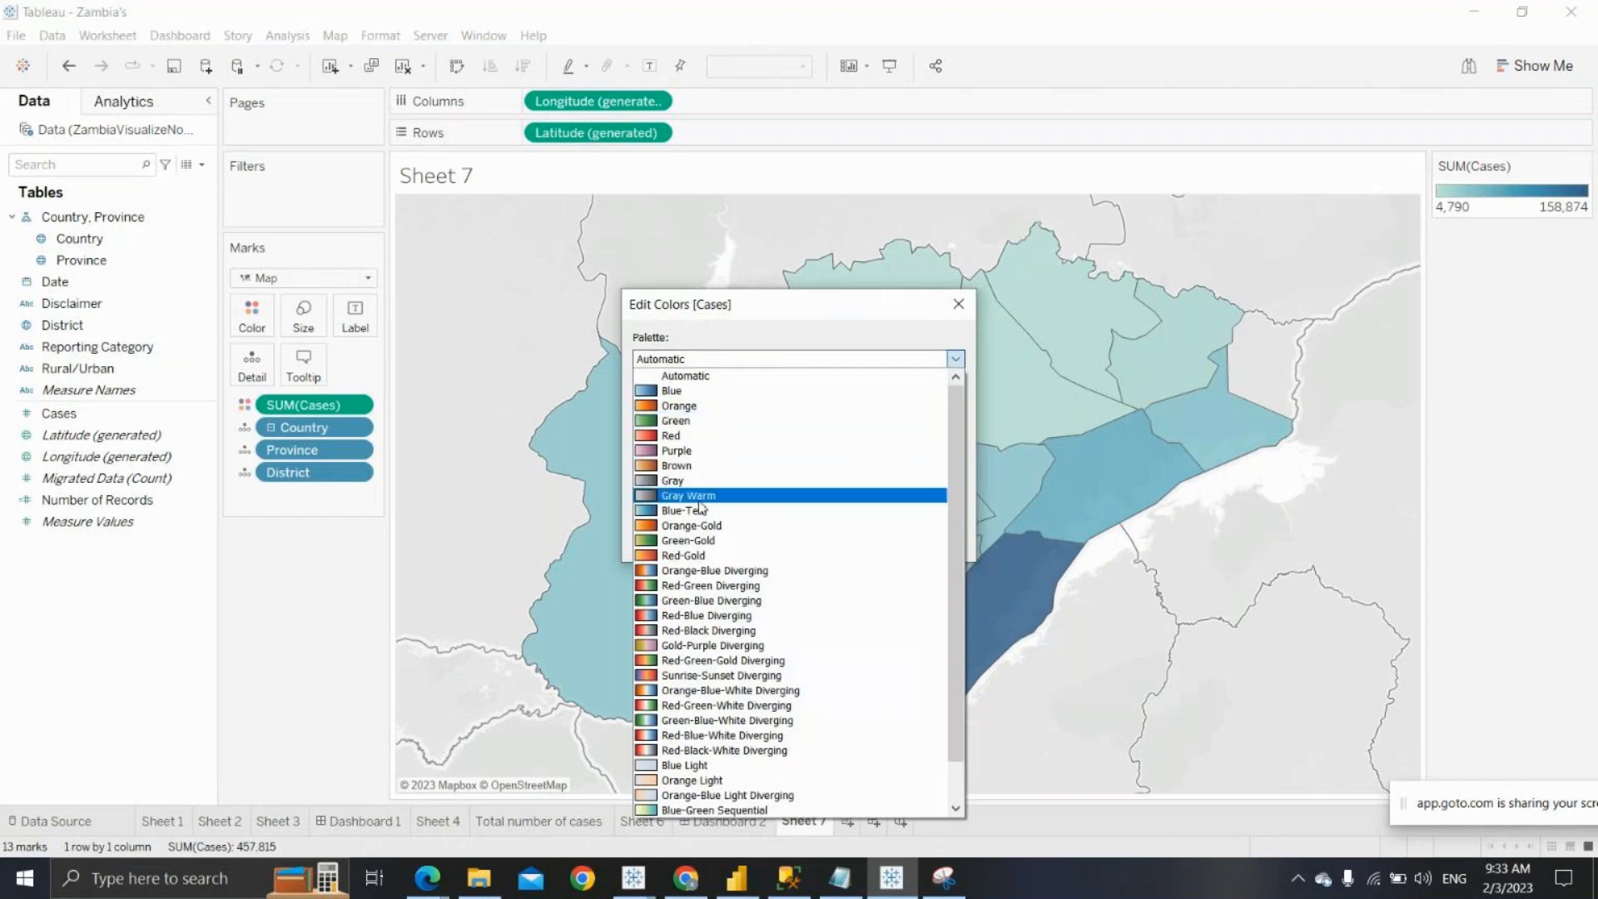
click(683, 526)
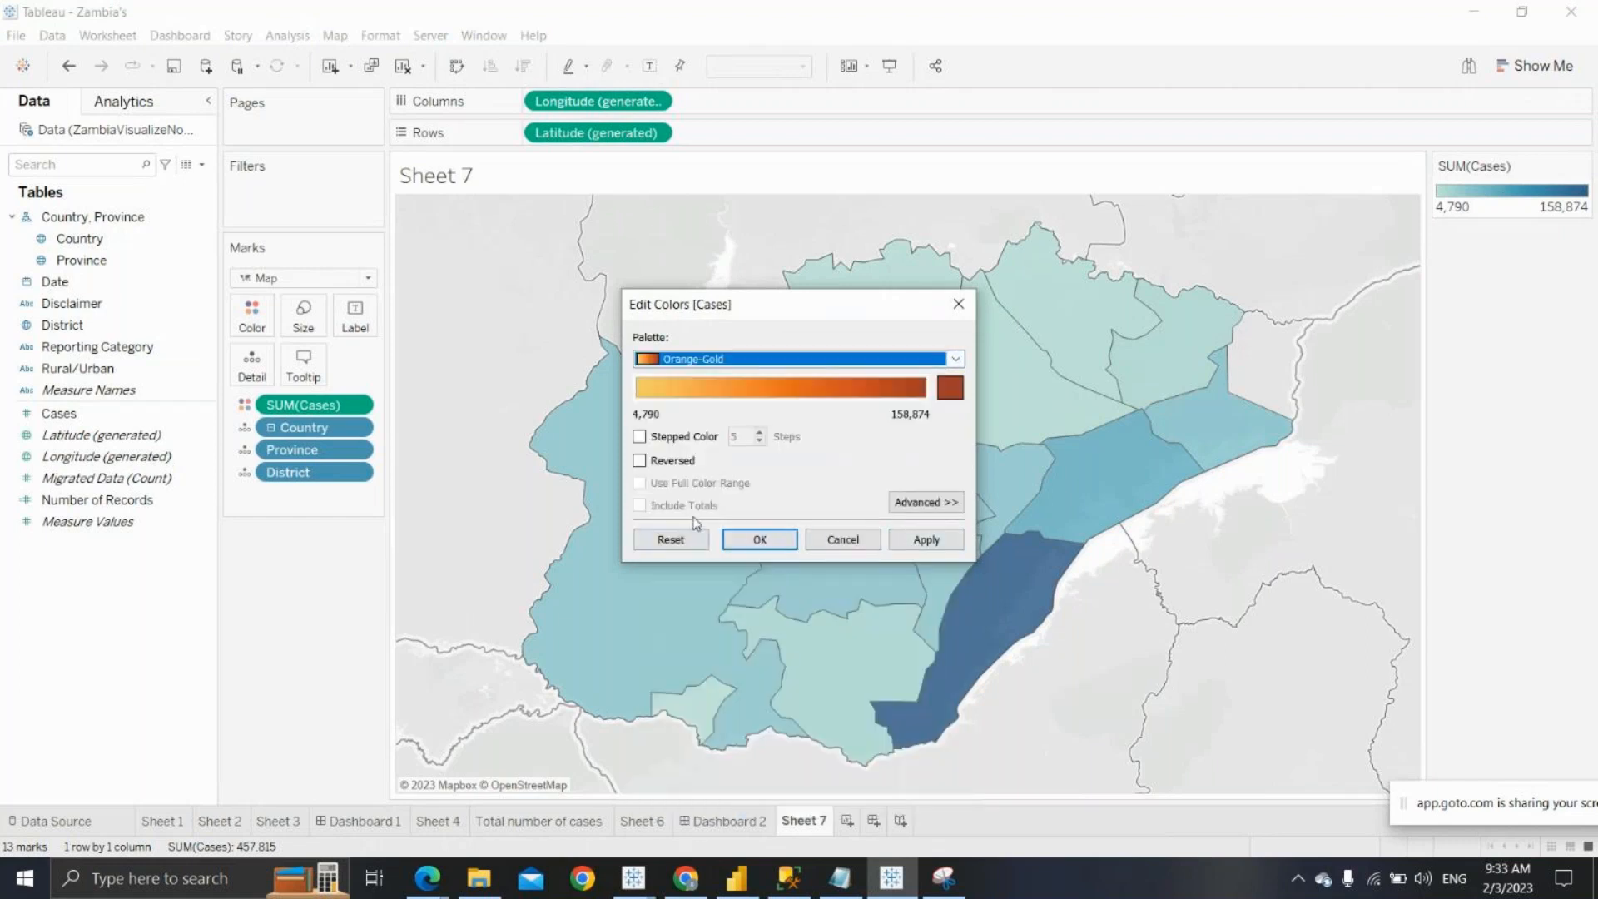
click(920, 541)
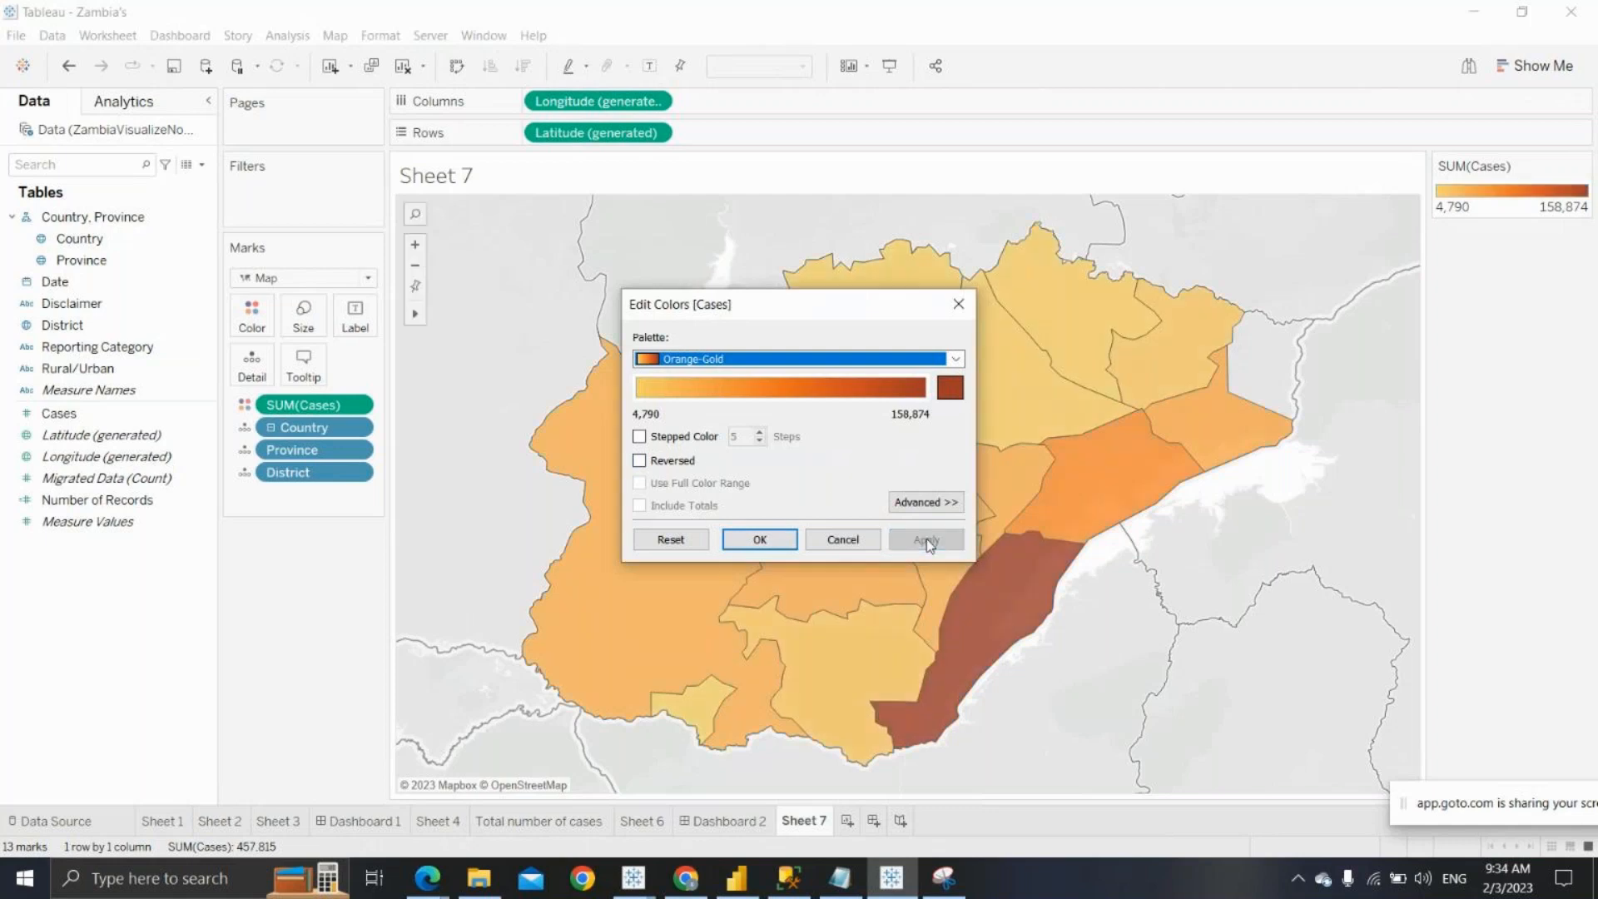
click(767, 551)
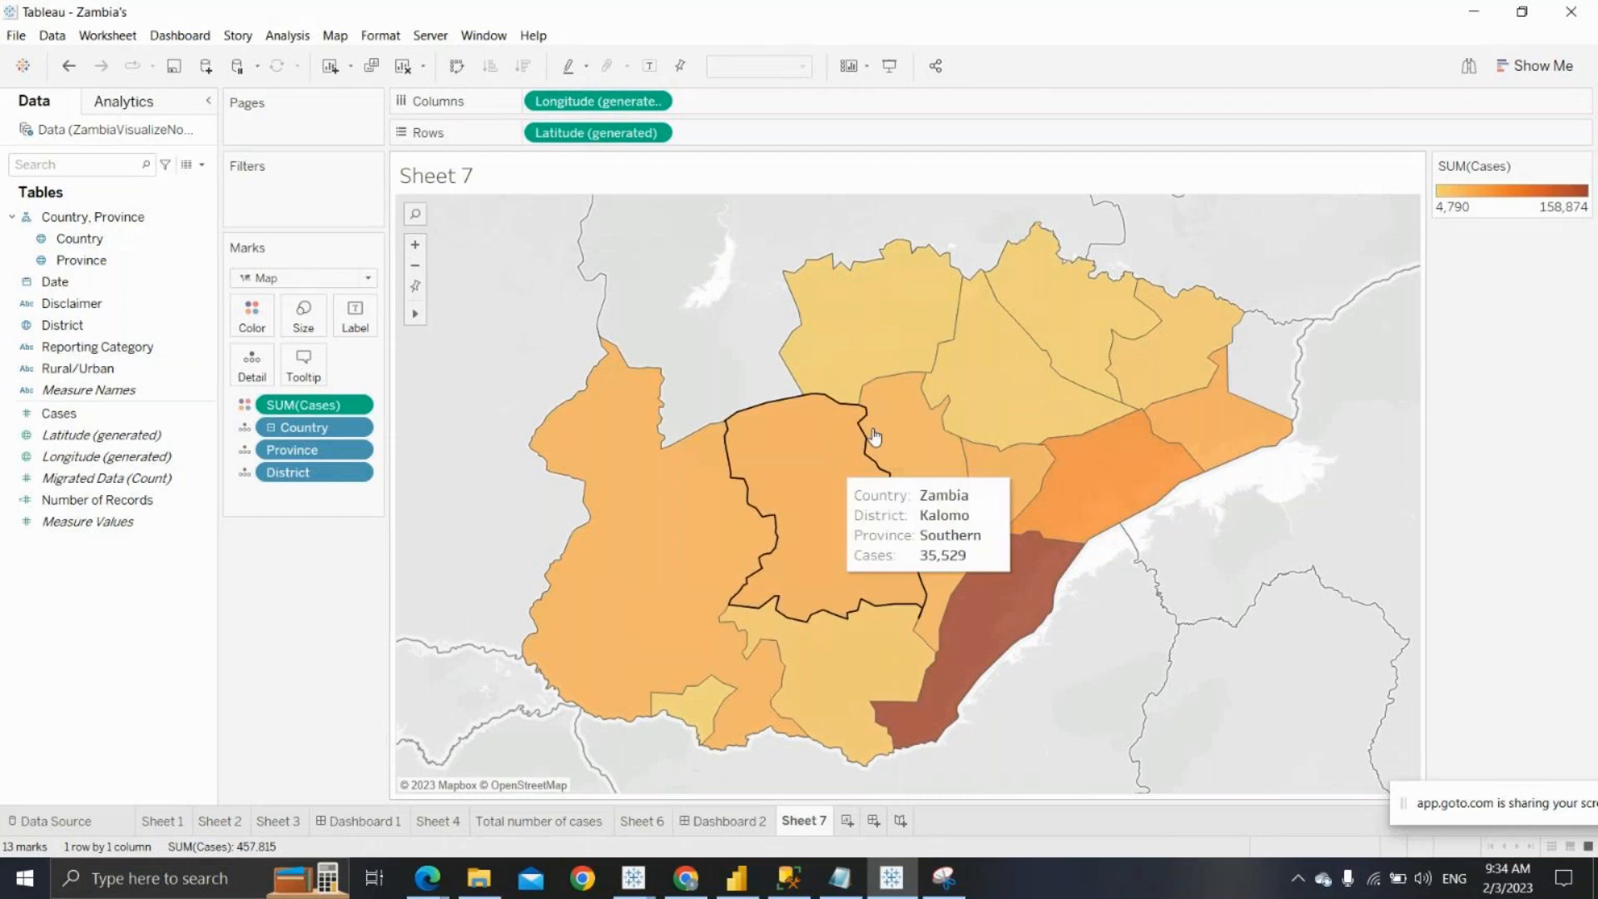
Check the district map on Dashboard 1 for comparison, and review how Sheet 7's districts are matched to geographic locations
click(360, 821)
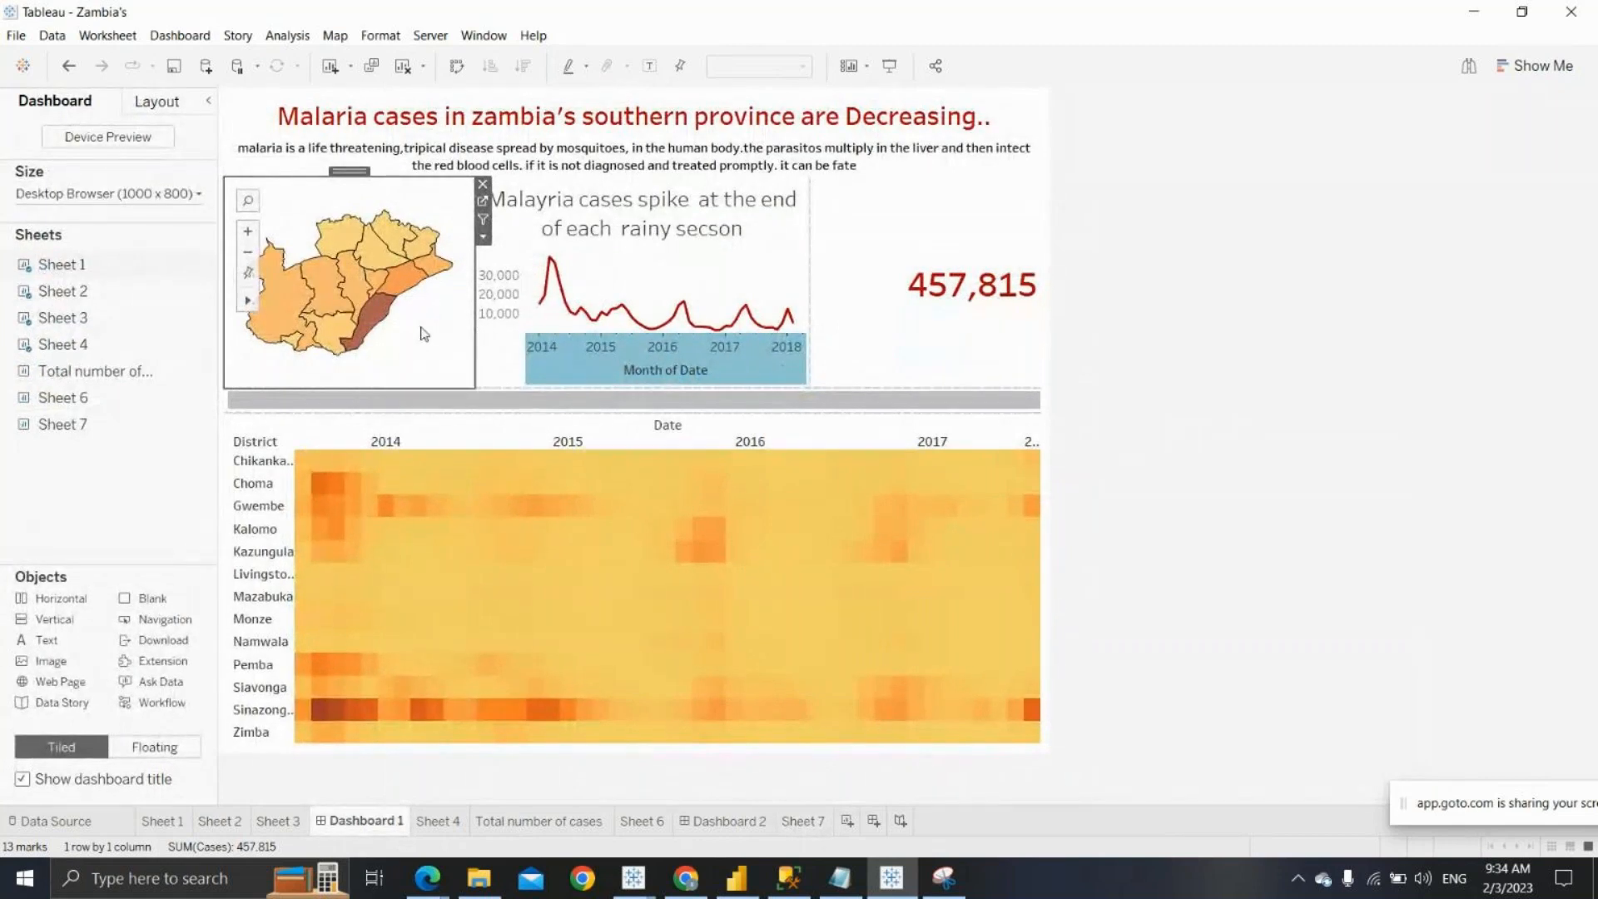
click(806, 818)
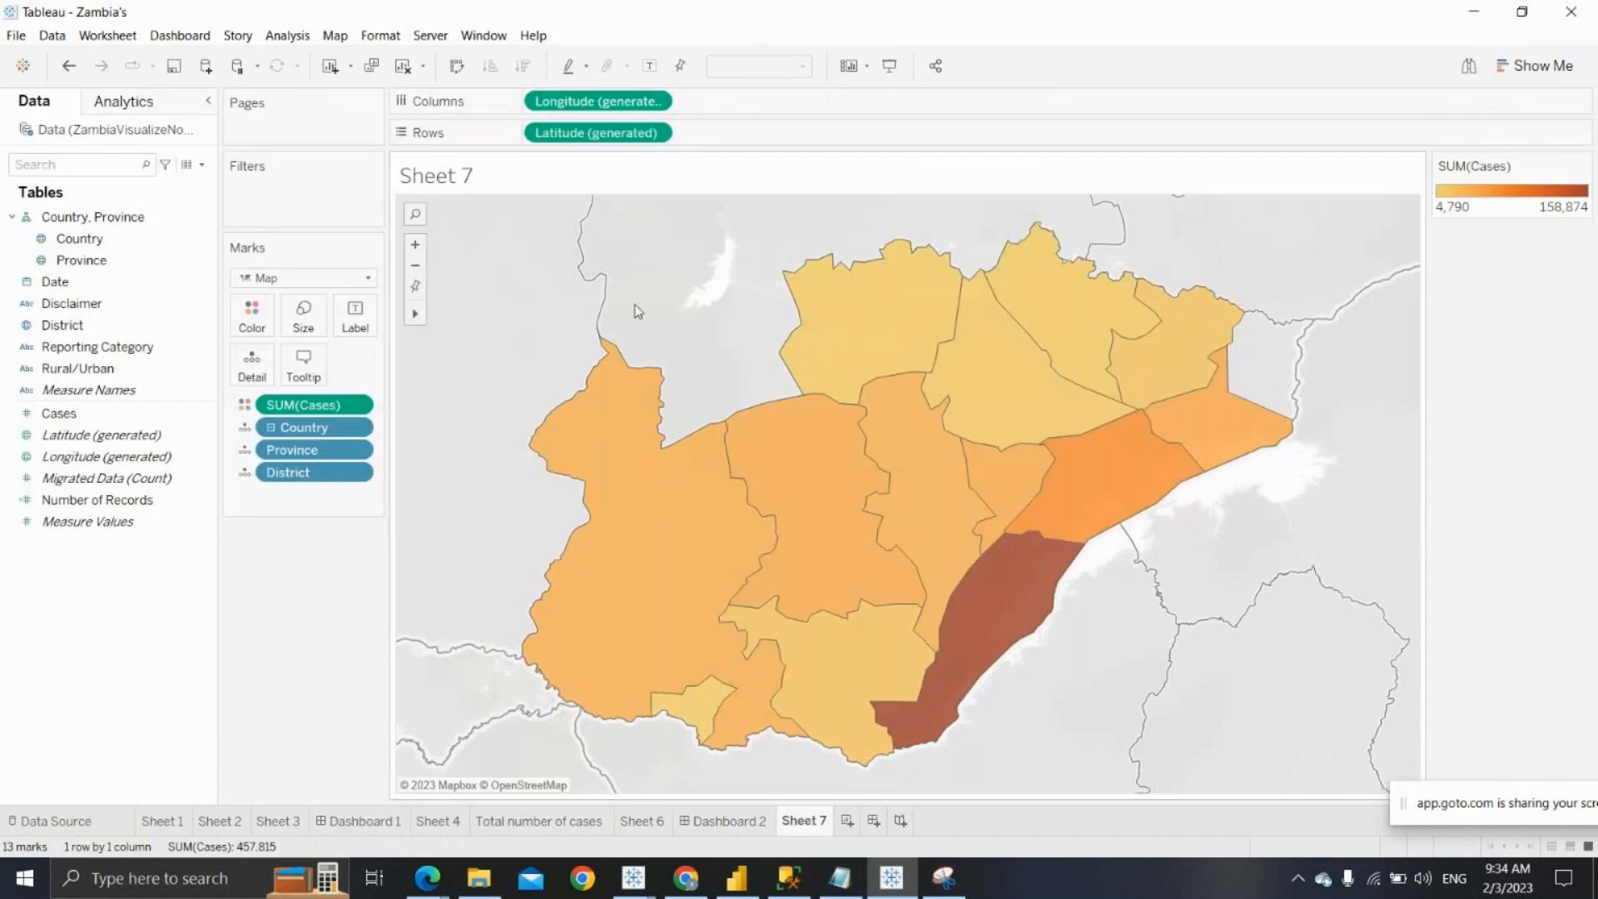
click(338, 39)
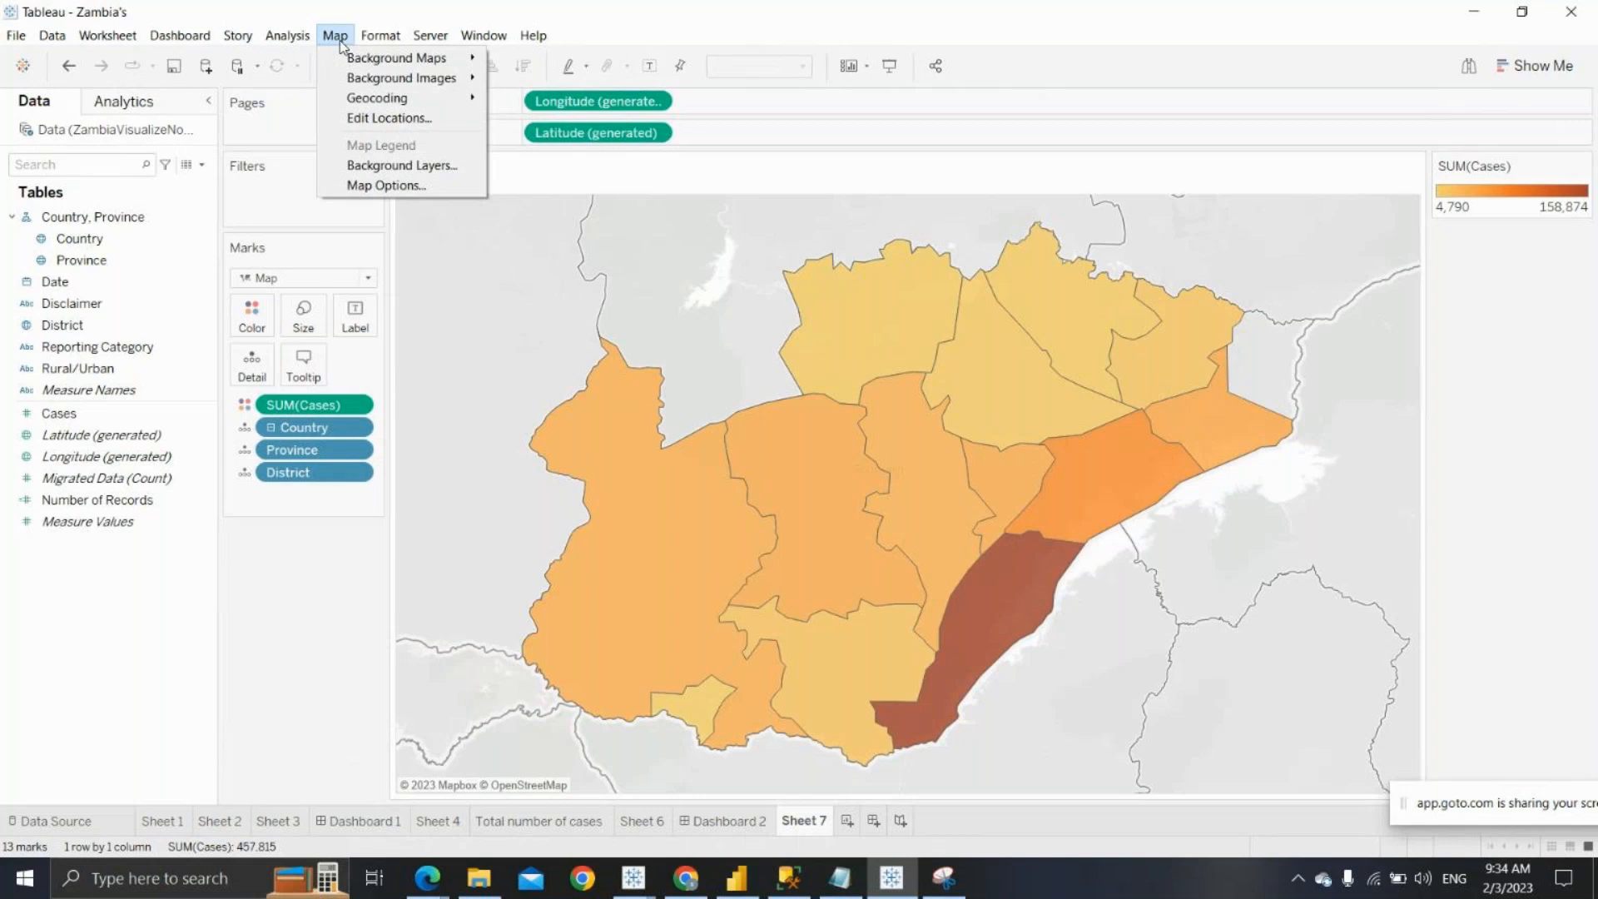
mouse_move(375, 100)
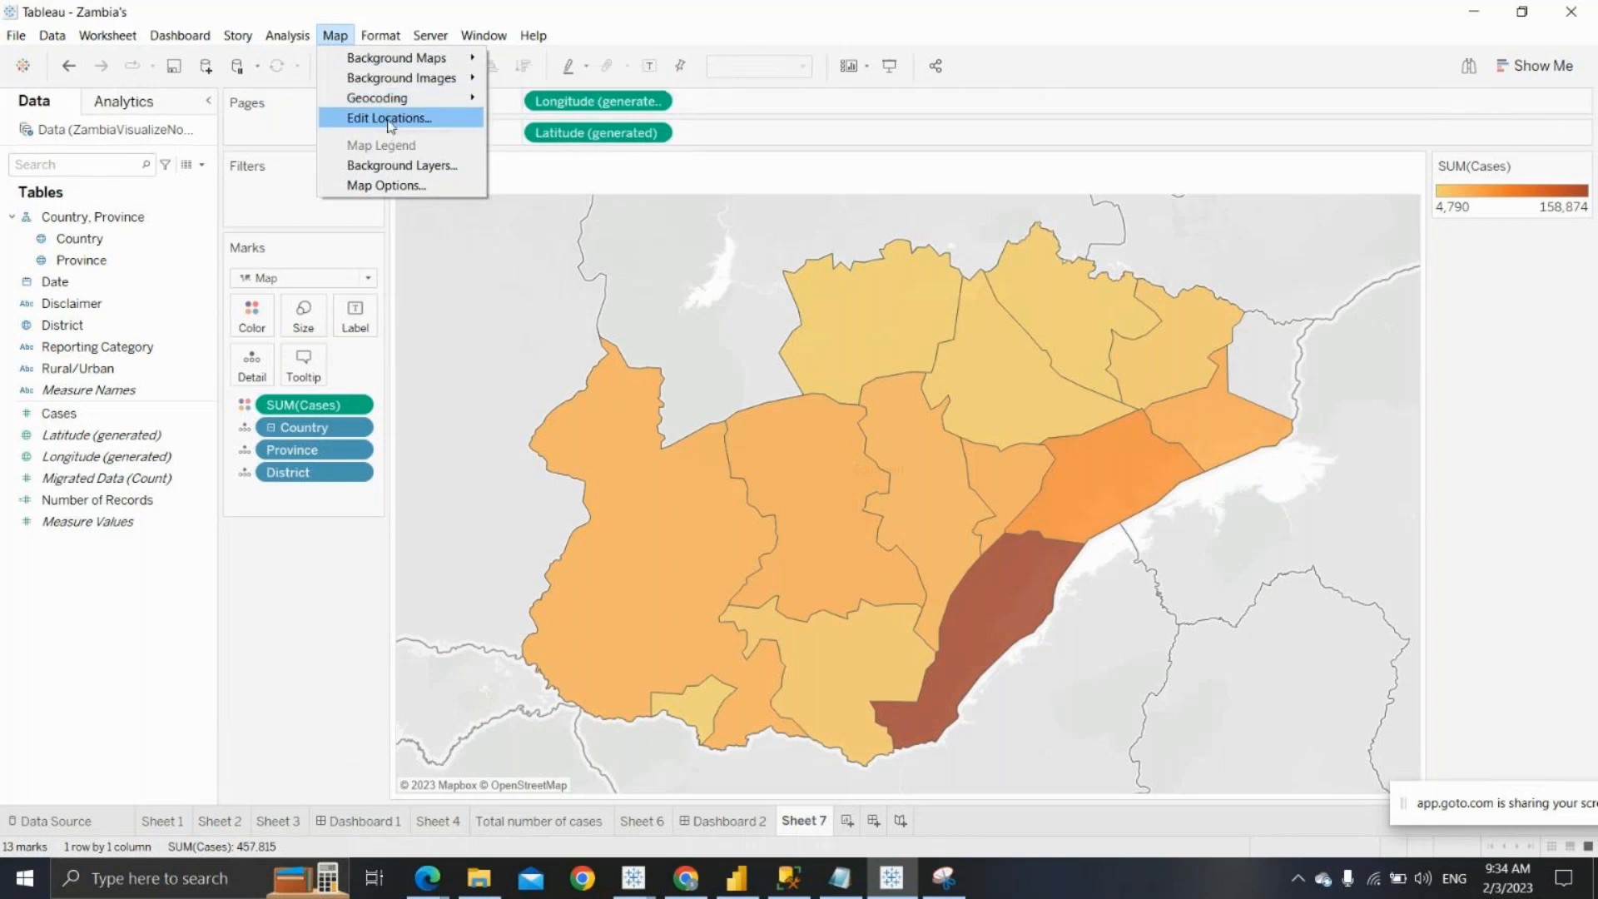
click(388, 120)
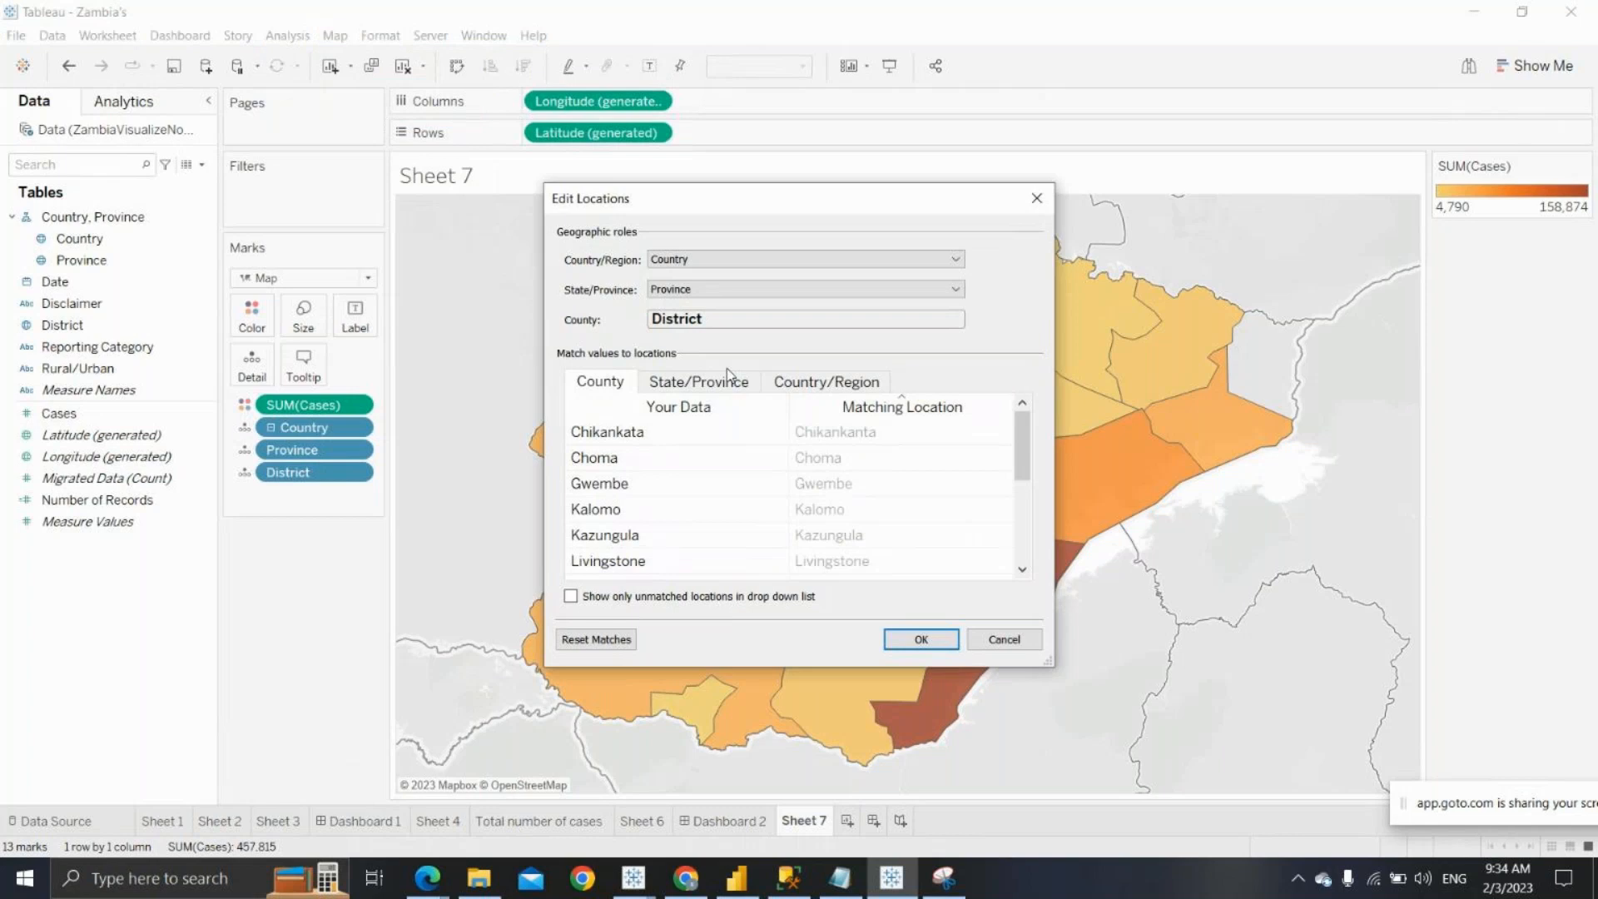
click(938, 649)
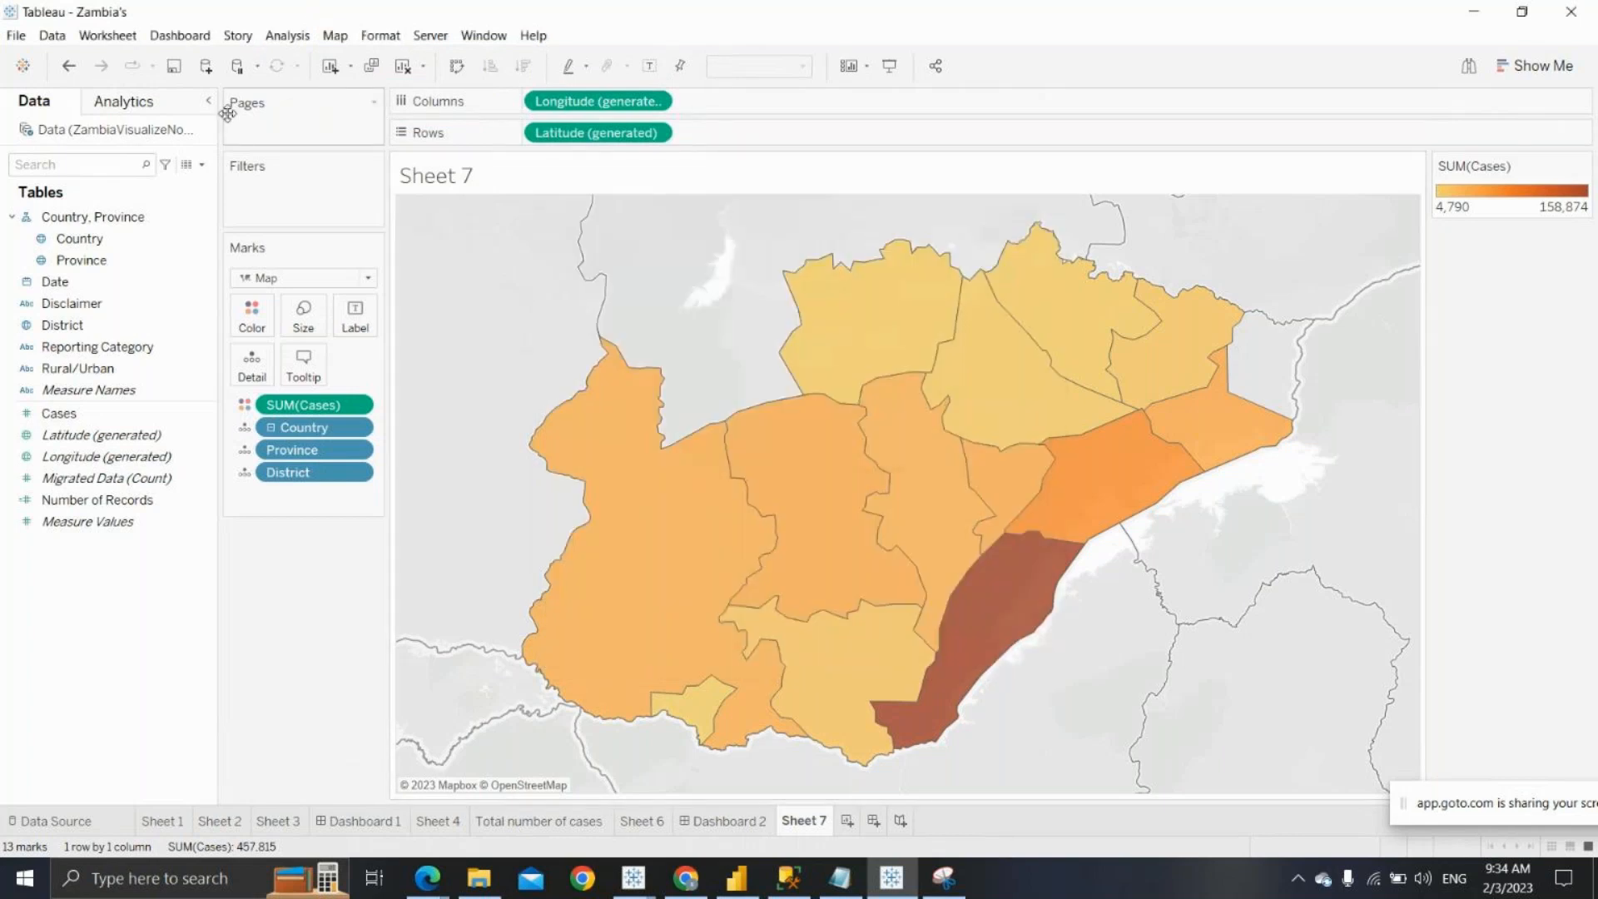
Try the Normal and Dark background styles, in that order, on the Sheet 7 map
click(336, 37)
mouse_move(385, 65)
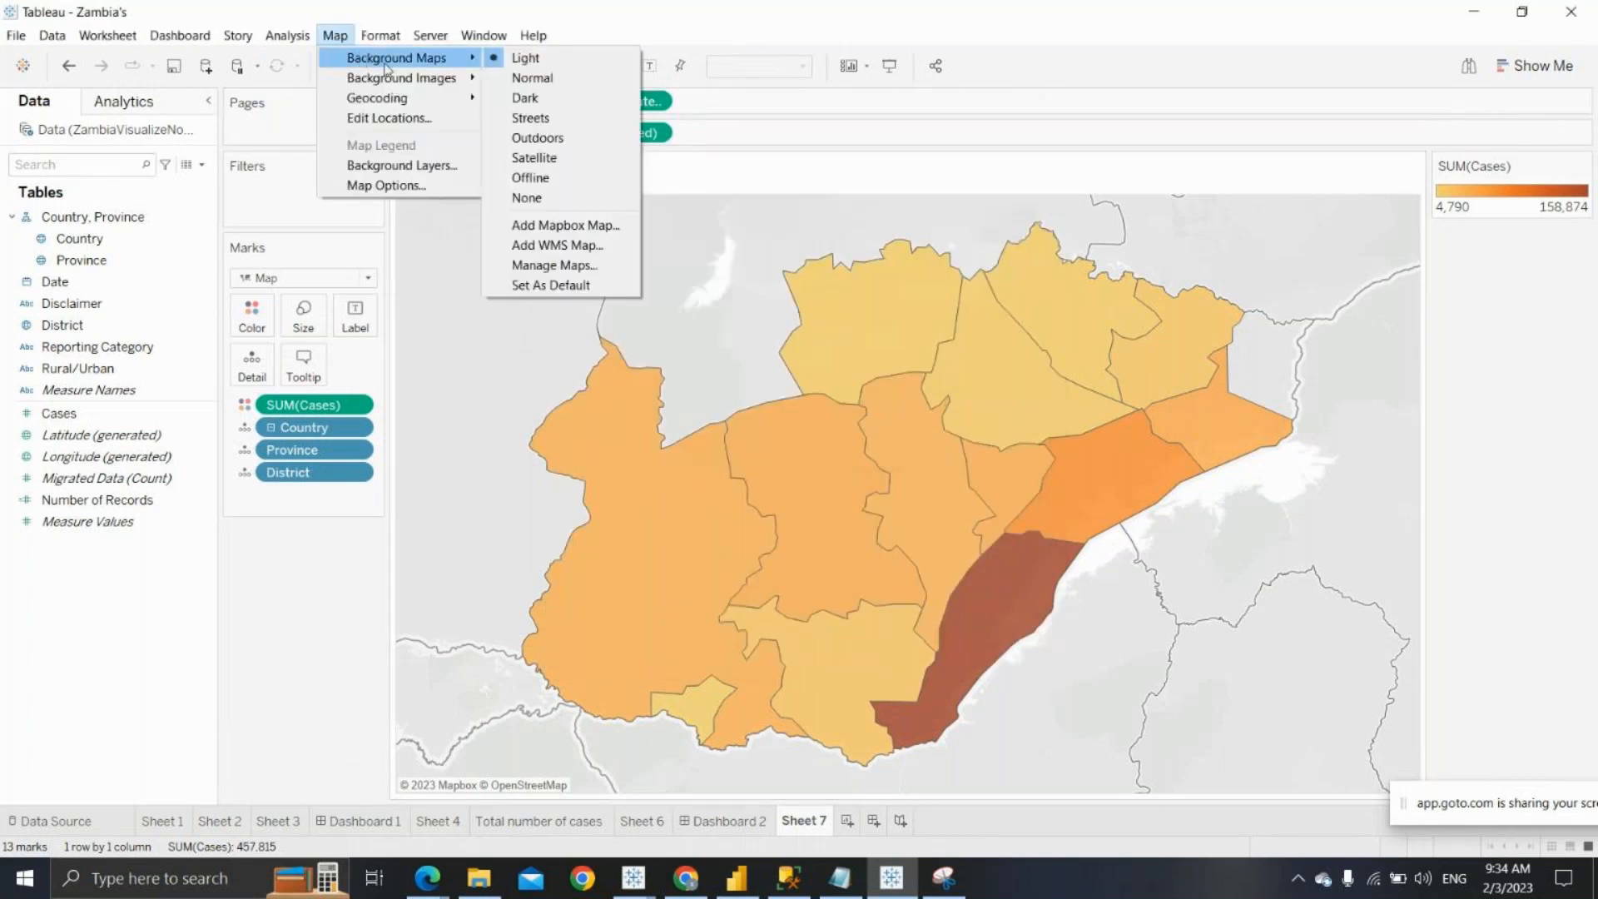
mouse_move(379, 37)
click(516, 79)
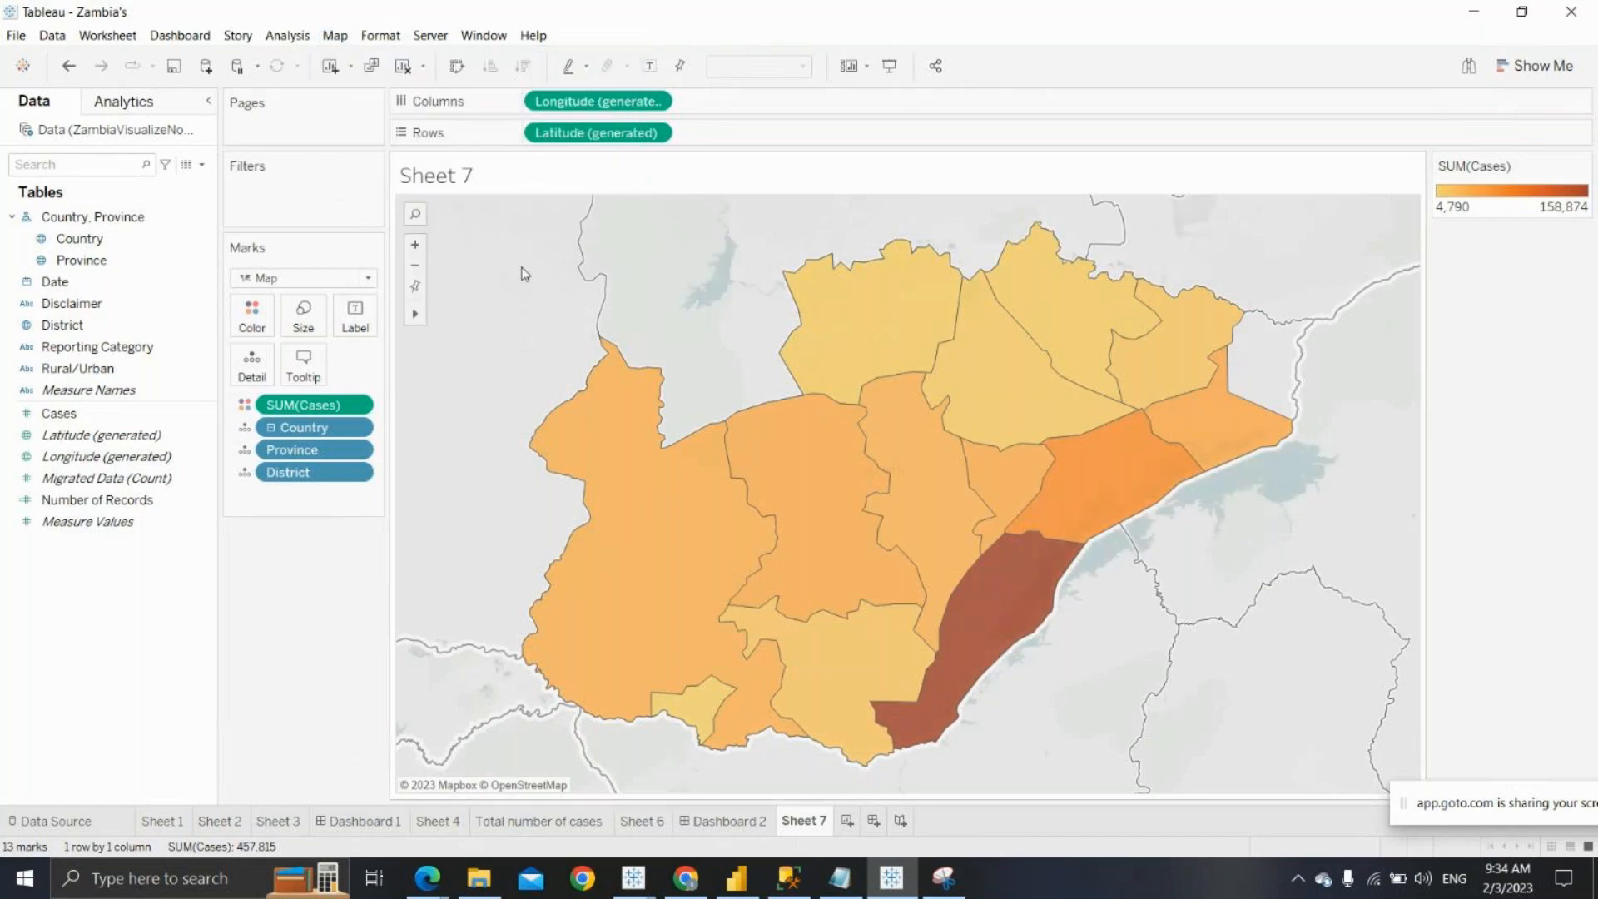
click(333, 36)
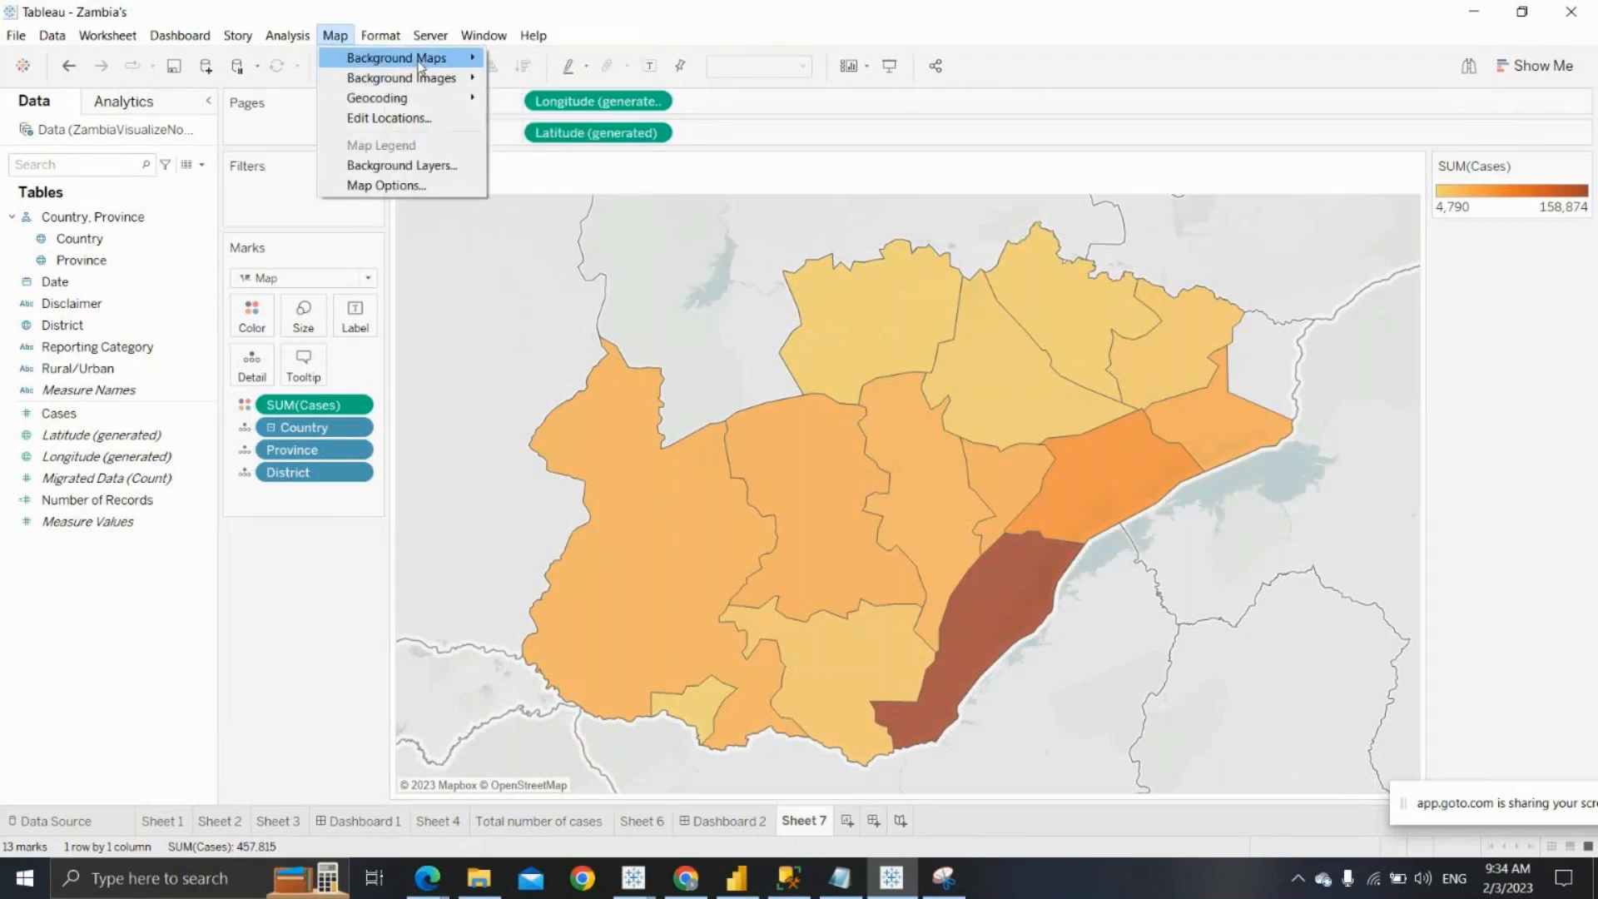
mouse_move(433, 58)
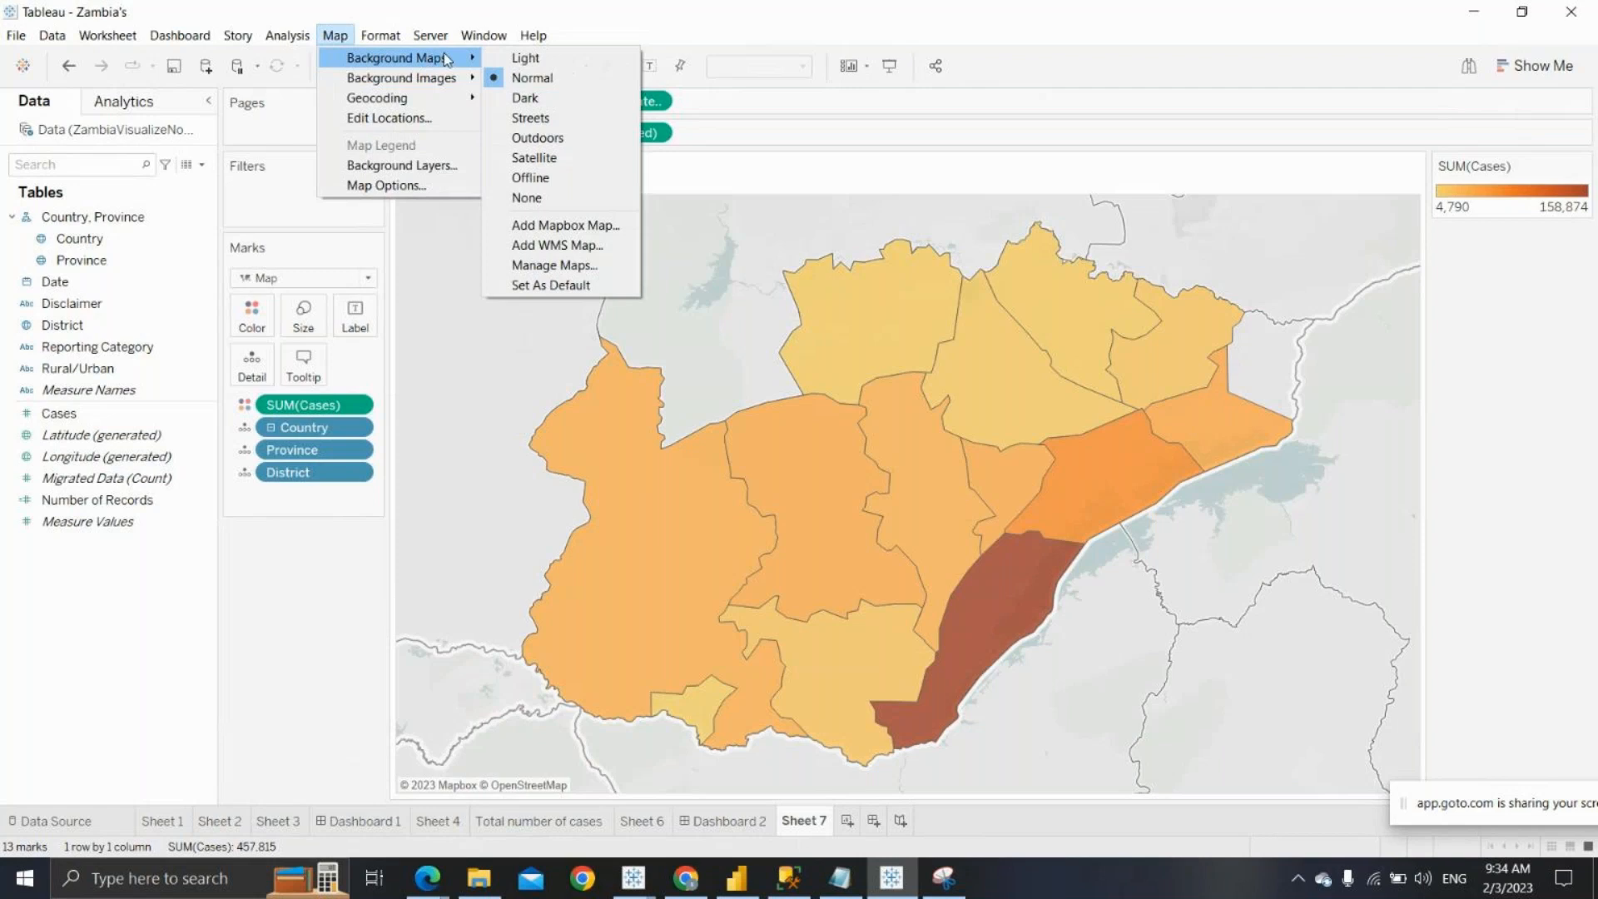
click(517, 100)
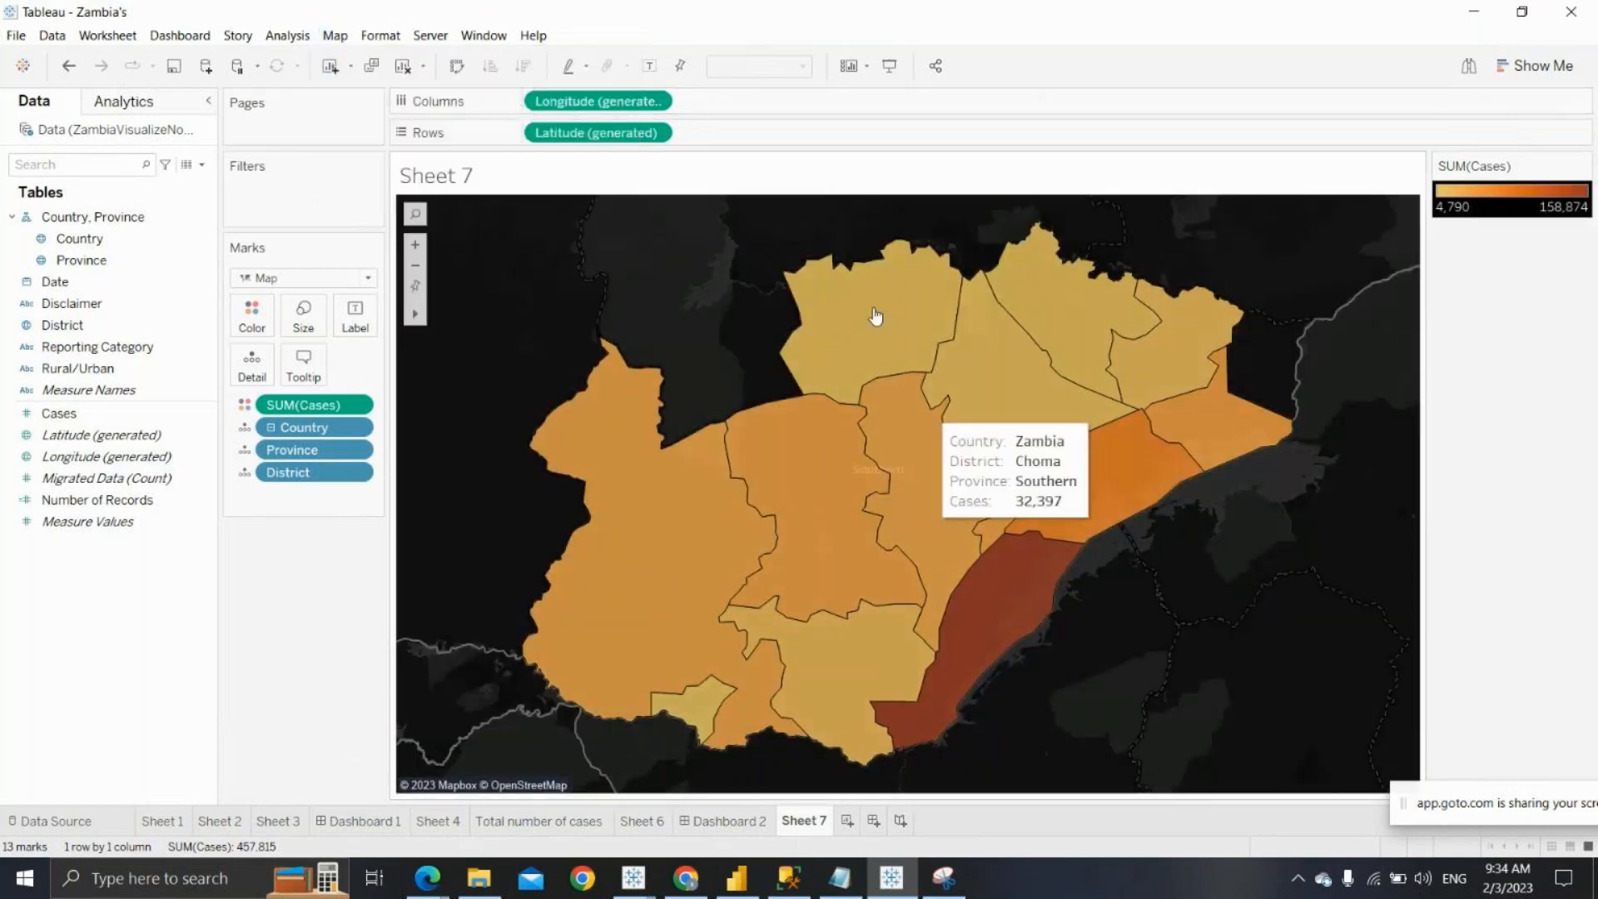
Try the Streets and Outdoors background styles, in that order, behind the colored districts
click(348, 38)
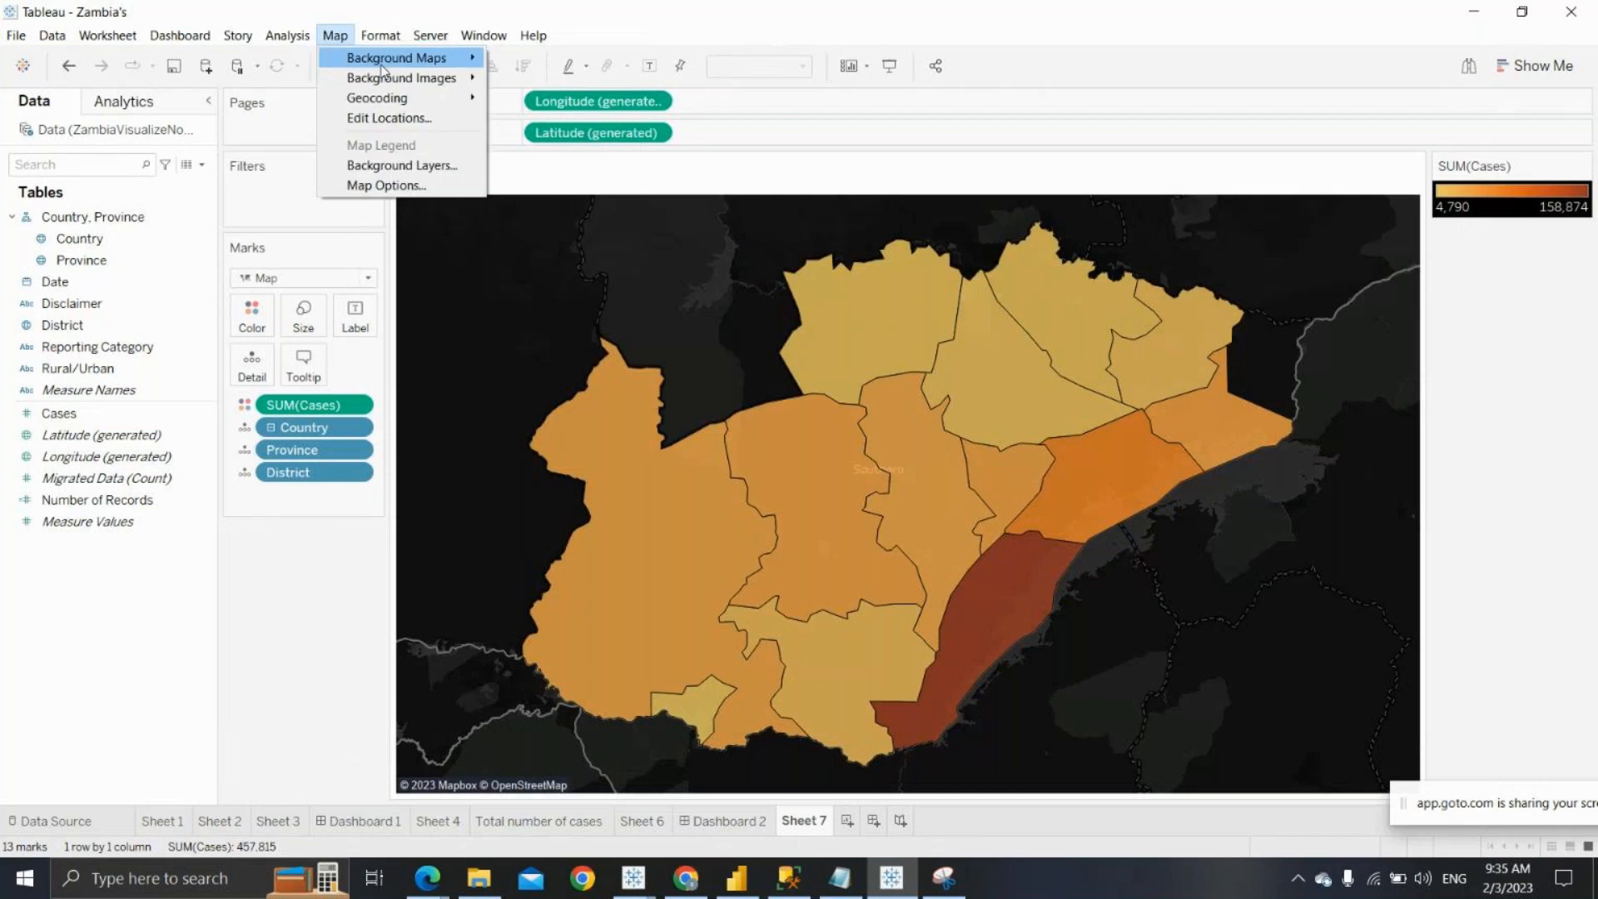
mouse_move(462, 58)
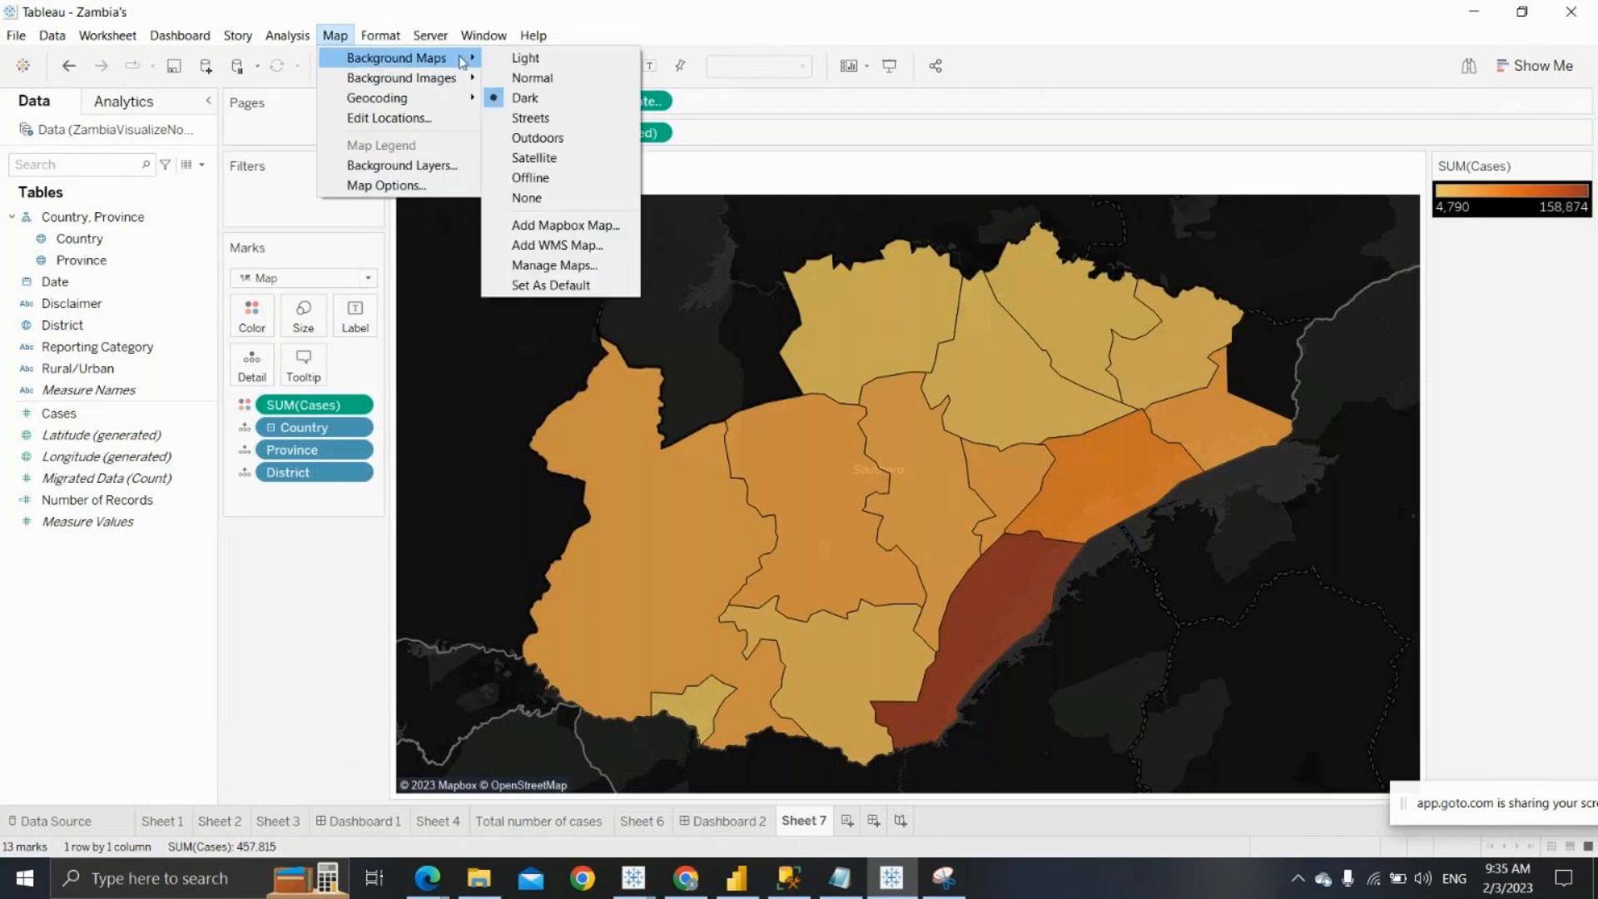
click(542, 123)
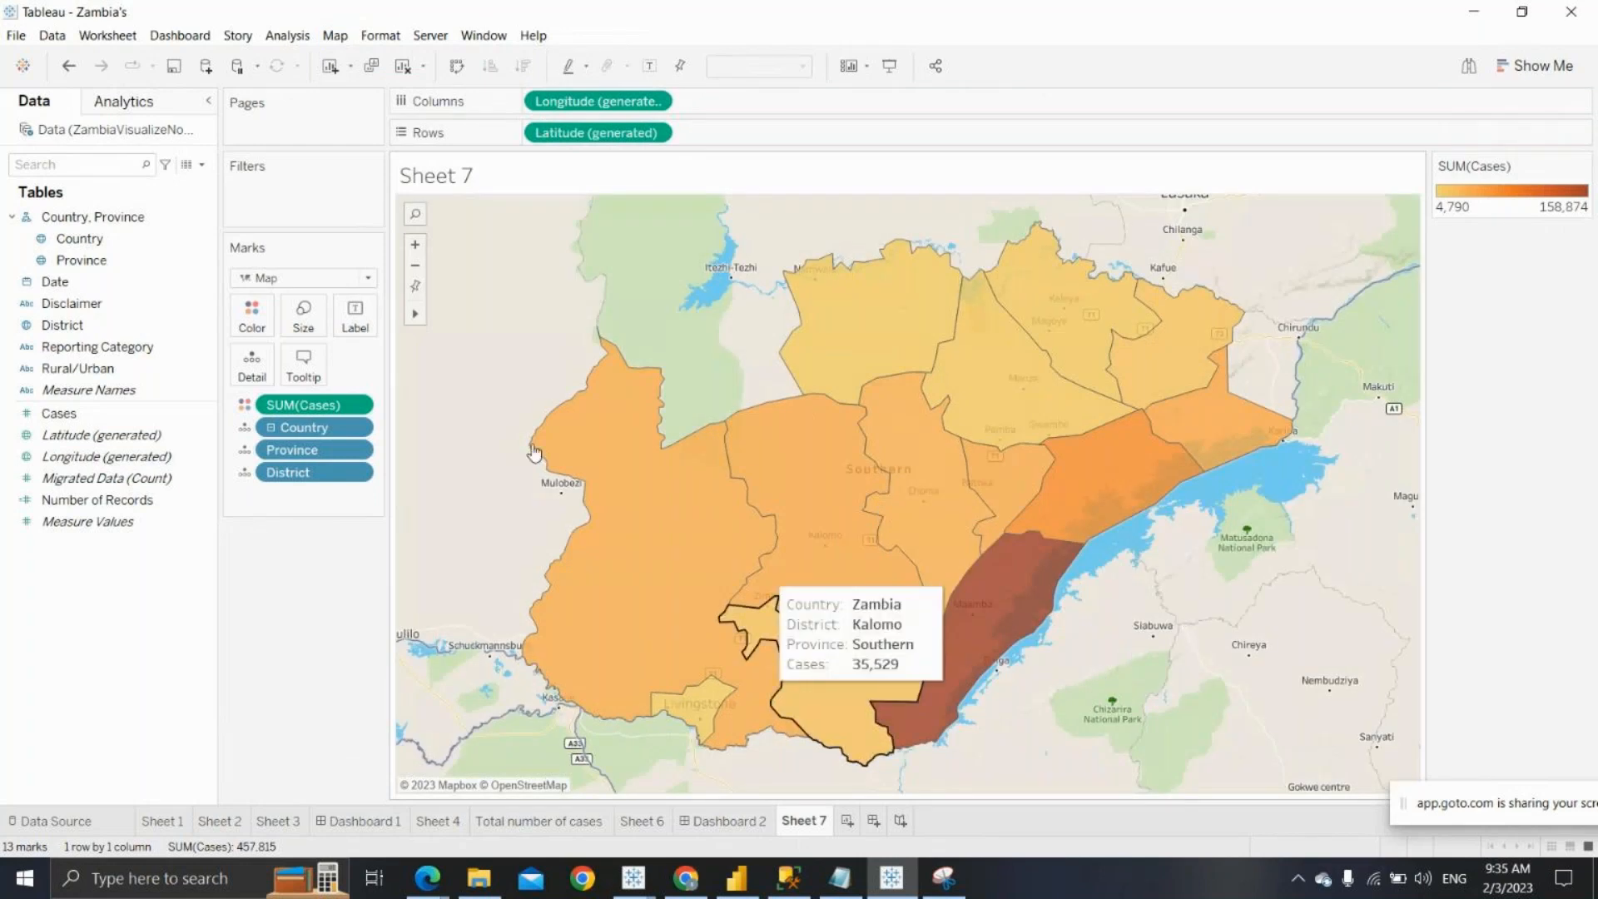
click(335, 35)
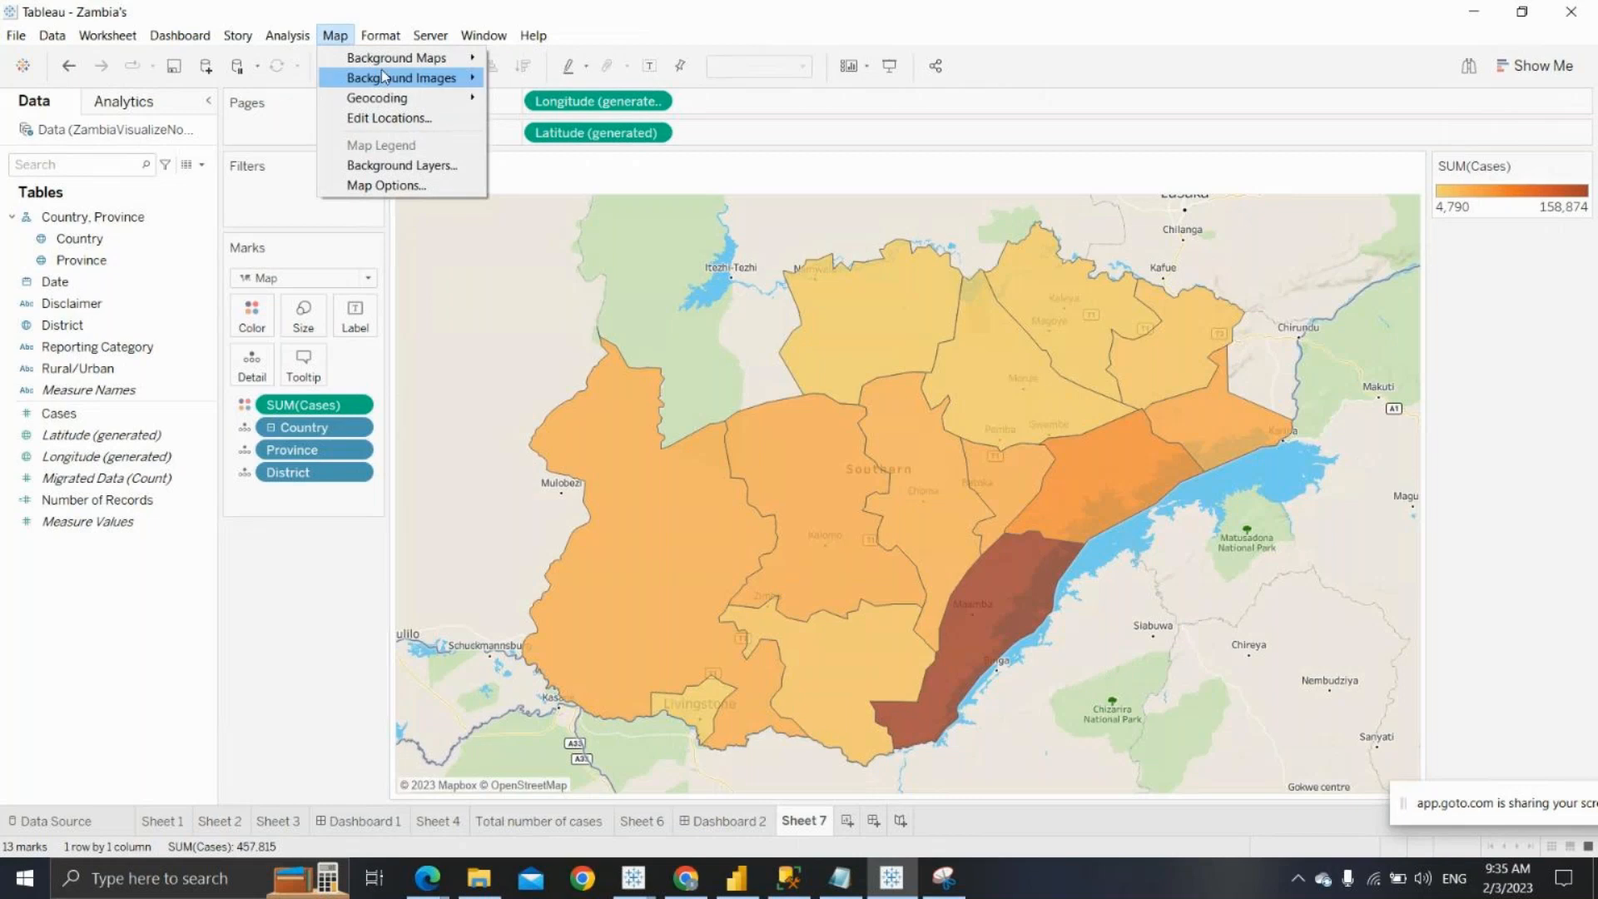
mouse_move(433, 60)
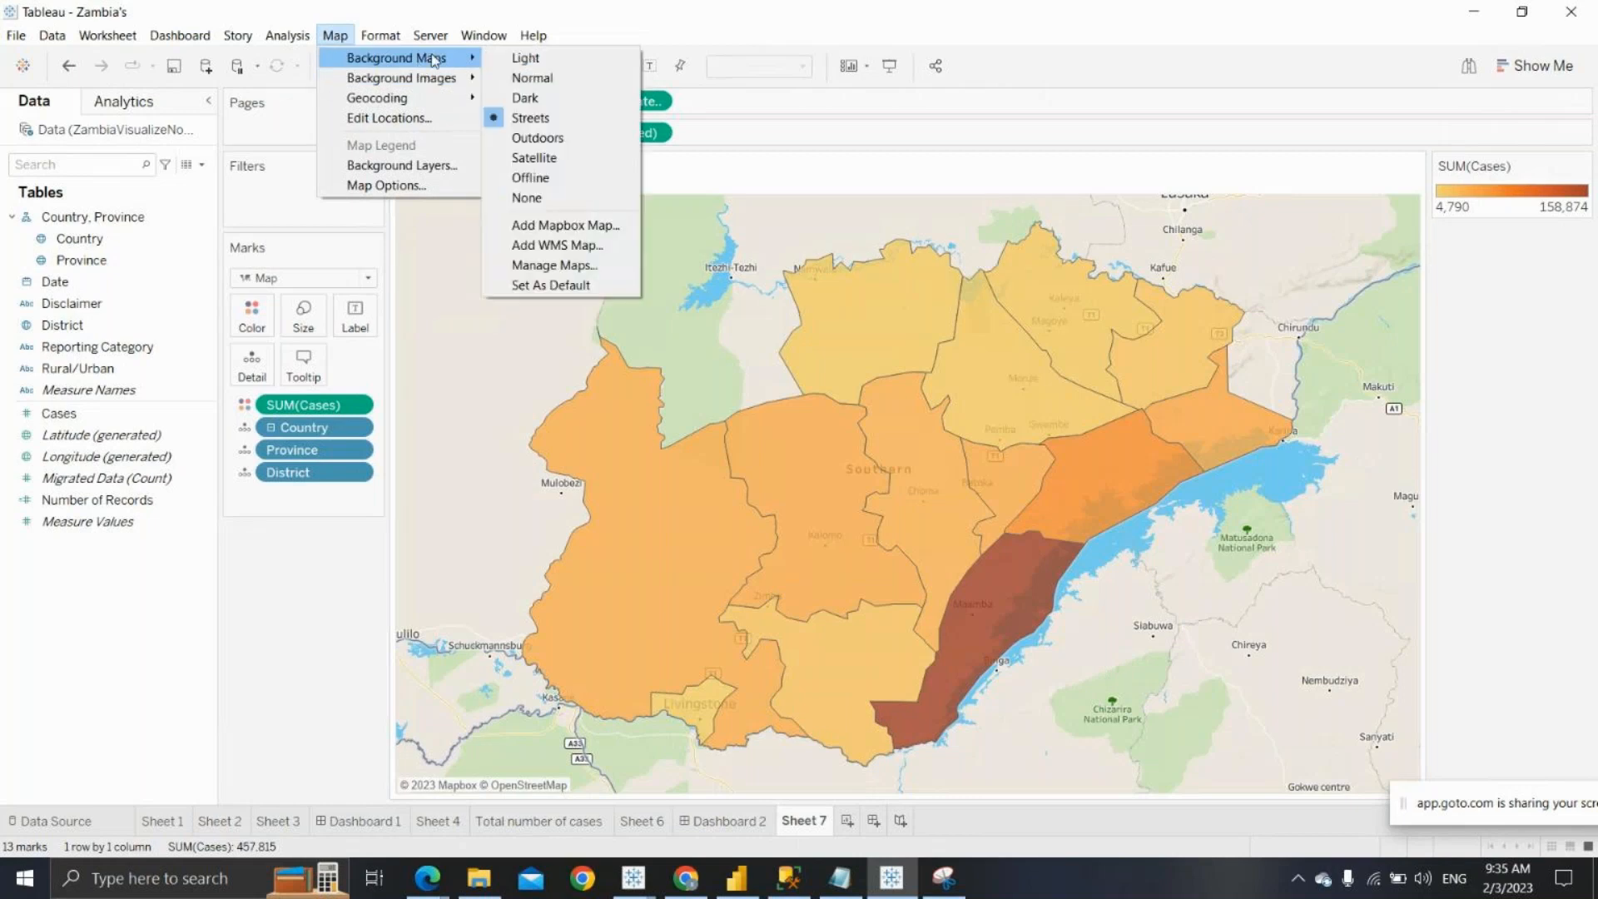
click(551, 141)
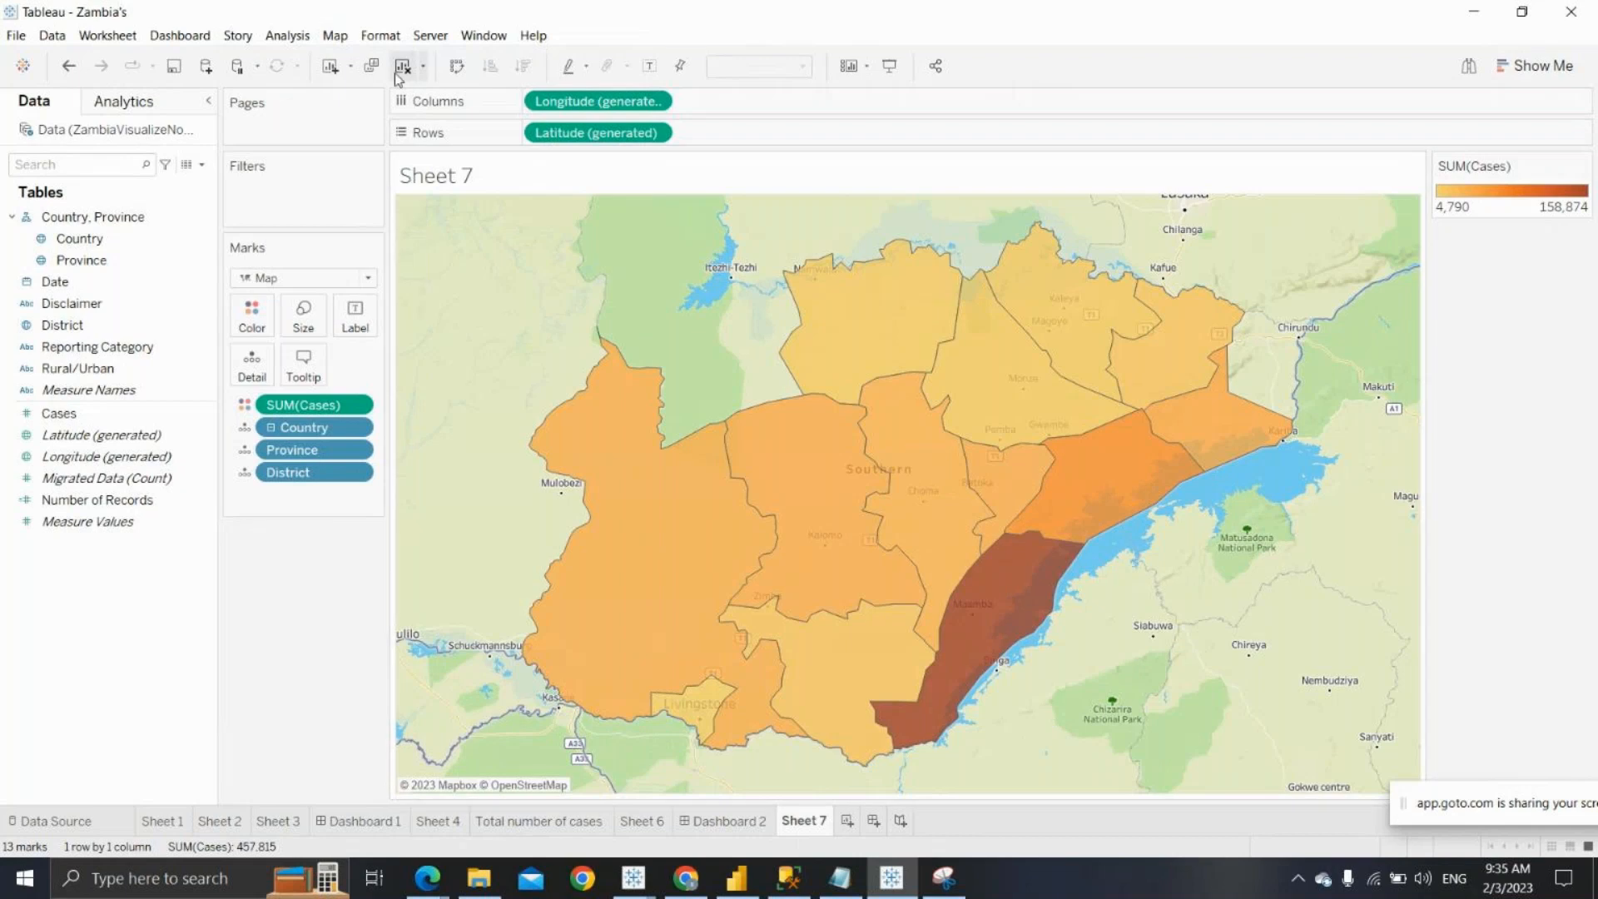
Try the Satellite background style on the district cases map
click(334, 34)
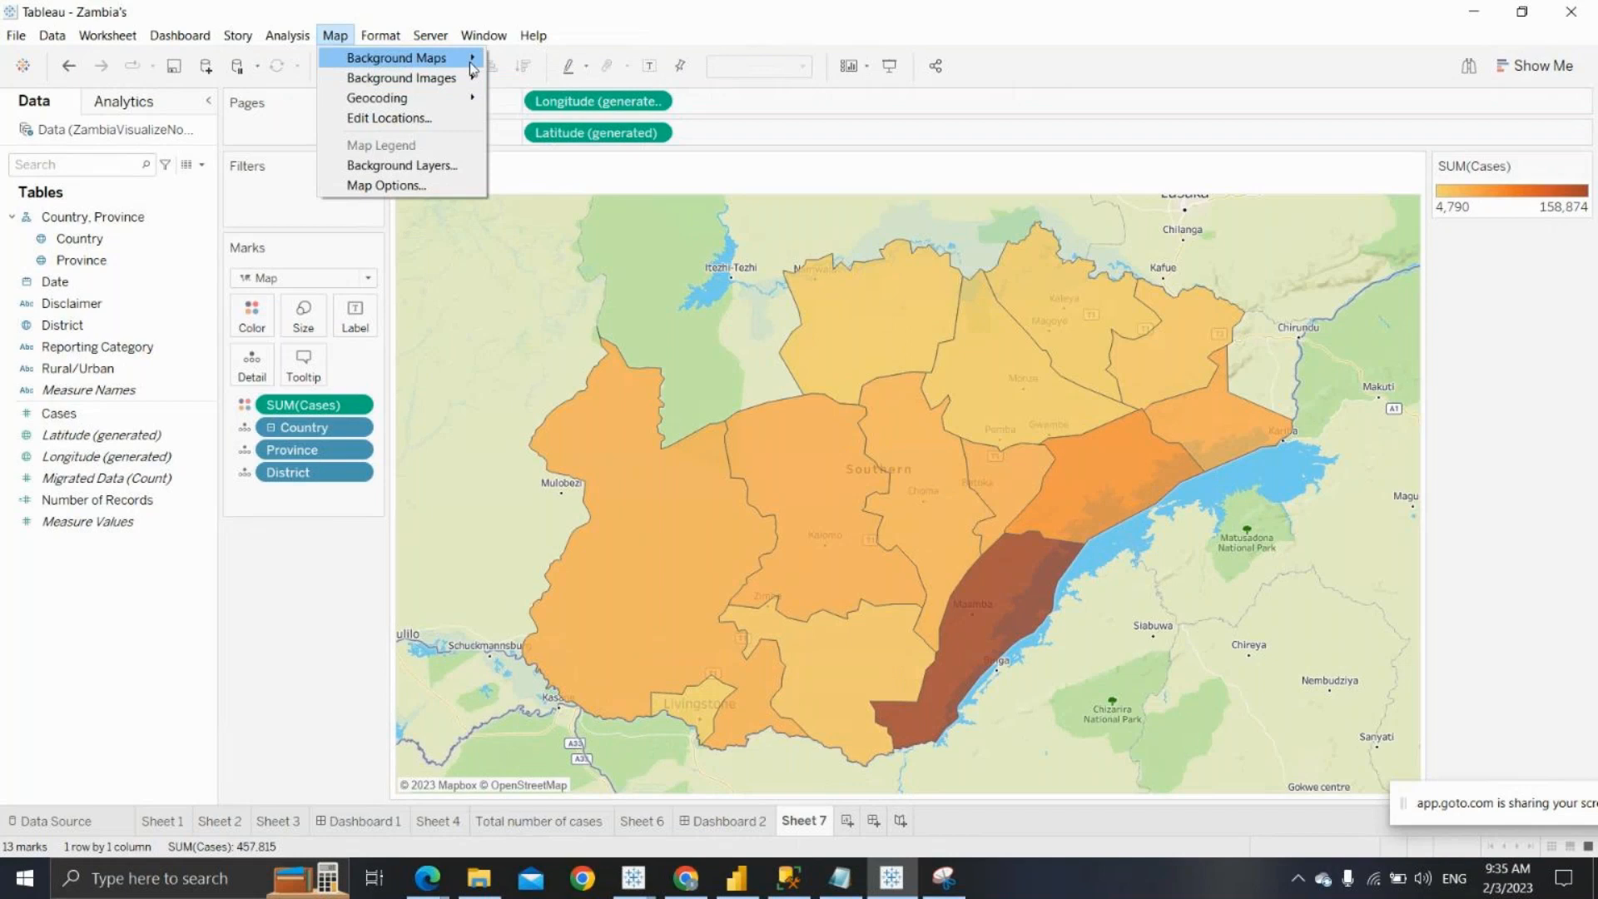
mouse_move(472, 67)
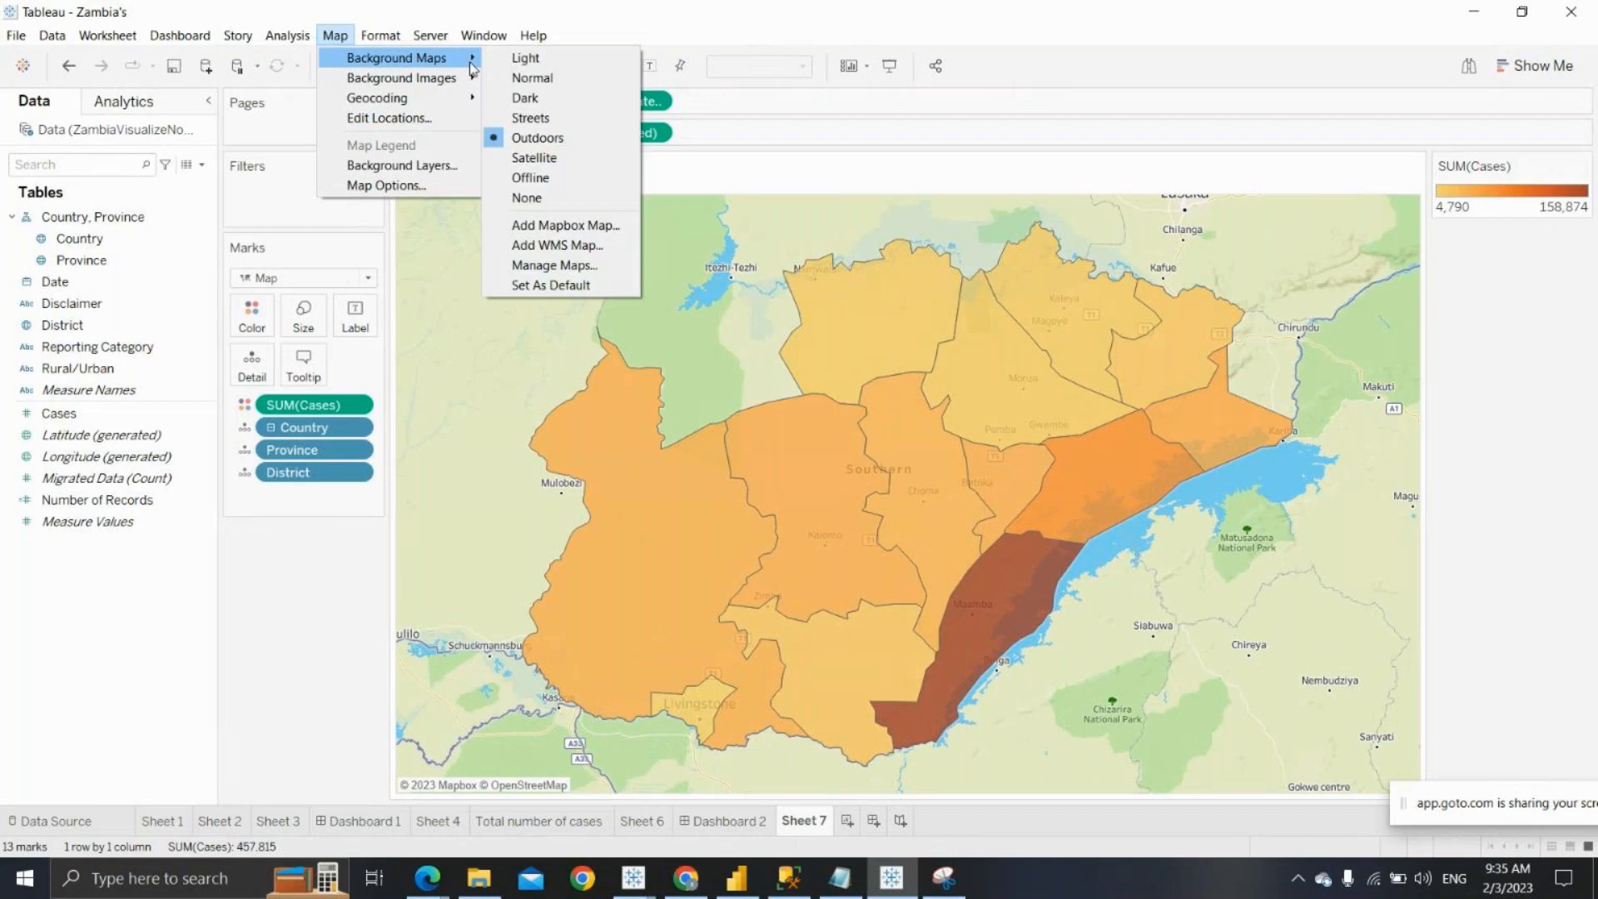
click(566, 158)
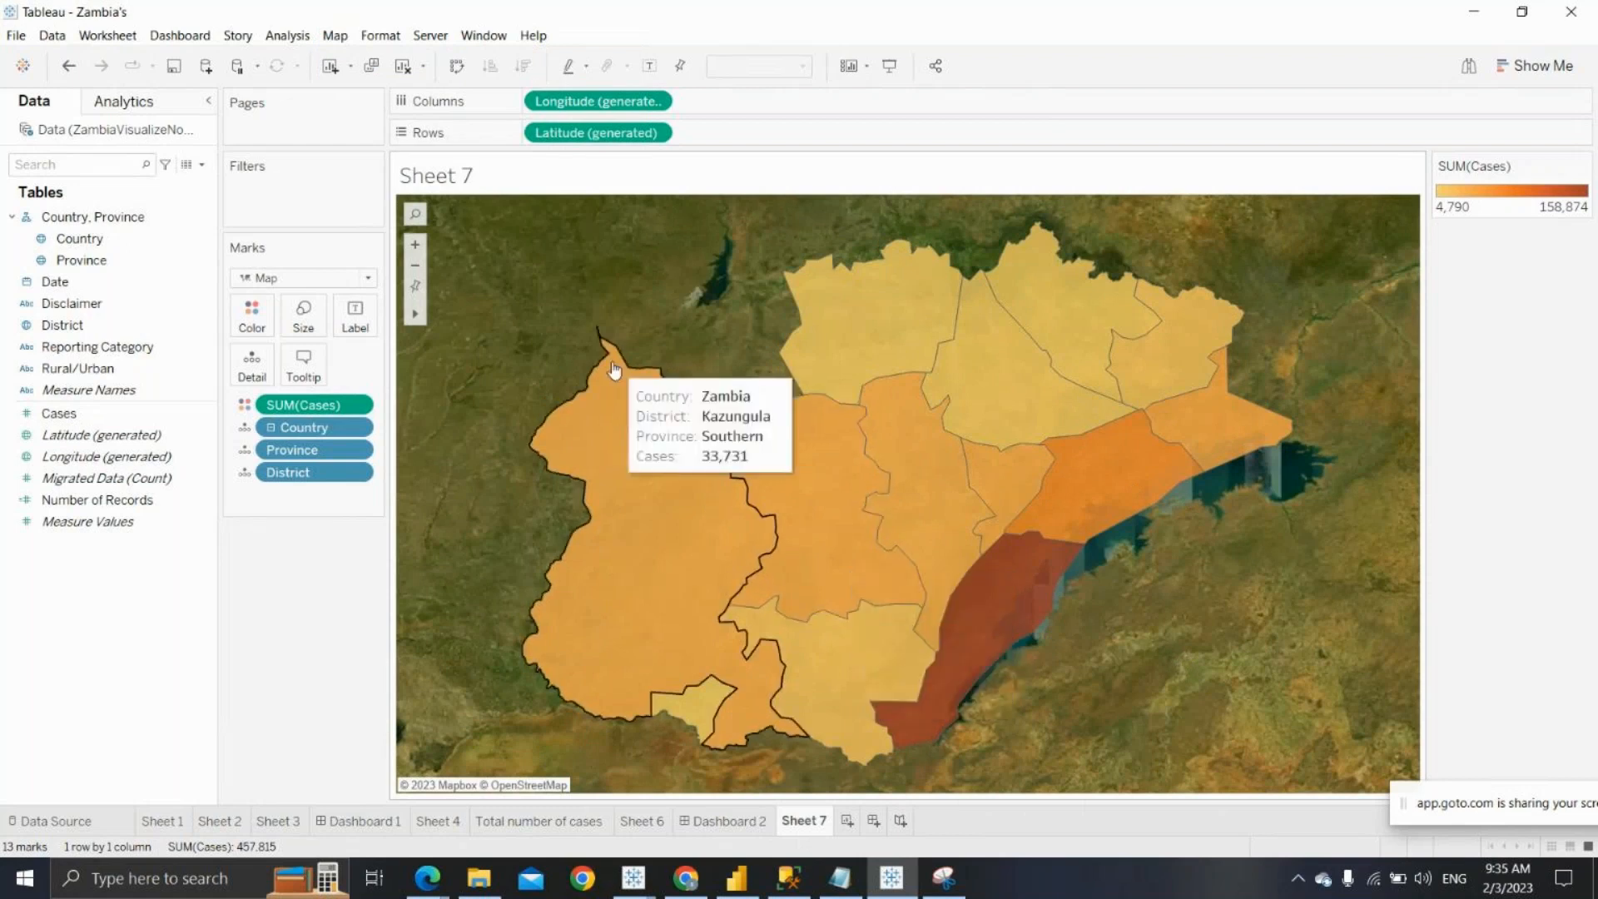
Examine the map display options and the Manage Maps list of added background maps, leaving both as they are
click(334, 35)
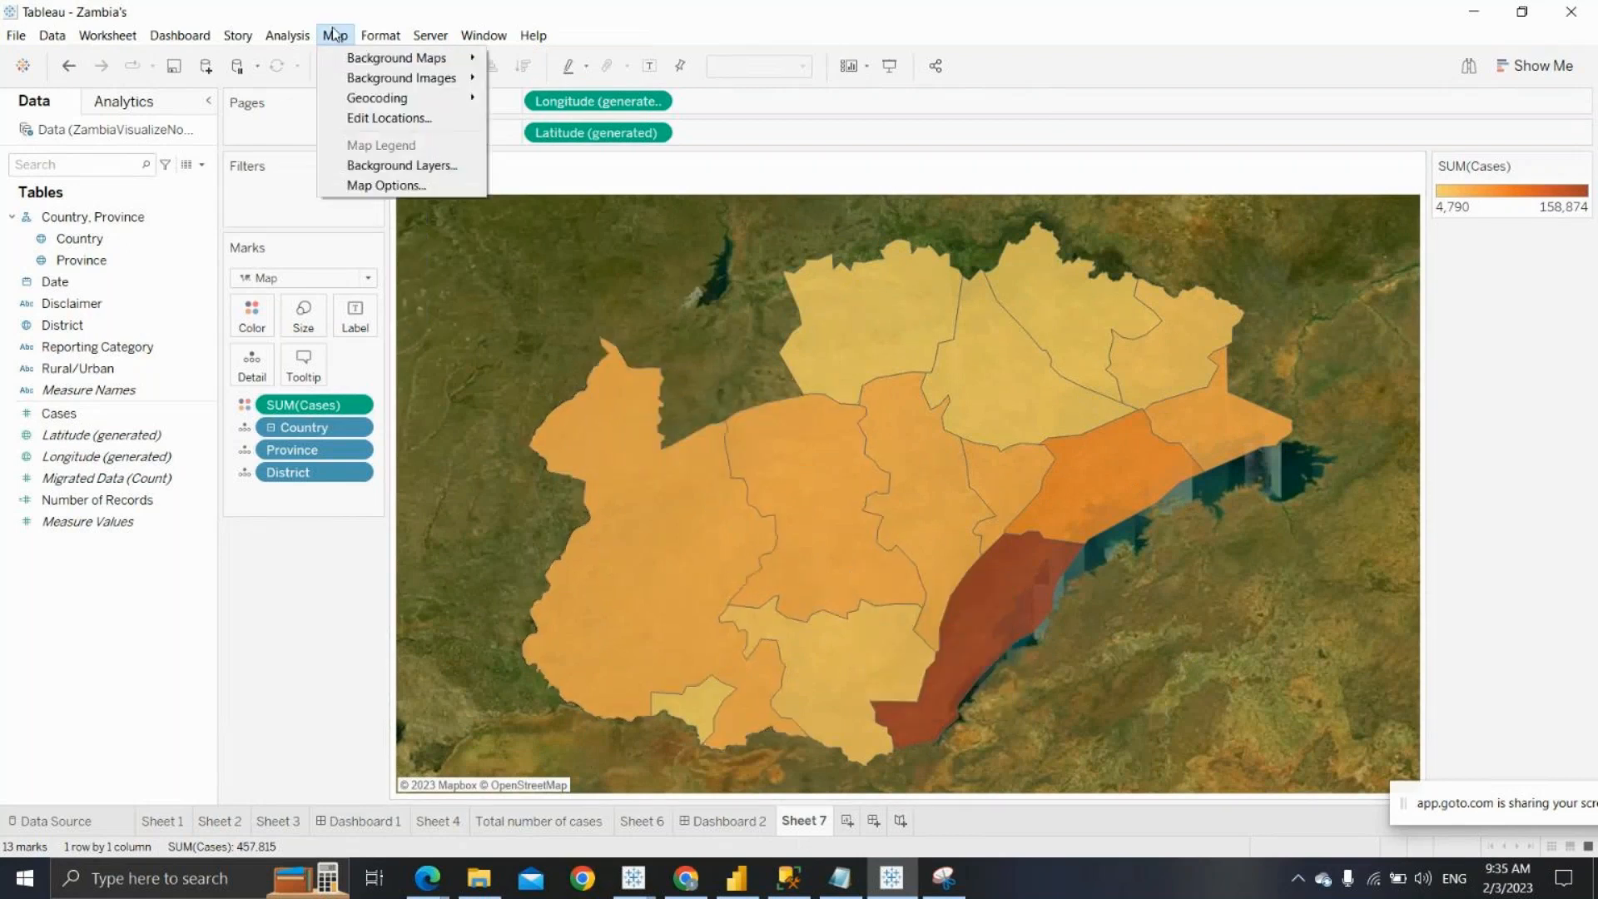
mouse_move(416, 58)
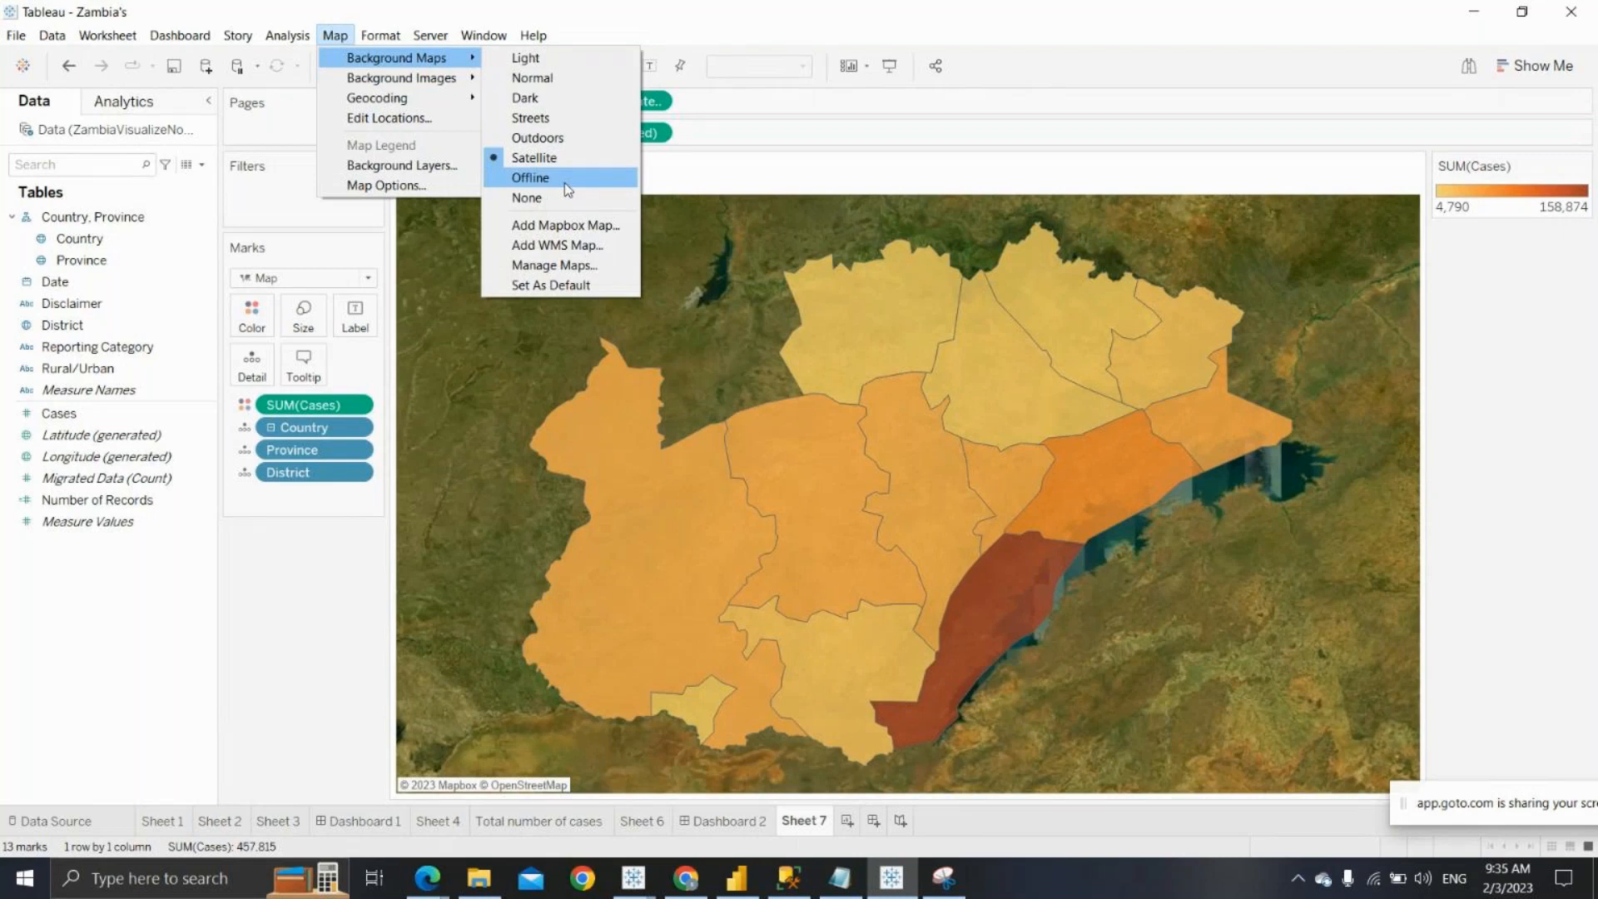
click(419, 187)
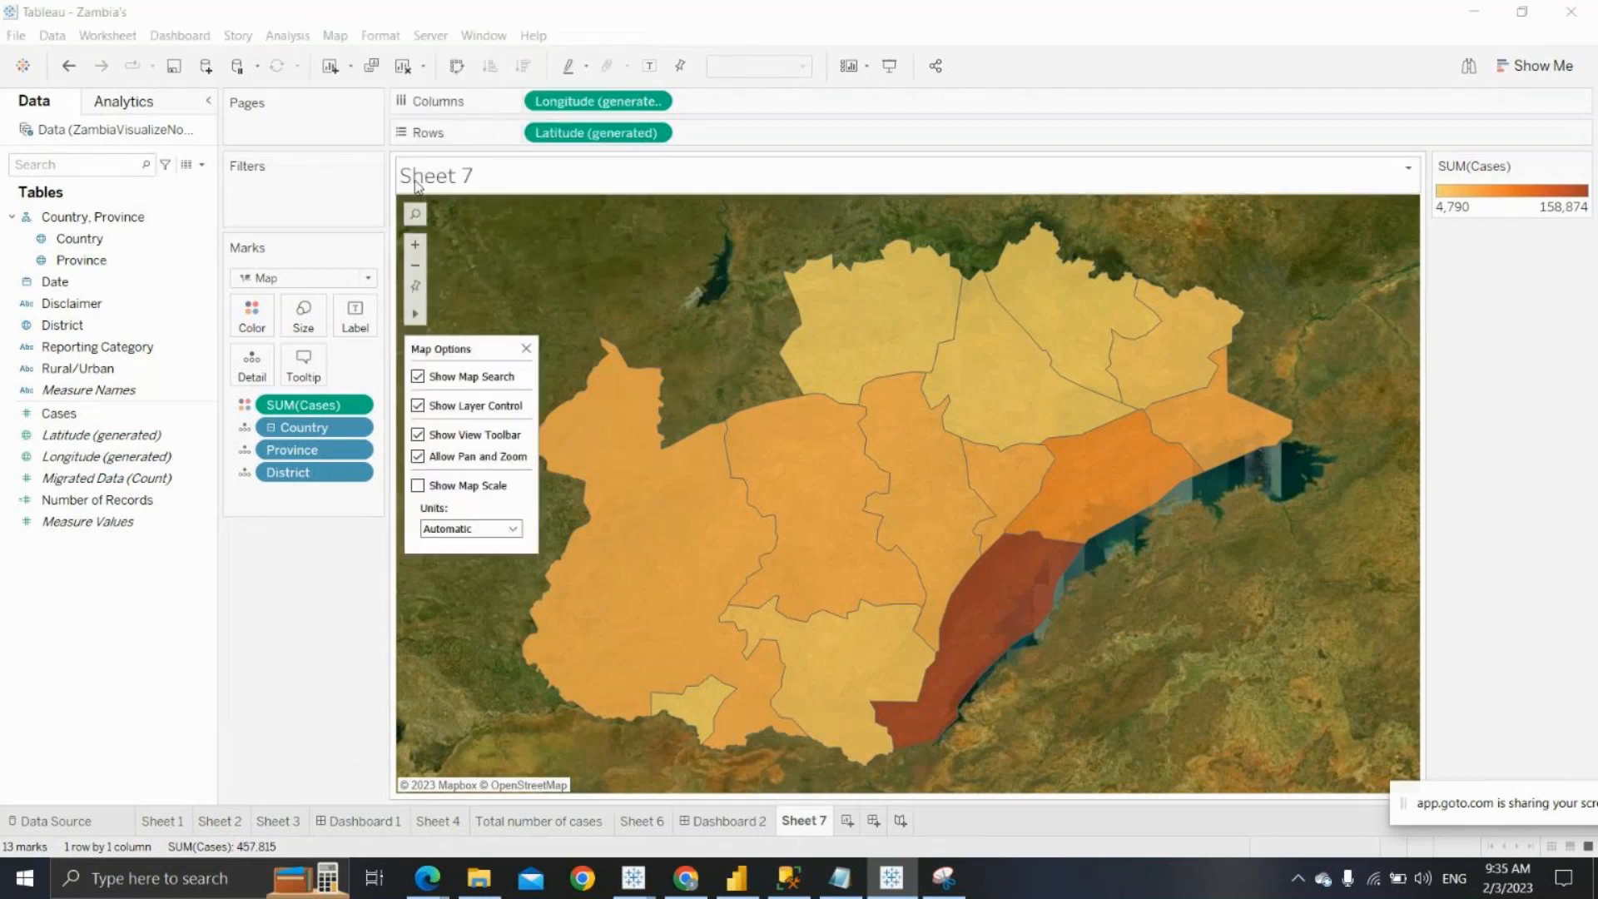
click(525, 349)
click(413, 38)
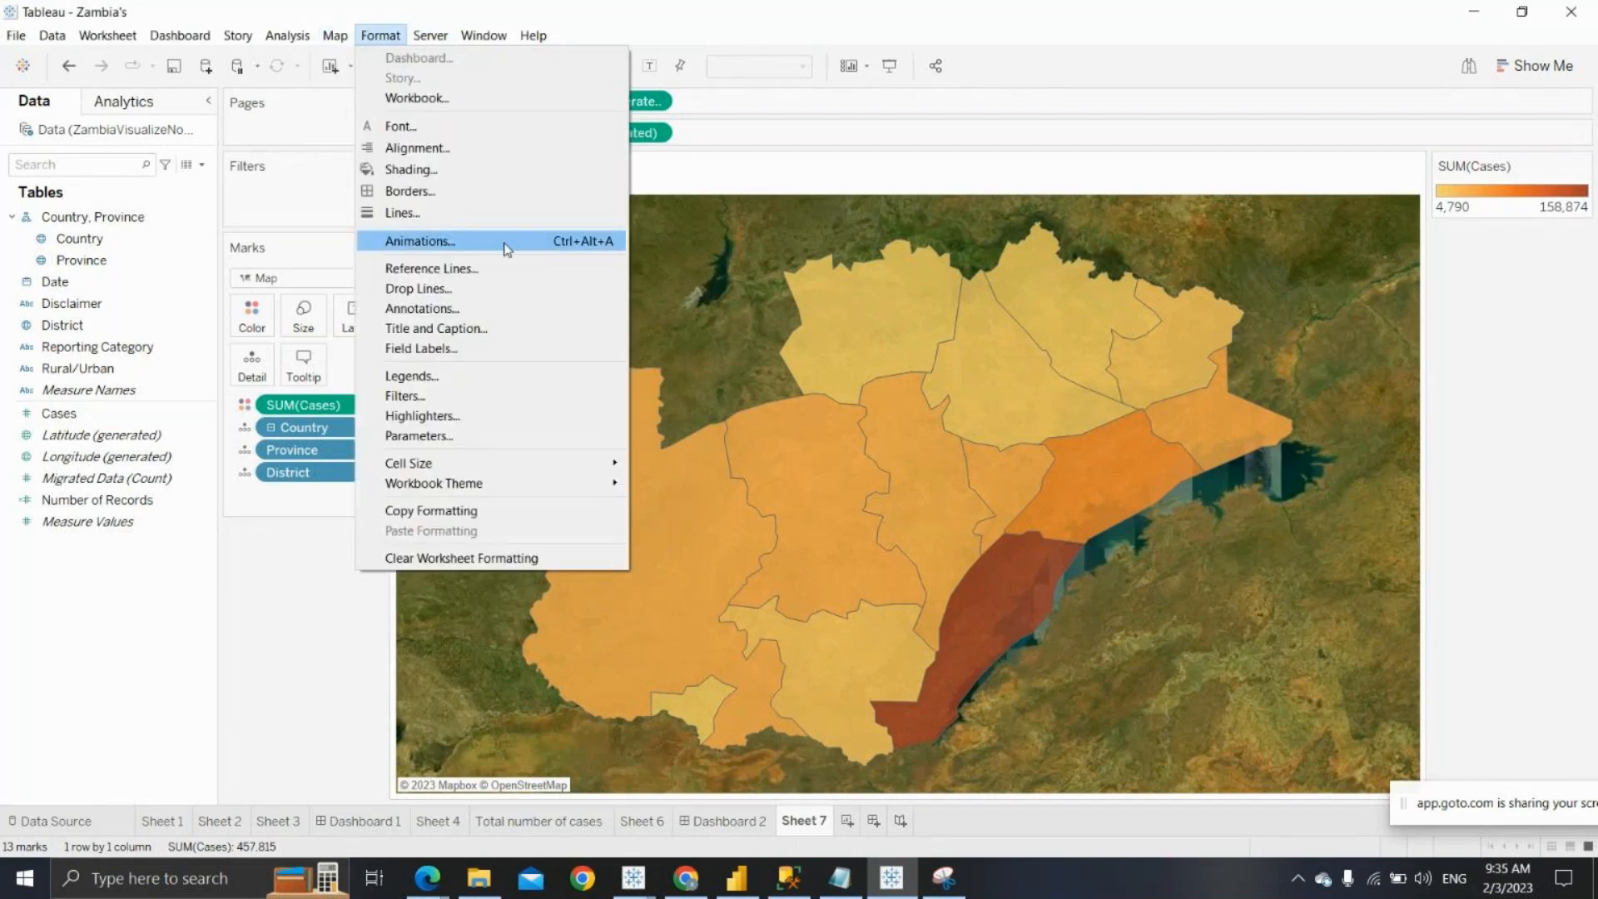
mouse_move(334, 38)
mouse_move(434, 67)
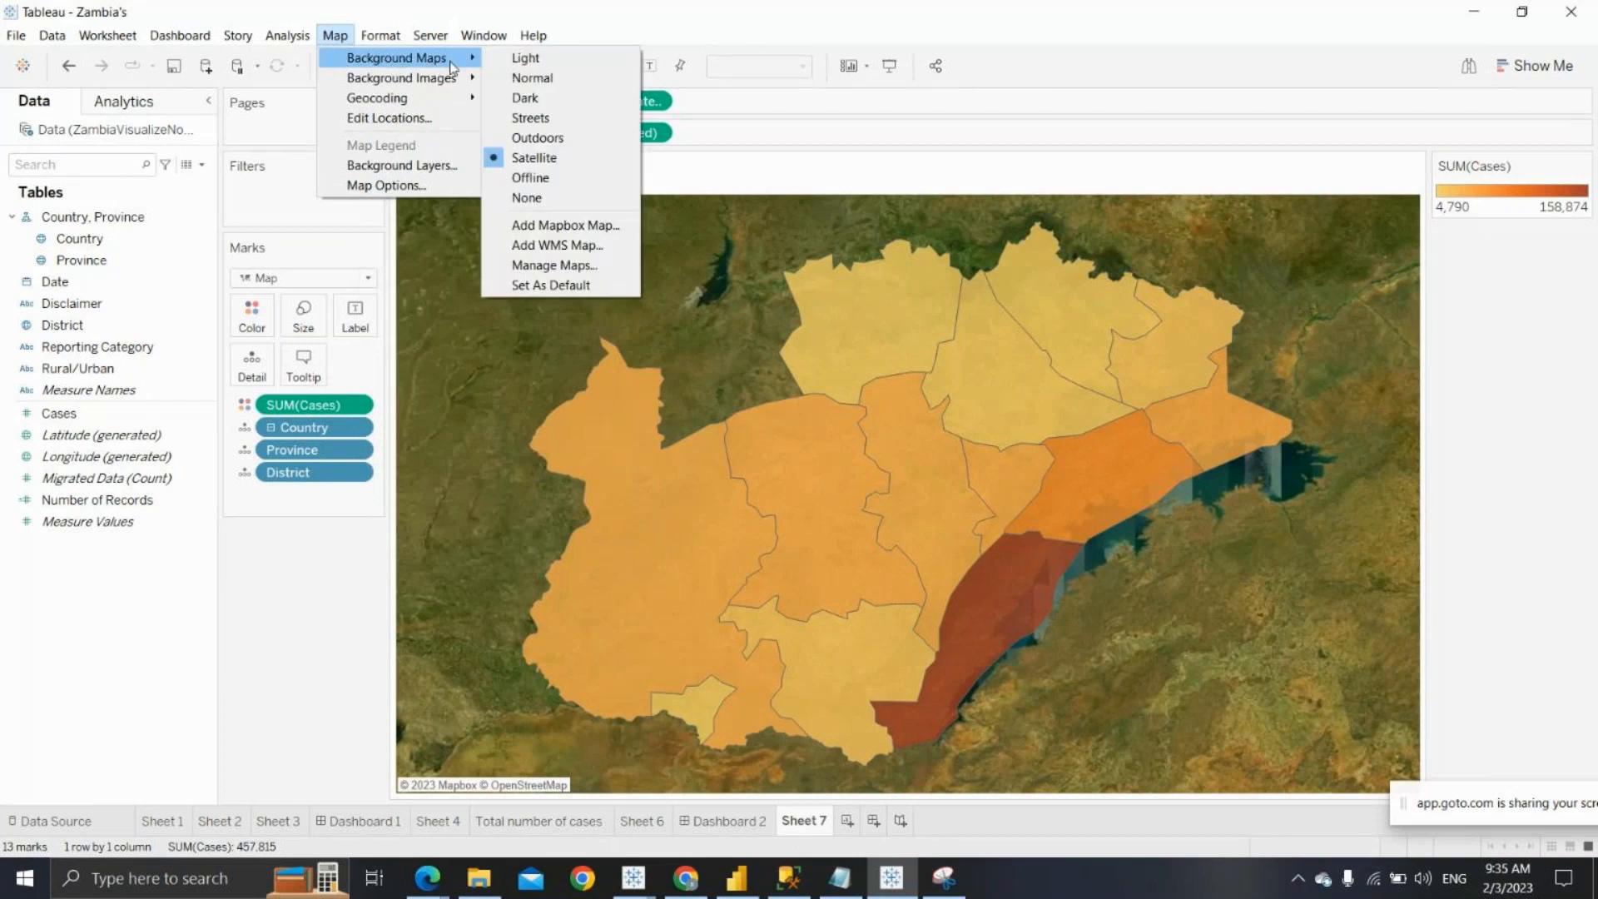
click(539, 273)
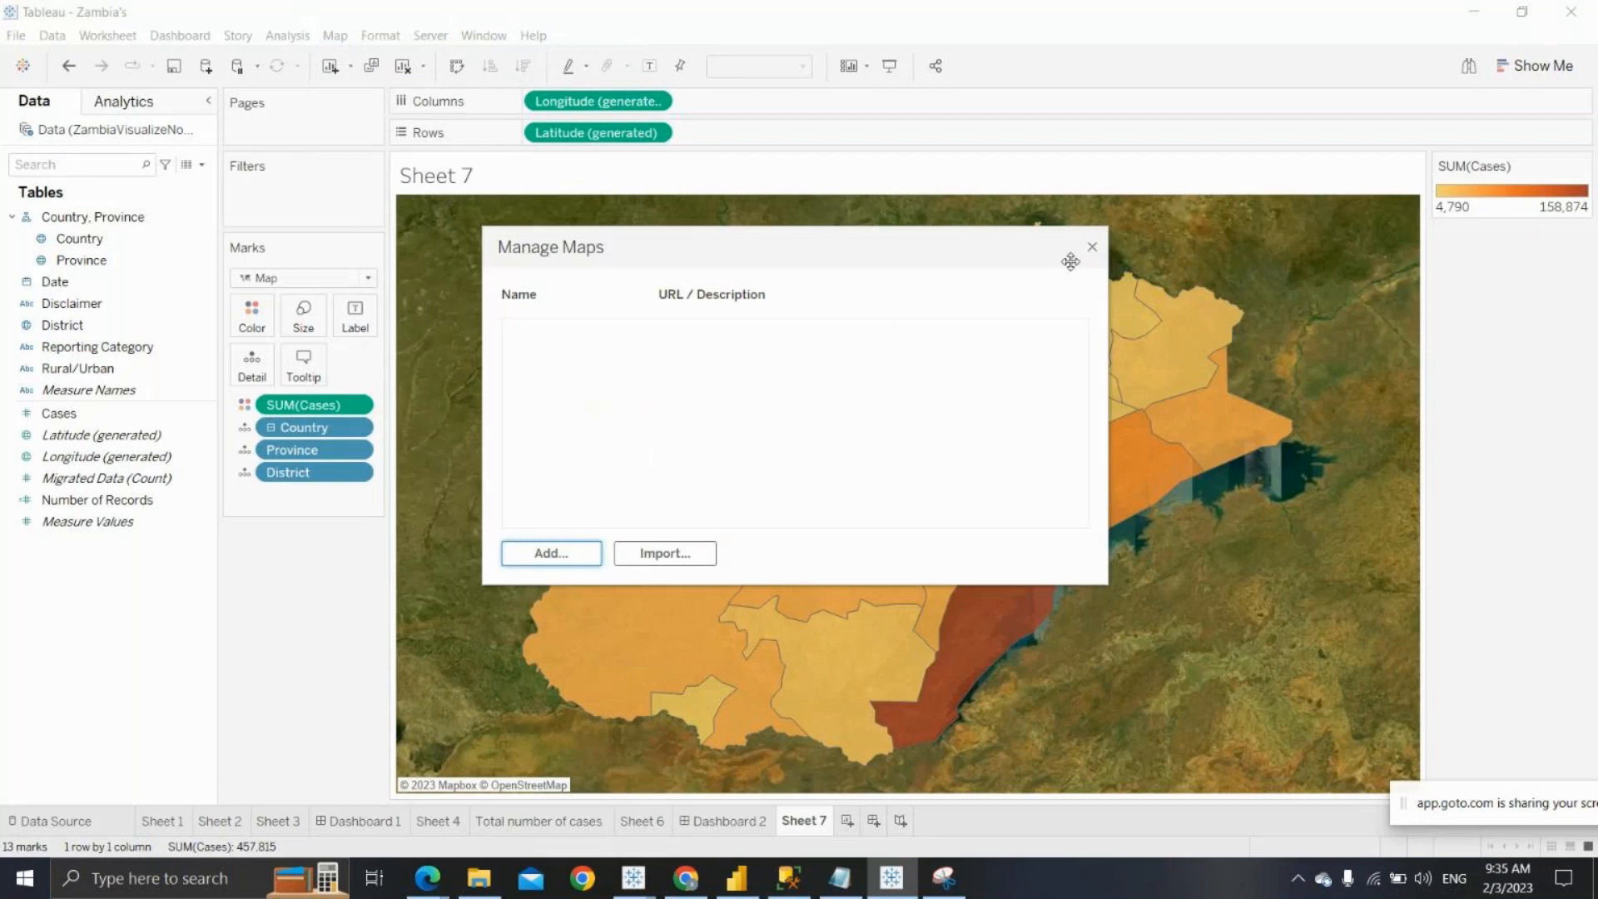
click(1092, 249)
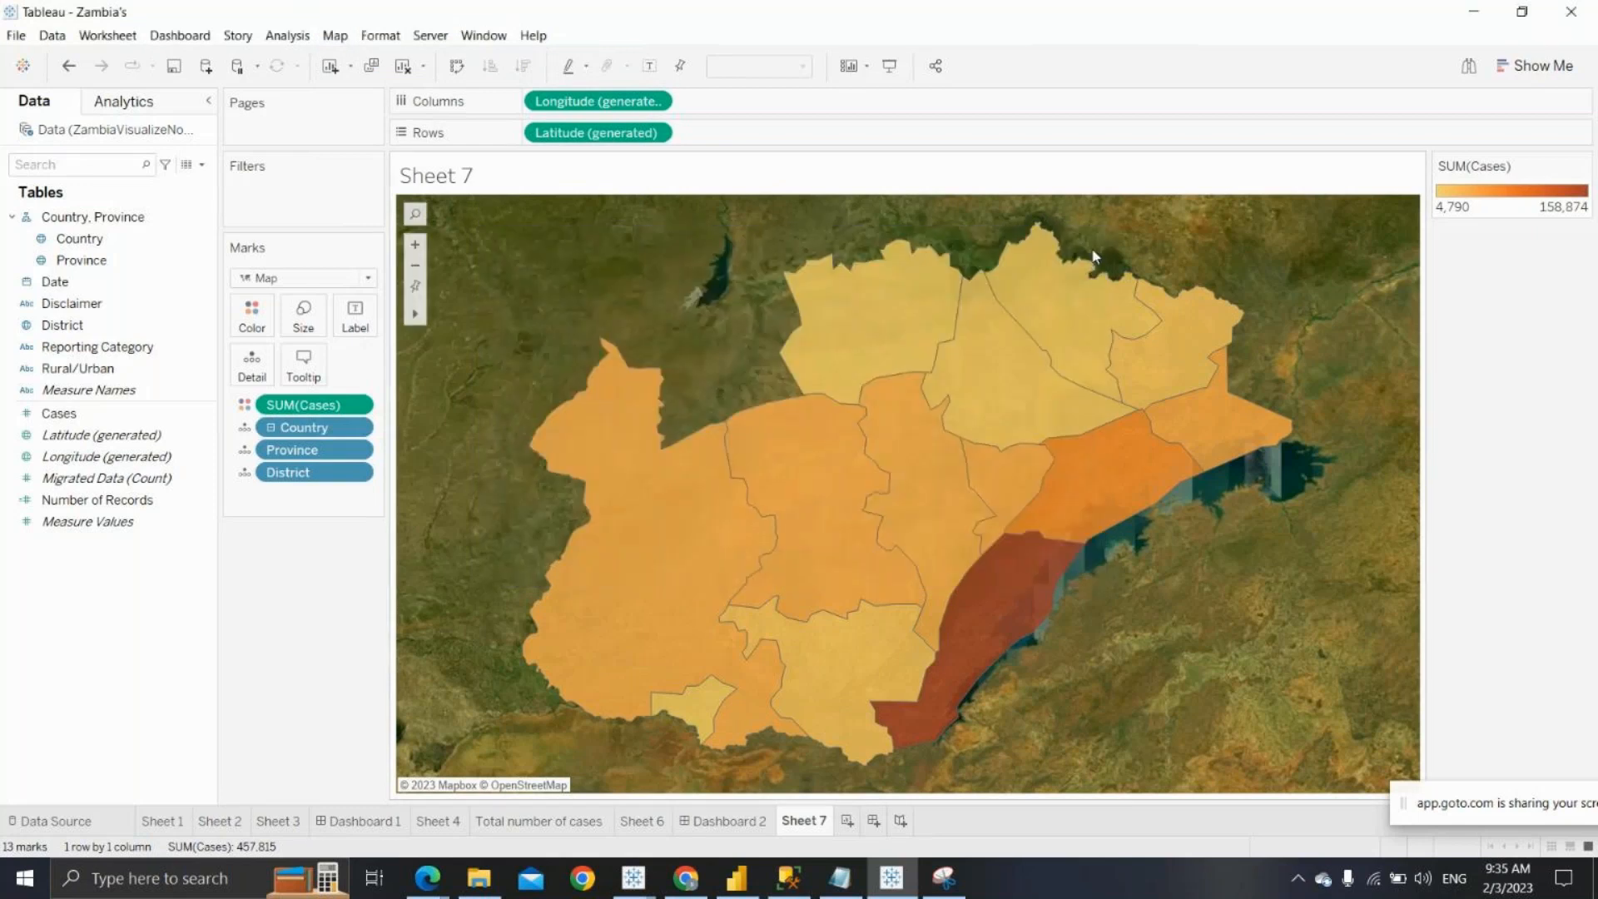
Set the Sheet 7 map's background to Offline and dismiss the warning about map details
click(333, 38)
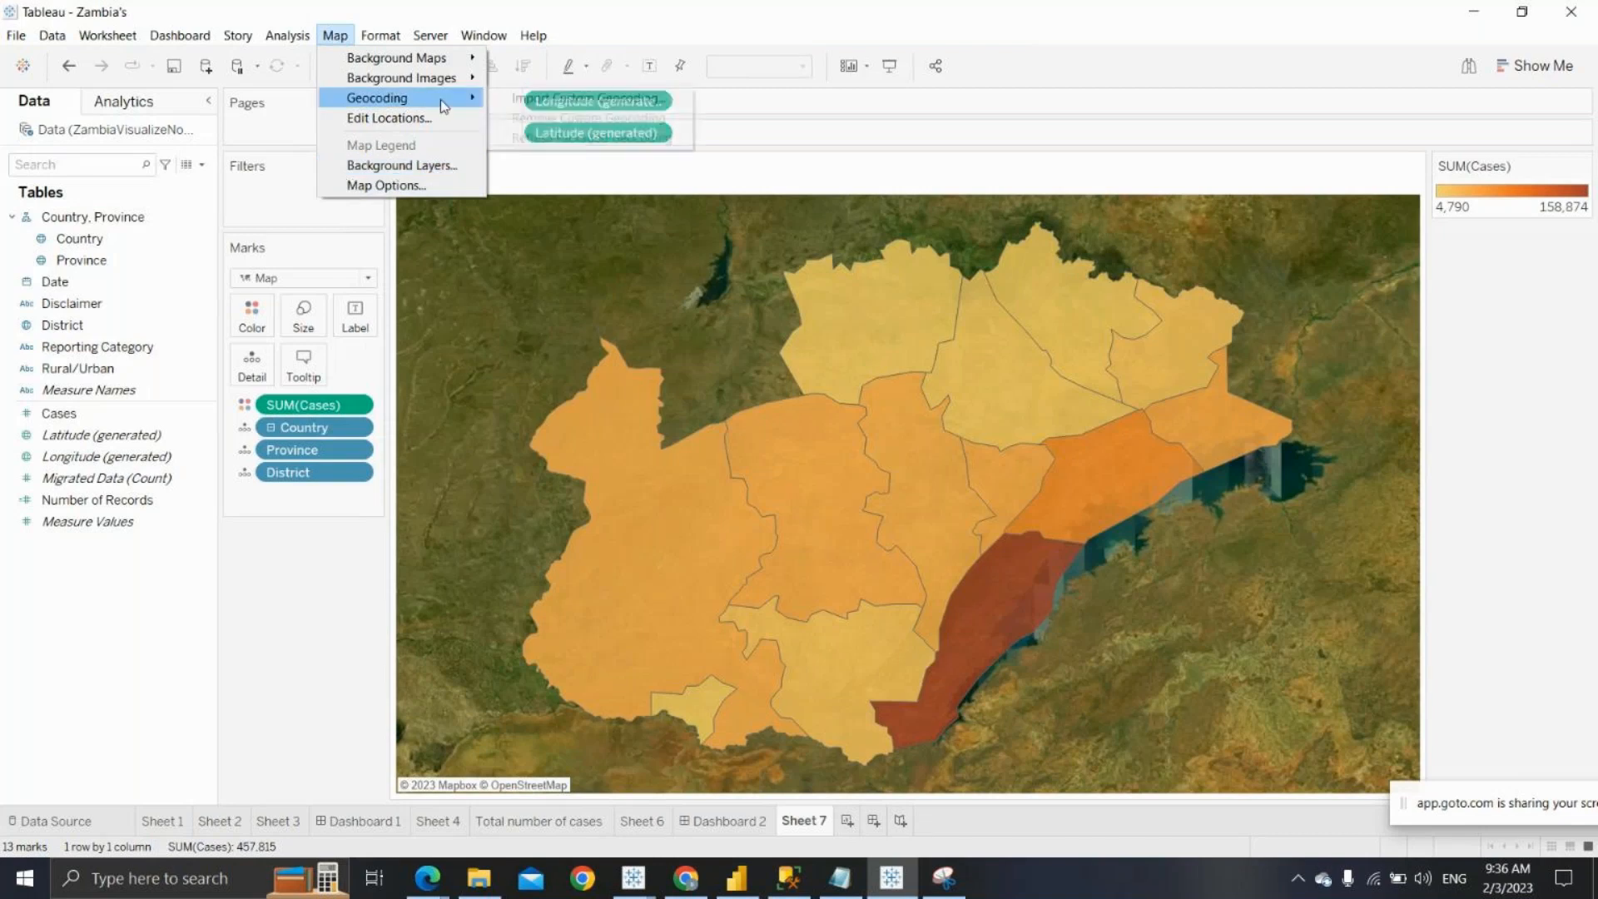
mouse_move(466, 80)
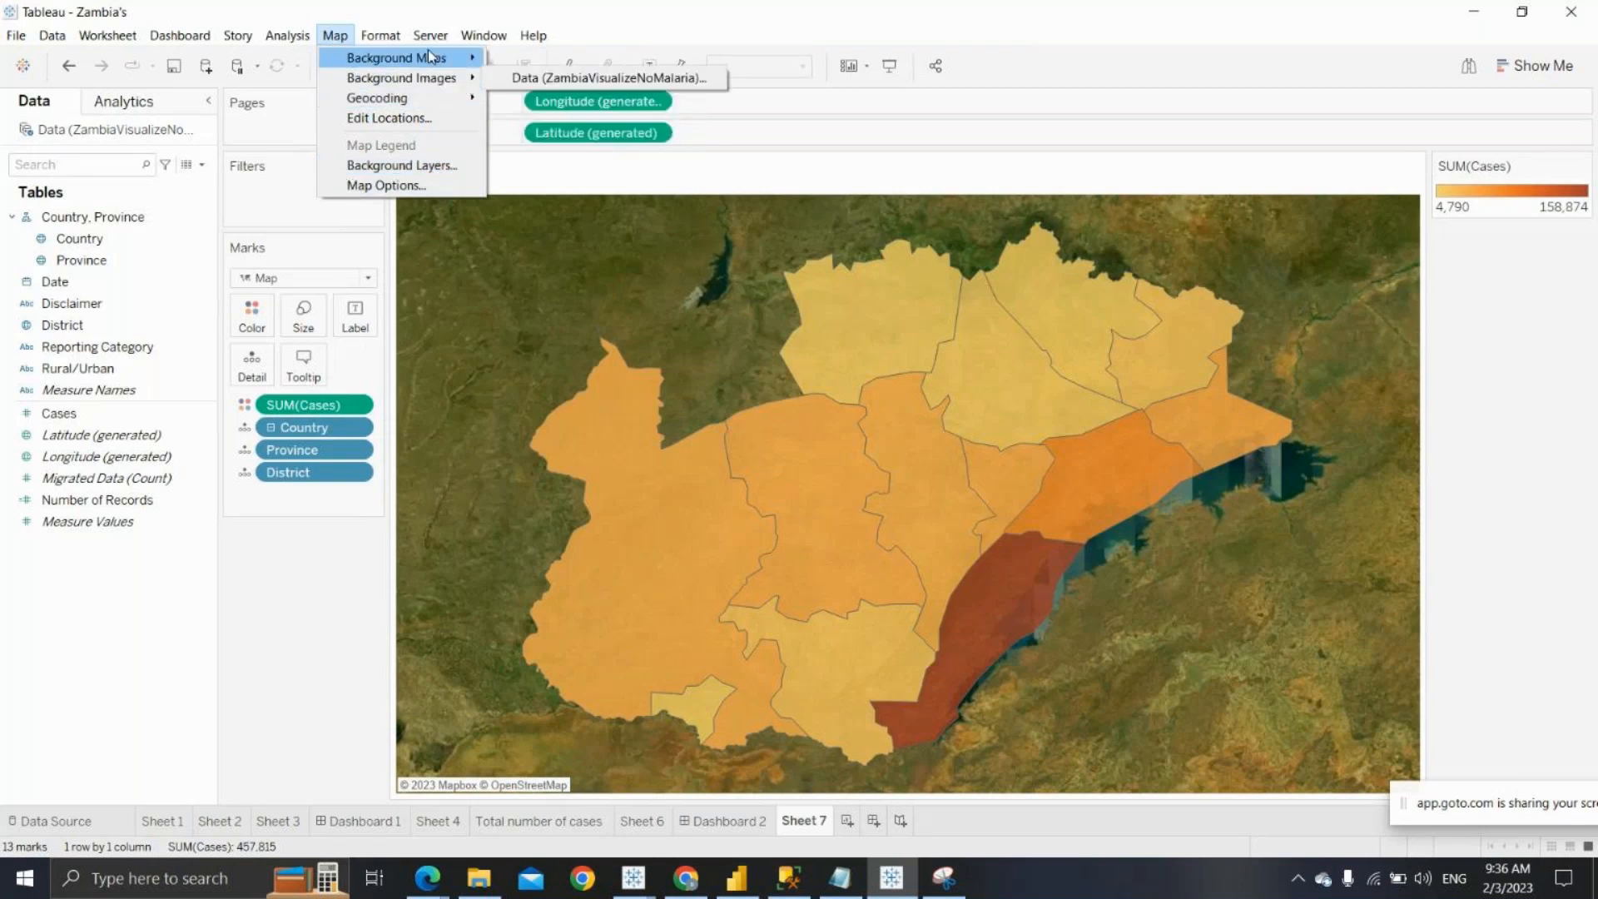
mouse_move(428, 58)
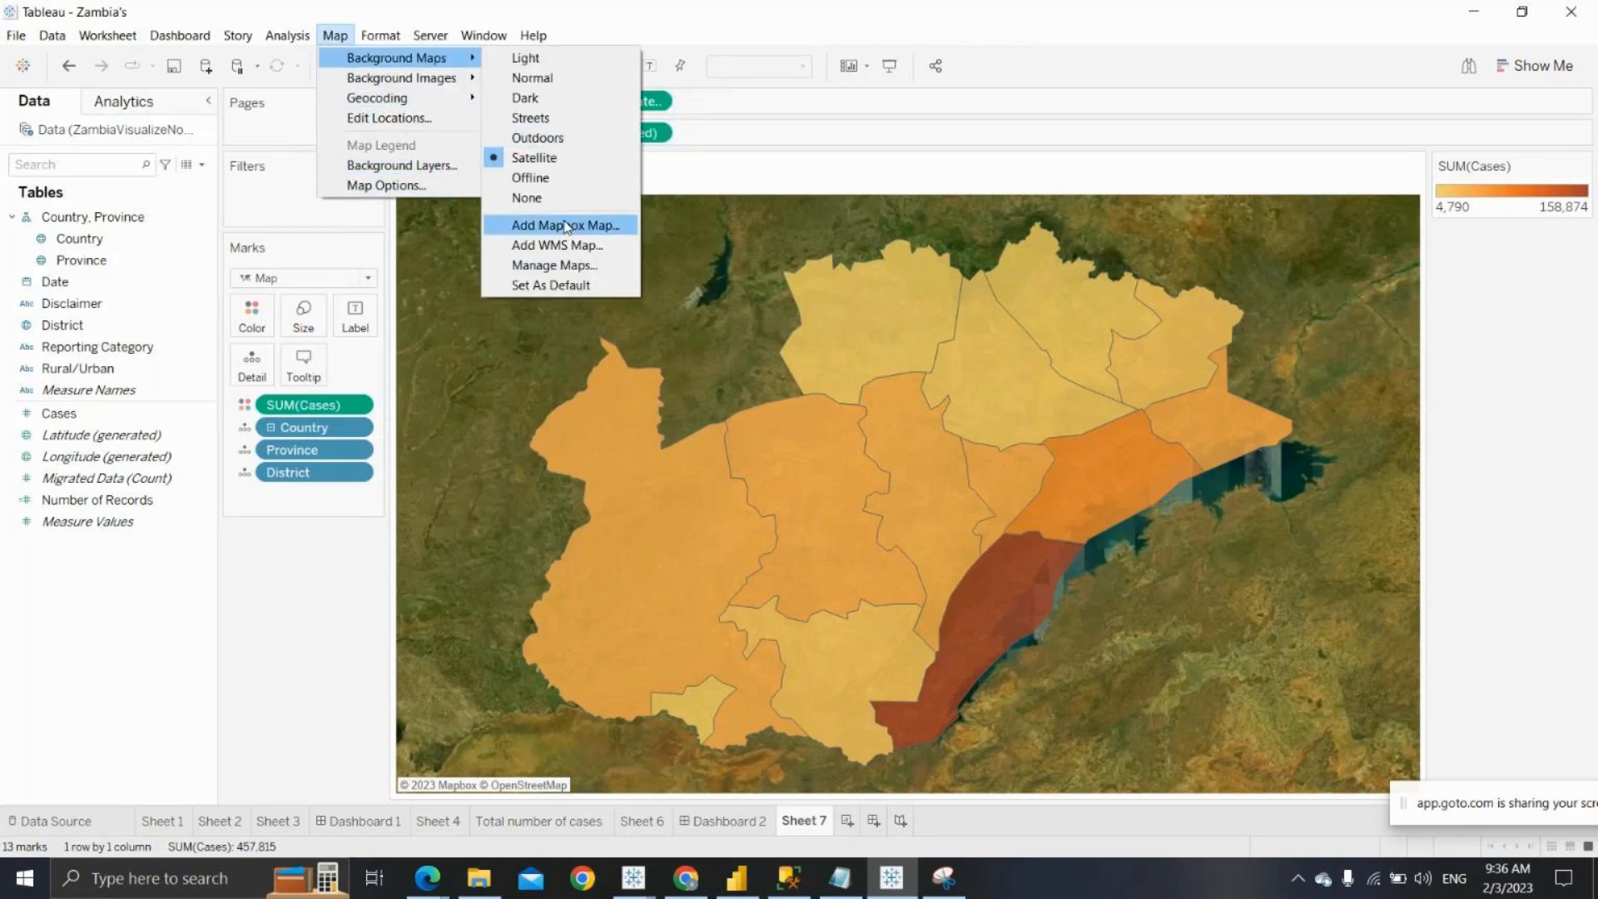
click(556, 180)
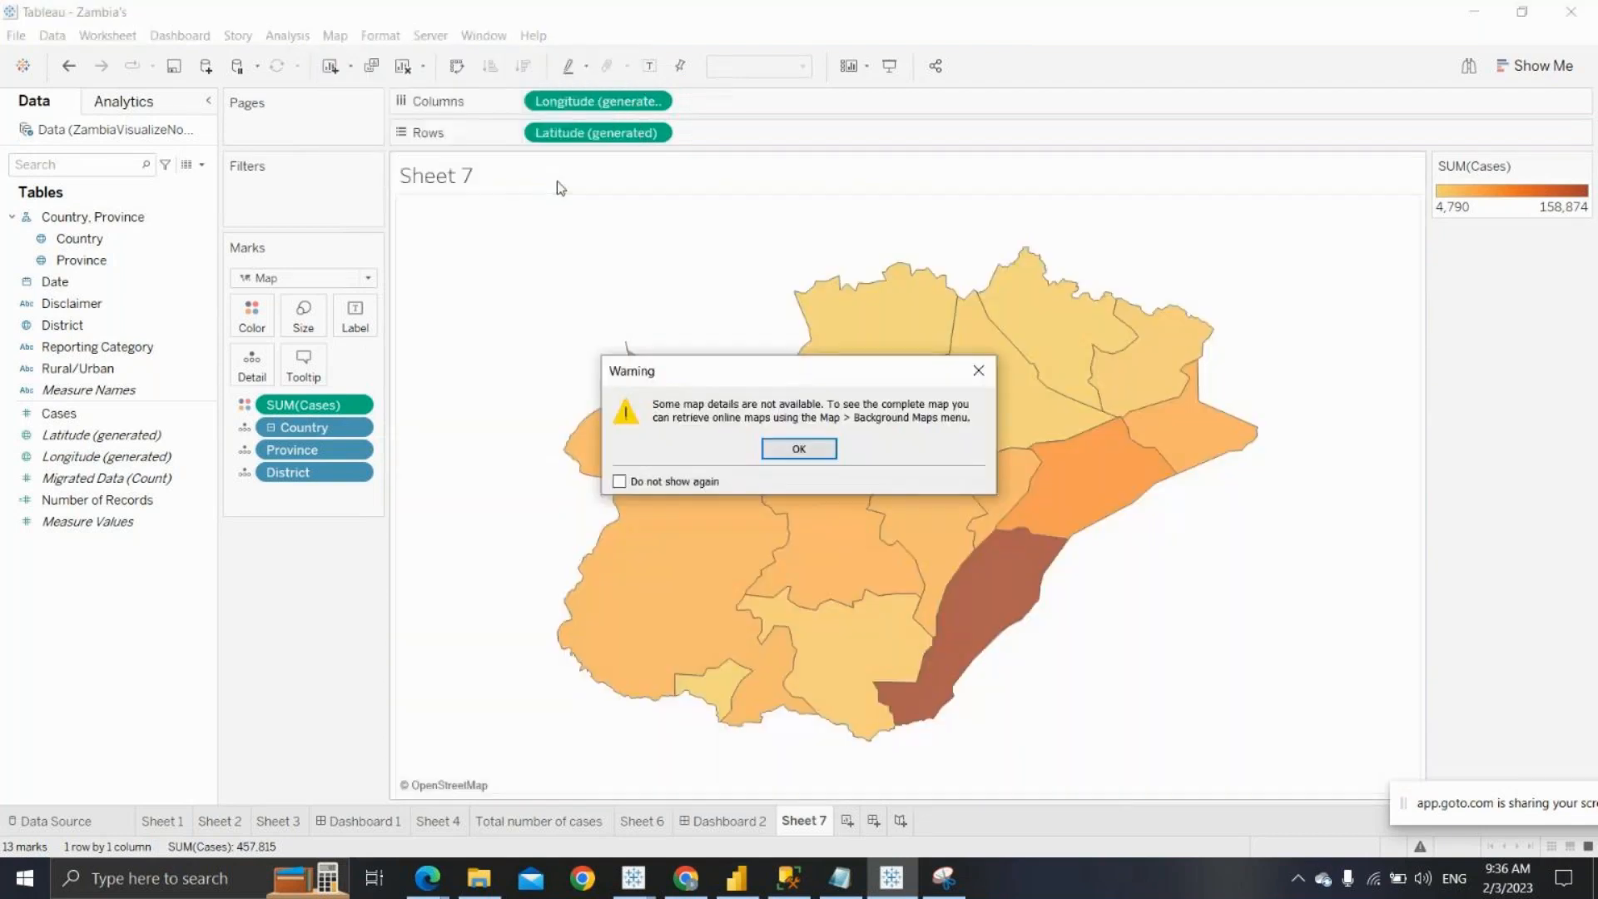
click(799, 449)
click(336, 35)
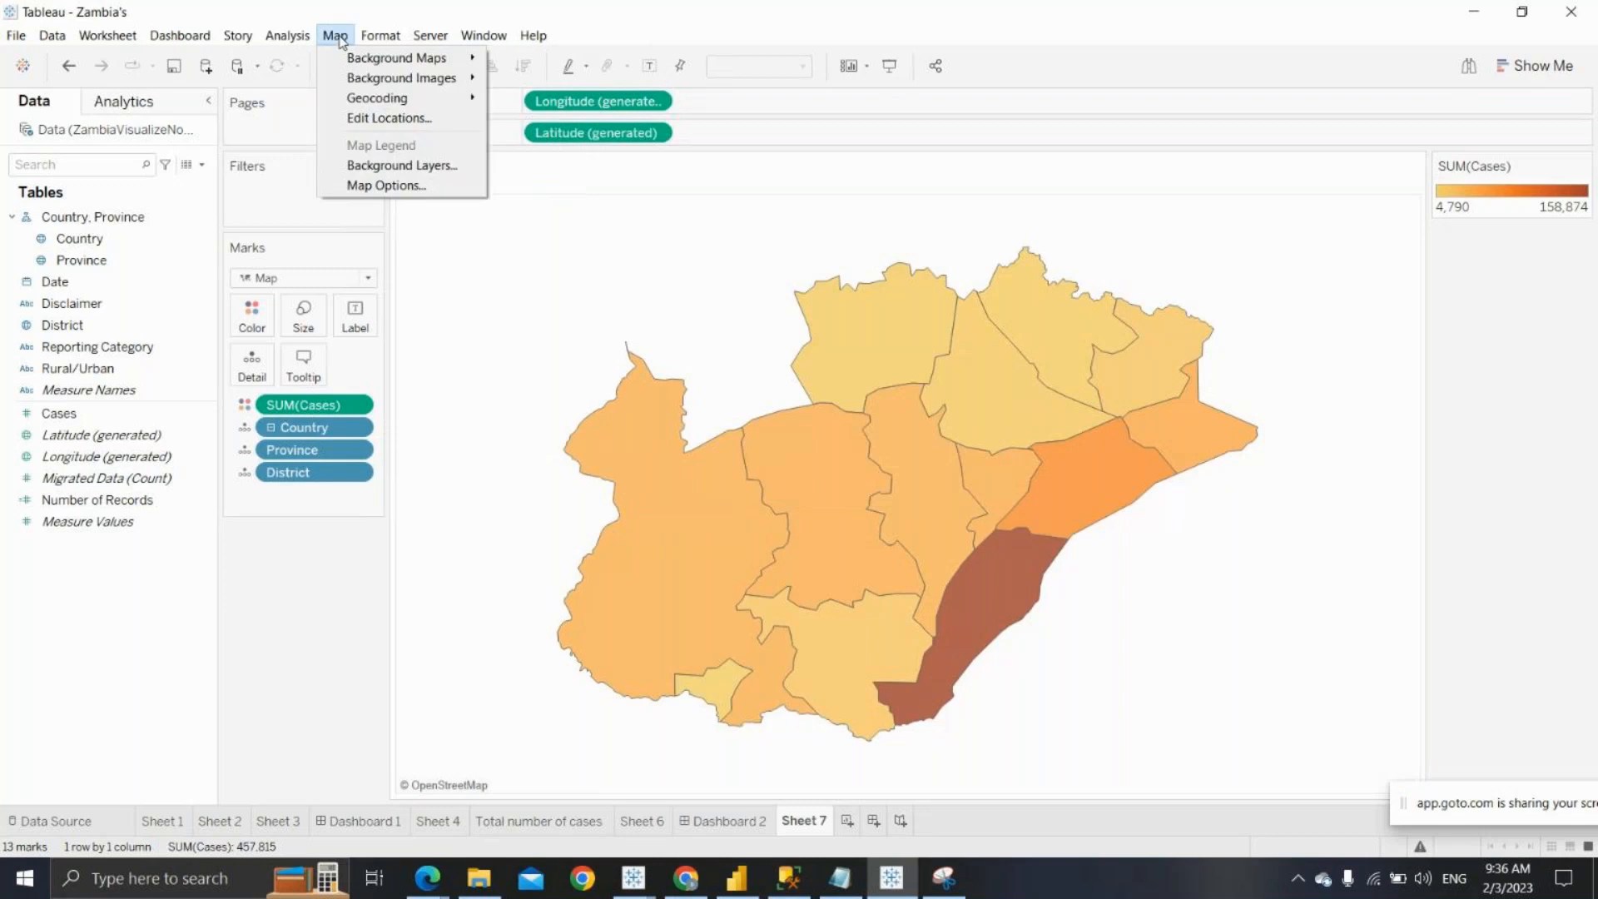
mouse_move(466, 58)
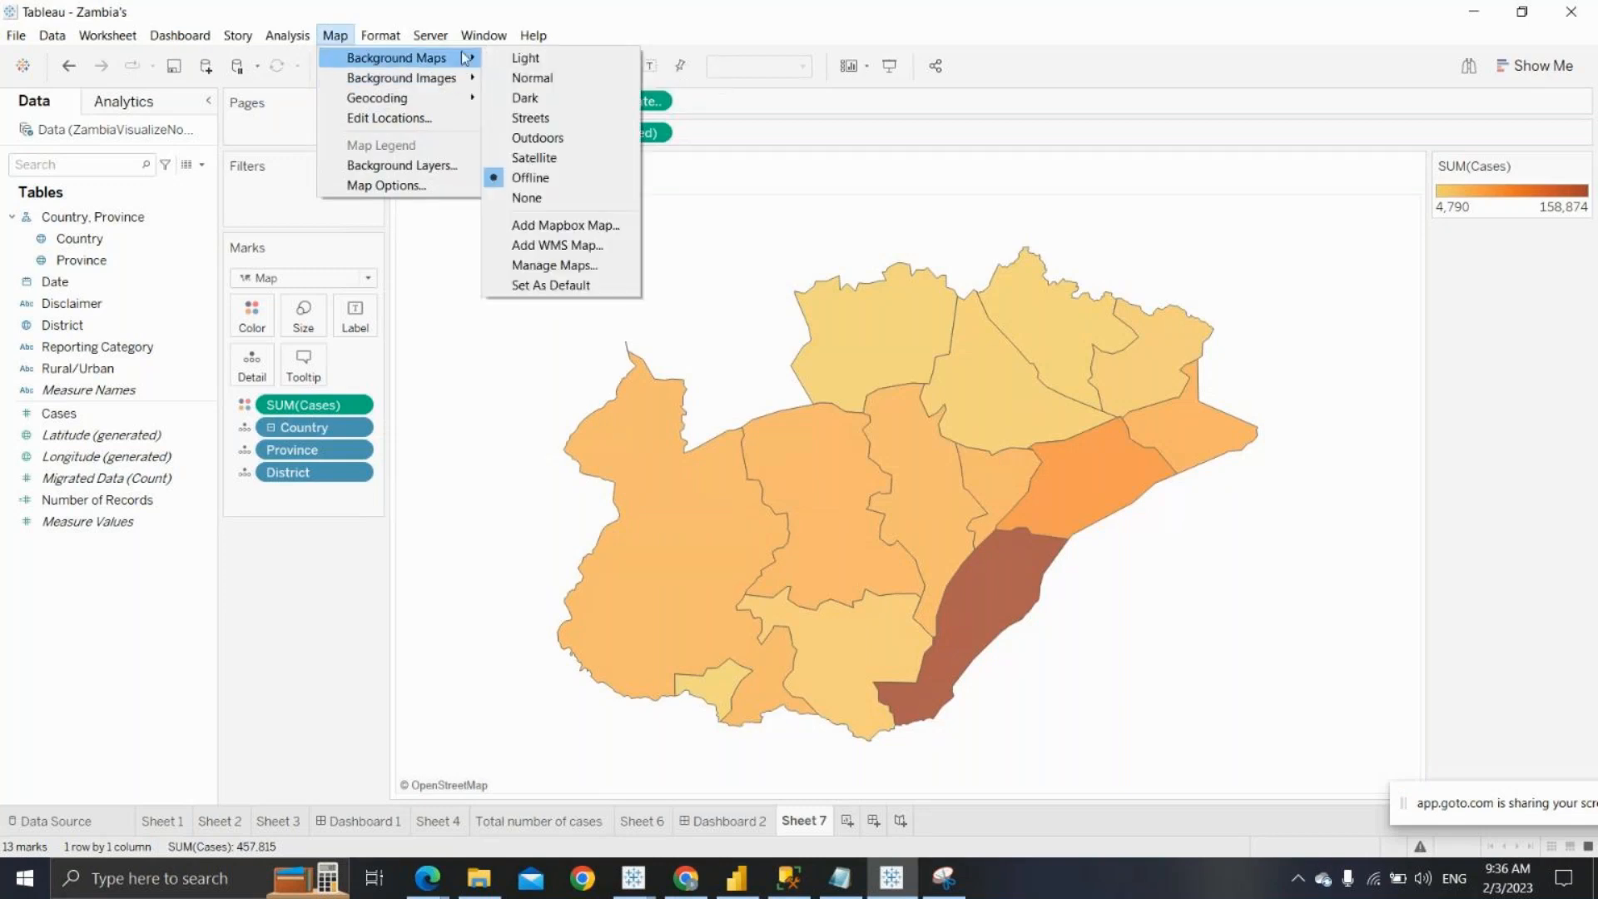
mouse_move(457, 97)
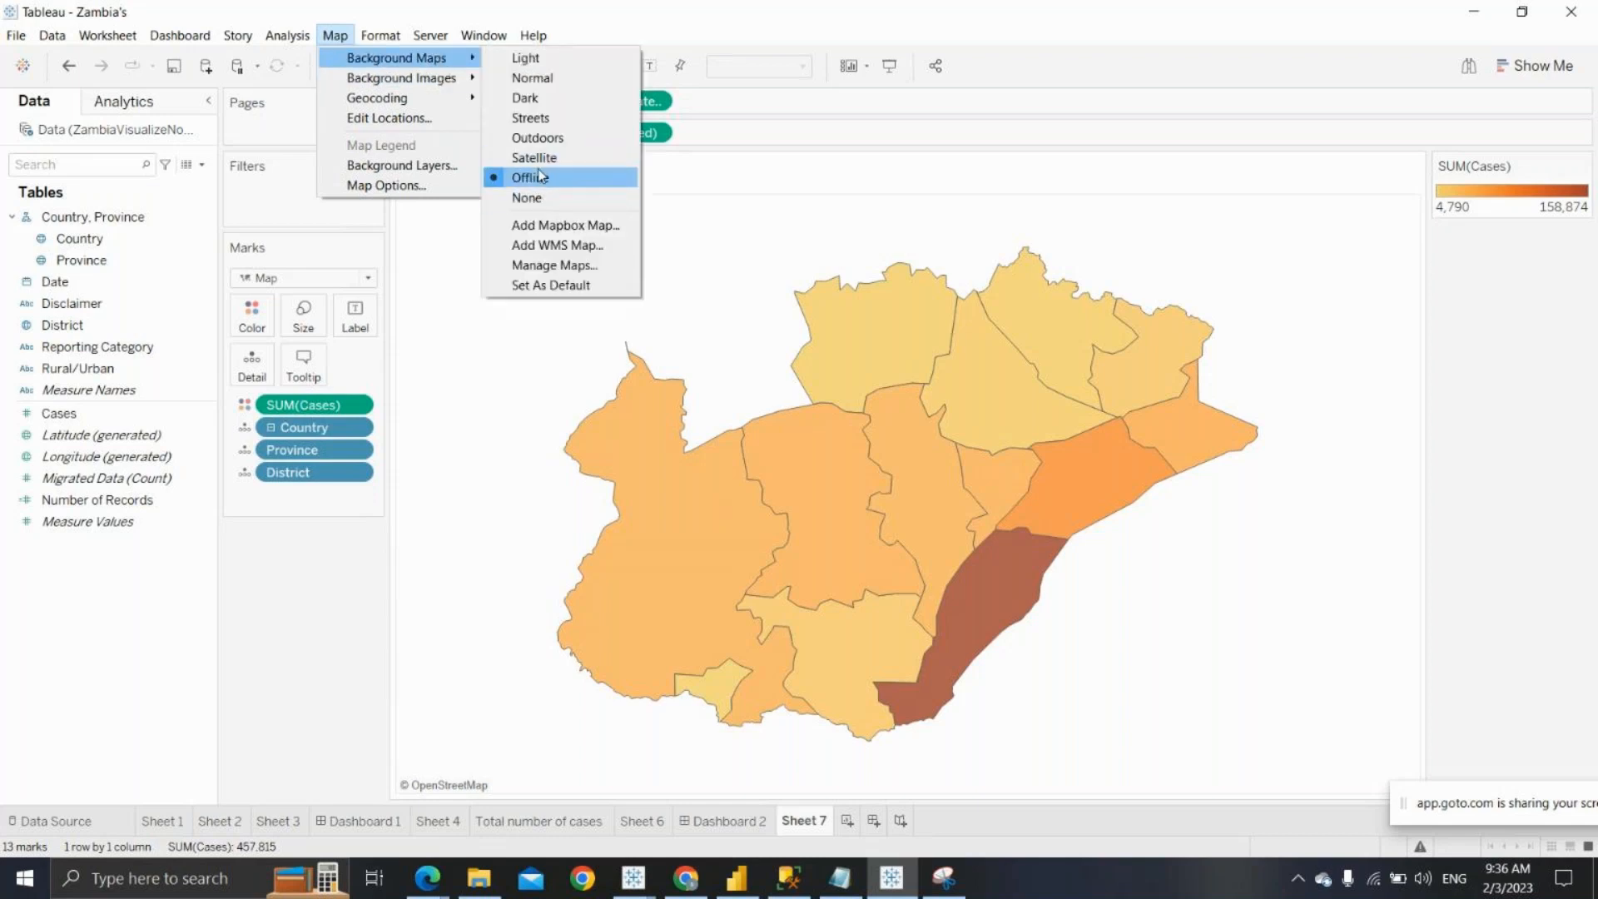
click(1099, 670)
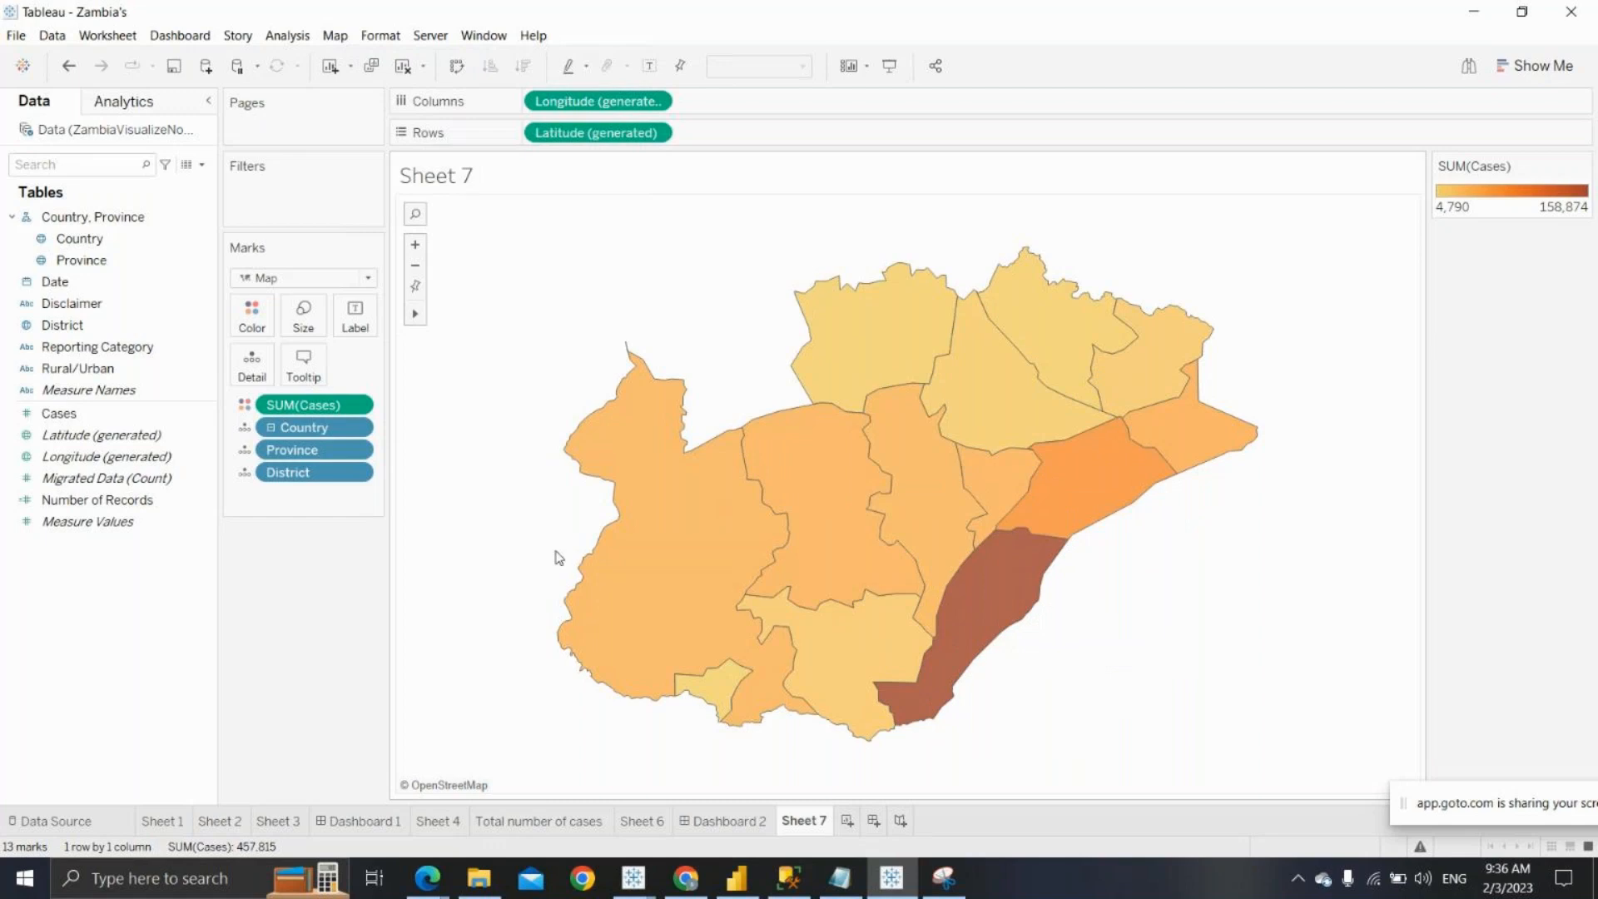
Compare the district cases map on Sheet 7 with the map on Dashboard 1
click(353, 821)
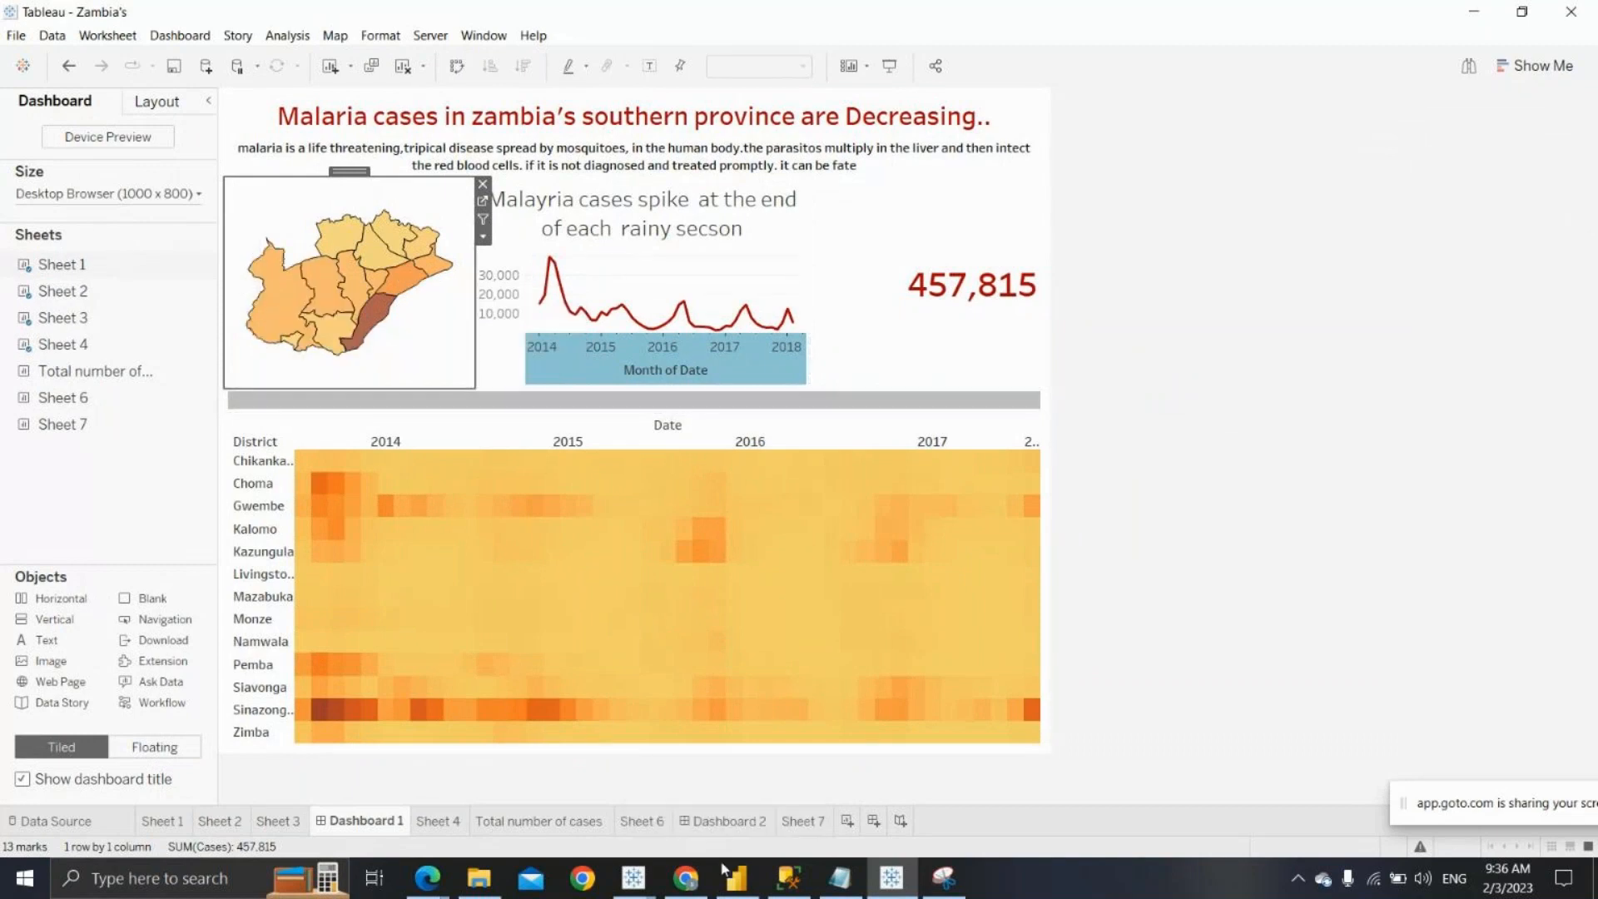
click(804, 821)
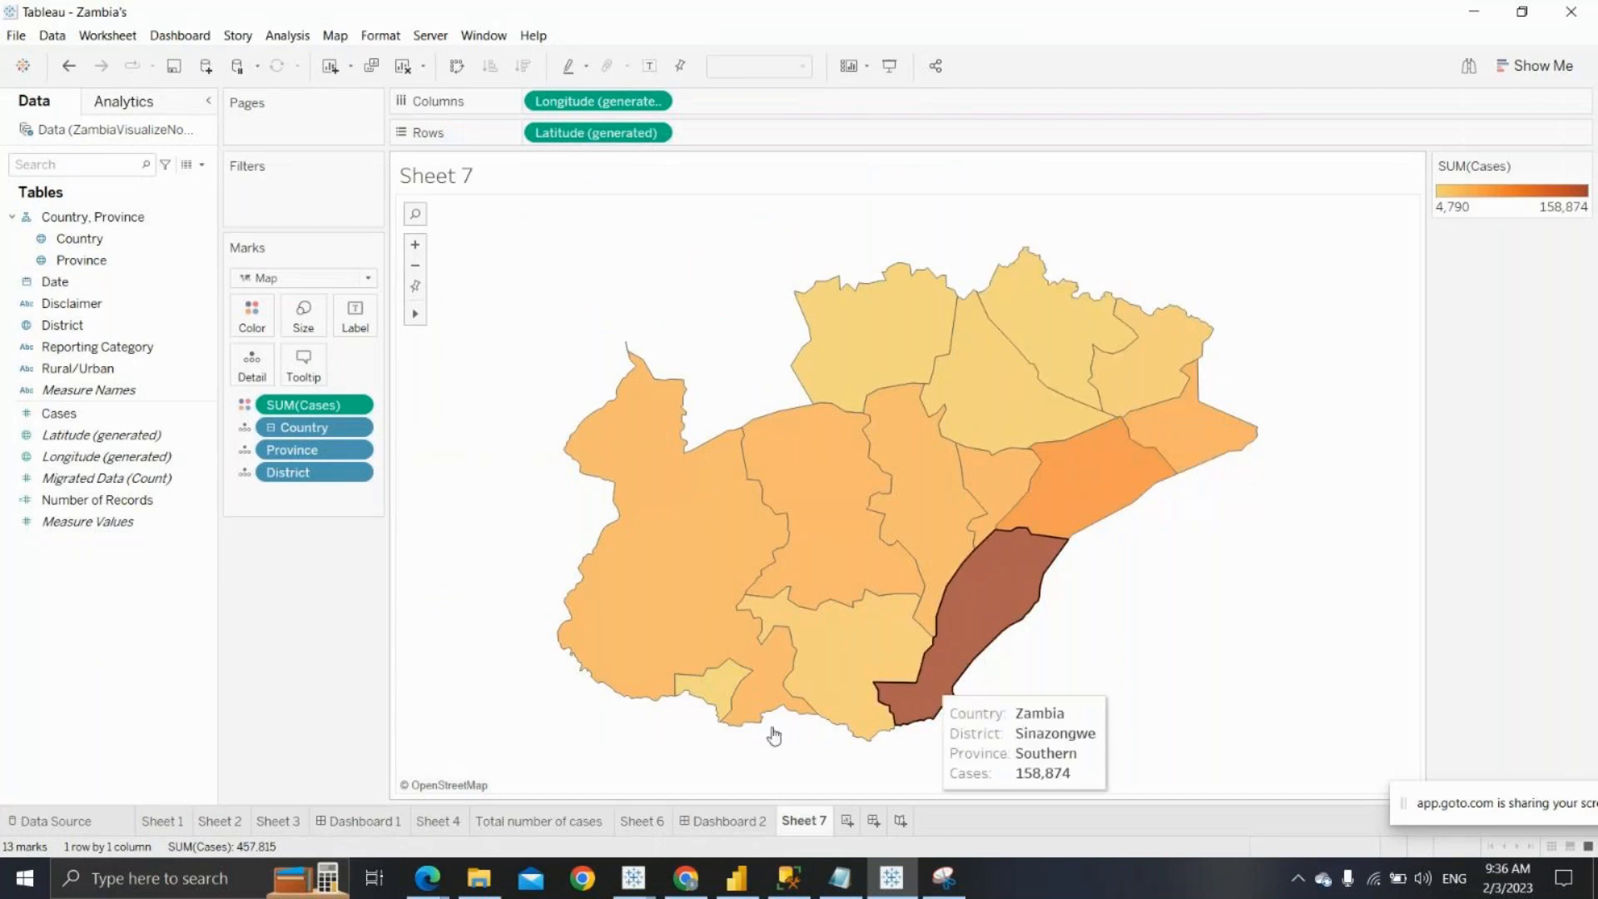
click(361, 821)
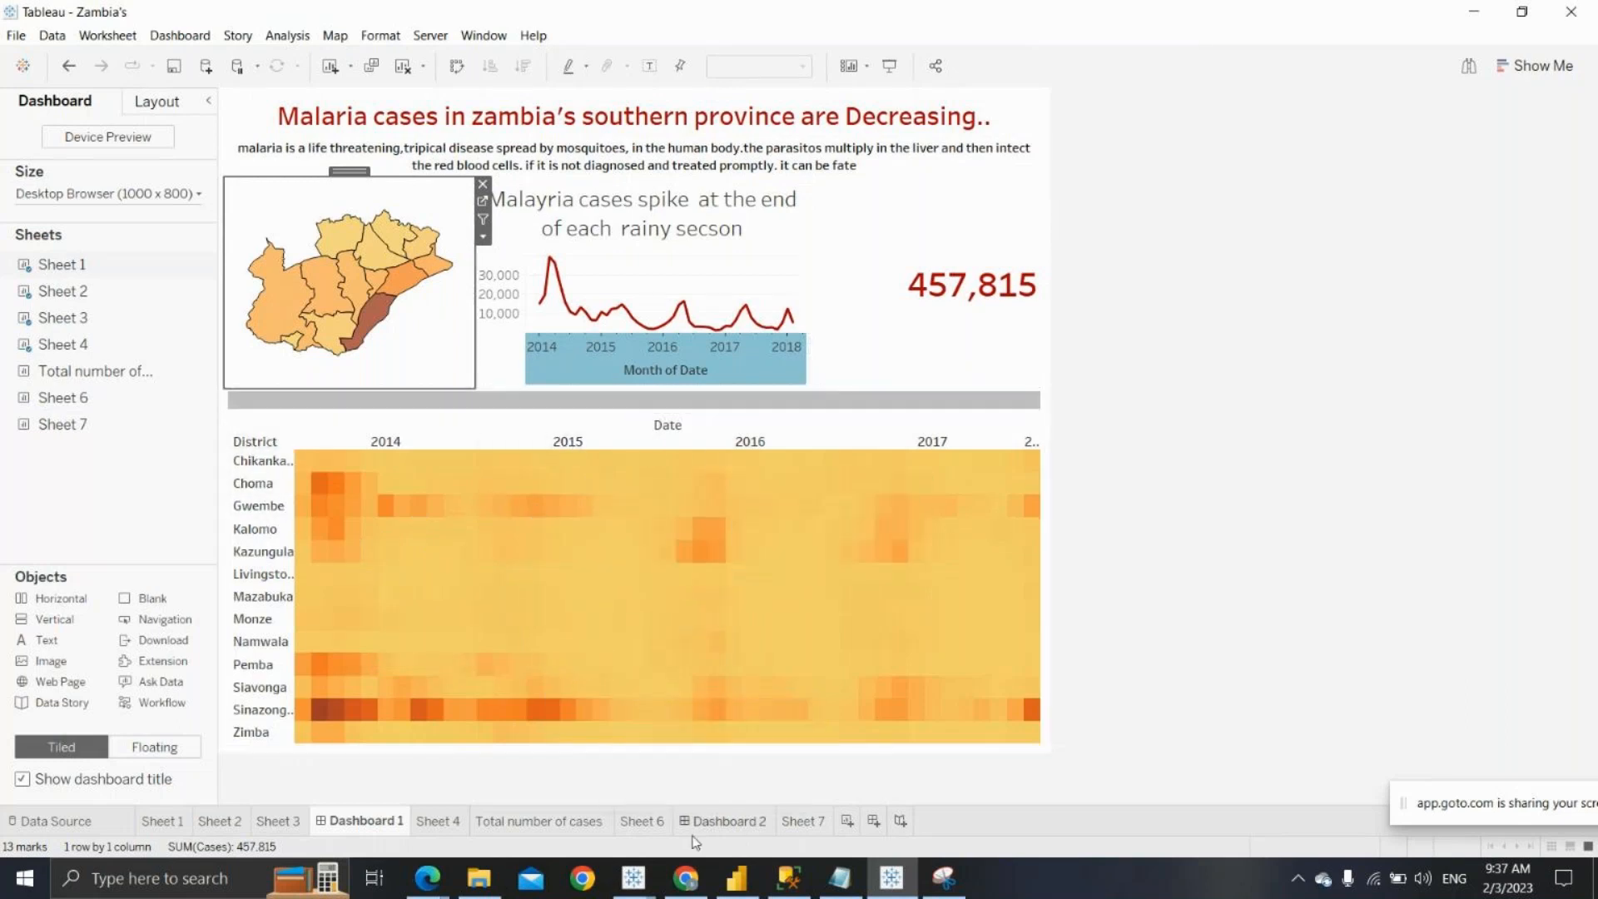
click(801, 823)
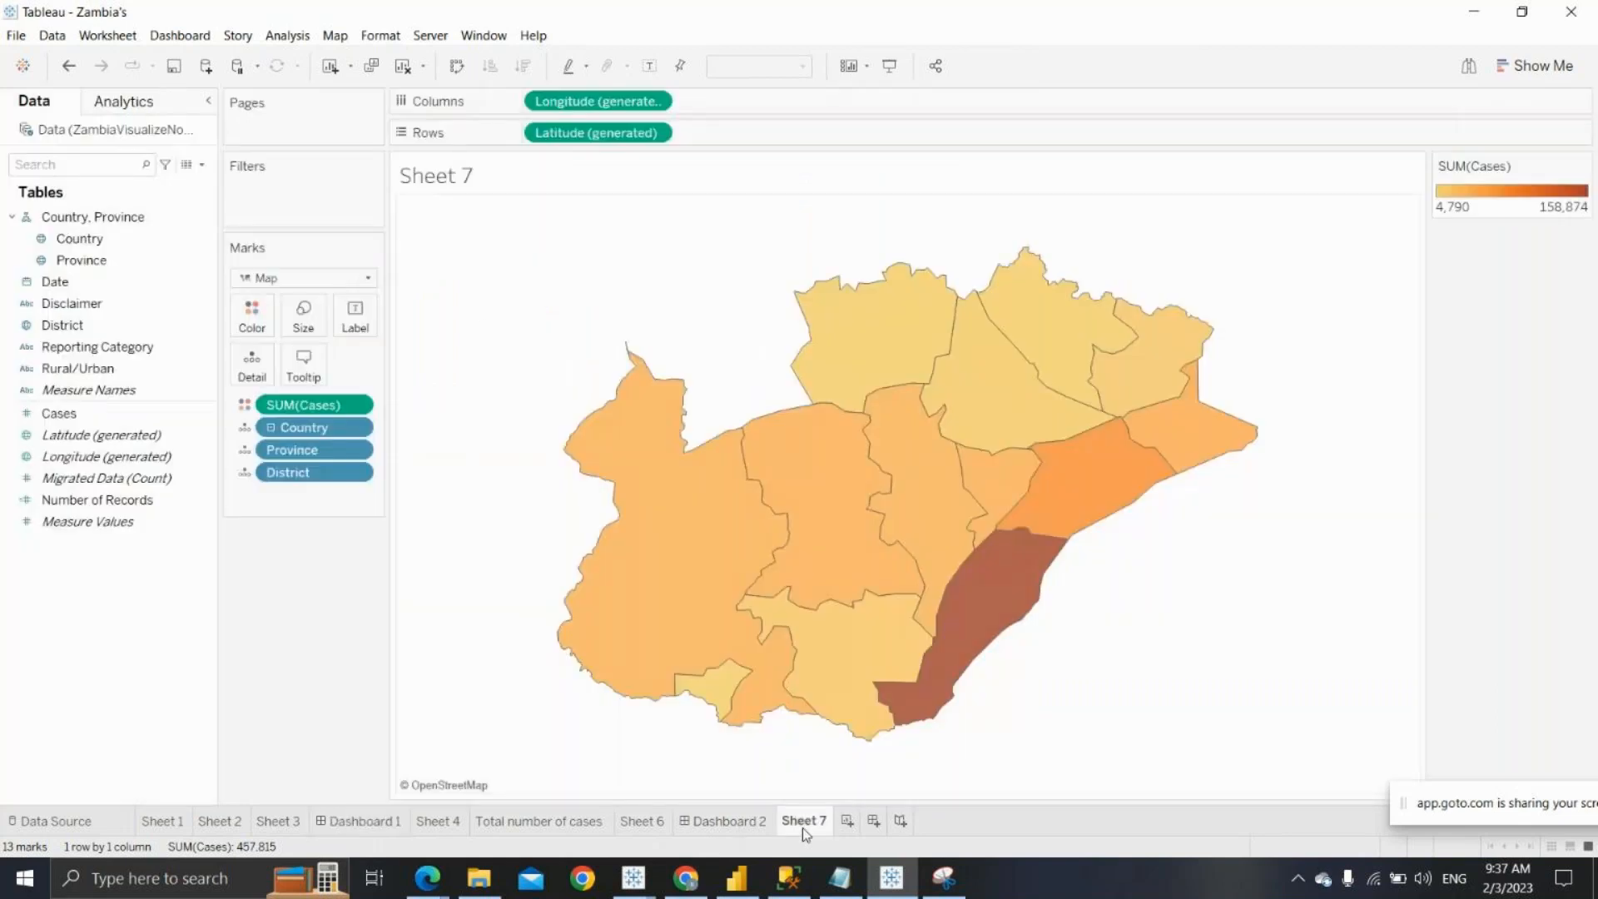
Create a new worksheet tabulating Cases with District on rows and the year of Date on columns
click(847, 821)
click(112, 346)
drag(92, 326, 616, 126)
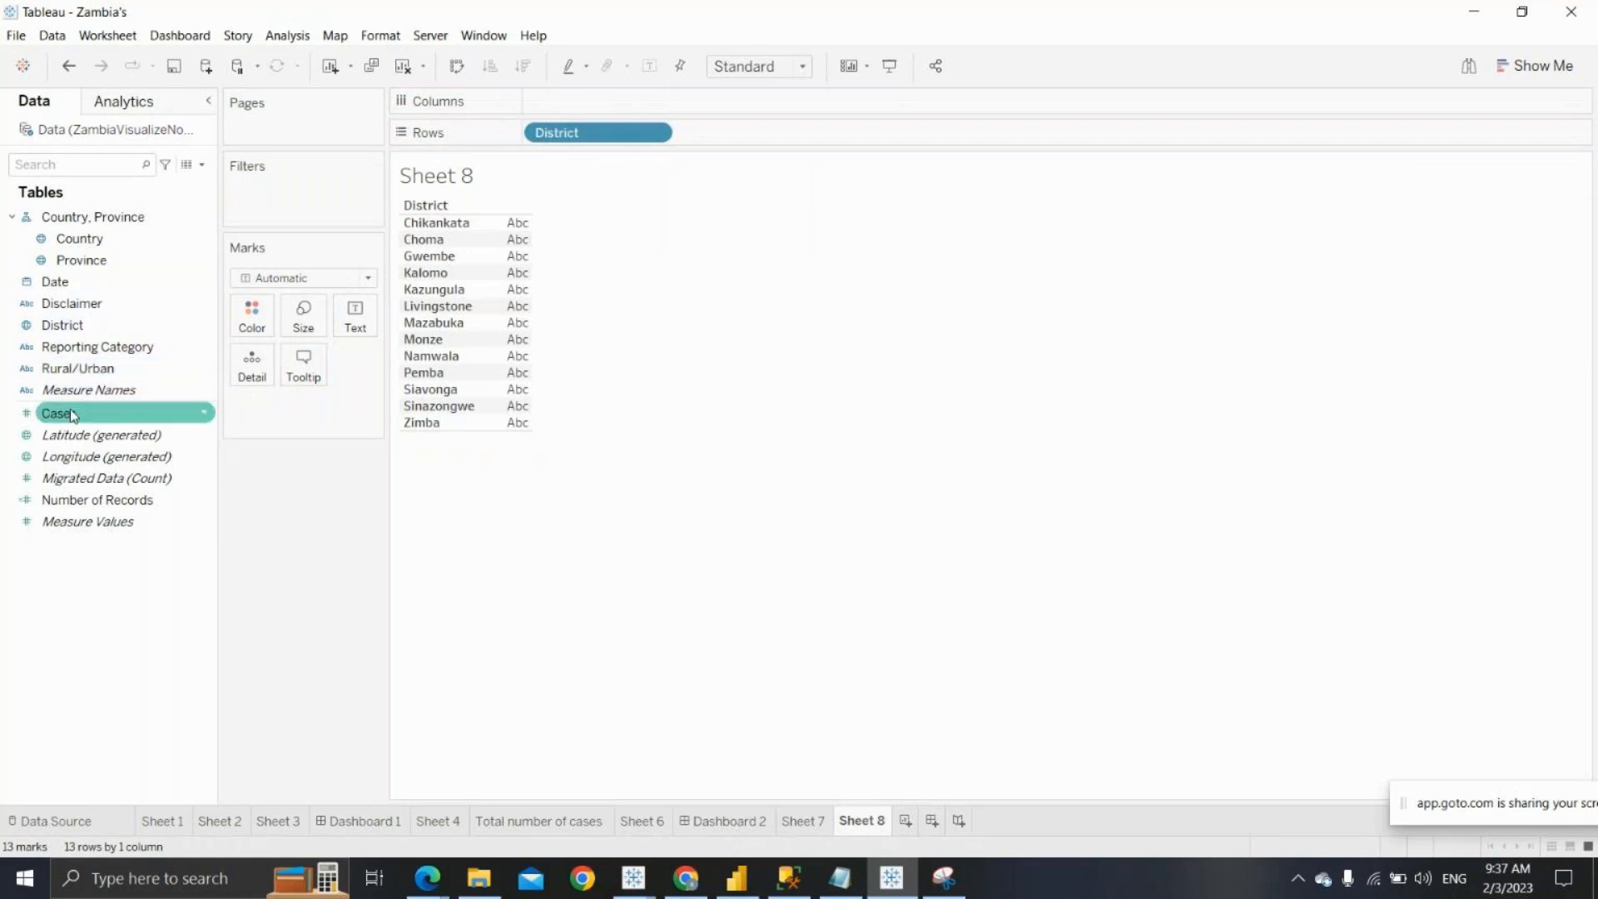
drag(75, 285, 596, 102)
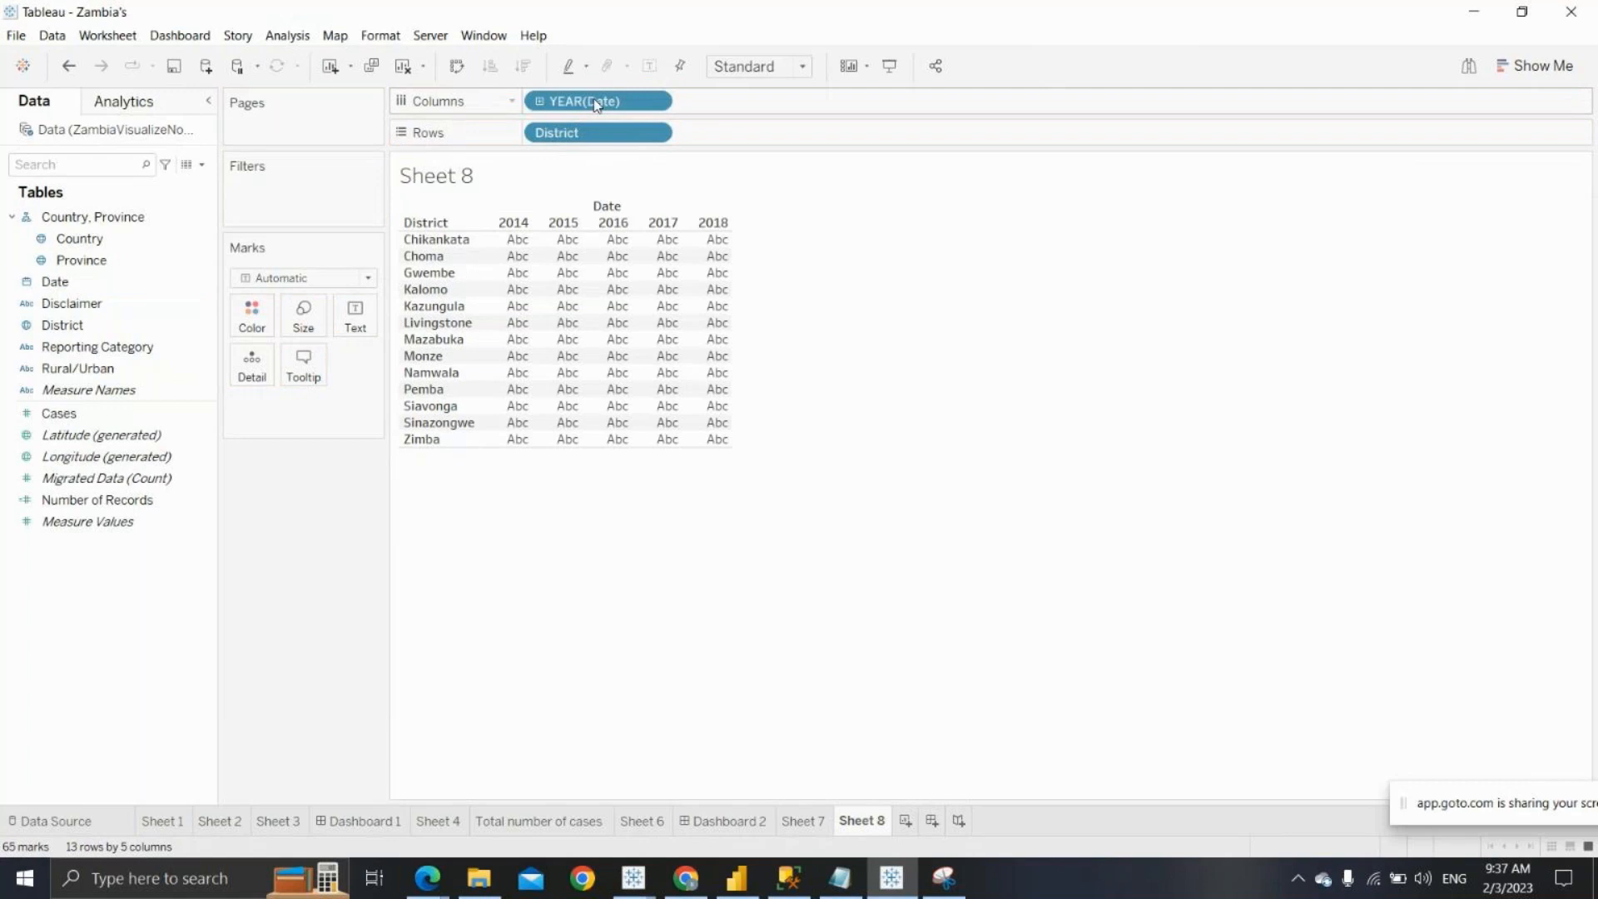
double_click(110, 415)
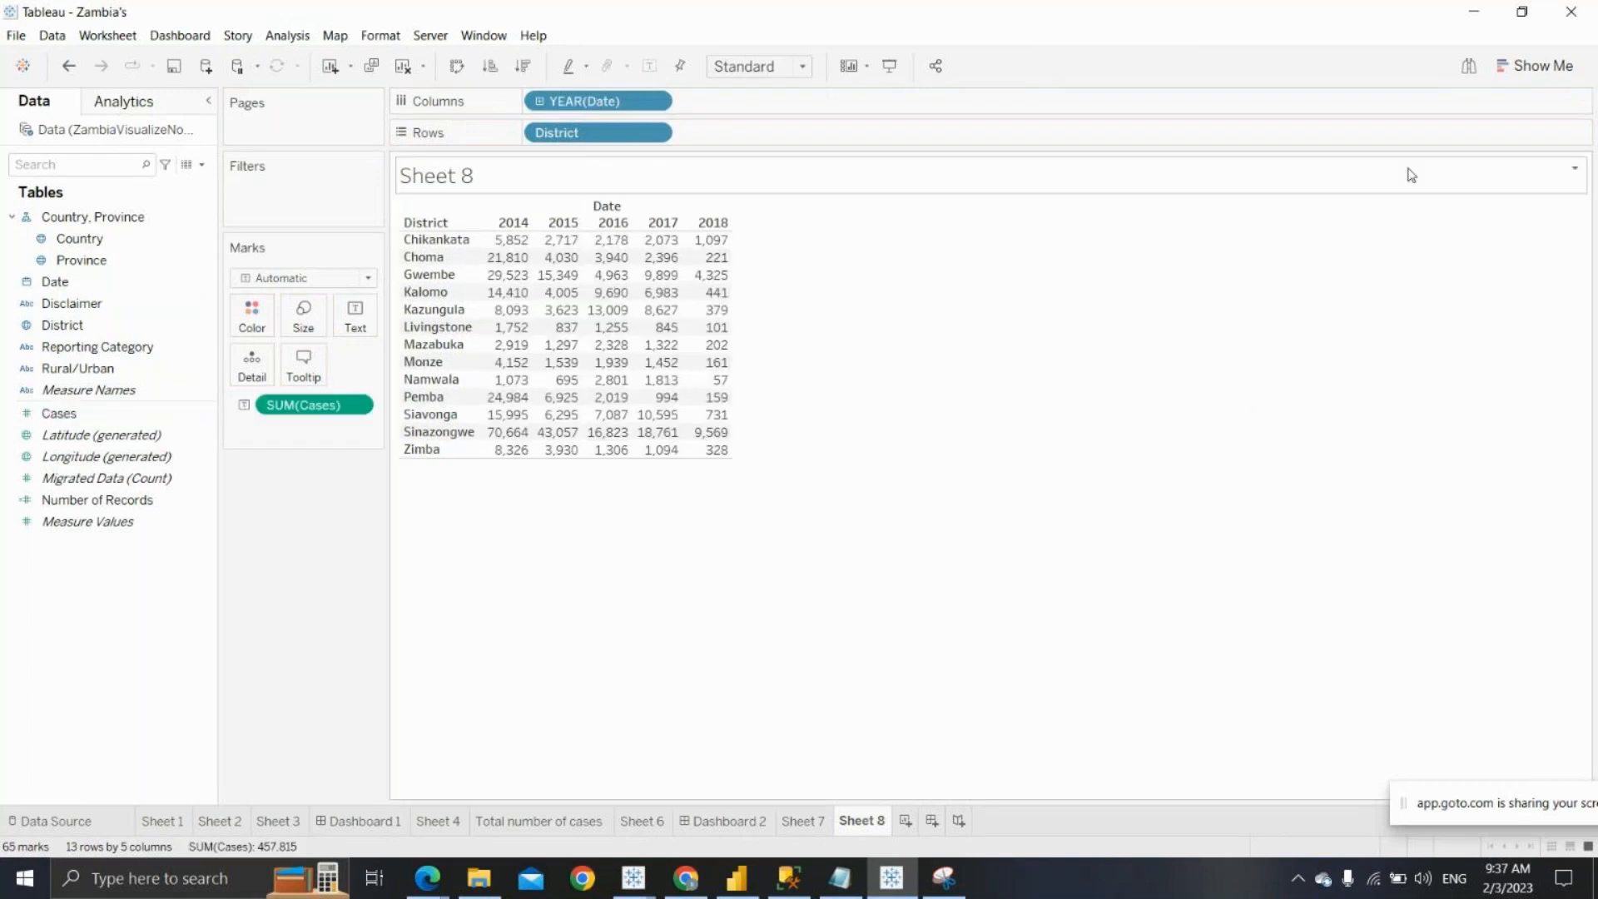
Convert the table of cases by district and year into a heat map
click(1520, 78)
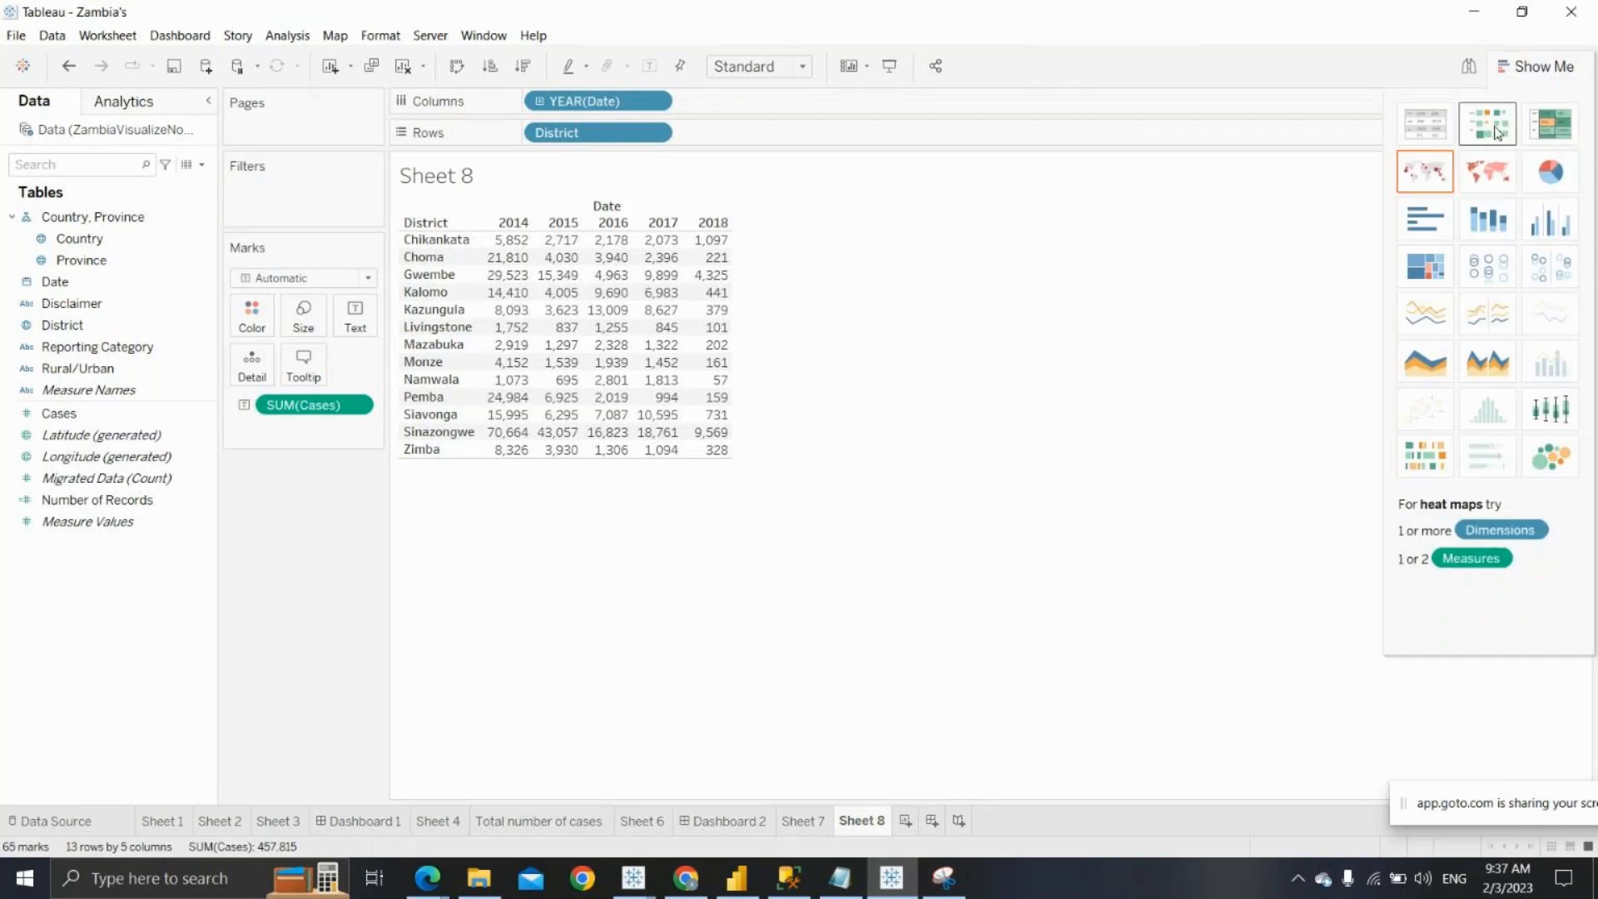
click(1498, 133)
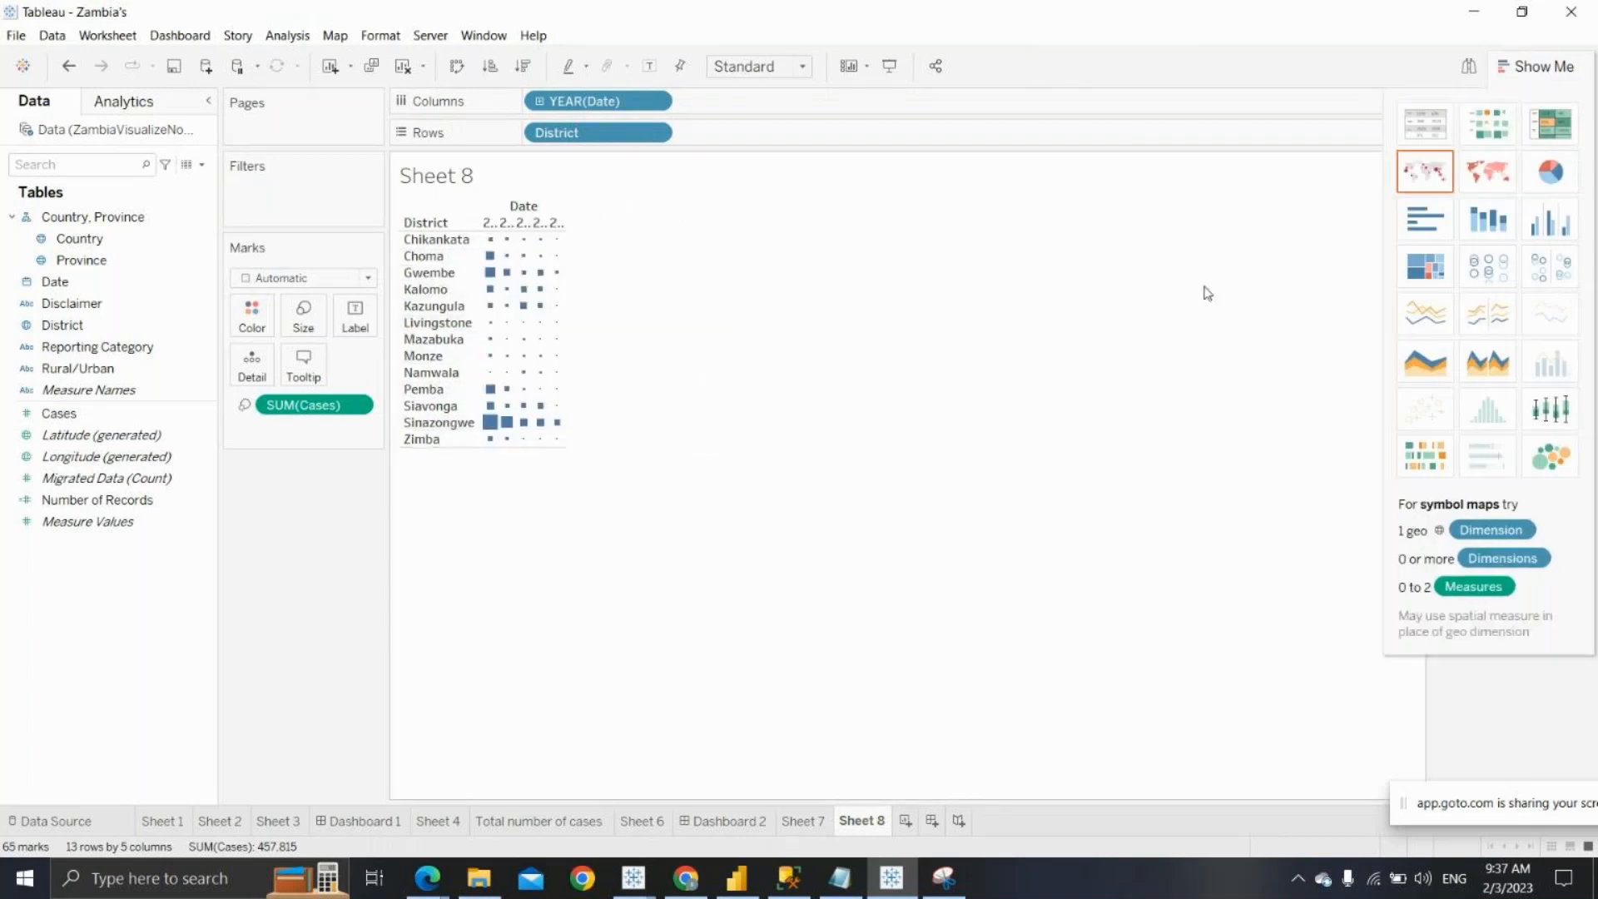
click(1534, 65)
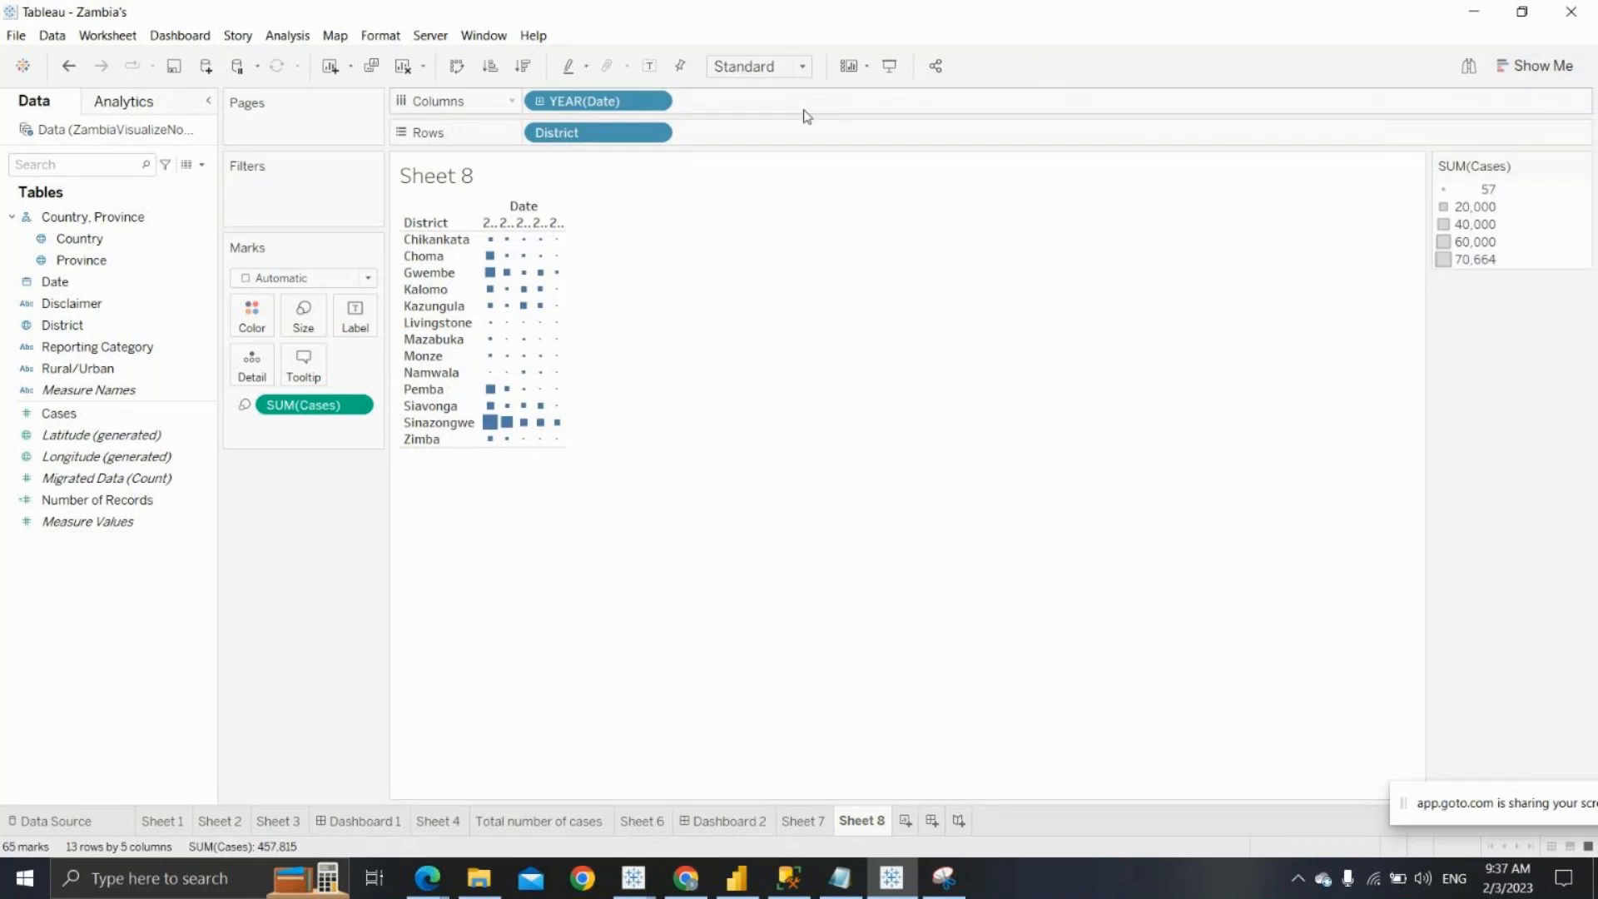
Fit the heat map to Entire View and enlarge its square marks
click(802, 67)
click(789, 141)
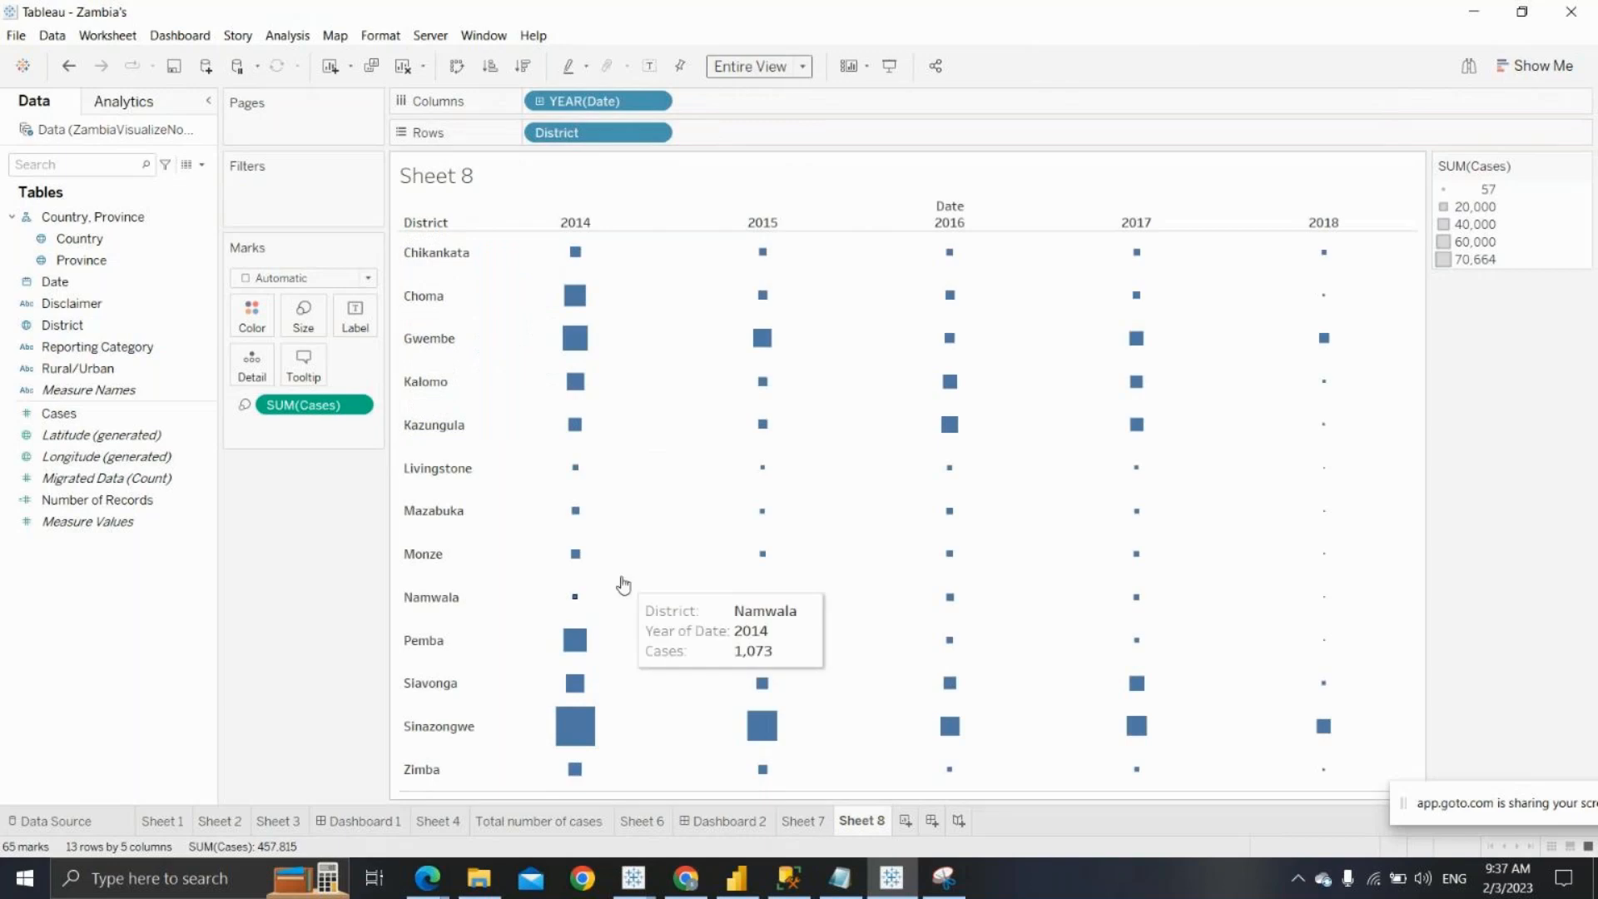
click(319, 336)
drag(357, 363, 410, 369)
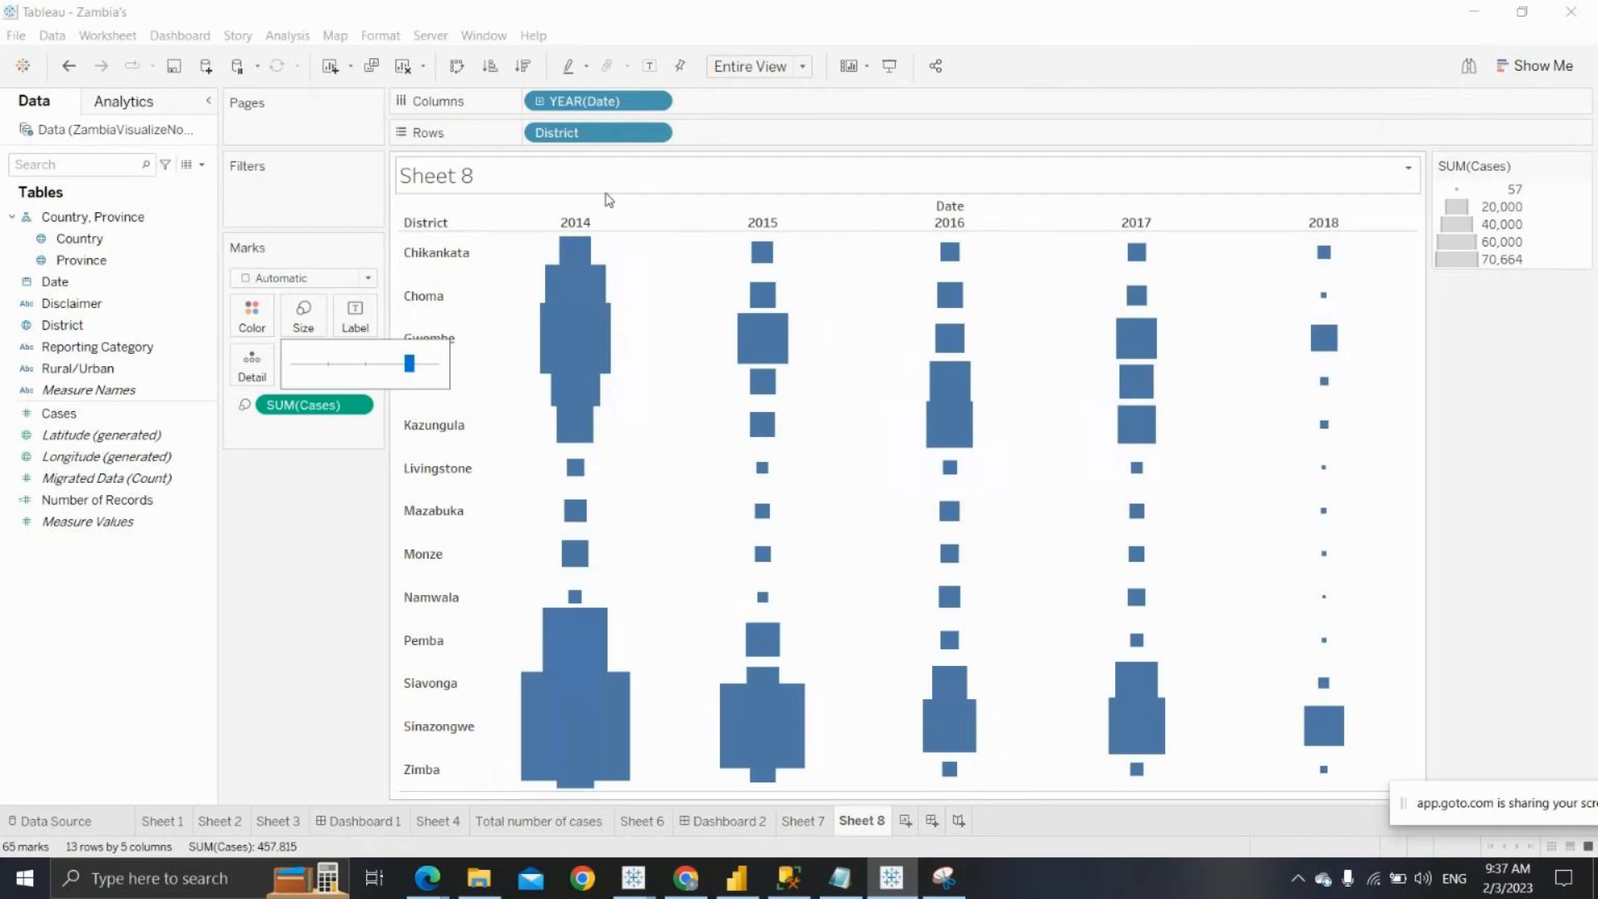
Try making the year of Date continuous, and reapply the heat map chart type
click(655, 101)
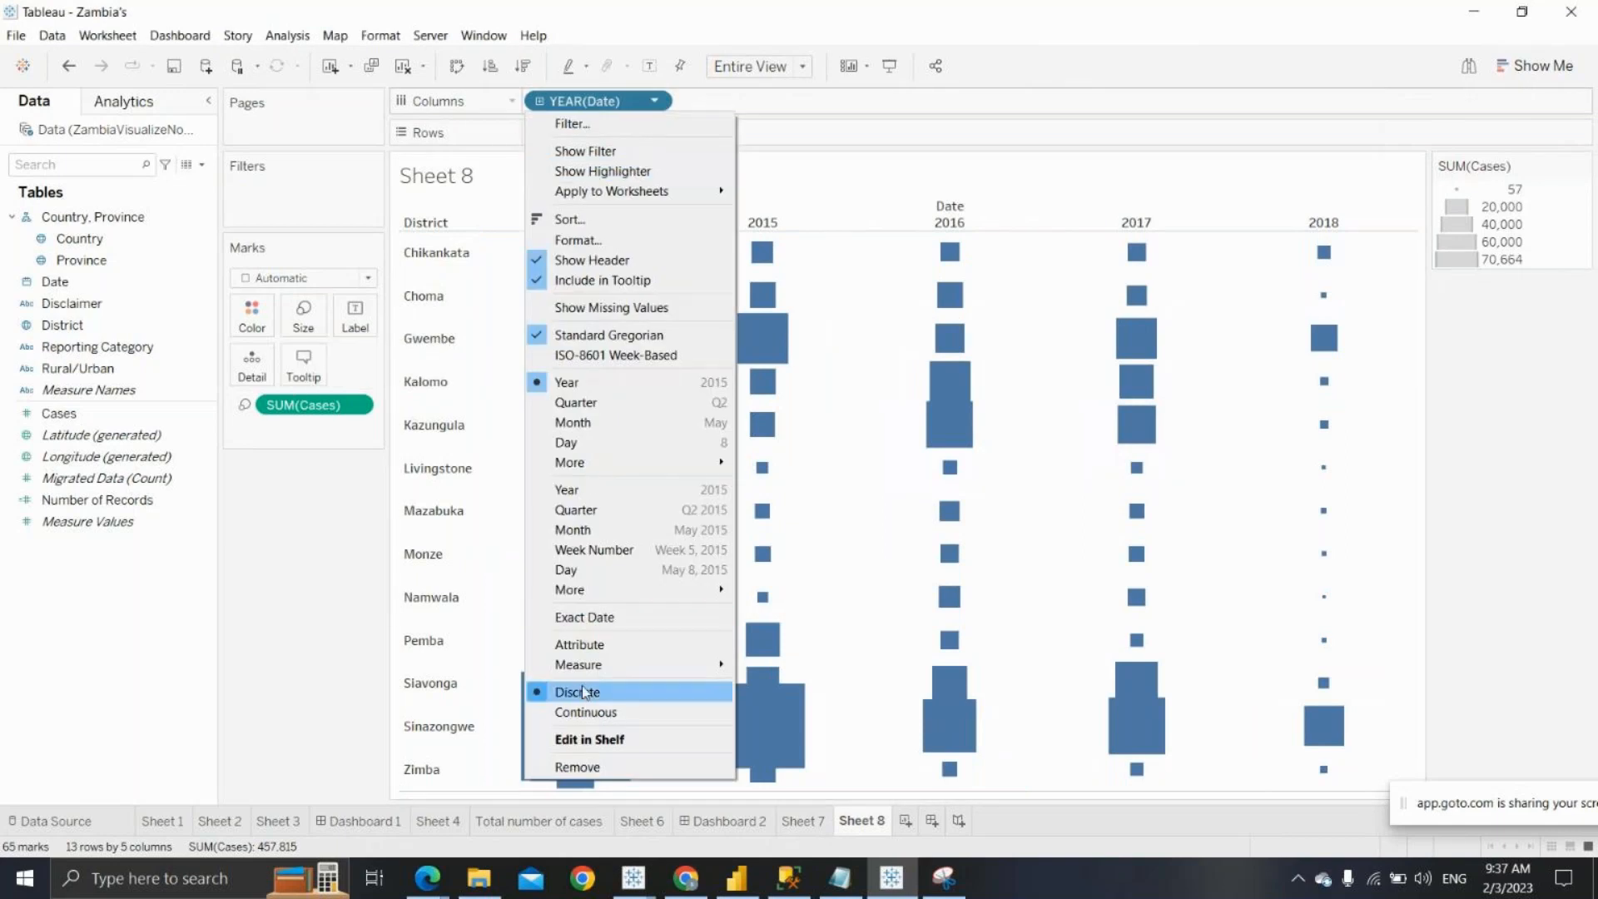
click(587, 711)
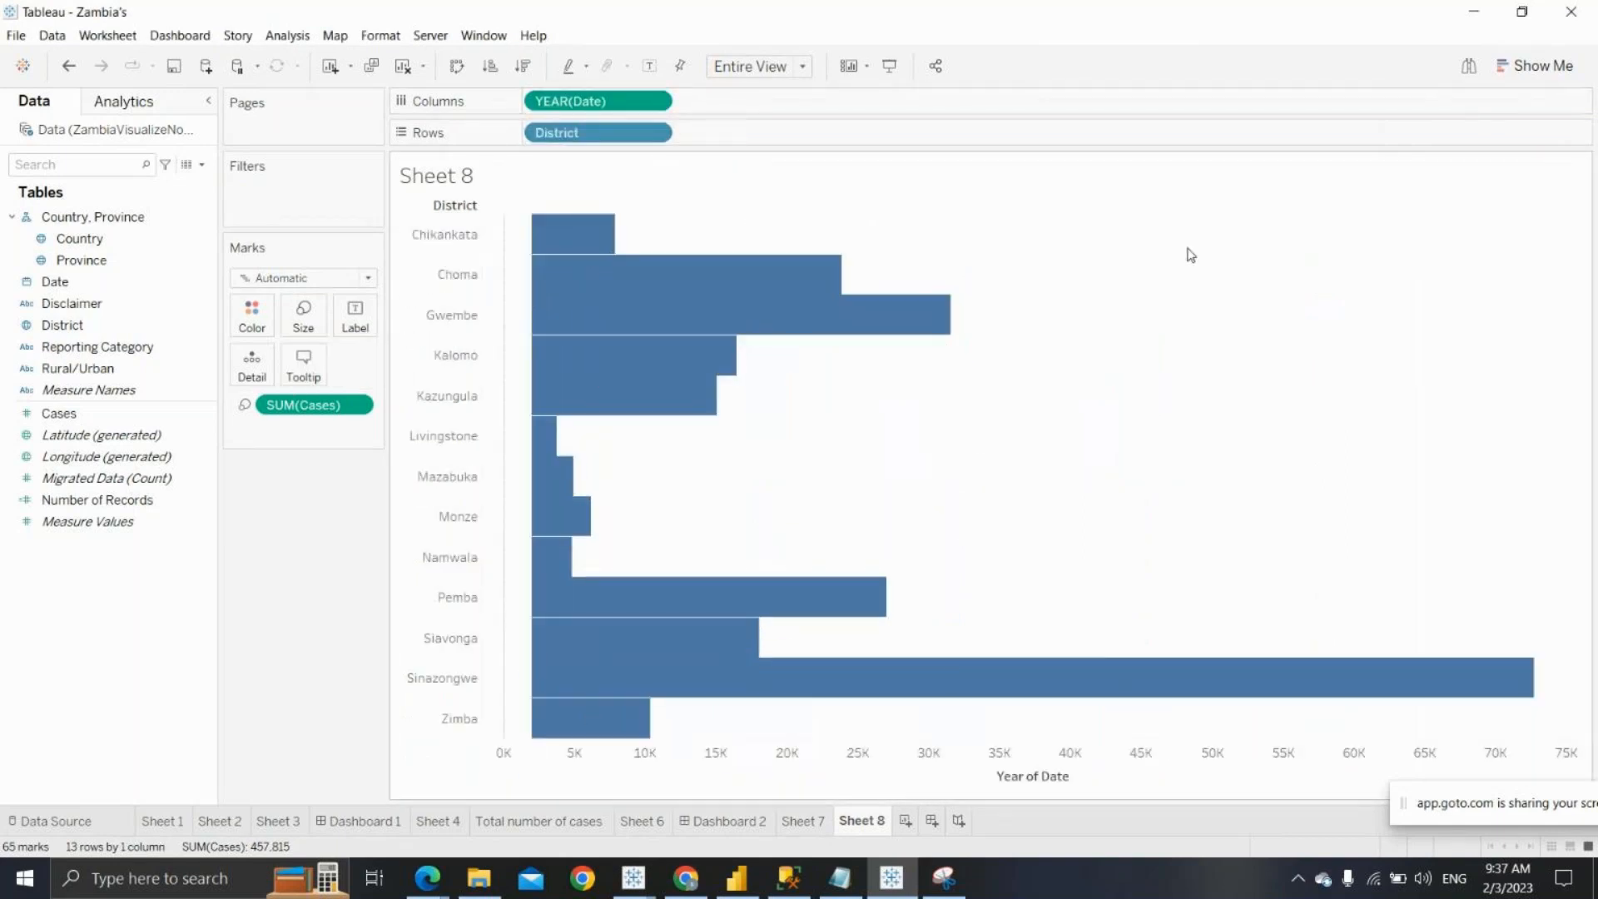
click(1519, 65)
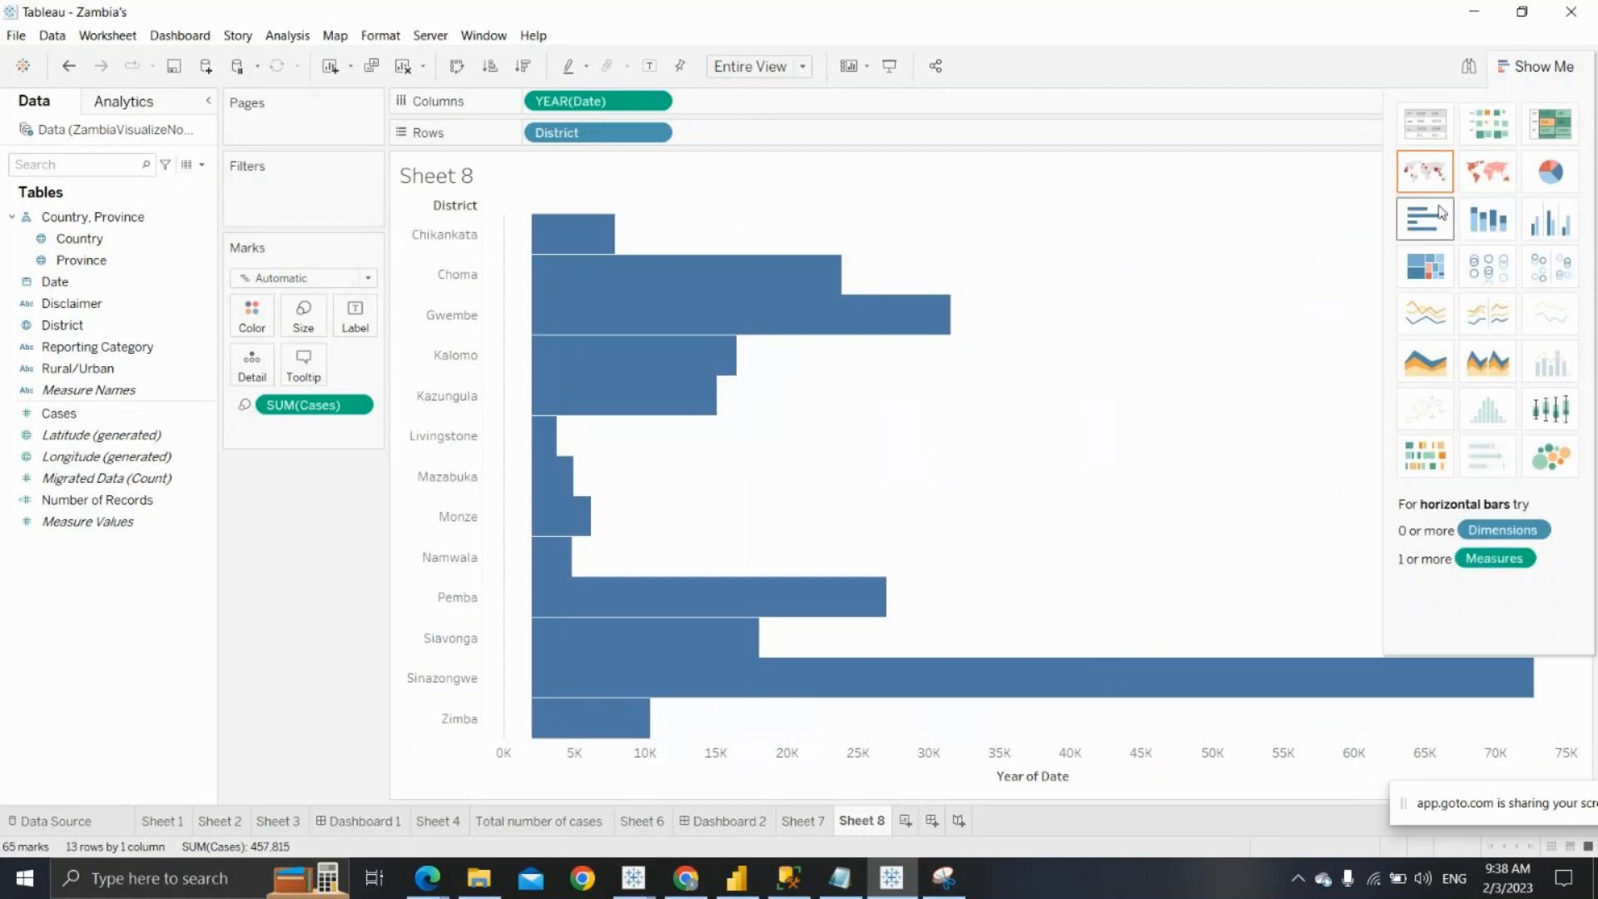
click(1505, 133)
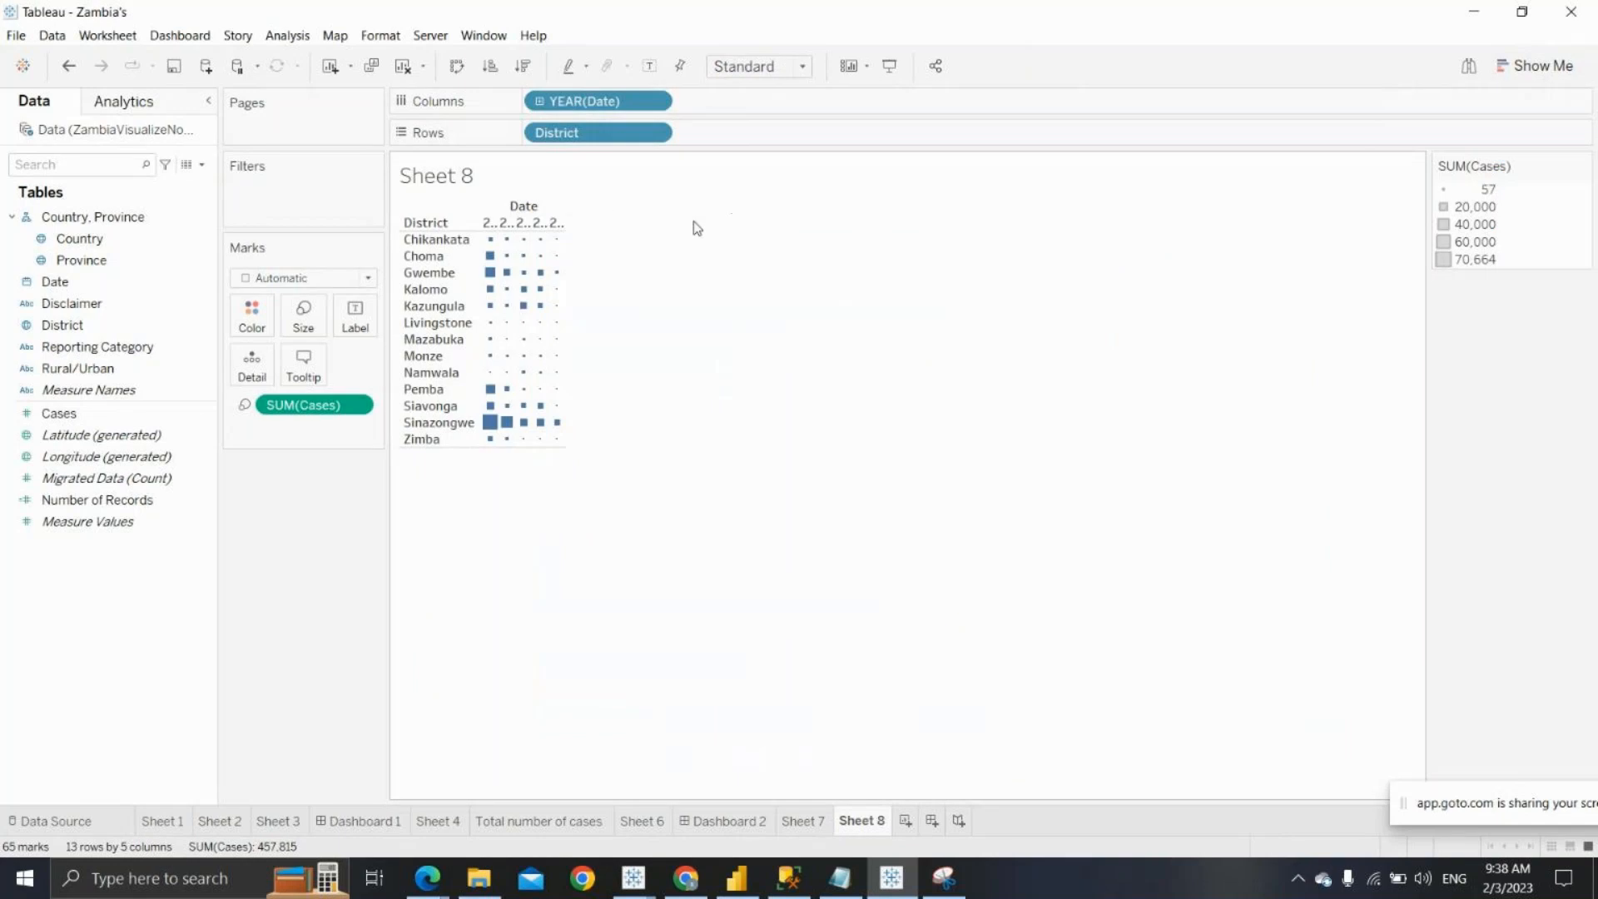
Set the Date field to the month-and-year level (May 2015 format) and reapply the heat map chart type
click(656, 102)
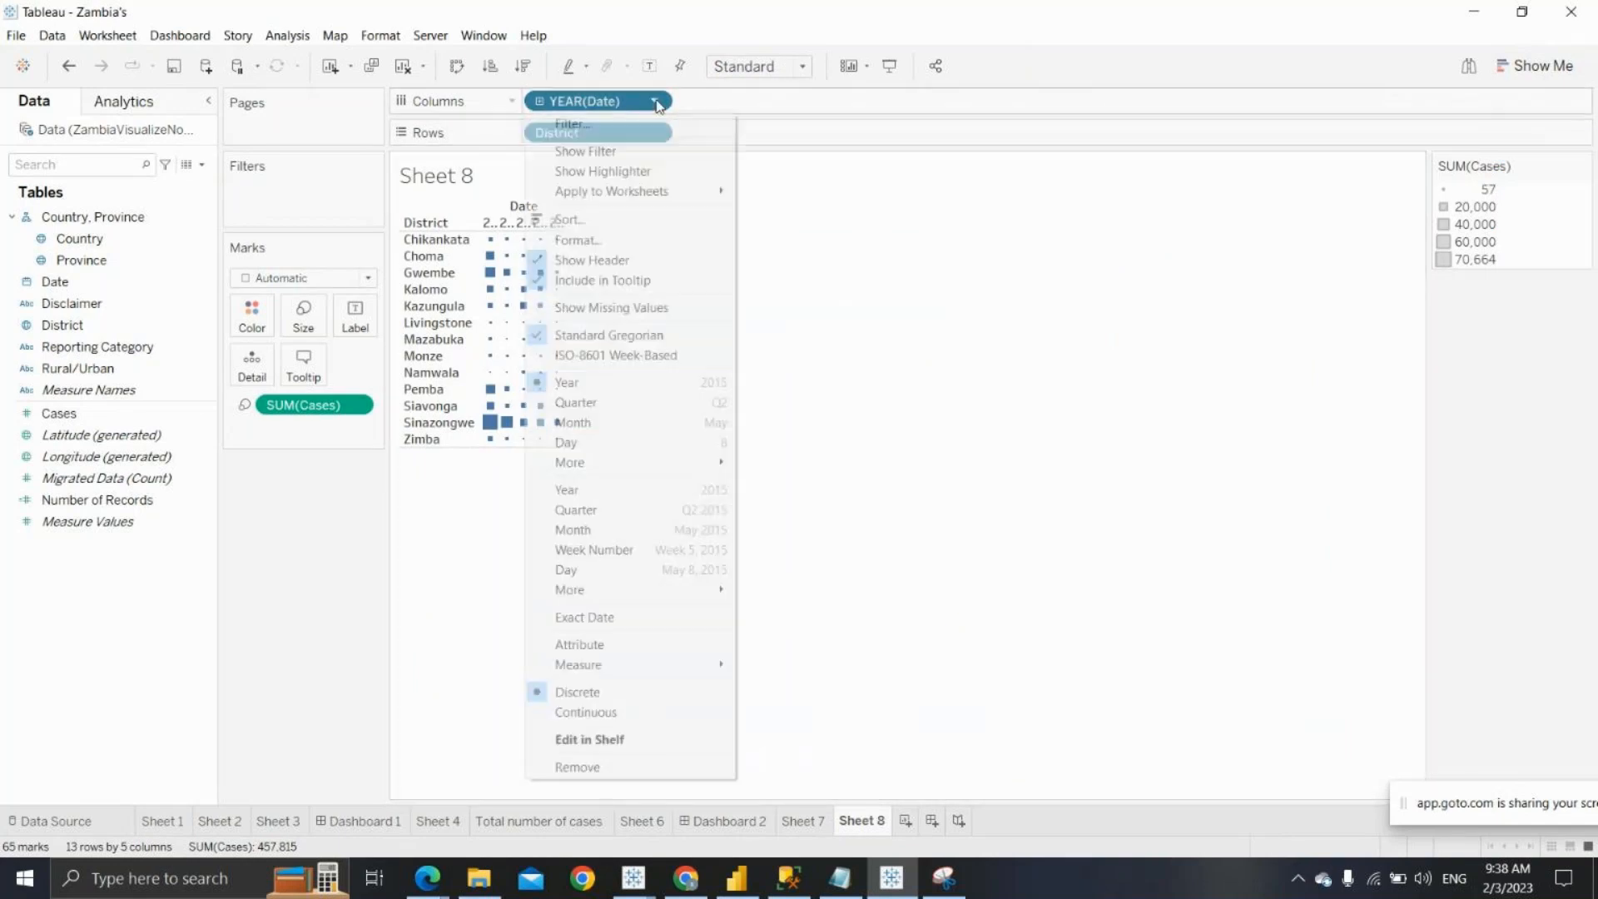
click(601, 530)
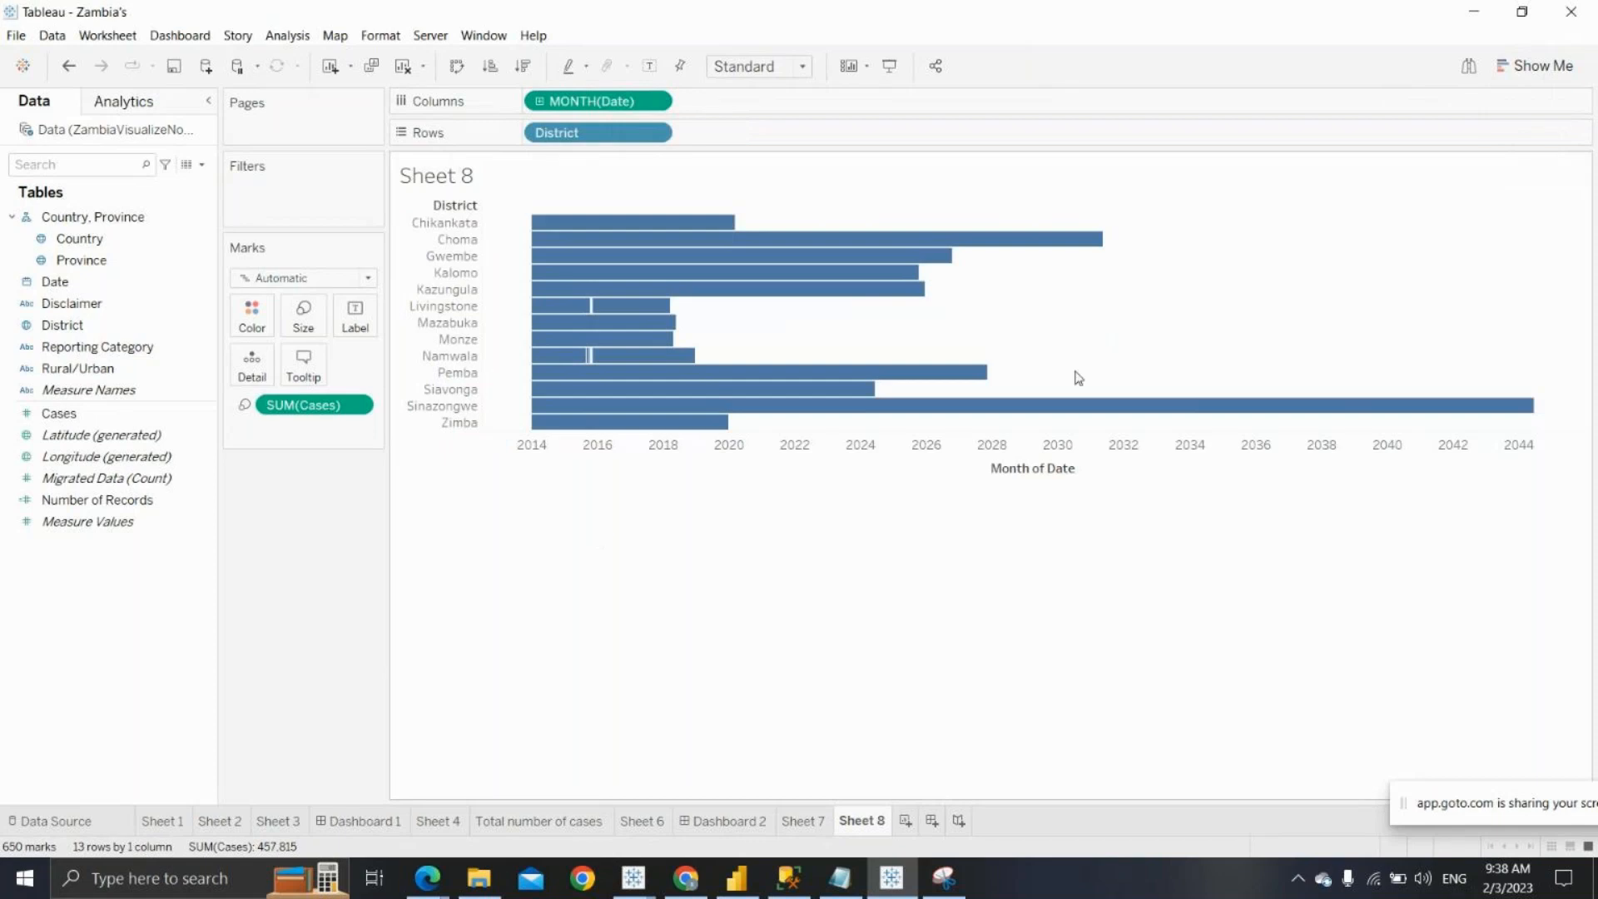
click(1521, 66)
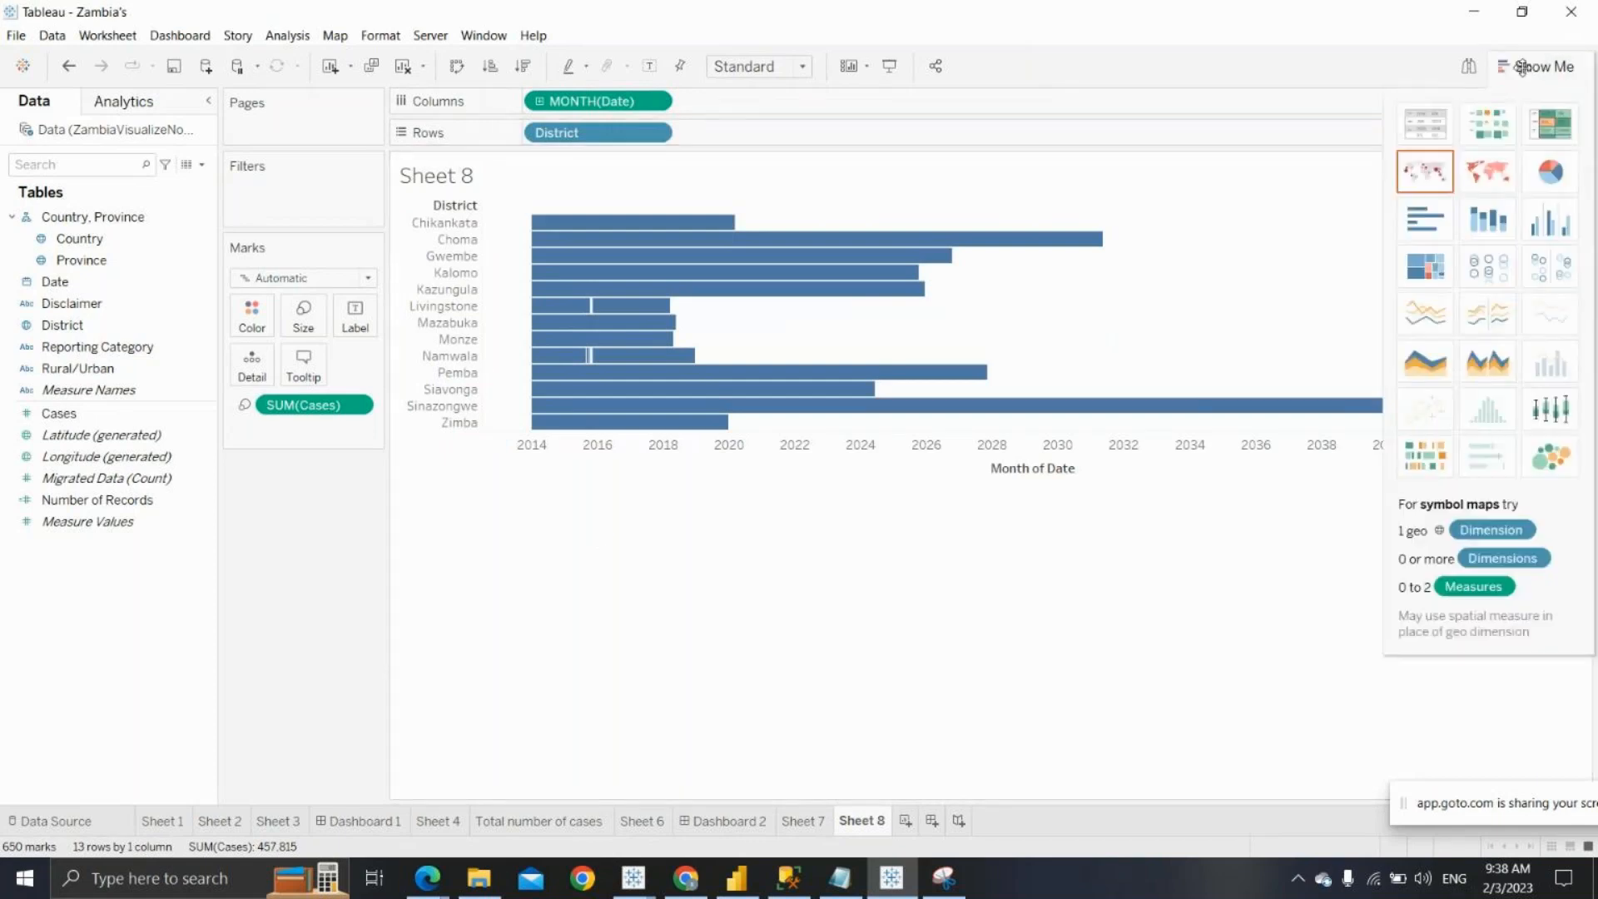
click(1494, 141)
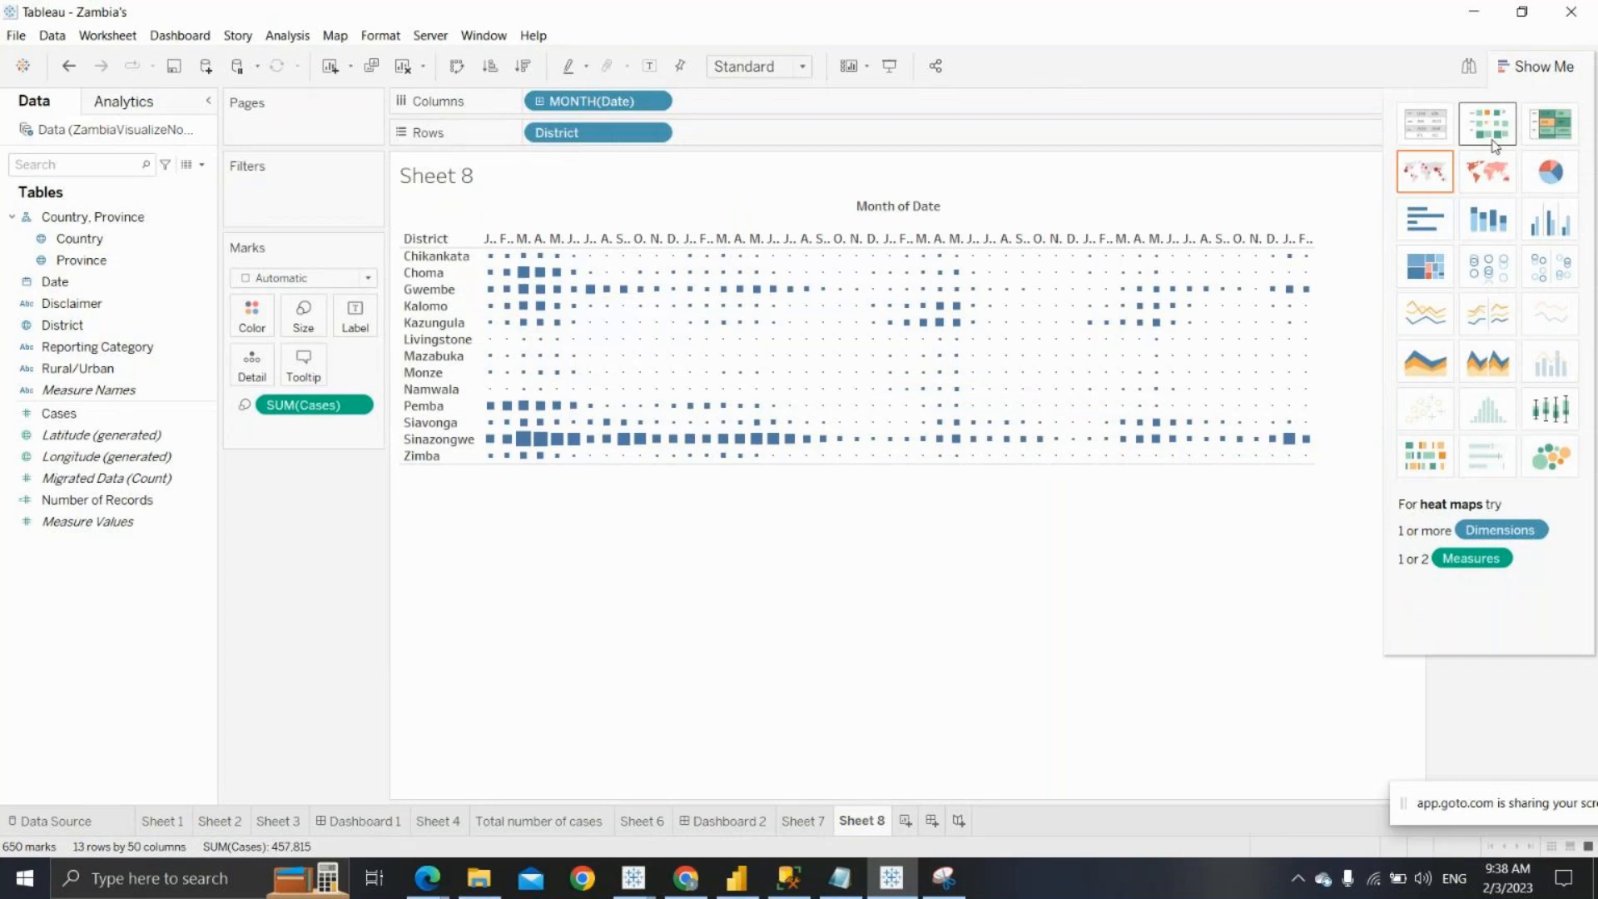
click(1536, 68)
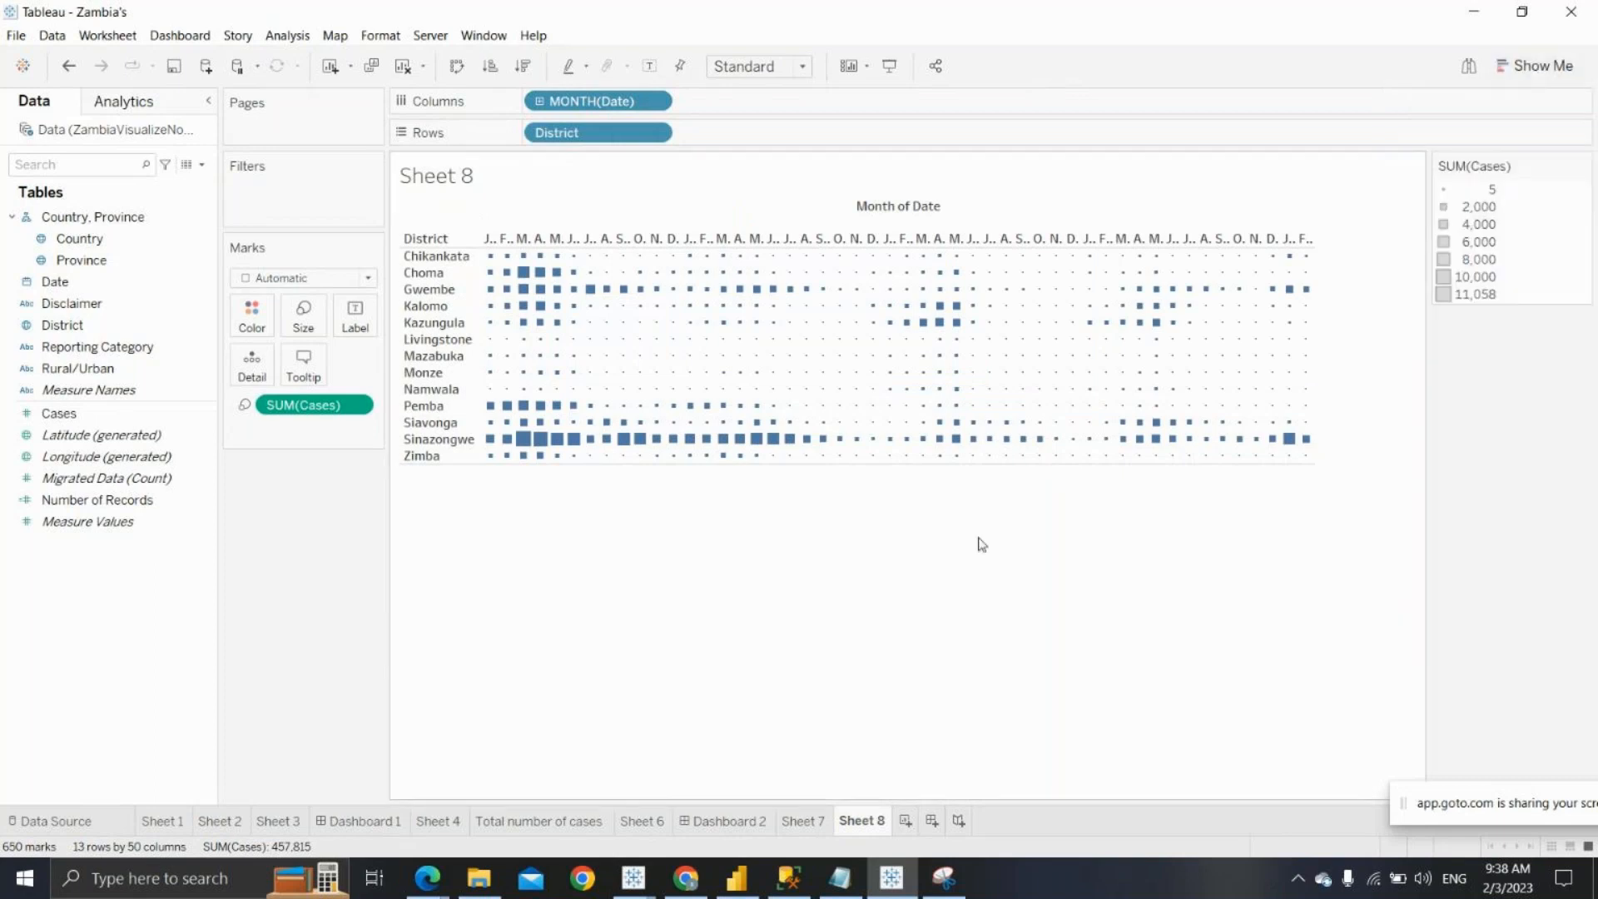
Enlarge the monthly heat map's marks to the maximum size
click(303, 316)
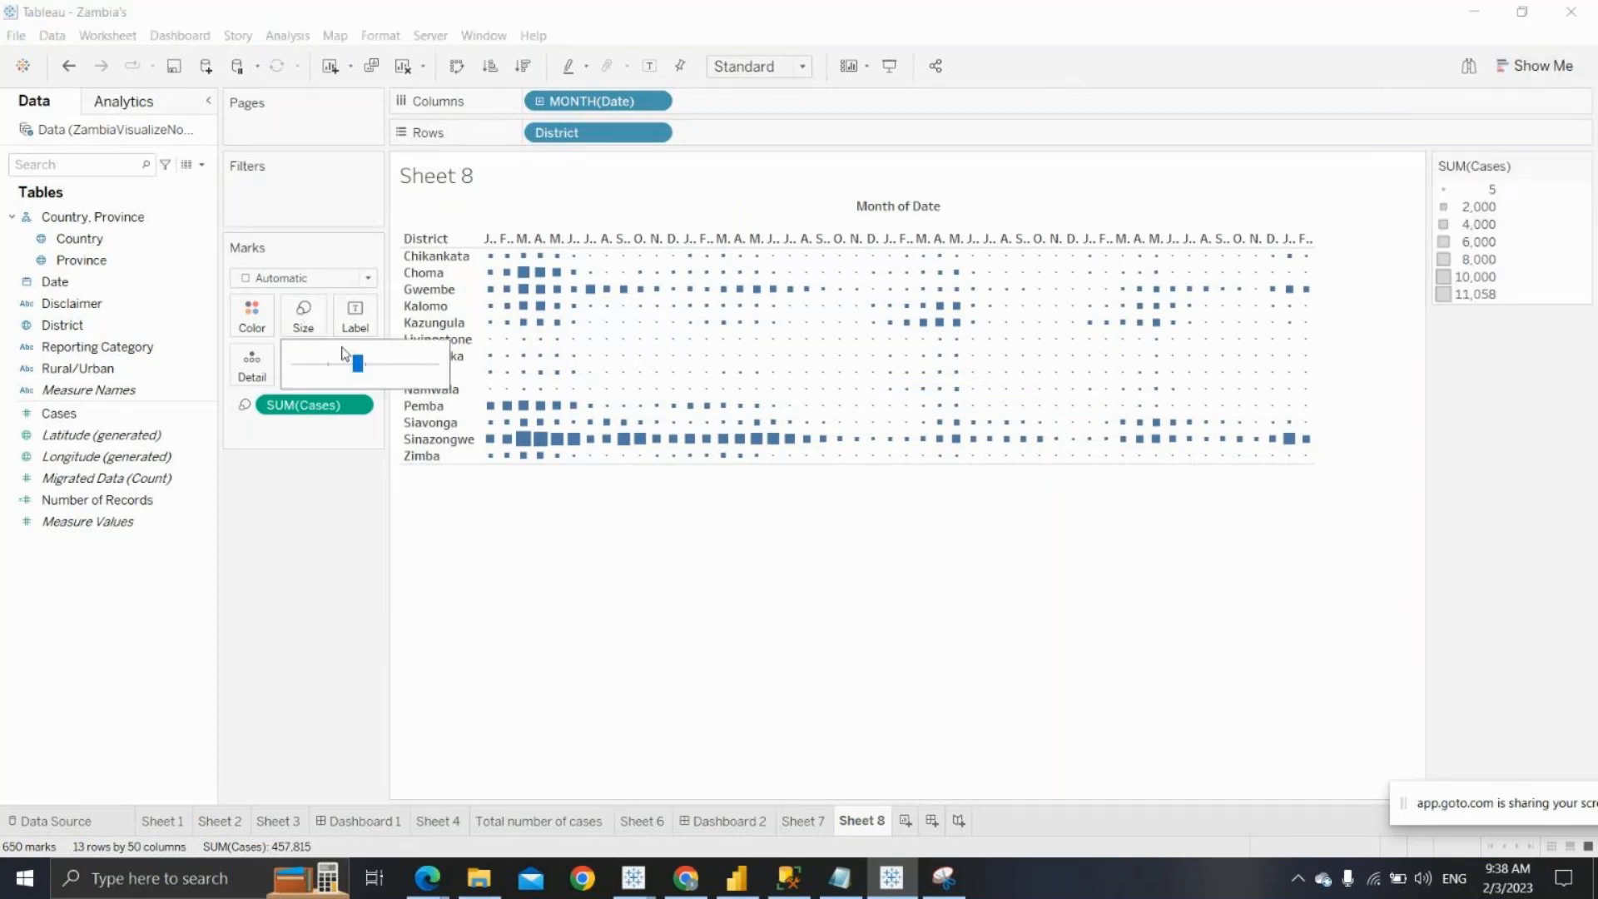
drag(359, 365, 438, 378)
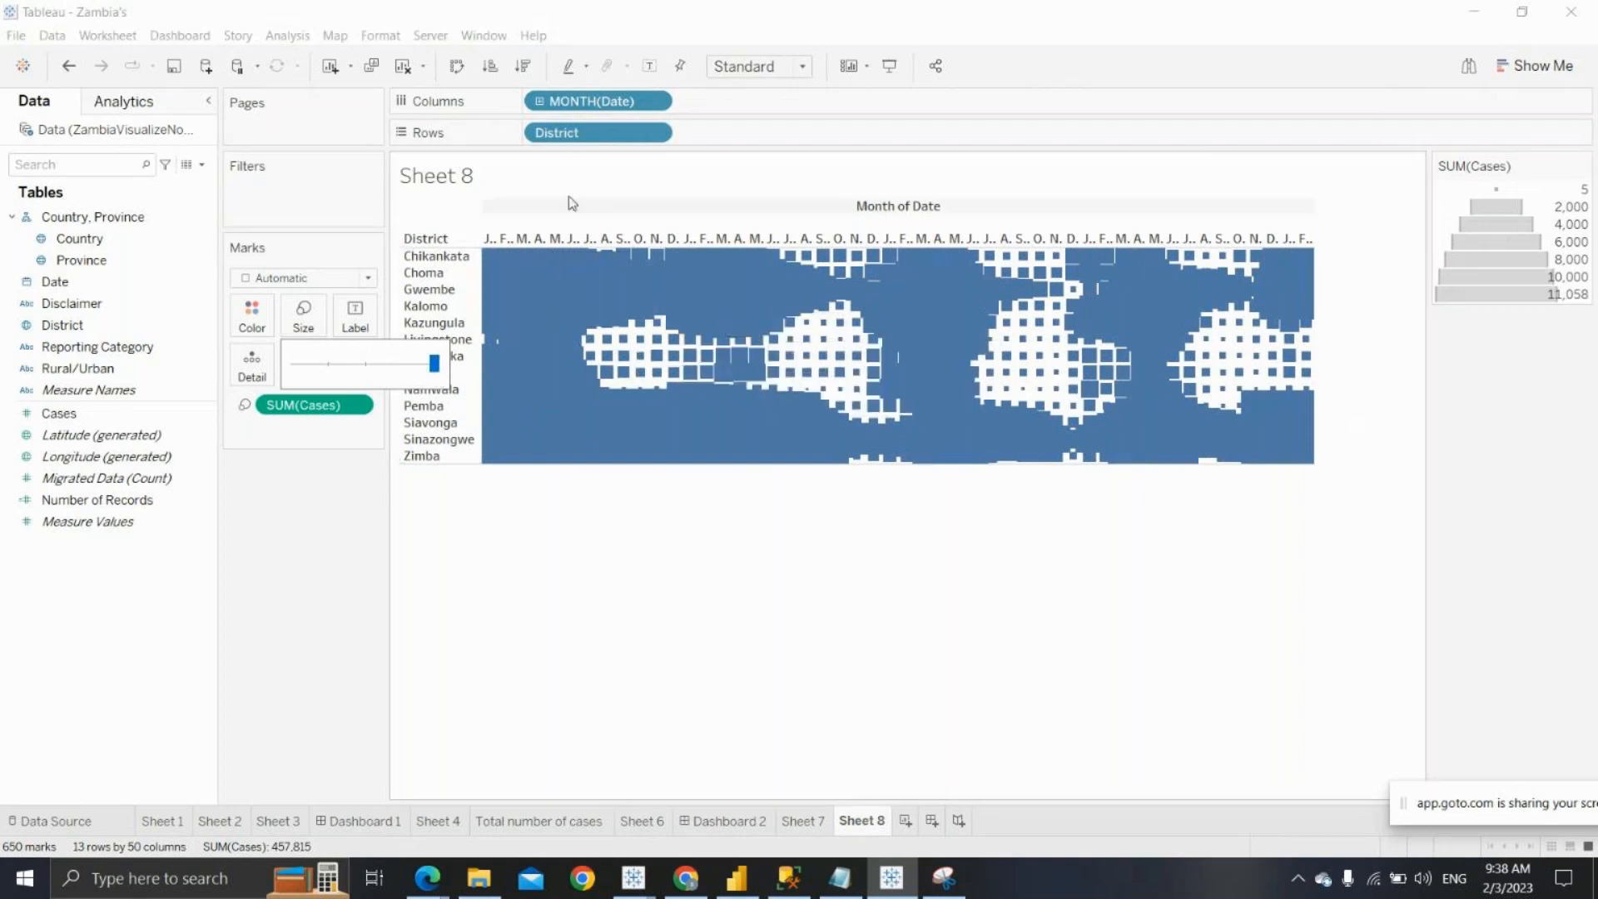
Try making the month dates on columns continuous, and undo the change
click(656, 101)
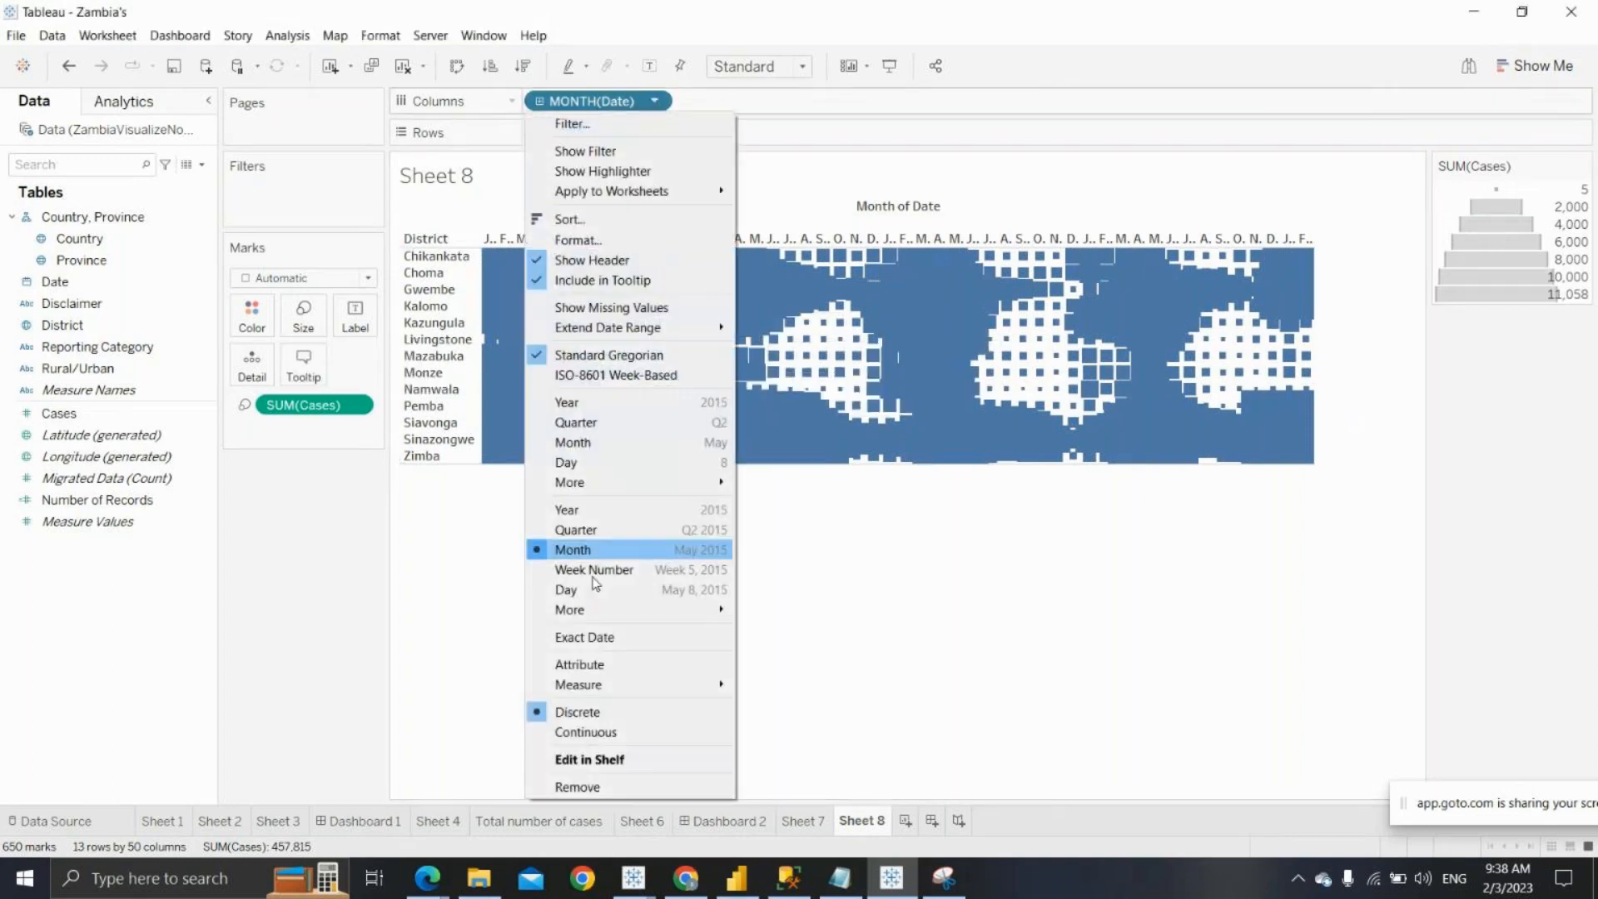
click(586, 732)
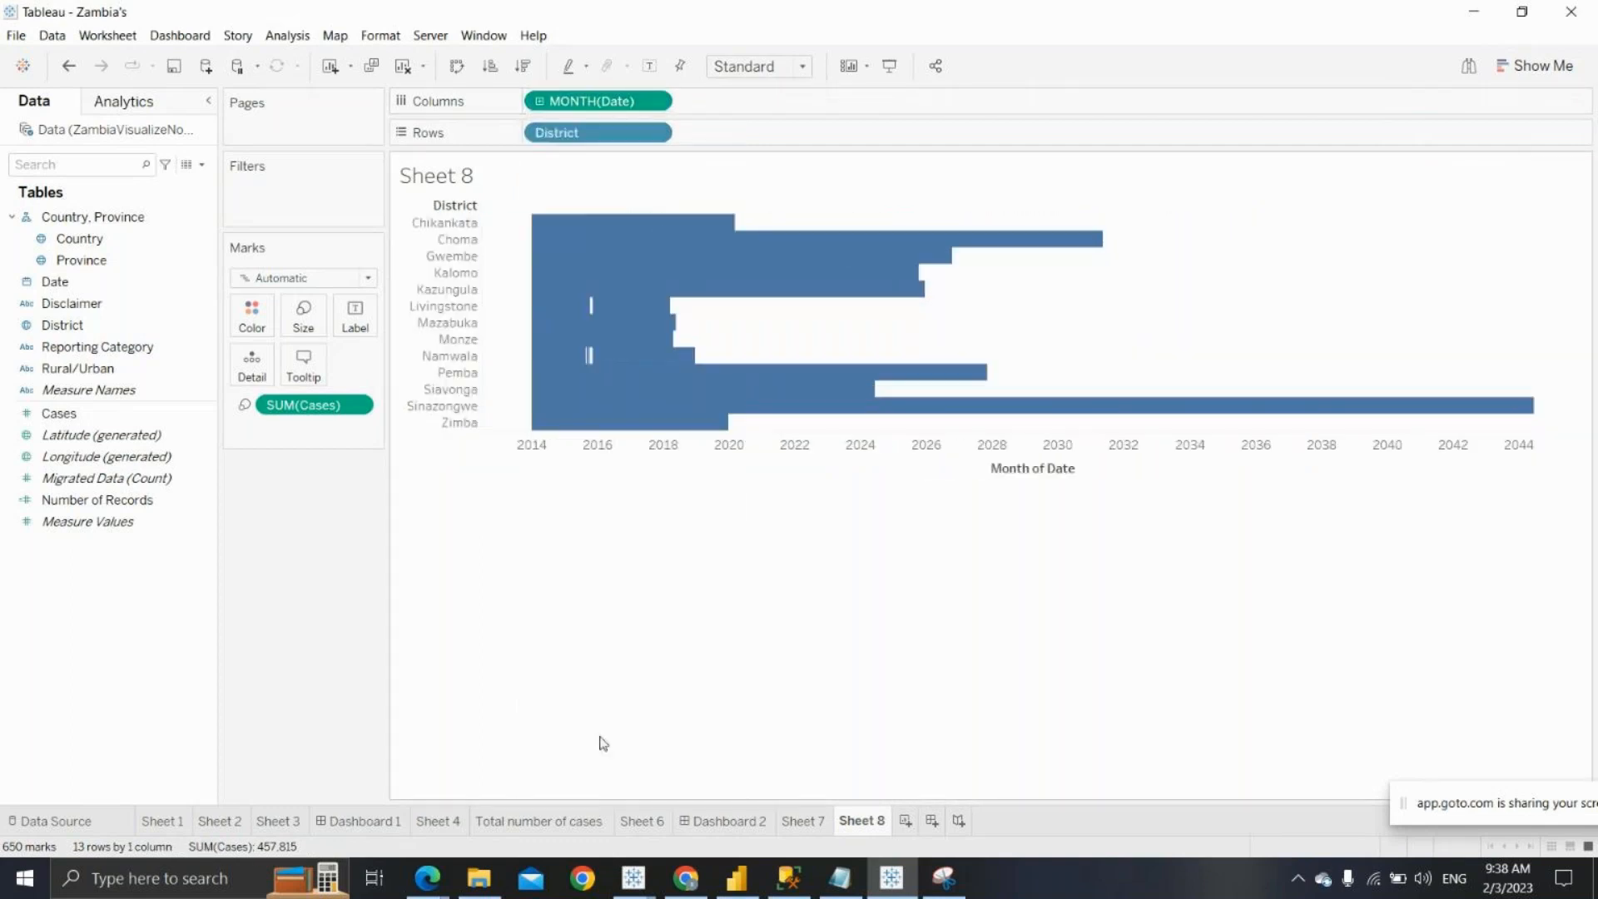
key(ctrl+z)
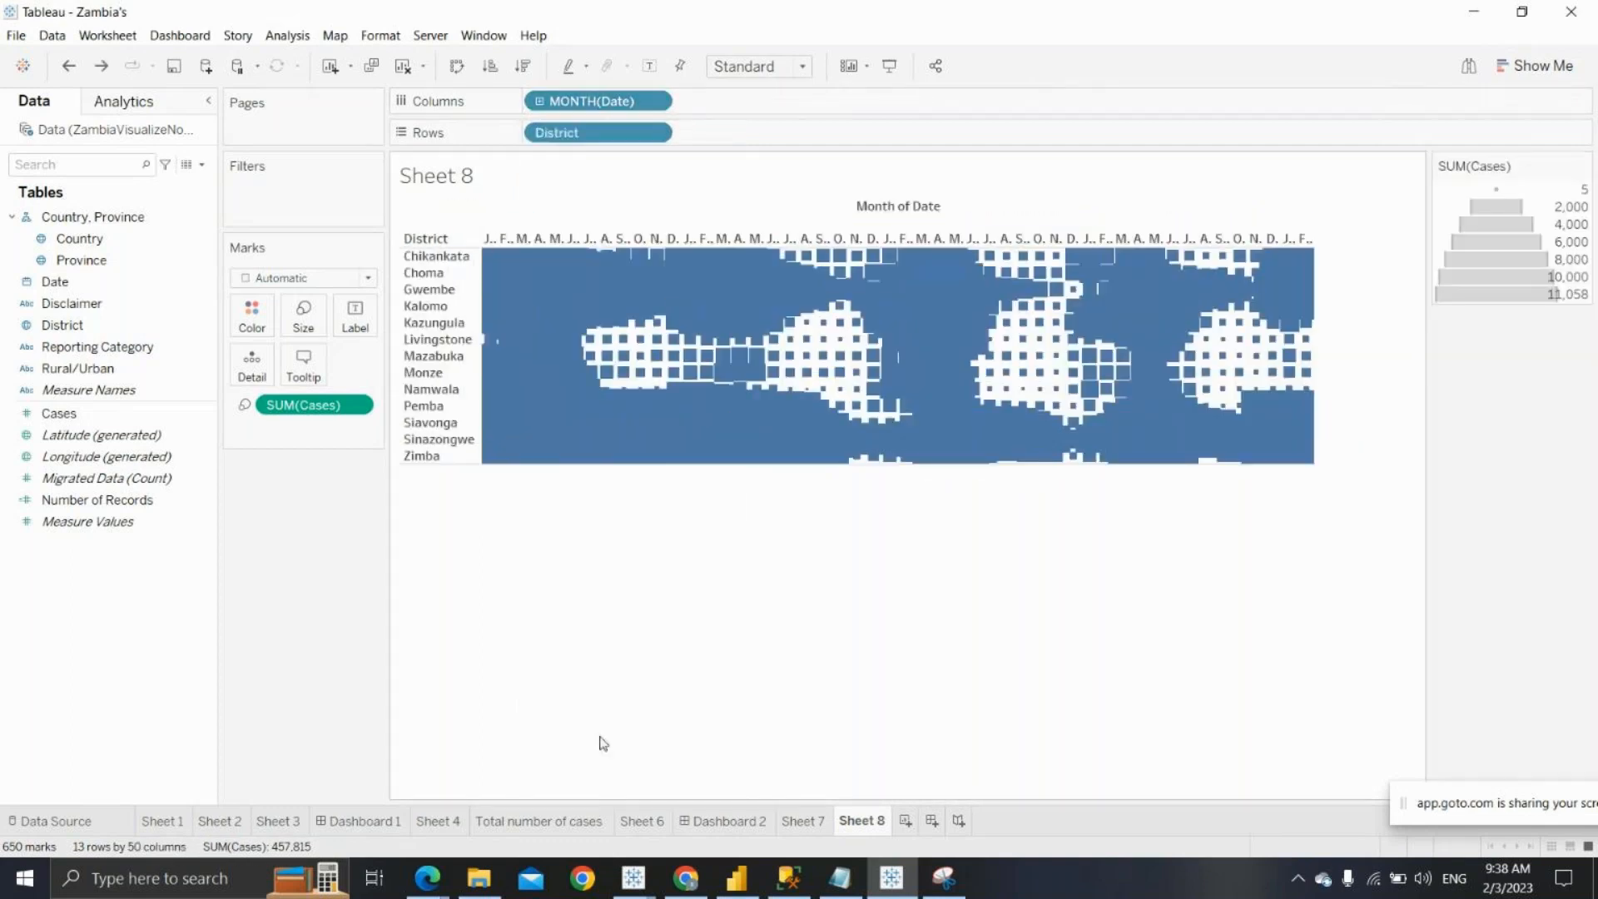
Increase the height of the month header row above the heat map
mouse_move(687, 250)
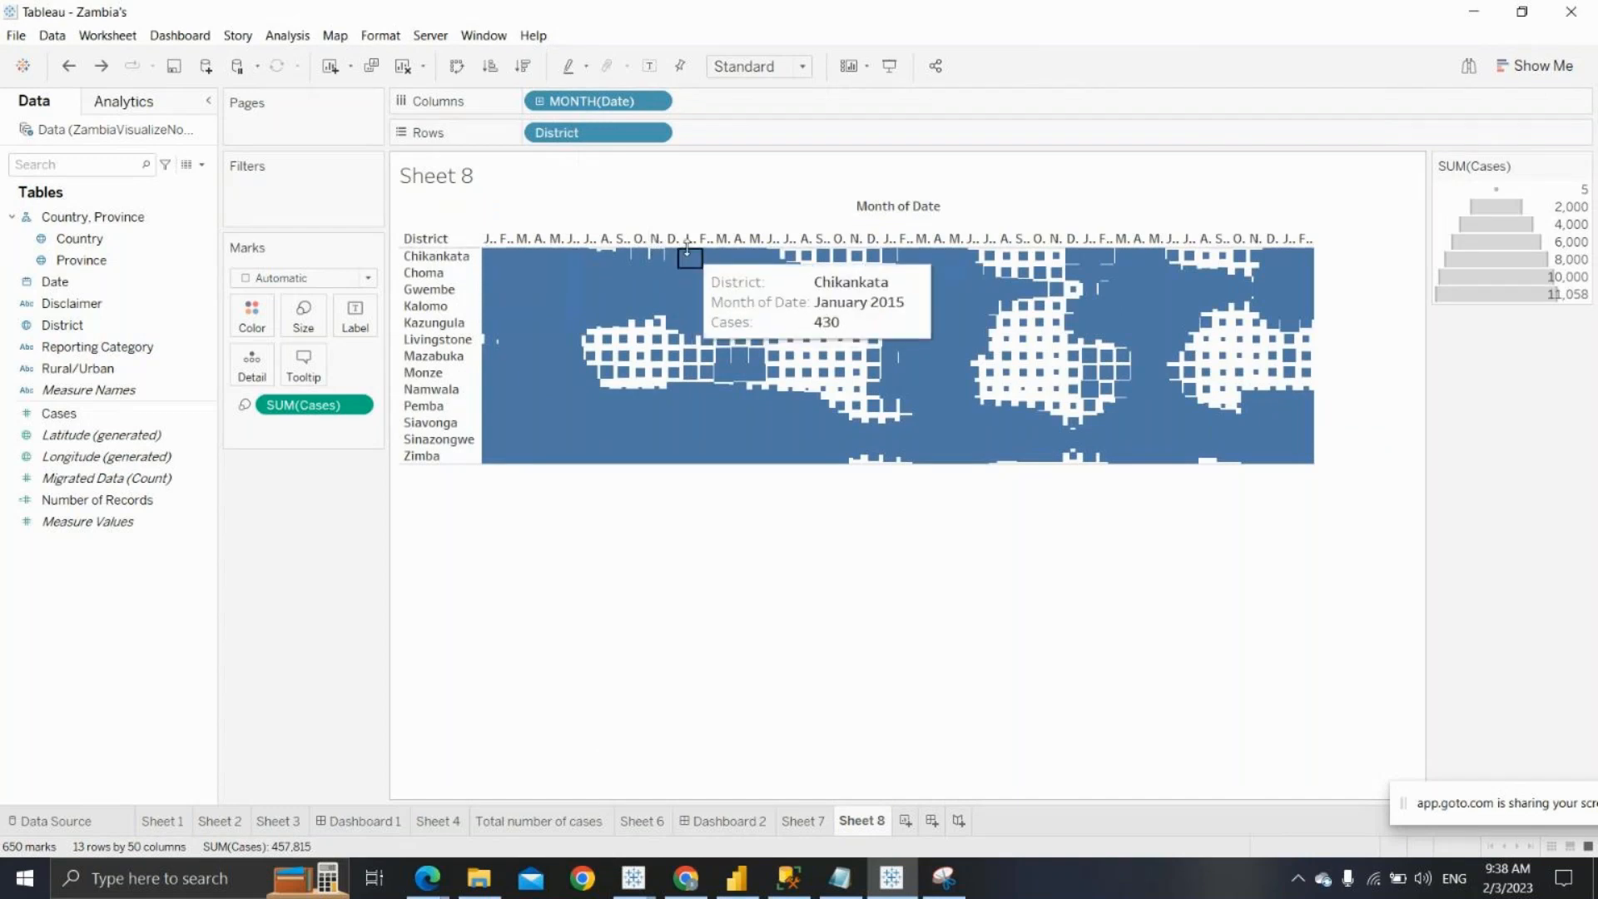
drag(688, 250, 686, 291)
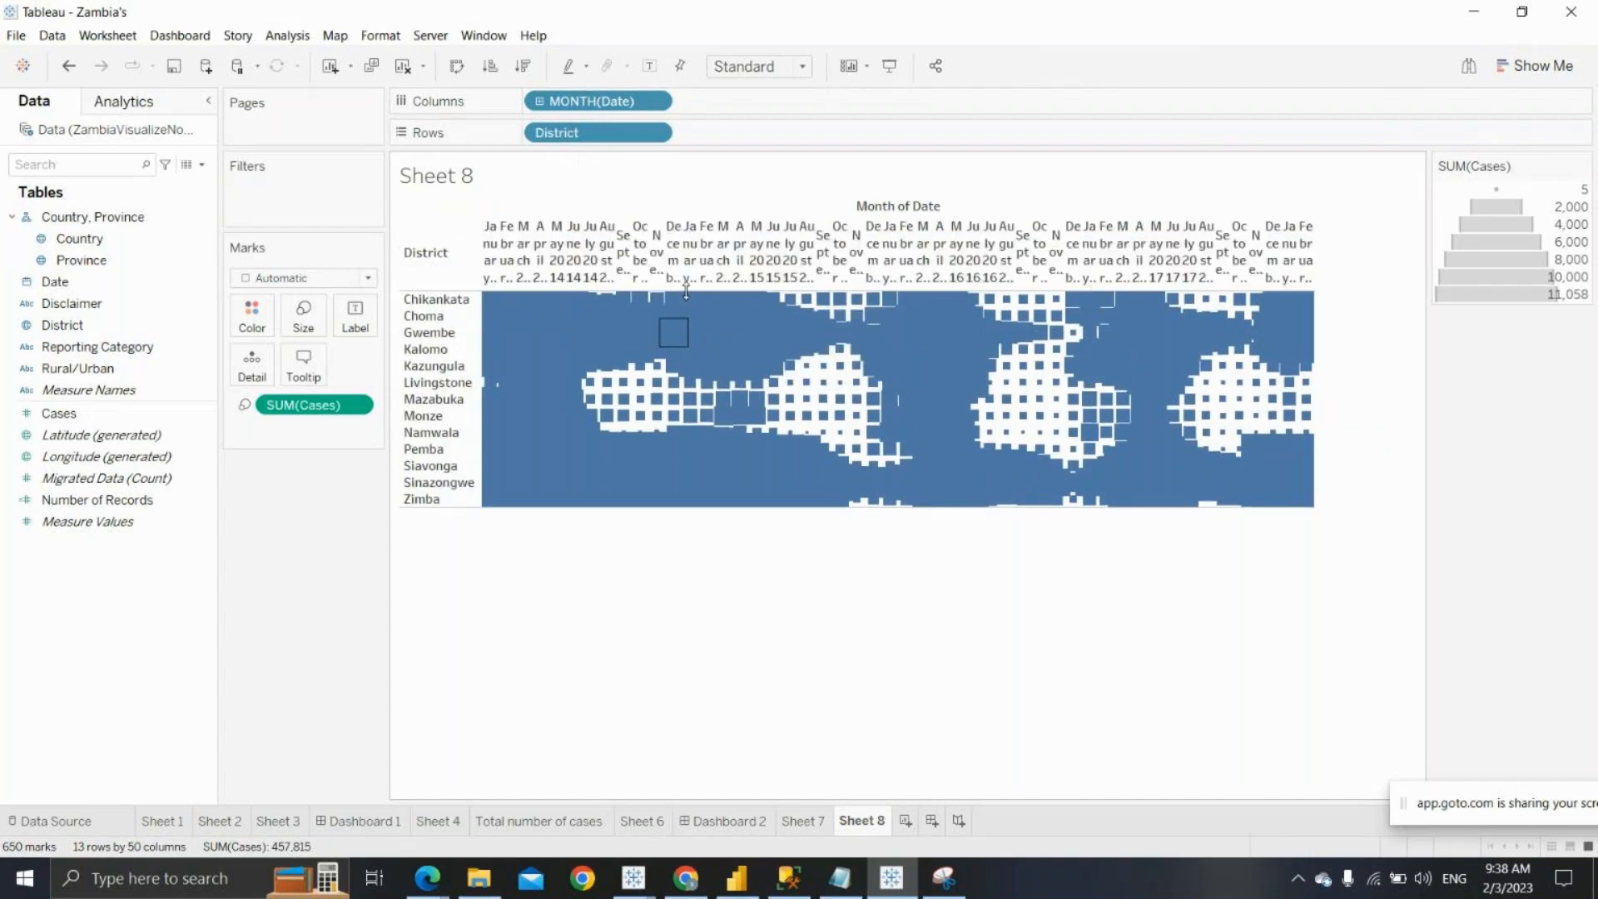
Try the Date field as a discrete Year, followed by Month without the year
click(655, 102)
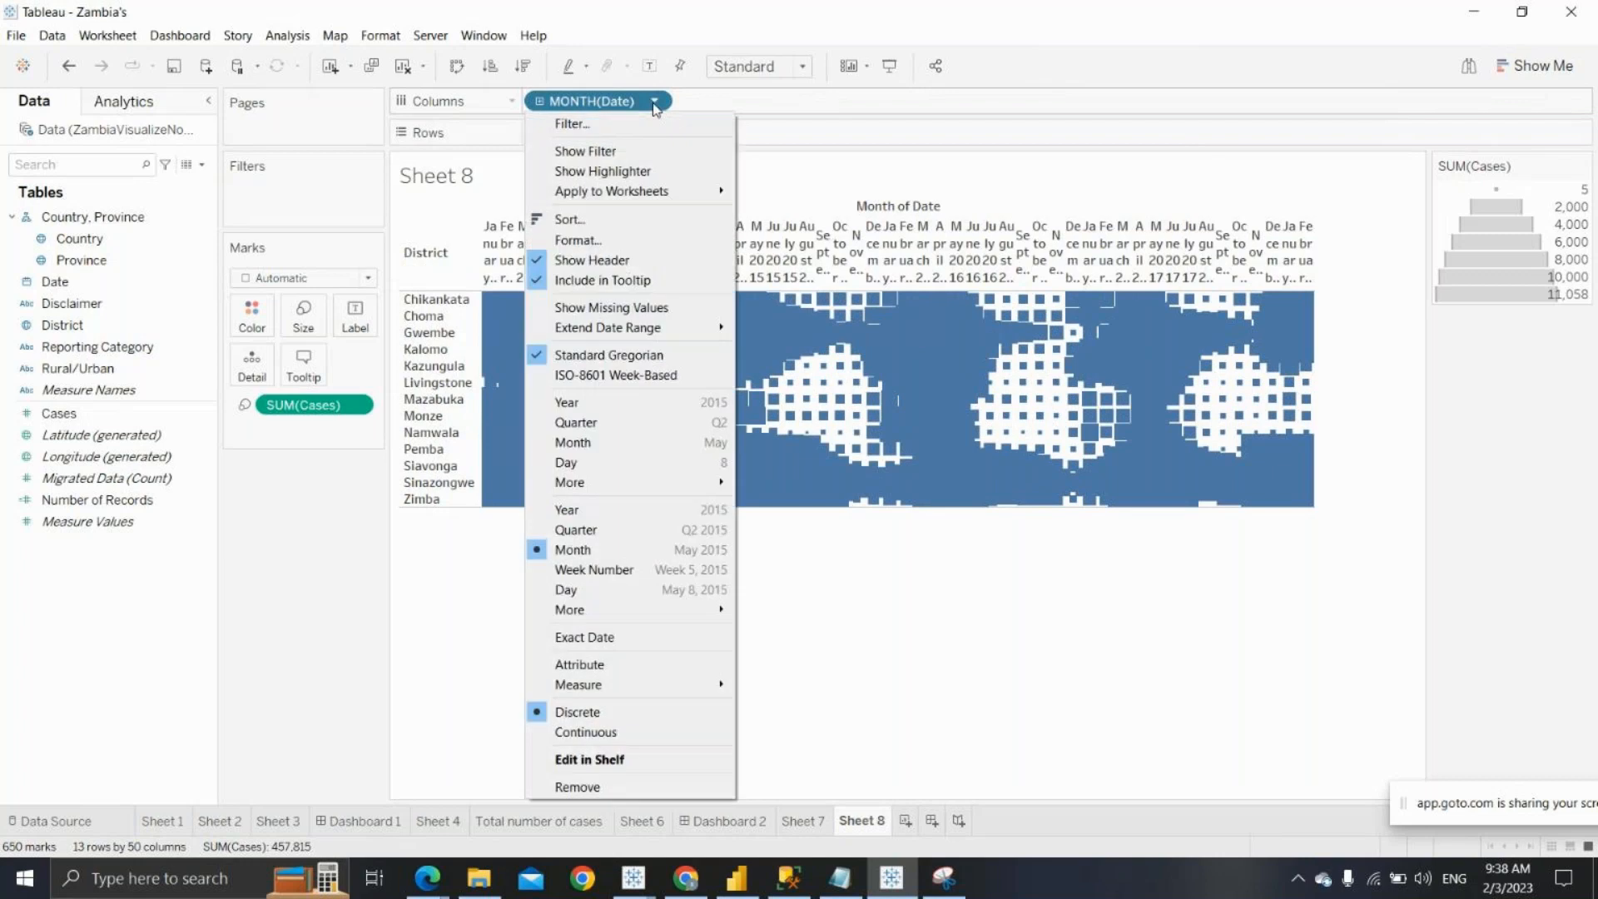
click(592, 401)
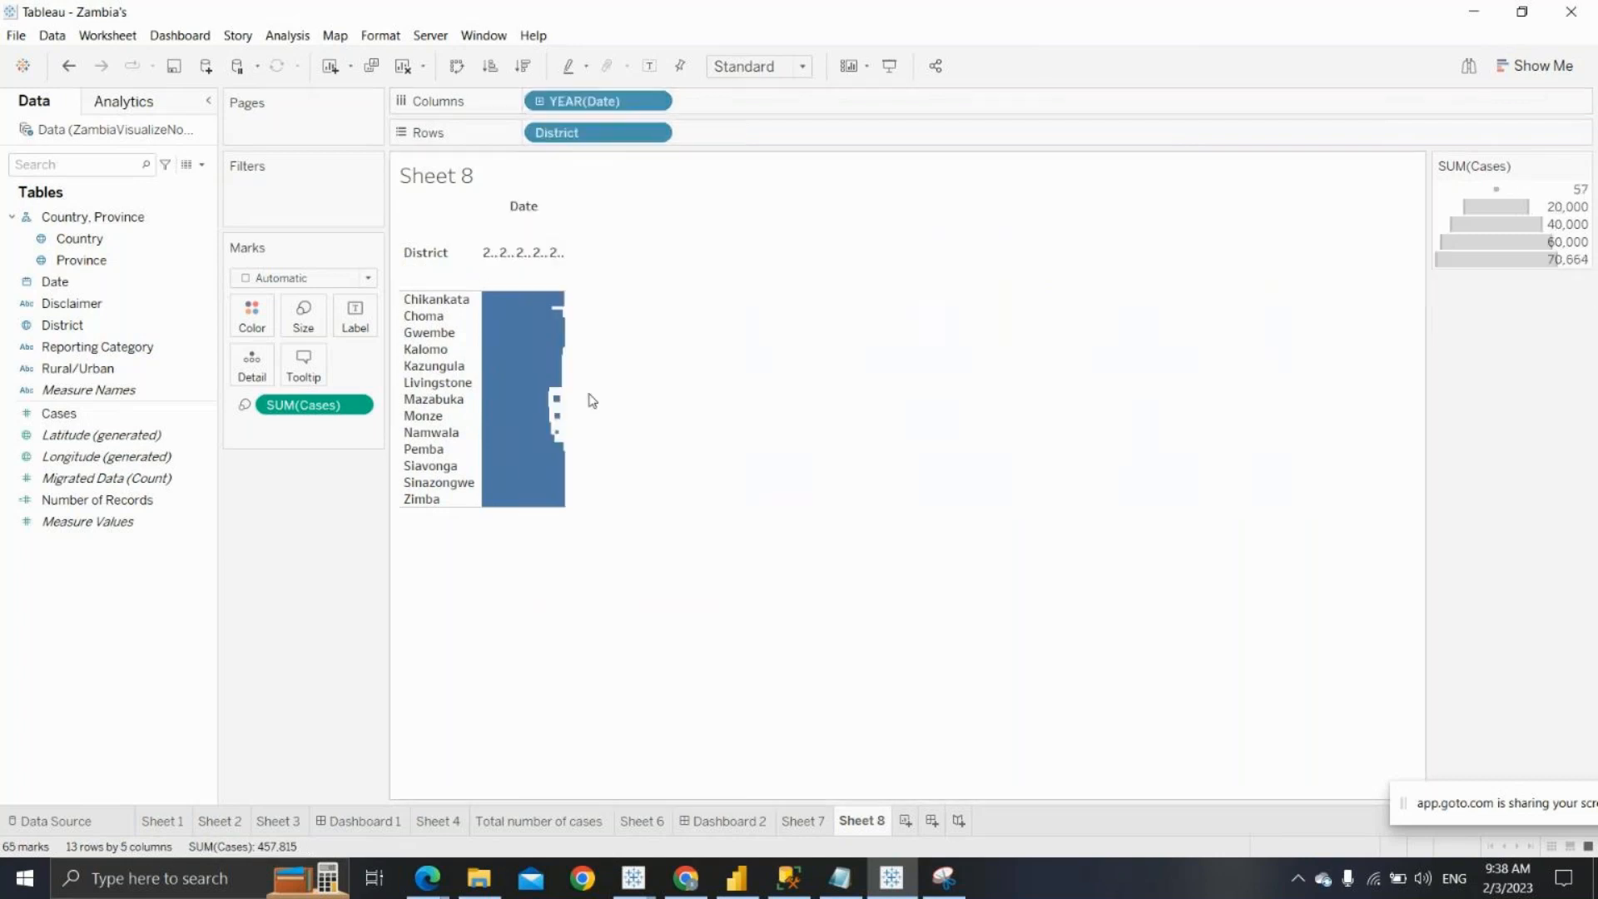
click(663, 100)
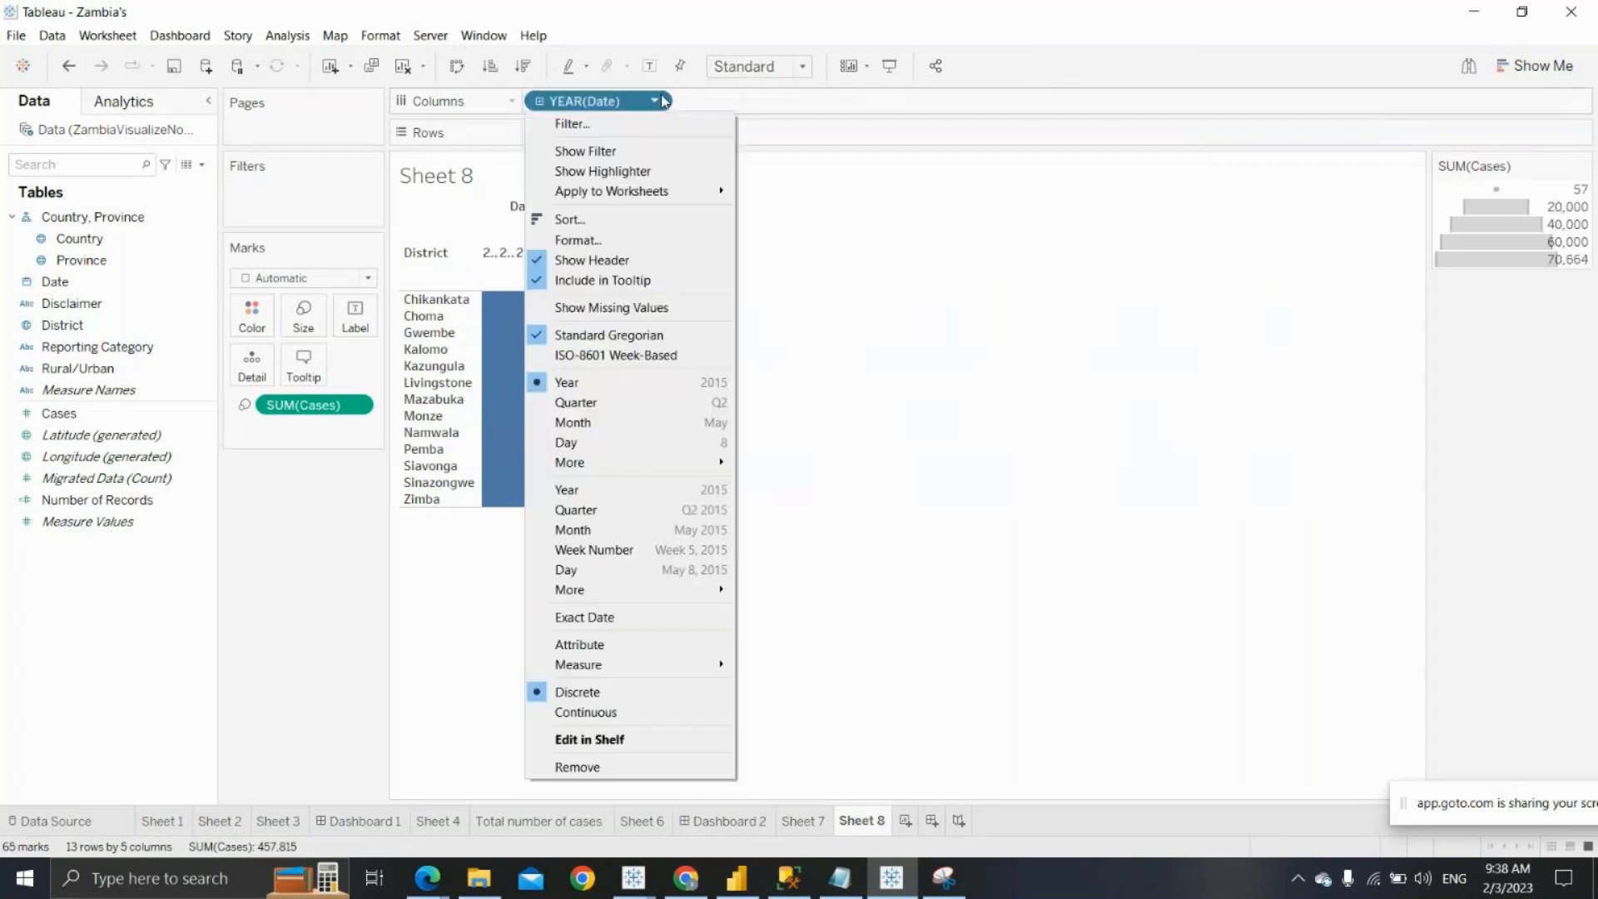
click(619, 424)
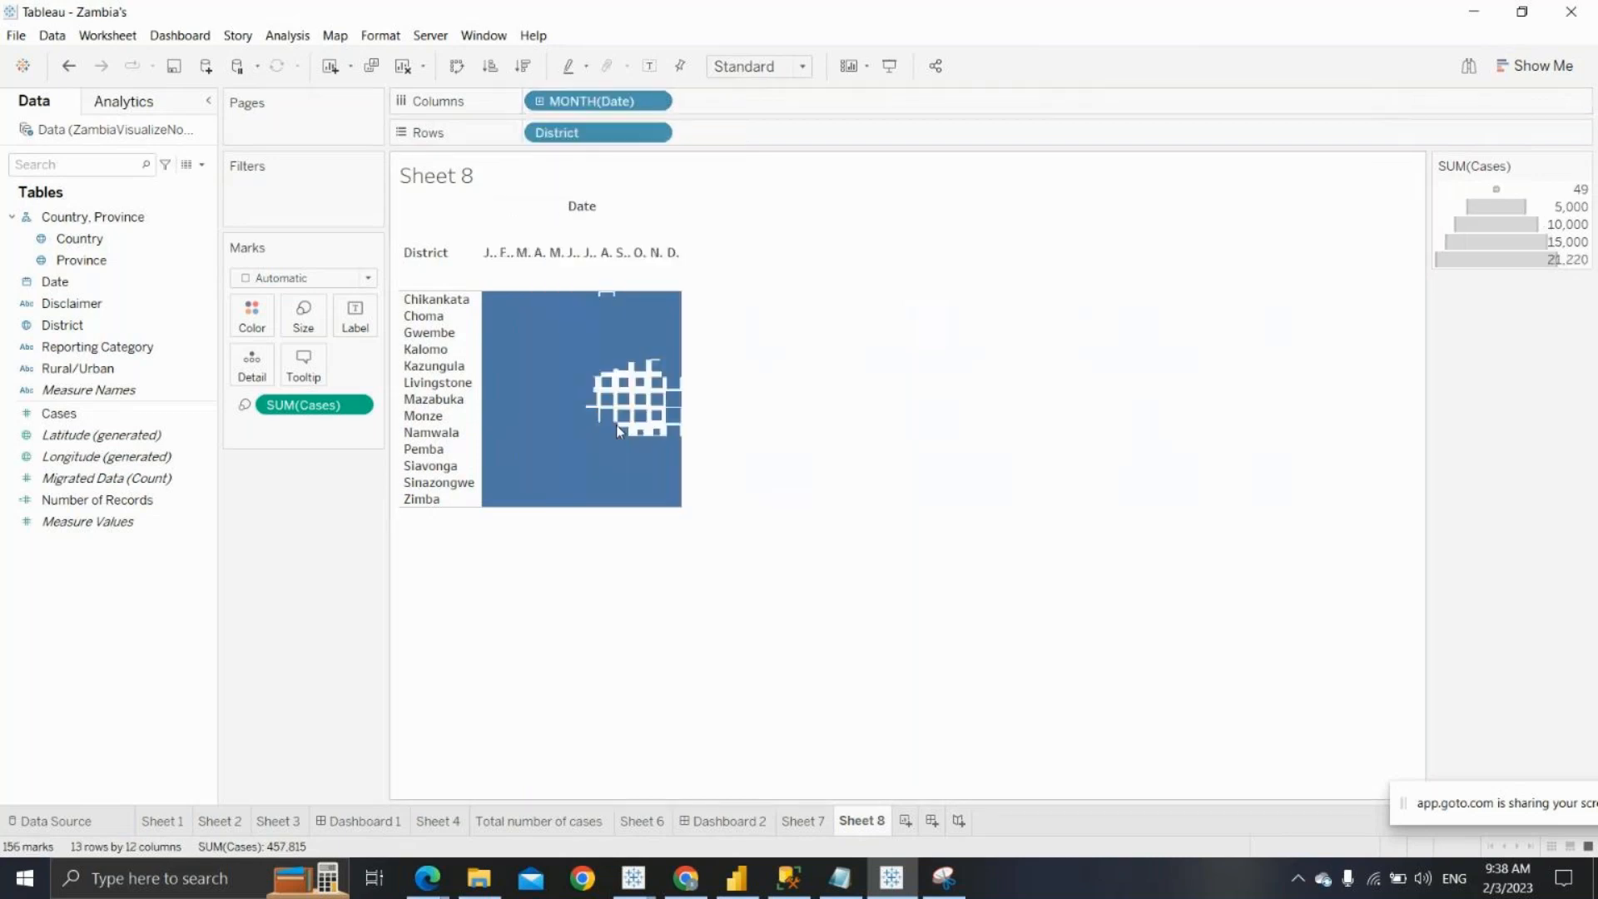
Set the Date column to Month with year and convert the view into a highlight table of cases by district
click(655, 100)
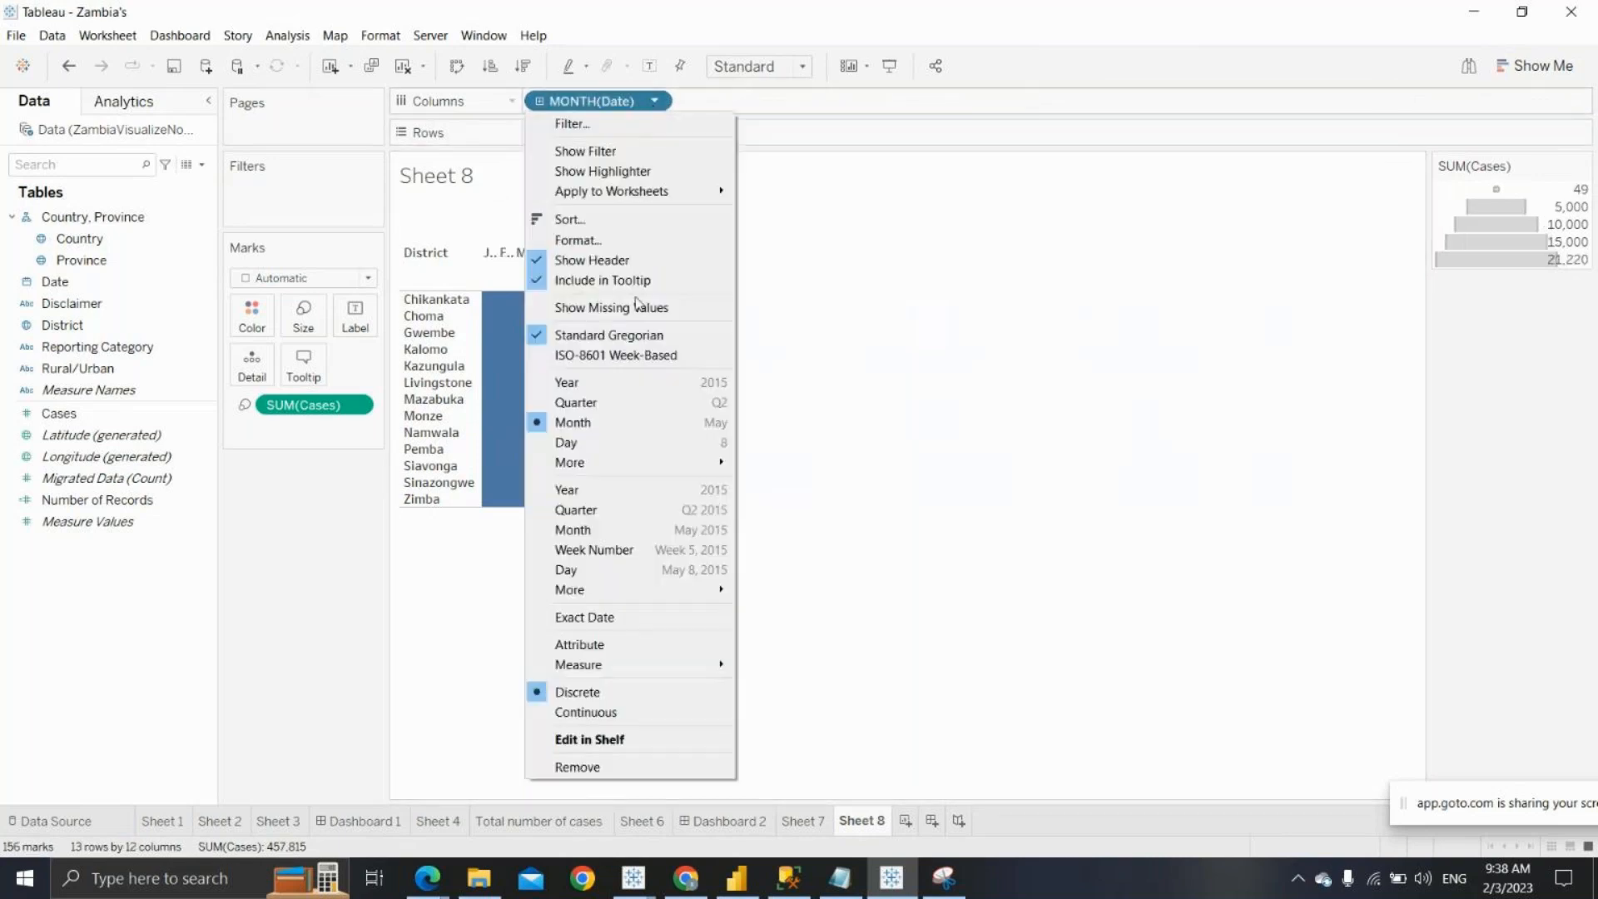
click(643, 529)
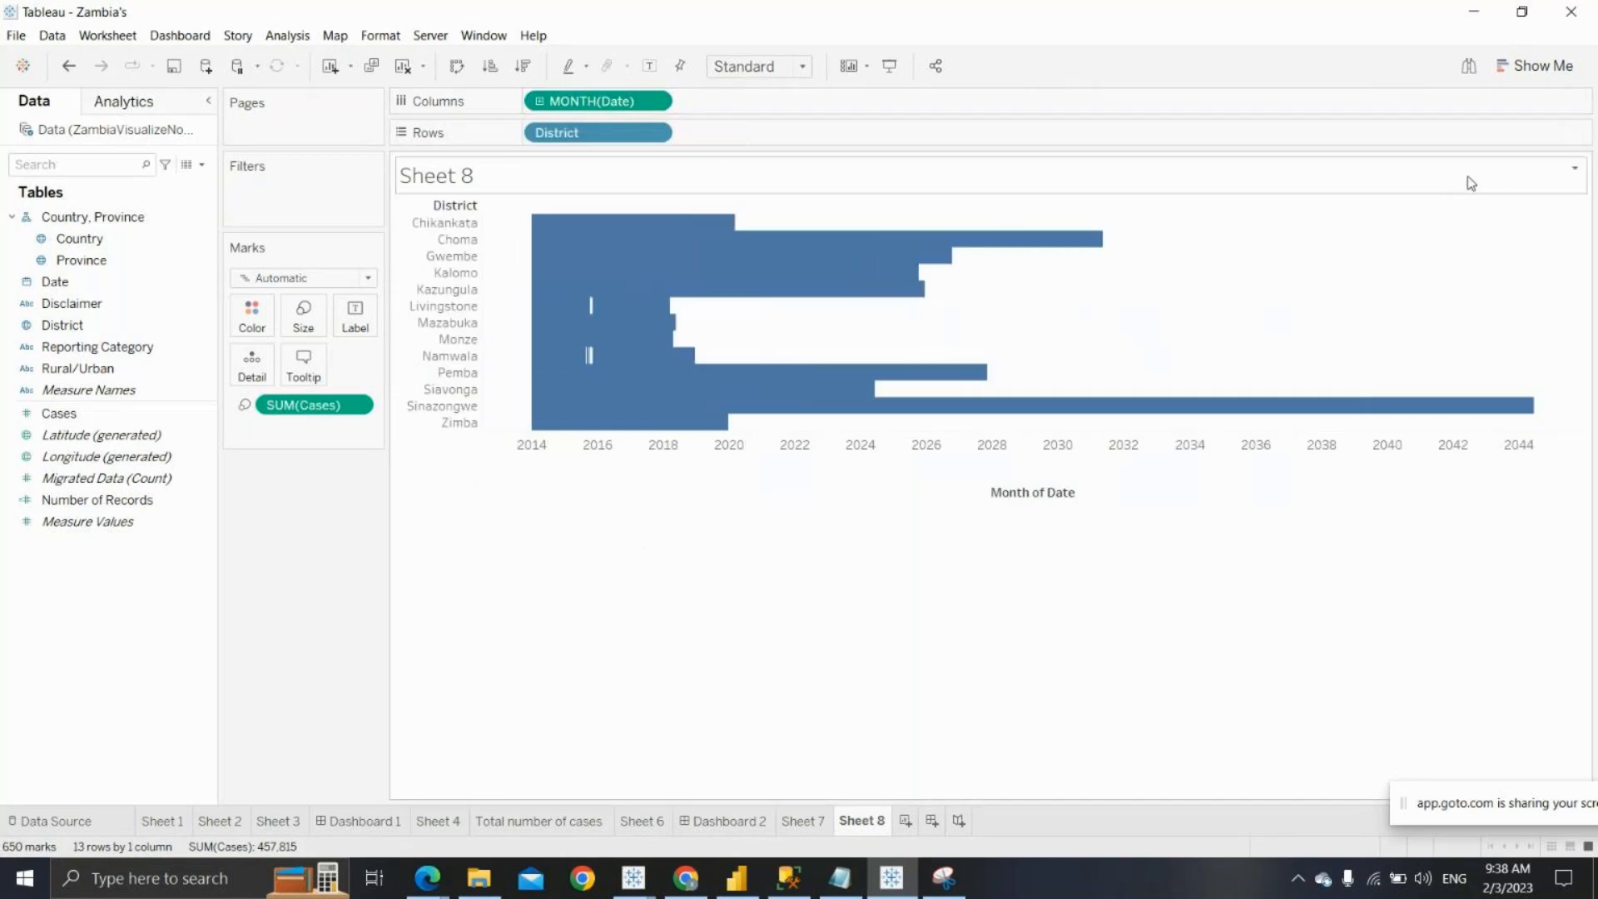
click(1536, 66)
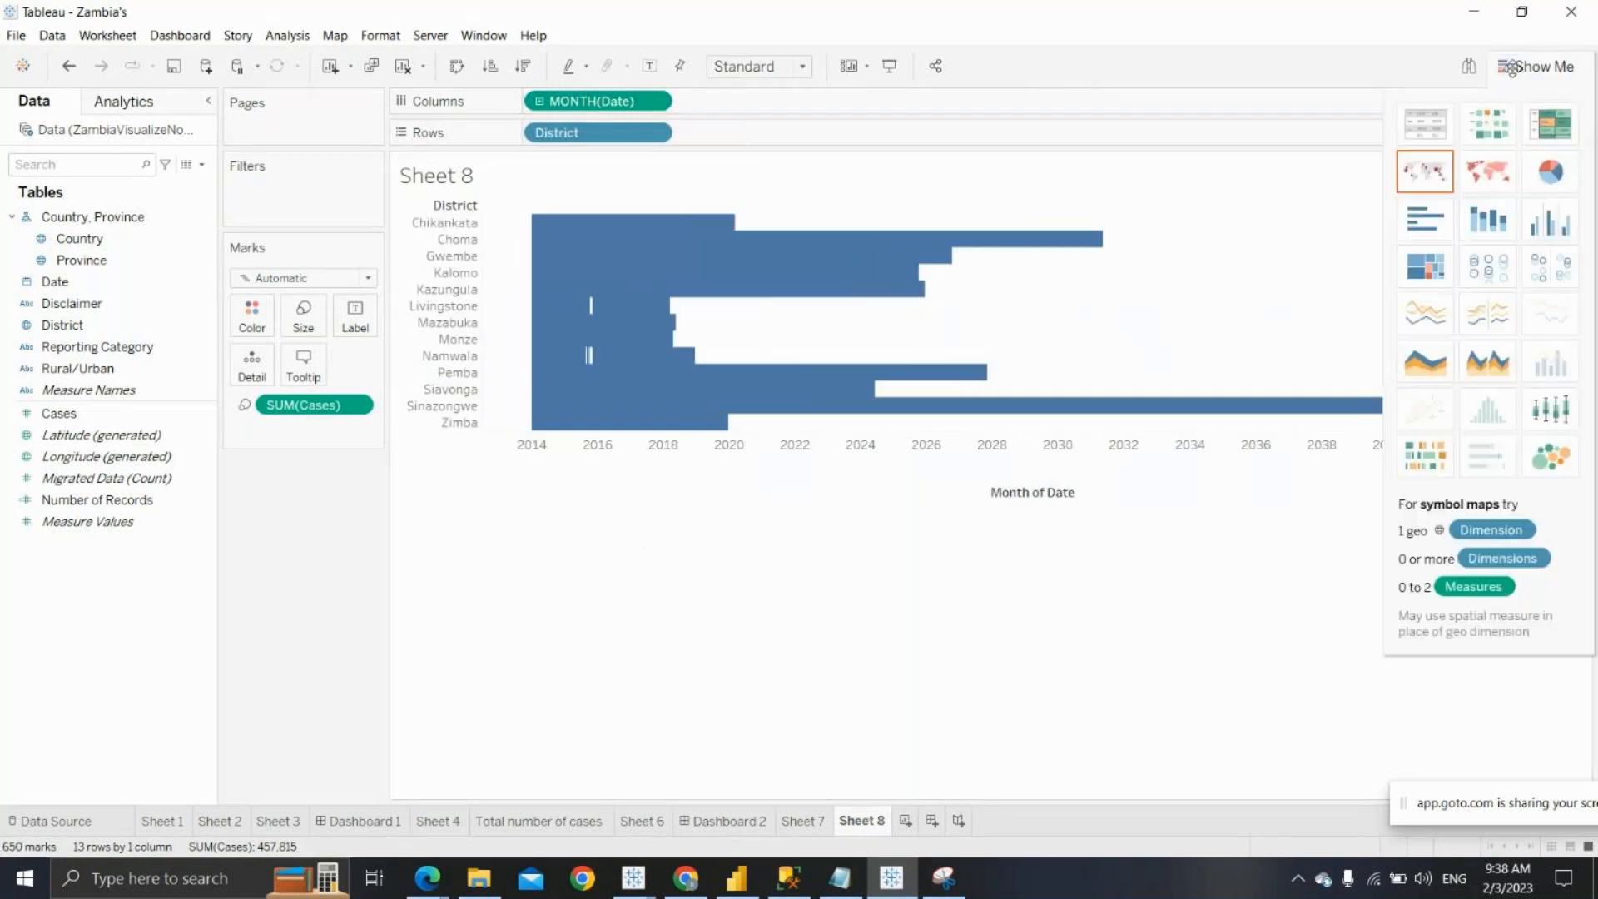
click(1550, 125)
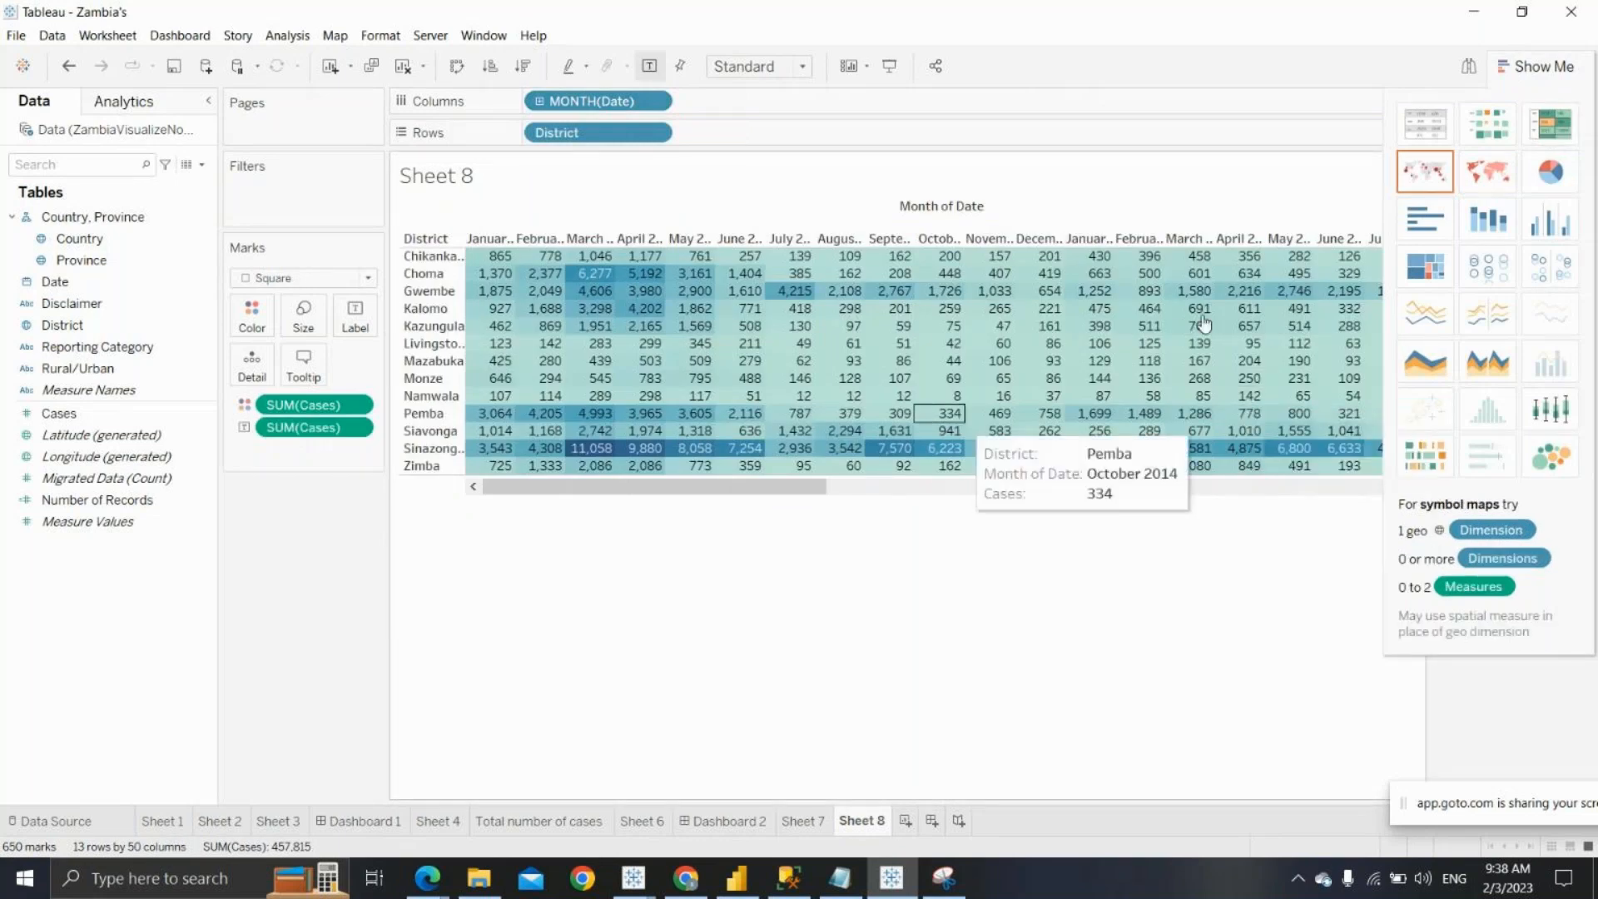
click(1536, 66)
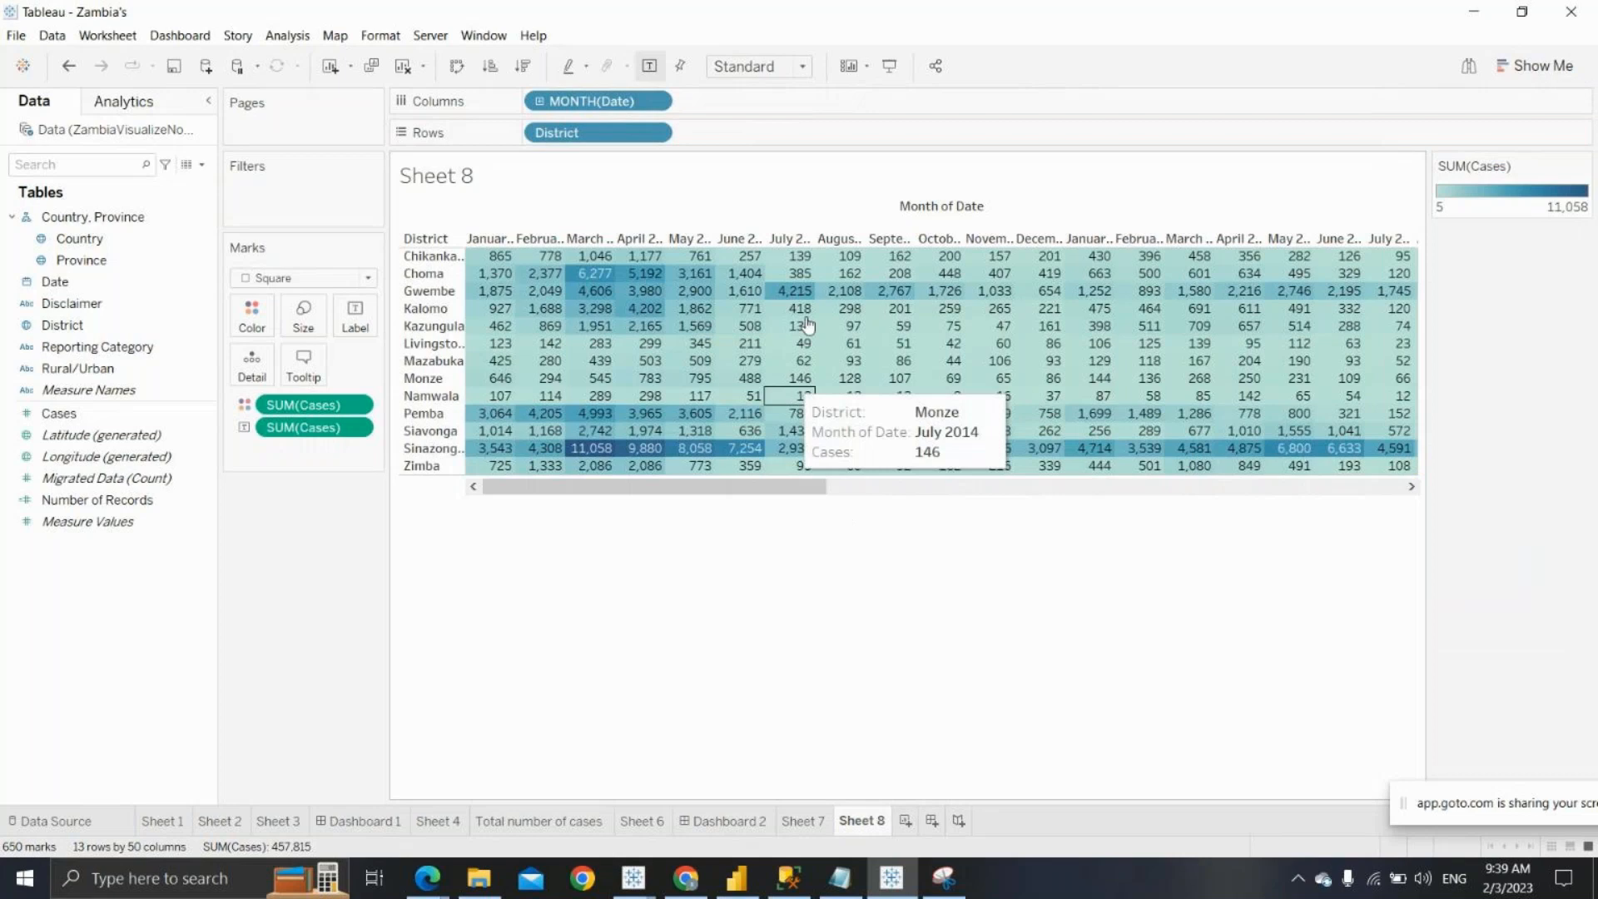
click(1511, 69)
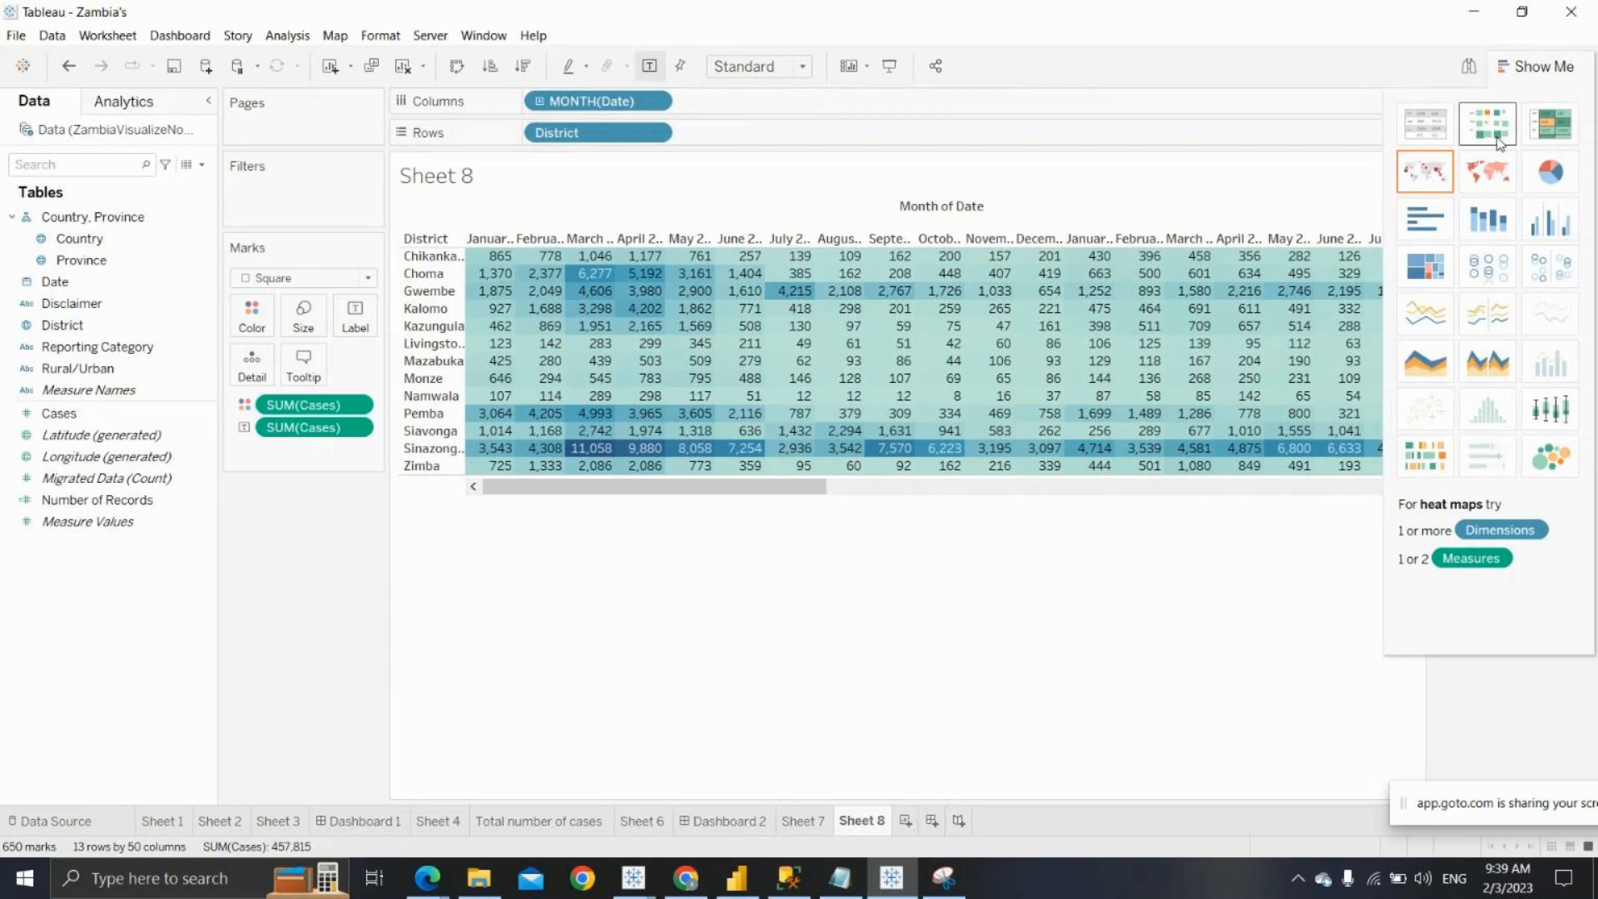
click(1554, 67)
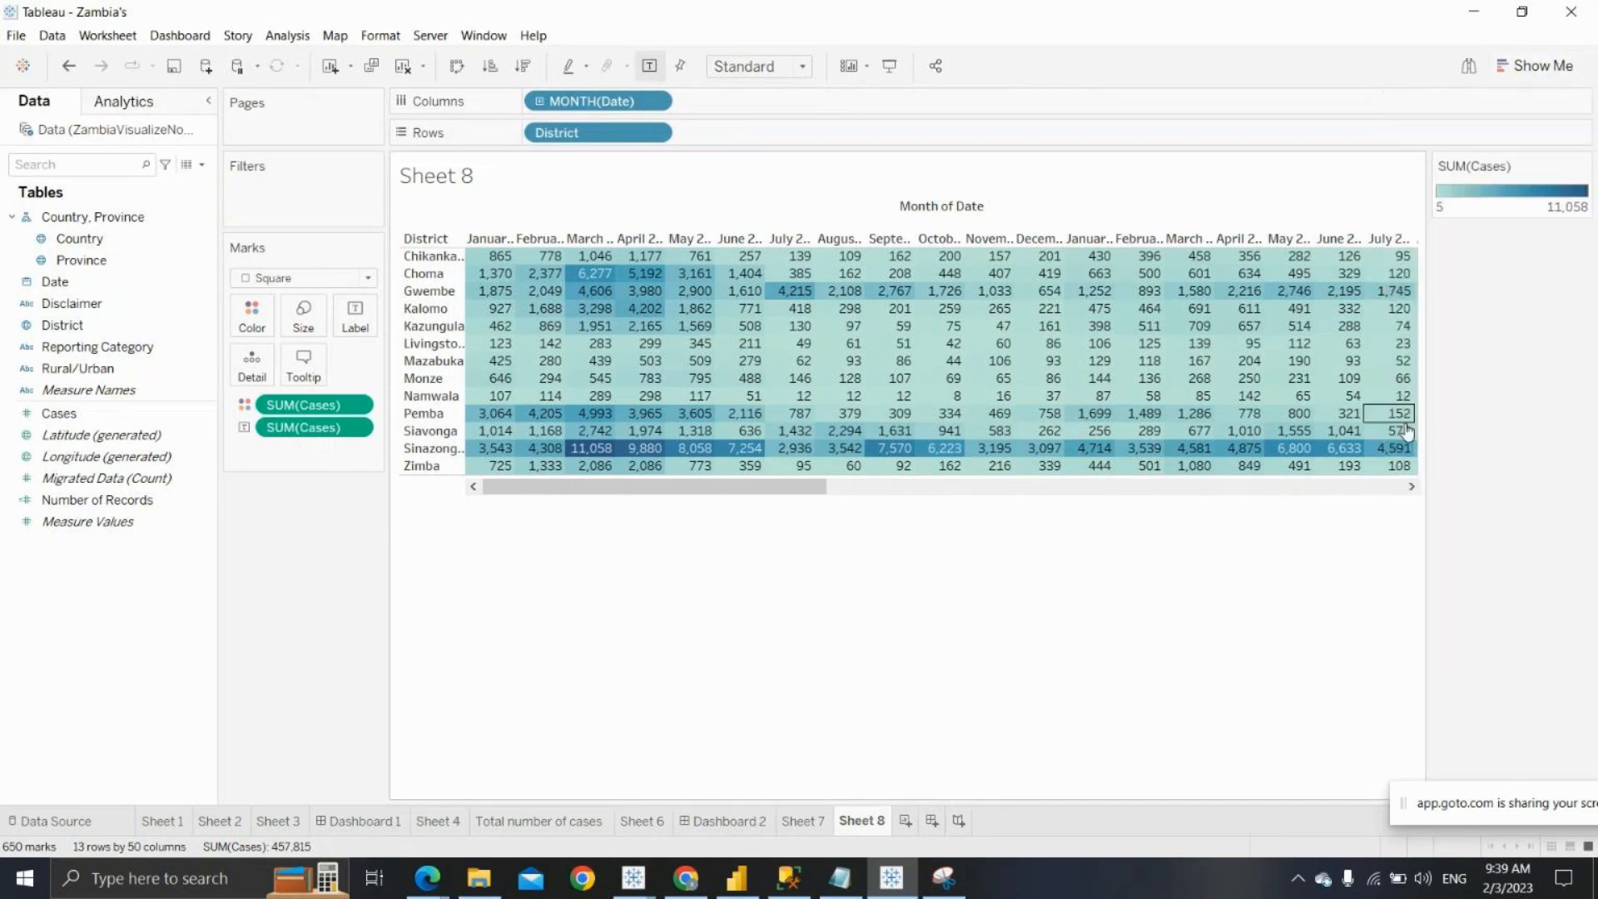
Increase the height of the highlight table's month header row so the month and year labels wrap in full
drag(775, 493, 725, 510)
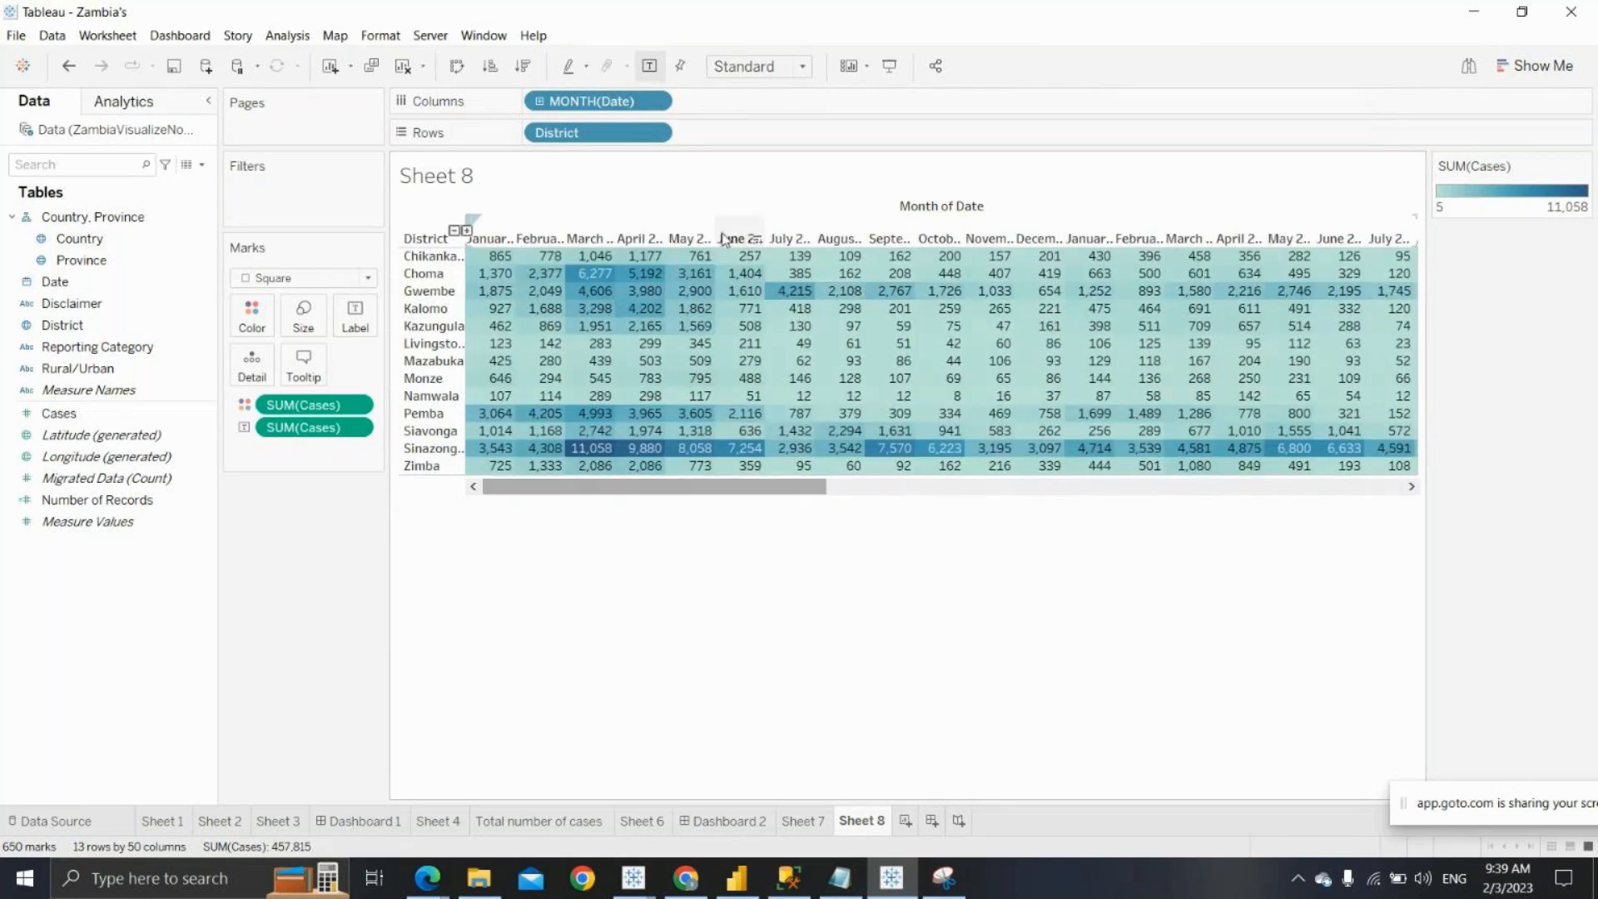
mouse_move(721, 277)
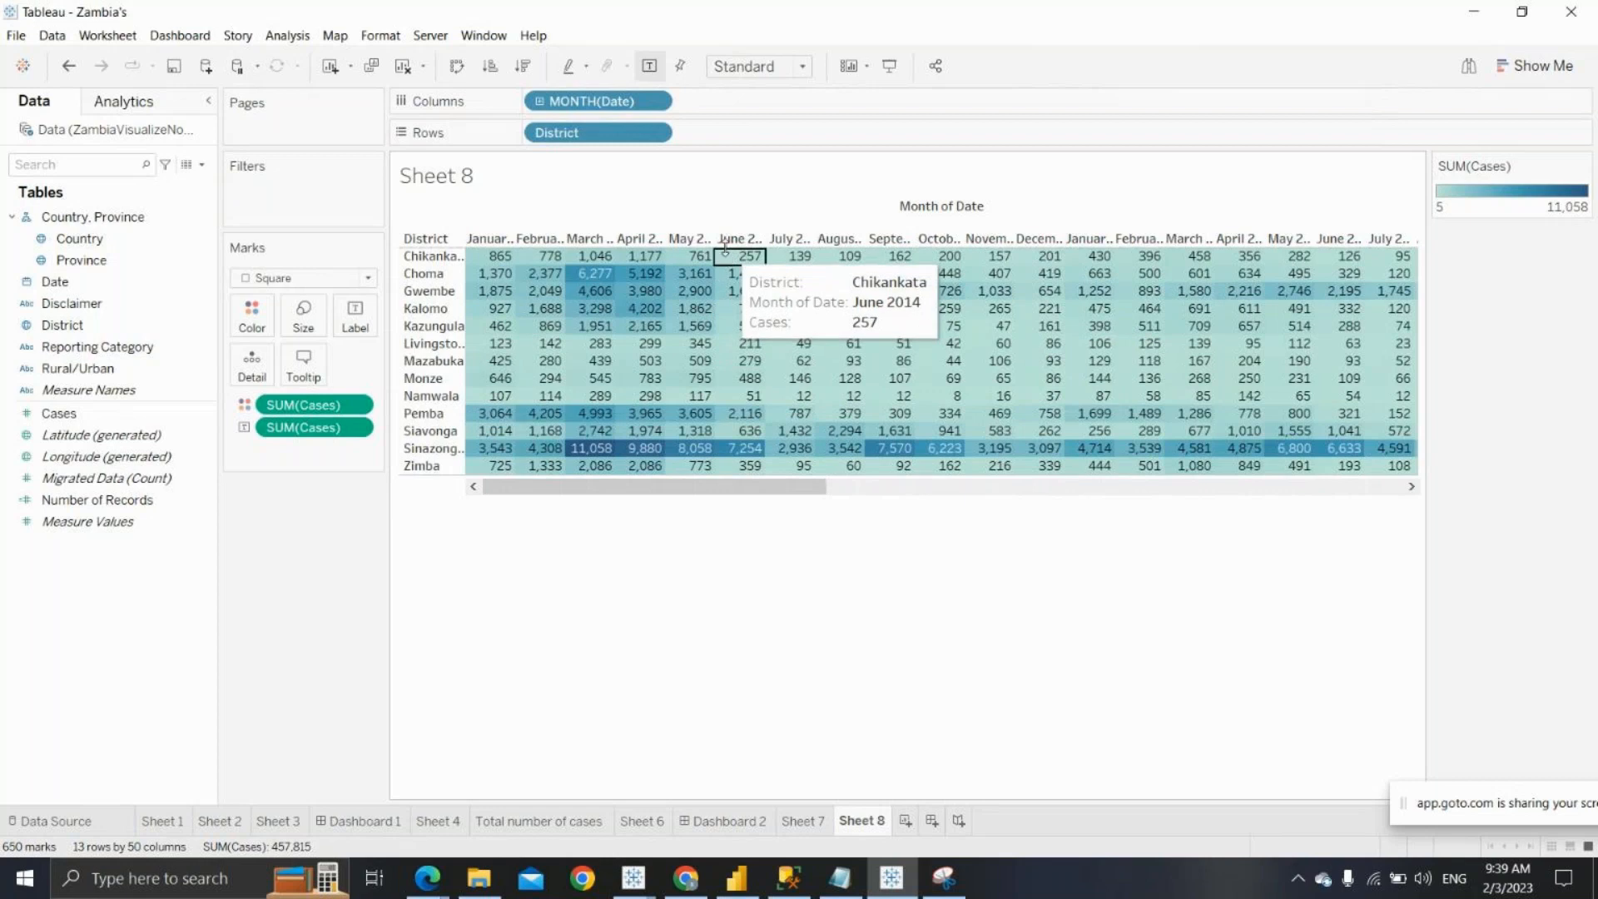
drag(727, 247, 728, 276)
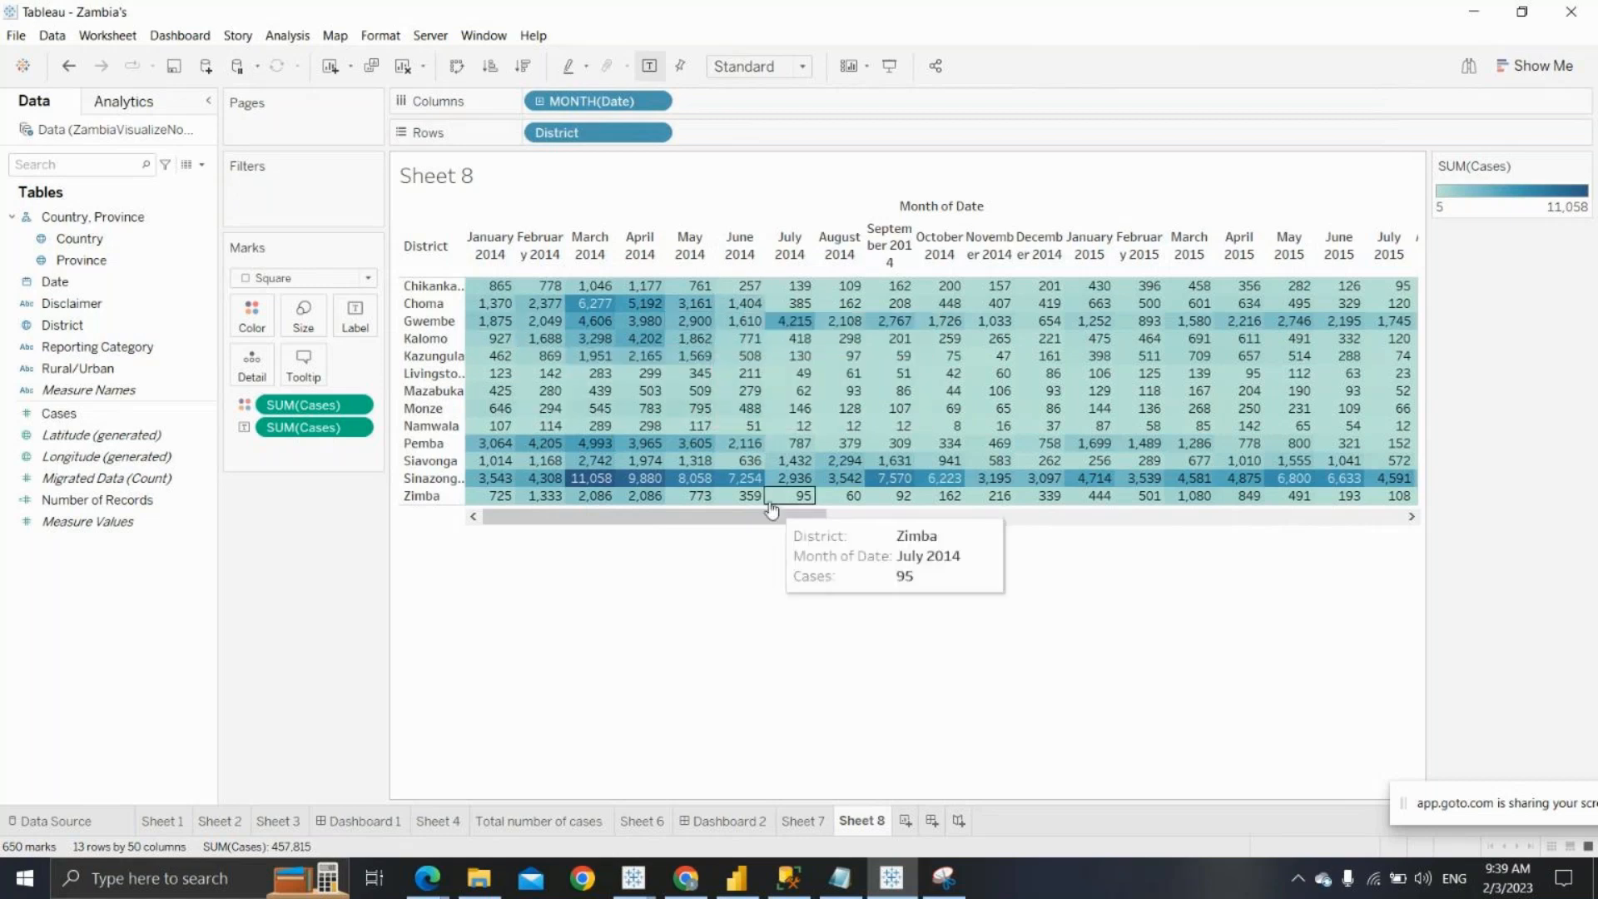
Change the Cases color palette to Orange-Gold
double_click(1484, 200)
click(832, 359)
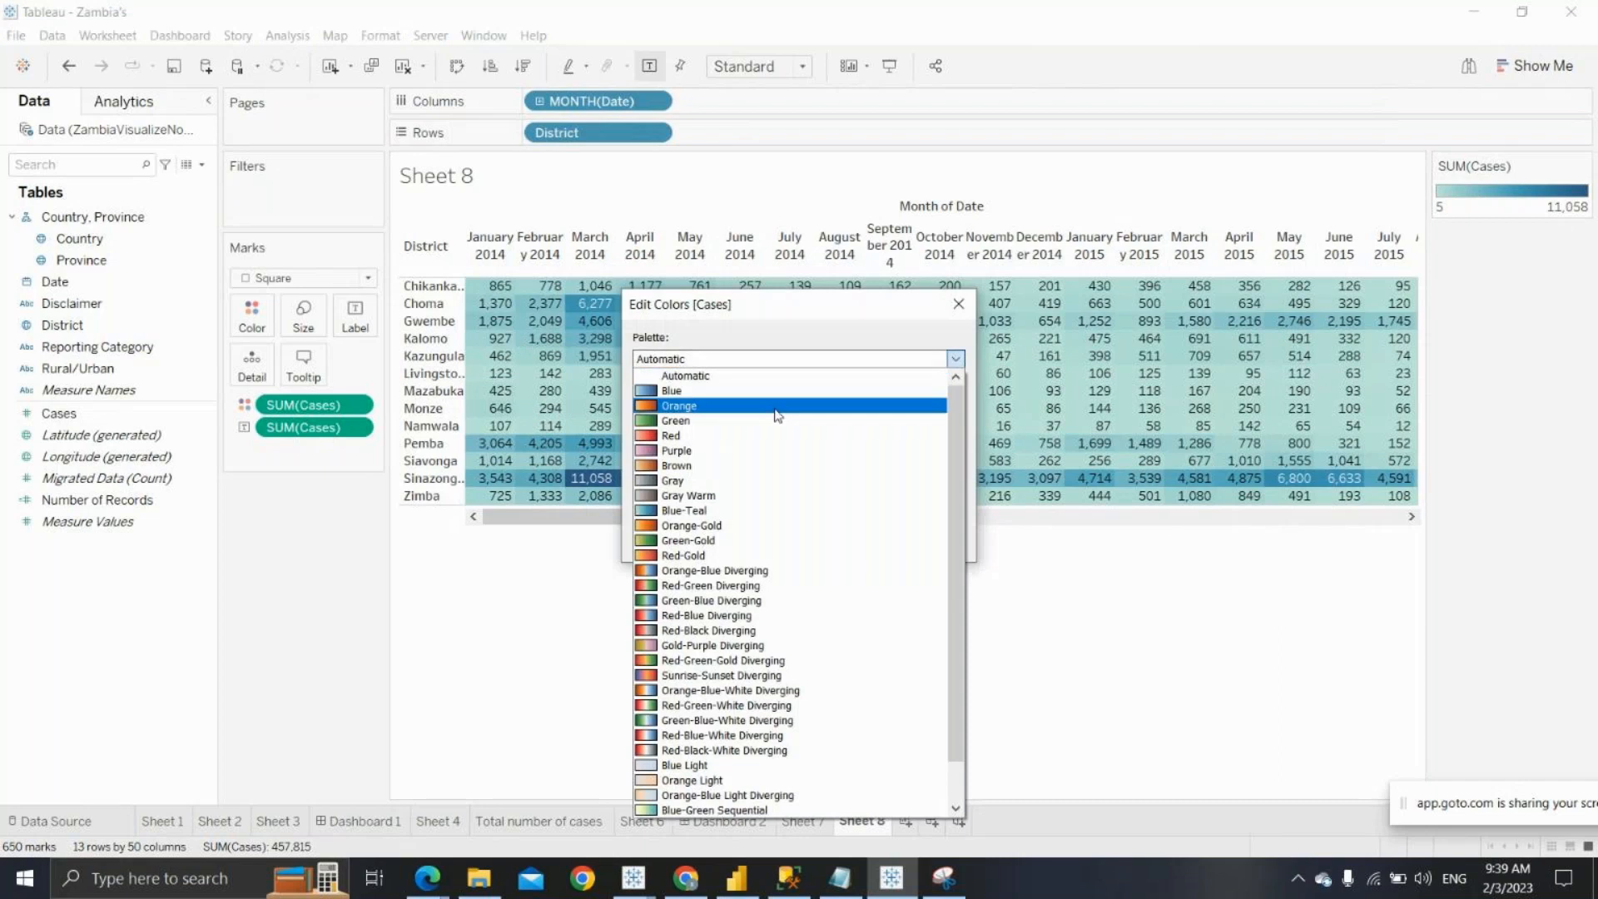
click(670, 524)
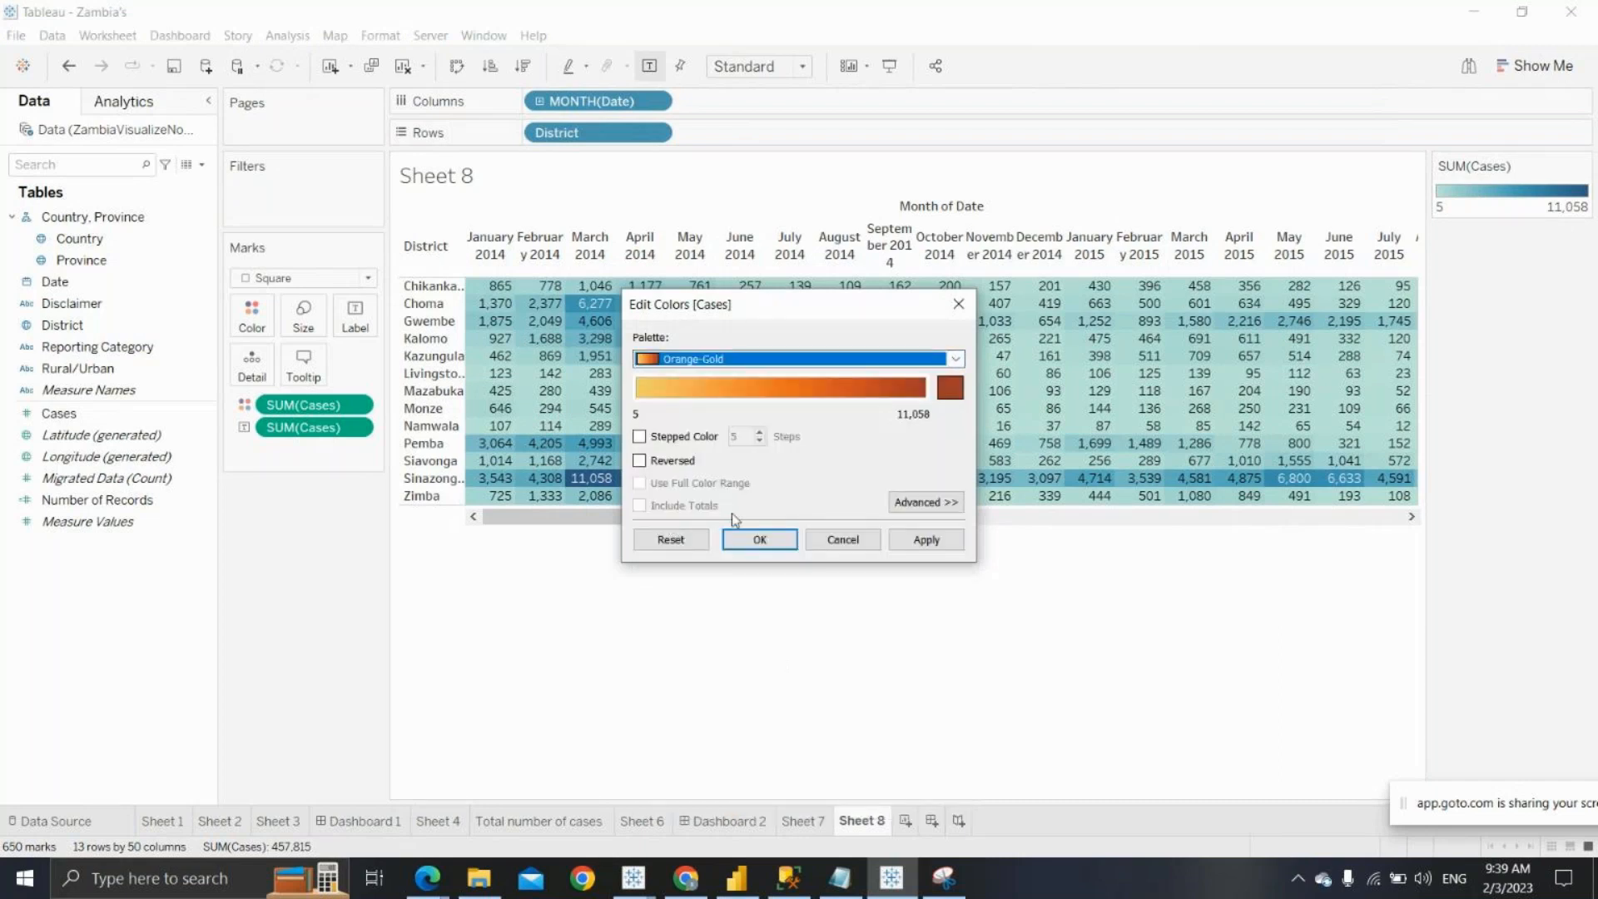
click(759, 540)
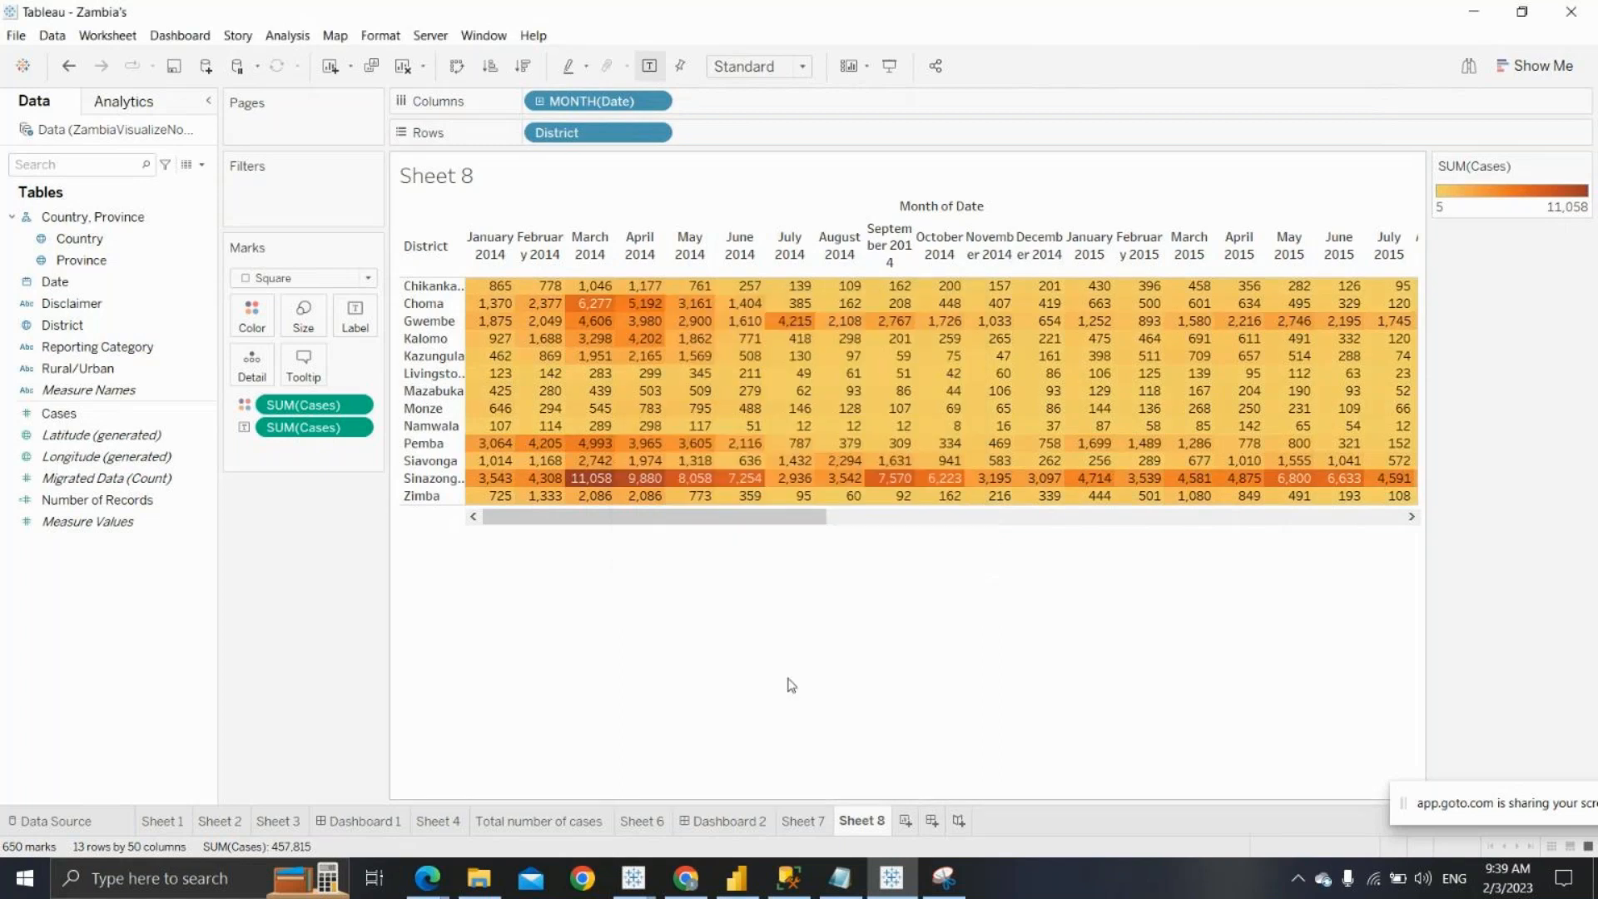
drag(754, 518, 618, 550)
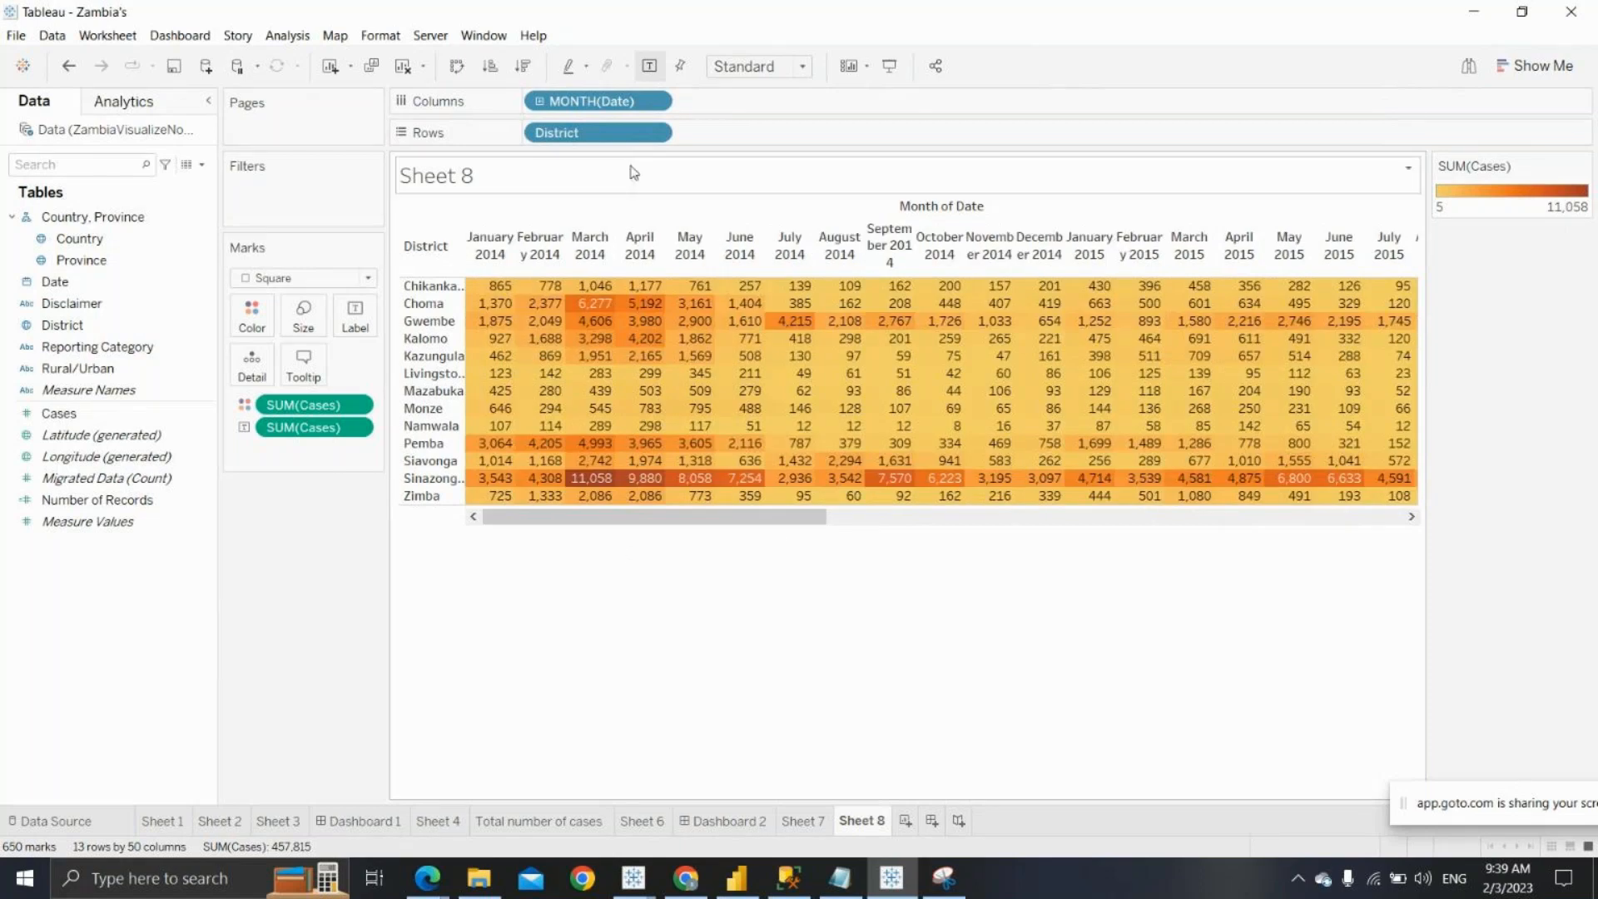
Try a custom date on the Date column with Years detail as a date part
click(655, 102)
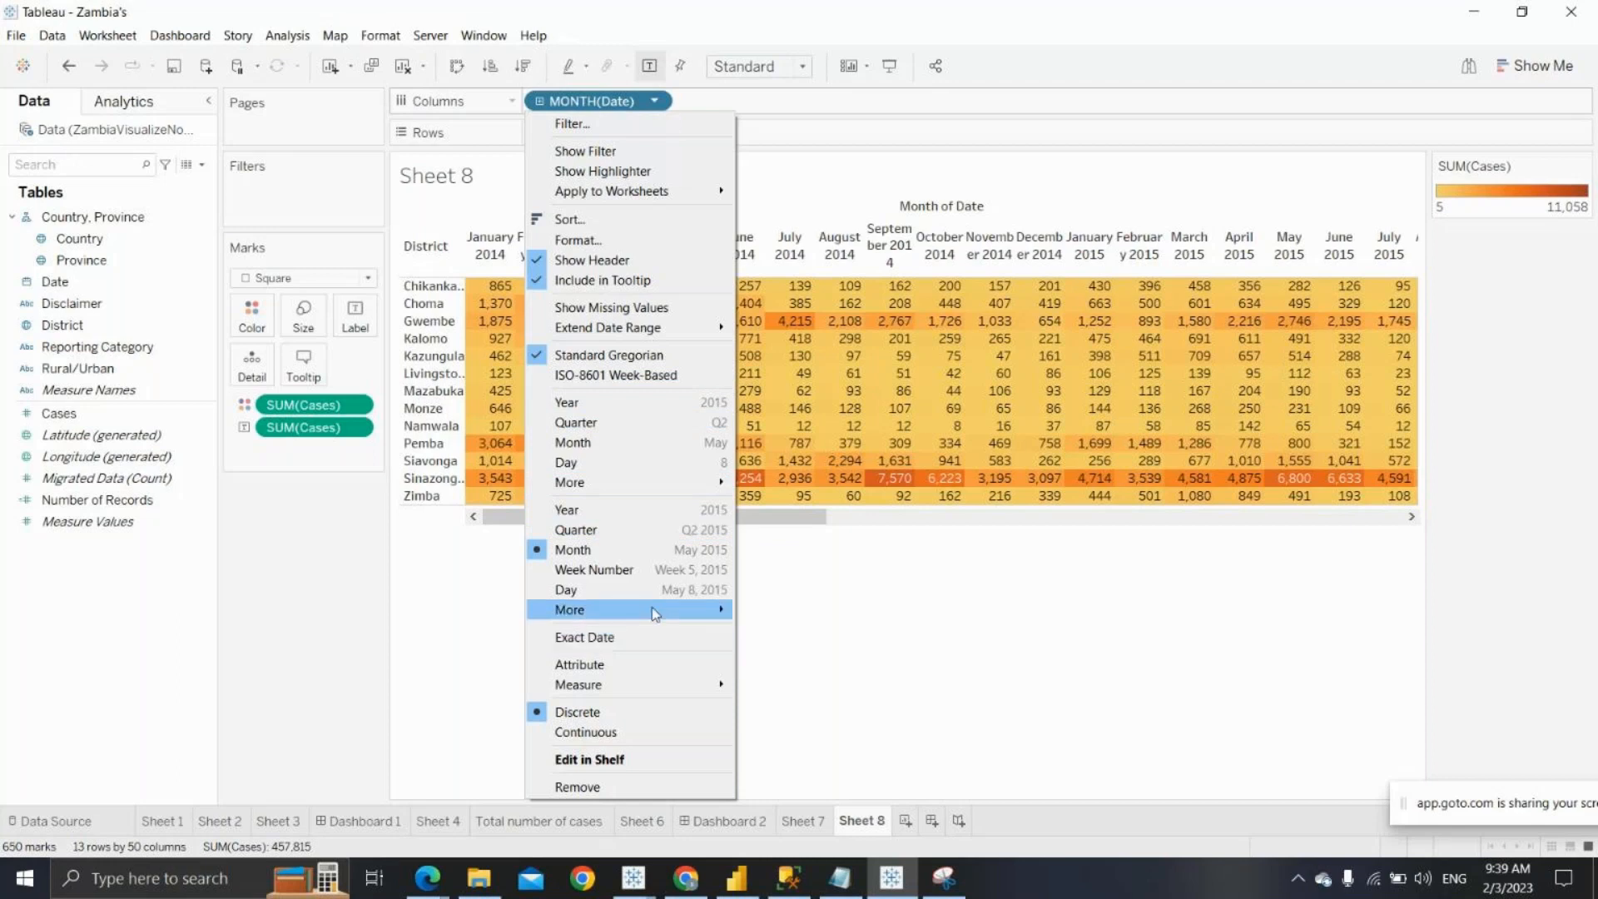
mouse_move(653, 611)
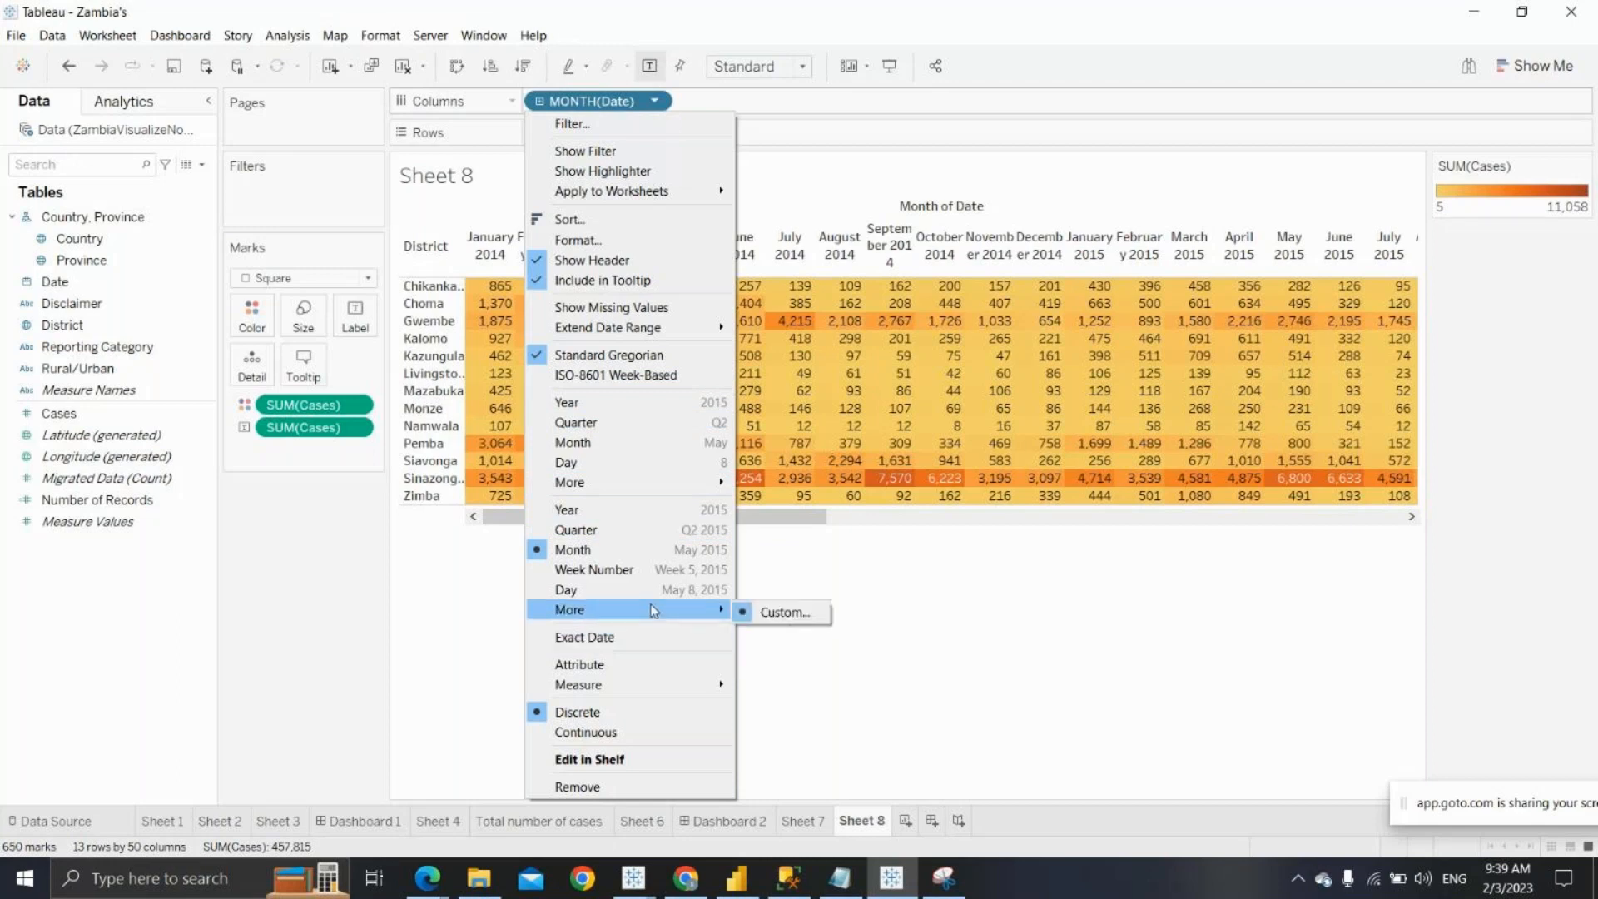
click(782, 614)
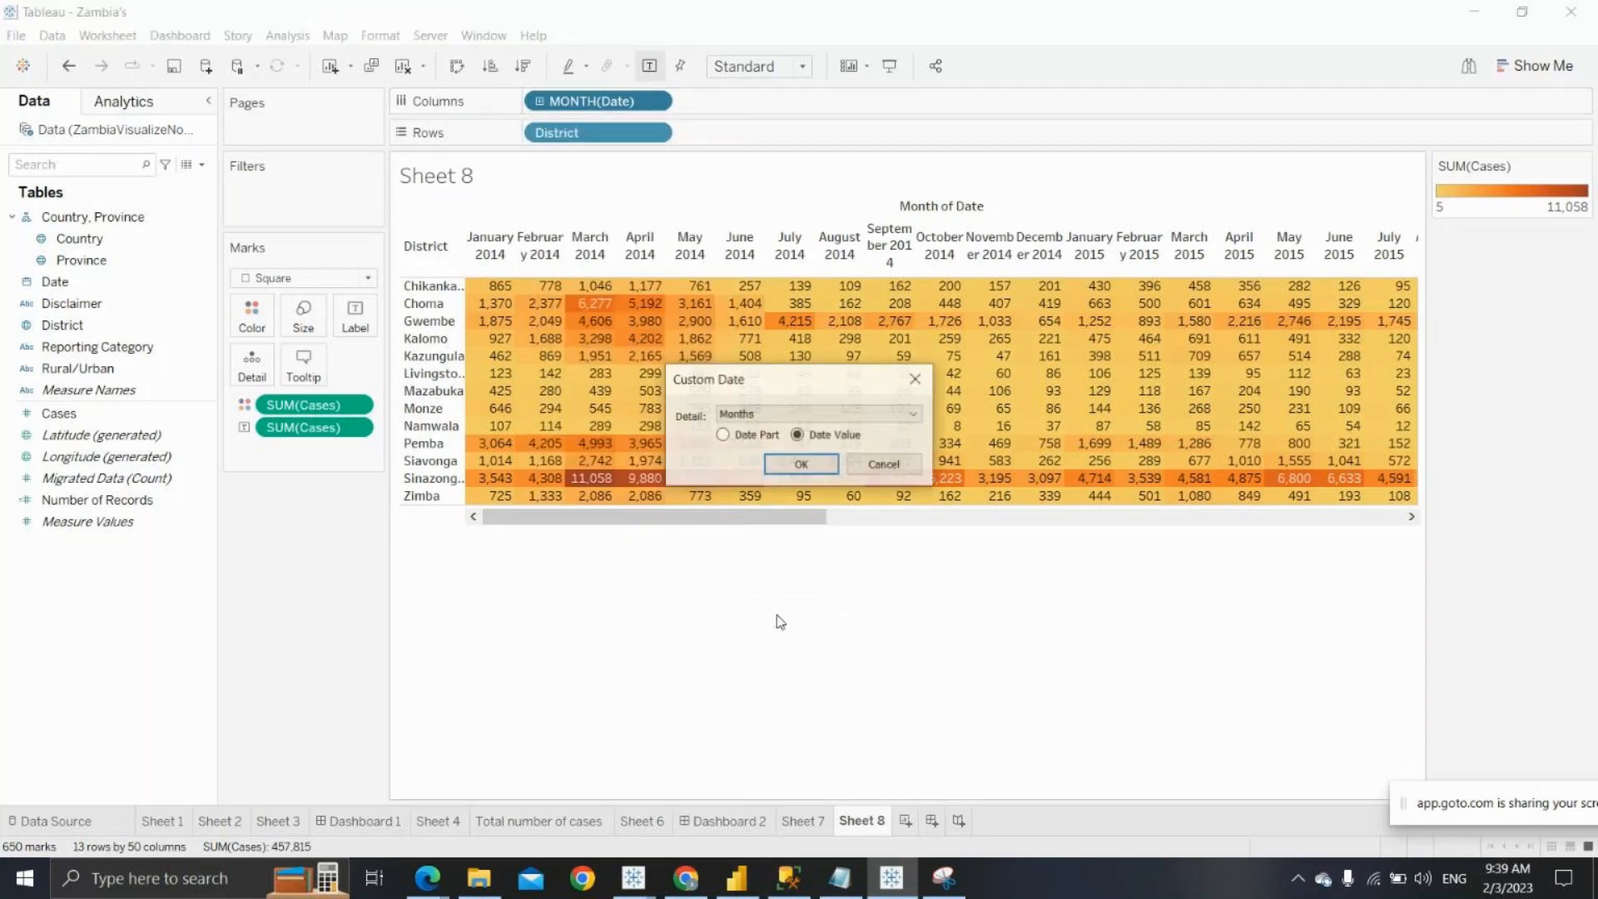
click(725, 438)
click(857, 415)
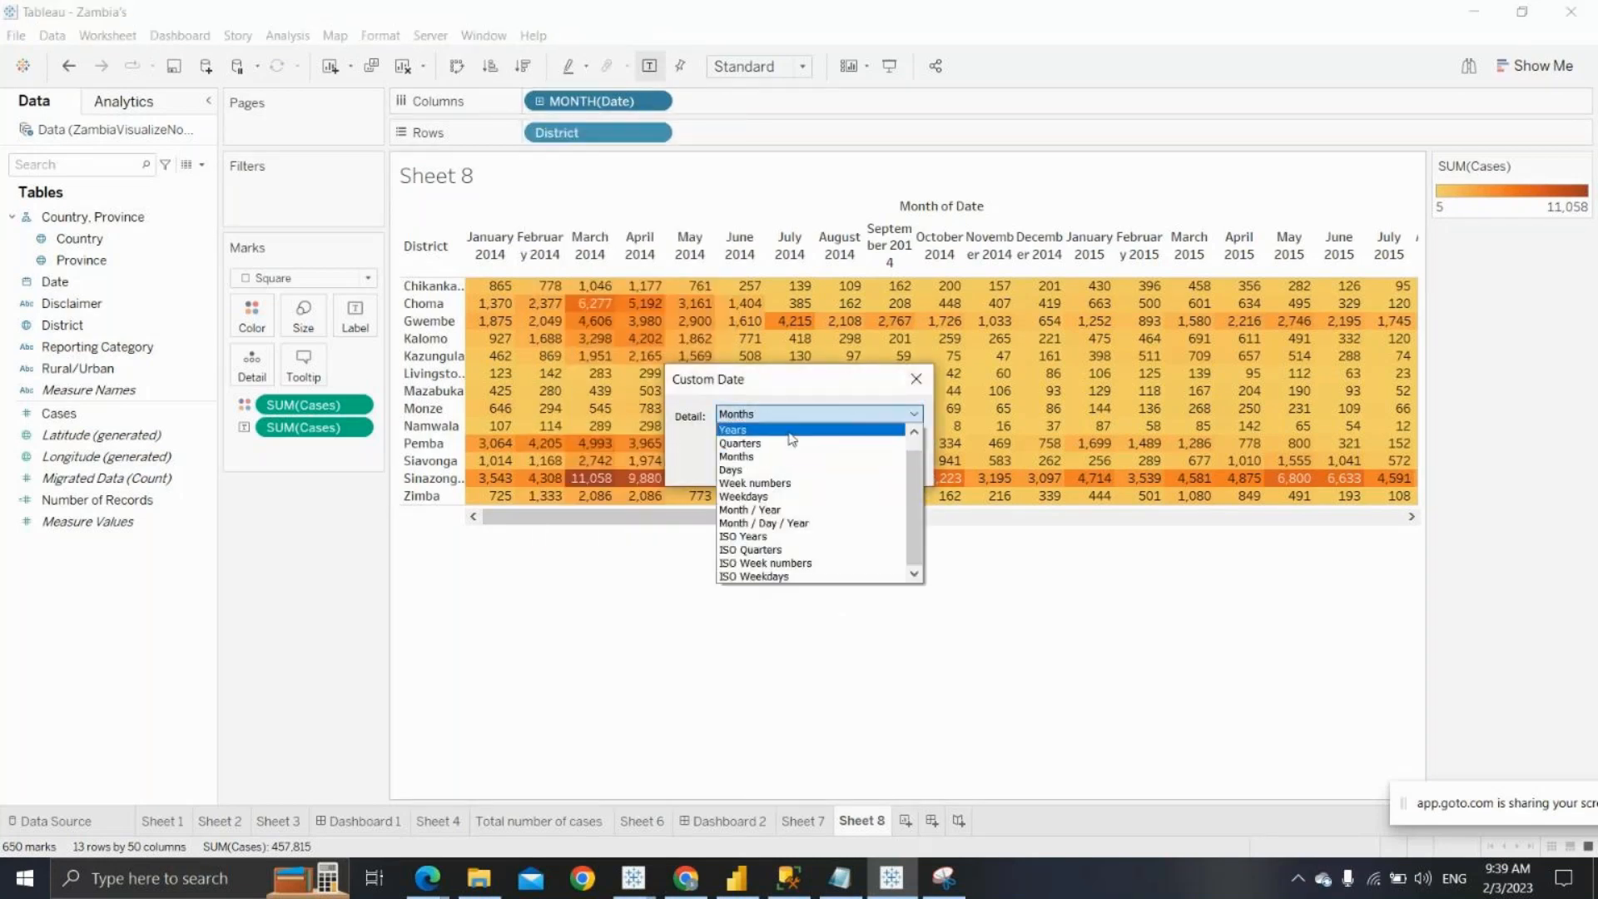
click(792, 431)
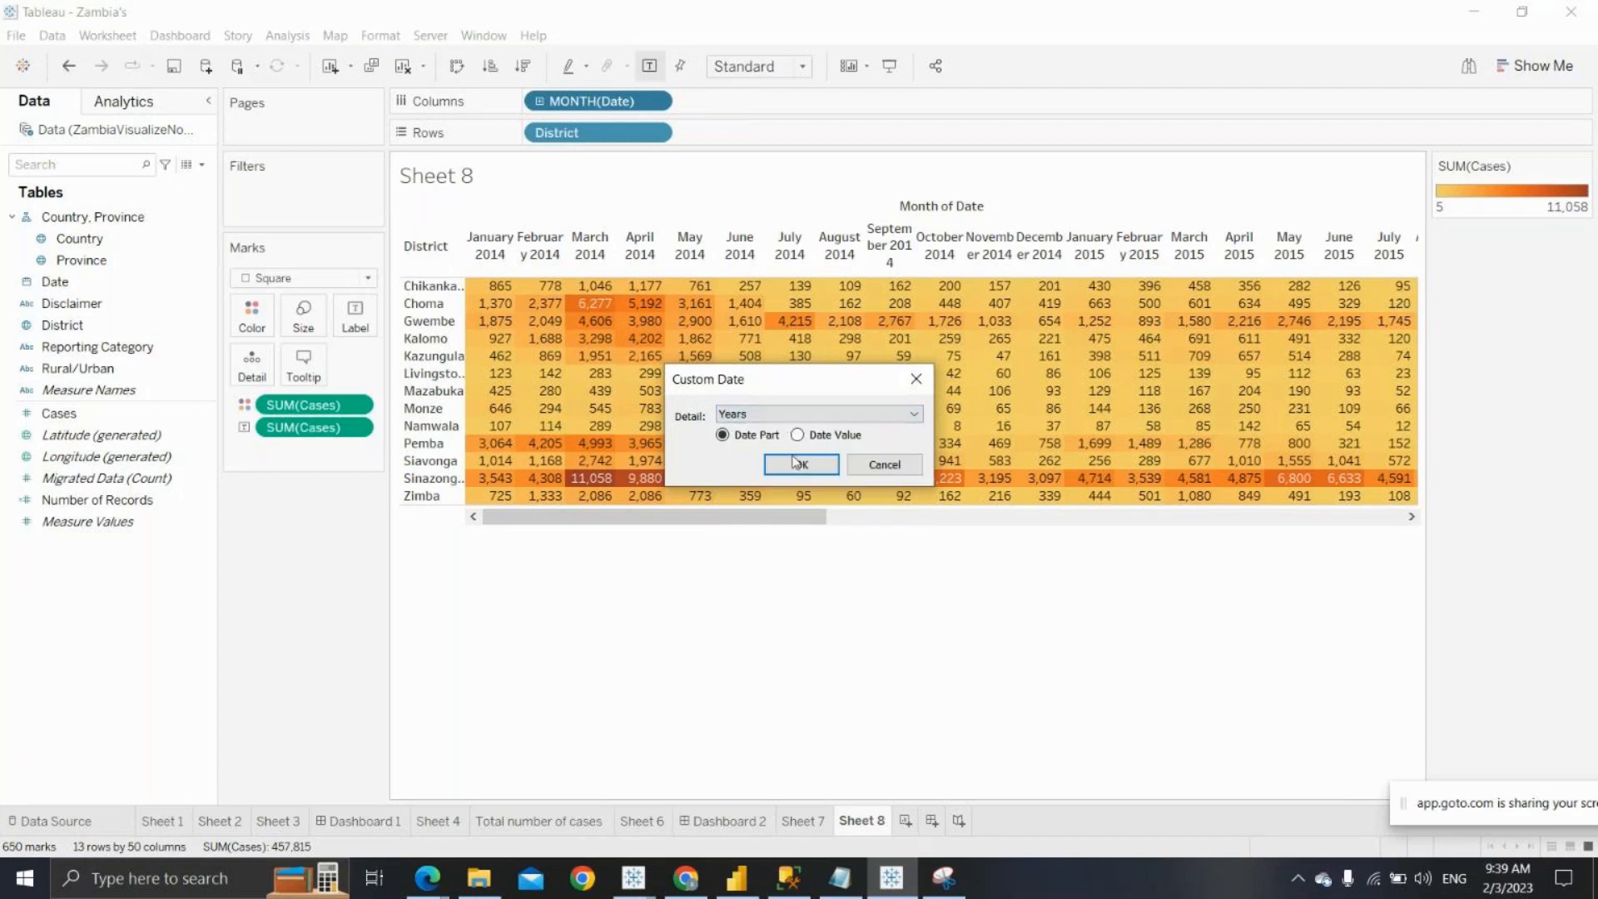
click(792, 466)
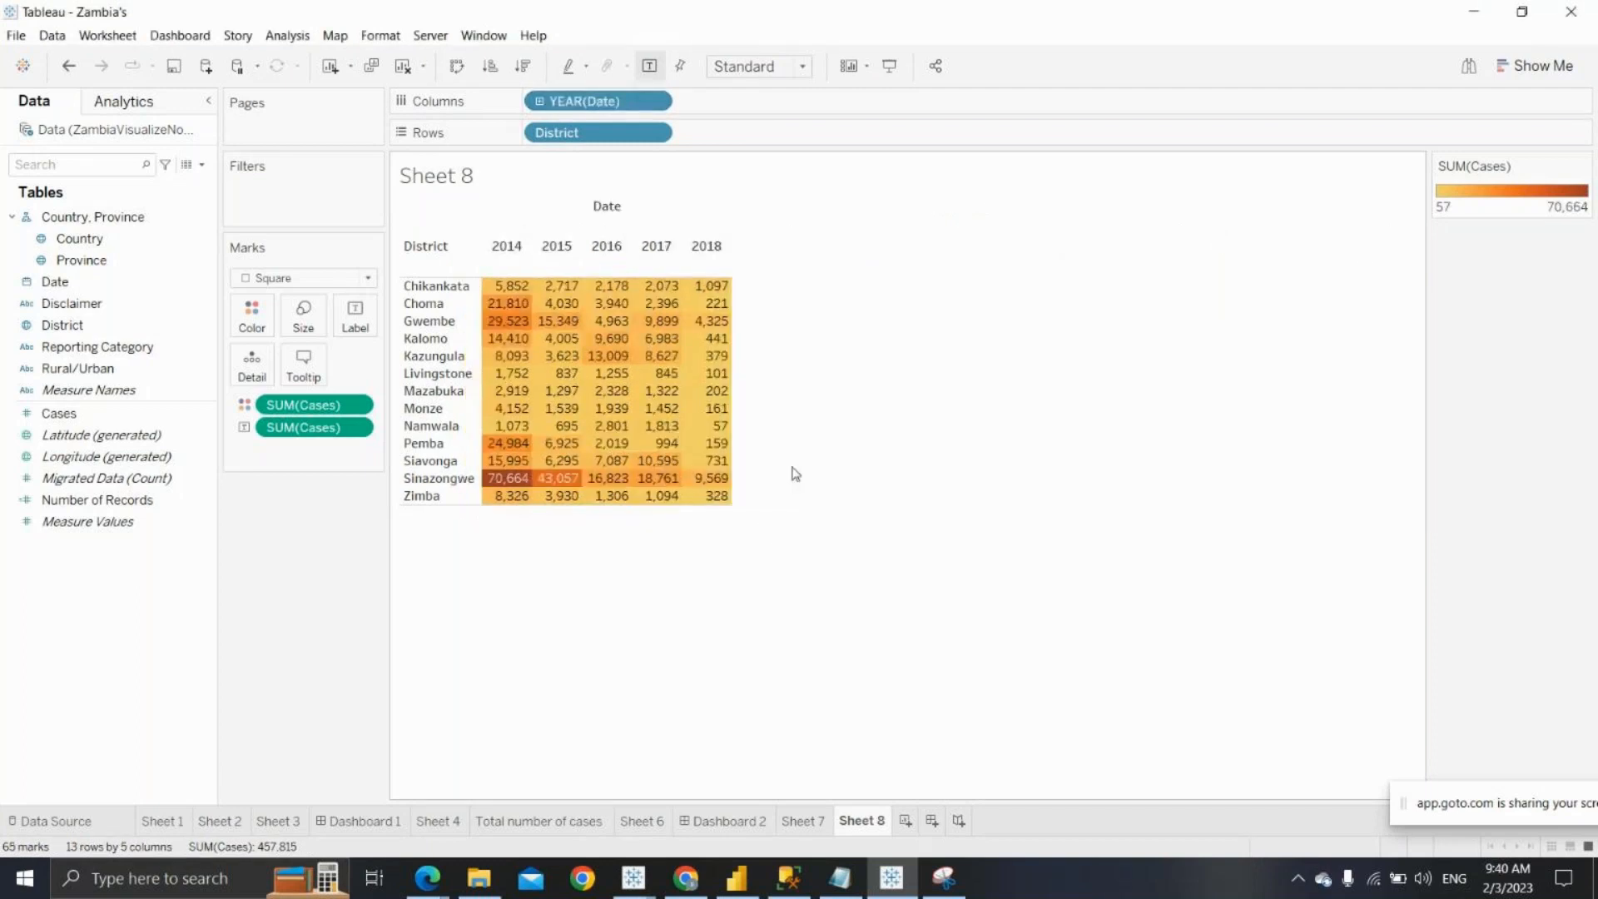
Fit the heat map to Entire View and set the Date column to continuous Month with year
click(802, 68)
click(786, 144)
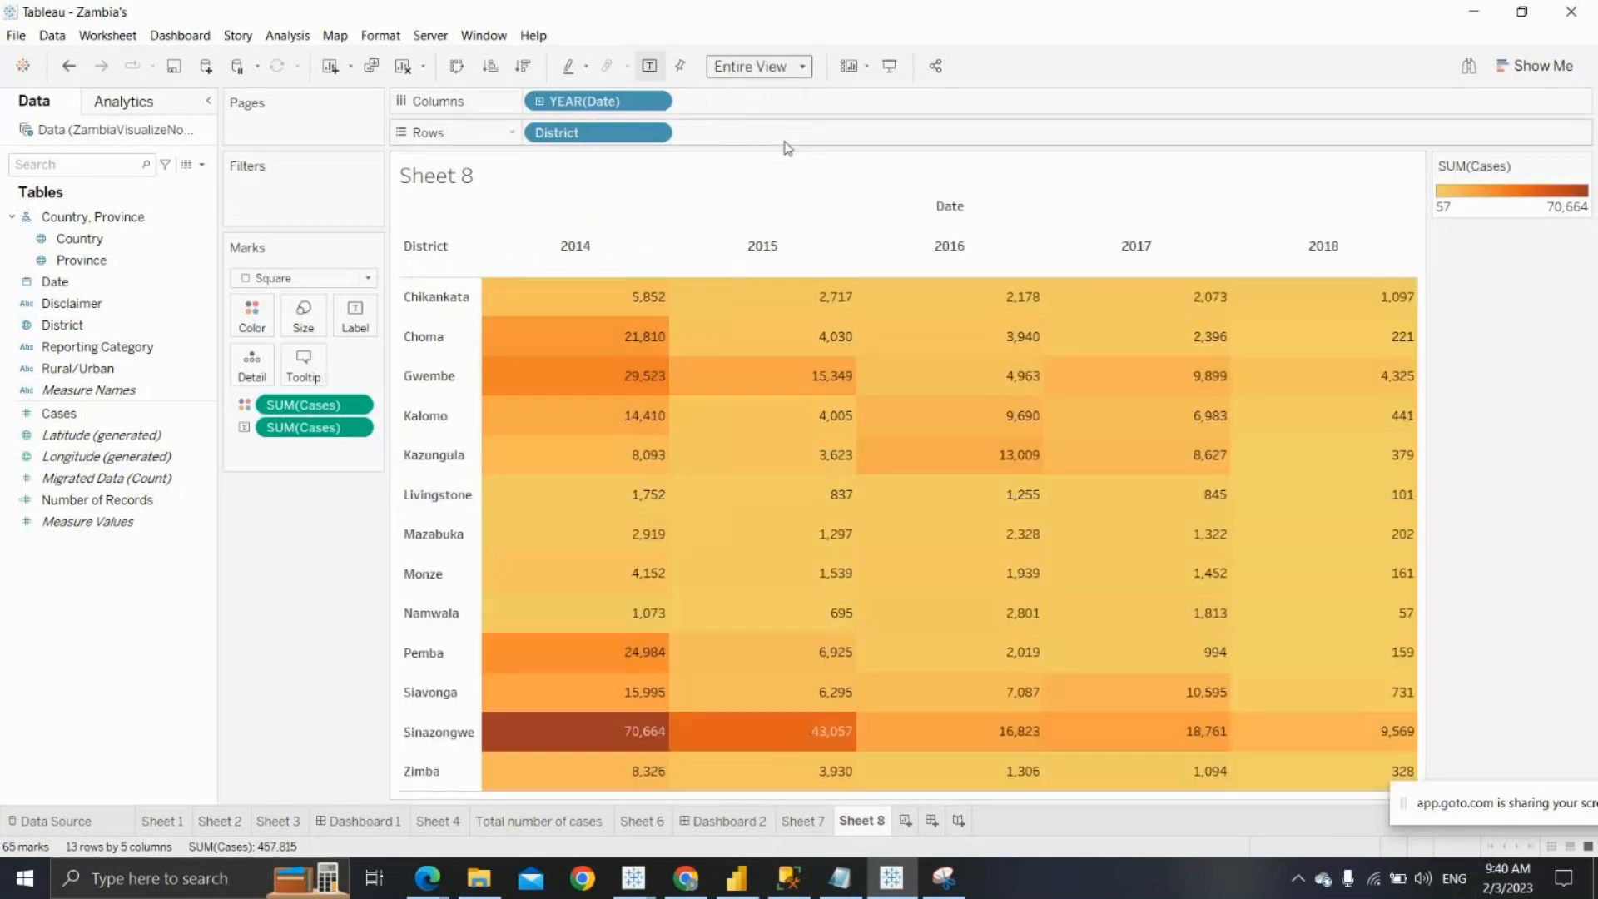
click(655, 102)
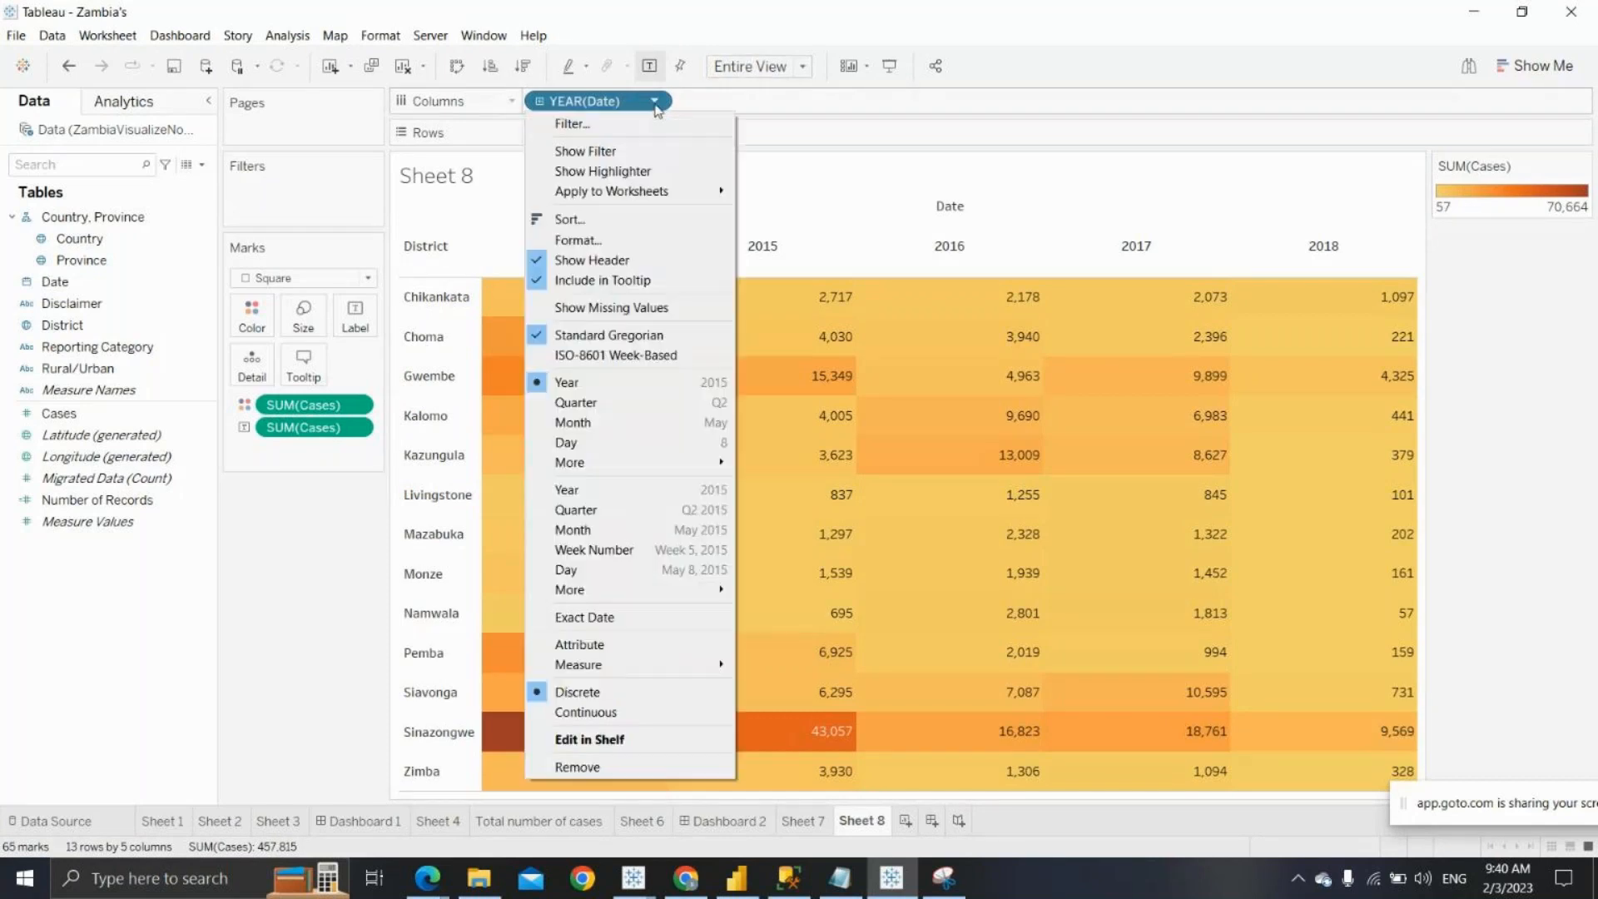
click(627, 534)
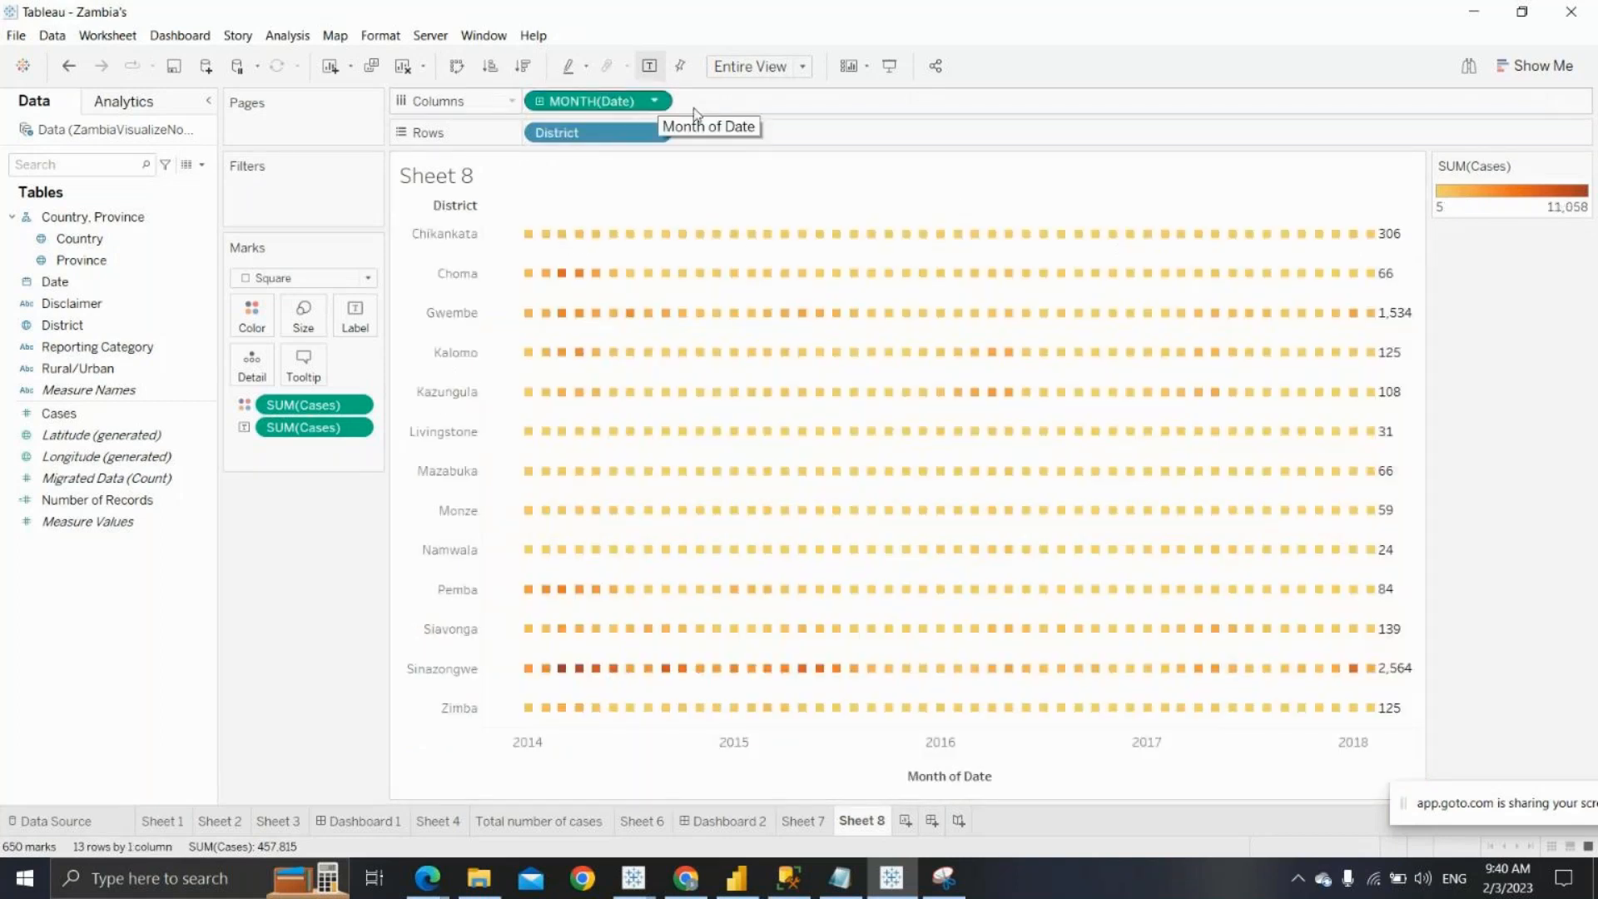
click(1519, 74)
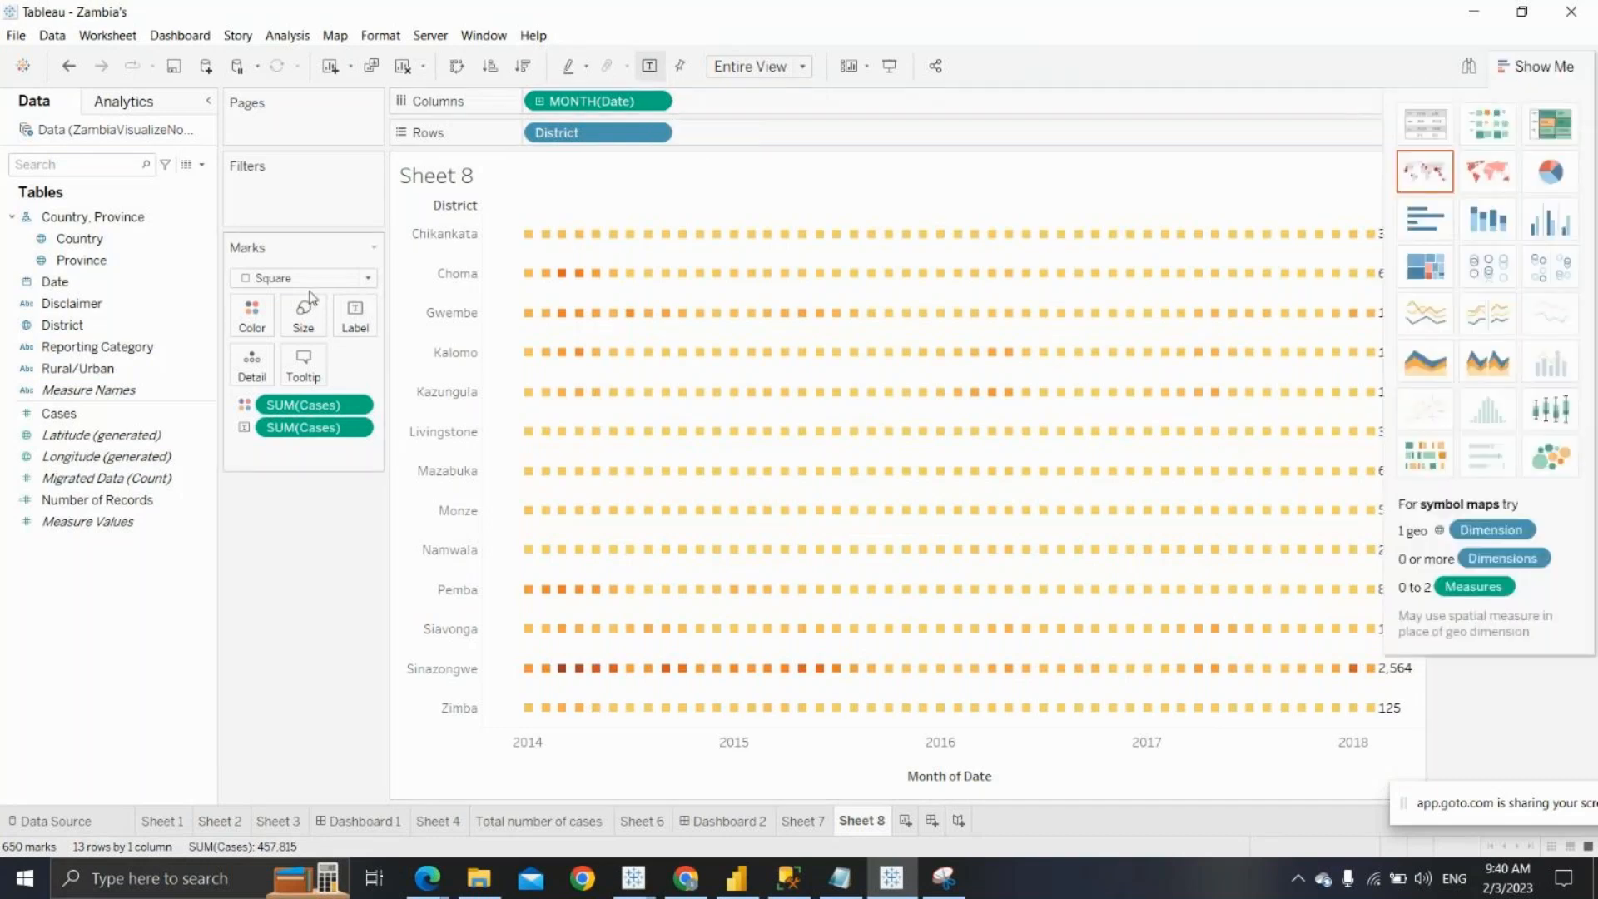
Enlarge the square marks until they fill the heat map without gaps between the district rows
click(303, 316)
drag(392, 377, 398, 372)
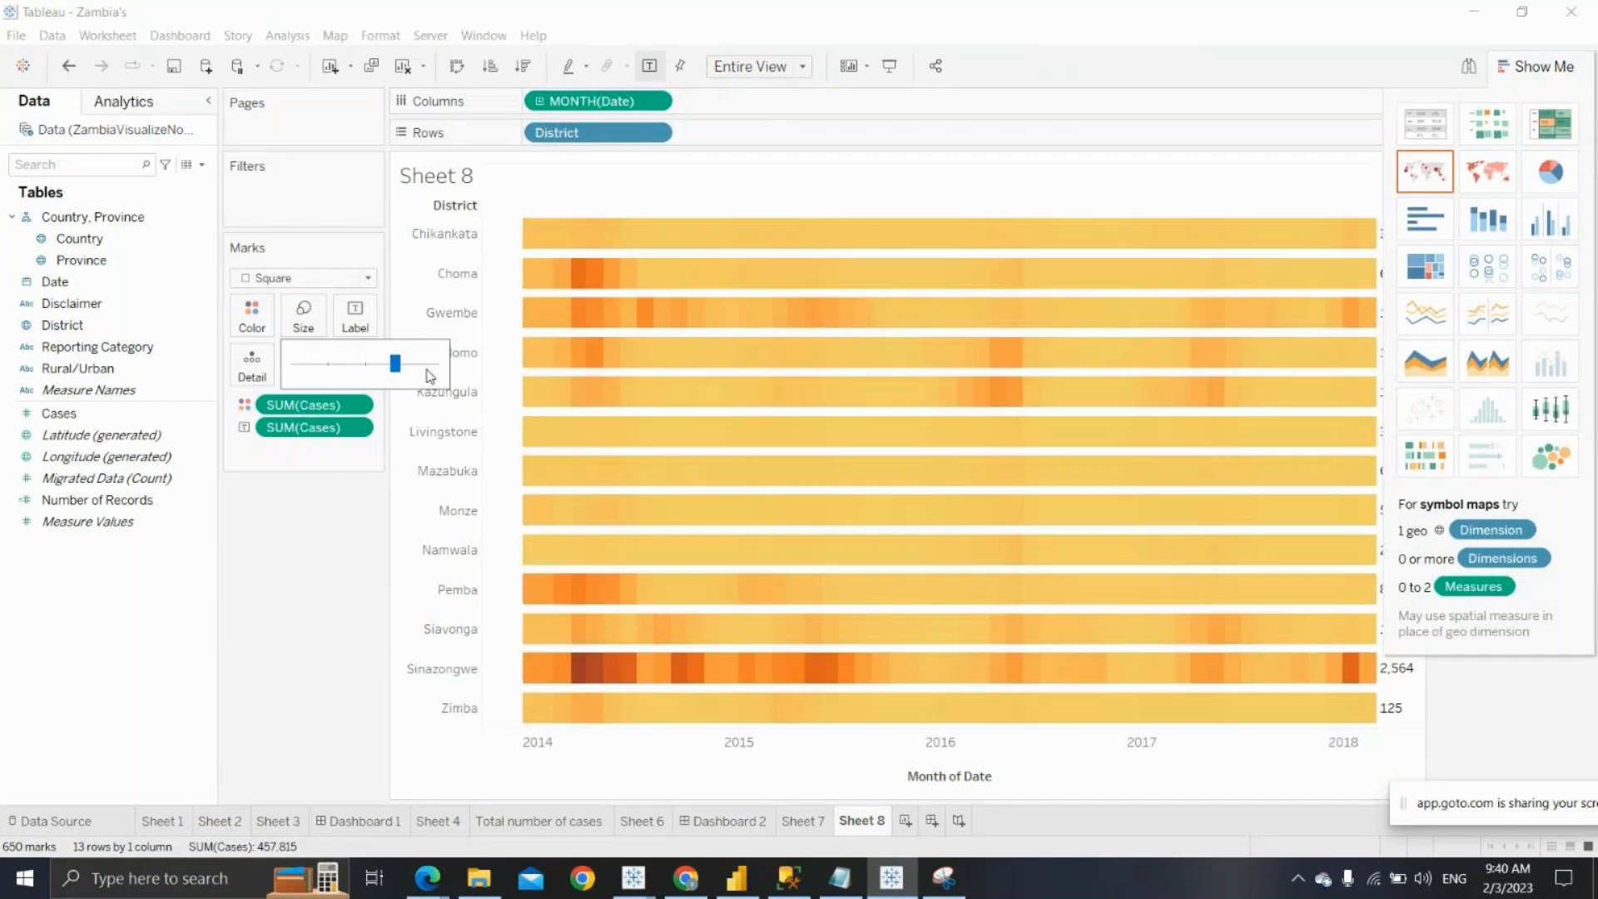
click(427, 366)
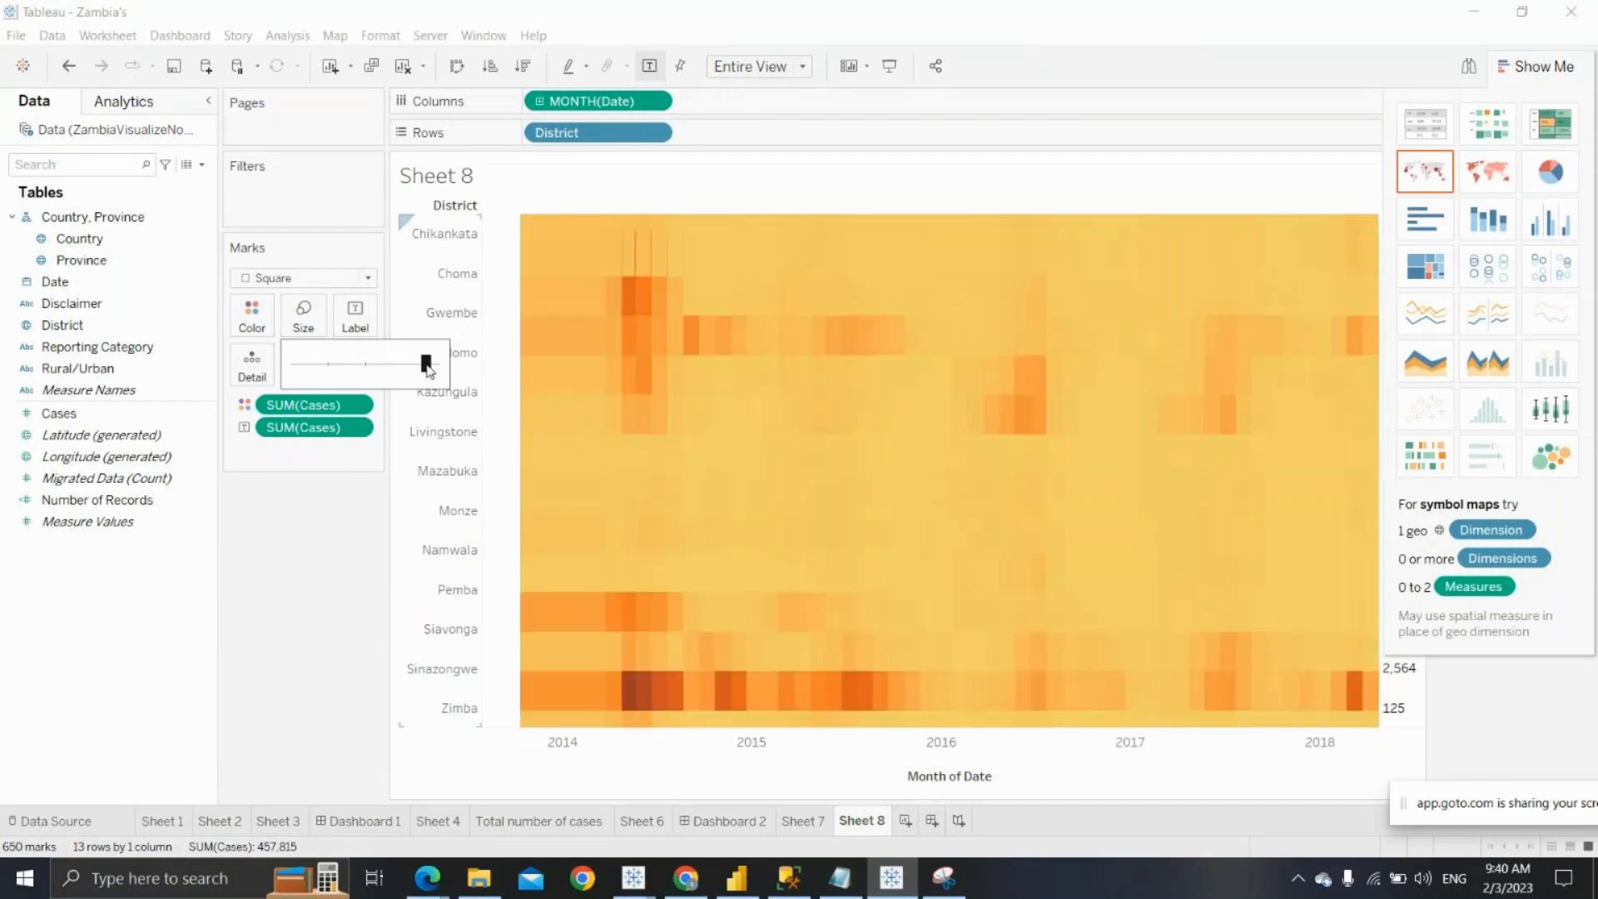
drag(427, 367, 406, 380)
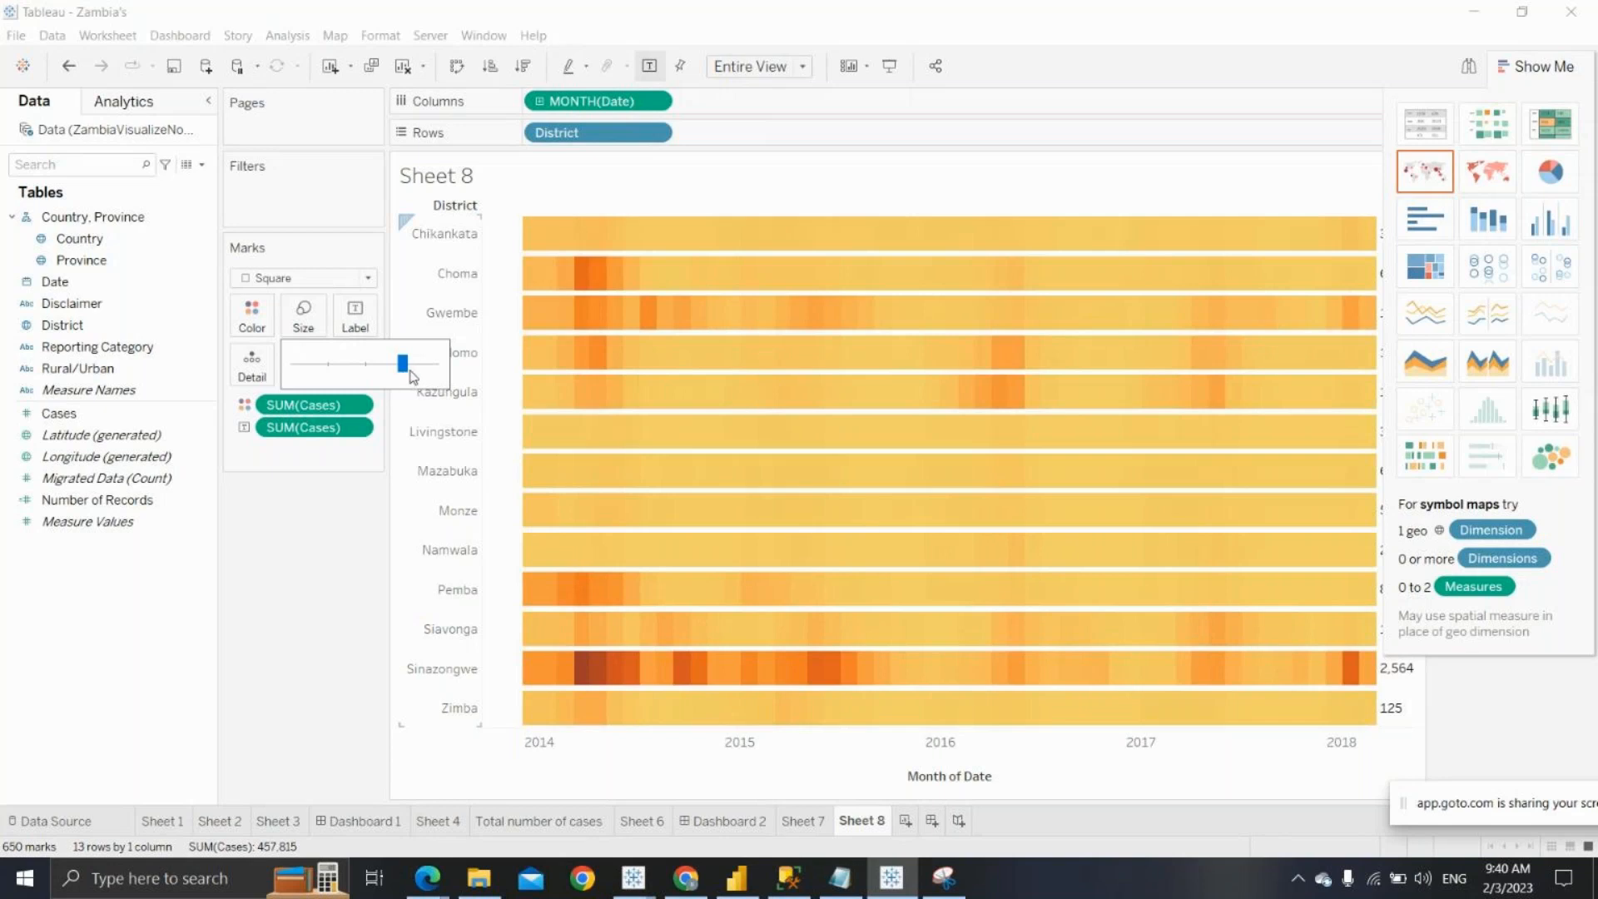
drag(403, 365, 417, 376)
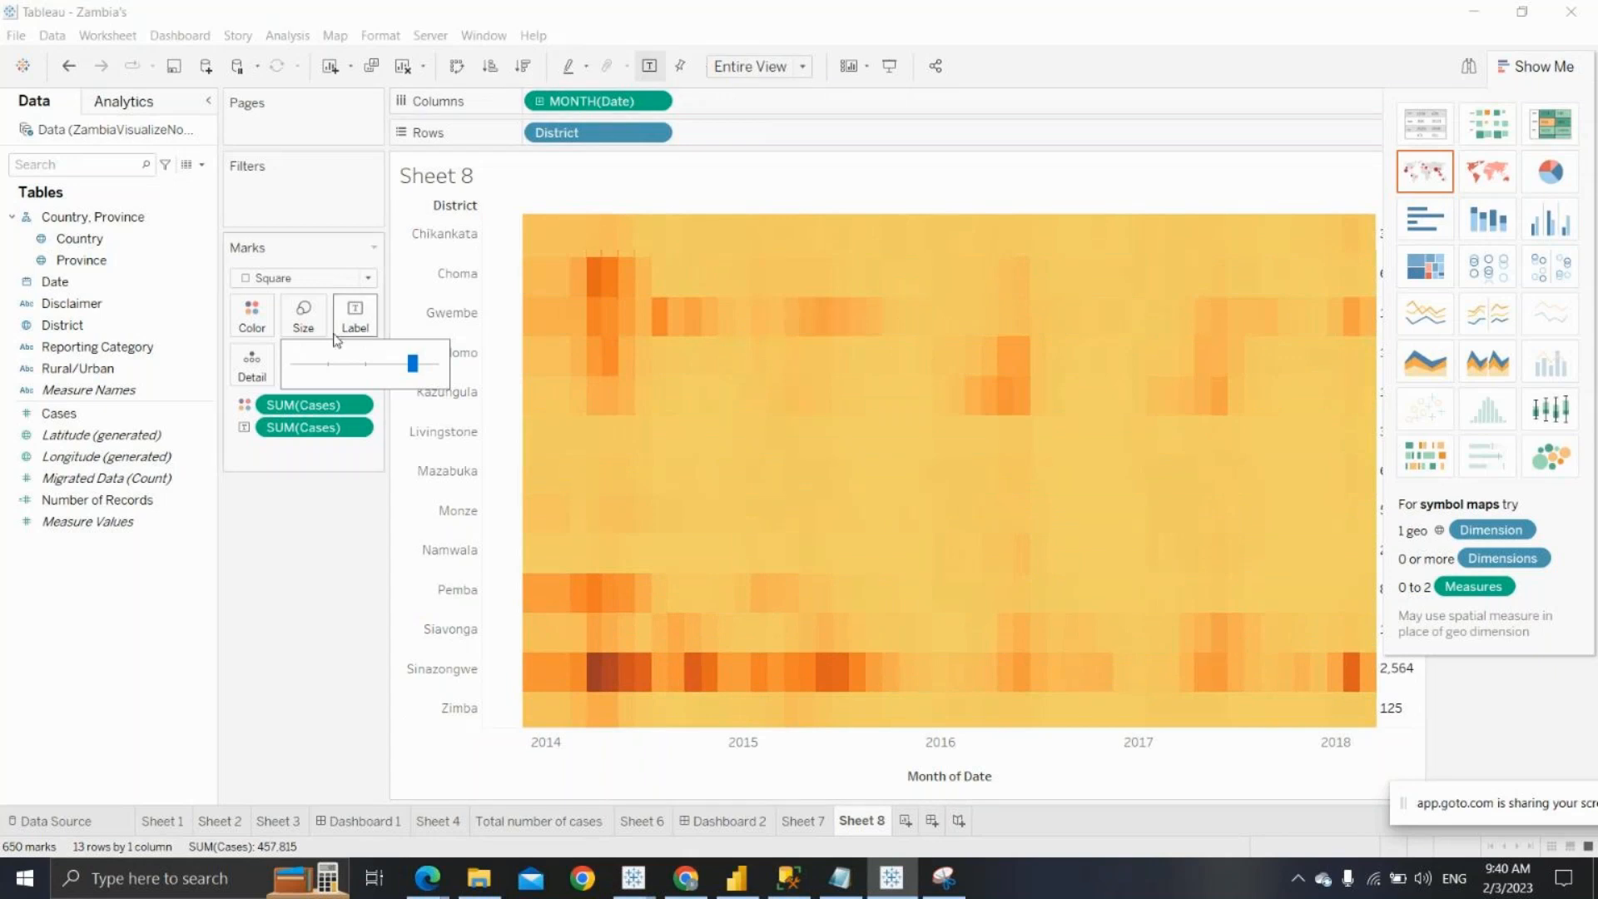
Hide the mark labels on the heat map
click(355, 317)
click(254, 536)
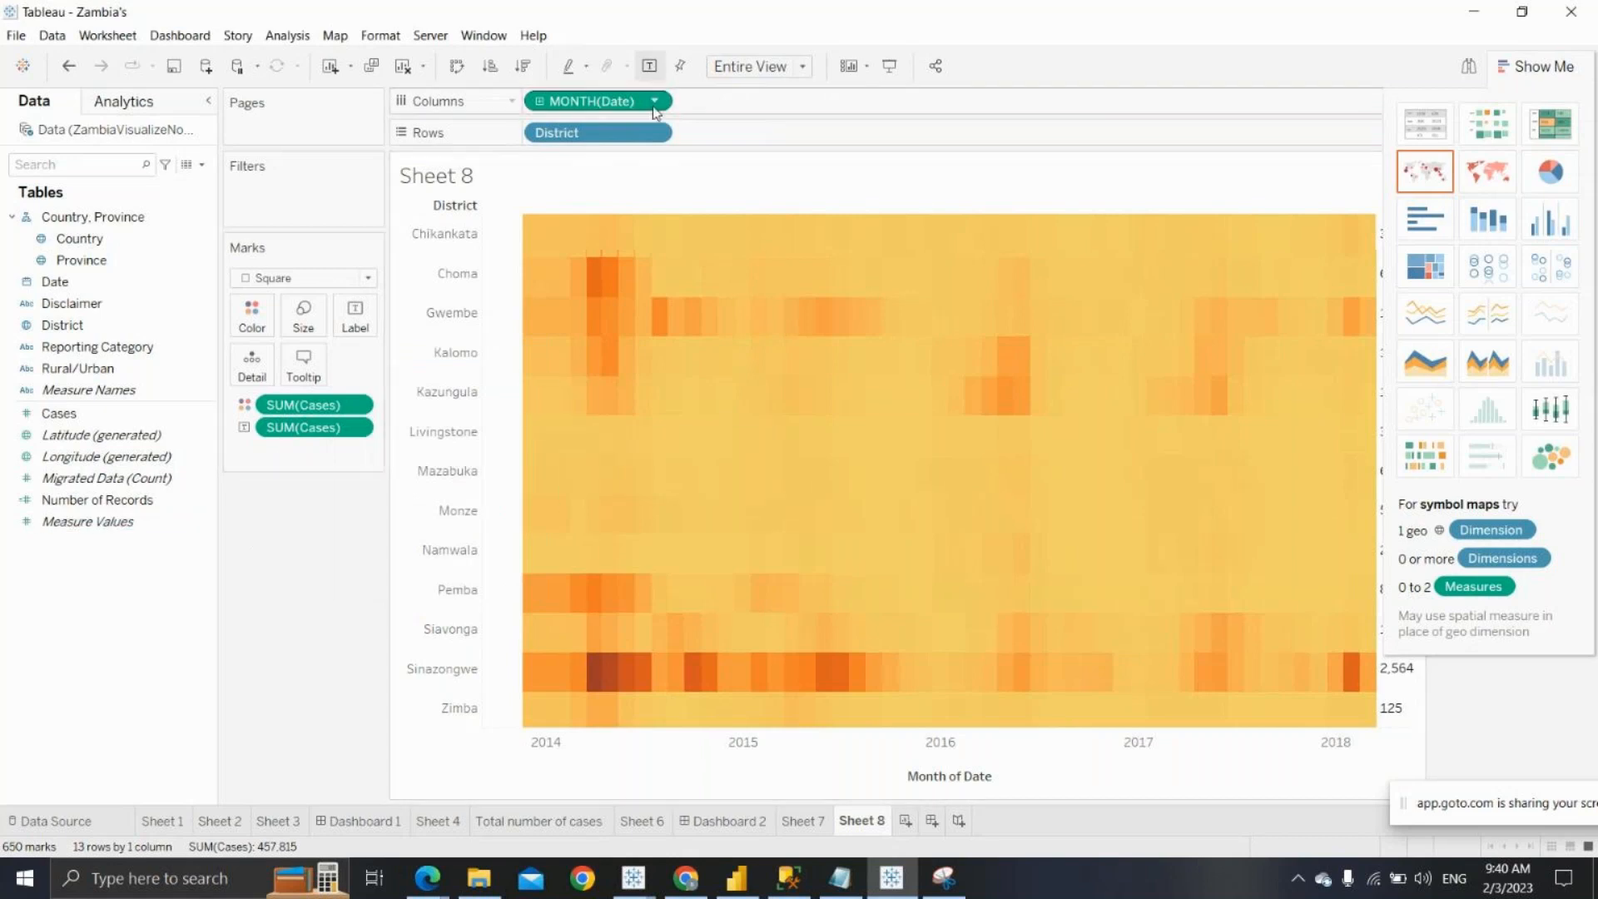
click(651, 67)
click(656, 67)
click(656, 67)
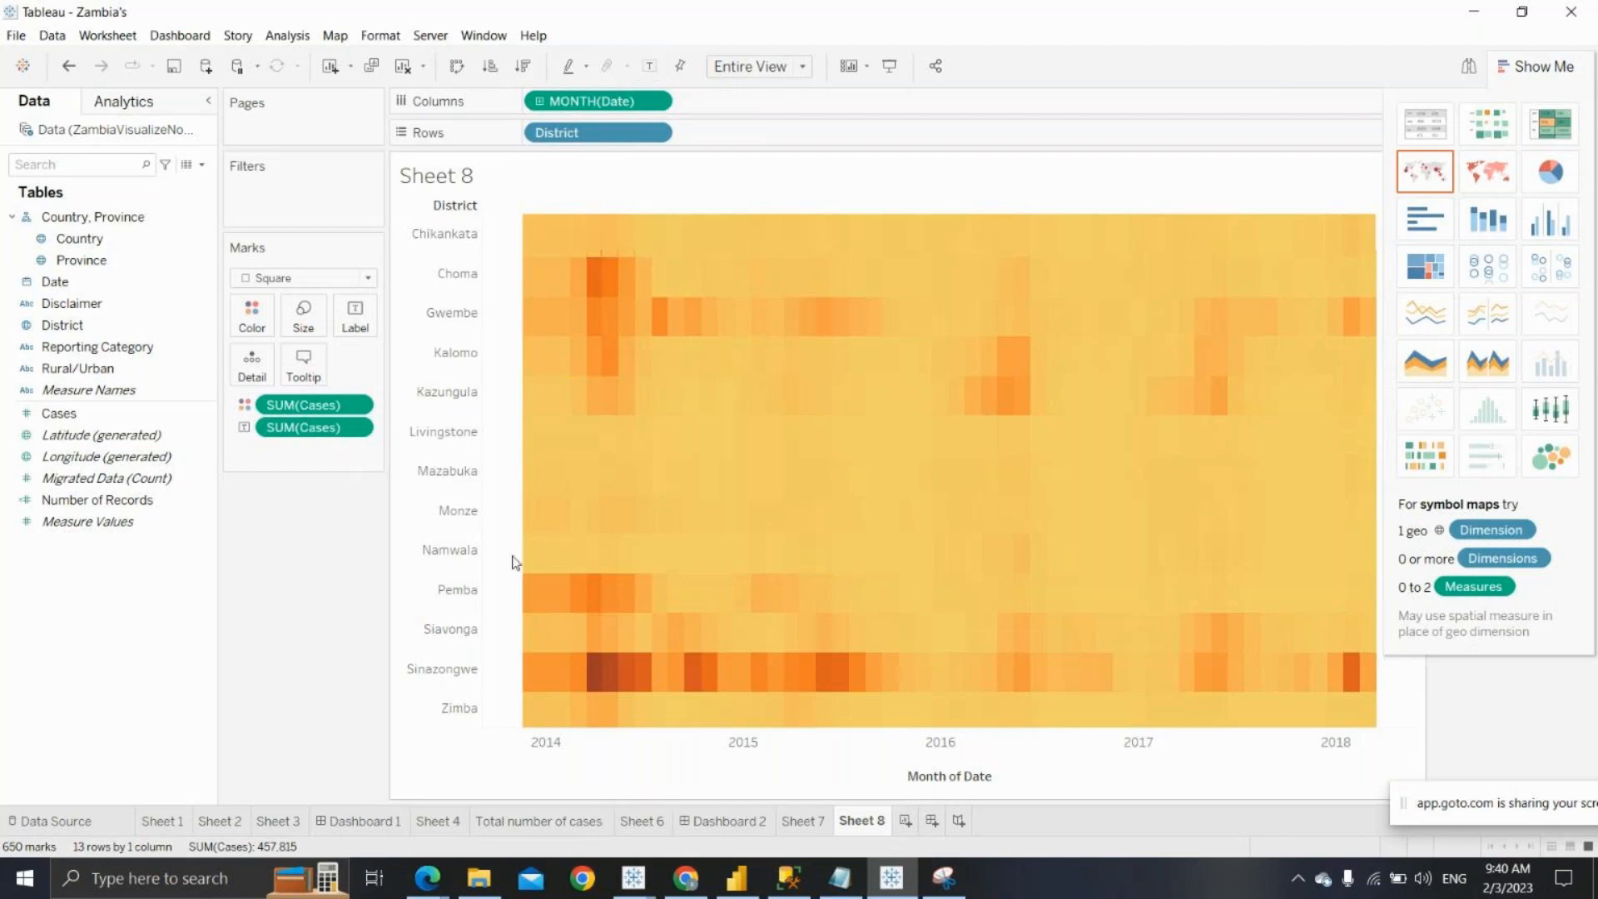
Check Dashboard 2 and the original heat map on Dashboard 1 for comparison, and return to Sheet 8
click(726, 822)
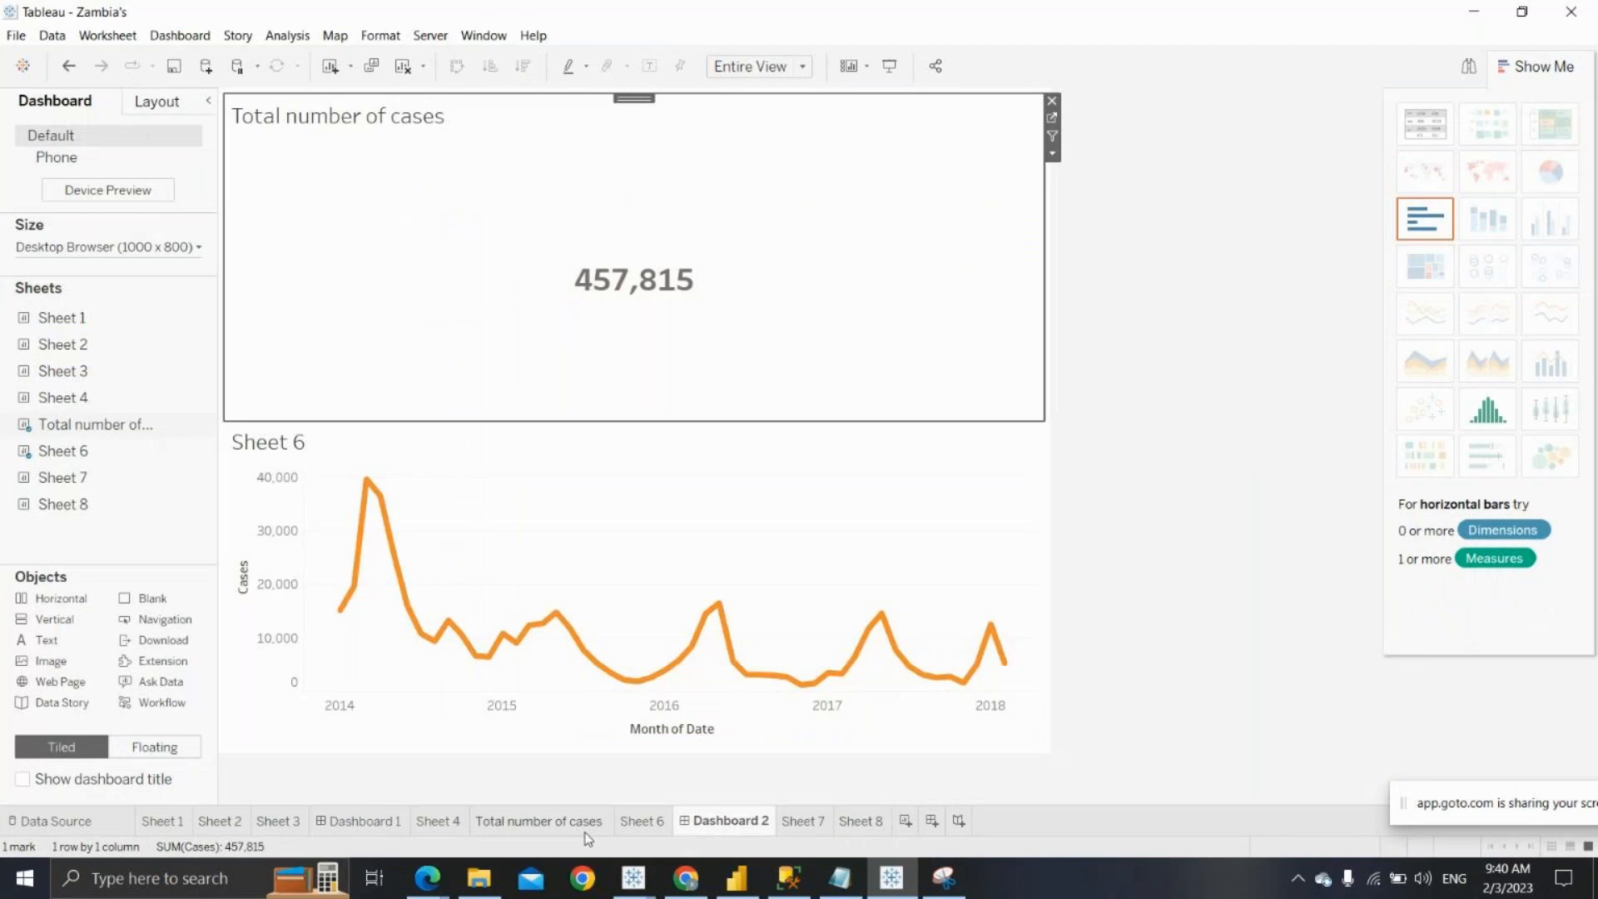
click(385, 824)
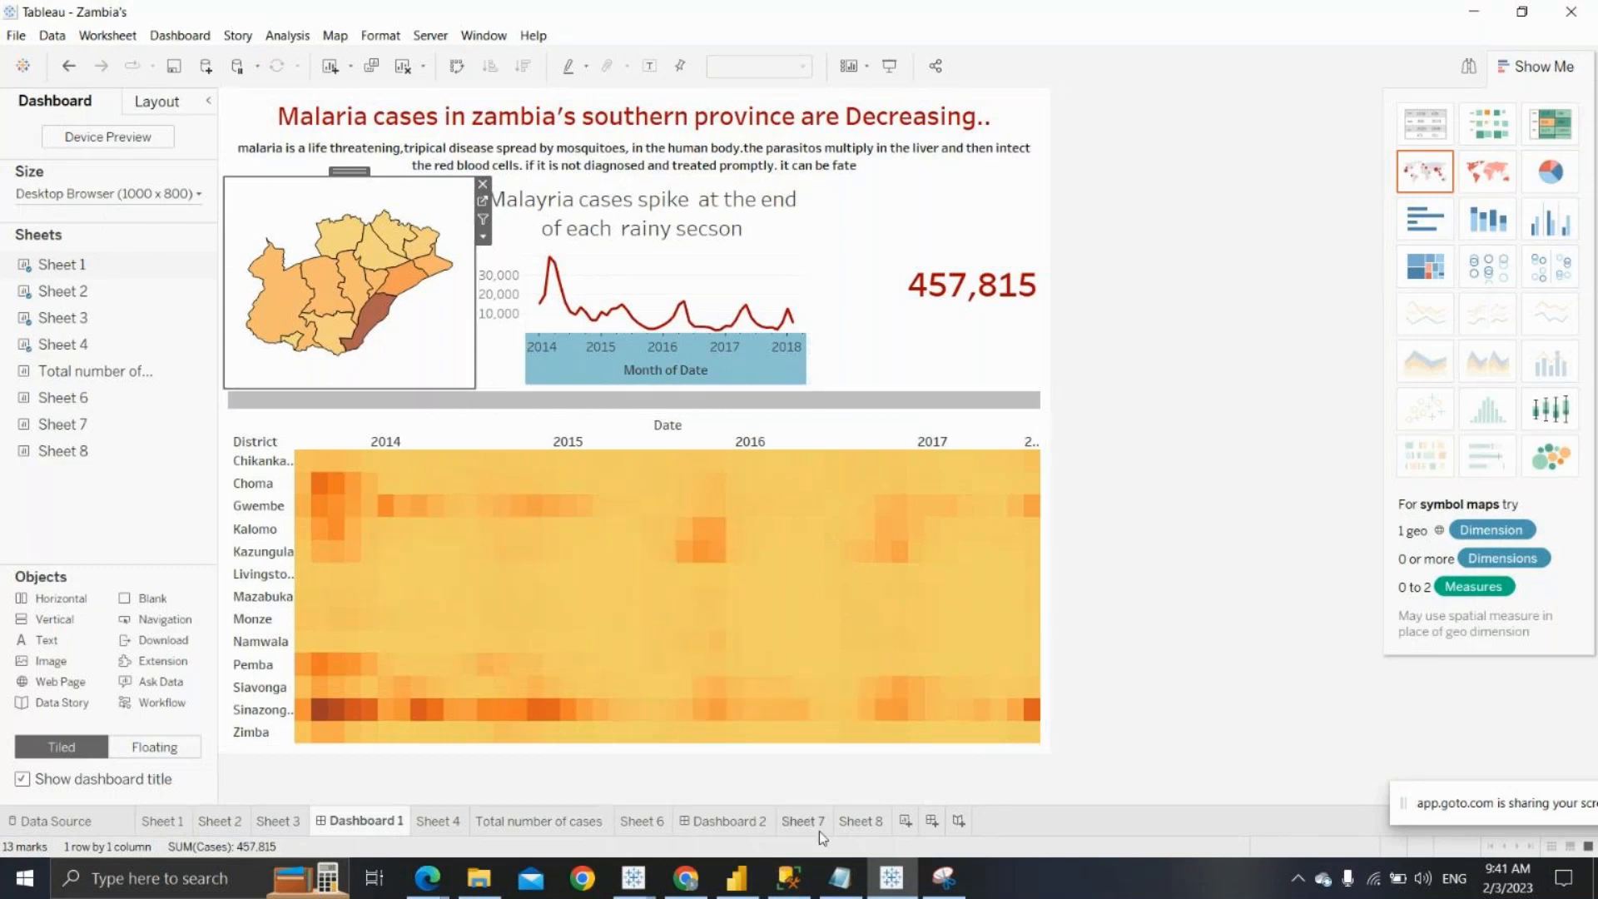
click(861, 823)
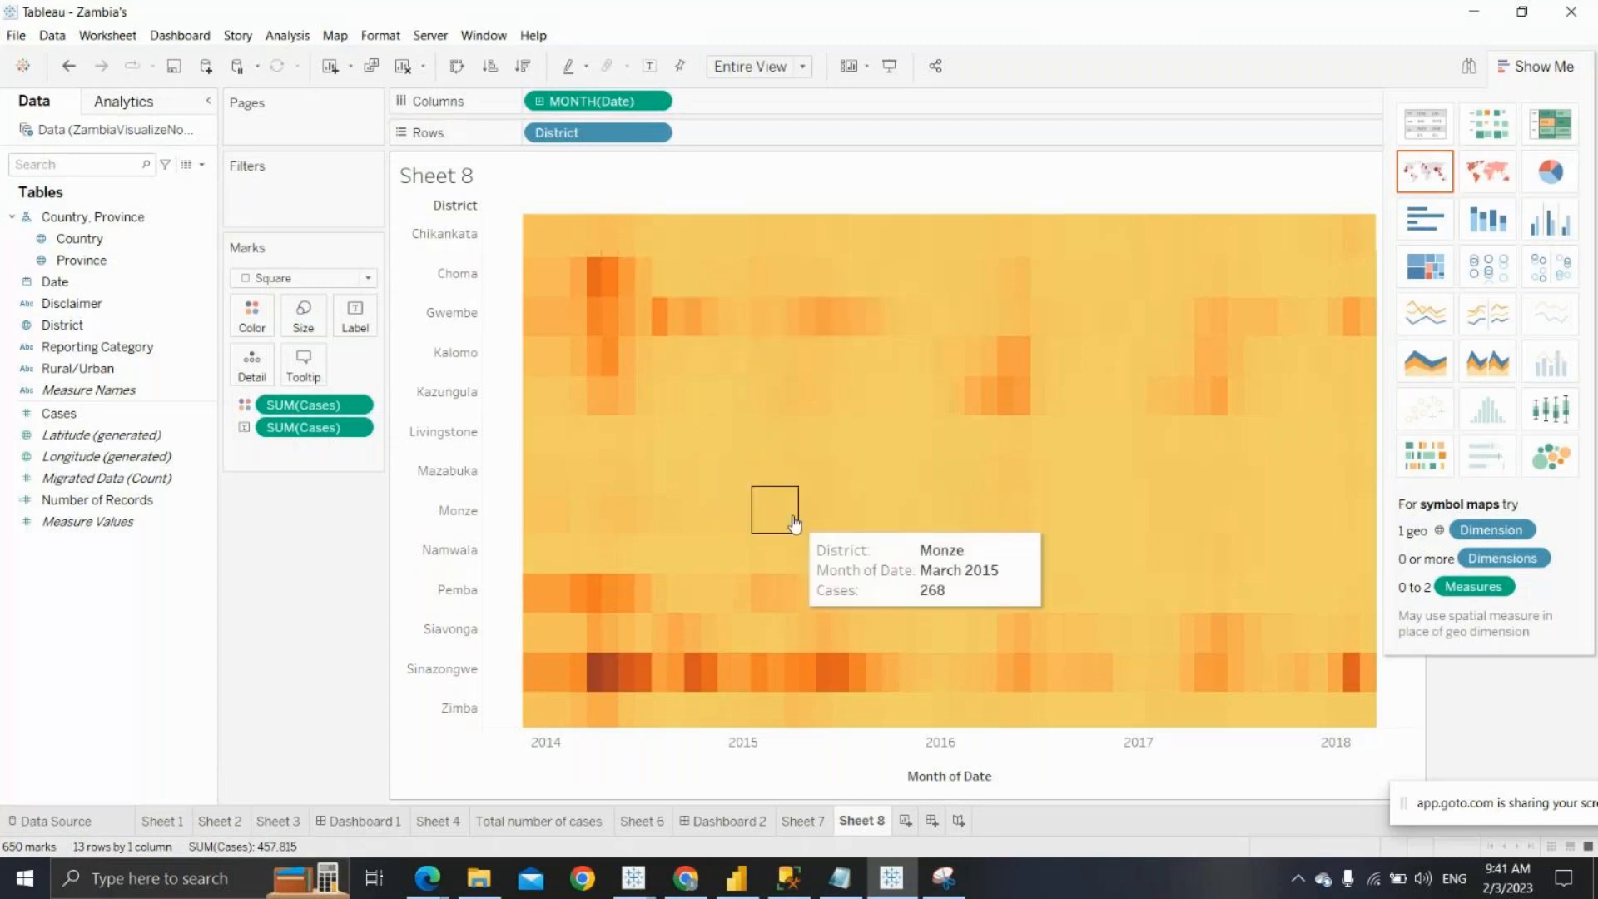
Reverse the scale of the heat map's Month of Date axis
right_click(832, 735)
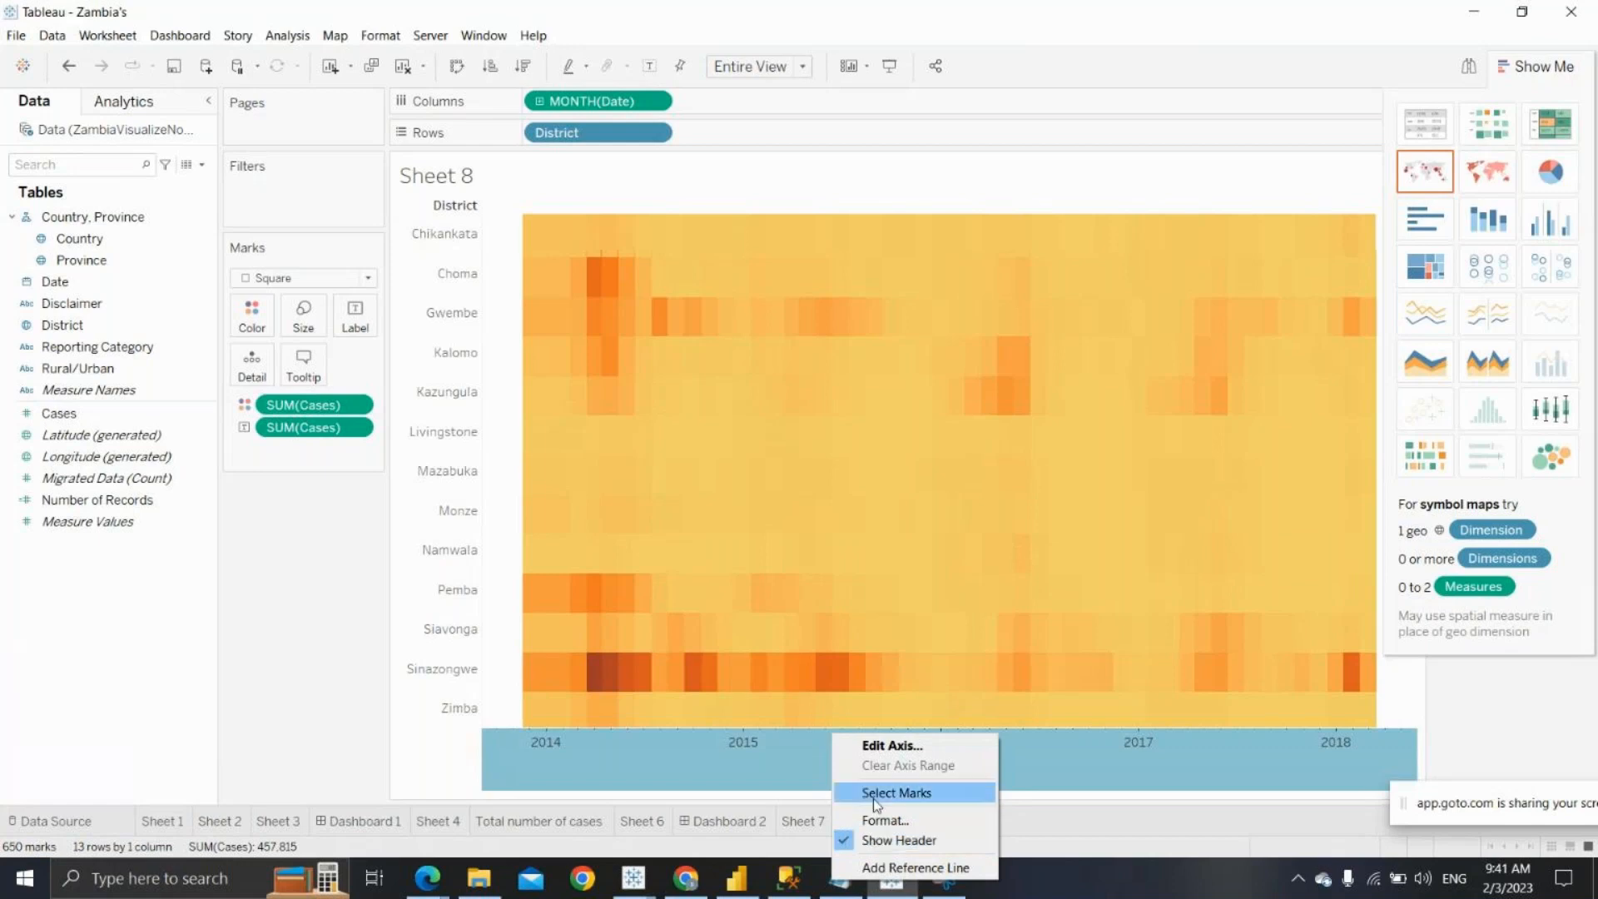
click(861, 738)
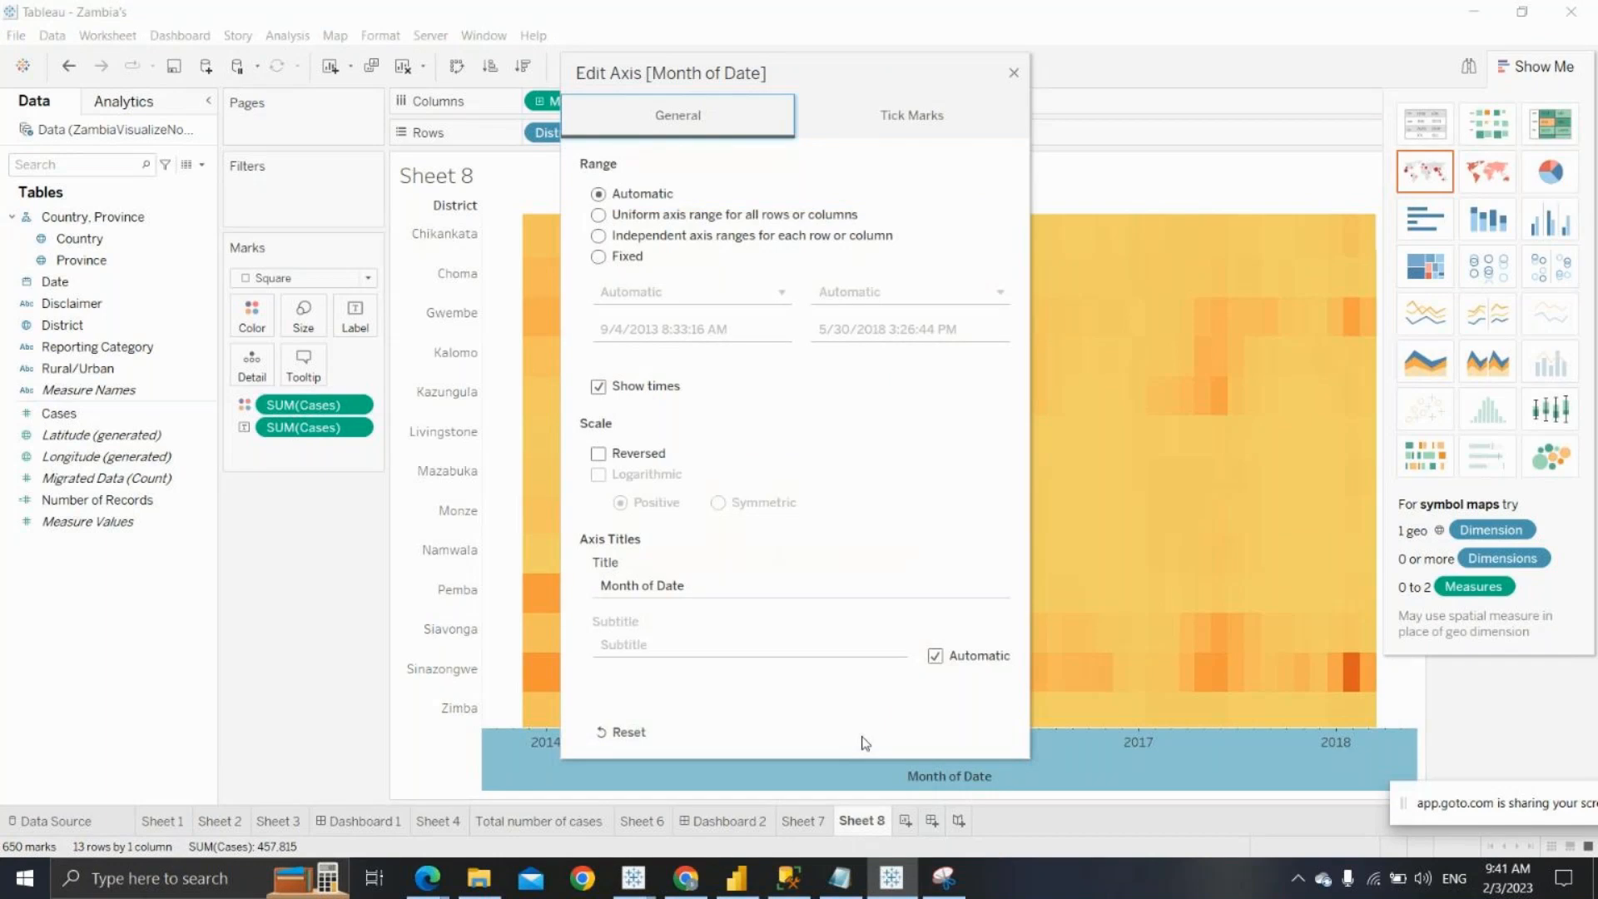
click(604, 458)
click(598, 455)
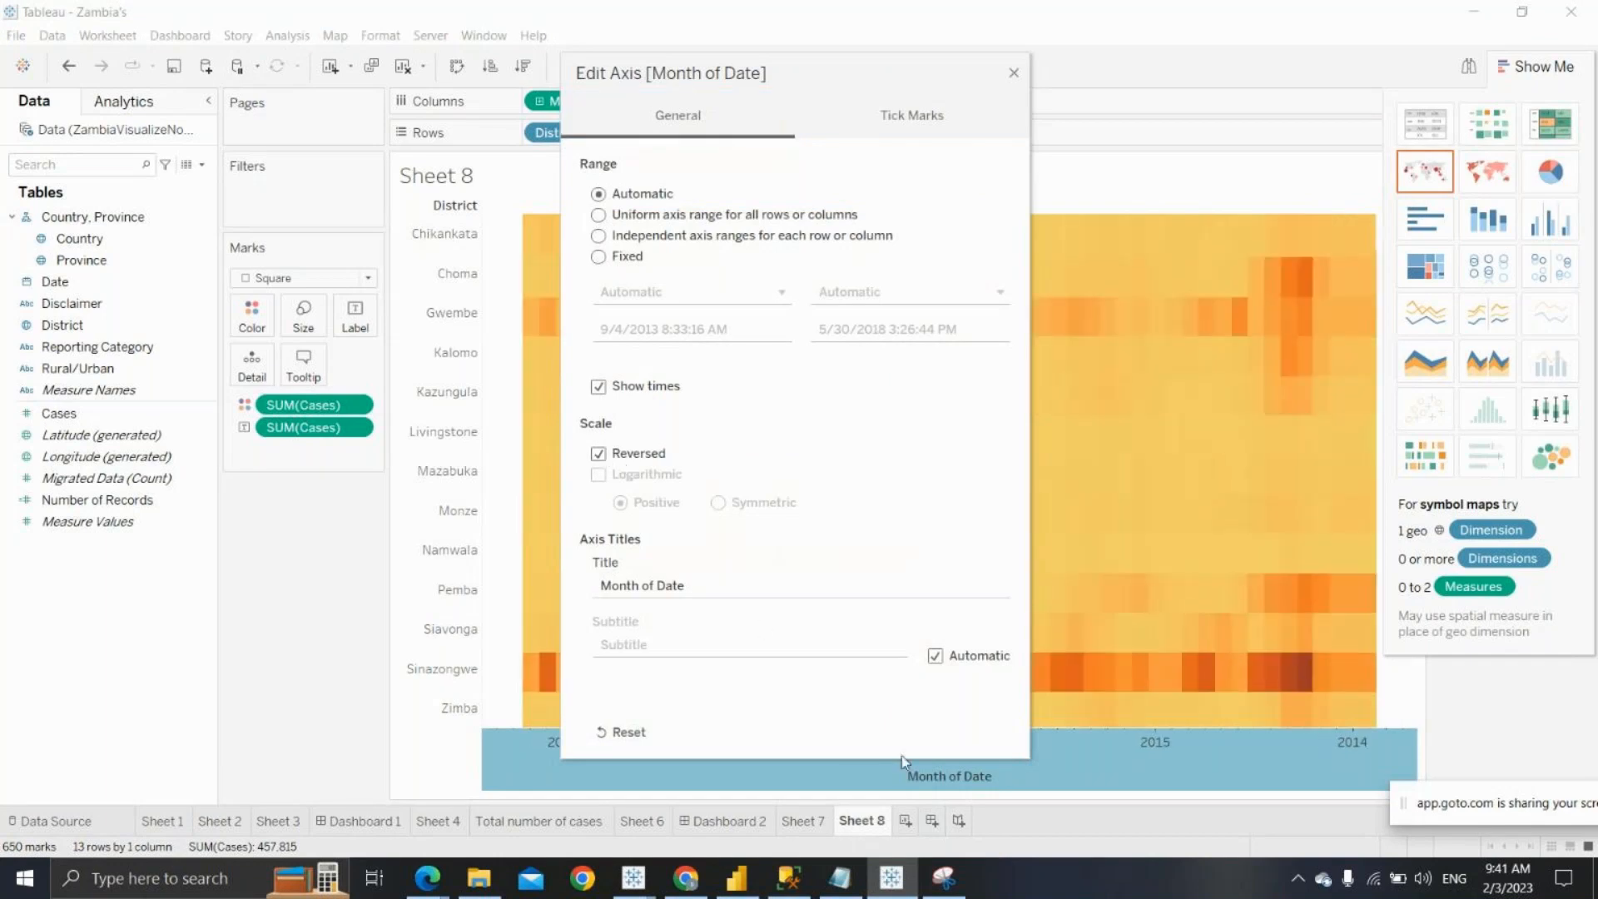
click(1014, 75)
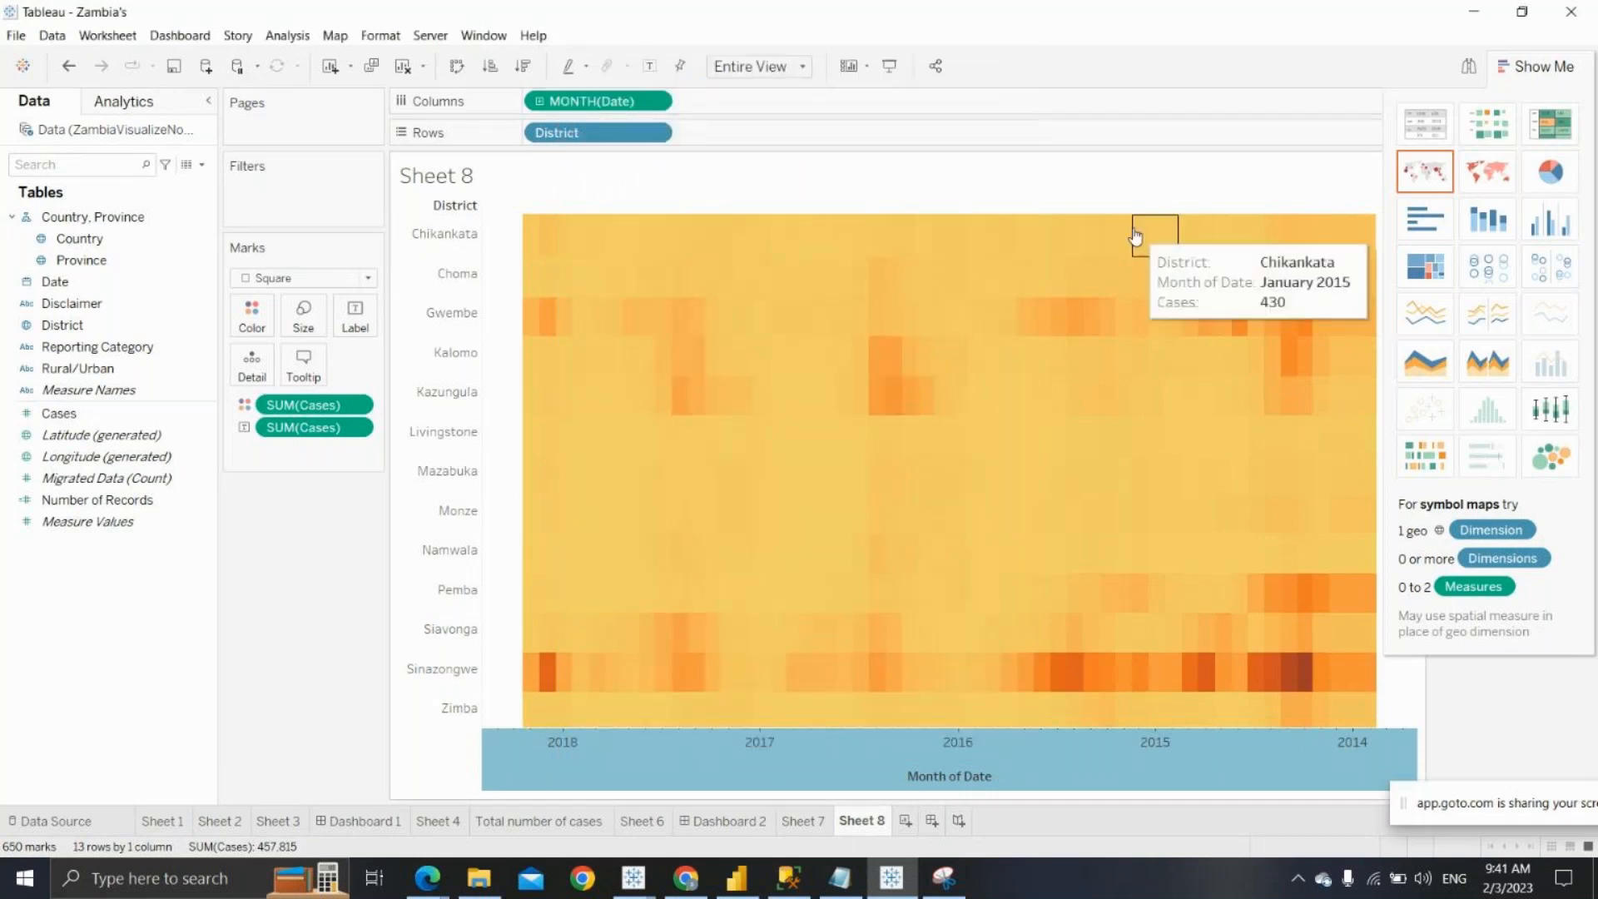
Hide the Show Me chart suggestions and sort the heat map's districts in ascending order of cases
click(1529, 73)
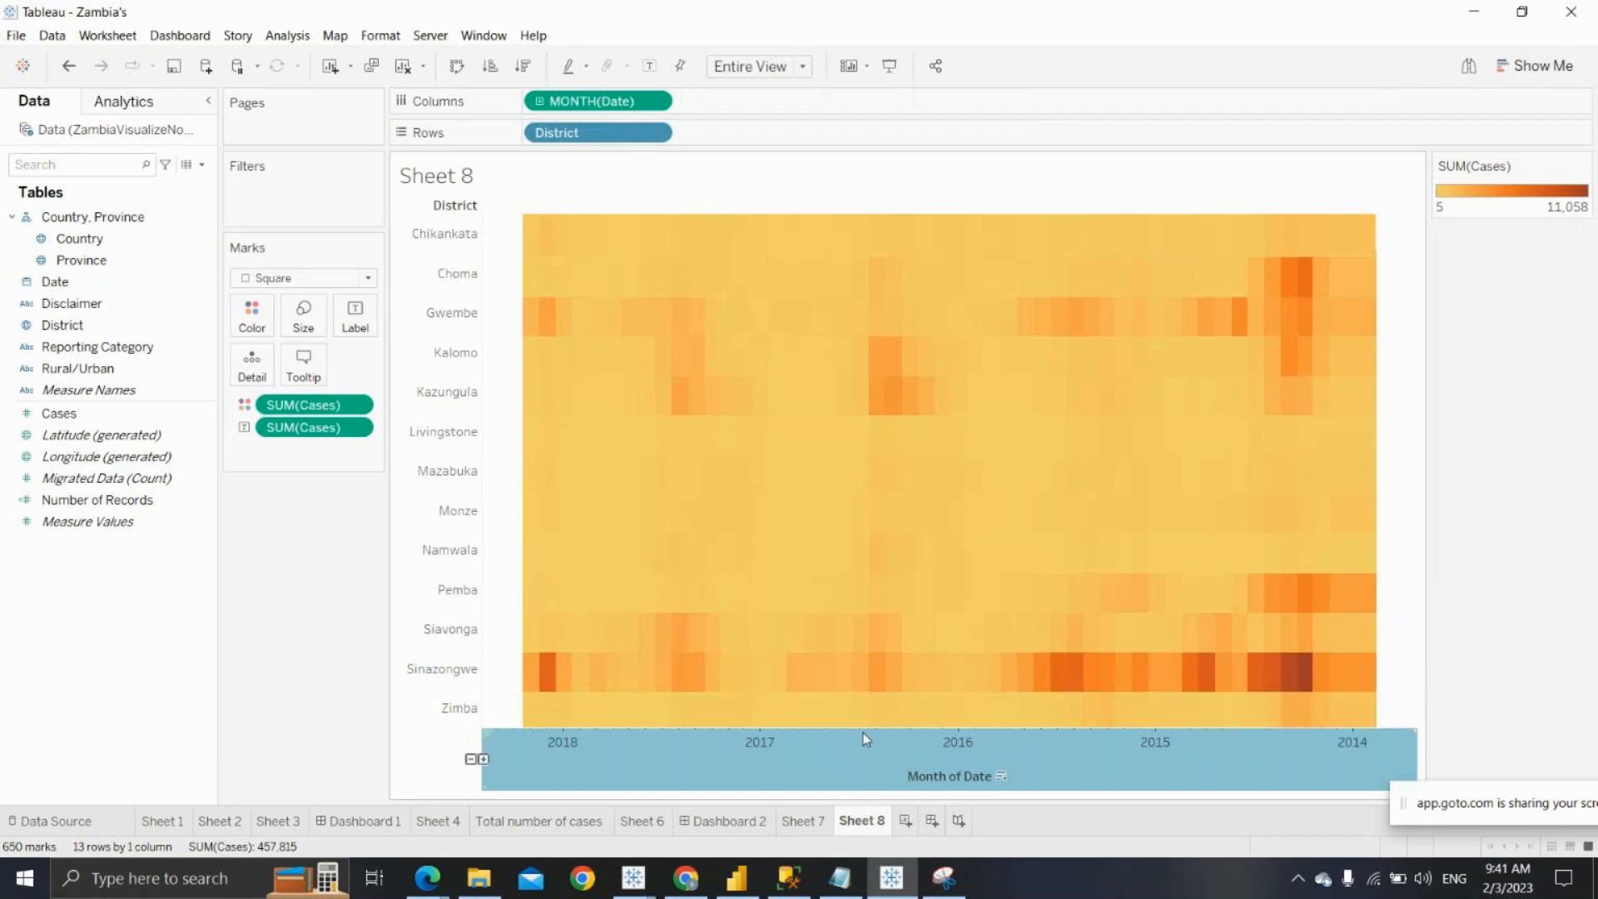
mouse_move(865, 737)
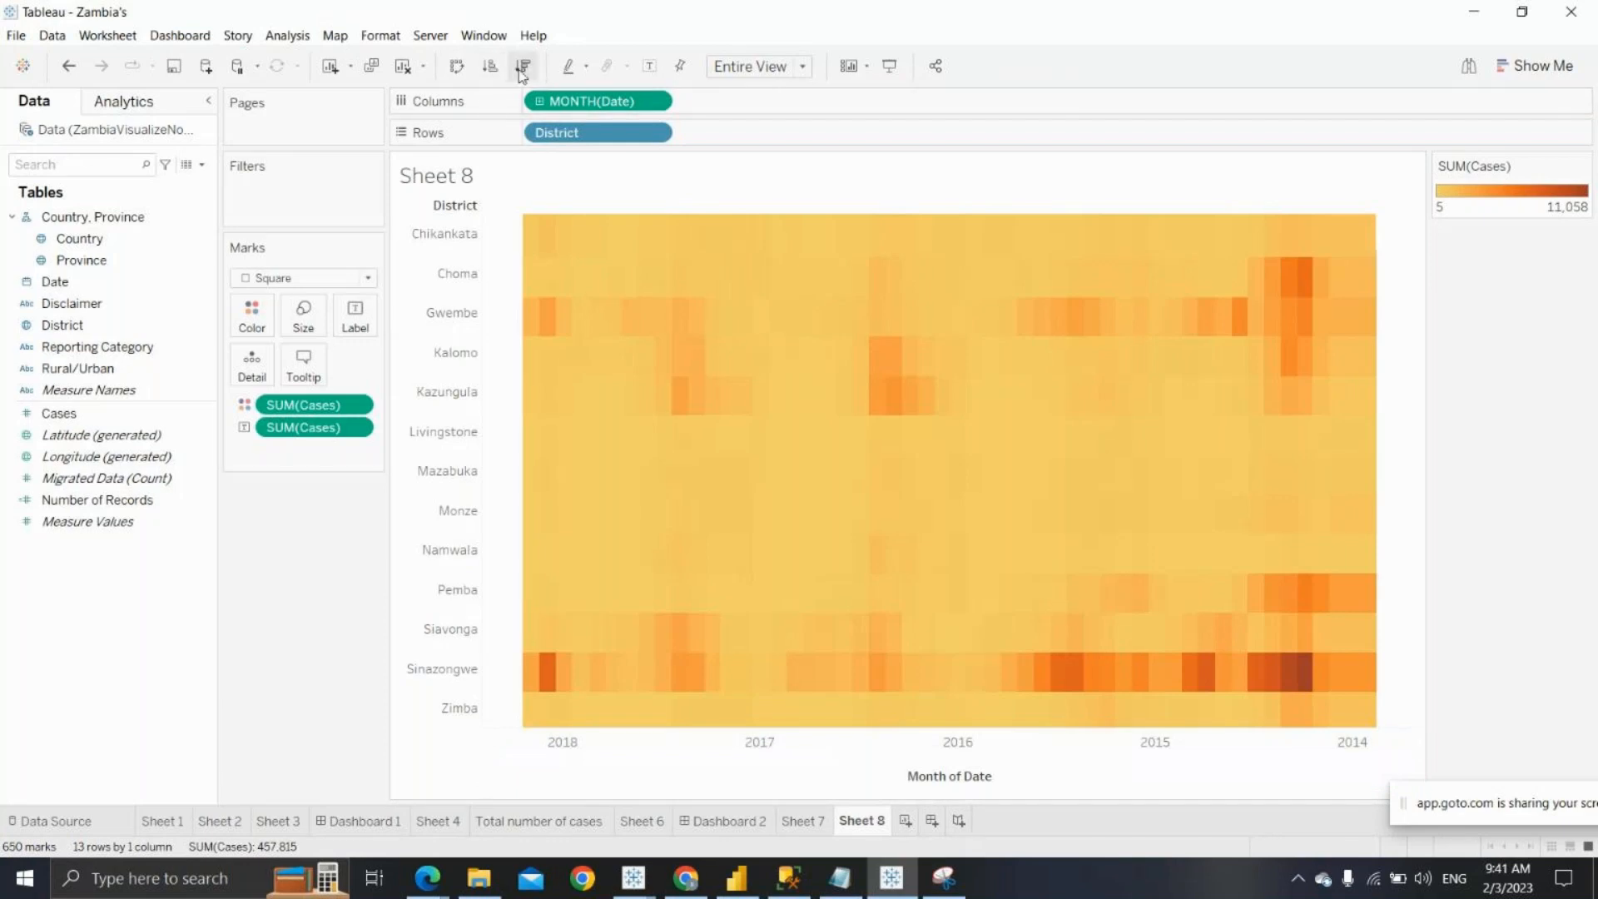
click(491, 69)
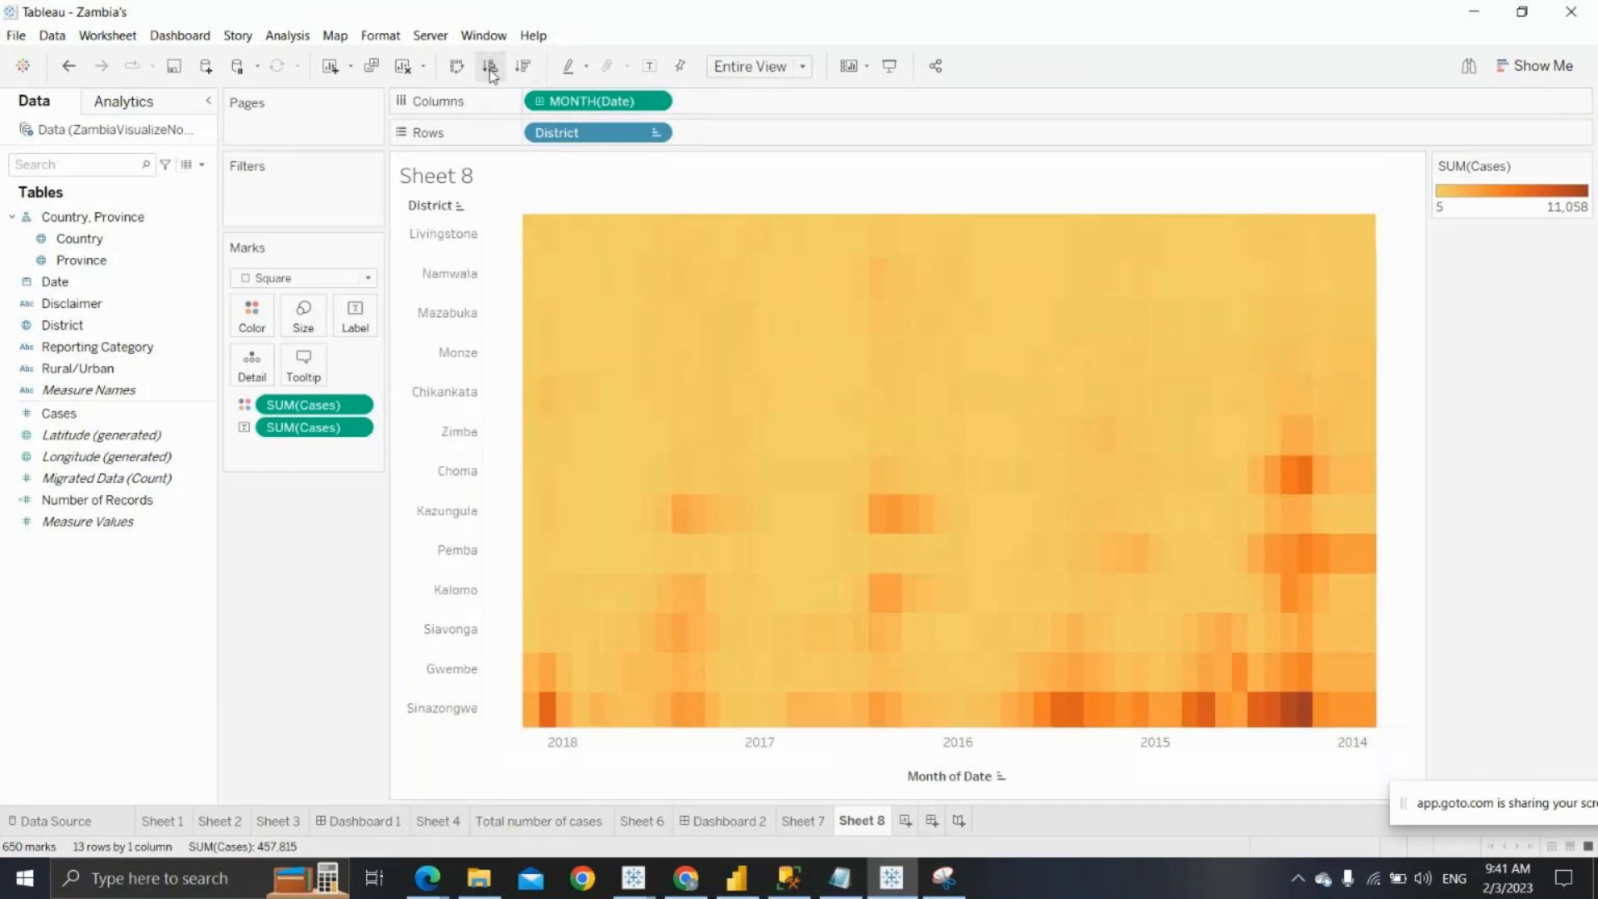
click(525, 68)
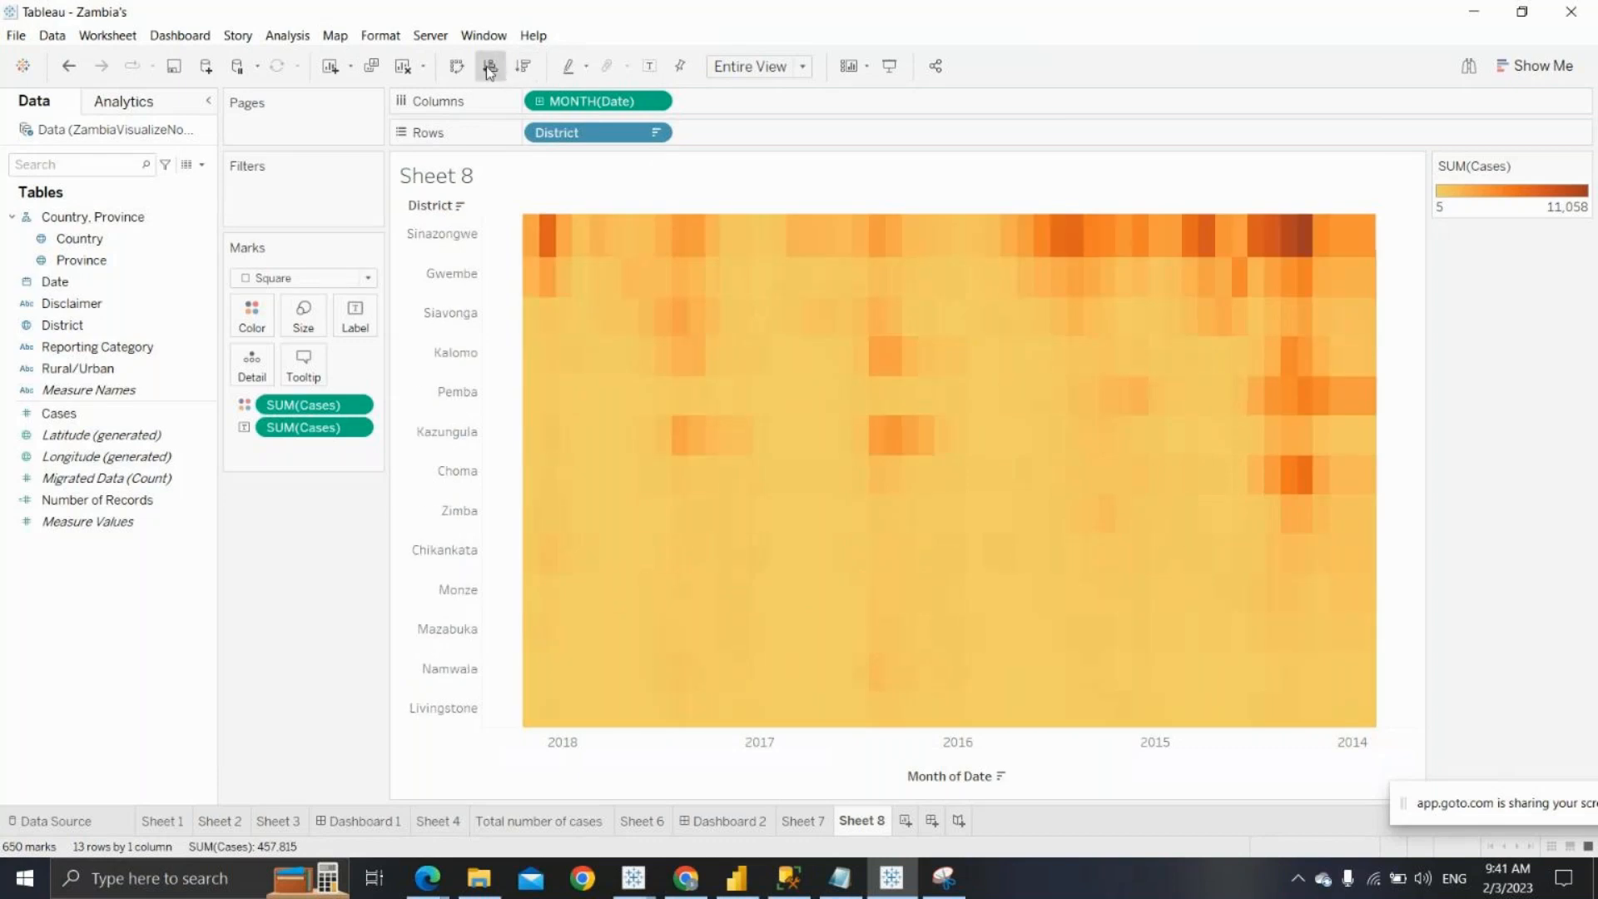
click(490, 70)
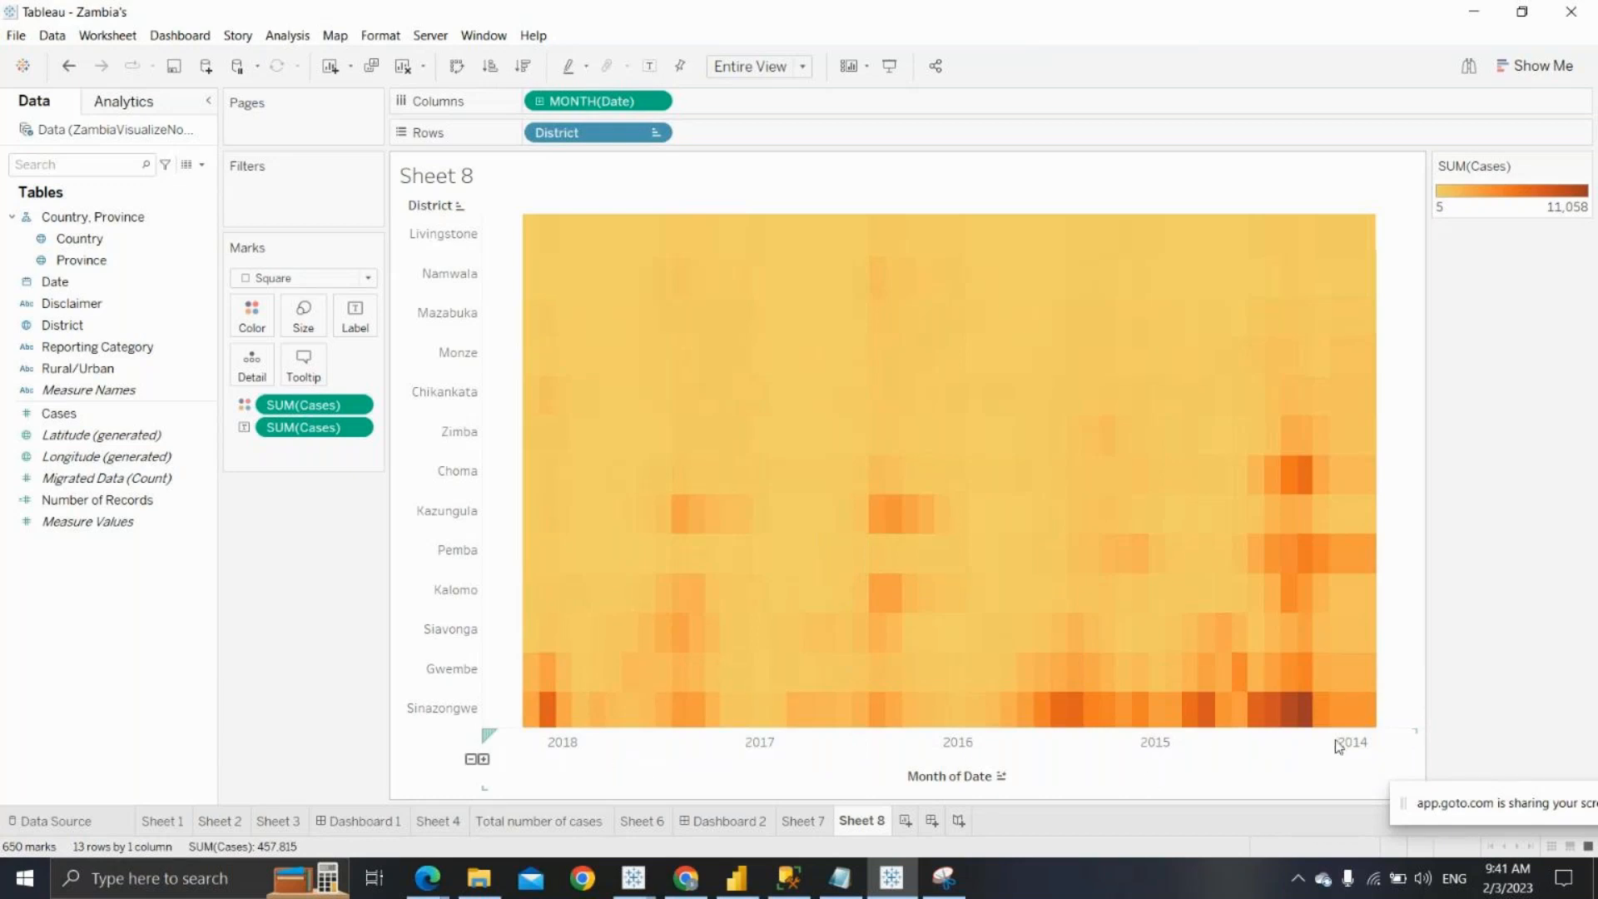
Turn off the reversed scale on the Month of Date axis and check its tick mark settings
right_click(877, 731)
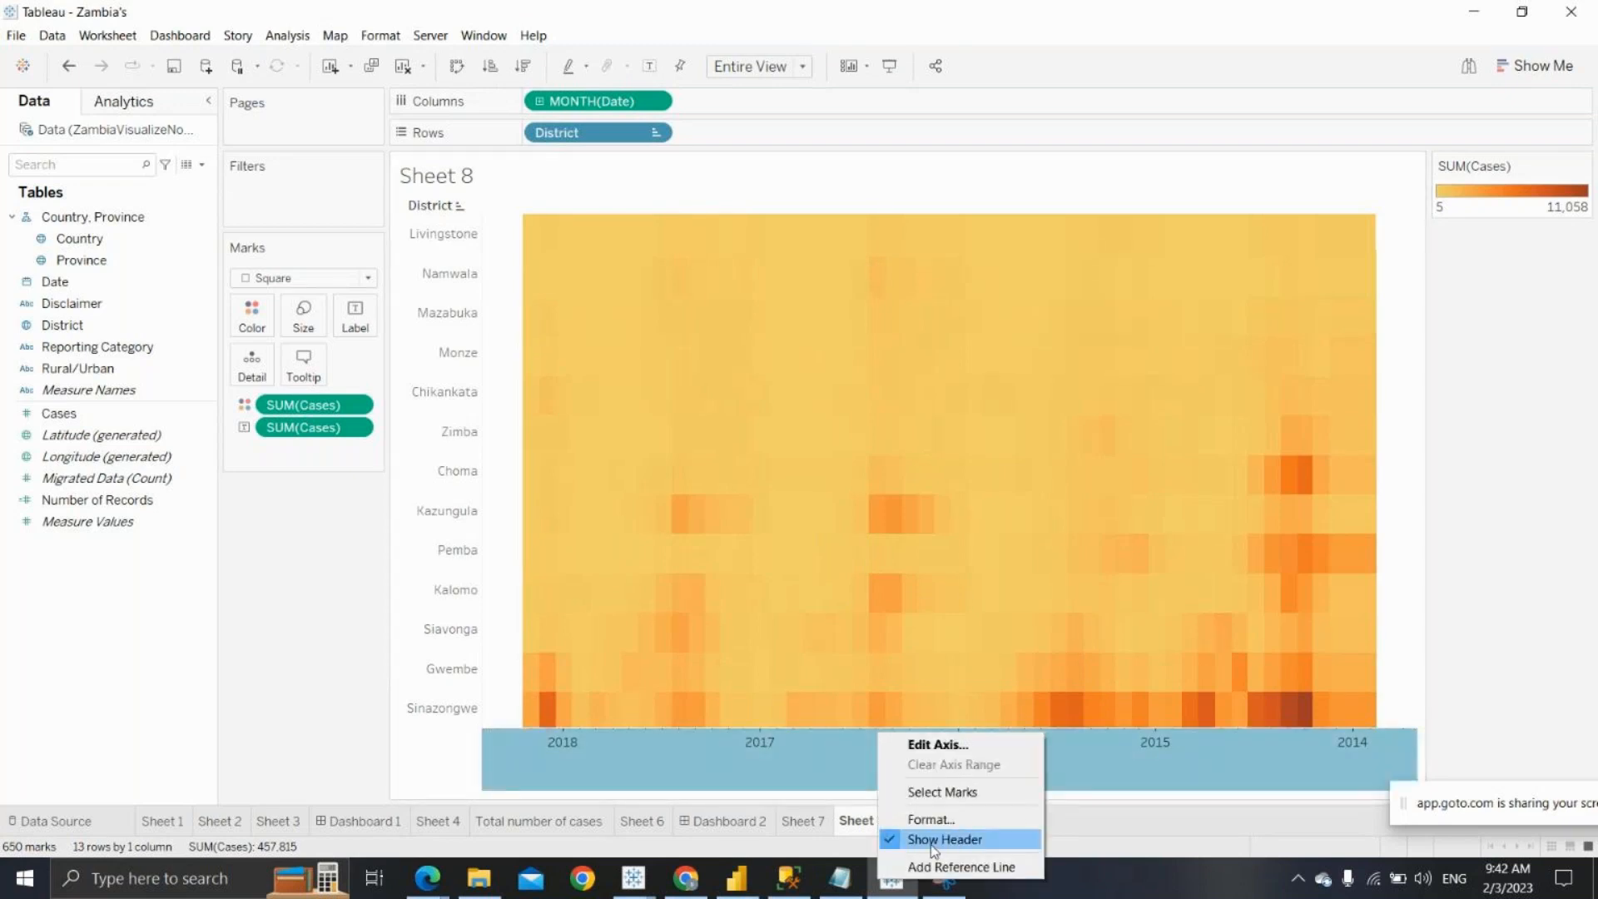
click(919, 746)
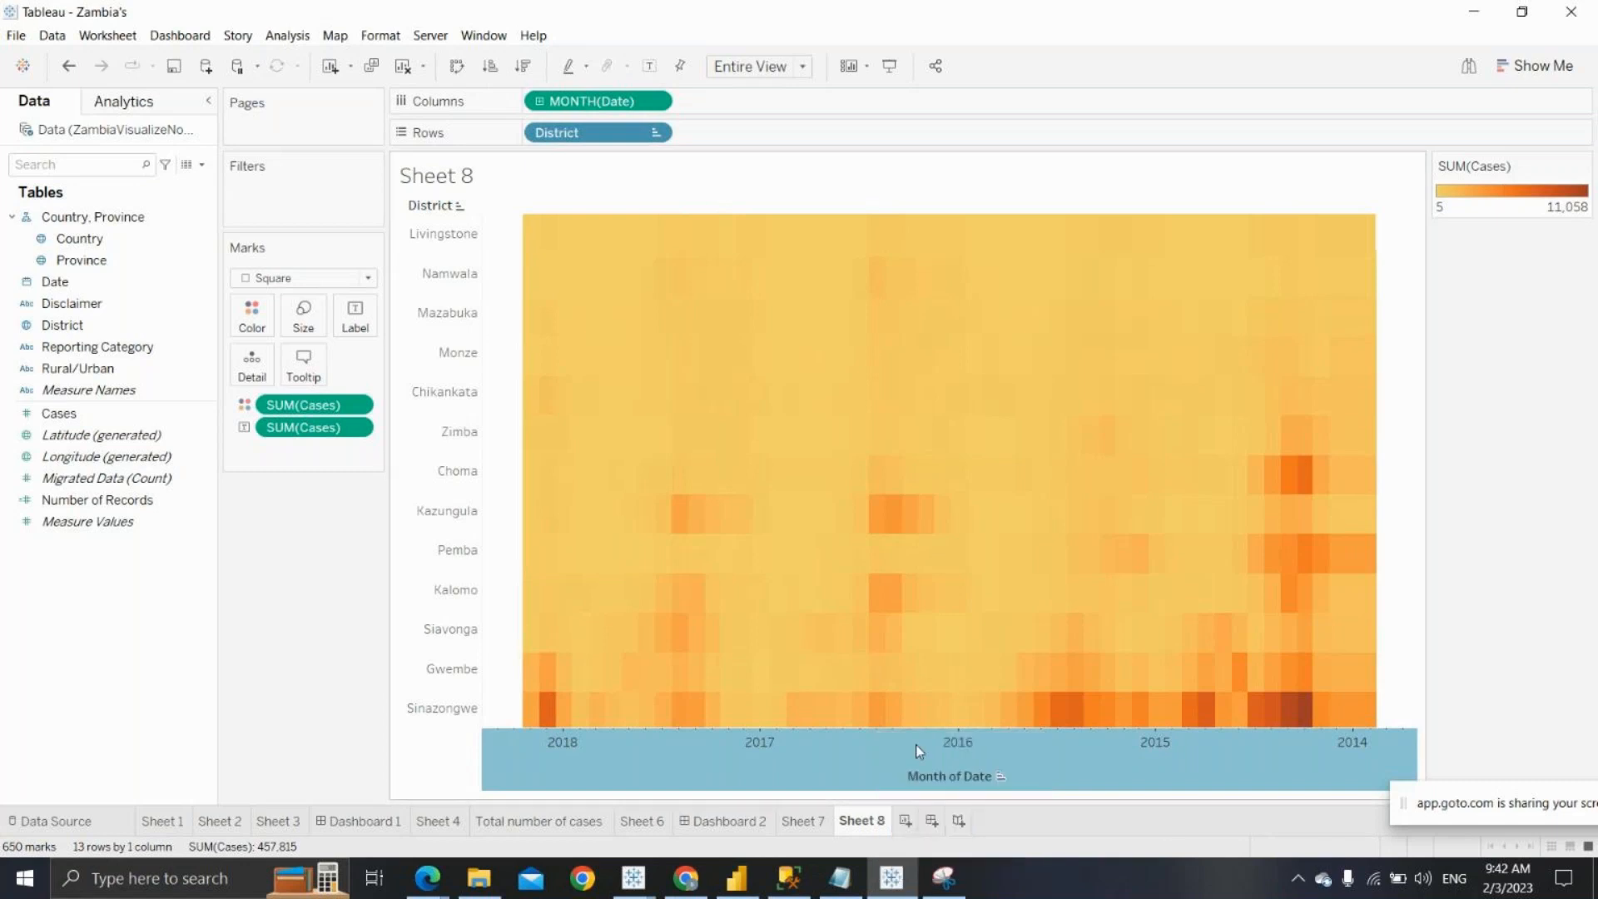
click(599, 454)
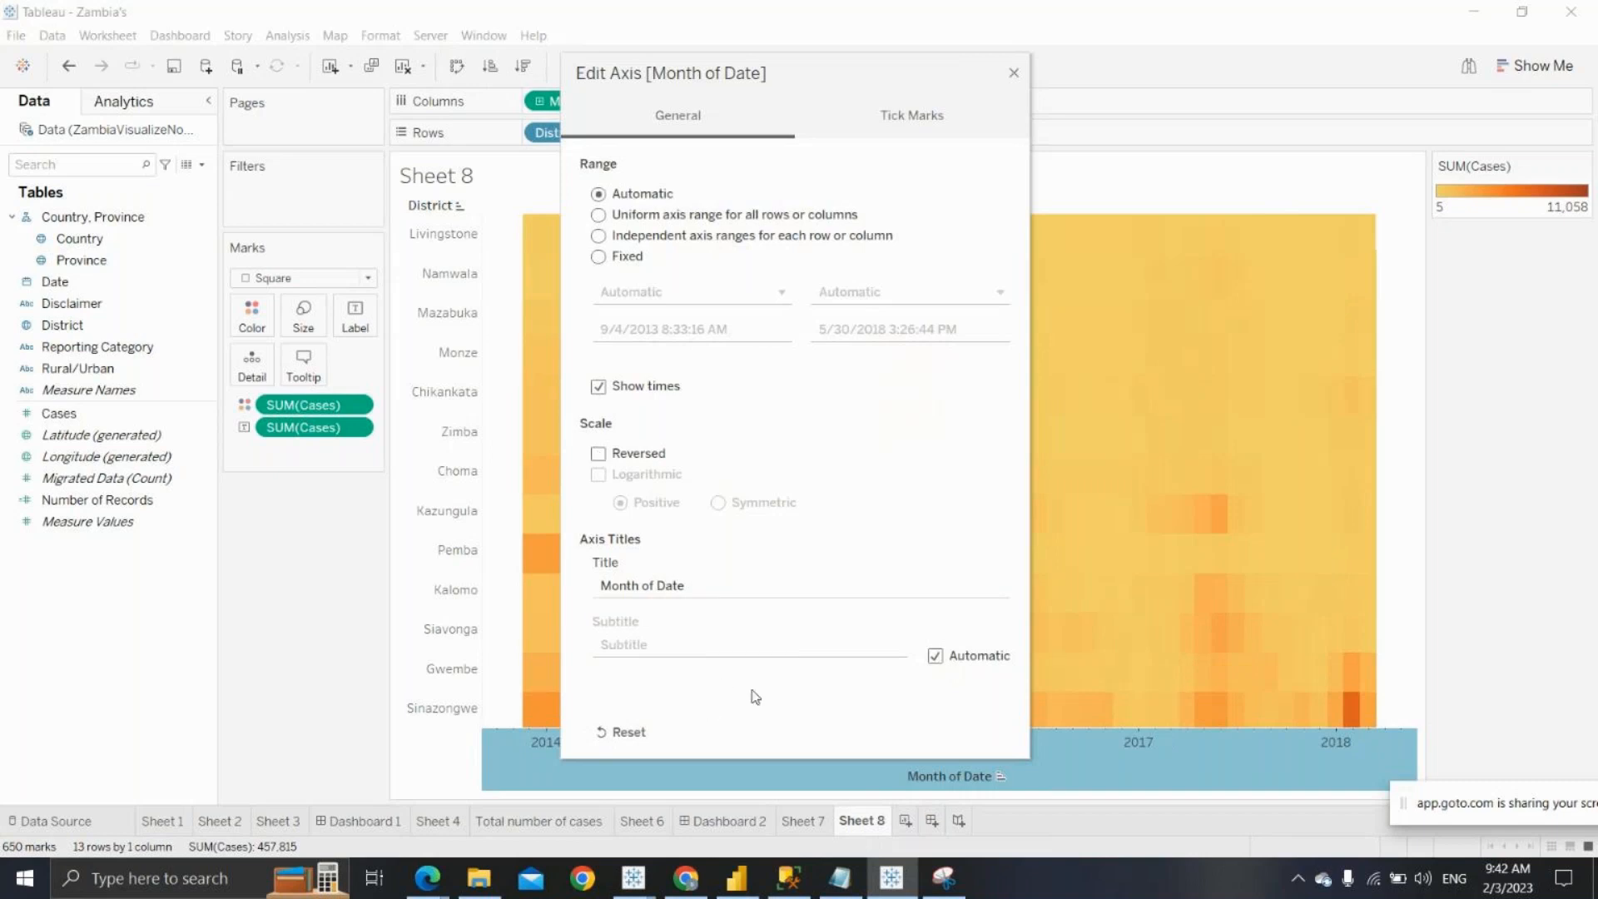
click(888, 123)
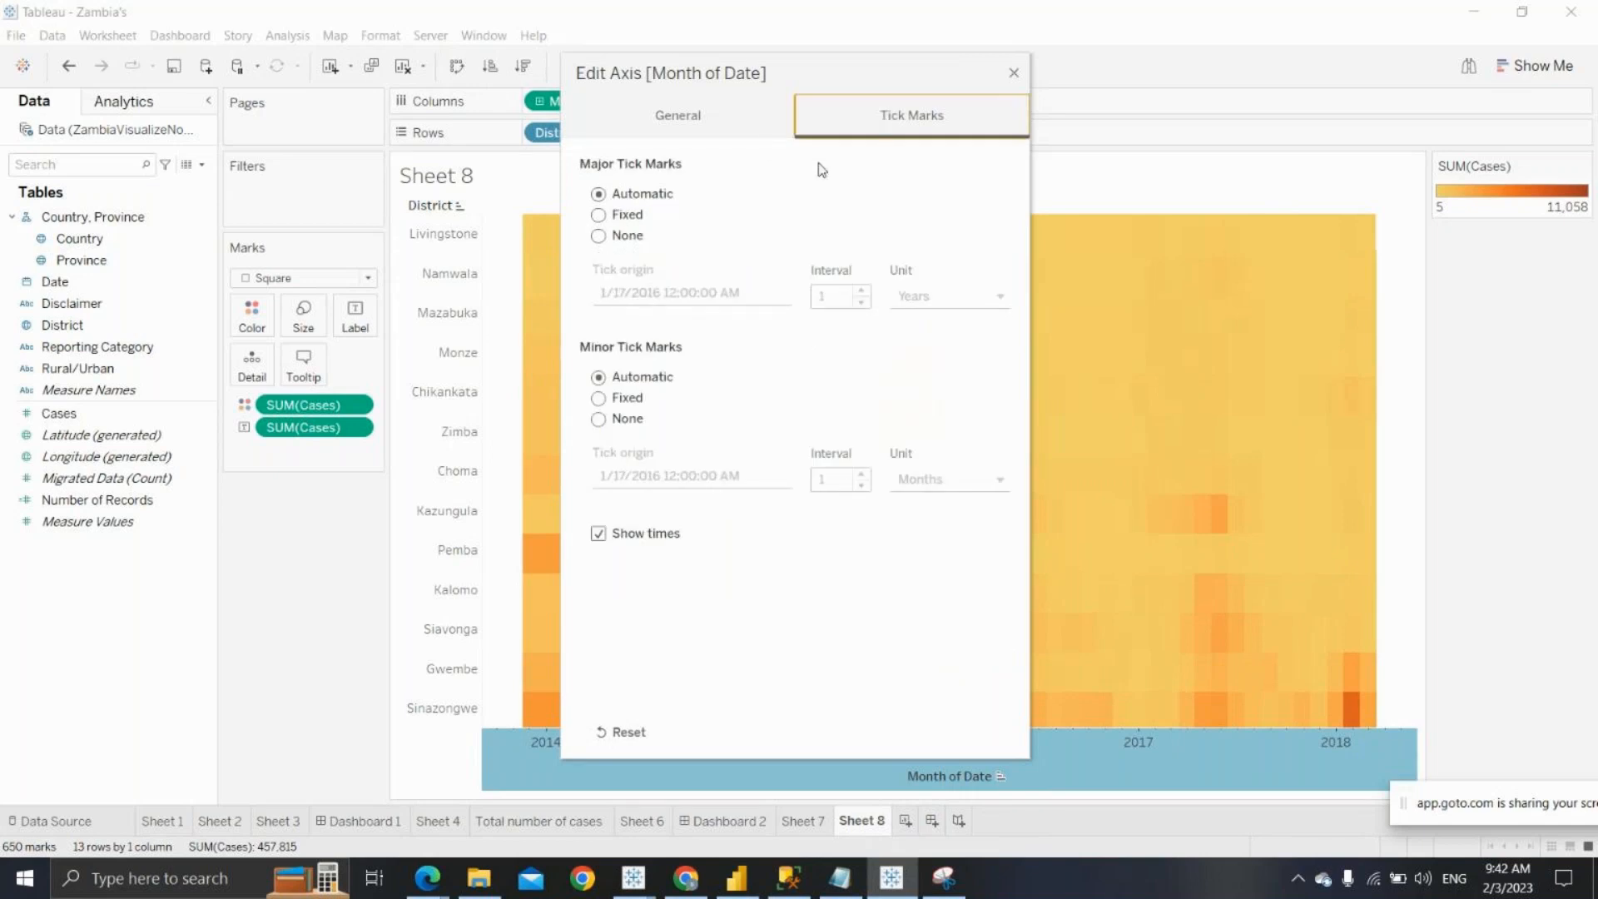
click(669, 119)
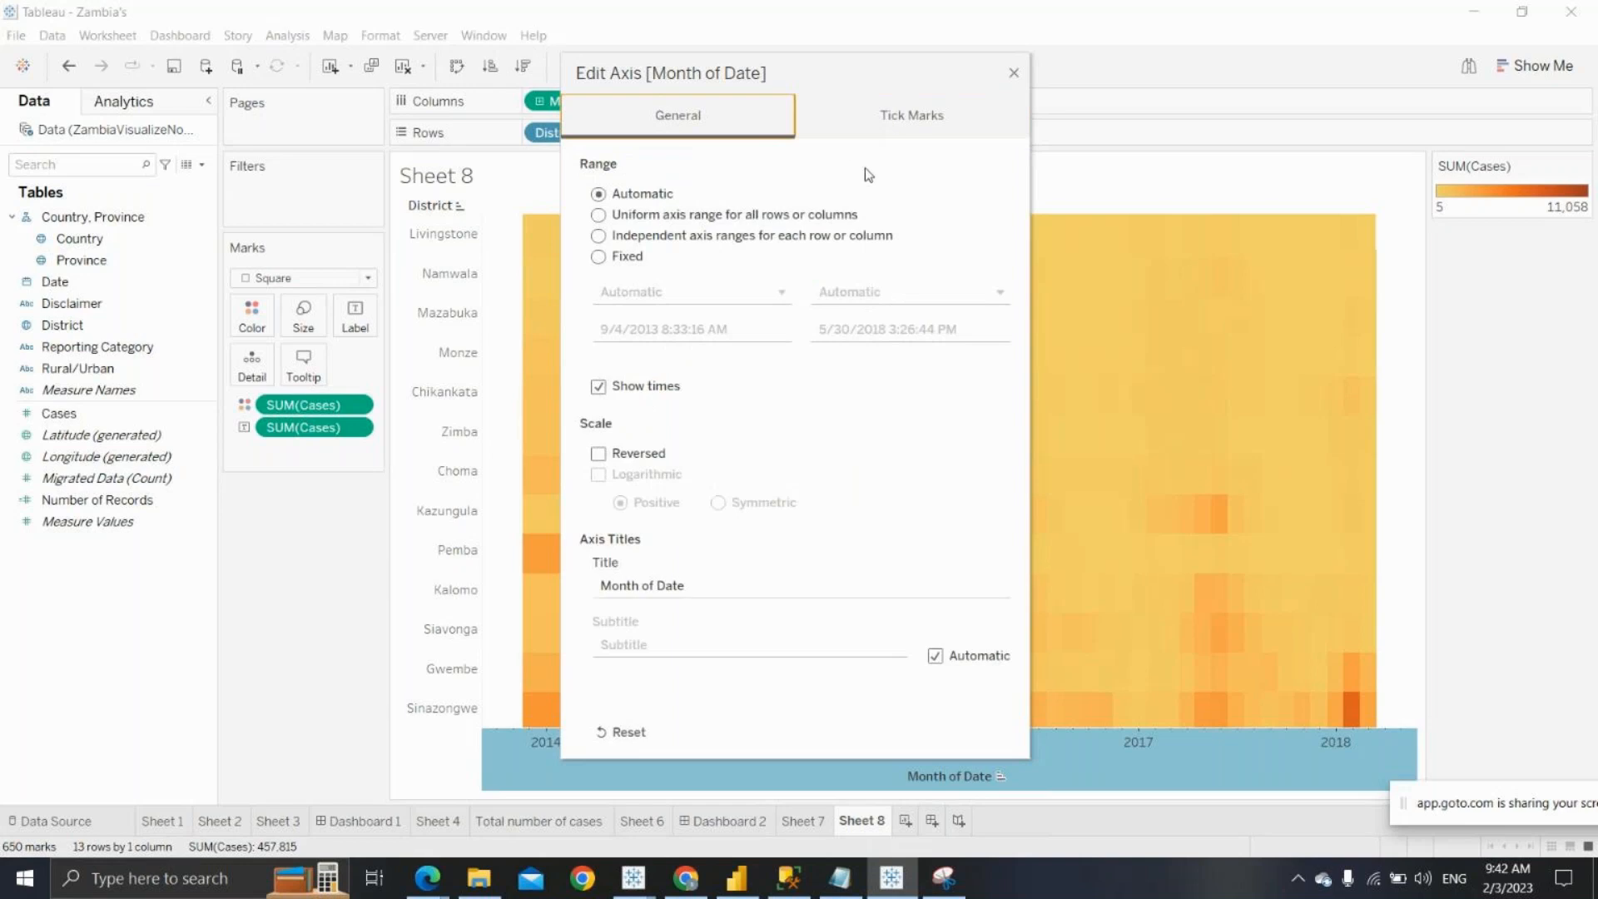
click(1014, 74)
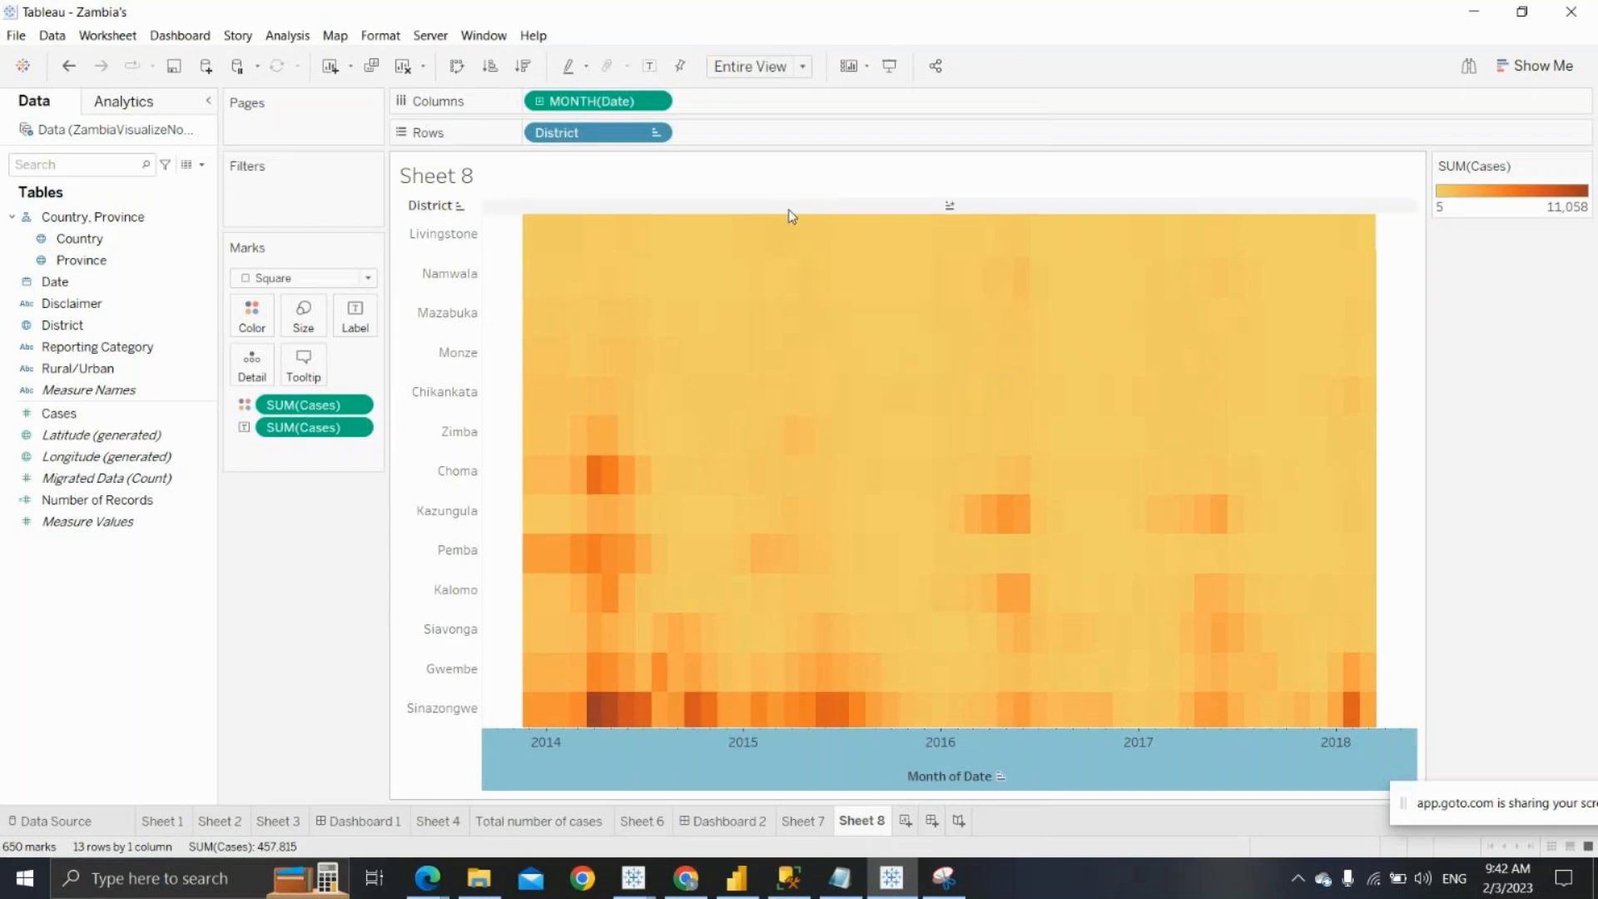
Open the formatting options for the heat map's Month of Date axis
right_click(825, 751)
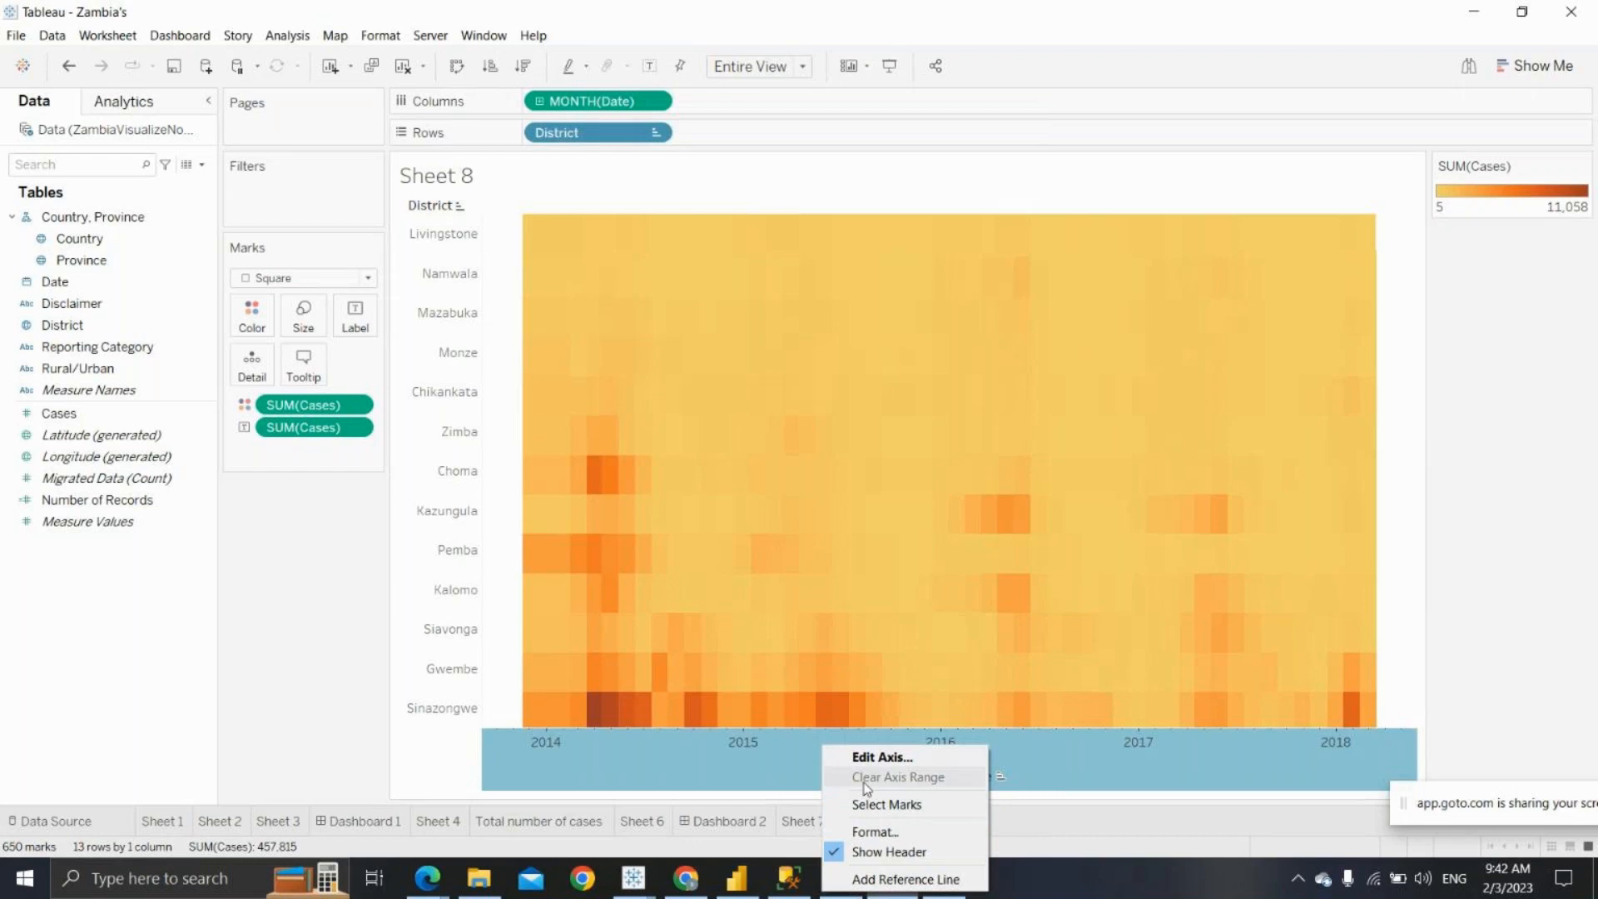
click(872, 832)
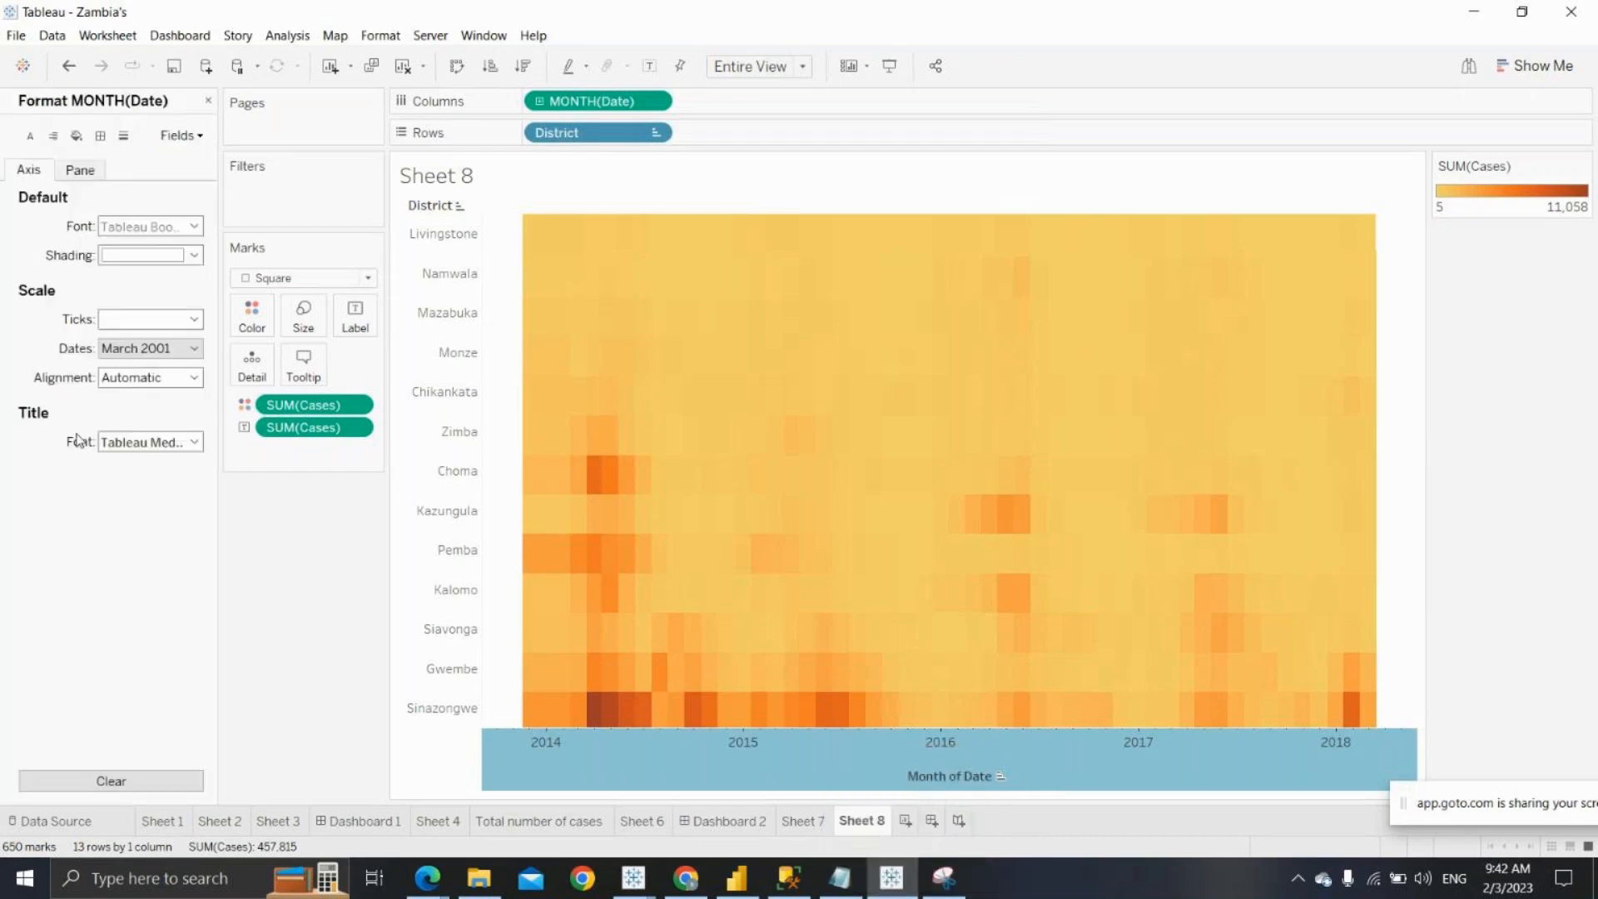
click(194, 256)
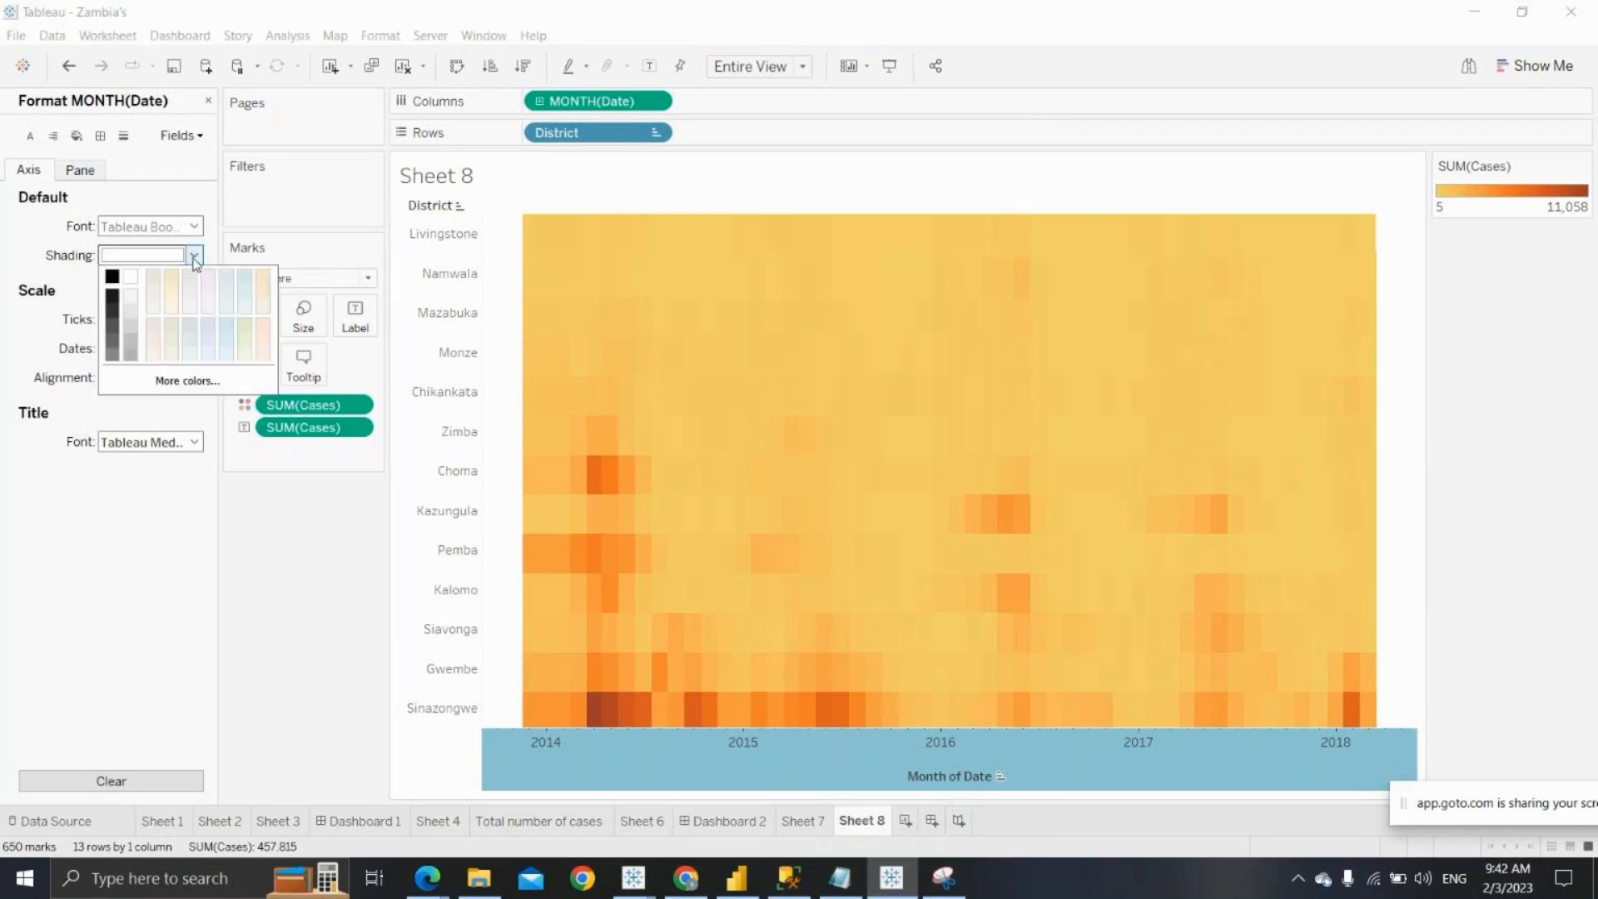
click(162, 233)
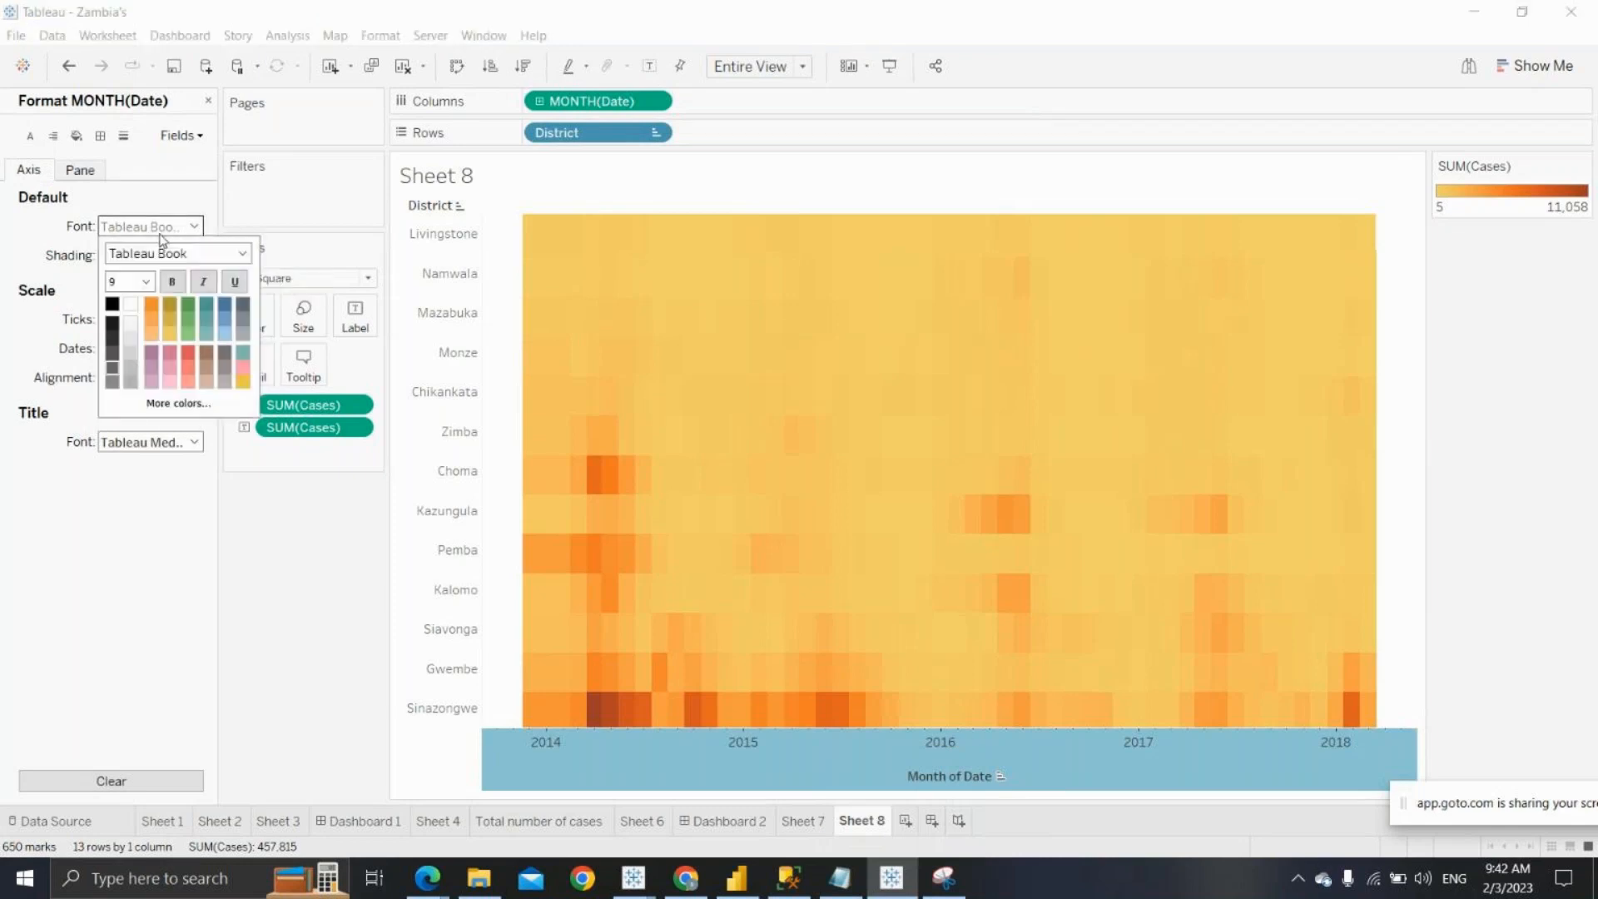
key(Escape)
click(80, 169)
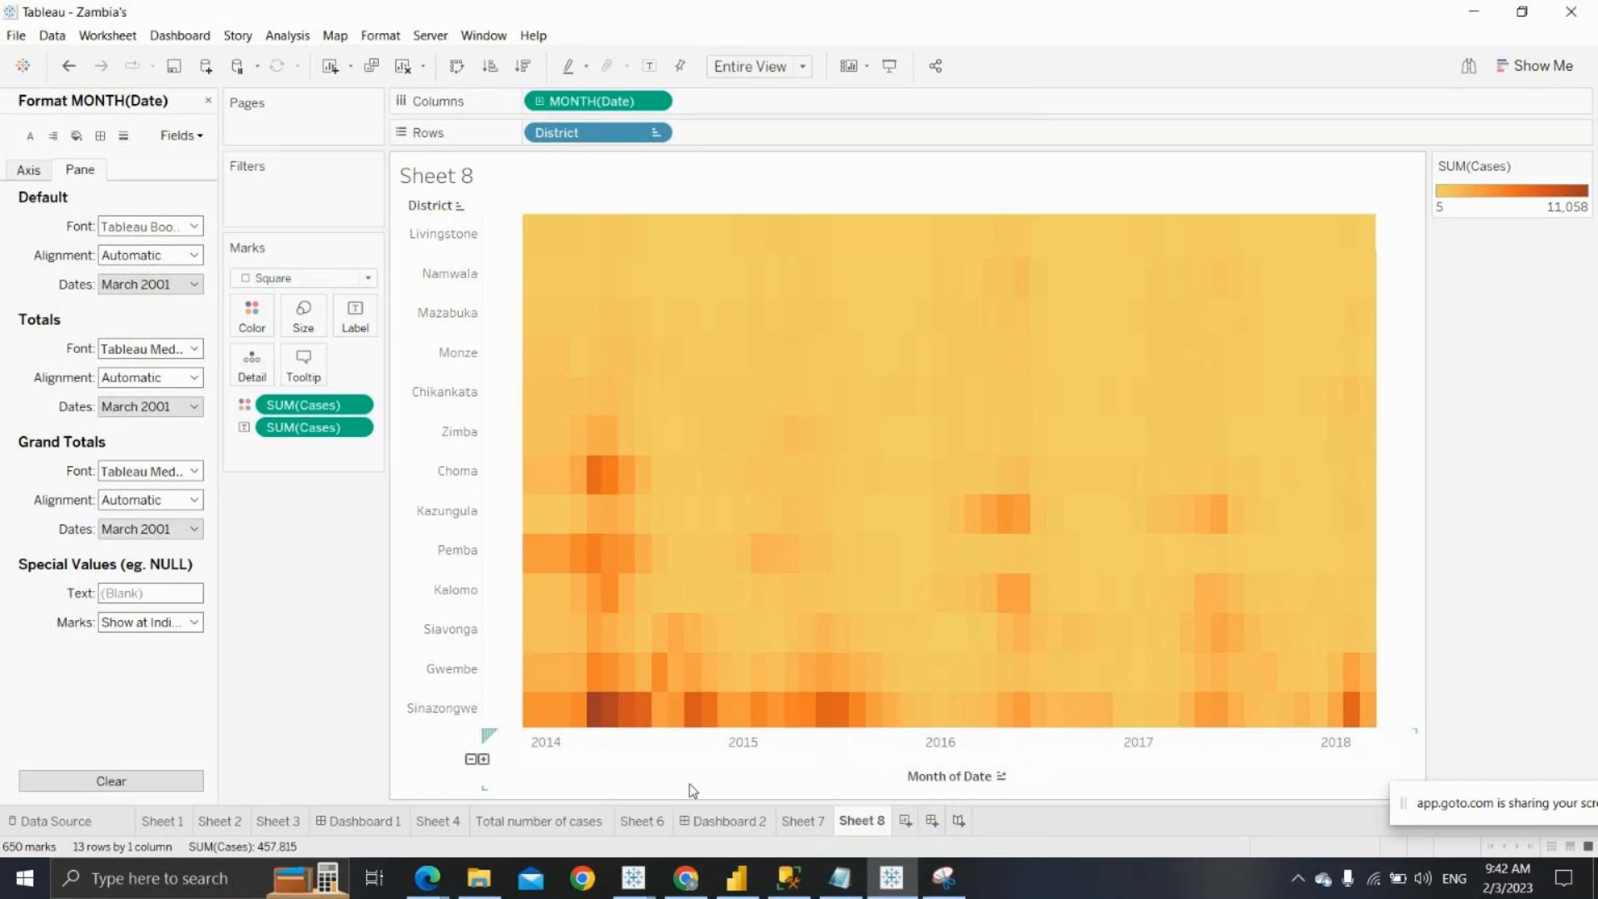
click(372, 823)
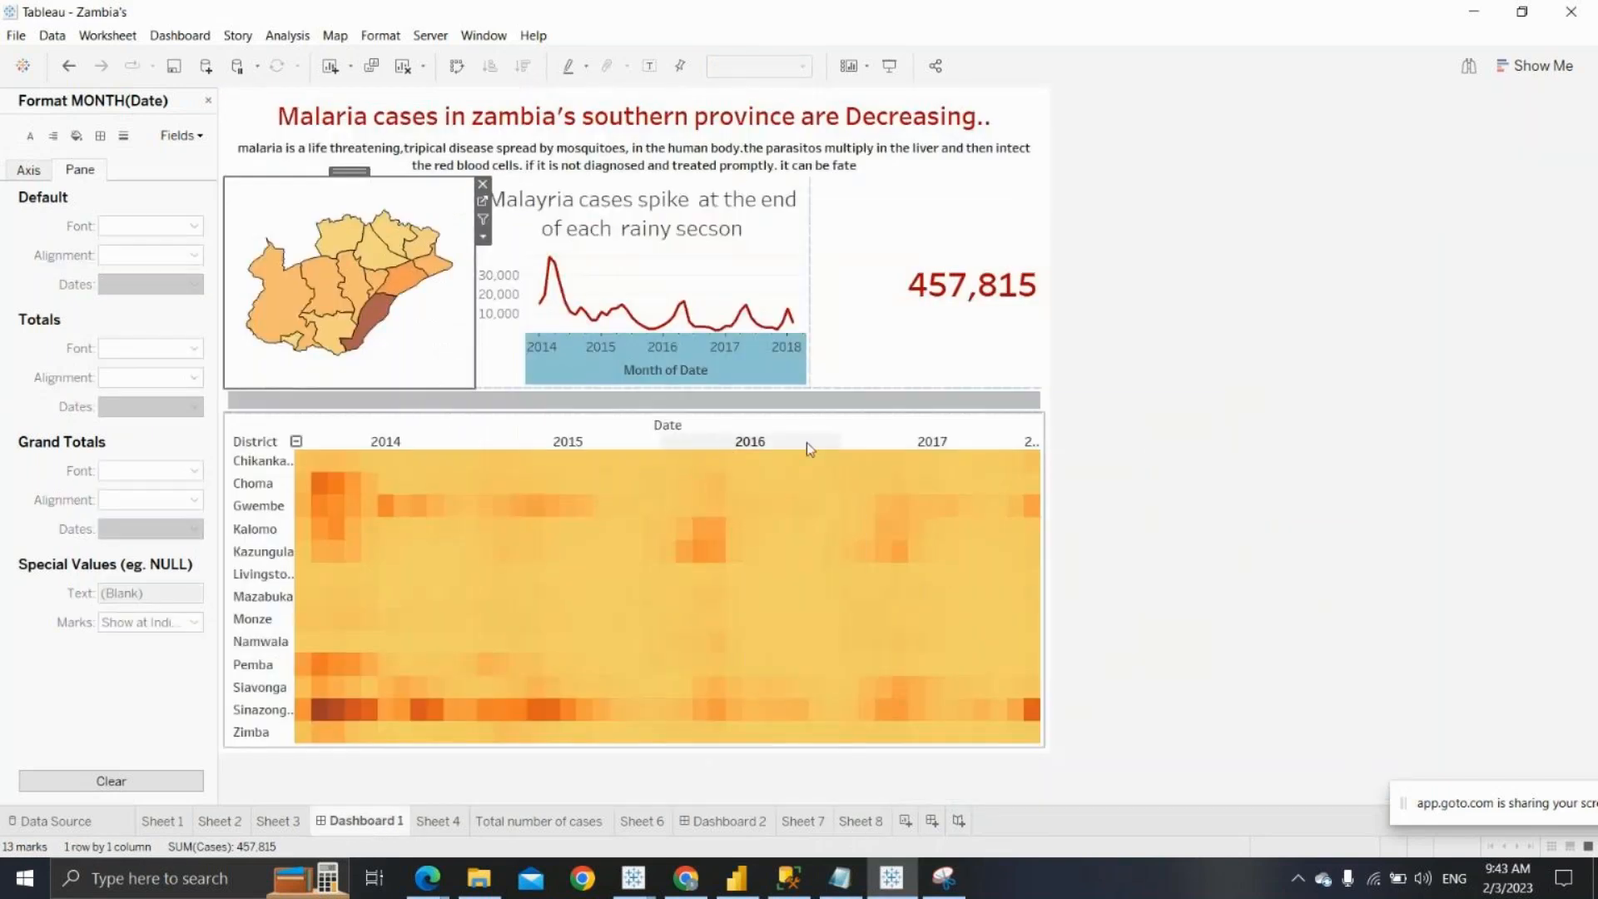
click(860, 822)
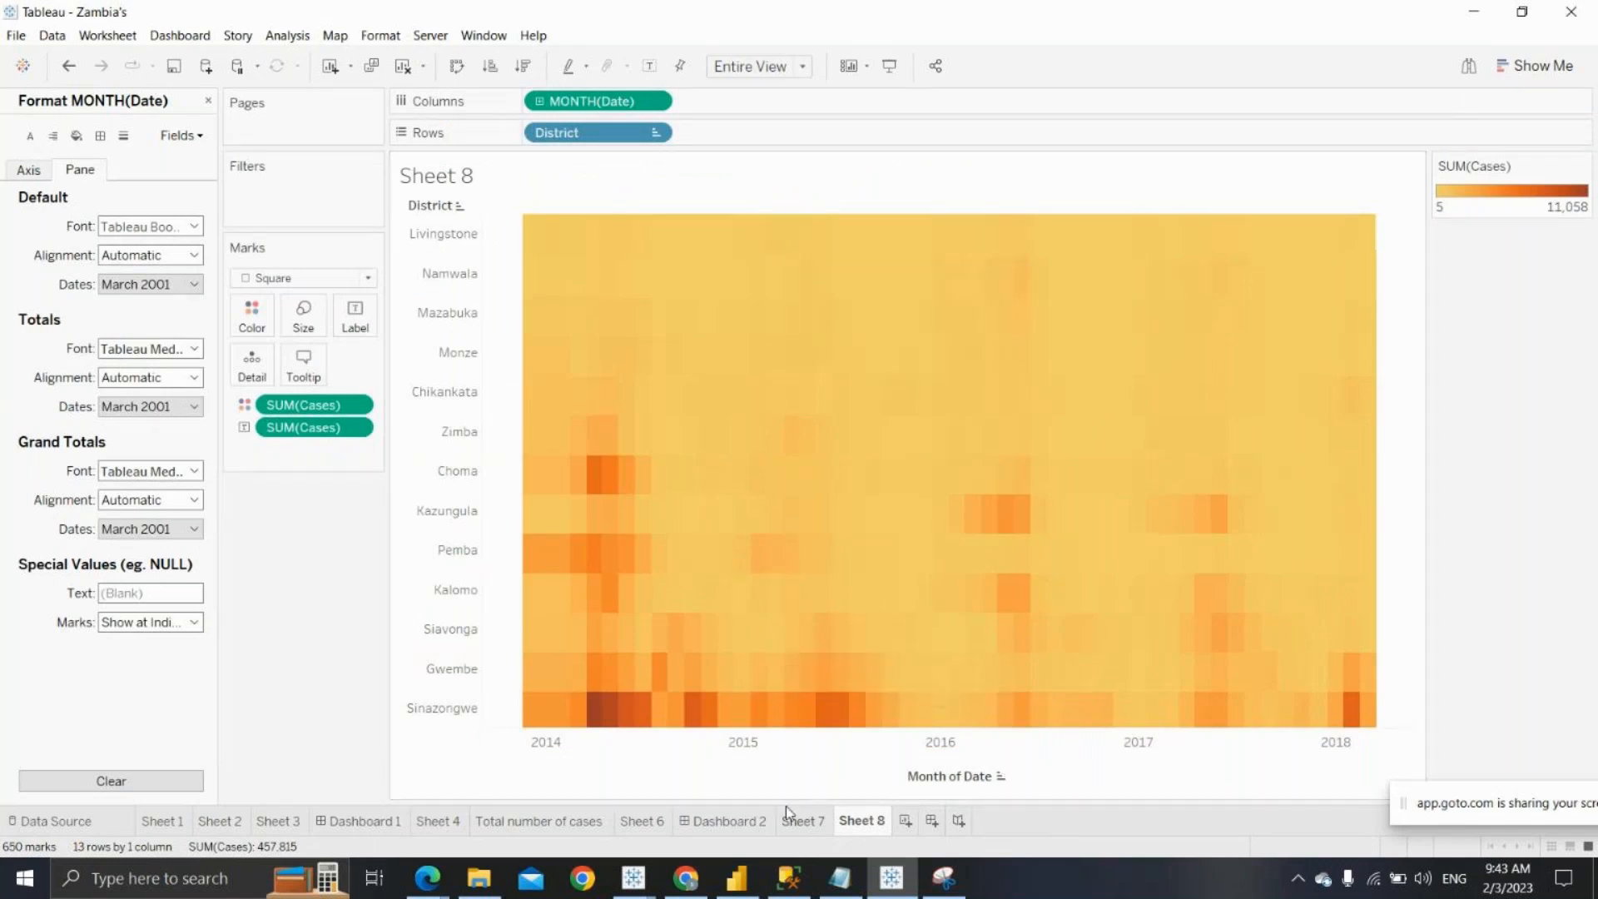
Open Dashboard 2, close the formatting options and add the Sheet 7 map beside the total number of cases
click(748, 828)
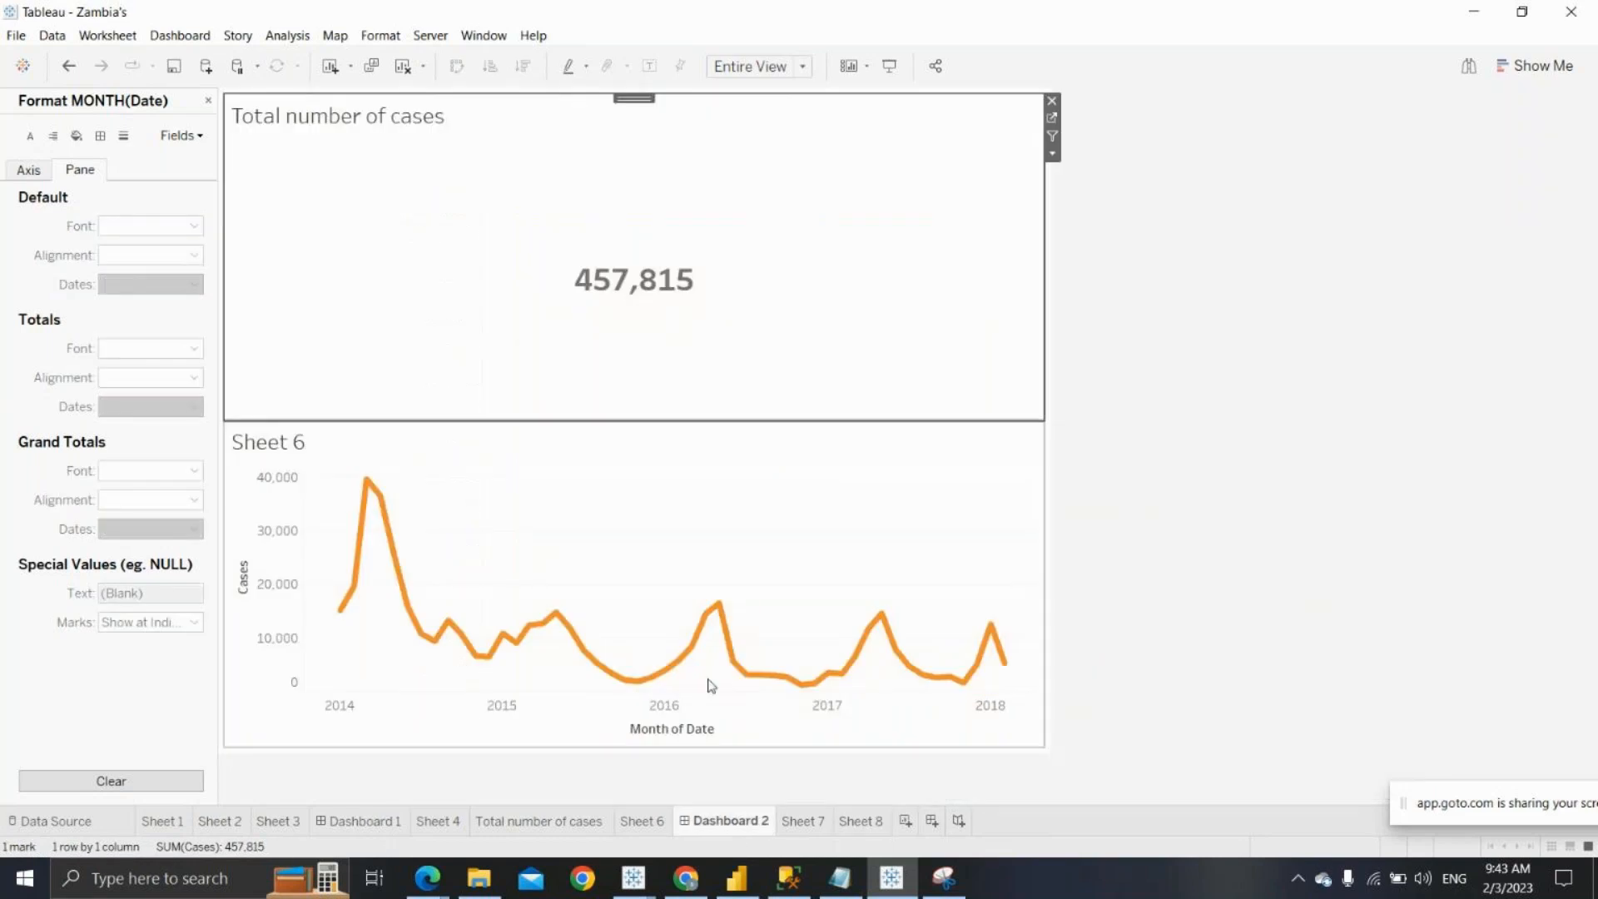
click(208, 100)
mouse_move(131, 406)
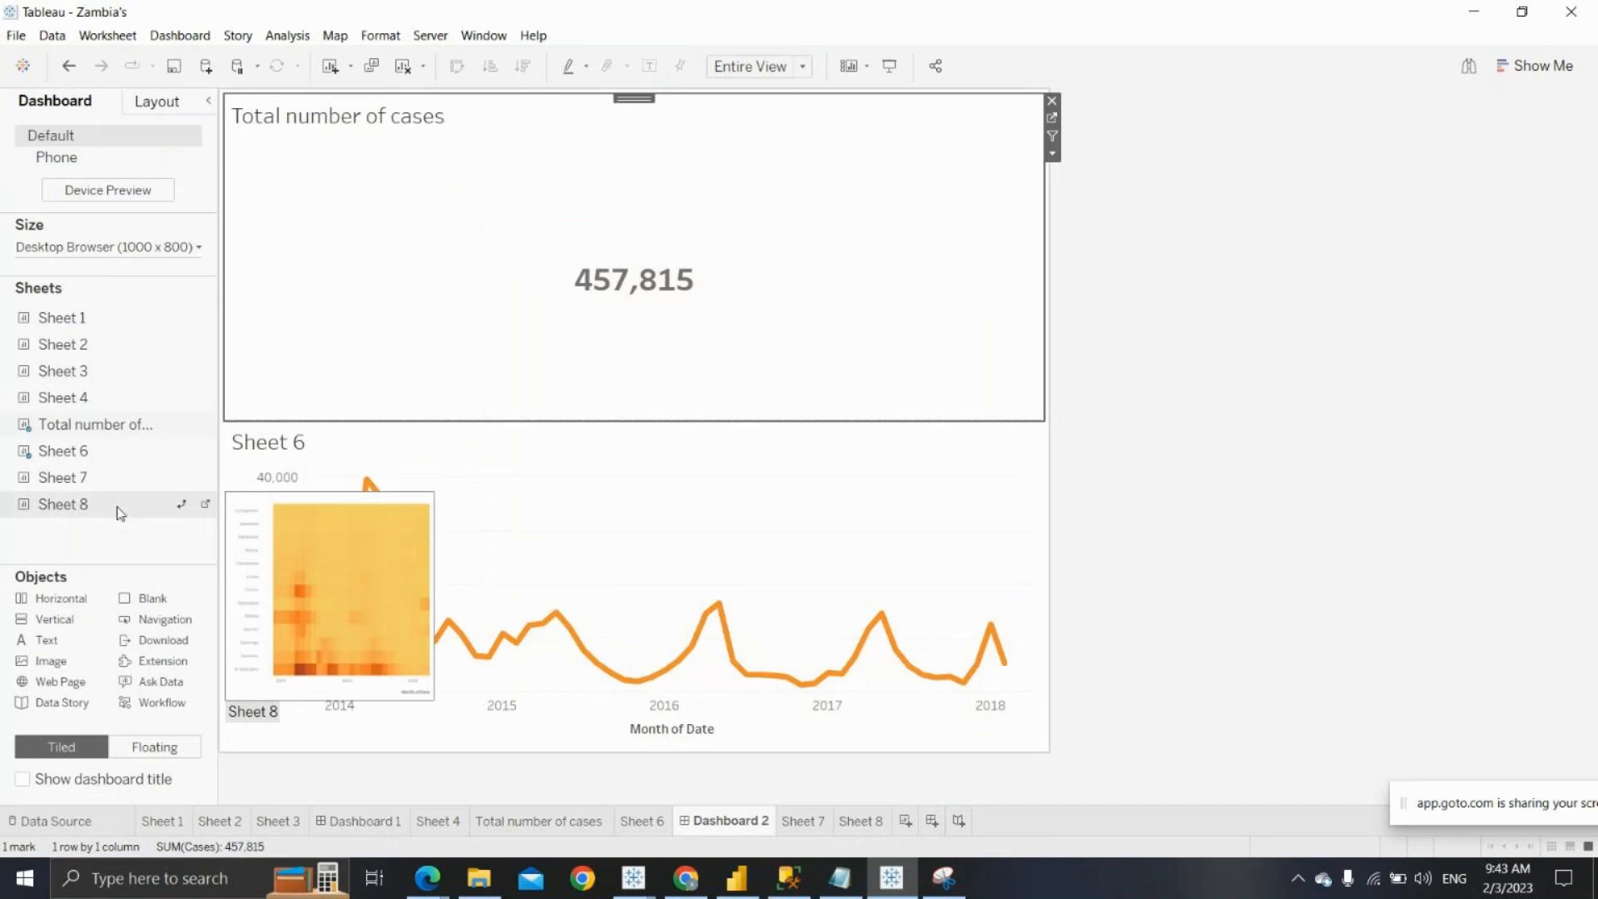
mouse_move(128, 476)
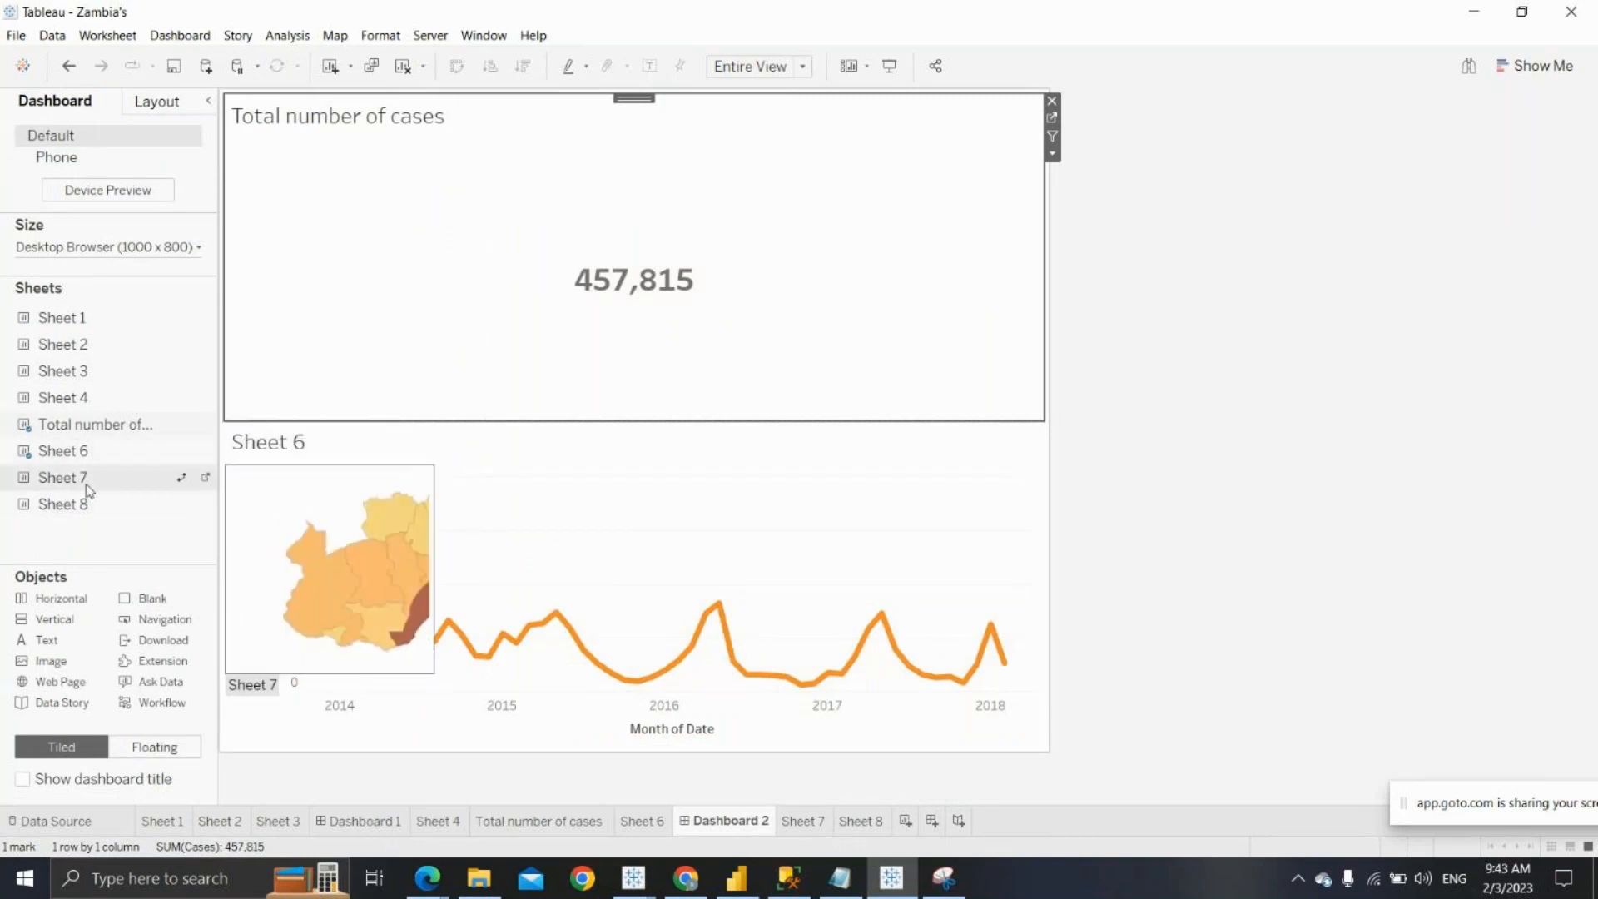
drag(82, 477, 321, 331)
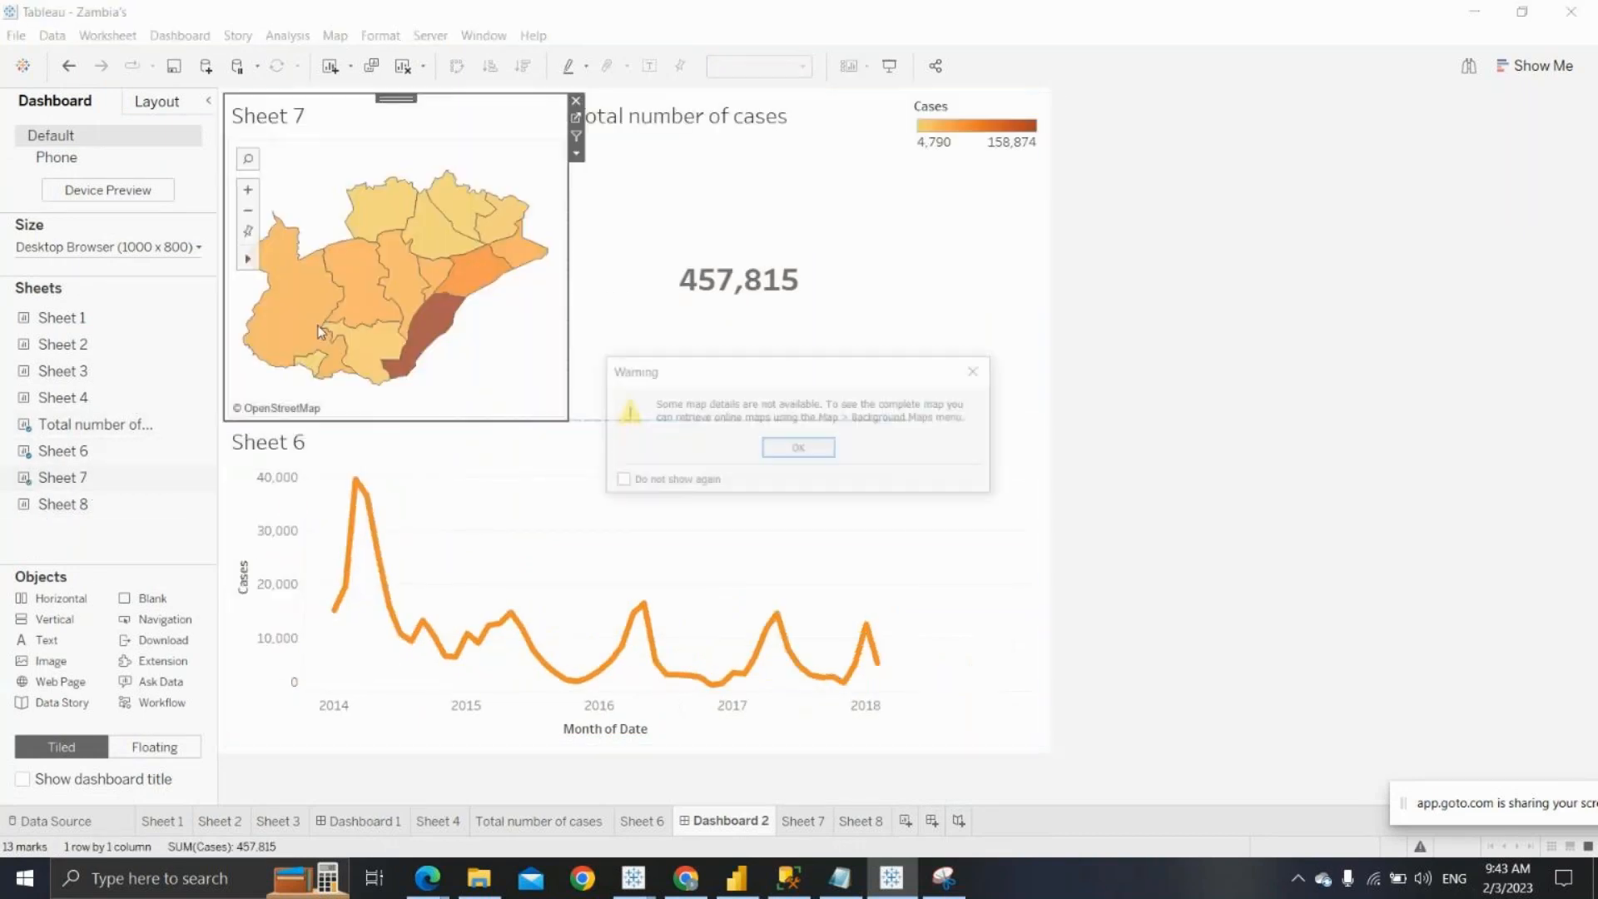
click(799, 449)
mouse_move(391, 367)
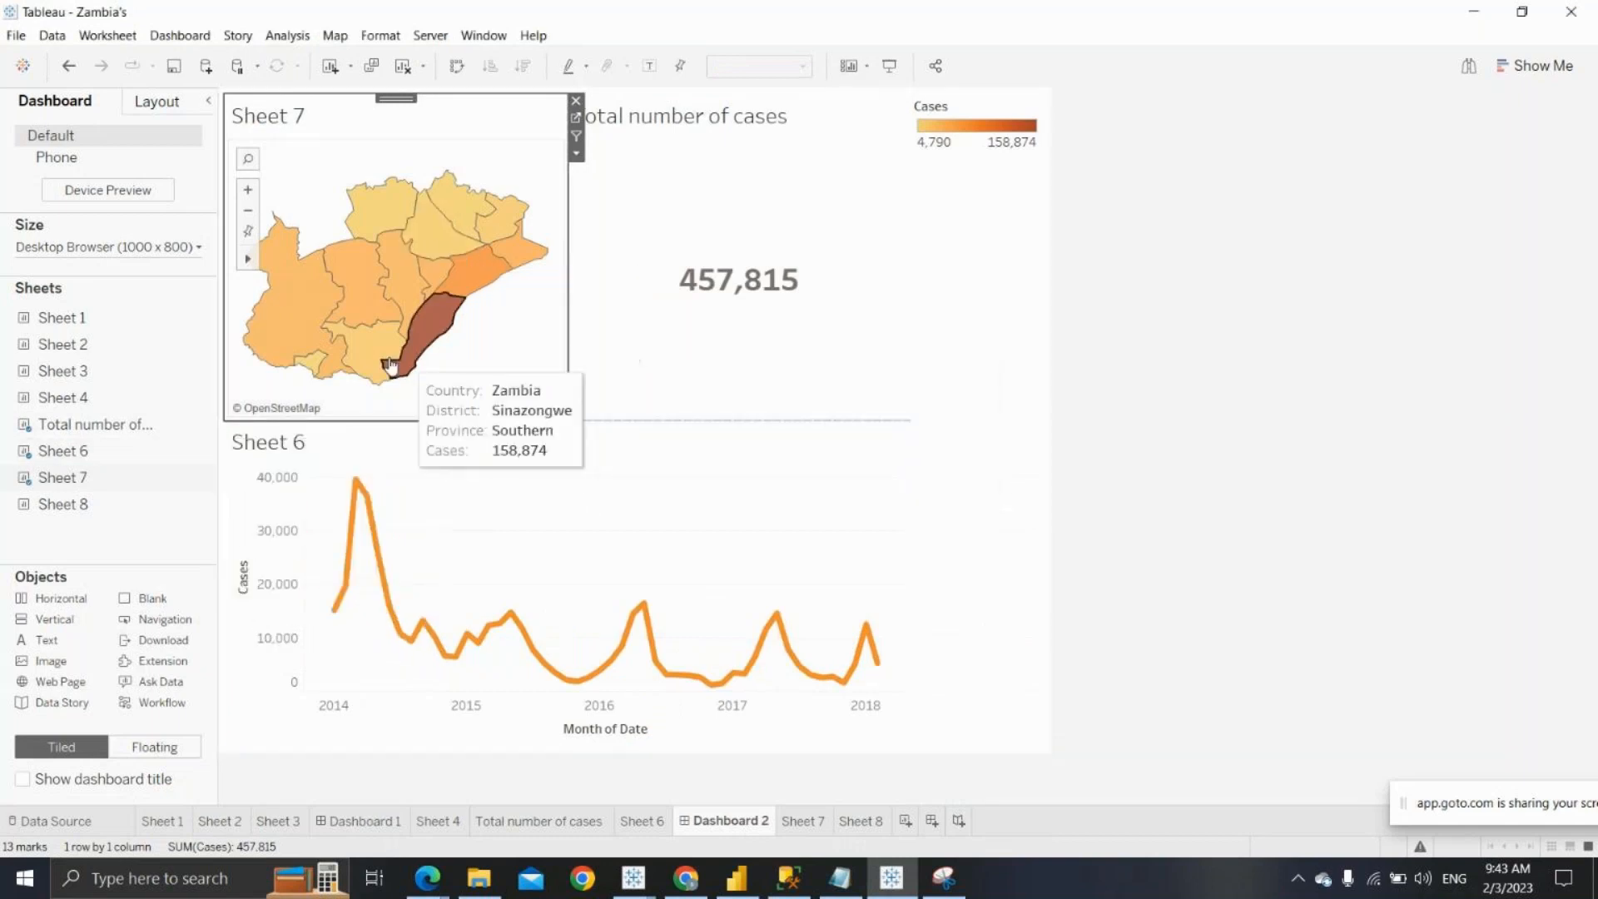
mouse_move(75, 481)
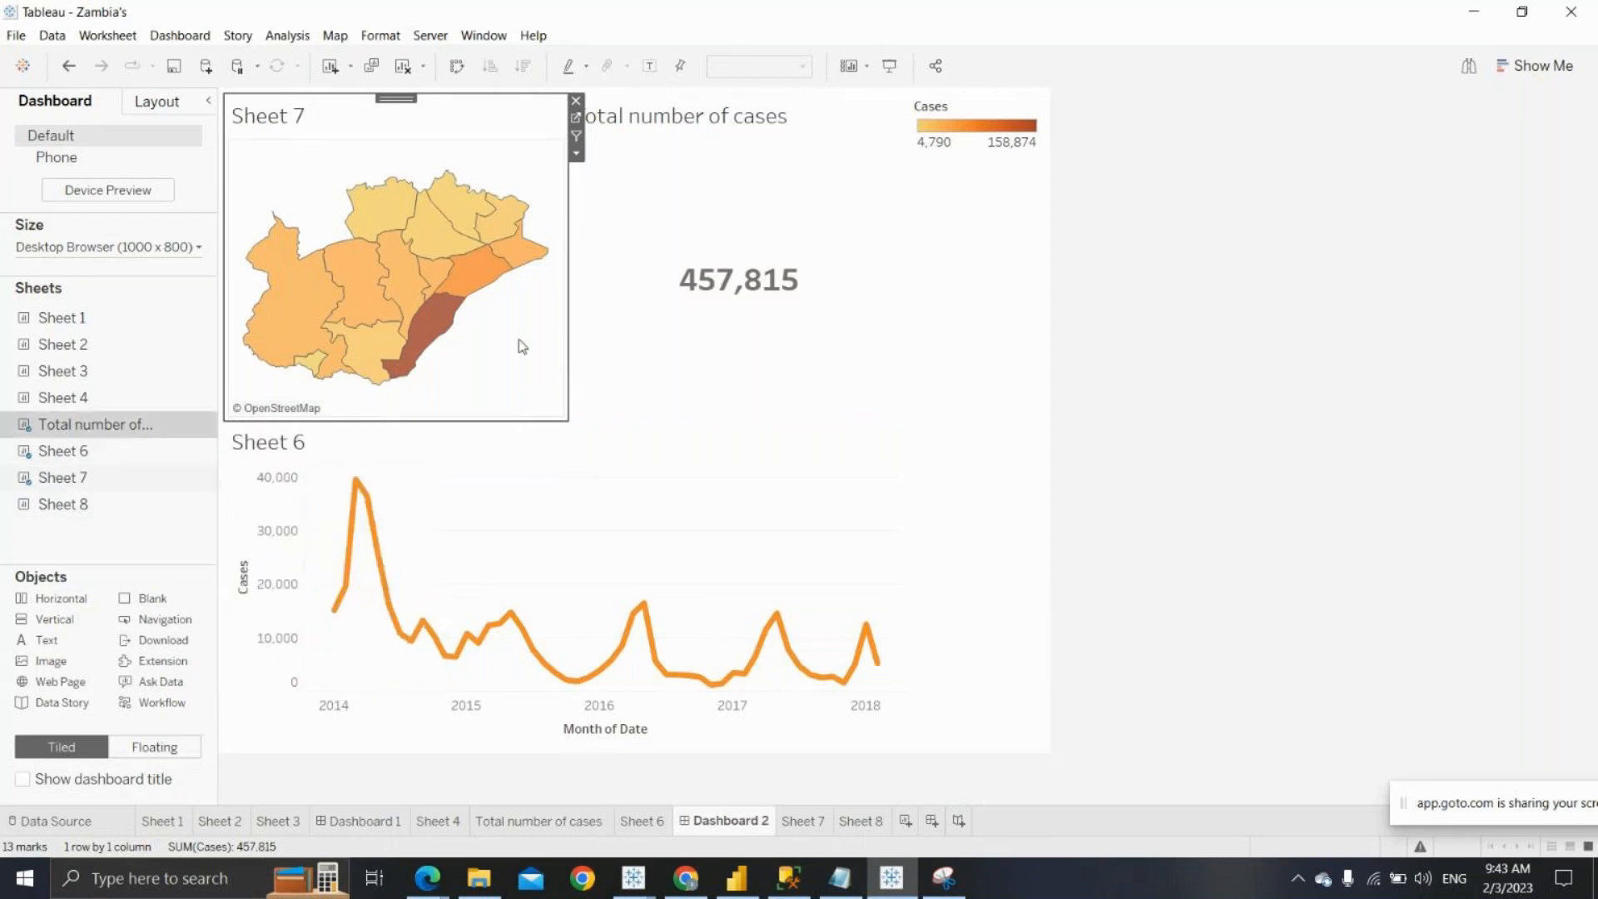
Delete the layout container holding the map's Cases colour legend from the dashboard
click(933, 223)
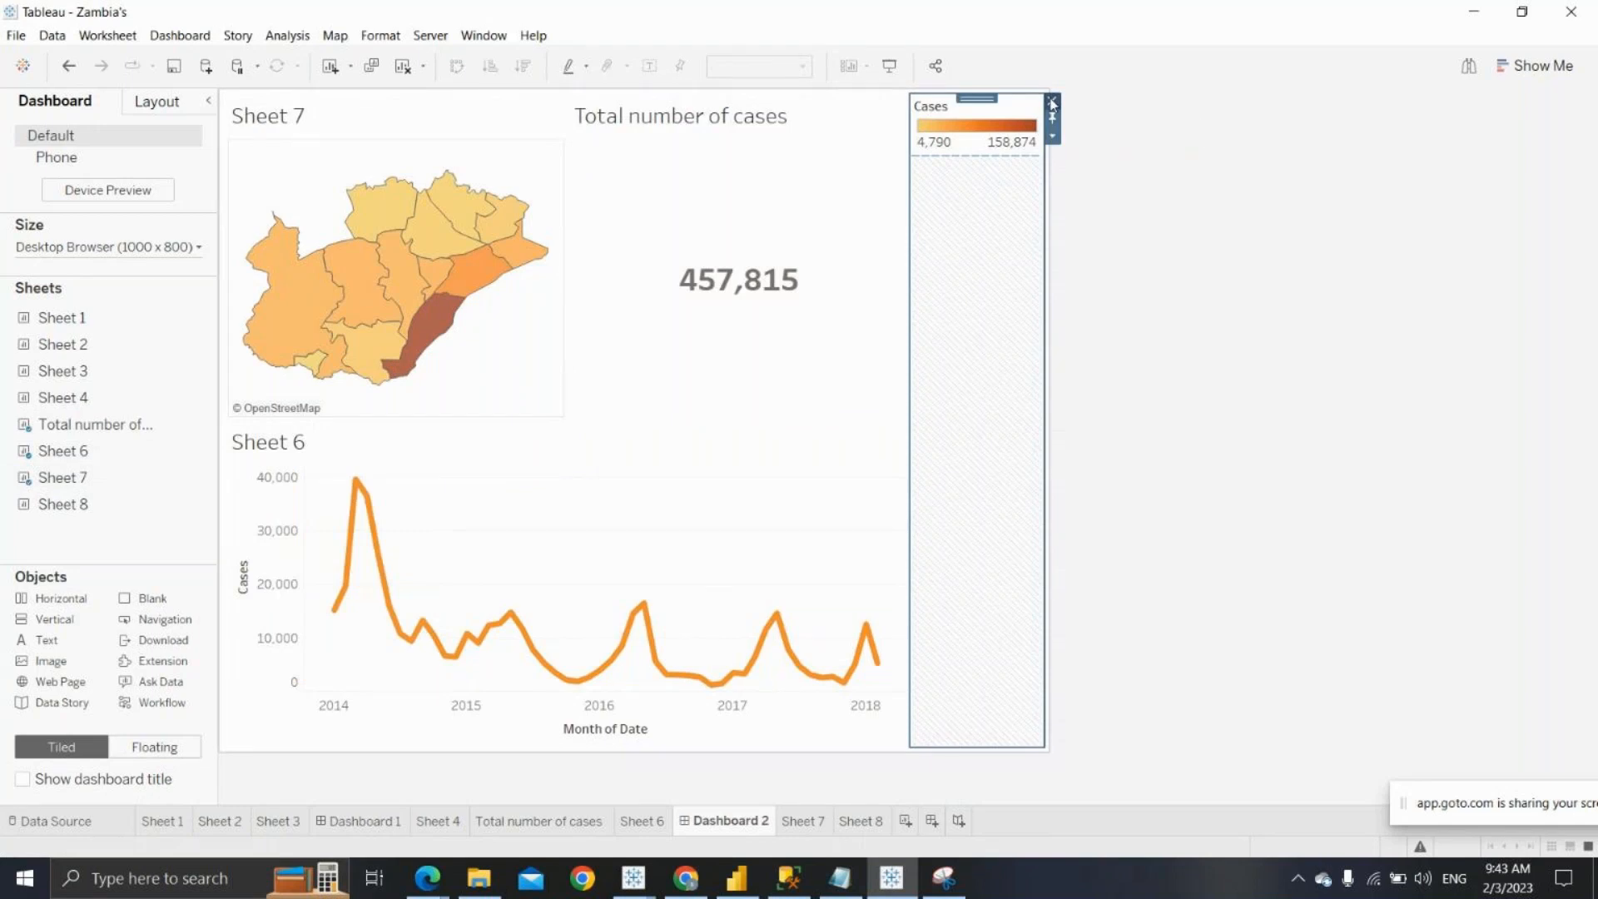
click(1051, 101)
click(854, 483)
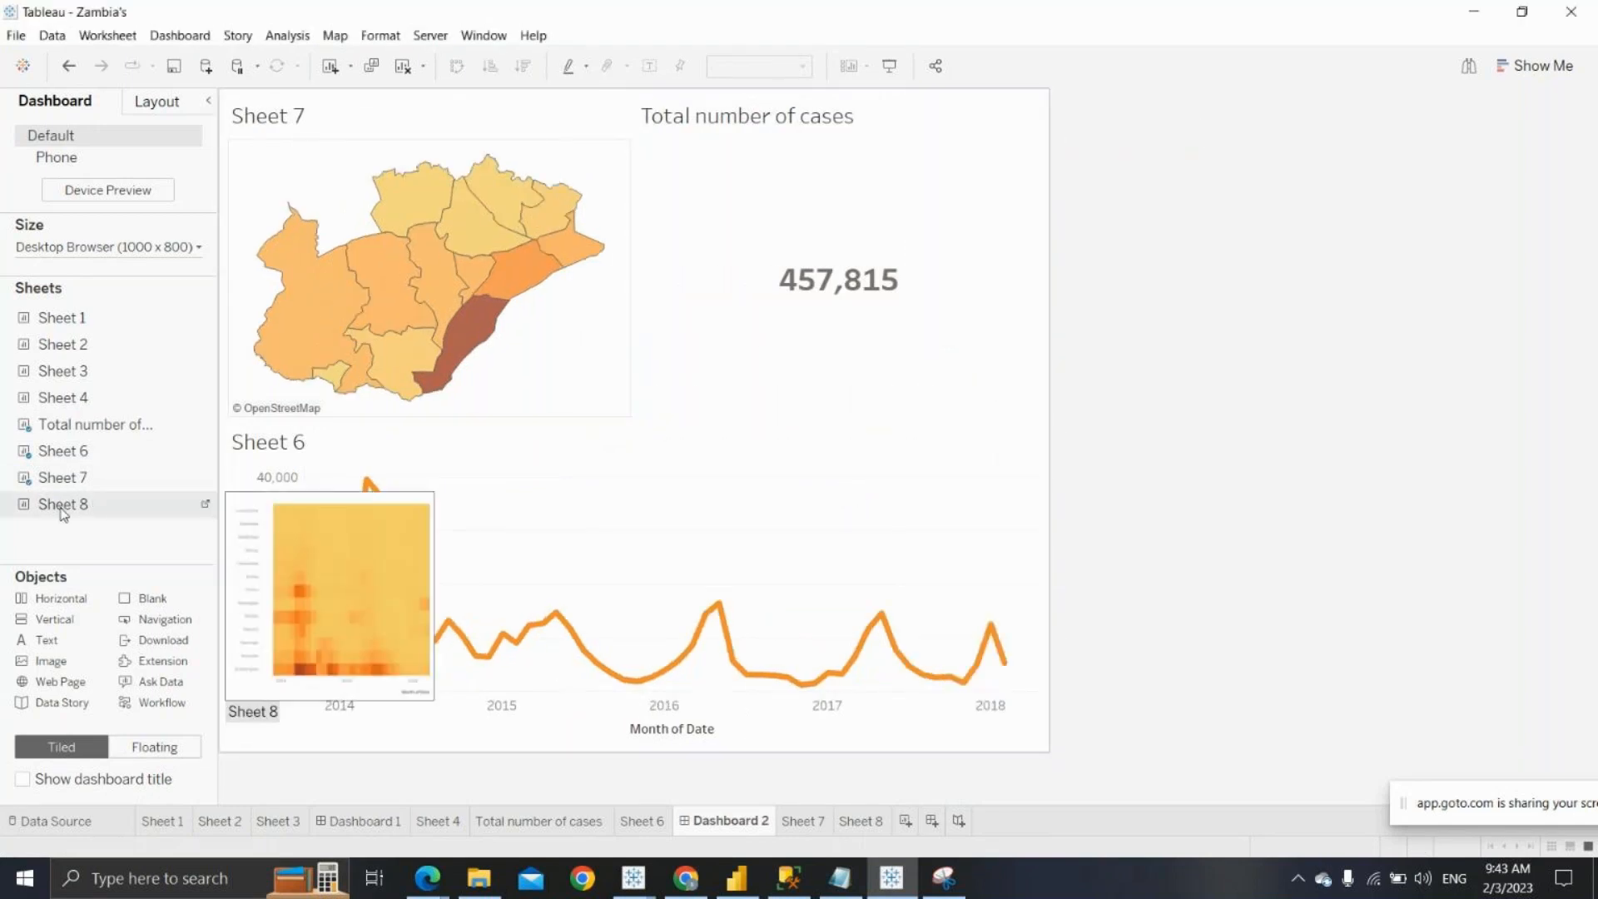
Add the Sheet 8 heat map below the Sheet 6 line chart, and move Sheet 6 between the map and the total
drag(63, 513, 563, 560)
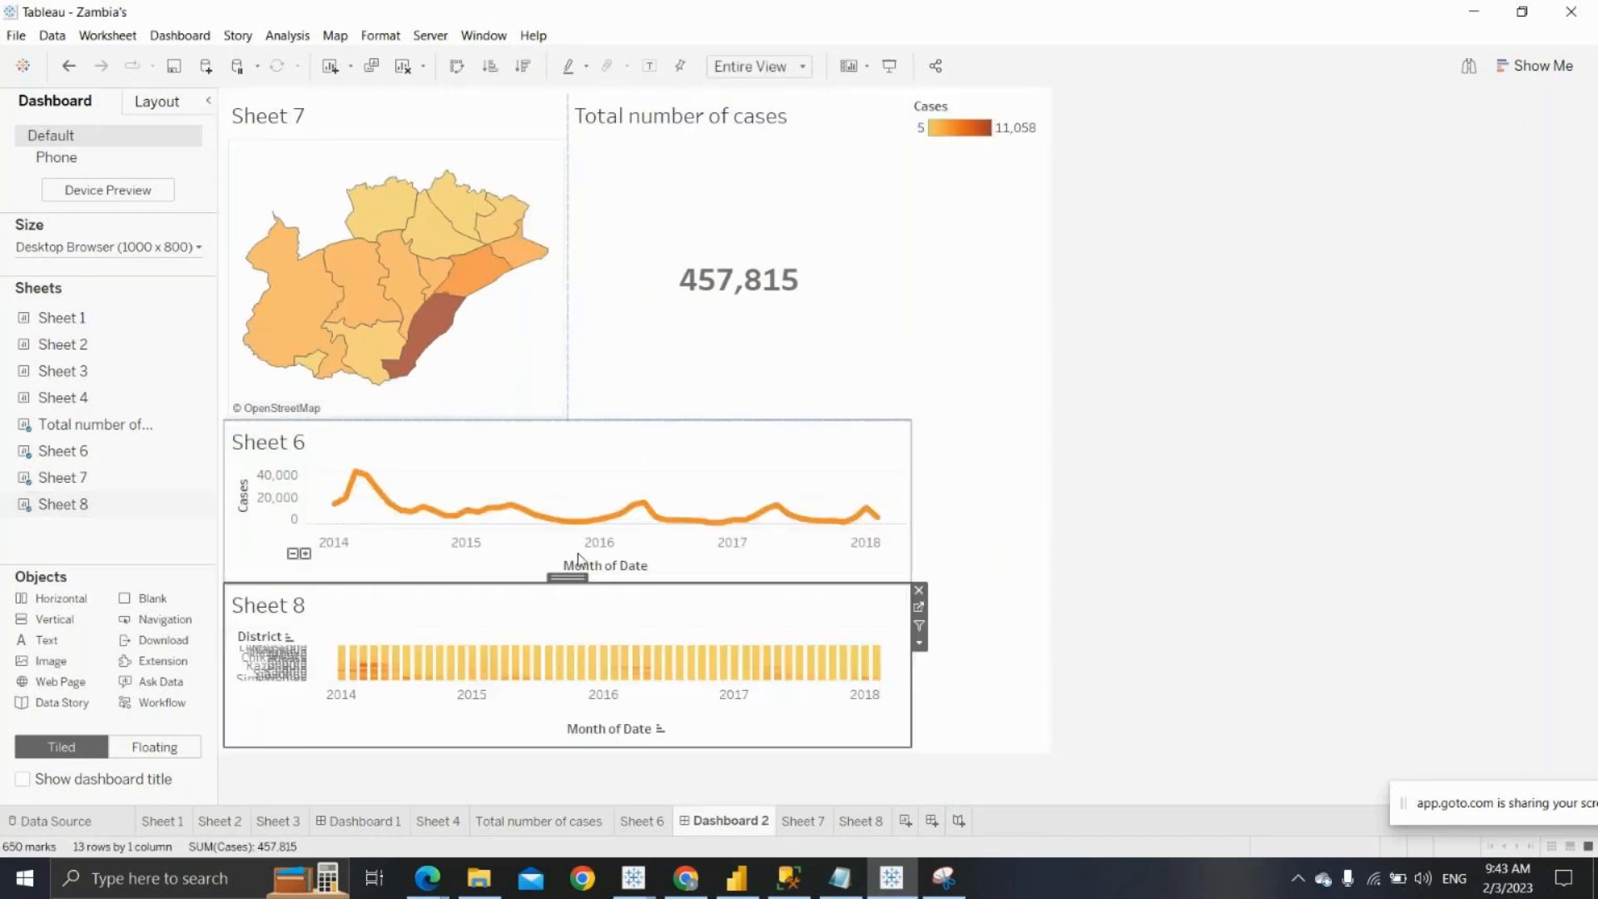
click(582, 449)
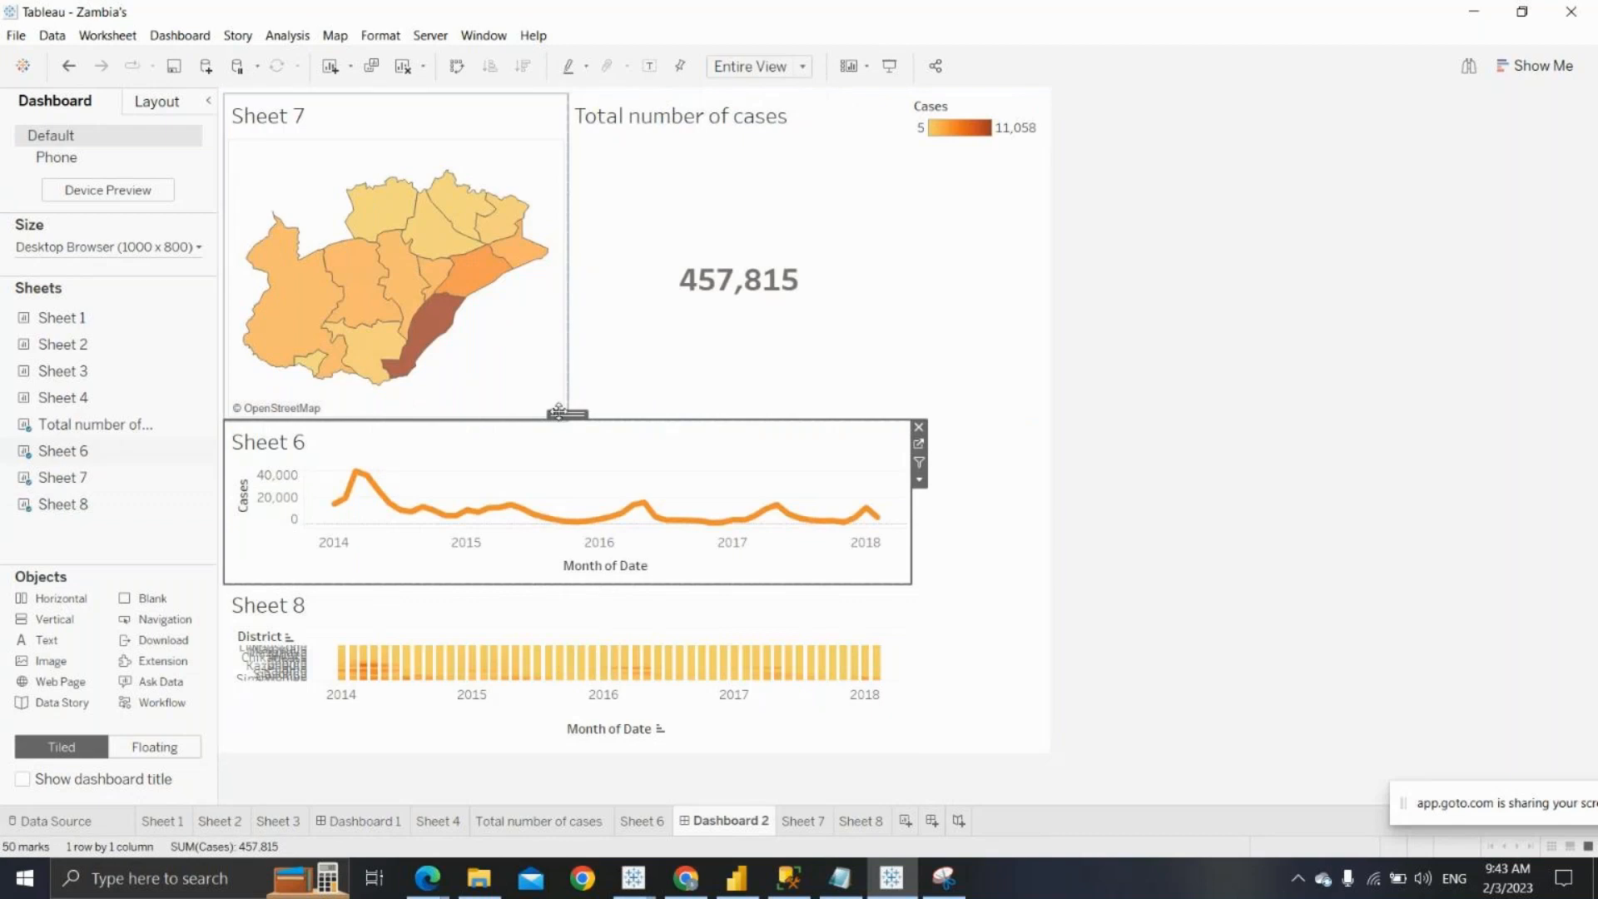
drag(558, 412, 583, 301)
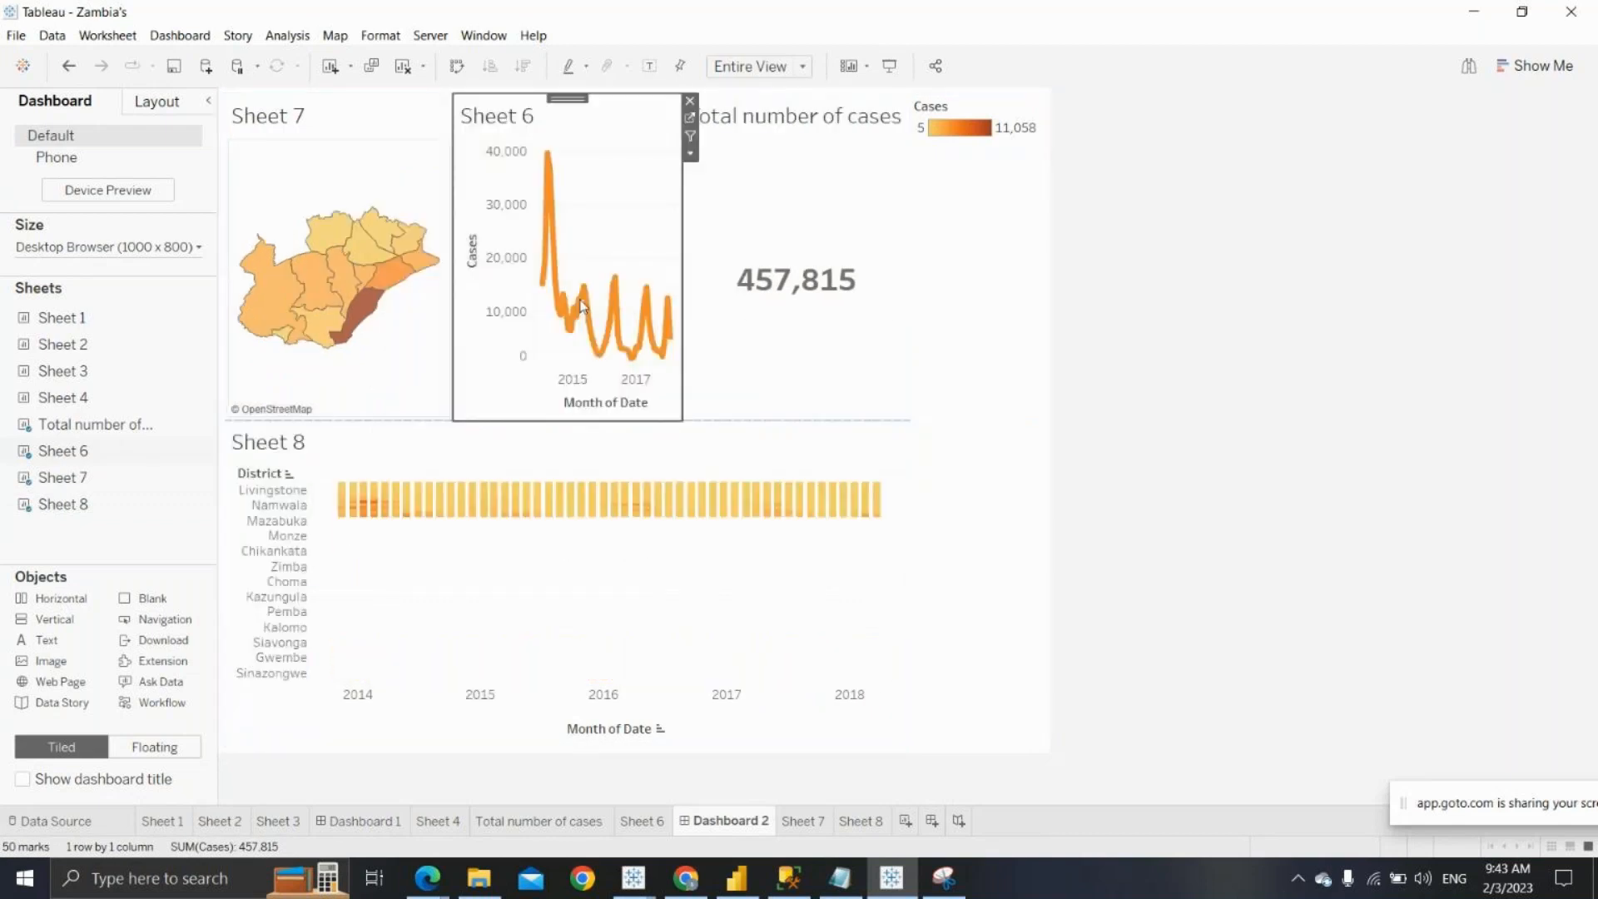
Remove the heat map's Cases legend together with its layout container
click(945, 200)
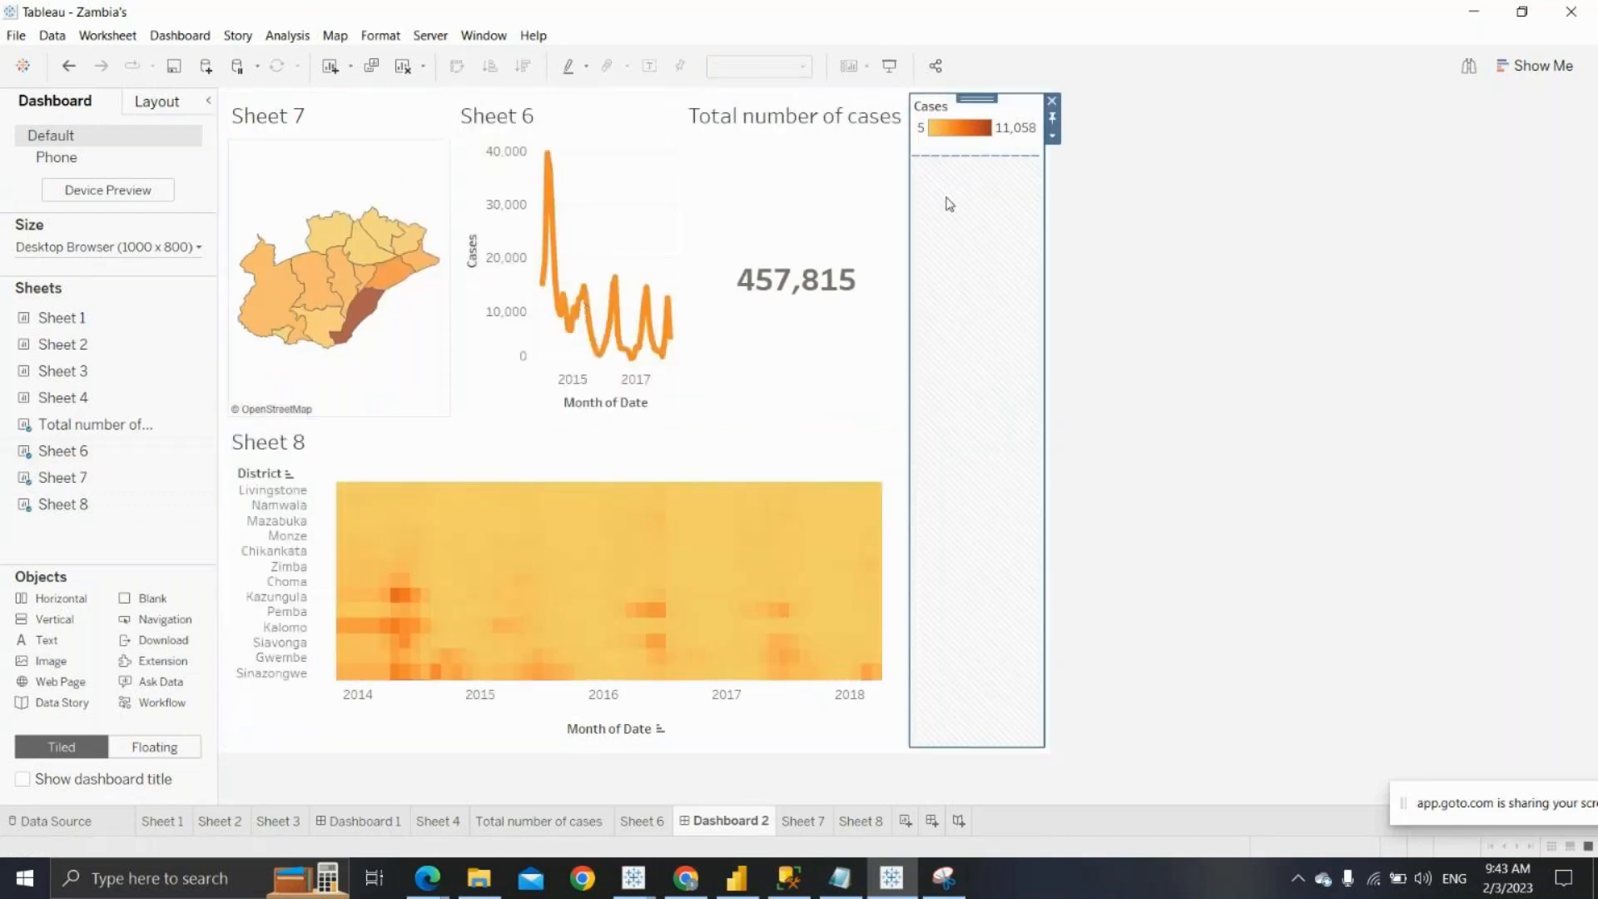
click(1052, 102)
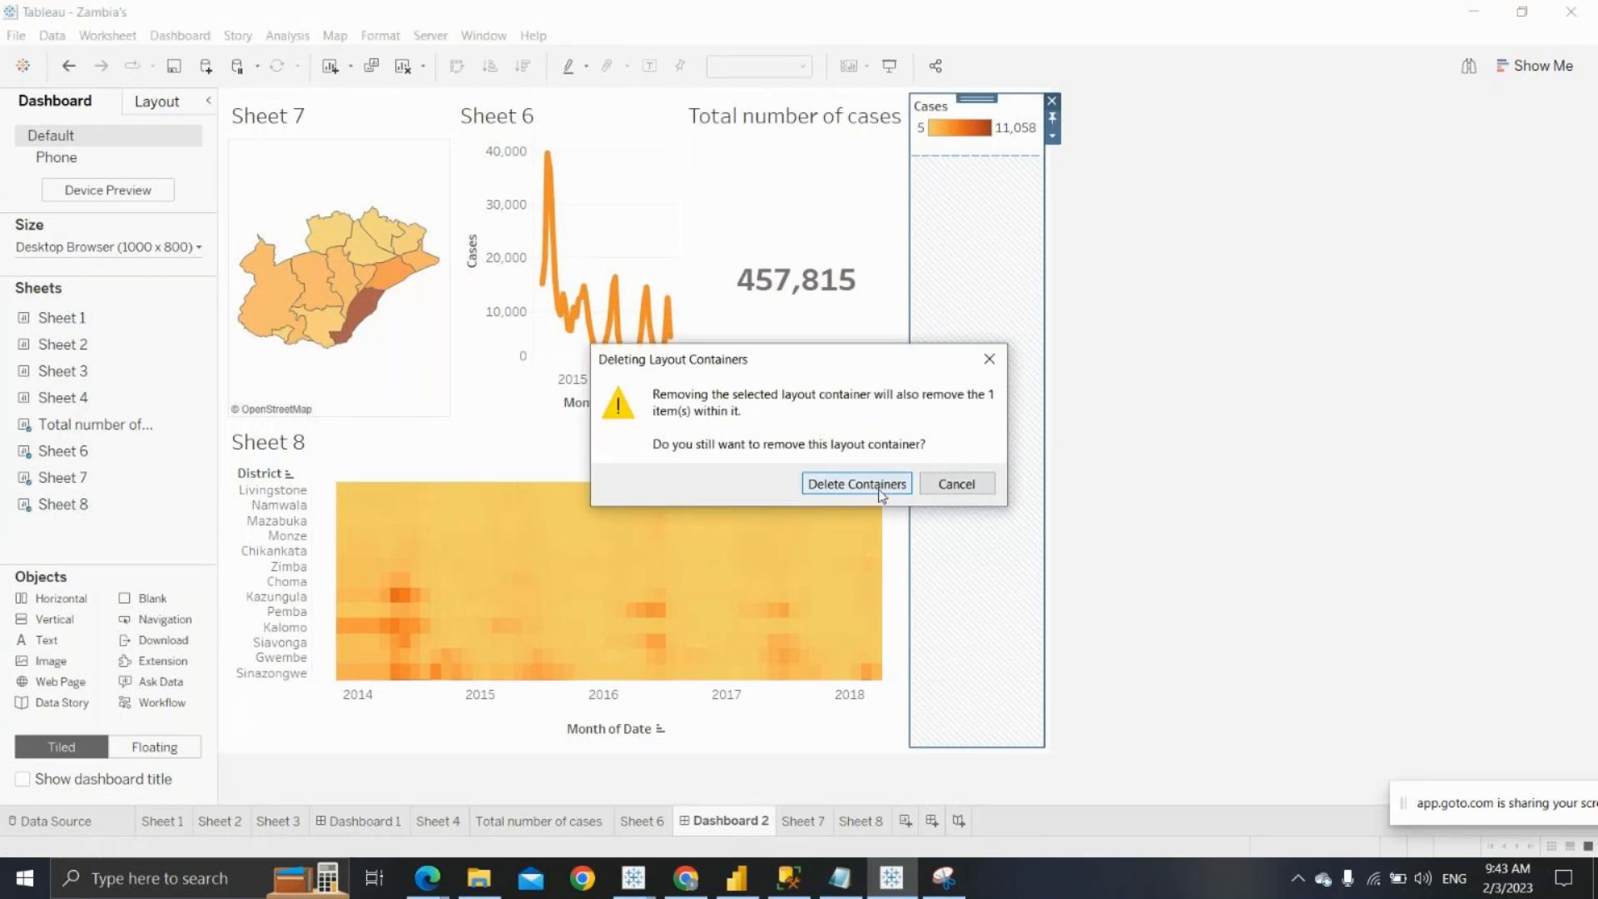
click(857, 484)
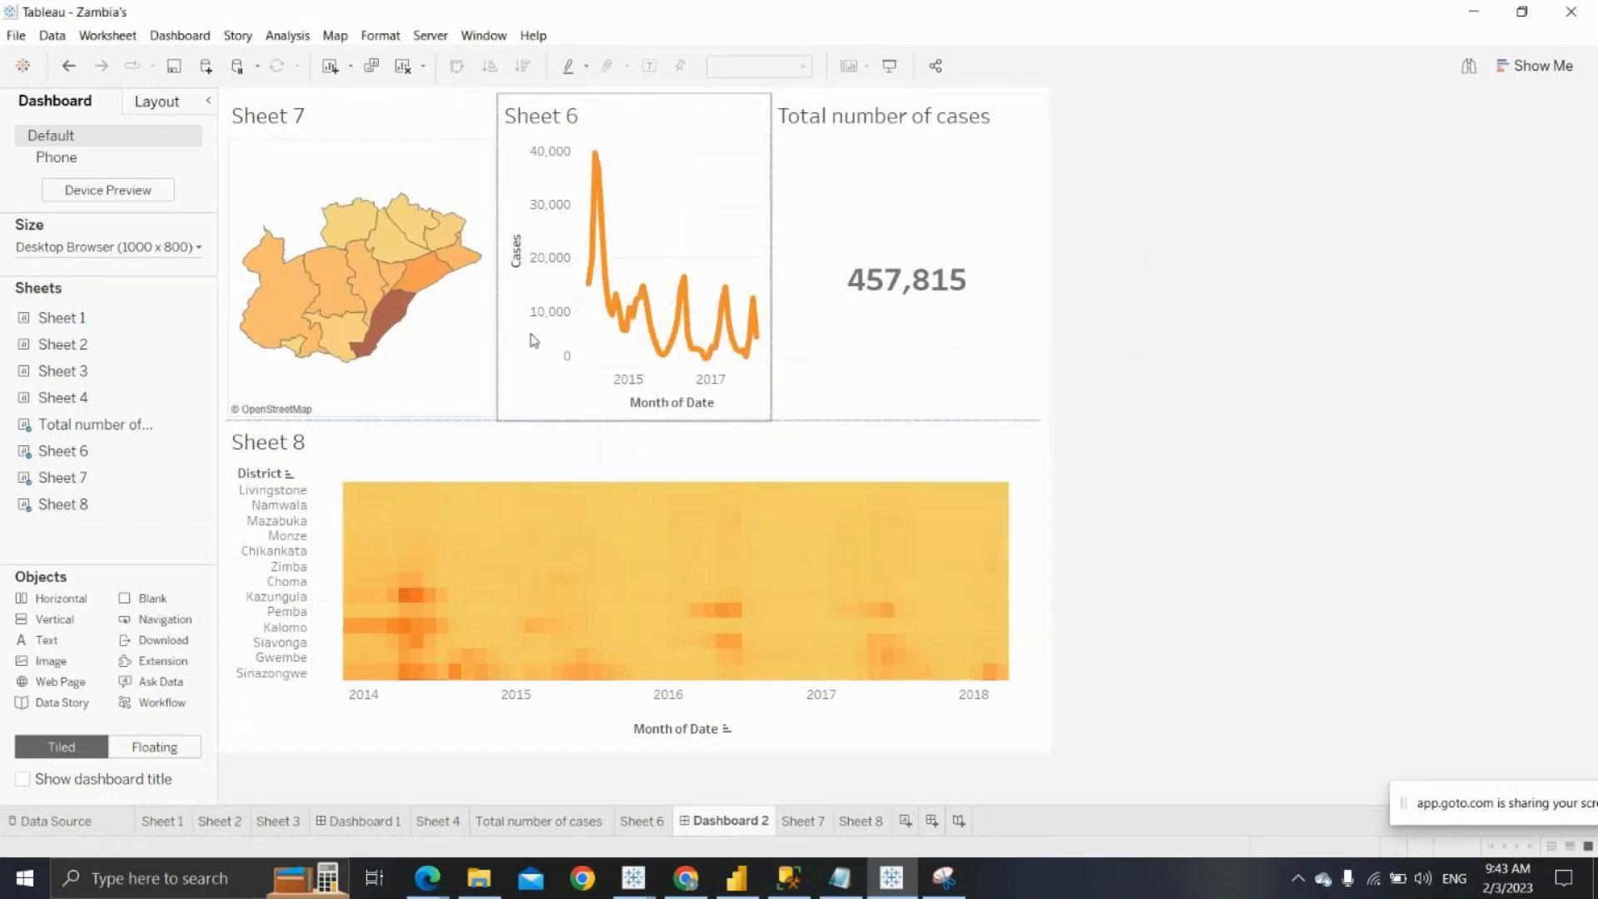
Hide the titles of Sheet 7, Sheet 6 and Total number of cases on the dashboard
click(336, 120)
right_click(336, 120)
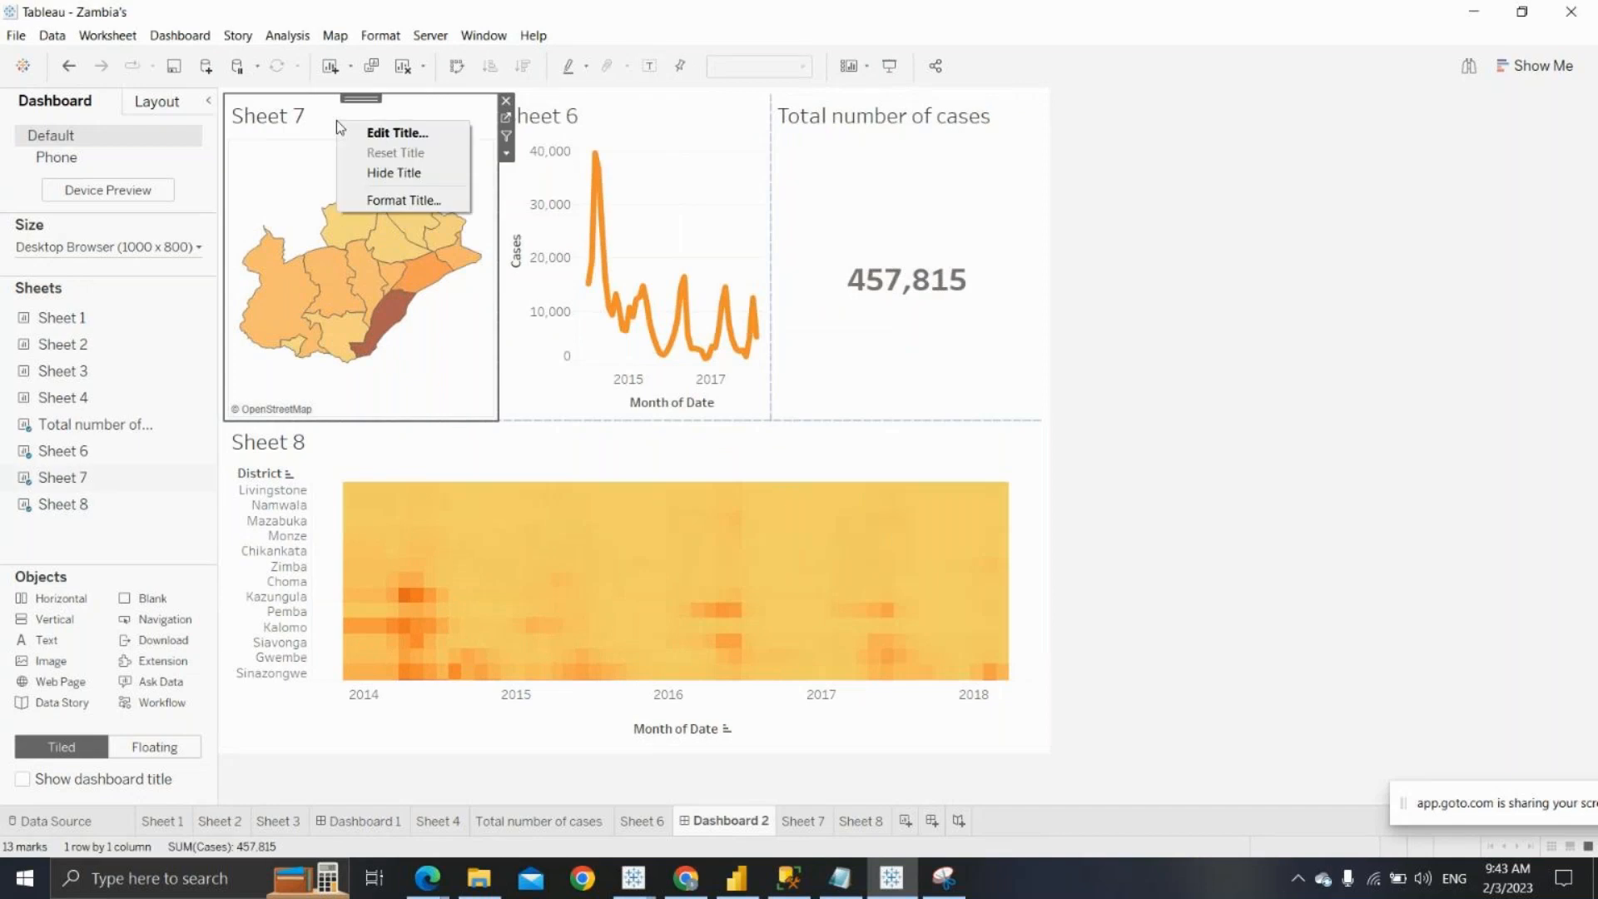
click(393, 173)
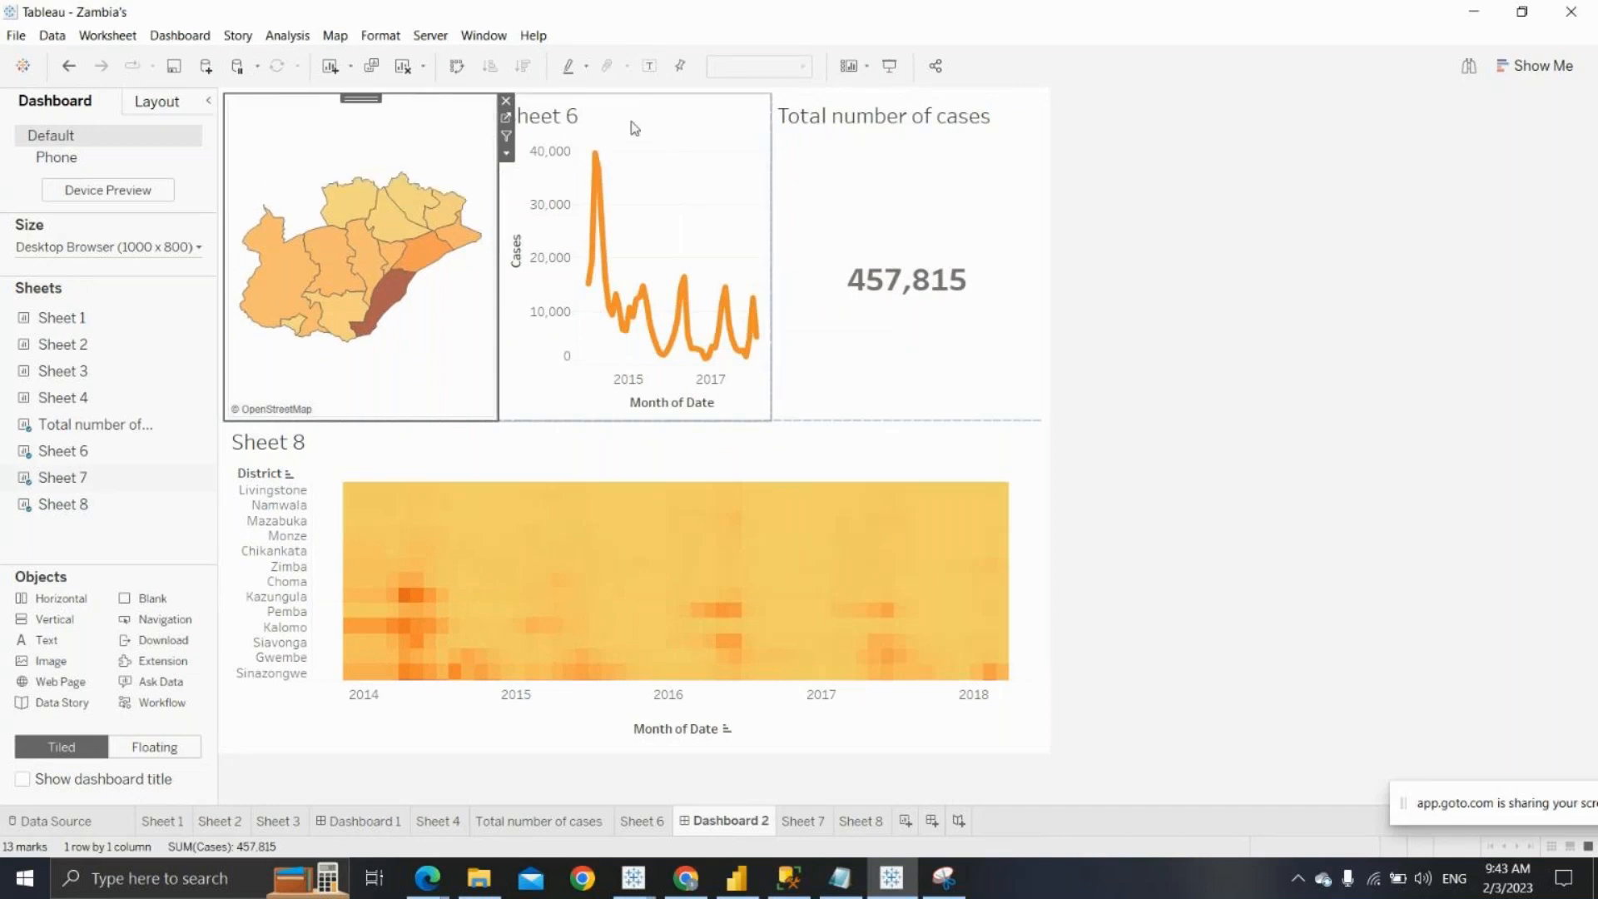
click(633, 125)
right_click(635, 123)
click(670, 169)
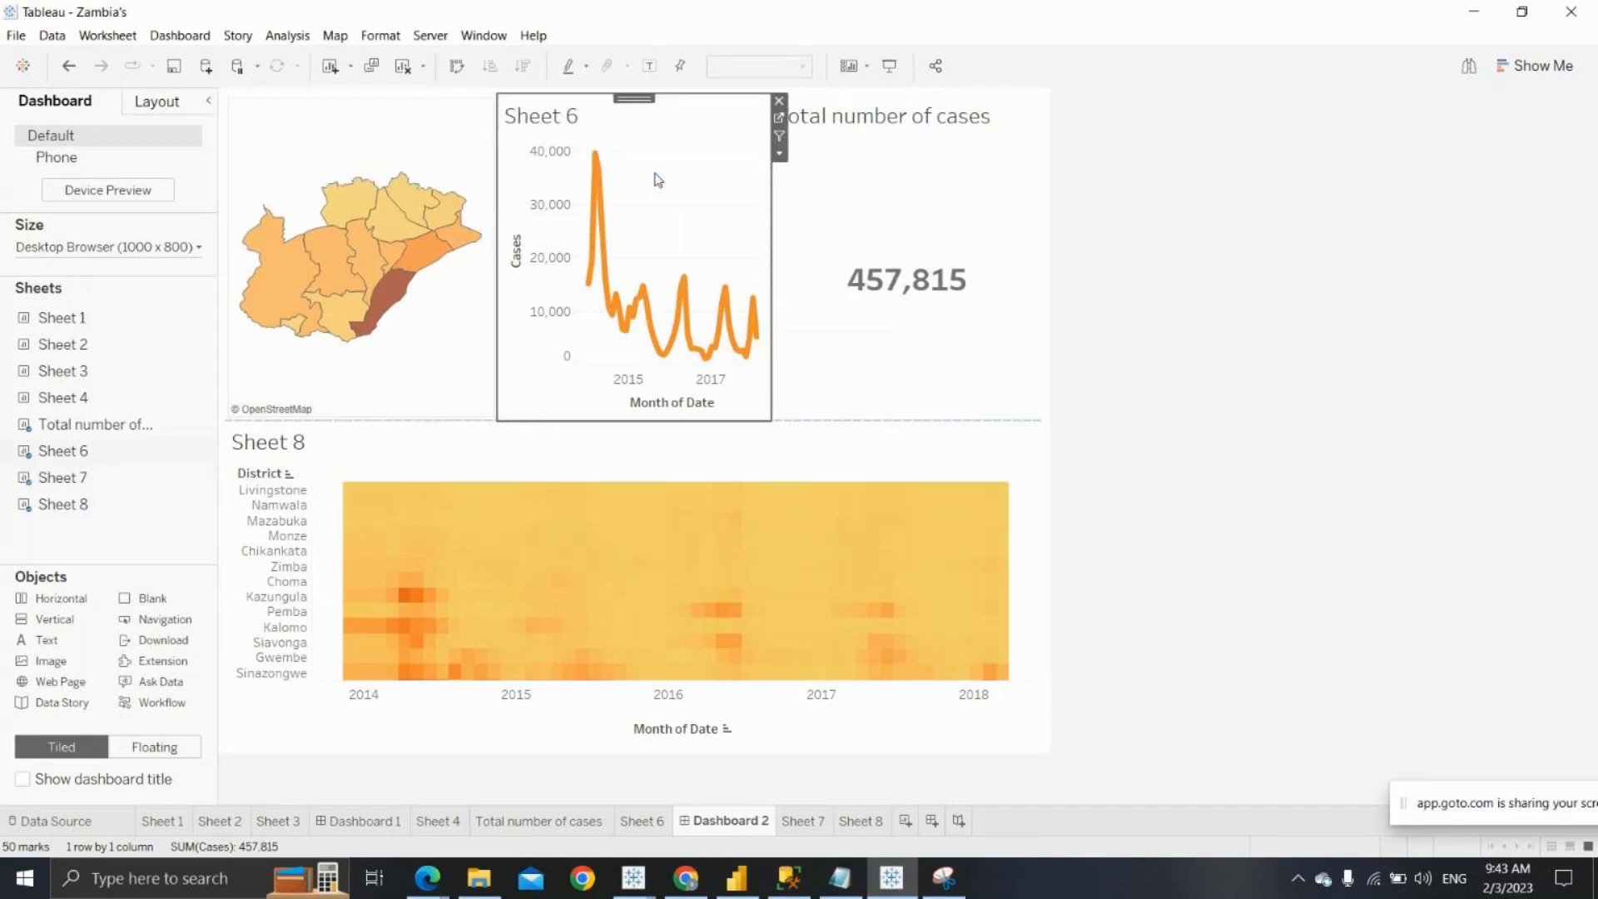
click(881, 140)
right_click(878, 135)
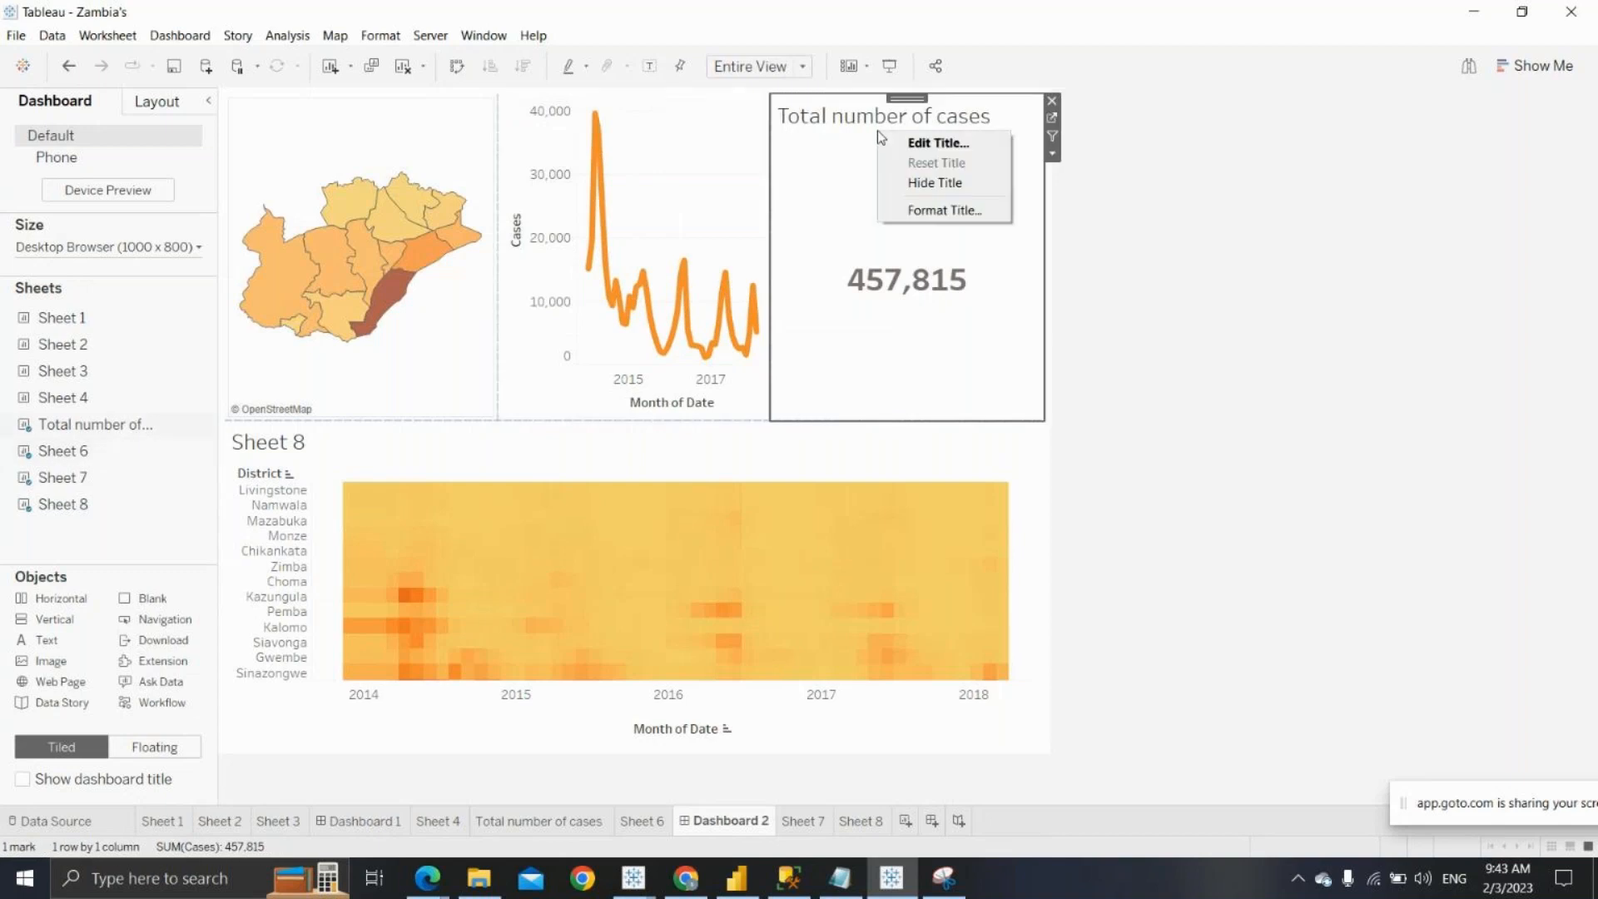
click(913, 192)
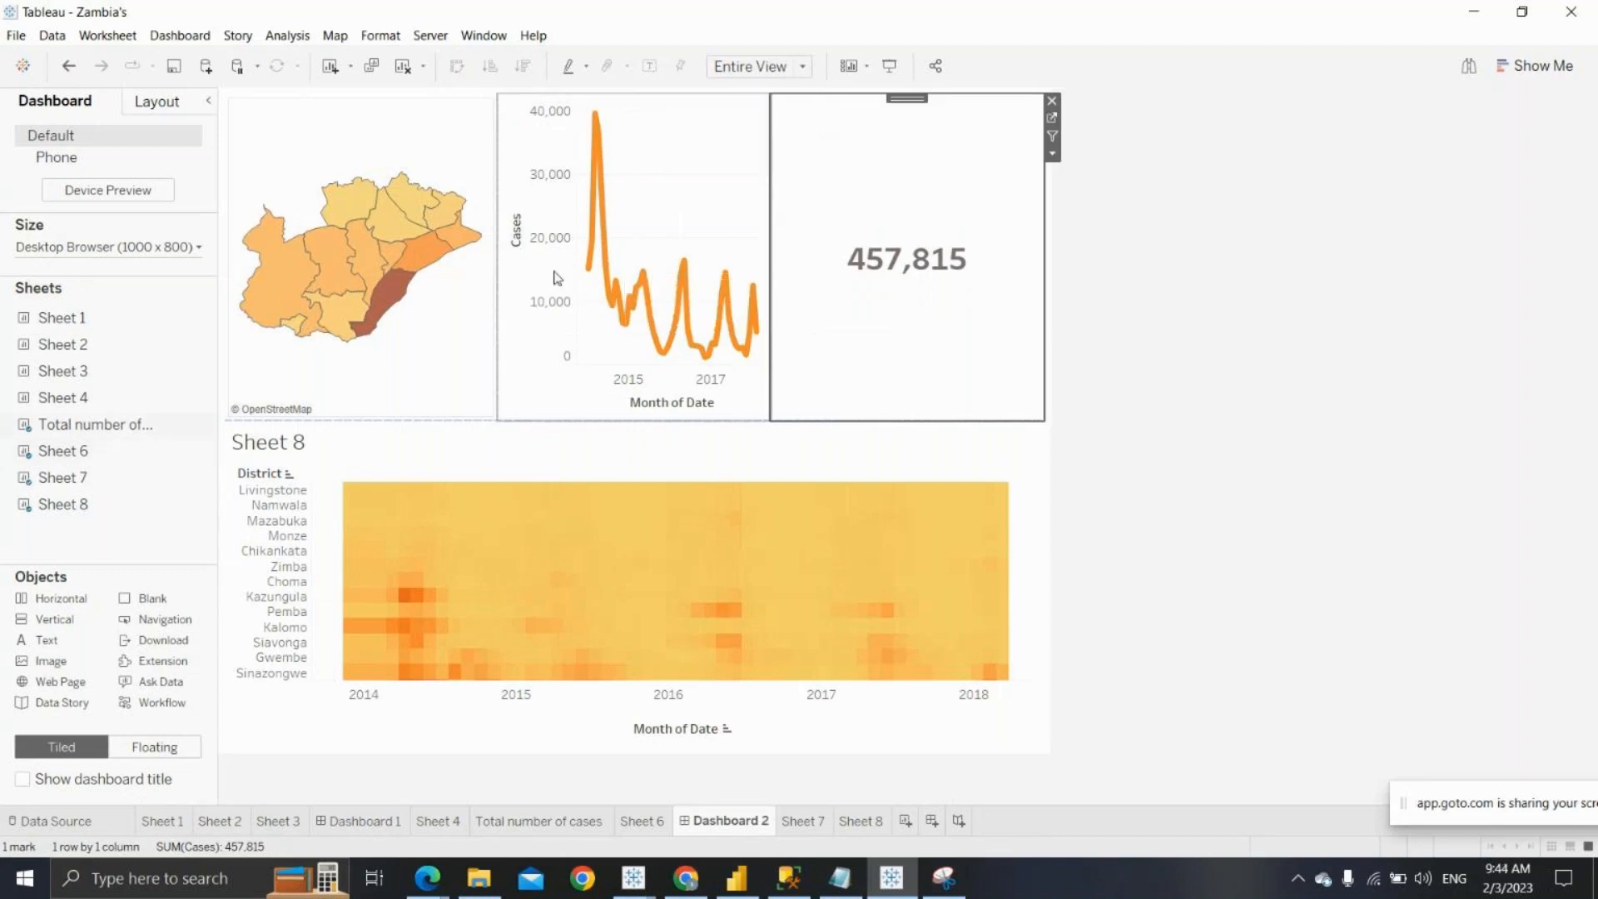
Narrow the map so the line chart beside it gets more width
drag(497, 276, 448, 286)
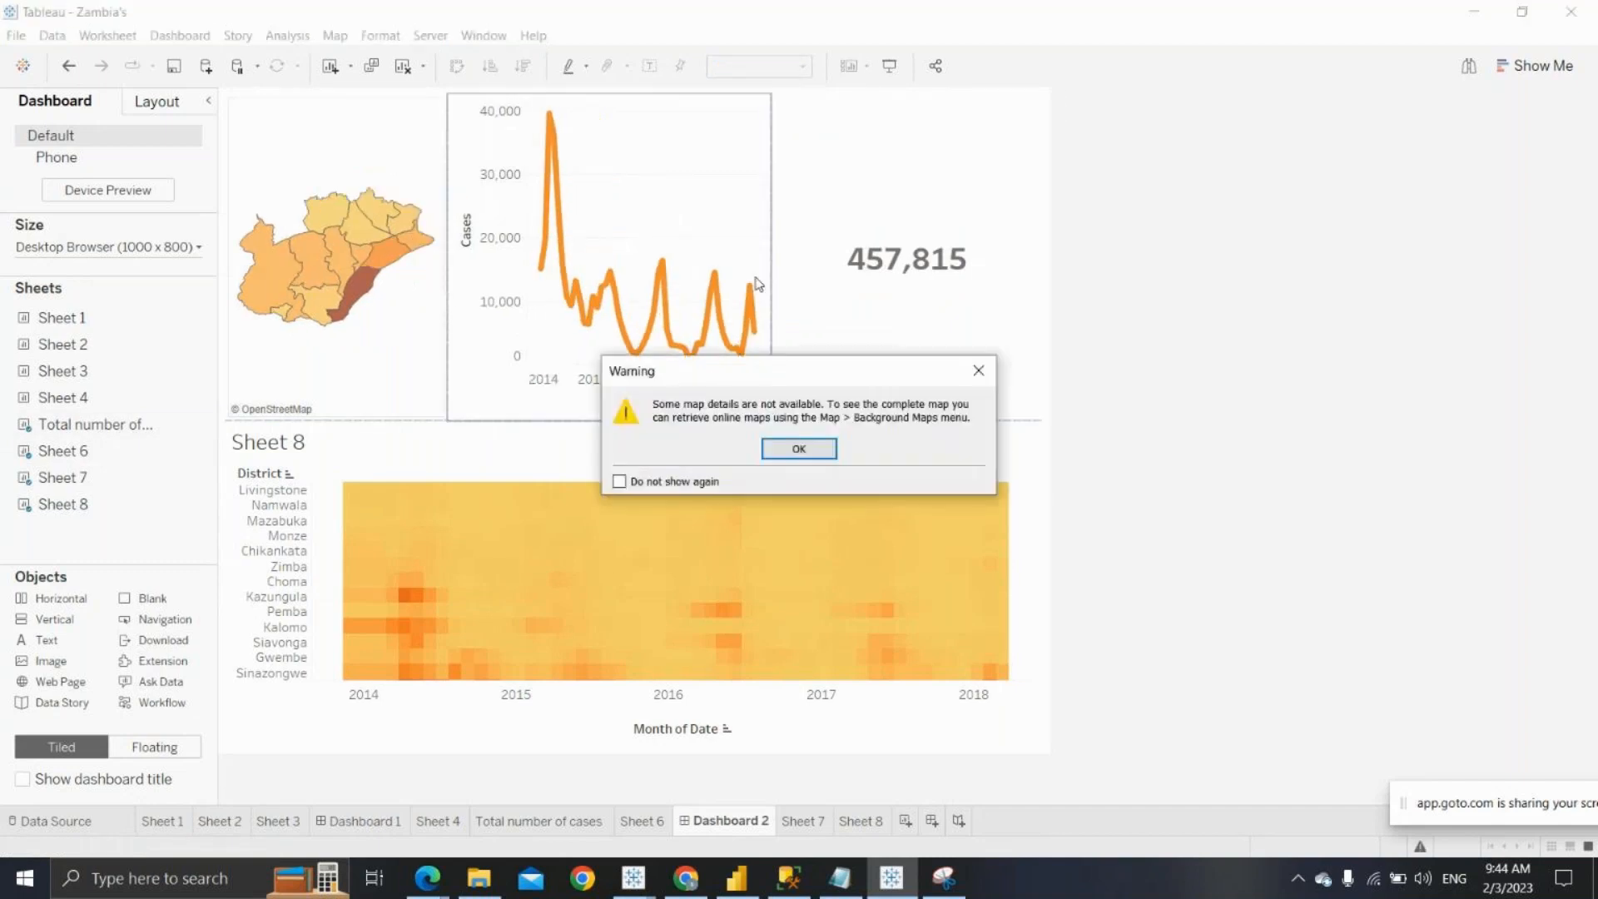
click(805, 450)
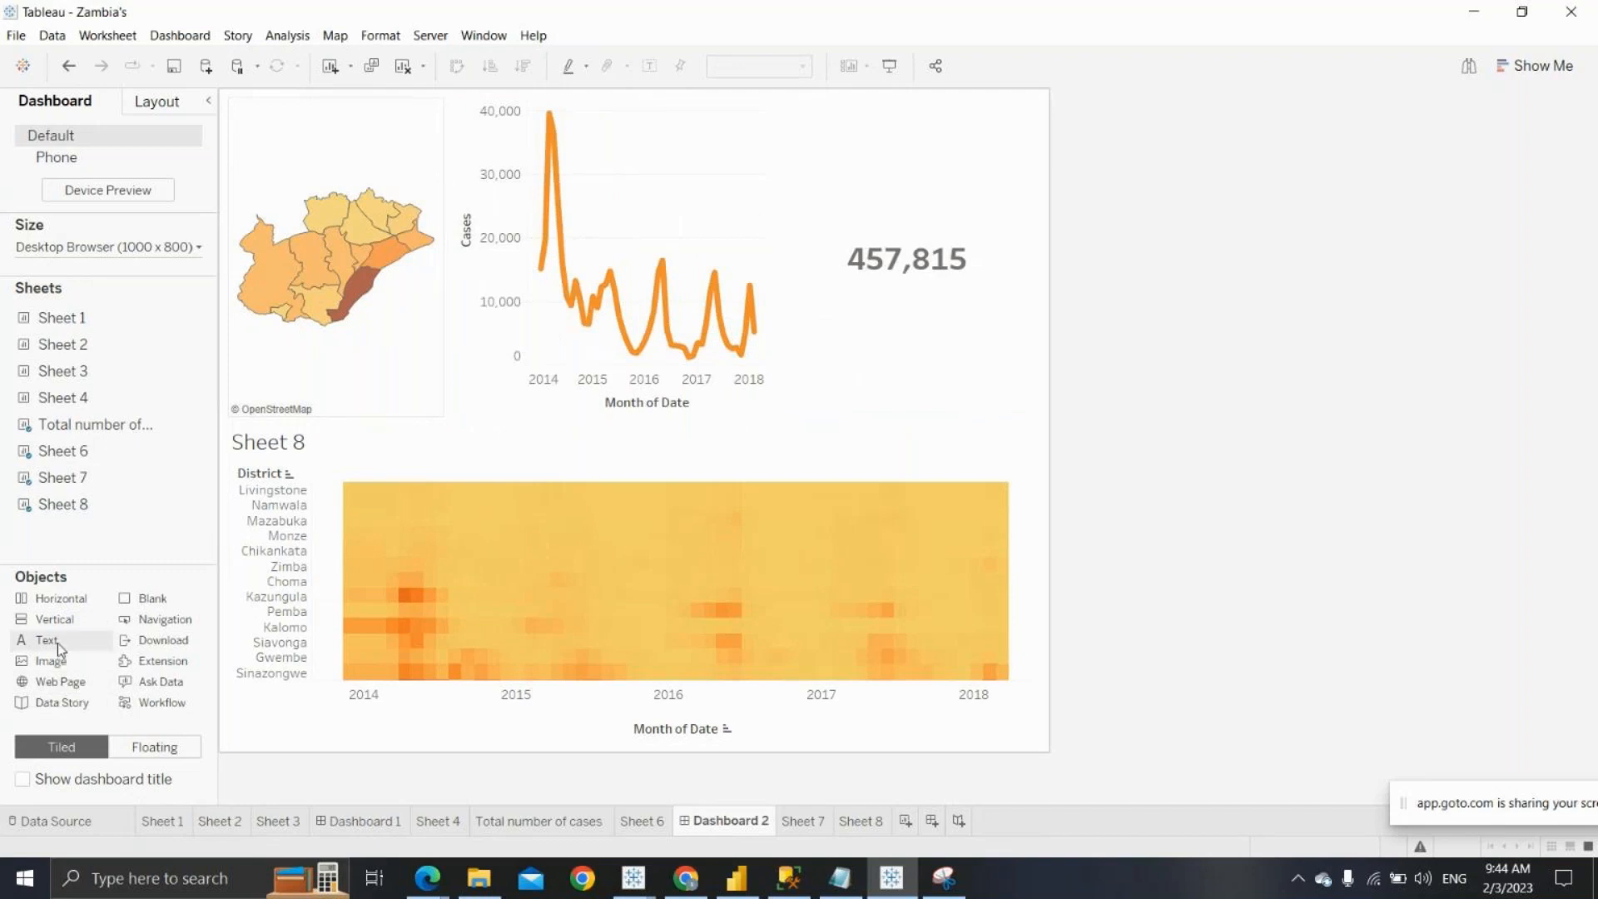
Add a centred text heading "Zombia Dashboard" above the charts, in Tableau Bold at size 26 with bold formatting
mouse_move(60, 651)
mouse_down()
mouse_move(457, 322)
mouse_move(620, 153)
mouse_move(630, 95)
mouse_up()
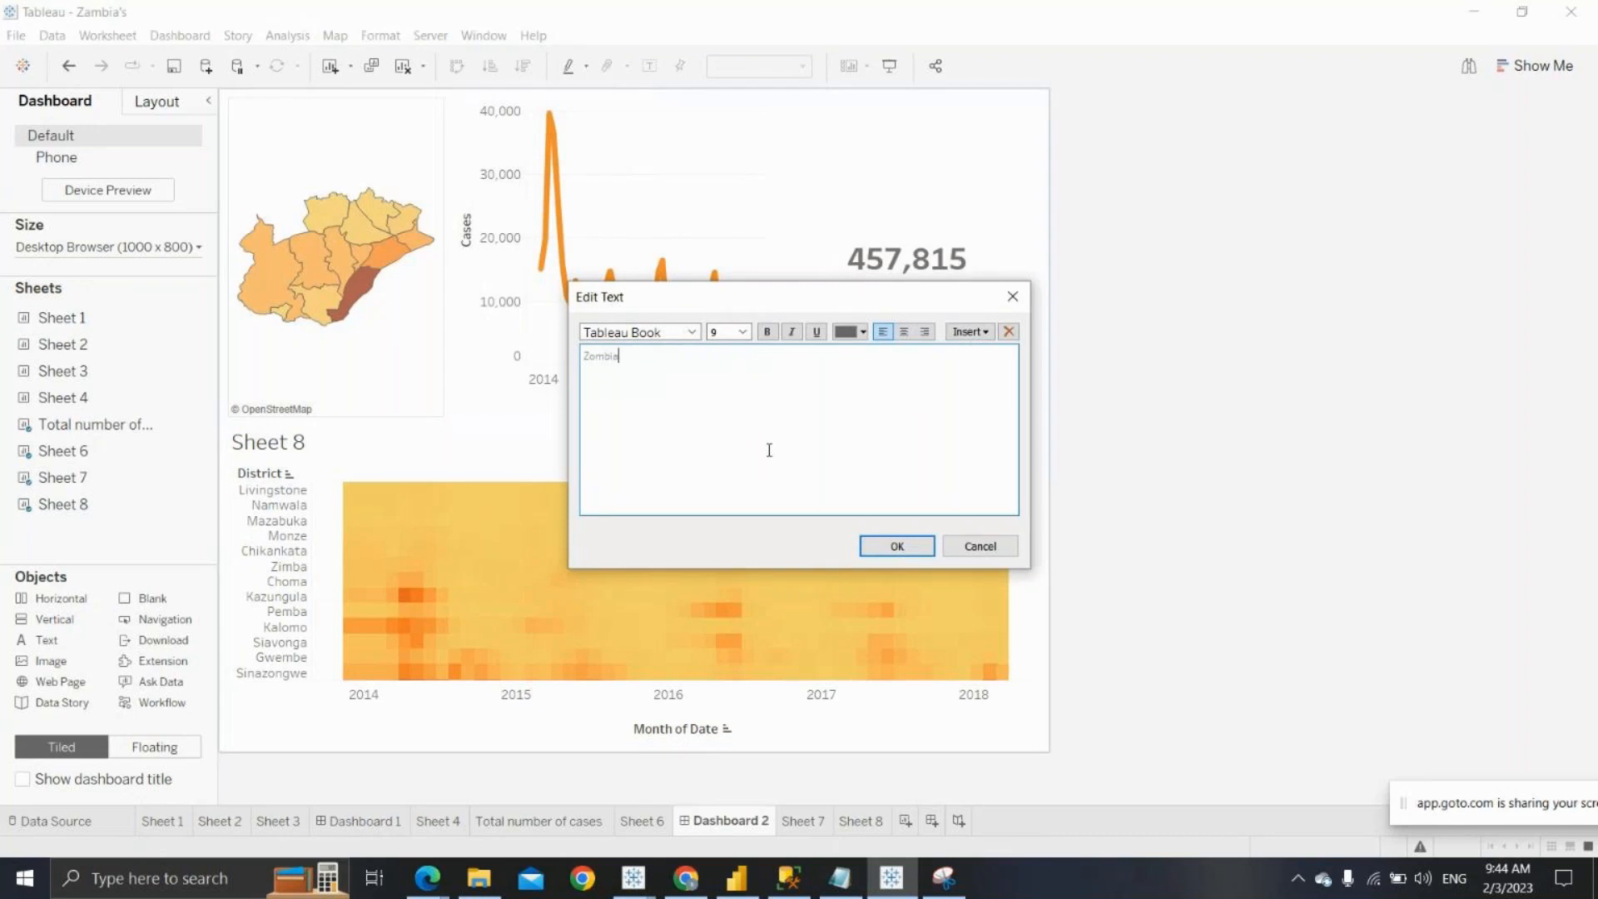
text(Zombia Dashboard)
drag(679, 360, 574, 352)
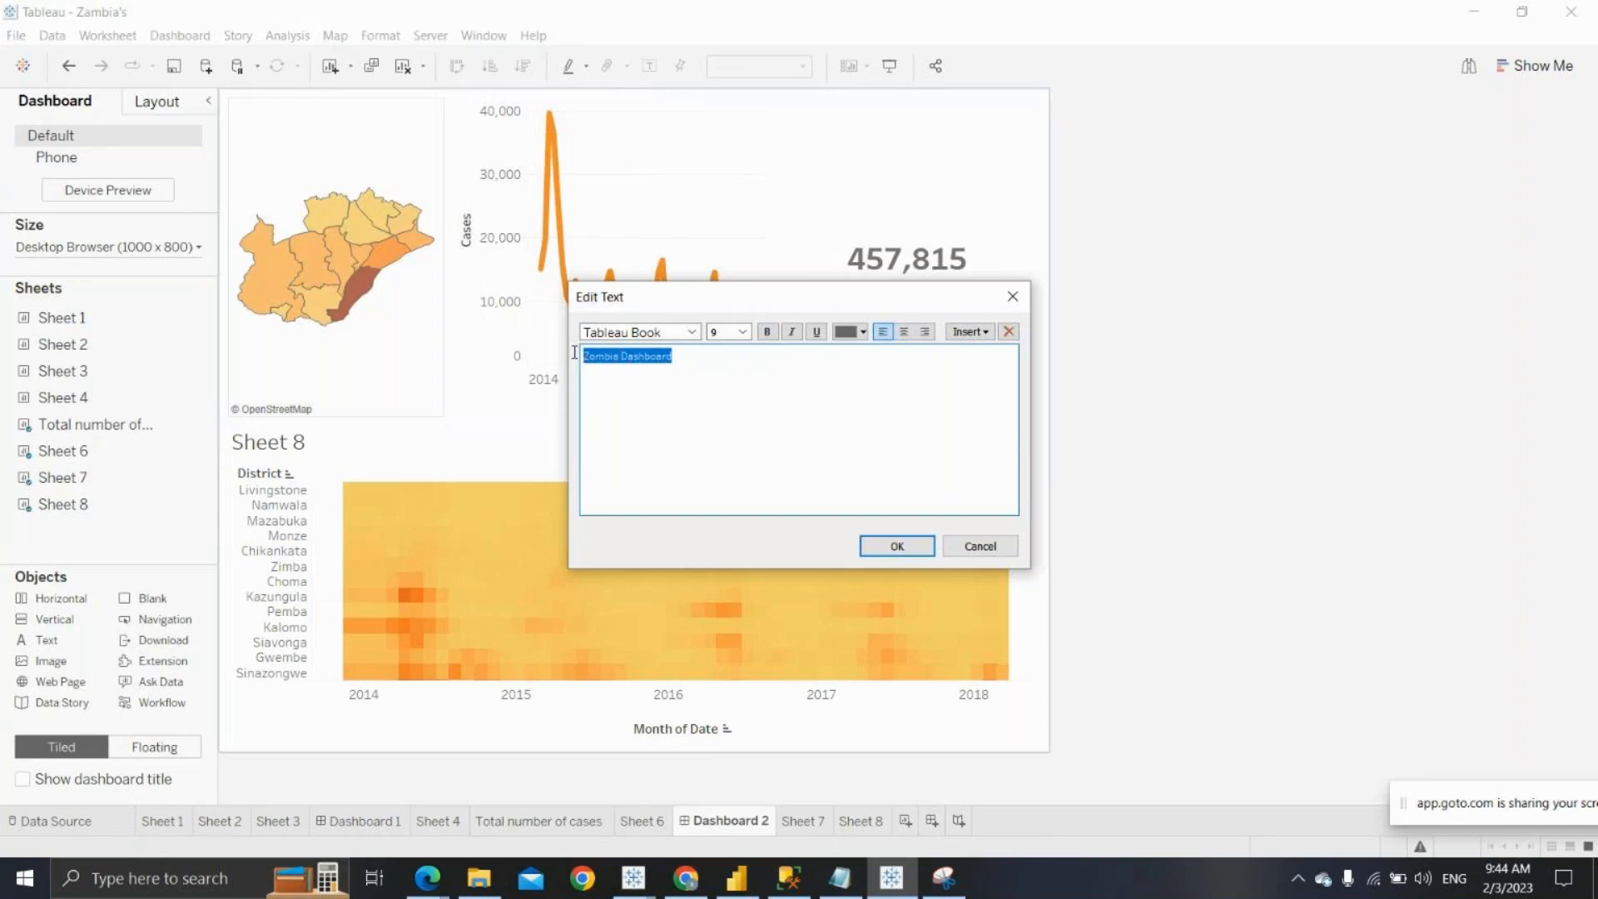
click(692, 332)
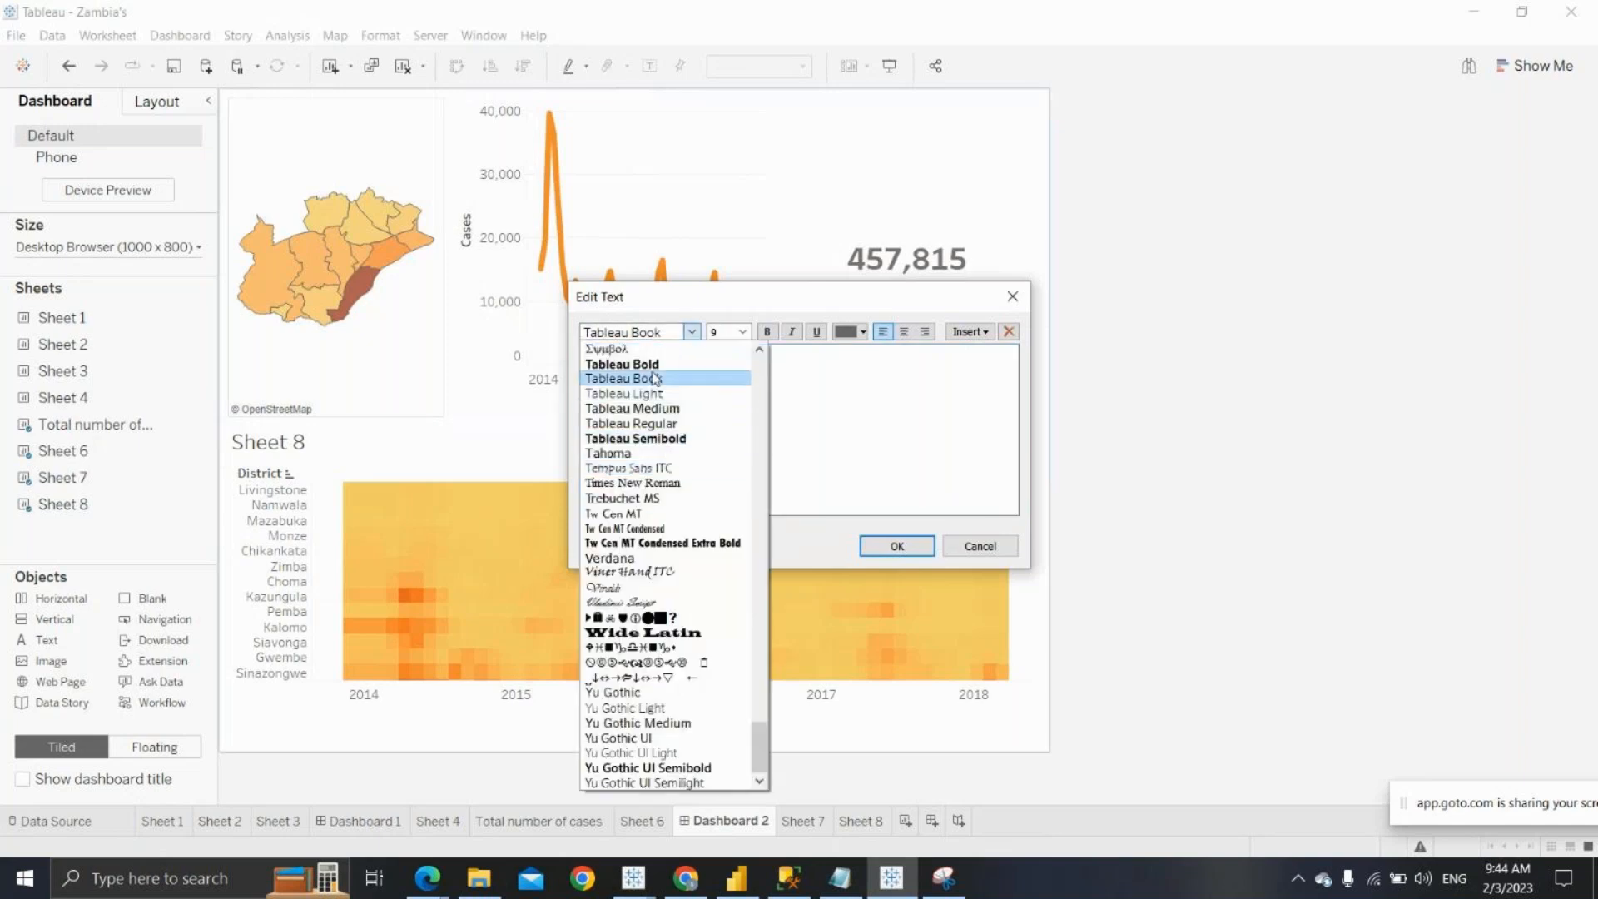
click(624, 365)
click(743, 332)
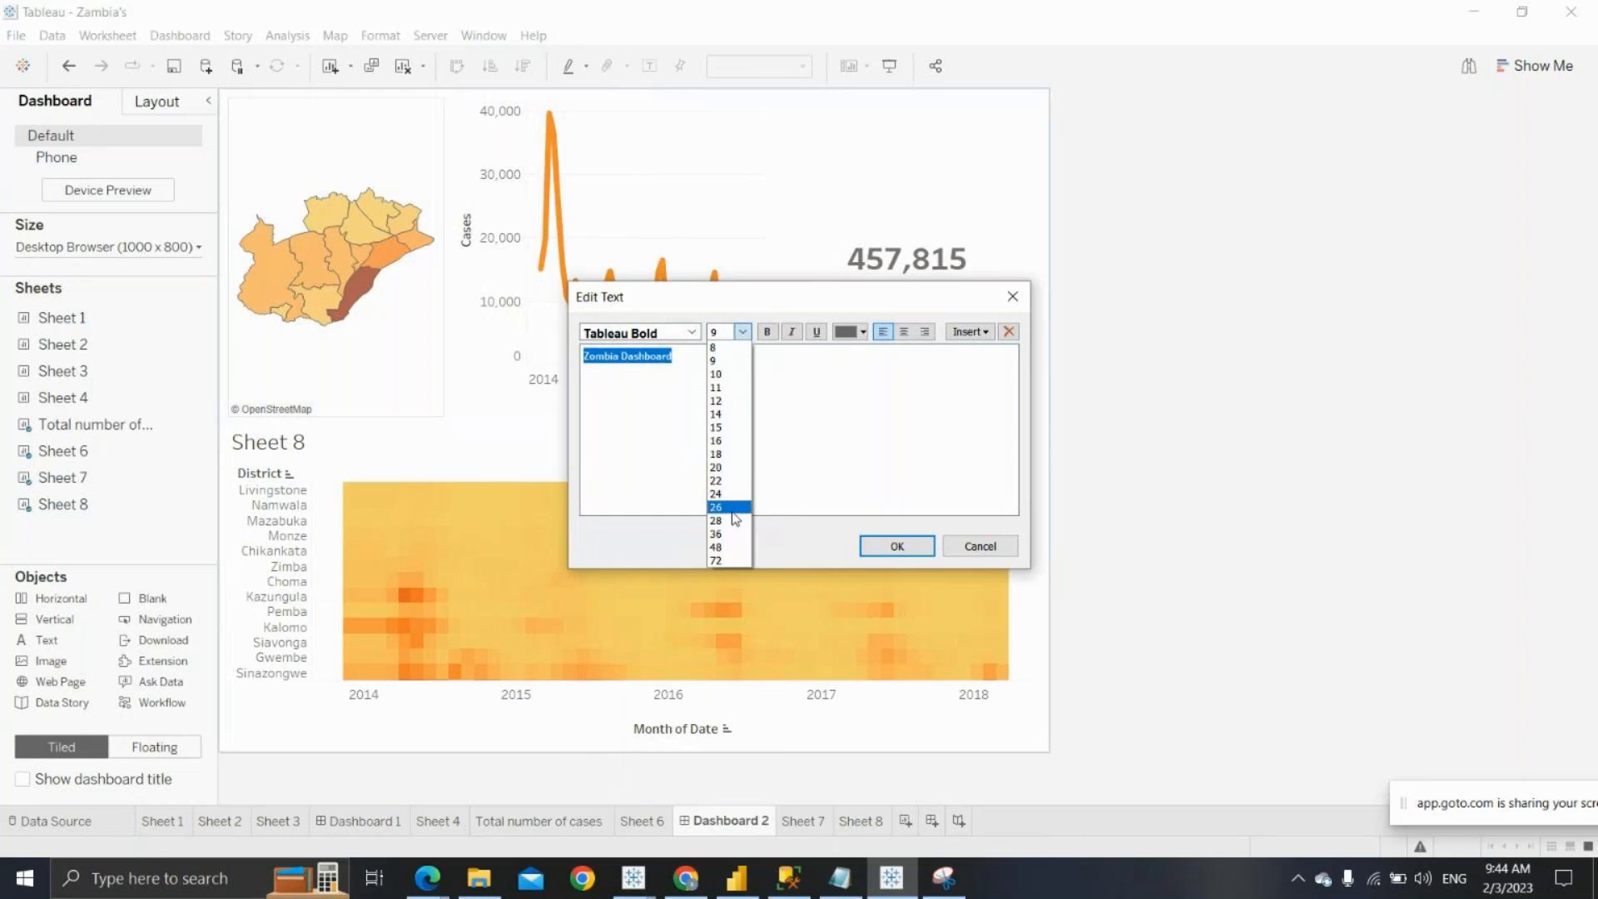
click(731, 510)
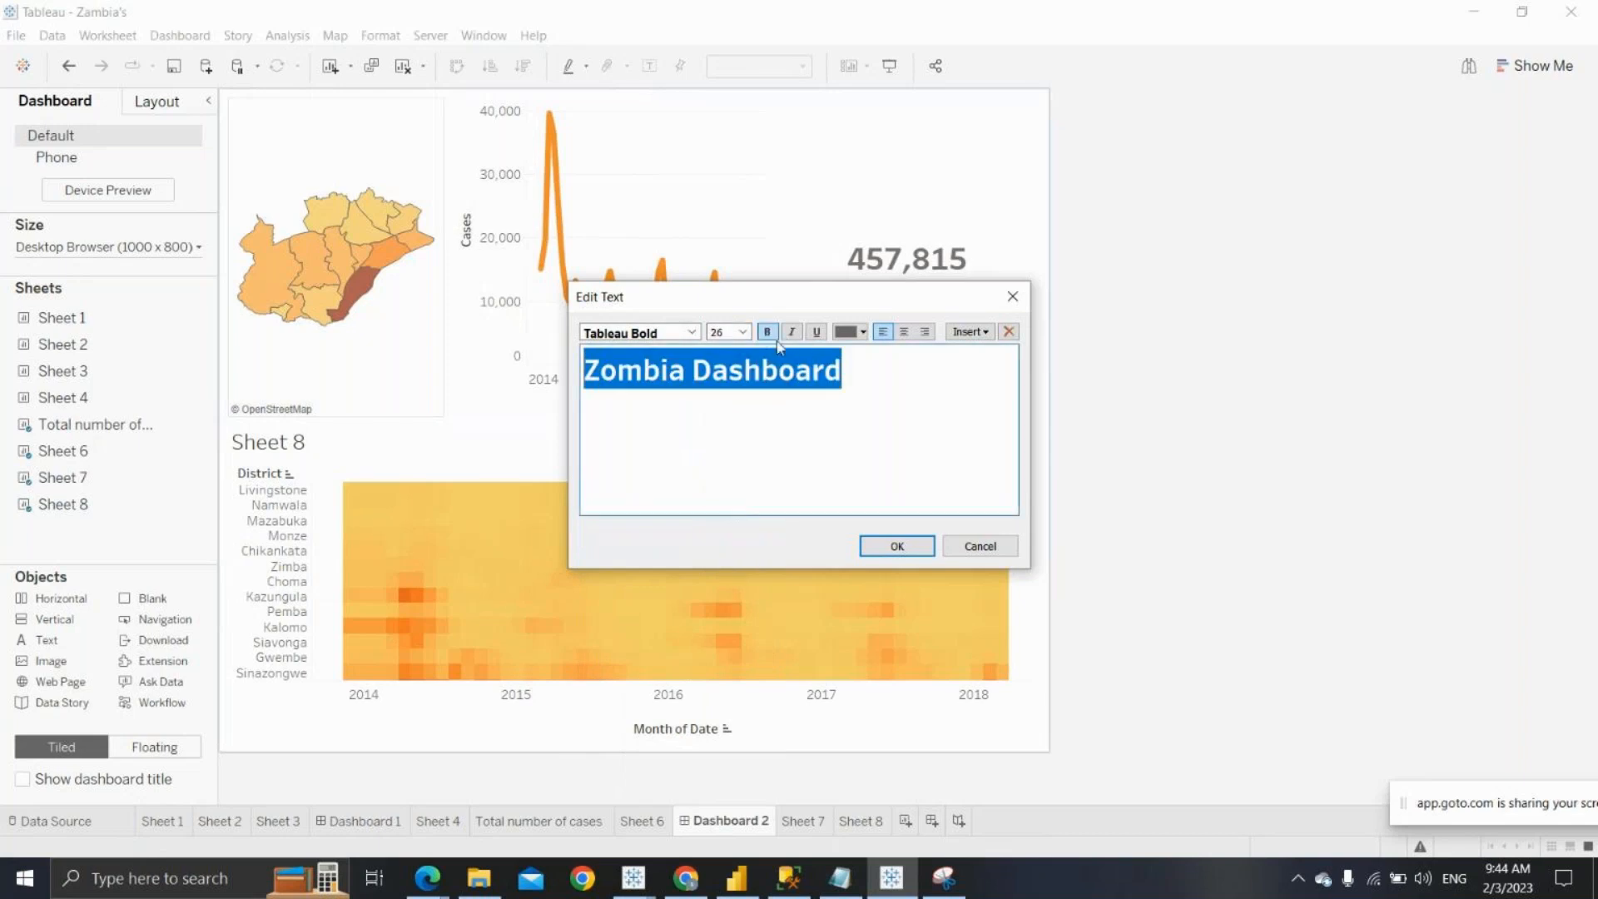
click(904, 331)
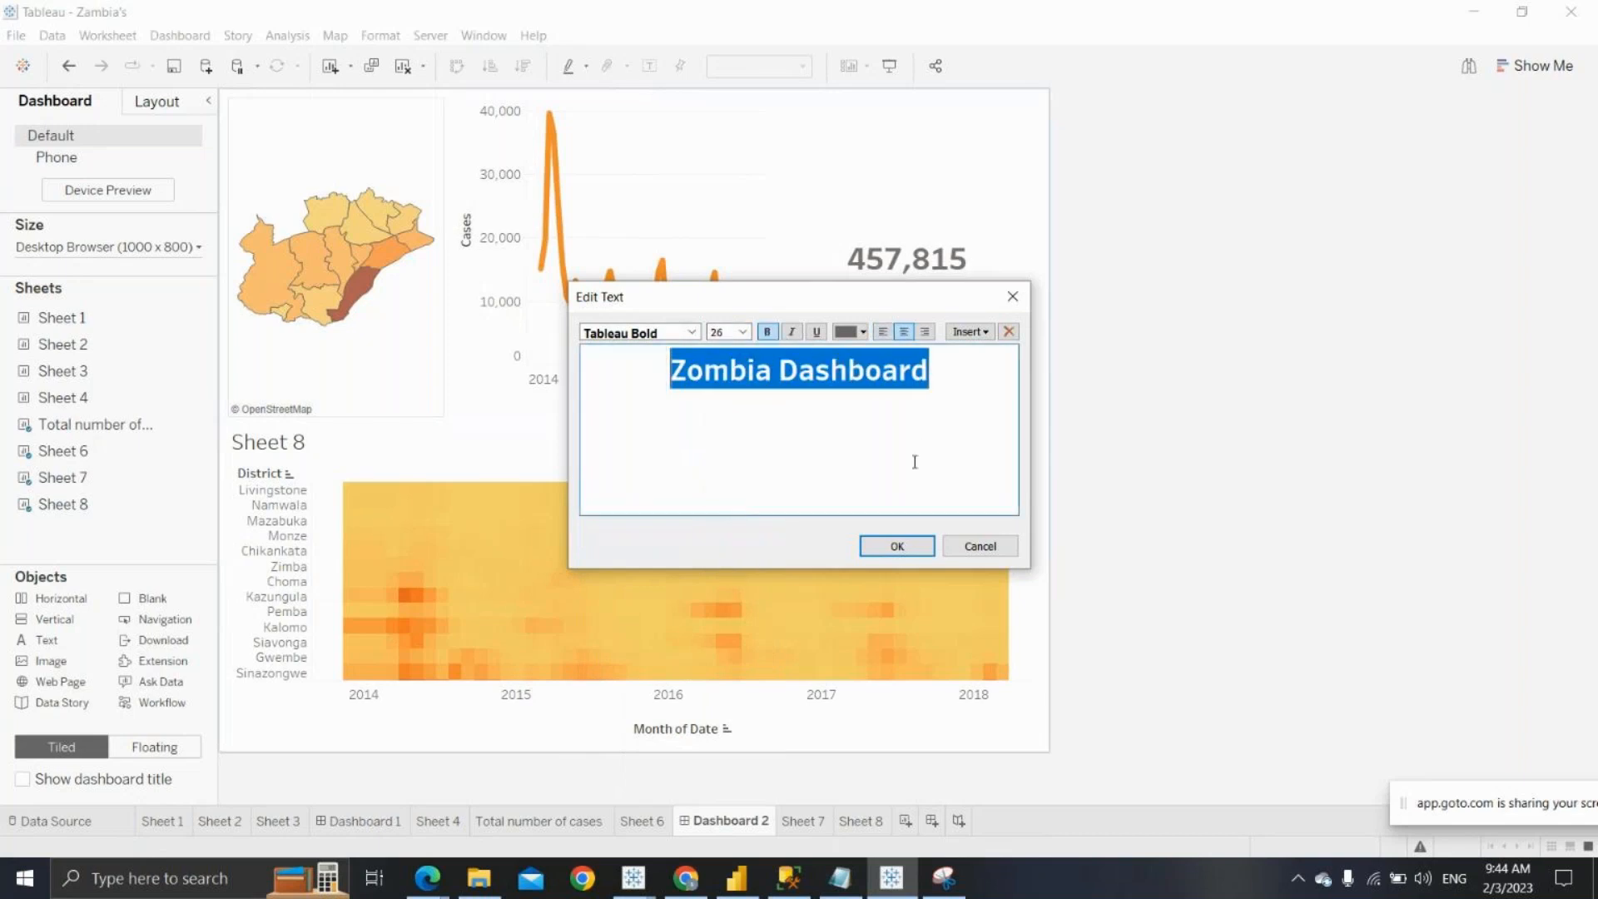
click(896, 546)
Reduce the heights of the heading and the chart row beneath it, and widen the line chart toward the total
drag(712, 421, 687, 170)
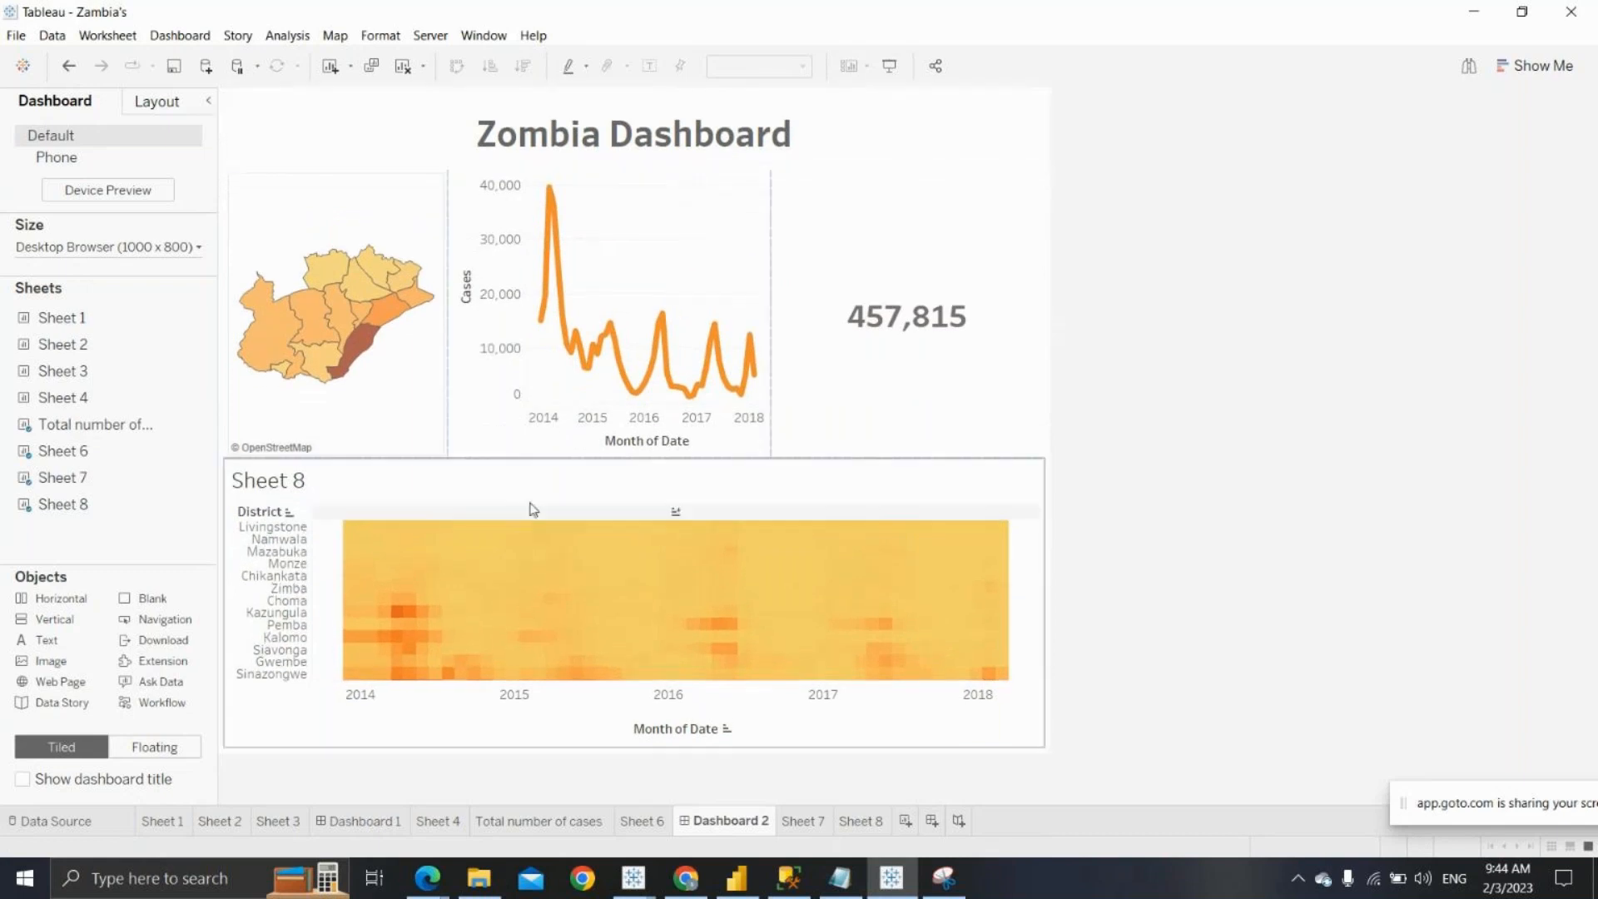
drag(502, 460, 514, 363)
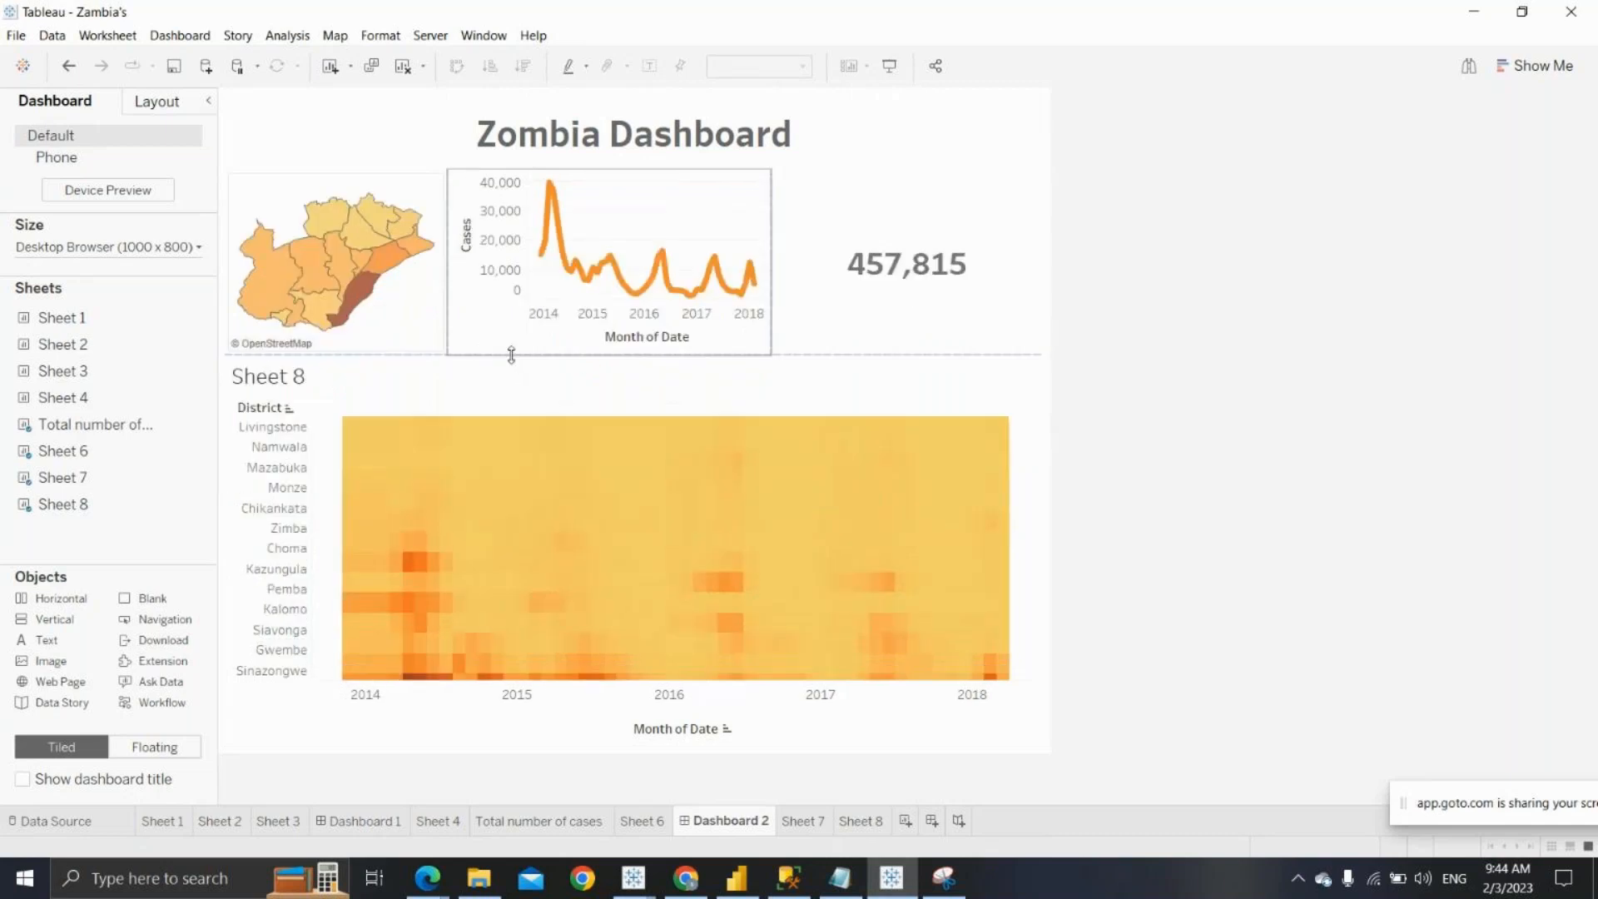
click(773, 277)
drag(773, 277, 822, 275)
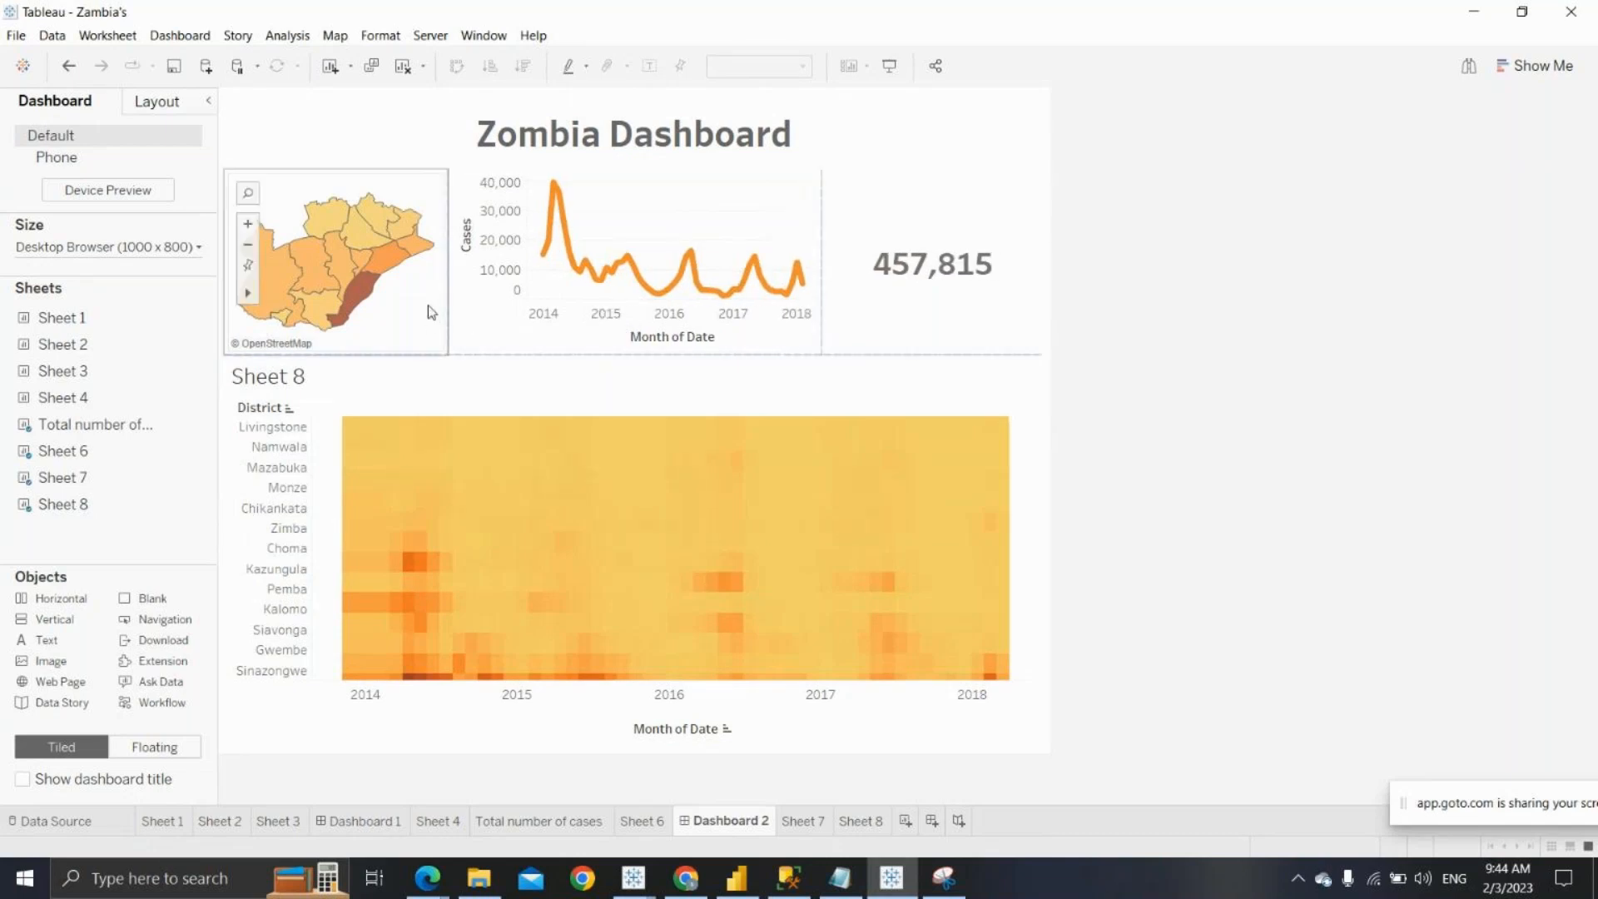
Widen the map slightly and hide the title of the Sheet 8 heat map on the dashboard
drag(447, 306, 506, 320)
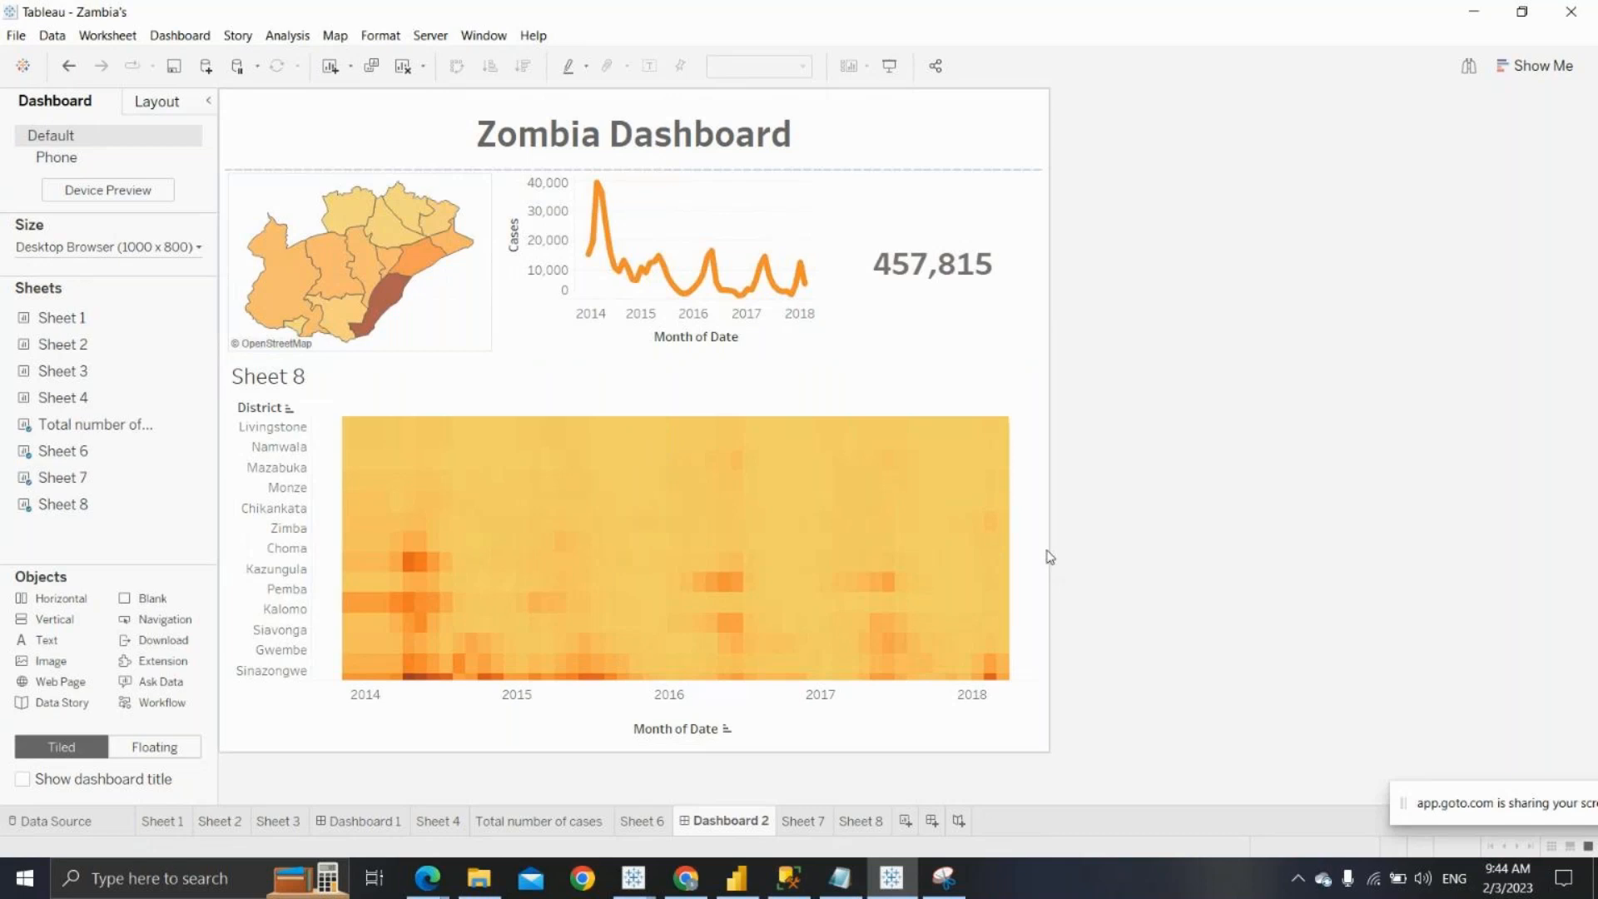
click(458, 372)
right_click(457, 371)
click(486, 426)
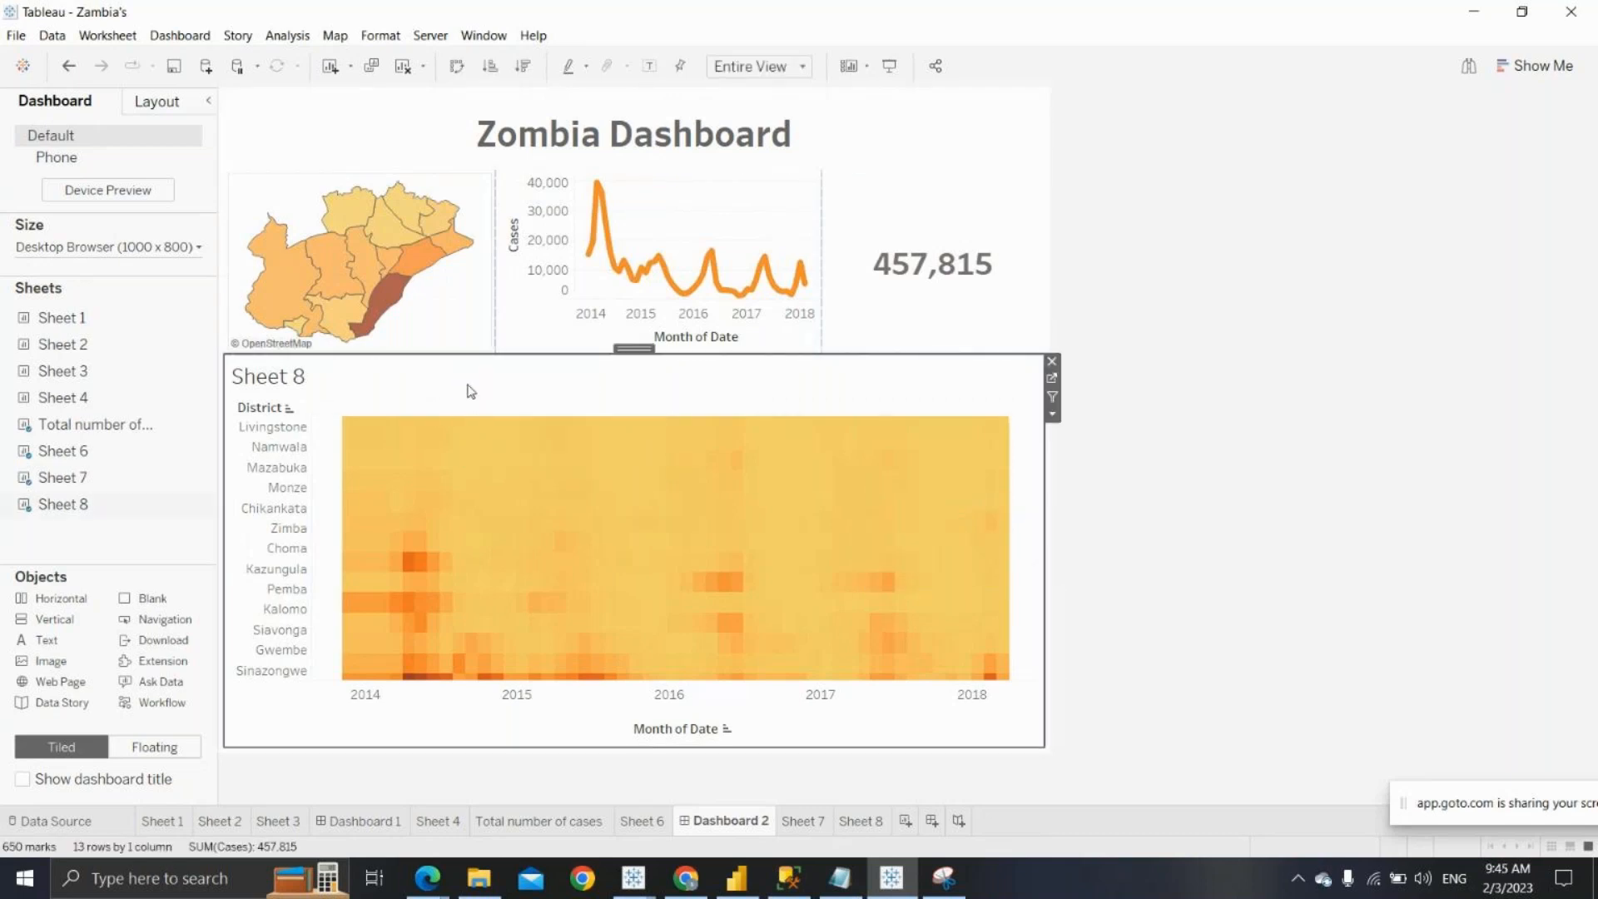
right_click(463, 383)
click(488, 425)
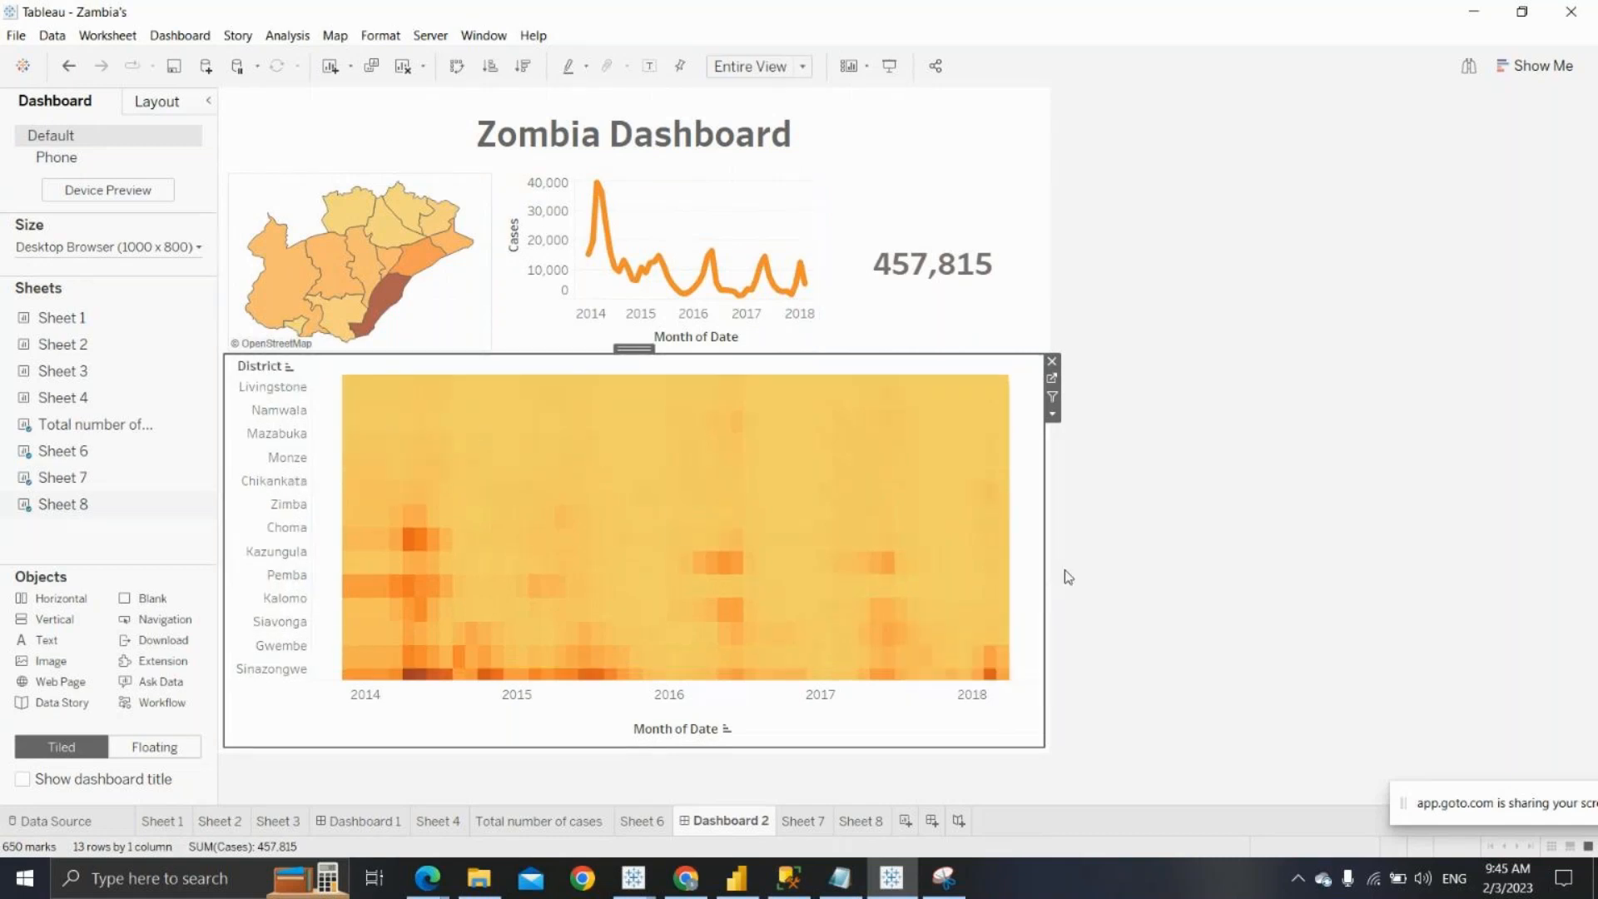
click(481, 308)
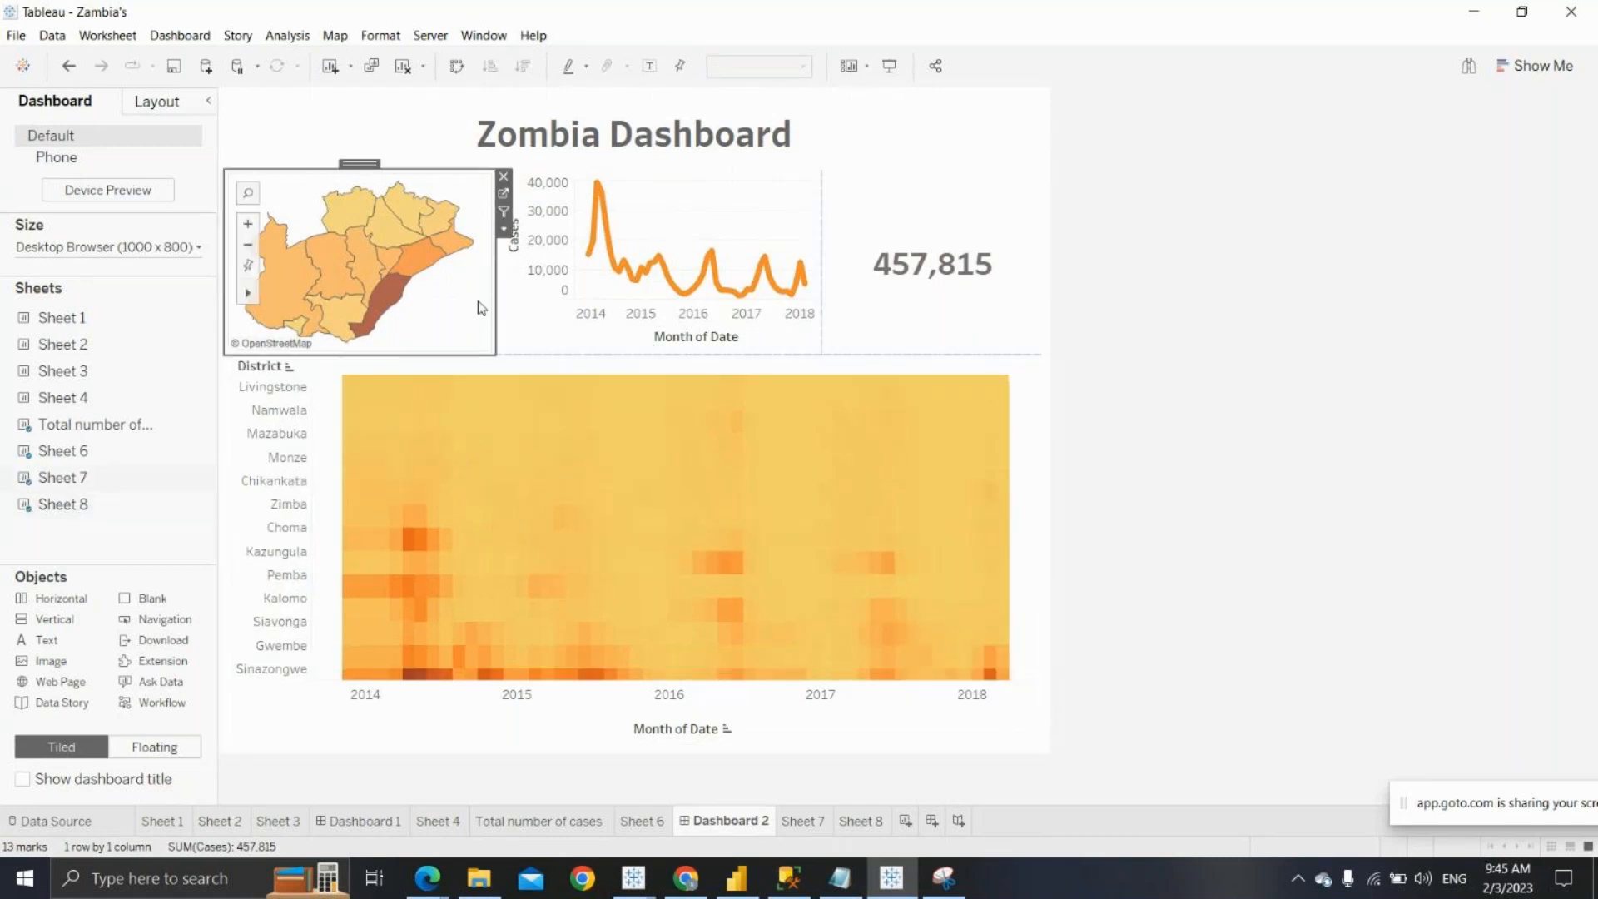
double_click(481, 308)
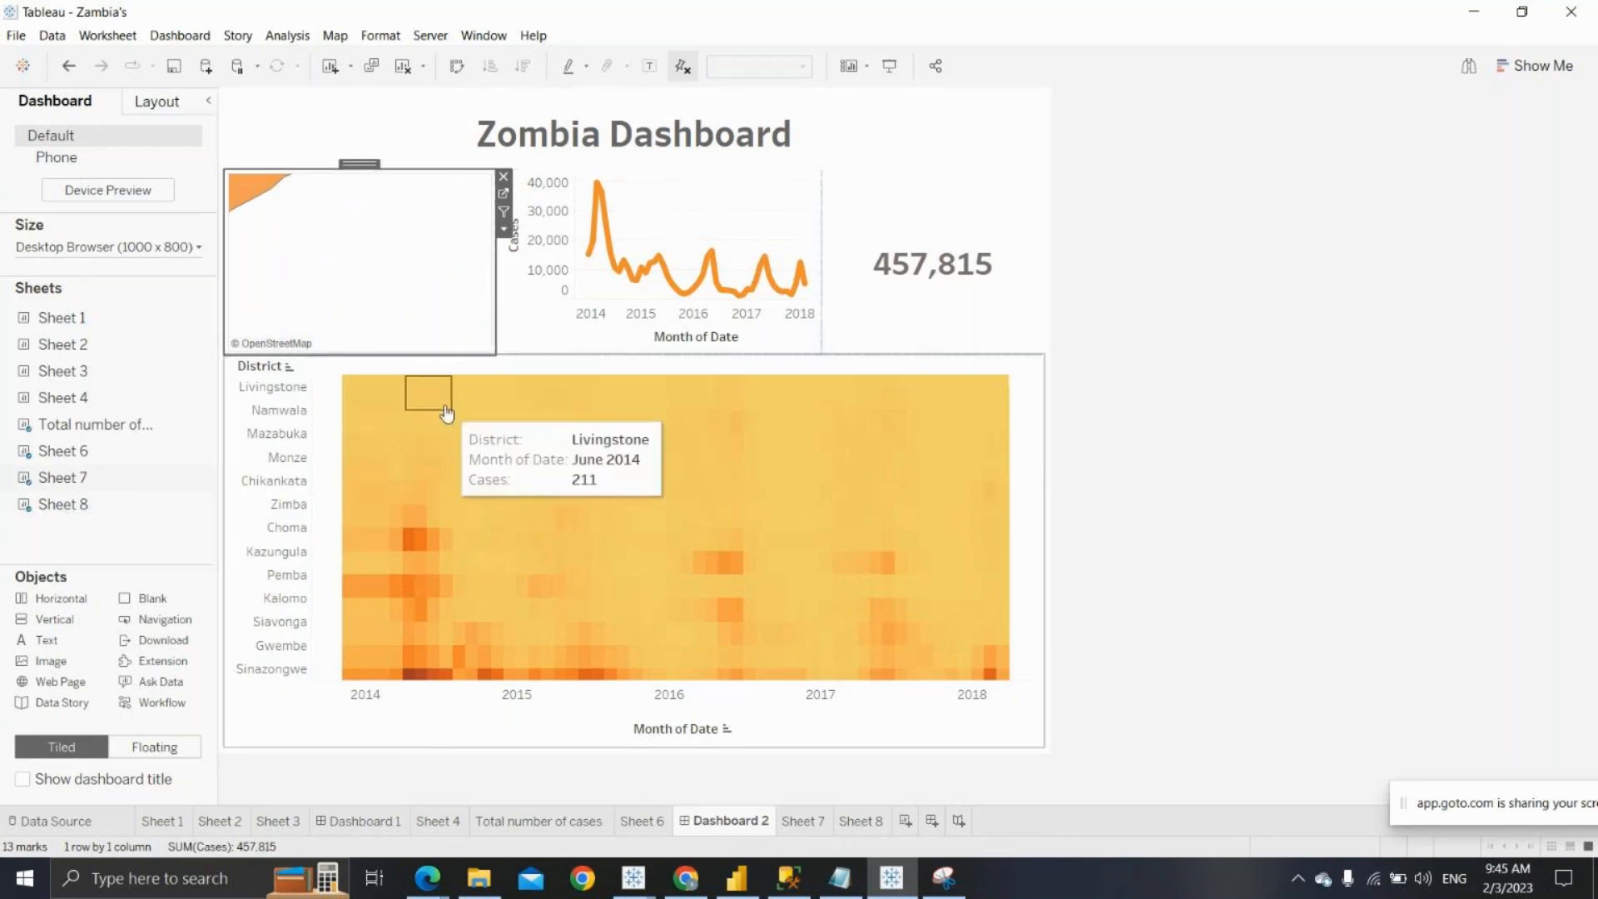
click(430, 36)
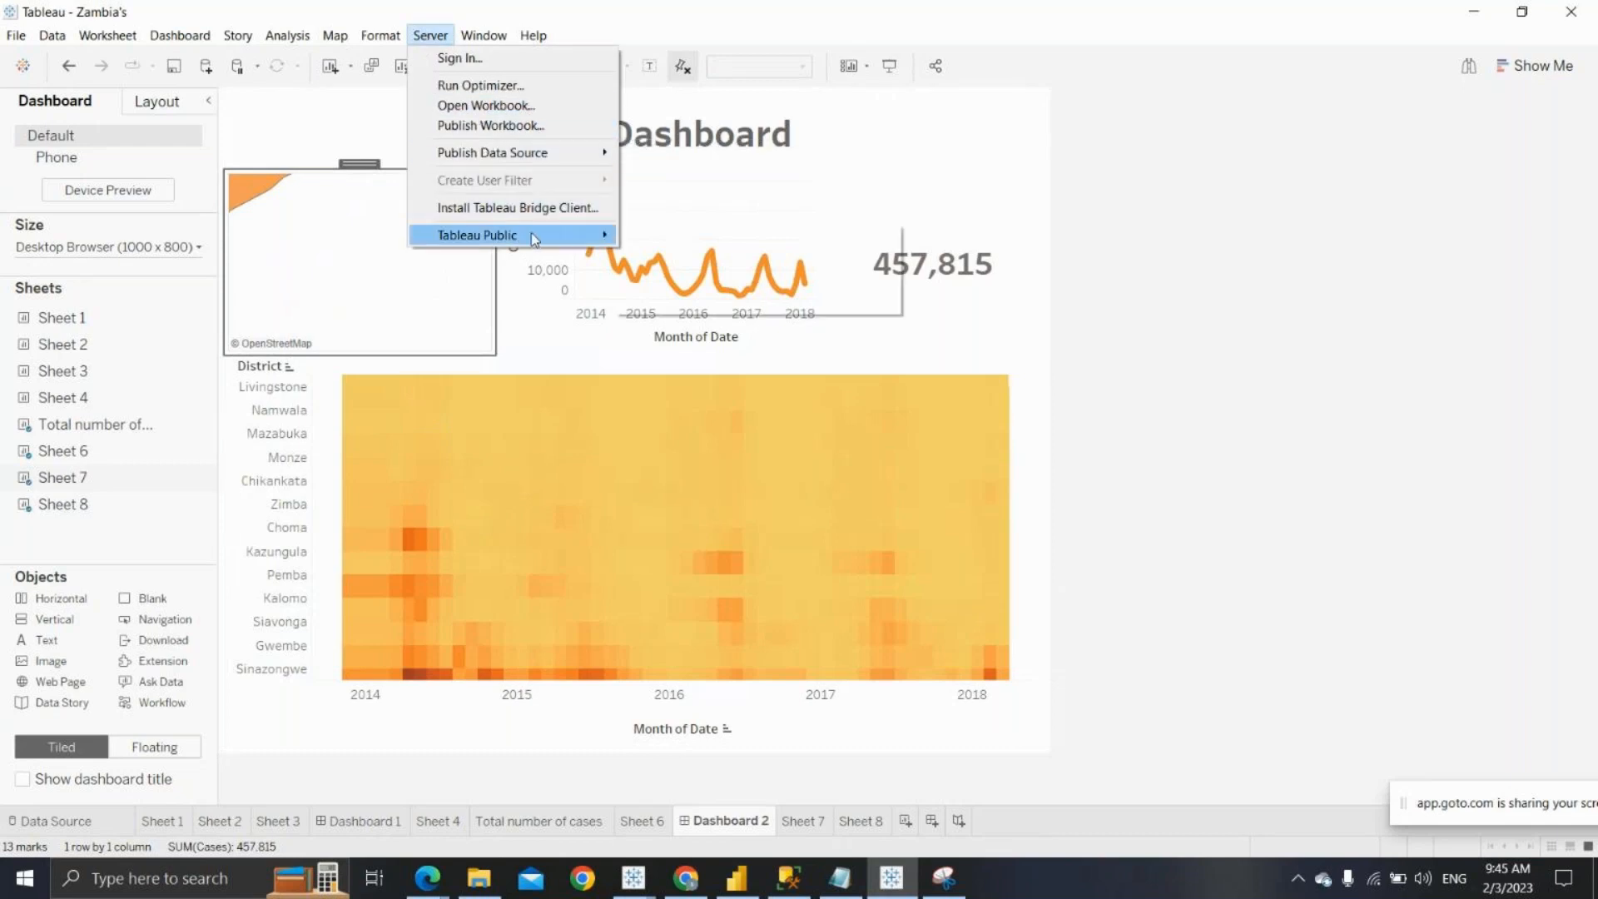
mouse_move(533, 239)
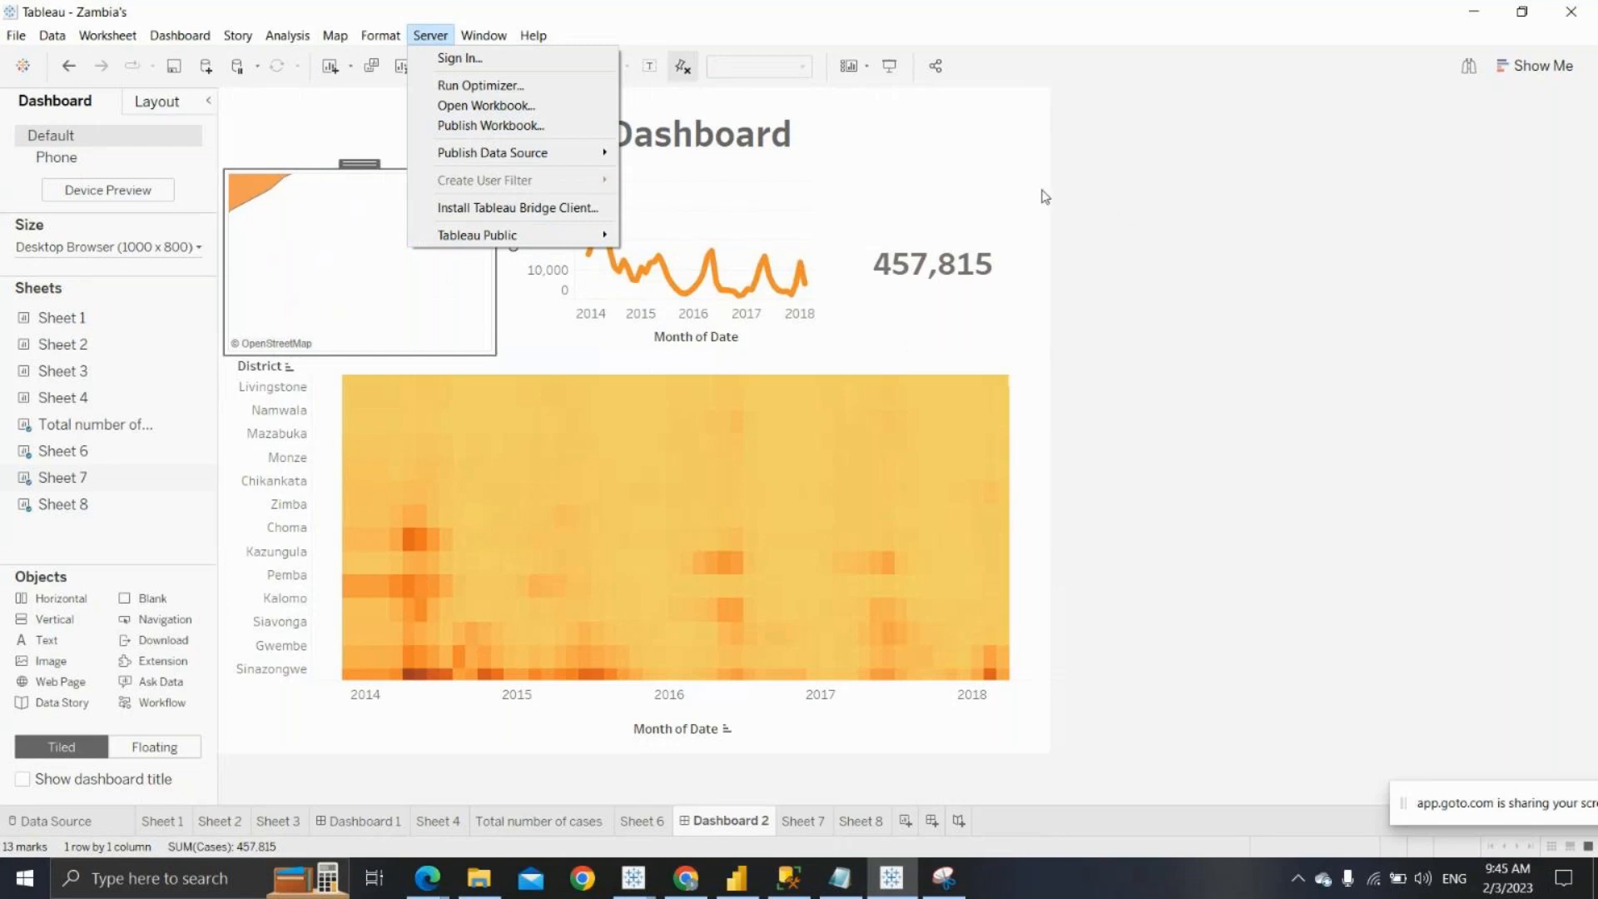
click(1032, 155)
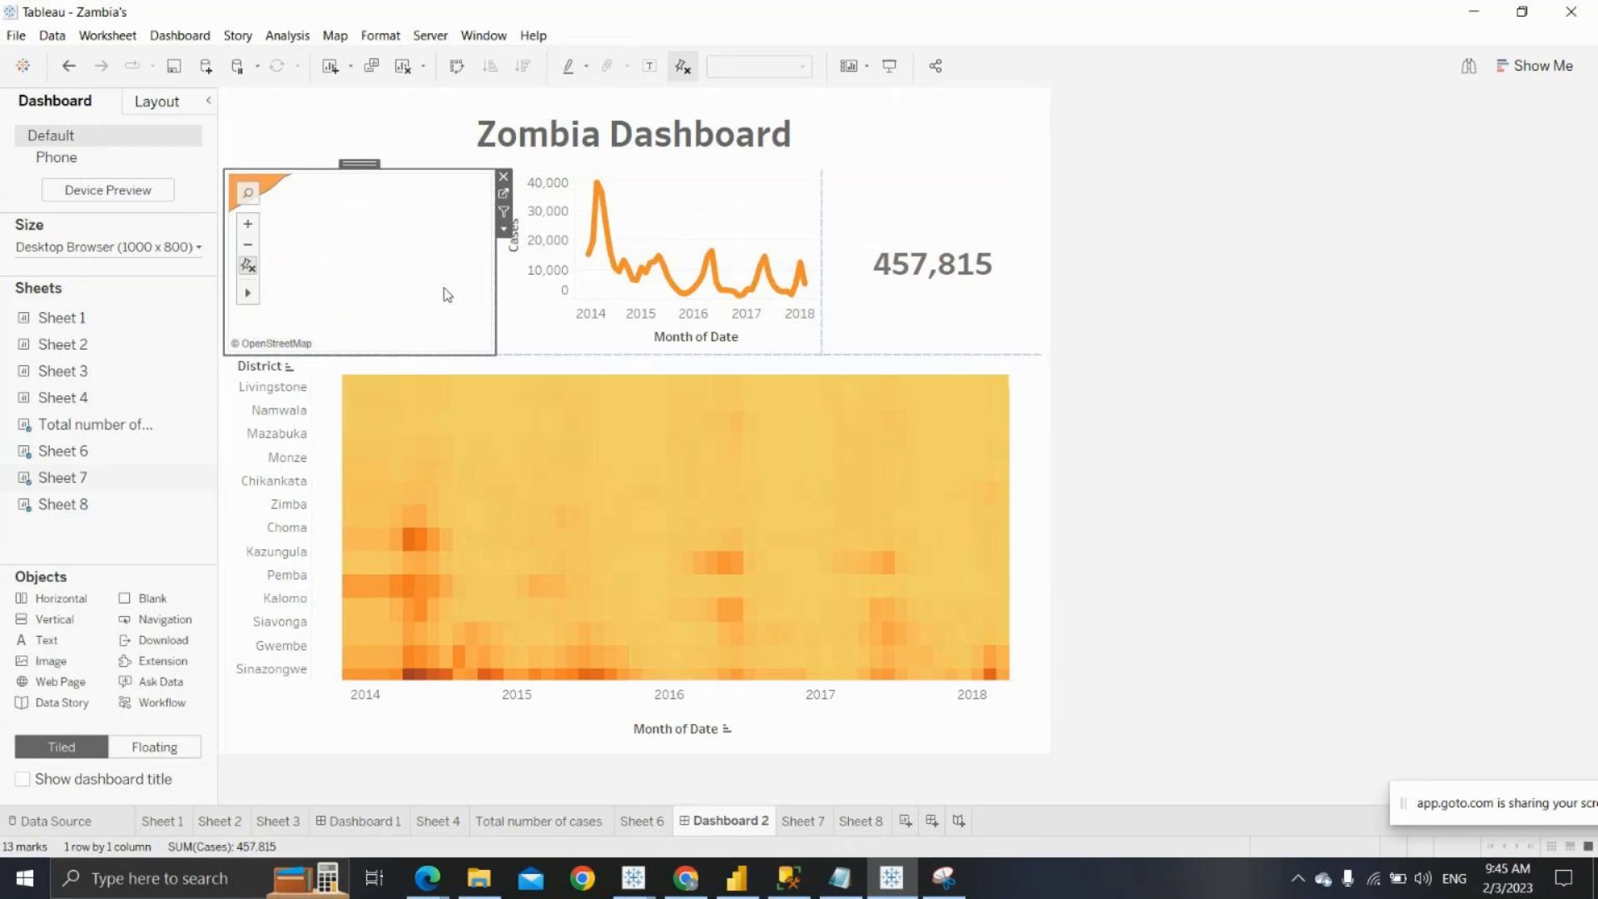
click(249, 248)
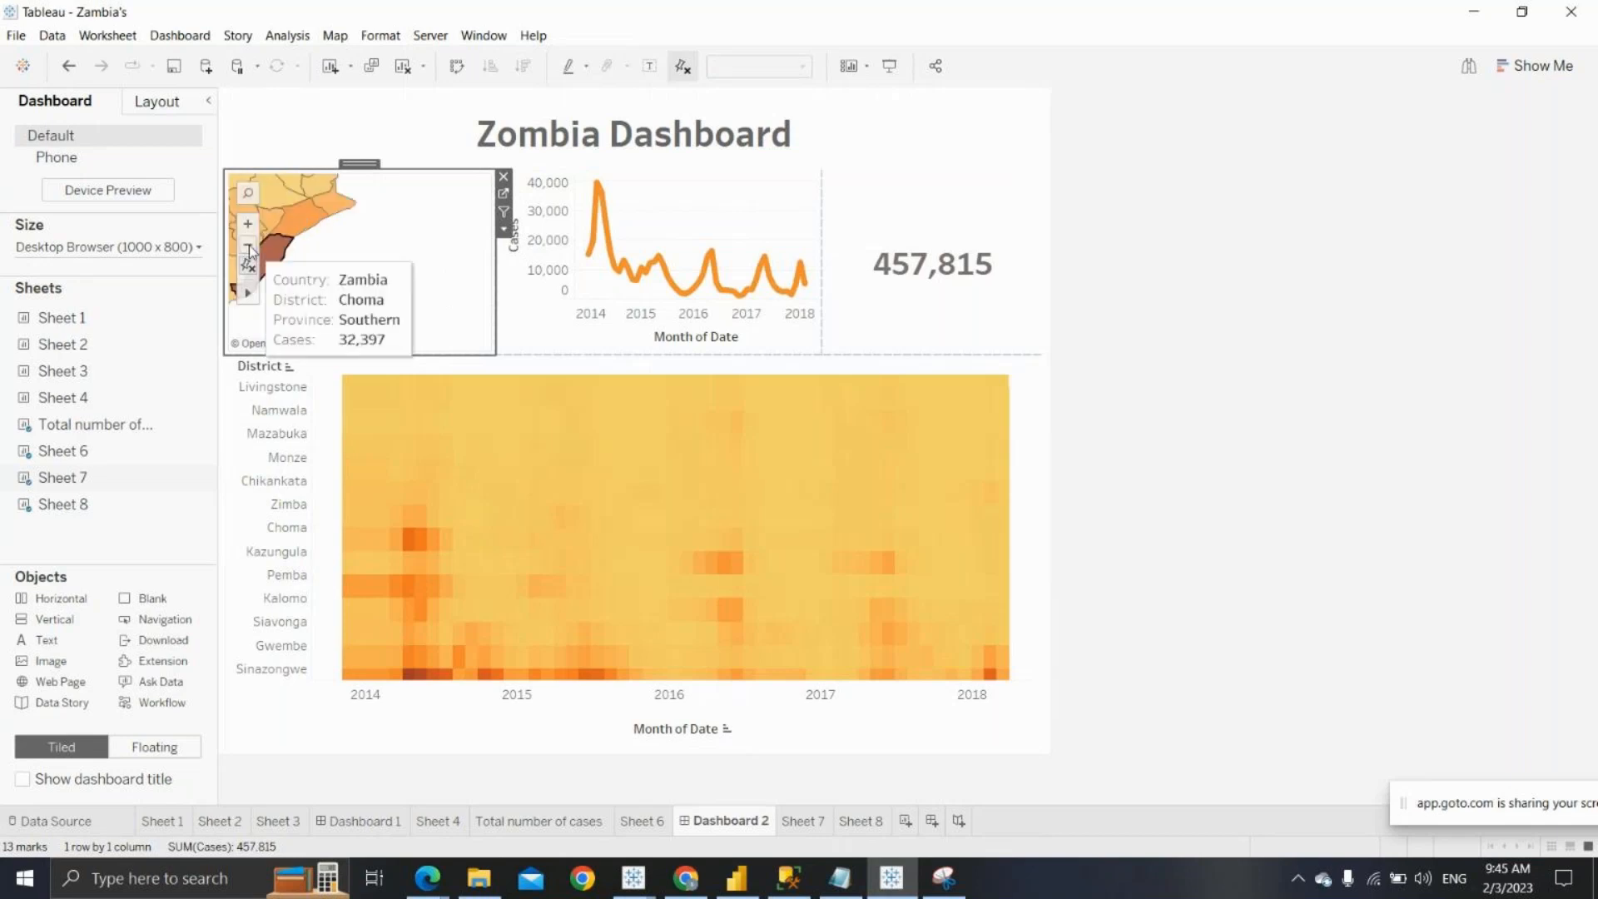
click(249, 248)
click(804, 449)
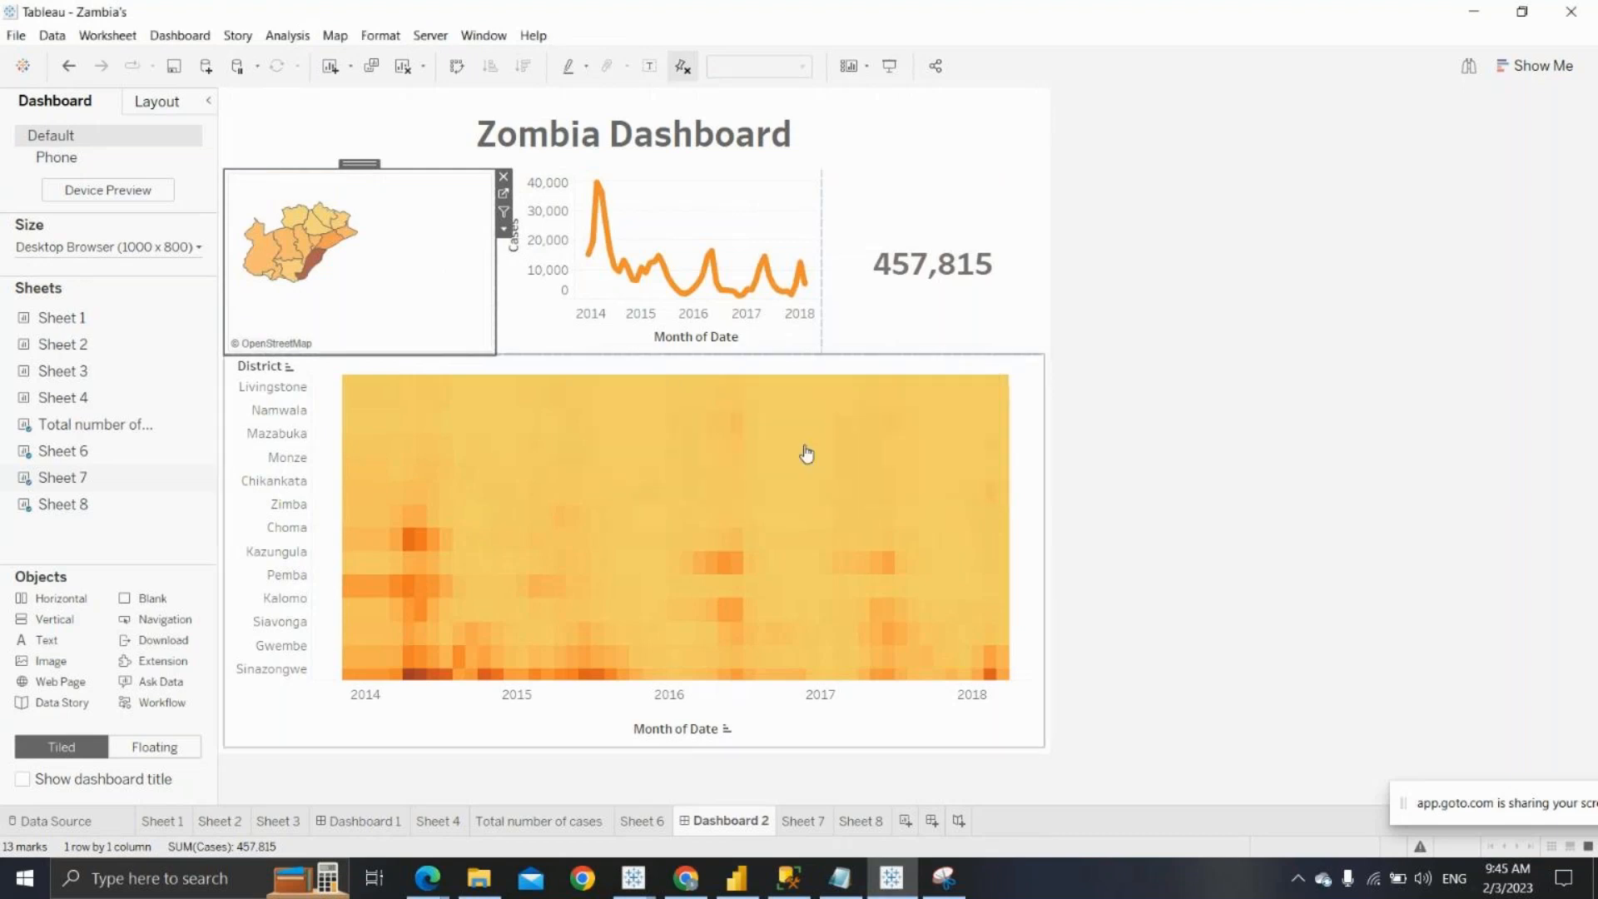
mouse_move(447, 274)
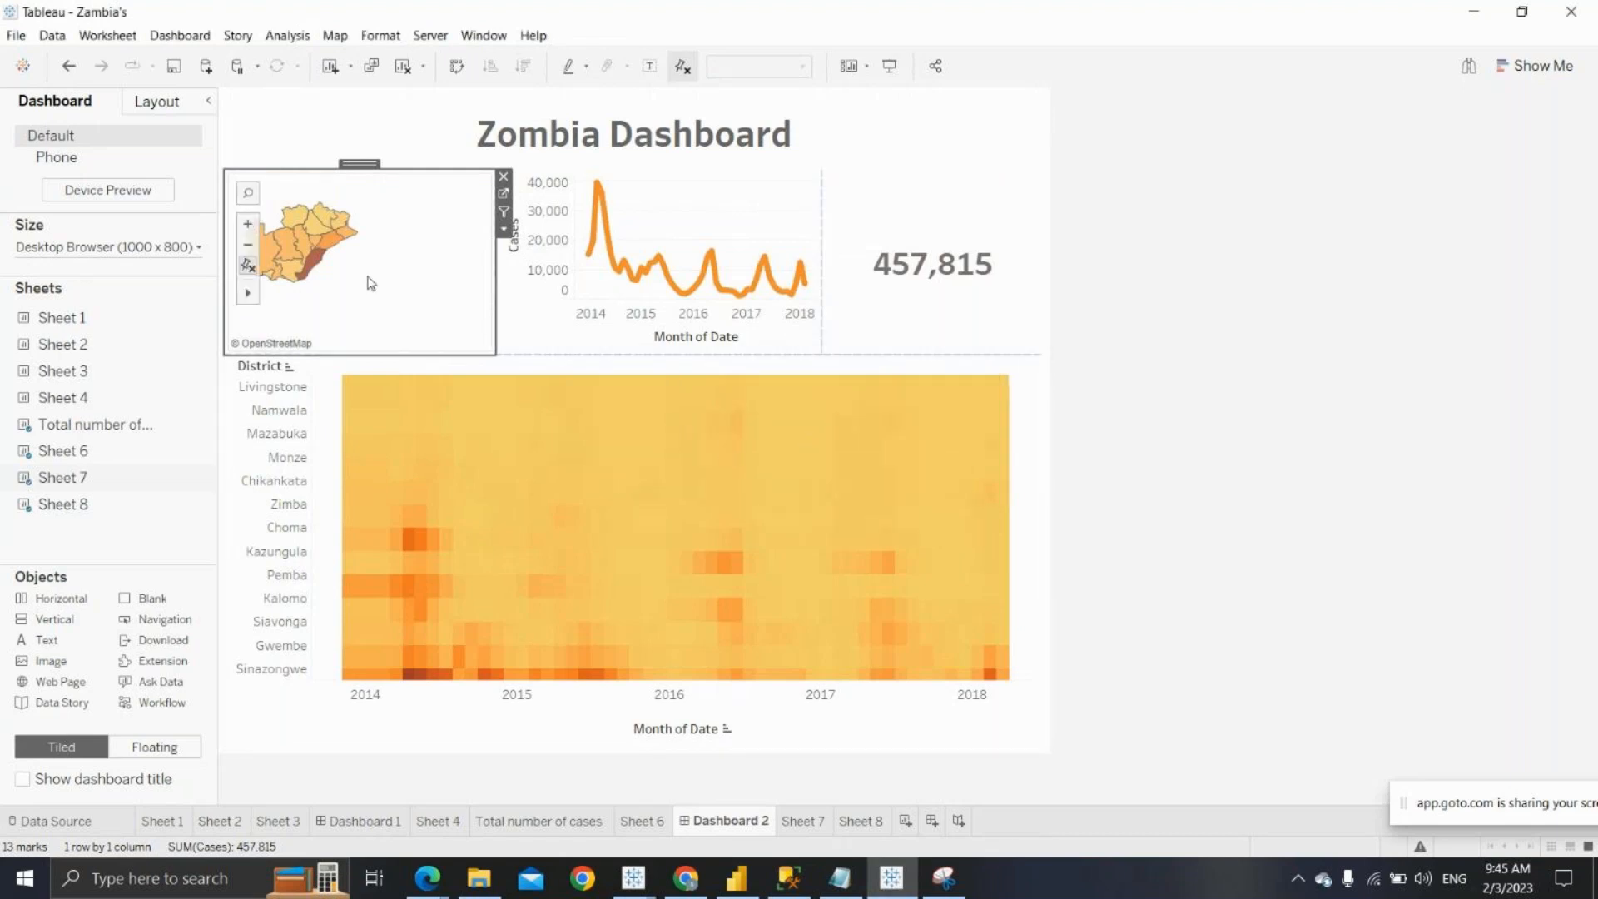
scroll(254, 251, up, 2)
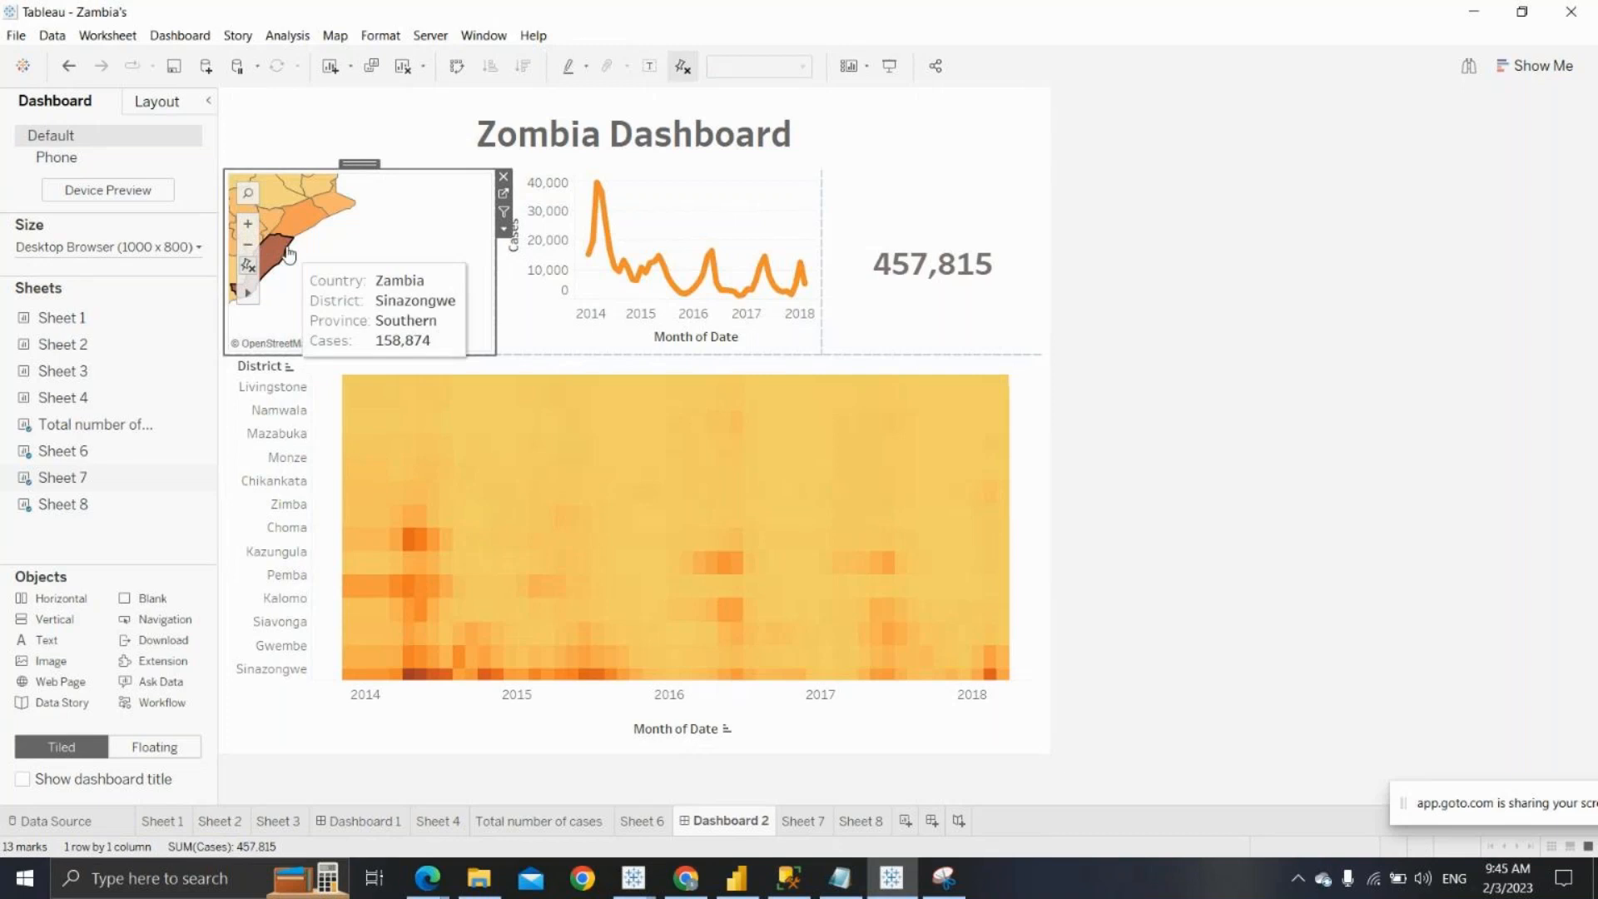
click(252, 266)
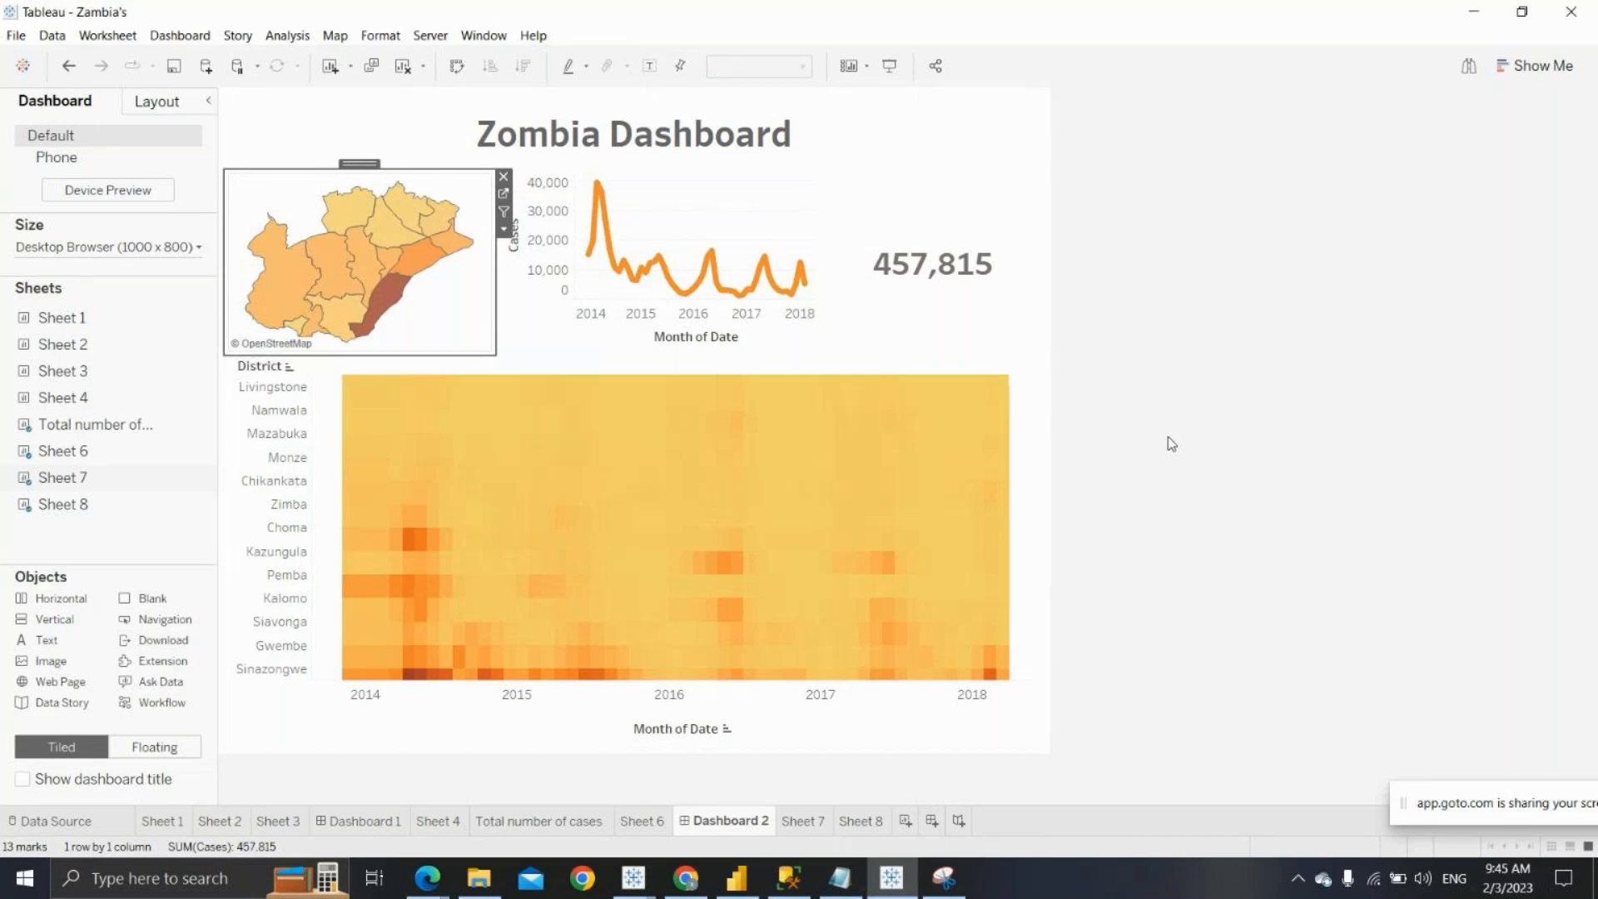
Reduce the height of the "Zombia Dashboard" heading so the charts beneath it move up
click(813, 170)
drag(813, 167, 814, 151)
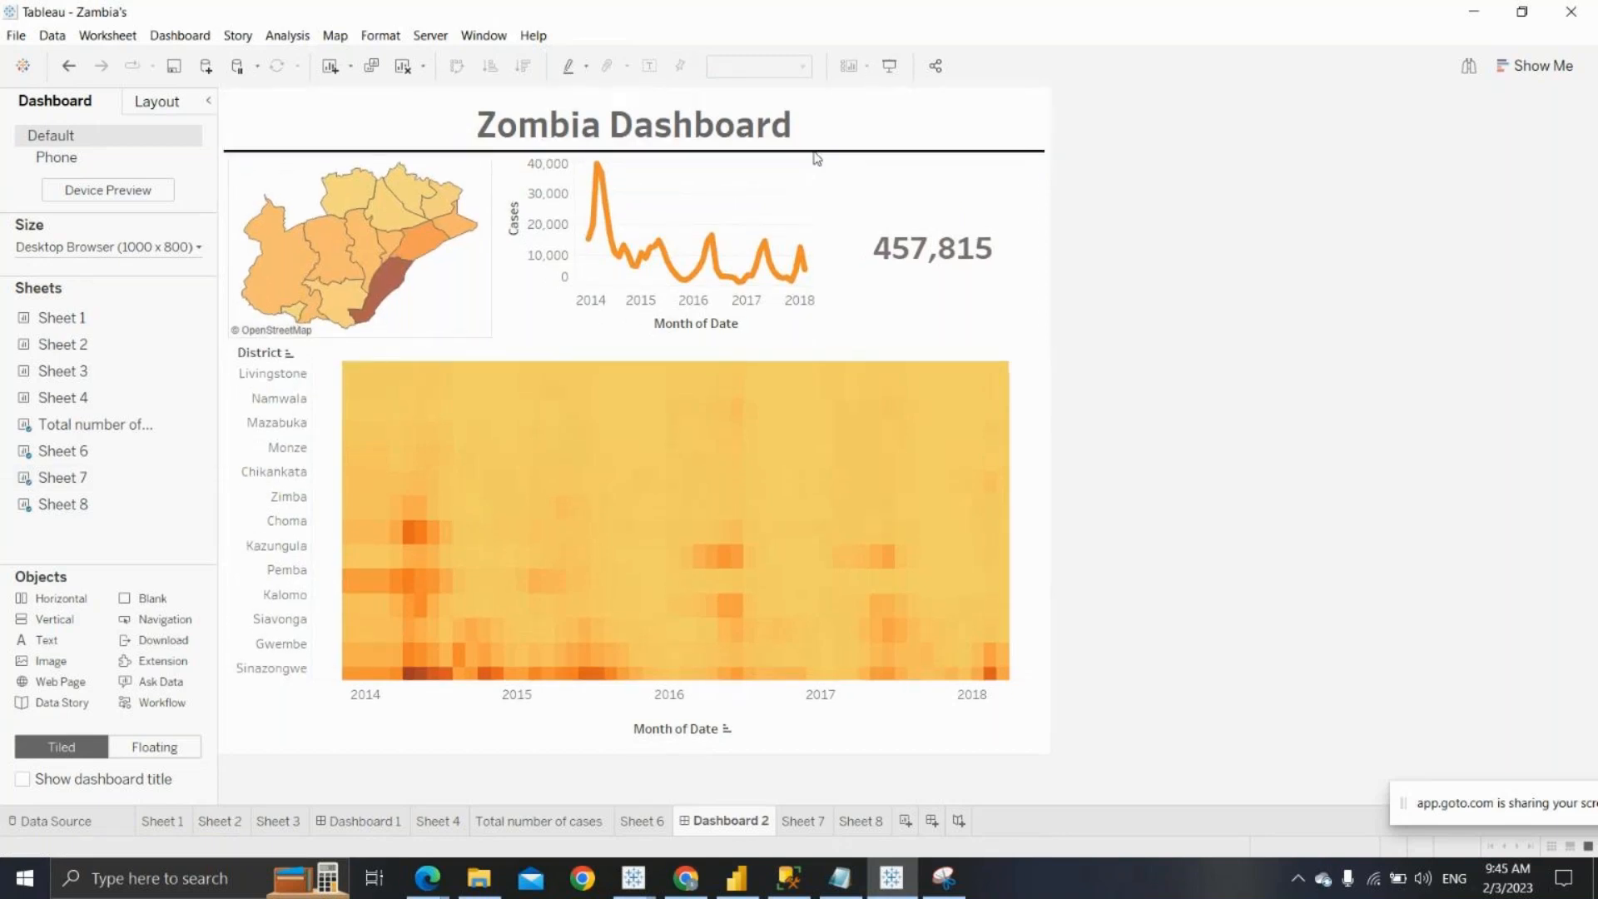
drag(816, 151, 813, 137)
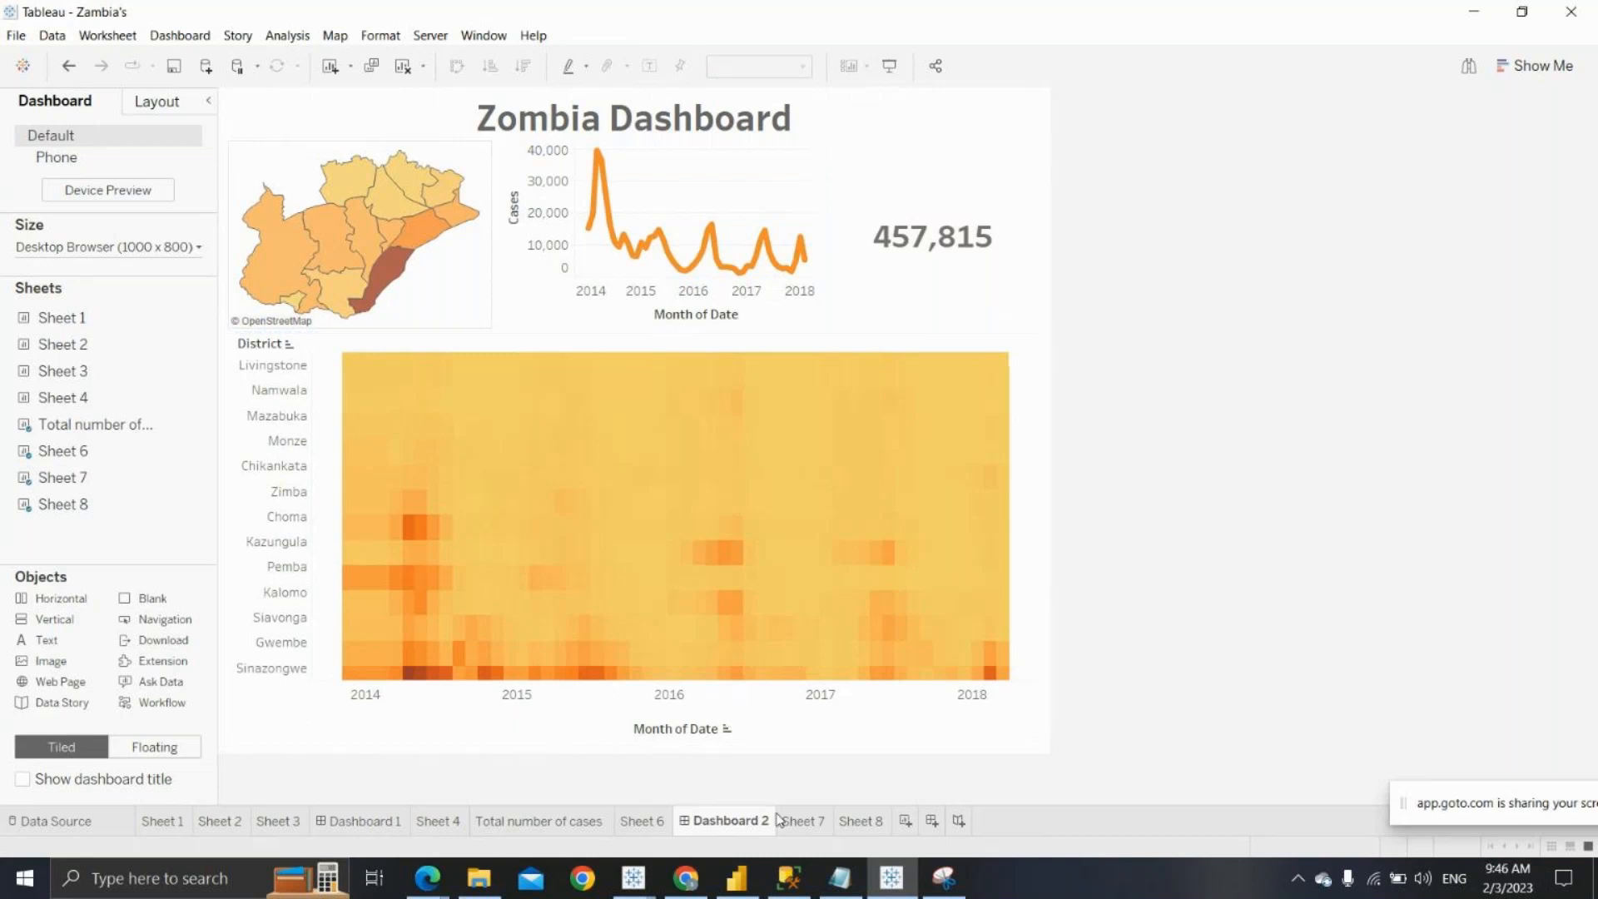
click(800, 824)
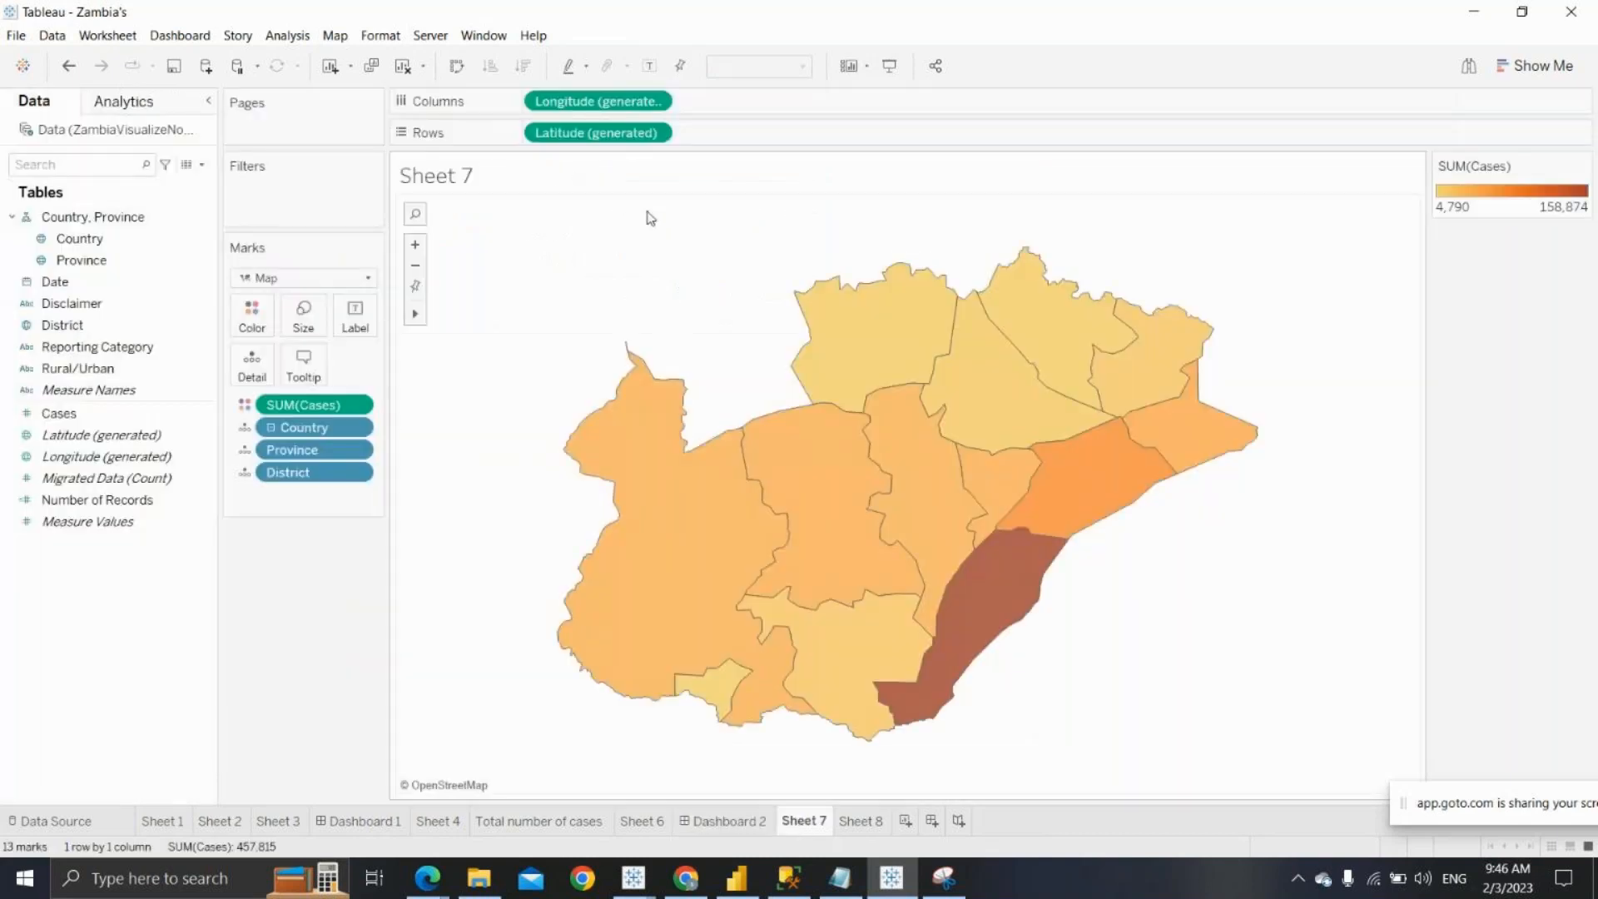
click(438, 889)
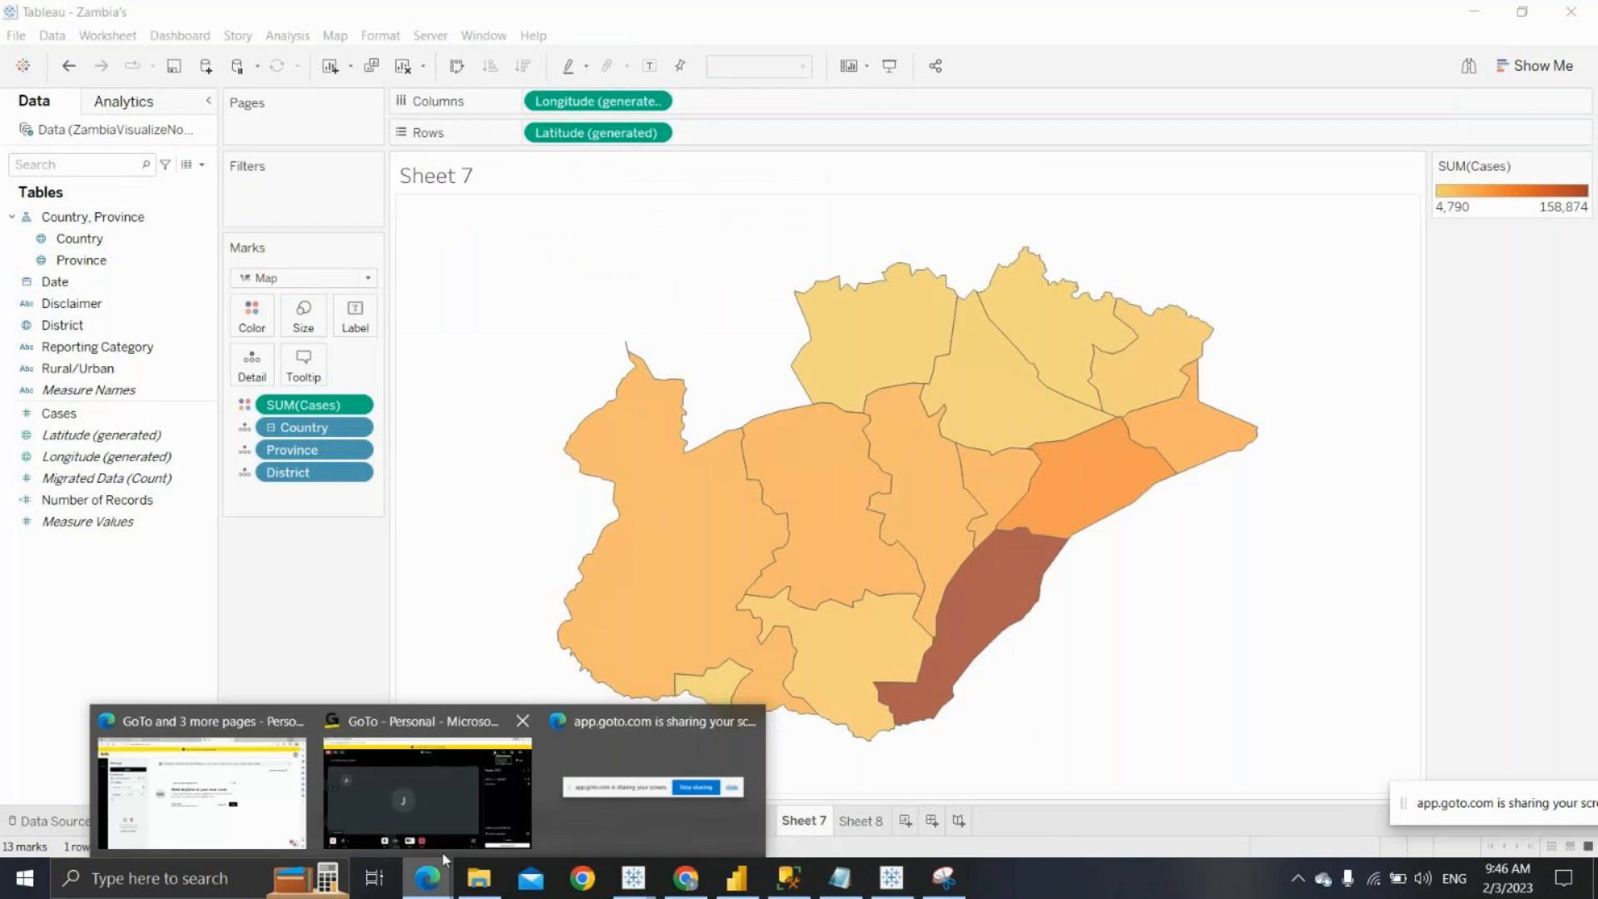
click(485, 782)
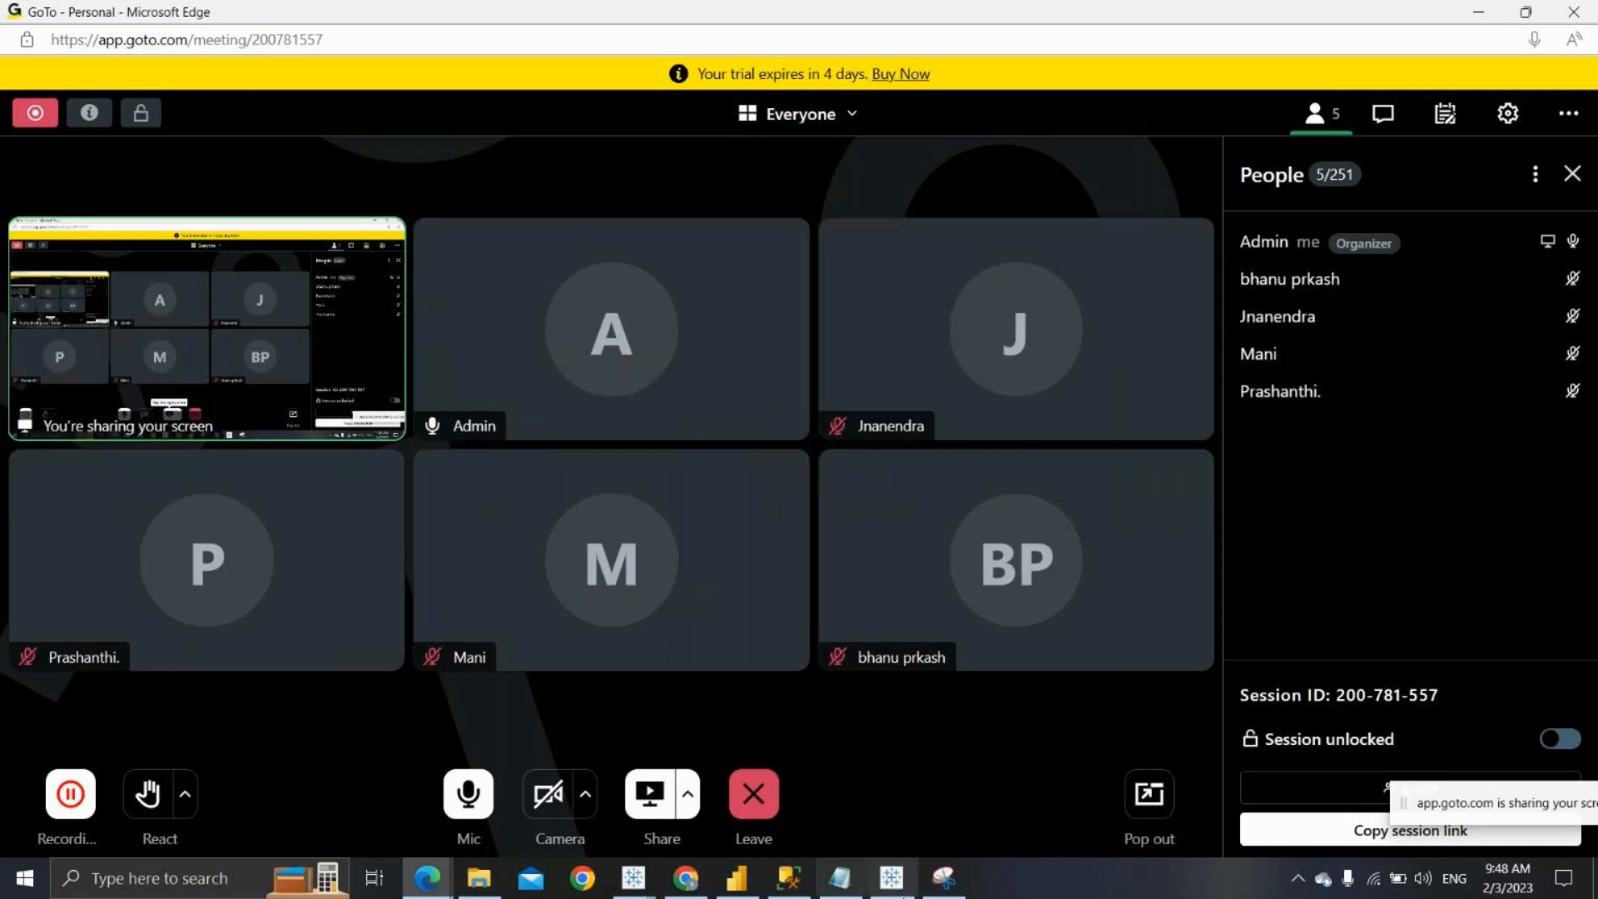
click(892, 885)
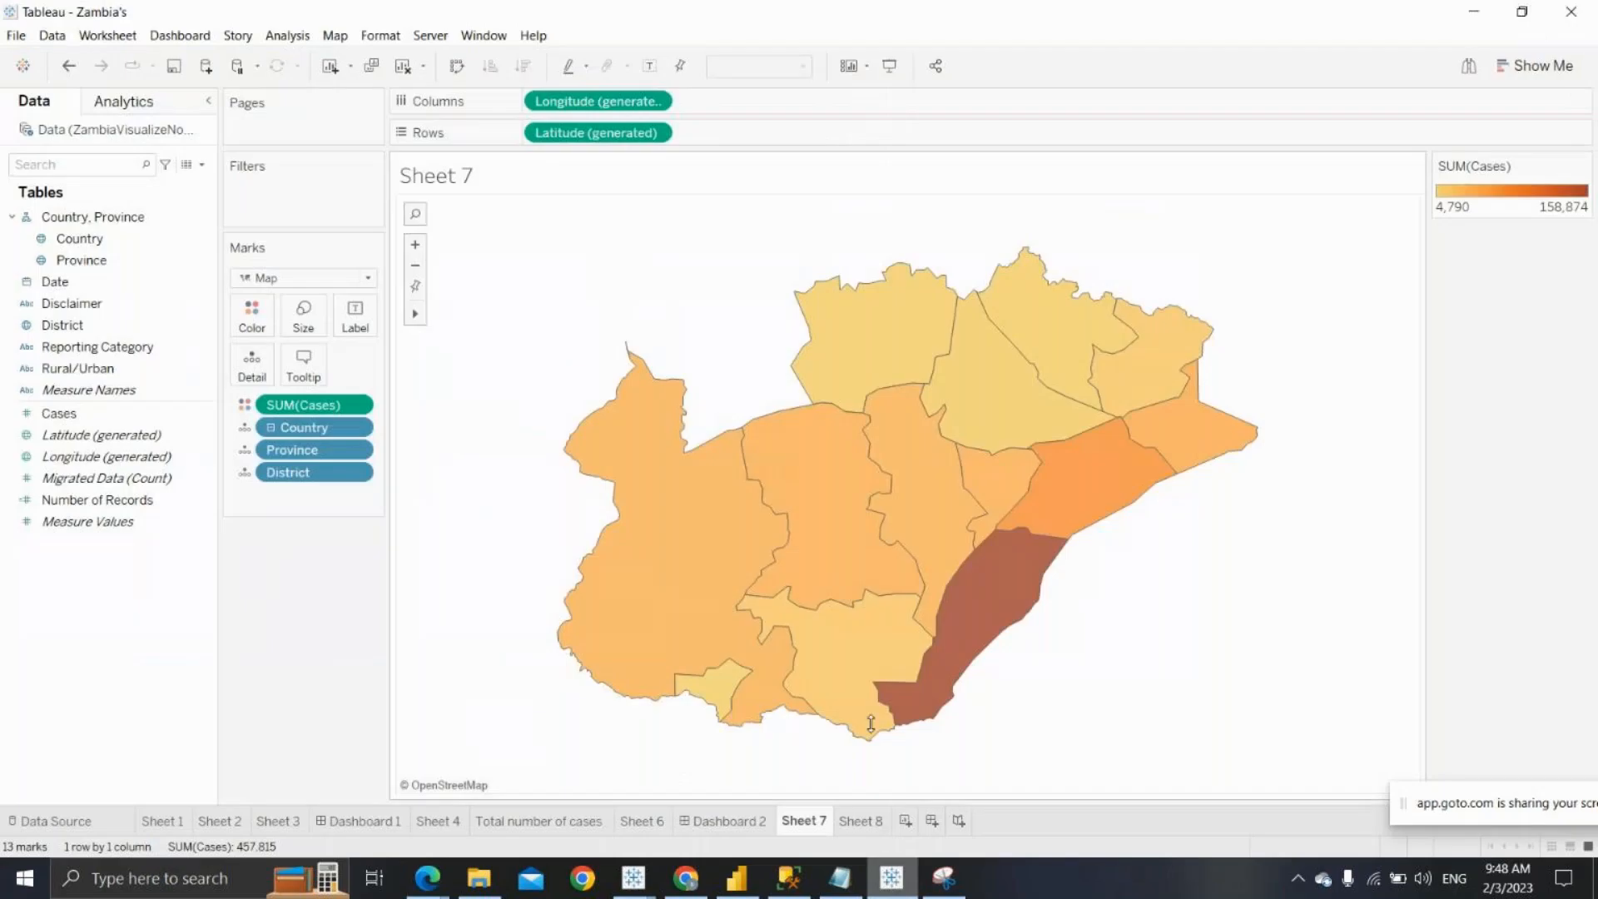
click(684, 822)
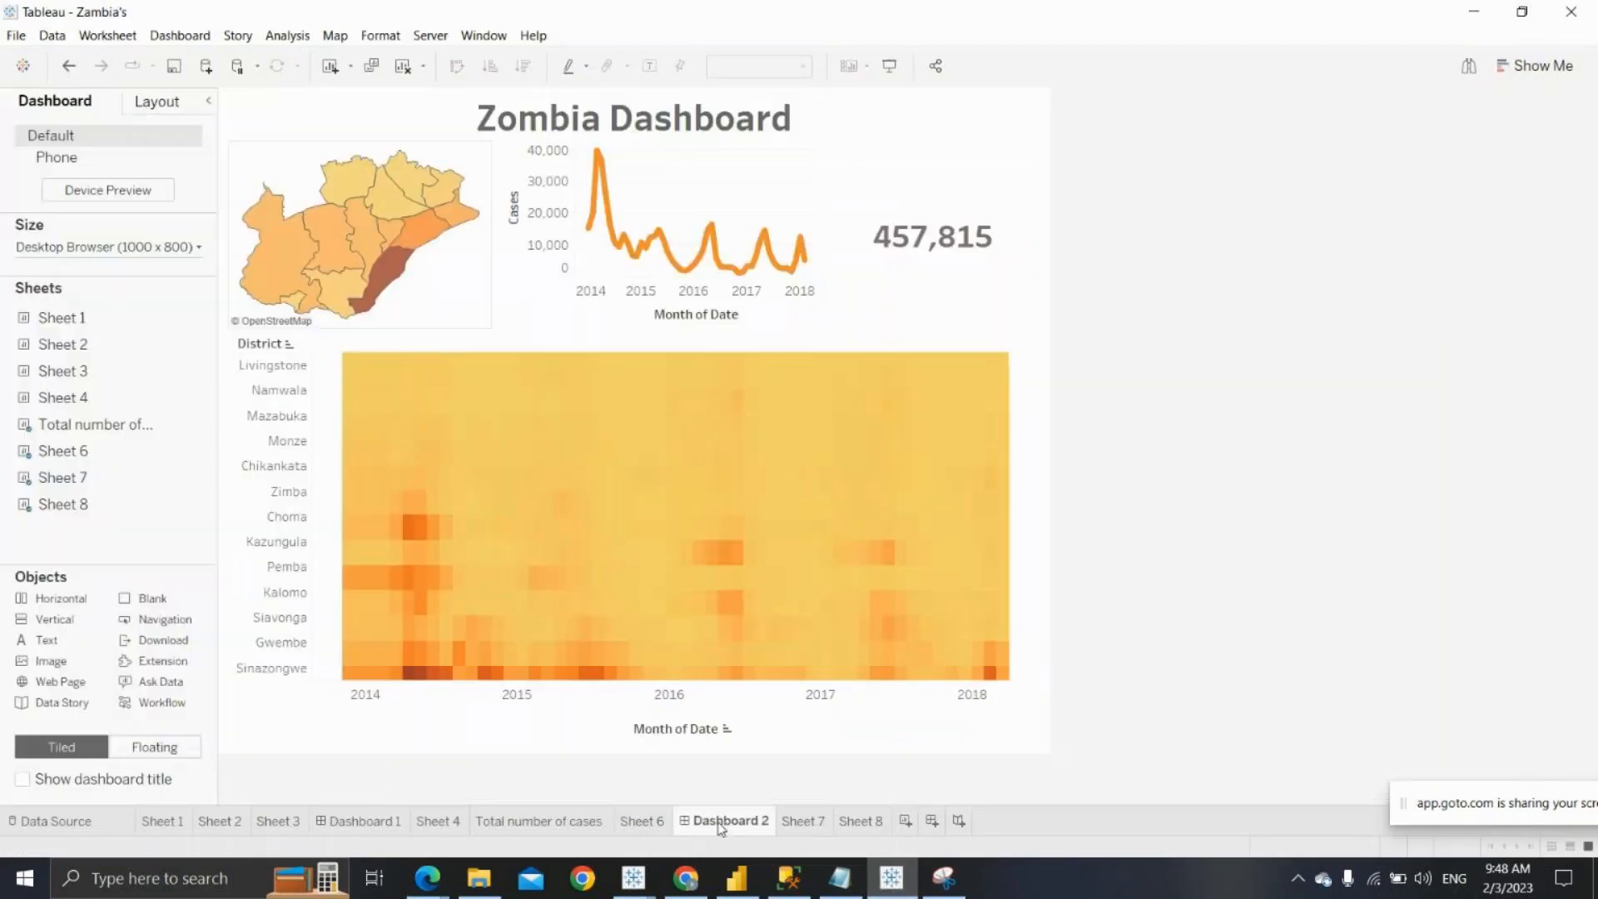
right_click(711, 823)
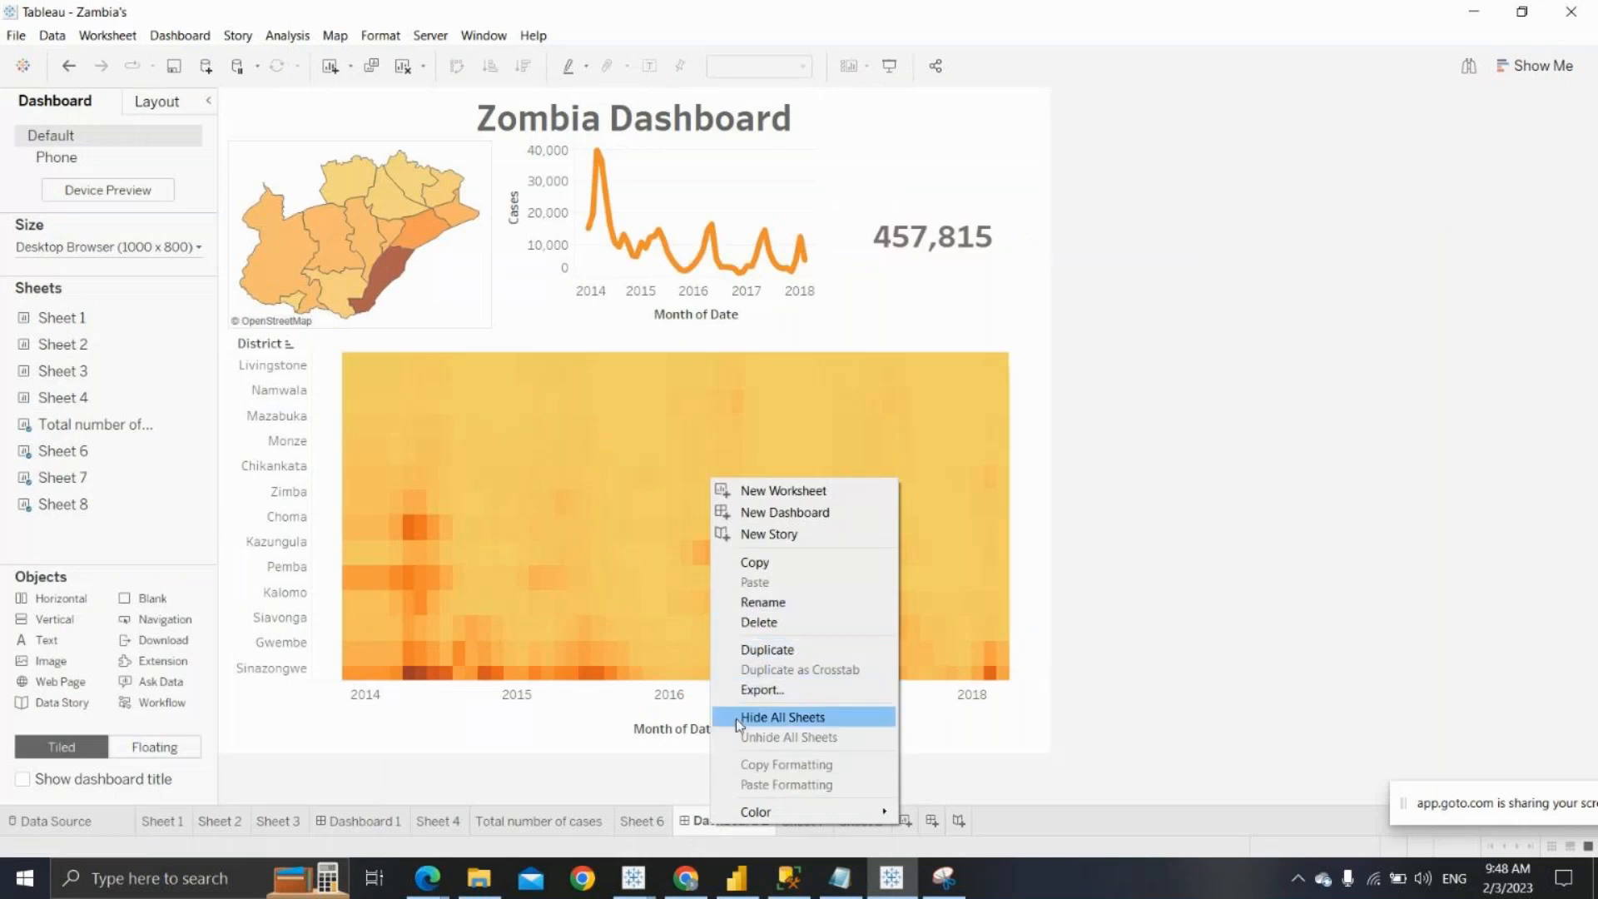
click(963, 751)
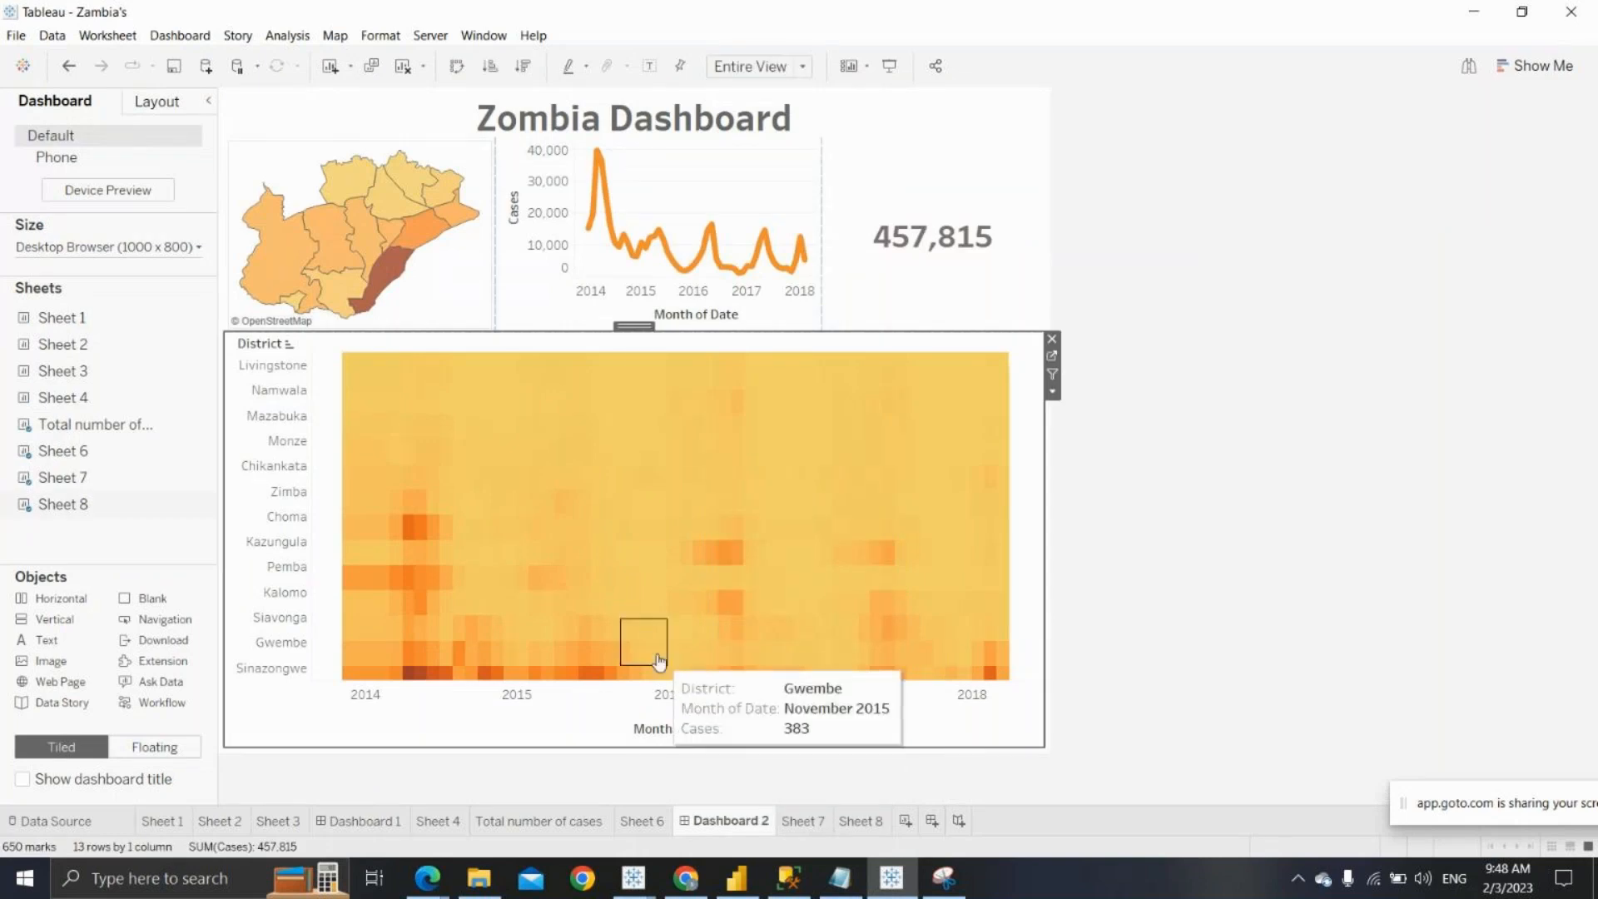
Adjust the boundary between the chart row and the heat map, making the chart row slightly taller
mouse_move(672, 332)
mouse_down()
mouse_move(676, 436)
mouse_move(676, 325)
mouse_up()
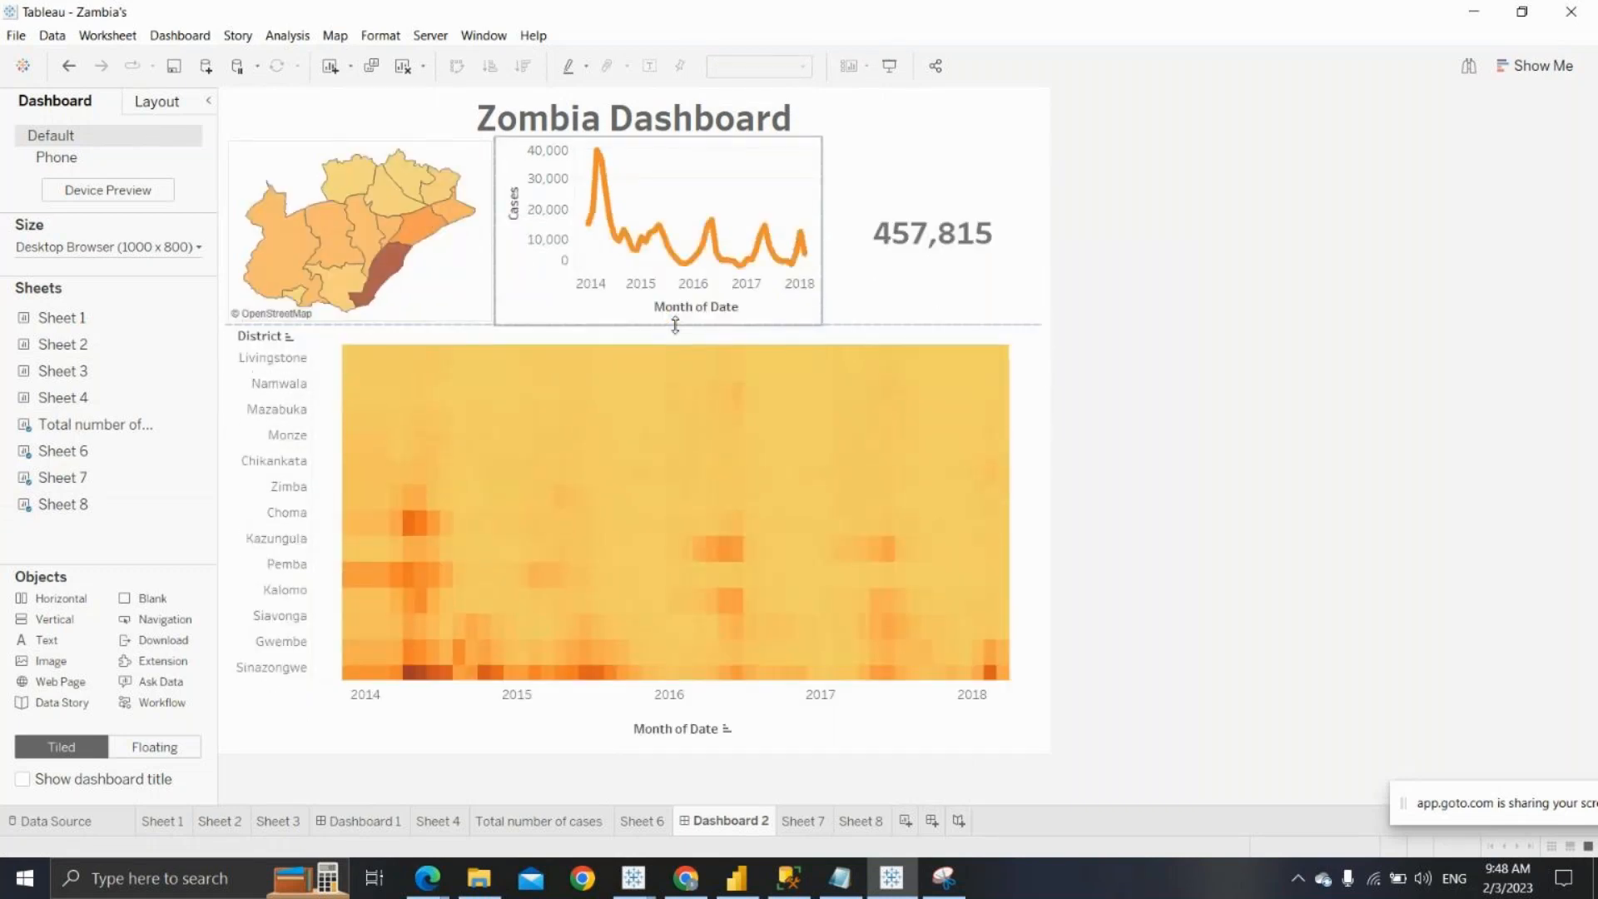
drag(675, 324, 688, 376)
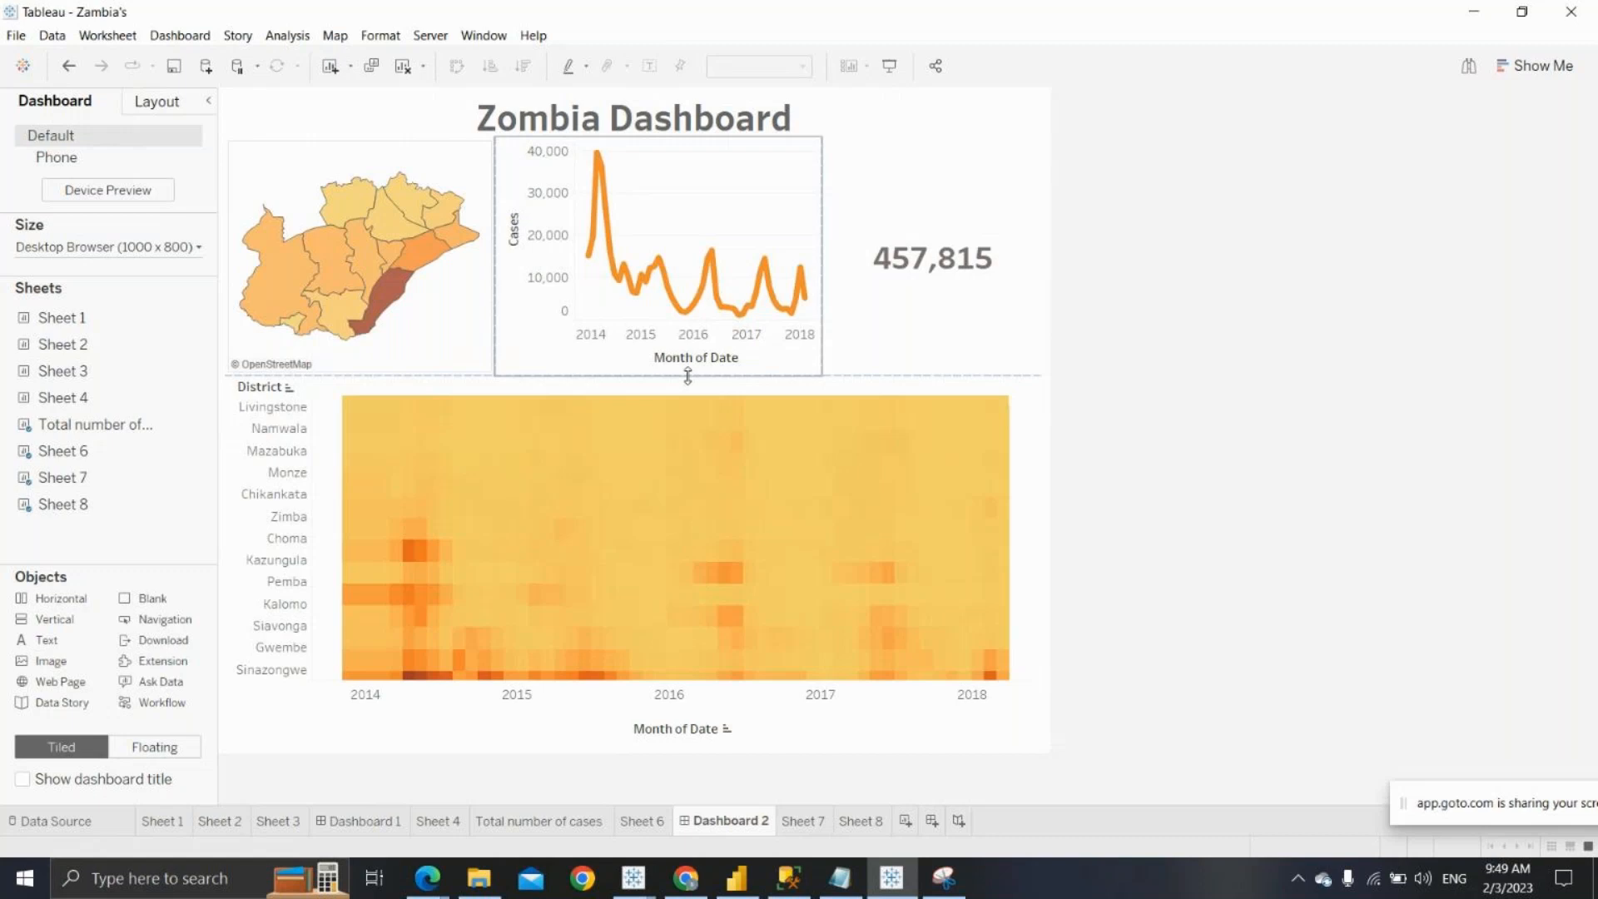
mouse_move(688, 376)
mouse_down()
mouse_move(685, 328)
mouse_move(690, 357)
mouse_up()
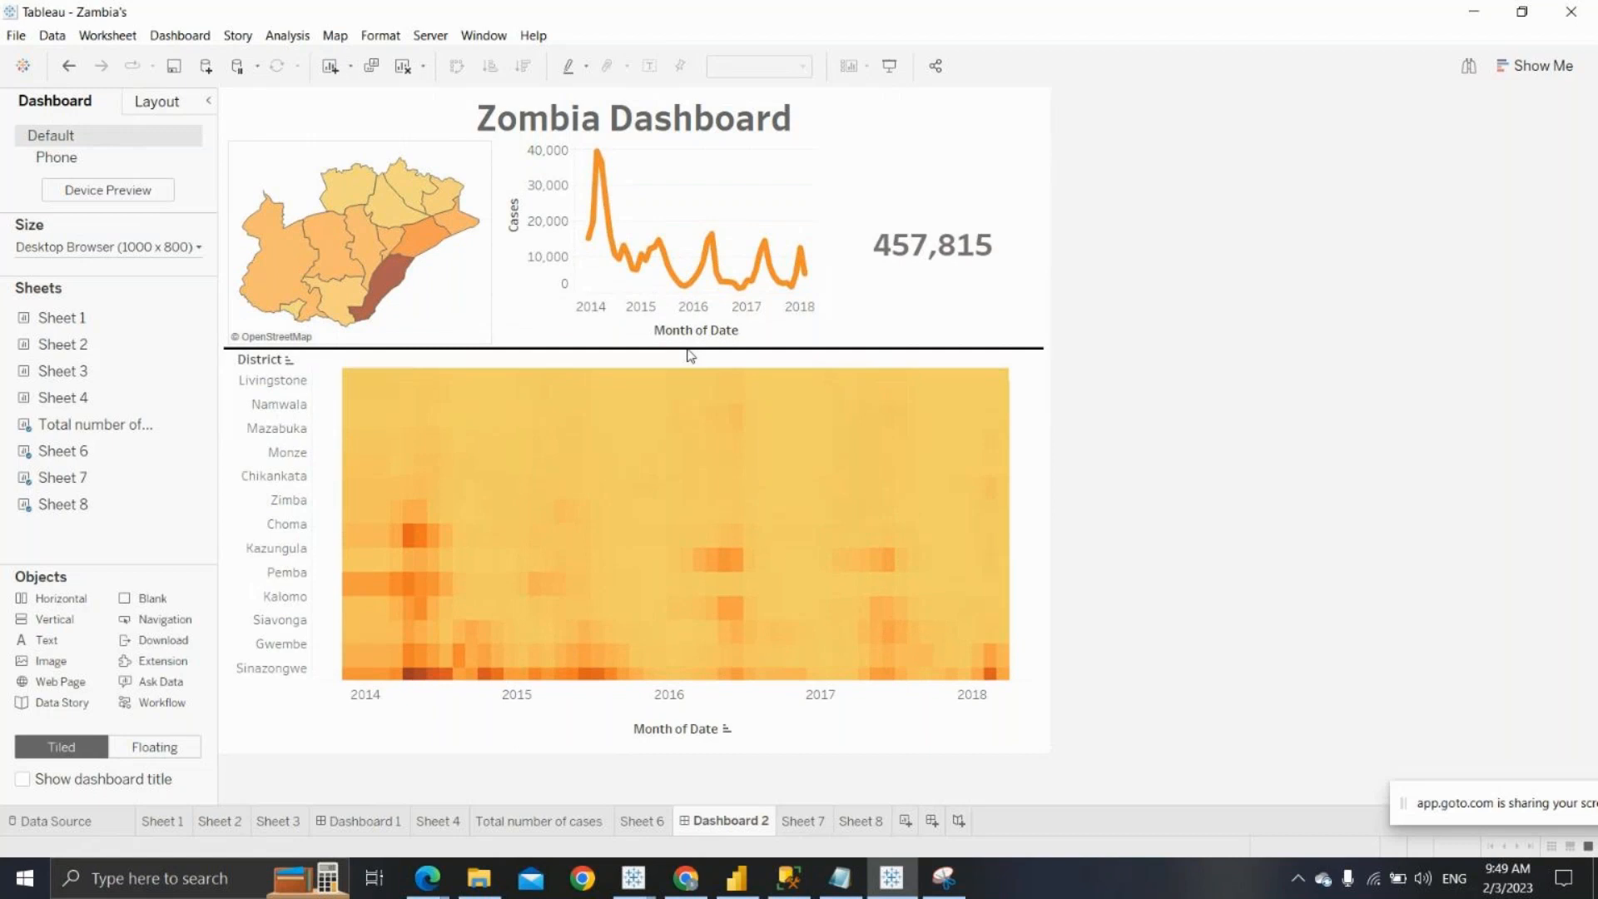
mouse_move(691, 356)
mouse_down()
mouse_move(692, 378)
mouse_move(691, 348)
mouse_up()
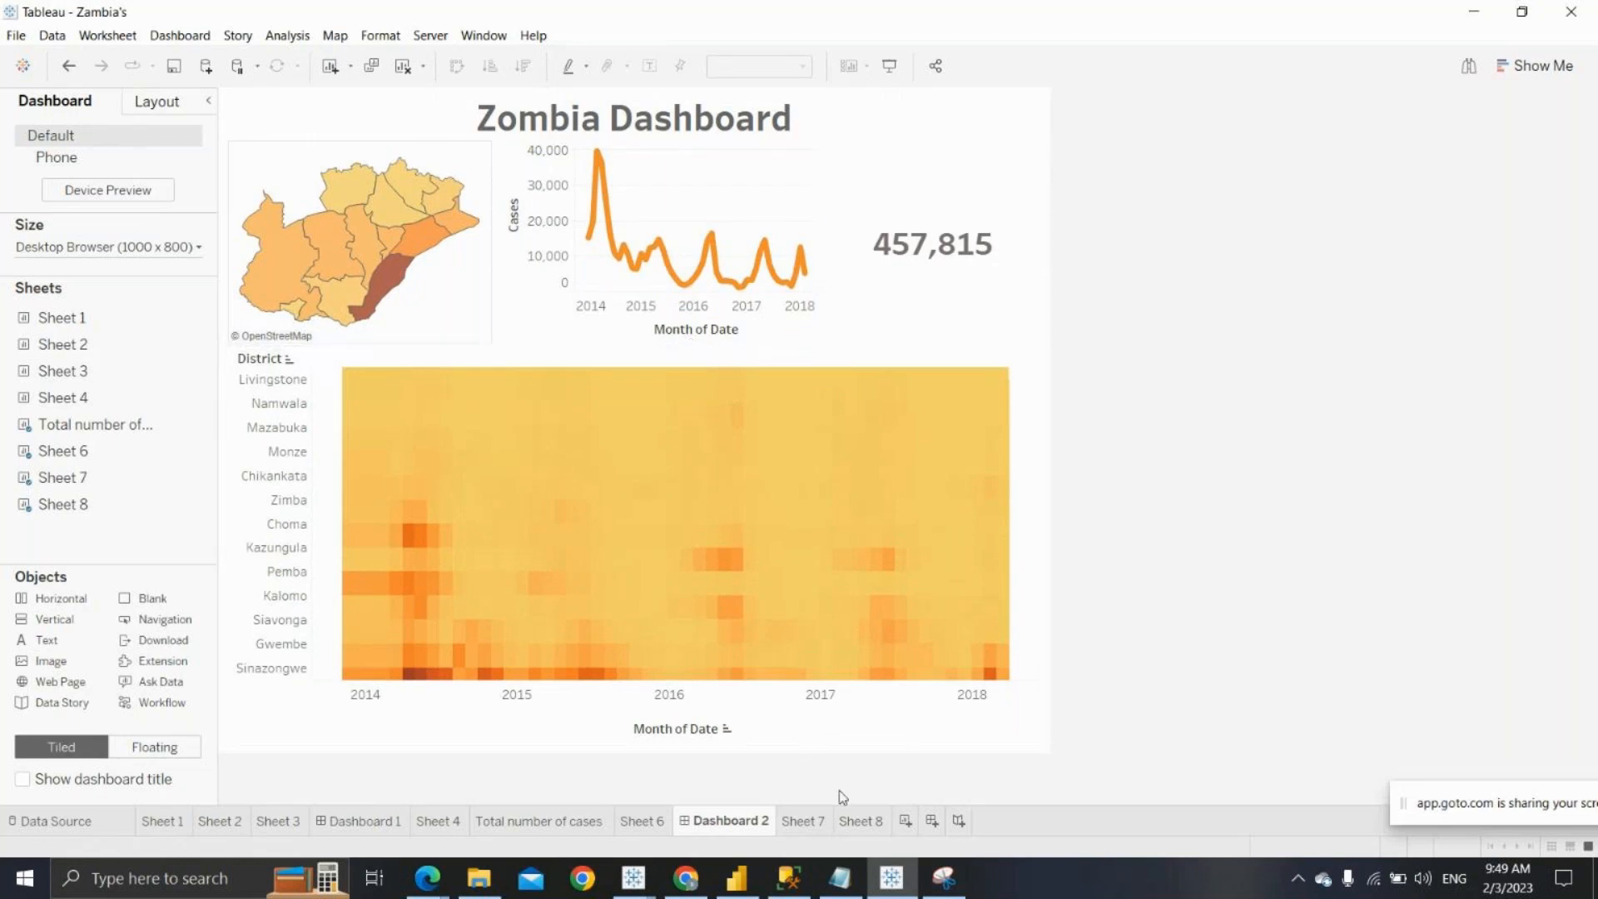
Add a new worksheet after Sheet 8 and widen its data and Marks areas
click(807, 823)
click(861, 821)
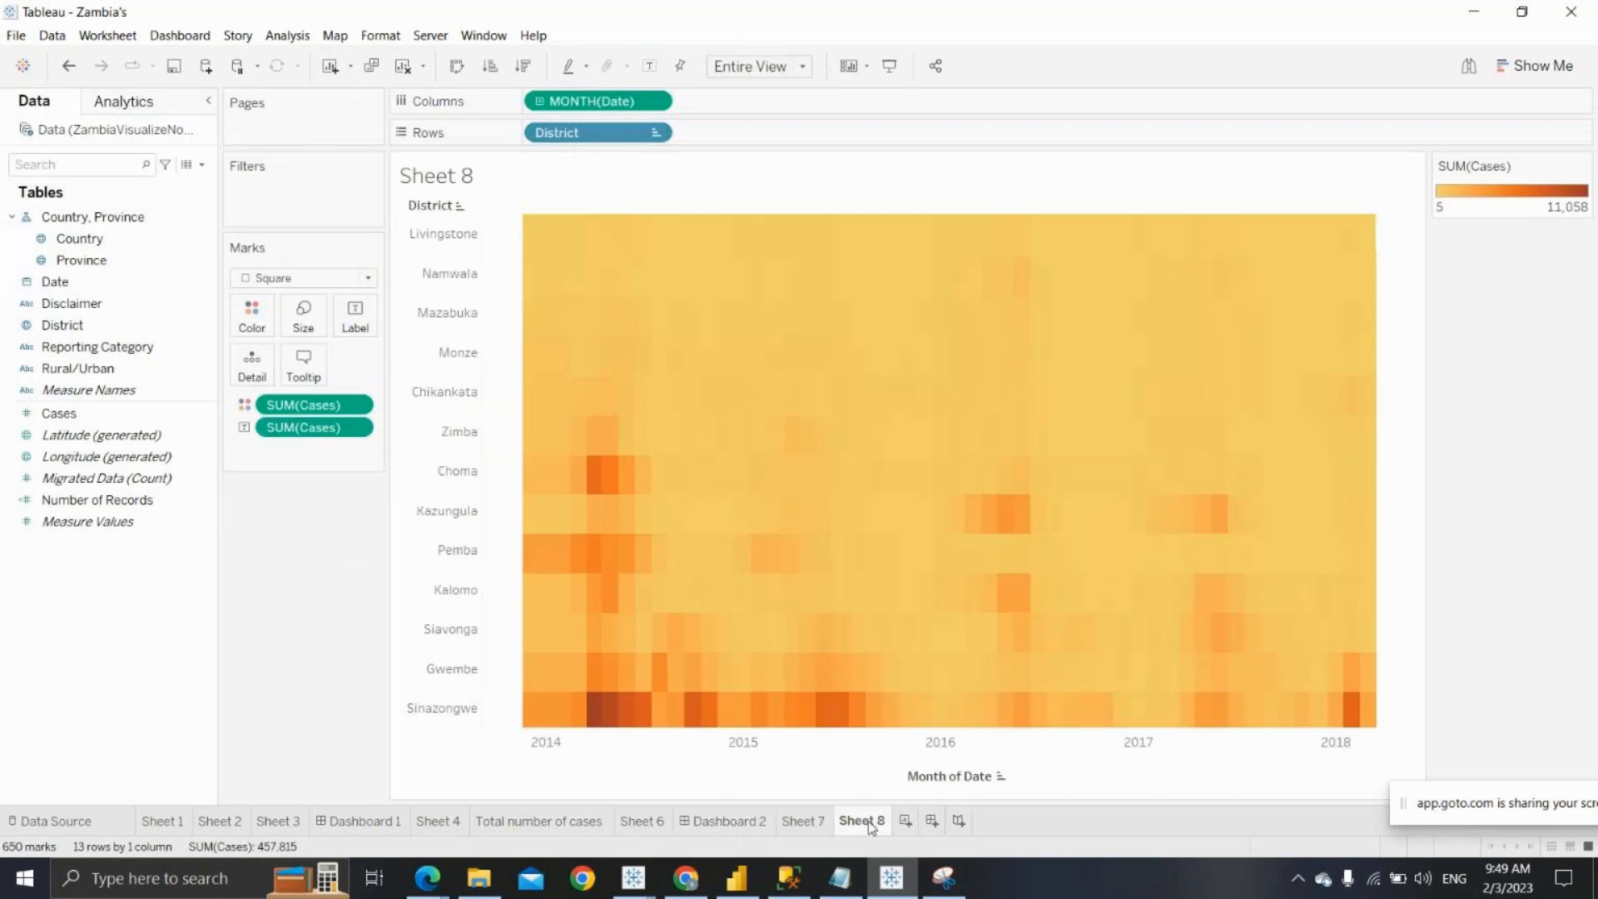
click(906, 821)
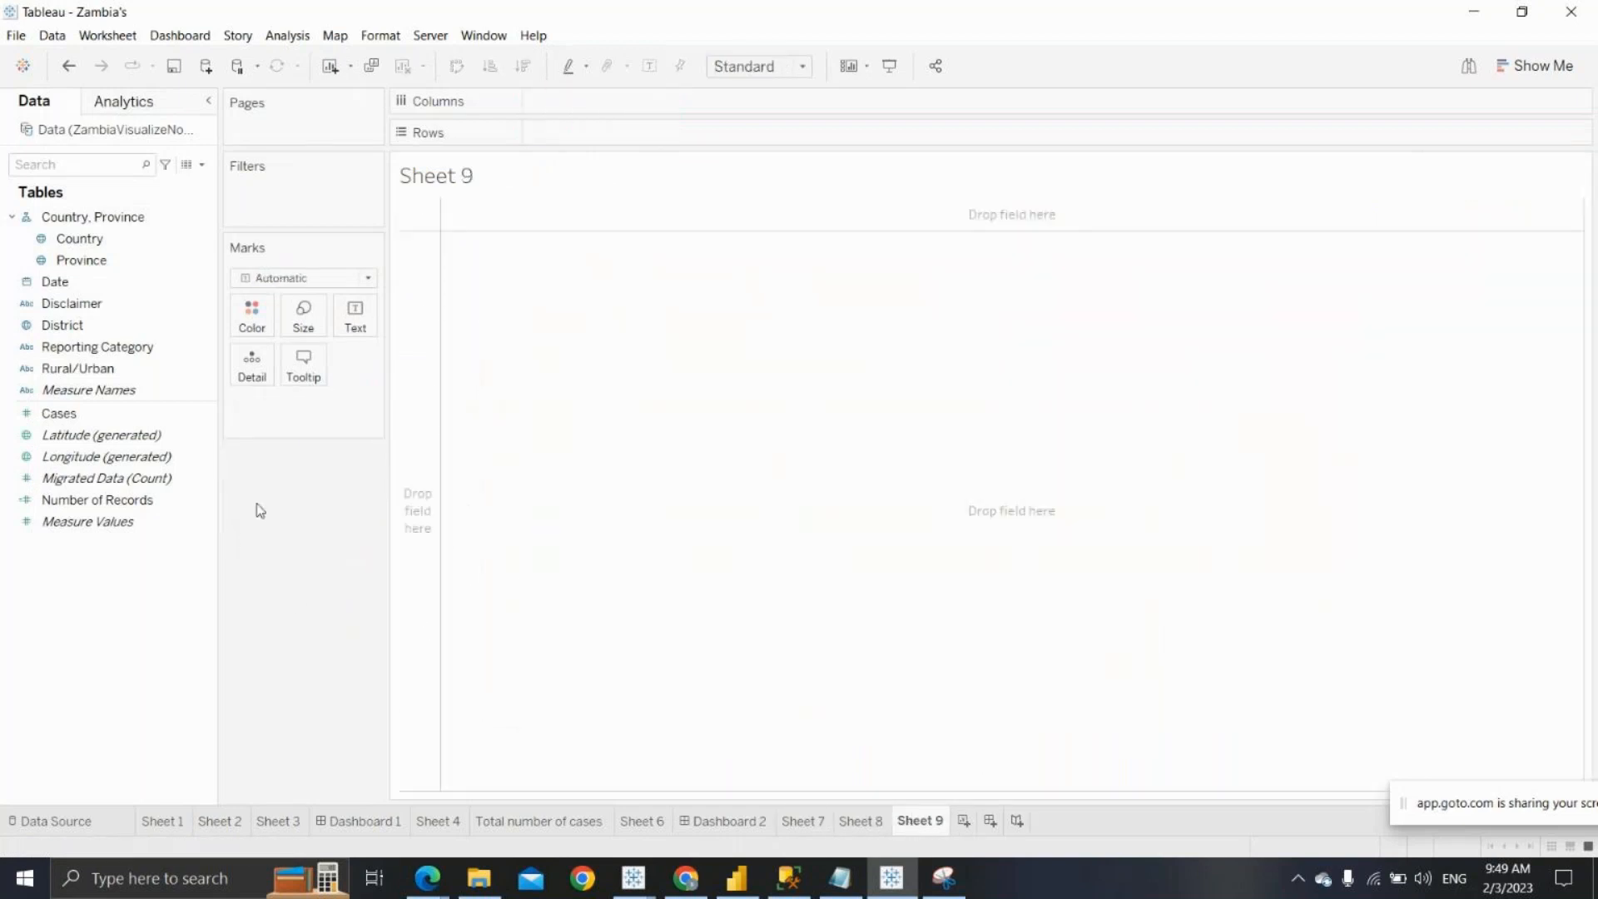
mouse_move(217, 435)
mouse_down()
mouse_move(197, 434)
mouse_move(222, 435)
mouse_up()
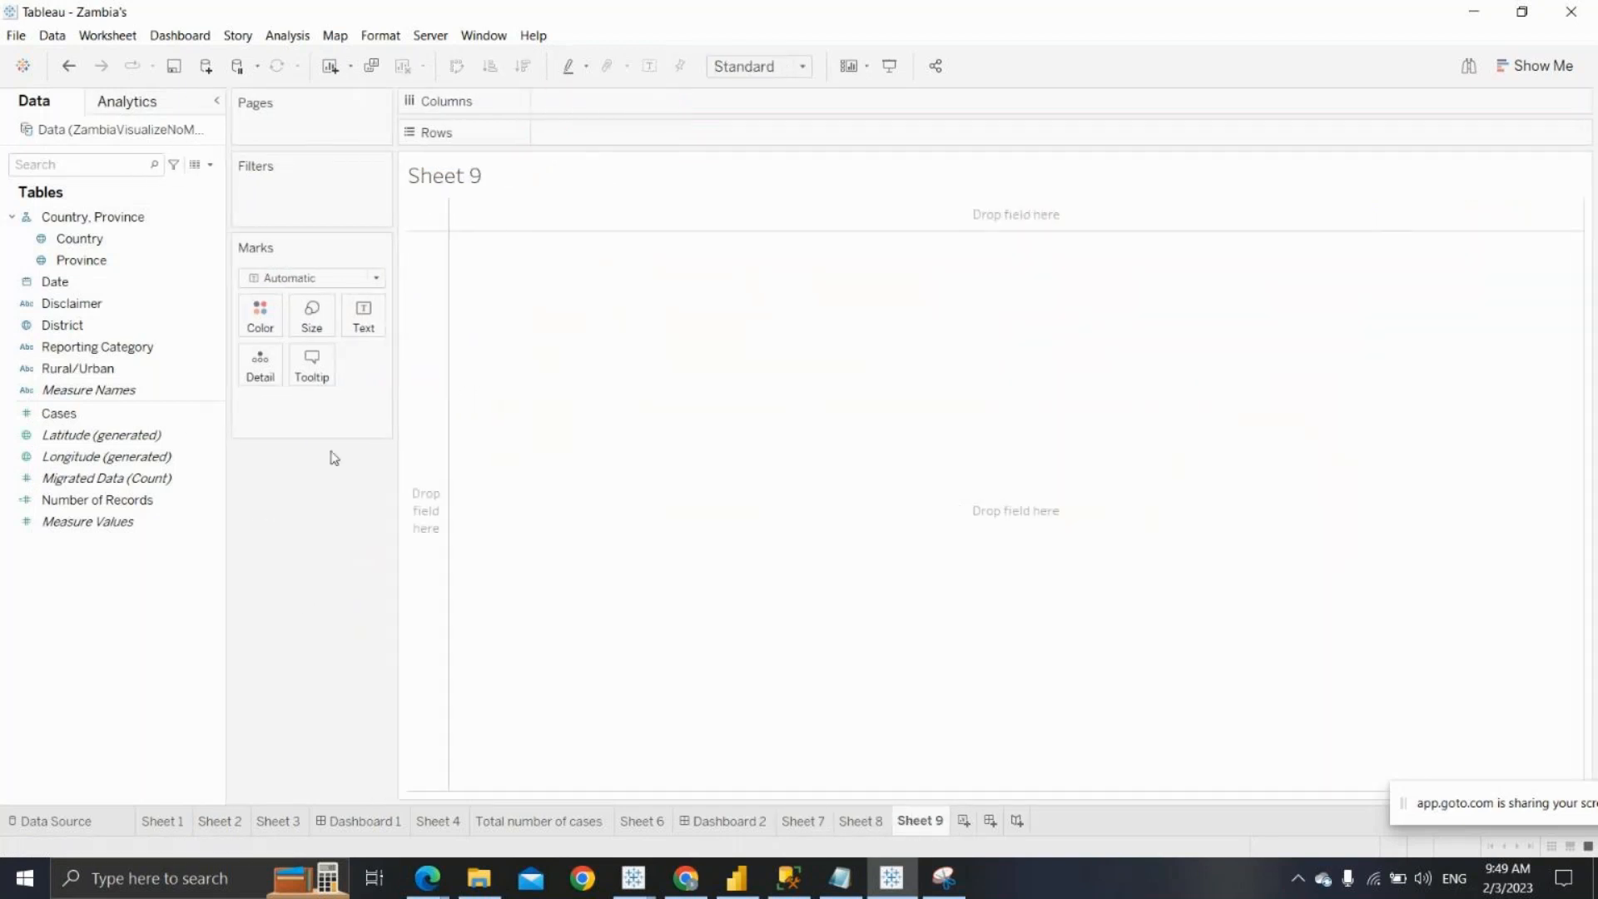
drag(395, 445, 501, 454)
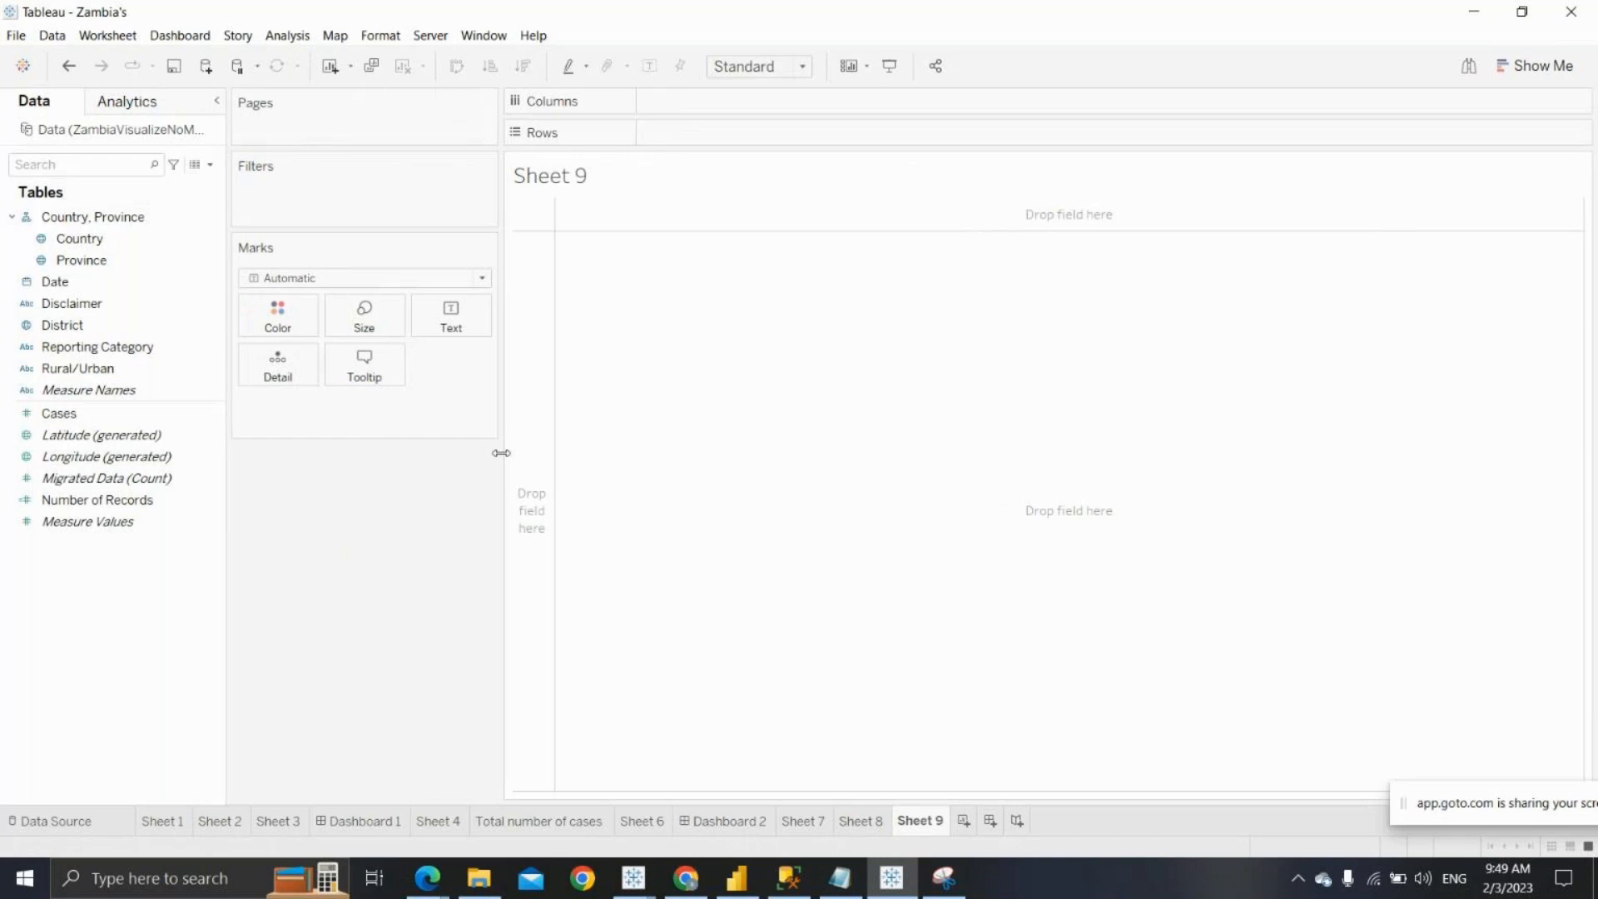
Start a new parameter named Dimchange with the String data type and a list of allowable values
right_click(154, 588)
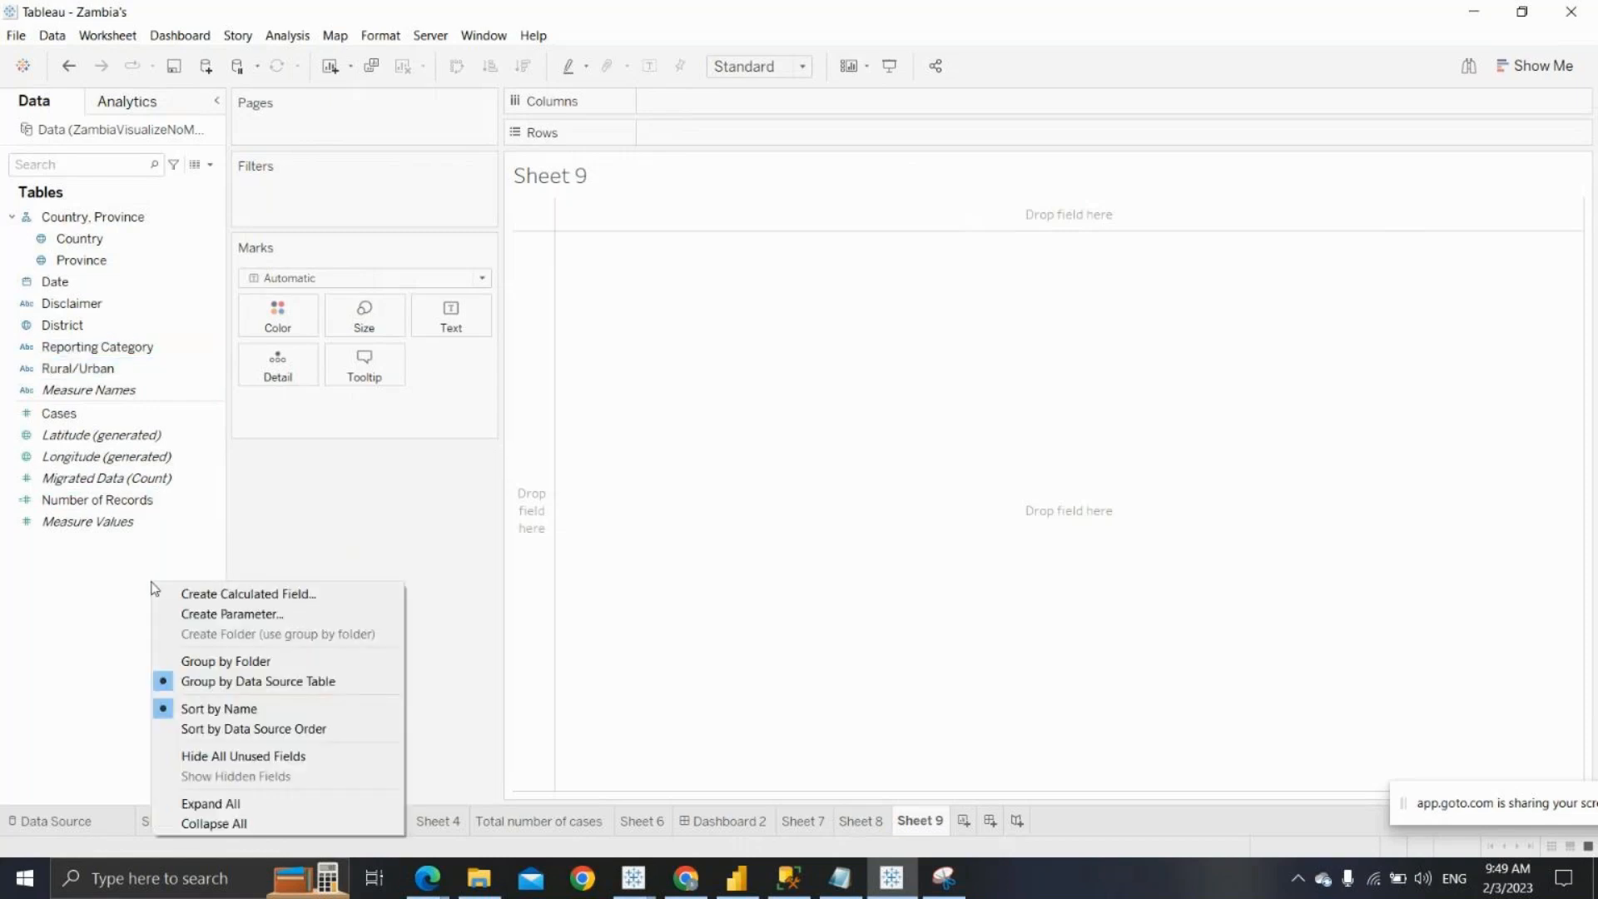
click(248, 616)
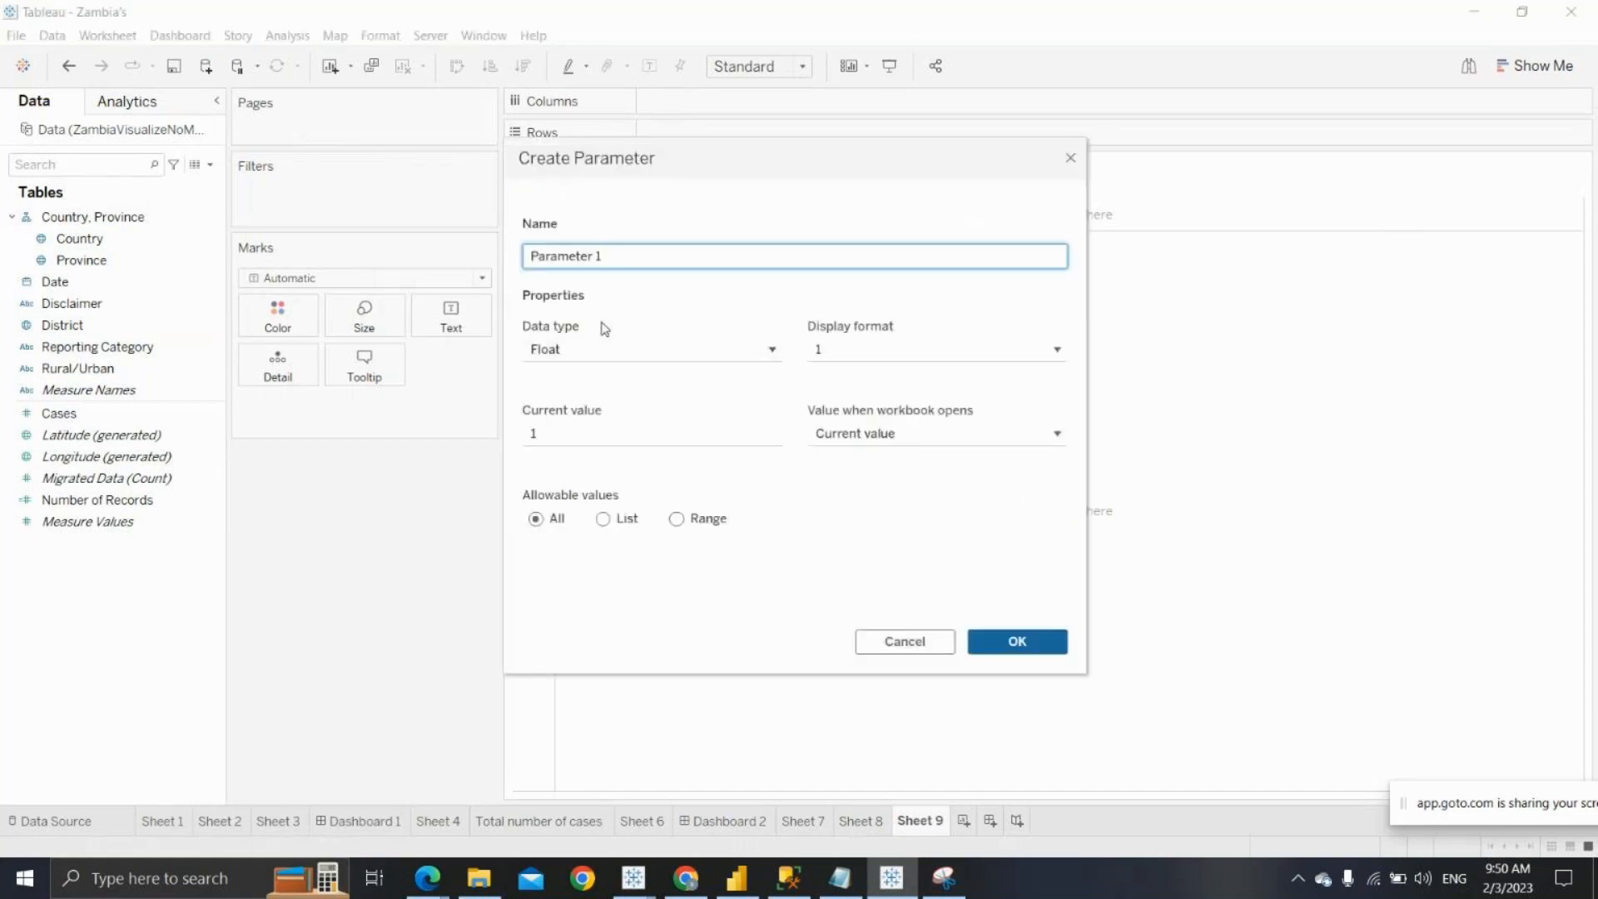
key(BackSpace)
key(ctrl+a)
text(Dimchange)
click(613, 353)
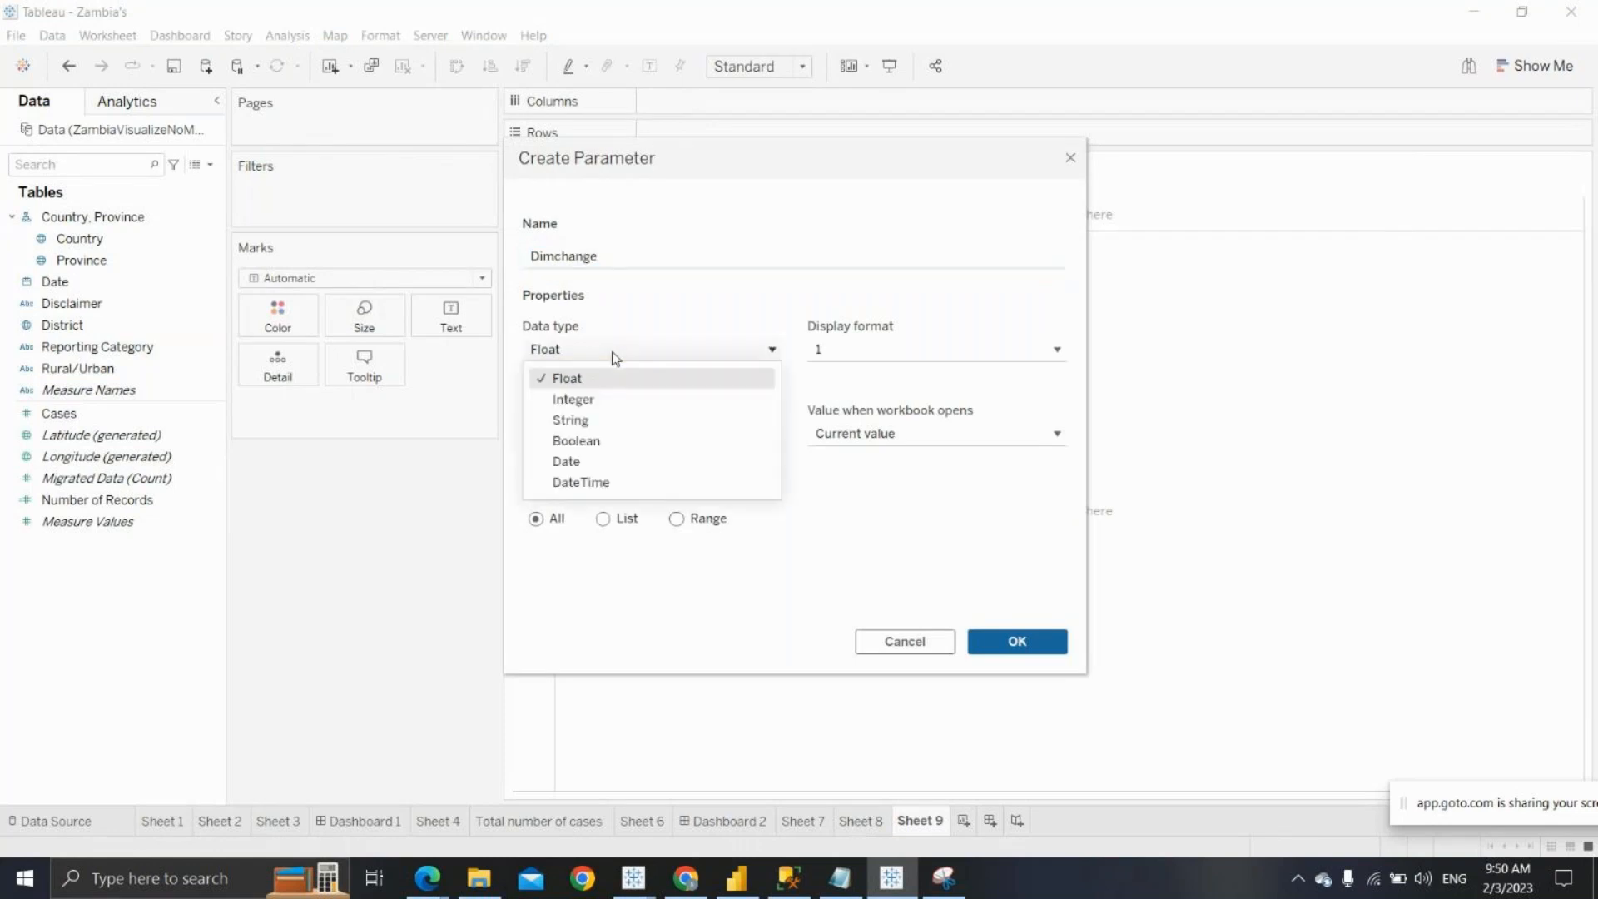
click(610, 421)
click(603, 519)
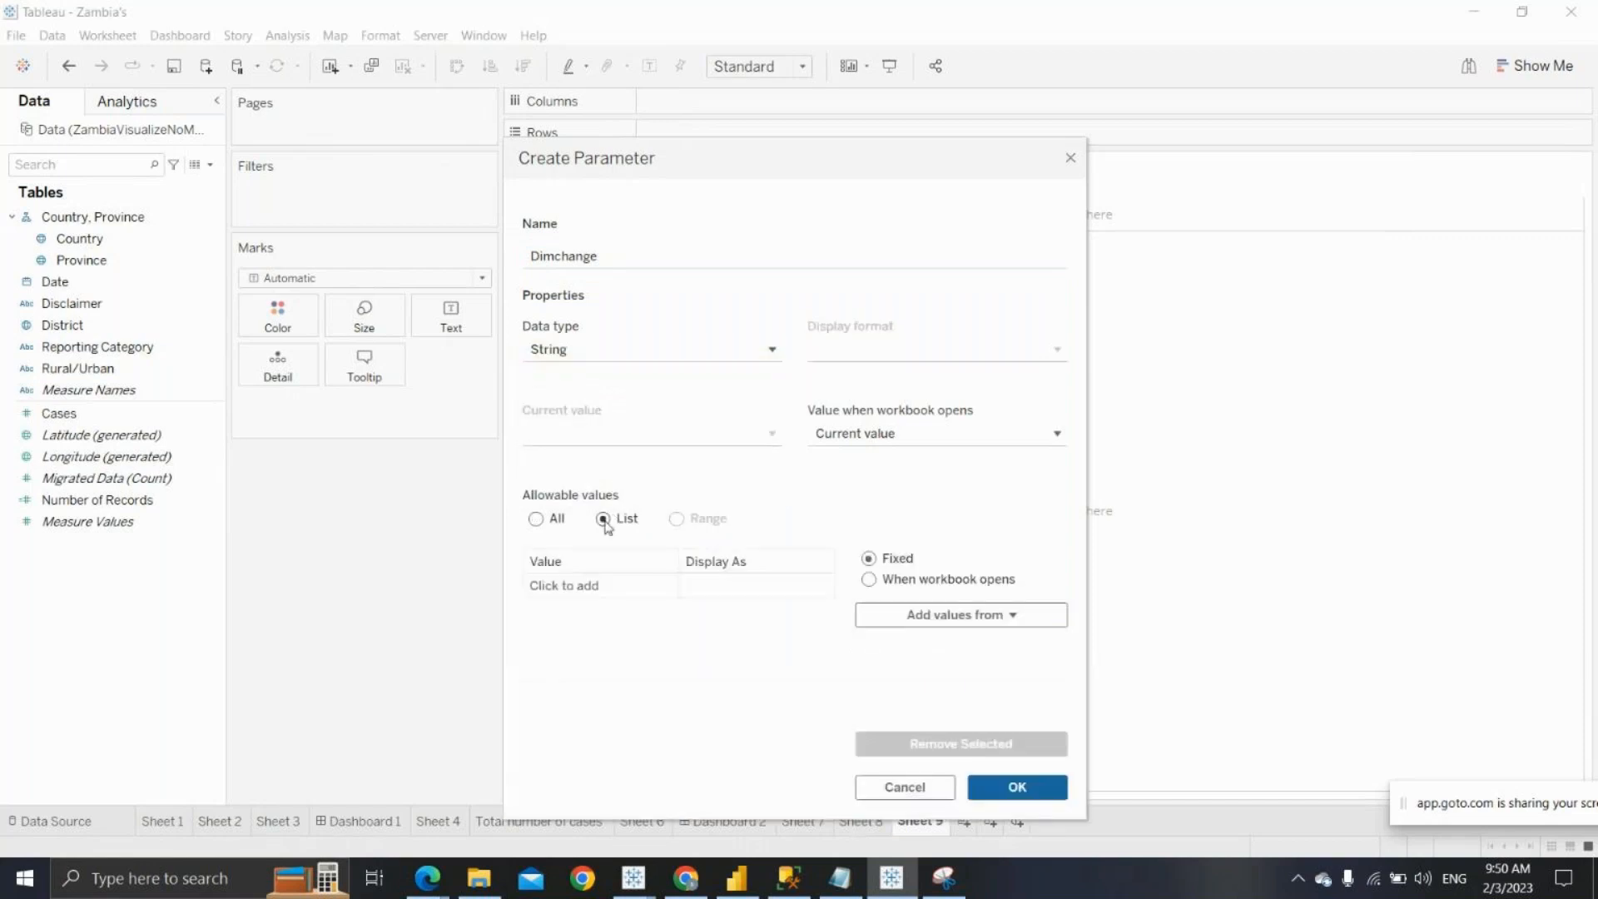
Add Region and Cageroy to the parameter's list of values and create the parameter
click(593, 588)
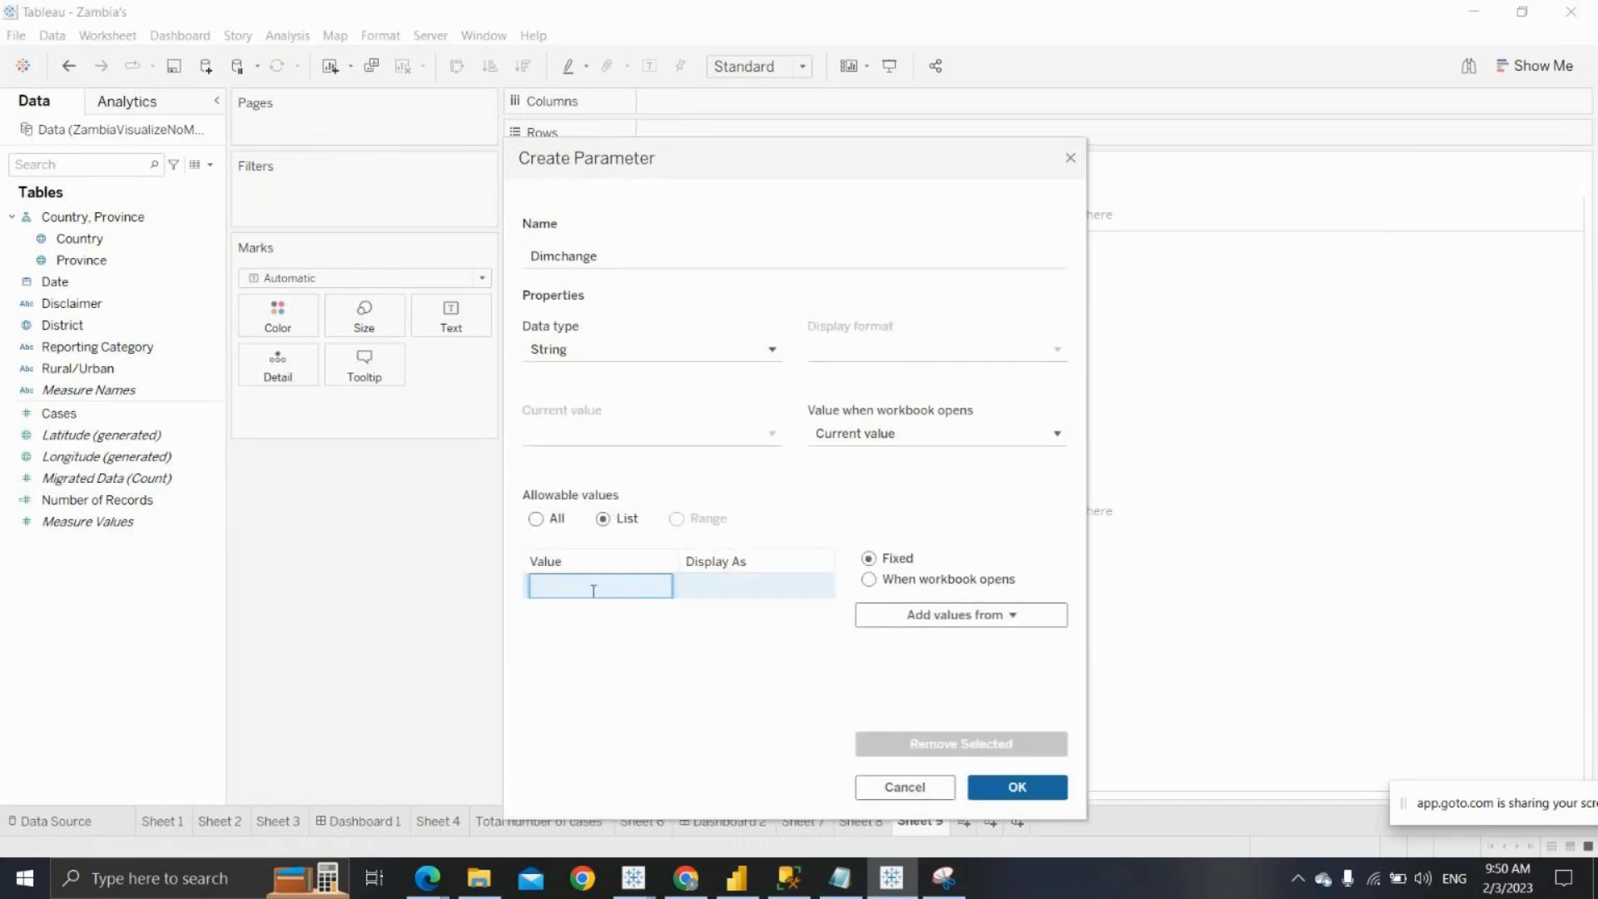
text(Region)
key(Return)
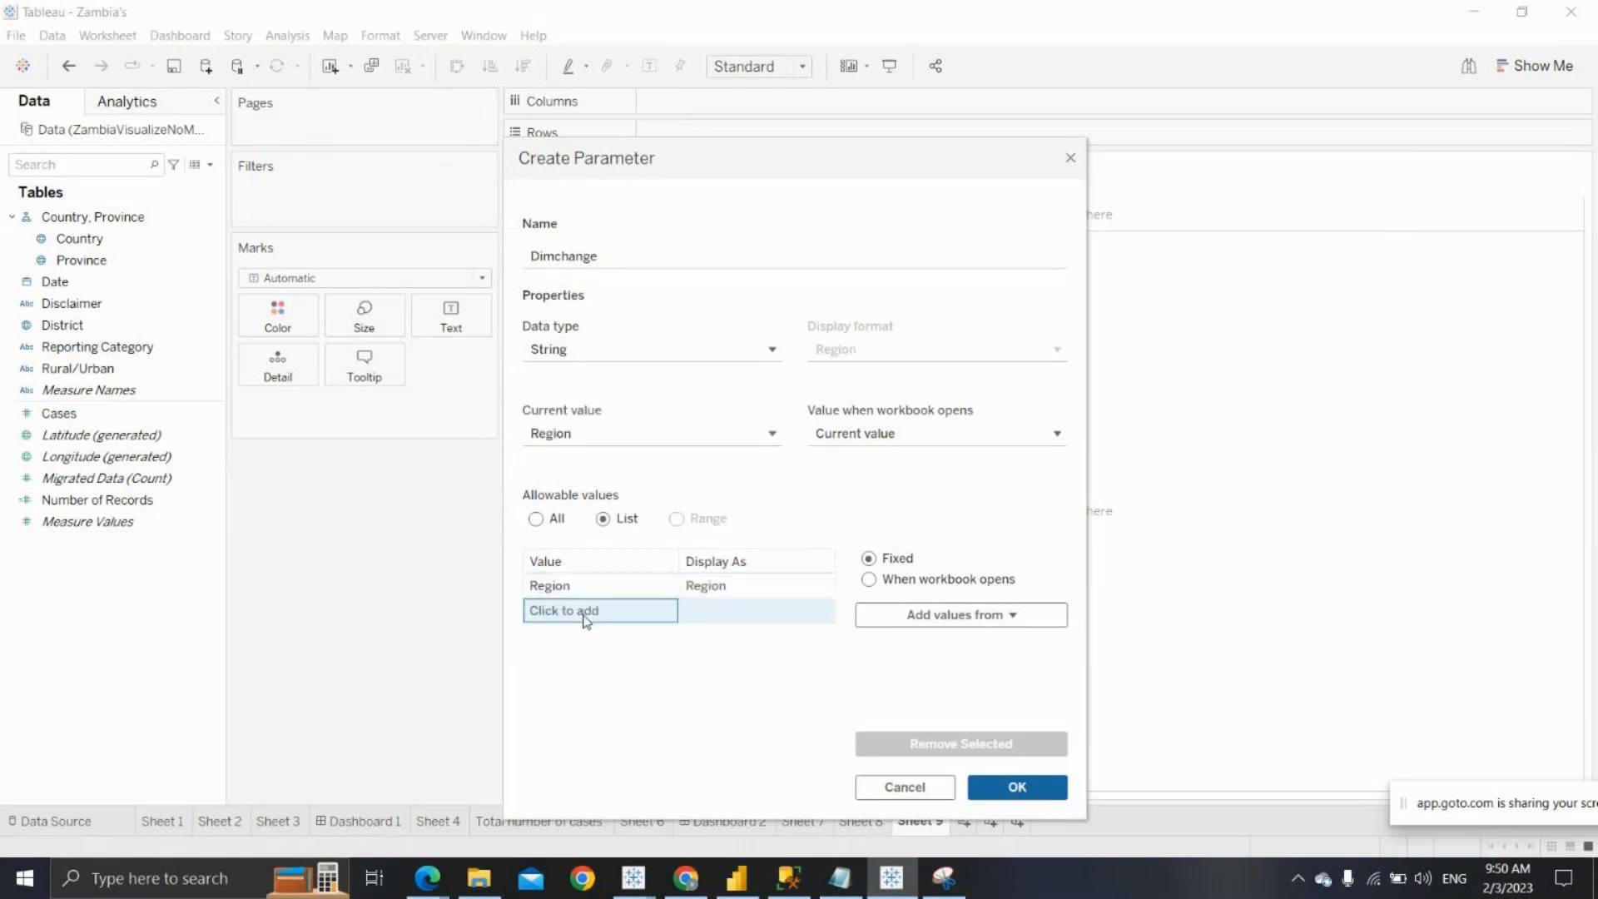
click(573, 623)
text(Cageroy)
key(Return)
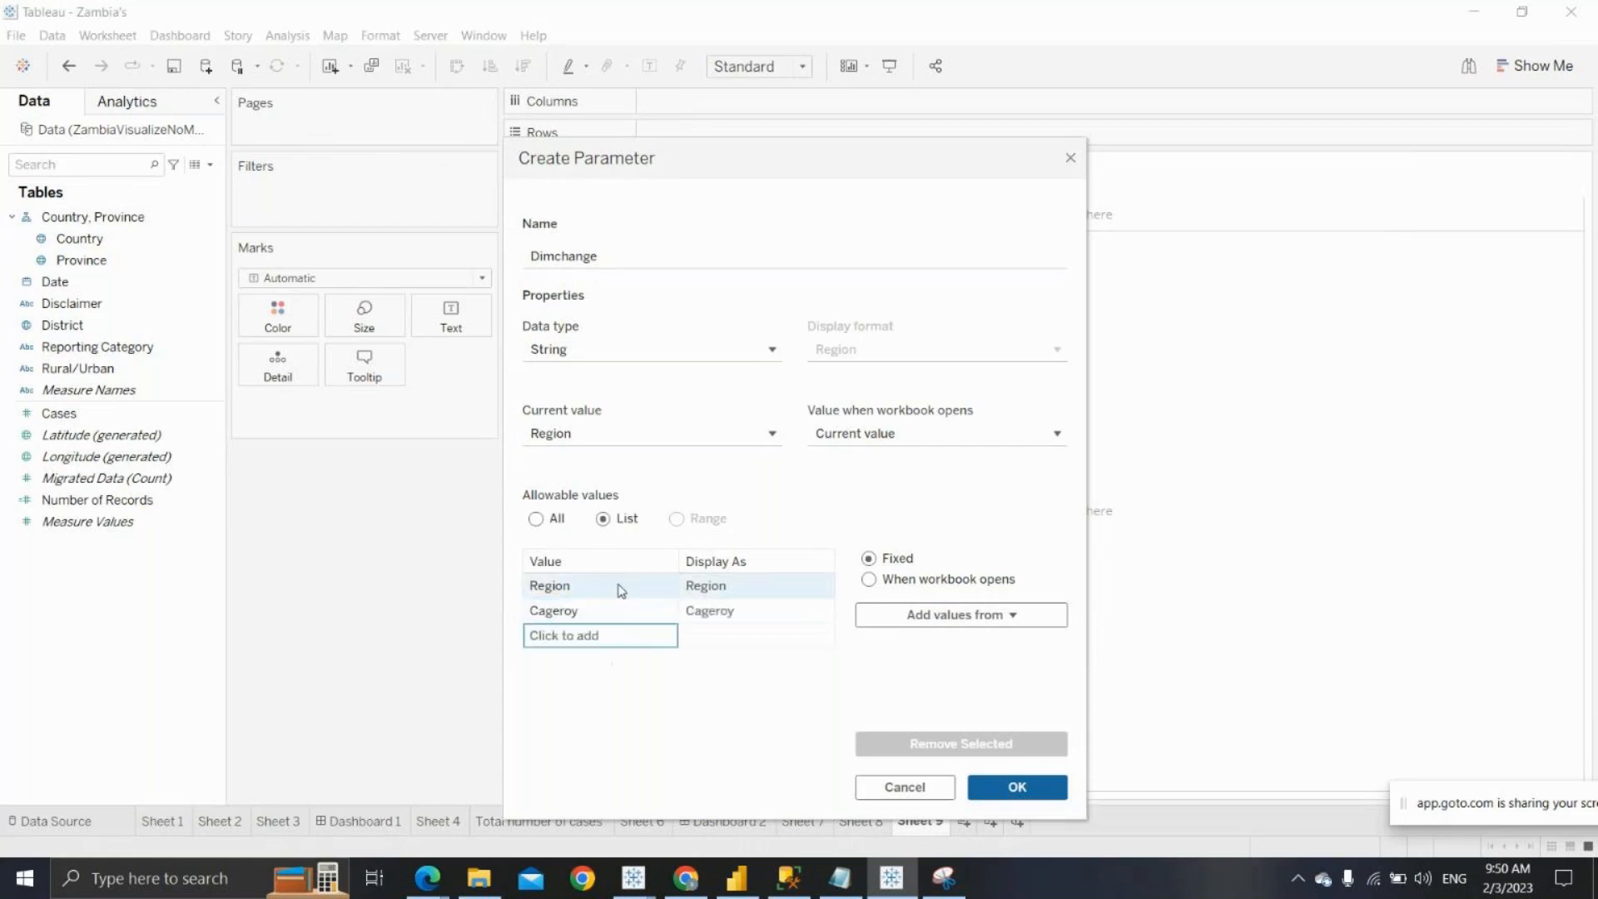
click(1014, 787)
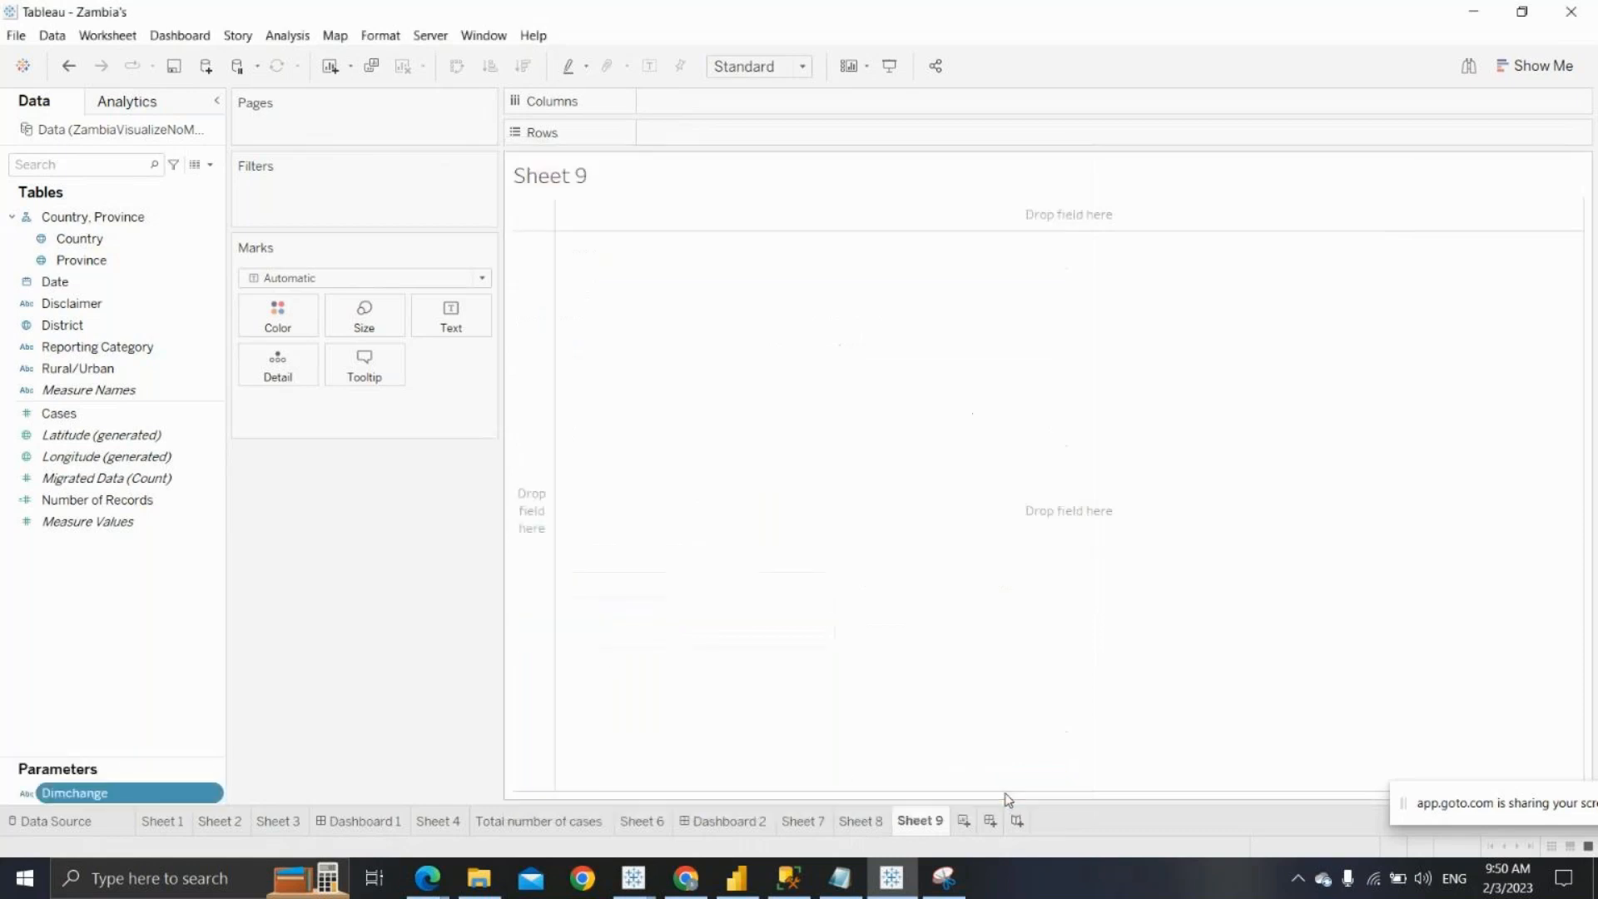
Show the Dimchange parameter control on Sheet 9 and set it to Cageroy
right_click(211, 799)
click(282, 503)
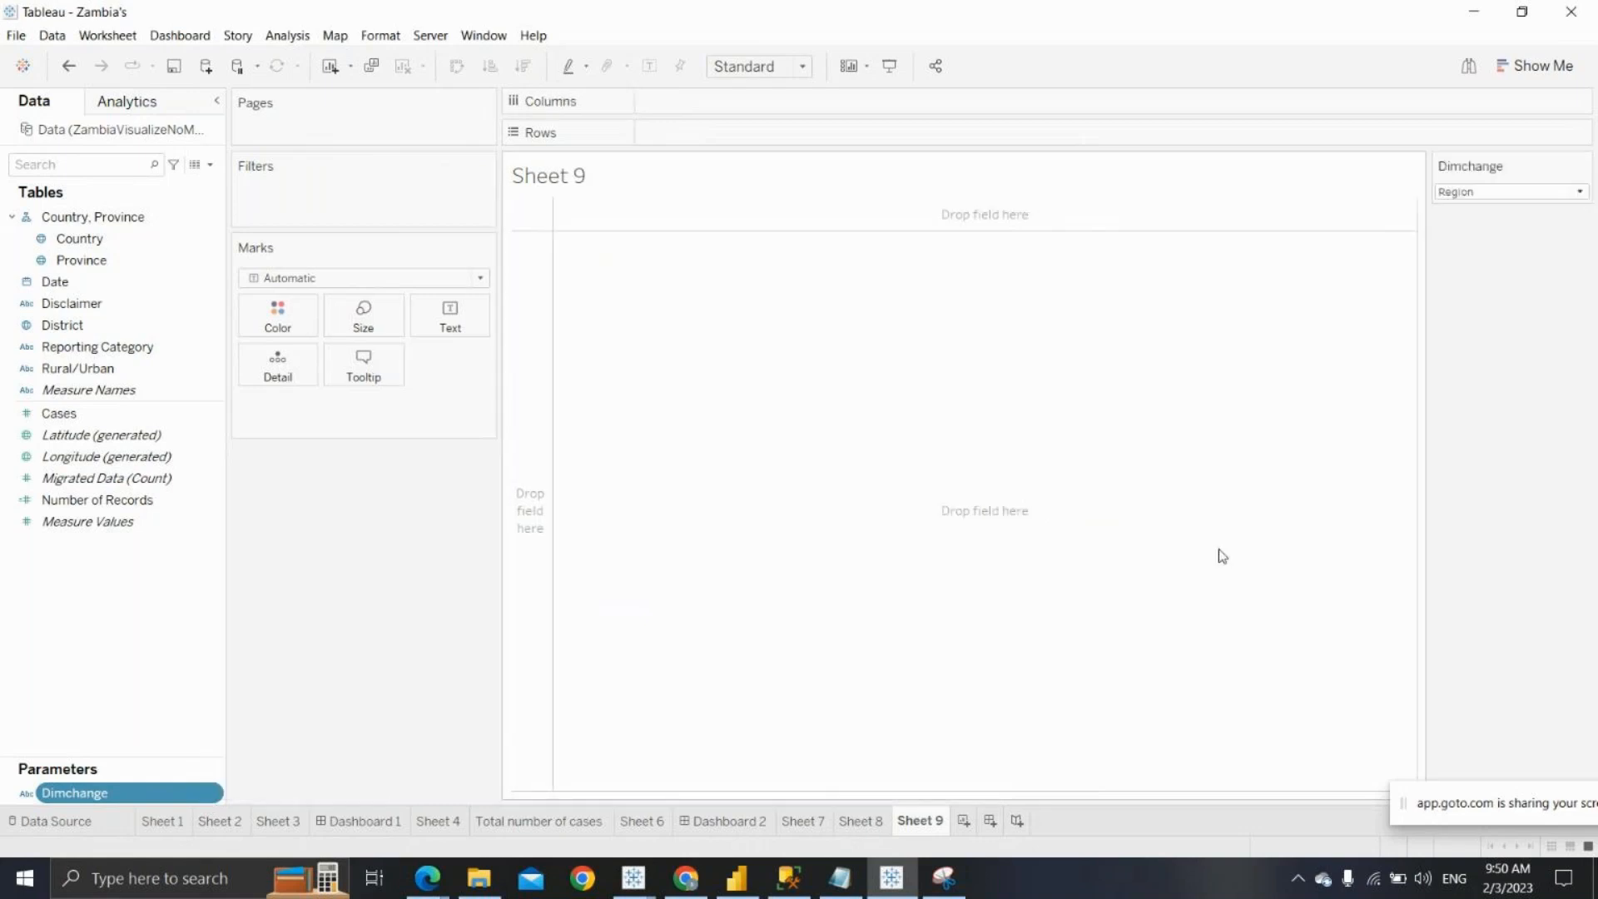
click(1520, 193)
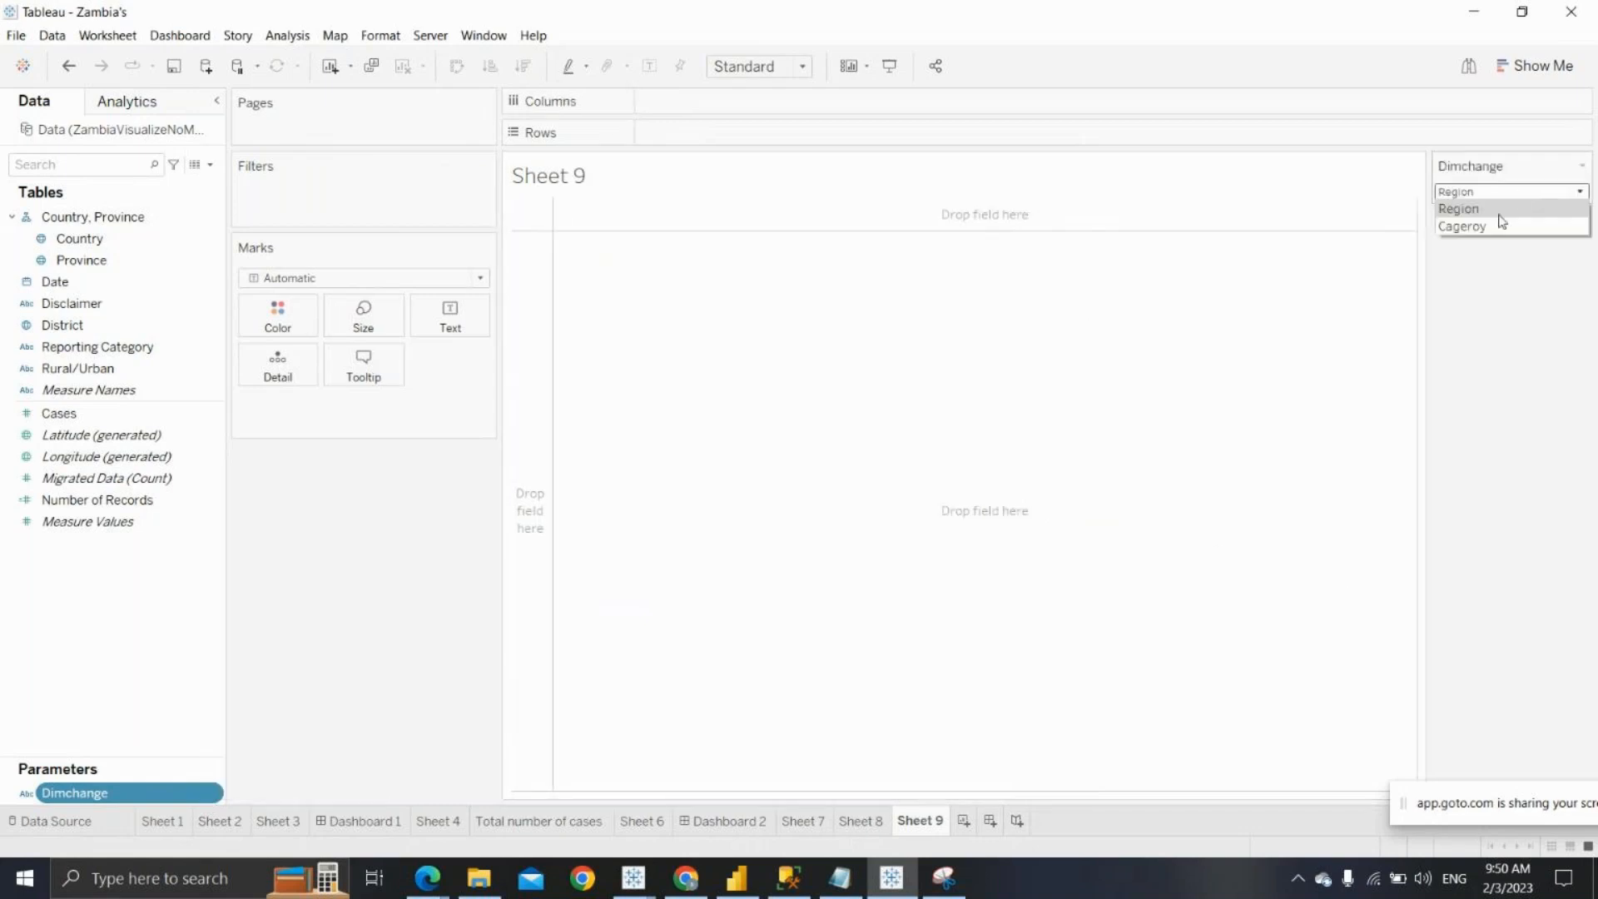
click(1503, 191)
click(1499, 223)
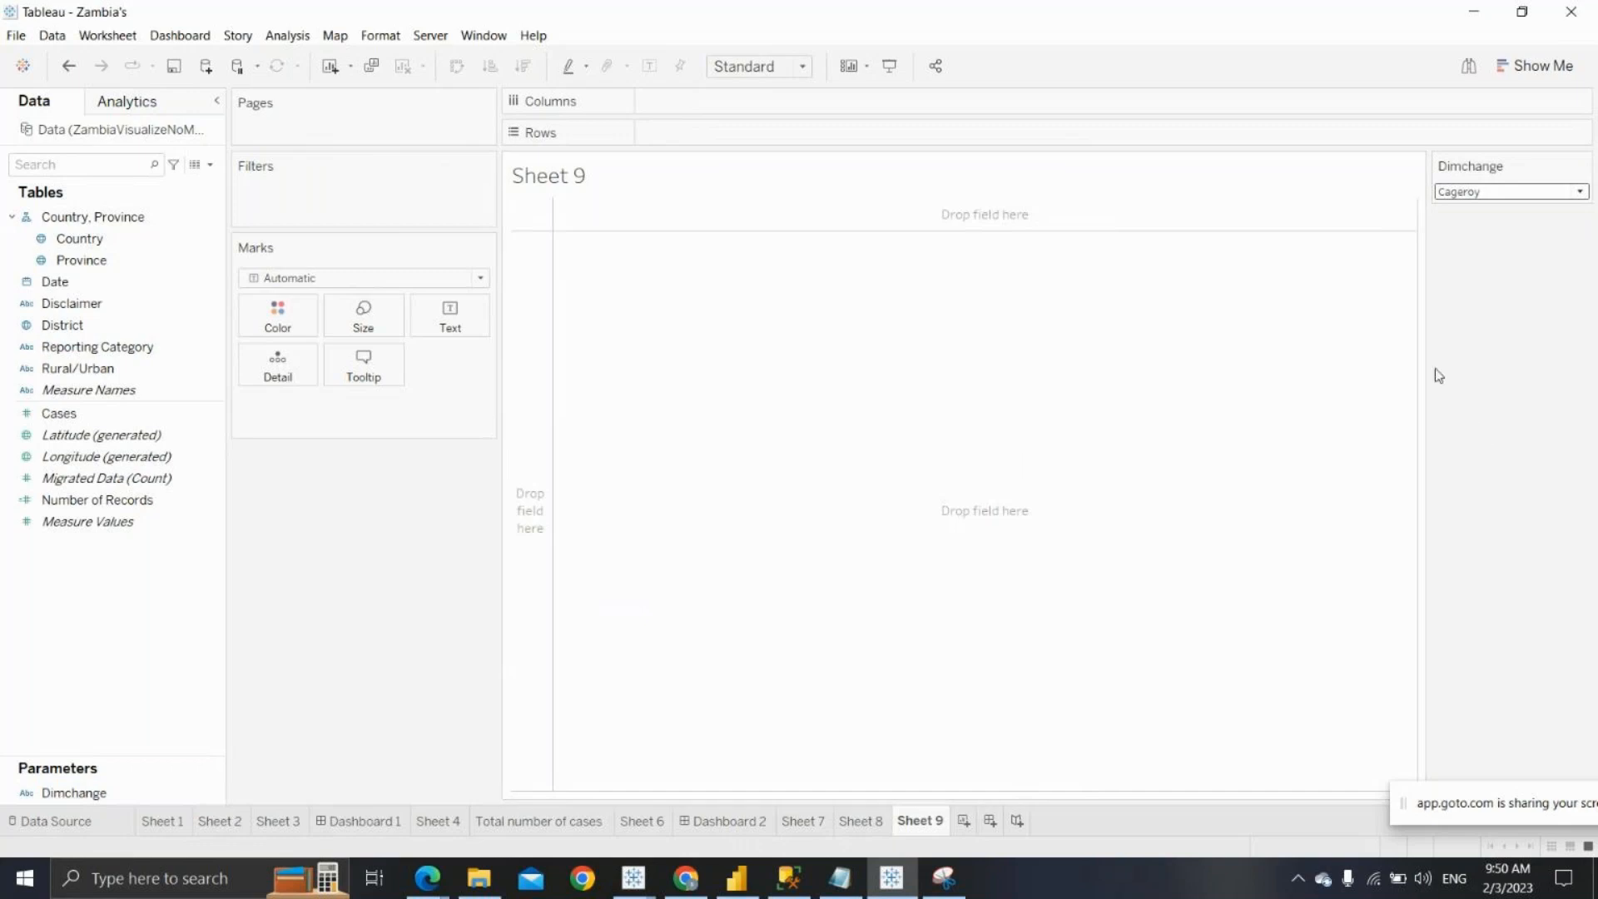
click(1455, 192)
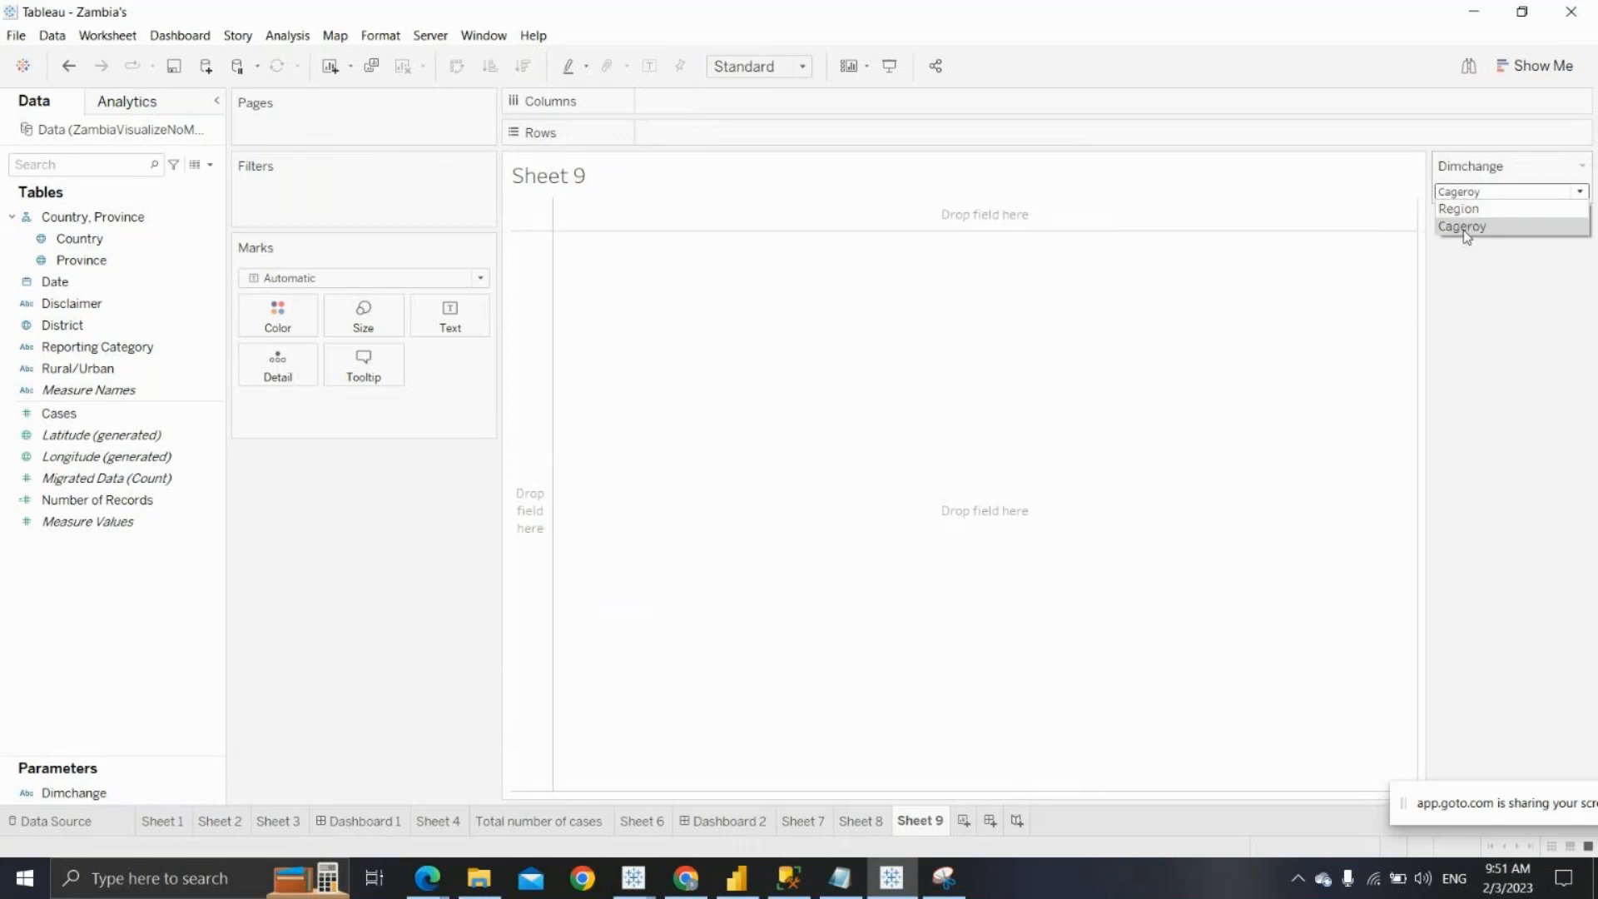
click(737, 370)
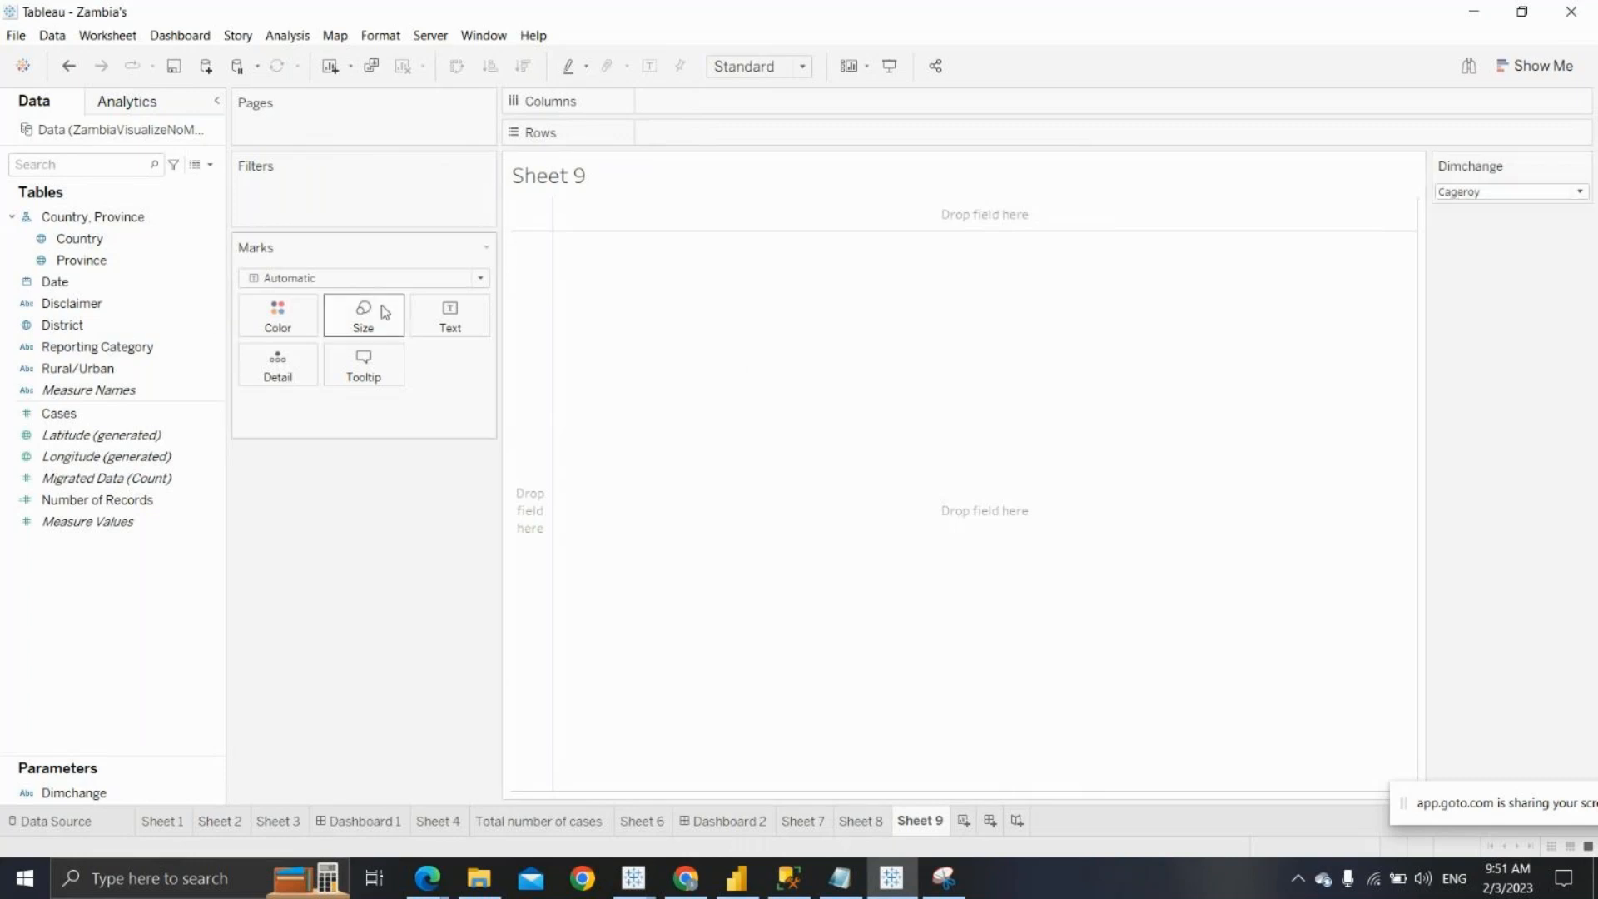
click(160, 458)
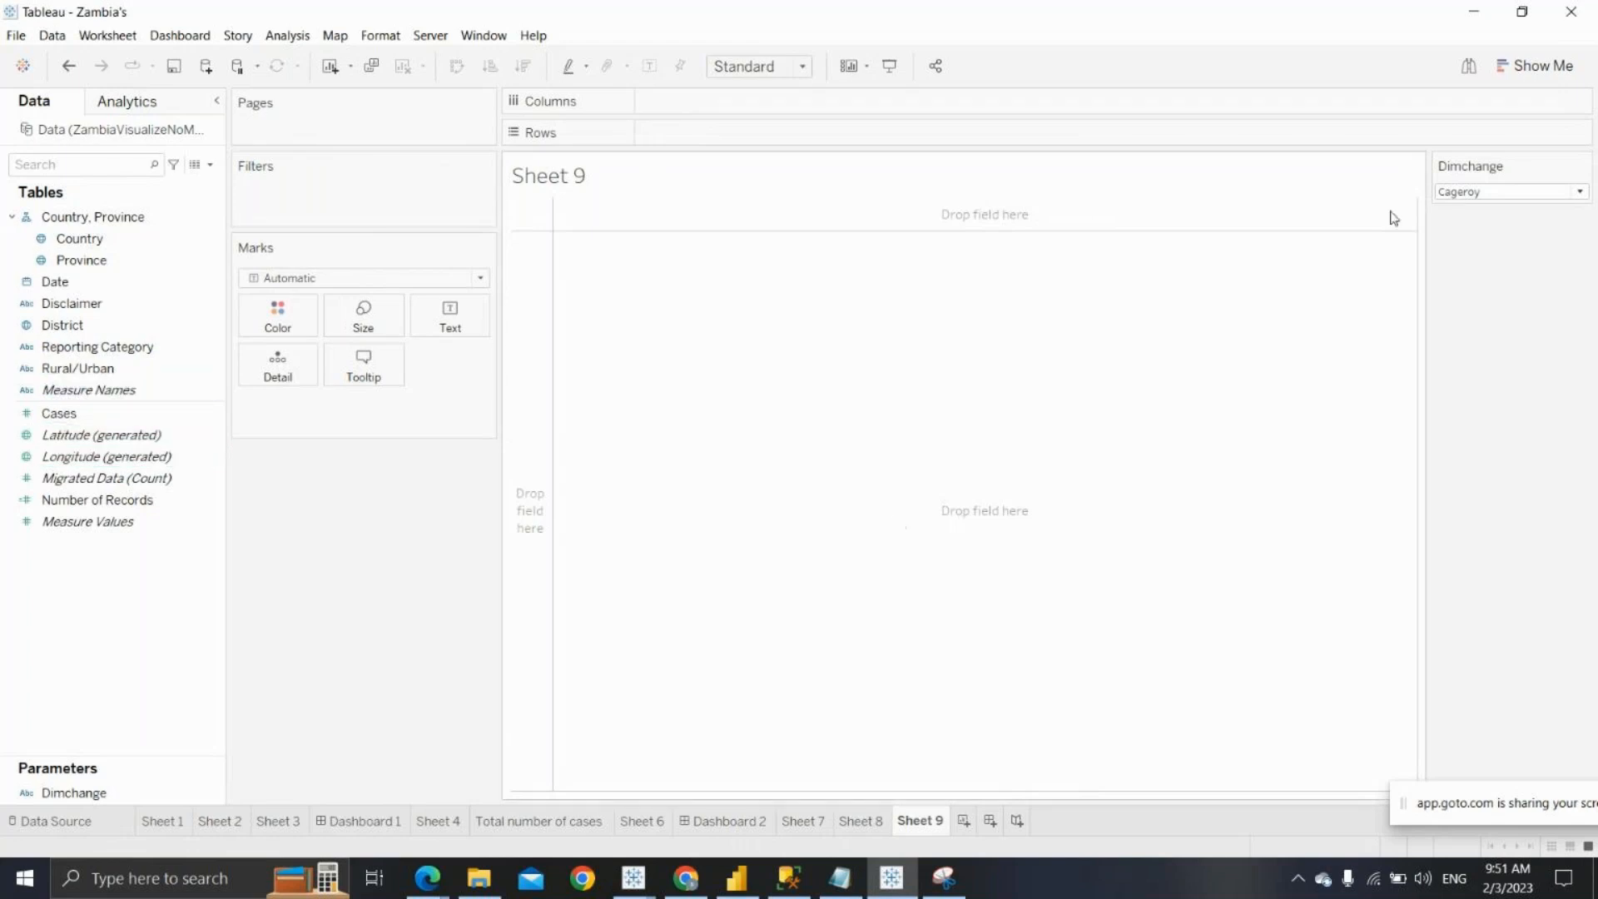
click(1467, 192)
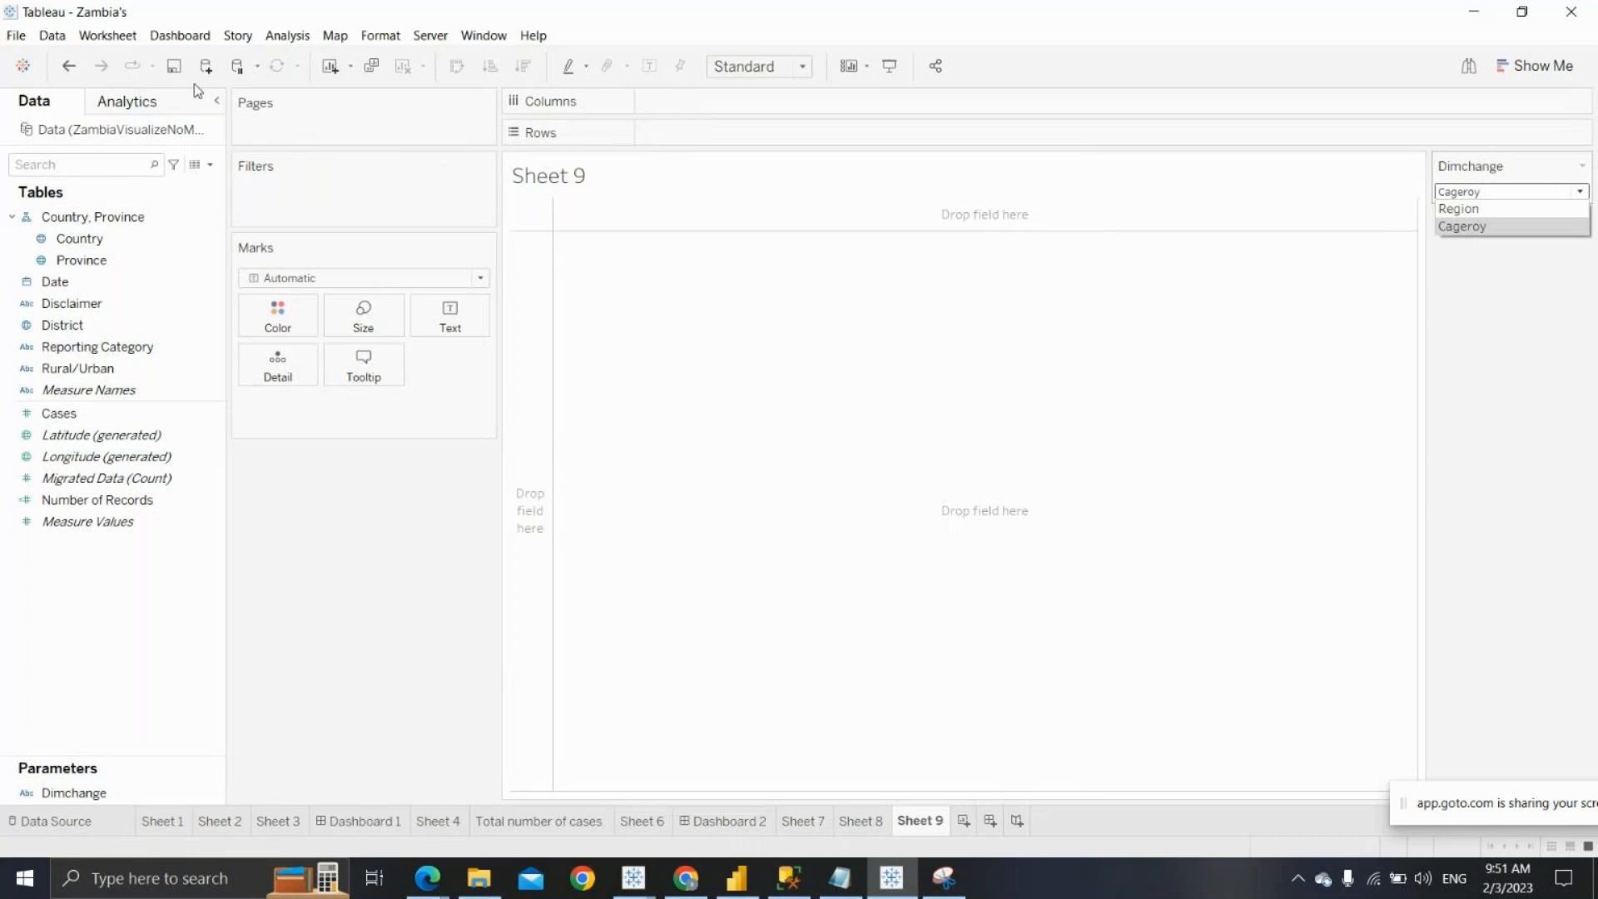
Connect to the saved Sample - Superstore data source and place its Sales measure on Columns
click(205, 66)
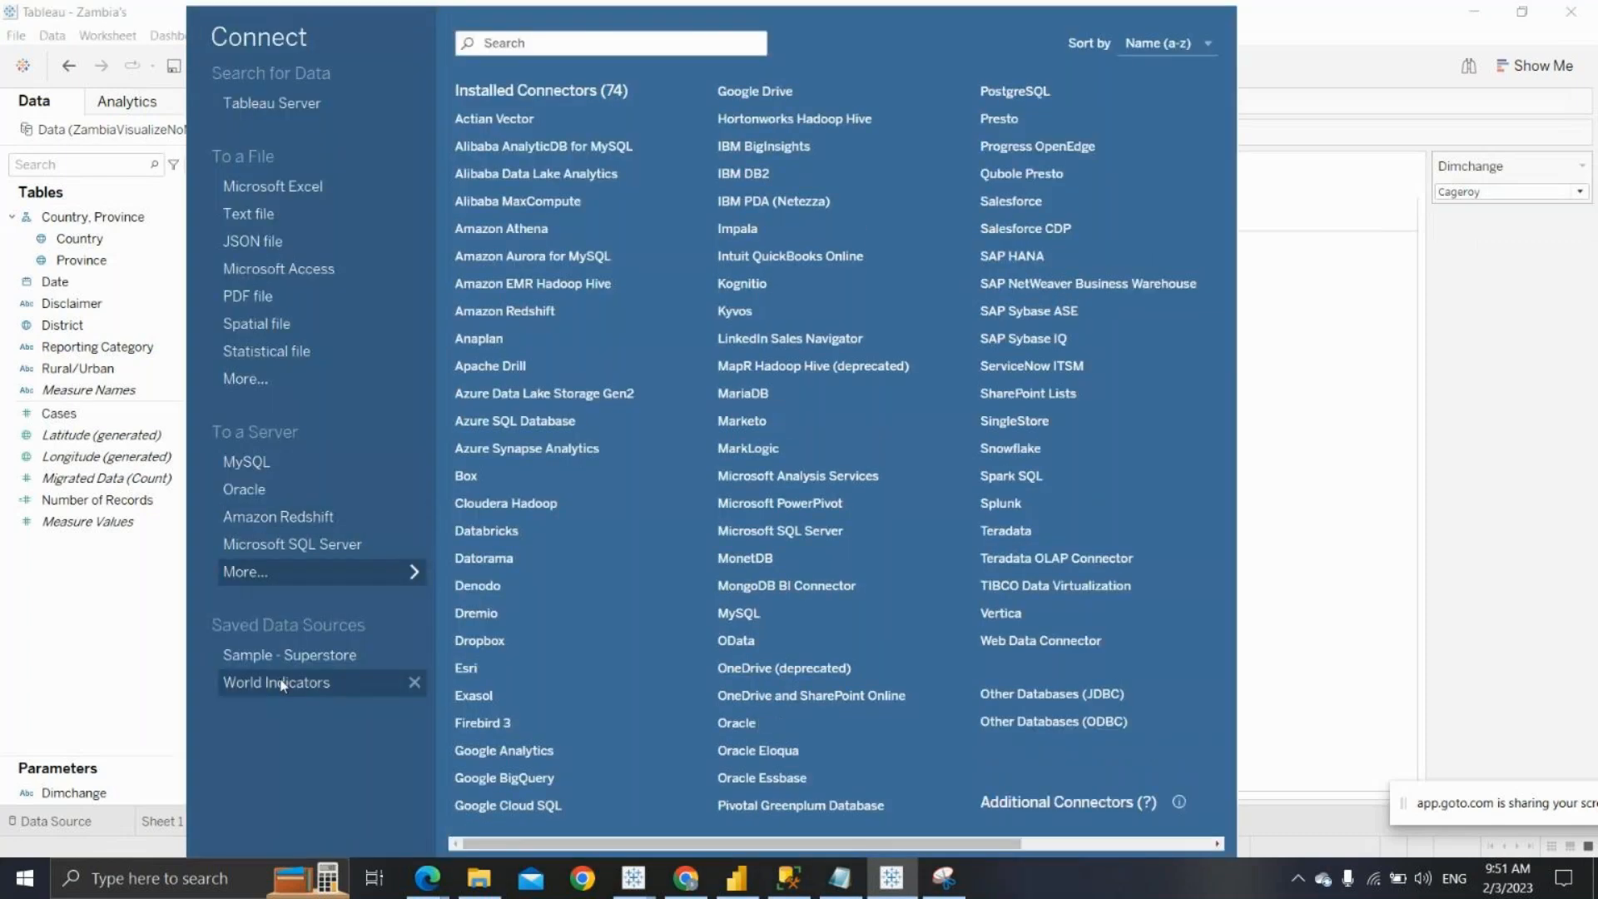
click(110, 630)
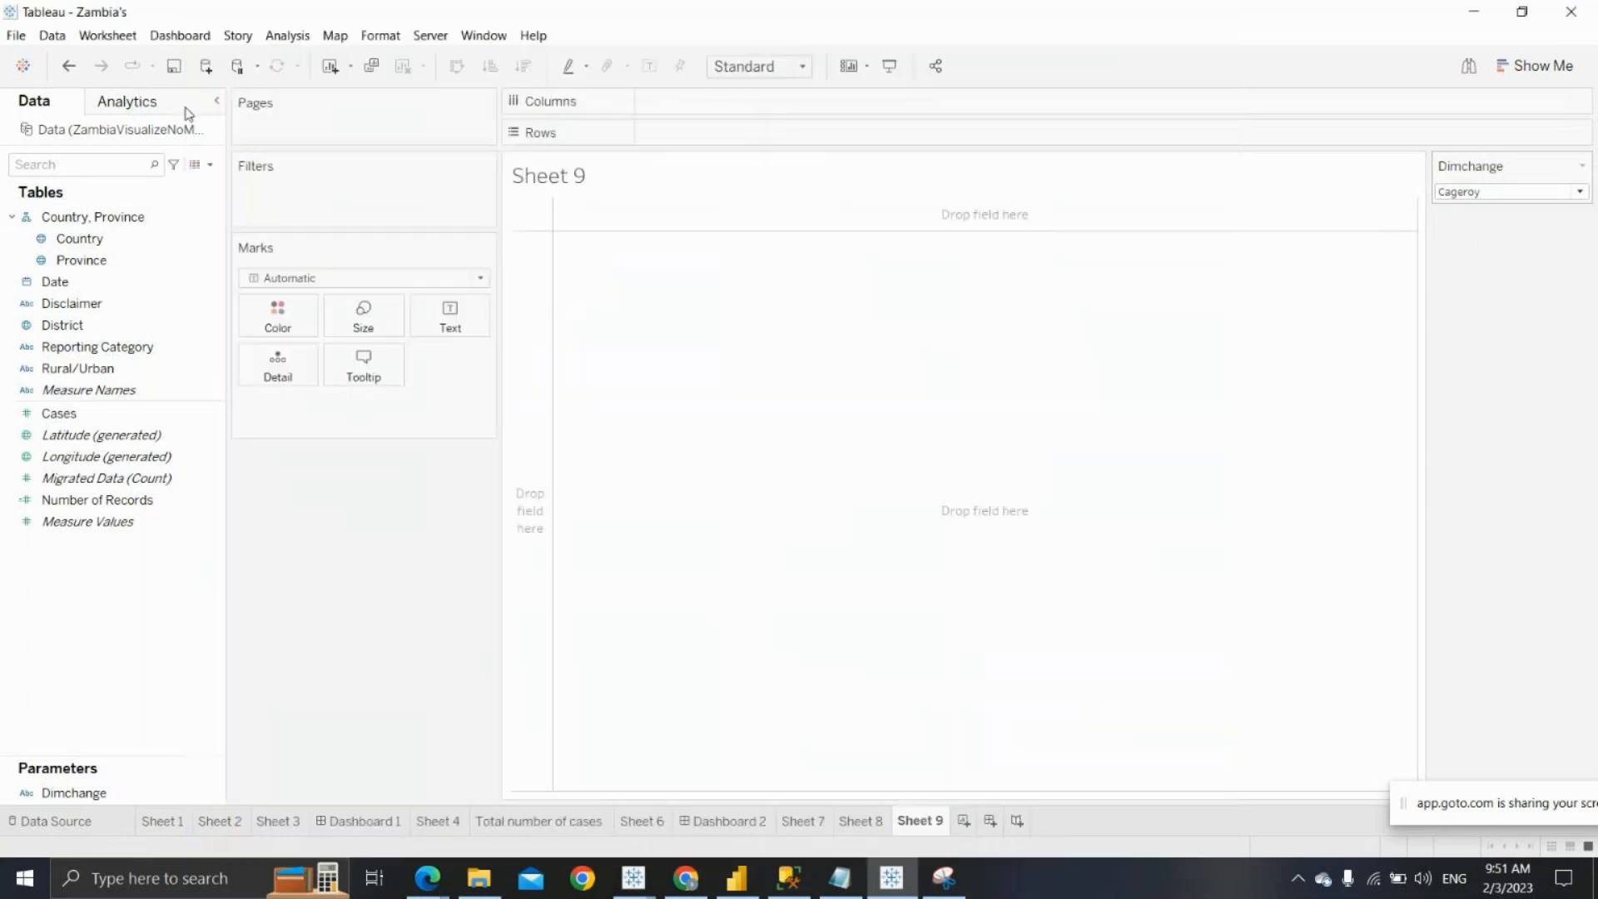
click(205, 67)
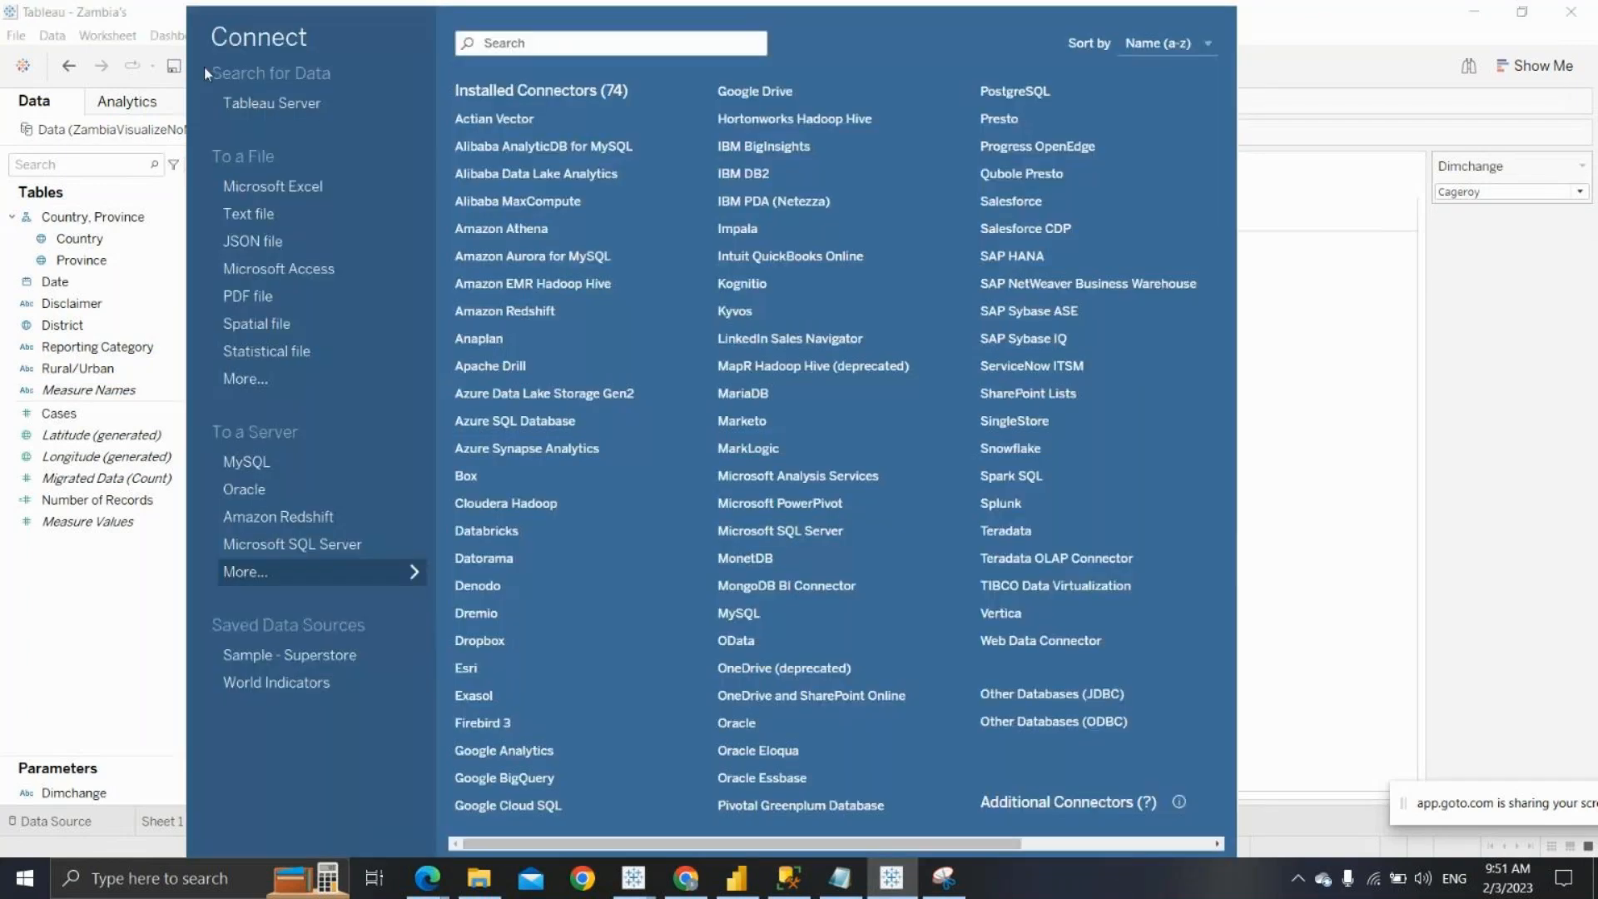
click(267, 658)
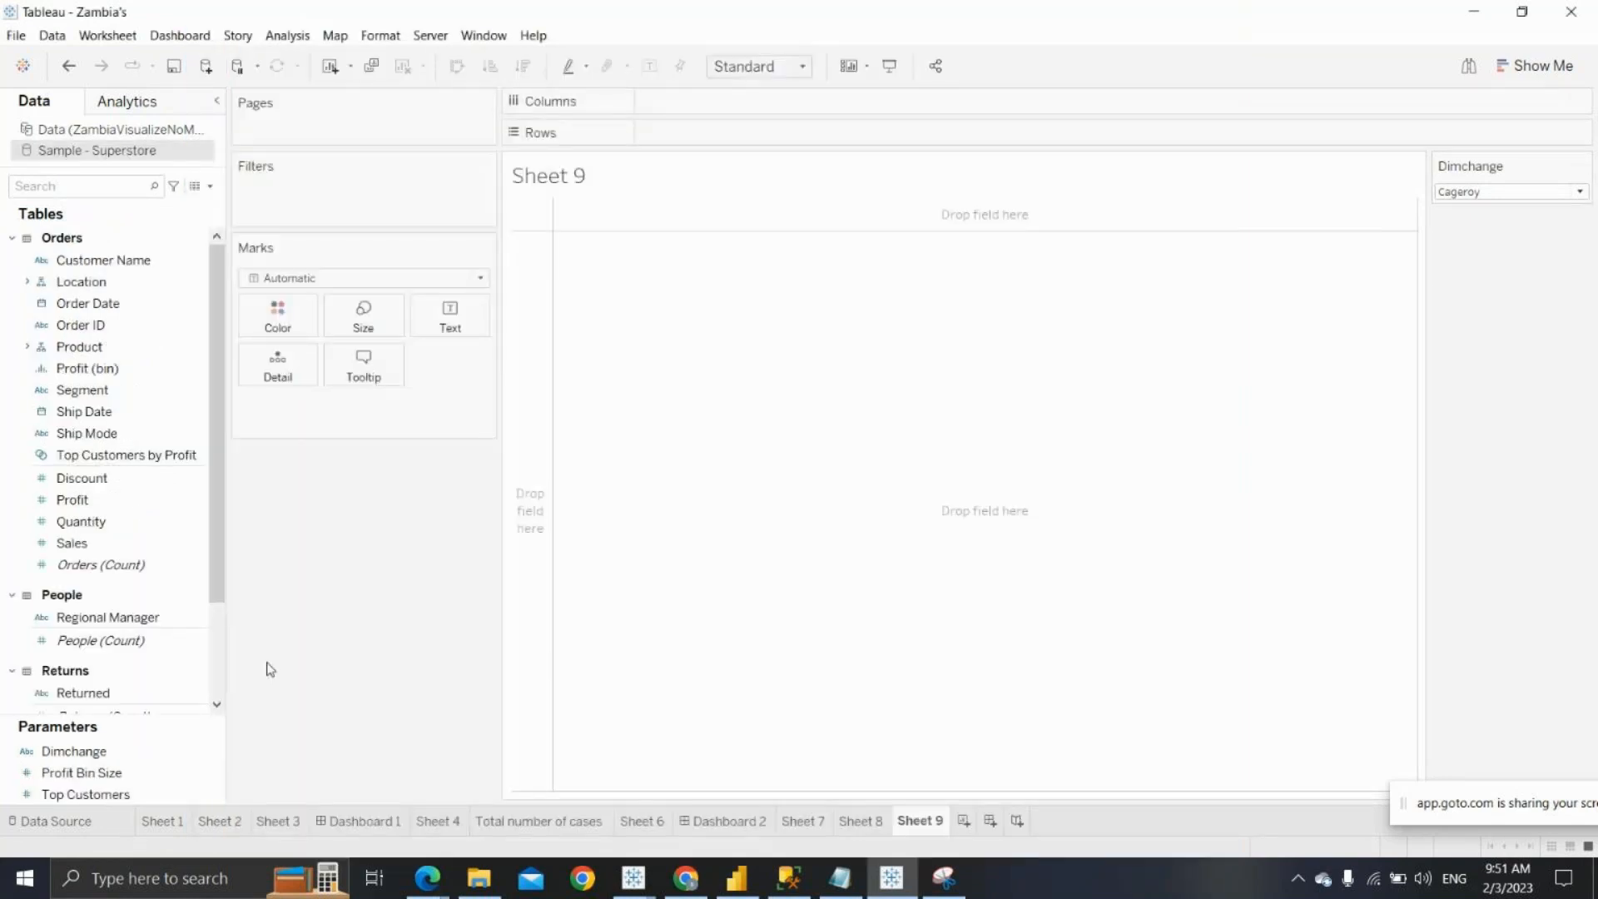
drag(89, 549, 754, 105)
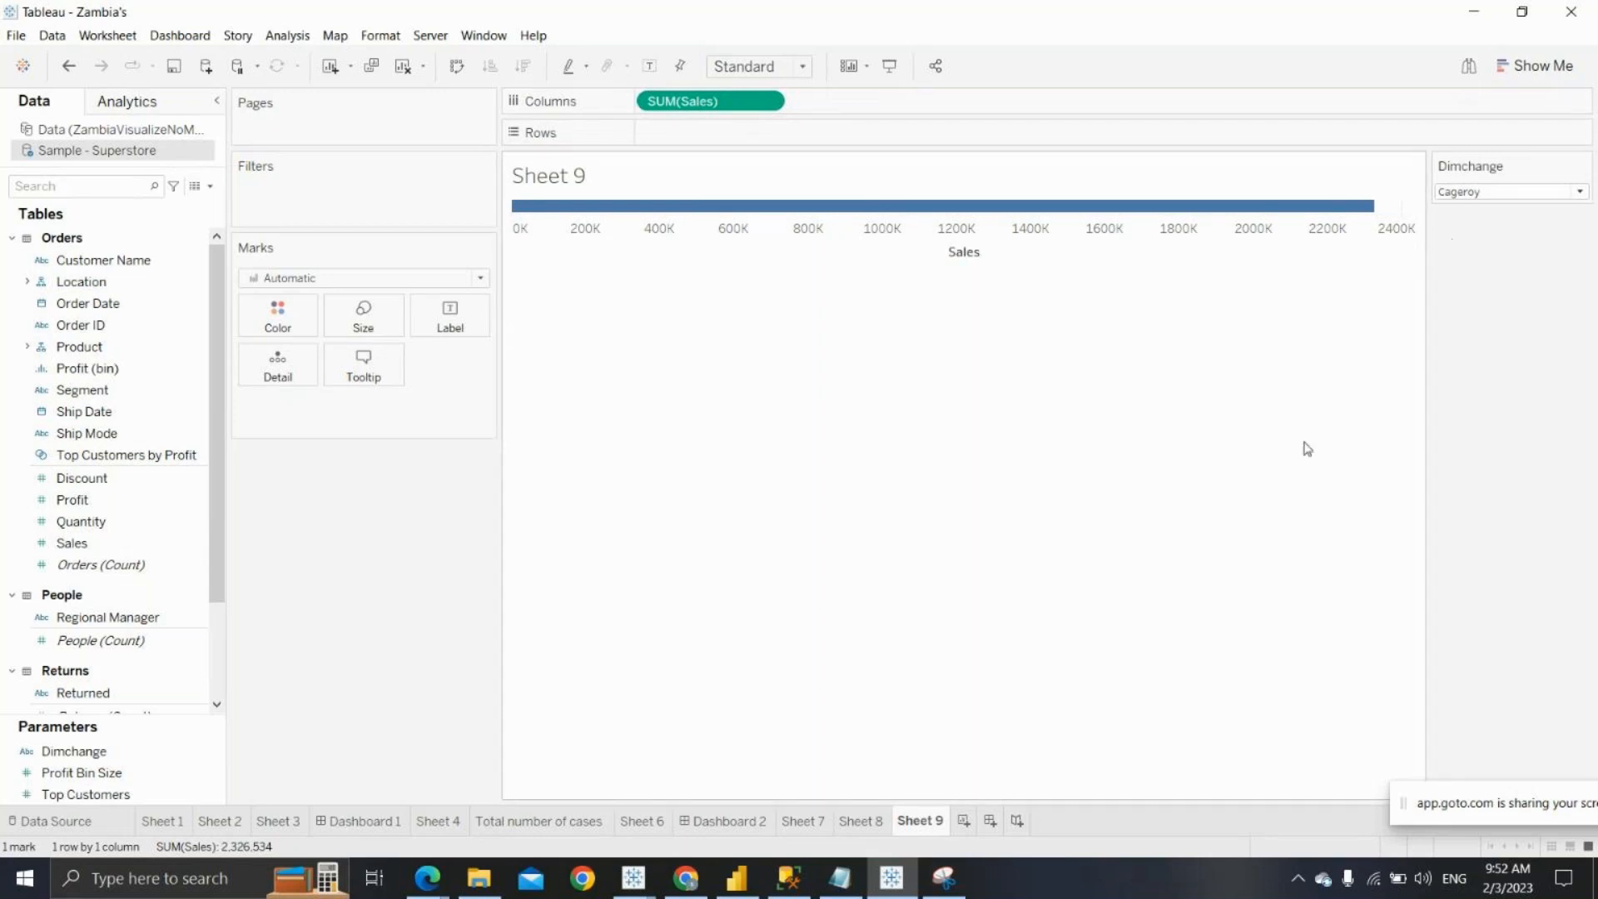
Start a new calculated field in Sample - Superstore, move its editor below the bar, and name it dim_dynamic
click(288, 37)
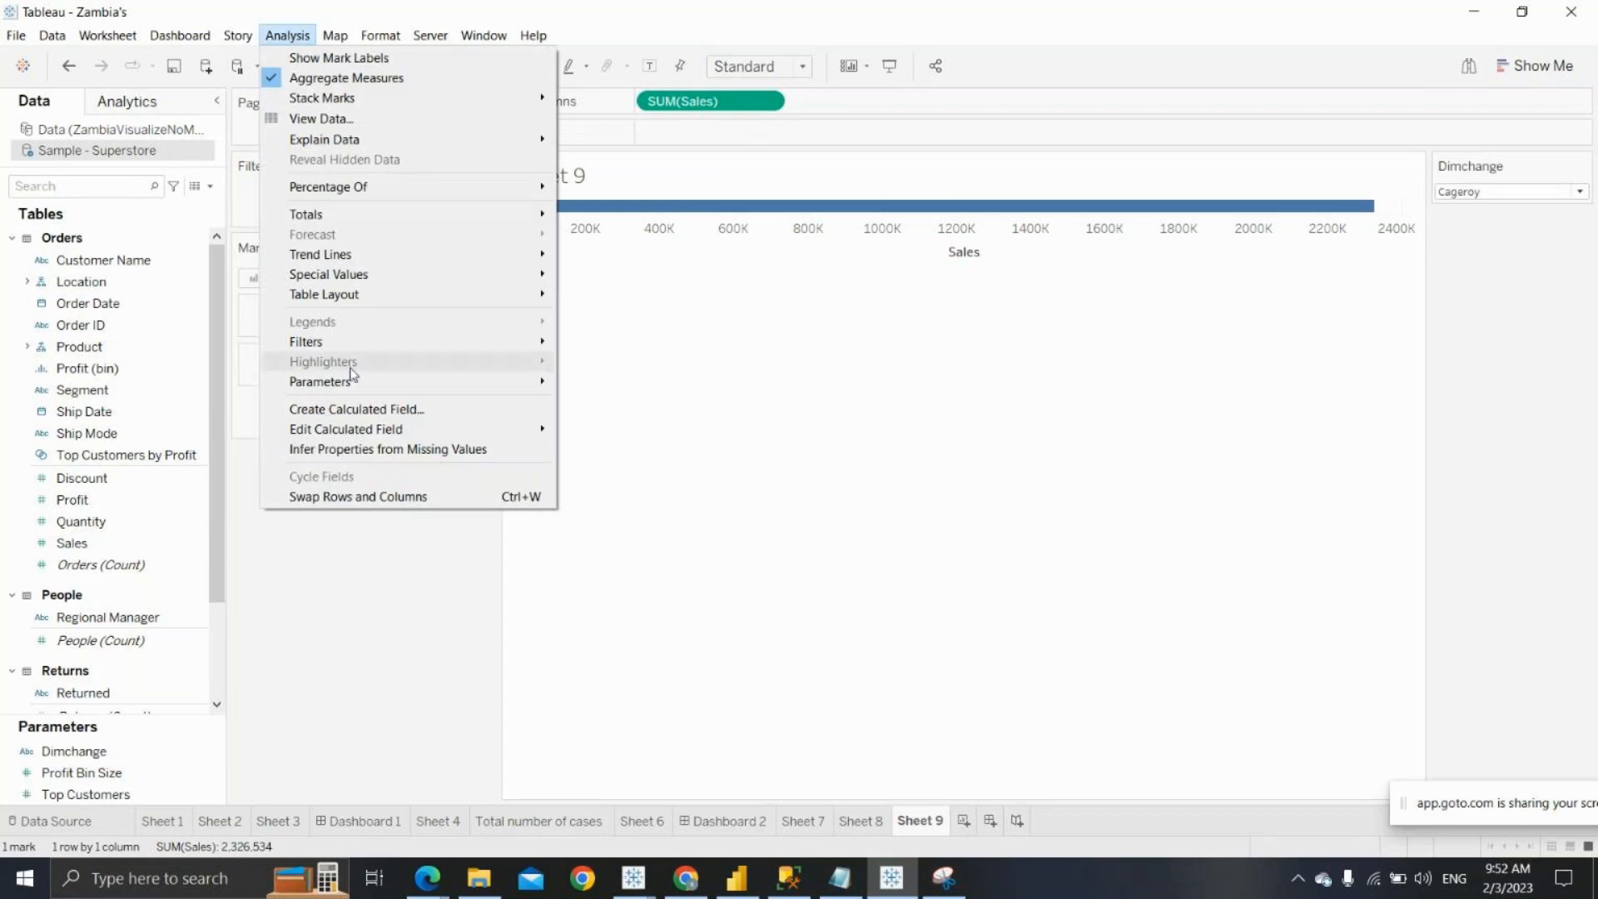
click(359, 408)
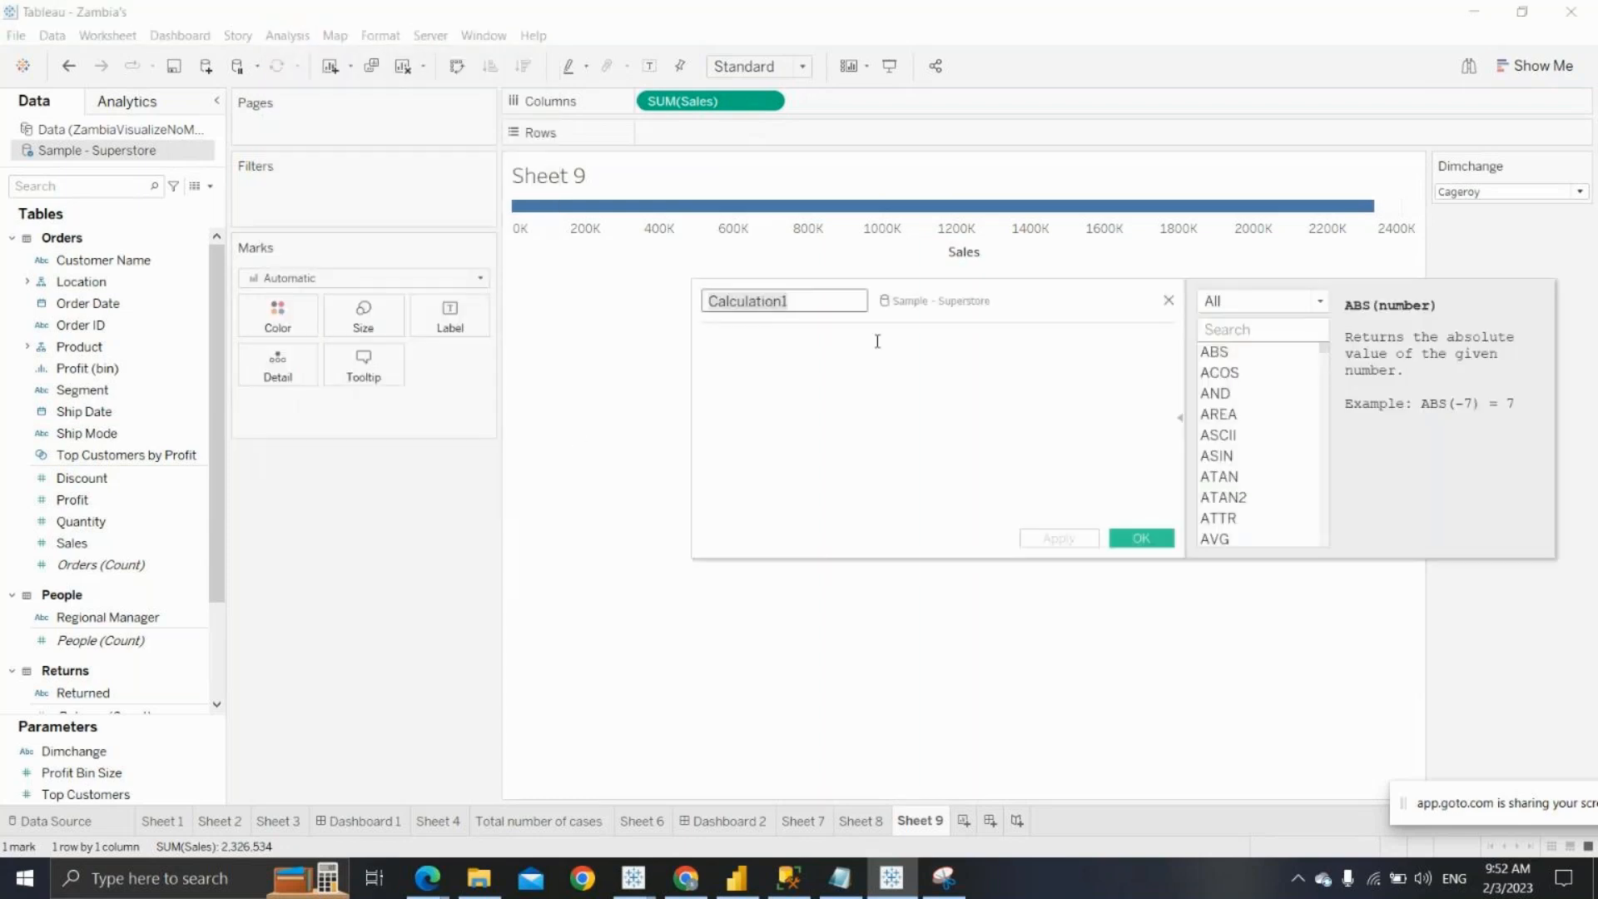
drag(920, 320, 786, 471)
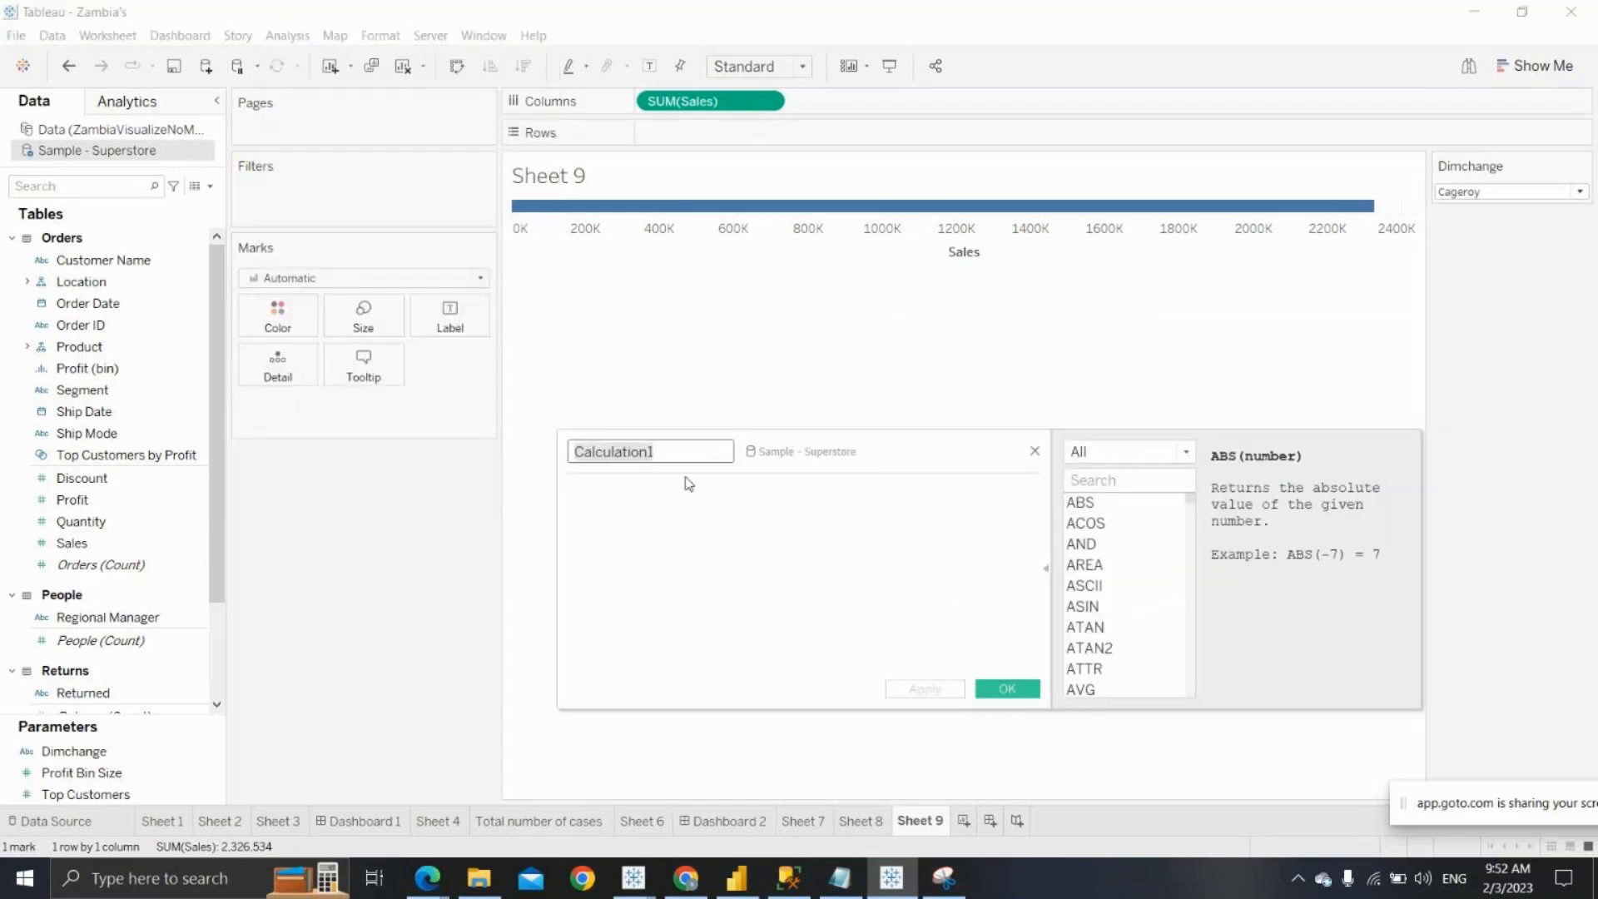
drag(612, 457, 557, 459)
text(dim)
key(BackSpace)
key(BackSpace)
key(BackSpace)
text(dim_dynamci)
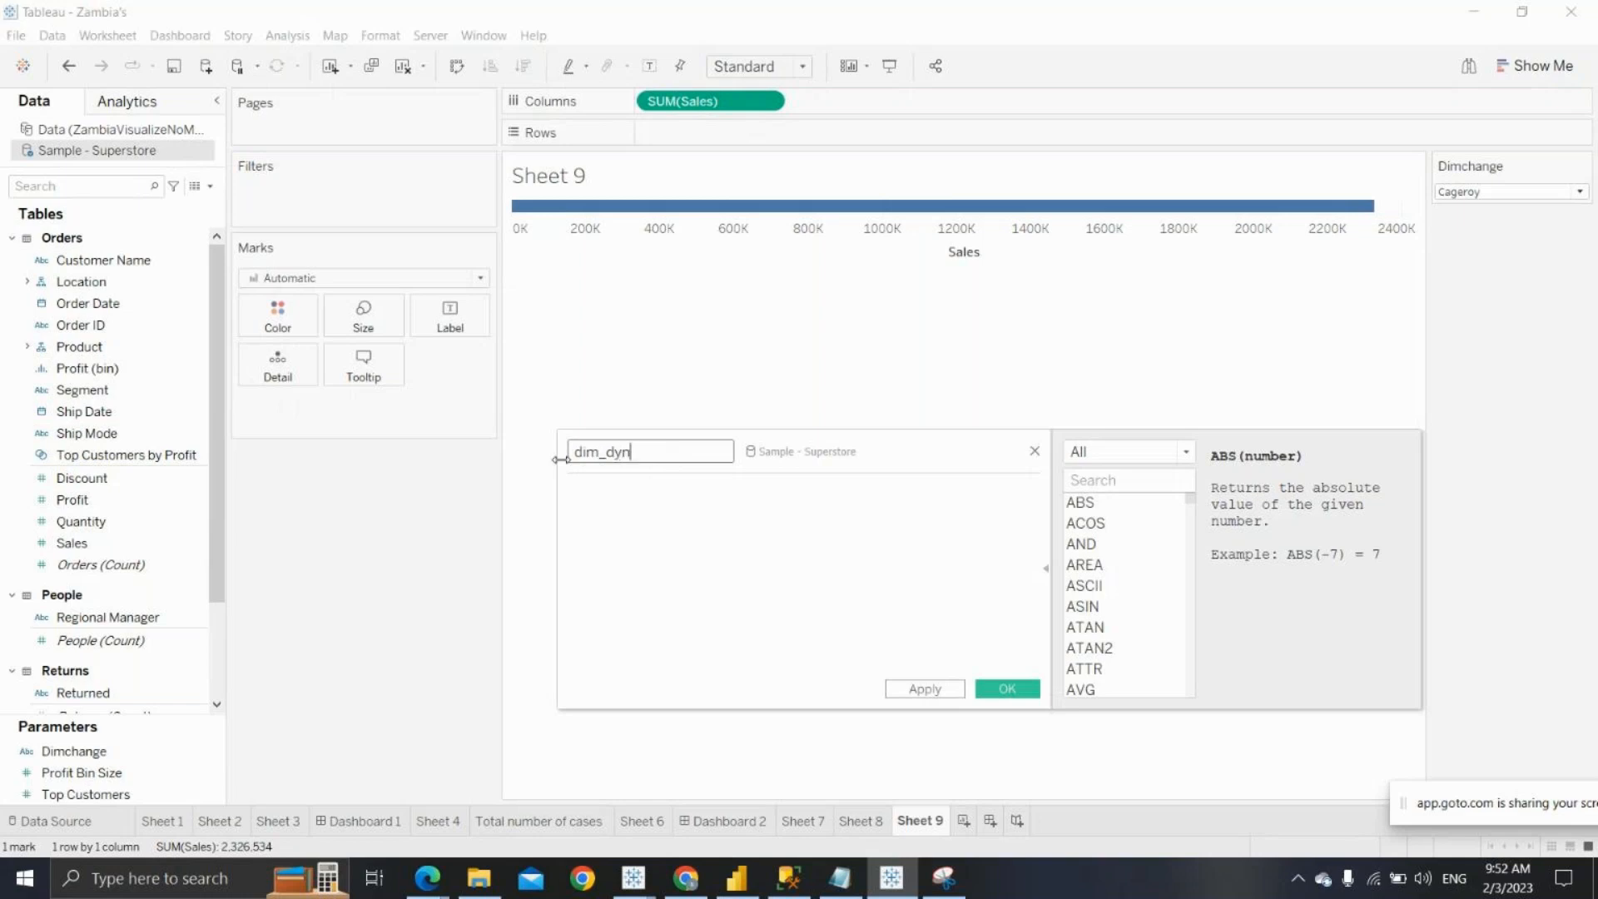
key(BackSpace)
key(BackSpace)
text(ic)
Begin the dim_dynamic formula with an IF that refers to the Dimchange parameter
click(576, 505)
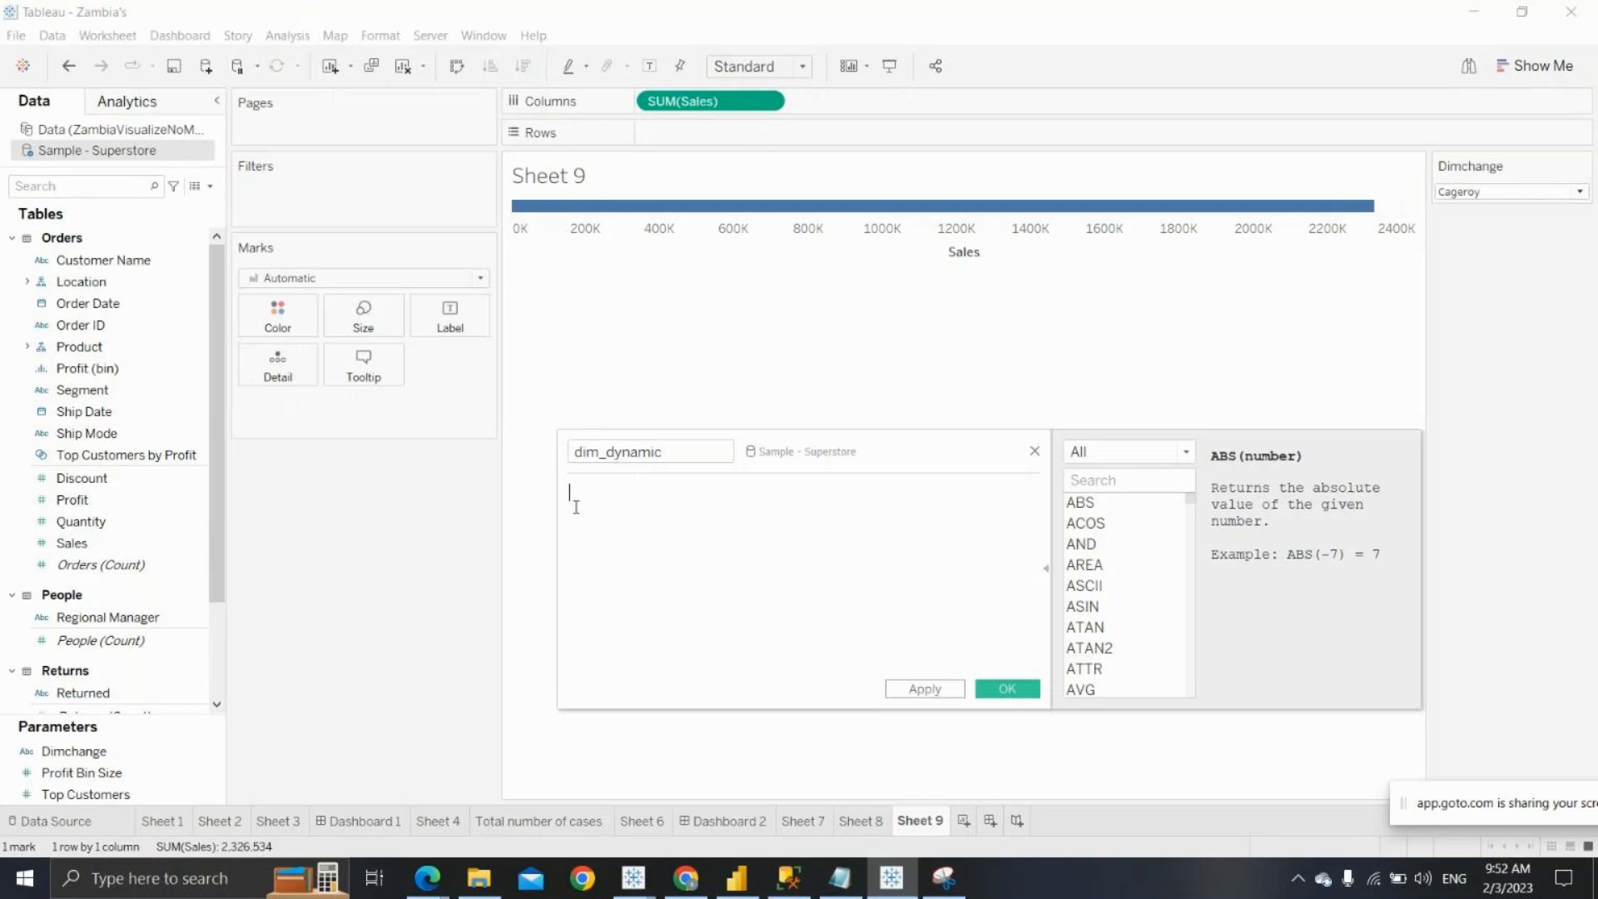
text(IF)
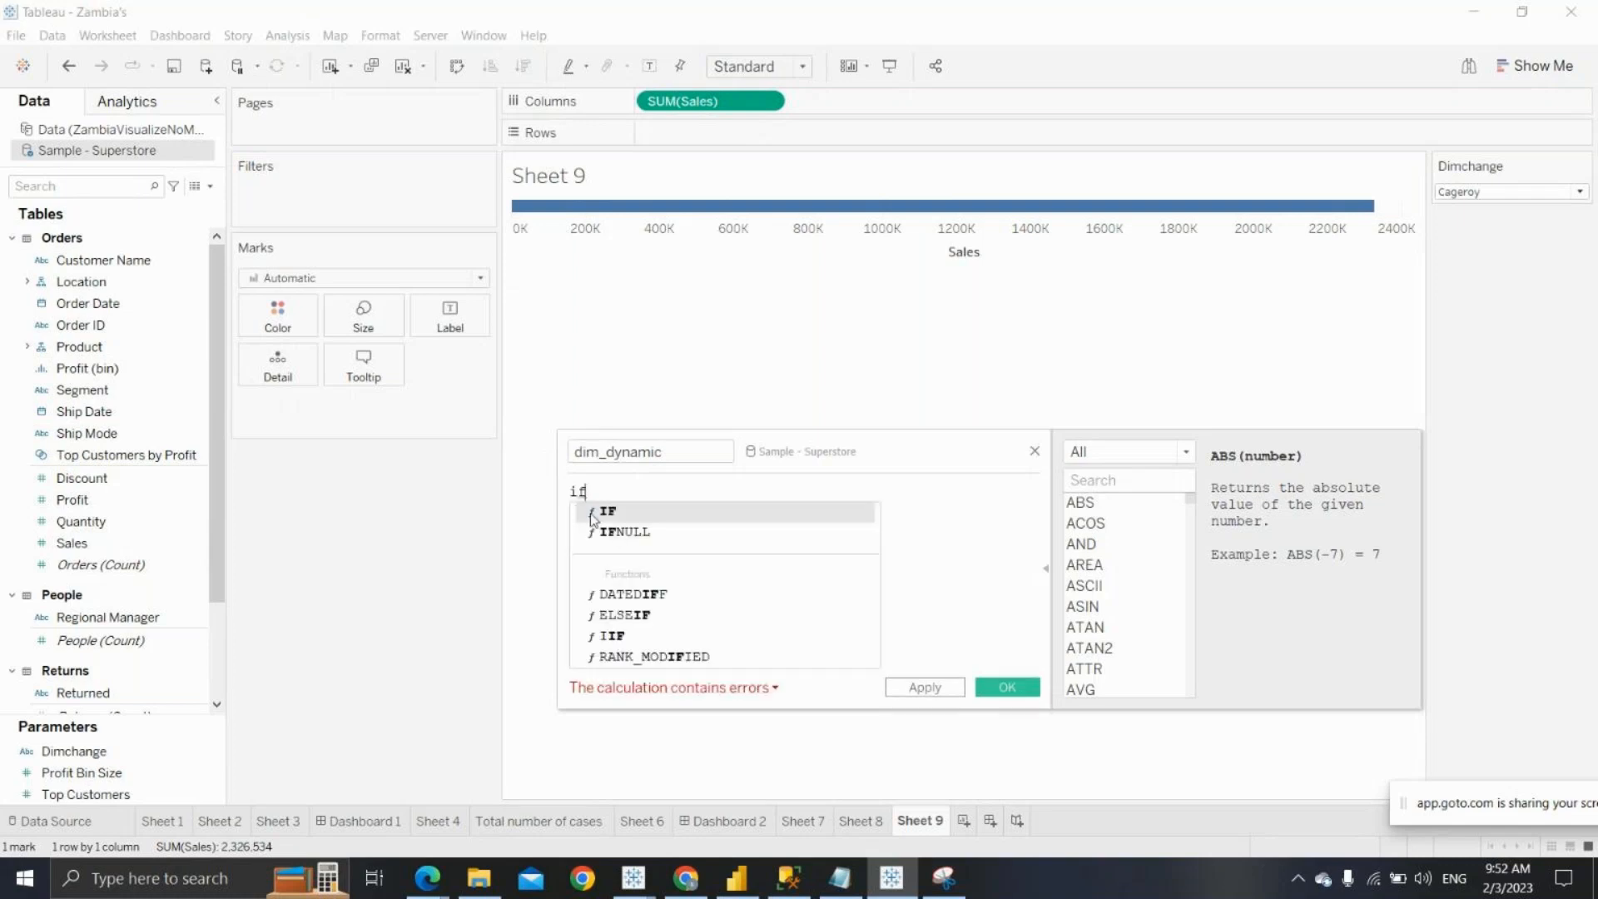
click(604, 515)
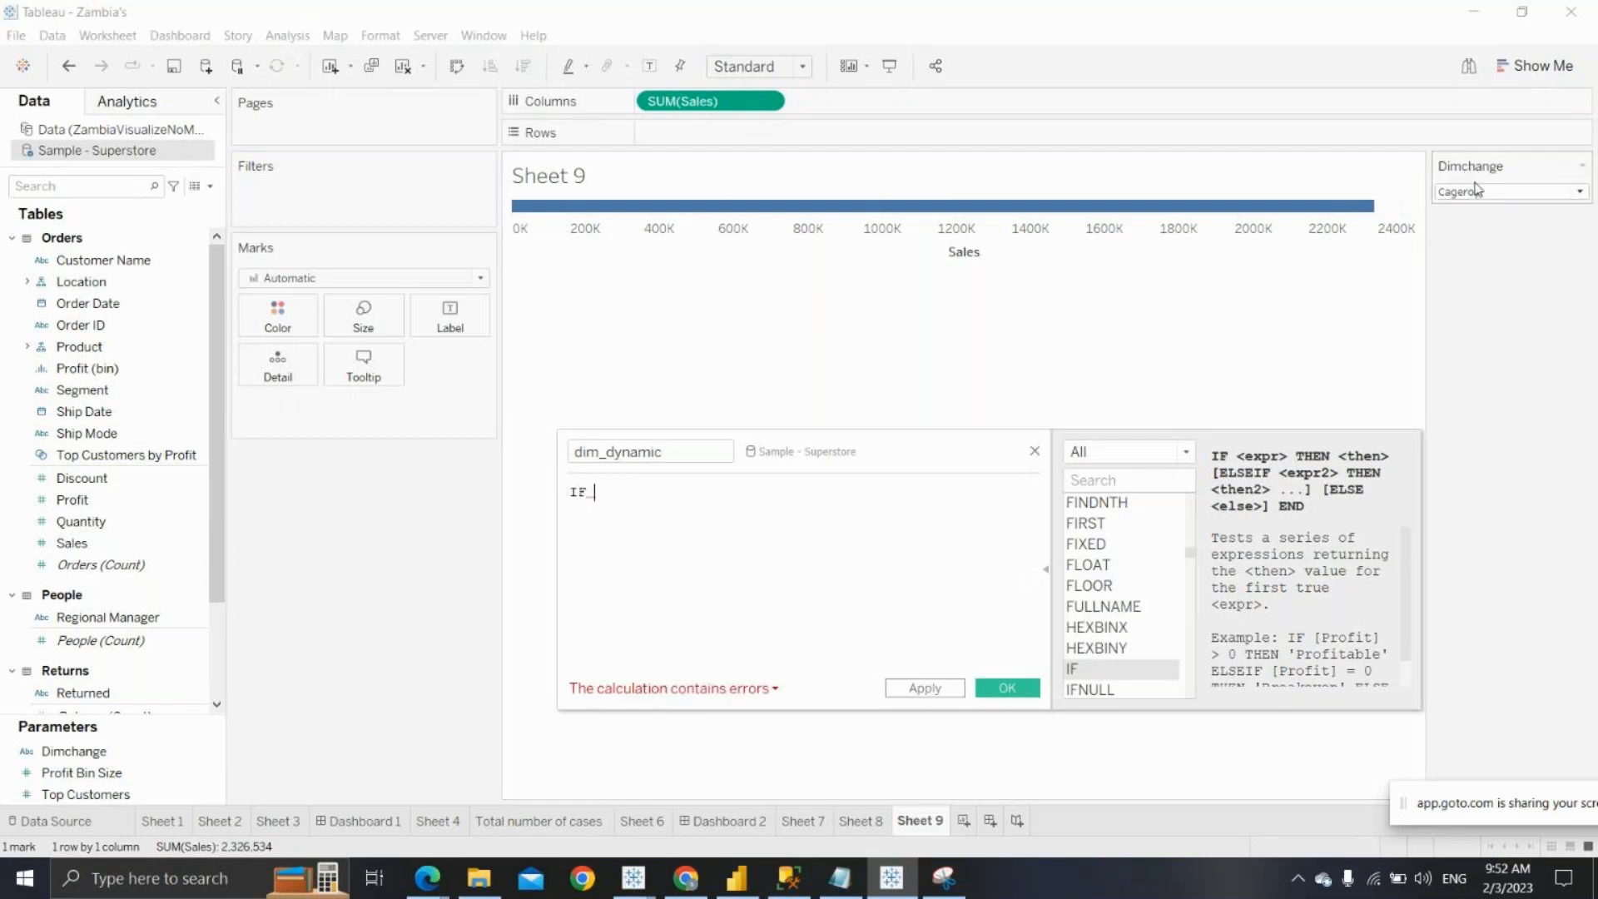
click(101, 760)
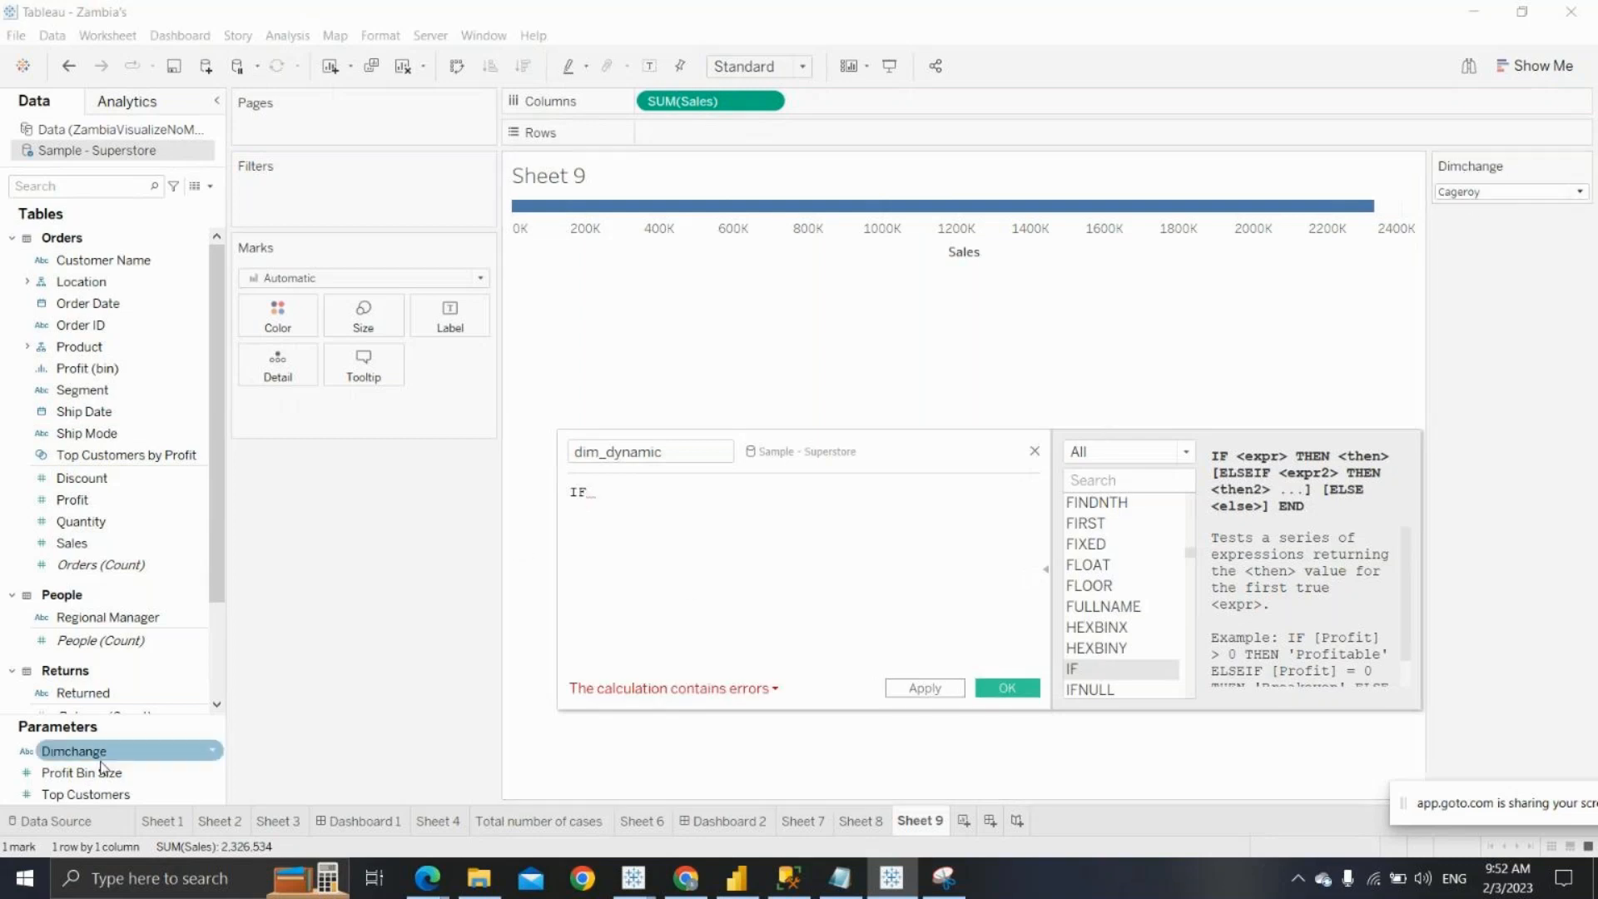
drag(101, 768, 570, 599)
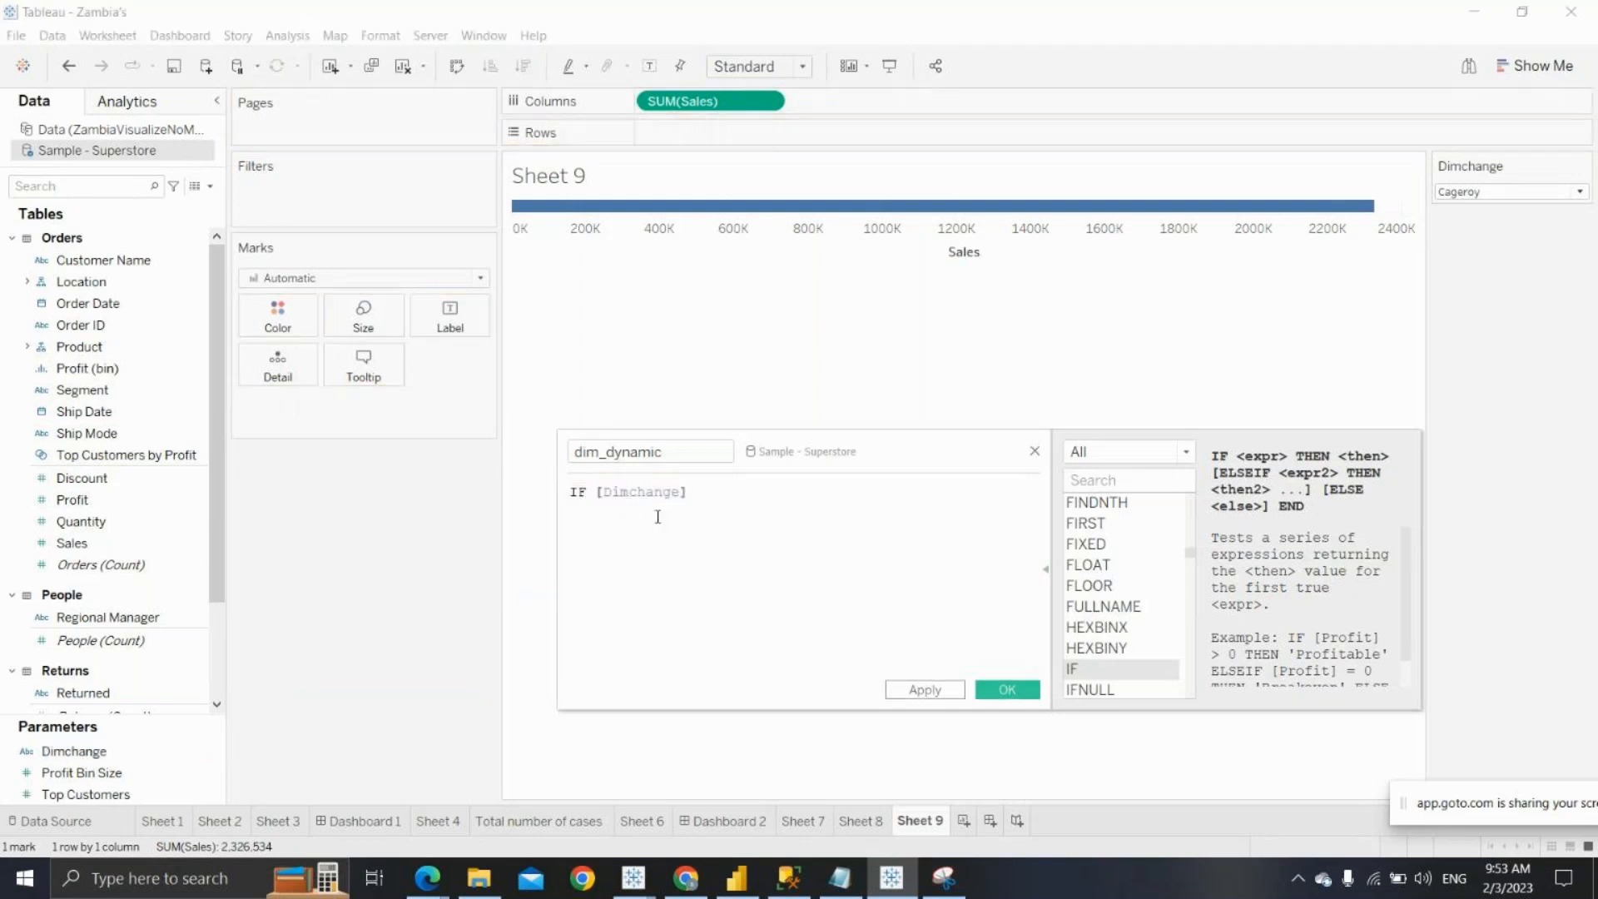
Complete the IF condition so that it compares [Dimchange] with the quoted string 'Cageroy'
text(=)
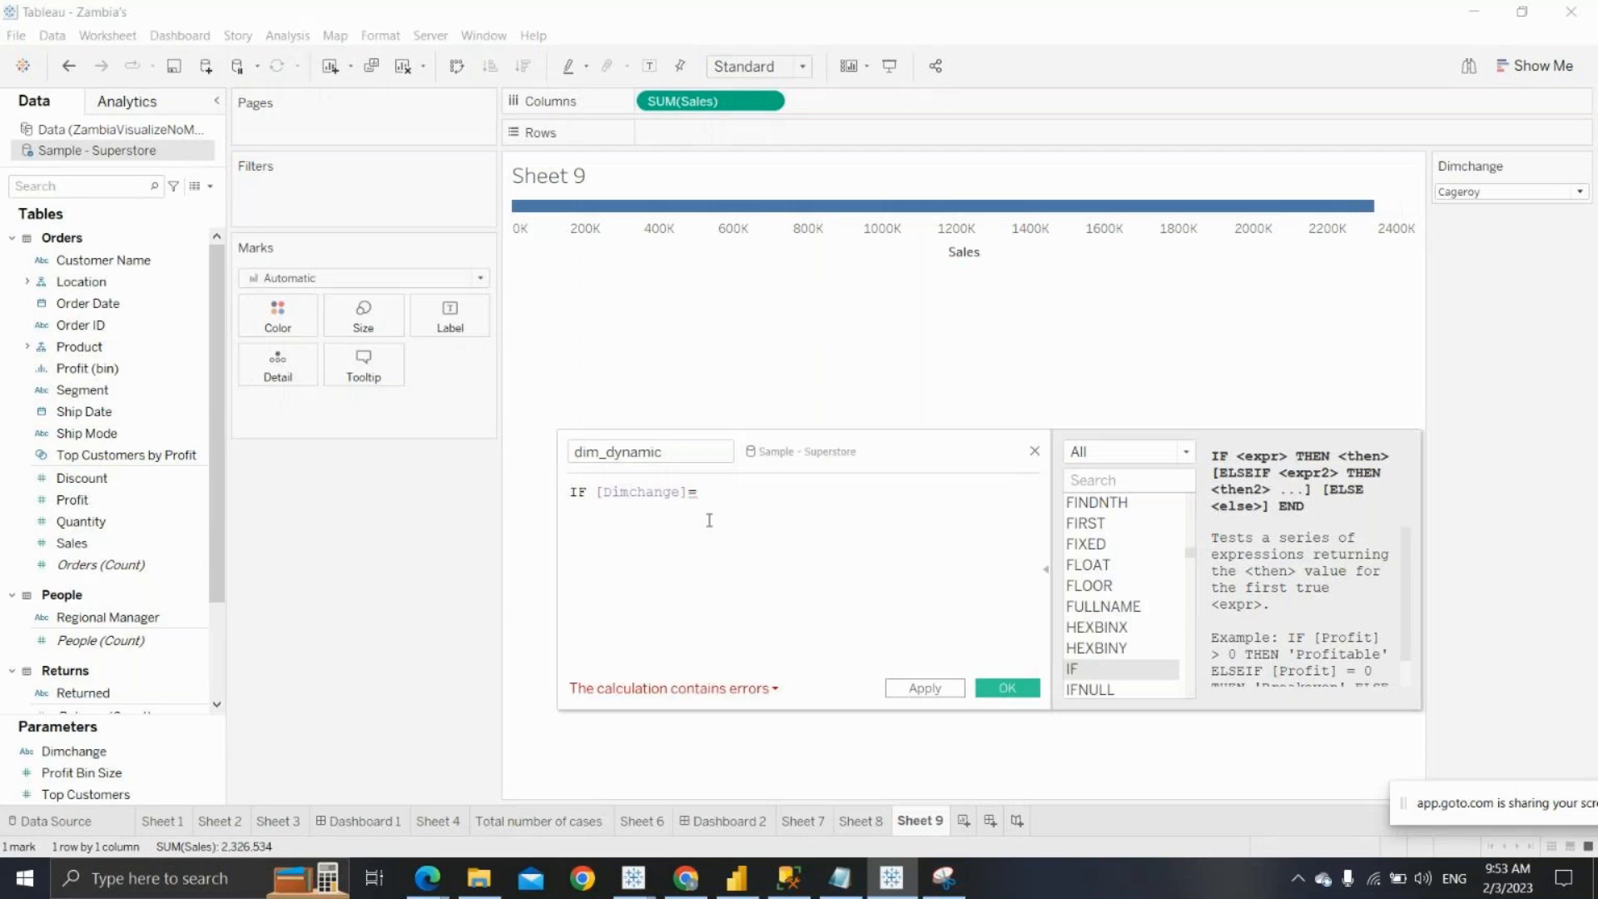
text(Ca)
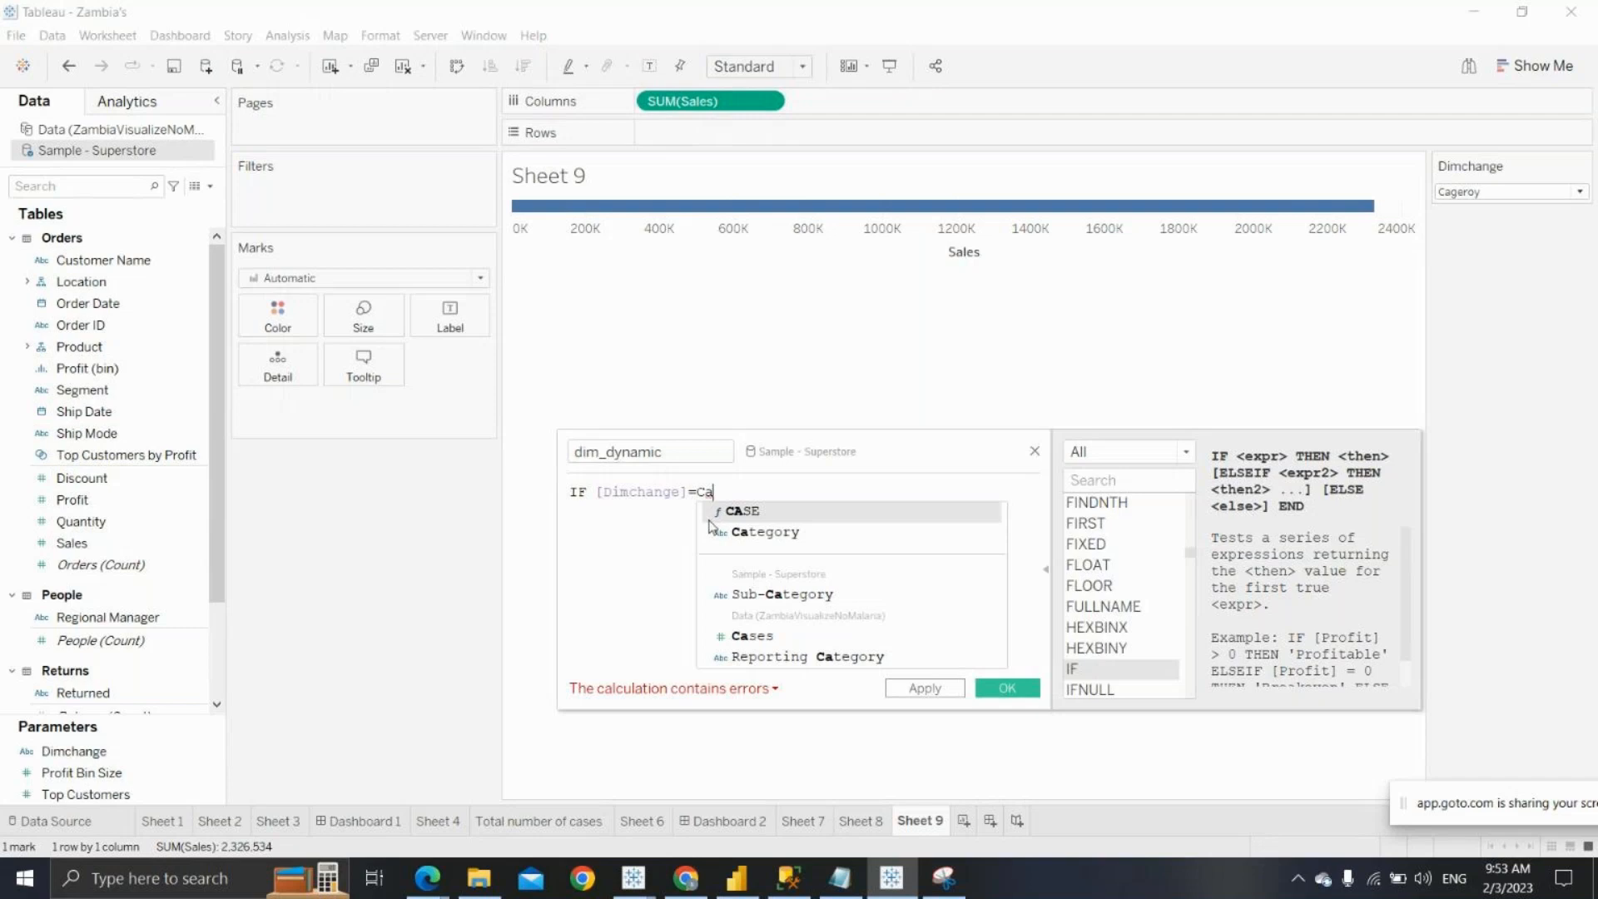
text(g)
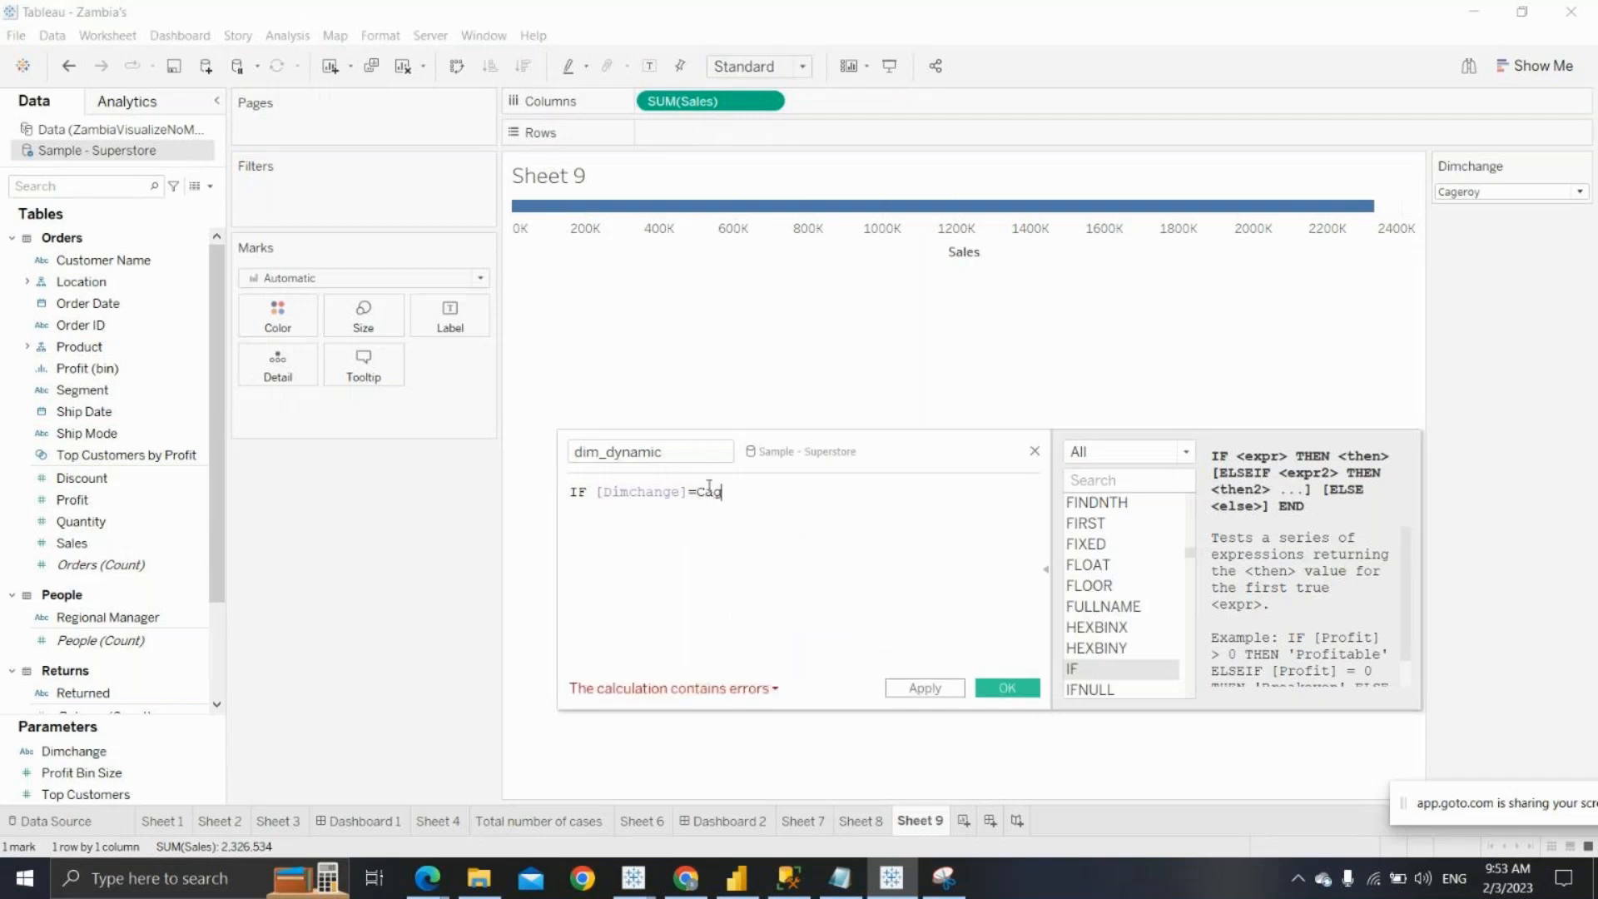
text(er)
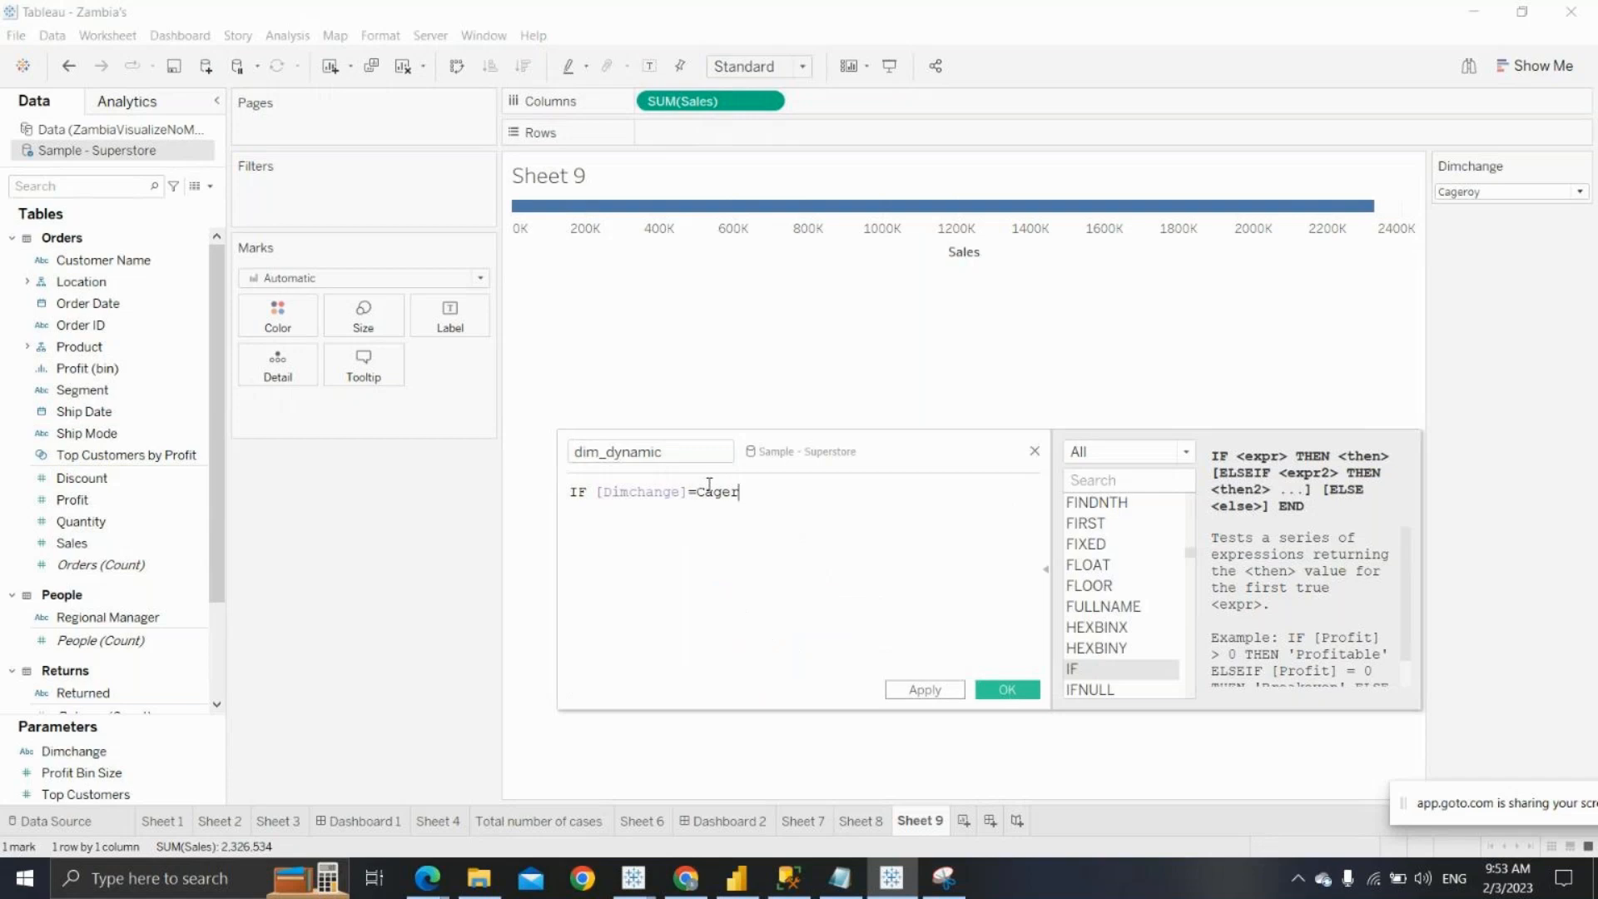
text(oy')
key(Left)
key(Left)
key(Left)
key(Left)
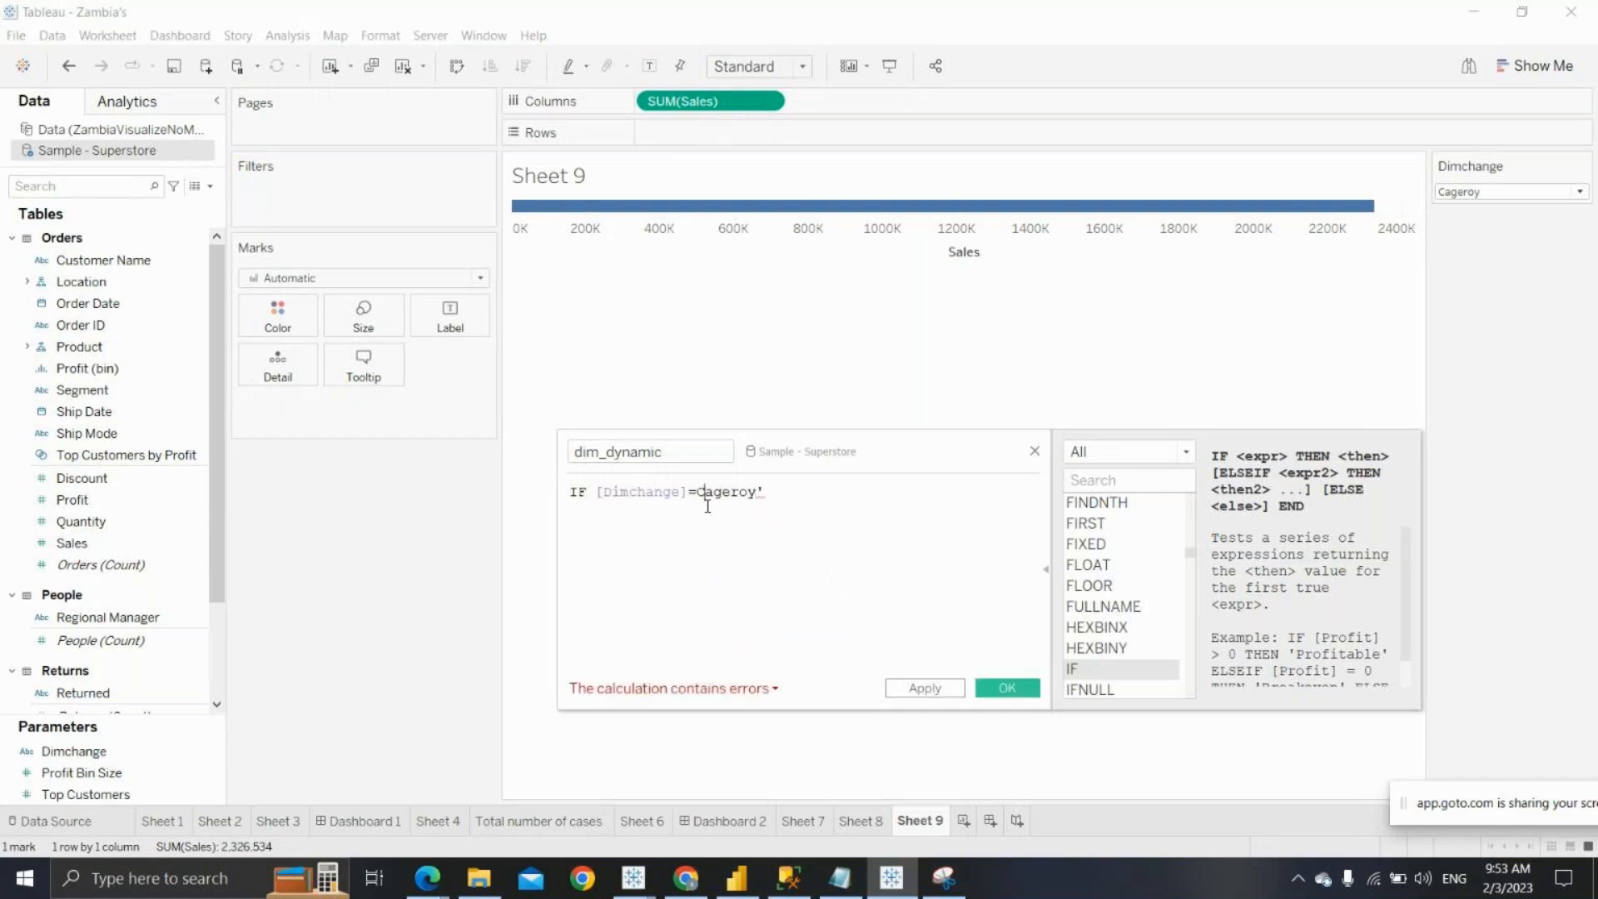
text(')
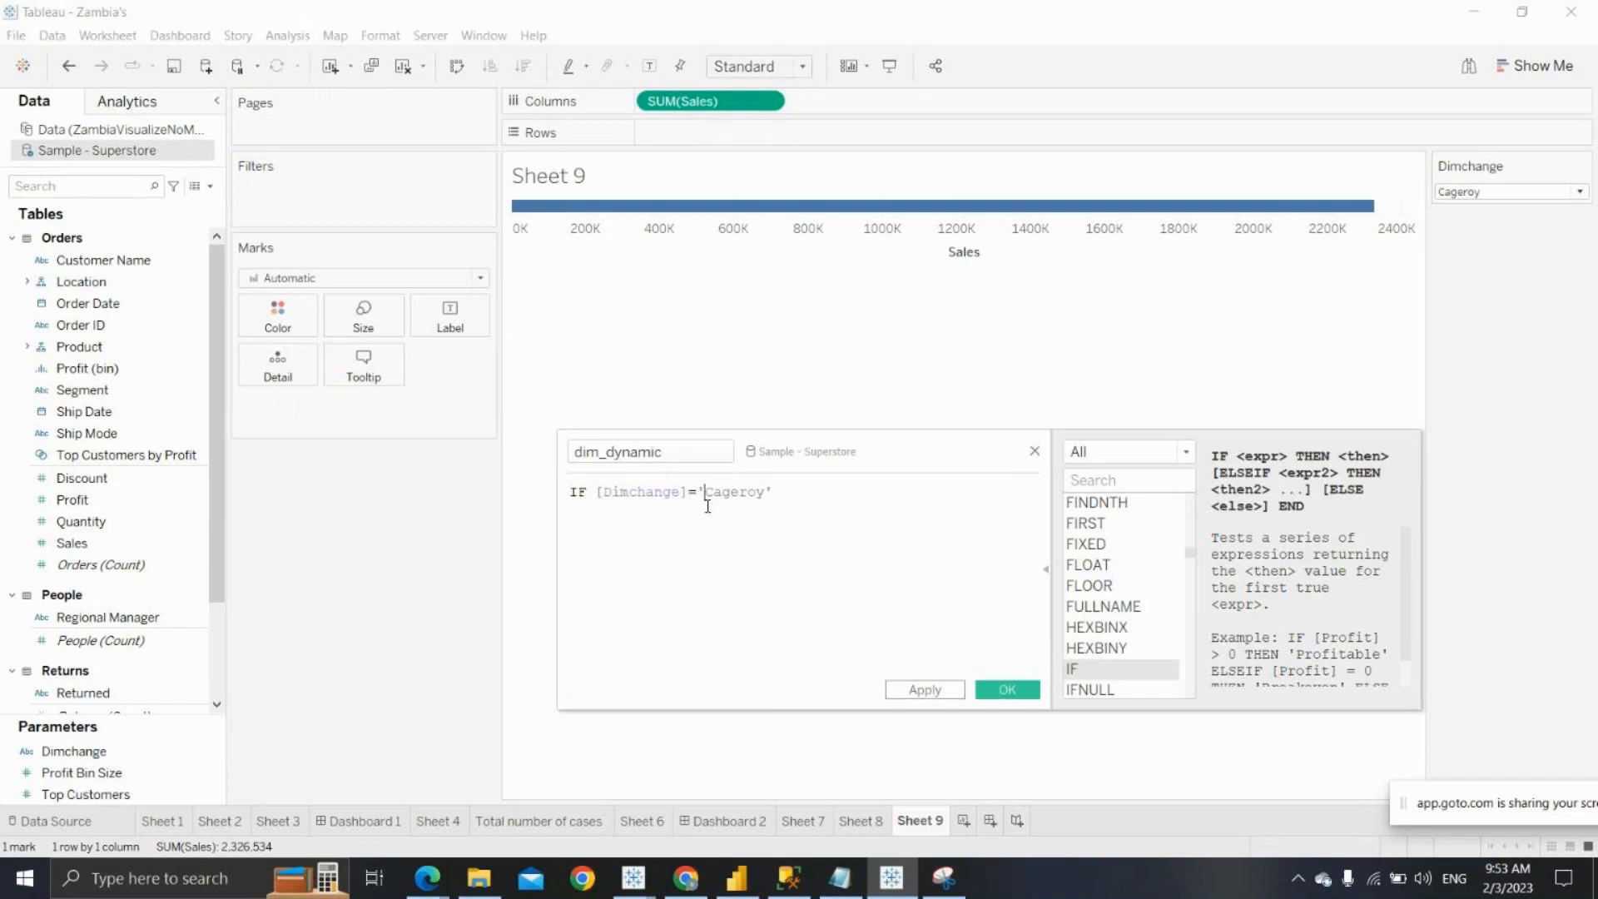
Extend the dim_dynamic formula after the 'Cageroy' condition with then [Category]
key(Right)
key(Right)
key(Right)
key(Right)
key(Right)
key(Right)
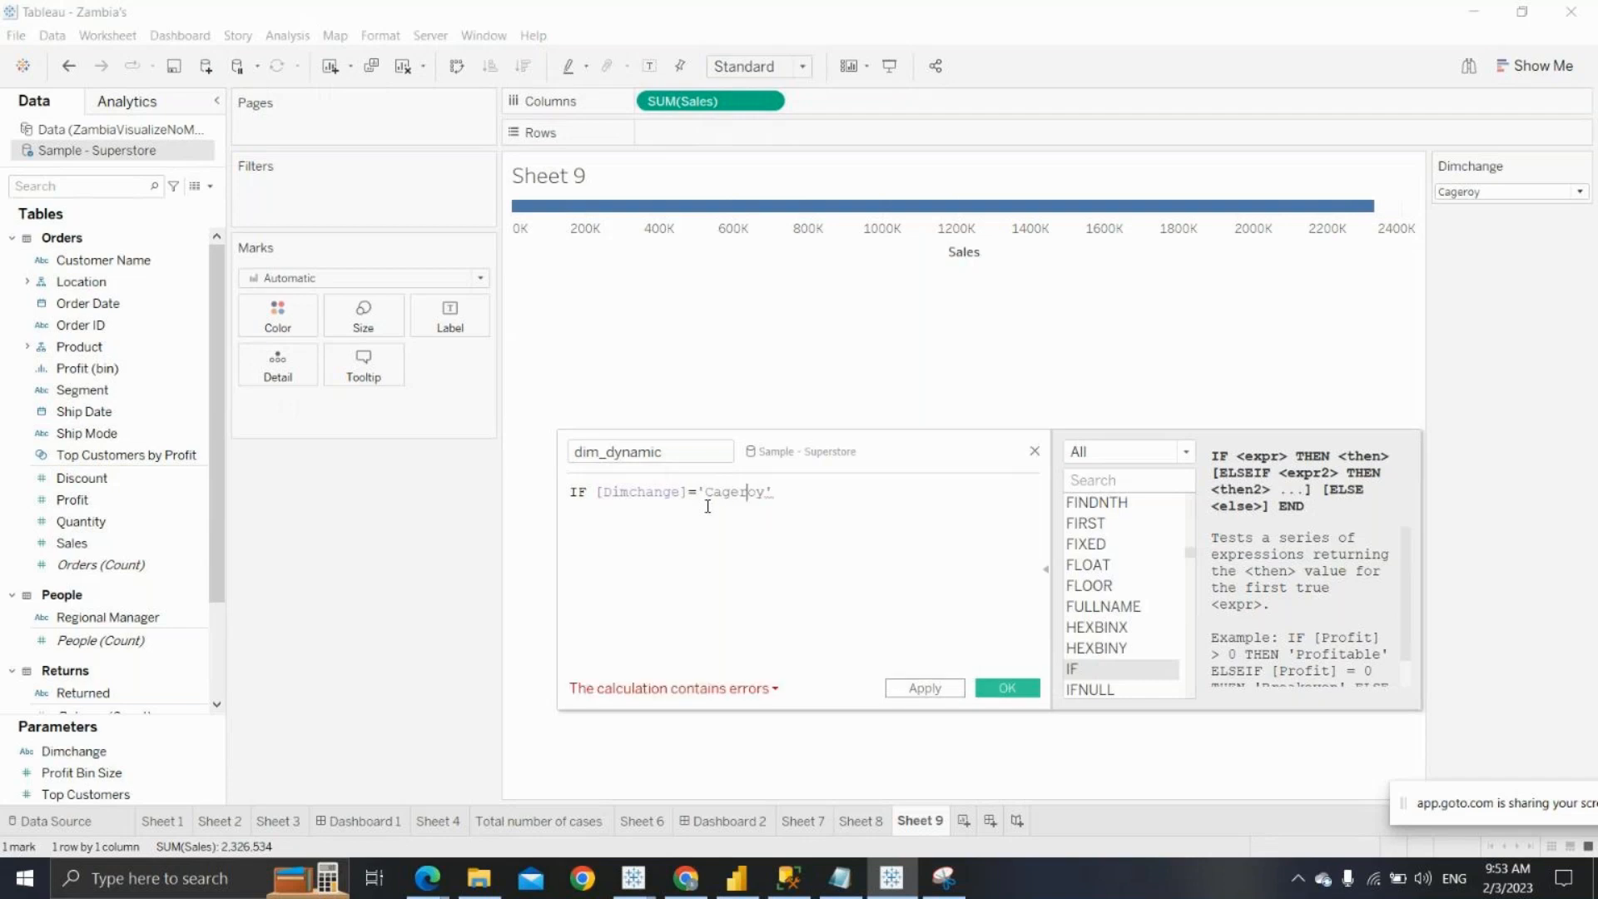
key(Right)
key(Right)
text(then)
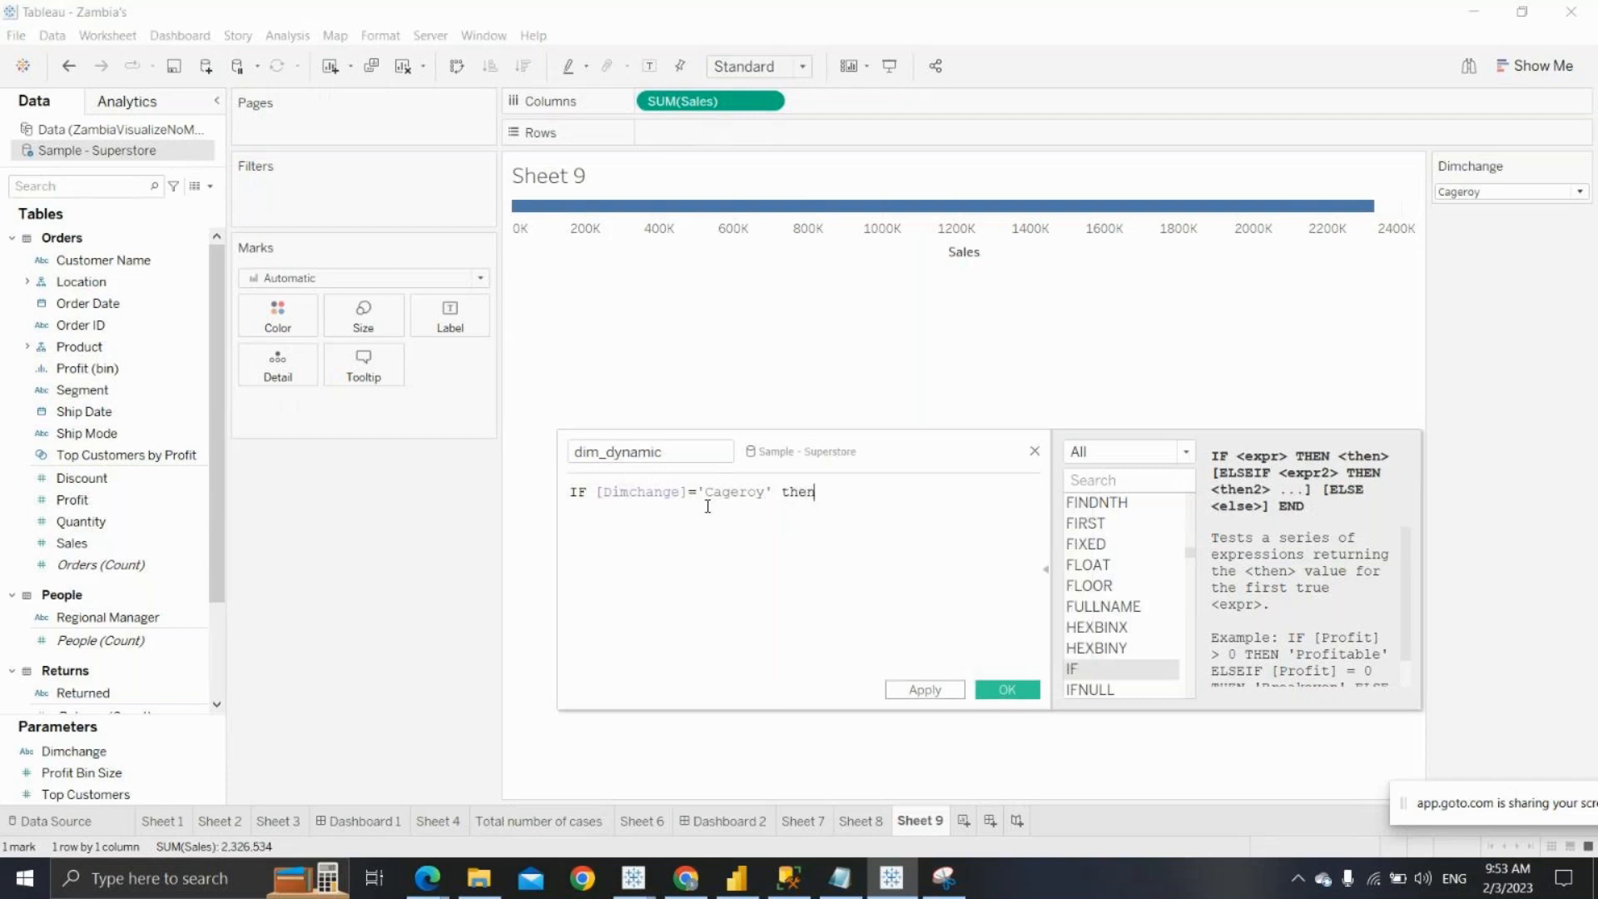
text( categ)
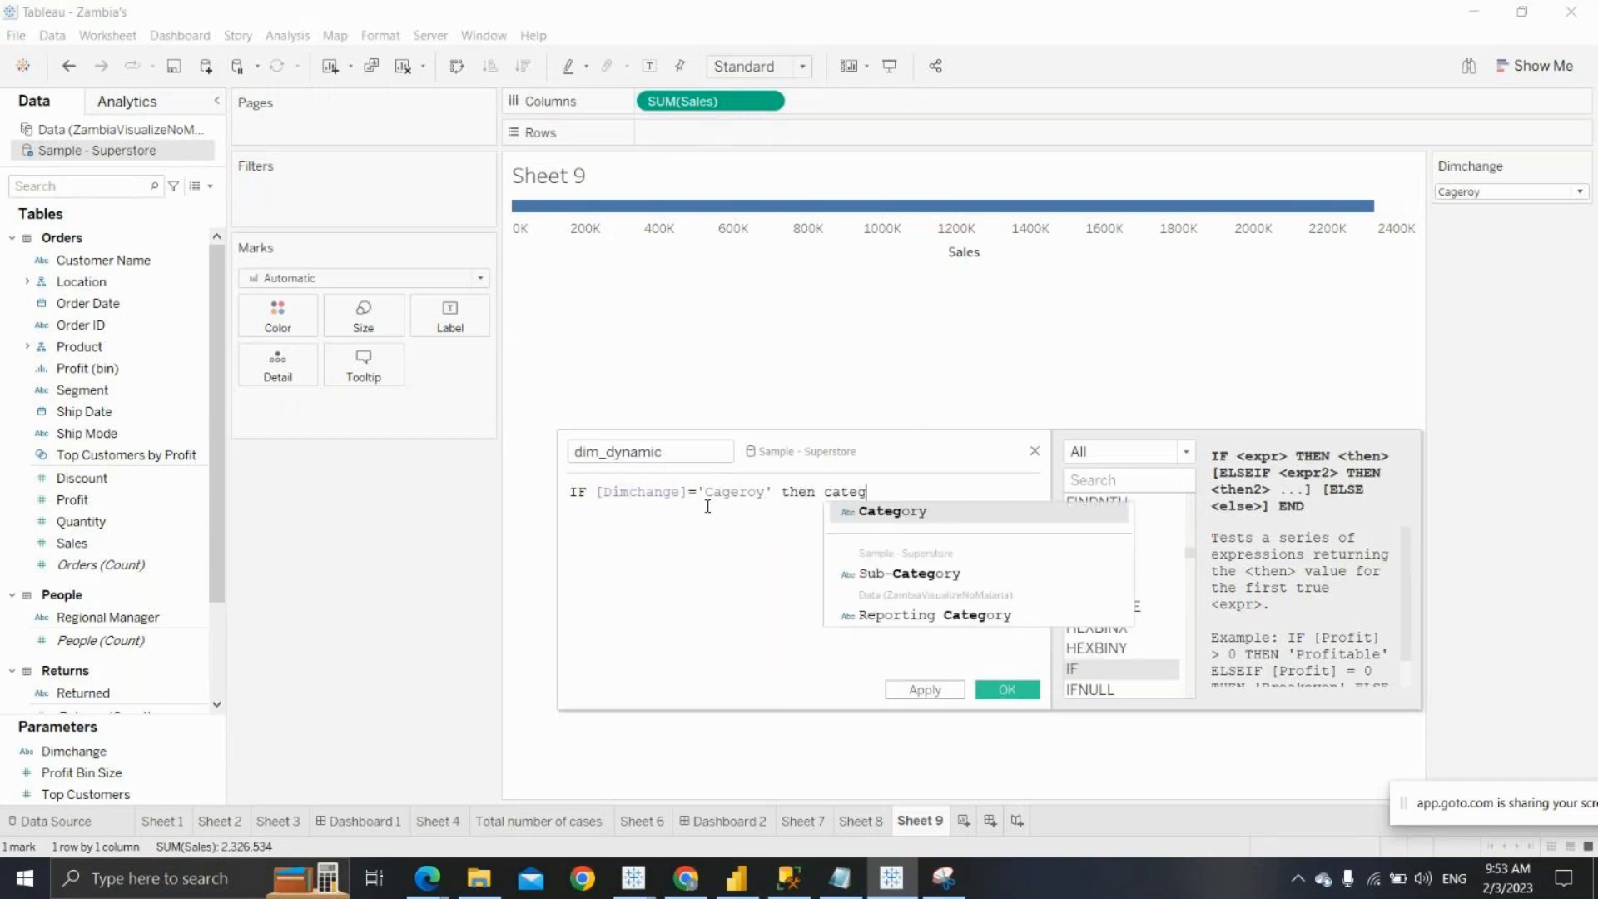
click(901, 512)
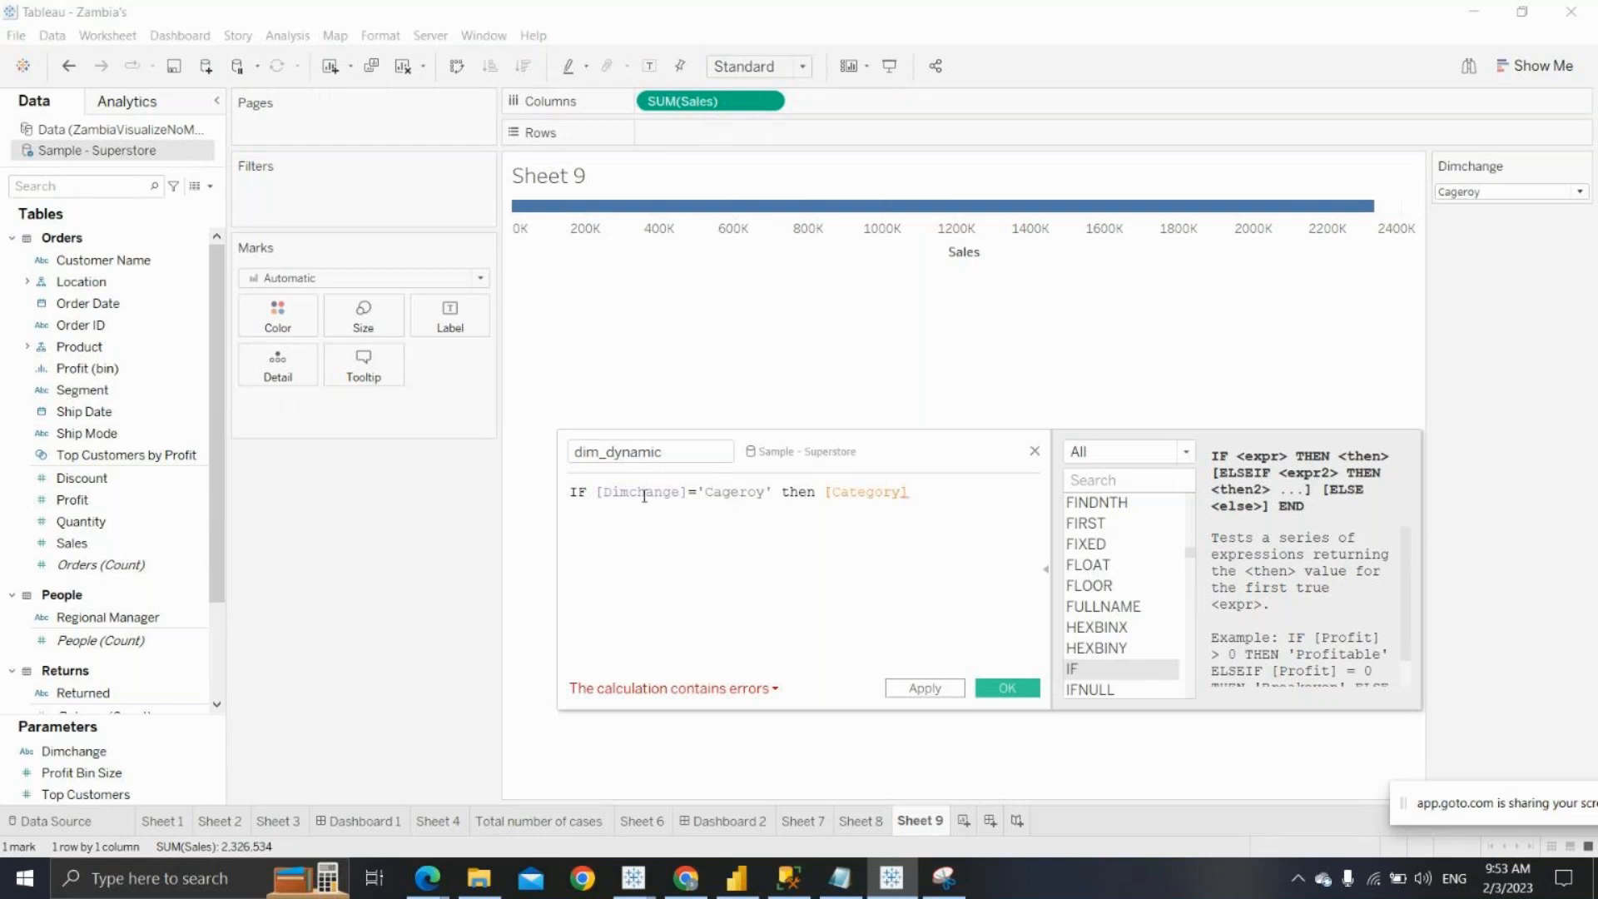
Change the string compared with [Dimchange] to '1', and close the dim_dynamic editor without saving the calculation
click(1471, 192)
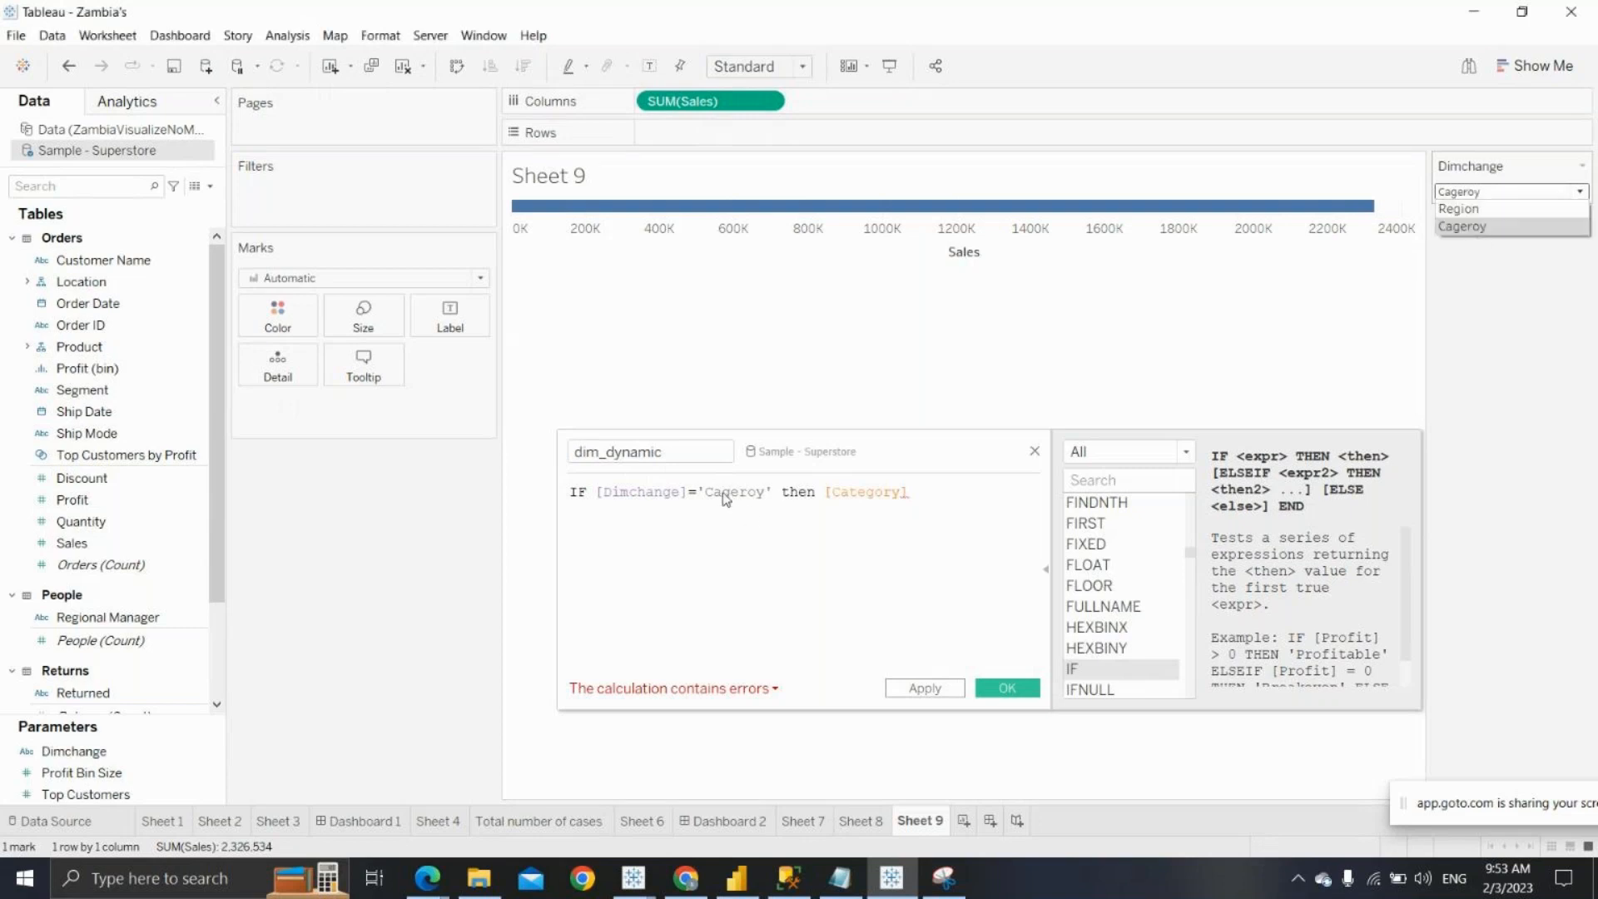
click(929, 498)
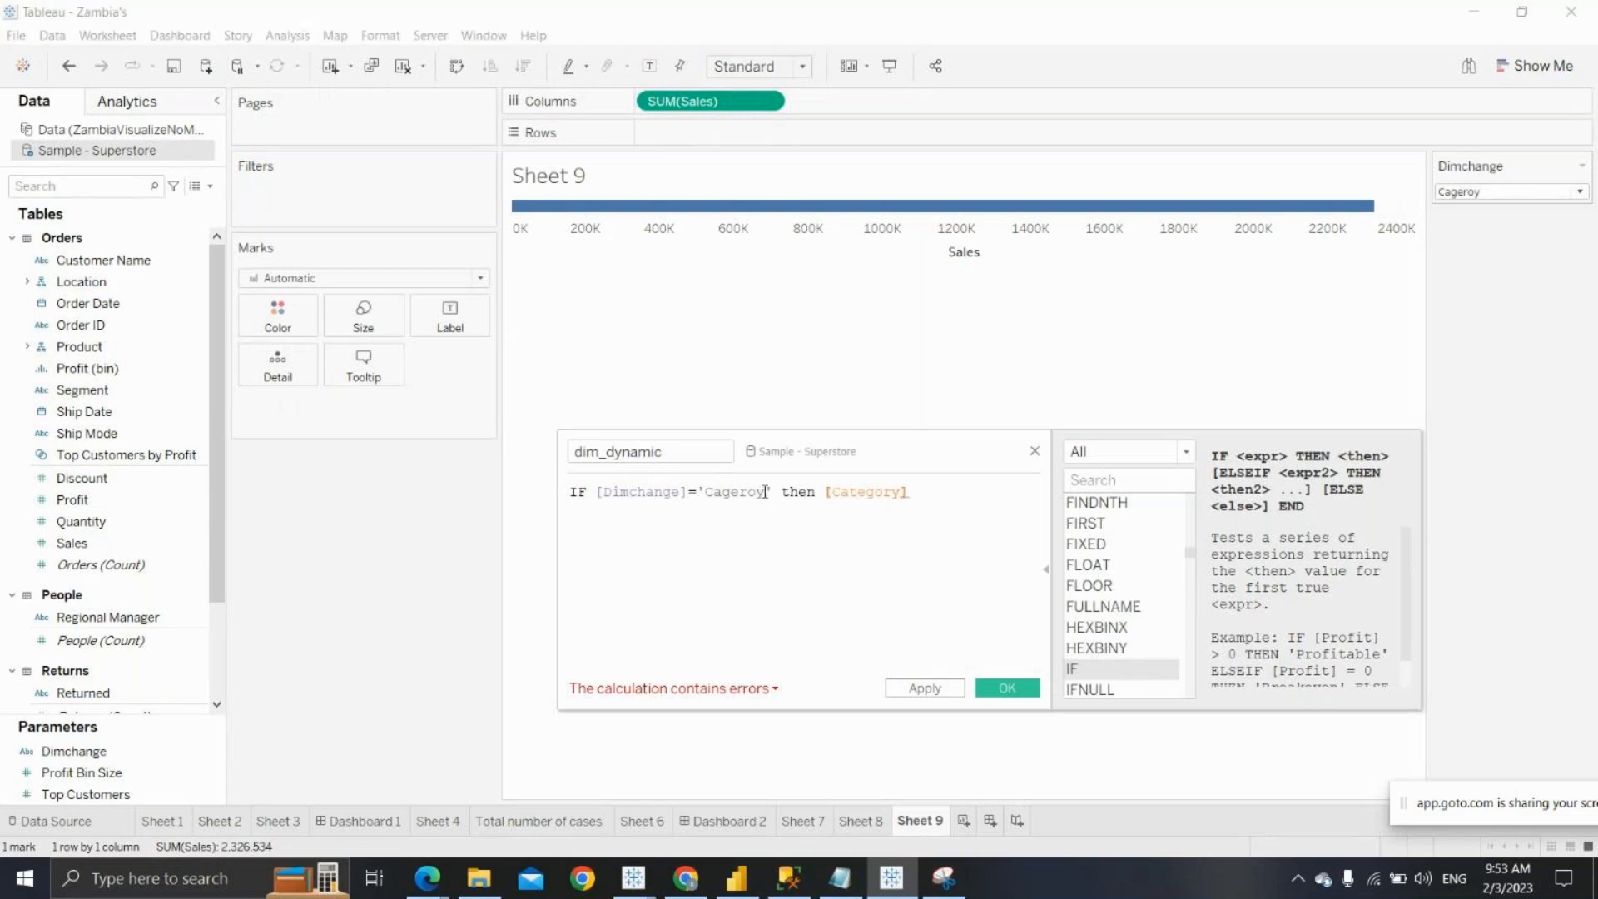
drag(765, 493, 705, 497)
key(BackSpace)
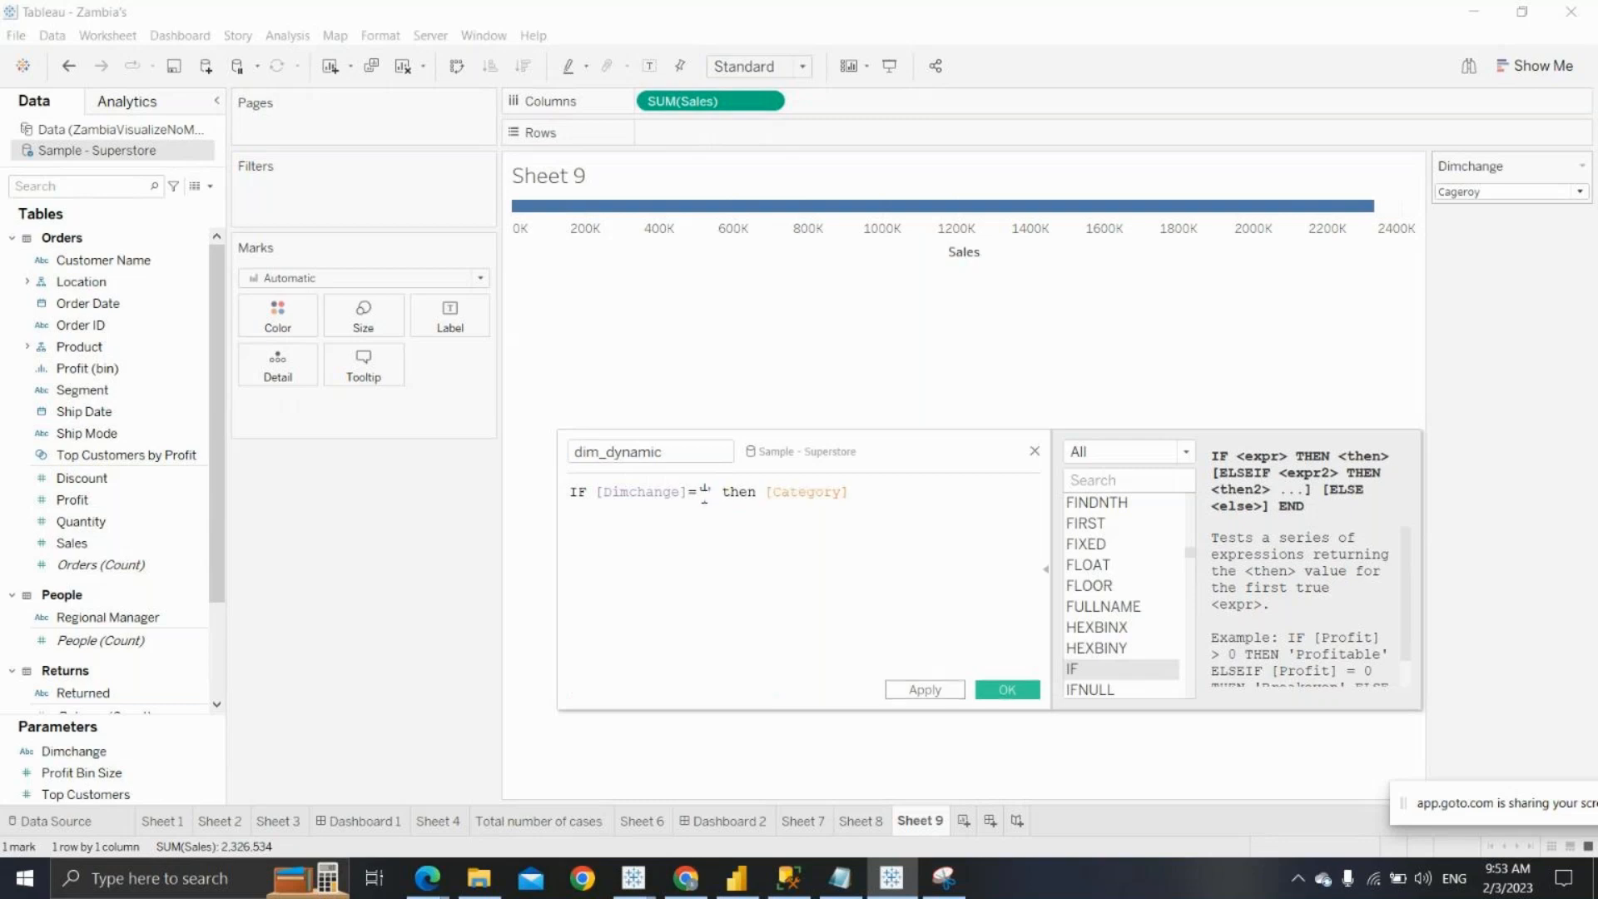
text(1)
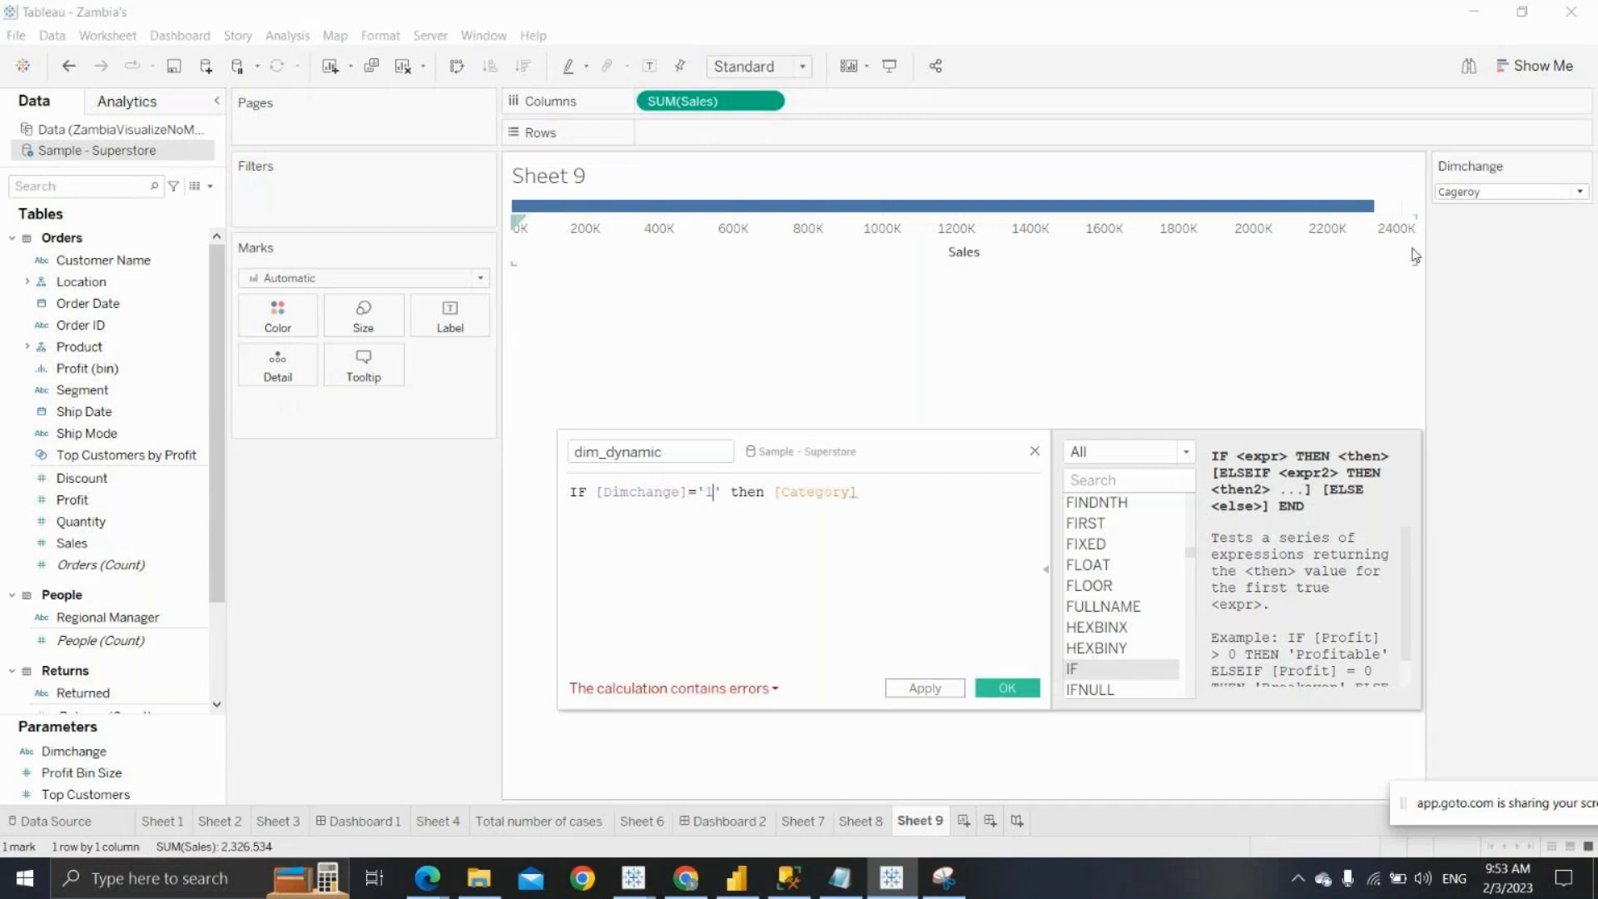
click(1472, 192)
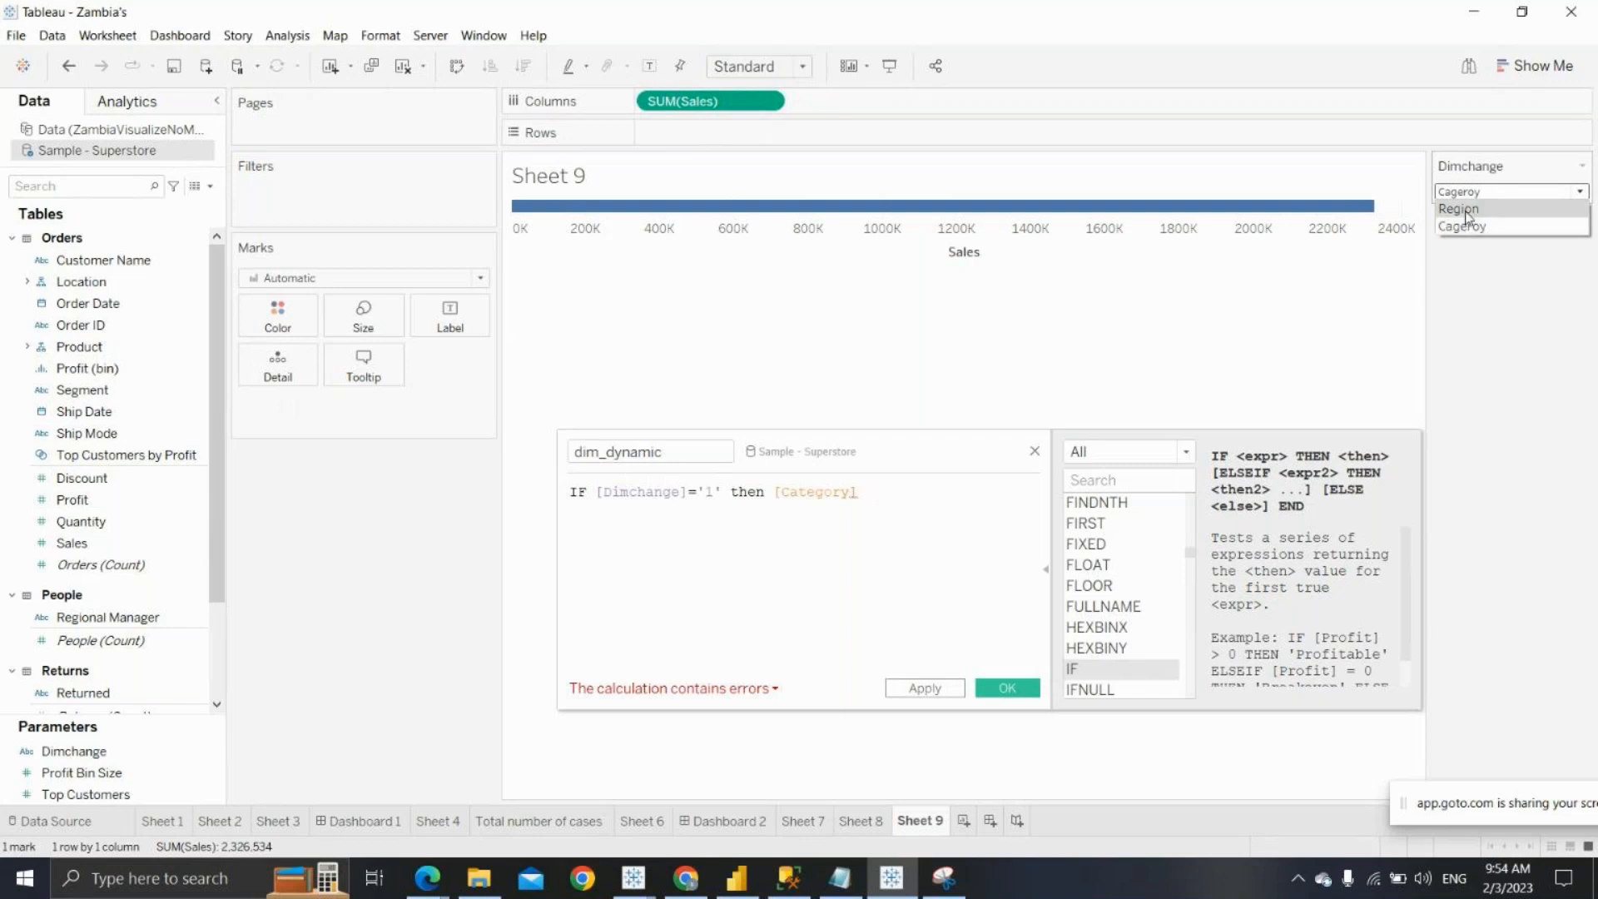
click(1035, 452)
click(1035, 452)
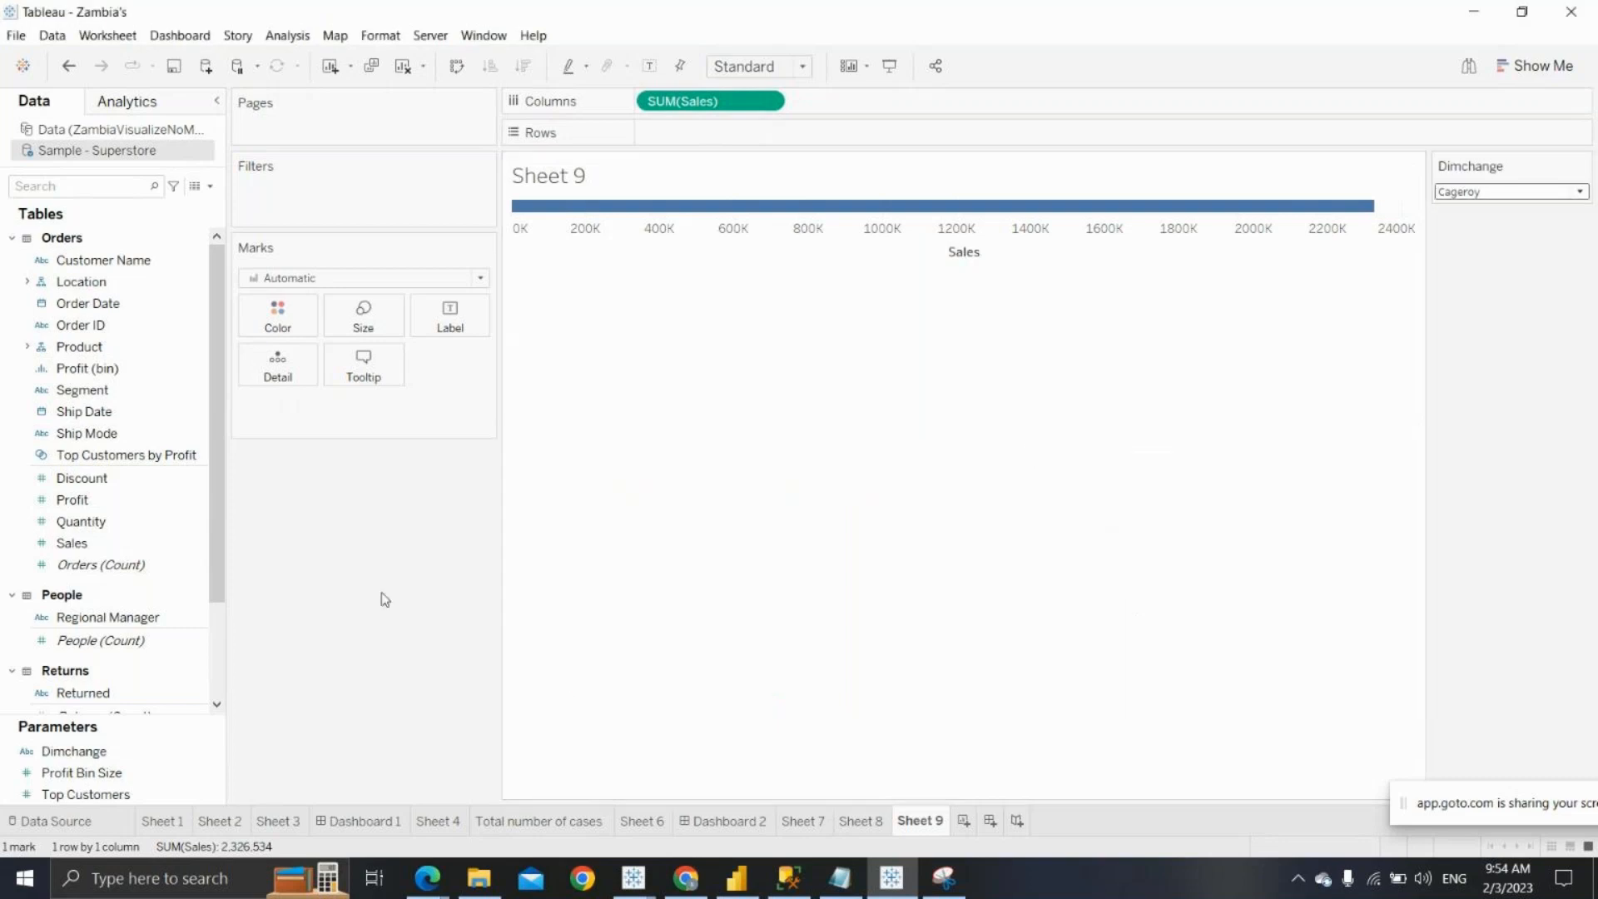
Edit the Dimchange parameter and replace its Cageroy list value with 1
right_click(122, 753)
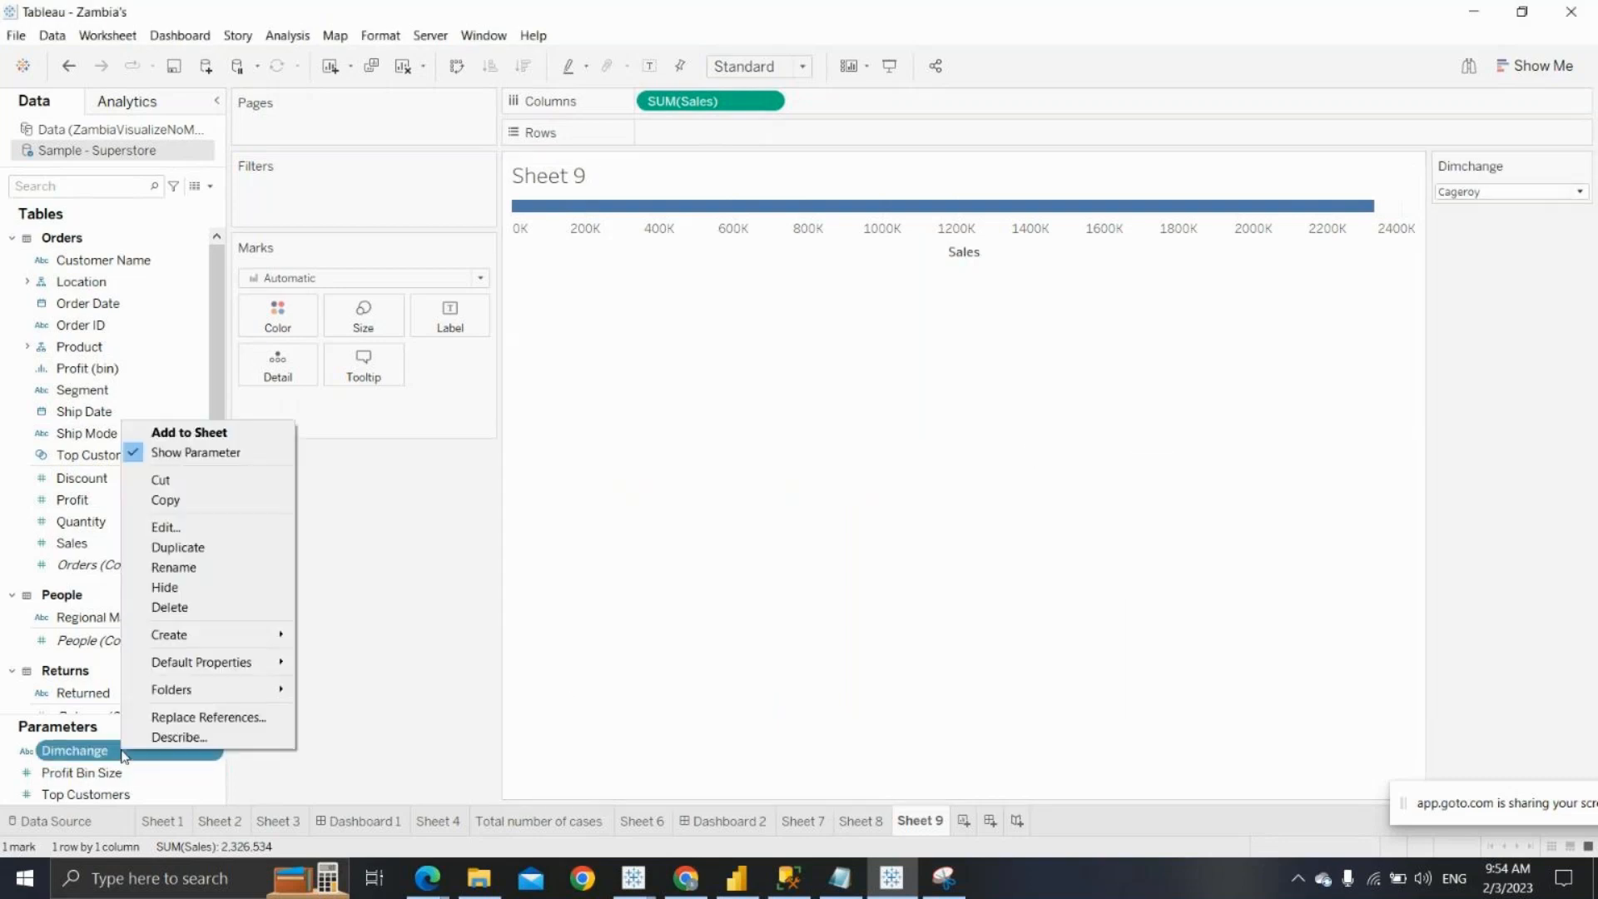
click(167, 530)
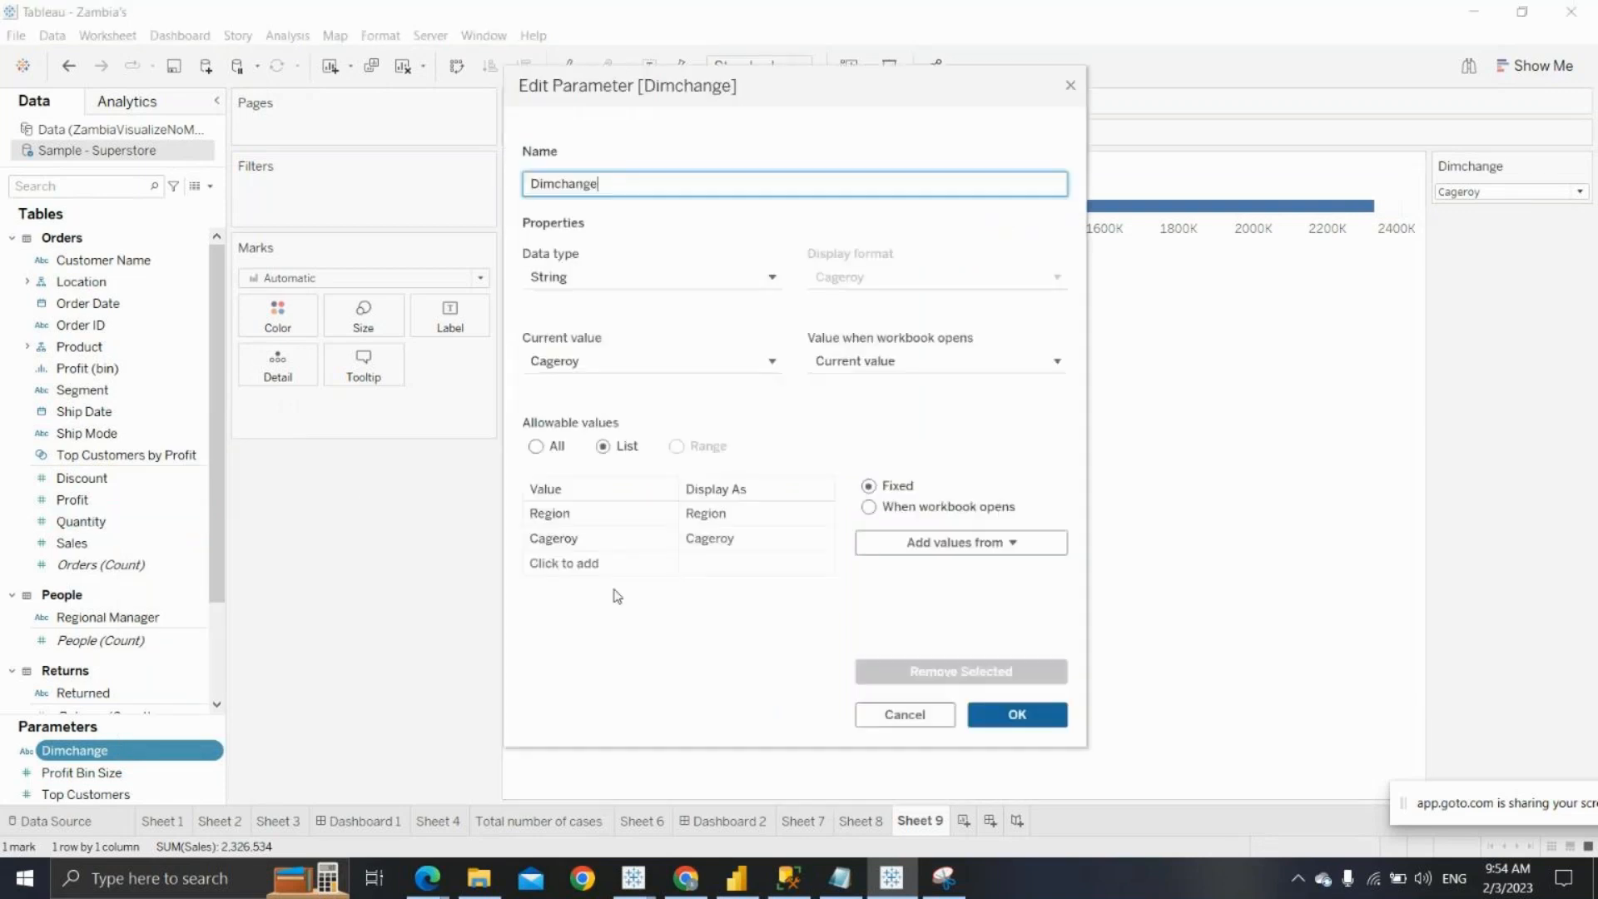
click(586, 542)
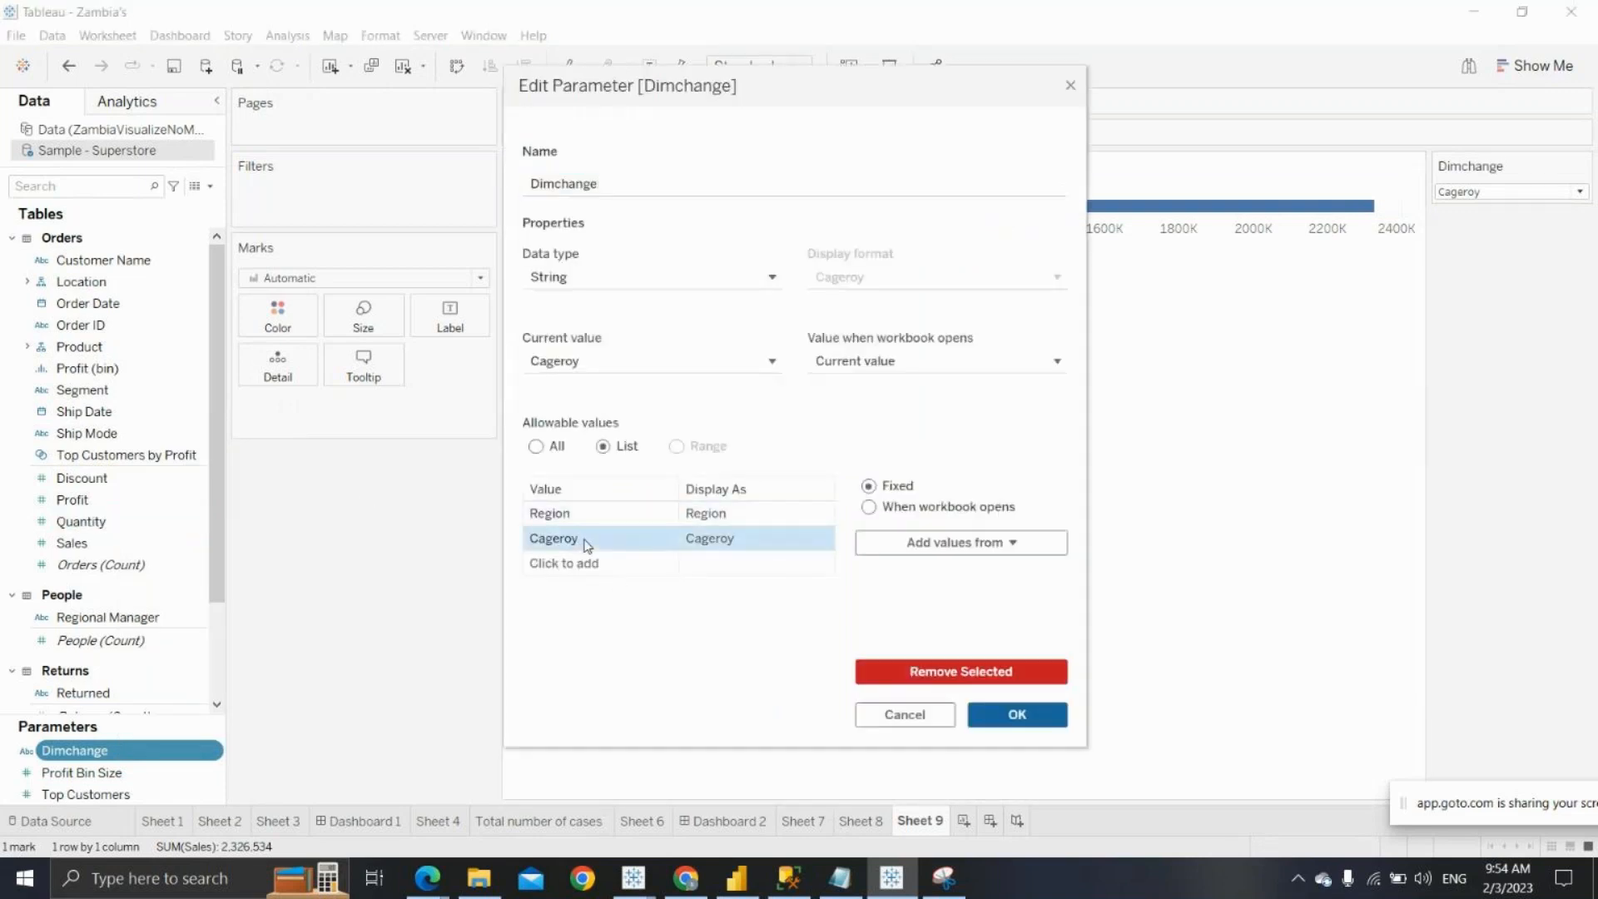
click(586, 542)
key(BackSpace)
key(BackSpace)
key(BackSpace)
key(BackSpace)
key(BackSpace)
key(BackSpace)
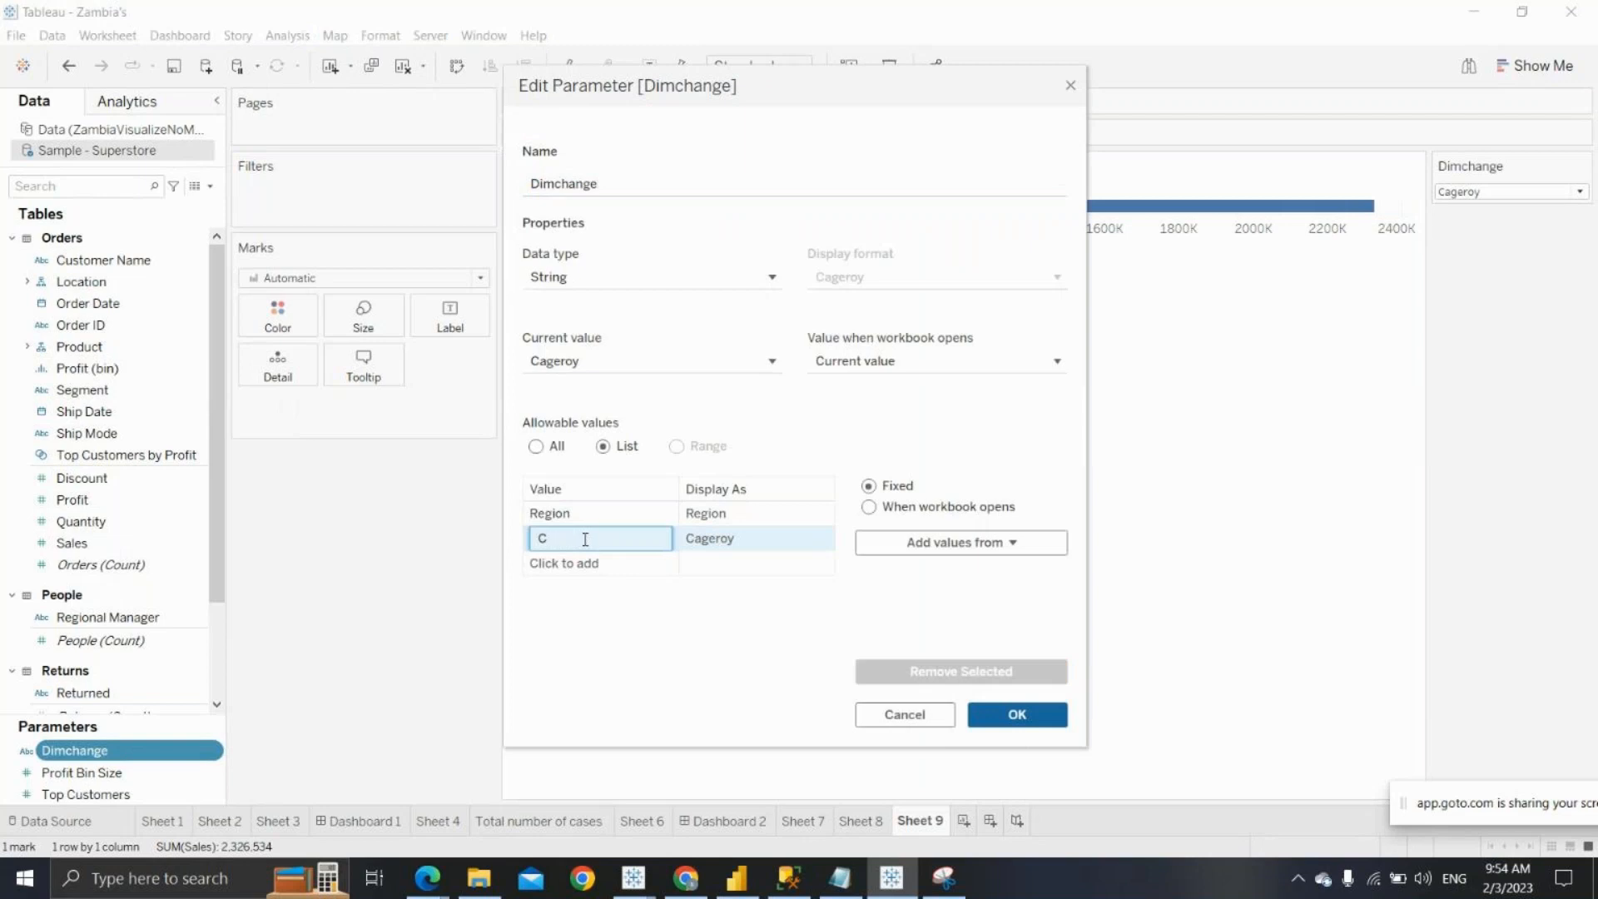
text(1)
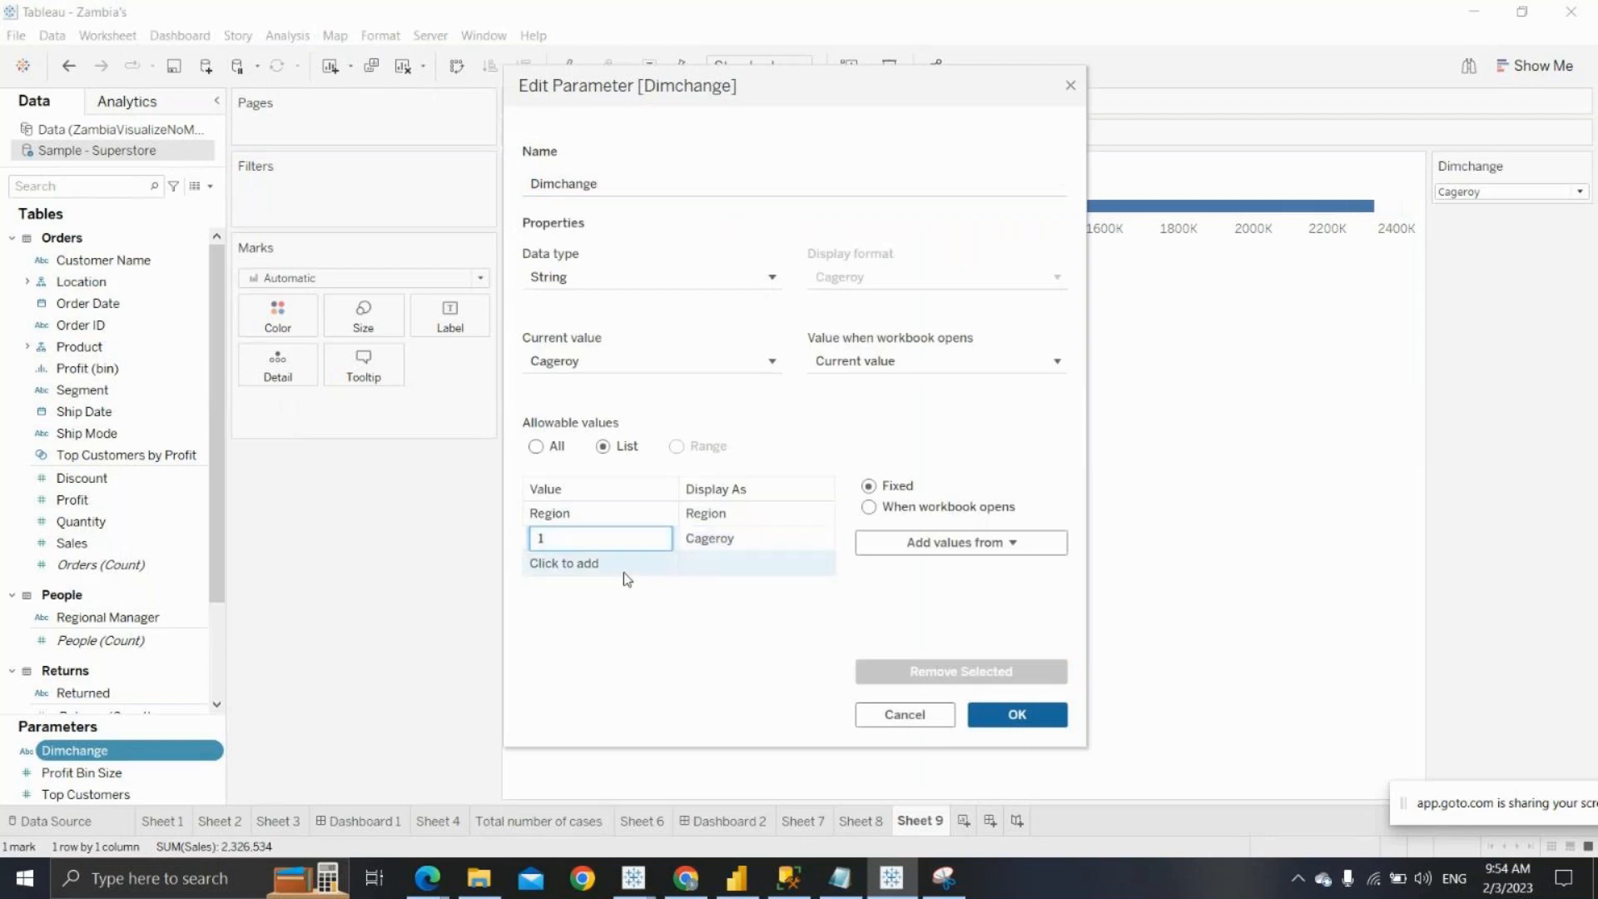
Replace the Region list value with 2, save the Dimchange parameter, and choose 1 in its control
click(584, 511)
key(BackSpace)
key(BackSpace)
key(BackSpace)
key(BackSpace)
key(BackSpace)
key(BackSpace)
text(2)
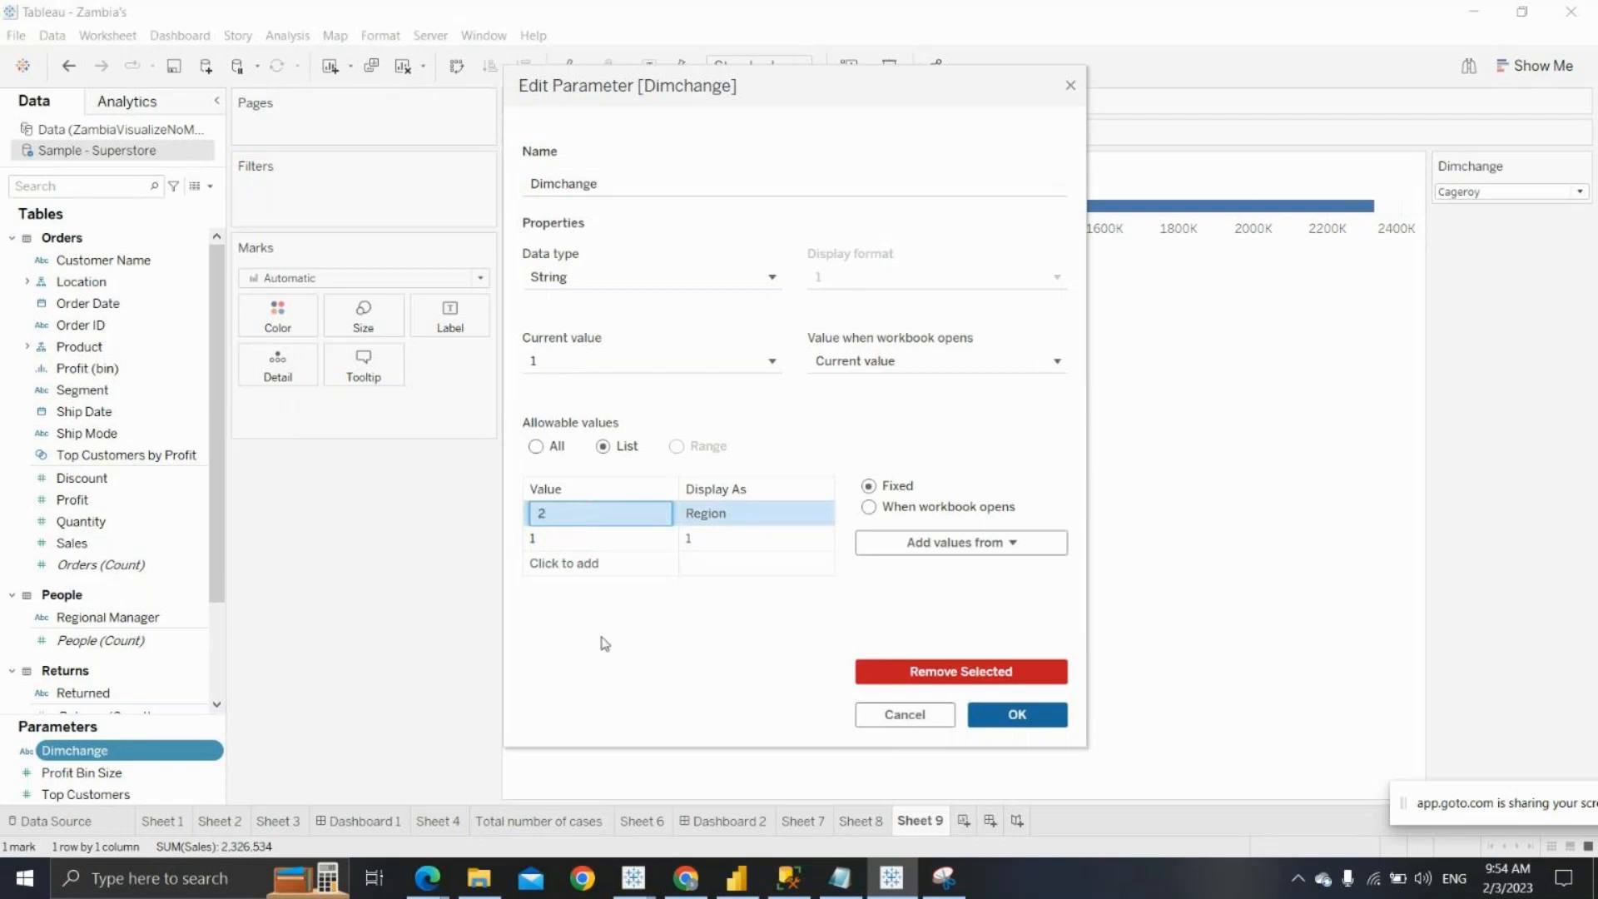
key(Return)
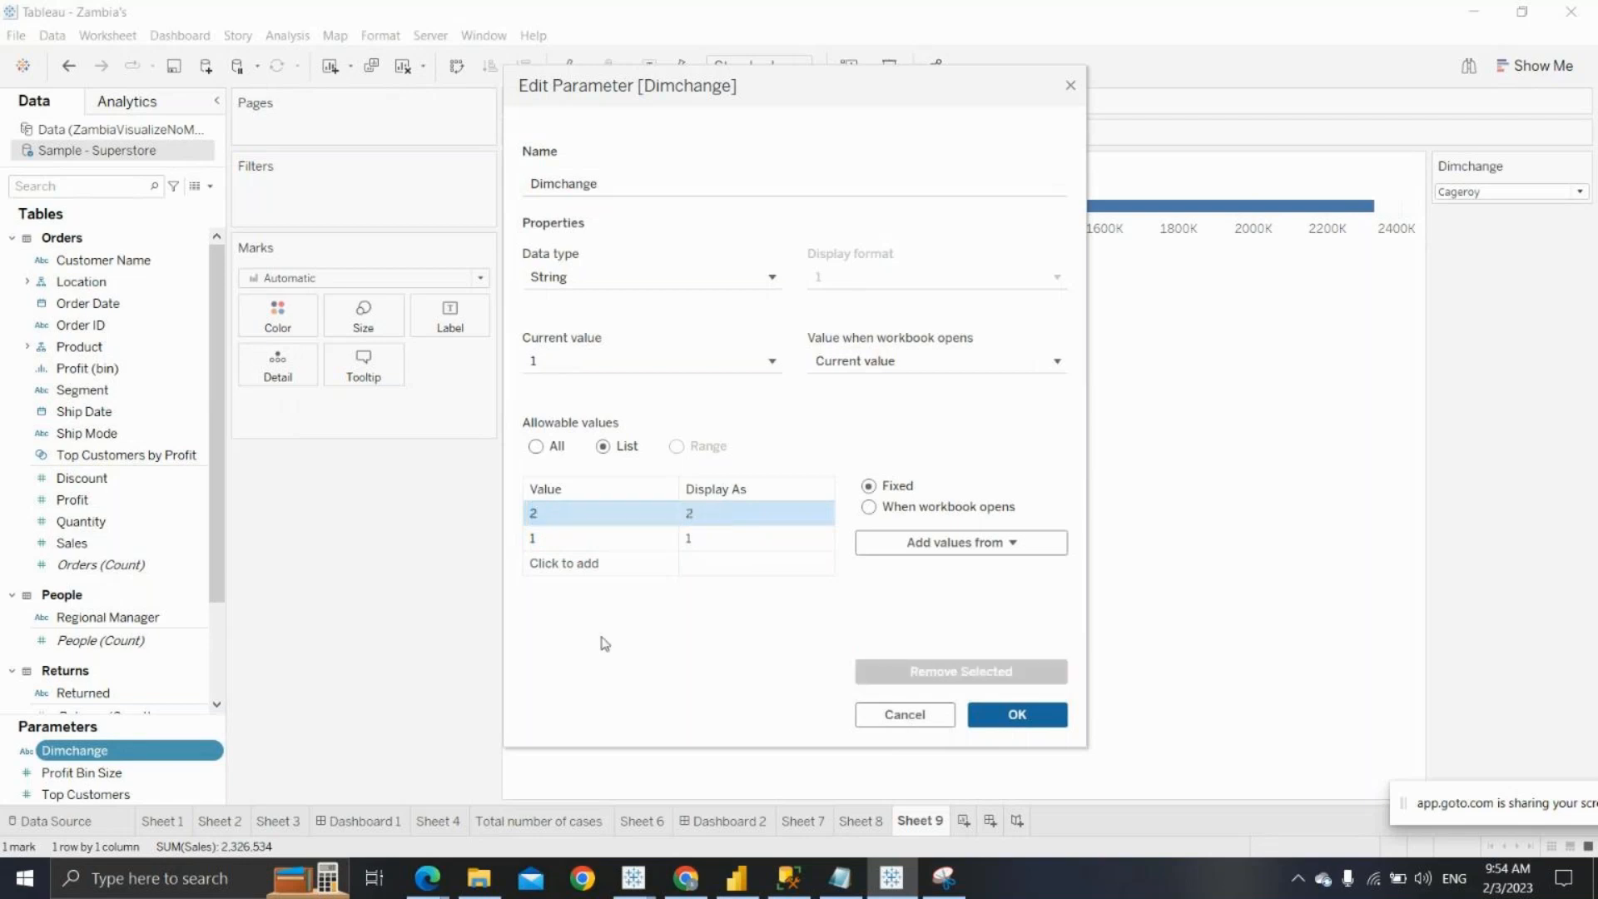
click(1047, 718)
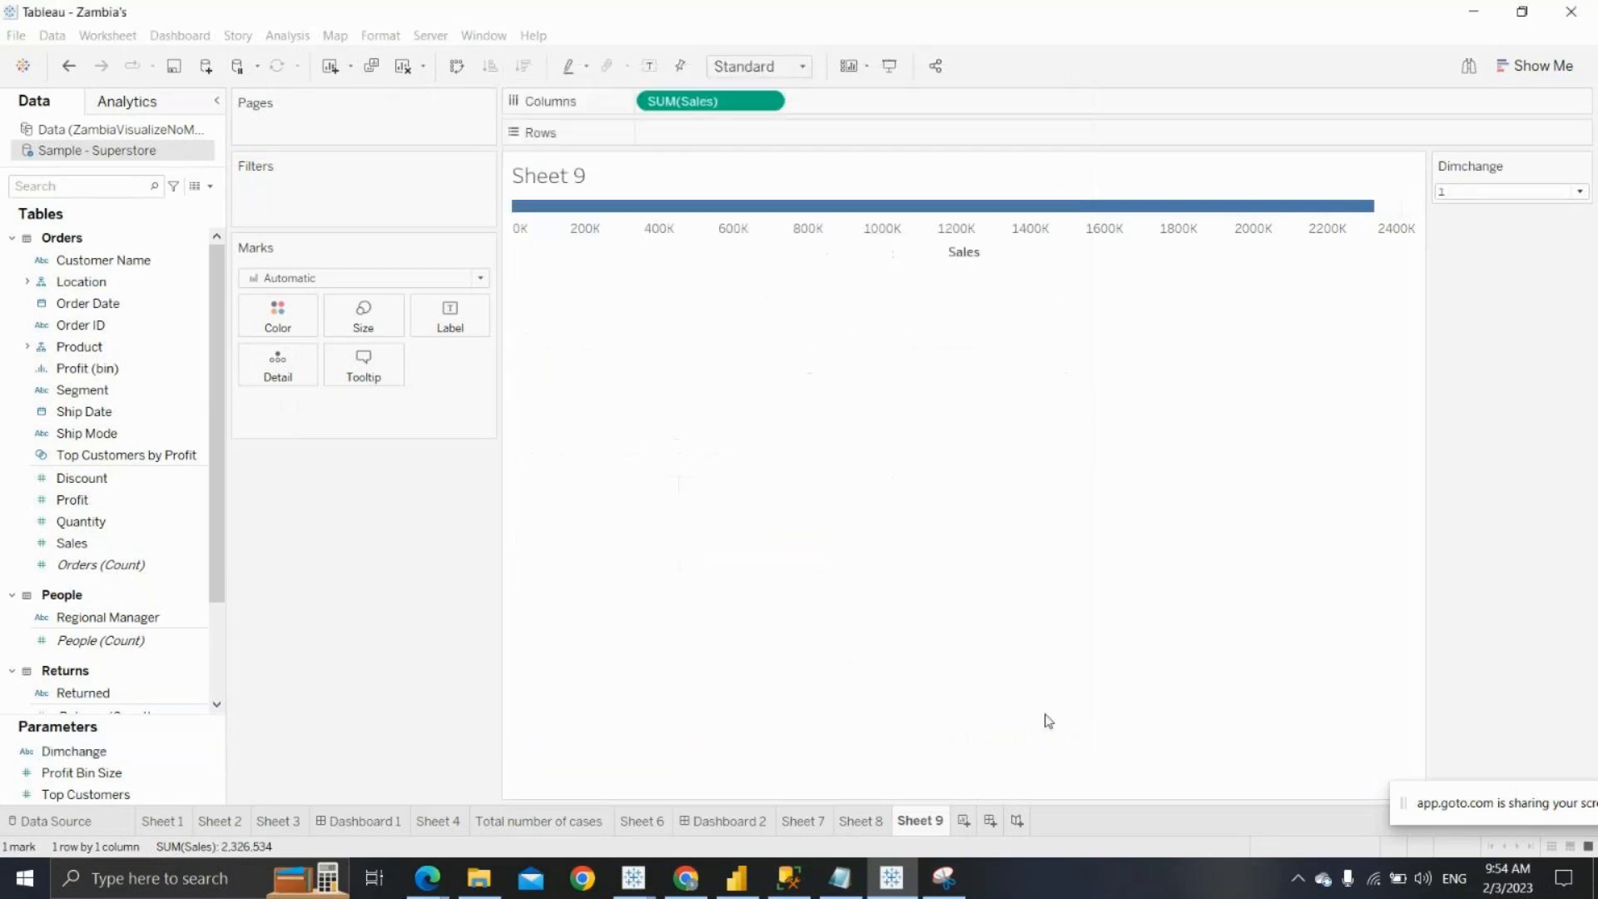
click(1540, 193)
click(1461, 227)
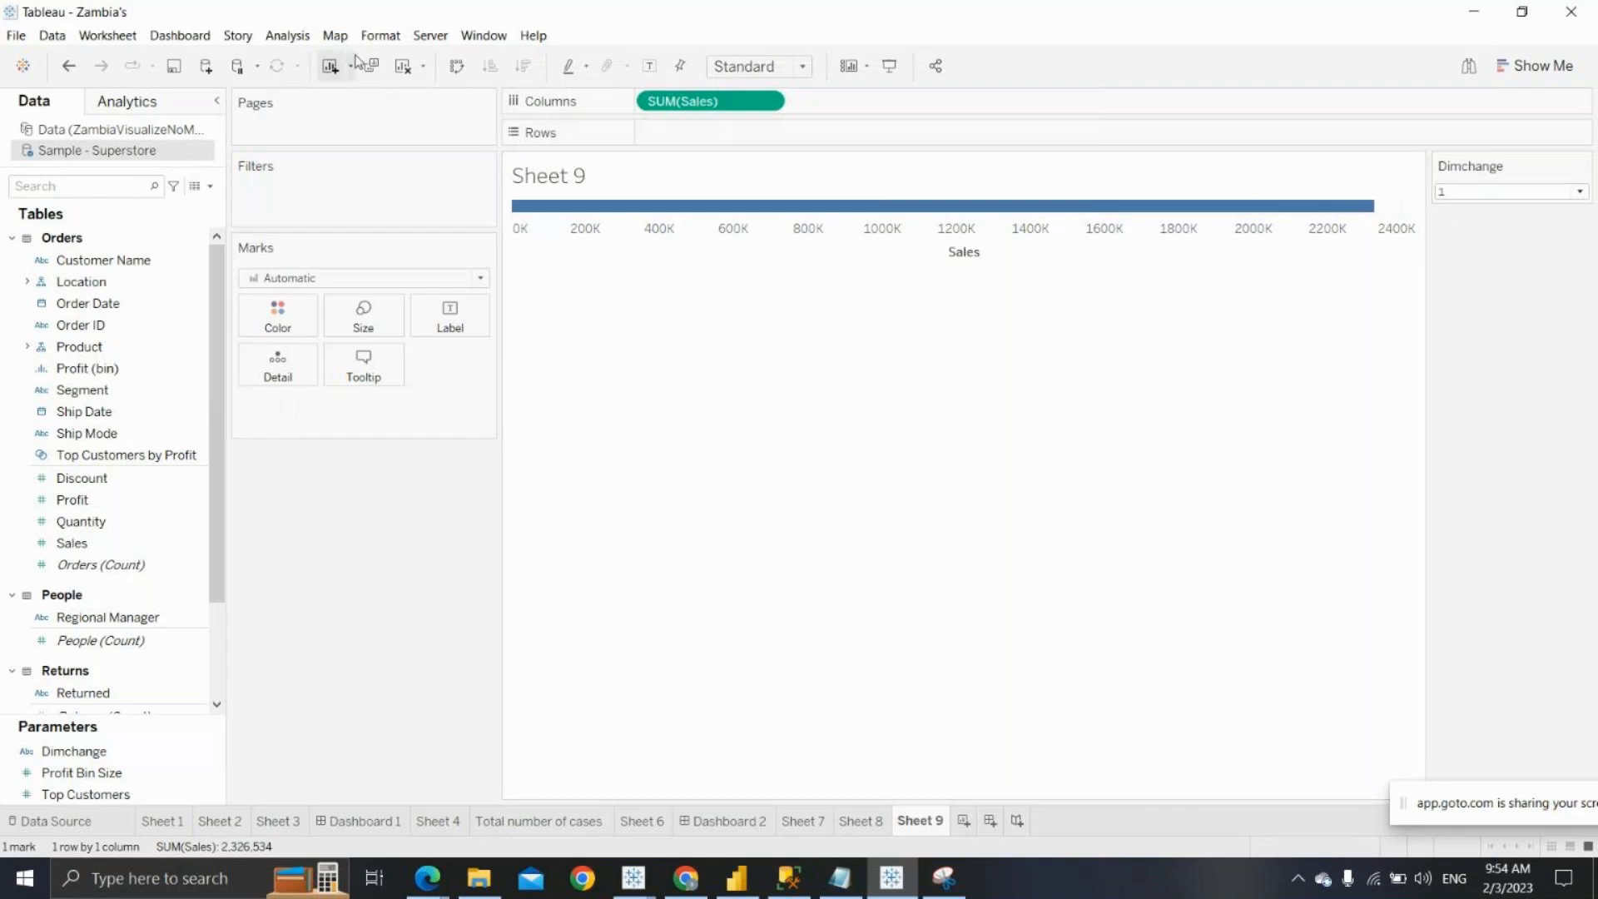
Create a new calculated field in Sample - Superstore and name it dynamic_dimchange
click(297, 38)
click(341, 370)
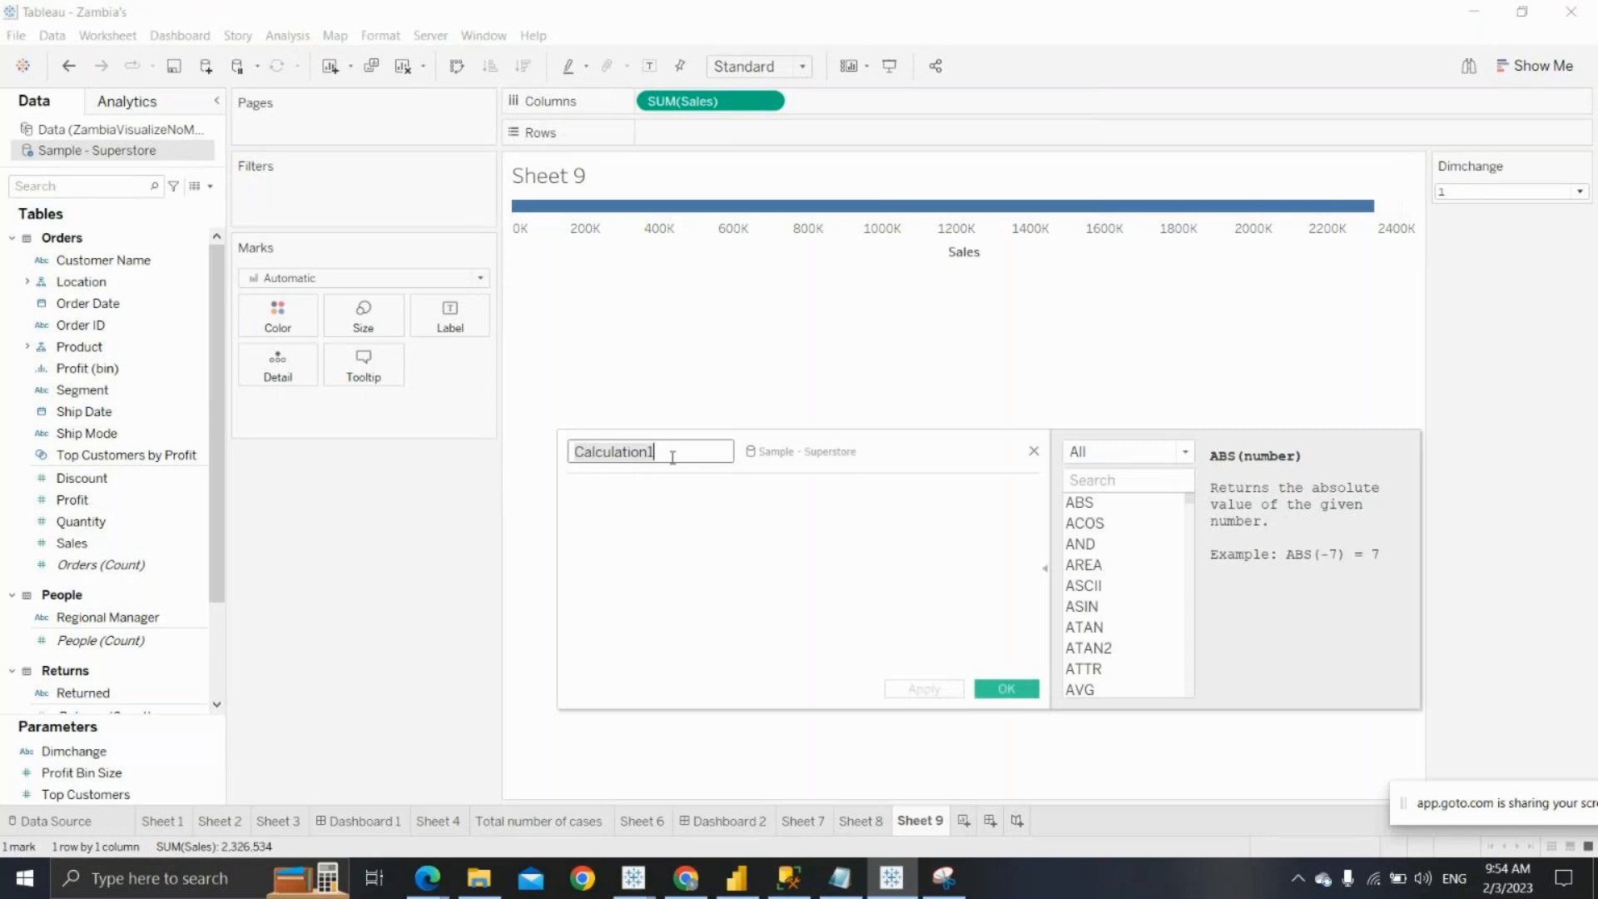
text(dyna)
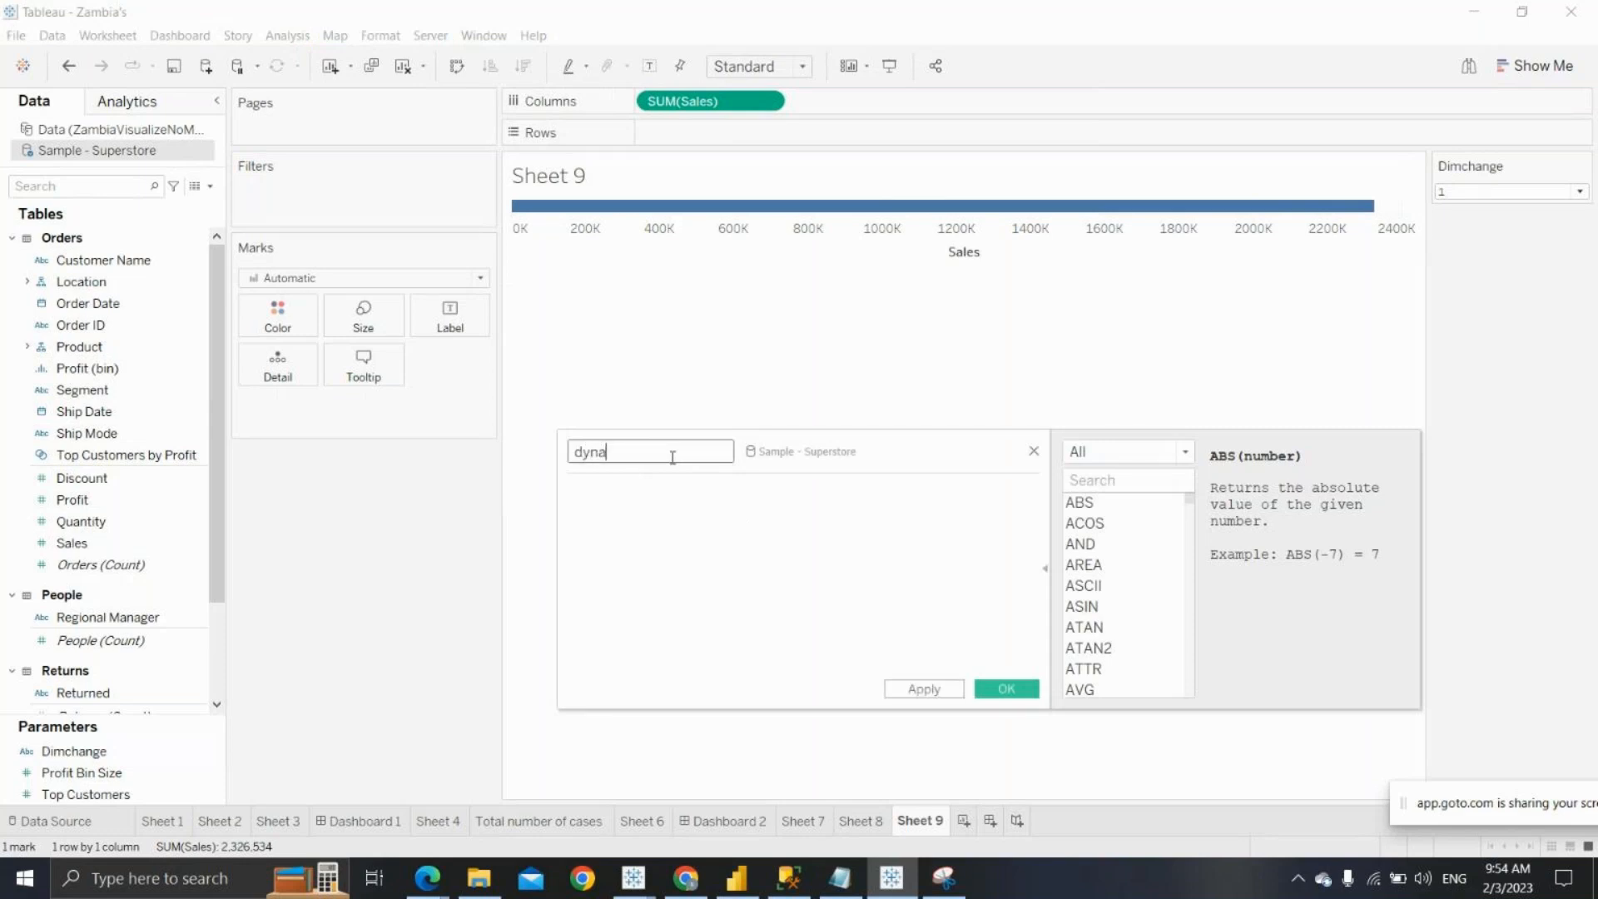
text(mic_dimchange)
Begin the dynamic_dimchange formula with an IF condition that compares the Dimchange parameter with the string '1'
click(655, 504)
text(if)
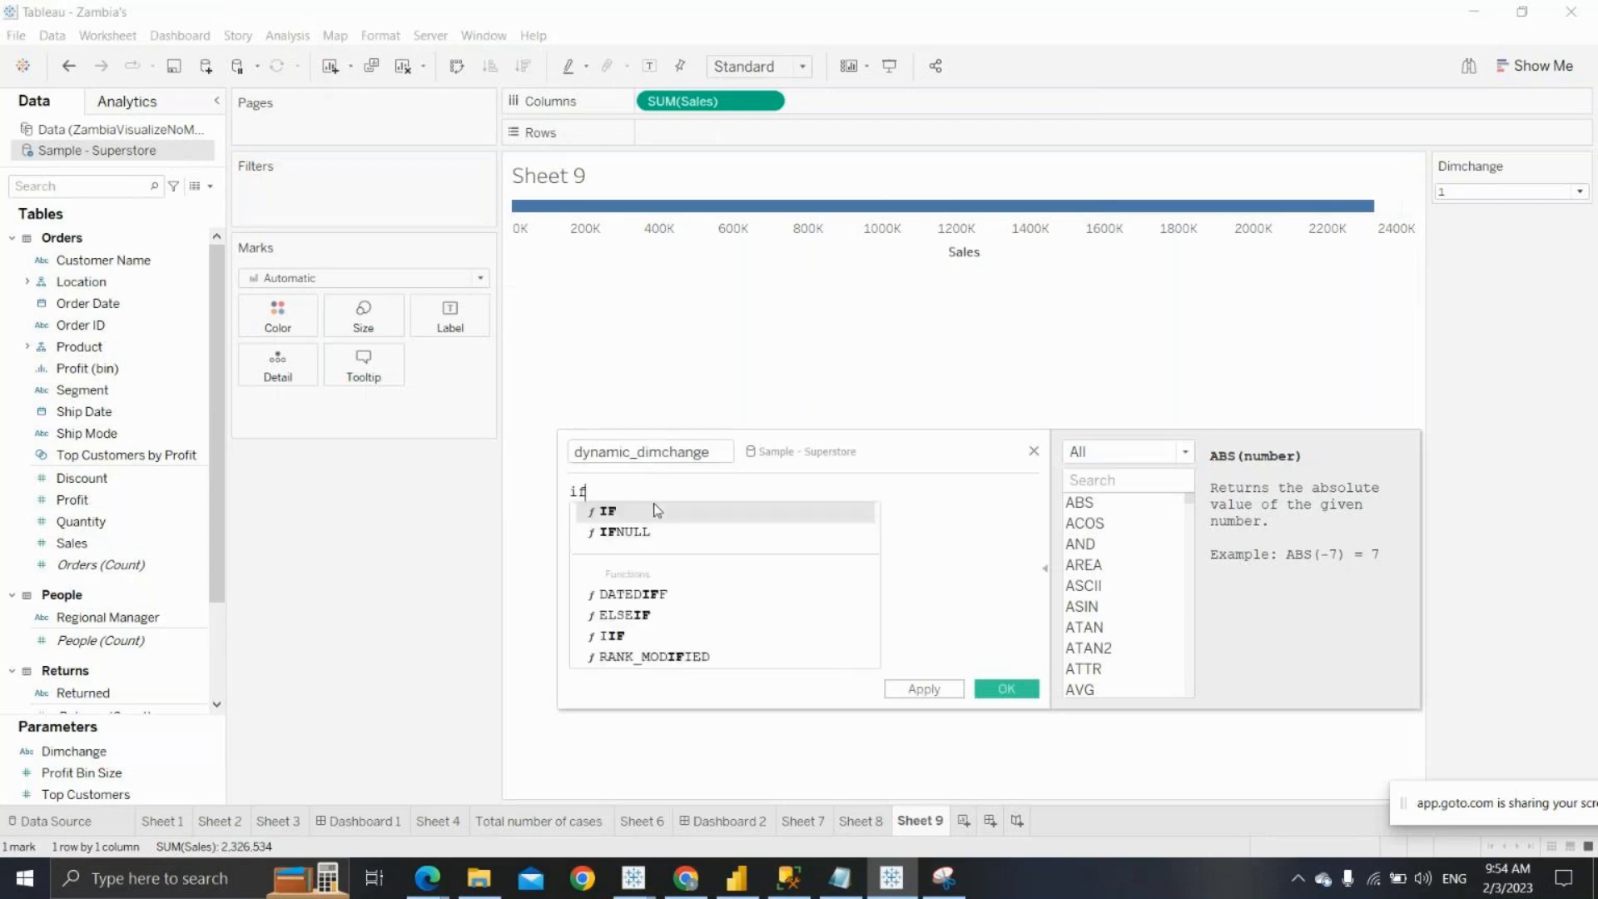
click(655, 510)
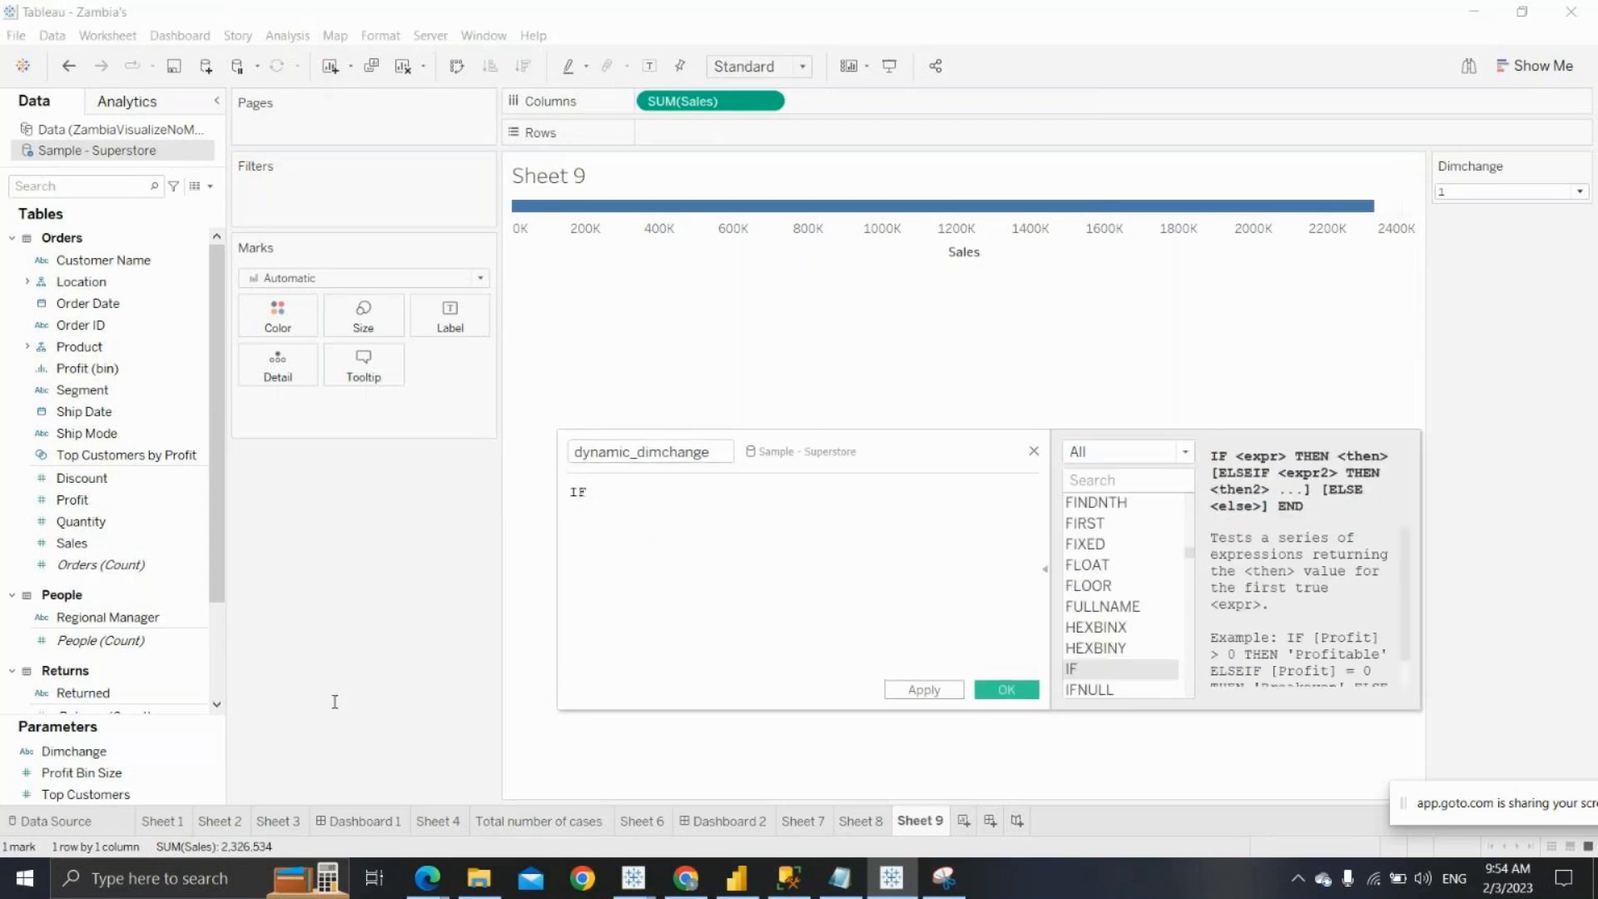
click(77, 753)
drag(77, 754, 689, 507)
text(='')
key(Left)
text(1)
key(Right)
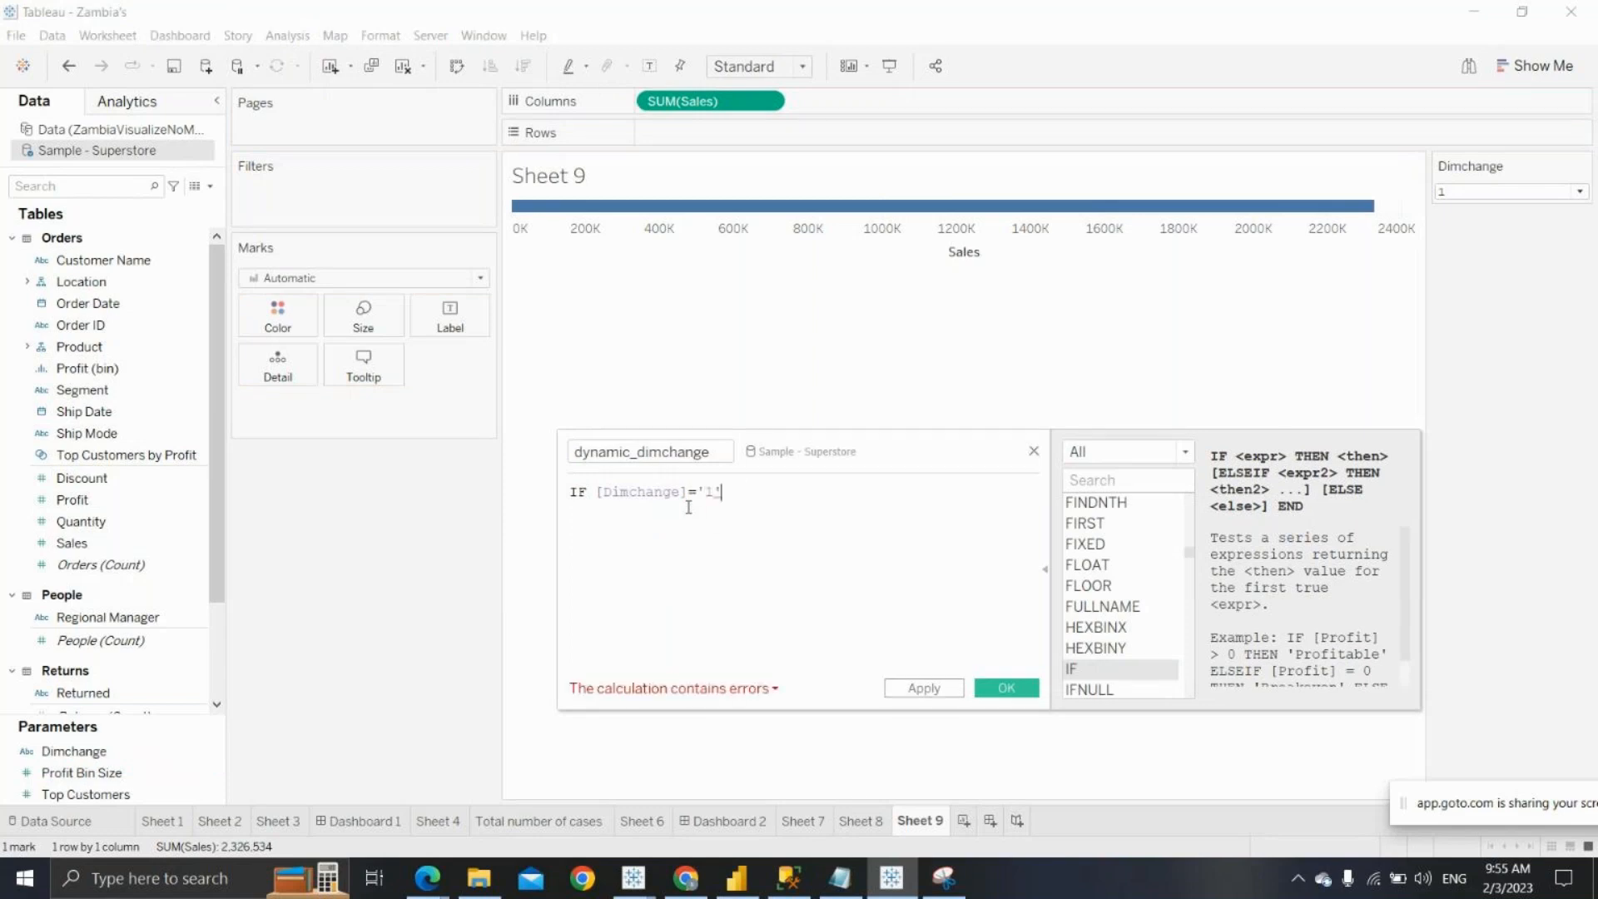
Complete the formula so that it returns [Region] when the condition is true, ELSE [Category], and finish it with END
text(then)
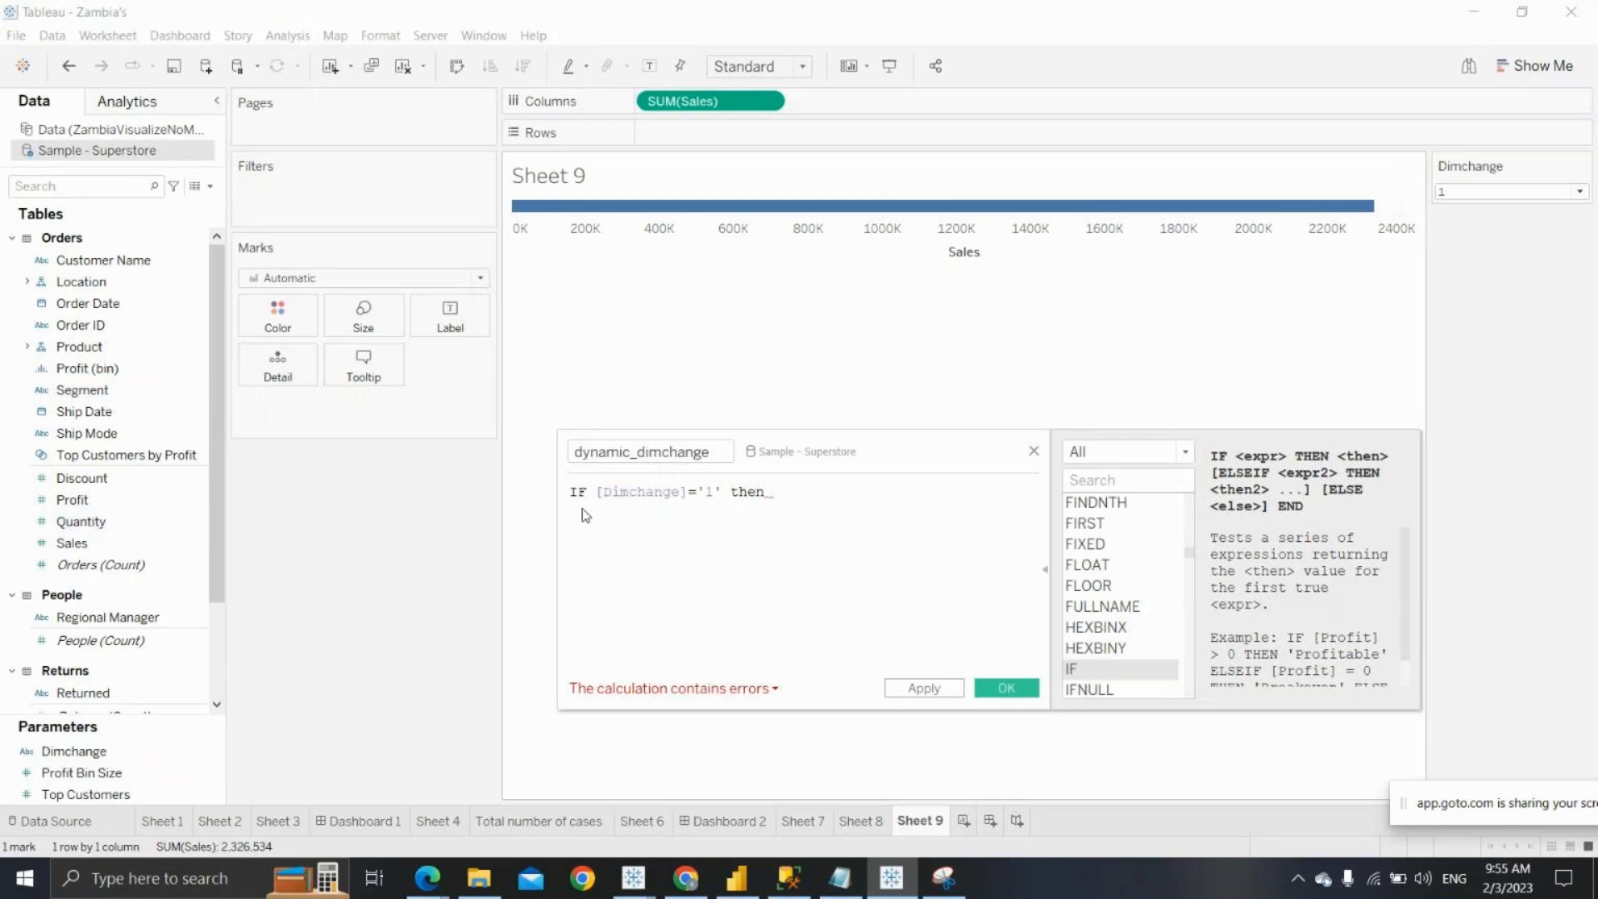
text(reg)
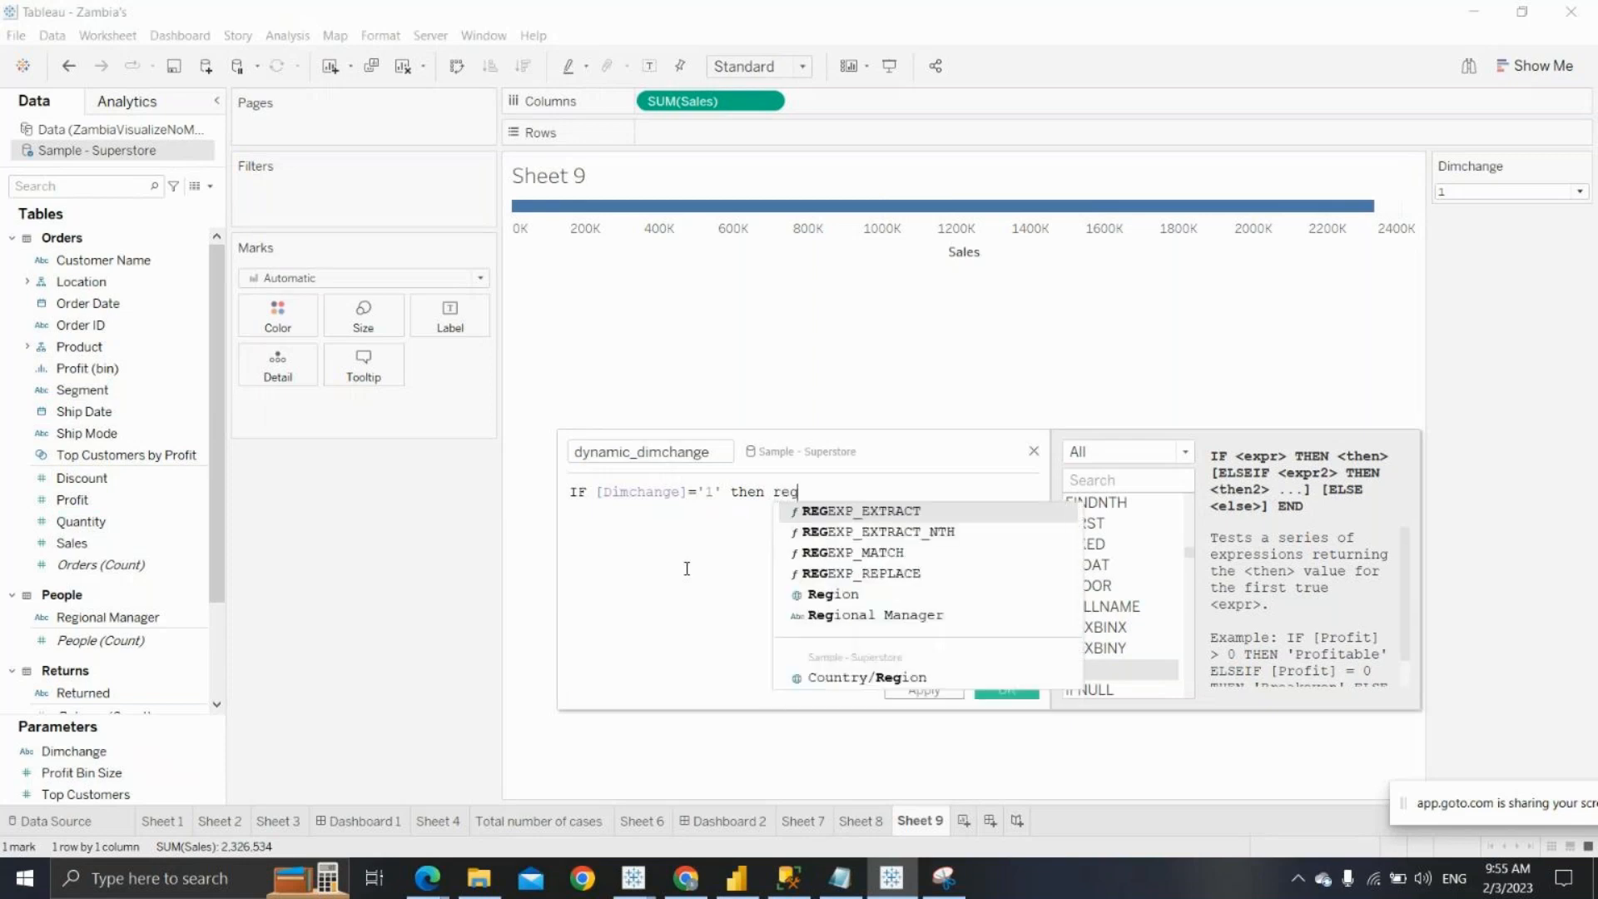
click(837, 594)
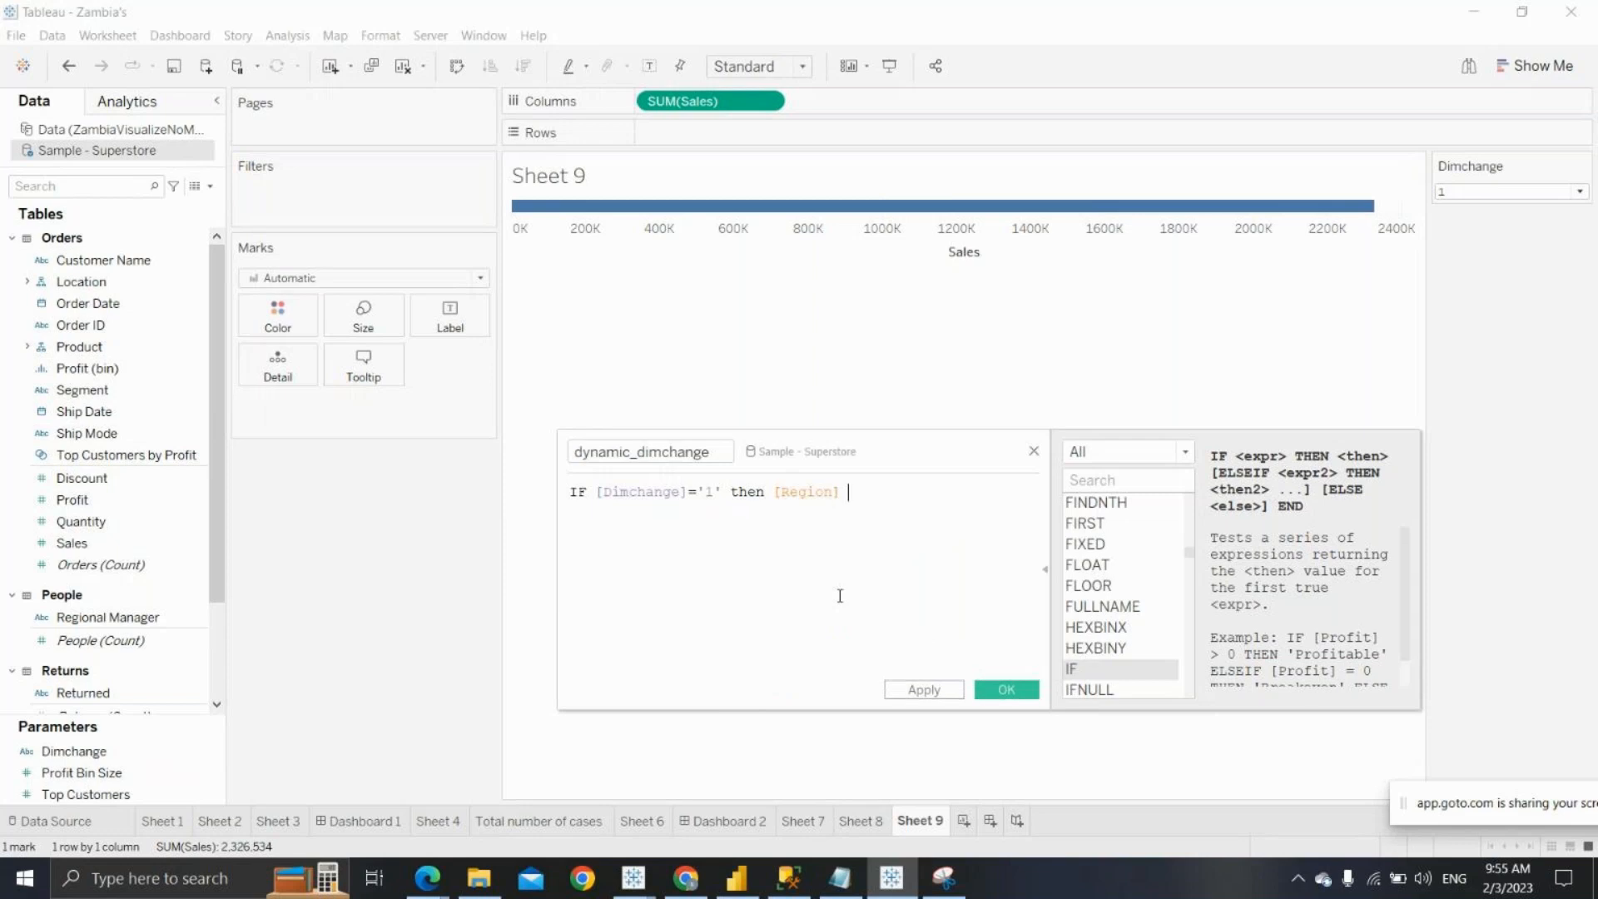
text(else)
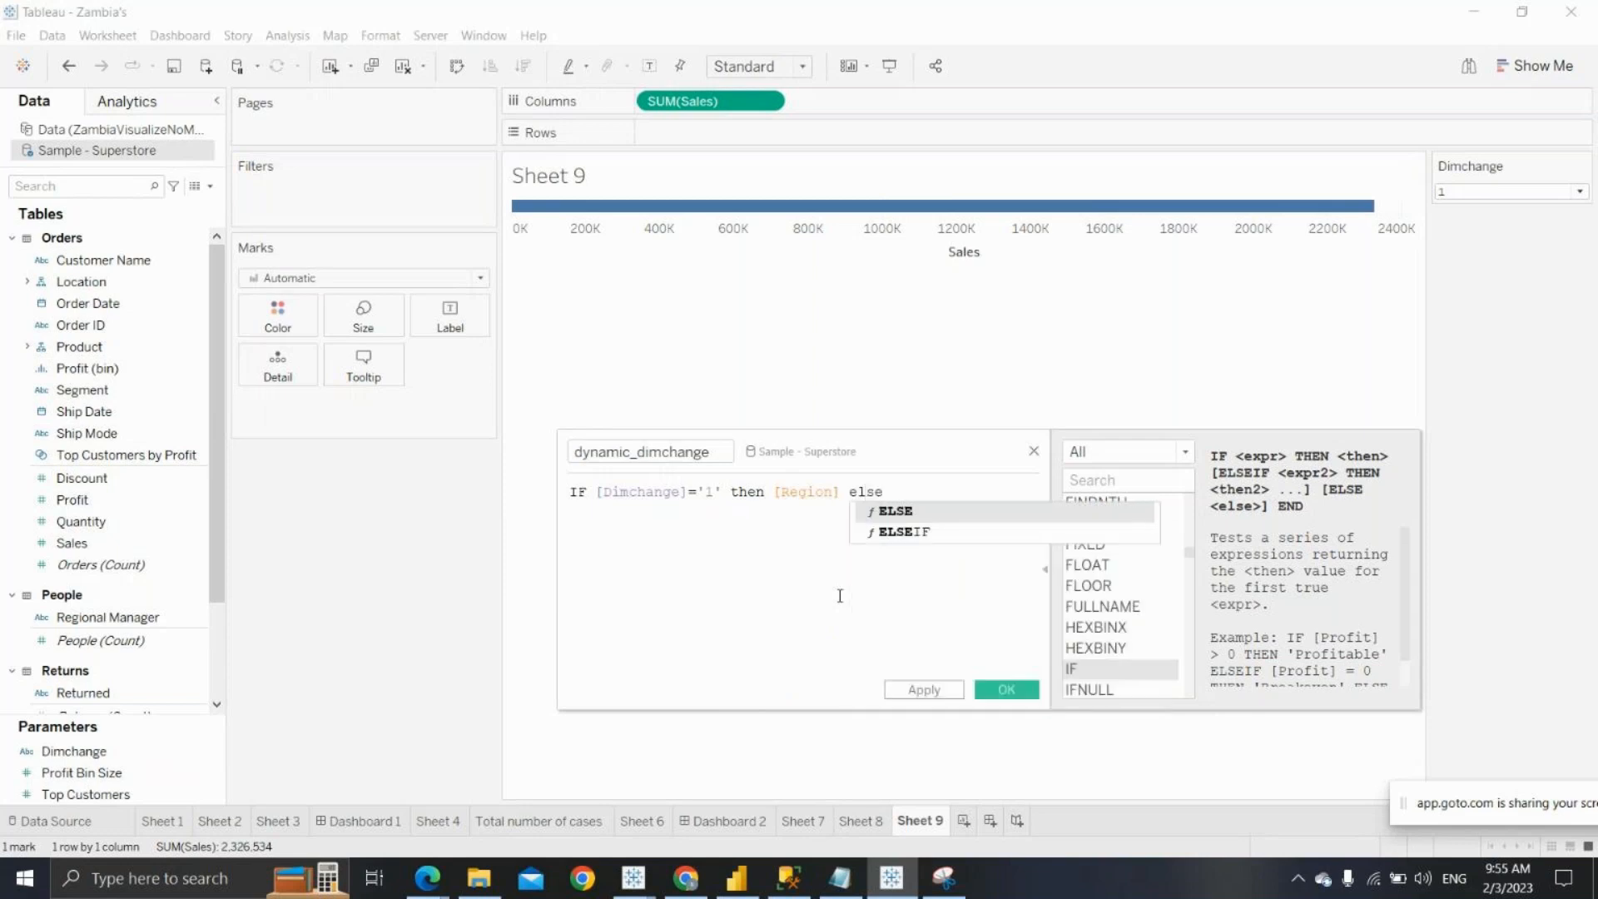
click(889, 511)
text(cate)
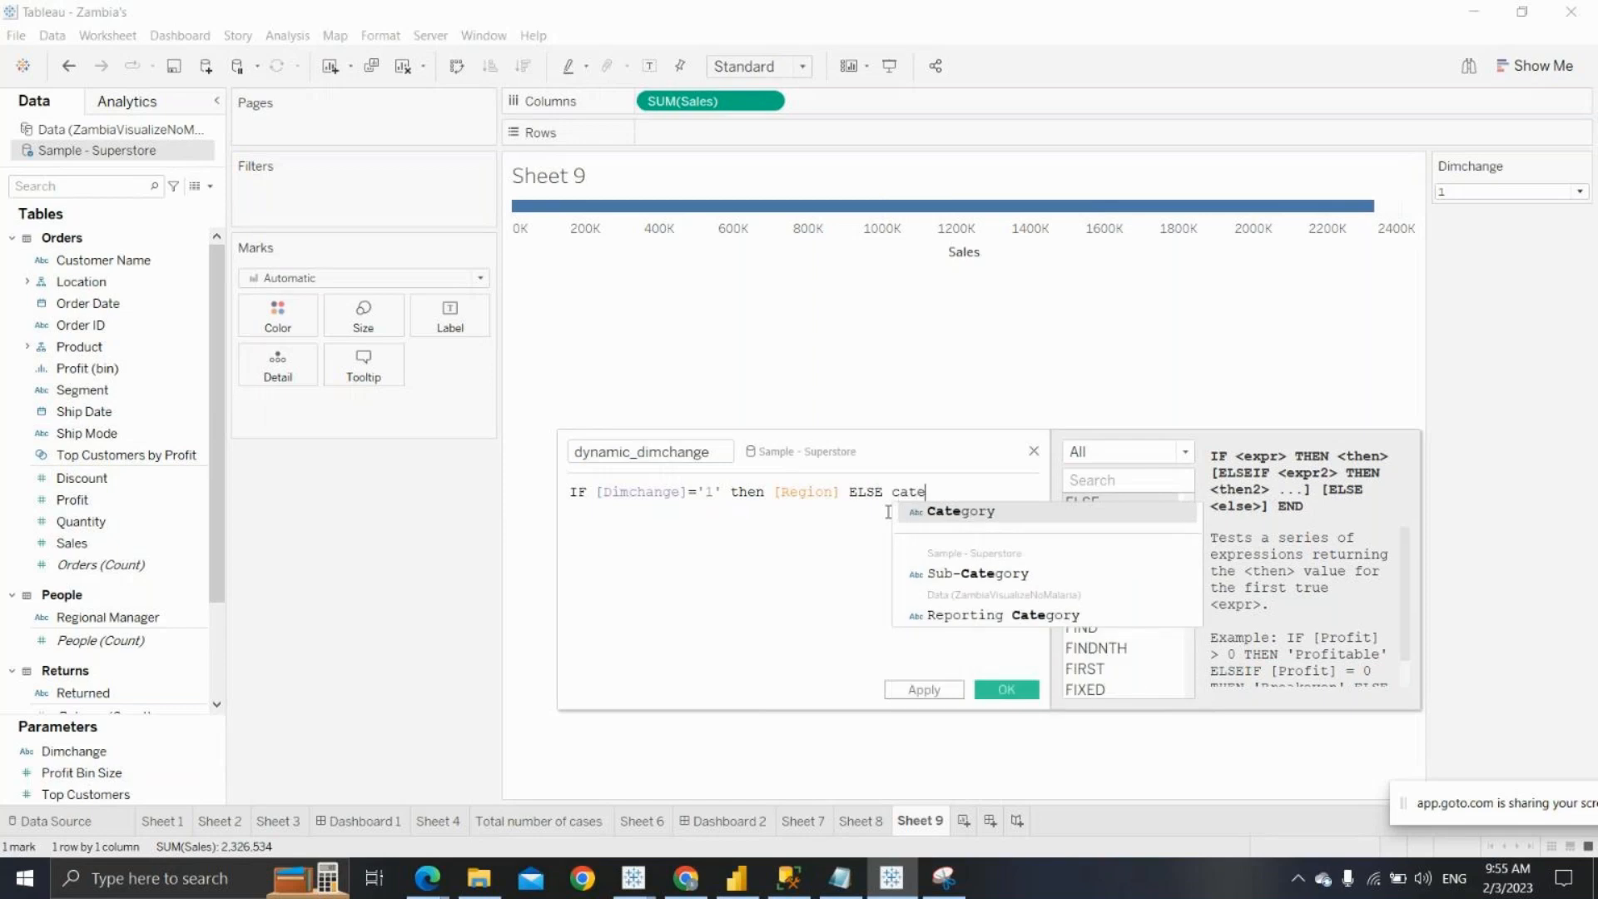
click(977, 510)
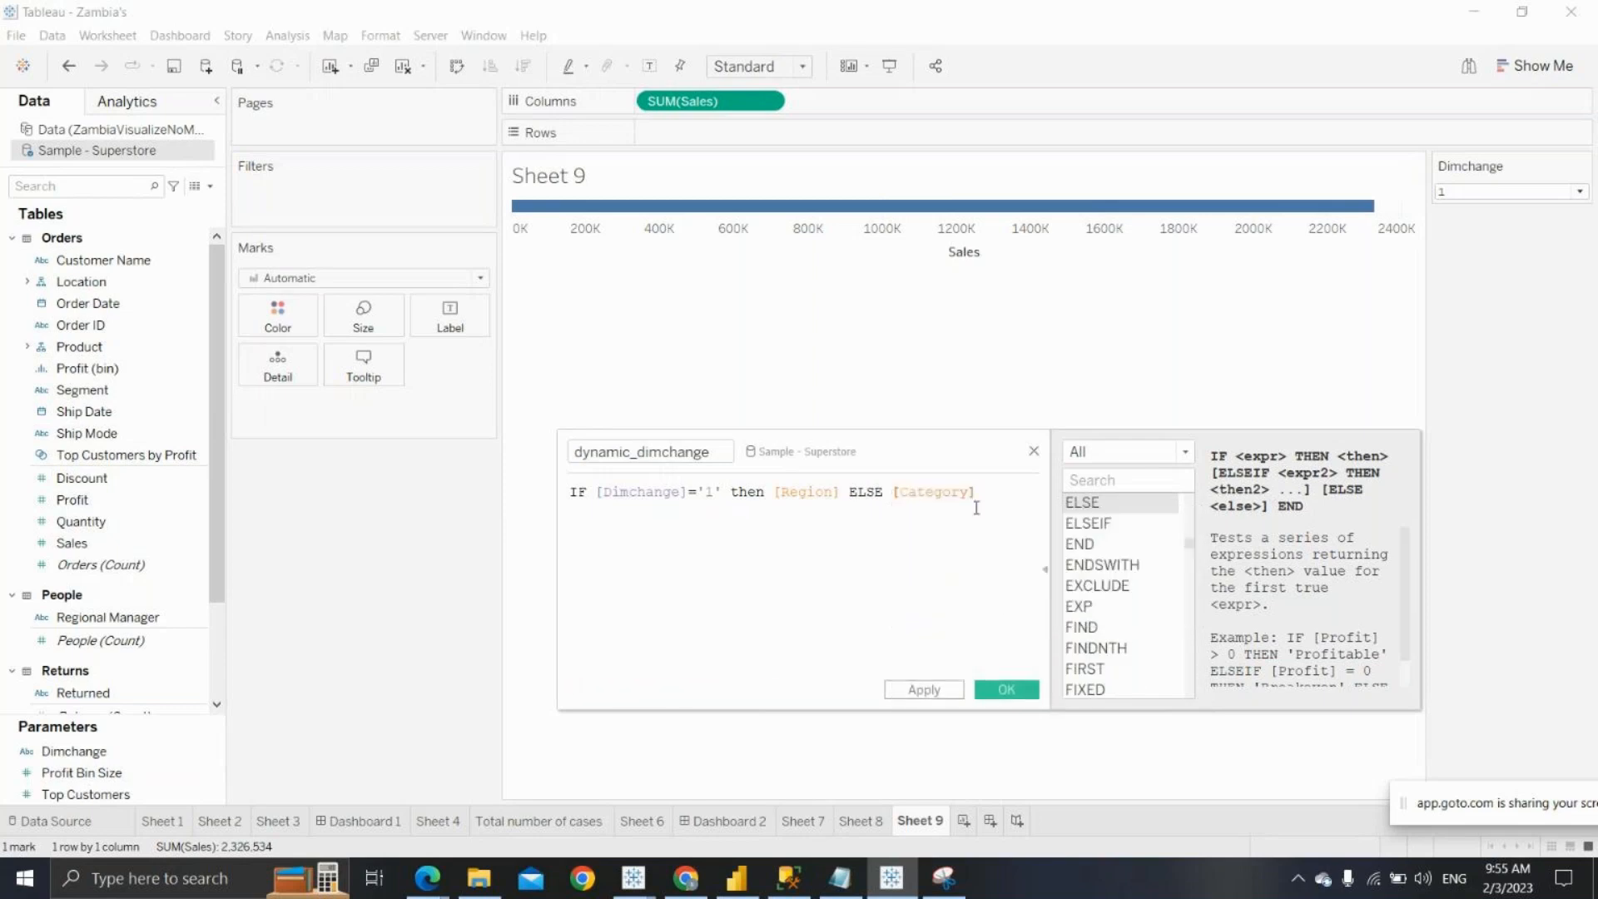
text(end)
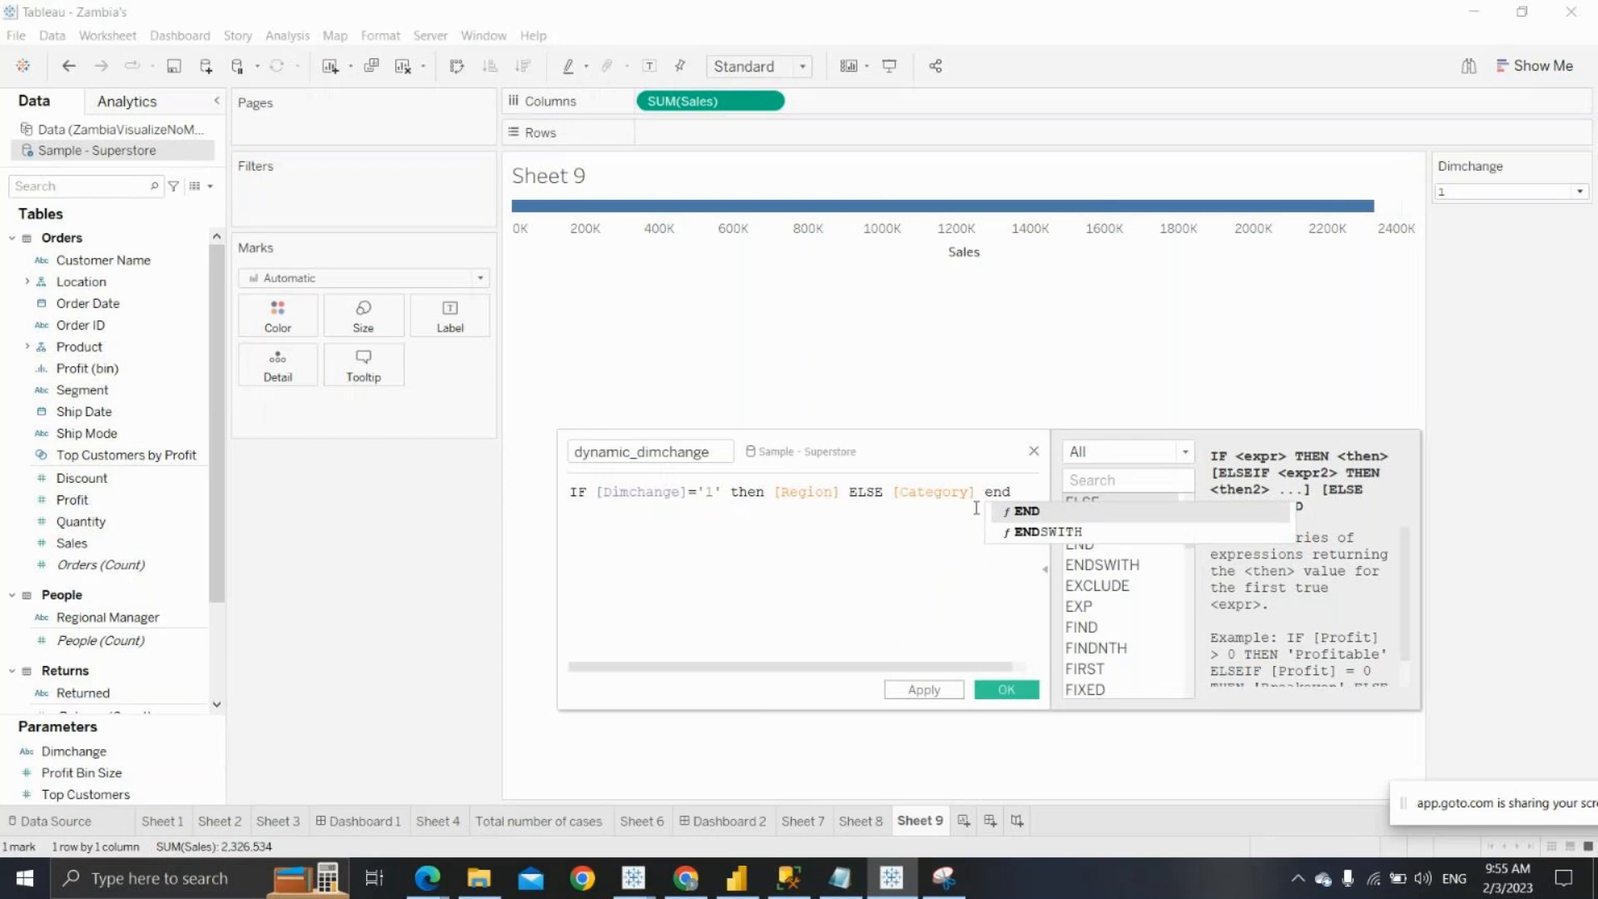
click(1012, 513)
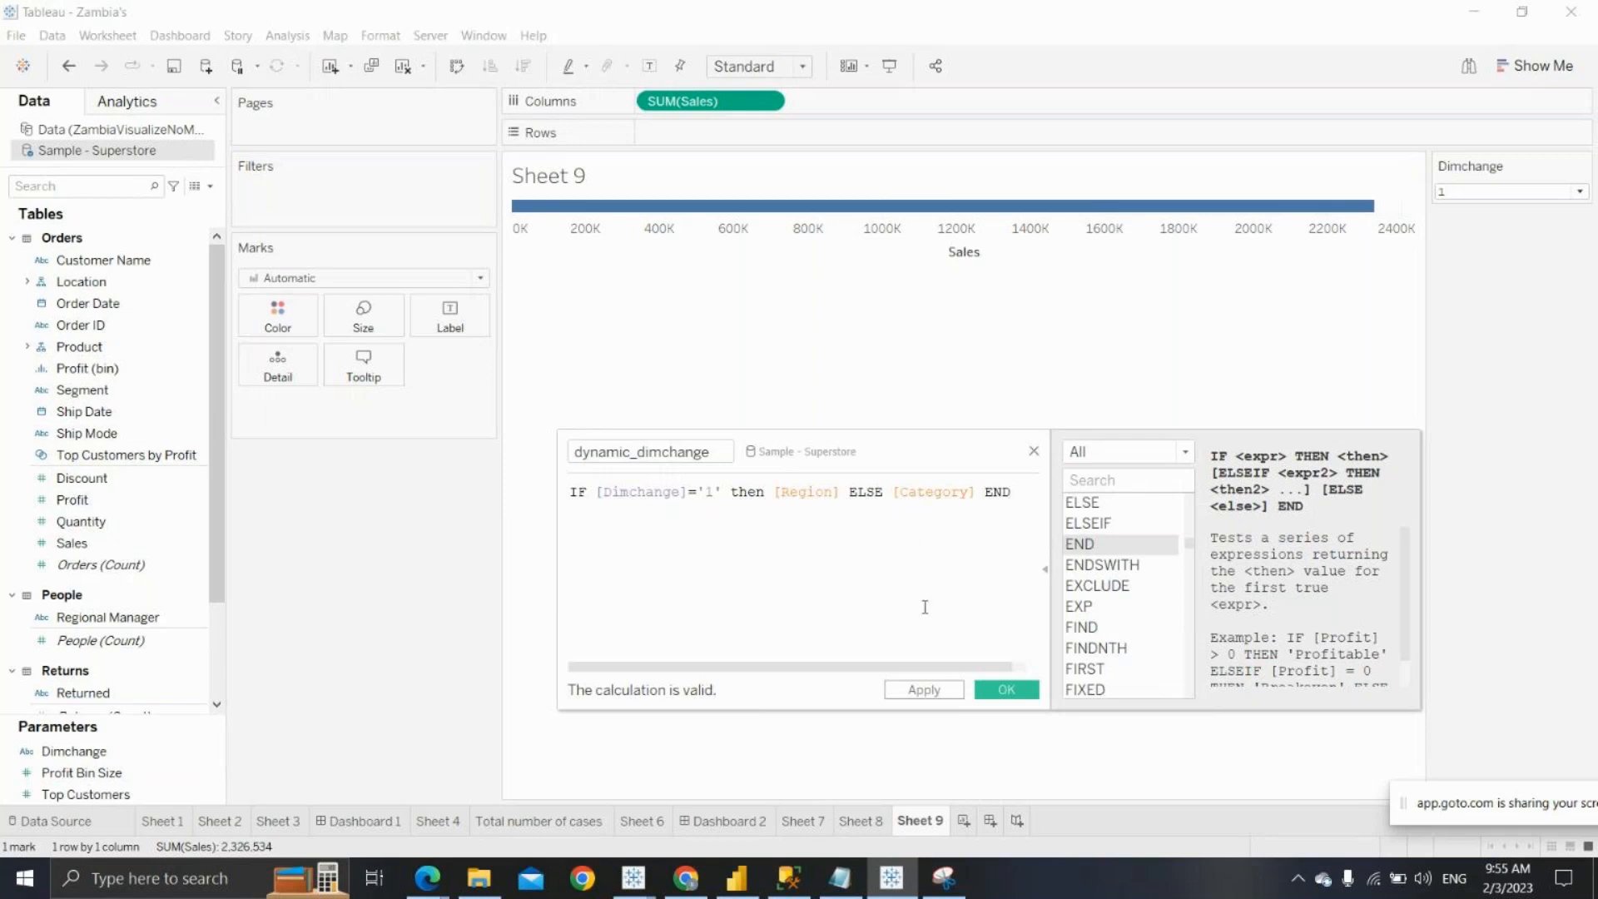
Save the dynamic_dimchange calculated field and place it on Rows
click(925, 691)
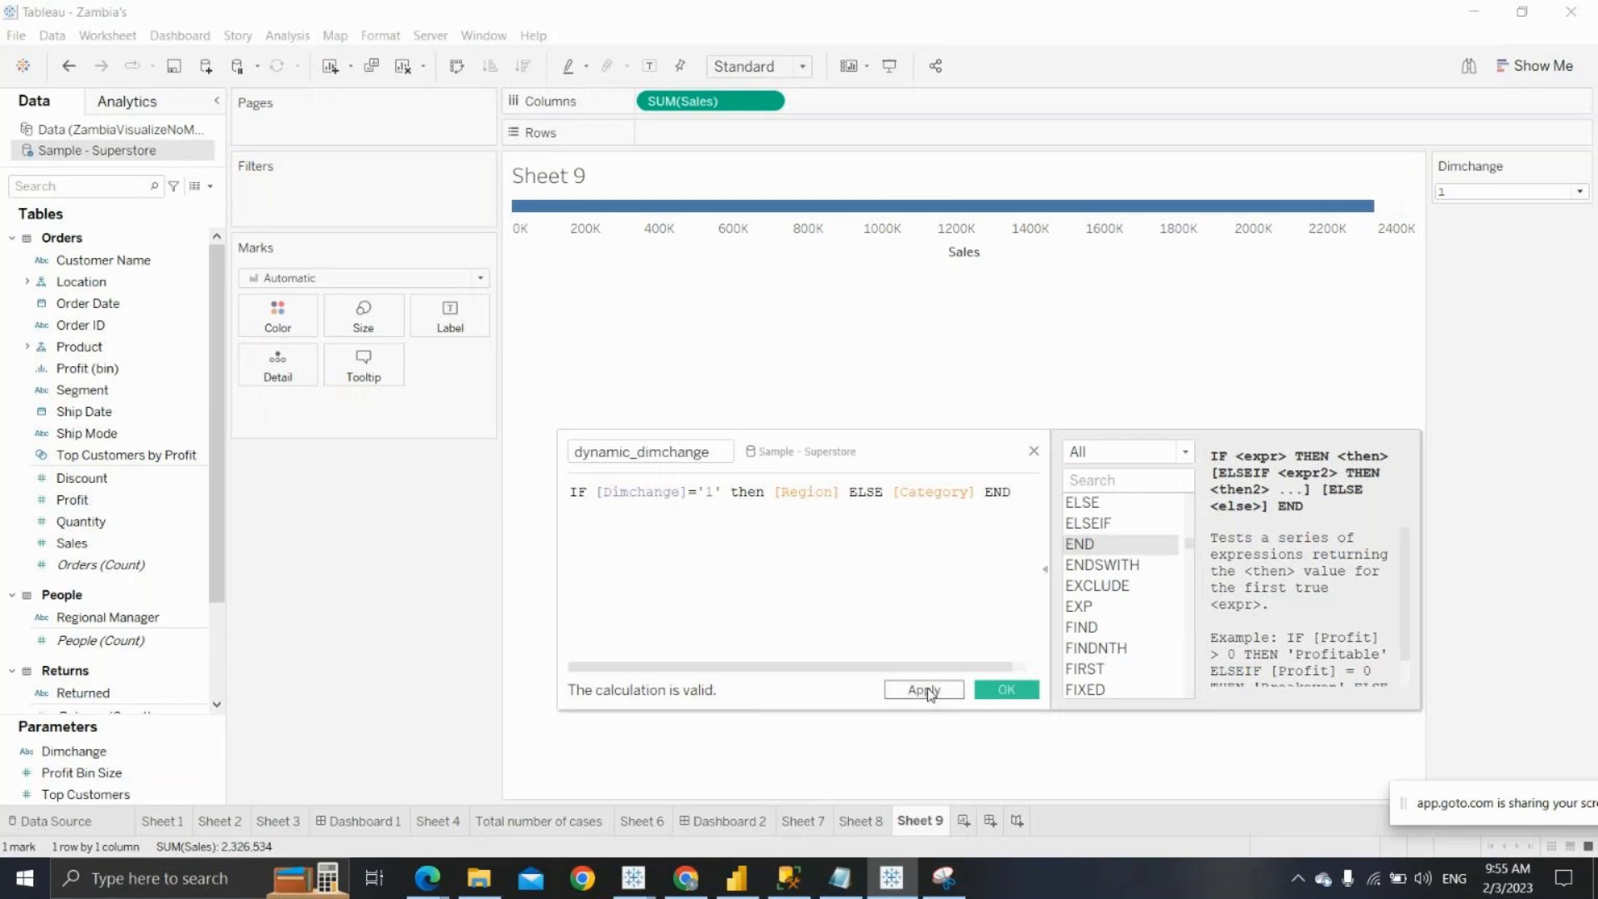
click(1006, 690)
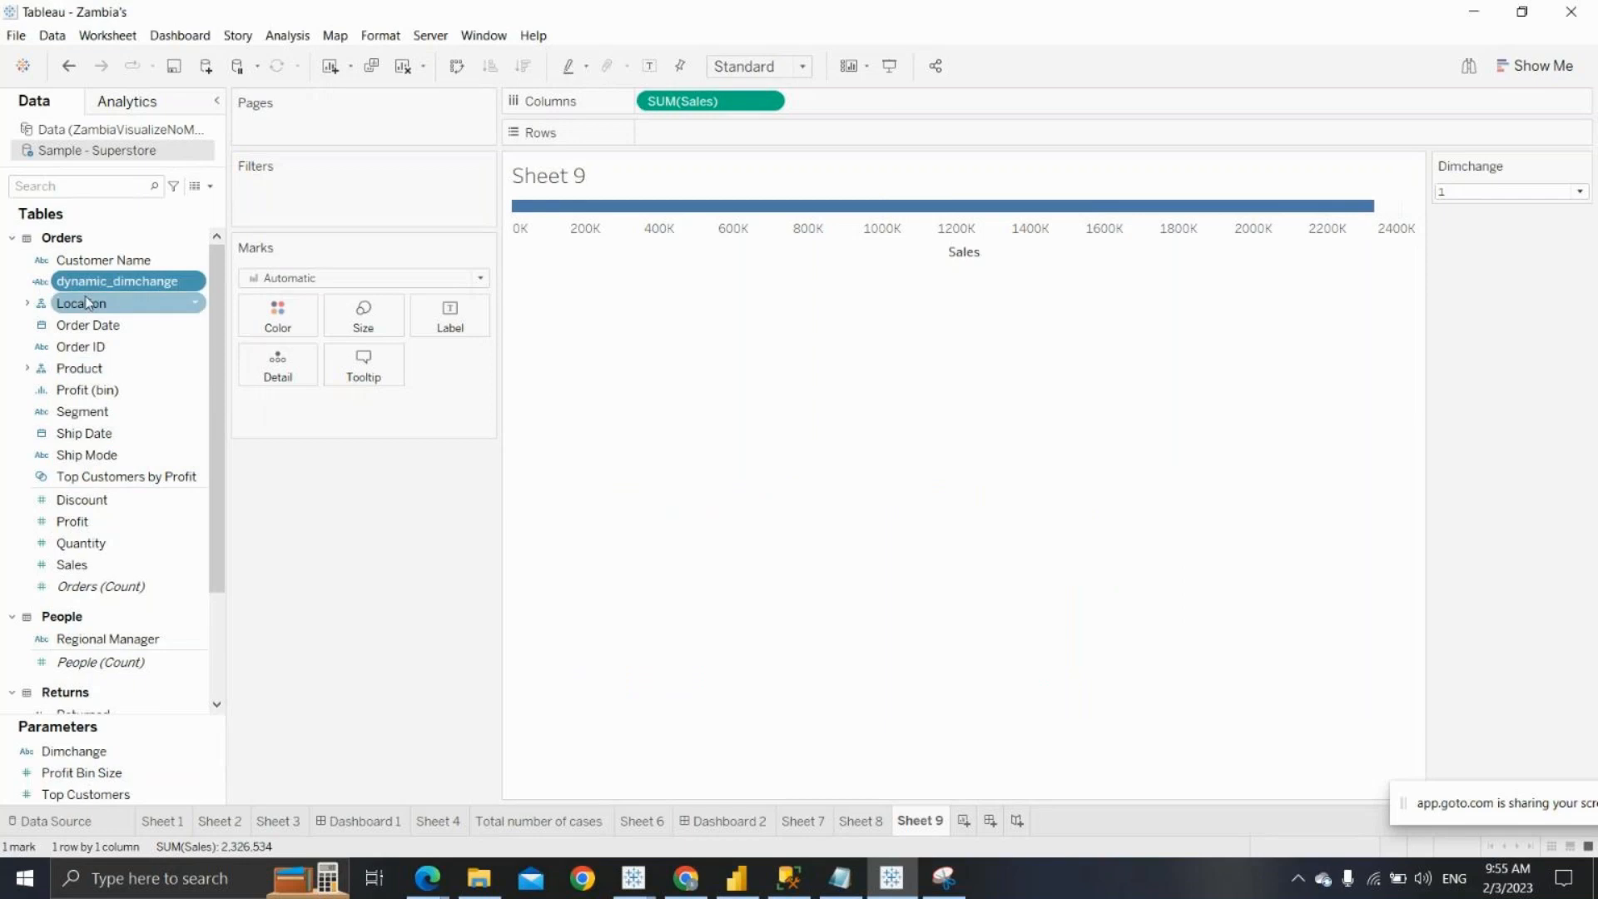
drag(97, 287, 682, 141)
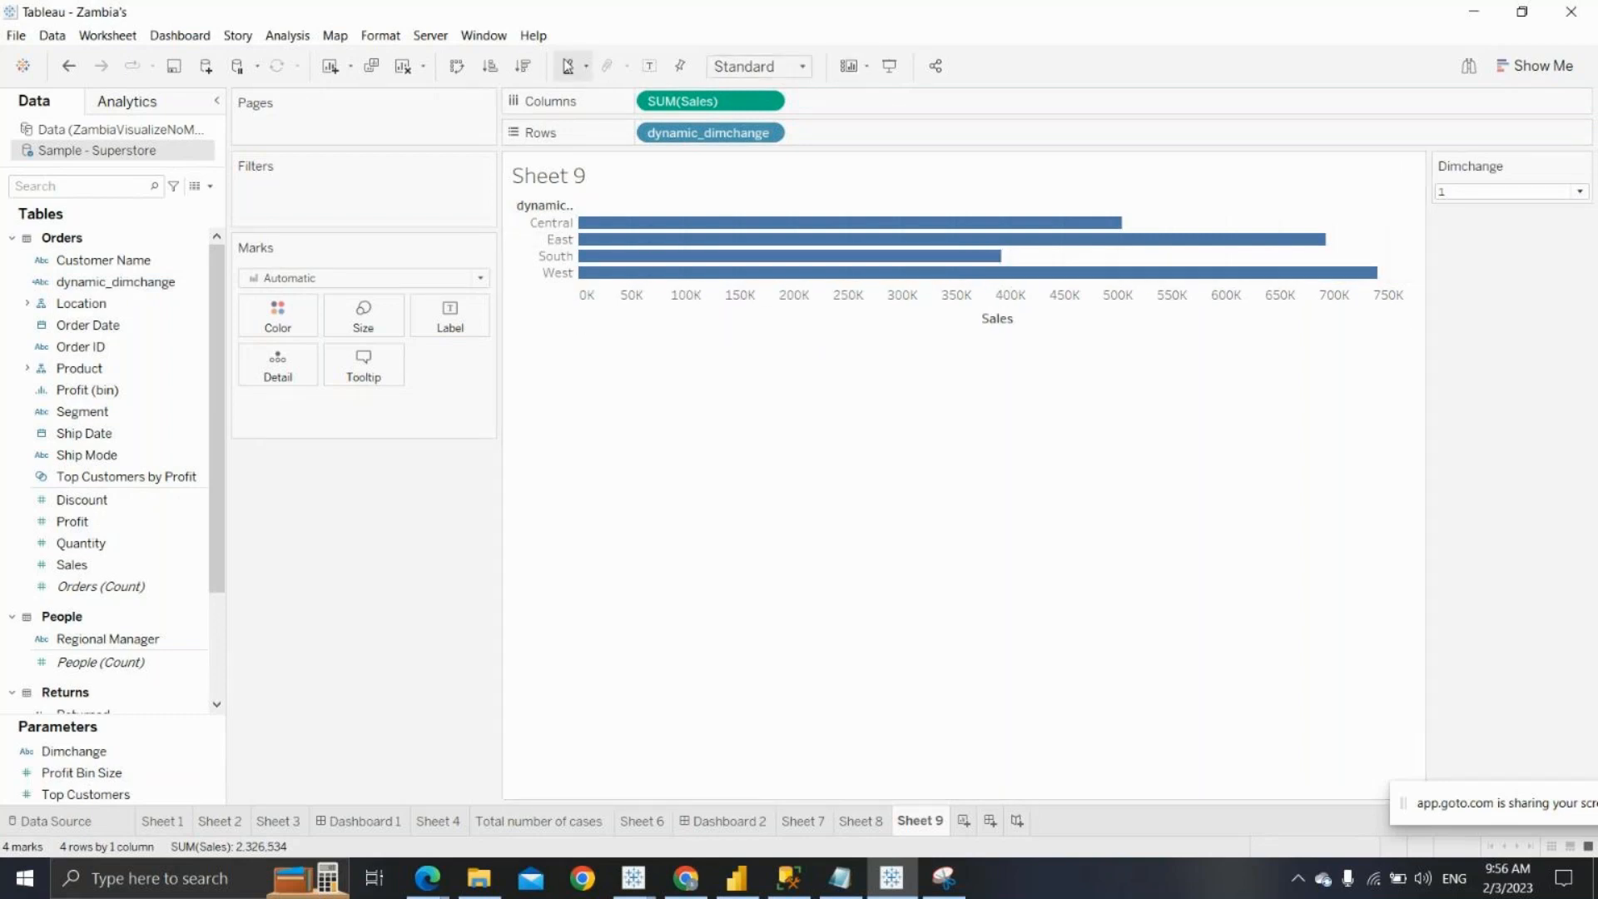
Show the mark labels on the Sheet 9 bar chart and set the Dimchange parameter to 2
click(649, 66)
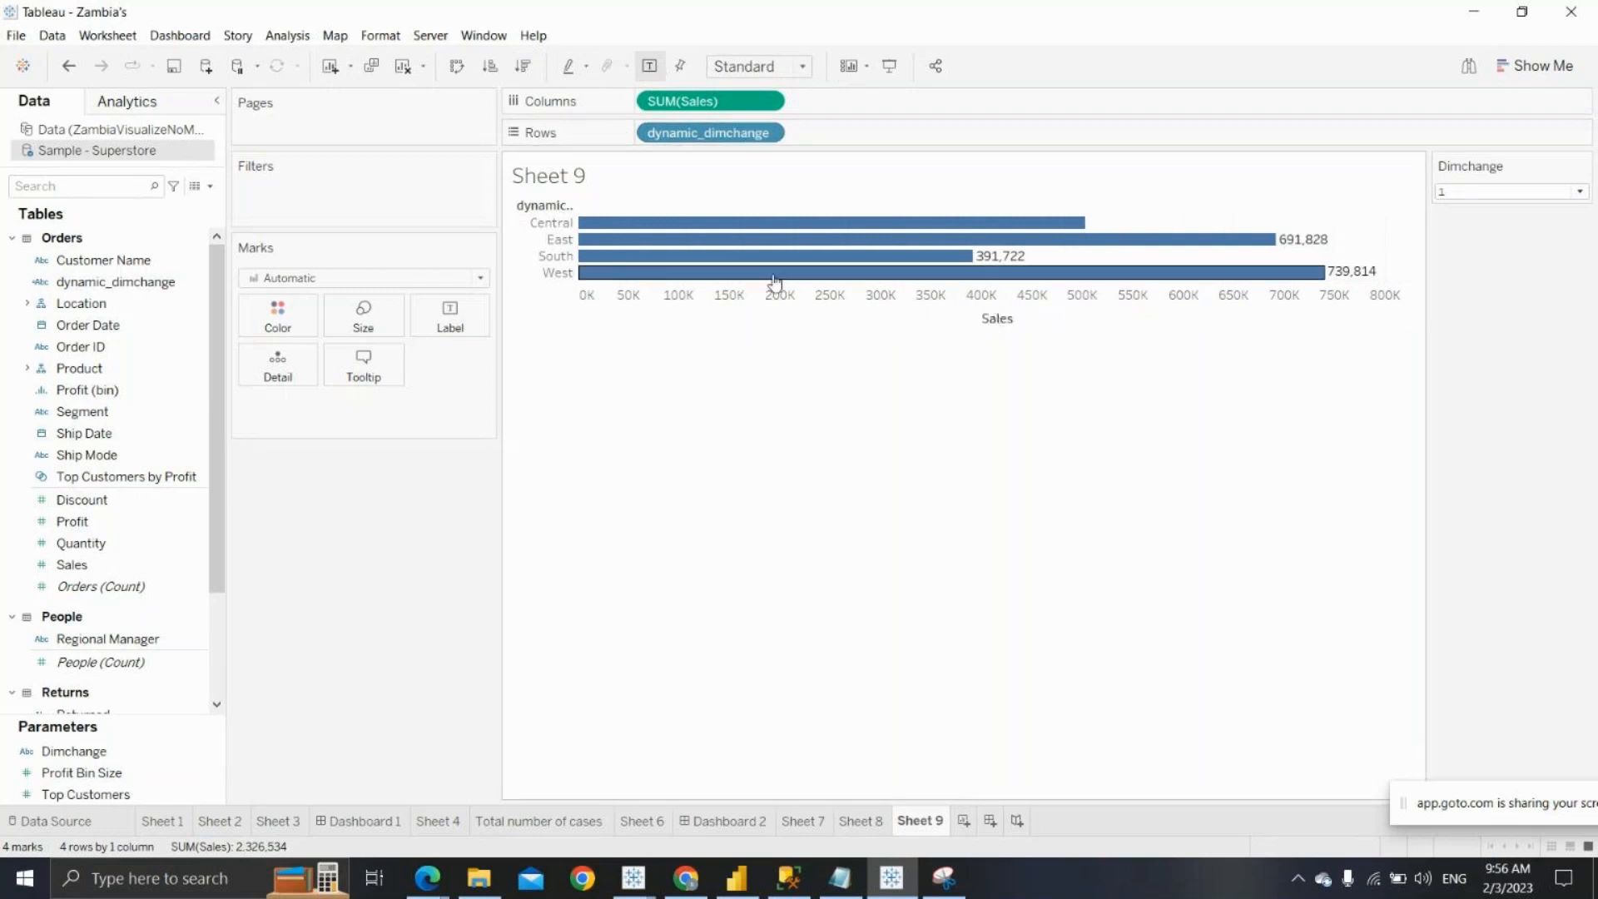
click(1458, 193)
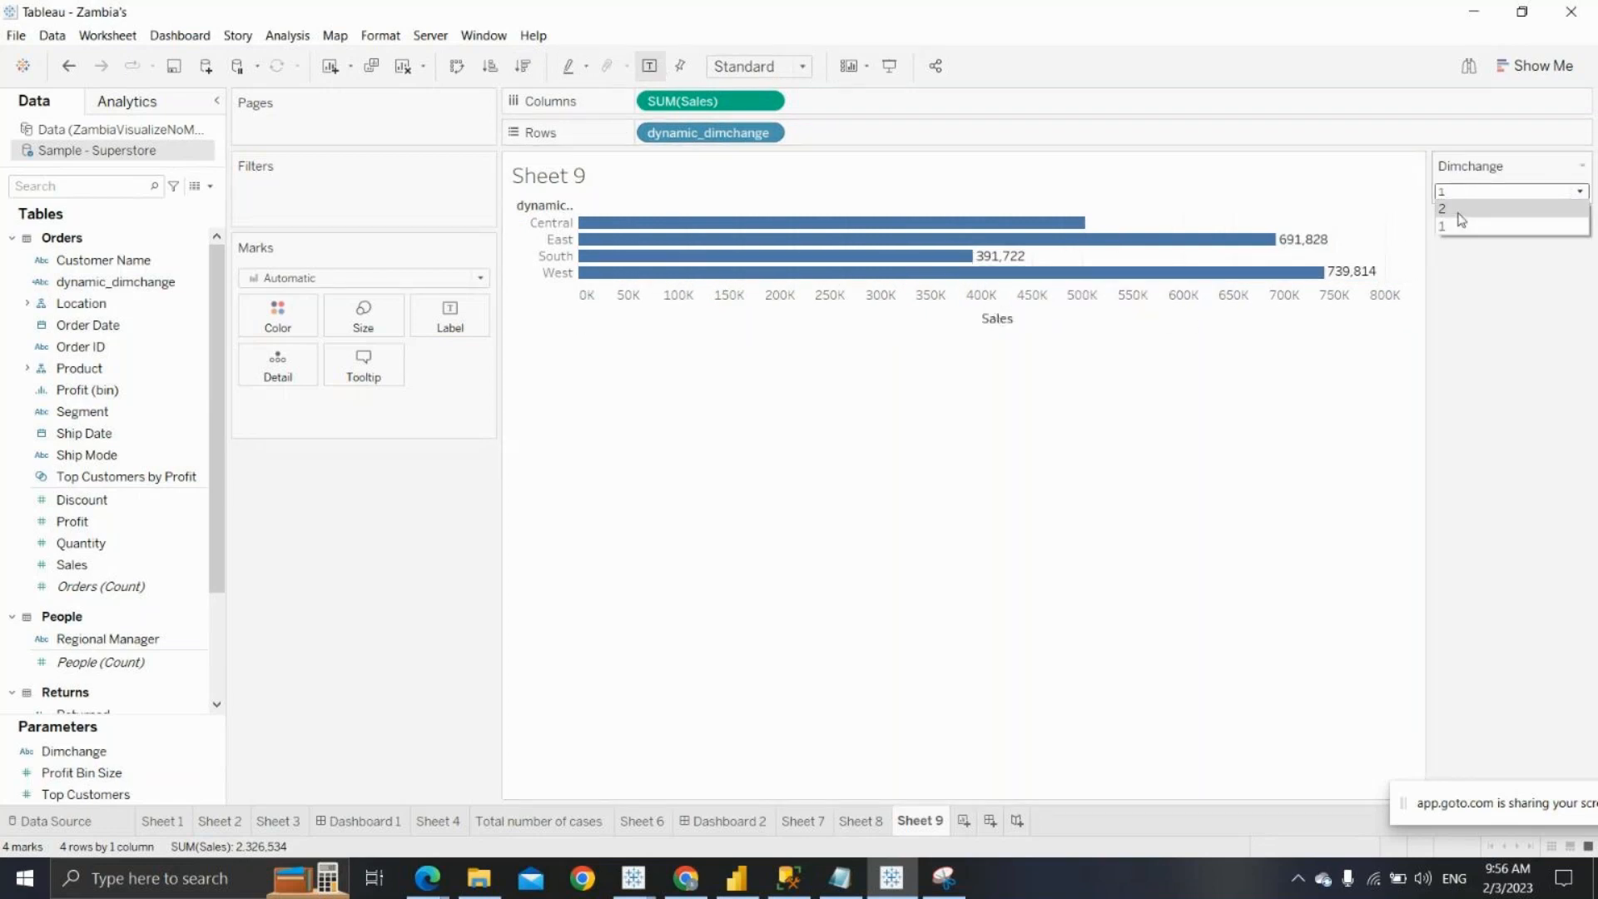
click(1459, 213)
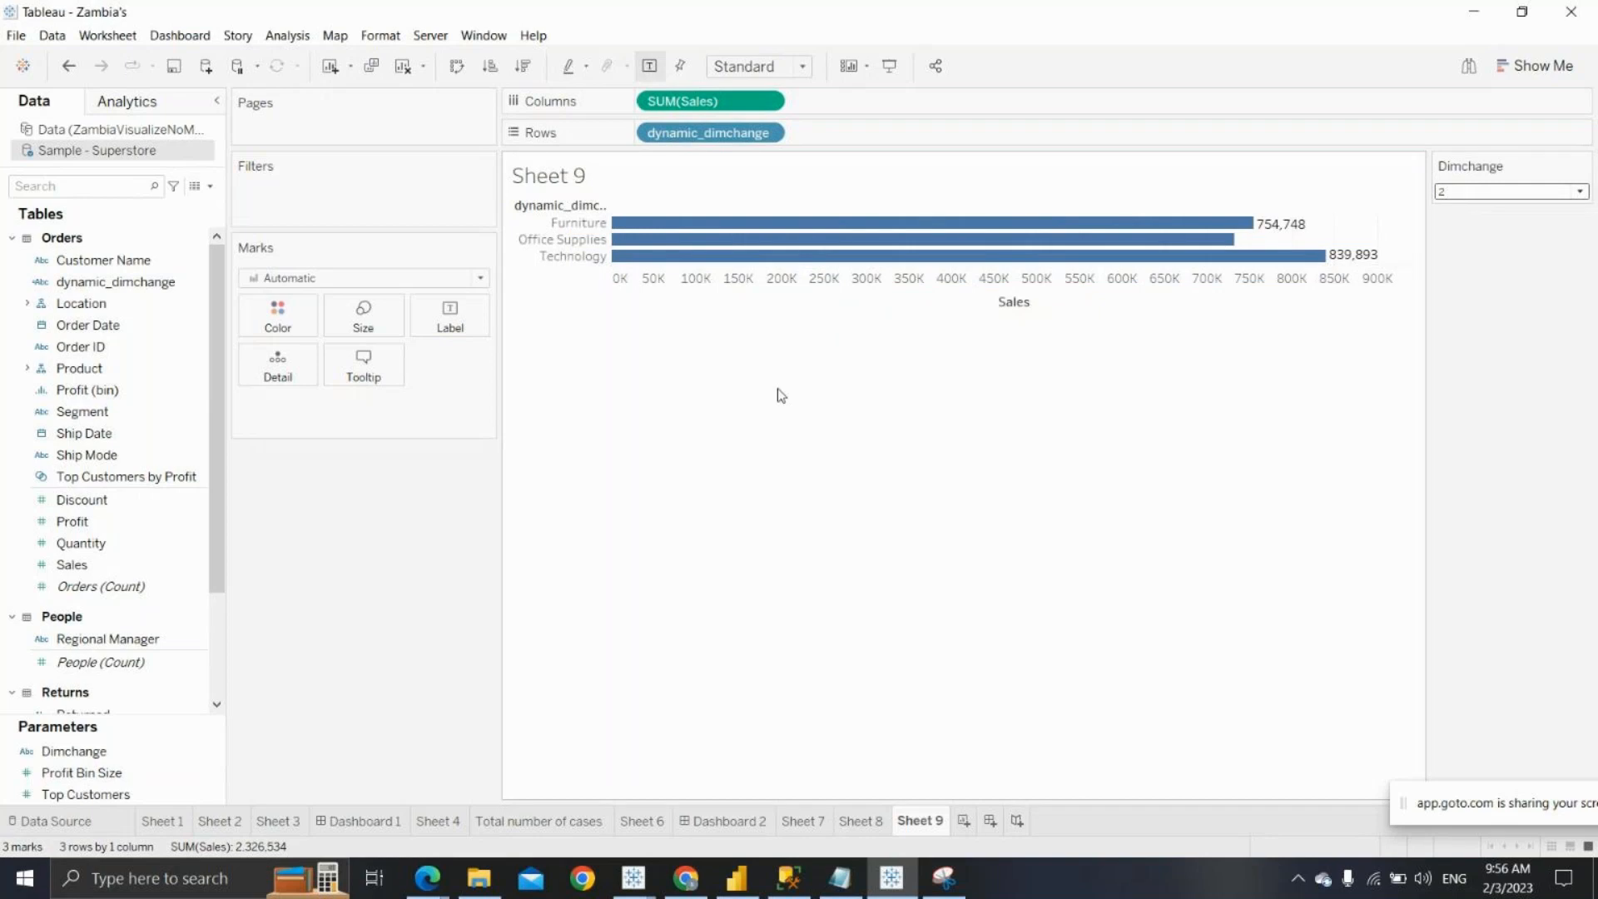
Fit the chart to Entire View and toggle the Dimchange parameter between 1 and 2, ending on 1
click(801, 67)
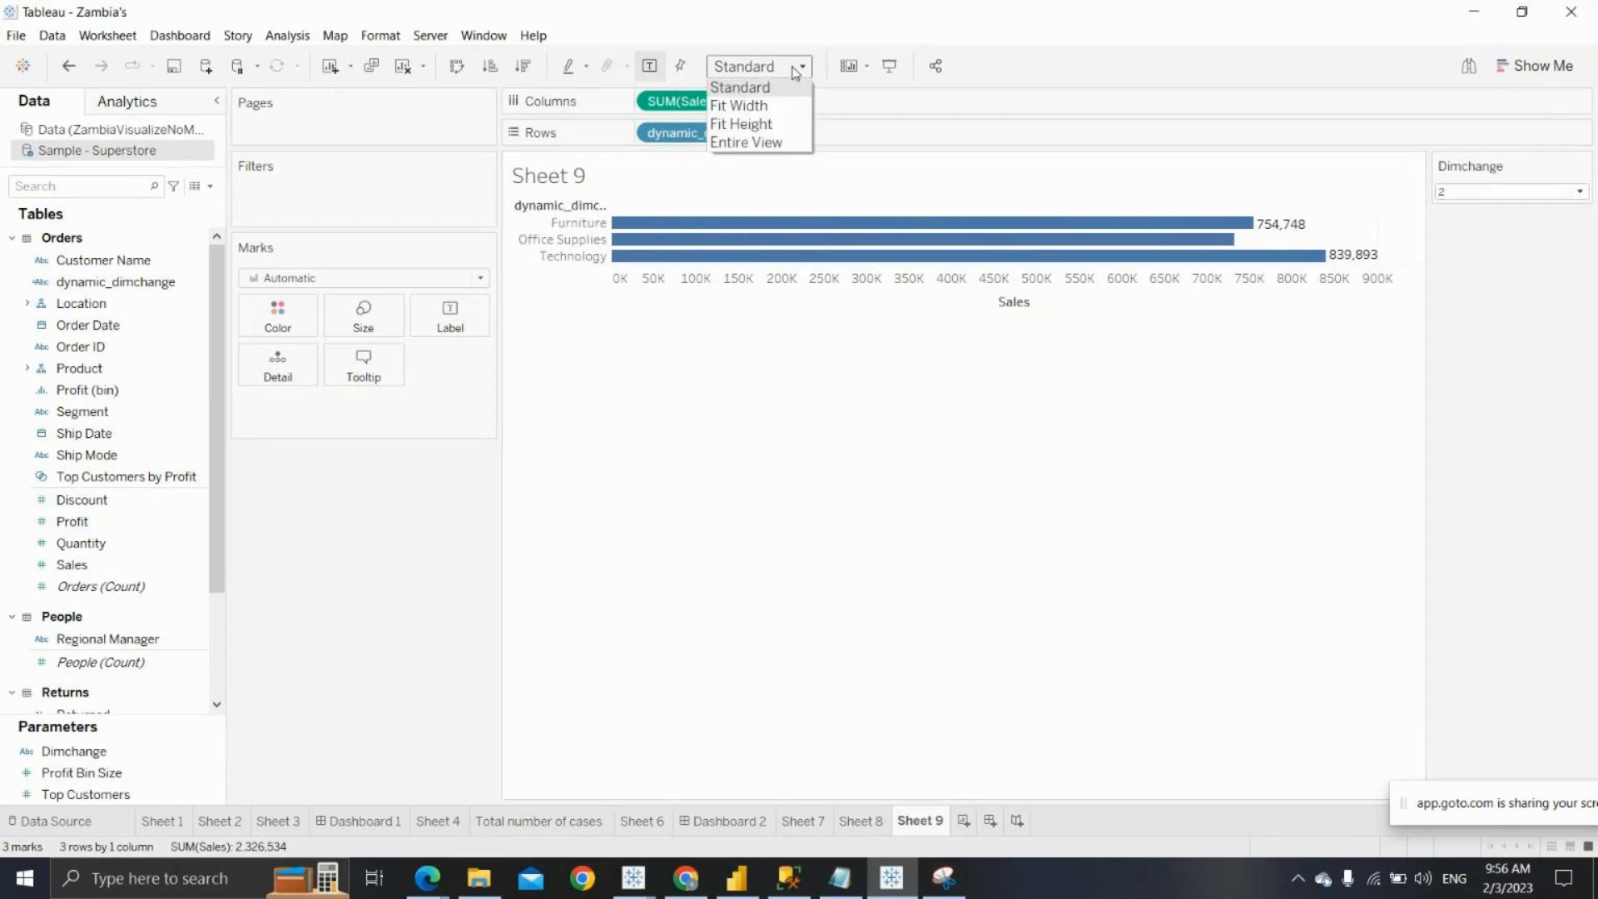
click(790, 144)
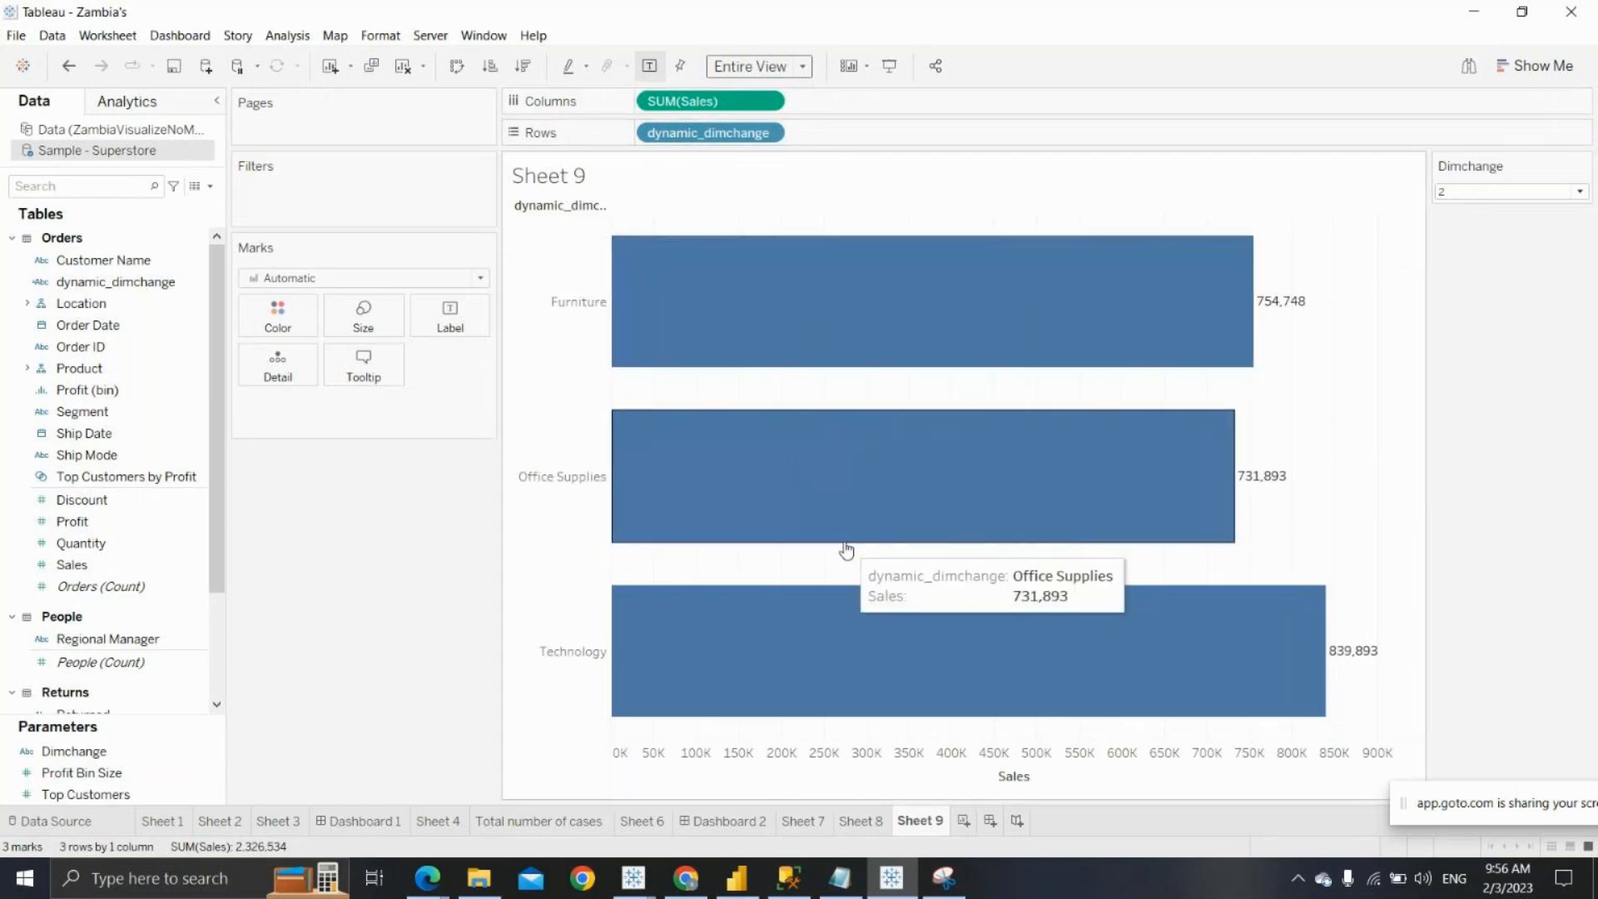
click(1462, 191)
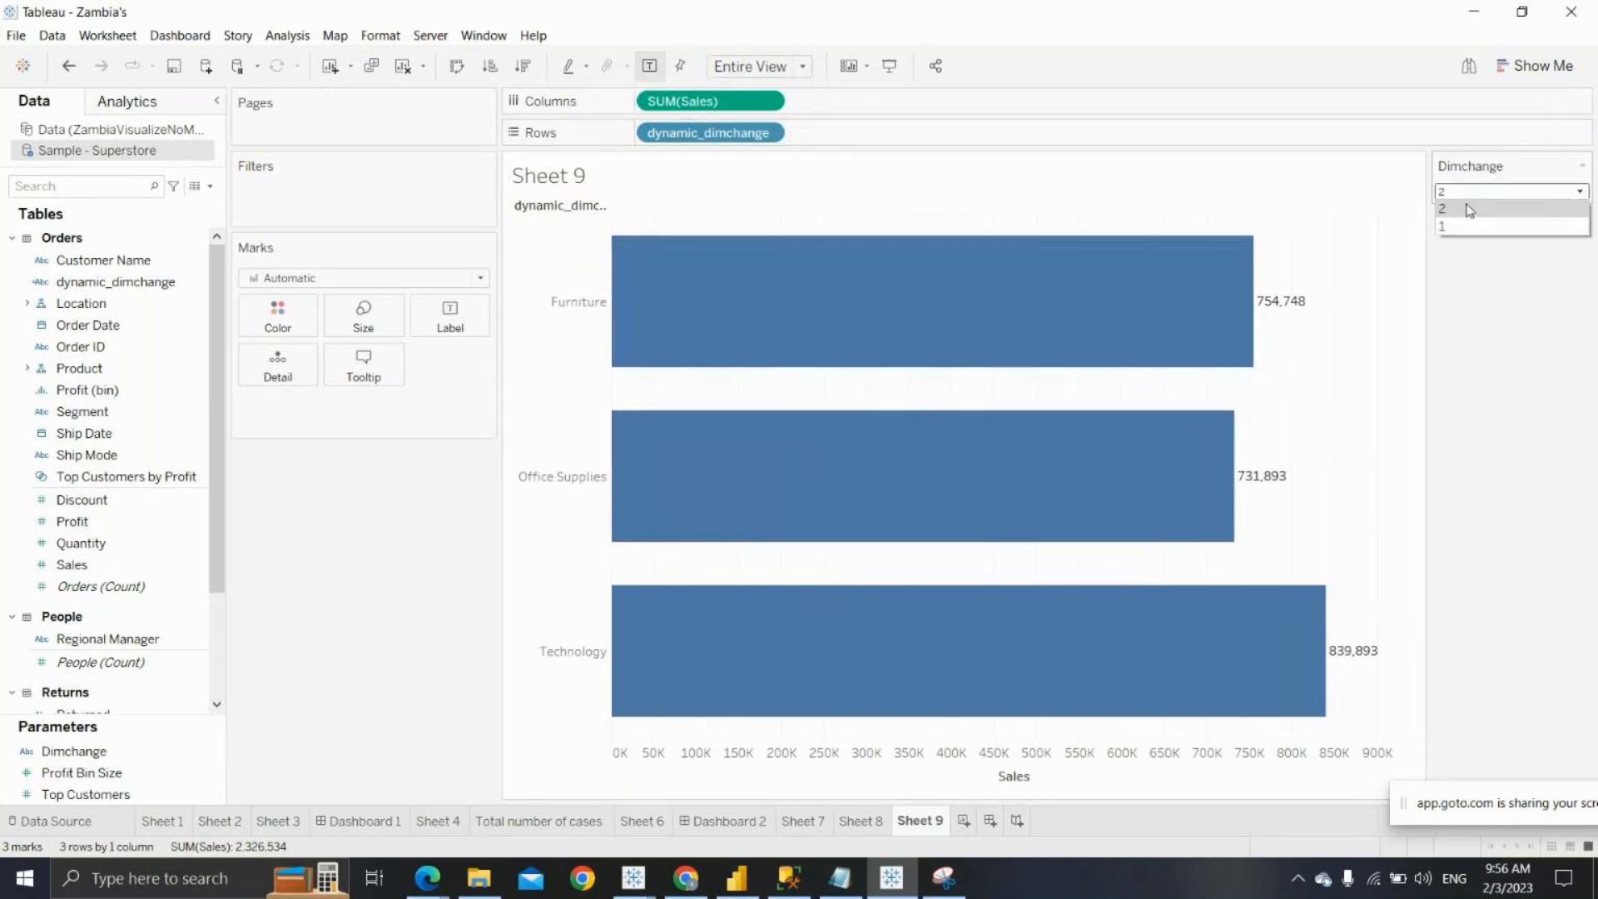
click(1460, 227)
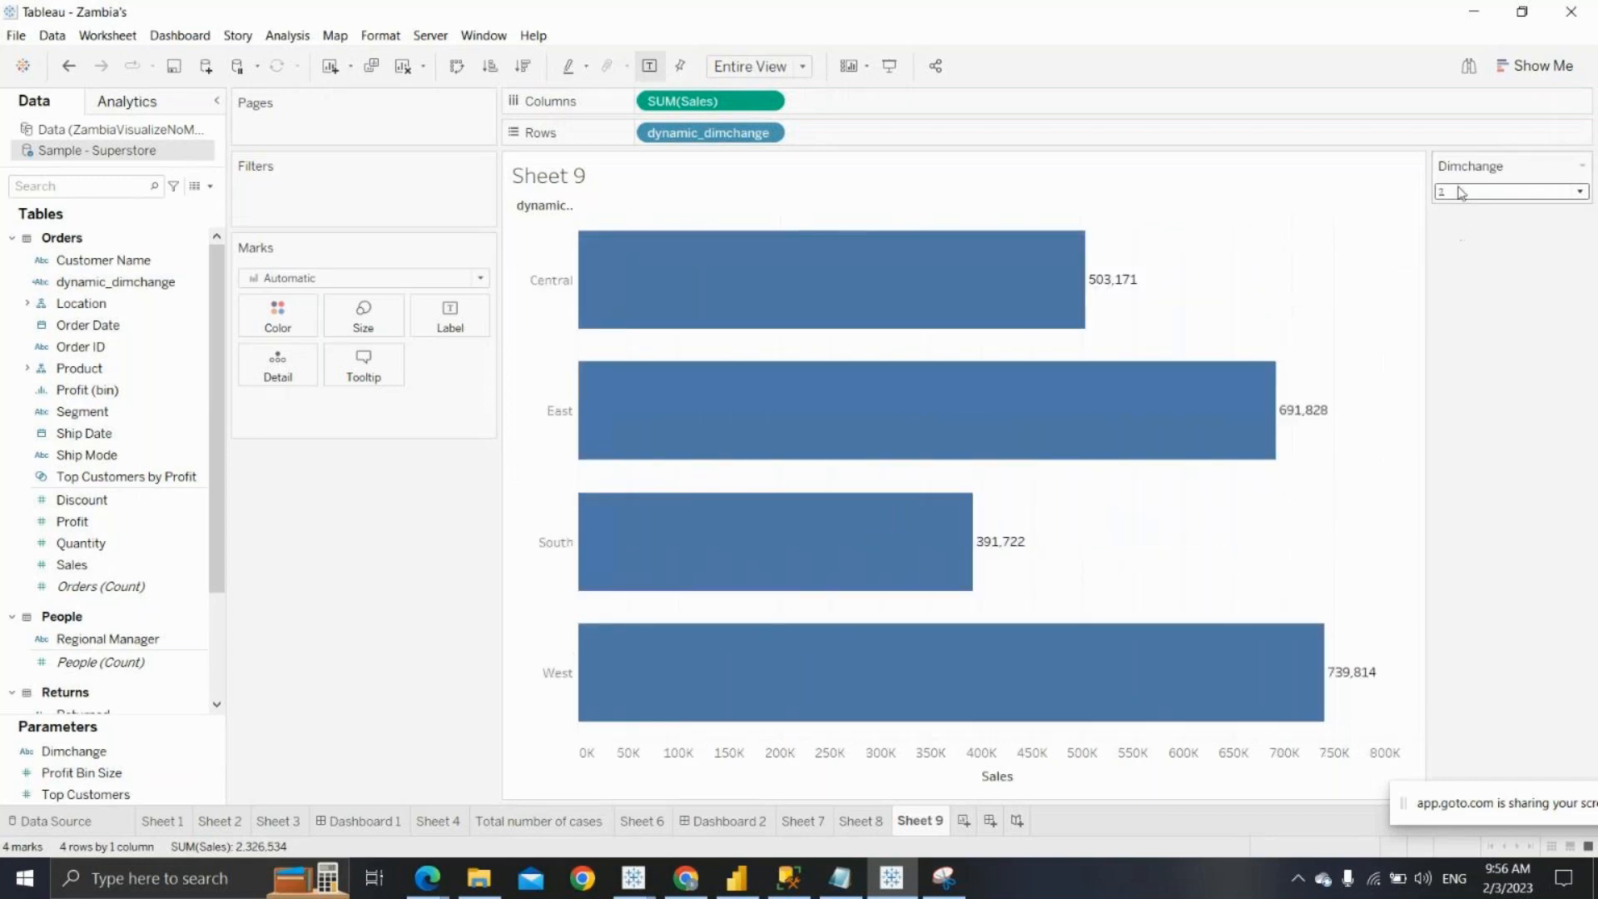
click(1461, 191)
click(1461, 210)
click(1461, 191)
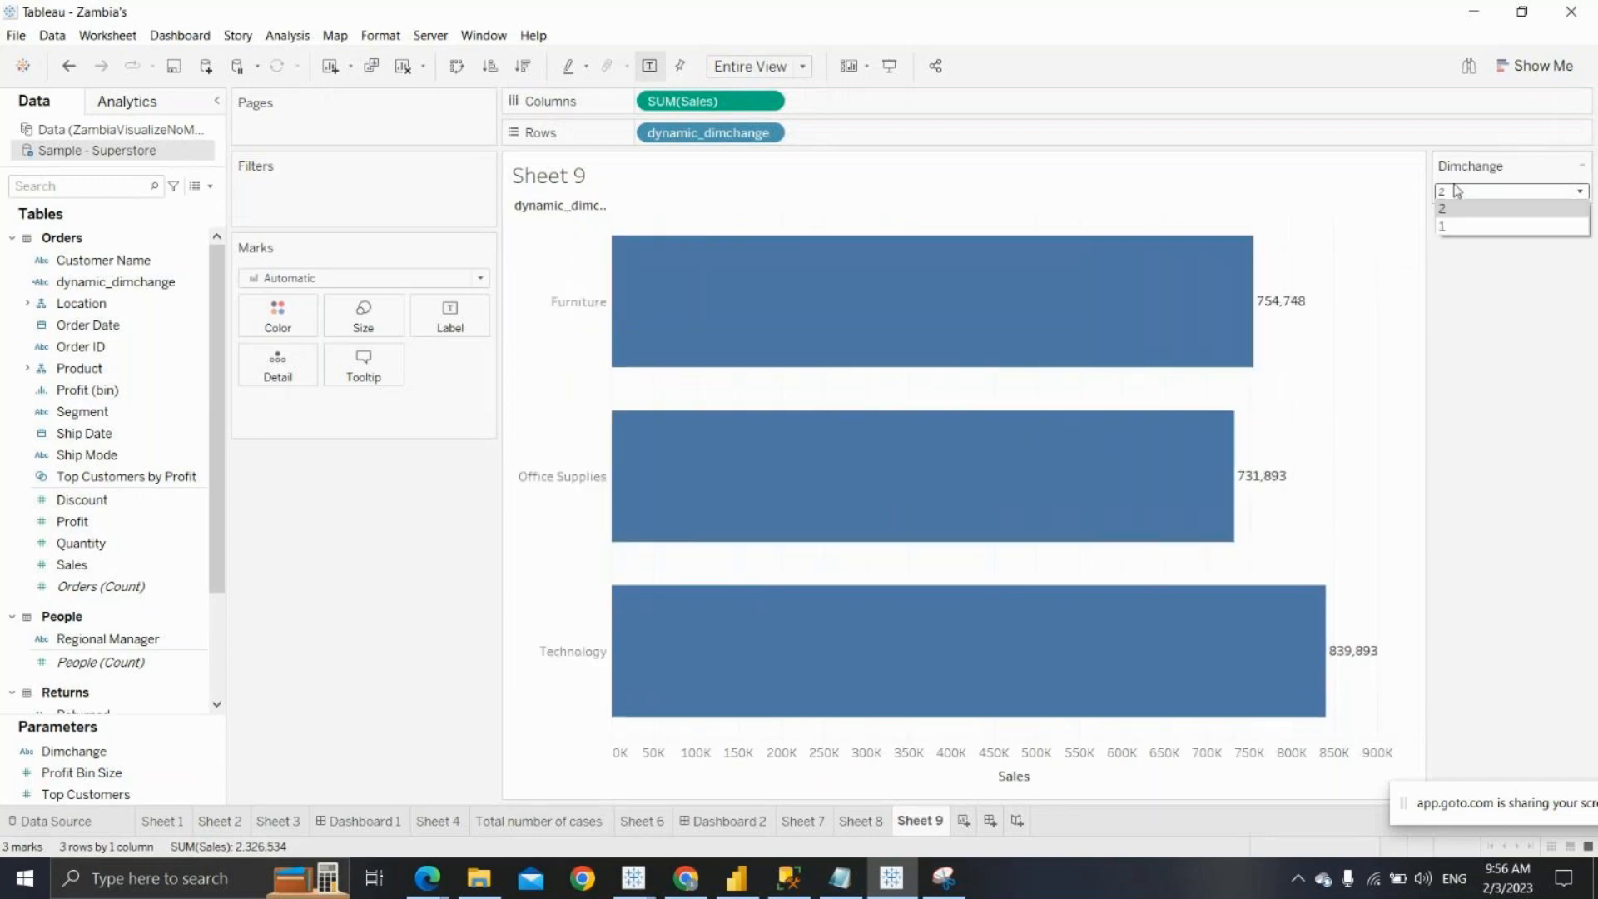
click(1460, 213)
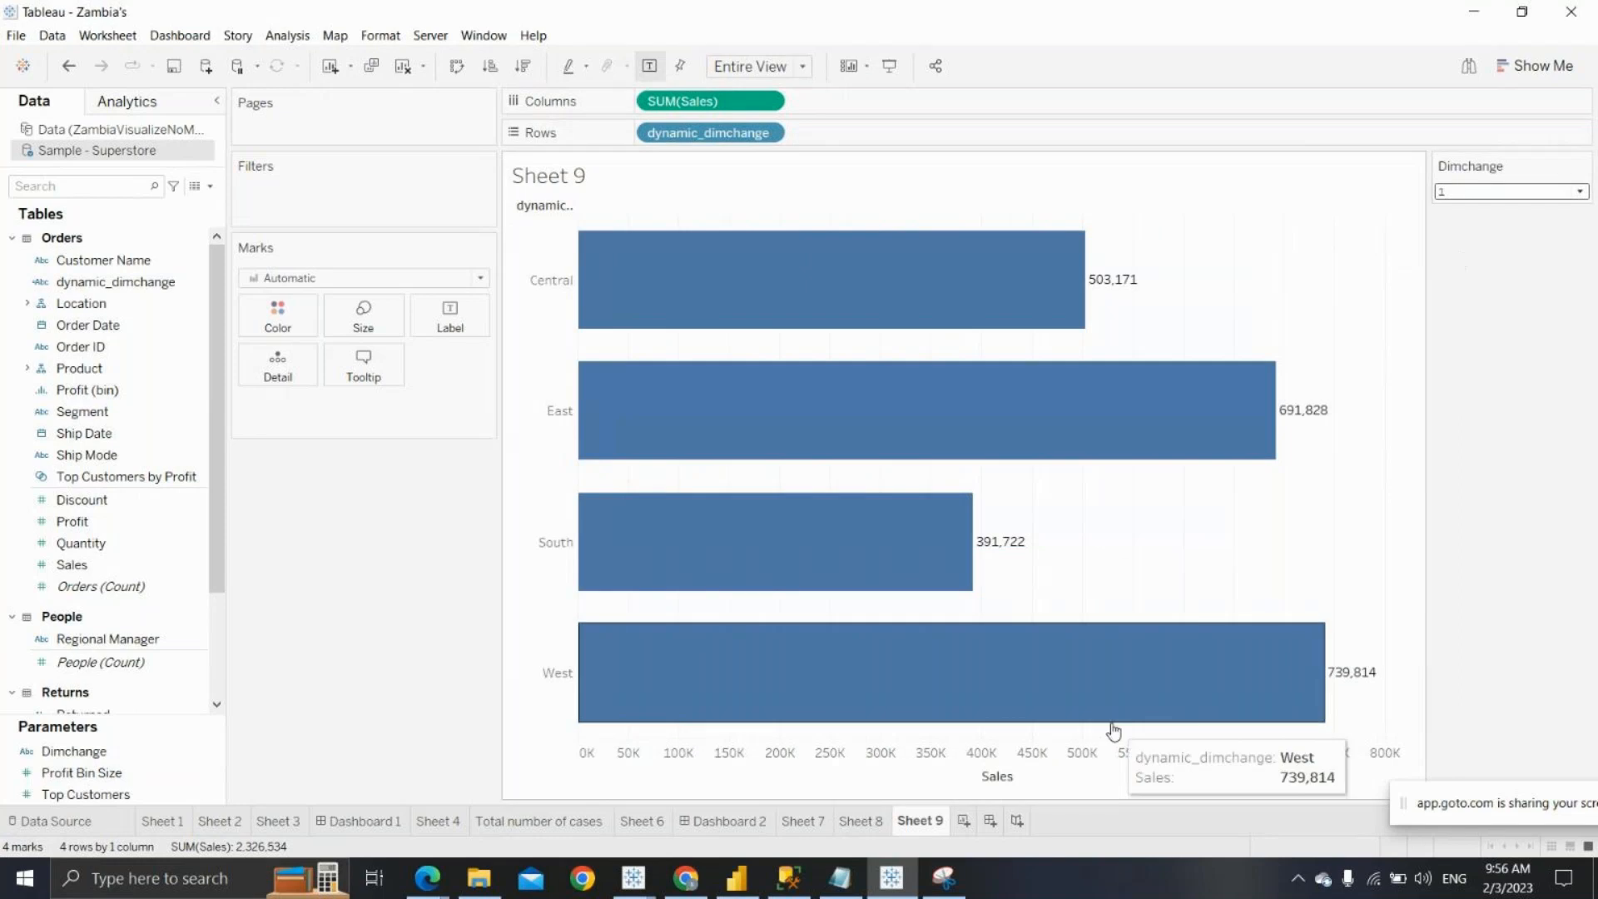
Create a new worksheet and build a Sales by Segment table with Segment on Rows
click(964, 820)
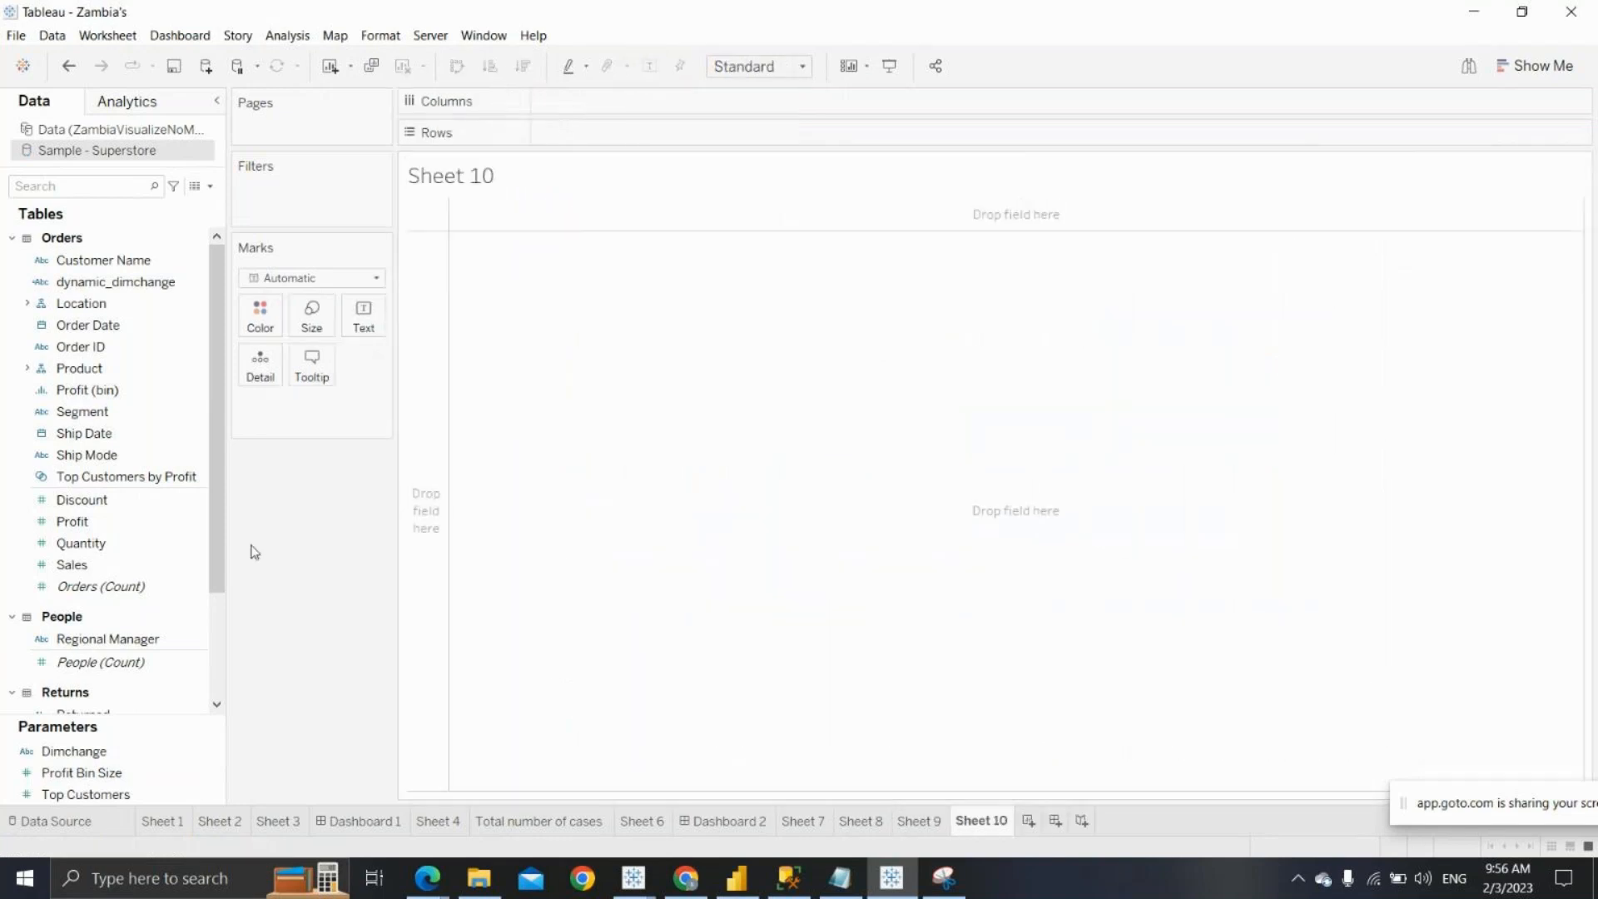
click(114, 459)
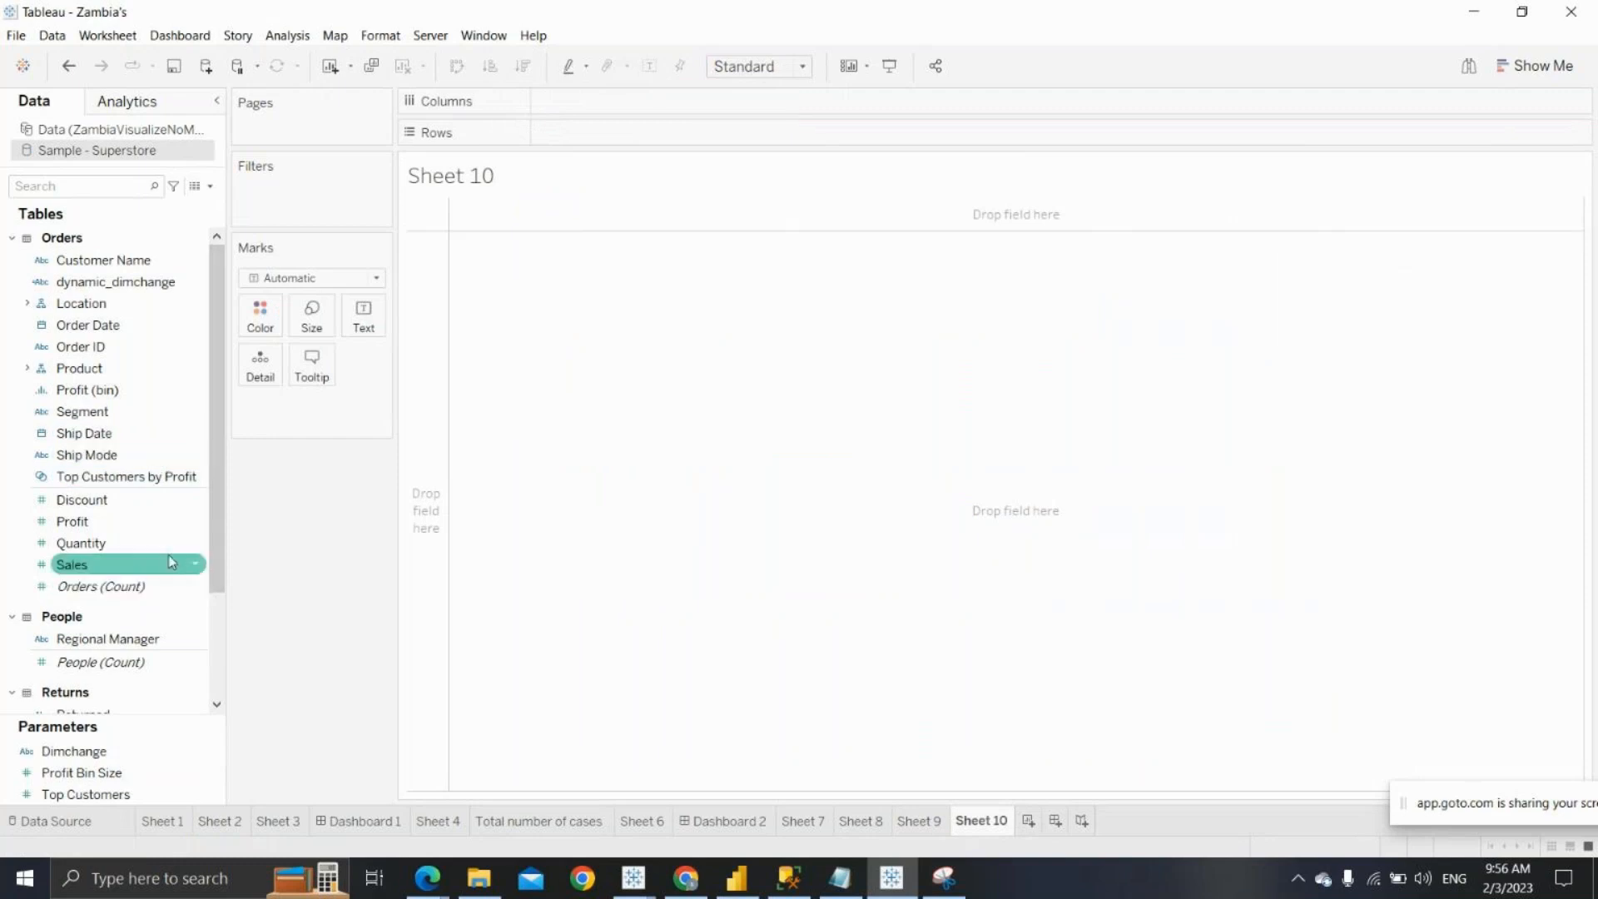
mouse_move(214, 392)
mouse_down()
mouse_move(217, 458)
mouse_move(222, 387)
mouse_up()
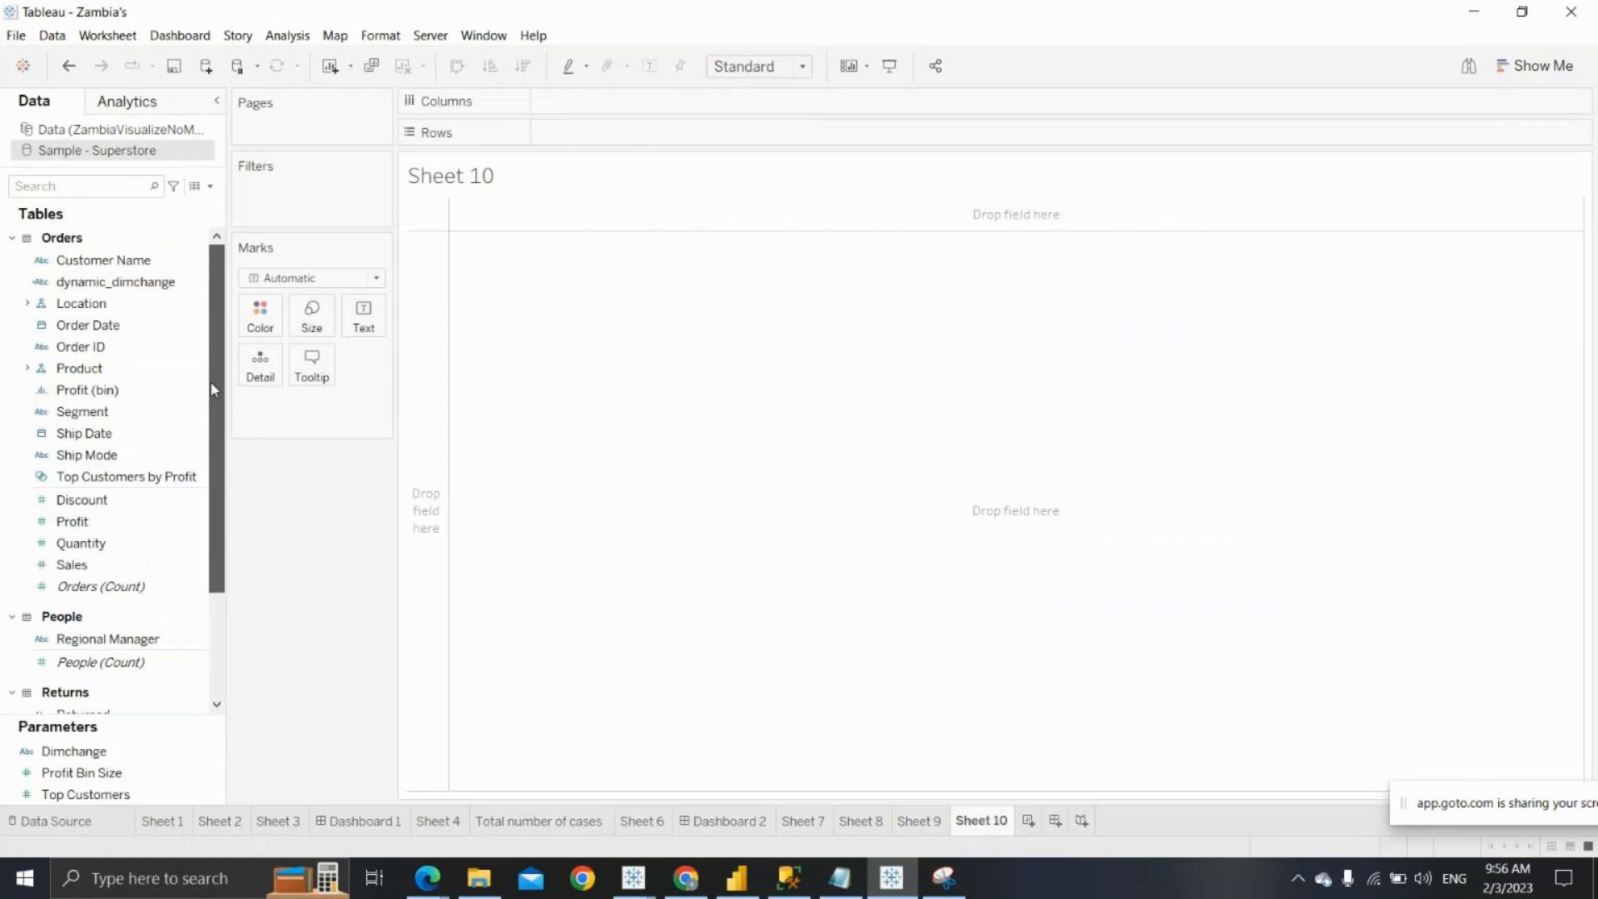
click(119, 329)
scroll(159, 441, down, 3)
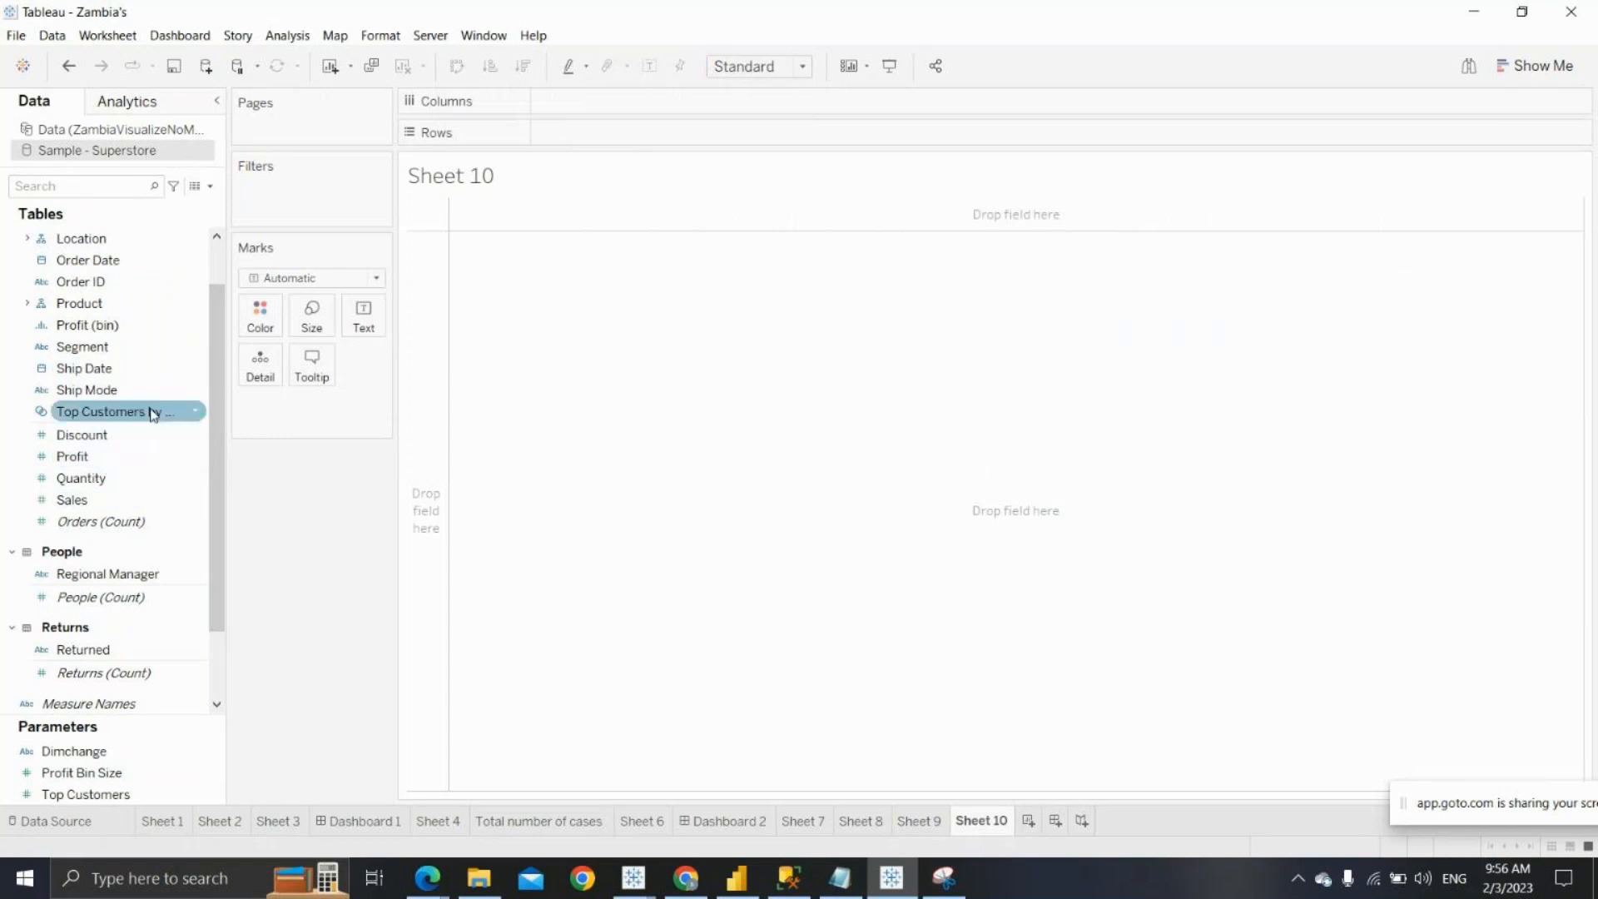
drag(124, 379, 606, 135)
double_click(83, 499)
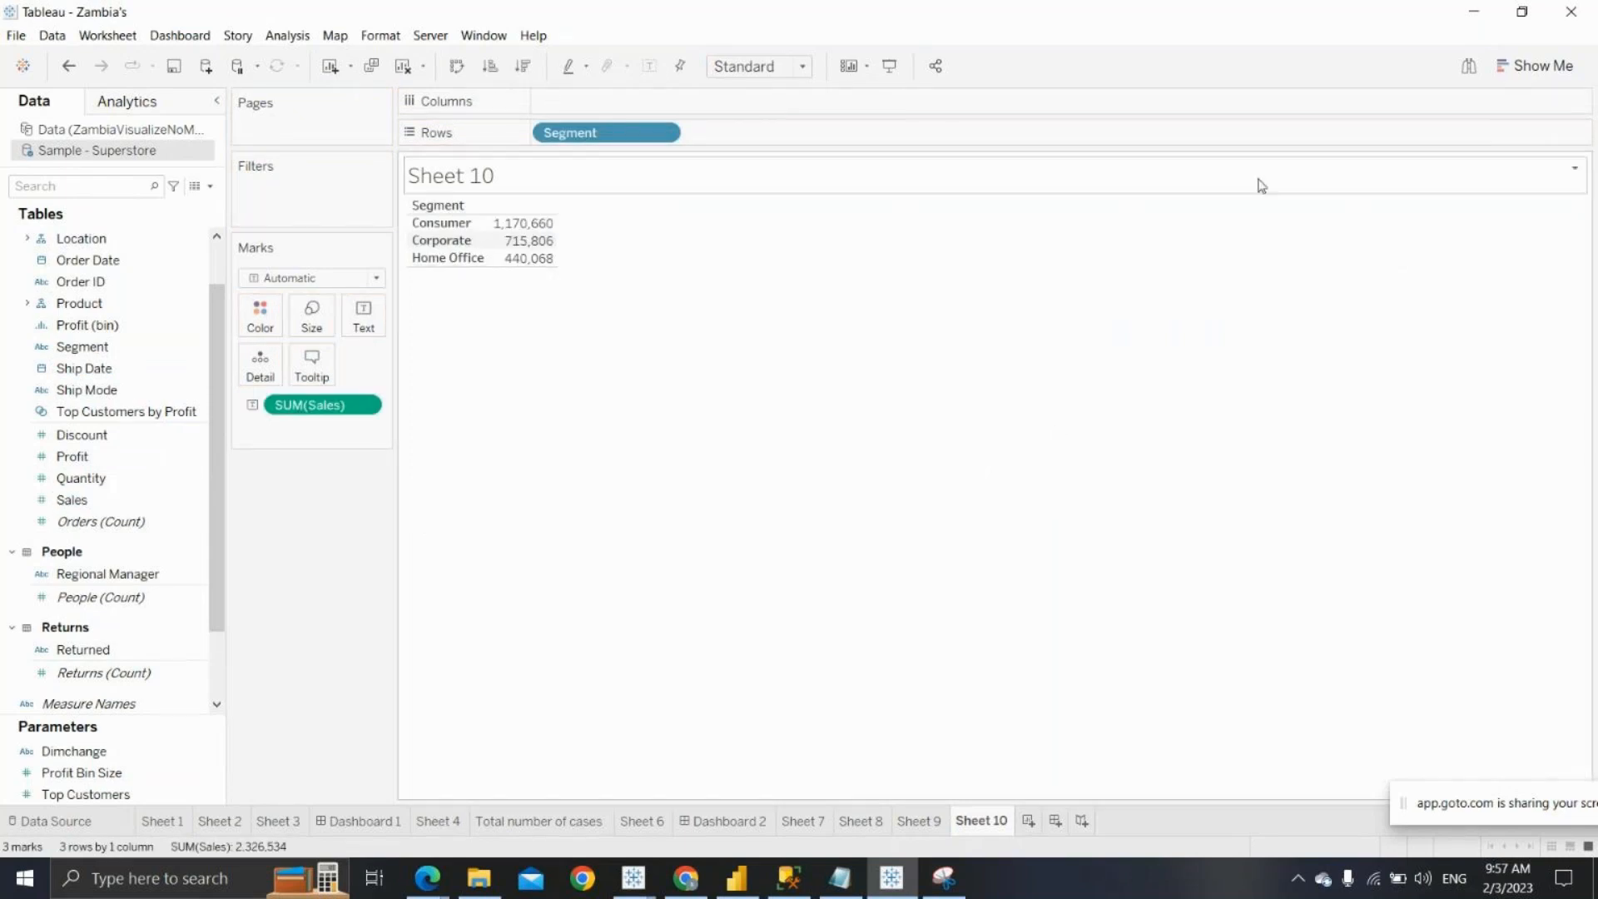
Convert the Sales by Segment table into a horizontal bar chart
click(1515, 76)
click(1515, 78)
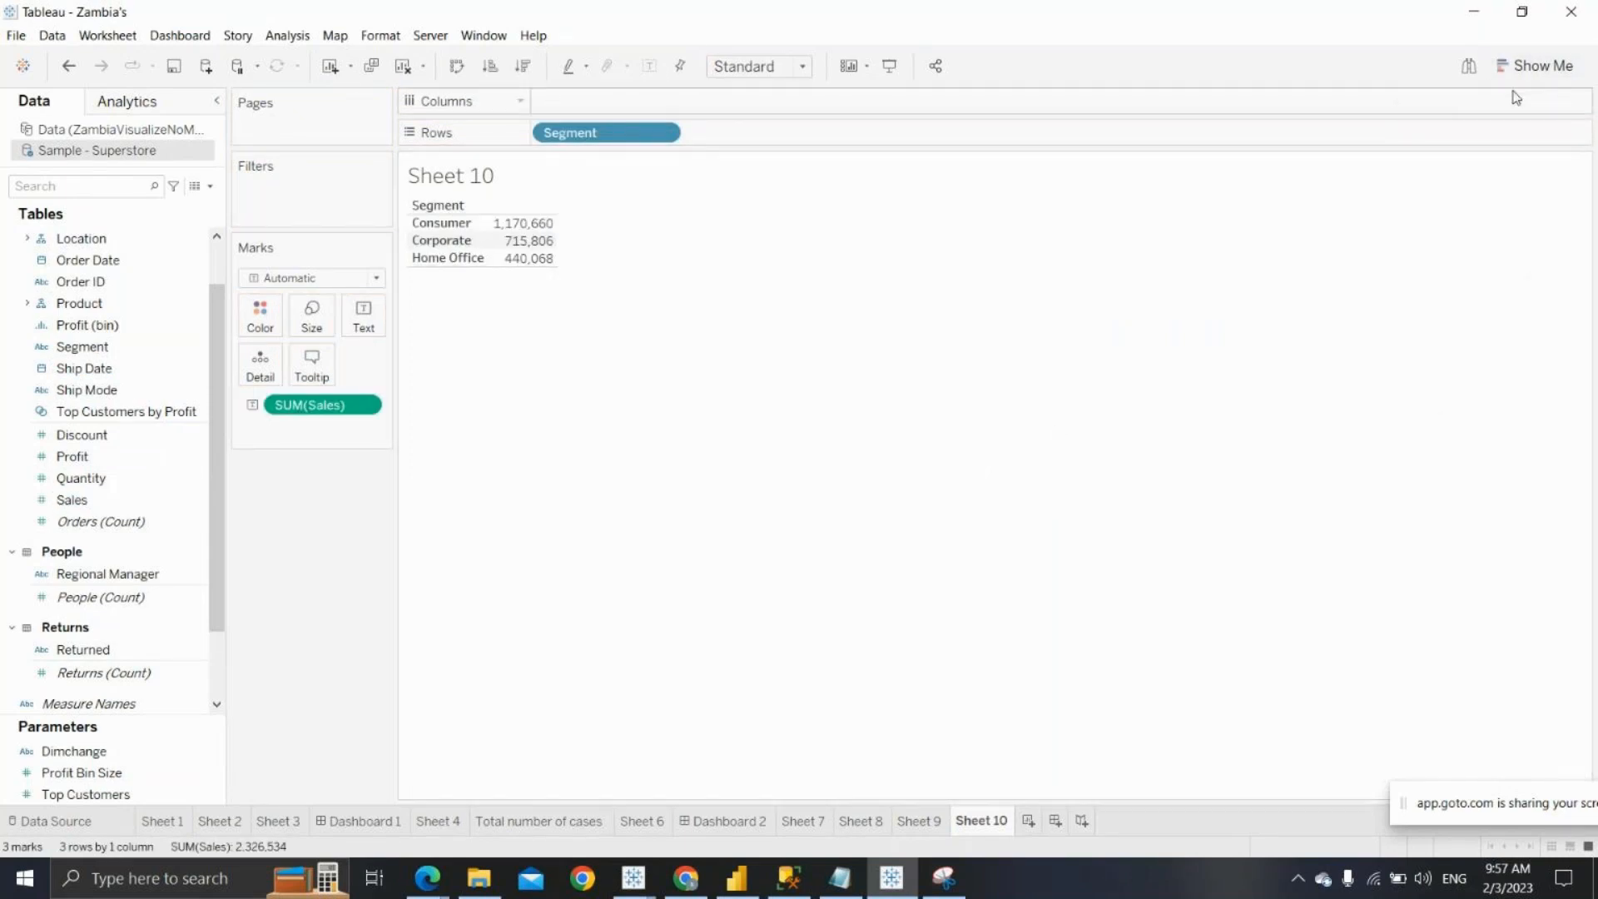
click(1515, 74)
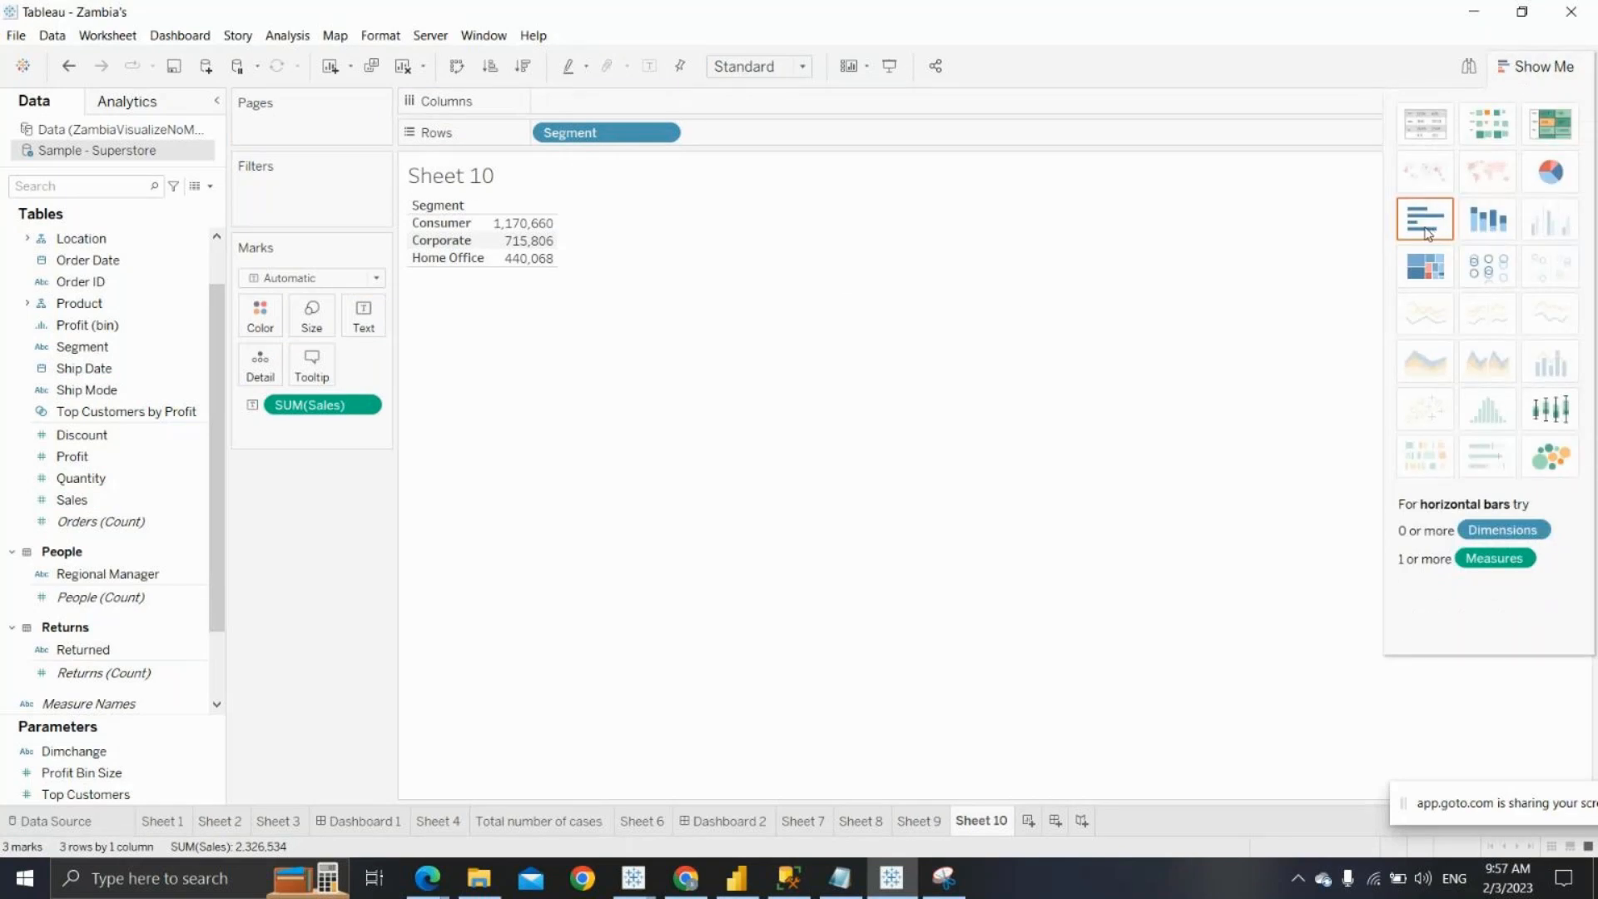
click(1427, 231)
click(1535, 66)
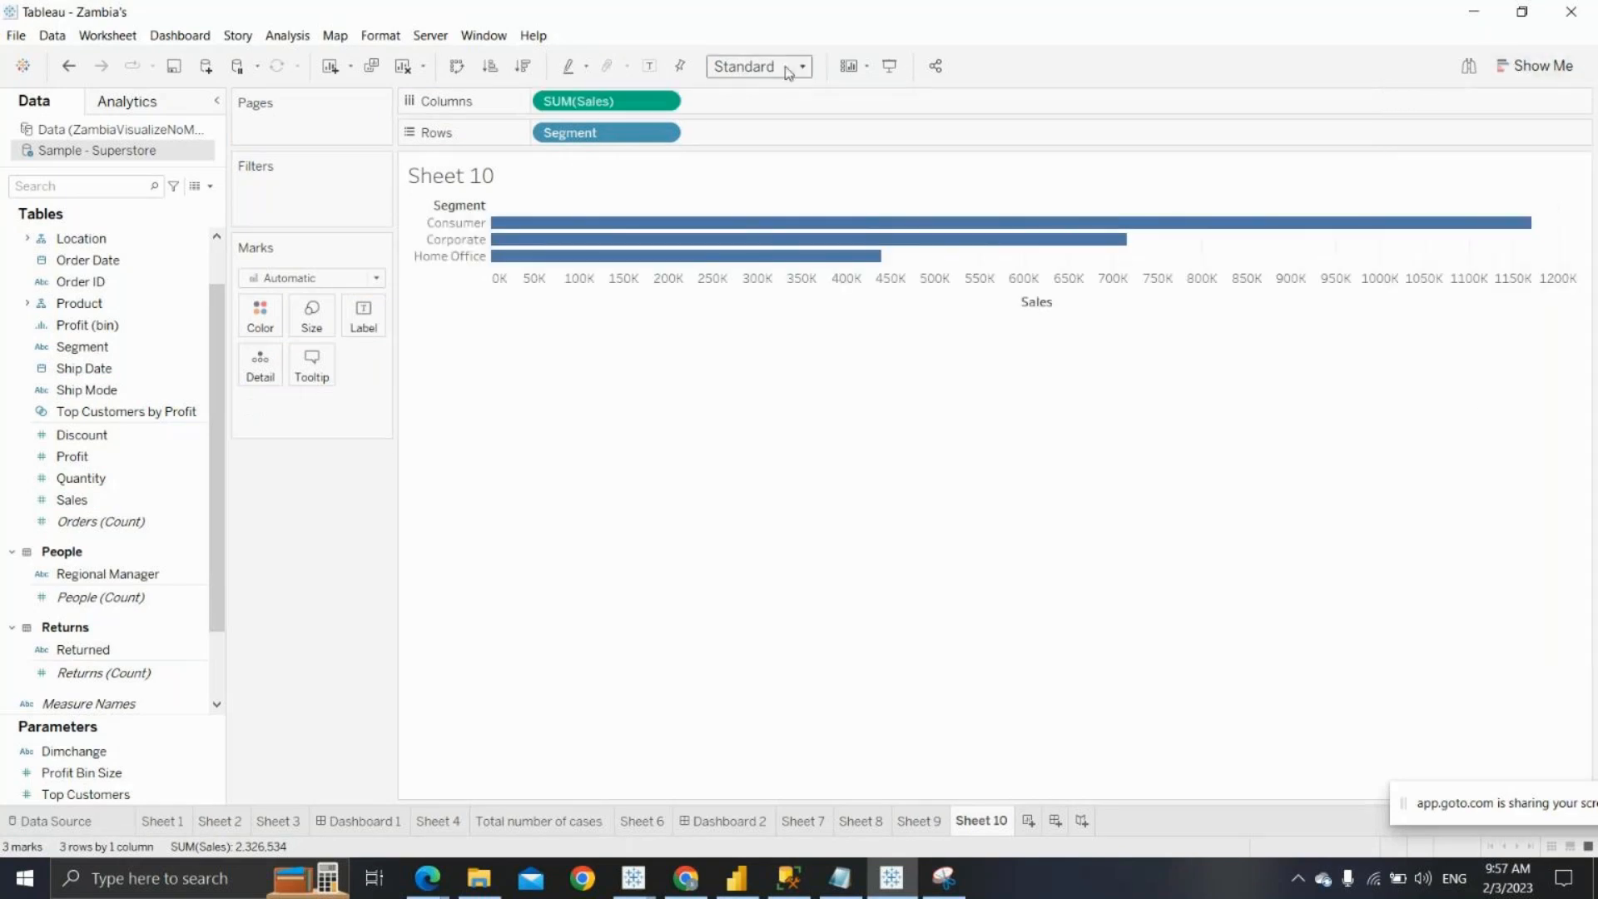
Fit the Segment bar chart to Entire View and show its mark labels
click(799, 73)
click(780, 144)
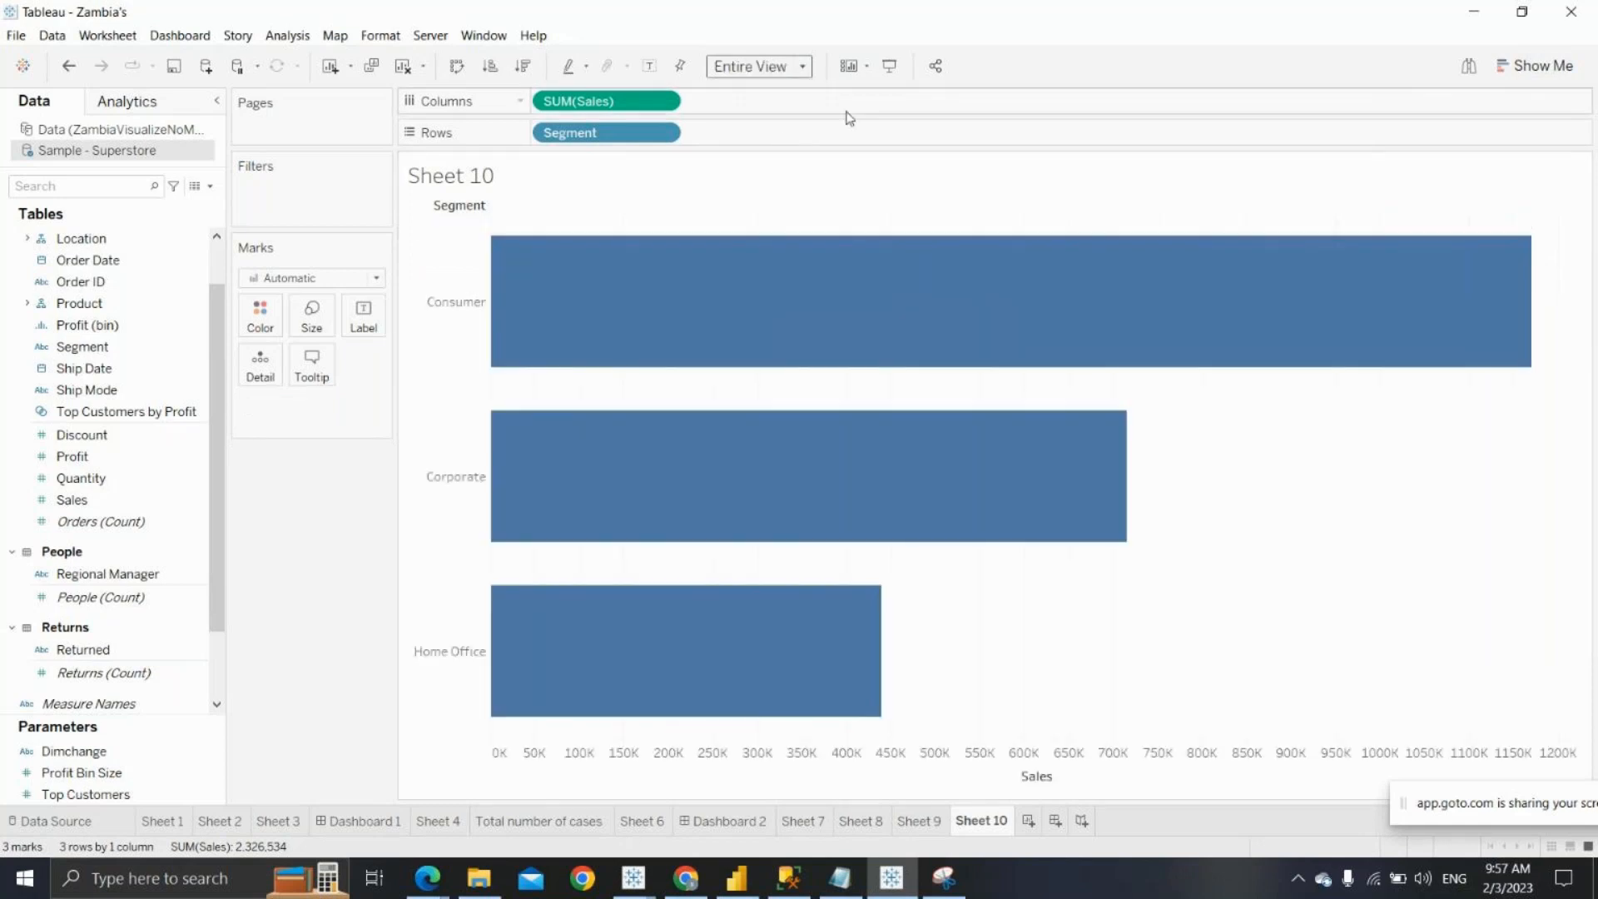
click(649, 66)
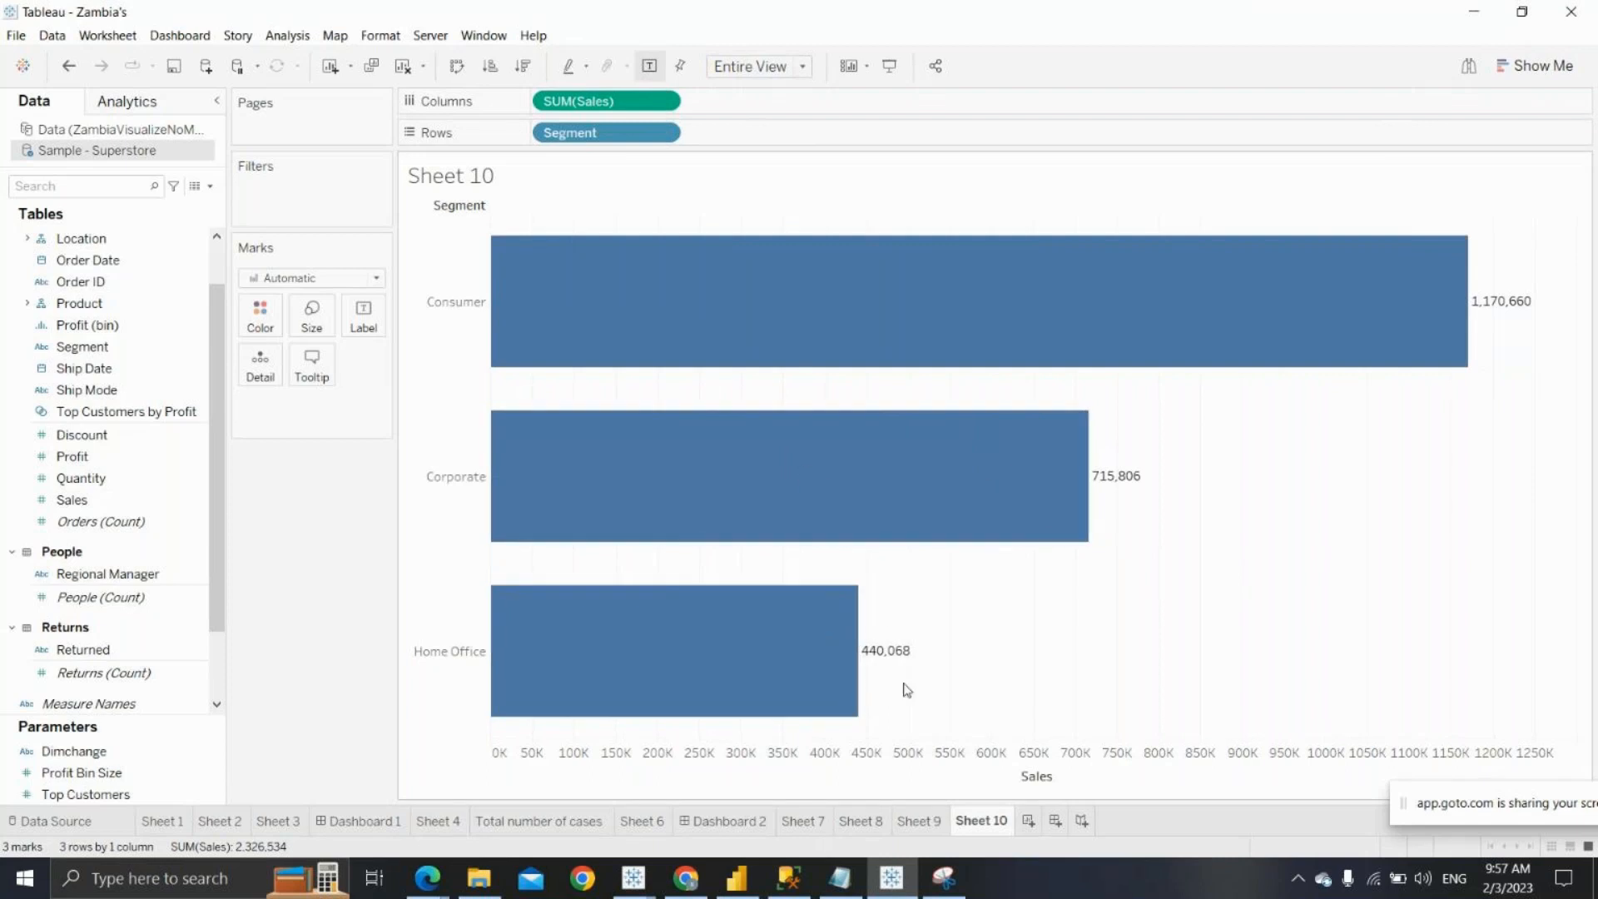
Create another worksheet and display Sales by Ship Mode as a pie chart
click(1028, 821)
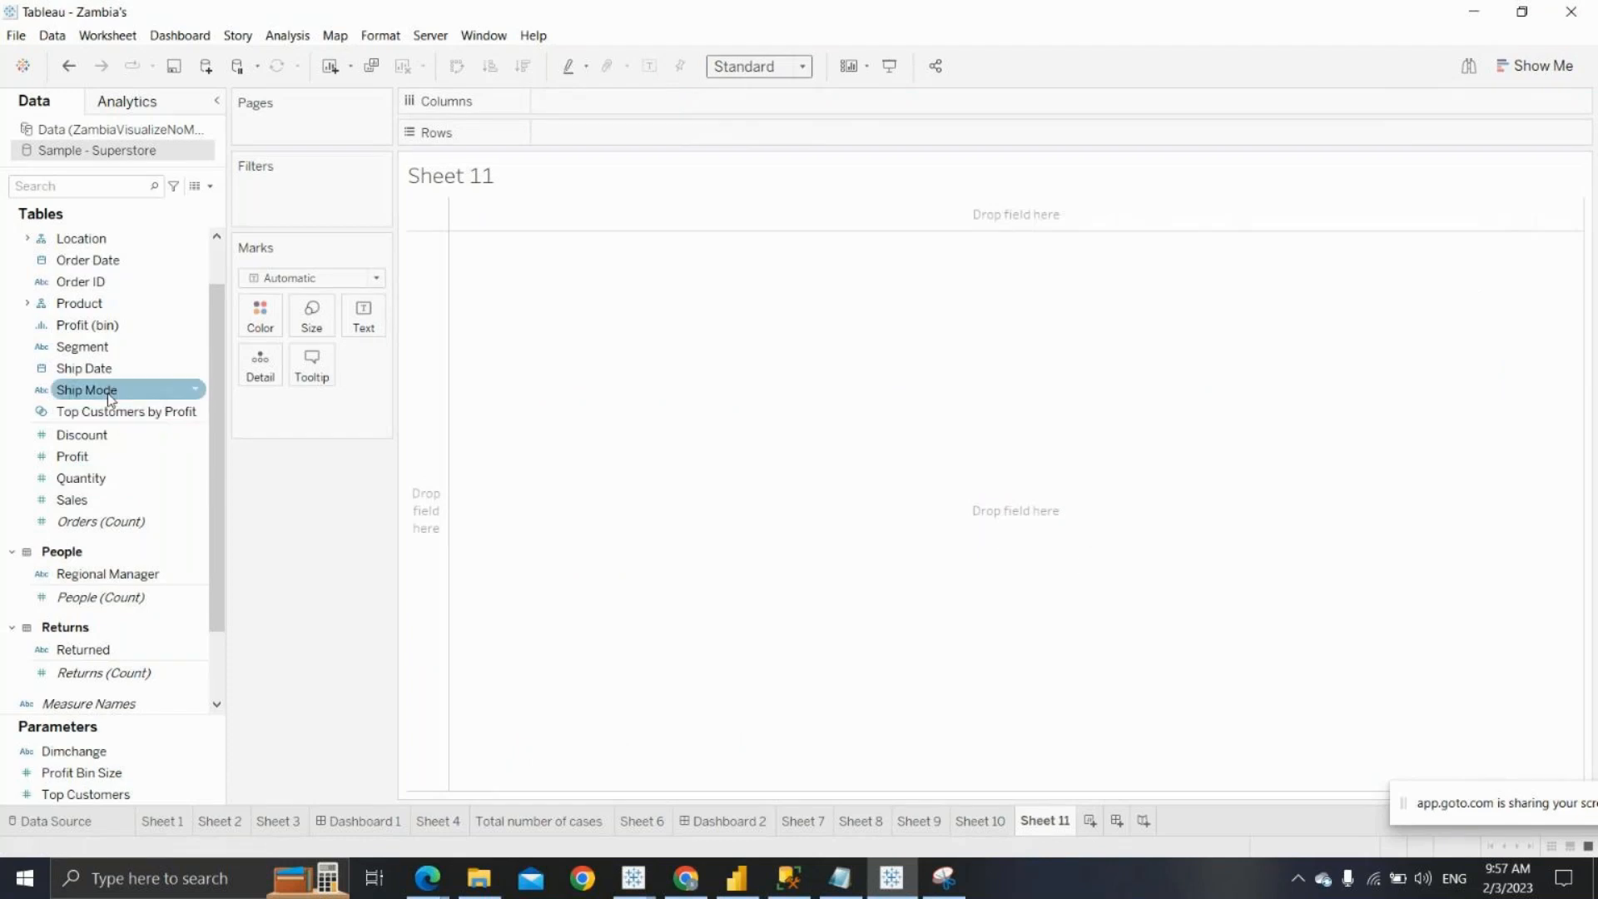
drag(106, 394, 709, 130)
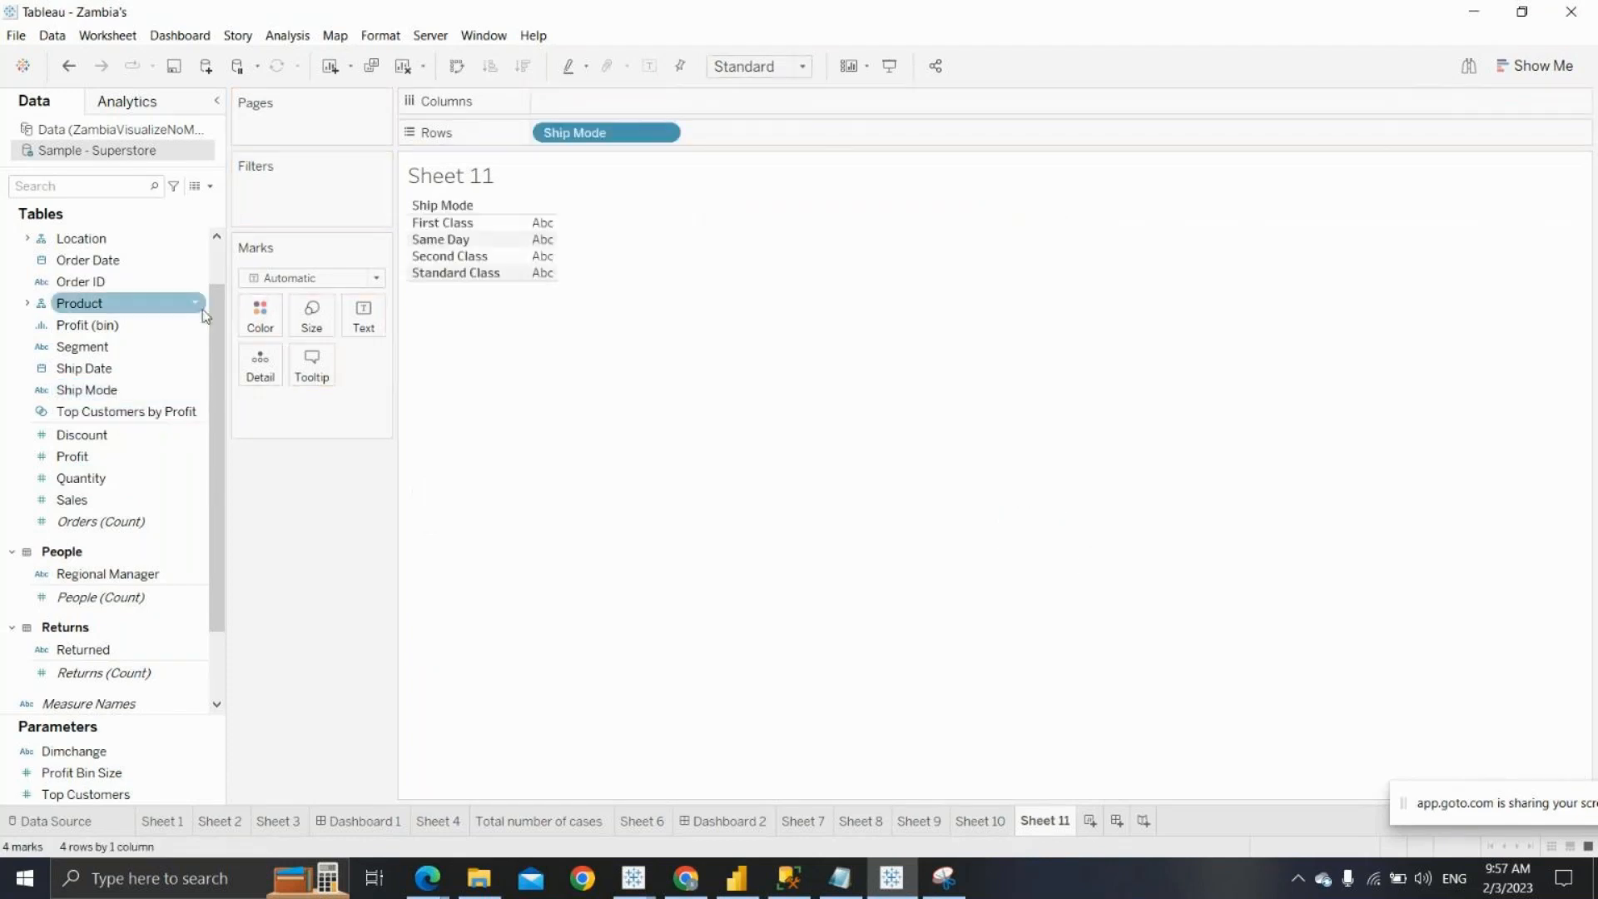
double_click(132, 500)
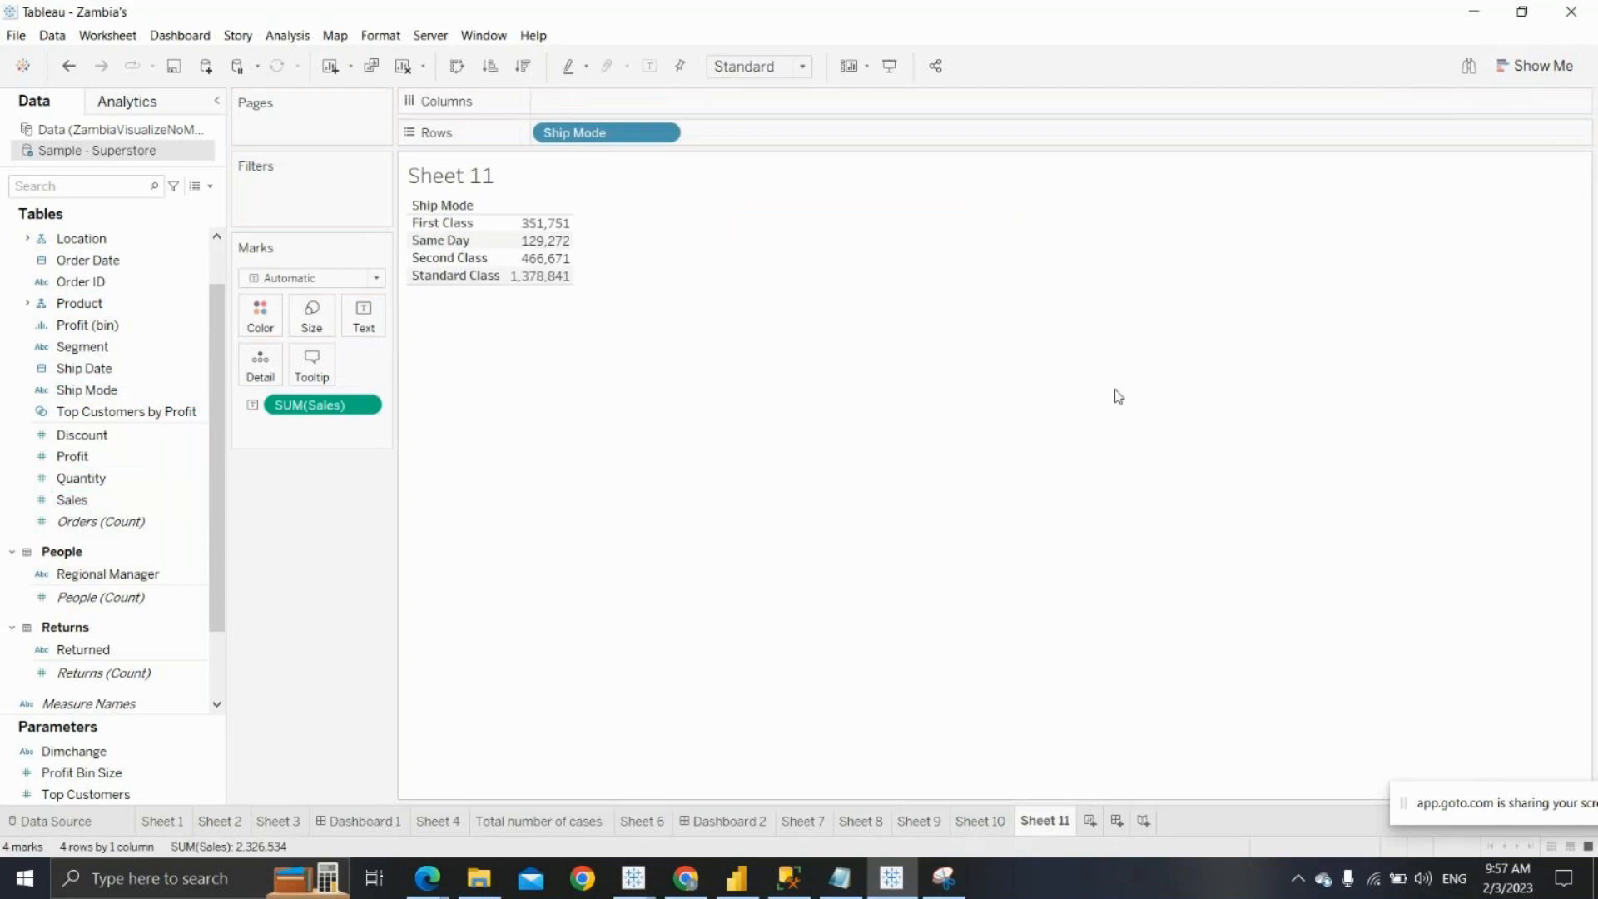
click(1534, 65)
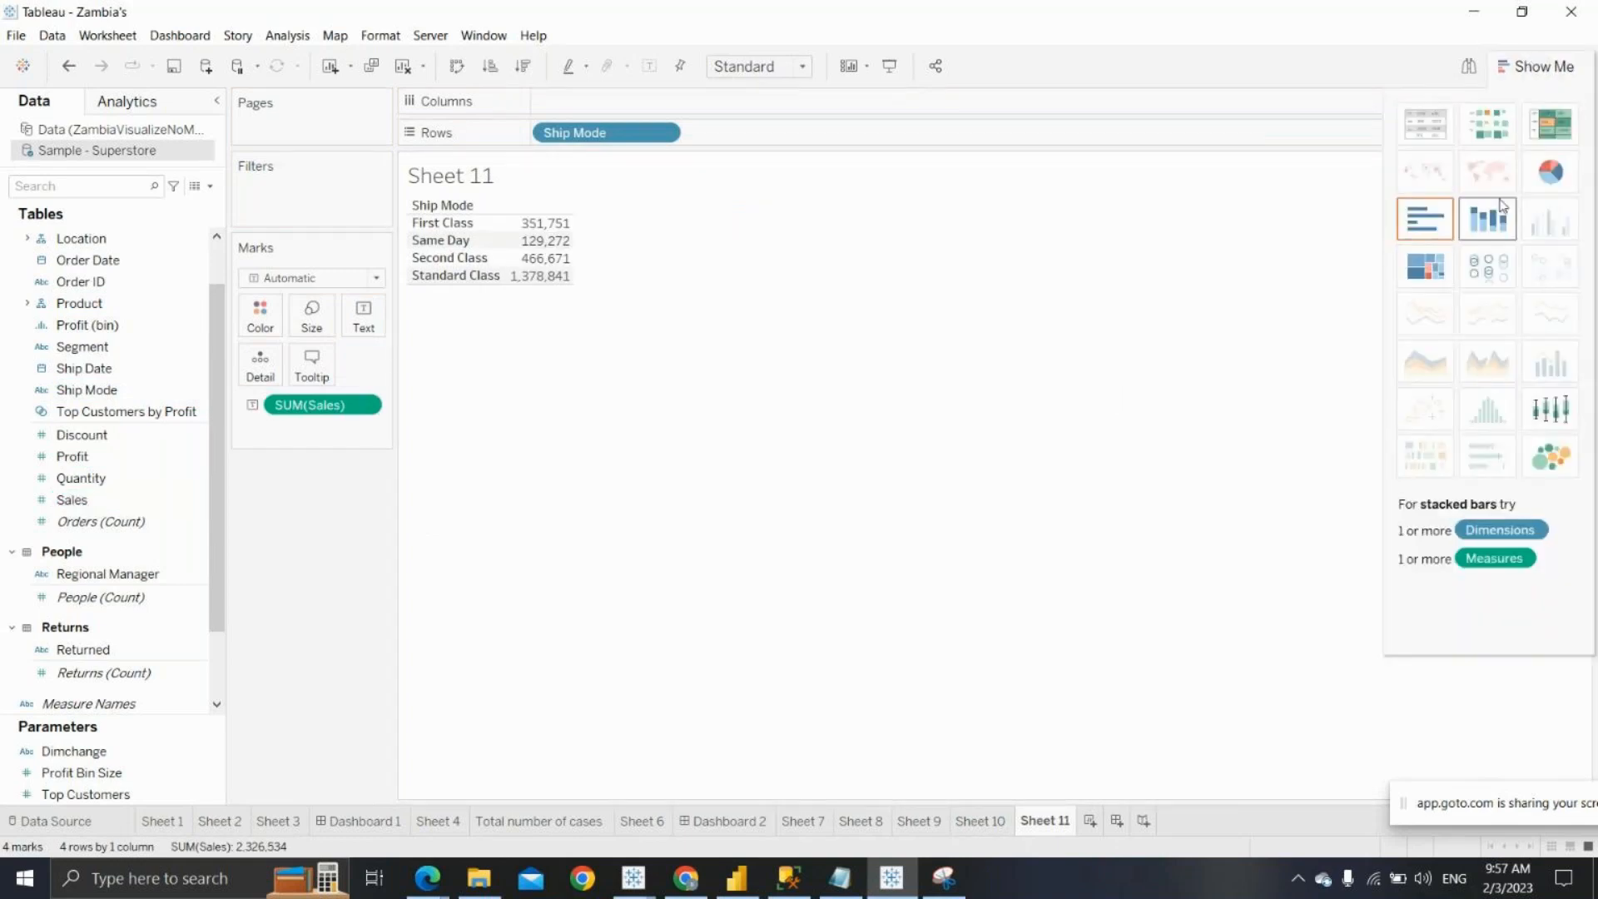
click(1550, 171)
Fit the Ship Mode pie chart to Entire View and show its mark labels
click(801, 71)
click(792, 139)
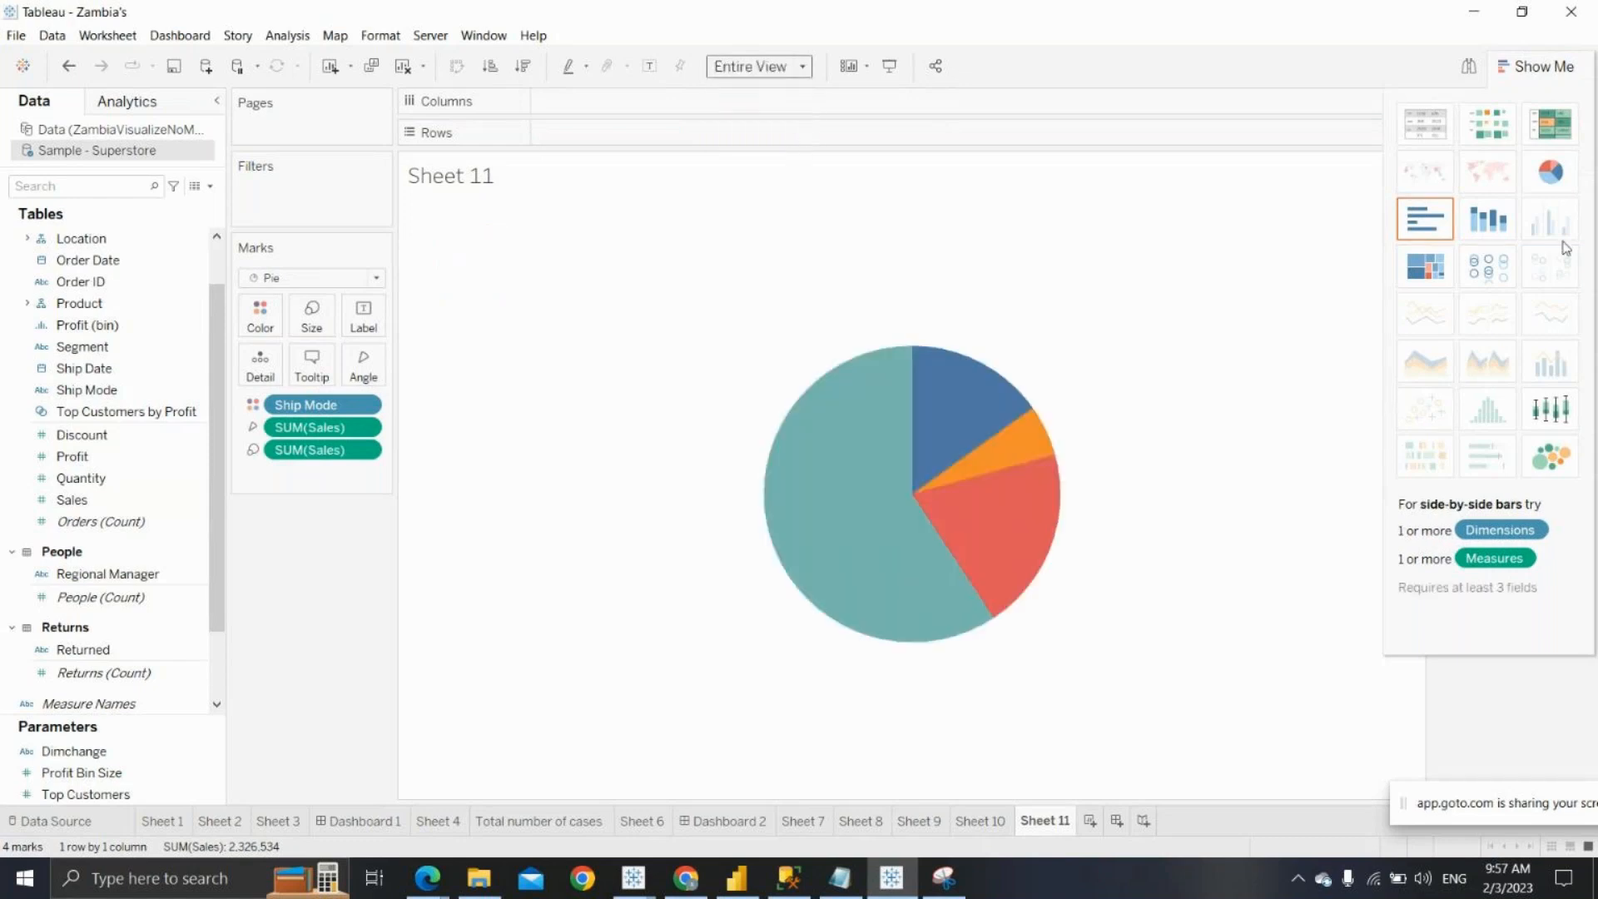
click(1538, 66)
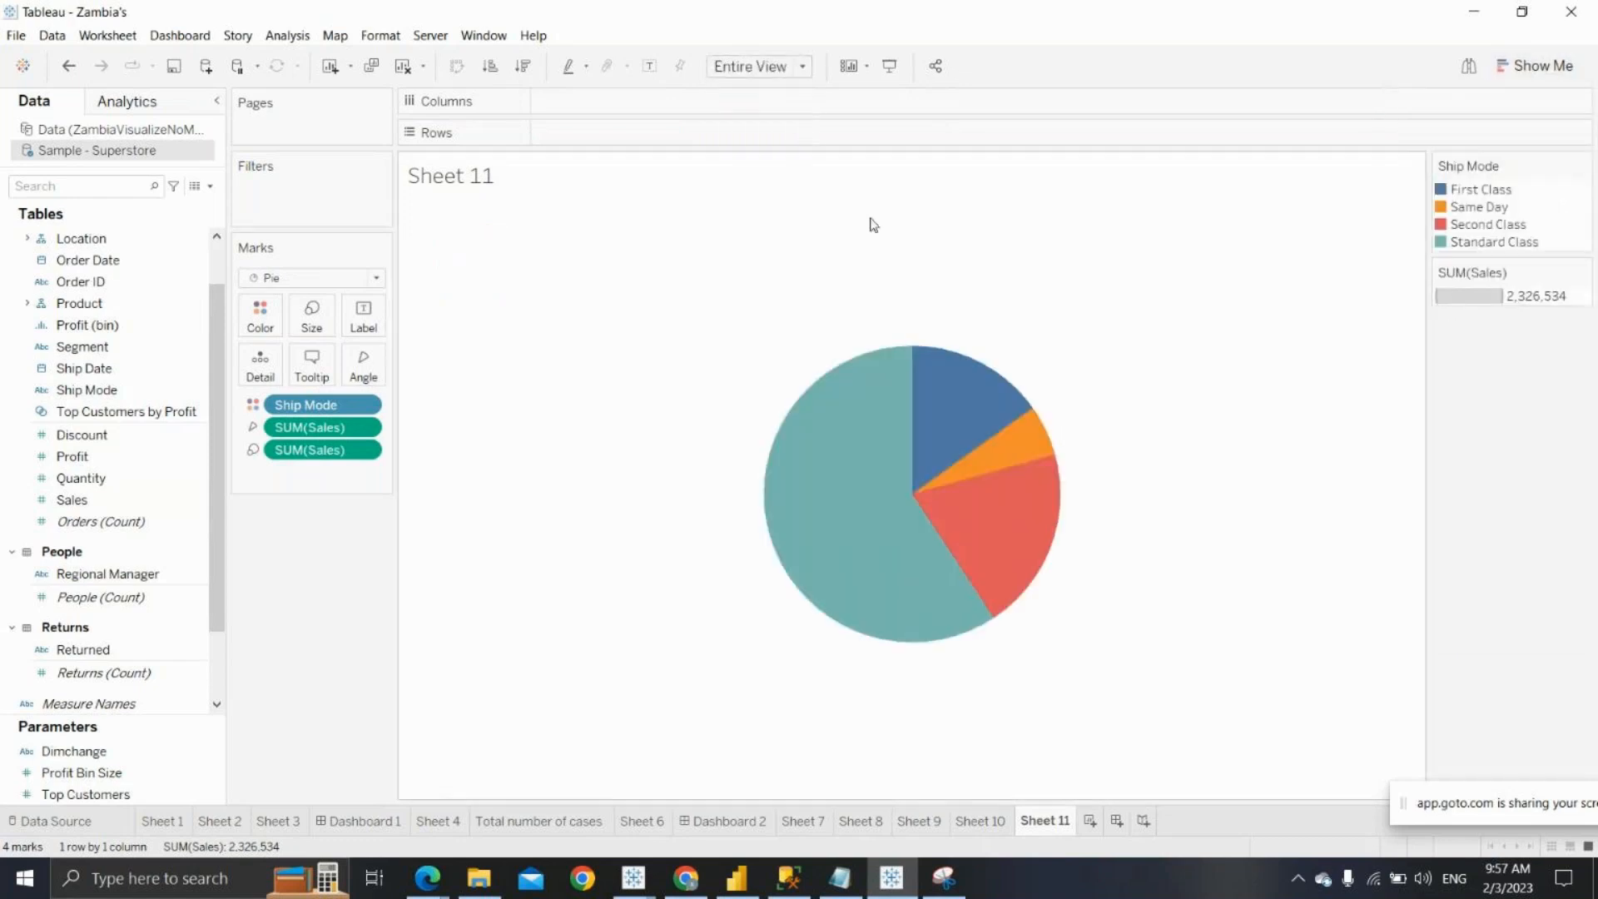
click(649, 68)
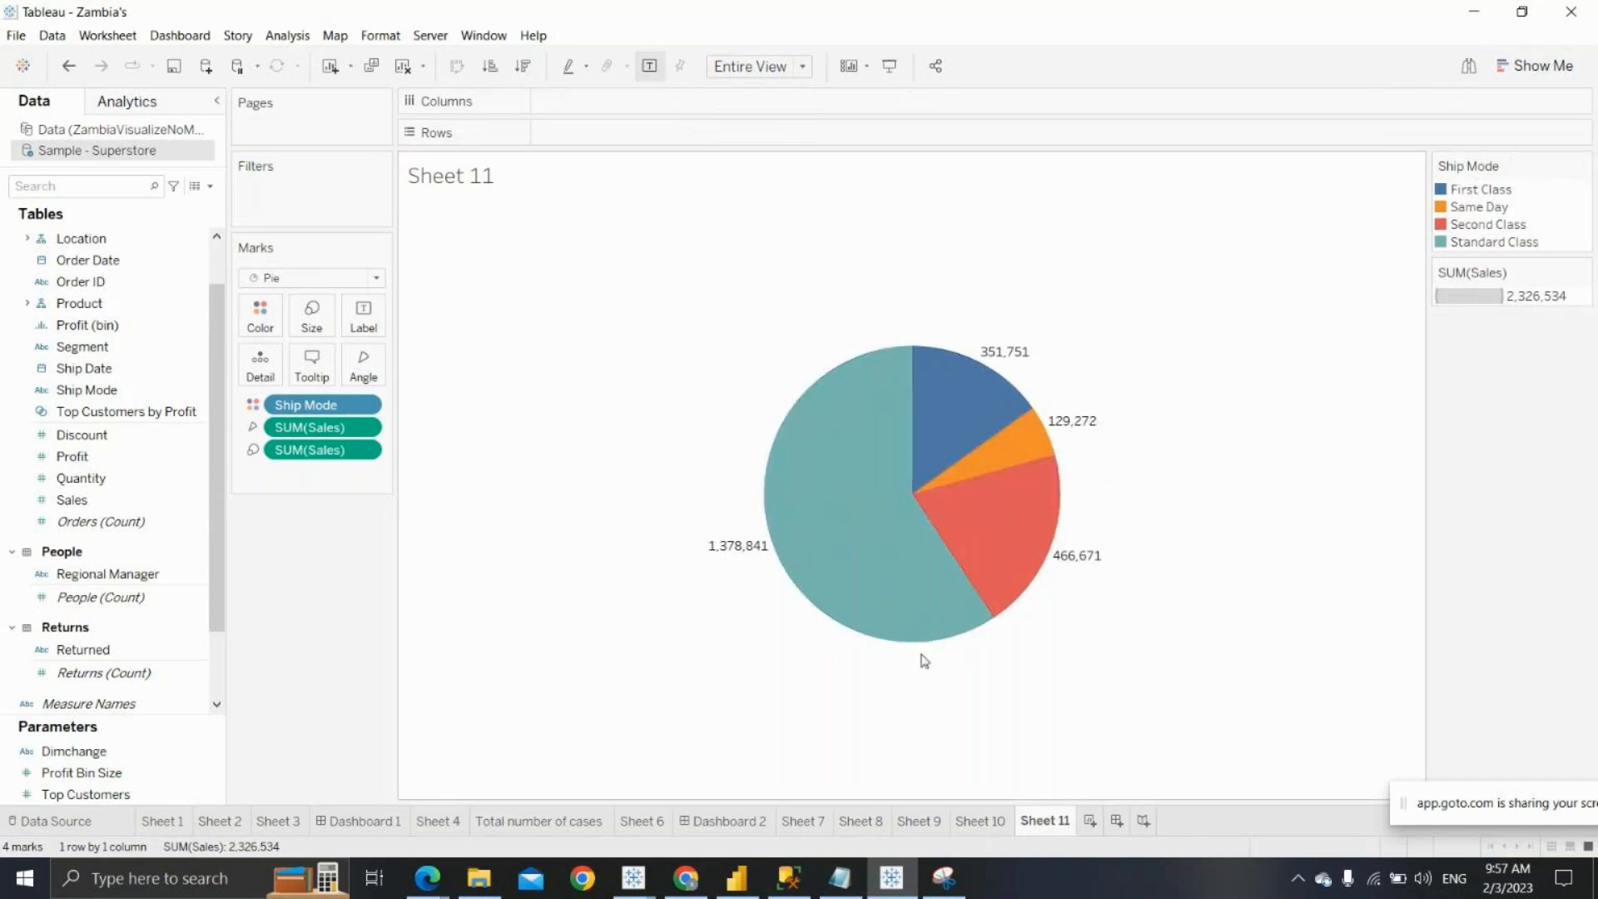
Rename the Sheet 10 worksheet as "segment wise sales"
click(981, 822)
right_click(981, 822)
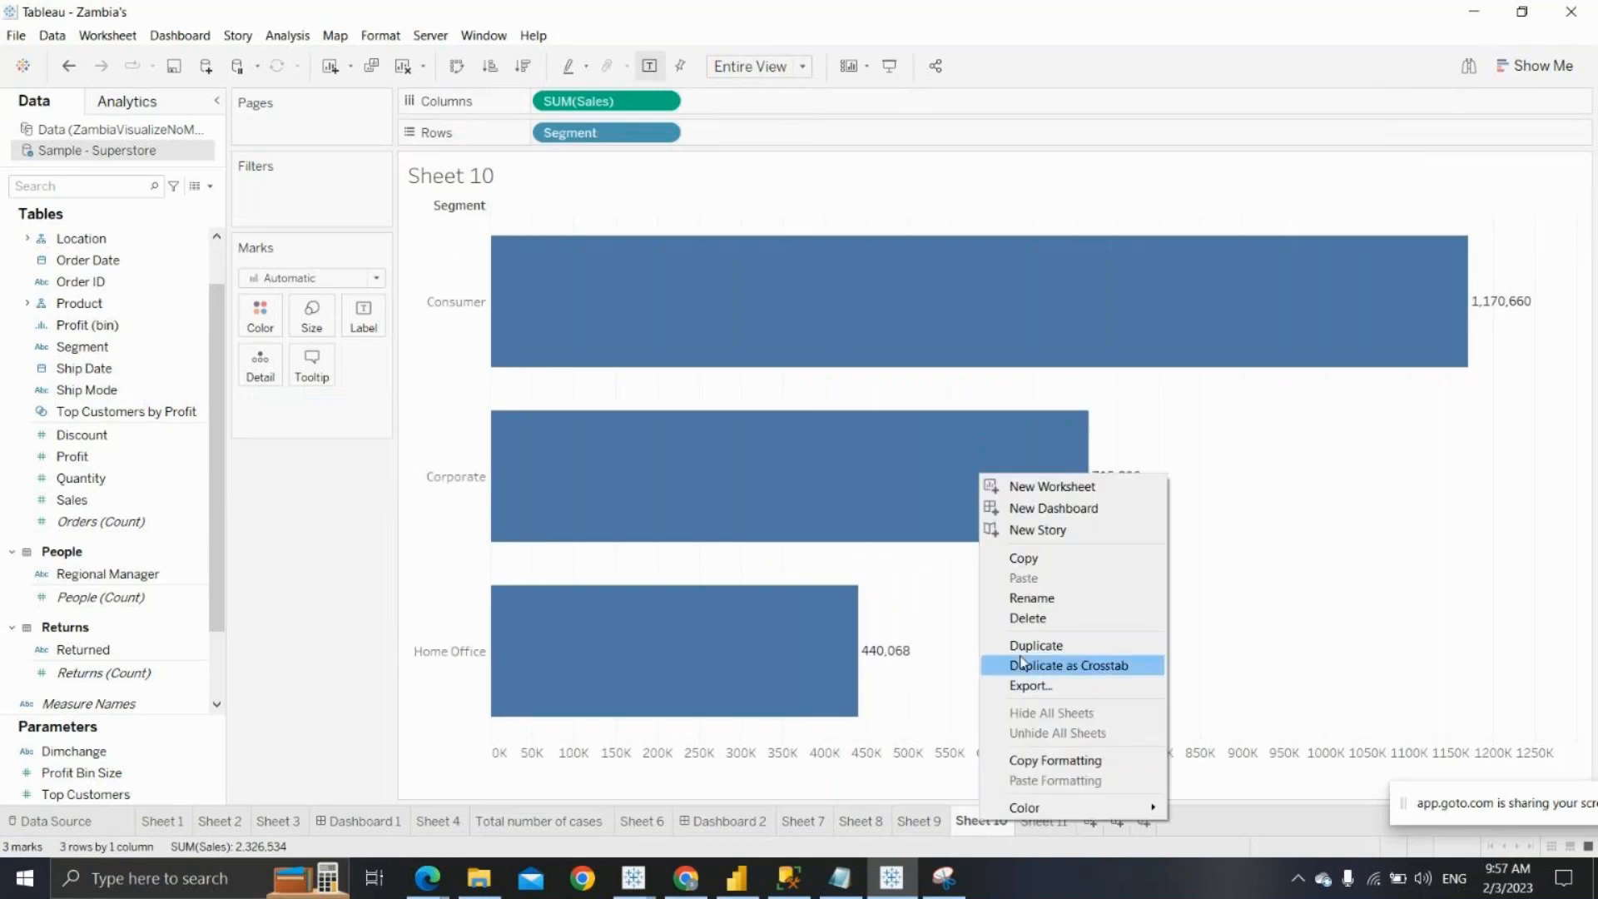
click(1025, 600)
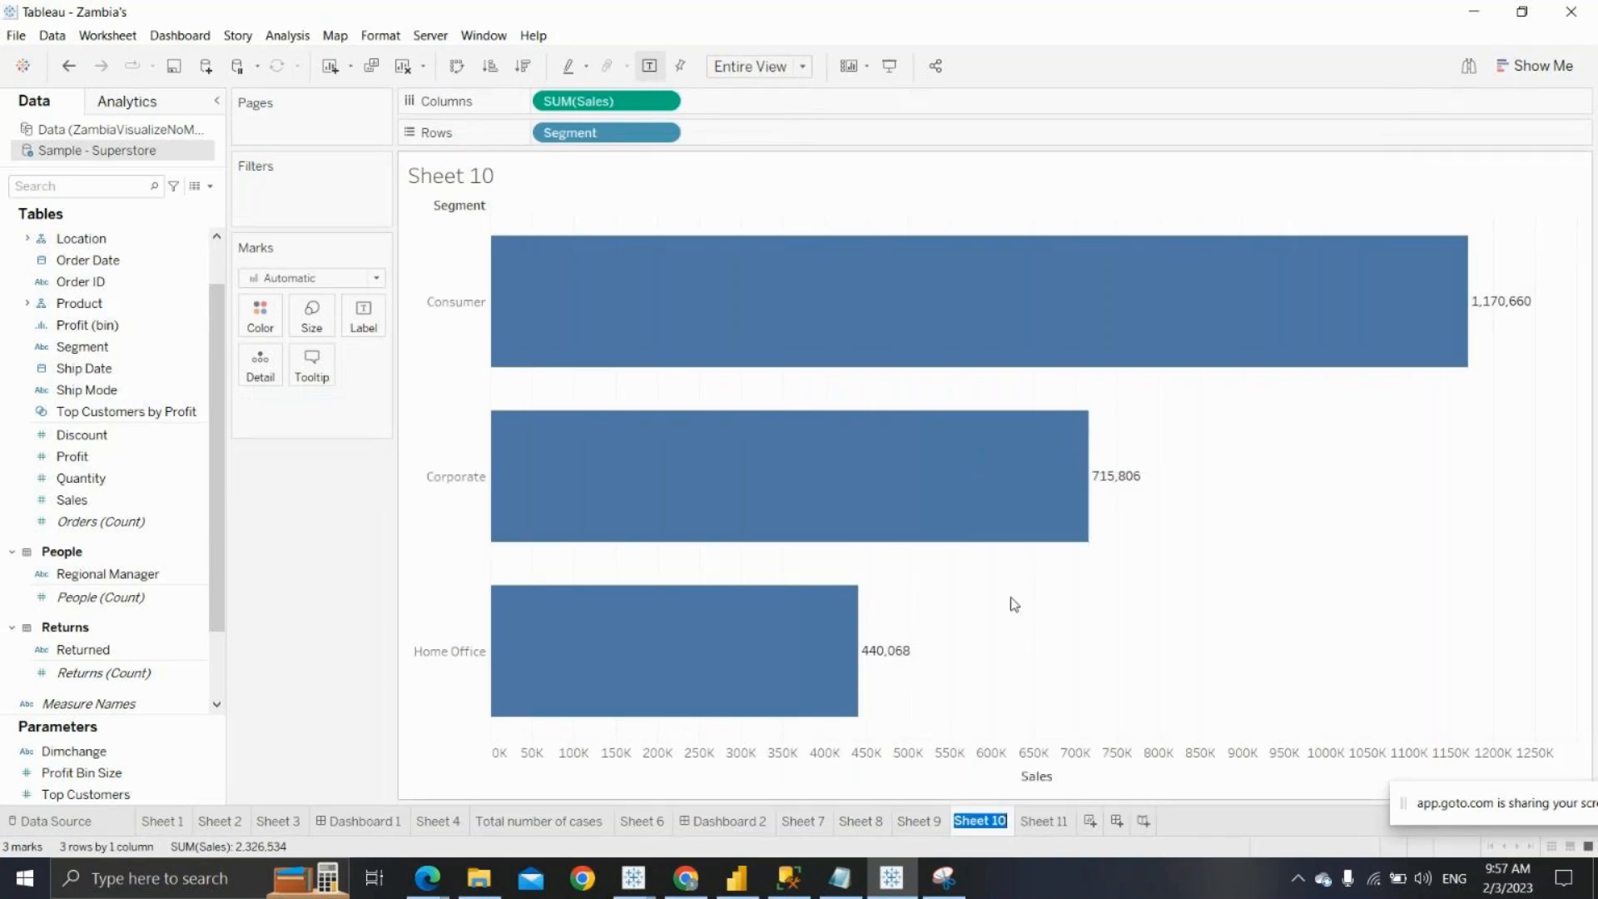
text(segment wise sales)
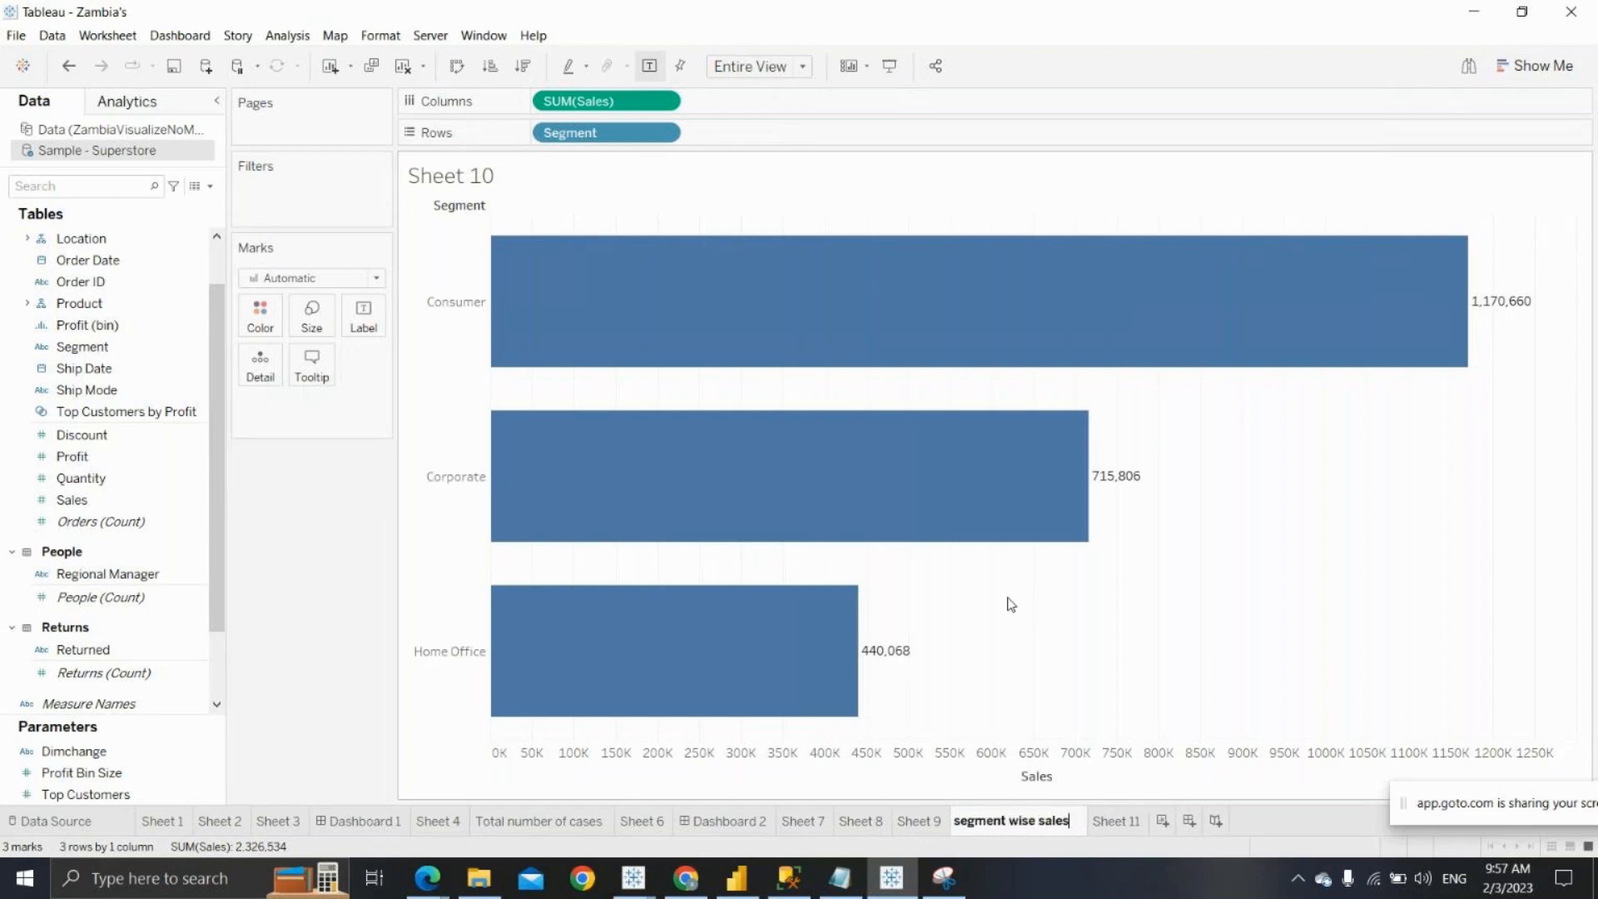
Rename the Sheet 11 worksheet as "shipmode by sales"
click(1130, 828)
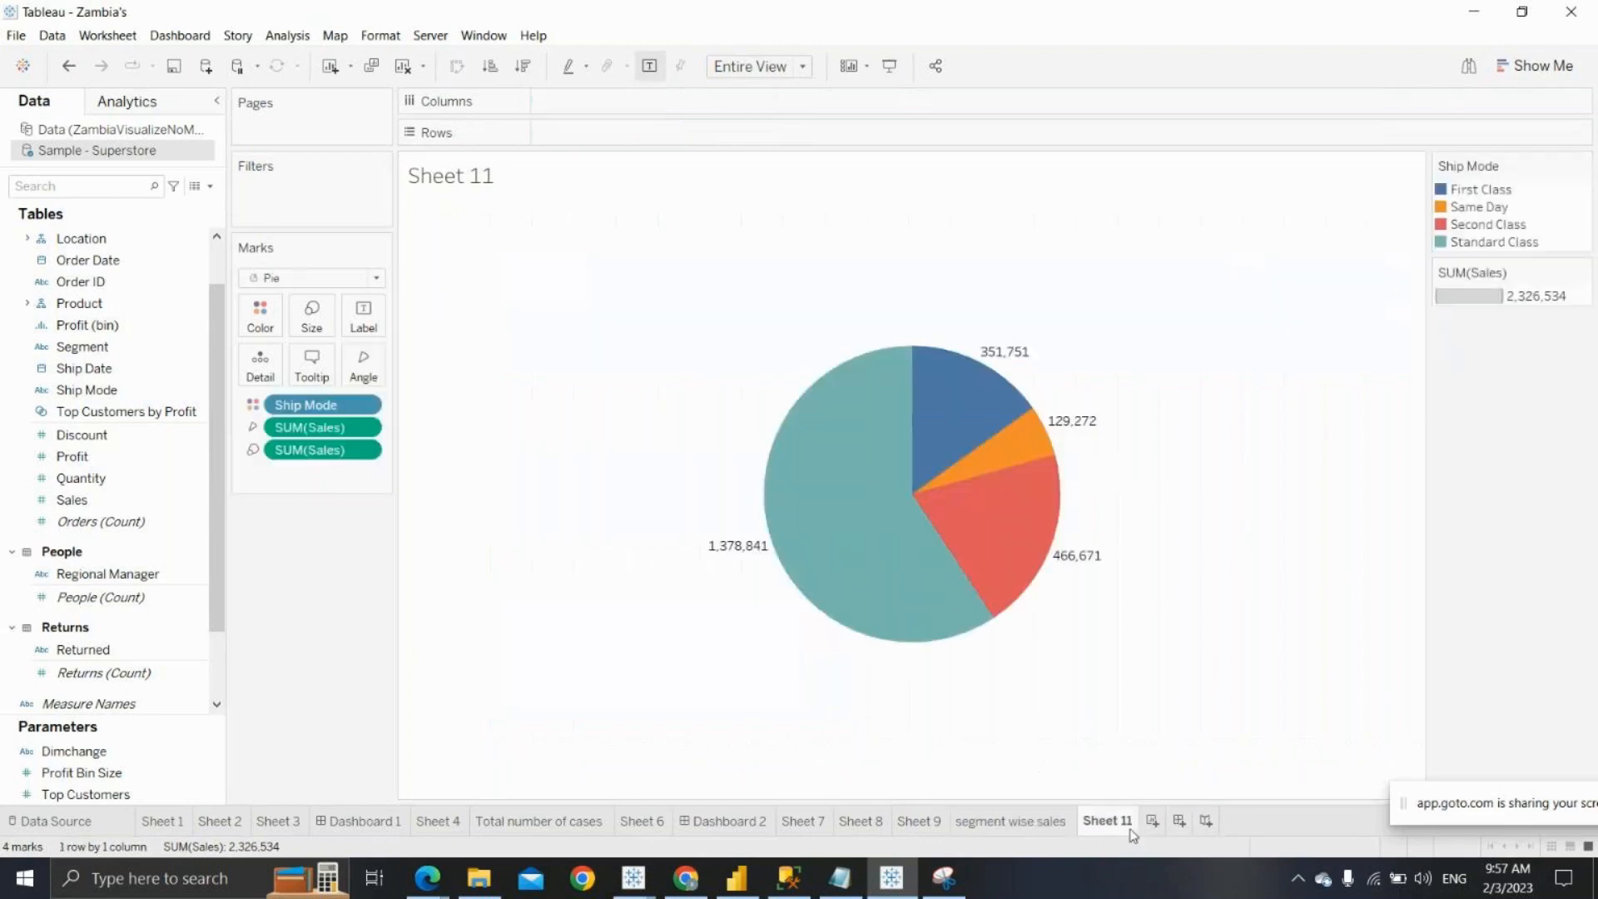
right_click(1129, 829)
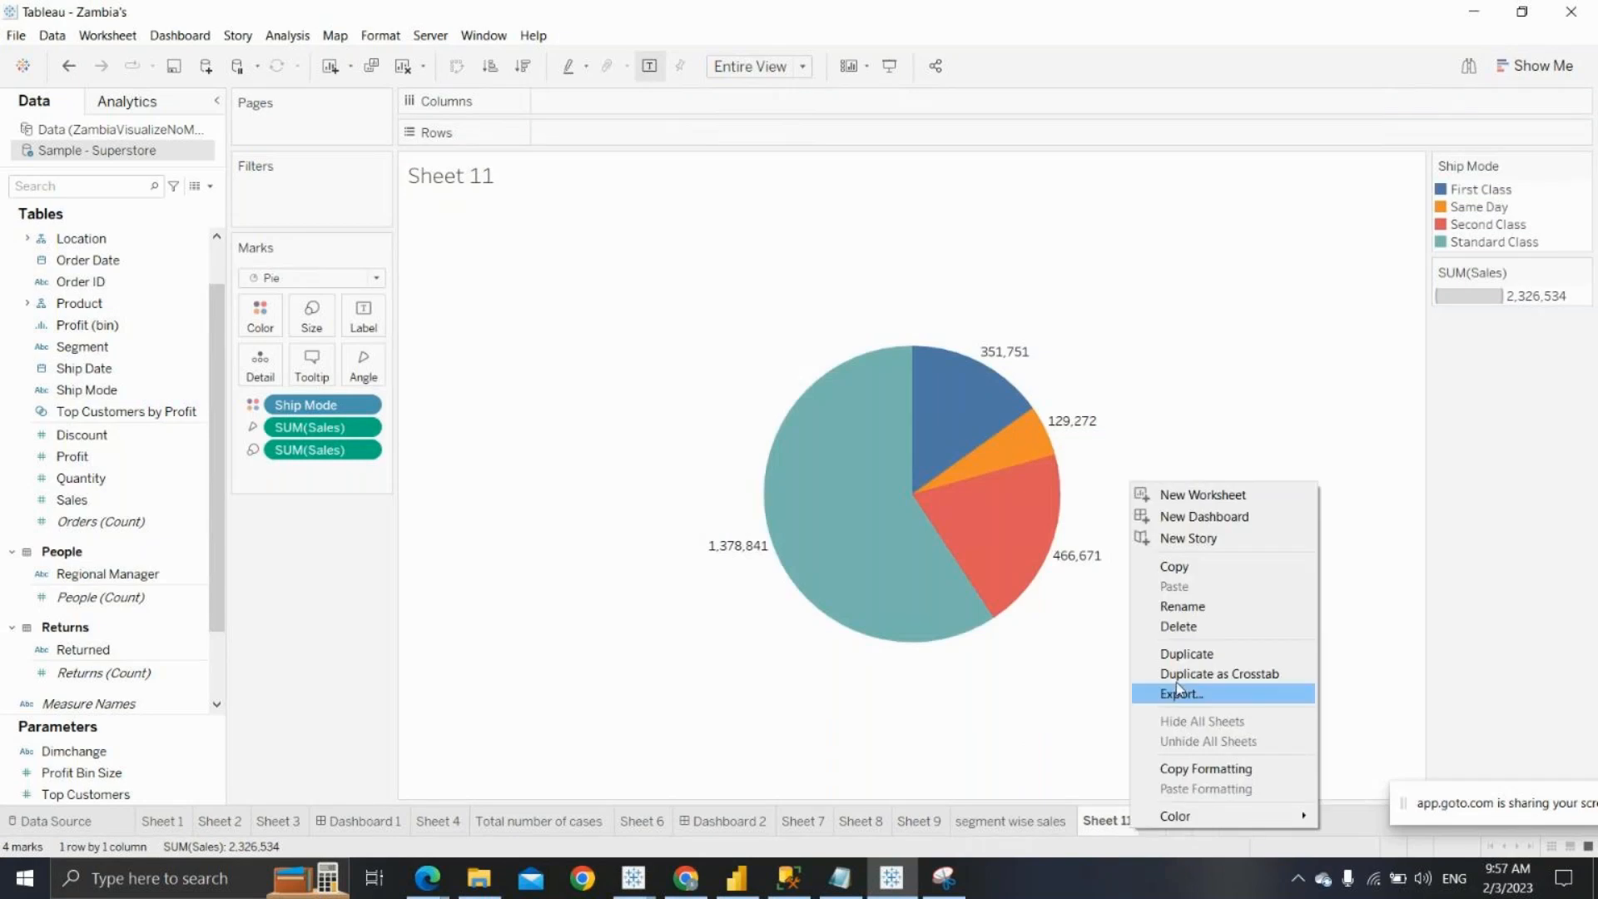
click(1184, 609)
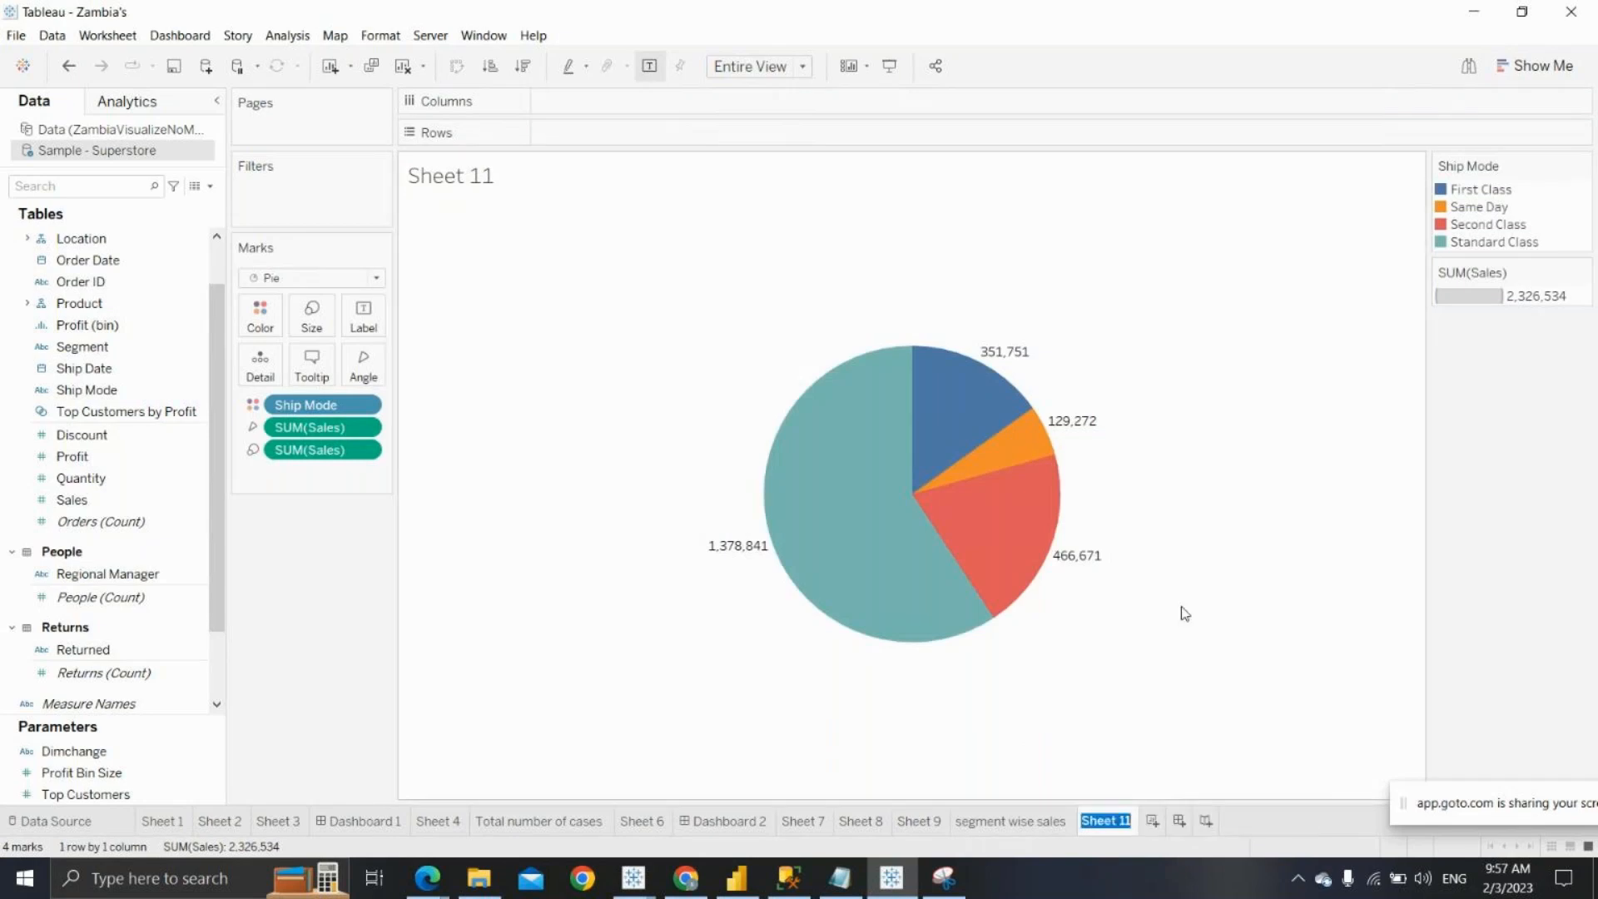
text(shipmode by p)
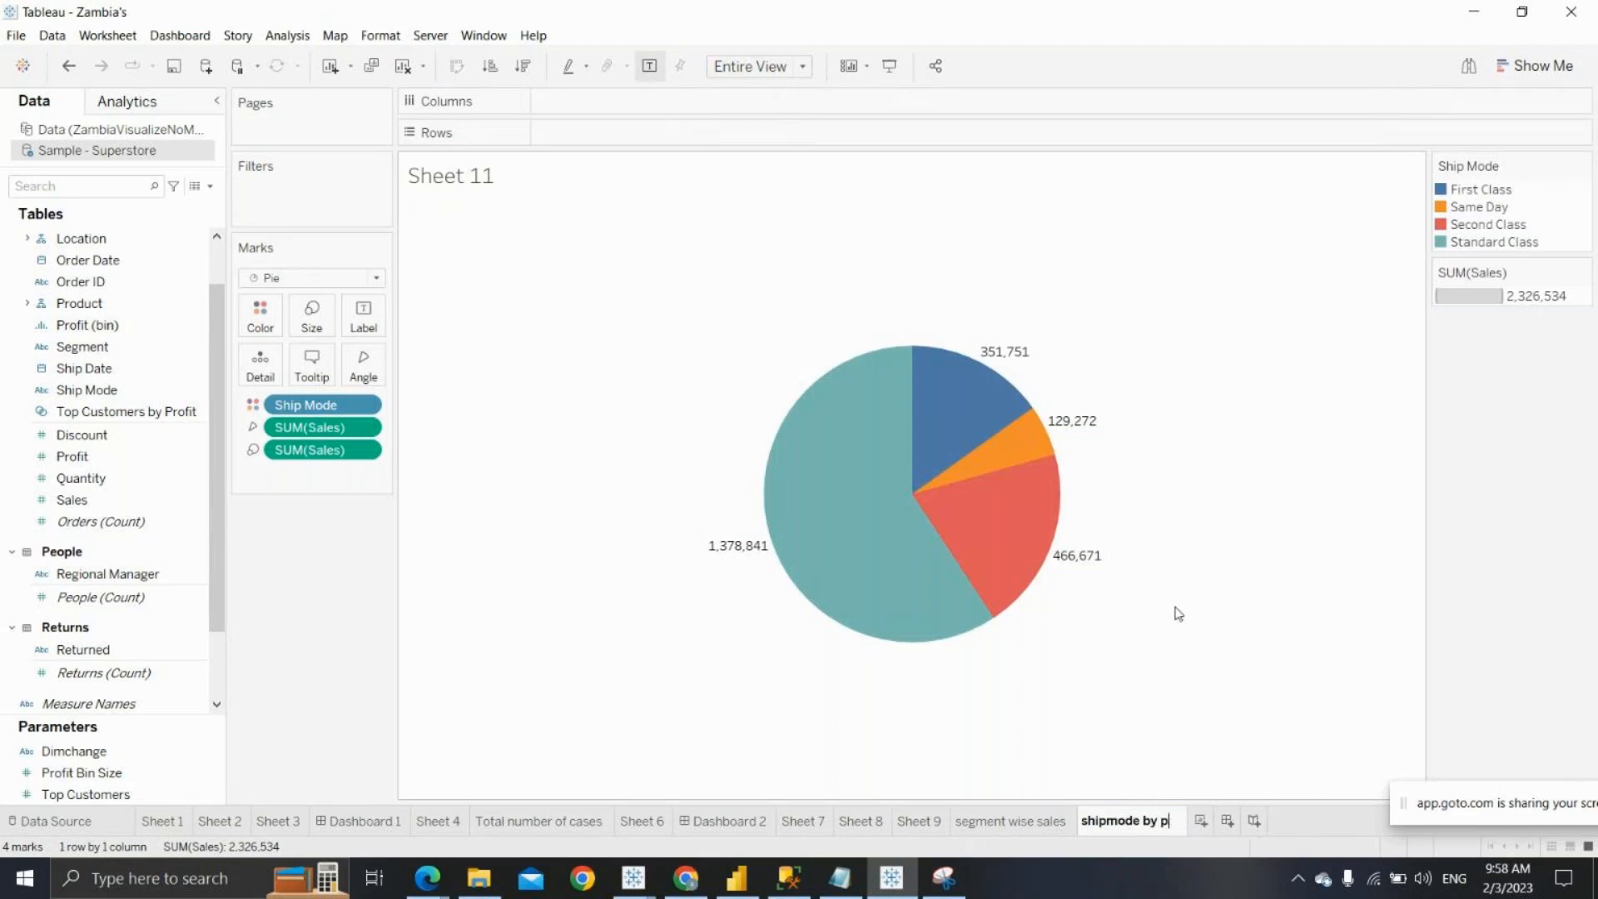
key(BackSpace)
text(sales)
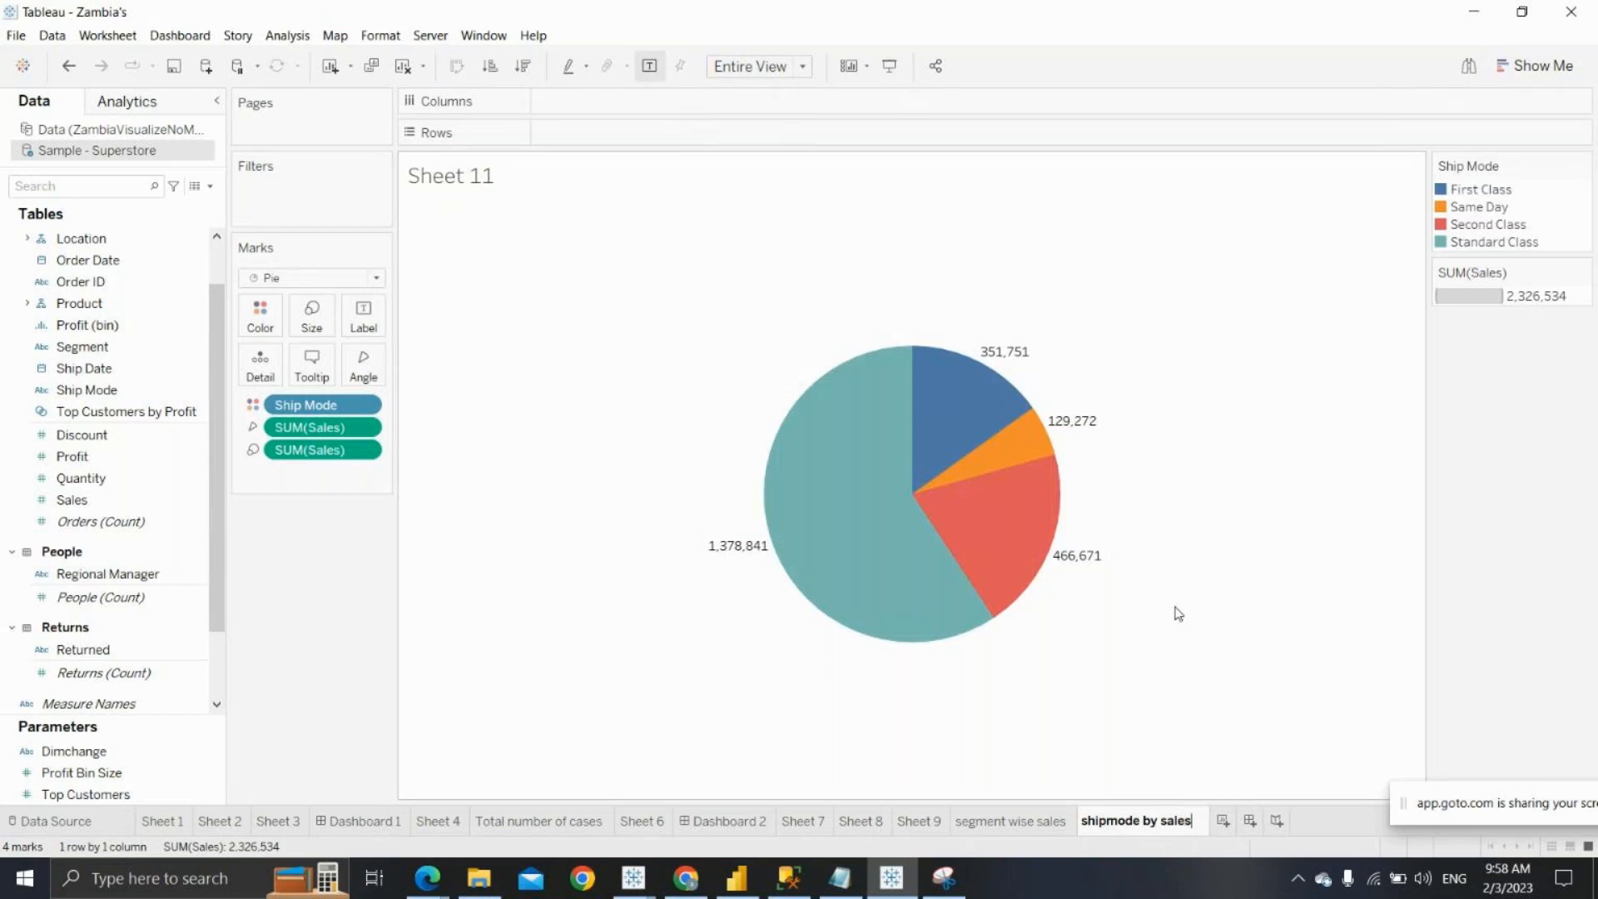
key(Return)
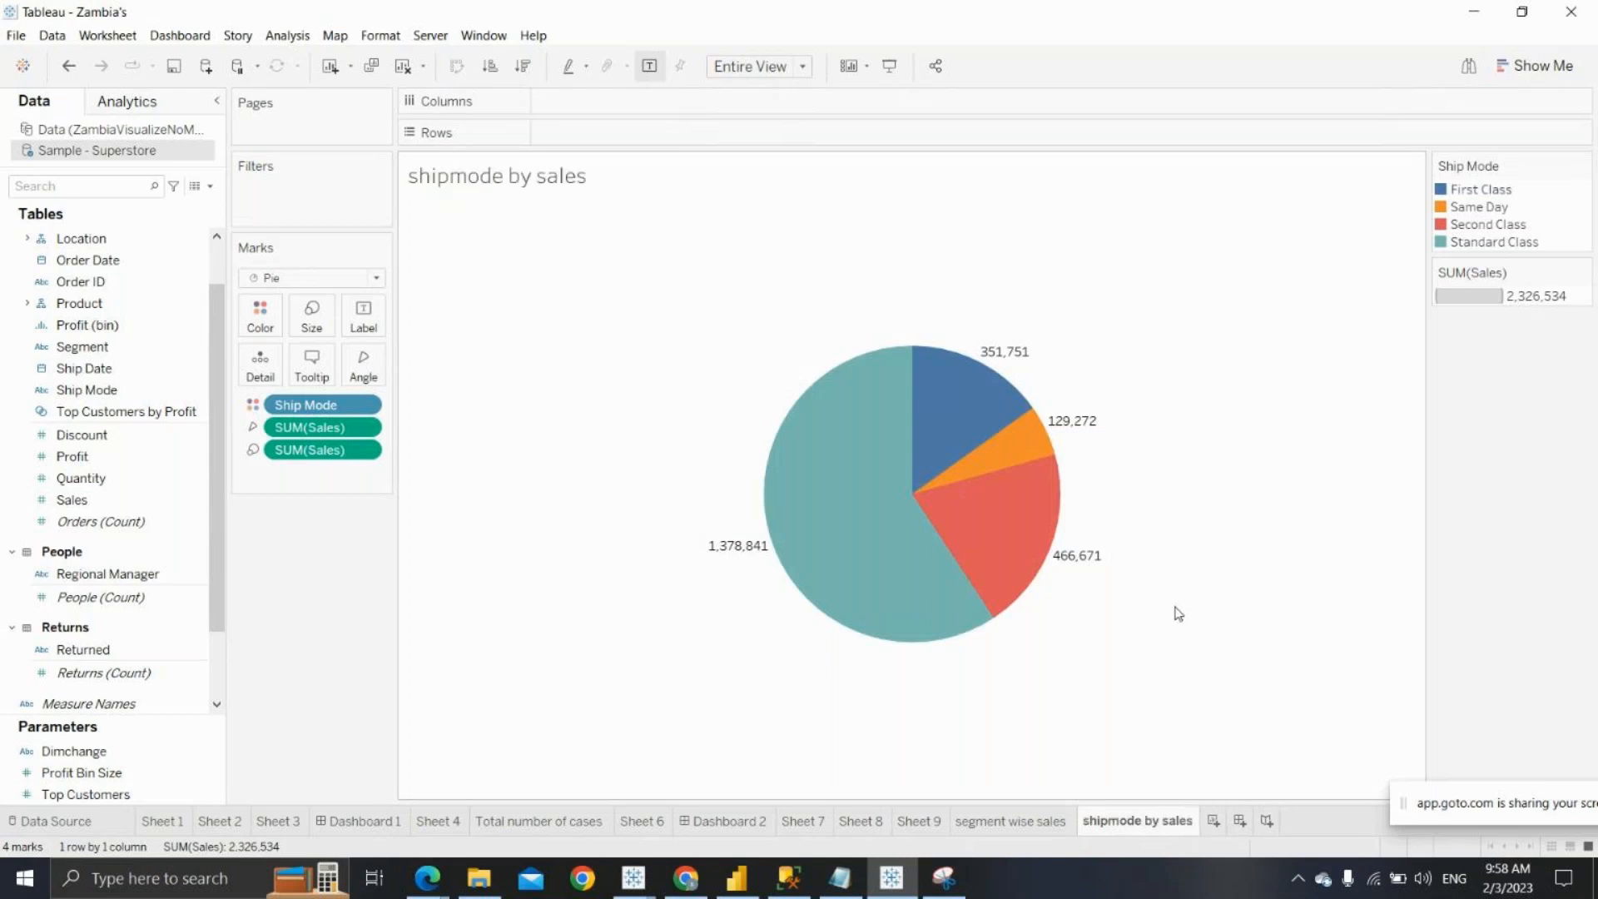
Create a new blank worksheet after the shipmode by sales sheet
click(1213, 822)
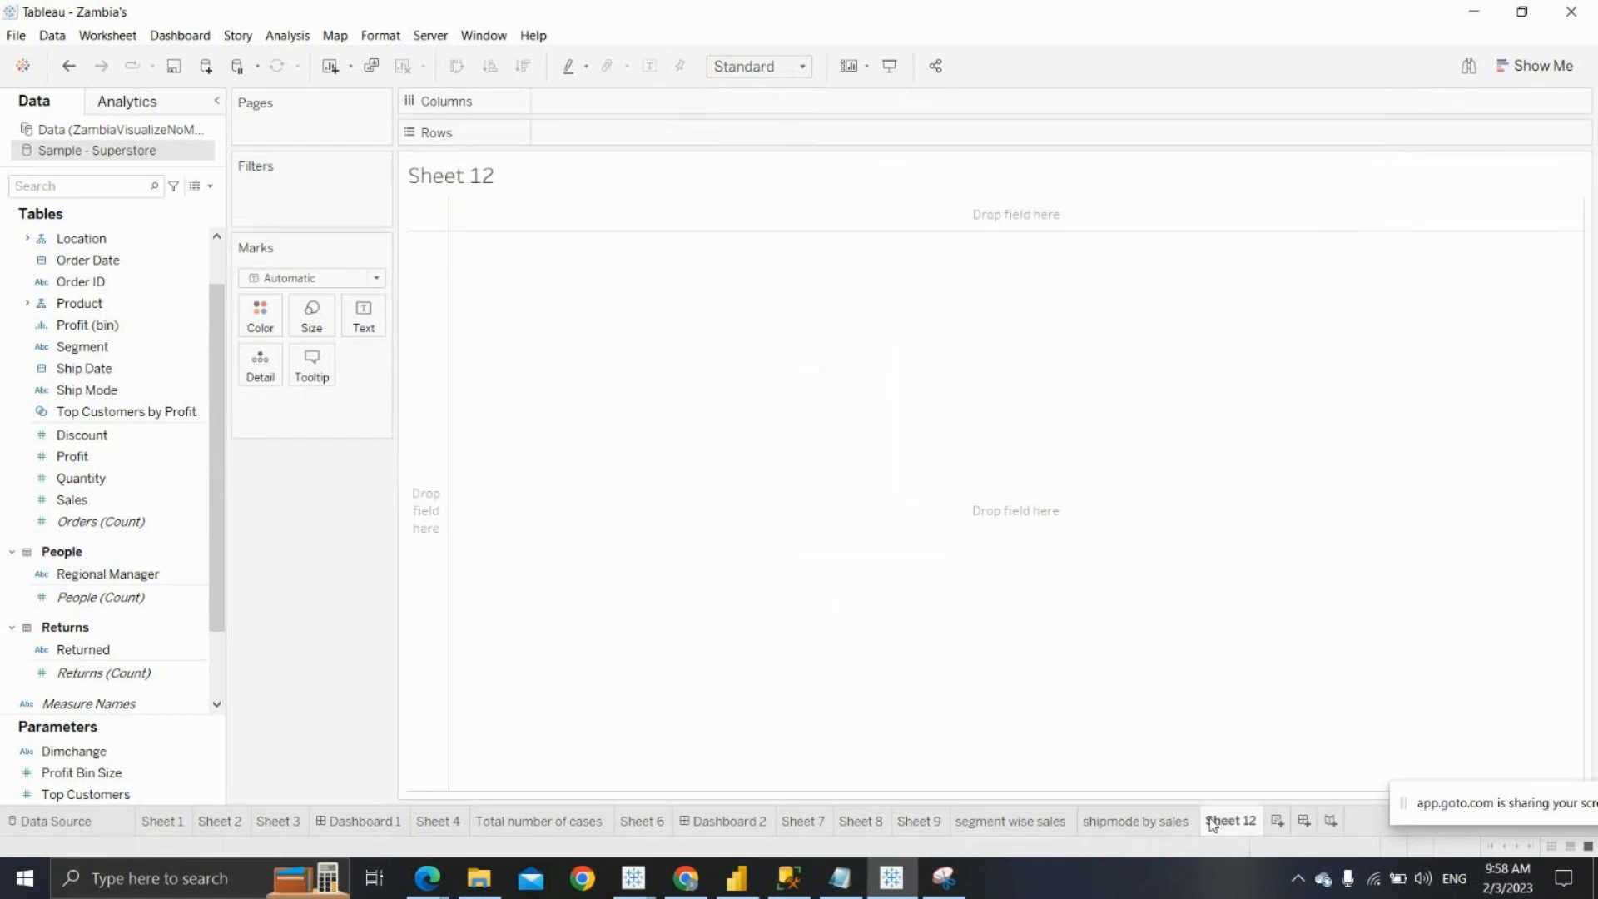
click(192, 460)
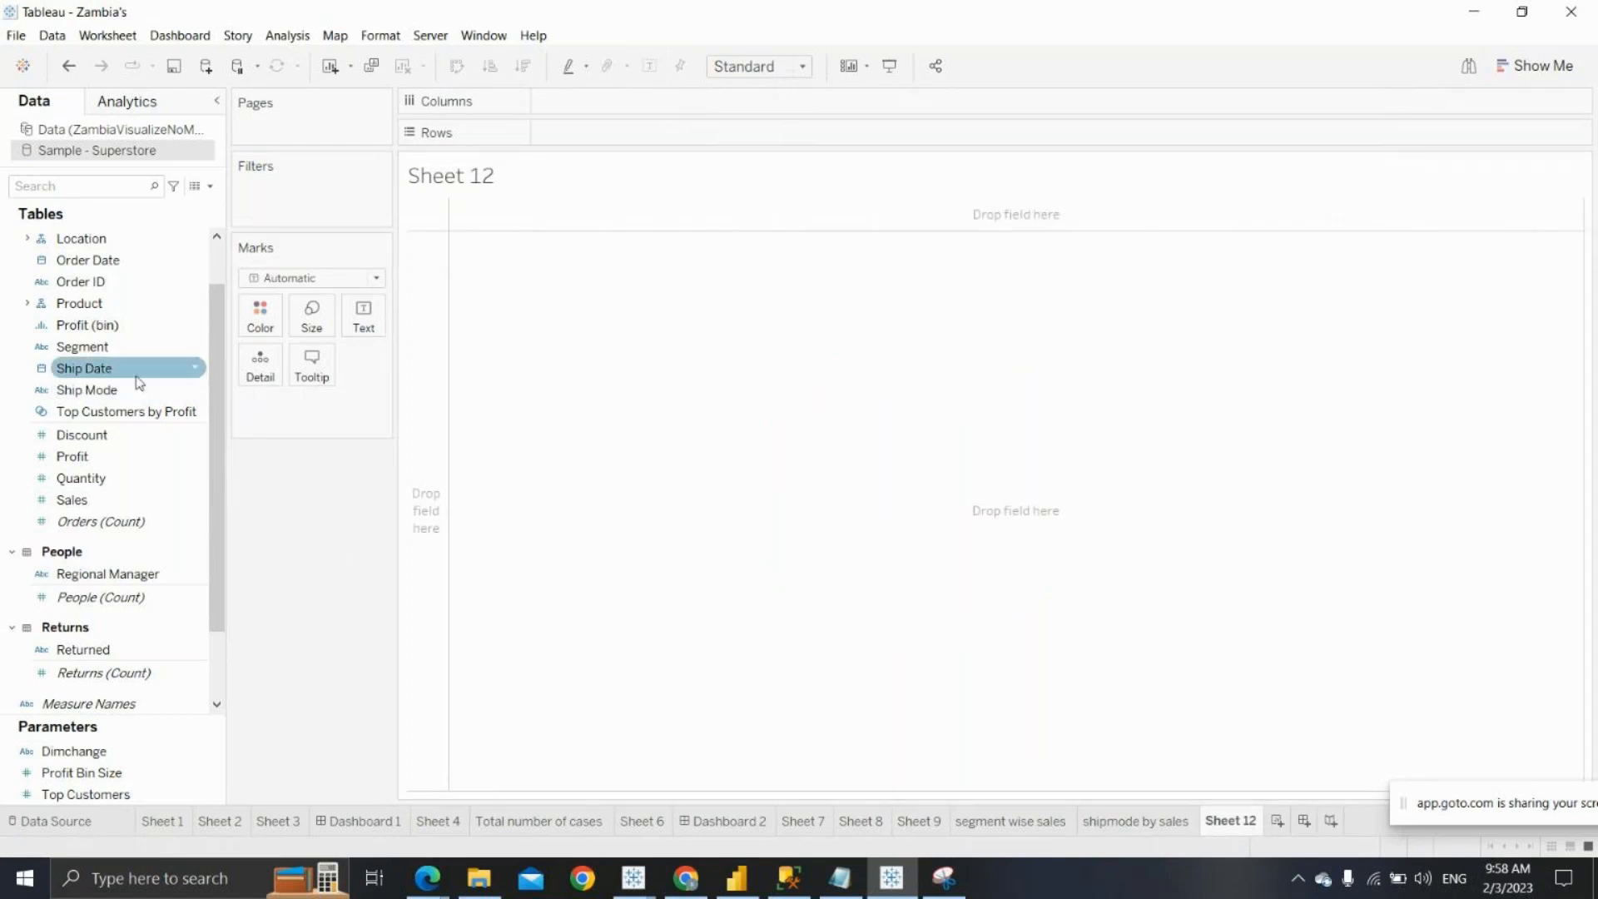
Check the participants in the GoTo meeting window and return to Tableau
mouse_move(425, 875)
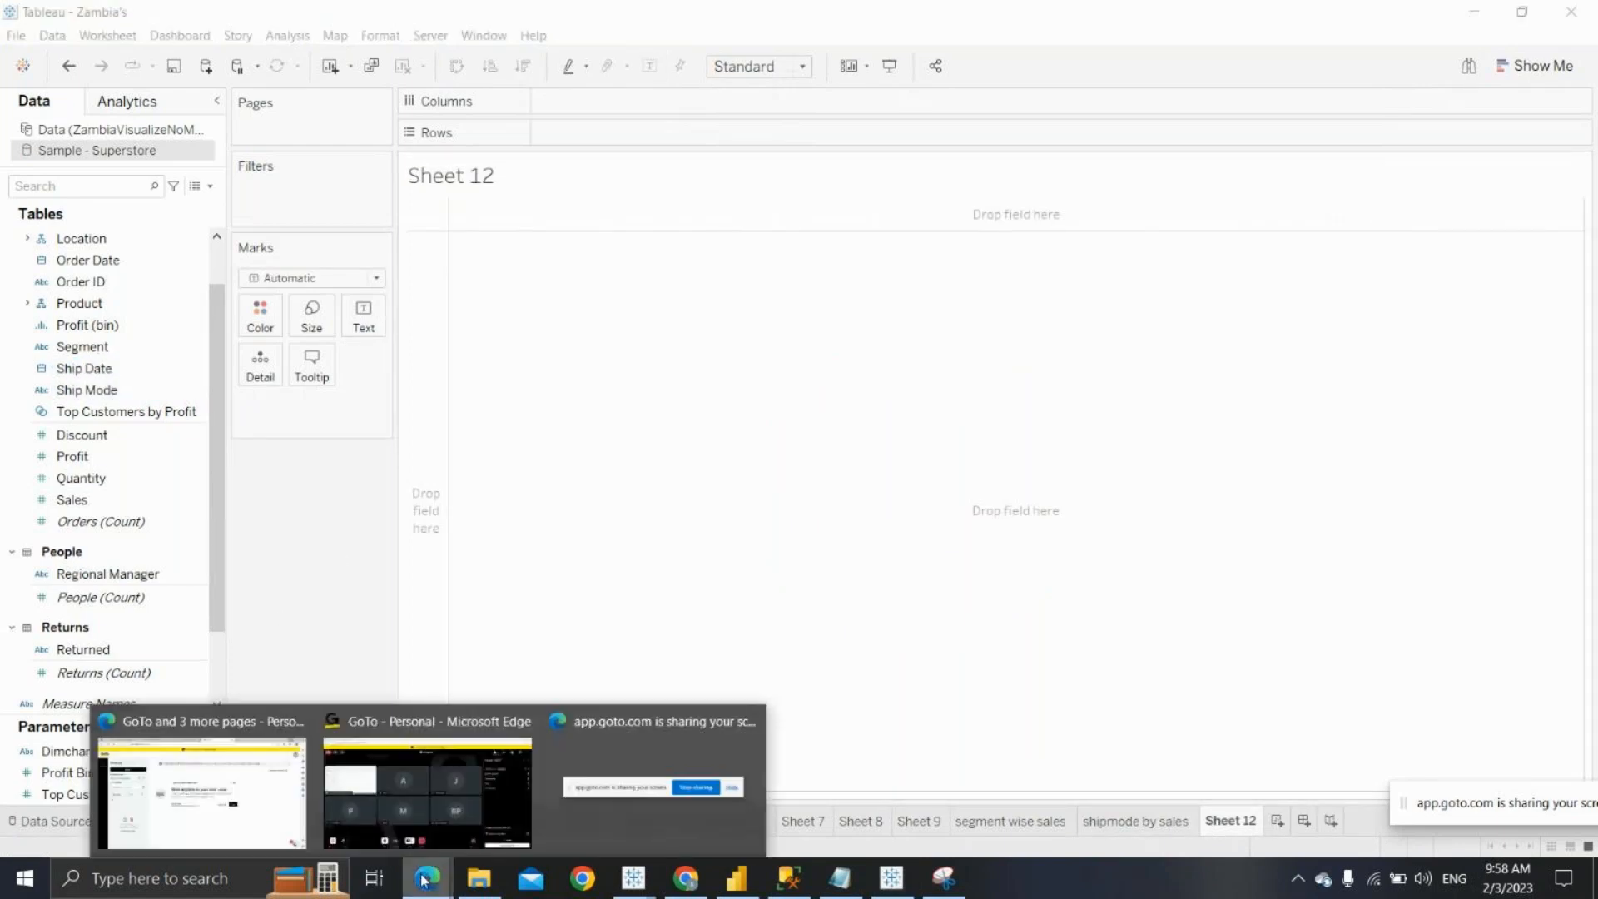
click(507, 796)
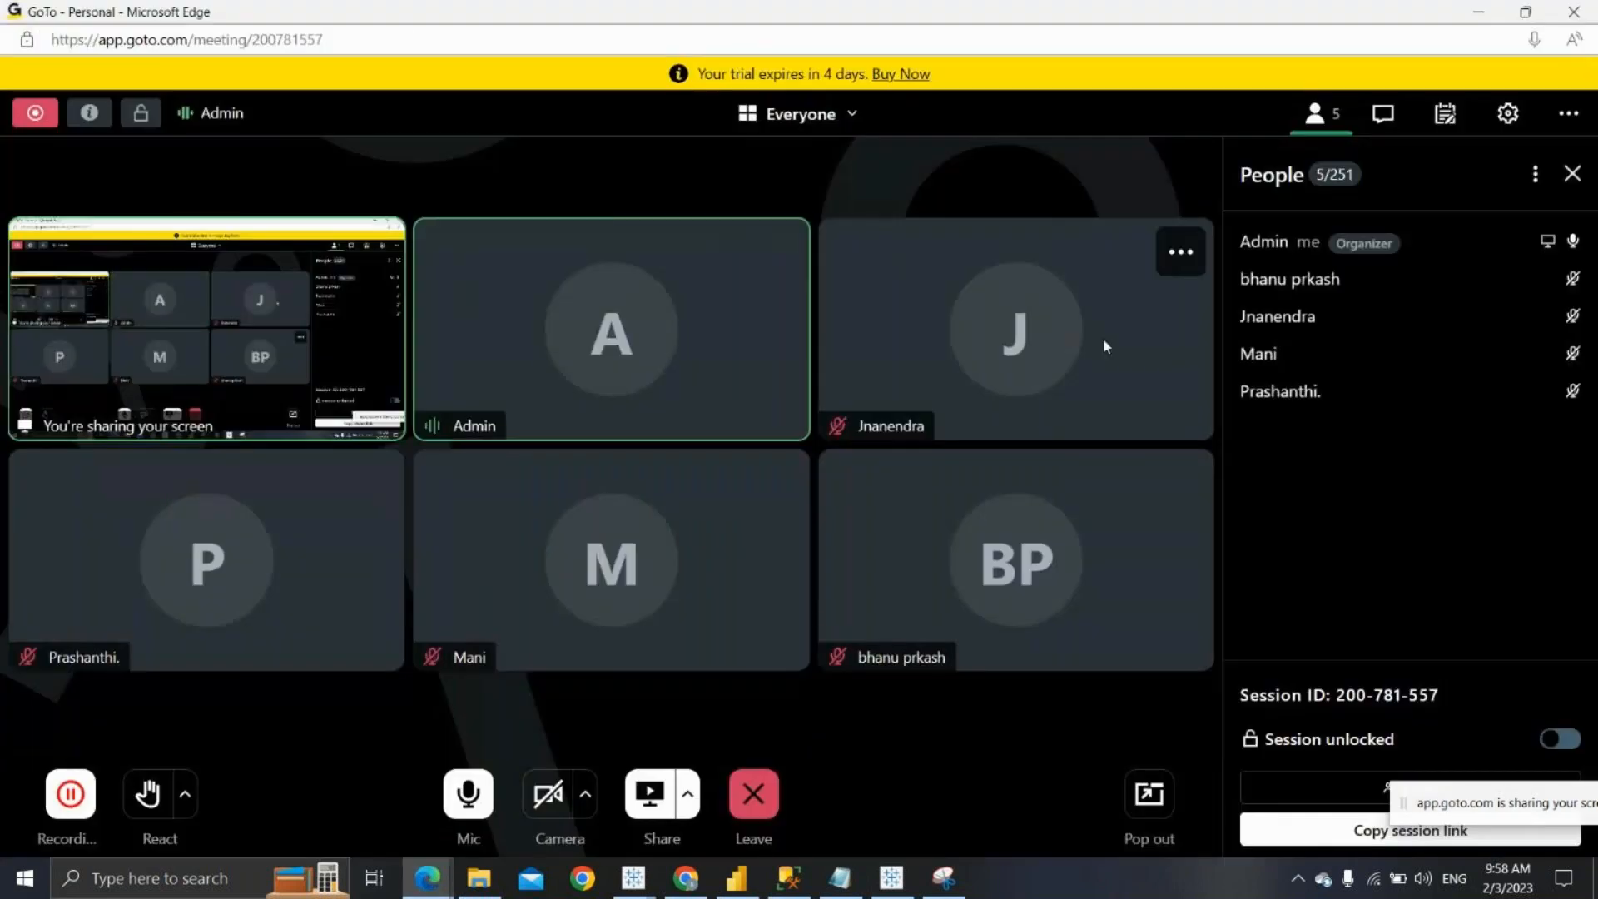
click(1475, 17)
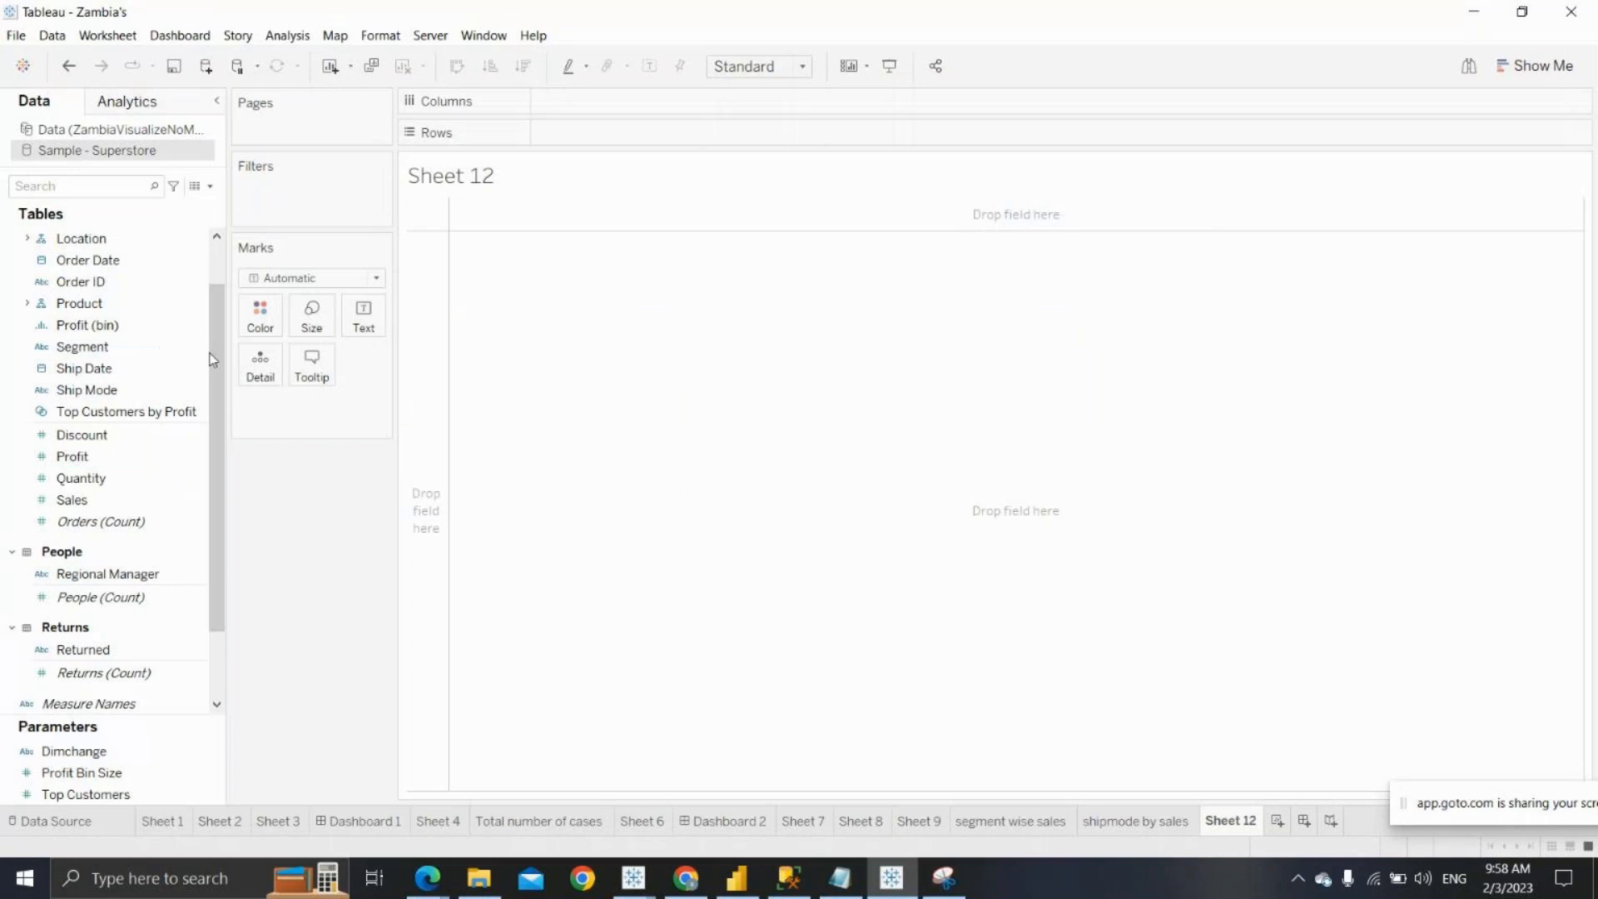
Search the fields for "cat" and build a horizontal bar chart of Sales by Category
drag(215, 368, 213, 388)
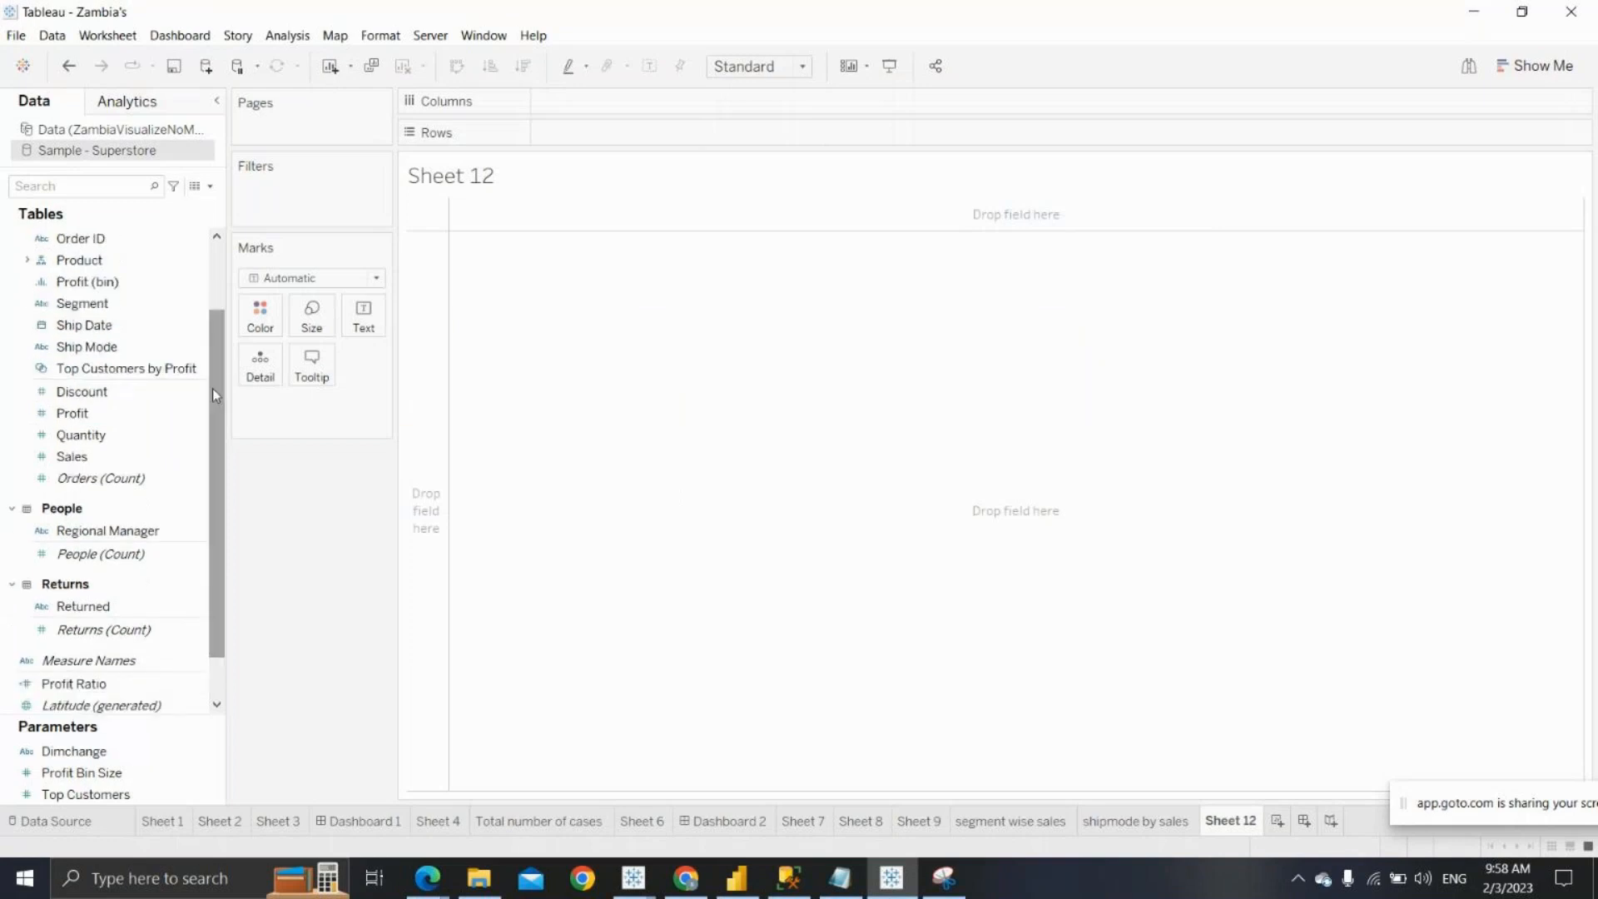
click(115, 186)
text(cat)
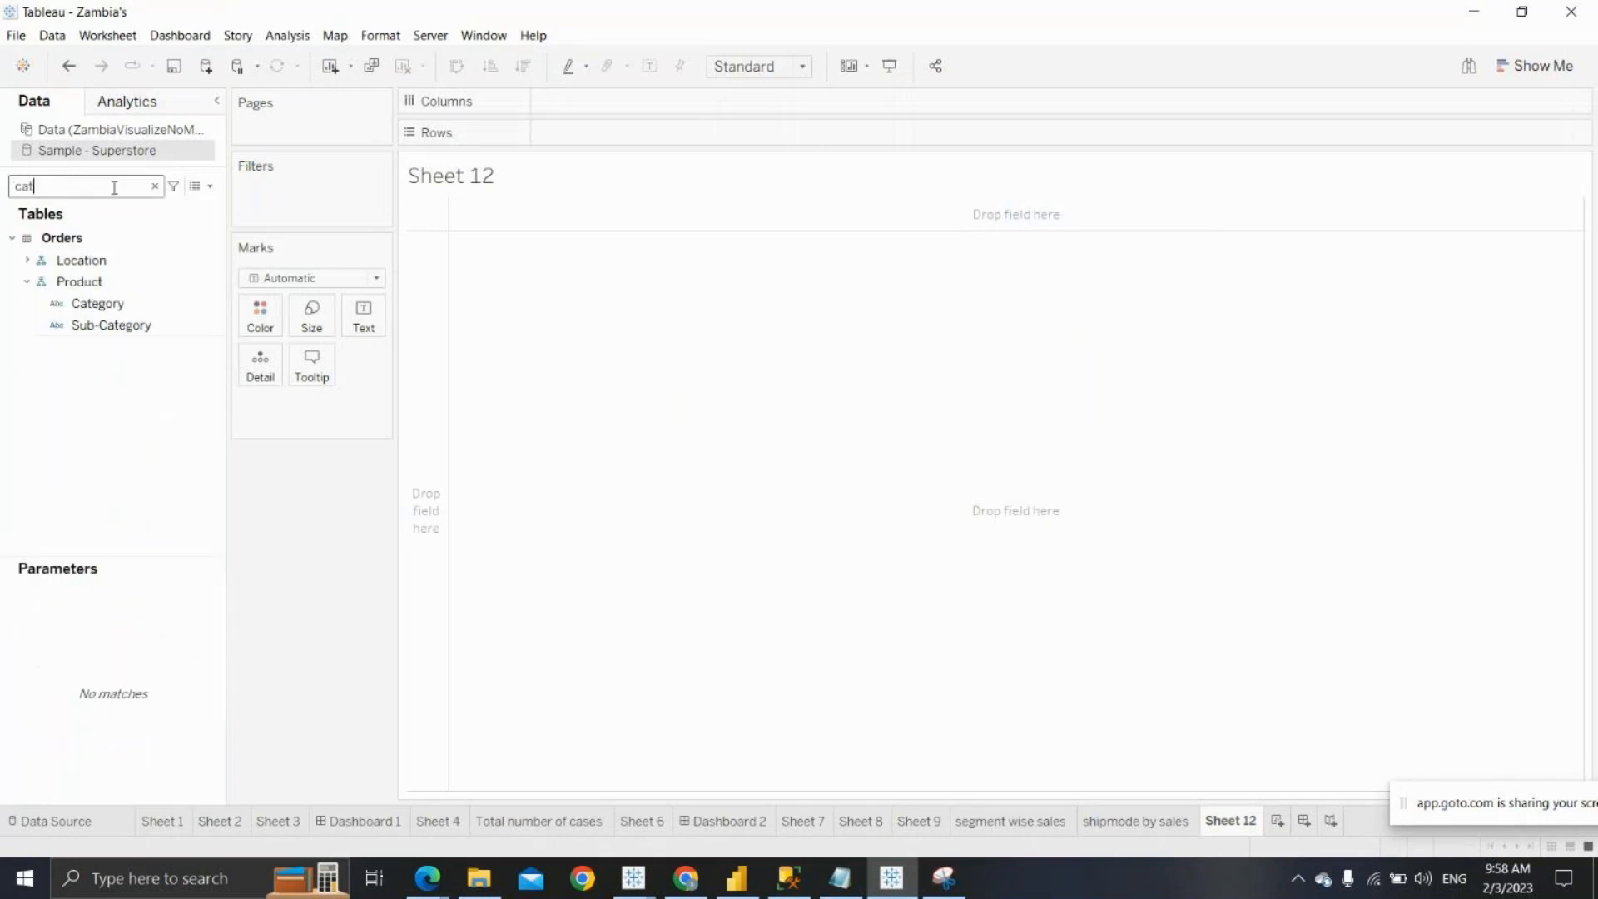
drag(117, 307, 583, 133)
click(154, 186)
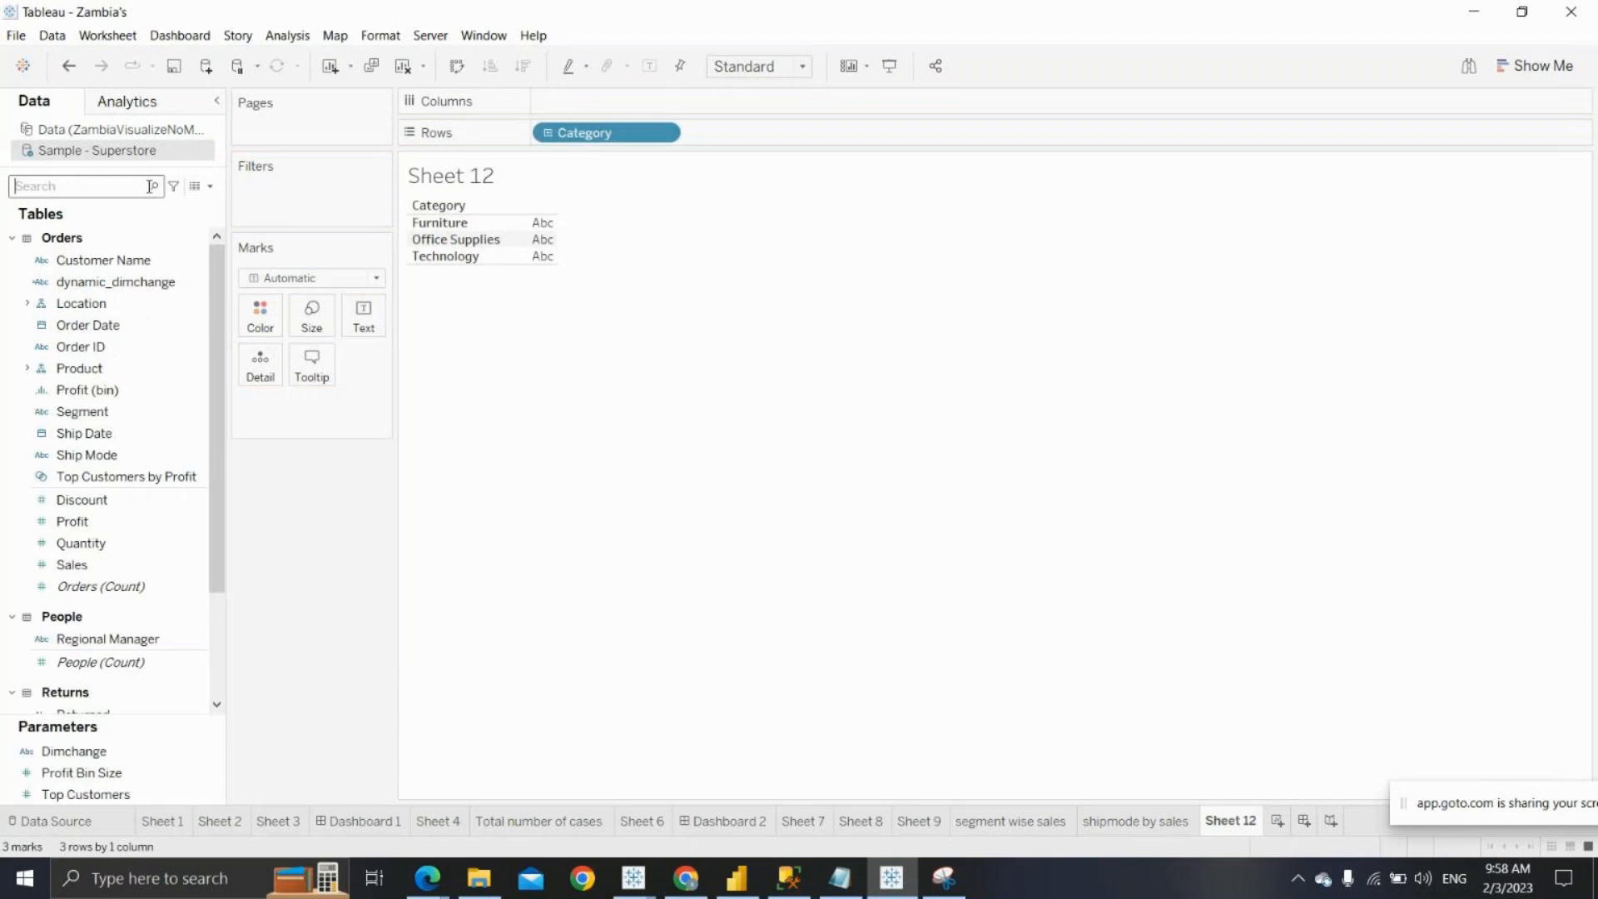
double_click(136, 565)
drag(317, 405, 676, 115)
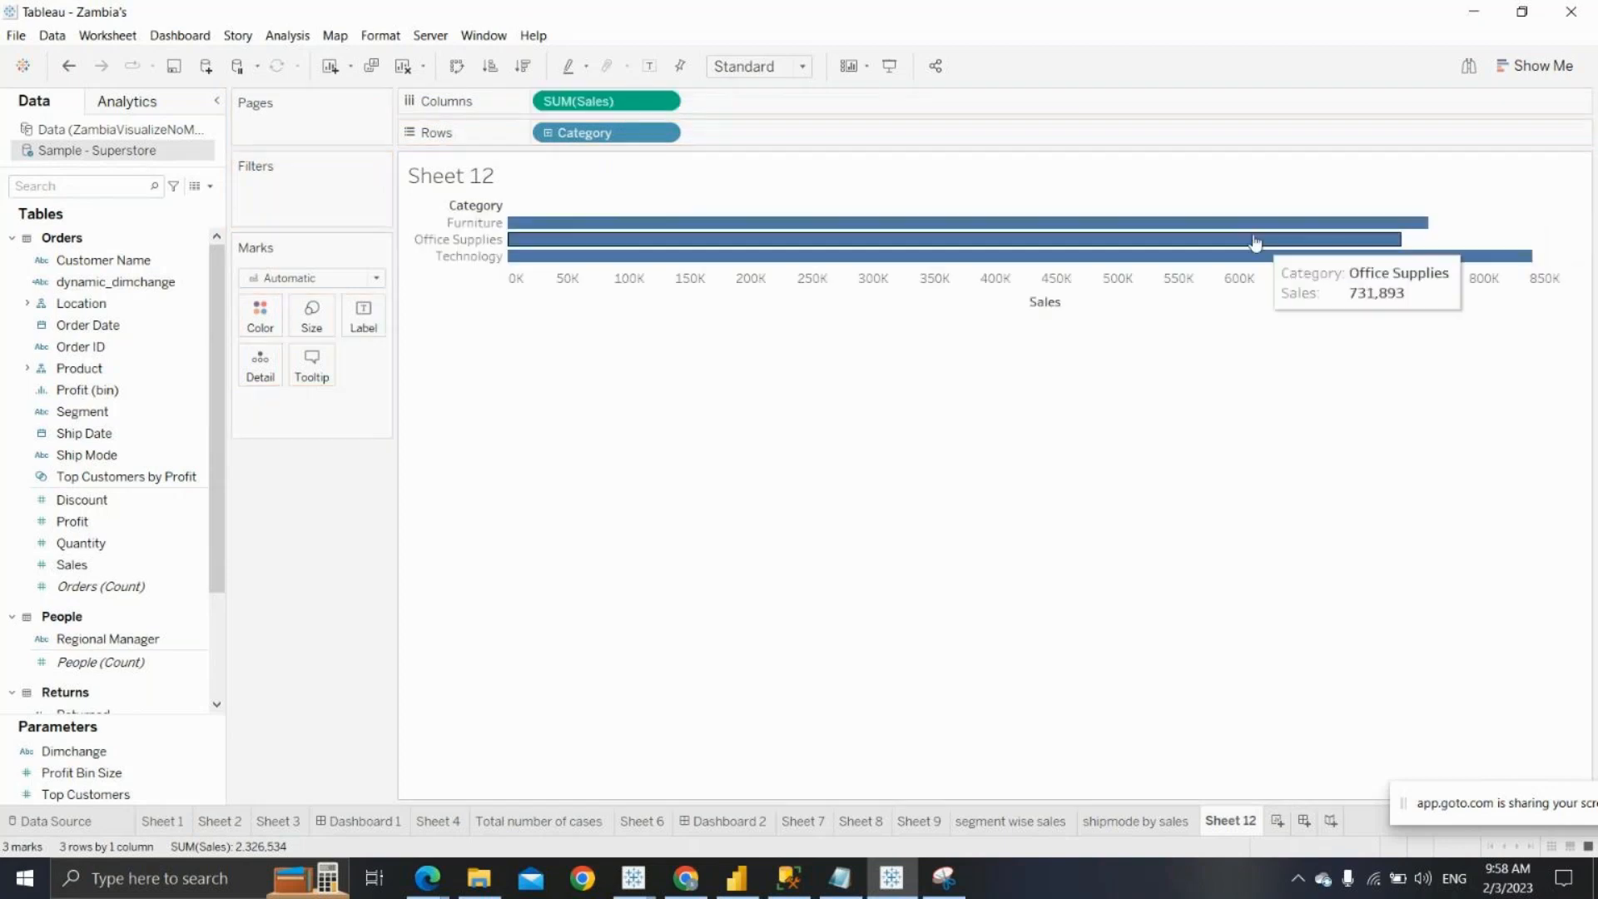
Convert the Sales by Category bar chart to a treemap
click(1501, 67)
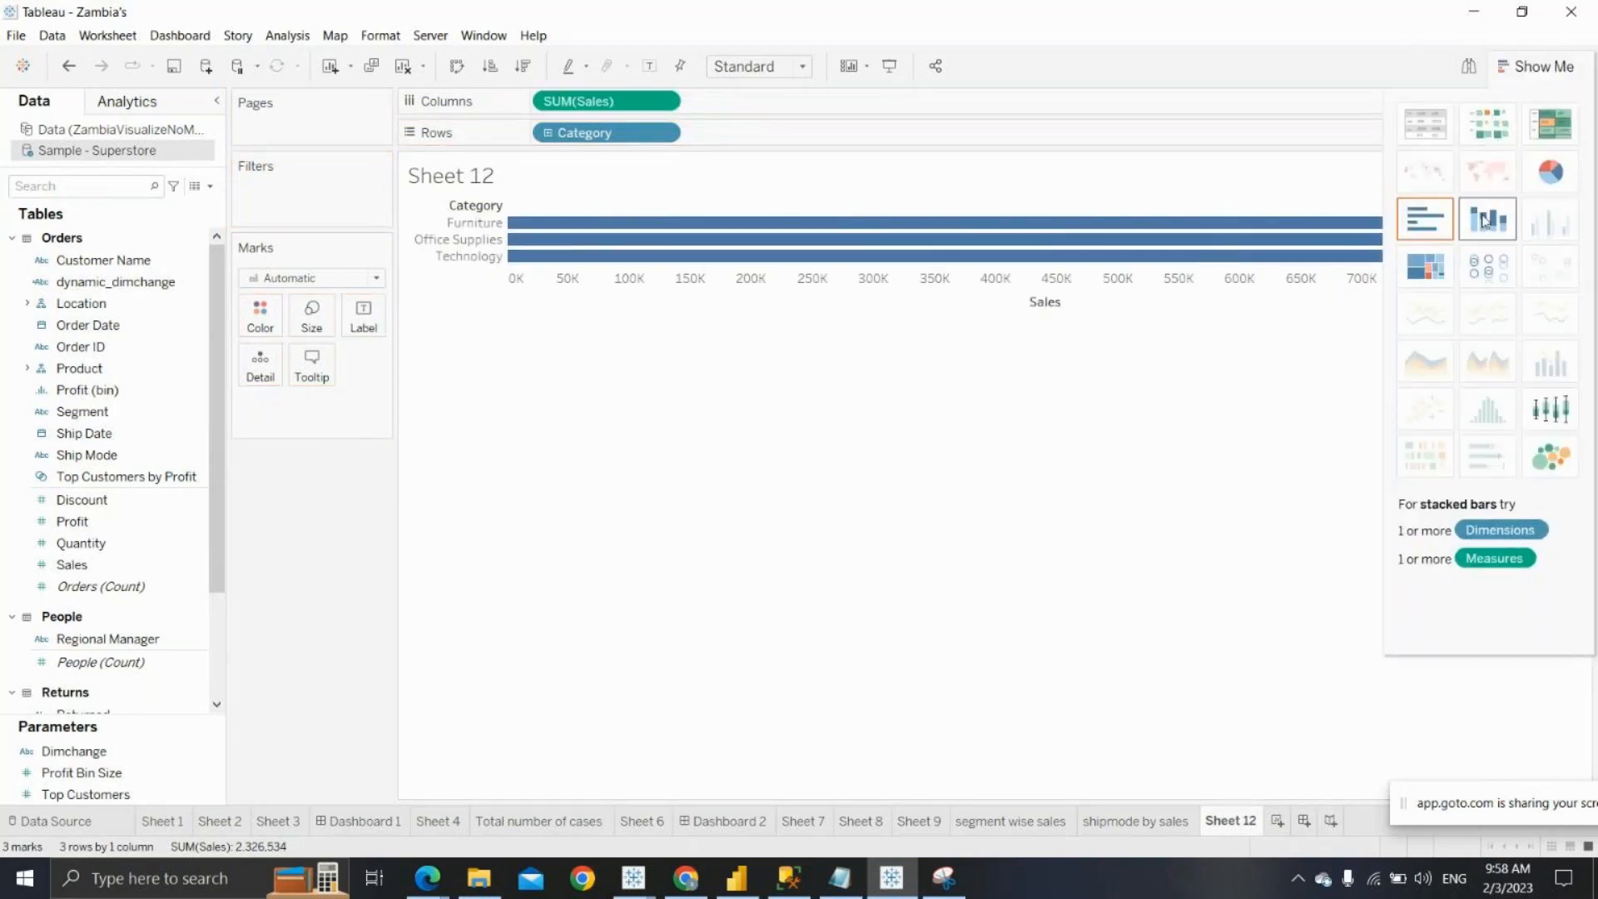
click(1432, 275)
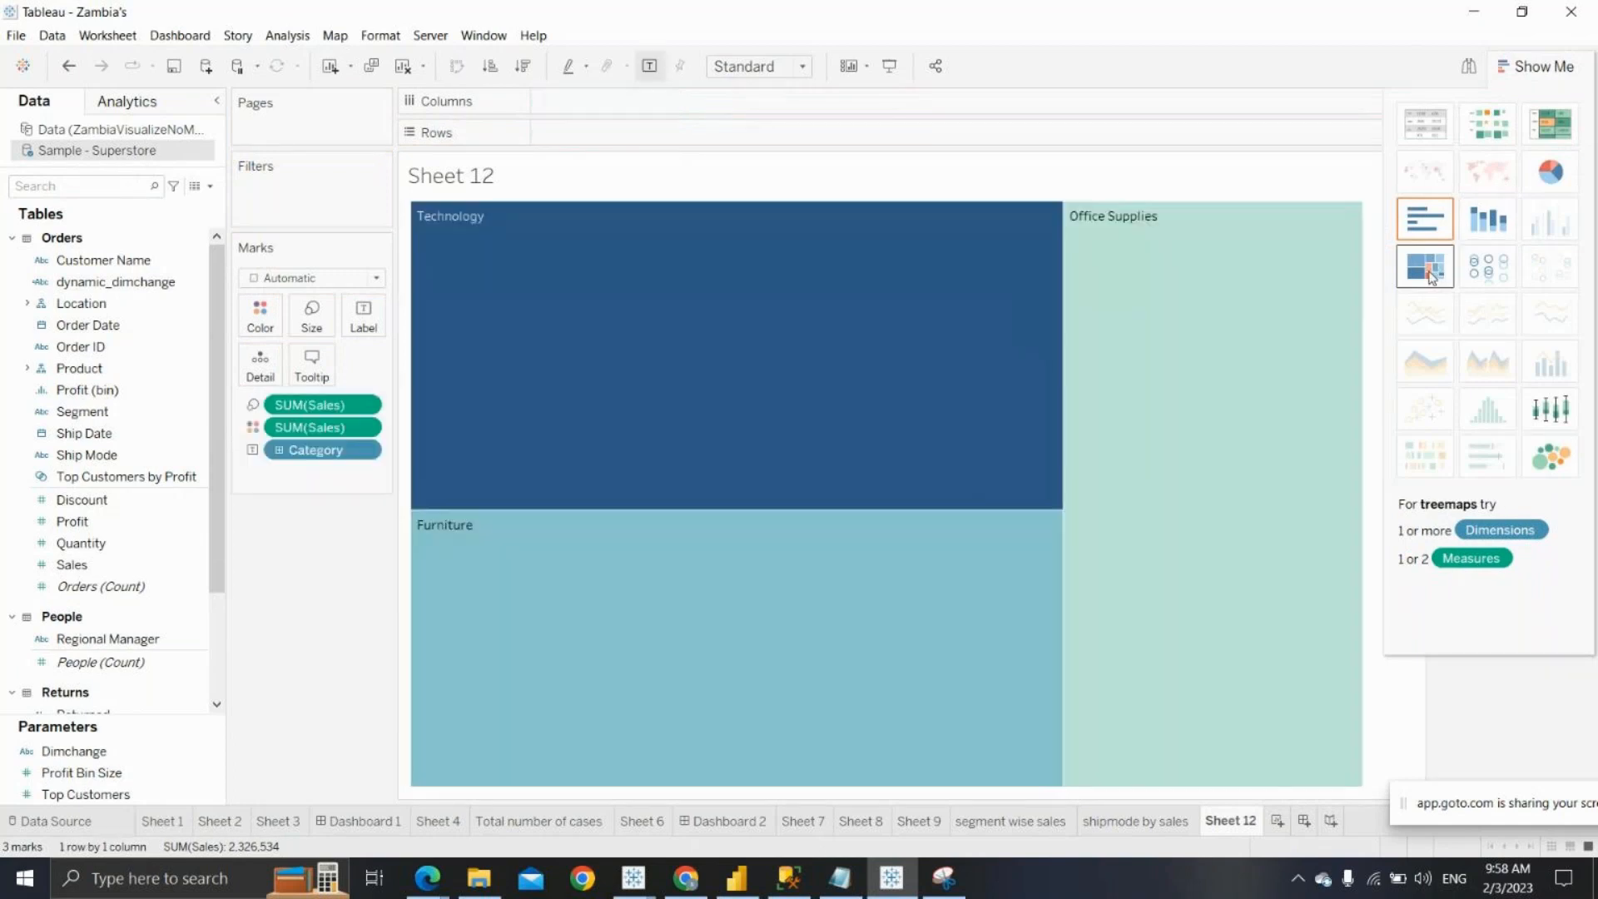
click(1542, 75)
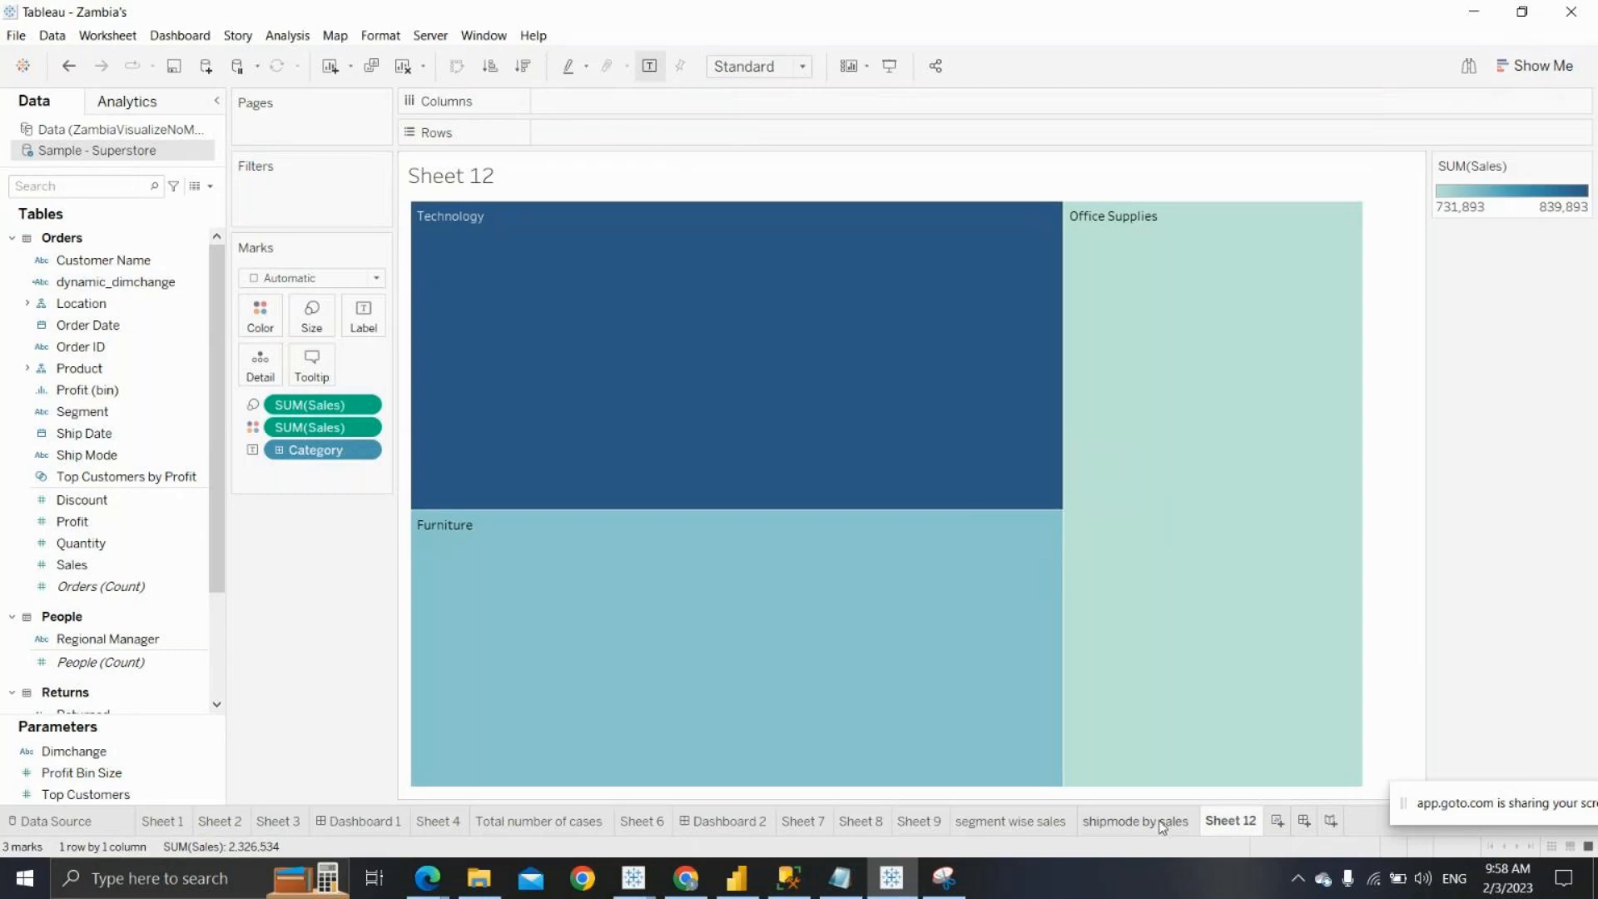
Rename the Sheet 12 worksheet as "category sales"
right_click(1233, 824)
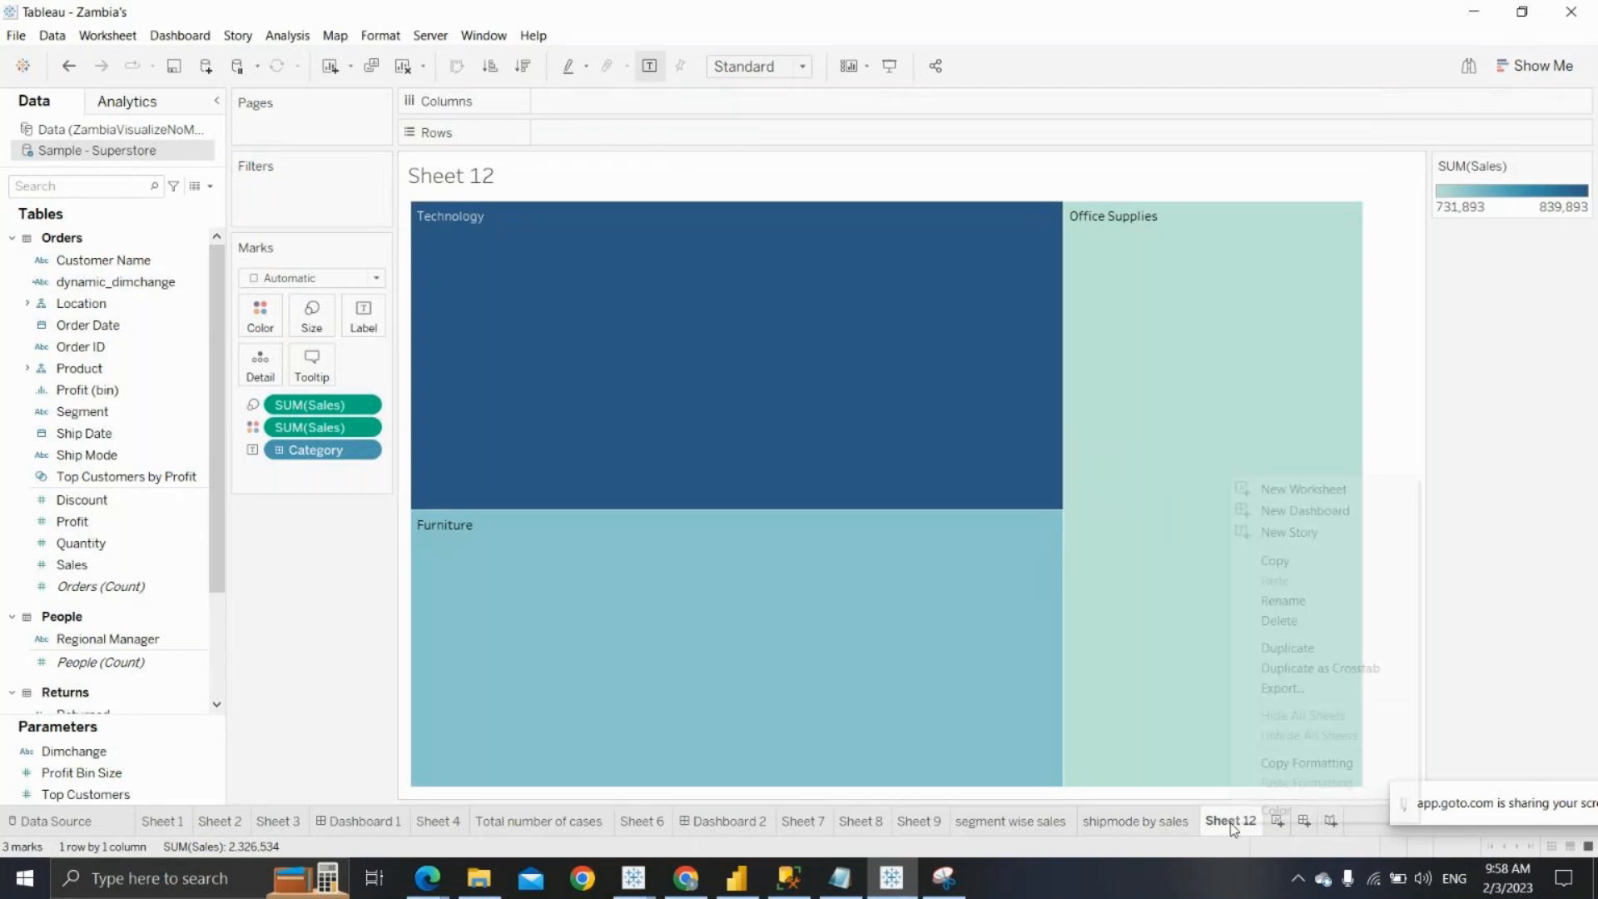
click(1293, 600)
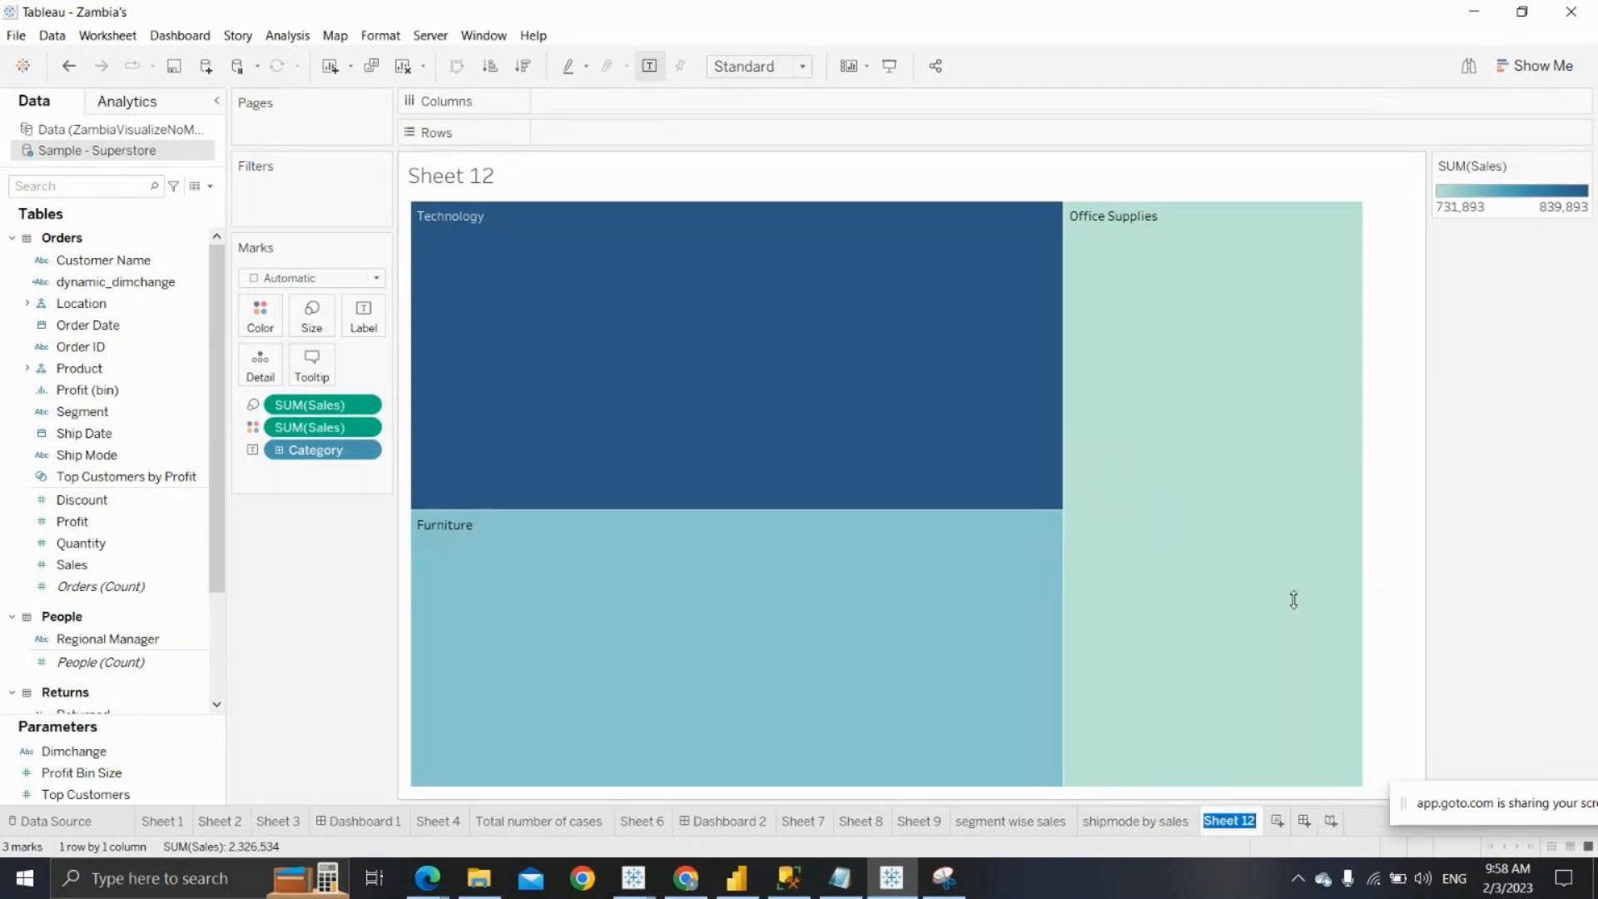
text(categ)
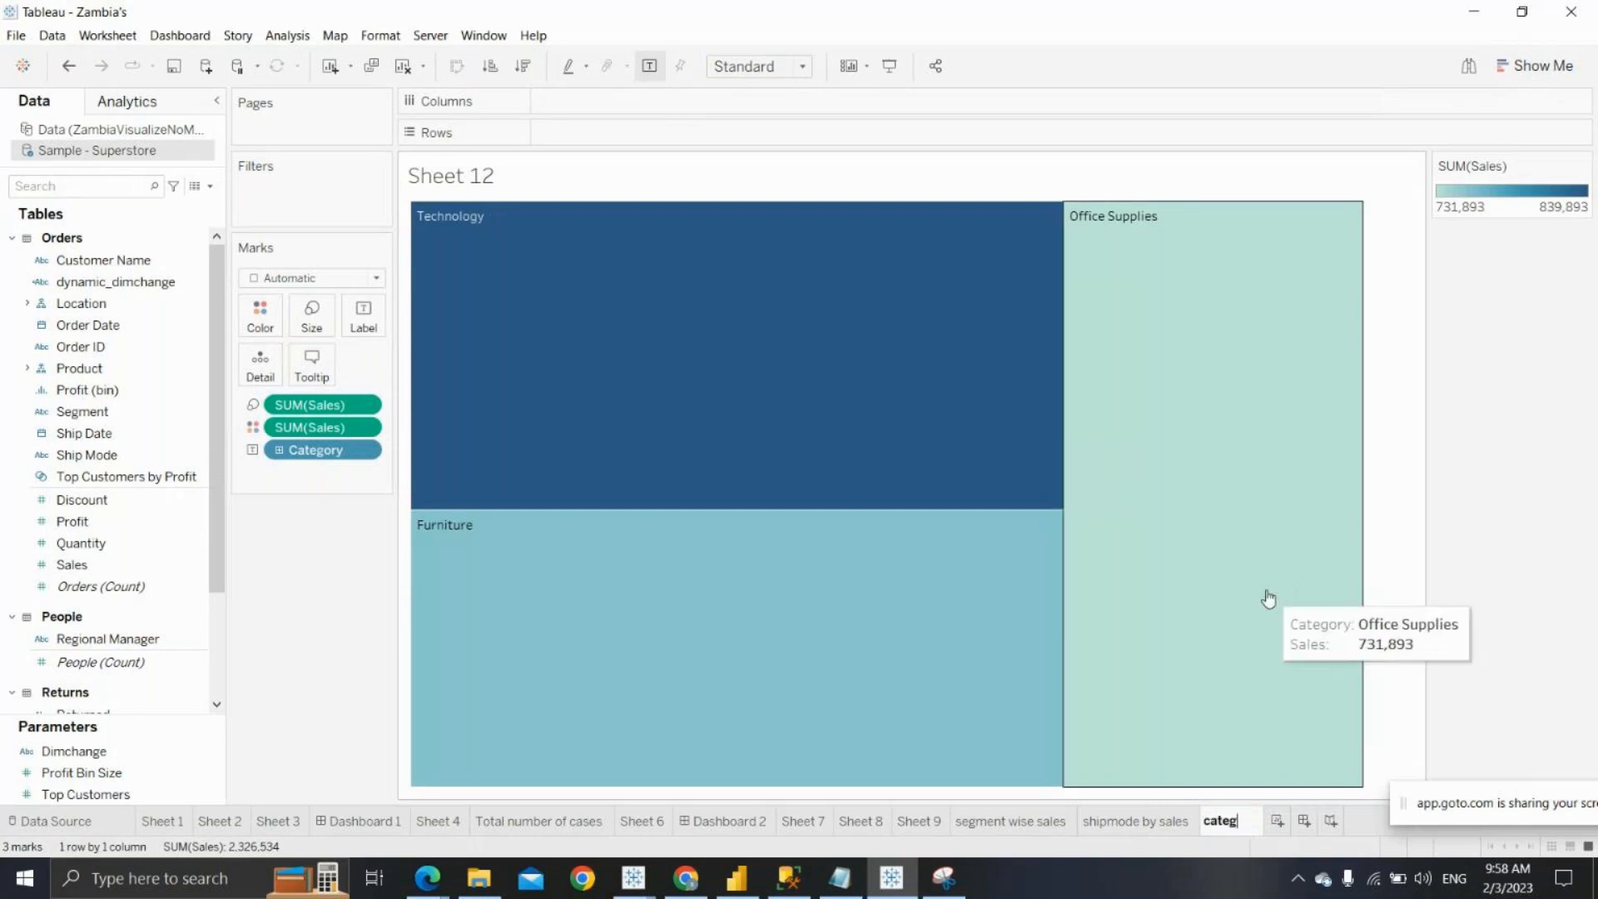
text(ory)
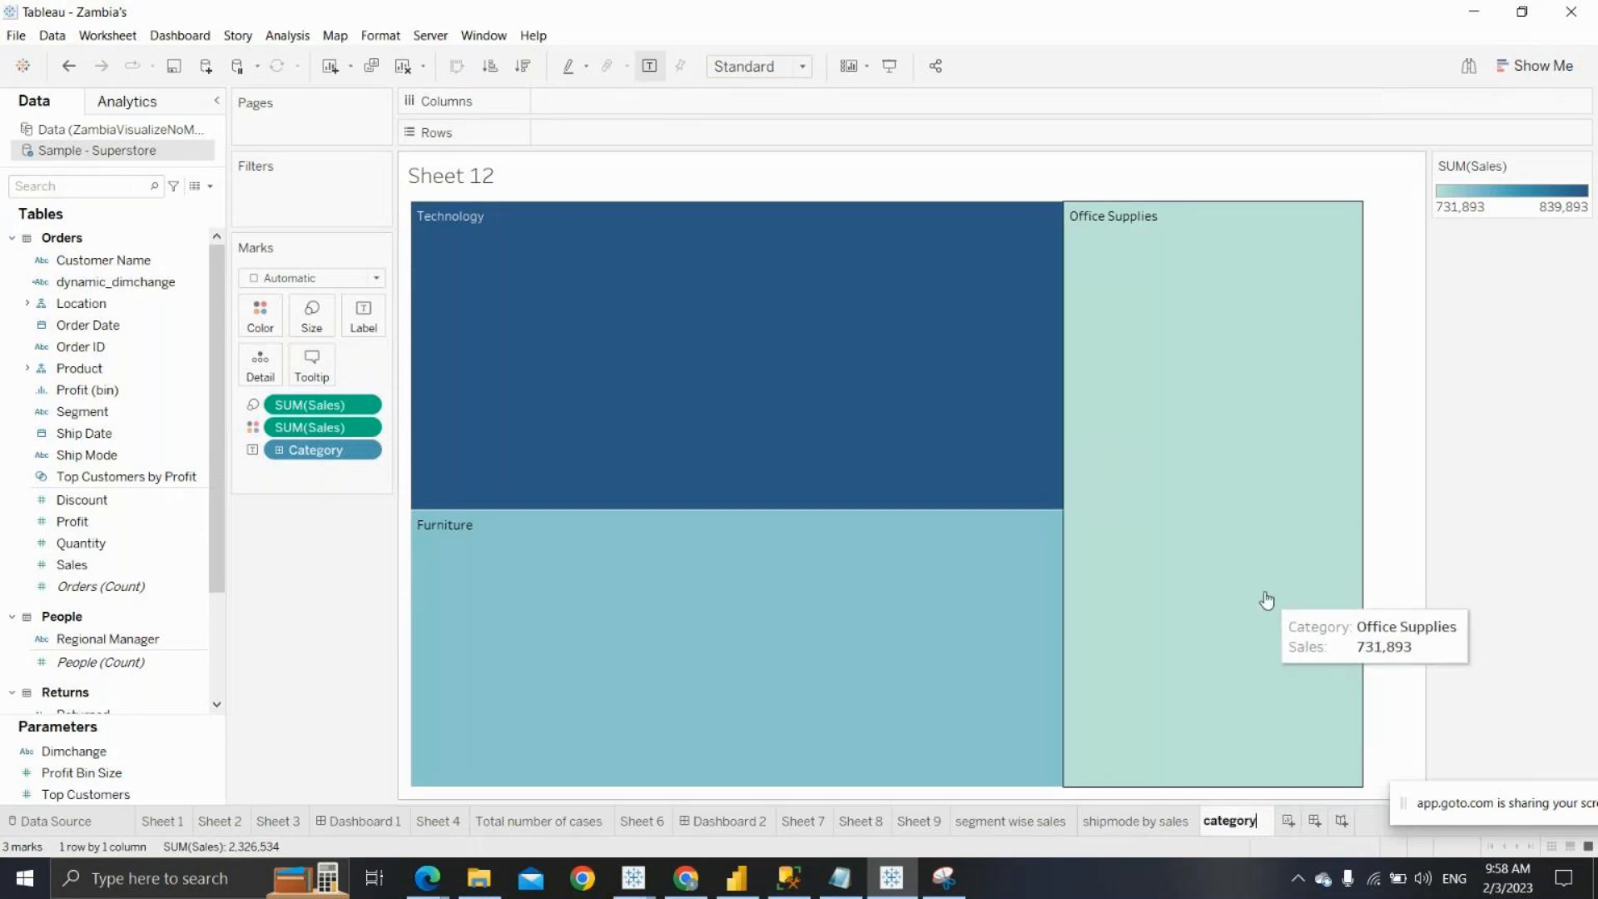
text( sales)
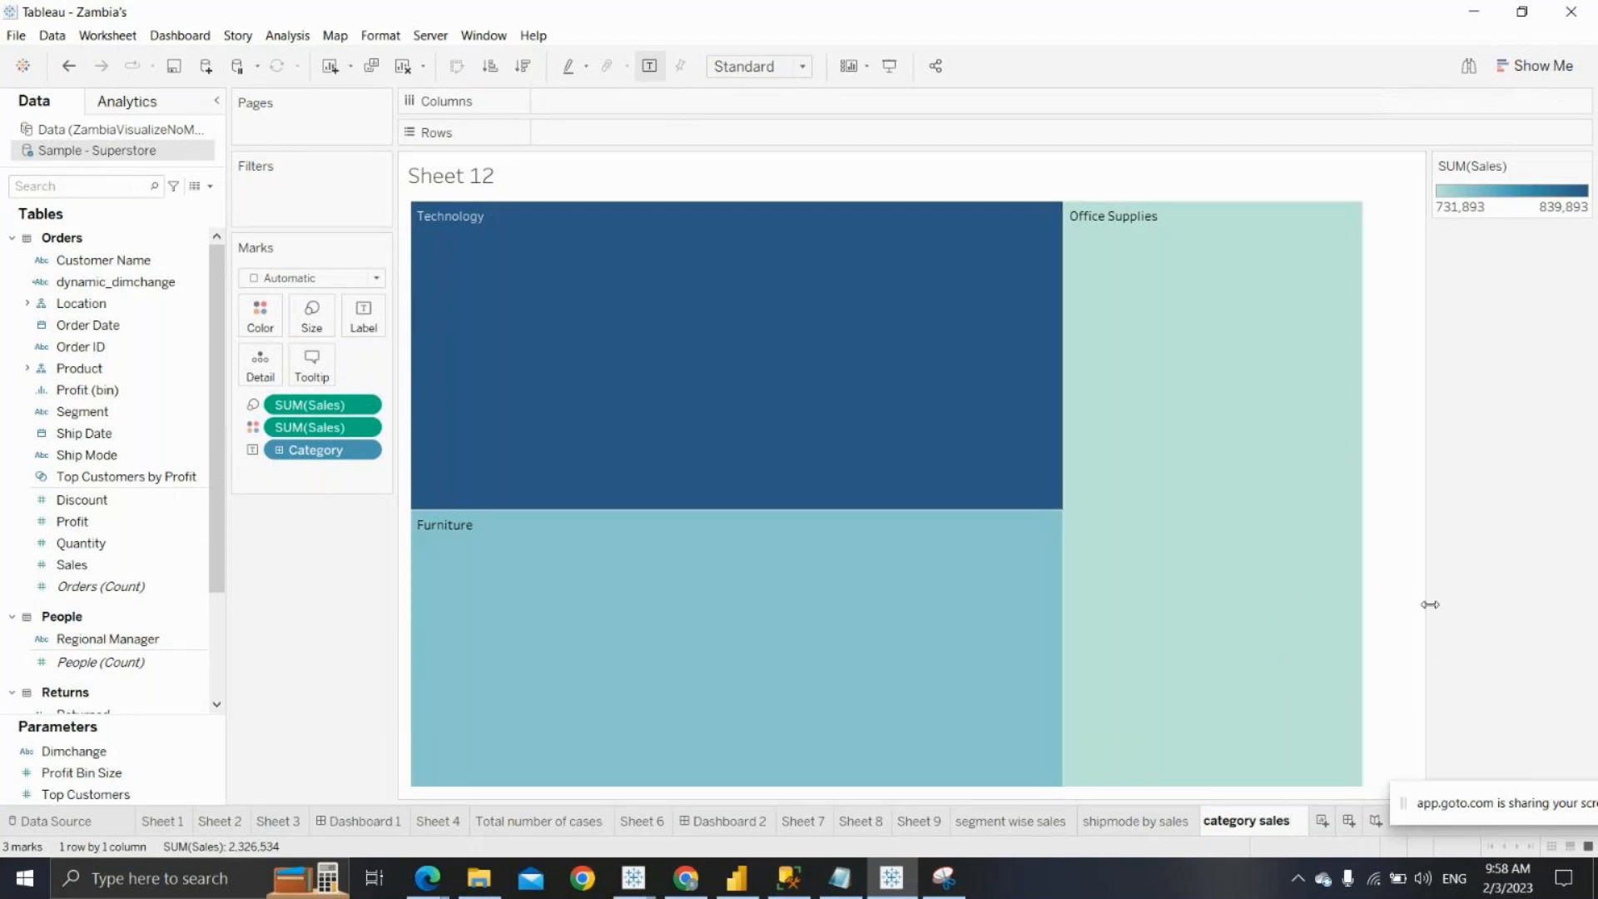
key(Return)
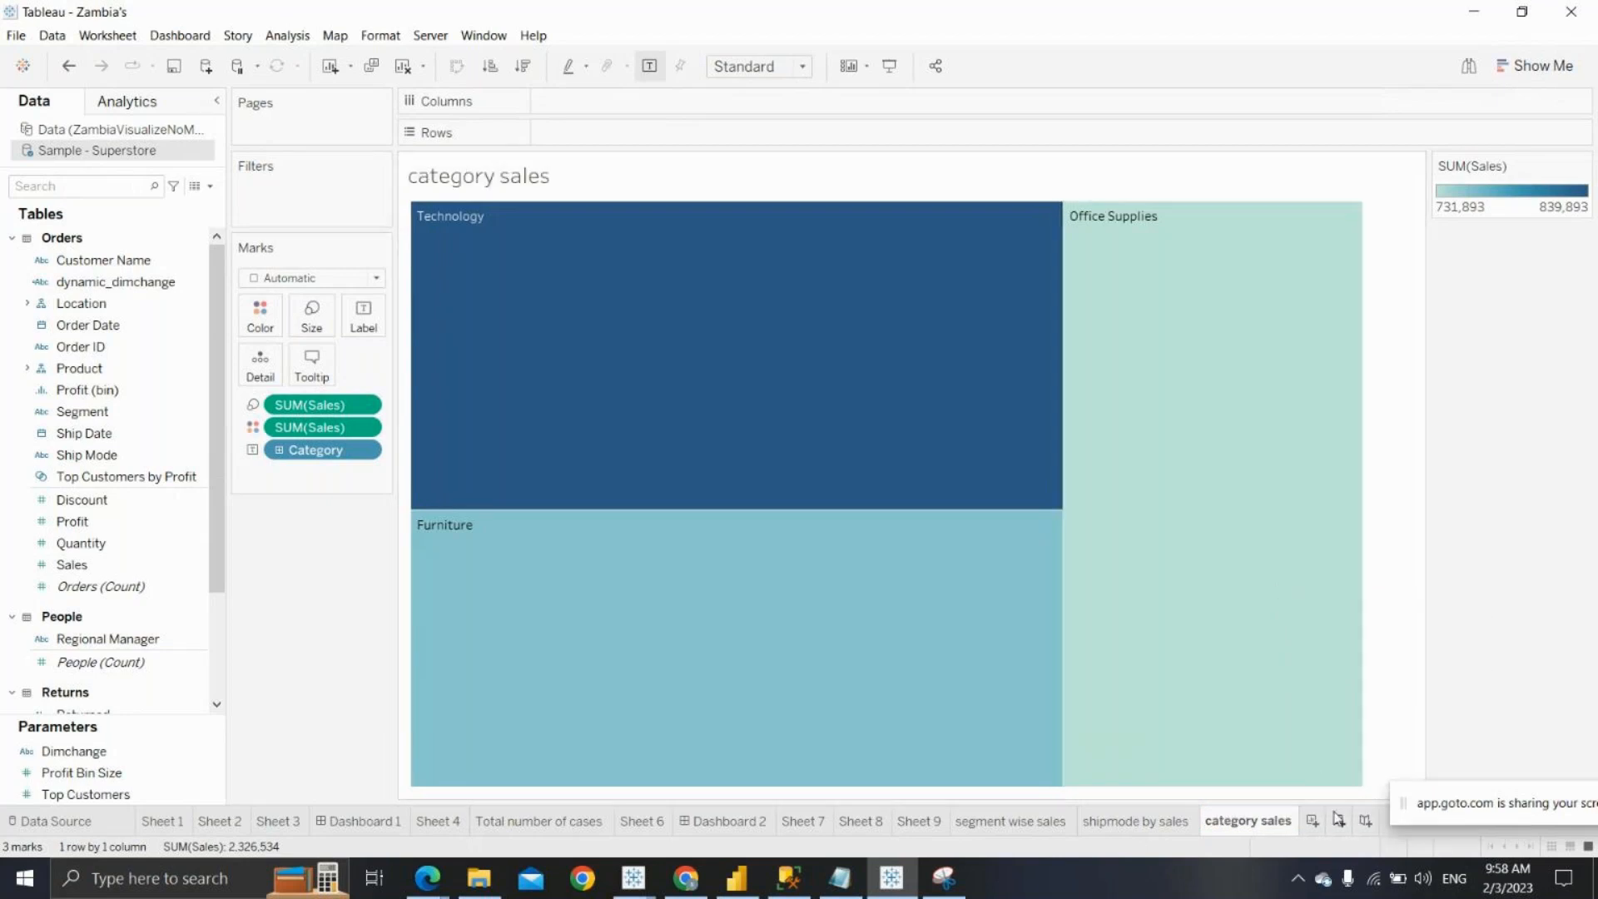
Create a dashboard with segment wise sales on the left and shipmode by sales above category sales on the right
click(1339, 821)
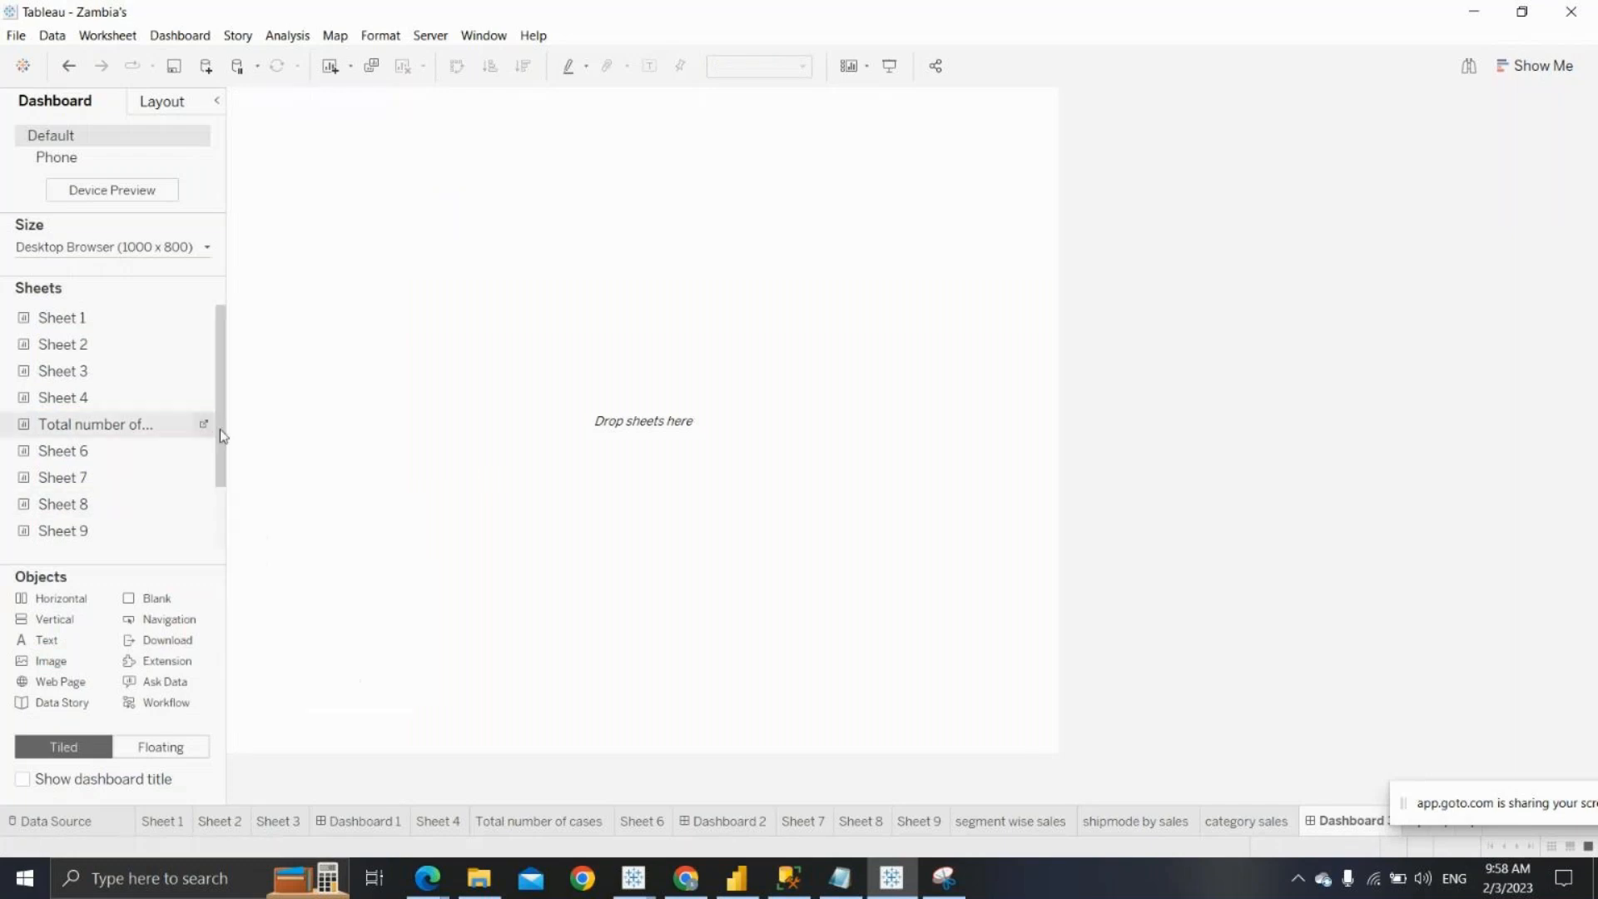
drag(218, 432, 219, 517)
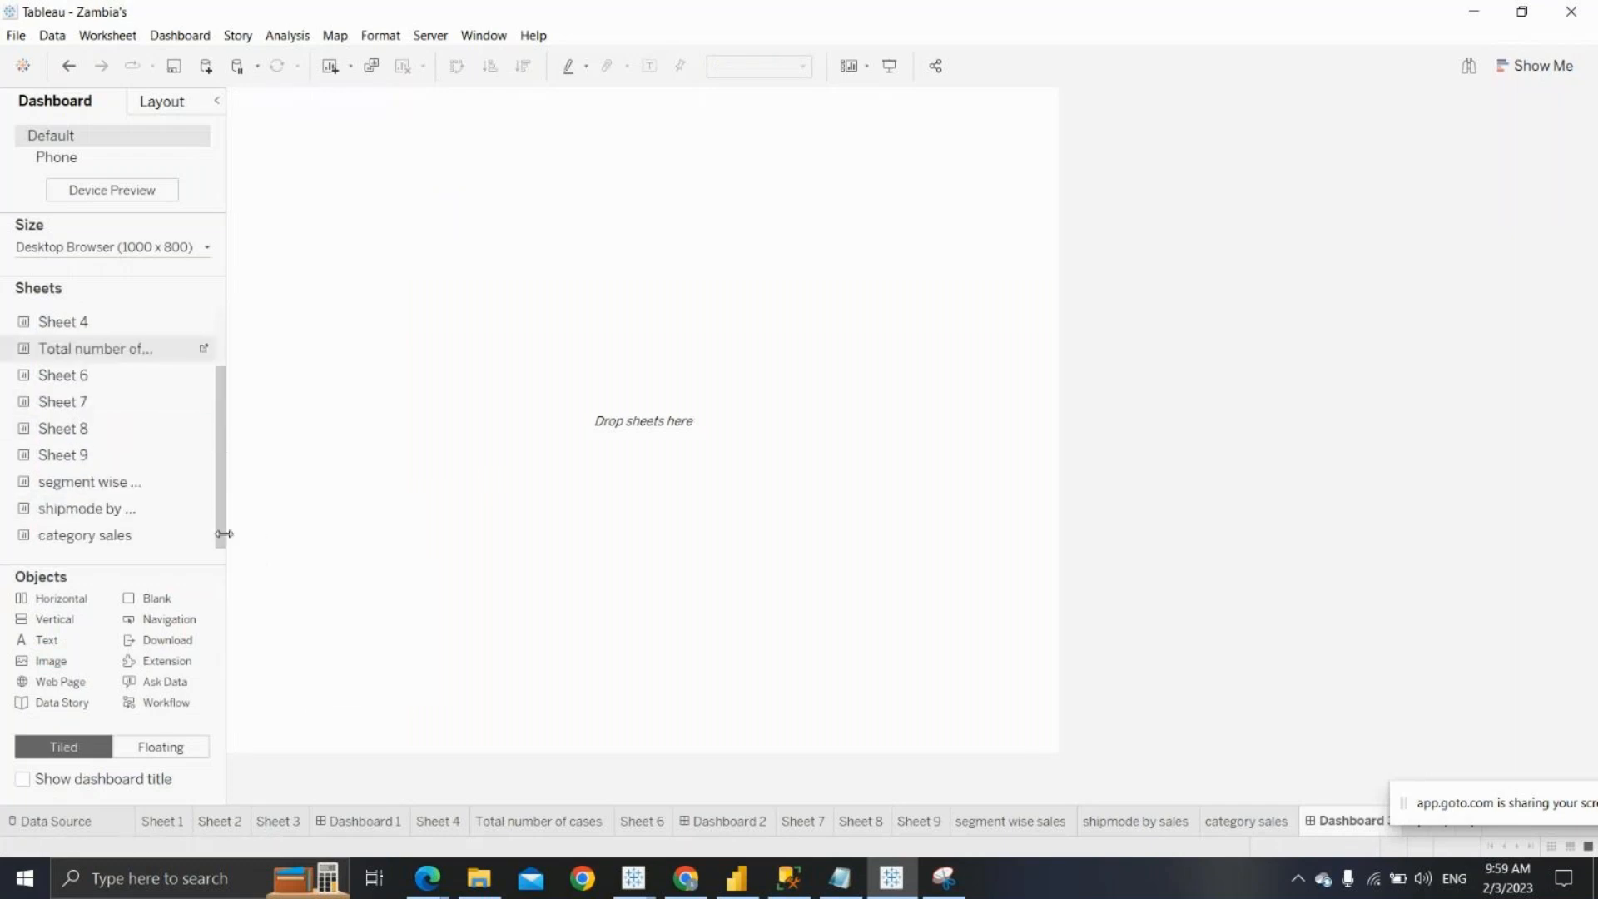
drag(81, 481, 526, 392)
drag(82, 508, 885, 576)
mouse_move(186, 535)
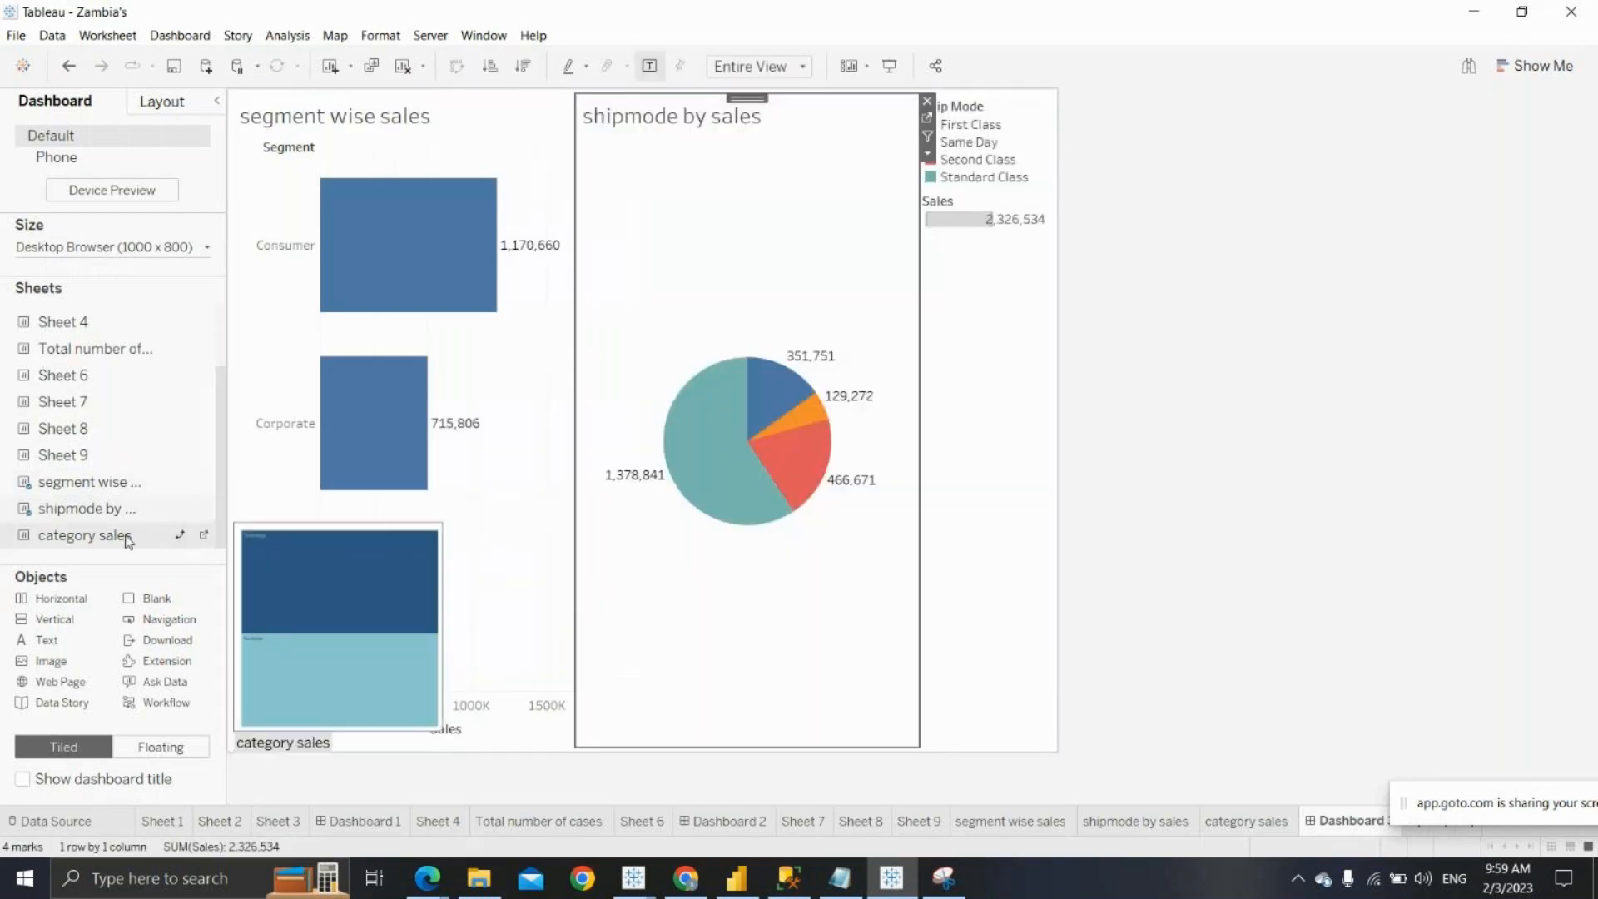
drag(129, 541, 749, 624)
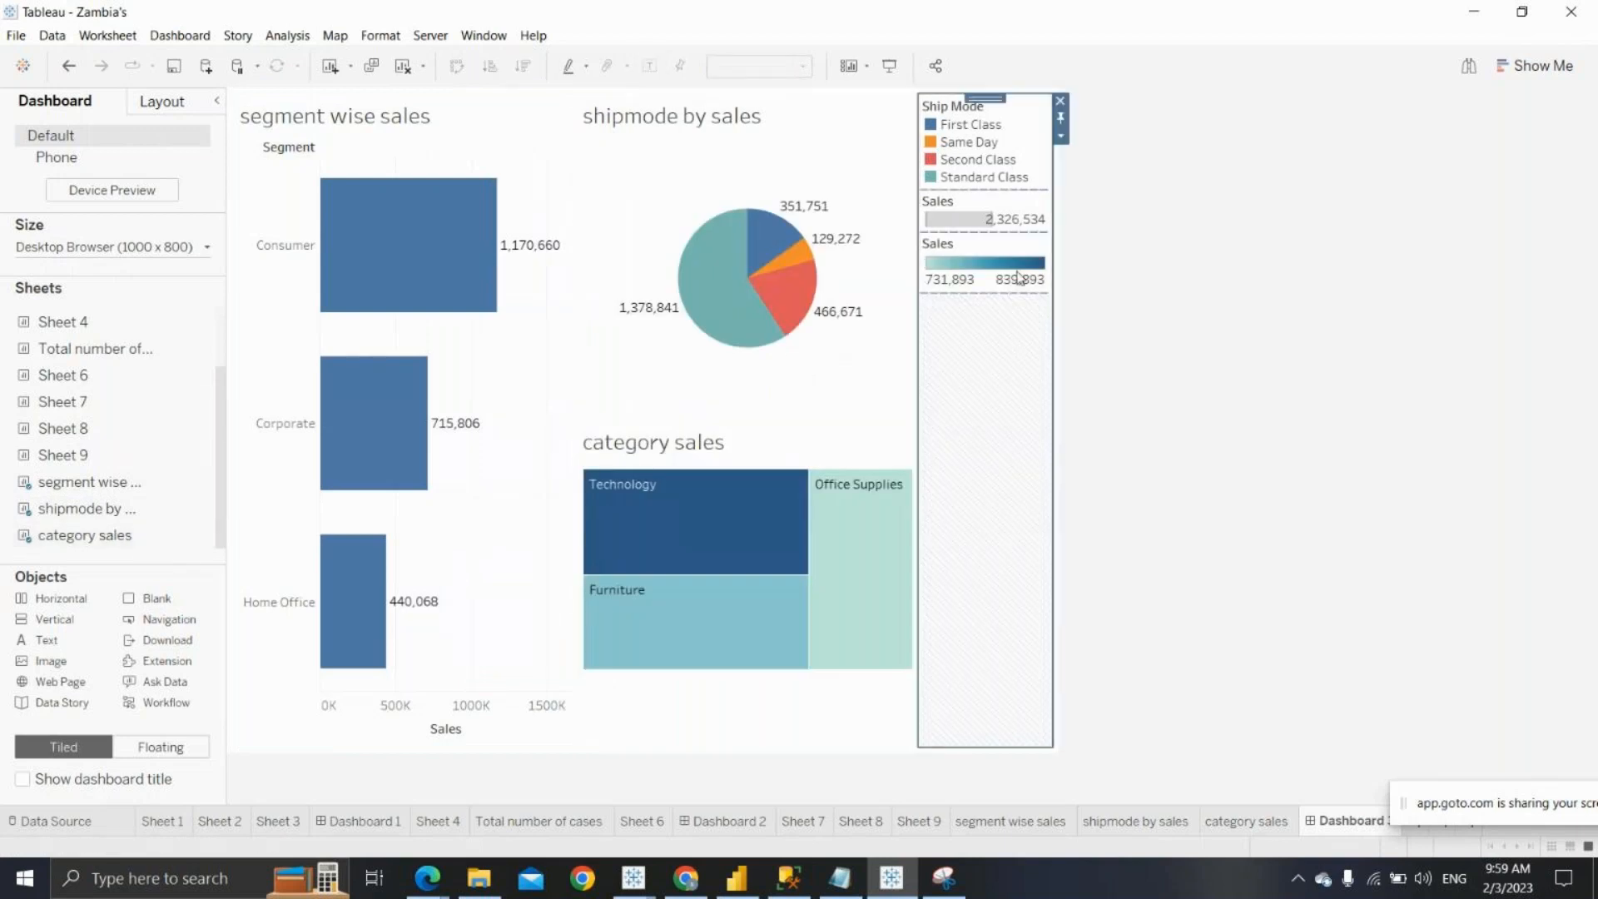
Delete the dashboard's legend container with its items and slightly narrow the segment wise sales chart
click(1062, 100)
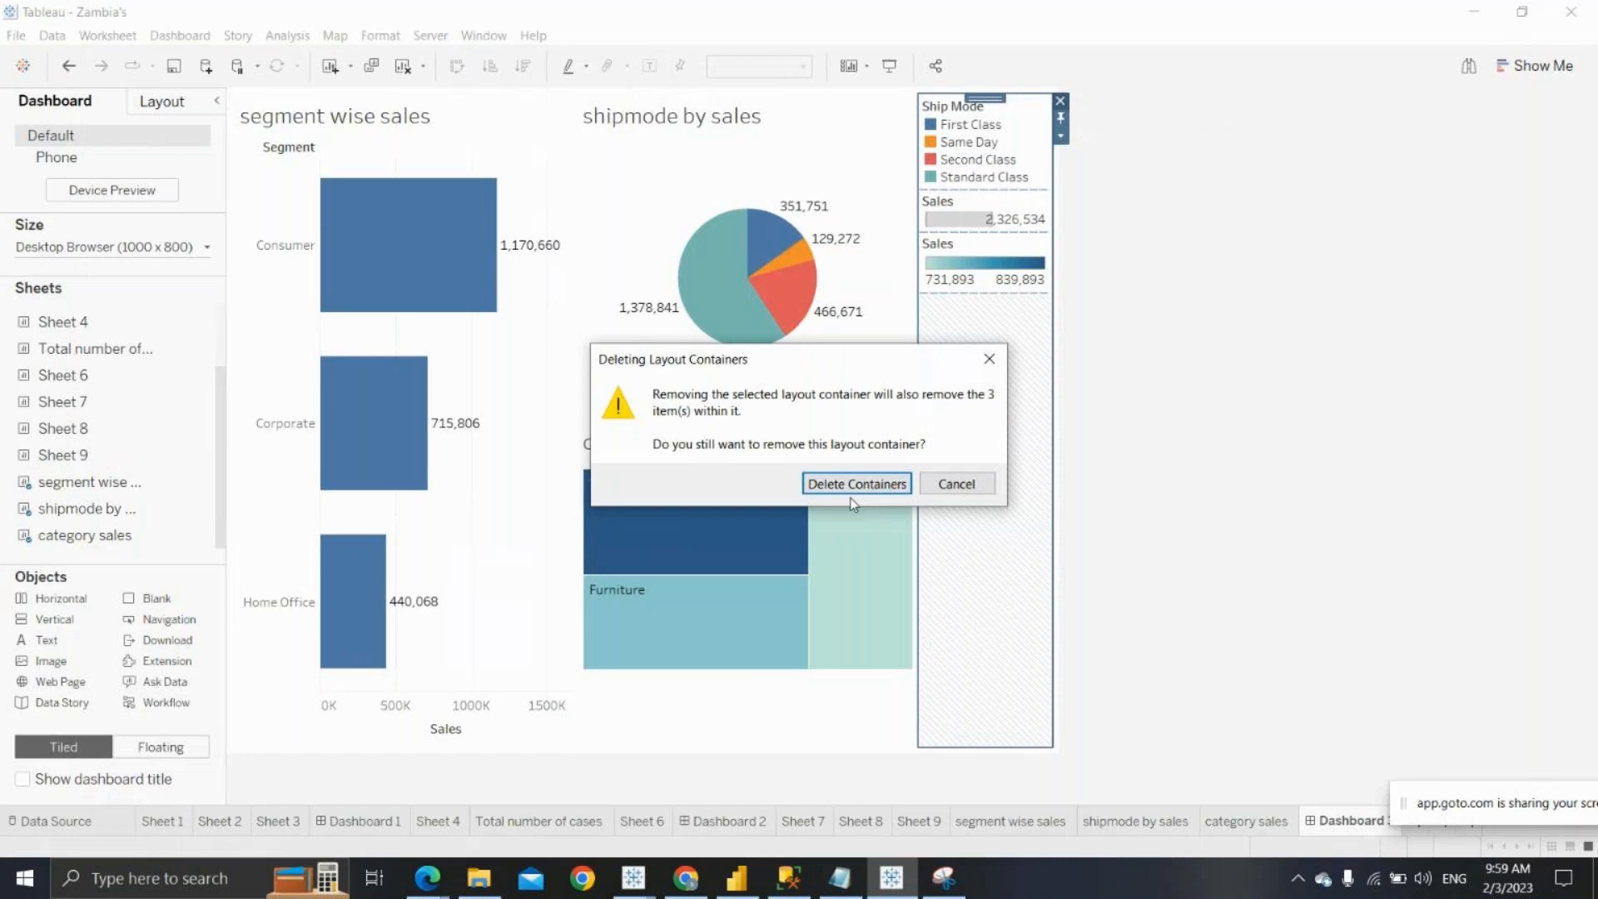
click(855, 487)
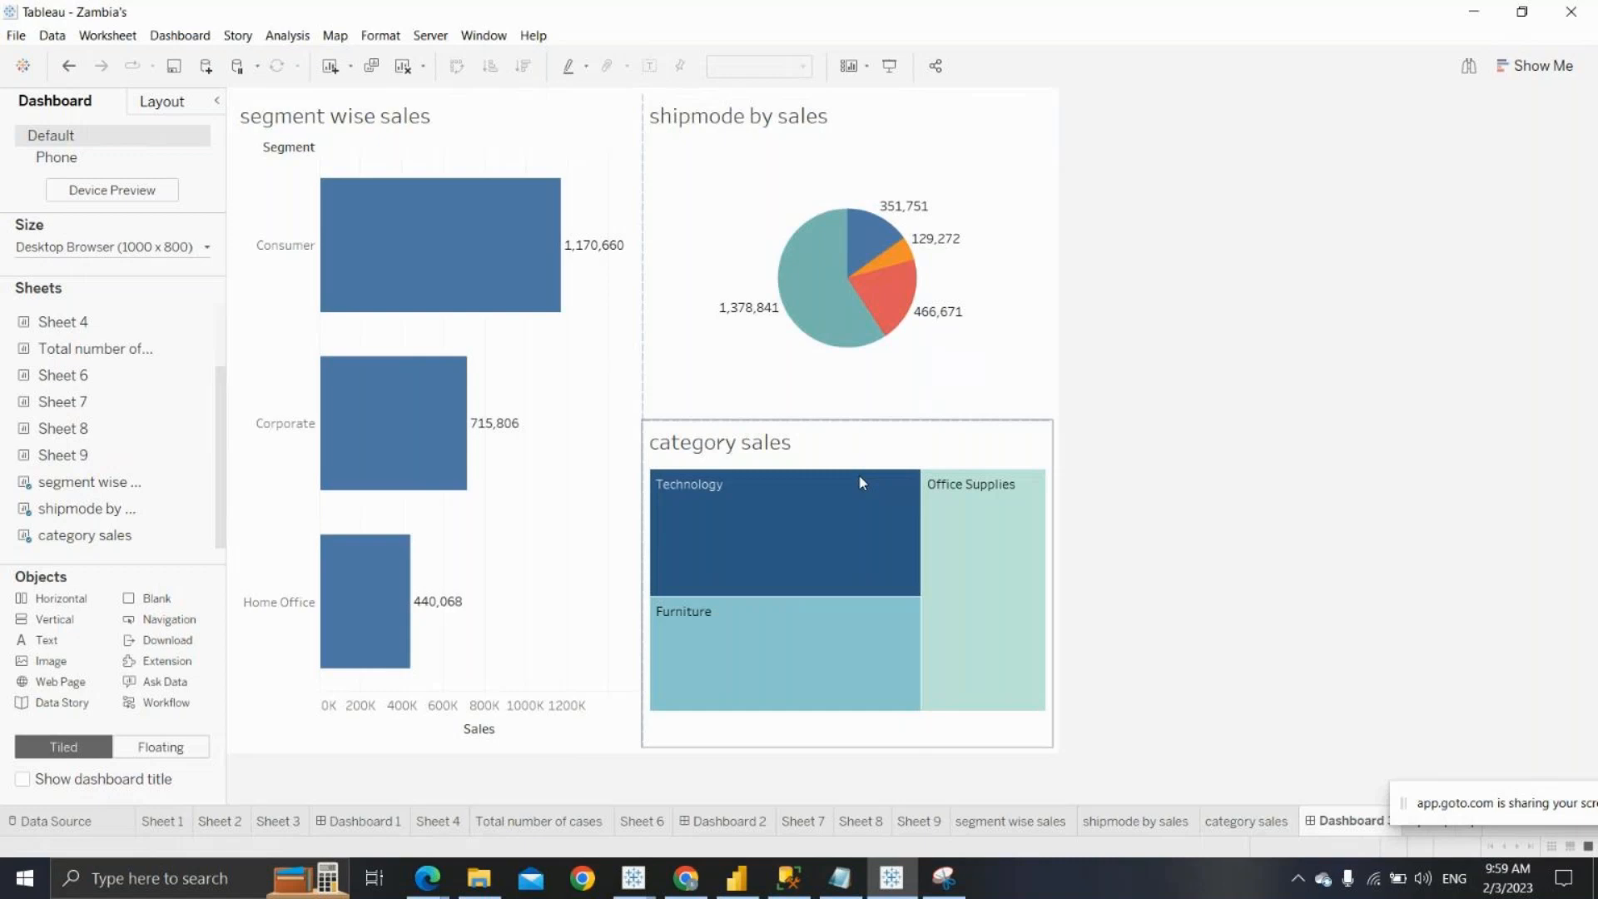
click(502, 364)
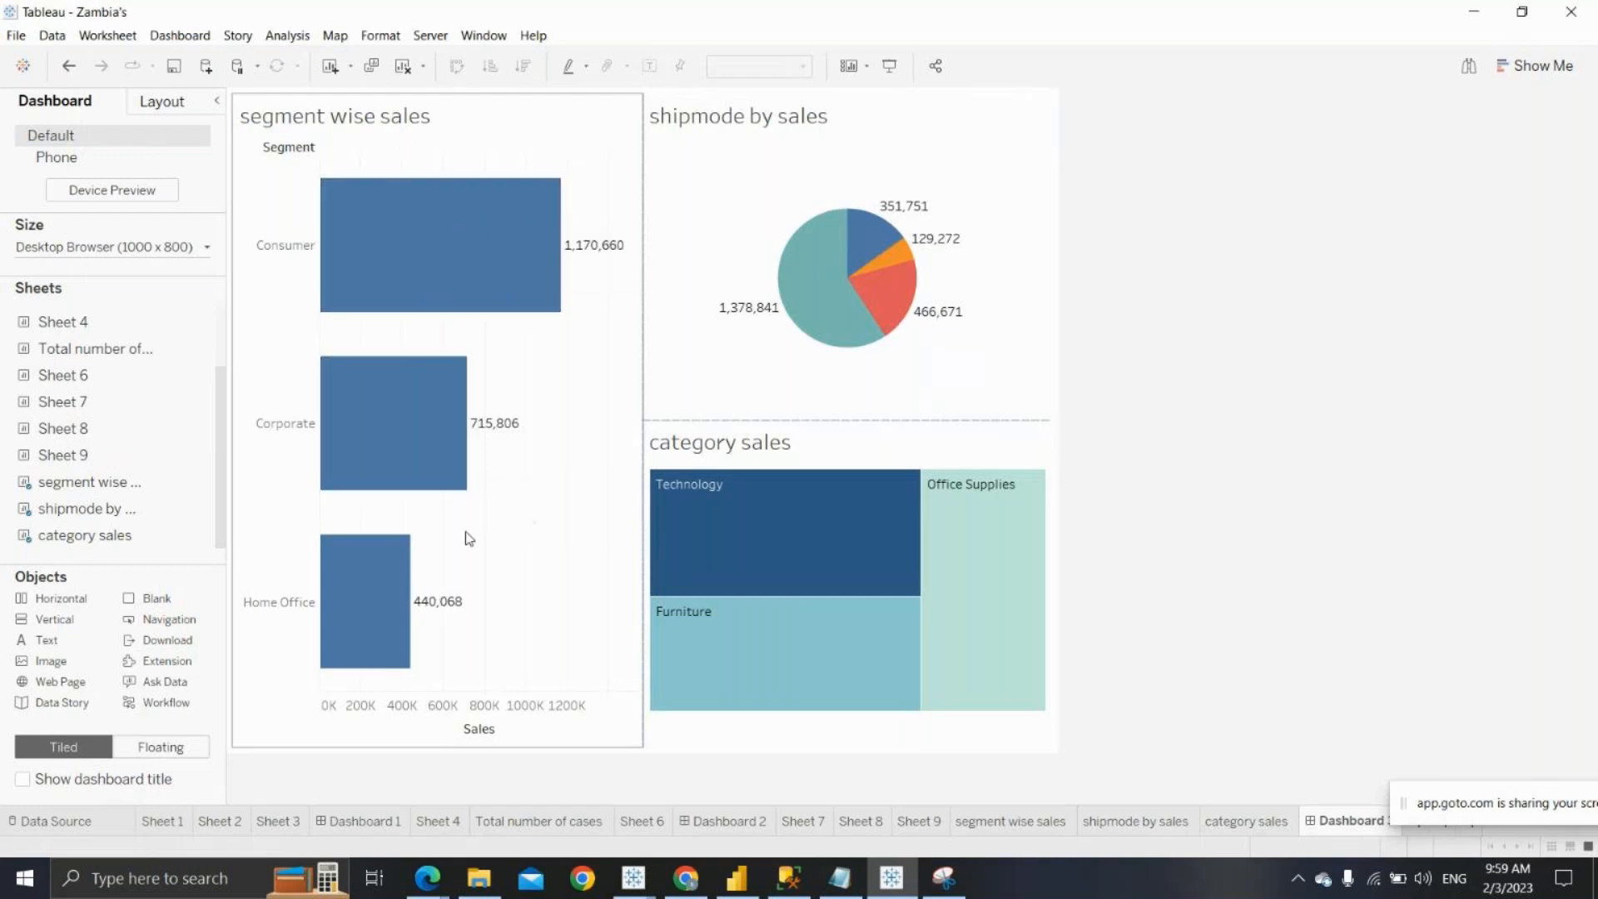
click(666, 218)
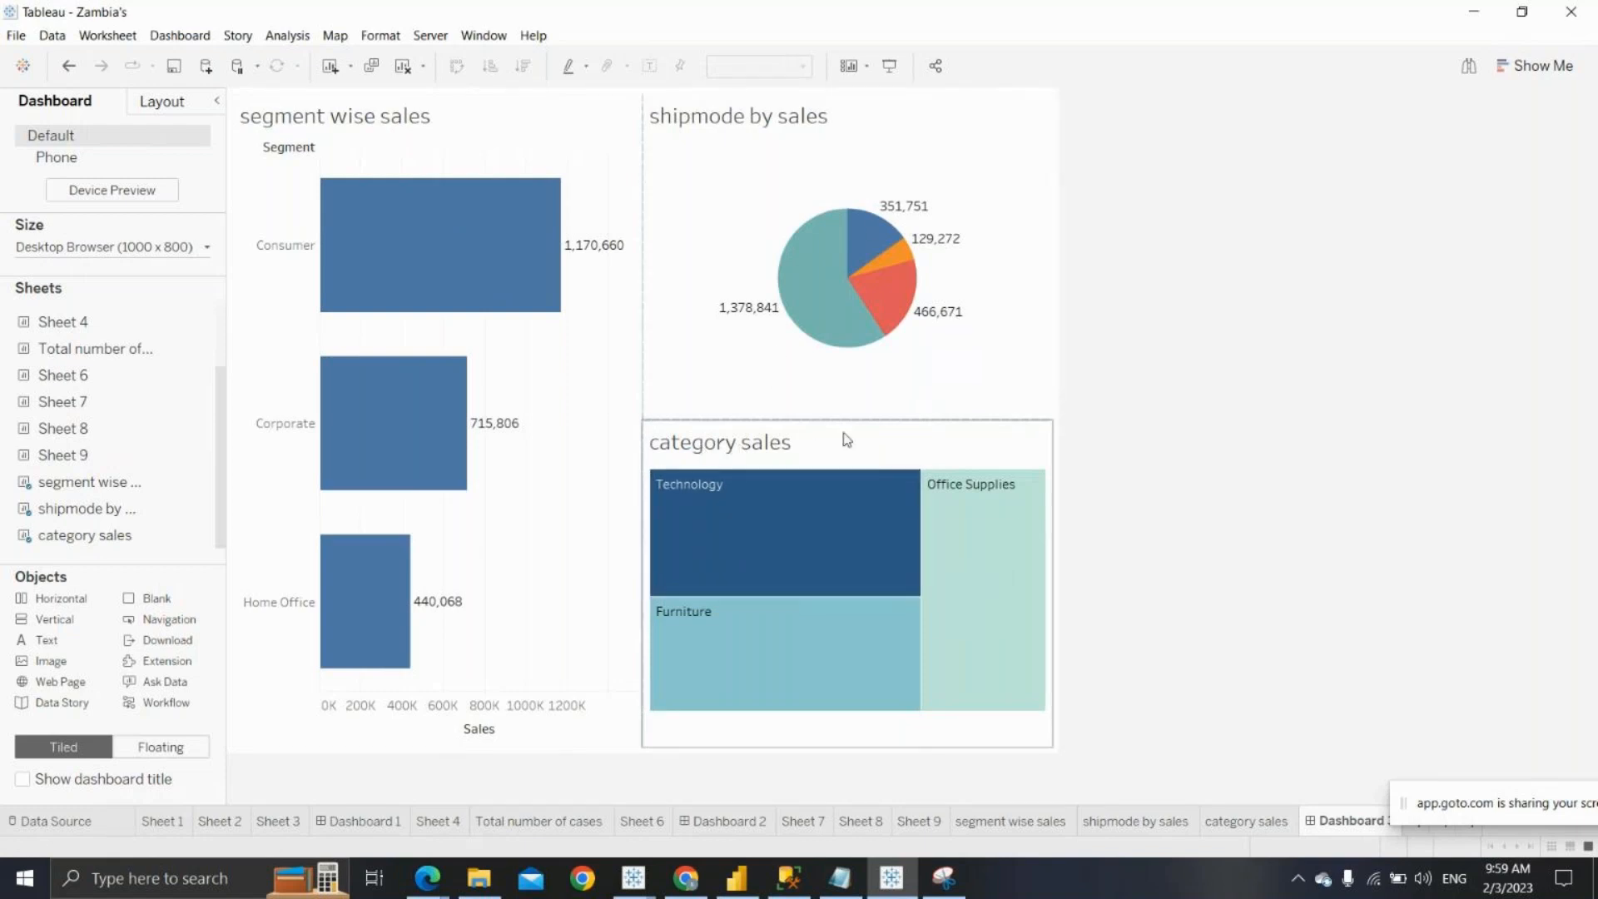
mouse_move(767, 500)
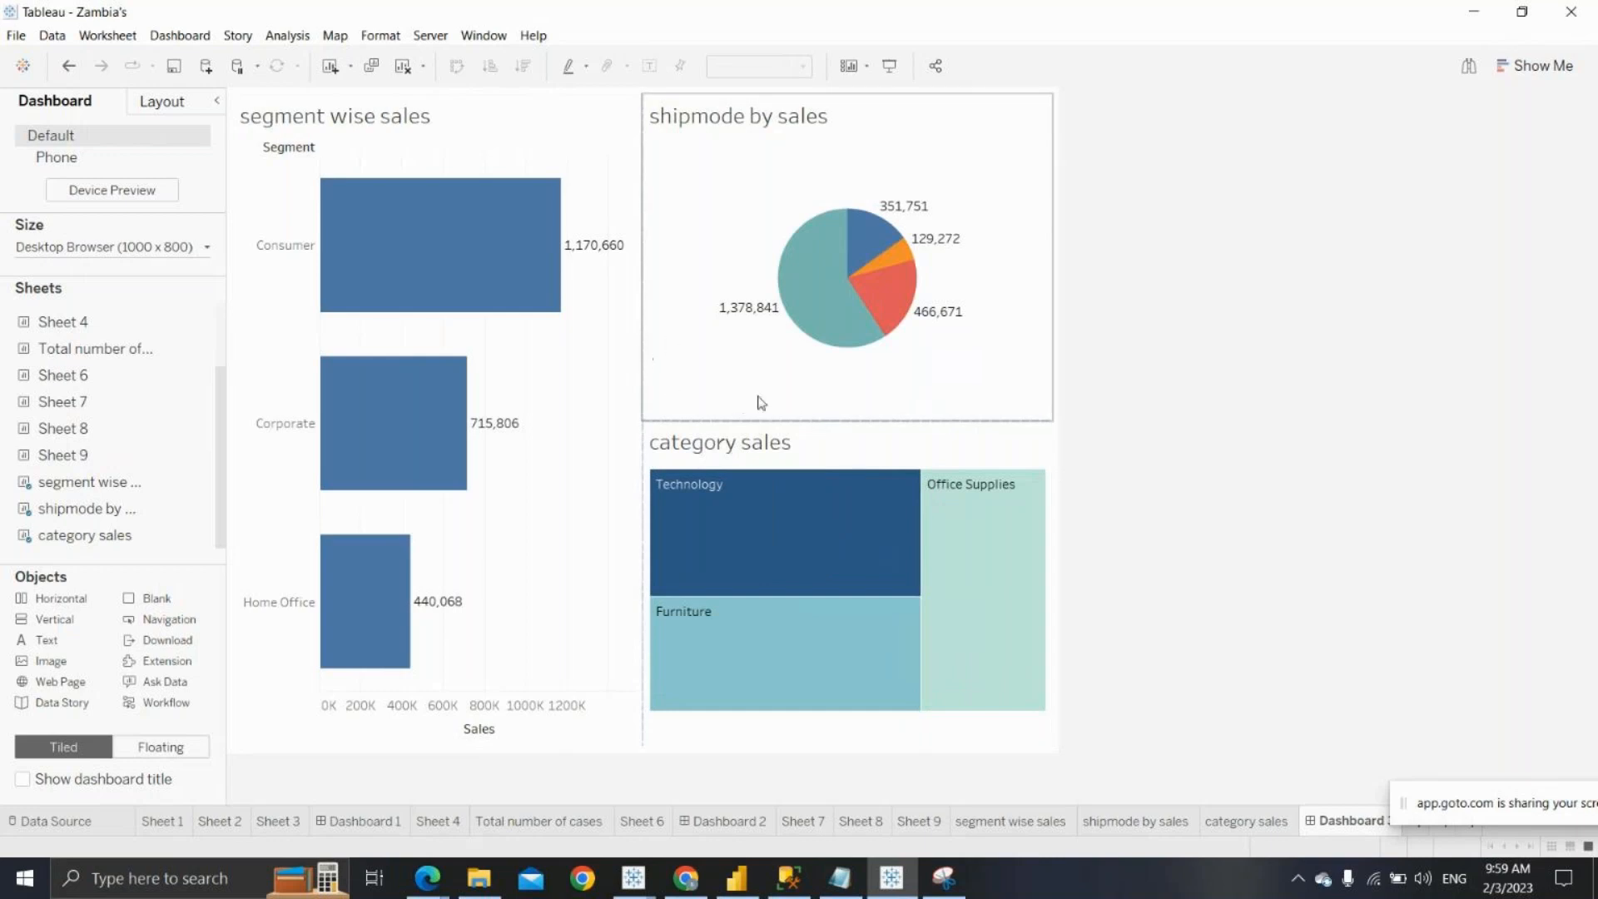
mouse_move(808, 521)
drag(641, 208, 621, 218)
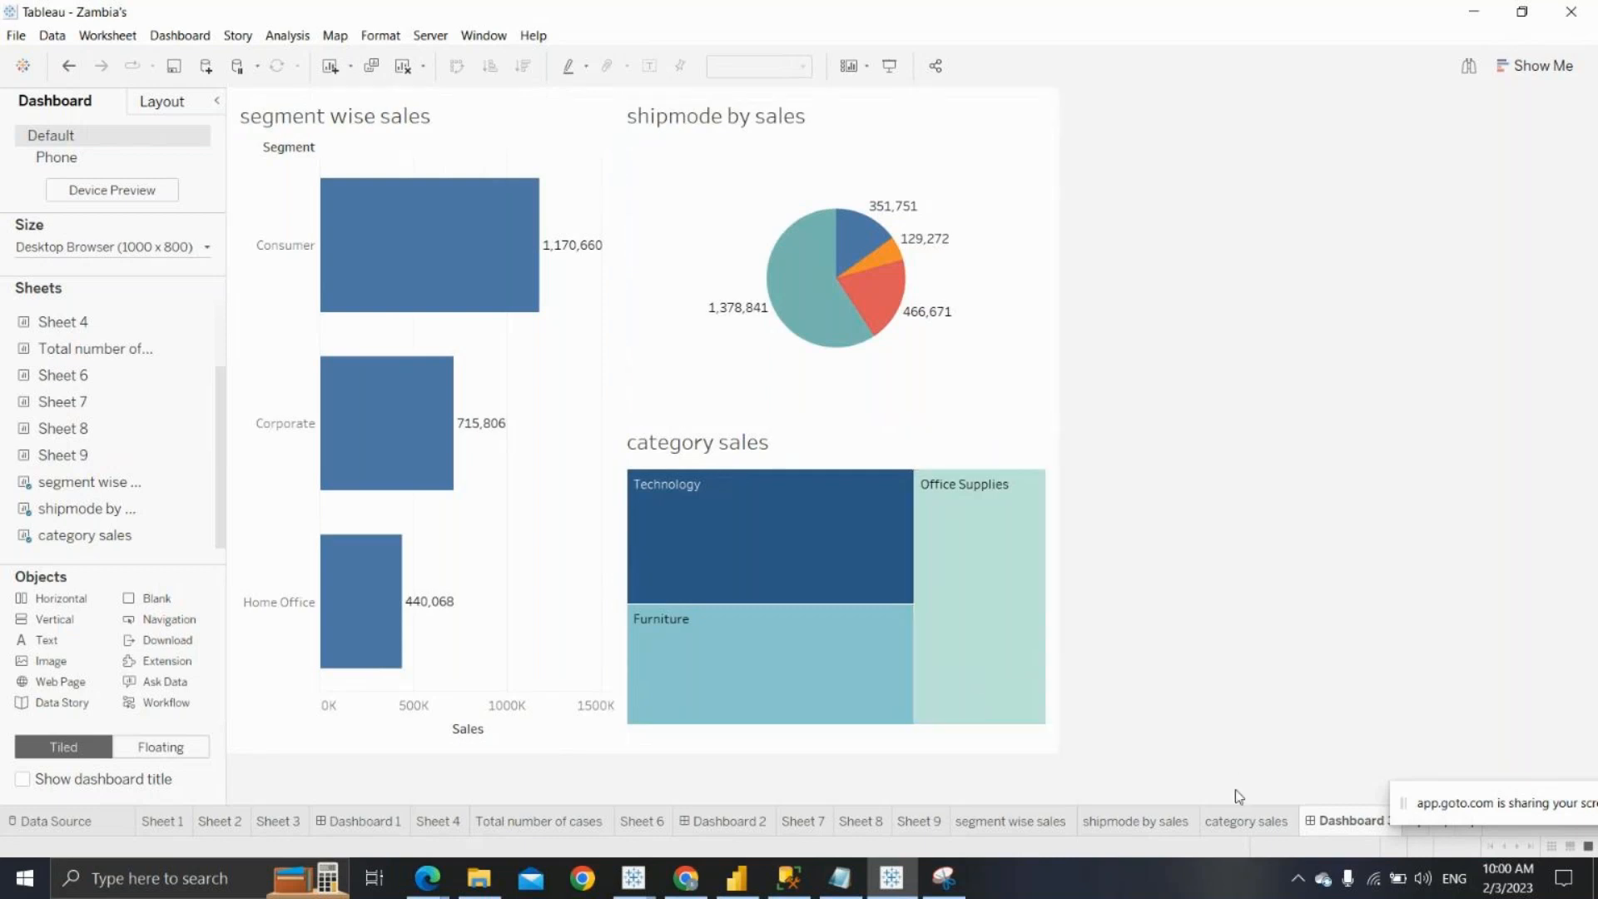
On the category sales worksheet, start a new parameter named "viewselection"
click(1245, 821)
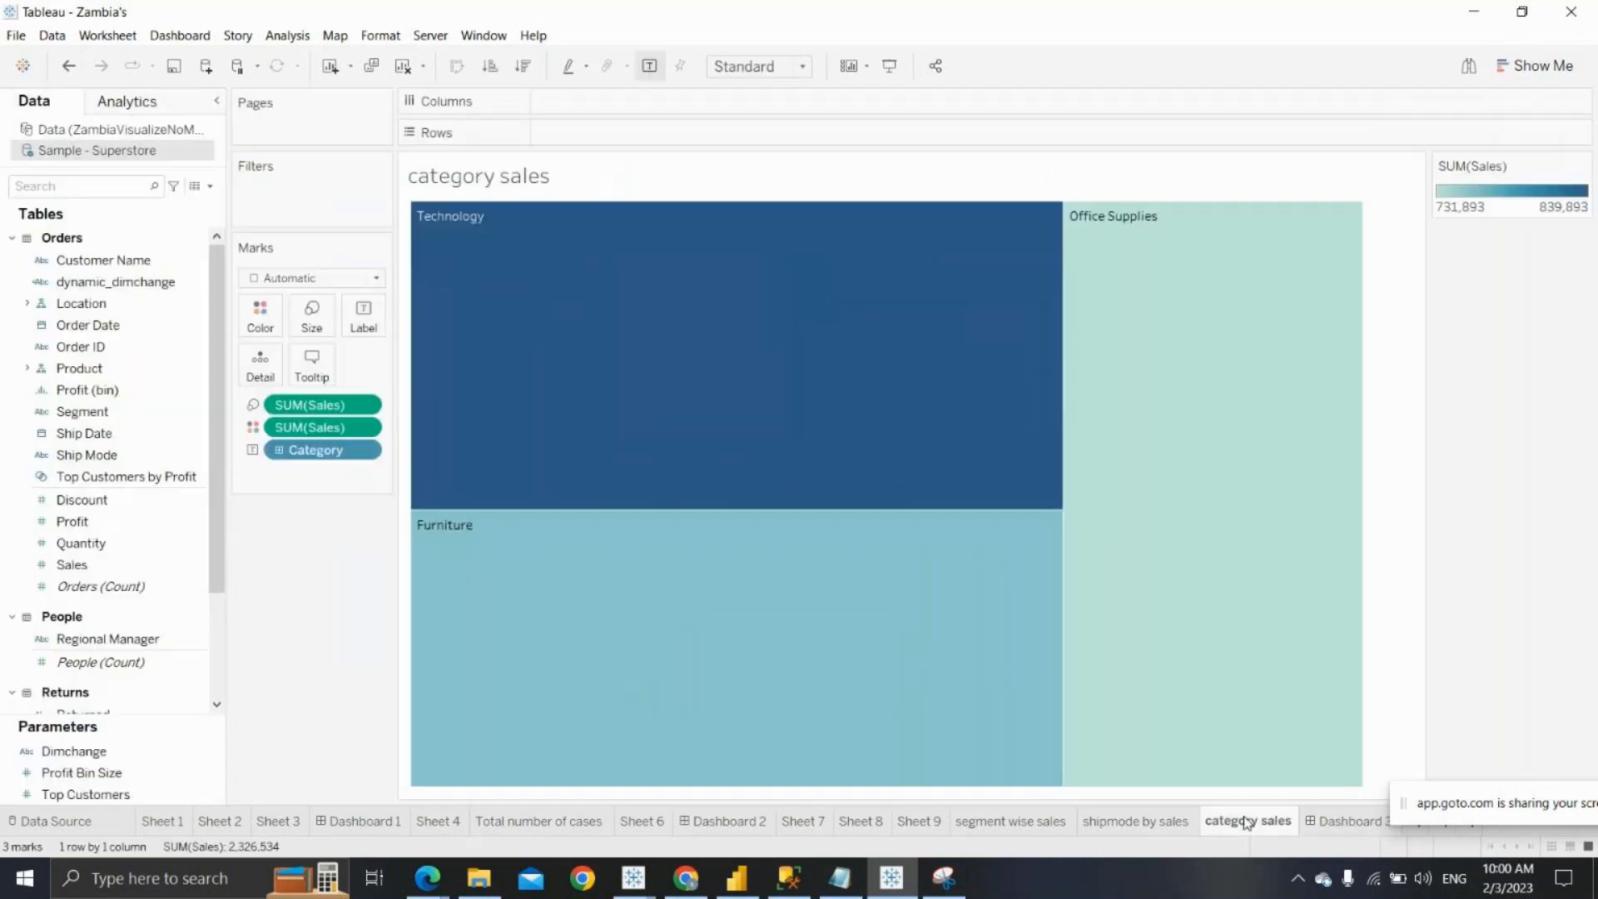
click(211, 186)
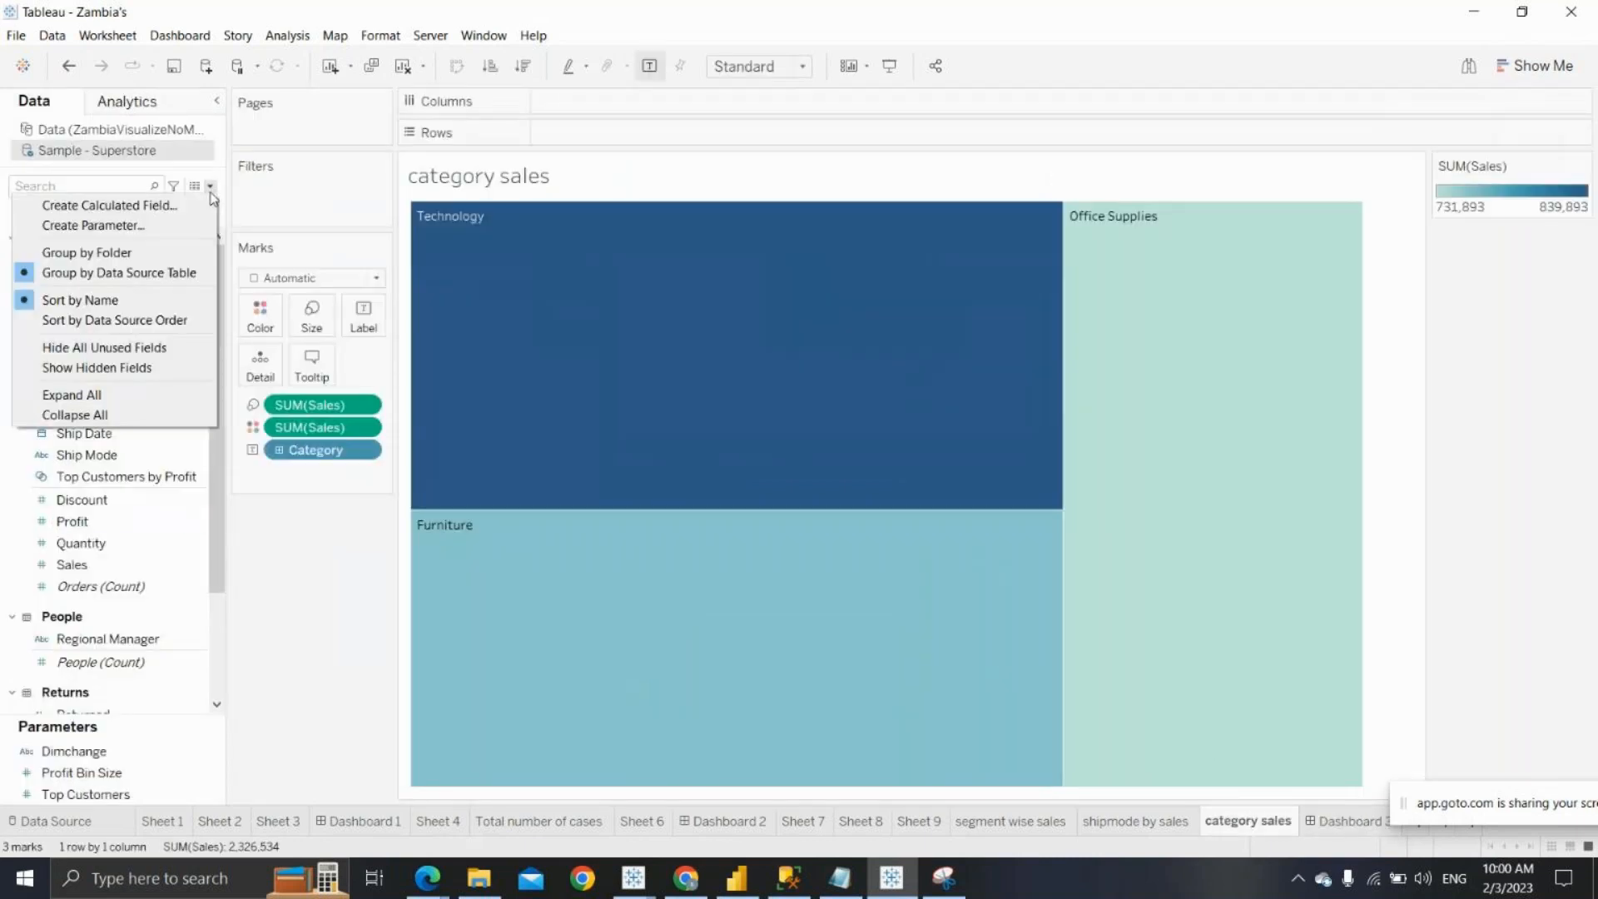
click(164, 228)
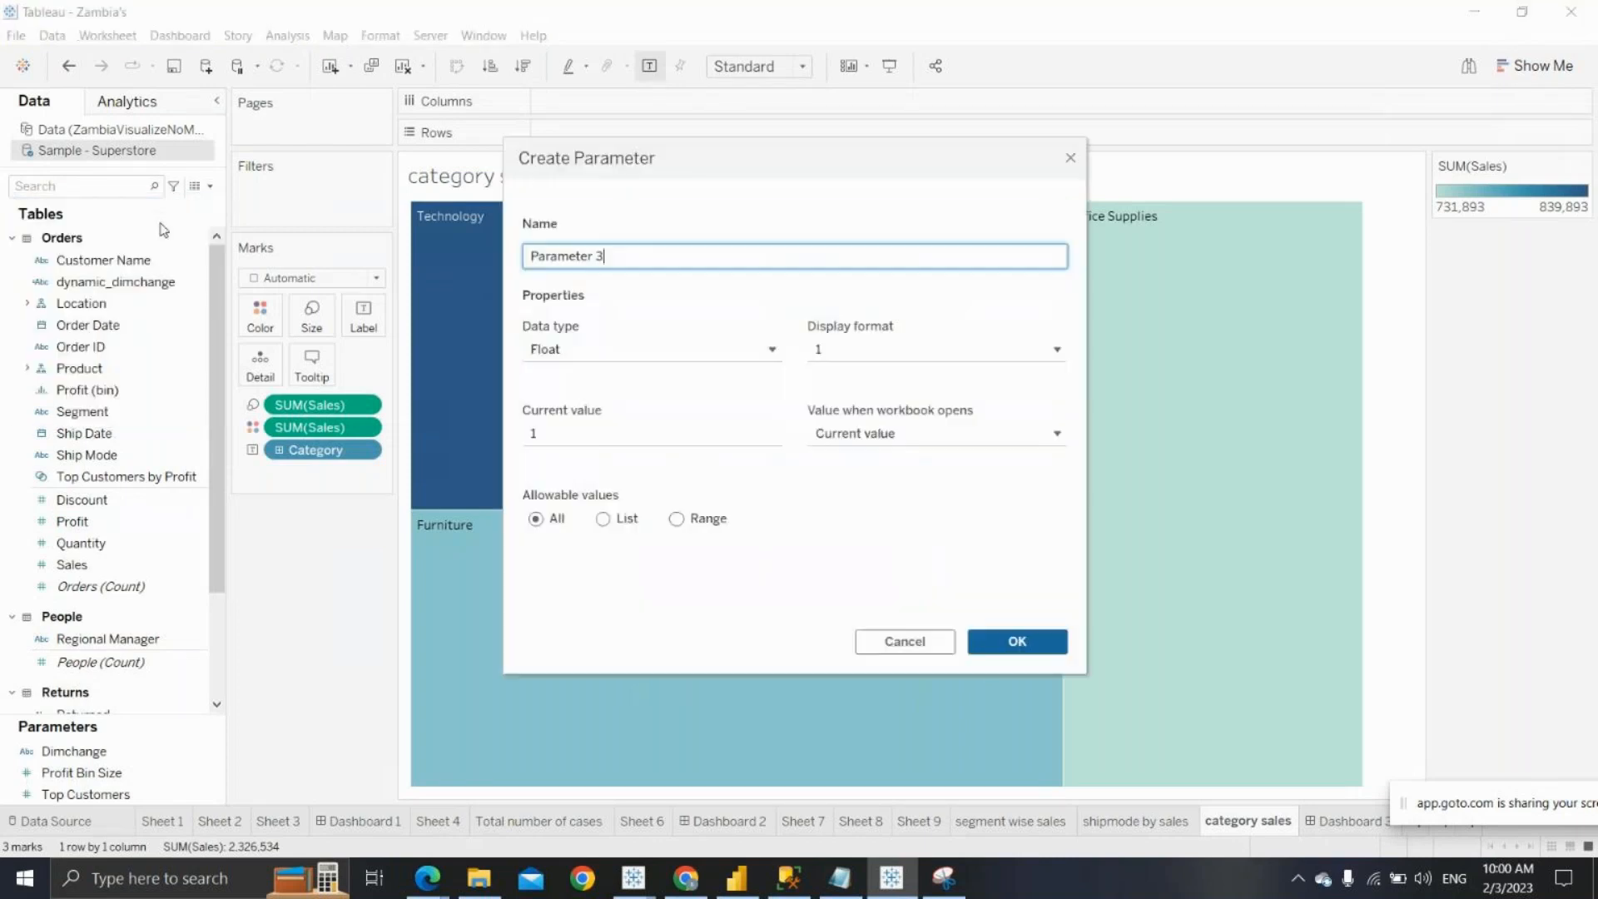
drag(606, 259, 525, 257)
text(viewselection)
Set the viewselection parameter's data type to String and its allowable values to a list
click(627, 361)
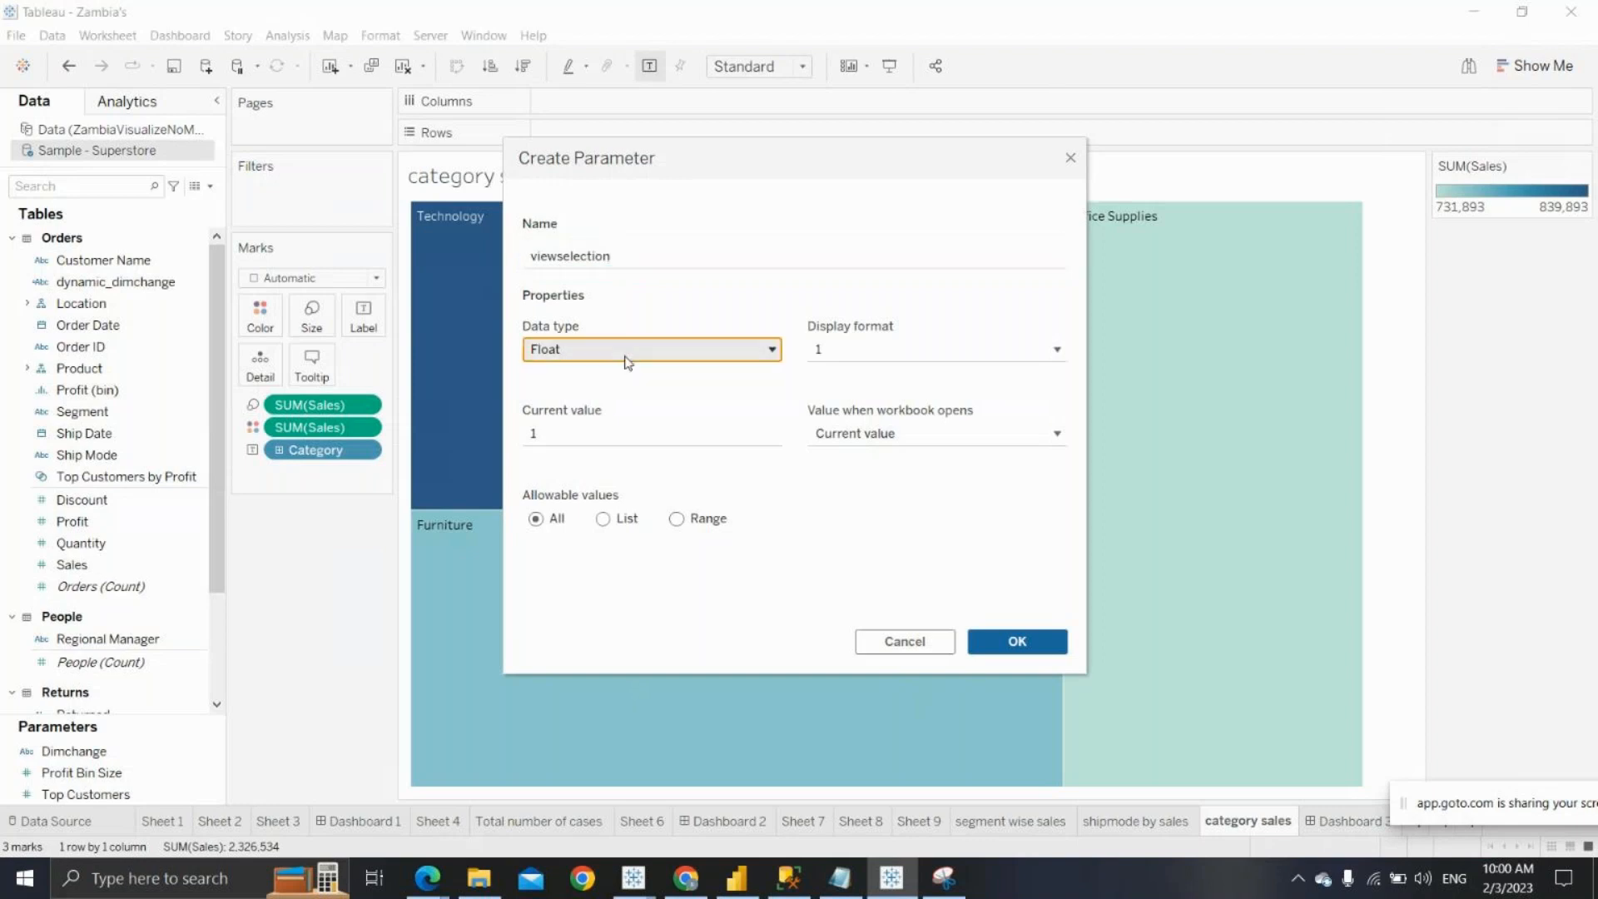
click(612, 421)
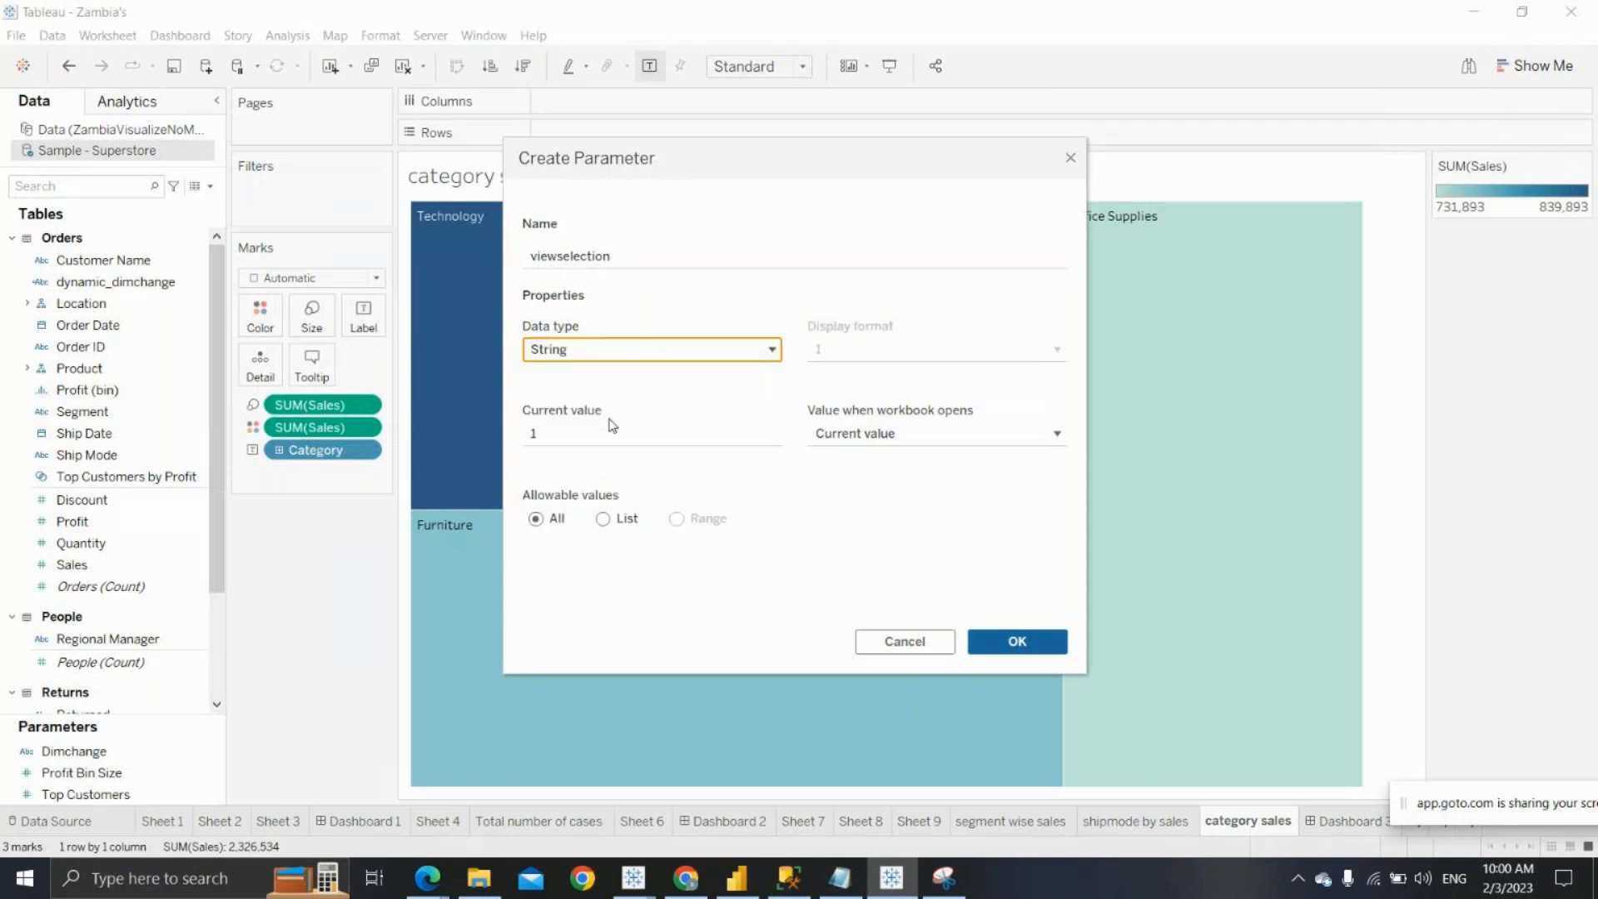
click(609, 528)
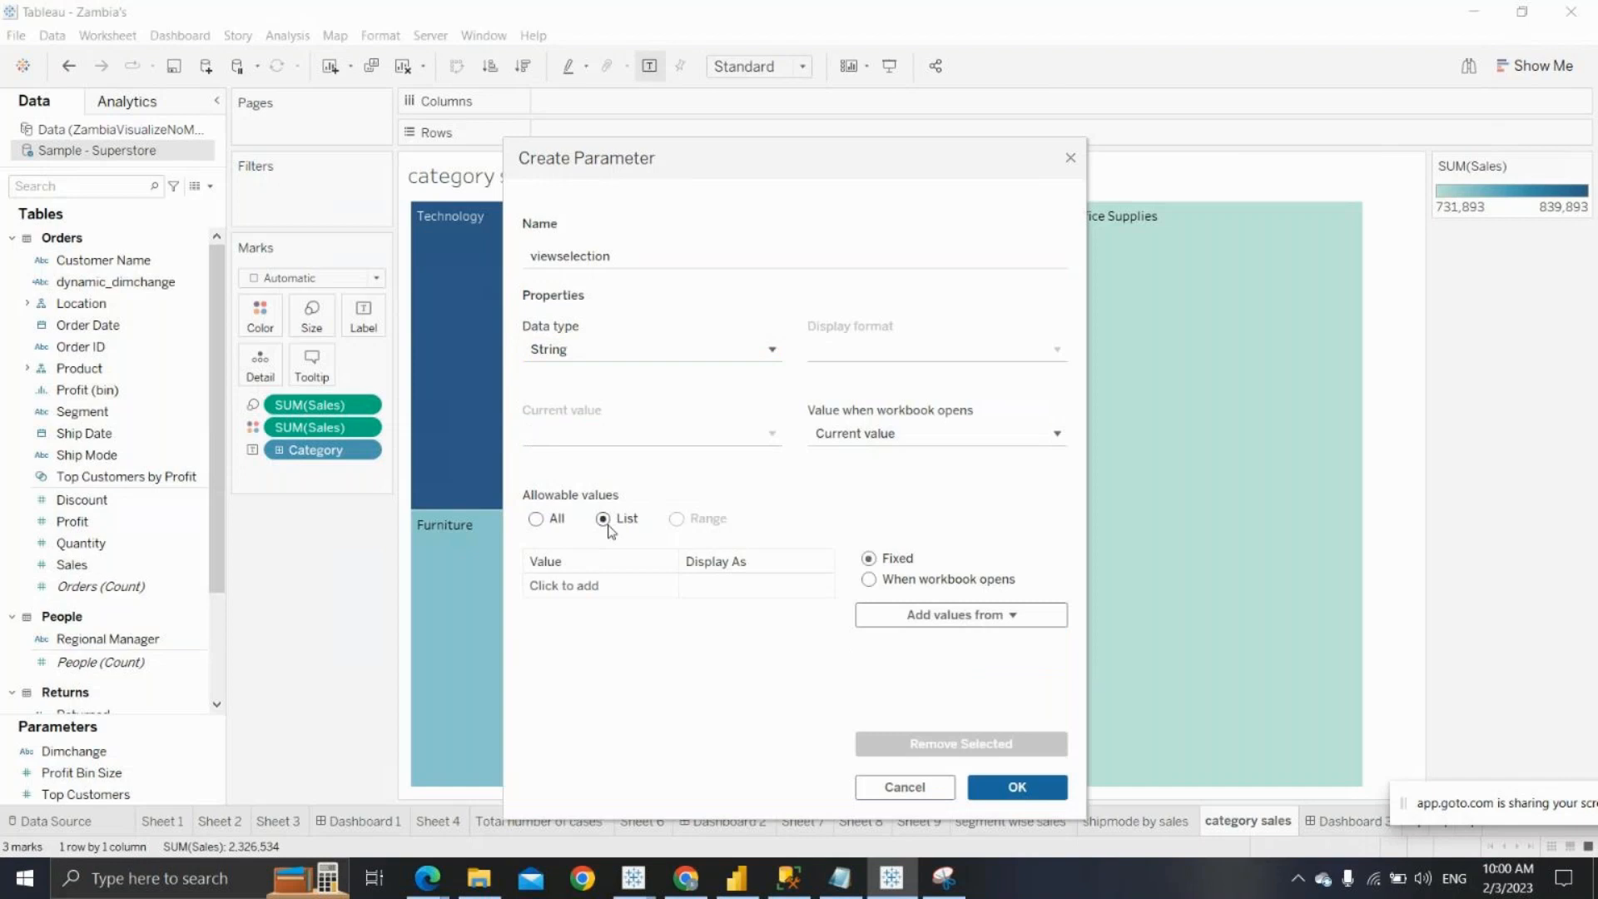
Add Segment, Shipmode and Category as the parameter's list values and create the parameter
click(588, 584)
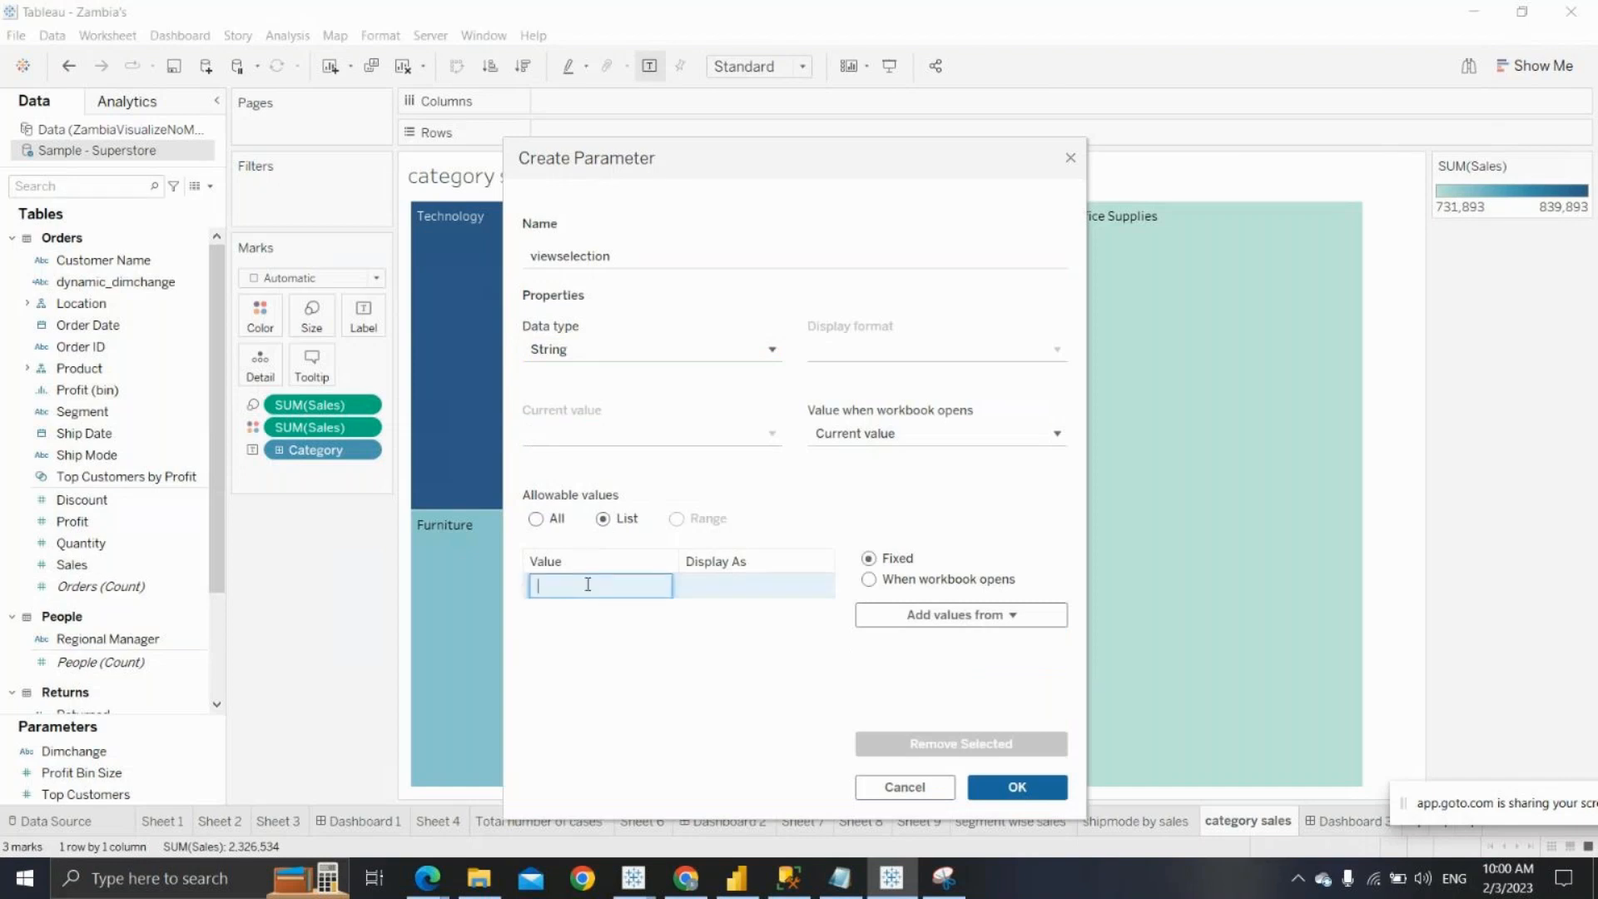
text(Segment)
key(BackSpace)
key(BackSpace)
key(BackSpace)
key(BackSpace)
text(ment)
key(Return)
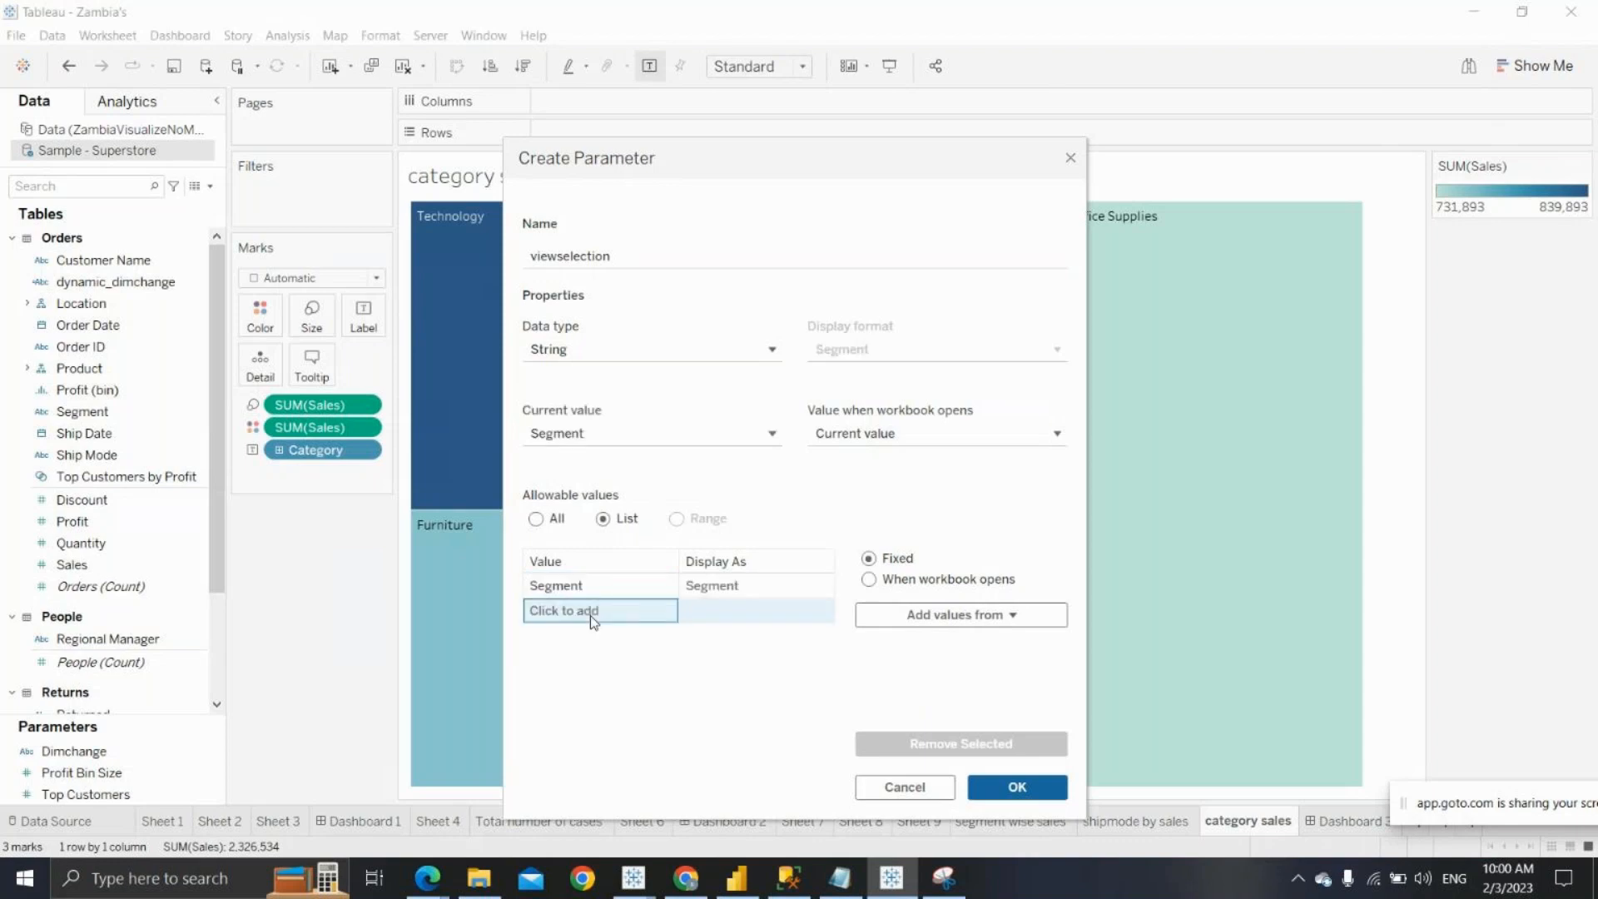
click(591, 616)
text(Shipmode)
key(Return)
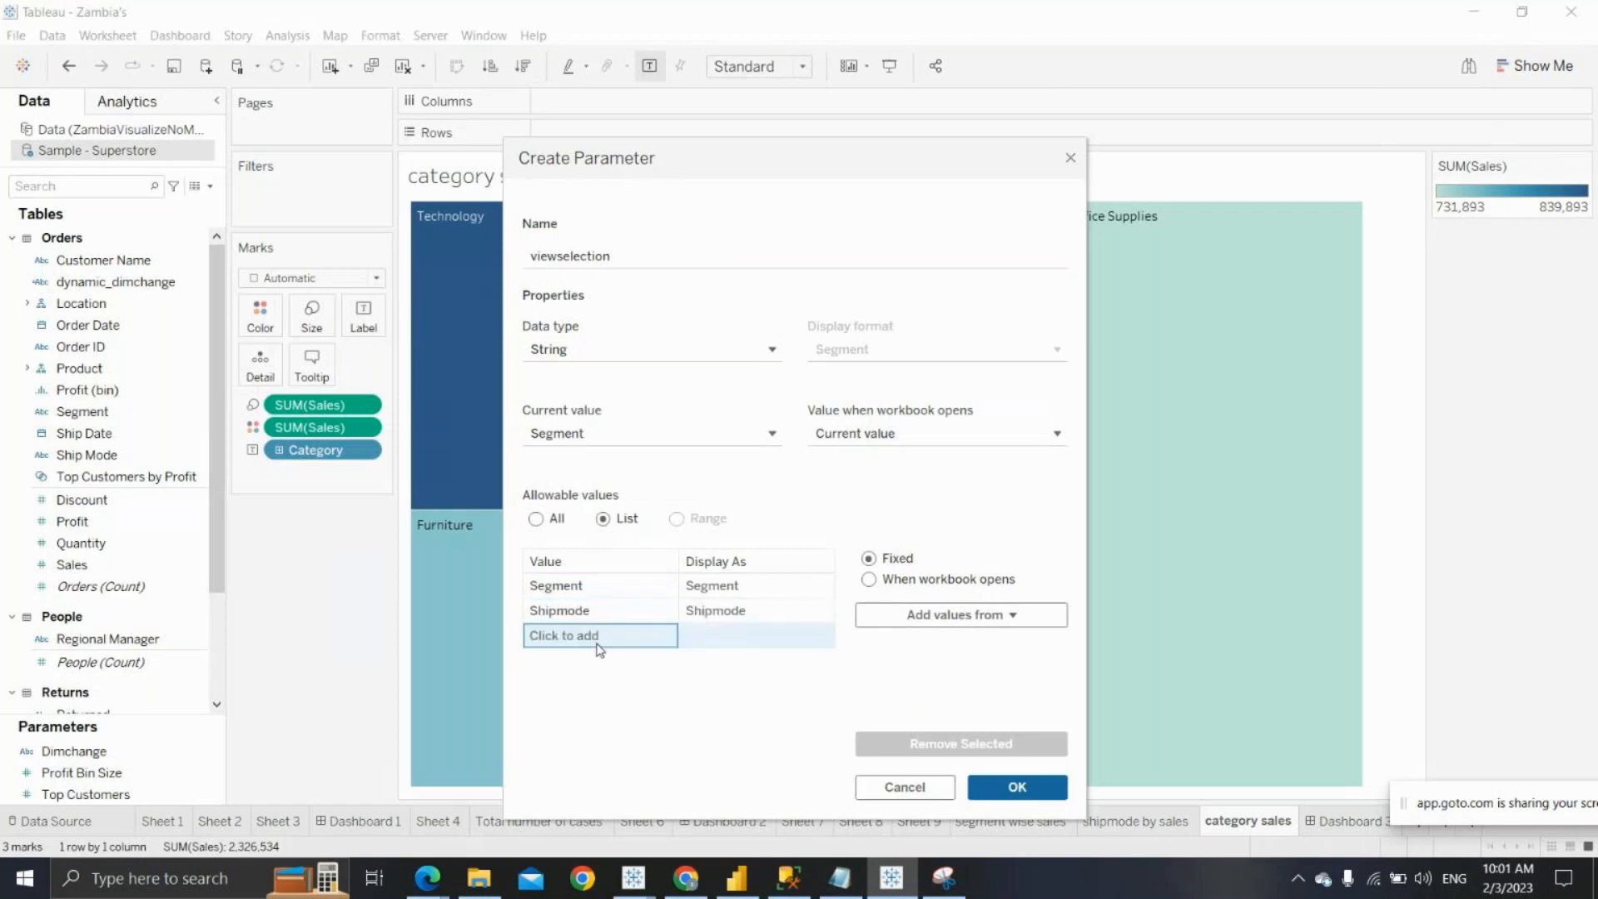
click(598, 641)
text(V)
key(BackSpace)
text(Category)
click(994, 781)
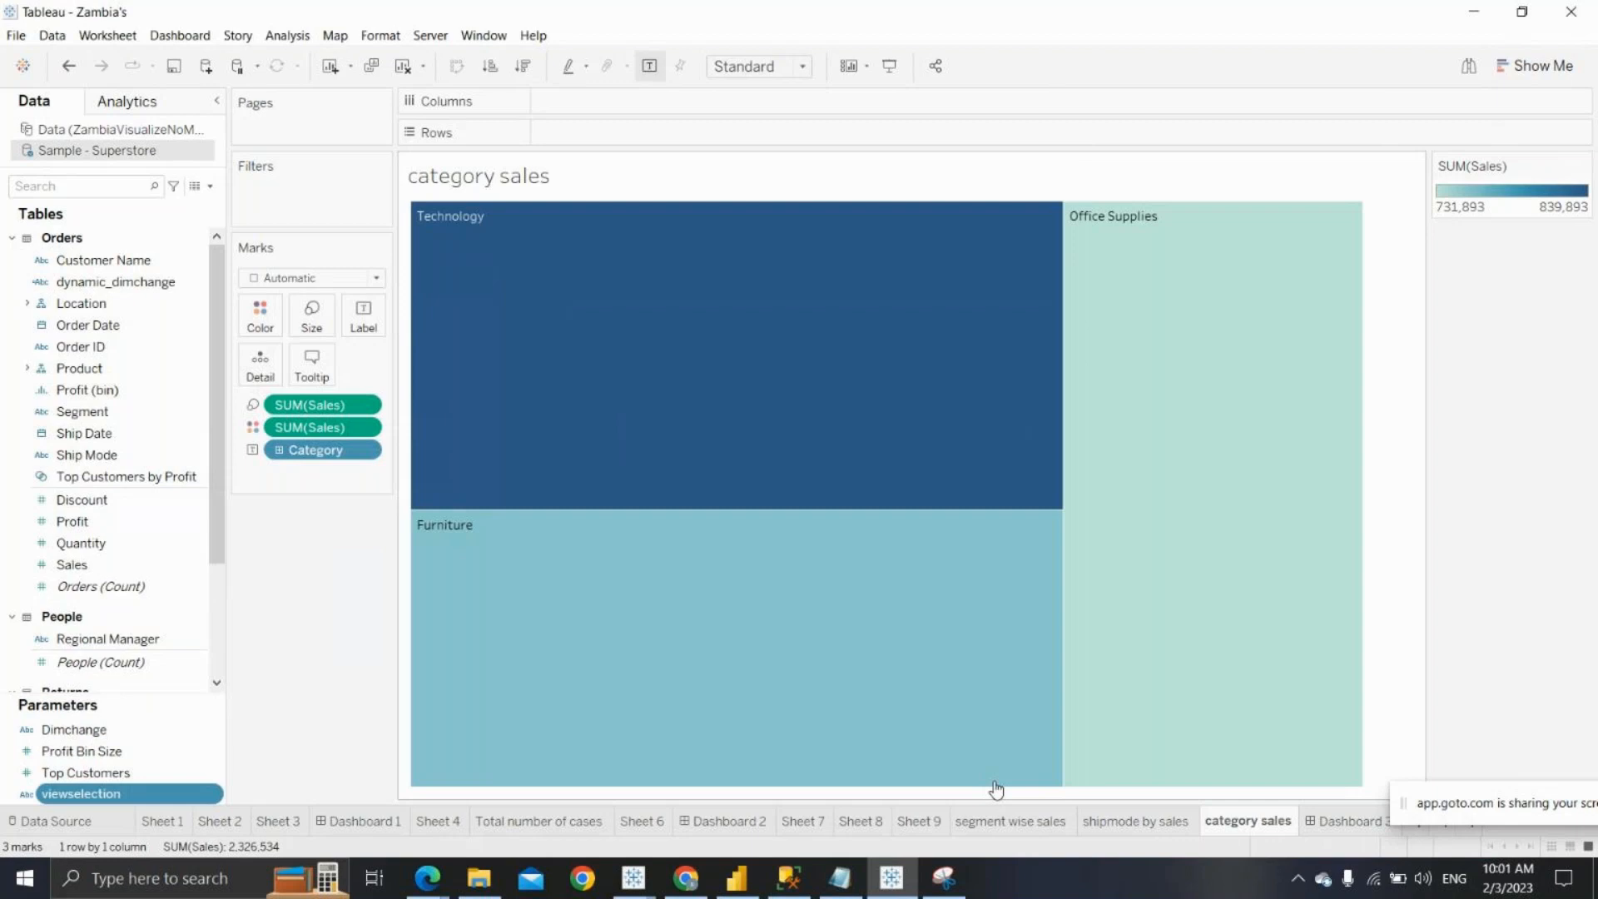
Show the viewselection parameter control on the segment wise sales worksheet
click(1061, 826)
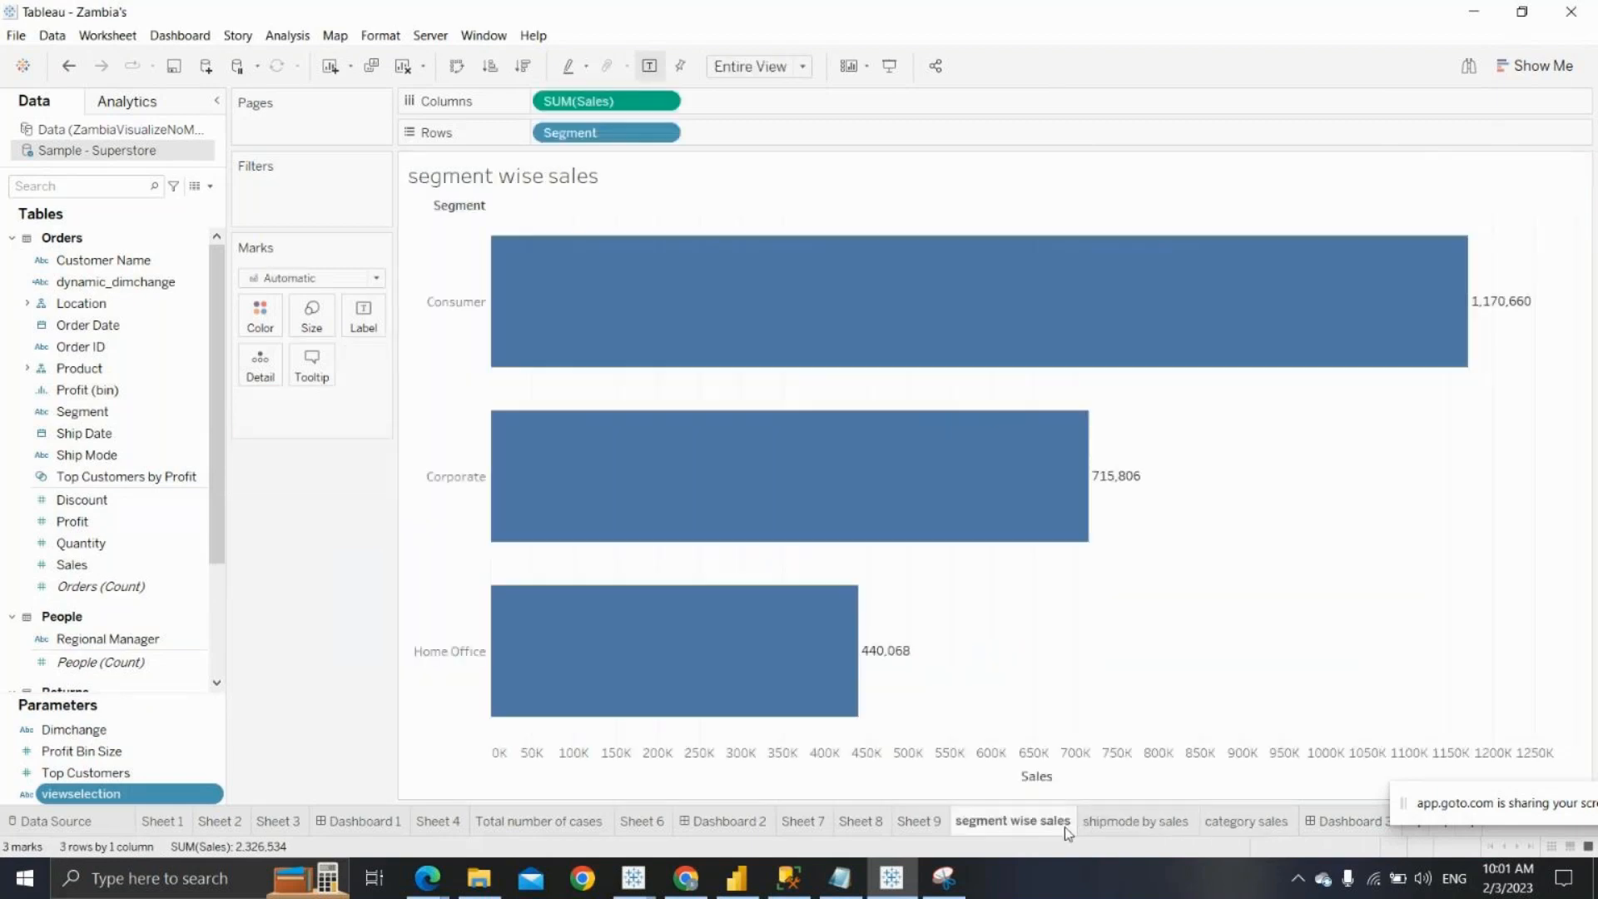
click(1184, 828)
click(1247, 831)
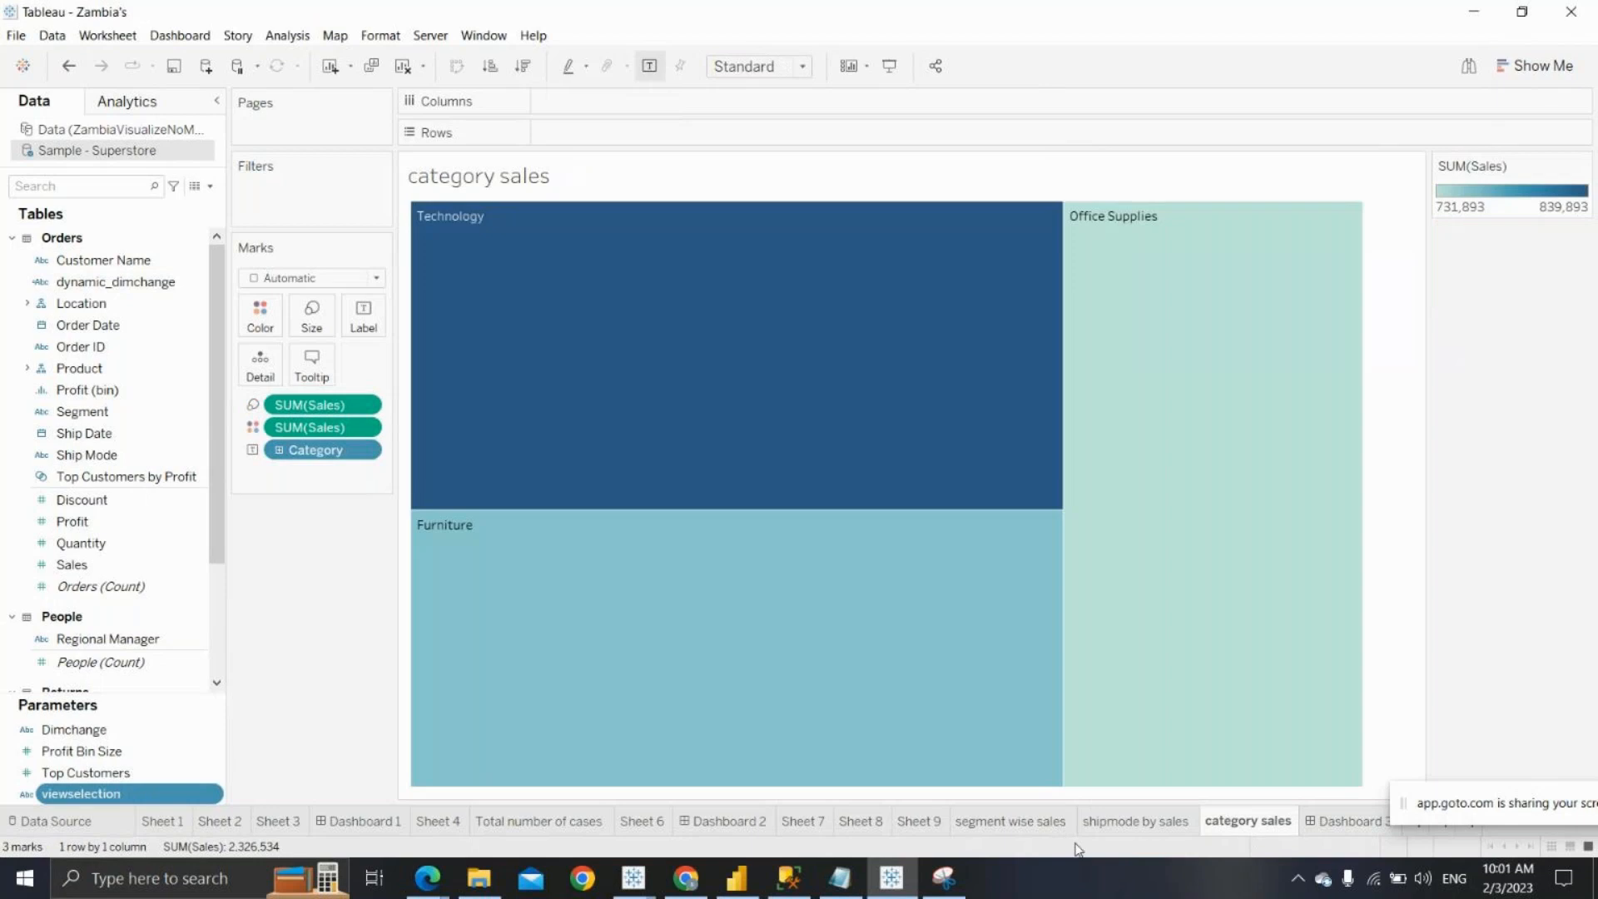
click(1062, 827)
click(1227, 829)
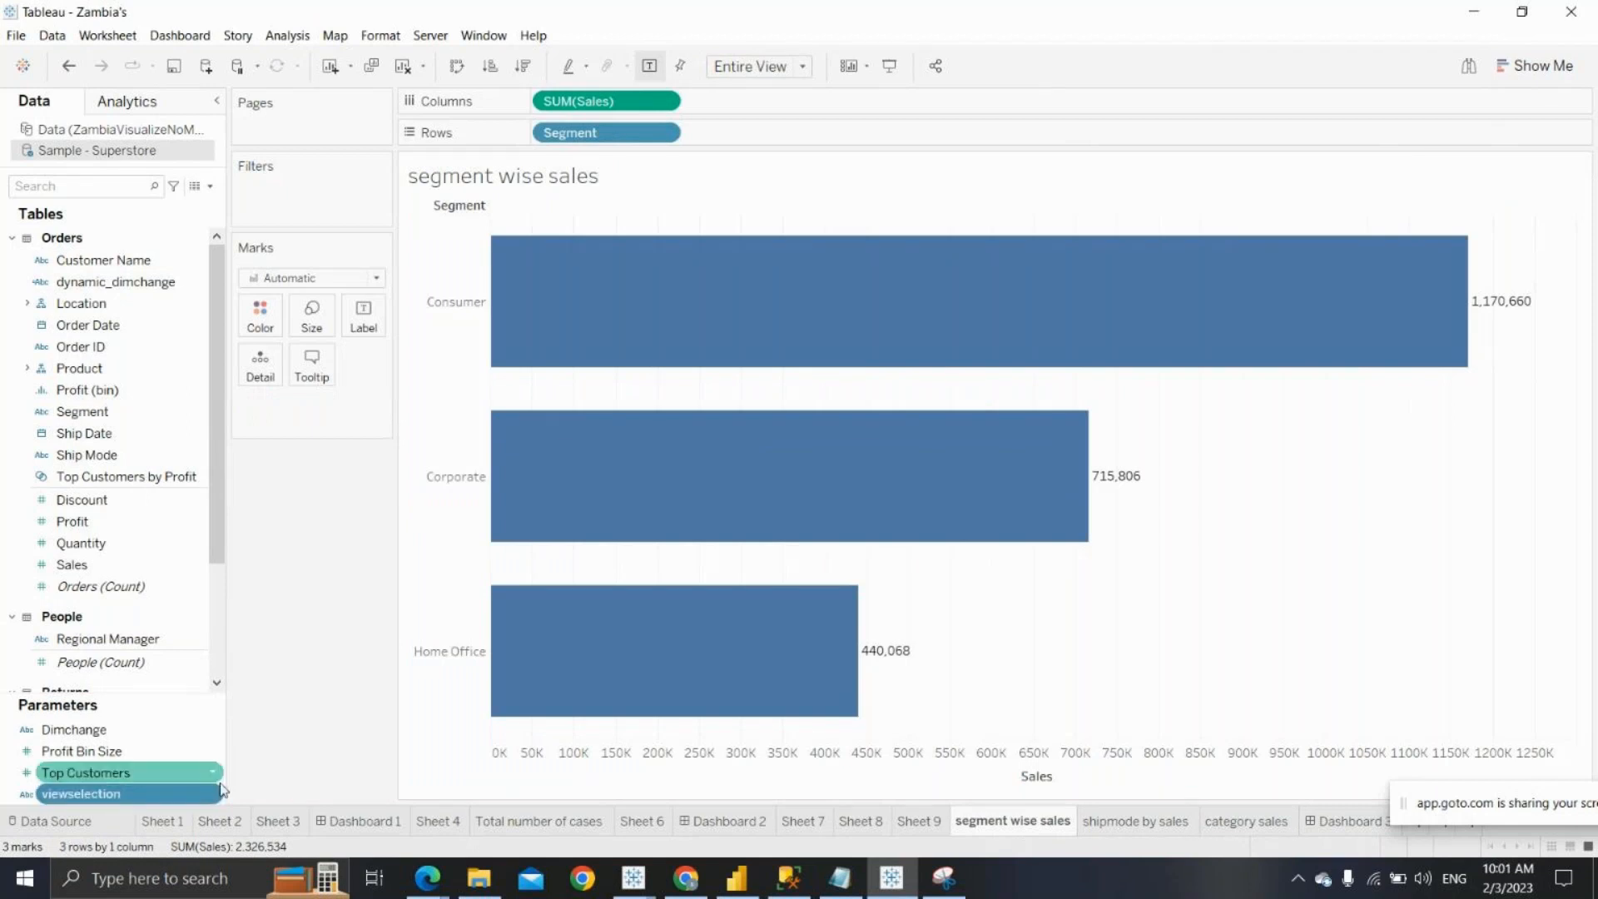
right_click(215, 792)
click(303, 493)
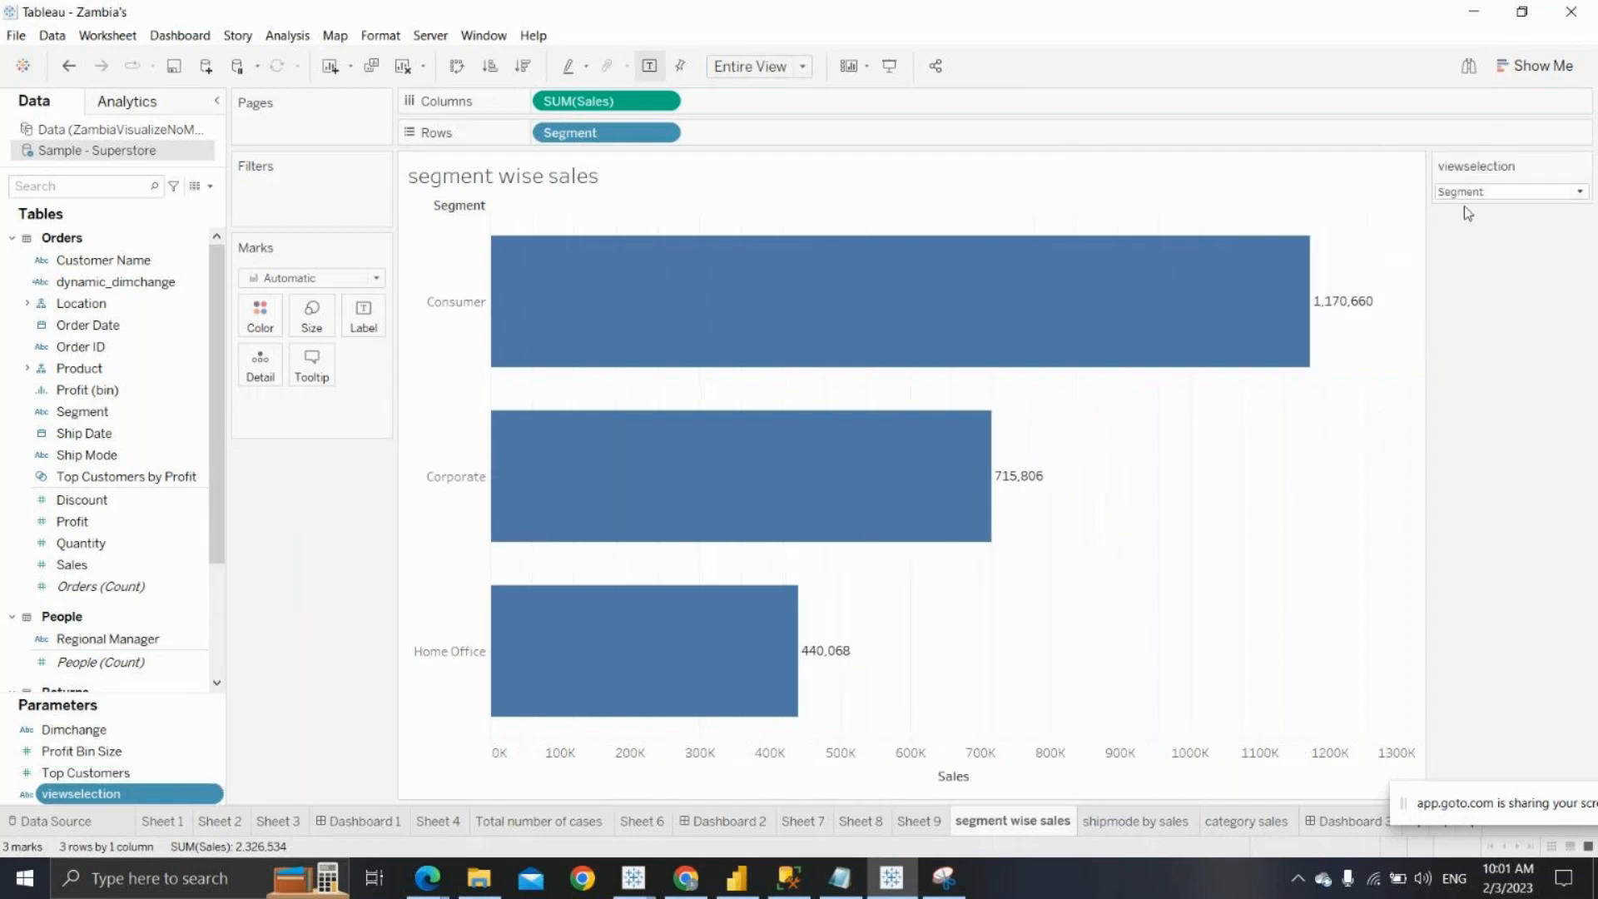
Switch the viewselection parameter to Shipmode on the segment wise sales worksheet
click(1465, 192)
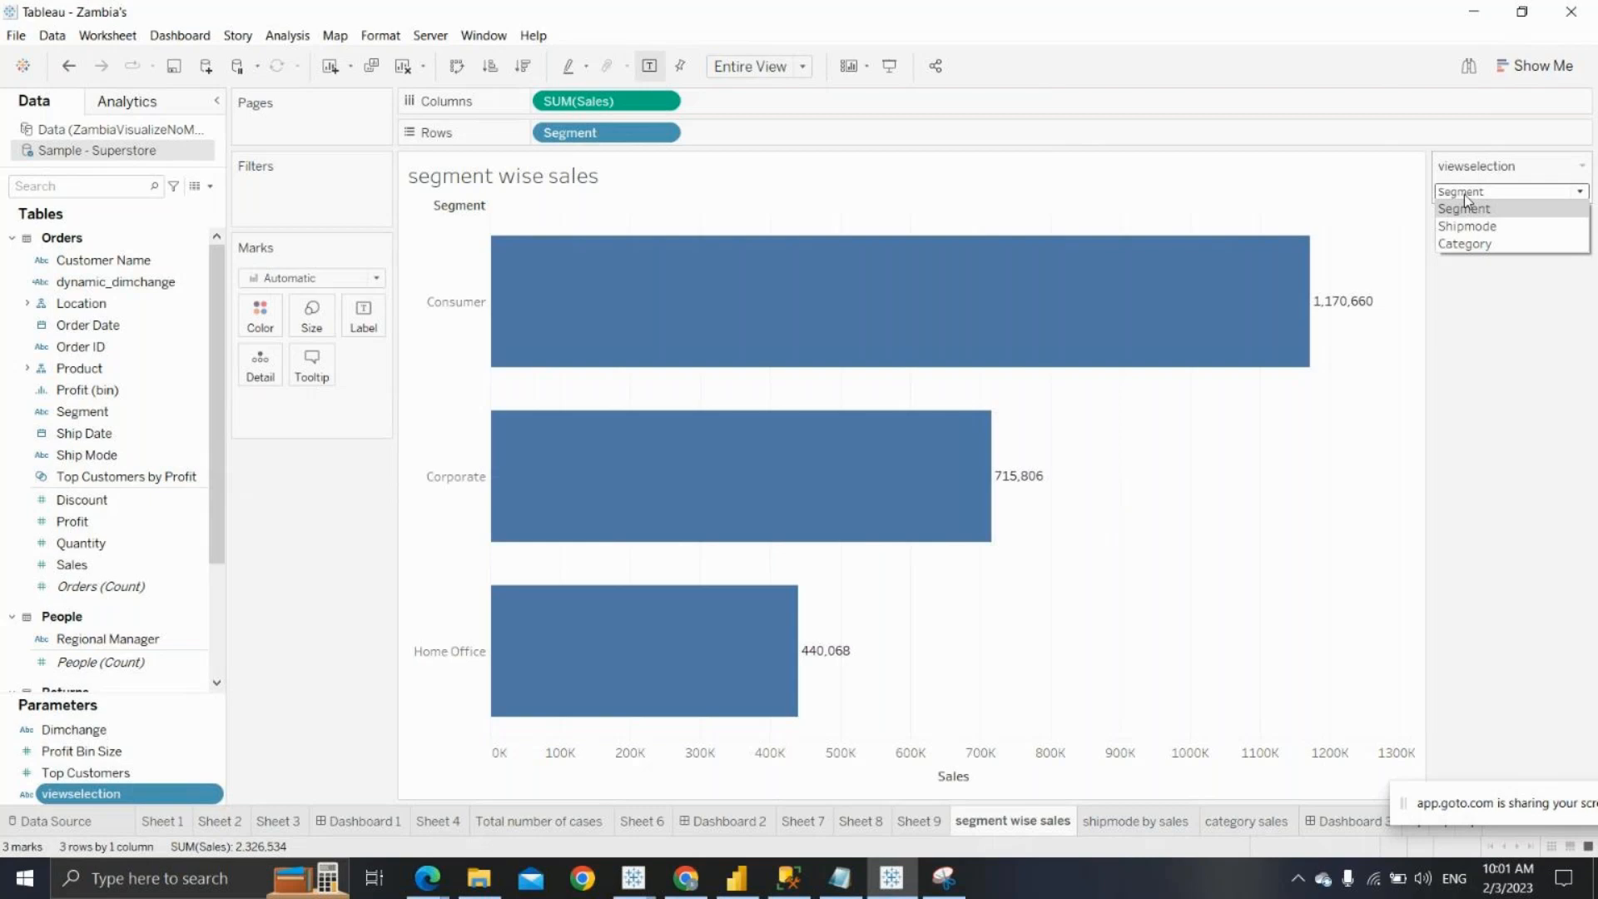
click(1465, 193)
click(1465, 193)
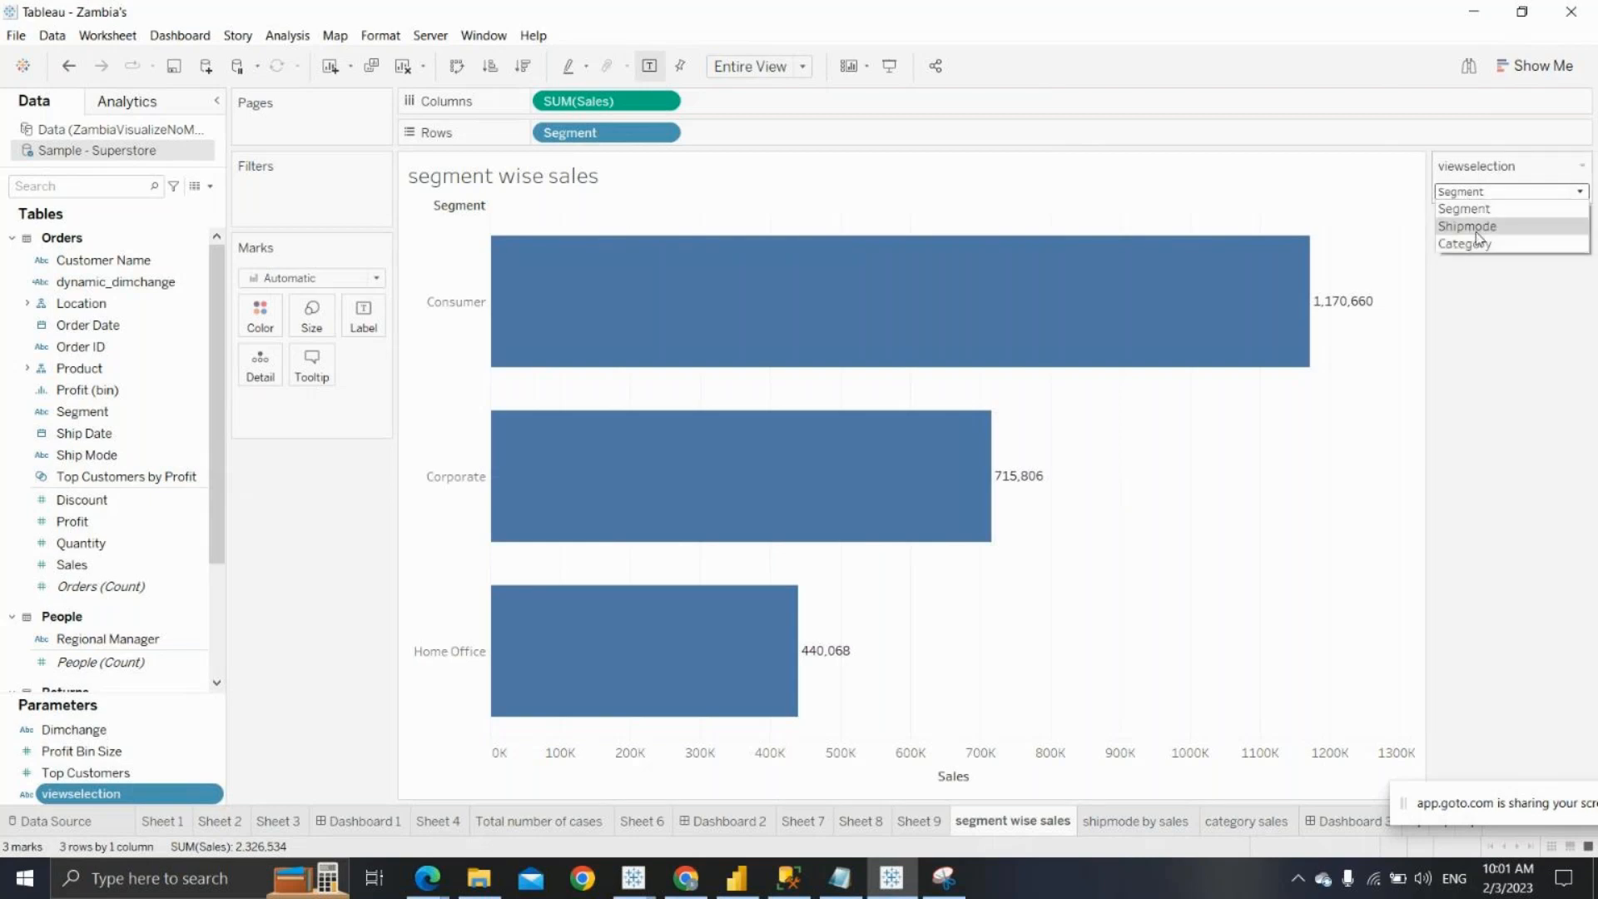
click(1474, 226)
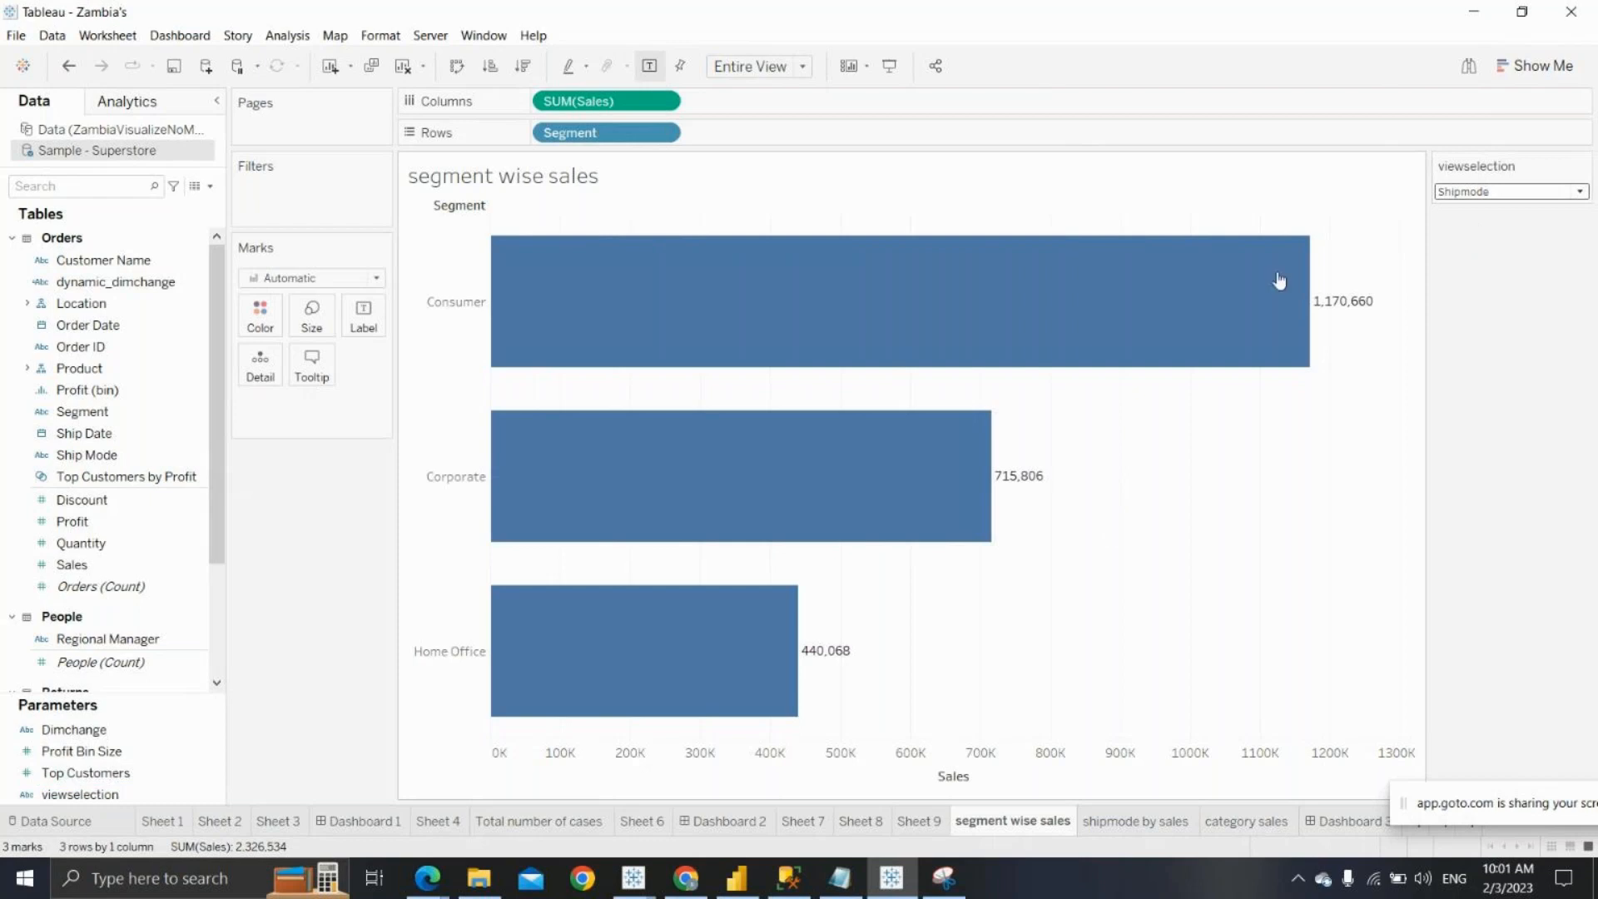
click(1497, 192)
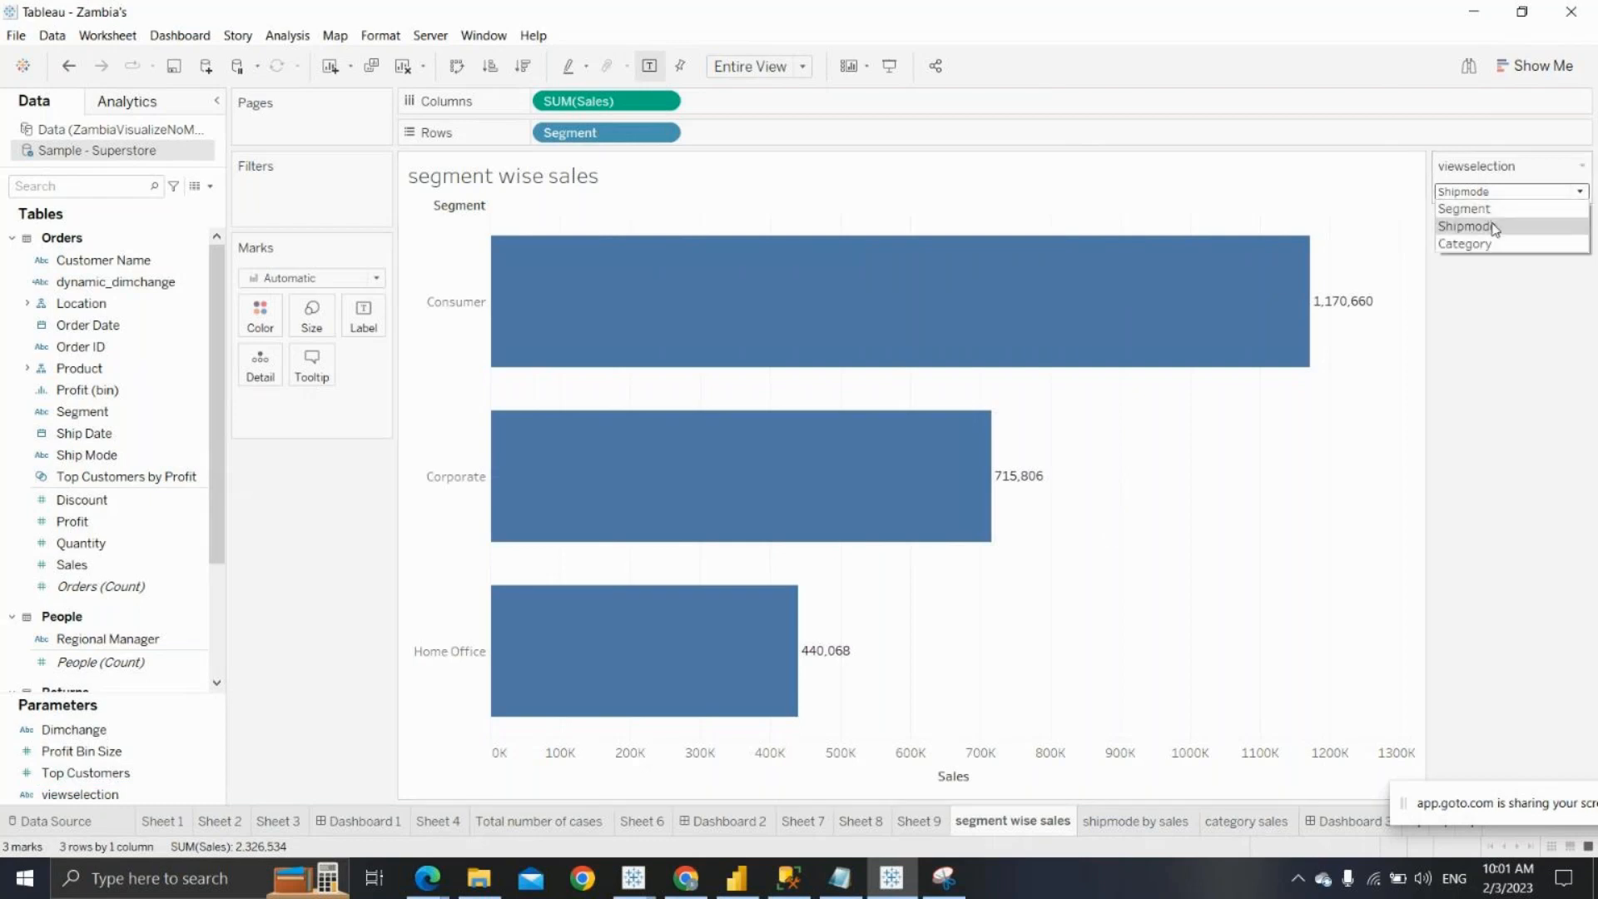
click(1495, 228)
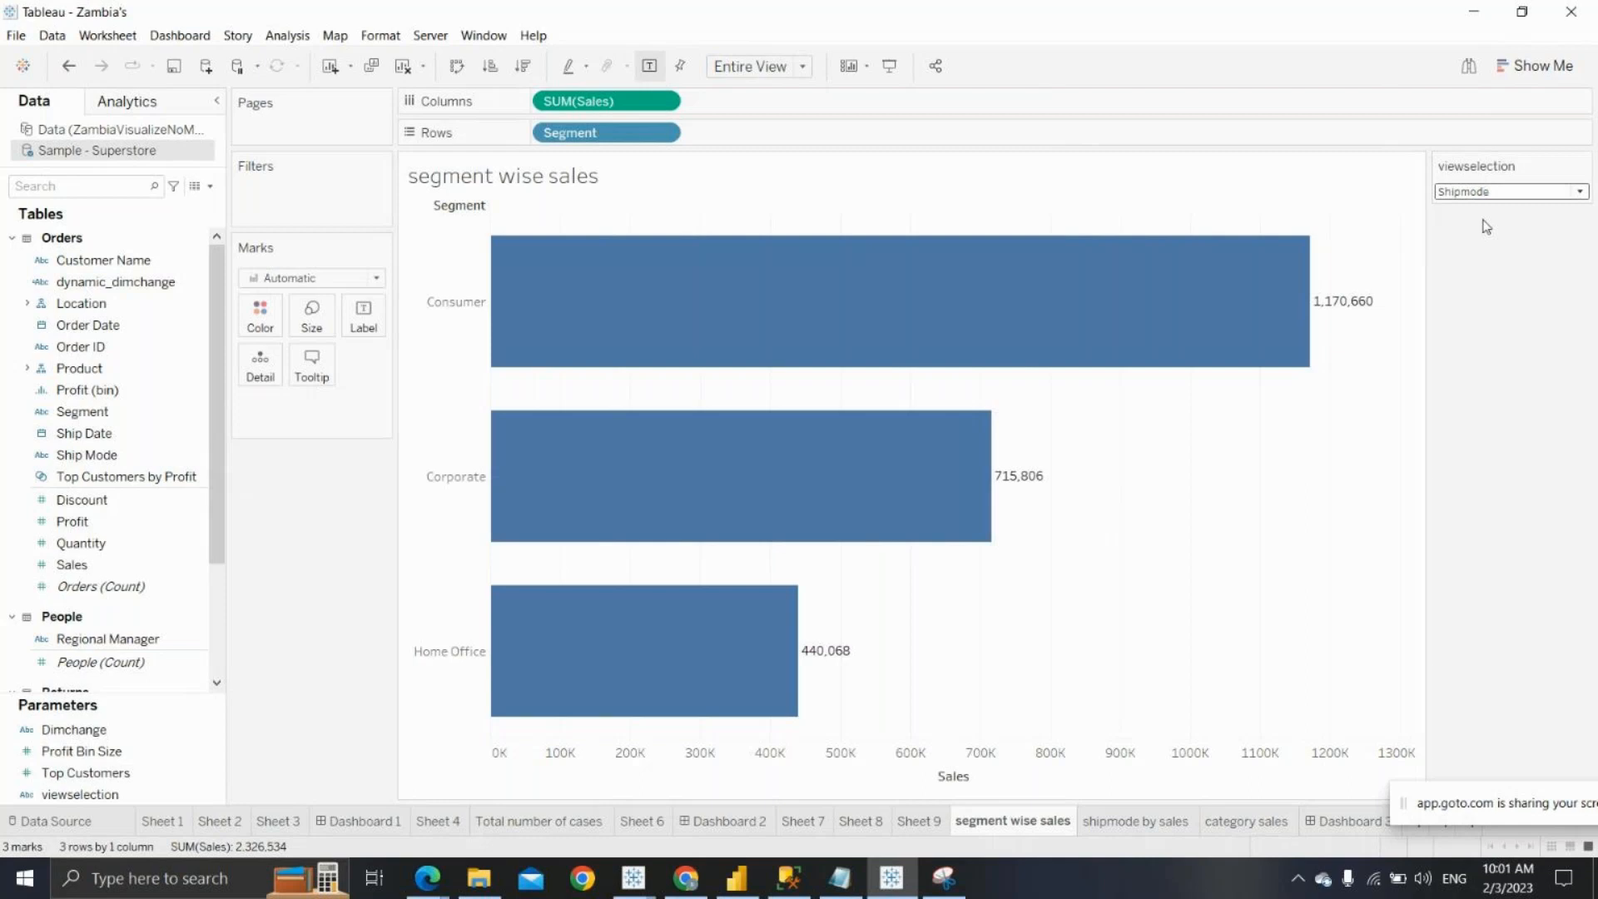
Try to place the viewselection parameter itself on the Filters shelf of the segment wise sales worksheet
drag(80, 794, 281, 201)
click(79, 794)
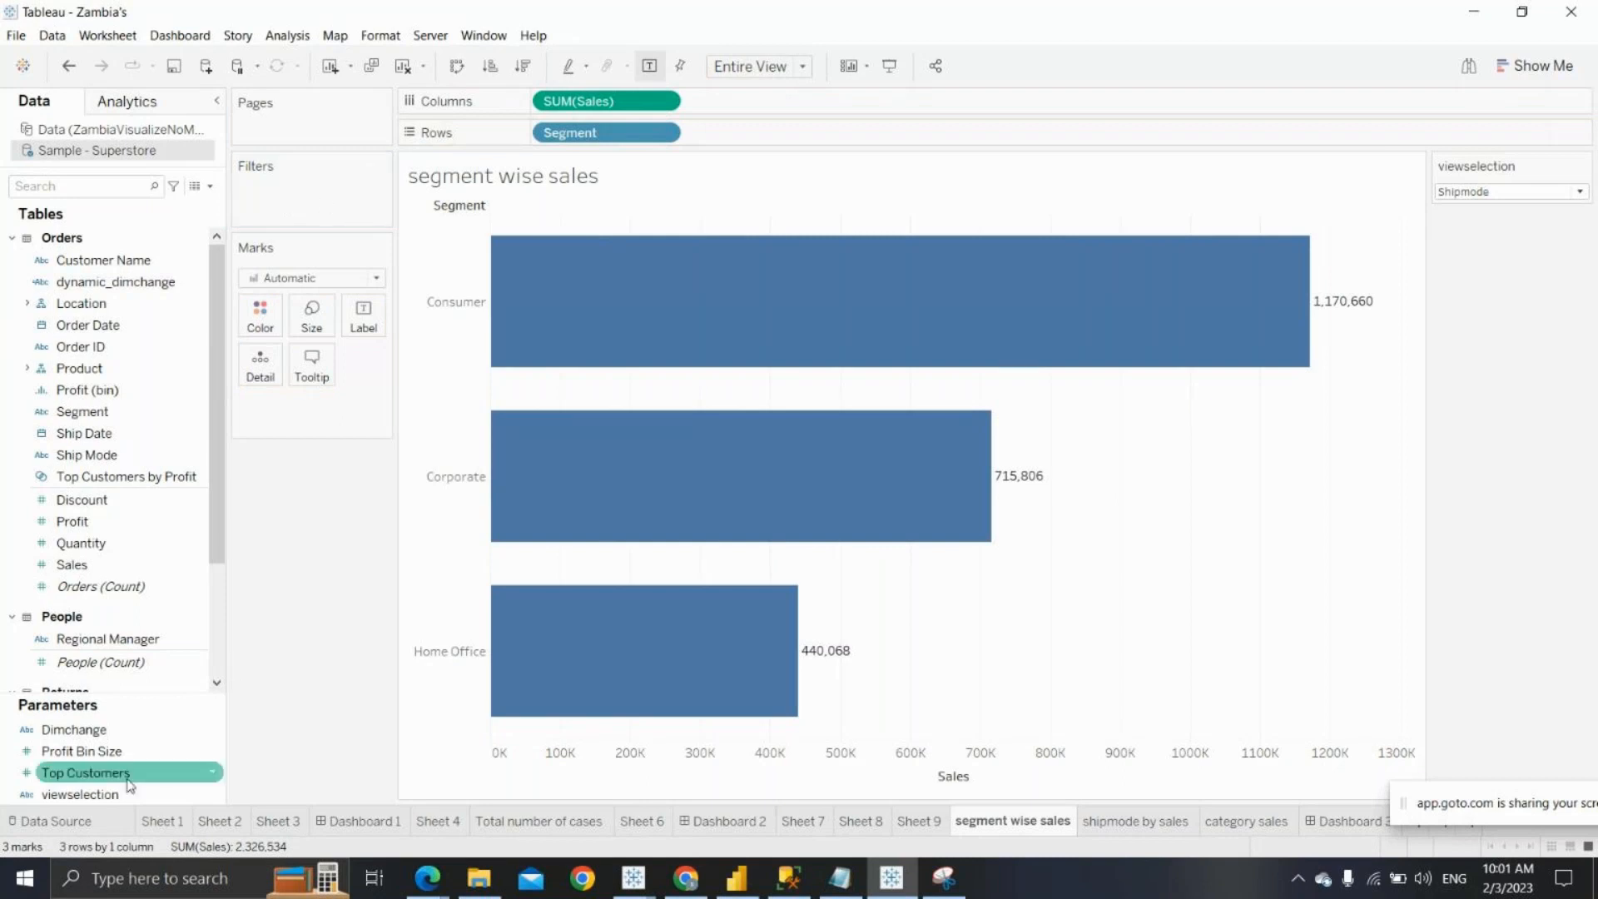
click(76, 799)
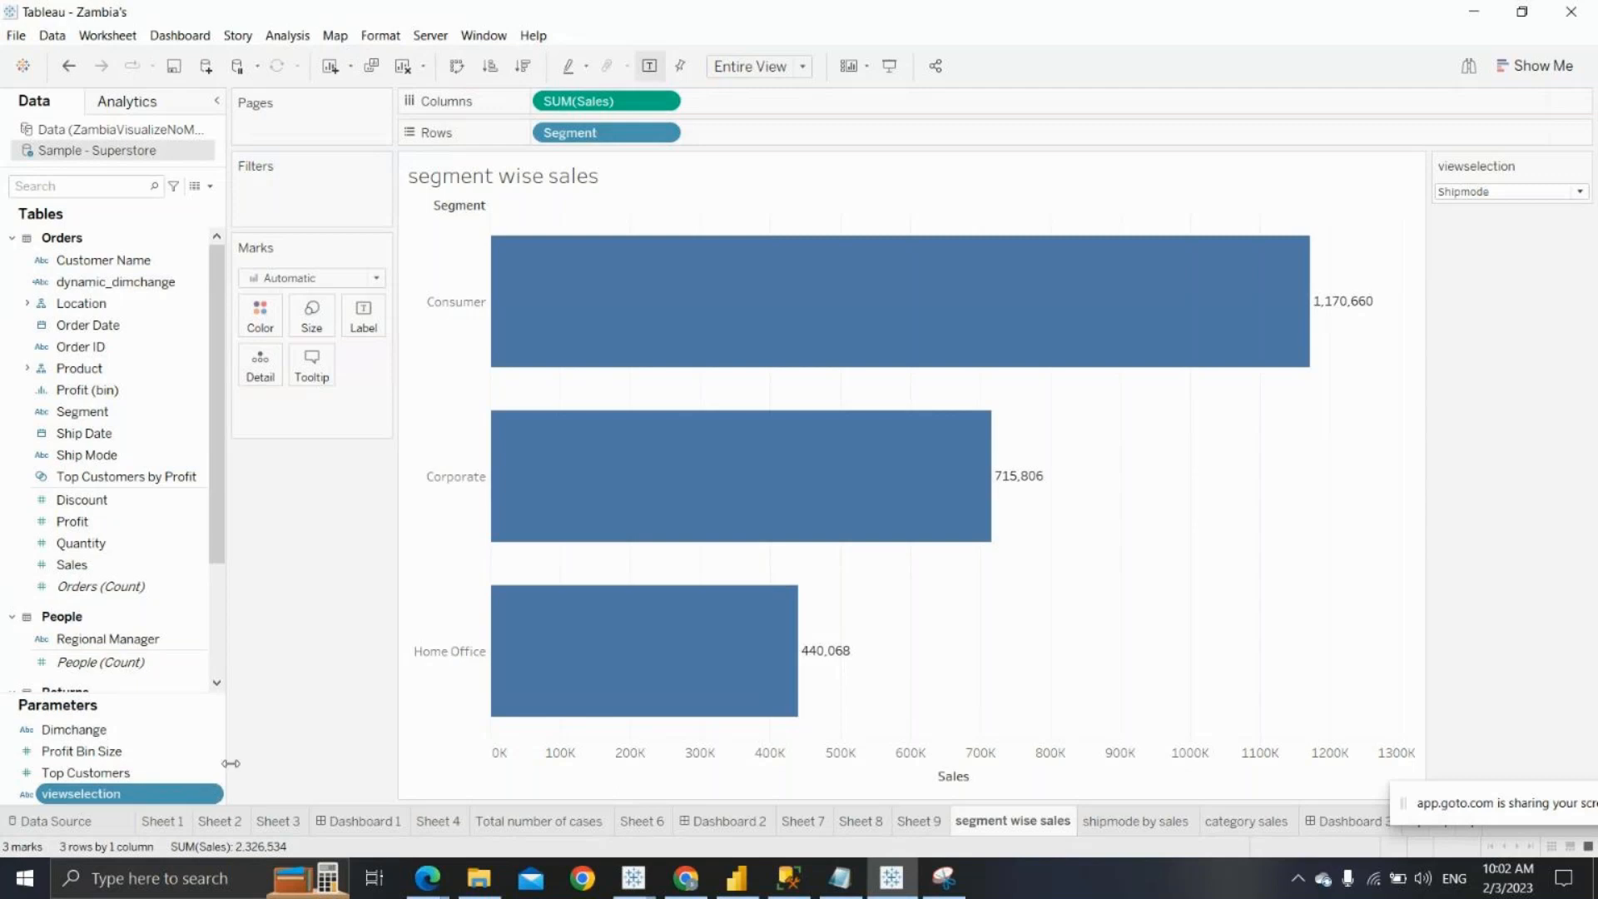
drag(76, 799, 309, 216)
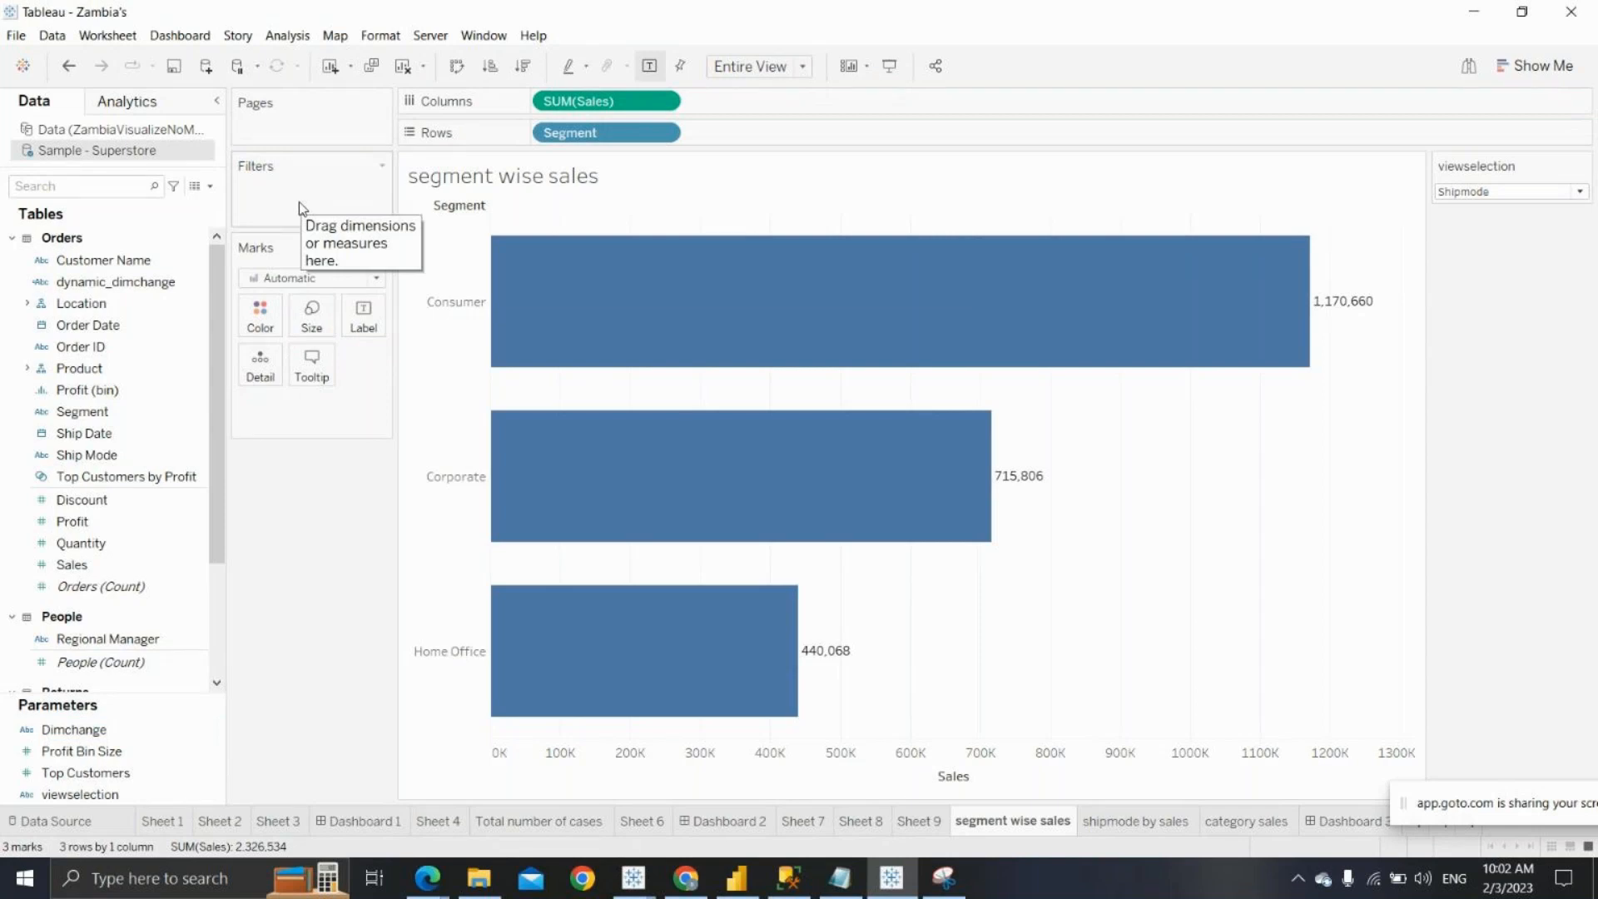
Start a calculated field on the Superstore data with the formula [viewselection]
click(288, 35)
click(357, 409)
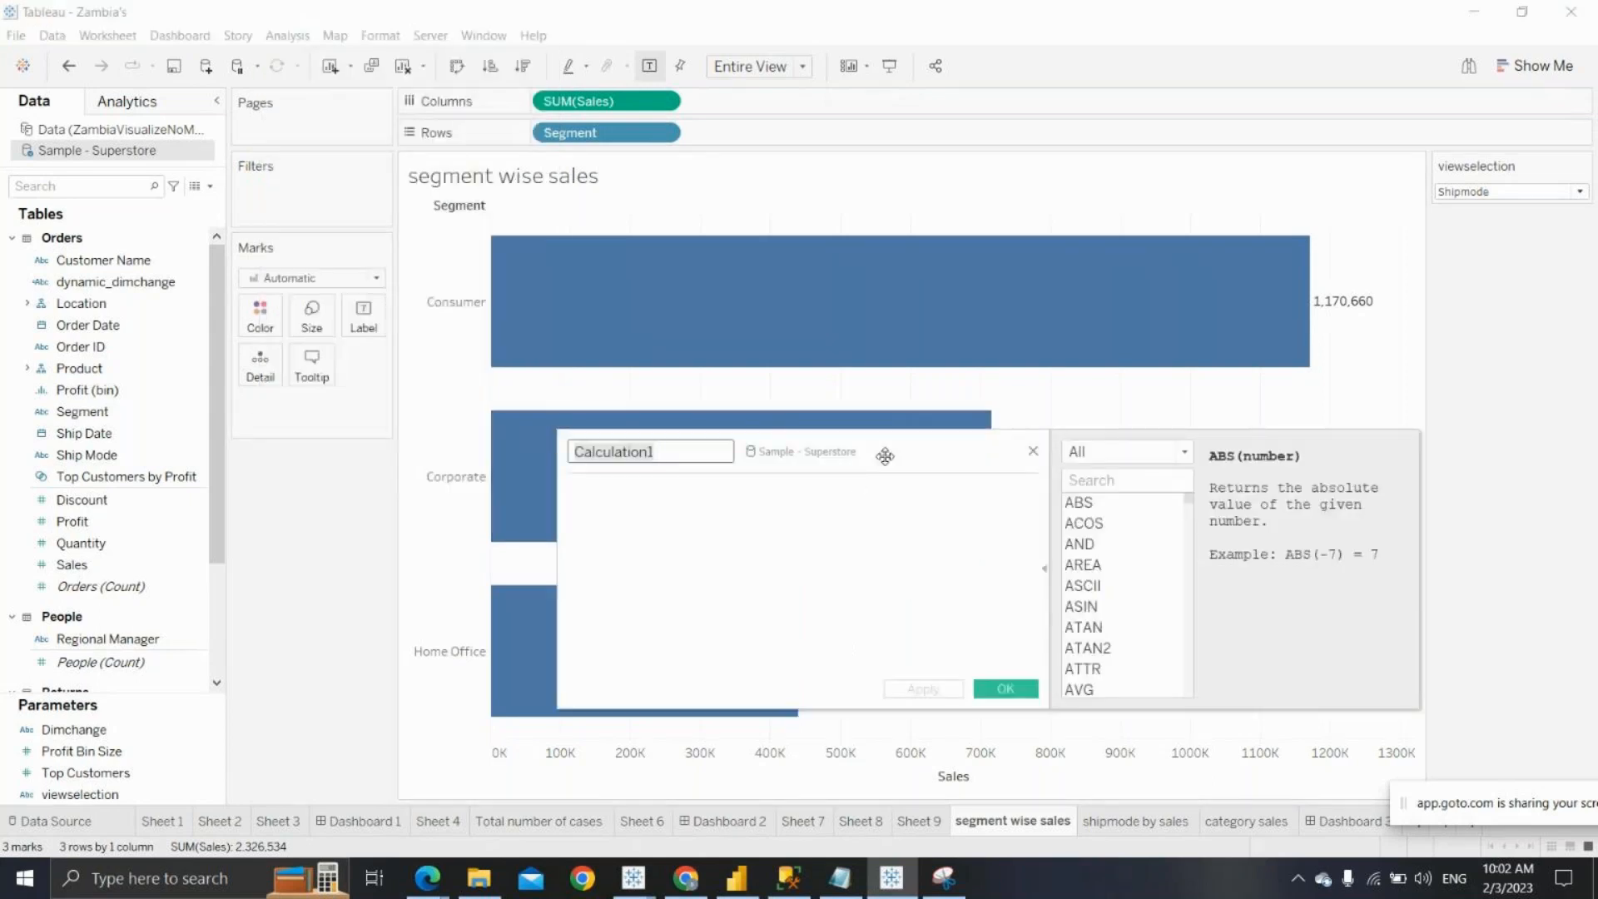
drag(885, 456, 581, 501)
drag(81, 797, 347, 608)
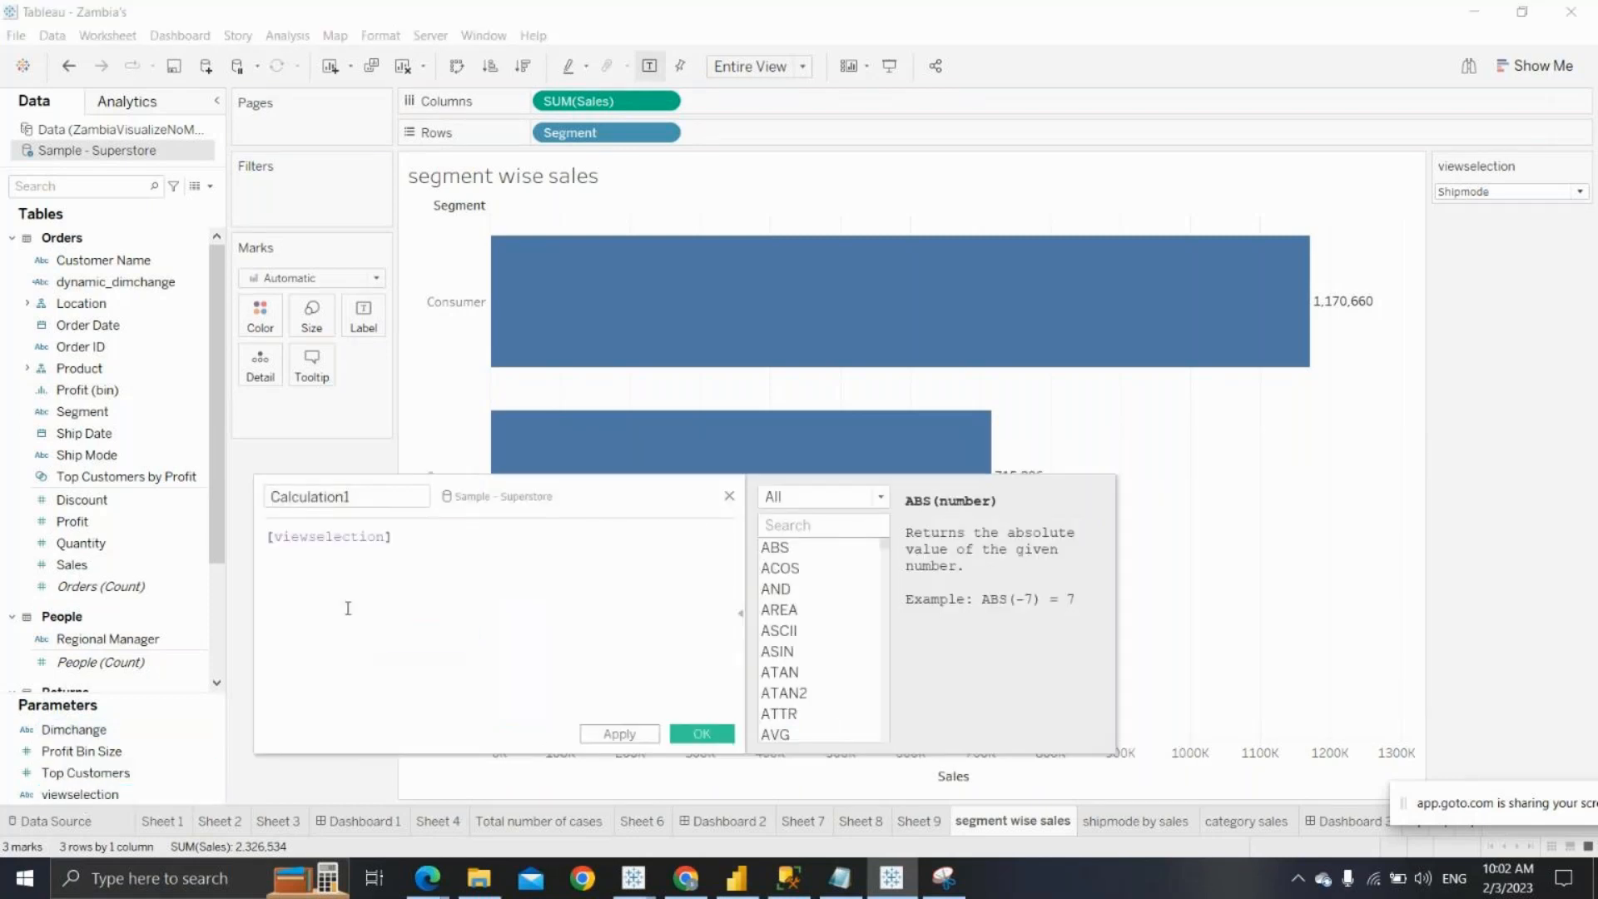
Name the calculated field "viewchangecondition" and save it
drag(350, 497, 254, 497)
text(dim)
text(ch)
key(BackSpace)
key(BackSpace)
key(BackSpace)
key(BackSpace)
key(BackSpace)
text(viewchange)
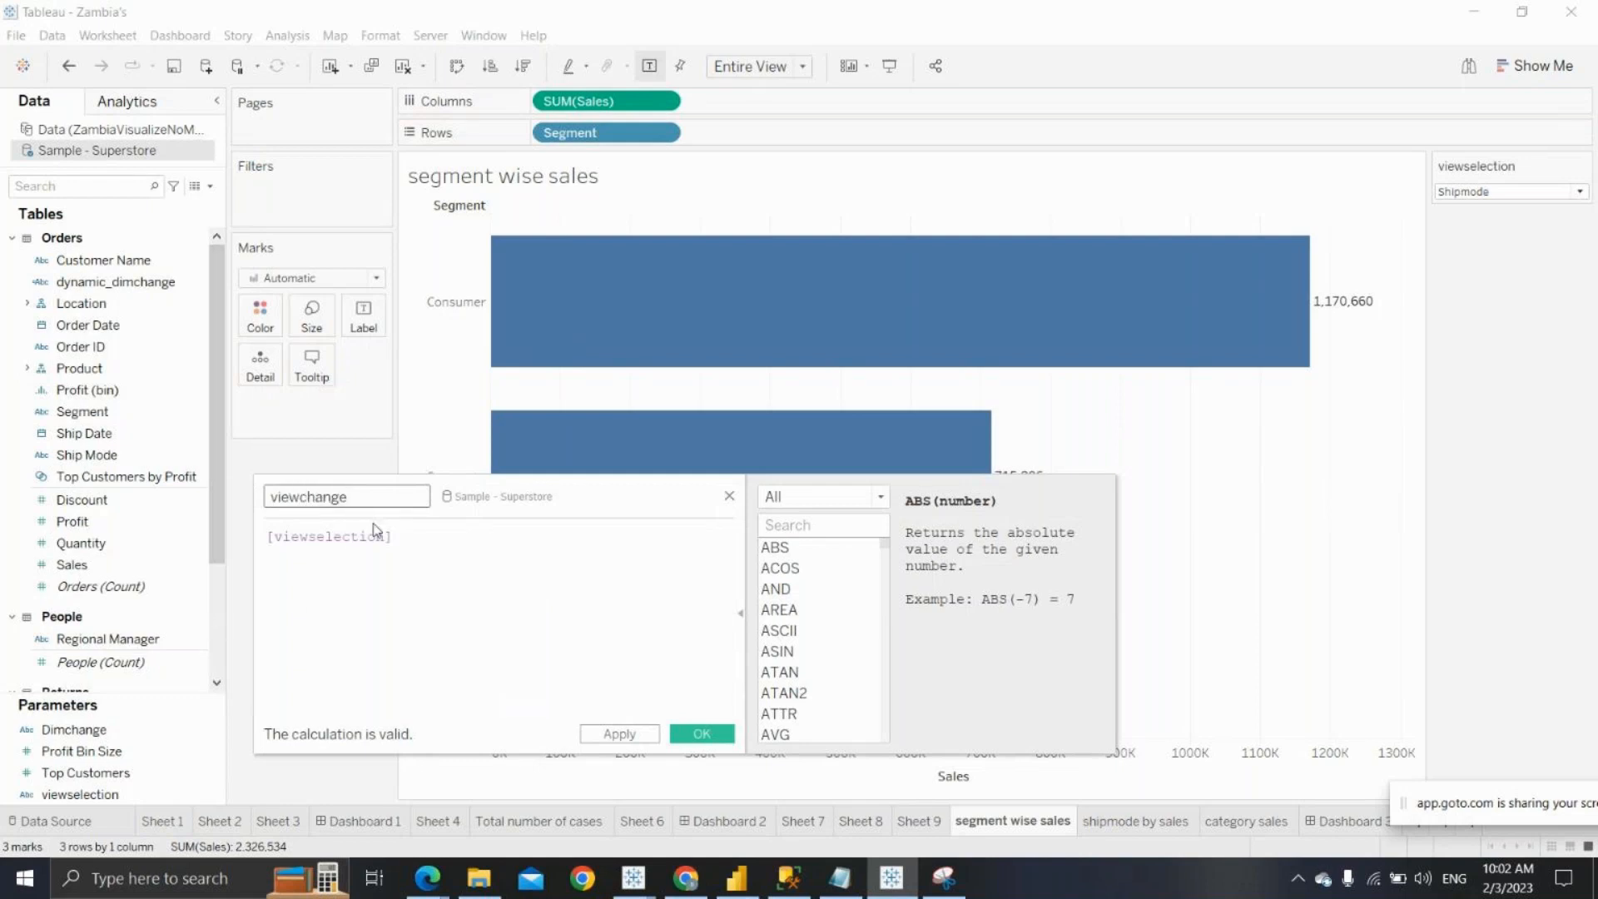
text(condition)
click(629, 736)
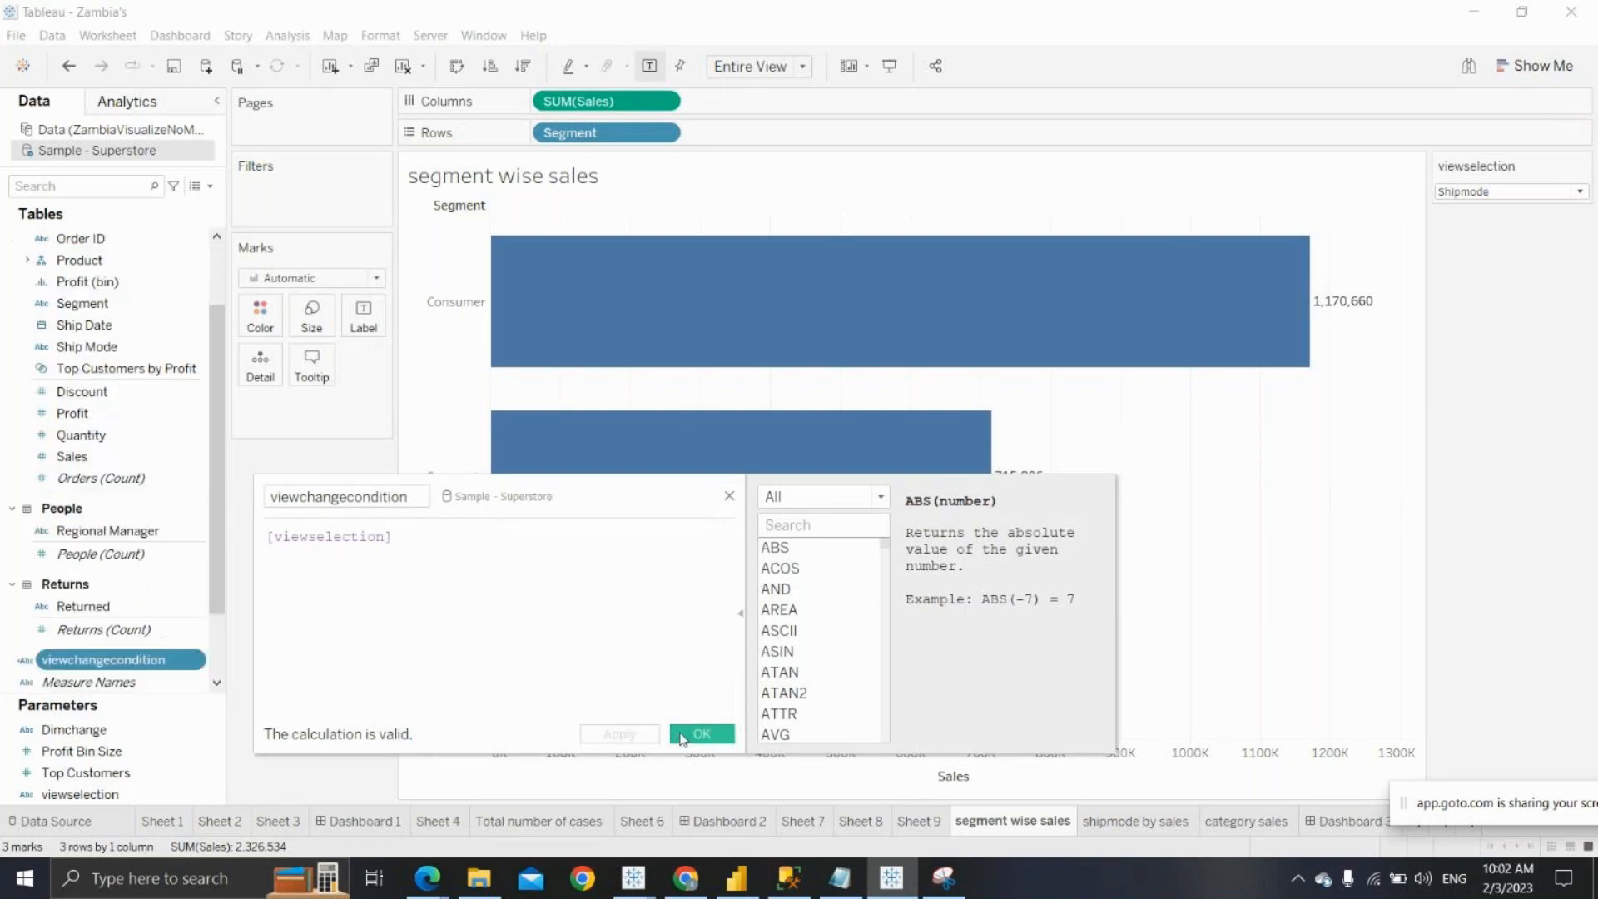
click(702, 734)
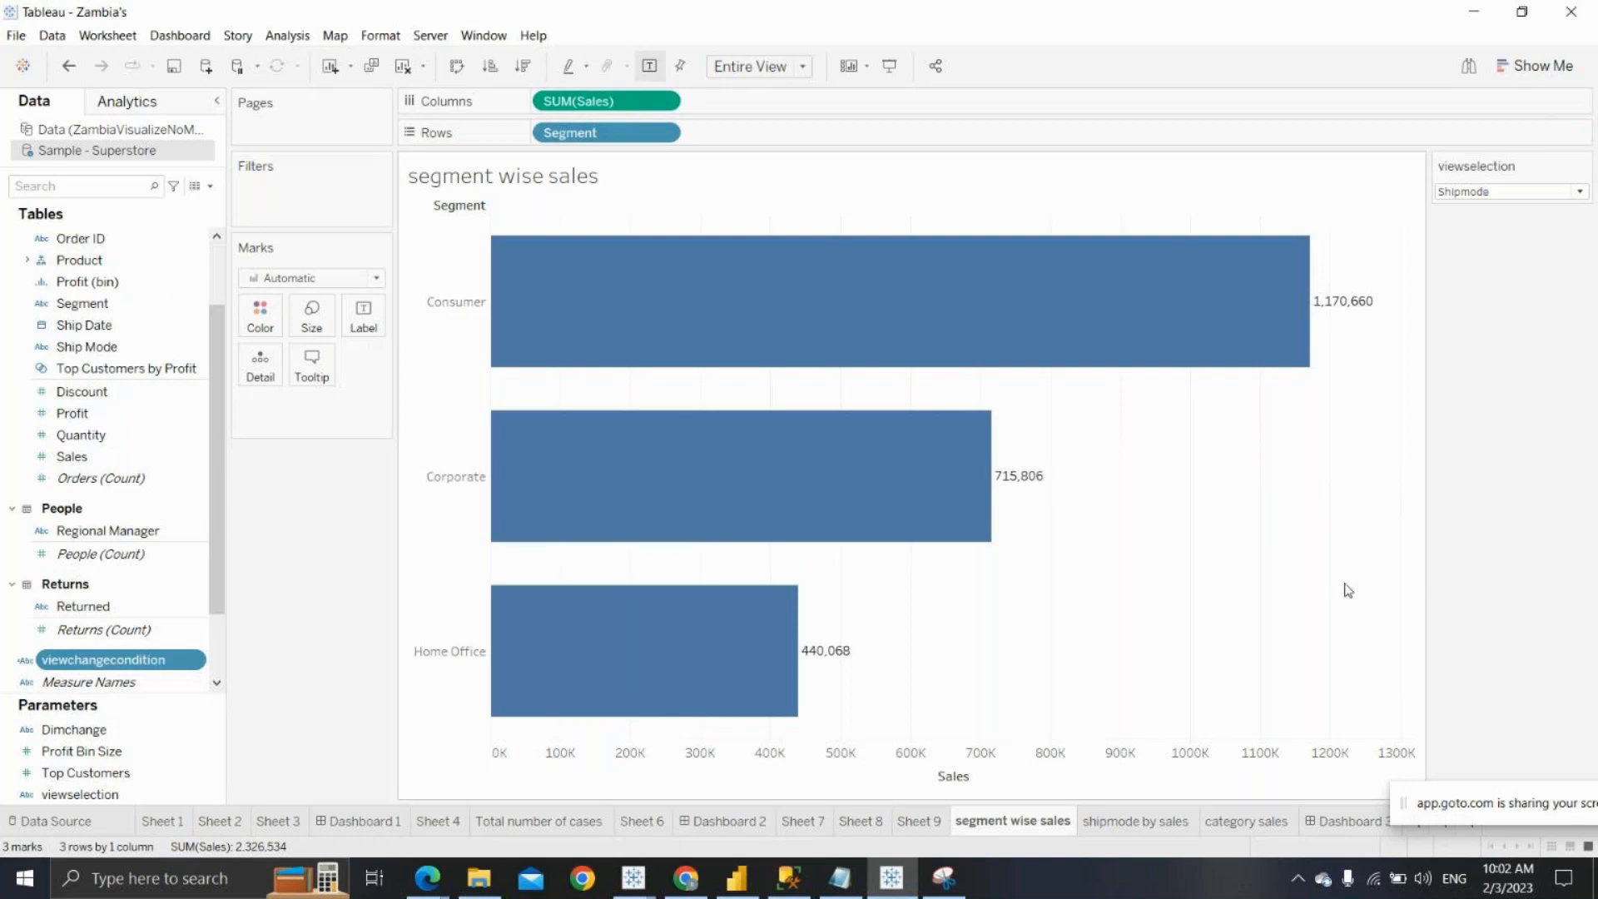
Set viewselection to Segment and filter the segment wise sales worksheet by viewchangecondition, using the custom value "Segment"
click(1465, 191)
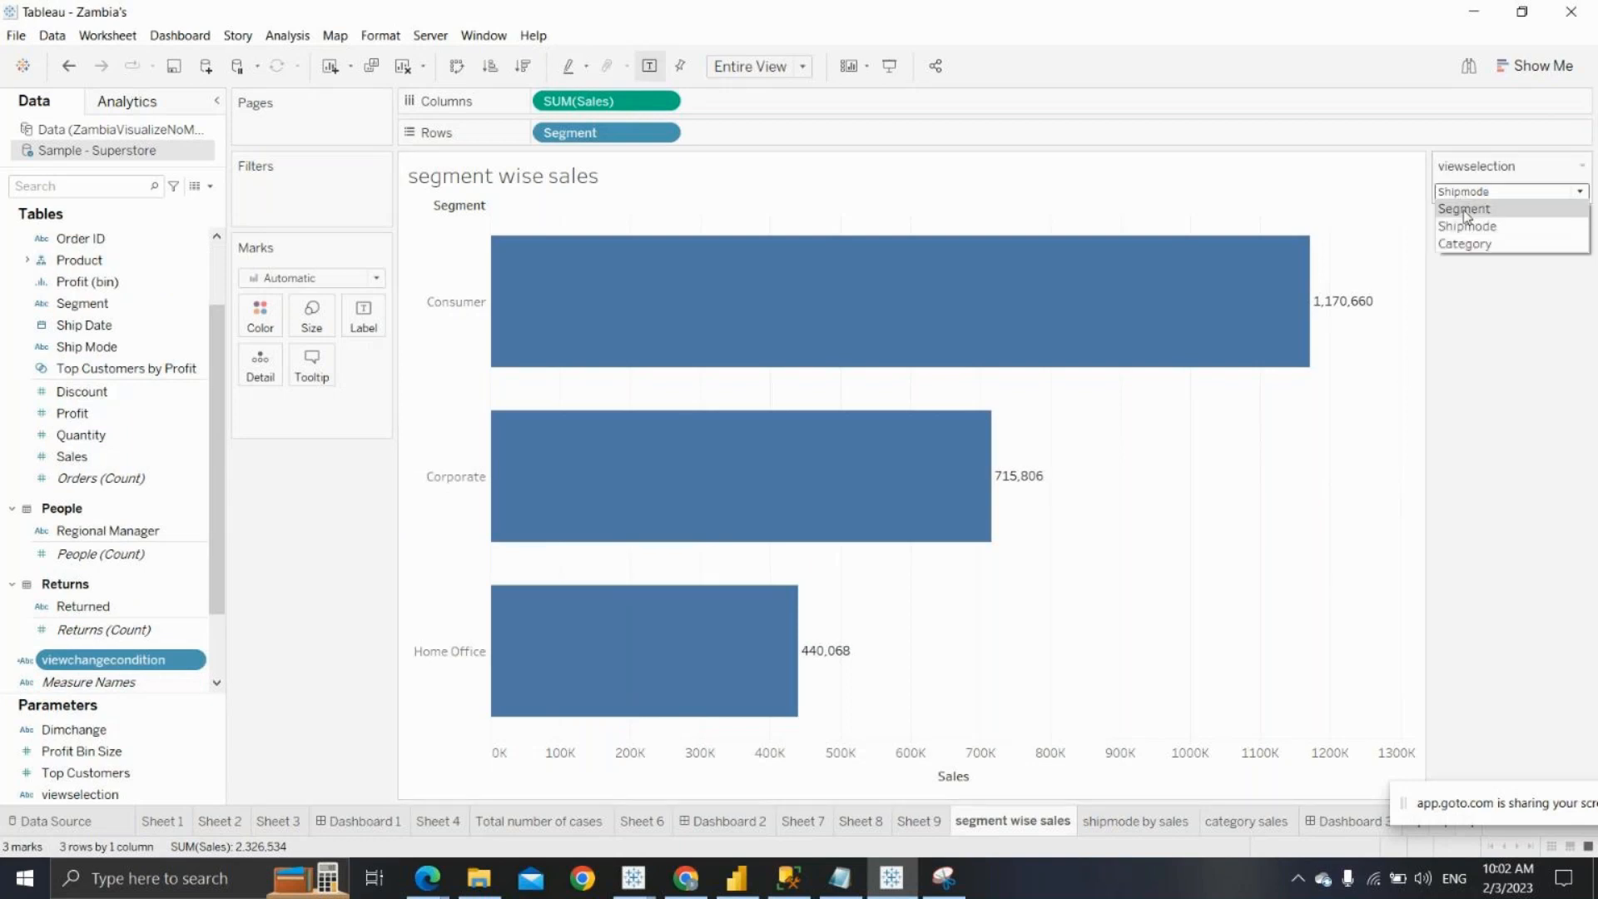
click(1465, 210)
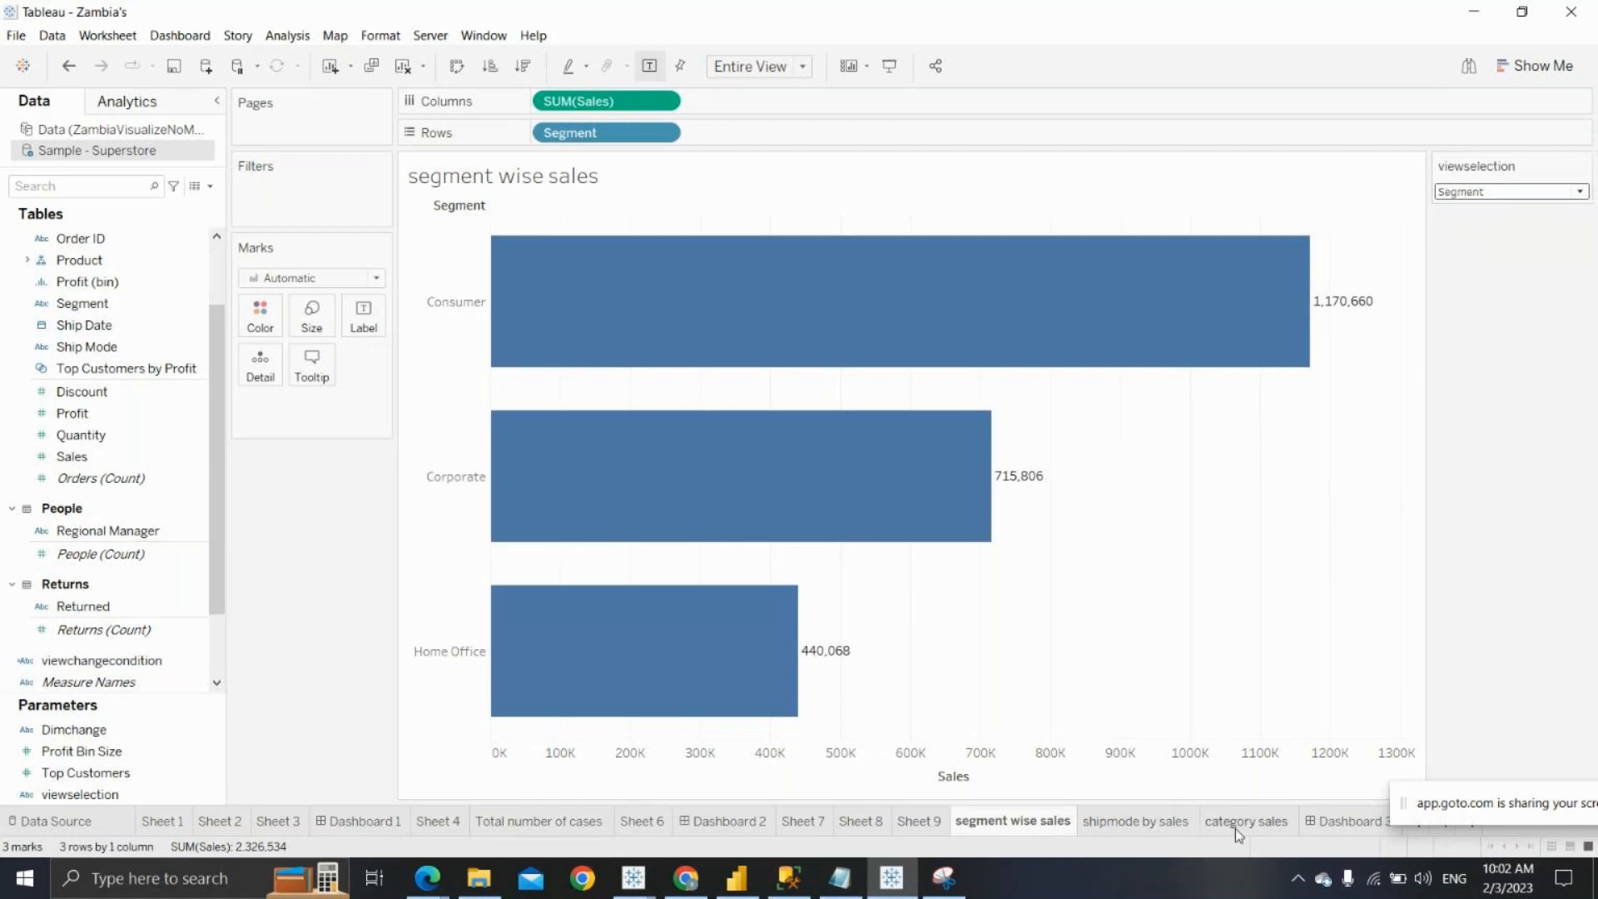
mouse_move(999, 835)
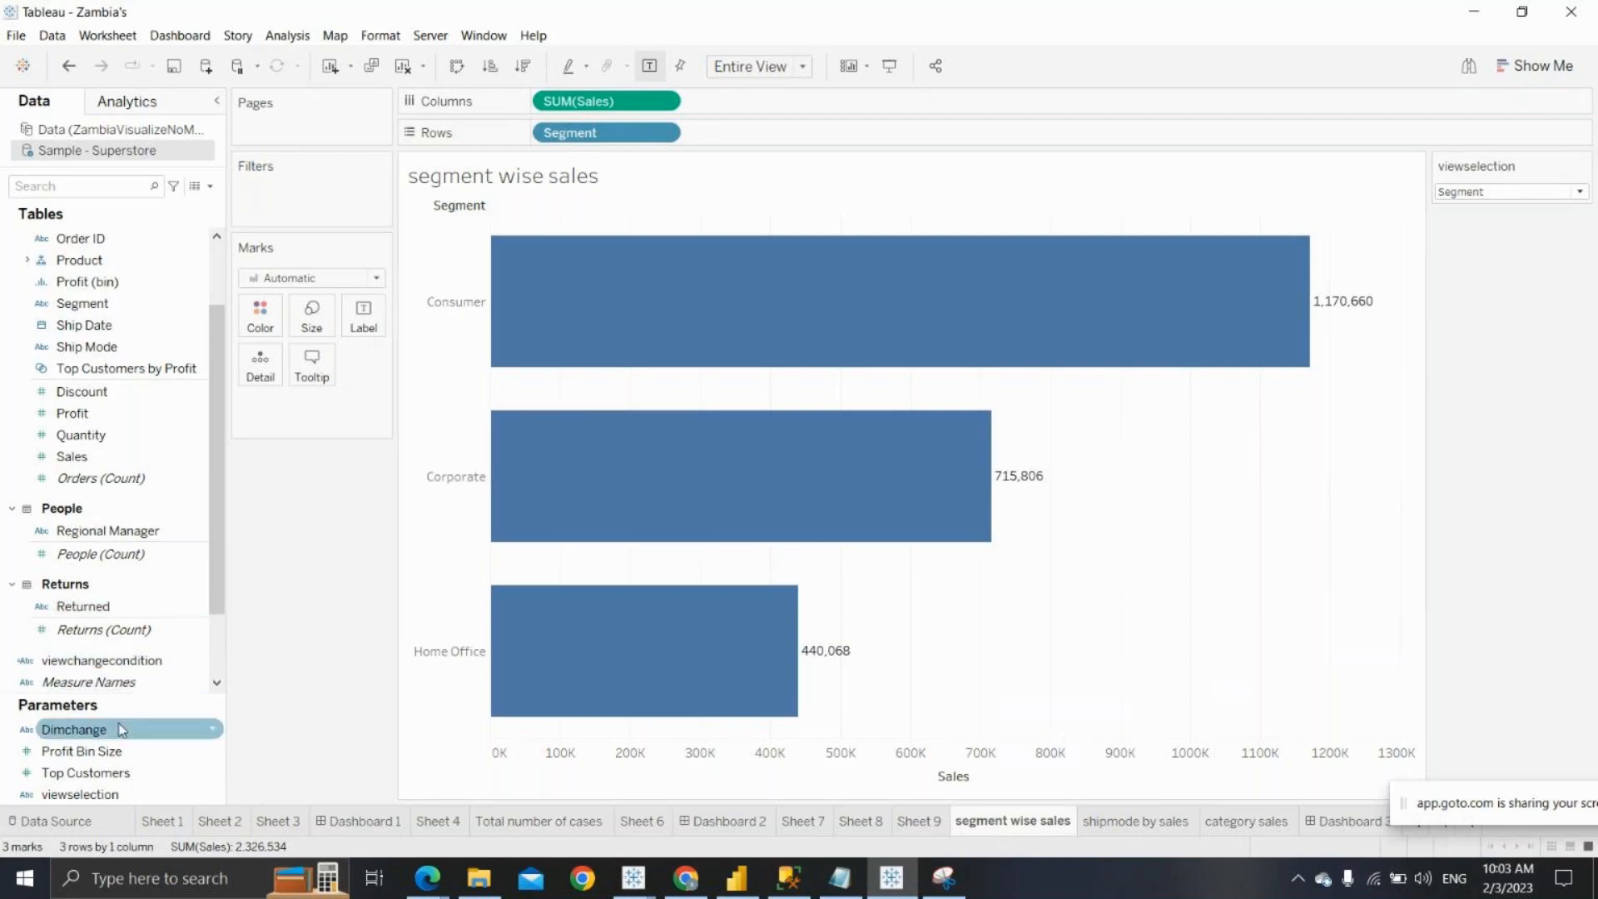
click(113, 664)
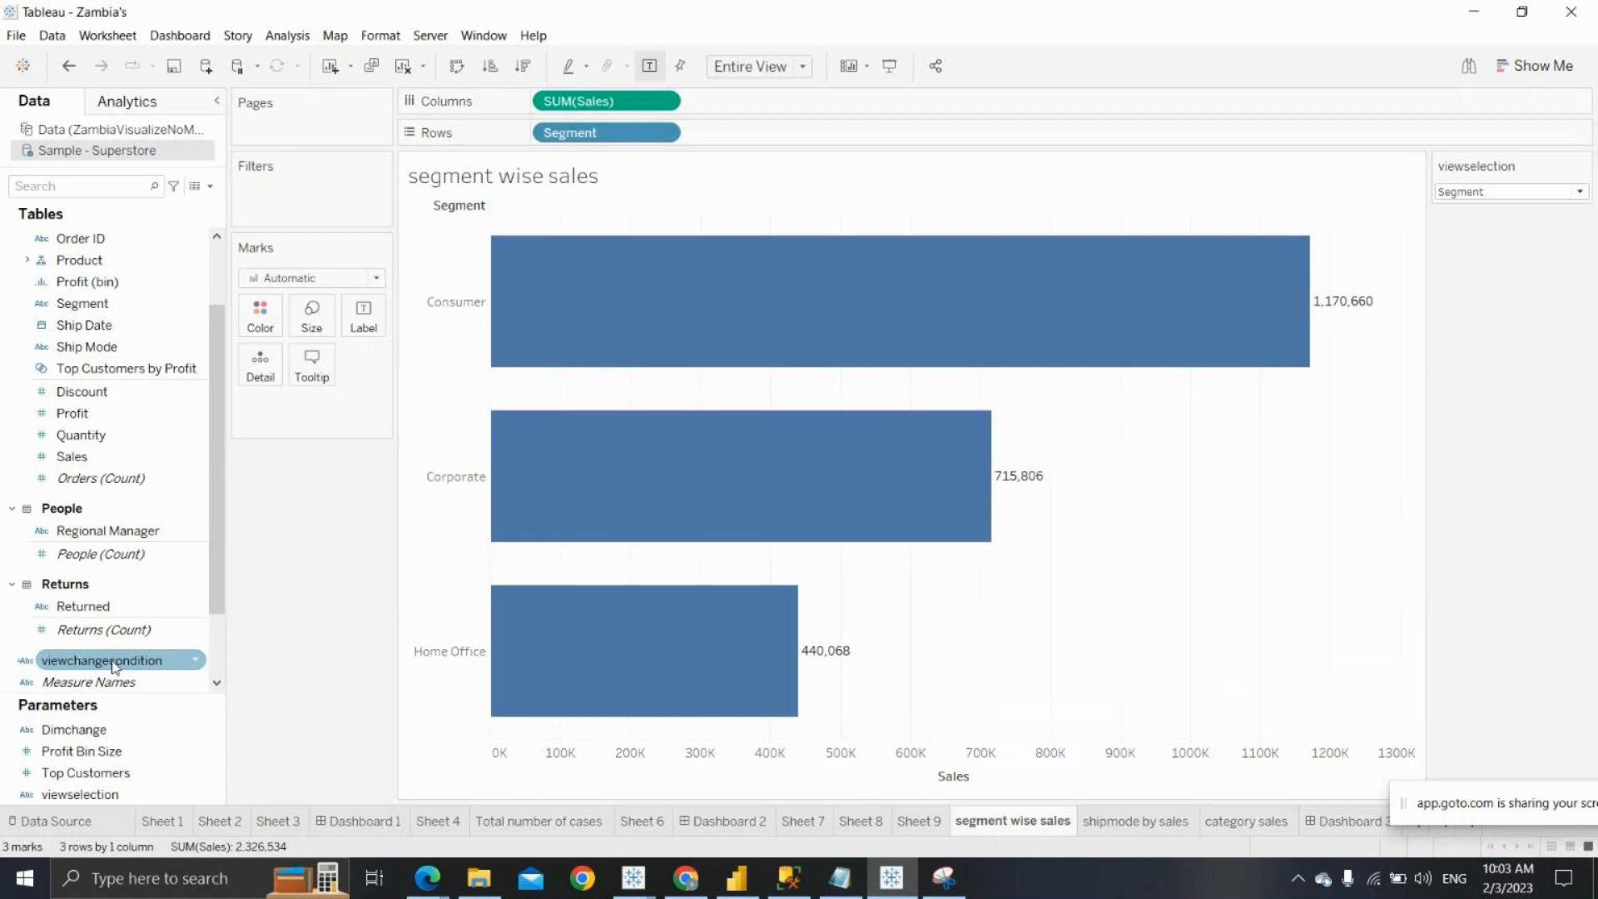
click(115, 667)
drag(115, 666, 304, 202)
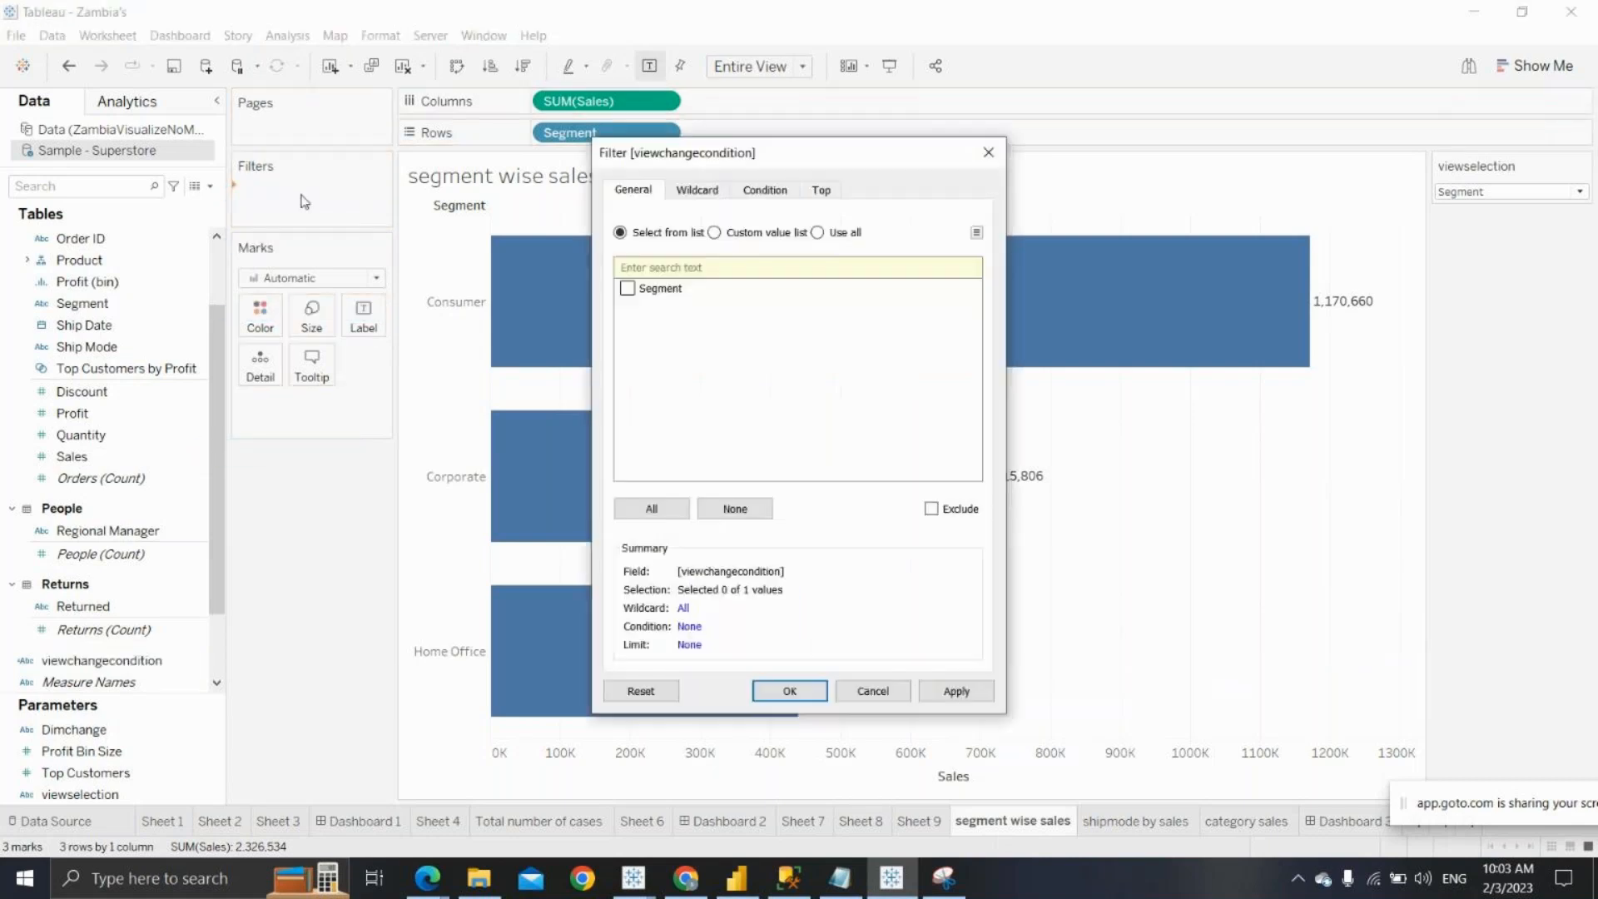
click(714, 232)
click(710, 263)
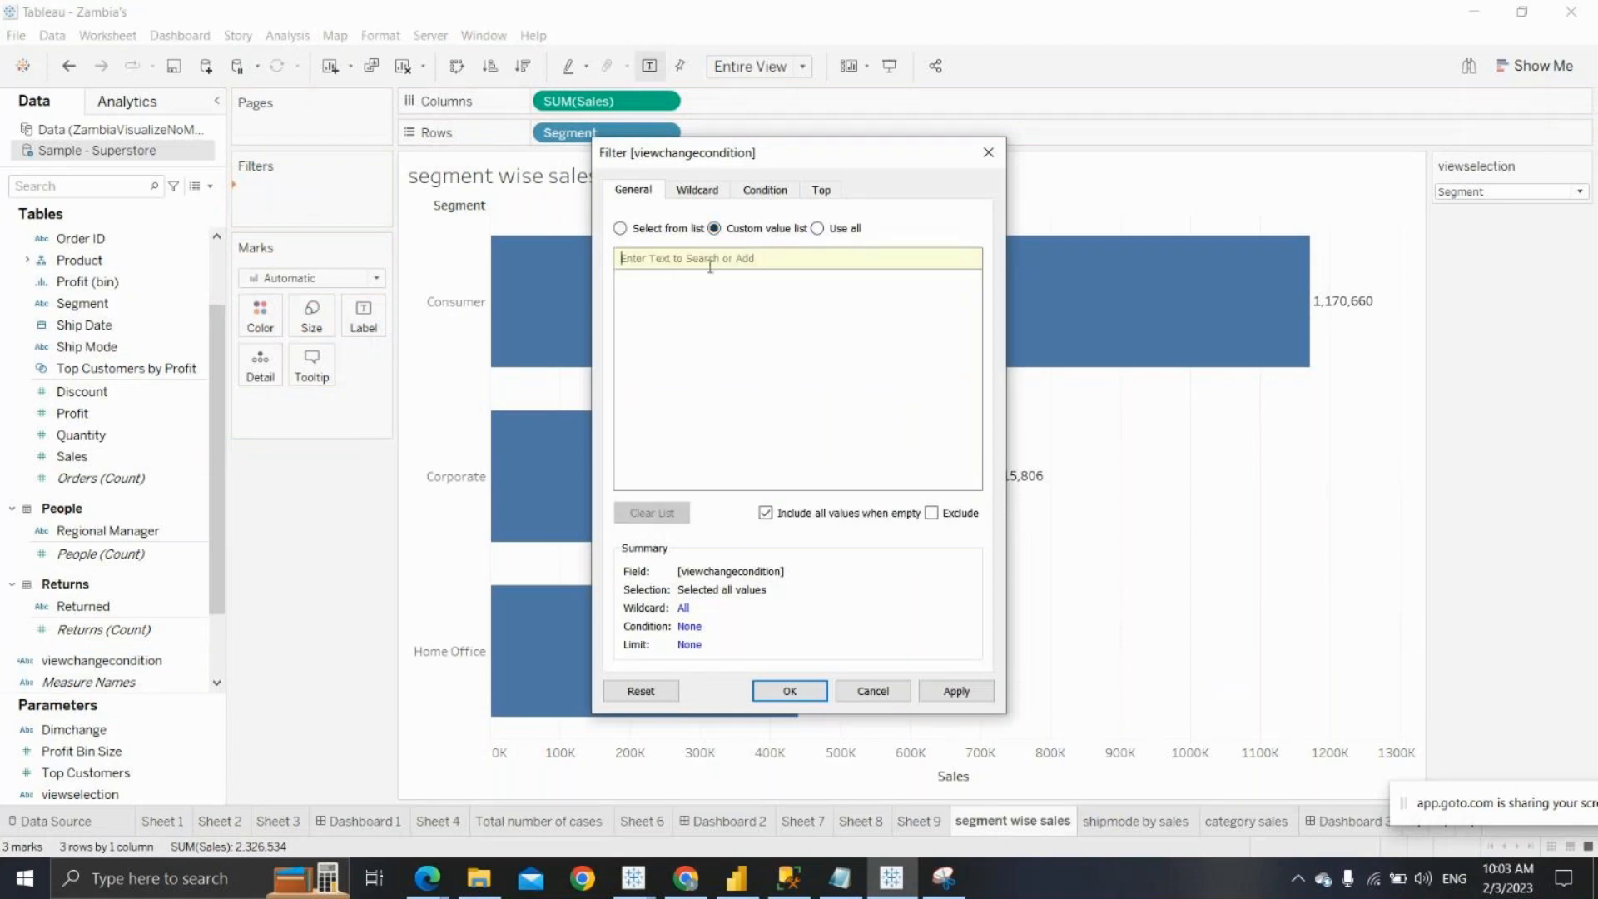
text(Segment)
click(962, 260)
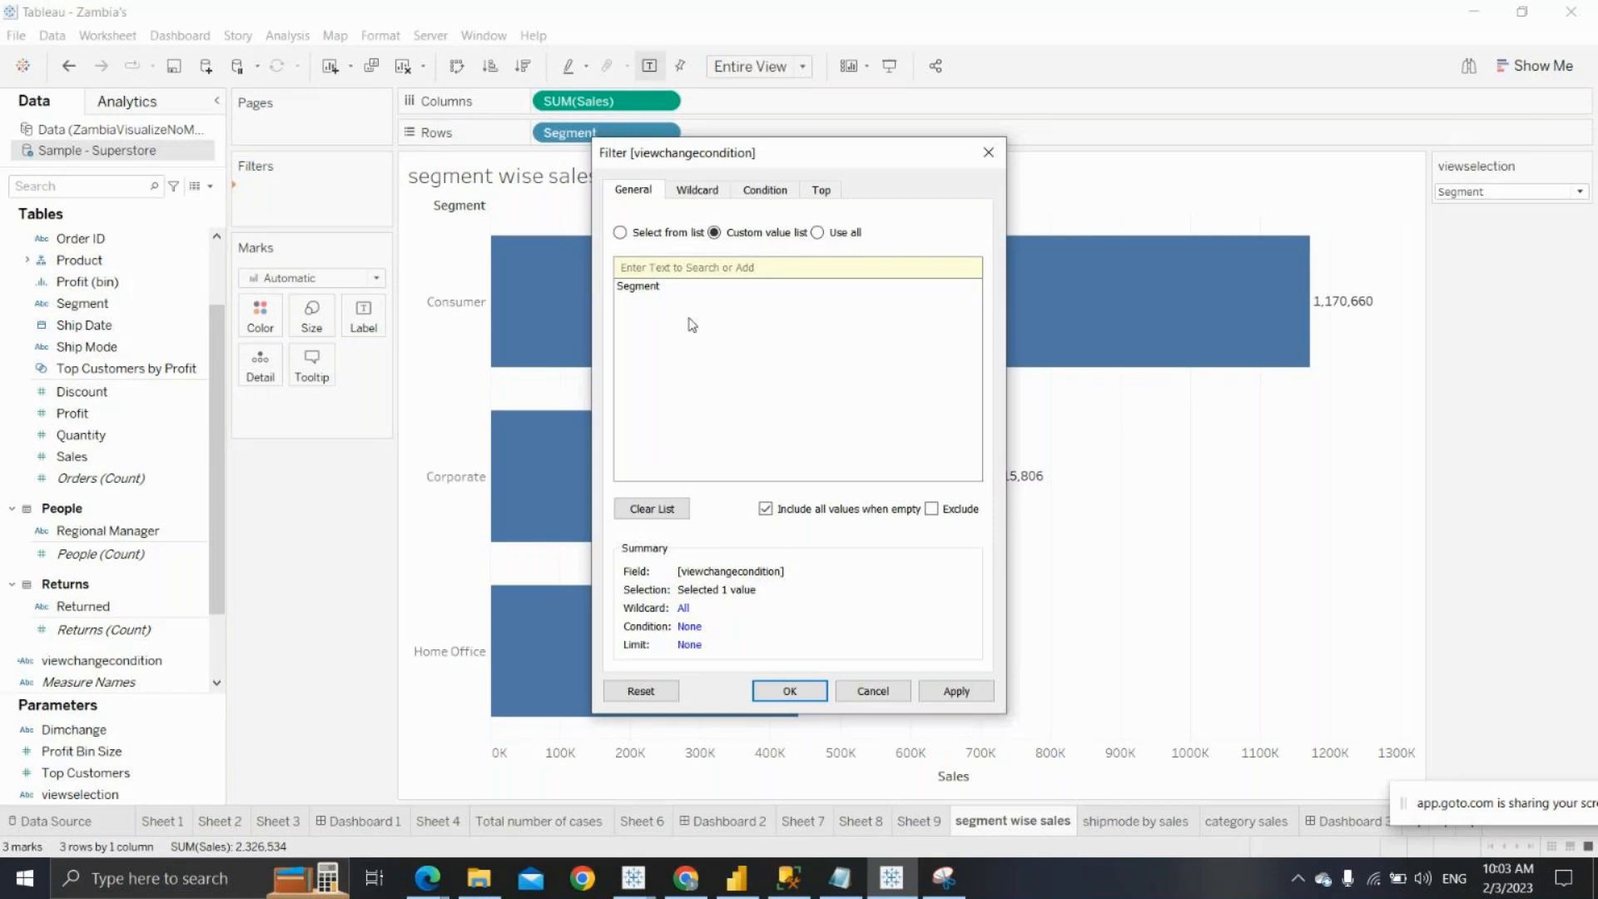
click(953, 692)
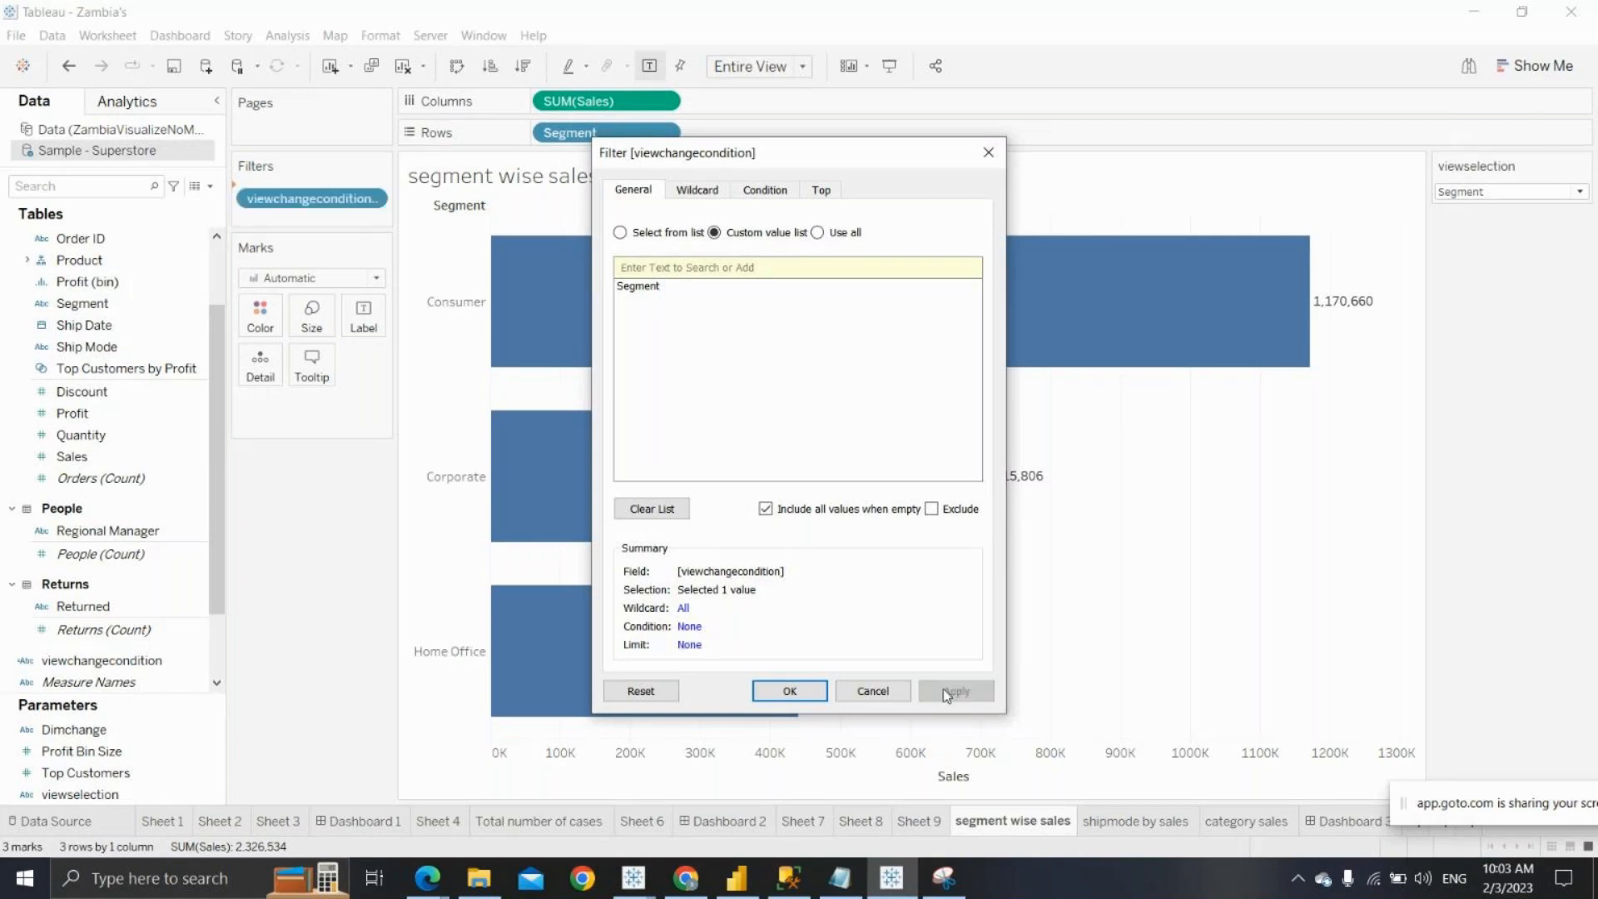
click(790, 692)
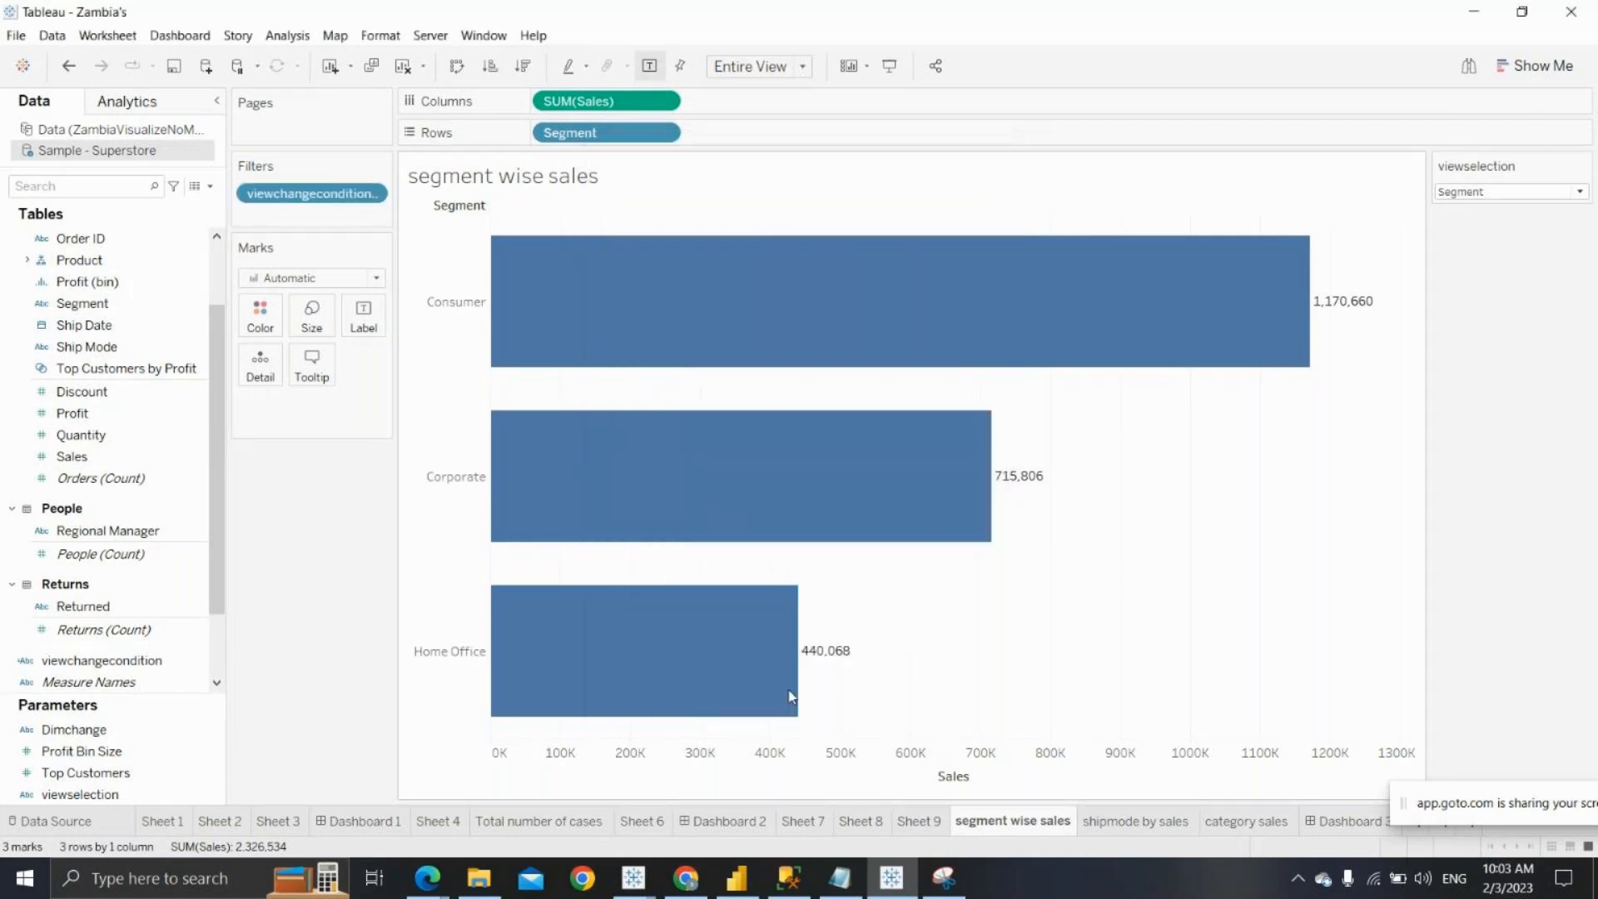
Test the segment wise sales filter by switching viewselection to Shipmode, Category and back to Segment
click(1486, 193)
click(1467, 227)
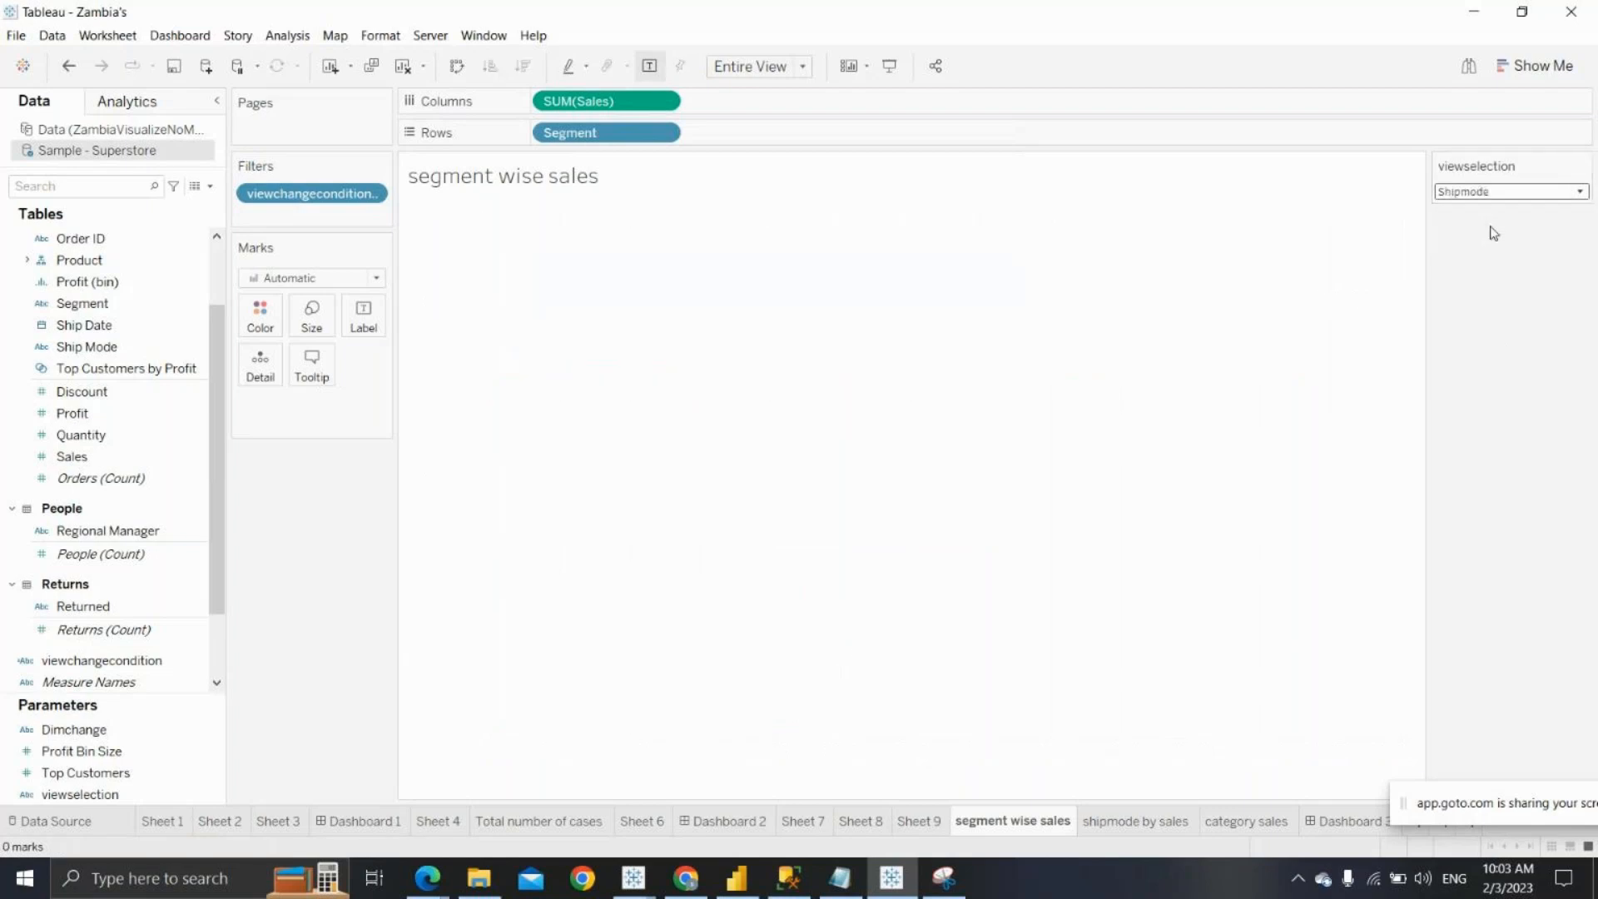
click(1458, 192)
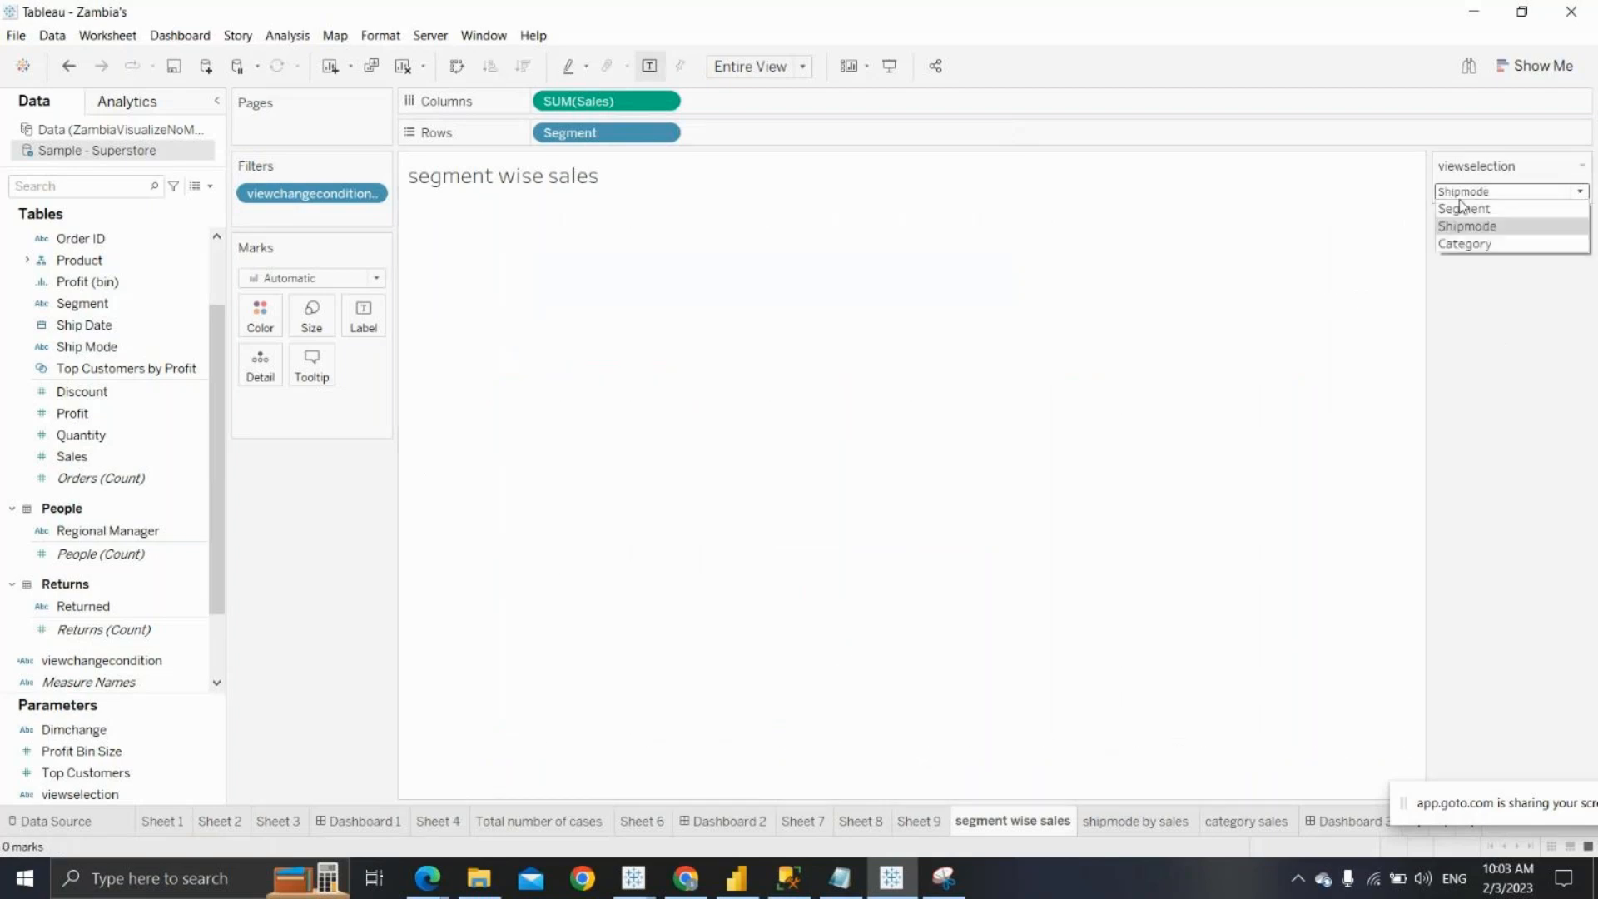
click(1471, 248)
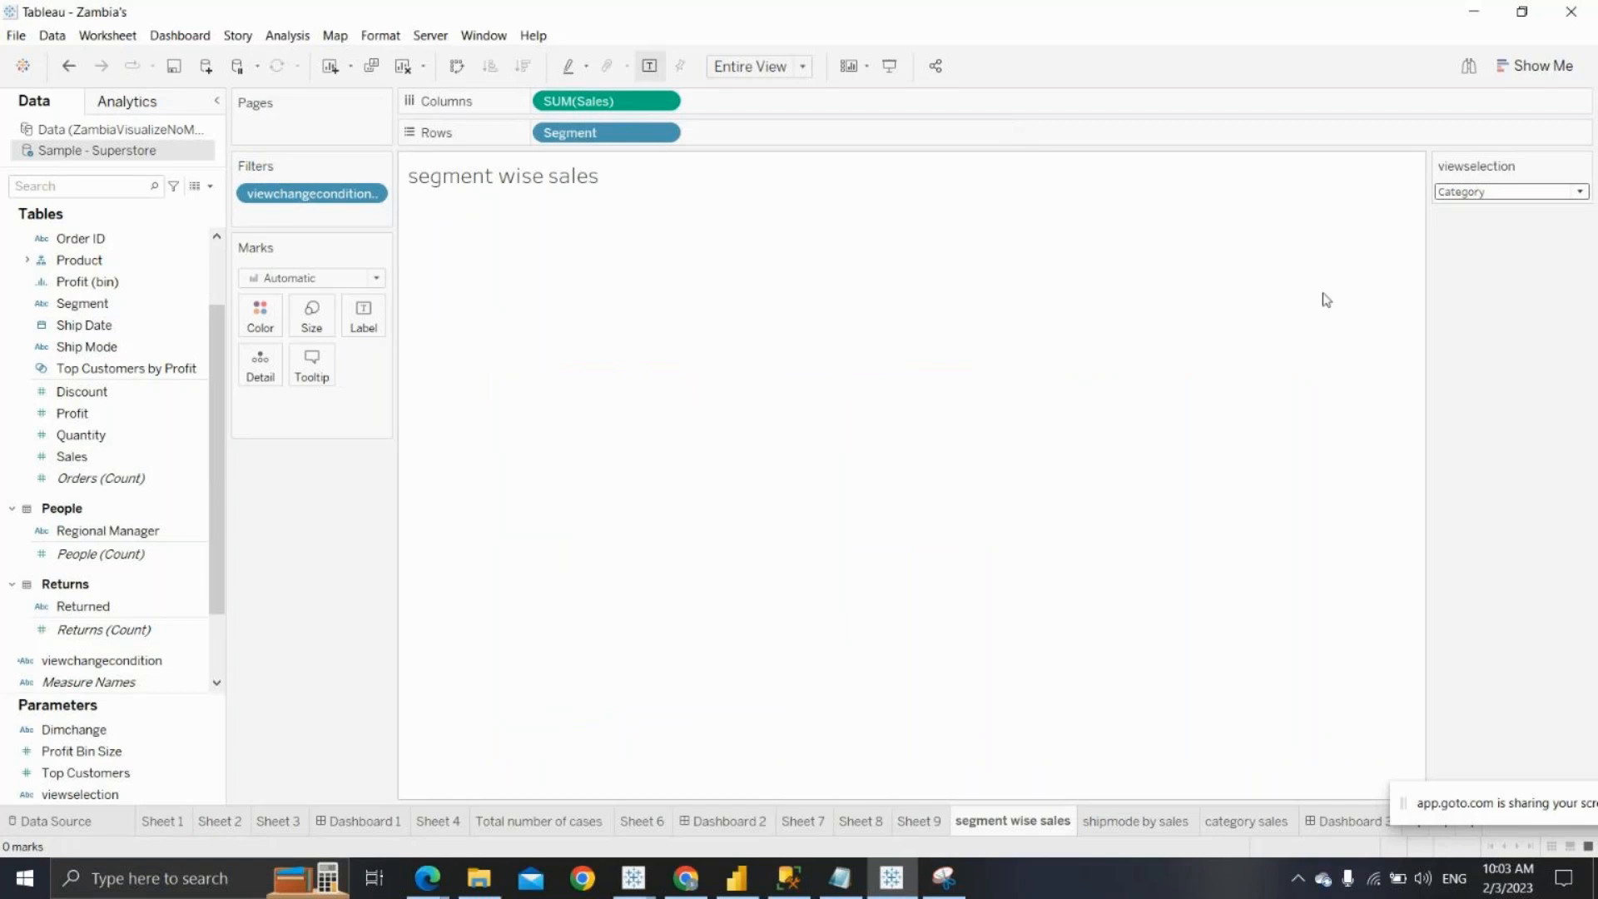
click(1465, 195)
click(1462, 213)
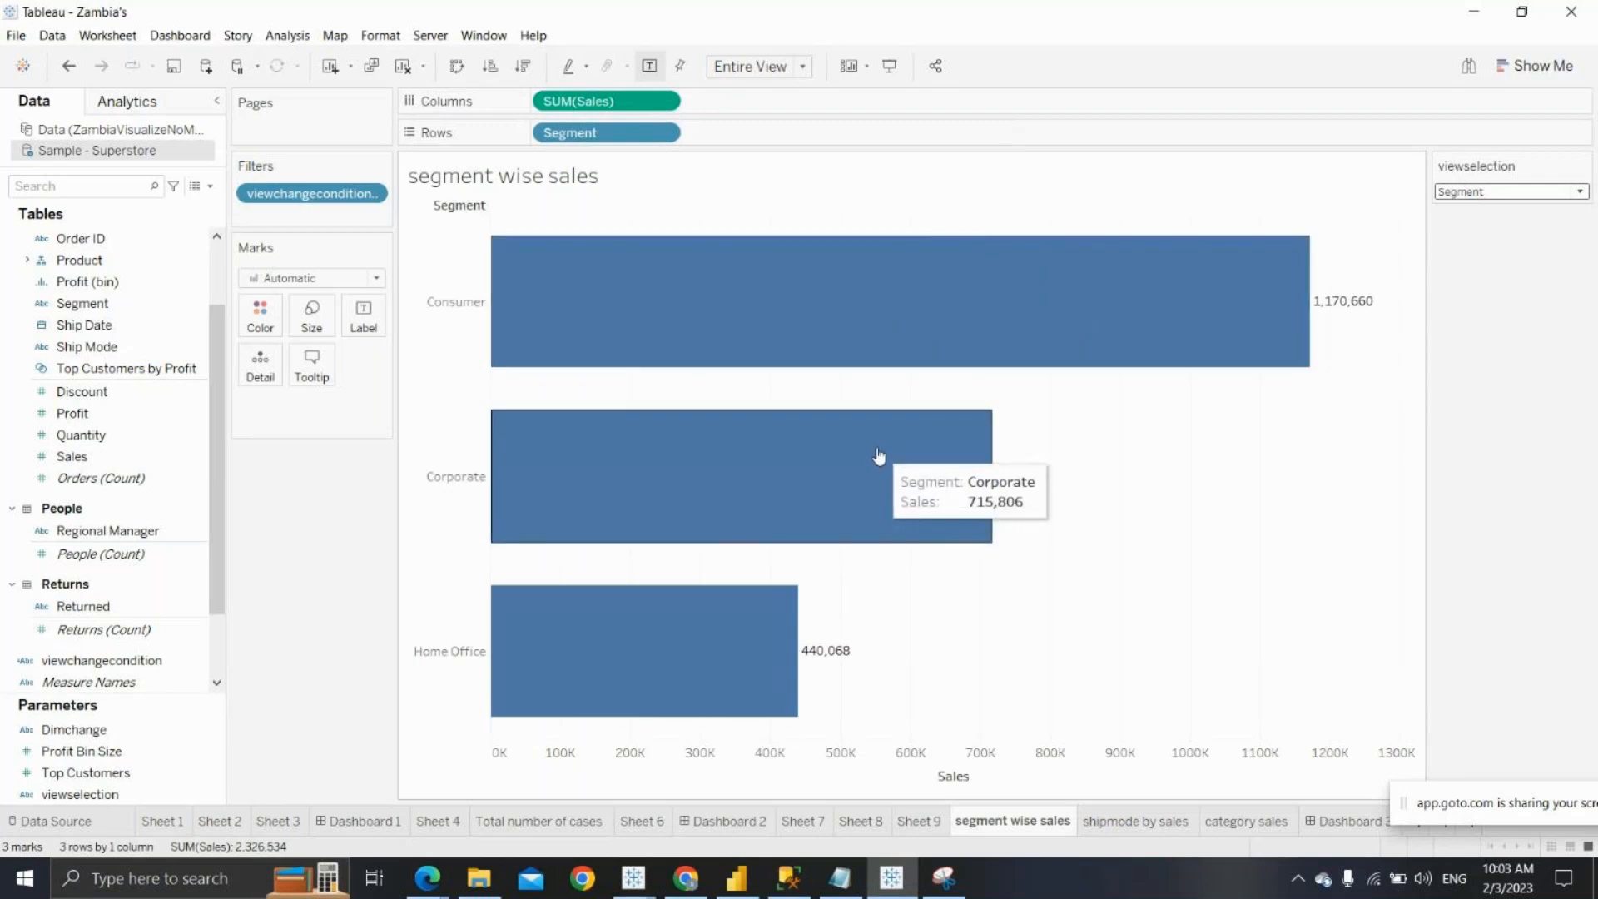
Show the viewselection parameter control on the shipmode by sales worksheet
click(1108, 823)
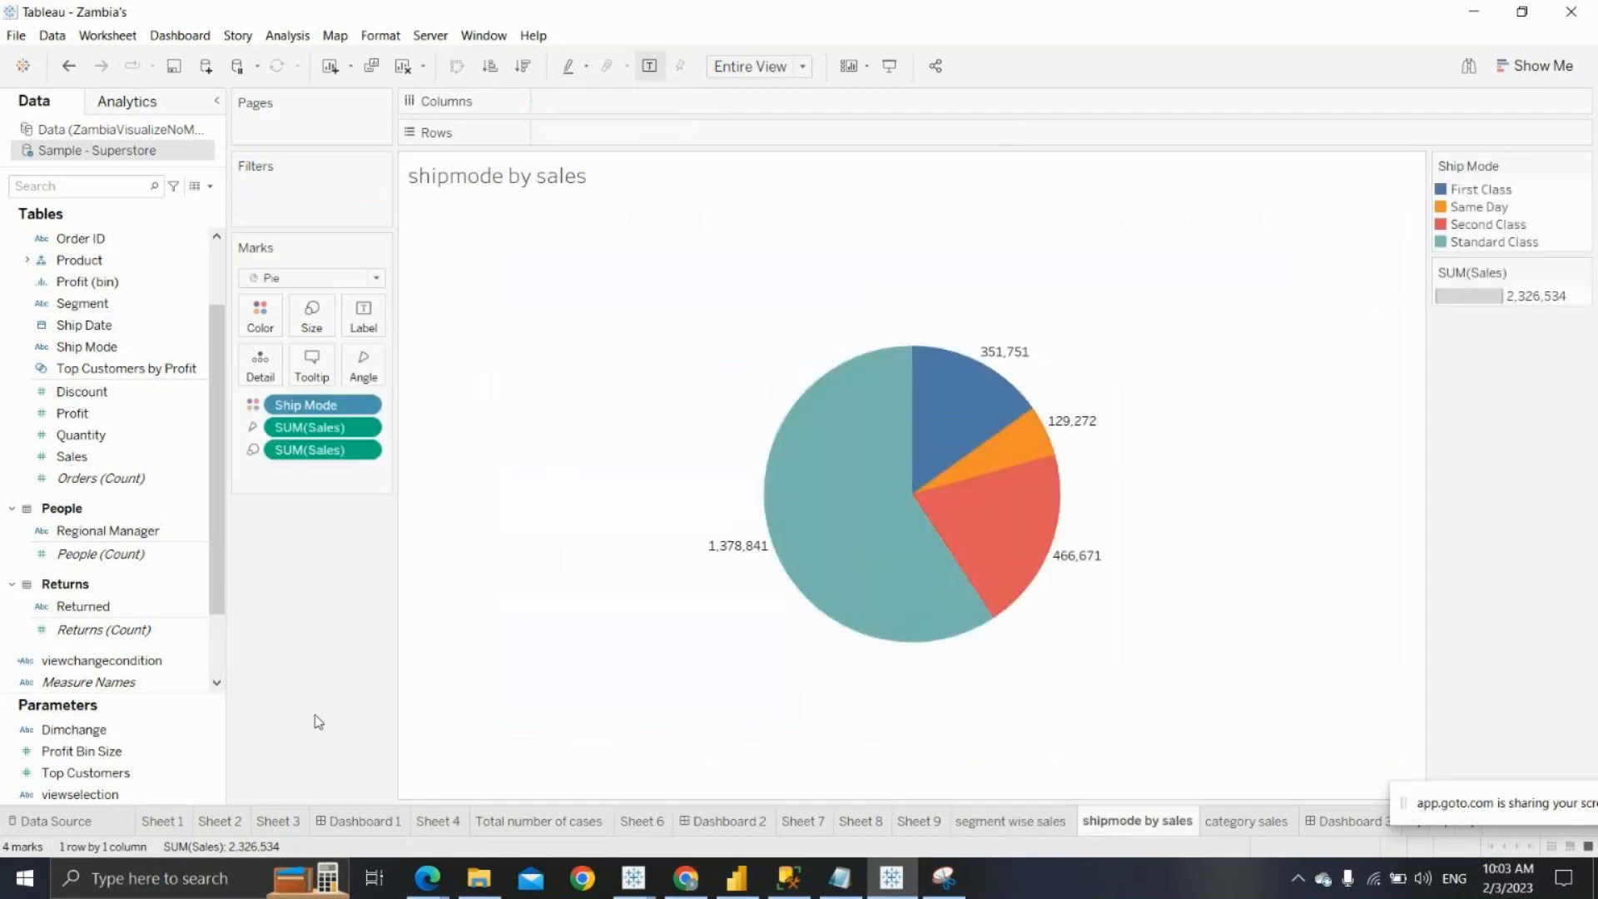
click(117, 773)
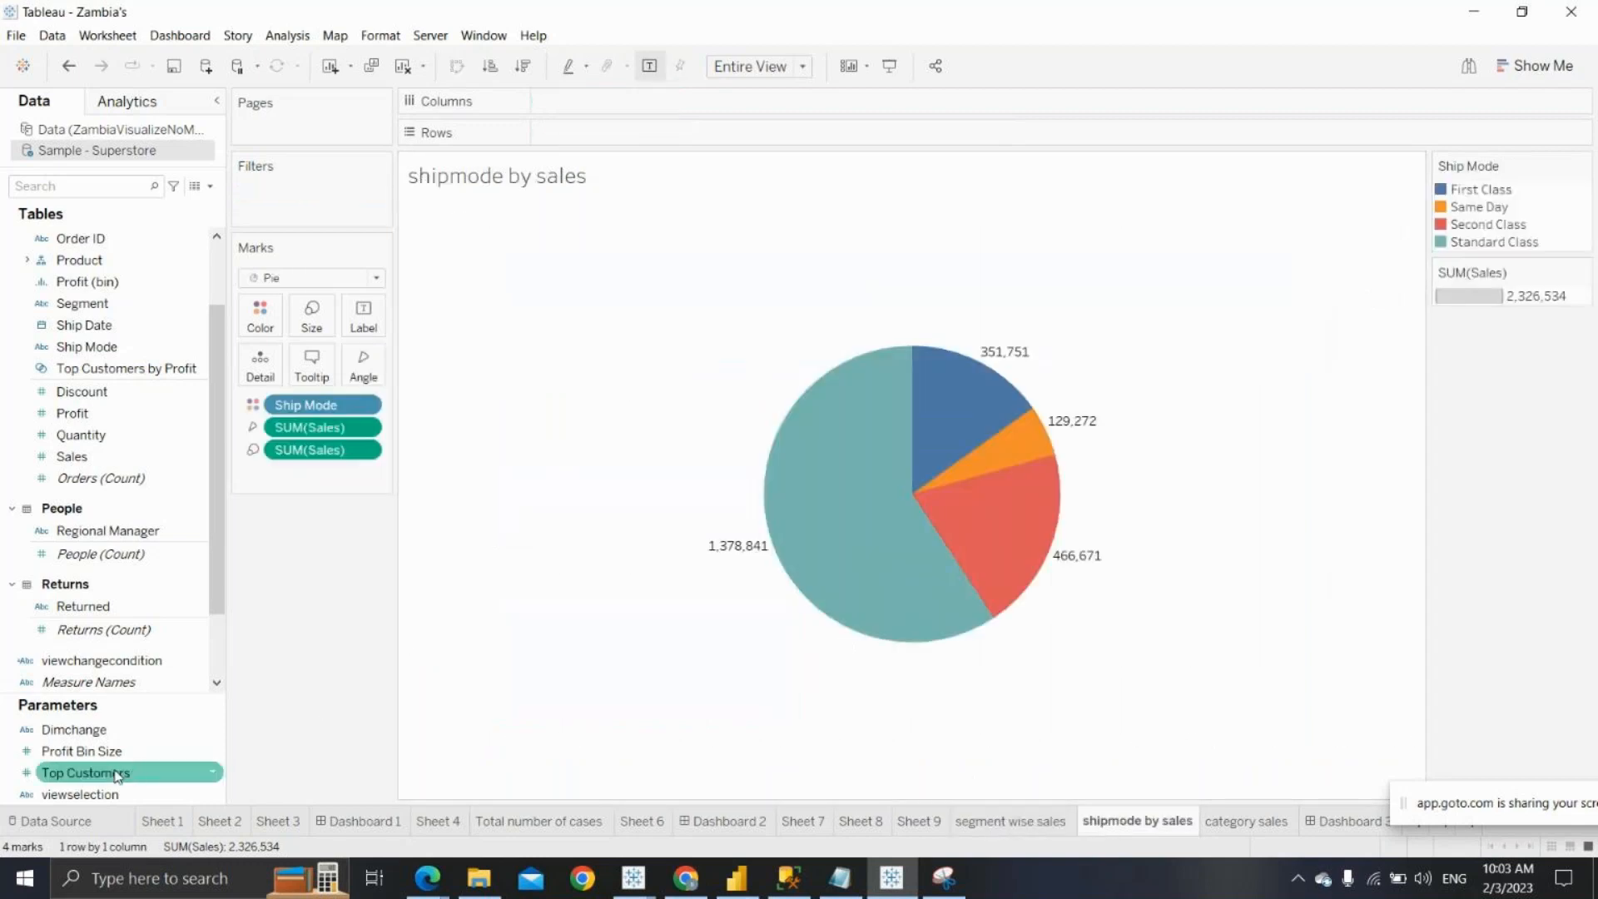
right_click(87, 793)
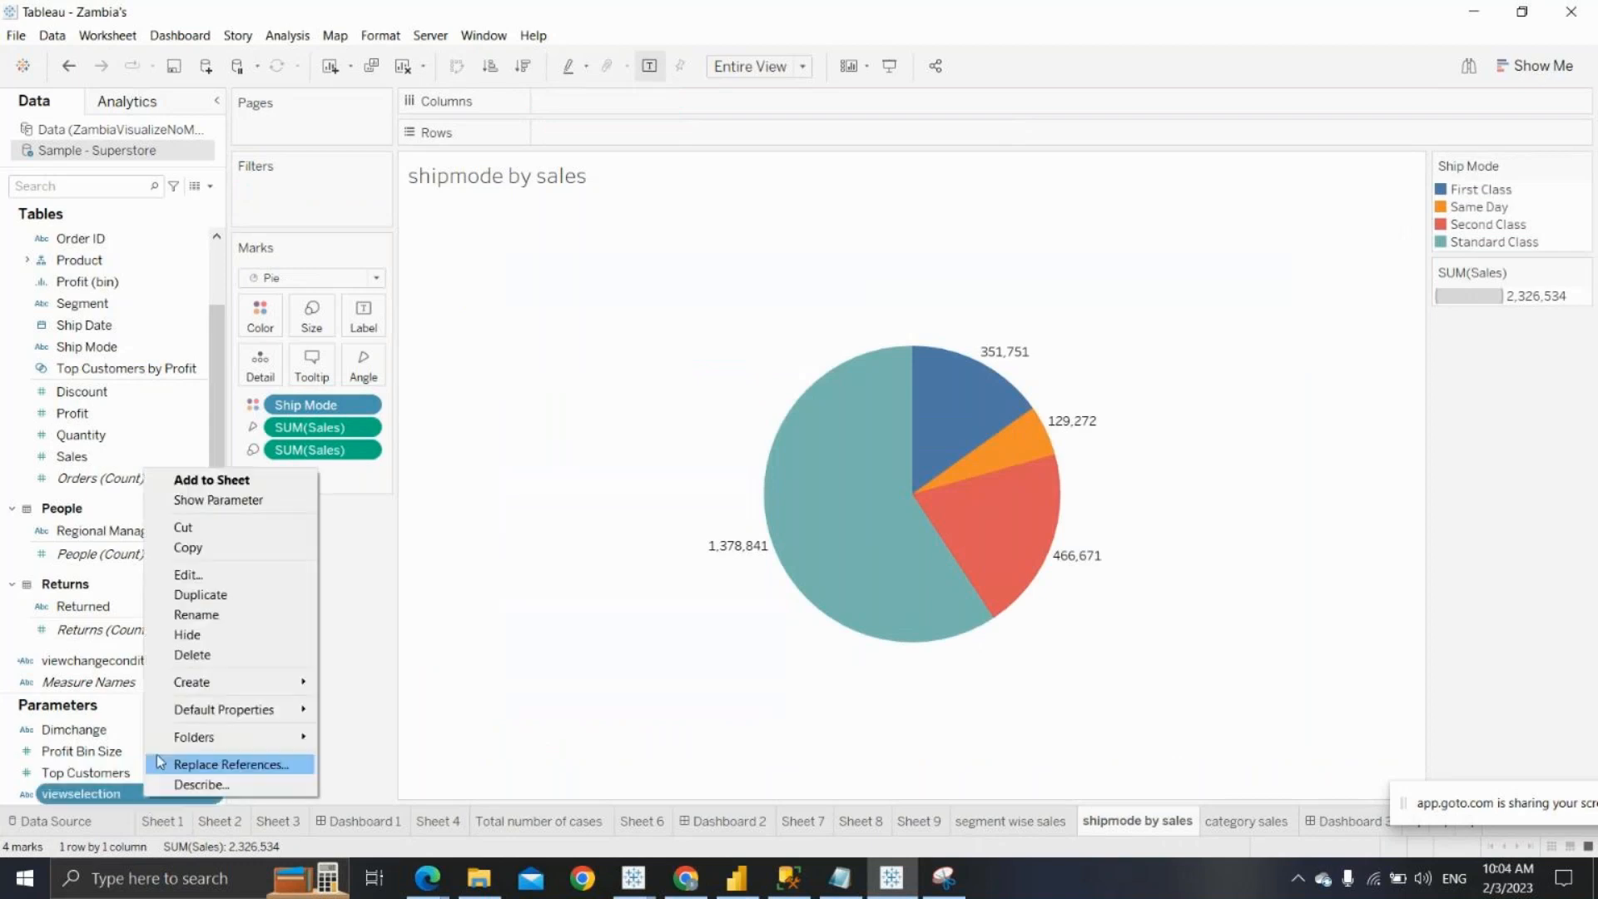
click(250, 499)
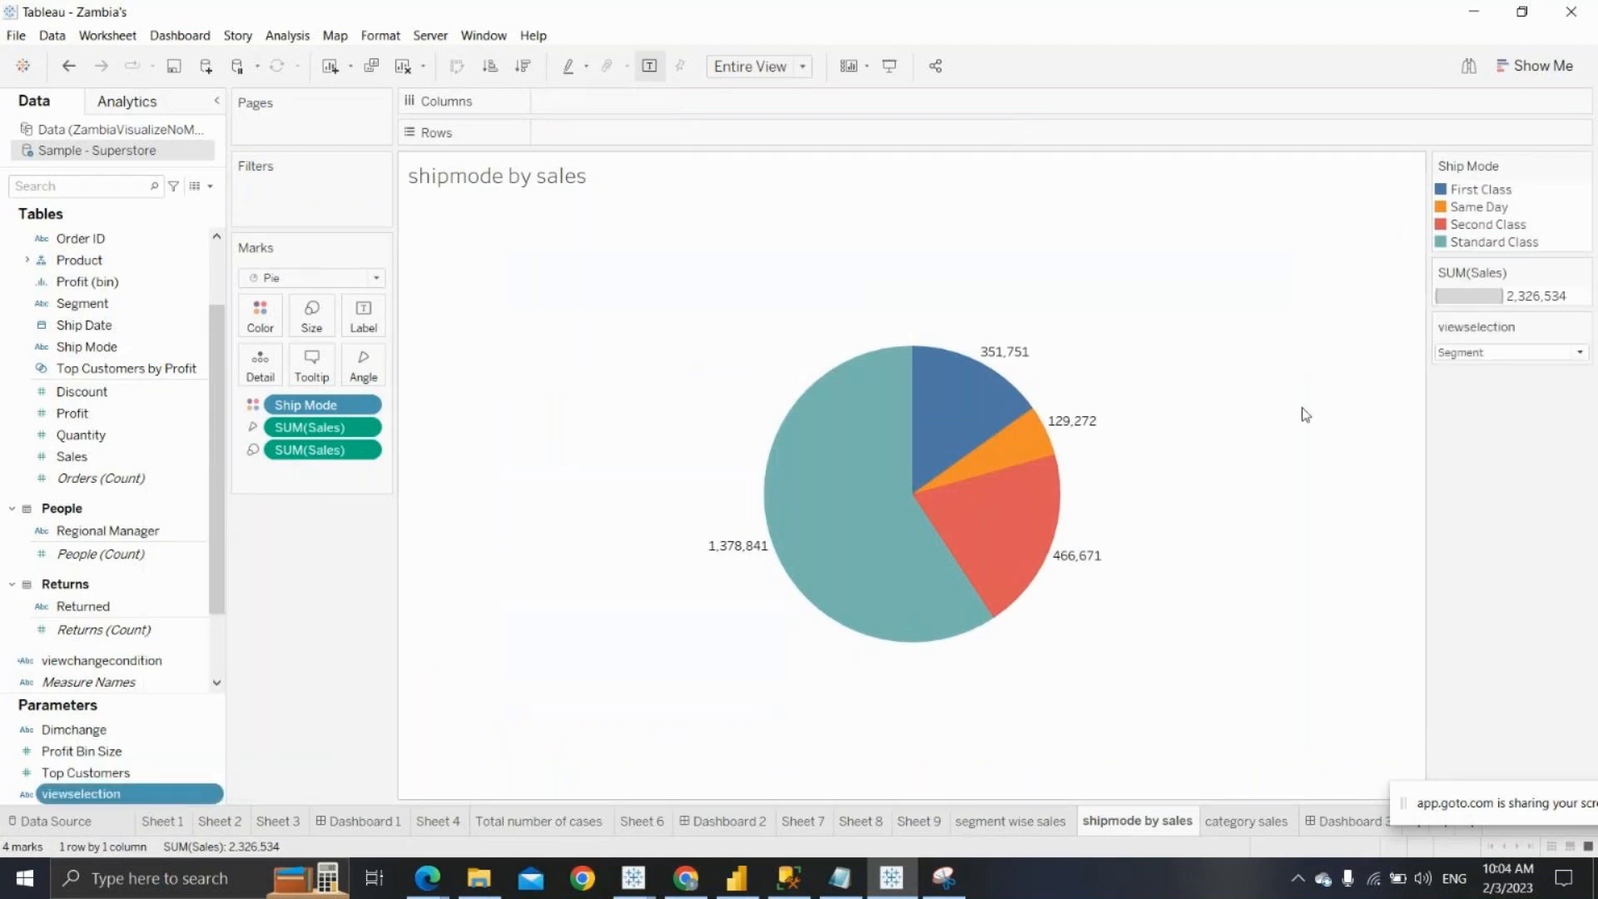
Check how the unfiltered ship mode pie responds to viewselection by choosing Shipmode and returning to Segment
click(1486, 353)
click(1473, 386)
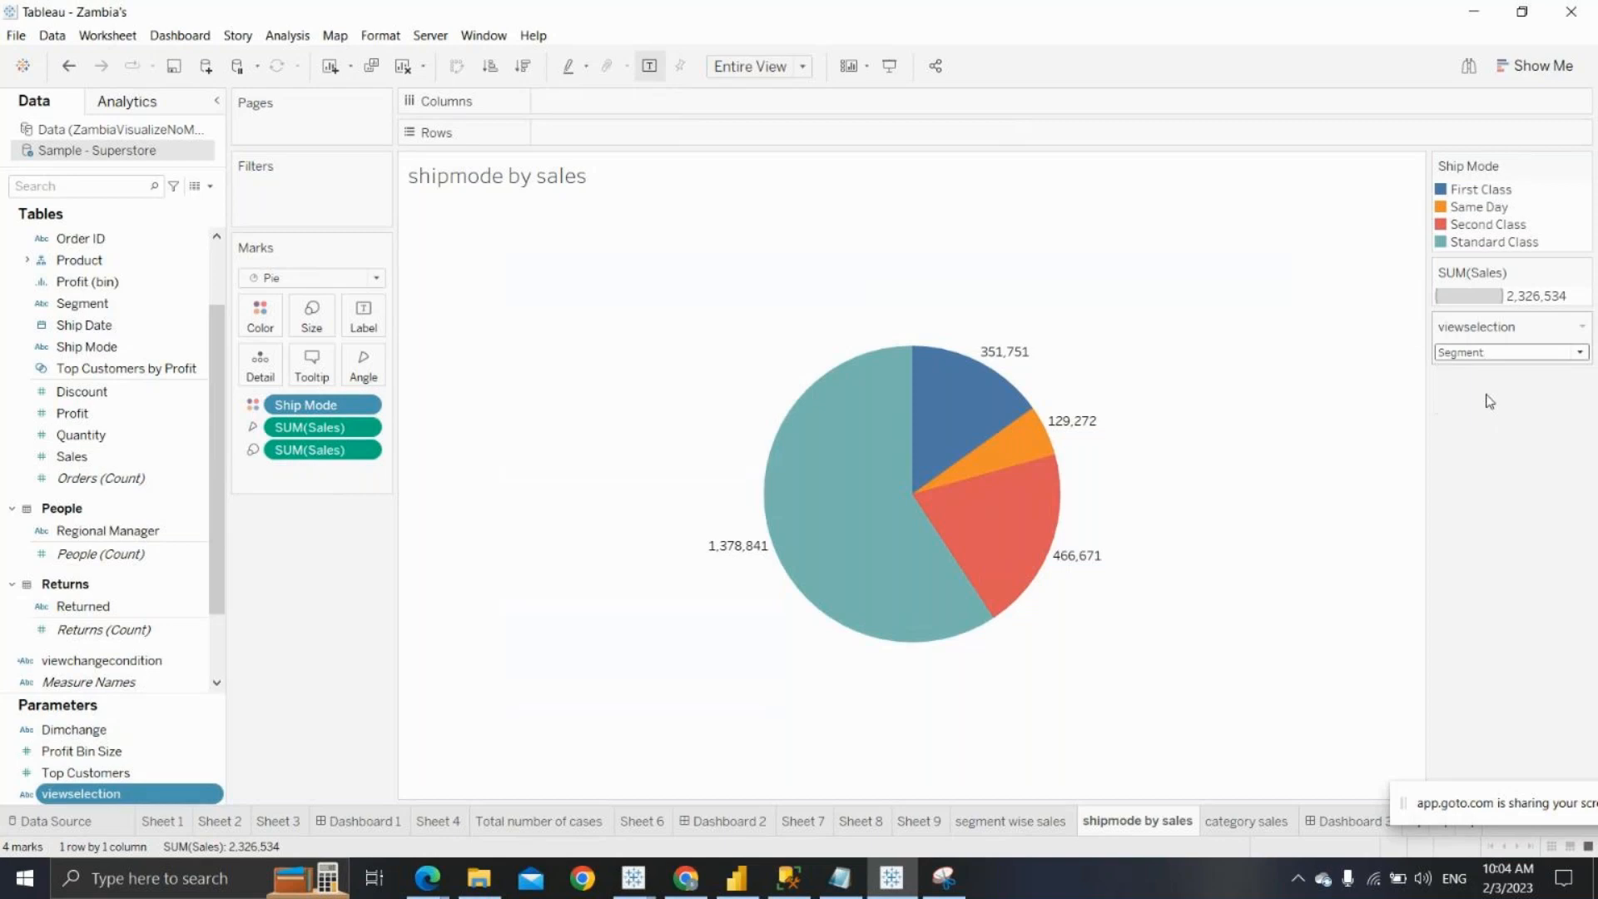
click(1490, 352)
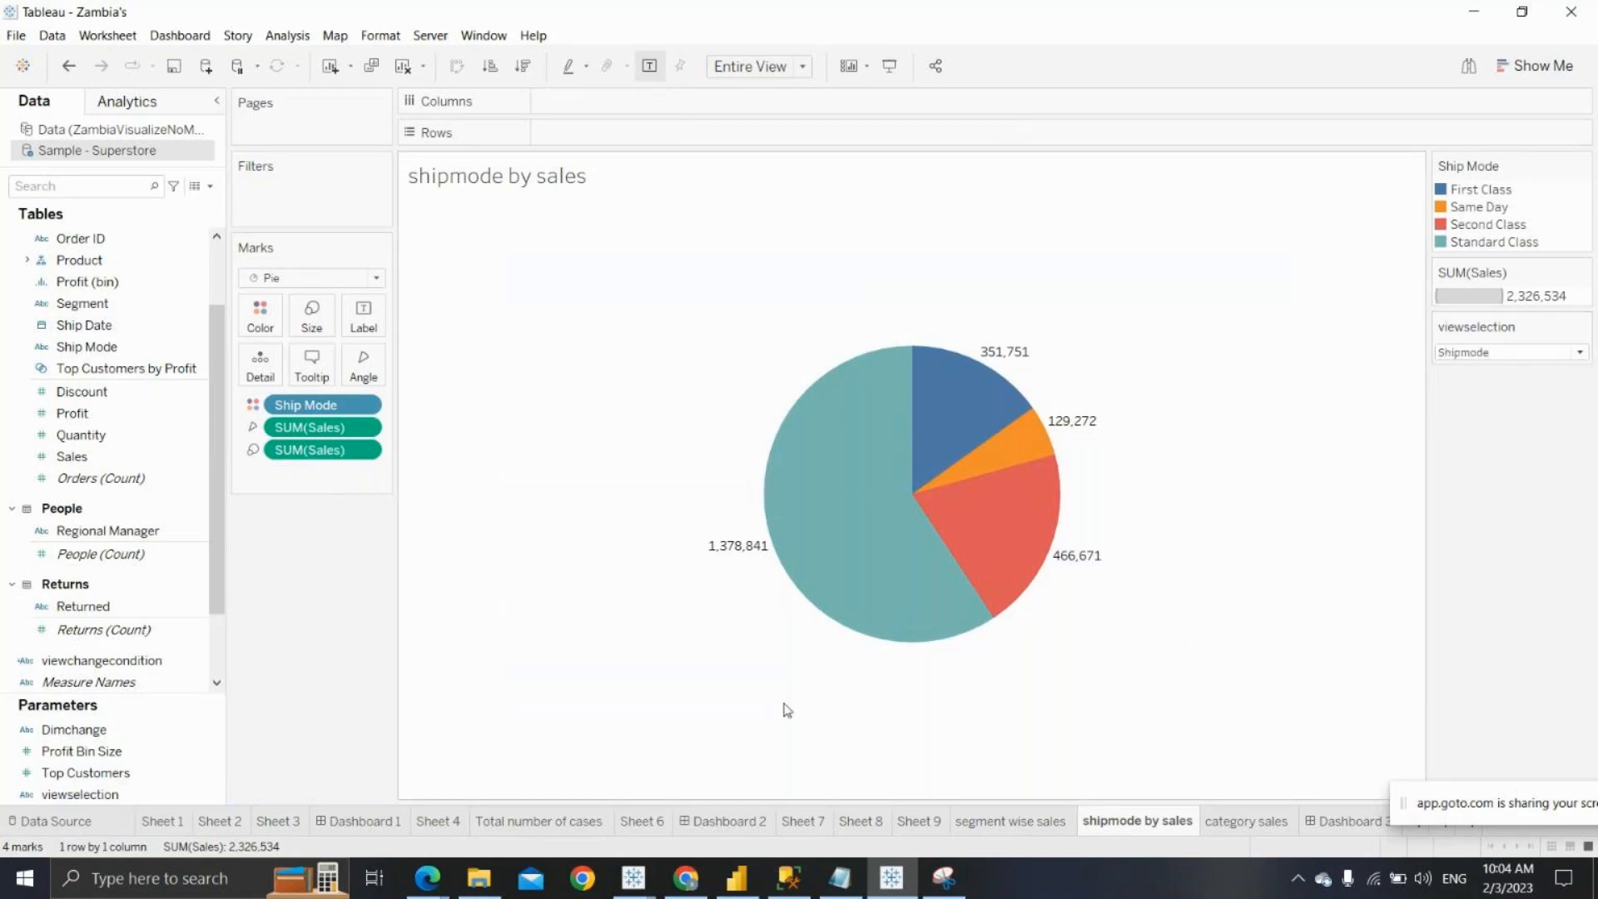
click(1527, 351)
click(1511, 369)
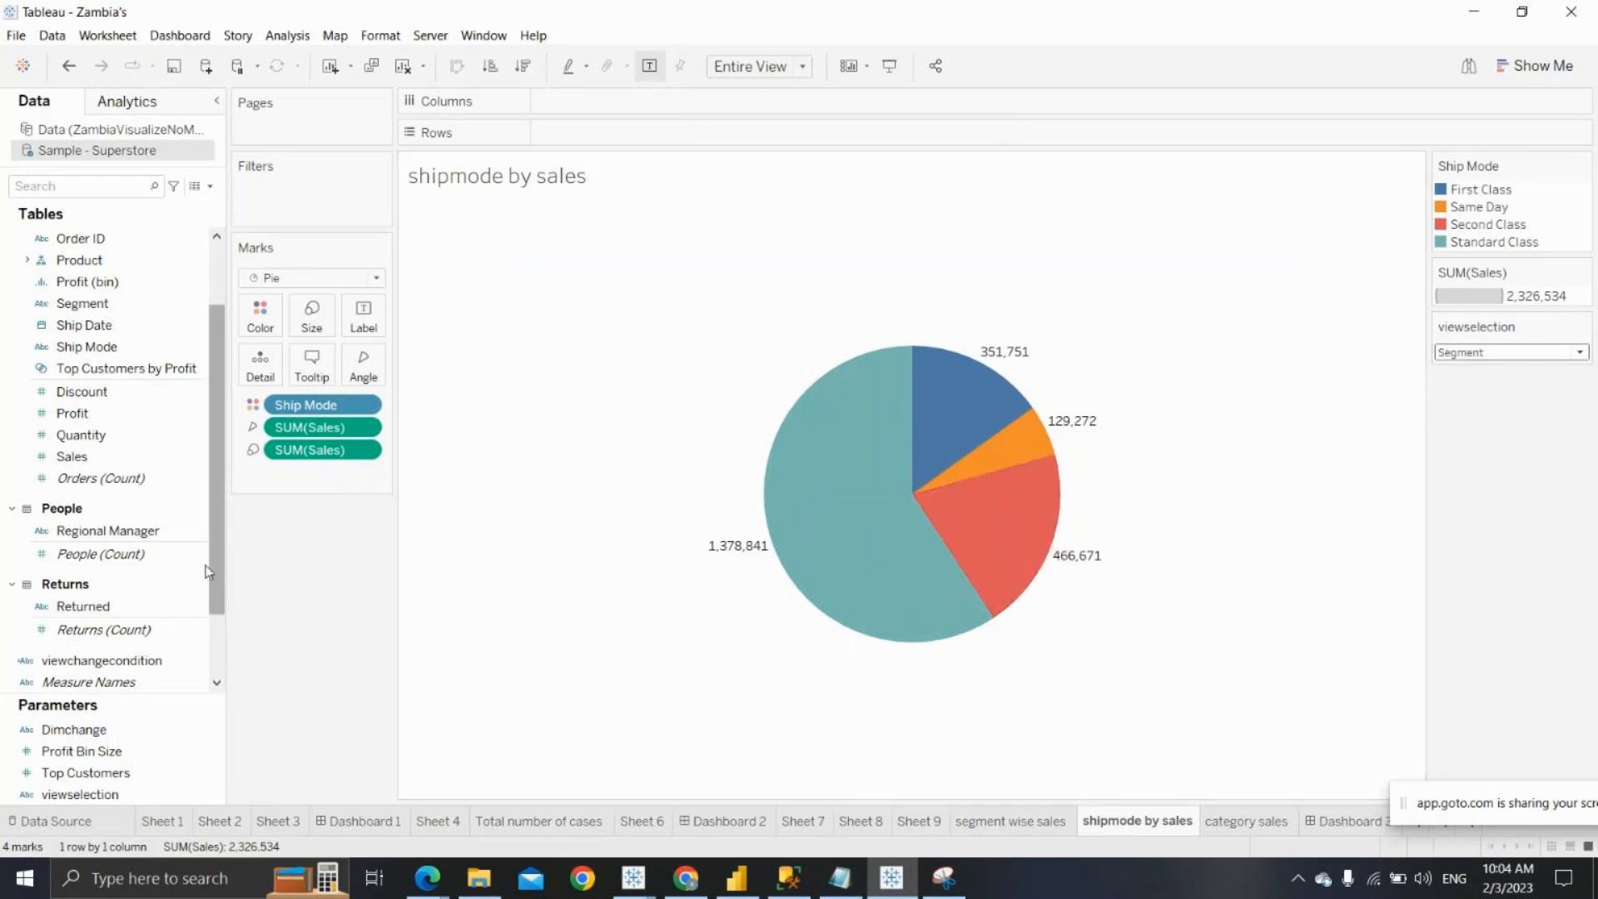
Filter the shipmode by sales worksheet by viewchangecondition, using the custom value "Shipmode"
click(73, 661)
drag(73, 664, 287, 213)
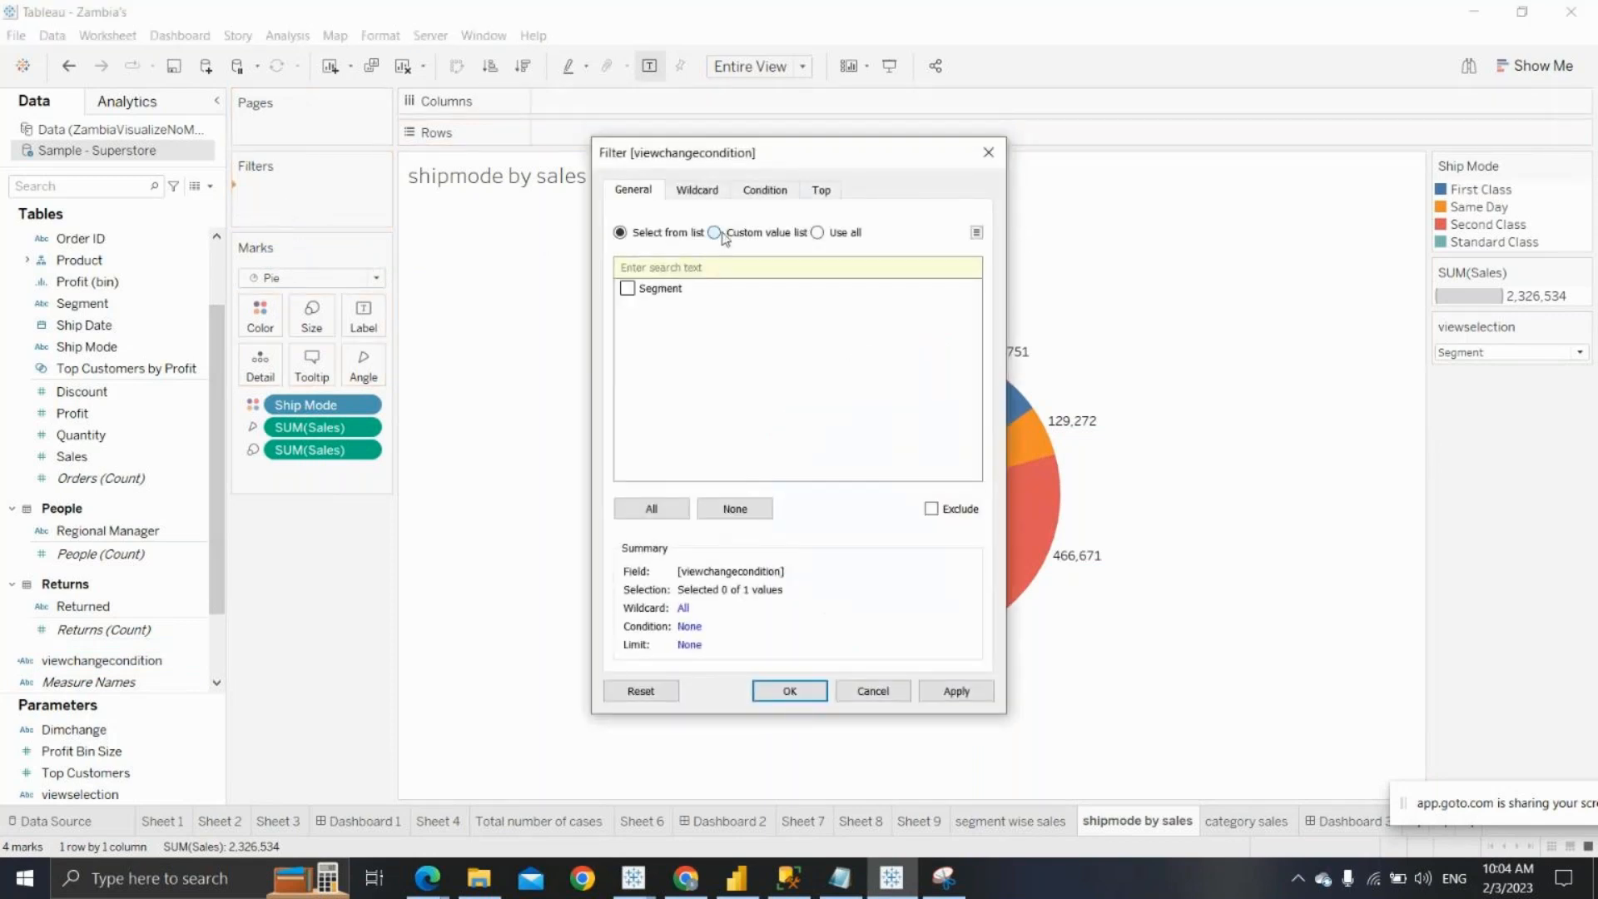
click(714, 233)
text(Shipmode)
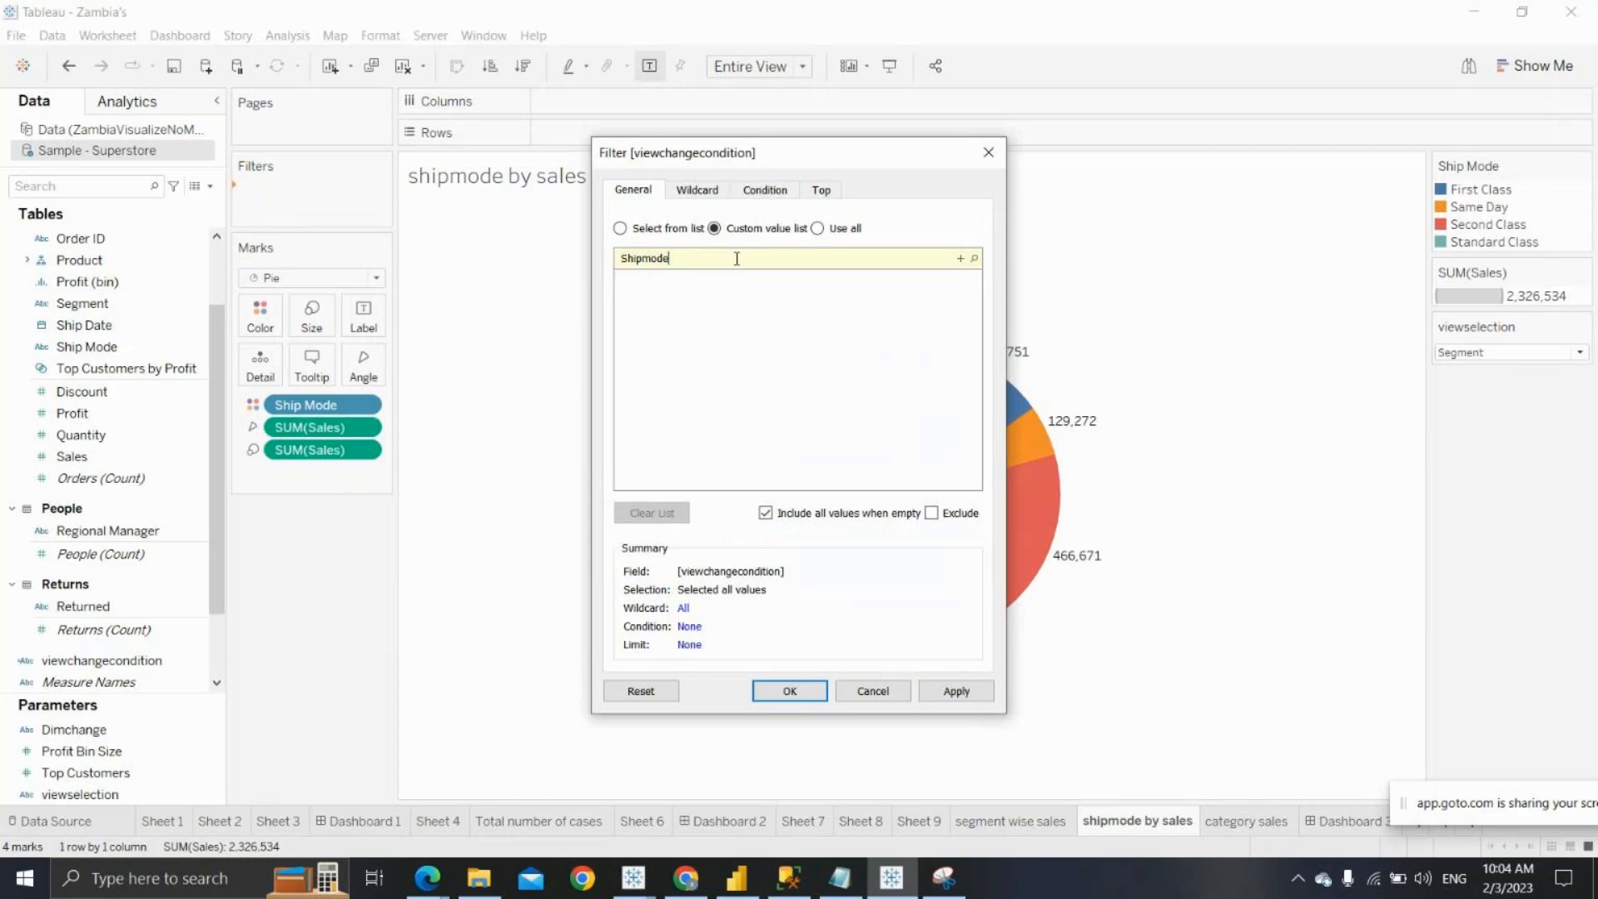
click(1463, 352)
click(961, 259)
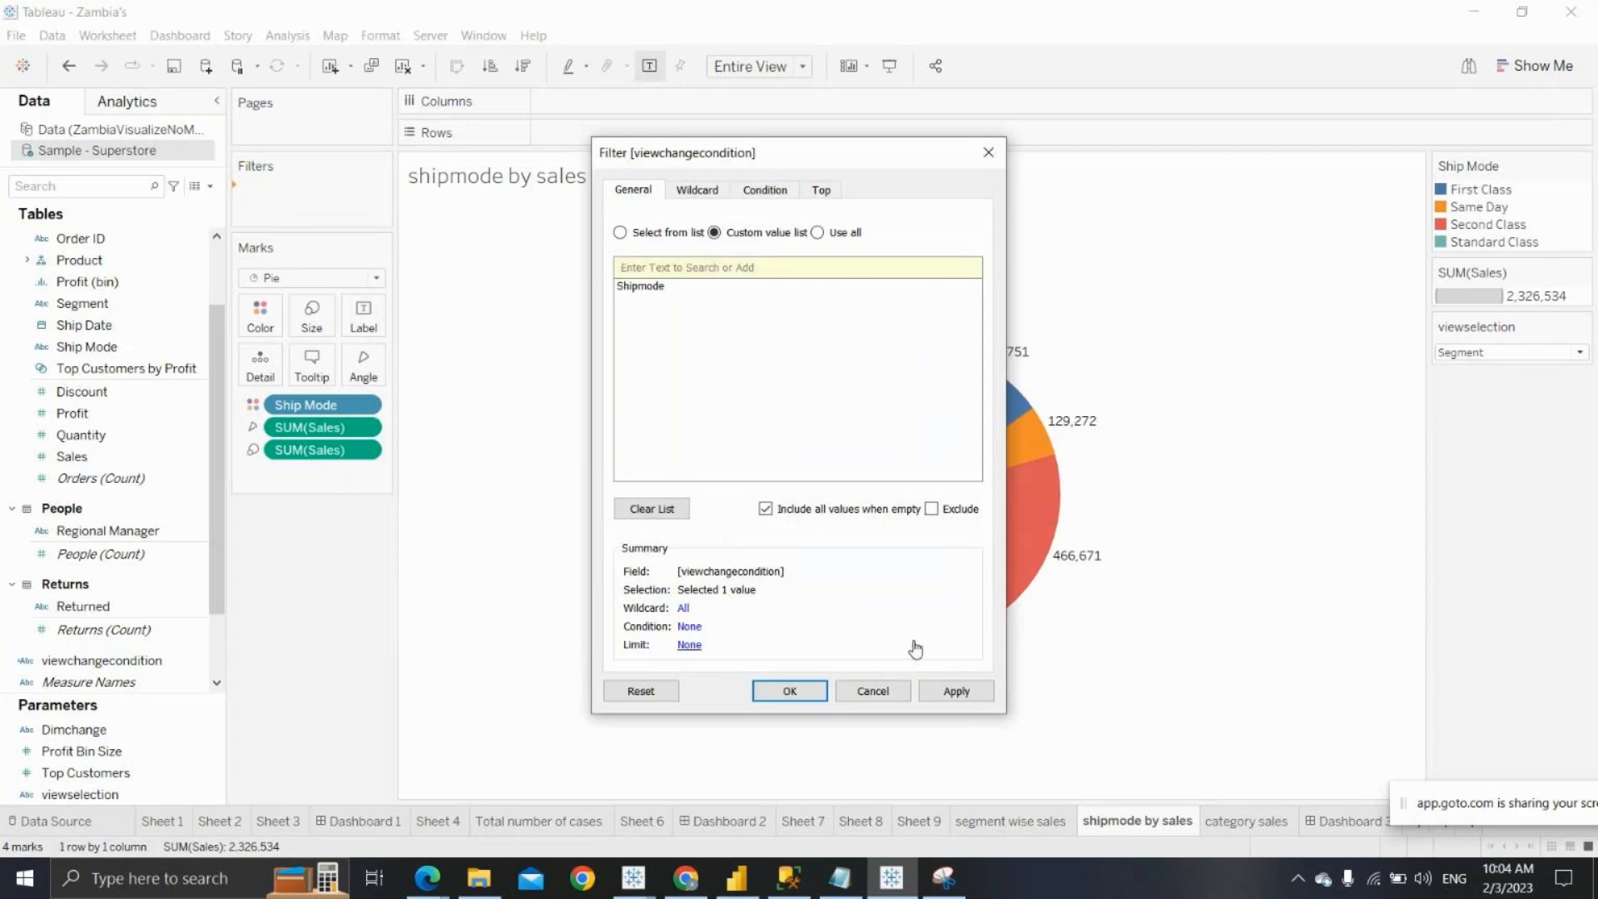
click(946, 692)
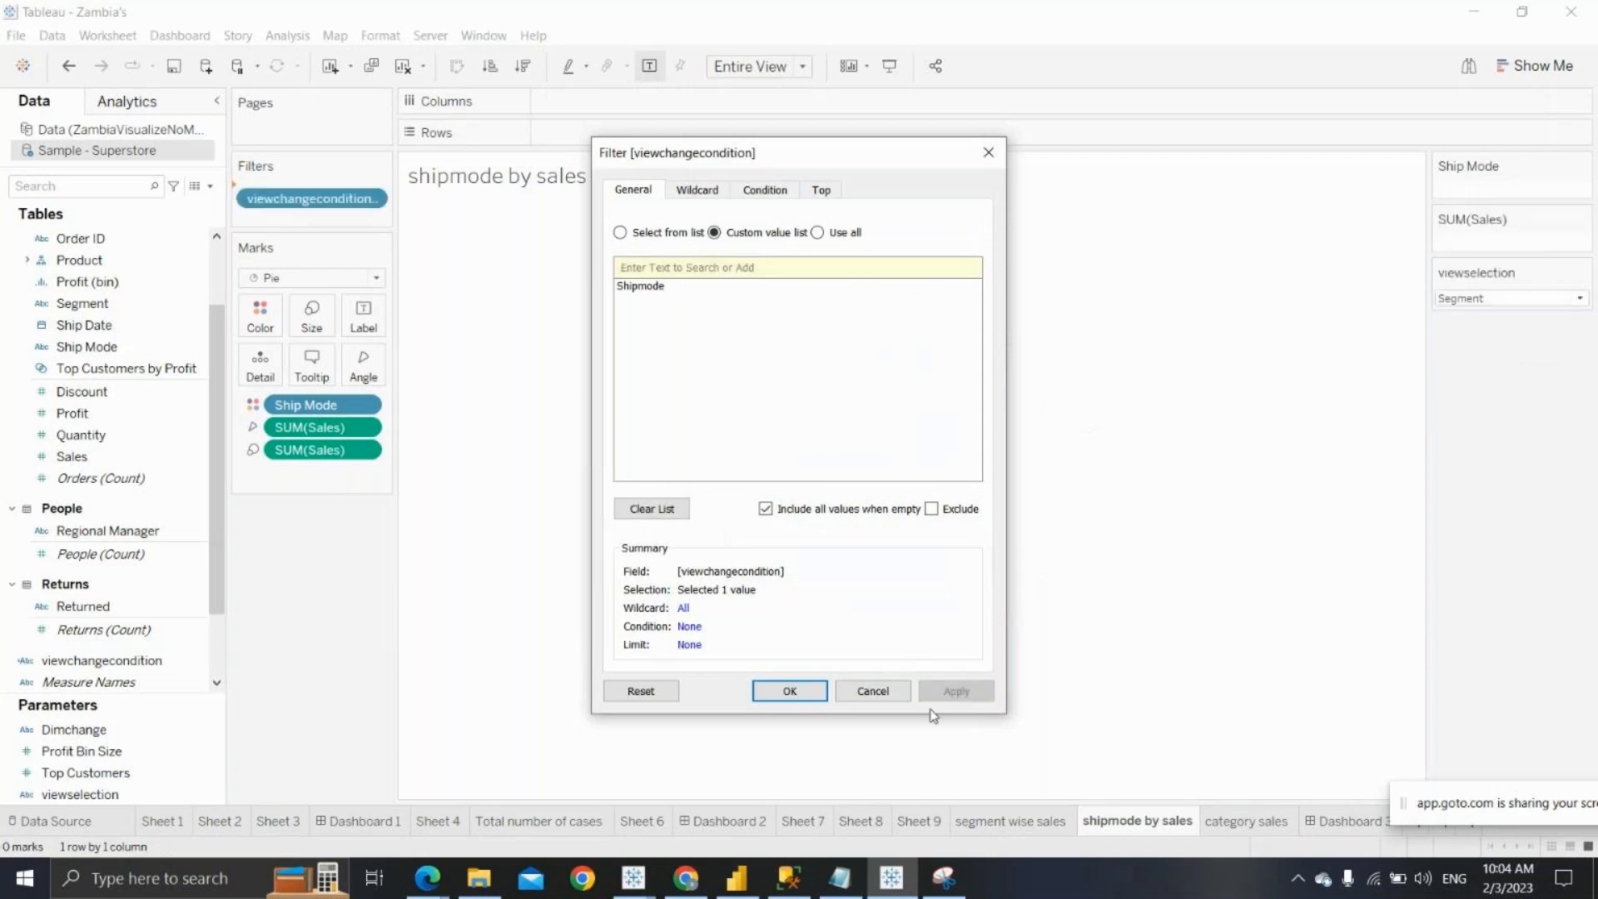
click(790, 691)
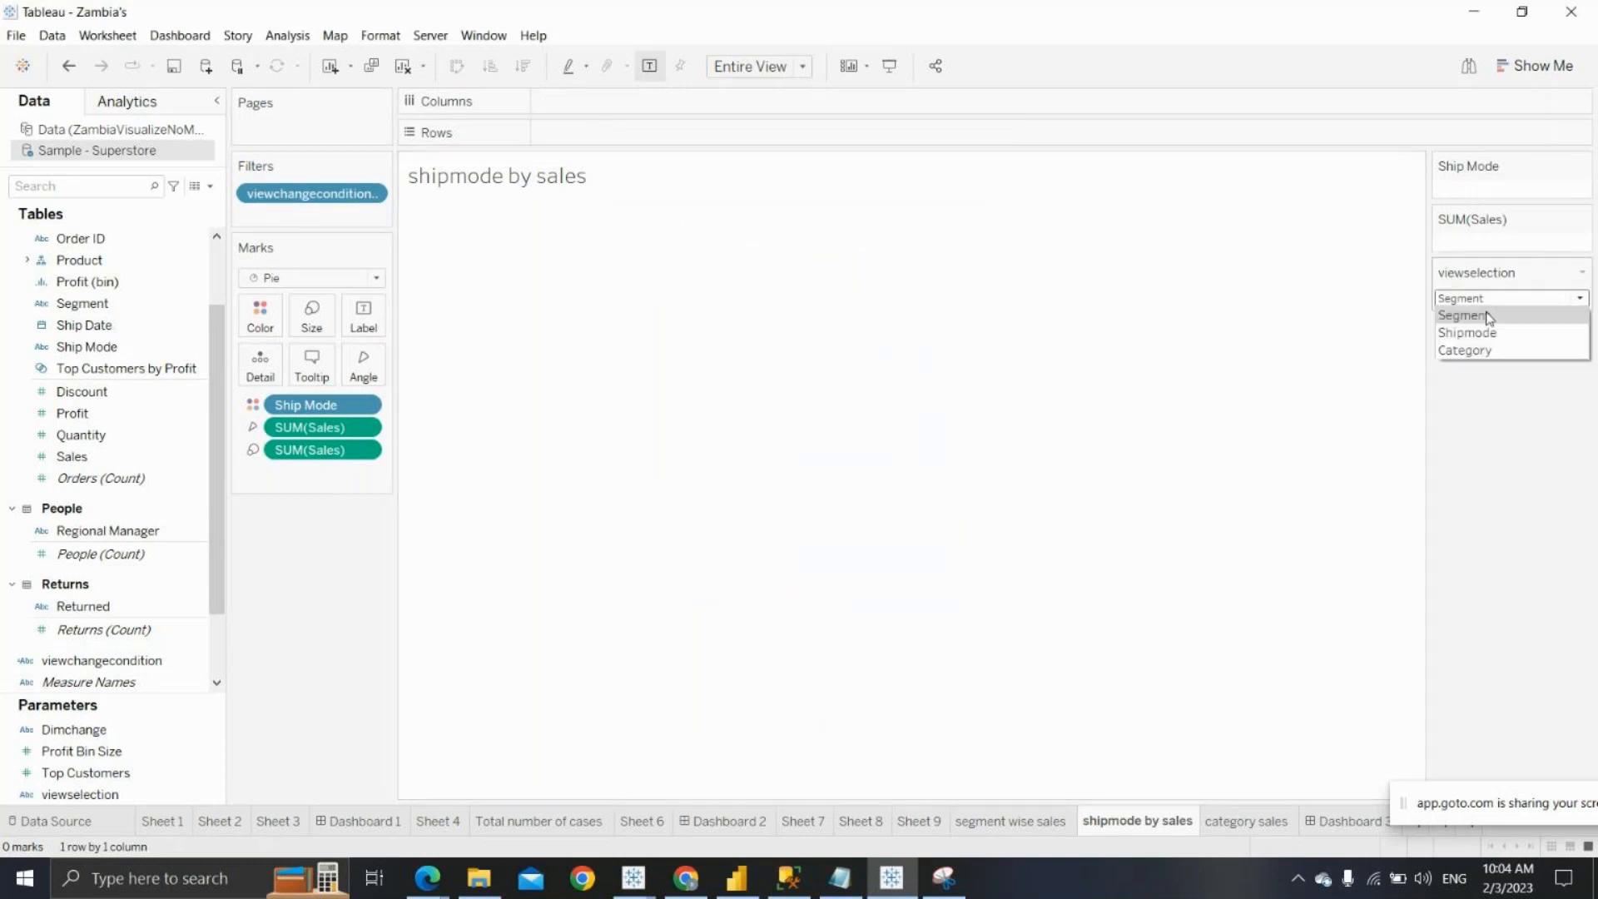
Test the shipmode by sales filter by setting viewselection to Shipmode, Category and back to Shipmode
click(1490, 333)
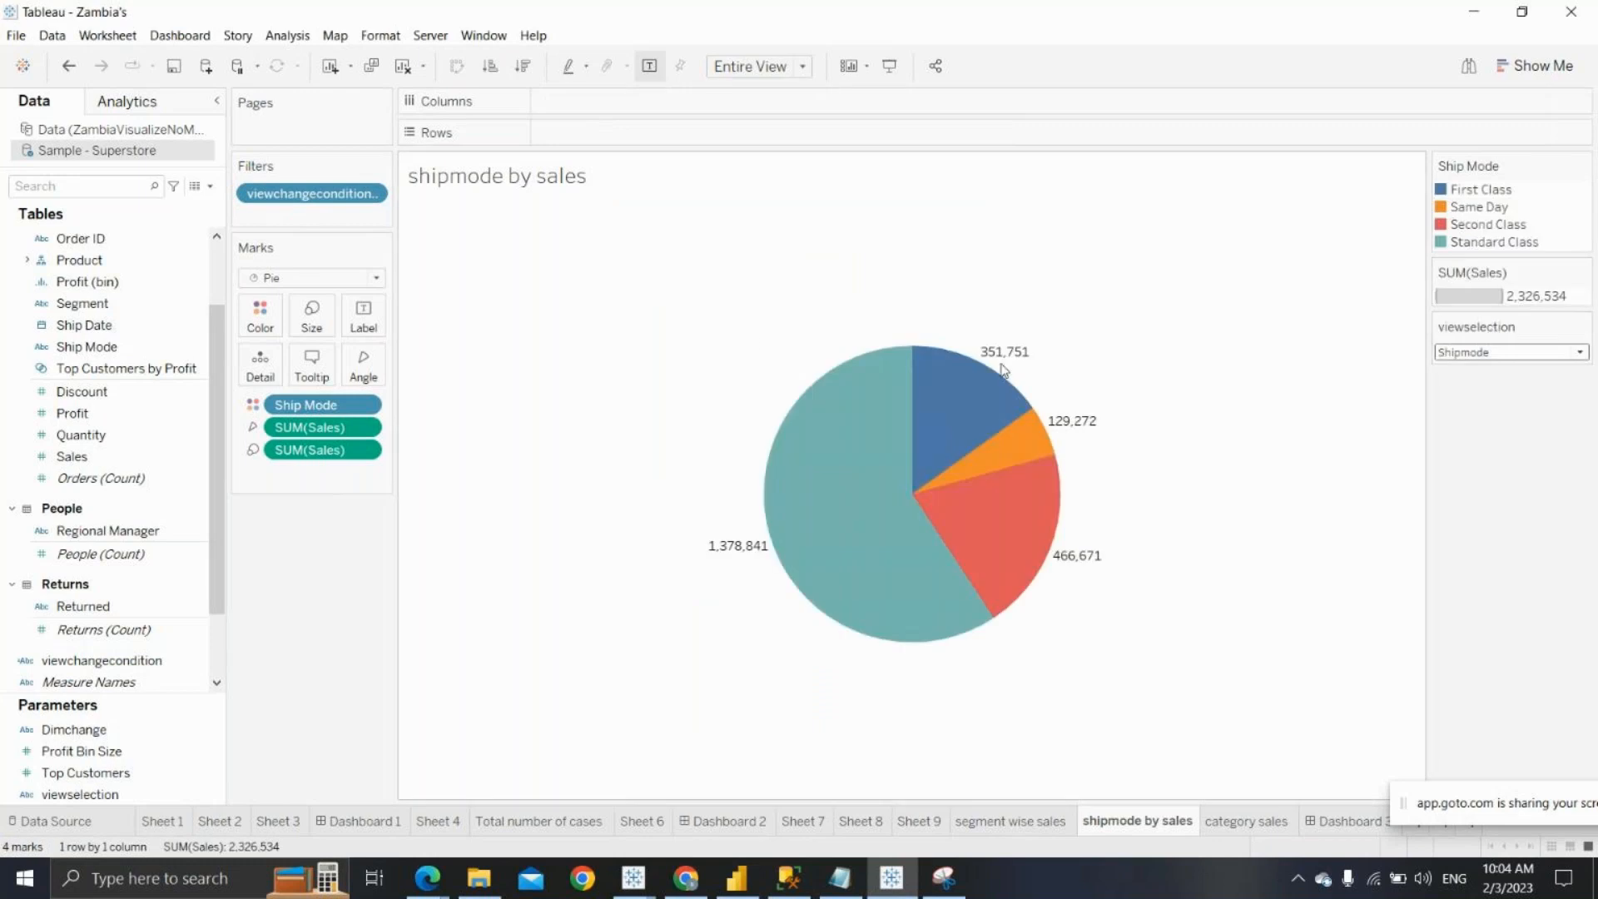
click(1491, 354)
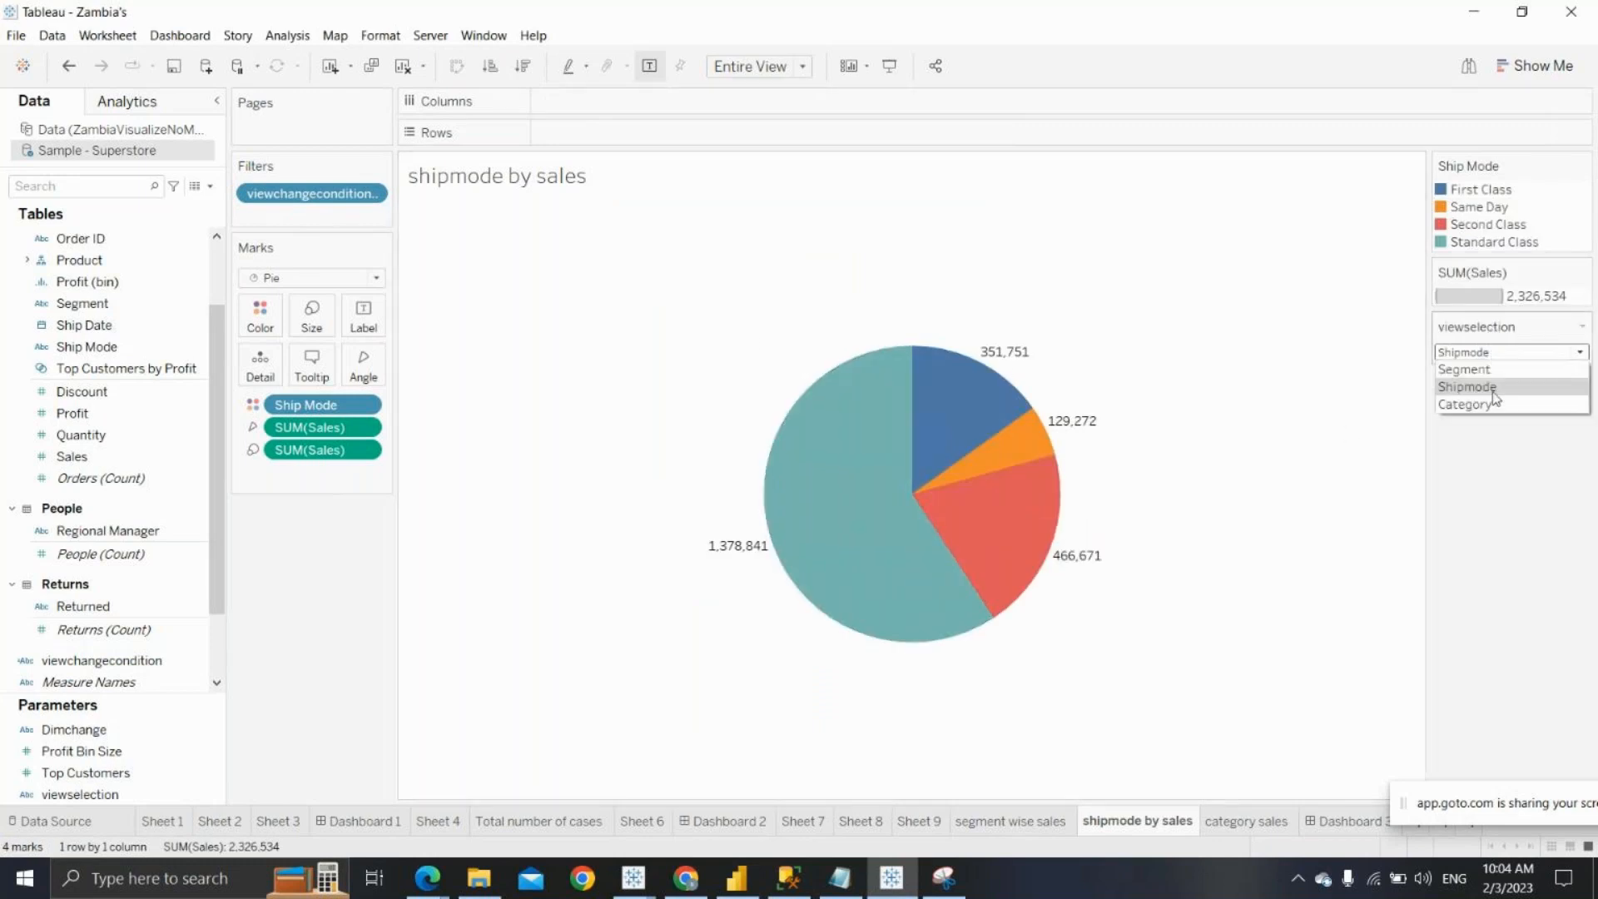
click(1494, 405)
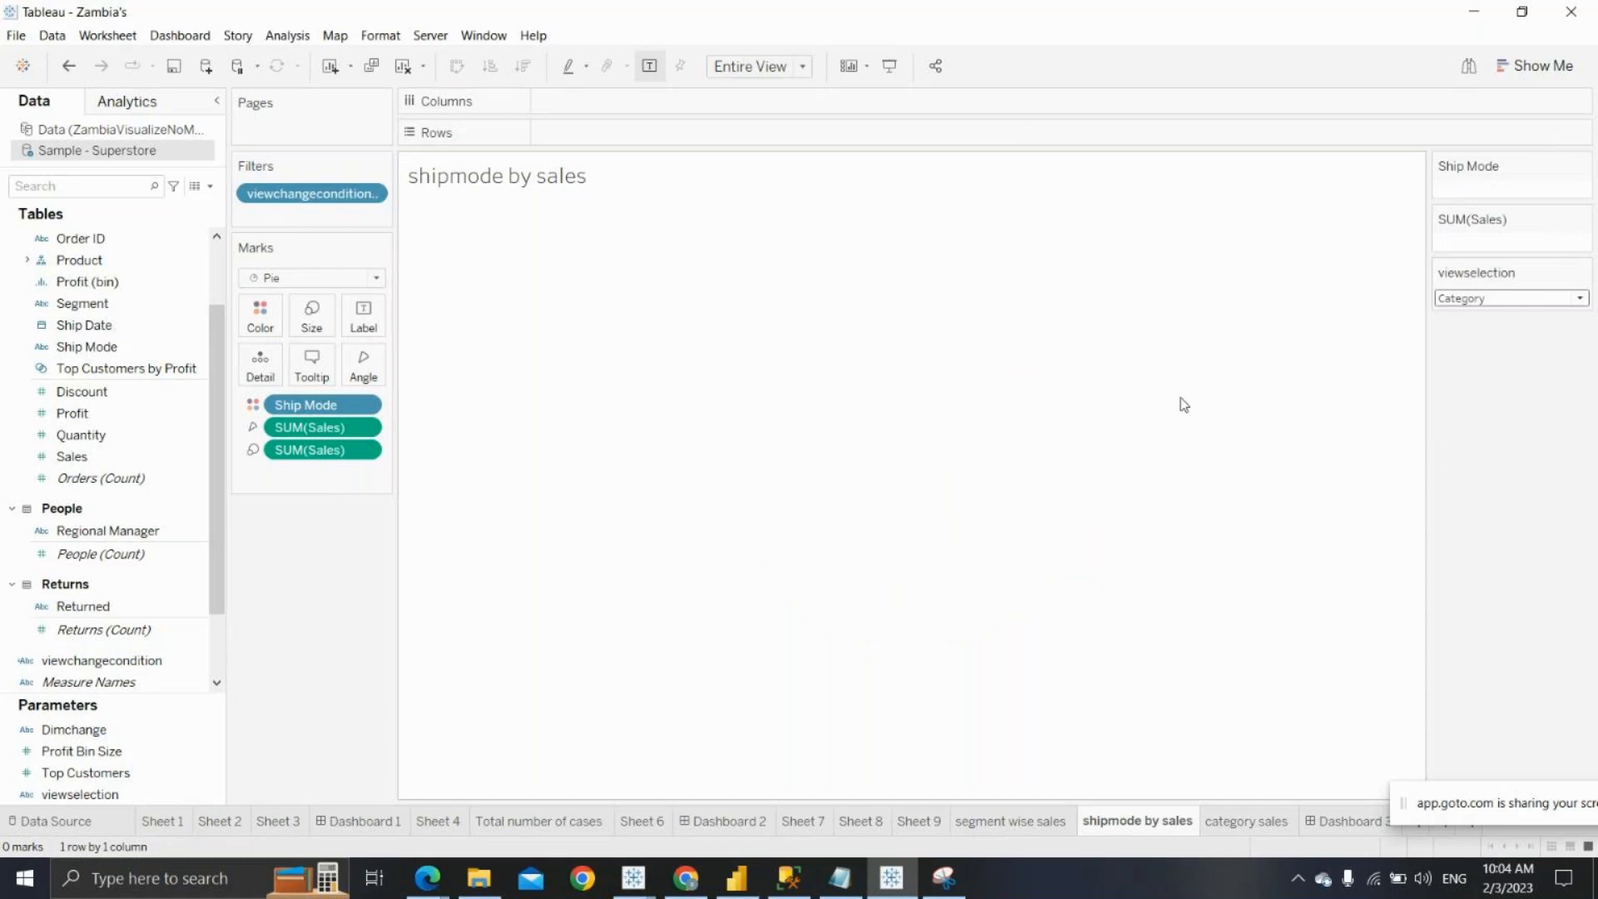
click(1481, 308)
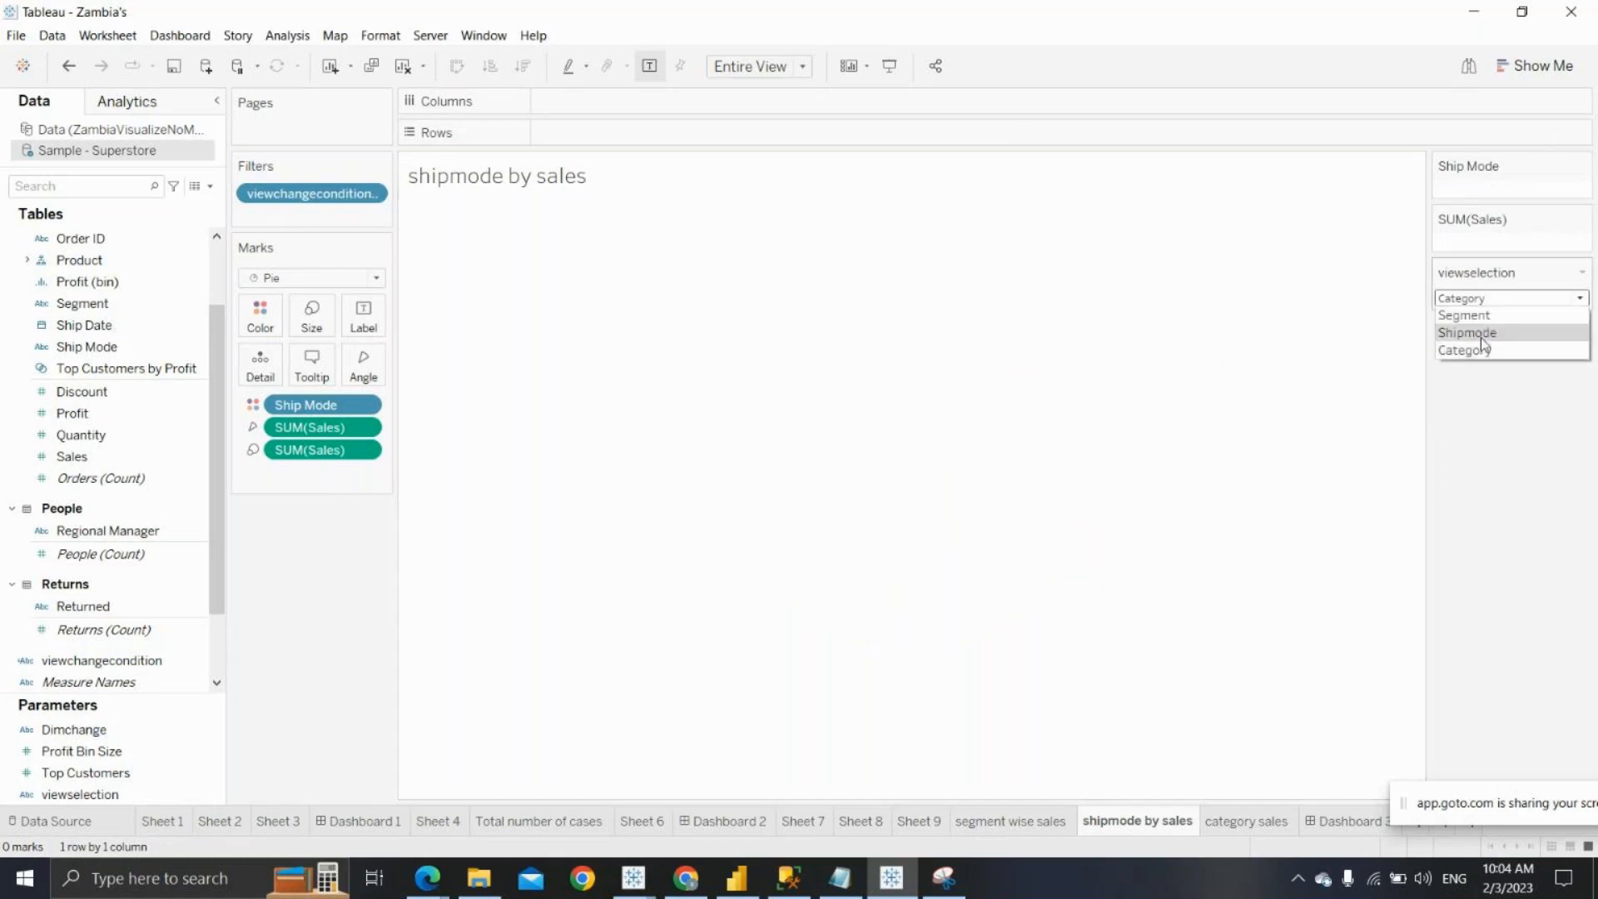
click(1481, 336)
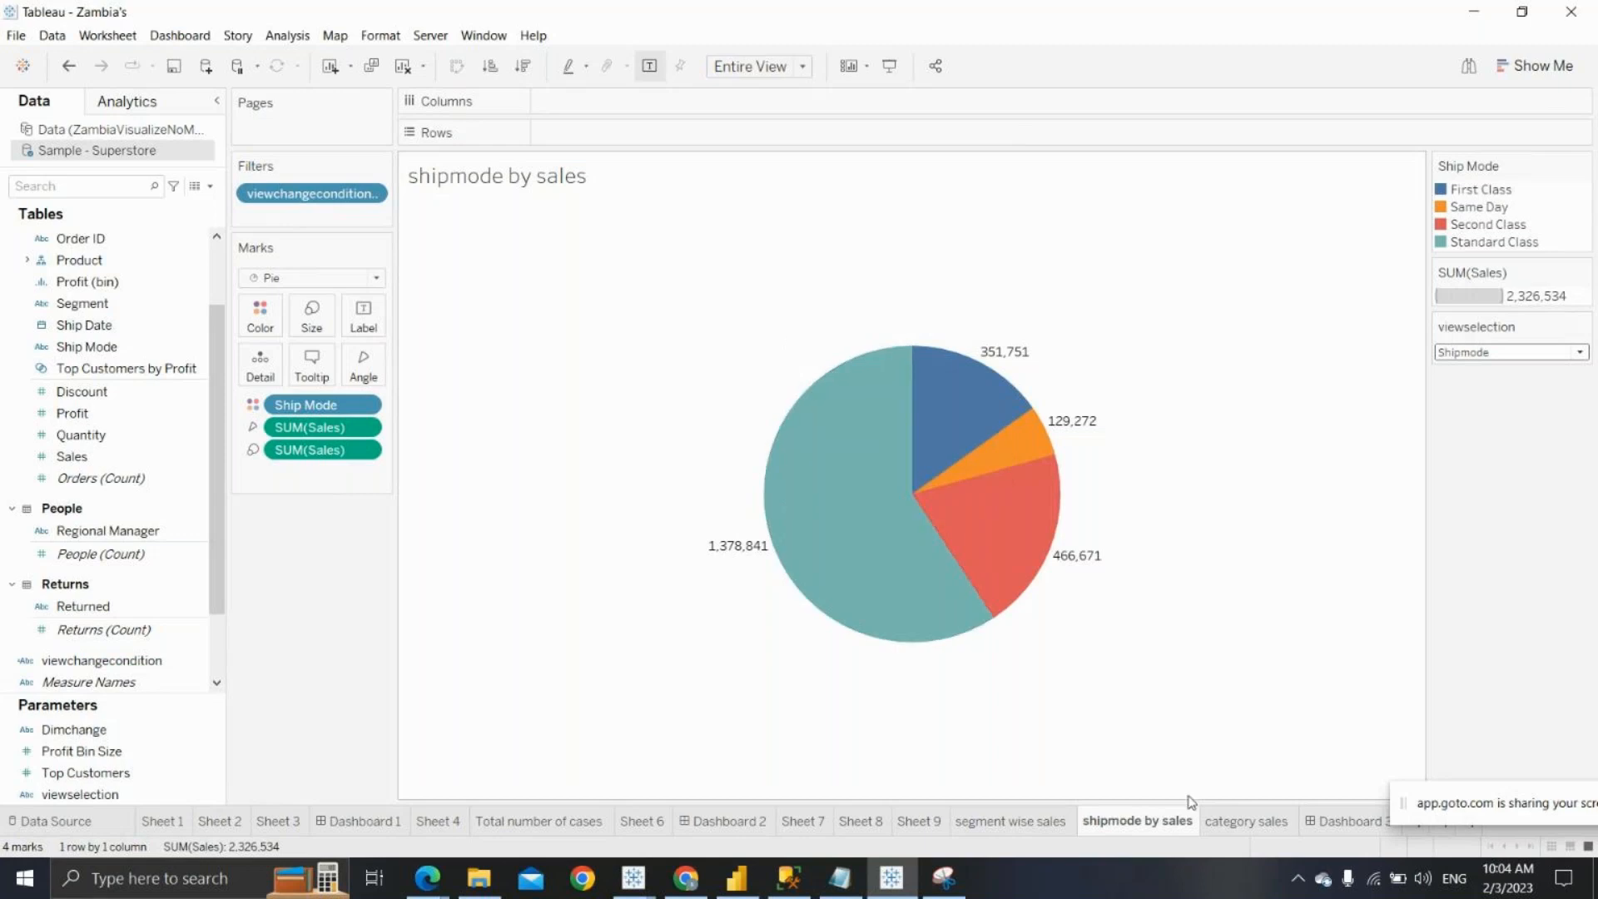
Go to the category sales worksheet and review the formula of the viewchangecondition calculated field
click(1231, 822)
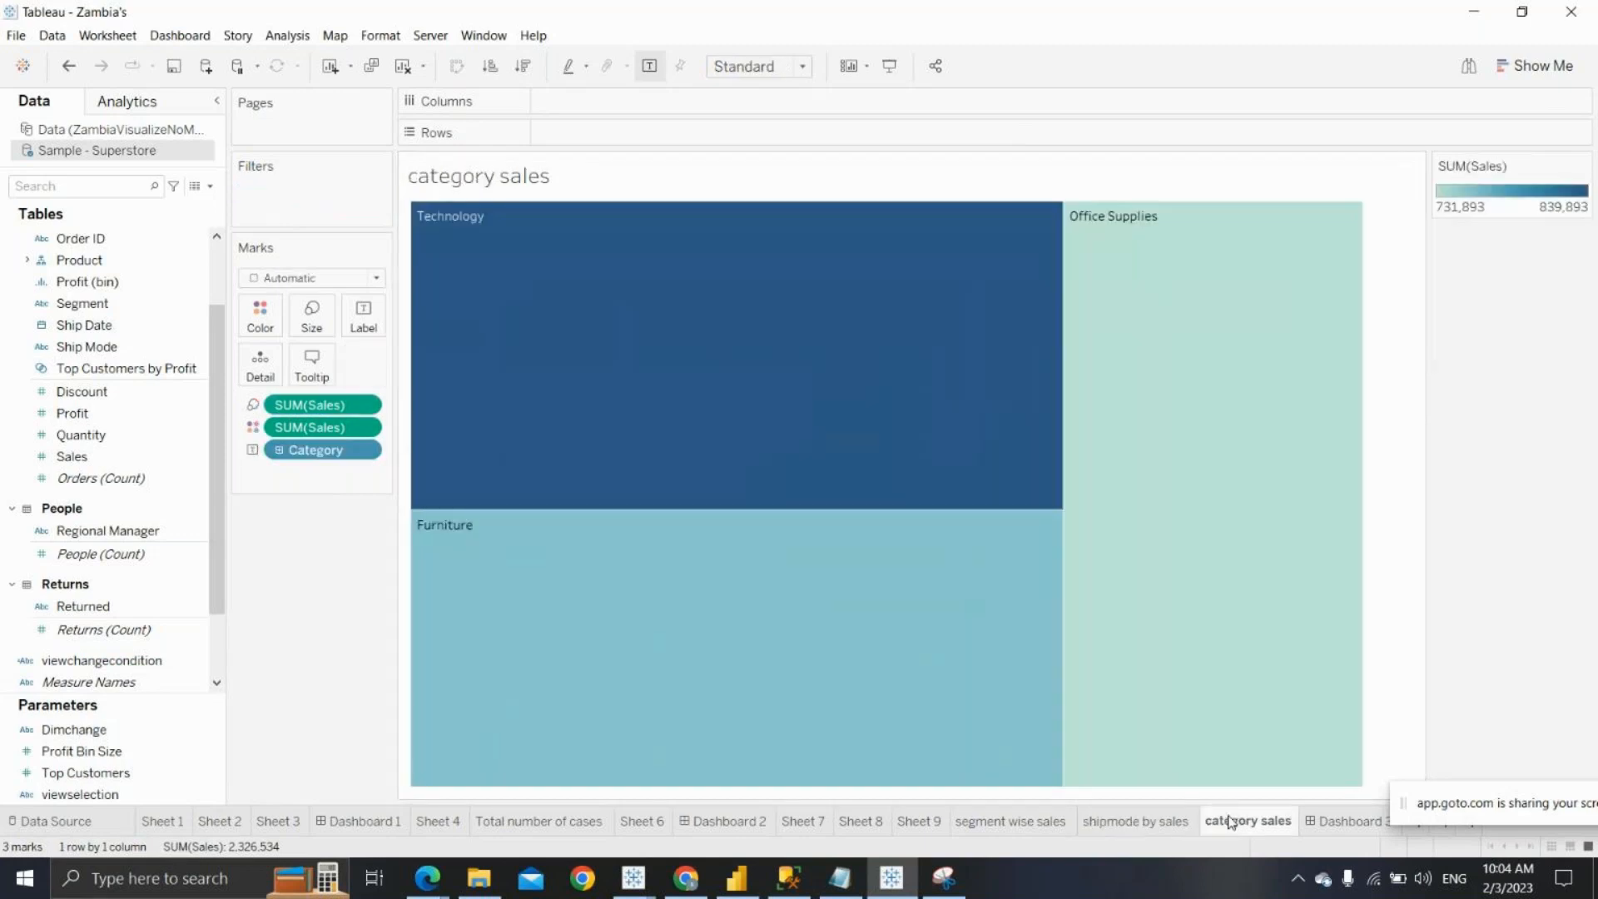
click(108, 660)
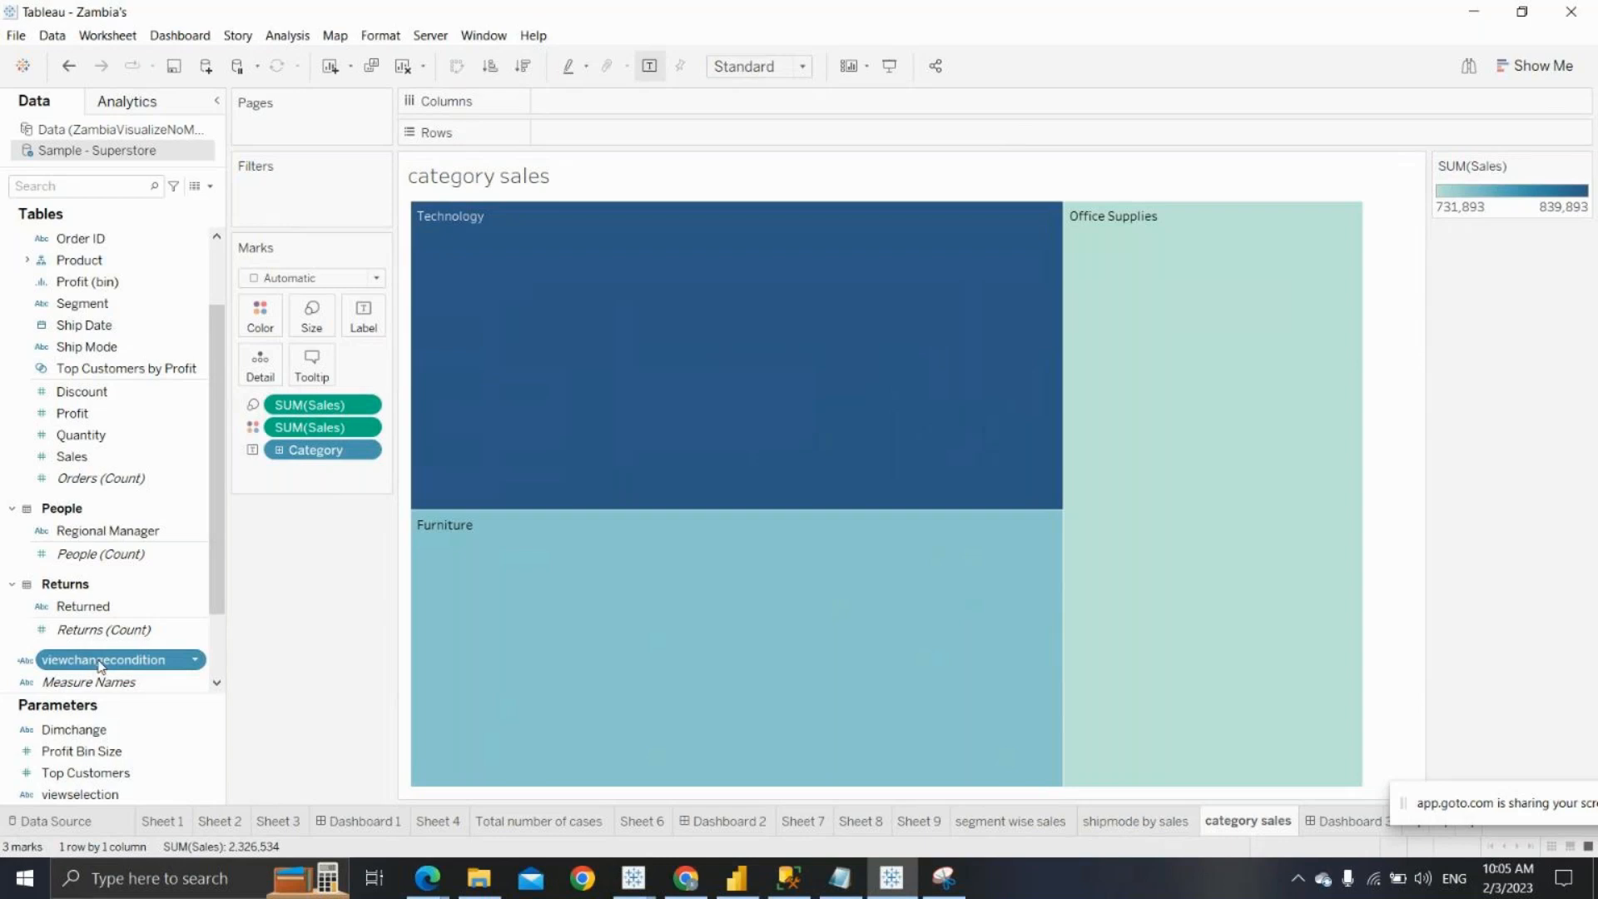
right_click(197, 666)
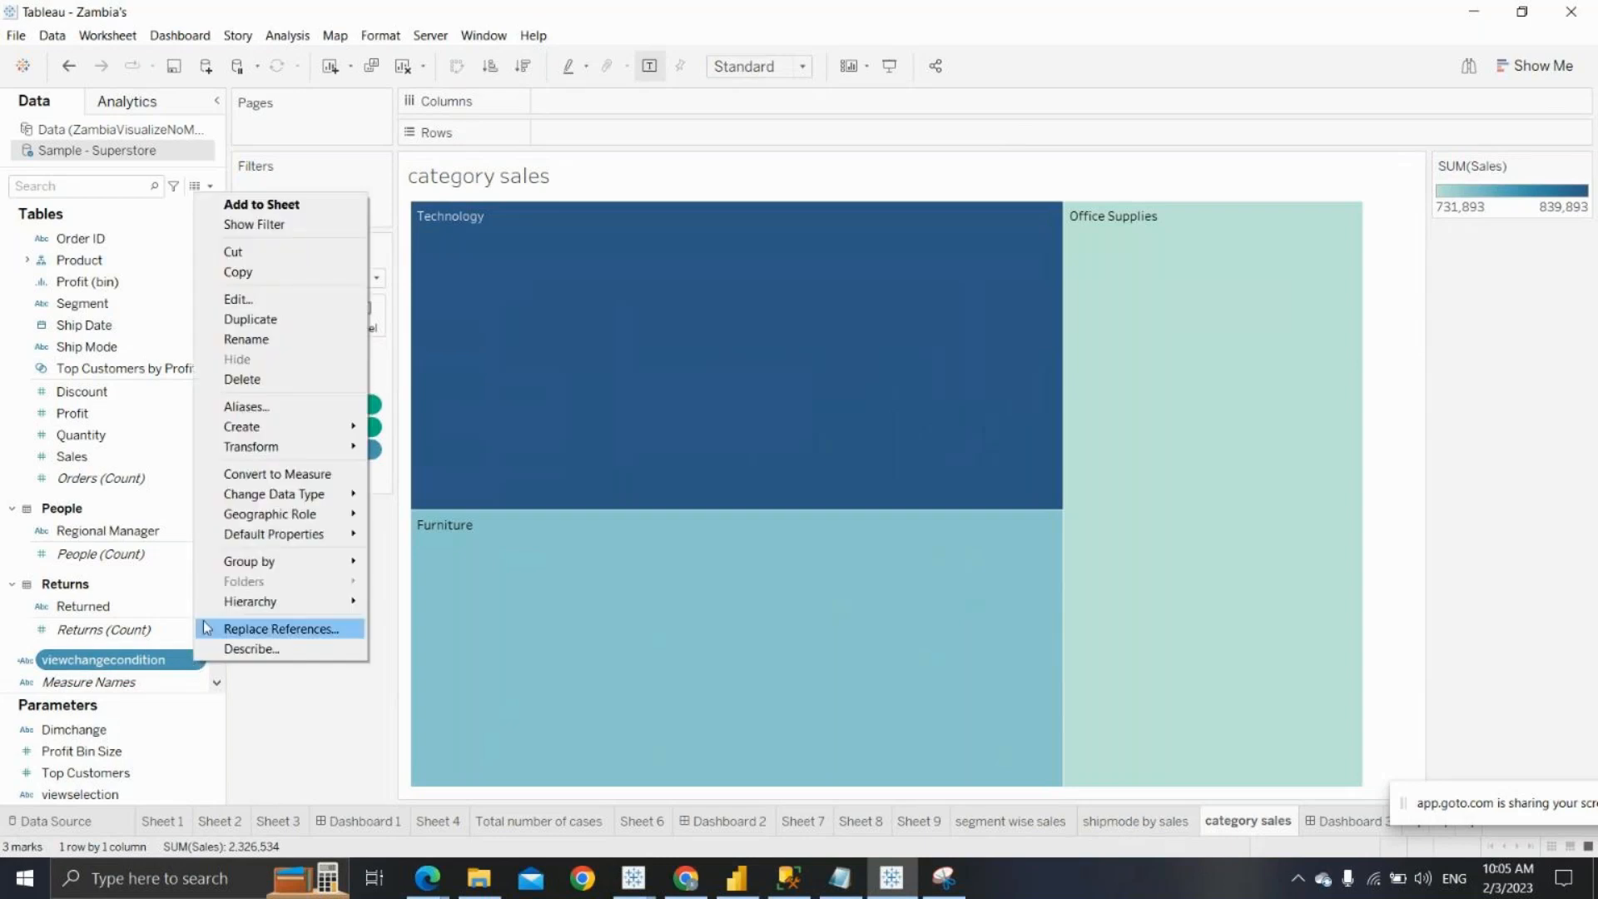
click(253, 299)
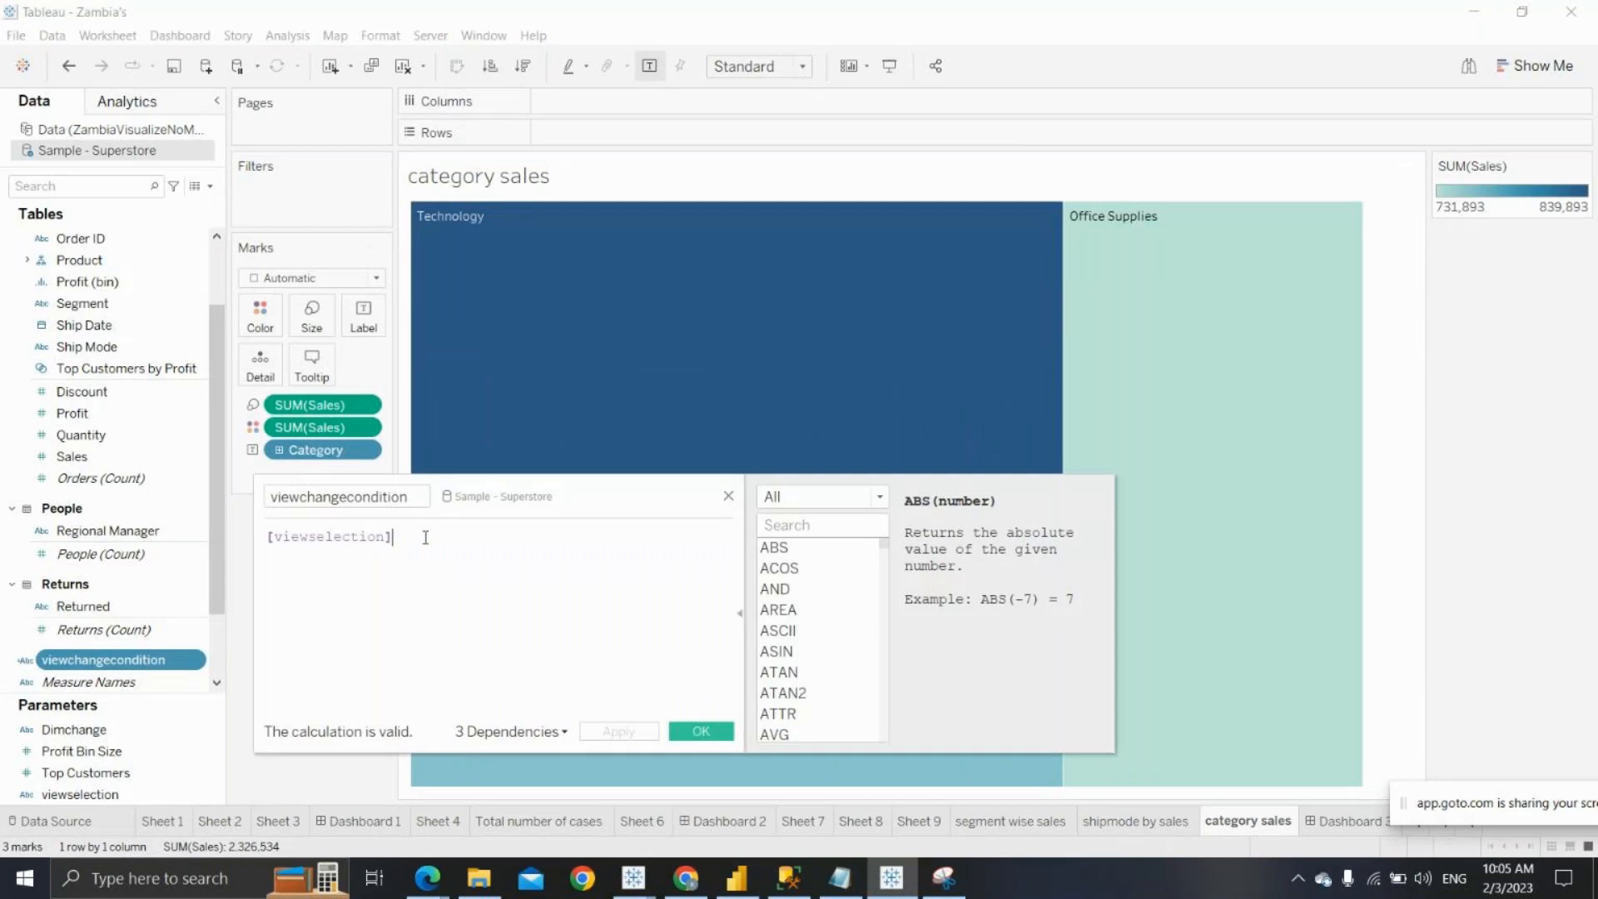
drag(356, 552, 251, 529)
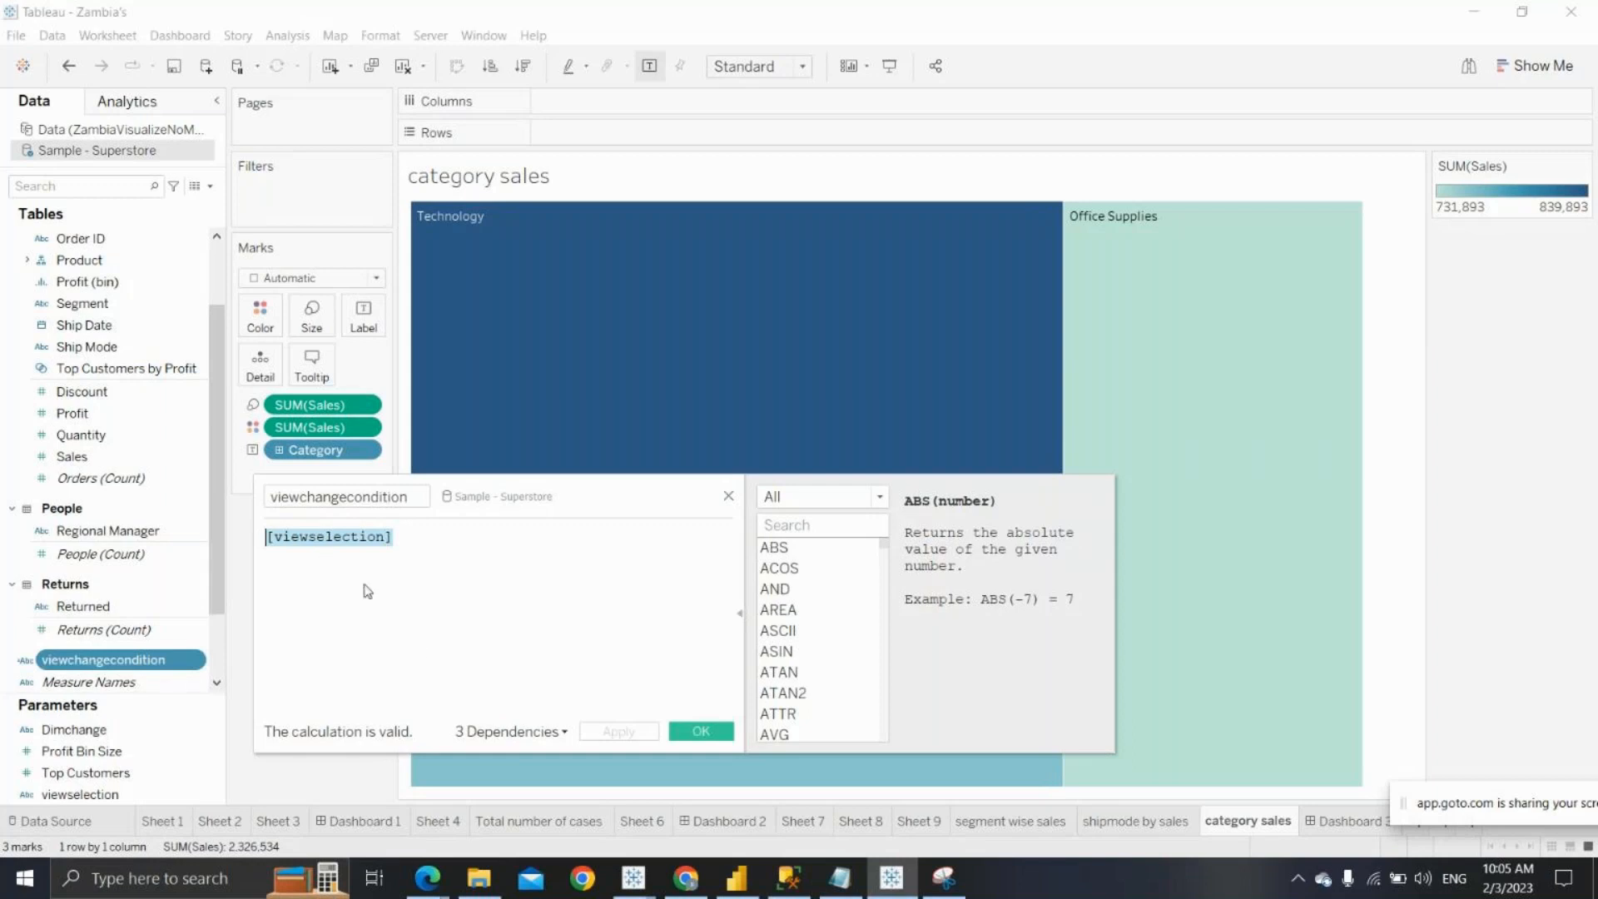
click(699, 730)
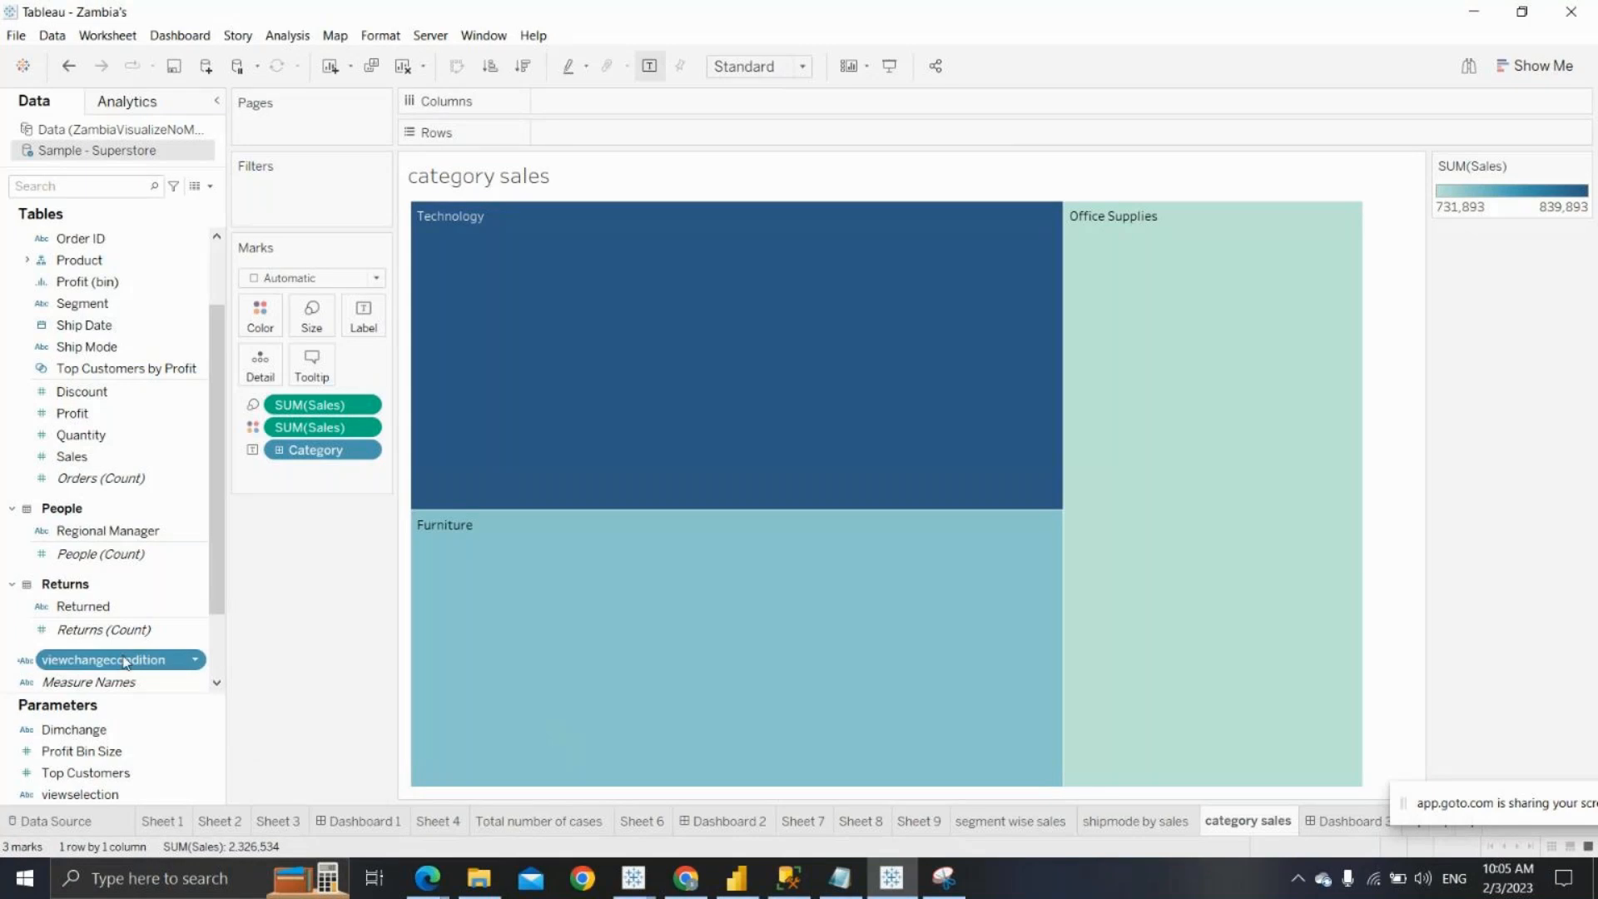
Filter the category sales worksheet by viewchangecondition, using the custom value "Category"
drag(125, 662, 328, 173)
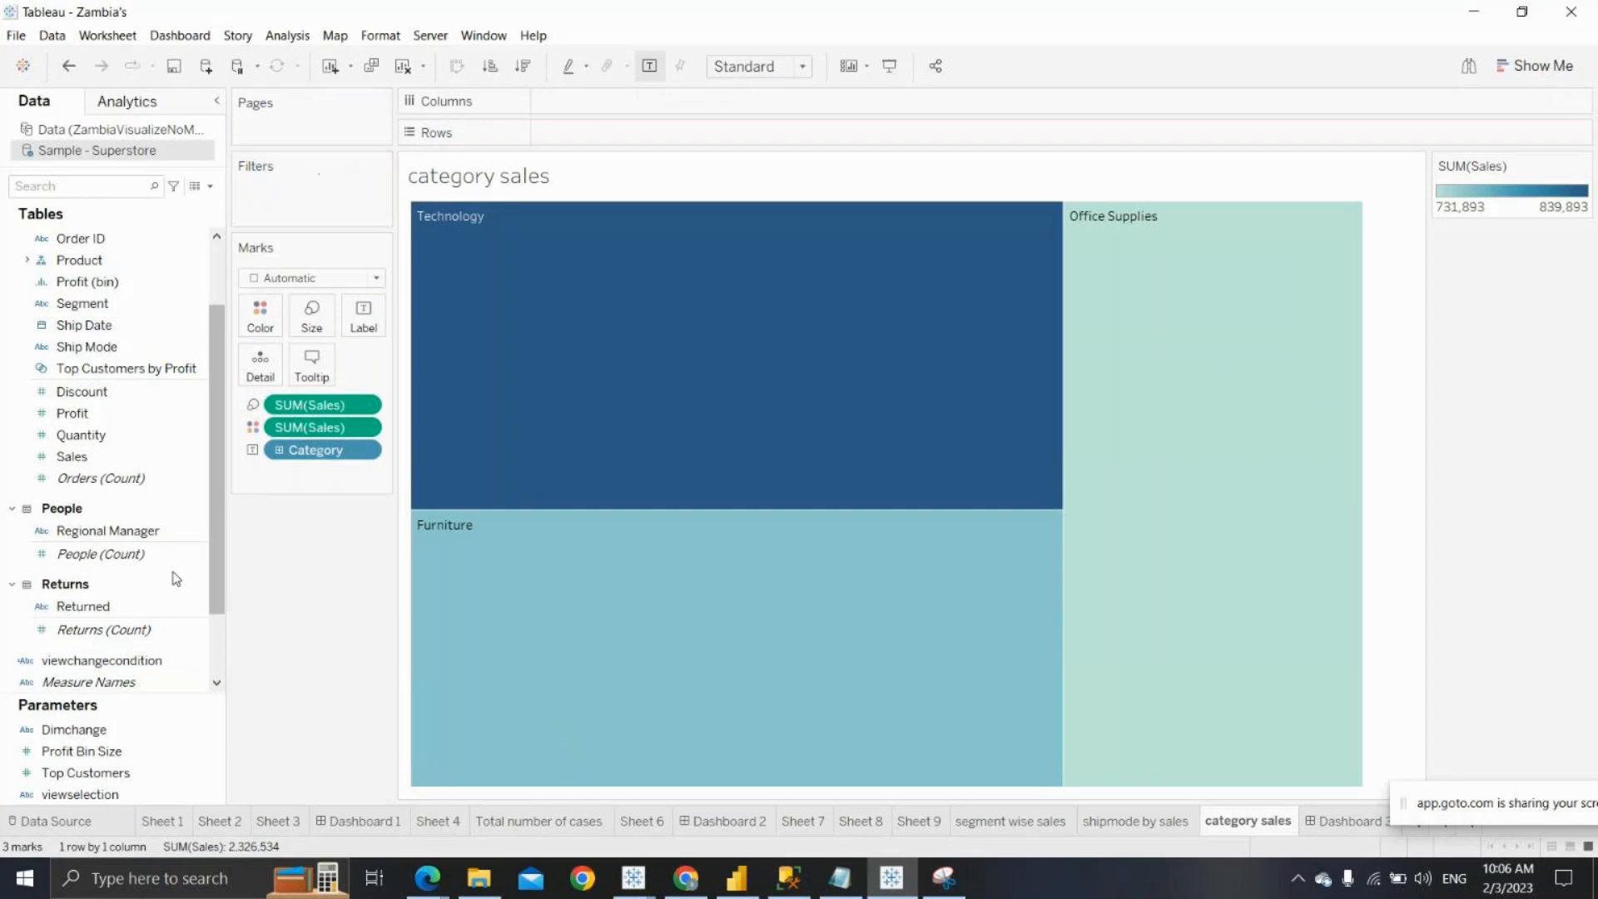
drag(105, 662, 298, 210)
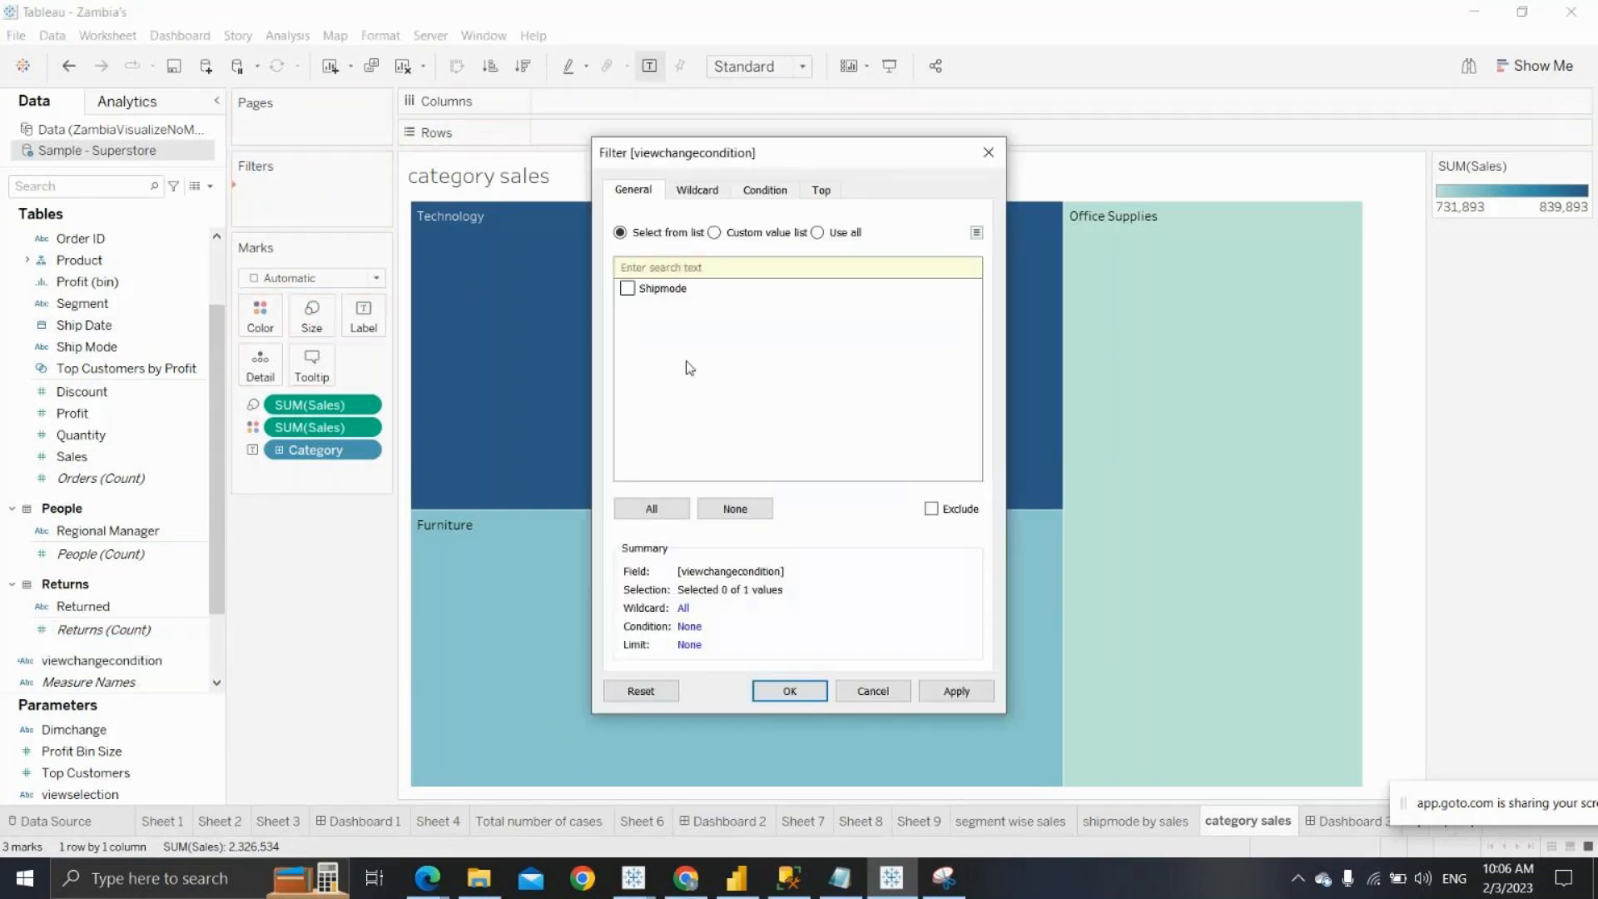
click(714, 232)
click(698, 255)
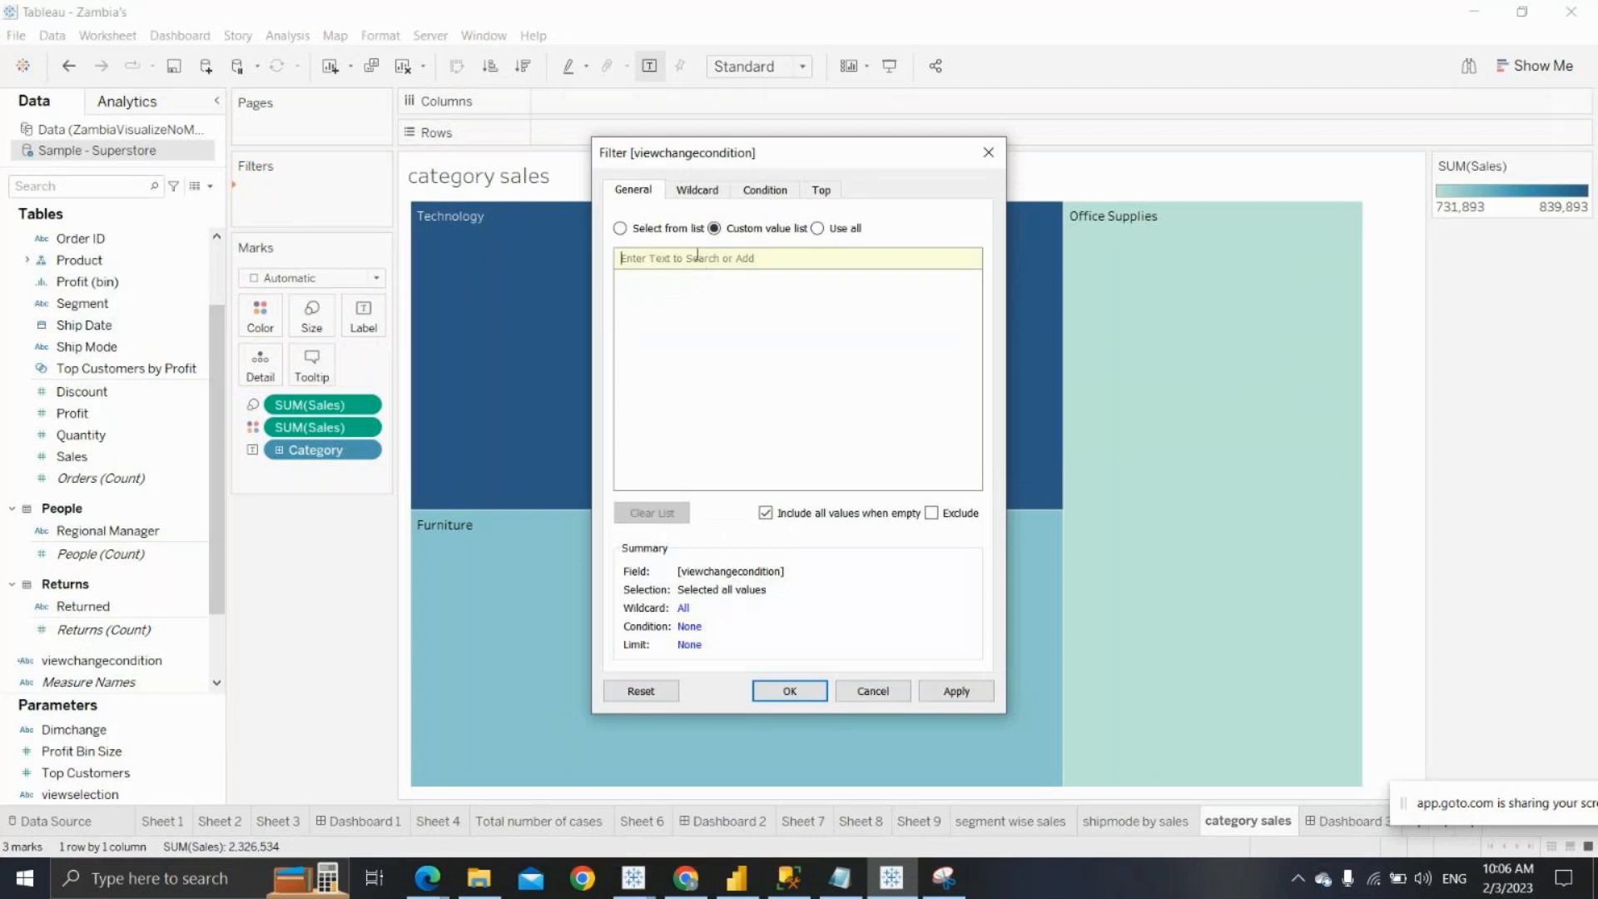
text(Category)
click(961, 258)
click(957, 691)
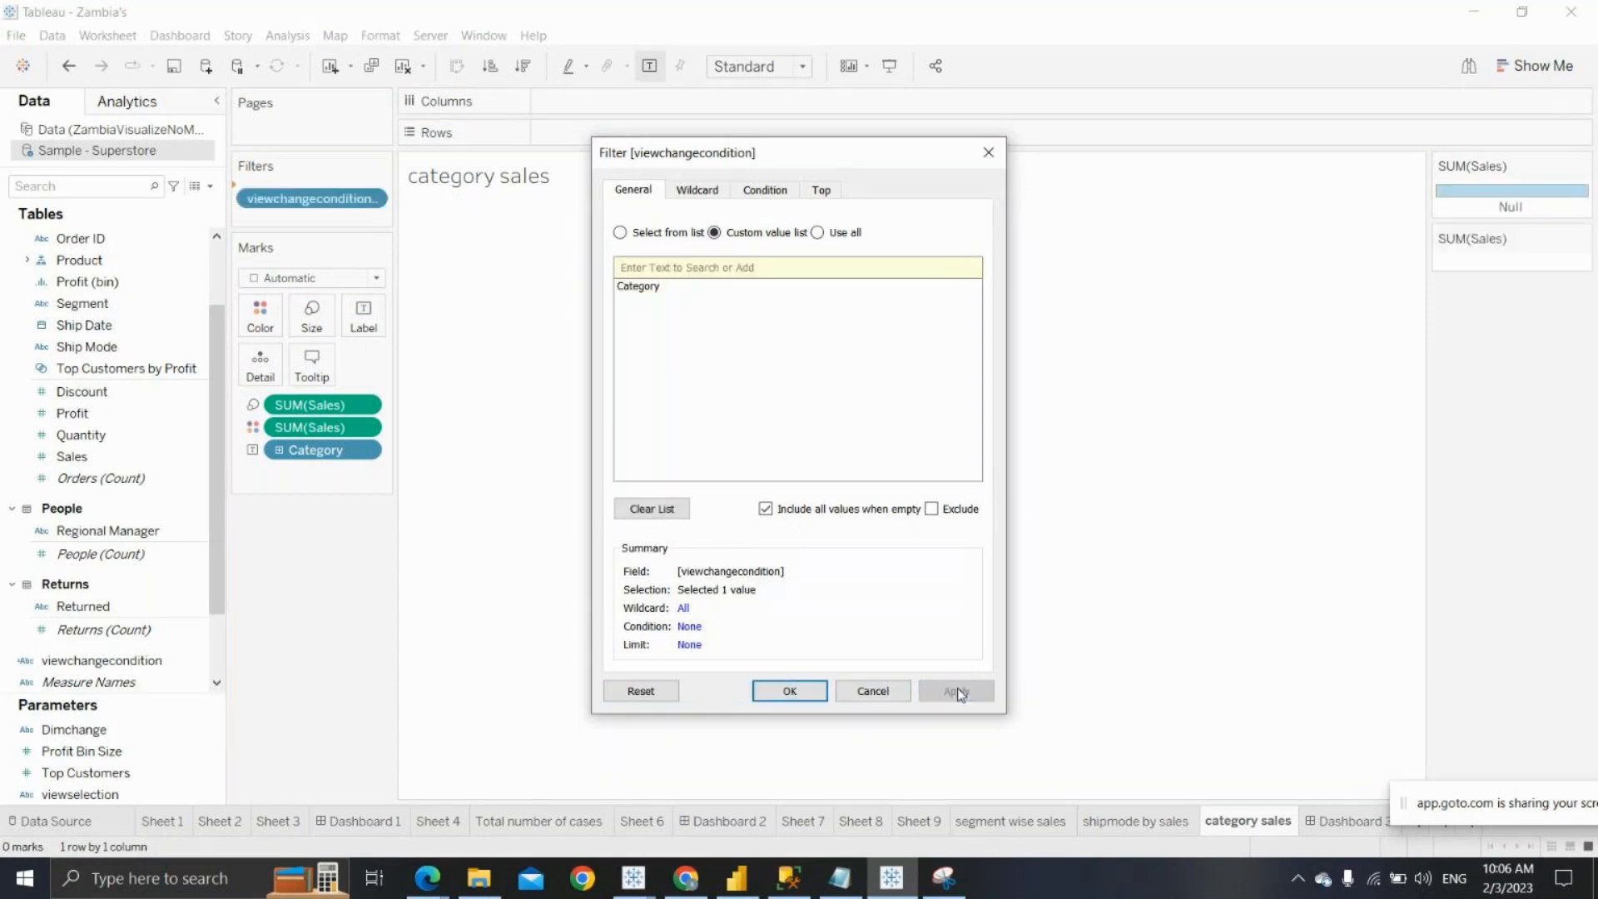
click(803, 692)
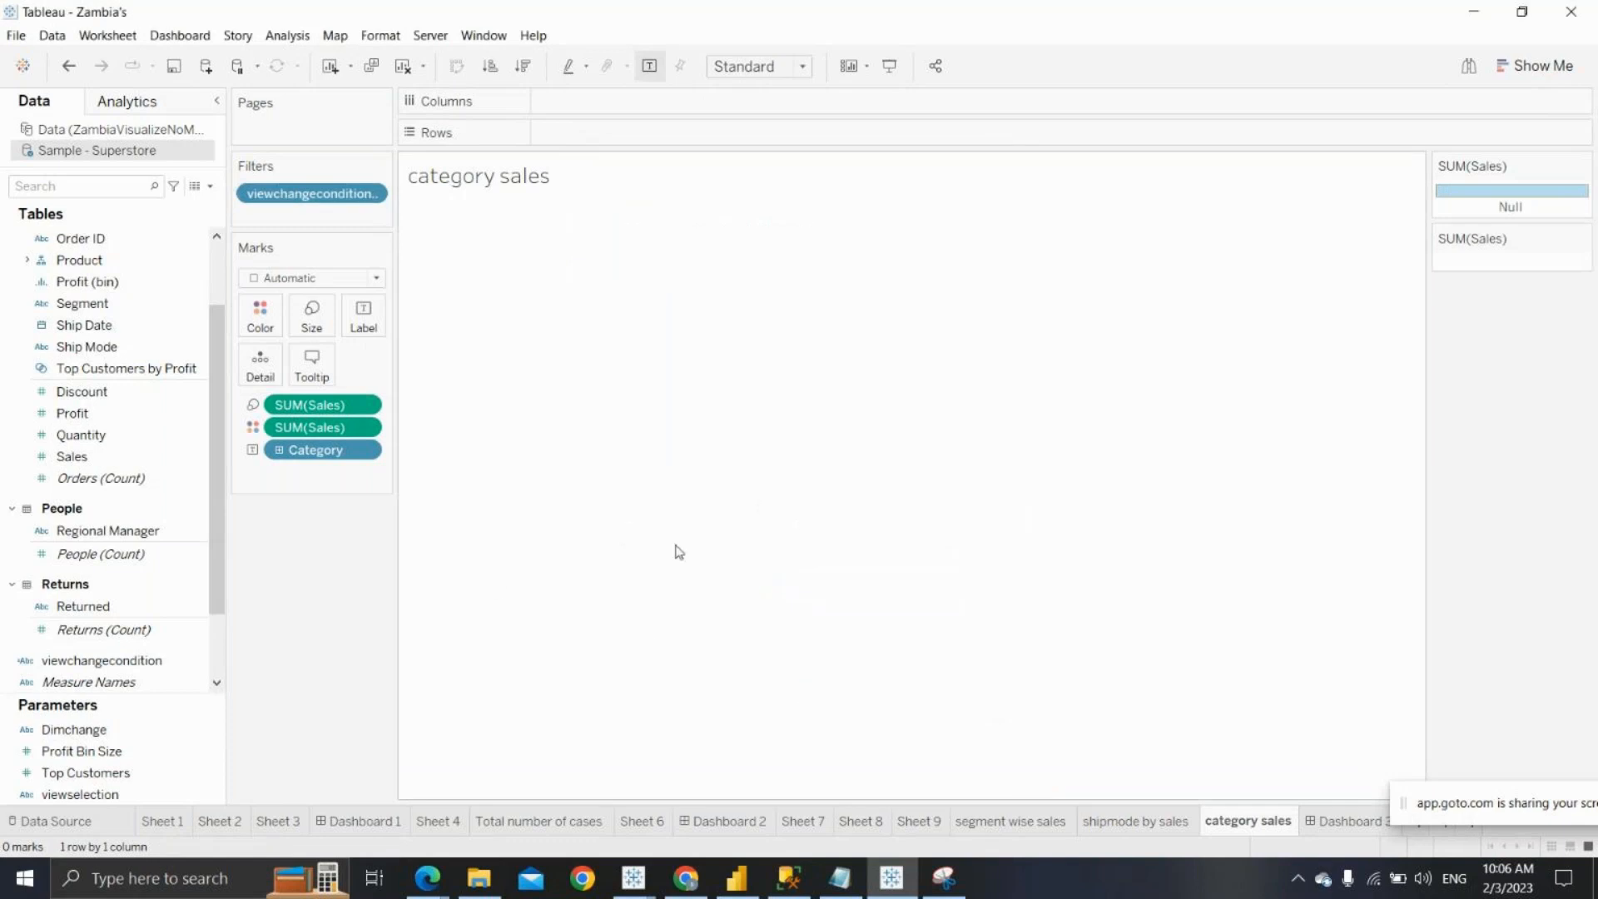
Show the viewselection parameter control on the category sales worksheet and set it to Category
right_click(129, 794)
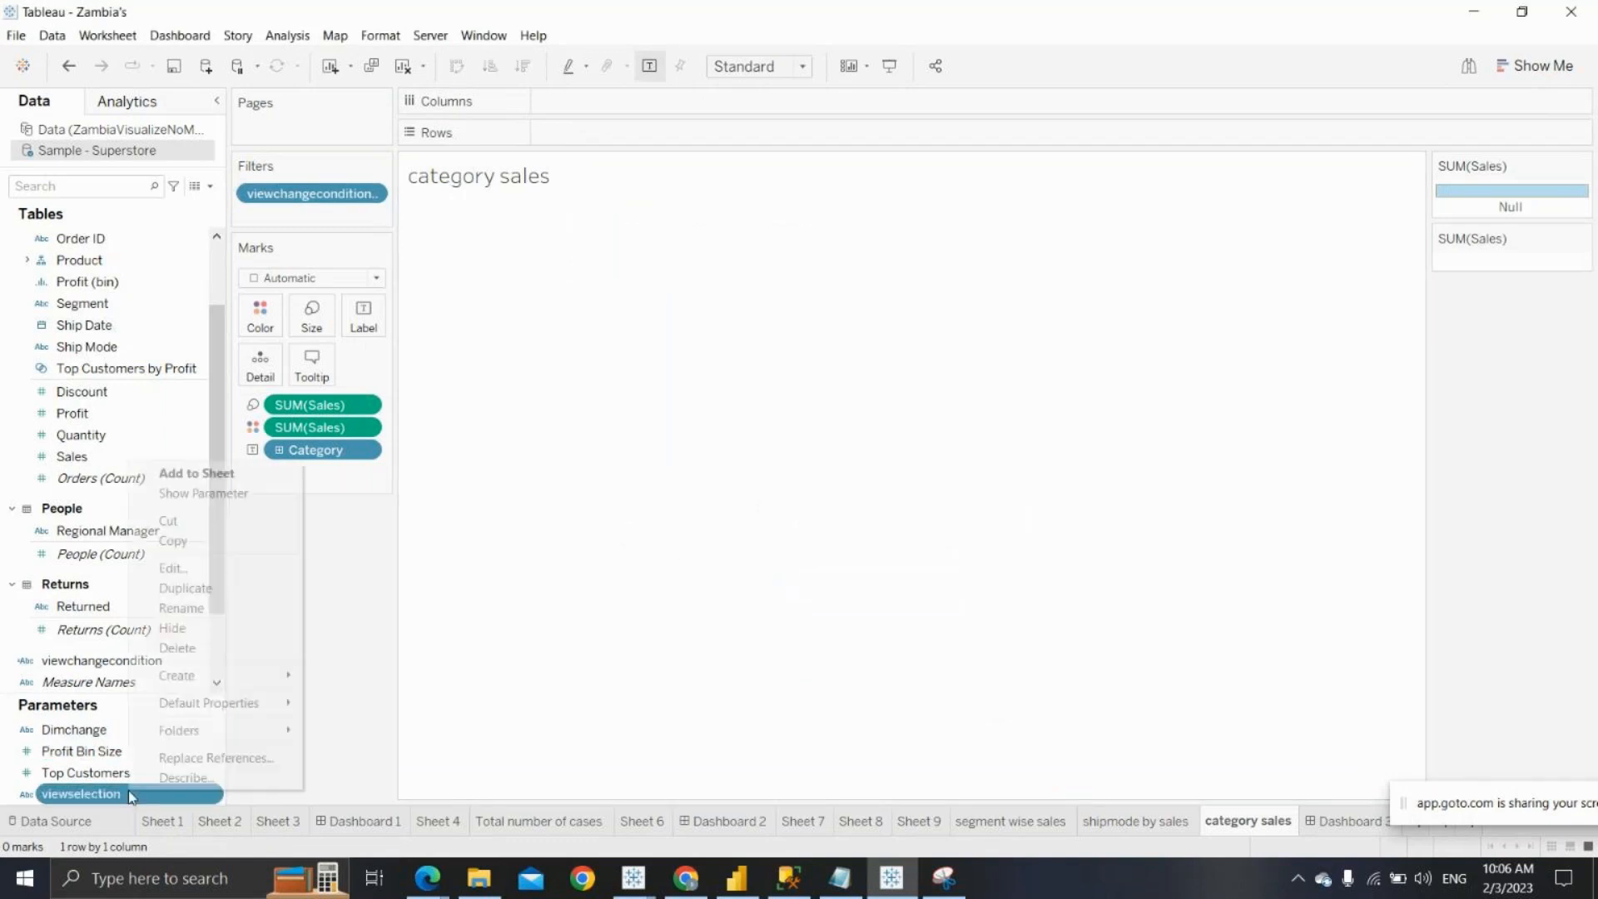
click(197, 493)
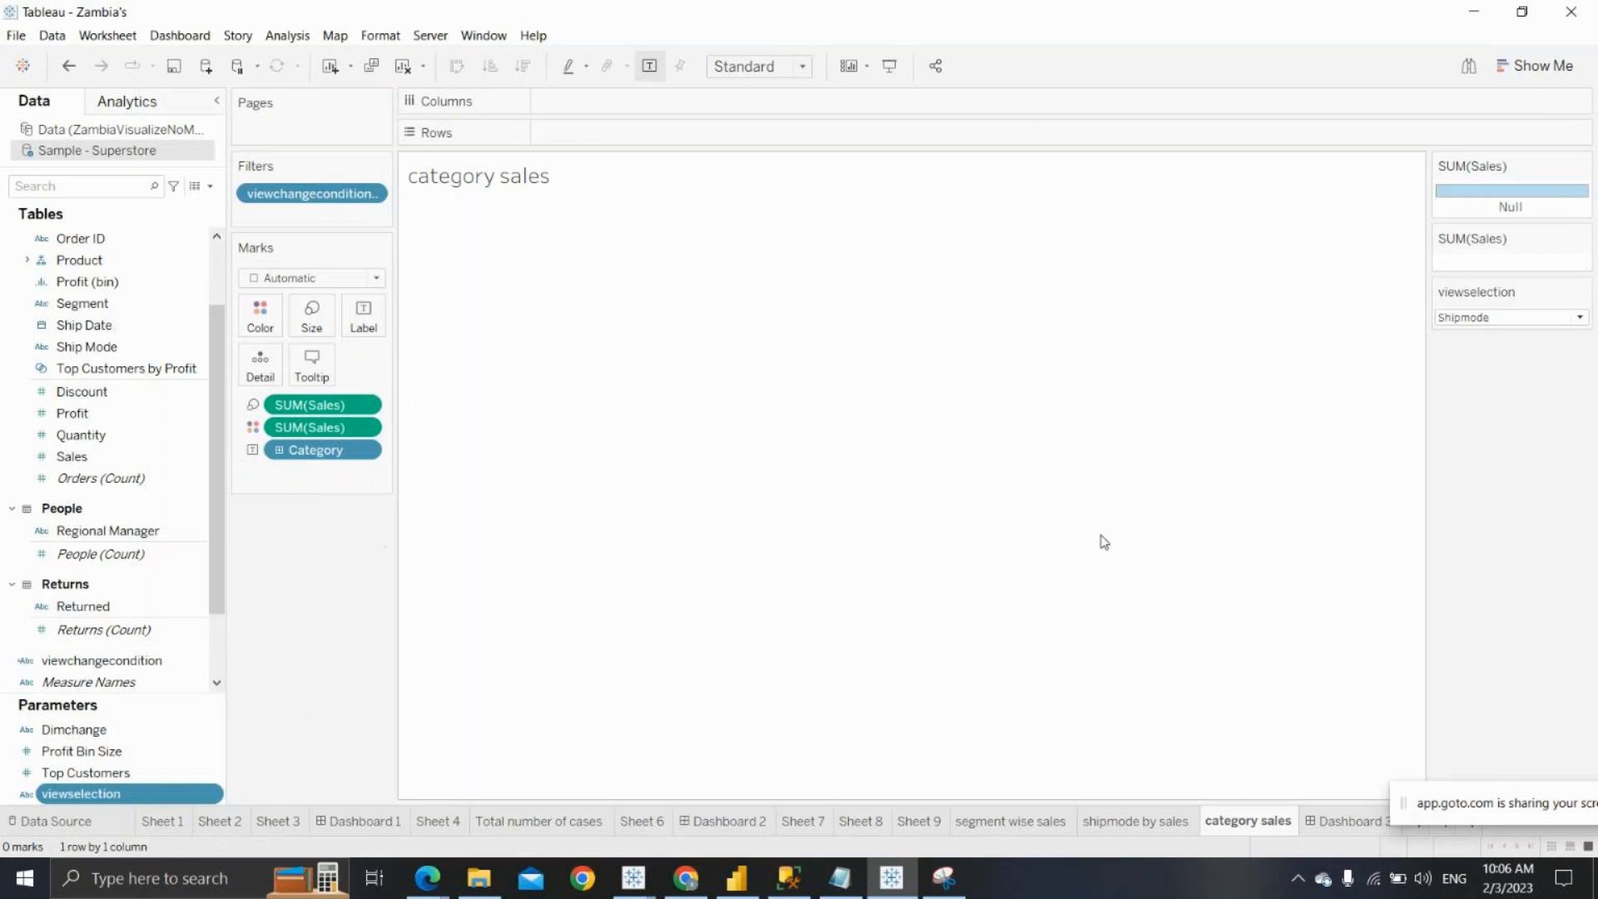
click(1527, 317)
click(1490, 367)
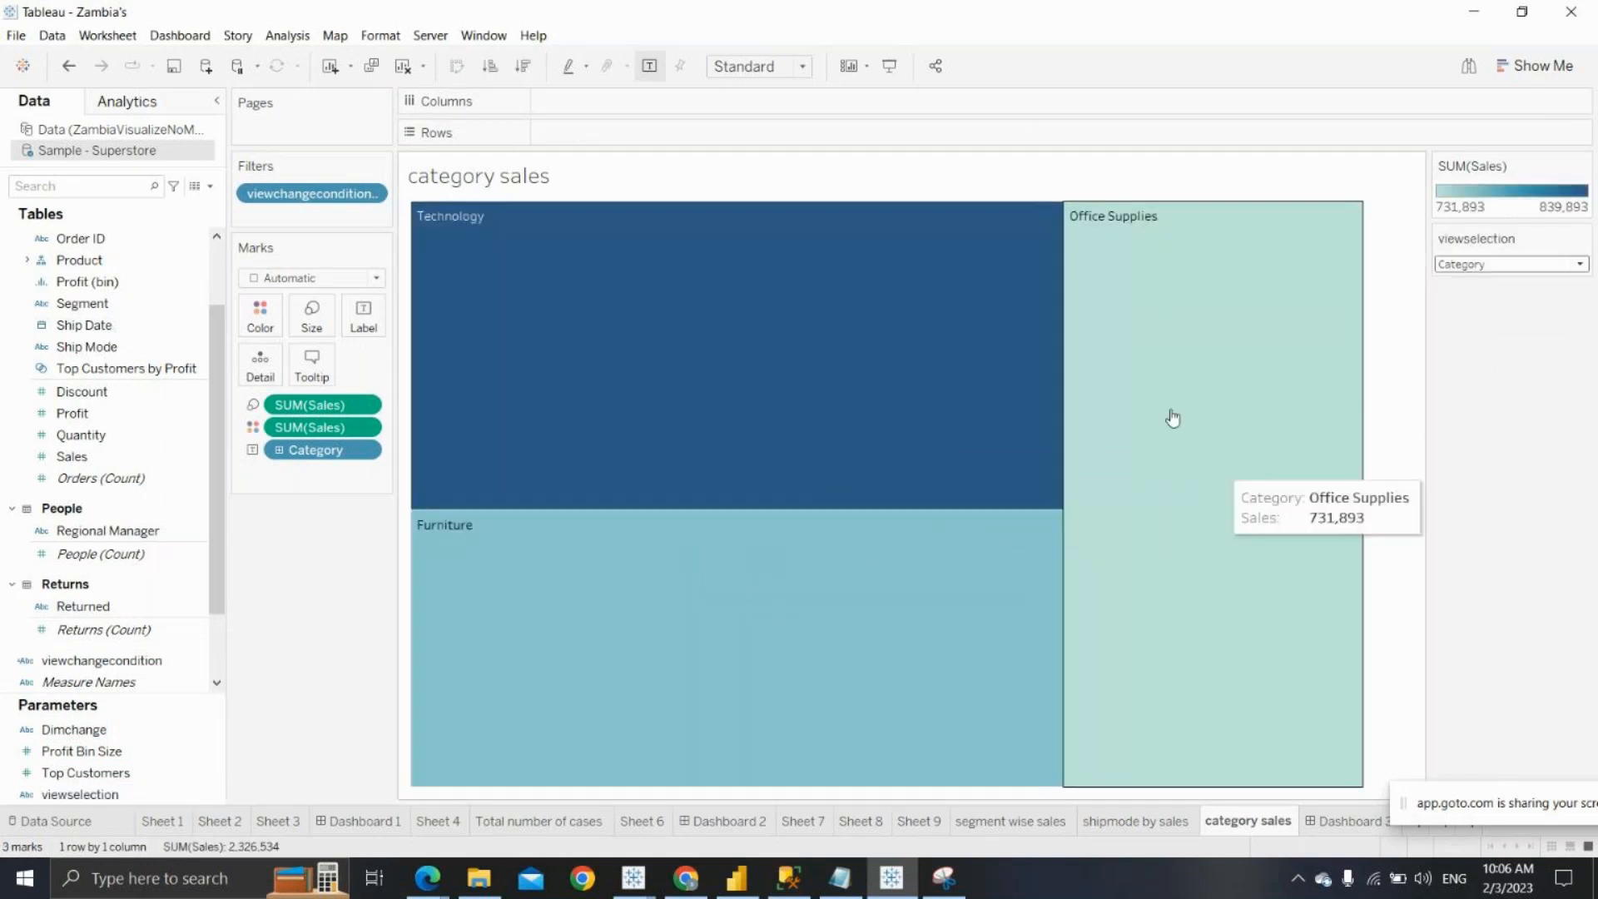
click(1458, 265)
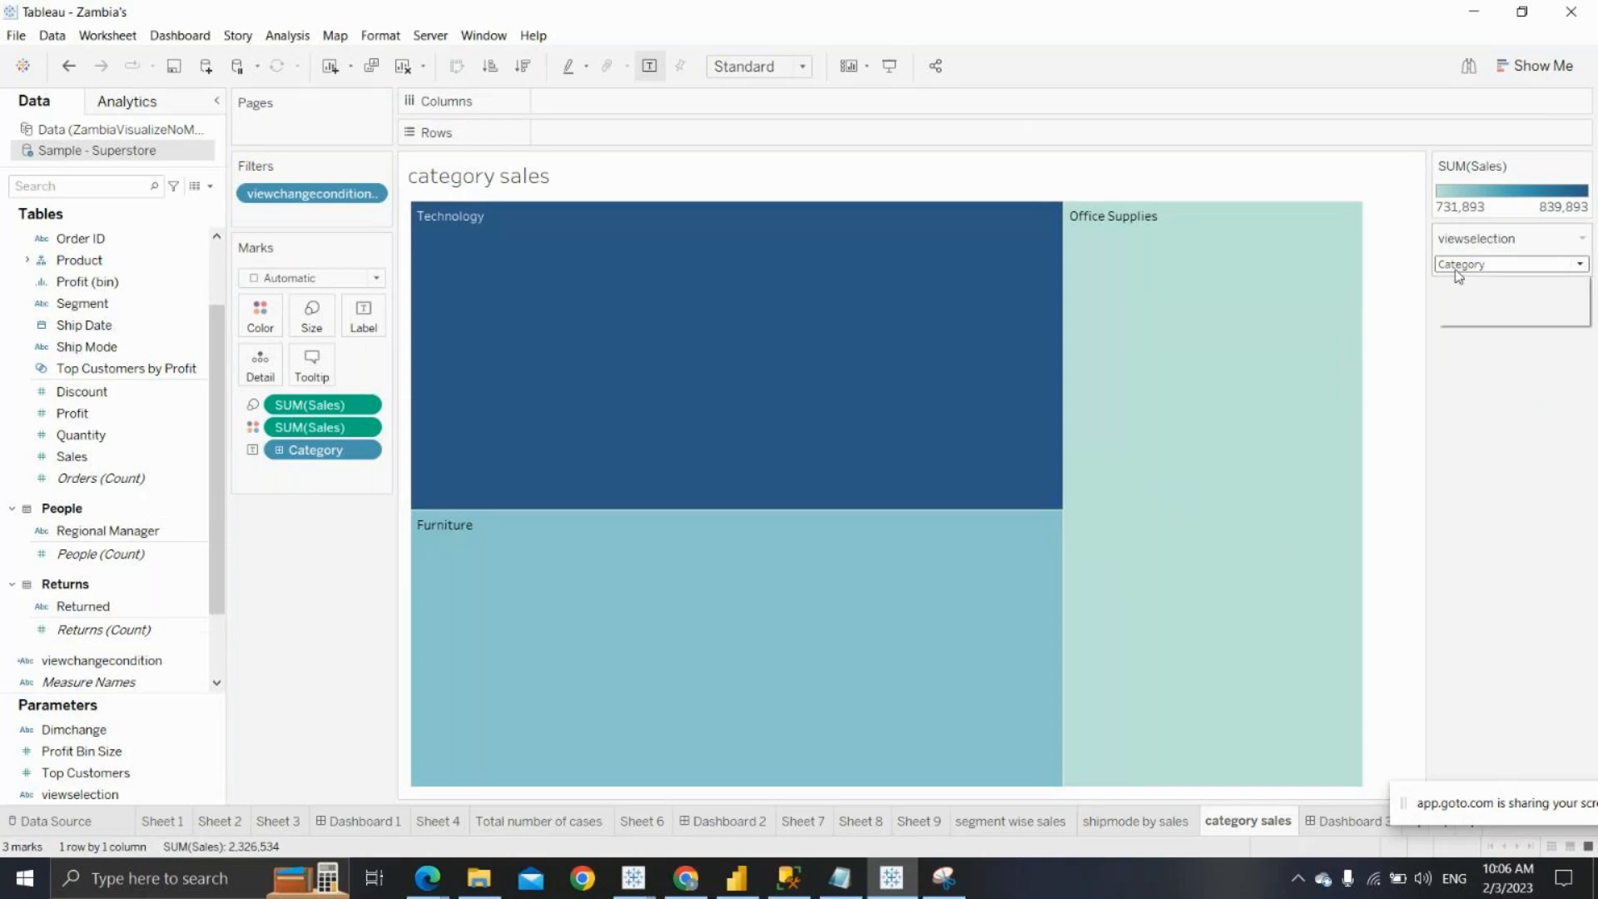
click(1482, 426)
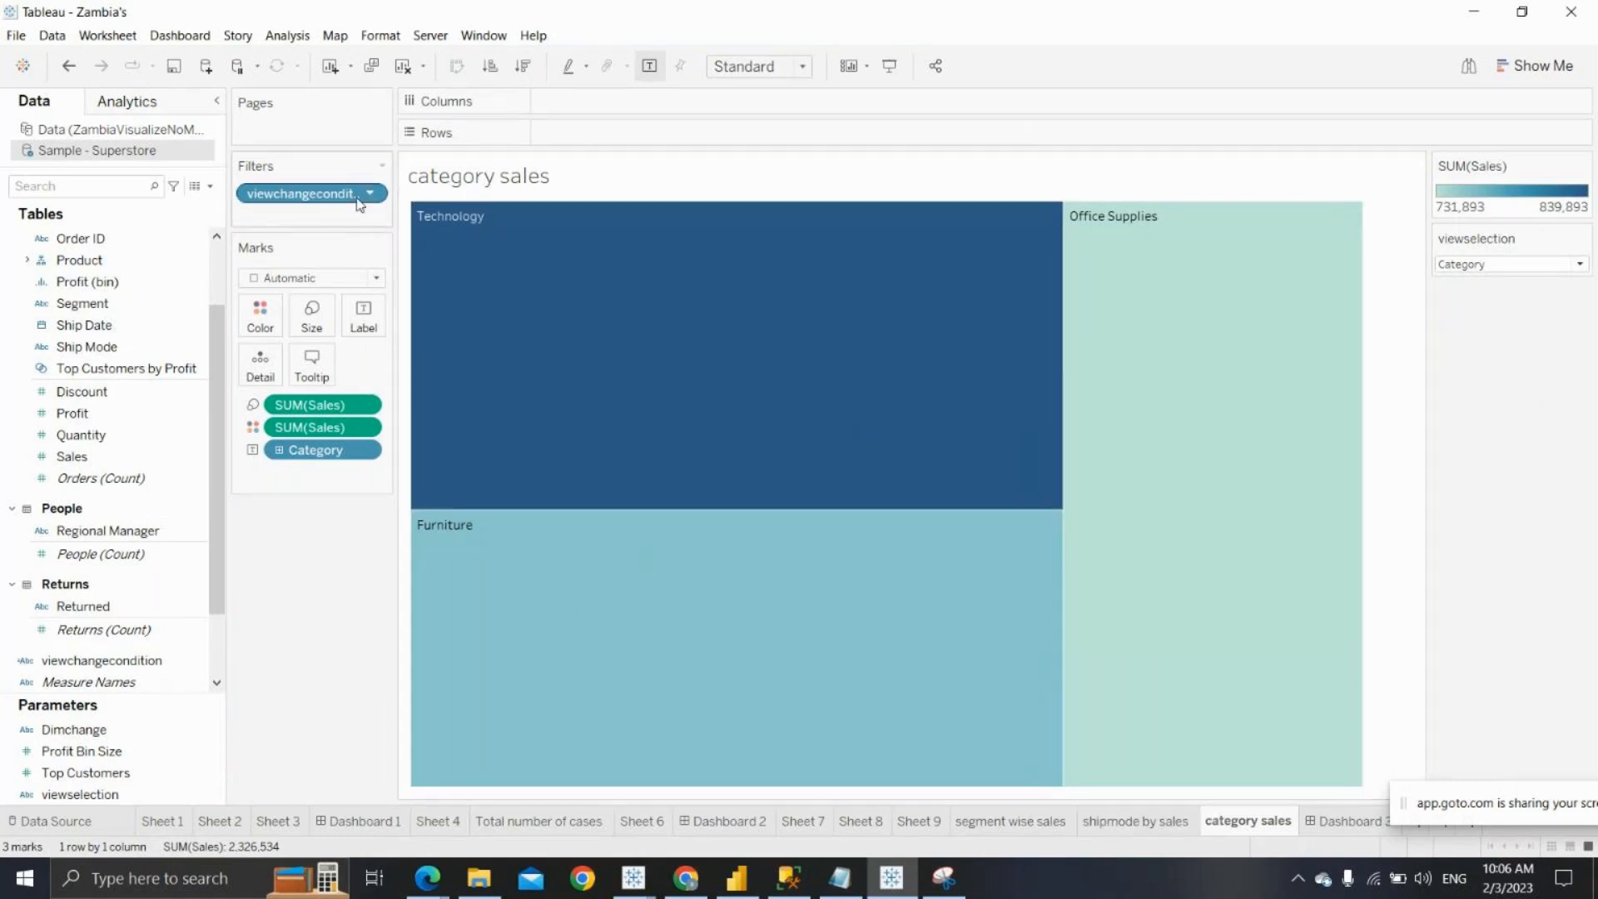
Go to Dashboard 3 and hide the titles of the segment wise sales, shipmode by sales and category sales sheets
click(1338, 822)
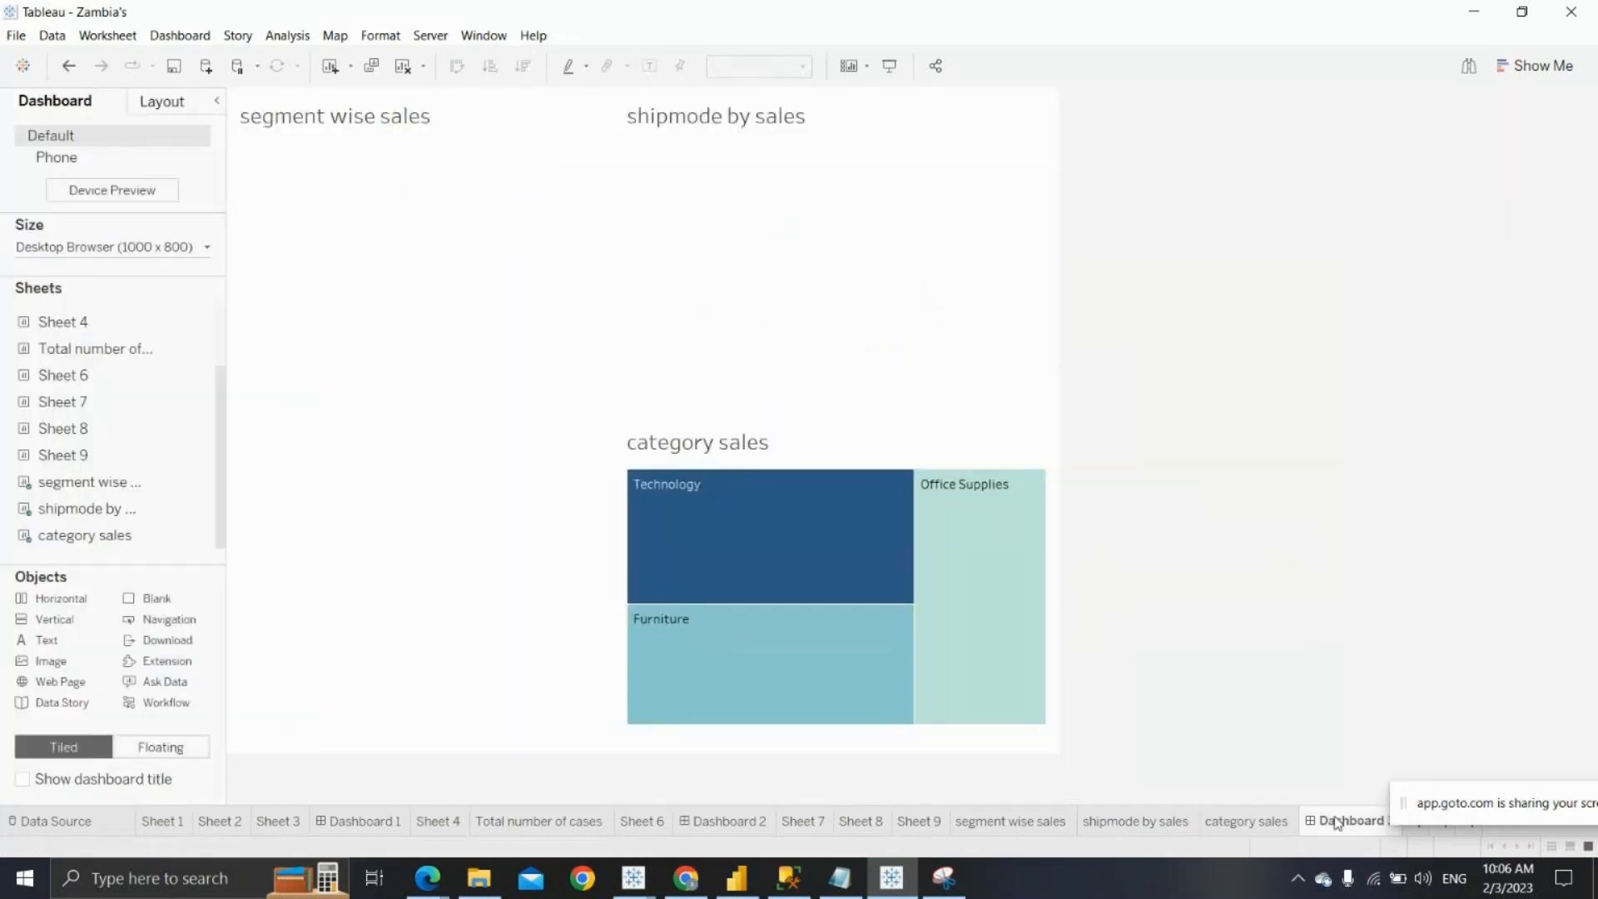
right_click(468, 127)
click(508, 171)
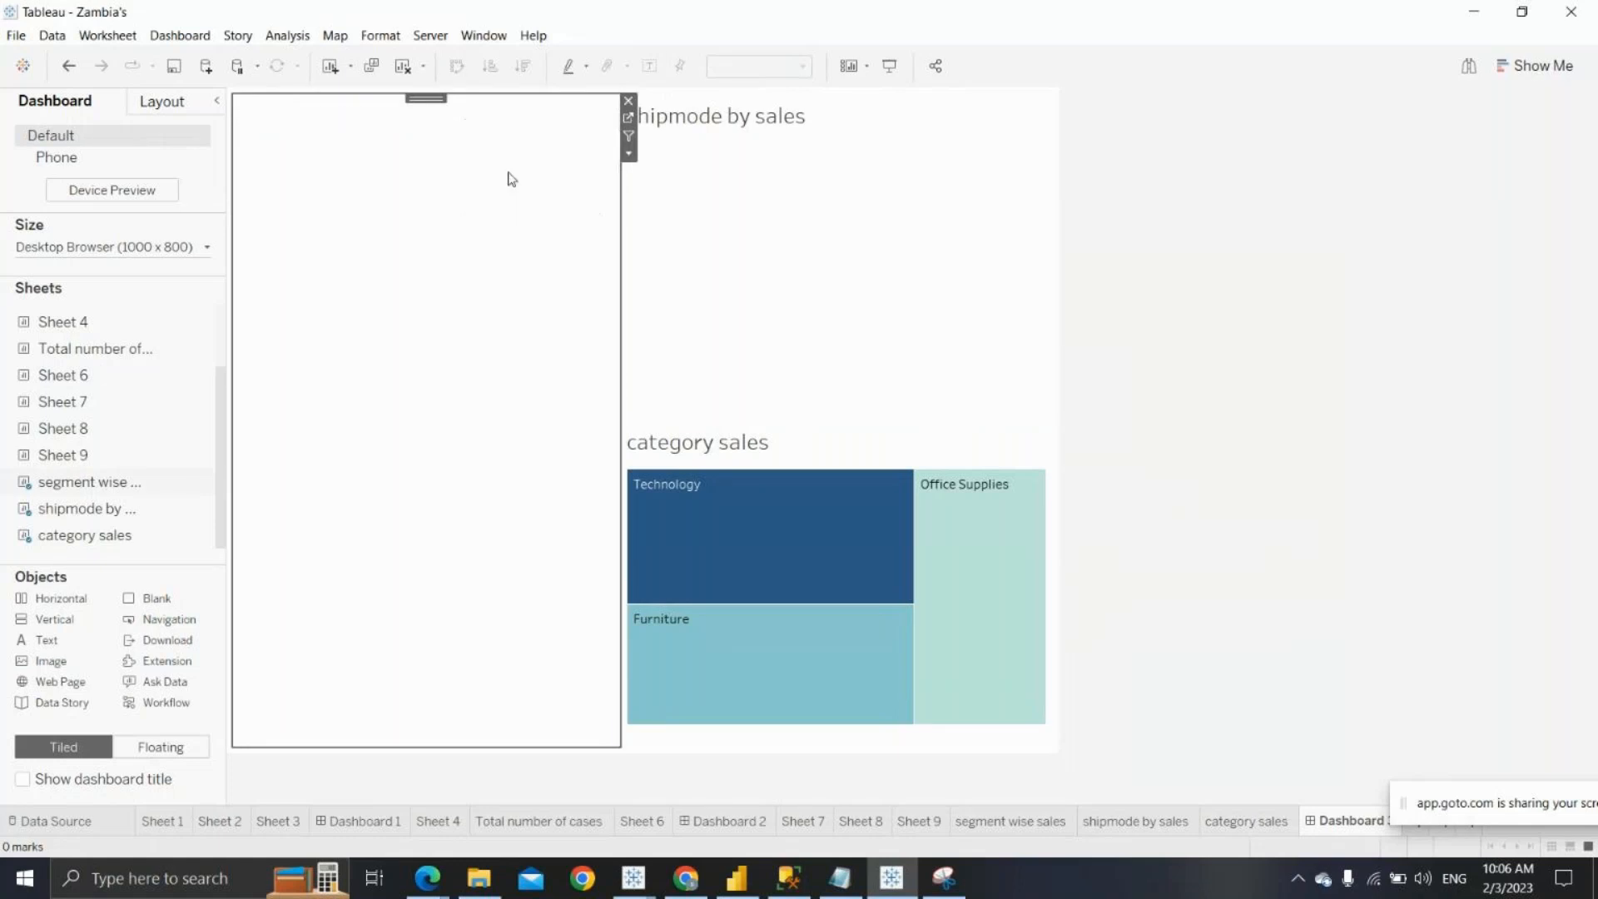
right_click(824, 127)
click(842, 168)
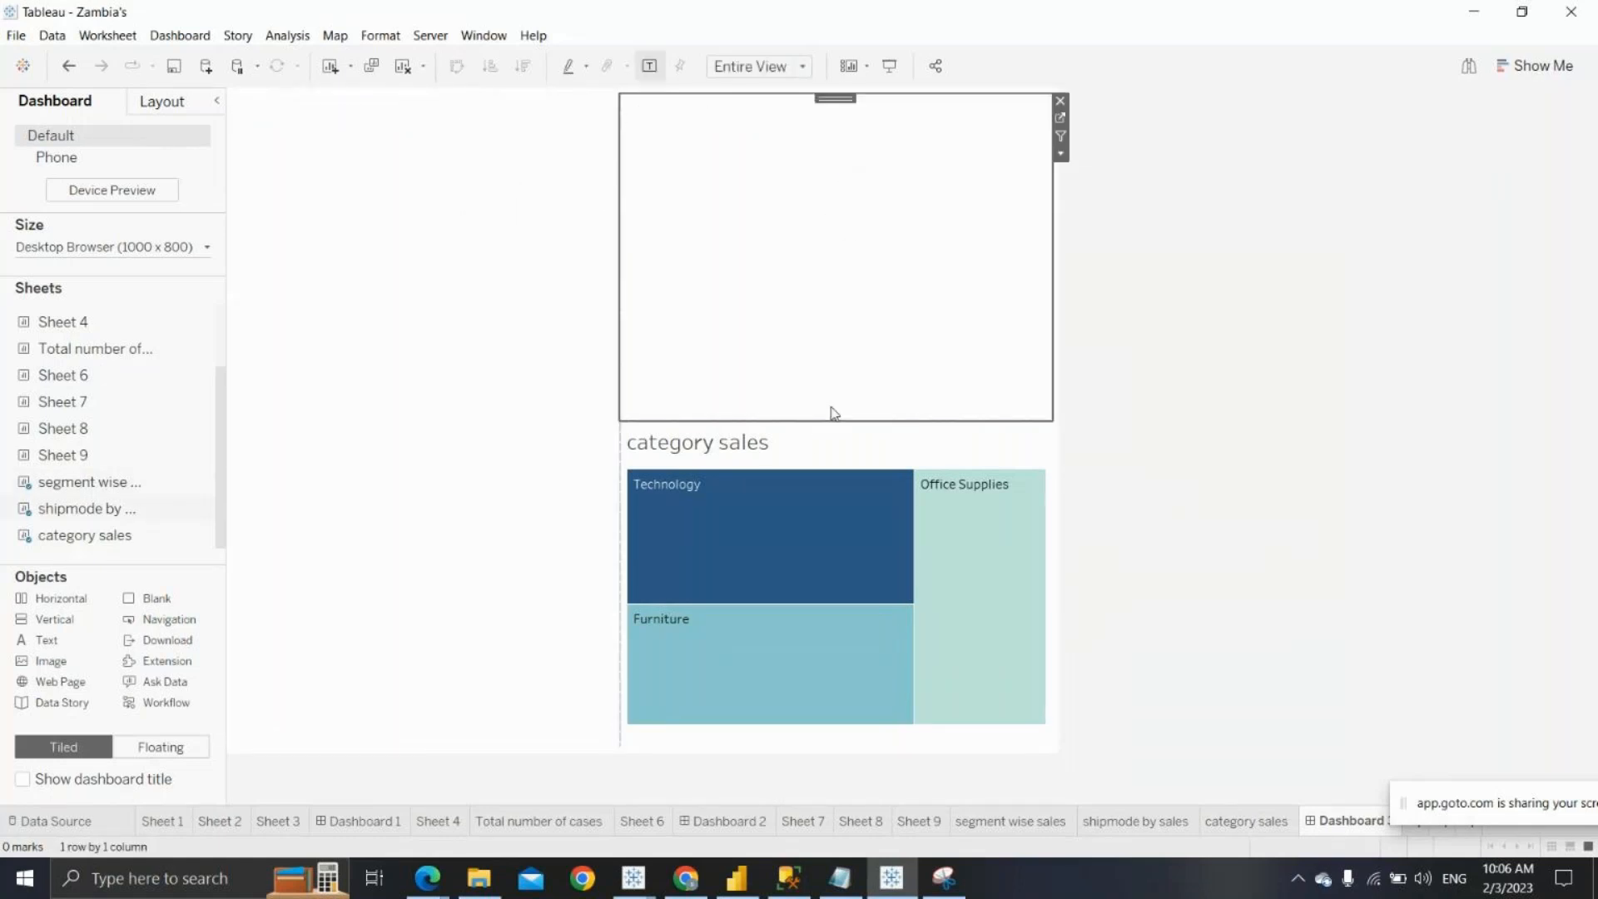
right_click(815, 439)
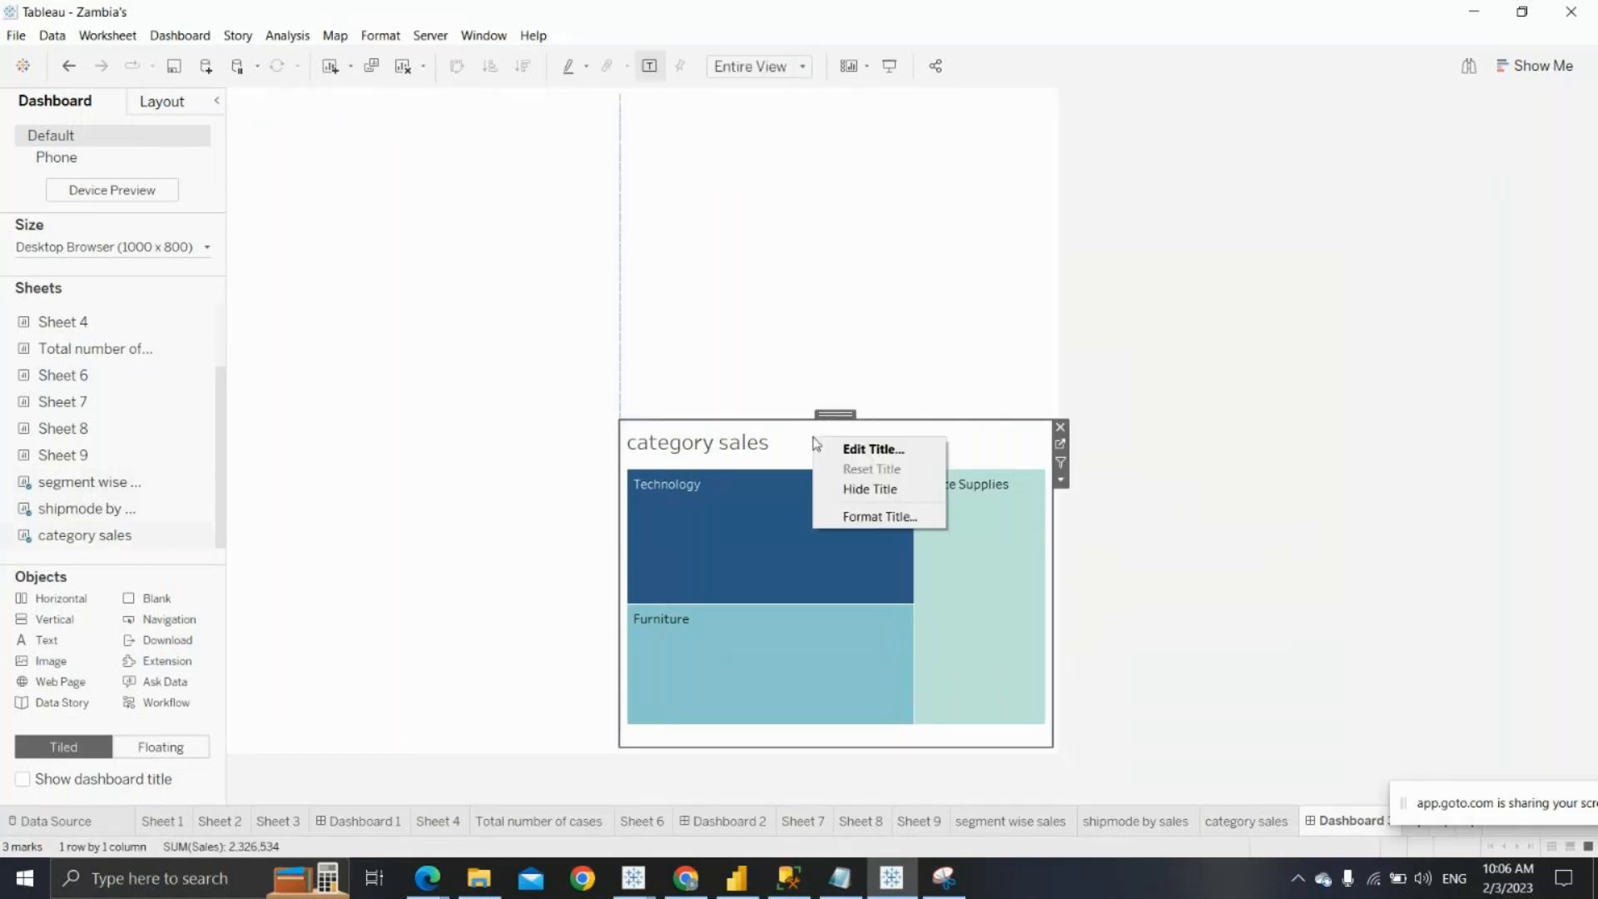
click(870, 491)
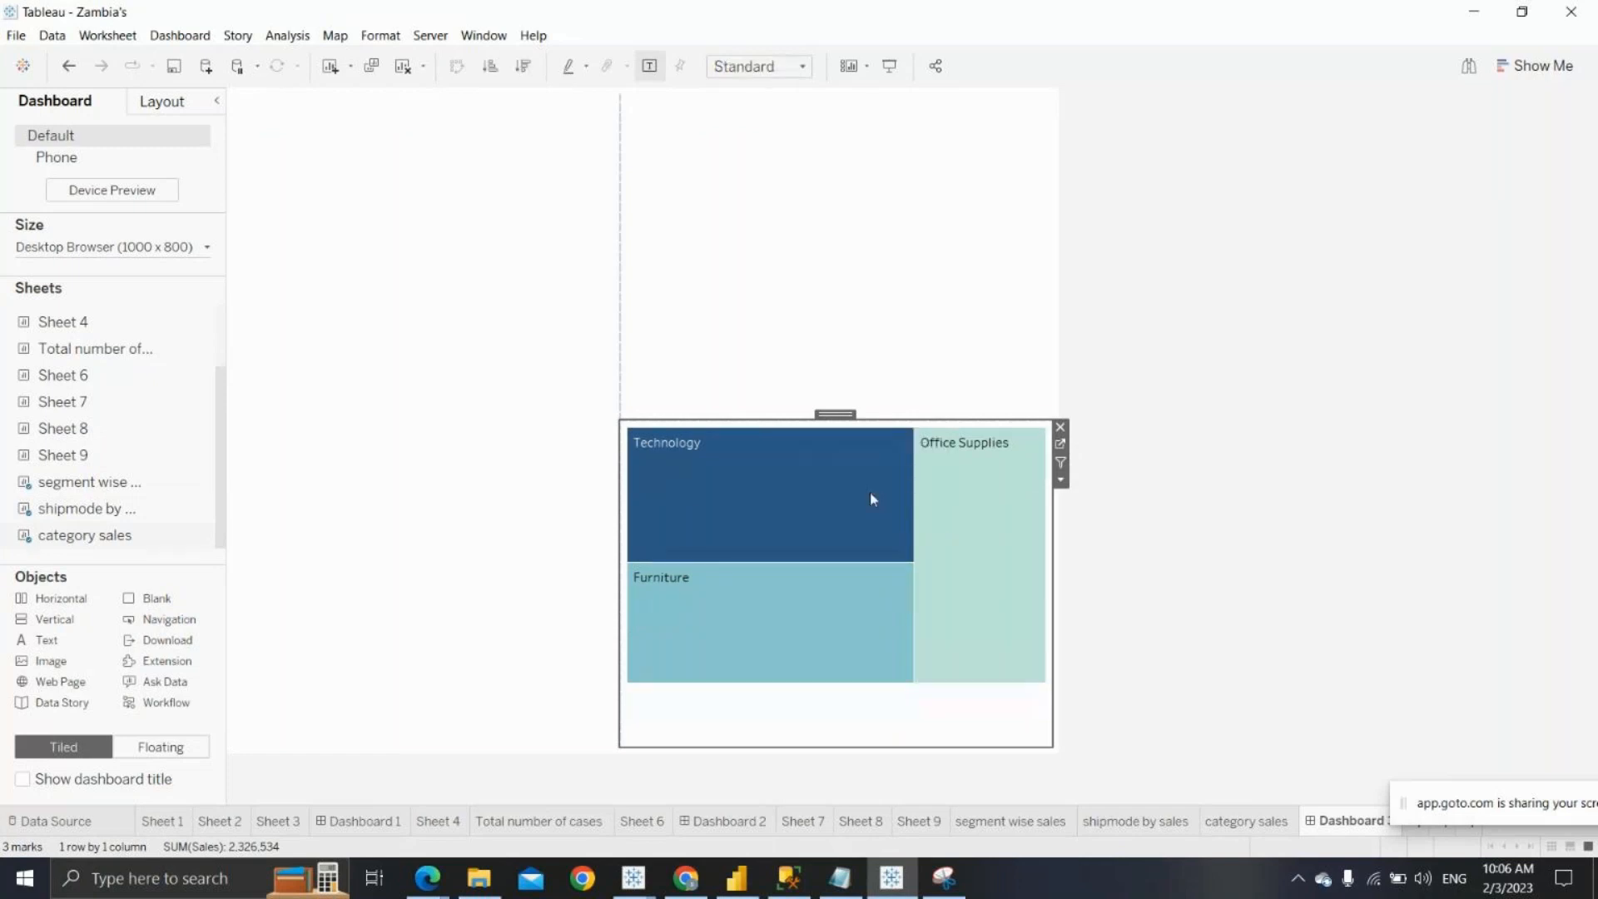
Show the viewselection parameter control on the dashboard through the category sales sheet
click(1062, 481)
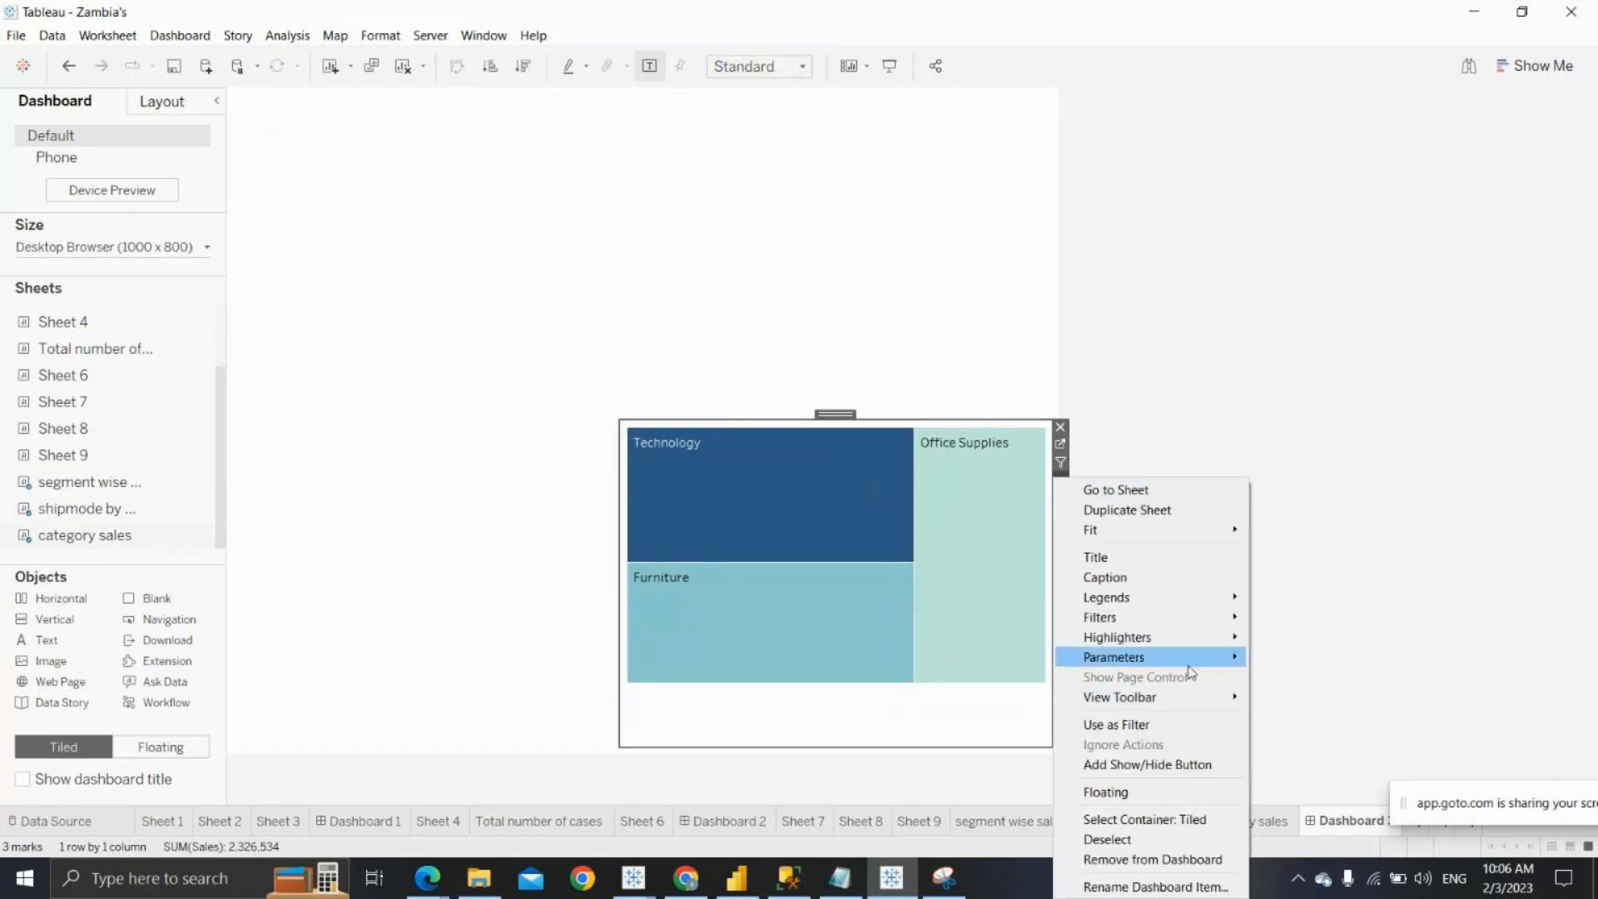
mouse_move(1238, 657)
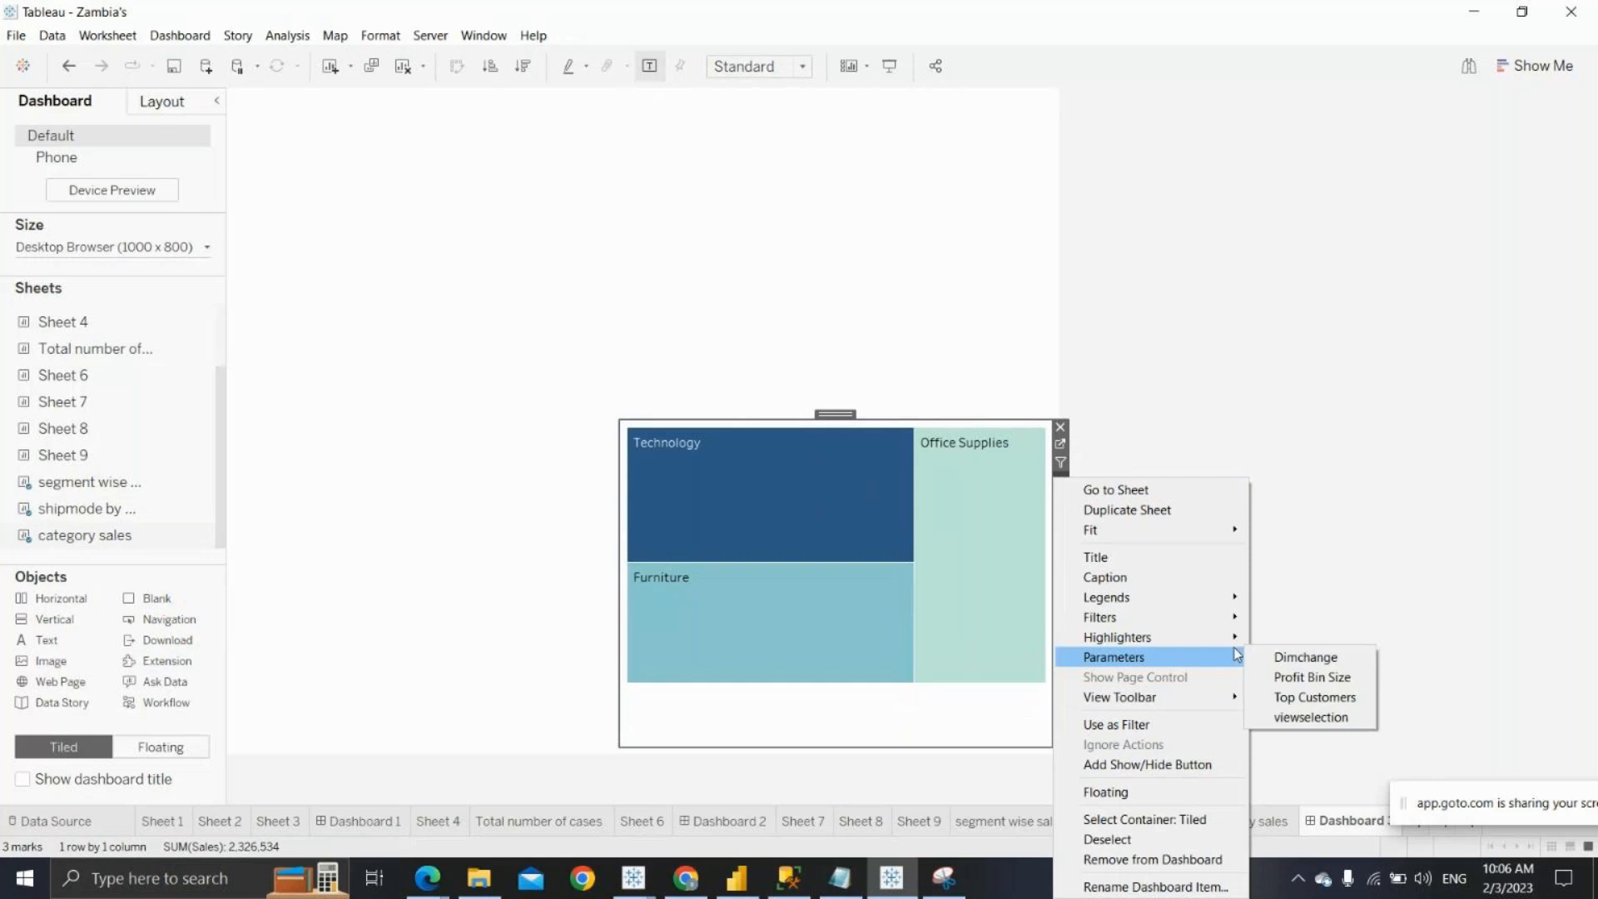
click(1302, 716)
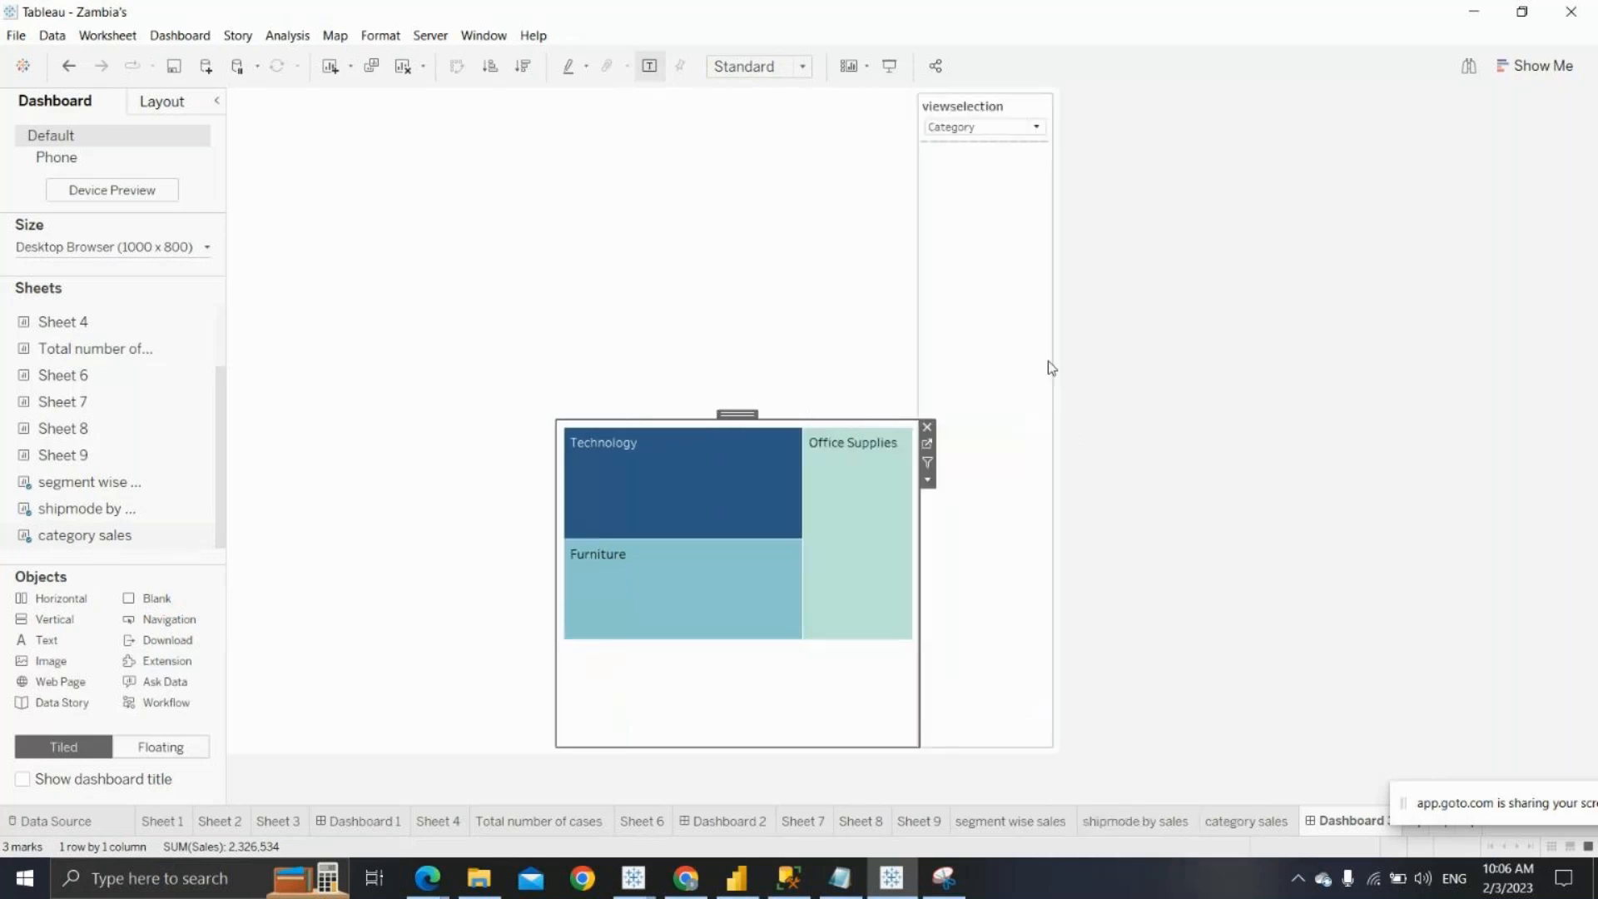
Test the dashboard's sheet switching by setting viewselection to Segment, Shipmode, Category and back to Shipmode
click(1038, 127)
click(1006, 148)
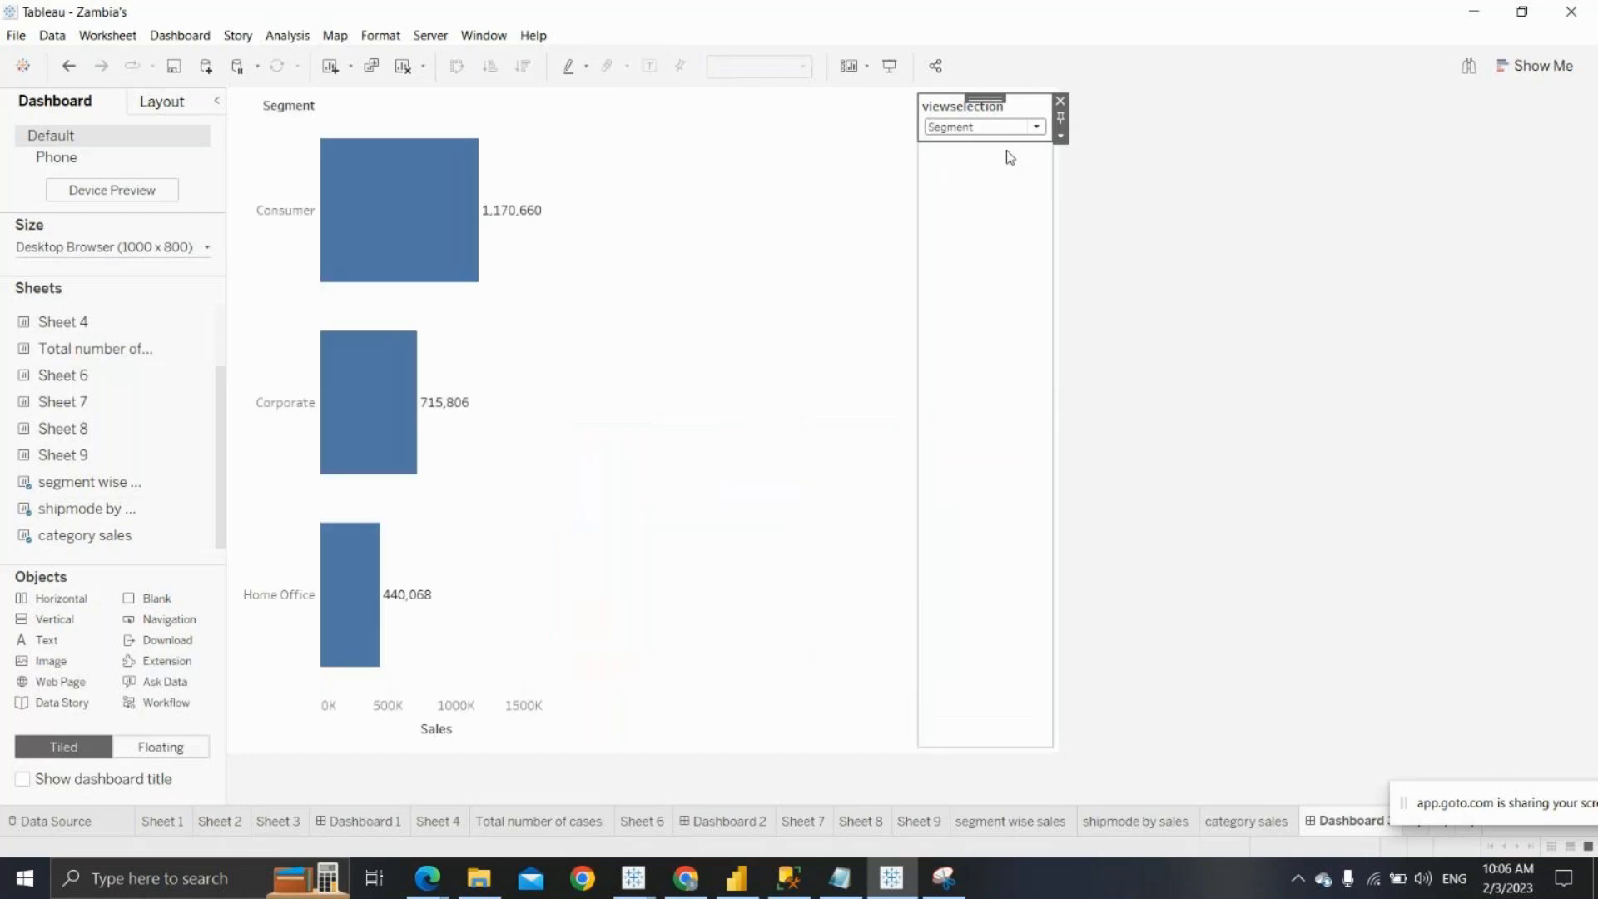
click(1036, 127)
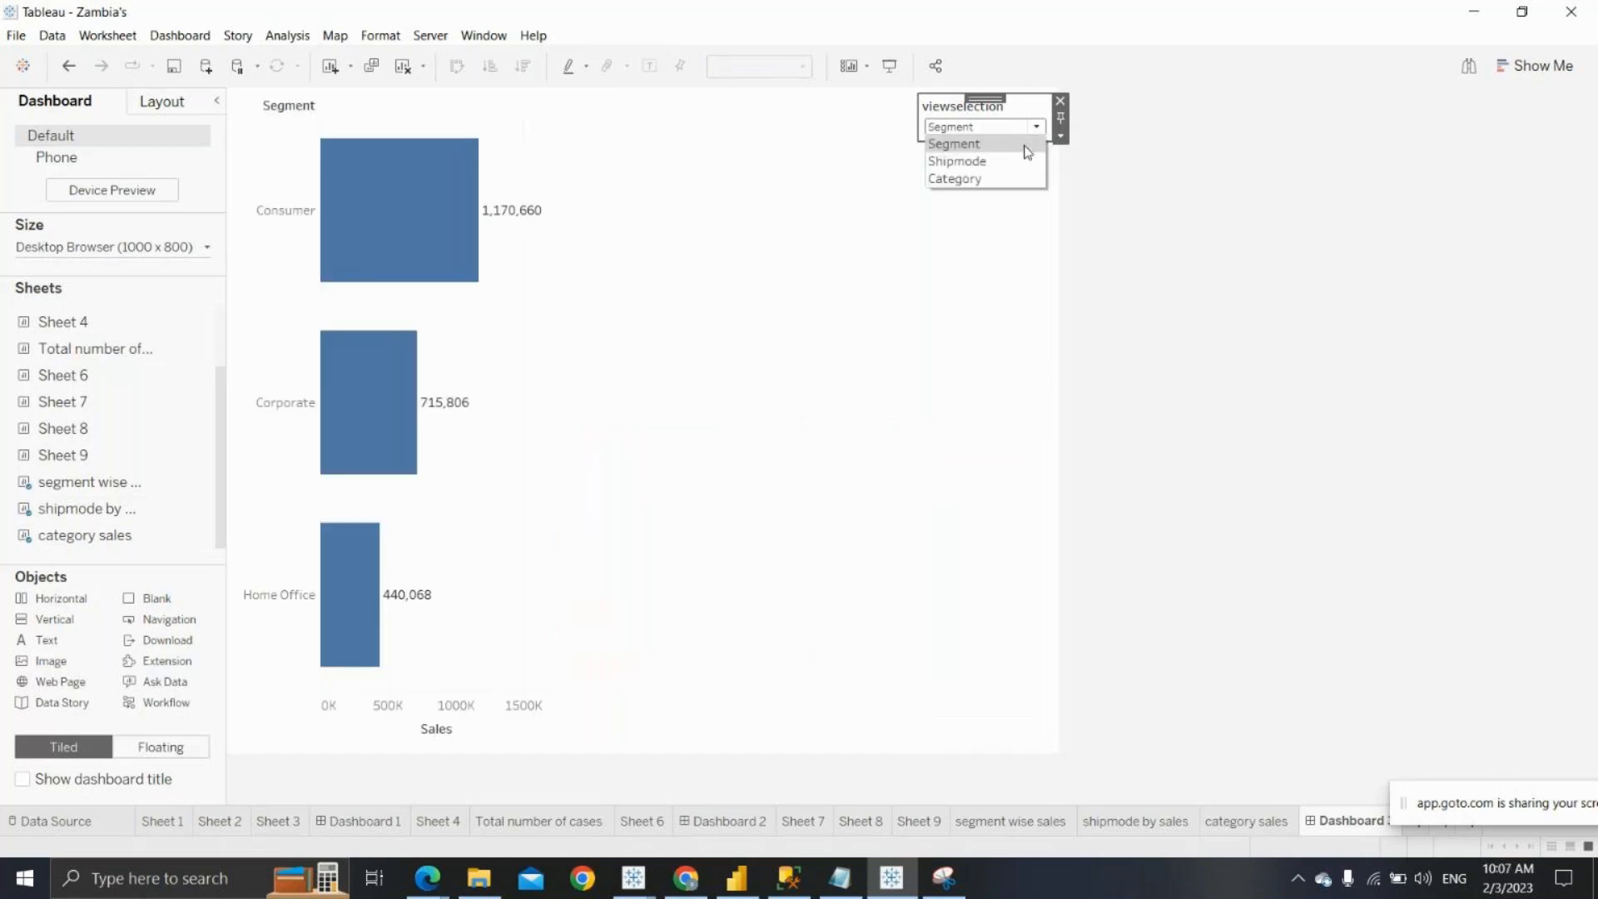
click(1026, 157)
click(1036, 127)
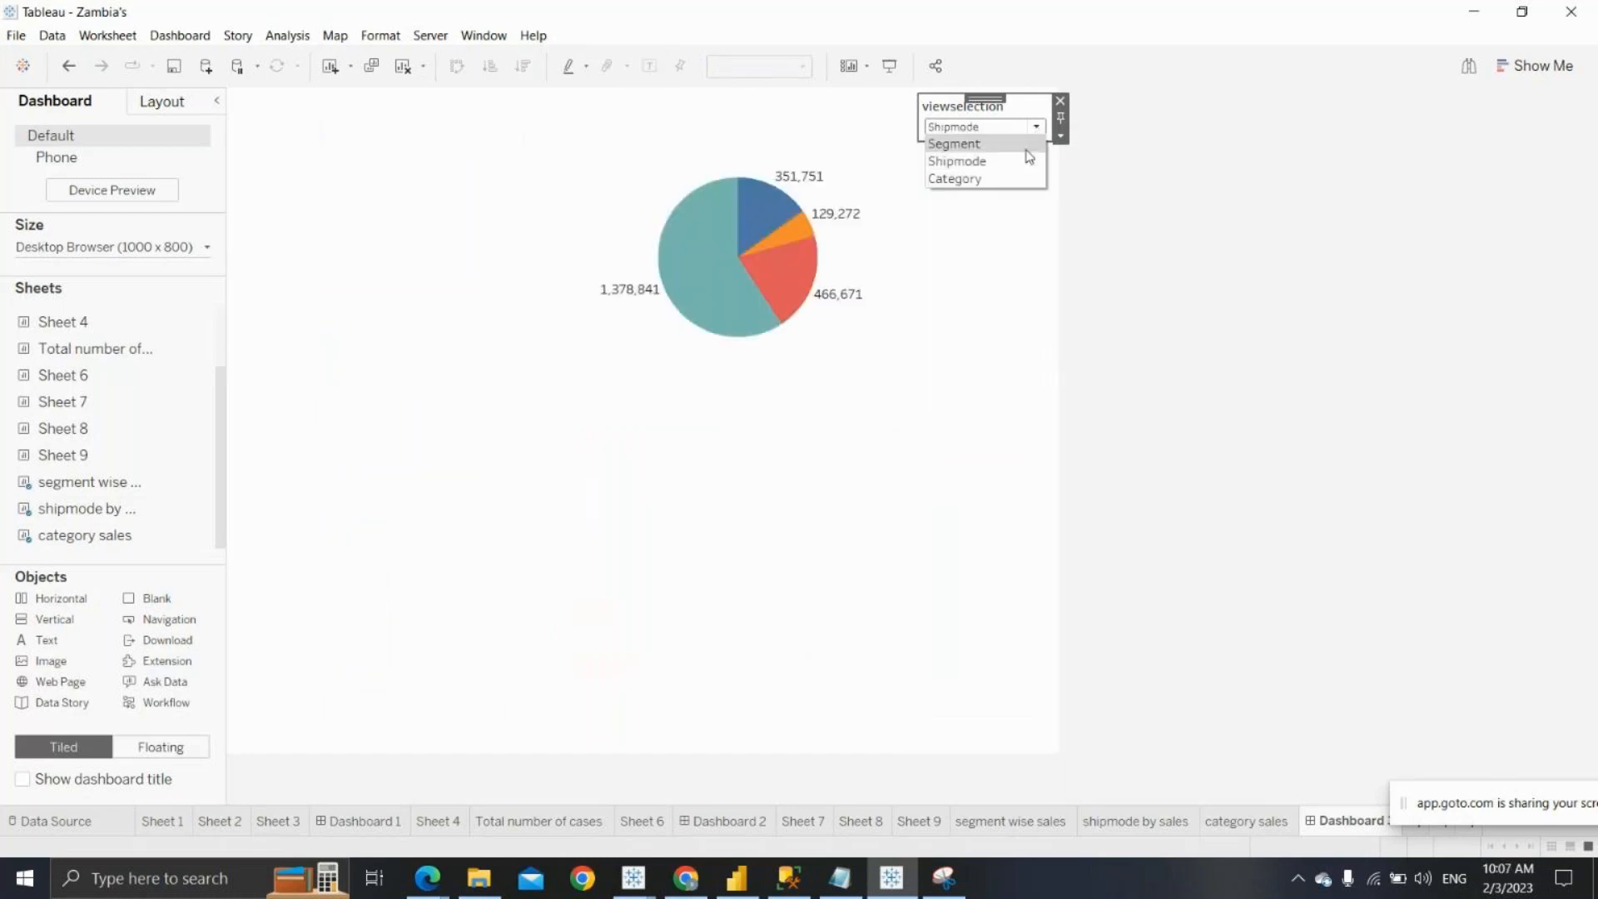
click(1017, 177)
click(1037, 128)
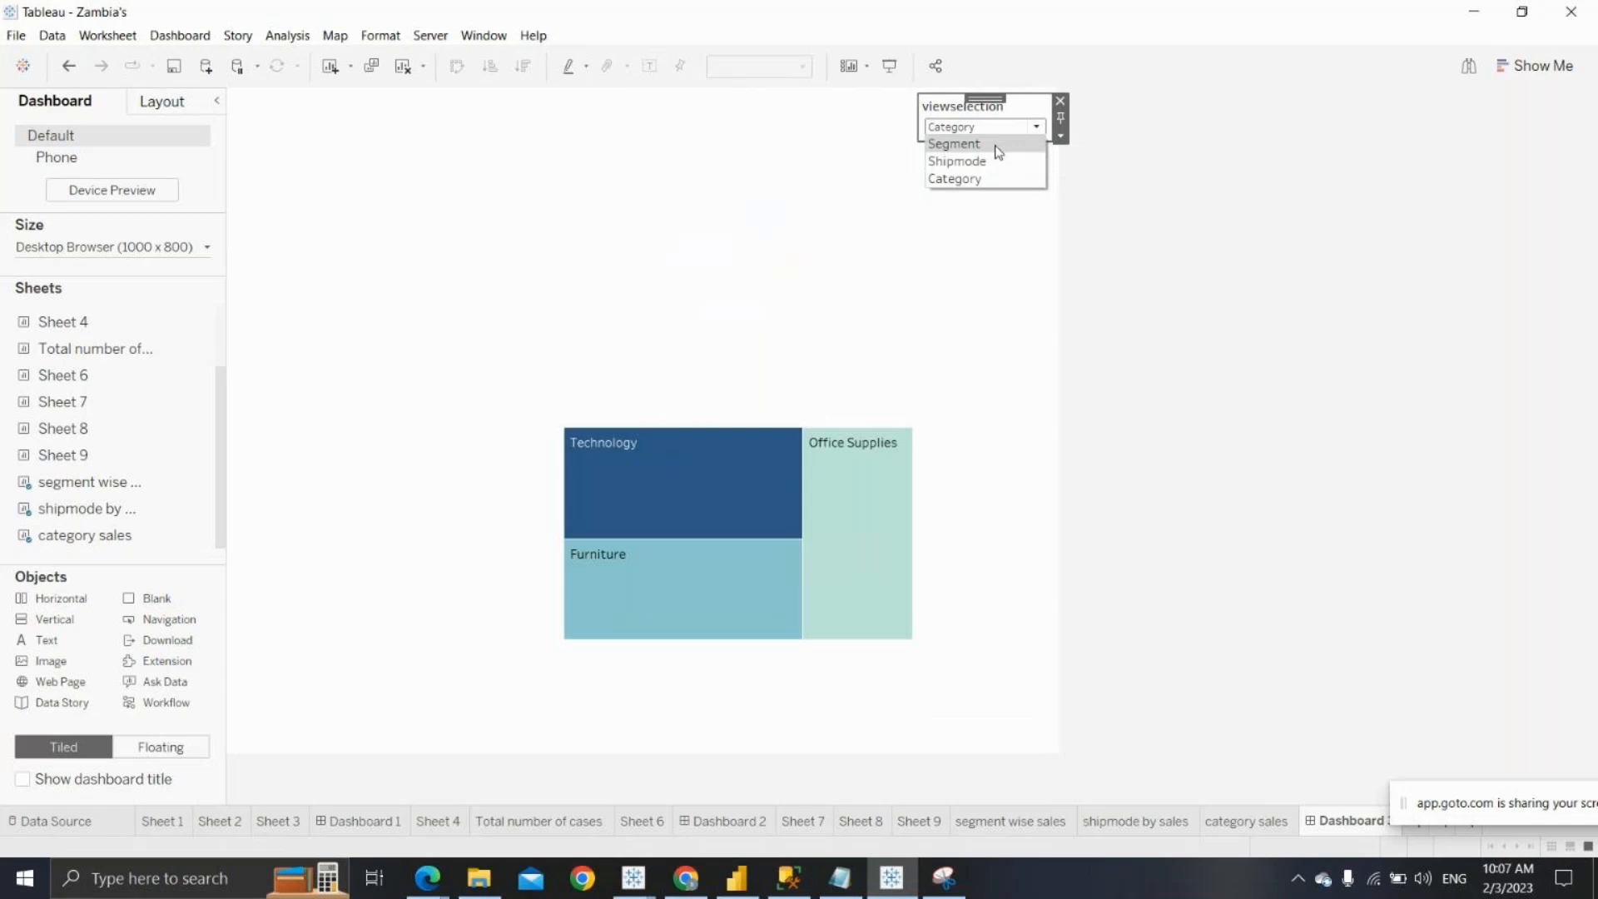
click(1003, 161)
click(1037, 127)
click(1022, 201)
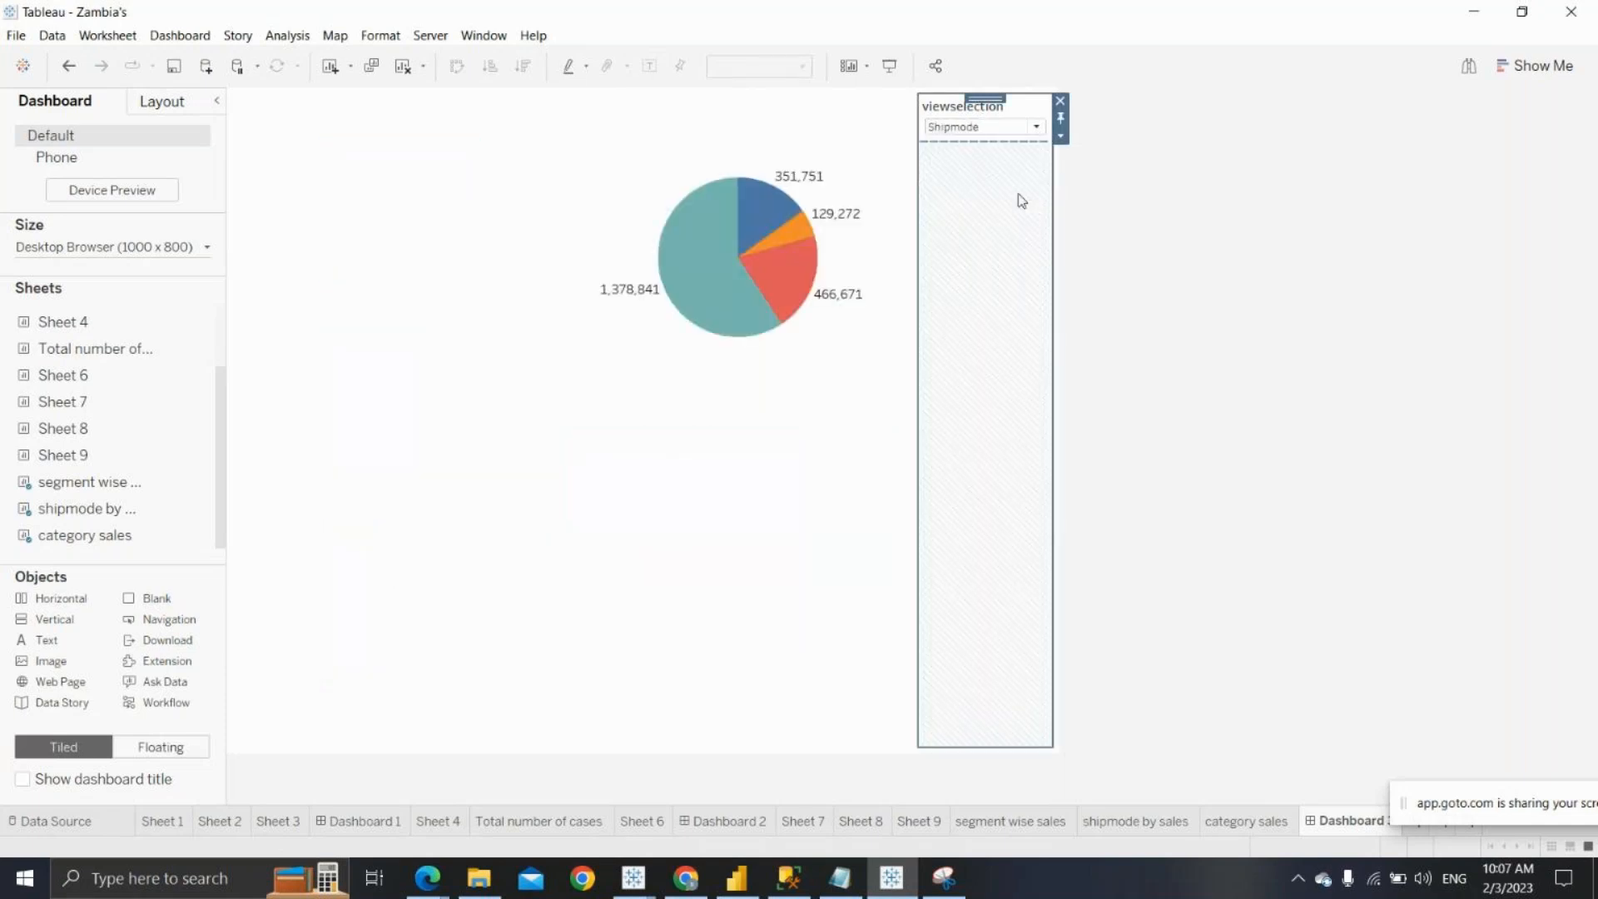
Remove the viewselection control and clear all sheets from the dashboard
click(1059, 101)
click(874, 484)
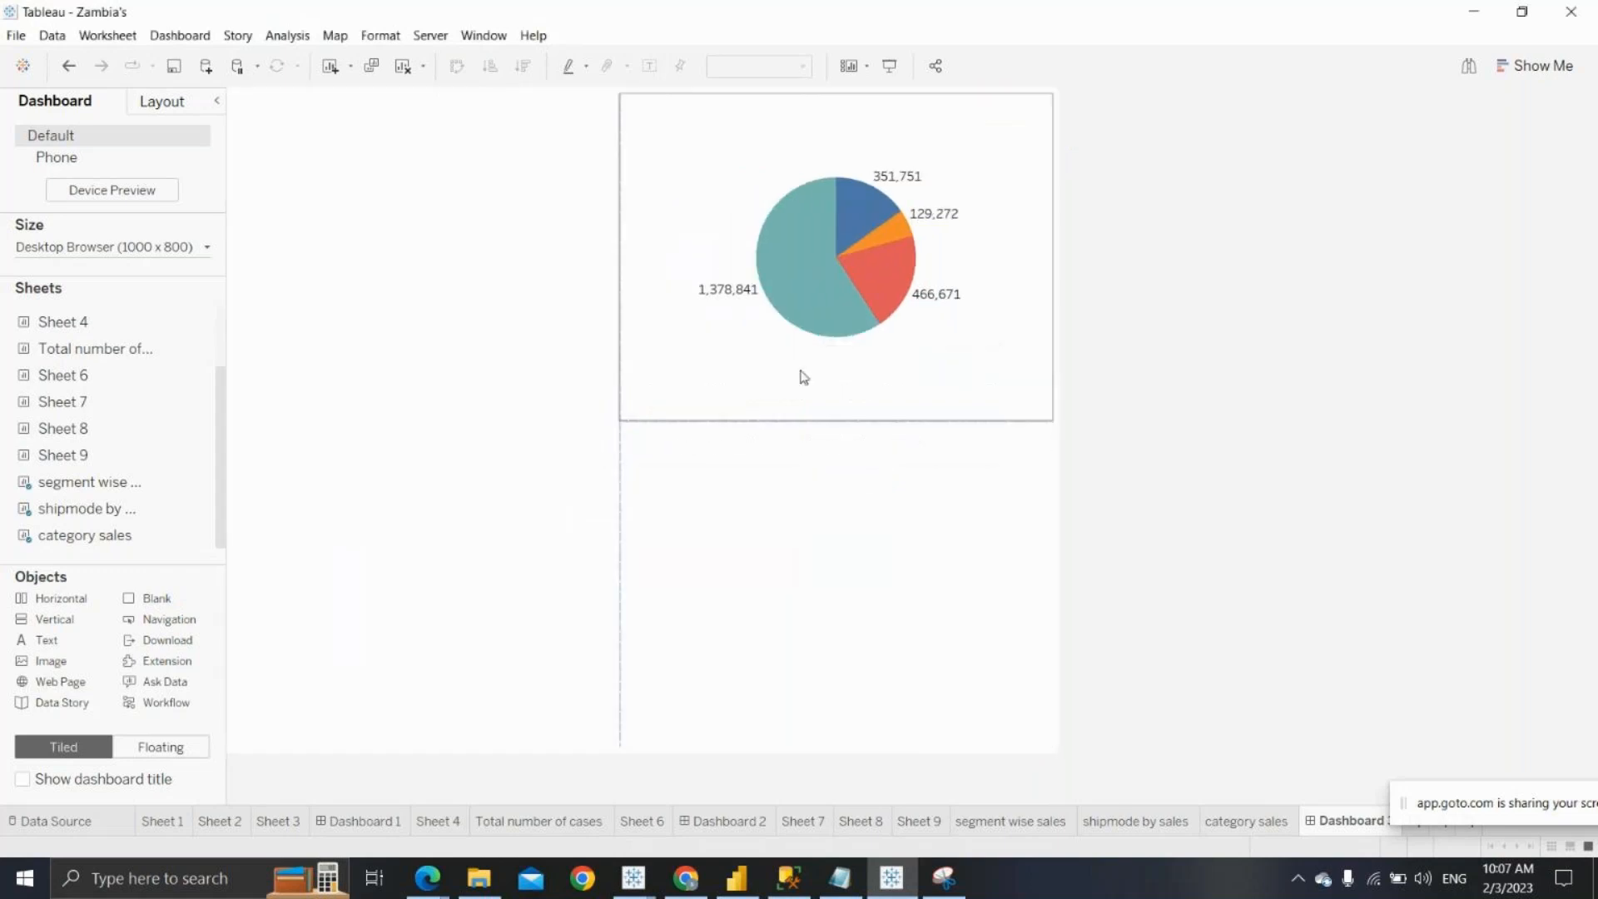
click(407, 65)
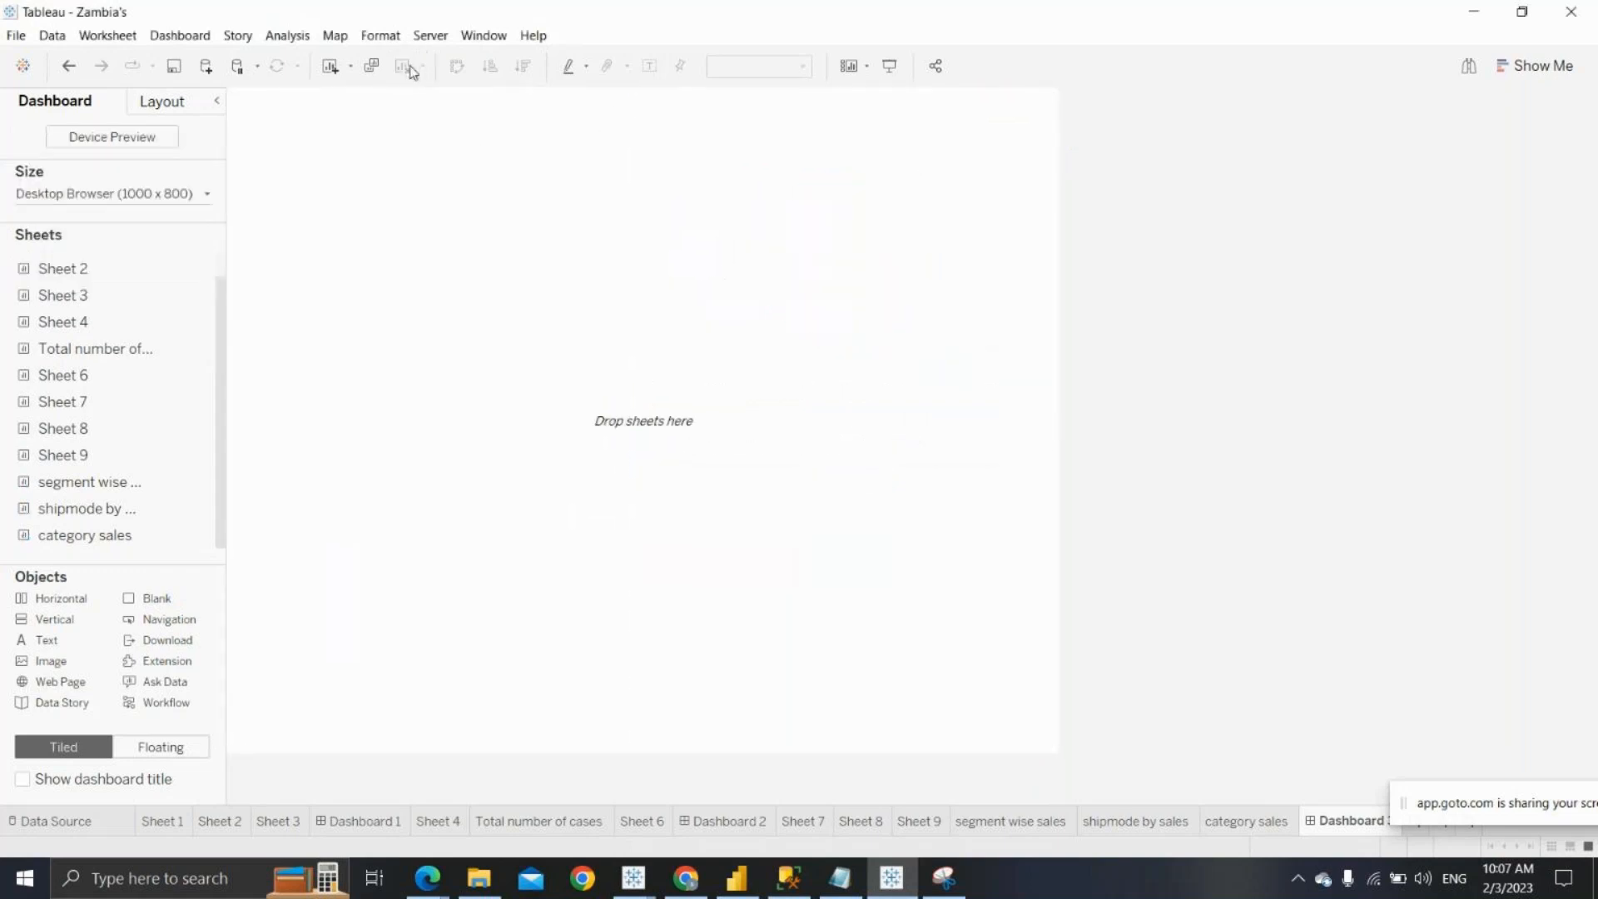
Add a horizontal container to the empty dashboard and place the segment wise sales sheet in it
click(196, 401)
double_click(63, 599)
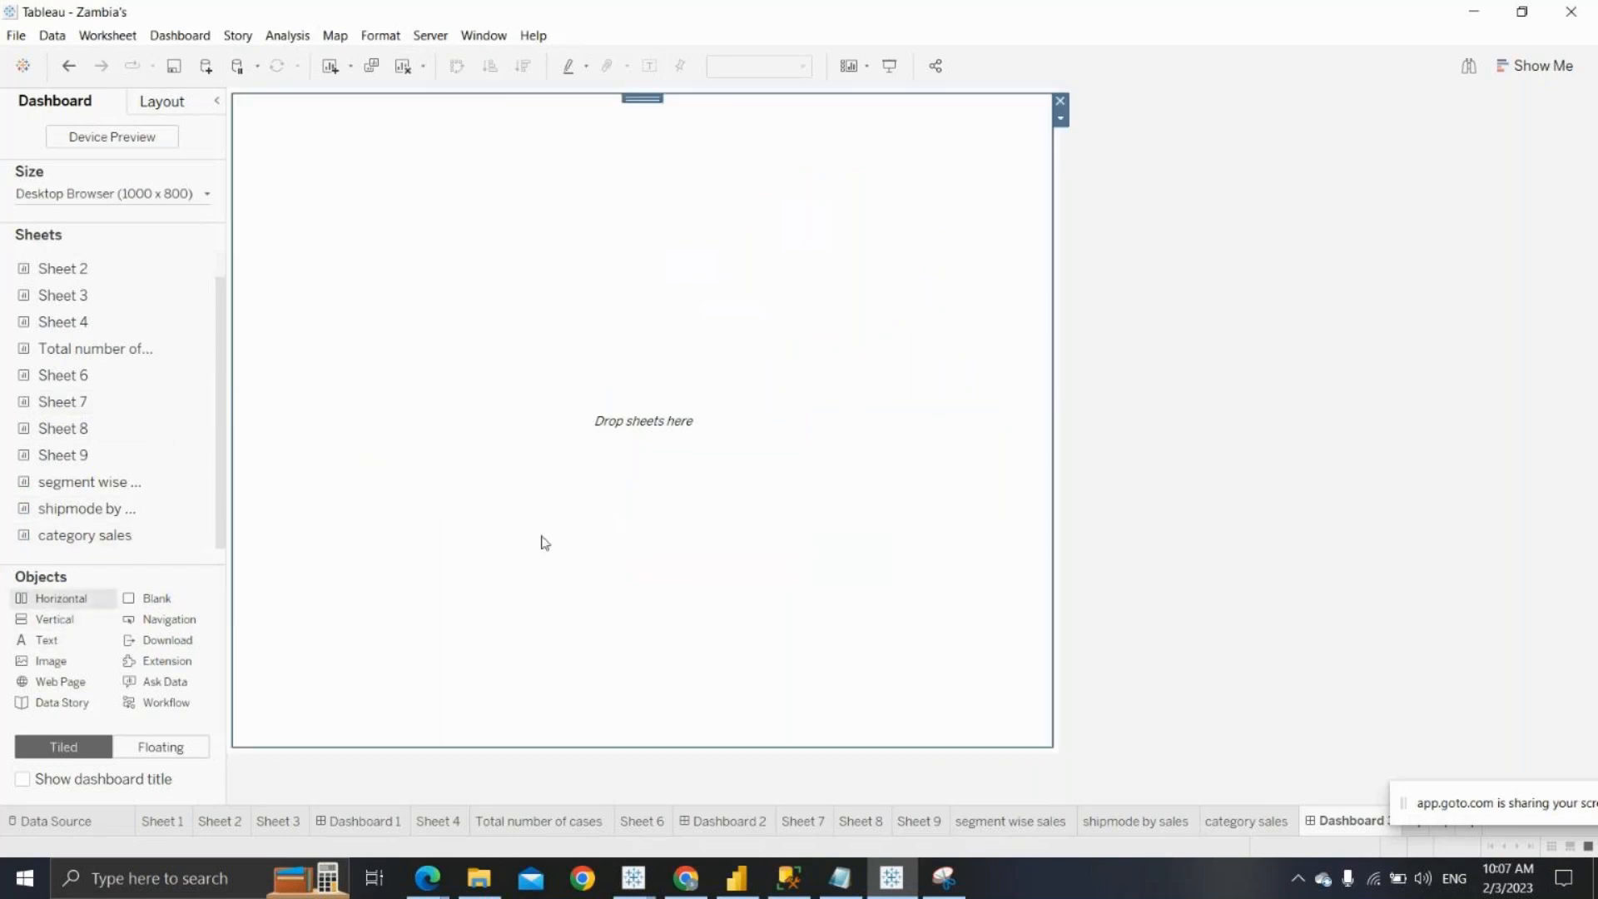
drag(105, 486, 625, 468)
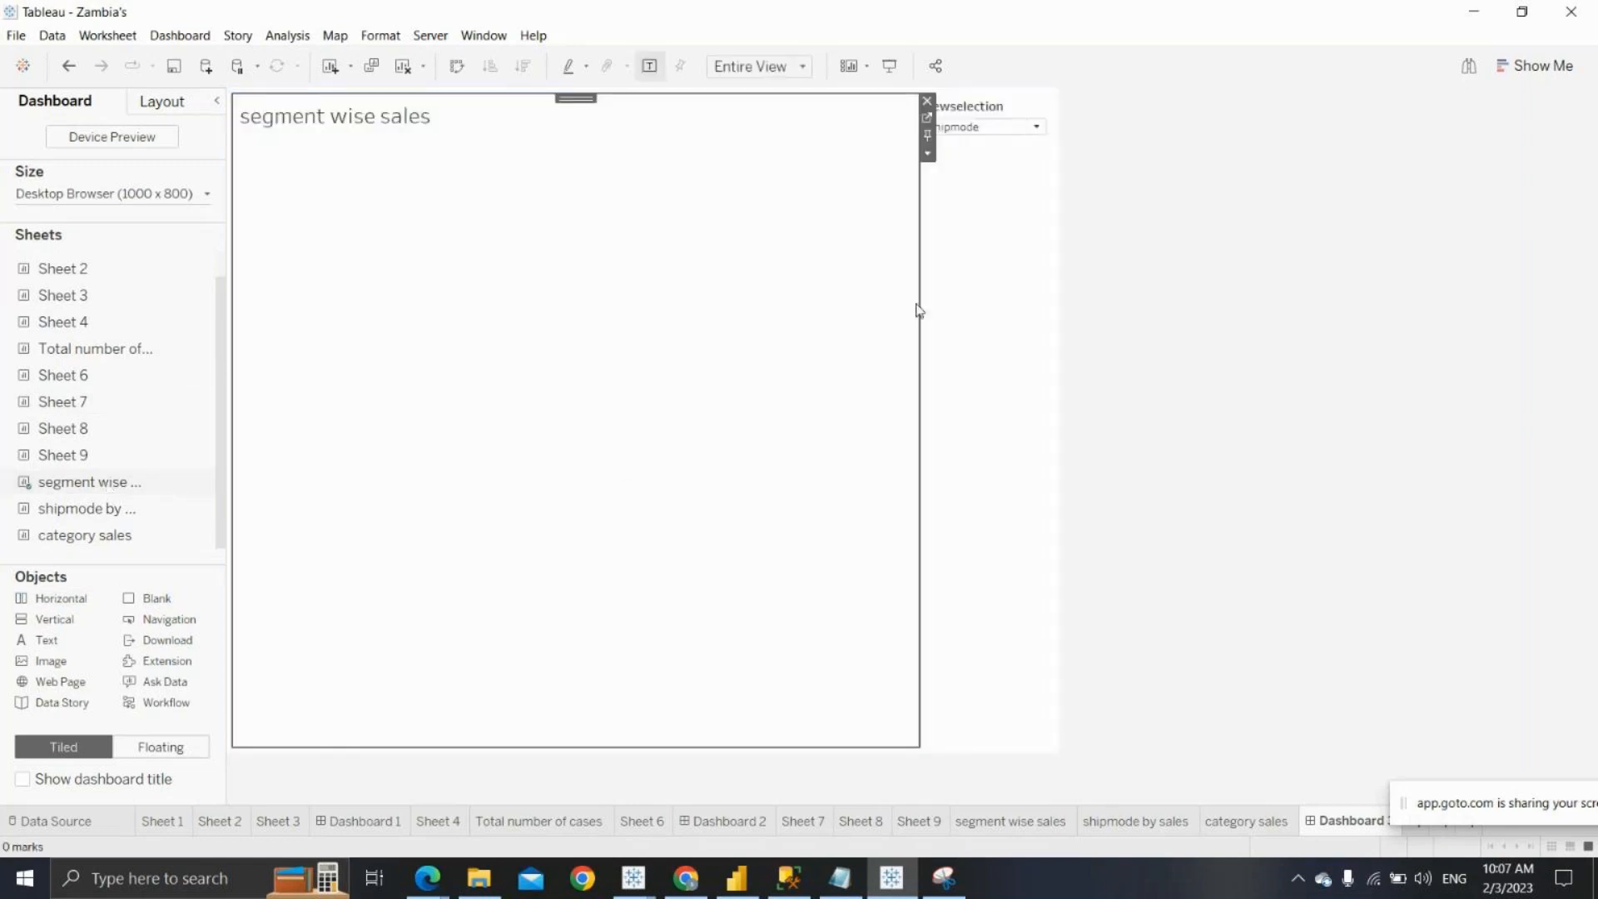
Move the viewselection control above the segment wise sales sheet across the full dashboard width, and hide that sheet's title
drag(974, 222, 622, 92)
click(932, 270)
right_click(460, 186)
click(487, 230)
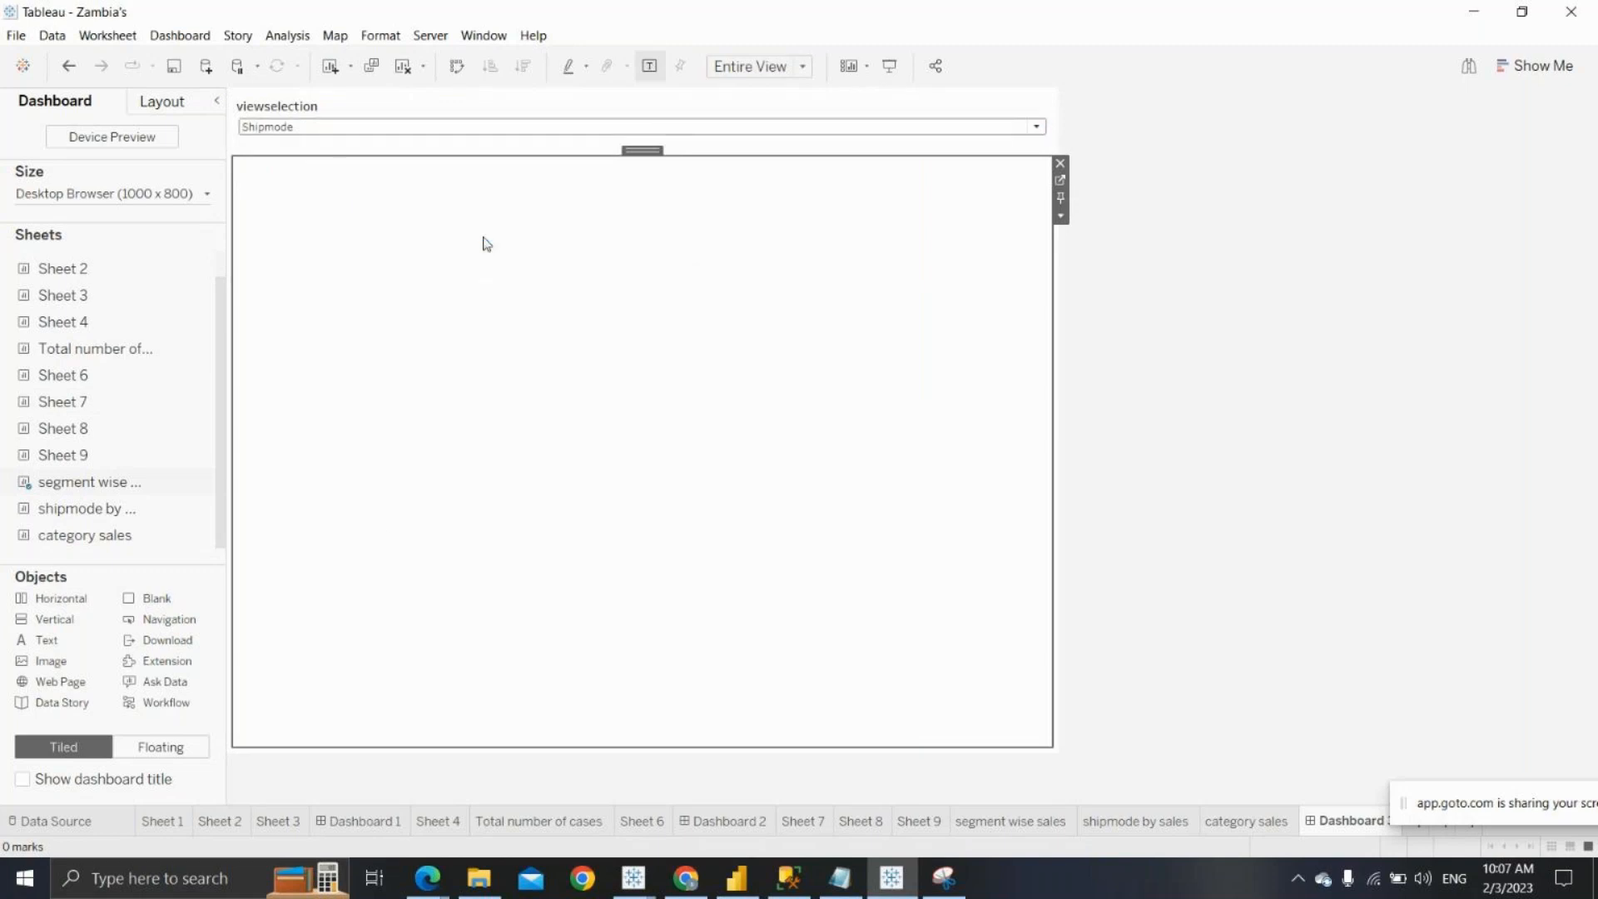
Add the shipmode by sales sheet to the horizontal container and remove its Ship Mode and Sales legends
drag(108, 507, 631, 462)
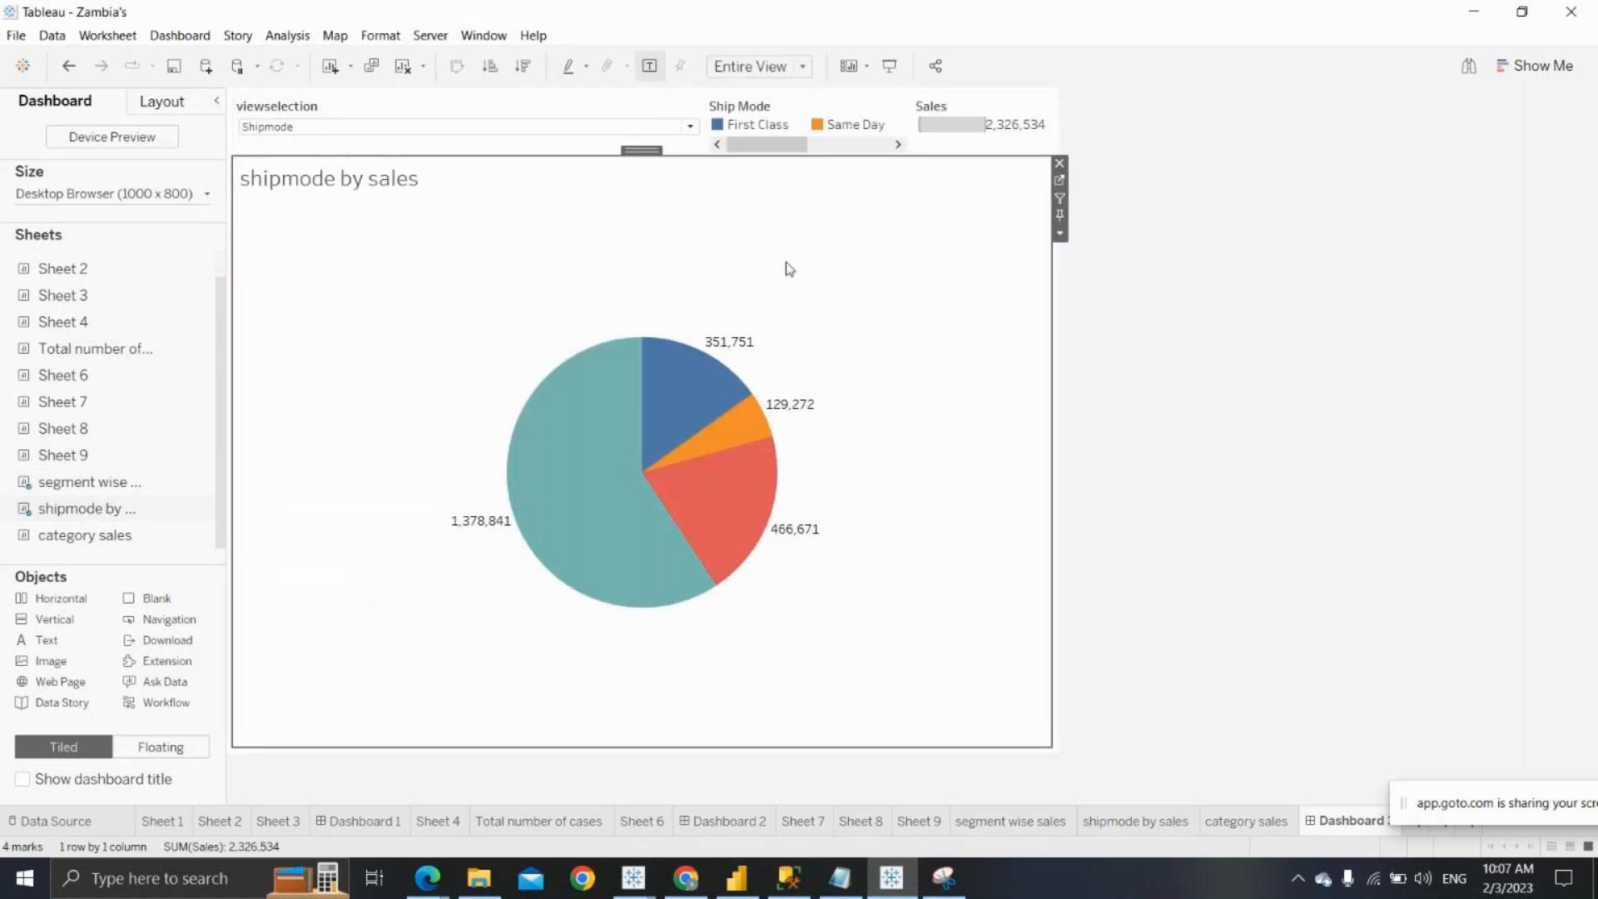
click(896, 104)
click(921, 101)
click(1020, 101)
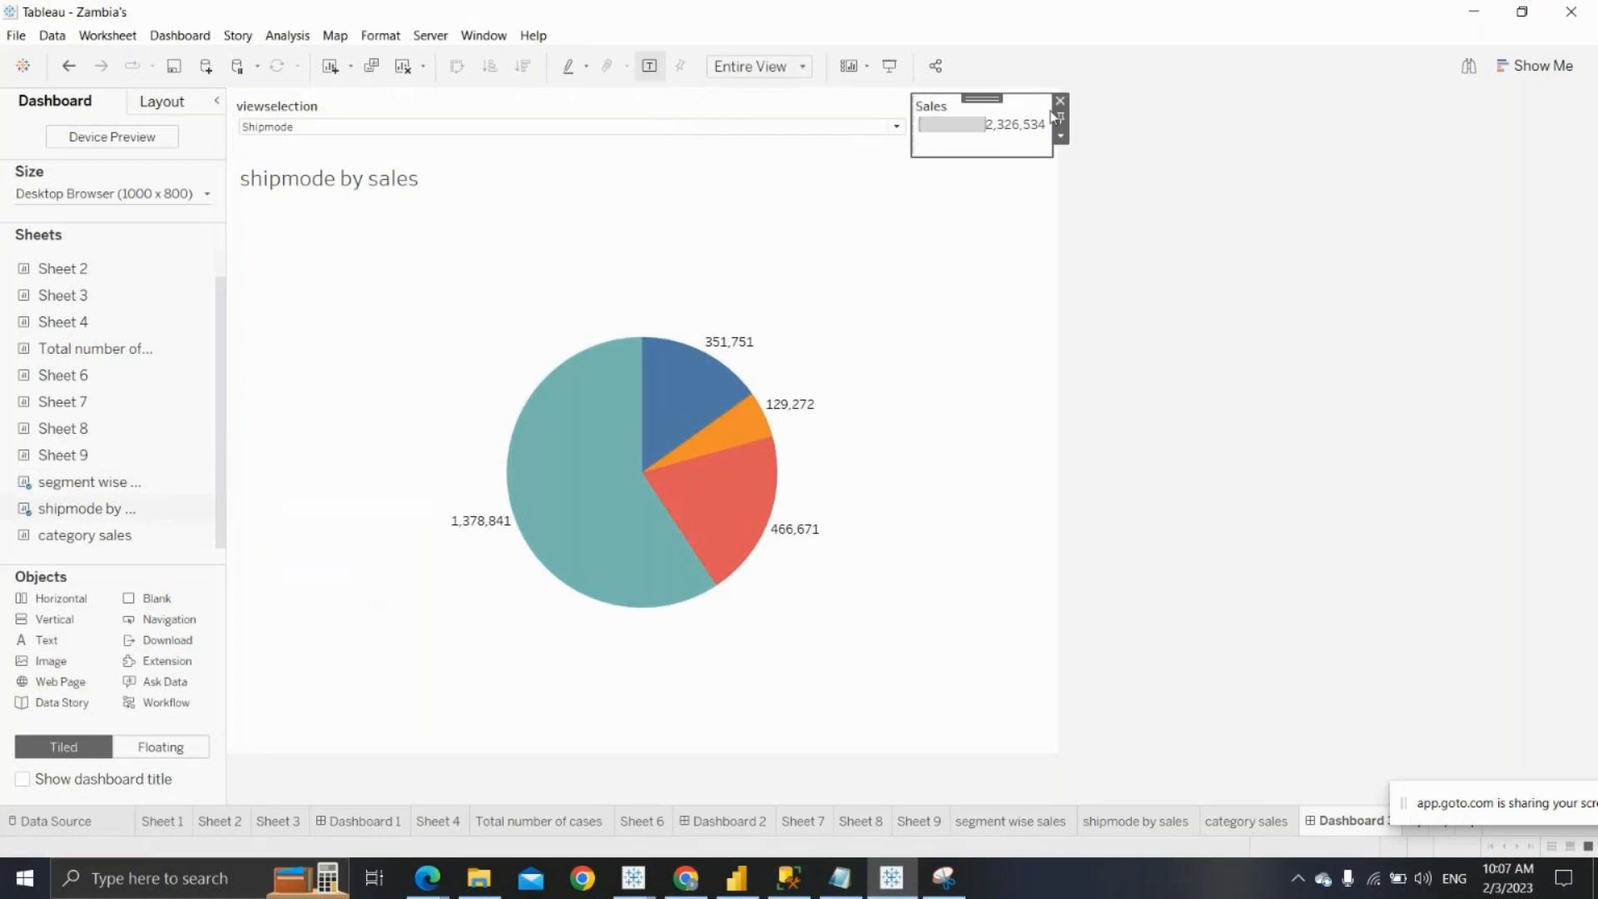
click(1060, 100)
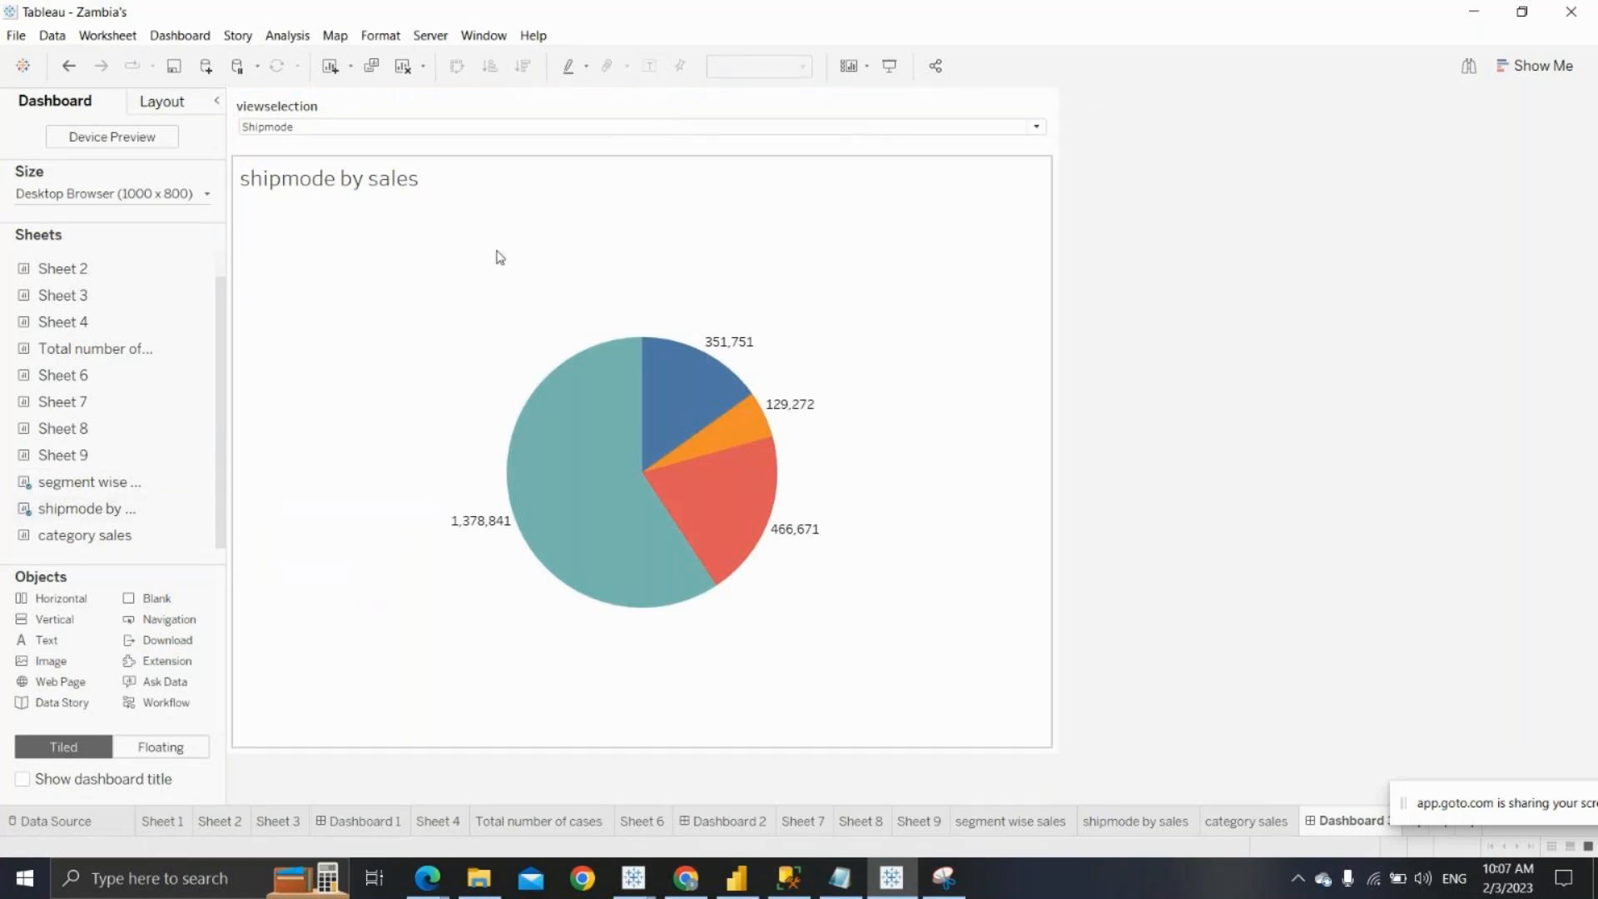
Hide the title of the shipmode by sales sheet on the dashboard
mouse_move(185, 489)
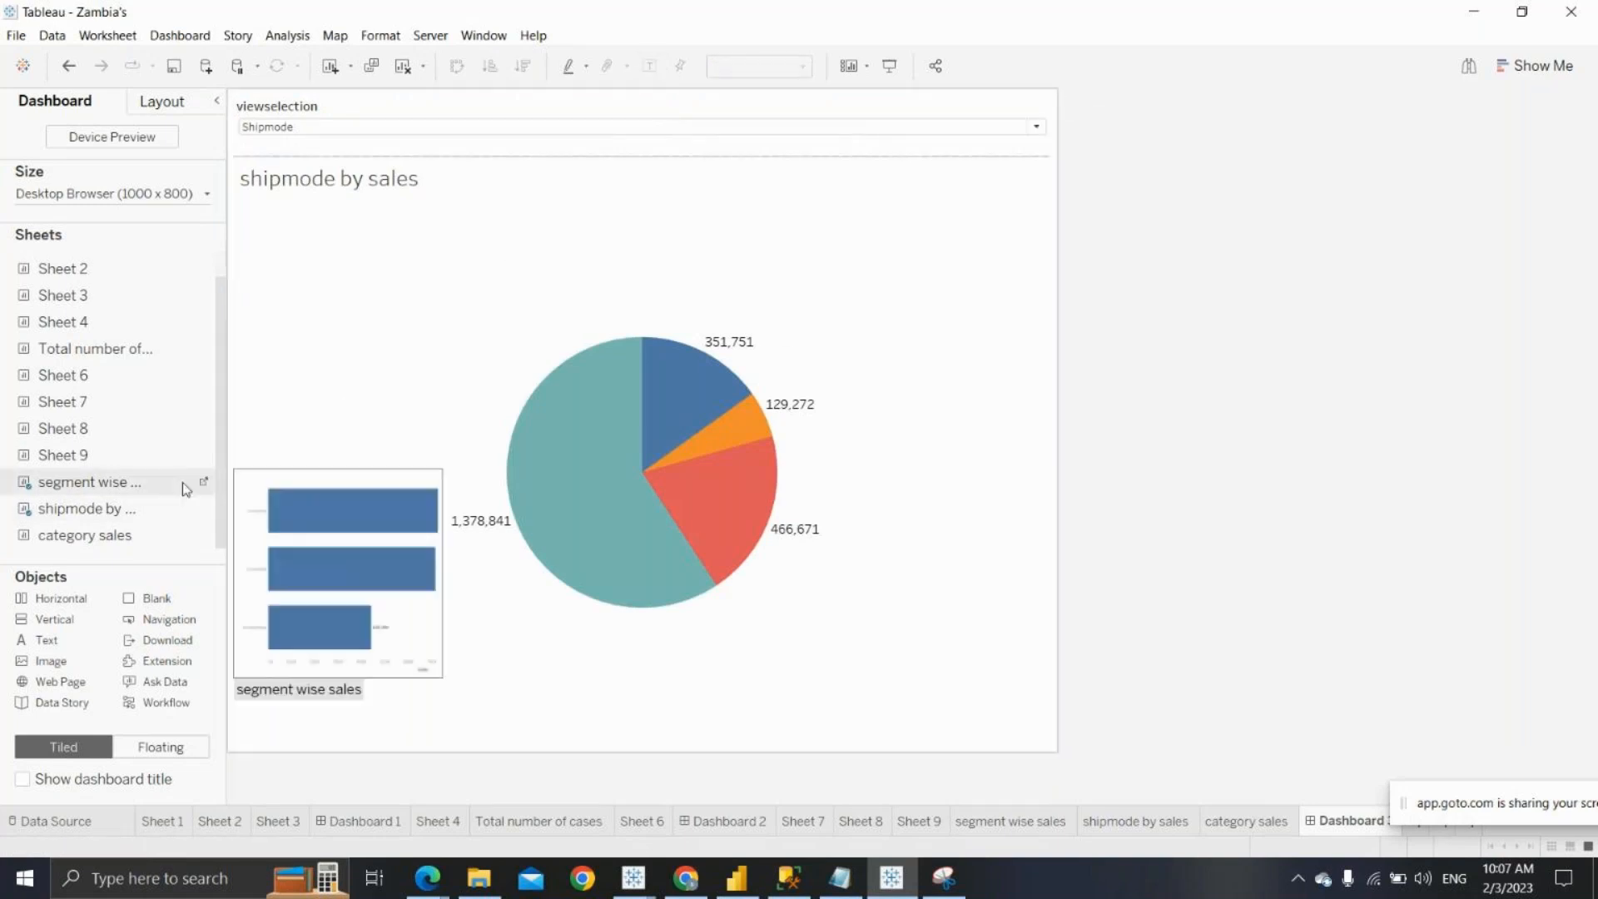
right_click(373, 174)
click(413, 222)
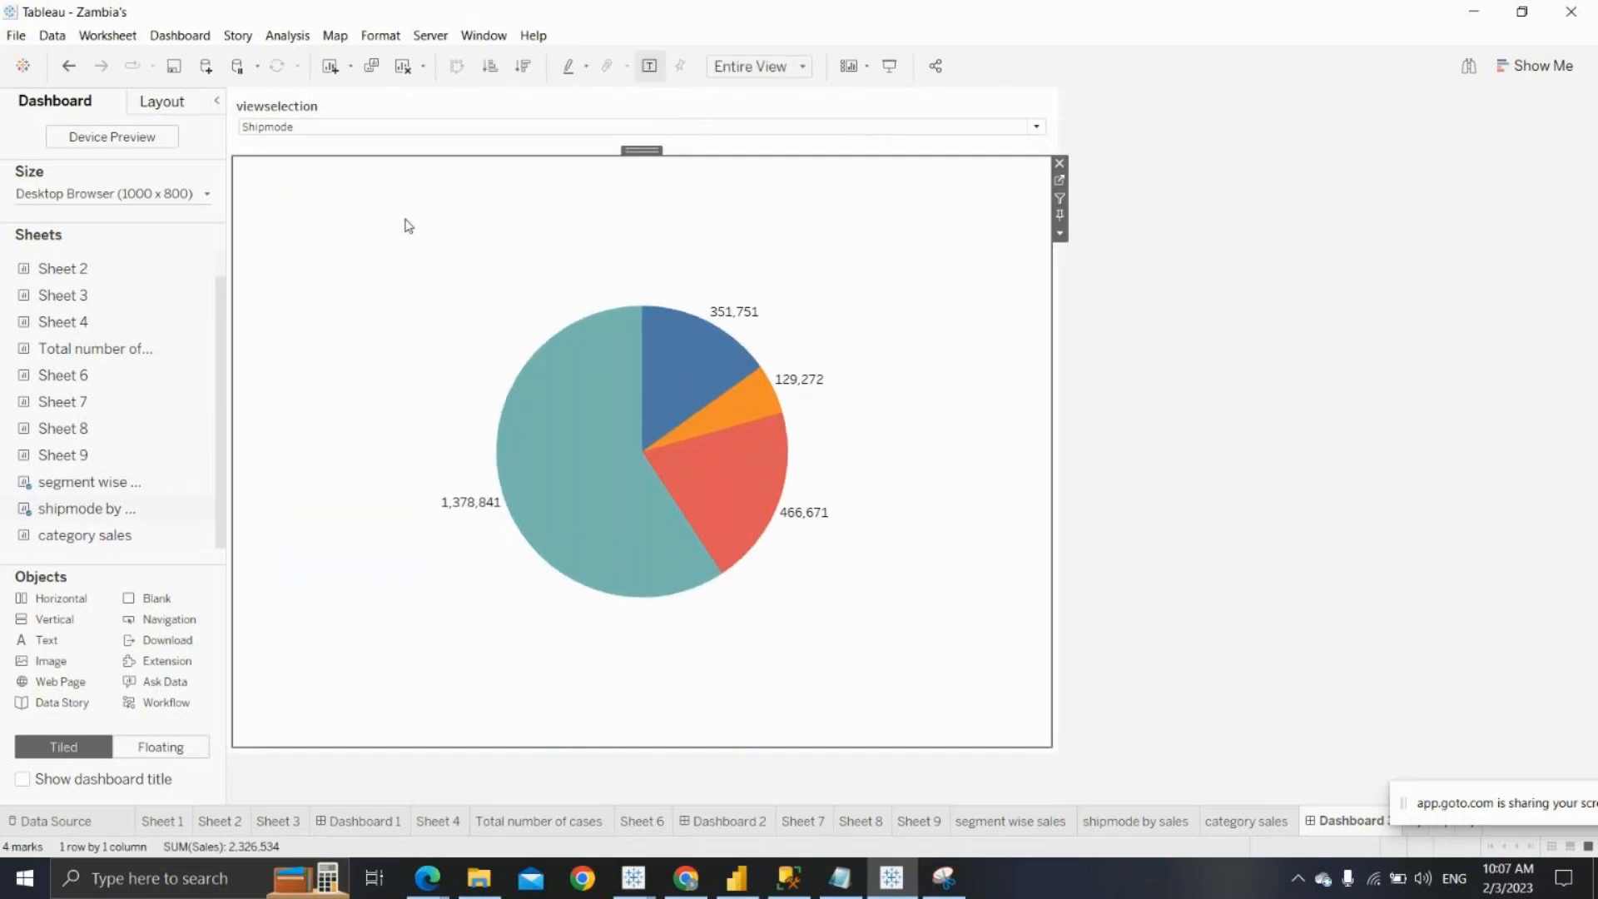
Add the category sales sheet to the container to the right of the pie chart and hide its title
mouse_move(91, 521)
drag(85, 535, 526, 539)
drag(631, 528, 674, 541)
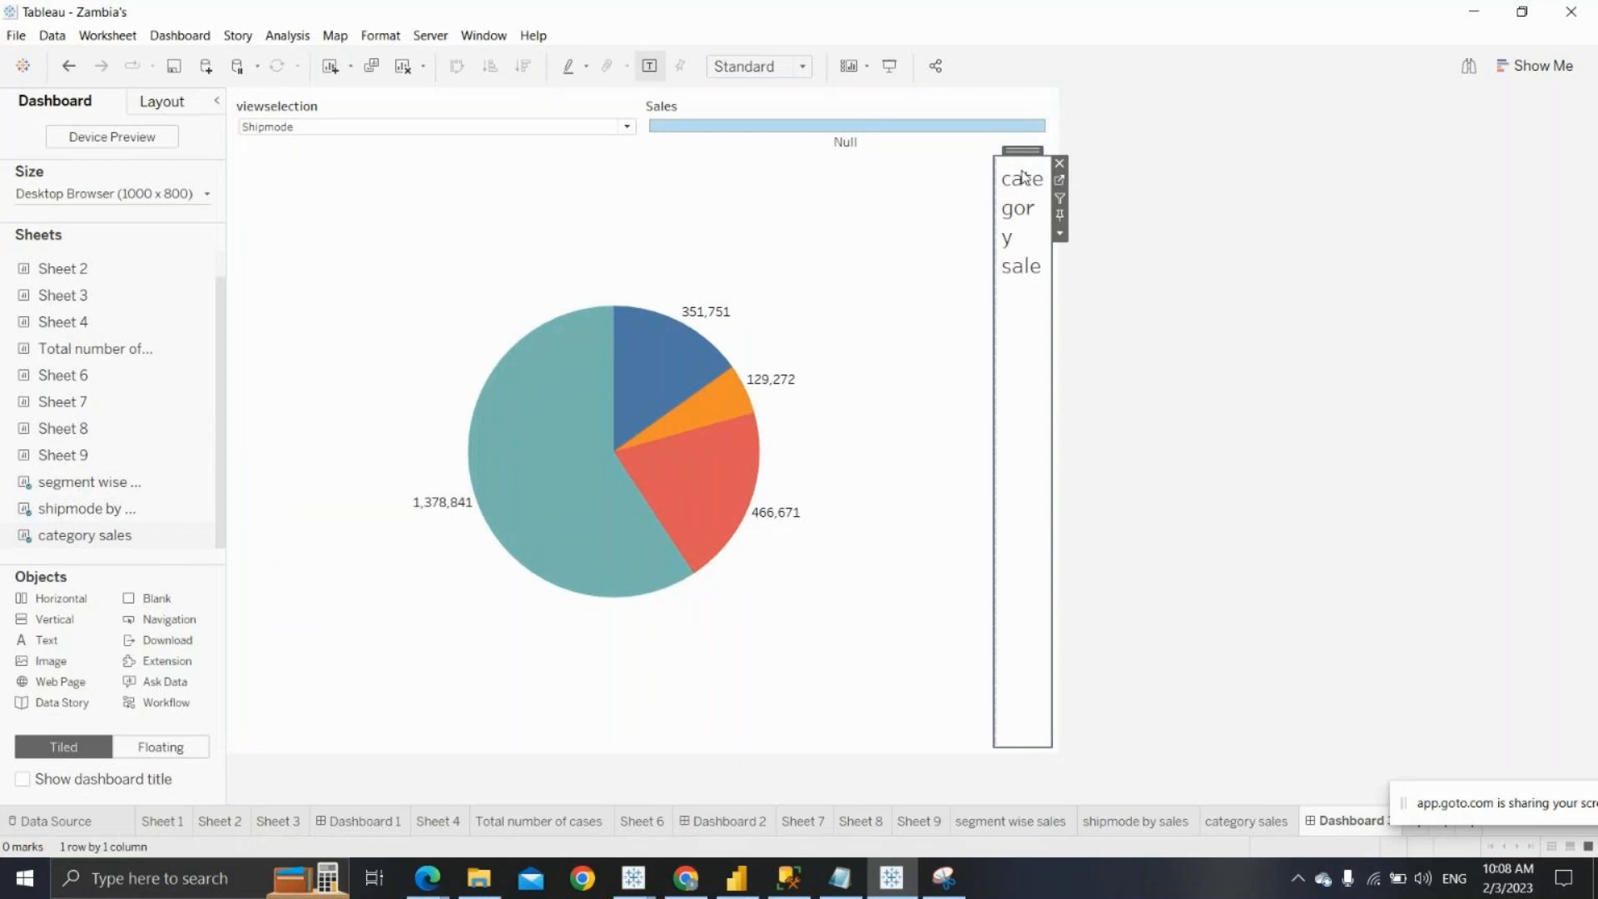
right_click(1023, 176)
click(1041, 223)
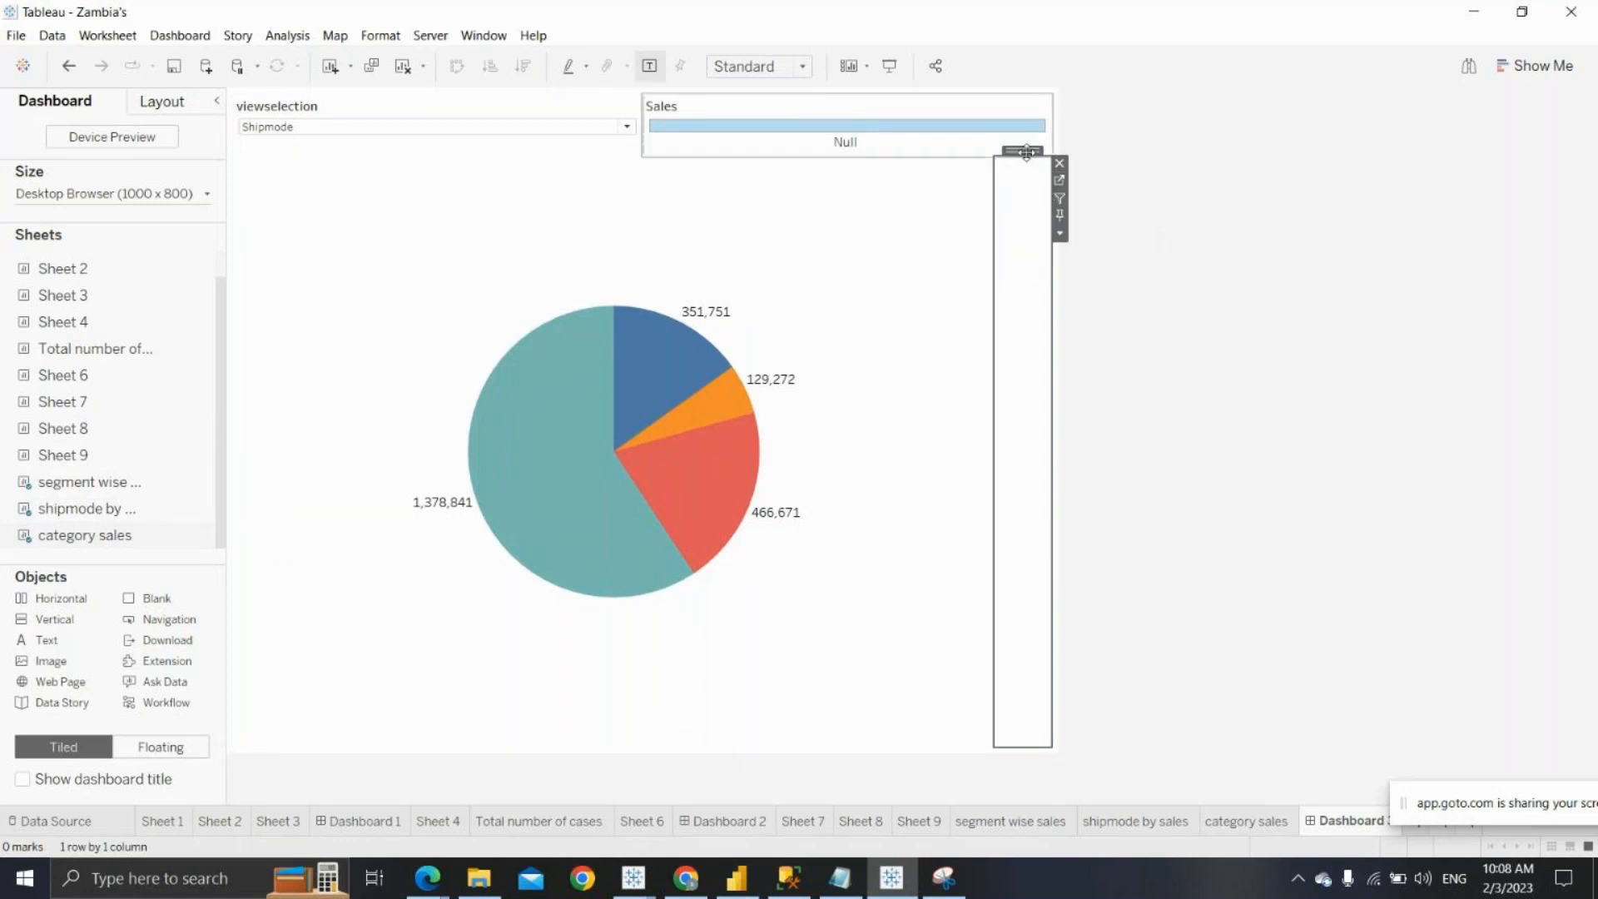
Move the category sales sheet to the left of the pie chart and remove its Sales legend
drag(1026, 153, 562, 316)
click(891, 117)
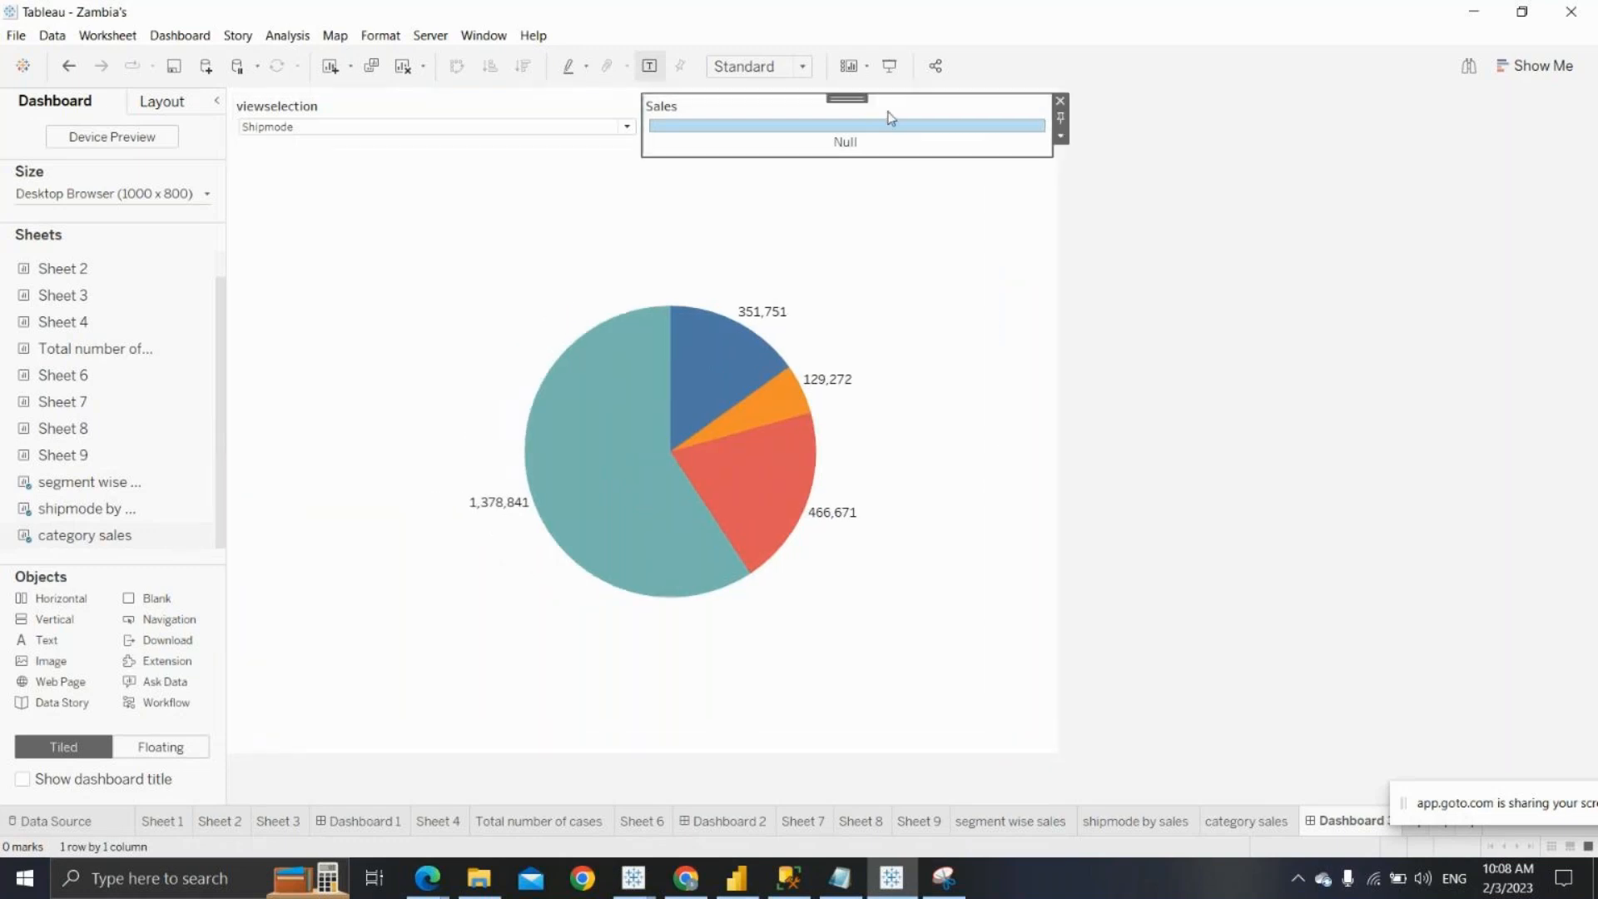
click(1059, 101)
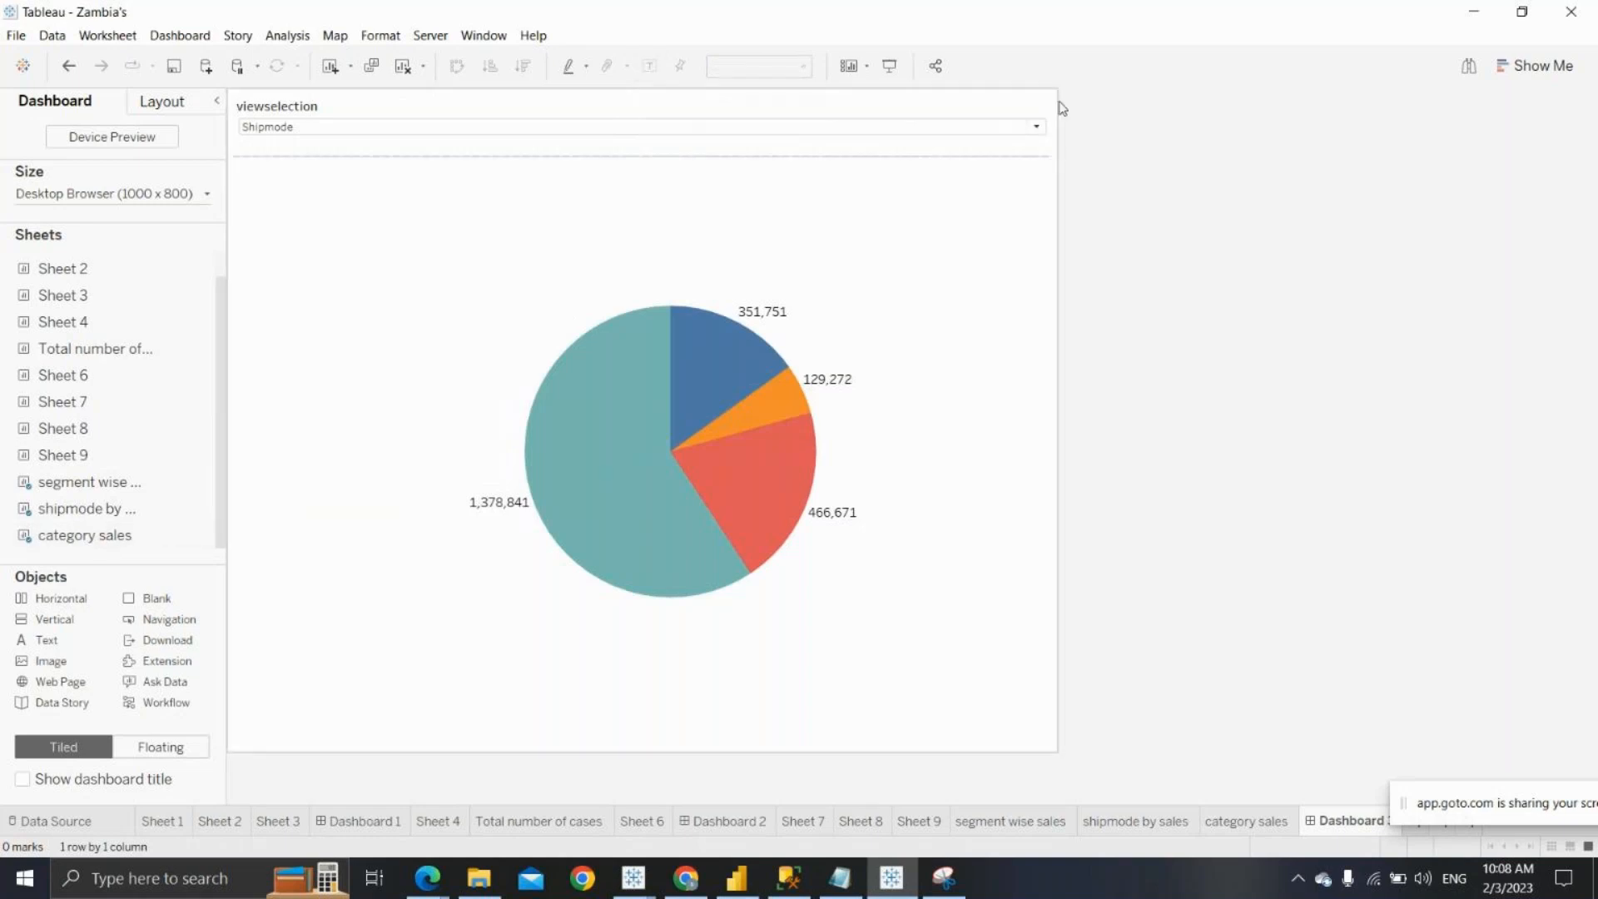
Fix the width of the category sales sheet and move it to the right of the pie chart
click(270, 400)
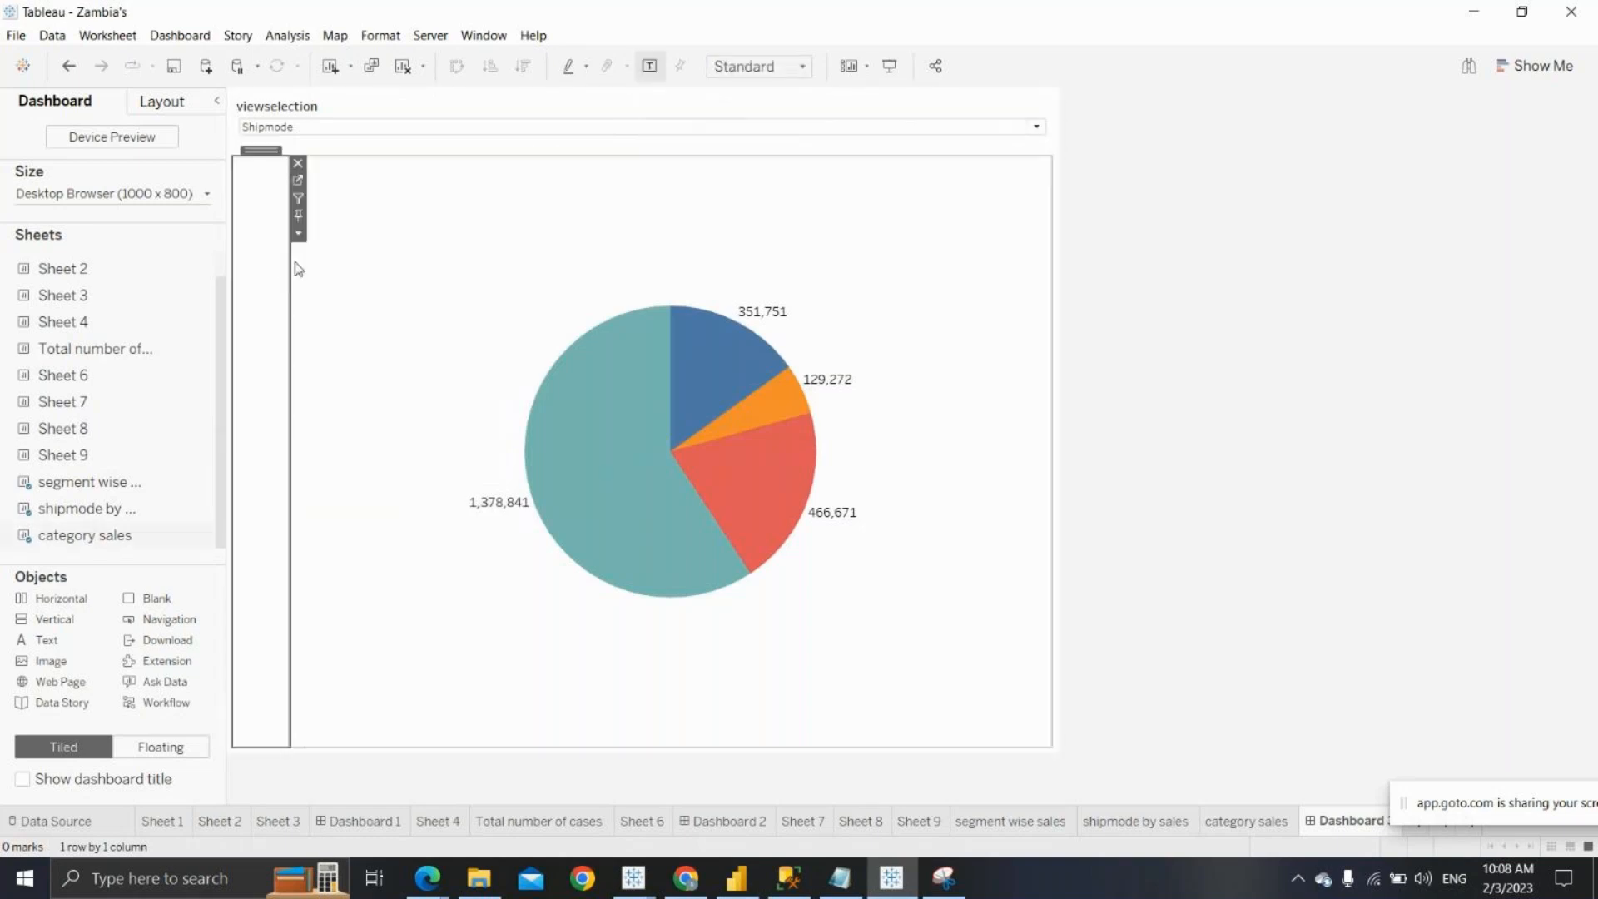
click(298, 234)
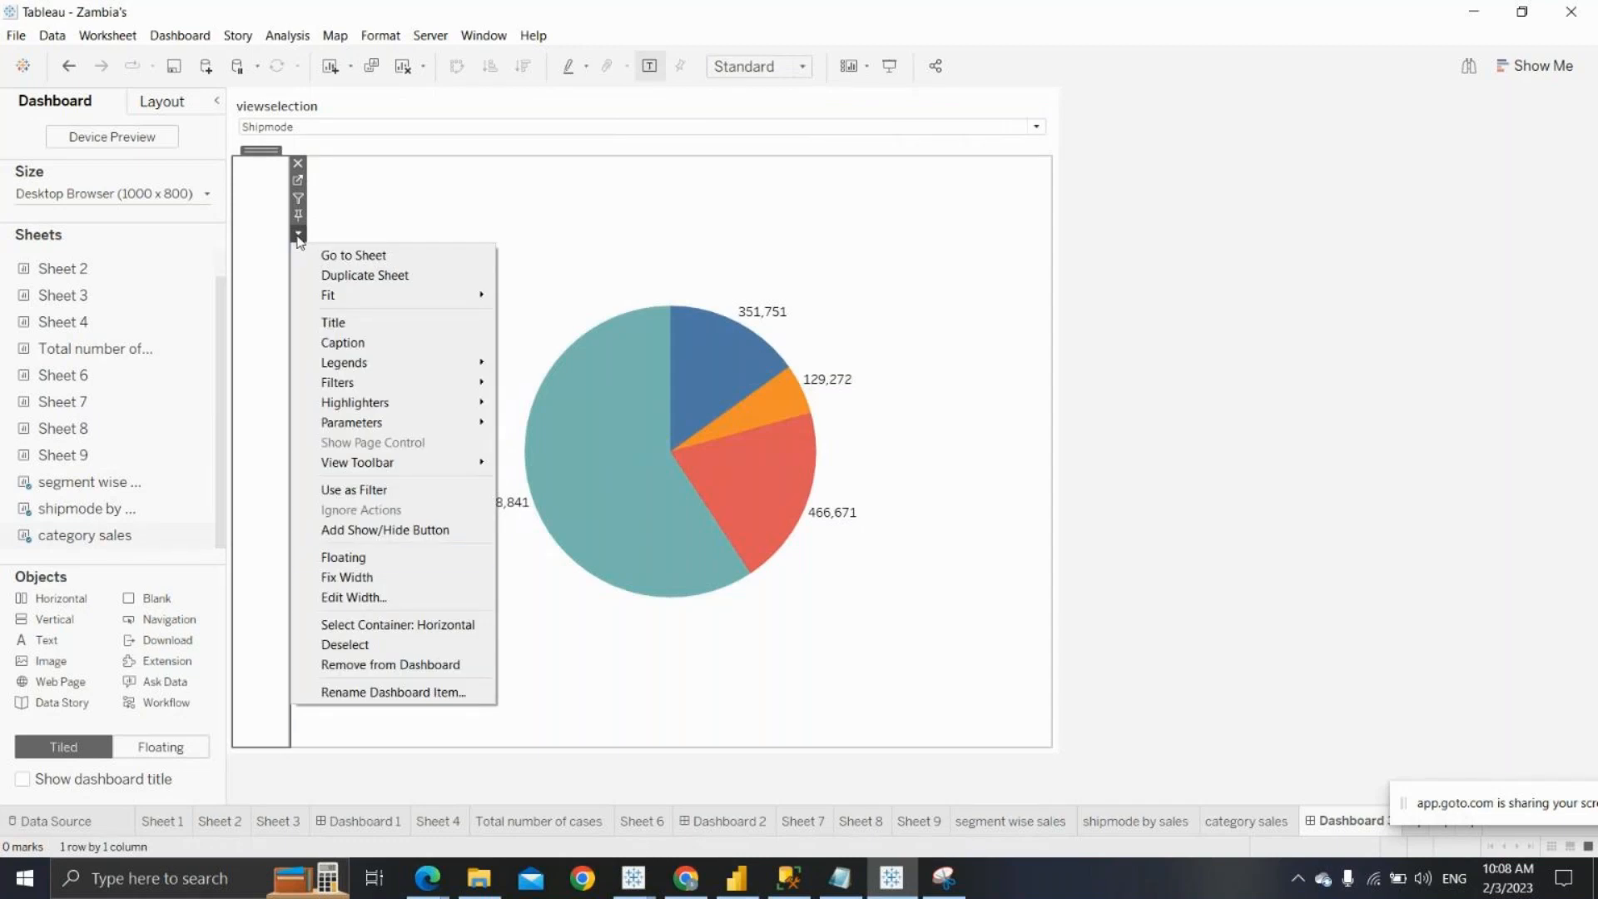
click(414, 575)
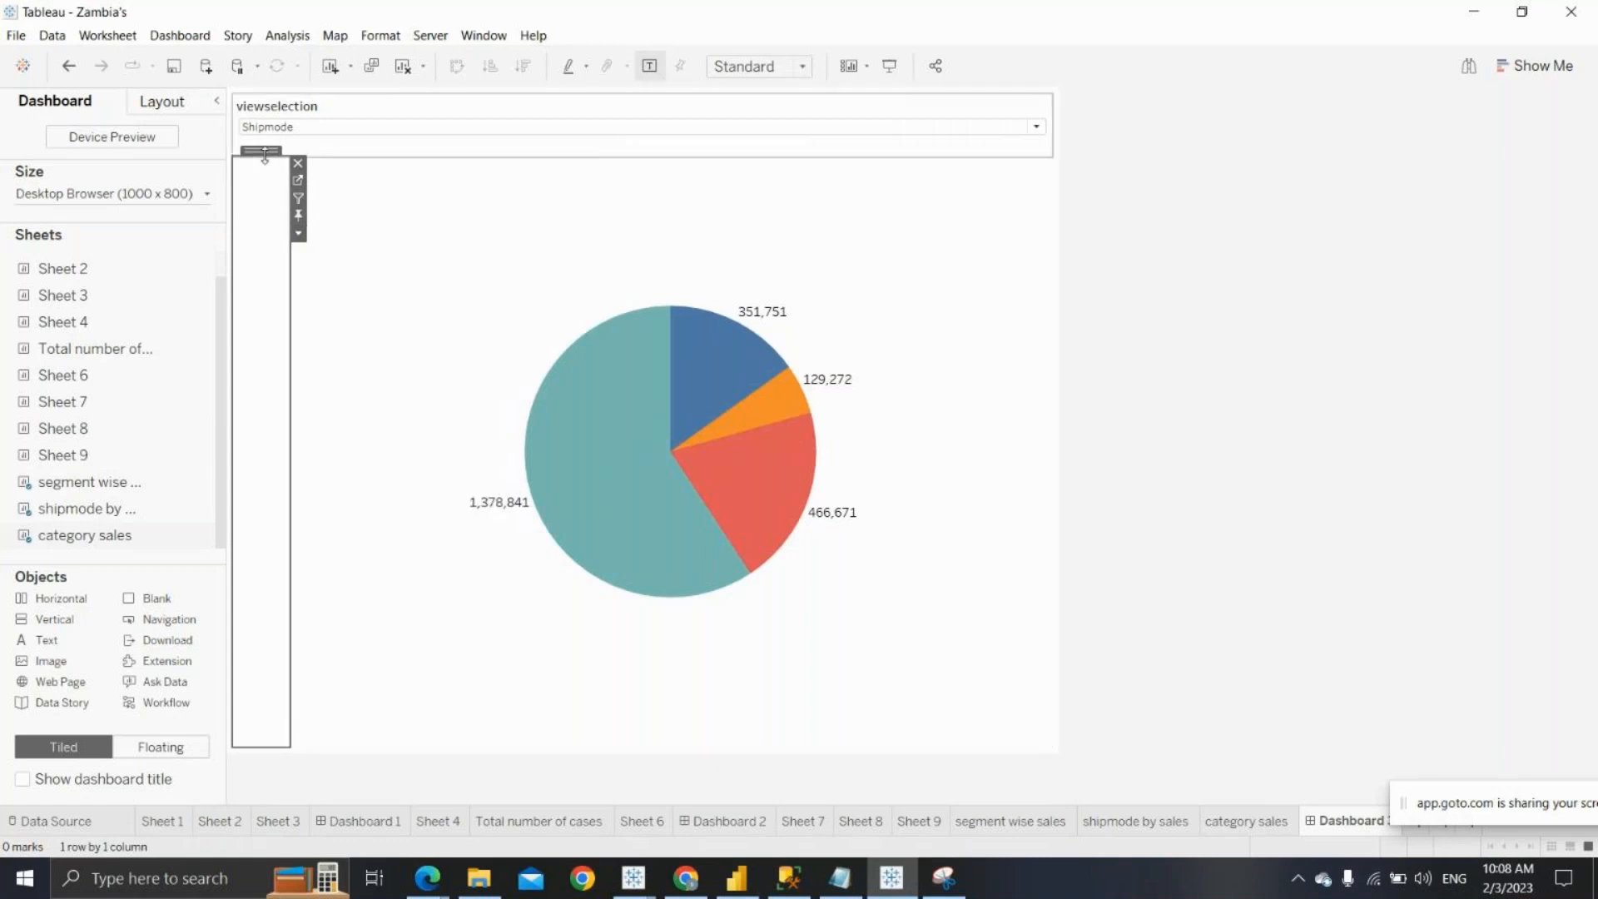
drag(261, 151, 581, 381)
drag(276, 154, 802, 518)
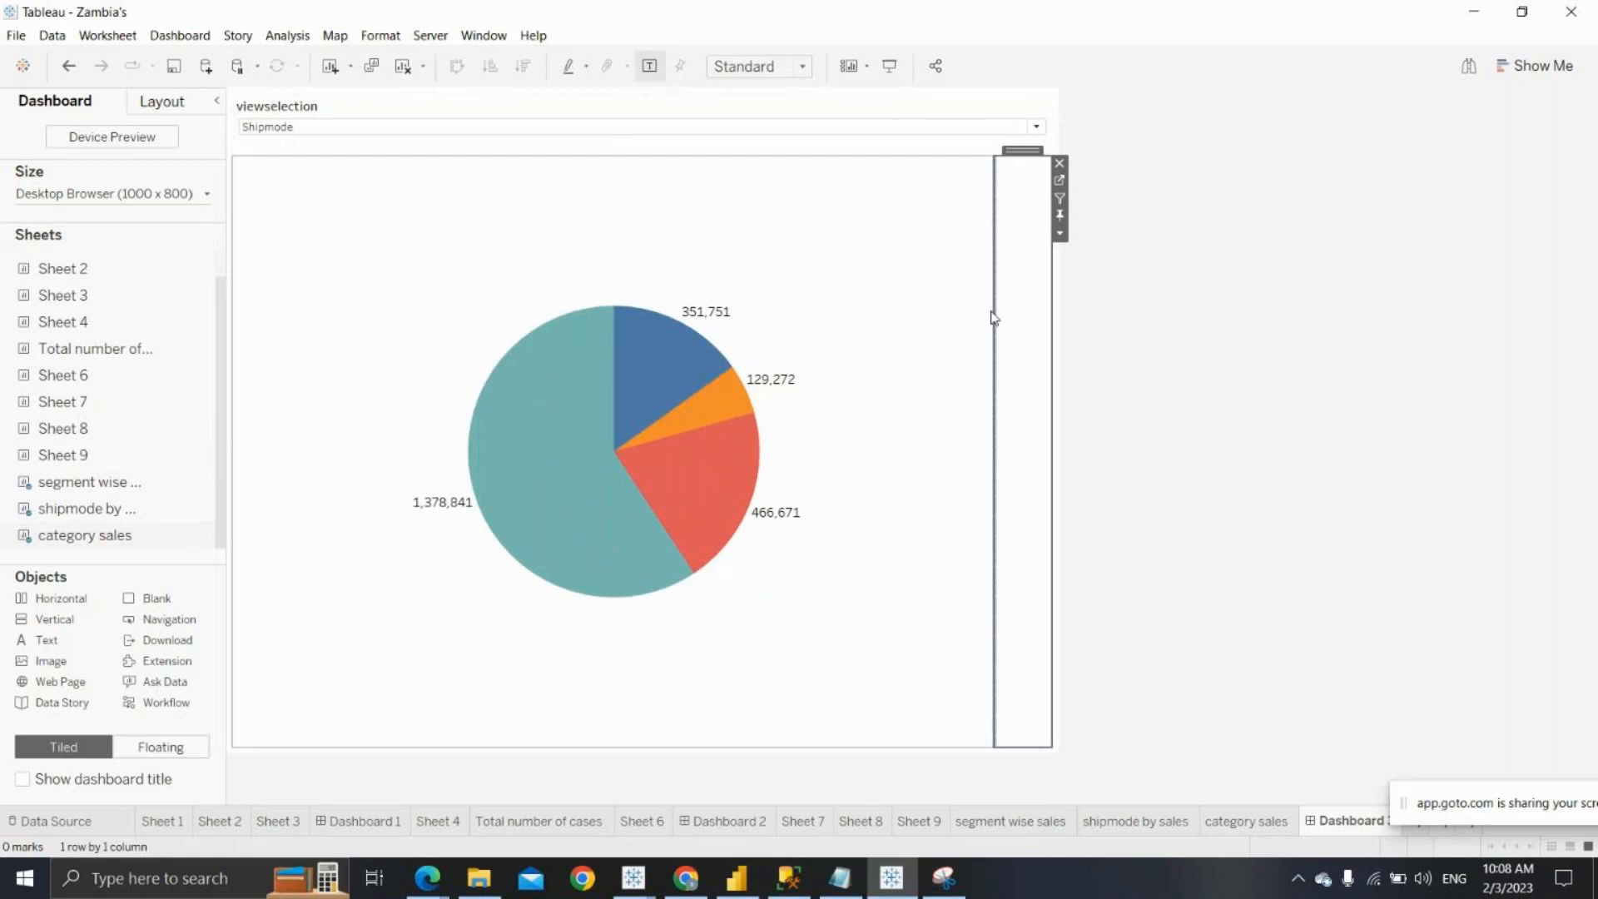
Set viewselection to Category on the dashboard
click(610, 126)
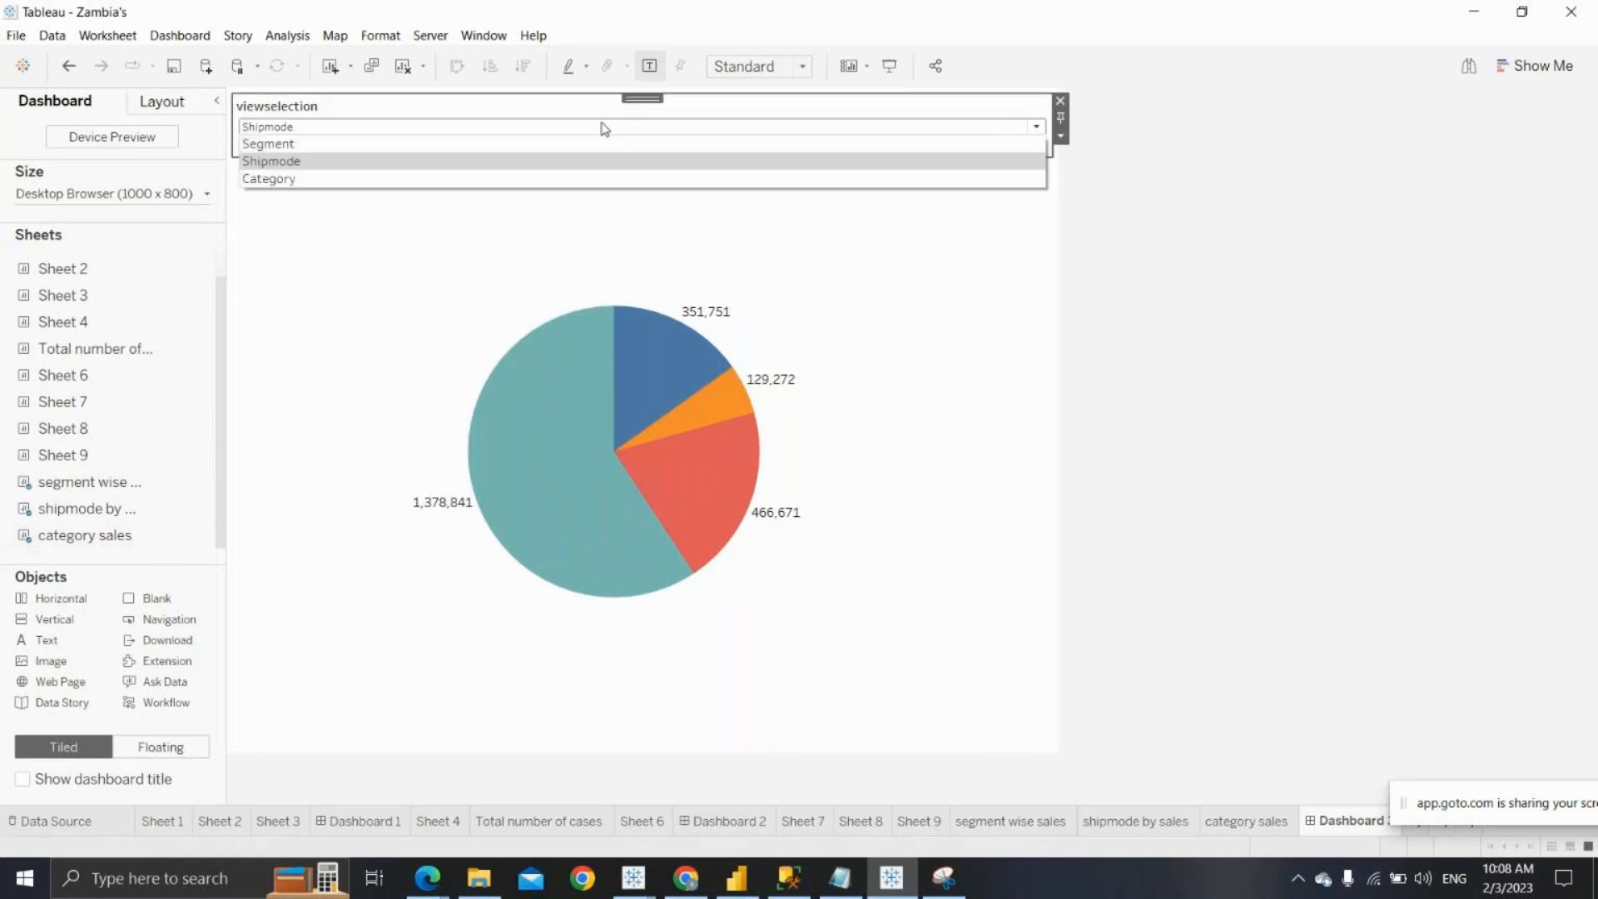
click(586, 176)
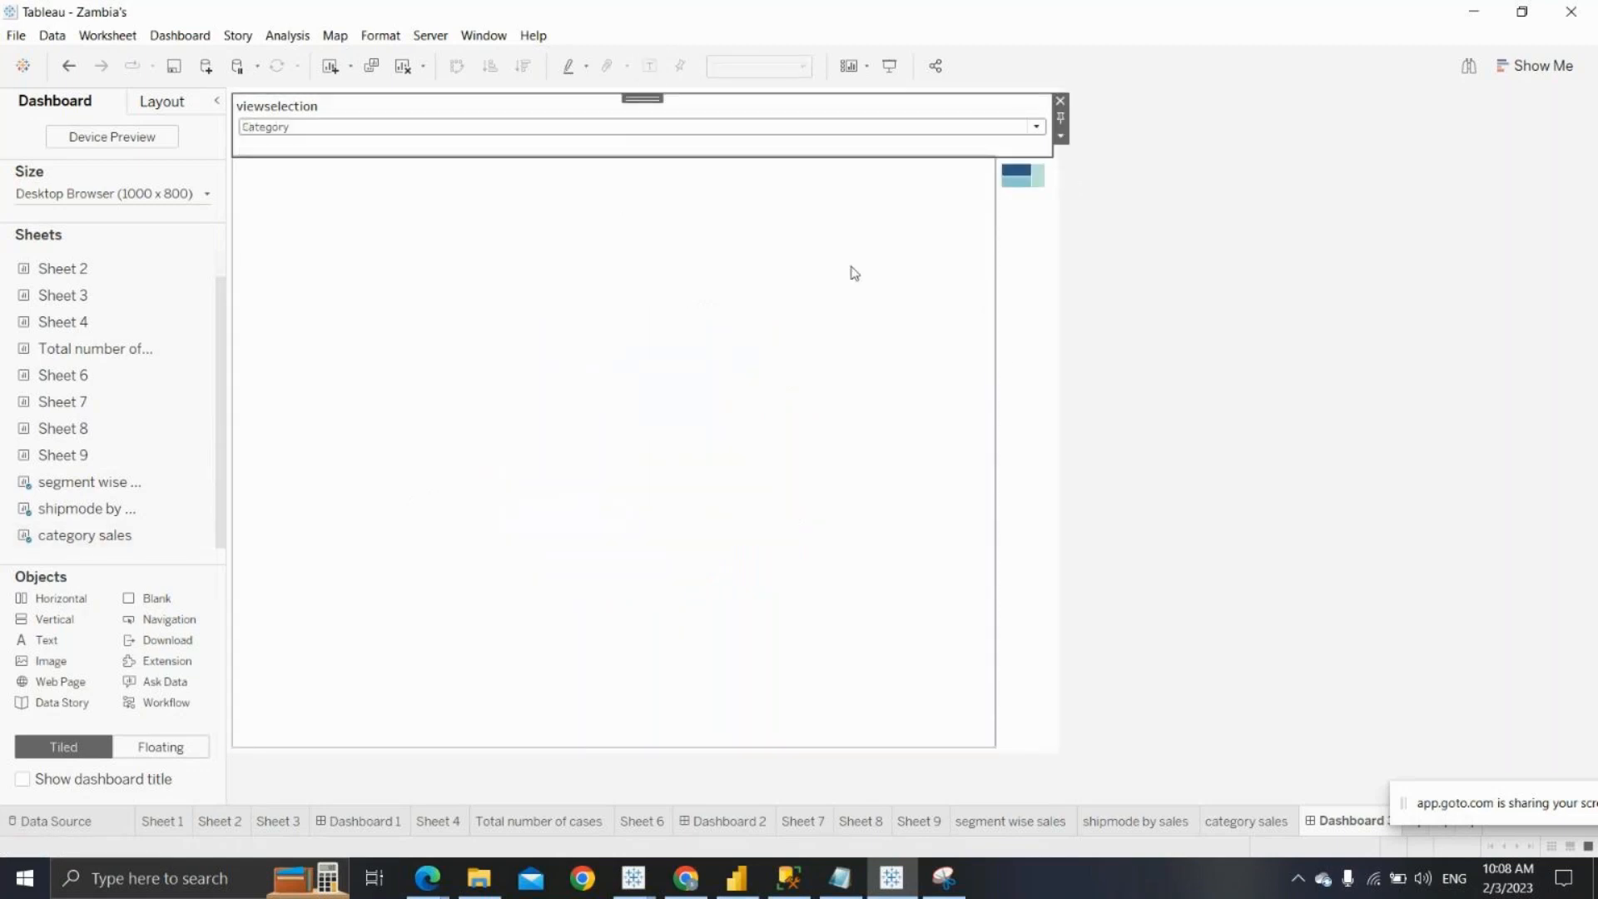
Resize the category sales sheet so its treemap spans most of the container's width
drag(992, 346, 133, 408)
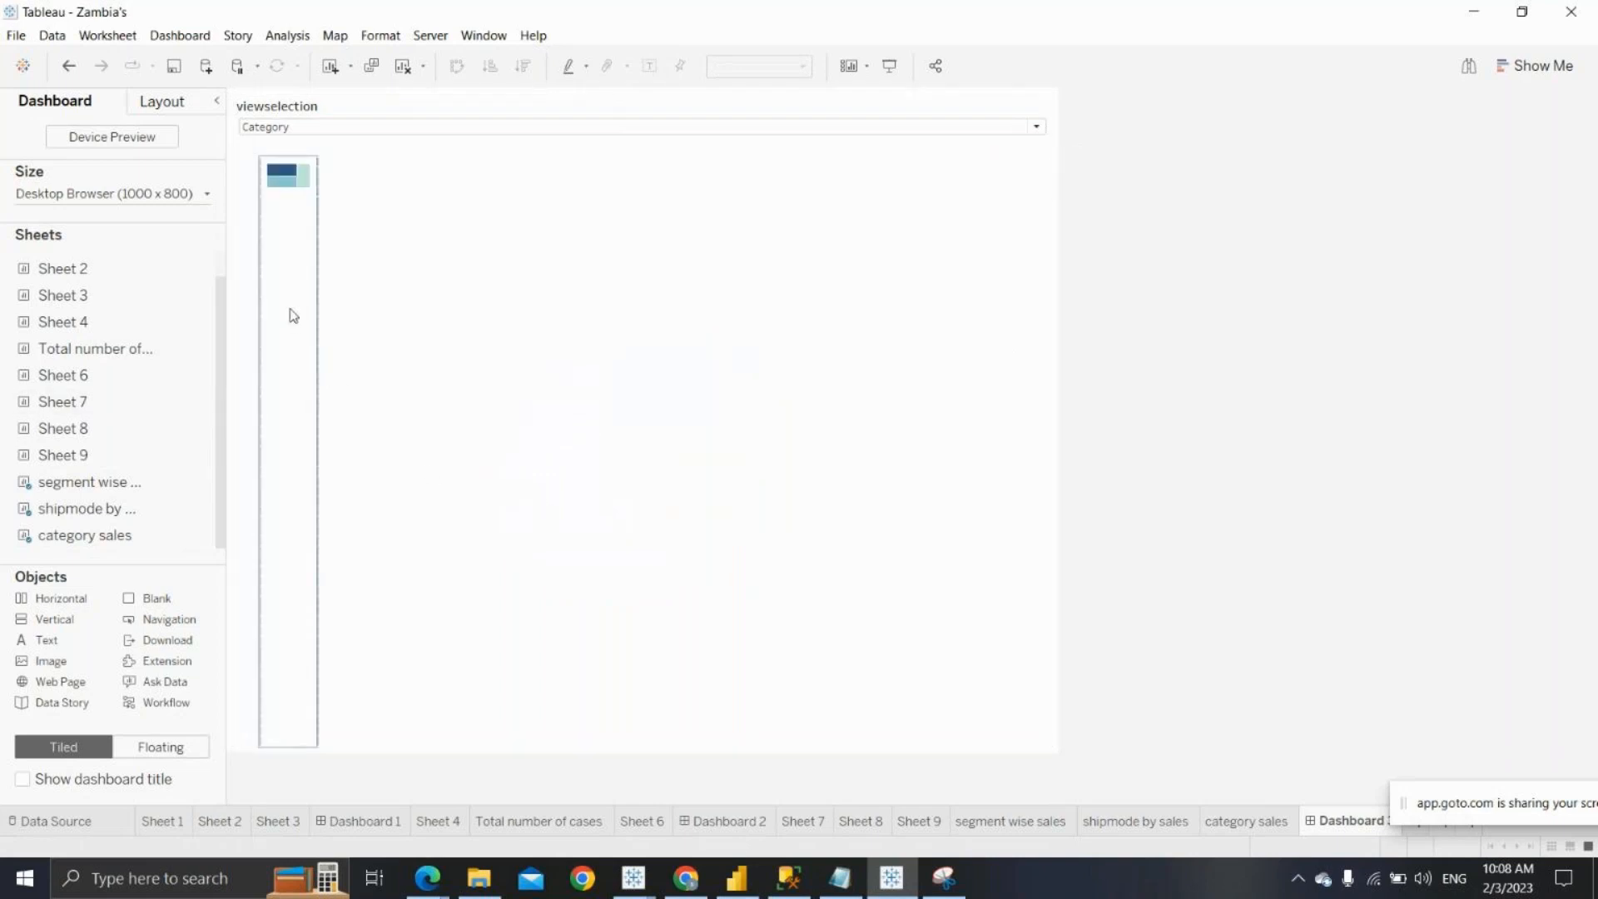
drag(314, 322, 953, 401)
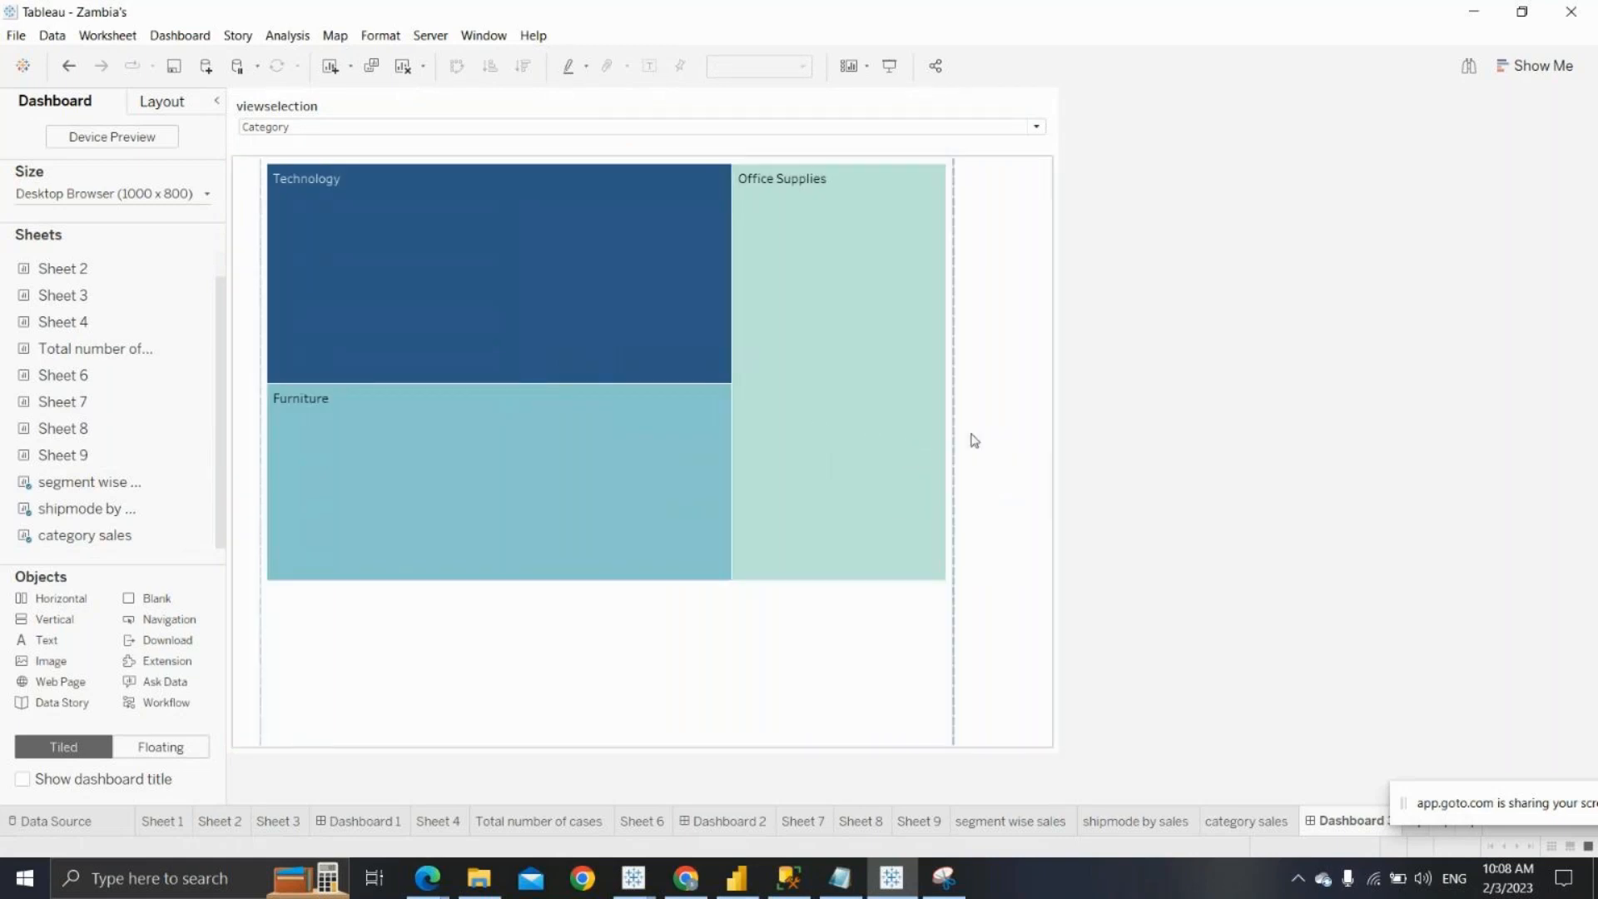
drag(952, 432, 1020, 437)
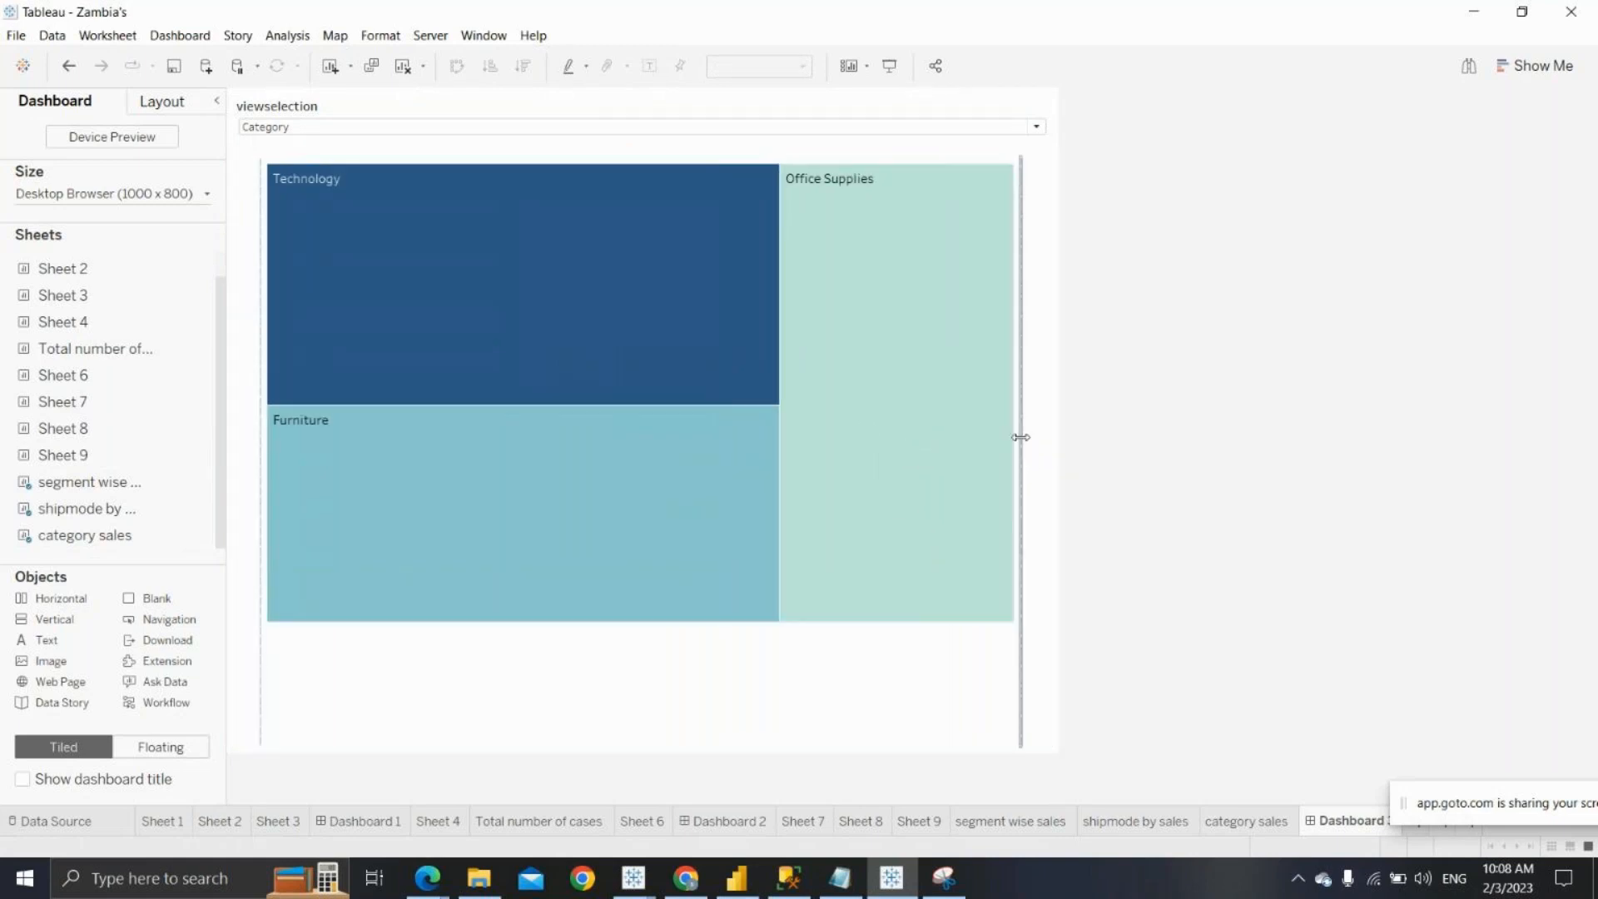
Set viewselection to Segment and remove the category sales and segment wise sales sheets from the dashboard
click(396, 128)
click(379, 145)
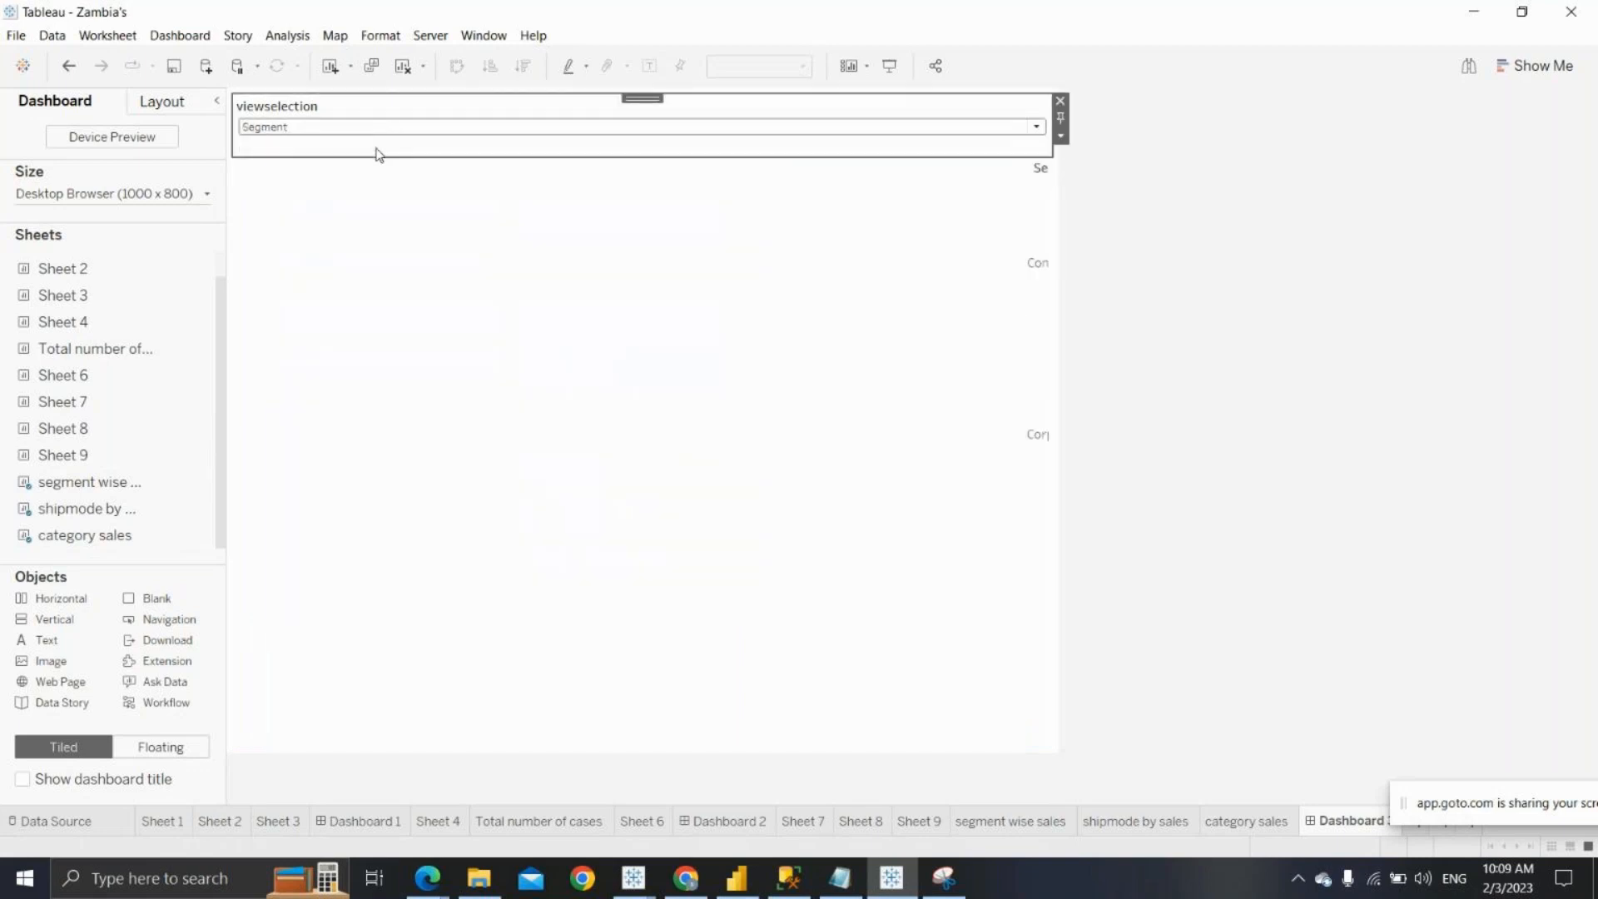
click(798, 237)
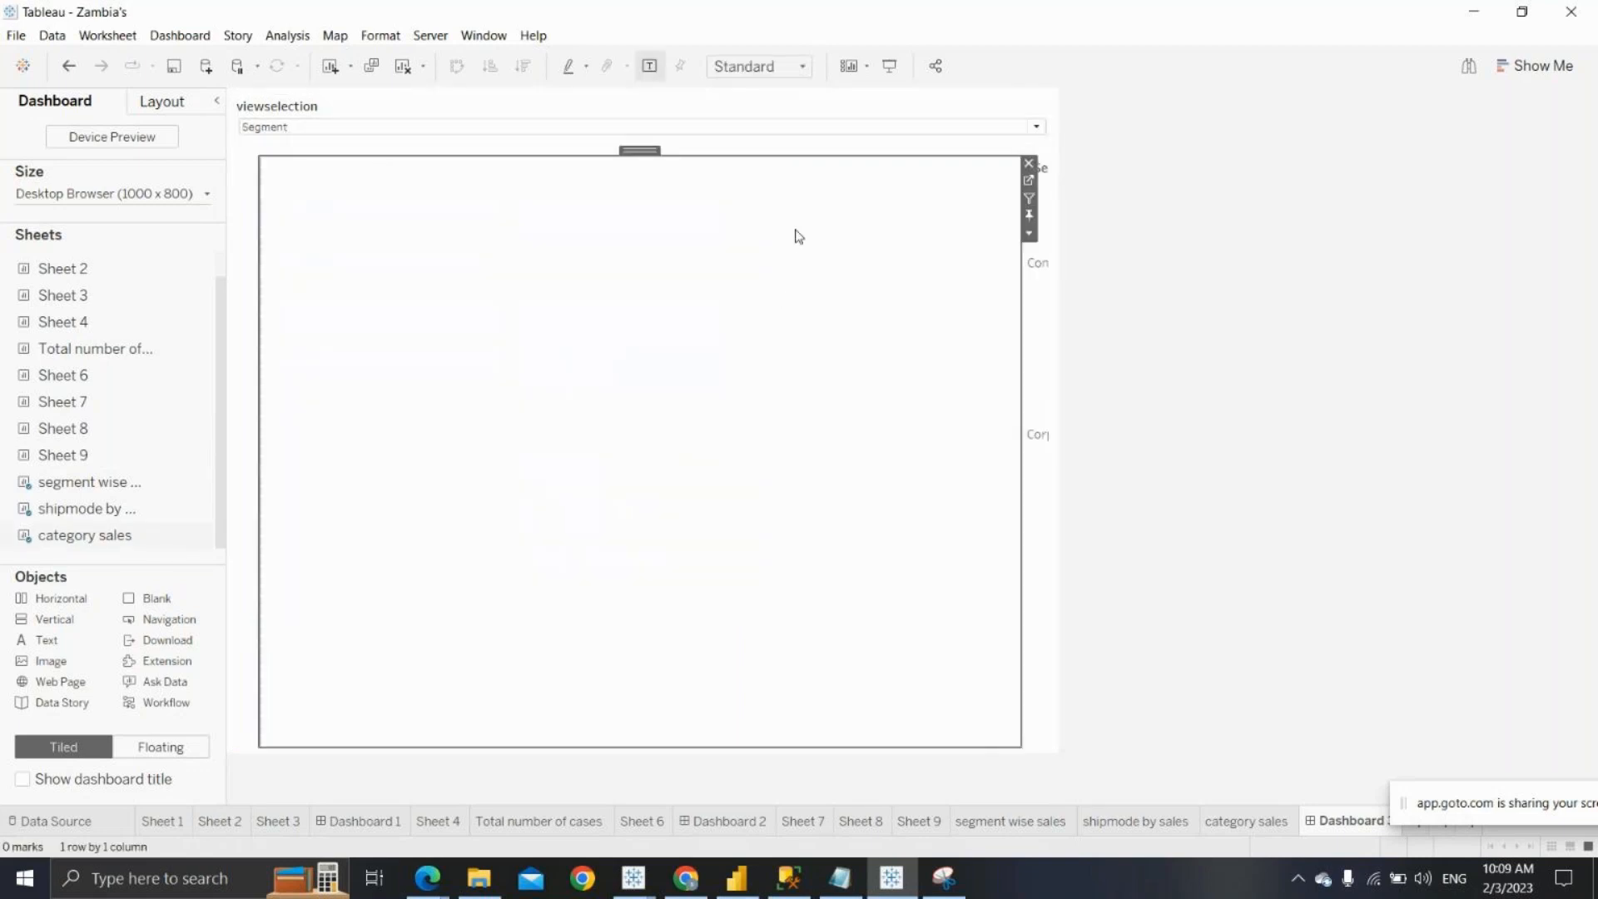
click(1030, 163)
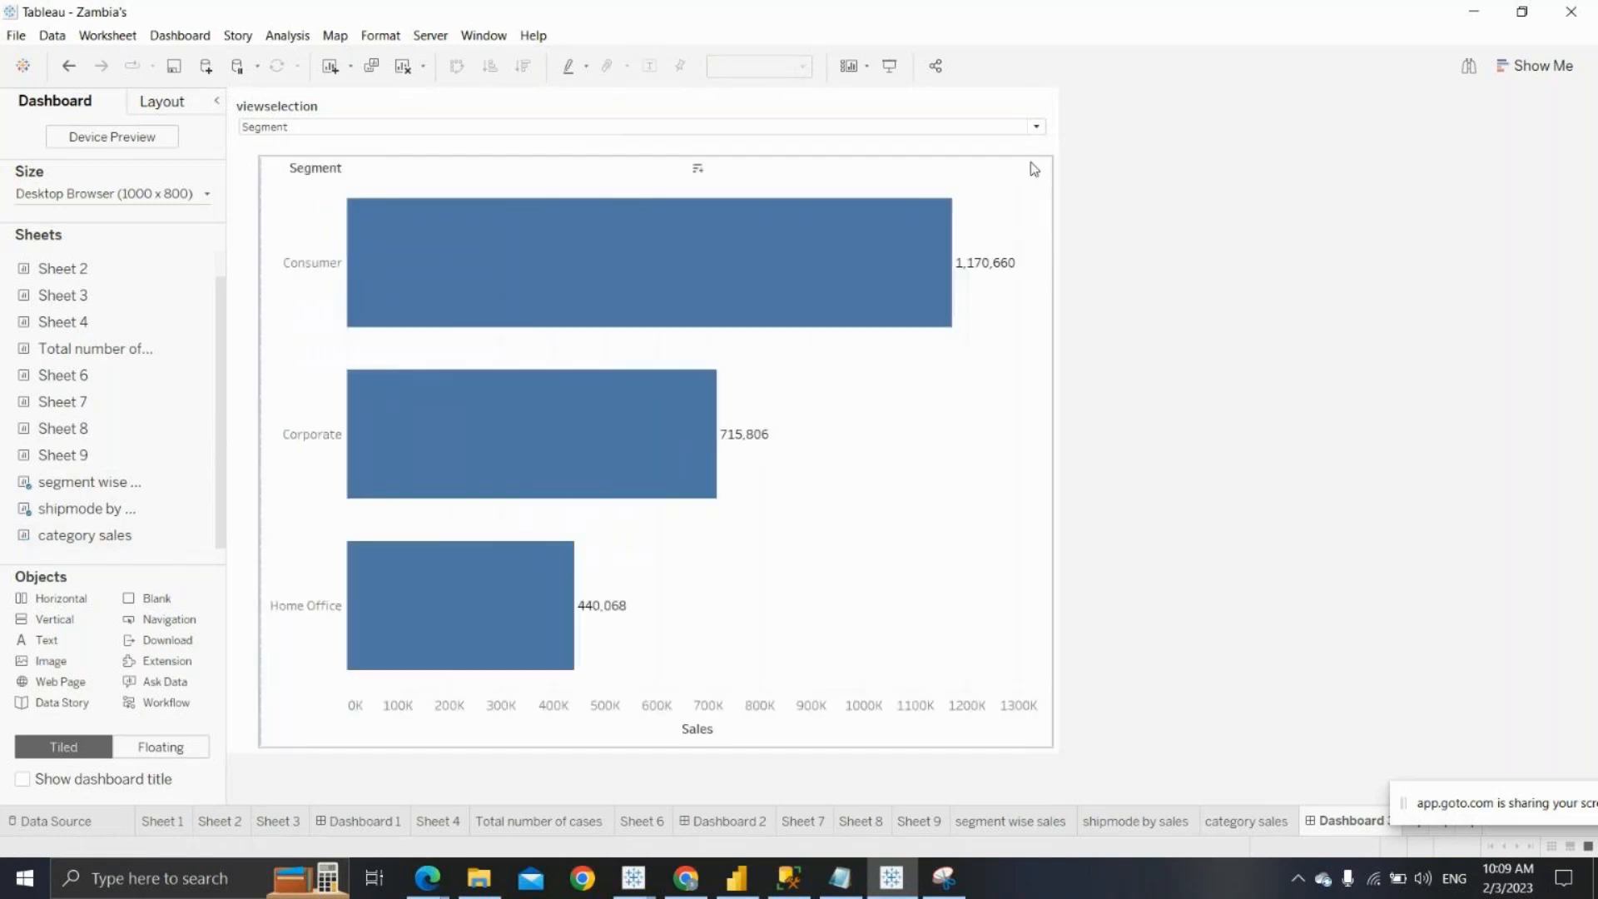
click(1034, 169)
key(Delete)
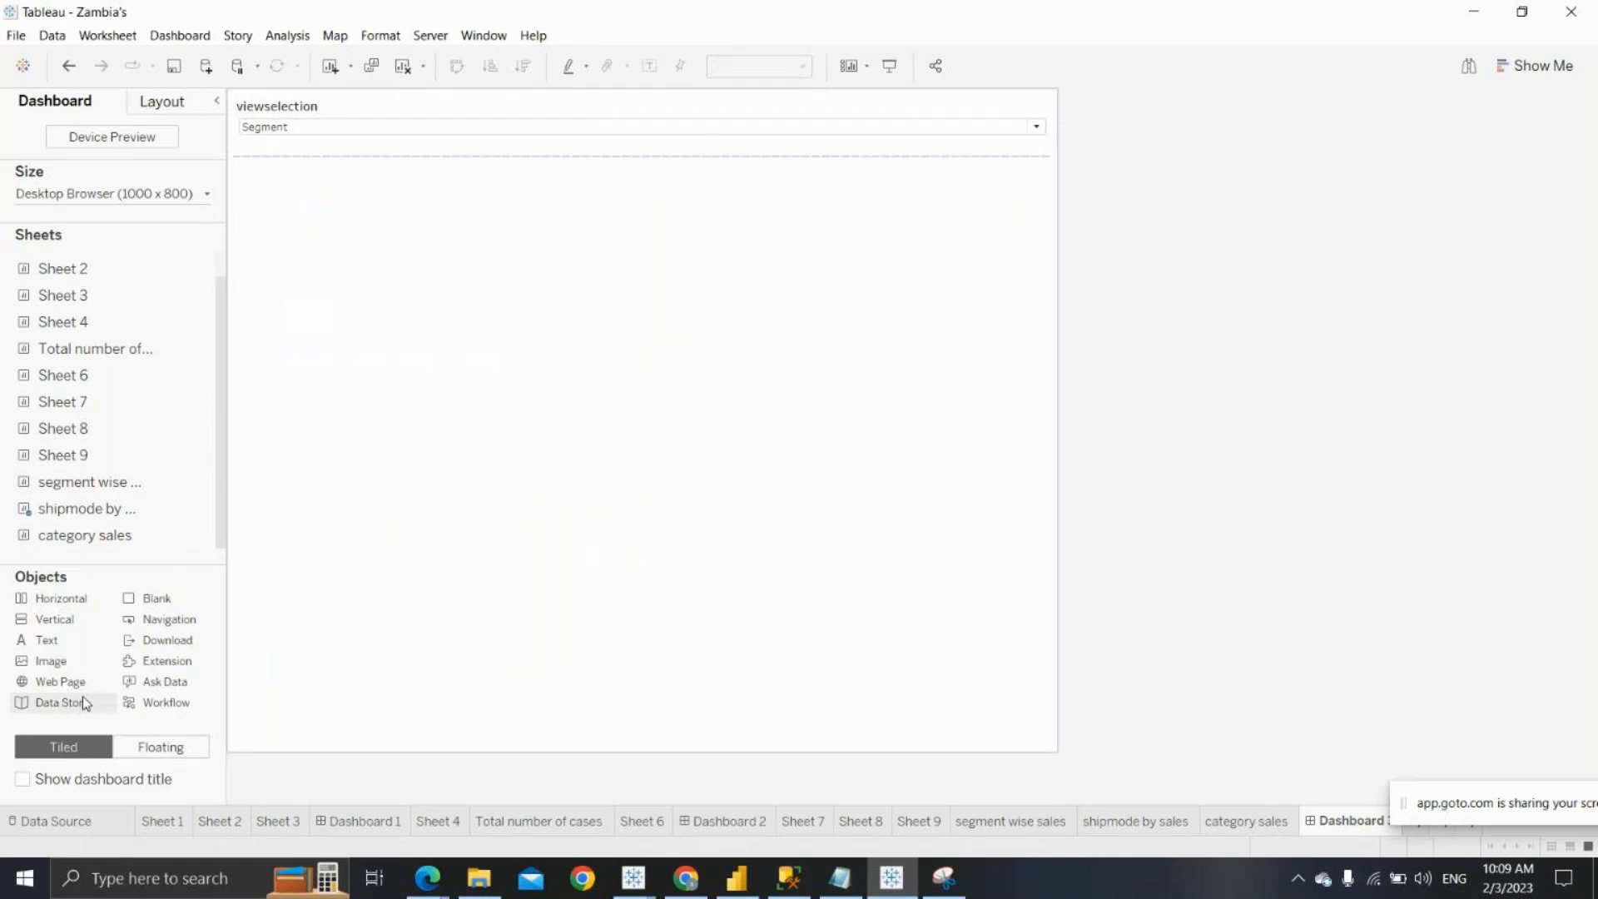
Add segment wise sales as a floating sheet, enlarge it over the empty dashboard area and hide its title
click(160, 747)
double_click(94, 506)
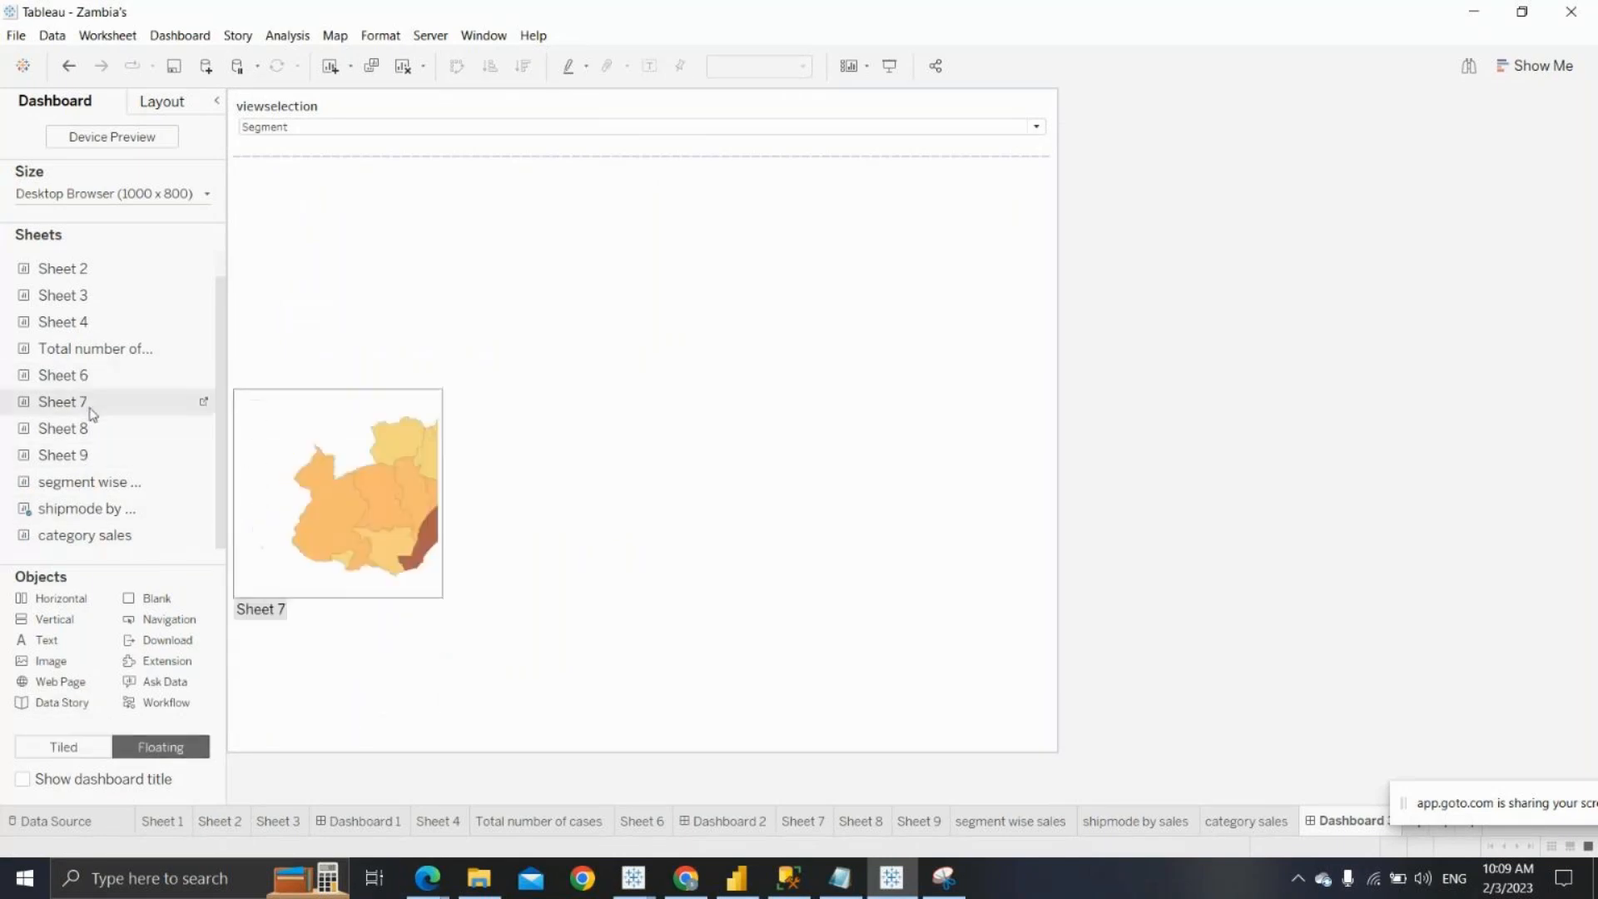
drag(85, 497, 342, 214)
drag(607, 424, 964, 699)
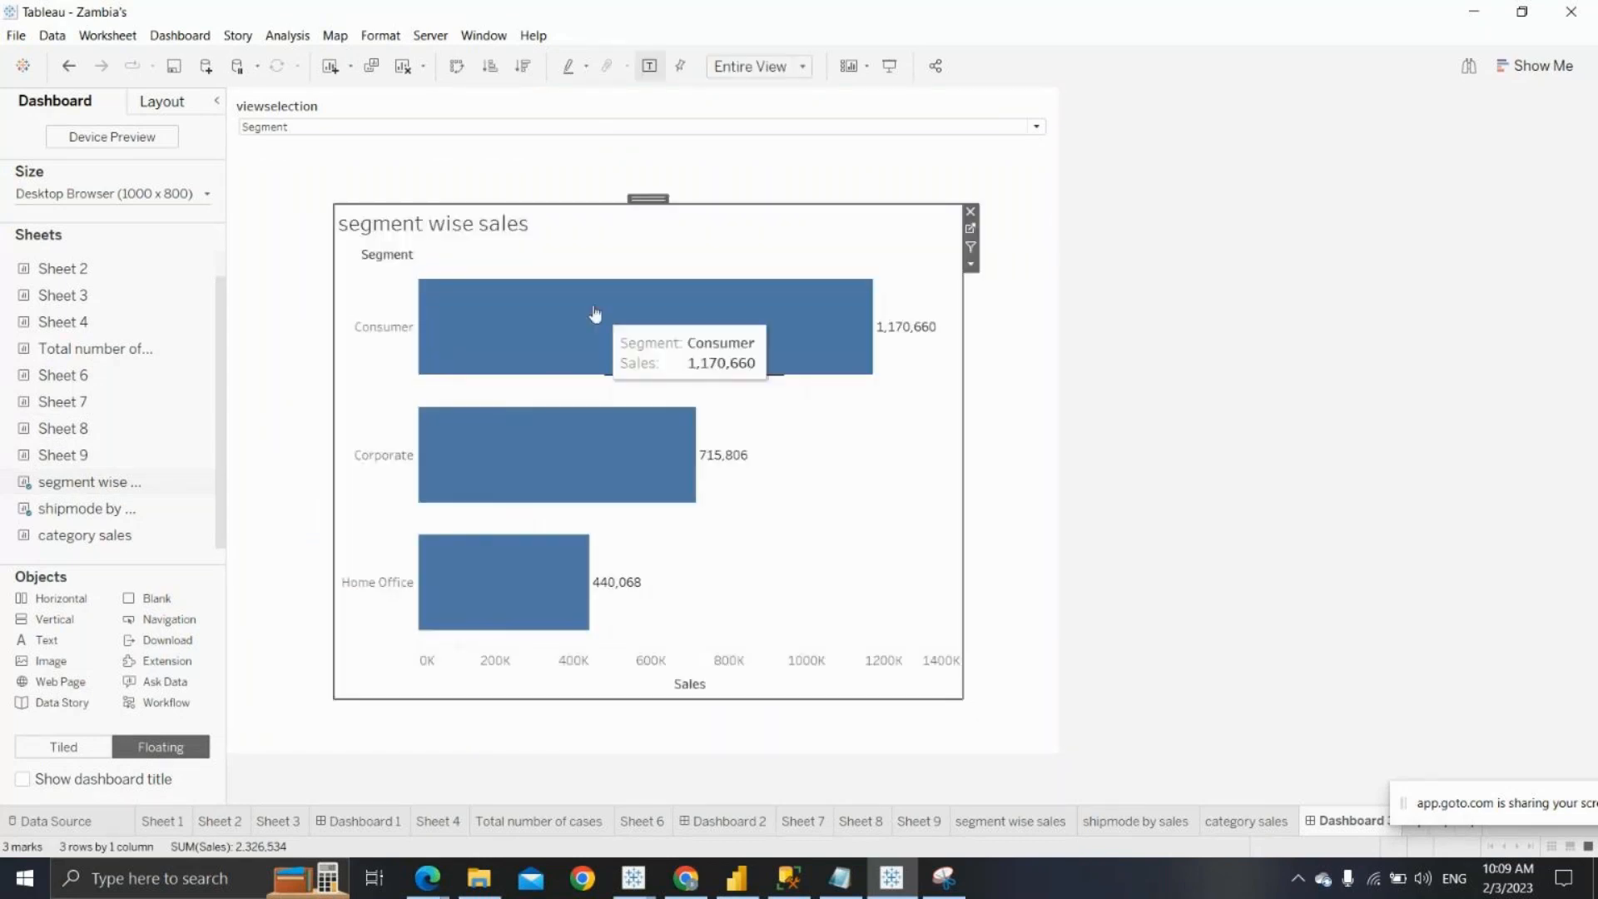
right_click(559, 229)
click(578, 268)
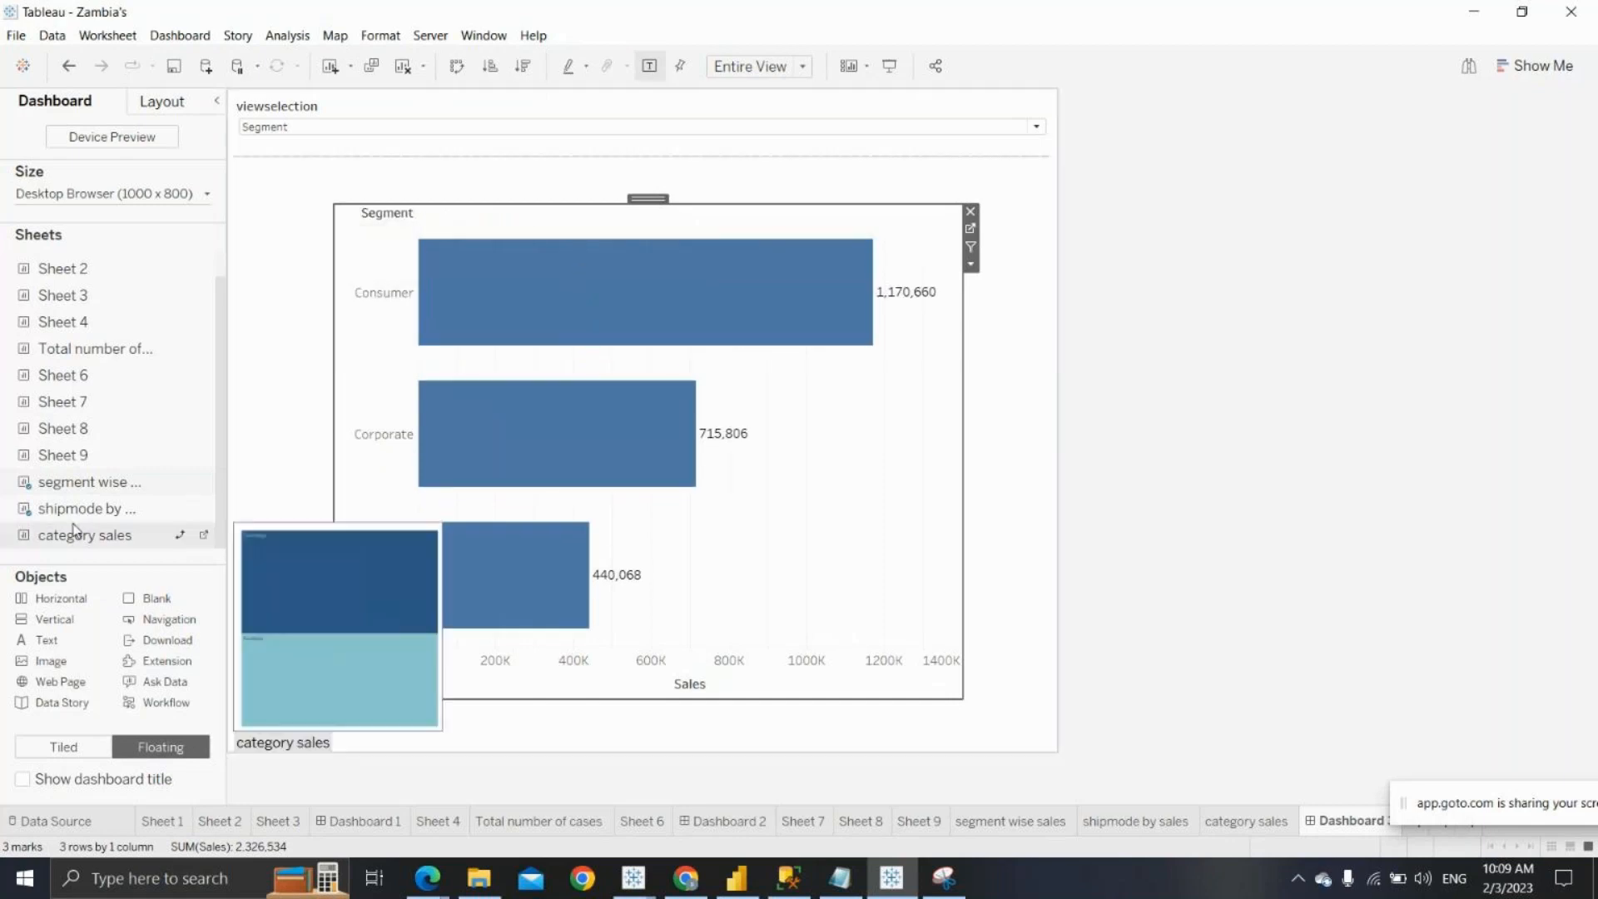
Add category sales as a floating sheet over the segment bar chart, hide its title, enlarge it to match and remove its Sales legend
drag(79, 535, 343, 198)
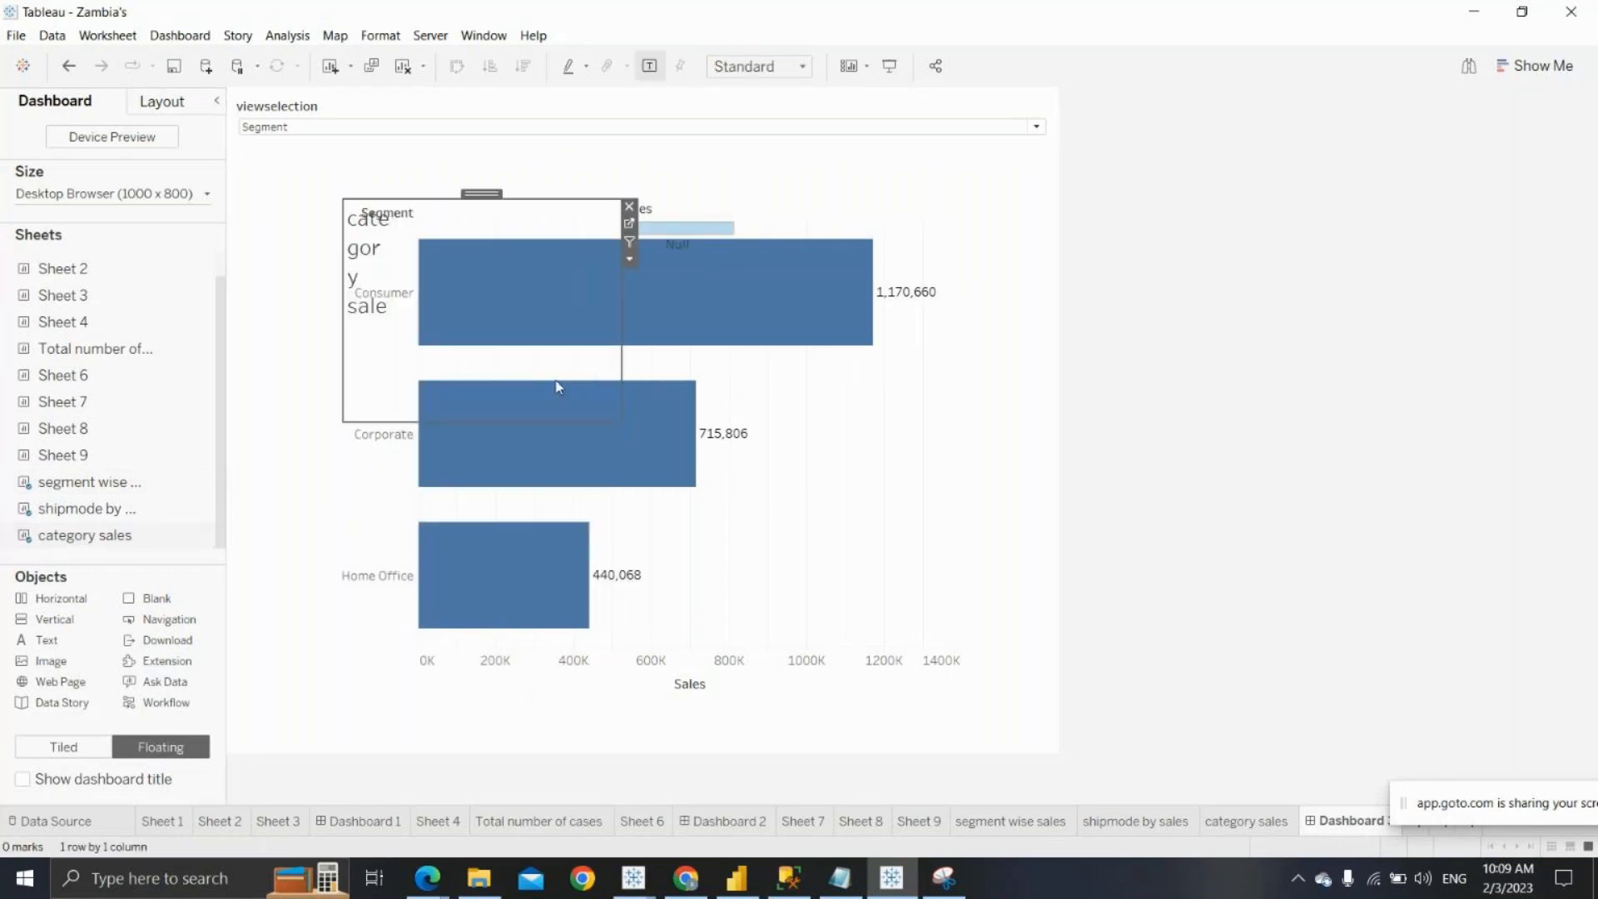
right_click(414, 215)
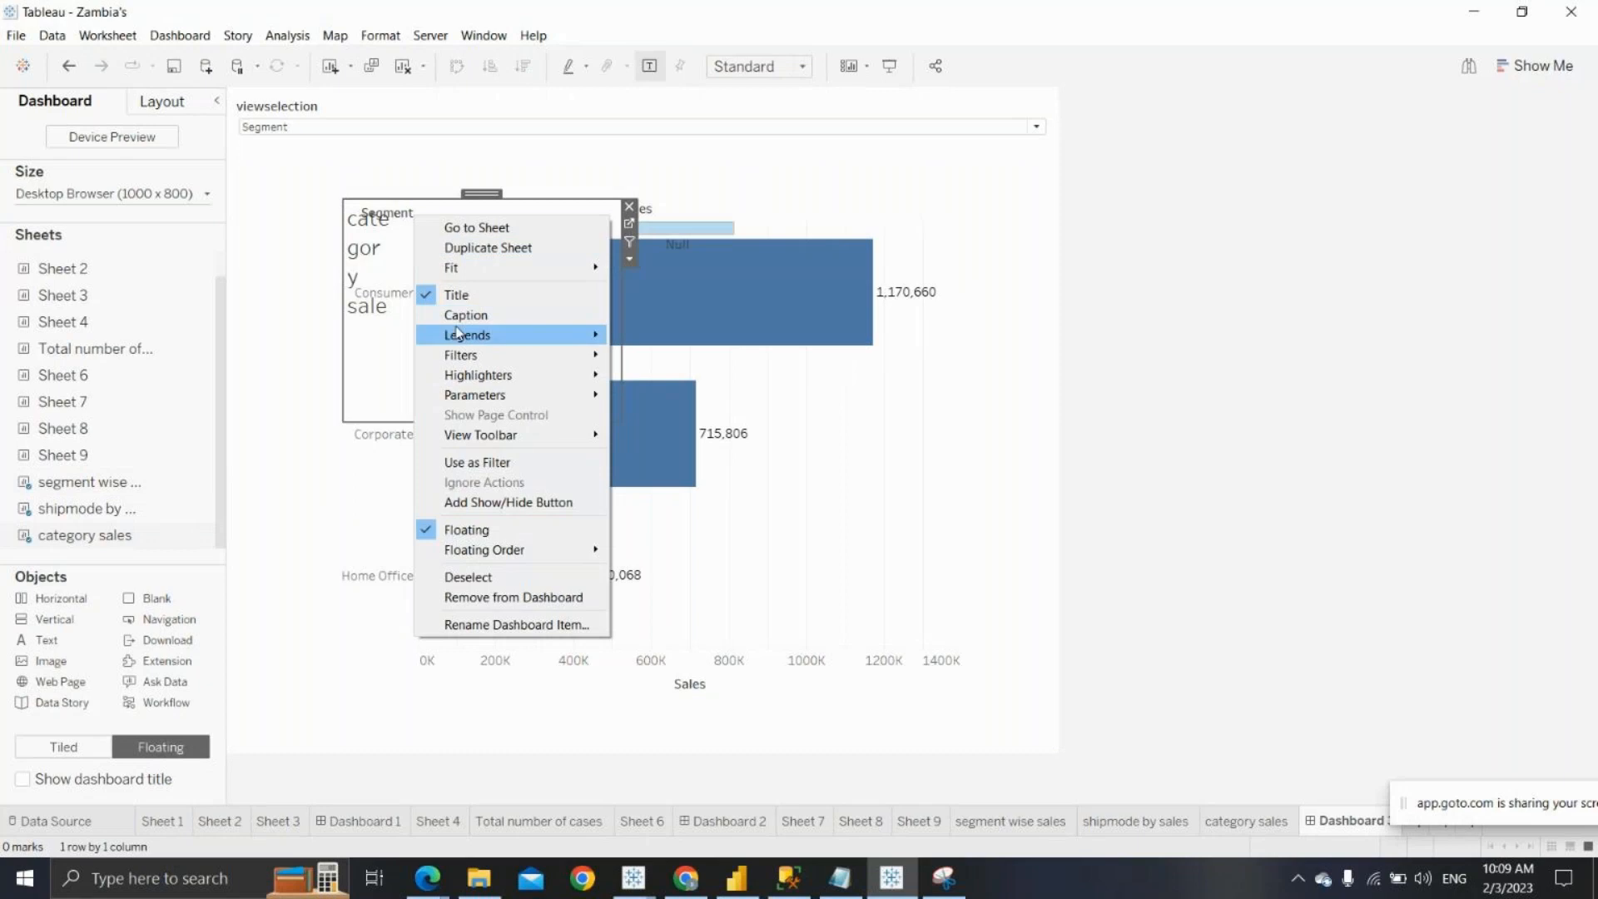
click(441, 294)
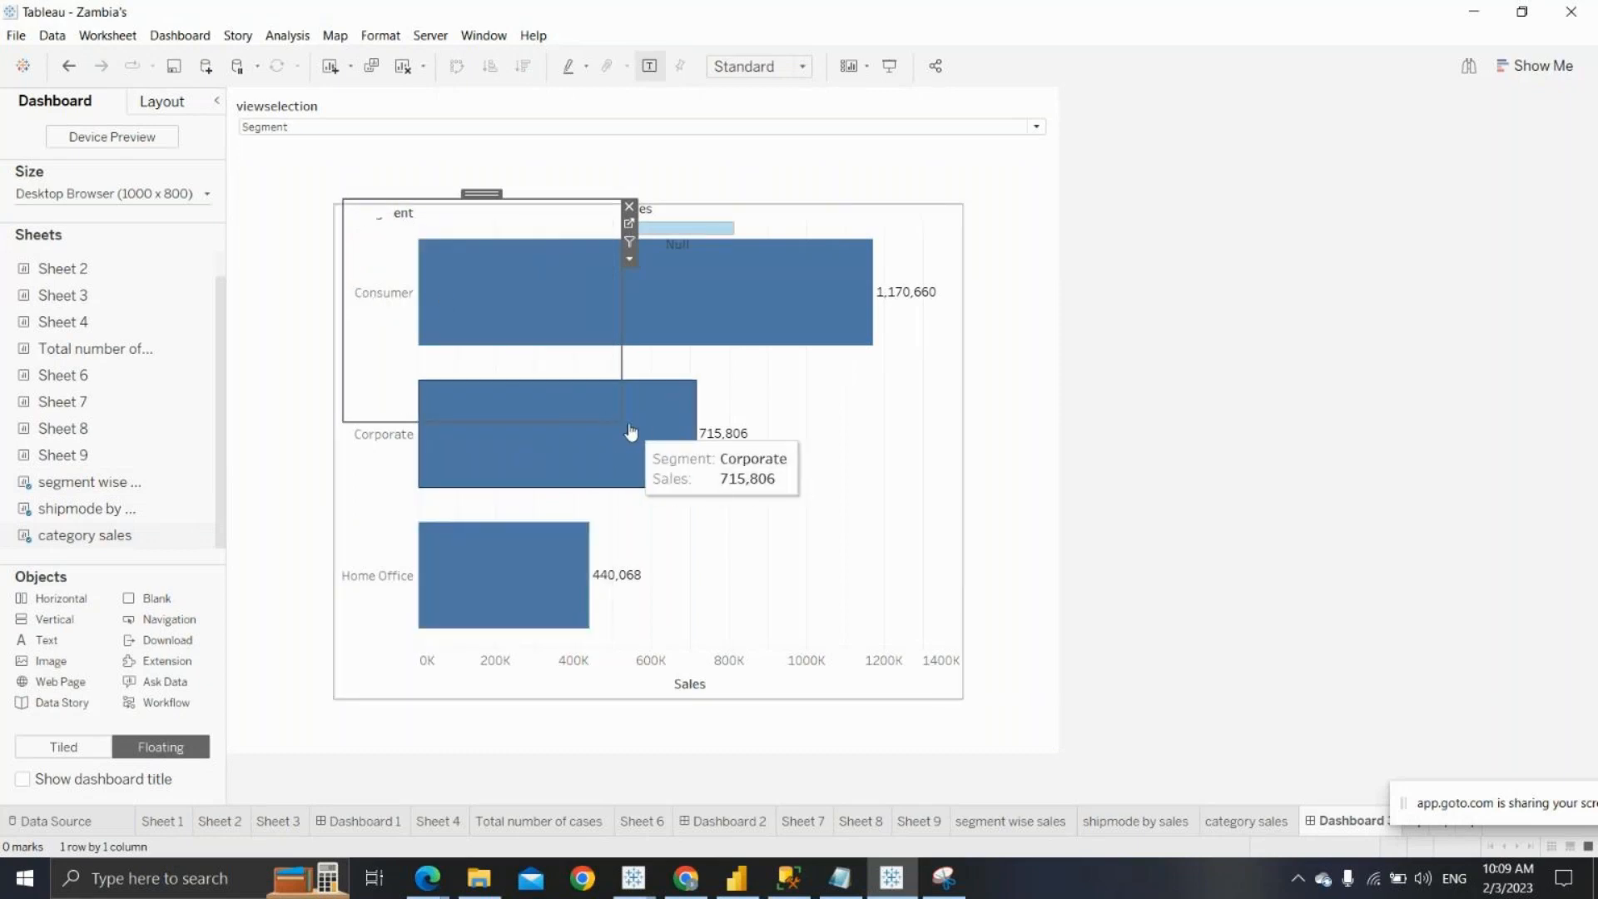
drag(622, 422, 936, 705)
click(686, 227)
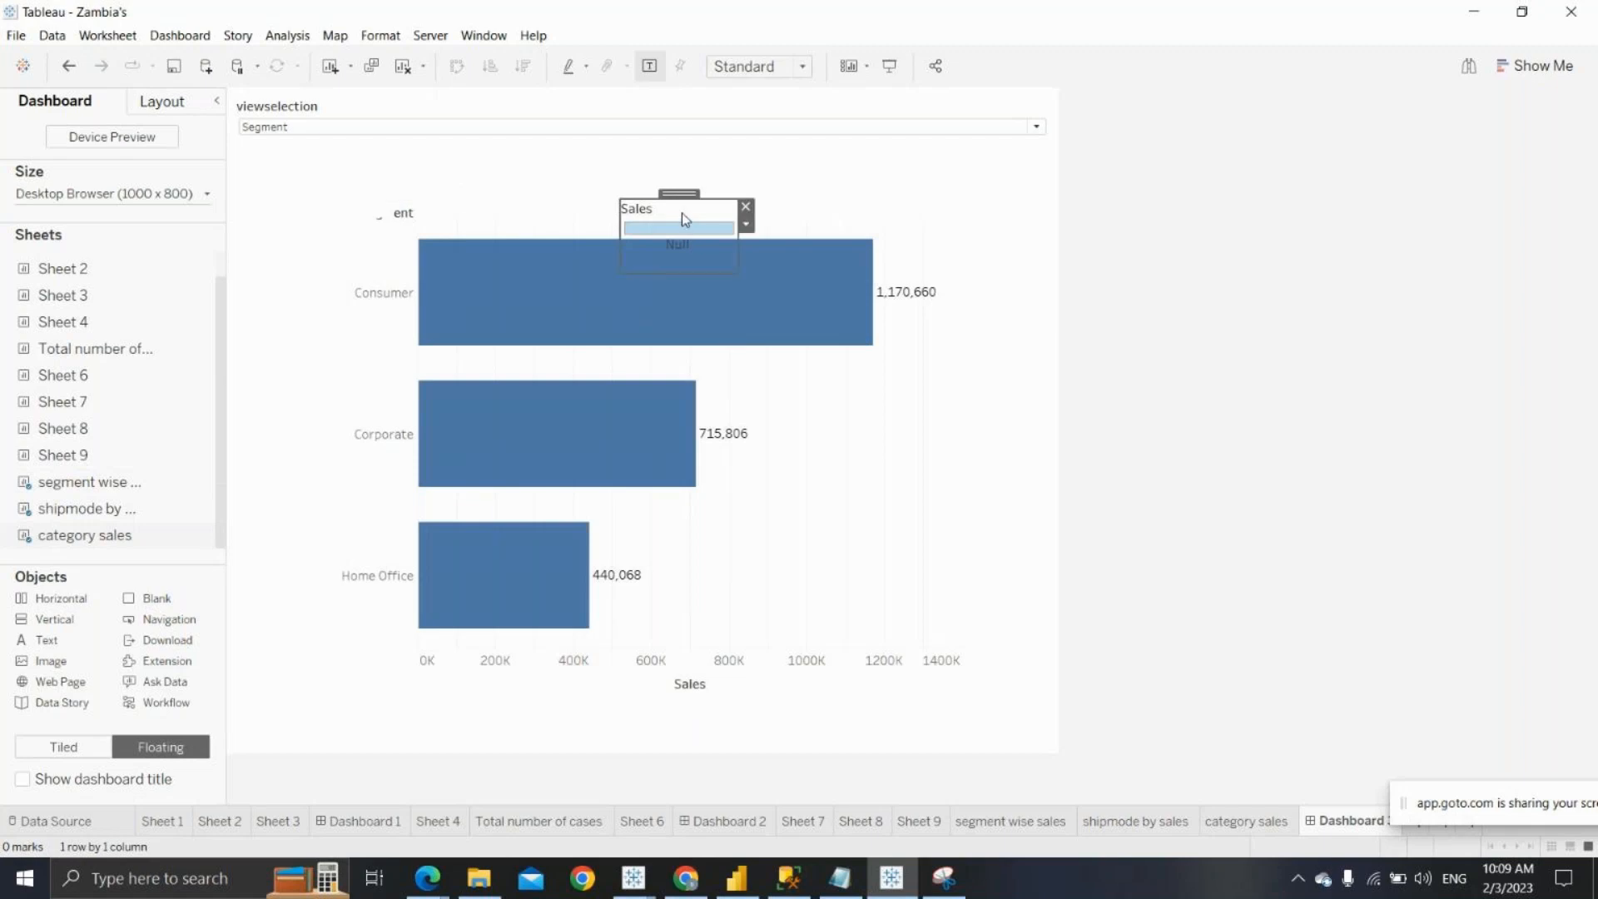
click(745, 208)
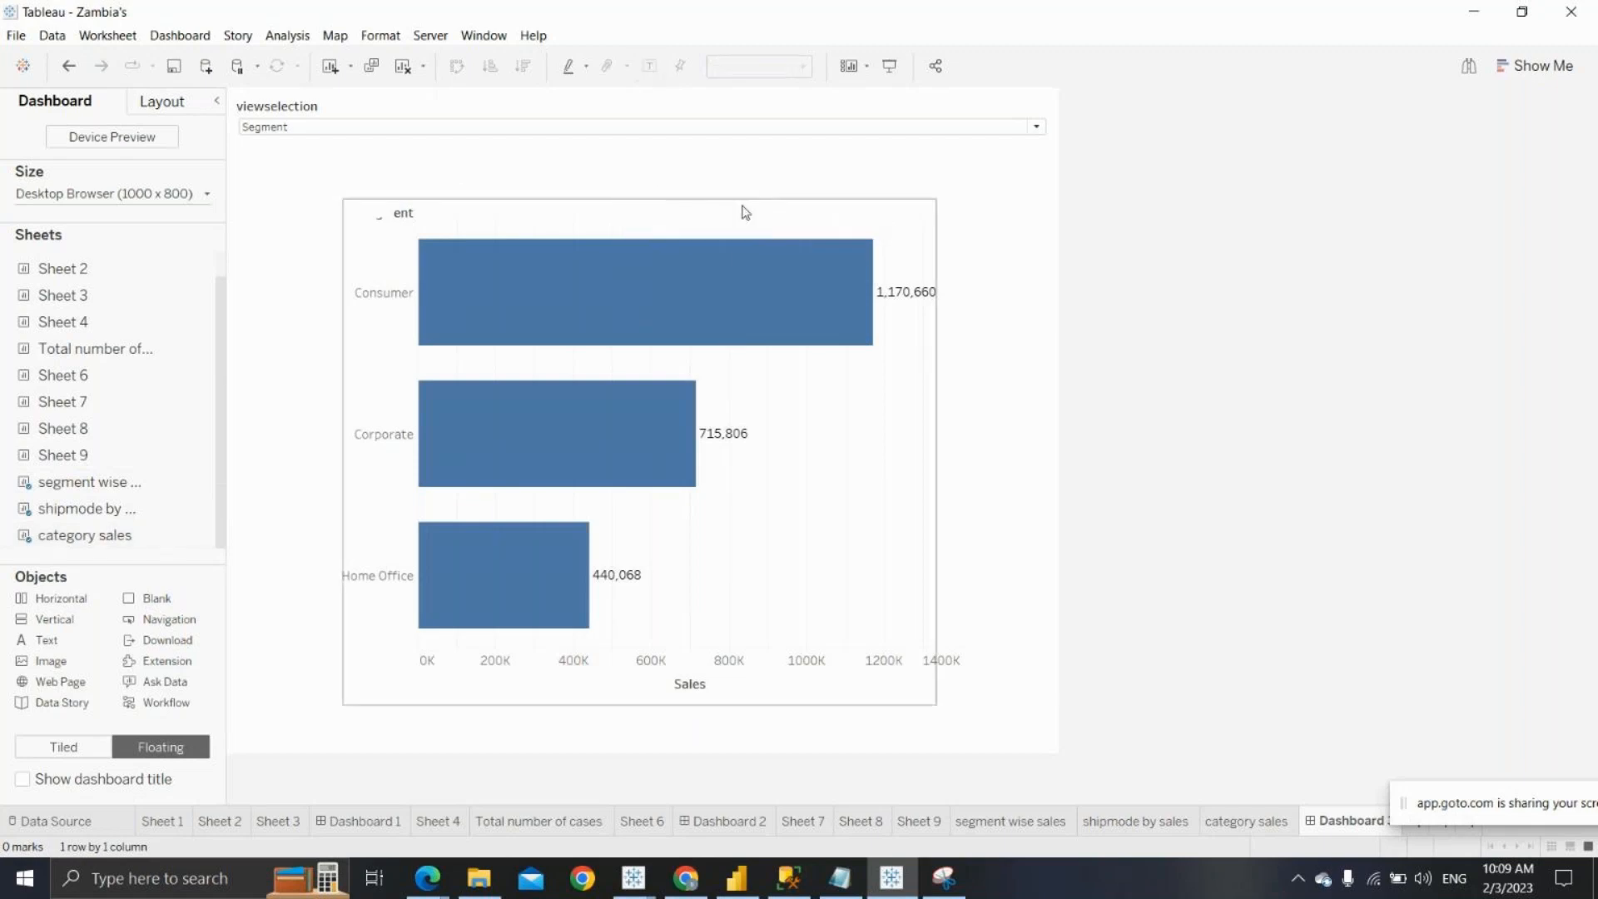
right_click(402, 213)
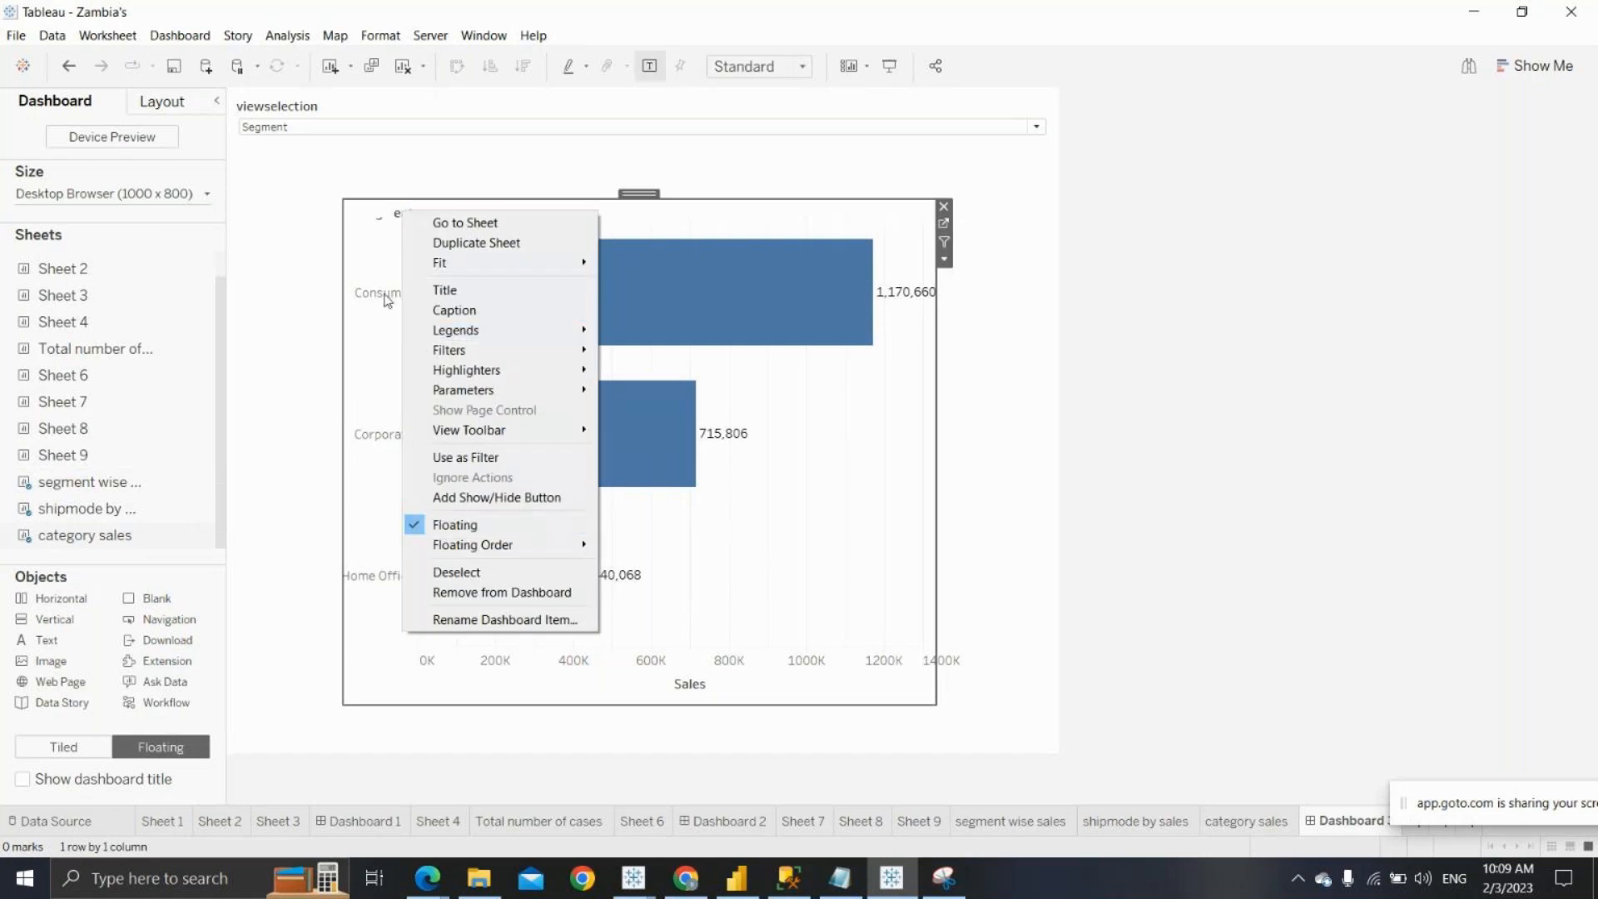
click(366, 158)
Cycle viewselection twice through Category, Segment and Shipmode to check how the overlaid charts switch
click(337, 127)
click(323, 178)
click(314, 127)
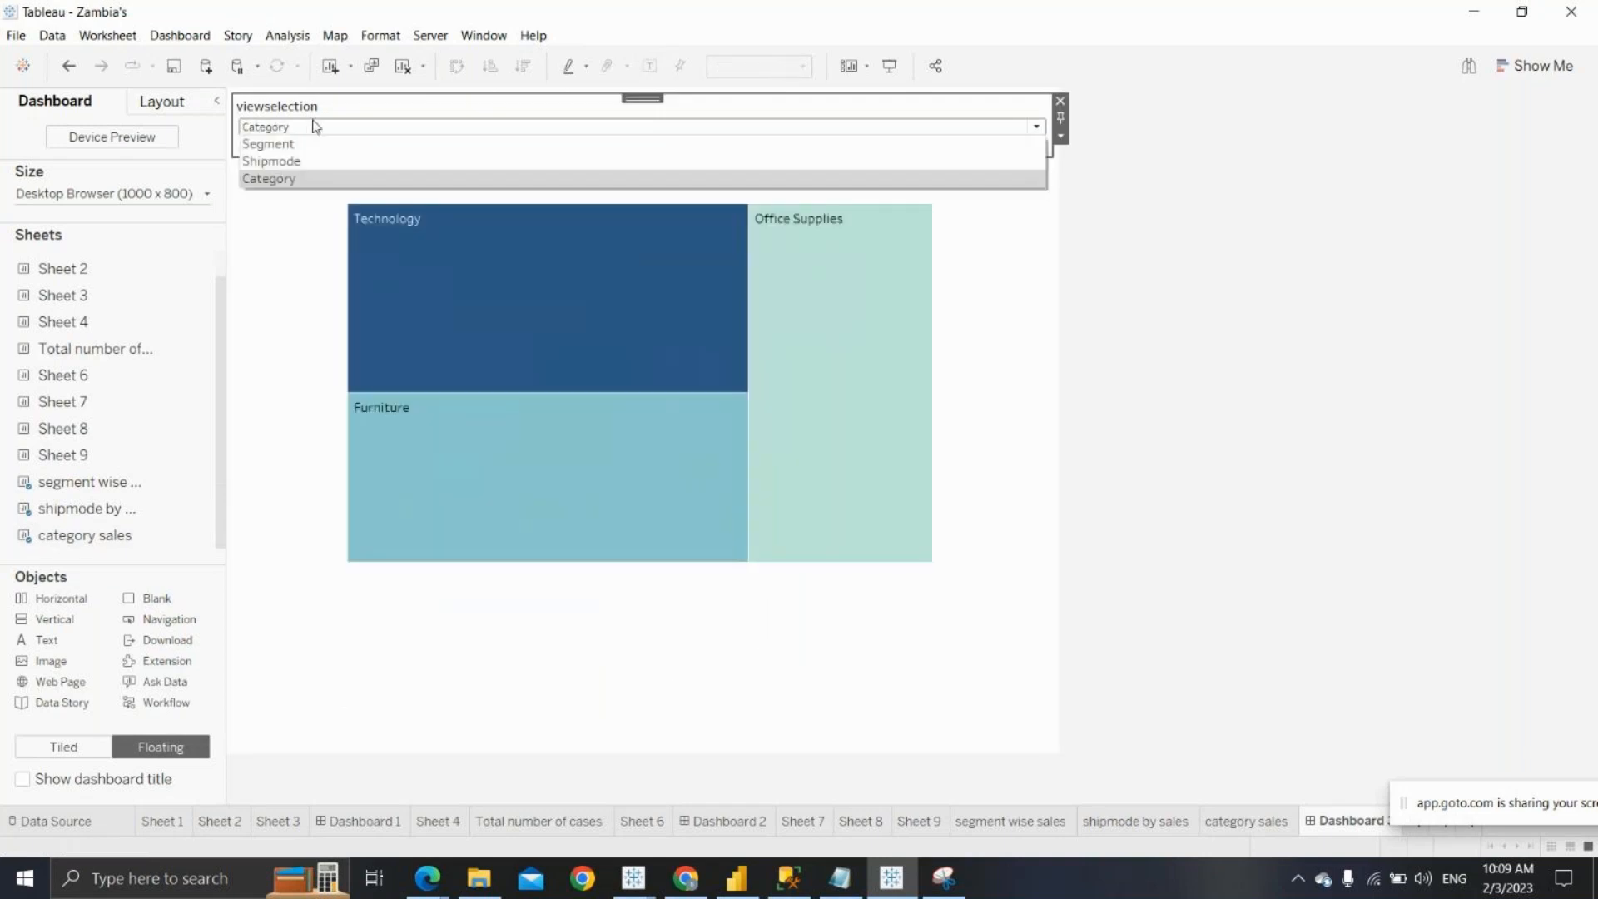
click(308, 144)
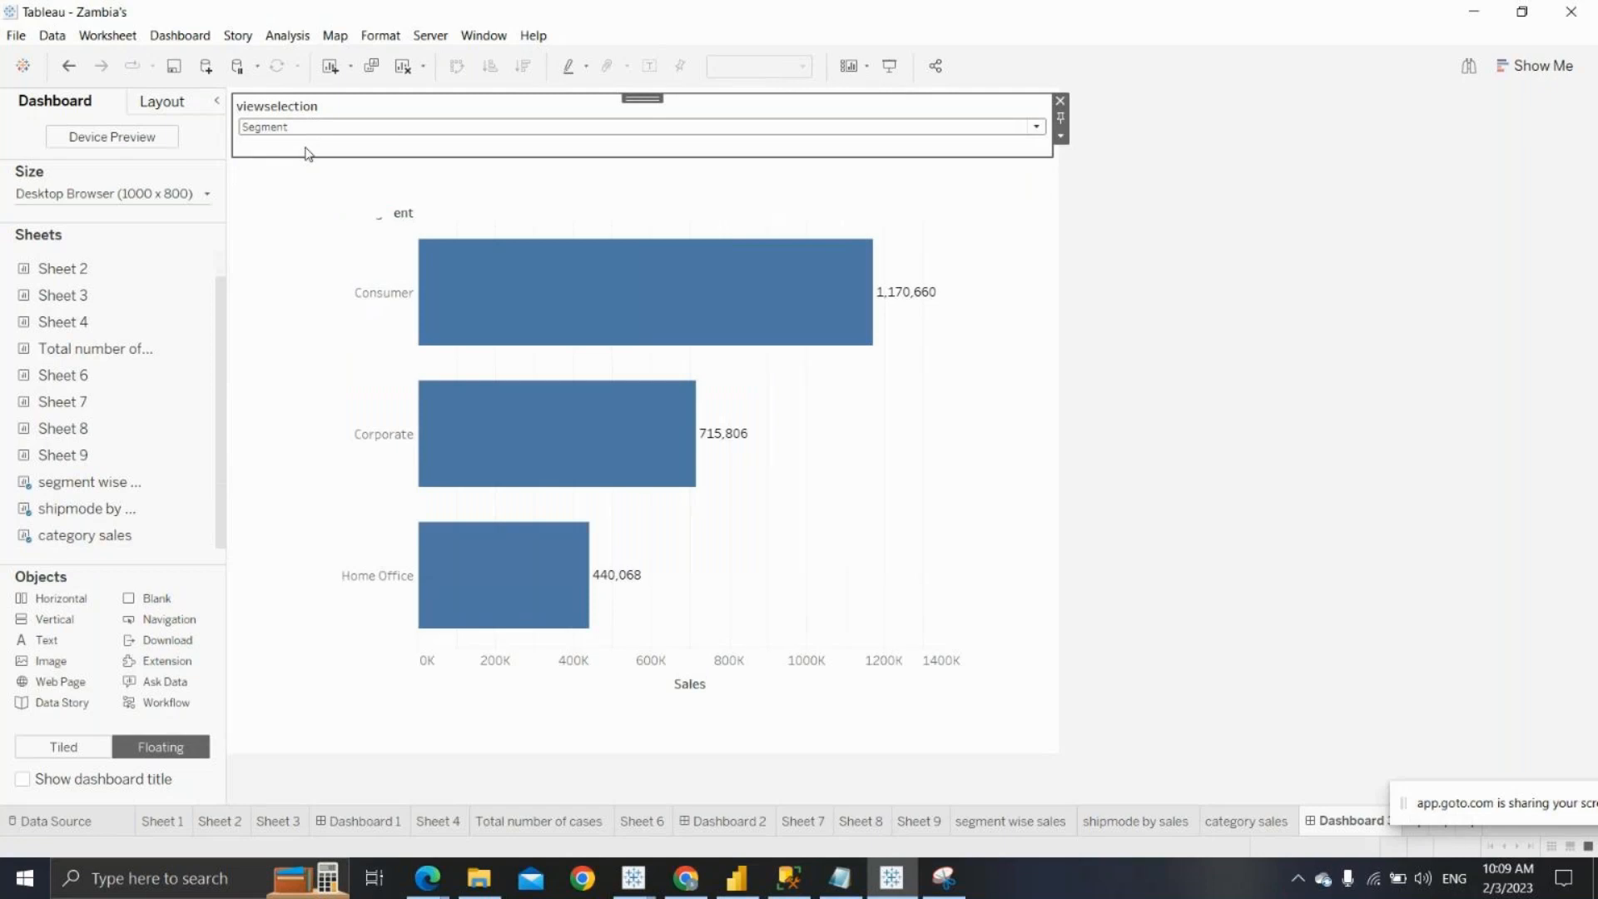
click(393, 128)
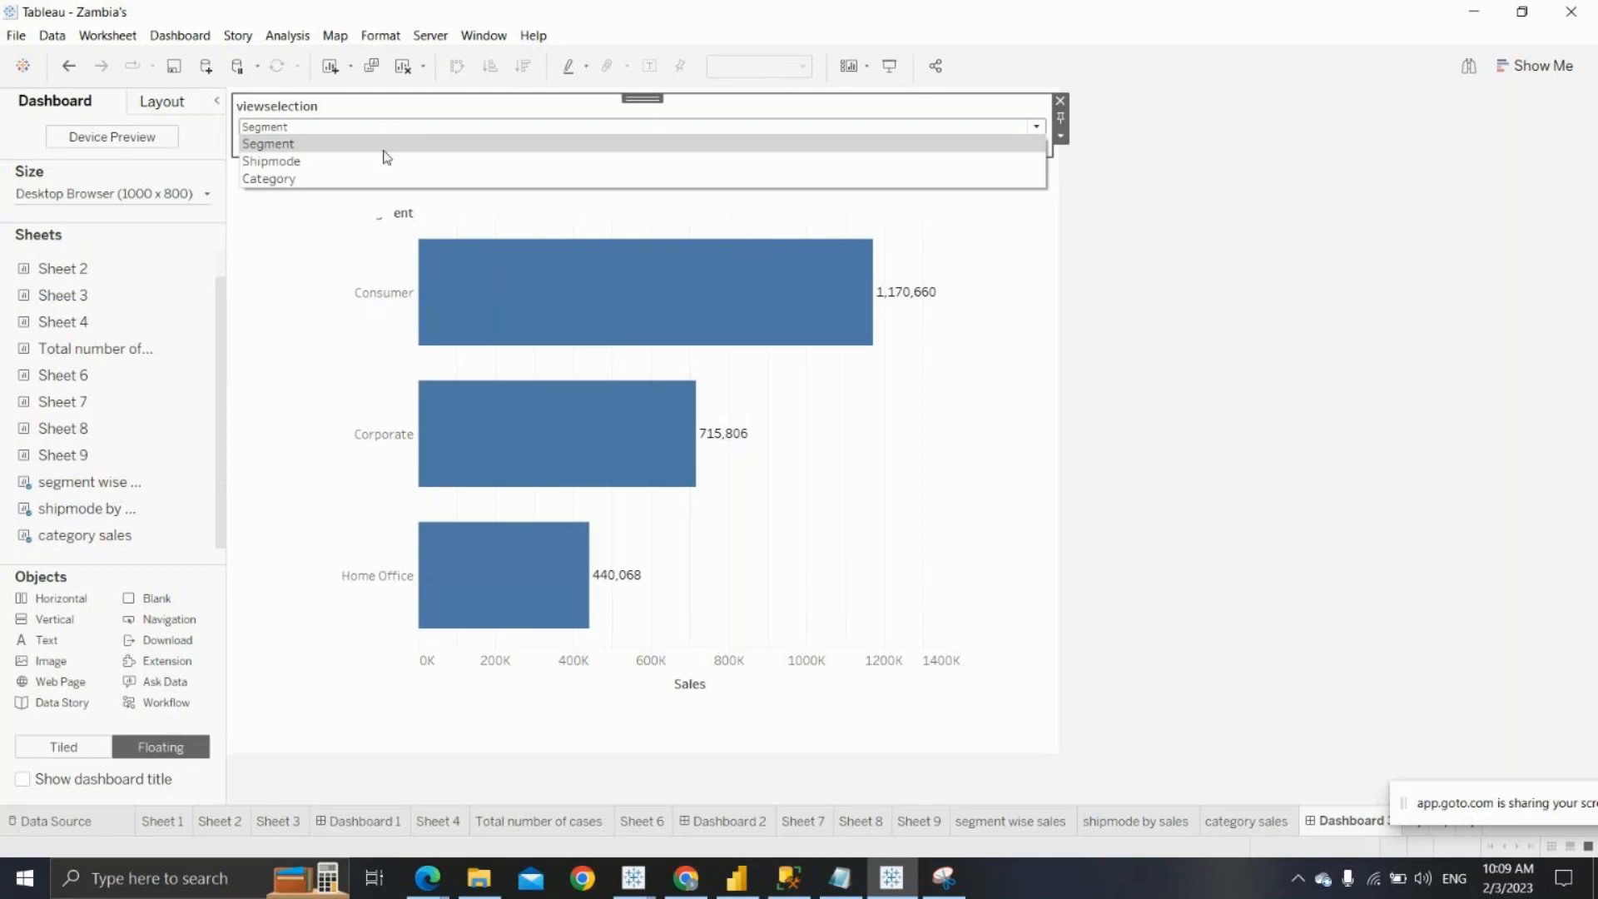
click(384, 159)
click(380, 128)
click(374, 178)
click(367, 129)
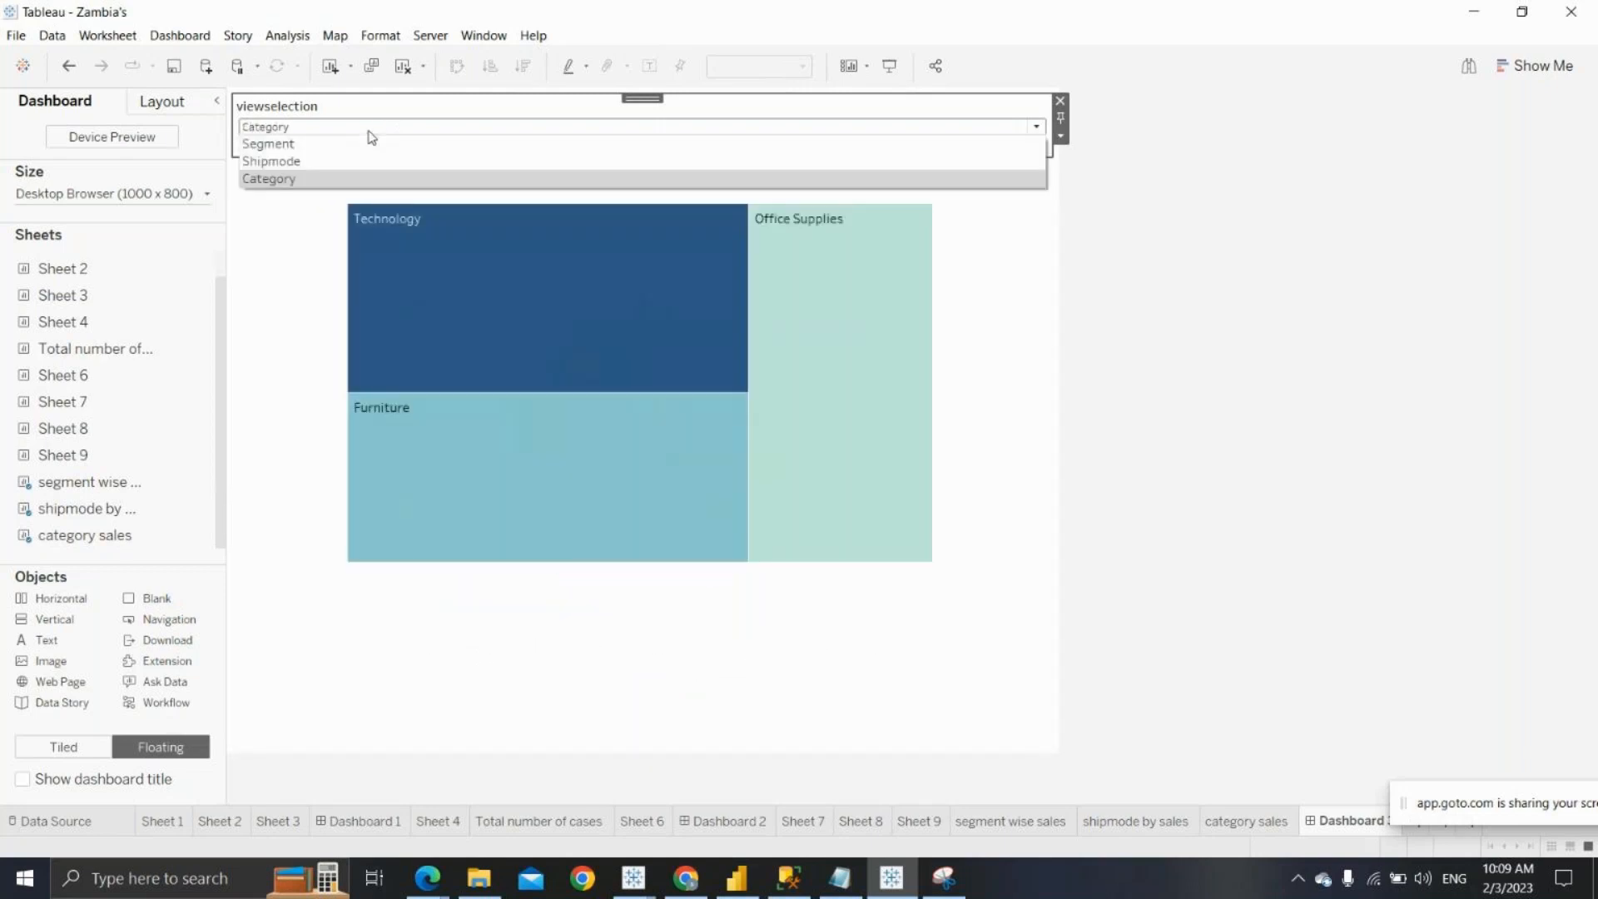
click(367, 143)
click(370, 129)
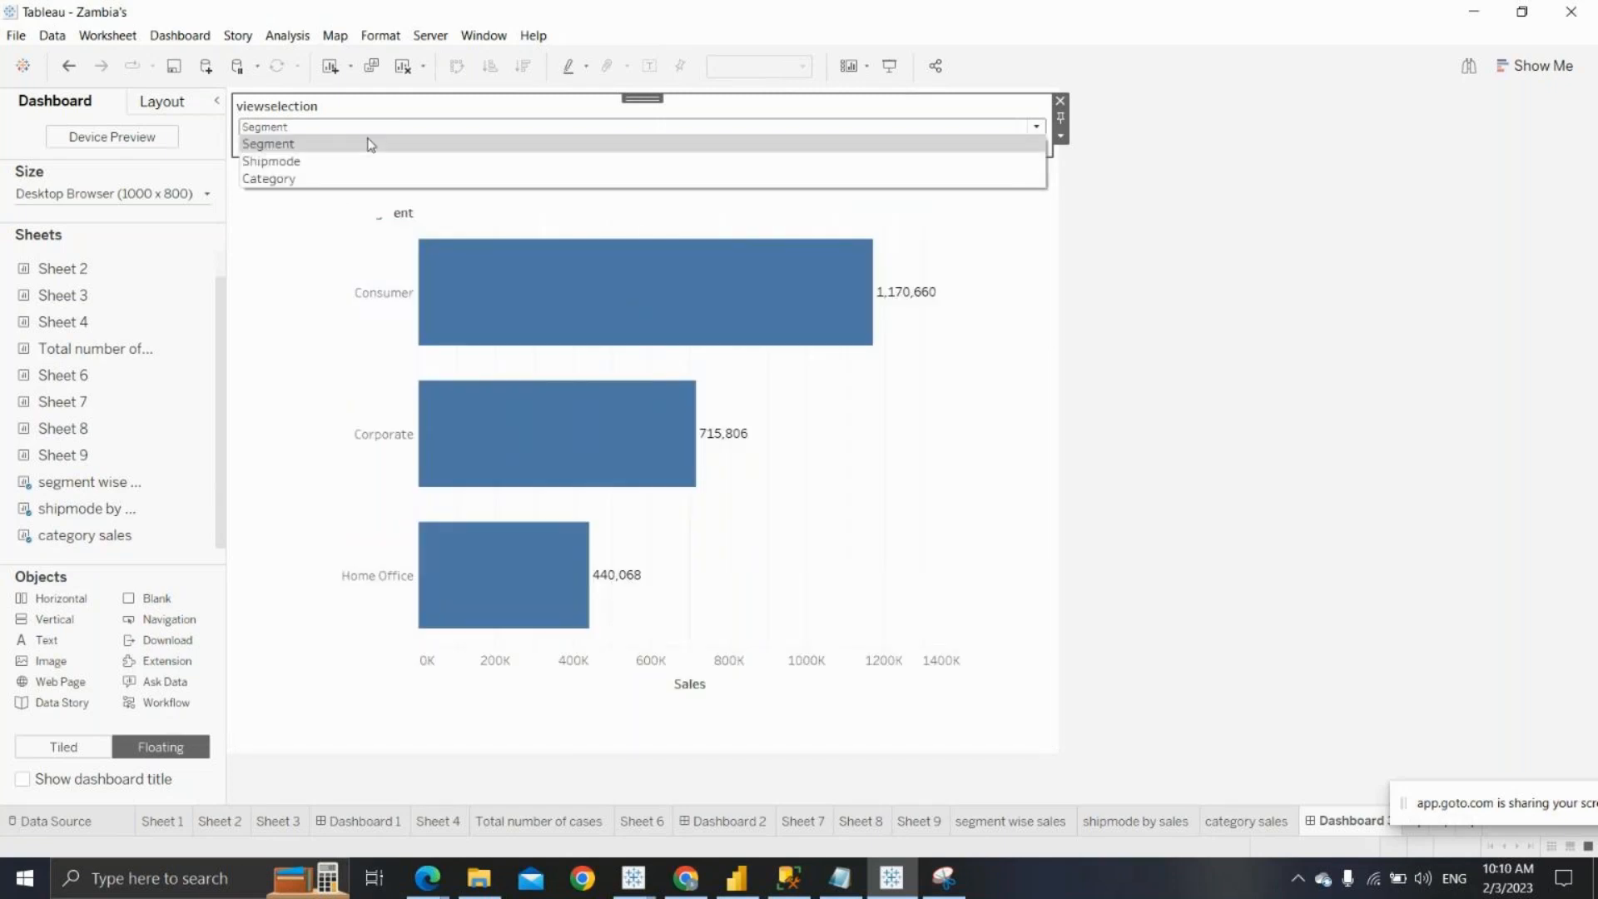
click(370, 160)
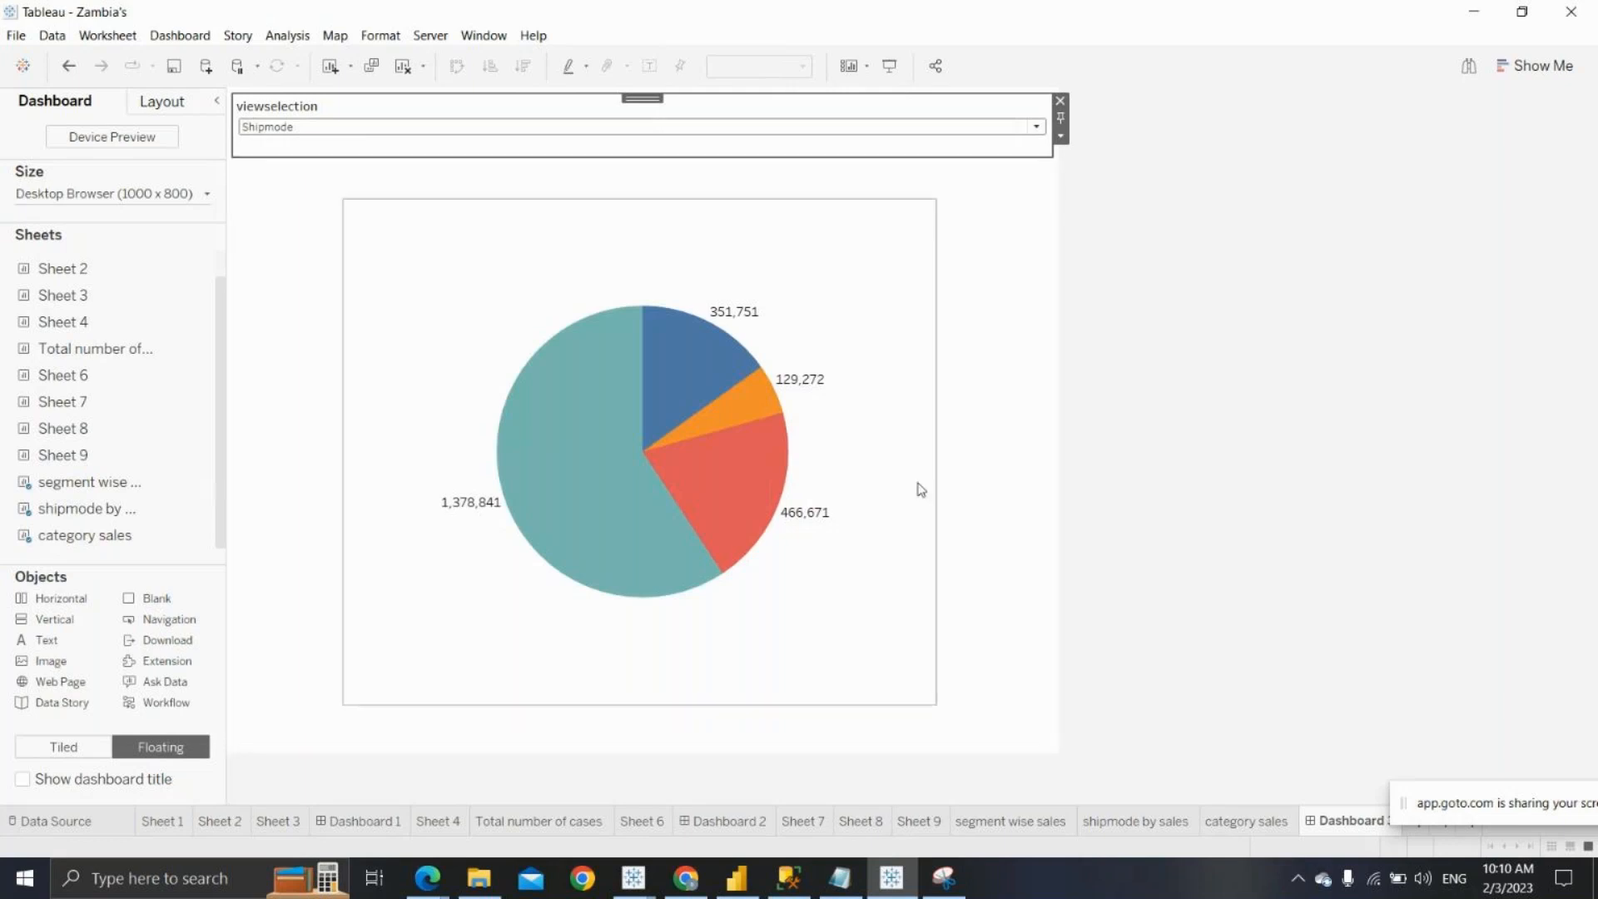
Review the segment wise sales and category sales worksheets under the Shipmode selection and return to the dashboard
click(1024, 822)
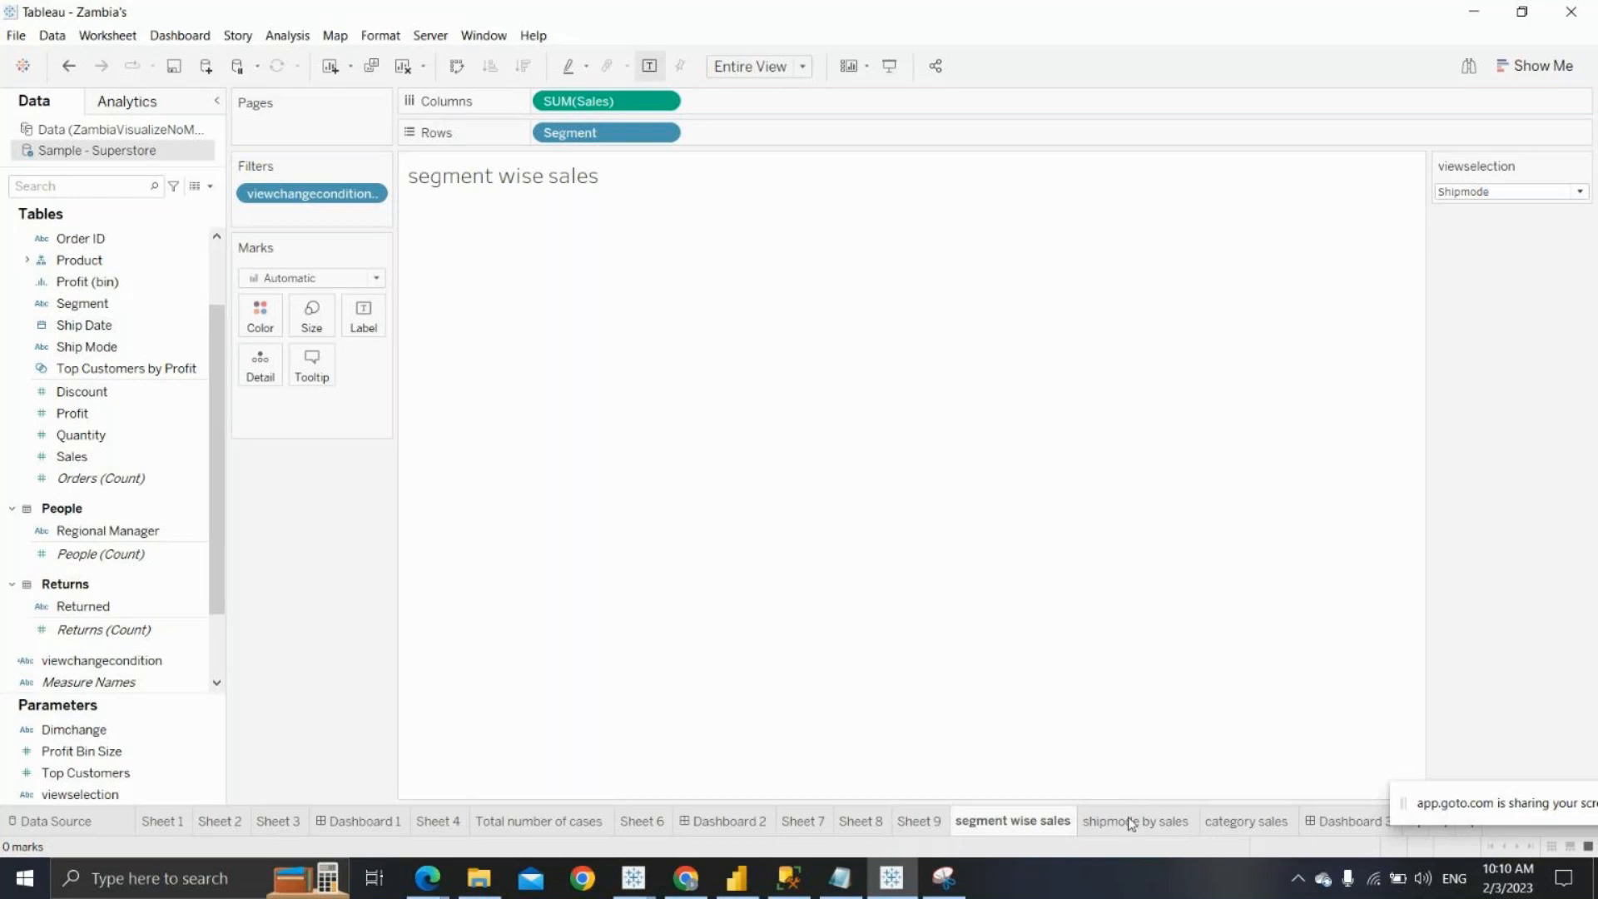
click(1236, 824)
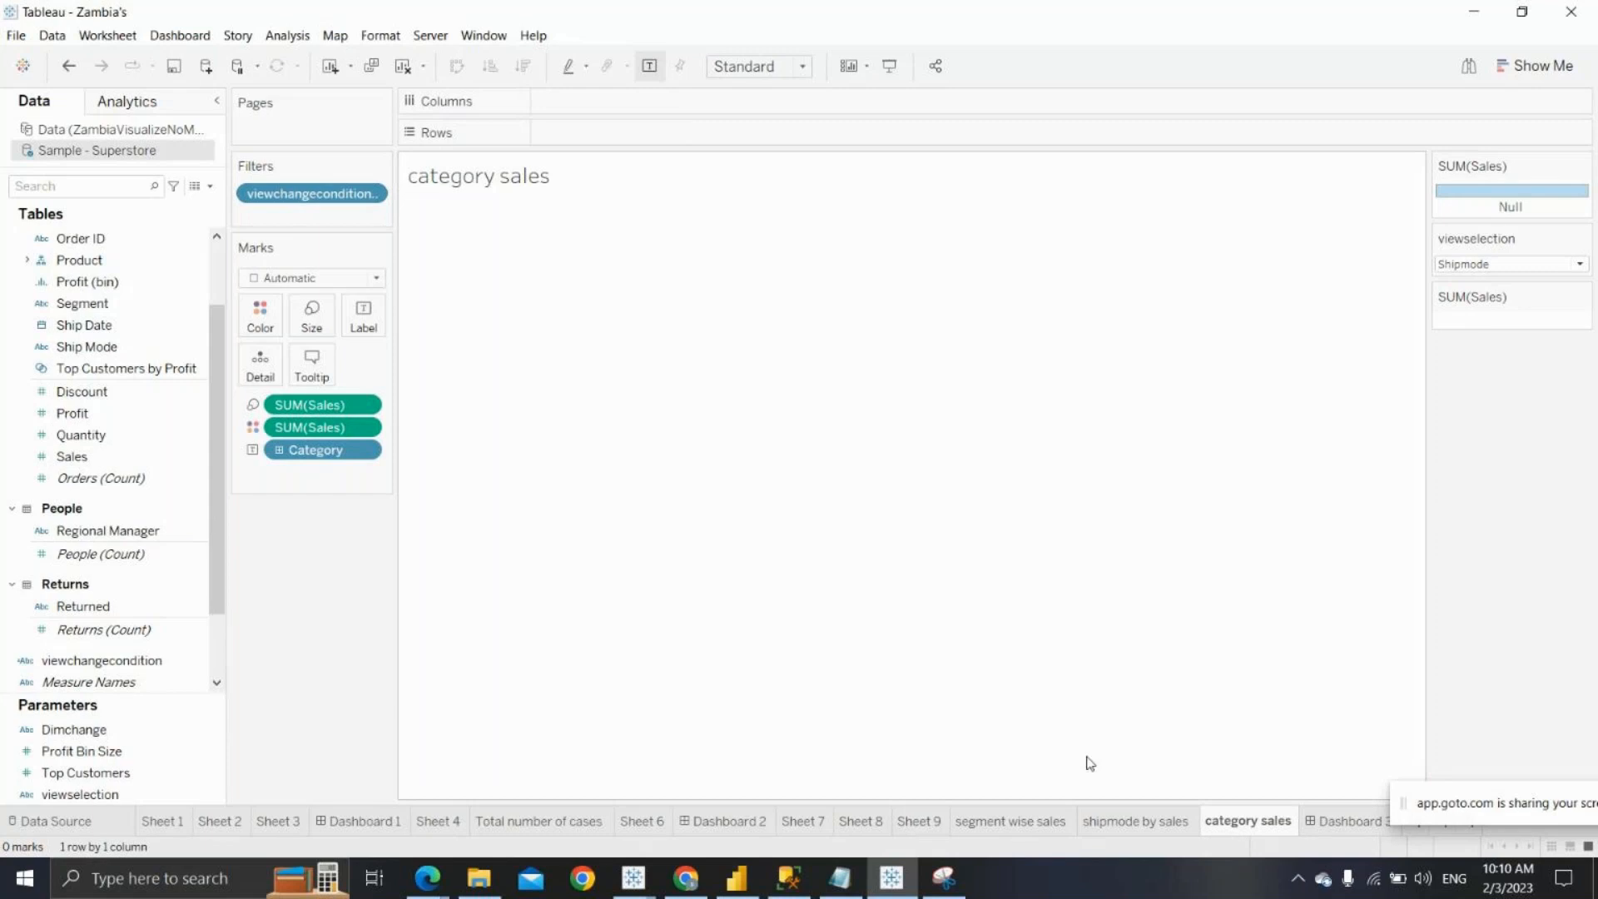
click(1332, 821)
Test the dashboard again by setting viewselection to Segment, Shipmode, Category and back to Shipmode
click(632, 129)
click(547, 146)
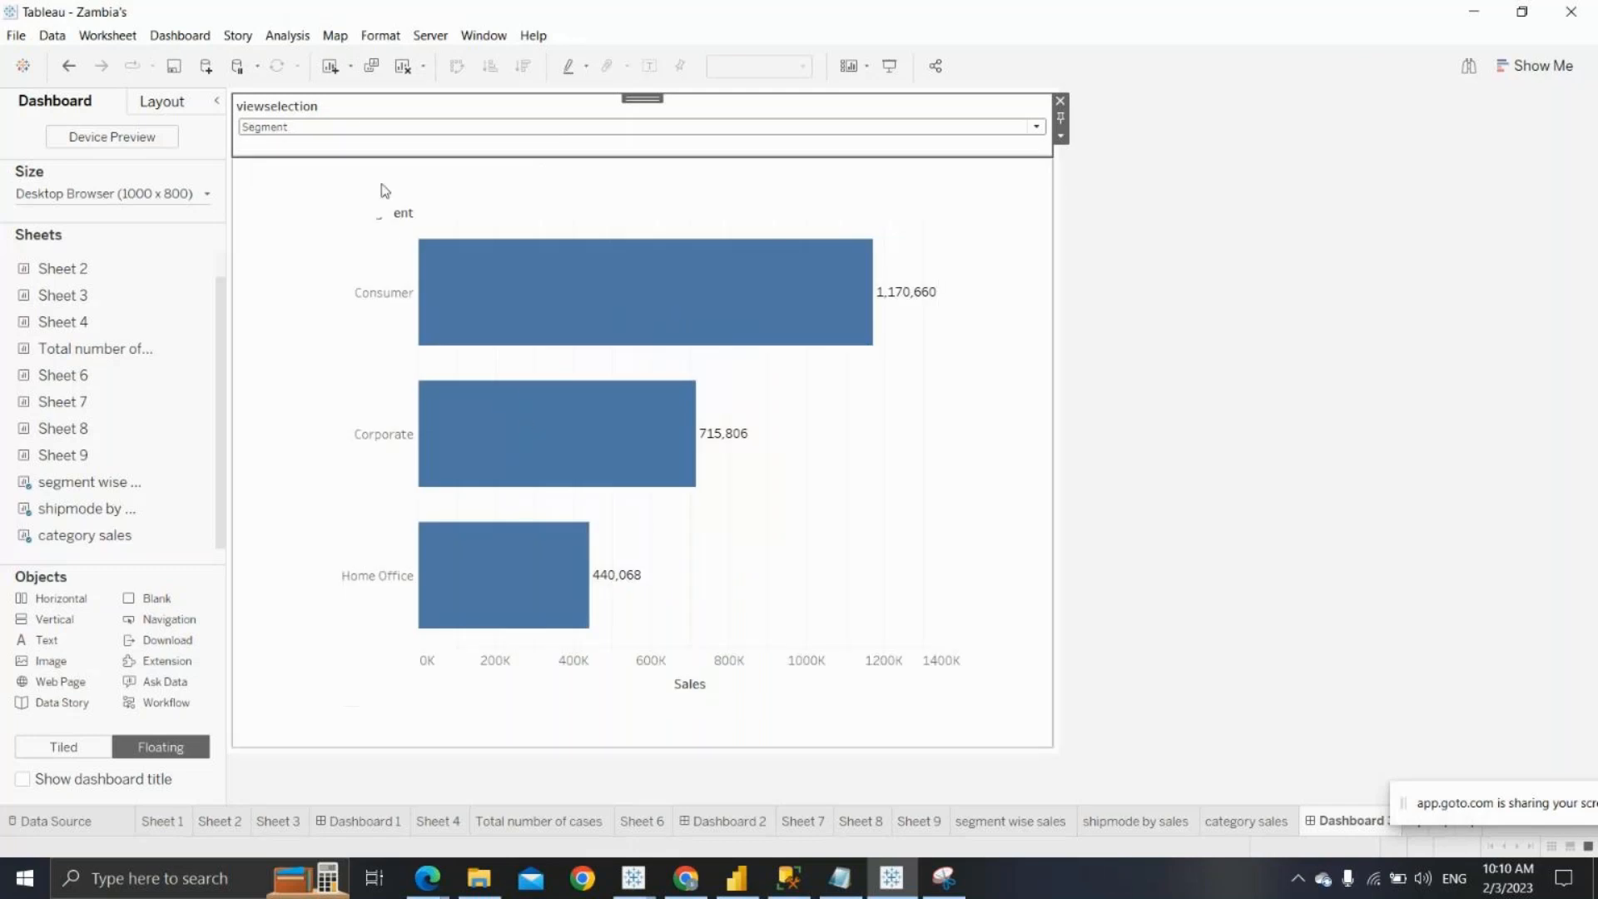
click(364, 127)
click(344, 162)
click(338, 129)
click(321, 178)
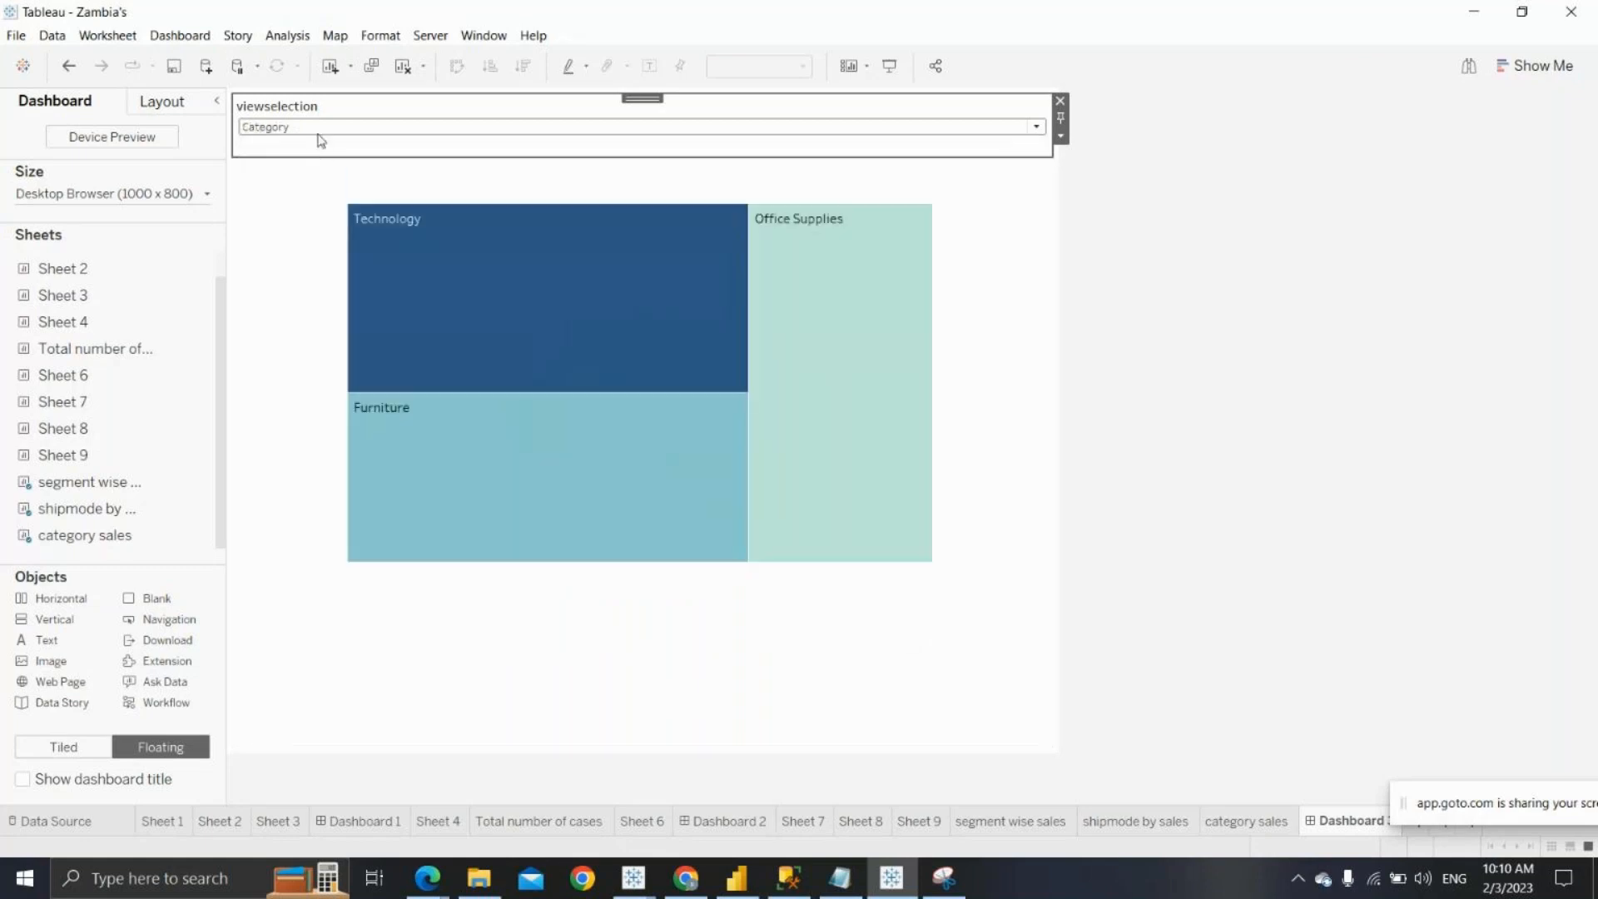
click(318, 129)
click(313, 161)
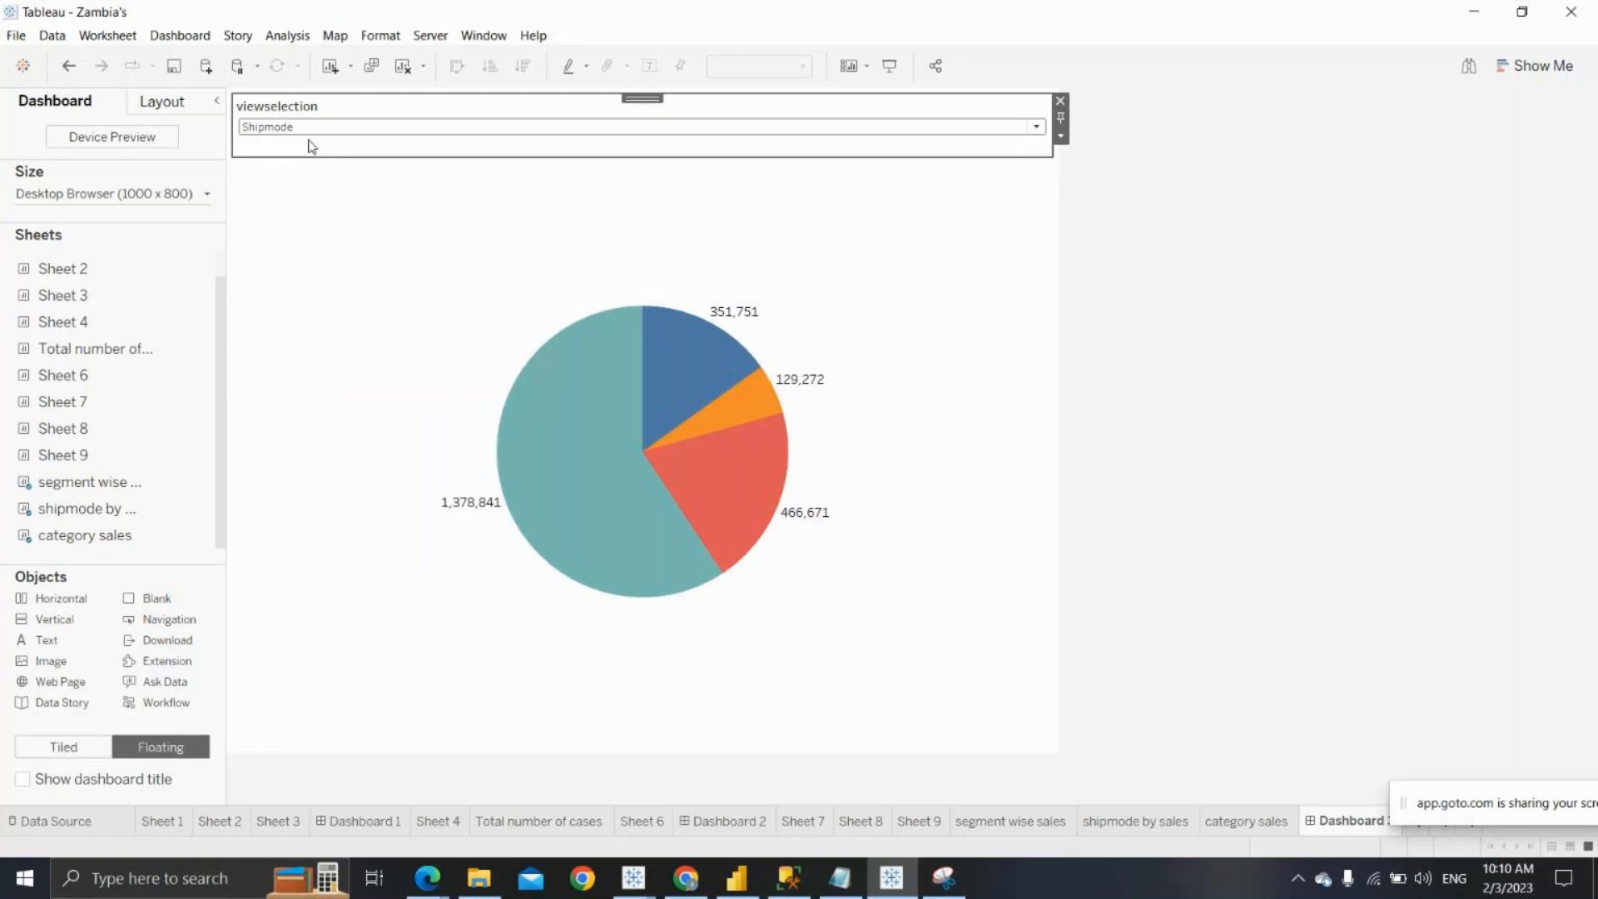
click(309, 129)
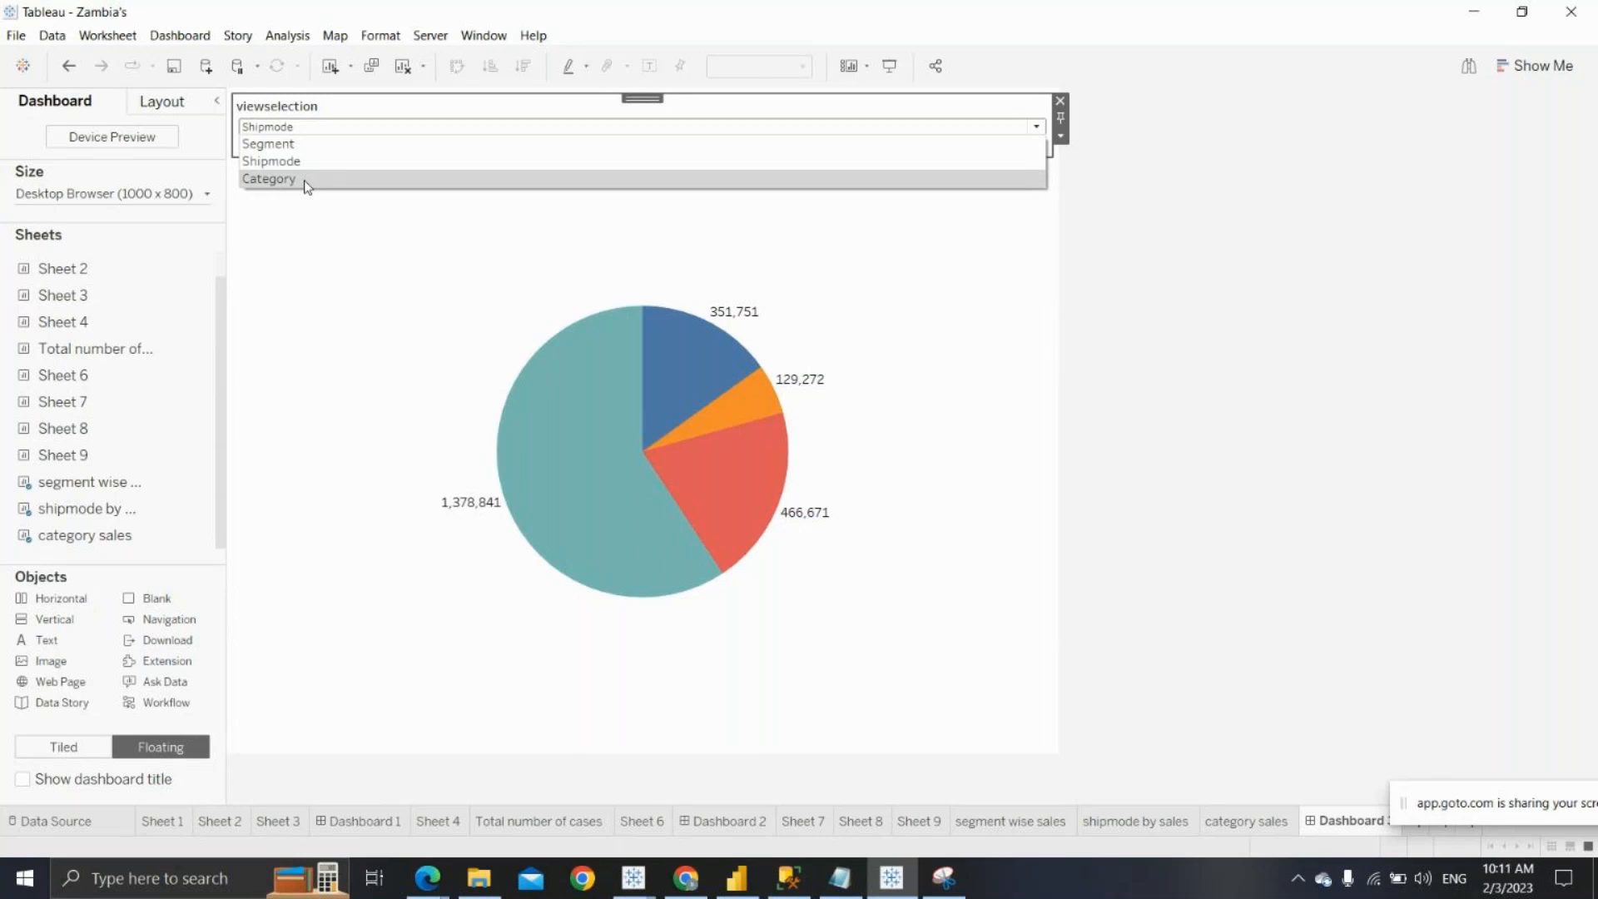
click(847, 373)
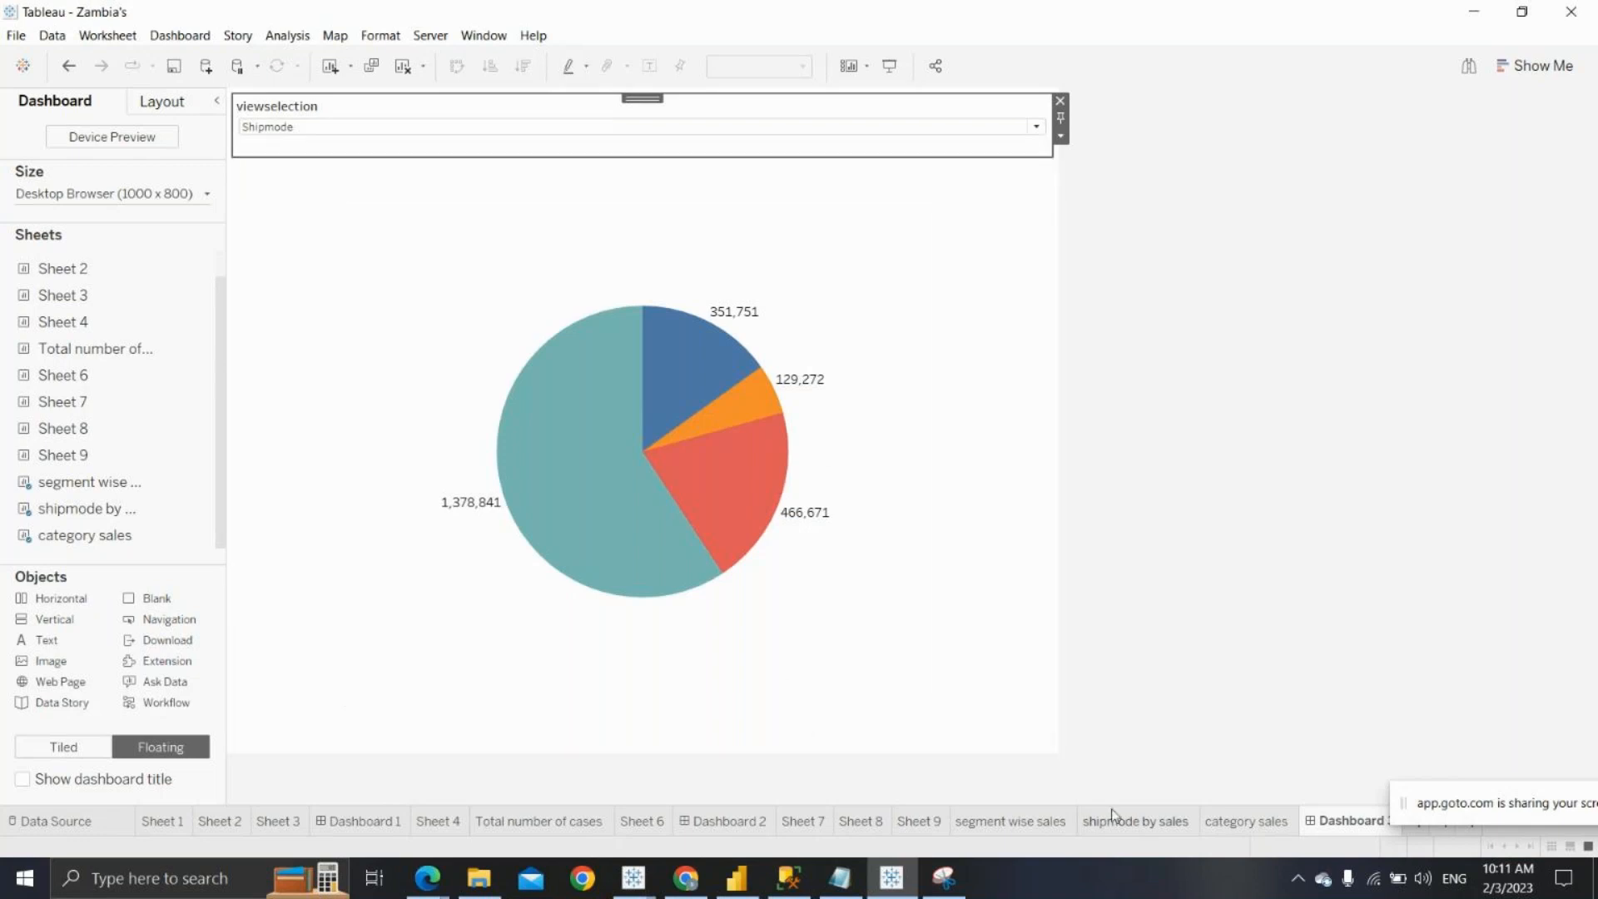
Inspect the viewchangecondition formula from the category sales sheet, close it without changes and open the segment wise sales sheet
click(1222, 822)
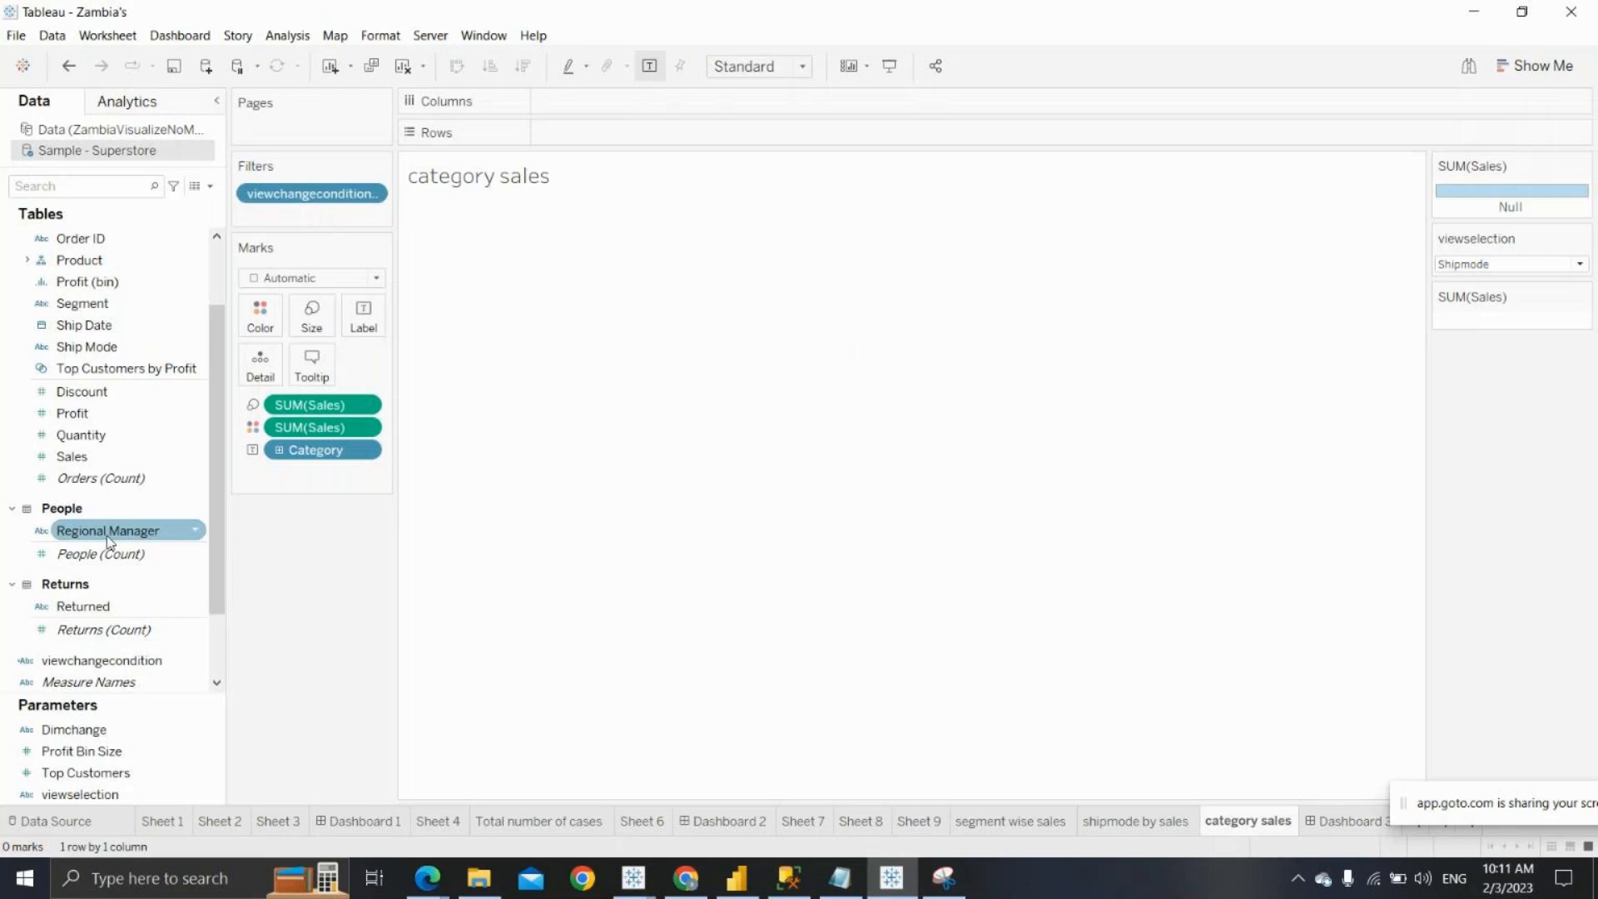
right_click(142, 663)
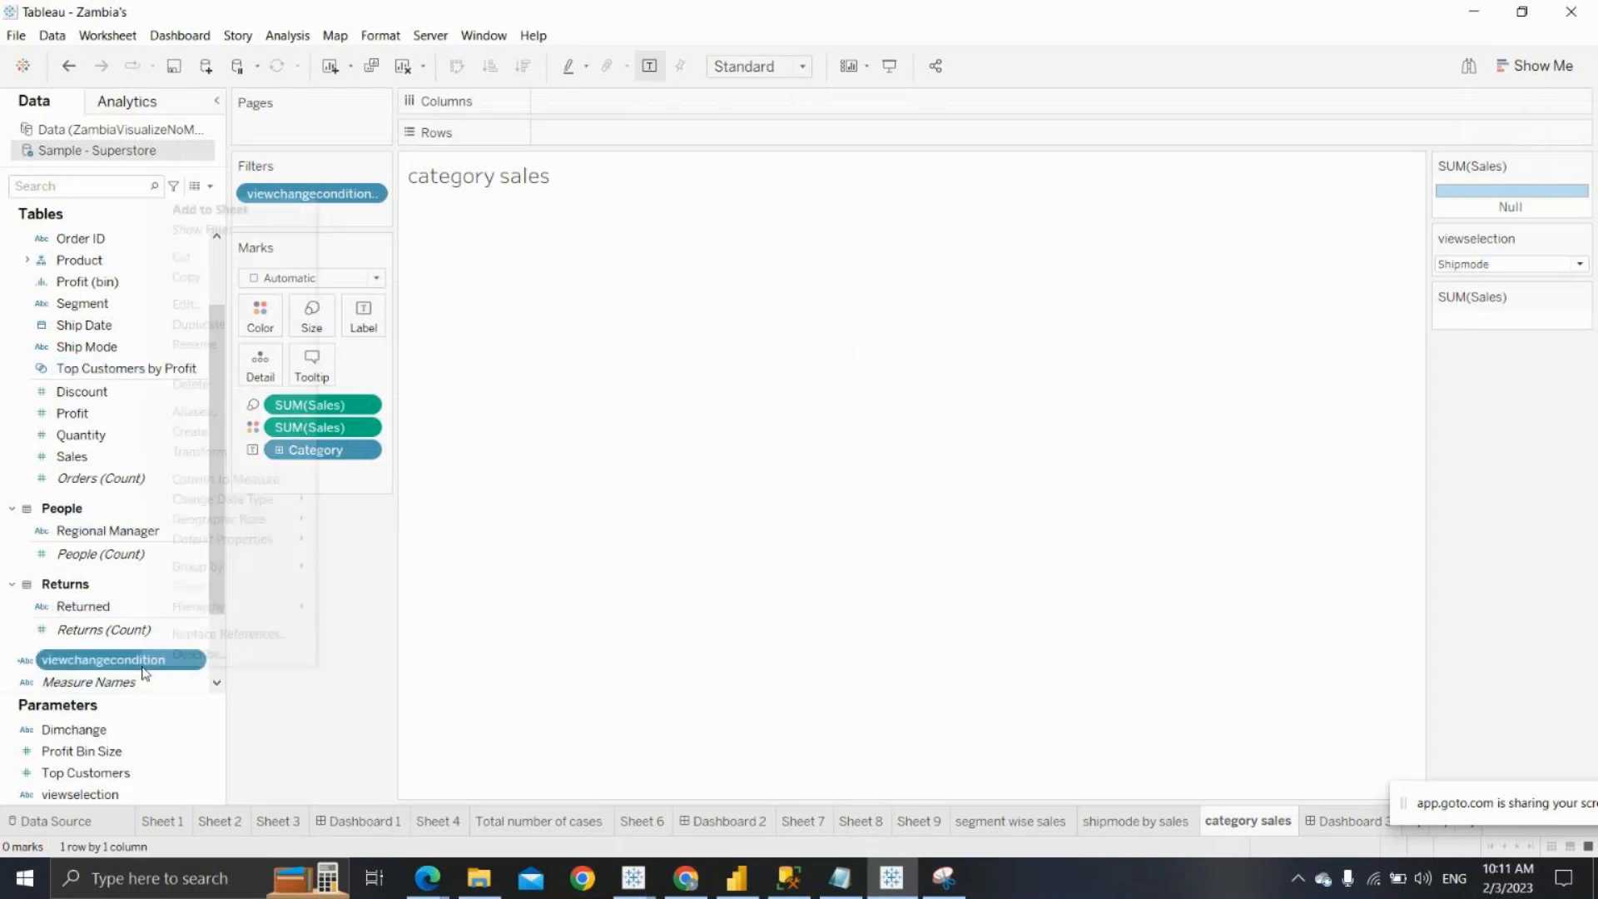
click(188, 304)
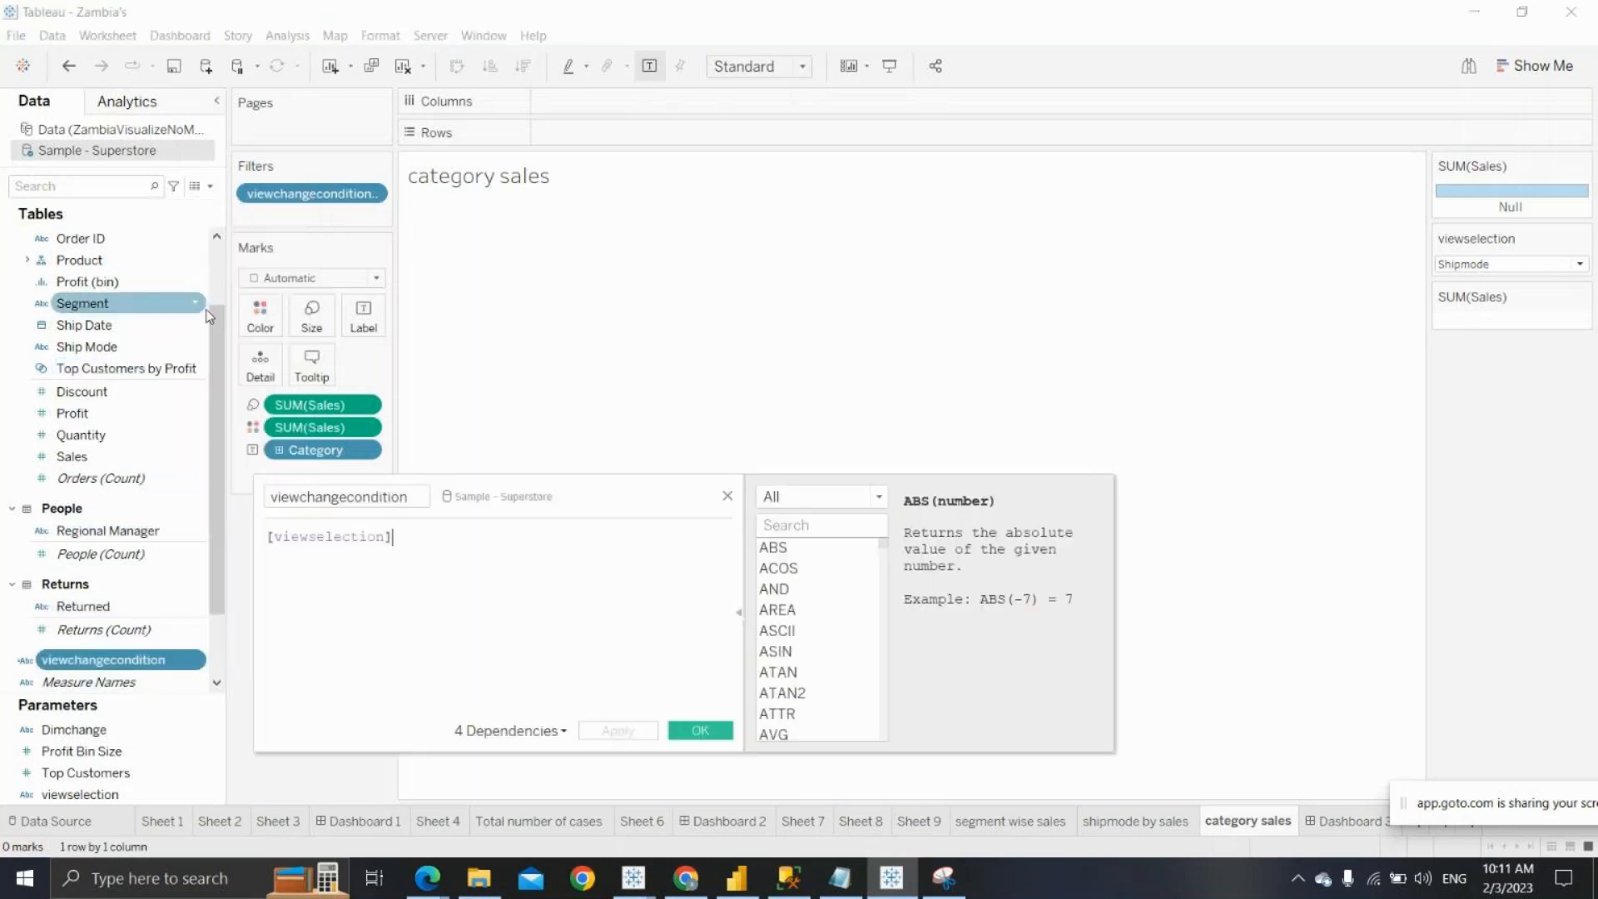
key(shift+Home)
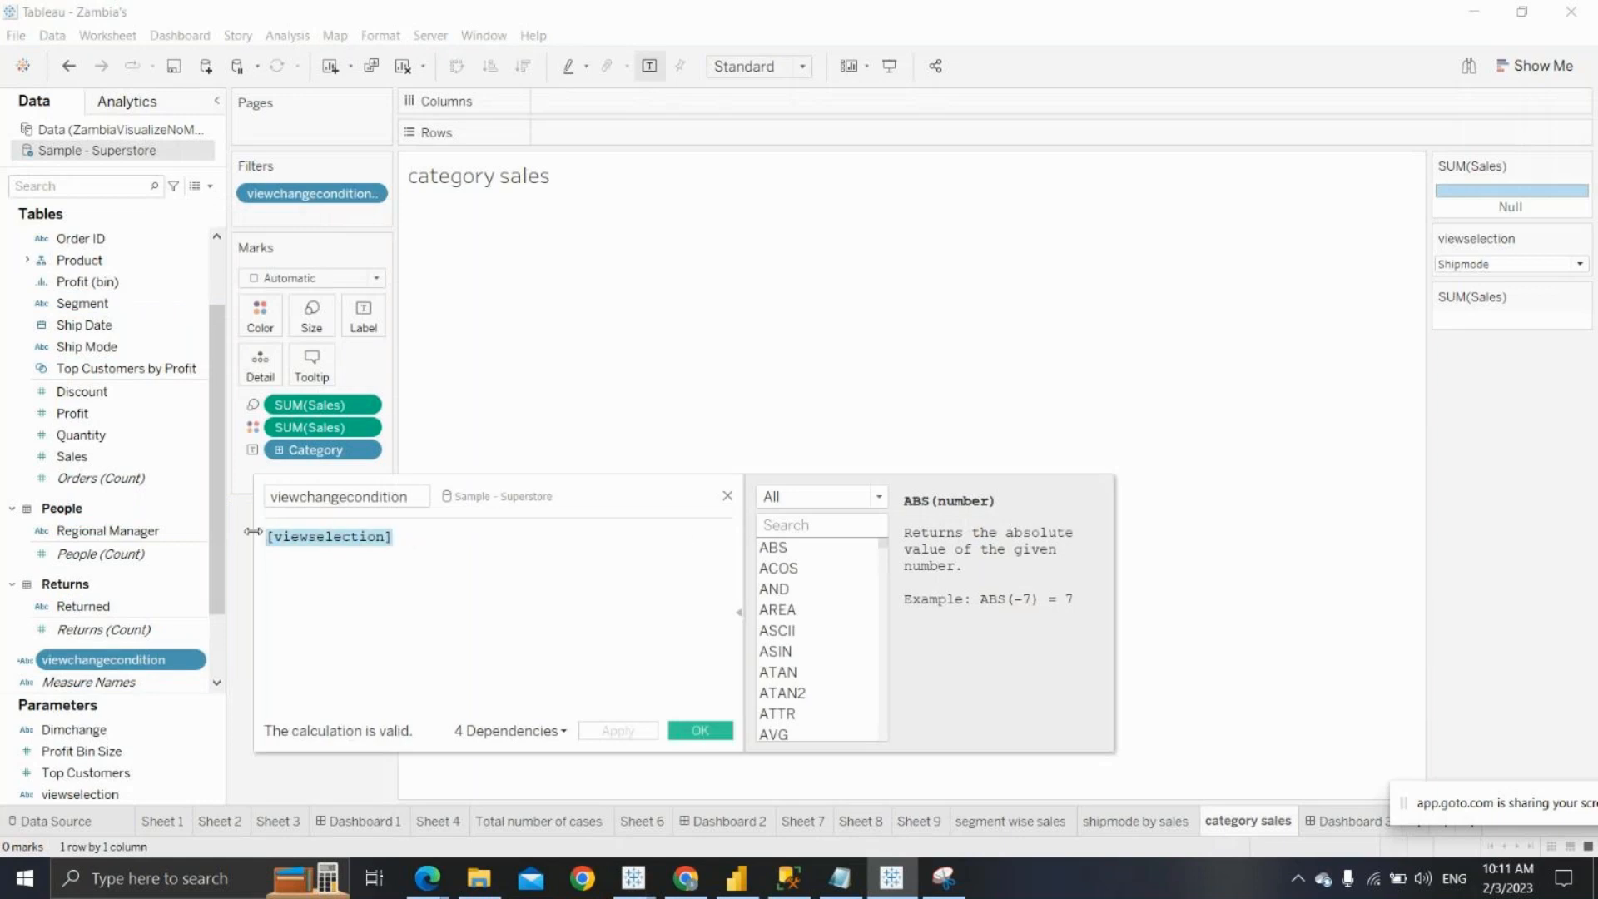
click(728, 496)
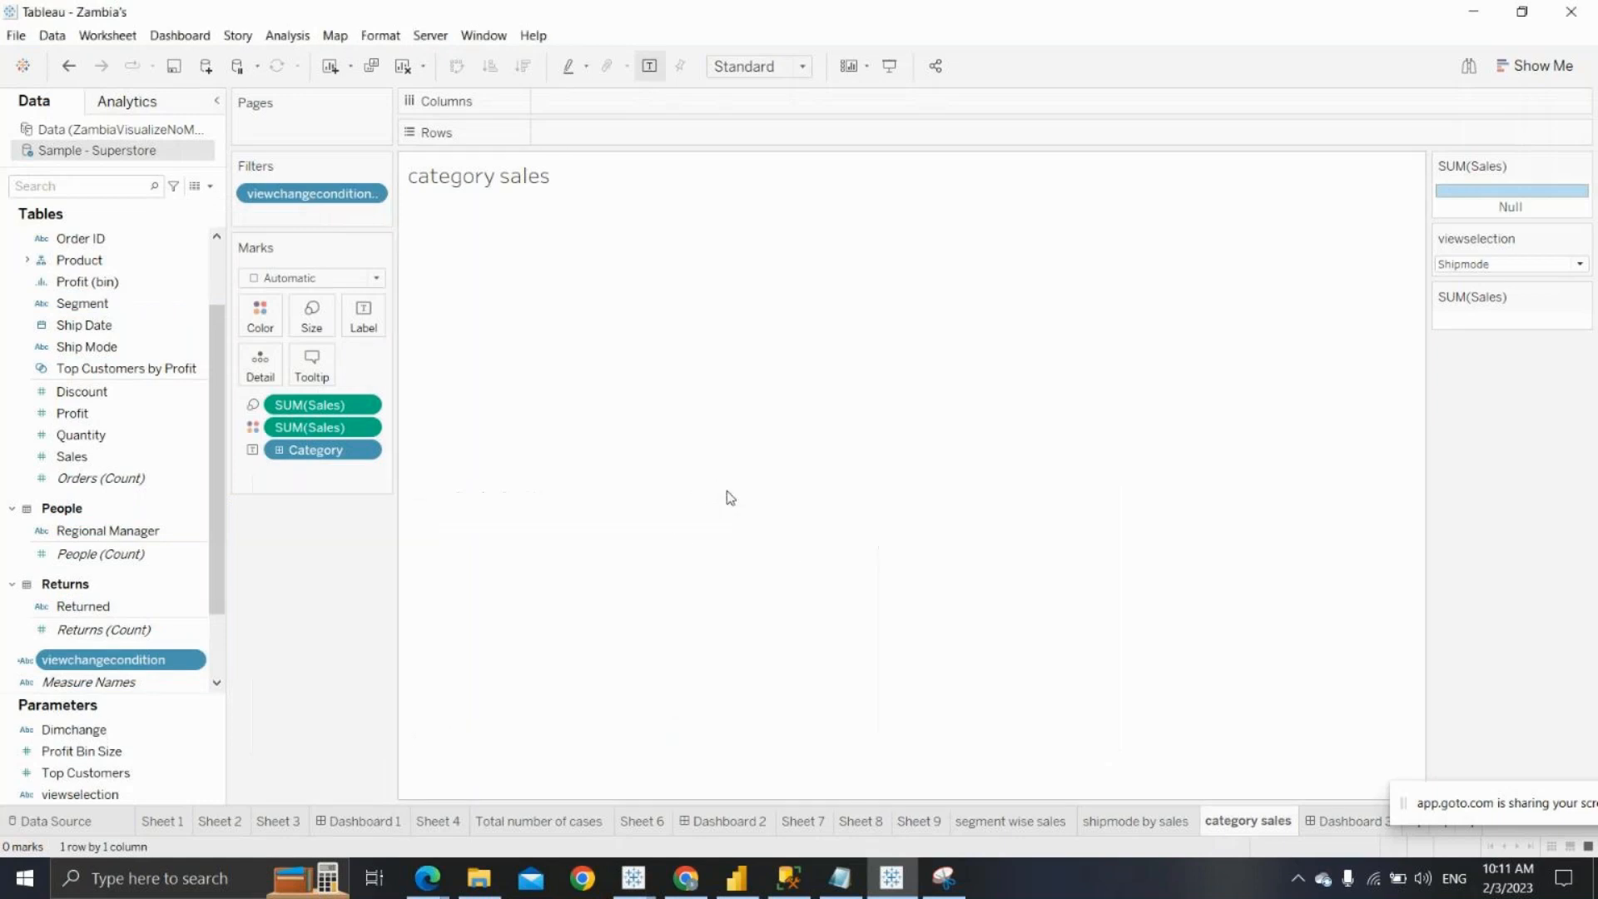
click(995, 822)
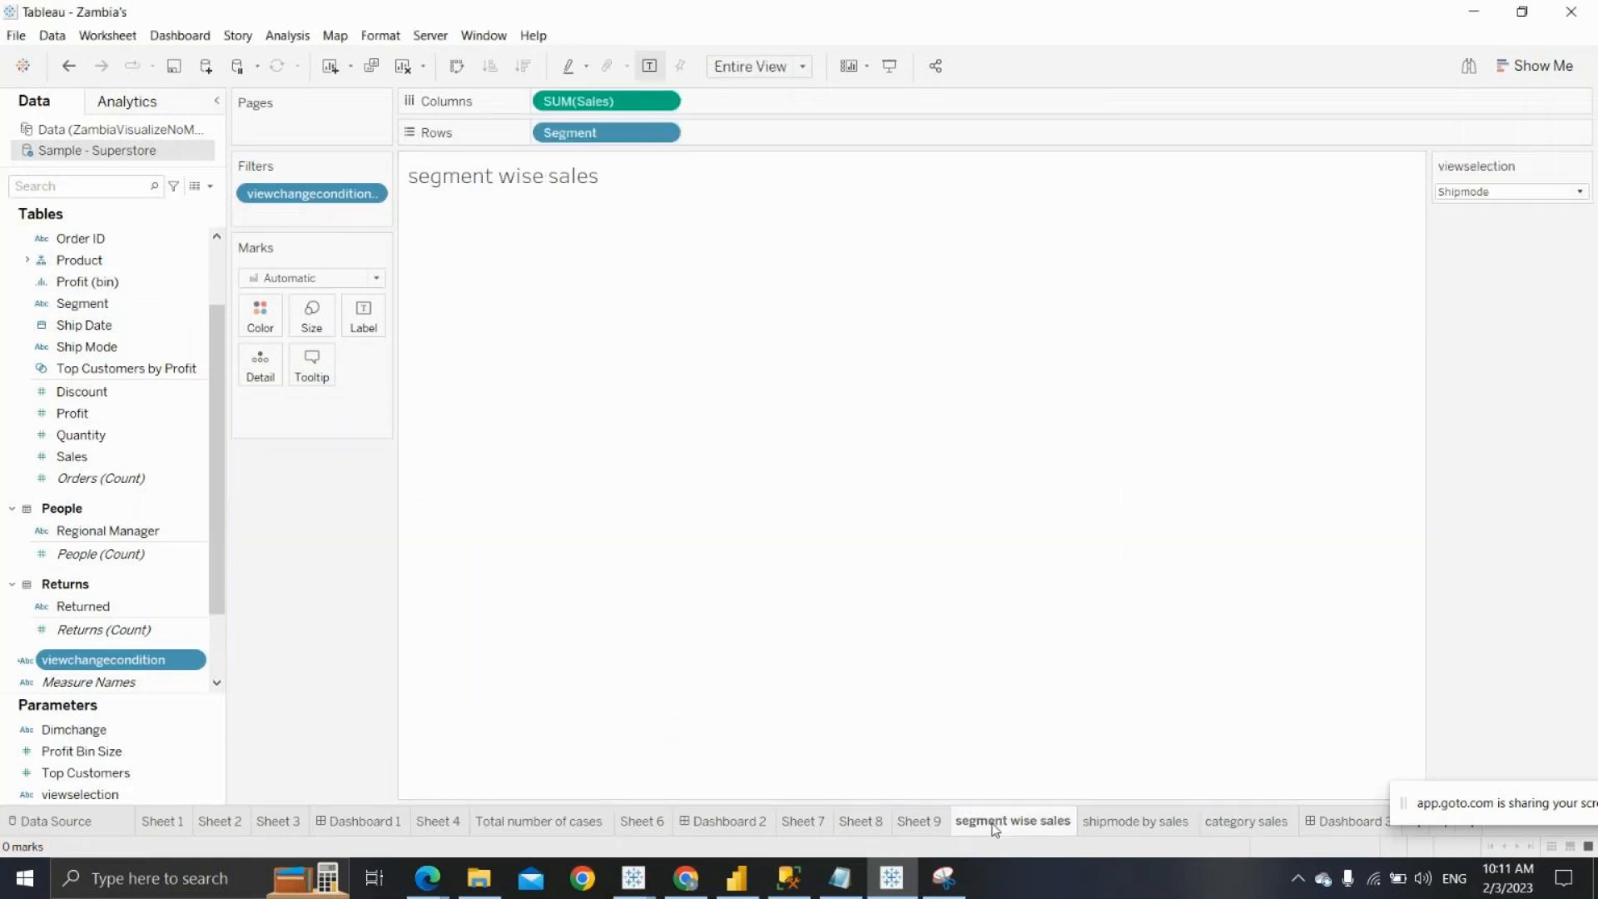
Inspect the viewchangecondition filter of the segment wise sales sheet, check its custom Segment value and close it without changes
click(1099, 830)
click(998, 828)
click(371, 193)
click(321, 215)
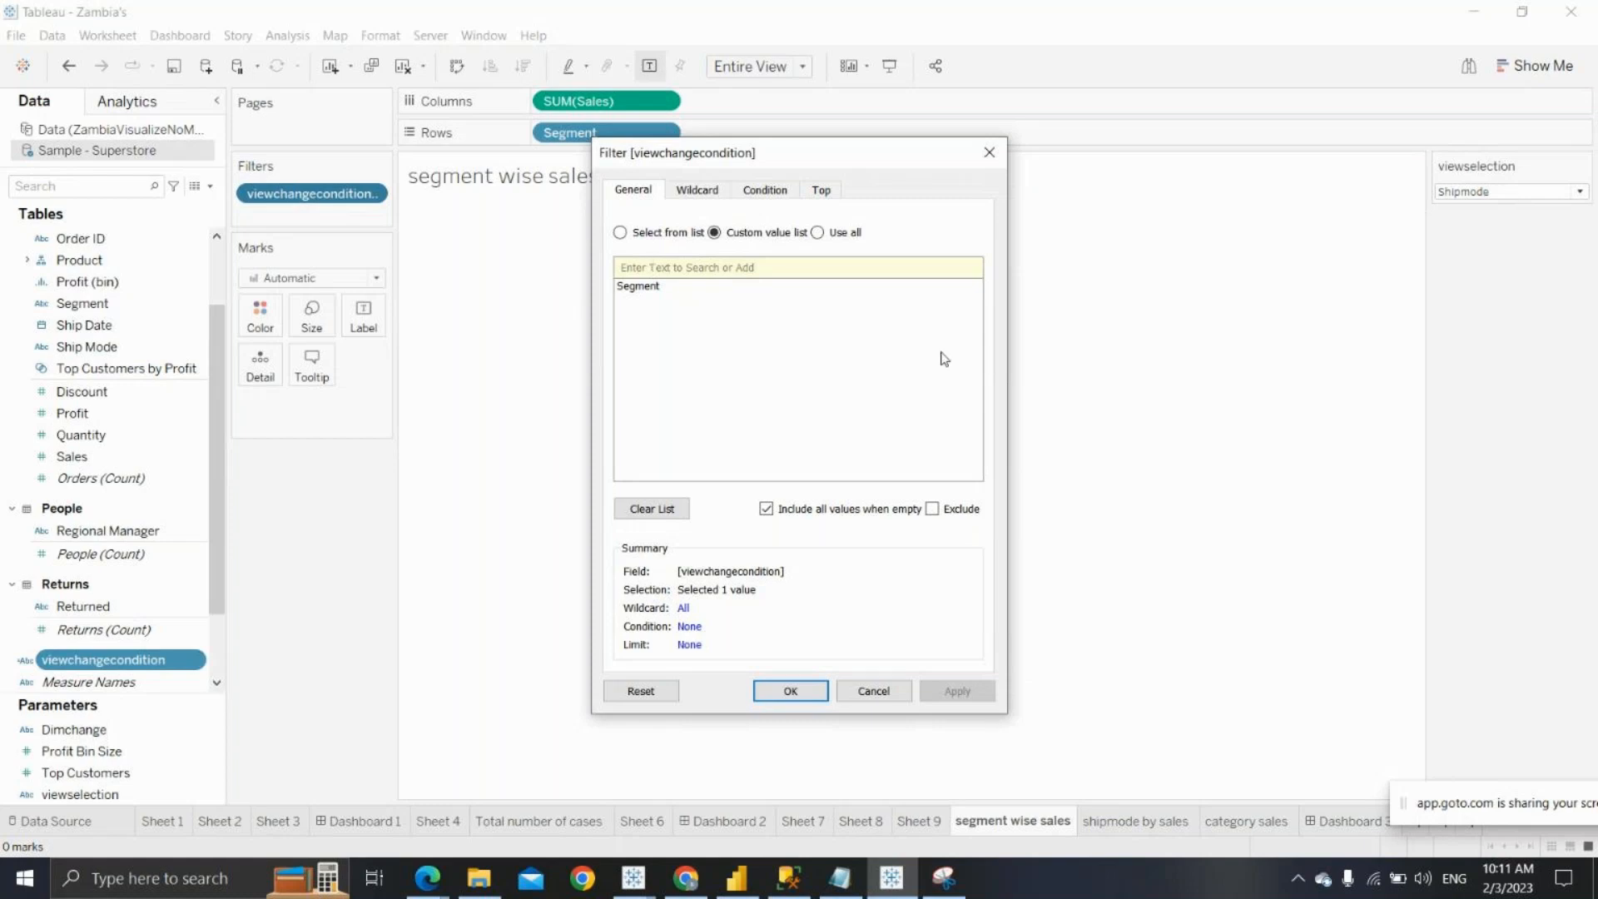
click(666, 292)
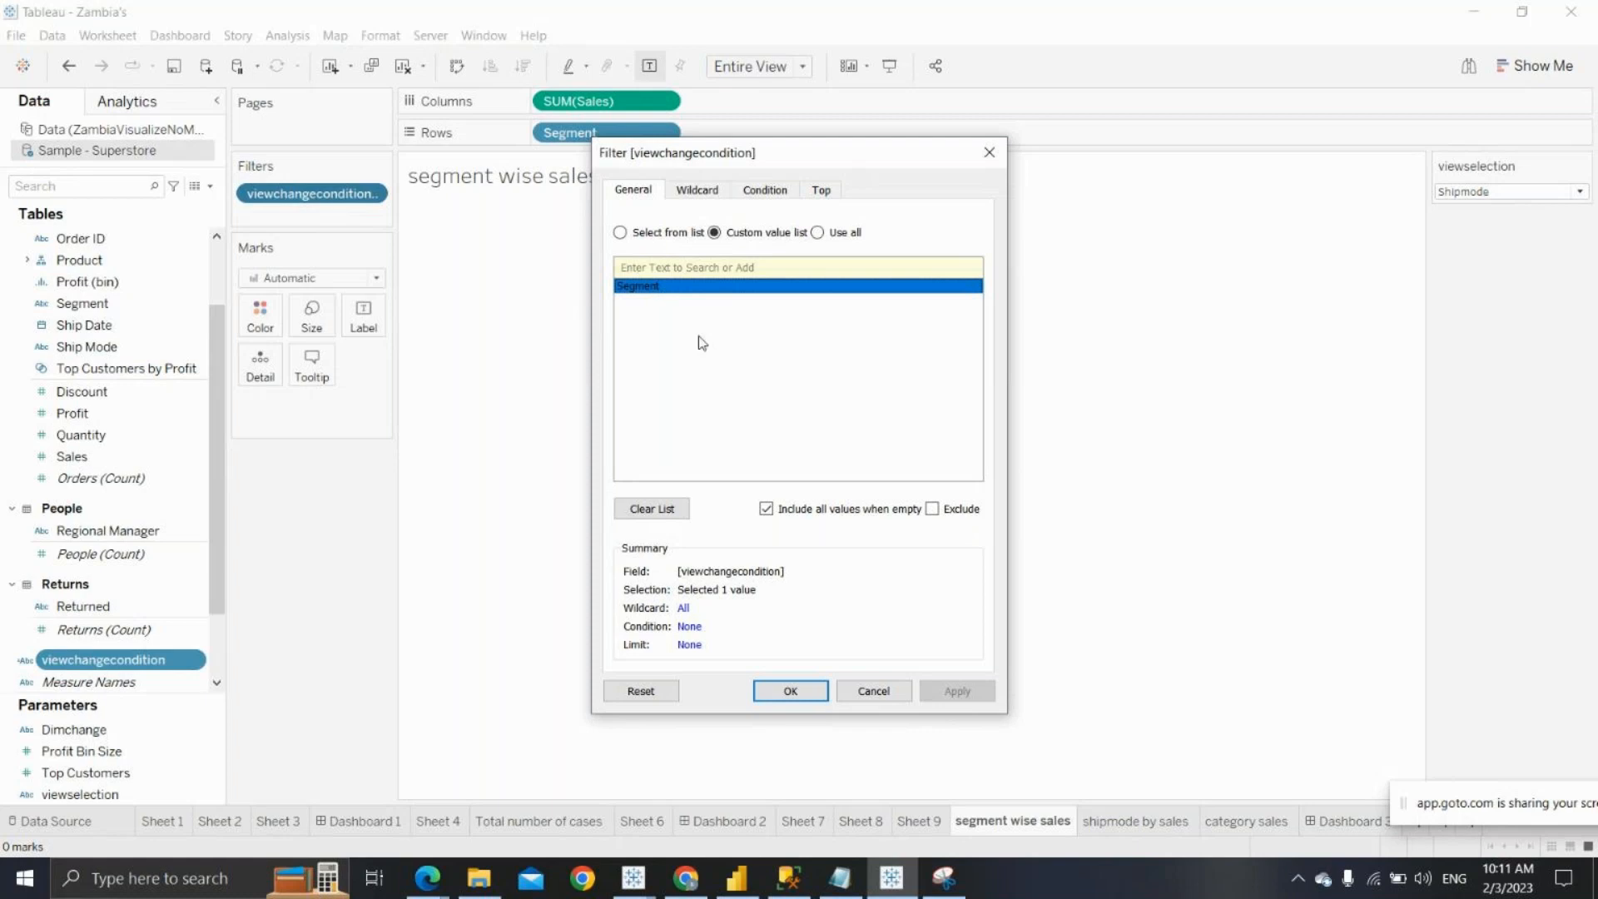
click(791, 692)
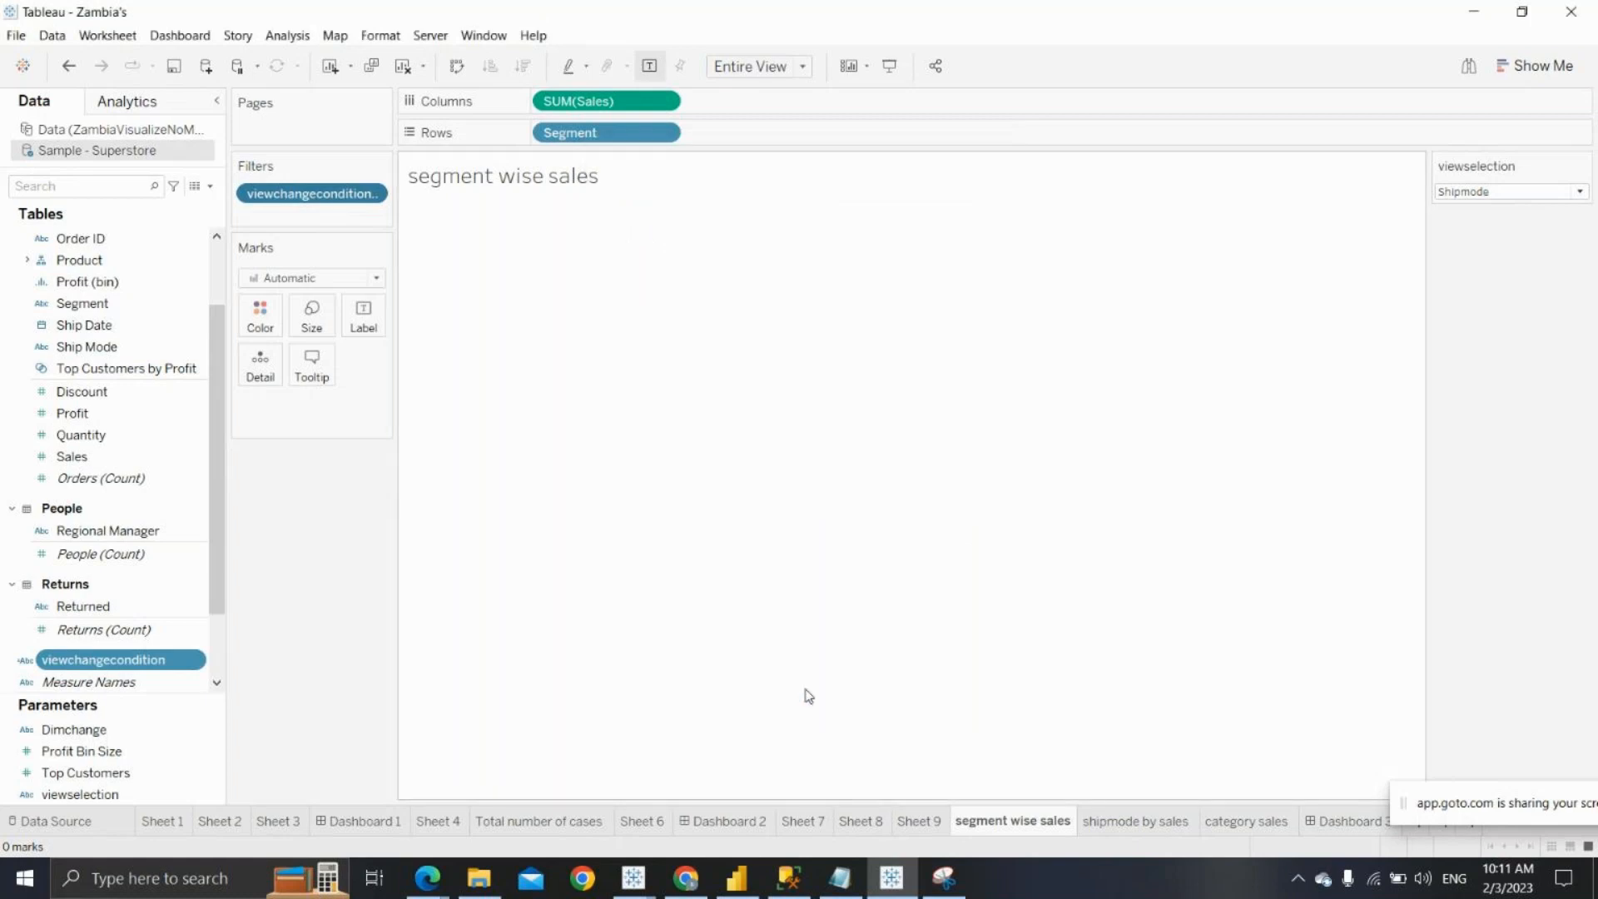
Review the shipmode by sales and category sales worksheets under the Shipmode selection and return to Dashboard 3
click(1135, 829)
click(1229, 824)
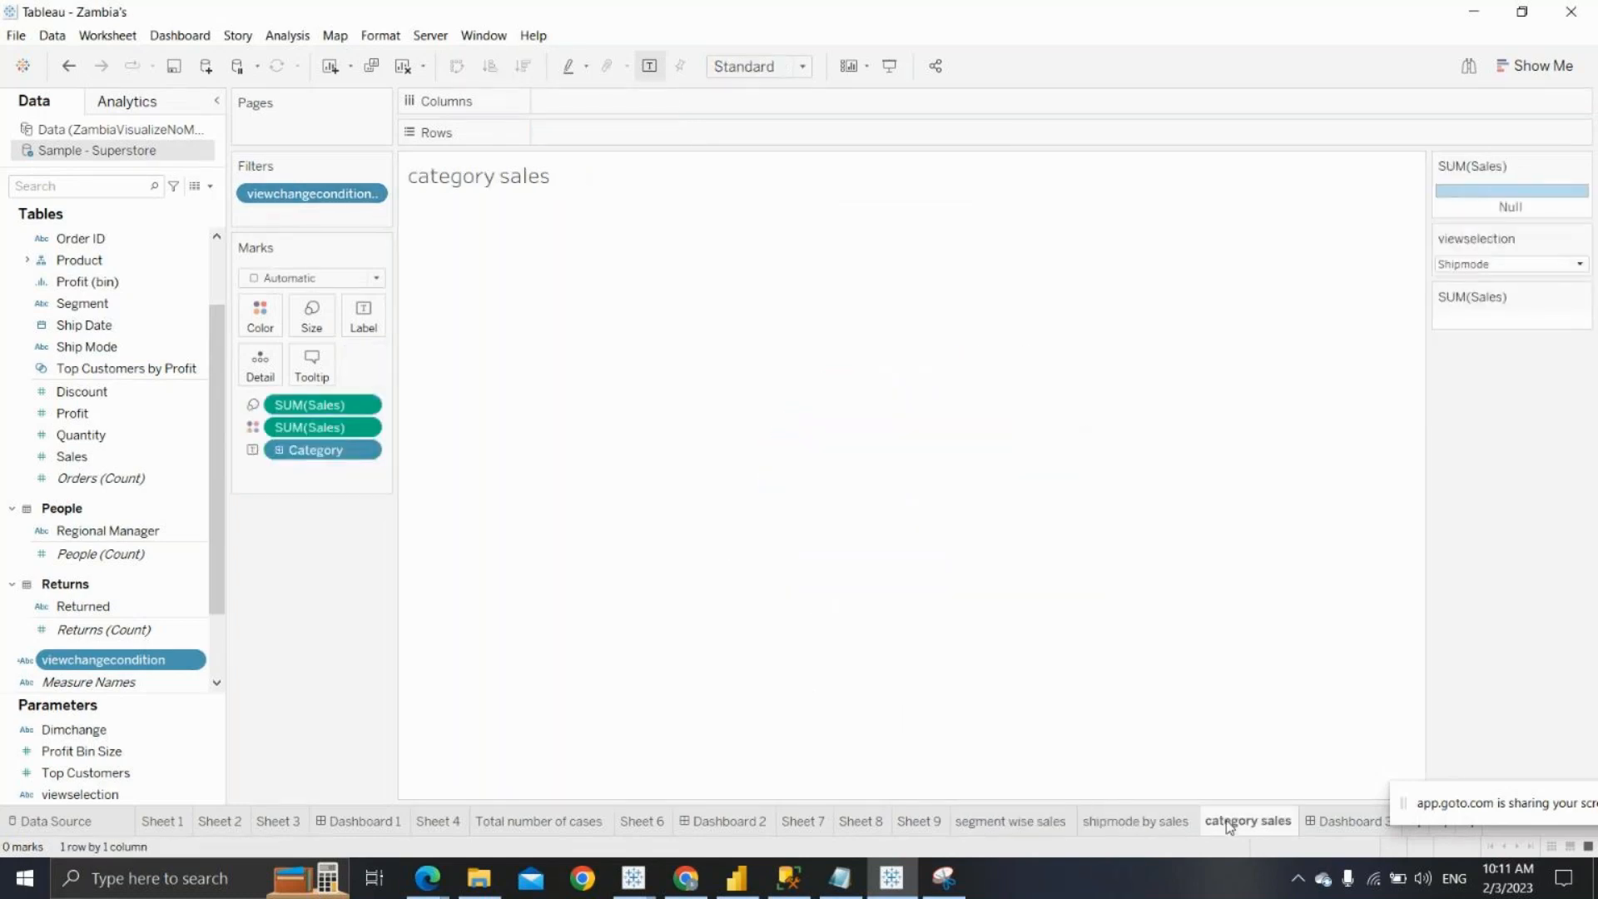
click(1323, 820)
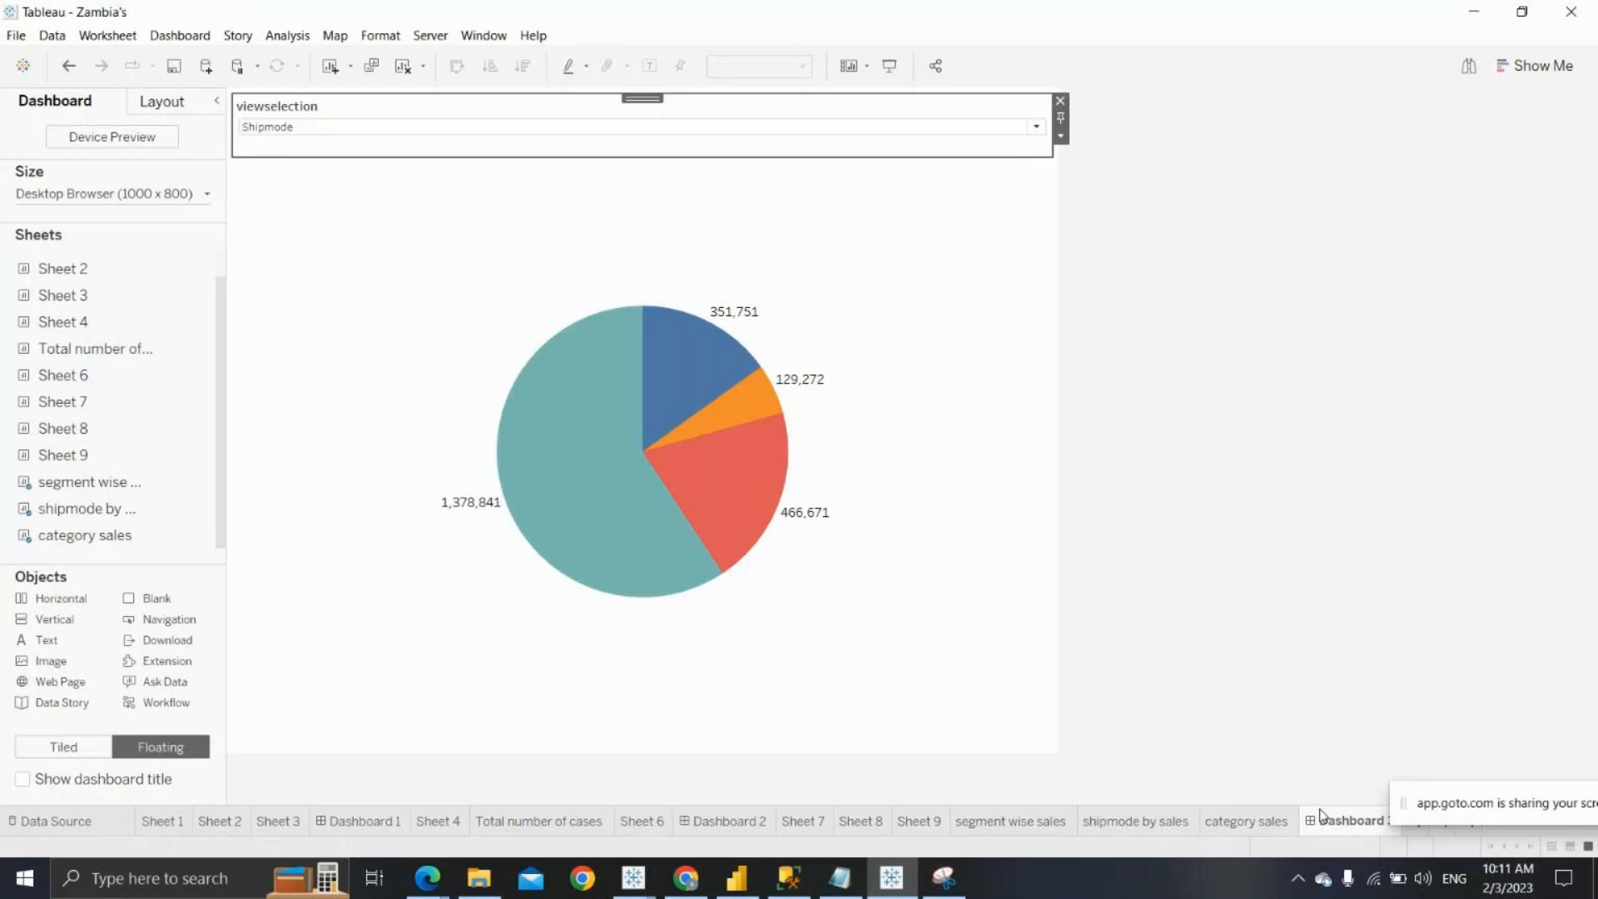
Switch the dashboard's viewselection parameter to Segment, back to Shipmode and finally to Category
click(521, 128)
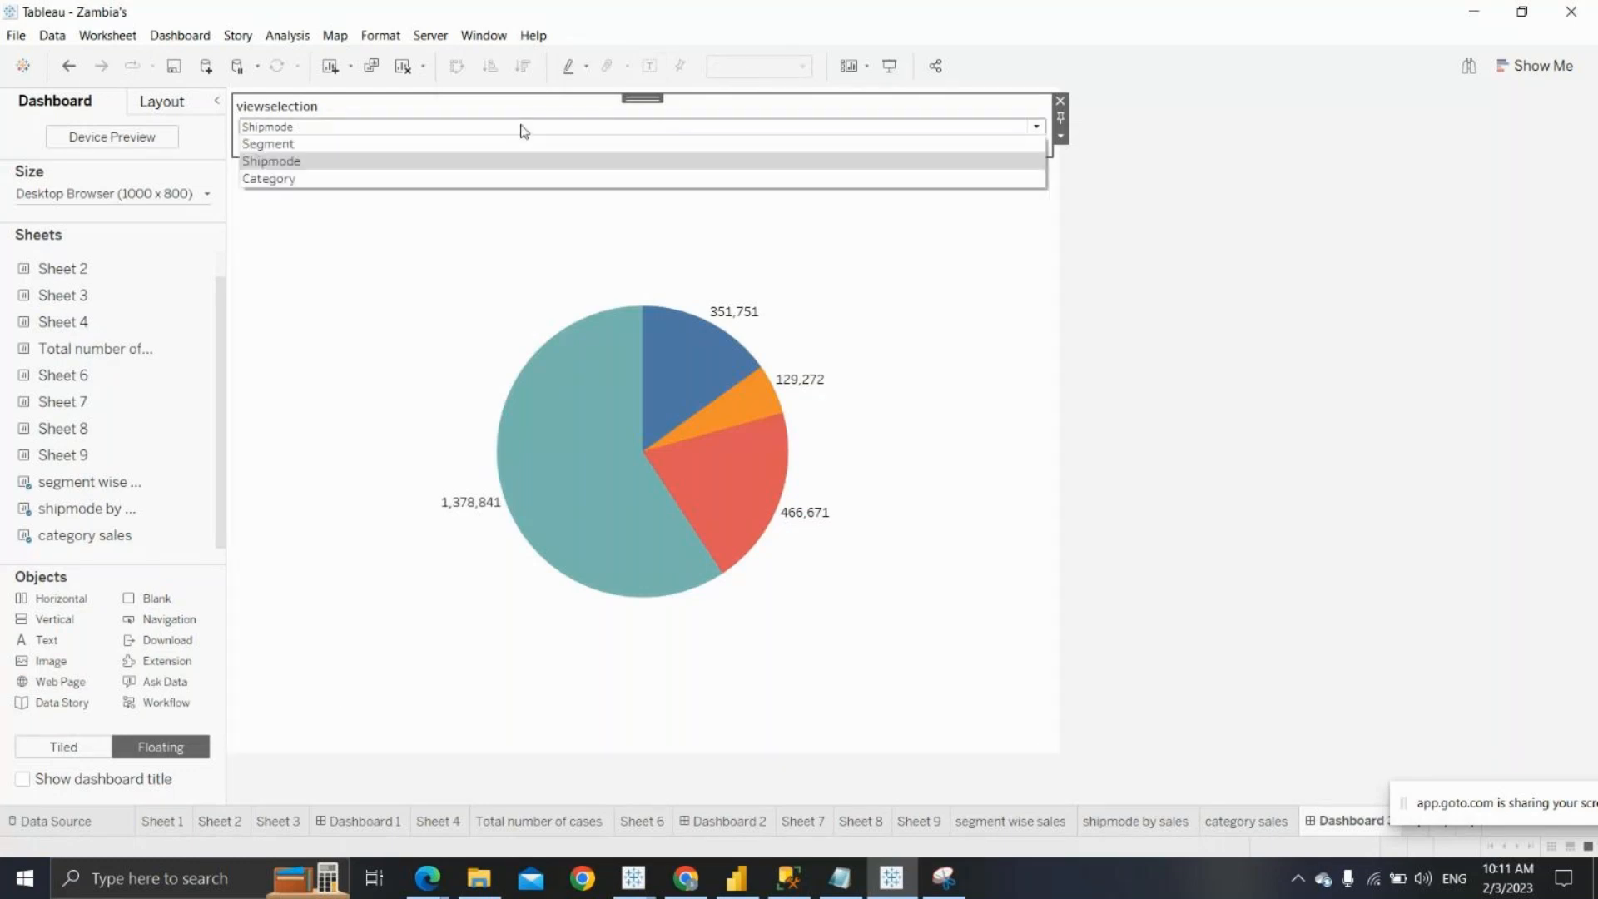
click(503, 148)
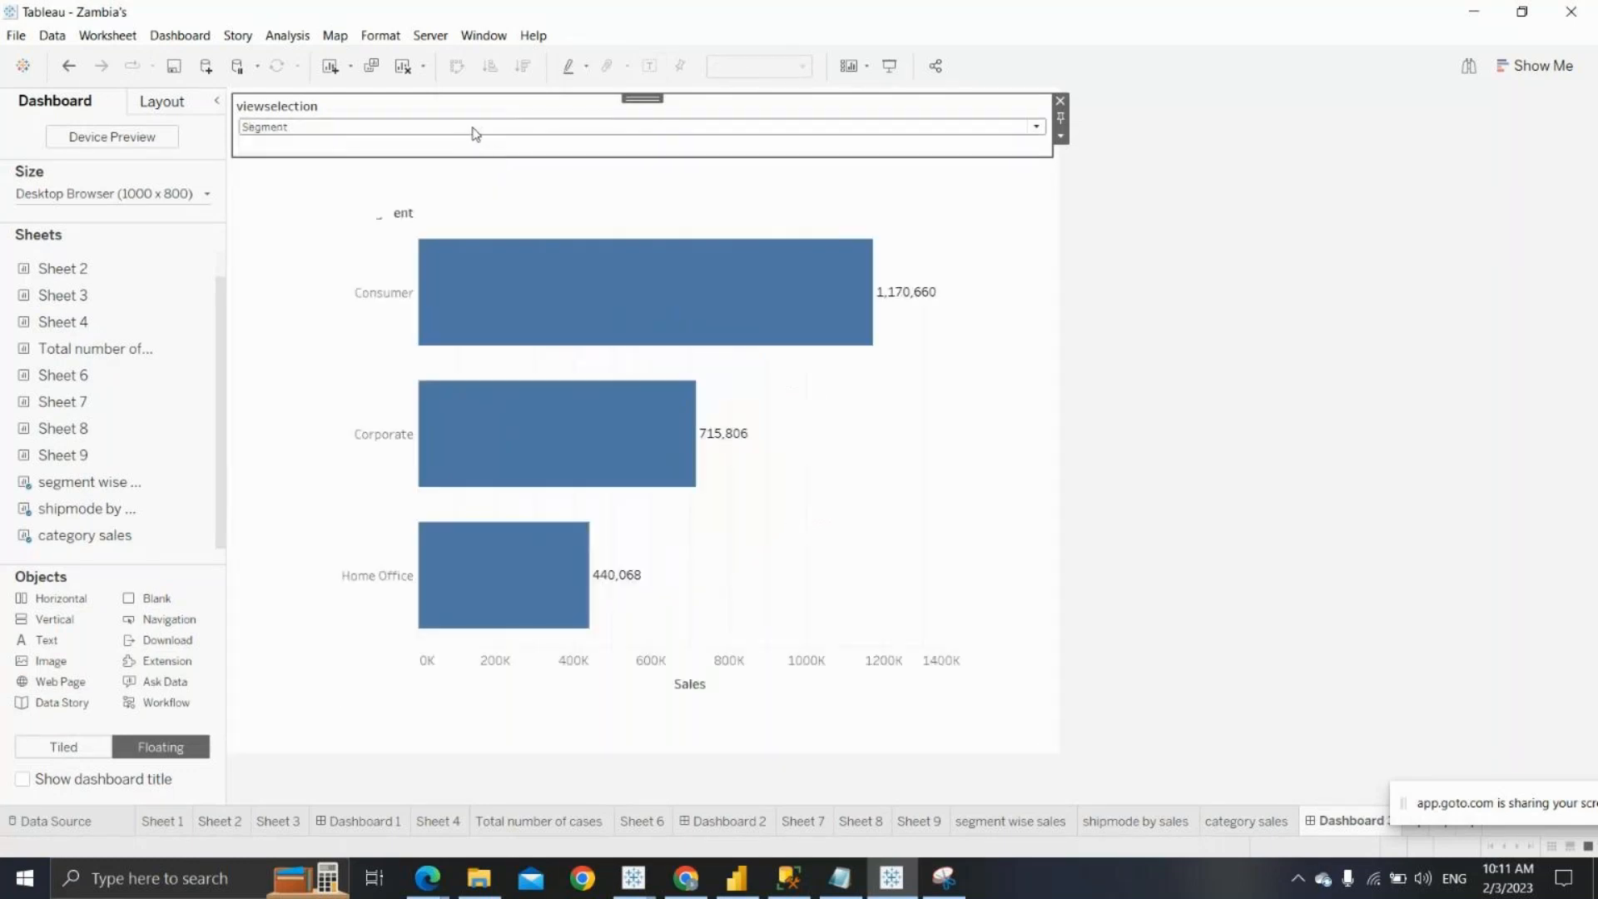
click(475, 132)
click(461, 163)
click(453, 134)
click(445, 183)
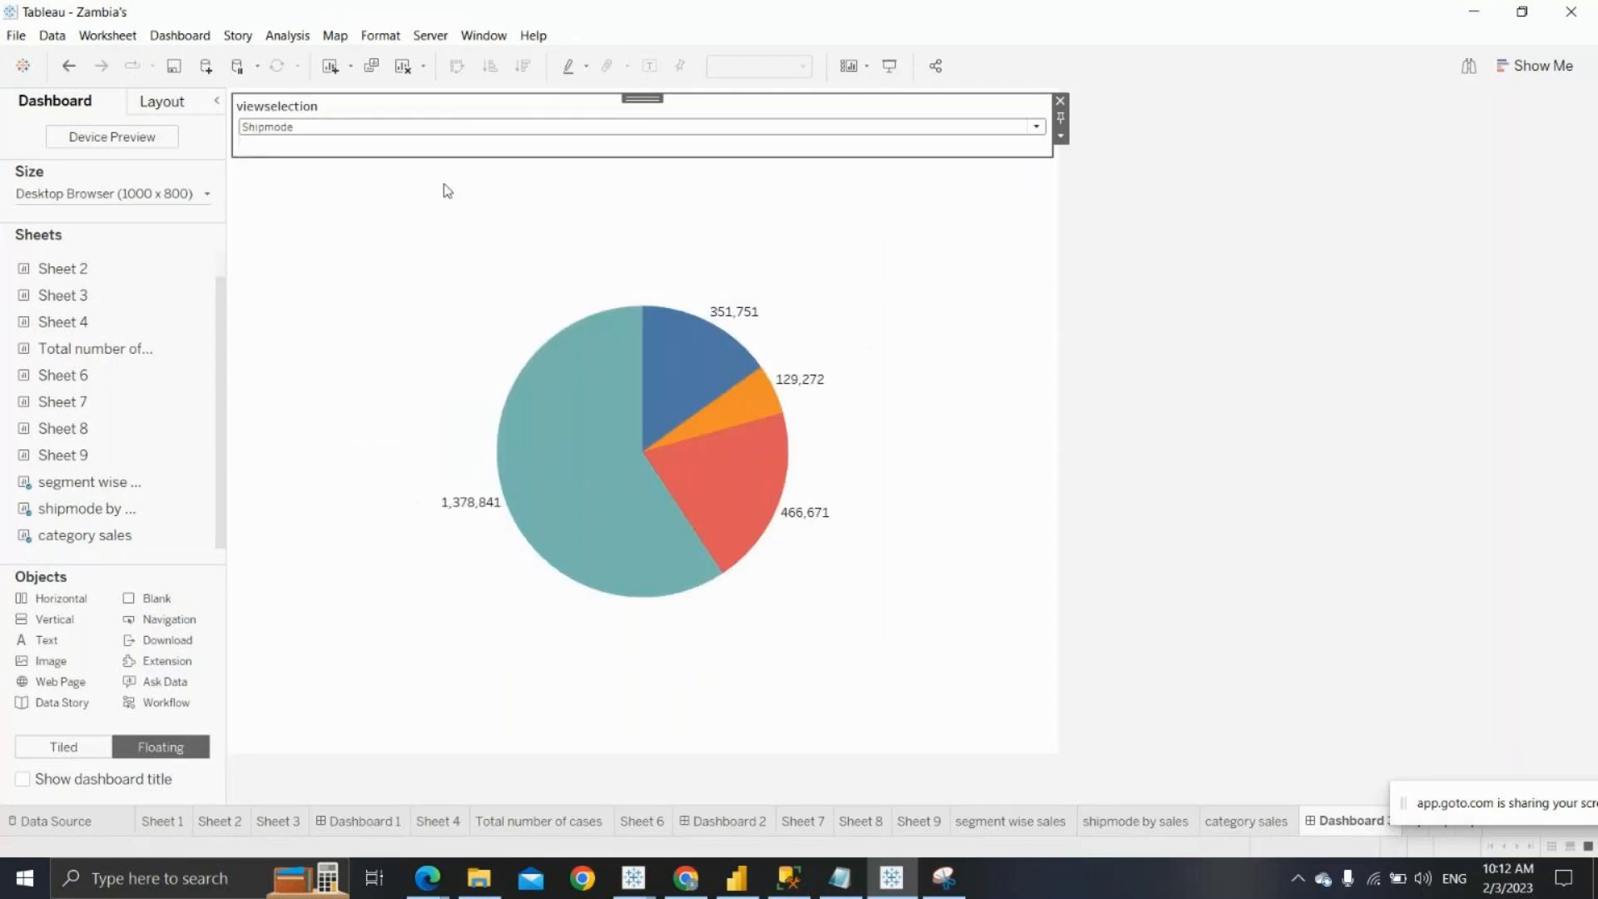
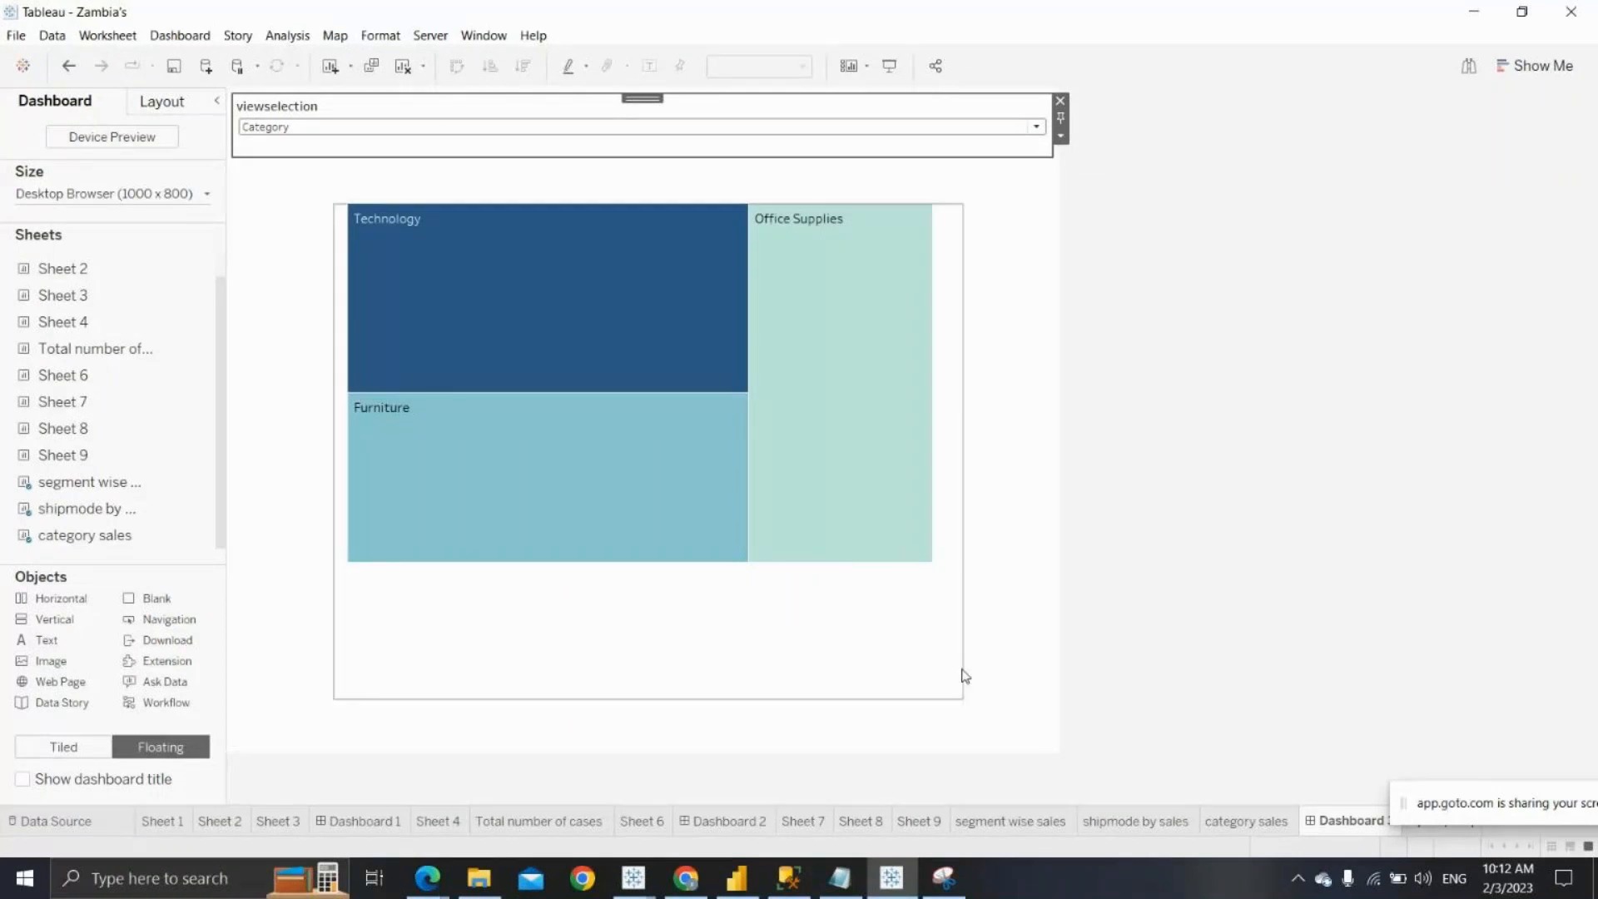
Check the category sales worksheet under the Category selection, return to Dashboard 3 and move the screen-sharing notice out of the way
click(1244, 822)
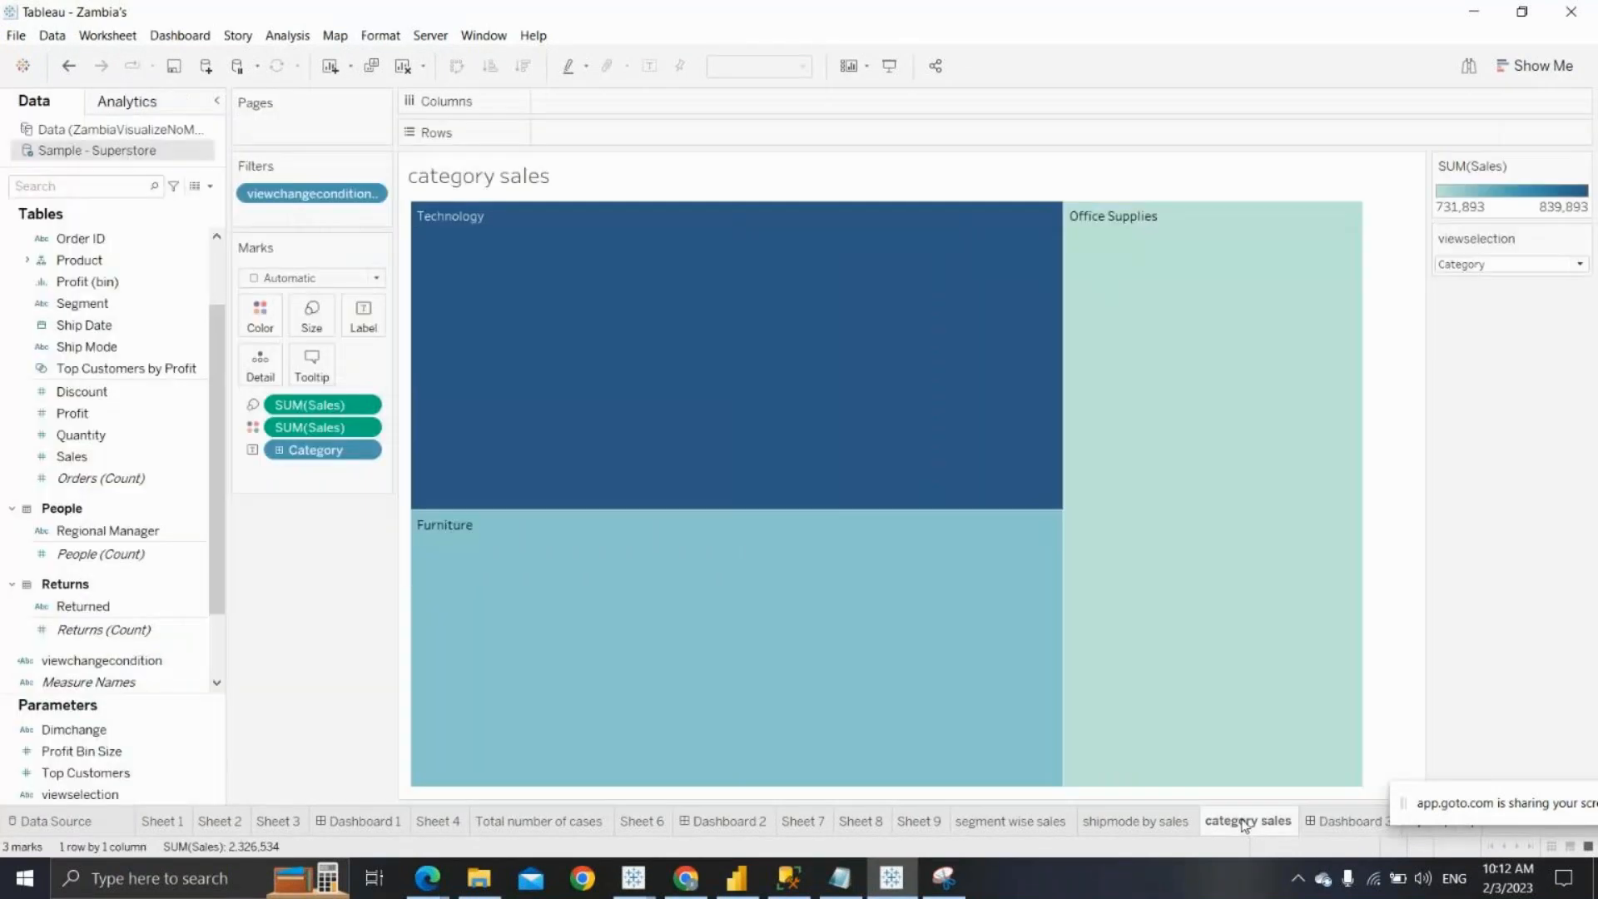
click(1341, 822)
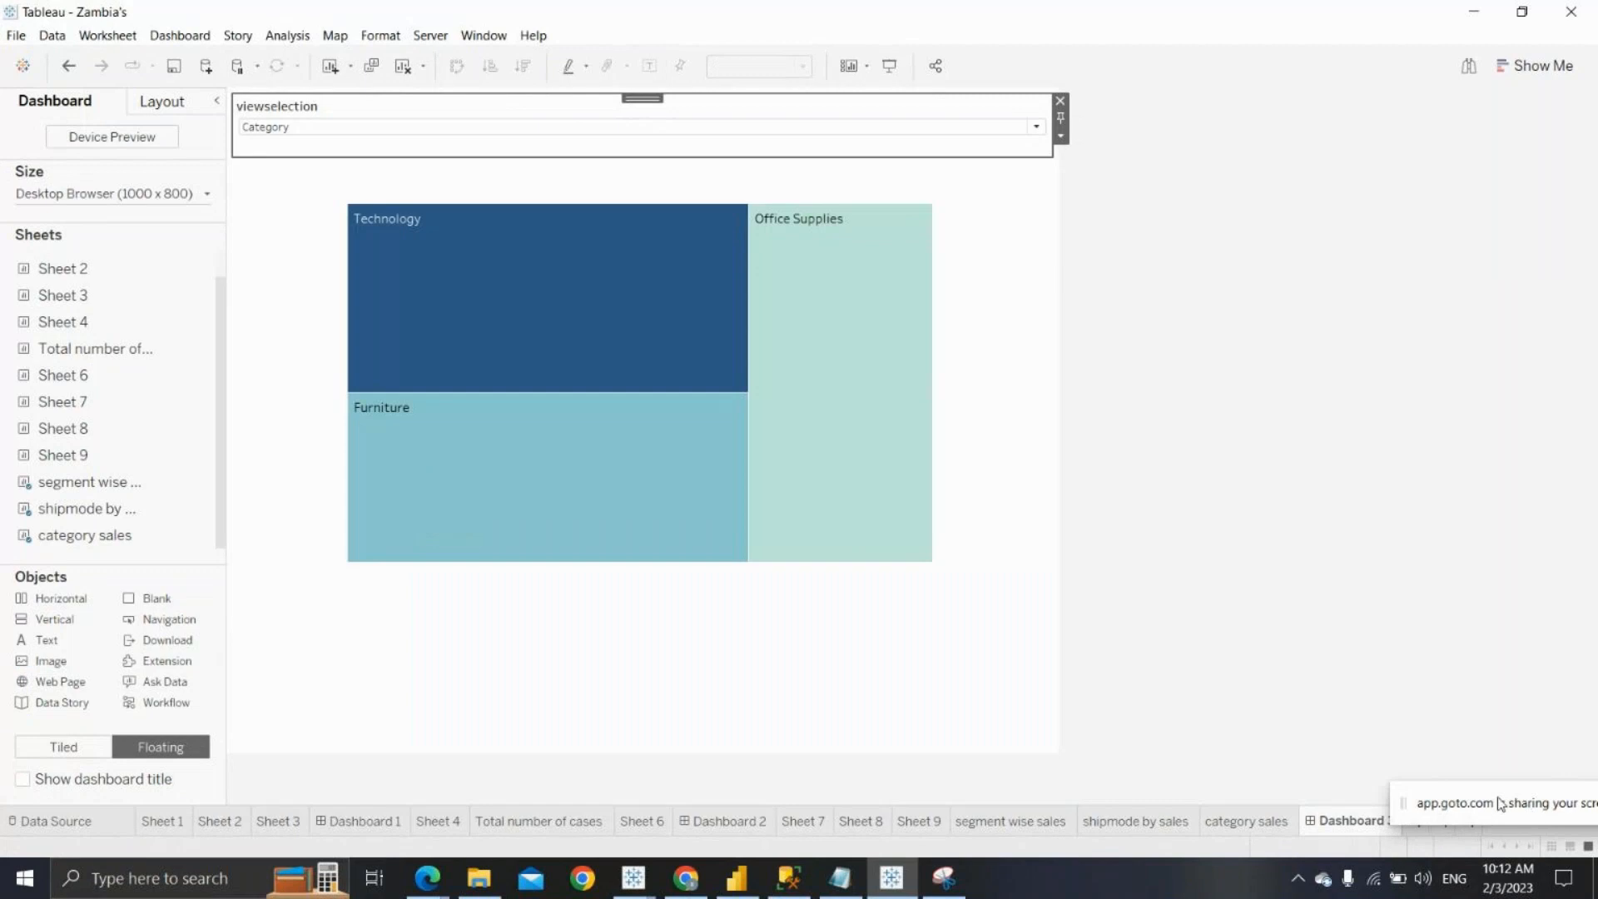
drag(1499, 791, 1595, 518)
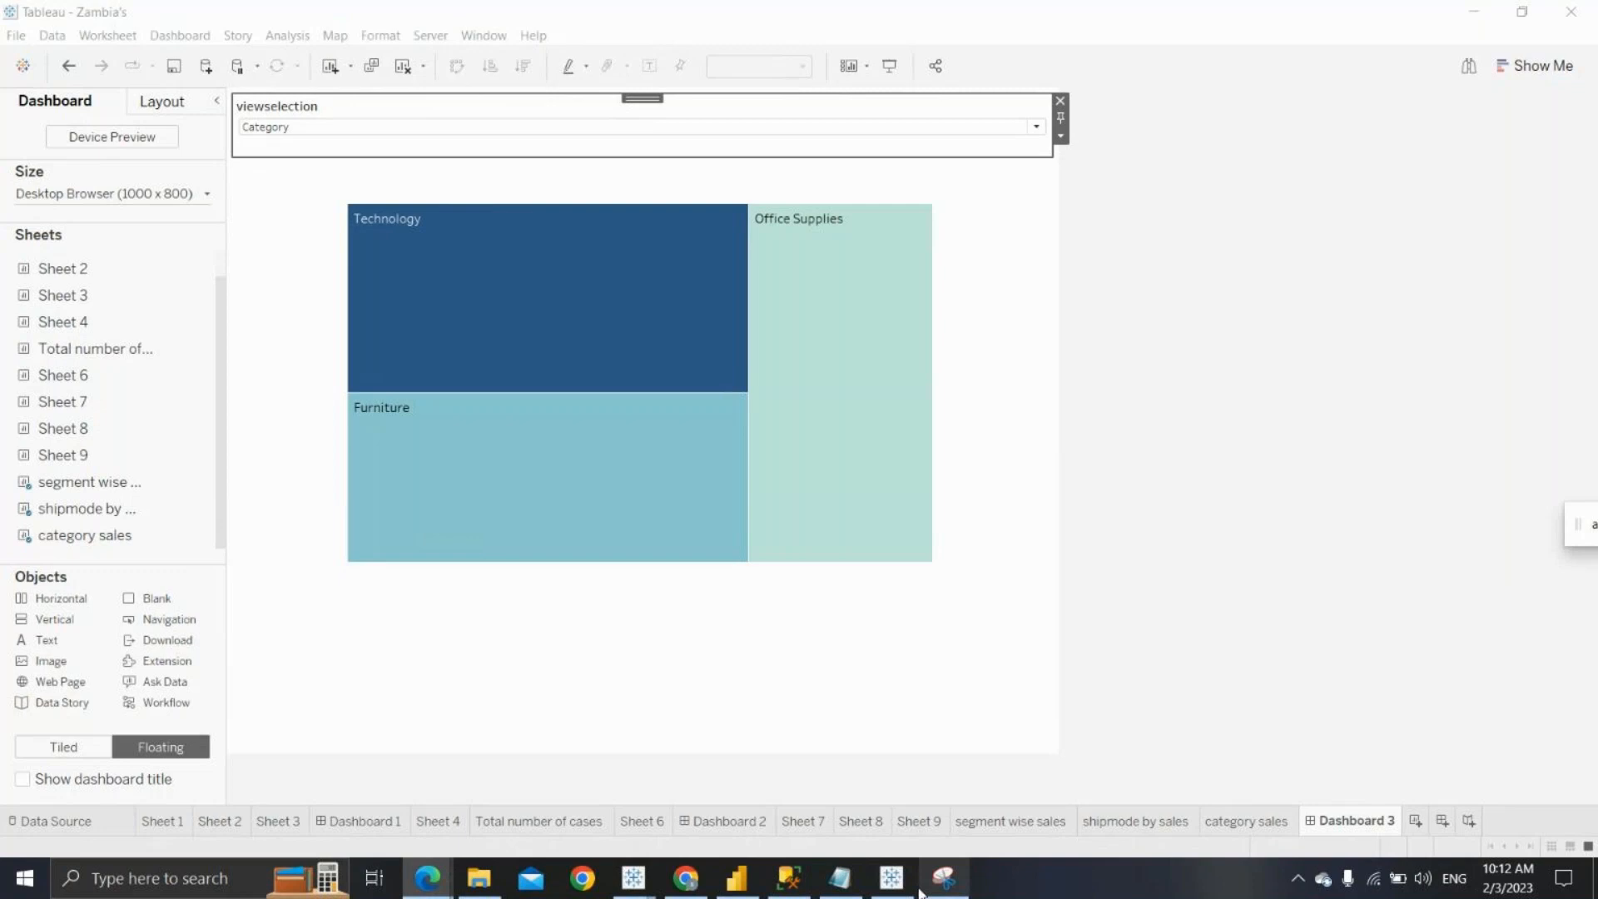
Switch to SQL Server Management Studio, enlarge the query editor pane and set the query's database to AdventureWorksDW2019
click(789, 885)
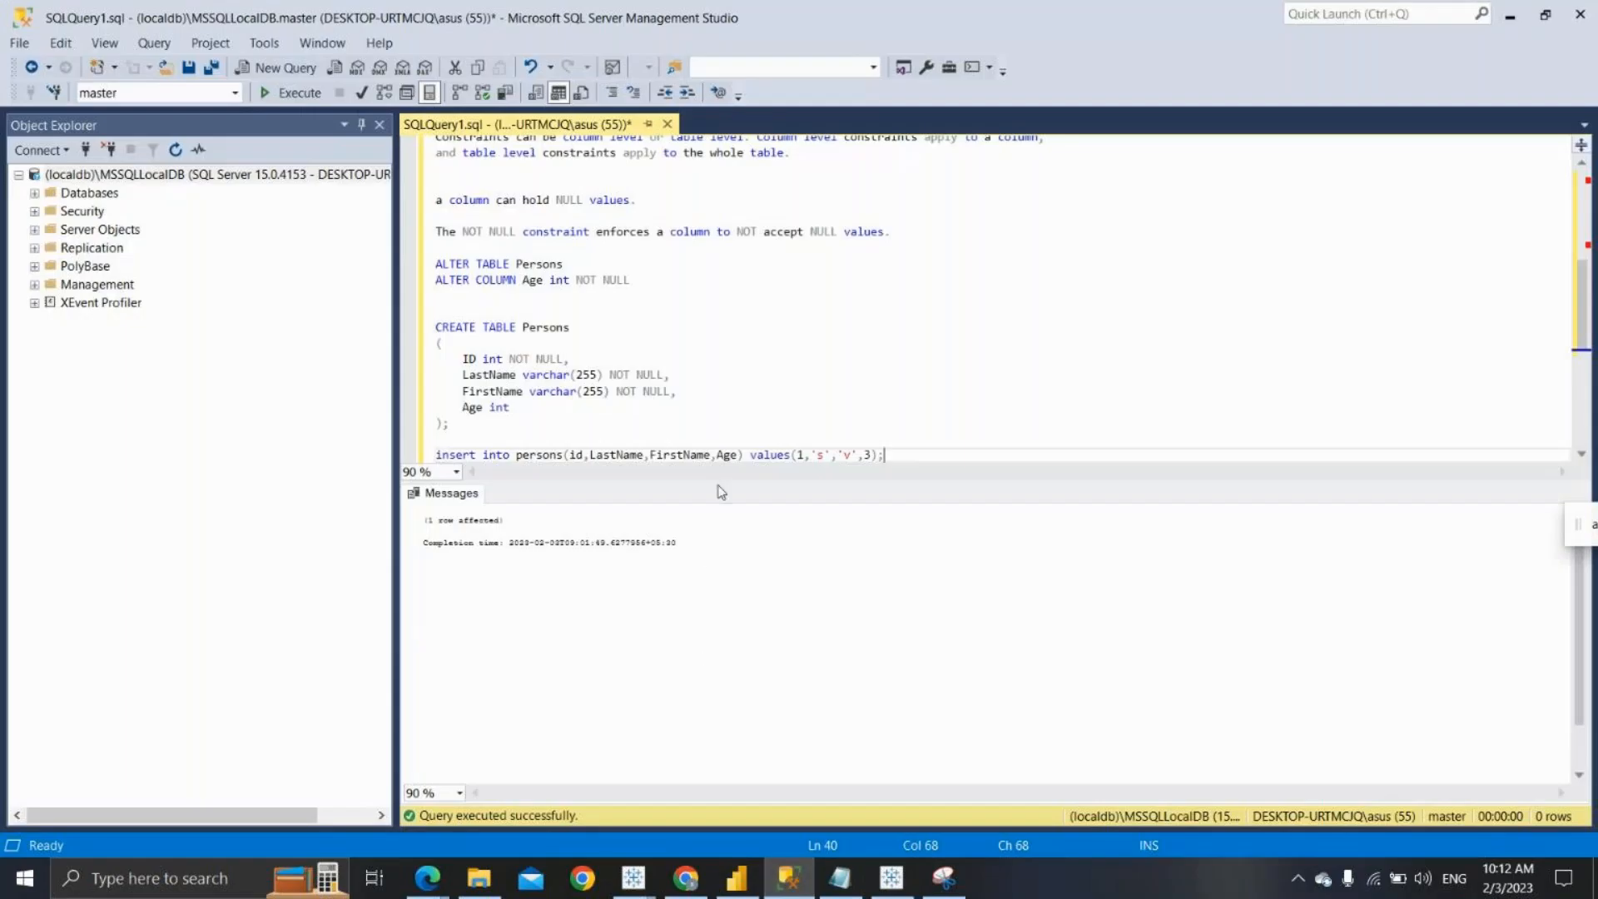
drag(718, 482, 721, 564)
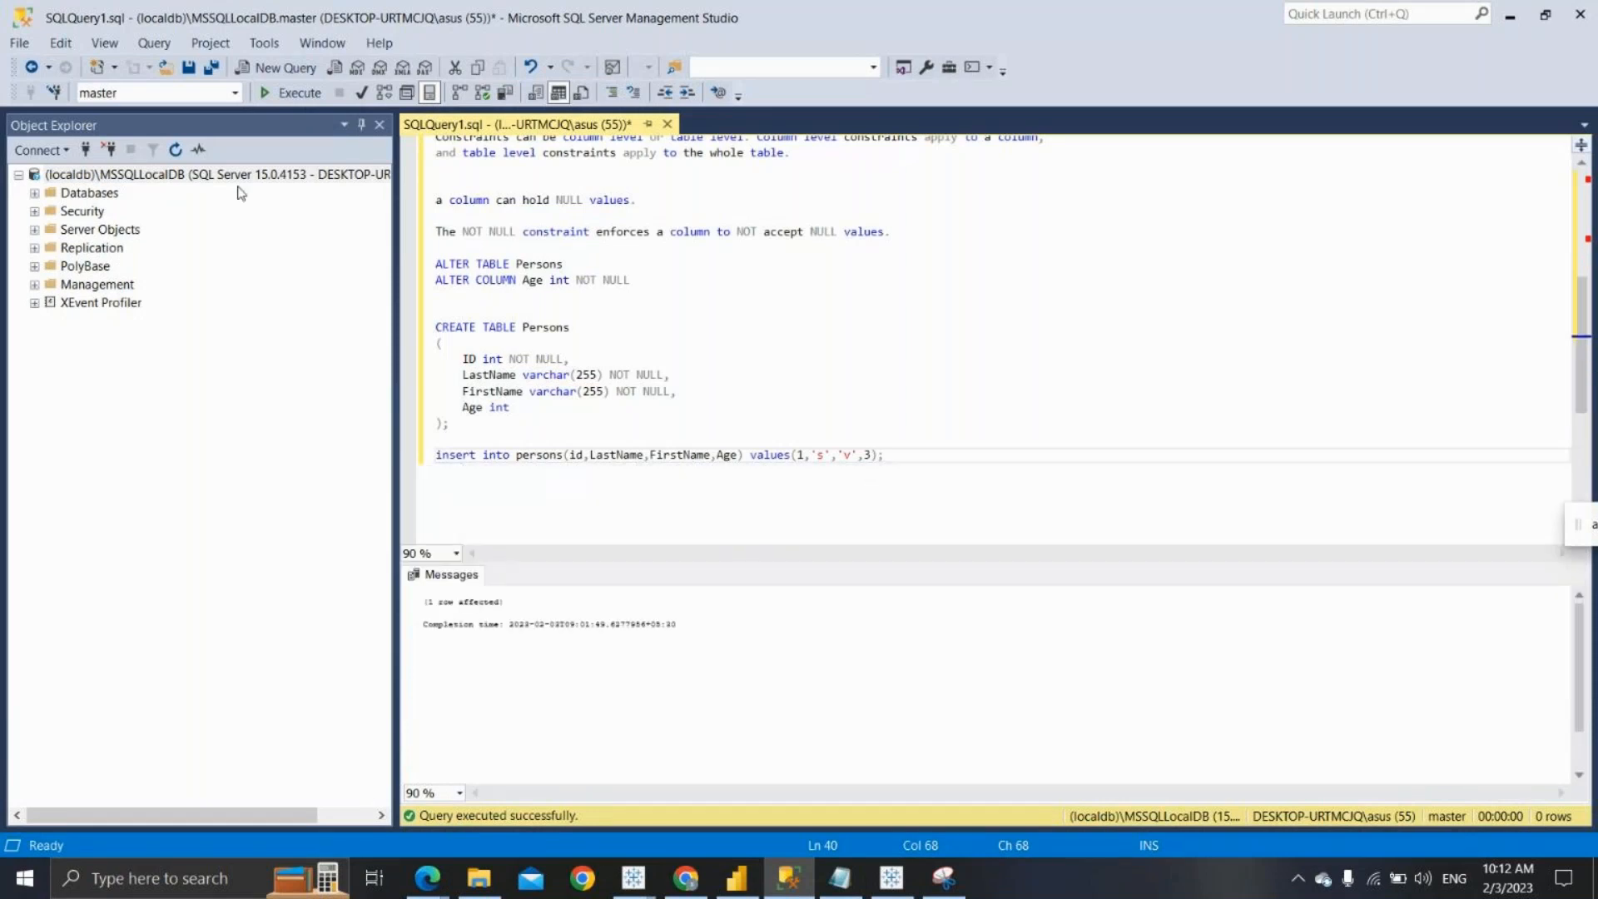
click(235, 93)
click(188, 136)
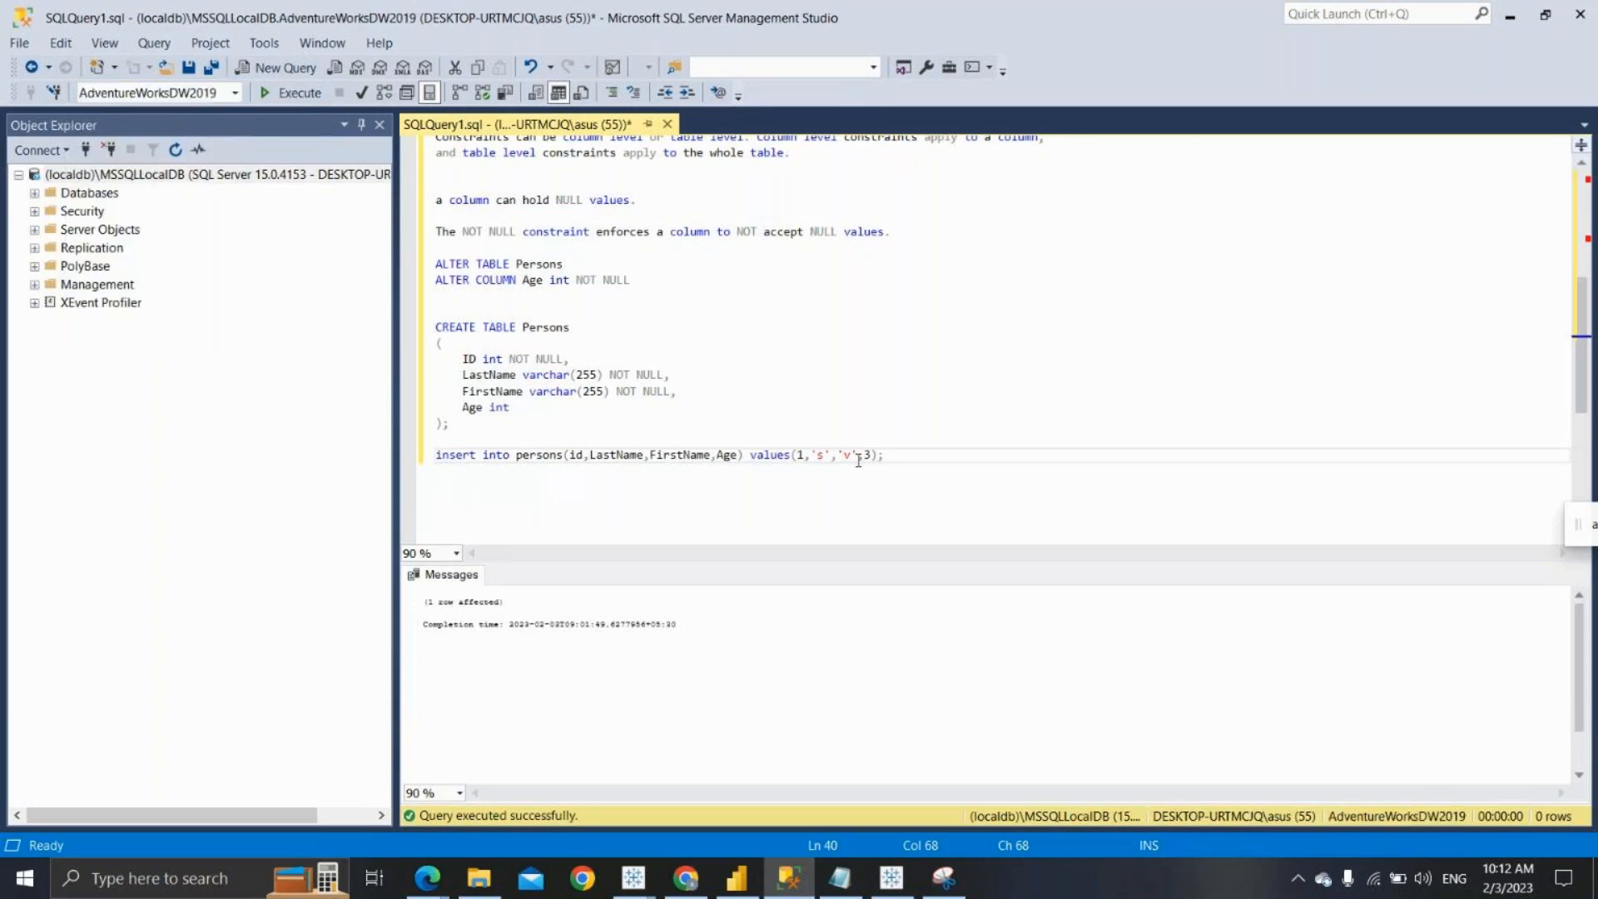
Start a new query "select * from" below the insert statement, leaving the table name blank
key(Return)
key(Return)
text(select * from employee)
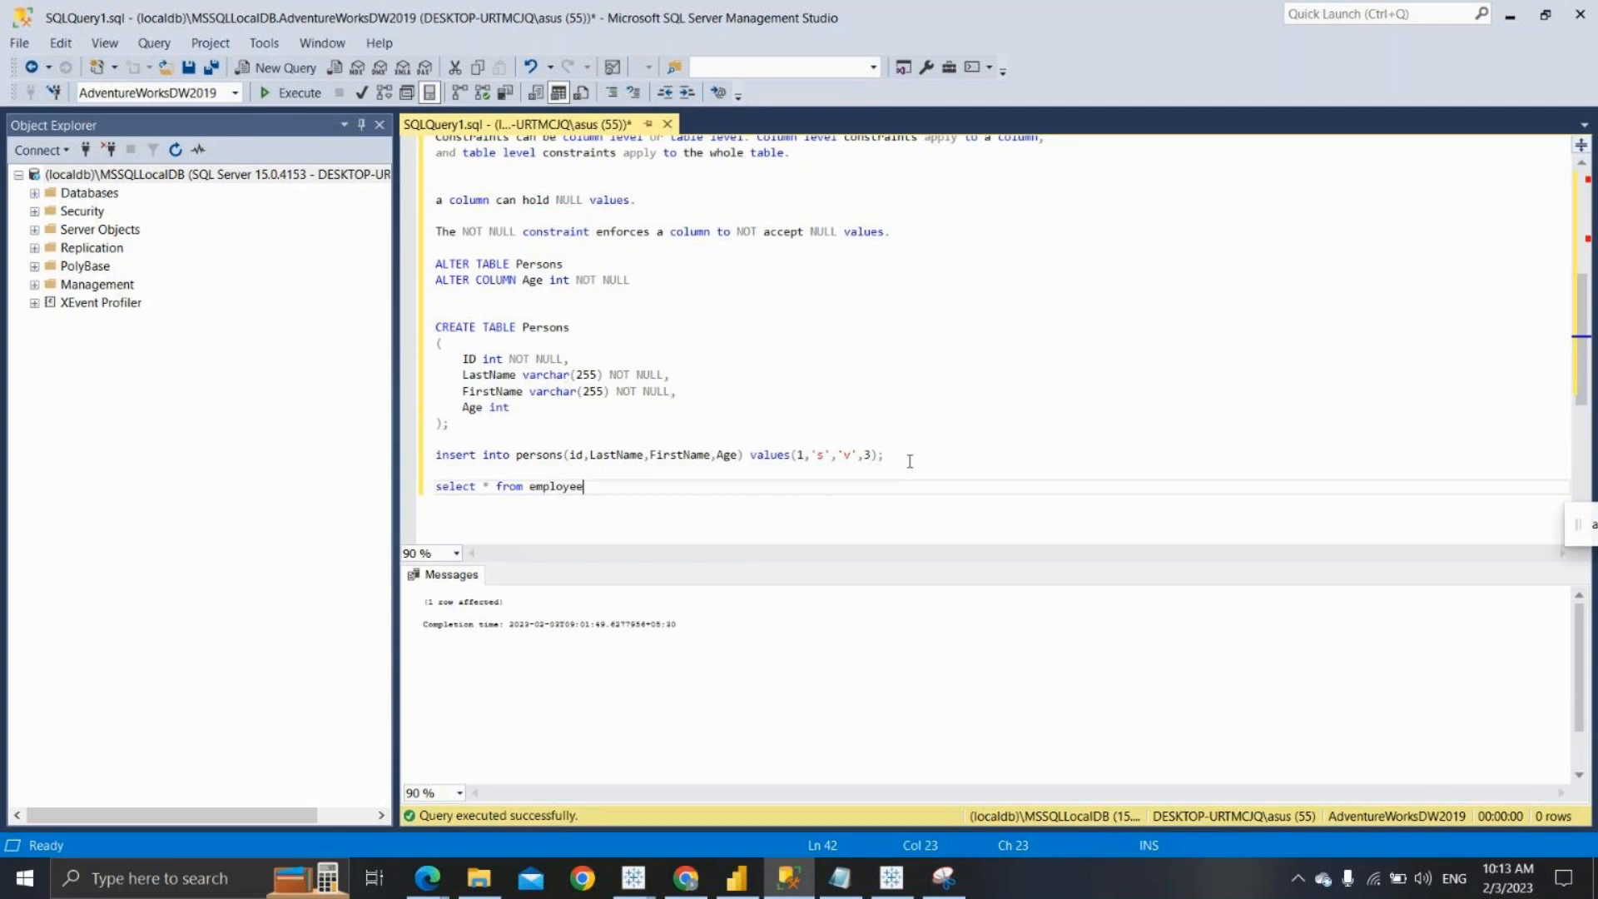
key(BackSpace)
key(BackSpace)
key(BackSpace)
key(BackSpace)
key(BackSpace)
key(BackSpace)
key(BackSpace)
key(BackSpace)
text(dbo.custo)
key(BackSpace)
key(BackSpace)
key(BackSpace)
key(BackSpace)
text(dim)
key(BackSpace)
key(BackSpace)
key(BackSpace)
key(BackSpace)
Expand the tables of the AdventureWorksDW2019 database in the server's object tree
click(34, 193)
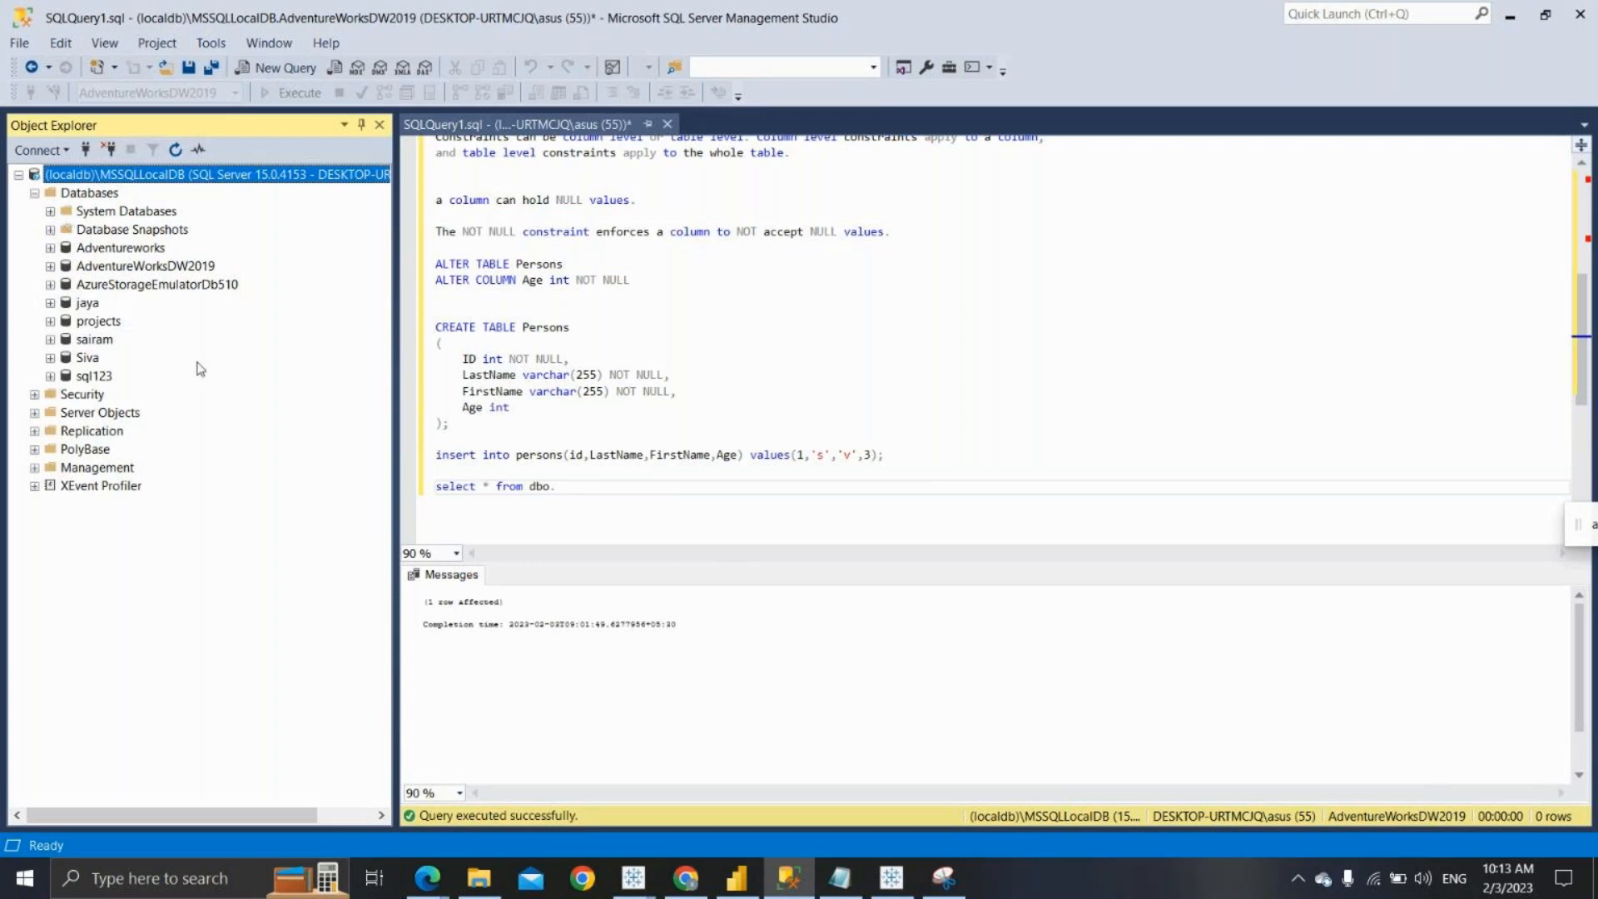
click(49, 267)
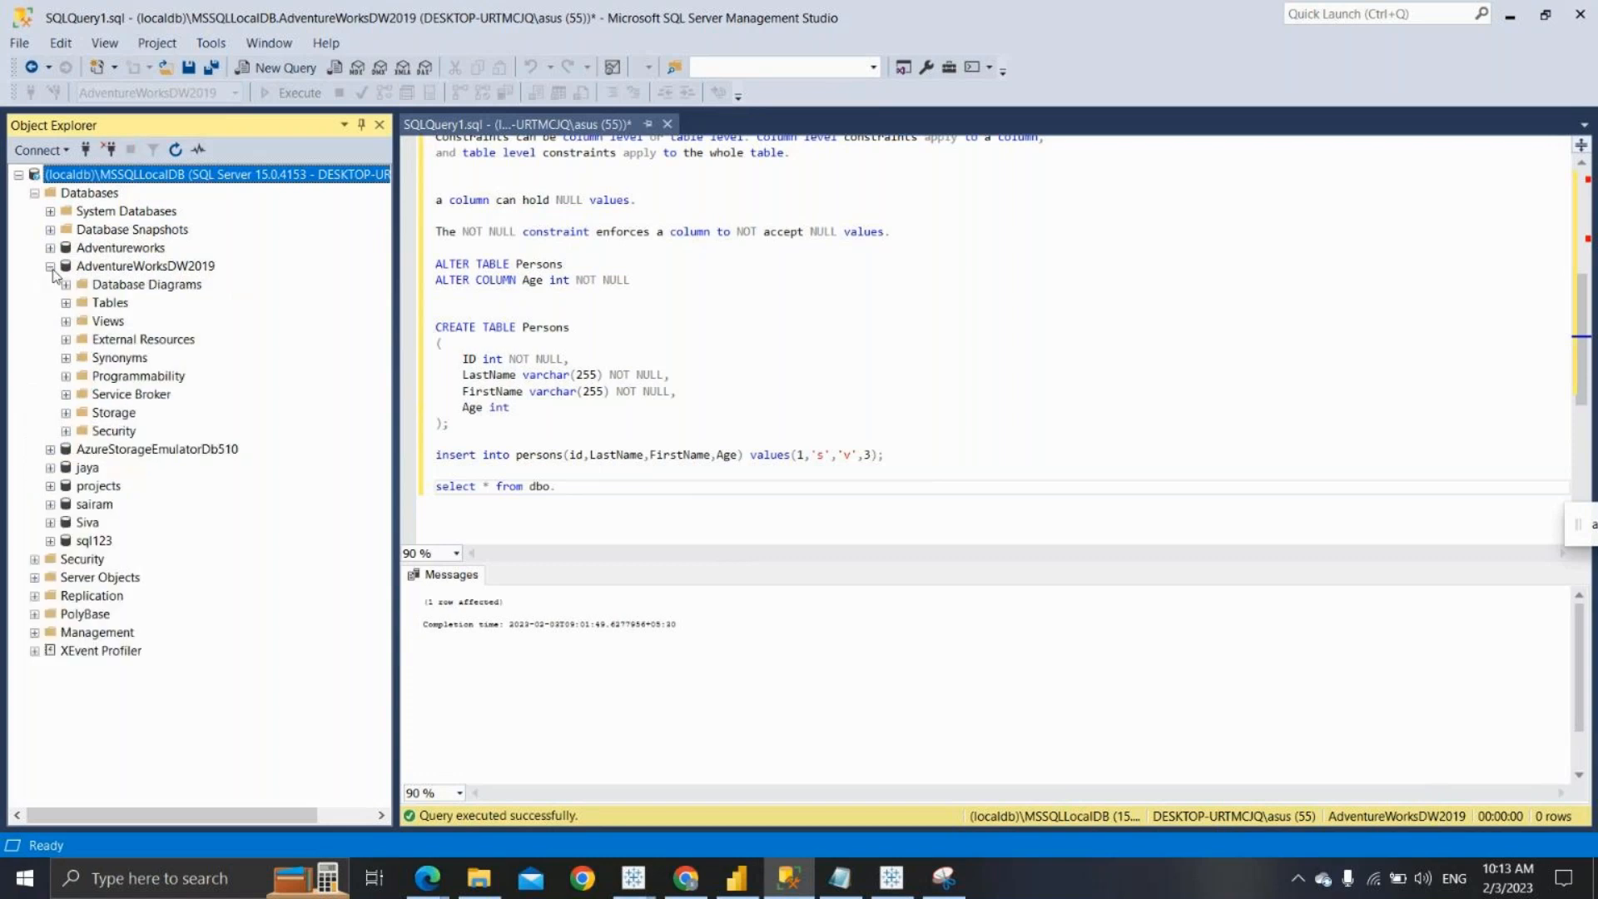
click(76, 307)
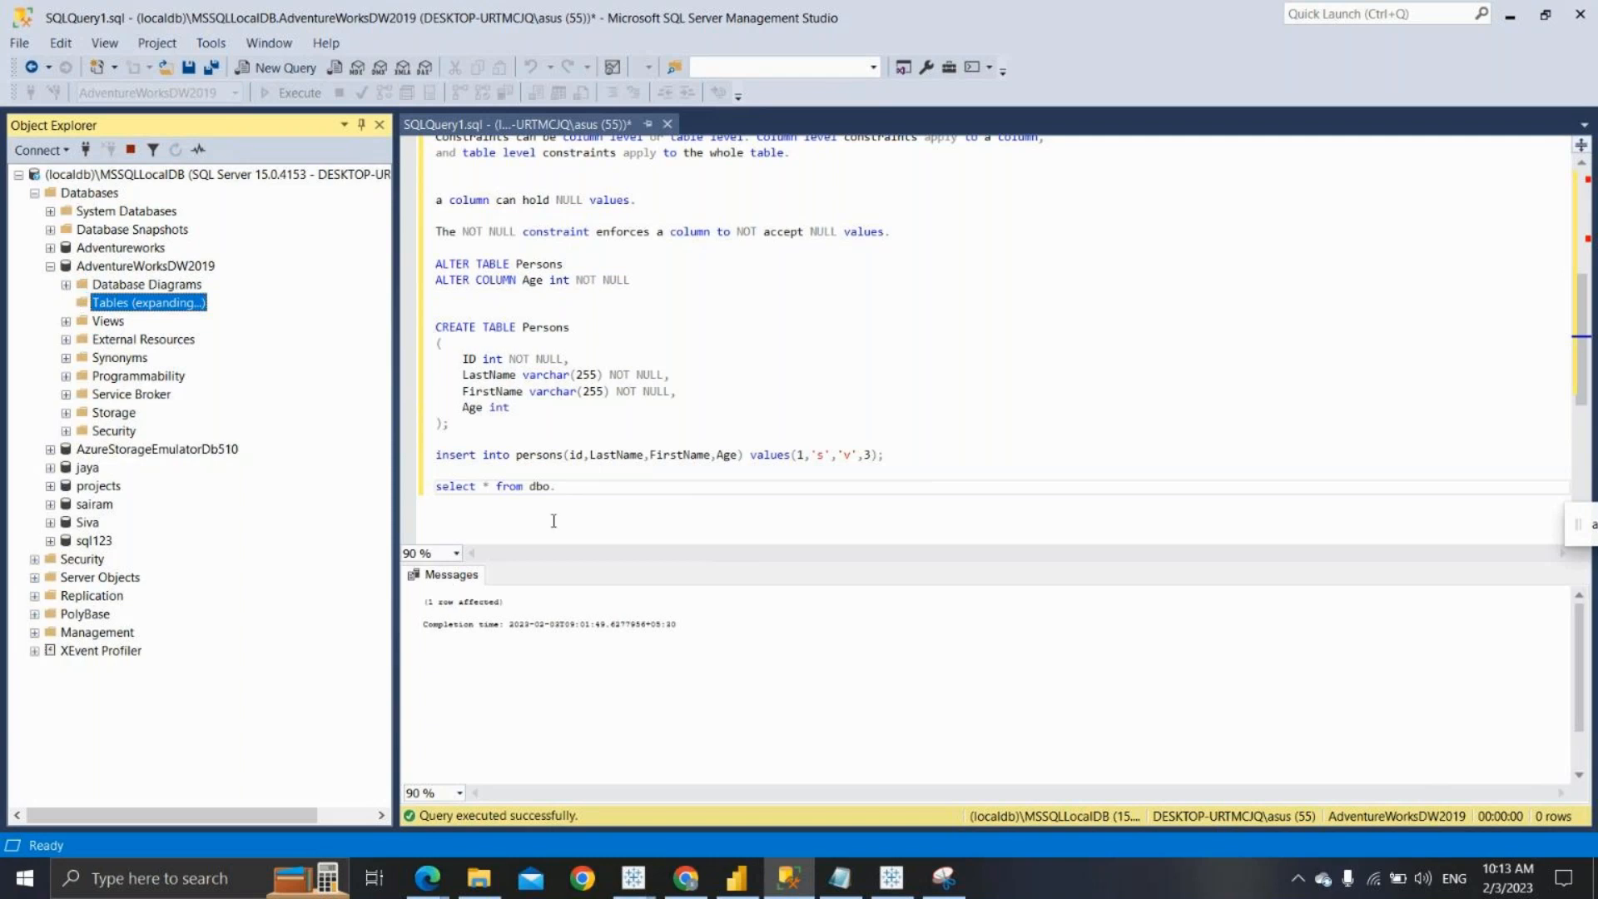
Replace the unfinished dbo. reference in the select query with the DimCustomer table taken from the object tree
click(569, 489)
key(BackSpace)
key(BackSpace)
key(BackSpace)
key(BackSpace)
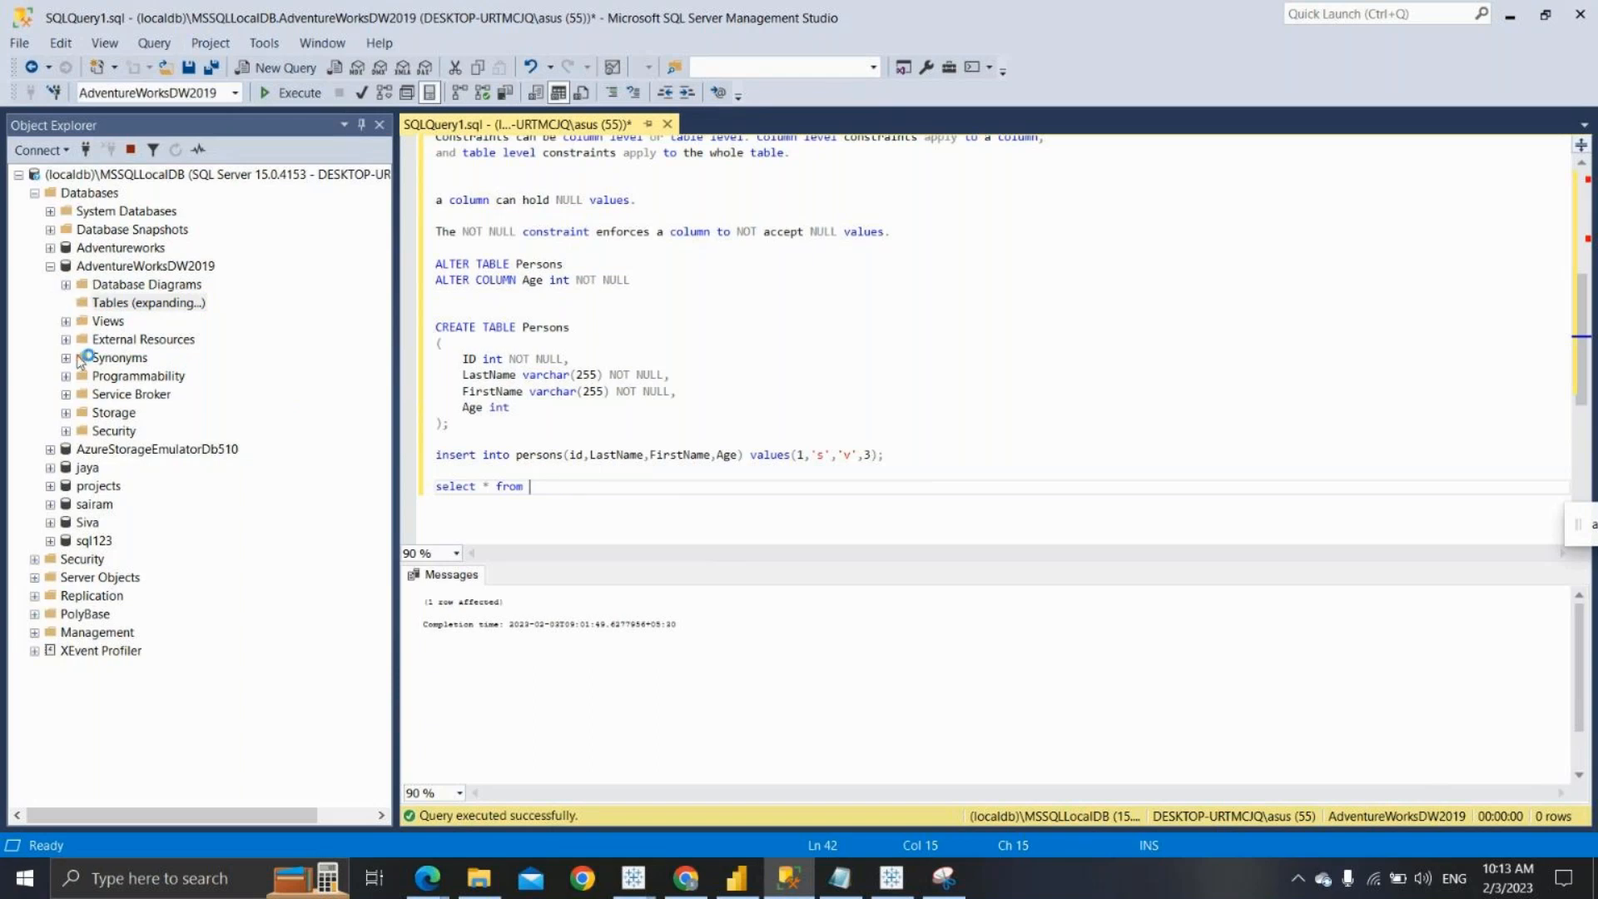
click(51, 267)
click(51, 267)
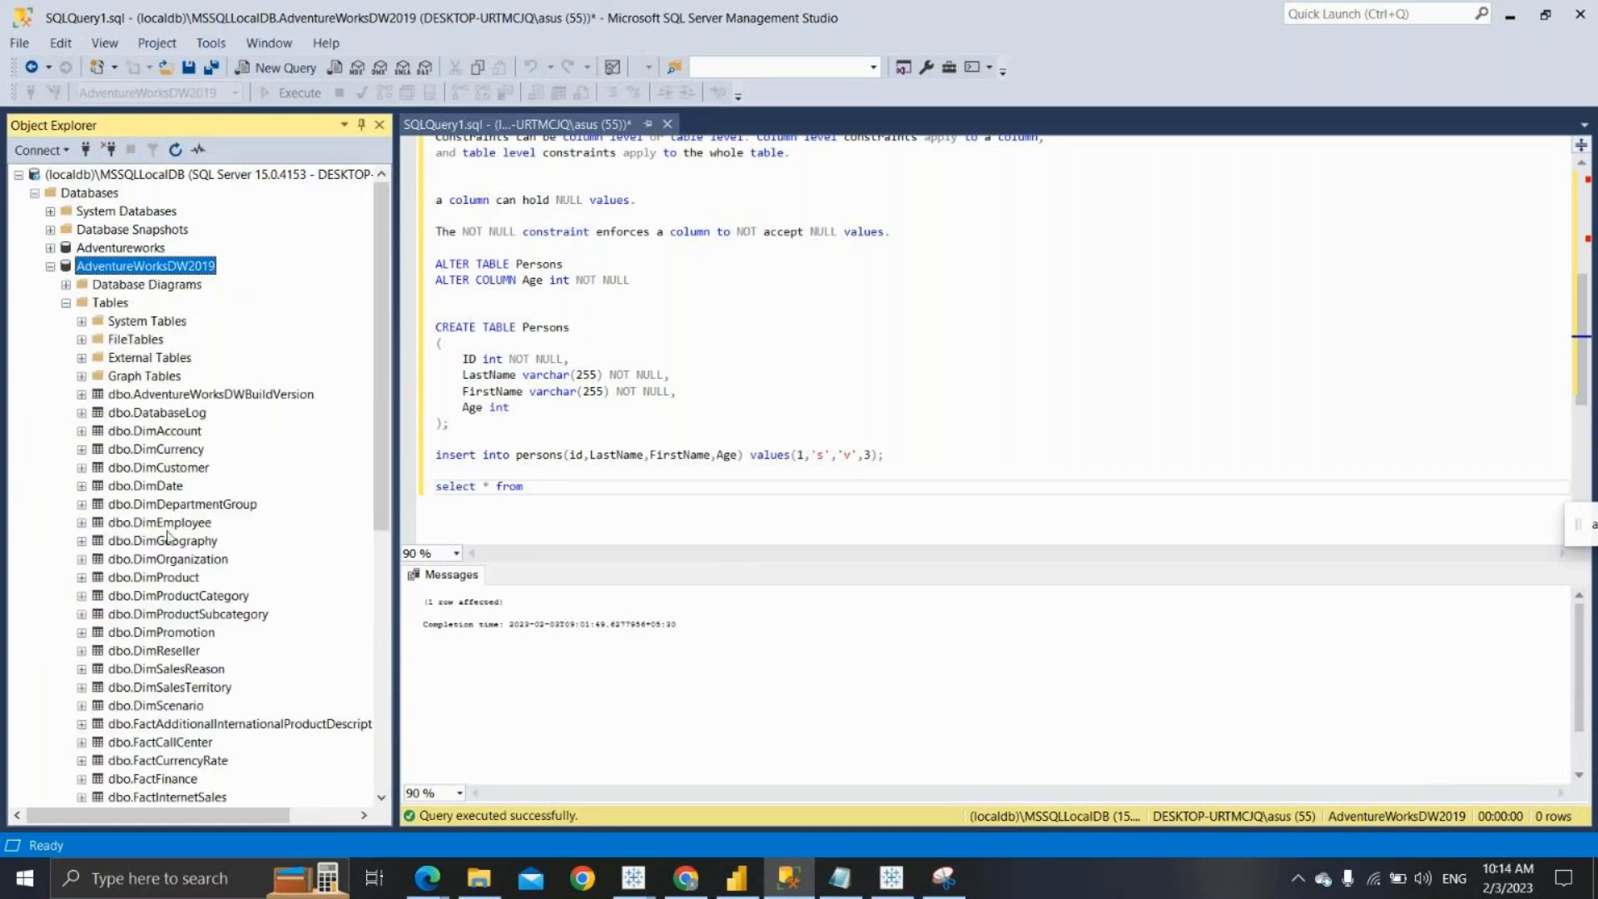
drag(162, 469, 576, 500)
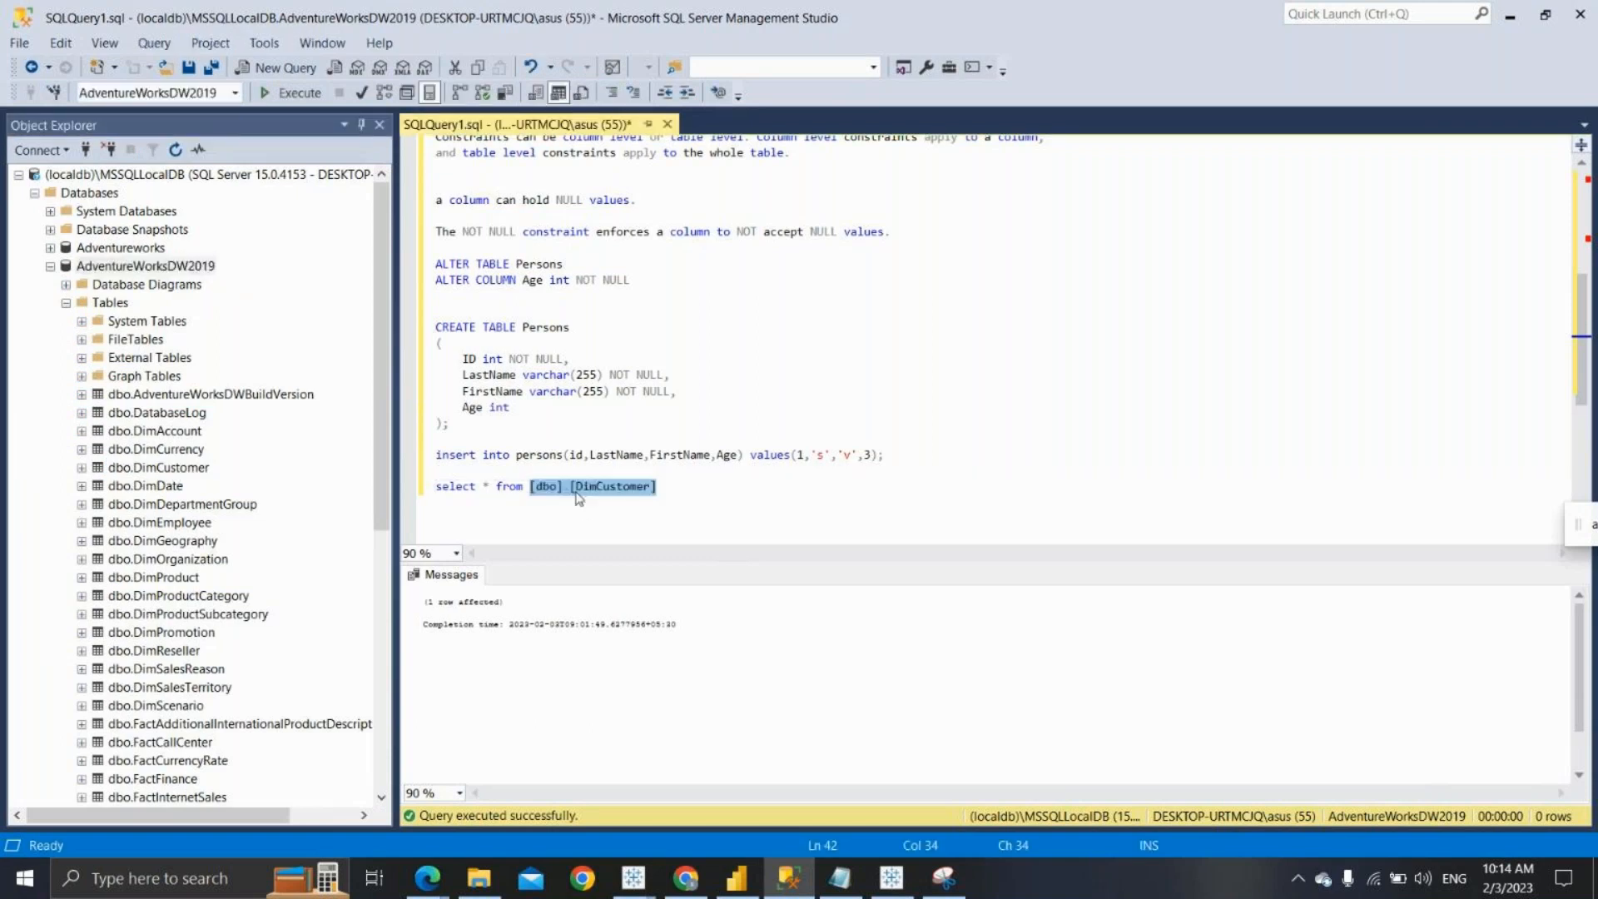
Run only the query "select * from [dbo].[DimCustomer]" and look over the returned columns
drag(676, 487, 420, 506)
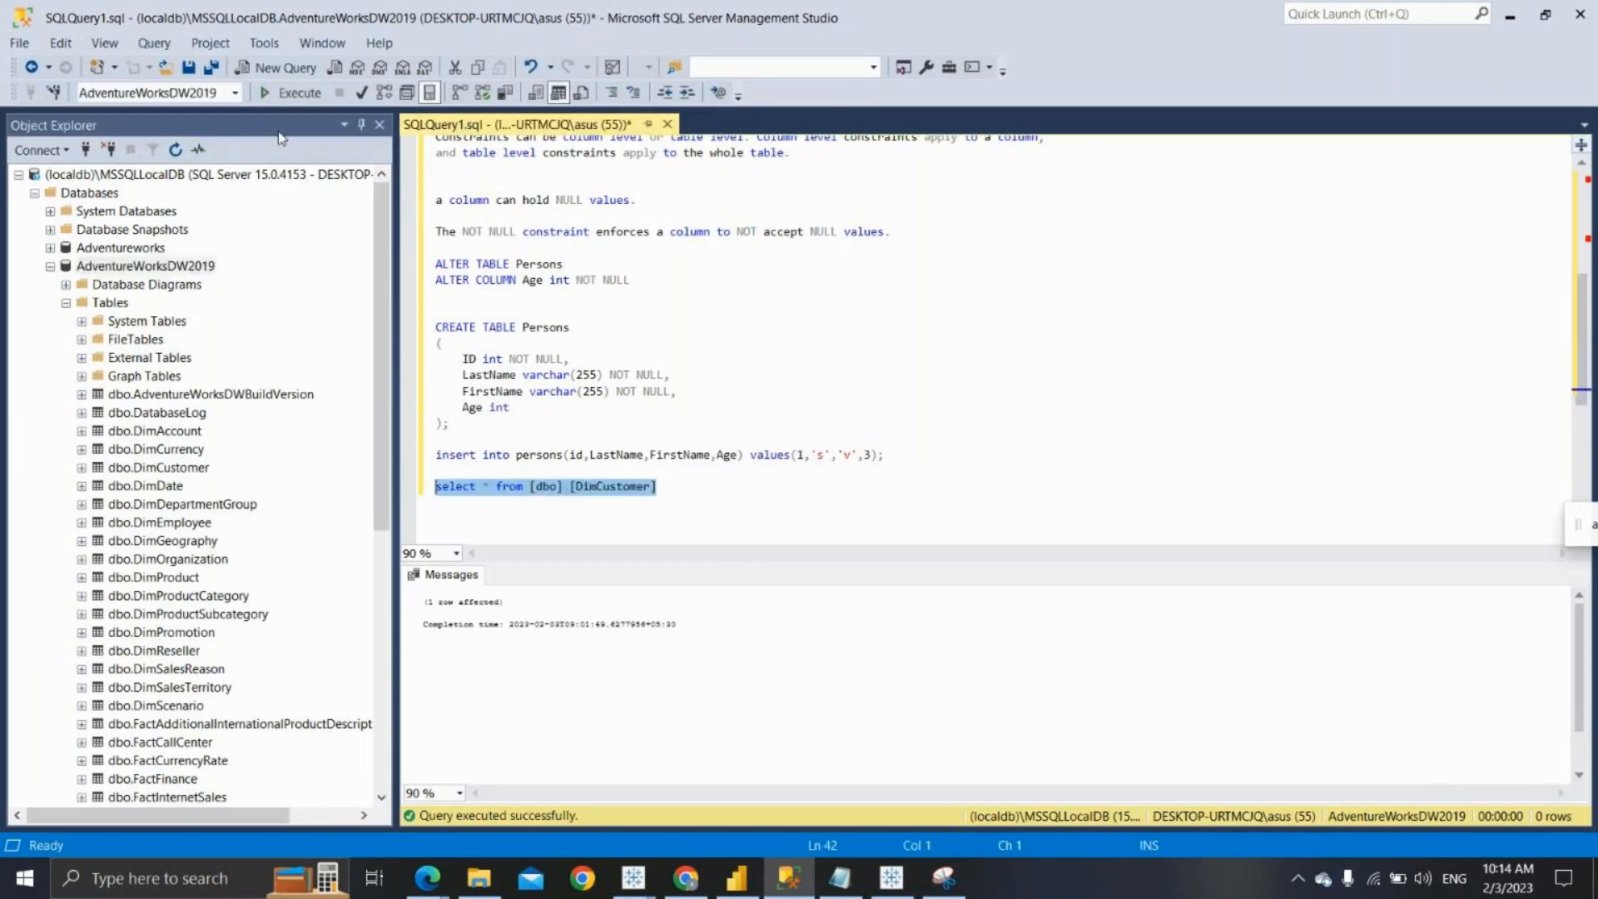
click(290, 94)
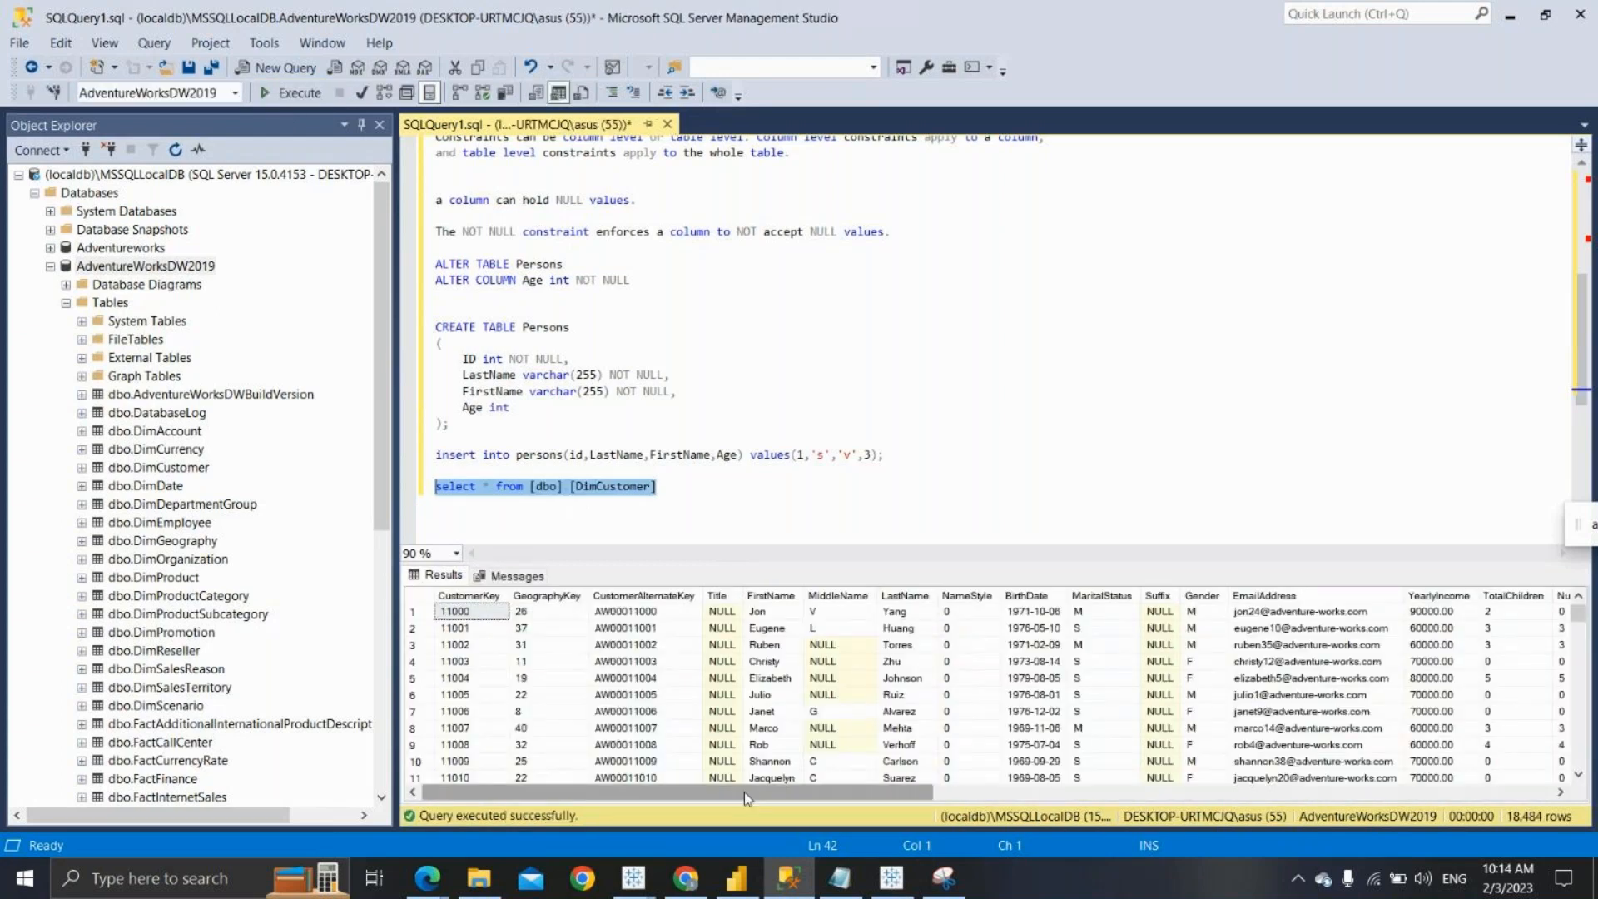
mouse_move(744, 792)
mouse_down()
mouse_move(866, 805)
mouse_move(757, 797)
mouse_up()
Below that query, start another one selecting customerKey, FirstName, MiddleName and LastName
click(730, 486)
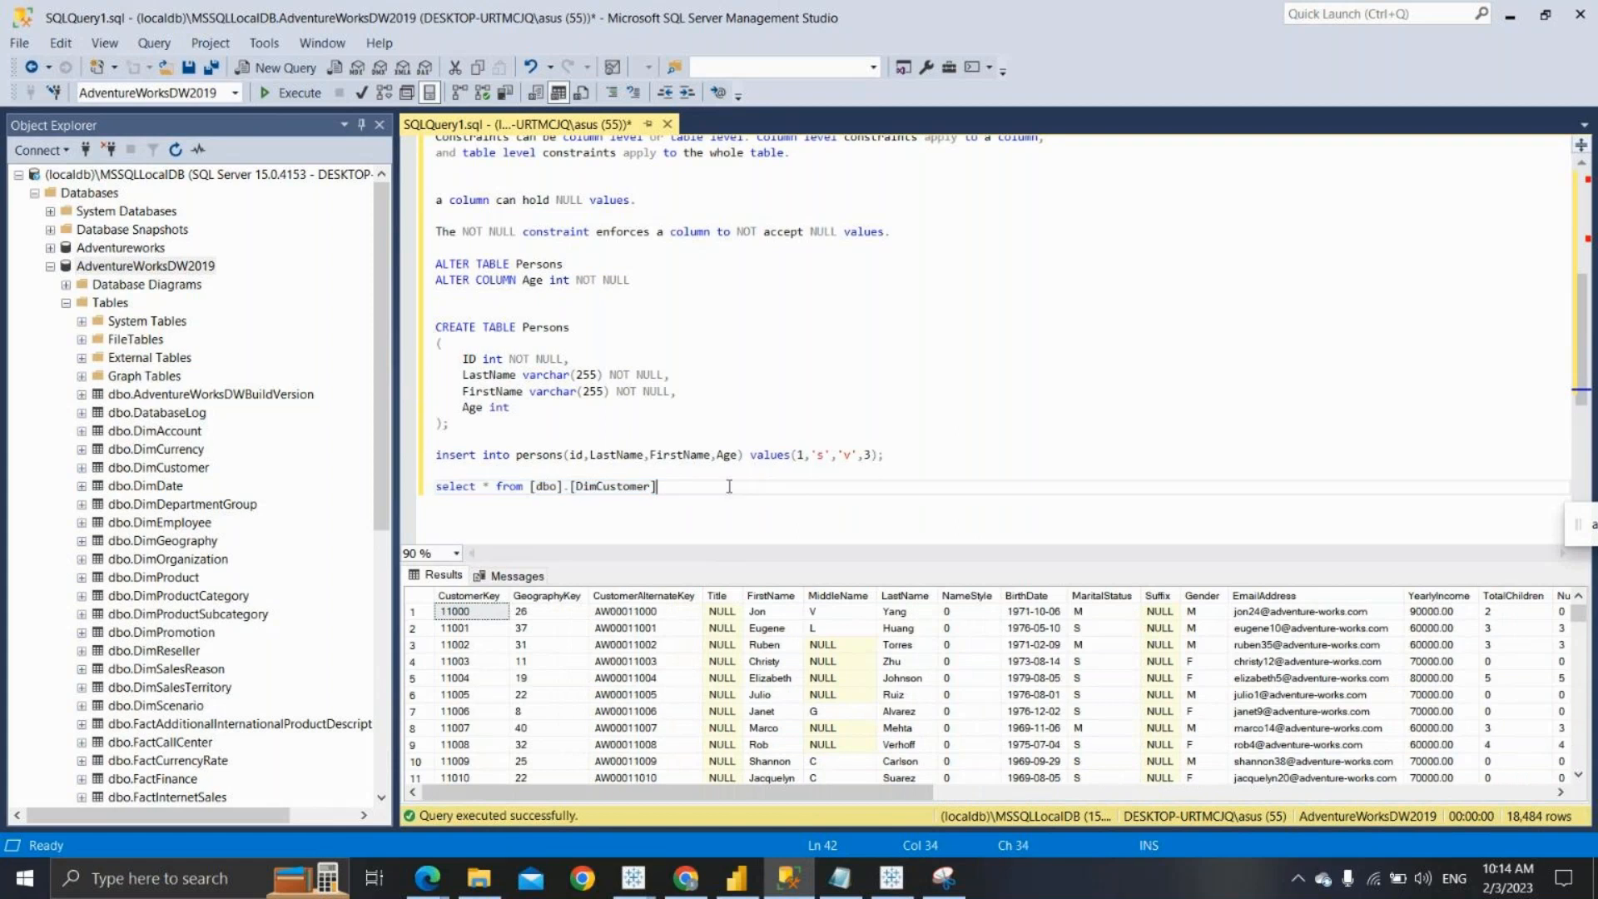
key(Return)
key(Return)
key(Return)
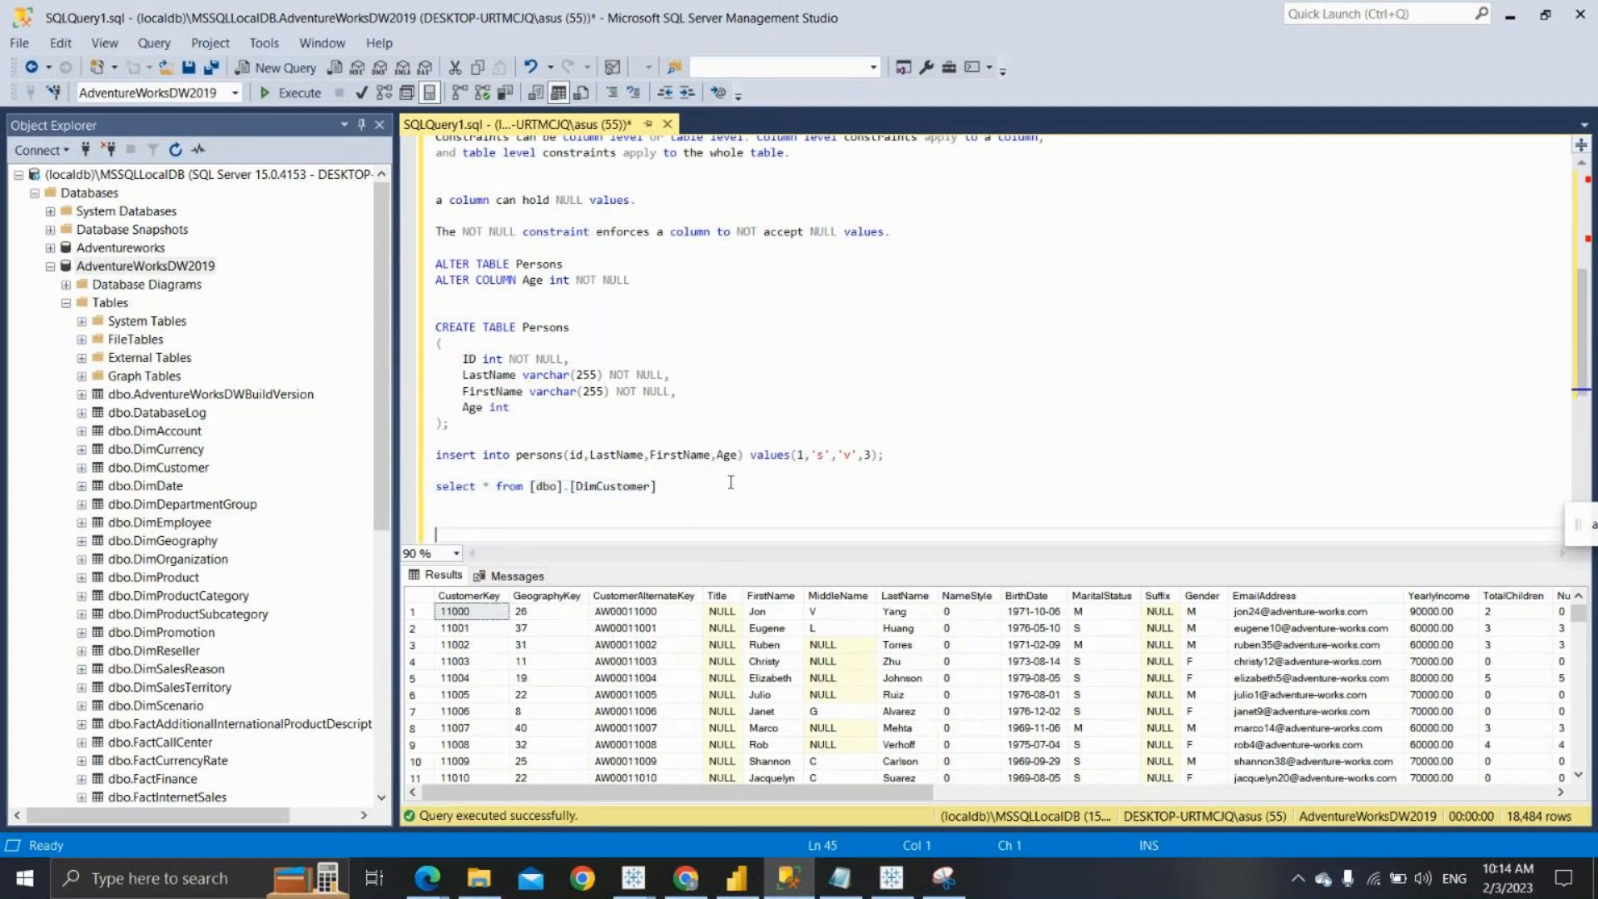
text(select customerKey,First)
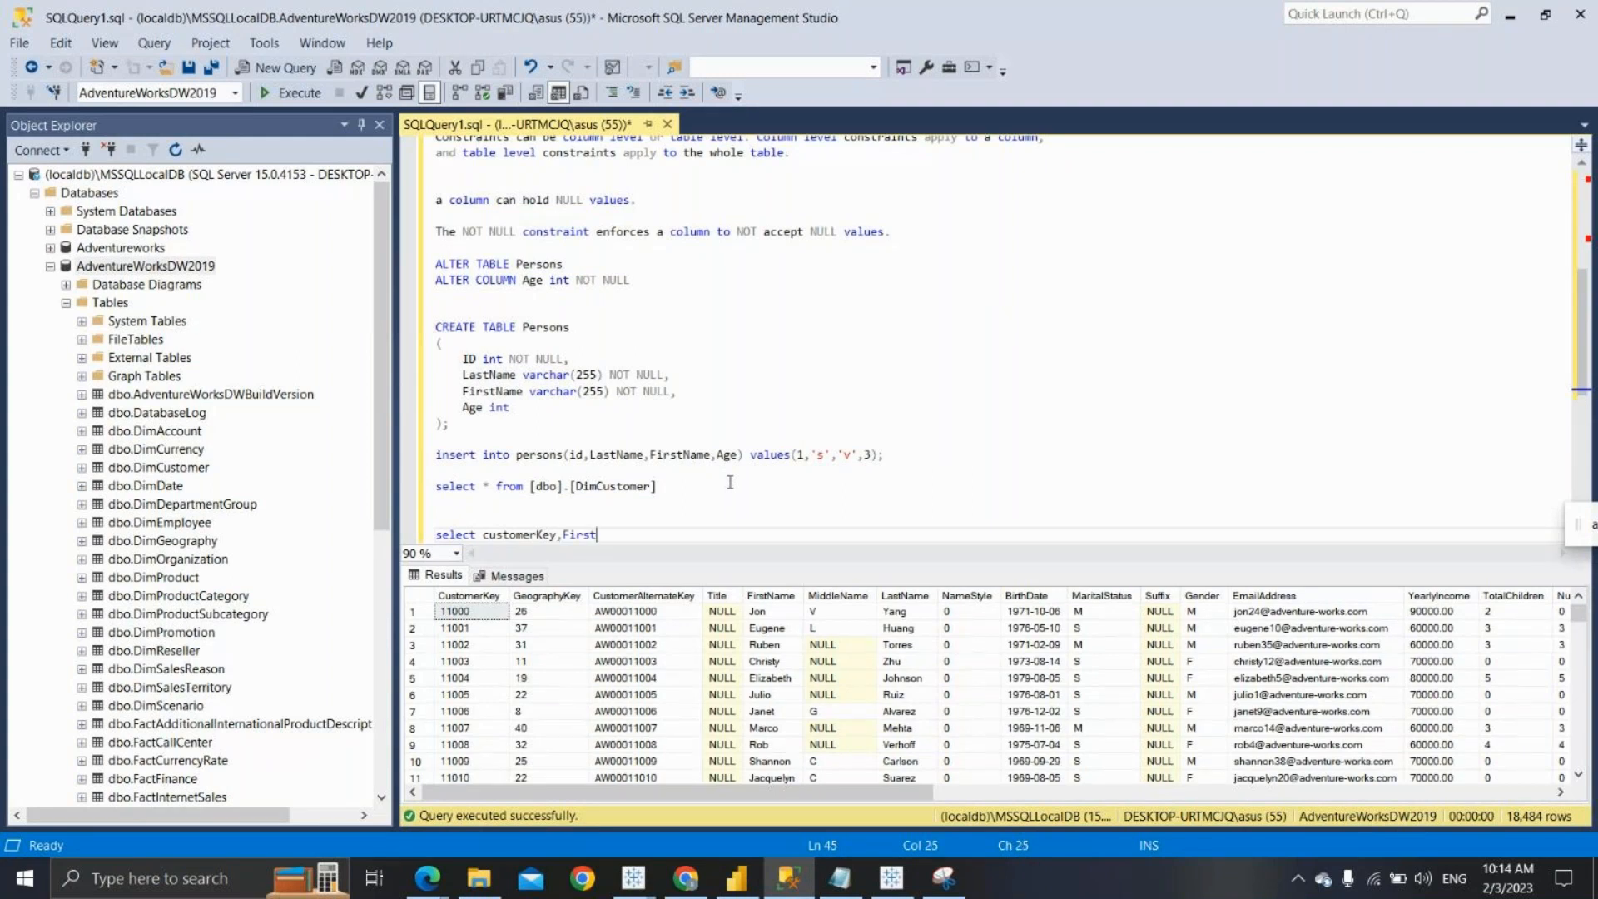
text(Name,MiddleName,LastName,)
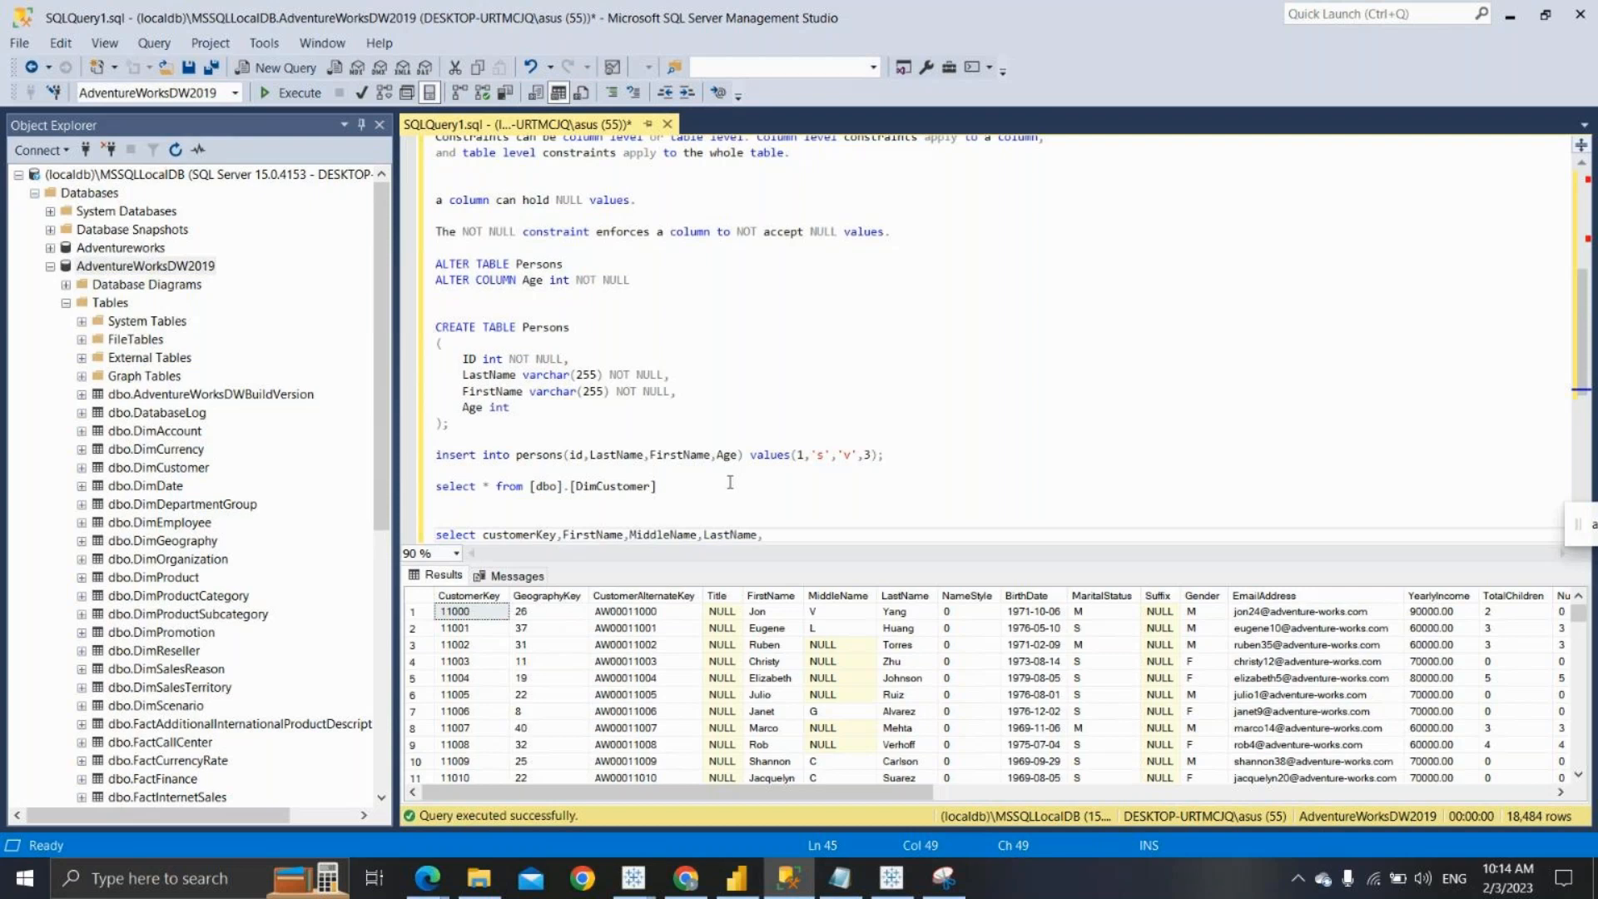
Extend the column list with BirthDate, MaritalStatus, Gender, YearlyIncome and totalchildren
text(BirthDate,Marital)
text(Status,Gene)
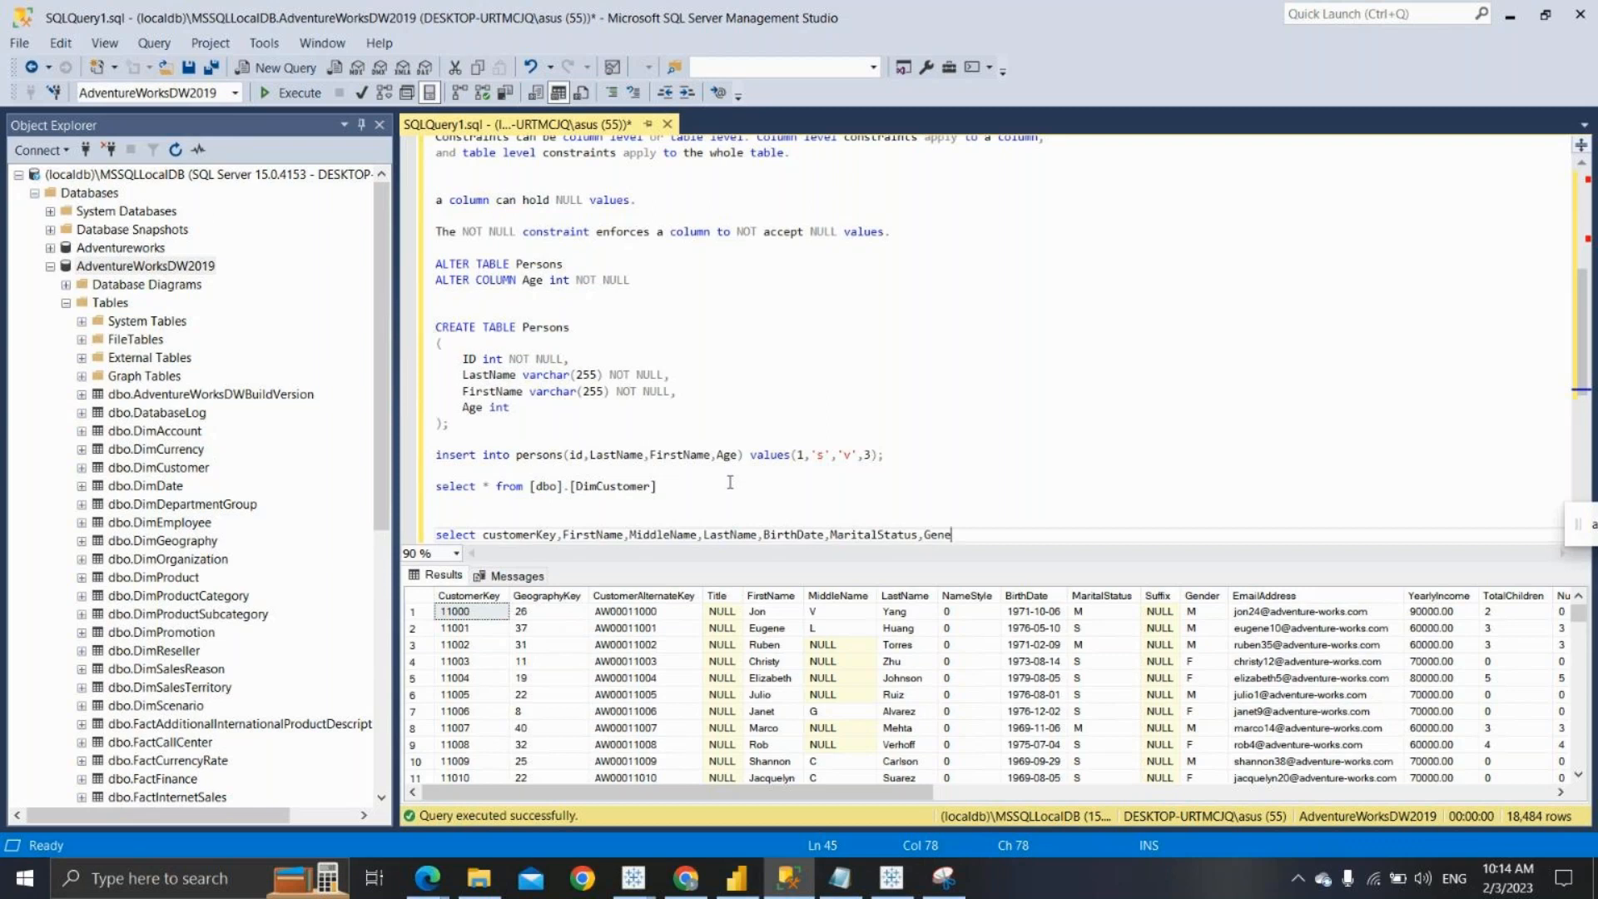
text(der,YearlyIncome)
text( tota)
key(BackSpace)
key(BackSpace)
key(BackSpace)
key(BackSpace)
key(BackSpace)
text(,totalchi)
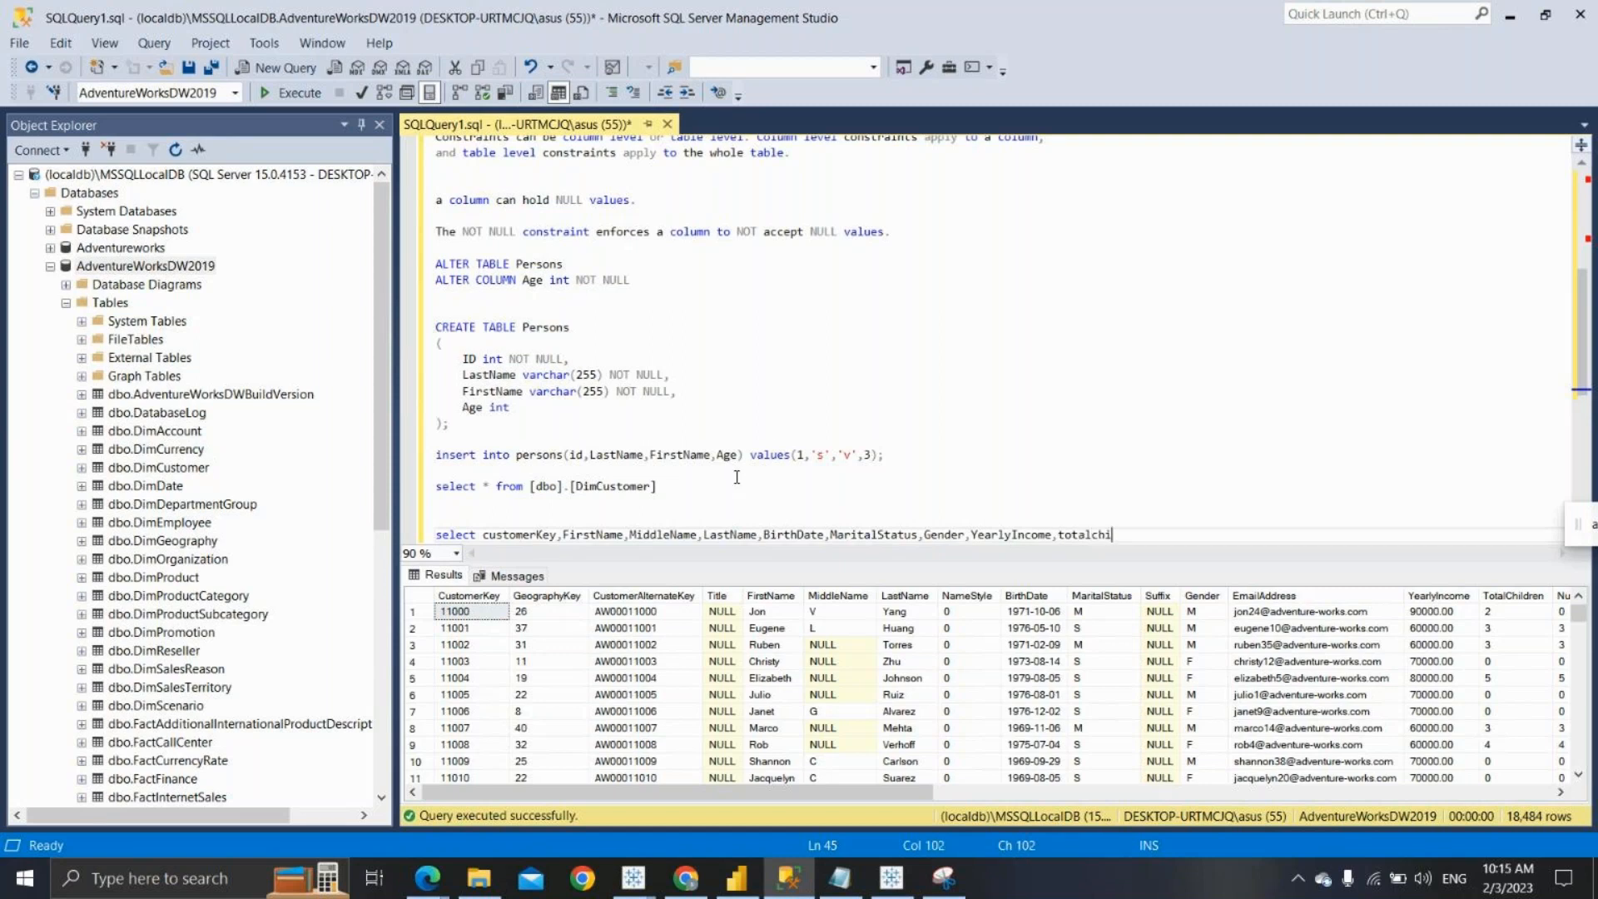
text(ldren)
Complete the column query with a from clause on [dbo].[DimCustomer], copying the table name from the earlier query
key(Return)
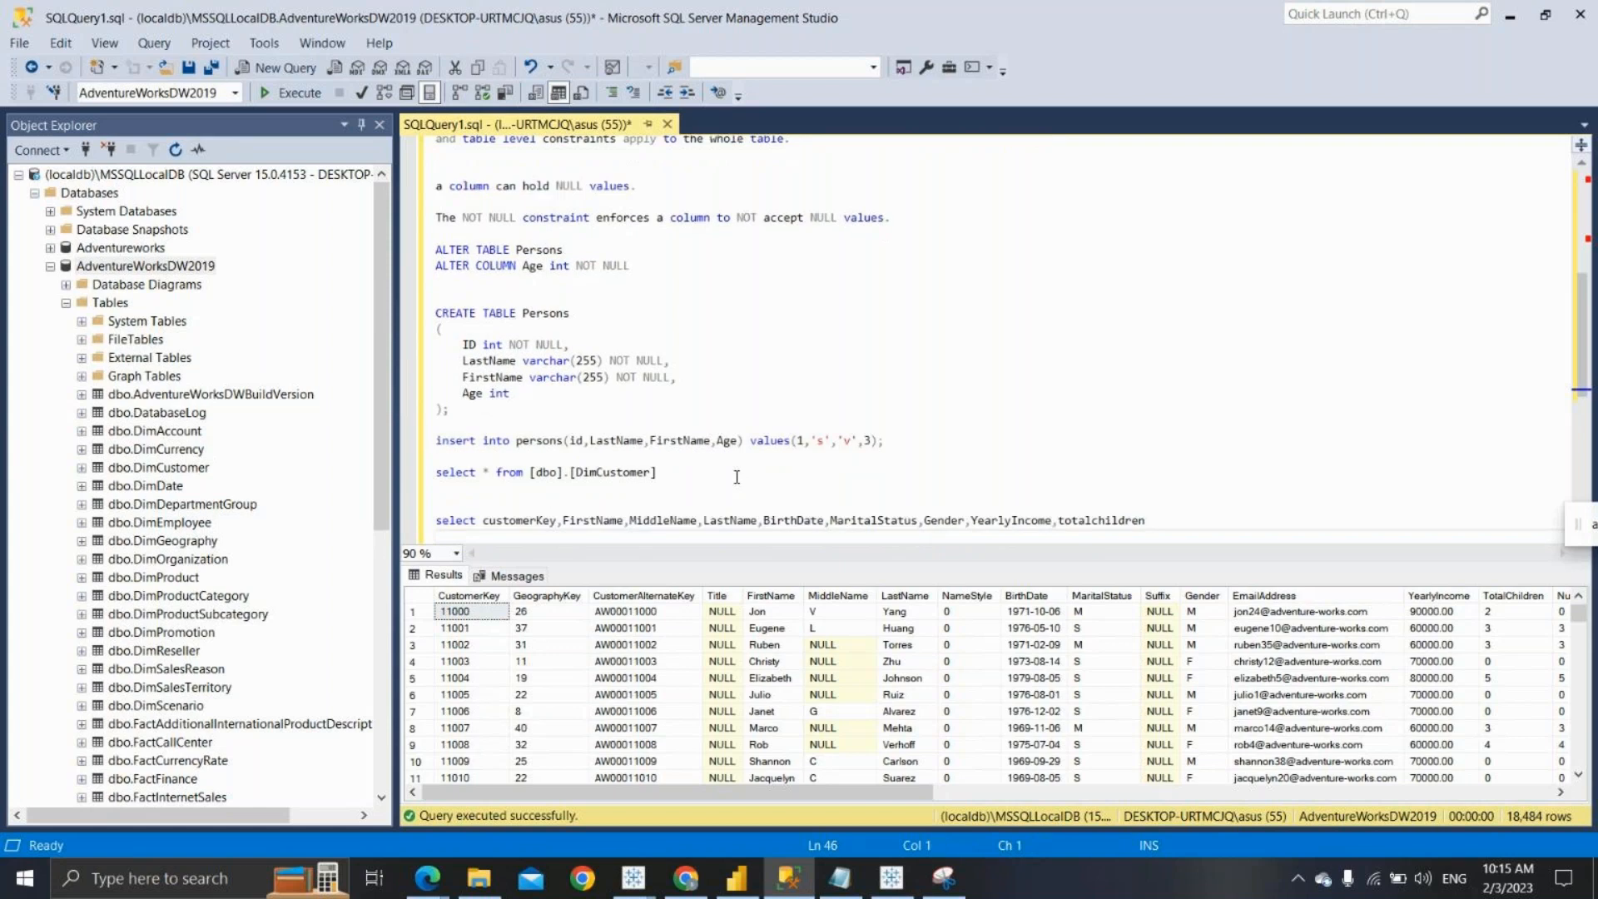
key(Return)
text(from)
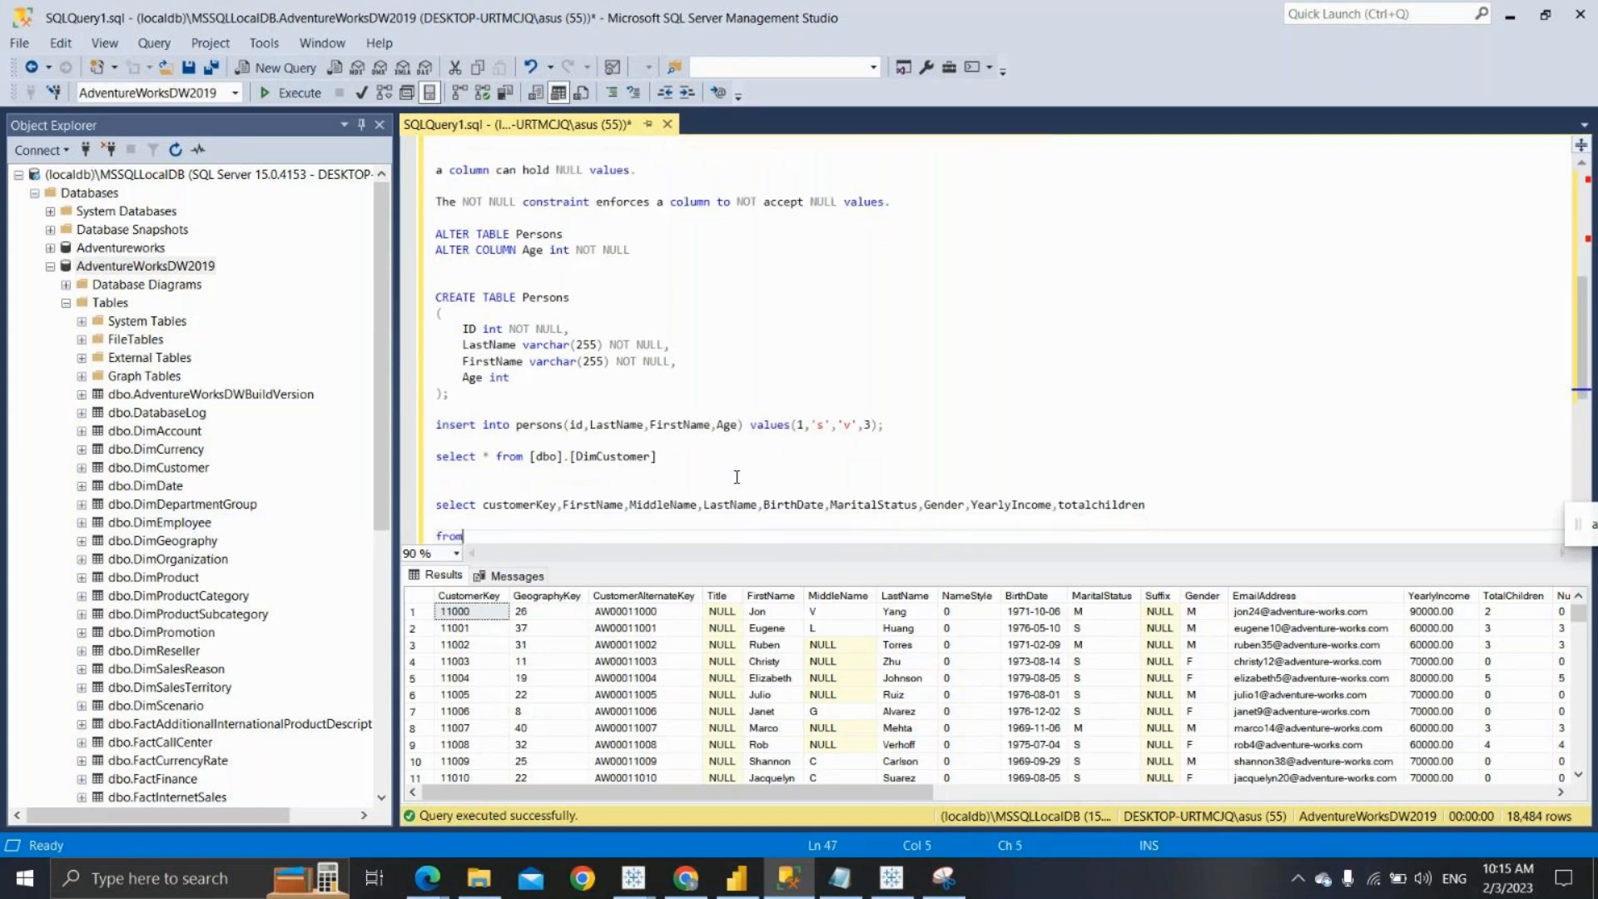
drag(656, 456, 531, 458)
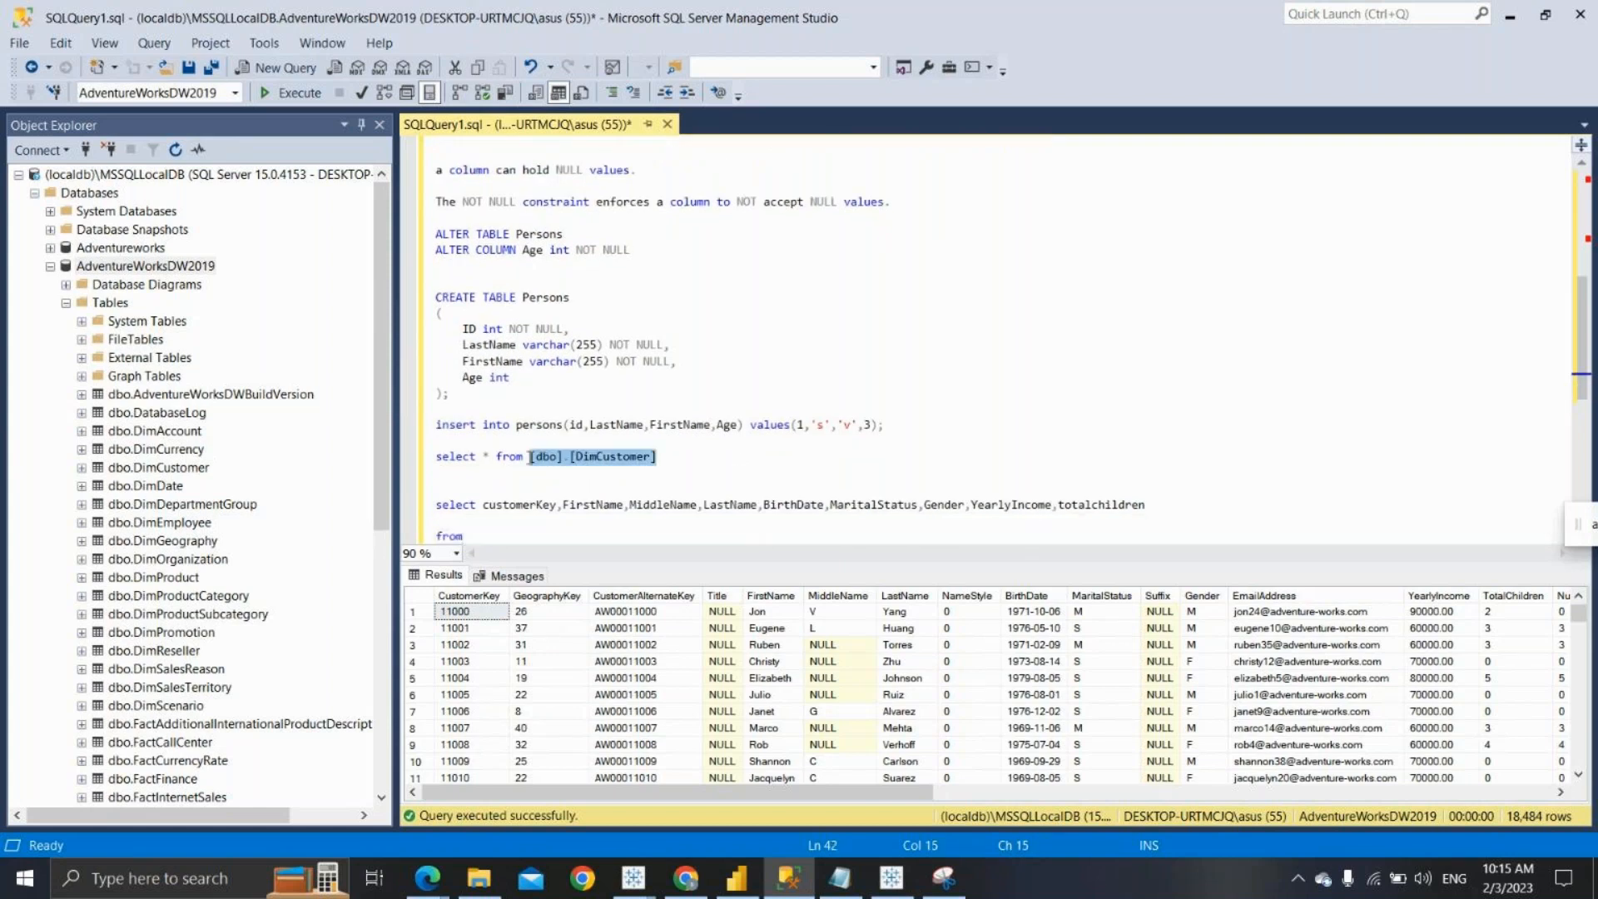
key(ctrl+c)
click(487, 536)
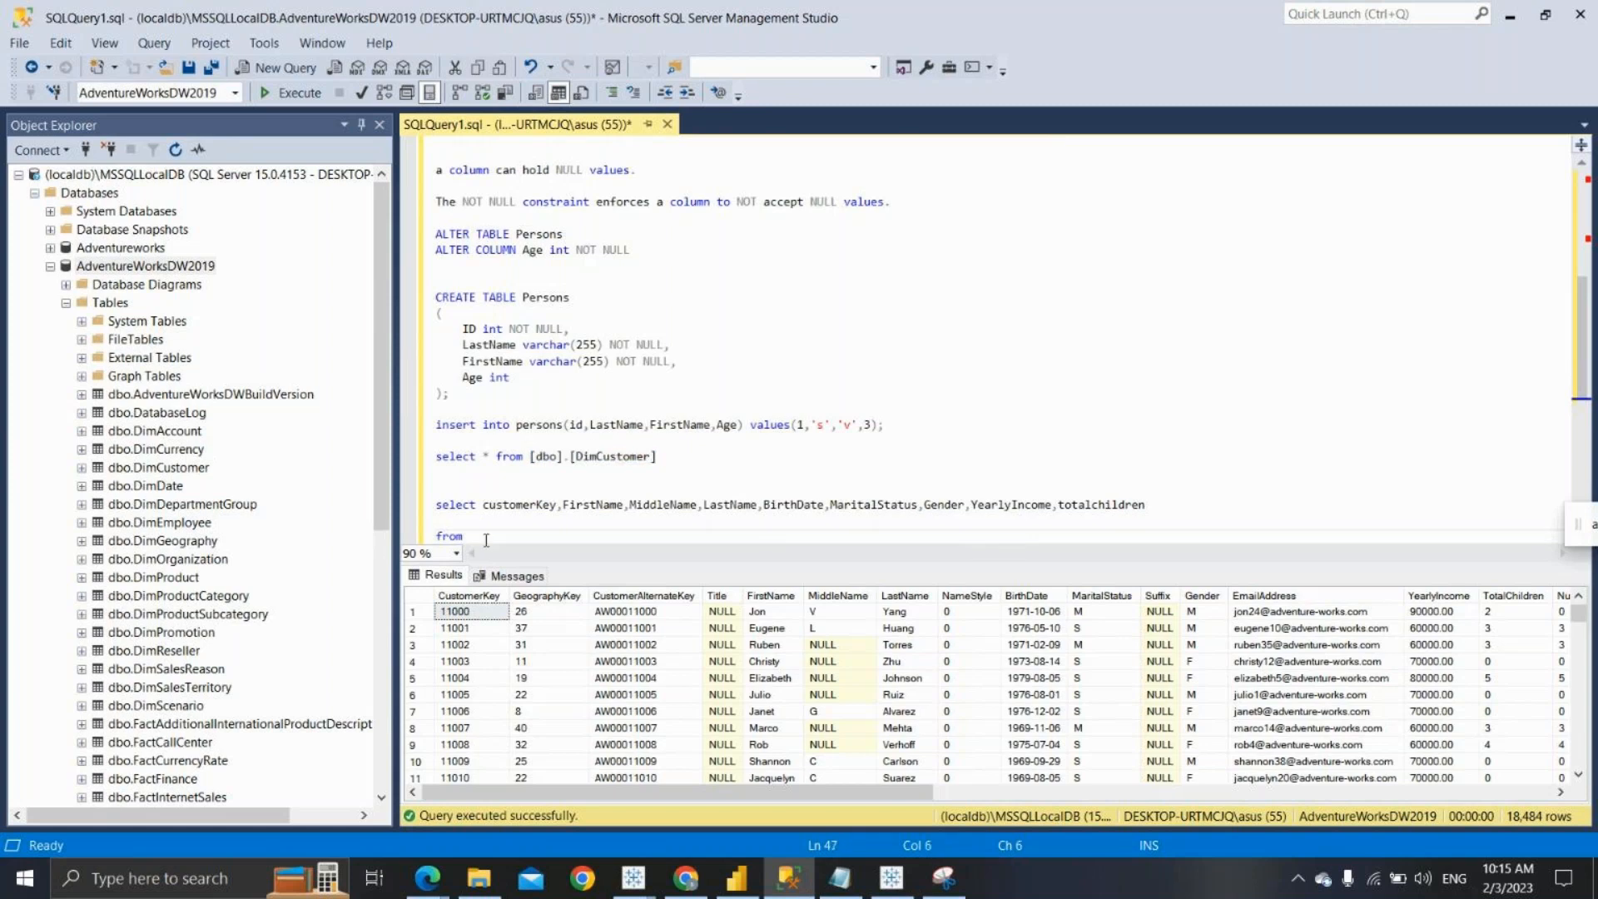
key(ctrl+v)
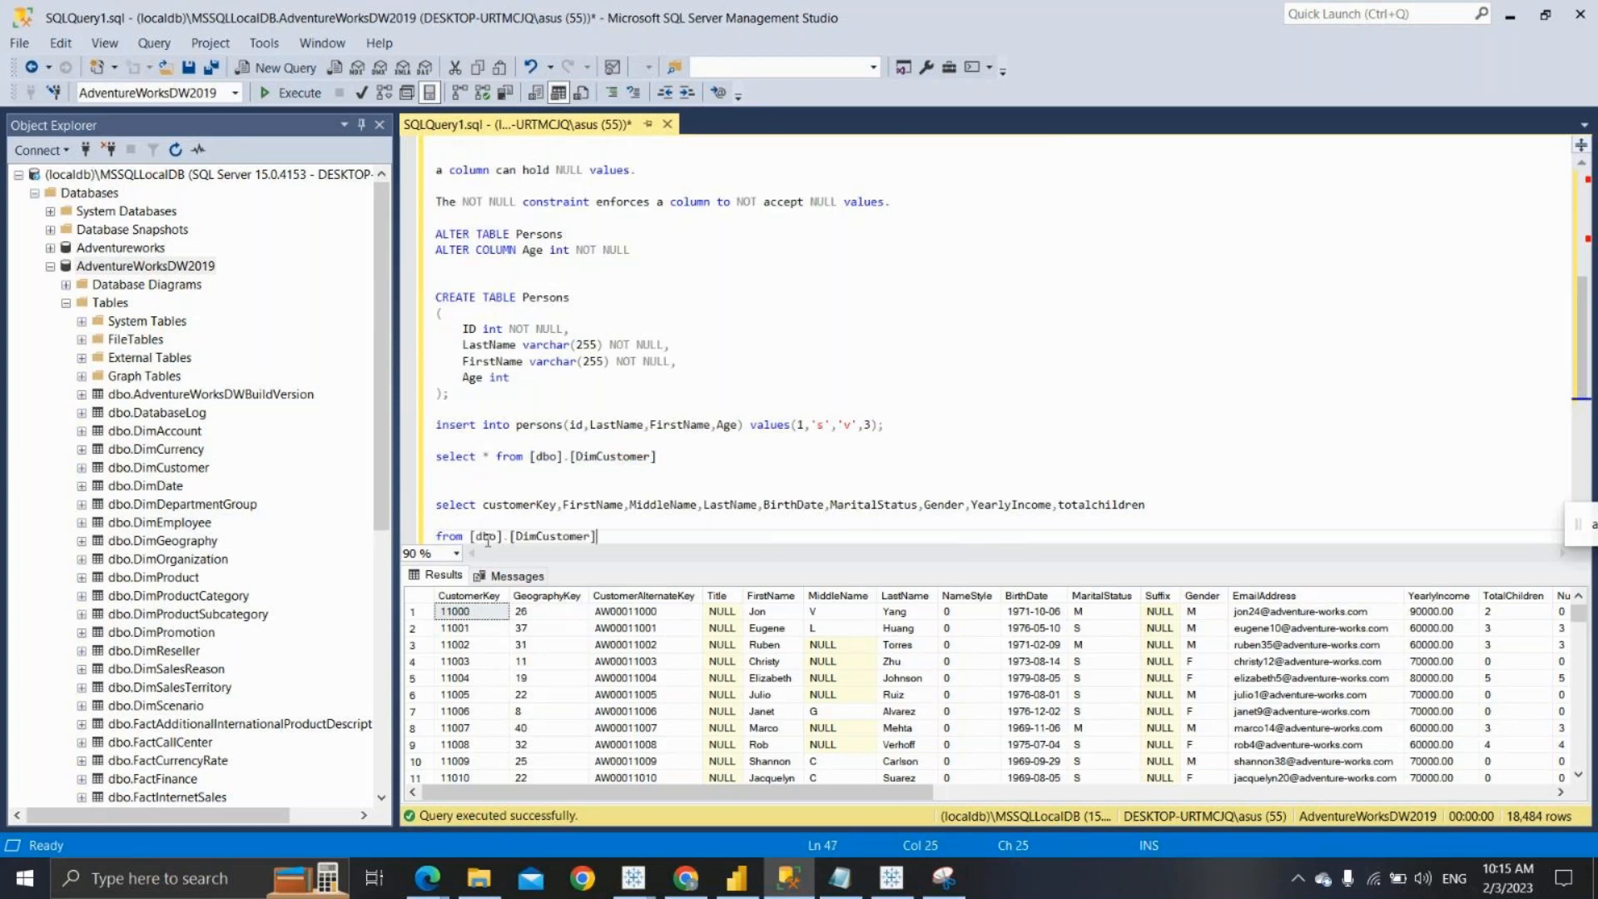
Run the multi-column DimCustomer query on its own, and reselect its full text including the from clause
key(shift+Up)
key(shift+Up)
key(shift+Up)
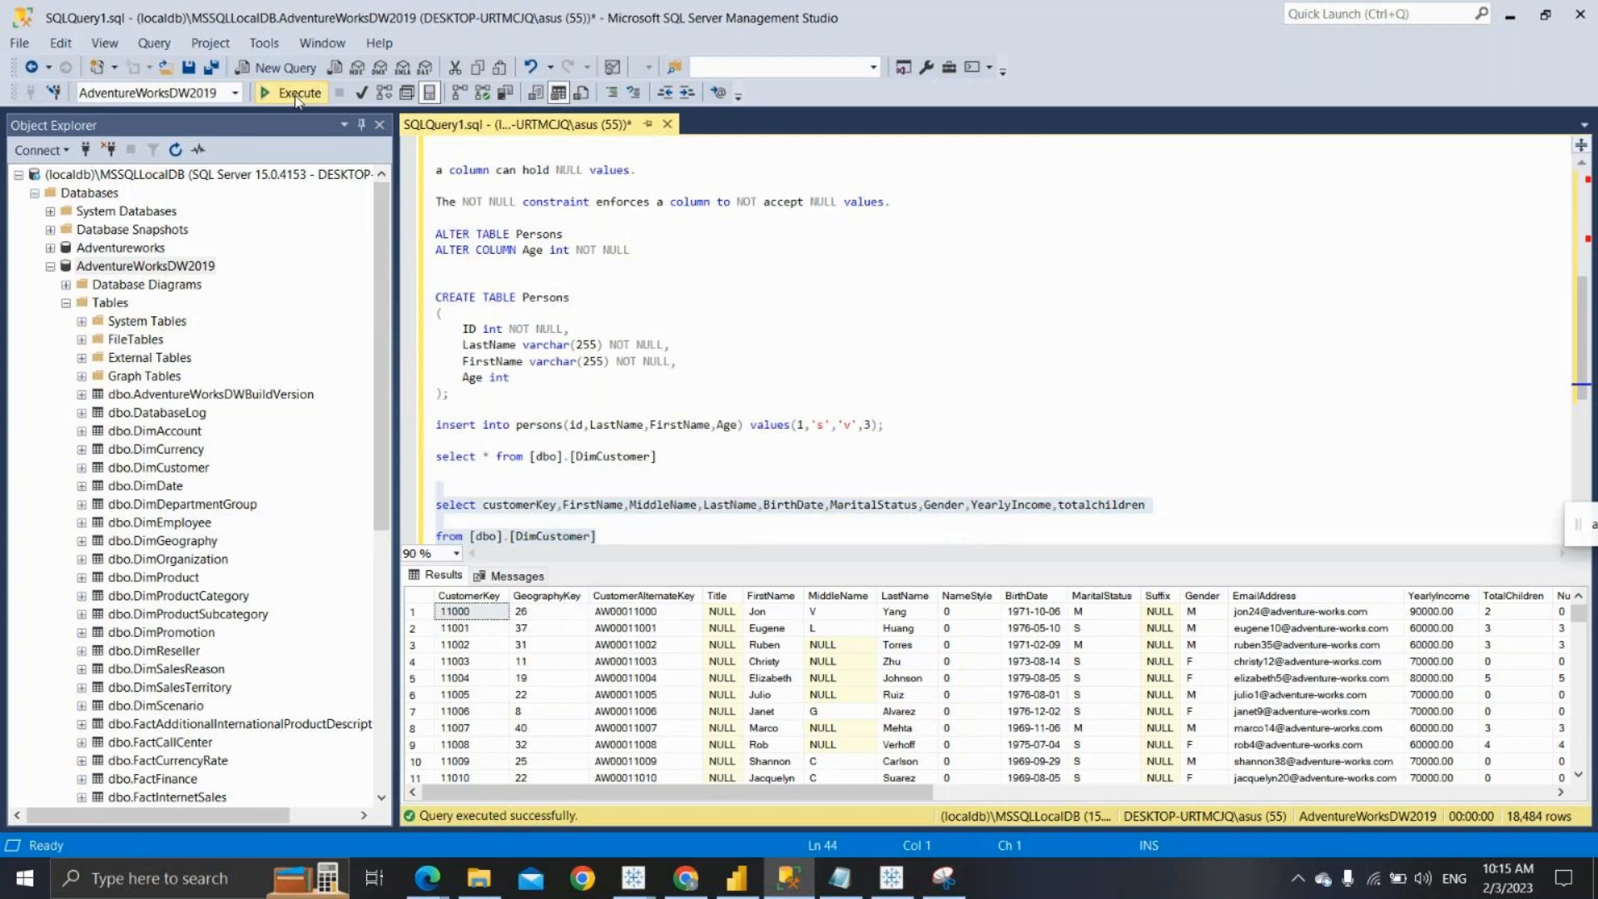
click(296, 96)
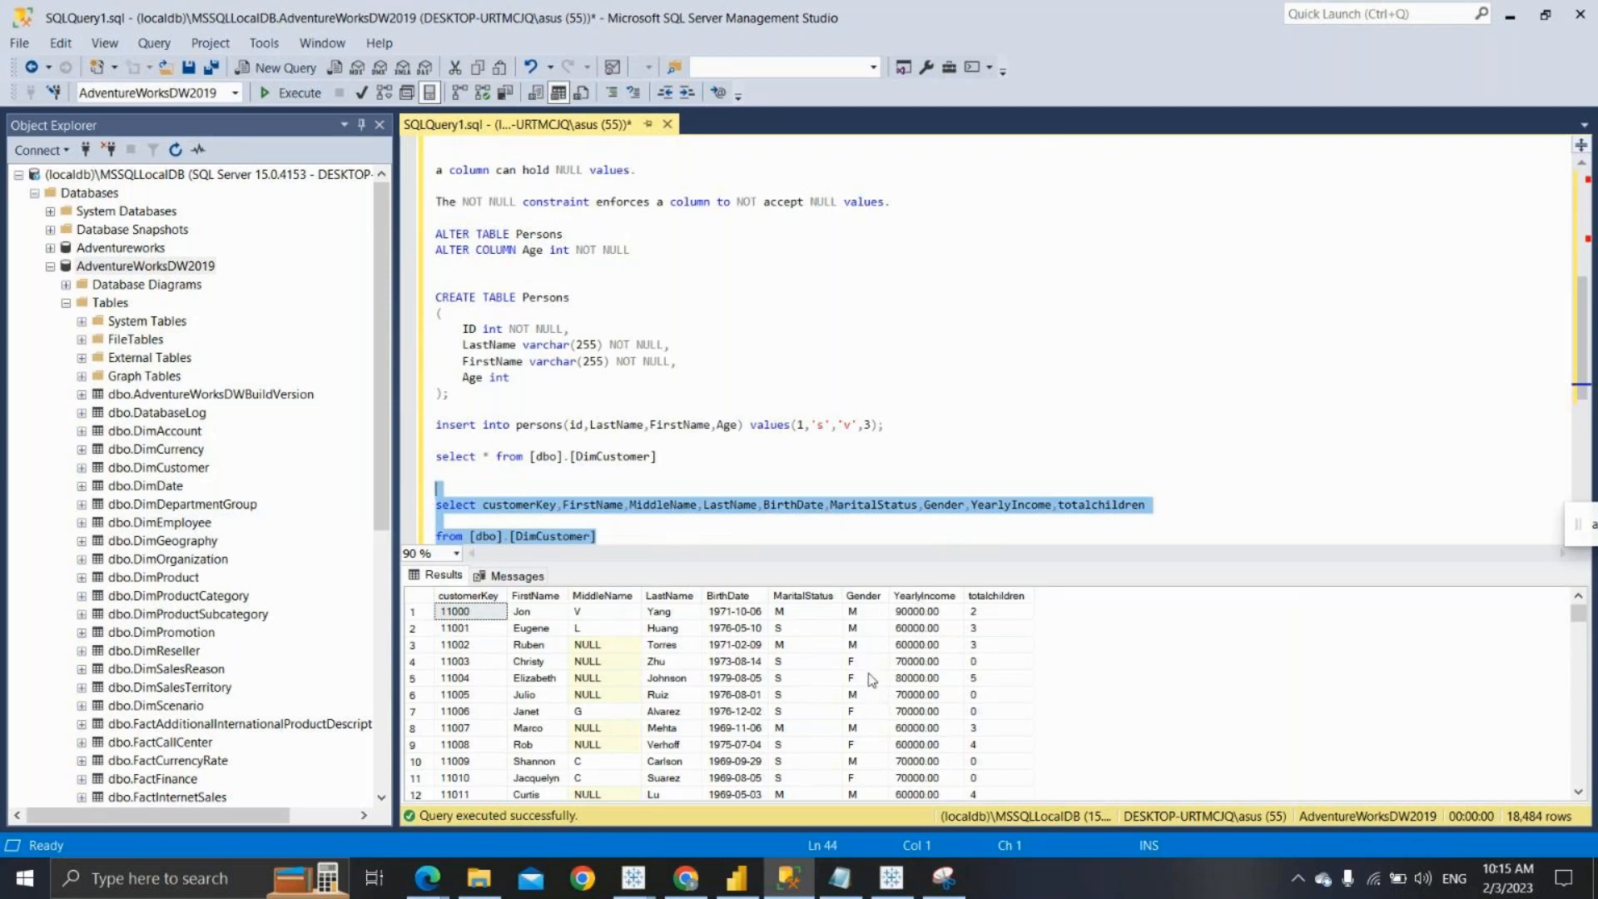
click(620, 543)
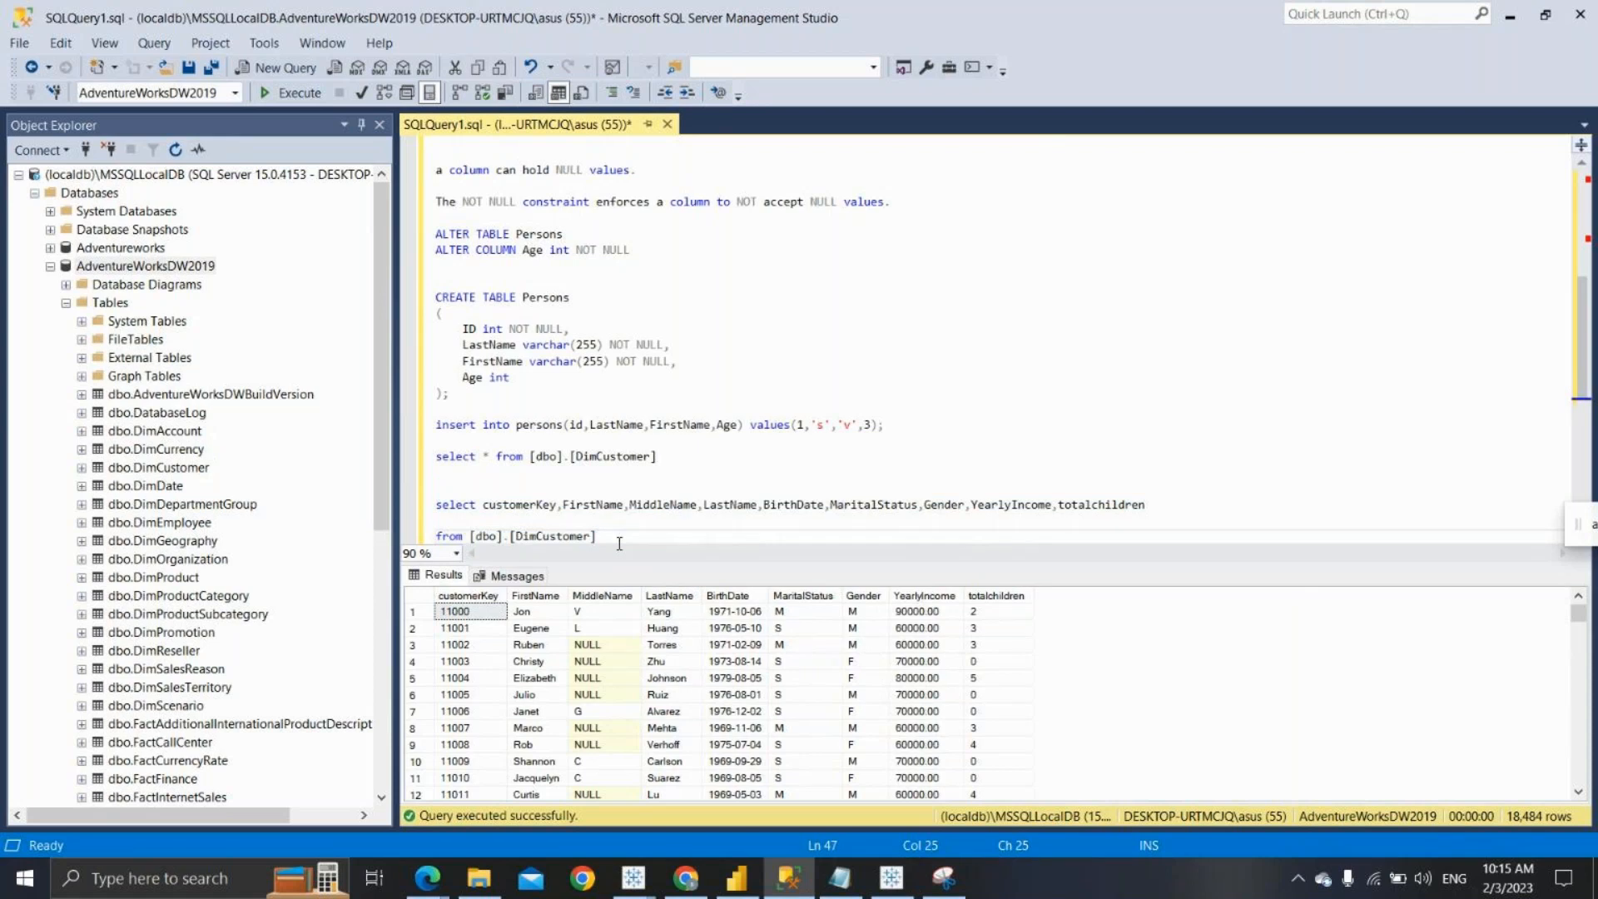
drag(619, 542, 449, 478)
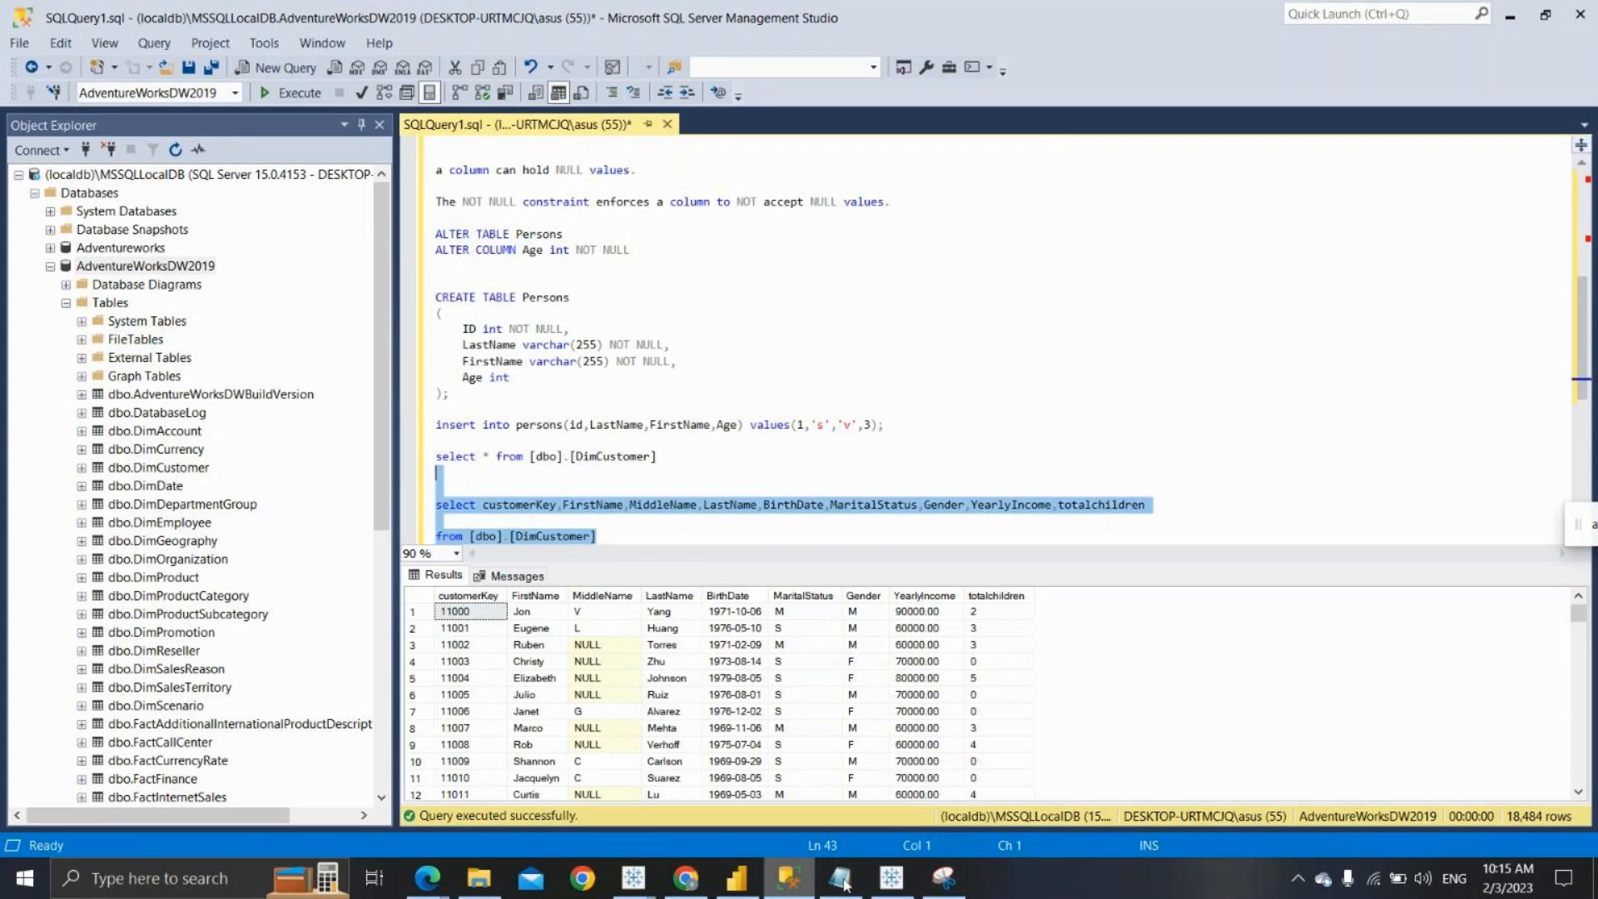
Switch to Tableau and open a new data source connection to Microsoft SQL Server
click(892, 879)
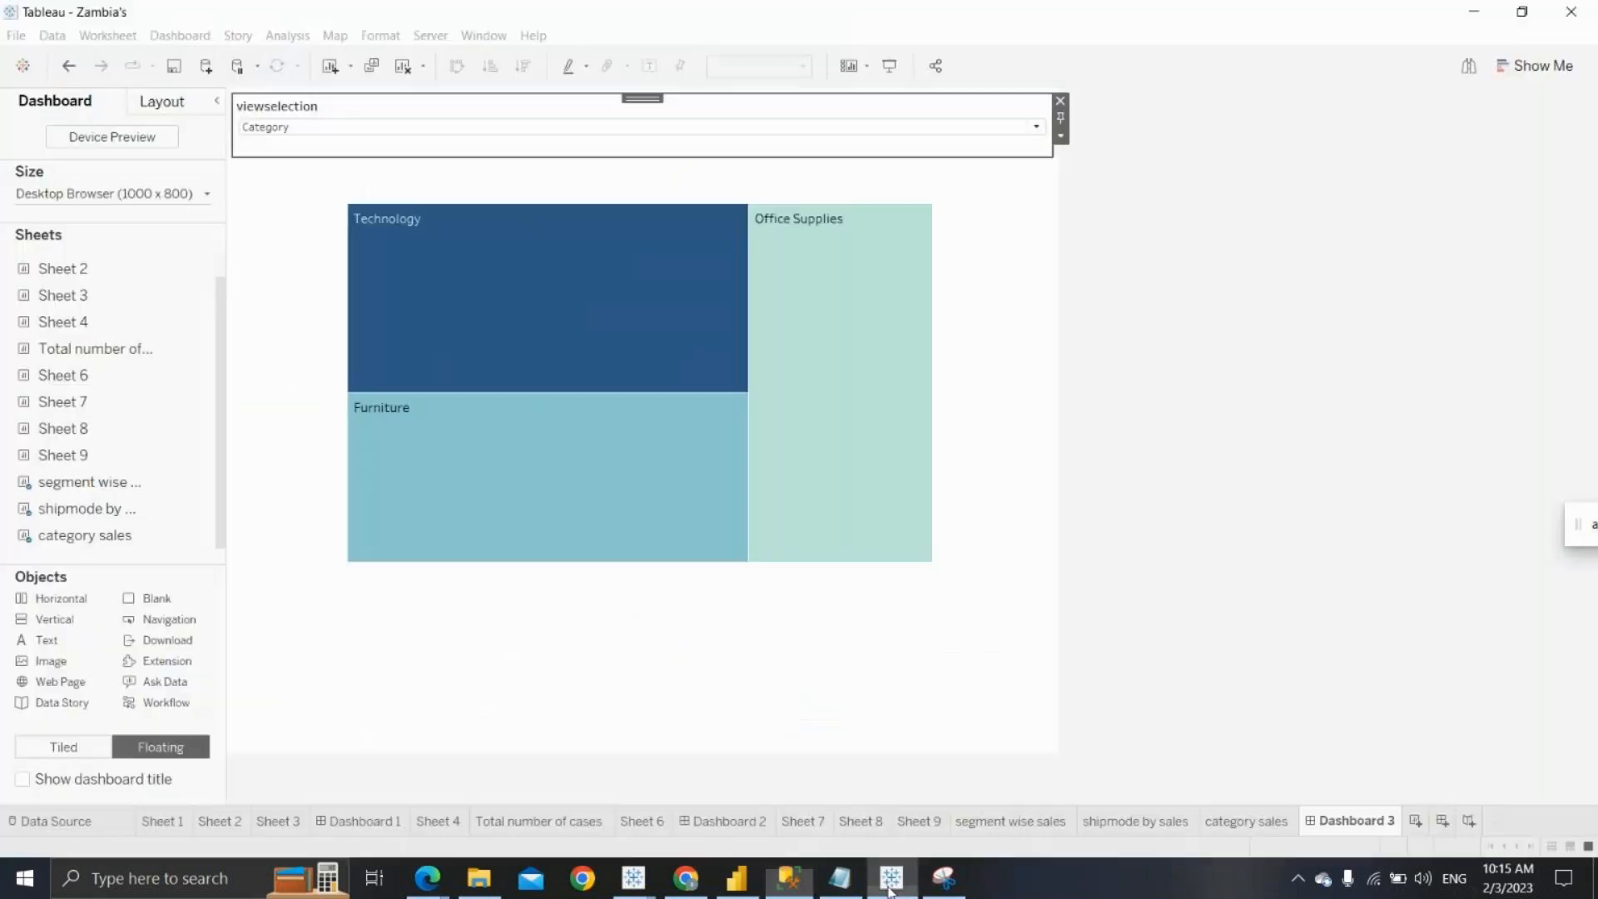
click(206, 66)
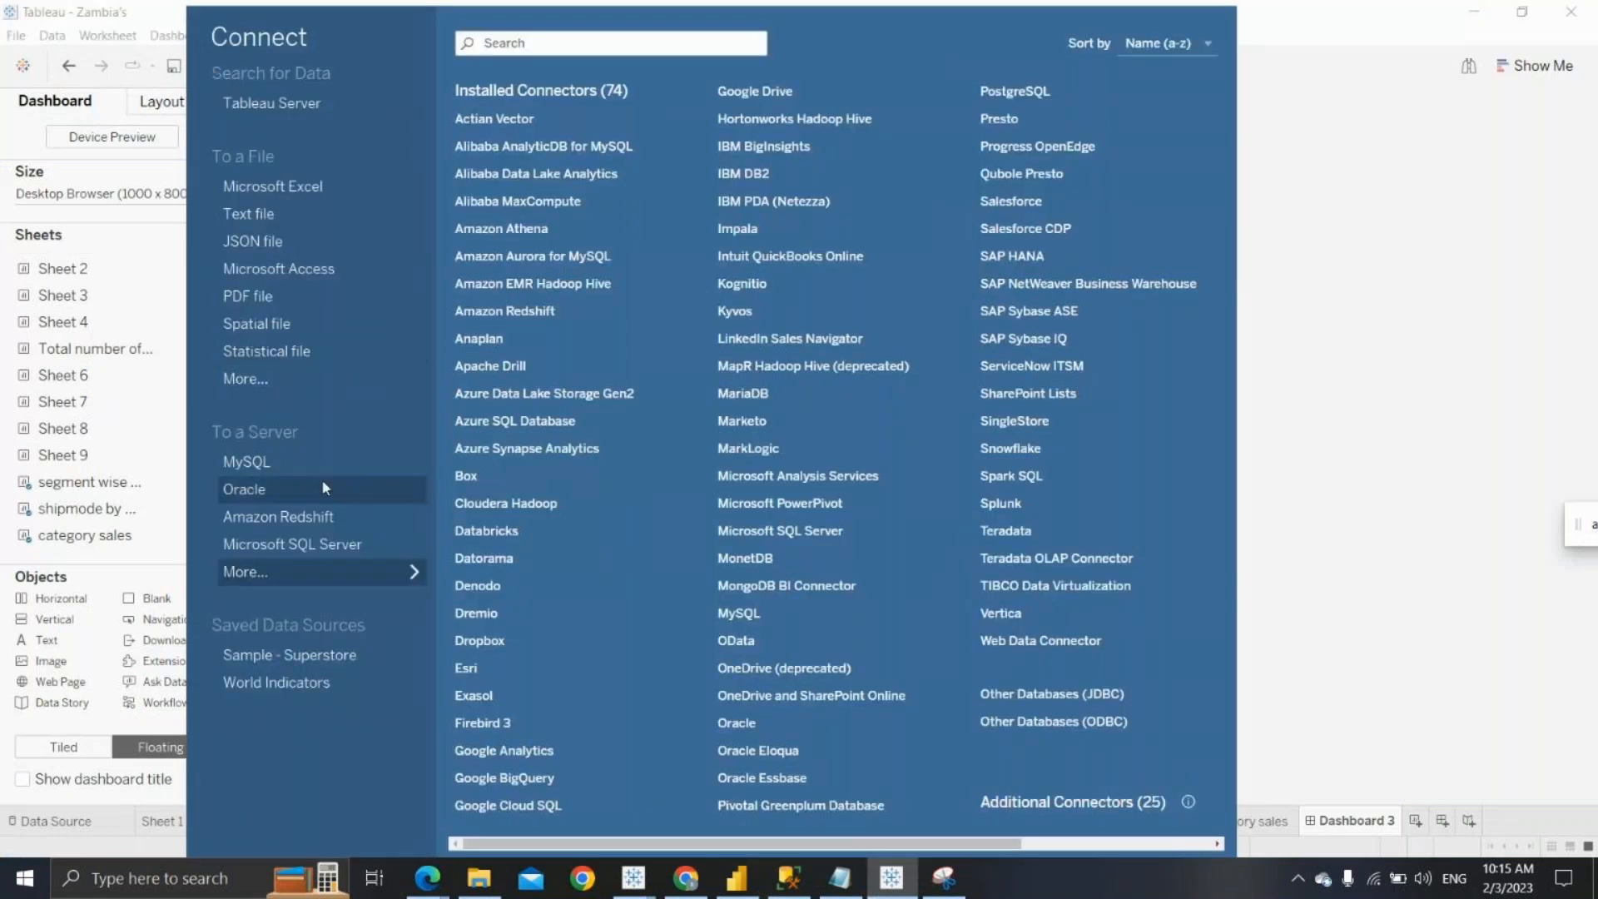
click(328, 551)
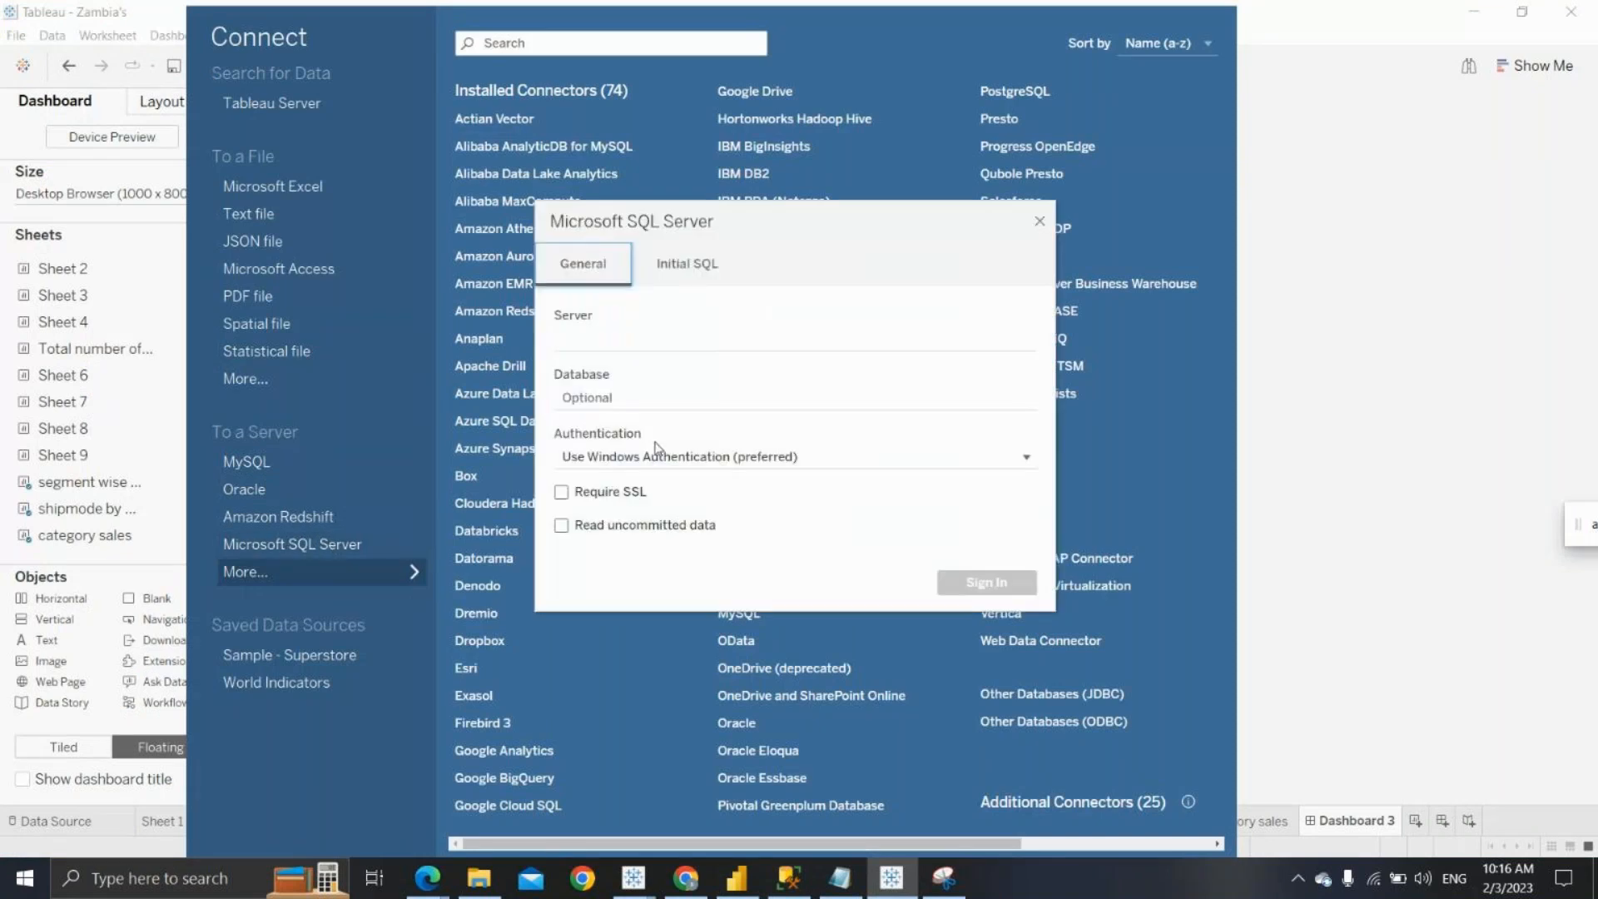
click(618, 336)
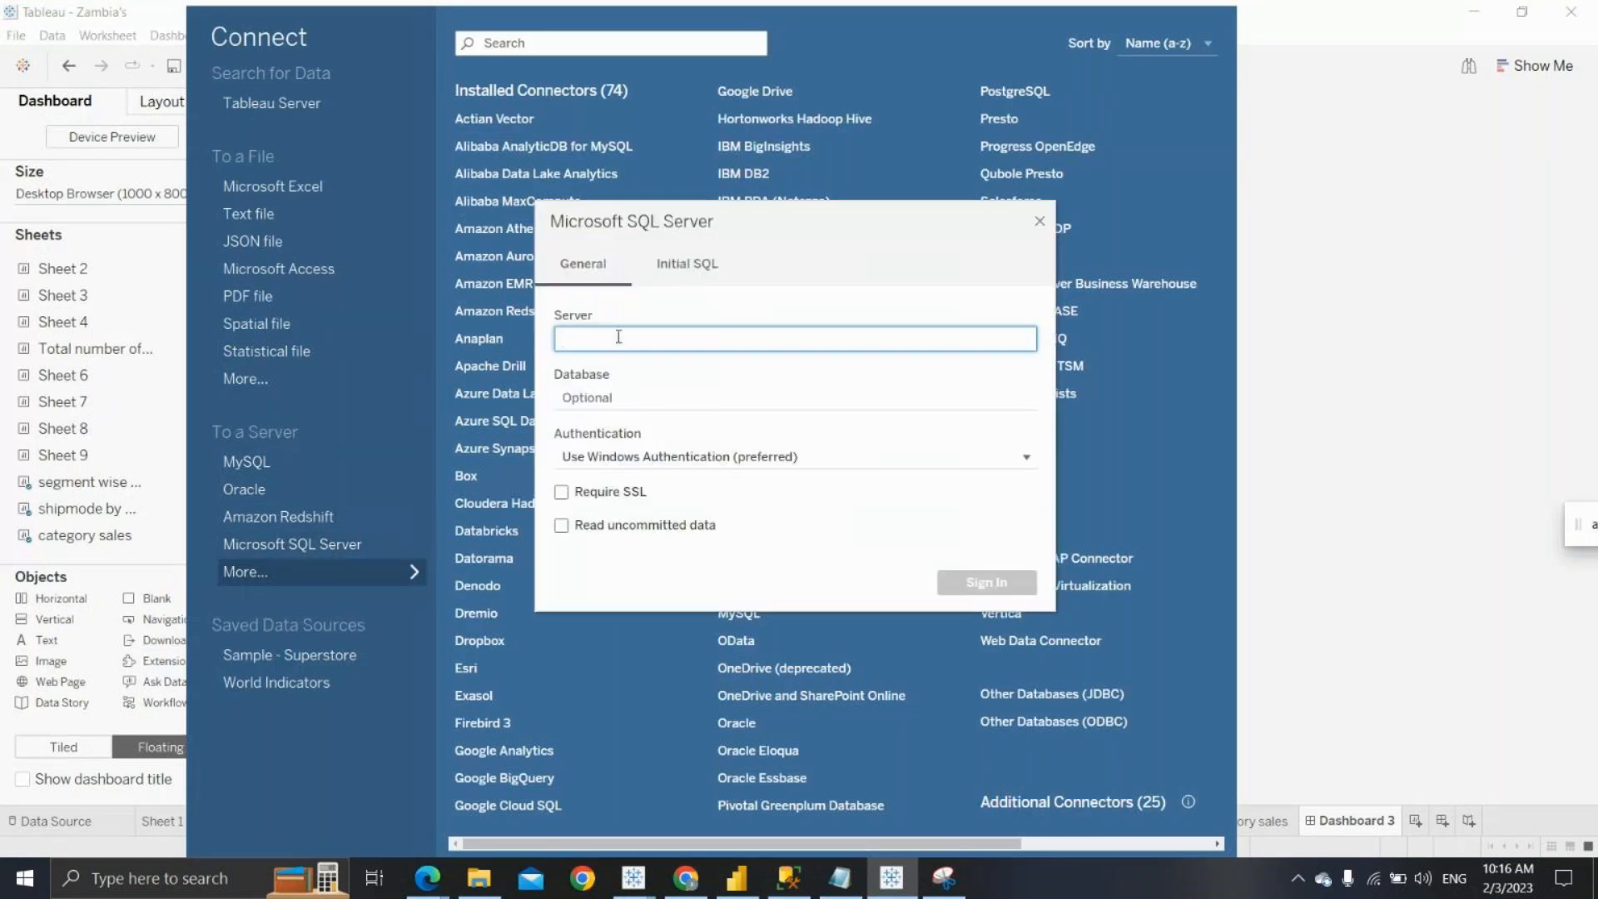
Set the connection's server to (localdb)\MSSQLLocalDB, copying the name from the server connection dialog in SQL Server Management Studio
click(780, 884)
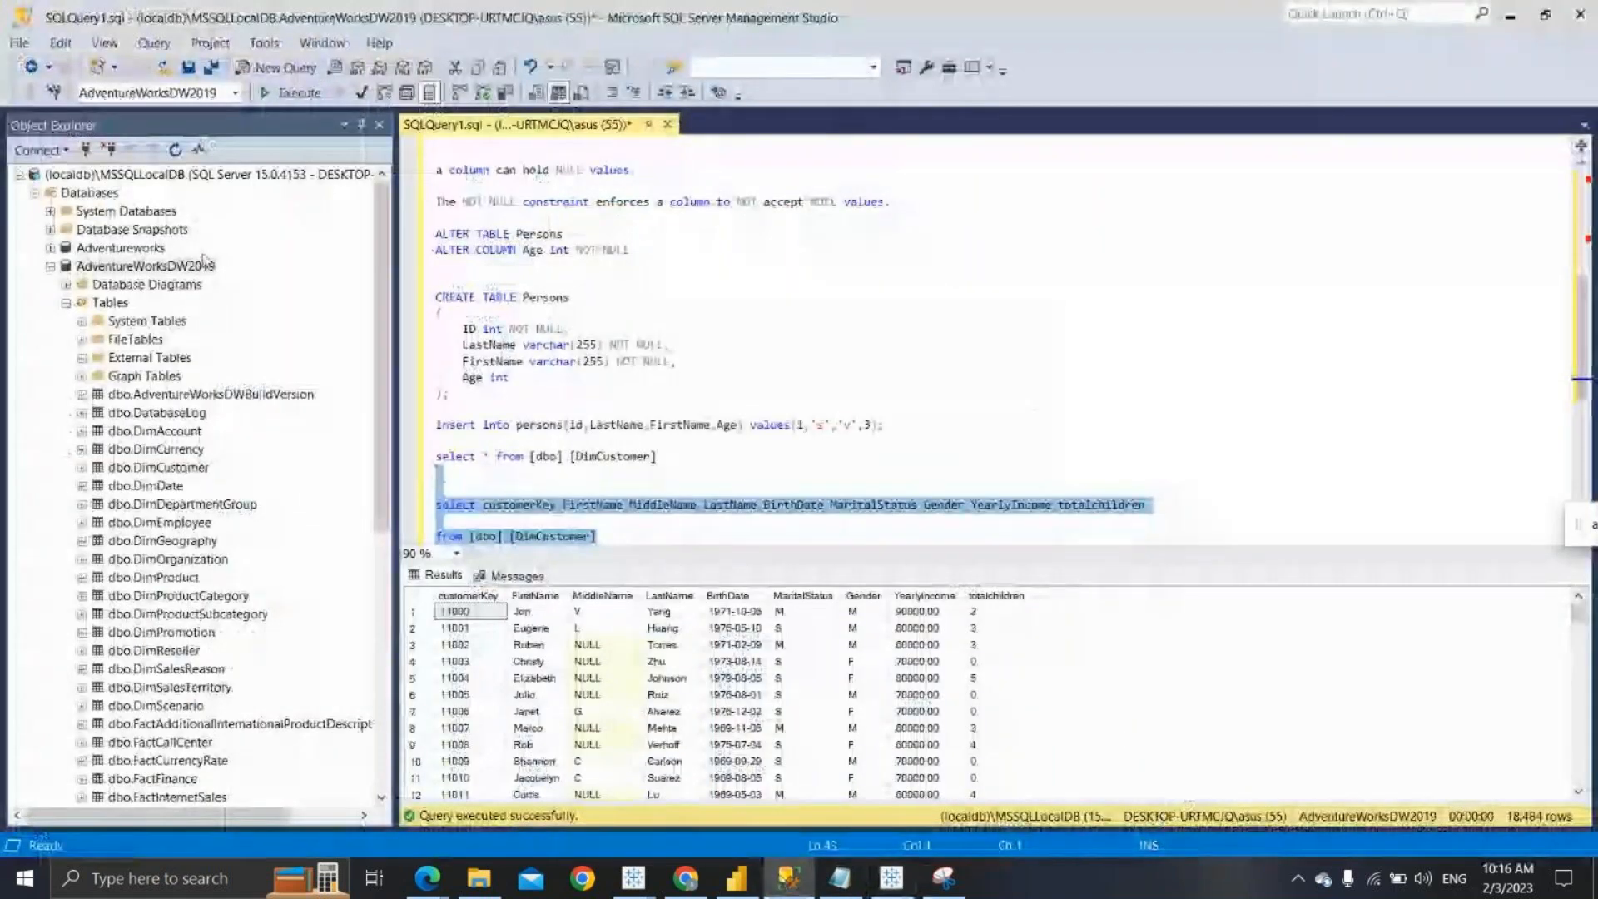
click(88, 151)
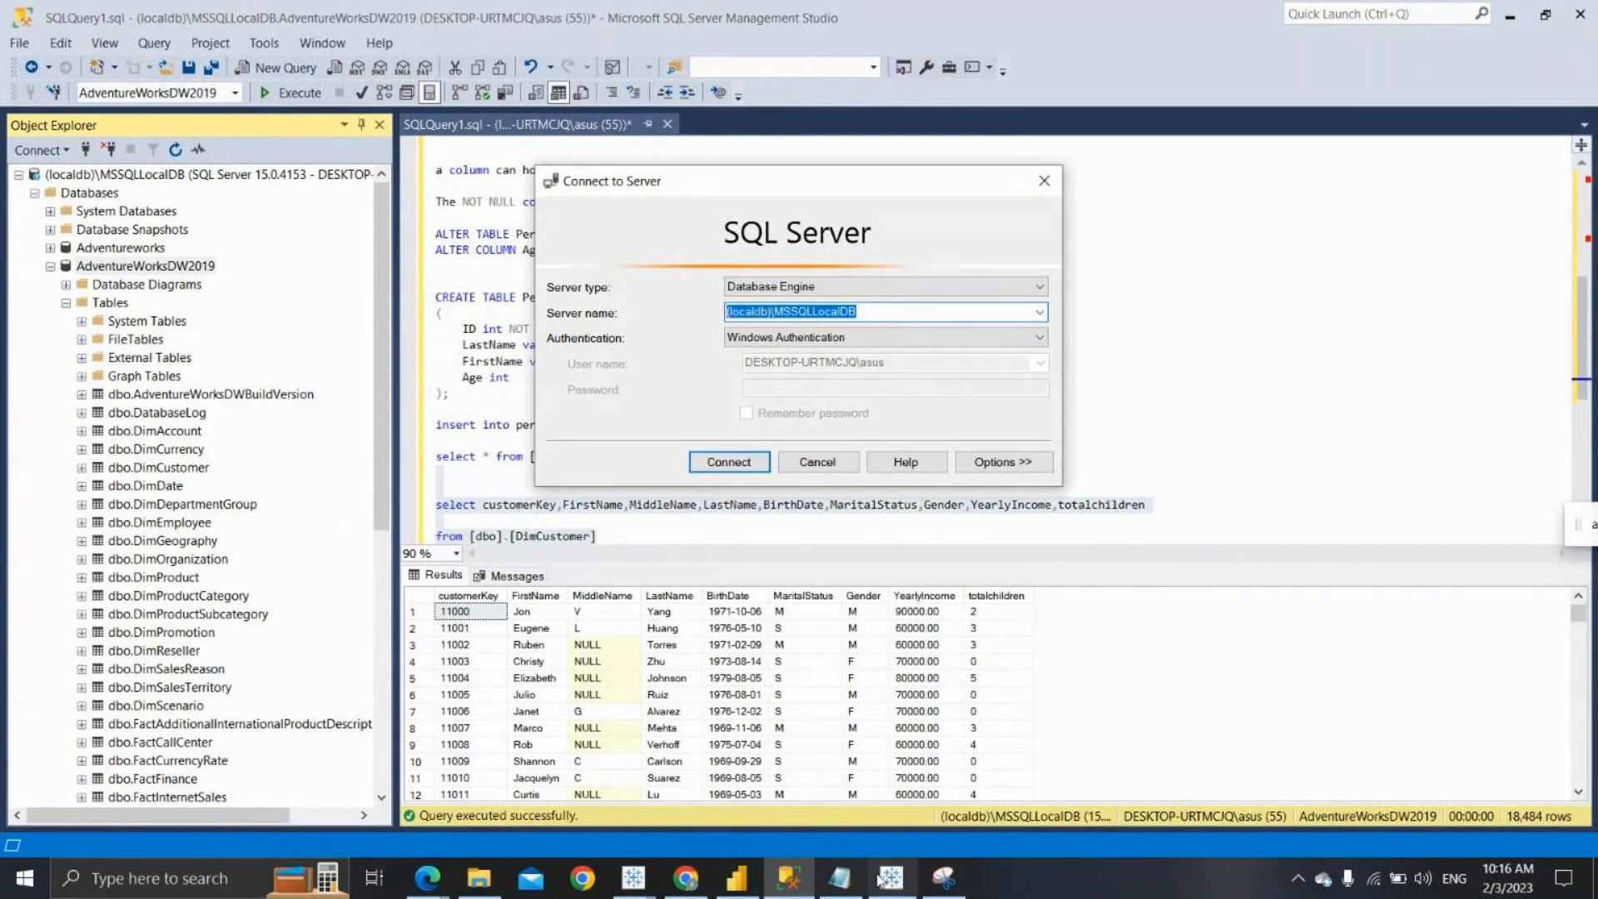
click(892, 879)
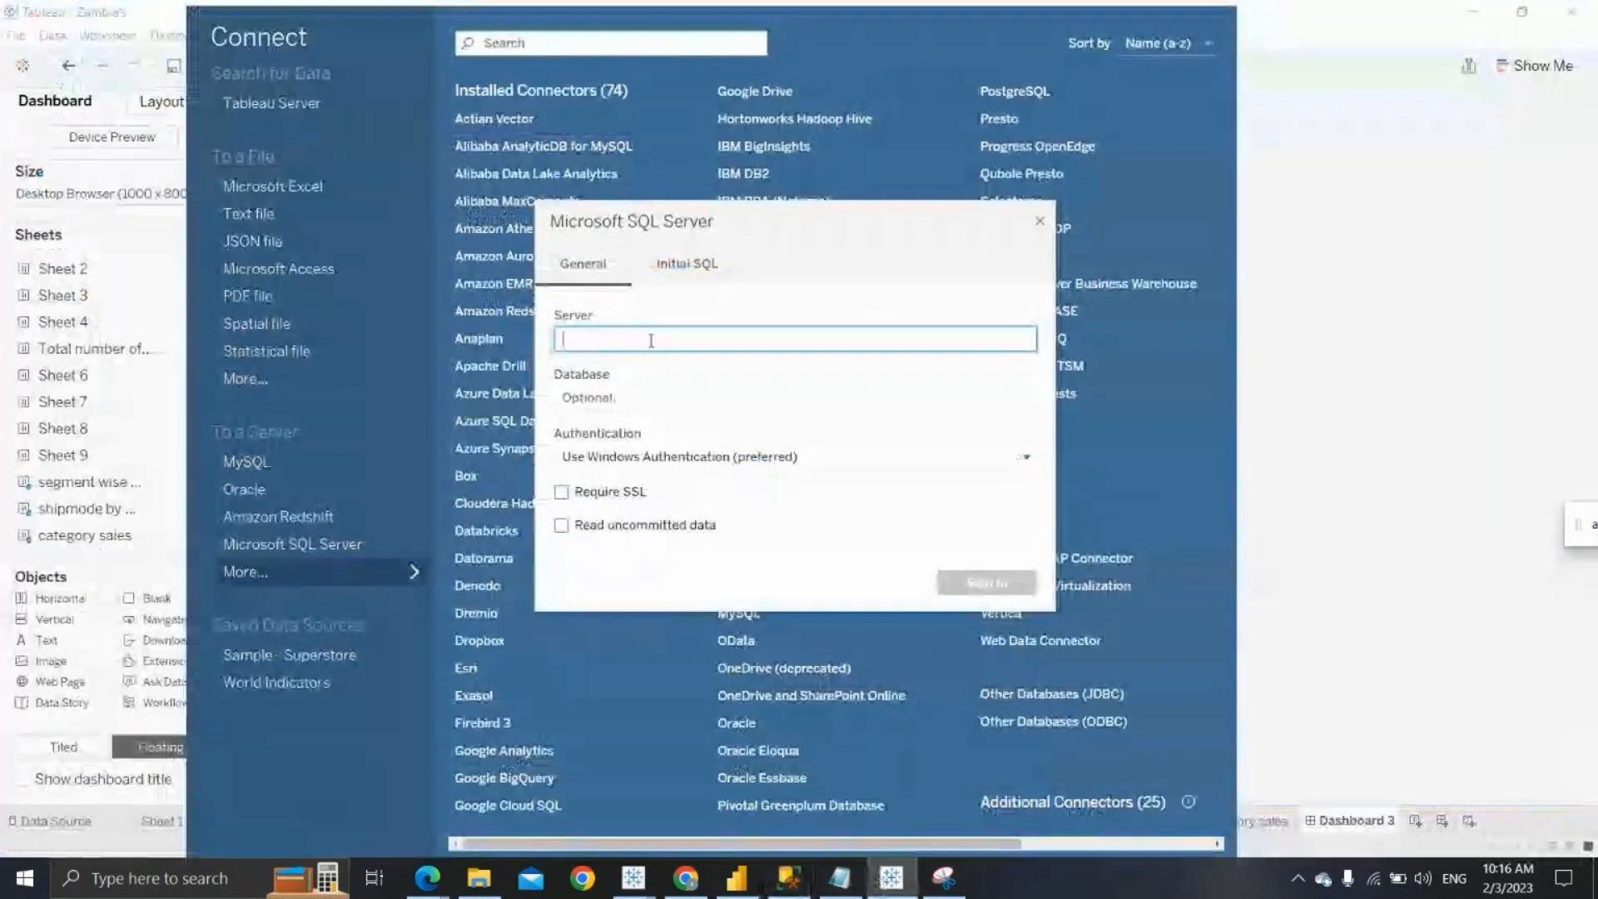
key(ctrl+v)
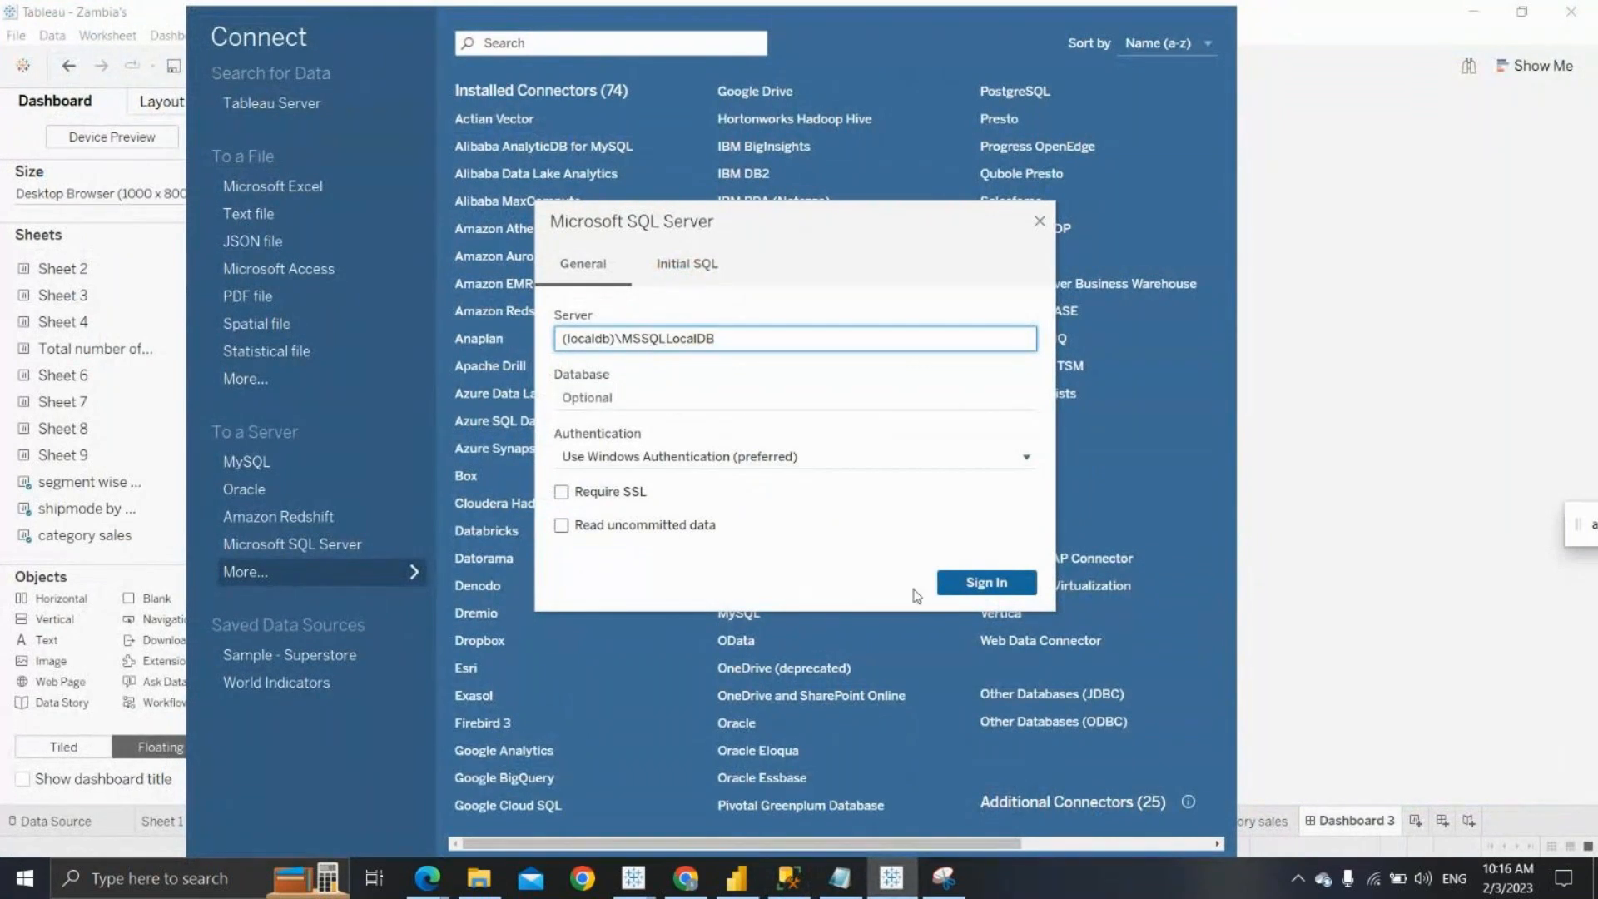
Sign in to the server and choose AdventureWorksDW2019 as the database
click(988, 588)
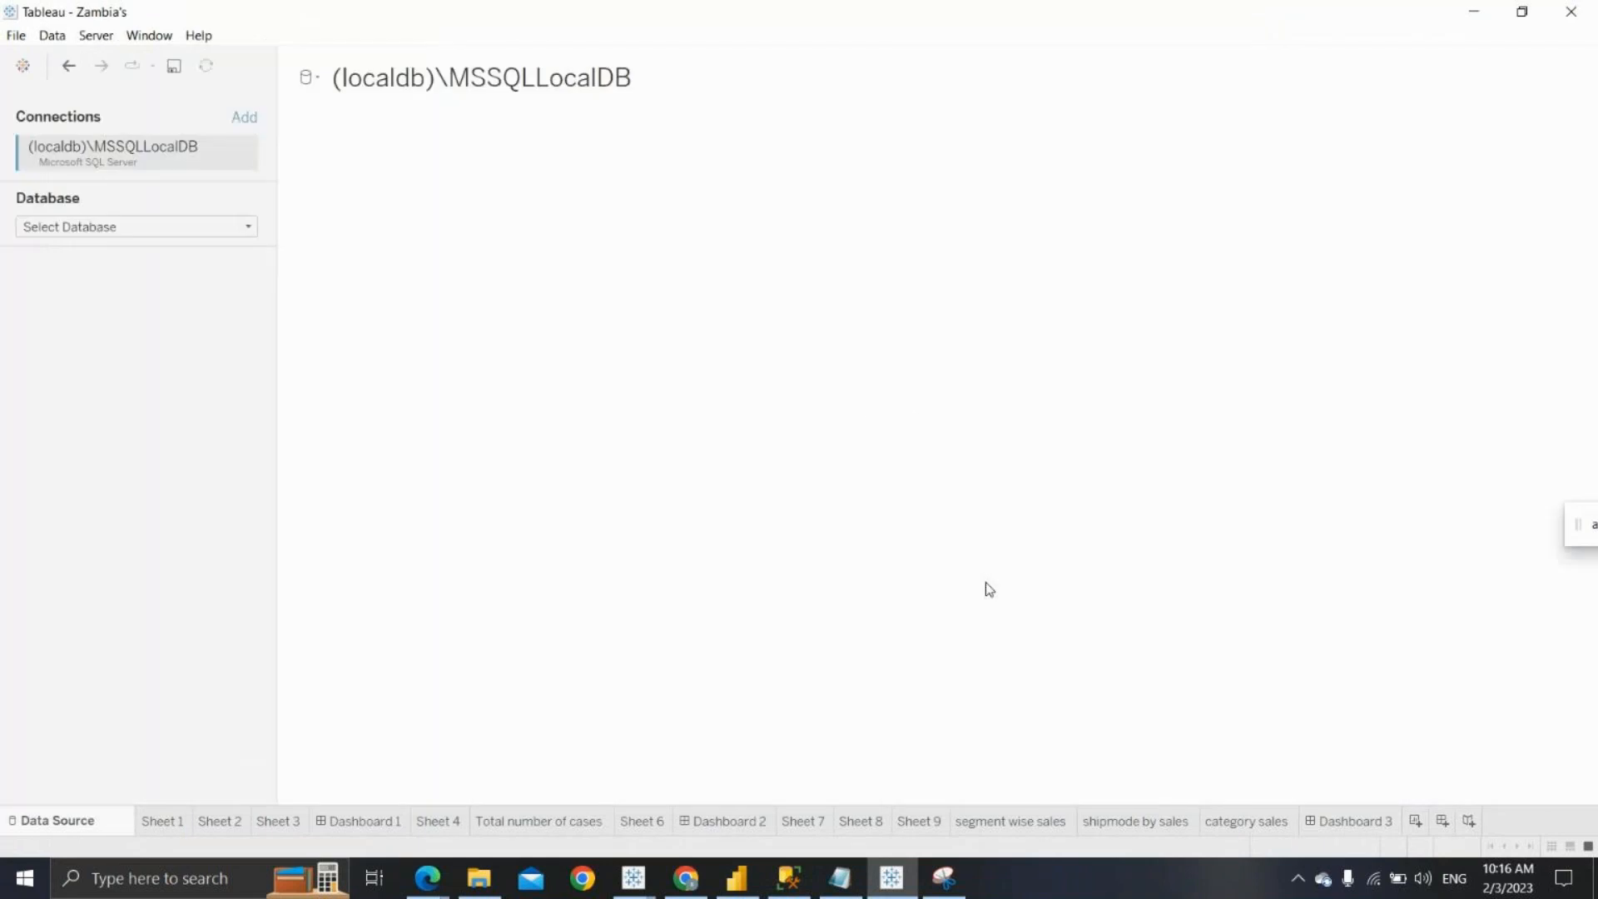
click(249, 230)
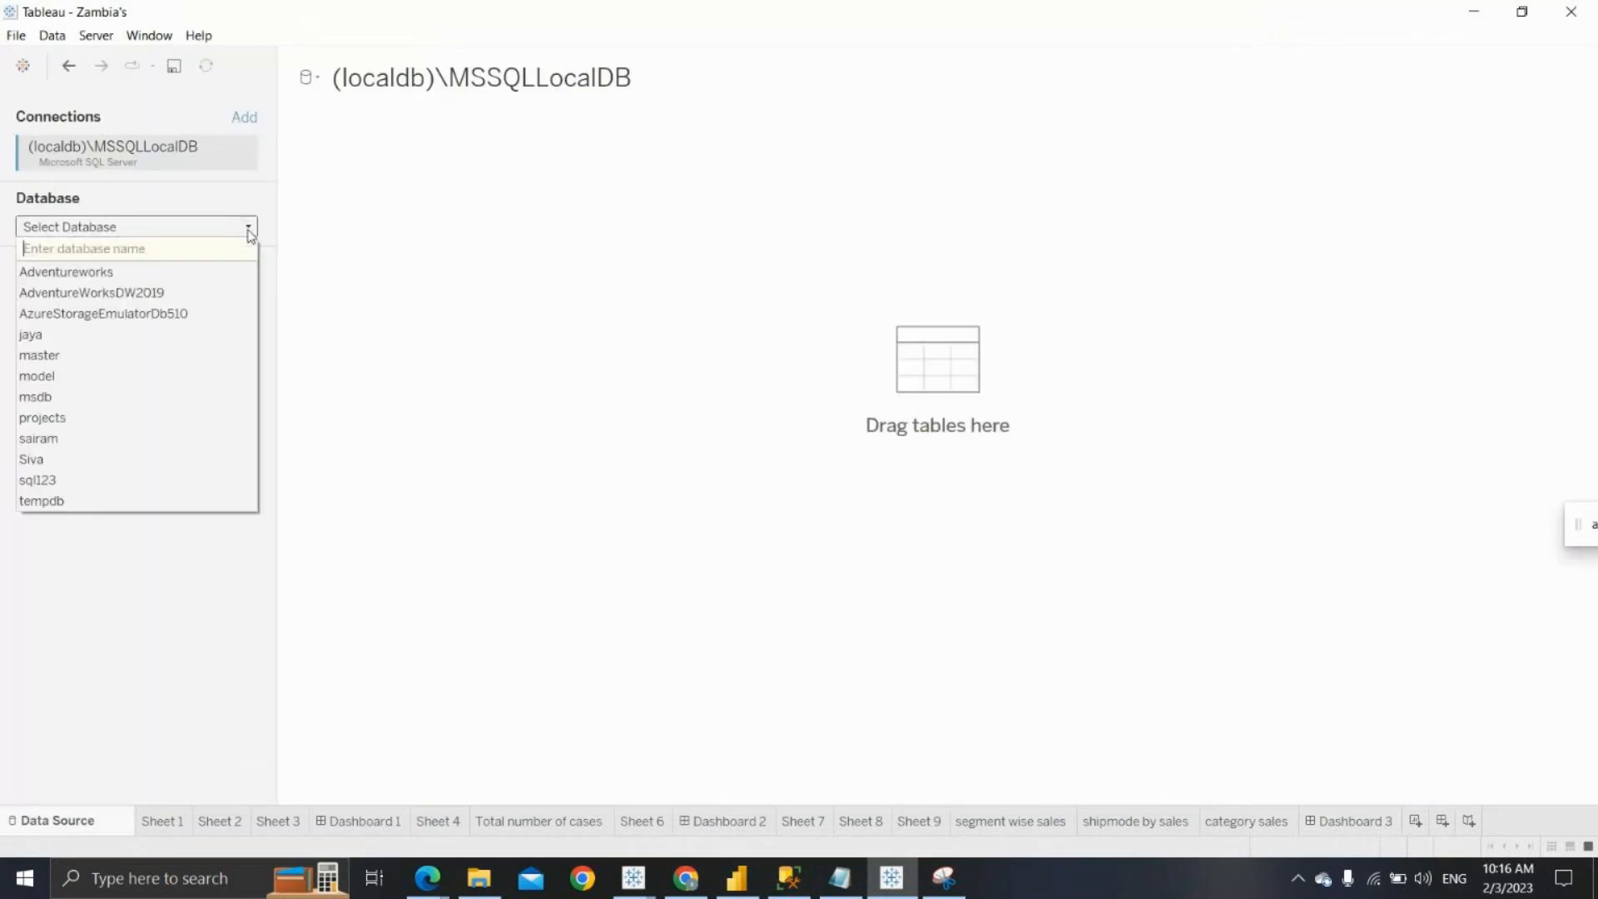
click(136, 293)
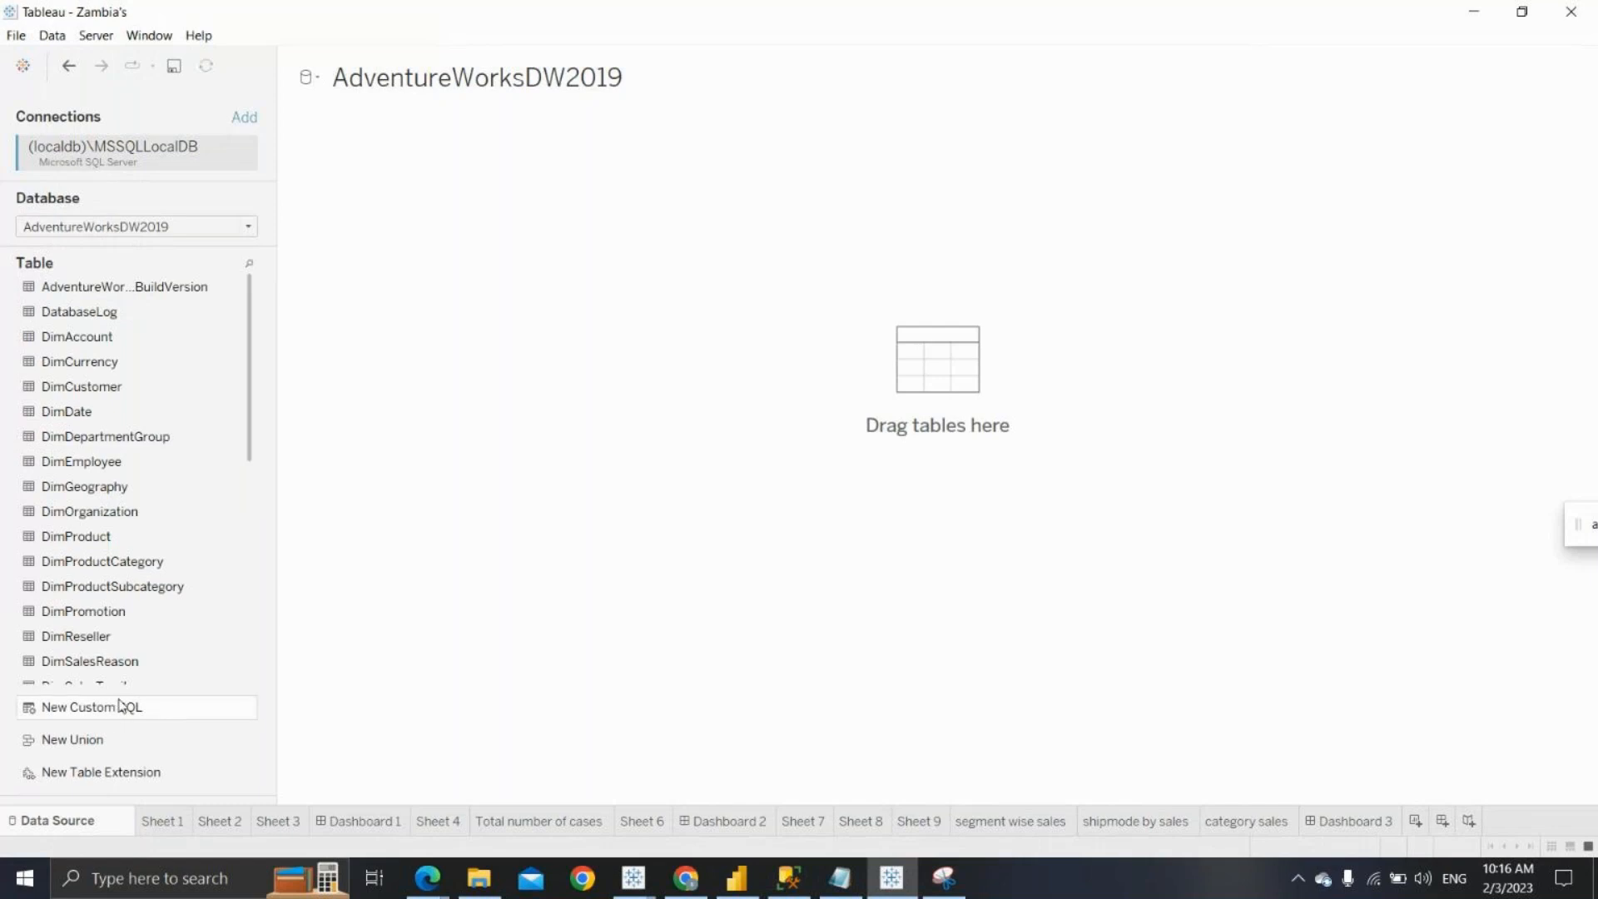
Start a new custom SQL query on the AdventureWorksDW2019 data source and clear the mistakenly pasted server name
drag(122, 706, 847, 353)
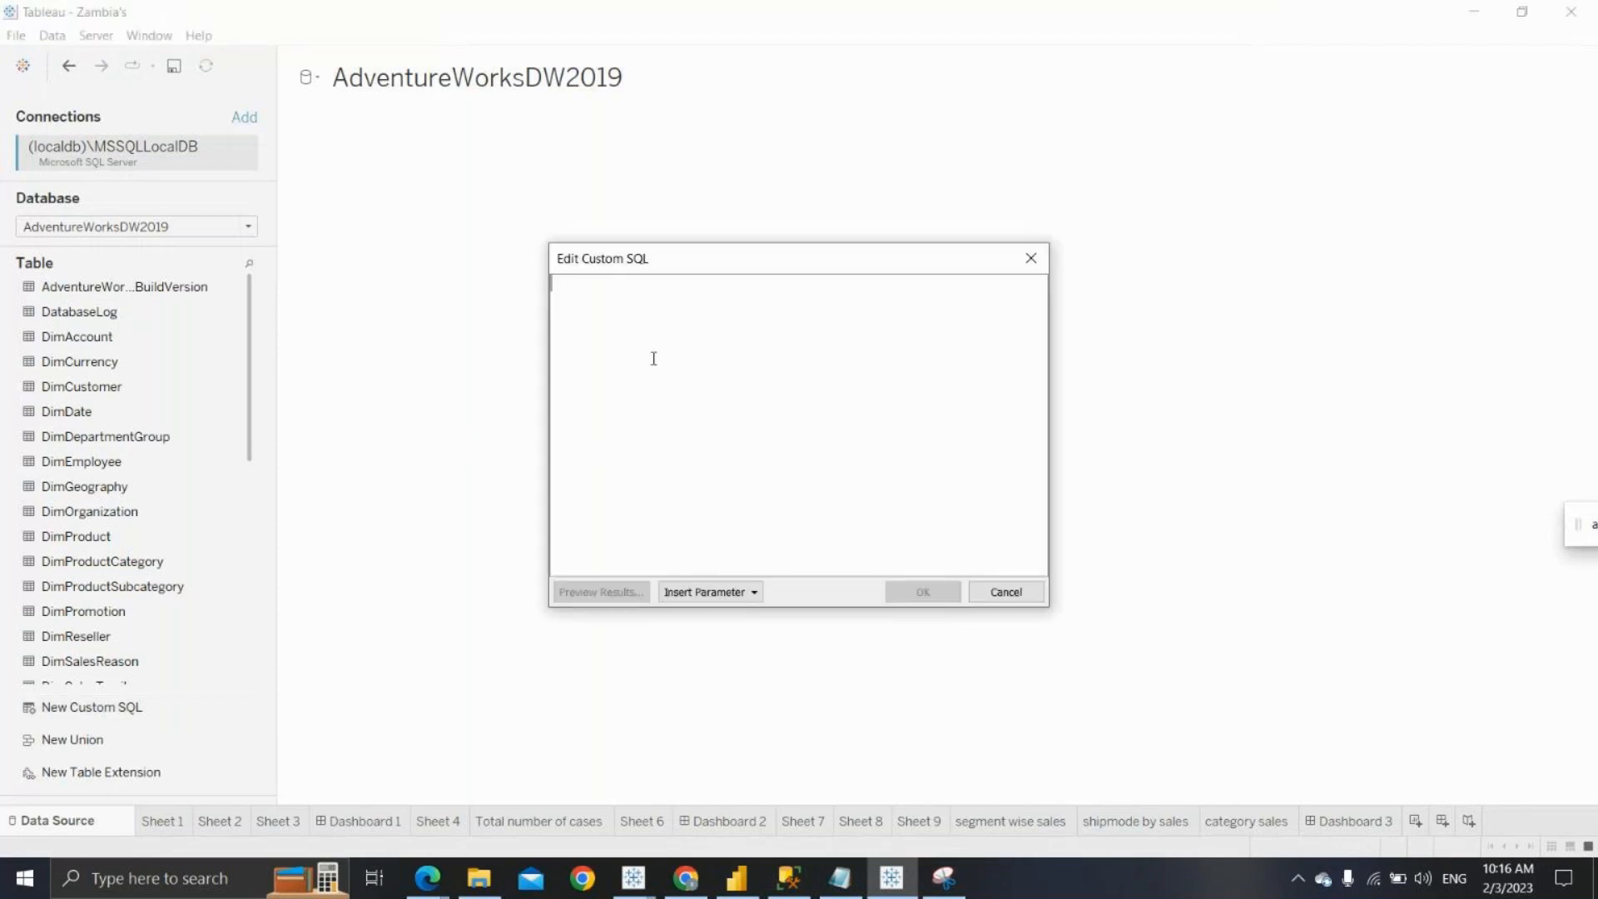
key(ctrl+v)
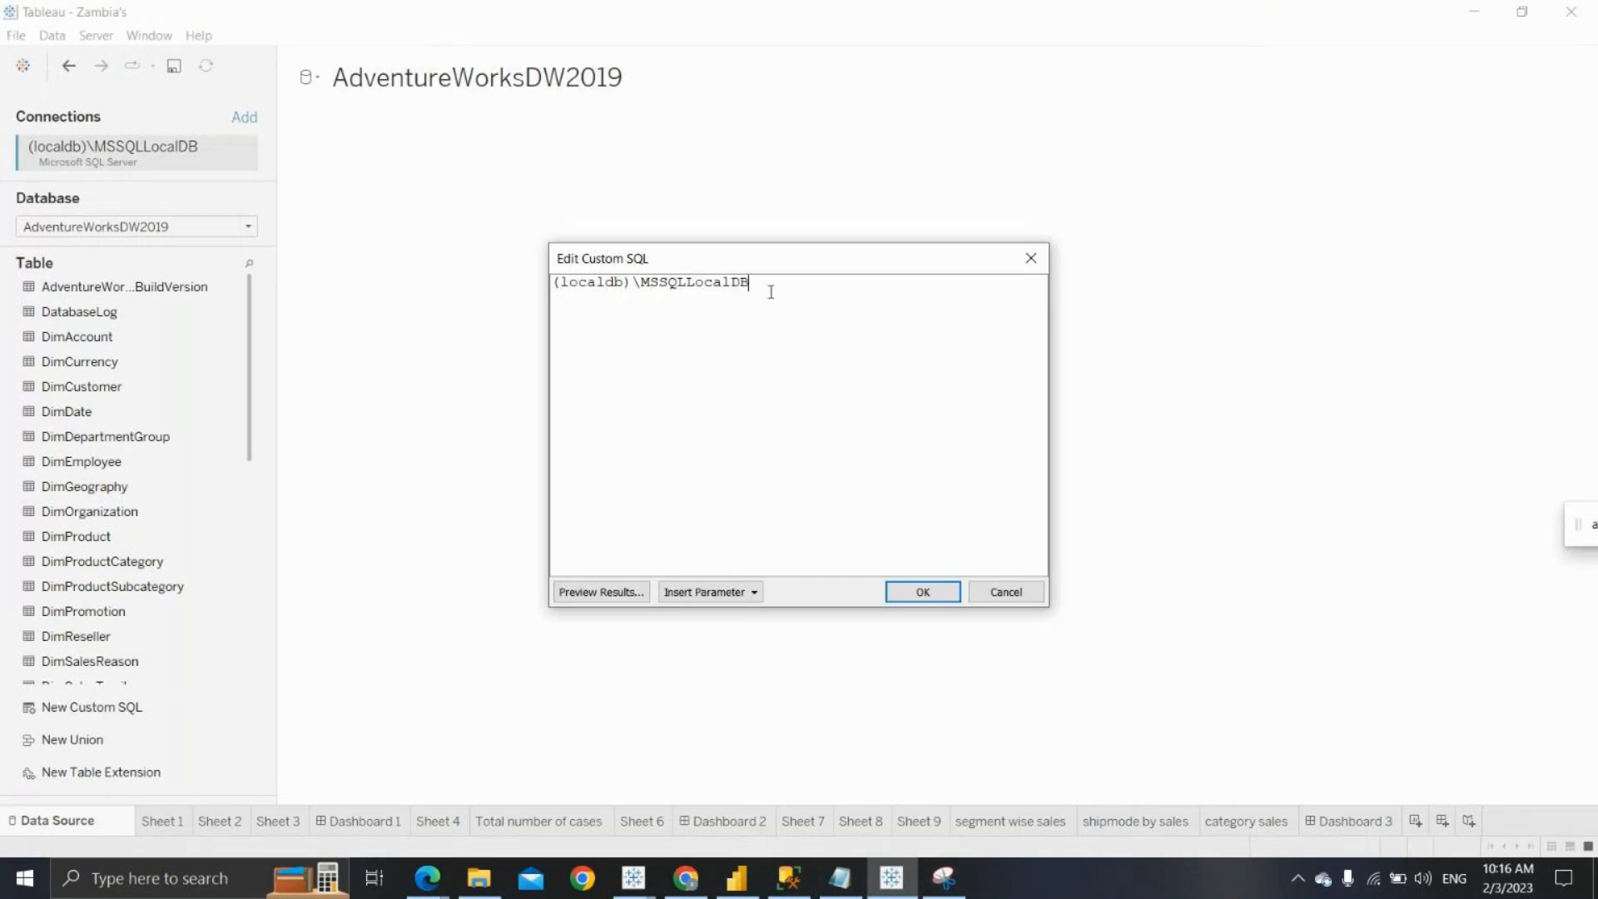
drag(751, 283, 534, 289)
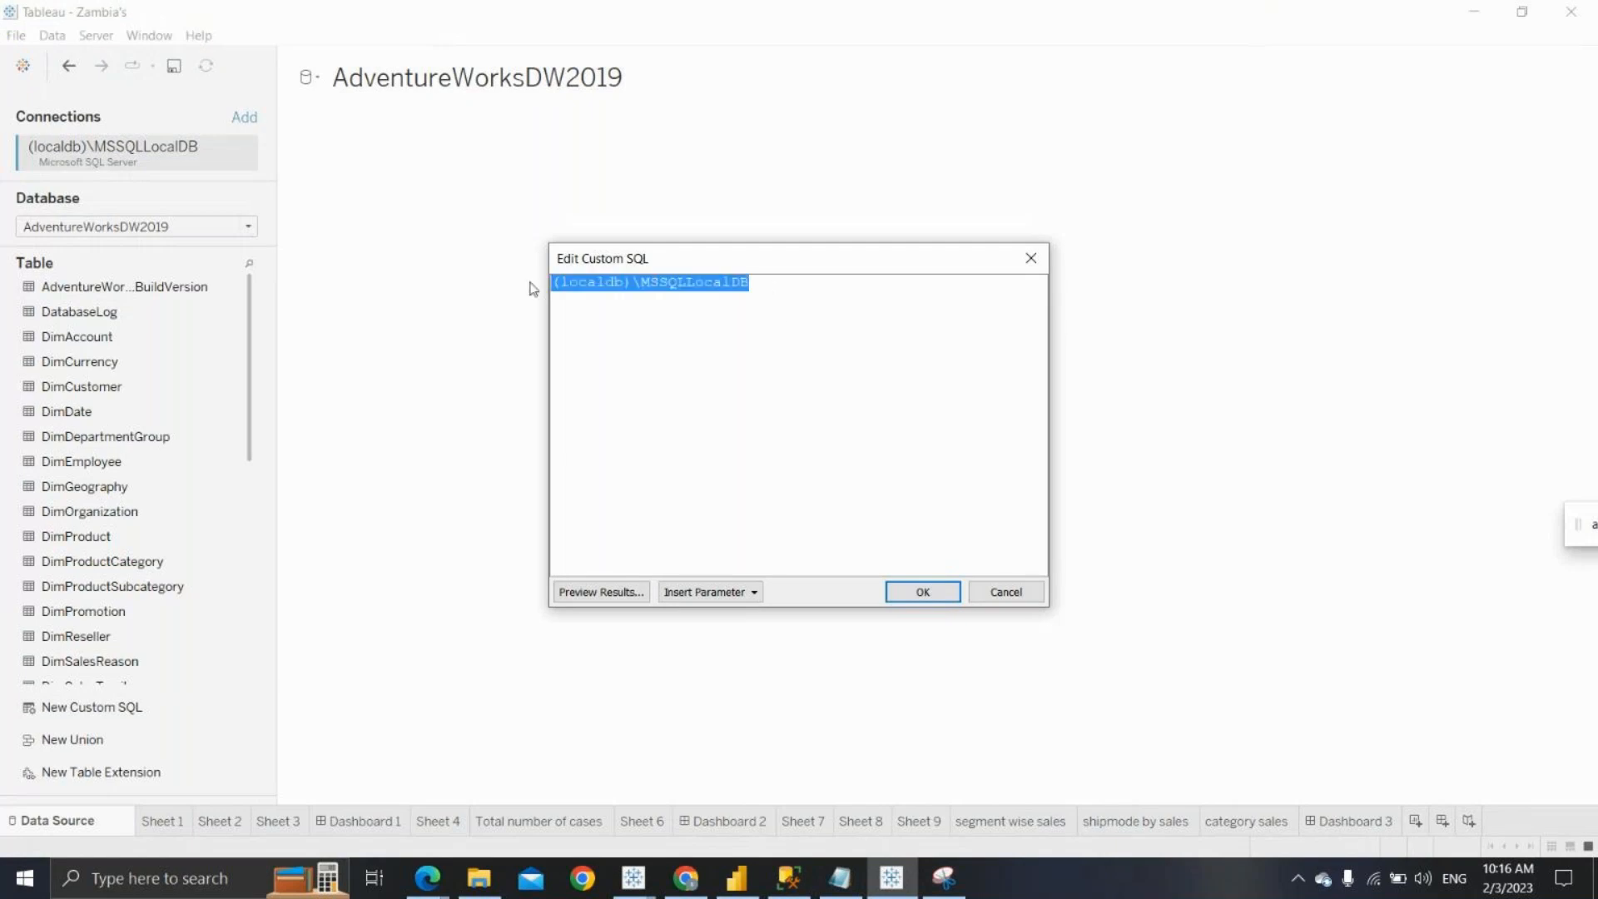
key(BackSpace)
Copy the multi-column DimCustomer query from SQL Server Management Studio and paste it into Tableau's custom SQL editor
click(789, 879)
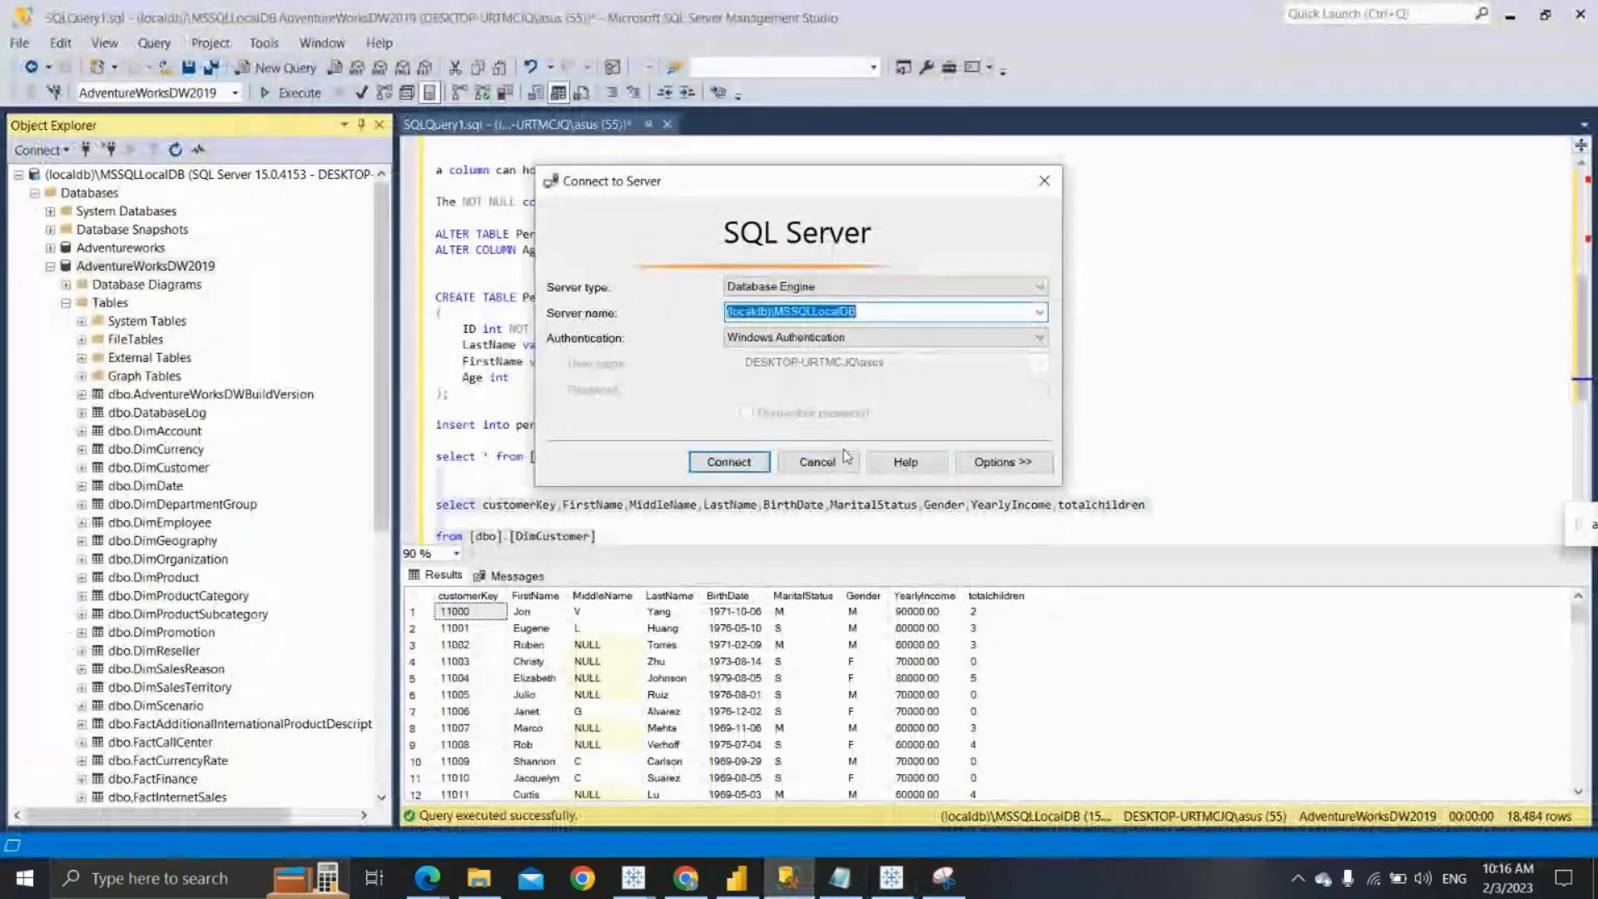
click(845, 458)
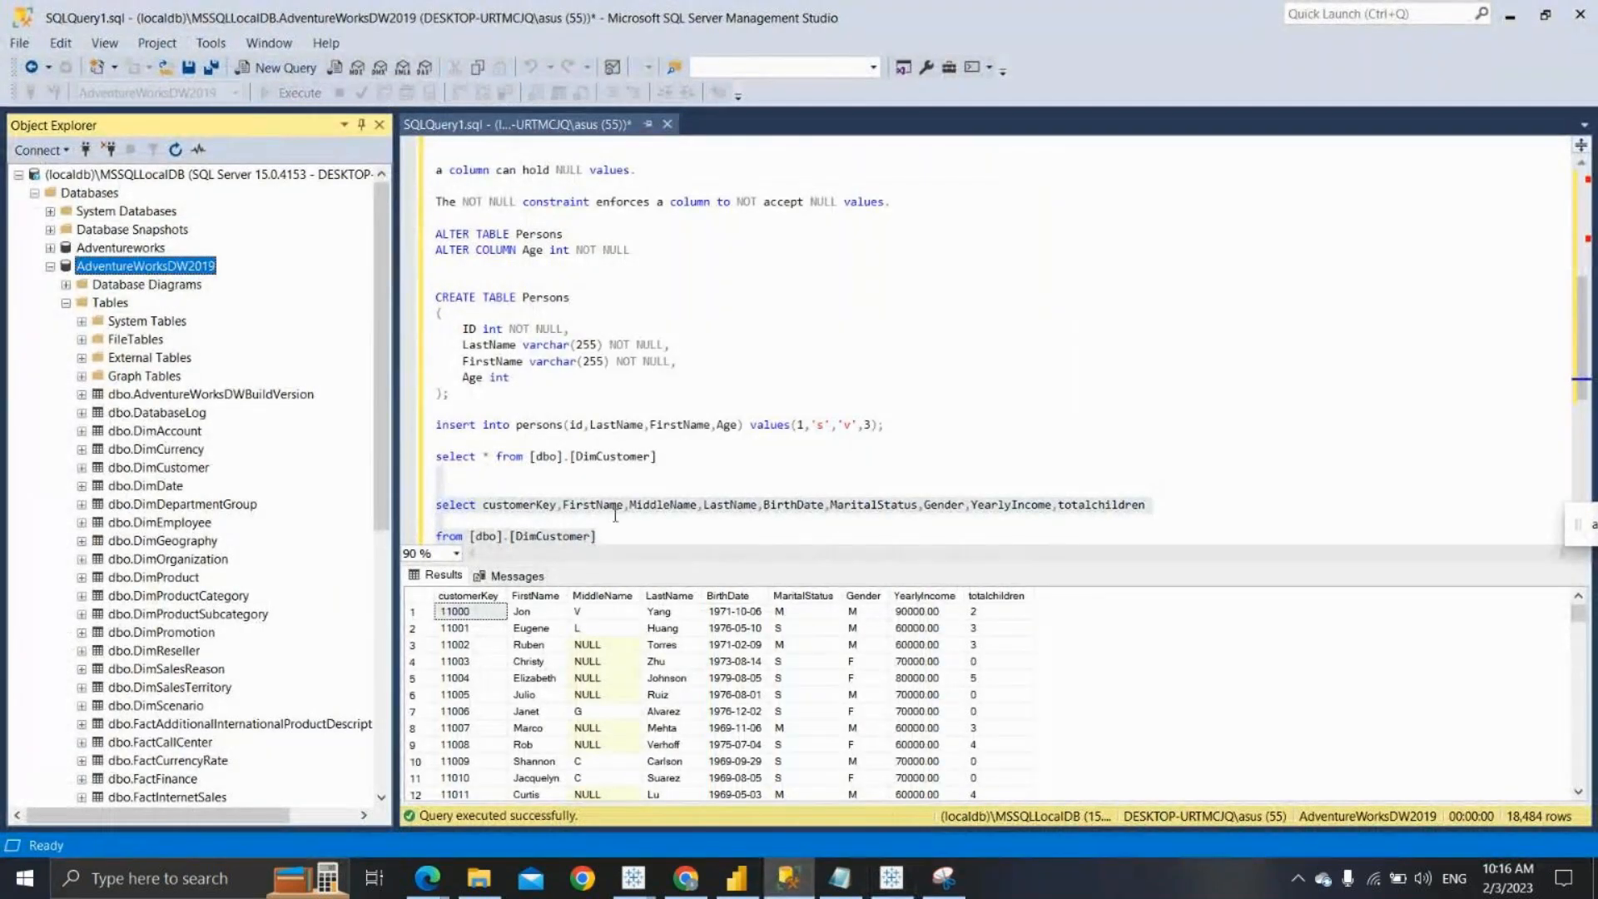
right_click(609, 511)
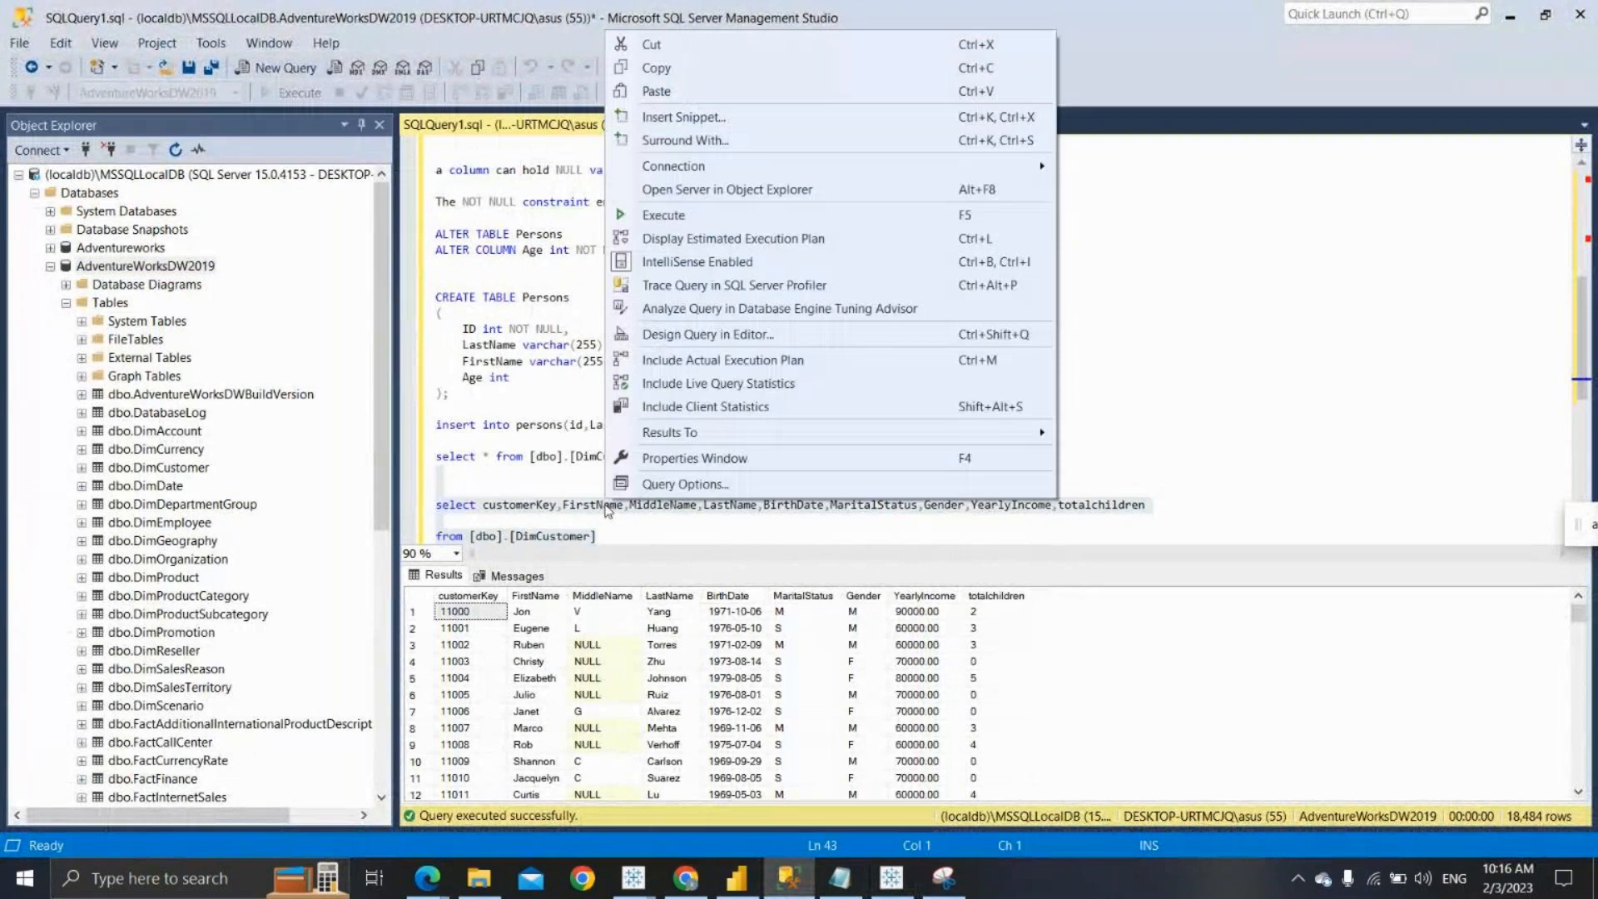
click(675, 68)
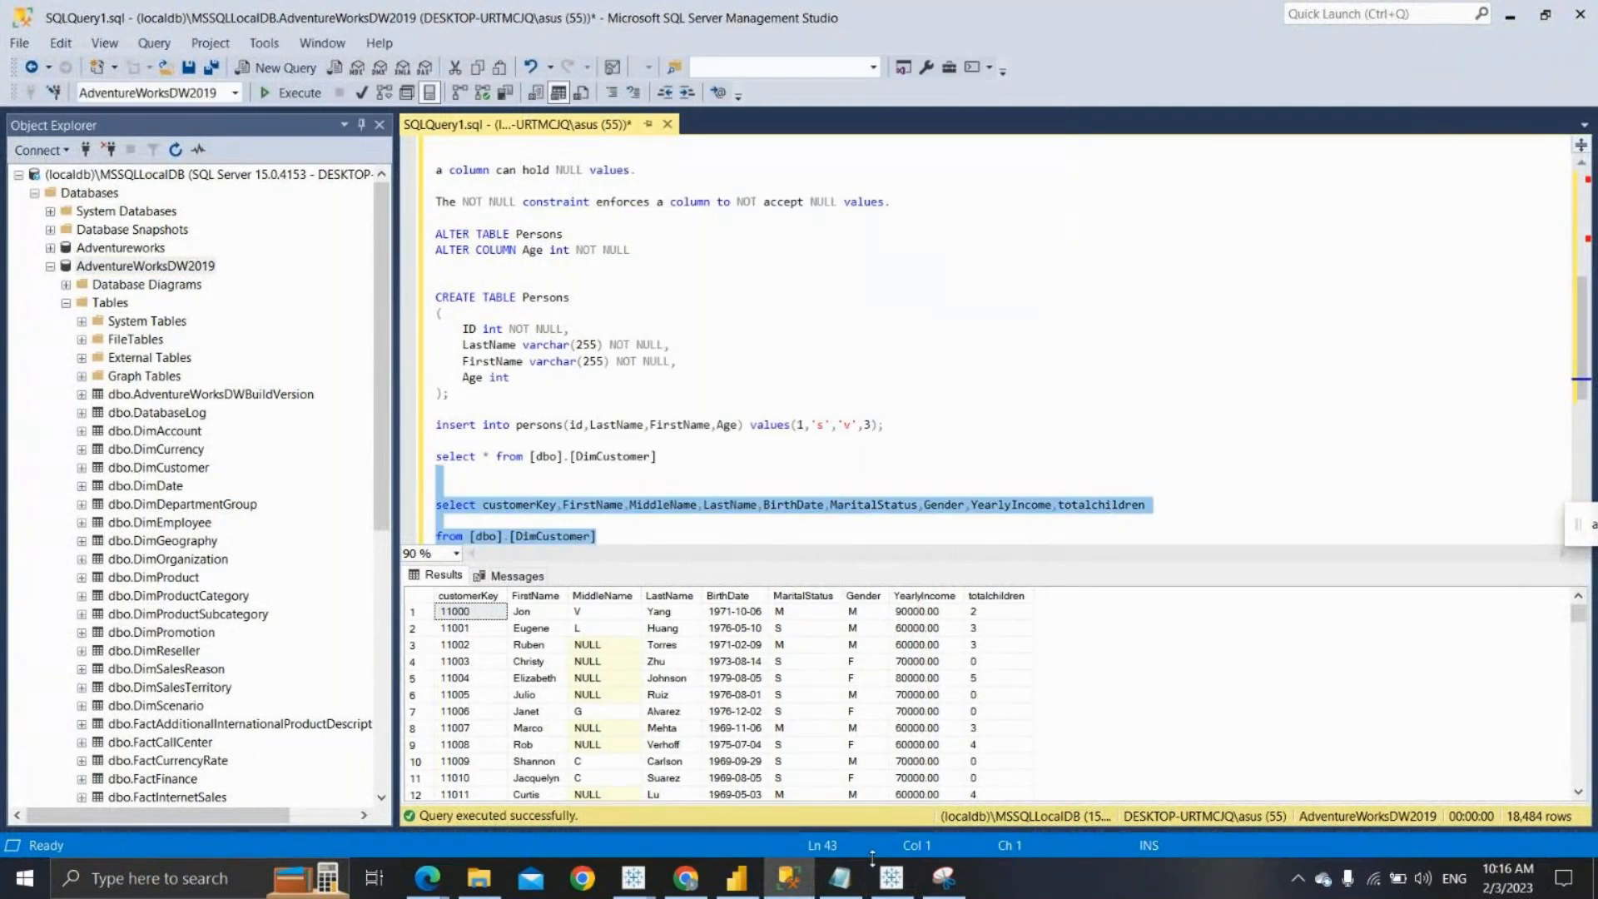
click(892, 878)
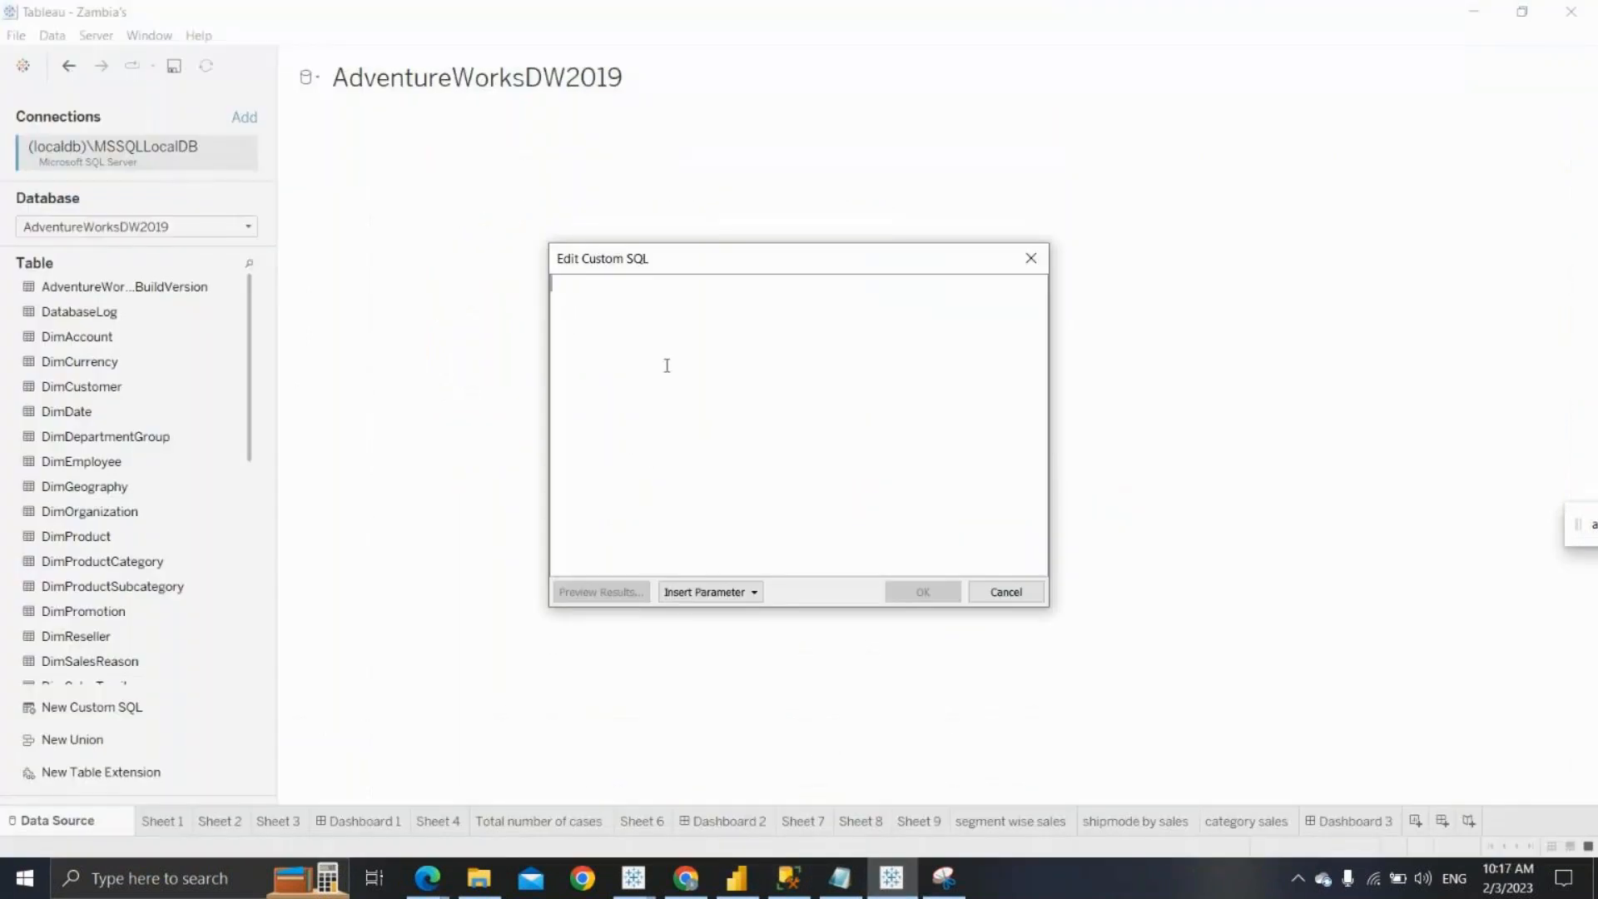
key(ctrl+v)
Preview the custom SQL query's results and close the preview
click(601, 592)
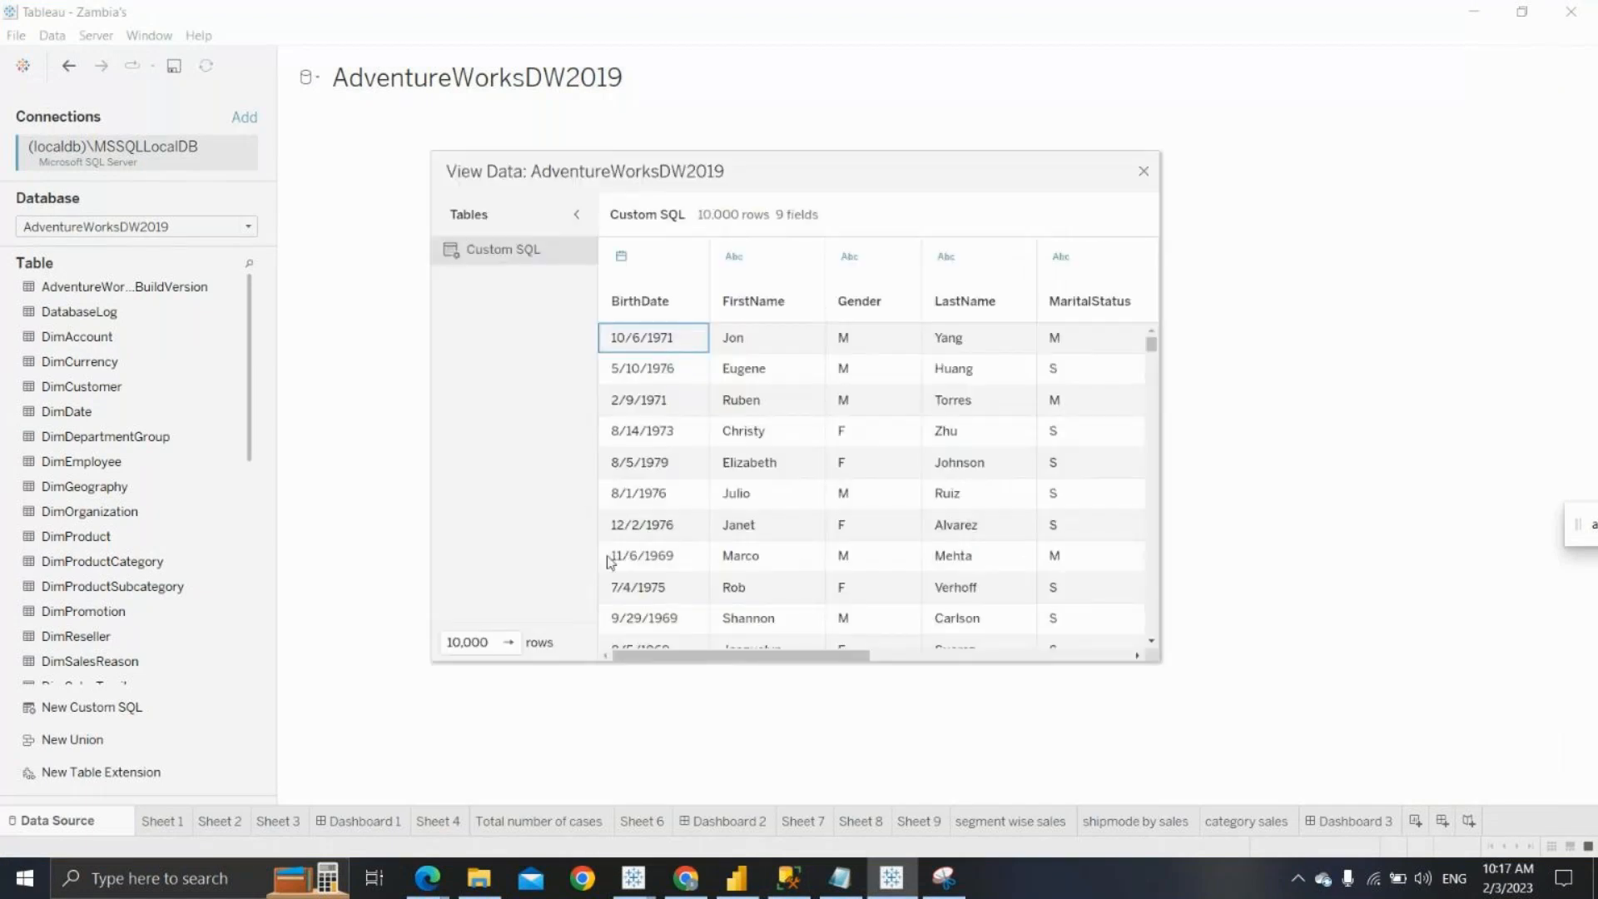
mouse_move(839, 651)
mouse_down()
mouse_move(819, 662)
mouse_move(1174, 642)
mouse_move(820, 657)
mouse_up()
key(Escape)
Create a new parameter at the end of the query, named pram_gender, with the String data type
click(783, 353)
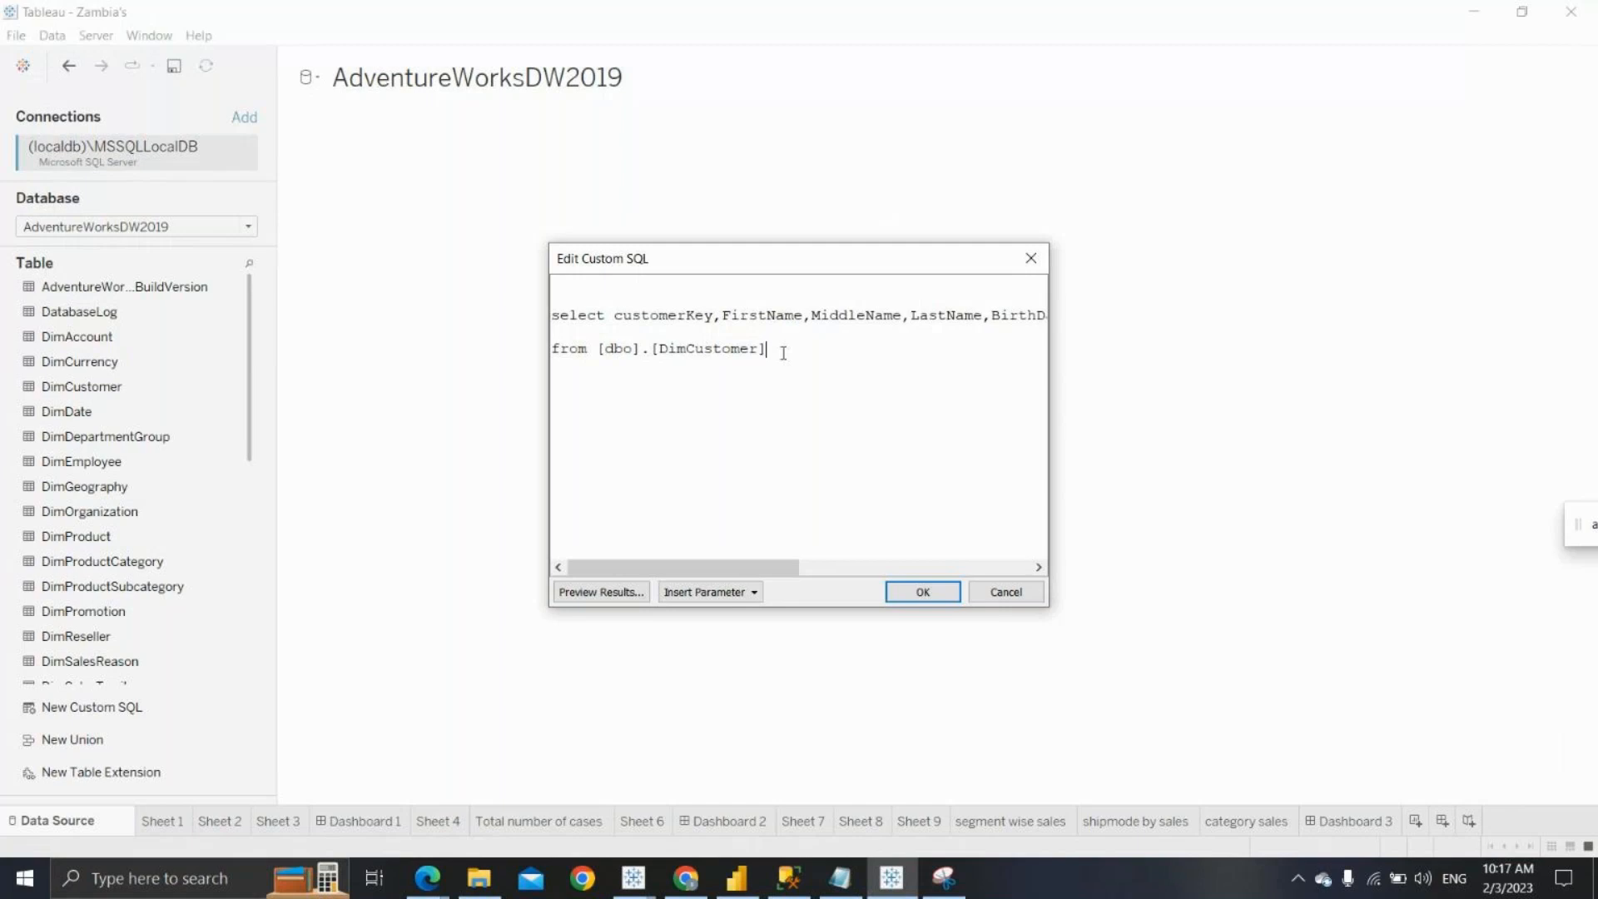
click(721, 593)
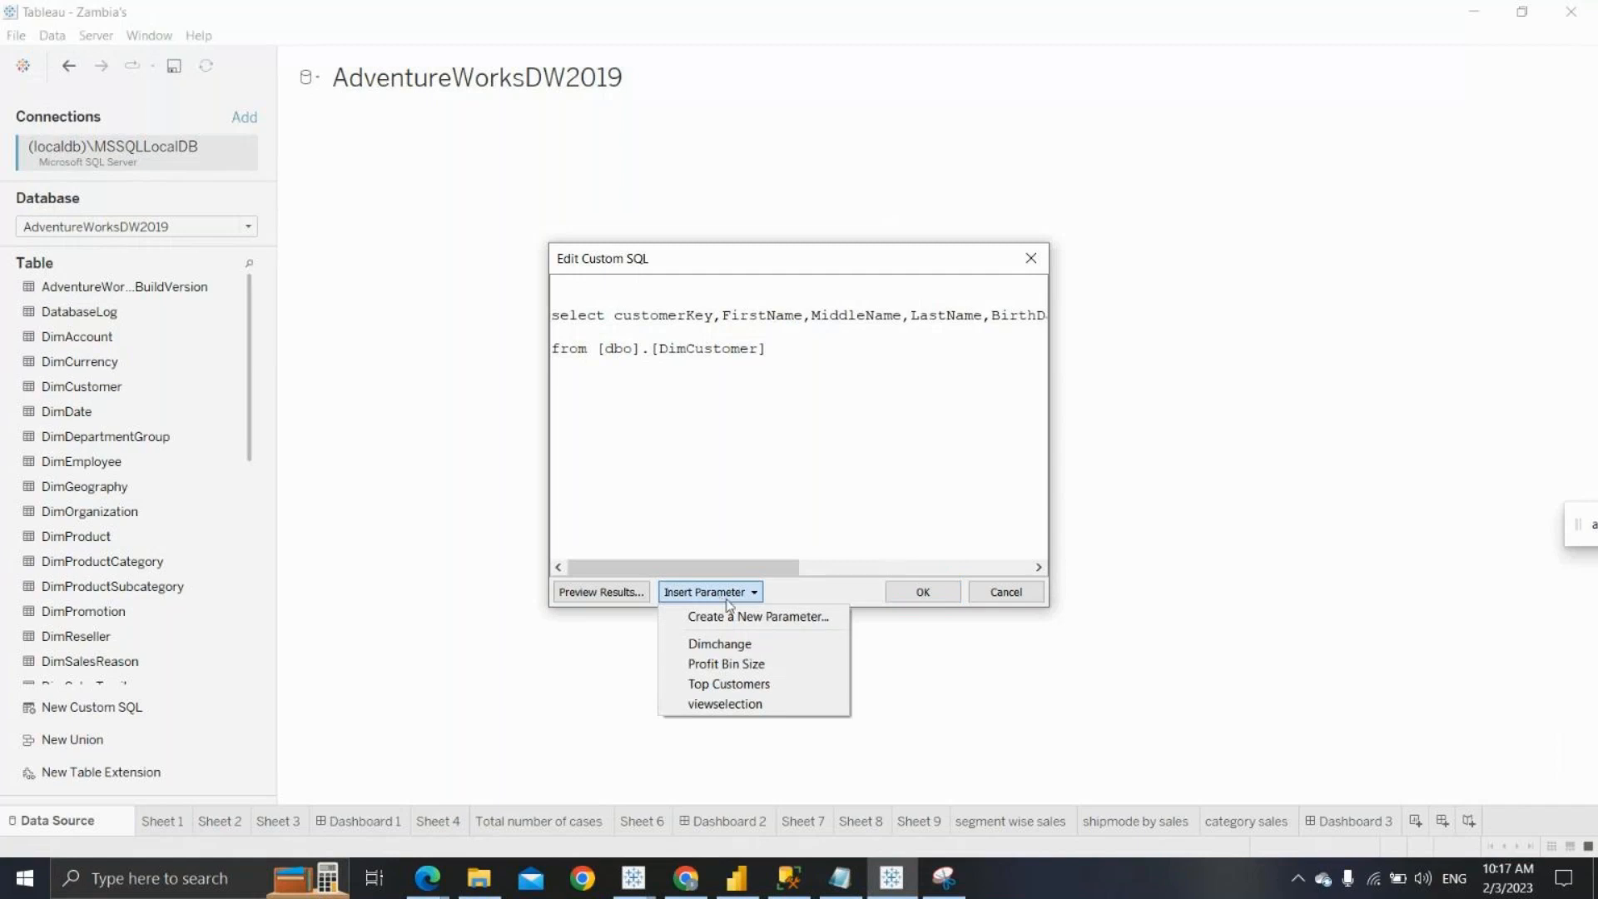
click(791, 621)
drag(616, 256, 509, 252)
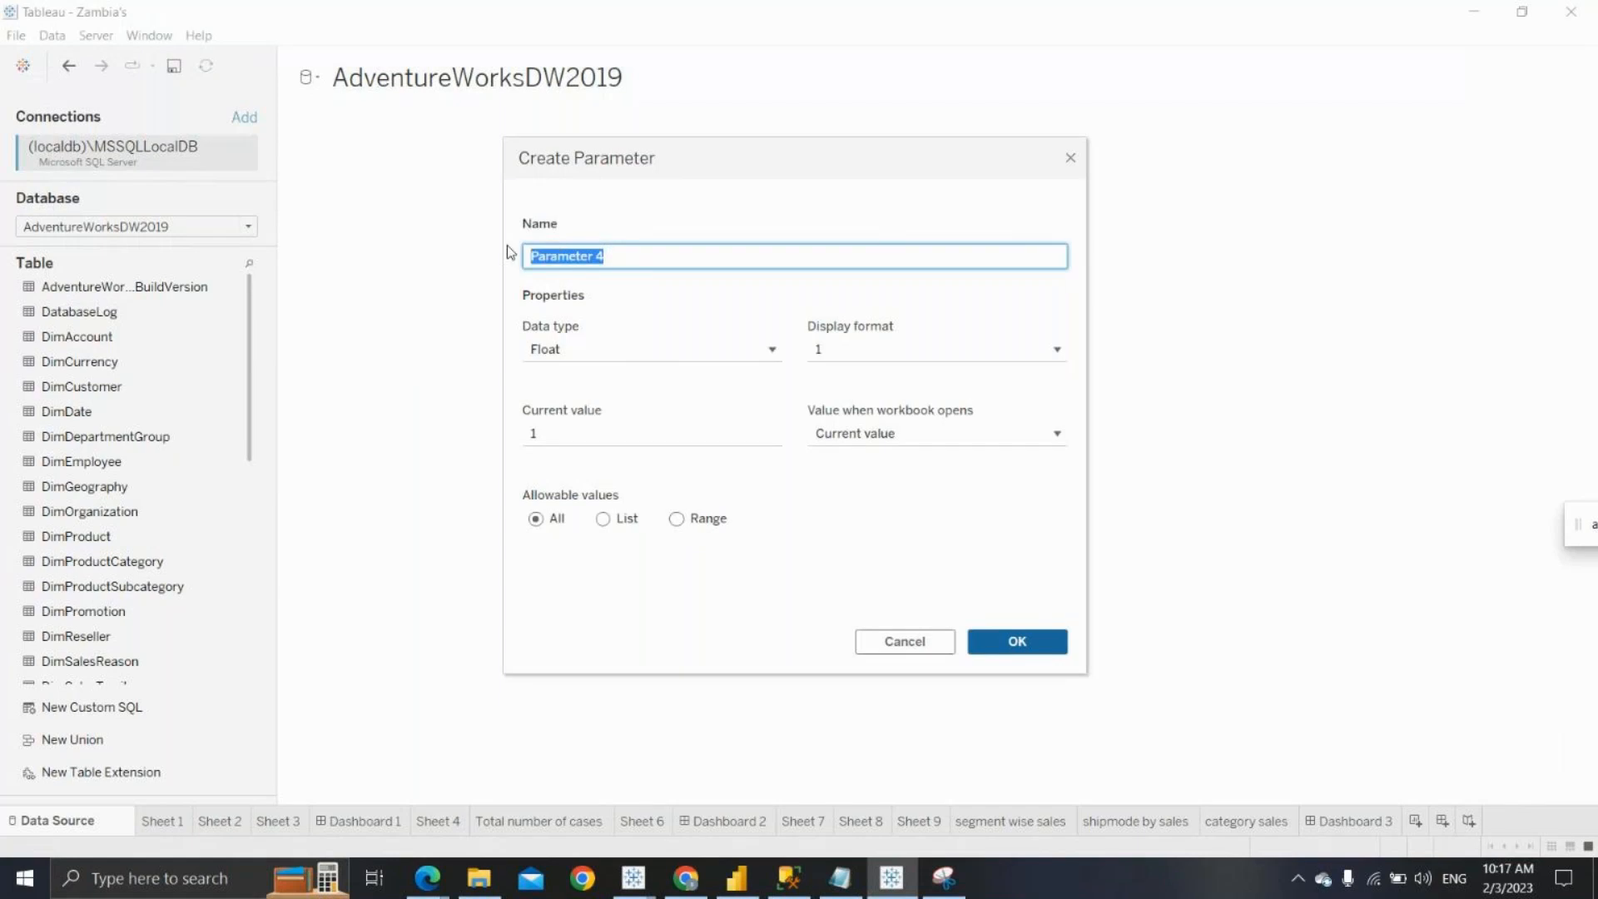
text(pram_gender)
click(603, 357)
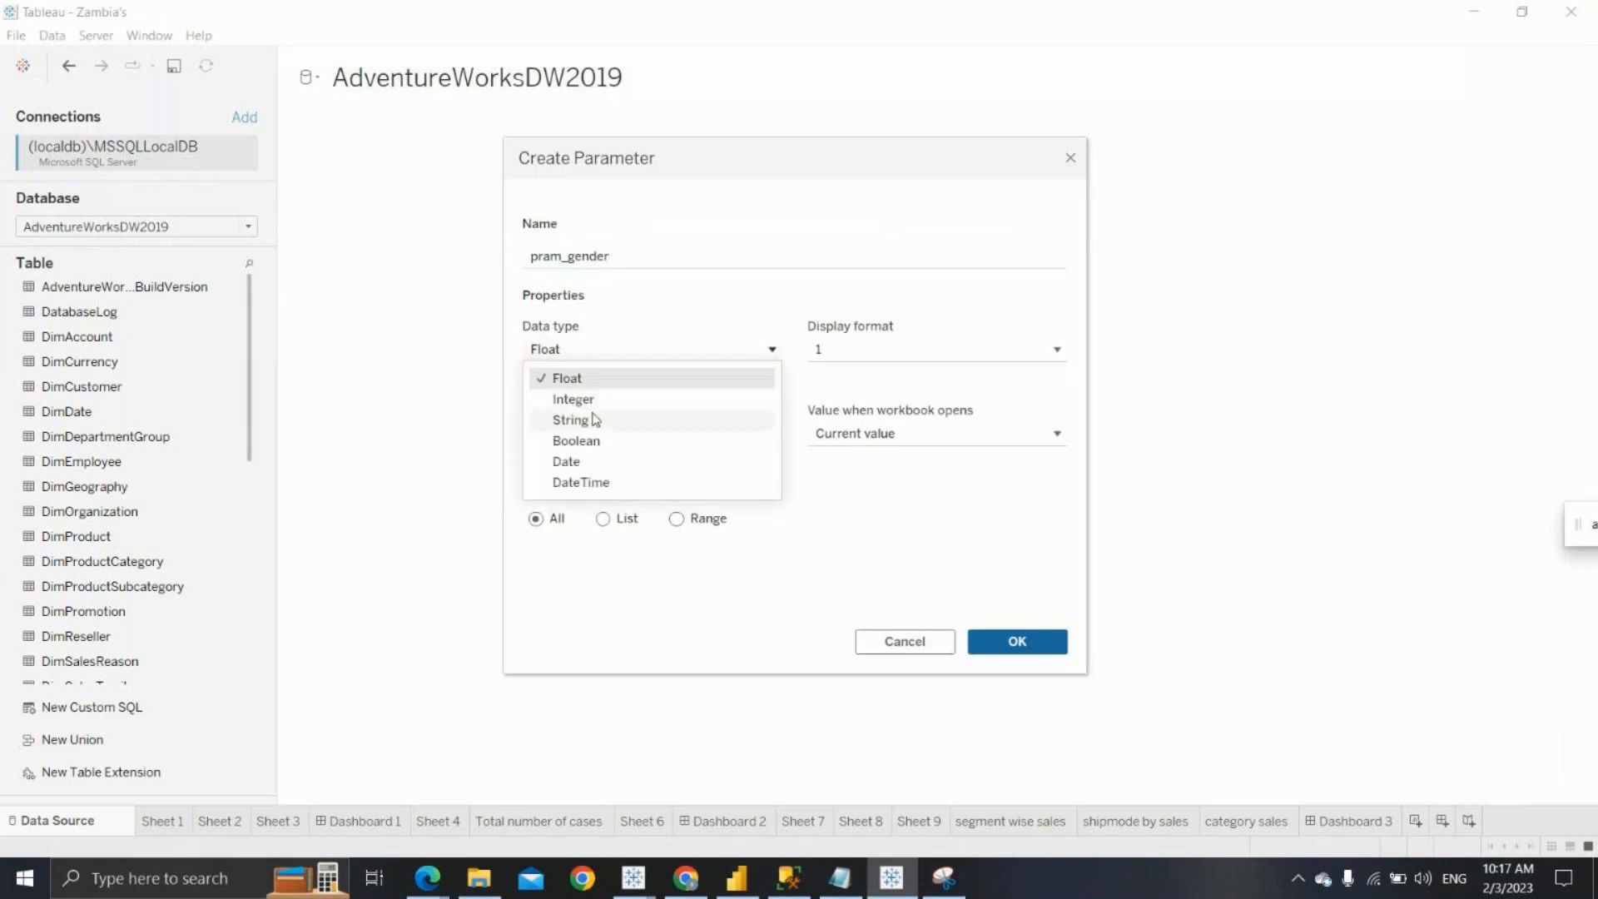
click(592, 422)
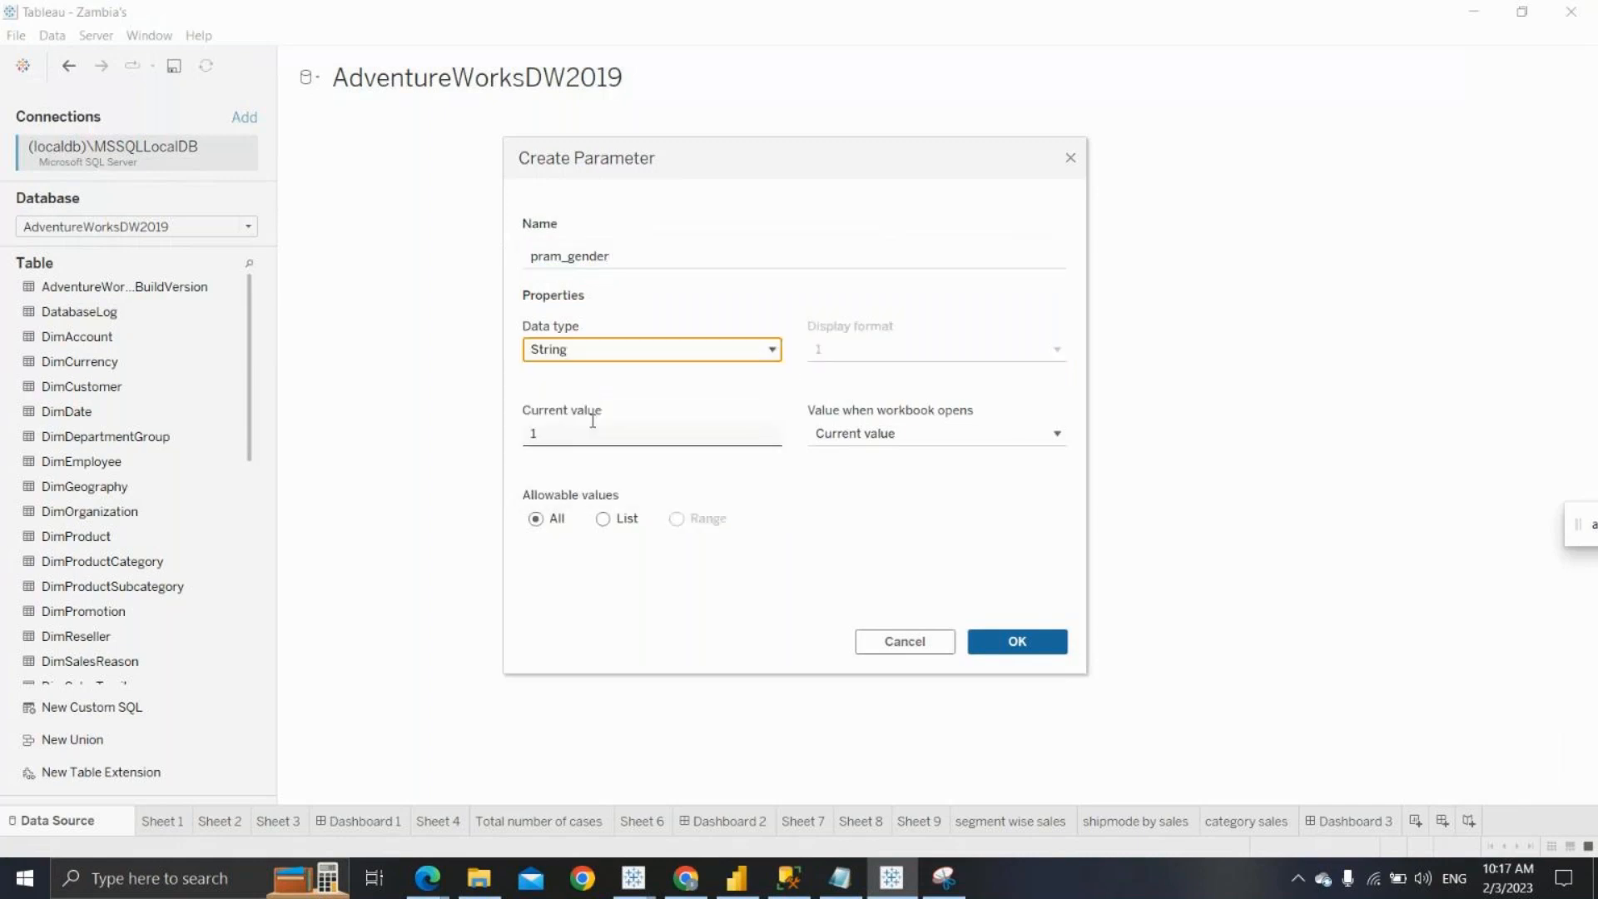
Restrict the parameter's allowable values to a list of Male and Female, and insert it into the query
click(603, 519)
click(605, 587)
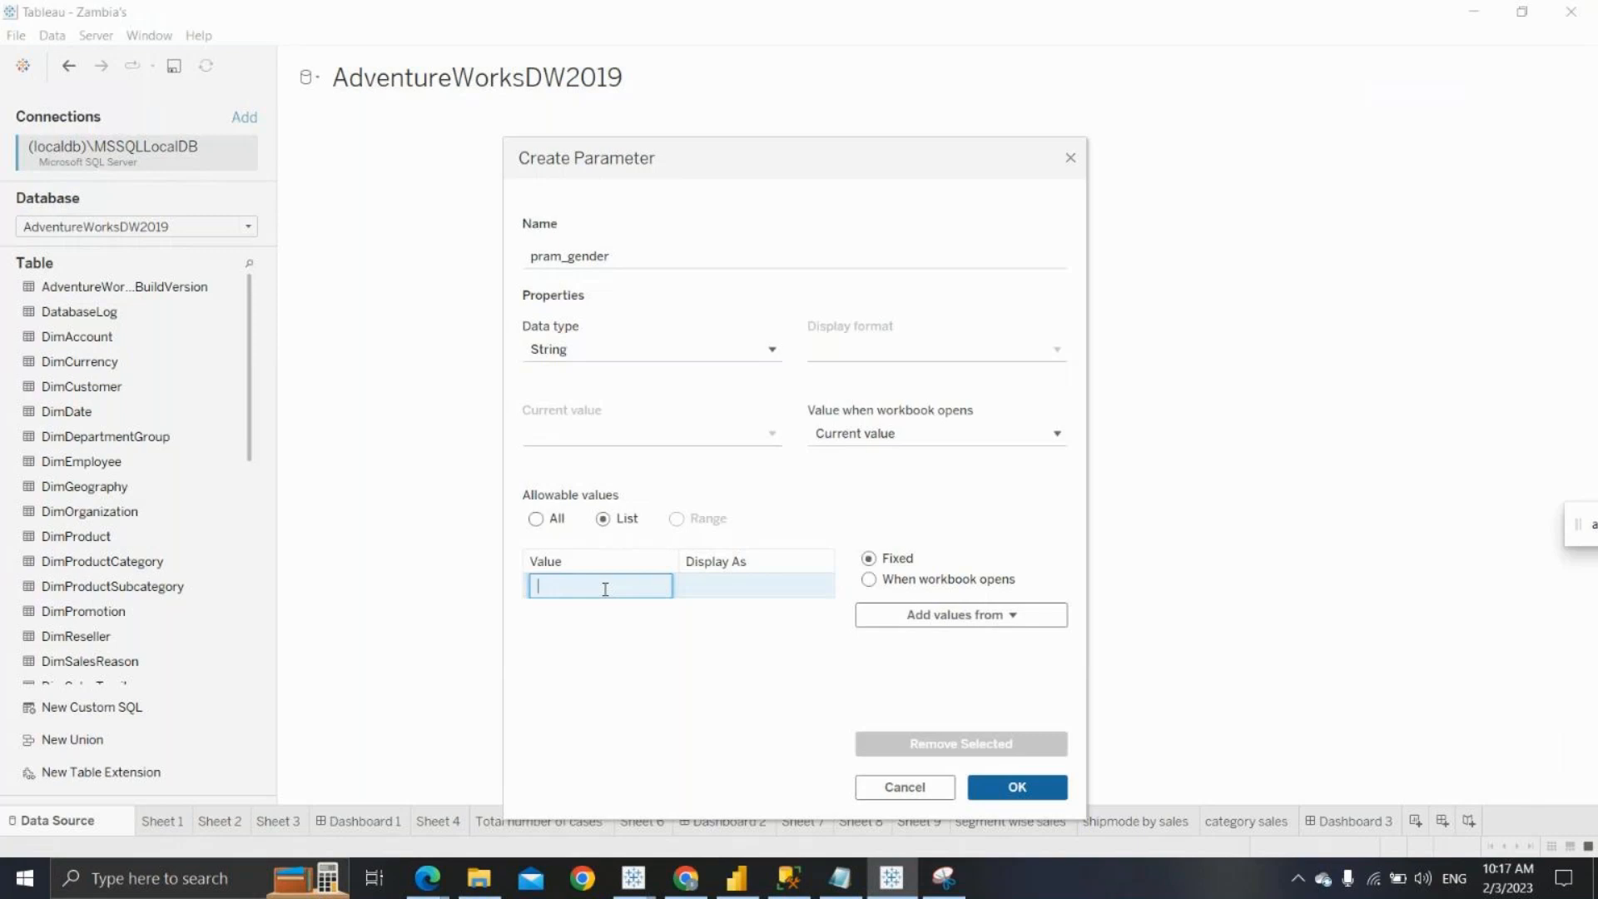
text(Male)
key(Return)
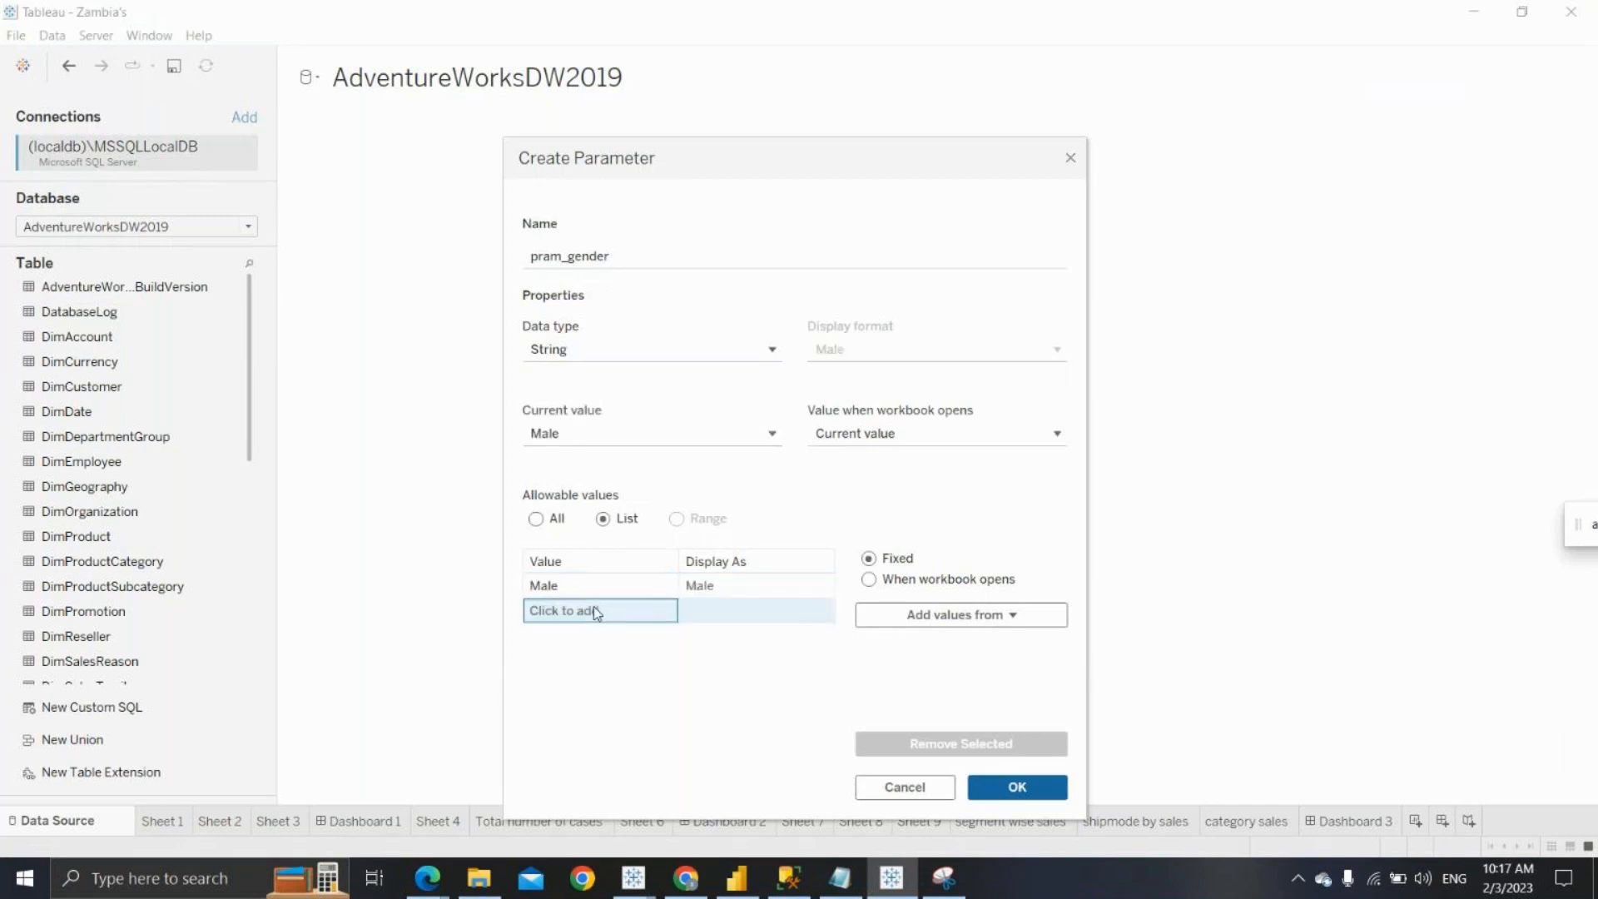
click(596, 612)
text(Female)
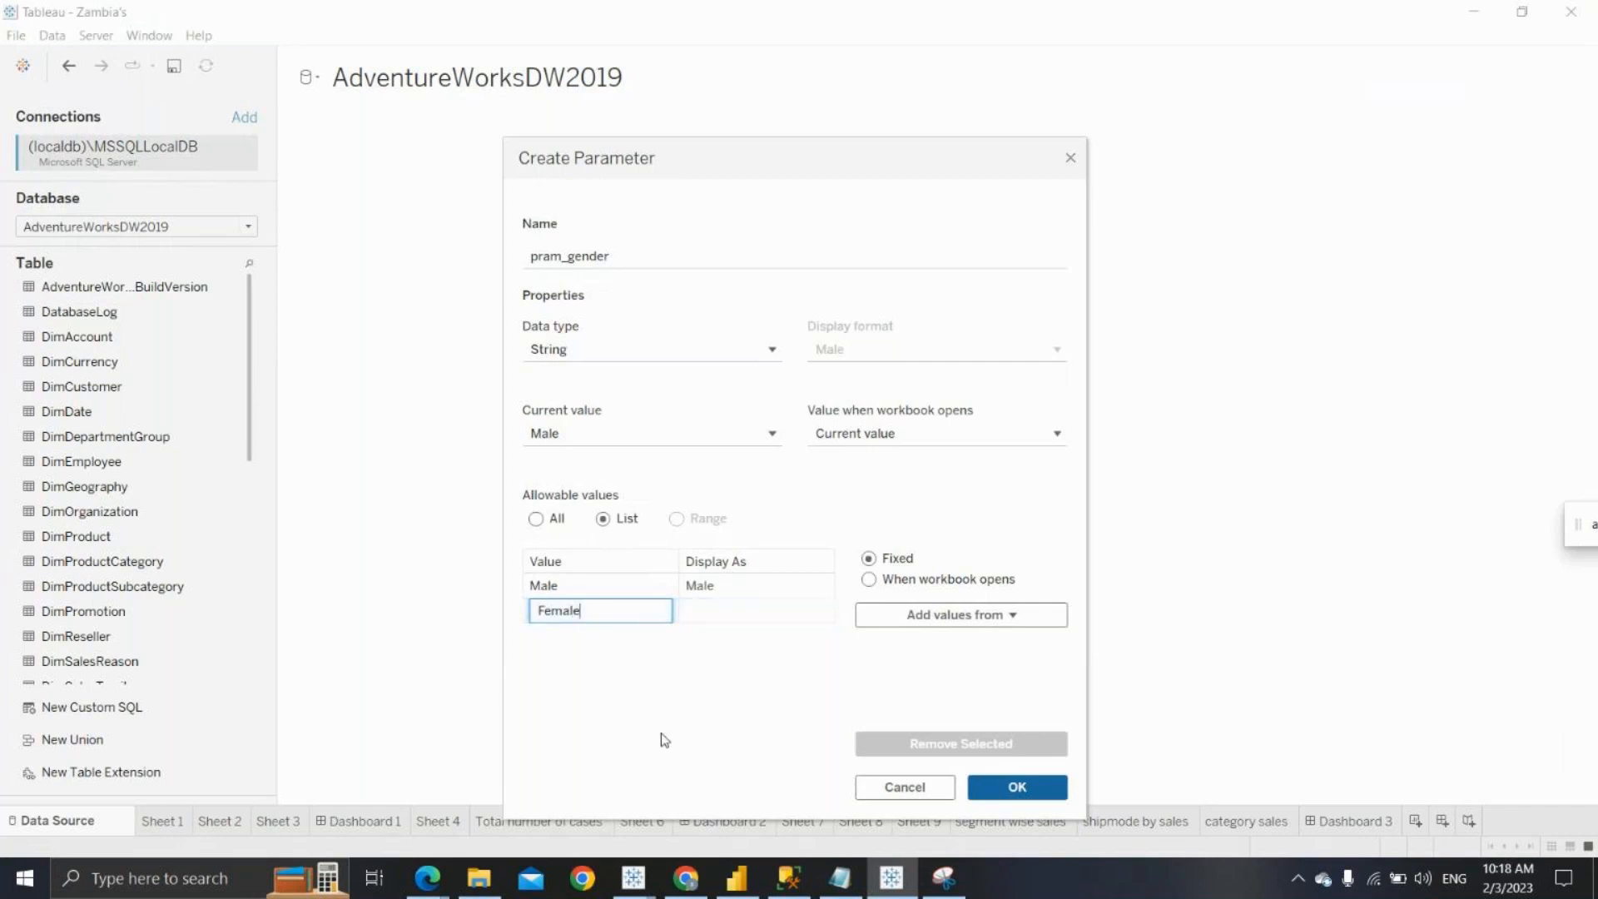
click(1006, 795)
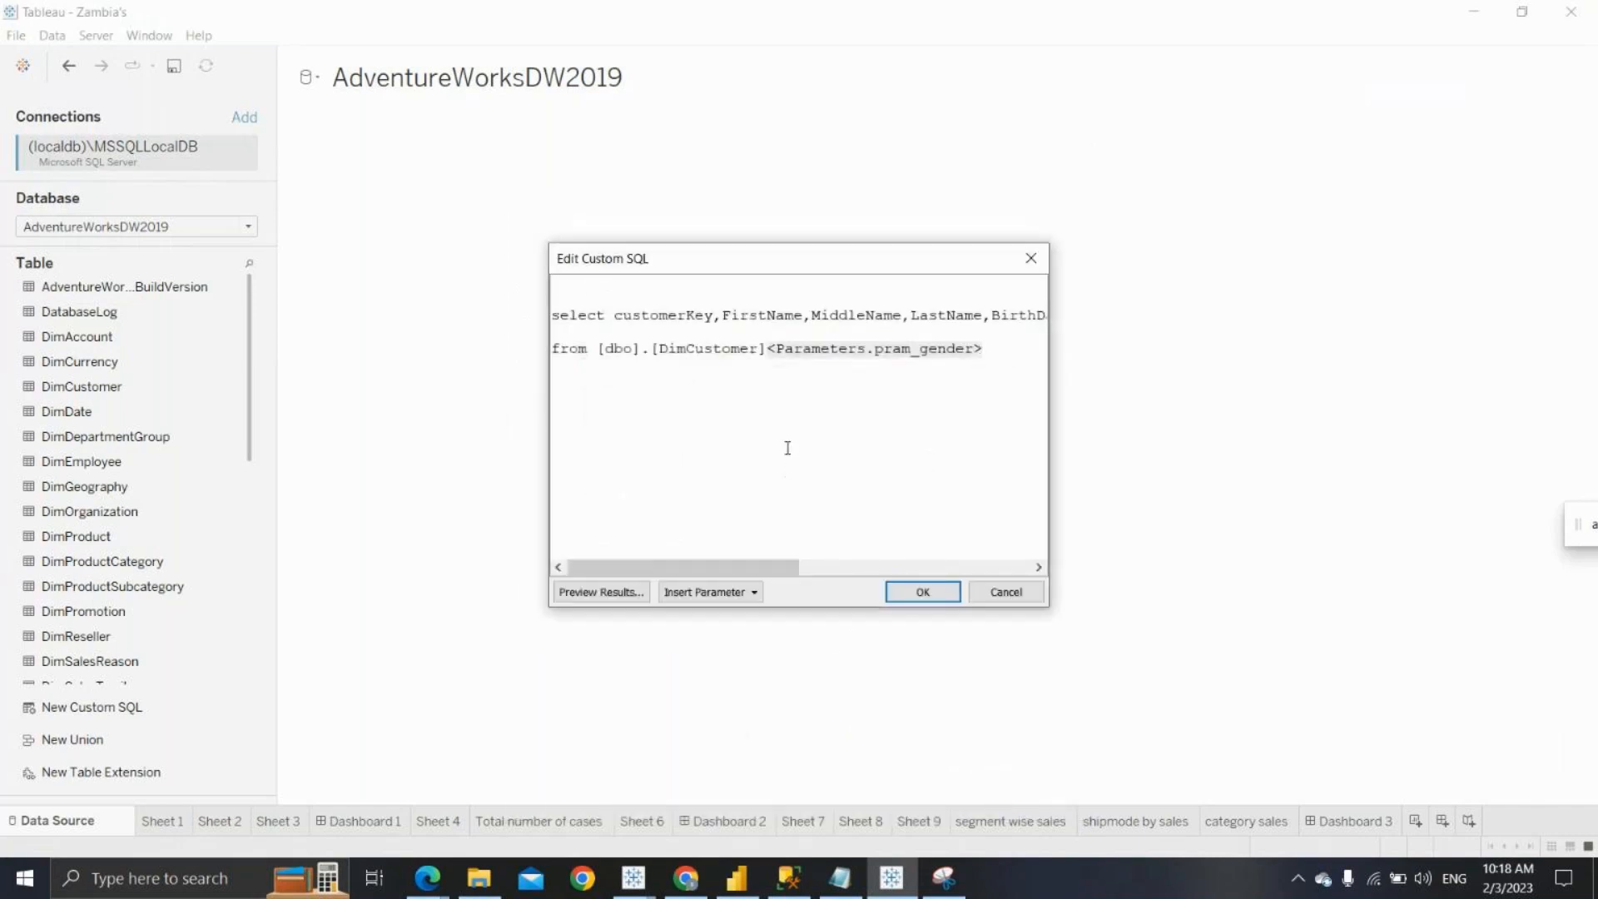
Add "where Gender=" before the pram_gender parameter in the query, and widen the custom SQL editor
shift+click(766, 349)
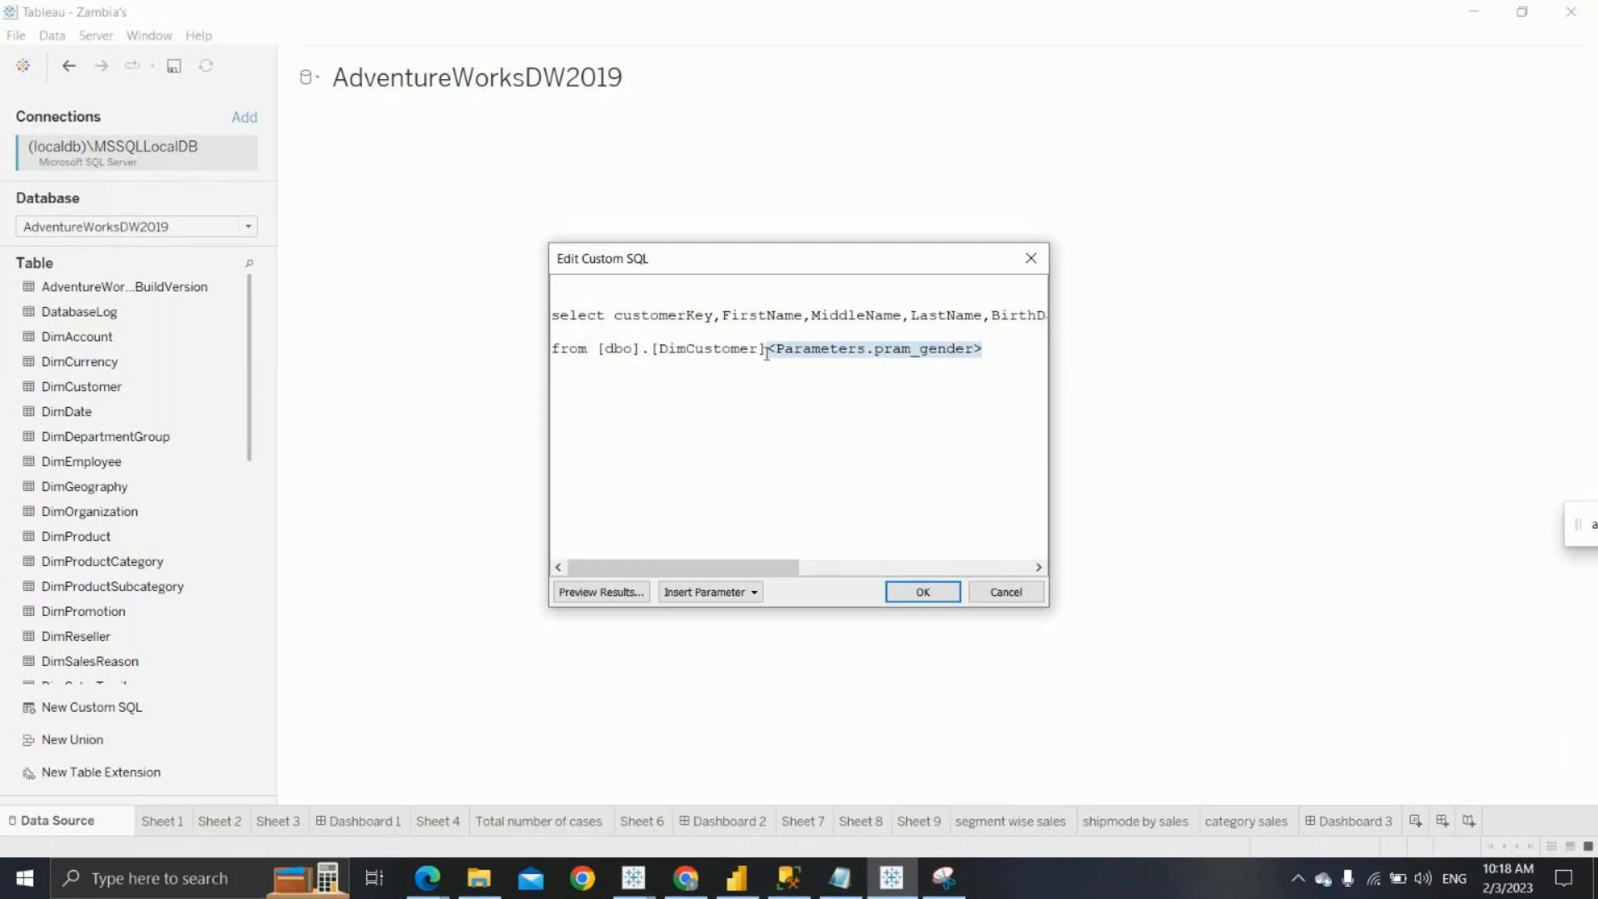
text(where)
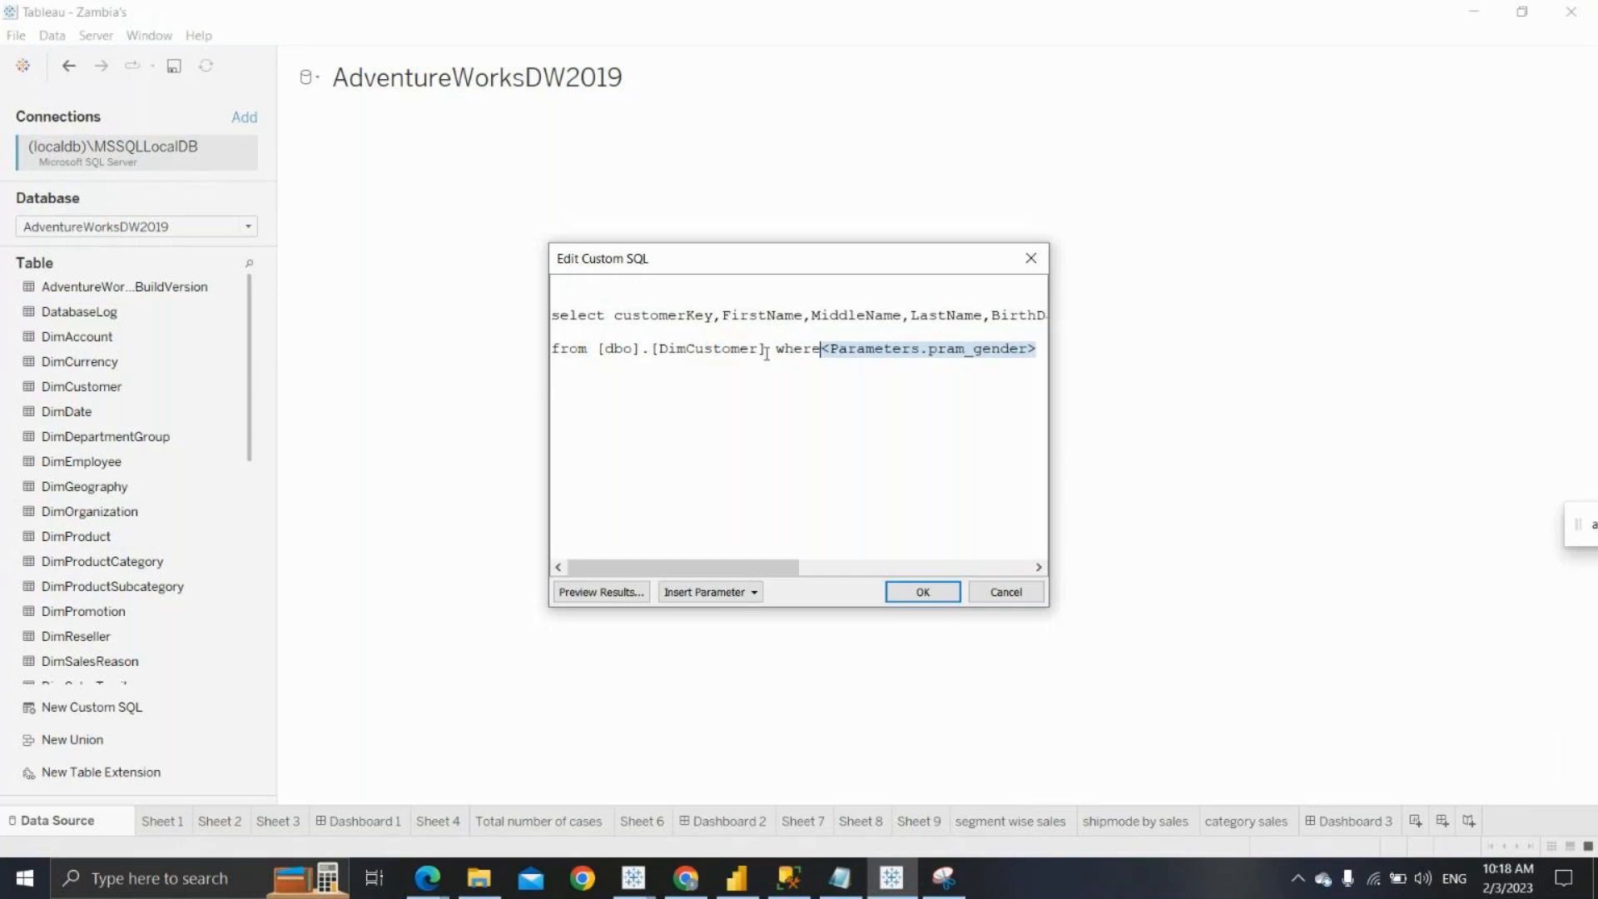
text( Gender)
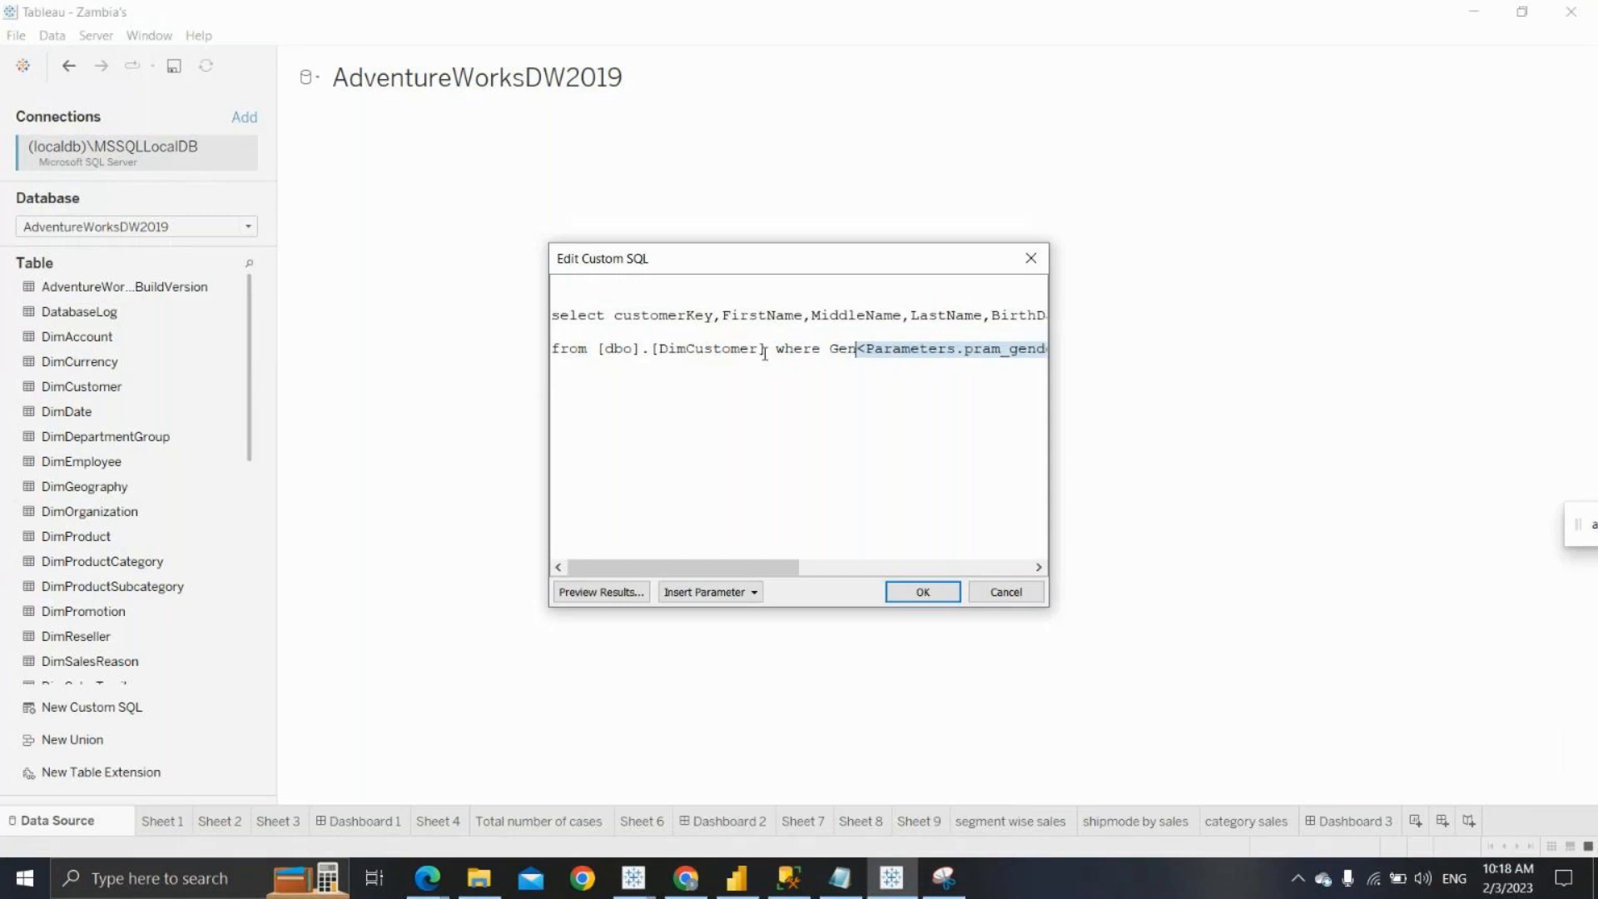
text(=)
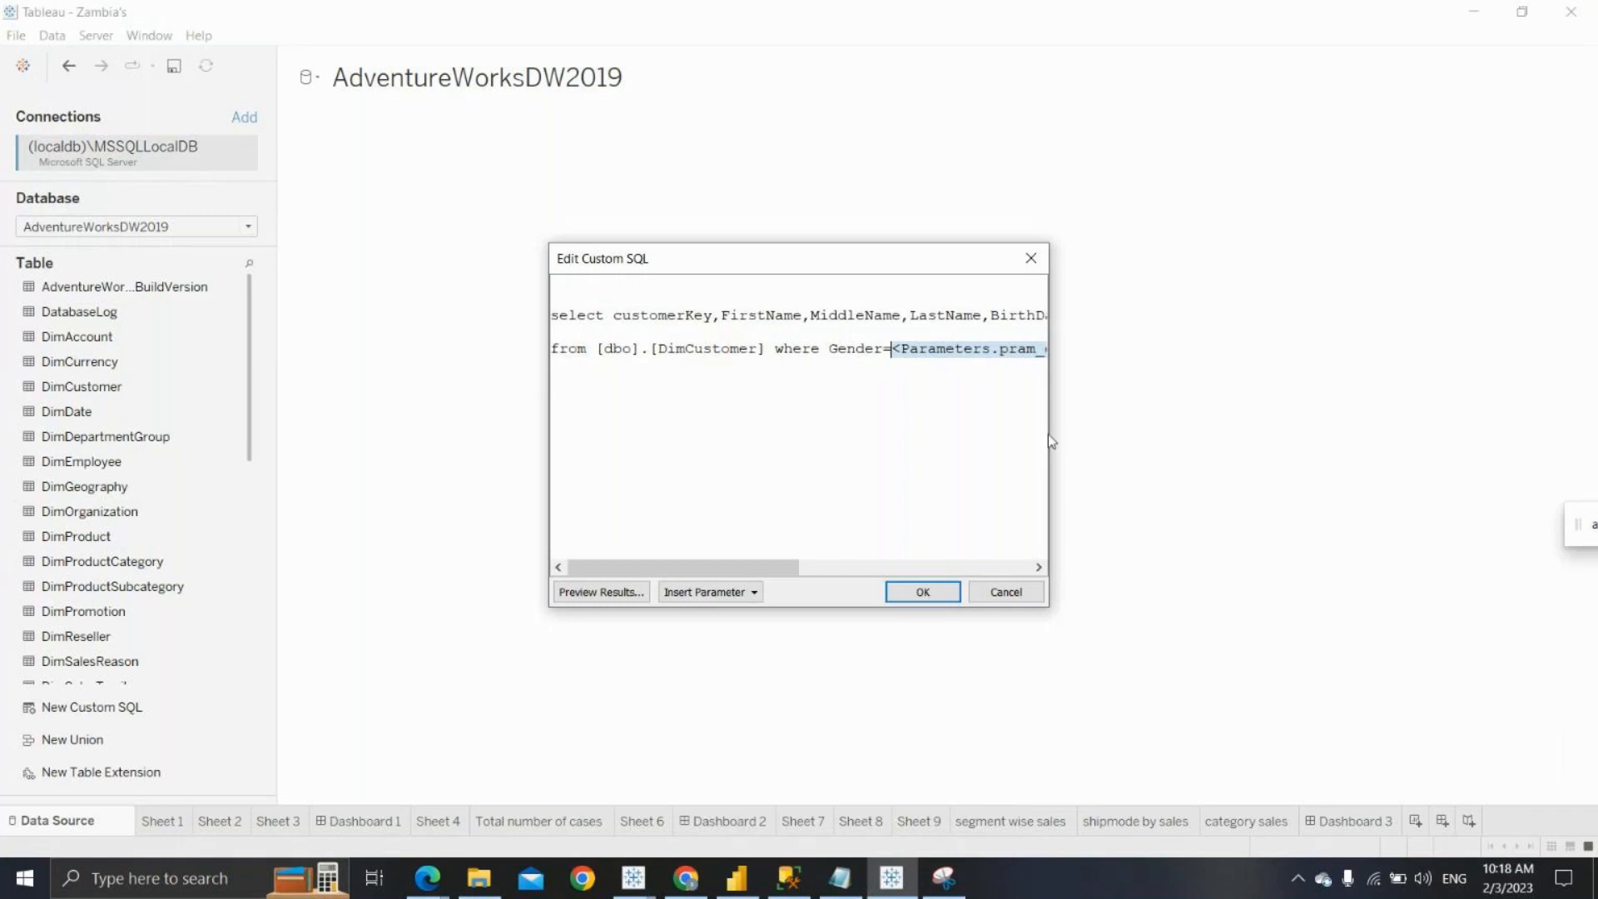
drag(1048, 433, 1261, 460)
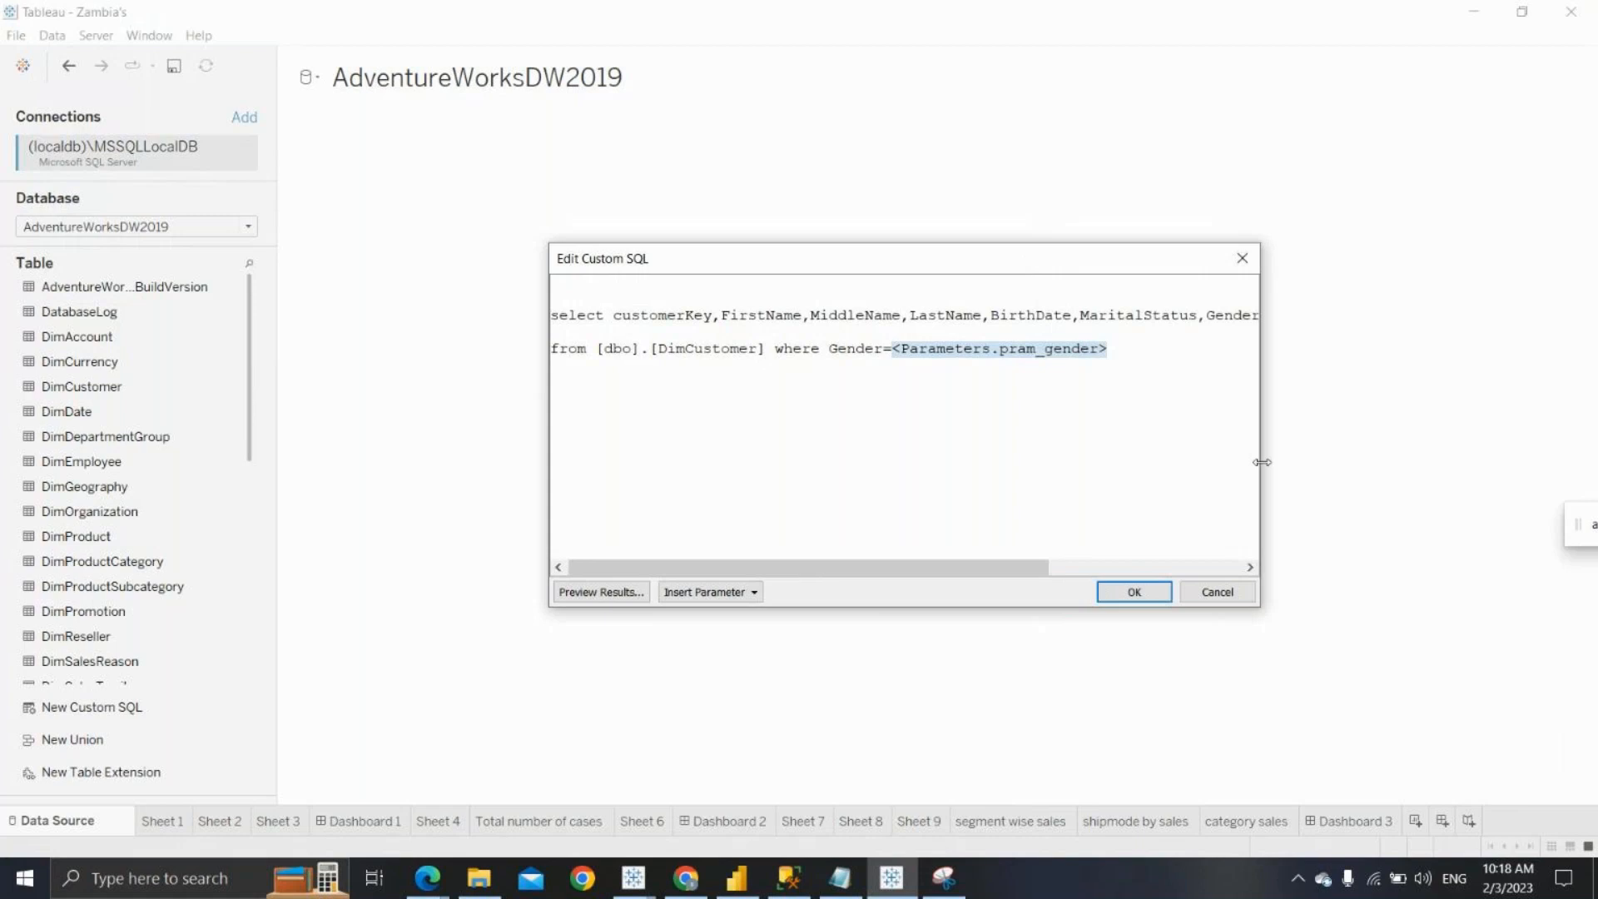
drag(926, 571, 883, 574)
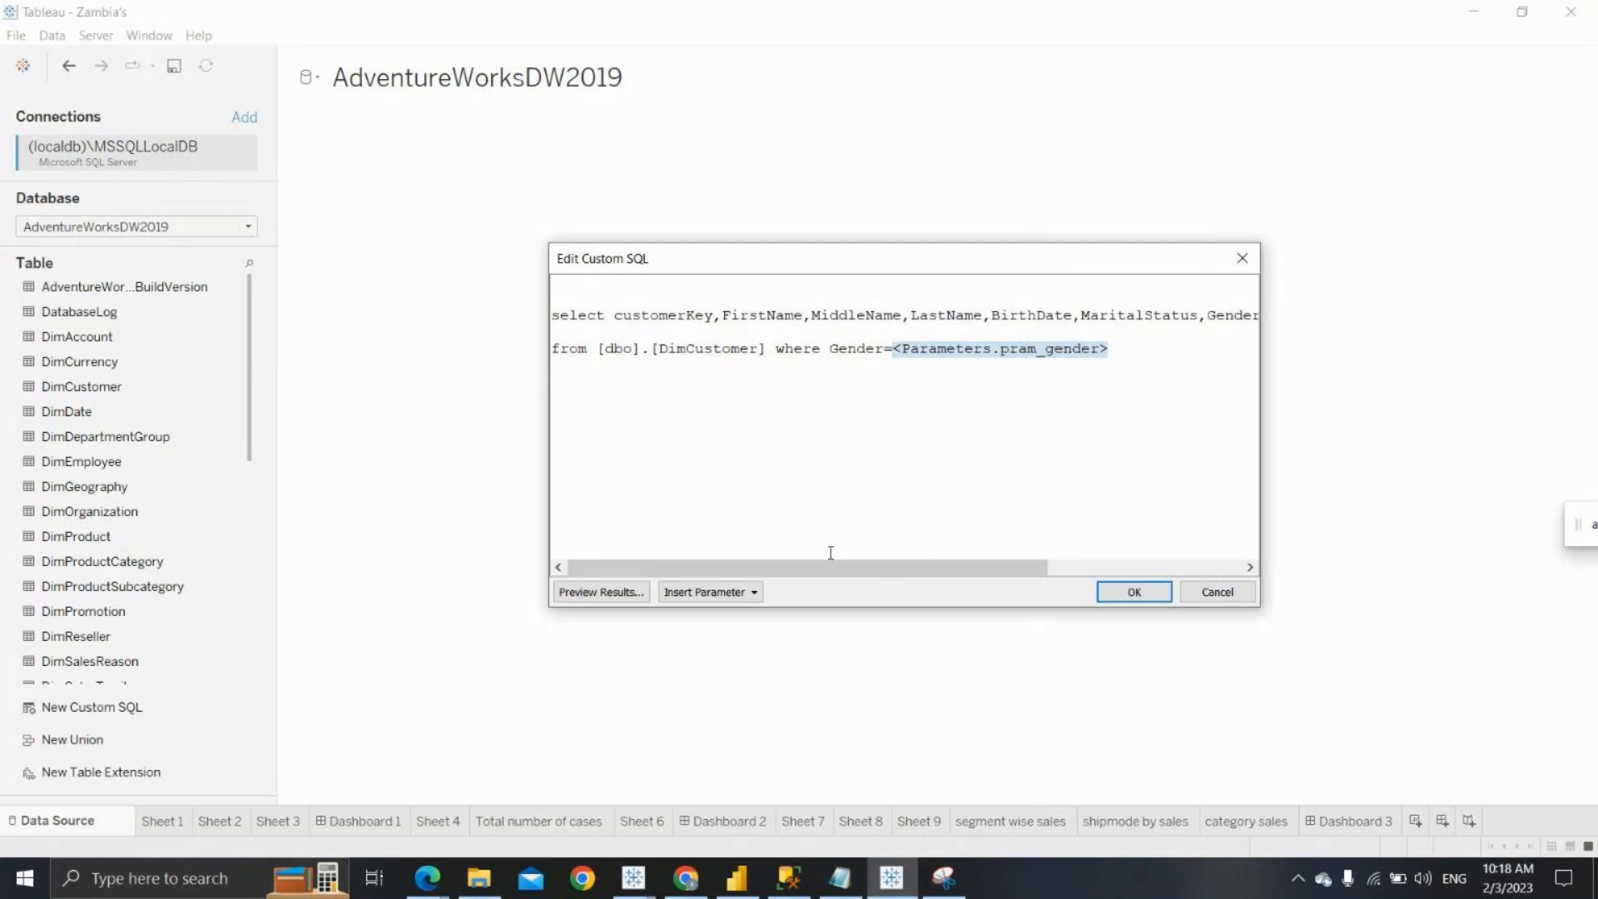
click(754, 593)
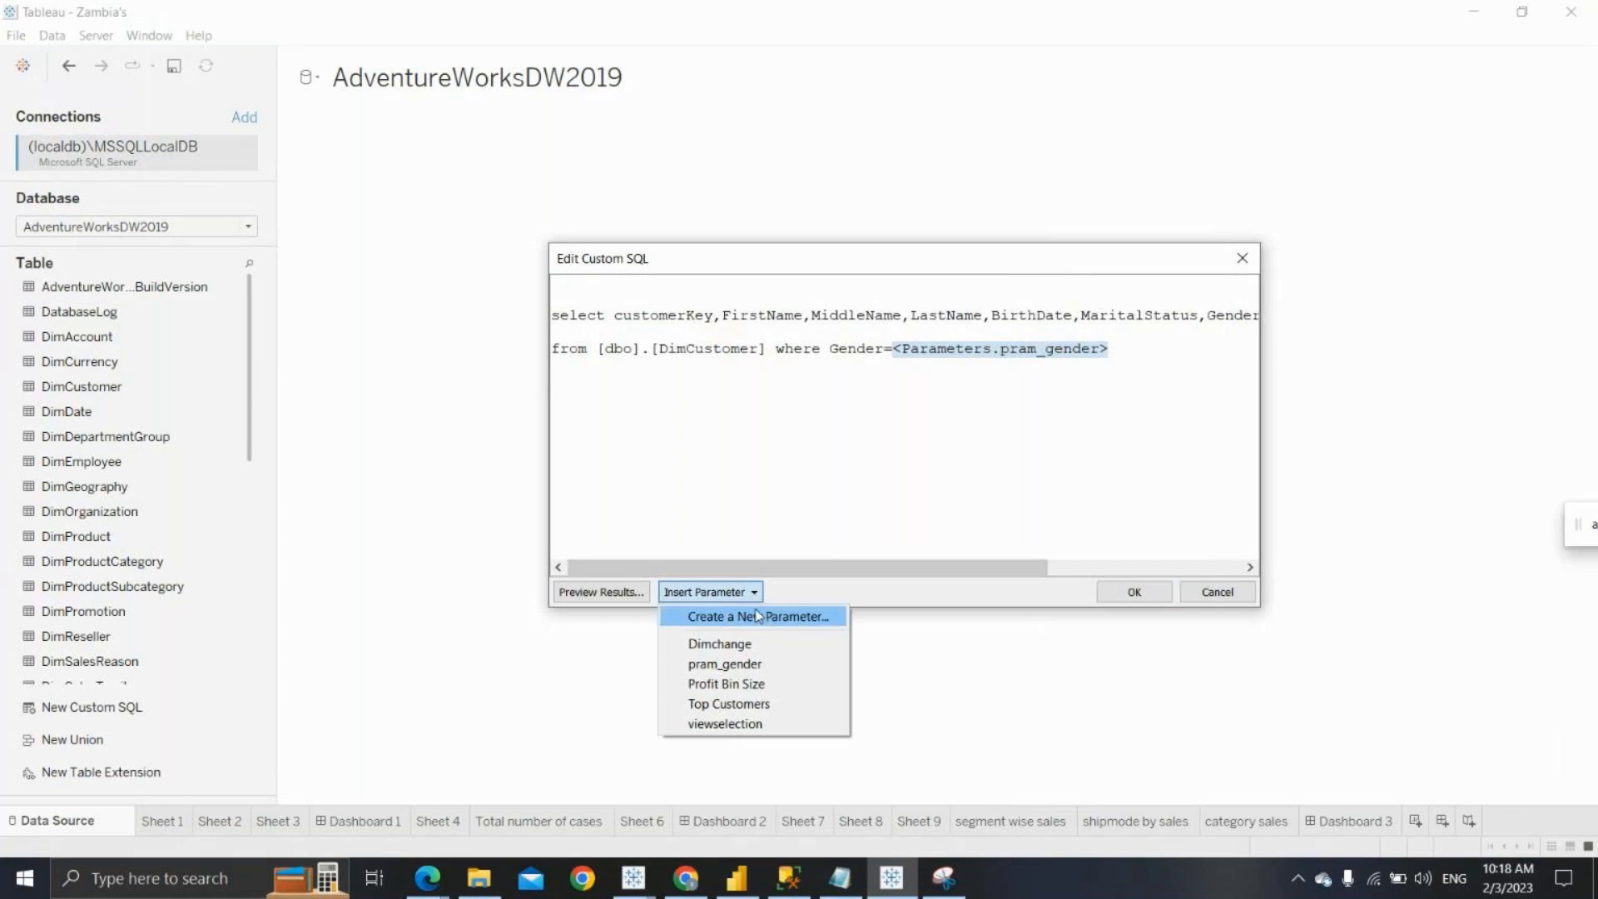
click(763, 664)
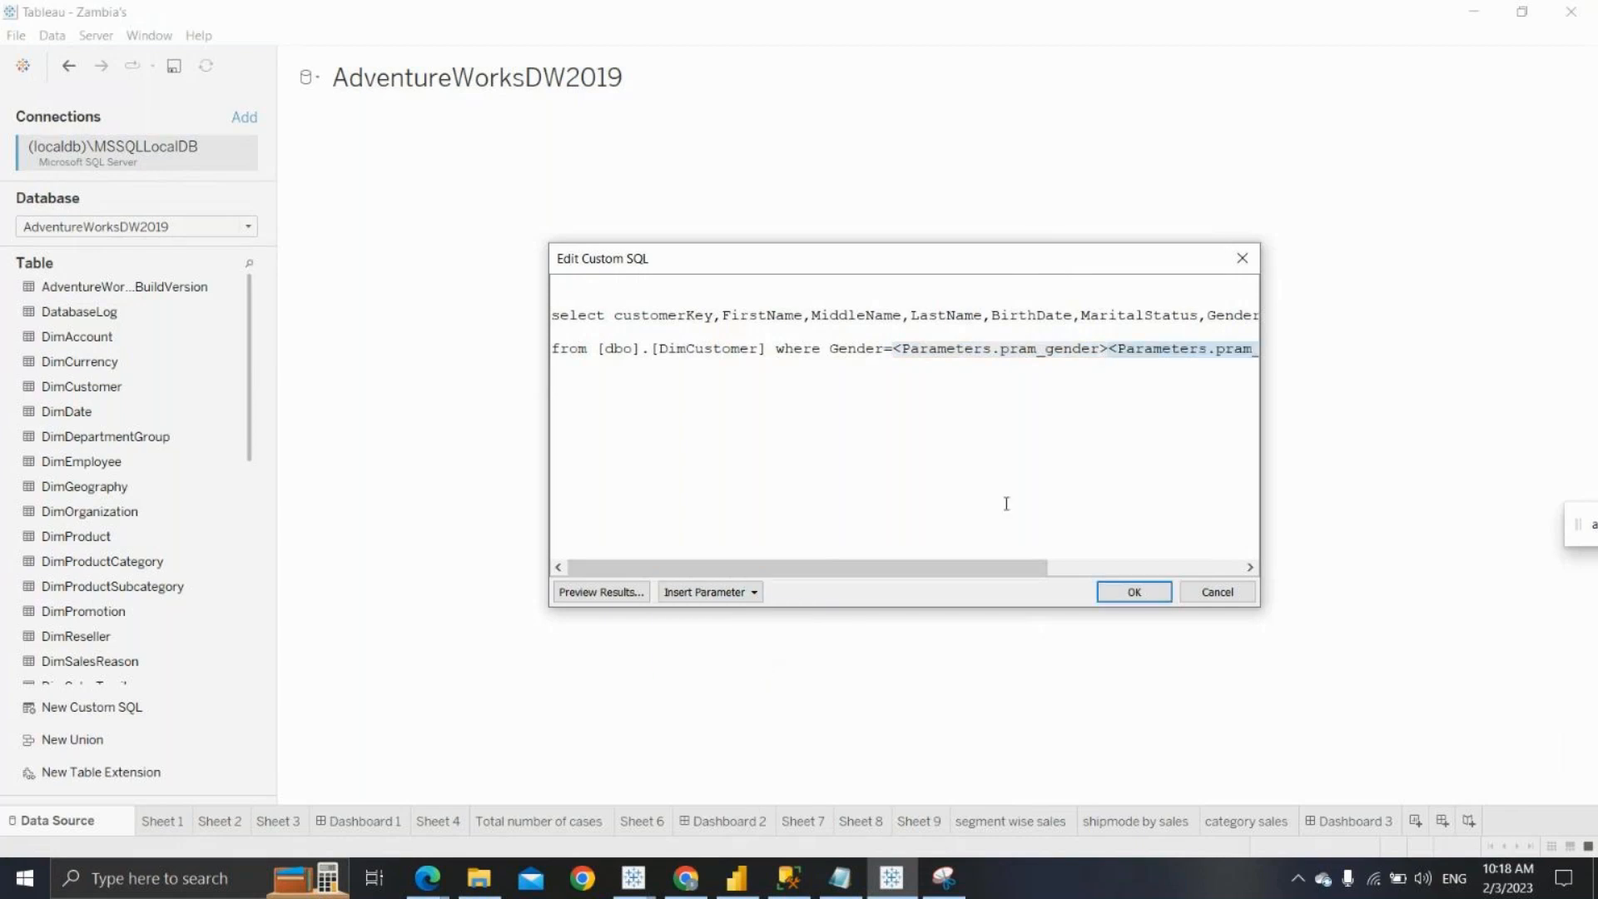
key(BackSpace)
key(BackSpace)
key(BackSpace)
key(BackSpace)
key(BackSpace)
key(BackSpace)
key(BackSpace)
key(BackSpace)
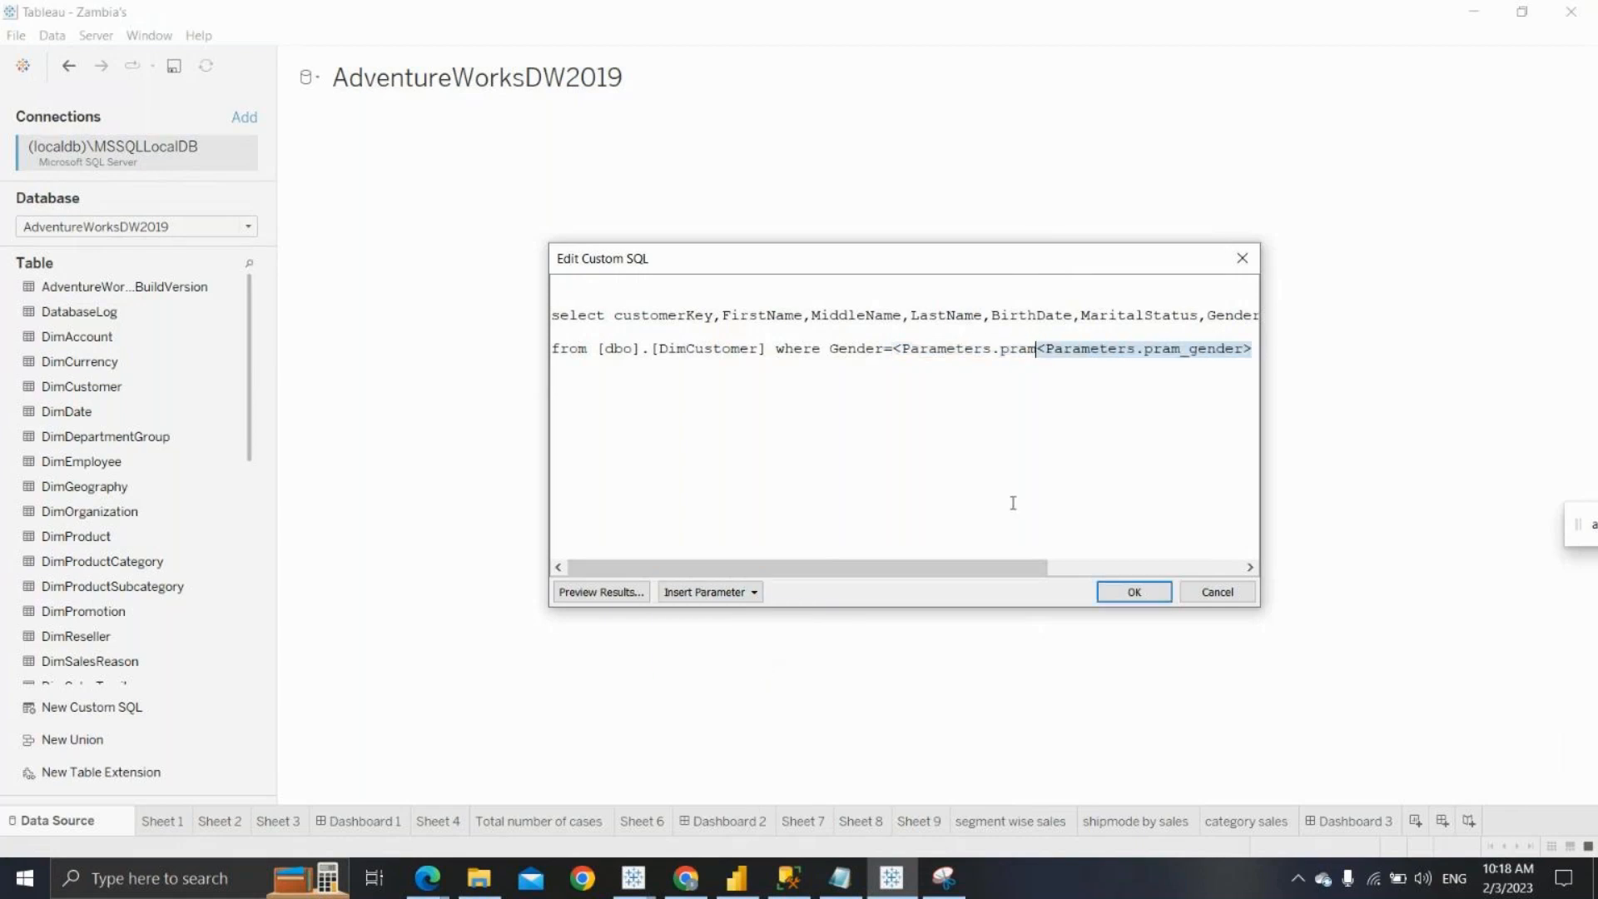
key(BackSpace)
key(BackSpace)
key(BackSpace)
key(BackSpace)
key(BackSpace)
key(BackSpace)
key(BackSpace)
key(BackSpace)
key(BackSpace)
key(BackSpace)
key(BackSpace)
key(BackSpace)
key(BackSpace)
key(BackSpace)
key(BackSpace)
key(BackSpace)
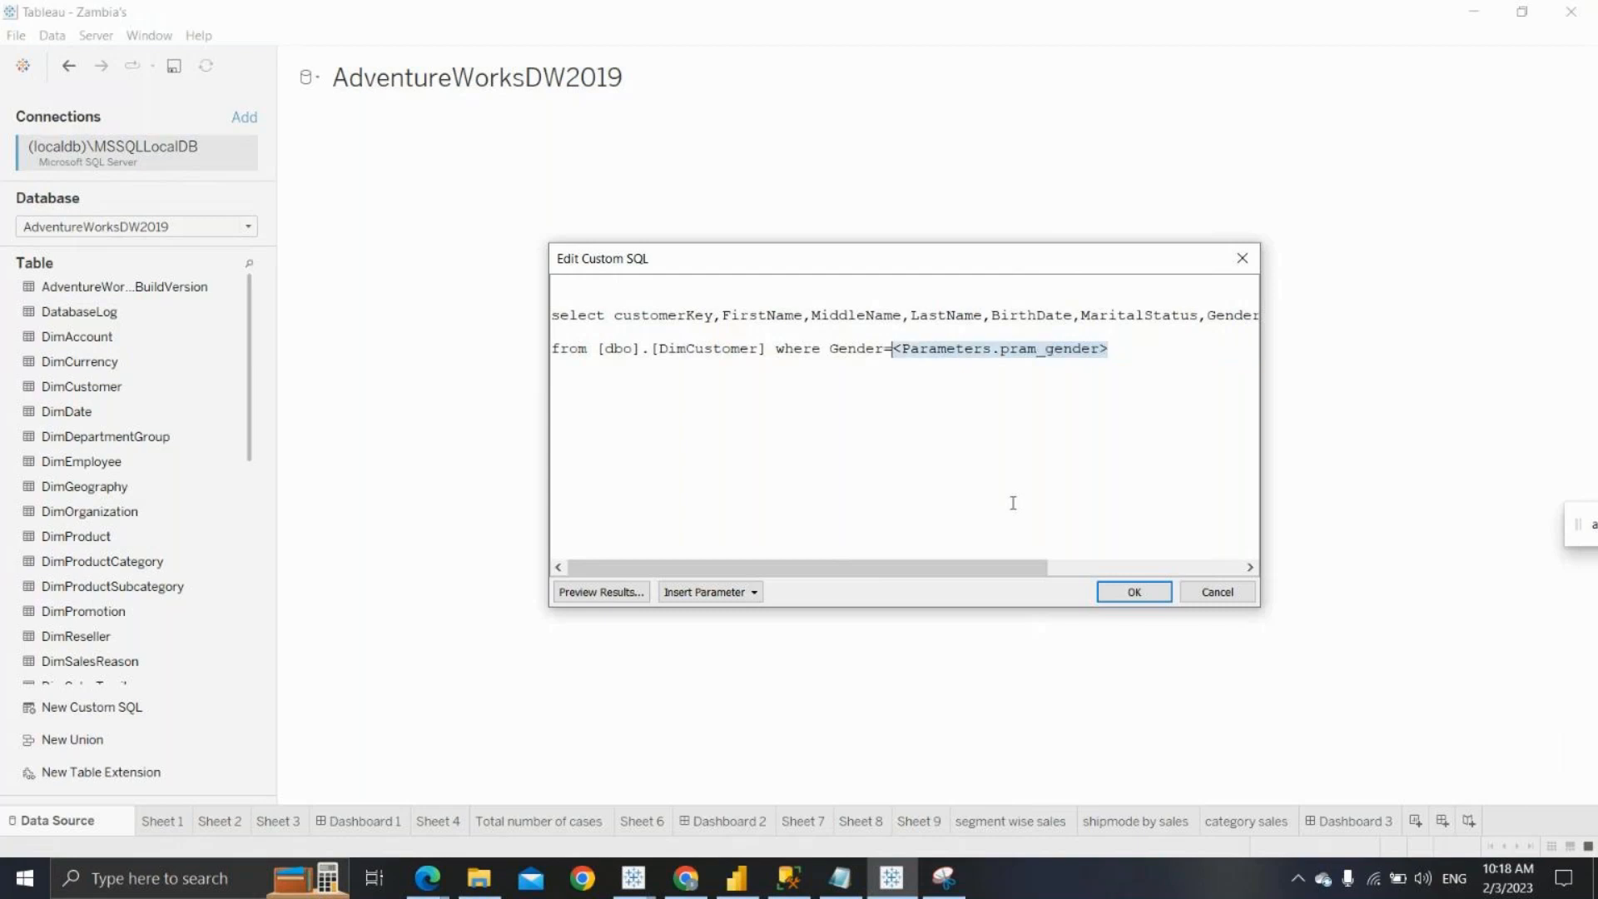
Apply the custom SQL query as the data source and create a new worksheet
click(1113, 592)
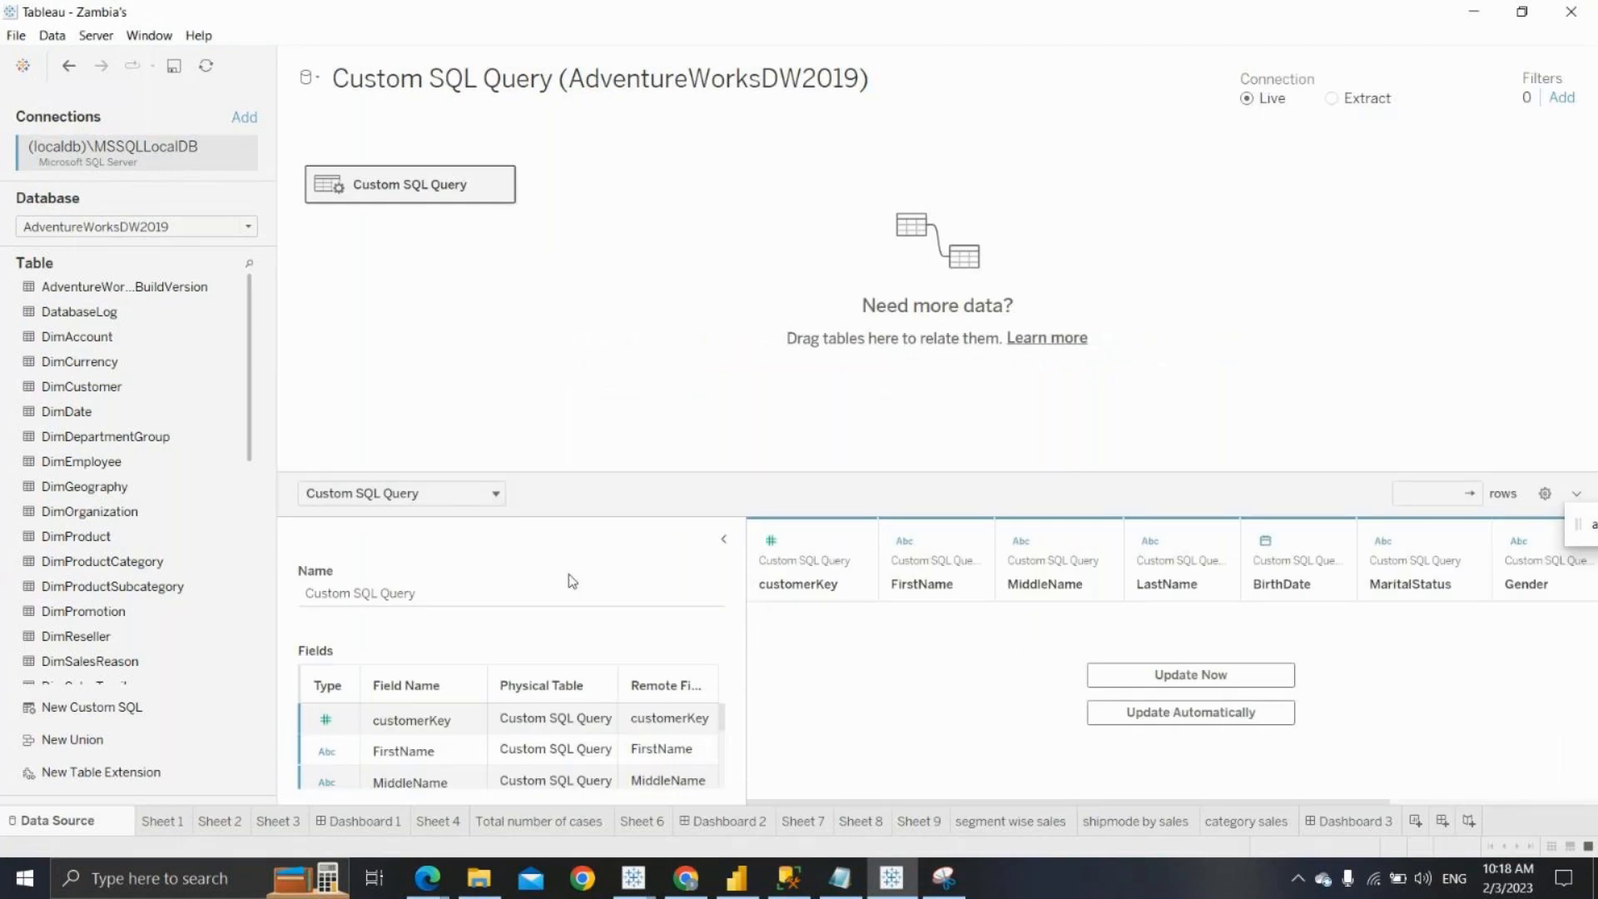
click(1425, 822)
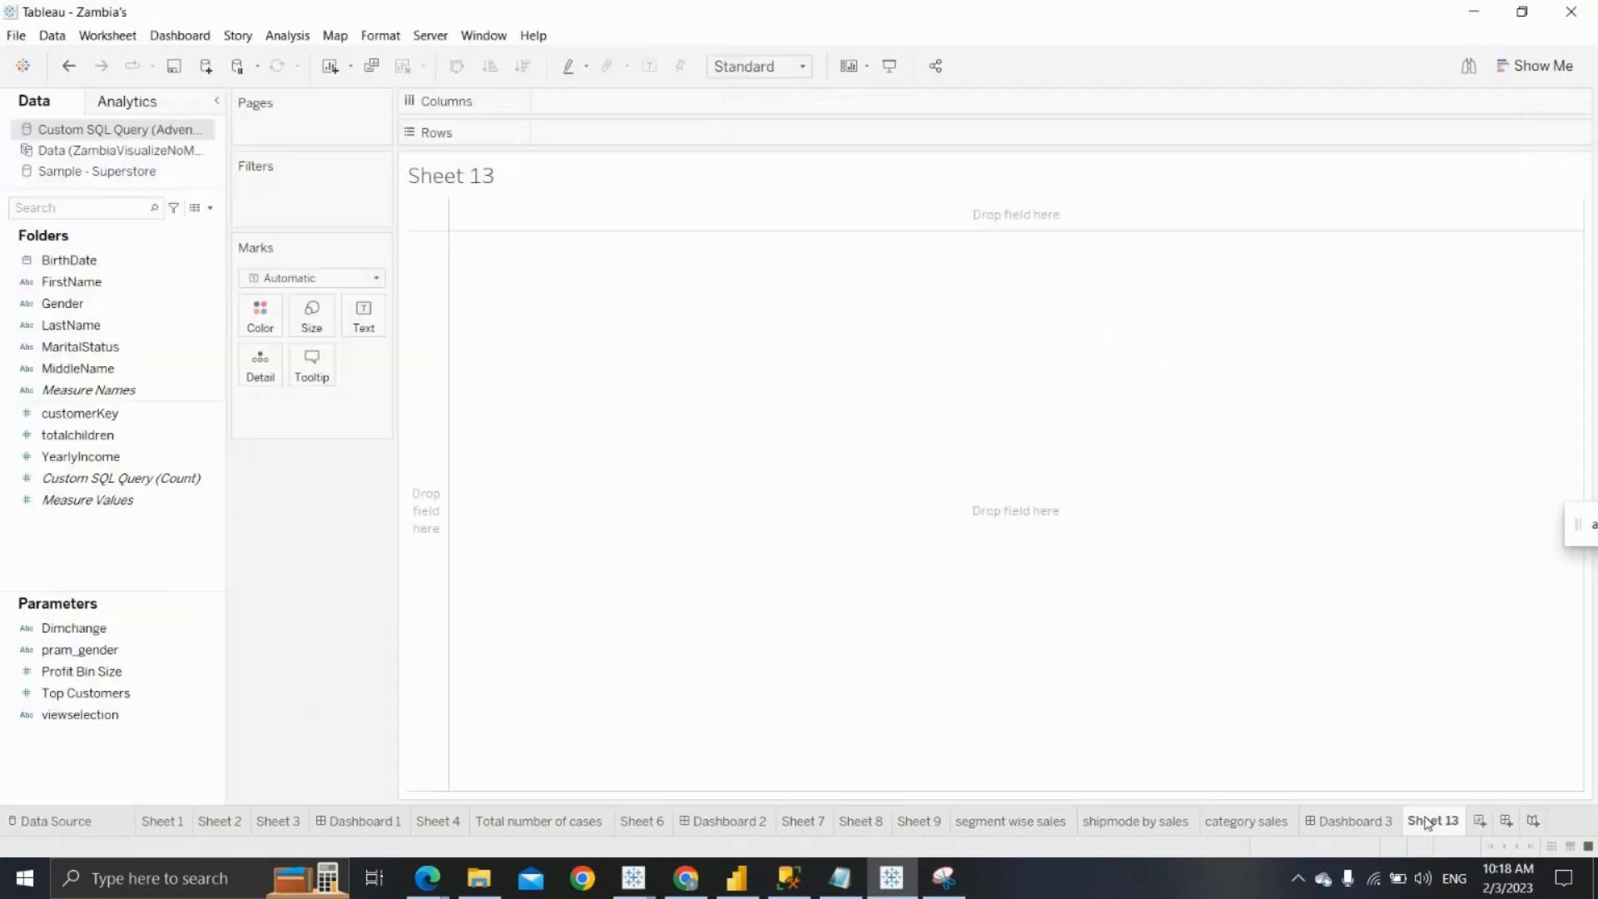
Place FirstName on rows and LastName on columns, and show the pram_gender parameter control on the sheet
click(100, 395)
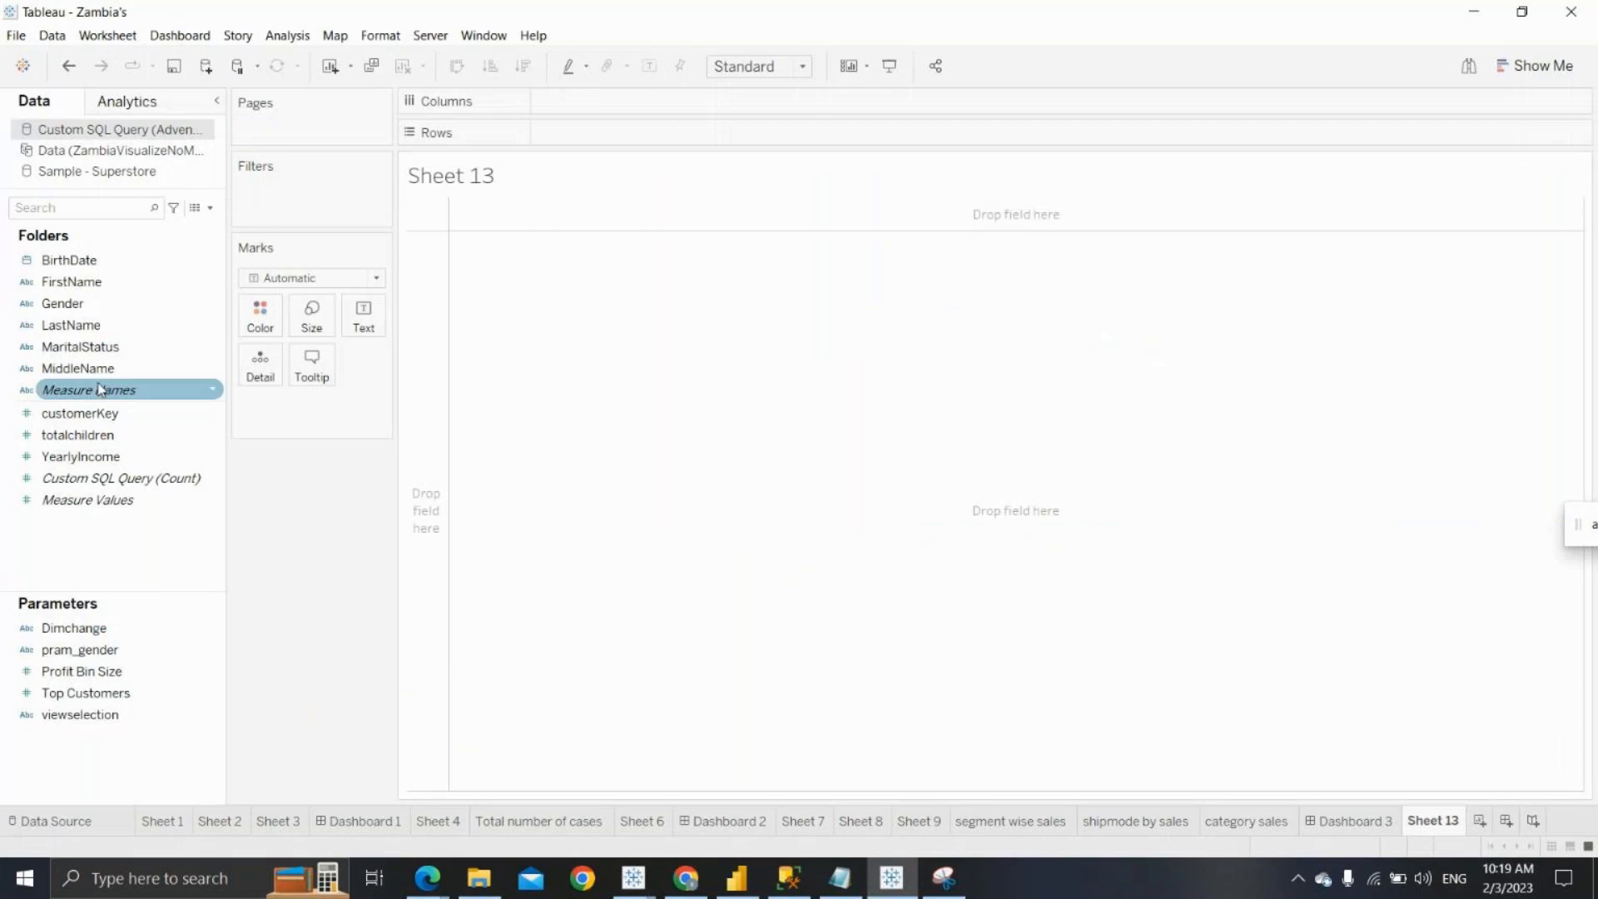
double_click(73, 282)
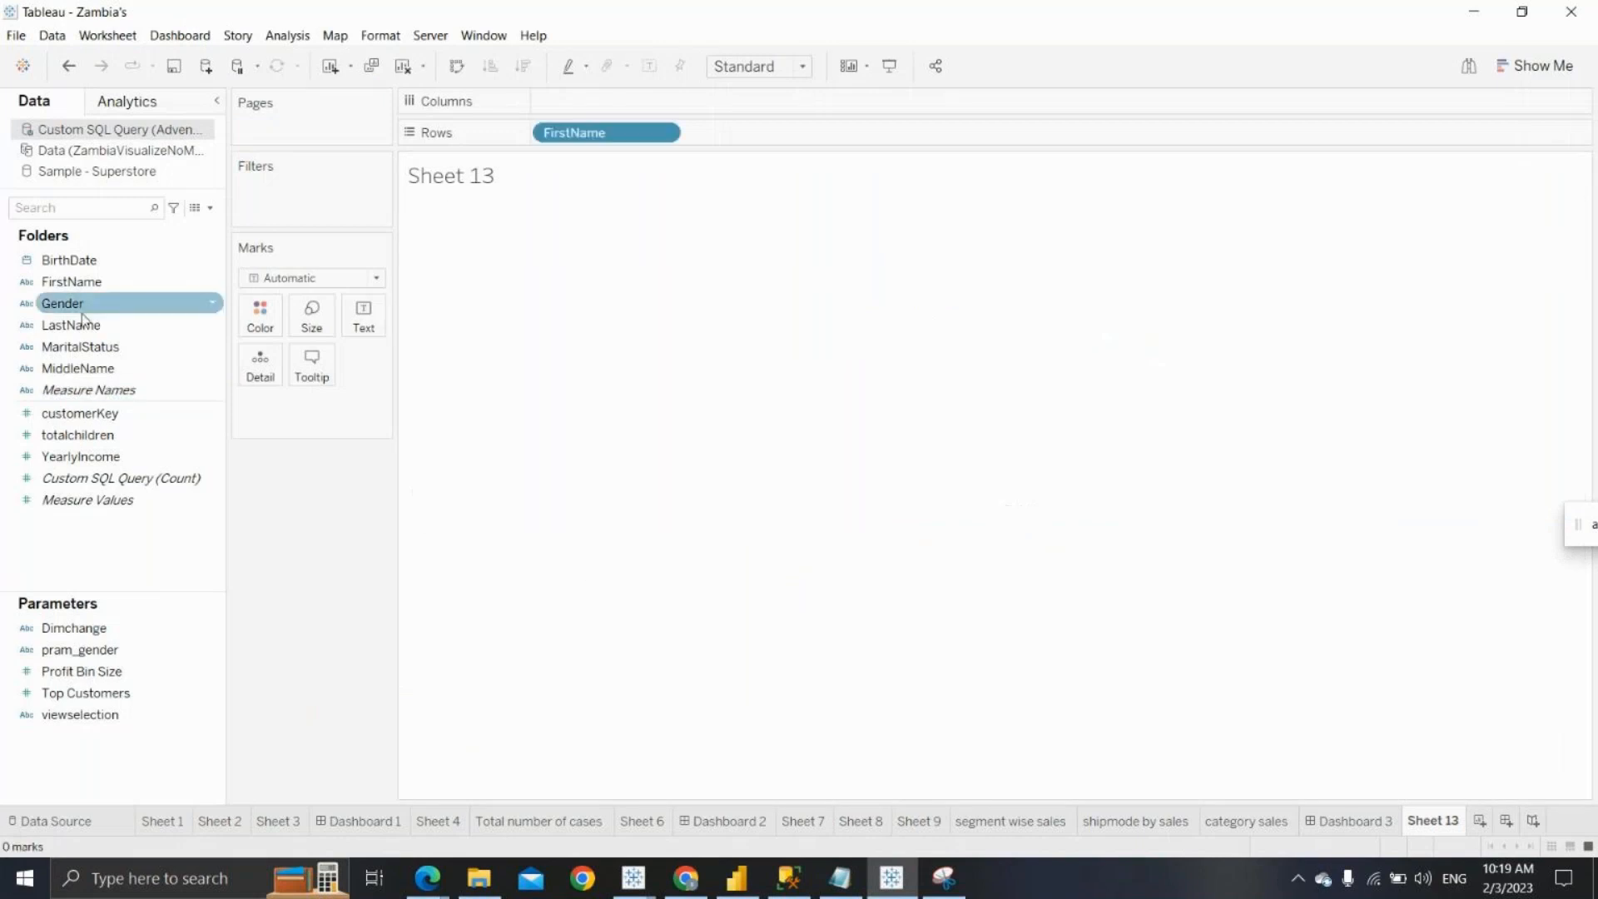
double_click(88, 325)
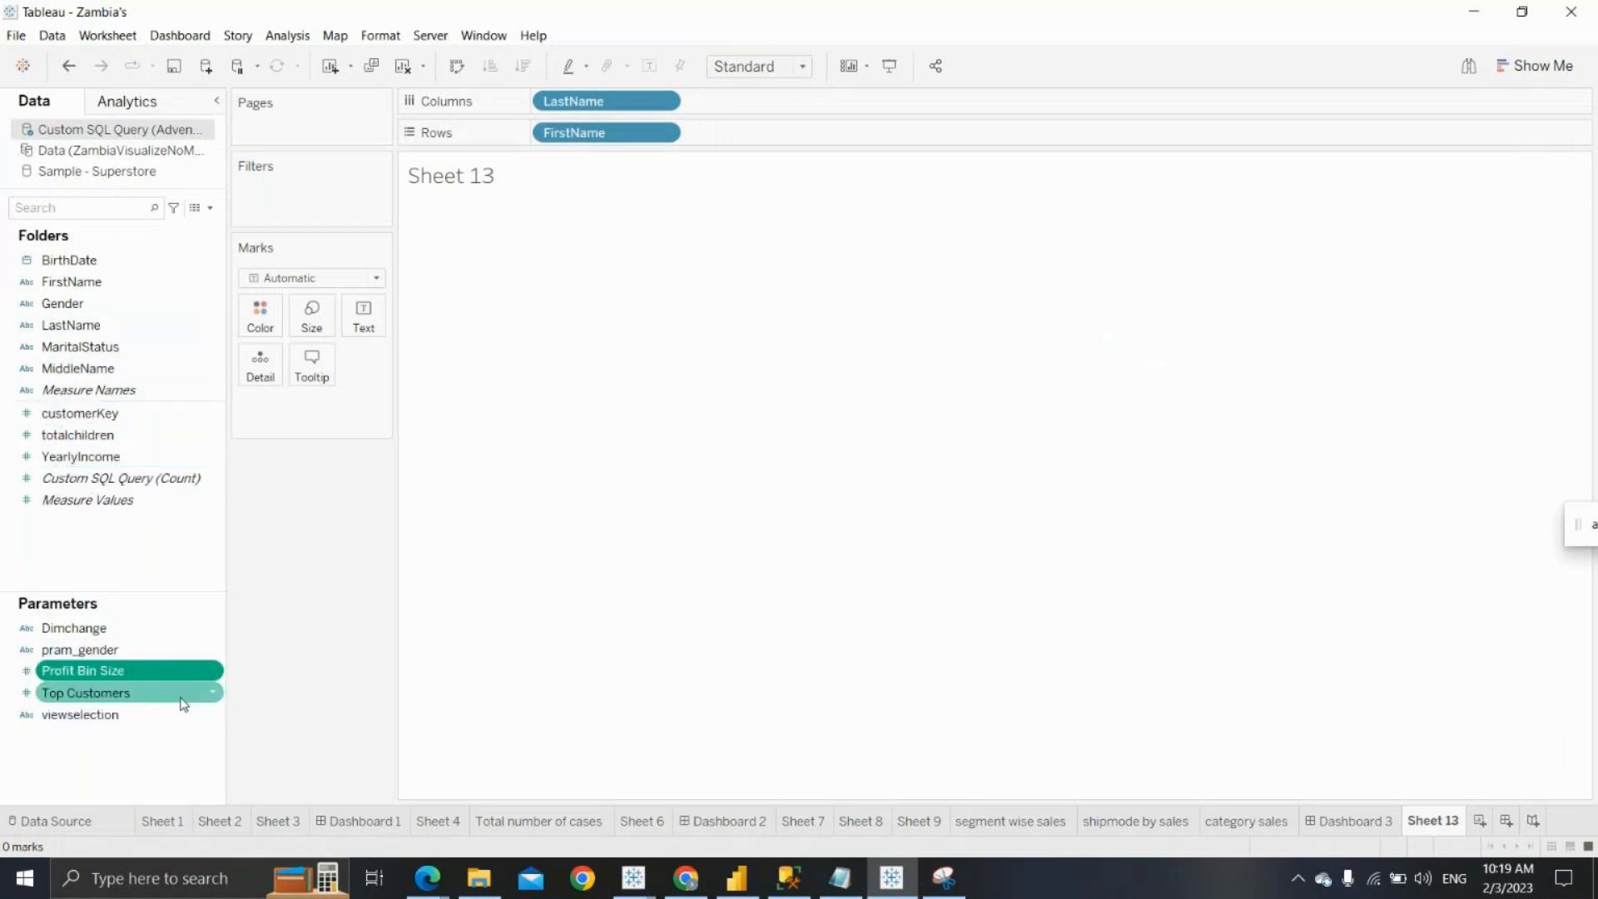
click(213, 651)
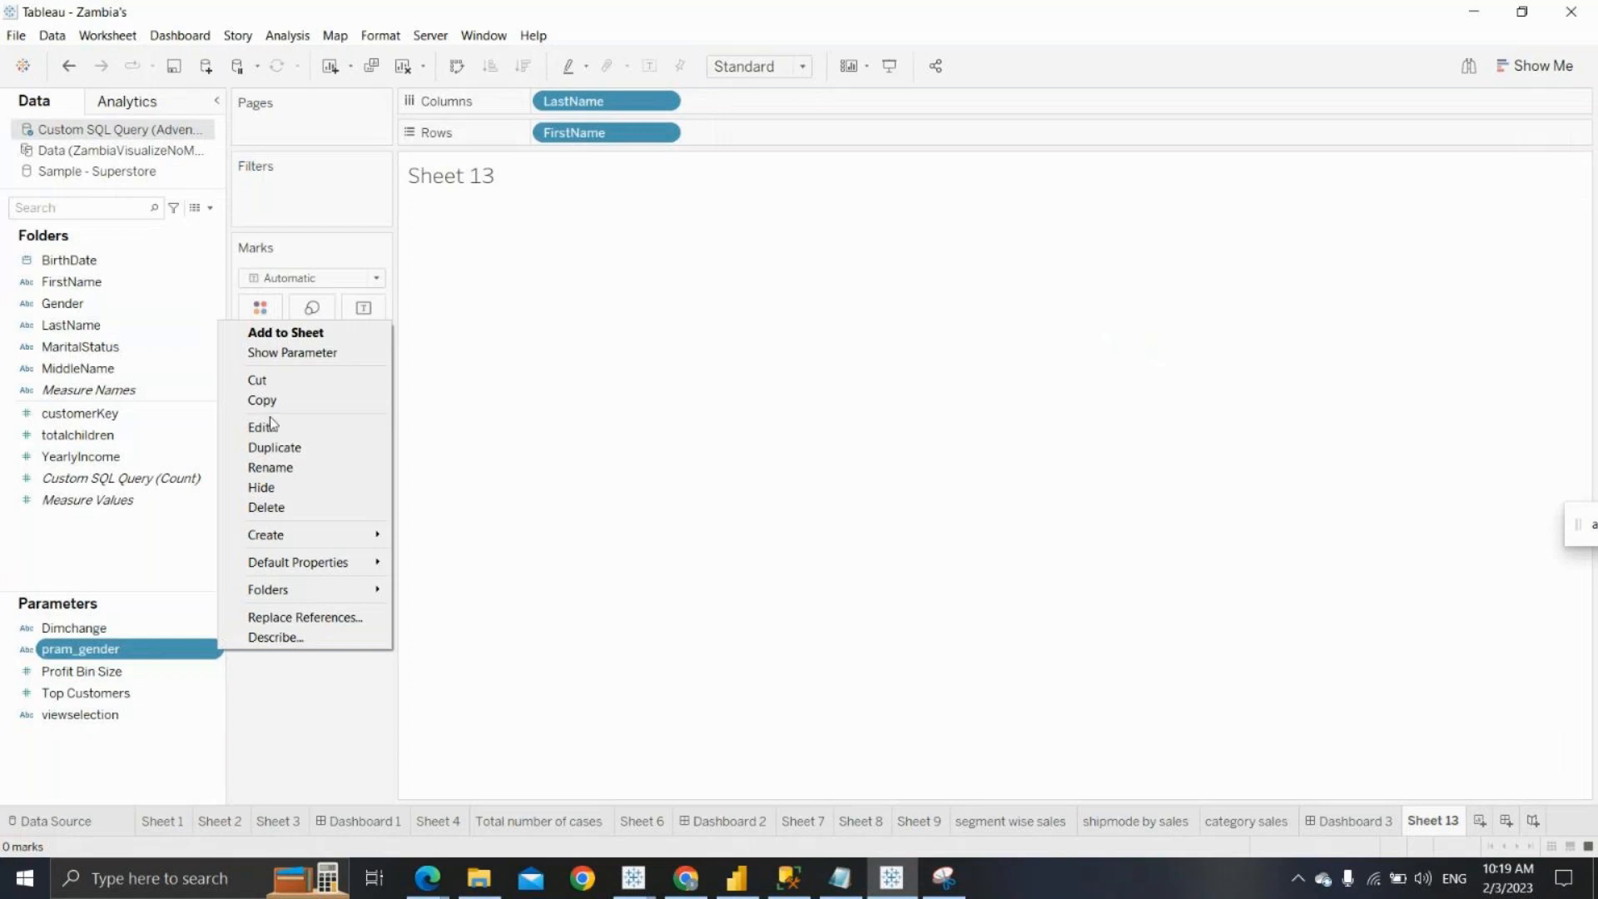
click(283, 354)
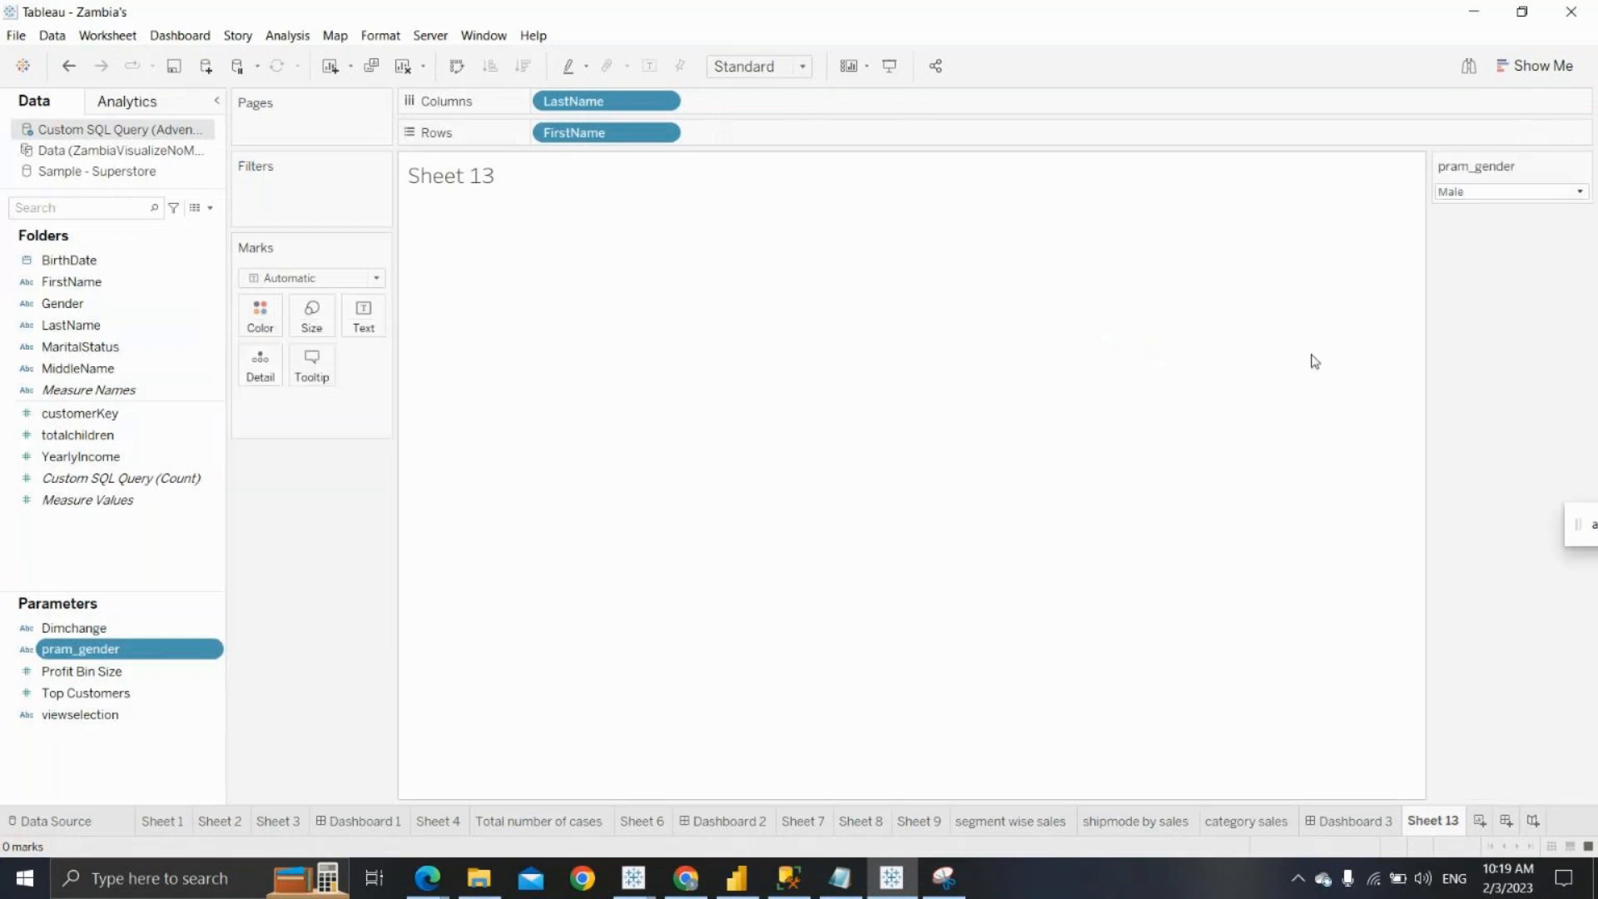
Switch the pram_gender control to Female, and change the parameter's Male list value to M
click(1473, 192)
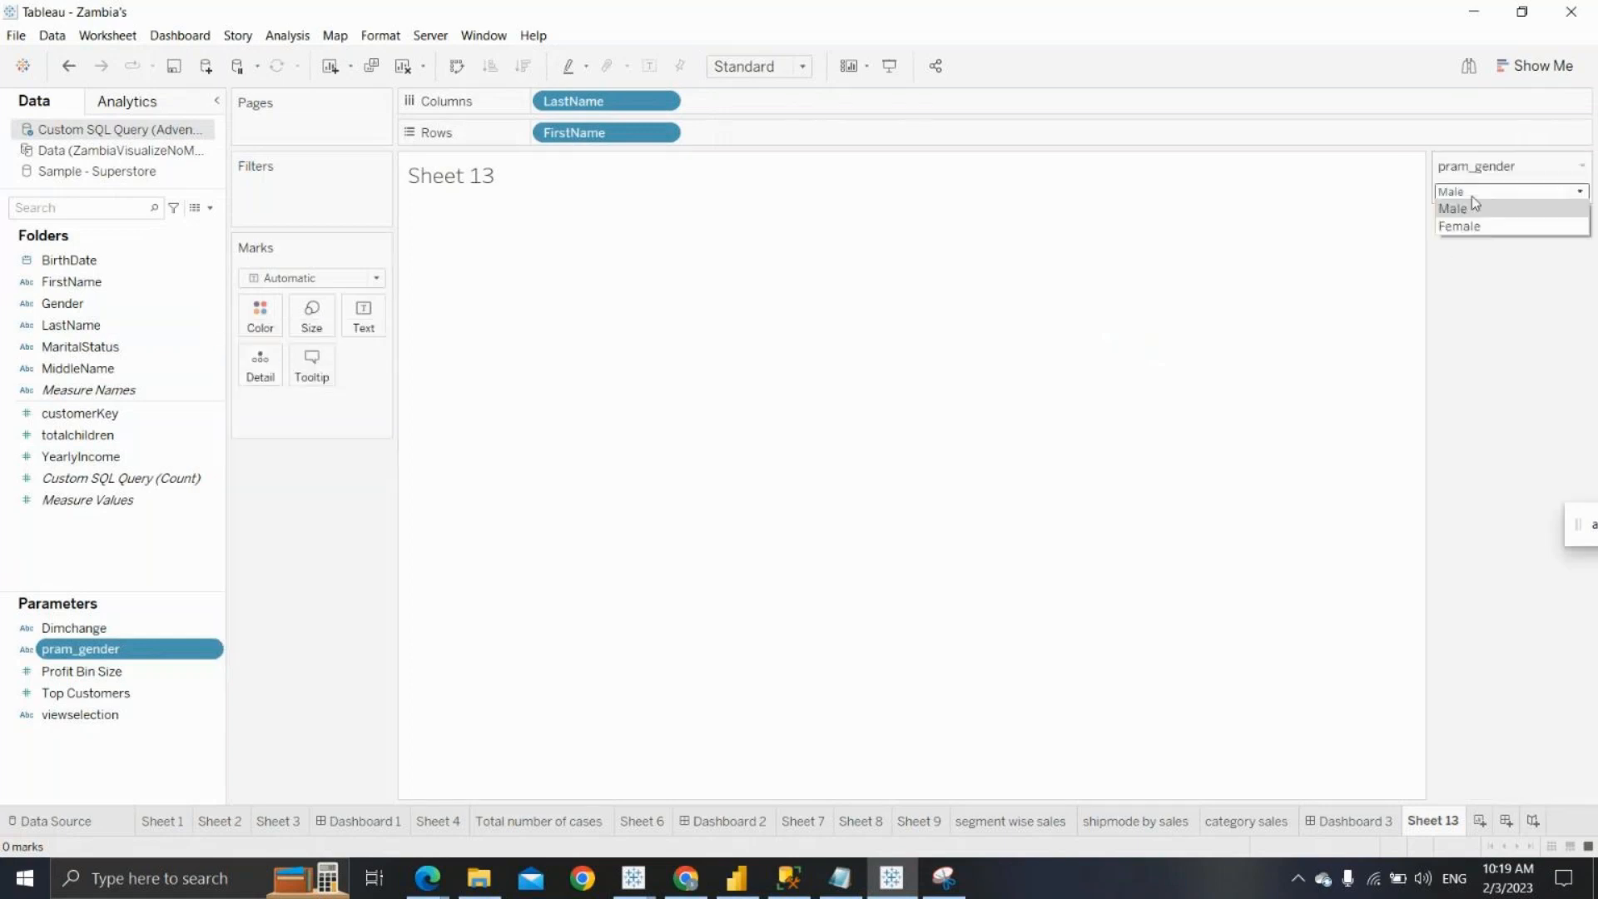
click(1473, 210)
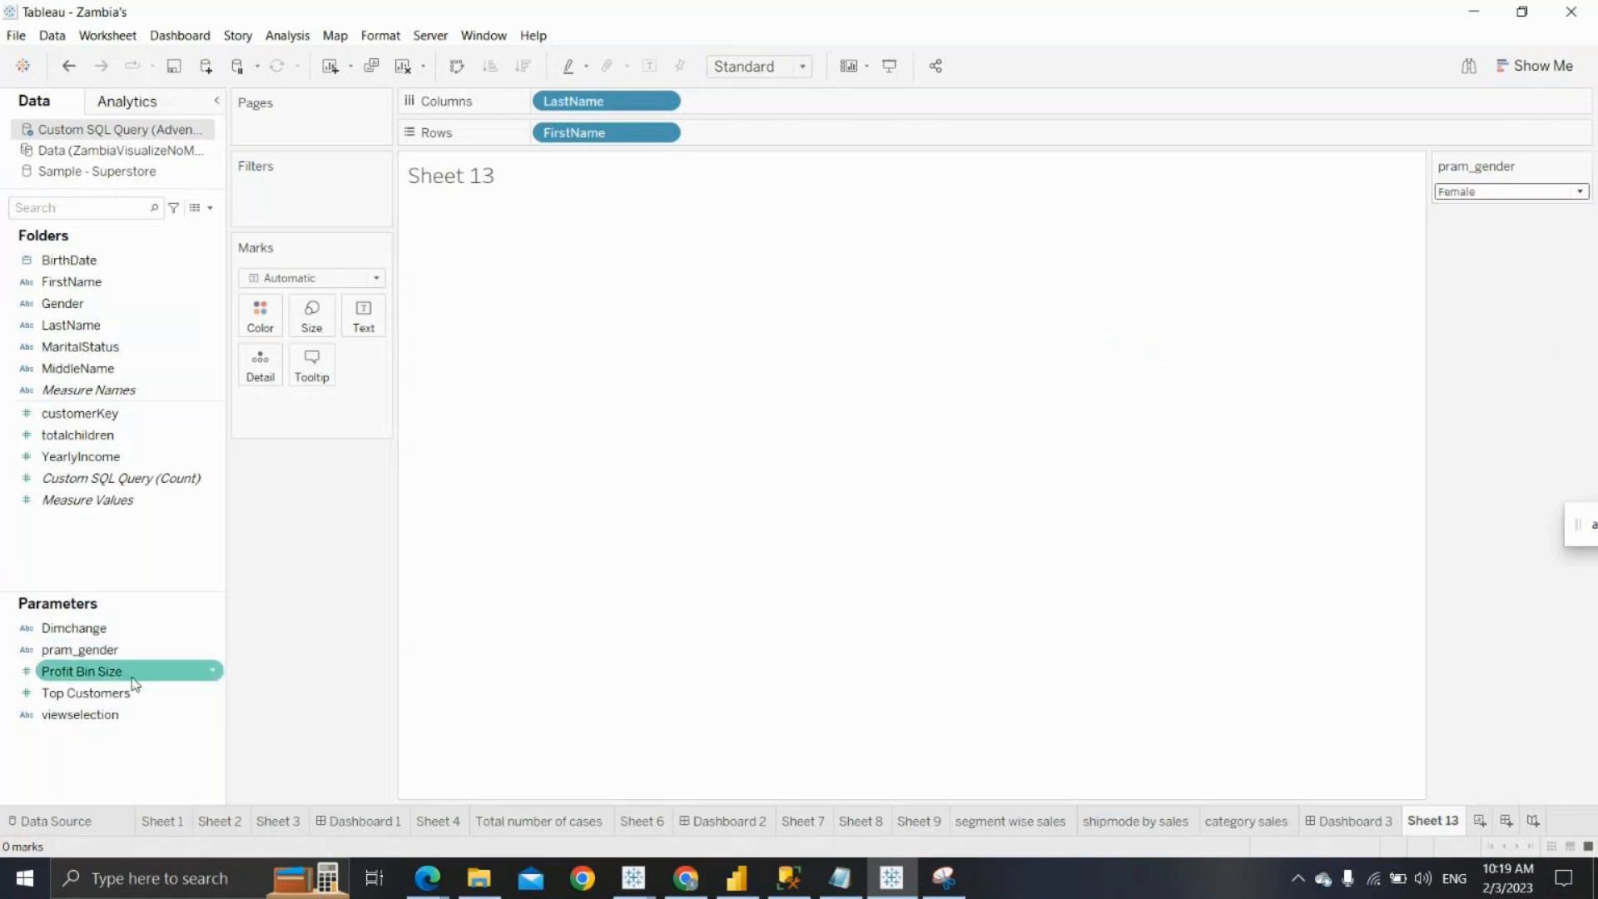
right_click(210, 654)
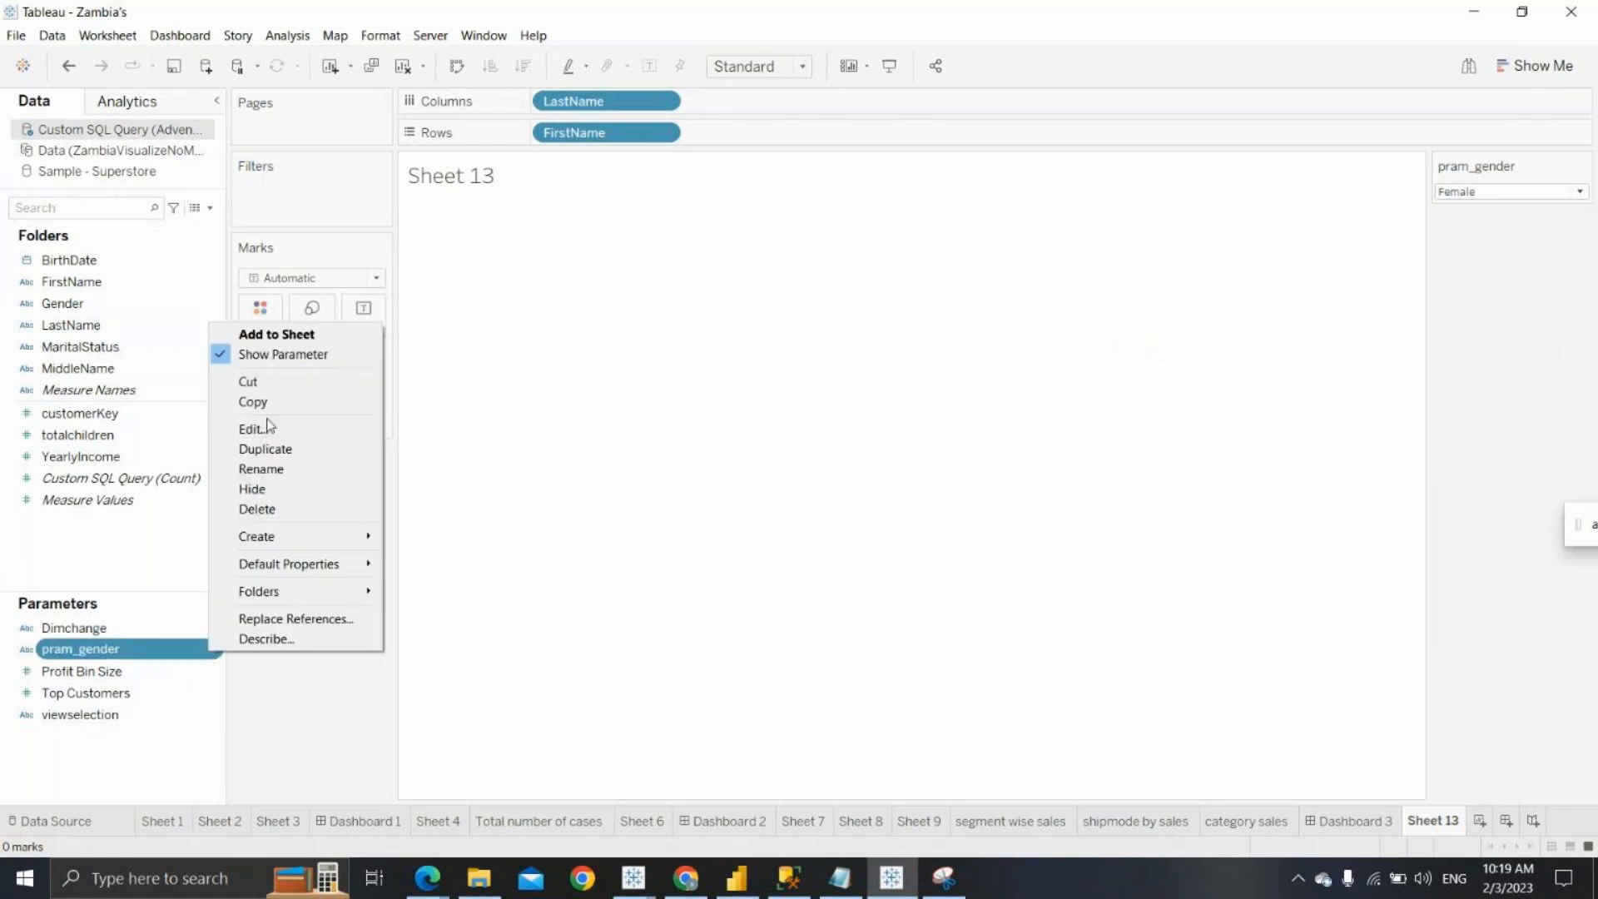
click(269, 431)
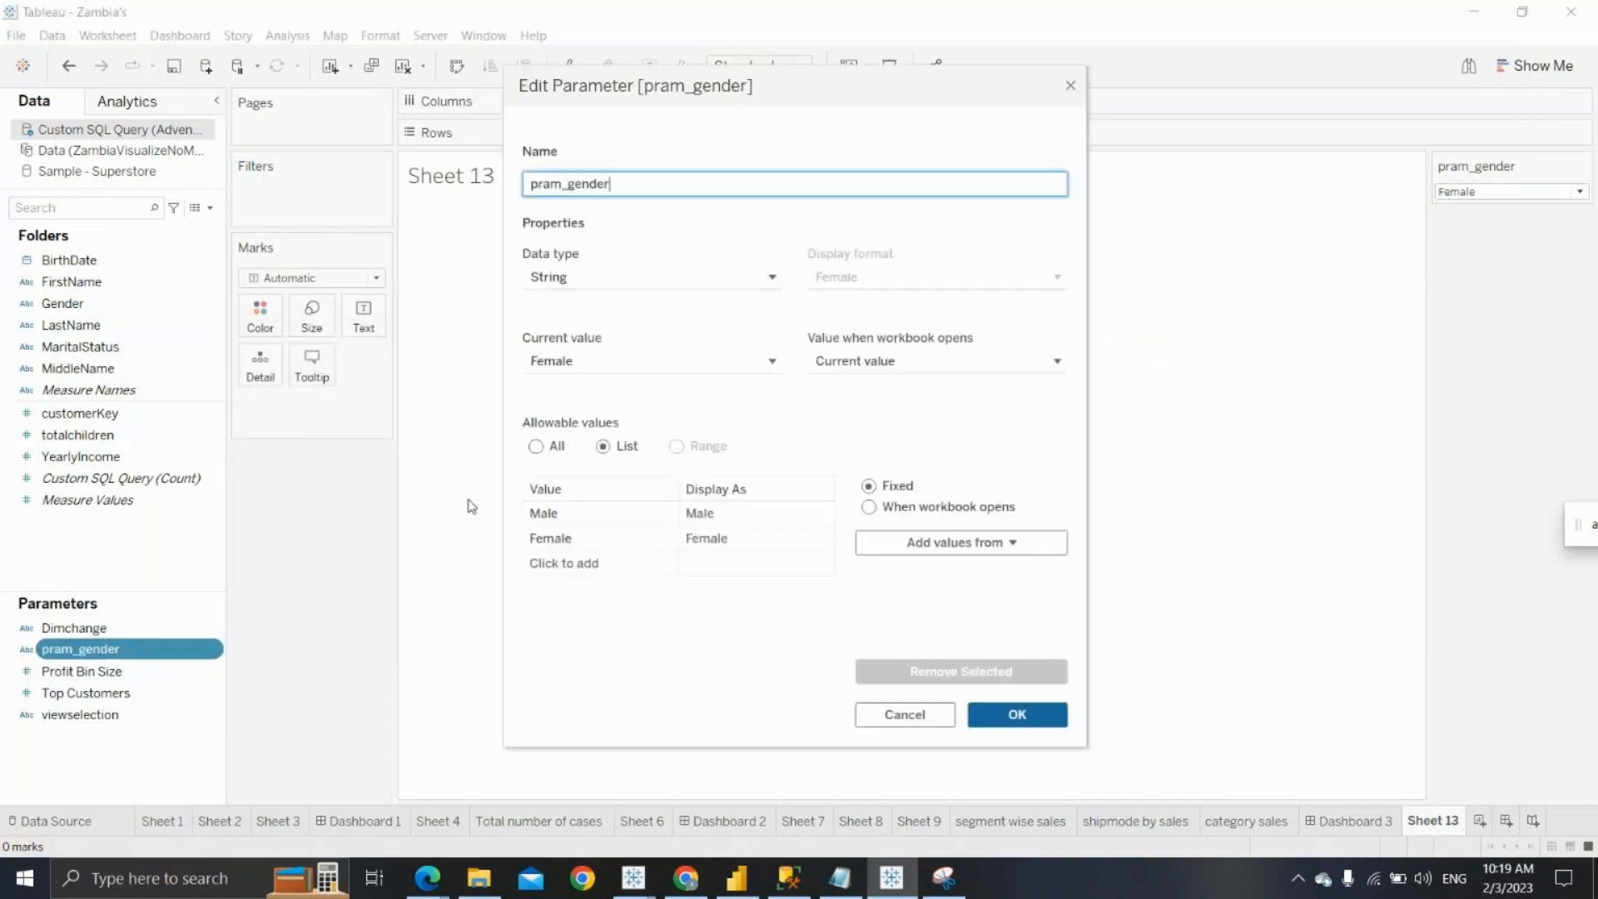
click(581, 517)
click(578, 516)
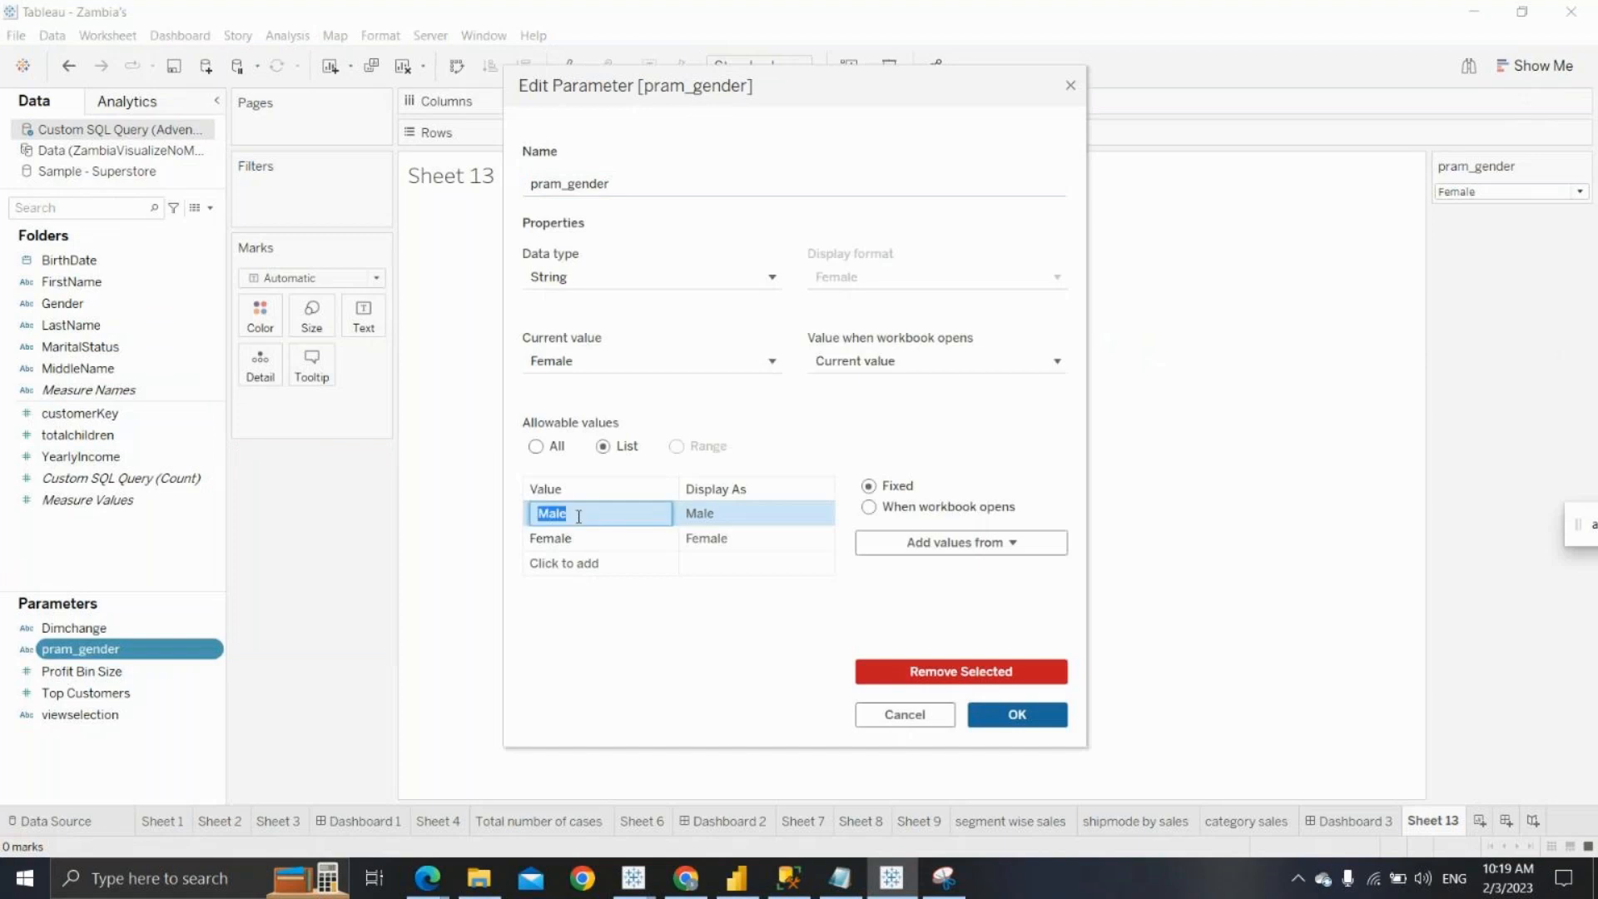
key(BackSpace)
text(M)
Change the parameter's Female list value to F and apply the edited parameter
click(584, 543)
click(585, 544)
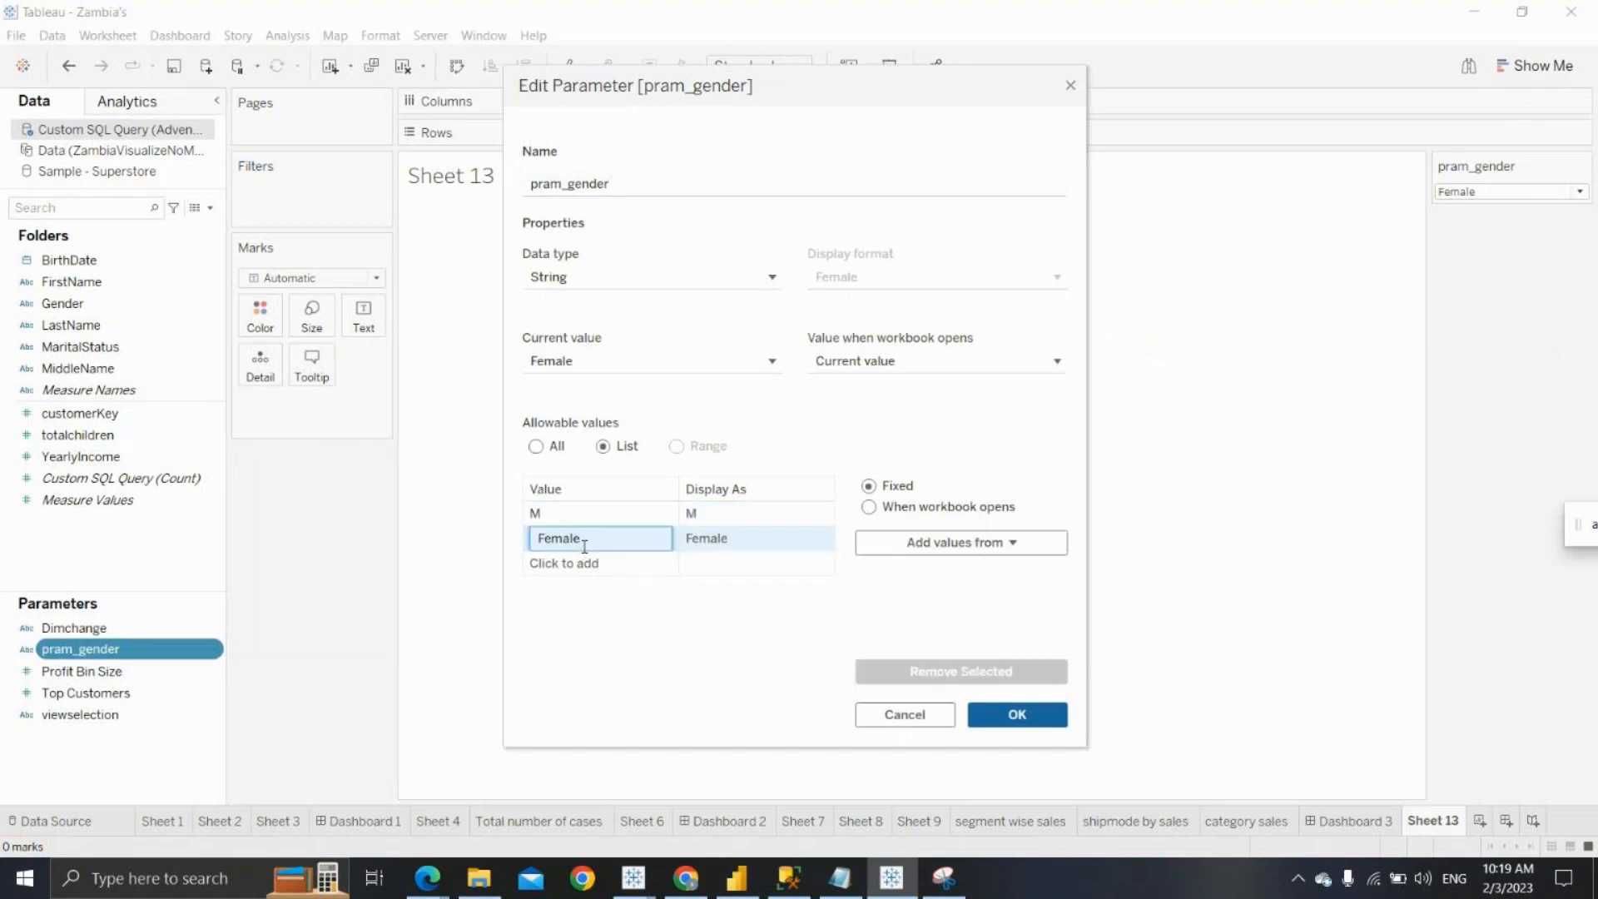
key(BackSpace)
text(F)
key(BackSpace)
key(BackSpace)
key(BackSpace)
key(BackSpace)
key(Return)
click(999, 725)
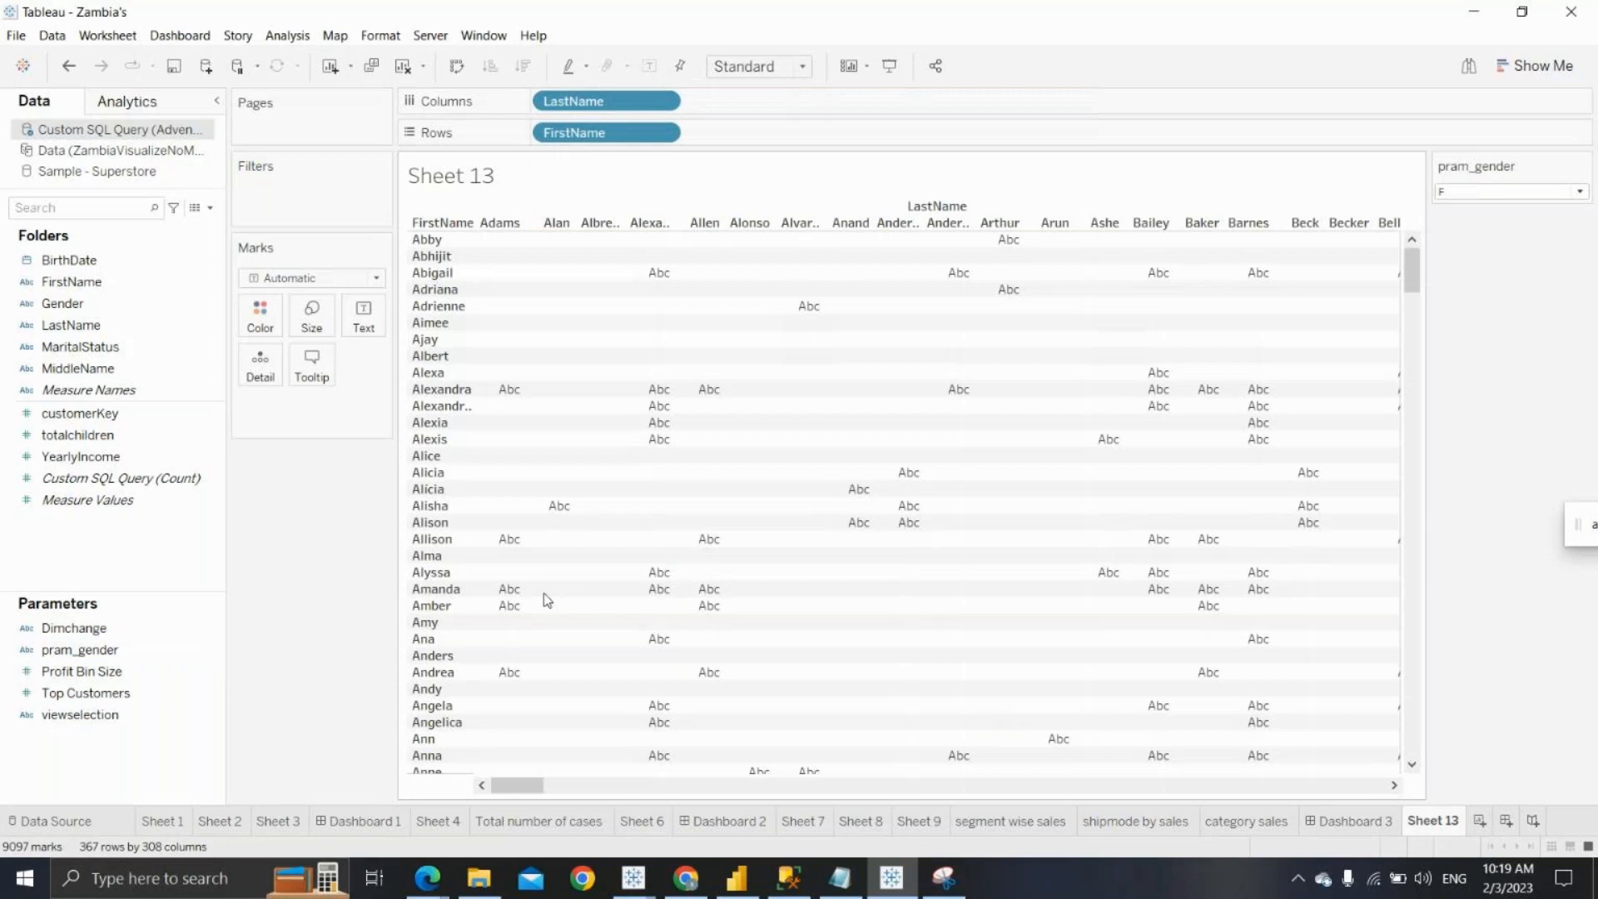
Switch the pram_gender control to M and move LastName from columns to rows after FirstName
click(1469, 193)
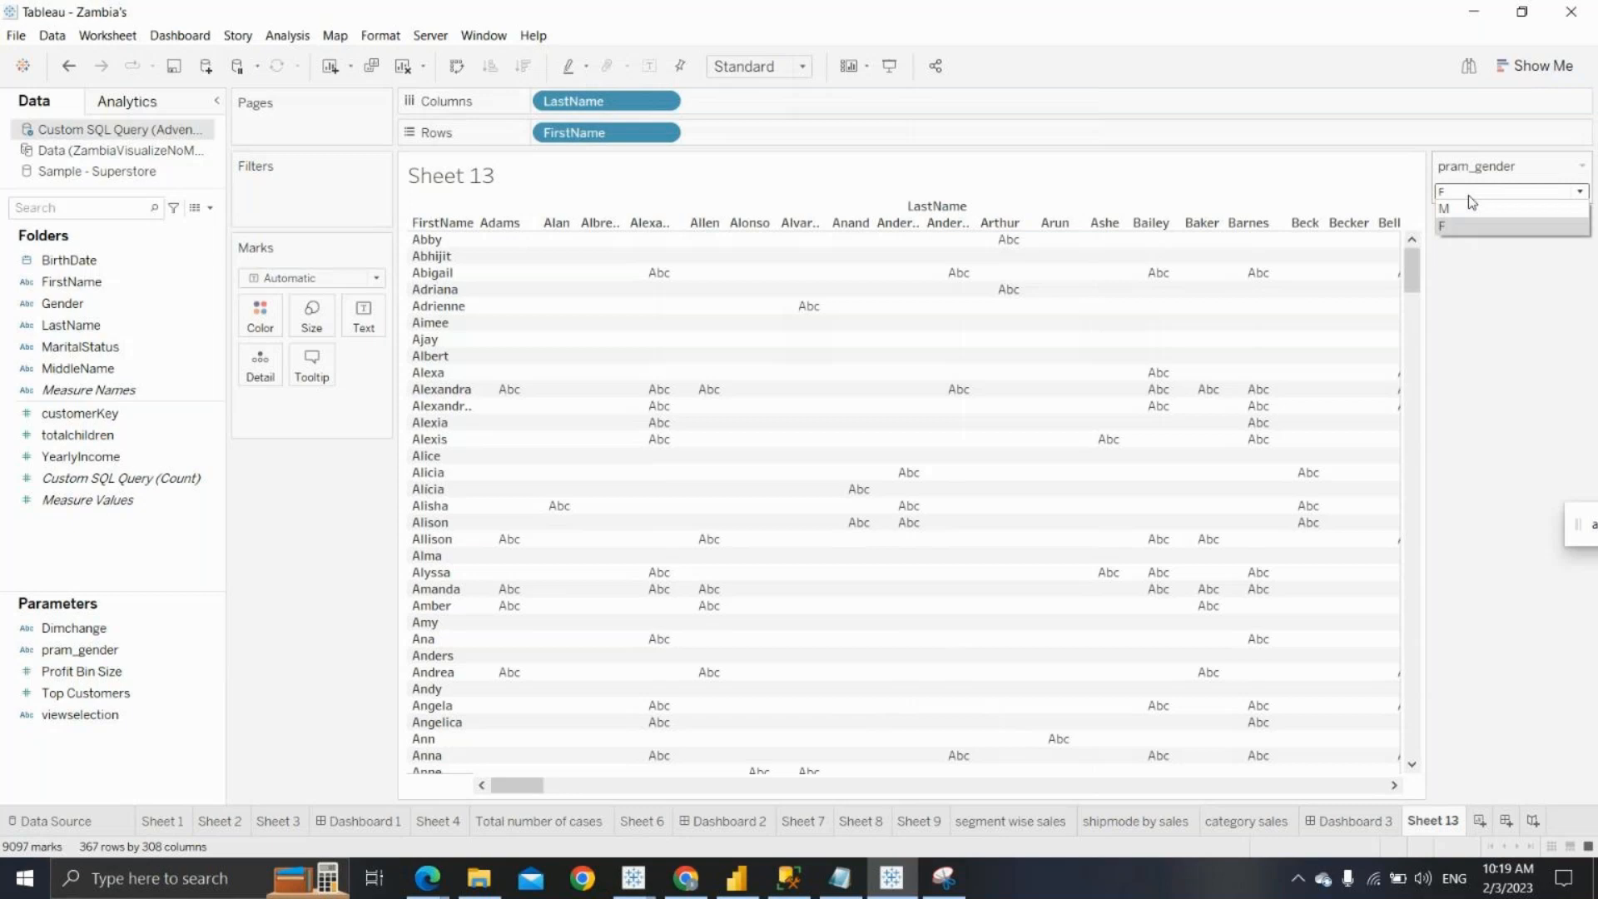
click(1470, 208)
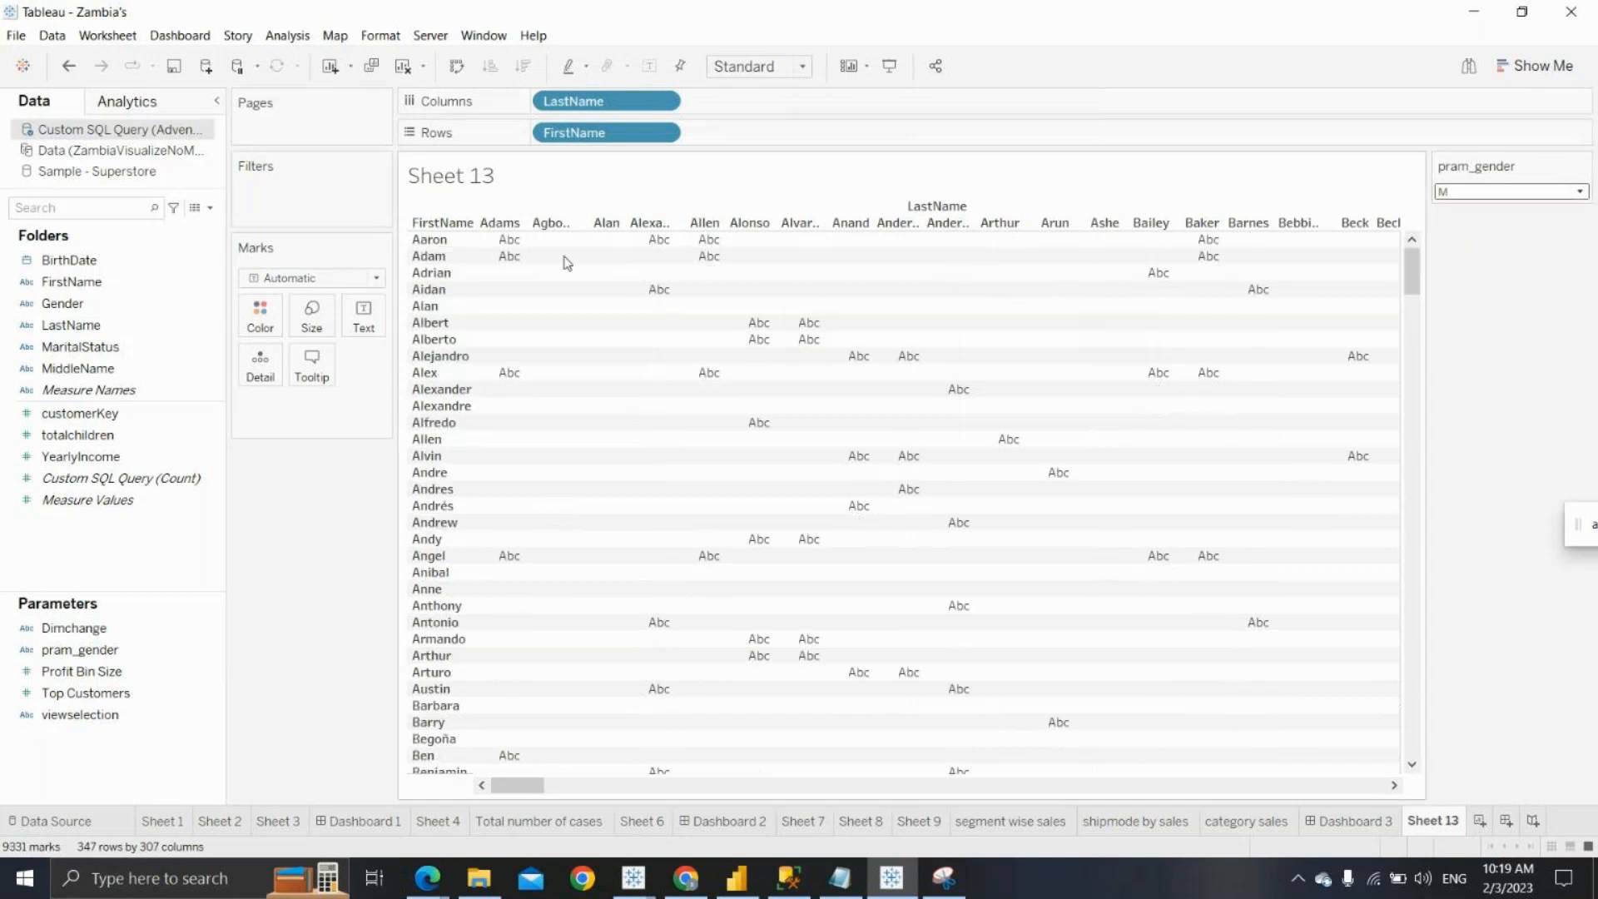
drag(595, 100, 722, 131)
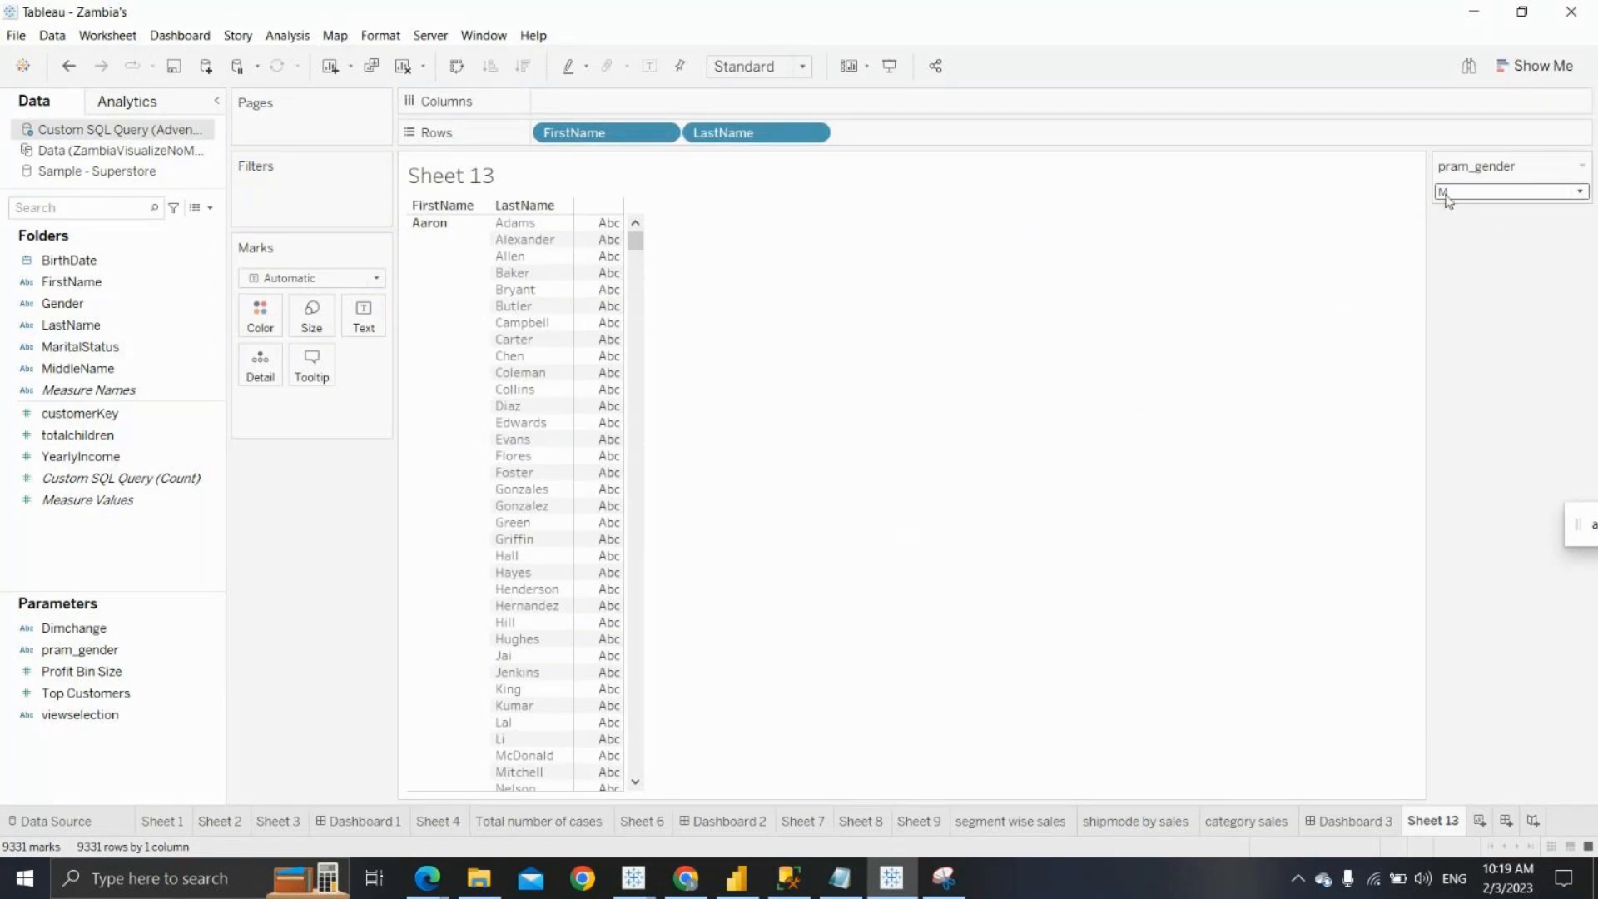
Edit the pram_gender parameter so that its value M is displayed as Male
click(1479, 200)
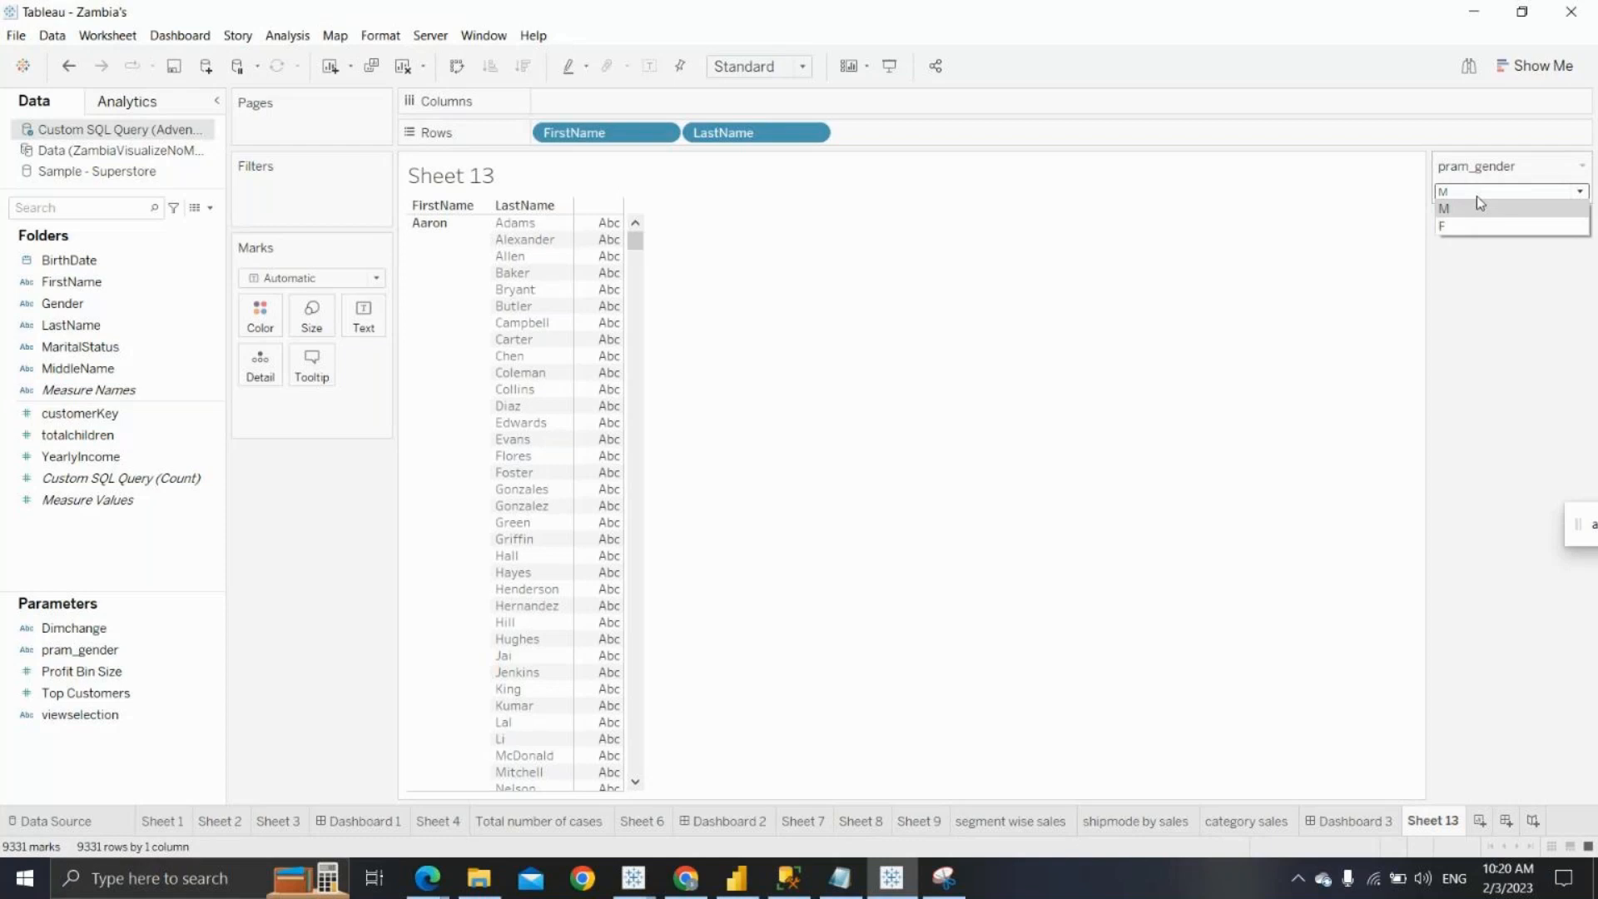
right_click(1476, 196)
click(1473, 210)
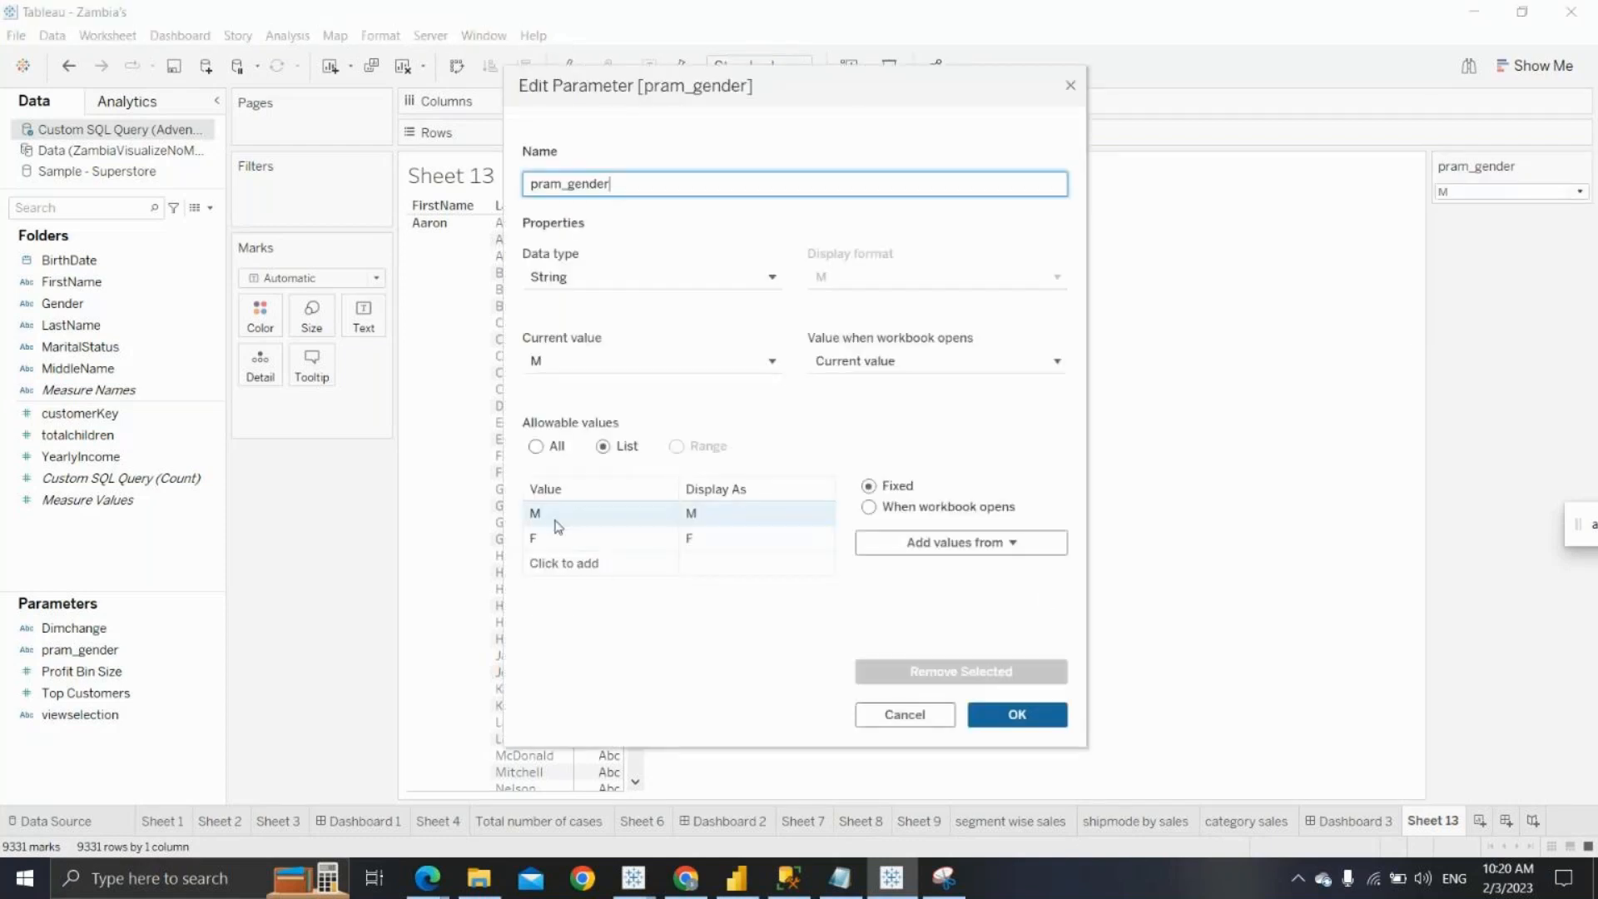
click(731, 517)
click(730, 515)
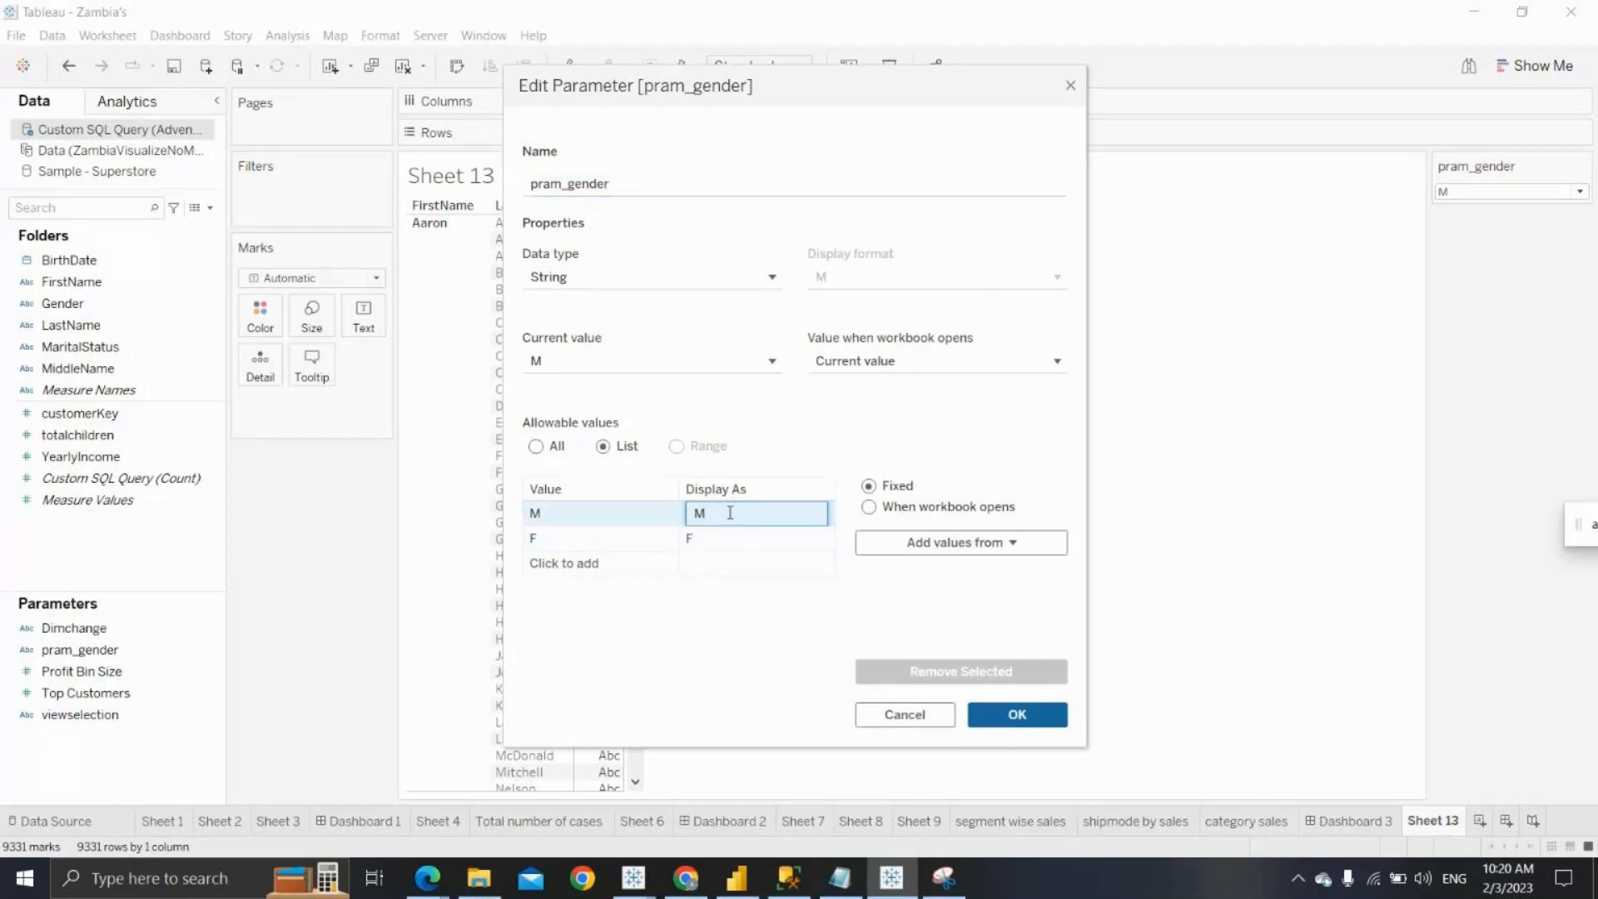
text(ale)
key(Return)
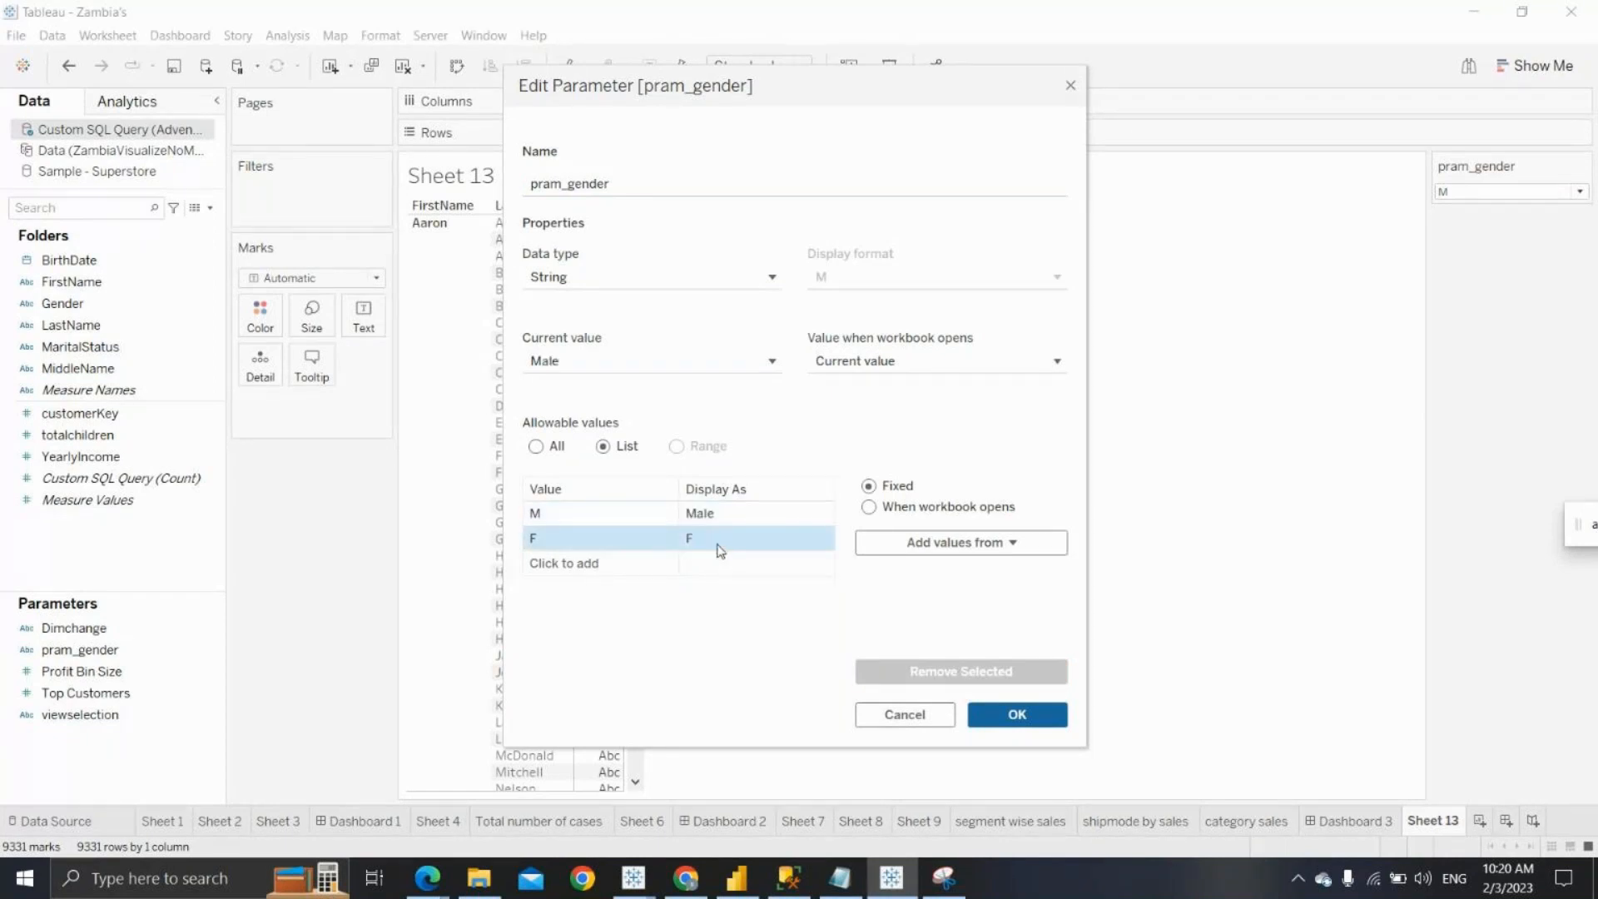
Display the parameter's value F as Female and apply the change
click(717, 541)
click(718, 541)
text(em)
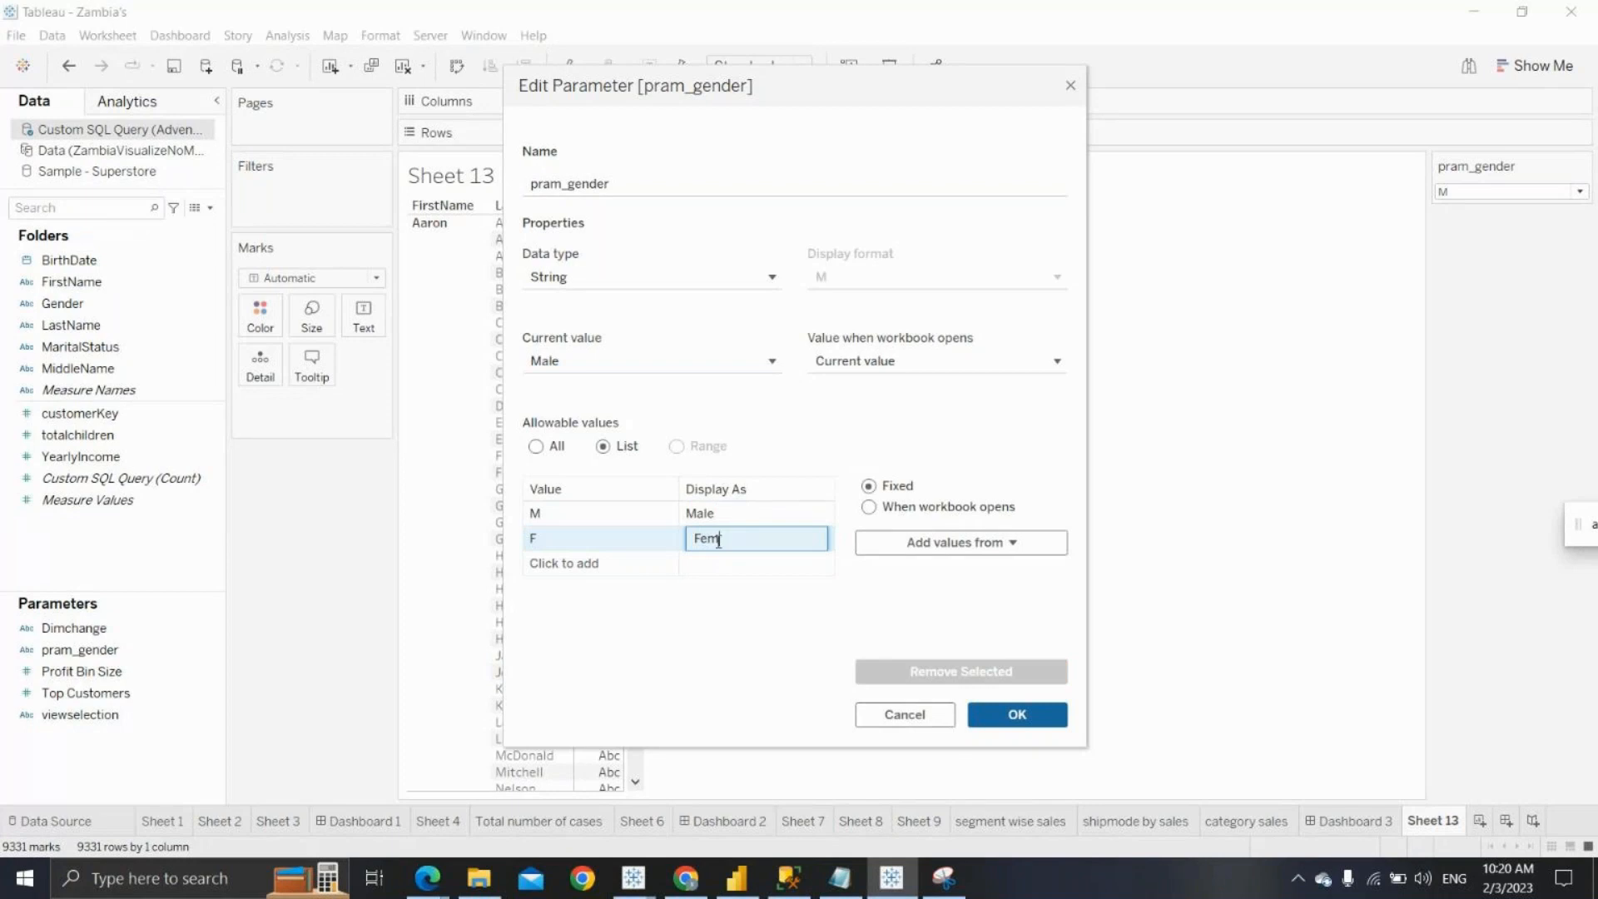
text(ale)
click(1013, 714)
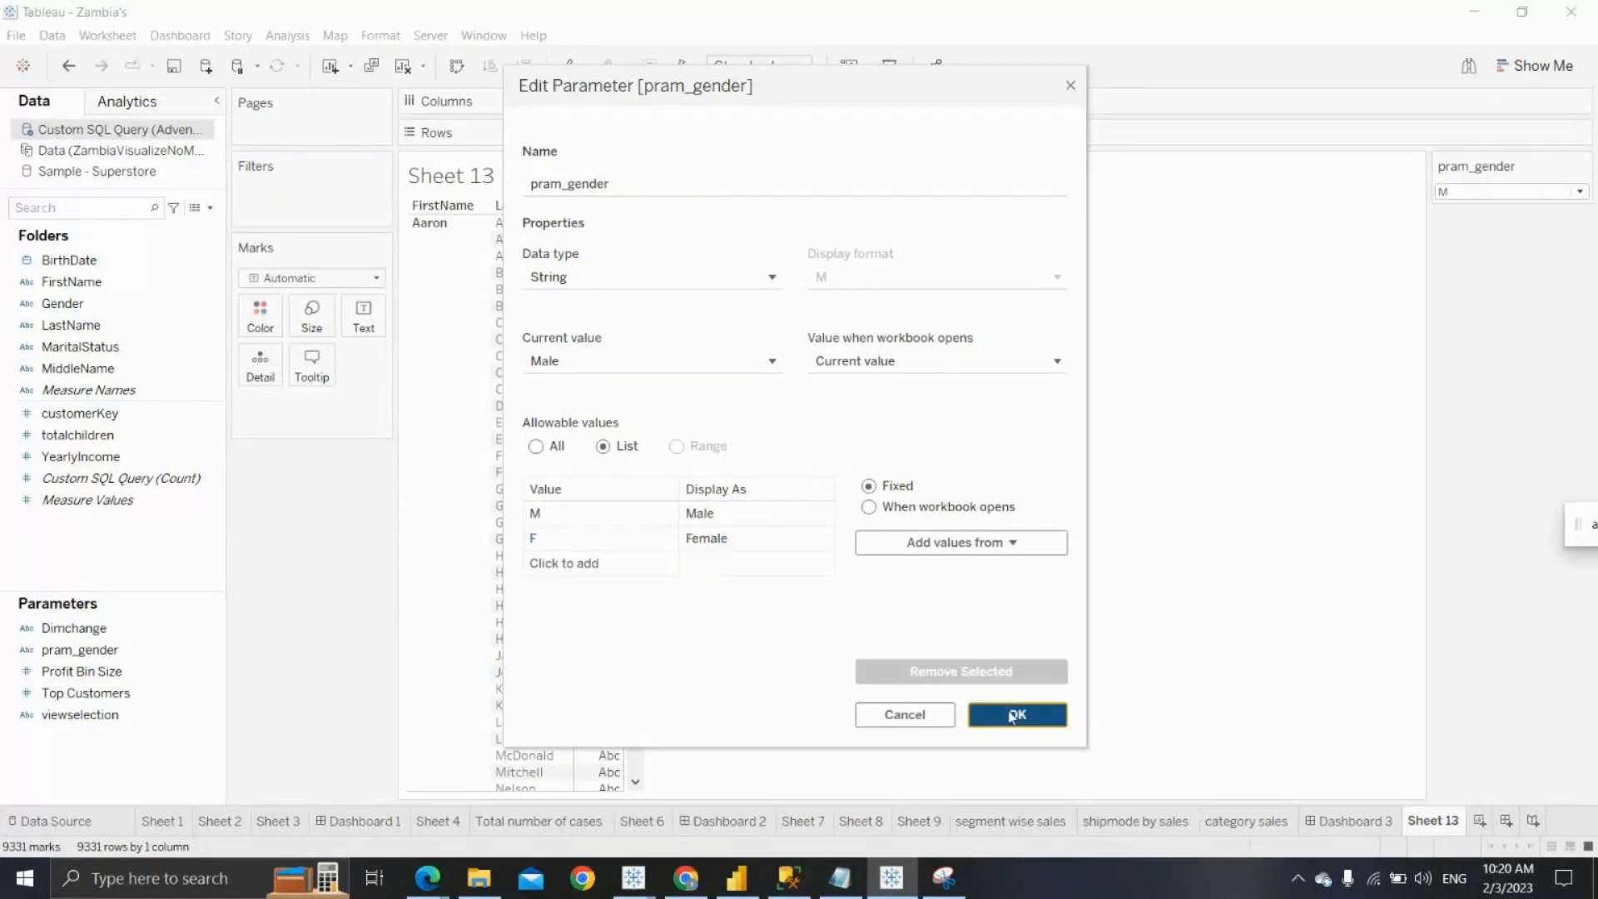
click(1012, 716)
Switch the pram_gender control to Female and back to Male to compare the customer lists
click(1487, 192)
click(1487, 228)
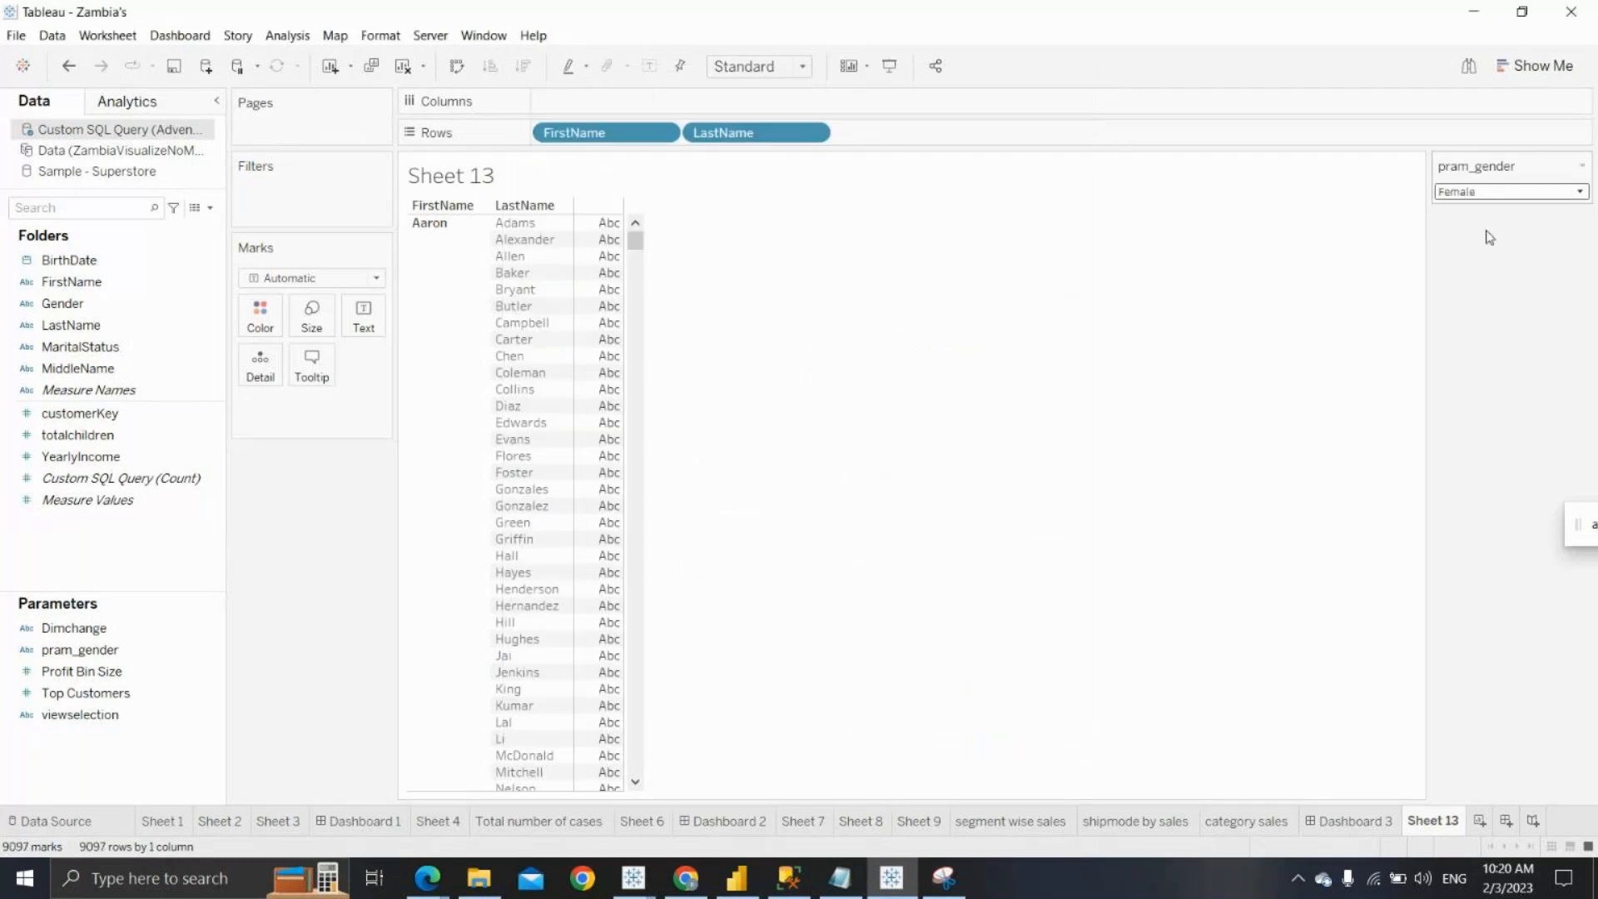
click(1486, 193)
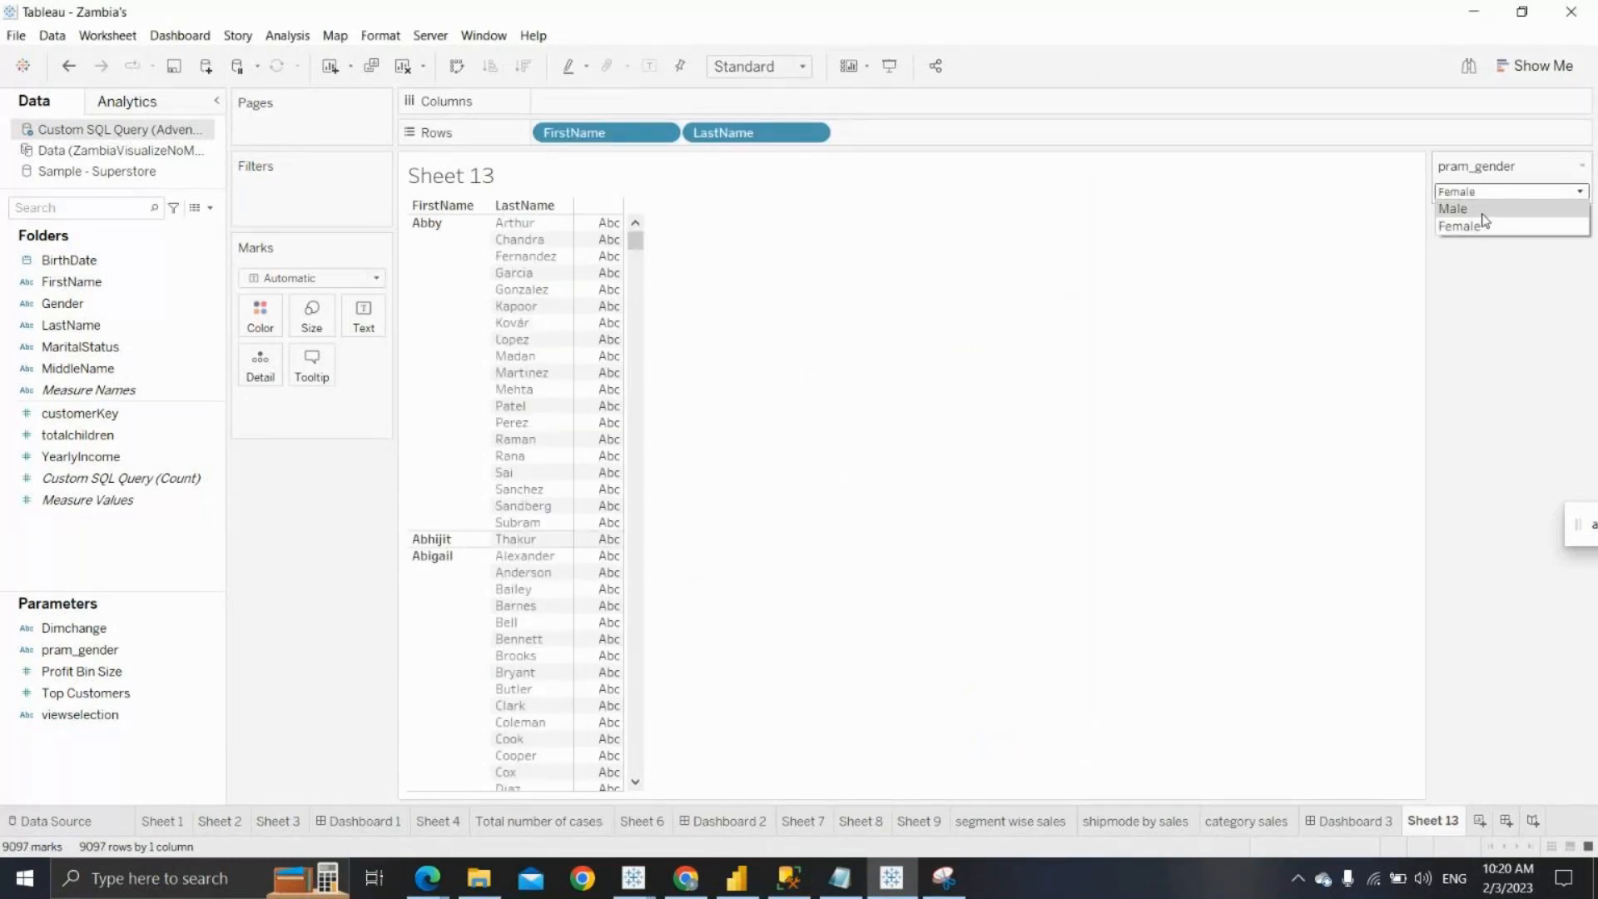
click(1465, 209)
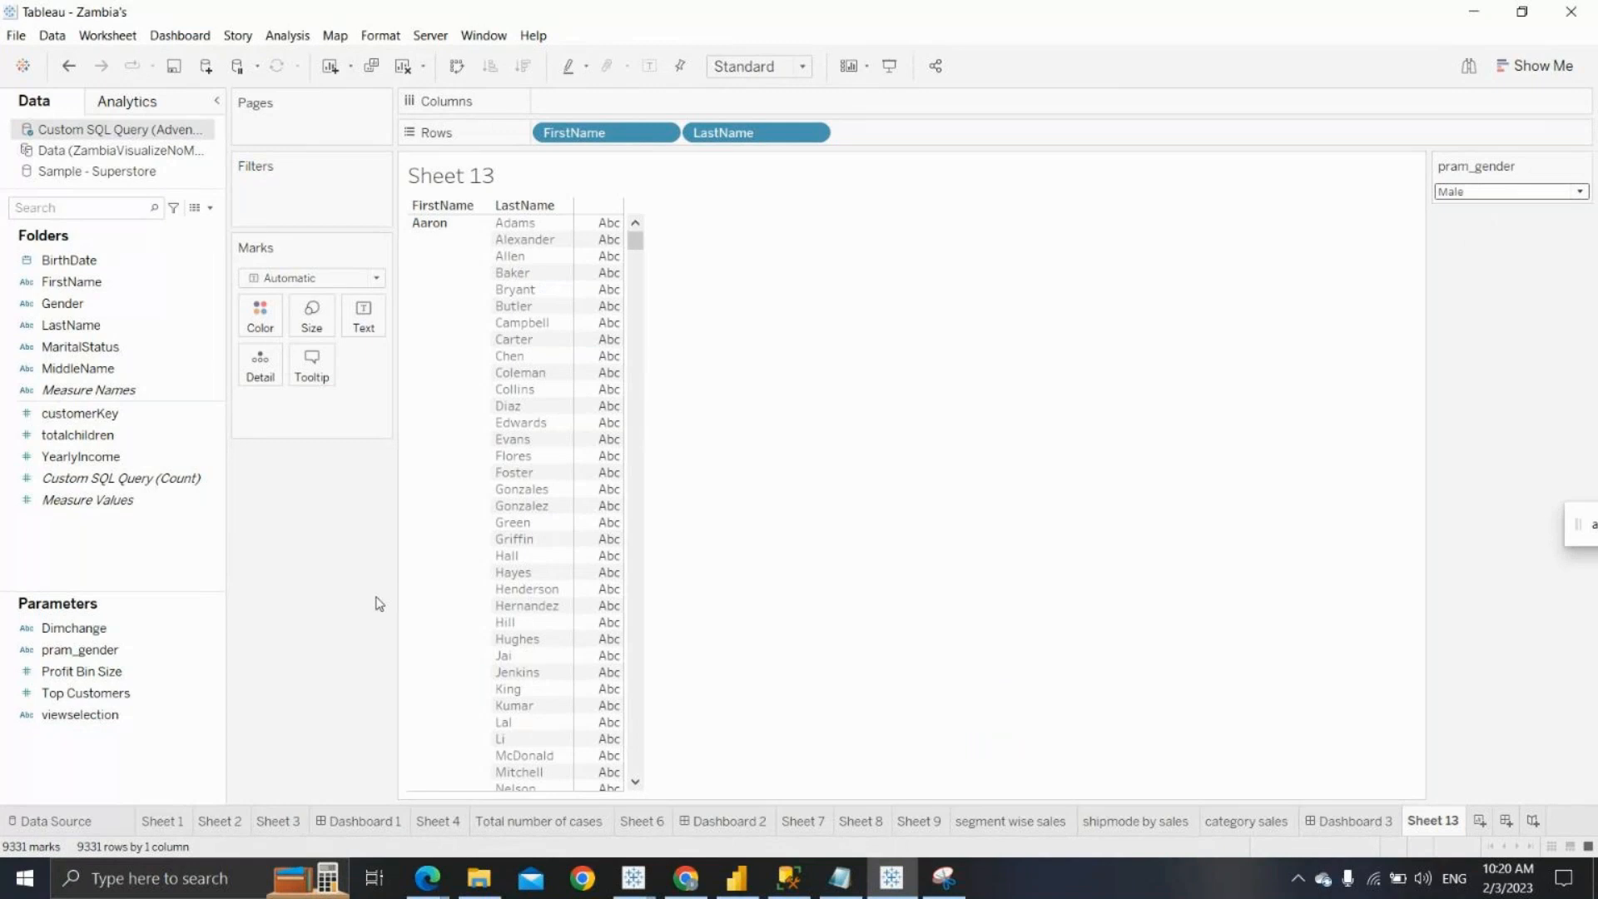
Add Gender, BirthDate and MaritalStatus to rows after LastName, and place YearlyIncome on columns
drag(78, 302, 904, 133)
drag(72, 260, 1002, 127)
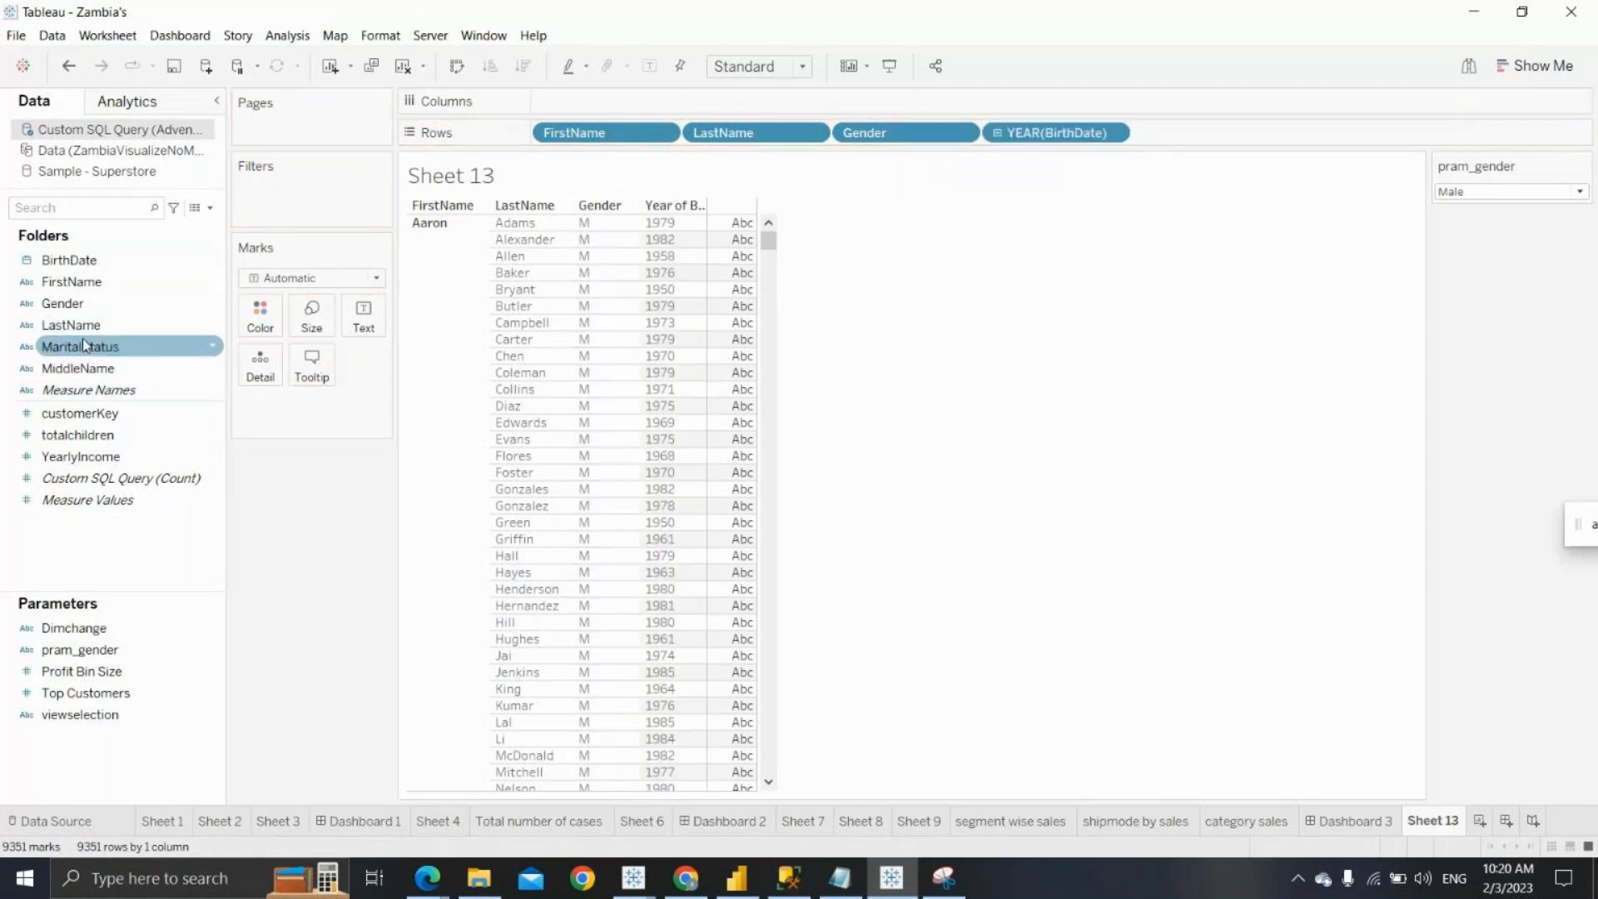
drag(87, 356, 1184, 136)
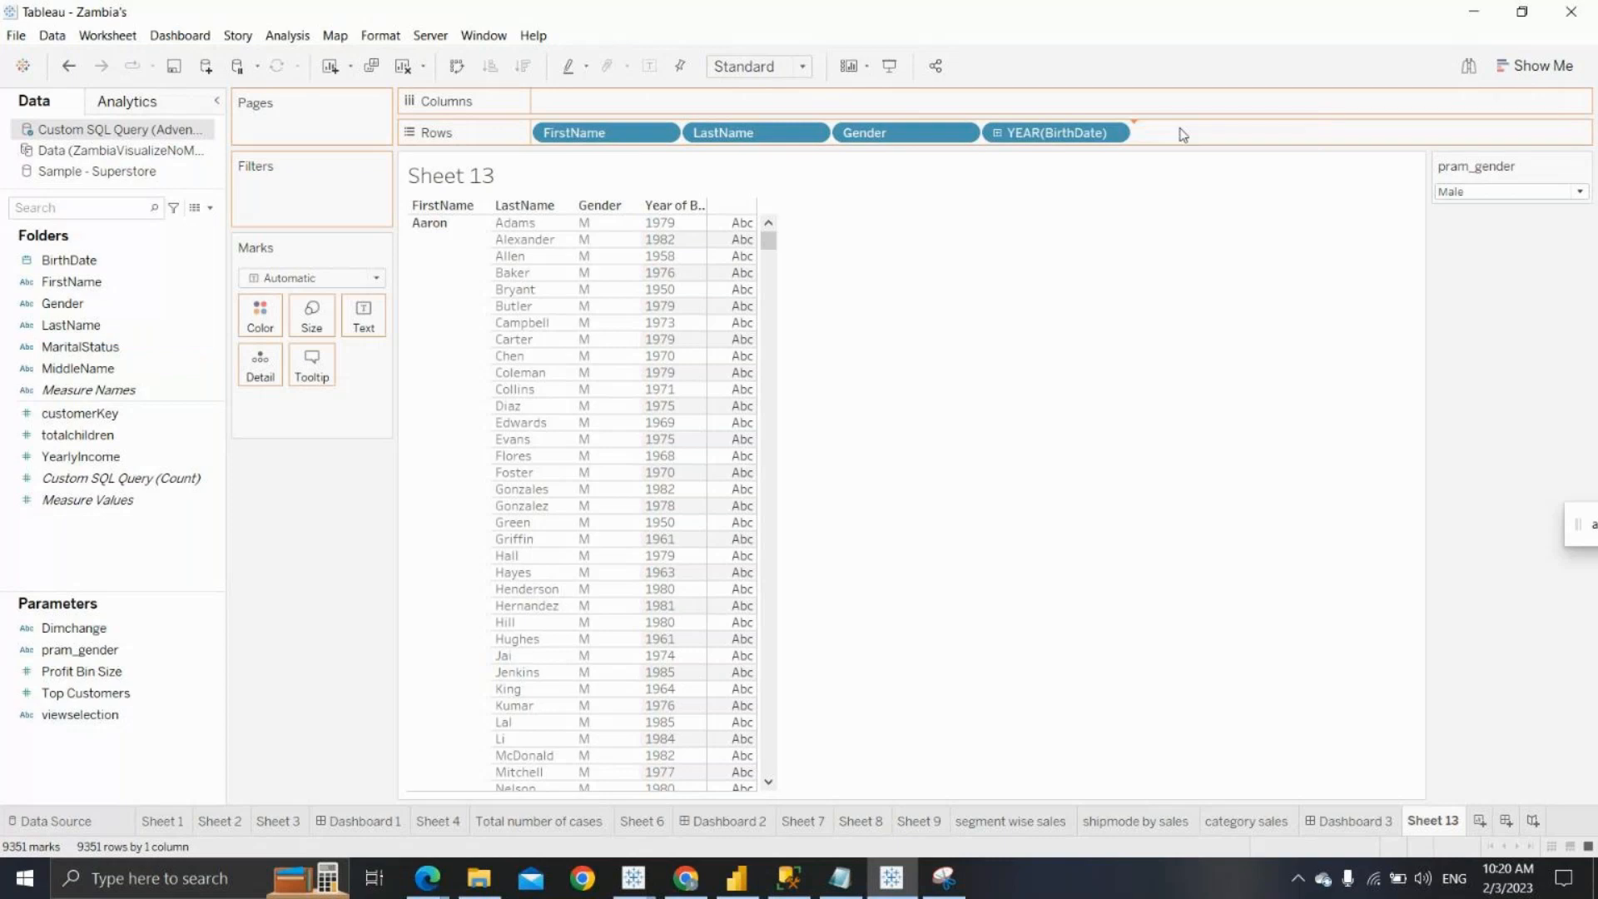
click(90, 460)
drag(90, 463, 1329, 102)
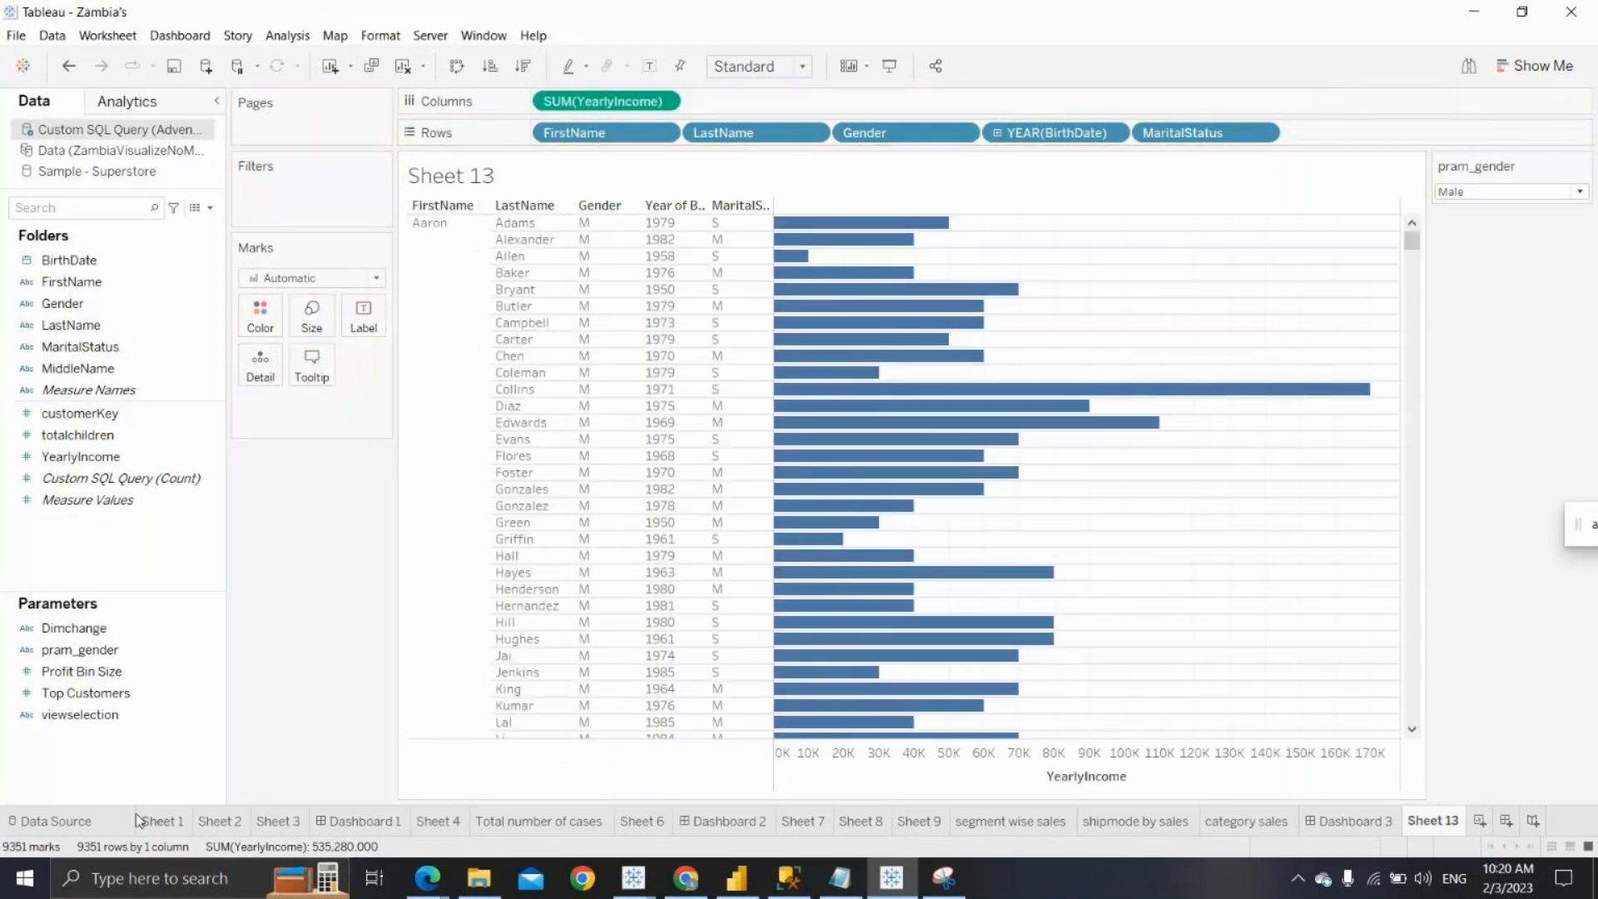
Open the custom SQL query for editing, widen its editor, and select the pram_gender parameter reference
click(77, 822)
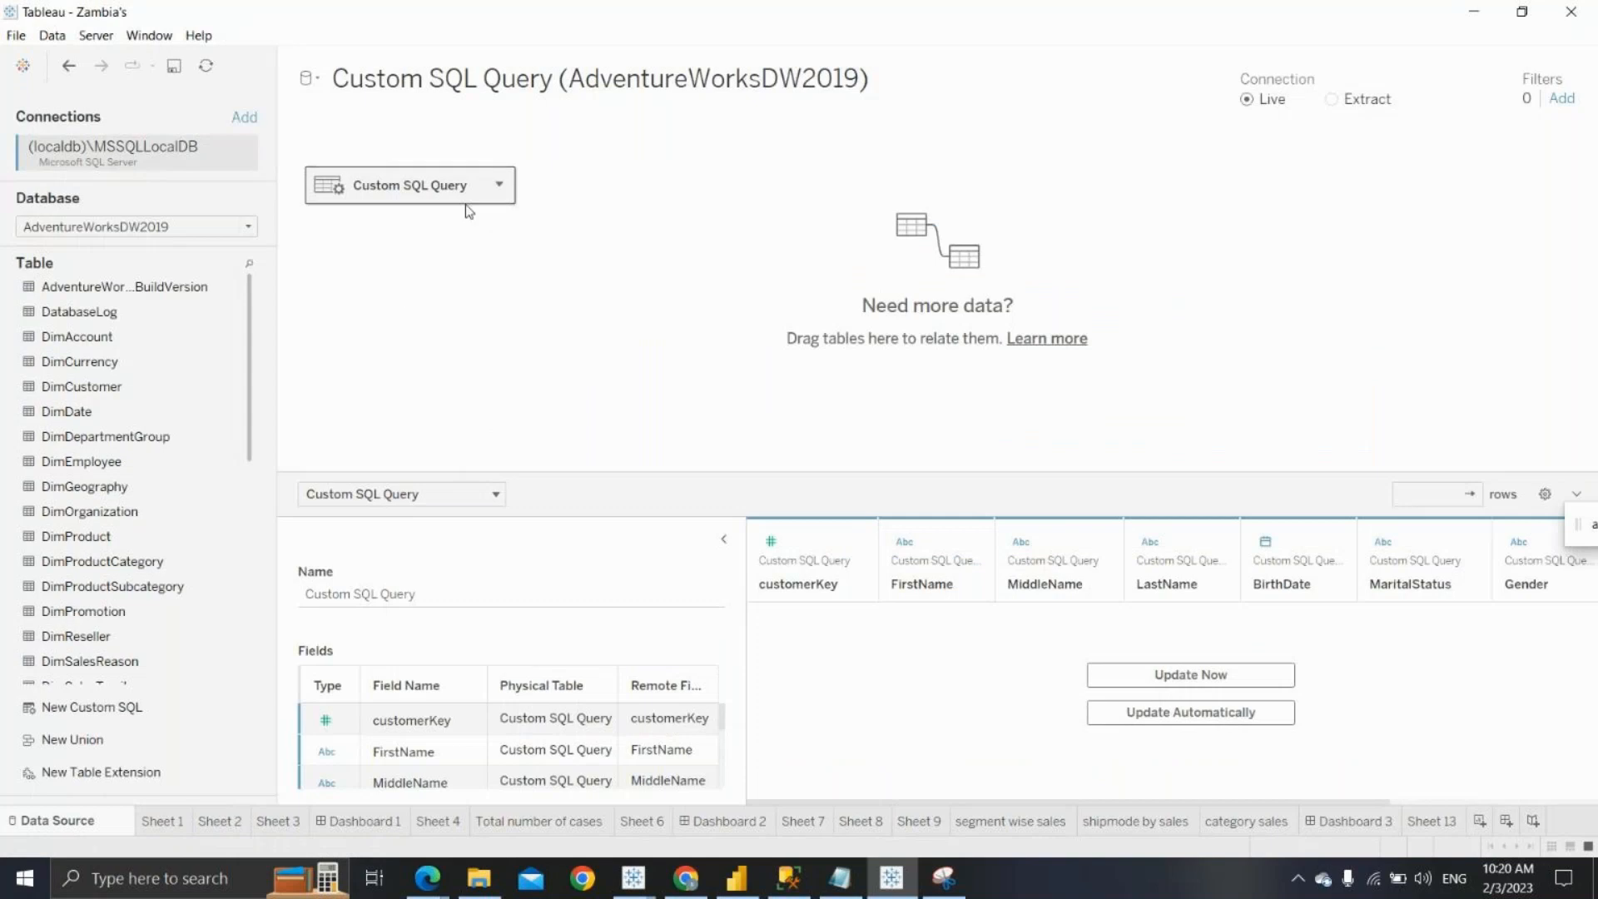
click(499, 186)
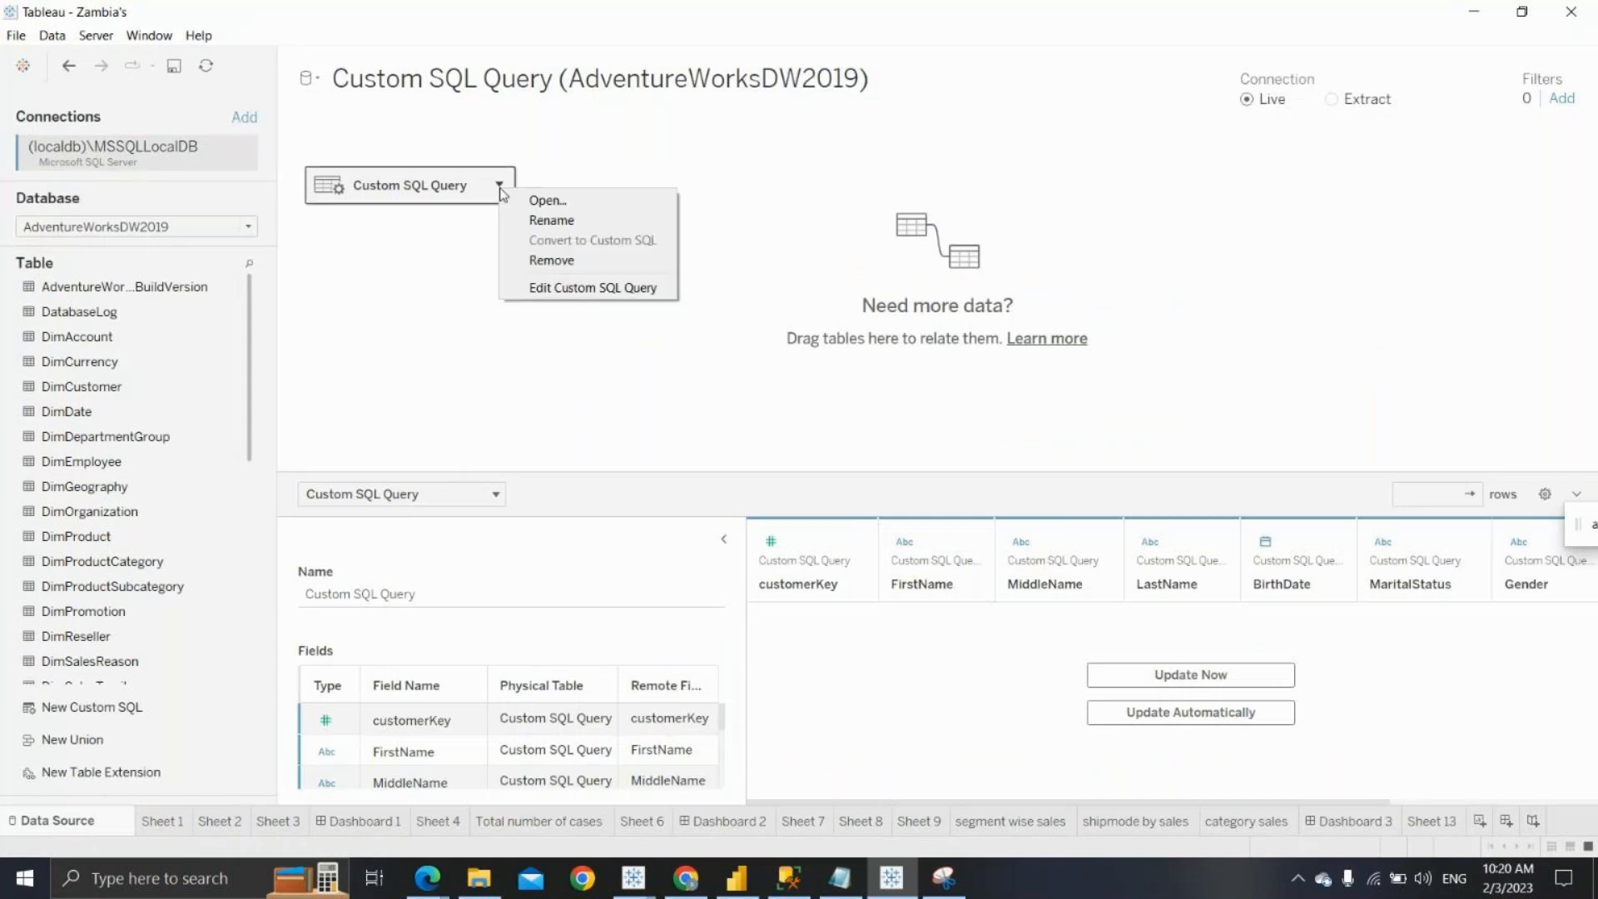
click(593, 287)
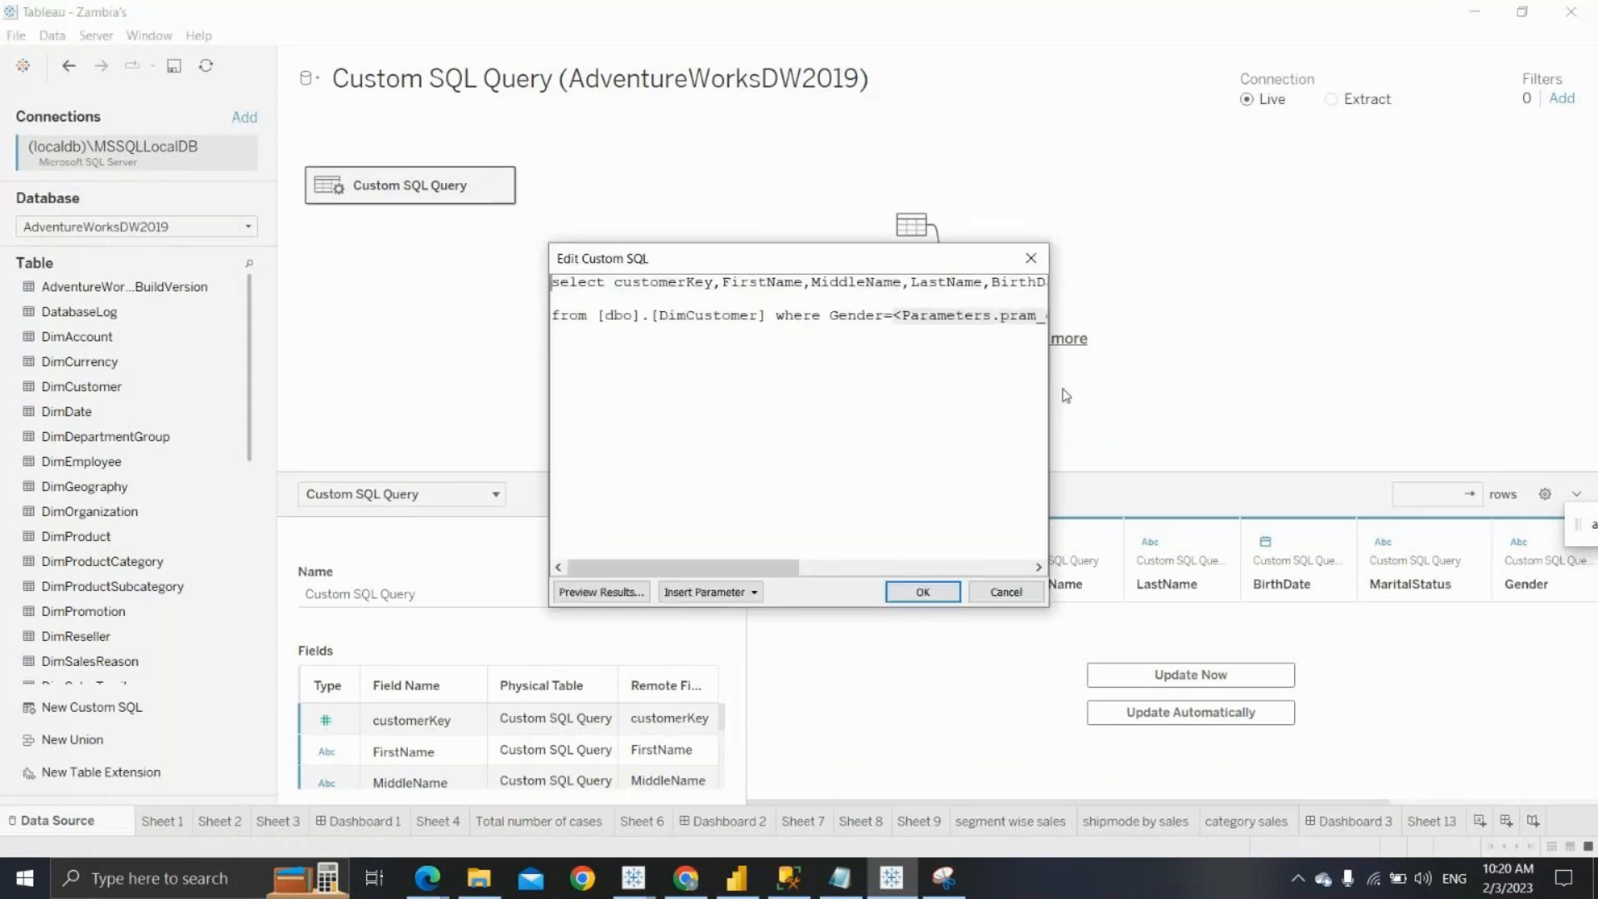
drag(1052, 381, 1449, 367)
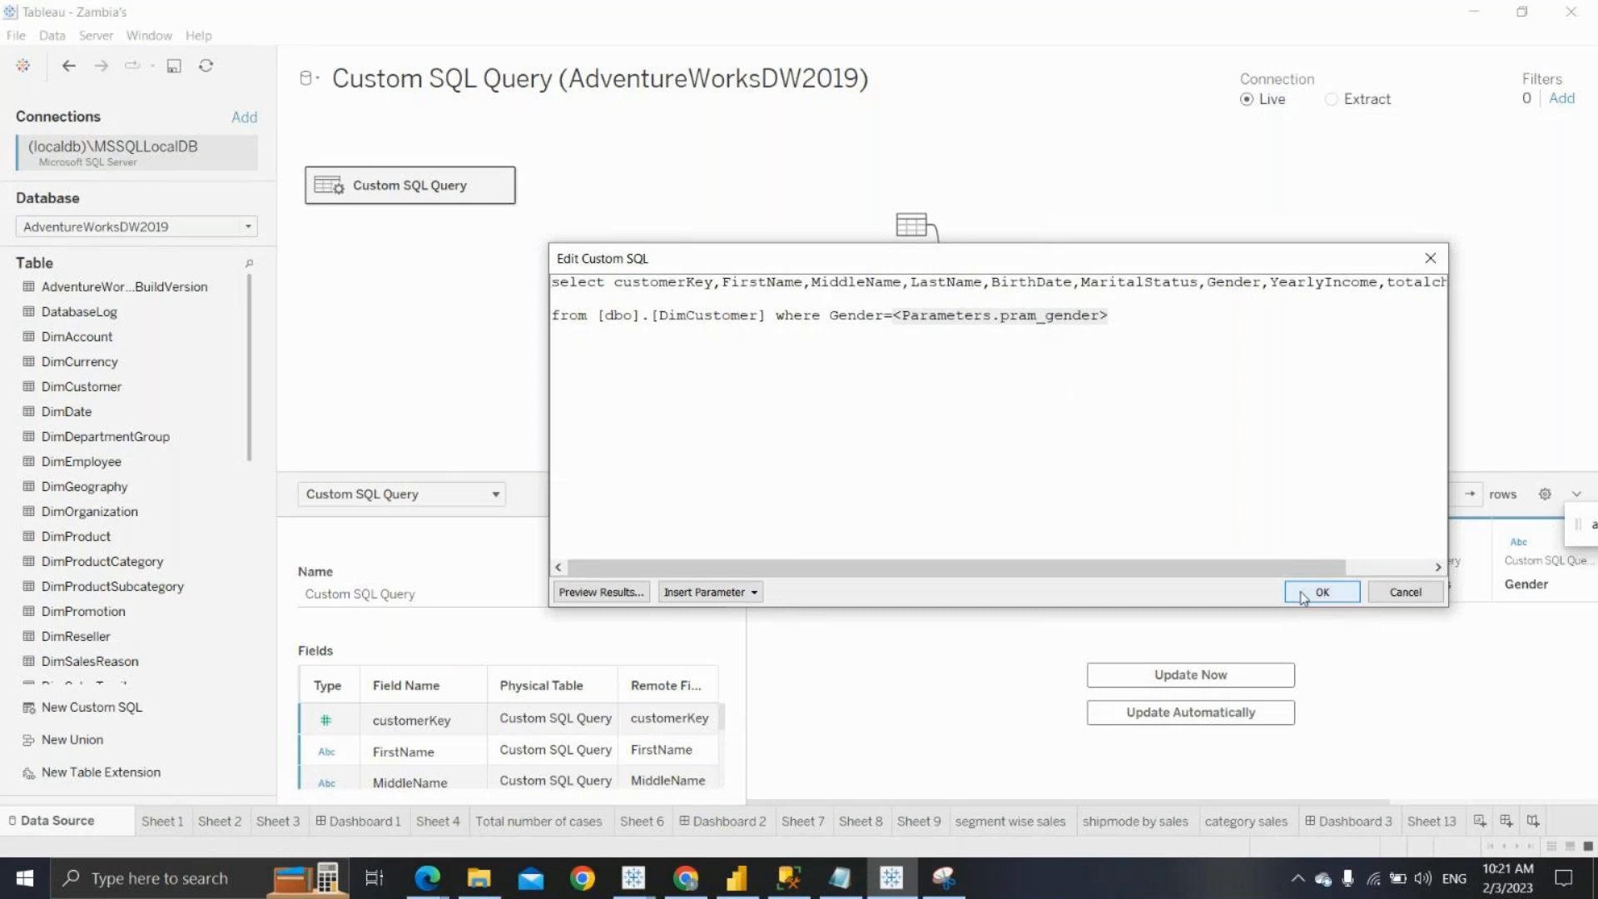
double_click(896, 315)
drag(896, 315, 1109, 317)
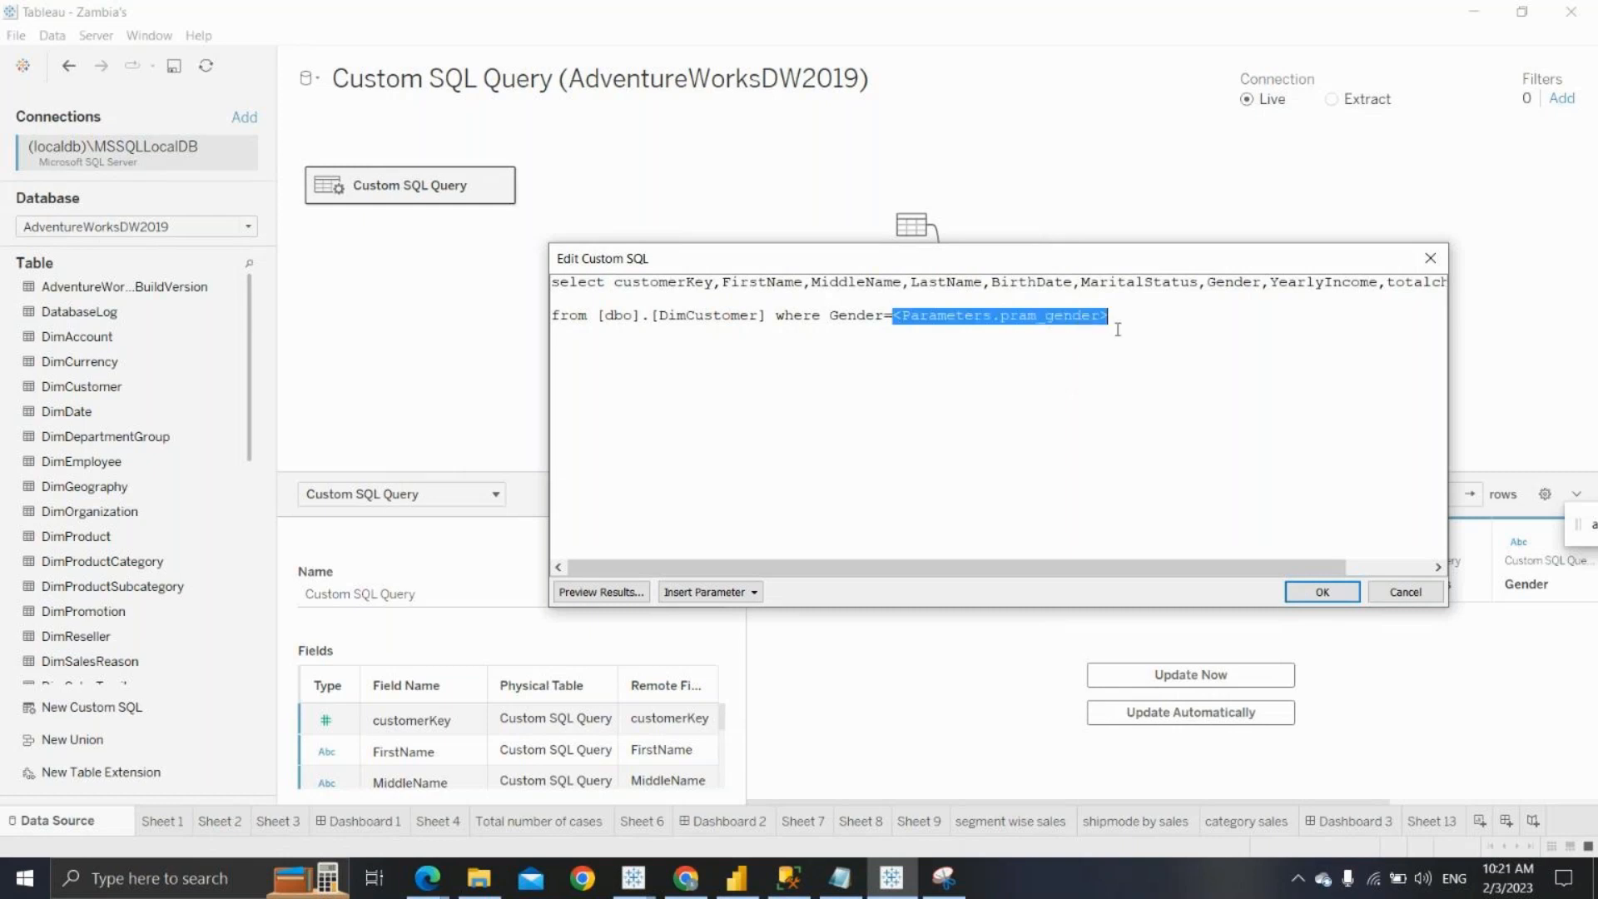
Start a new parameter named "Marital status" with the String data type and a list of allowable values
click(752, 593)
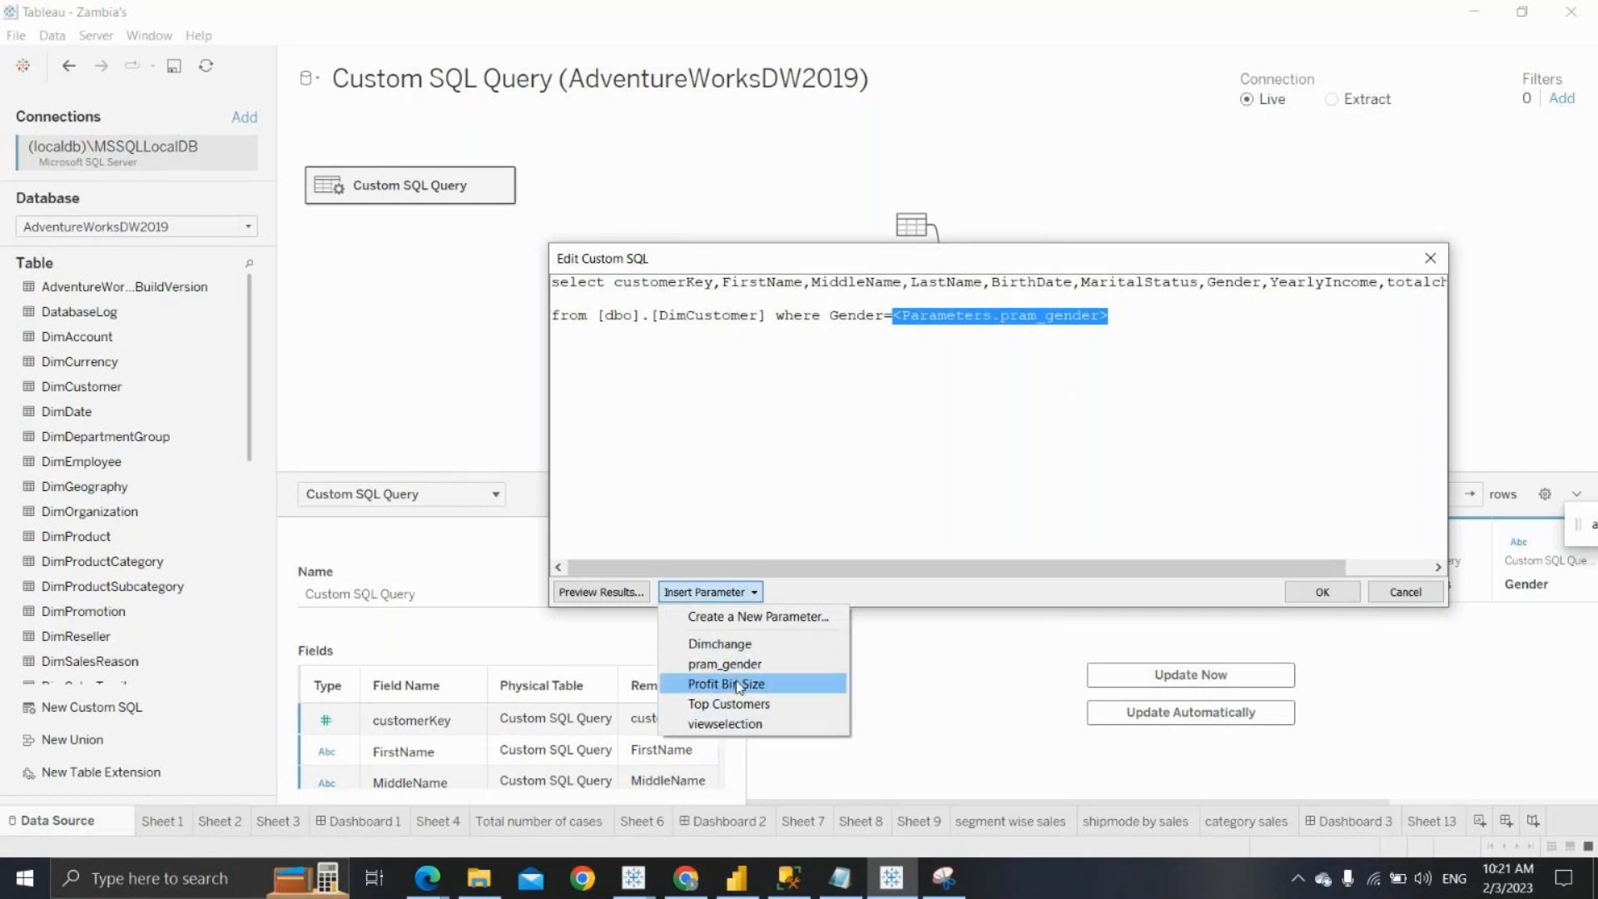
click(765, 623)
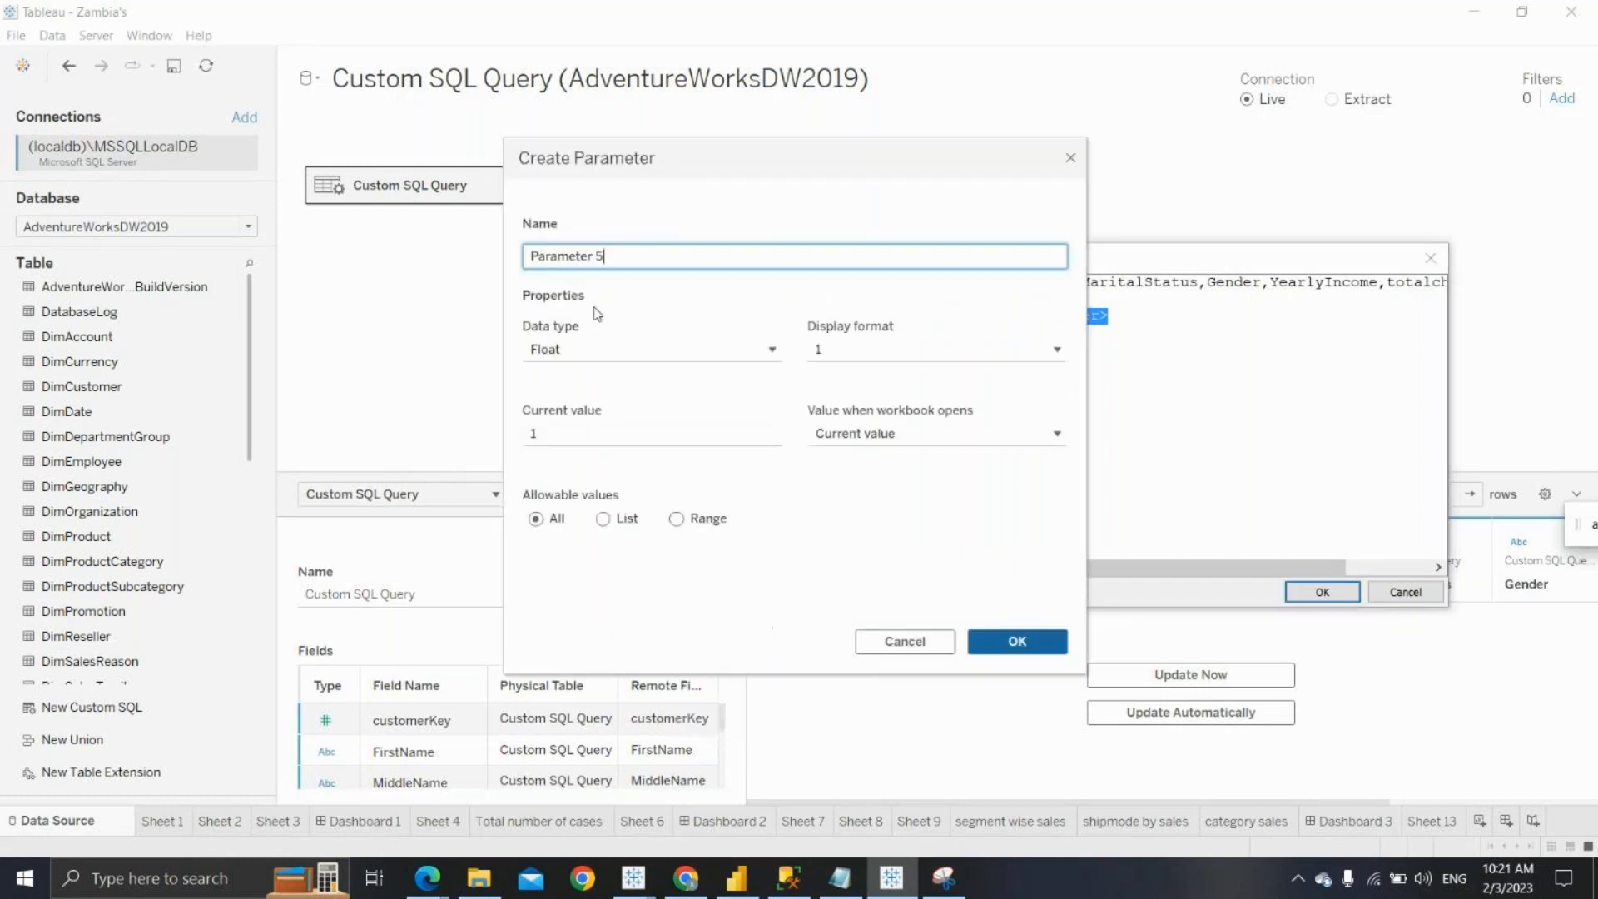
drag(604, 253, 510, 263)
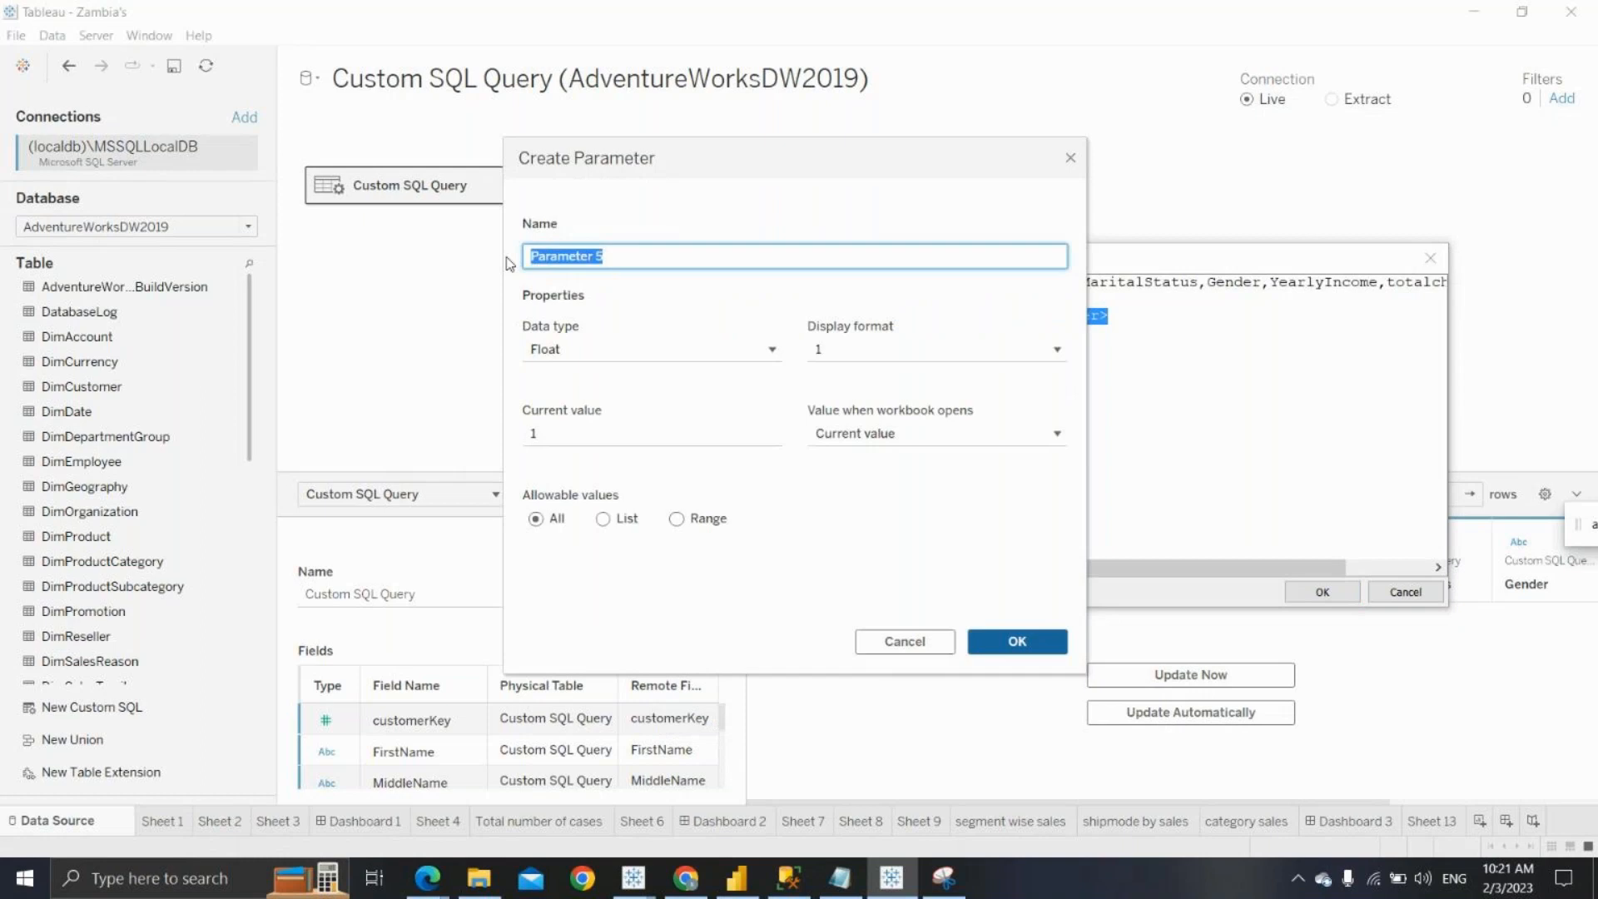
text(Marital status)
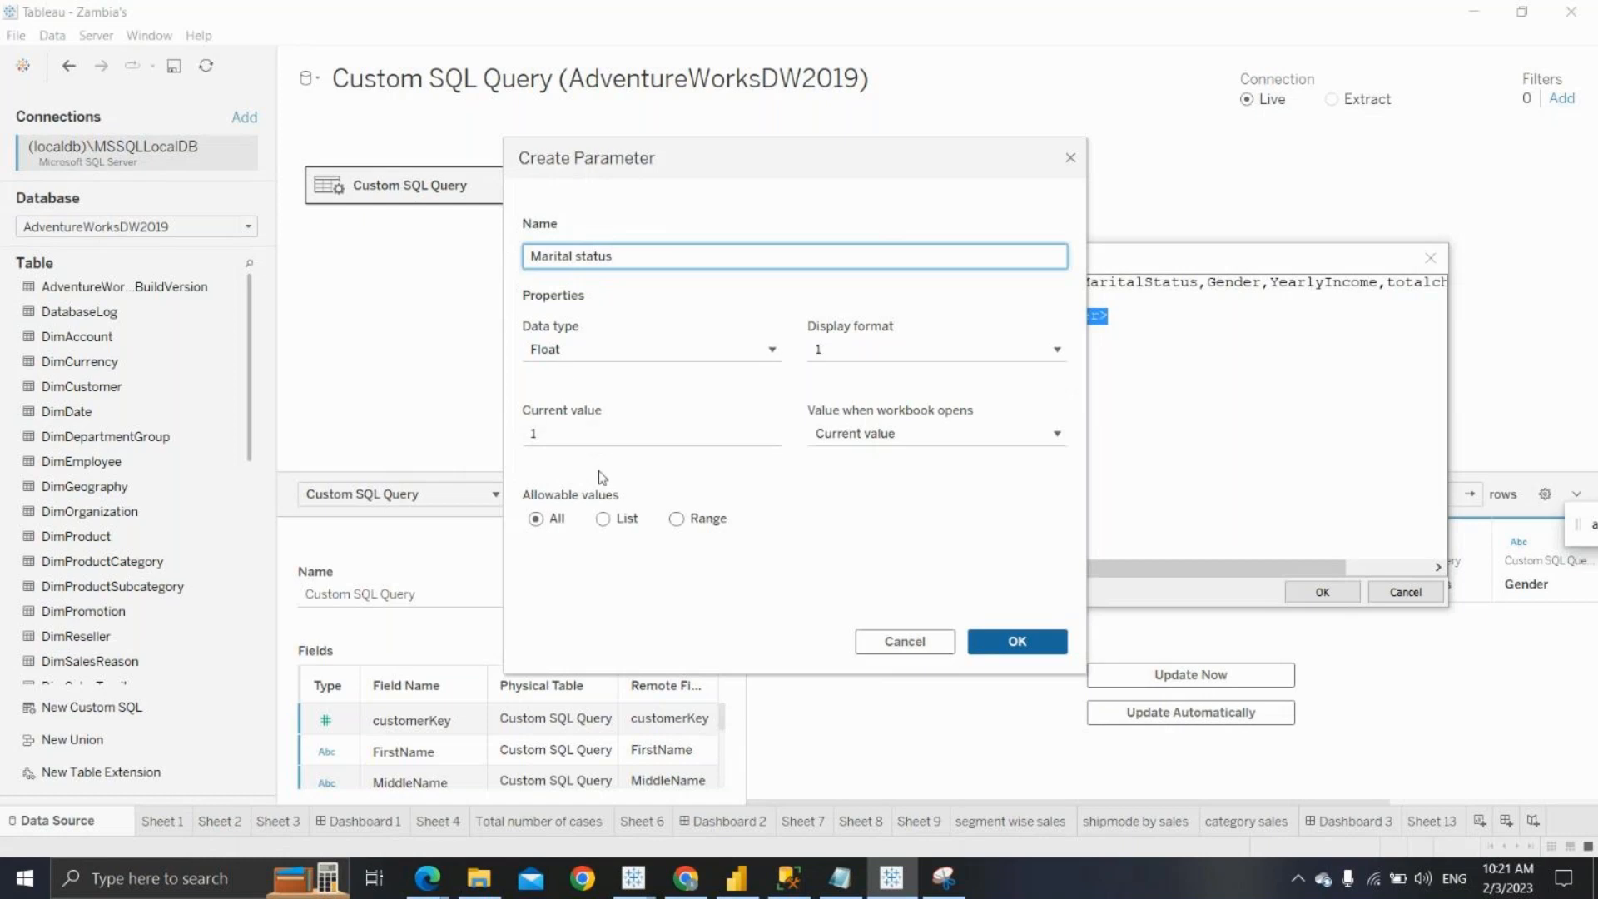
click(601, 521)
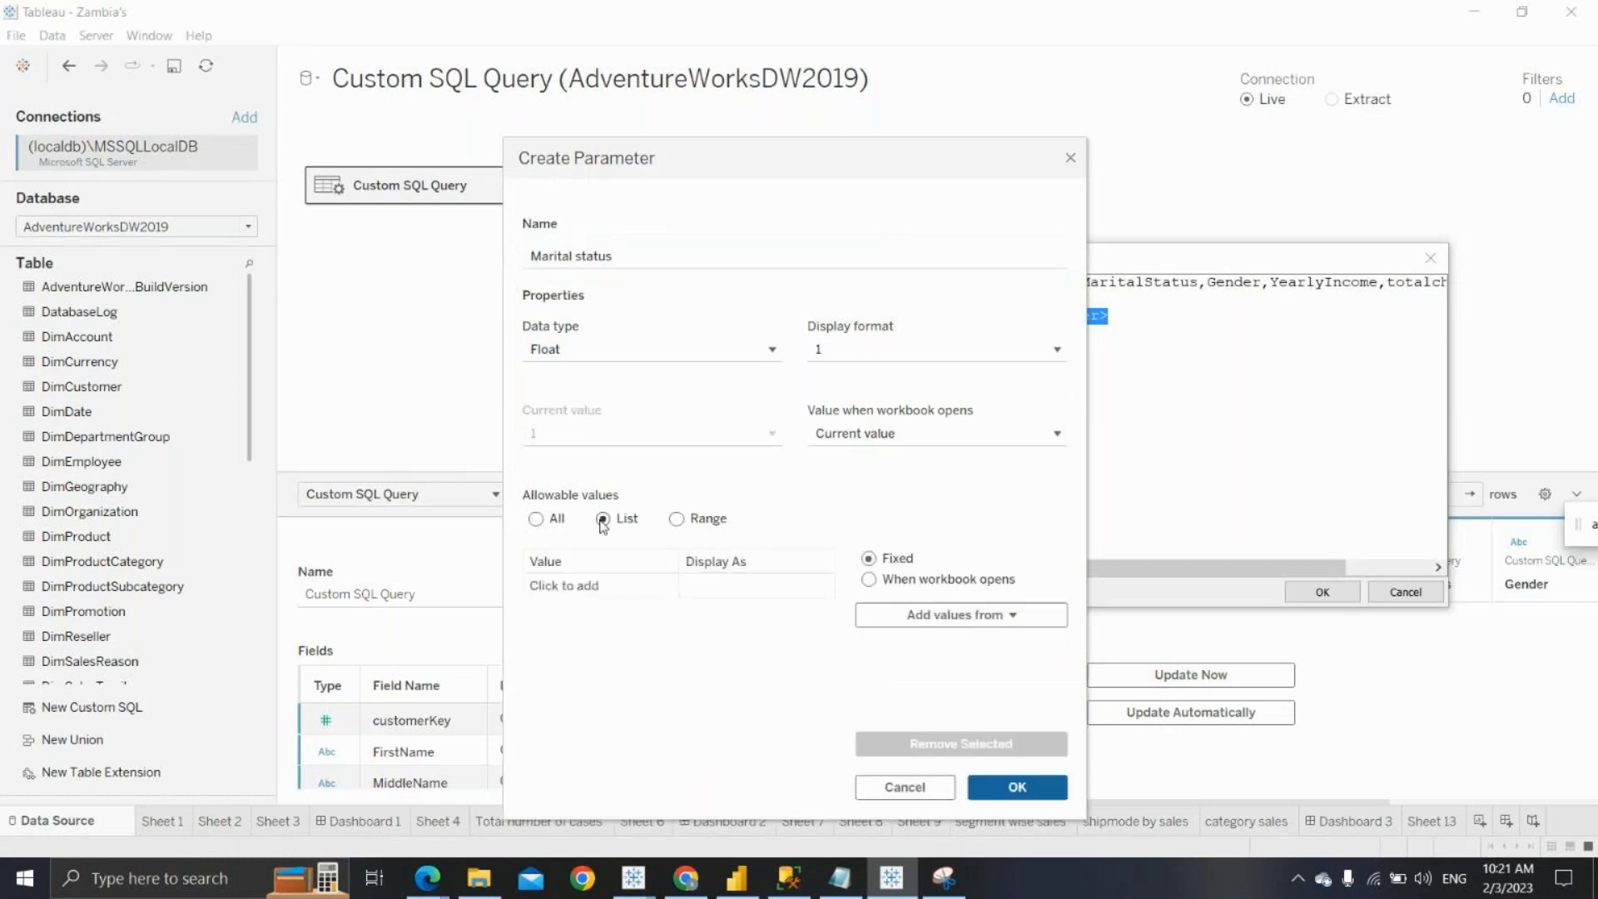
click(581, 351)
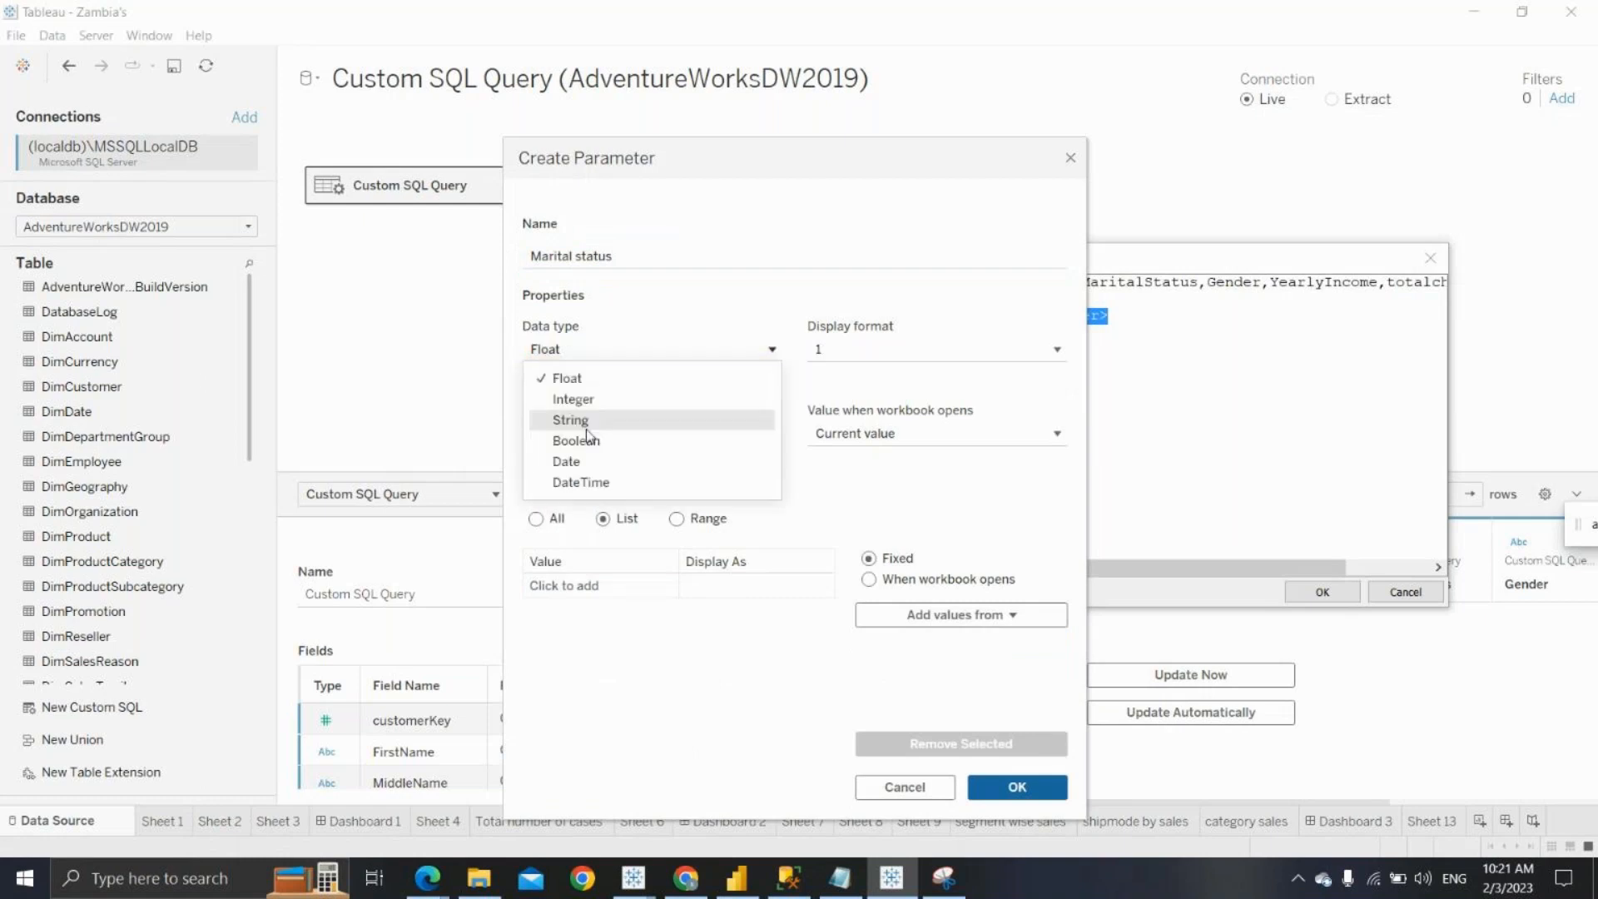
click(575, 421)
Add Single and Married to the parameter's list of allowable values and create the parameter
click(603, 585)
text(Single)
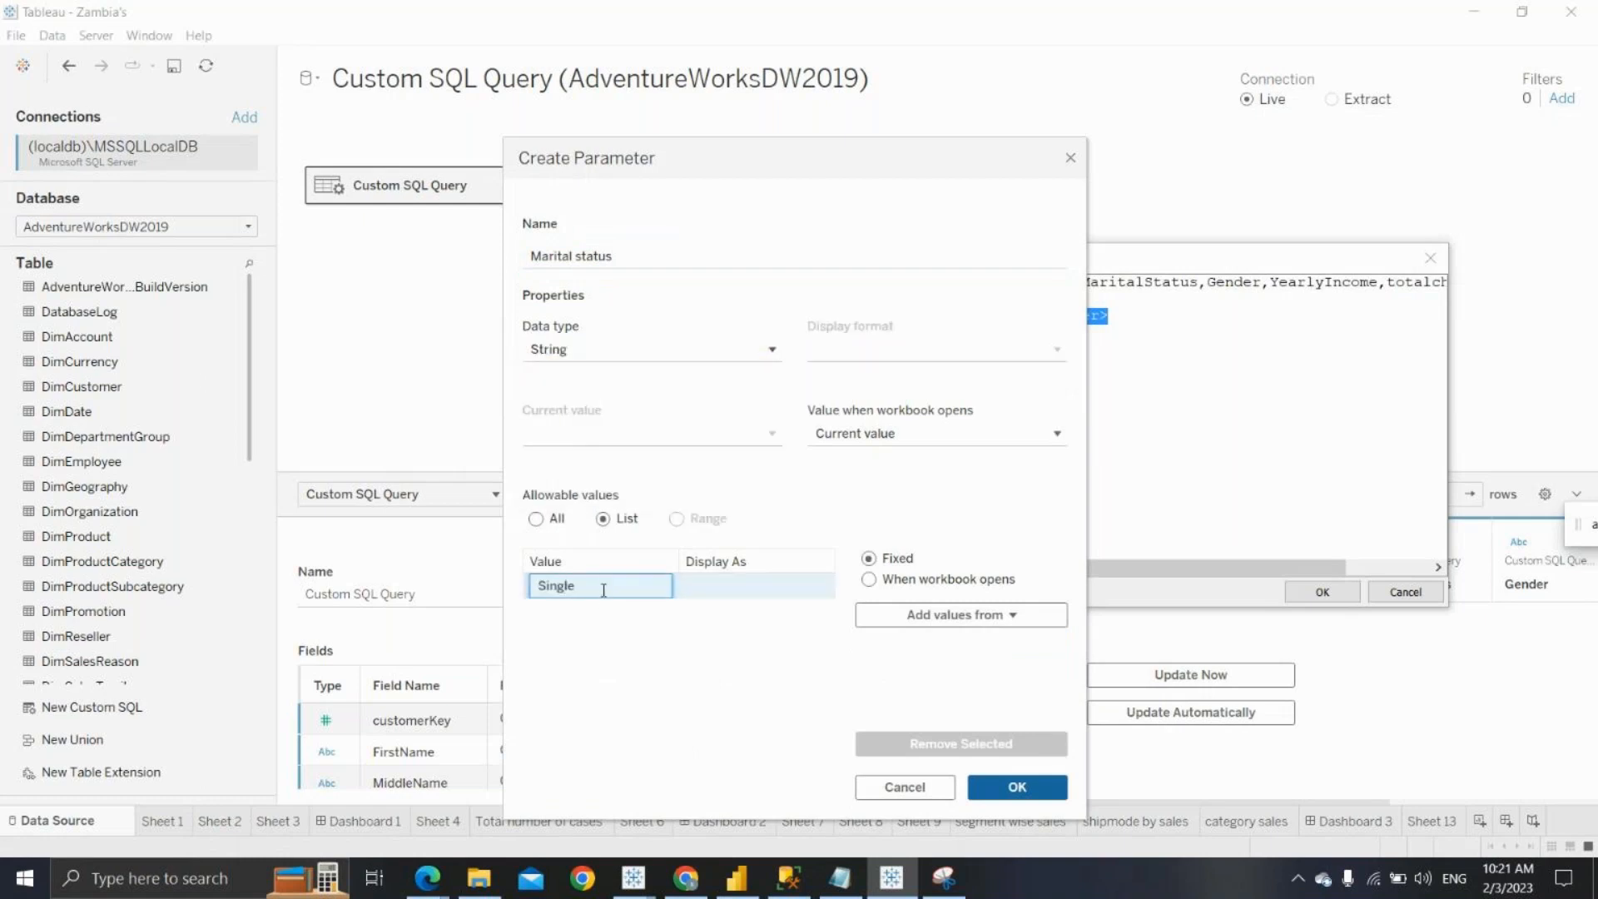
key(Return)
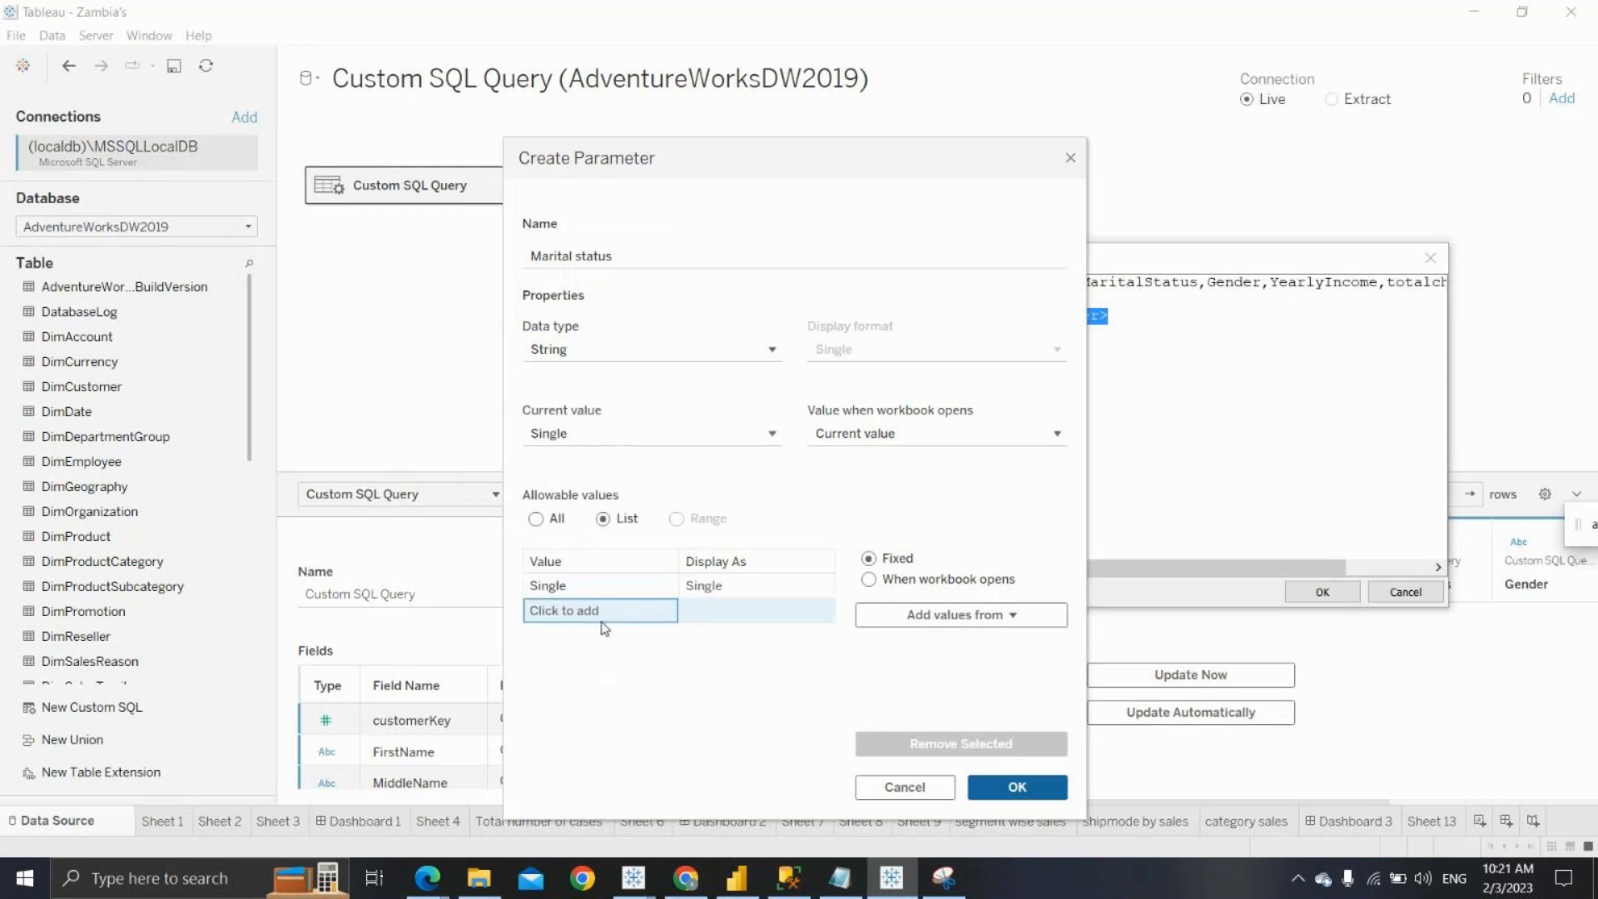
click(605, 616)
text(Married)
key(Return)
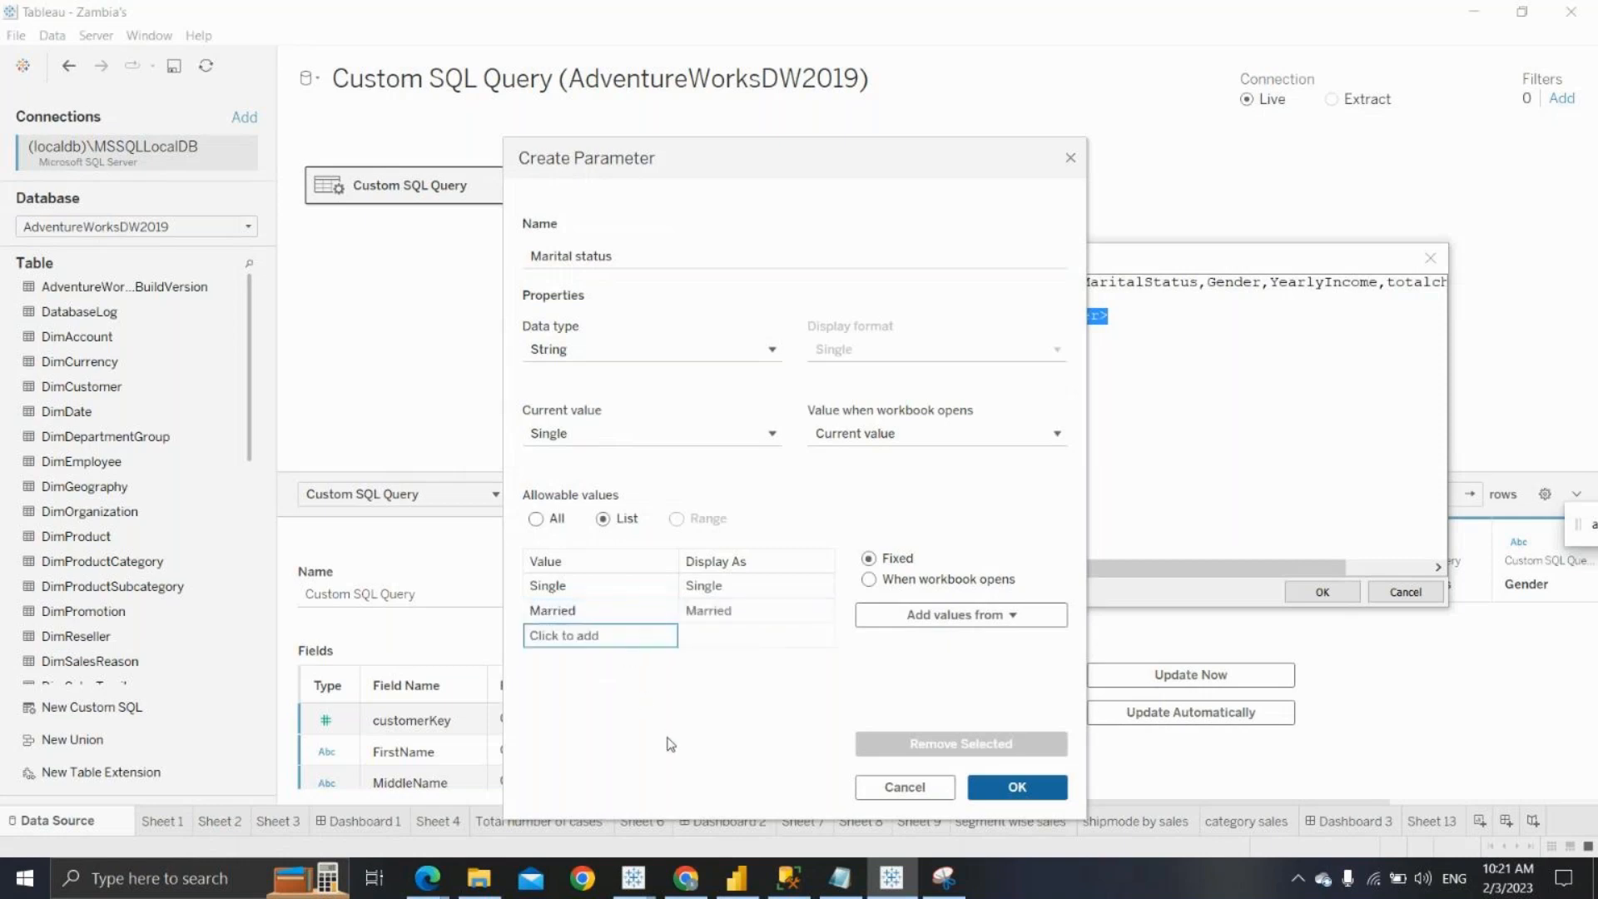
click(989, 789)
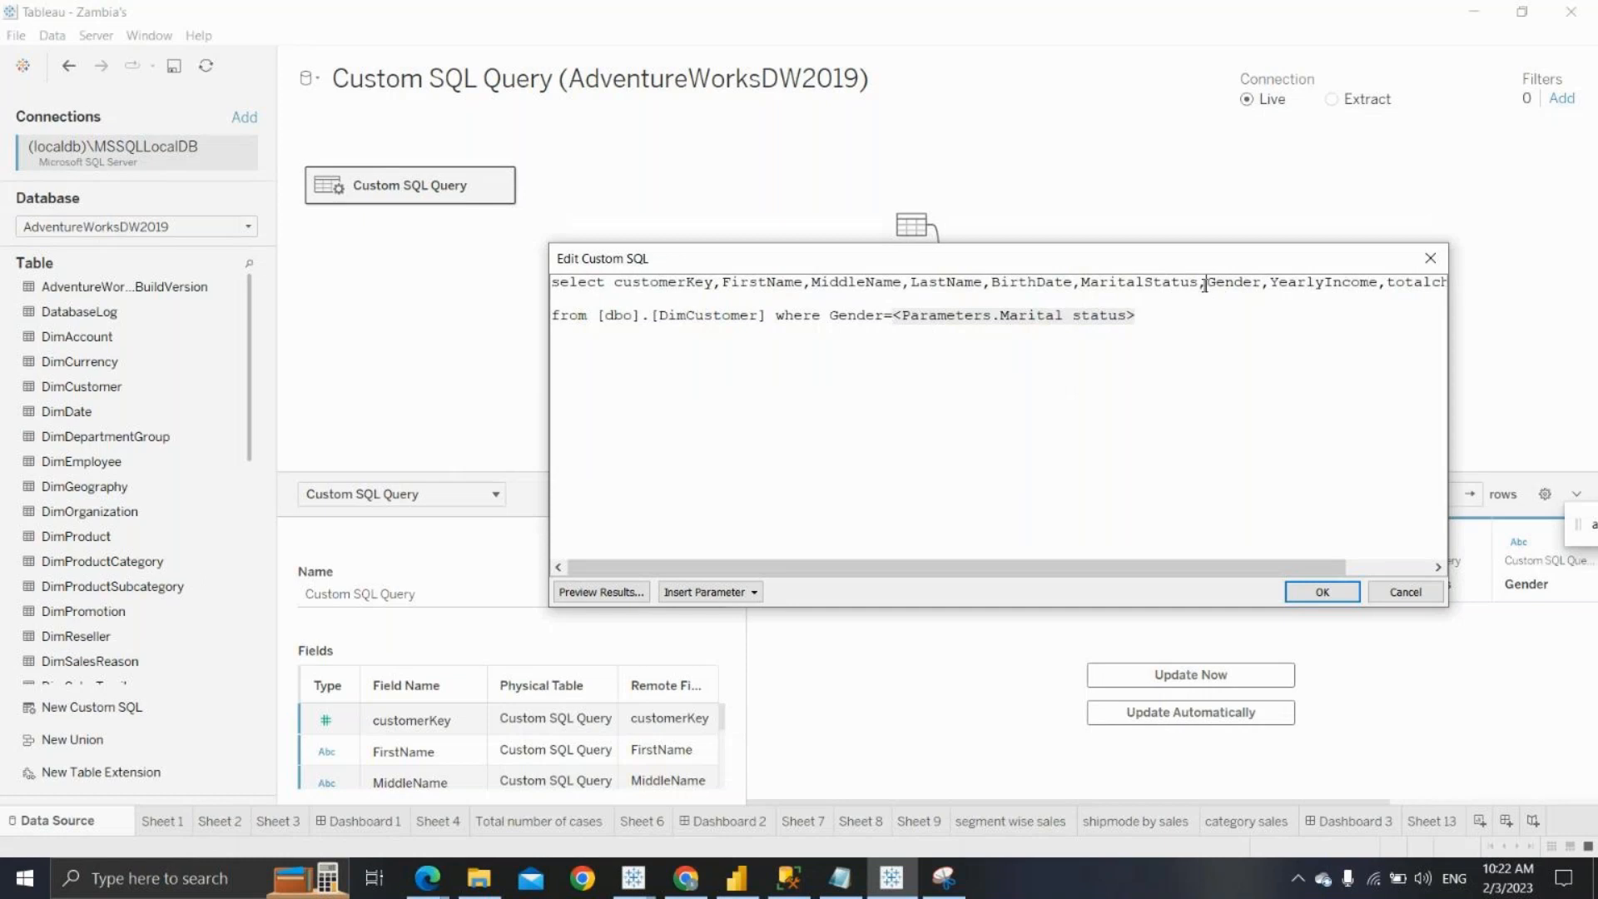
Extend the query's WHERE clause with "and MaritalStatus=" followed by the Marital status parameter
drag(1199, 283, 1085, 278)
key(ctrl+c)
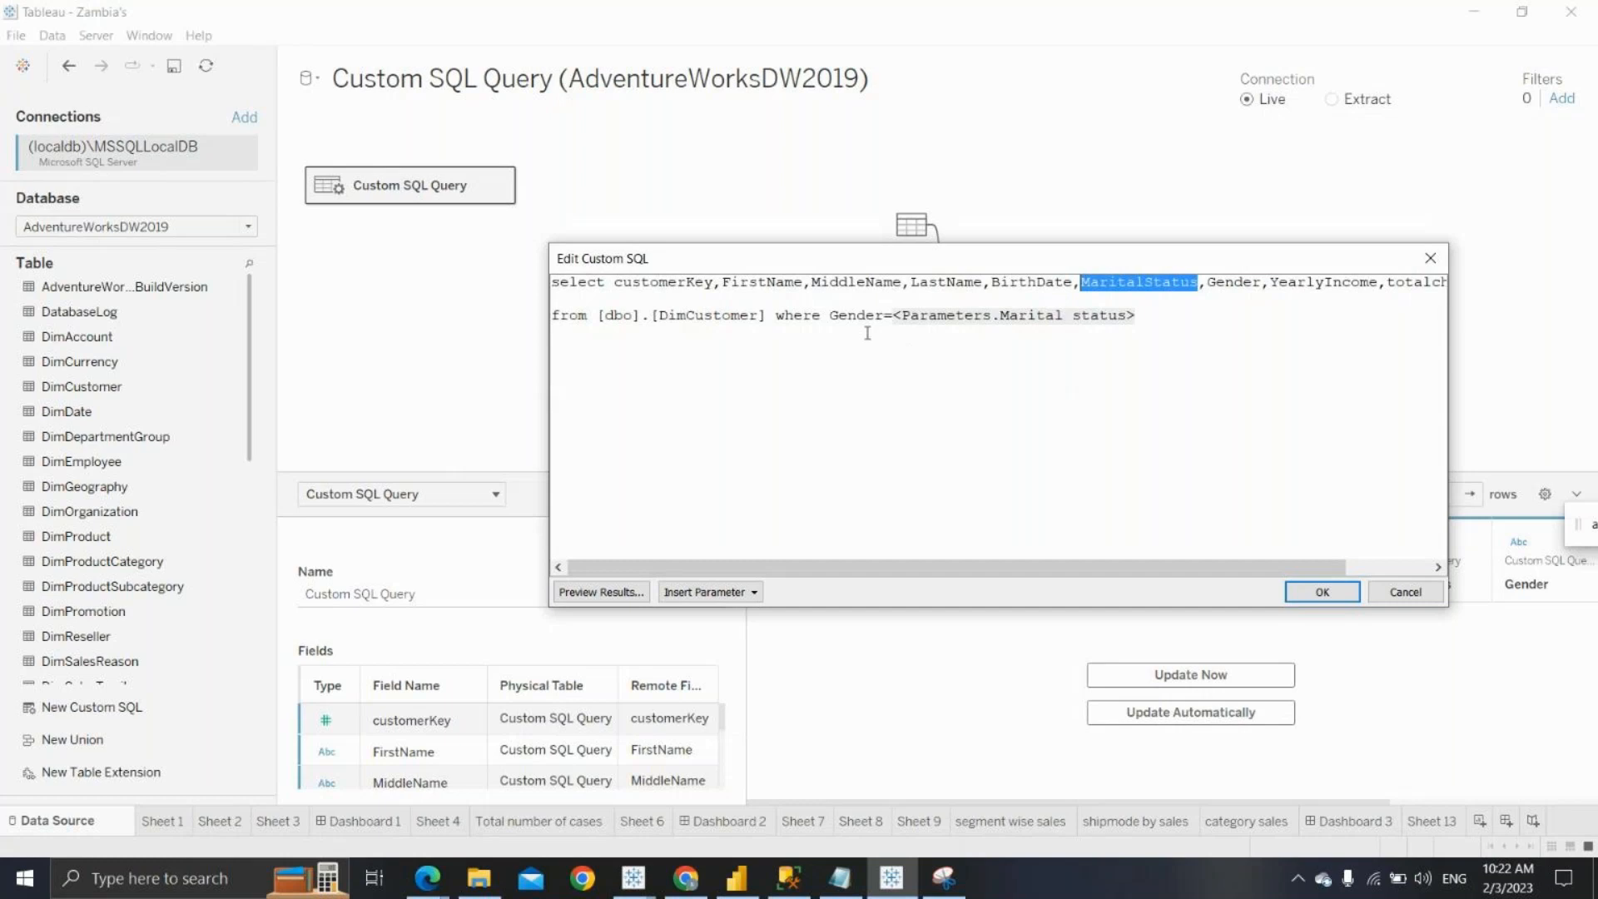
click(1168, 317)
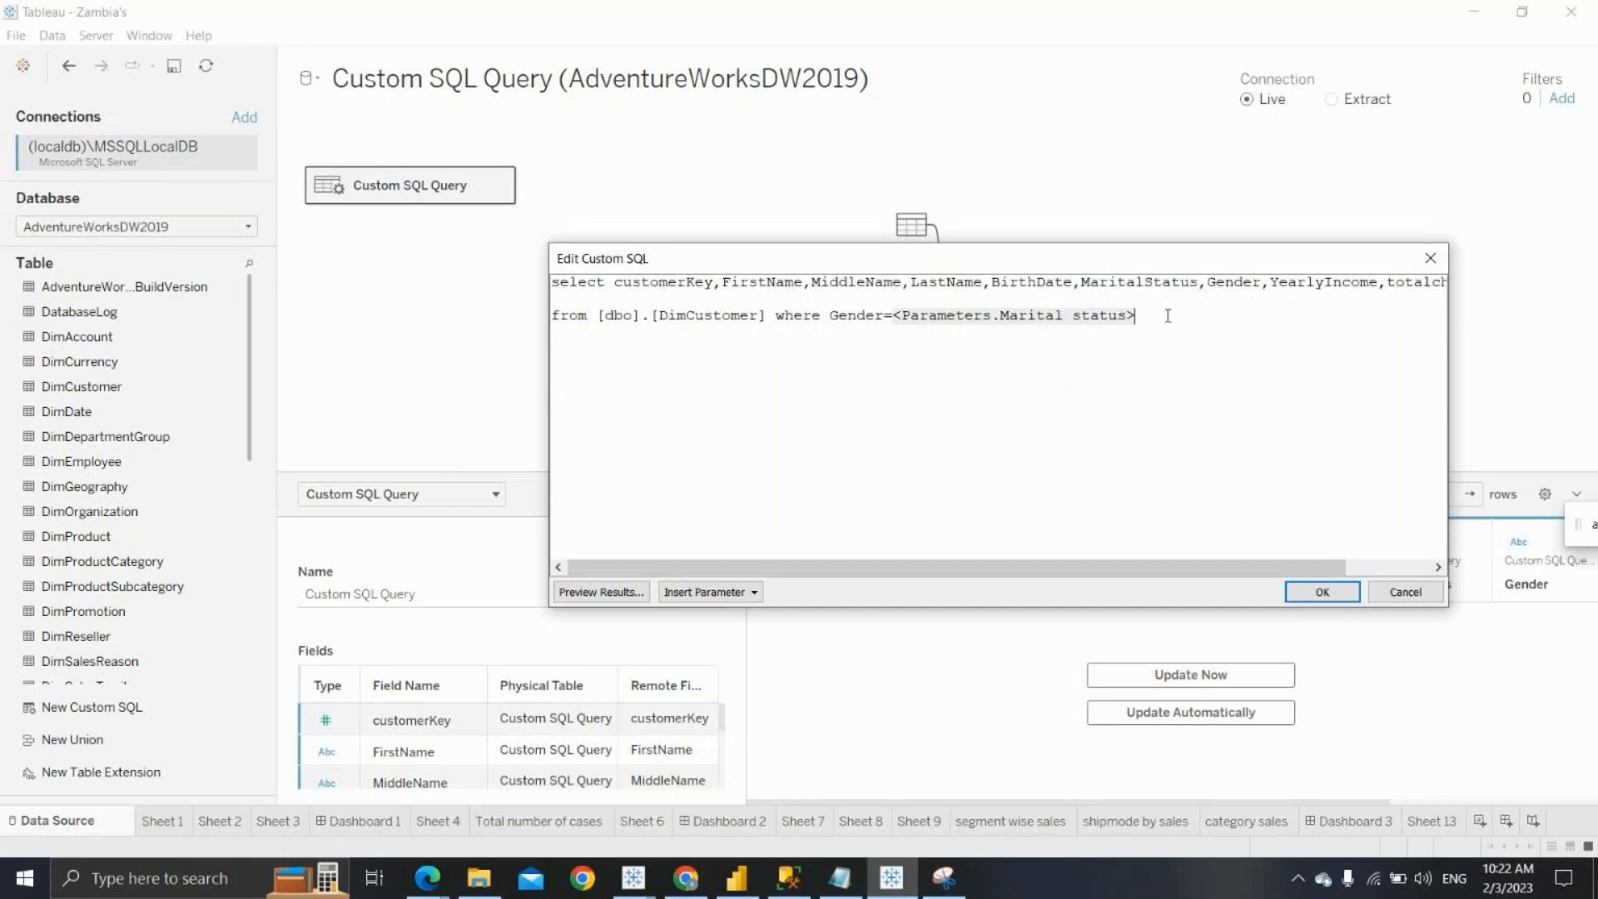
text(and)
key(ctrl+v)
text(=)
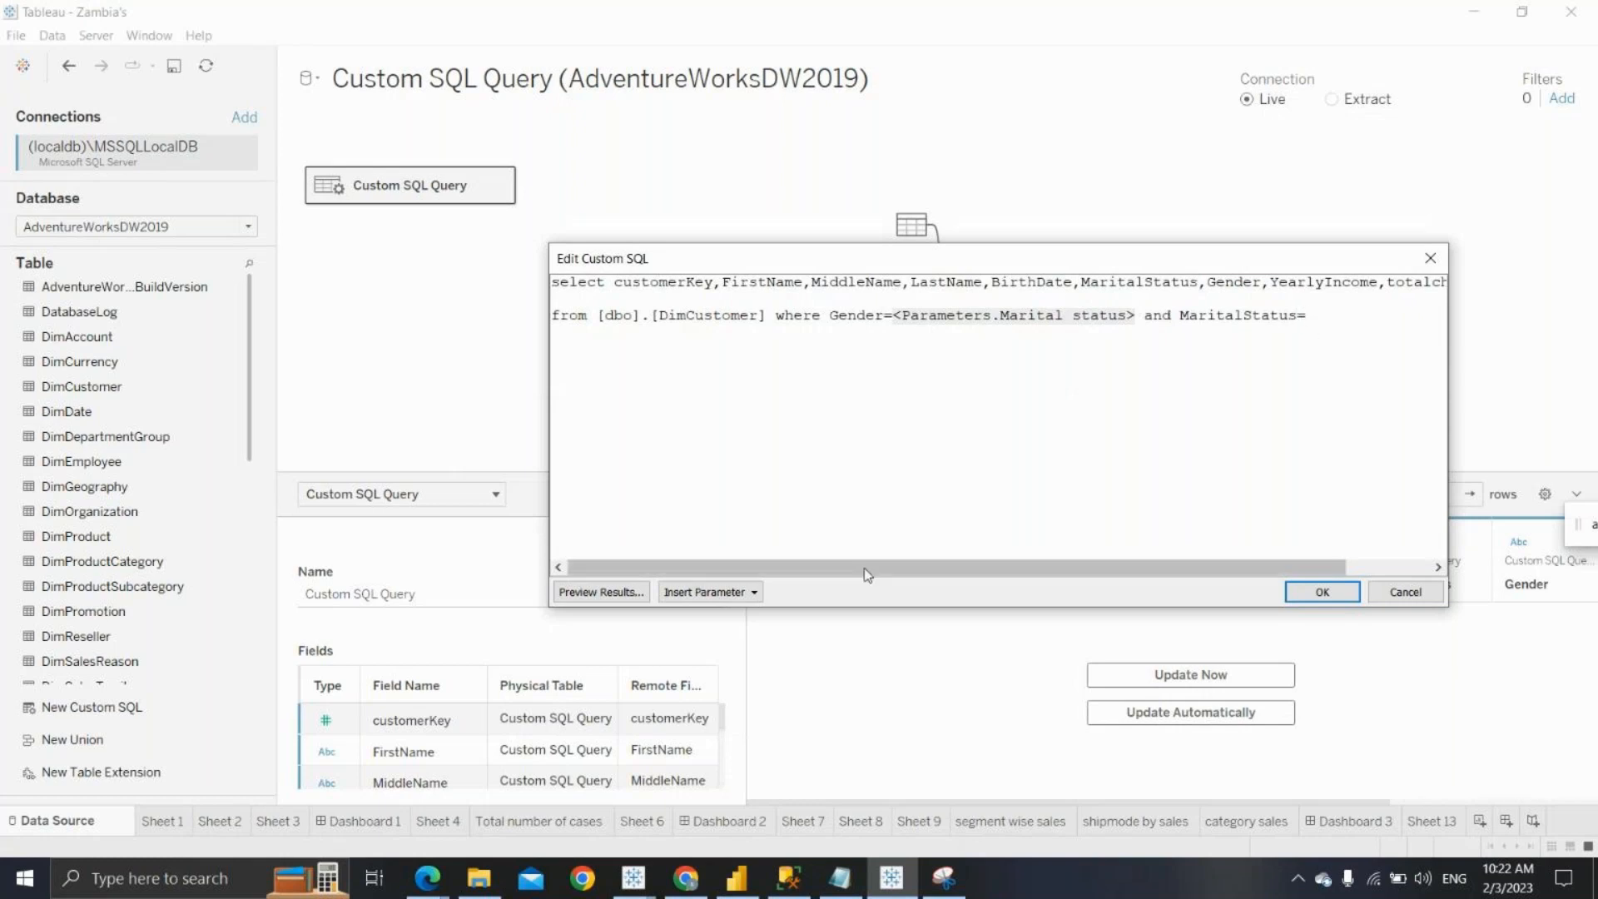
click(723, 593)
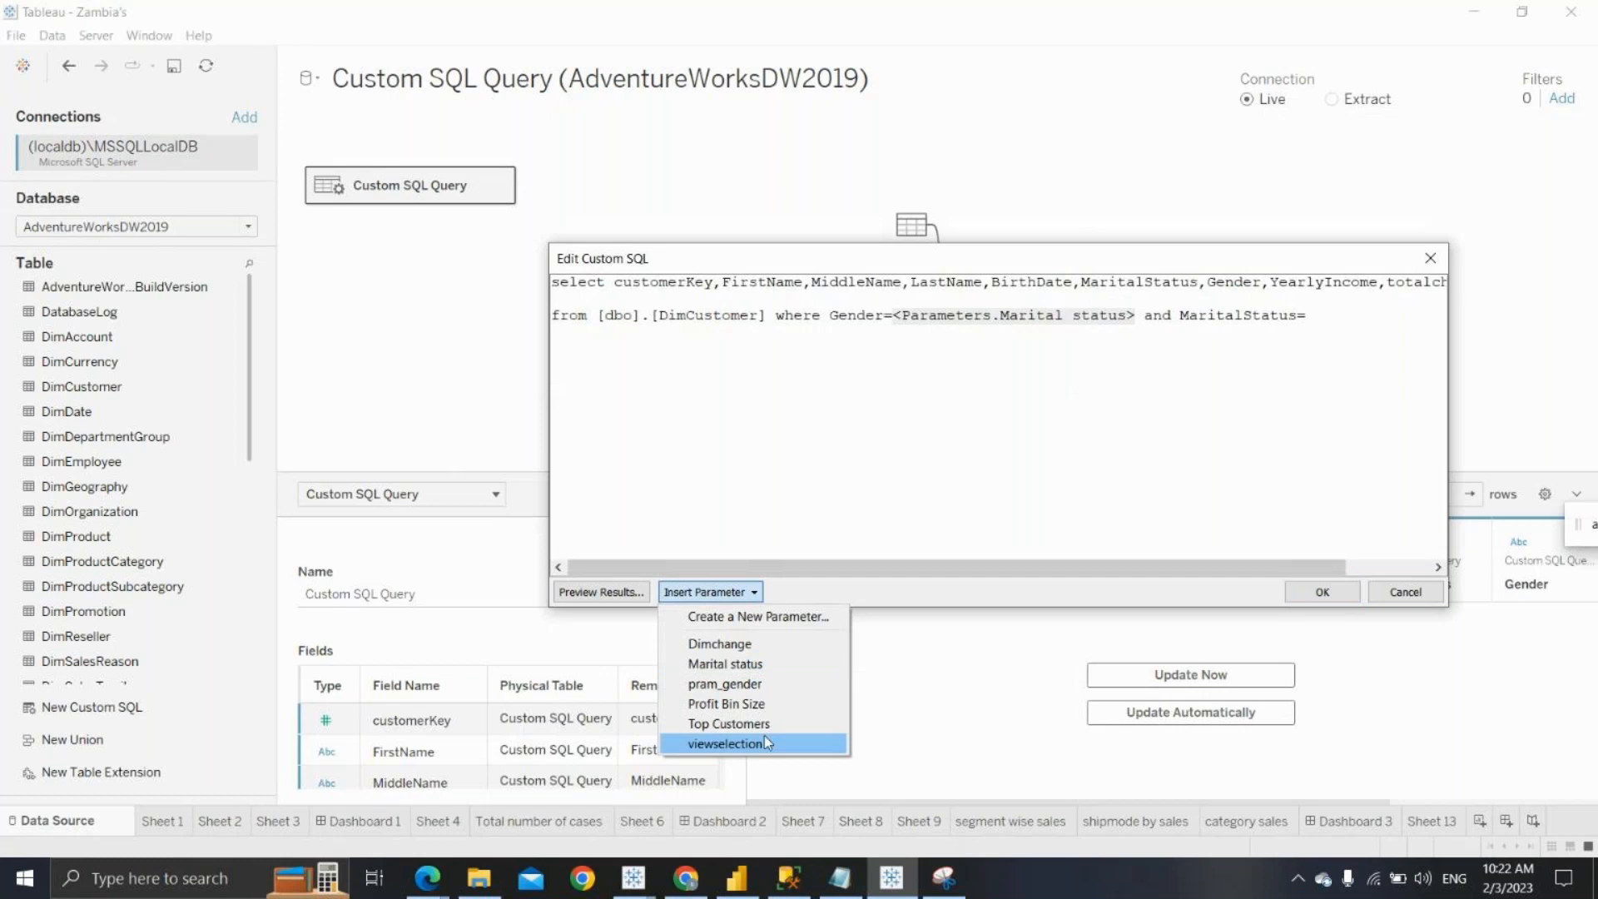
click(767, 665)
Replace the Marital status reference in the Gender condition with the pram_gender parameter and save the custom SQL query
click(1033, 315)
key(BackSpace)
key(BackSpace)
key(BackSpace)
key(BackSpace)
key(BackSpace)
key(BackSpace)
key(BackSpace)
key(BackSpace)
key(BackSpace)
key(BackSpace)
key(BackSpace)
key(BackSpace)
key(BackSpace)
key(BackSpace)
key(BackSpace)
key(BackSpace)
key(BackSpace)
key(BackSpace)
key(BackSpace)
key(BackSpace)
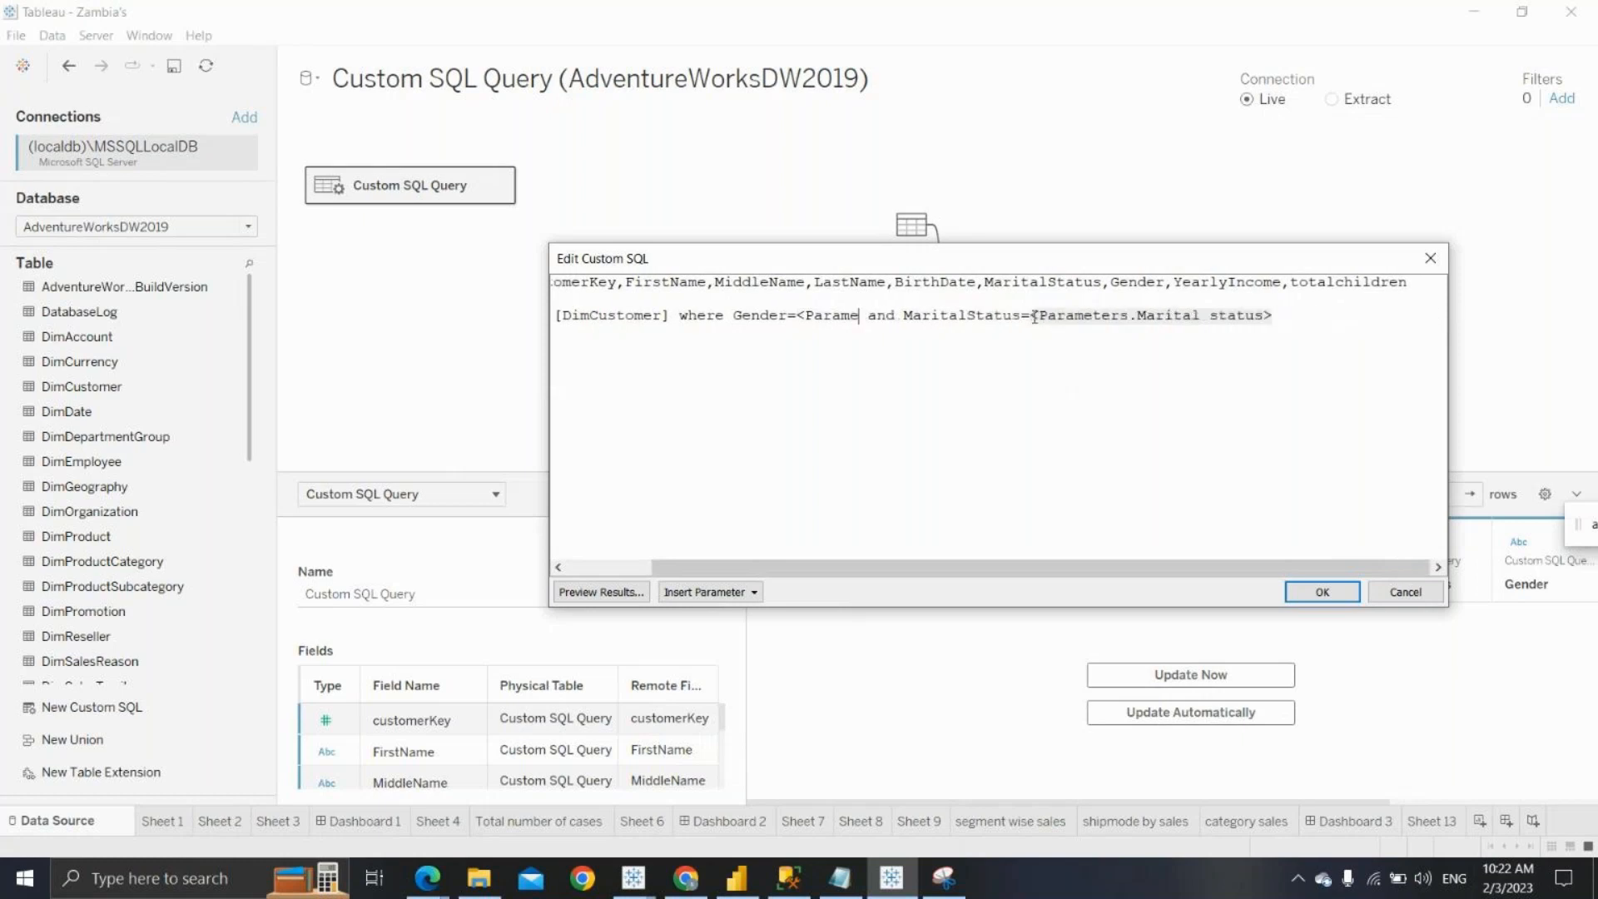
key(BackSpace)
key(BackSpace)
key(BackSpace)
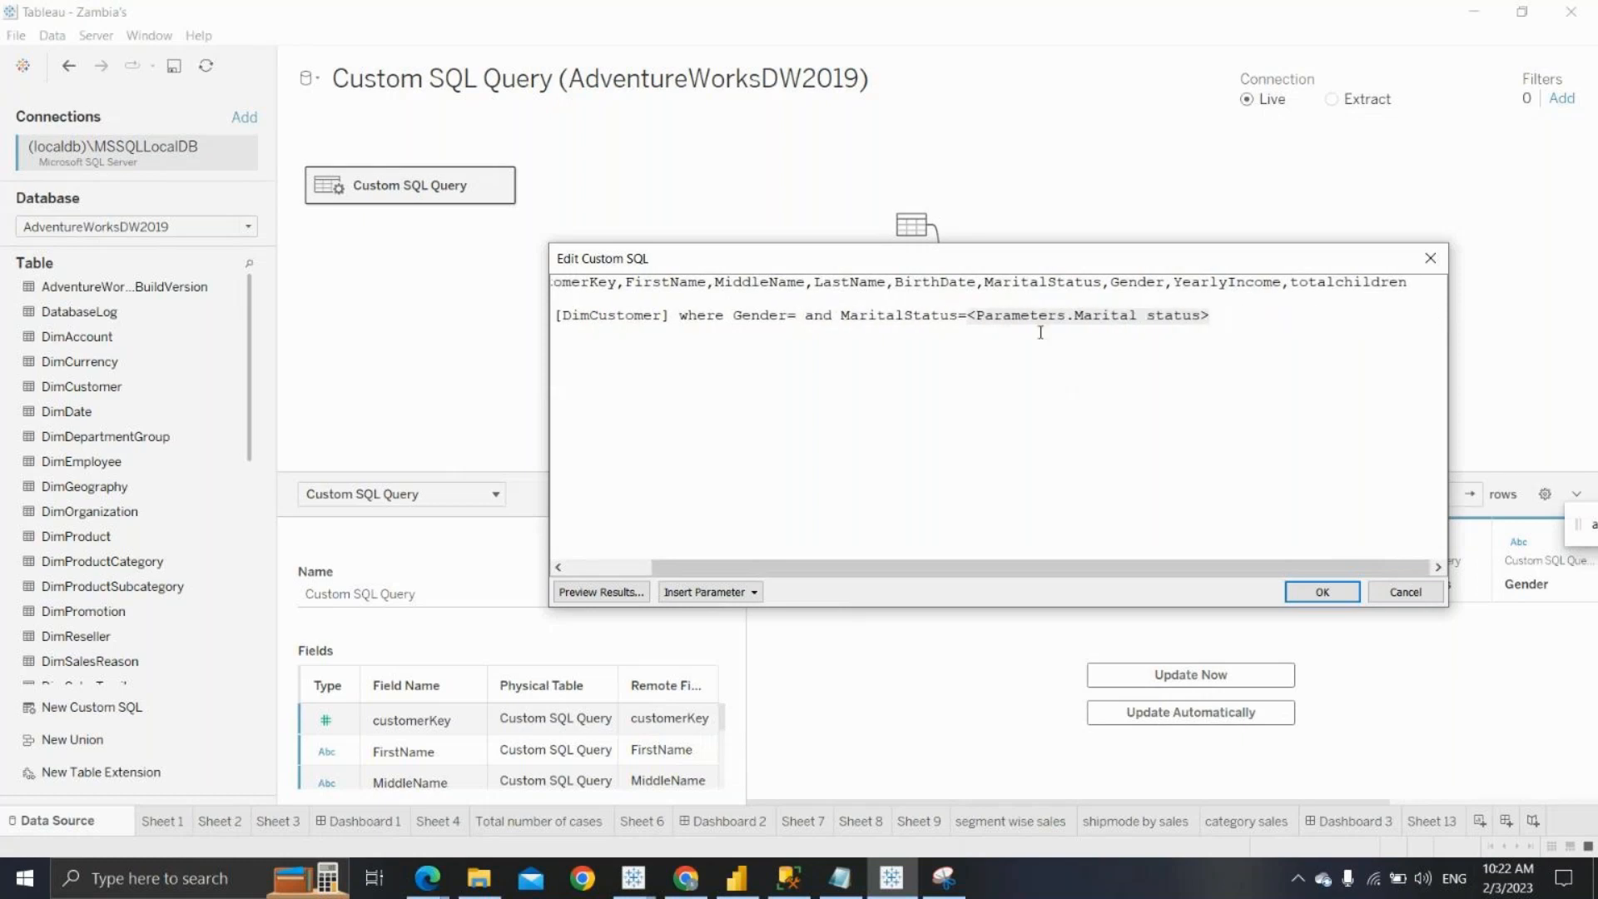
click(754, 595)
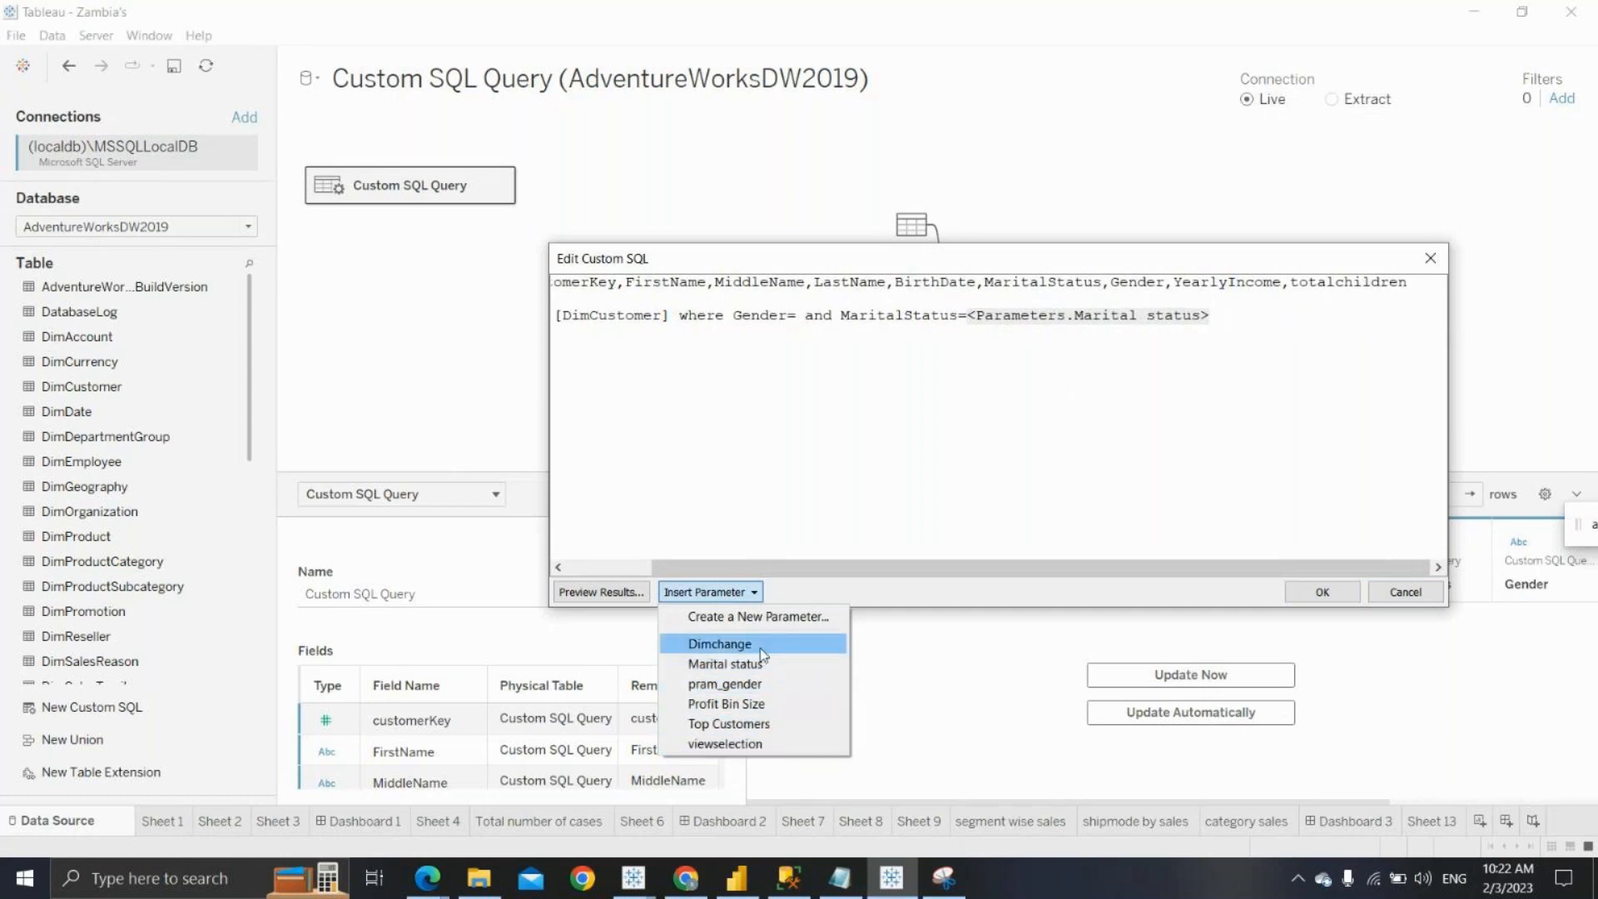
click(766, 683)
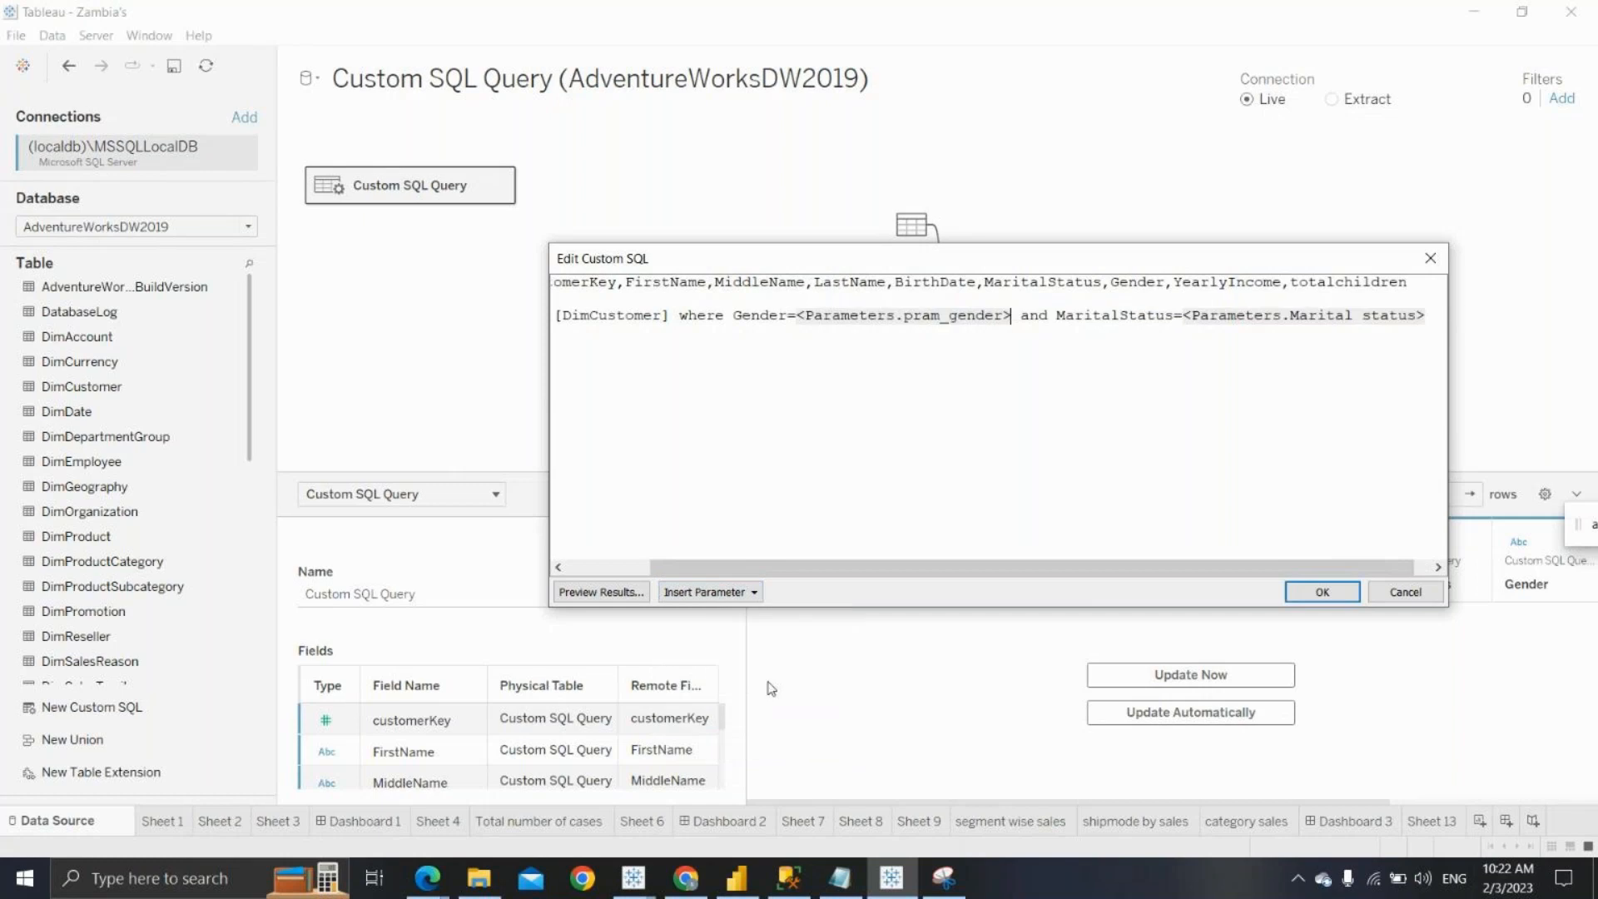
drag(948, 567, 1003, 567)
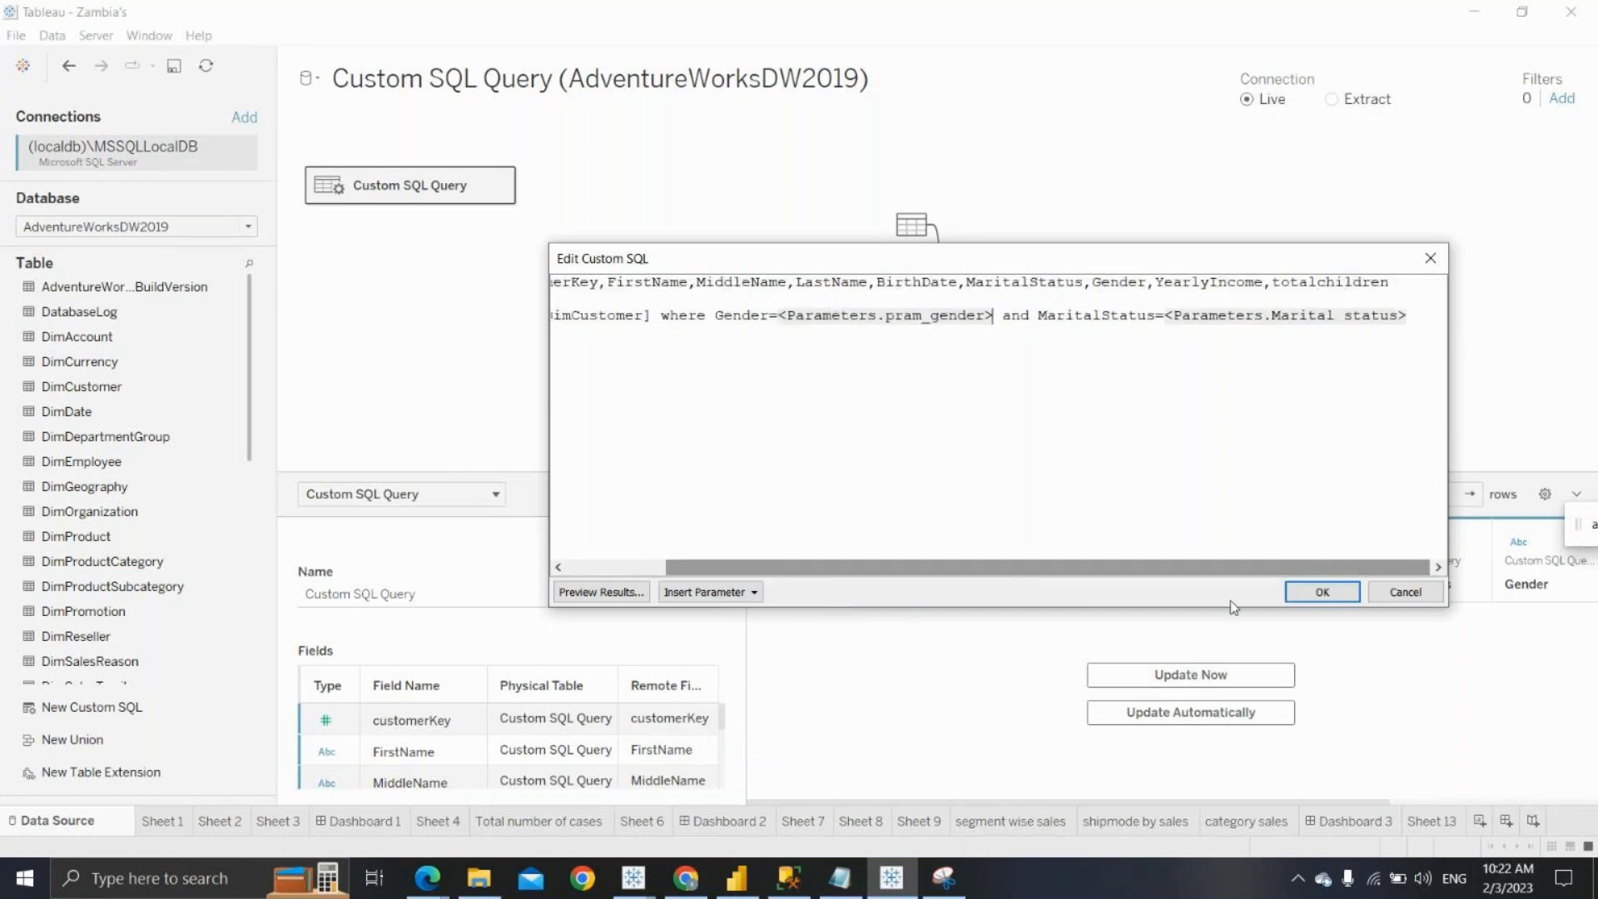
click(1311, 592)
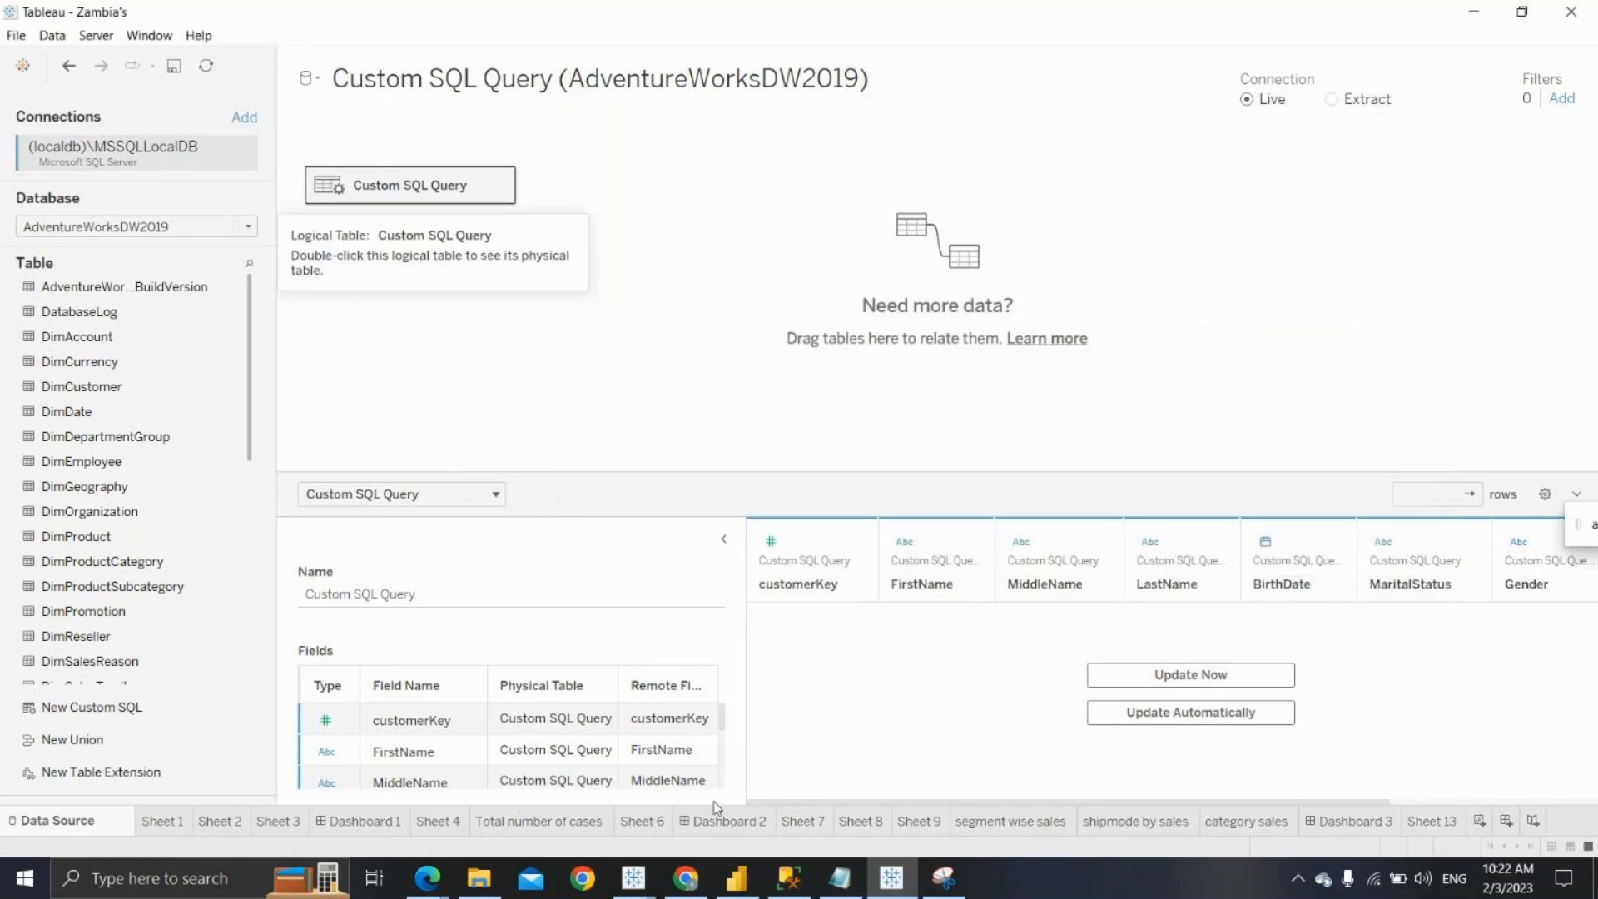
Show the Marital status parameter control on Sheet 13
click(1430, 822)
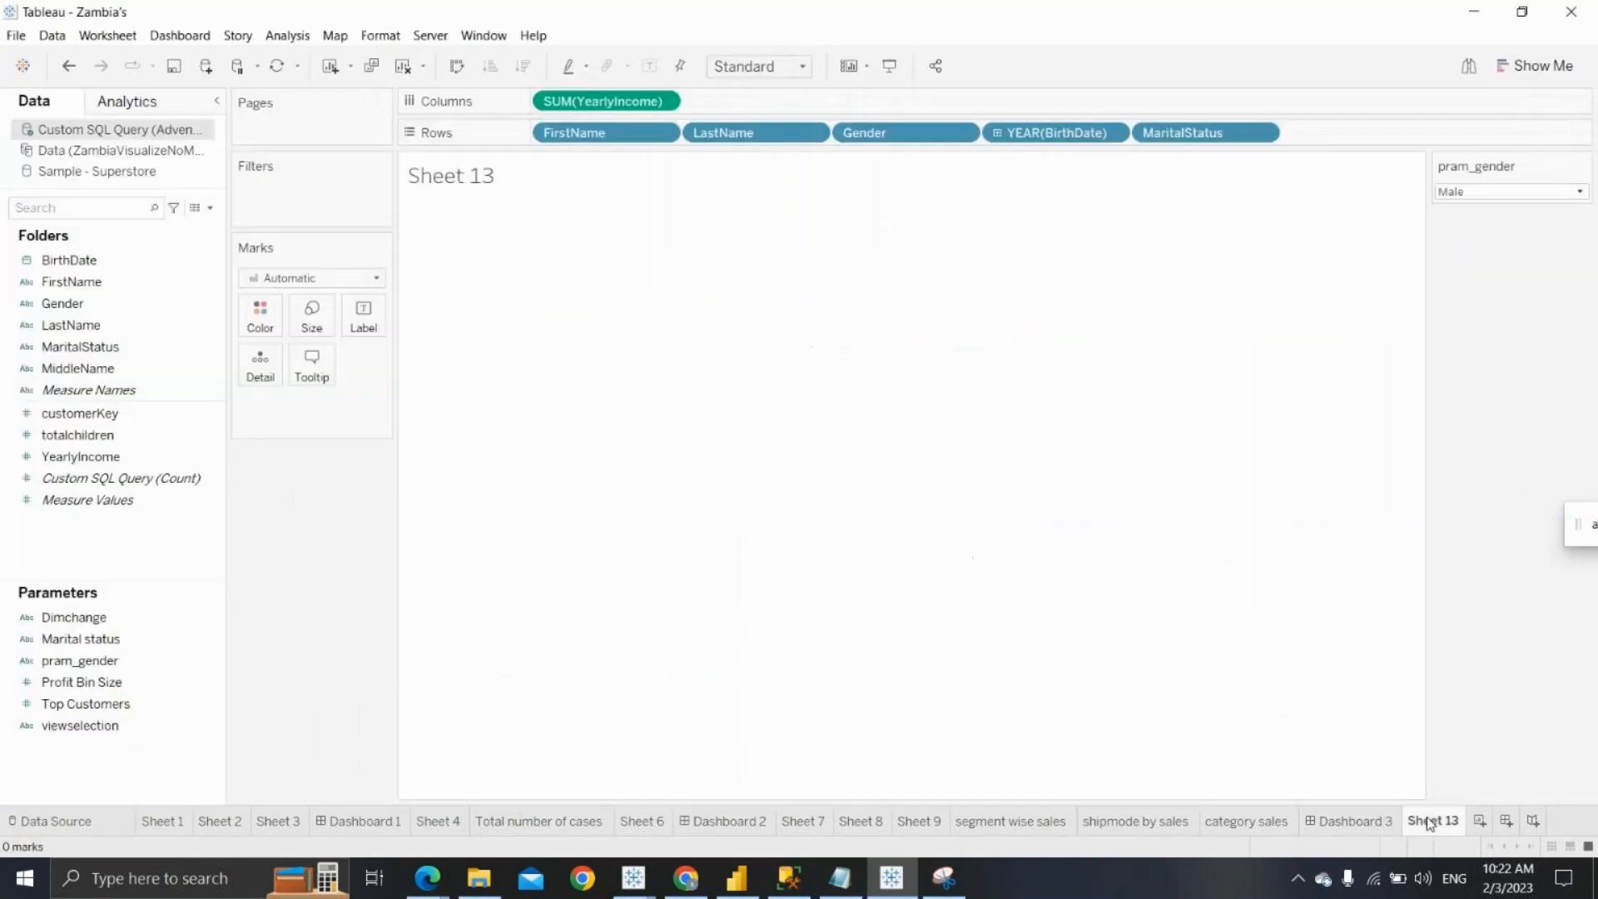
click(84, 415)
click(127, 720)
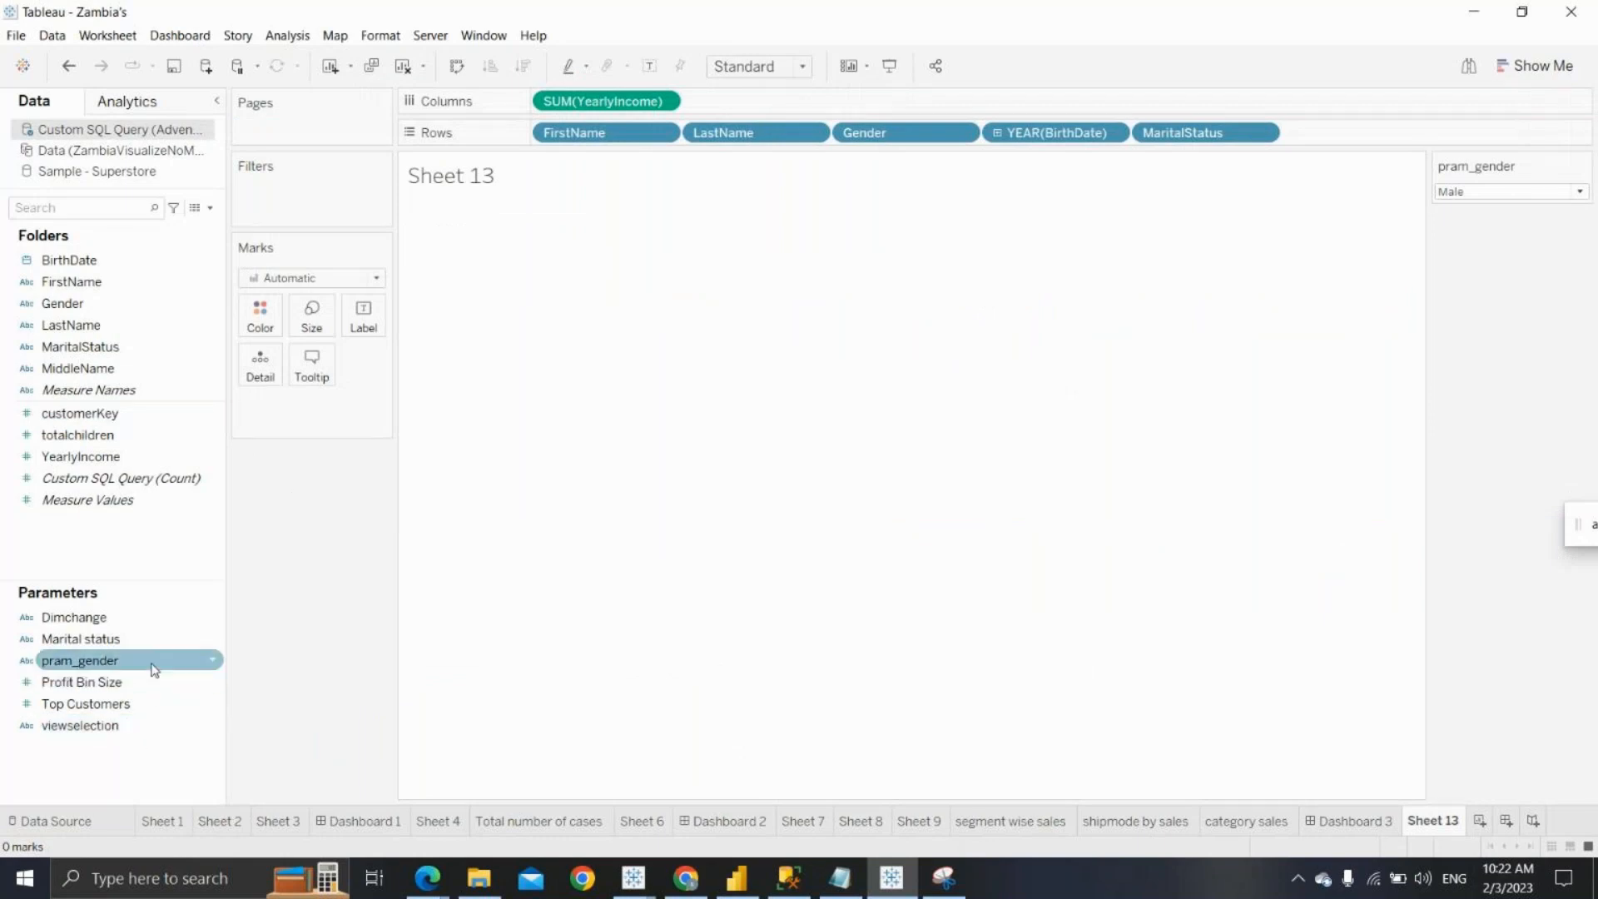
click(211, 639)
click(213, 640)
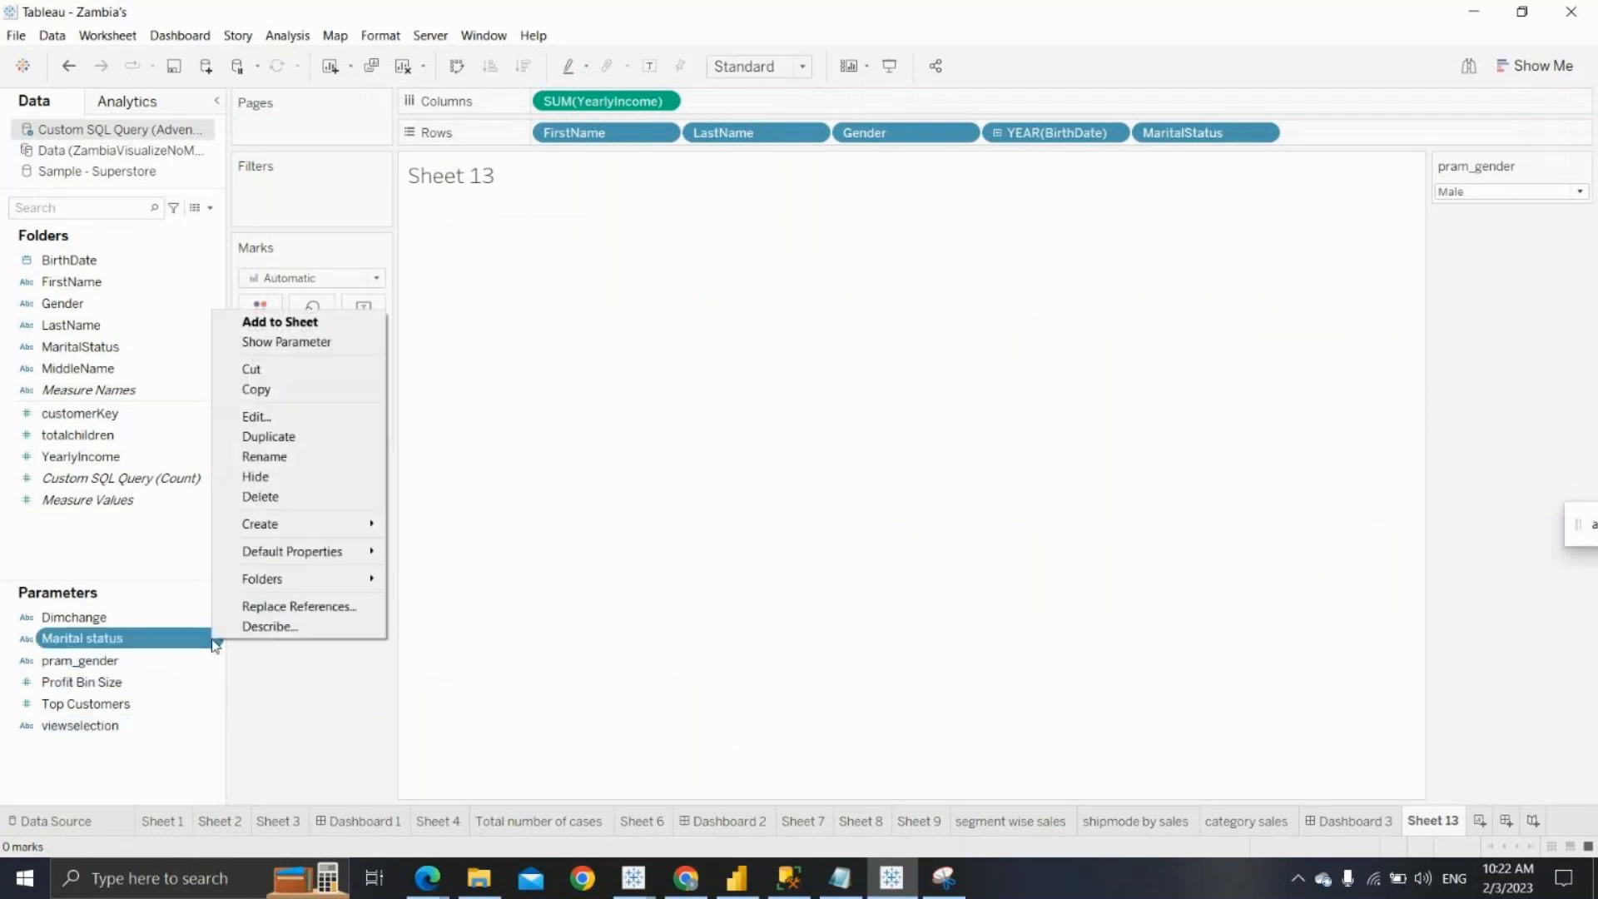
click(275, 345)
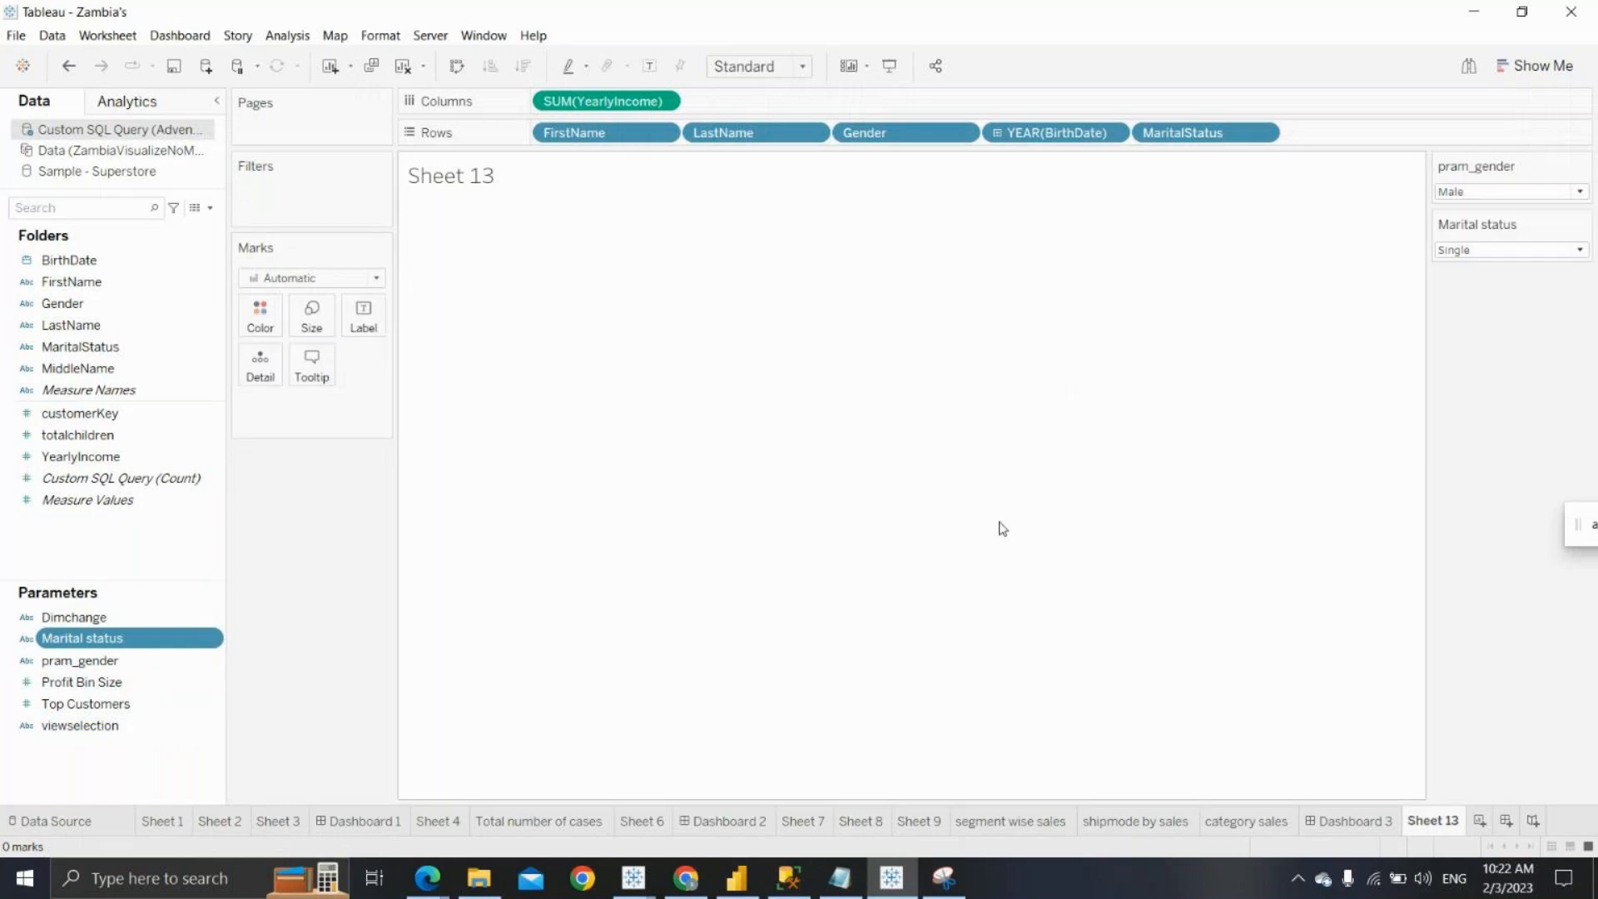
Check the pram_gender choices and set the Marital status parameter to Married
click(1472, 193)
click(1472, 204)
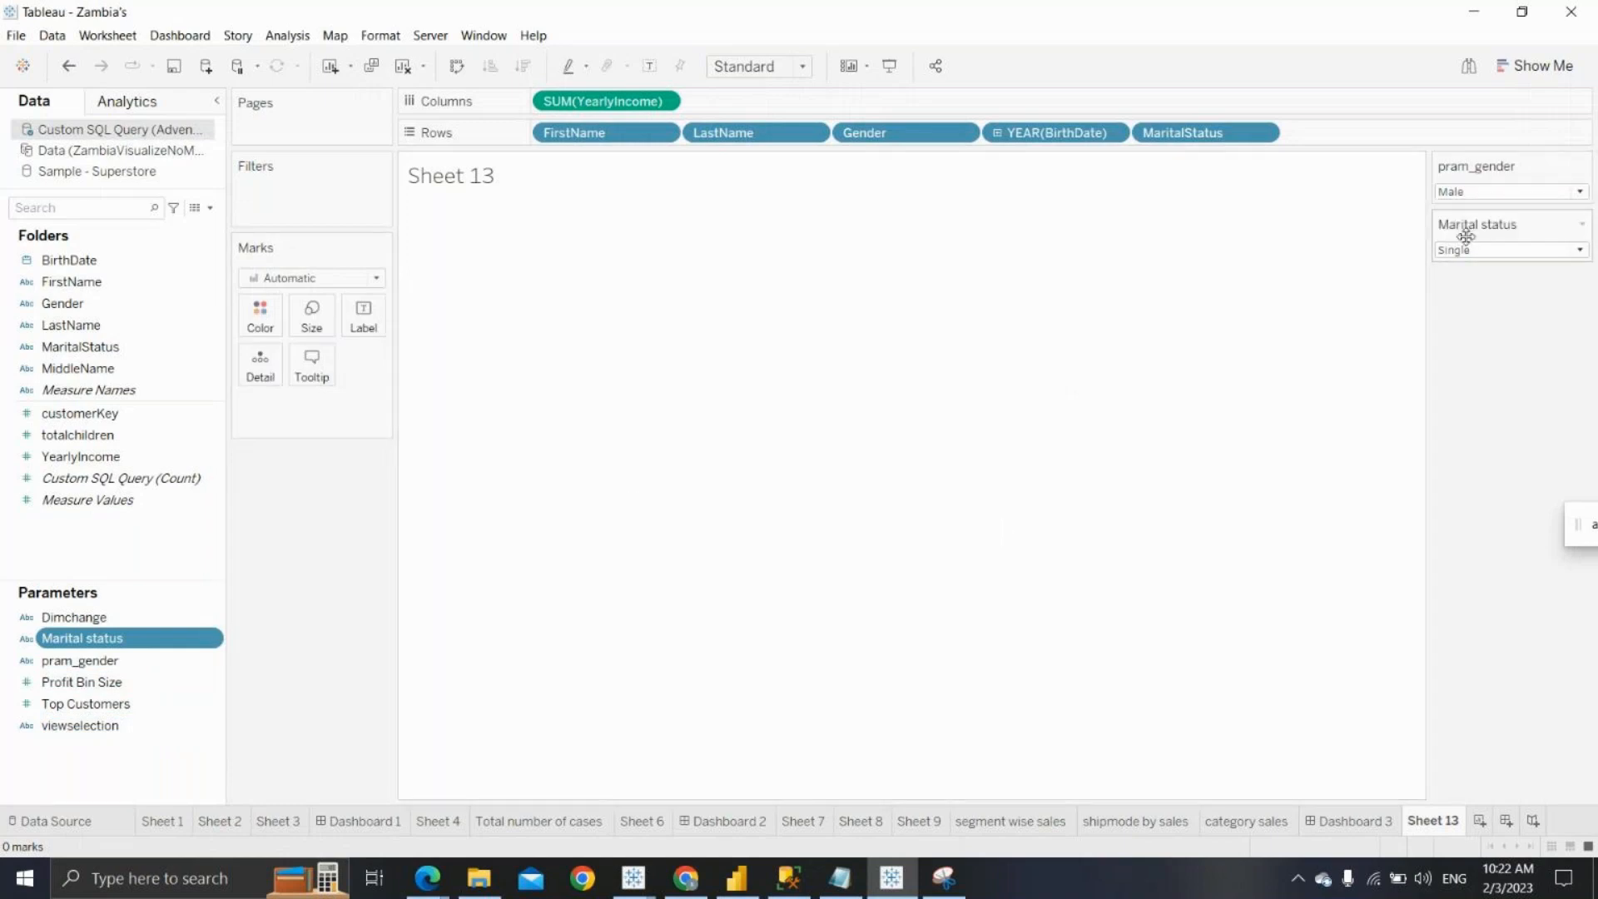
click(1472, 248)
click(1481, 294)
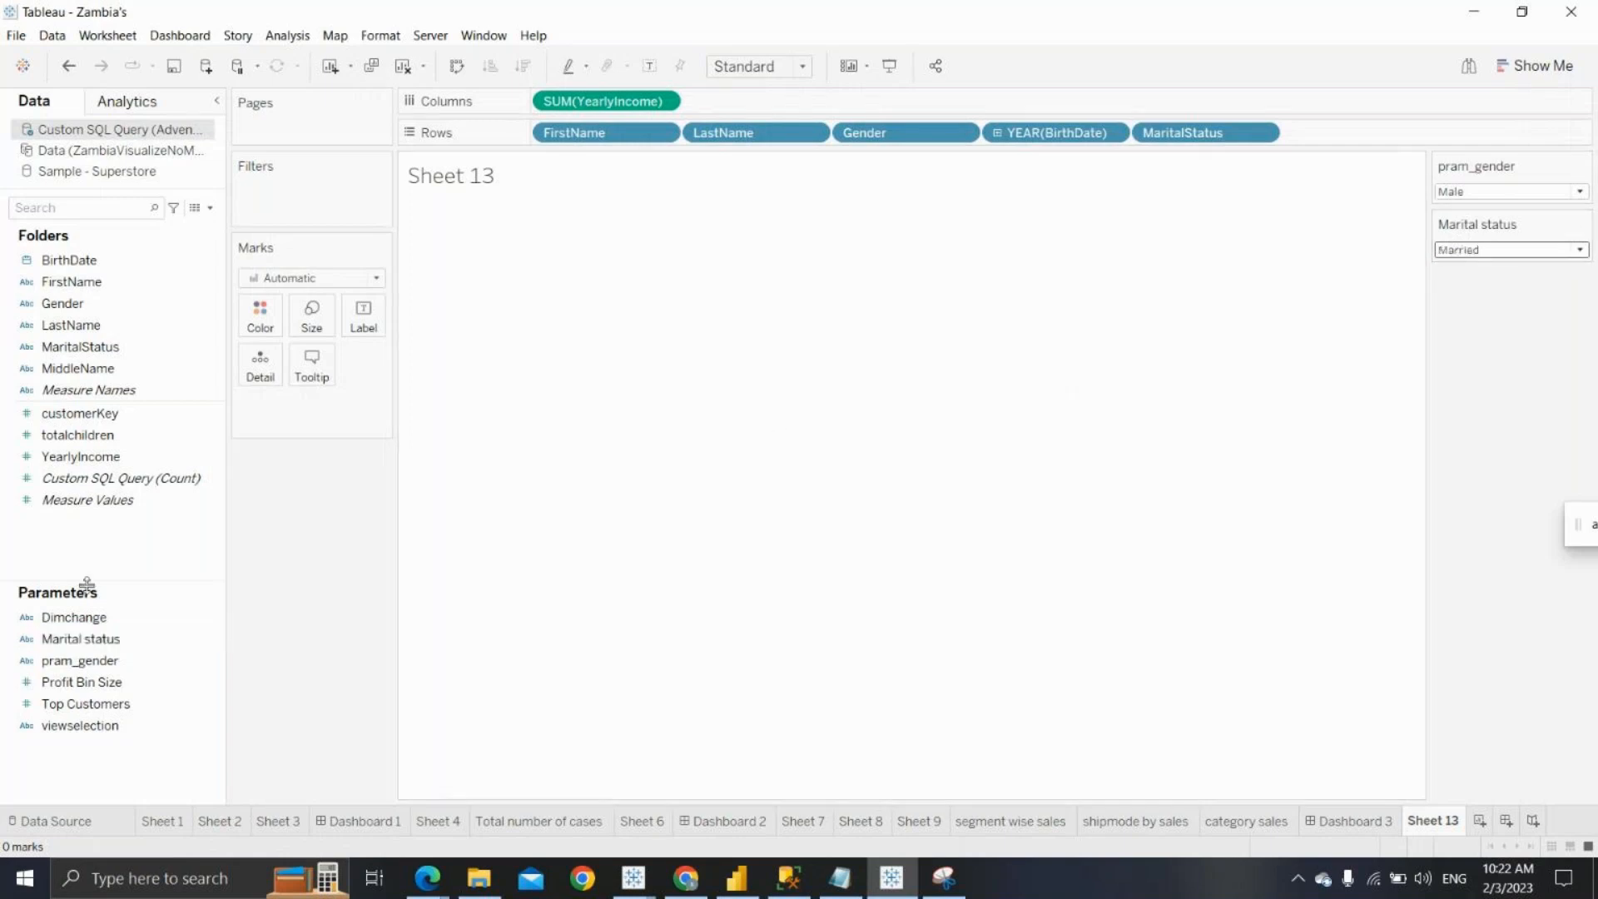
Reopen the custom SQL query, change the "and" between the Gender and MaritalStatus conditions to "or", and save it
right_click(89, 138)
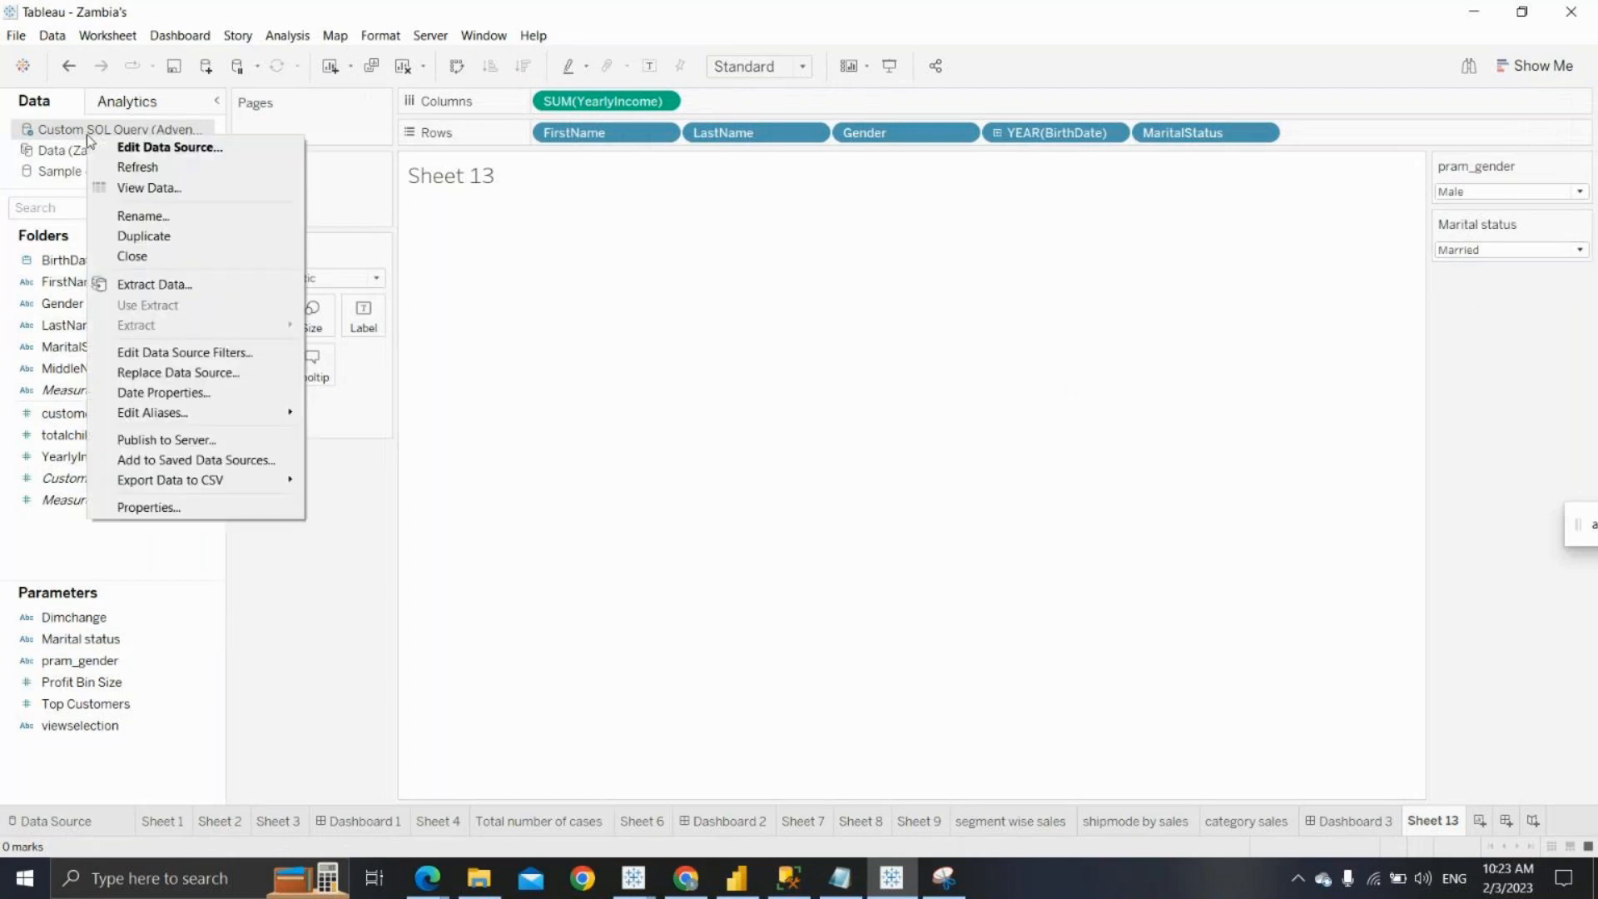
click(109, 147)
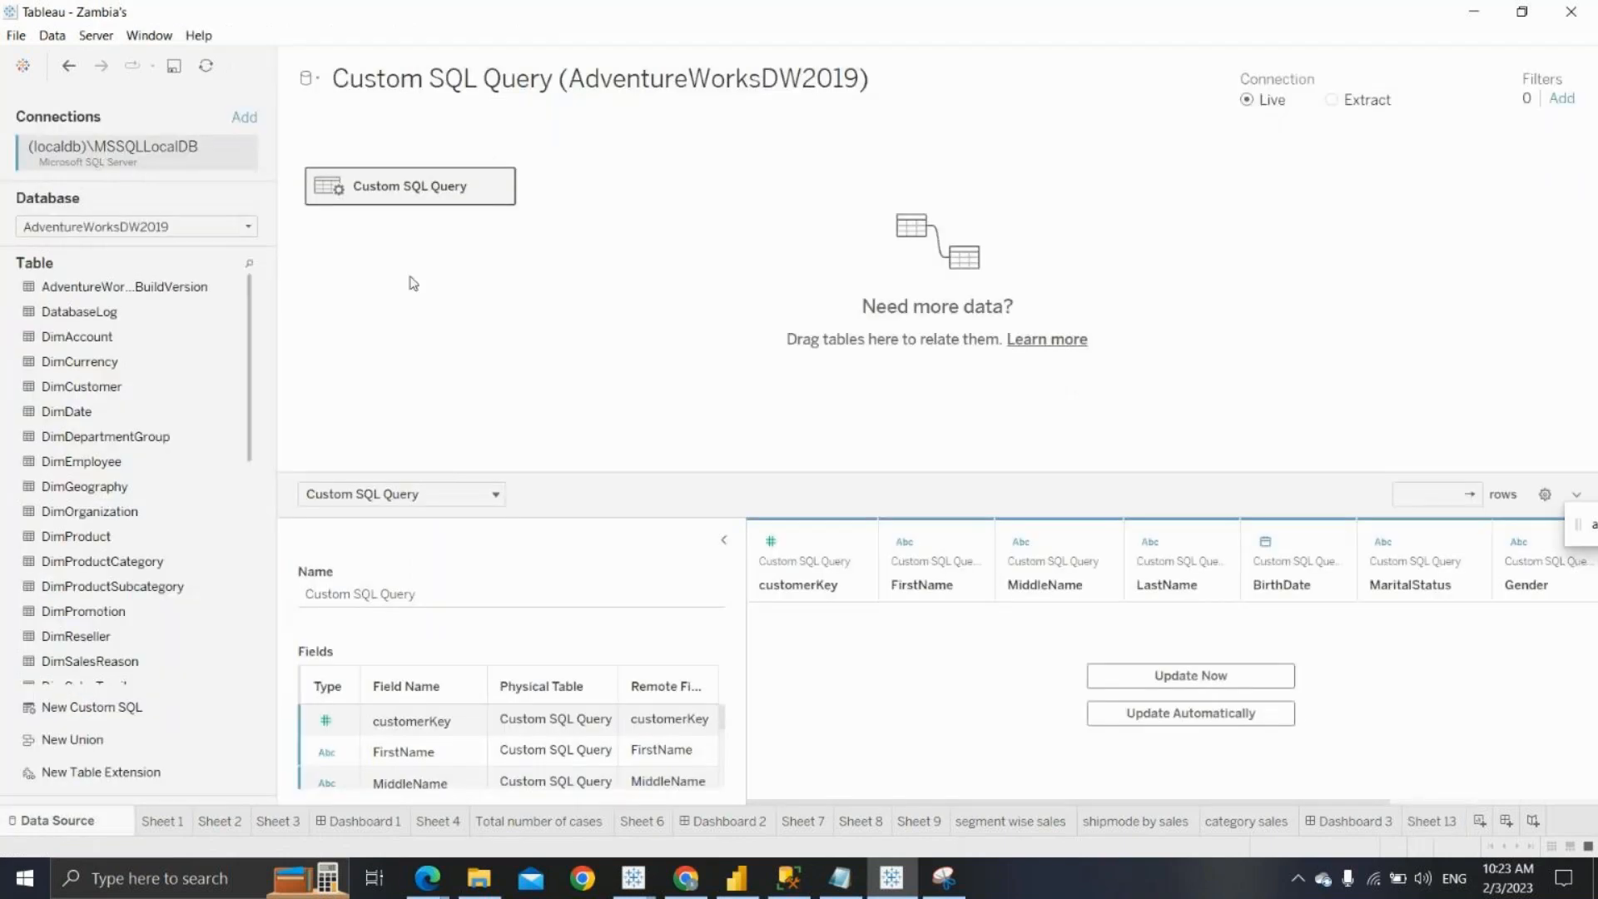
click(499, 187)
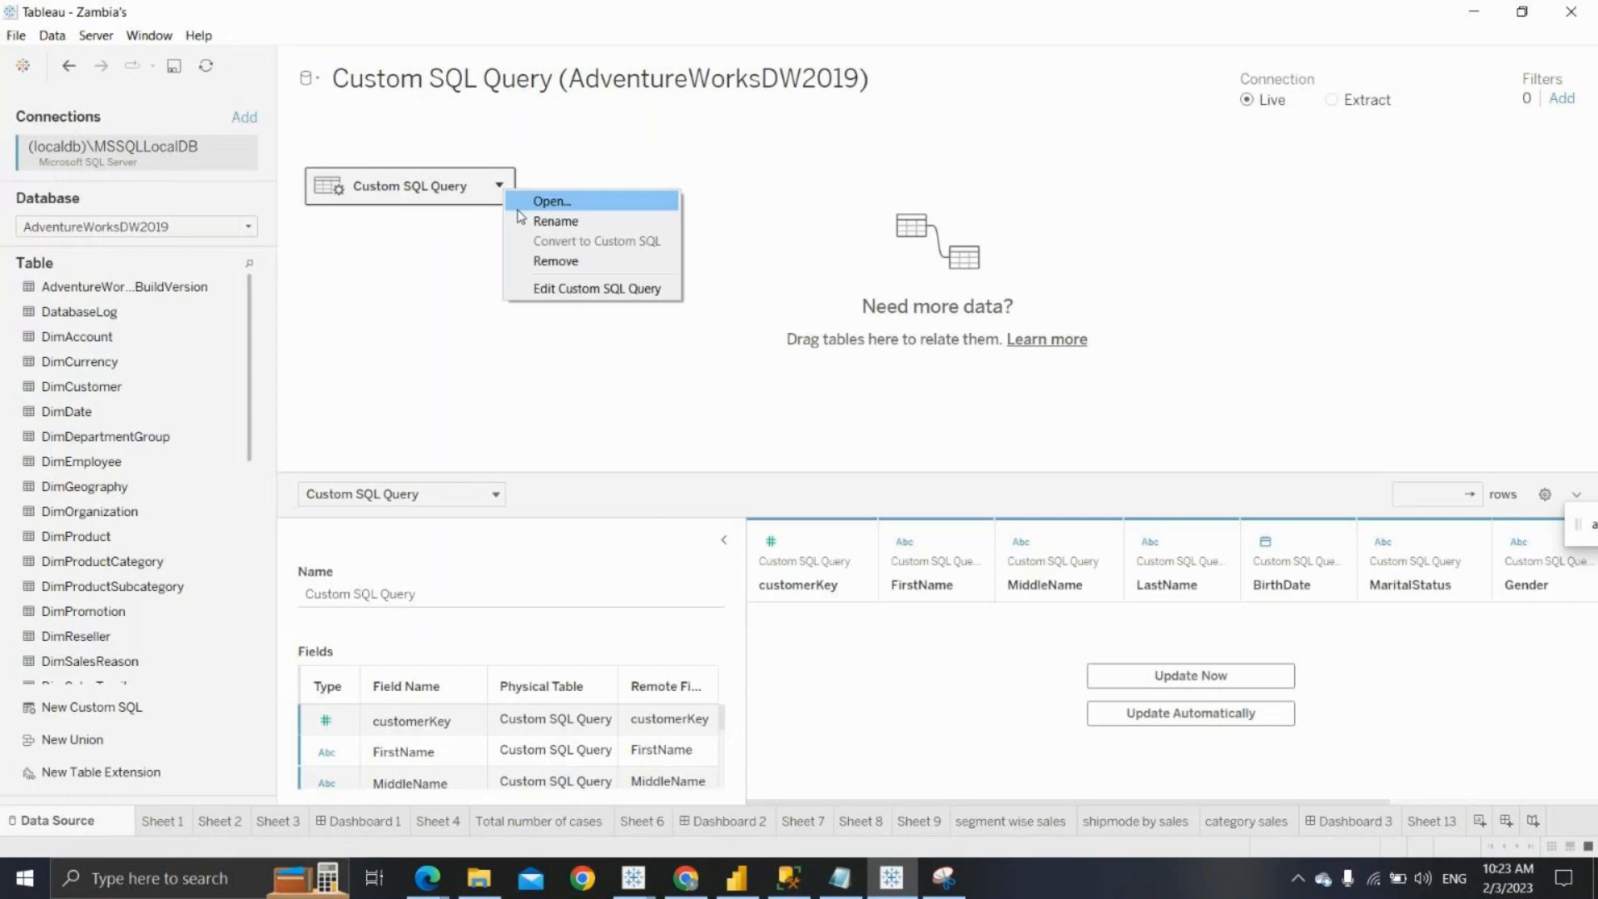
click(542, 289)
drag(766, 567, 892, 546)
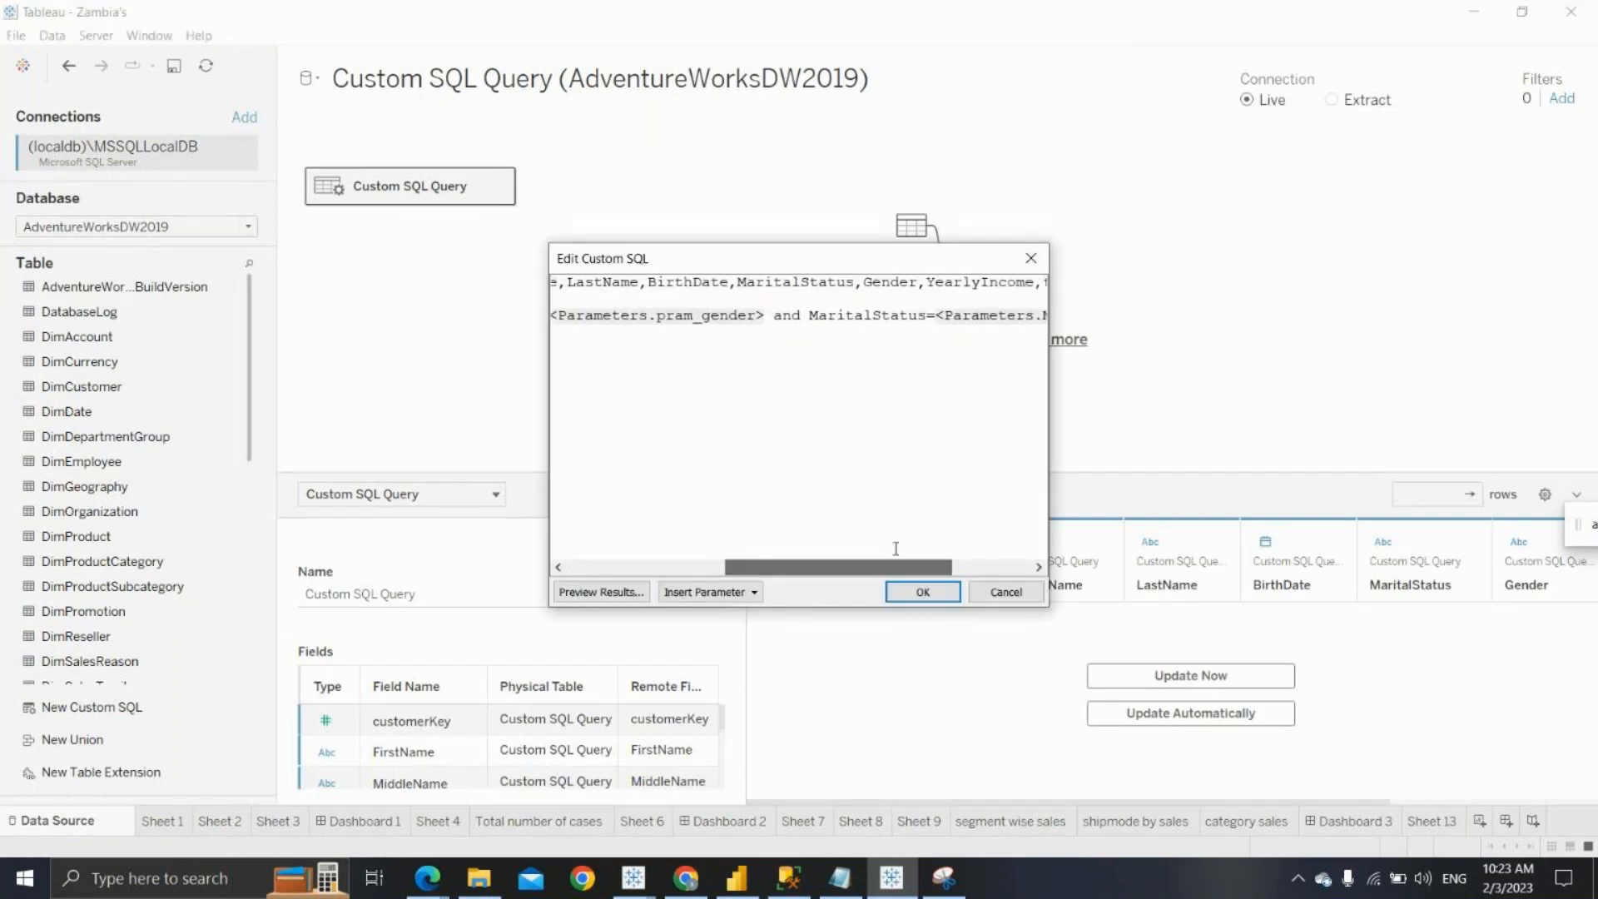
click(803, 314)
key(BackSpace)
key(BackSpace)
key(BackSpace)
text(or)
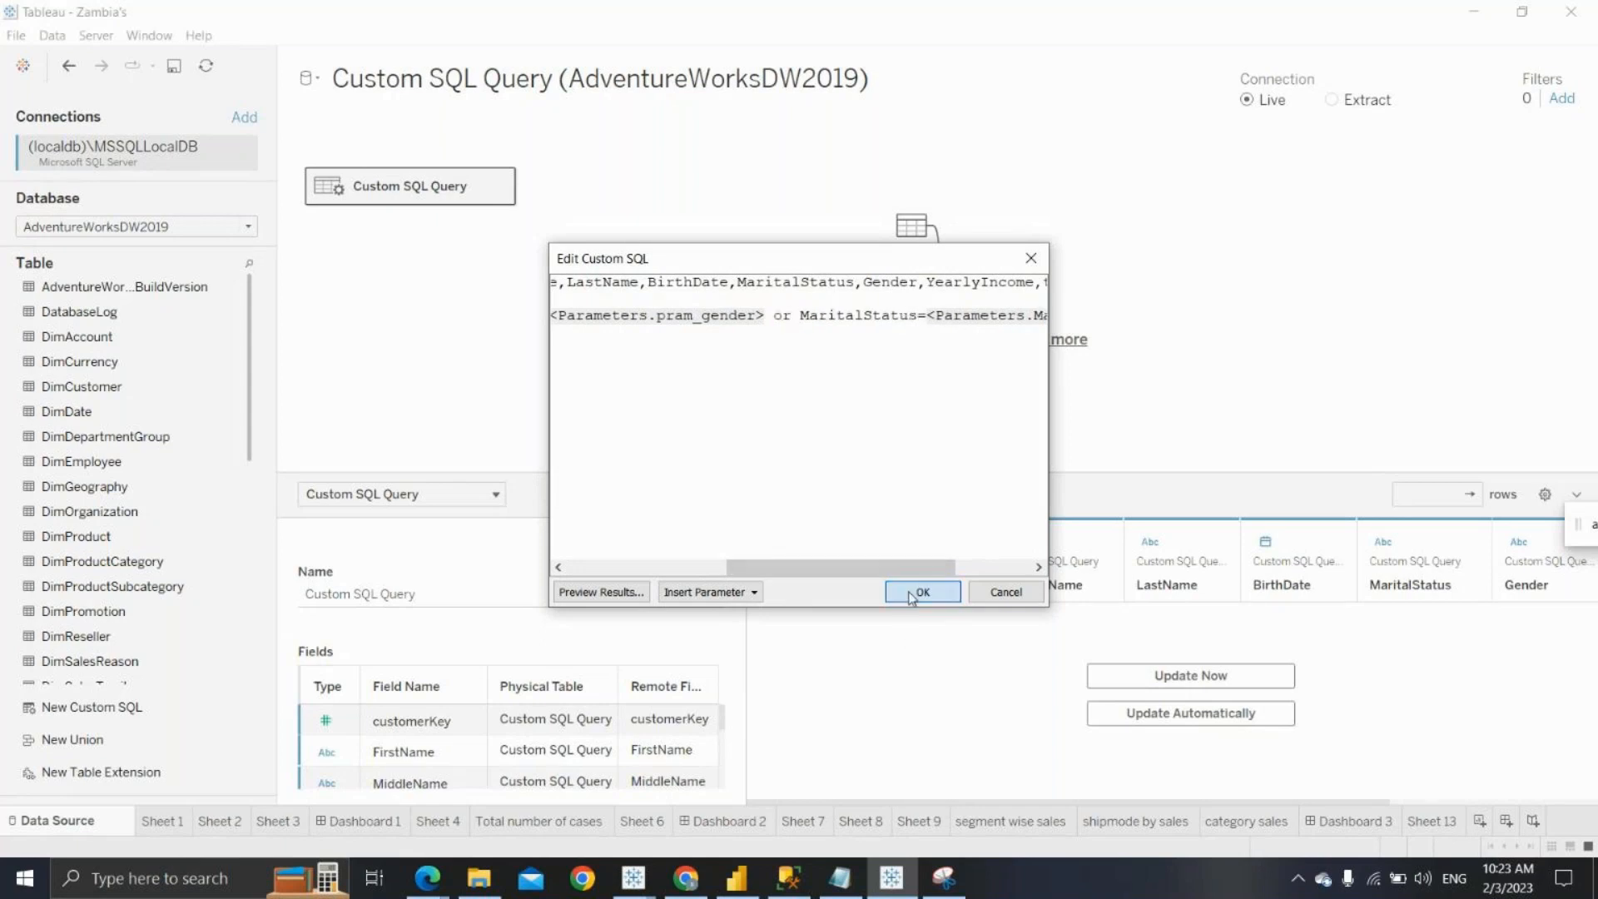
click(914, 593)
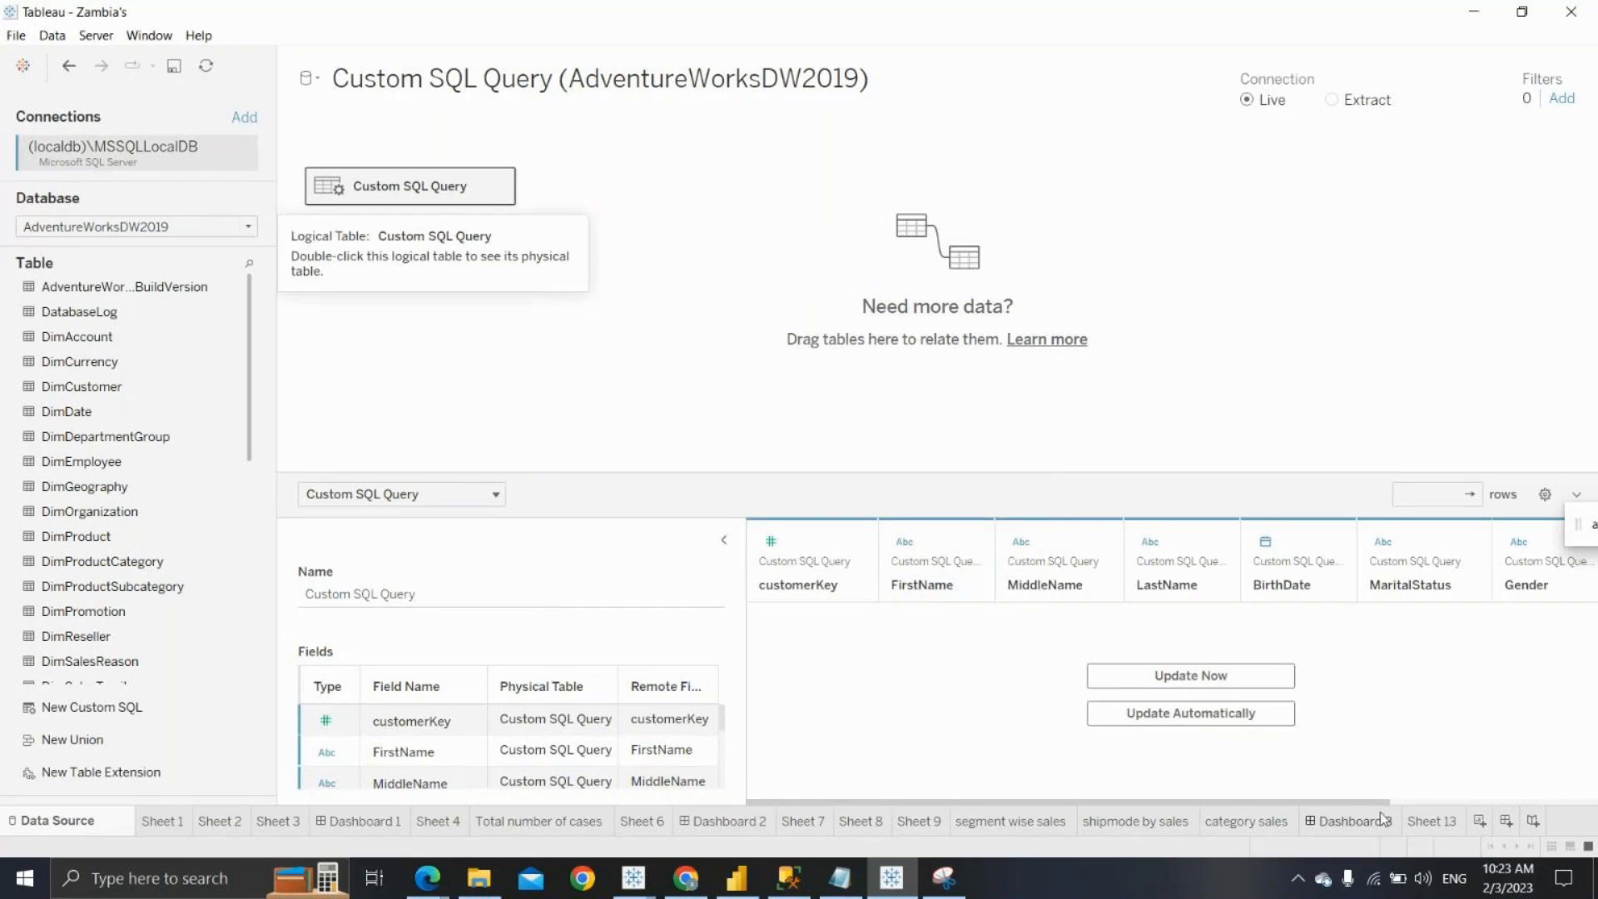
On Sheet 13, switch Marital status to Single and back to Married, and set pram_gender to Female
click(1415, 820)
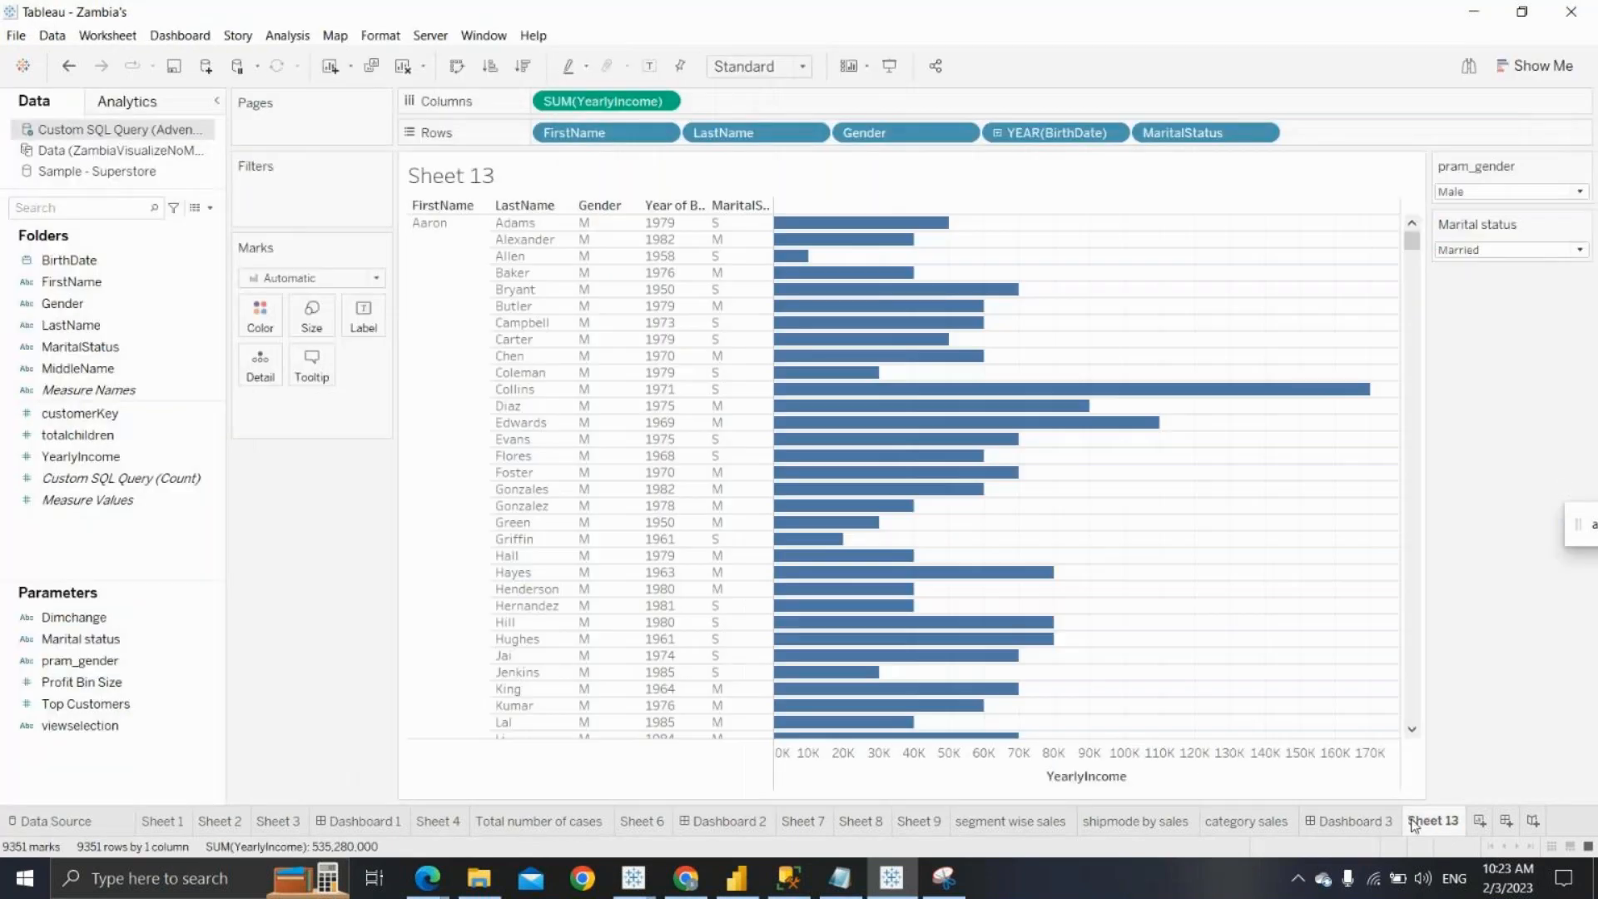
mouse_move(880, 527)
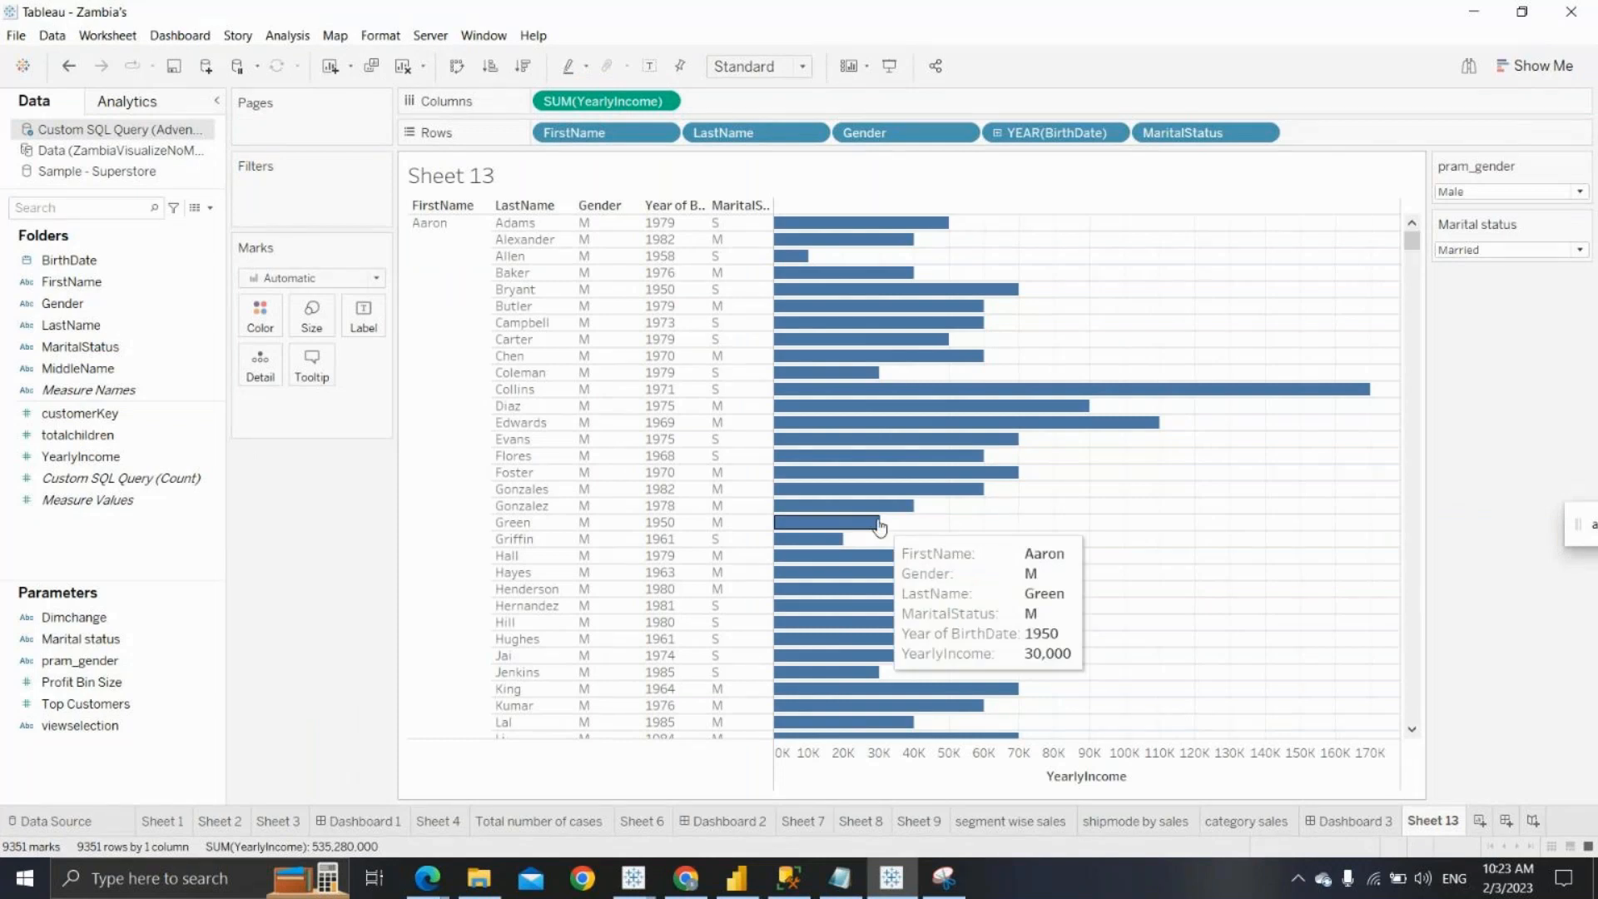
click(1473, 275)
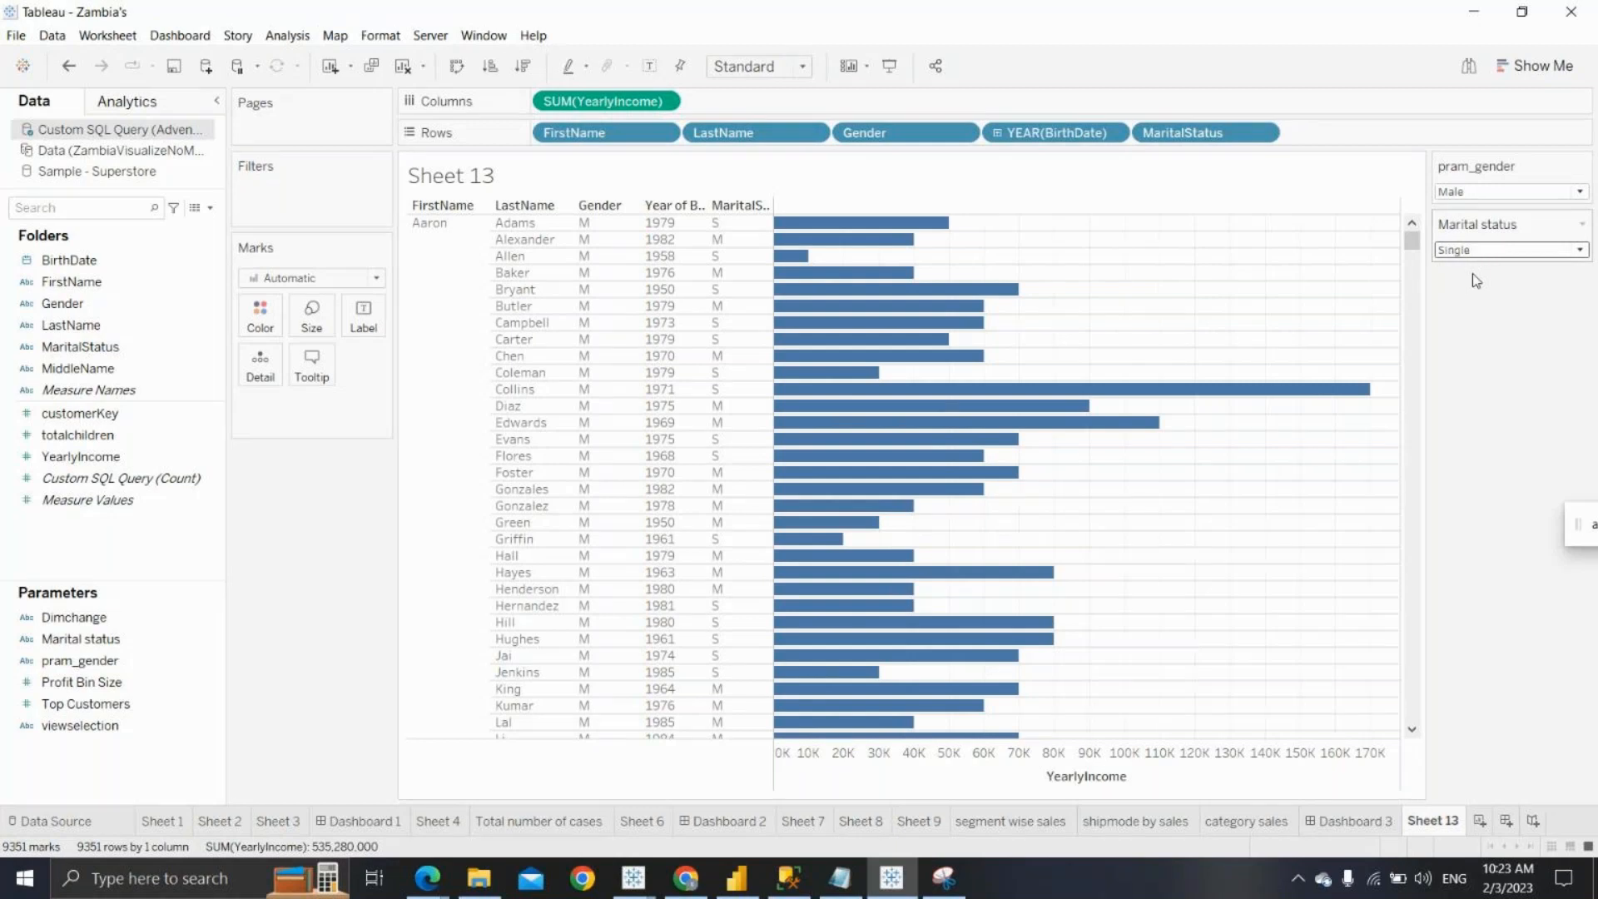
click(1474, 252)
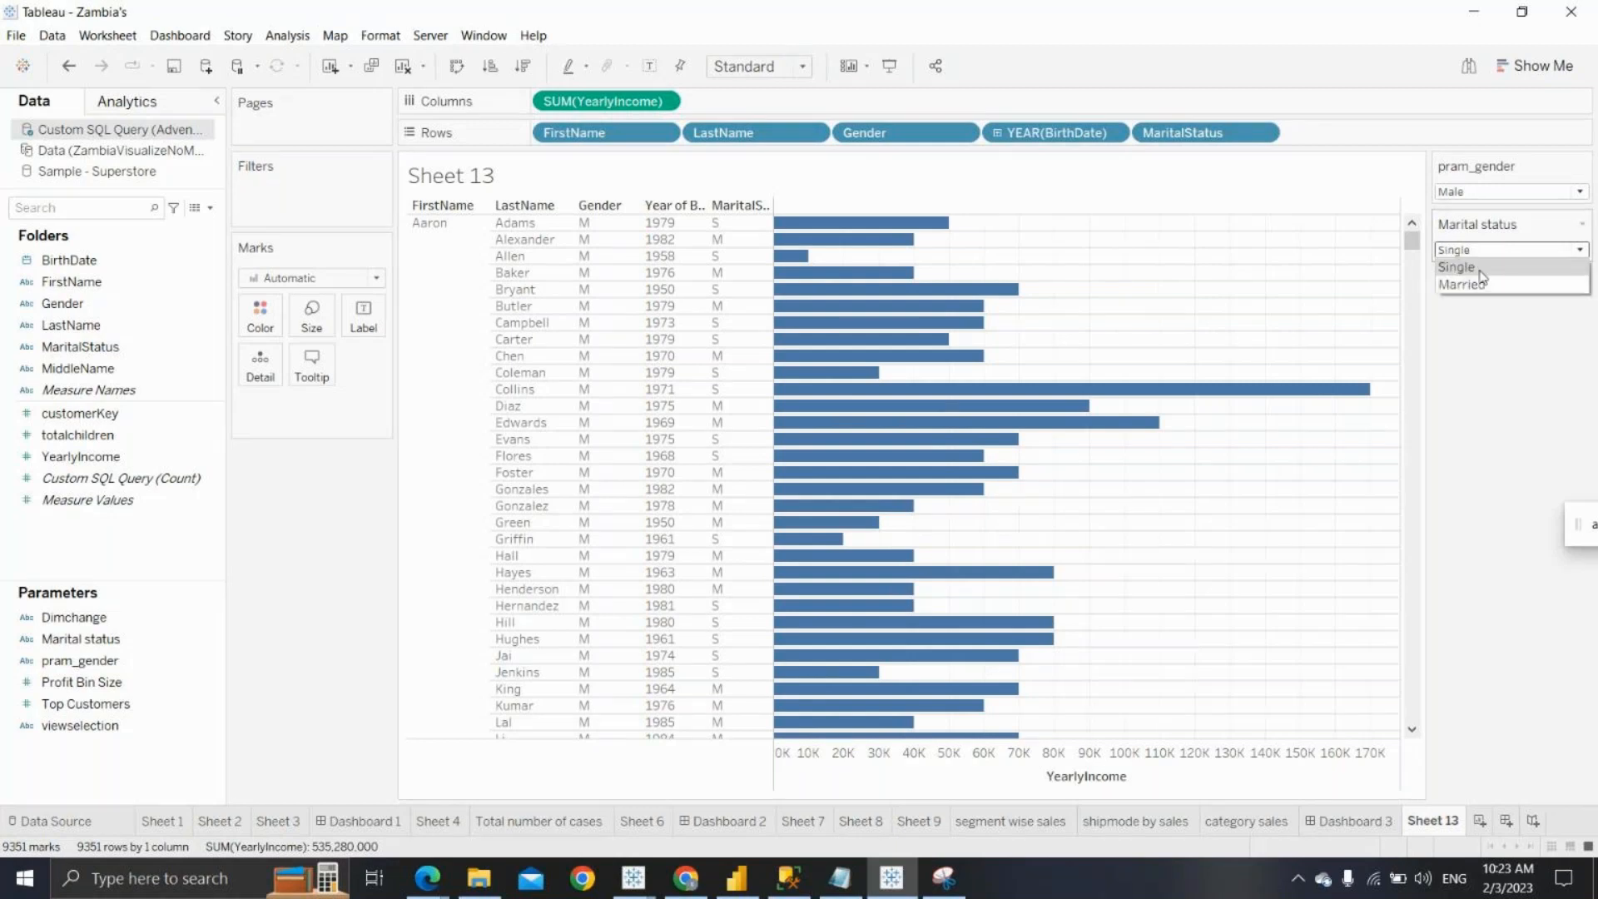
click(1480, 280)
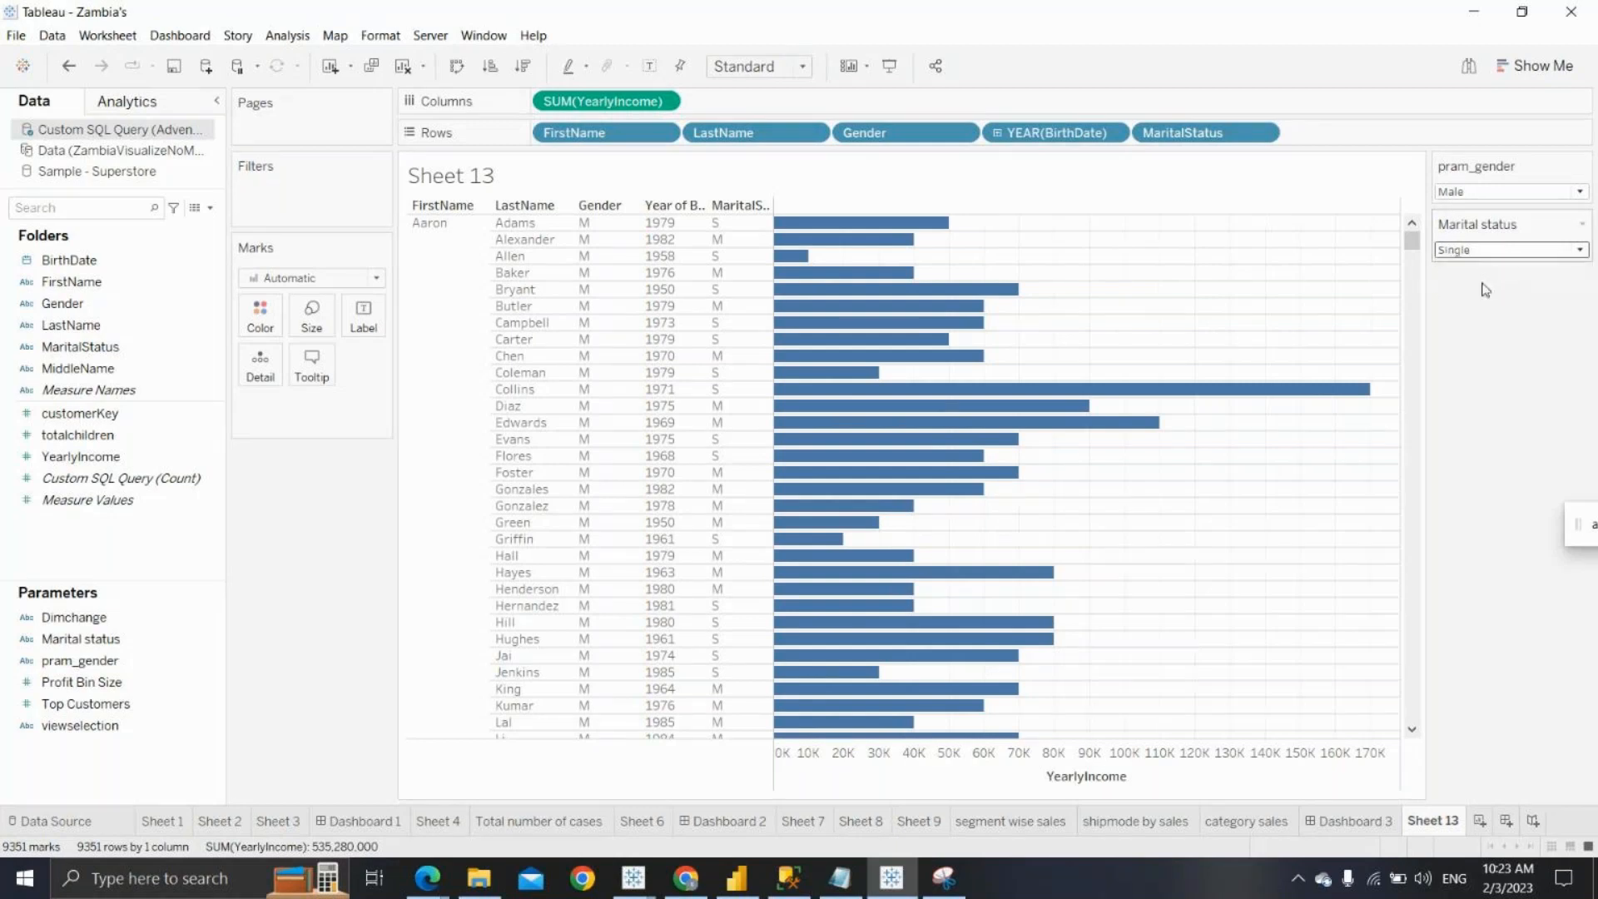
click(1465, 190)
click(1468, 223)
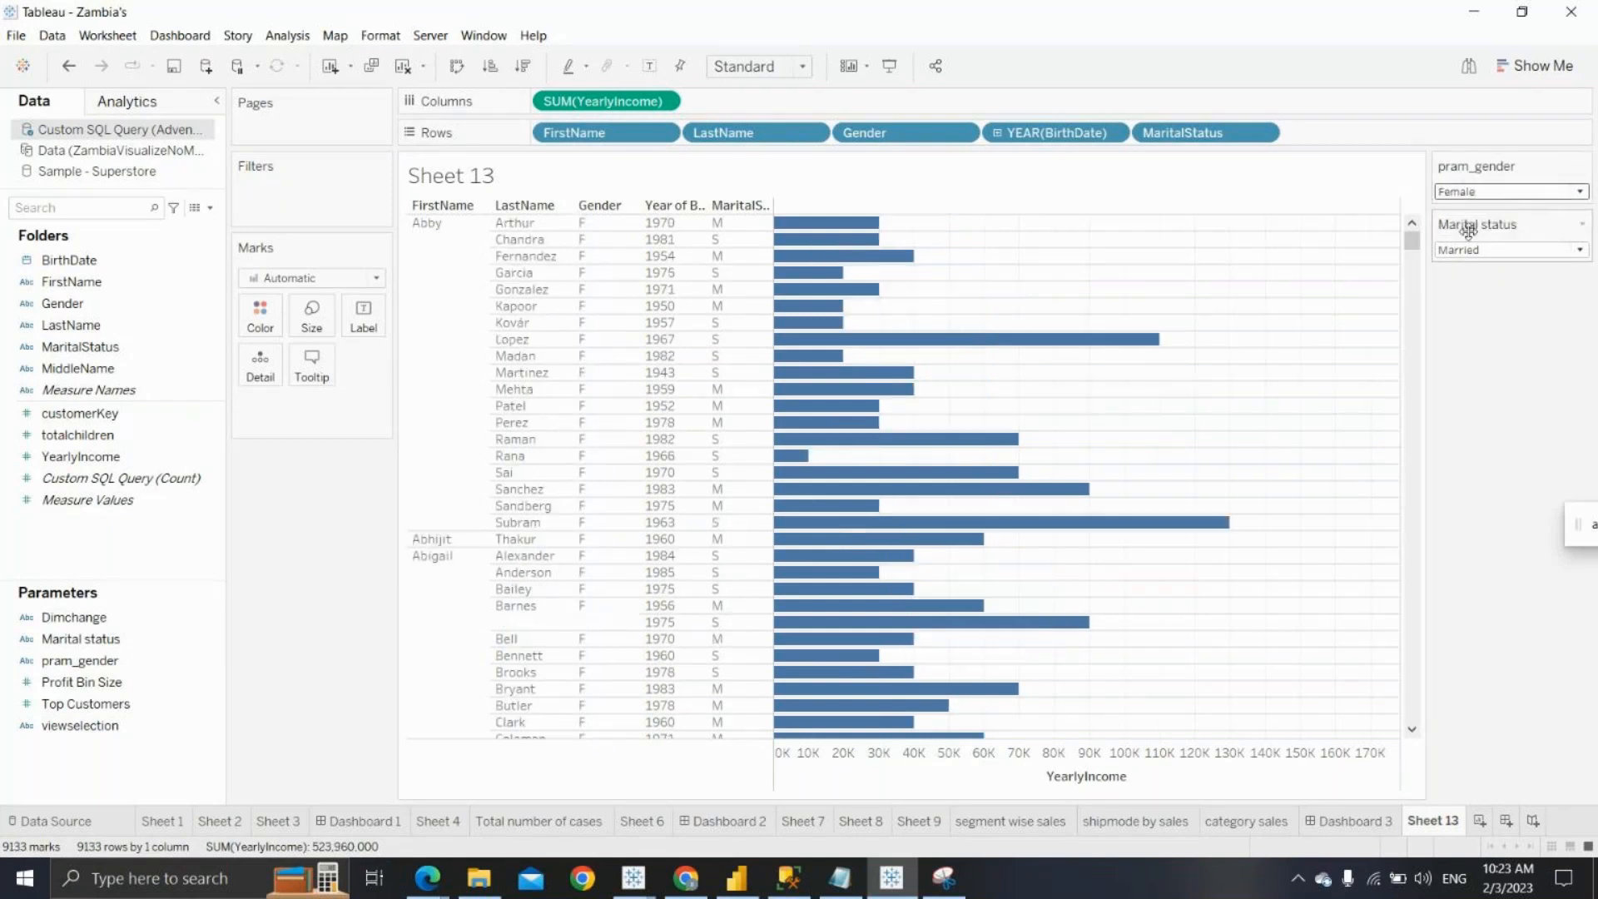
click(160, 437)
click(167, 369)
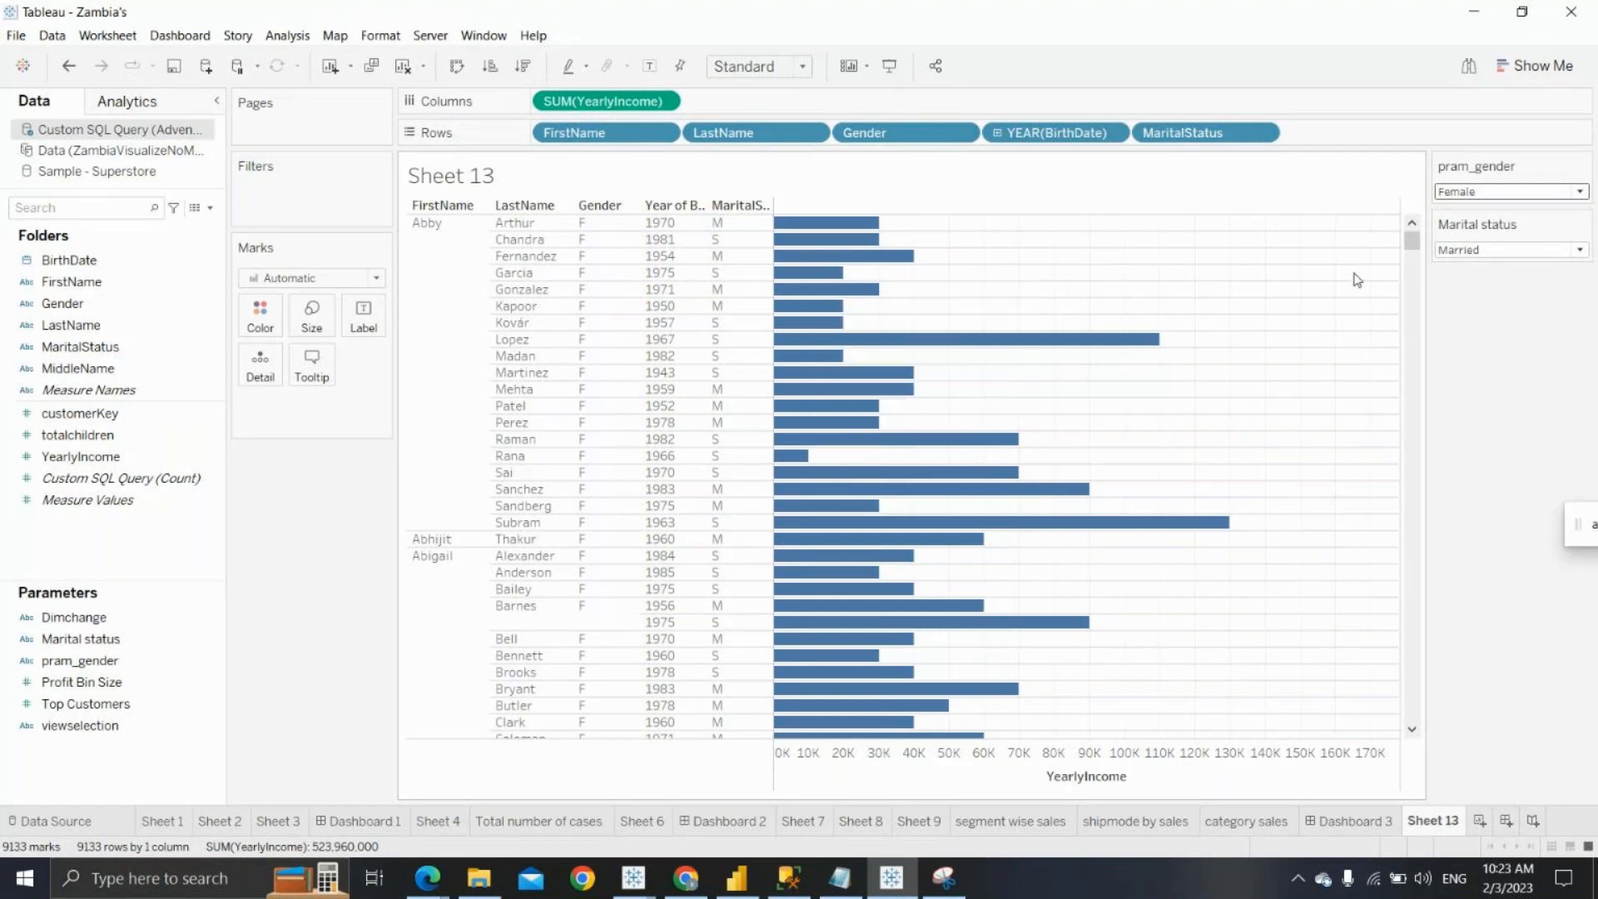
Reopen the custom SQL query, change the "or" between the Gender and MaritalStatus conditions to "and", and preview the results
right_click(73, 130)
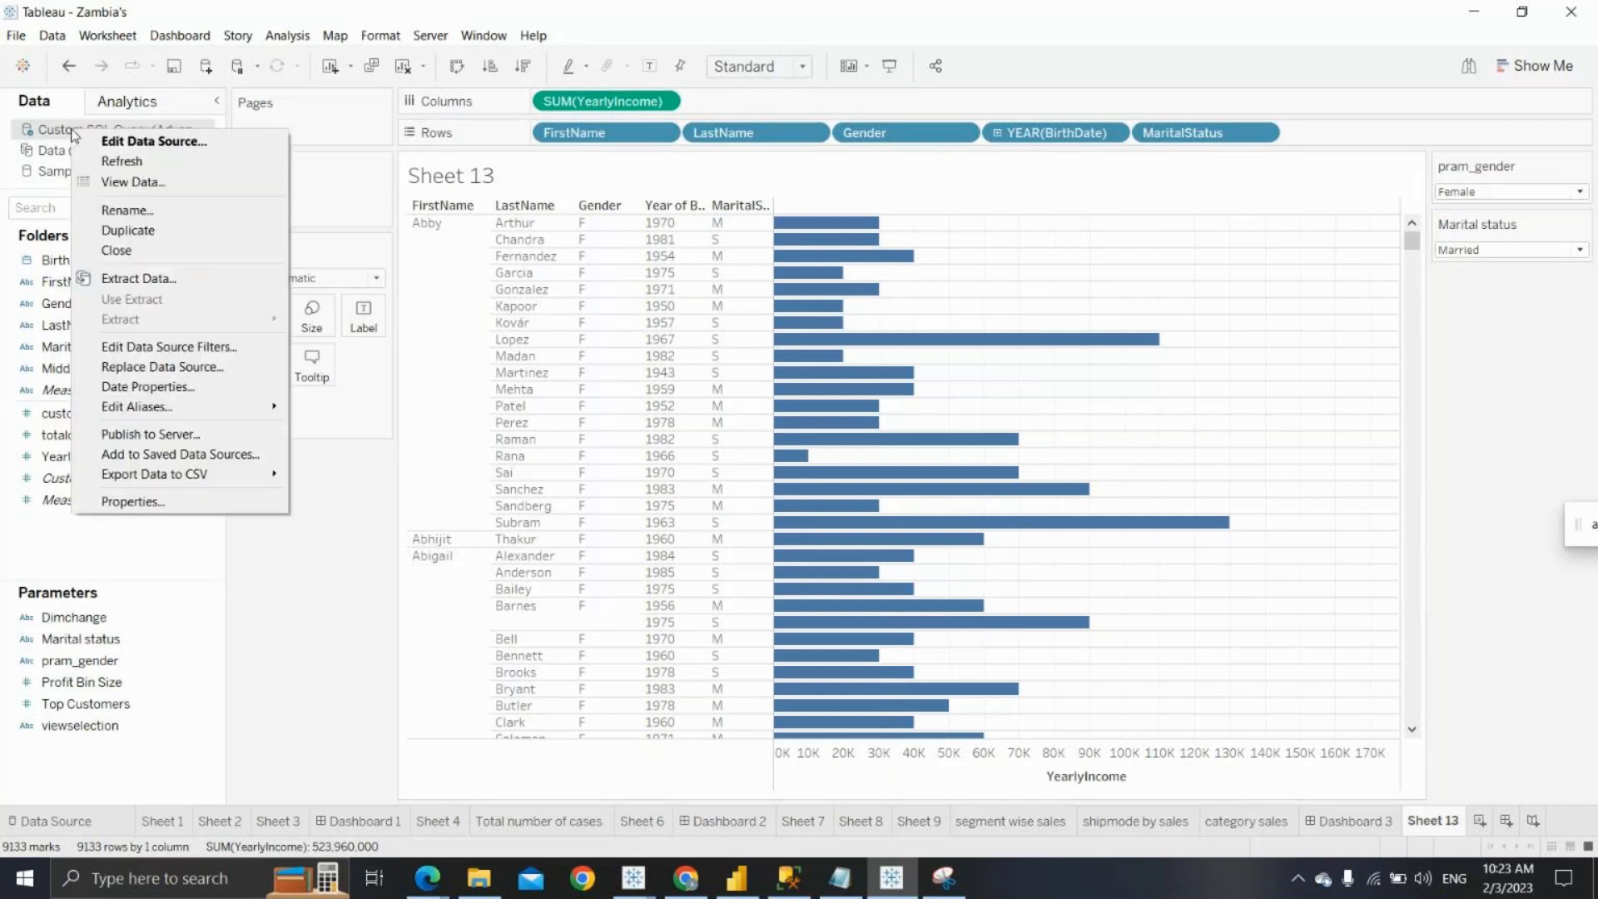
click(123, 142)
click(496, 185)
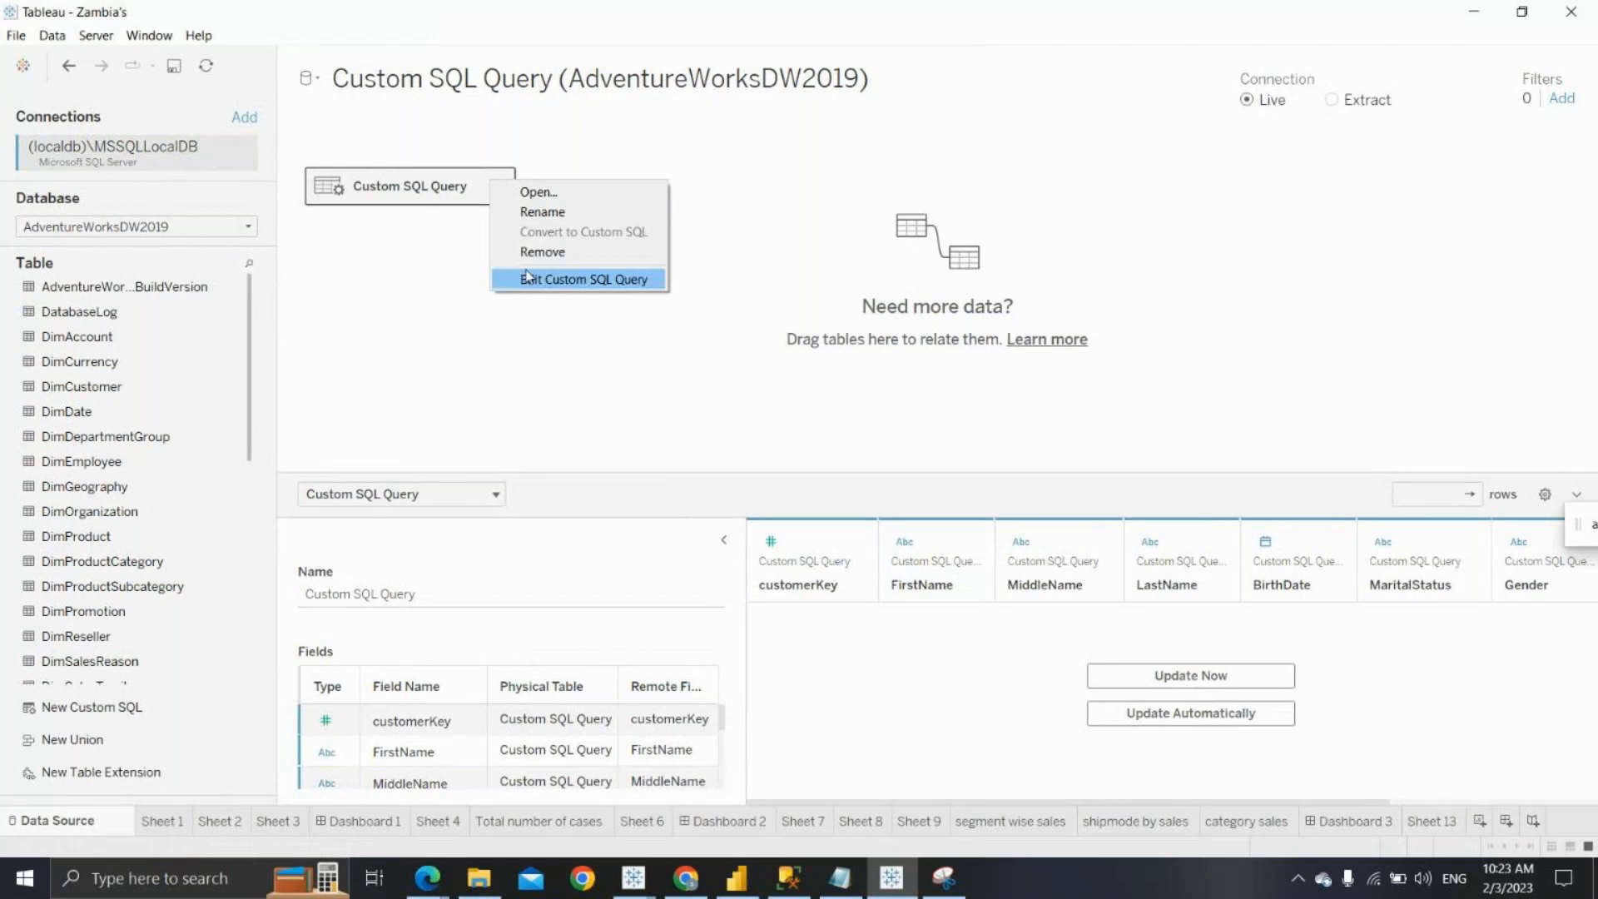
click(527, 280)
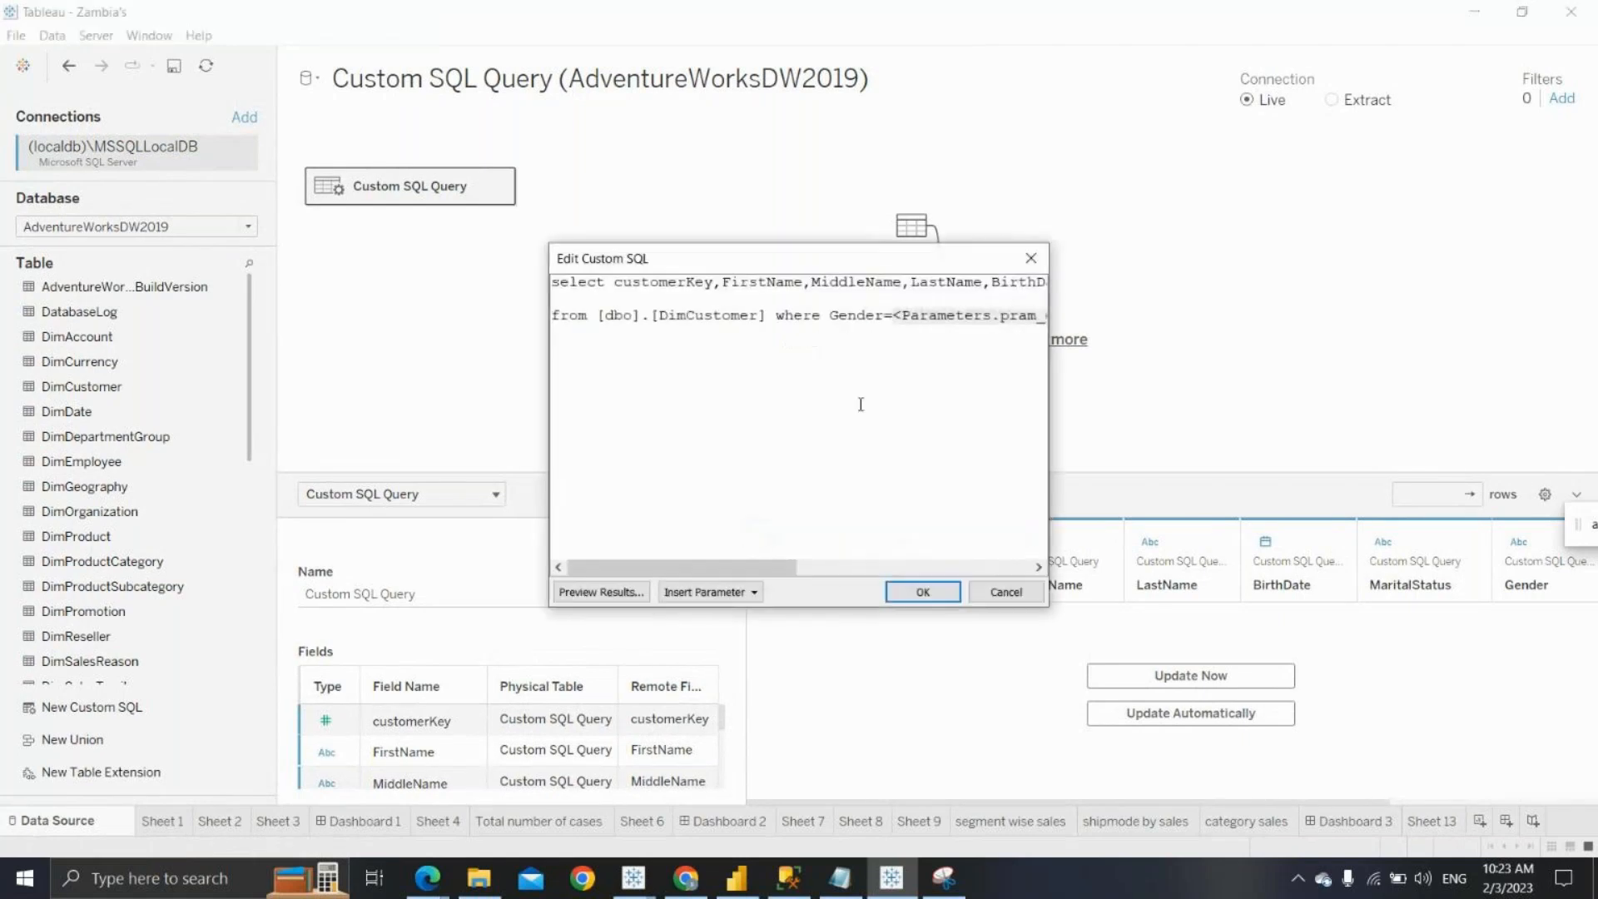
drag(1048, 423, 1547, 391)
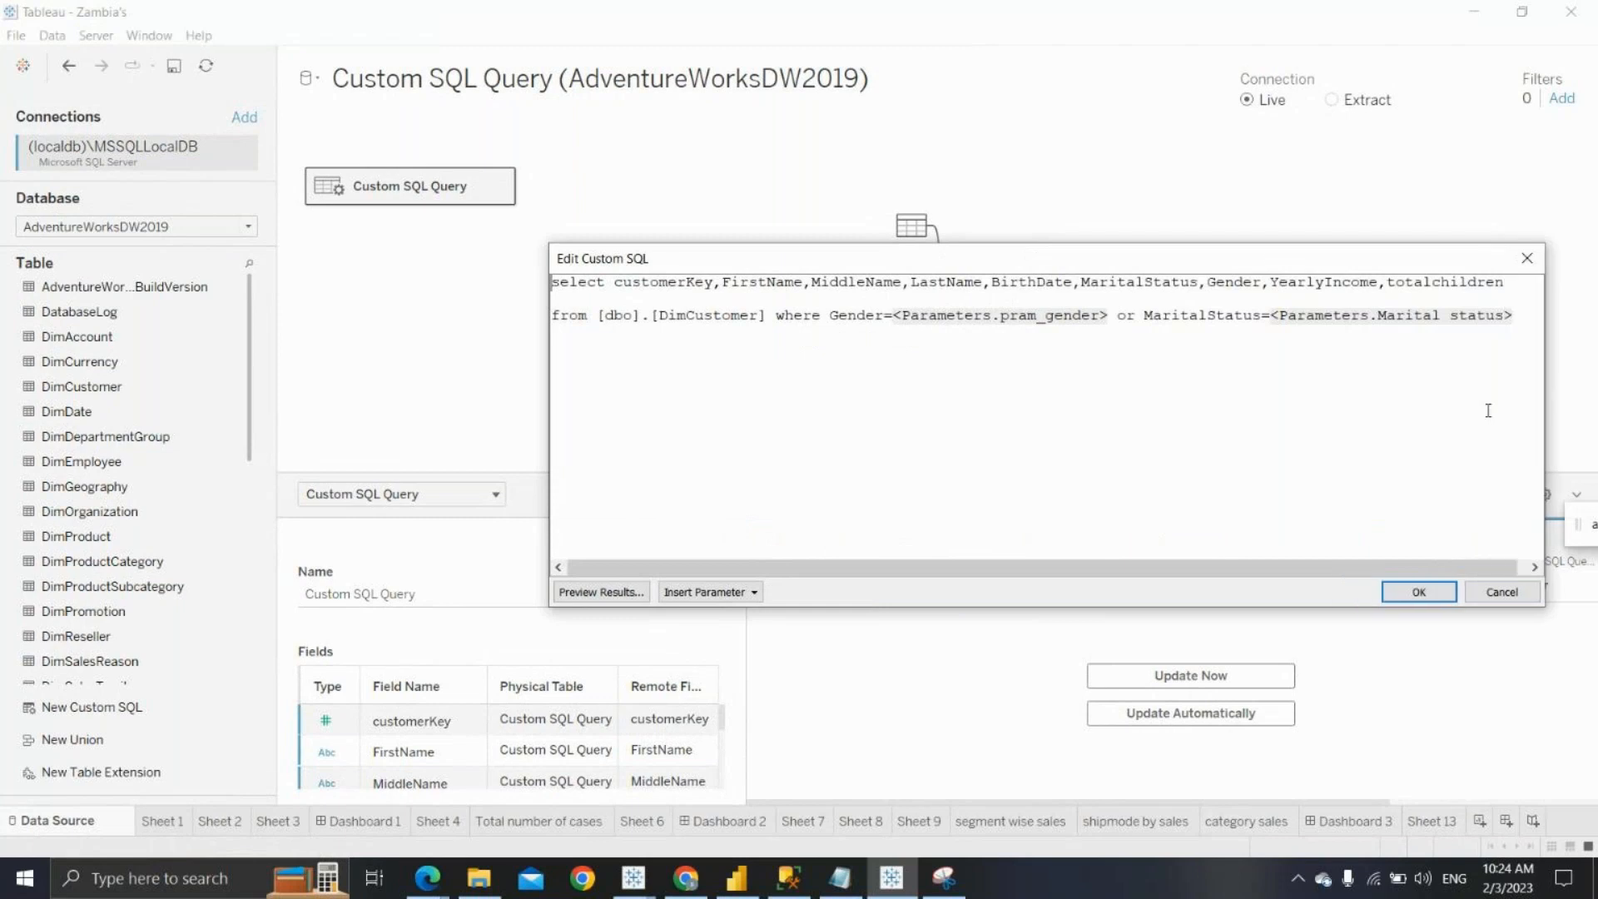
double_click(1124, 317)
text(and)
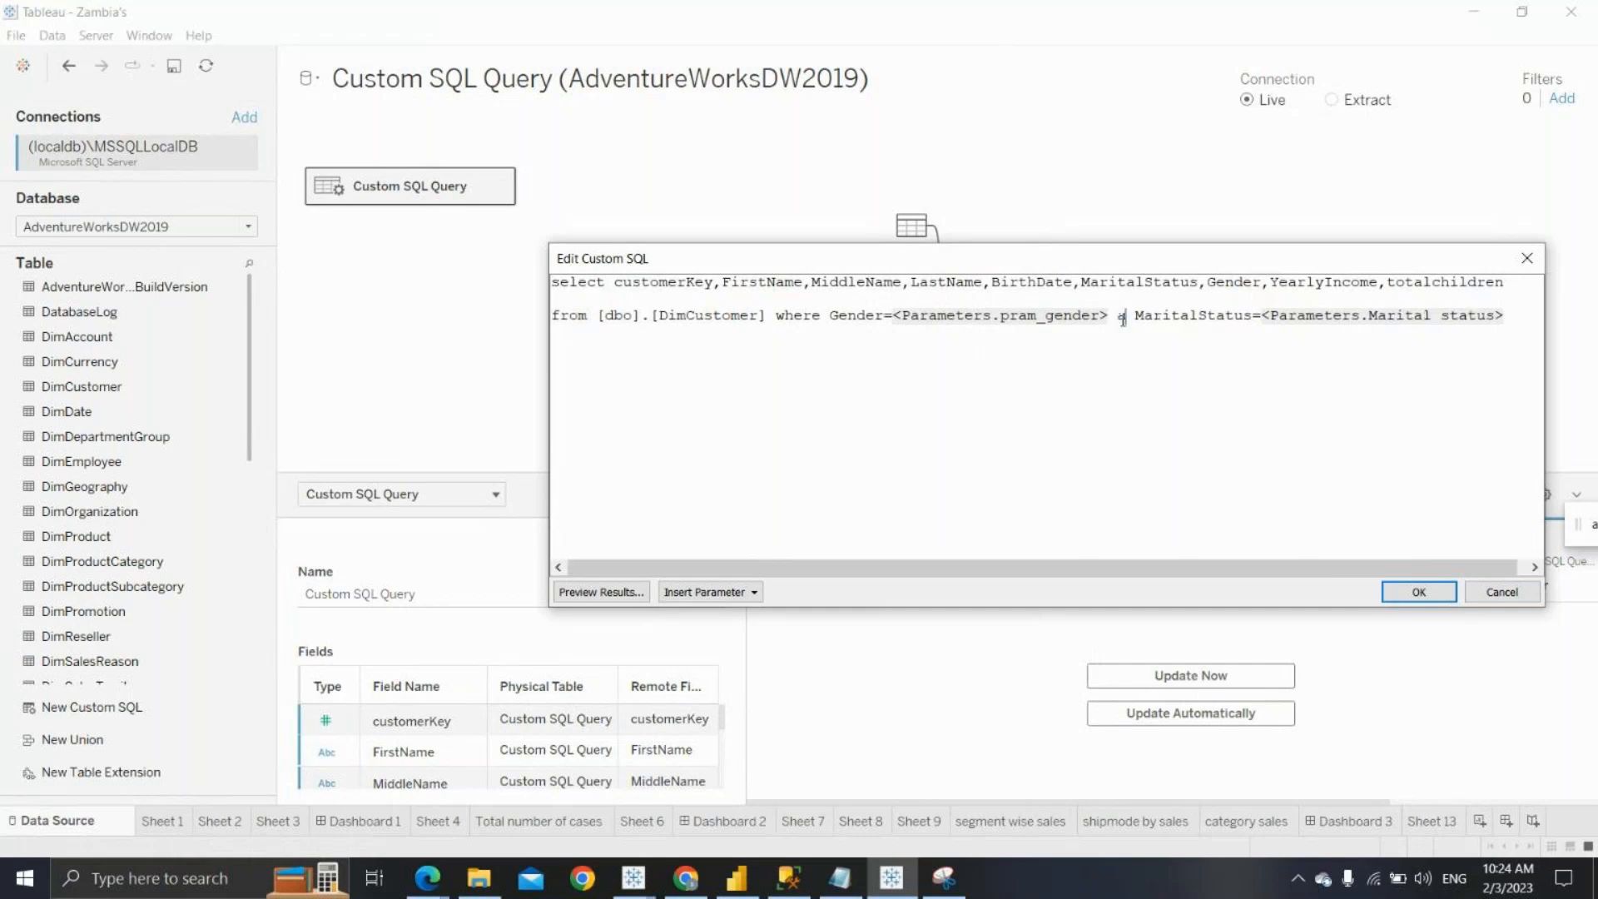
click(602, 592)
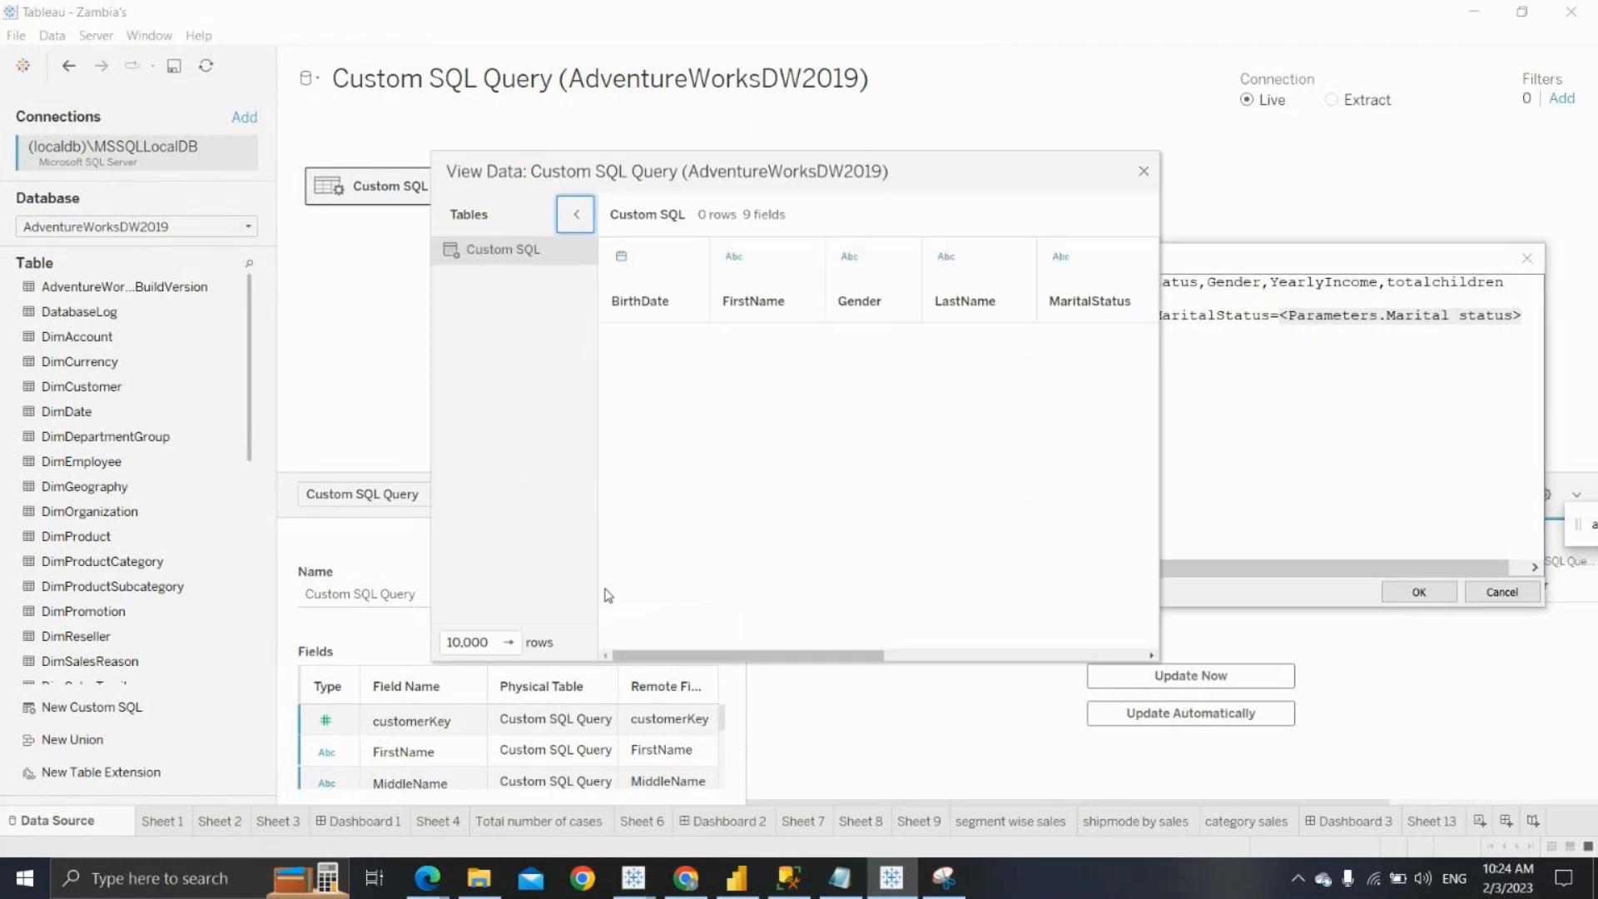
drag(707, 655, 1006, 286)
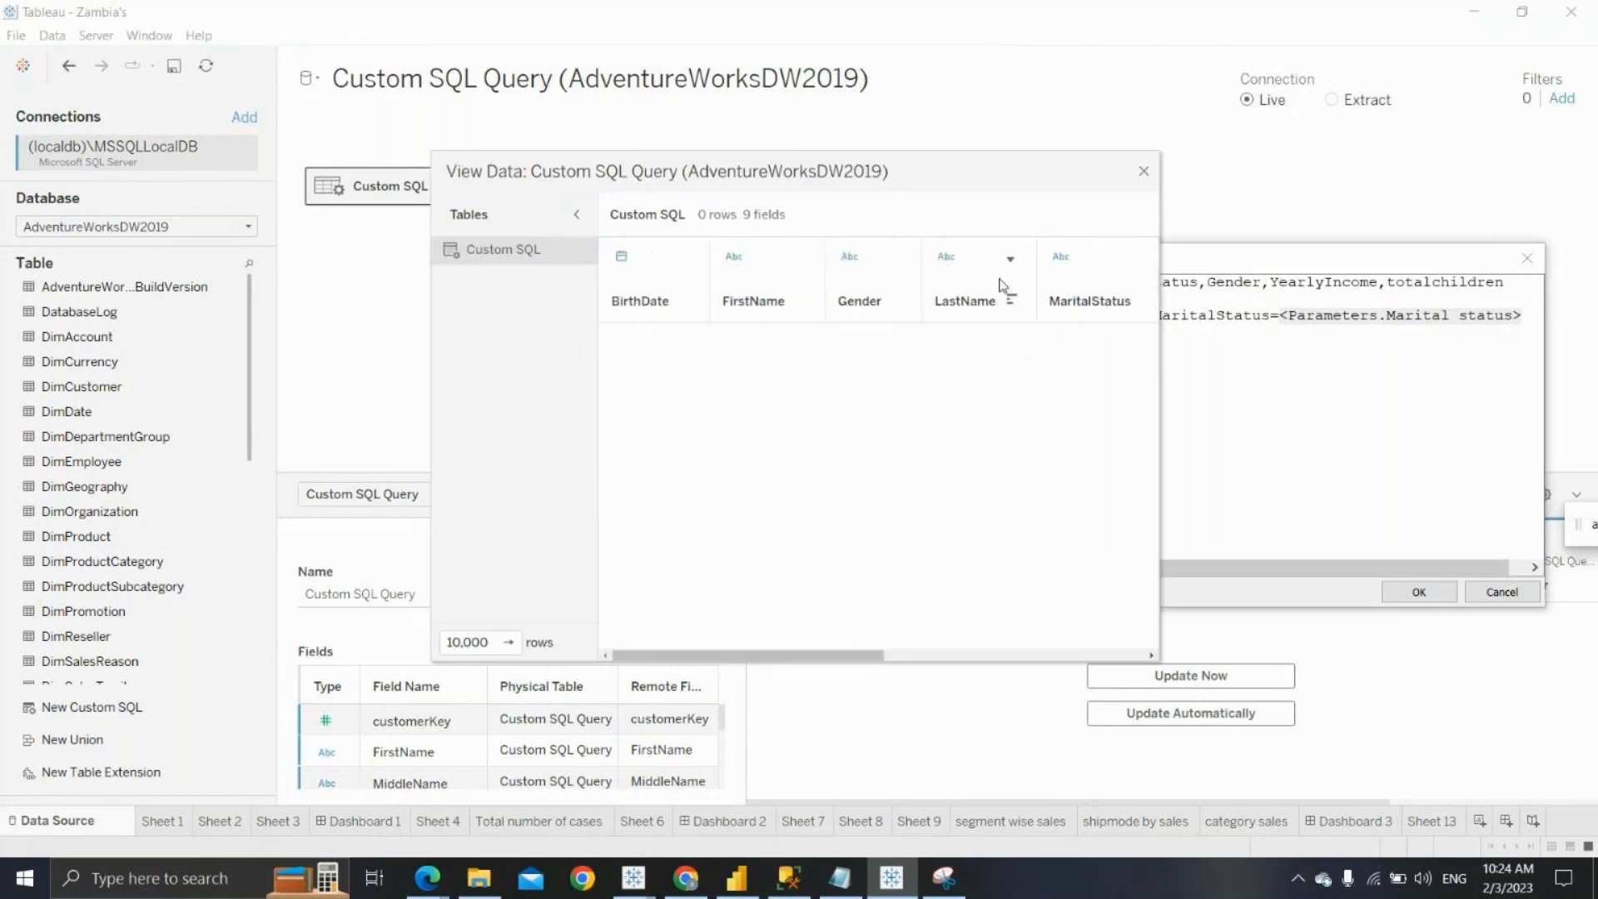
click(1146, 165)
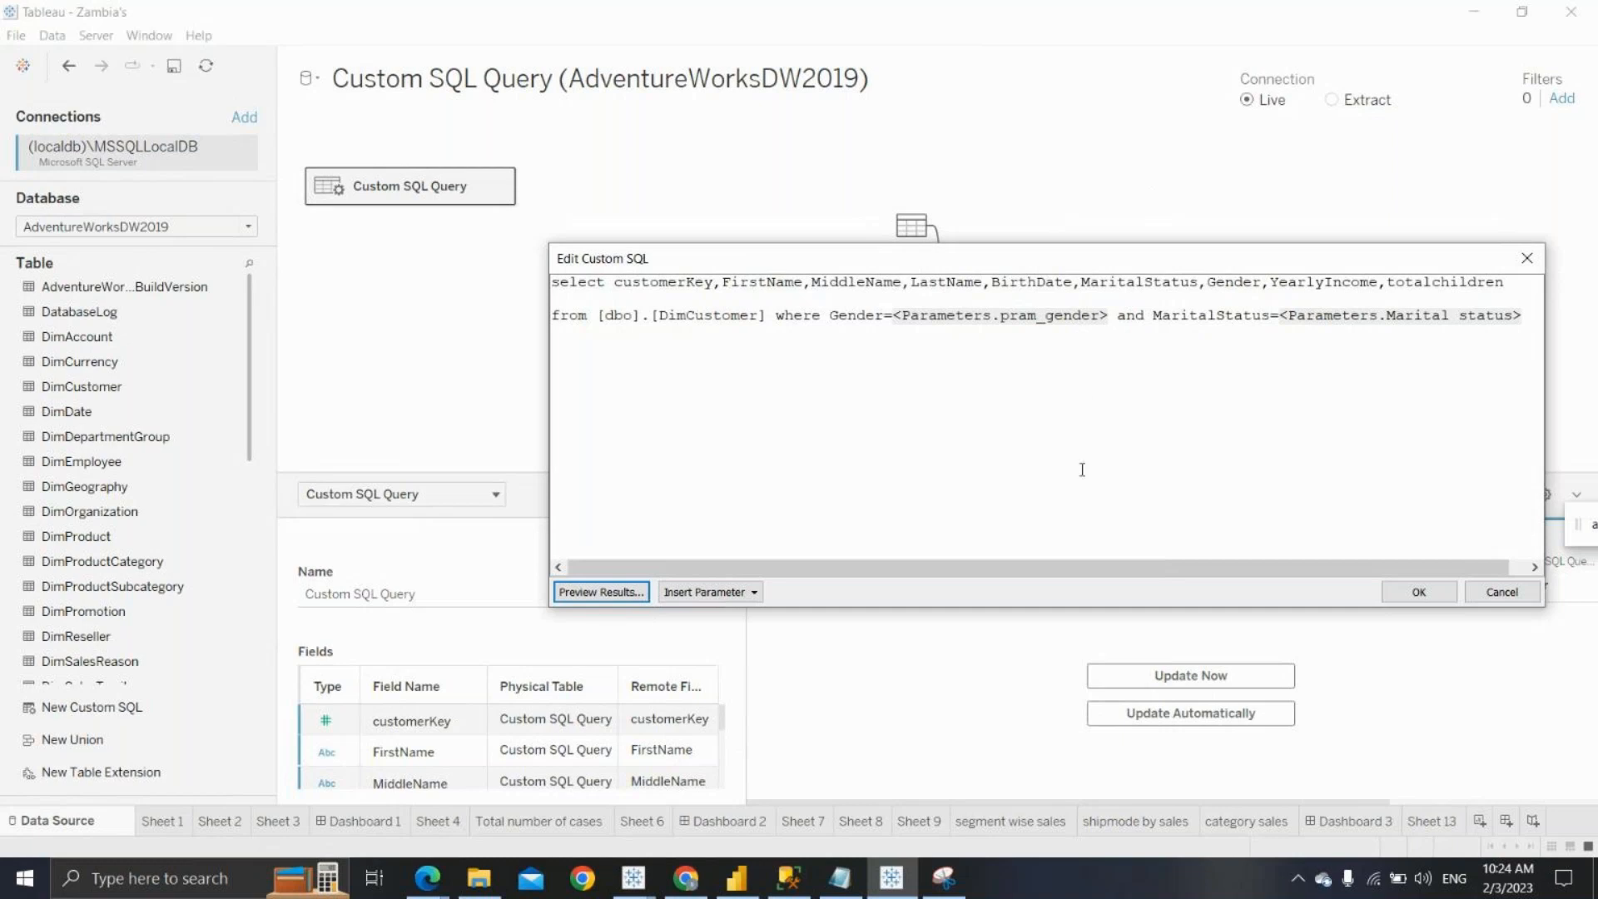
Change the "and" between the two conditions back to "or" and save the custom SQL query
click(1144, 316)
drag(1144, 316, 1109, 316)
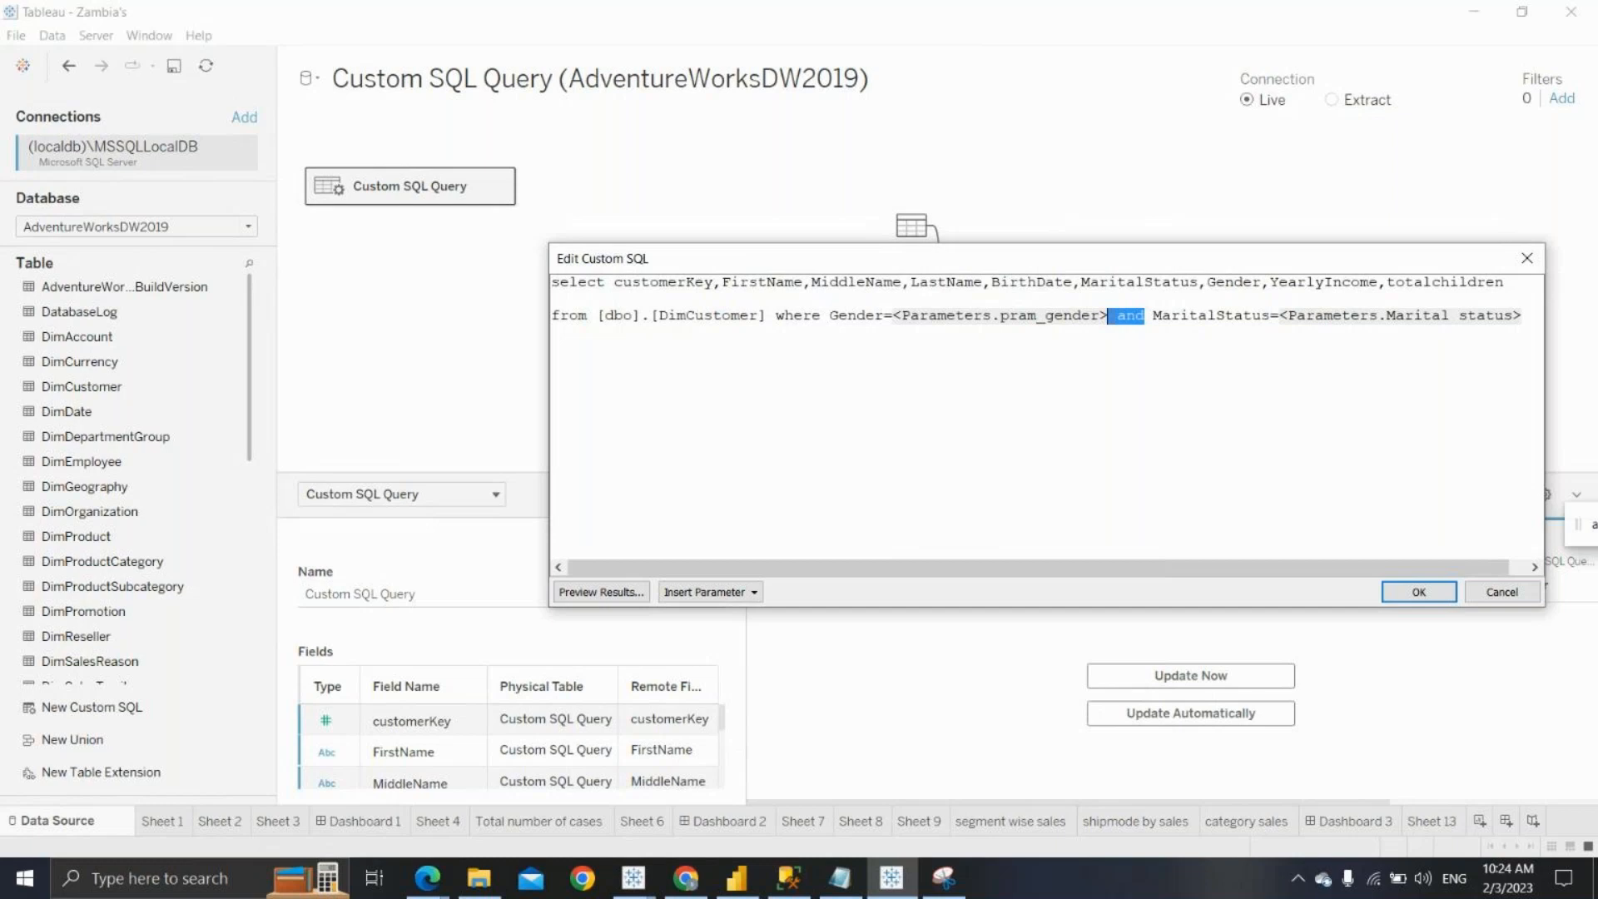
drag(1109, 316, 1116, 317)
text(or)
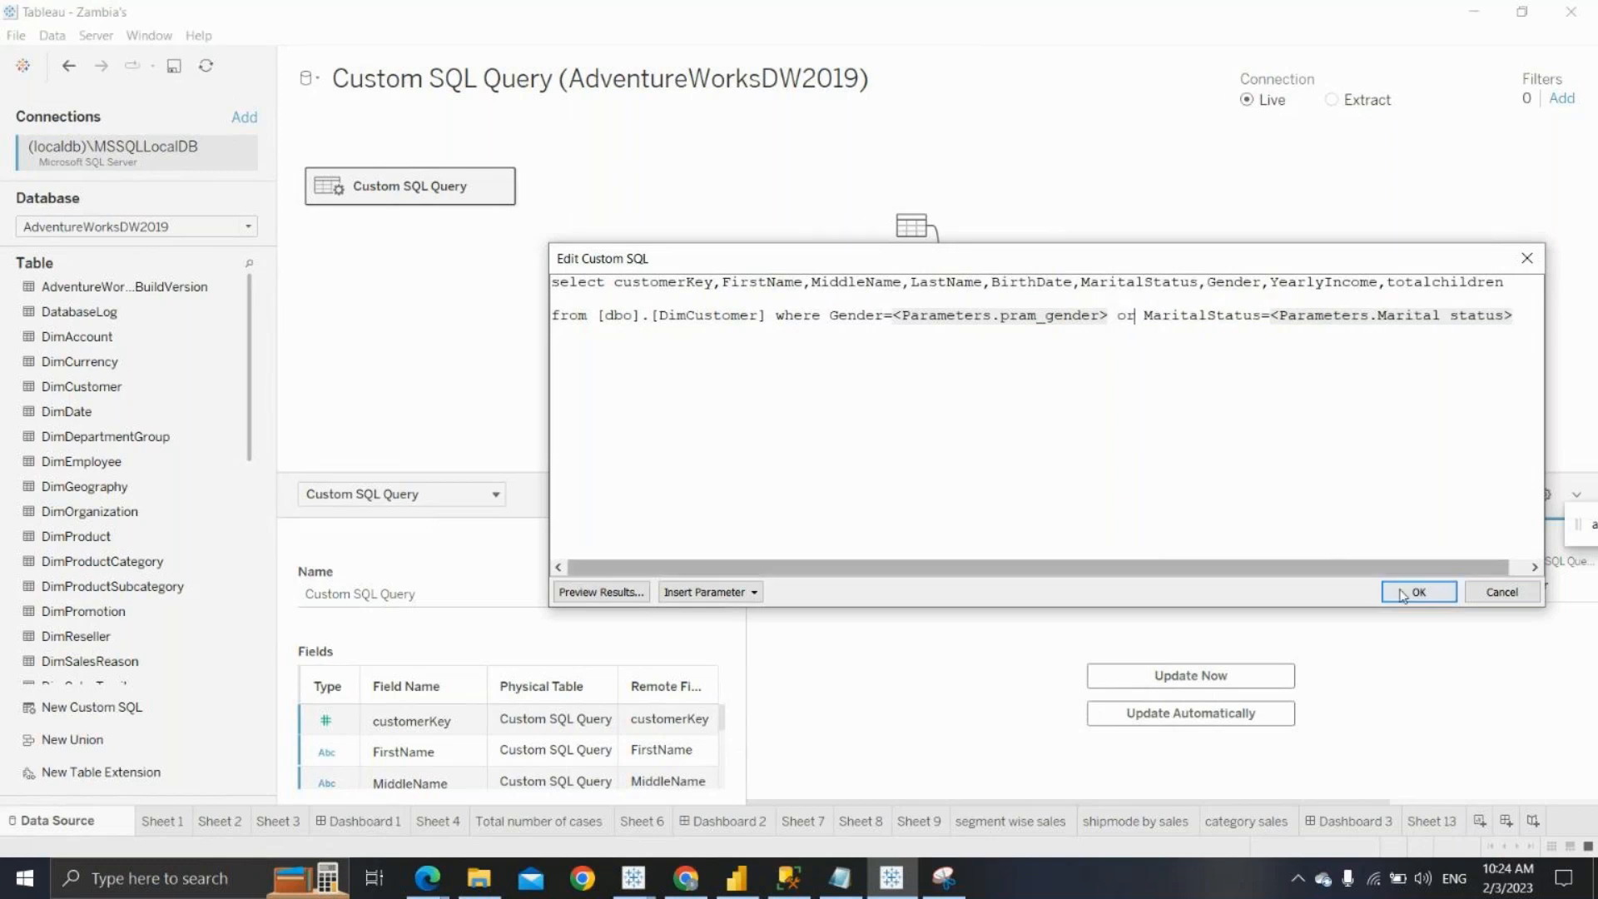
click(1415, 593)
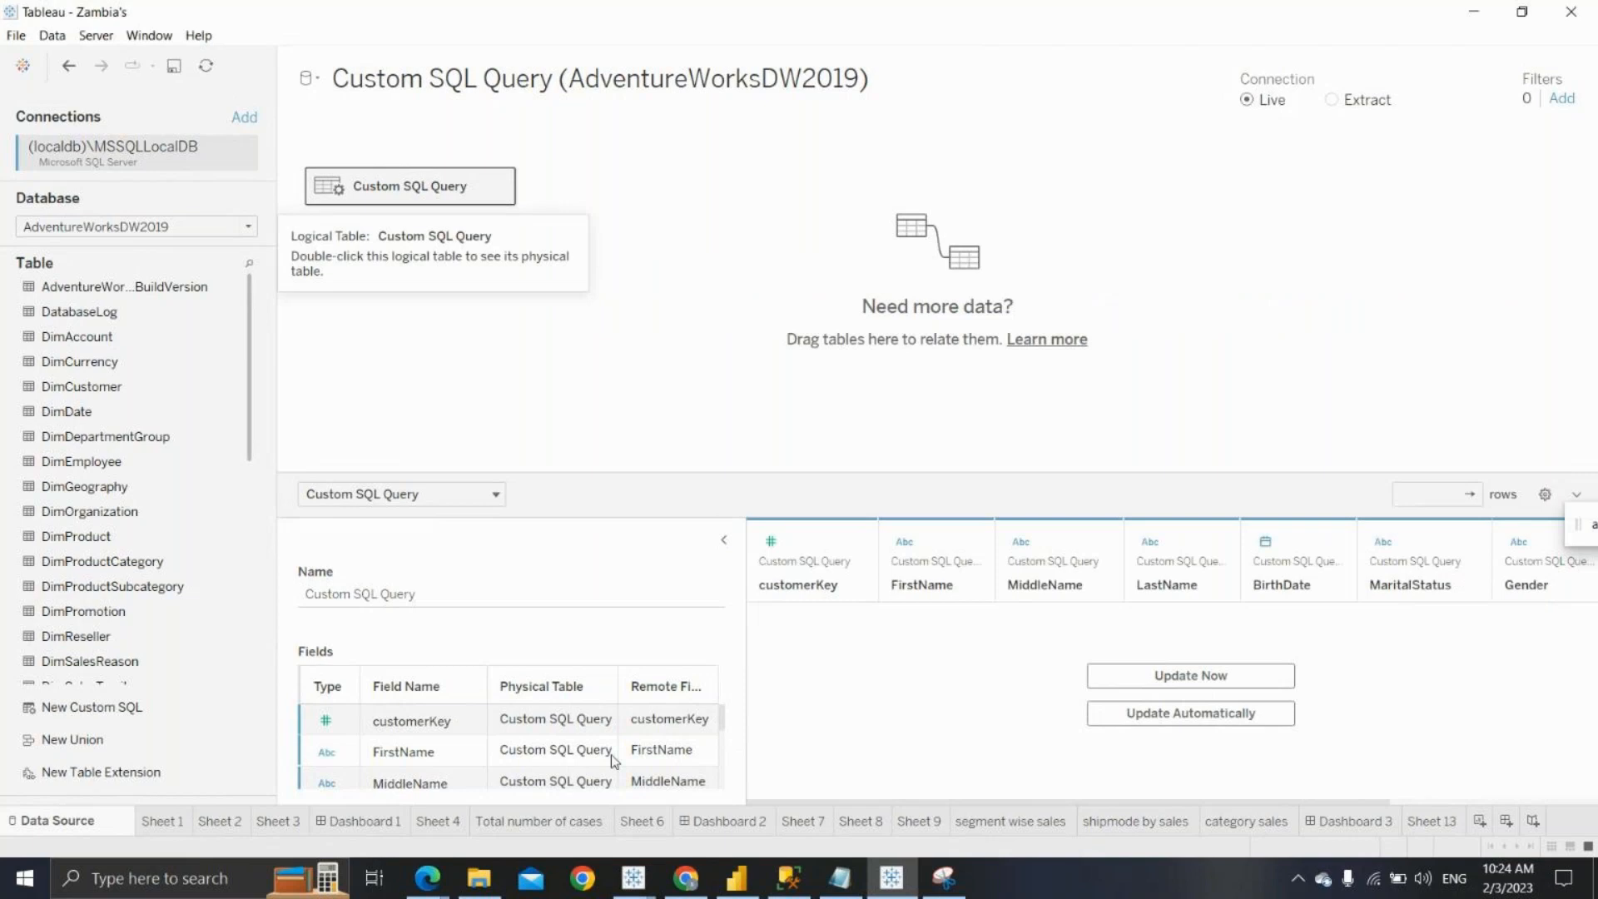
On Sheet 13, try Marital status Single with pram_gender Male, and switch Marital status to Married
click(1432, 821)
click(1482, 250)
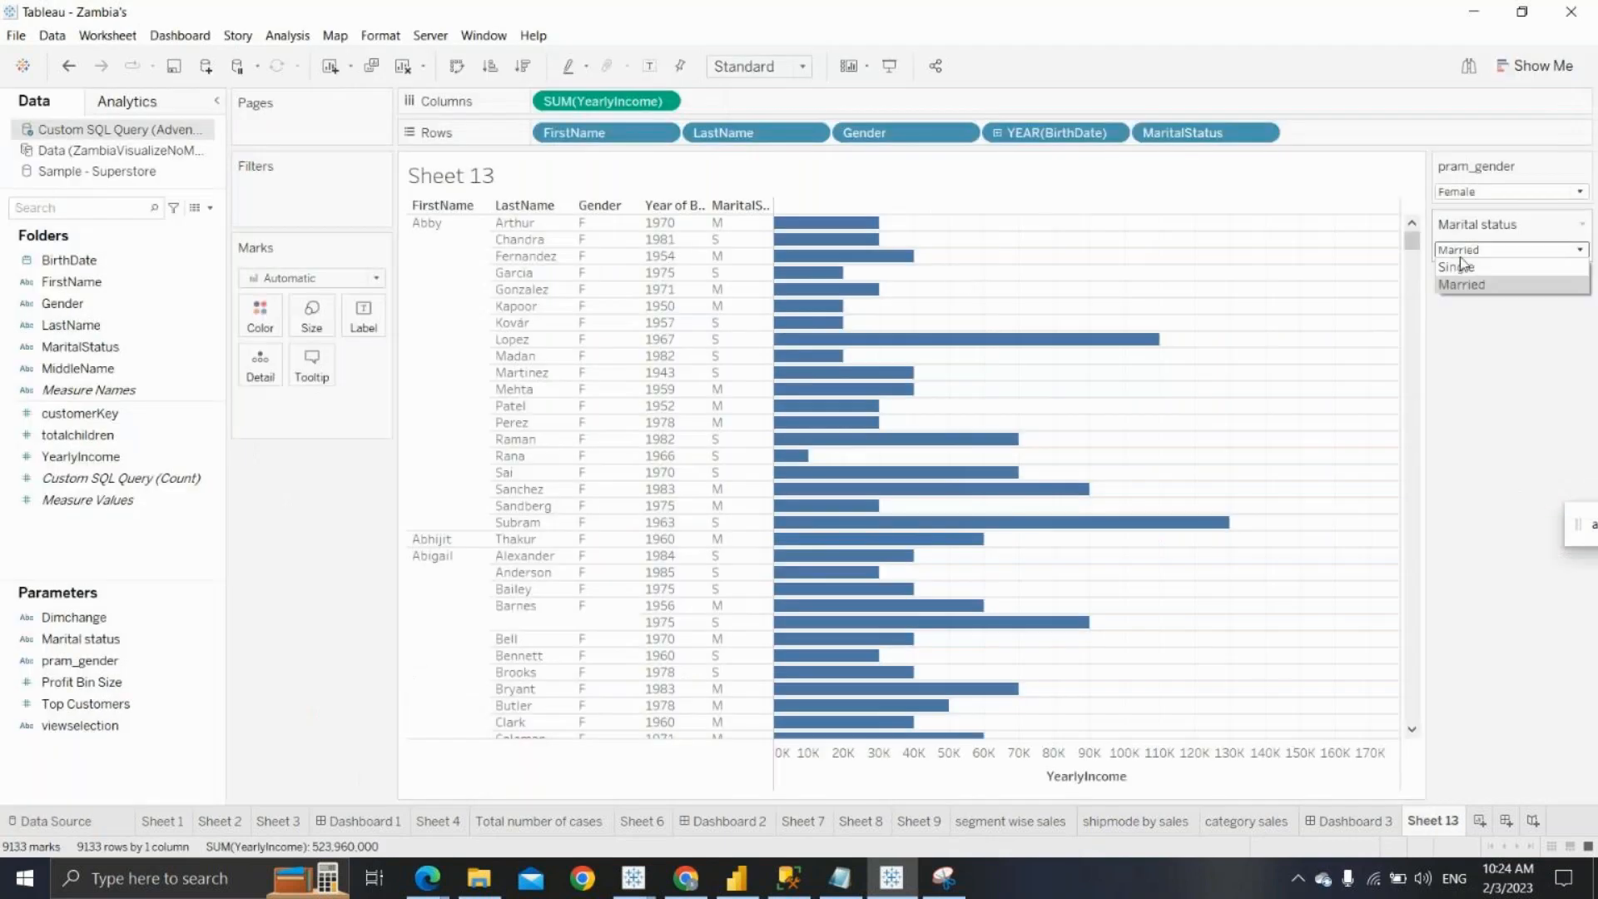
click(1464, 273)
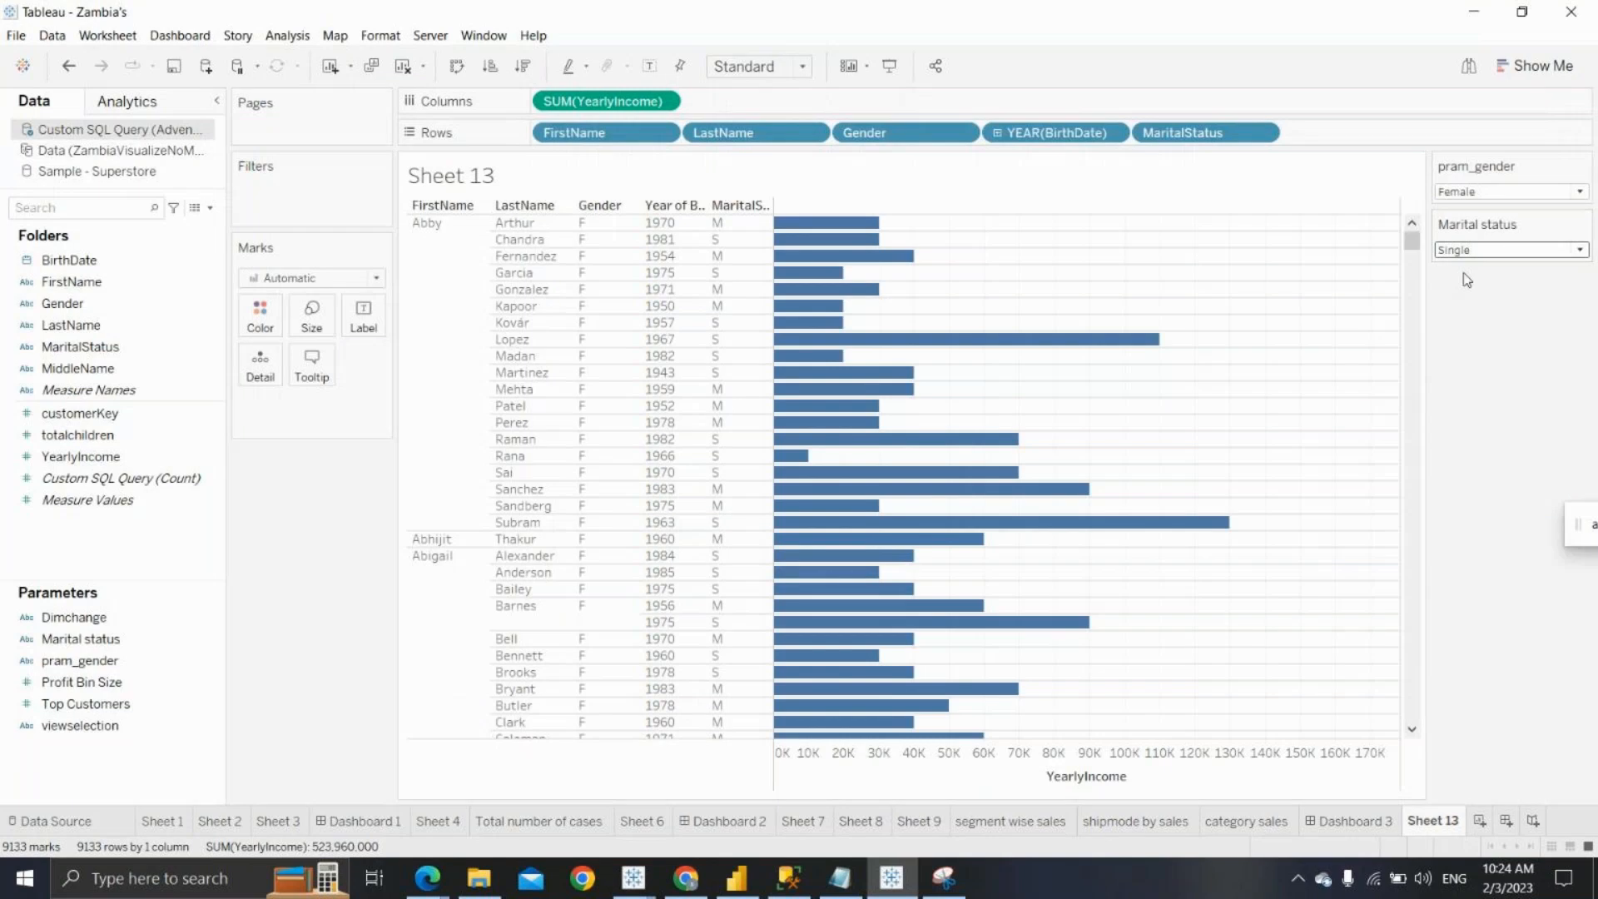
click(1506, 192)
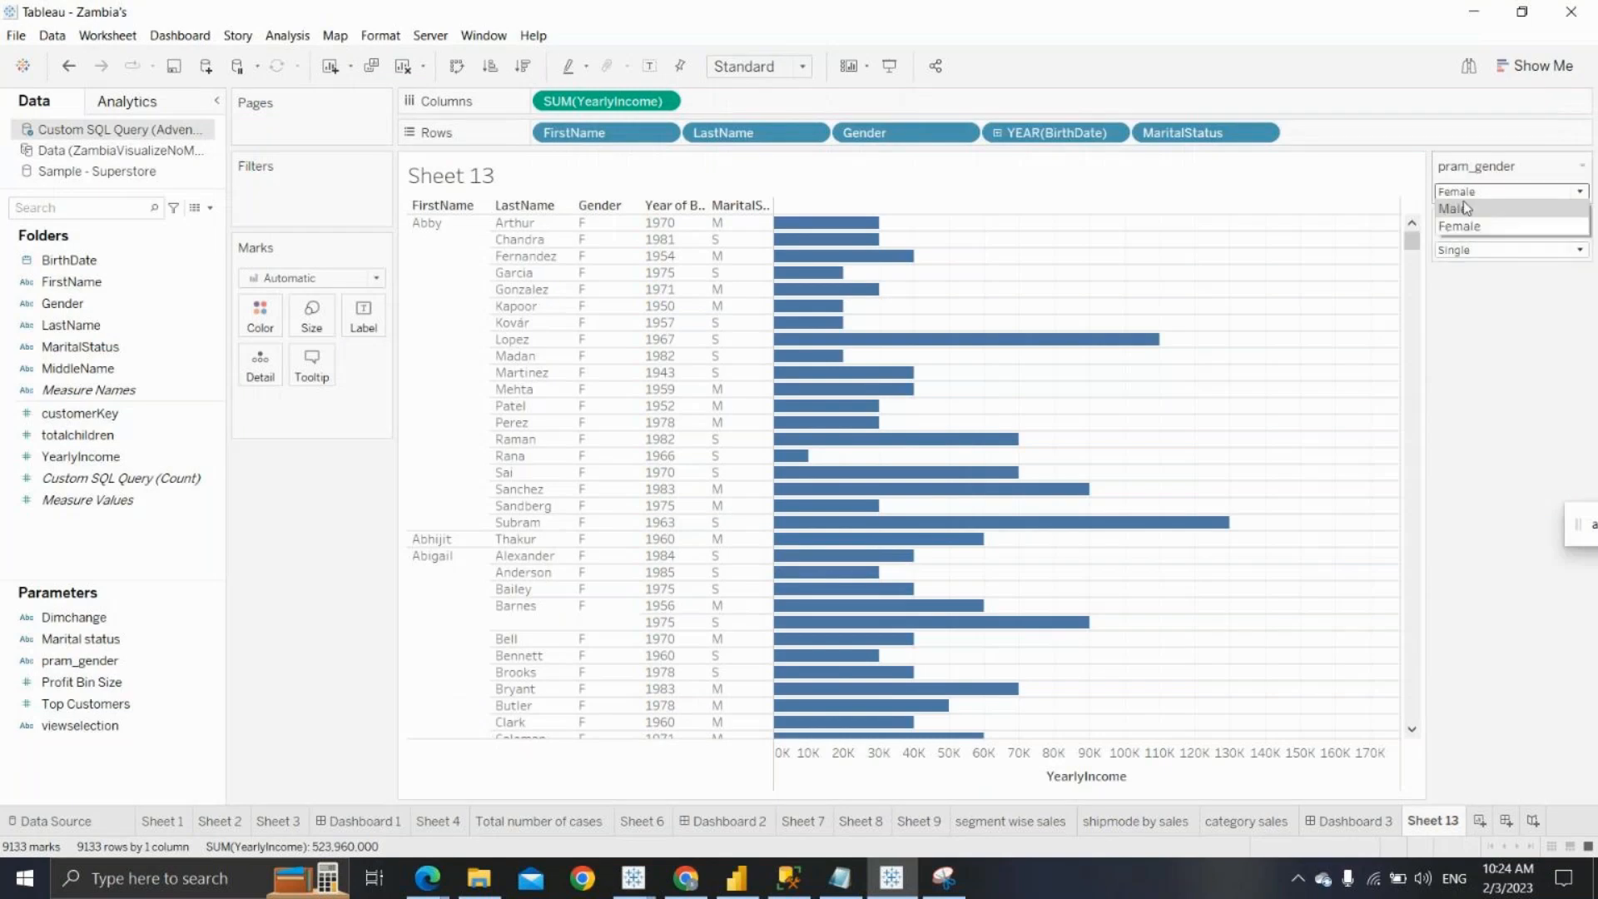
click(1465, 222)
mouse_move(1089, 396)
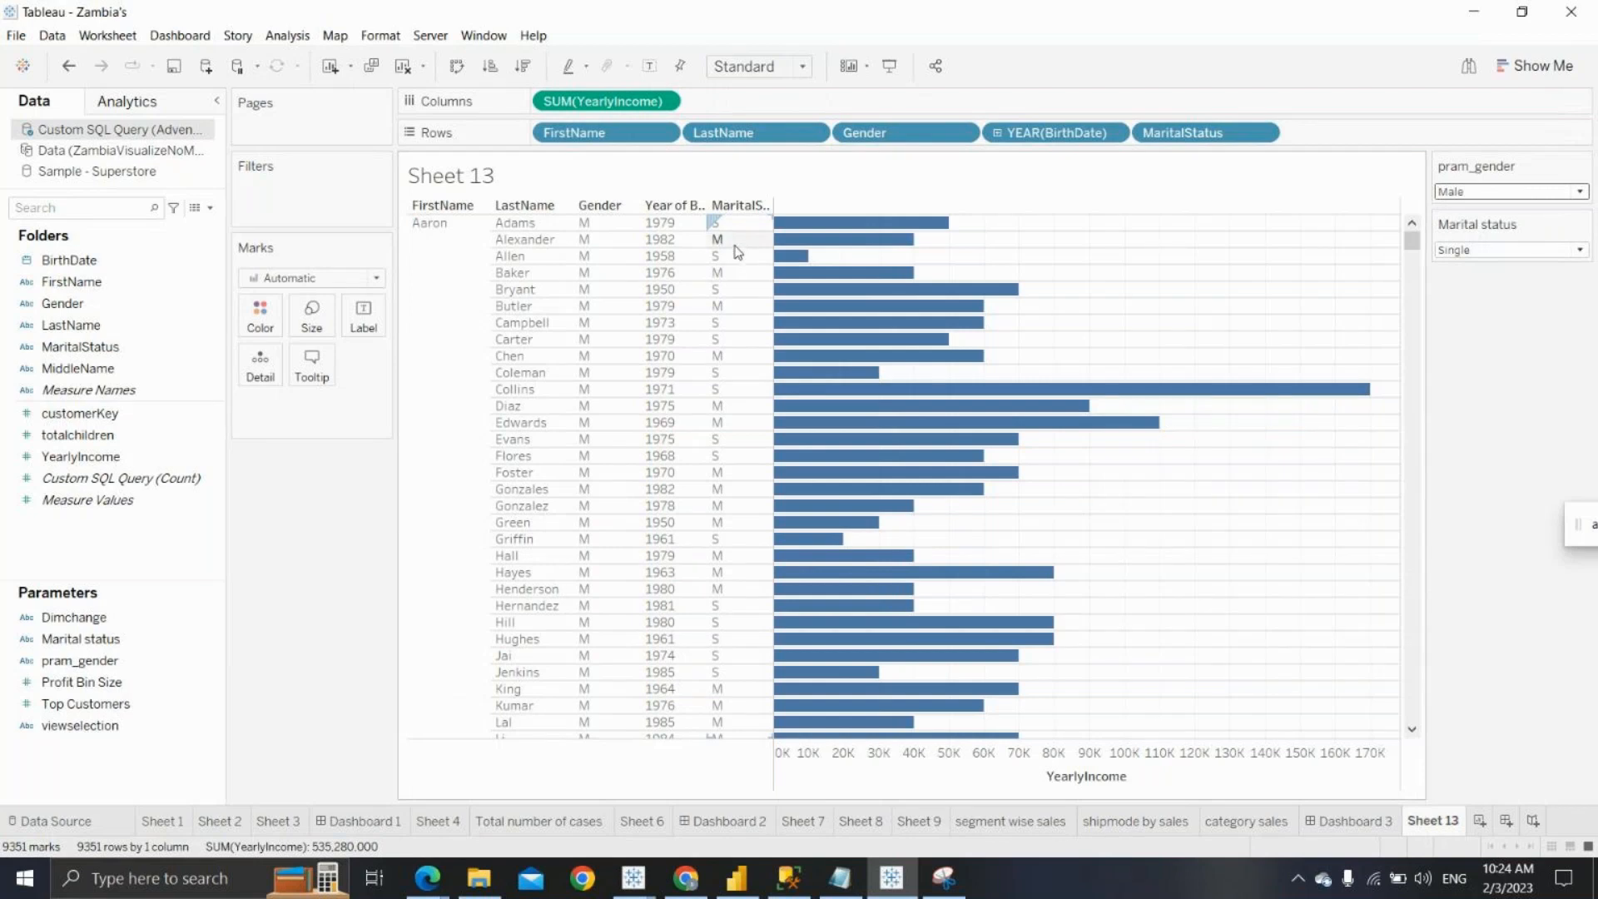
click(1479, 251)
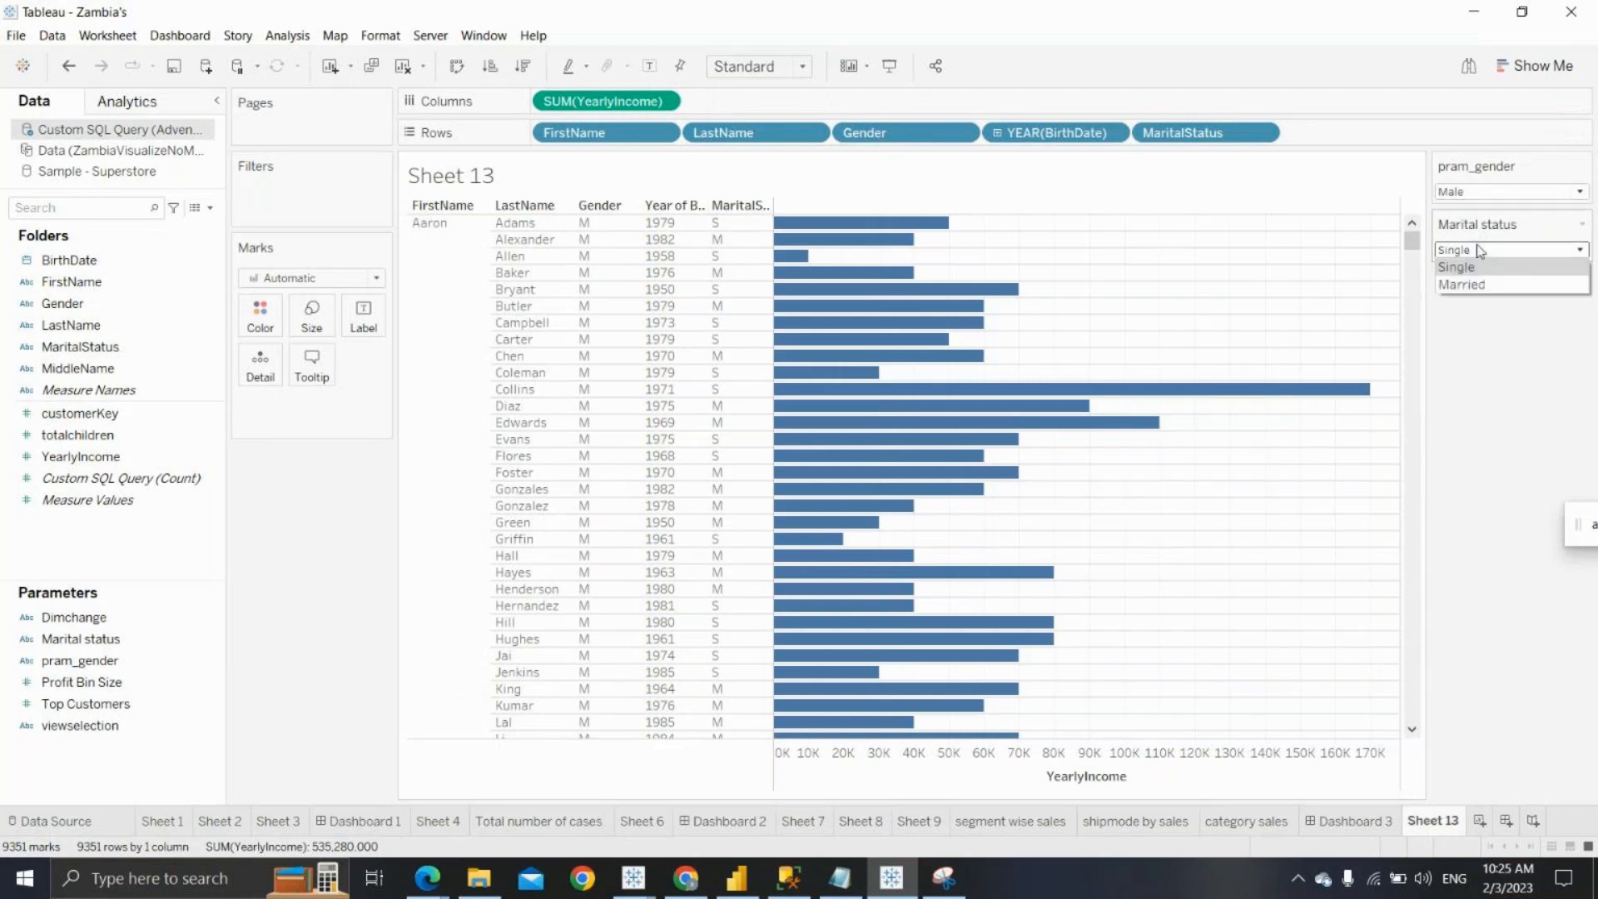
click(1486, 285)
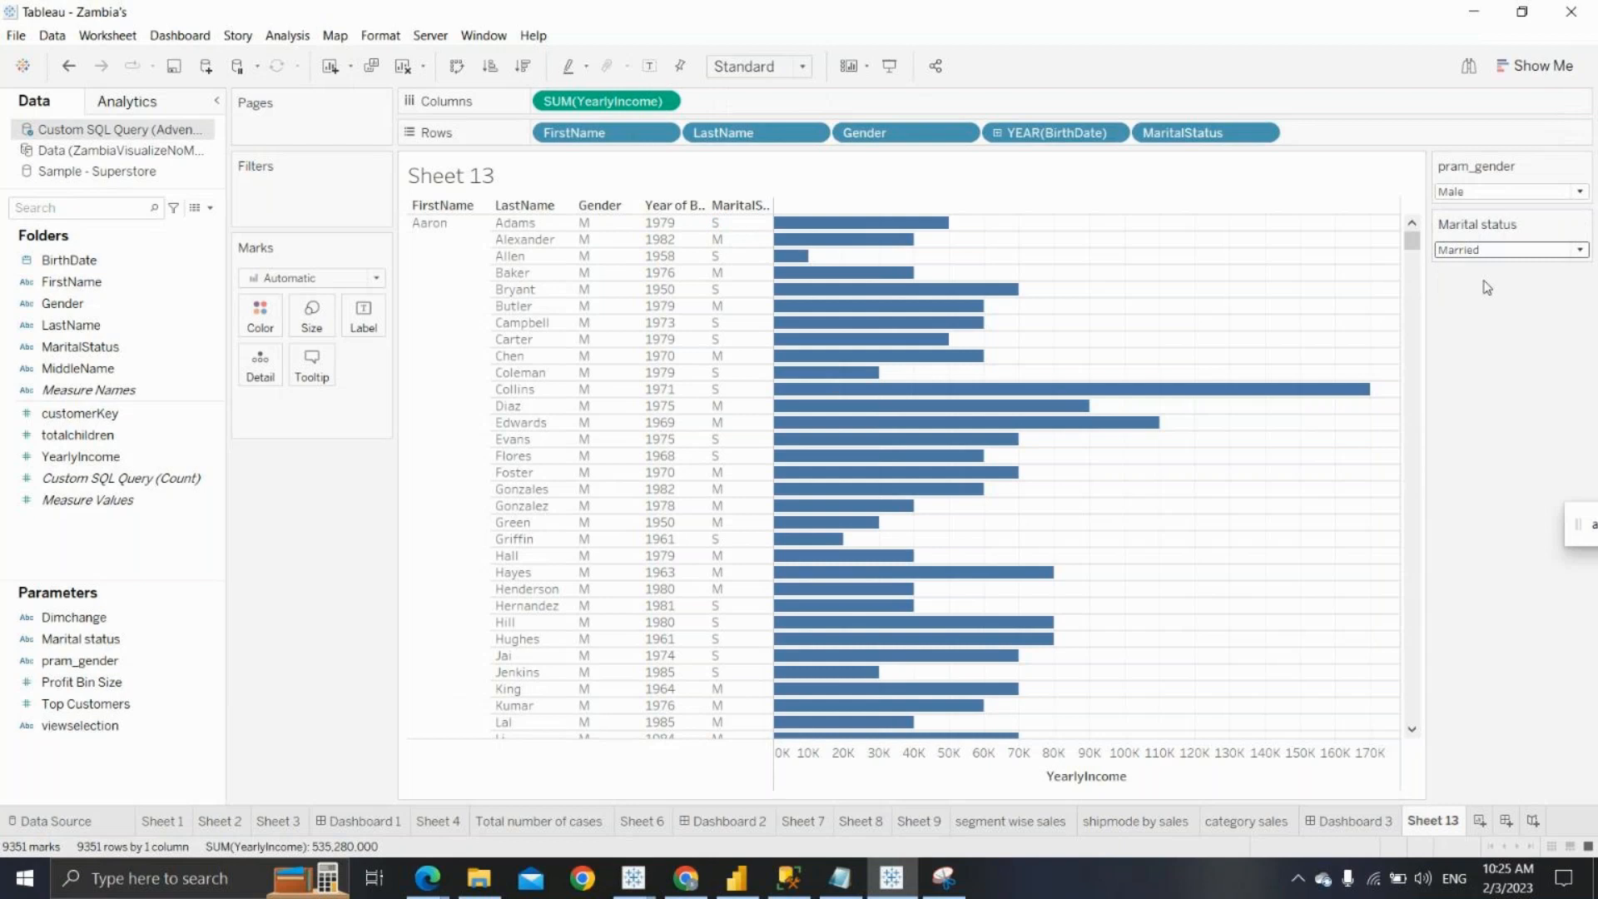
Edit the Marital status parameter and shorten its allowable value Single to S
click(1581, 224)
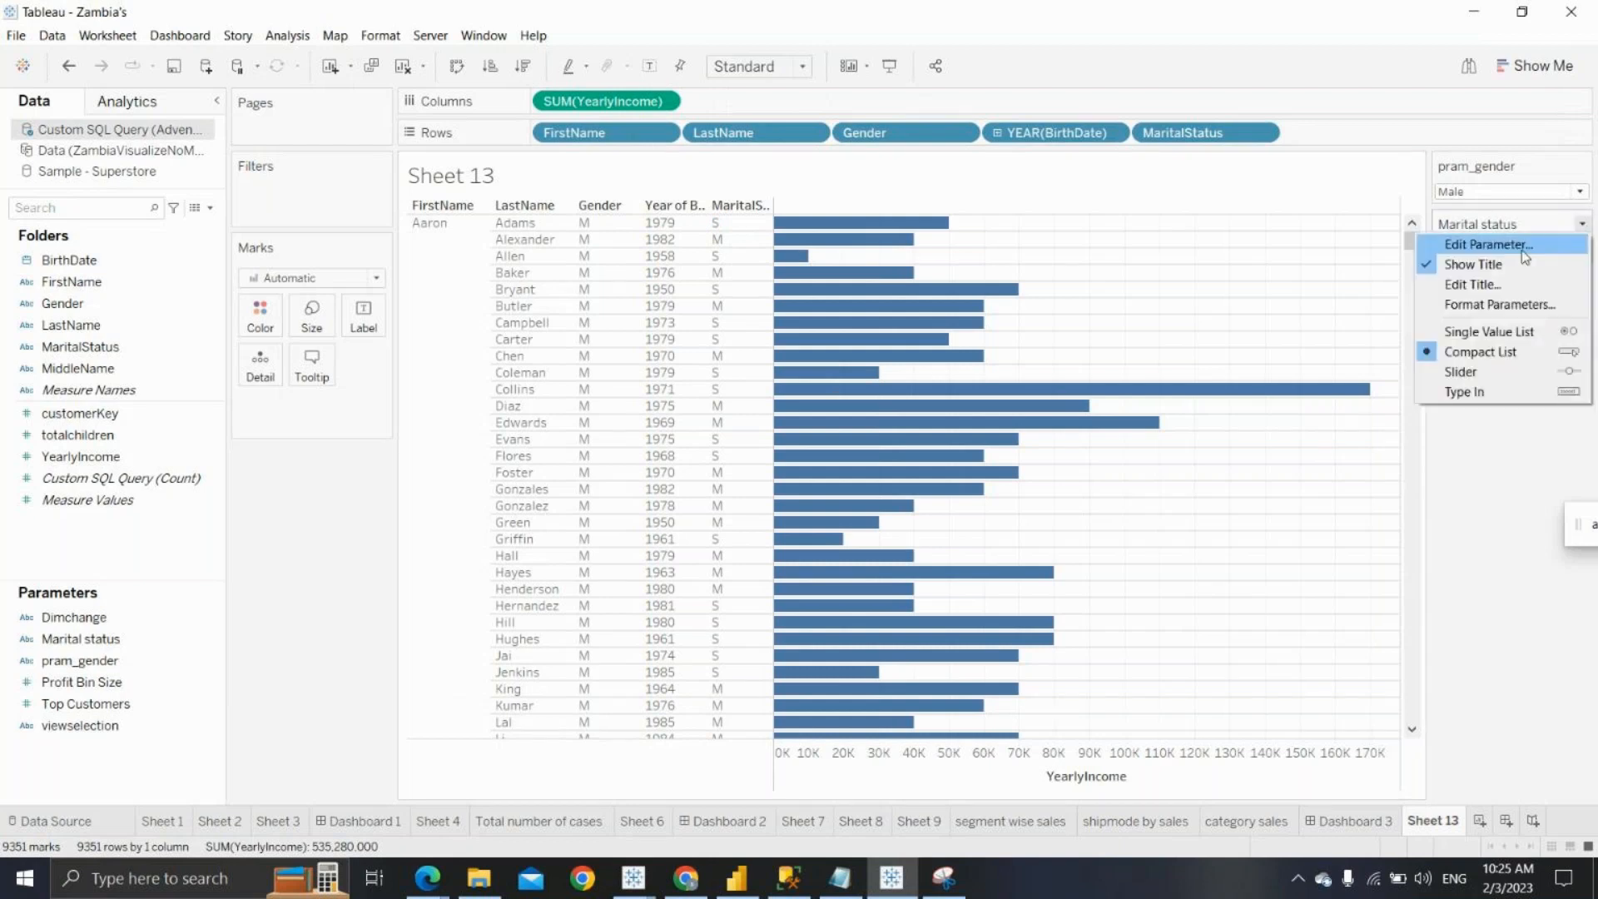
click(1515, 249)
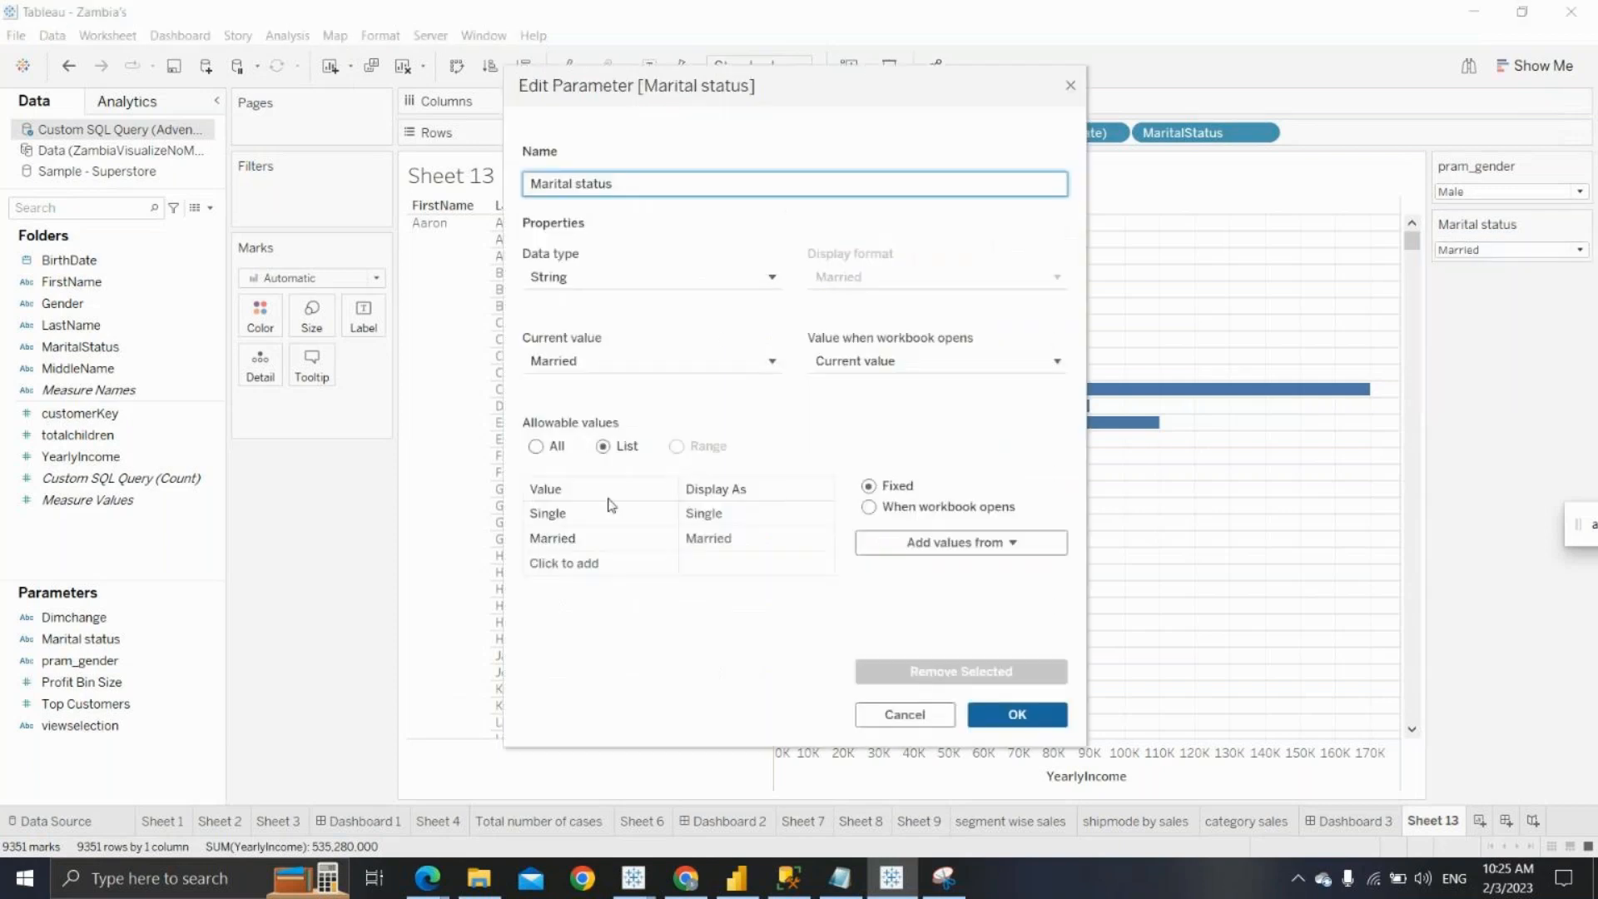
click(581, 520)
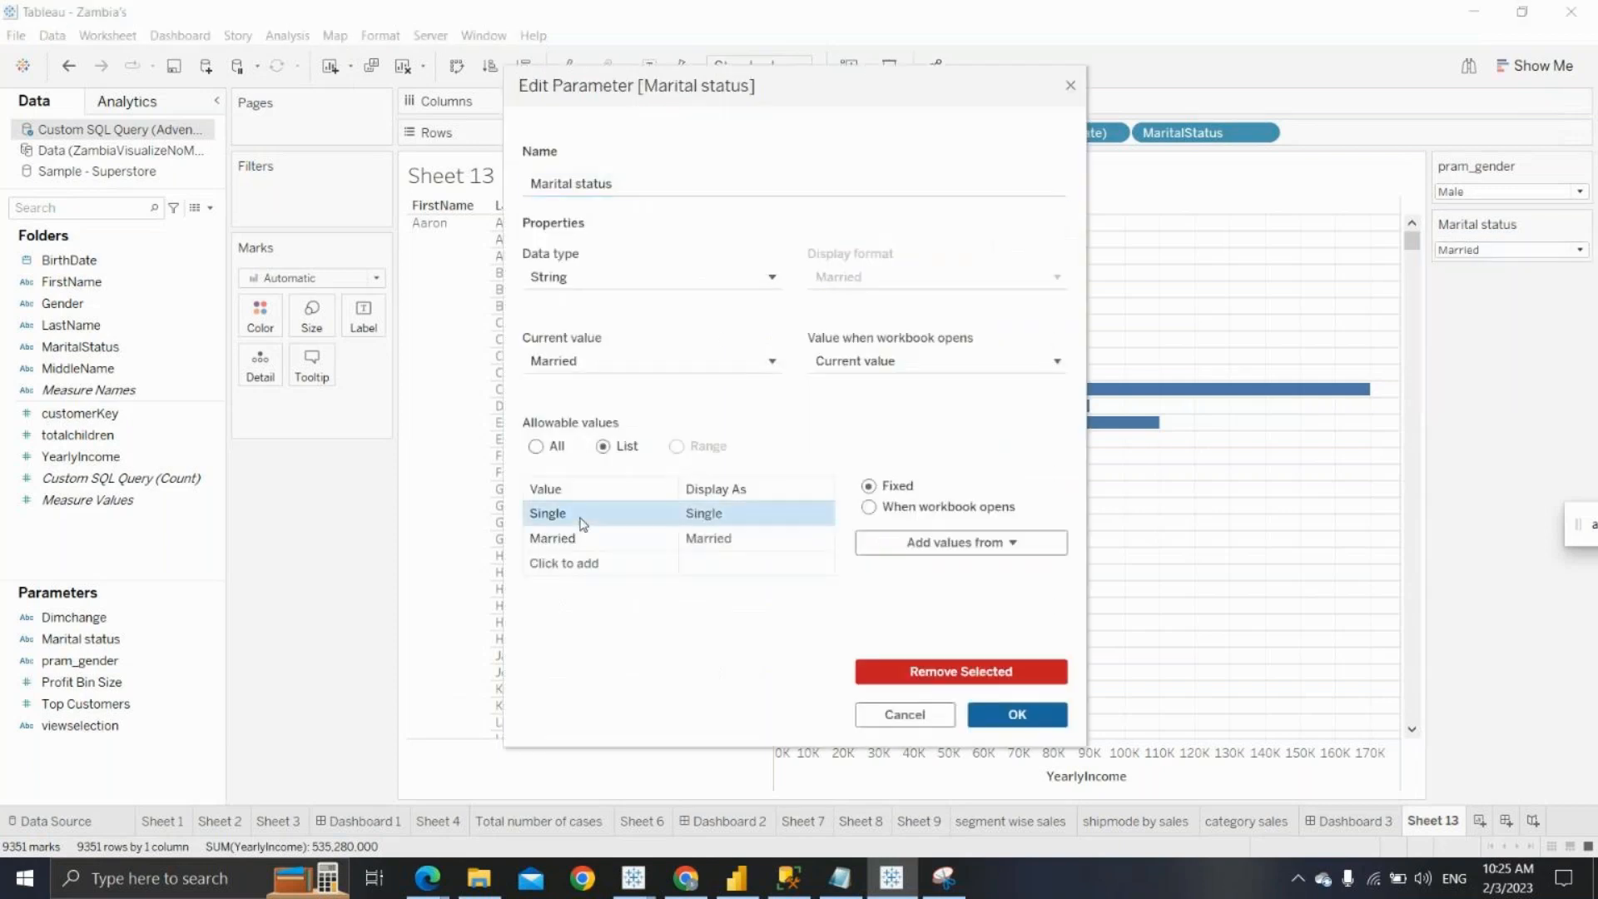
click(581, 519)
key(BackSpace)
key(BackSpace)
key(BackSpace)
key(BackSpace)
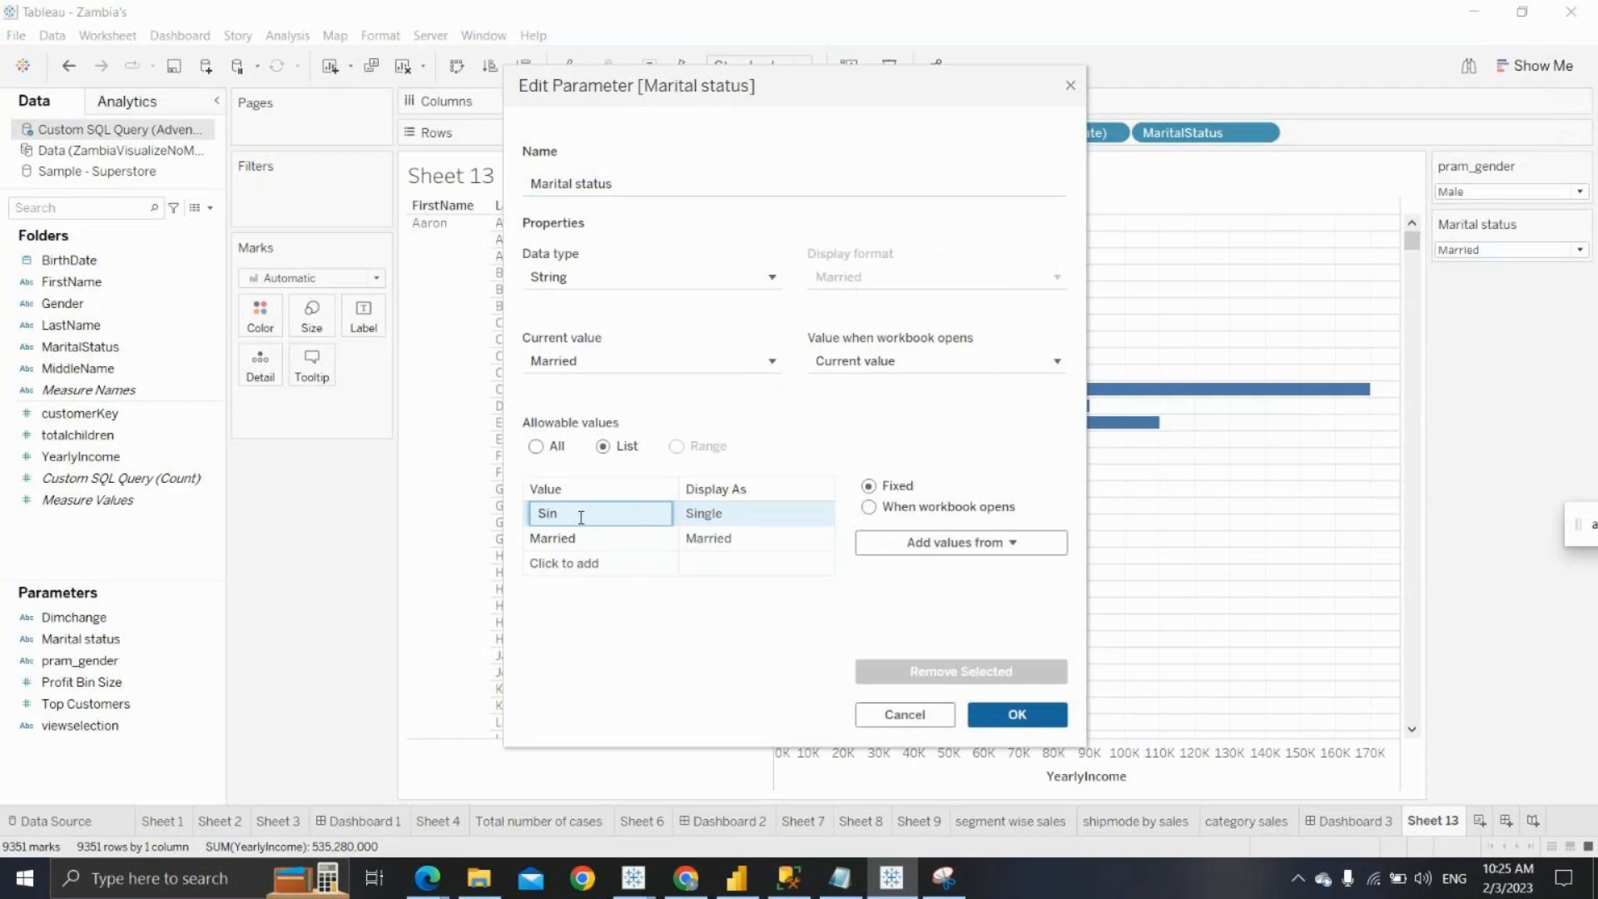
Shorten the Marital status parameter's allowable value Married to M and save the parameter
click(582, 539)
click(584, 541)
key(BackSpace)
key(BackSpace)
key(BackSpace)
key(BackSpace)
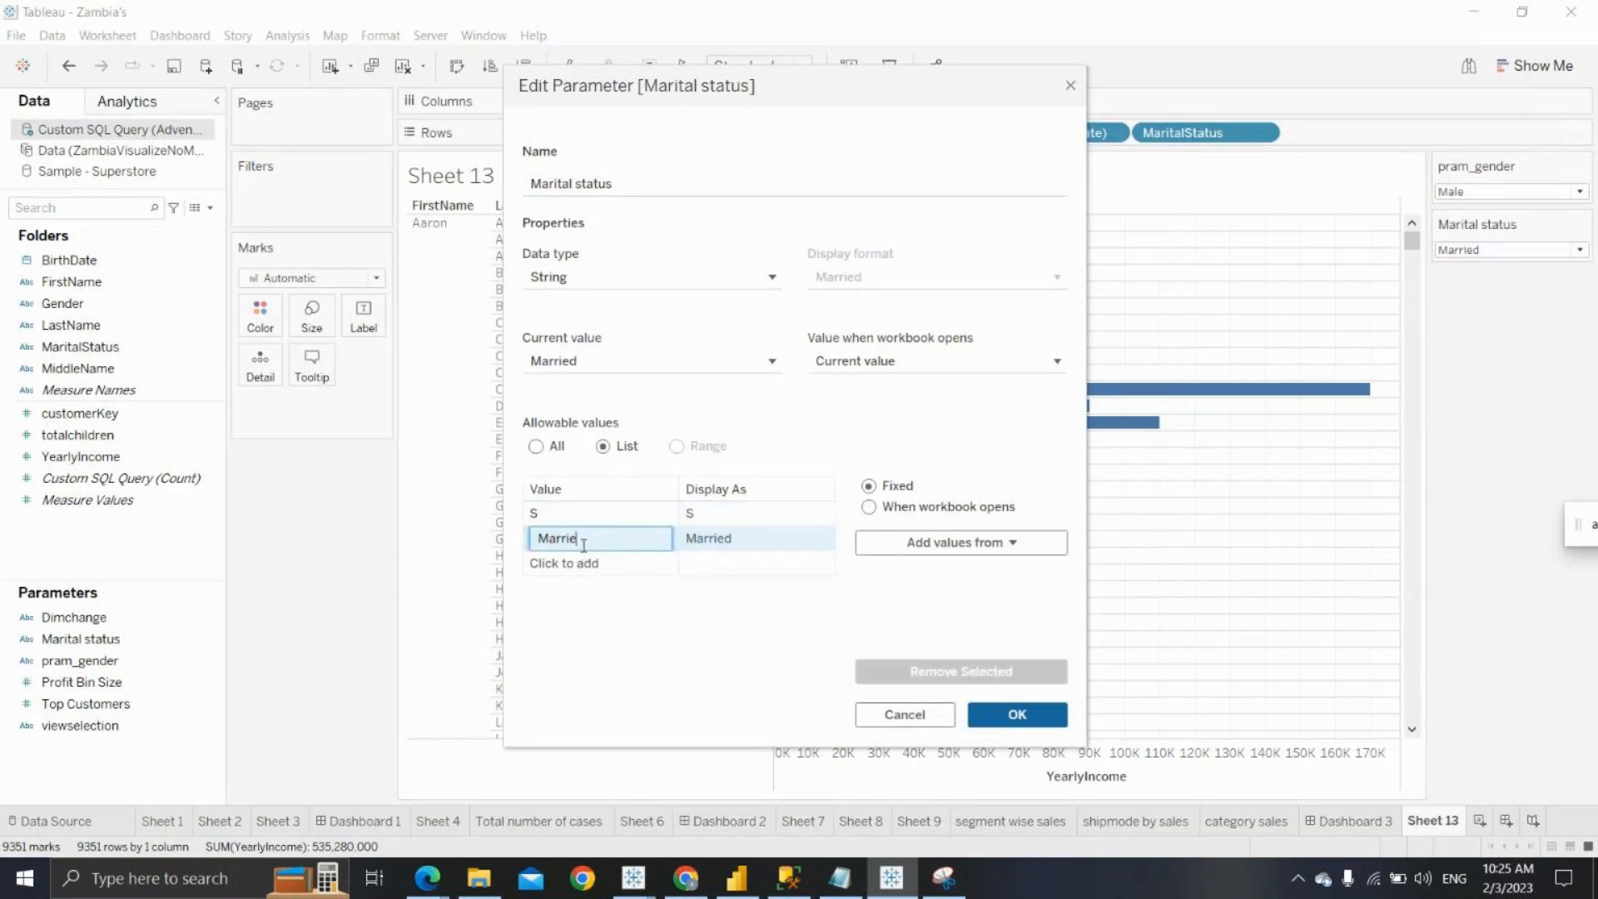
key(BackSpace)
key(BackSpace)
key(Return)
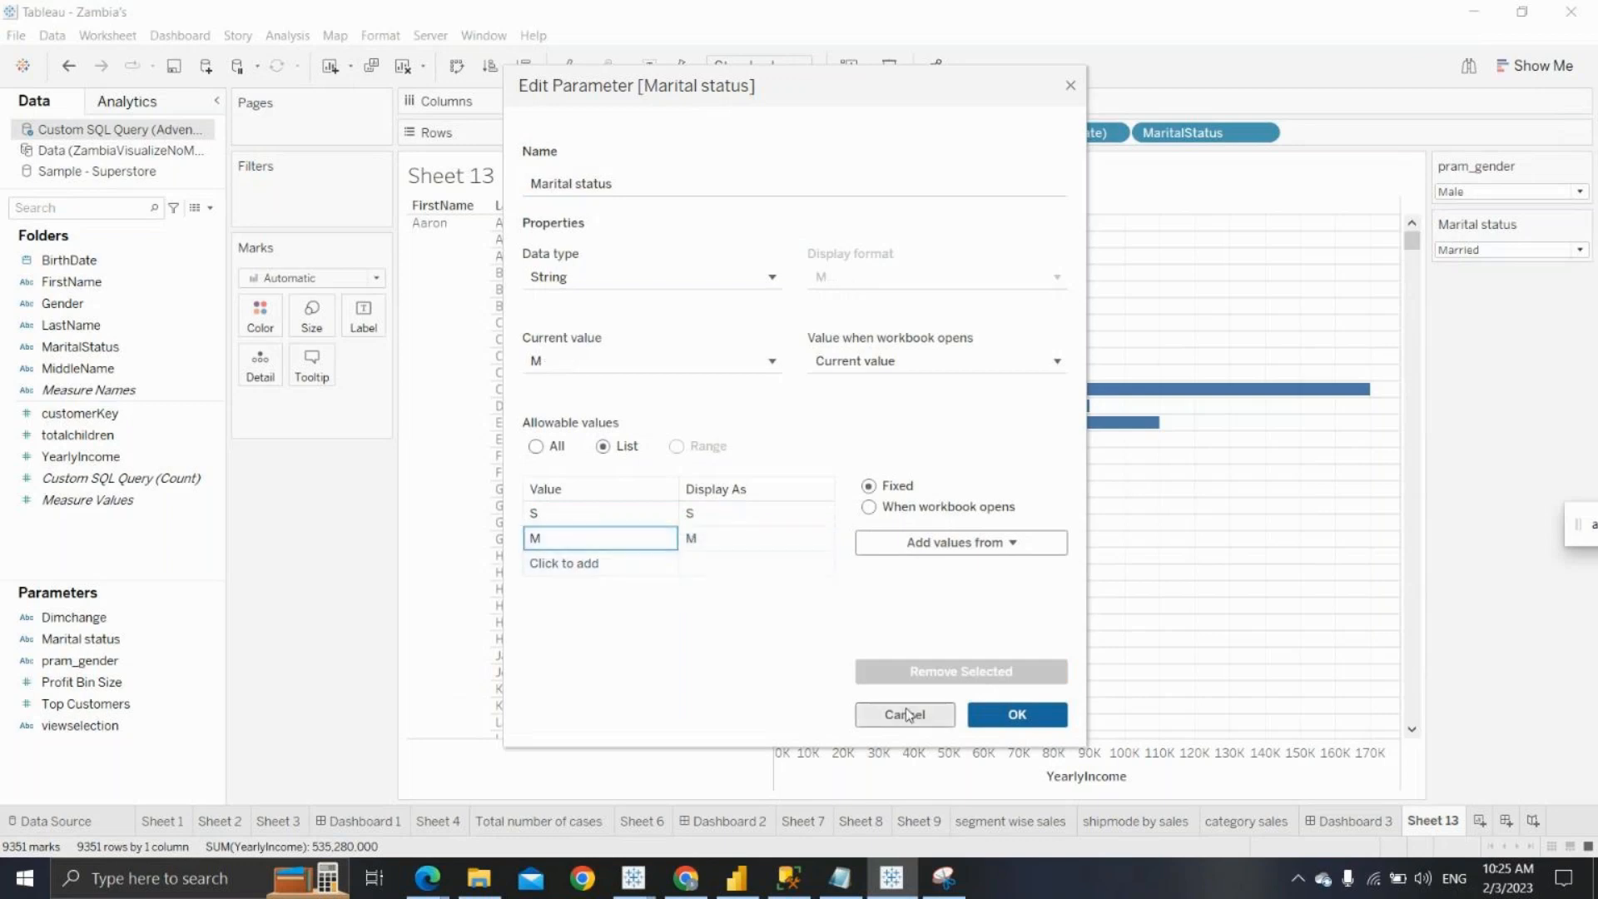
click(997, 716)
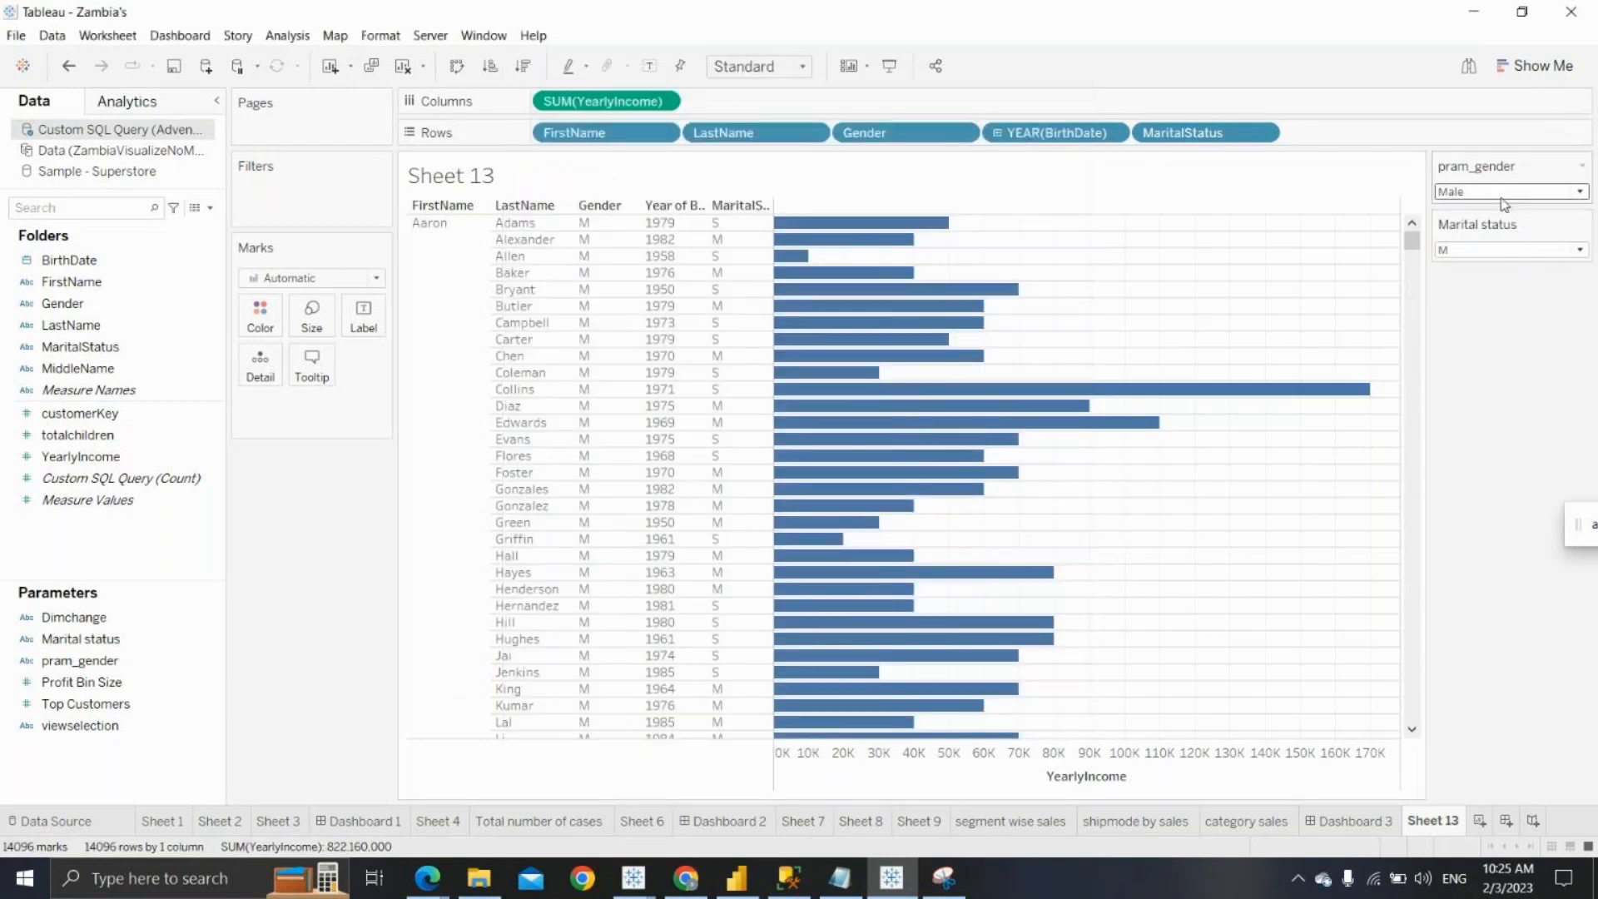
Set the Marital status parameter on Sheet 13 to S
click(1488, 251)
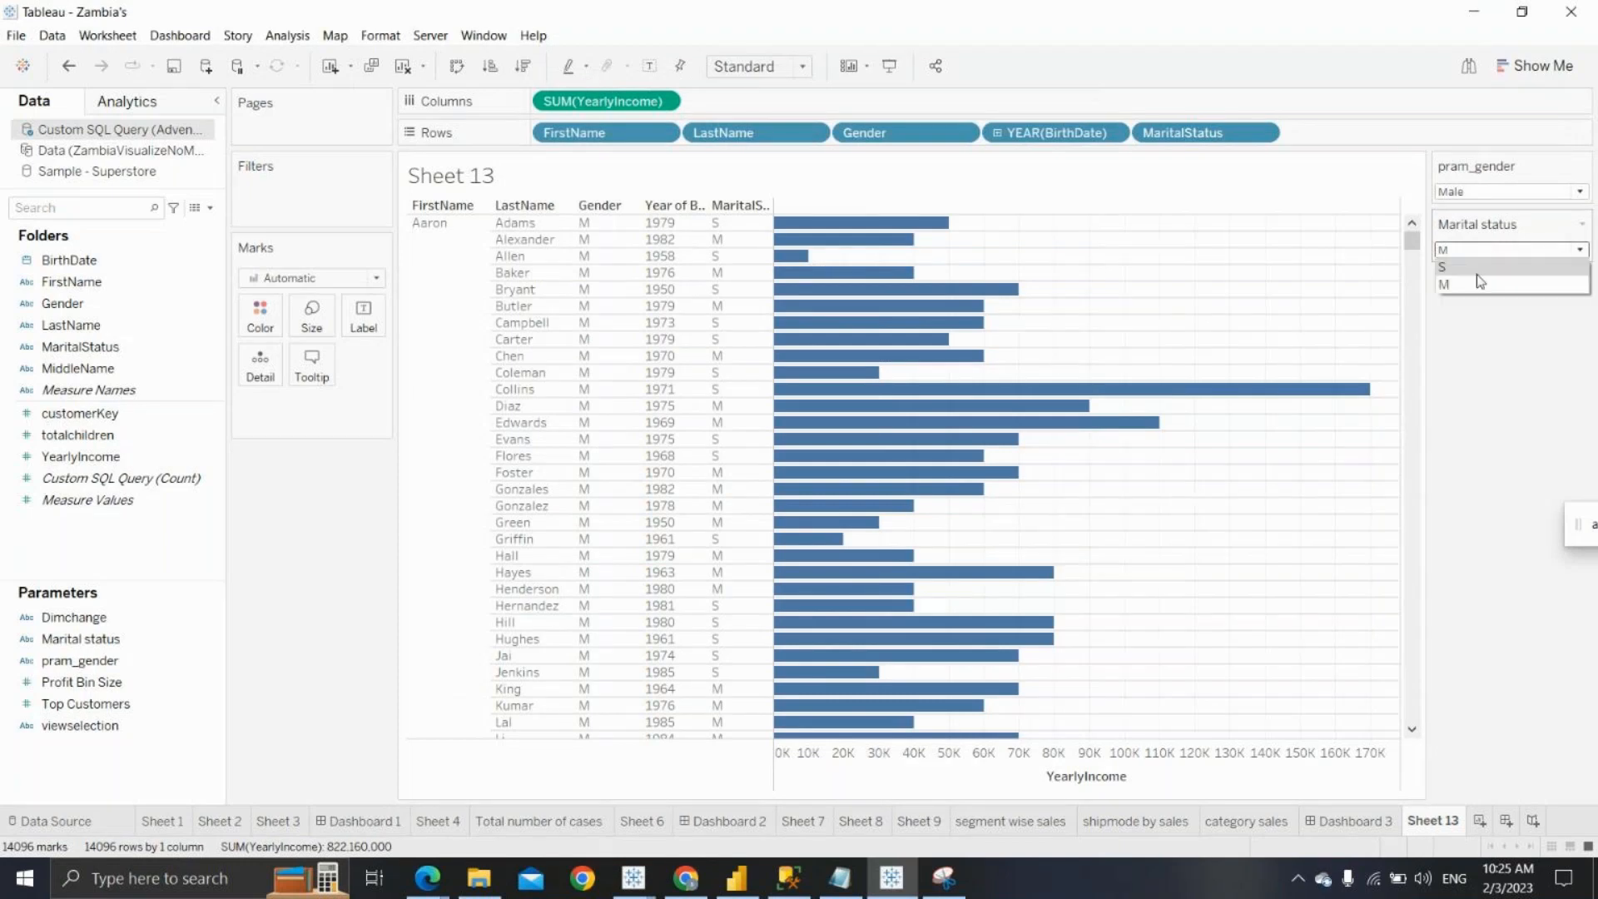
click(1477, 275)
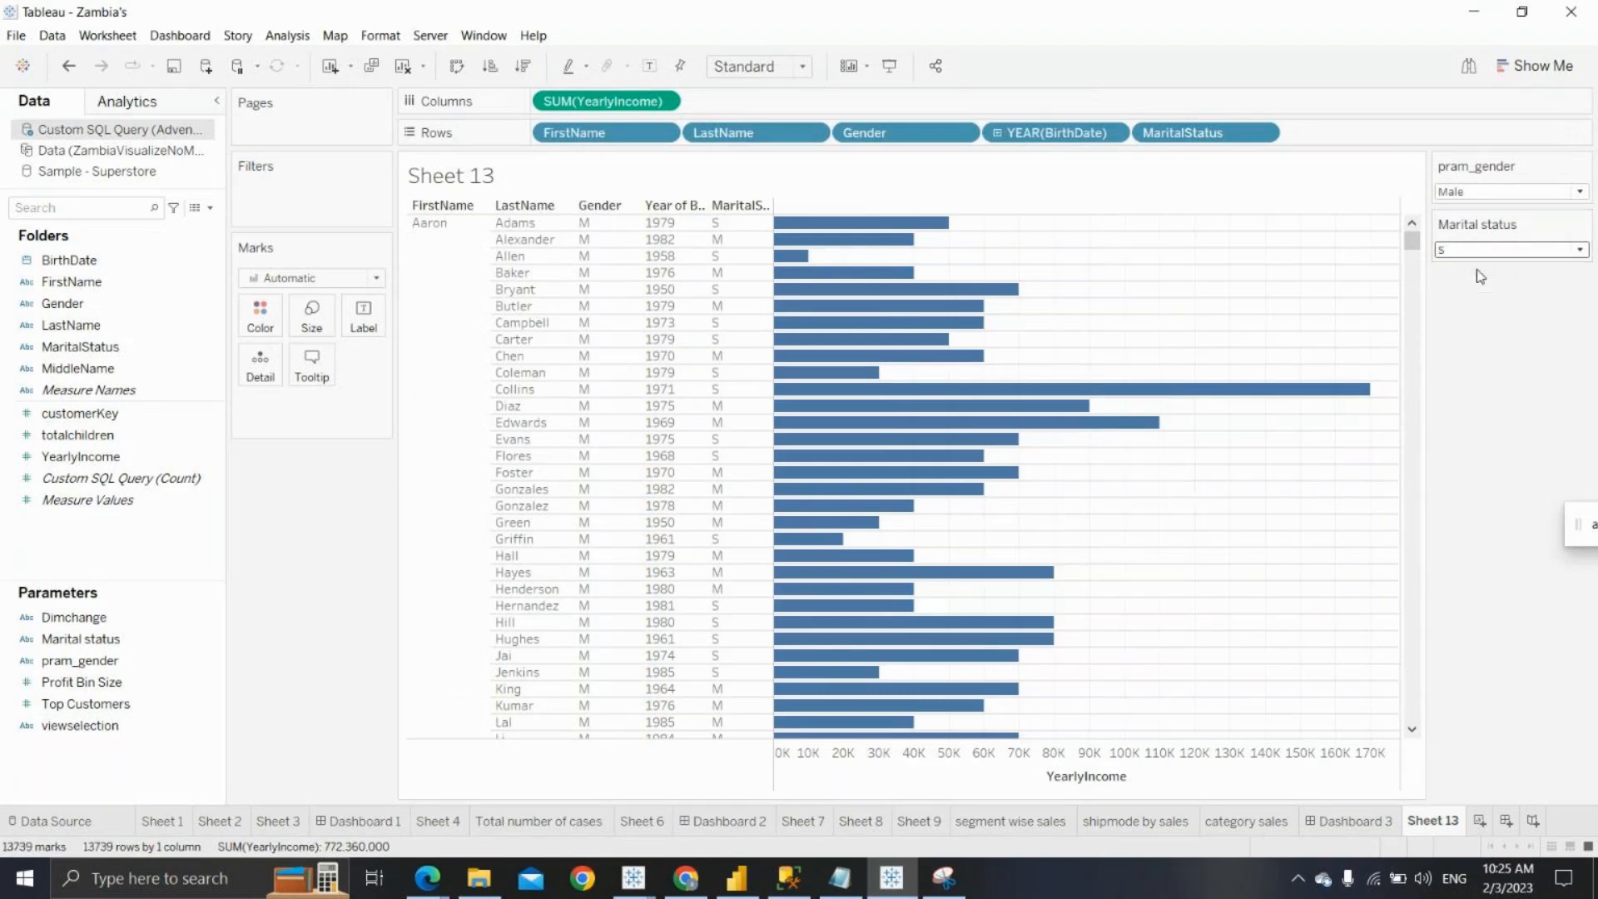
Reopen the custom SQL query, replace "or" with "and" between the Gender and MaritalStatus conditions, and save it
right_click(174, 137)
click(190, 143)
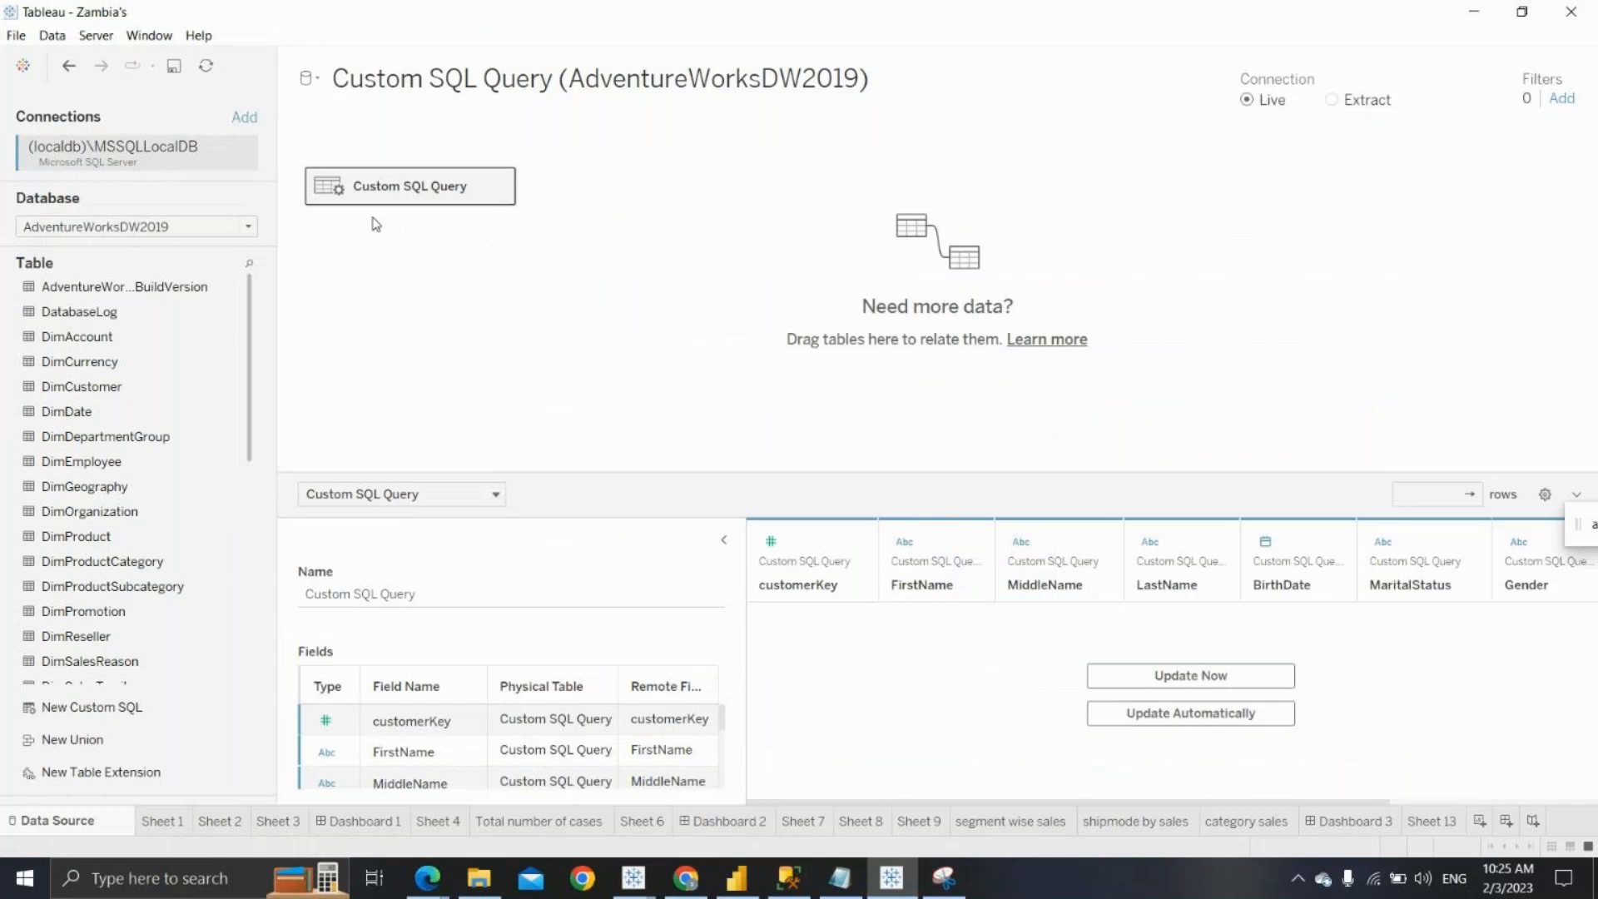
click(501, 188)
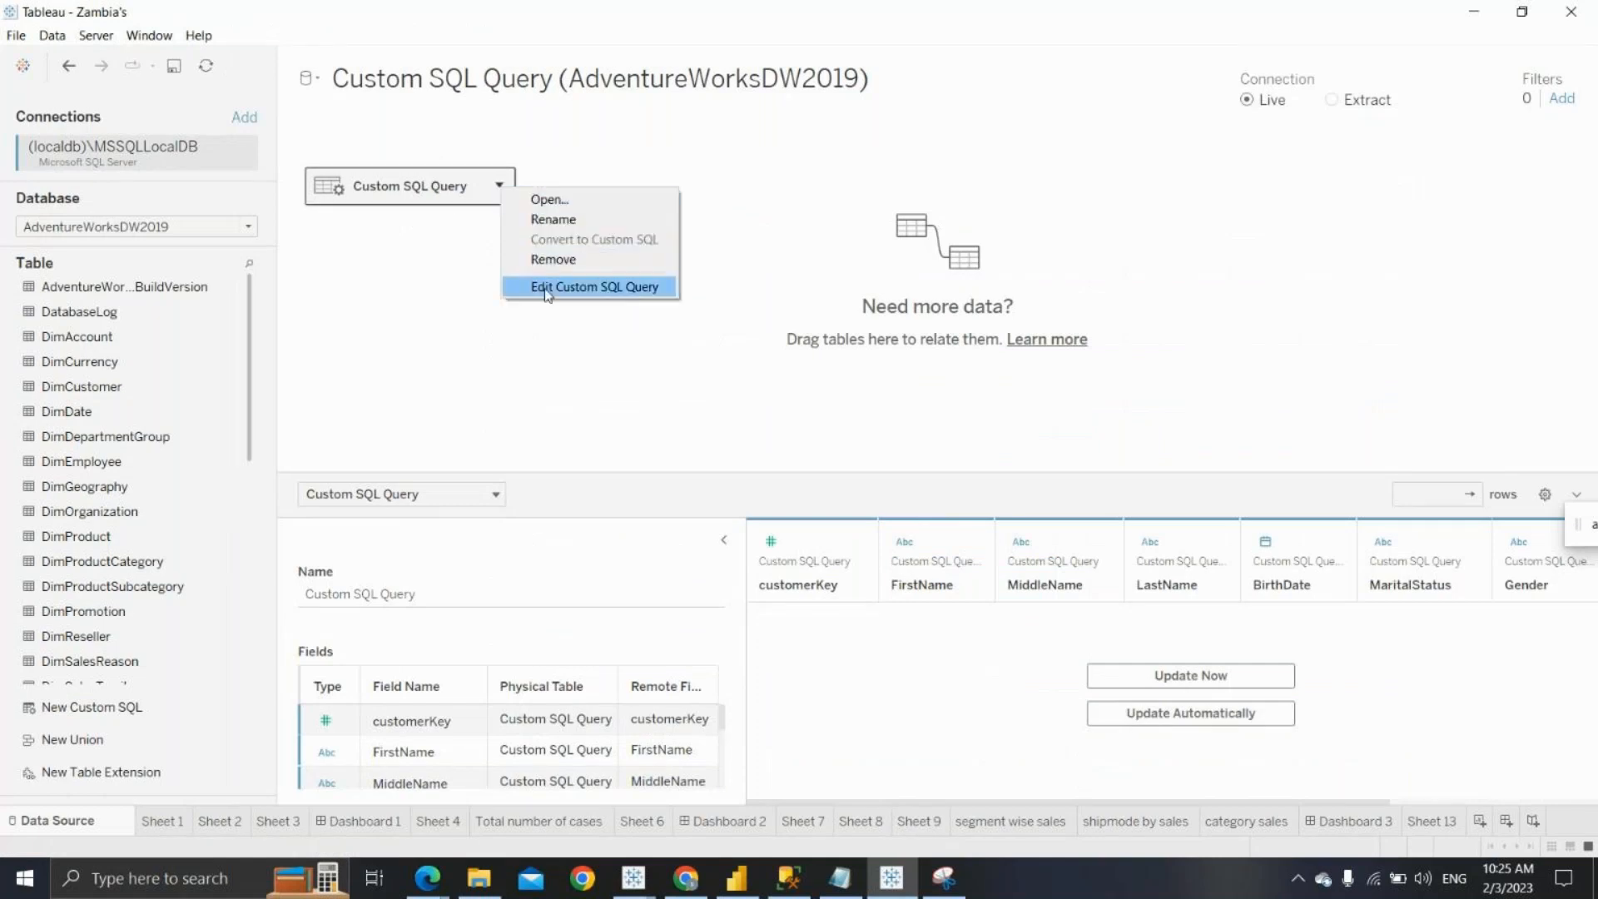
click(587, 289)
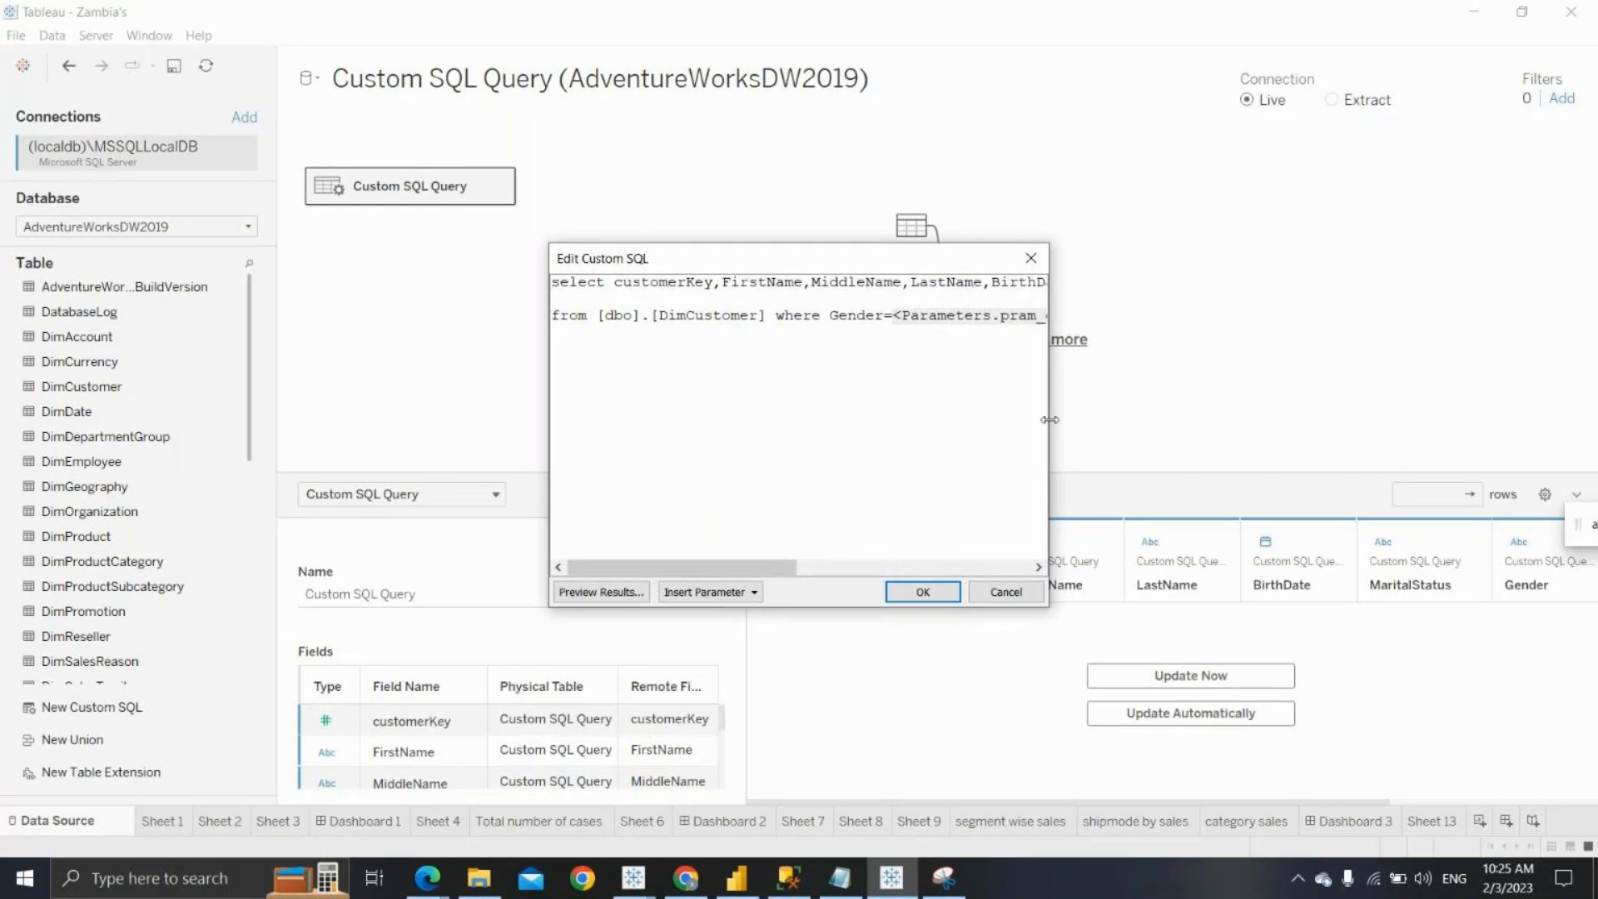
drag(1050, 419, 1590, 419)
double_click(1125, 316)
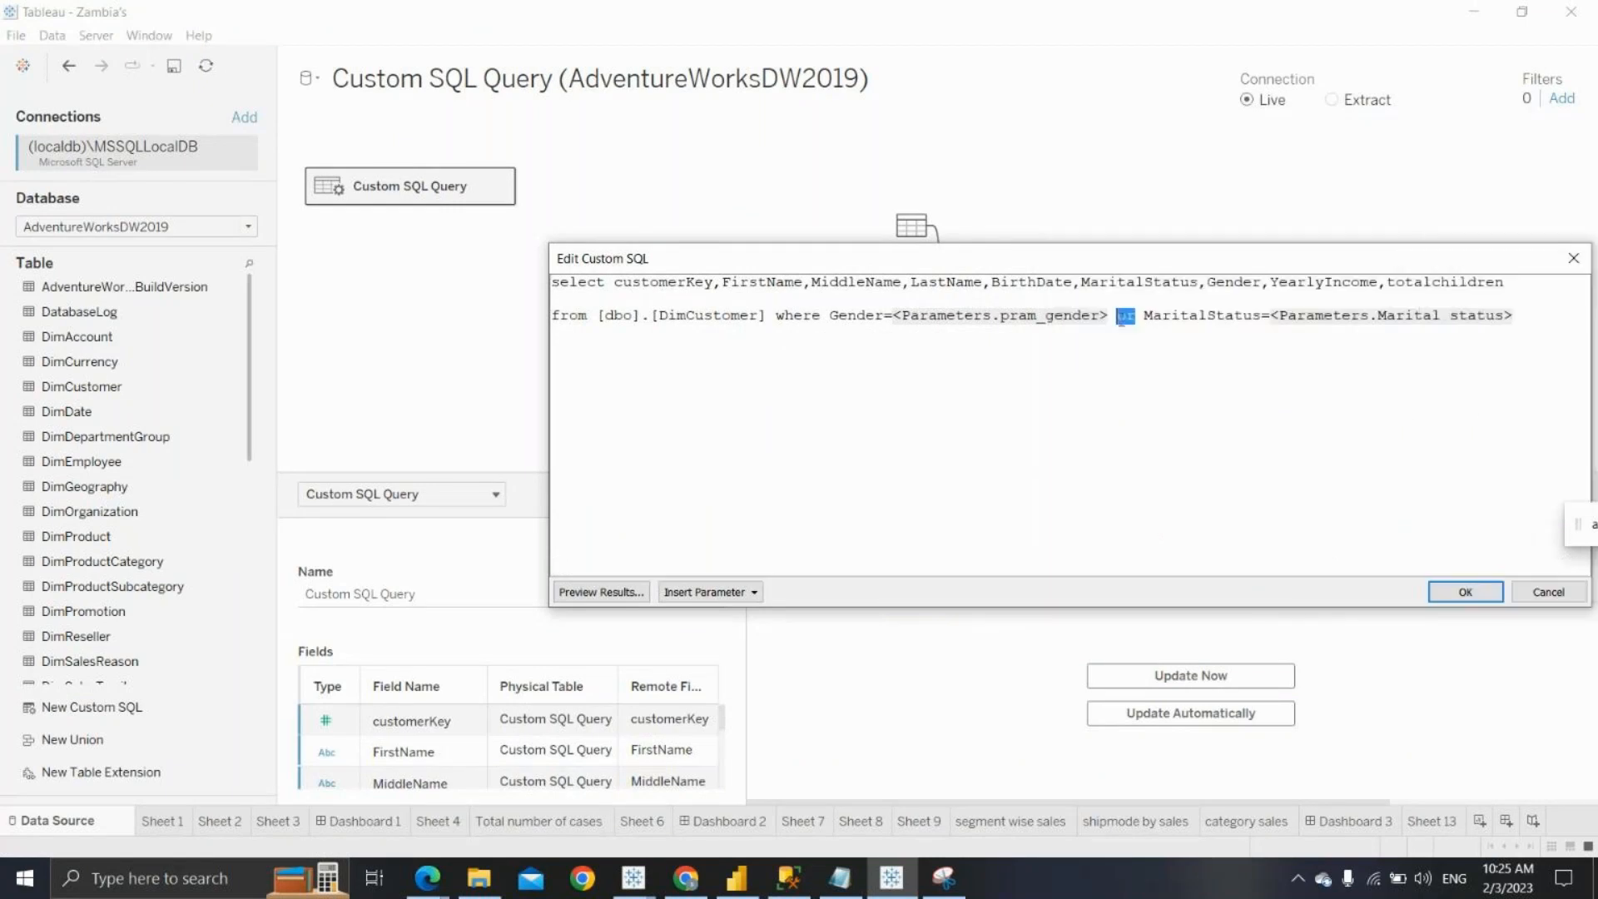
text(and)
click(1465, 592)
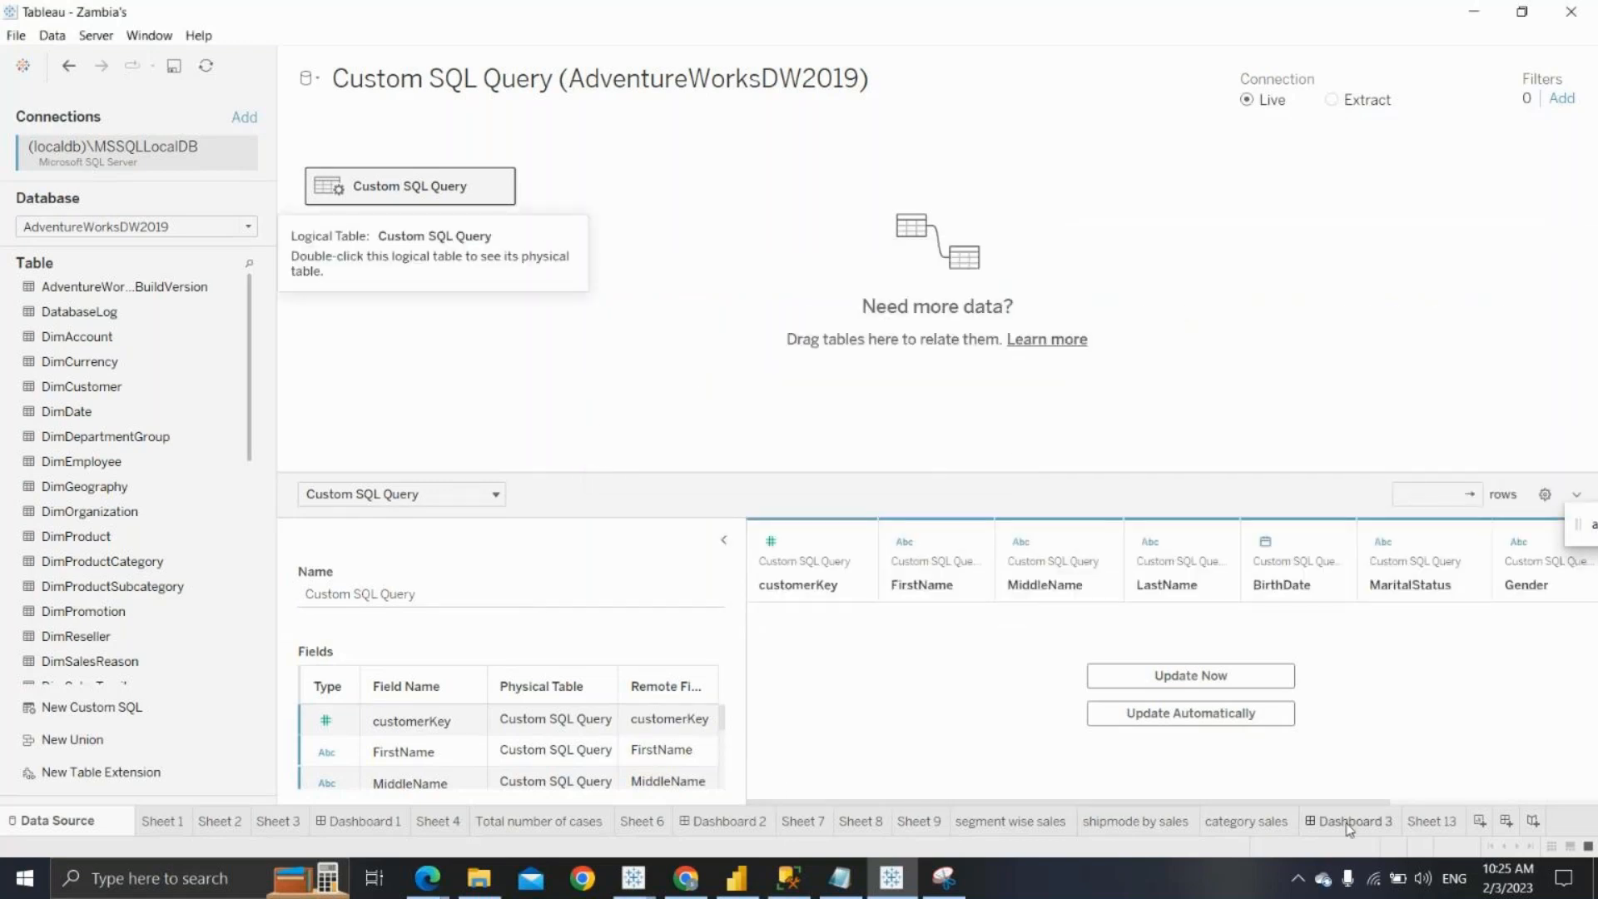
On Sheet 13, set pram_gender to Female and Marital status to M
click(1431, 820)
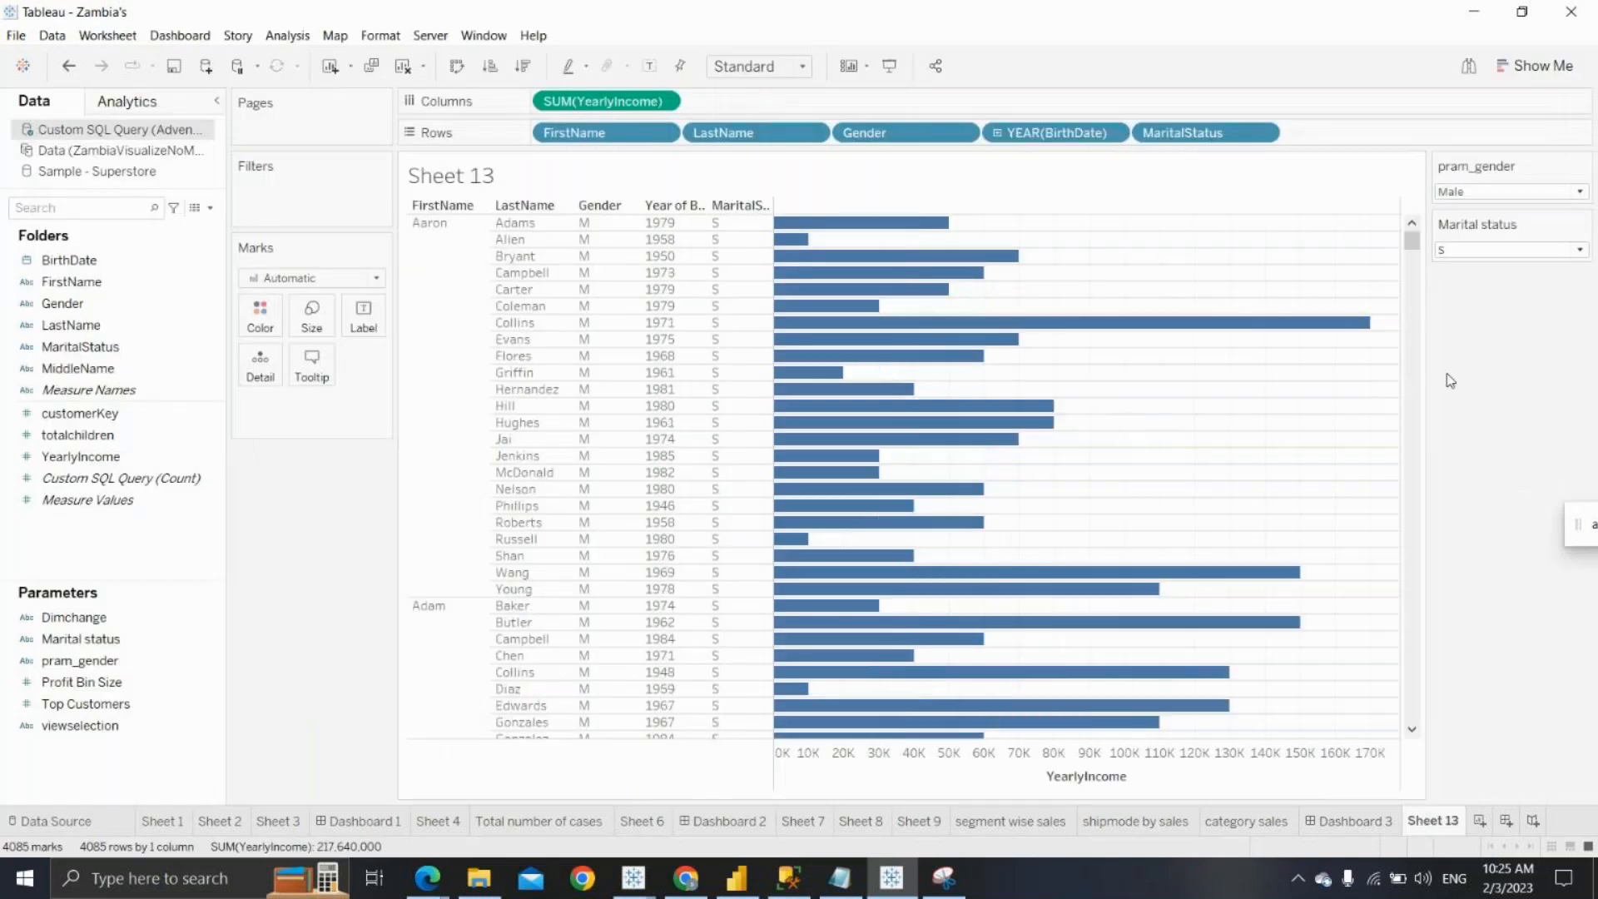
click(1491, 193)
click(1467, 225)
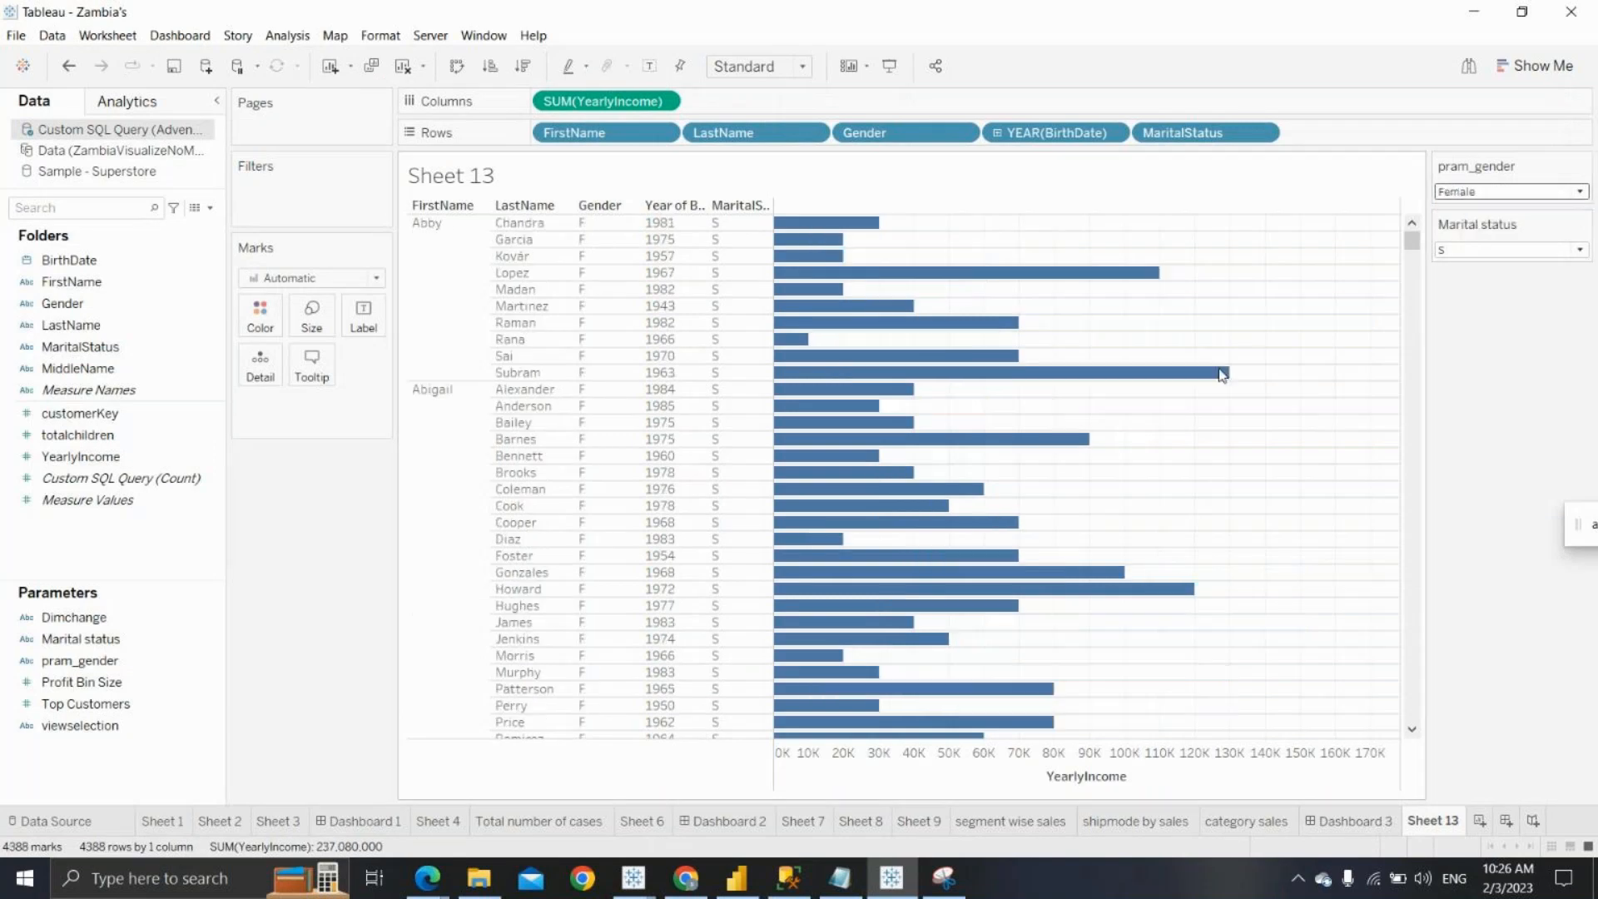
click(1503, 251)
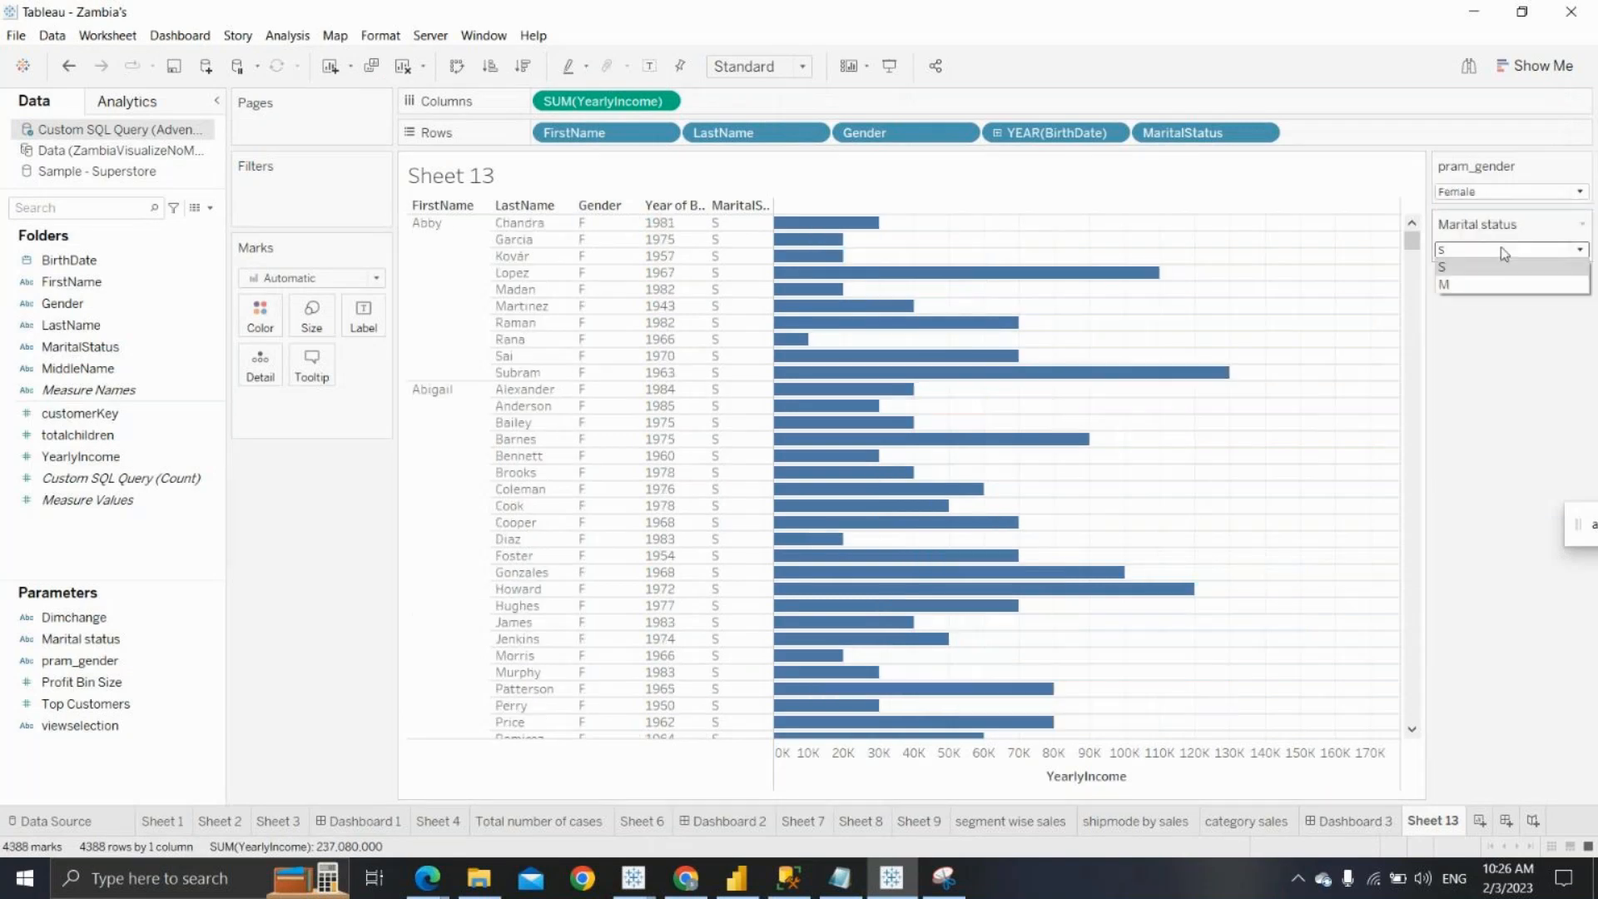
click(1488, 285)
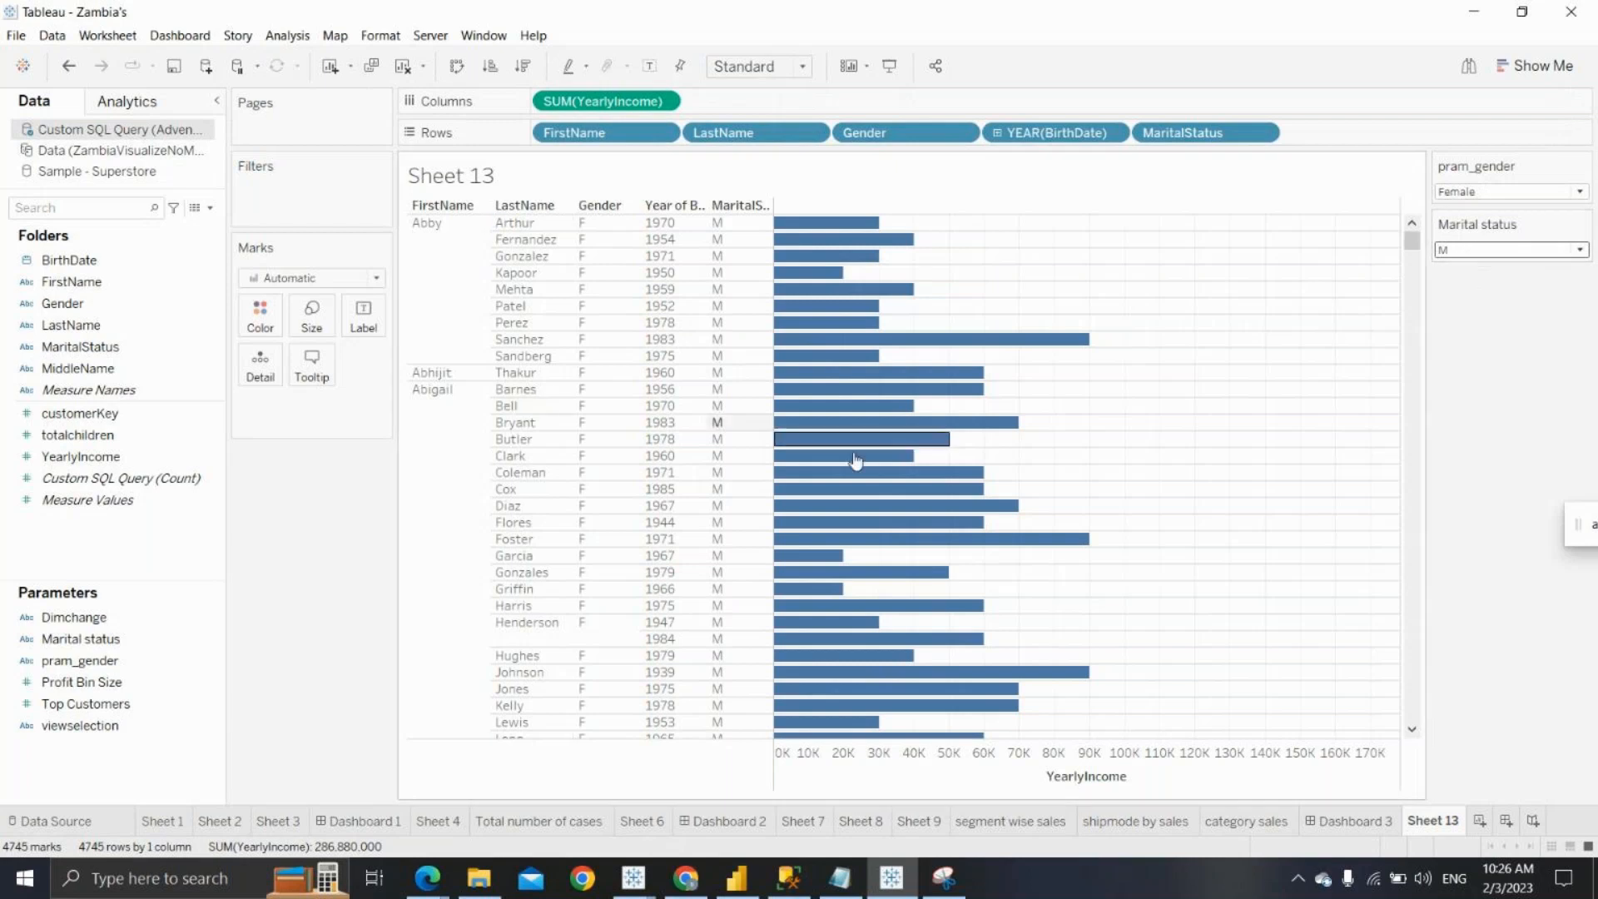
Try other parameter values on Sheet 13: switch pram_gender to Male and back to Female, and Marital status to S and back to M
click(1465, 193)
click(1455, 208)
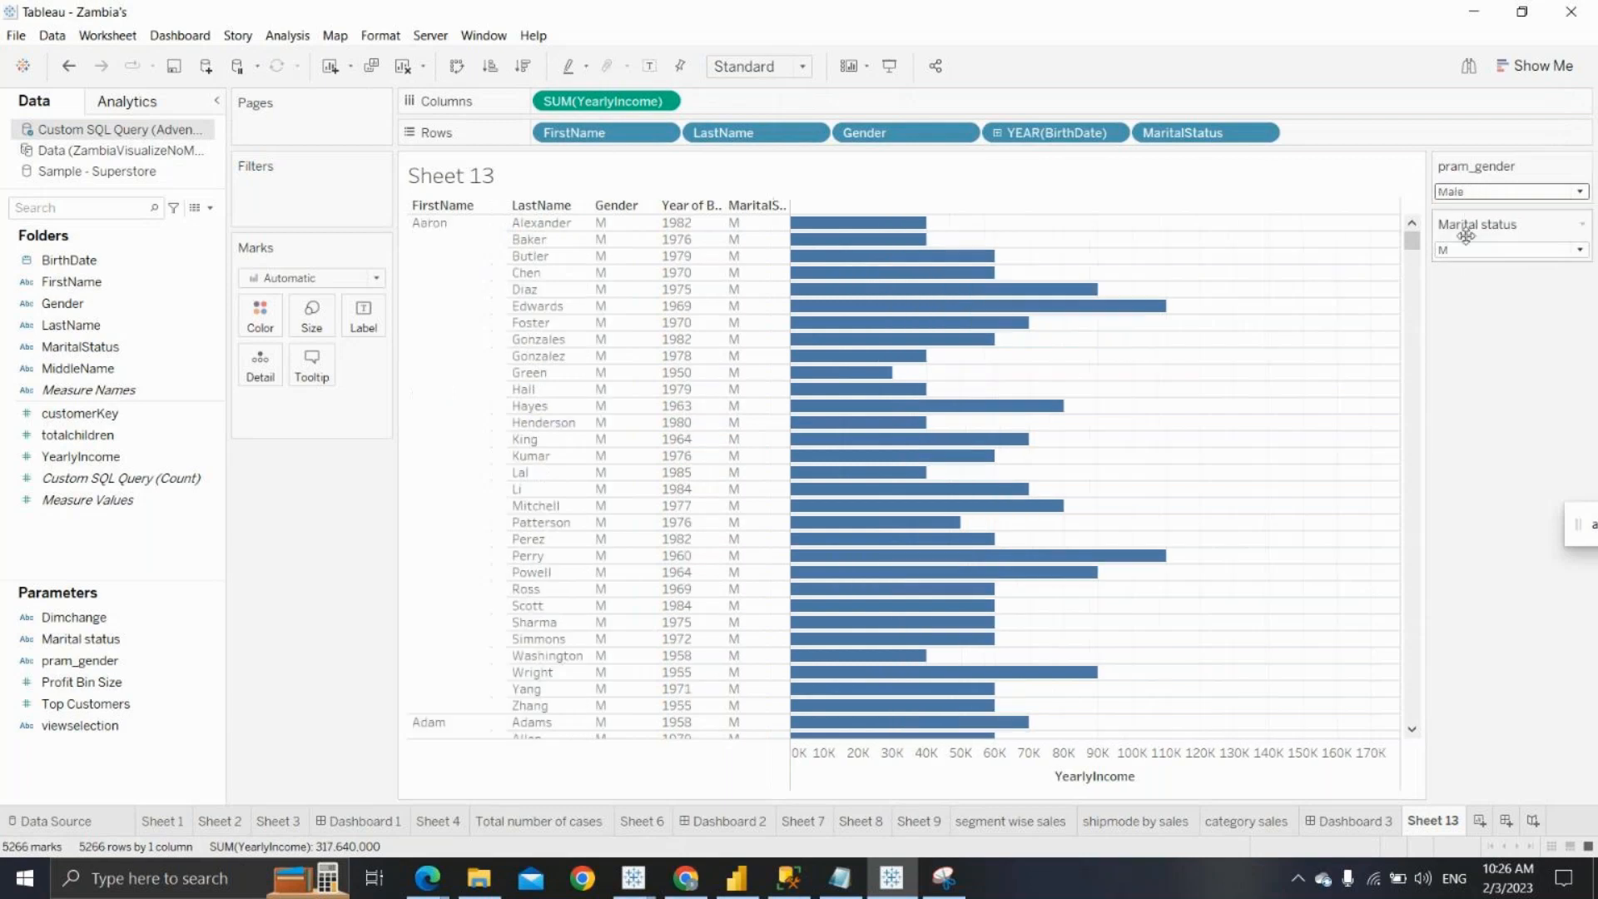
click(1472, 248)
click(1472, 276)
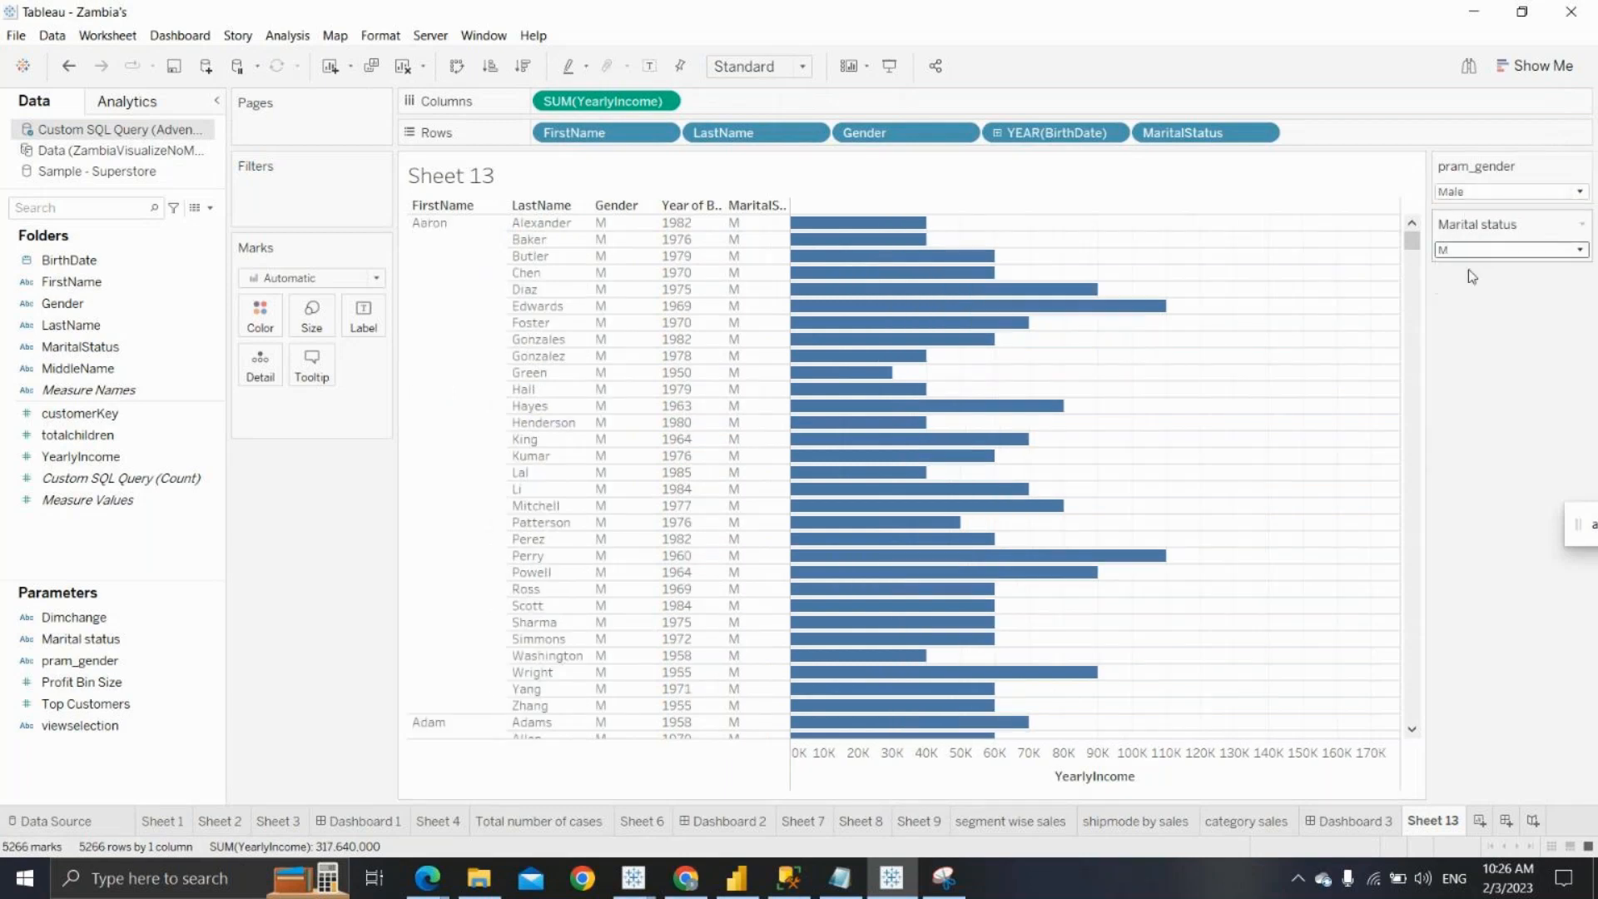
click(1490, 192)
click(1465, 225)
click(1466, 250)
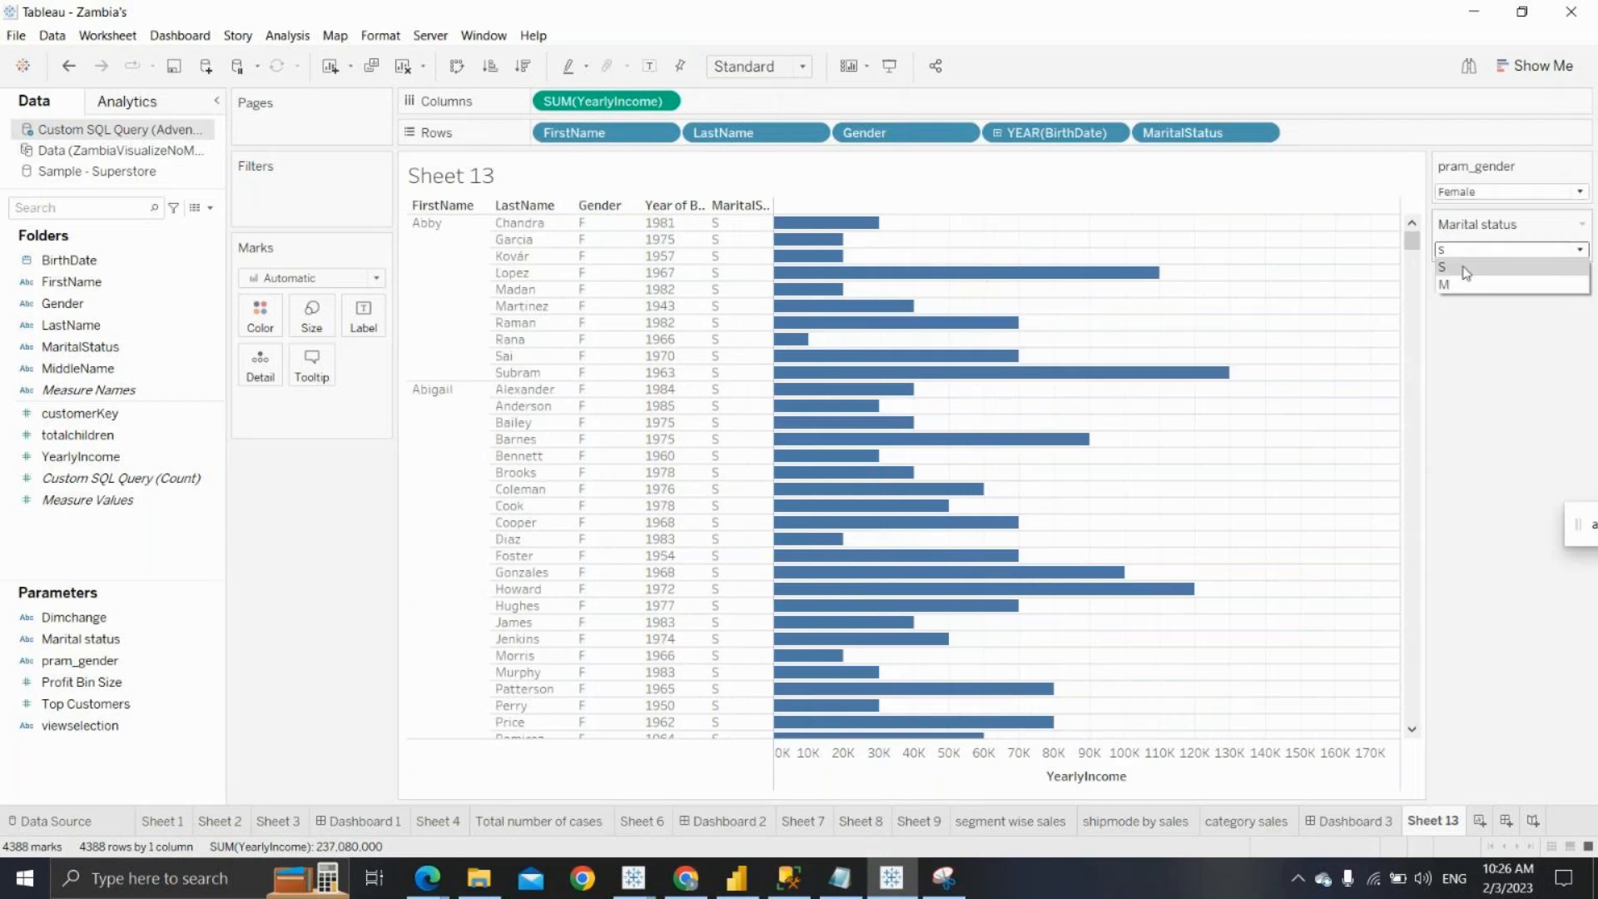
click(1463, 265)
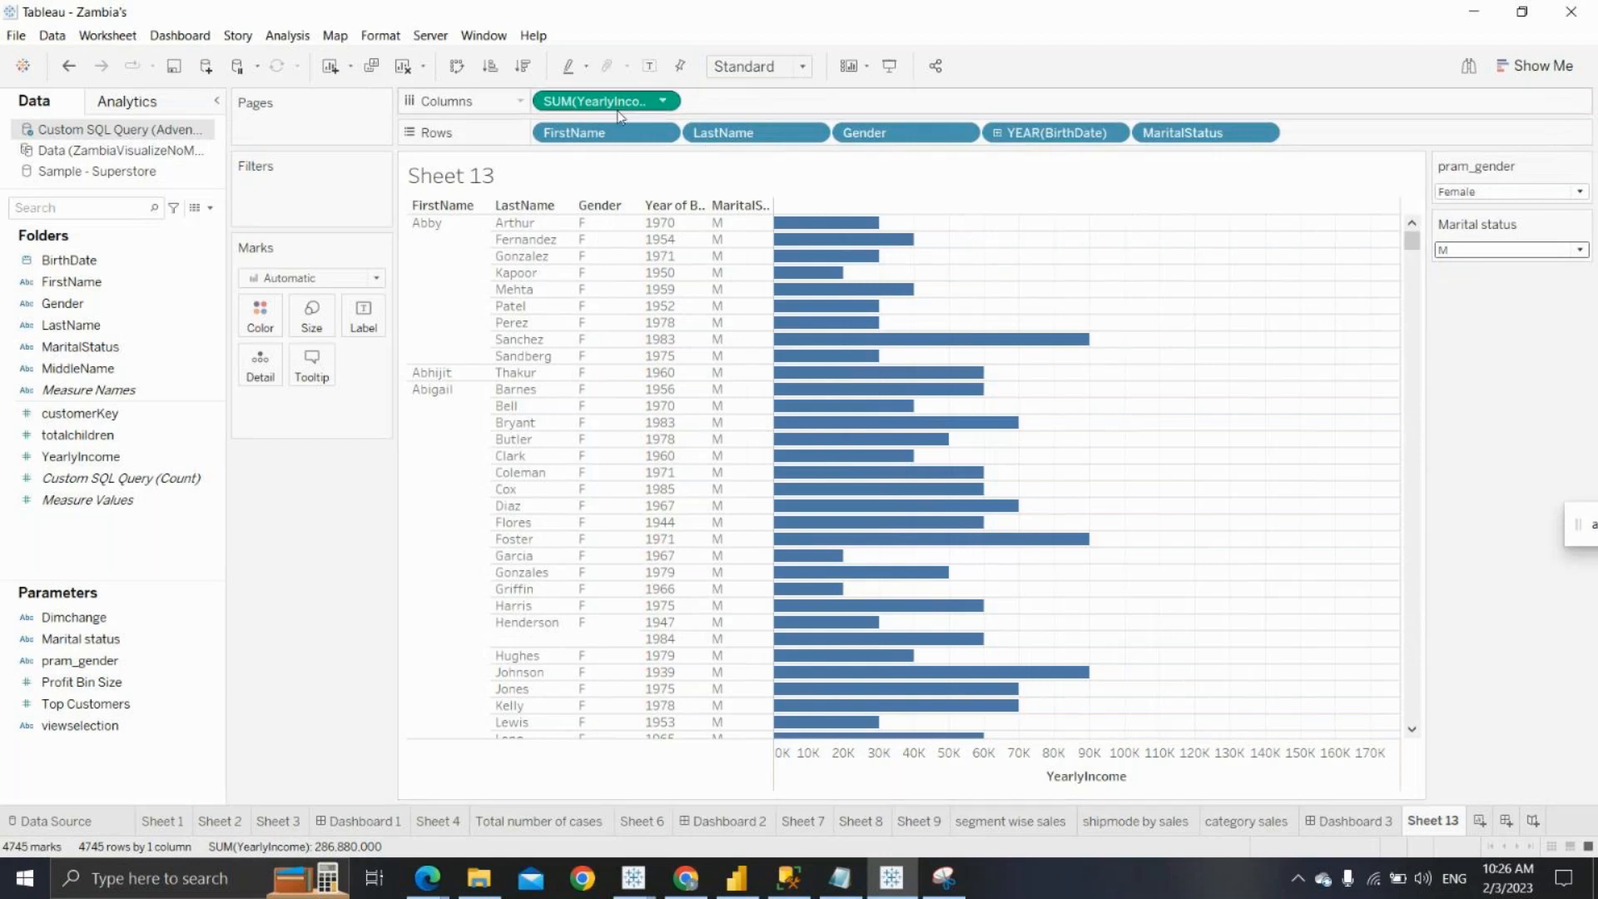
Sort Sheet 13 in descending order by YearlyIncome and widen the MaritalStatus column to show its full header
click(525, 66)
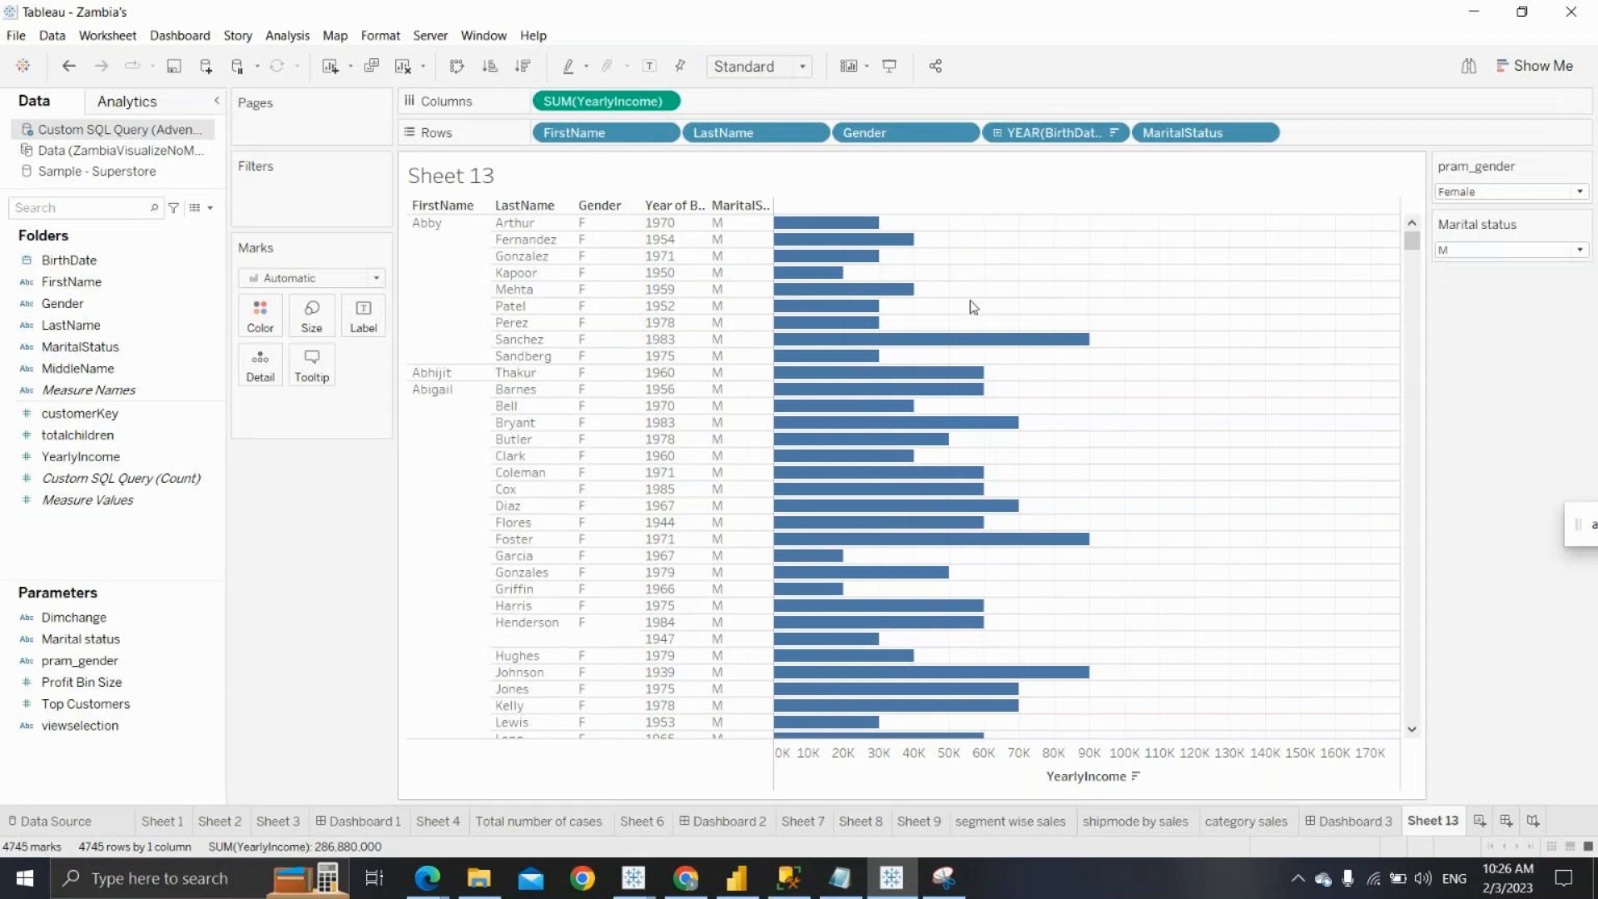
mouse_move(1414, 247)
mouse_down()
mouse_move(1433, 726)
mouse_move(1384, 427)
mouse_move(1396, 241)
mouse_up()
mouse_move(829, 252)
drag(844, 248, 846, 250)
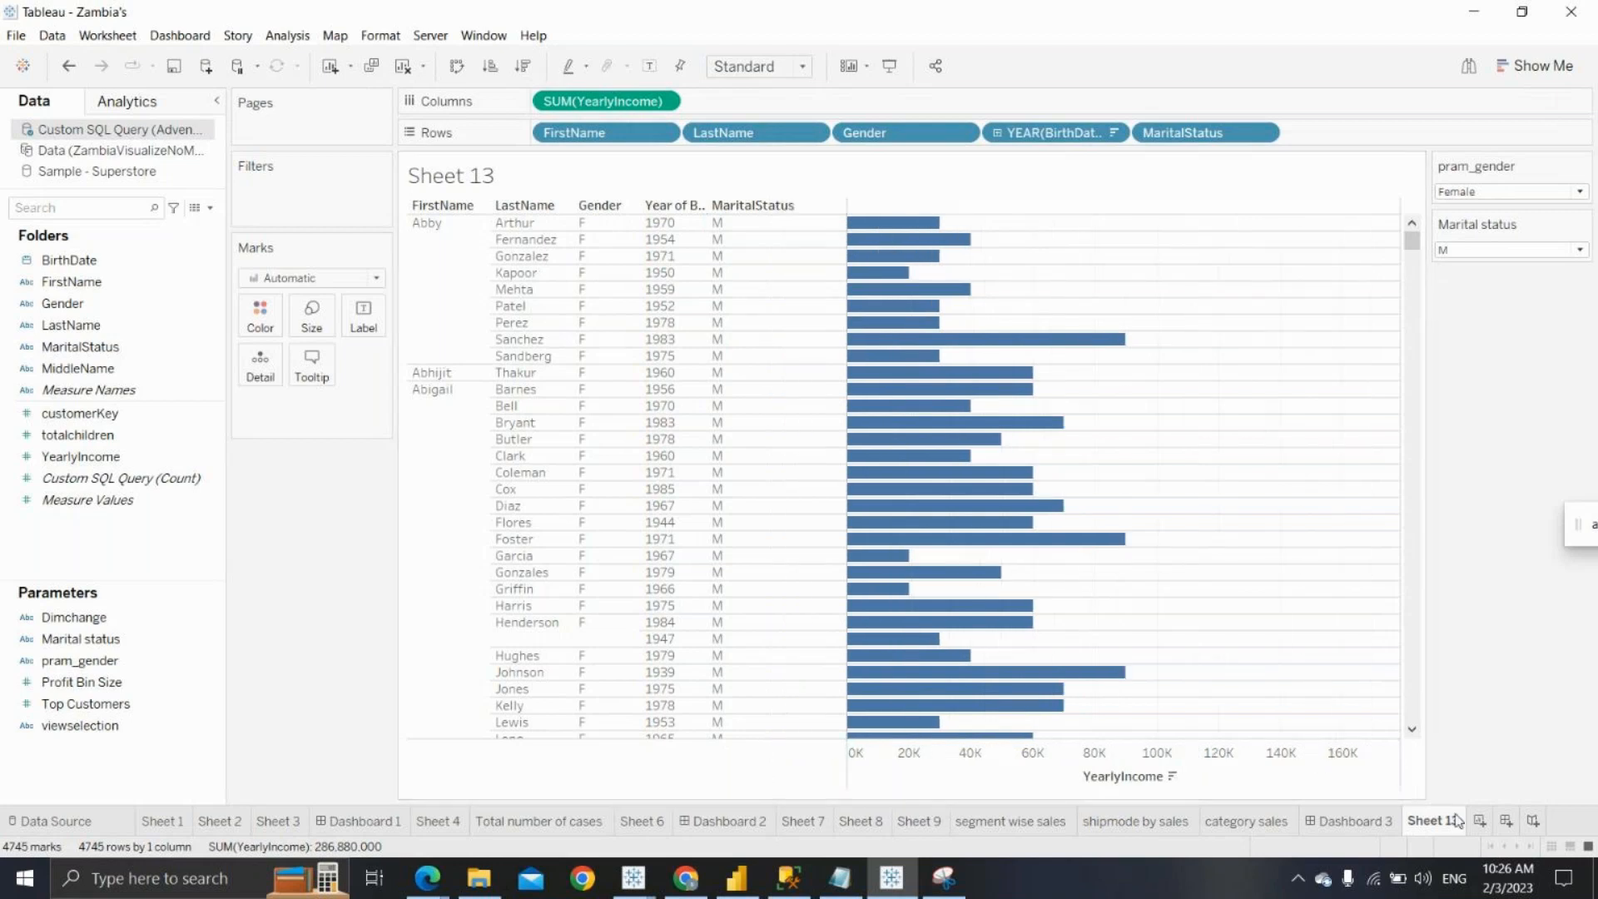
Create a new dashboard and place Sheet 13 on it as a floating view in the canvas's upper-left corner
click(1506, 821)
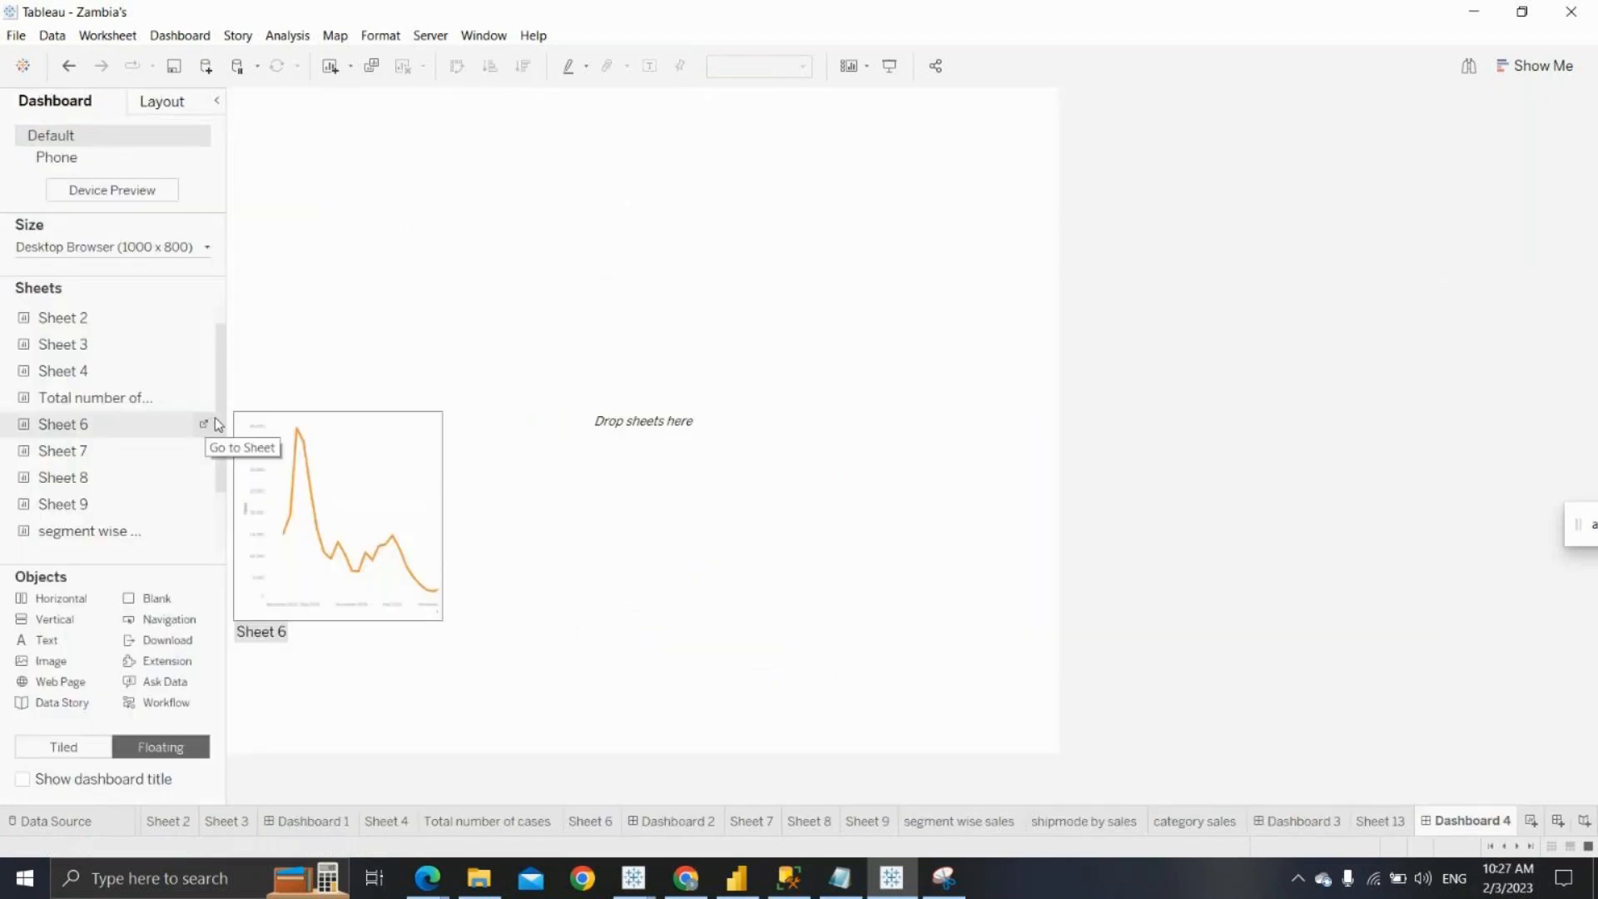
scroll(218, 443, down, 3)
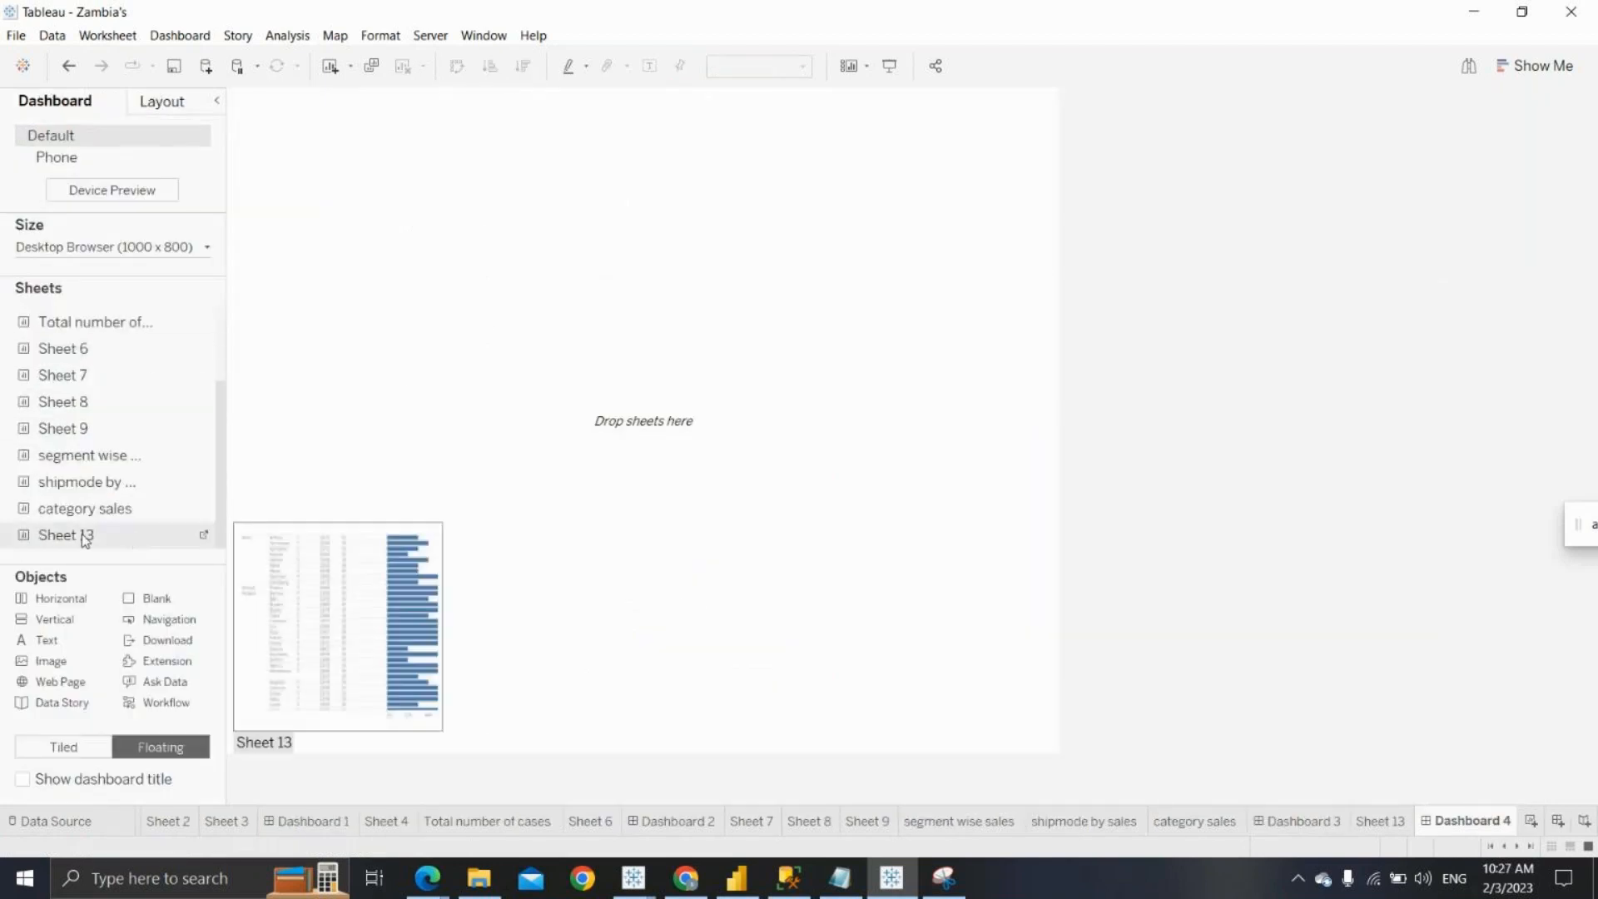
drag(85, 535, 241, 94)
Move the floating Marital status and pram_gender controls off the chart to its right side, with pram_gender directly below Marital status
click(472, 453)
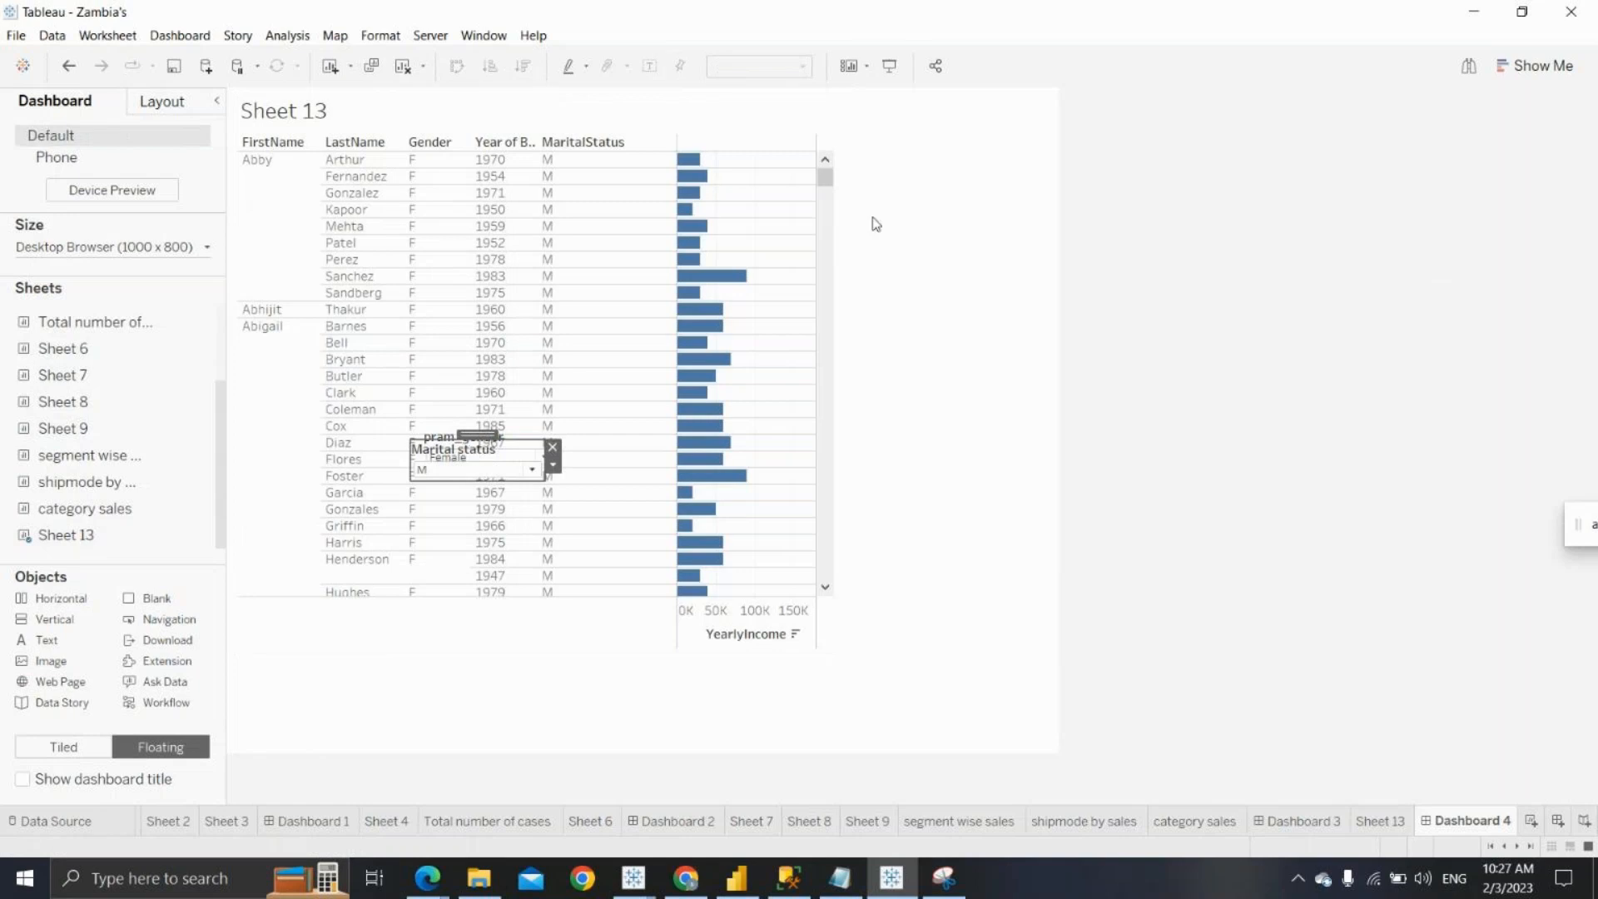
drag(477, 435, 957, 123)
click(471, 453)
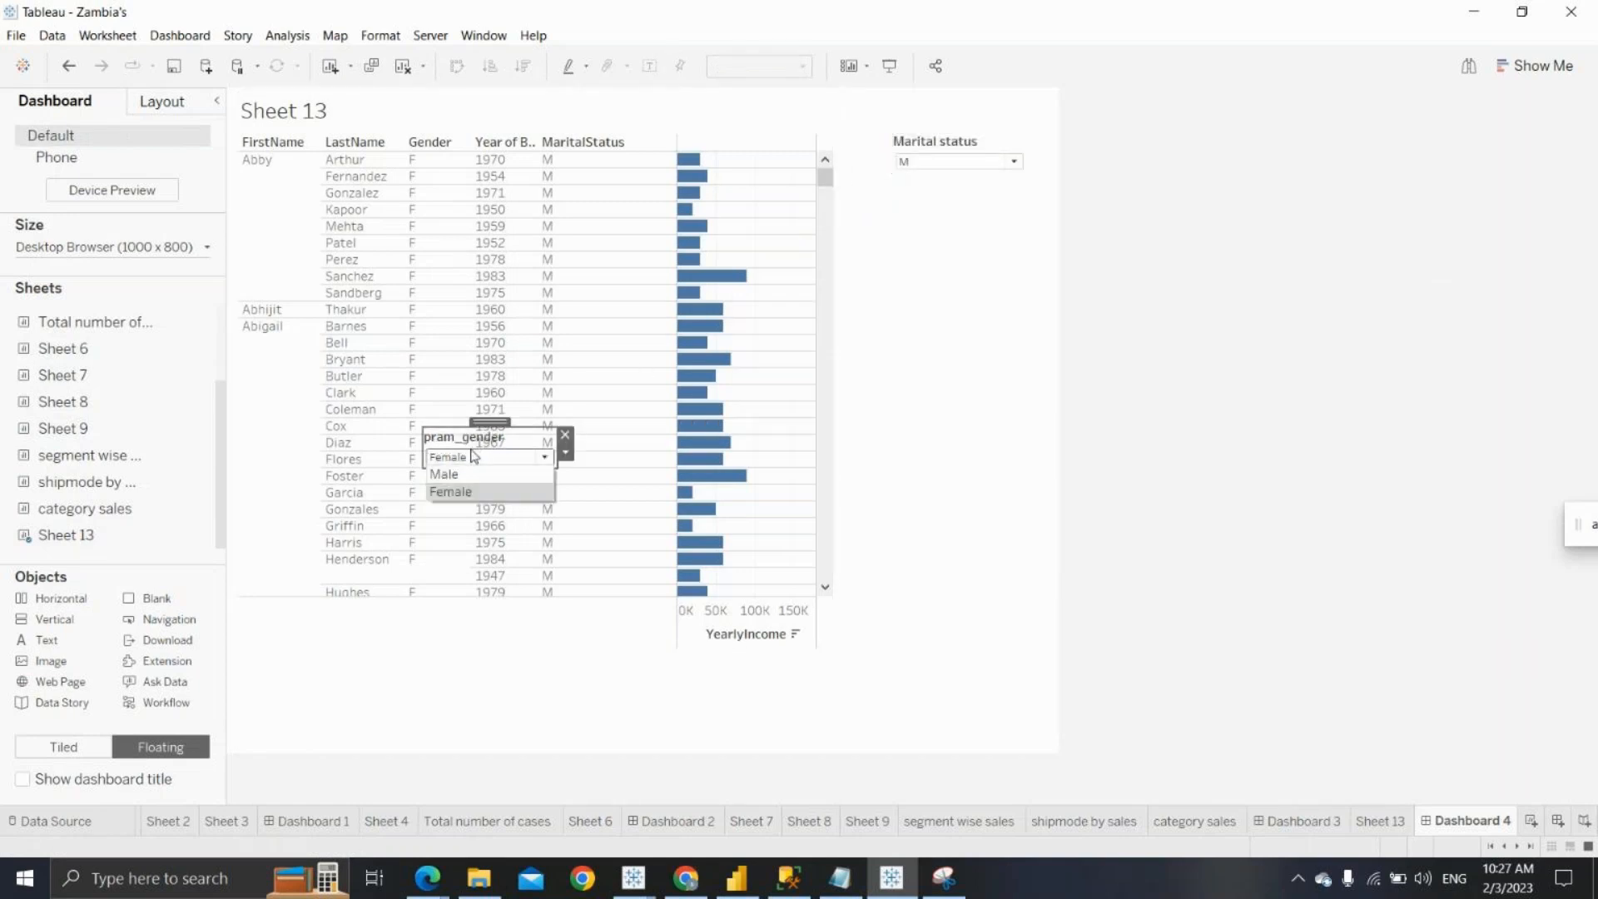
click(485, 422)
drag(485, 422, 953, 101)
click(958, 137)
click(957, 210)
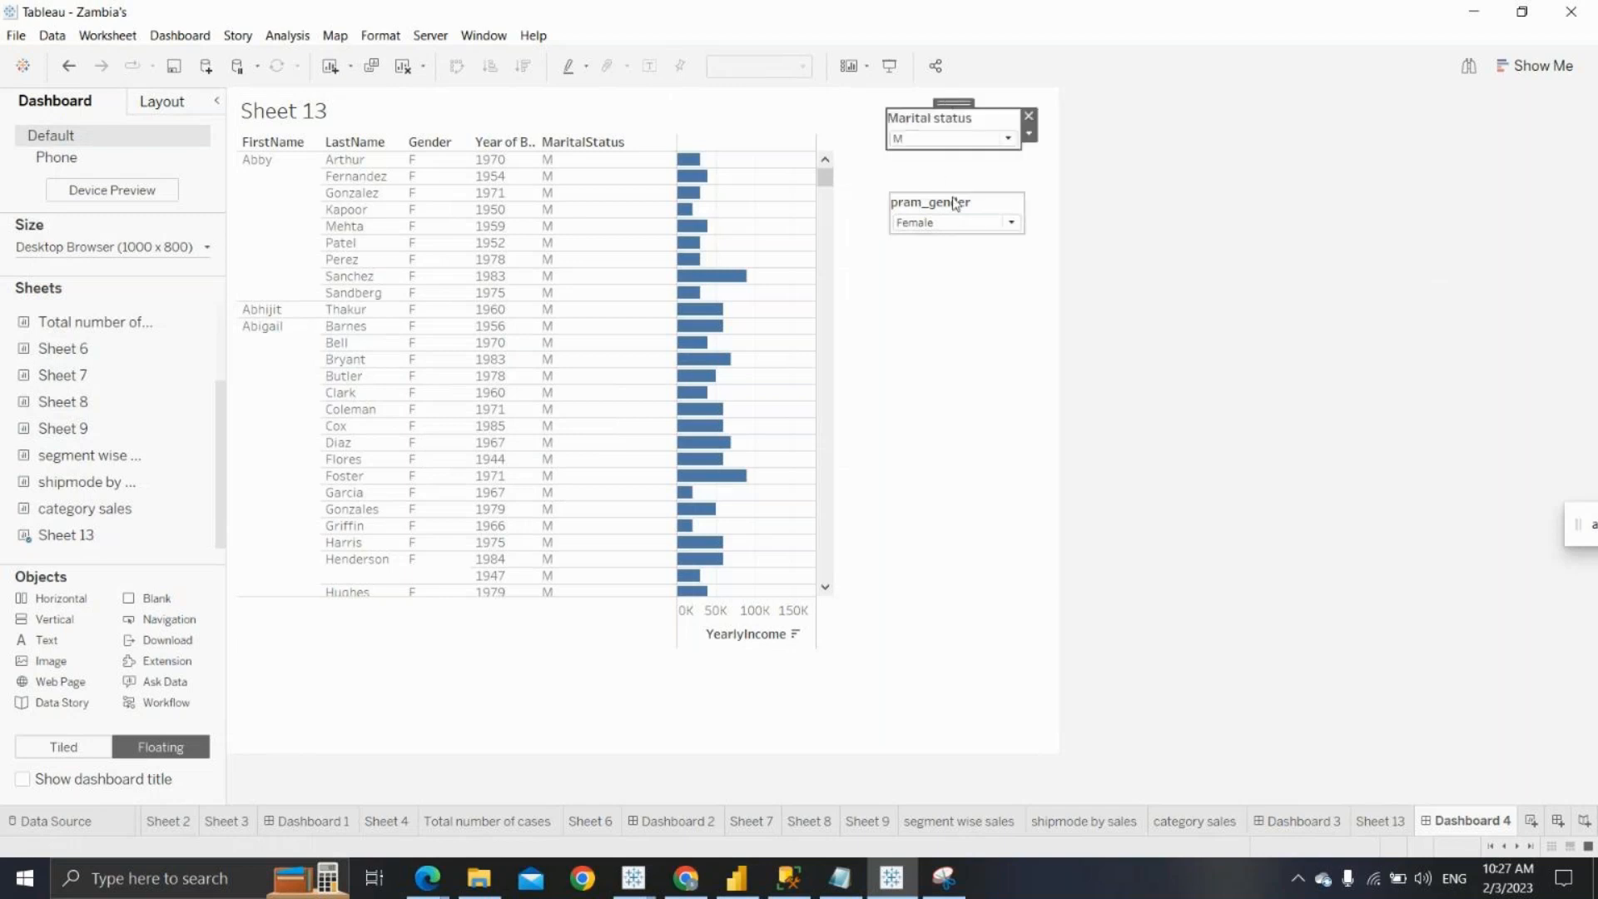
drag(954, 185, 959, 151)
Enlarge the floating Sheet 13 view down past the dashboard's lower edge and display the dashboard in presentation mode
click(590, 647)
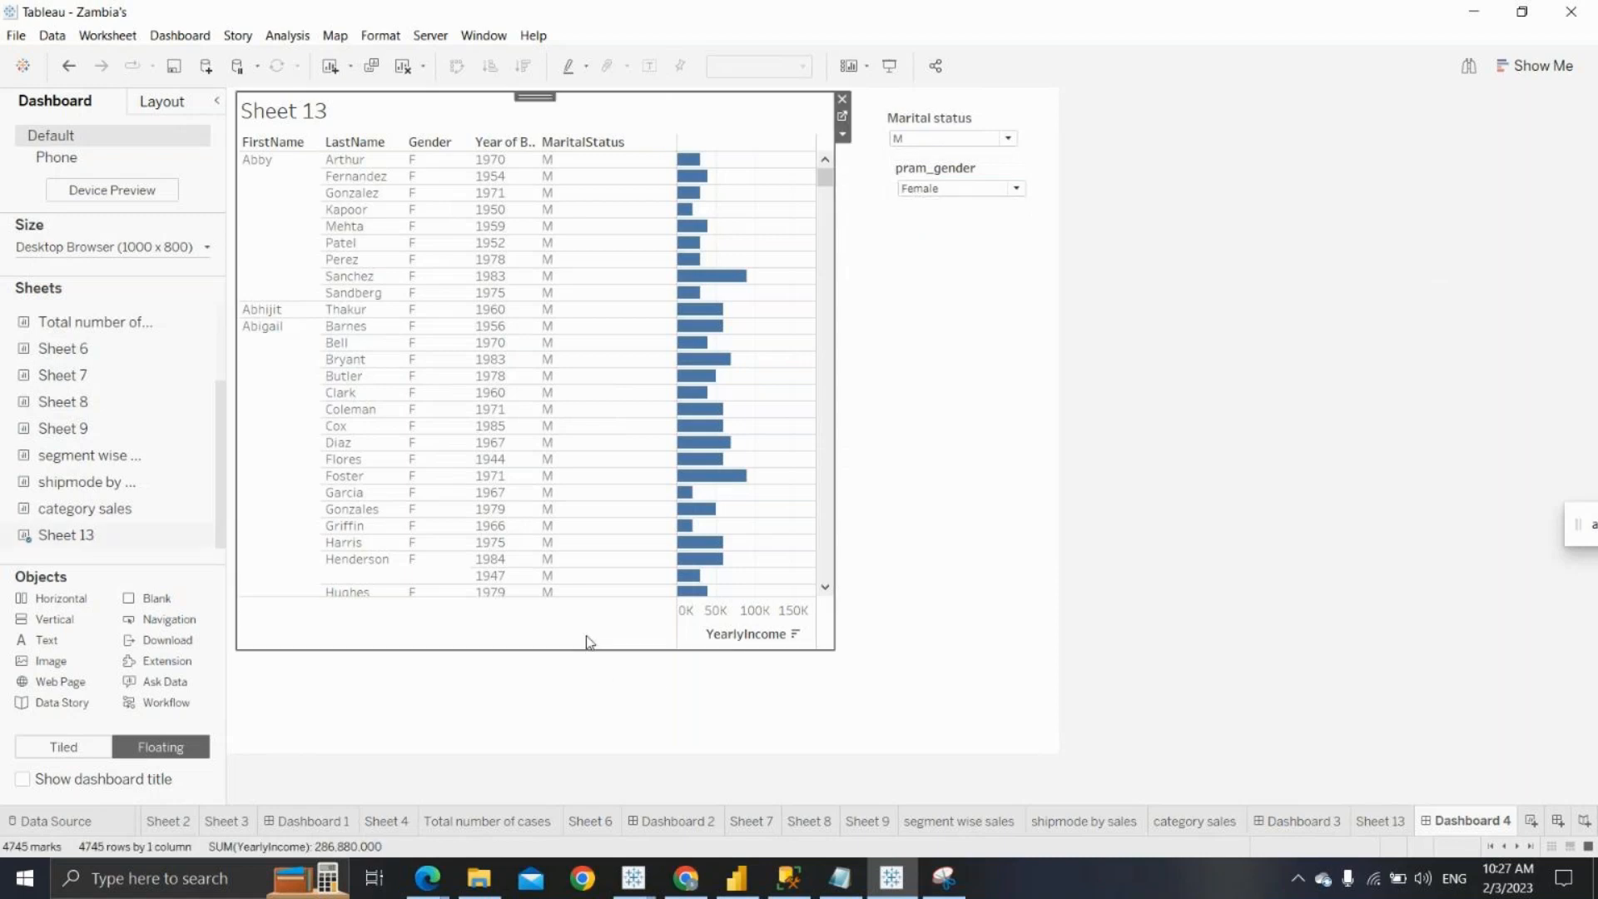
drag(839, 654, 847, 791)
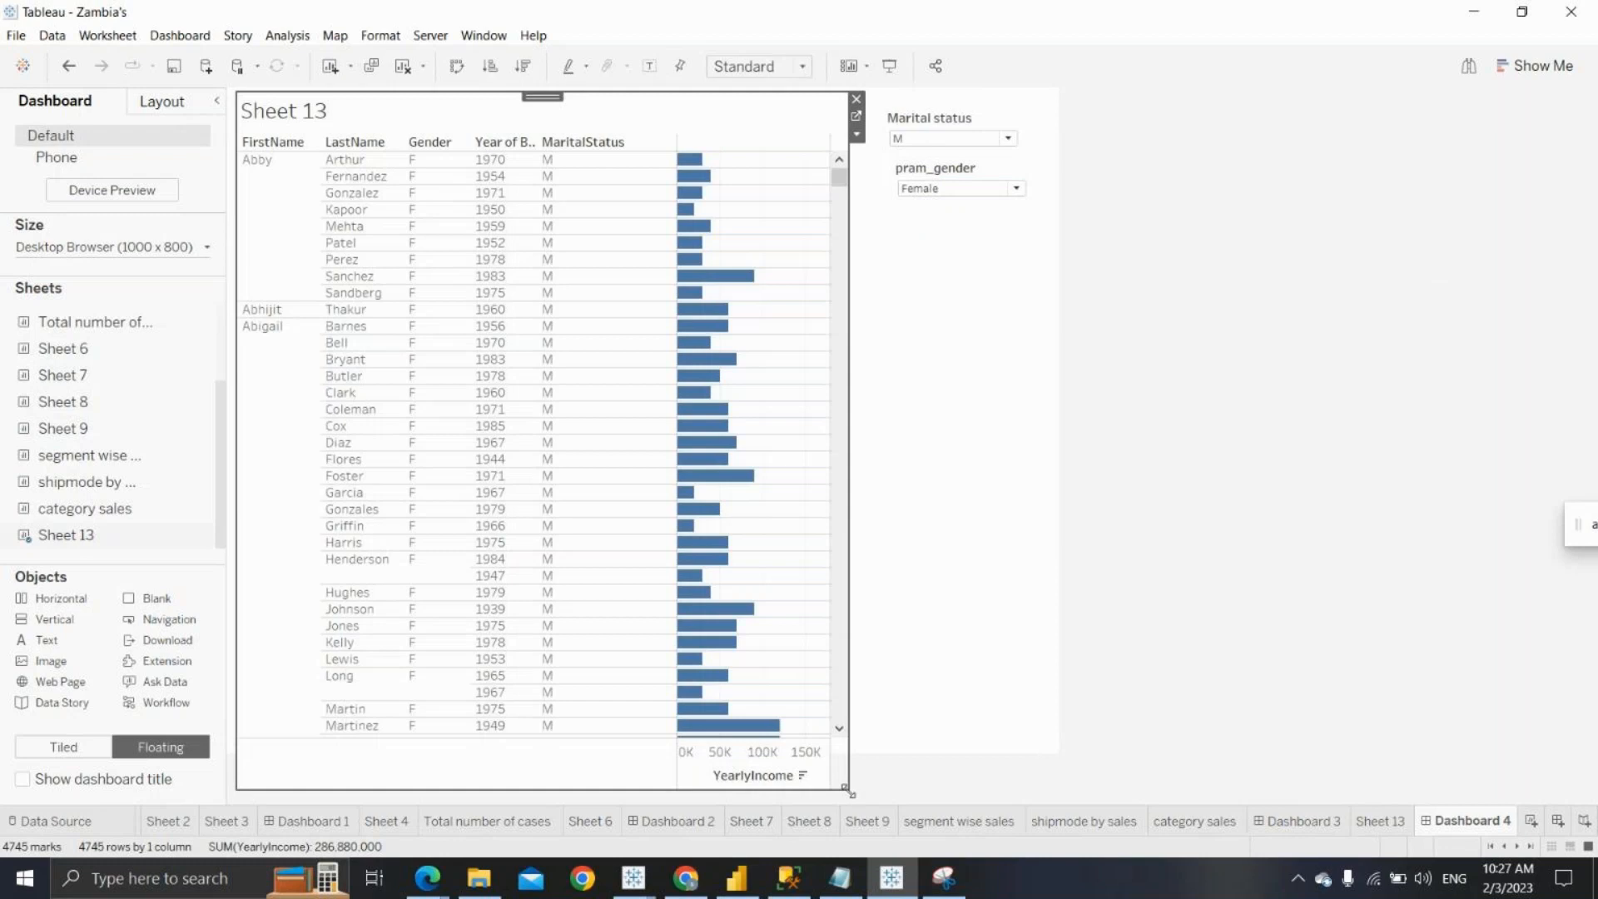
click(890, 73)
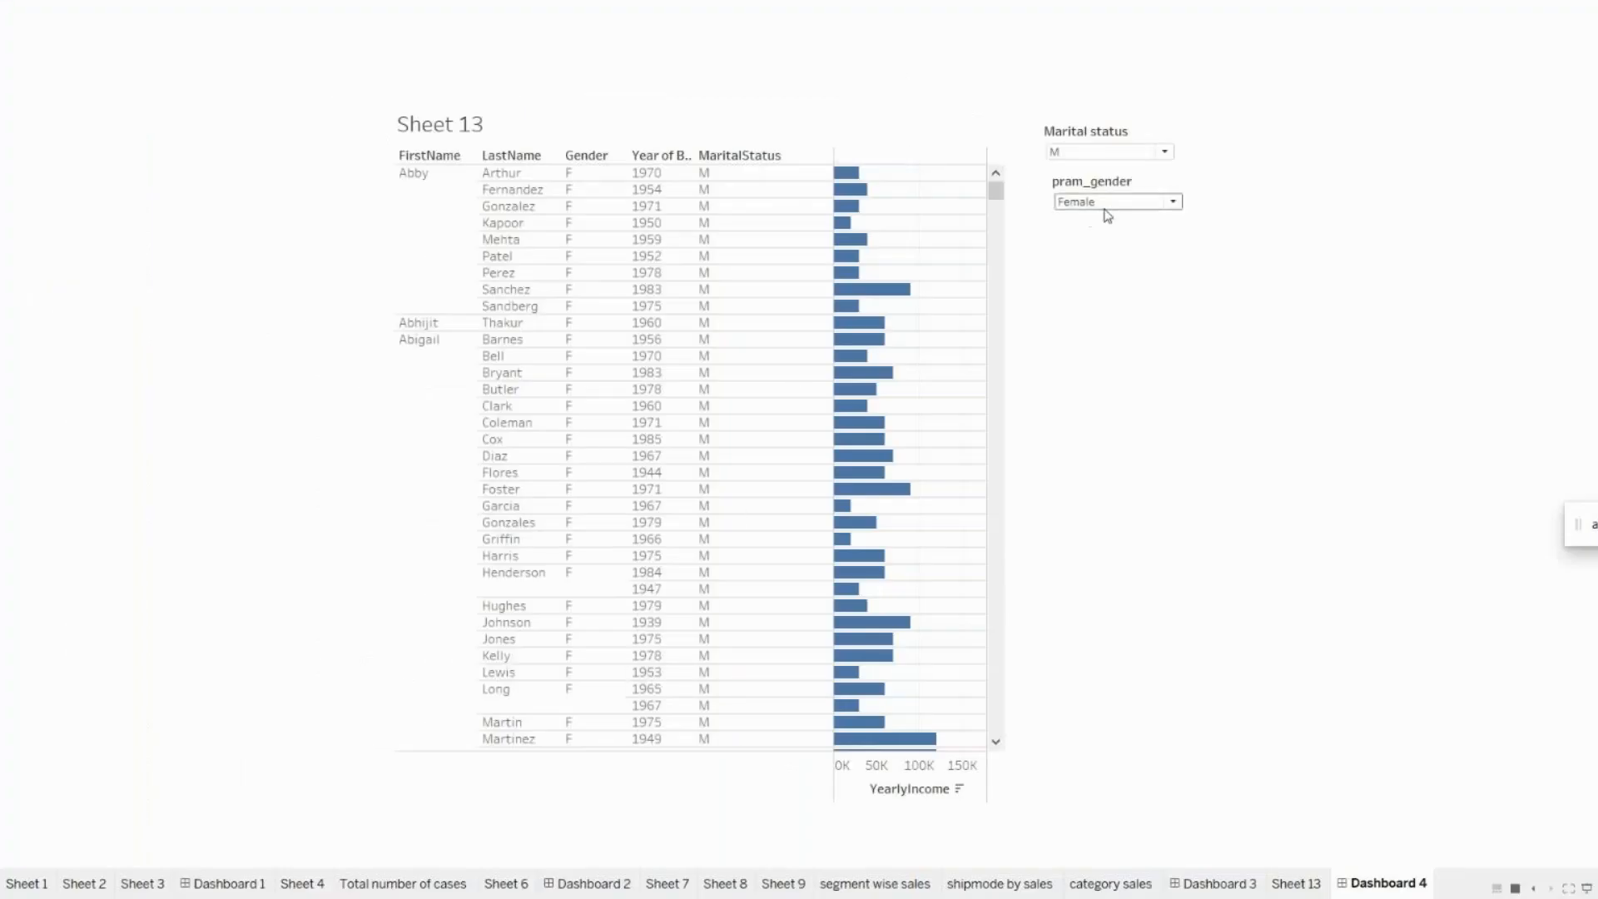
Set Marital status to S and pram_gender to Male on the presented dashboard
click(1164, 152)
click(1082, 169)
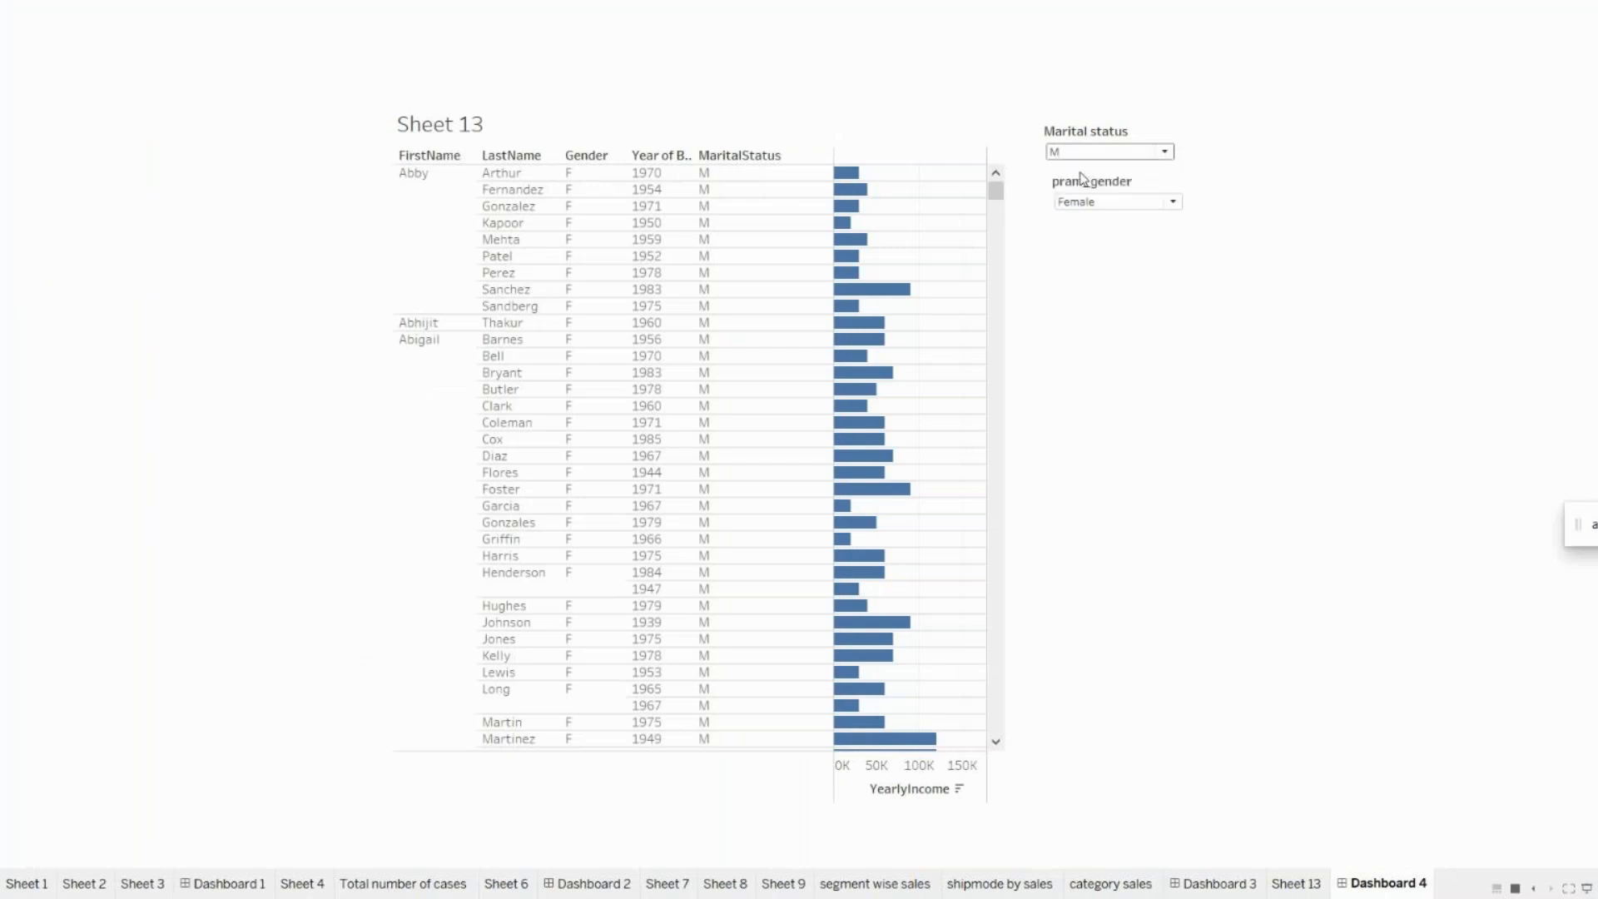
click(1121, 204)
click(1109, 226)
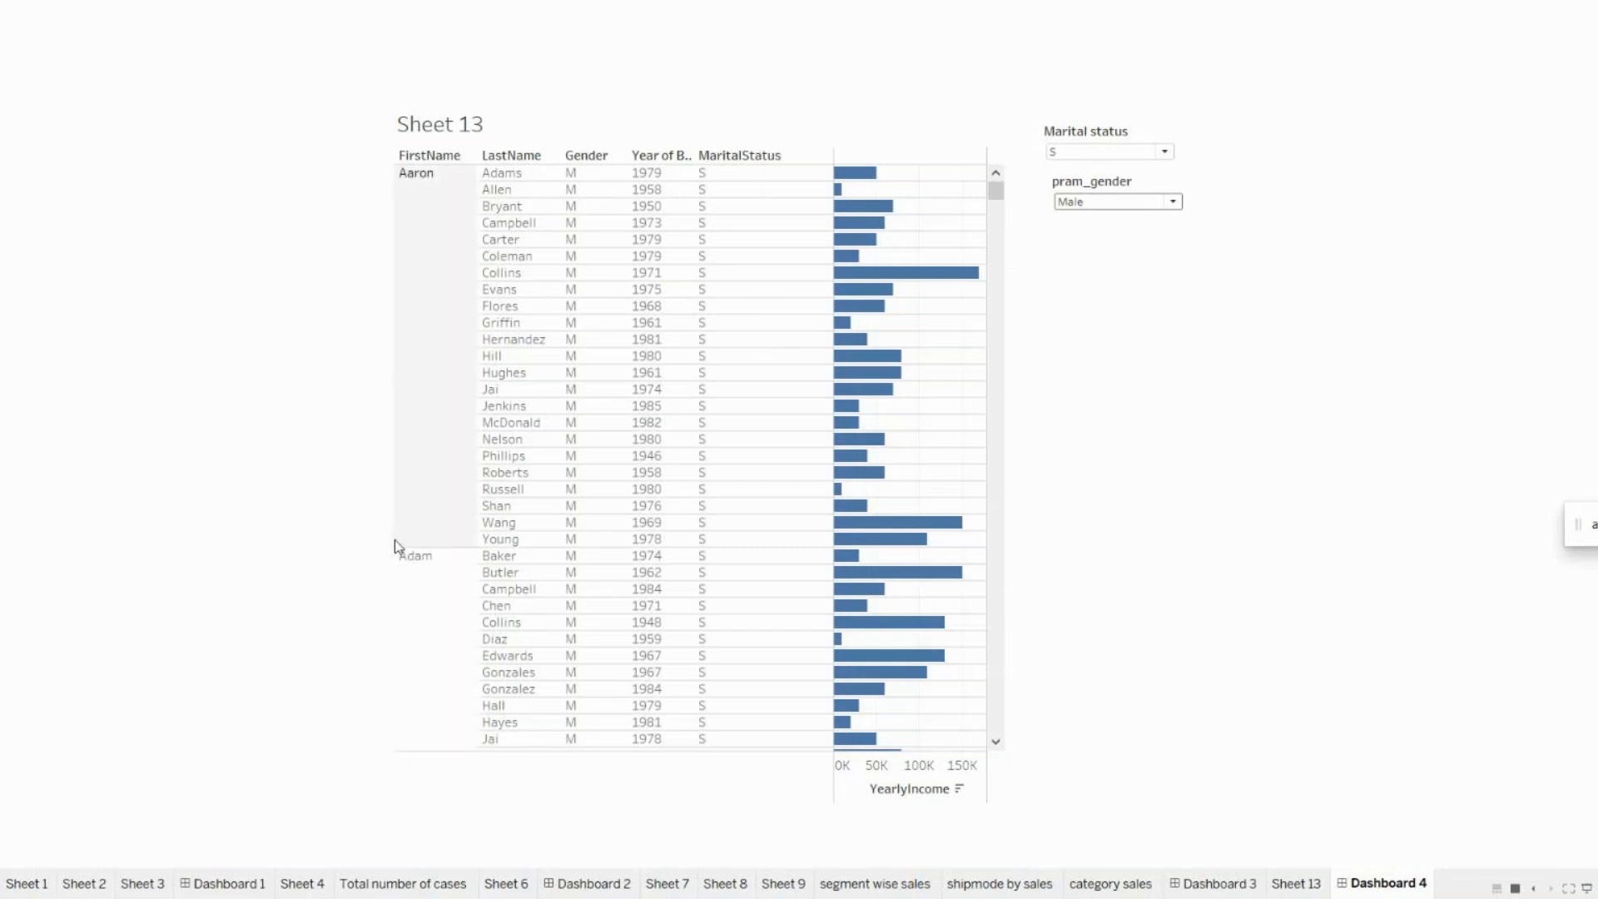
Highlight the second and first FirstName groups in turn, clear the highlight, and leave presentation mode
click(414, 630)
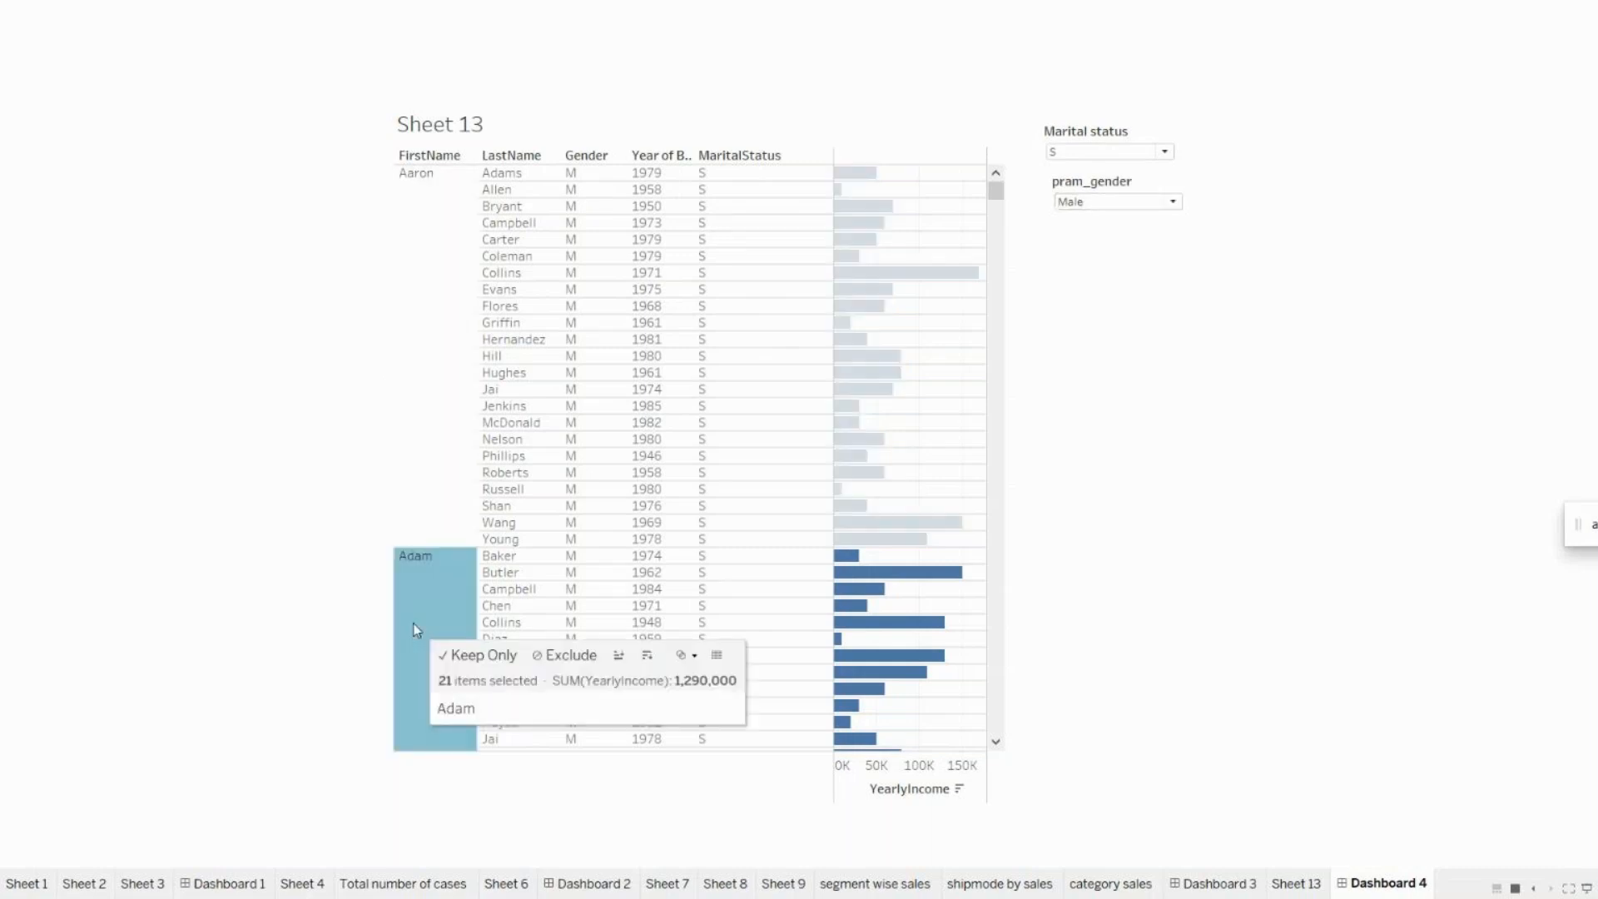
click(395, 358)
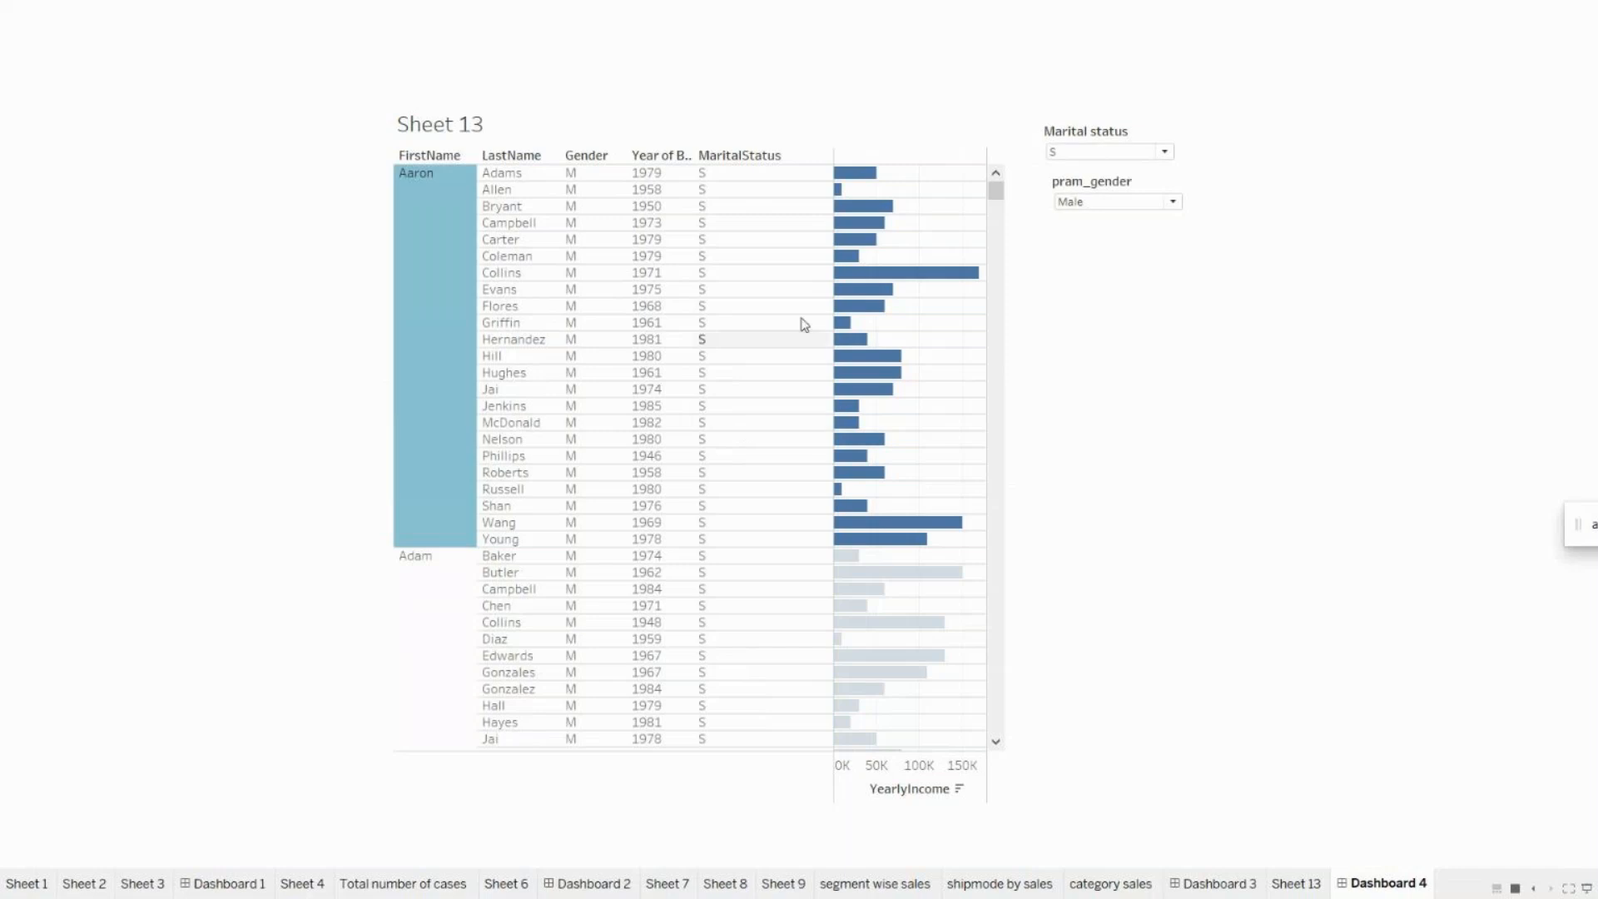
click(467, 431)
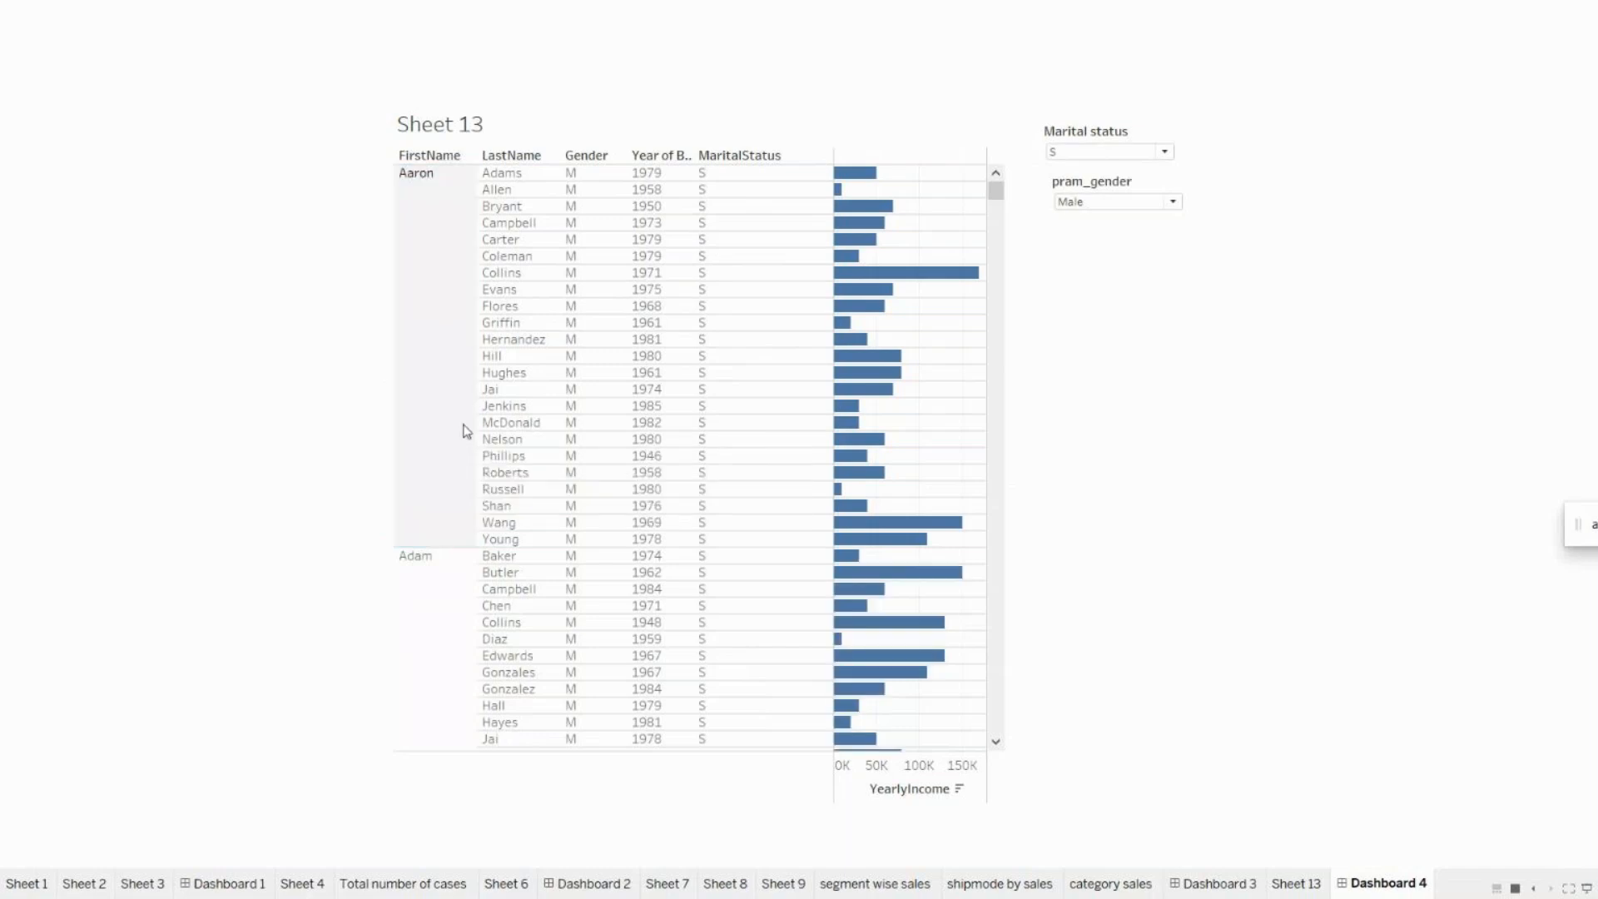
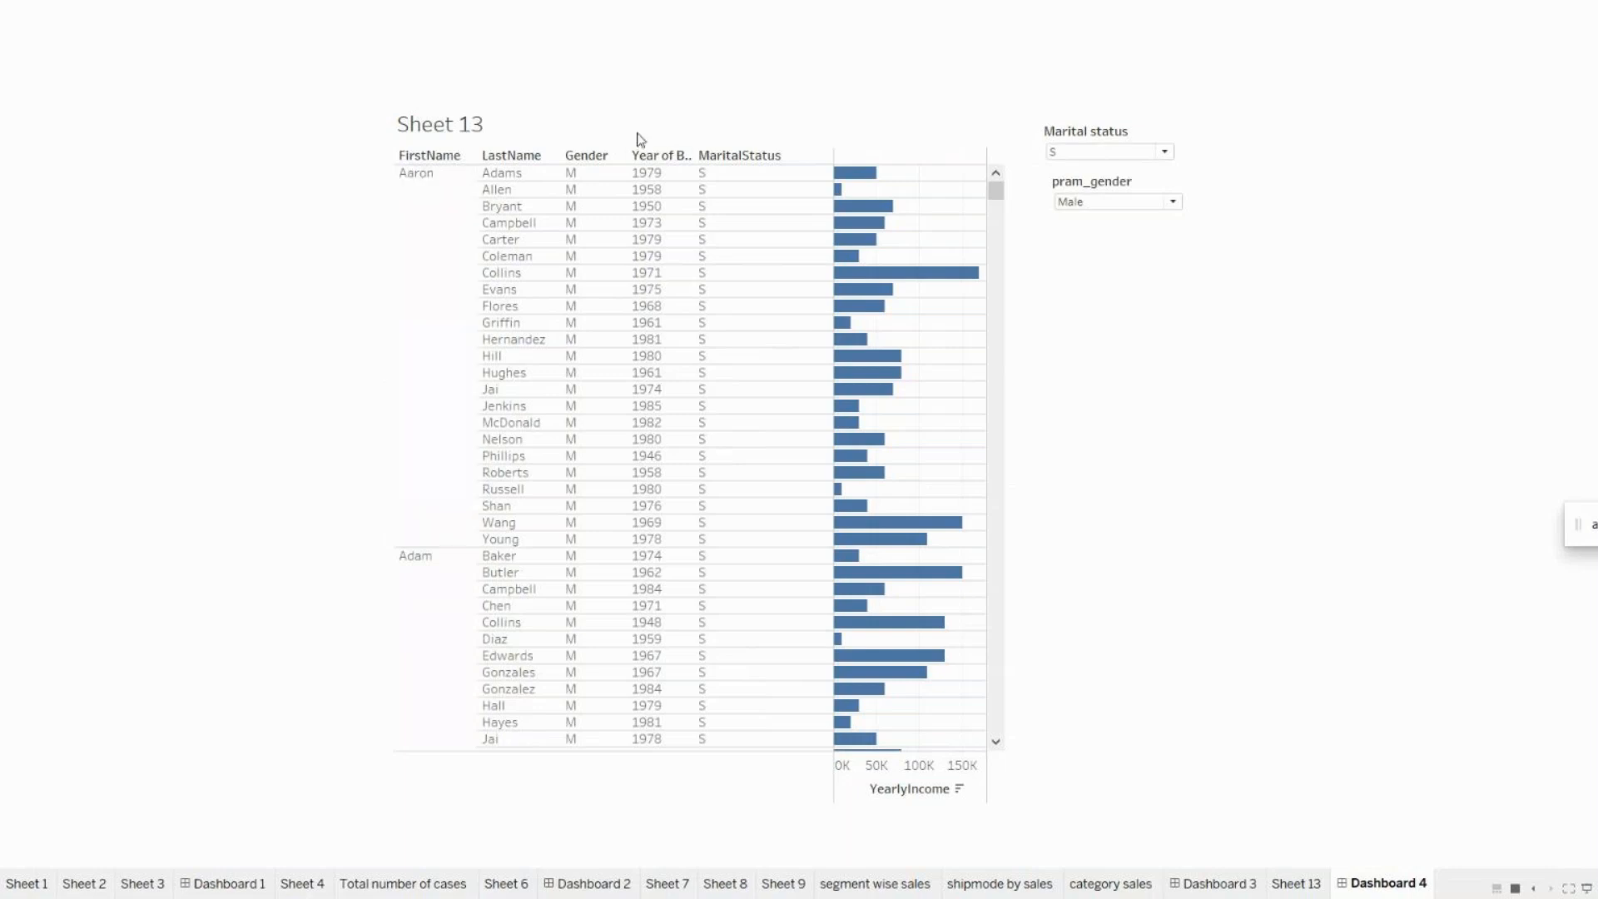
click(1586, 889)
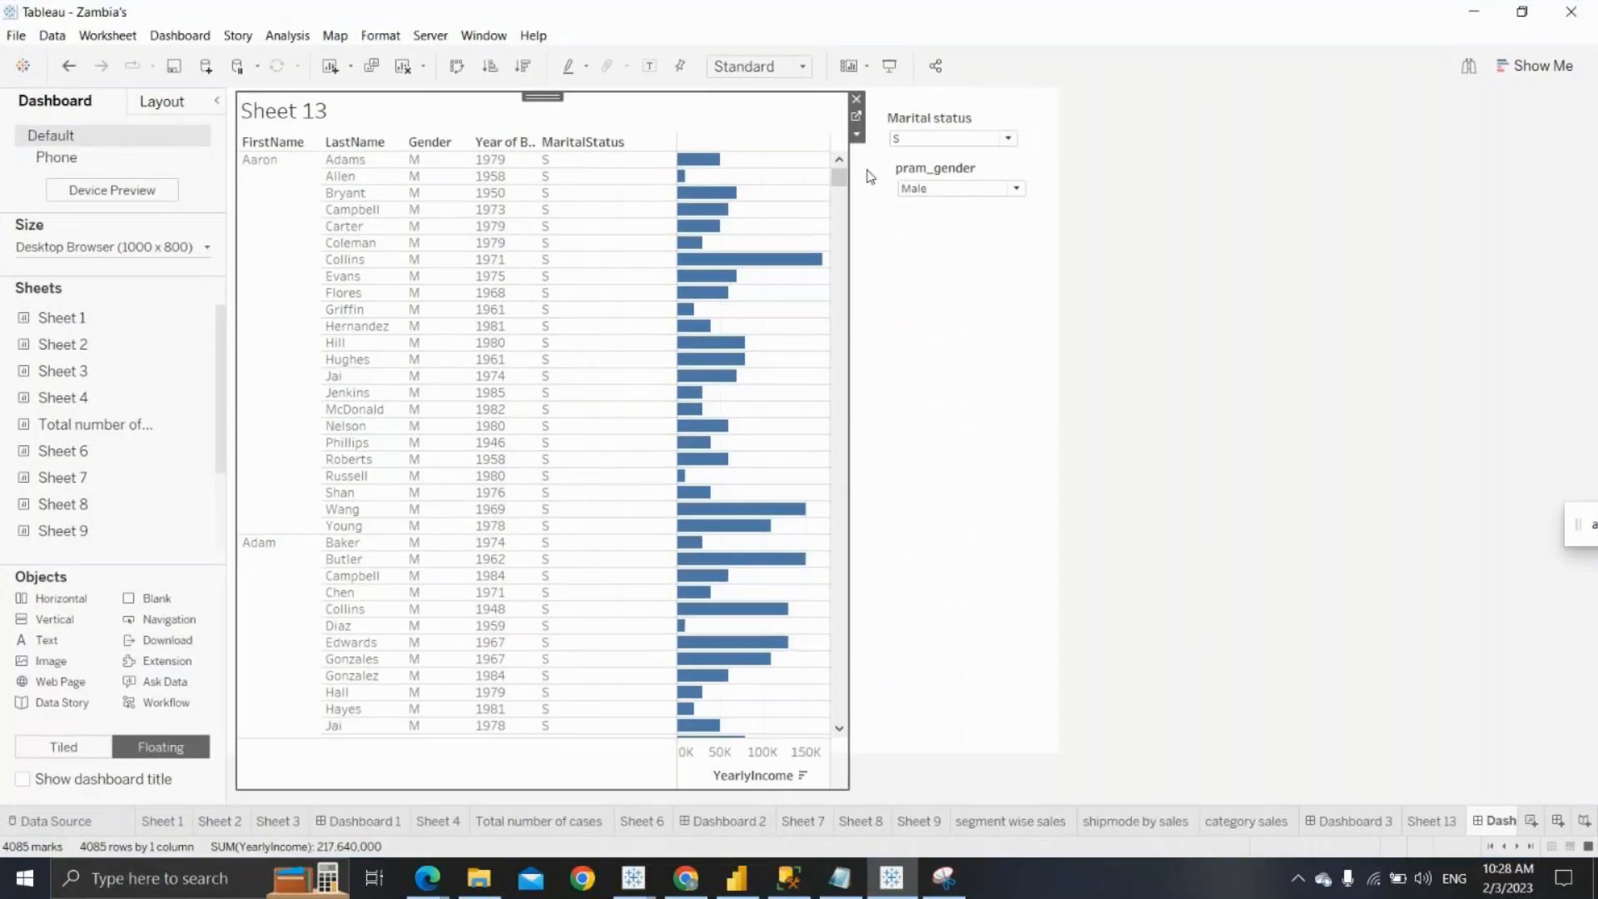
Go to Sheet 13, open its data source's custom SQL query for editing, and widen the editor until both query lines fit
click(856, 116)
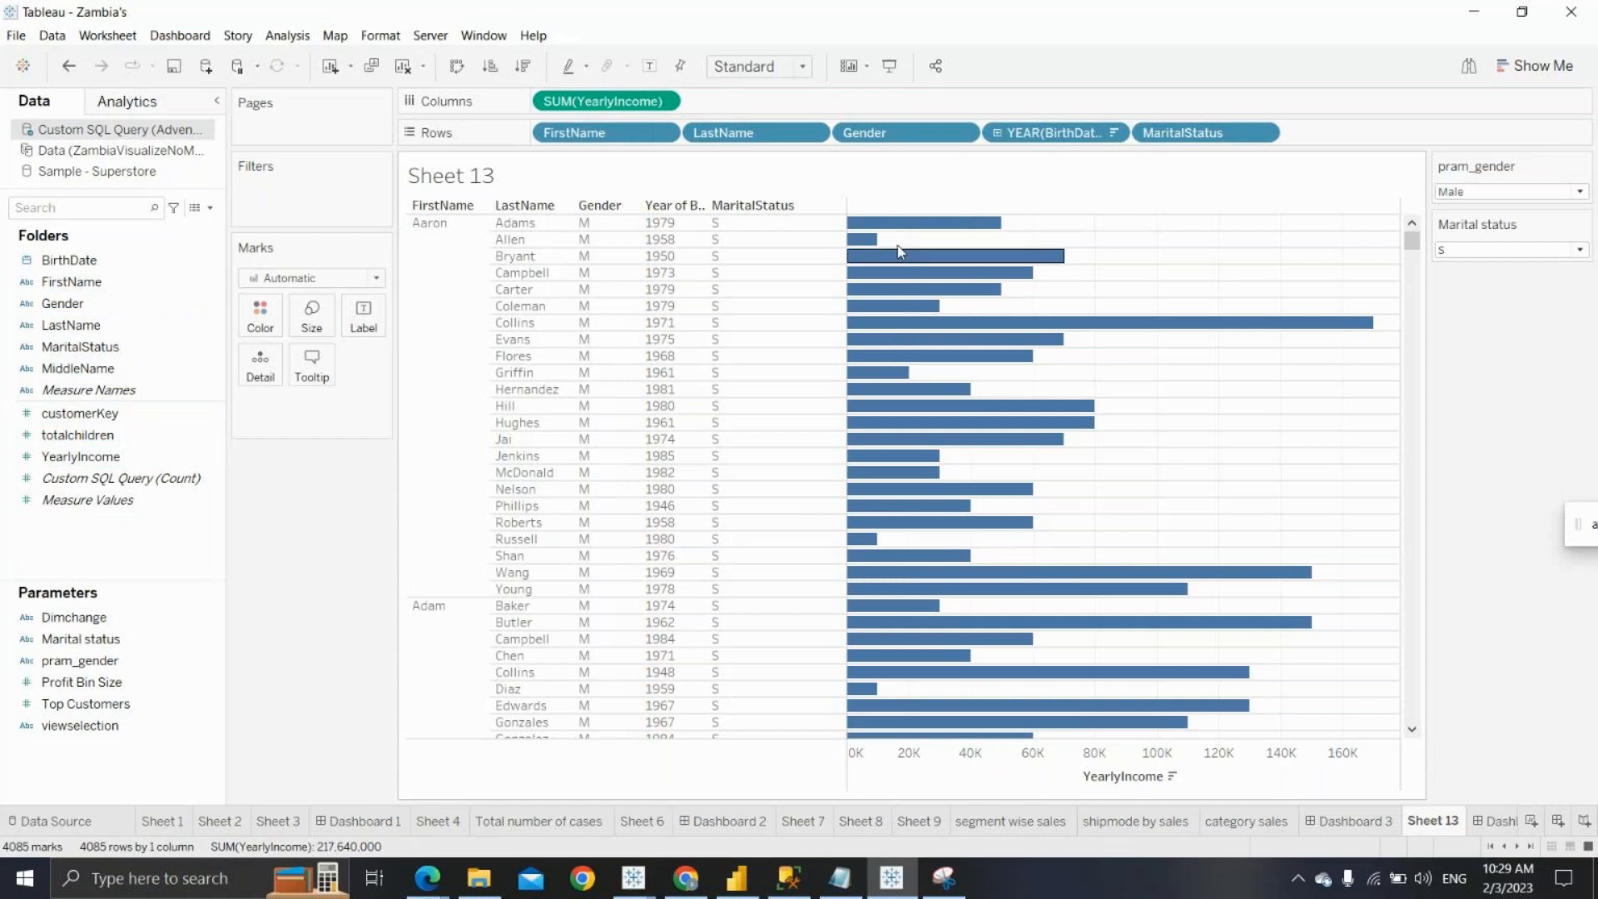
click(91, 305)
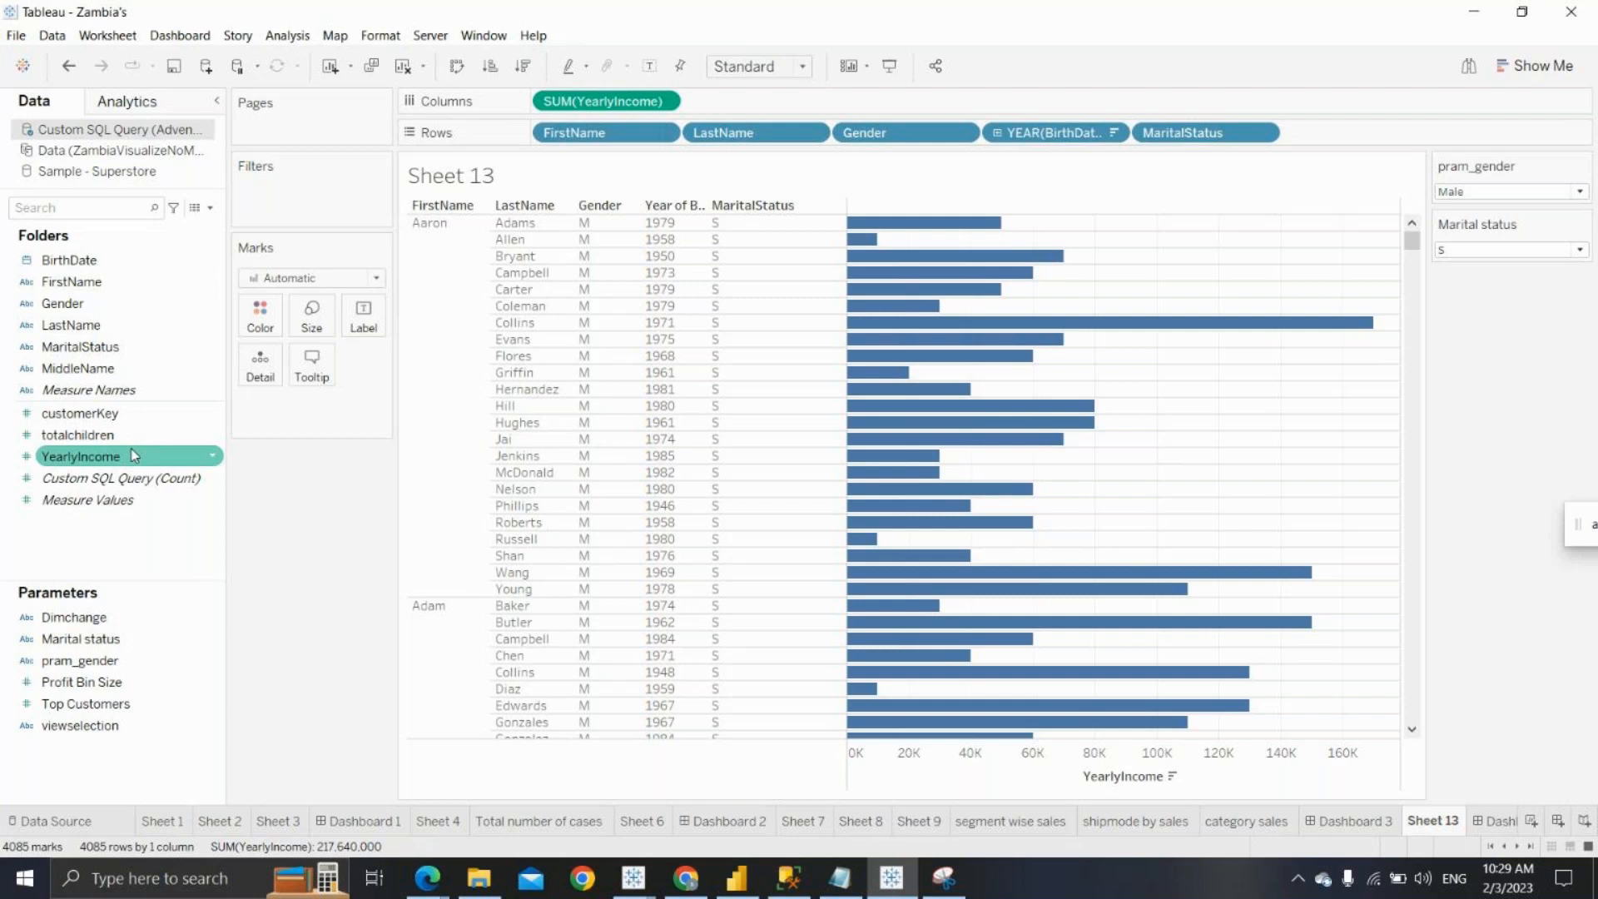
right_click(91, 134)
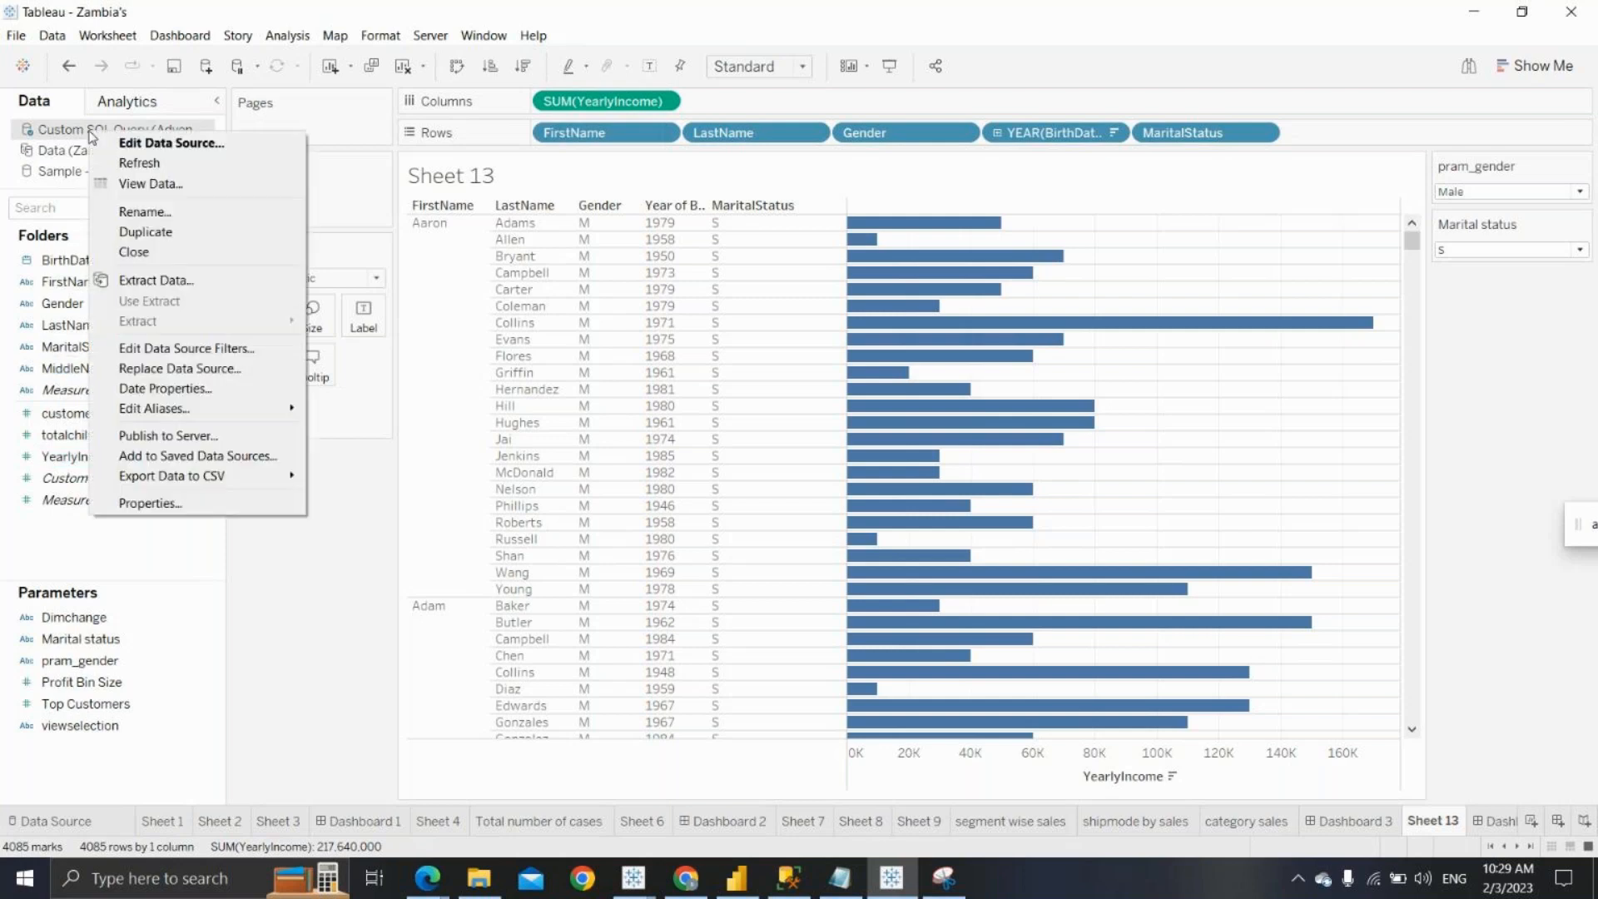
click(111, 145)
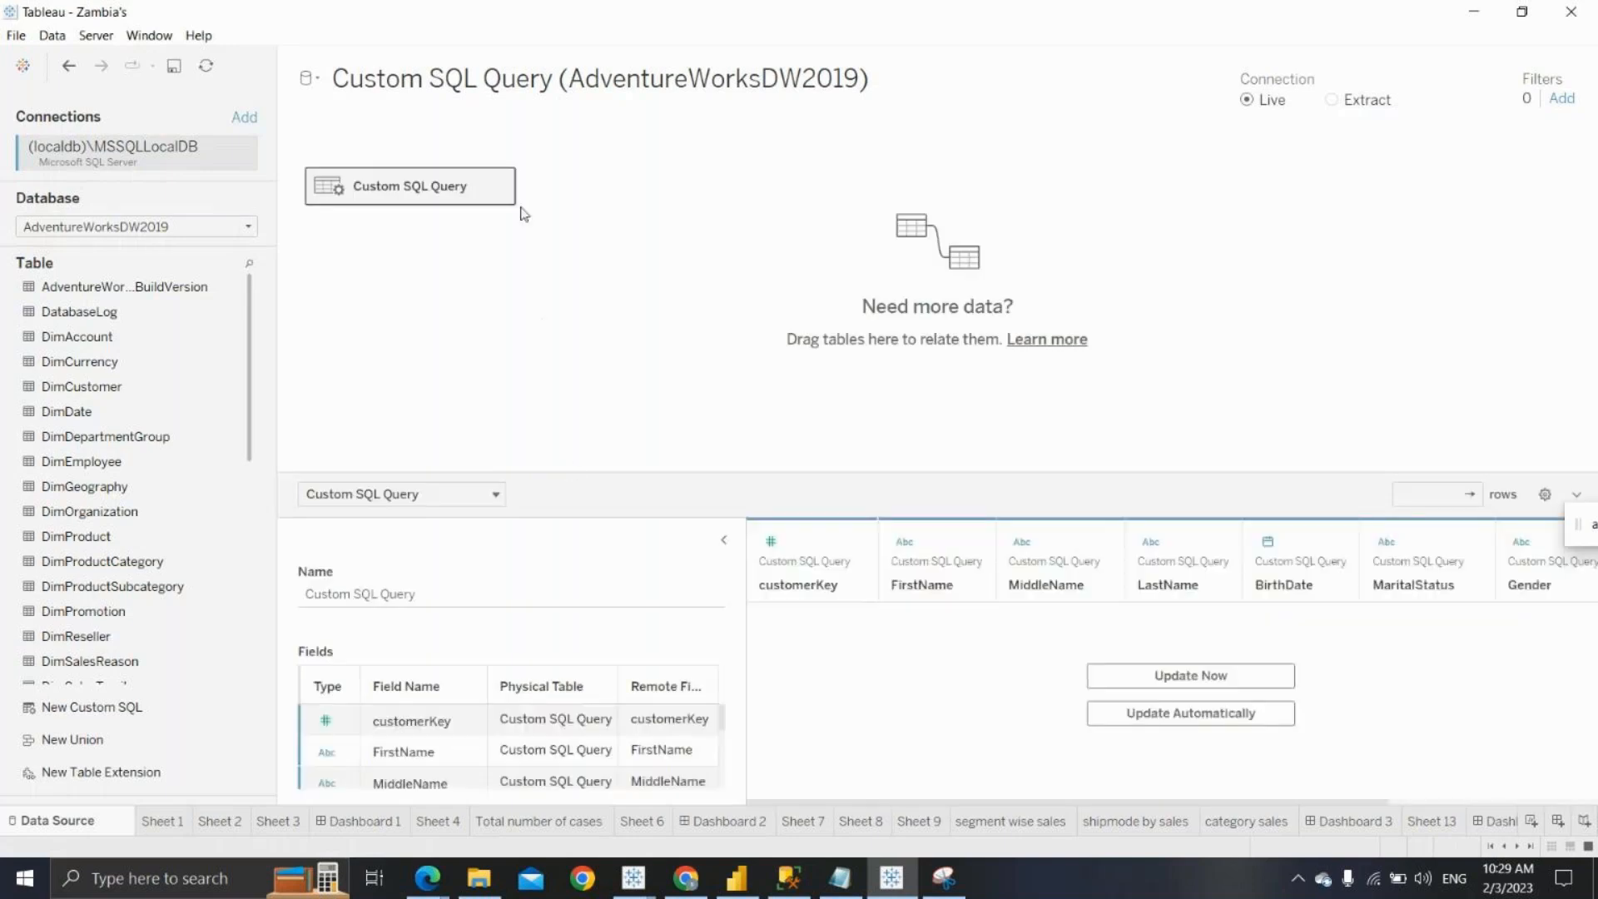
click(499, 186)
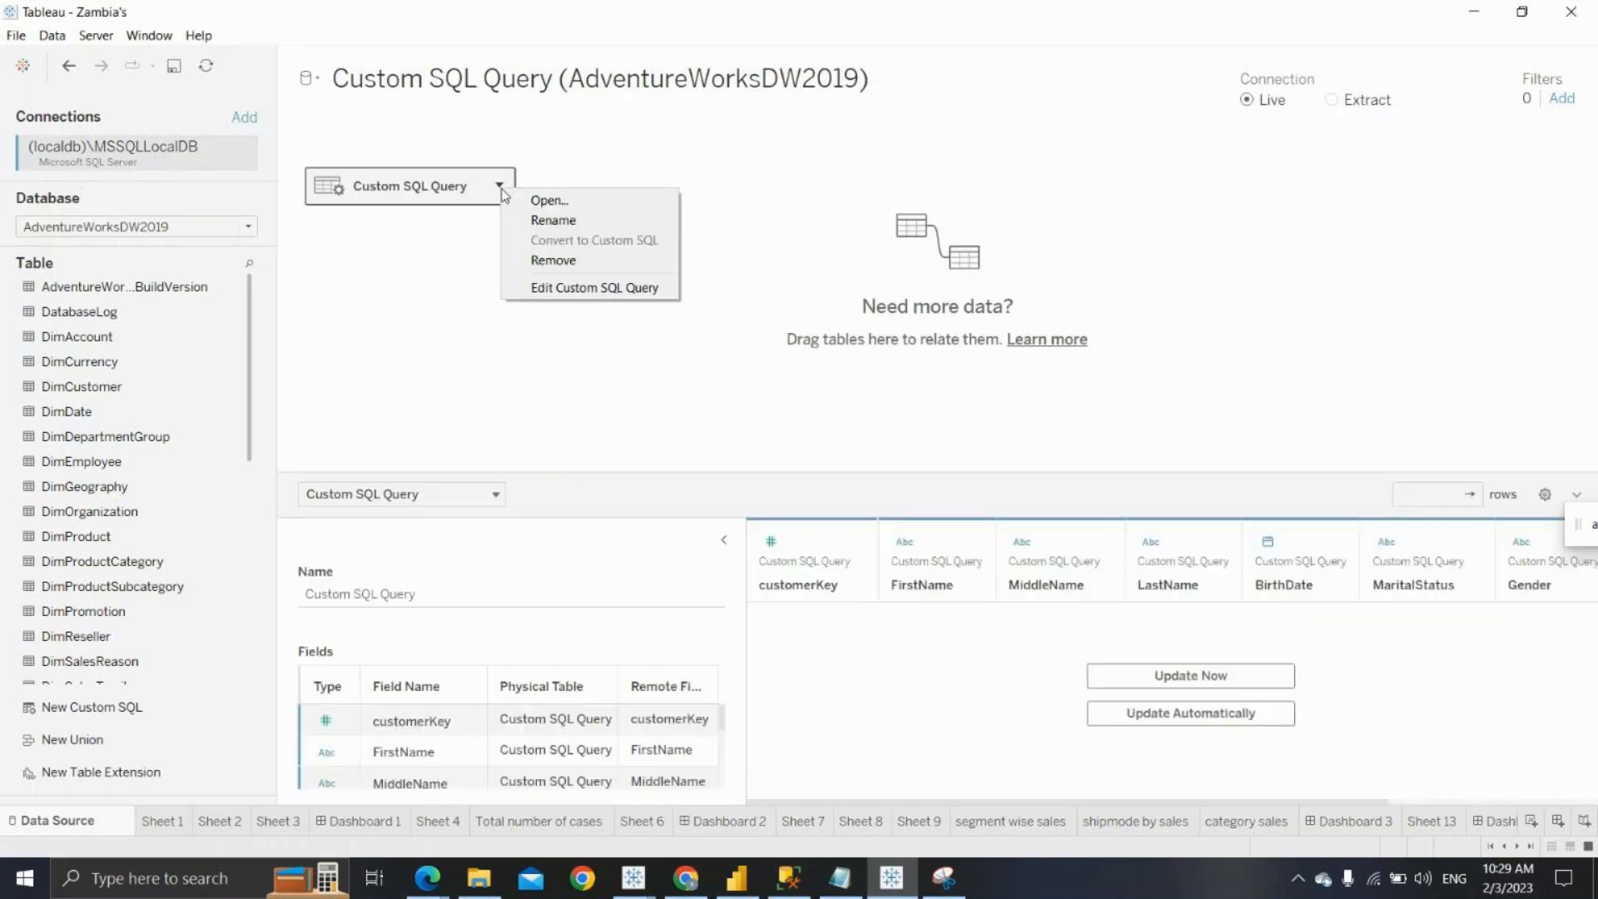
click(538, 288)
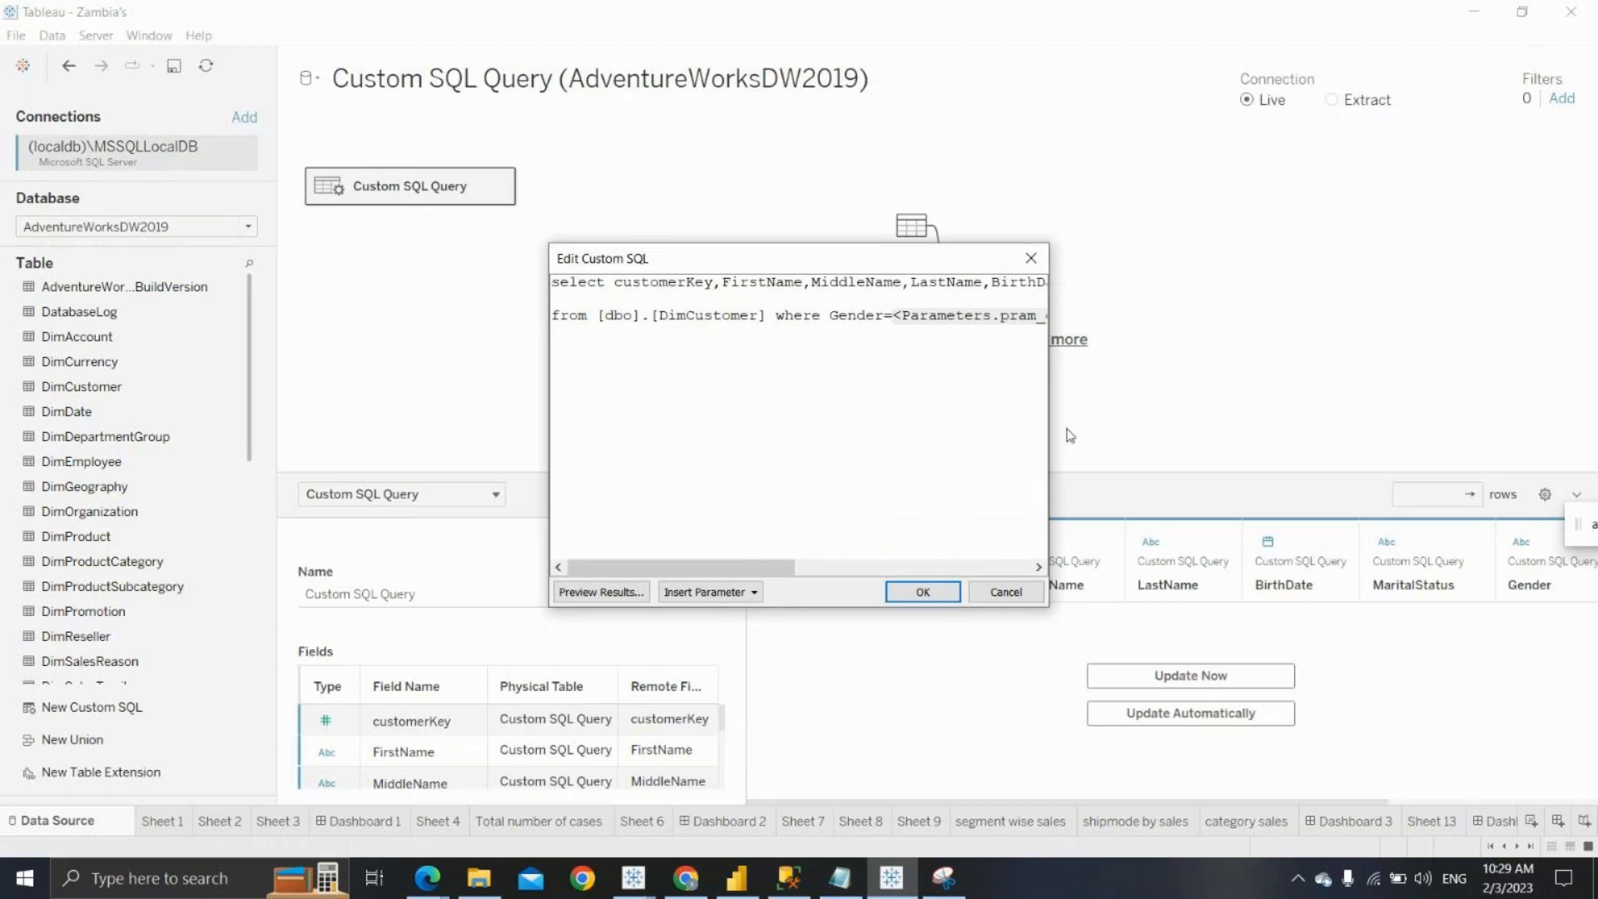
drag(1049, 397, 1502, 437)
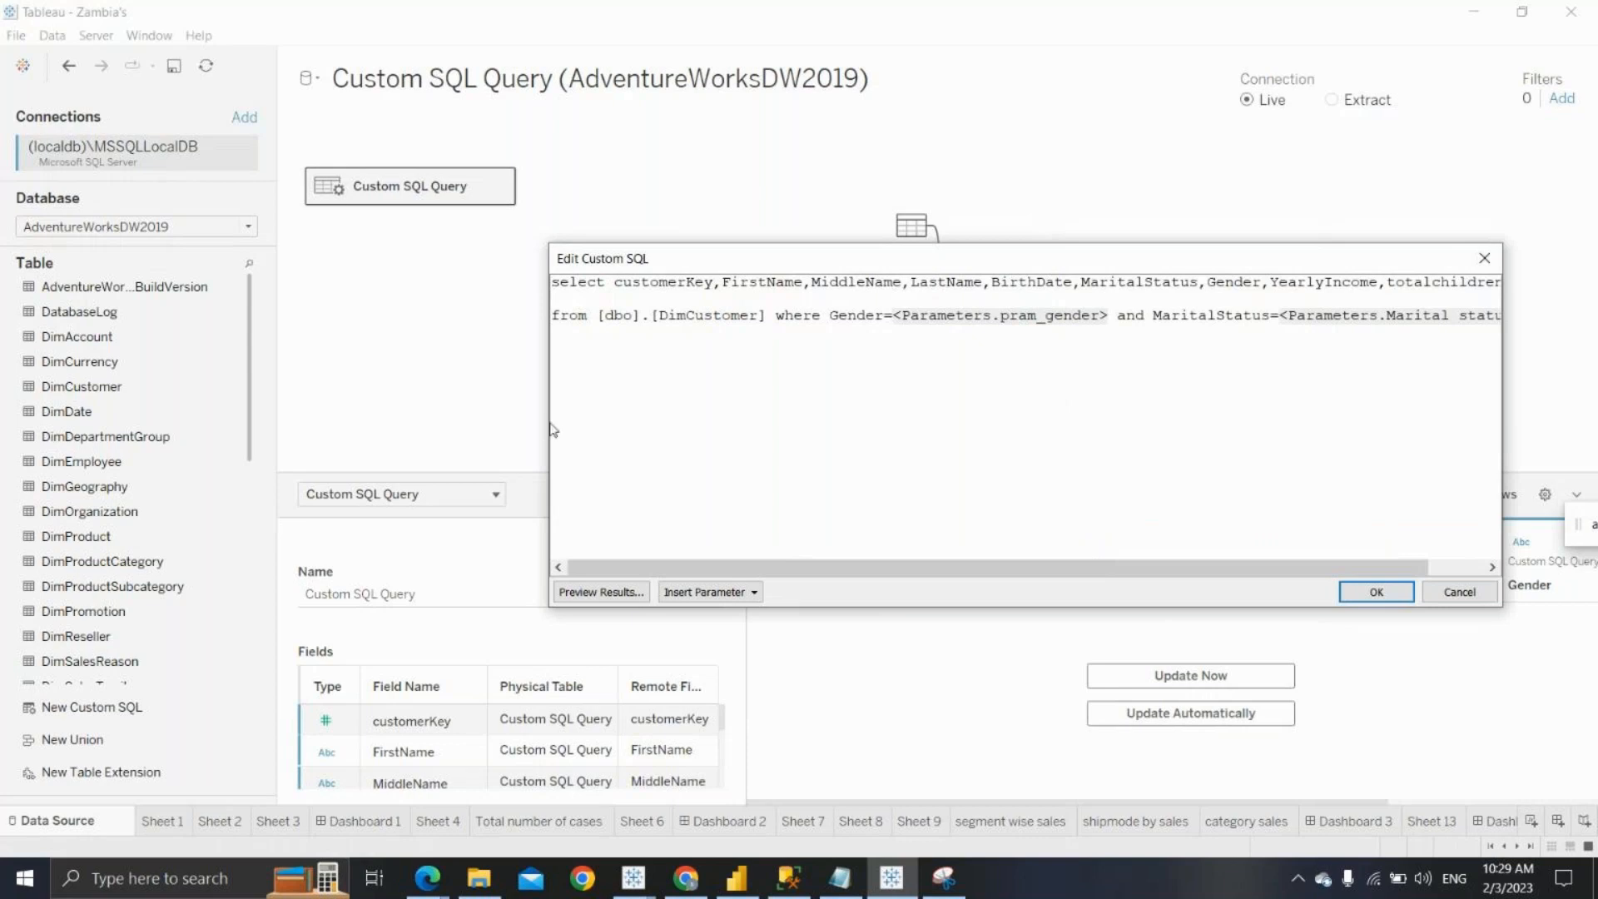
drag(549, 421, 358, 411)
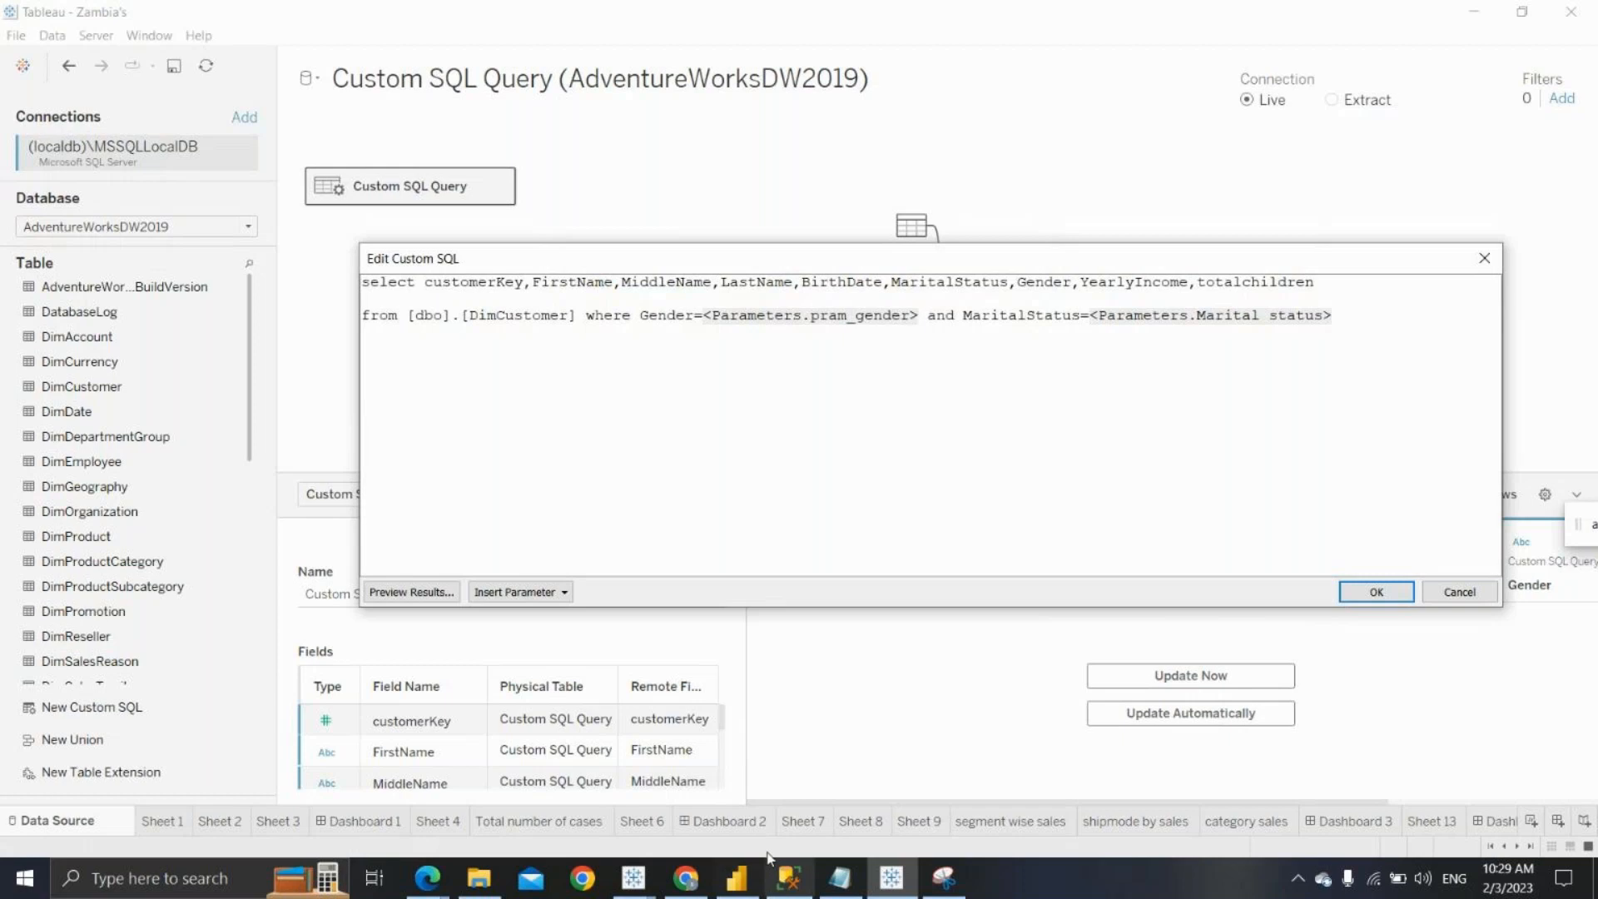
Switch to SQL Server Management Studio, run select * from [dbo].[DimCustomer], and select the EmailAddress column in the results
click(791, 877)
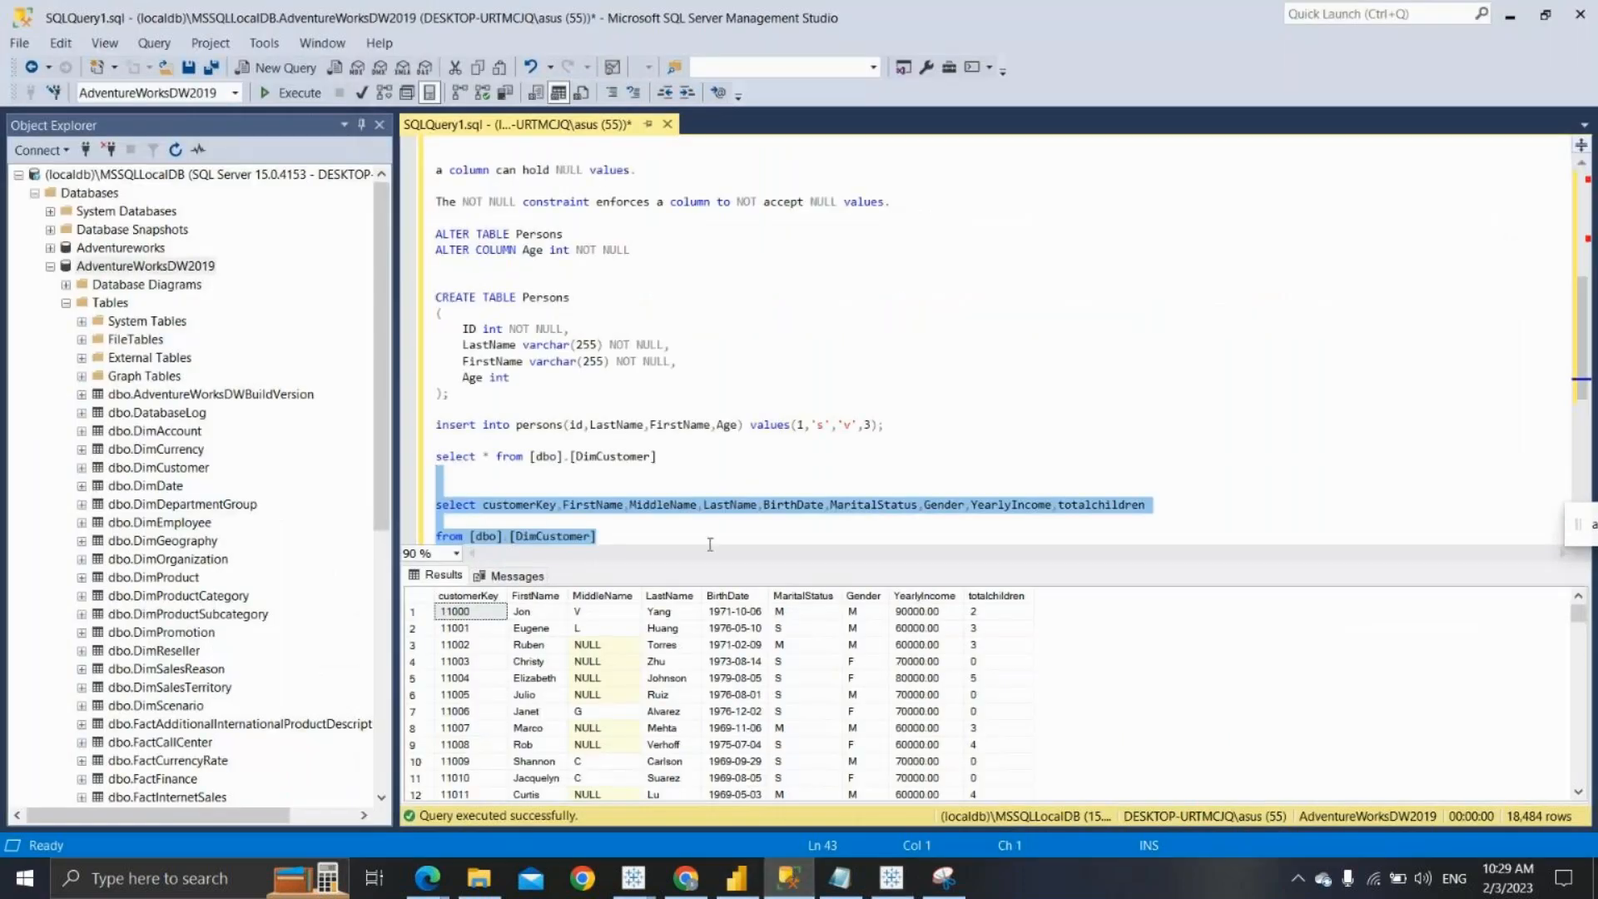
drag(659, 458, 434, 457)
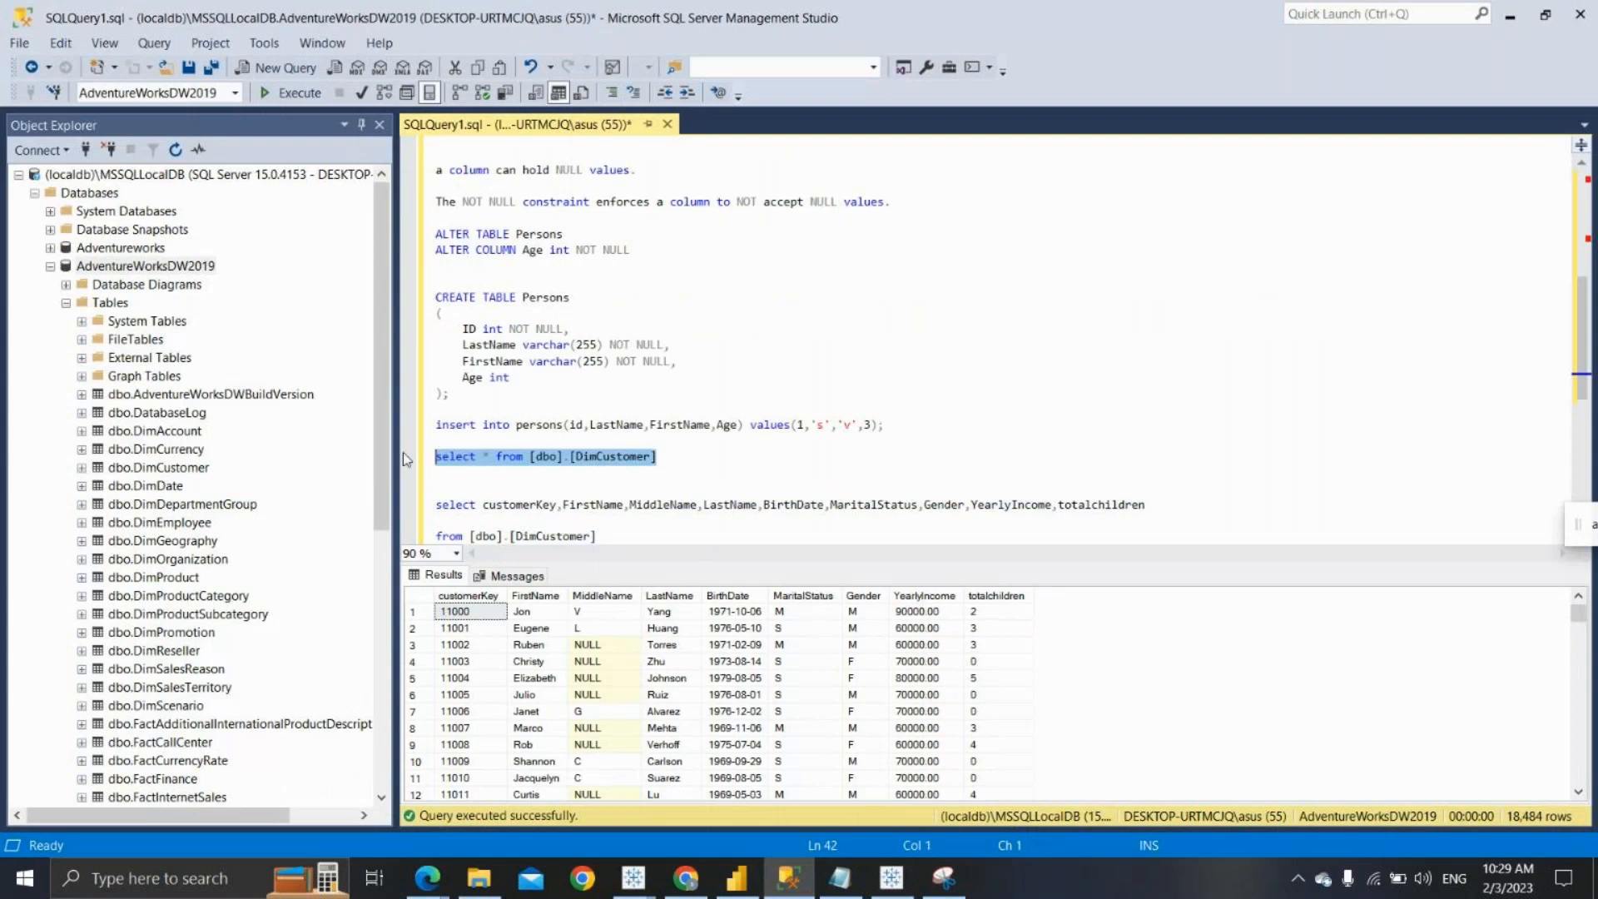
click(291, 93)
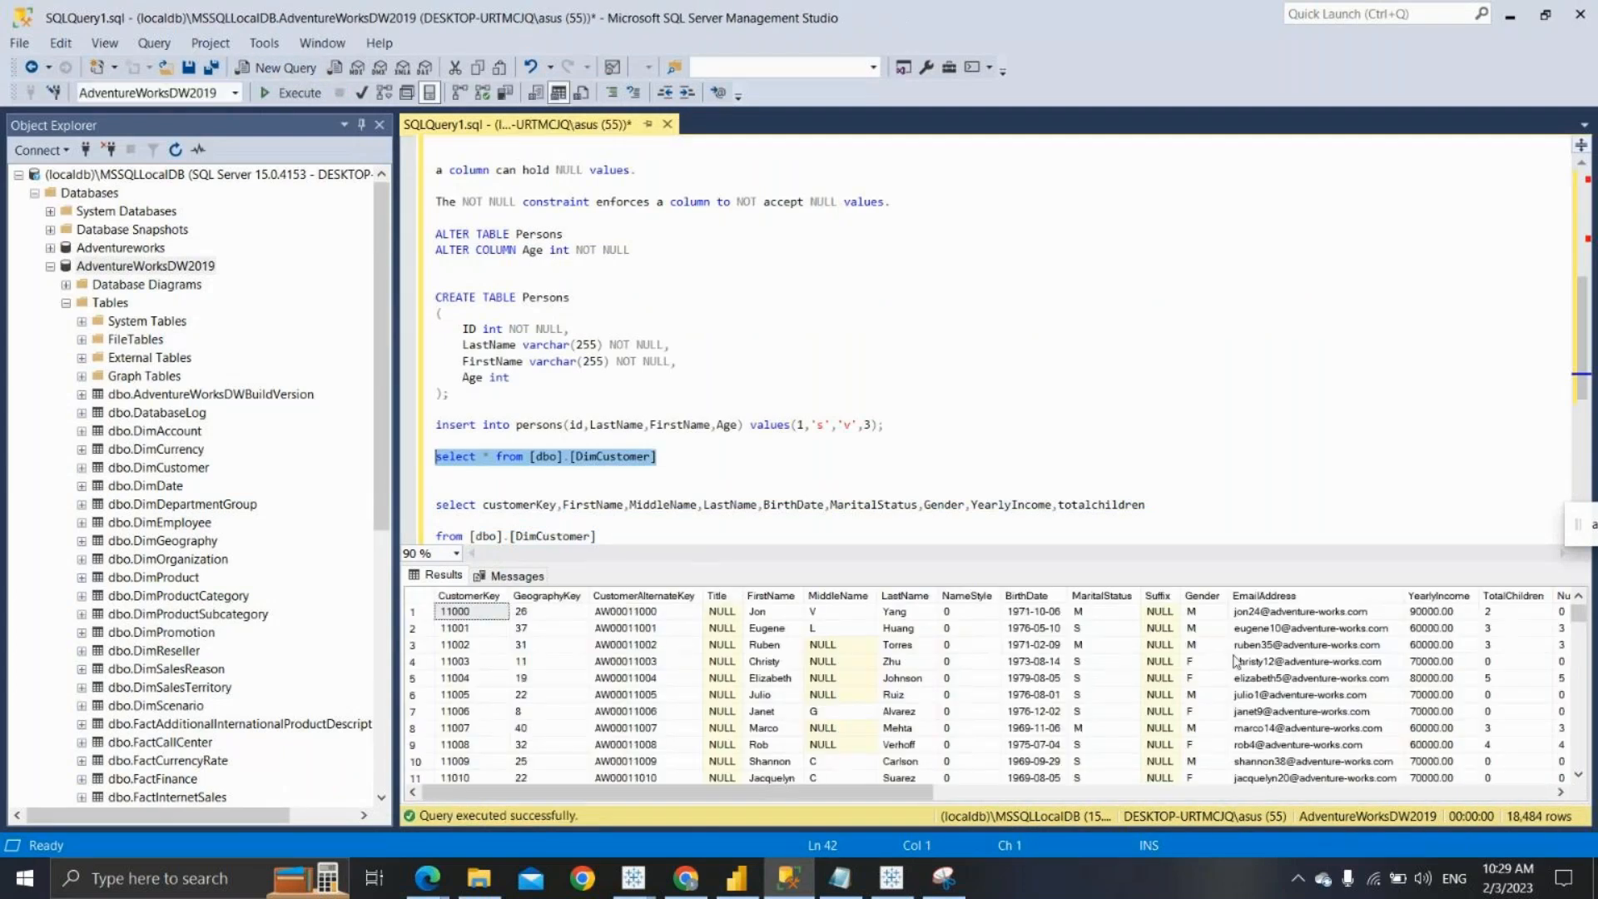
click(1299, 599)
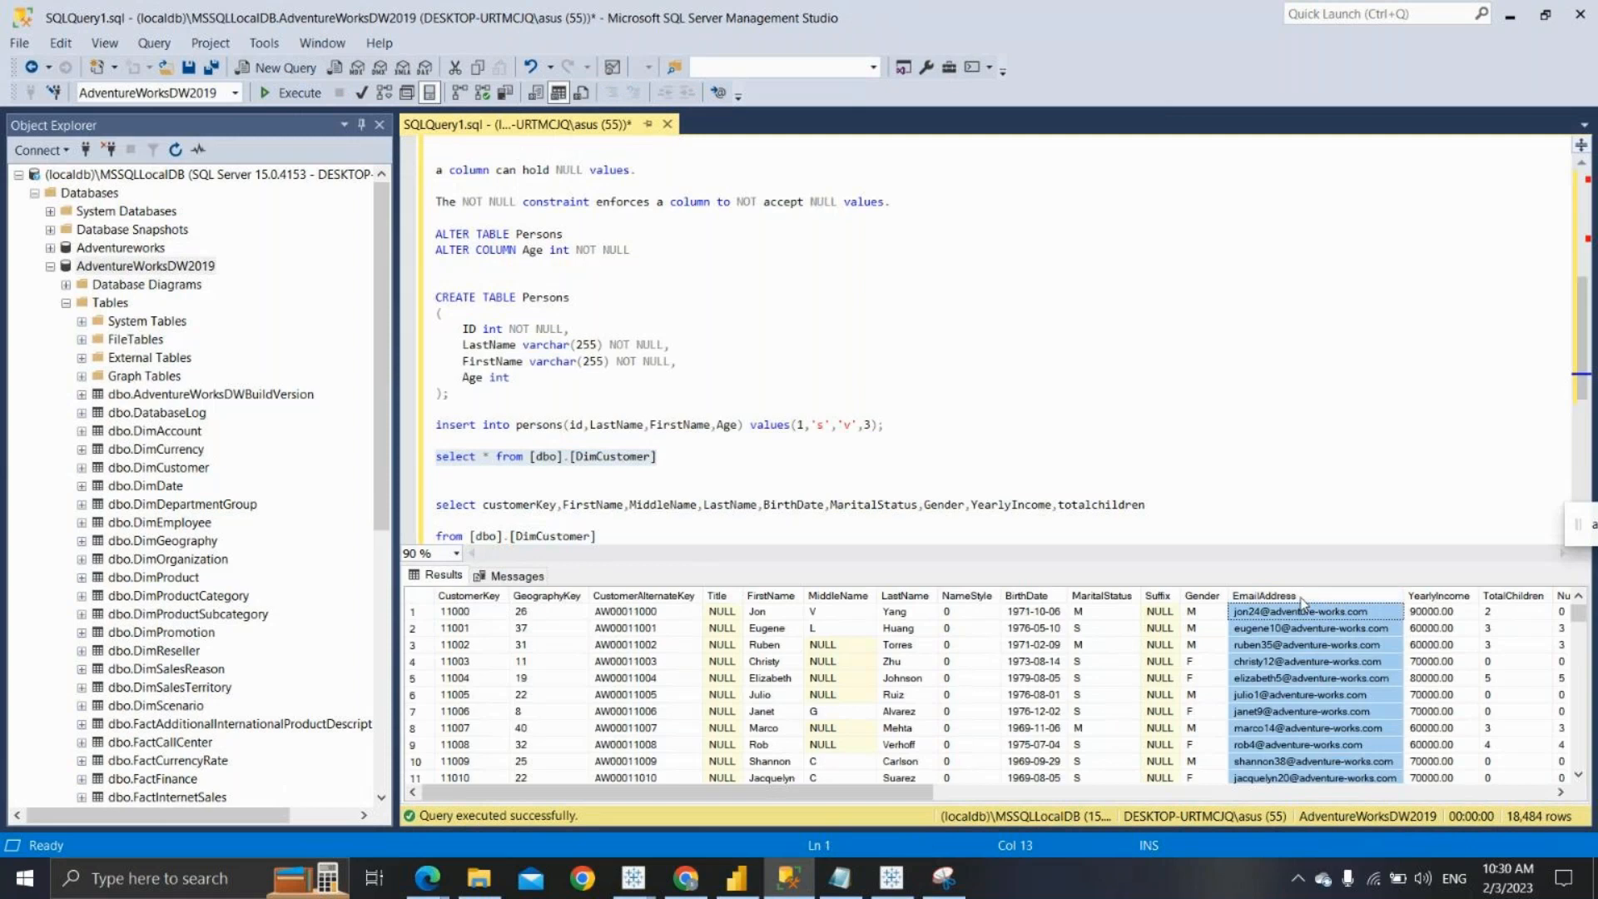
Add EmailAddress after totalchildren in the select statement's column list and copy that column name
click(1168, 504)
text(EmailAdd)
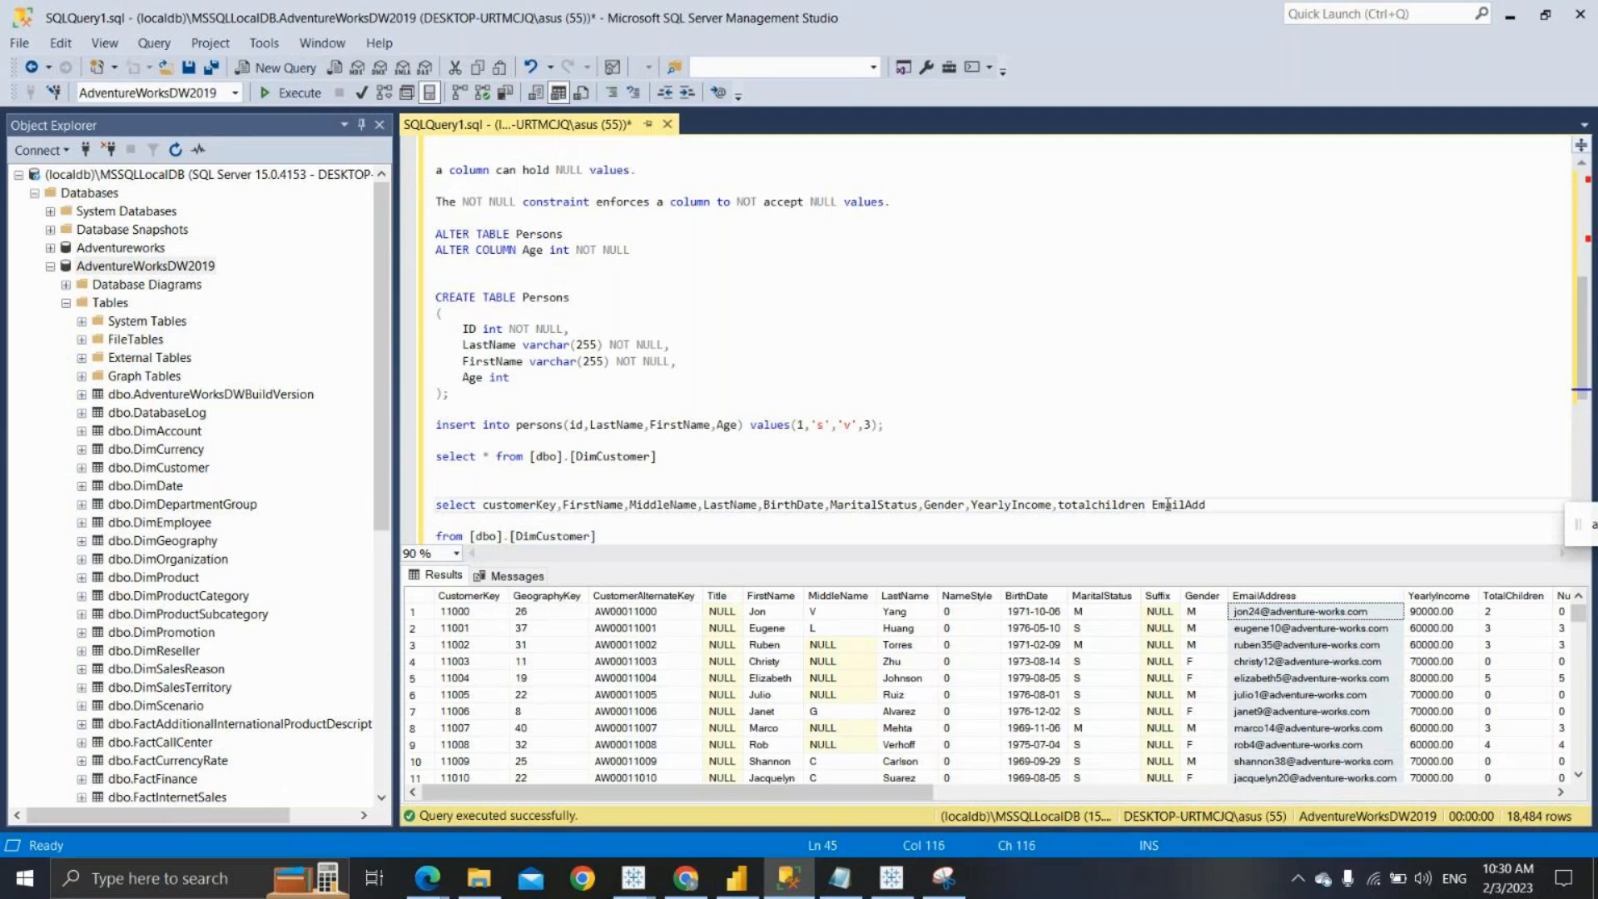
text(ress)
drag(1155, 504, 1246, 504)
key(ctrl+c)
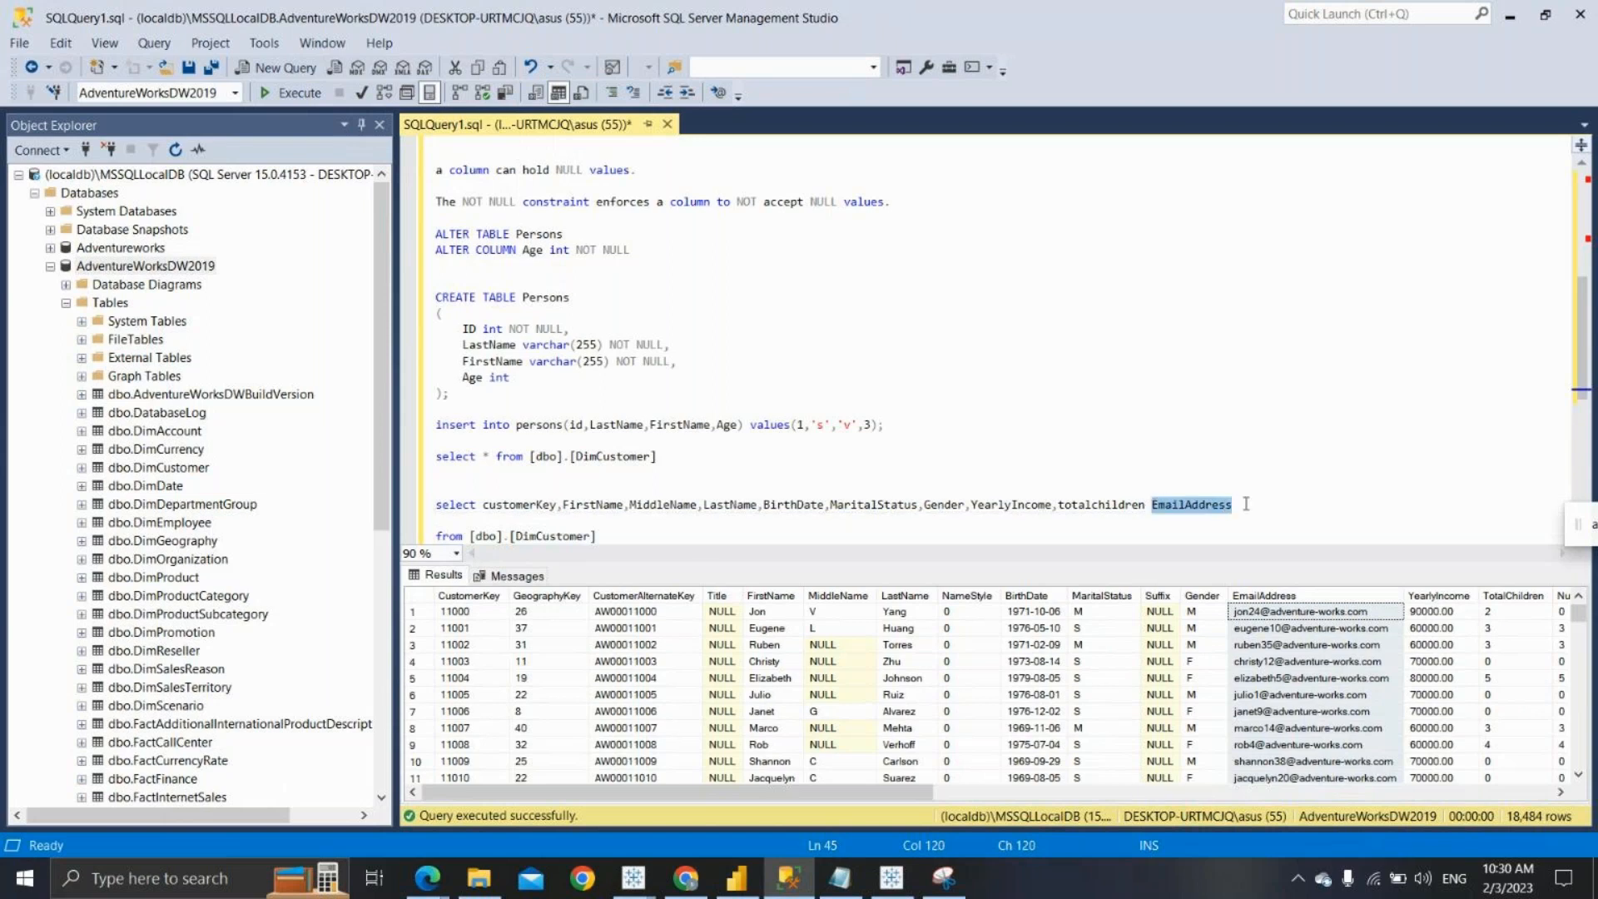
Switch to Tableau, append ,EmailAddress after totalchildren in the custom SQL query's select line, and accept the query
click(889, 874)
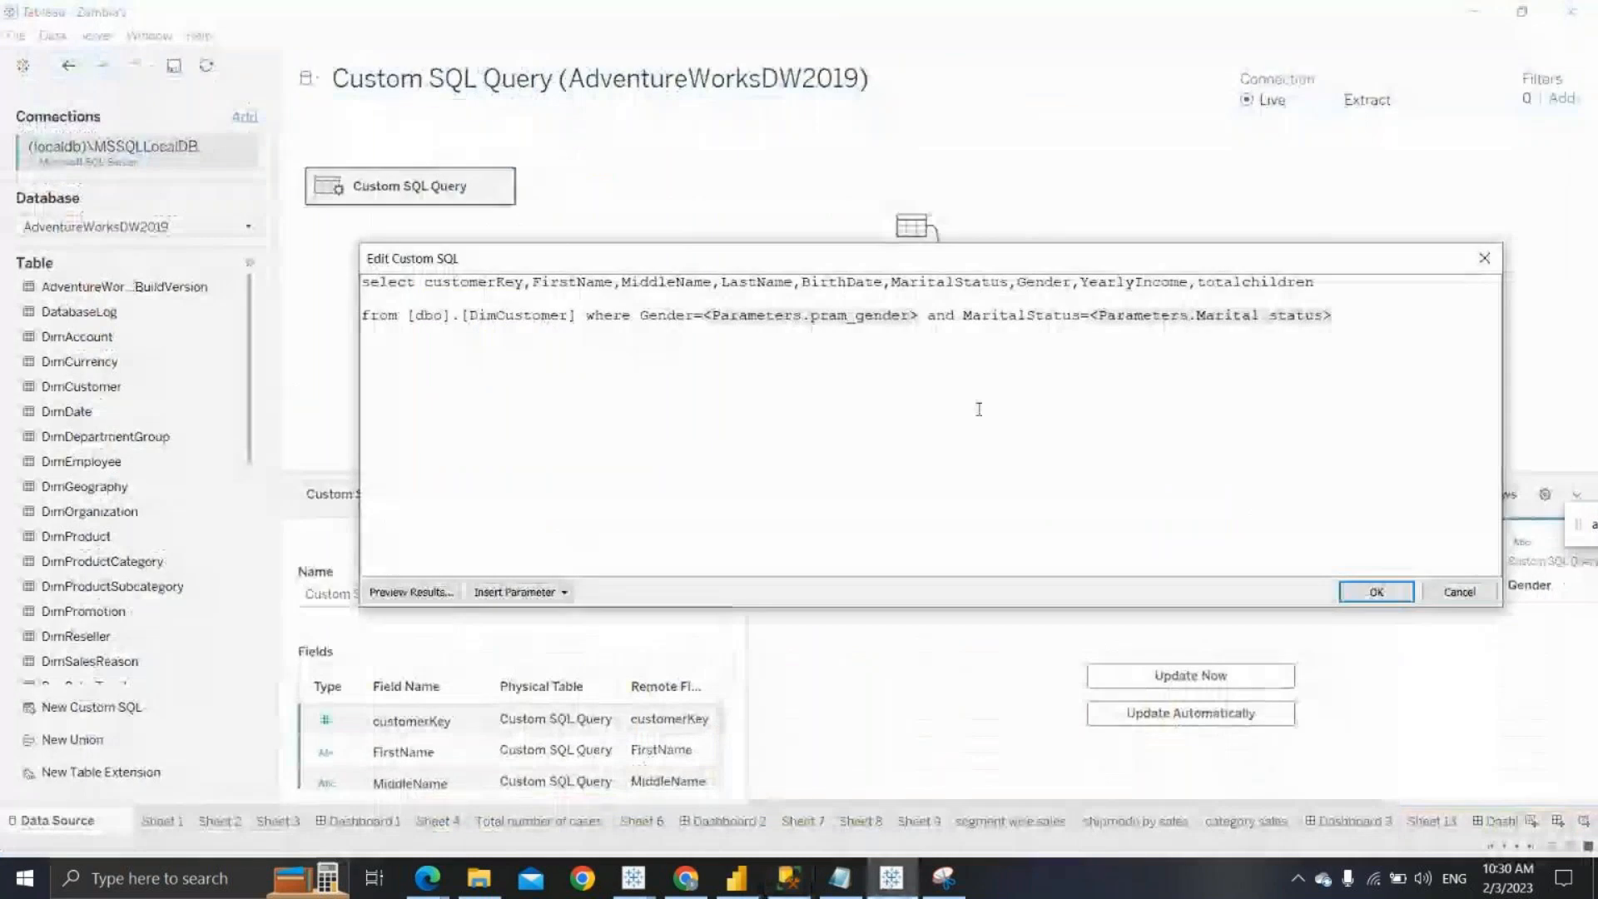
click(1322, 285)
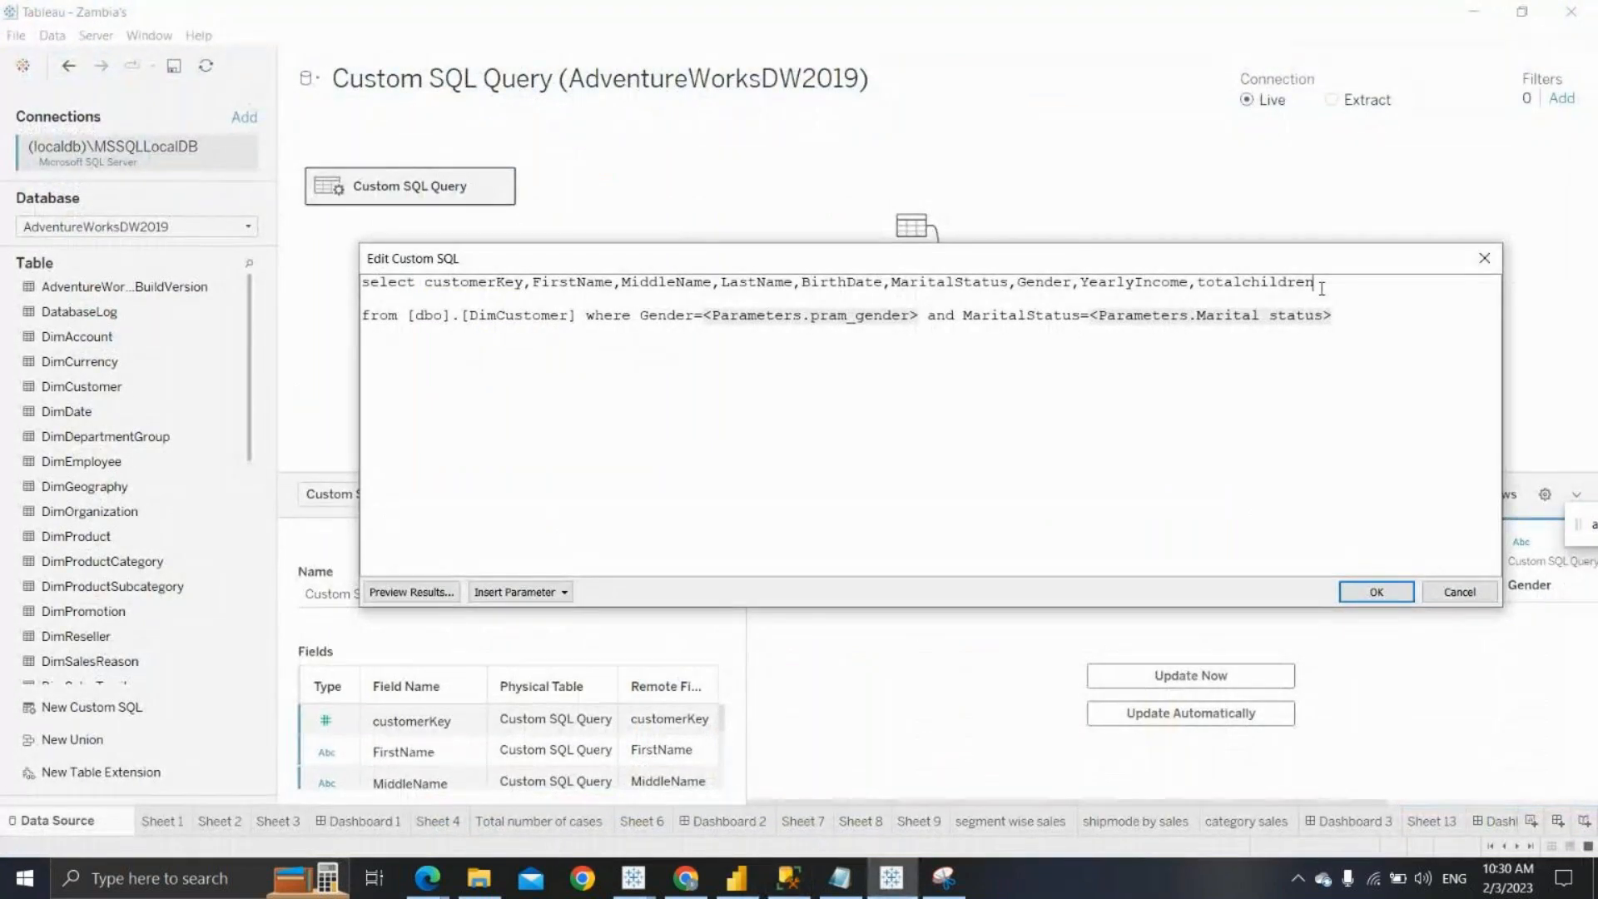
text(,)
key(ctrl+v)
click(1376, 592)
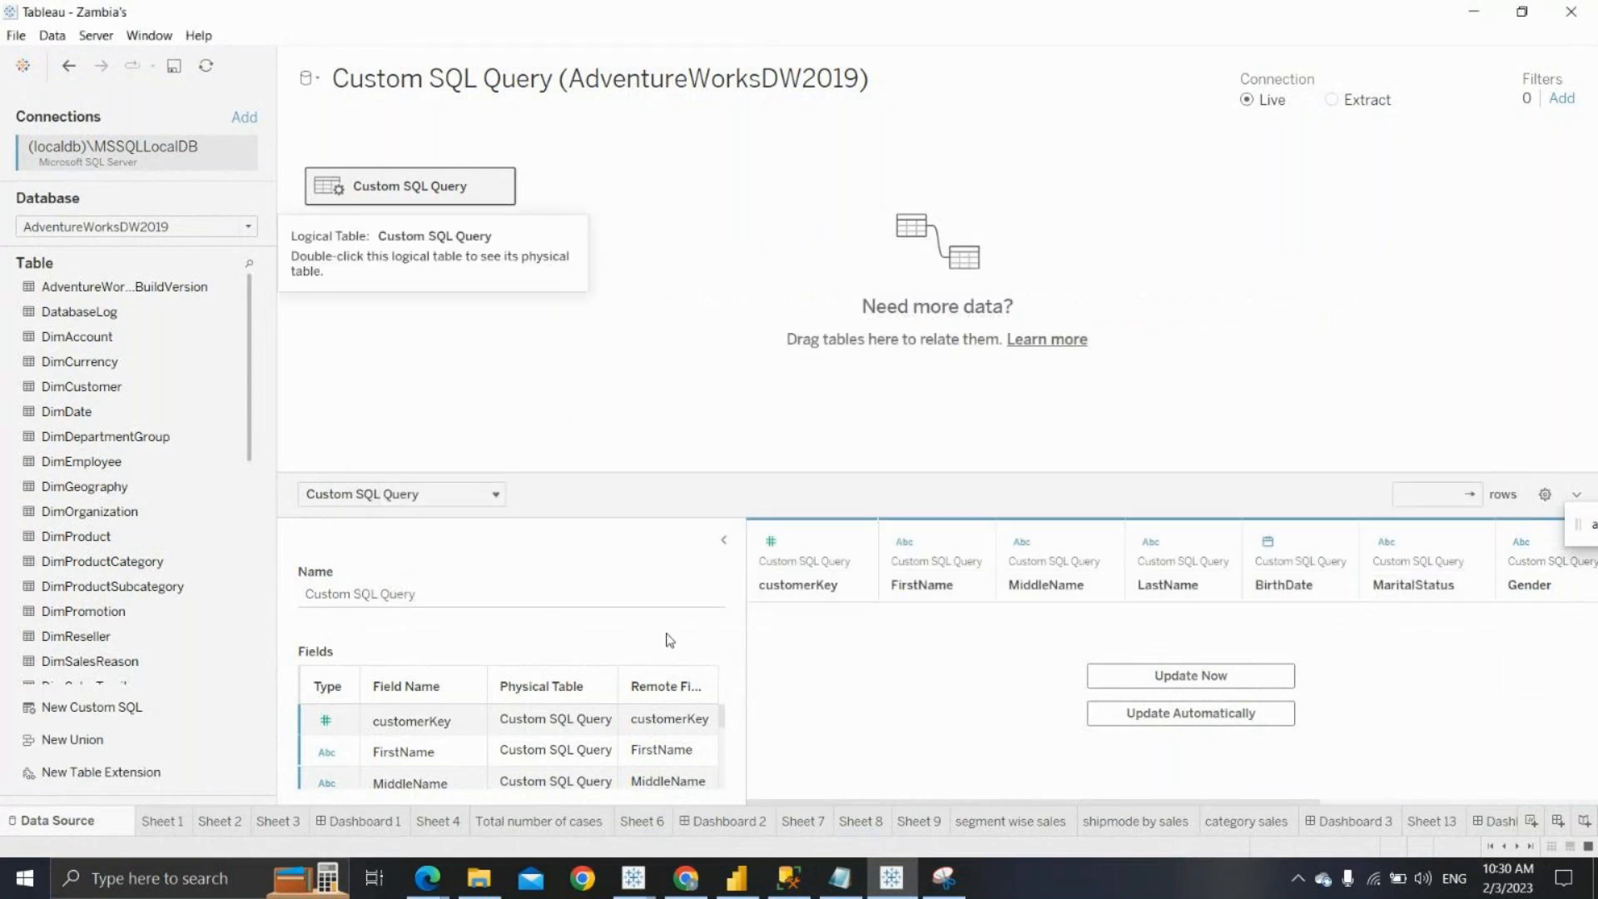
On Sheet 13, add EmailAddress to the rows between Gender and the birth year, and widen its column to fit the full addresses
click(1499, 824)
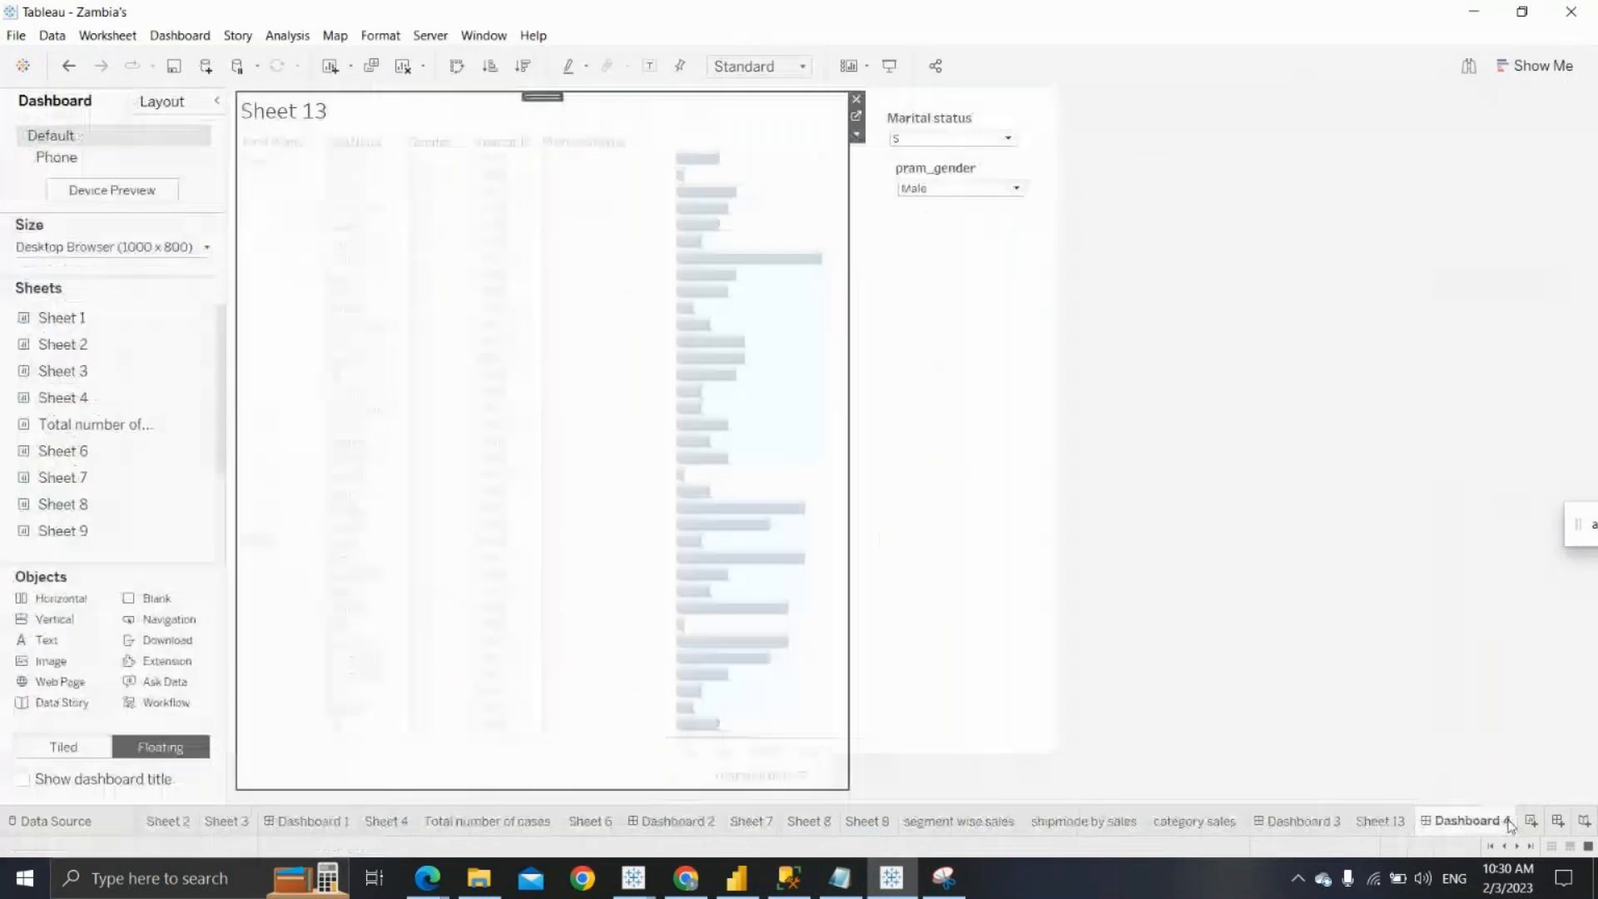
click(1383, 823)
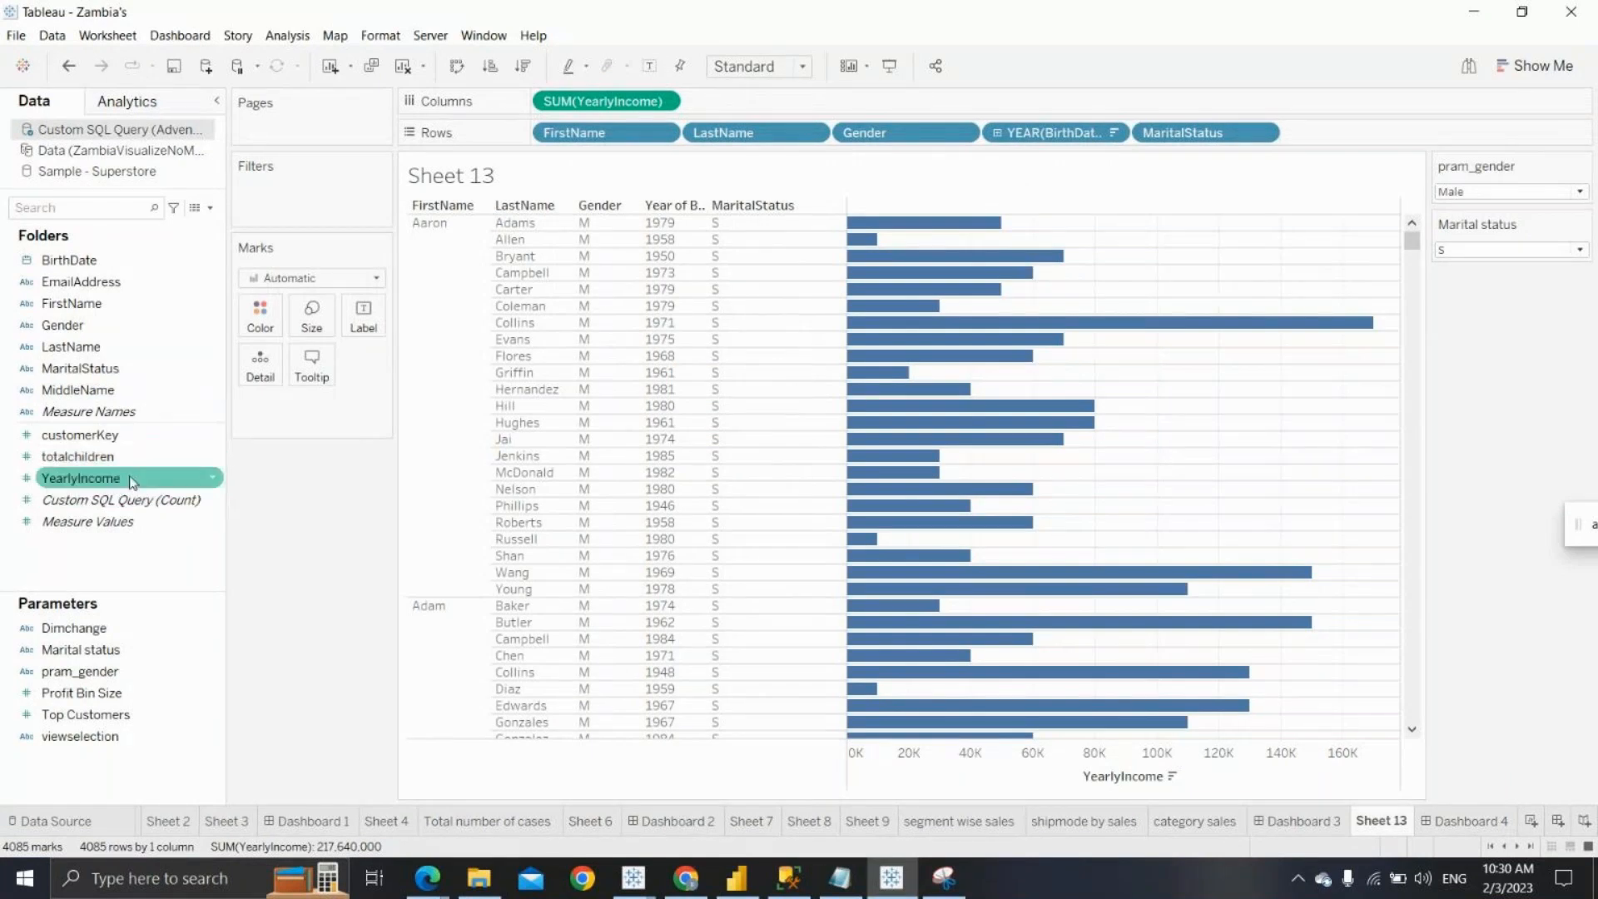
click(87, 286)
drag(87, 287, 1117, 140)
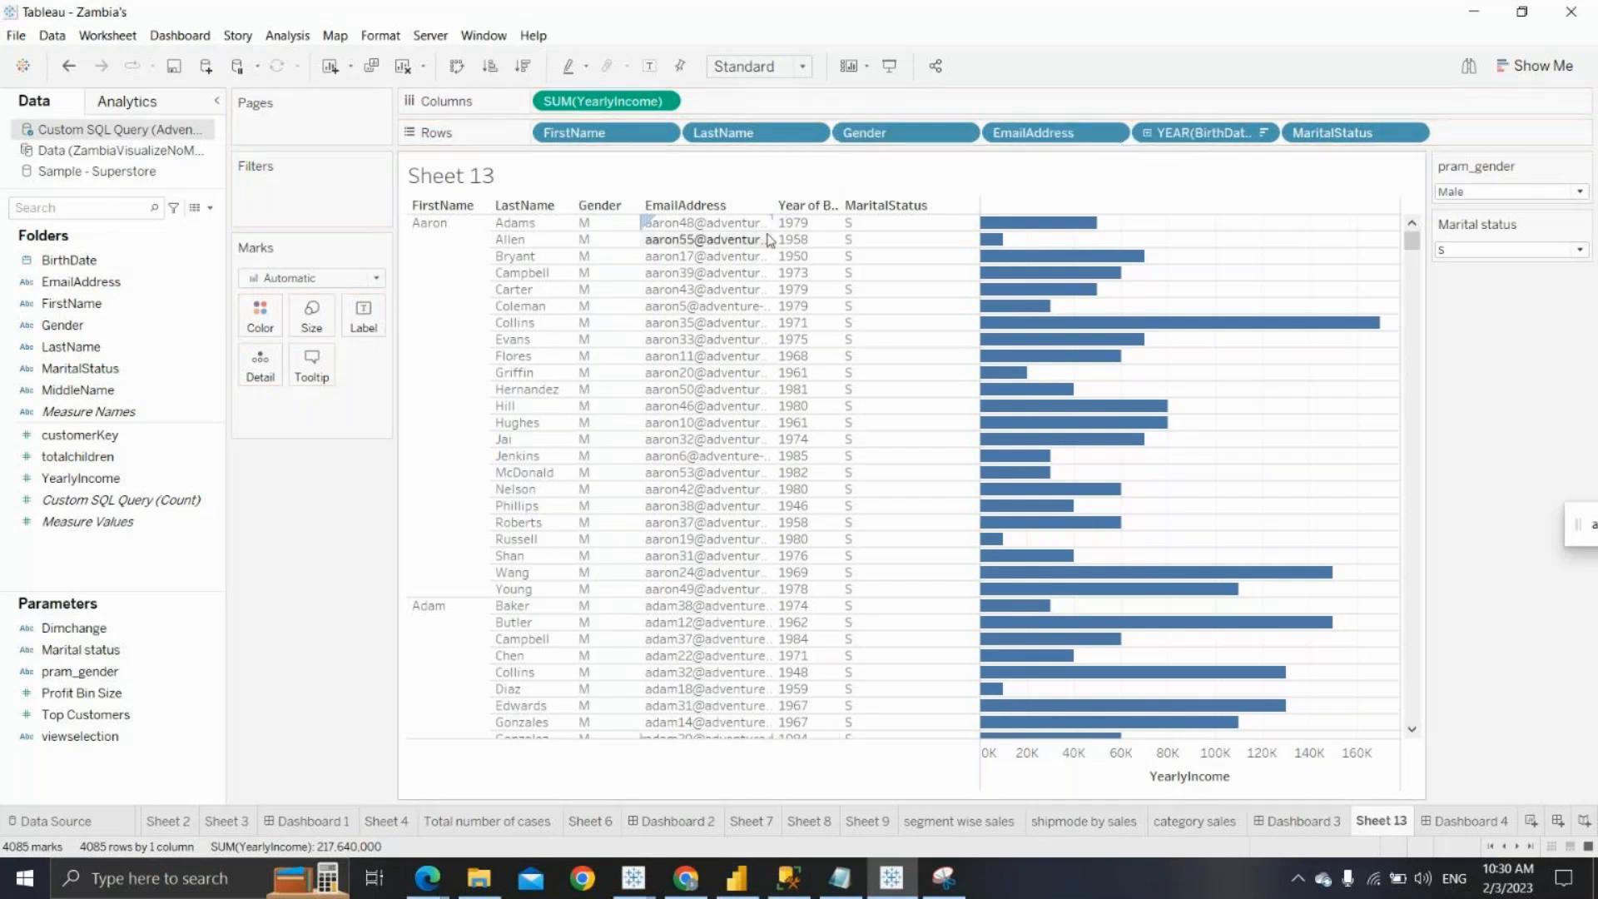
drag(773, 250, 857, 251)
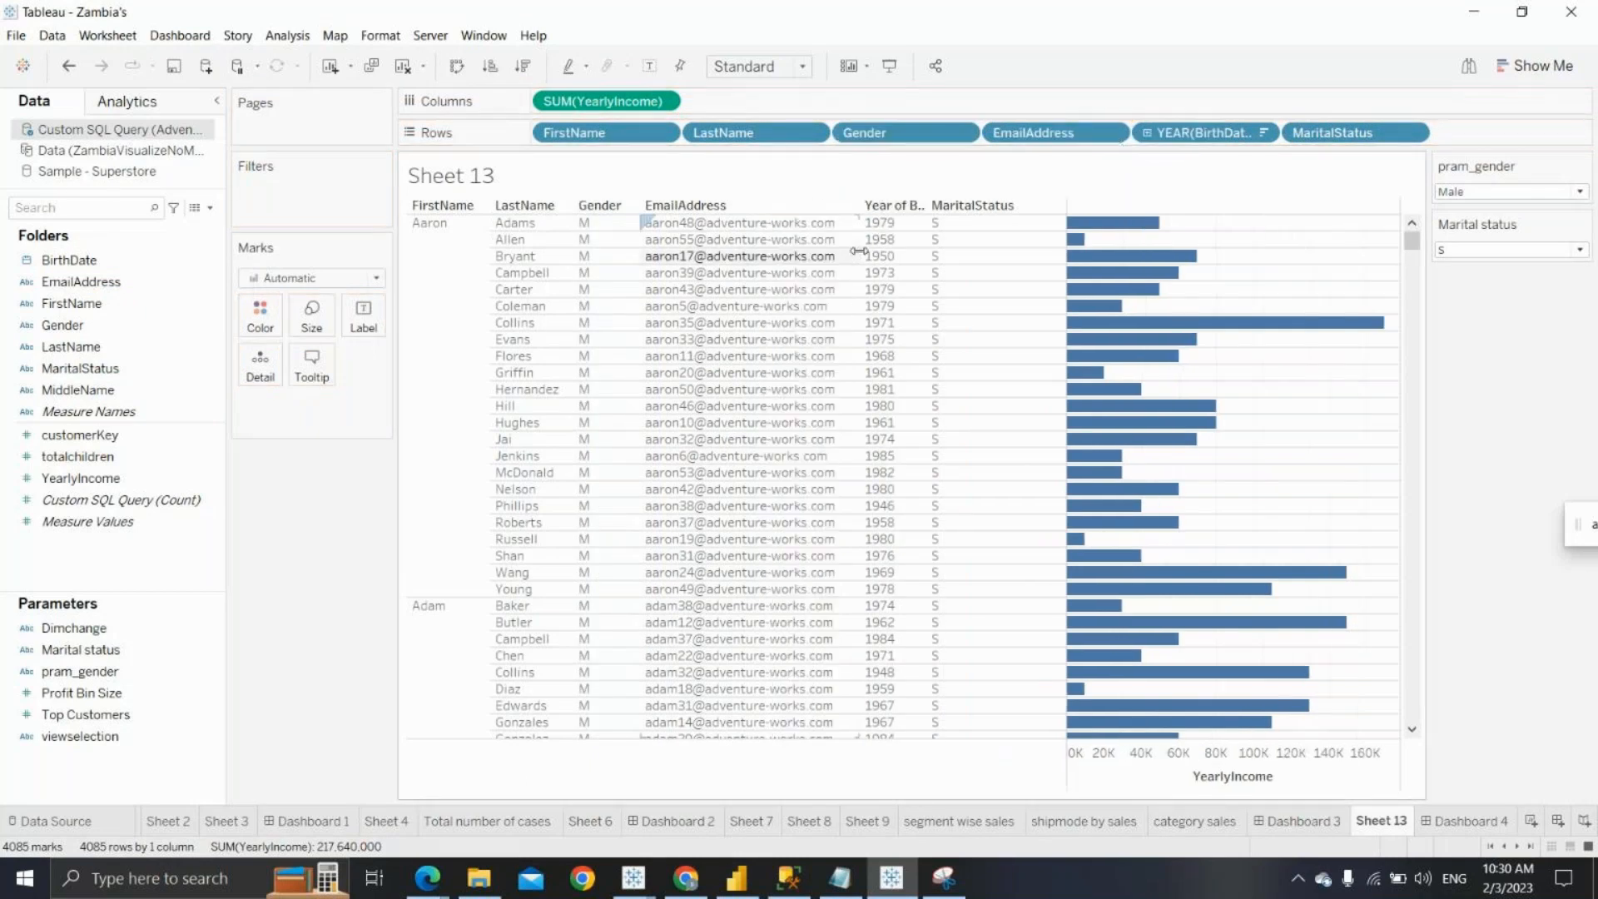
On Dashboard 4, widen the Sheet 13 view slightly and shift the Marital status and pram_gender controls clear of it
click(1457, 819)
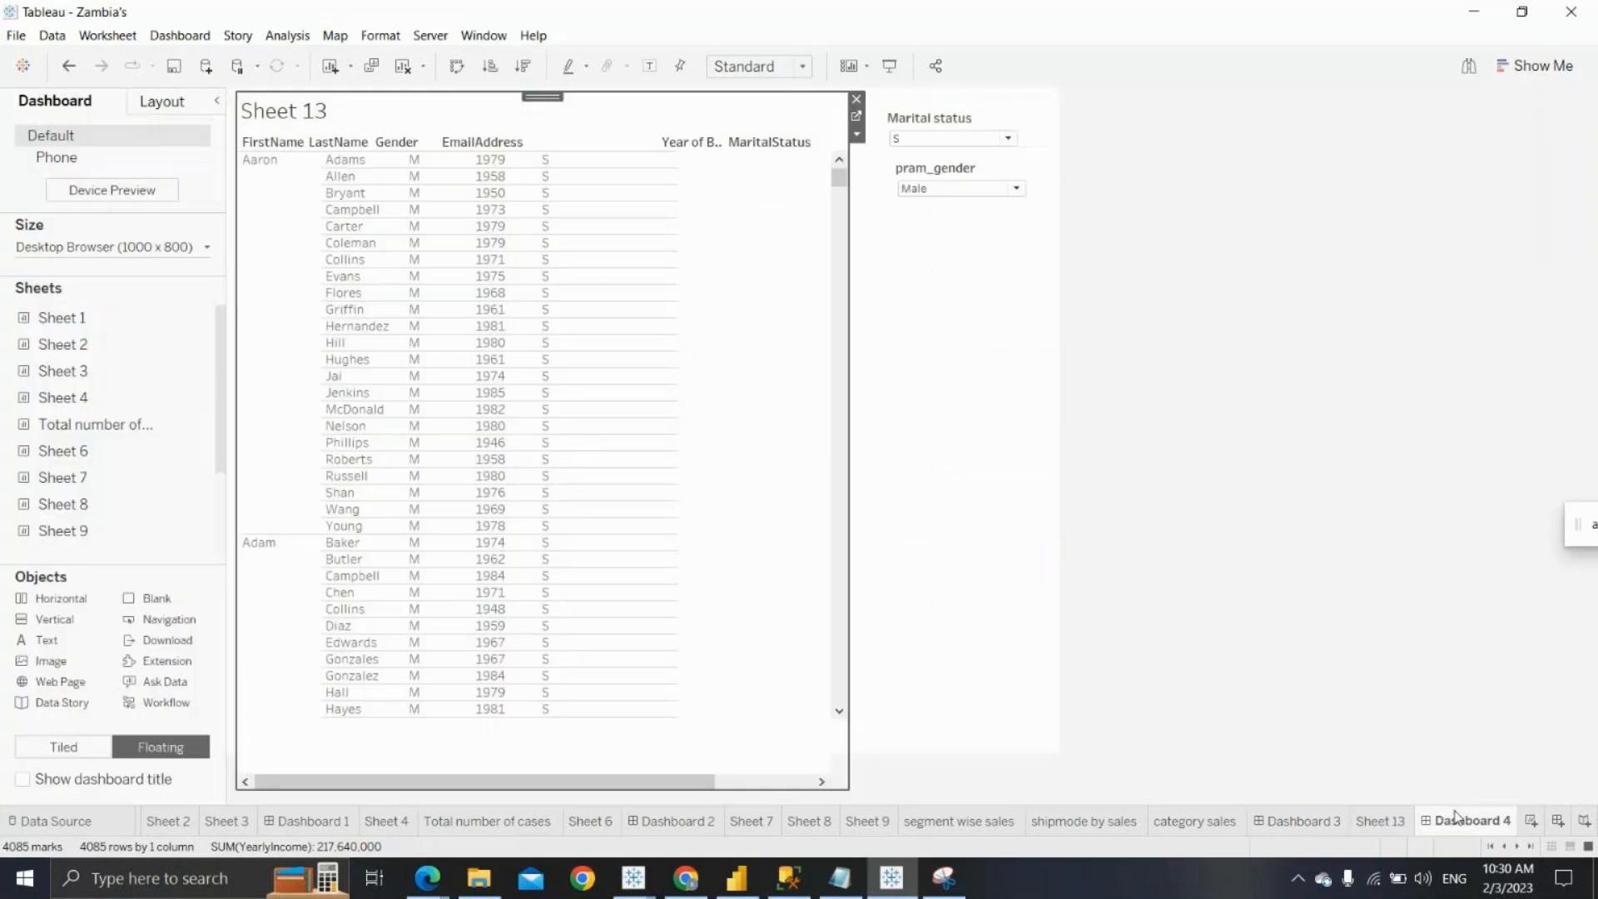
drag(846, 356, 884, 357)
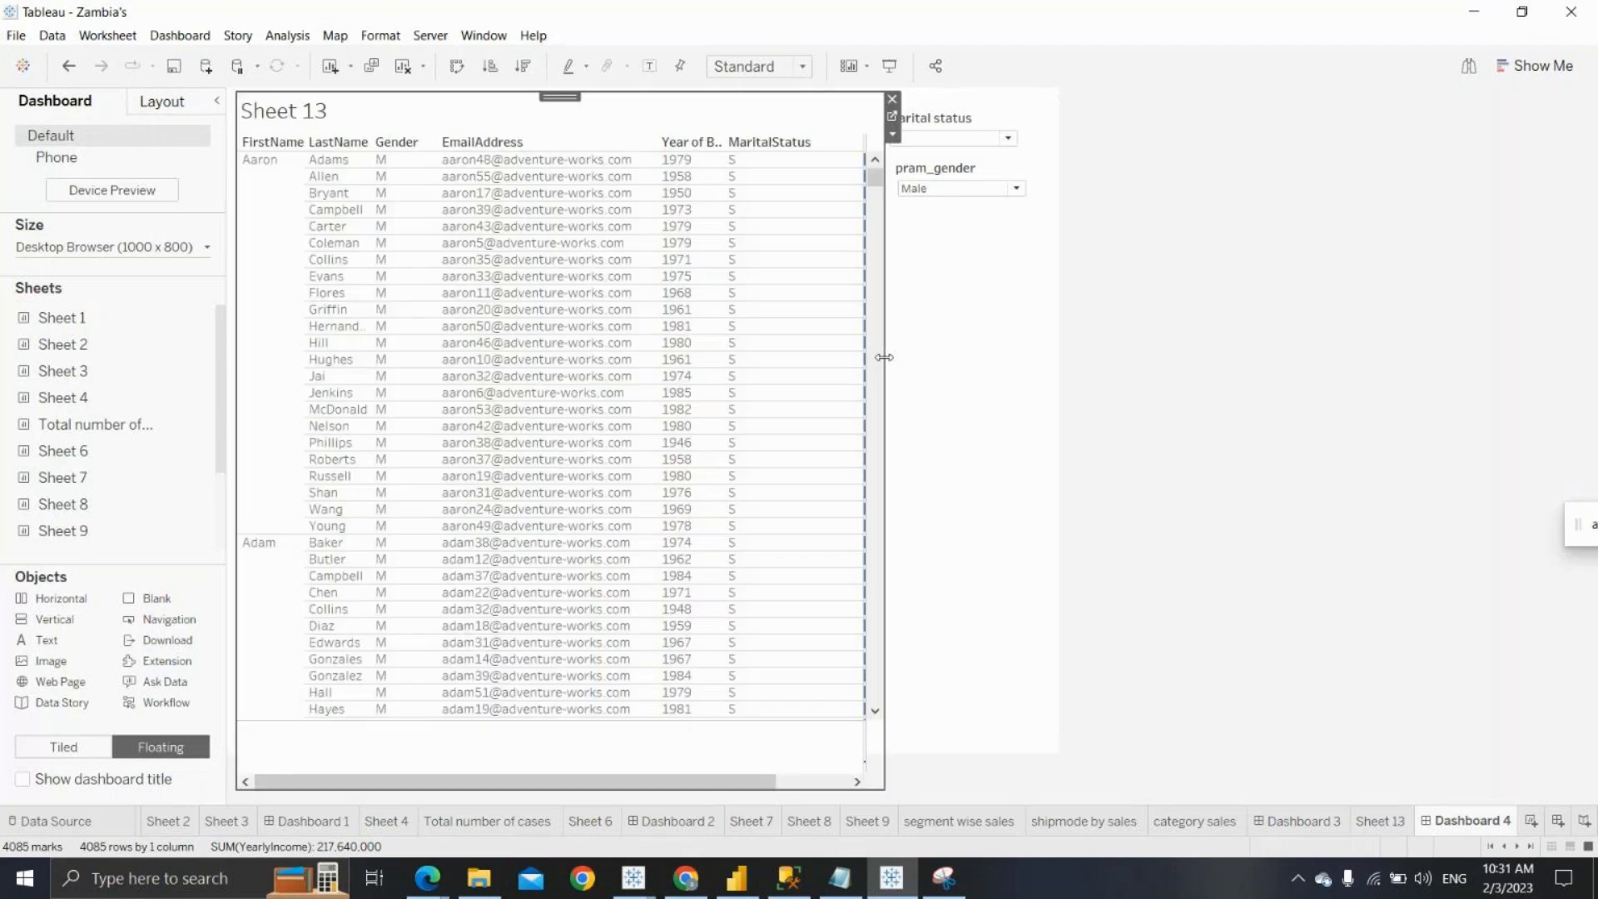
click(951, 118)
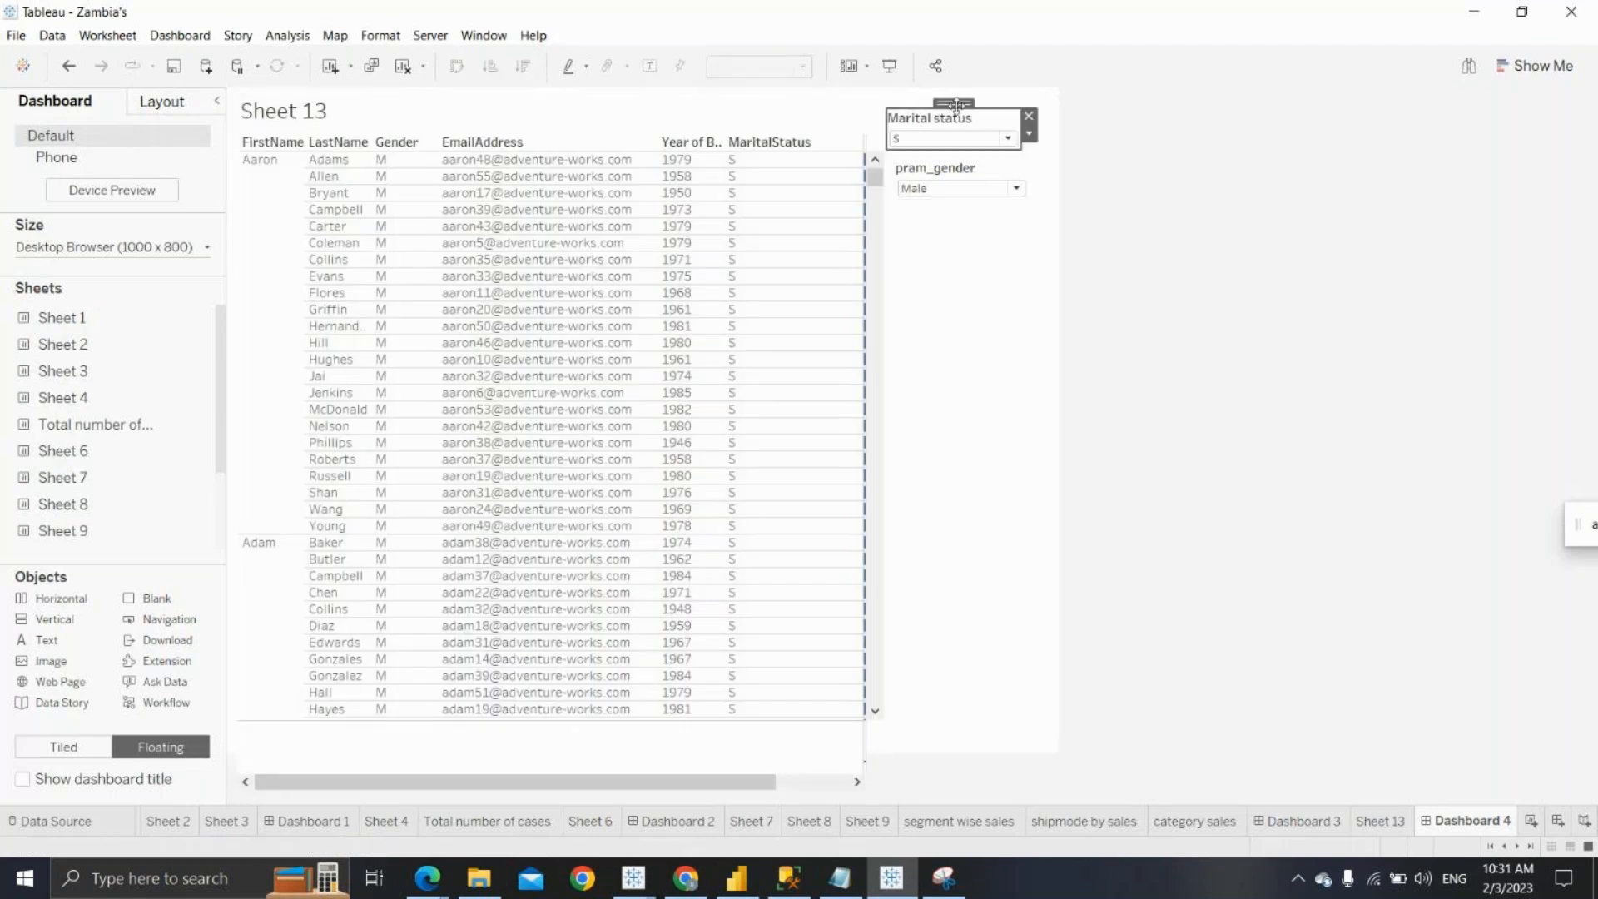
drag(955, 105, 966, 109)
click(976, 176)
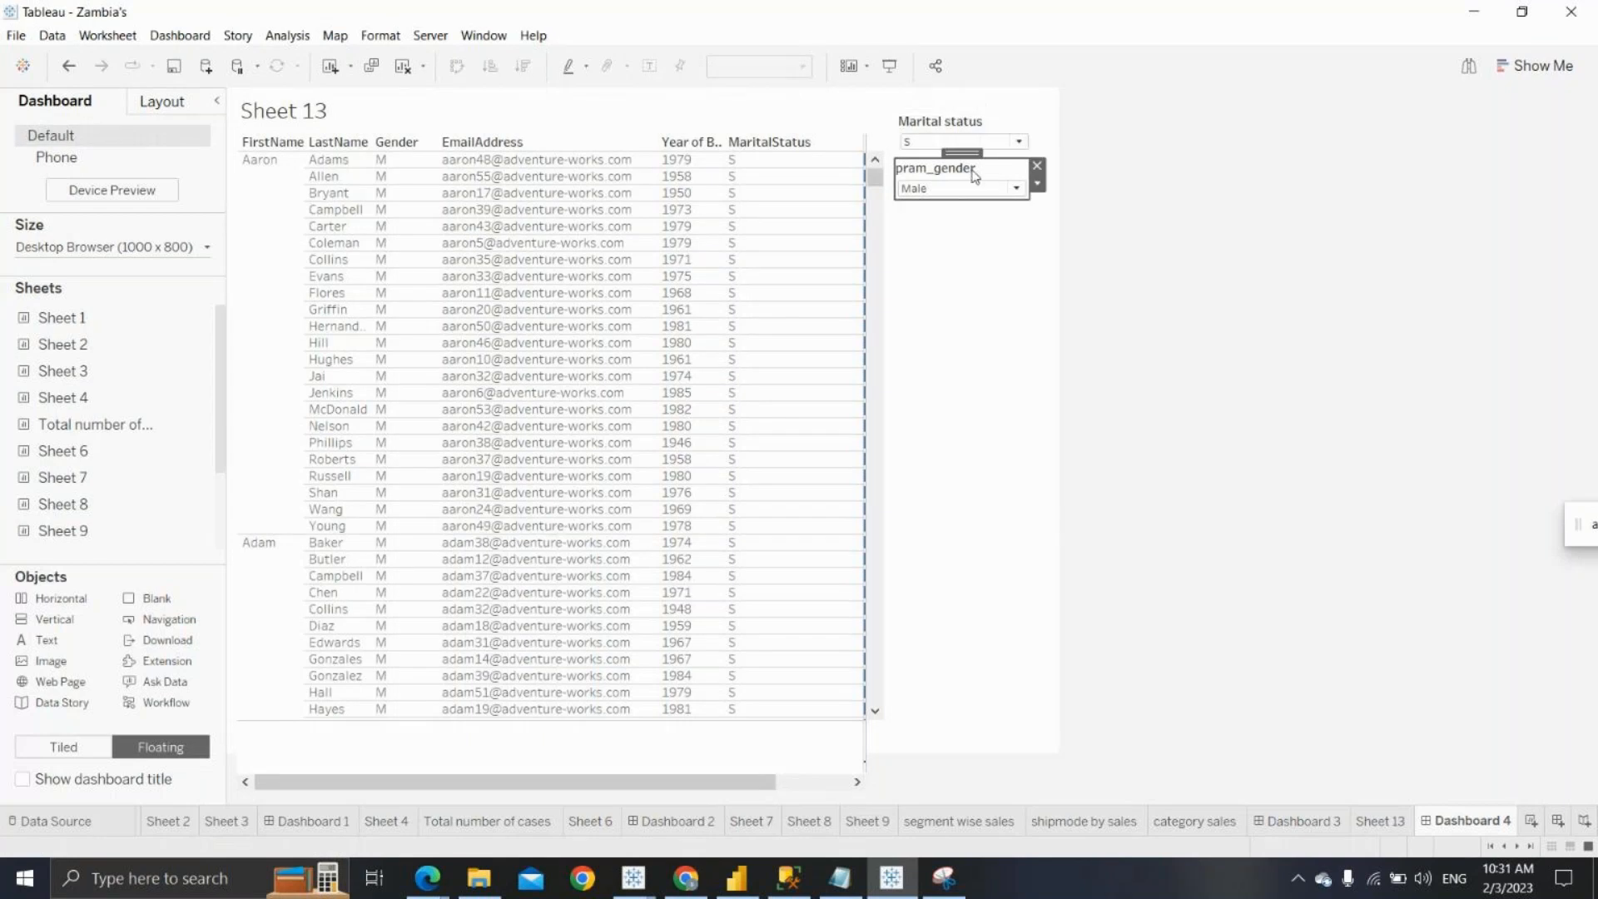
click(965, 144)
click(954, 172)
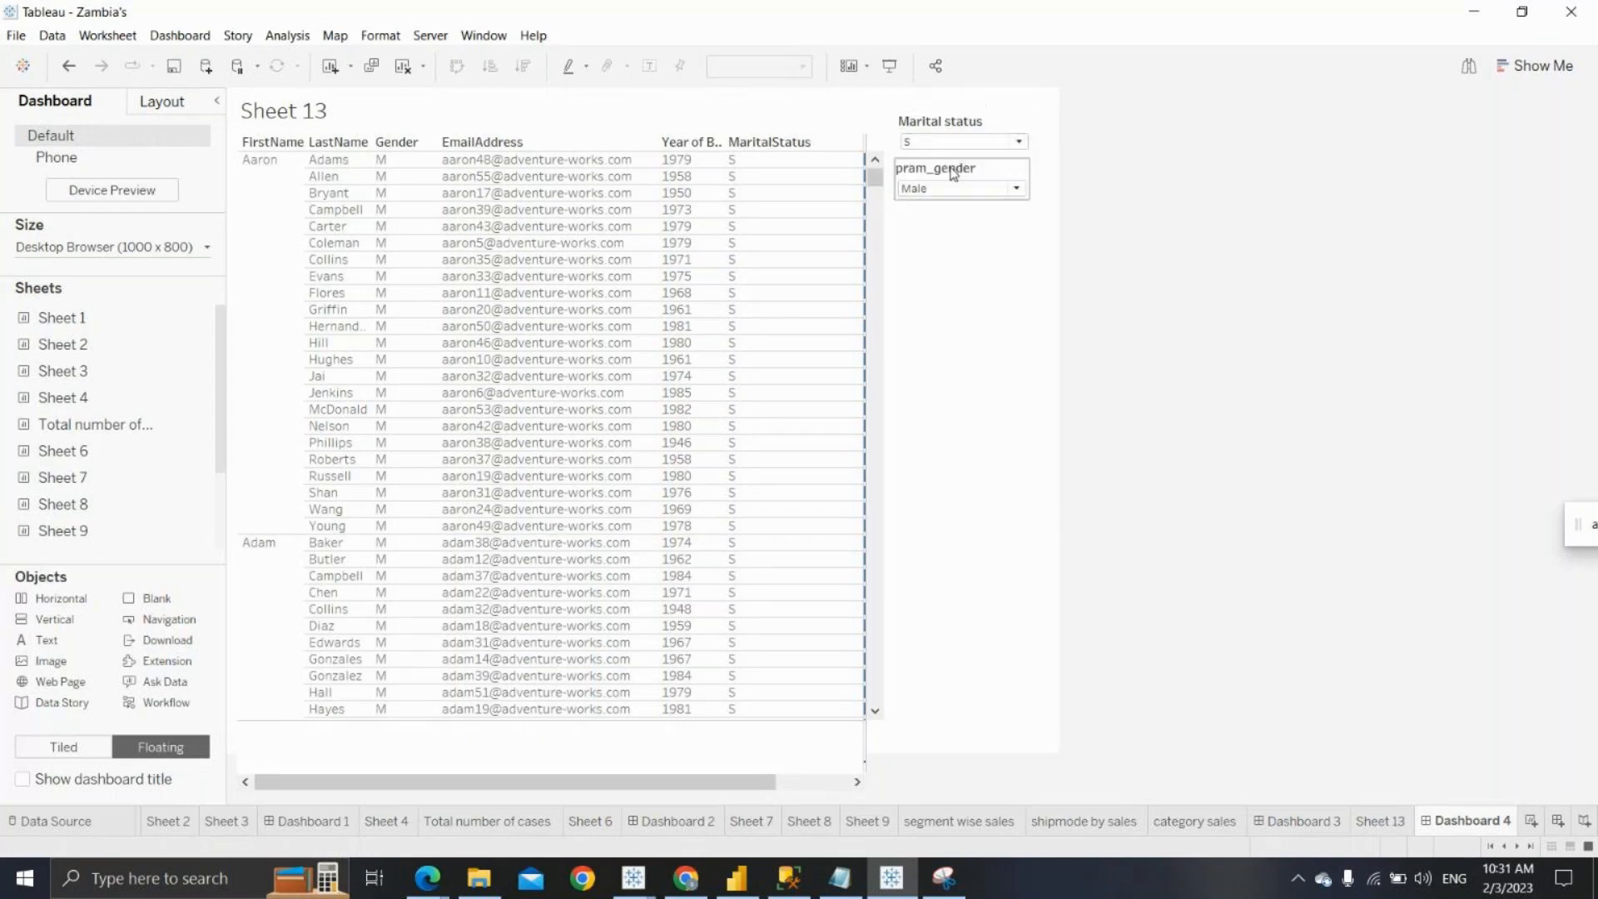
click(954, 172)
drag(949, 153, 956, 158)
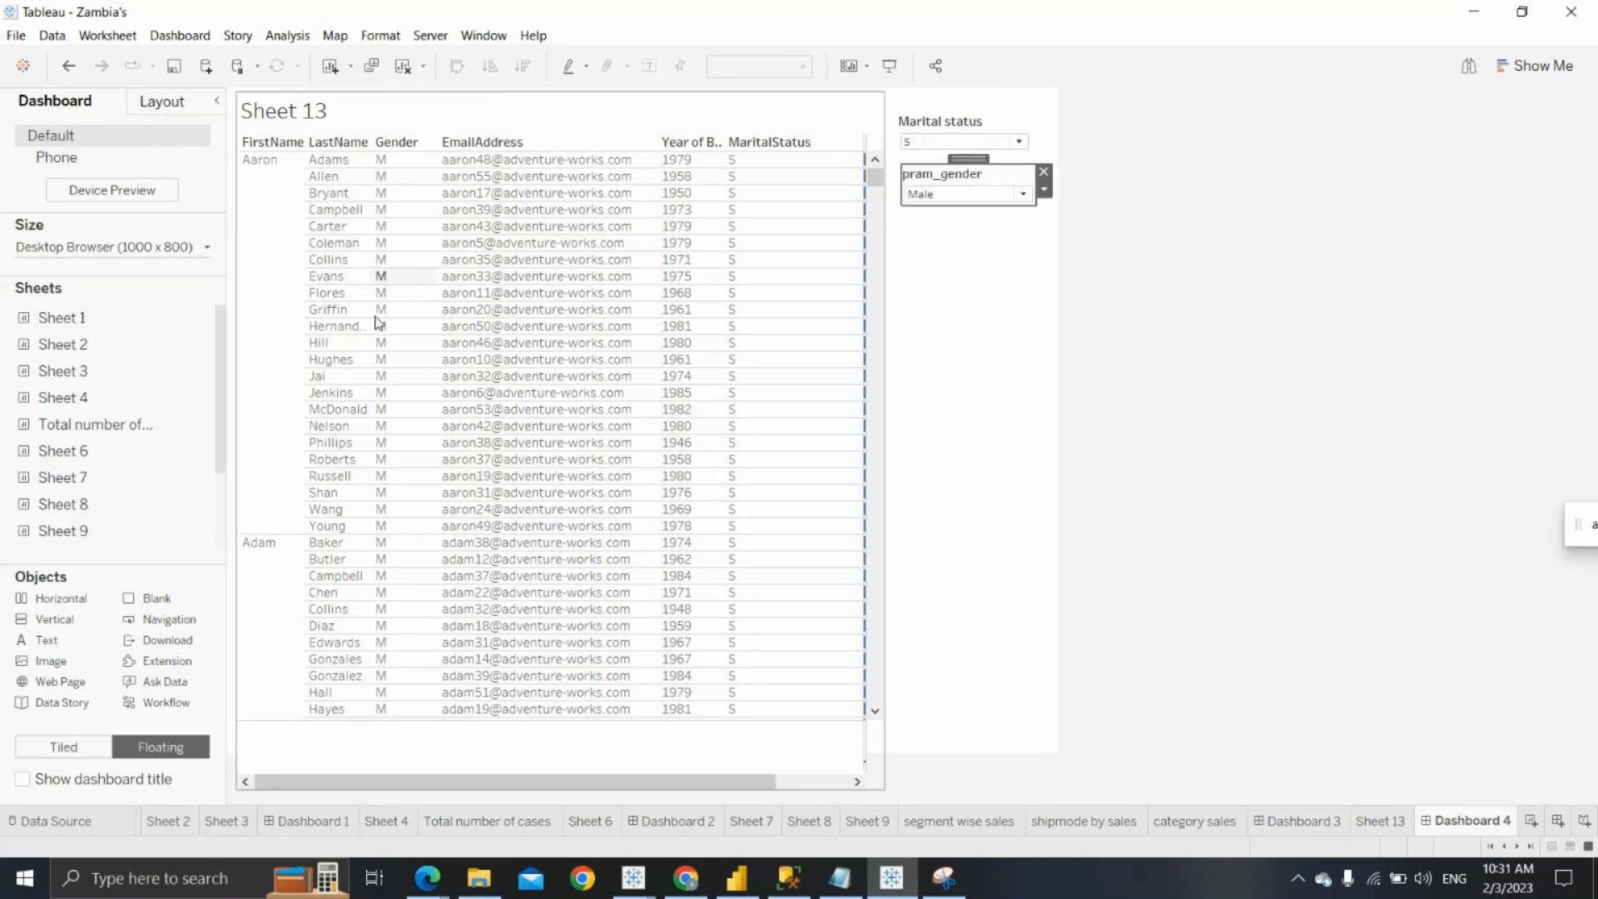
Go from the dashboard to Sheet 13, reopen its data source's custom SQL query, review the full statement in a widened editor, and accept it
click(820, 129)
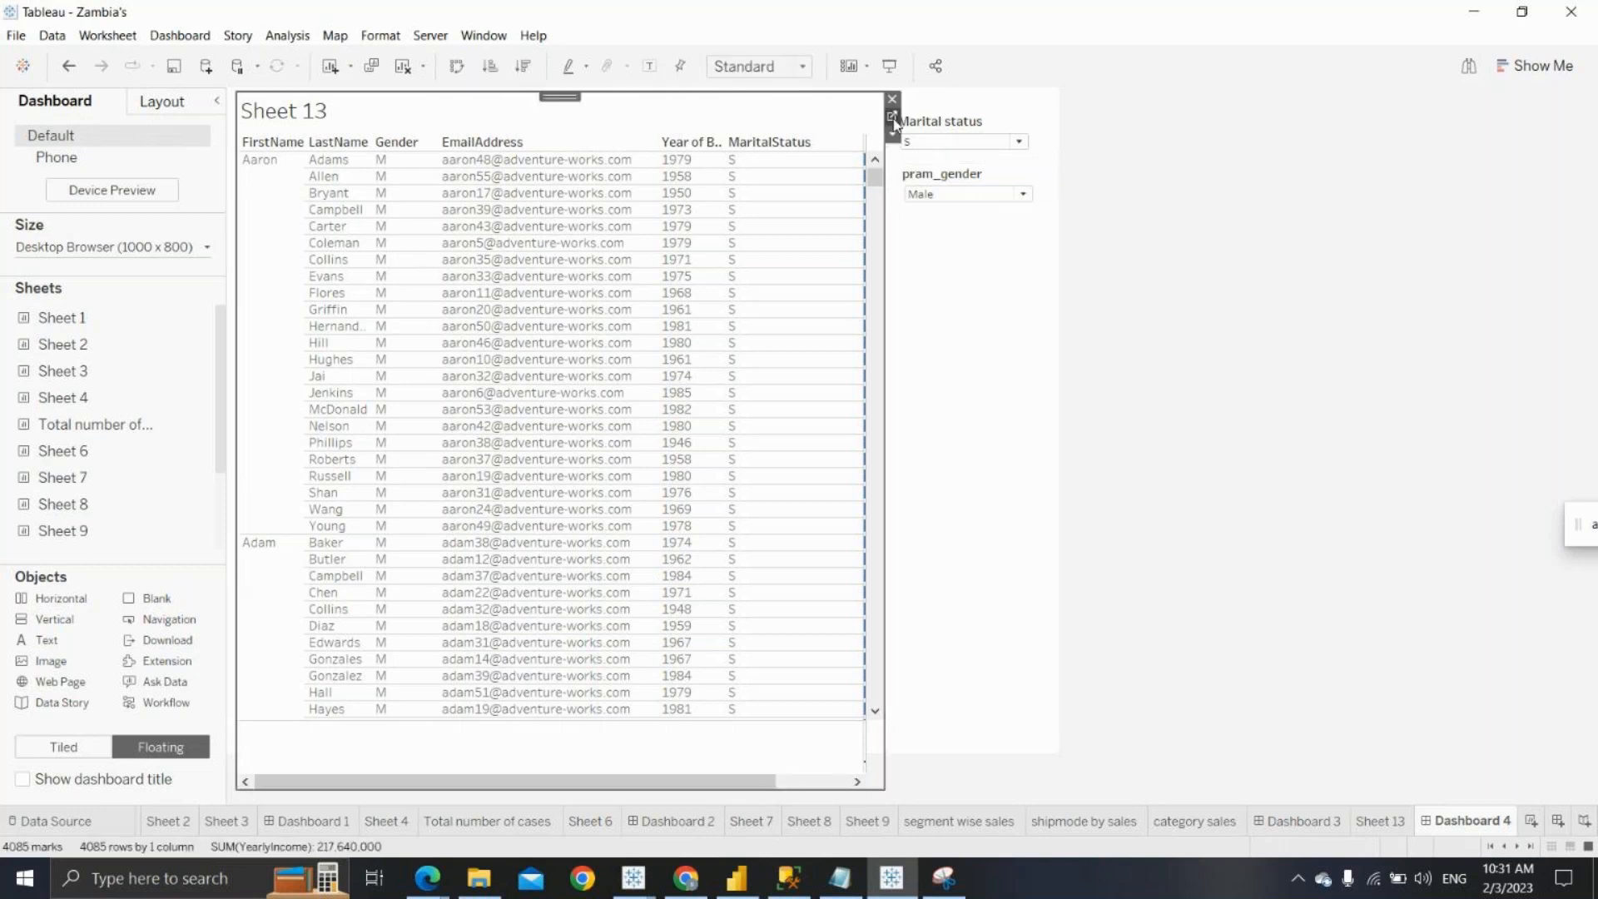
click(893, 116)
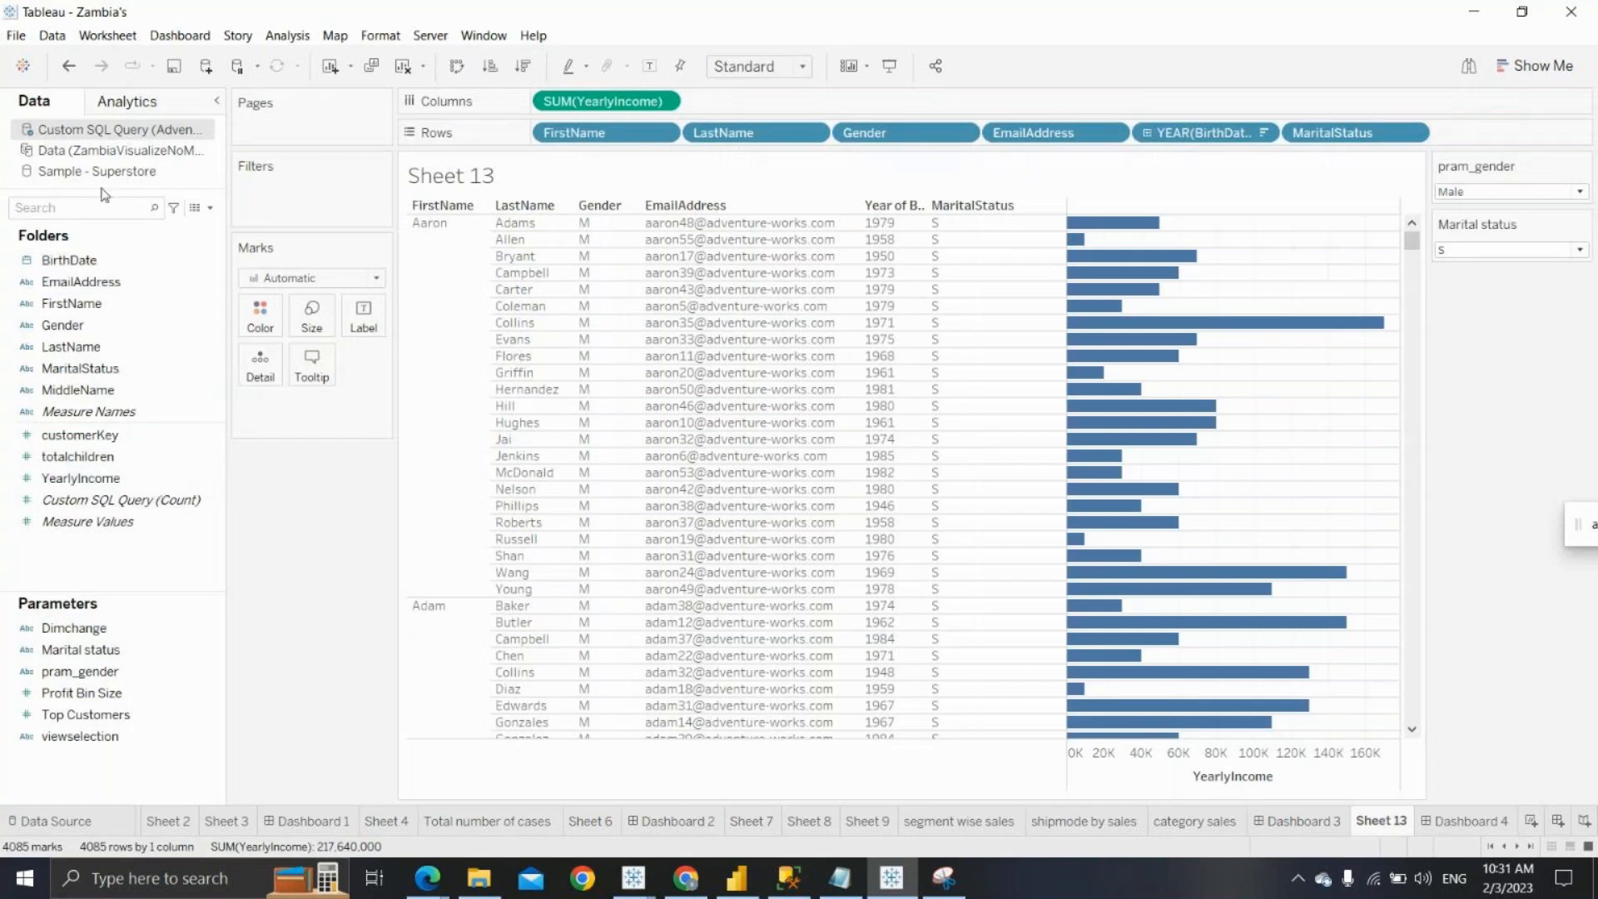
right_click(83, 134)
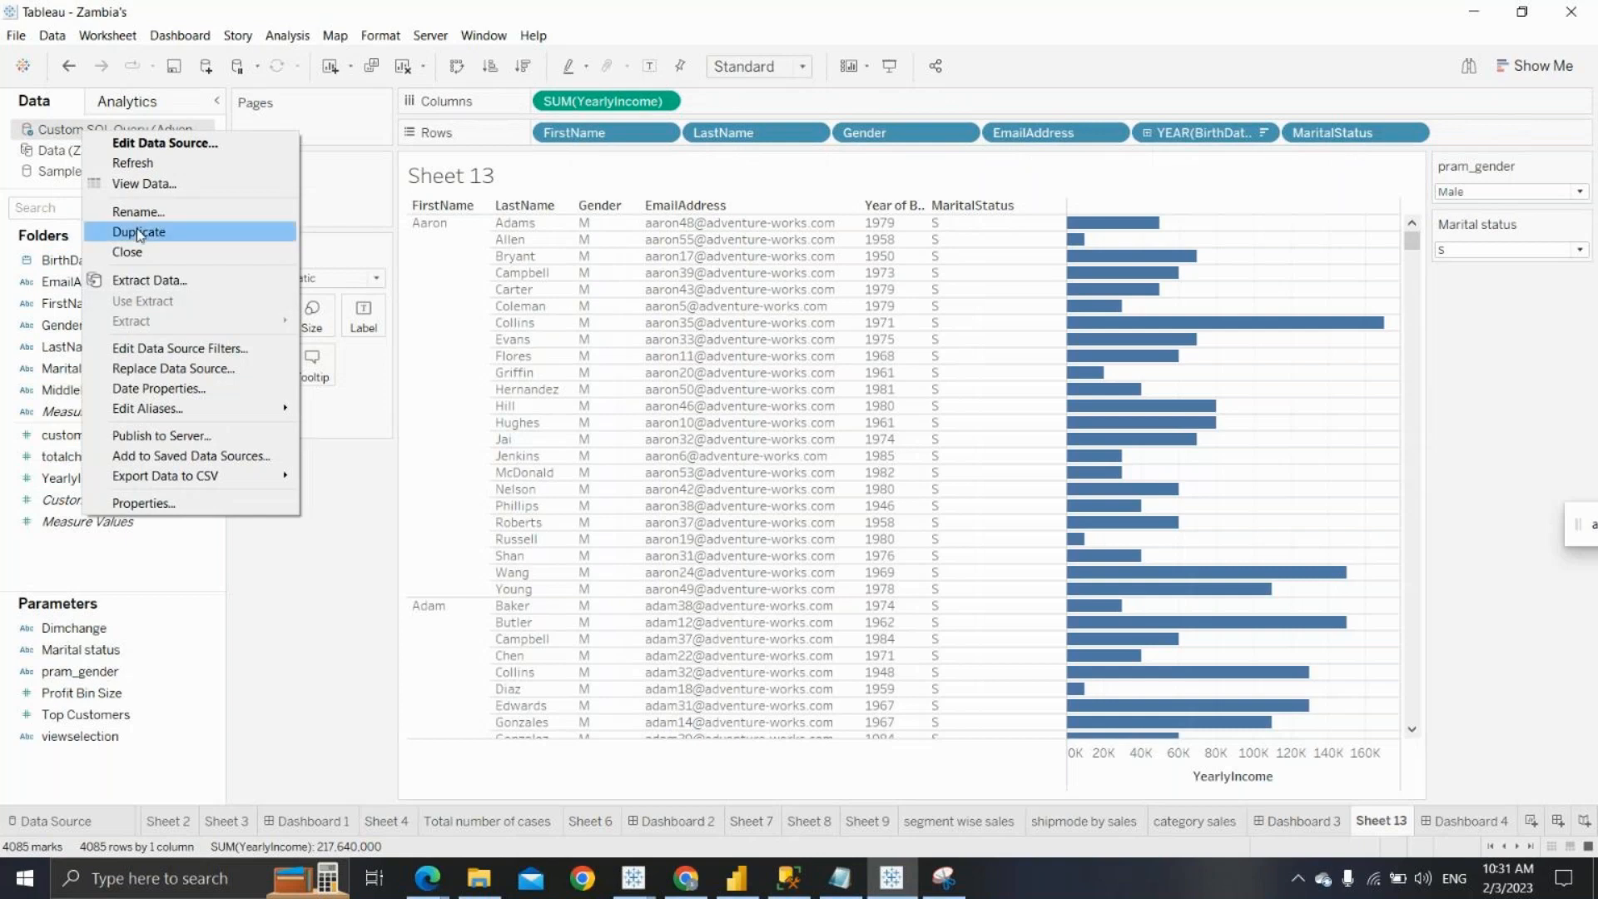
click(133, 145)
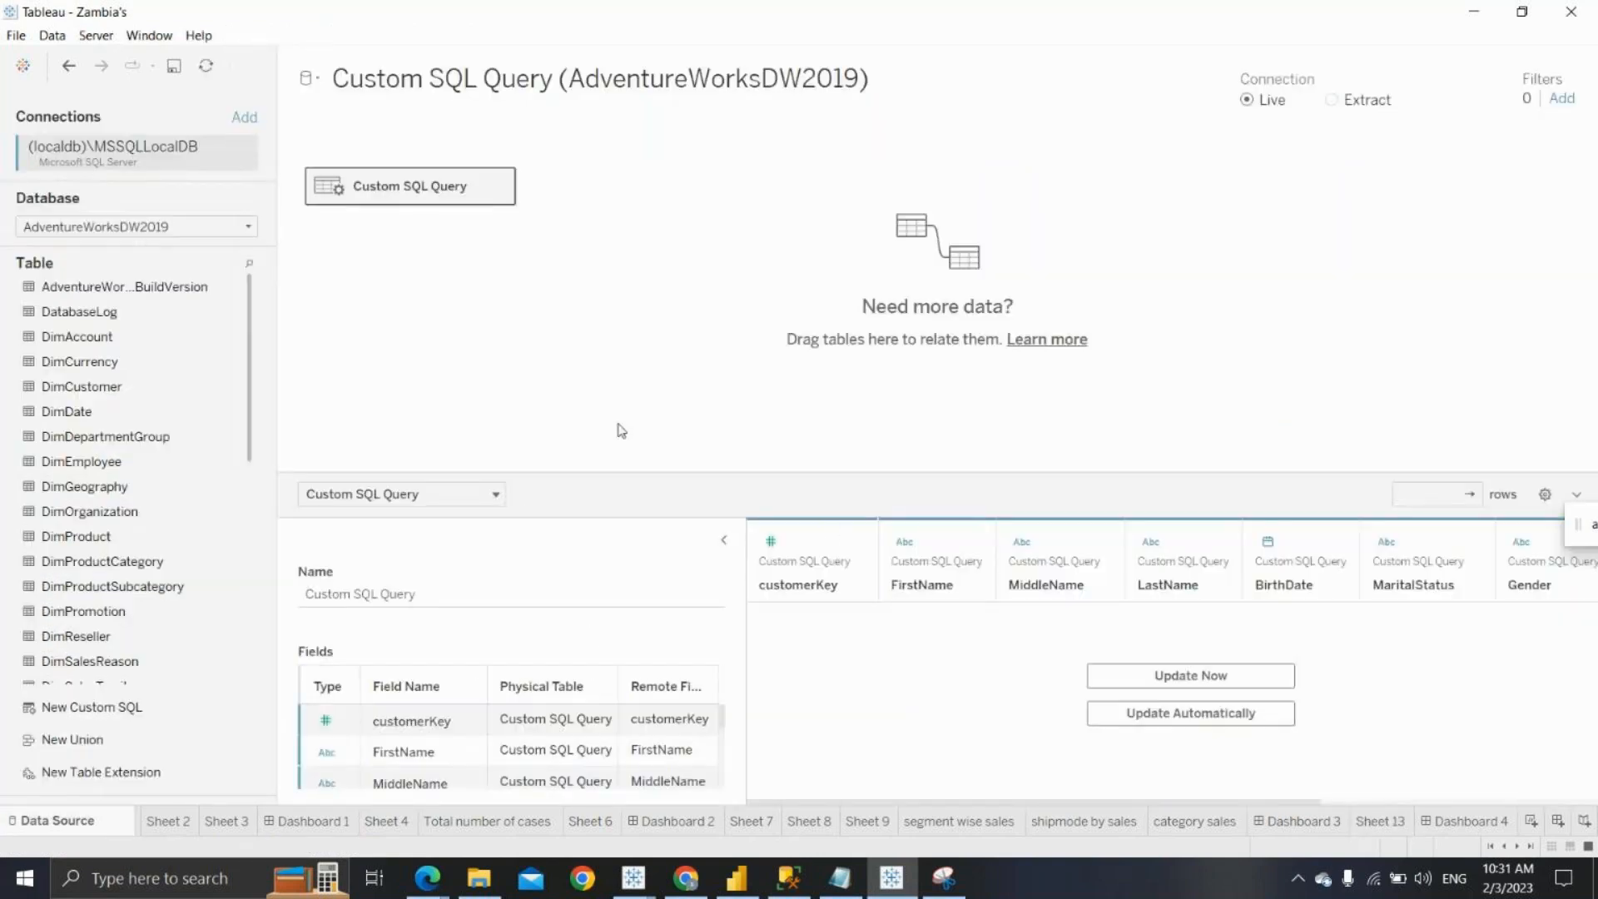
click(500, 185)
click(542, 285)
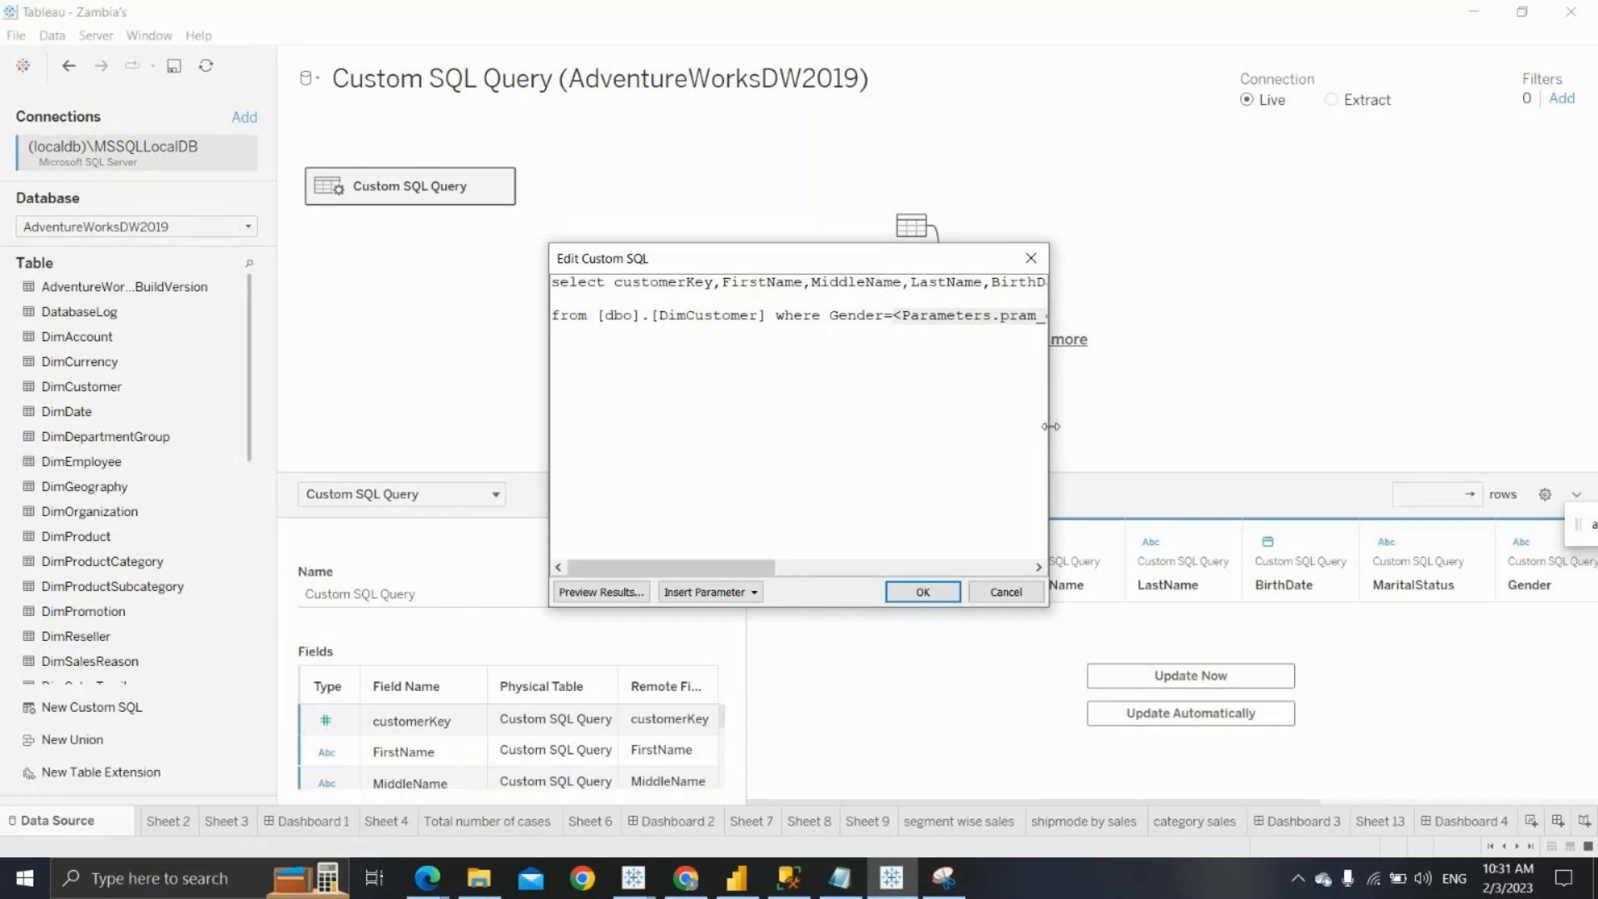
drag(1050, 426, 1583, 427)
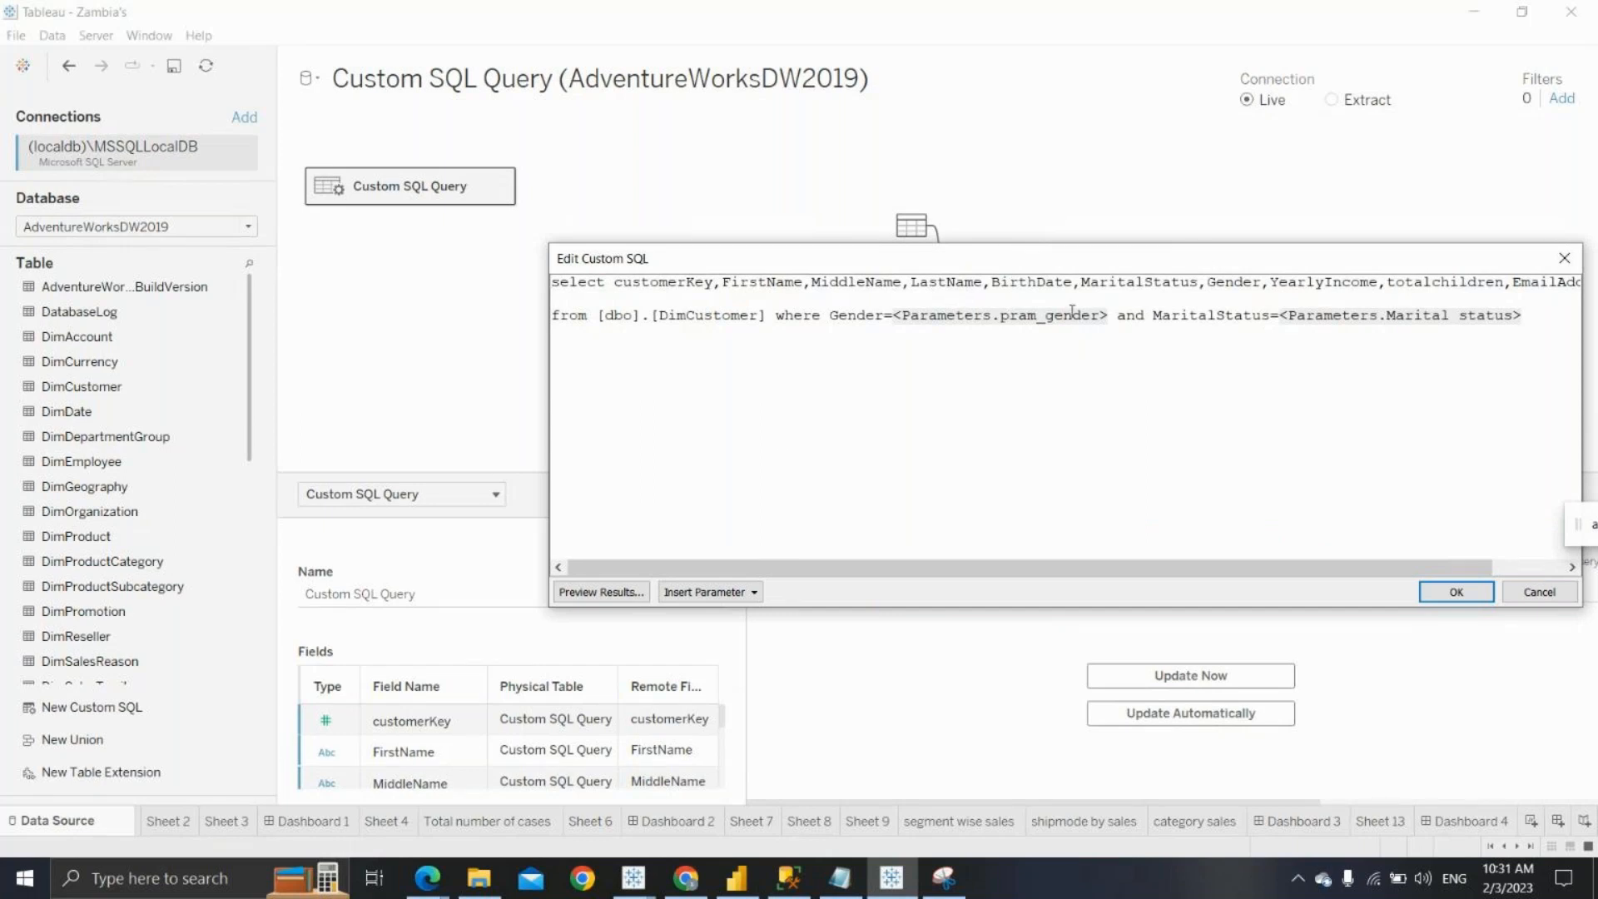
drag(901, 262, 556, 240)
click(932, 270)
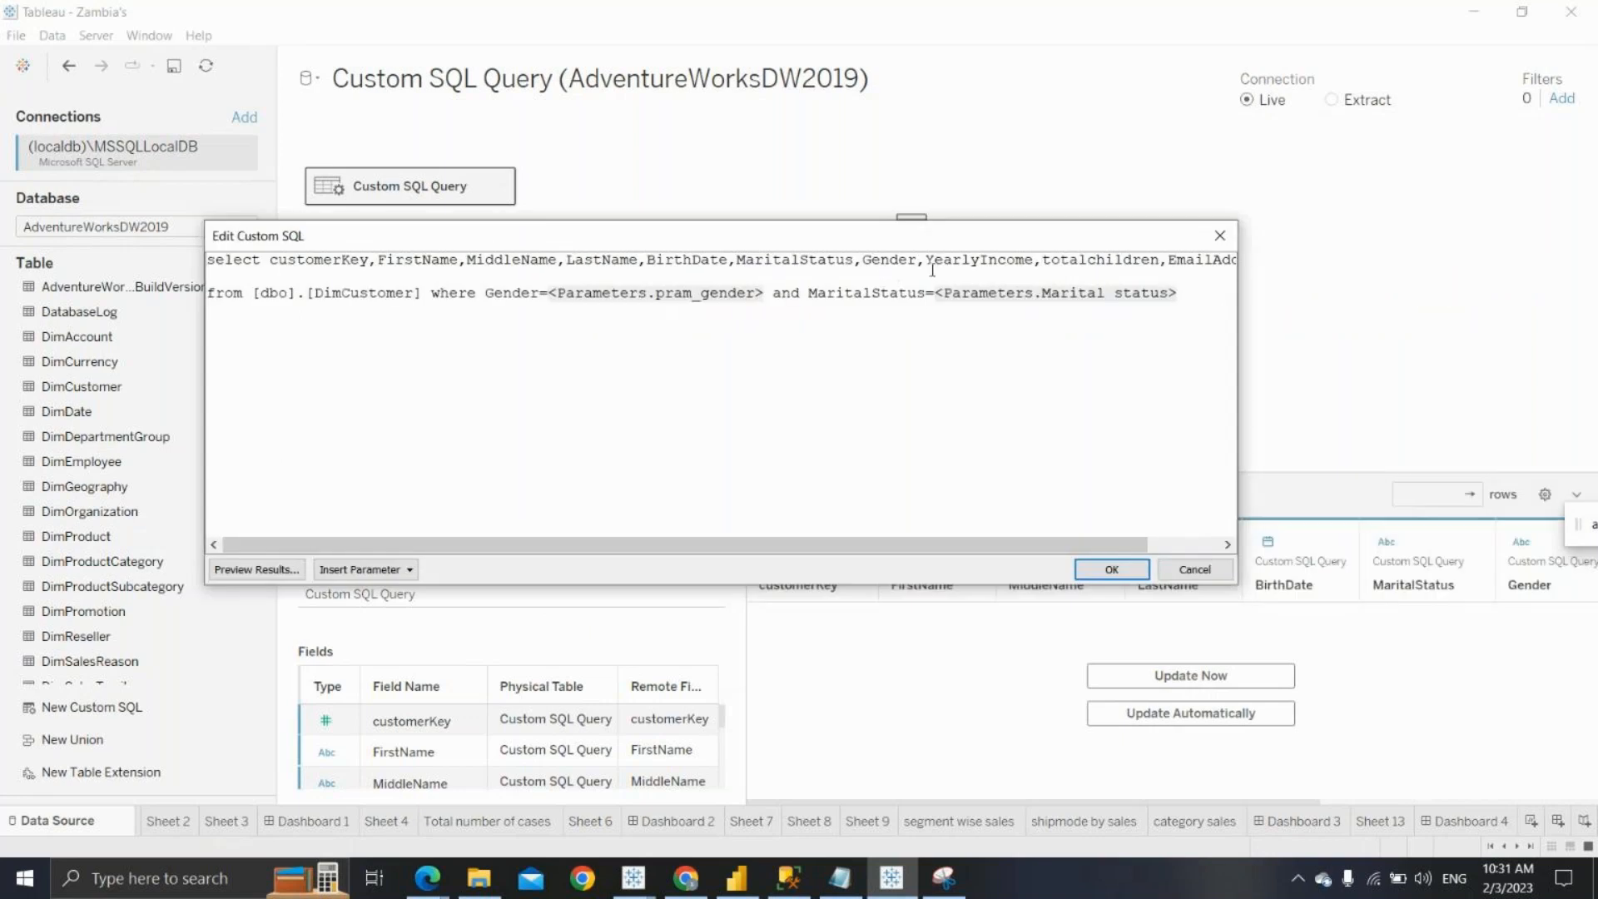
click(1110, 569)
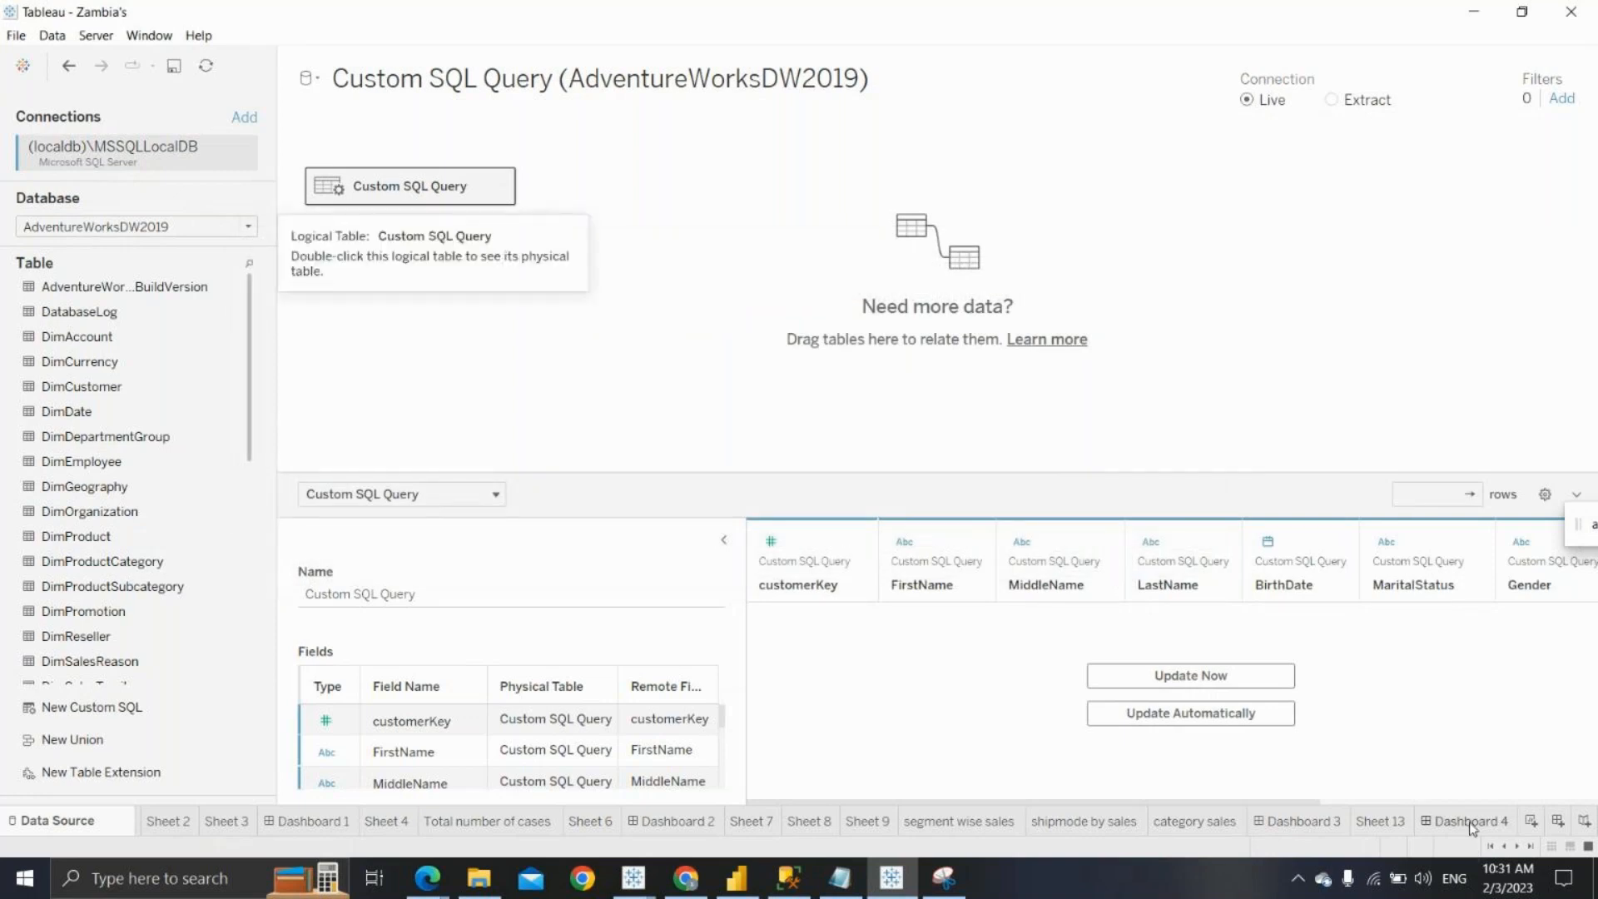
Return to Sheet 13, switch to SQL Server Management Studio, and highlight EmailAddress in the select statement
click(1376, 822)
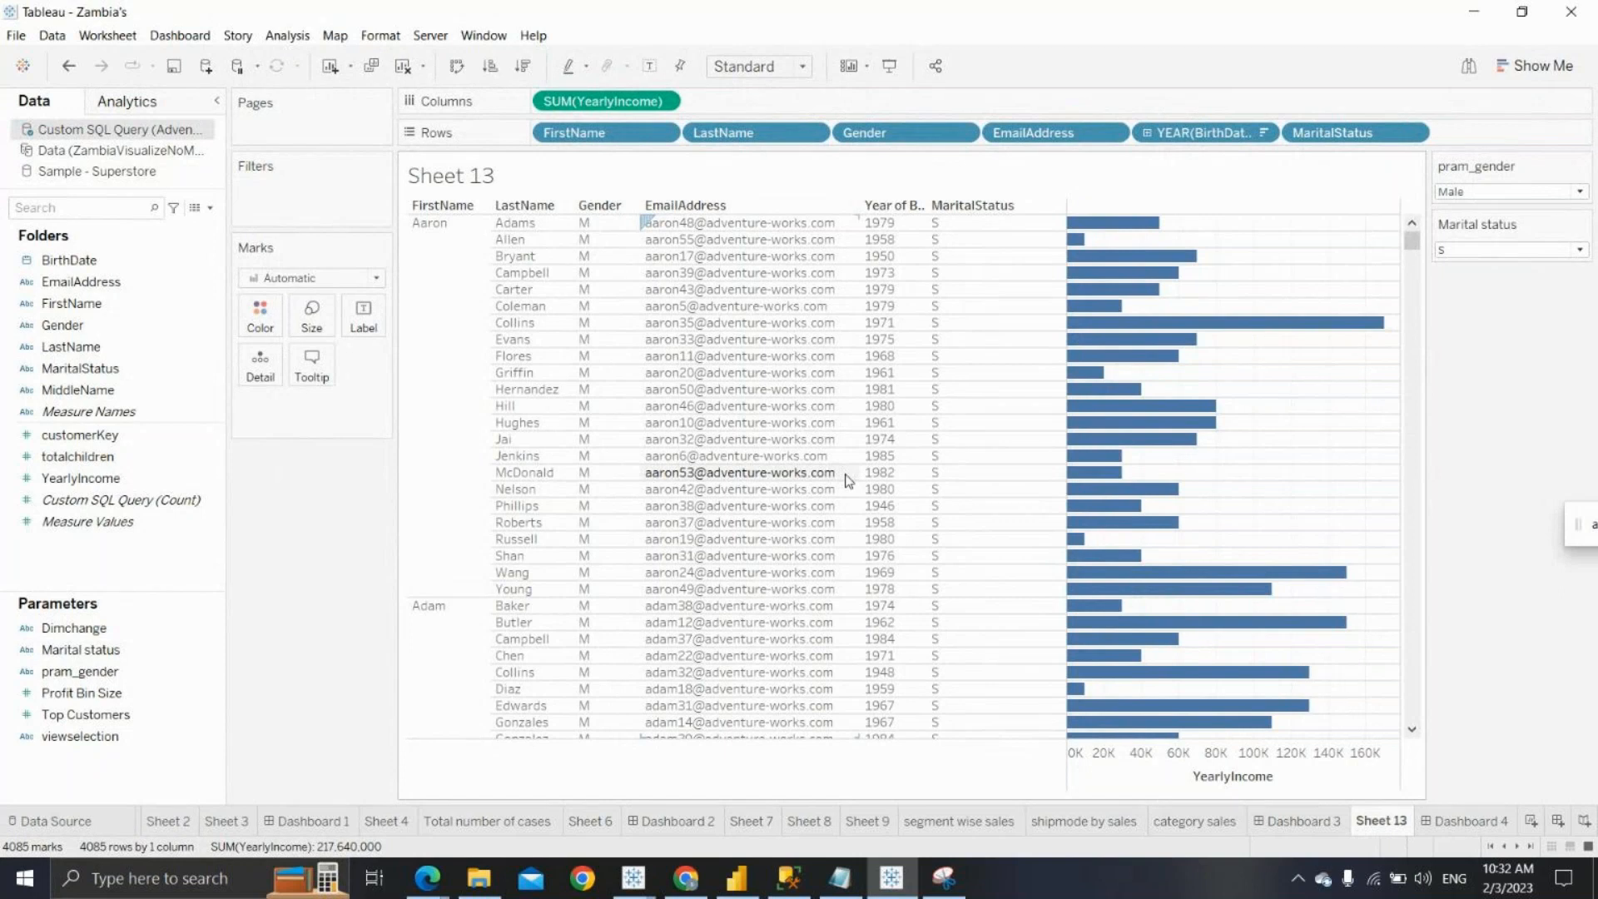
click(788, 879)
click(1159, 507)
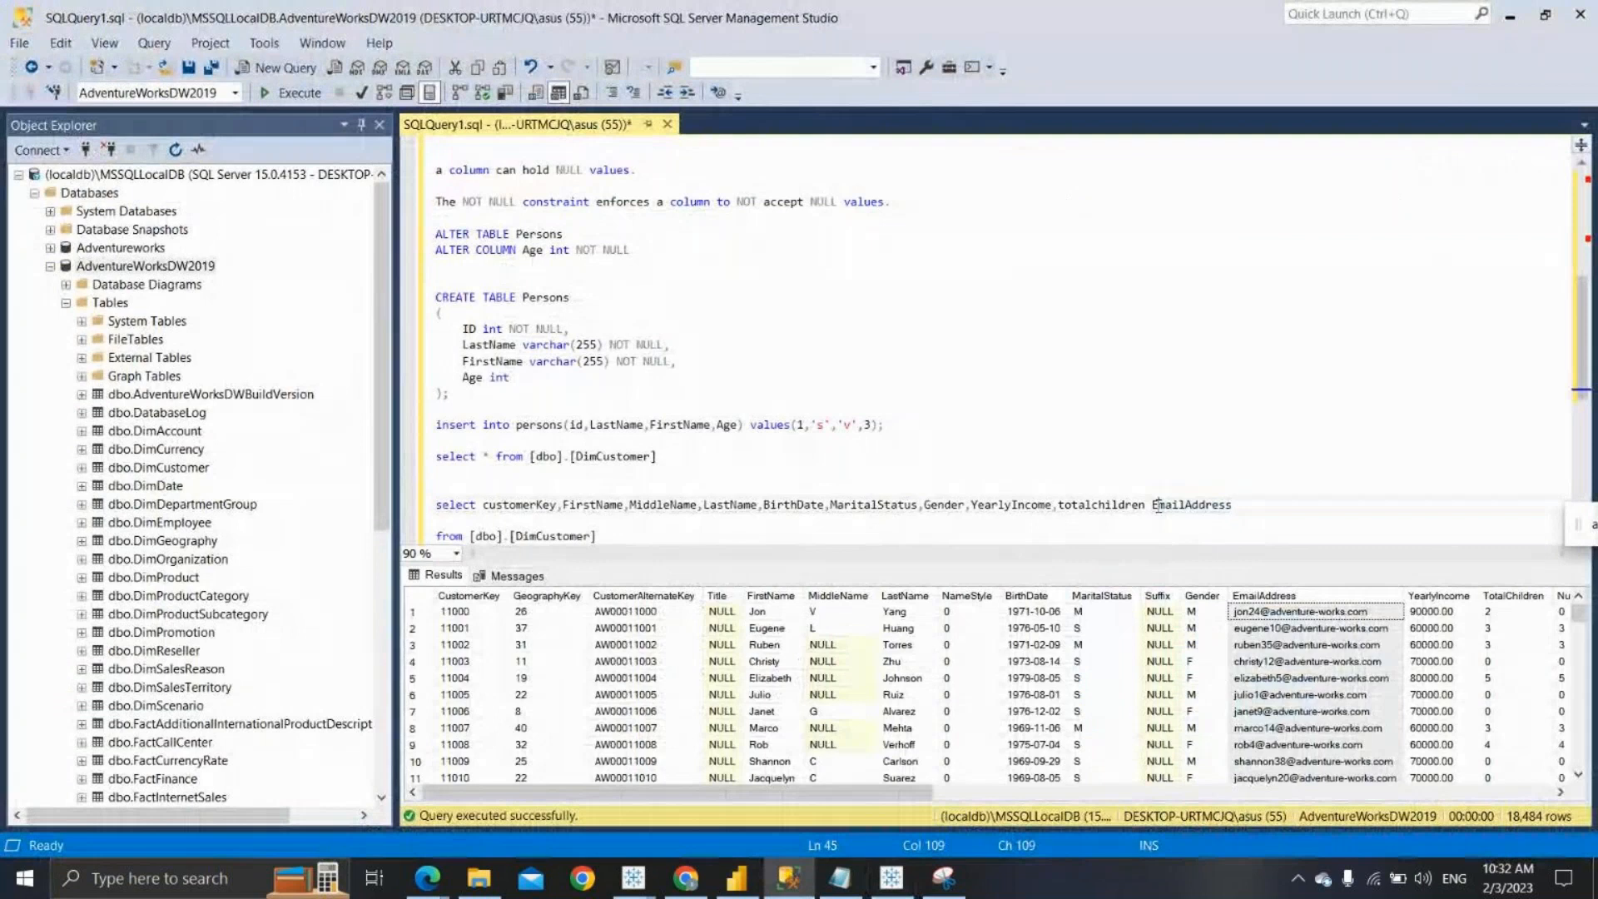
click(1236, 504)
drag(1235, 505, 1153, 506)
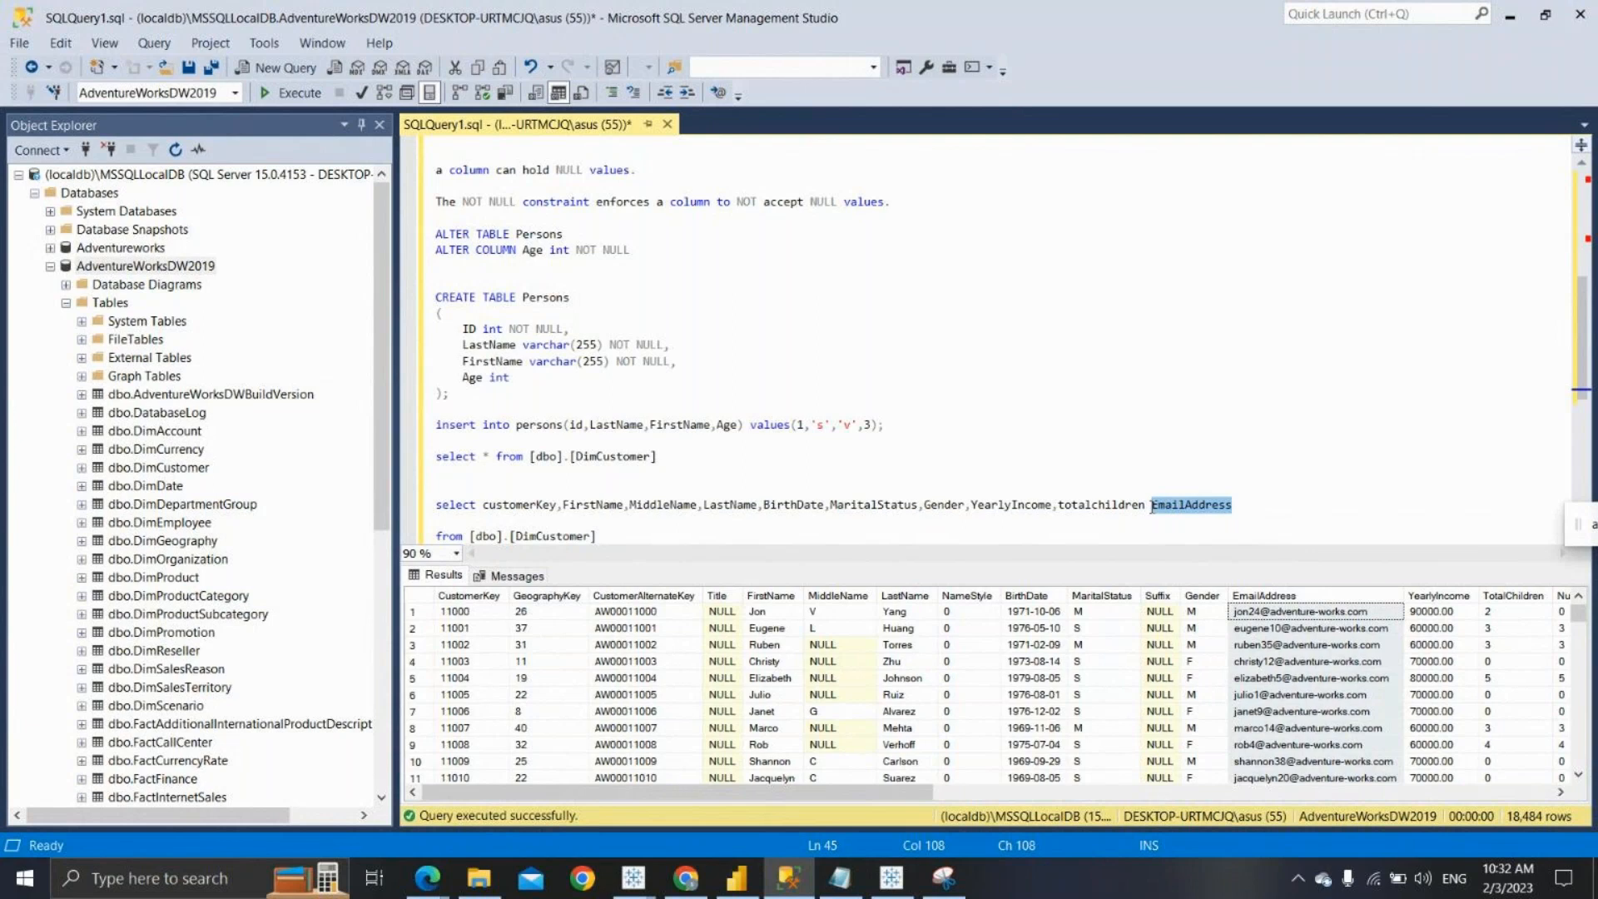
Insert five blank lines below the last query's from [dbo].[DimCustomer] line
click(1262, 520)
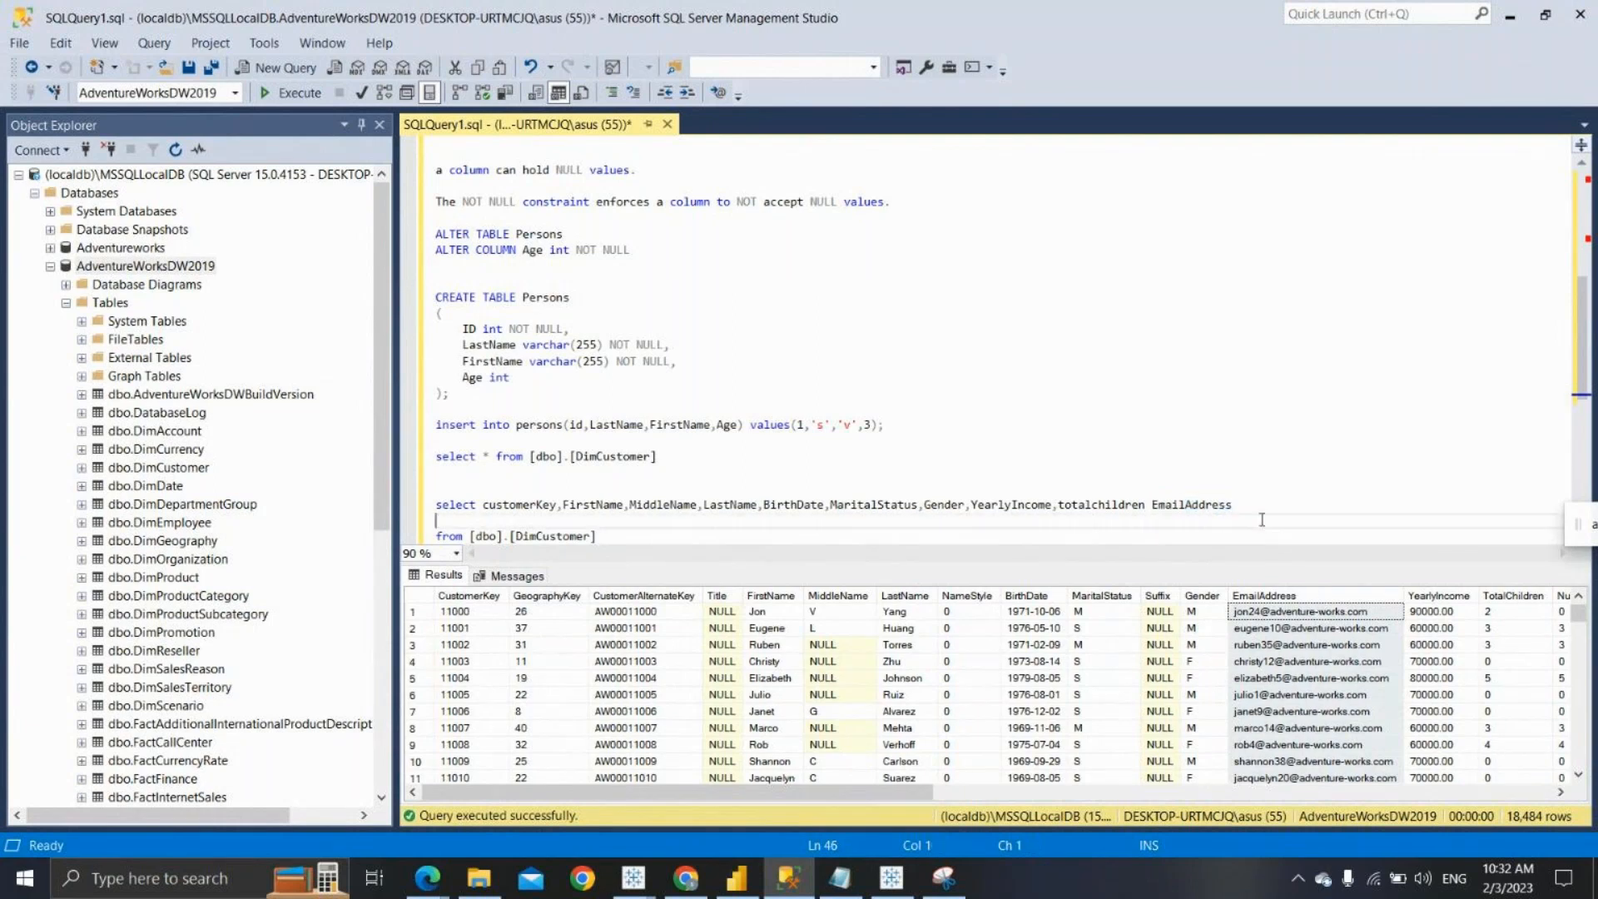
key(Right)
key(Right)
key(Right)
key(Right)
key(Right)
key(Right)
key(Right)
key(Right)
key(Right)
key(Right)
key(Right)
key(Right)
key(Right)
key(Right)
key(Right)
key(Right)
key(Right)
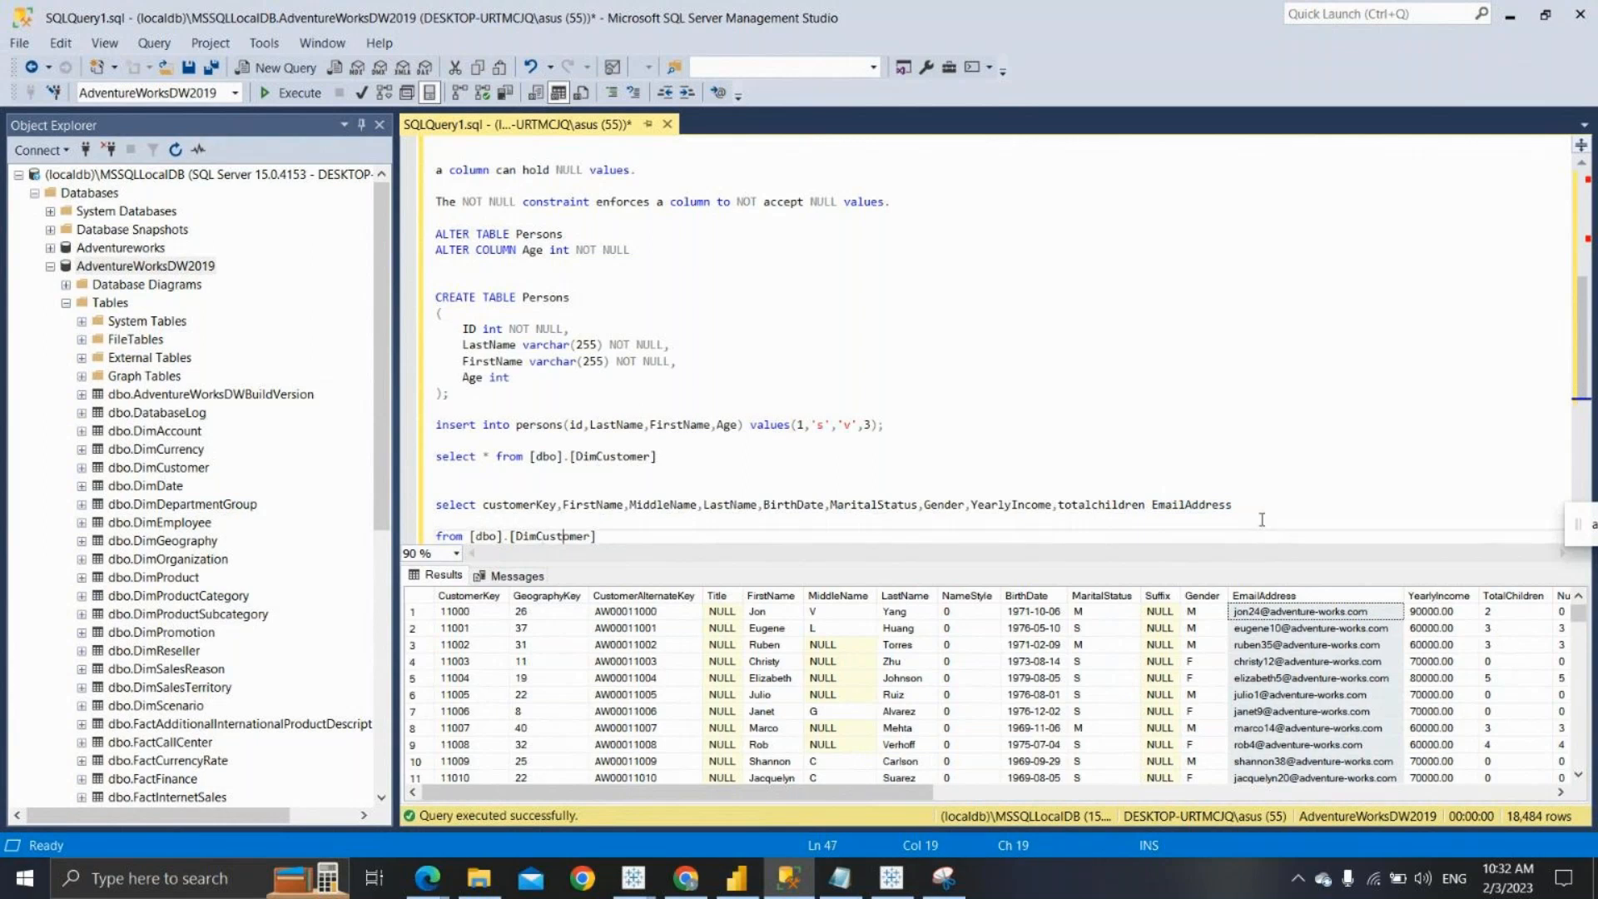
key(Right)
key(Right)
key(Right)
key(Right)
key(Right)
key(Right)
key(Return)
key(Return)
key(Return)
key(Return)
key(Return)
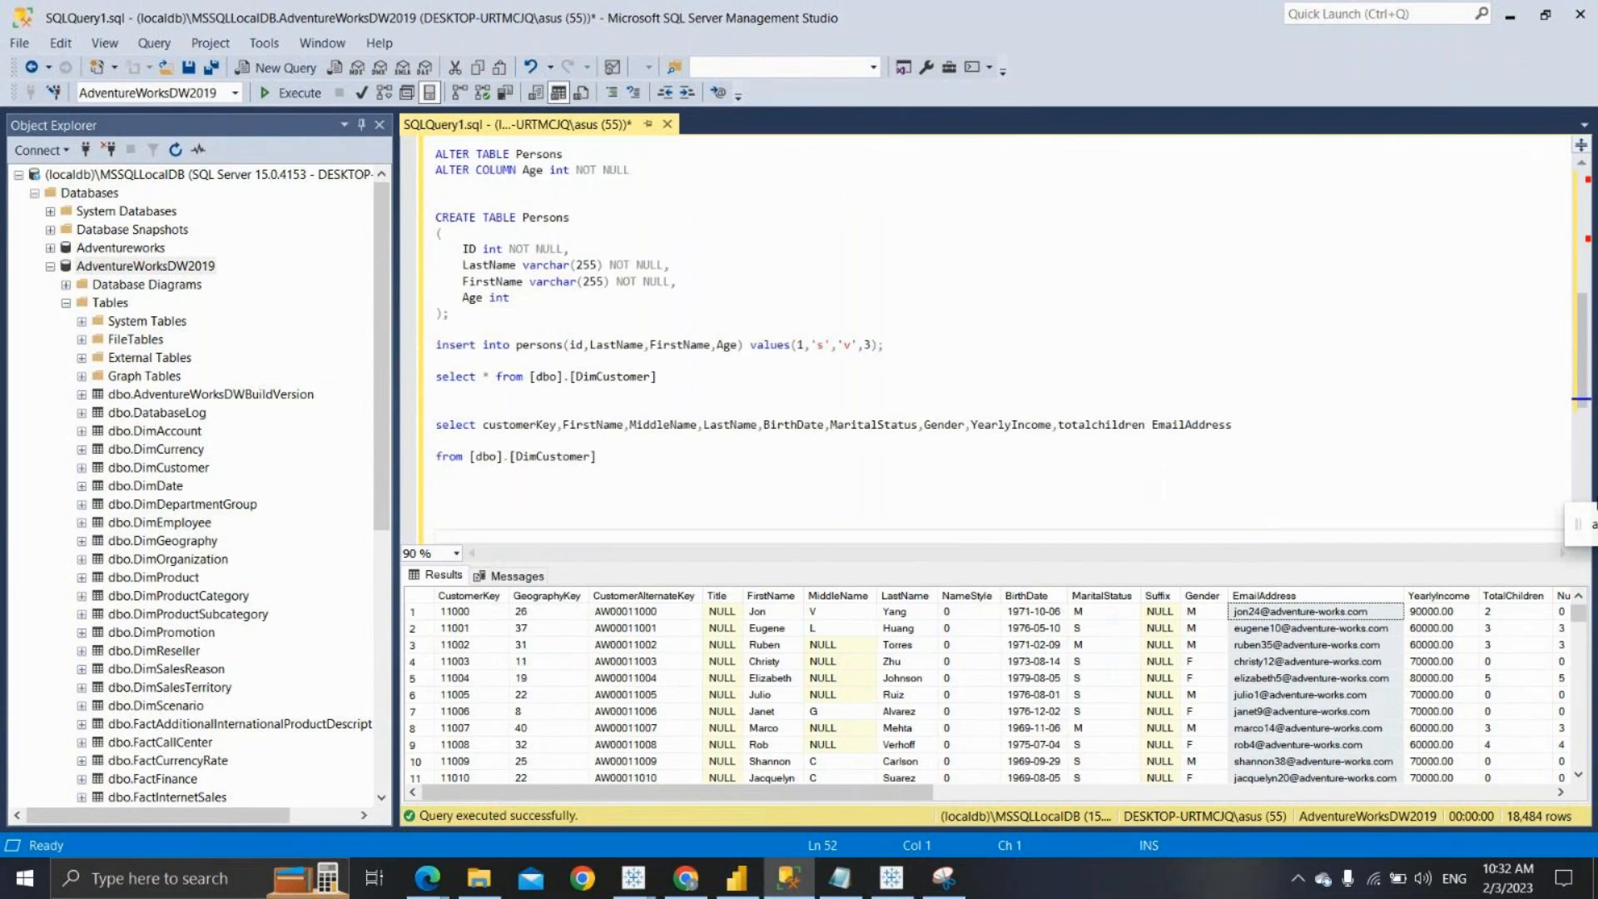
Switch to Tableau and view the pram_gender choices on Sheet 13, keeping Male selected
click(908, 887)
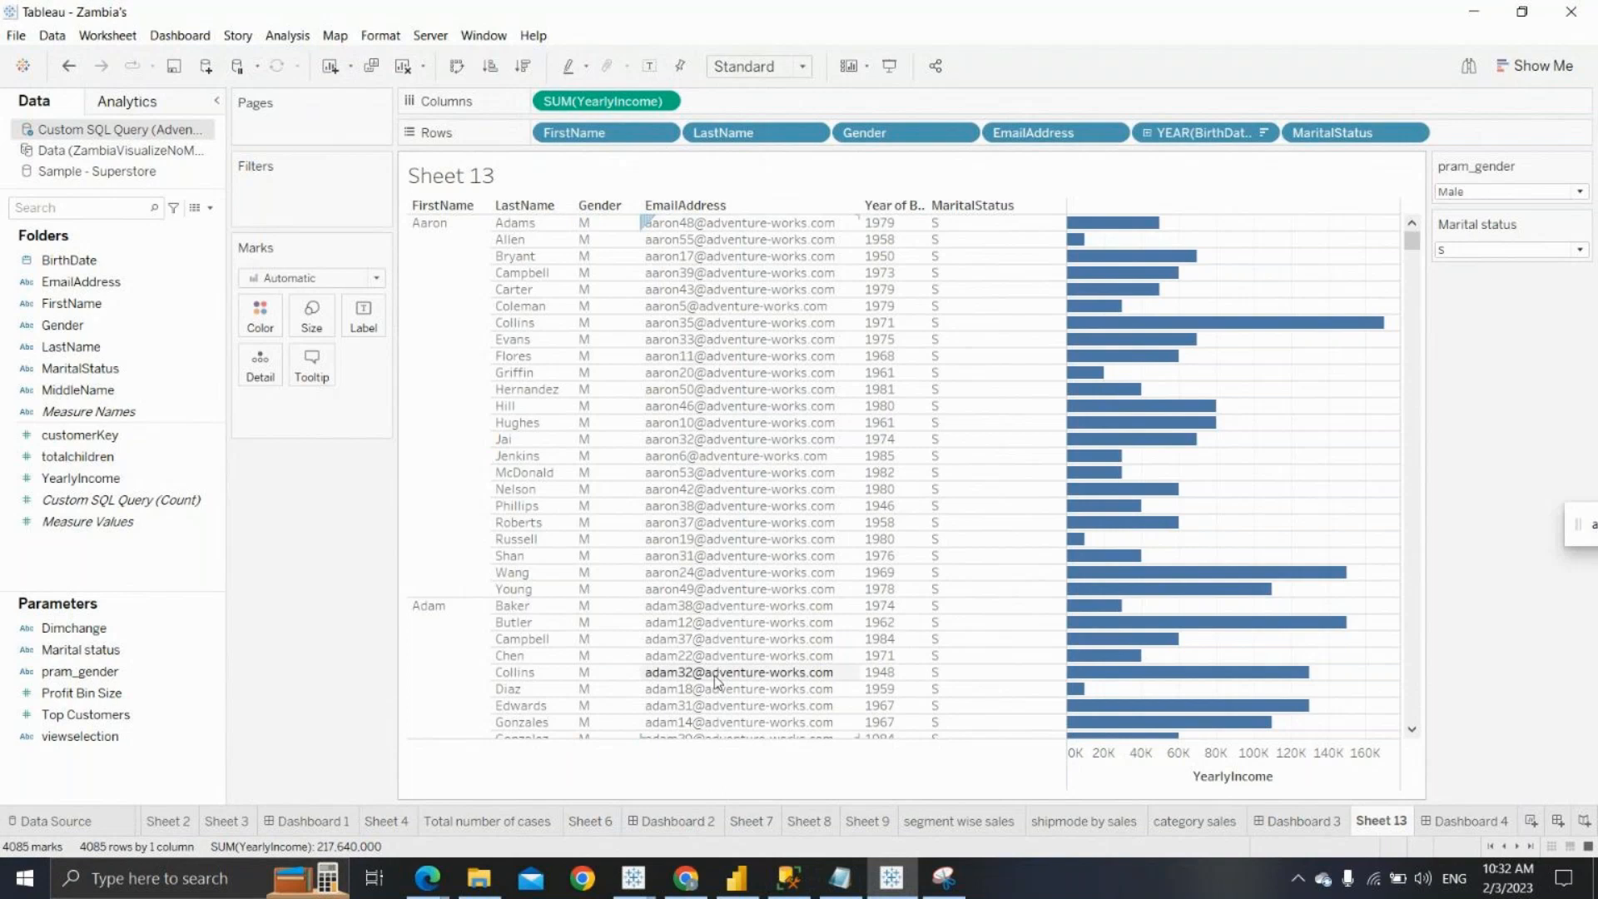
click(1474, 194)
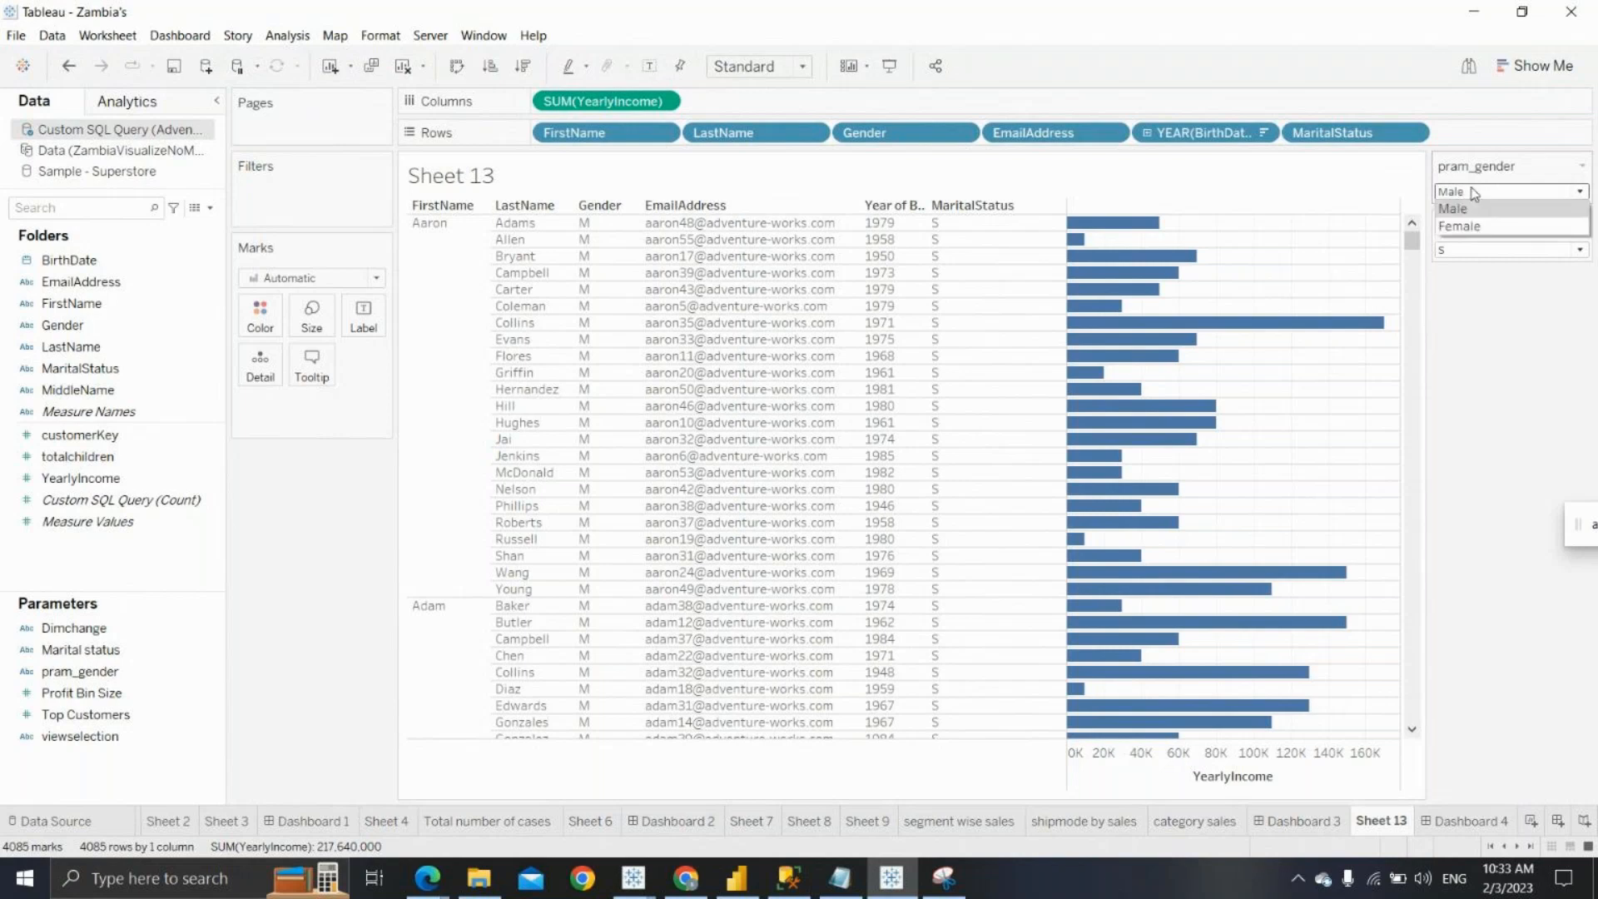
click(1472, 208)
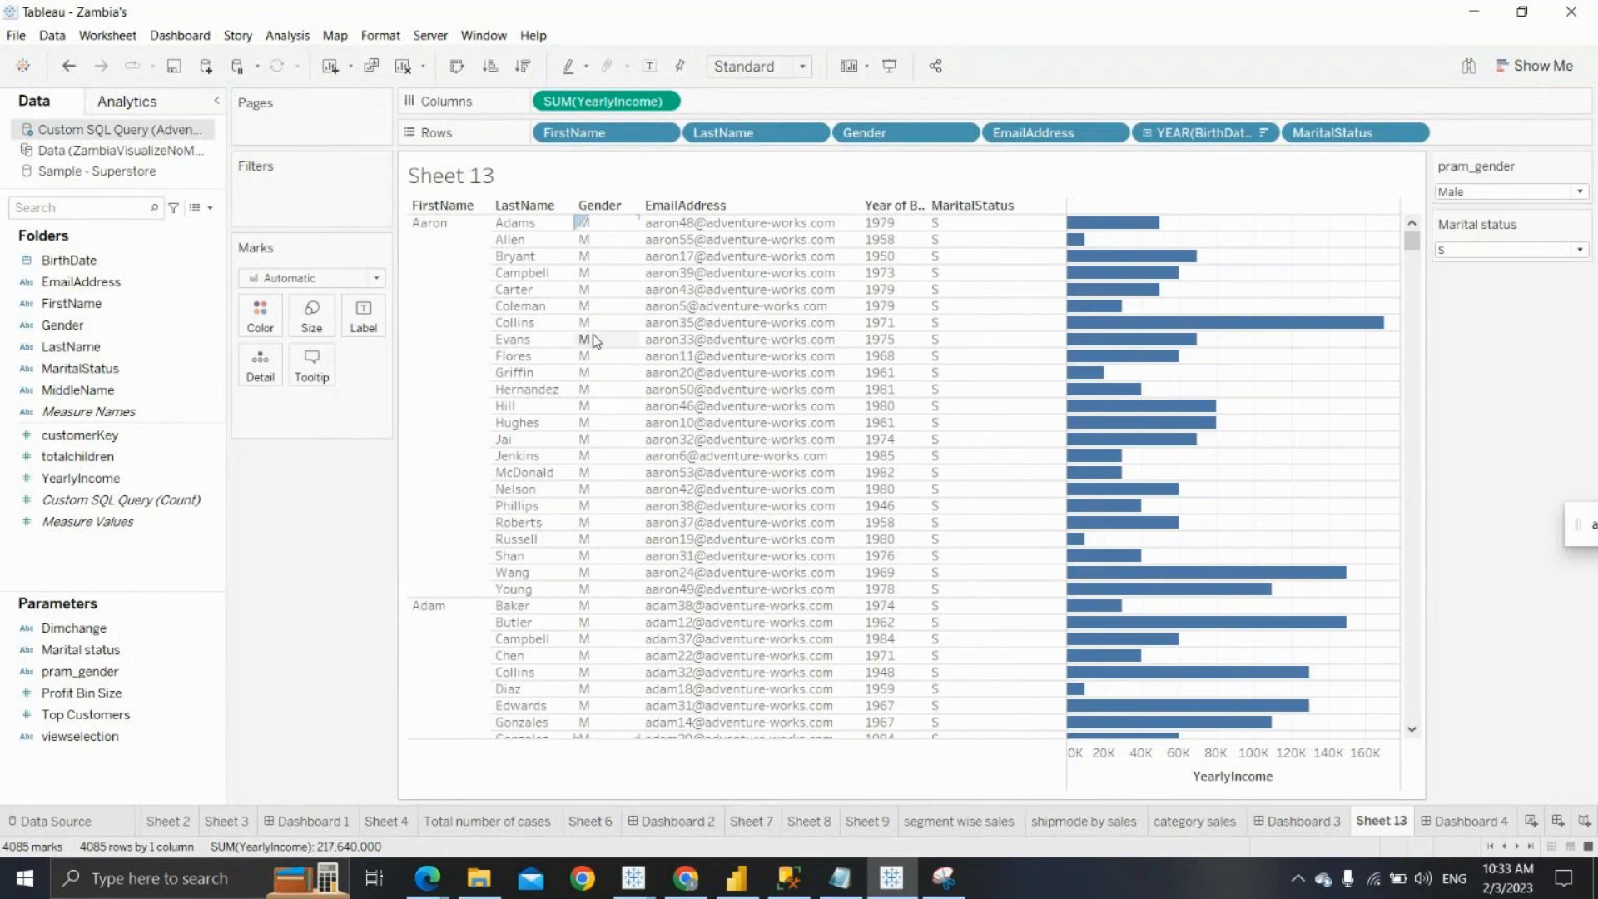
Open the pram_gender parameter's definition, move the dialog aside to review its allowable values, and accept it as is
click(1582, 167)
click(1488, 190)
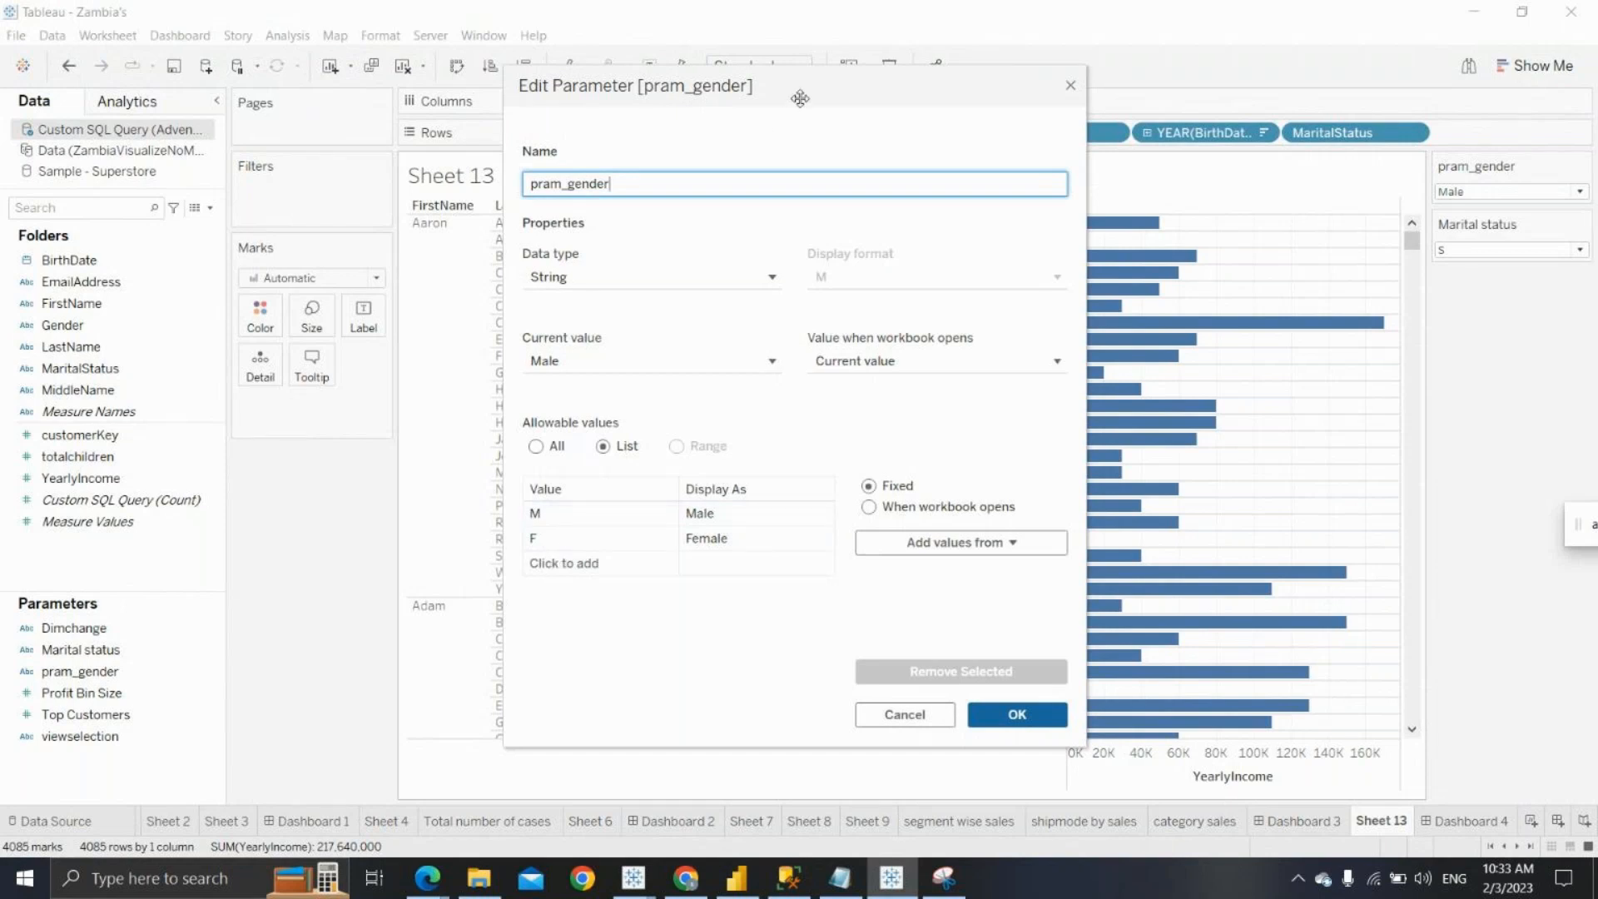
drag(800, 98, 1025, 84)
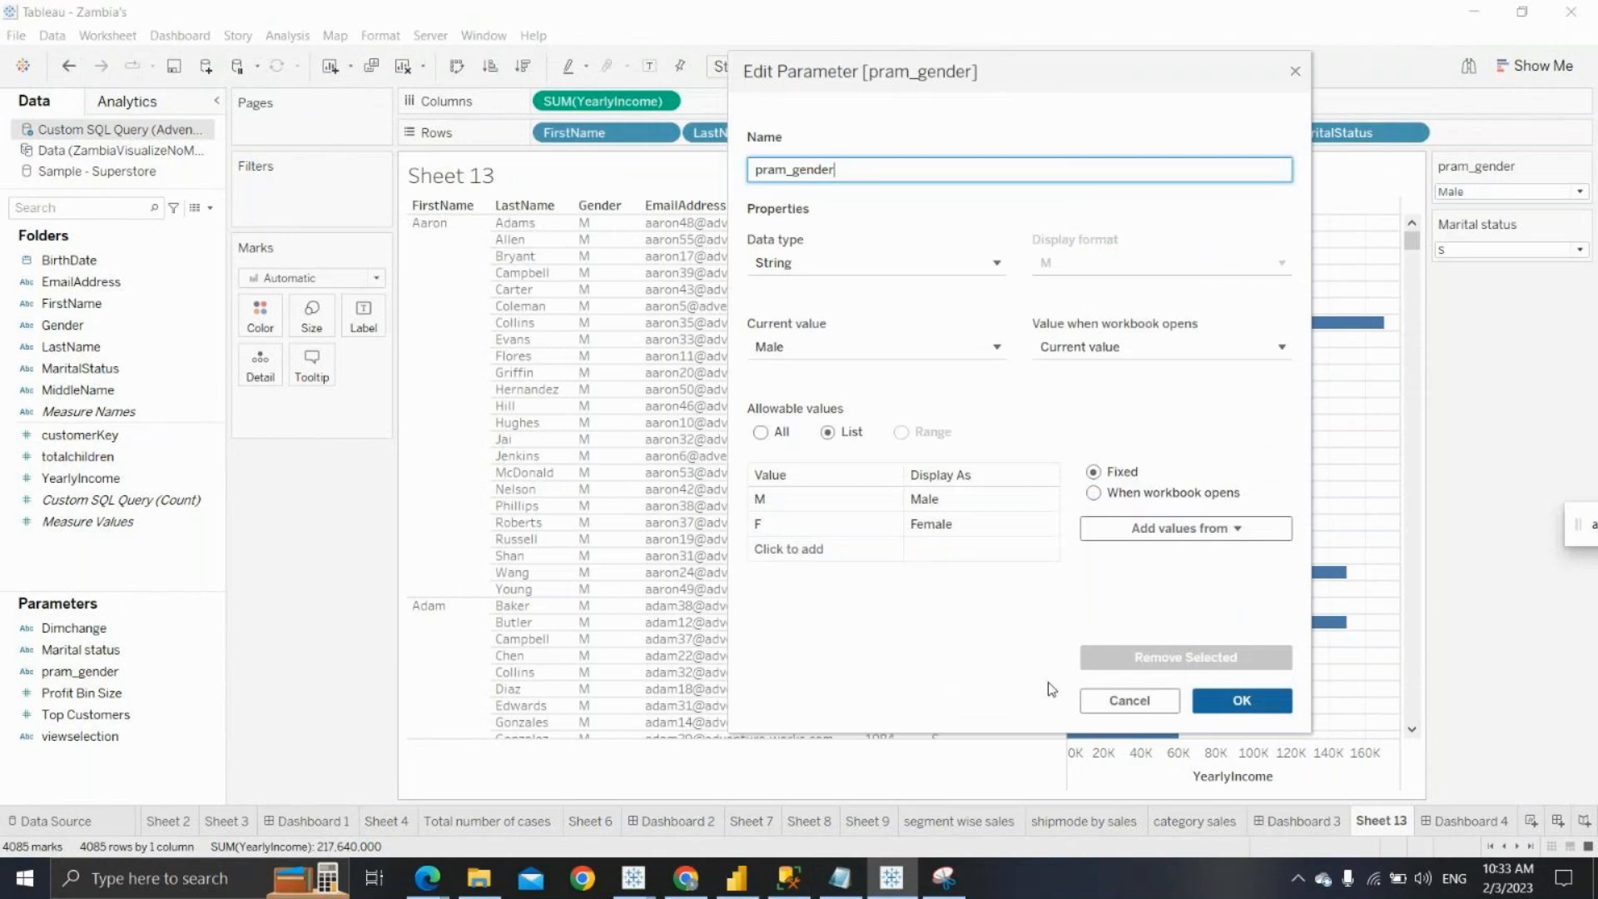
click(1219, 703)
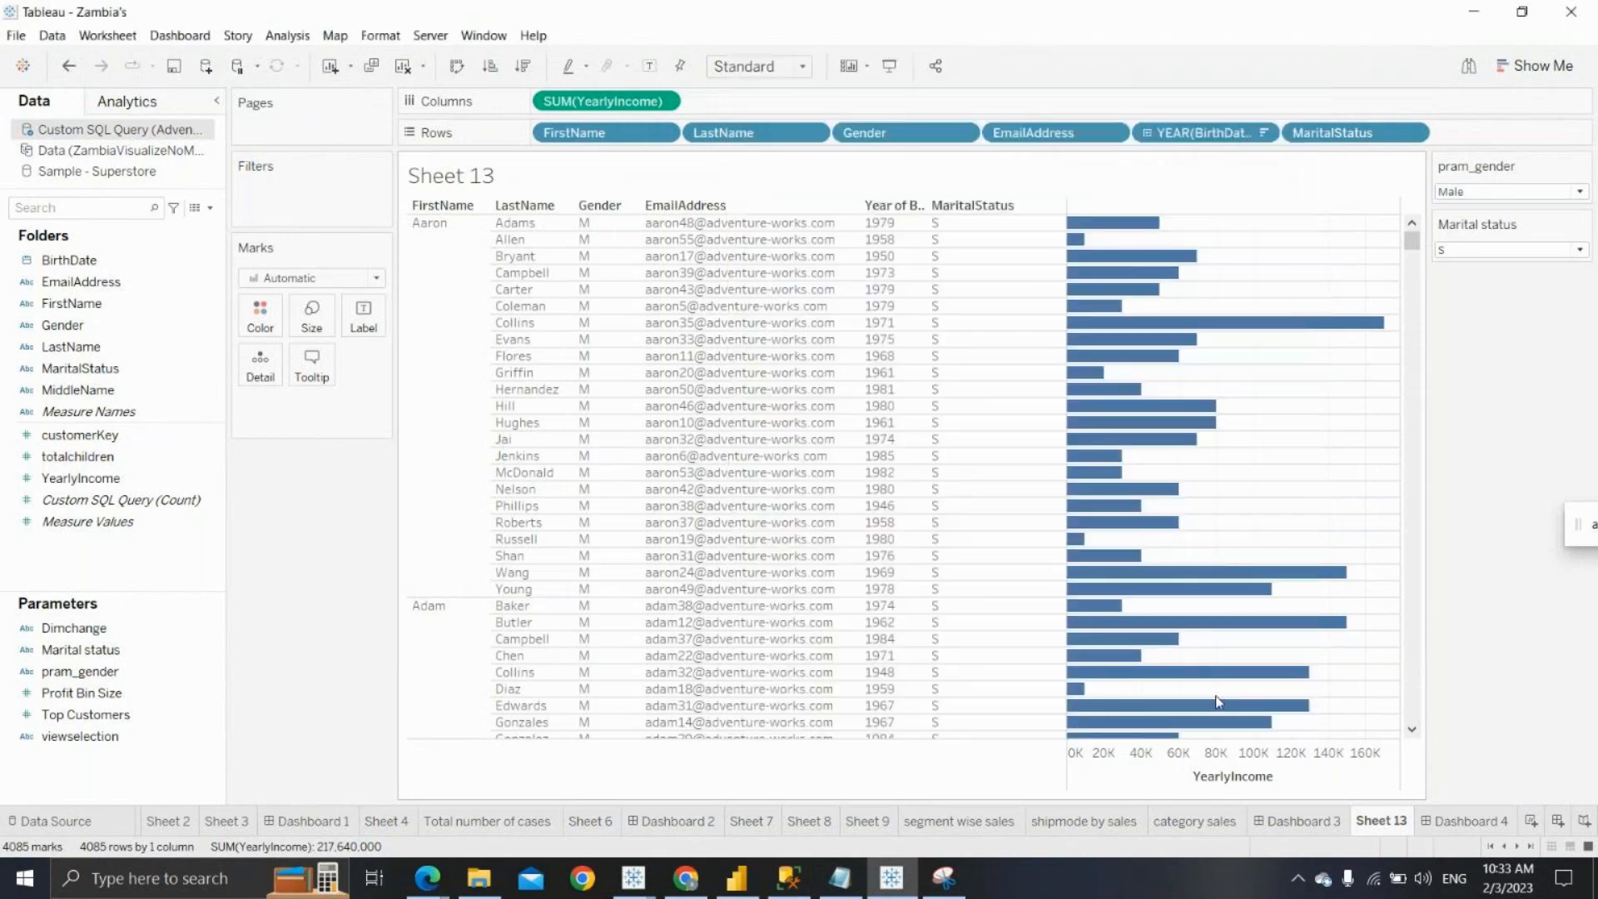
Edit the Marital status parameter so value S displays as Single and value M displays as Married
click(1559, 249)
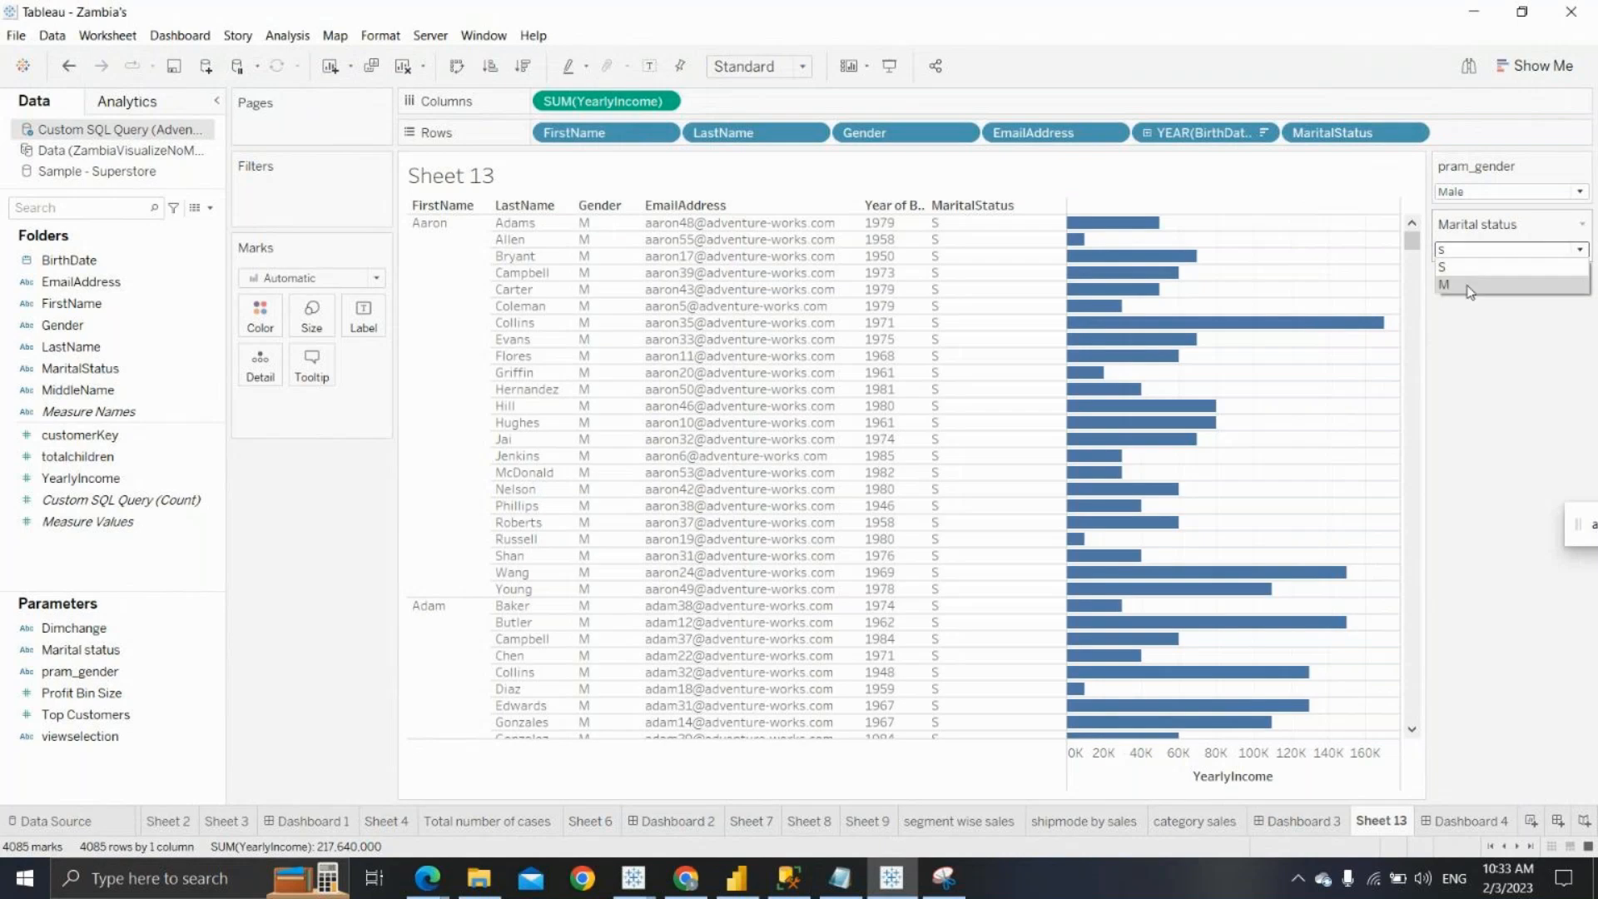
click(1582, 225)
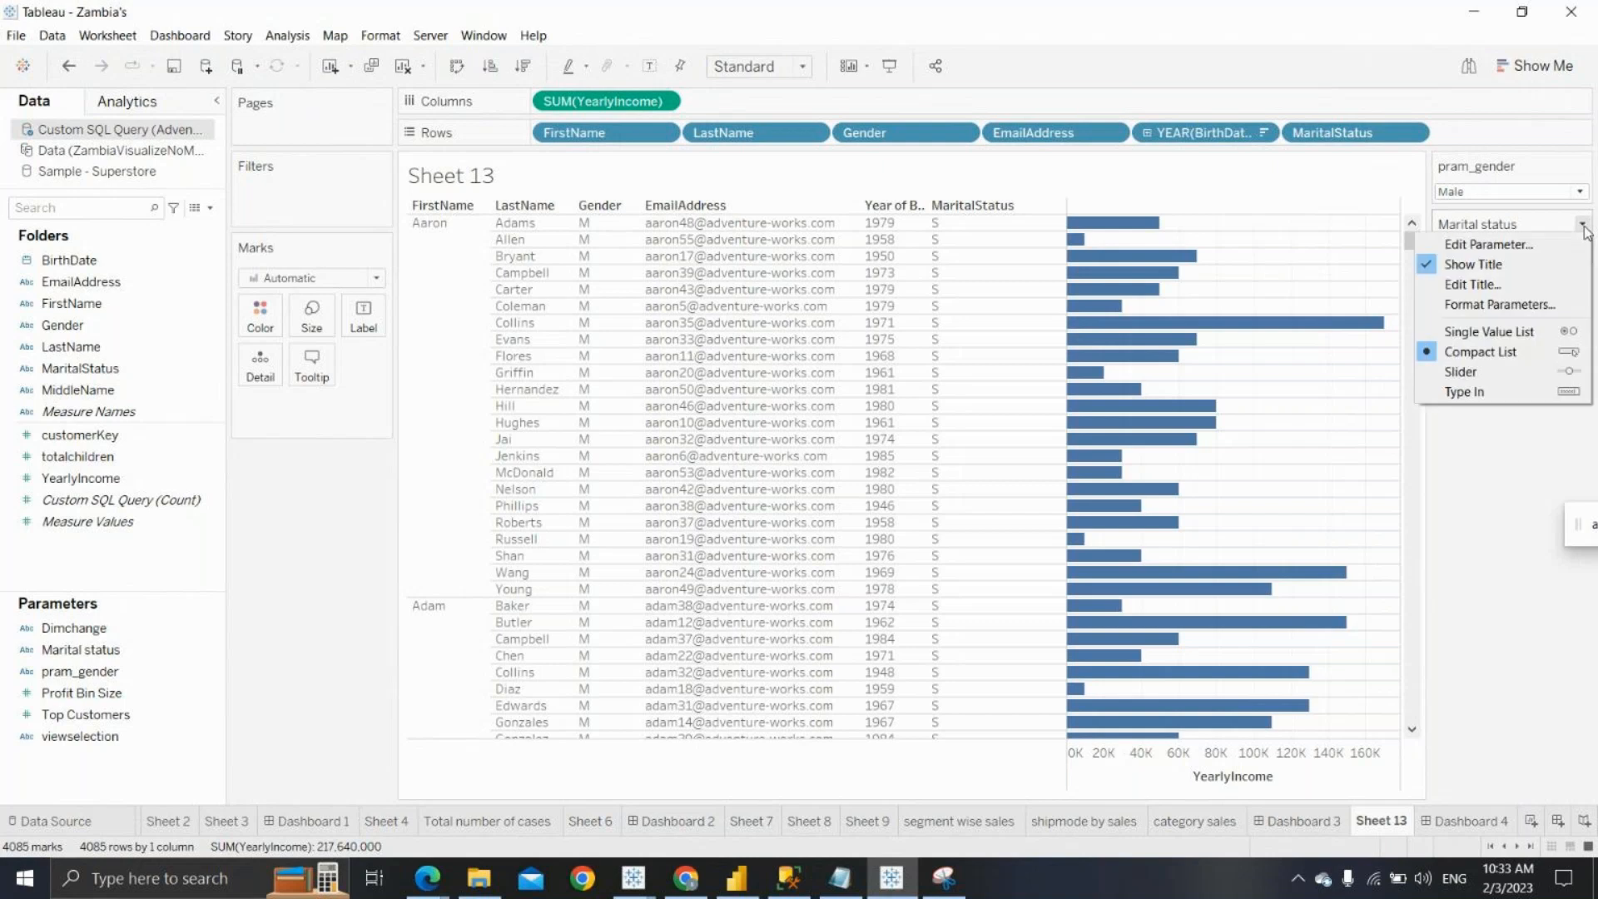
click(1488, 245)
click(723, 516)
click(722, 516)
text(ing)
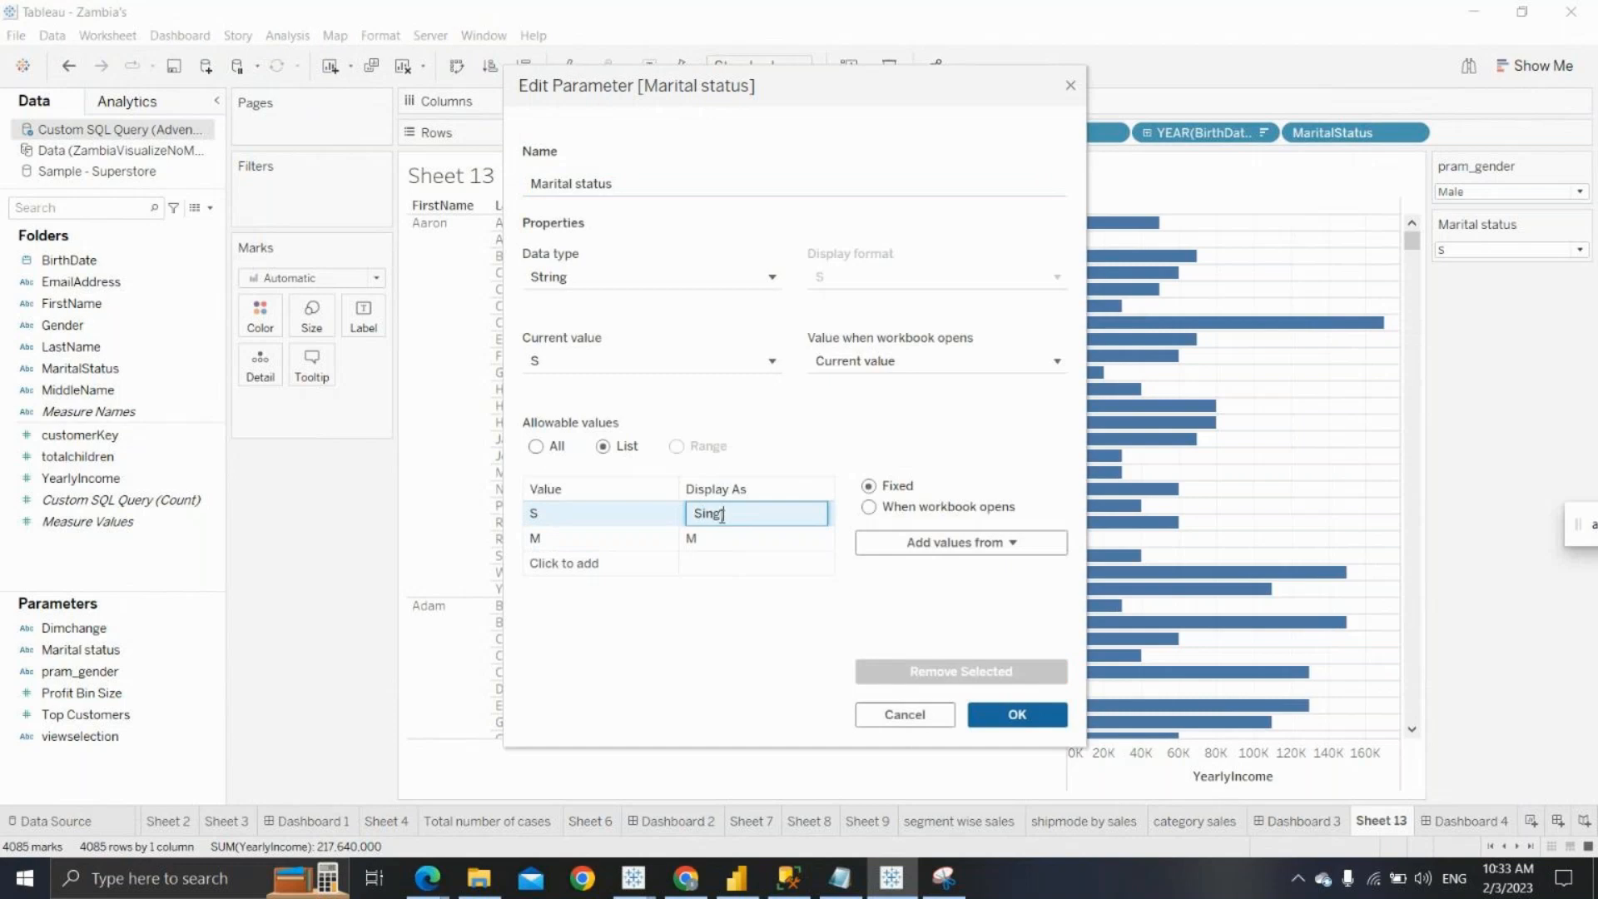
text(le)
double_click(719, 541)
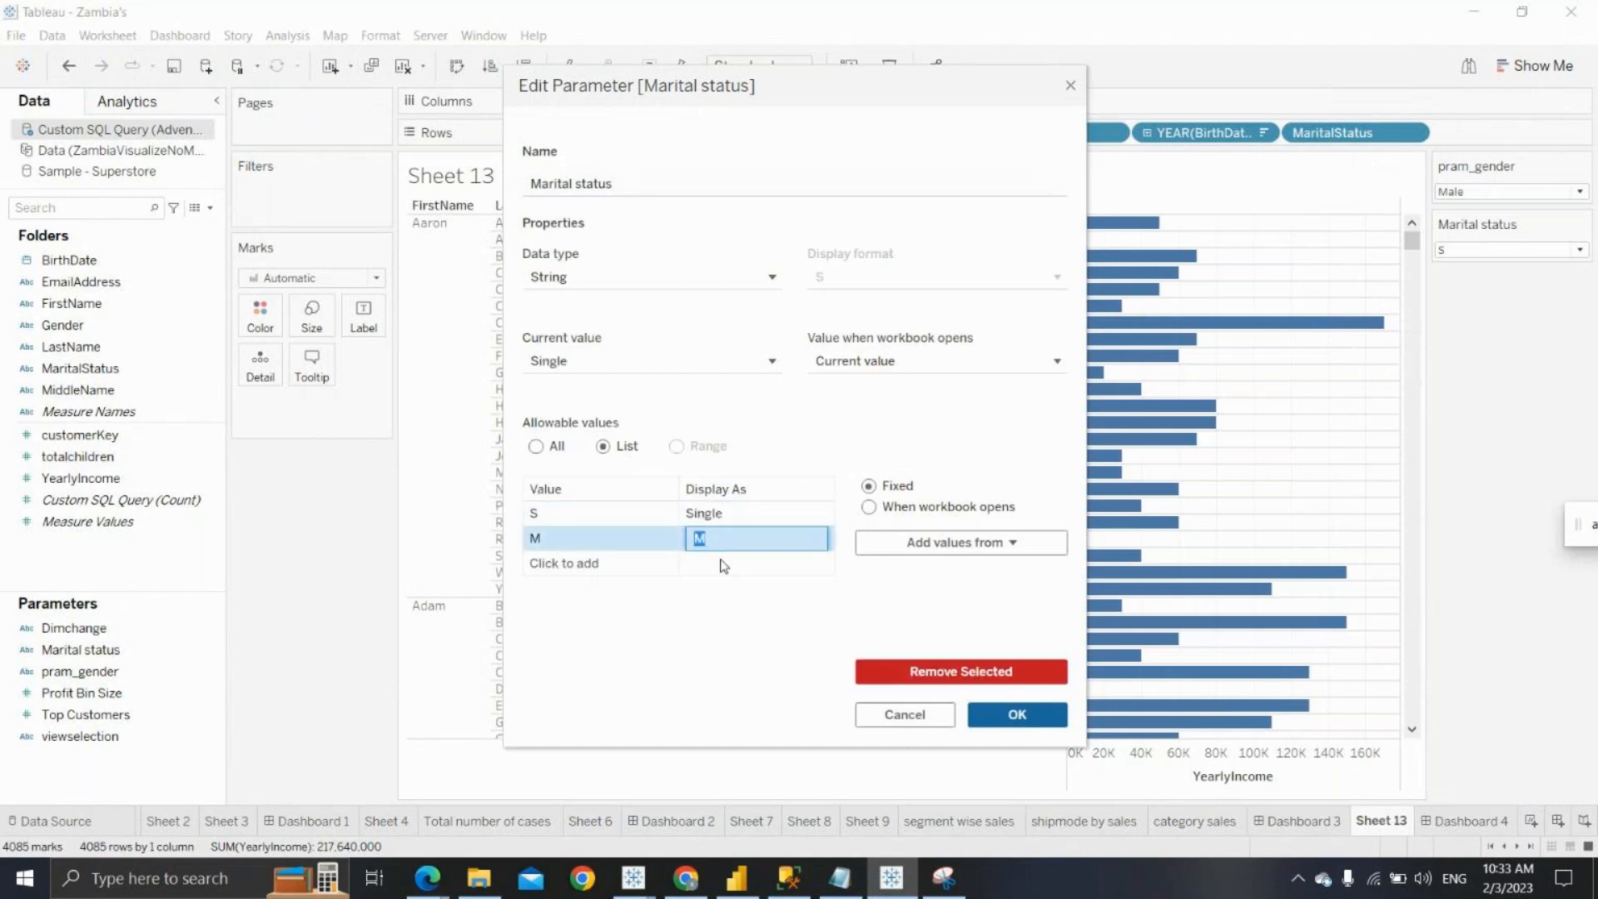
text(Married)
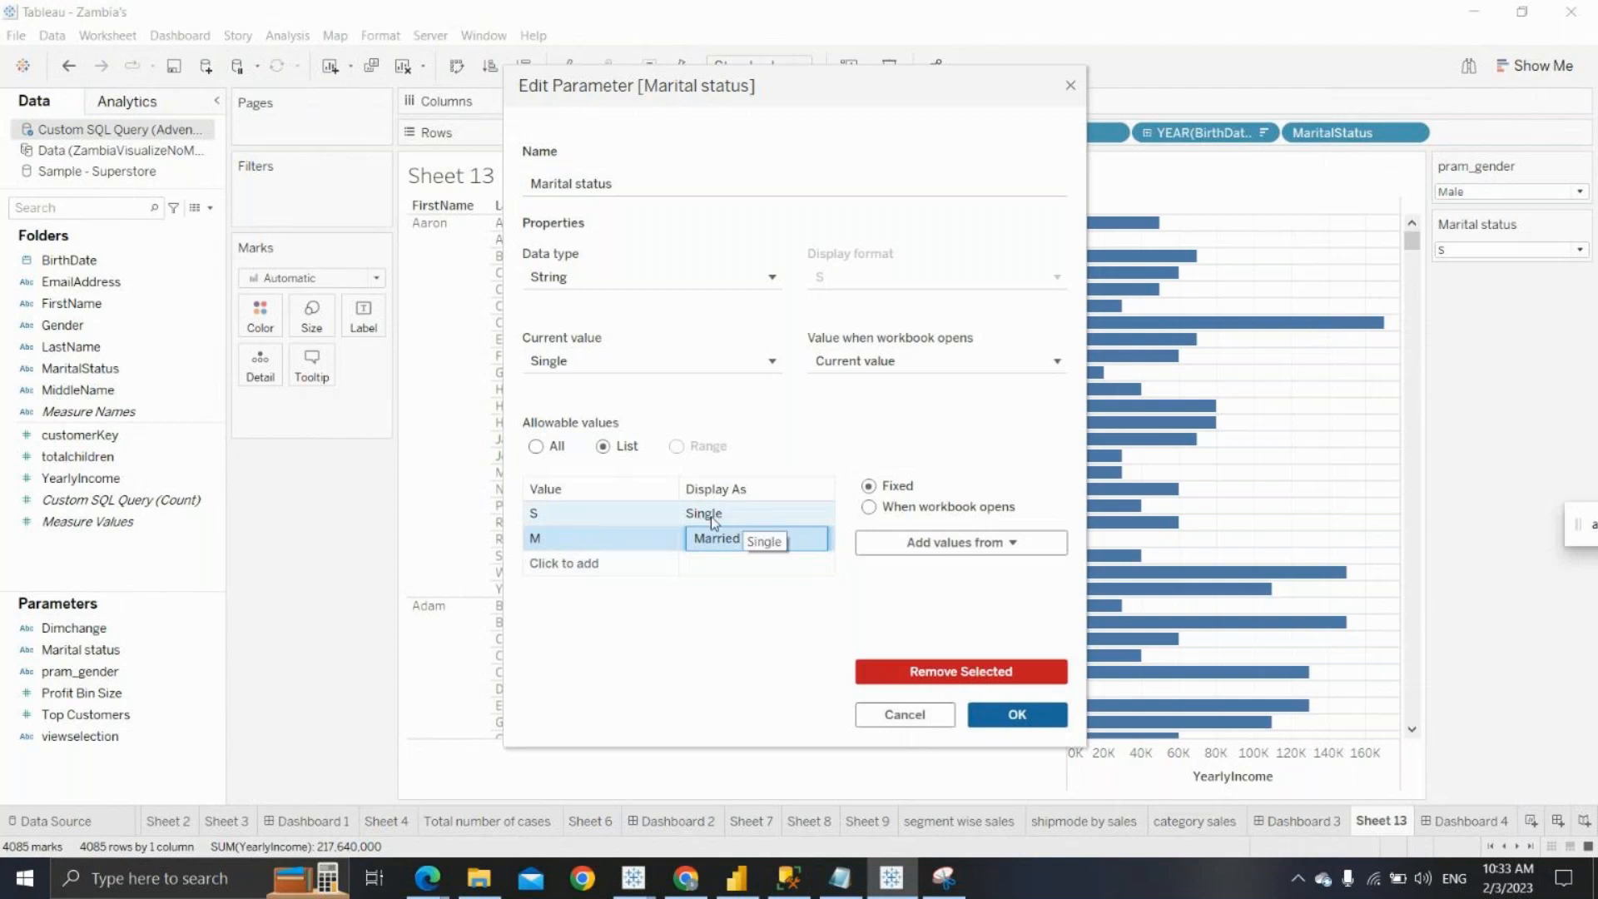
click(1001, 720)
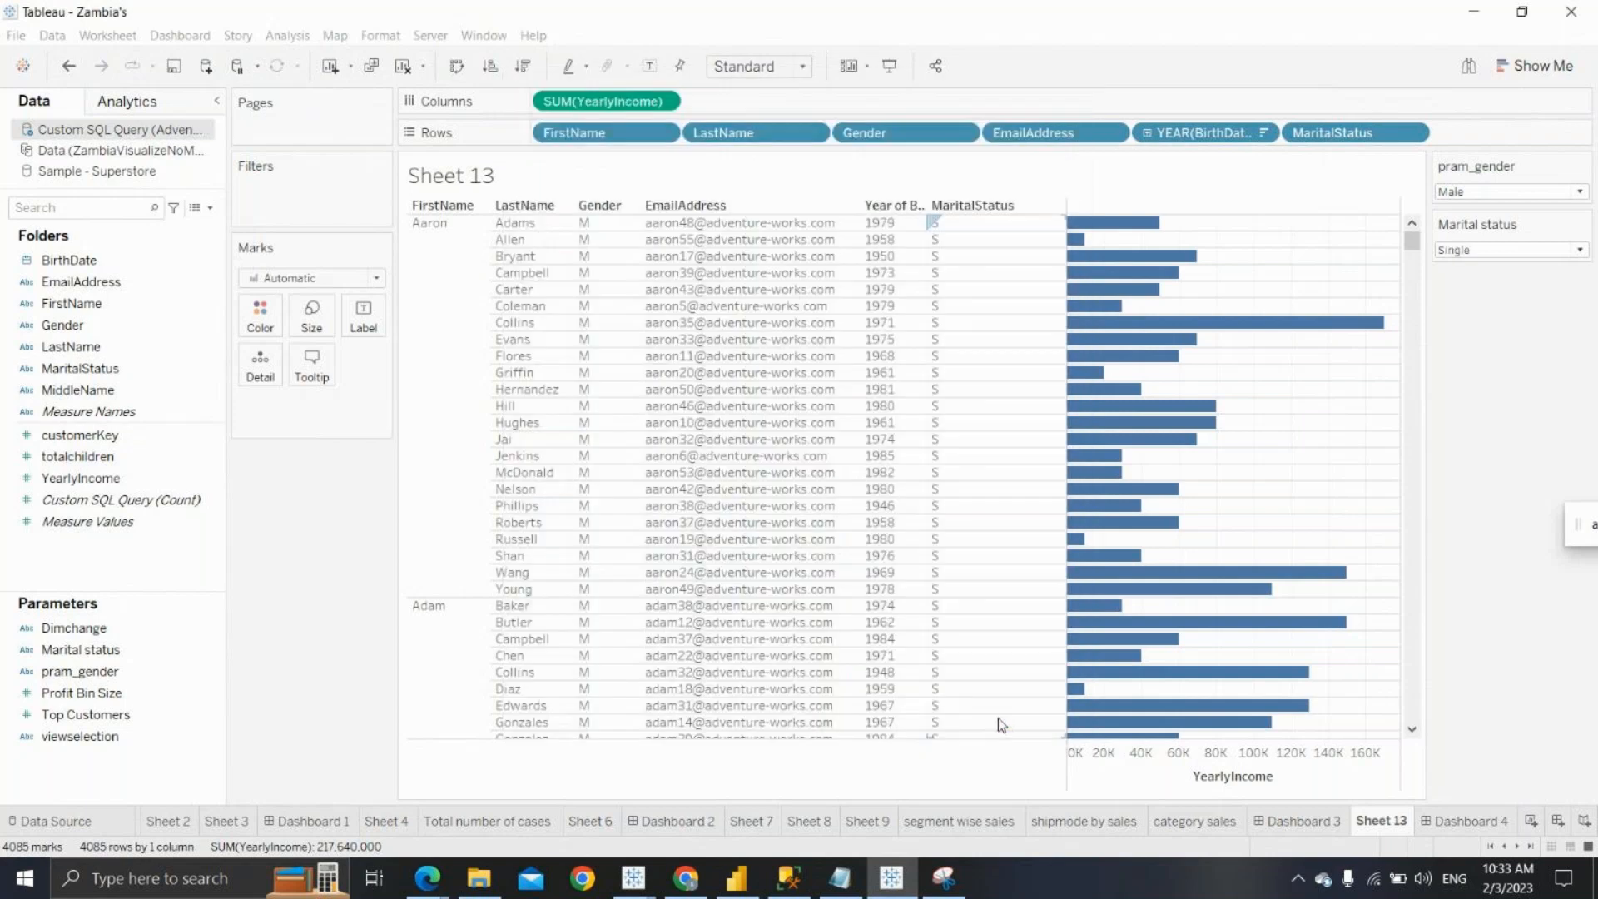
Test the Marital status parameter by switching between Married and Single, leaving Married selected, and view its choices
click(1498, 250)
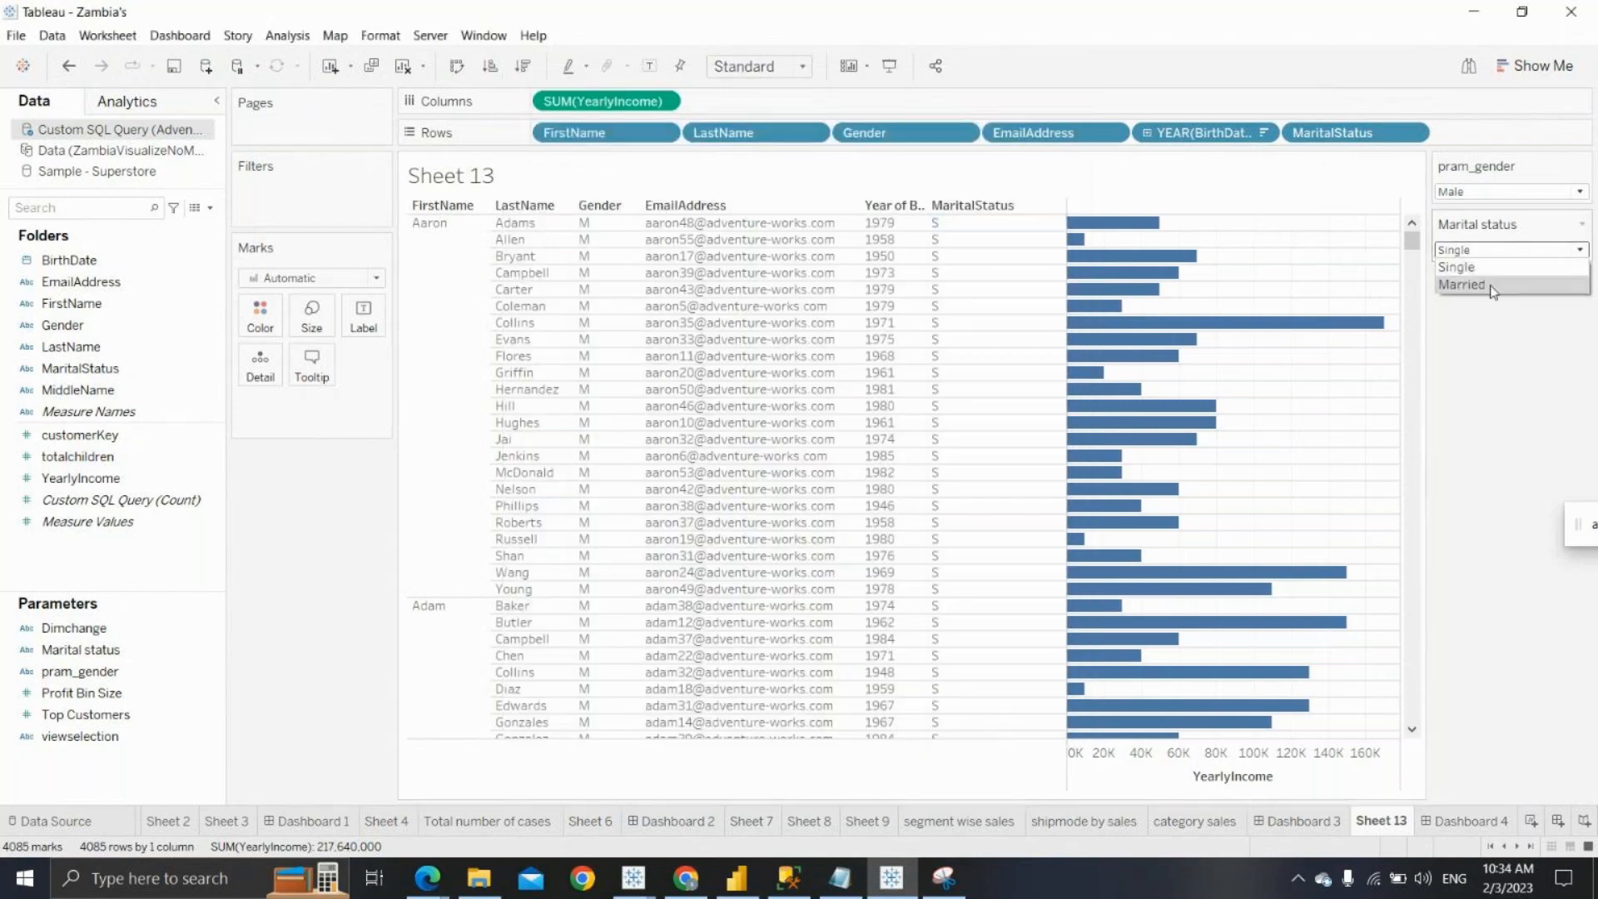
click(1490, 285)
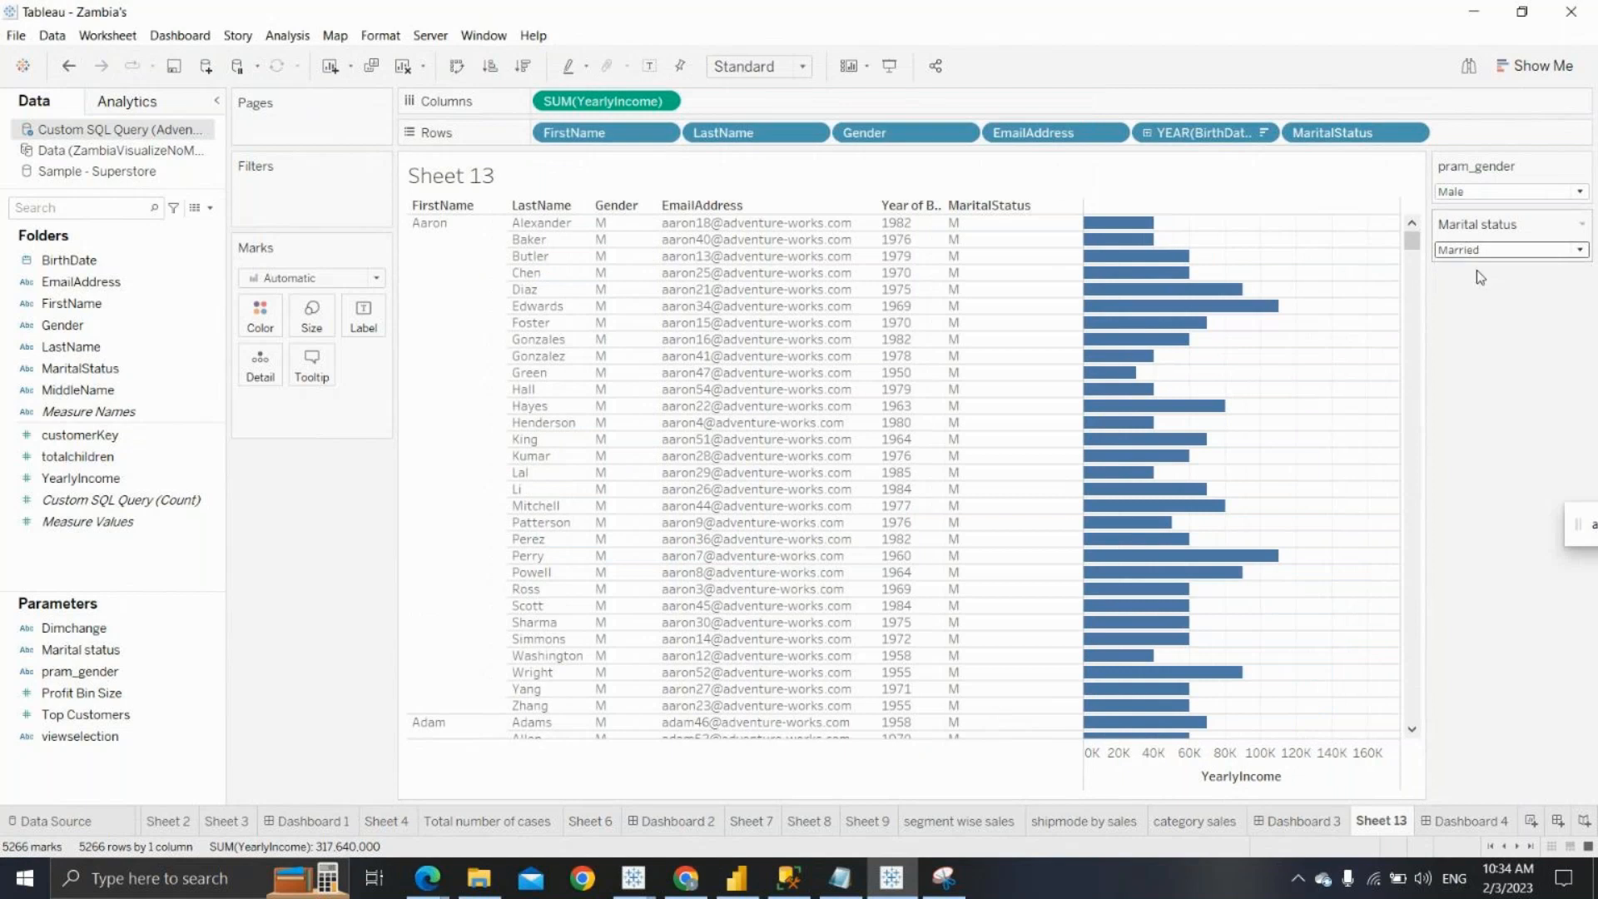
key(Up)
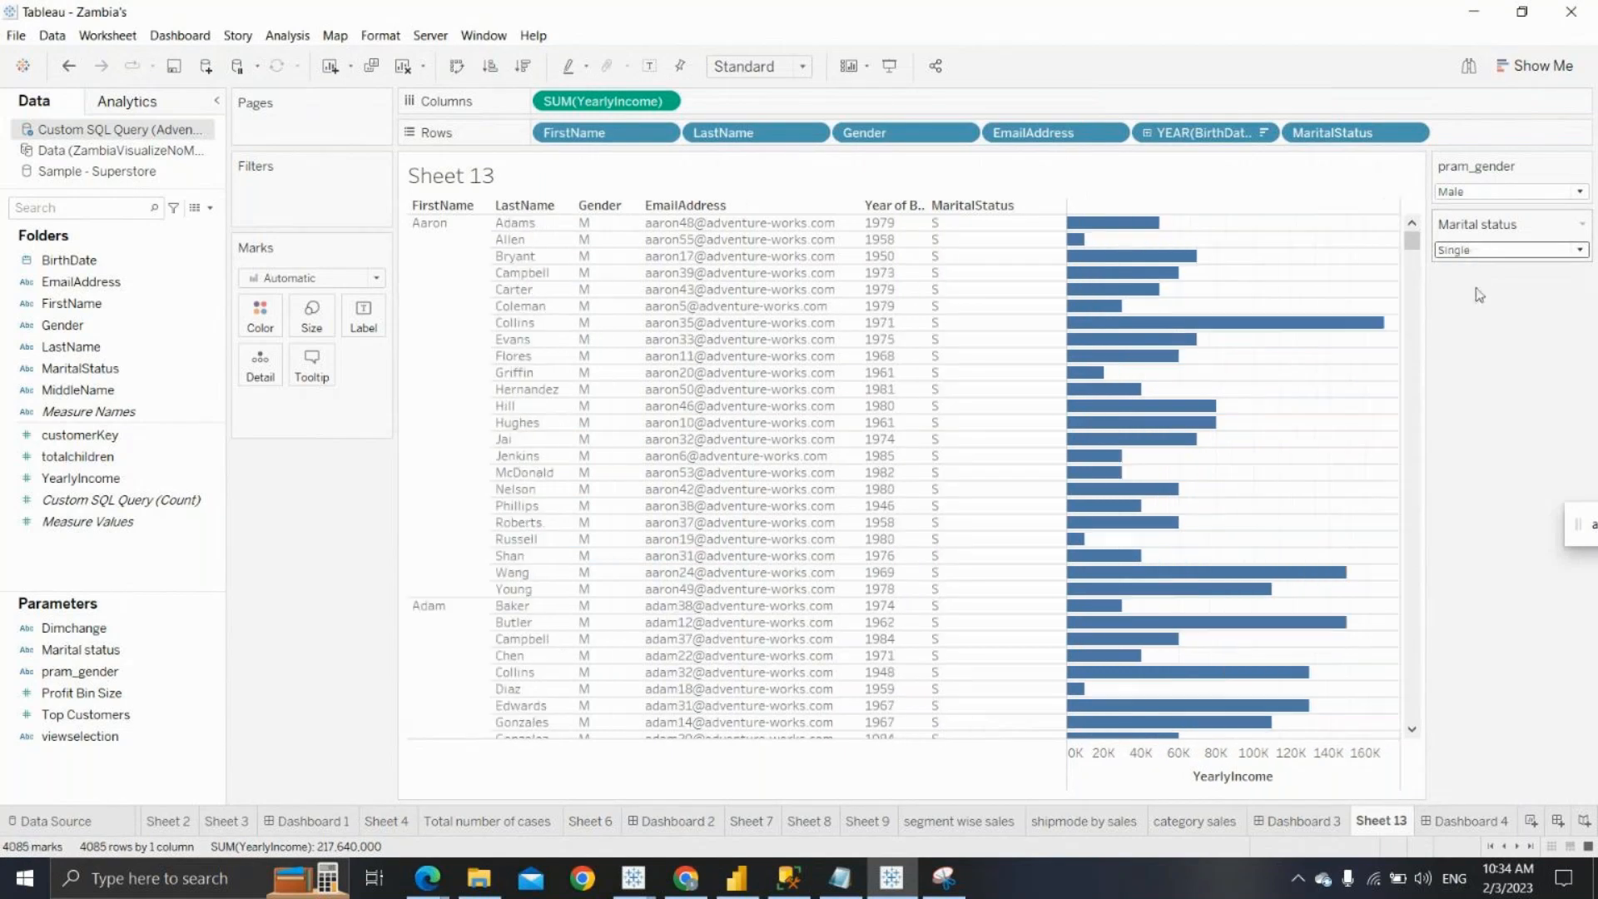
key(Down)
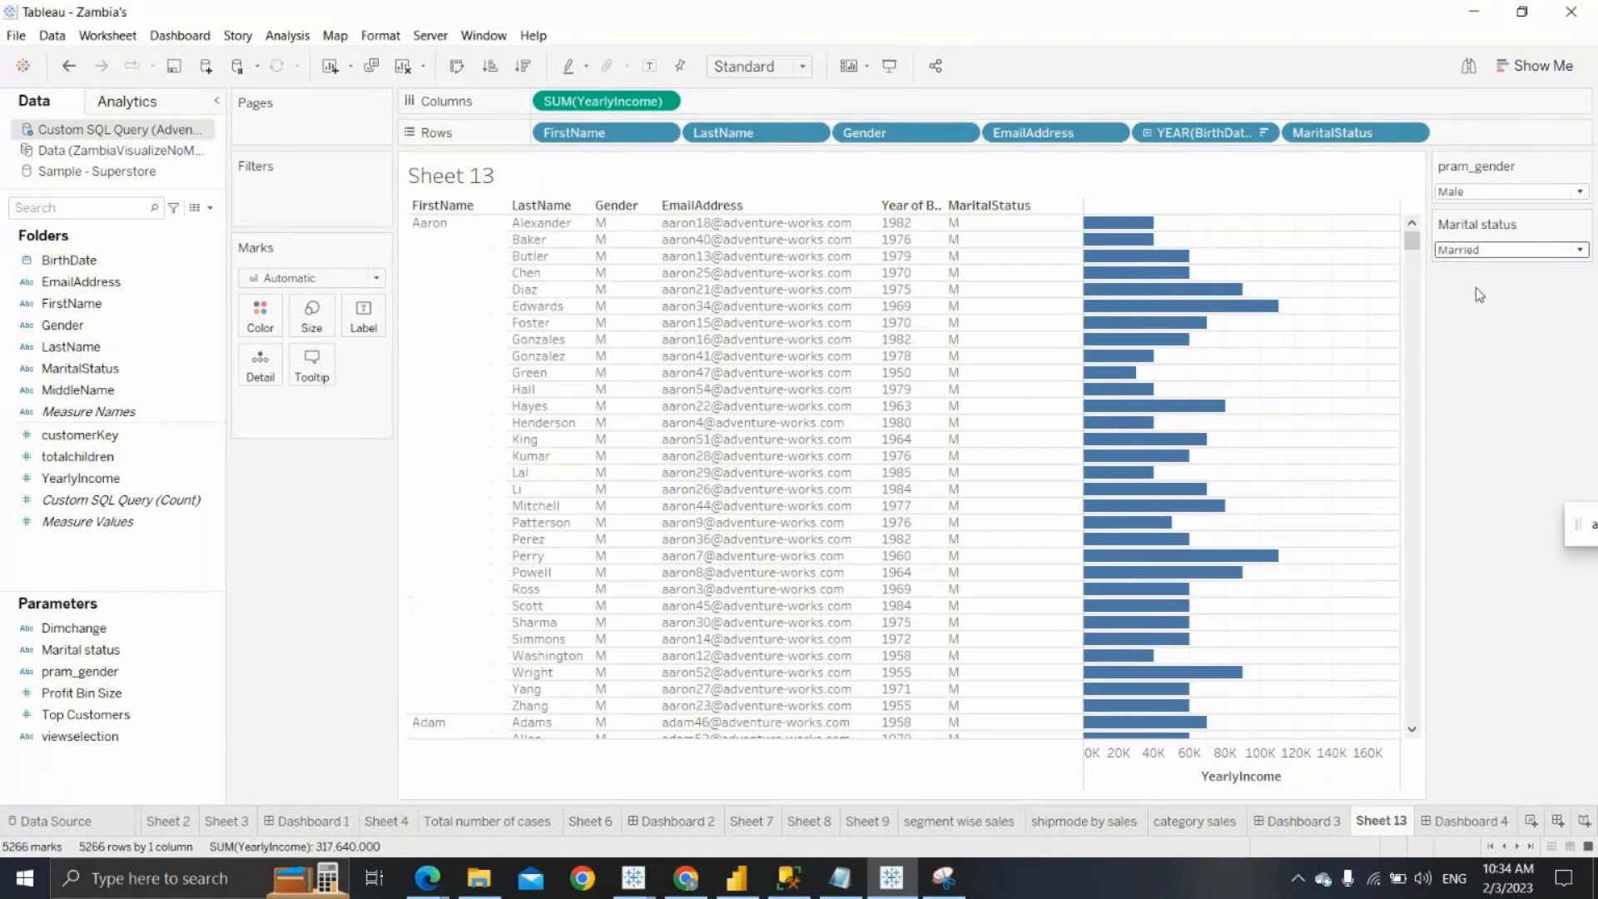
click(1470, 252)
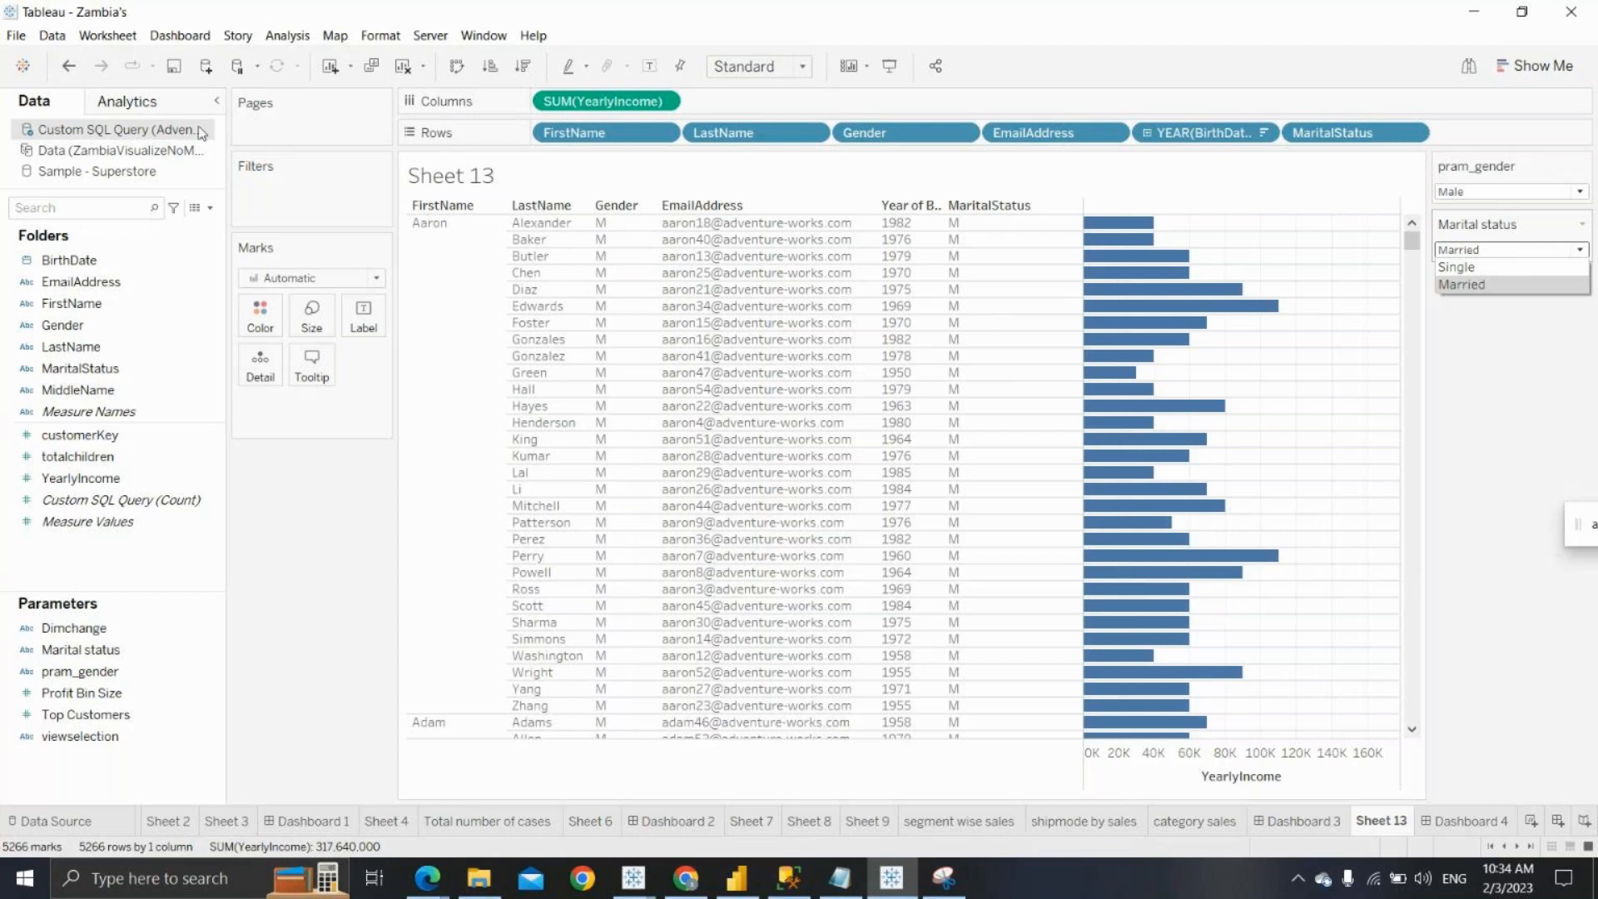
Open the Custom SQL Query data source, update its data preview, and bring the MaritalStatus column into view
right_click(110, 135)
click(175, 137)
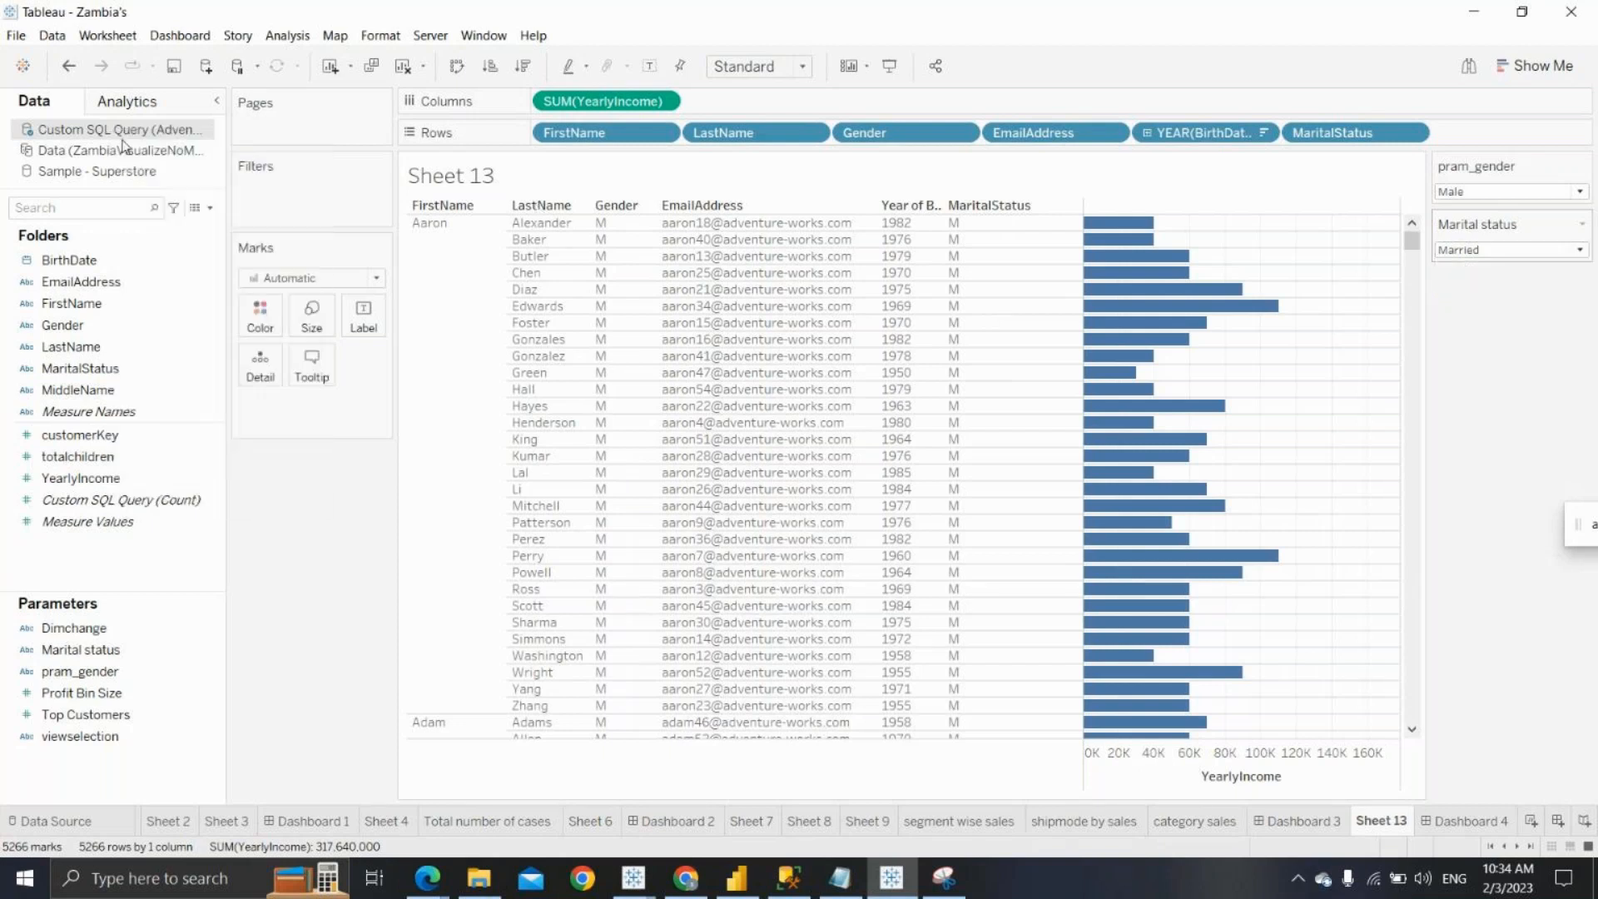
click(1181, 681)
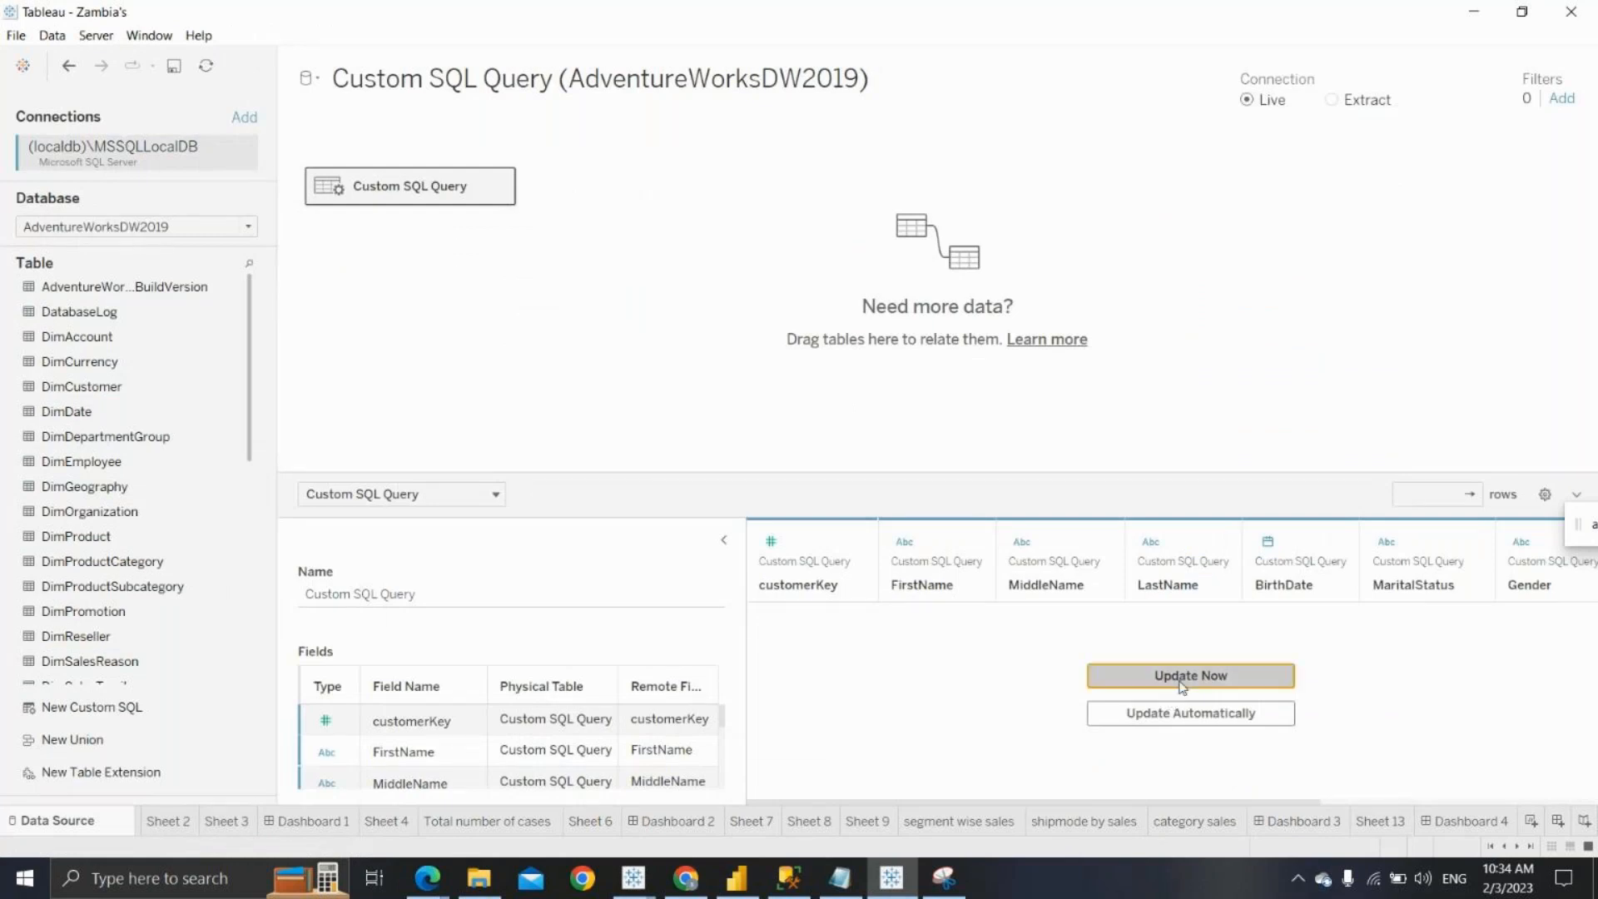
drag(993, 803, 1213, 811)
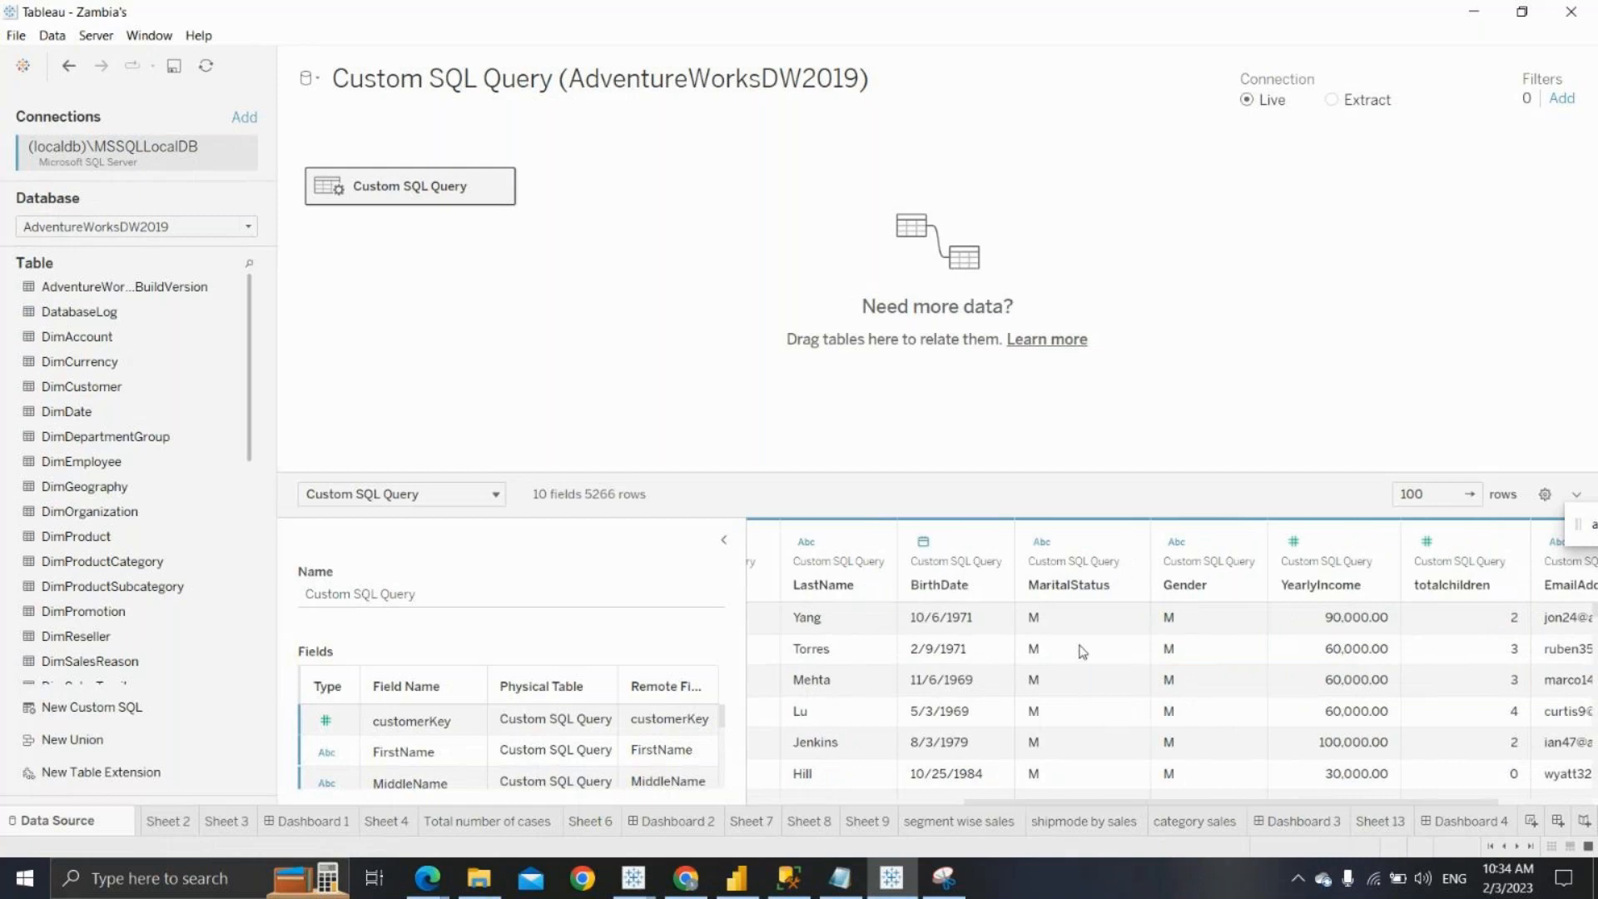
Assign the alias Married to member M of the MaritalStatus field in the data source
click(1131, 539)
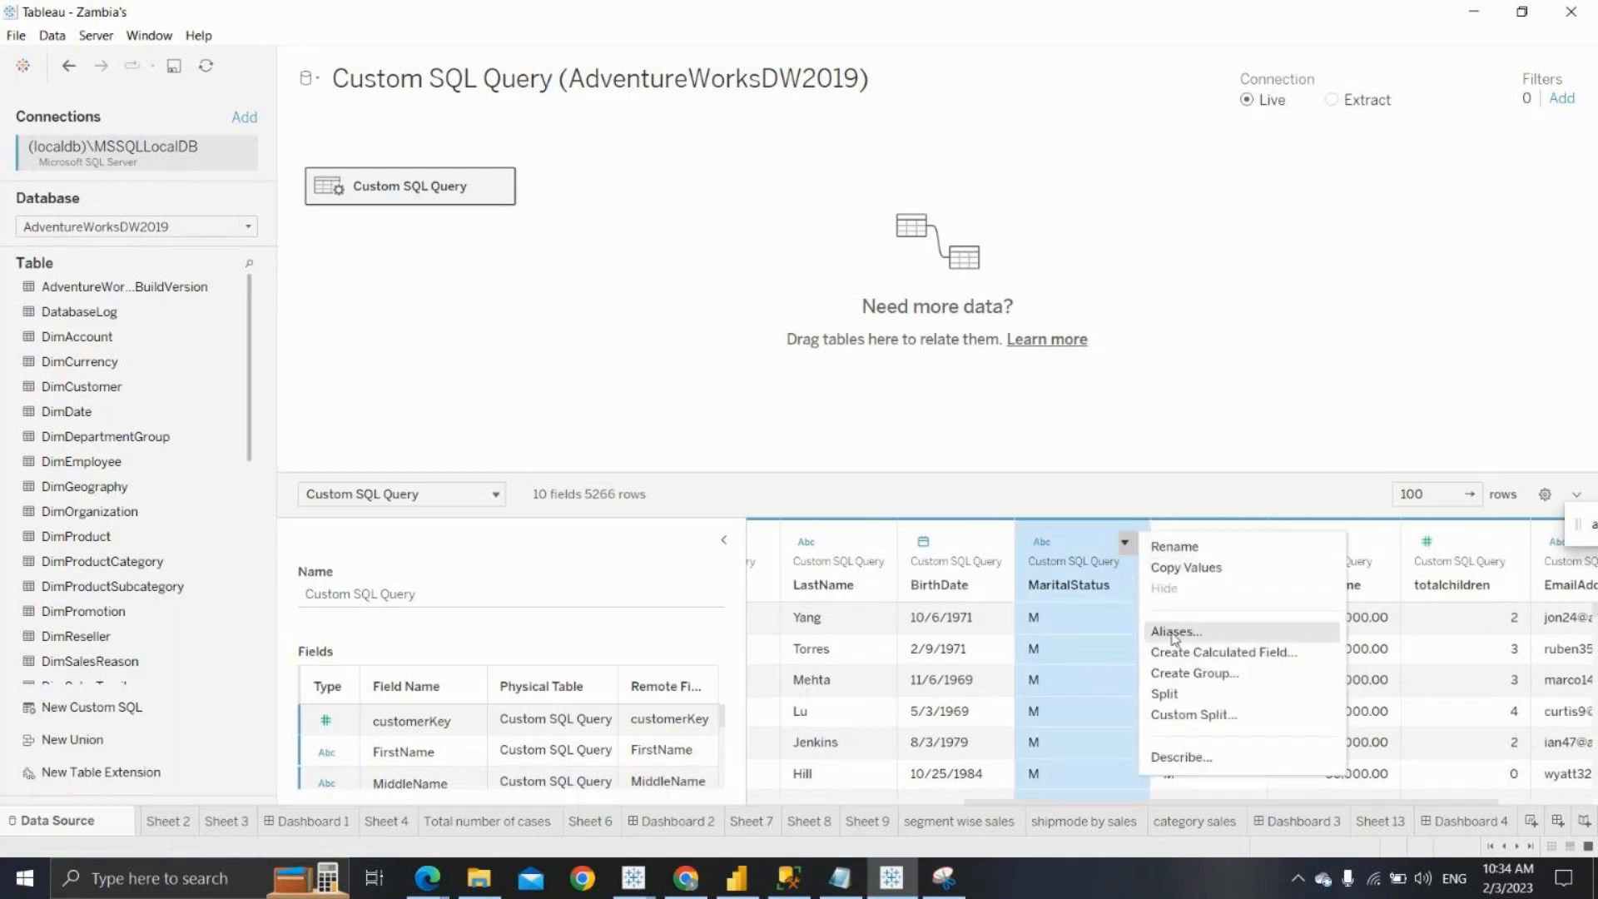
click(1174, 634)
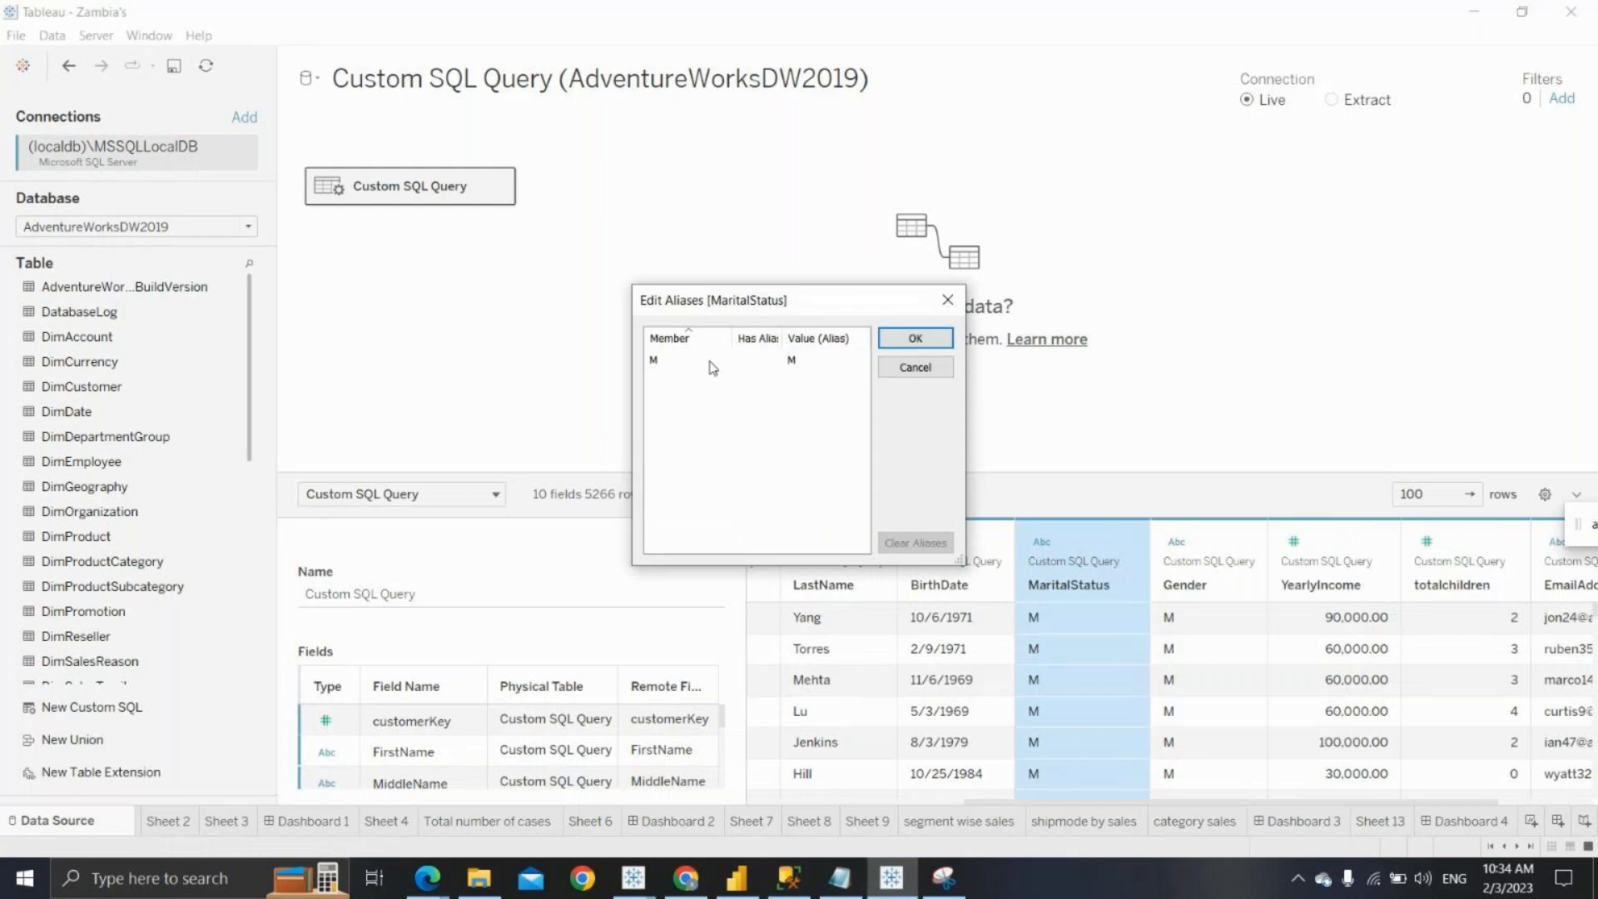
double_click(824, 361)
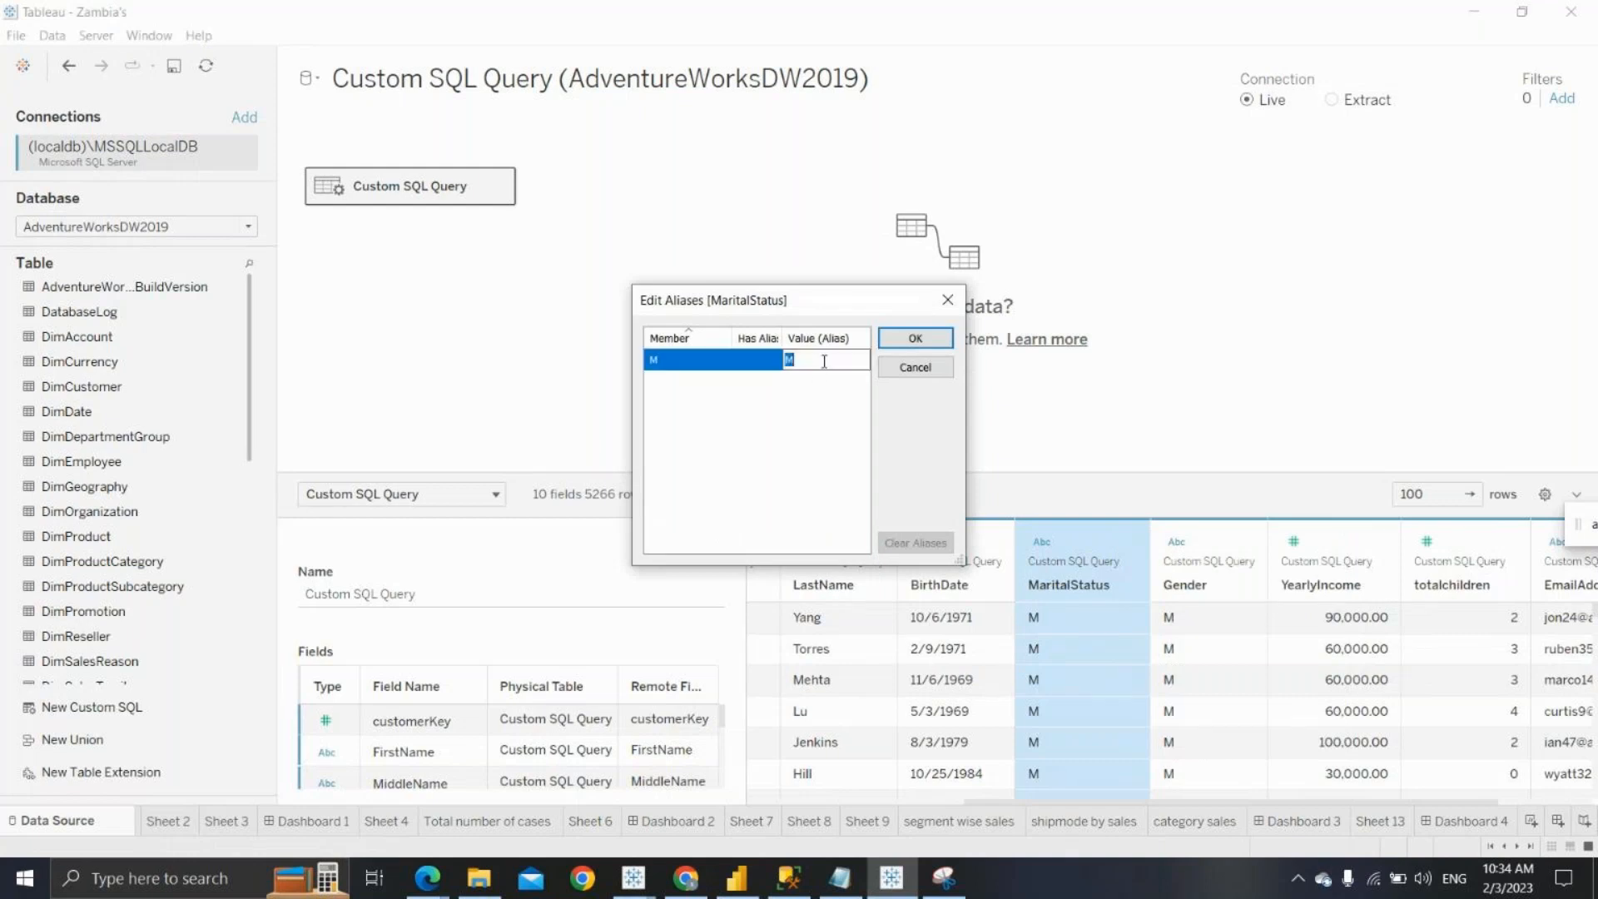
text(Married)
click(914, 339)
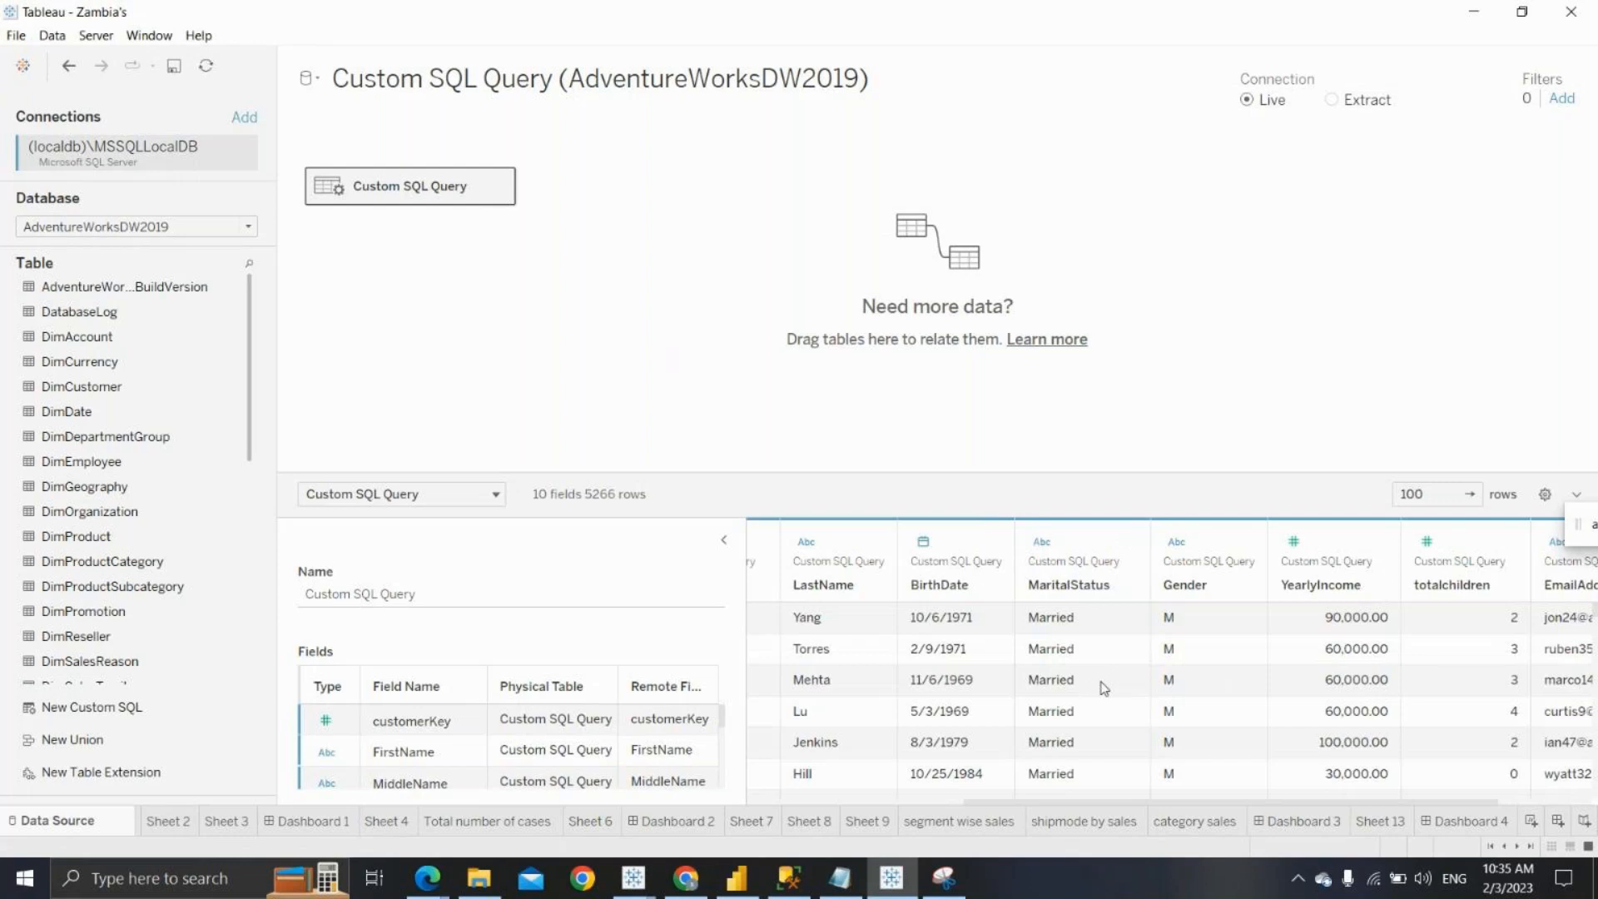
Remove the Married alias from member M of the MaritalStatus field
click(1127, 541)
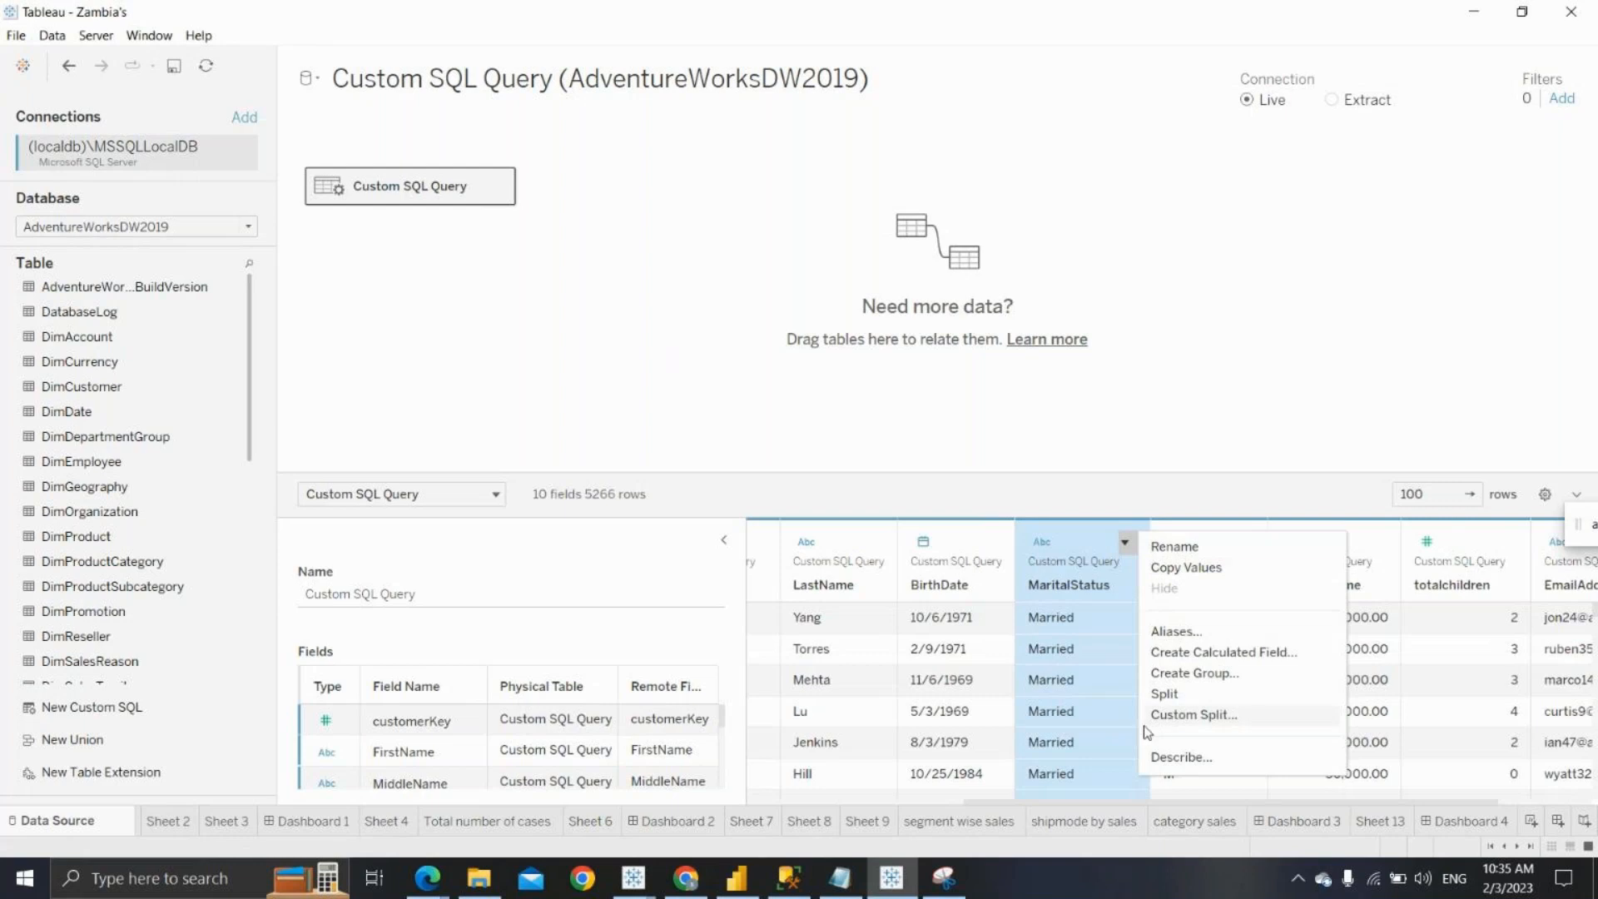
click(1125, 541)
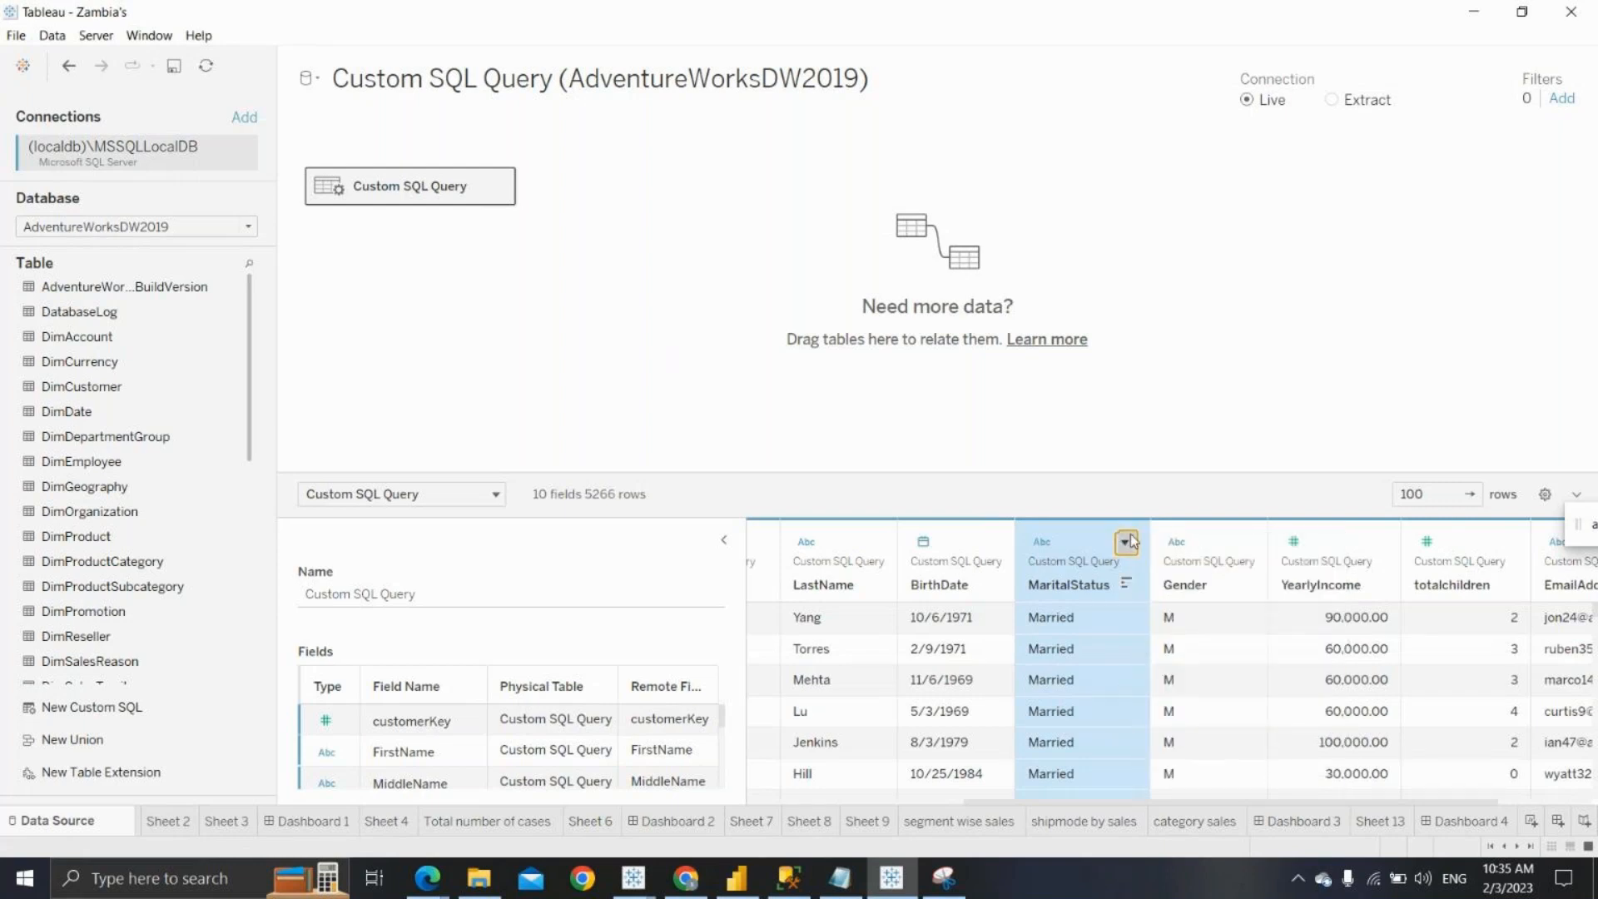
click(1126, 541)
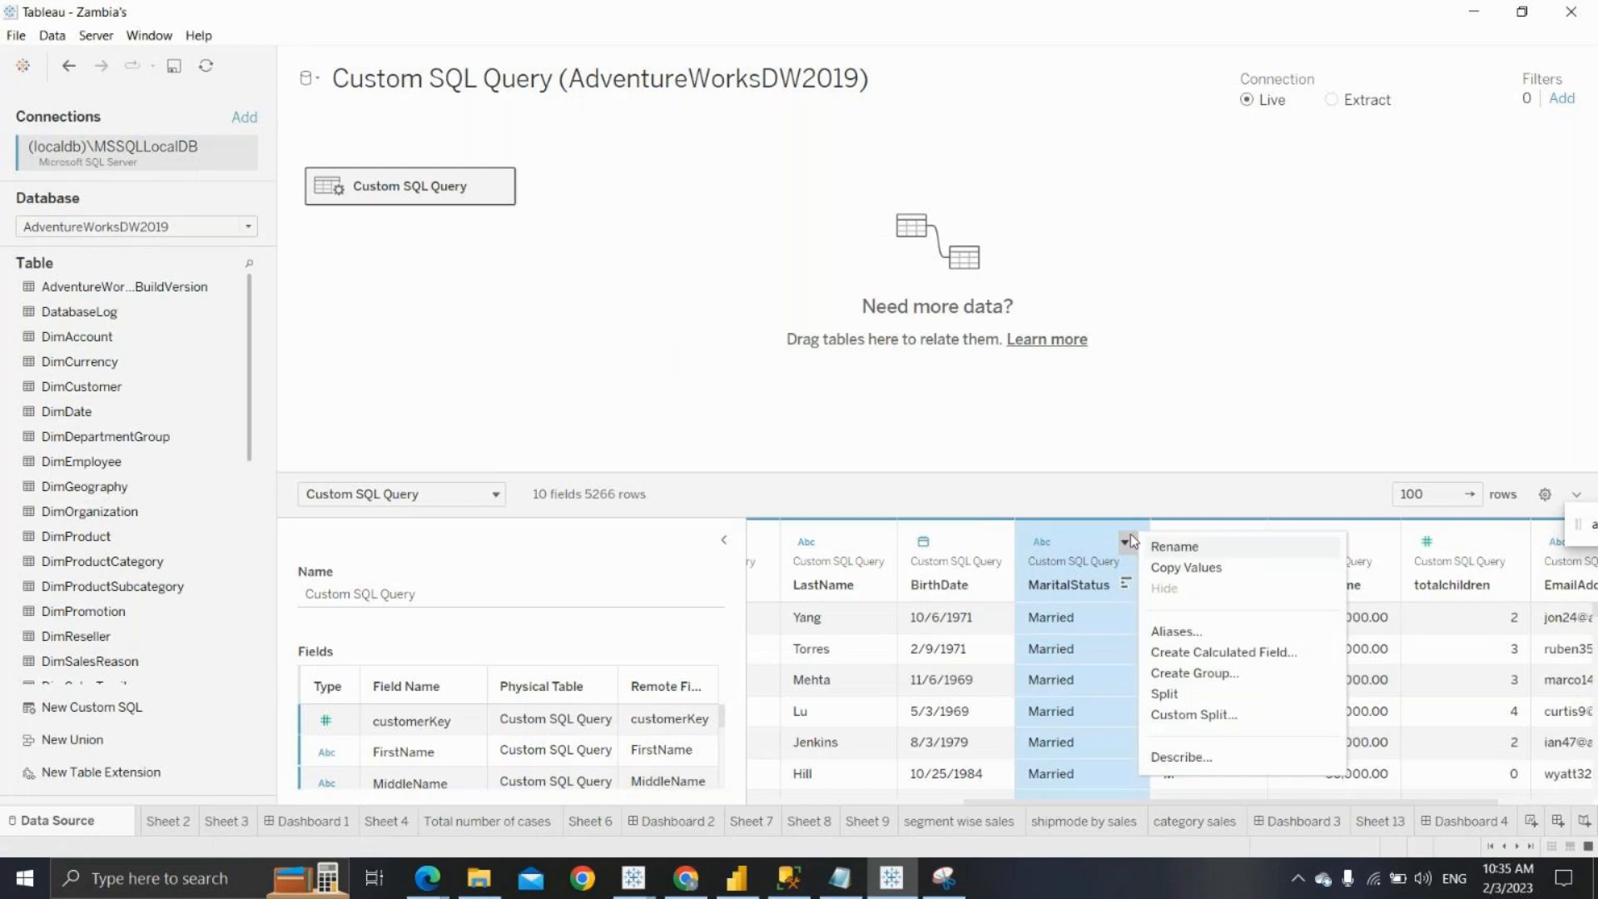
click(1173, 632)
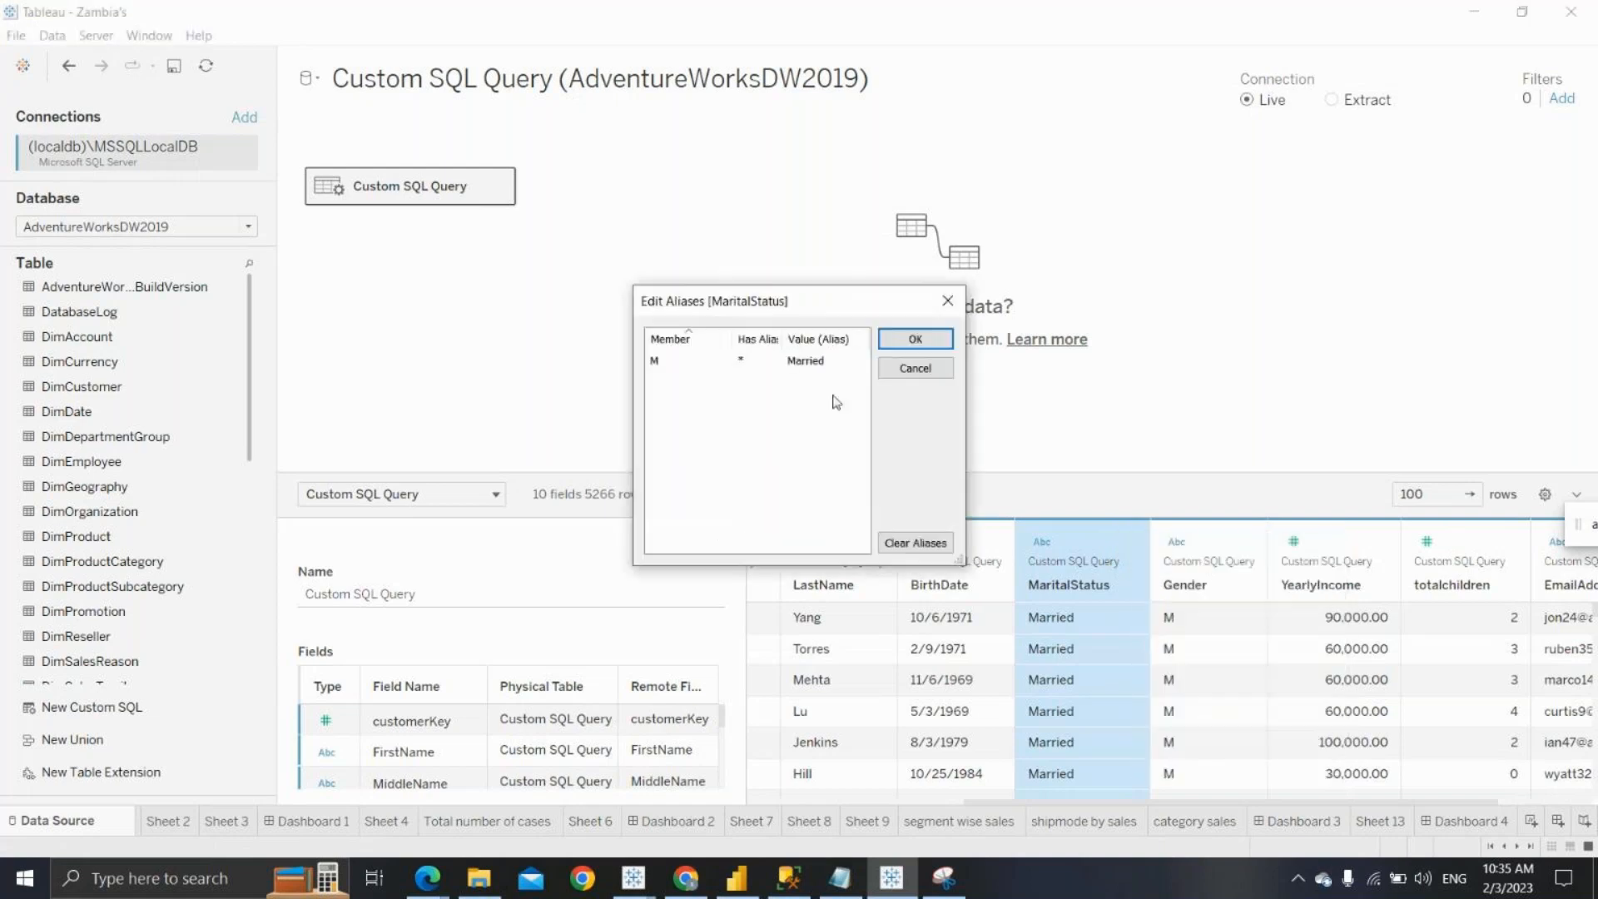
double_click(835, 359)
key(BackSpace)
click(910, 343)
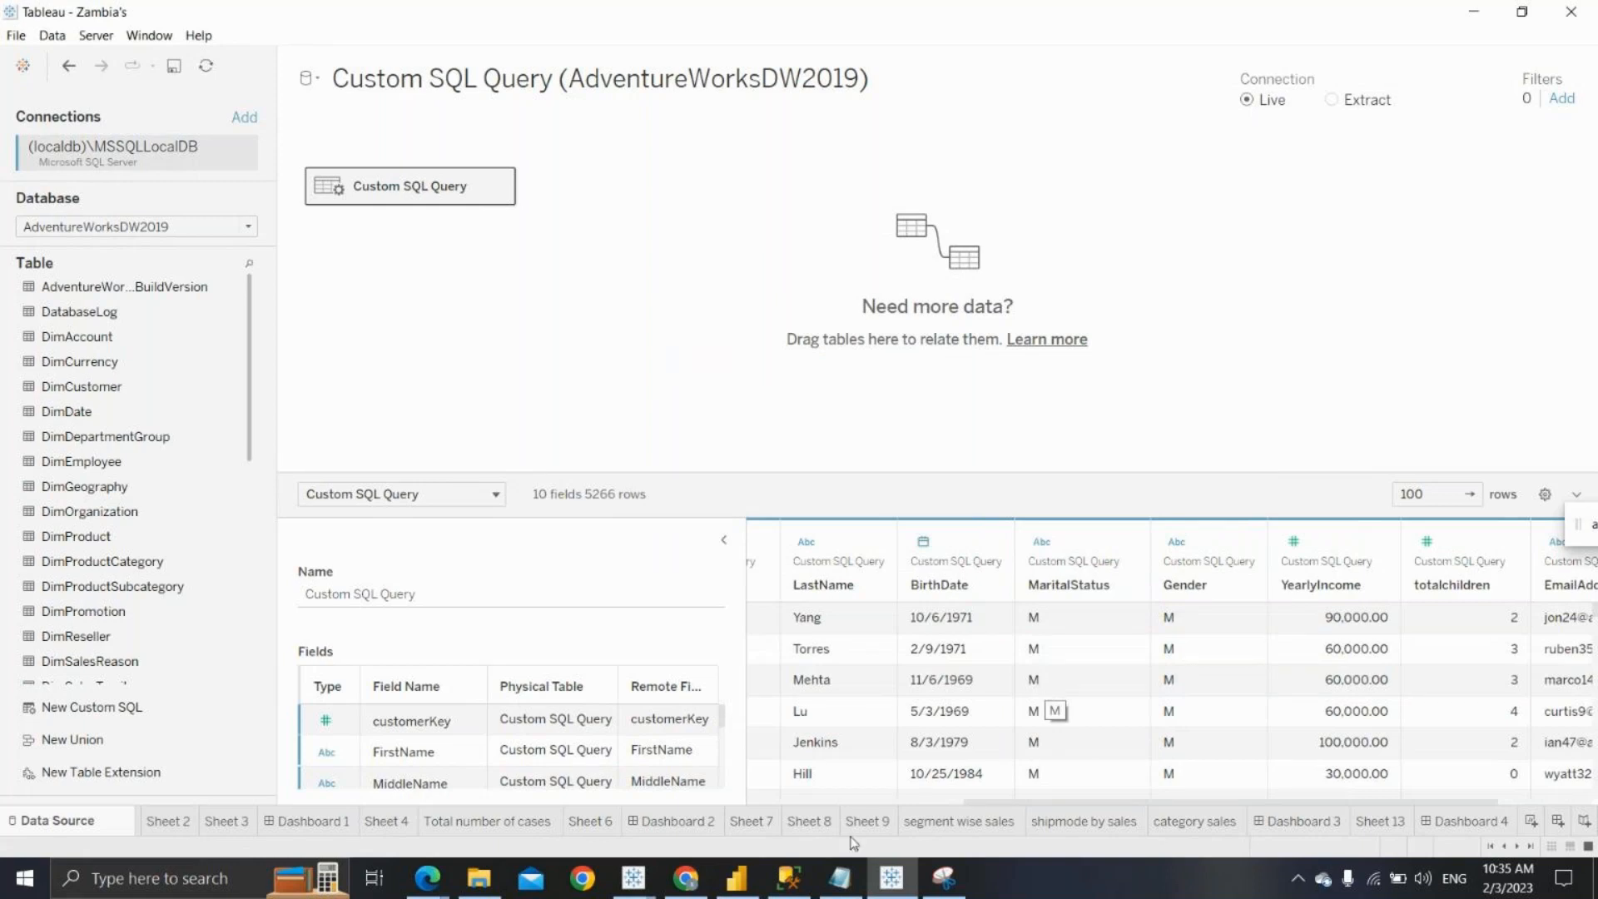
Look through Dashboard 2, Sheet 7, Sheet 8, Sheet 9, segment wise sales and shipmode by sales for their parameter views
click(712, 822)
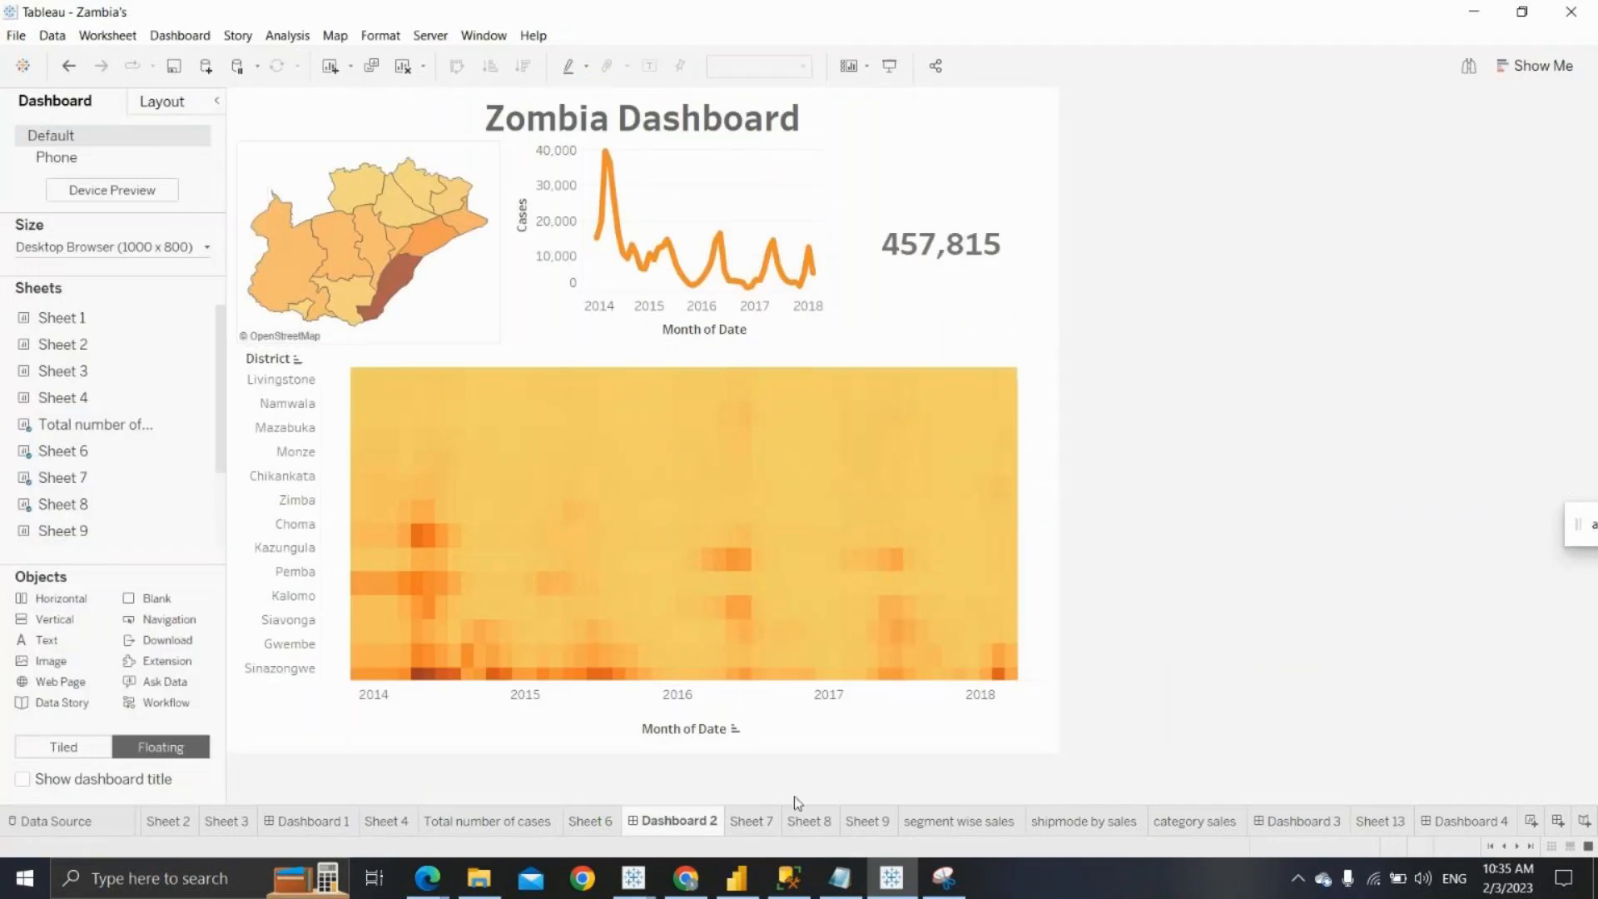
click(752, 823)
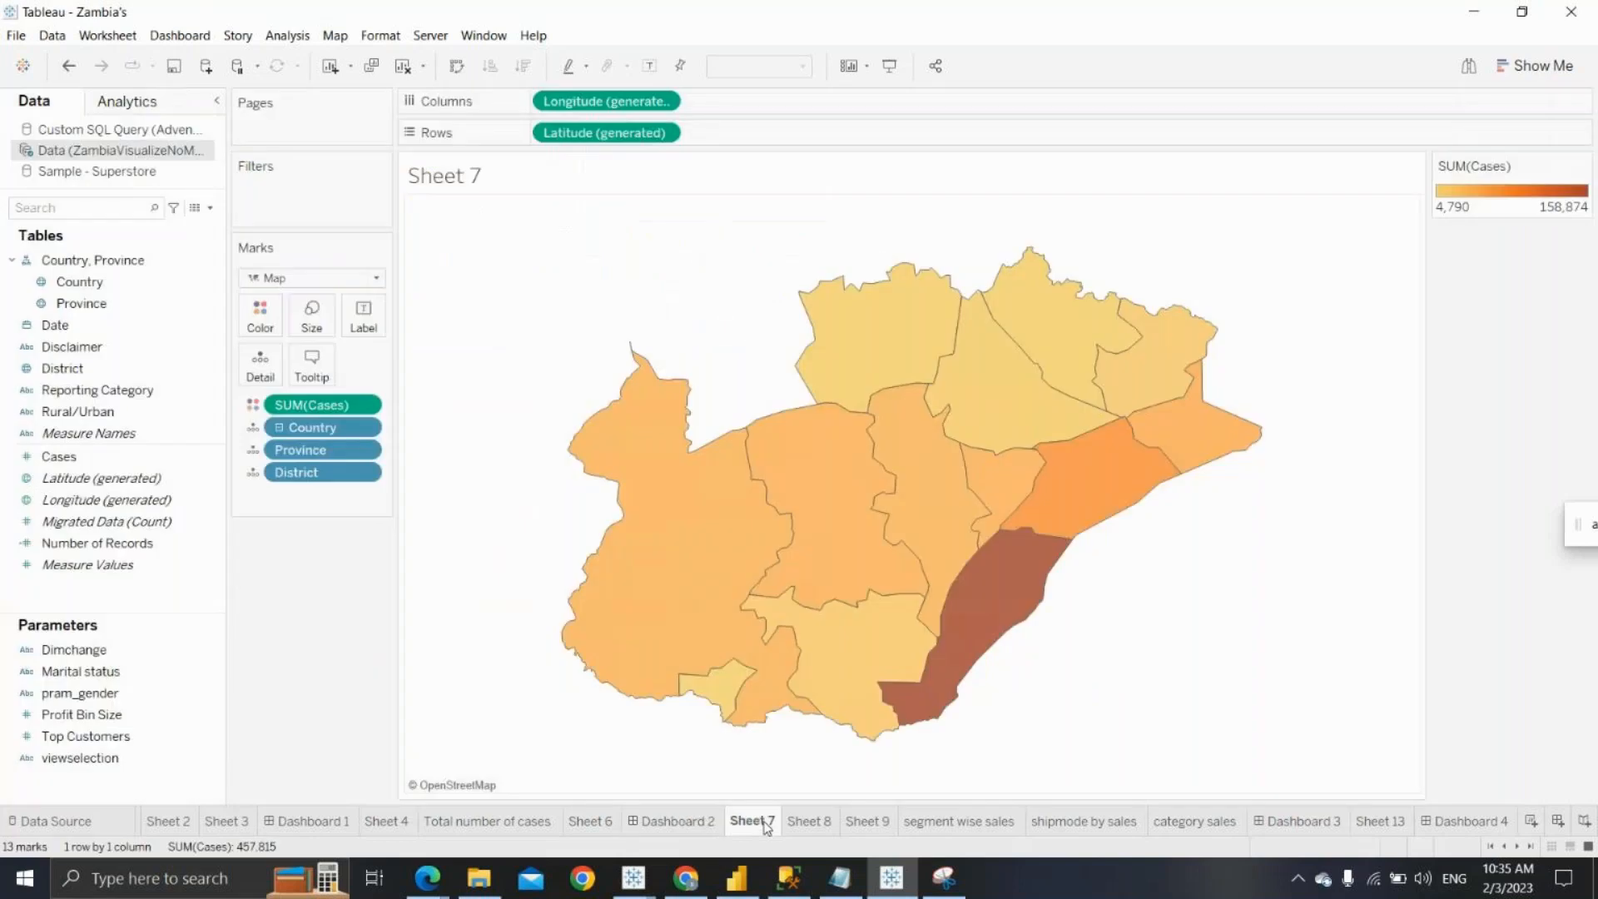
click(807, 823)
click(866, 822)
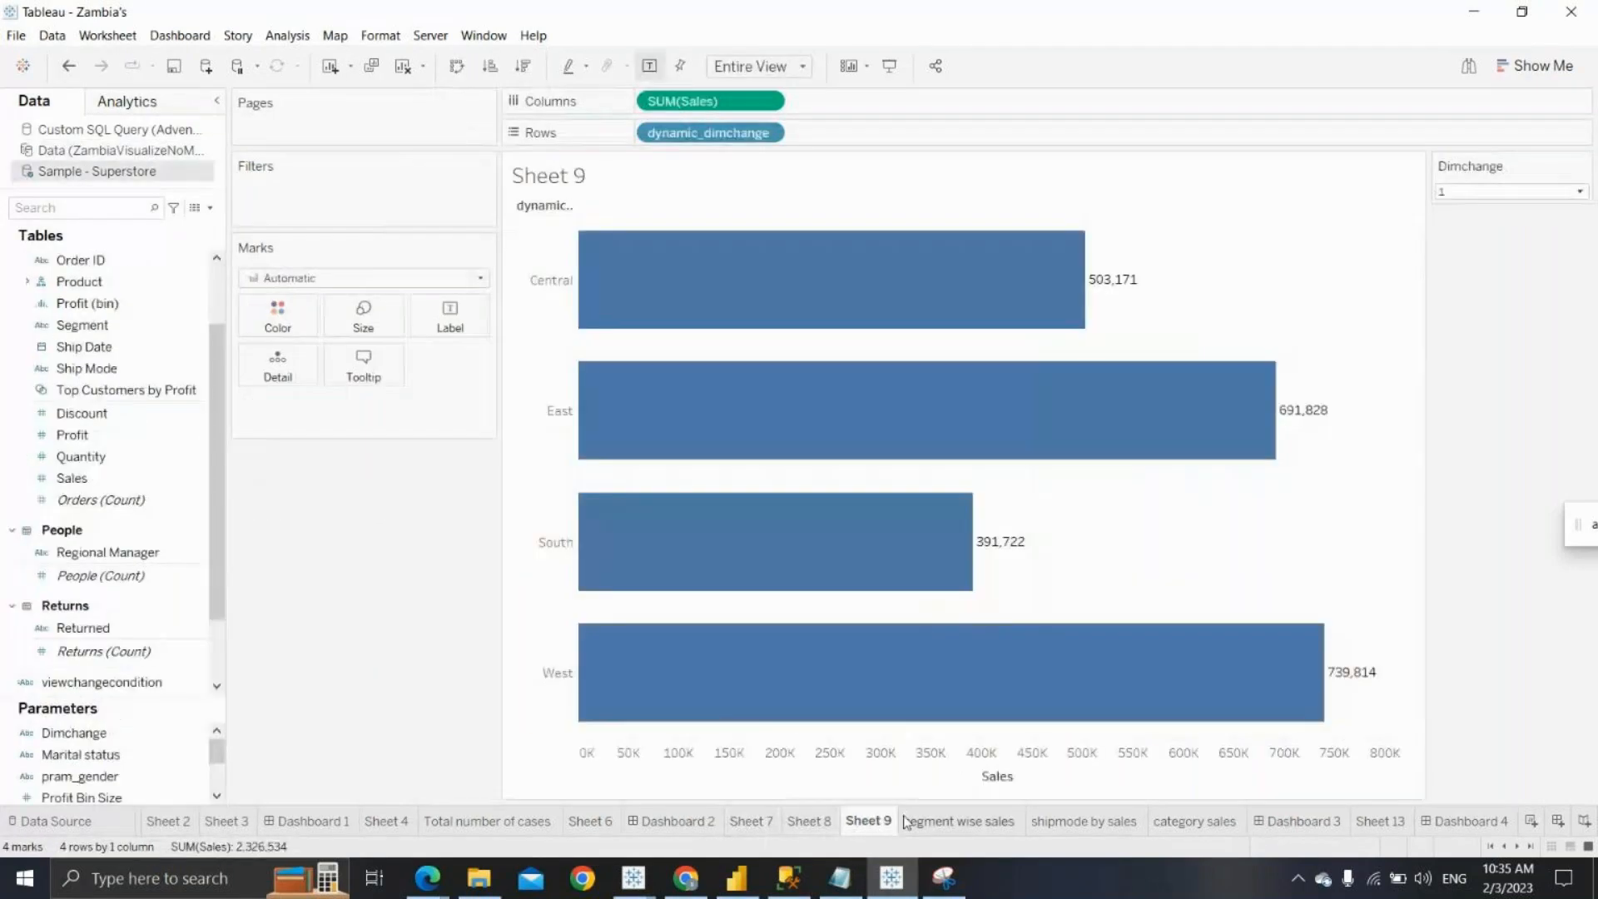
click(908, 822)
click(870, 822)
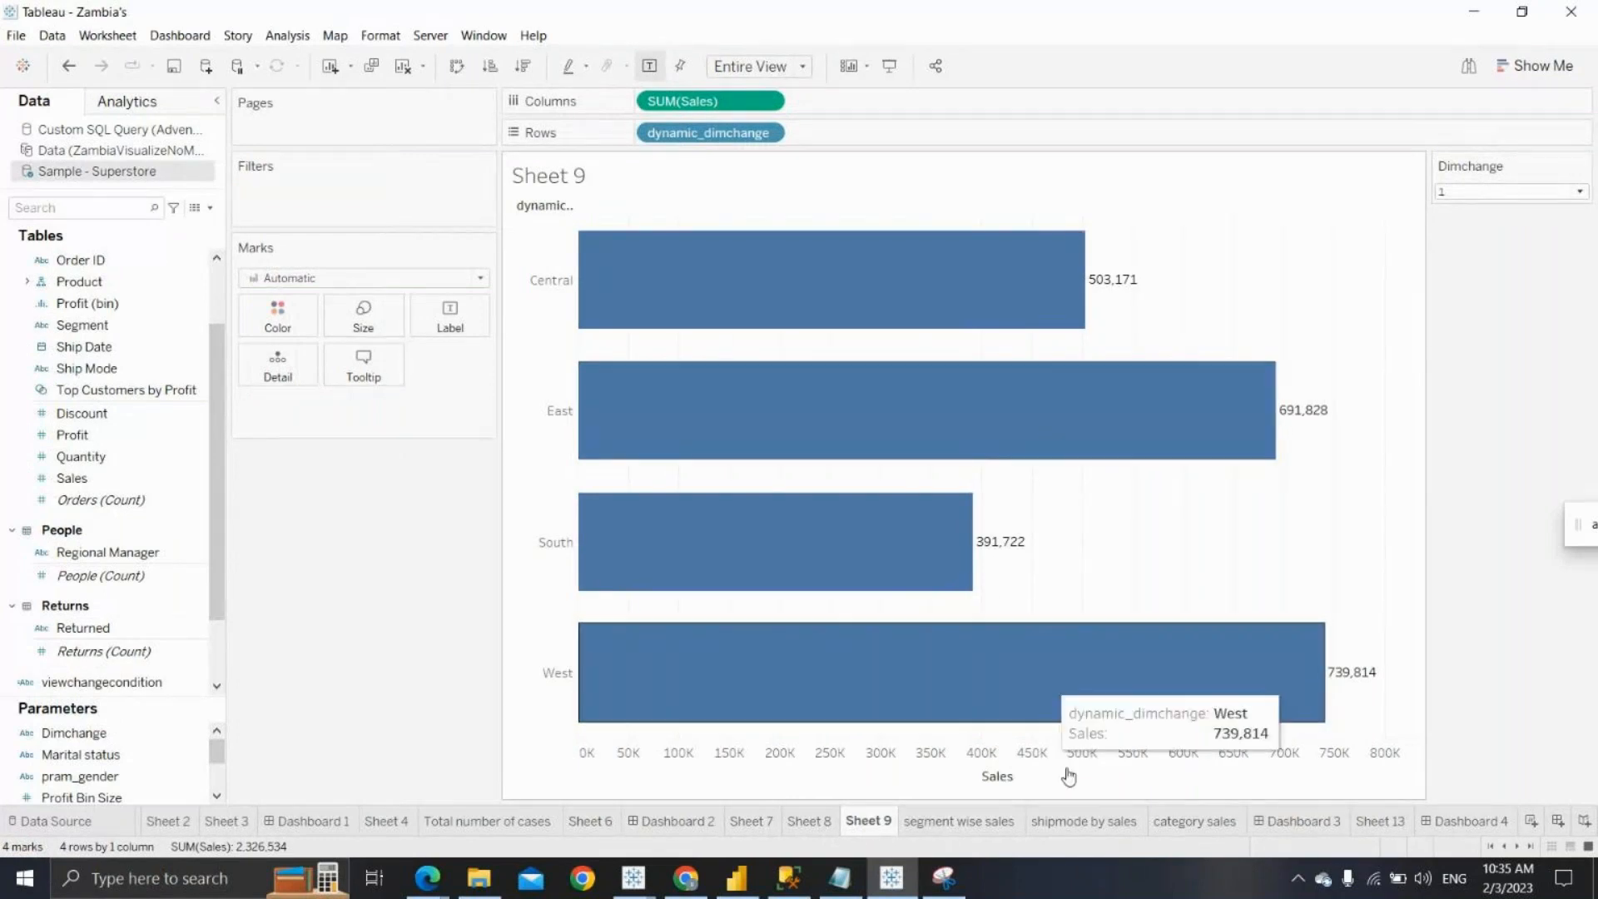
click(959, 824)
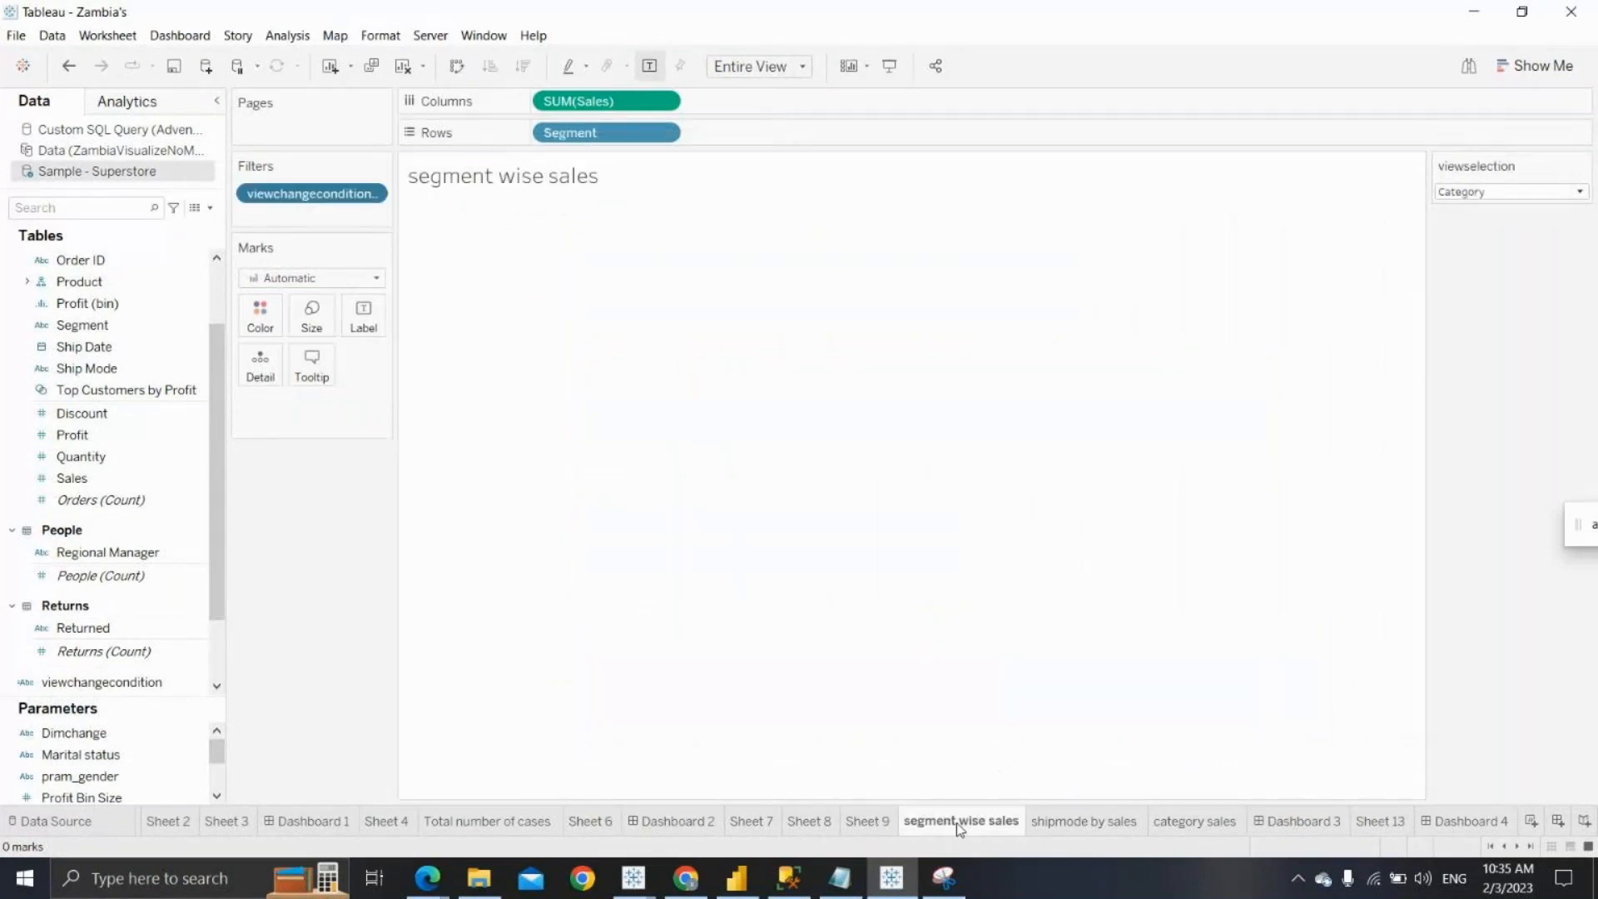
click(1080, 823)
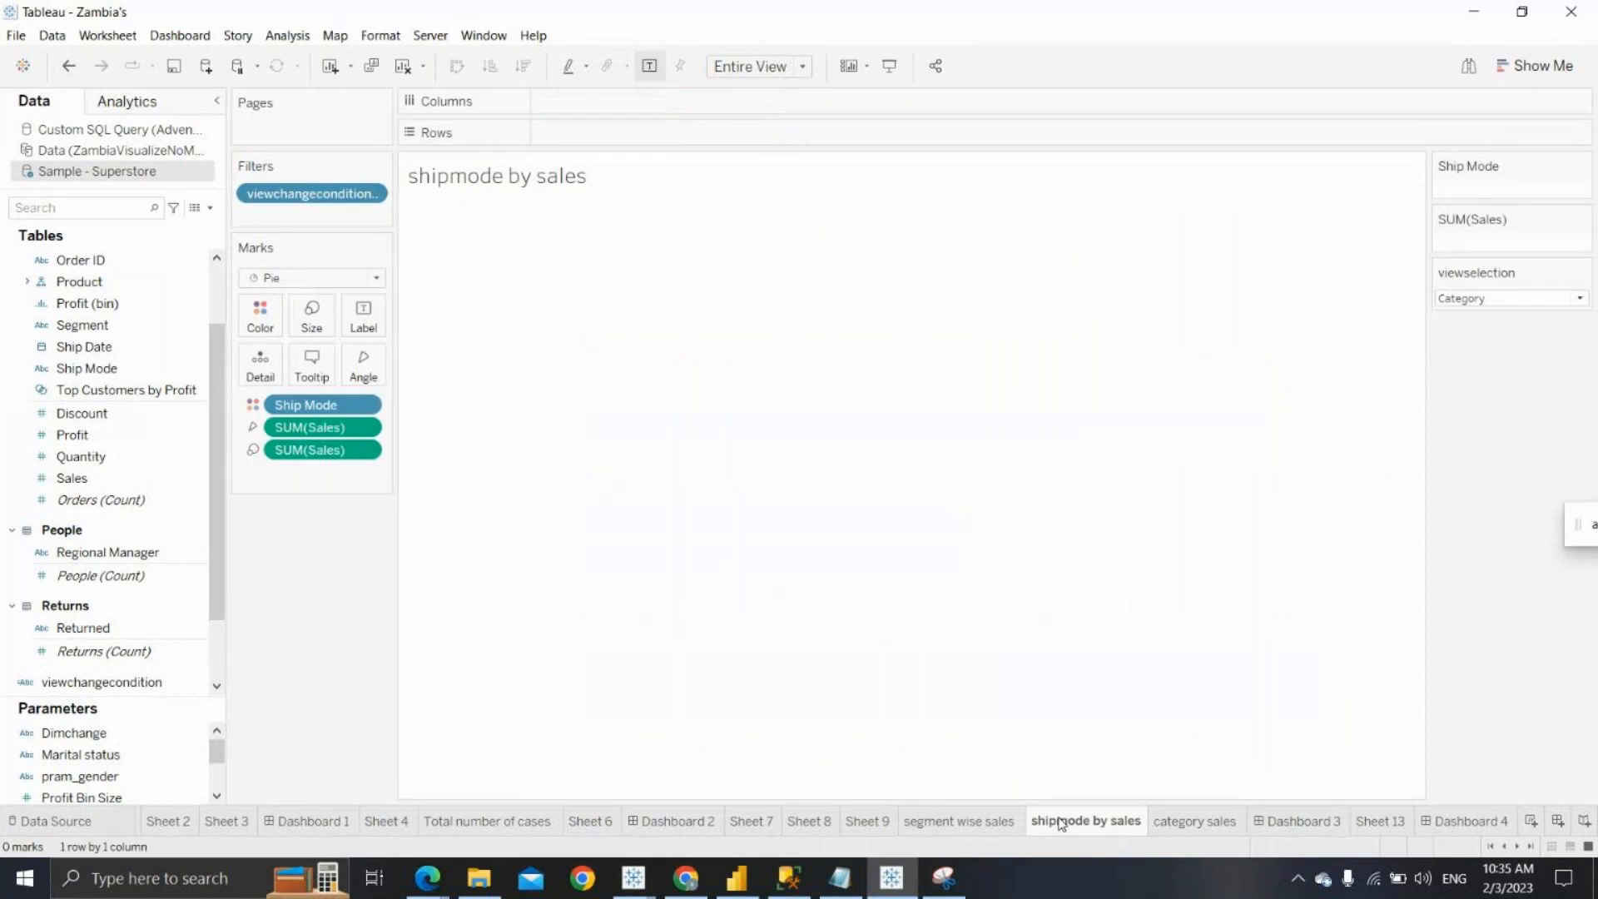
click(999, 822)
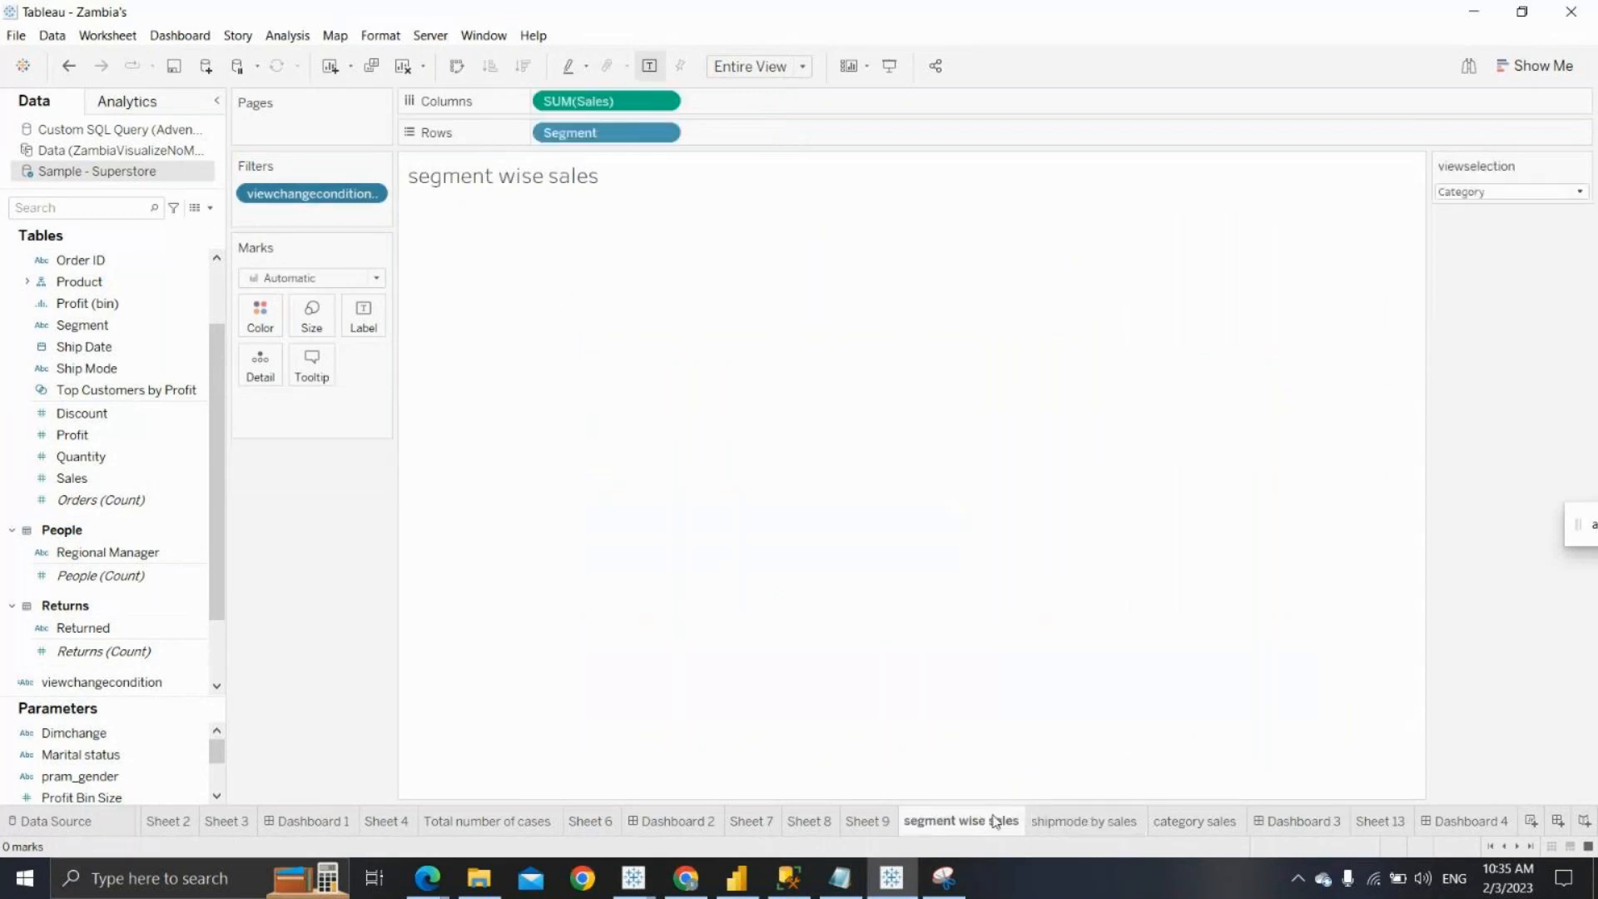
Return to Sheet 9 and switch the Dimchange parameter to 2
click(892, 833)
click(1450, 193)
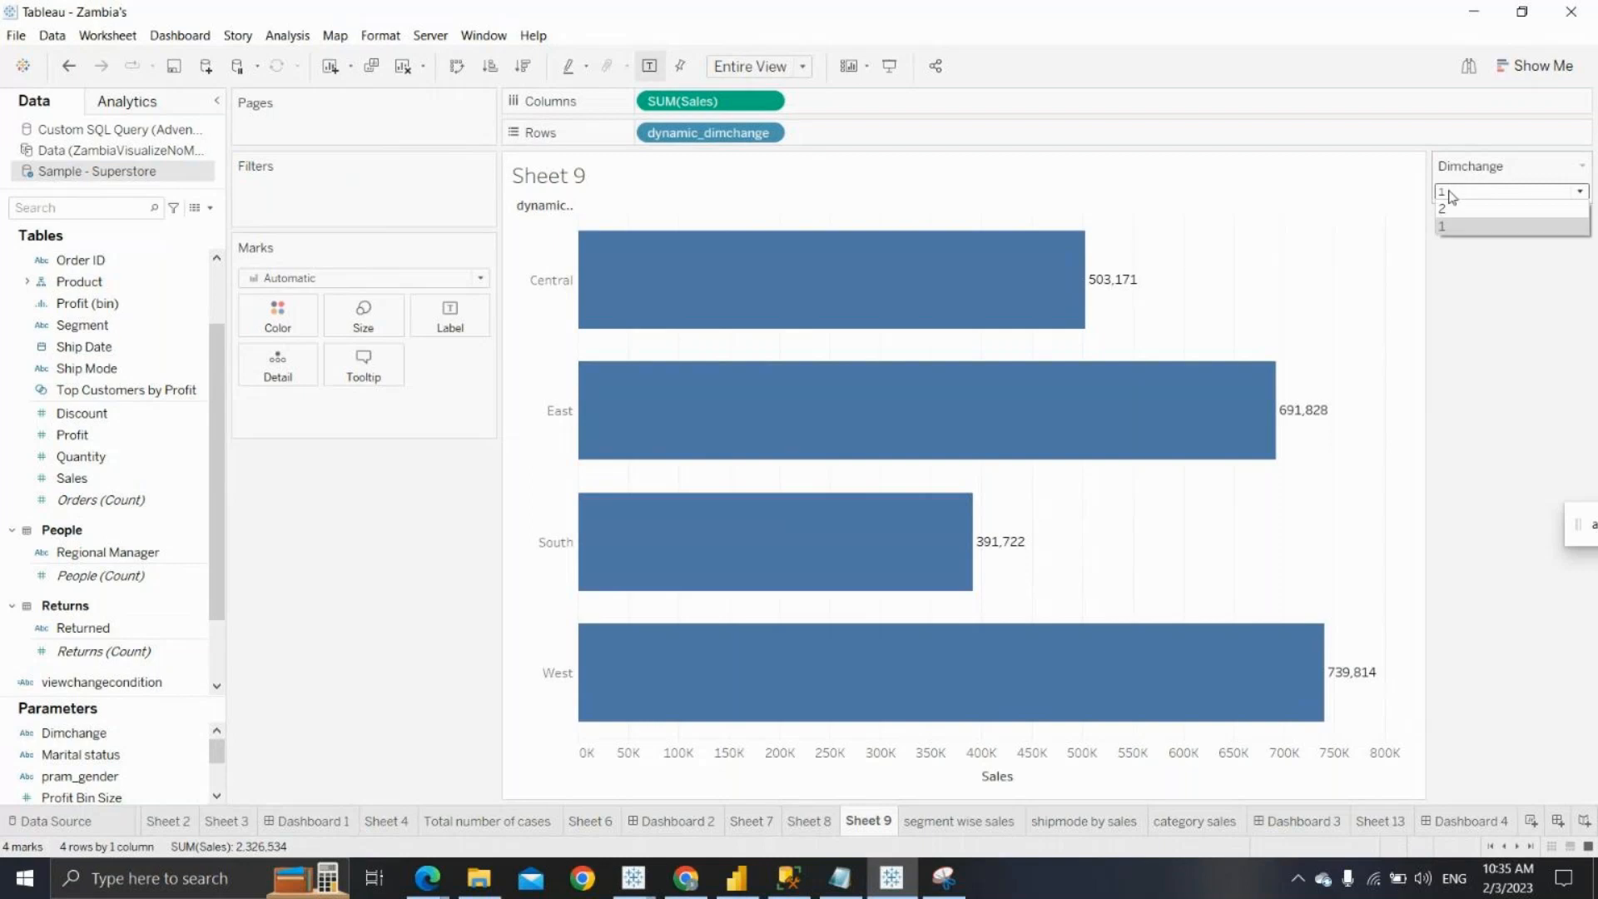
click(1456, 226)
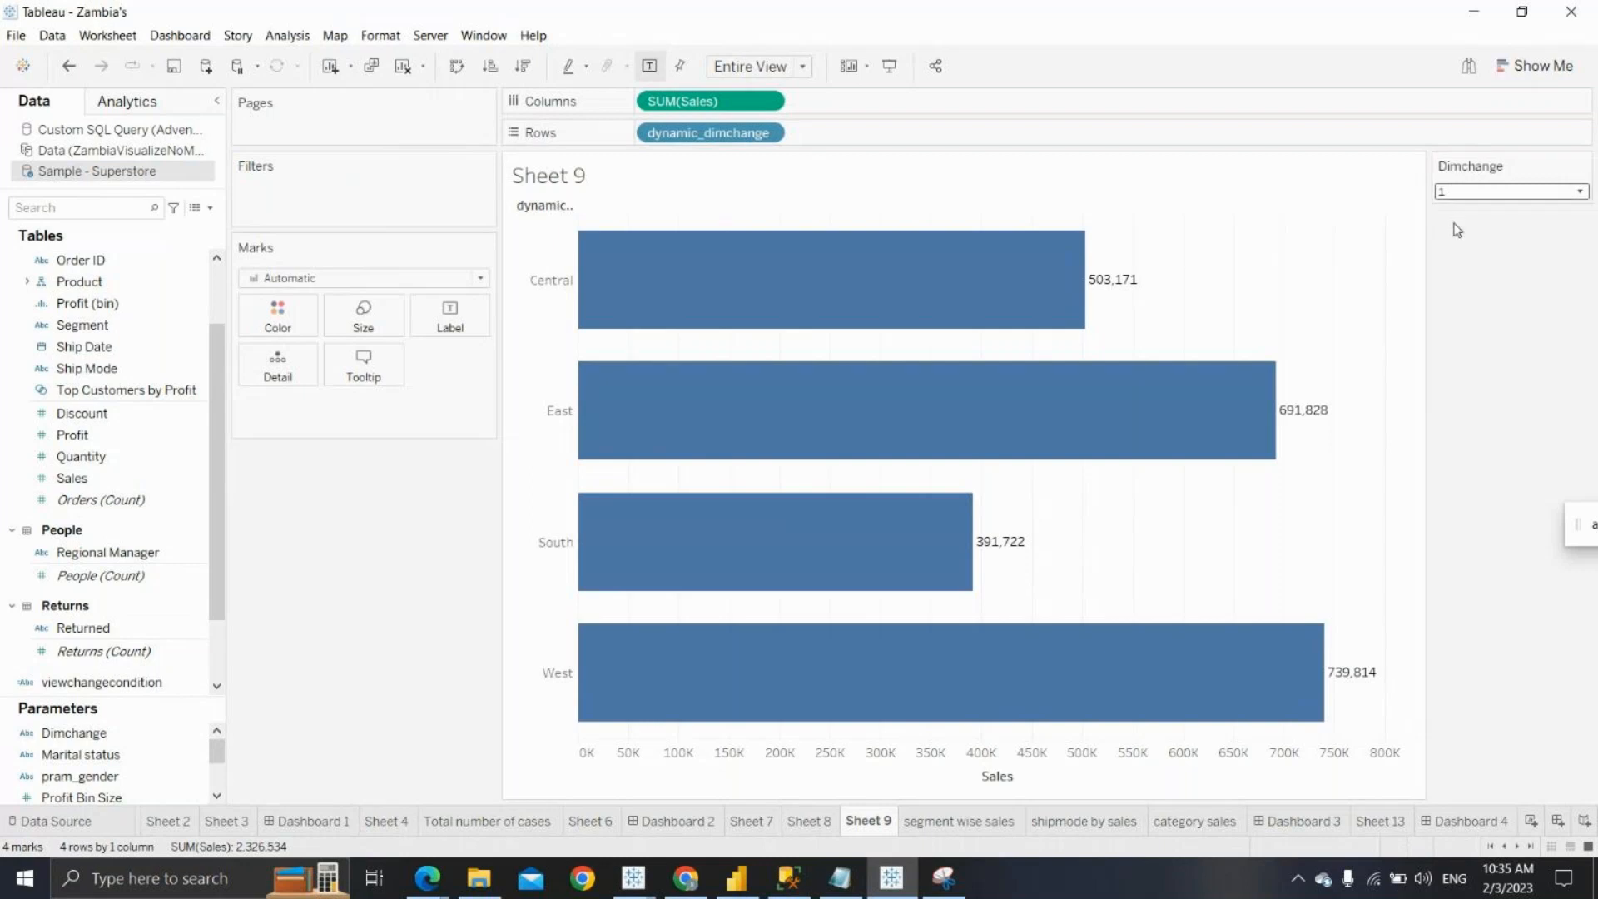
click(1452, 196)
click(1452, 212)
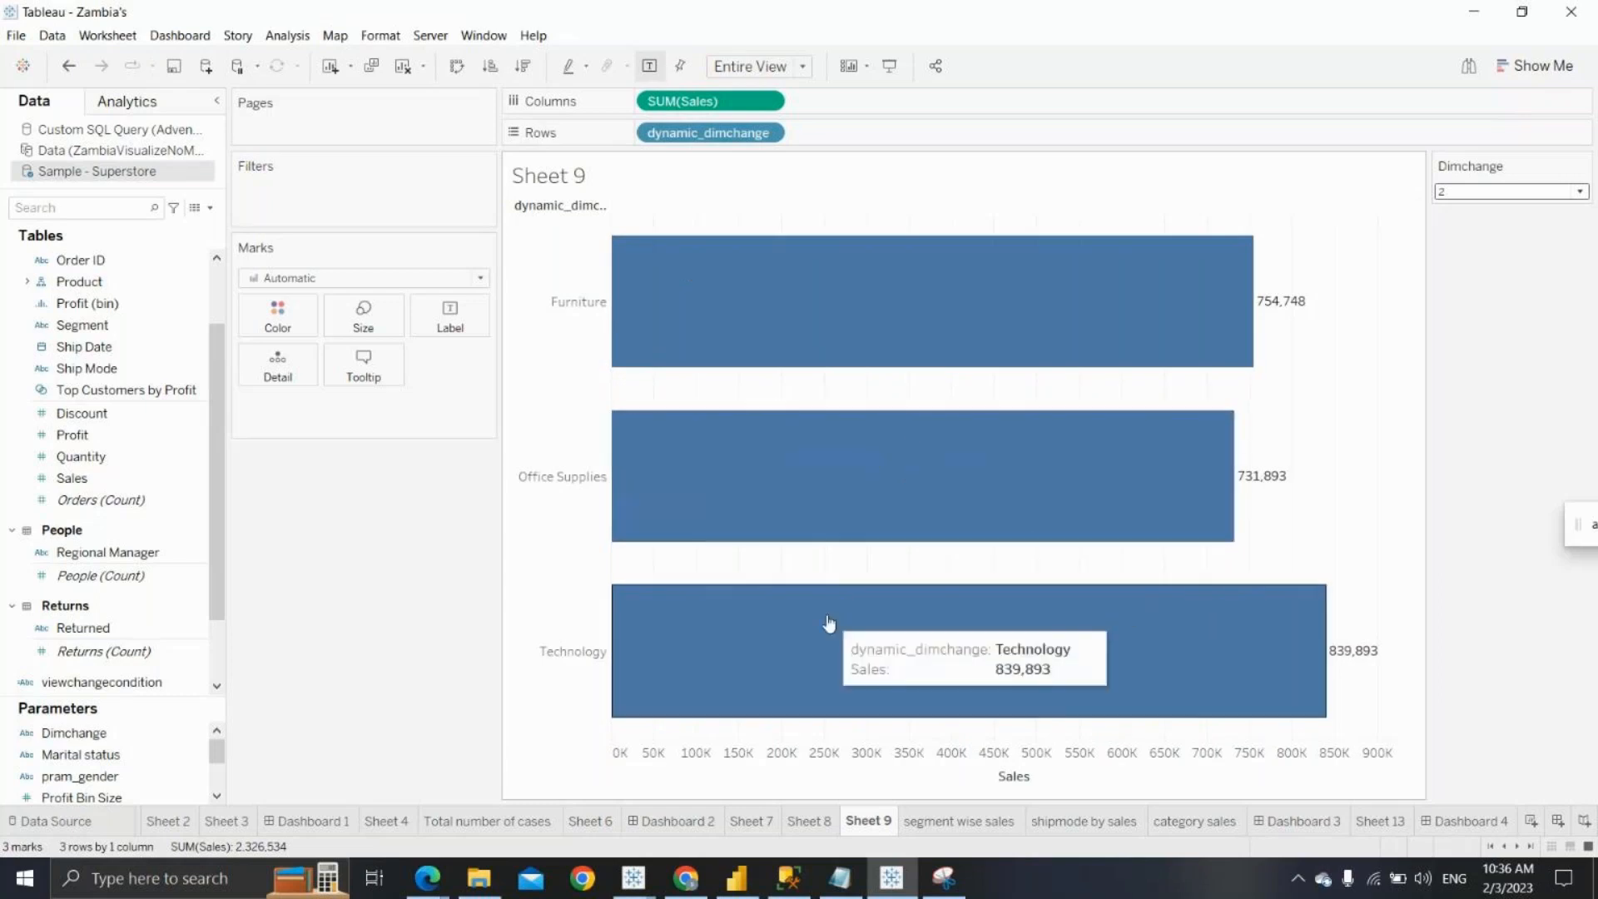
View the segment wise sales, shipmode by sales and category sales sheets in turn
click(959, 821)
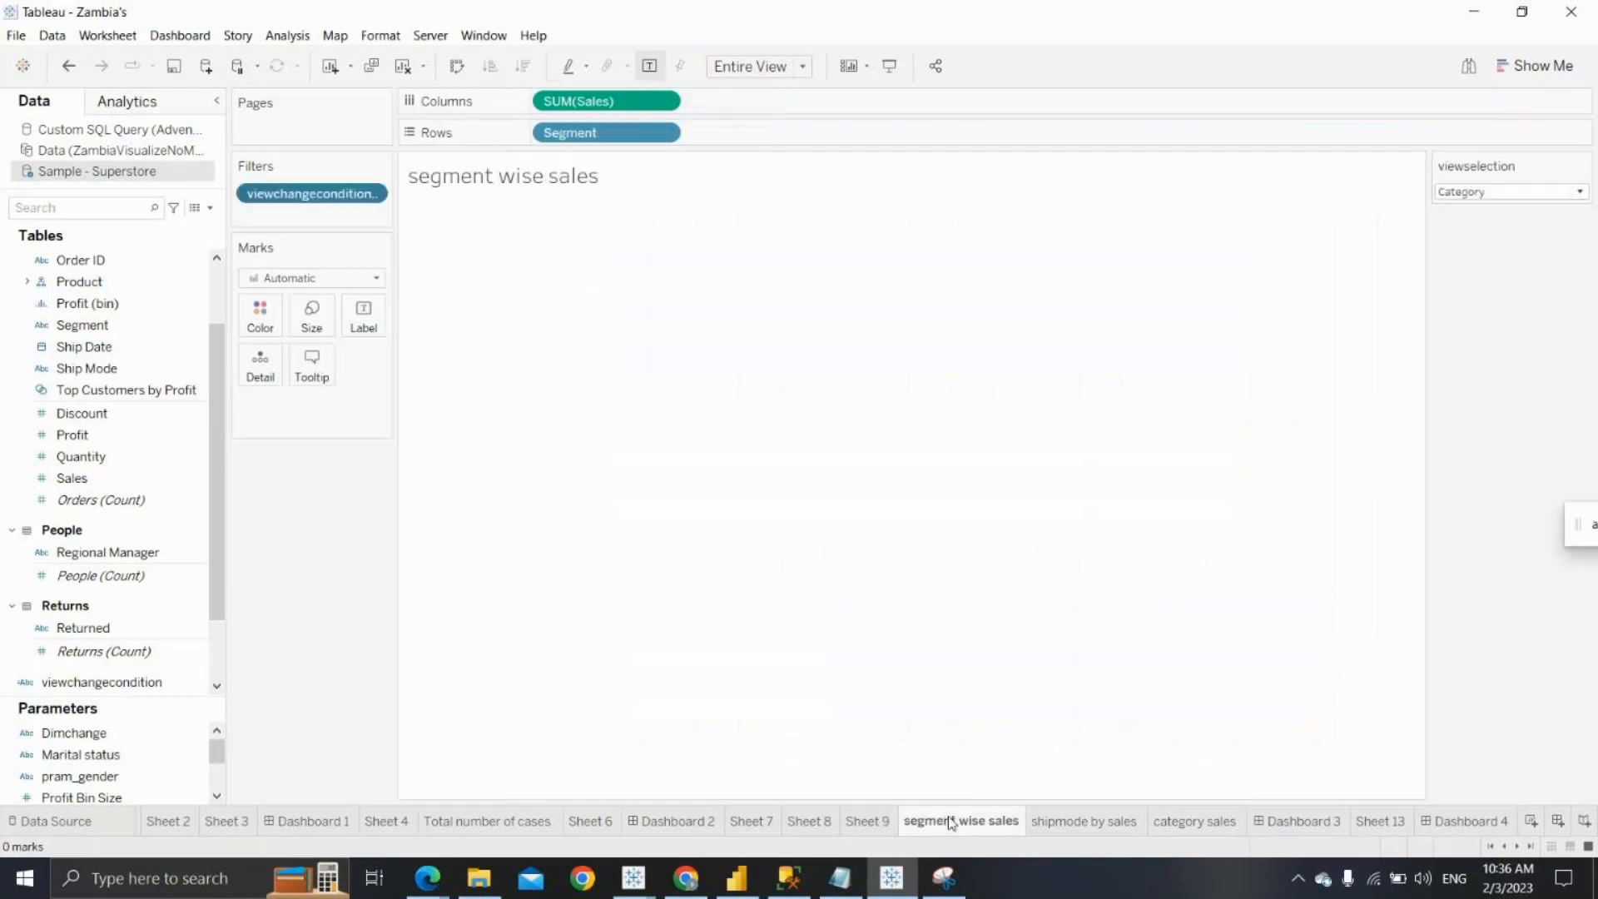
click(1074, 822)
click(1182, 823)
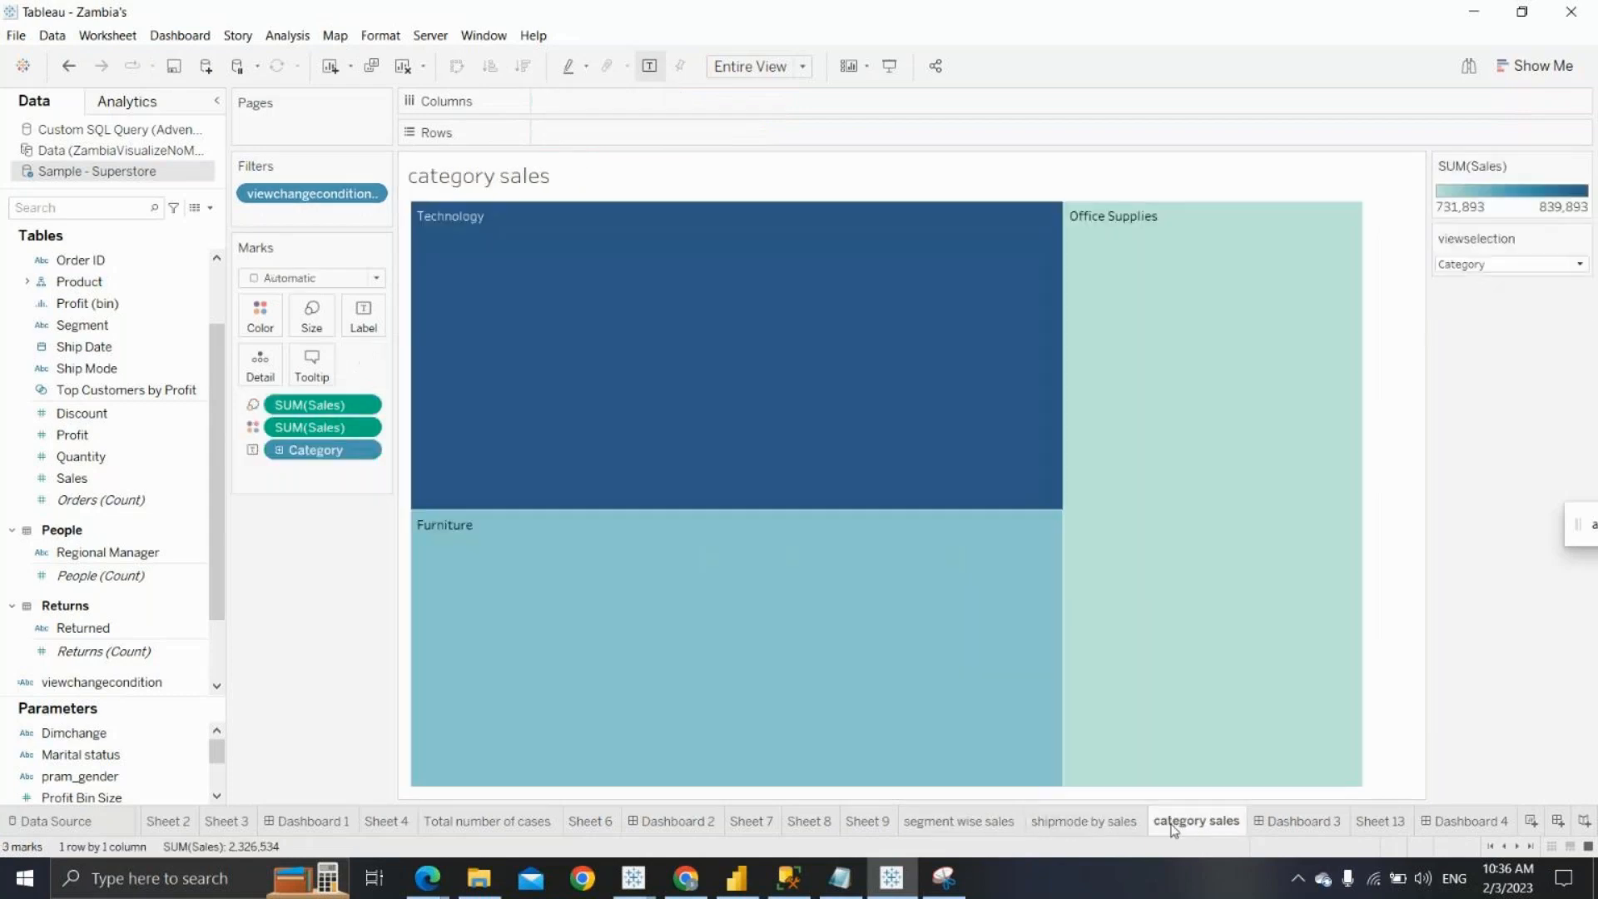
On Dashboard 3, switch the viewselection parameter to Shipmode and back to Category to compare the charts
click(1300, 823)
click(639, 129)
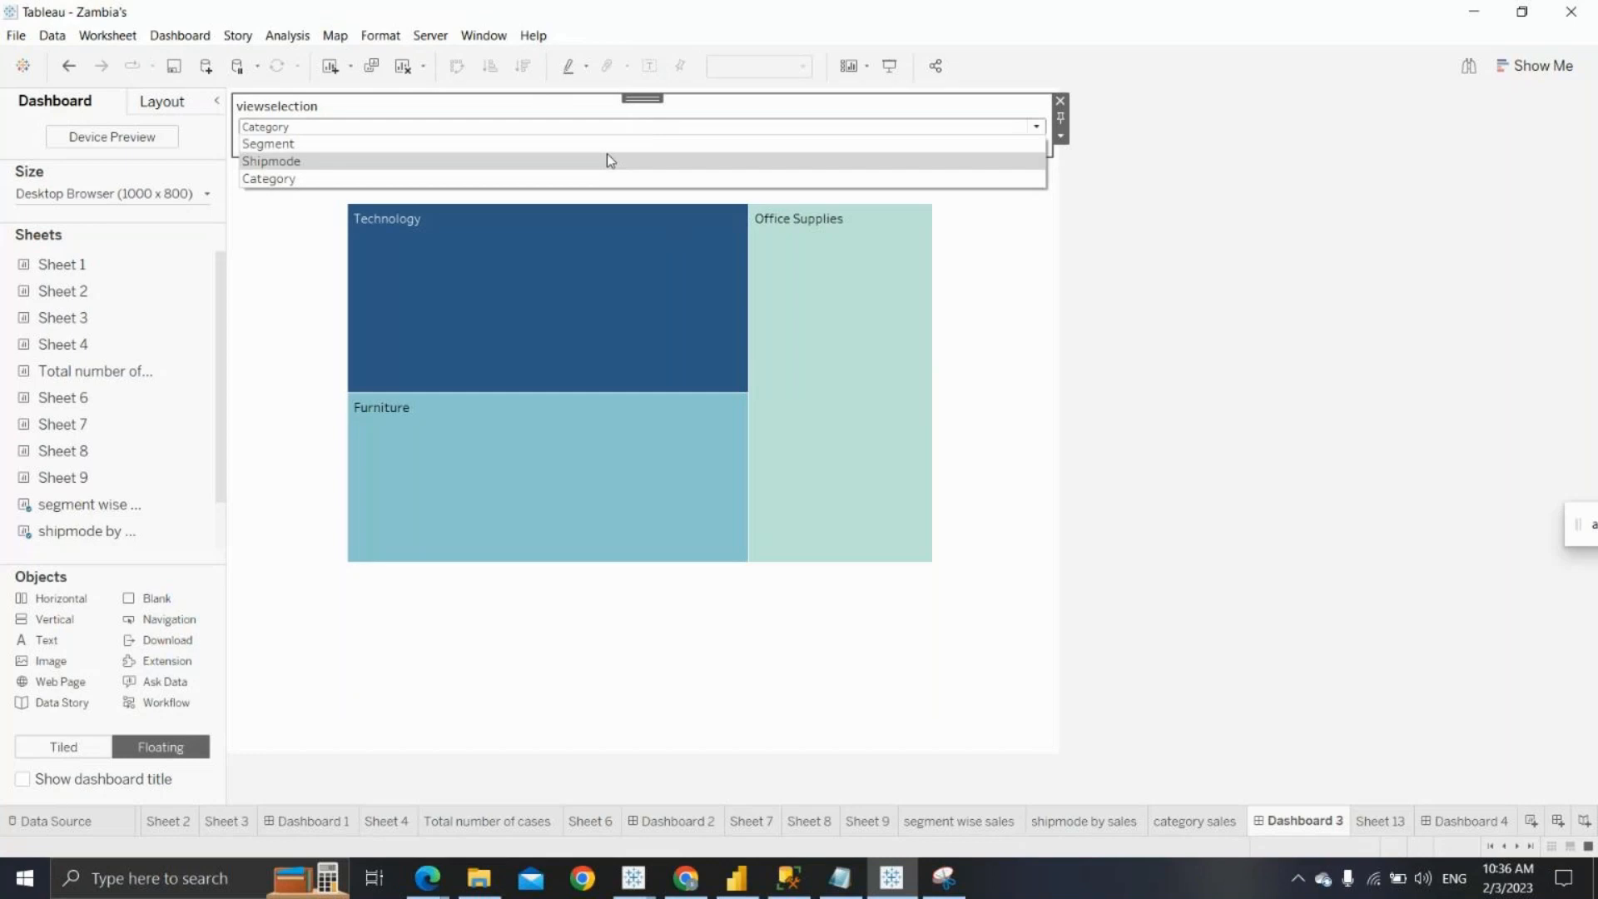
click(609, 160)
click(587, 127)
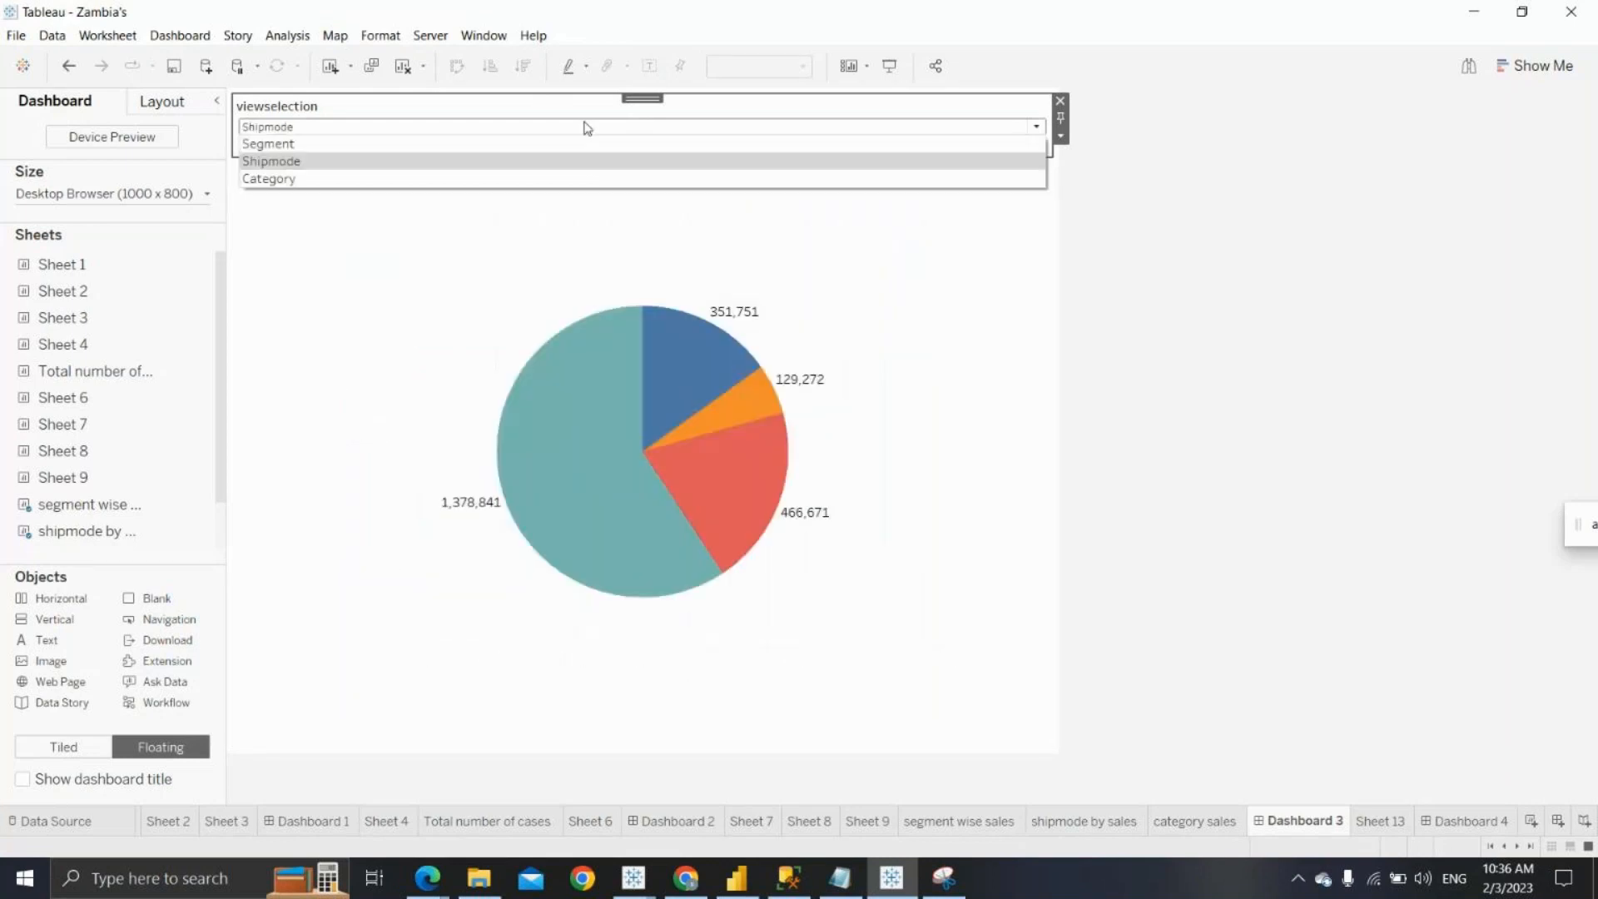
click(567, 181)
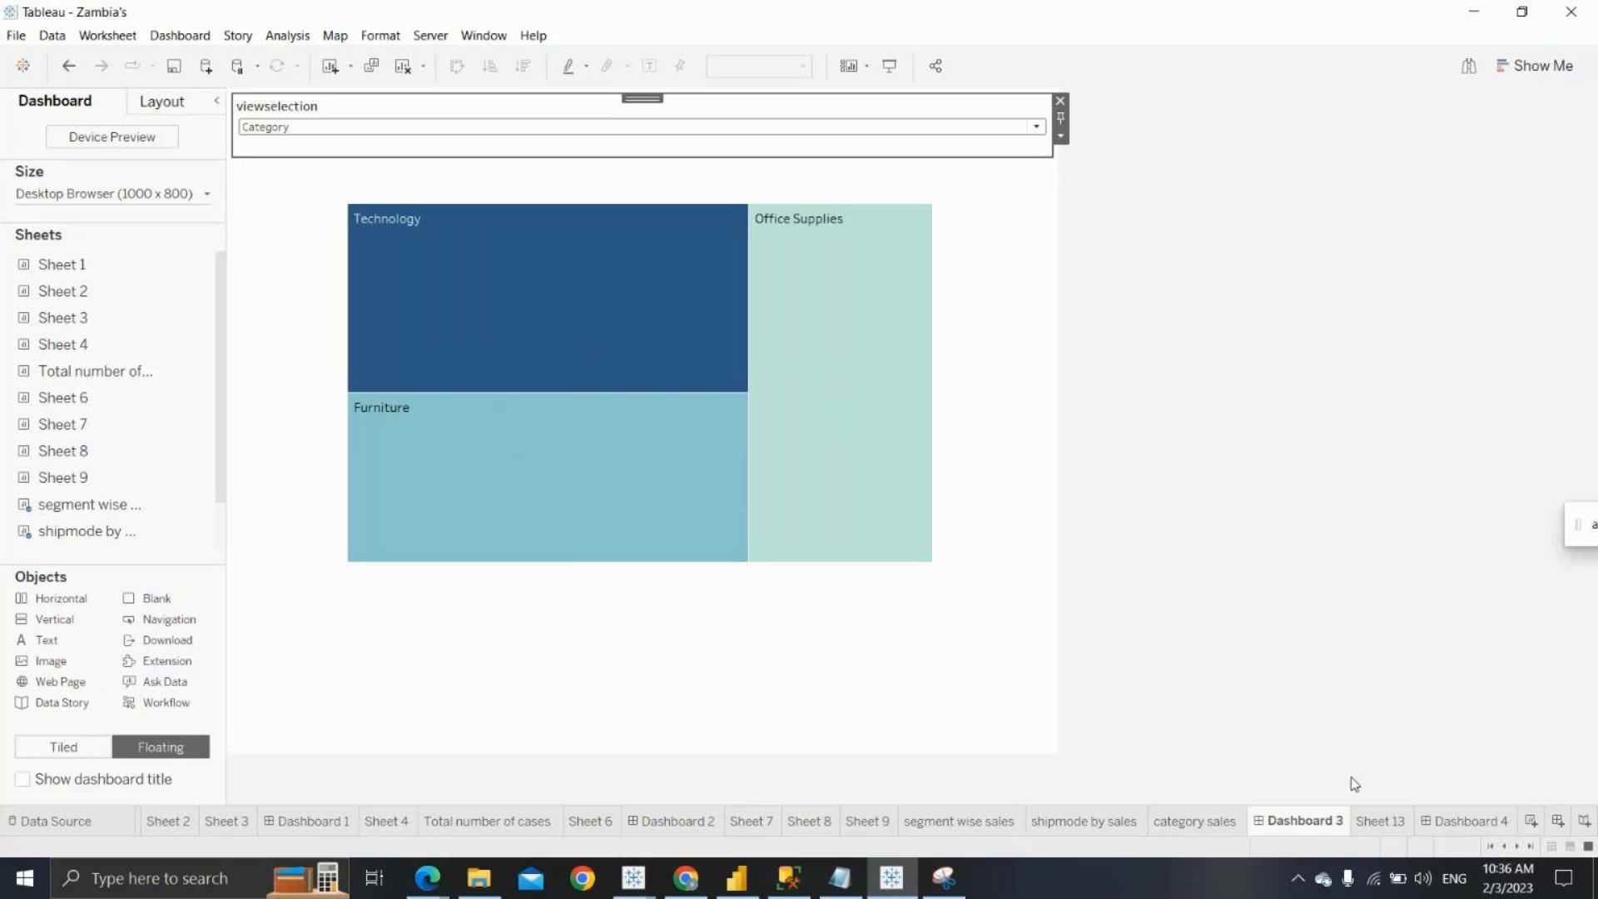
View Sheet 13, and on Dashboard 4 set Marital status to Single and pram_gender to Female
click(1379, 820)
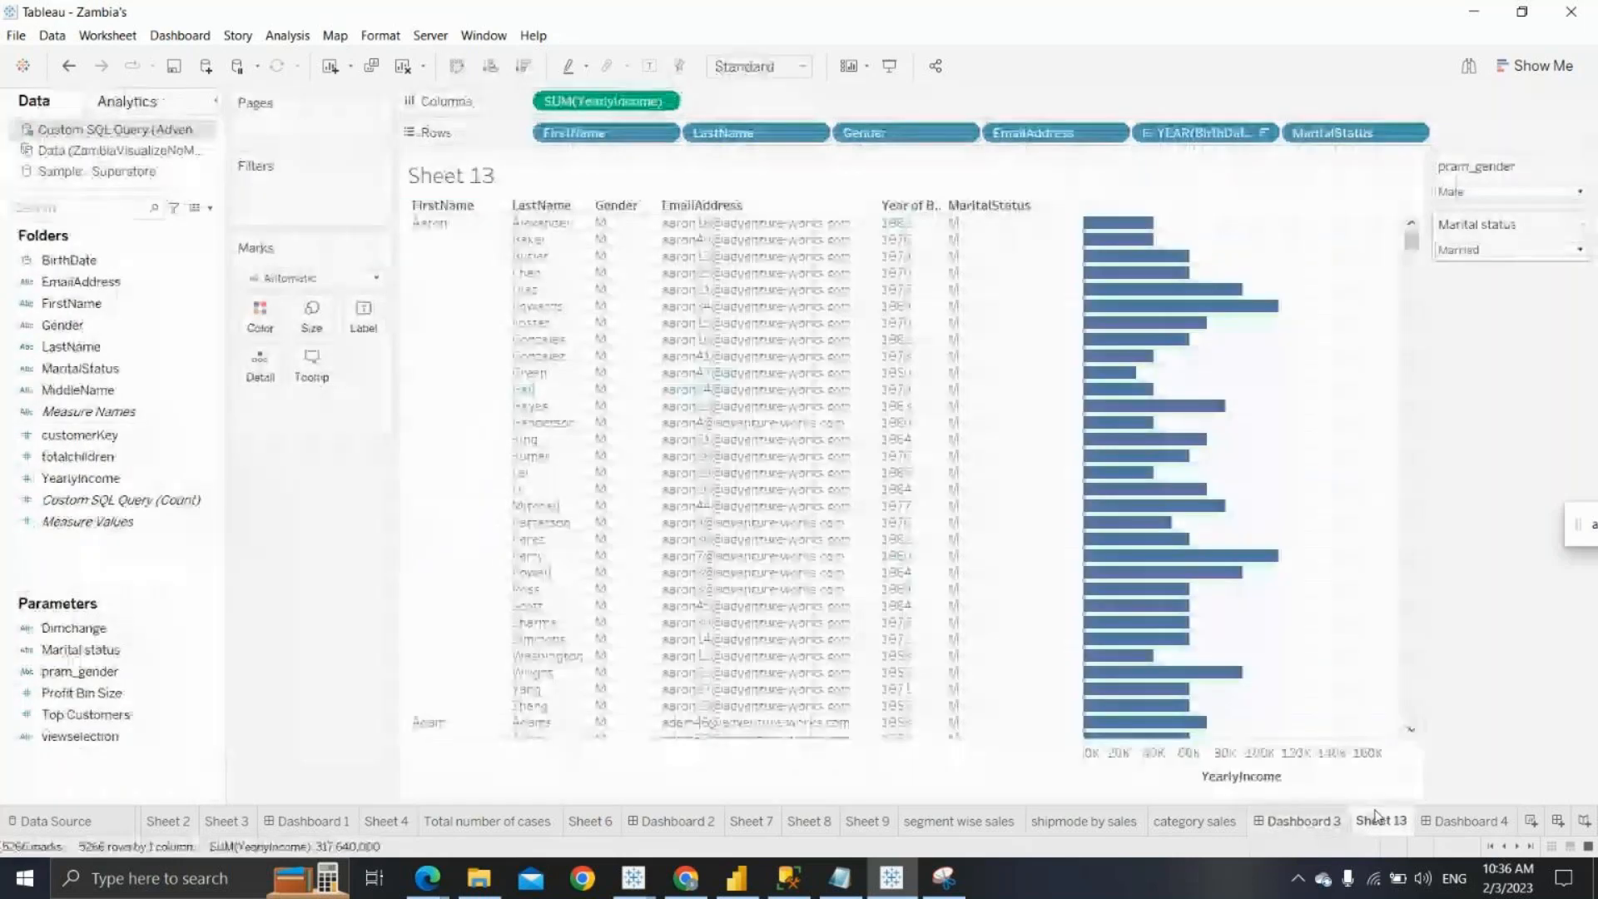
mouse_move(1186, 542)
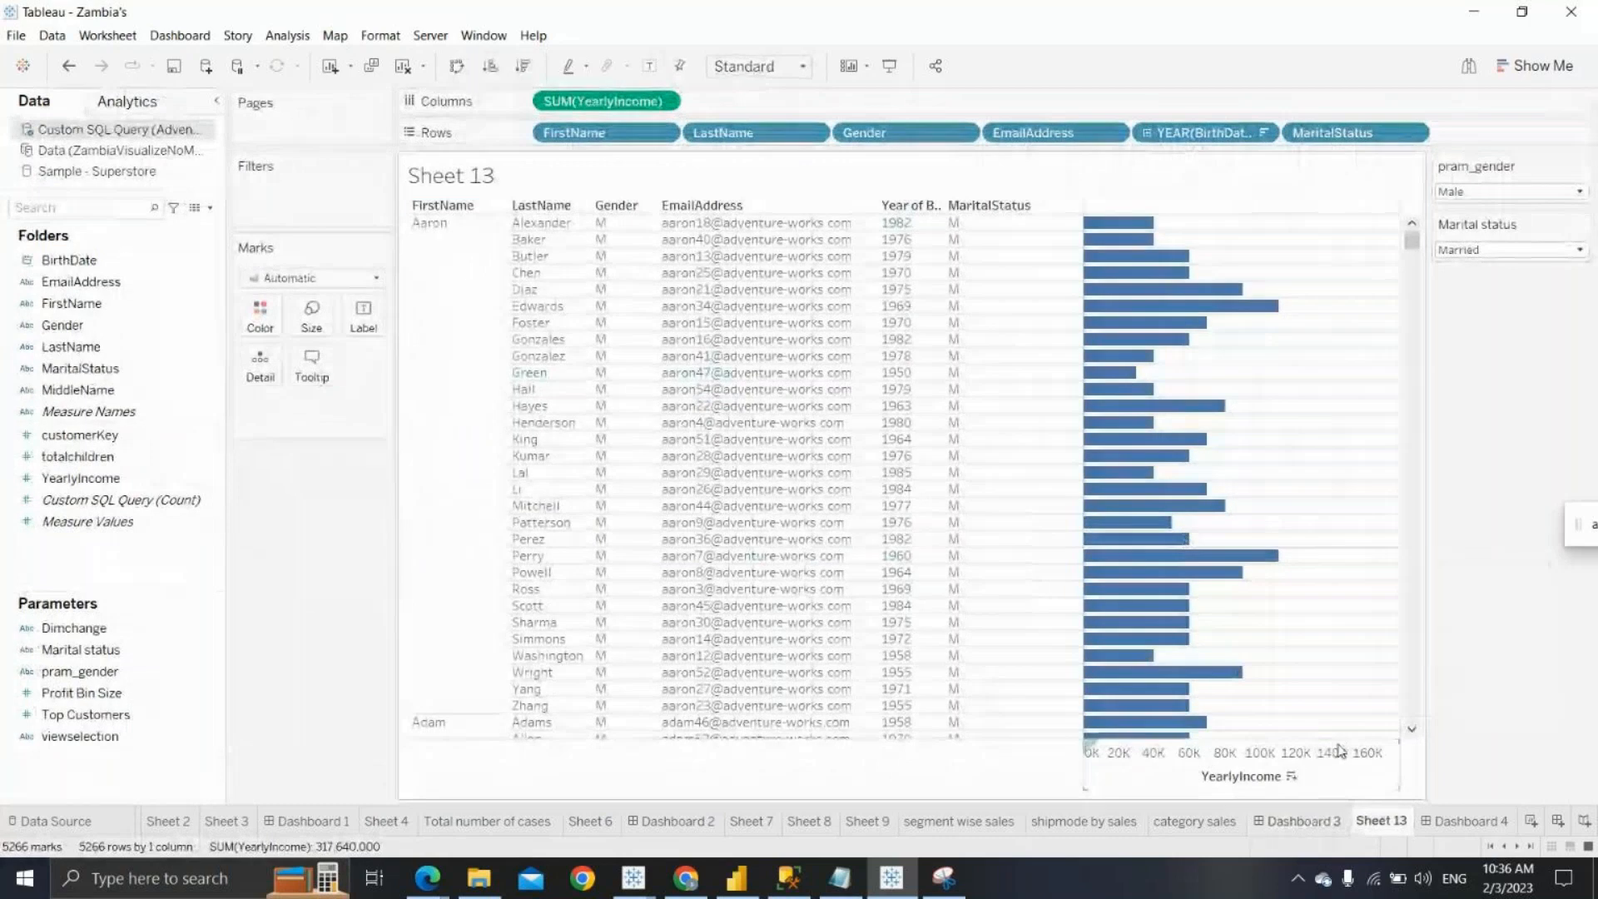
click(1452, 818)
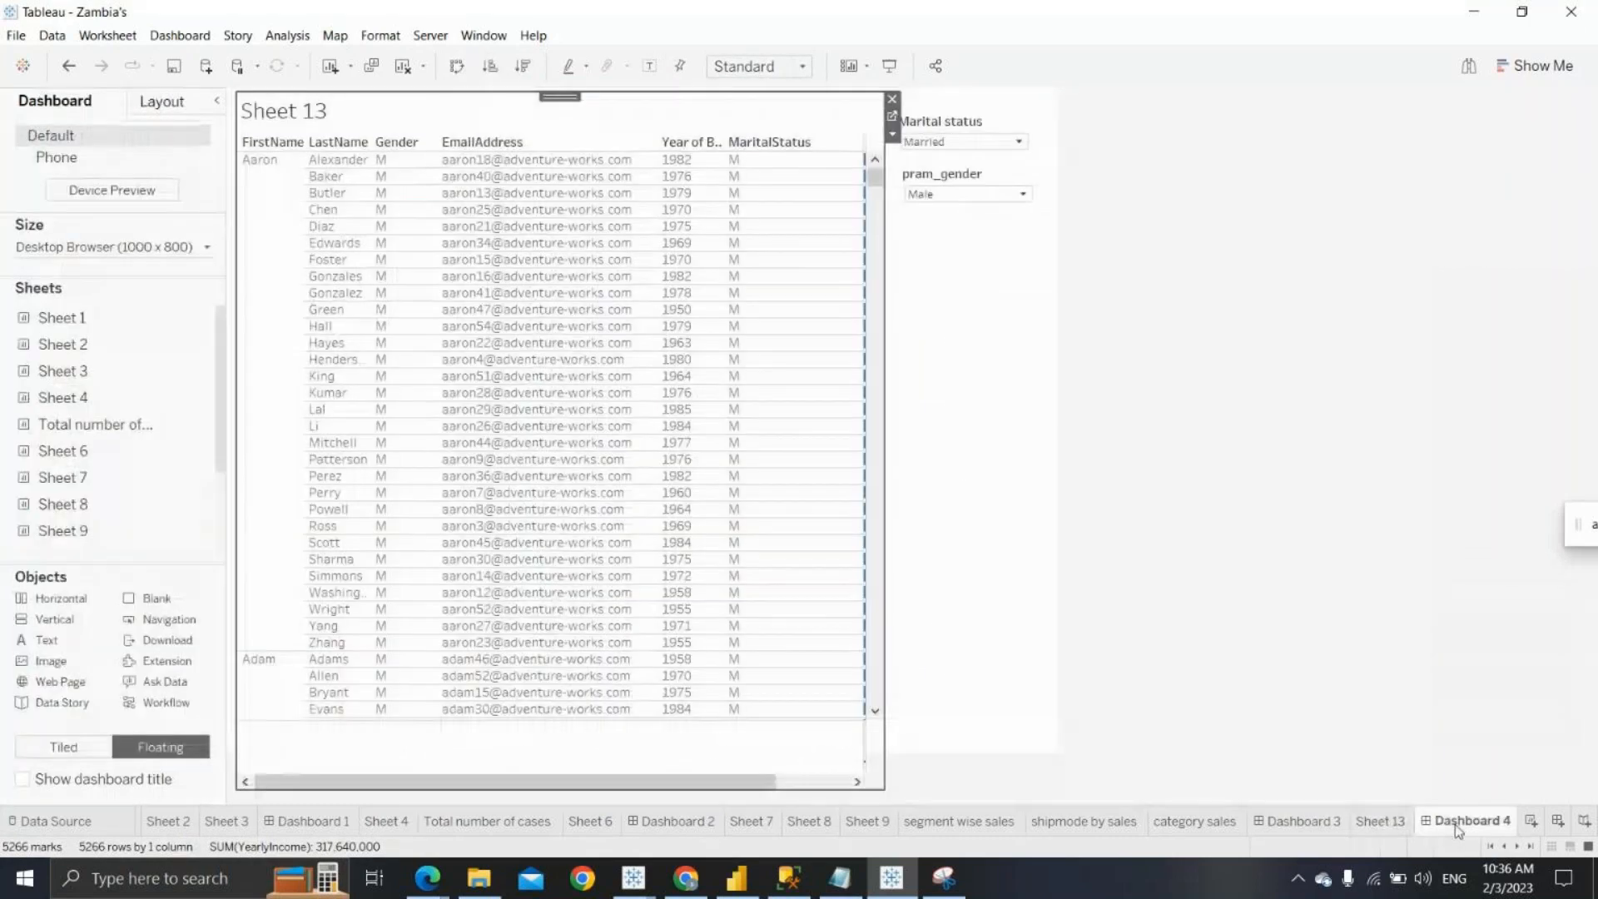
click(939, 143)
click(921, 158)
click(957, 194)
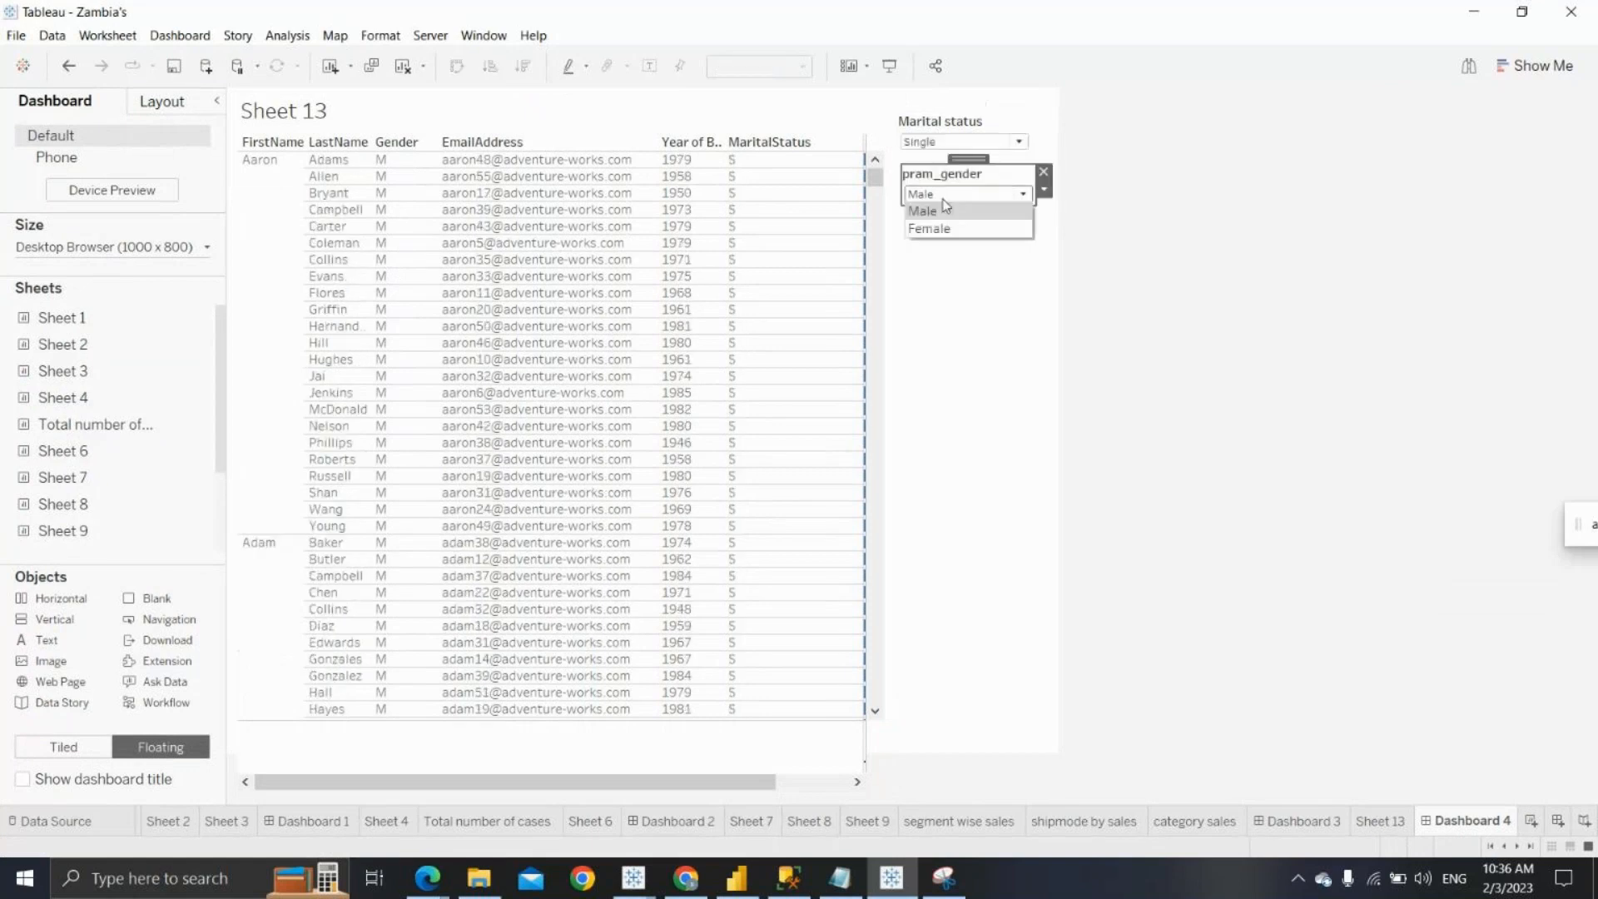
click(926, 226)
Set Dashboard 4's Marital status parameter to Married and pram_gender to Male
click(939, 143)
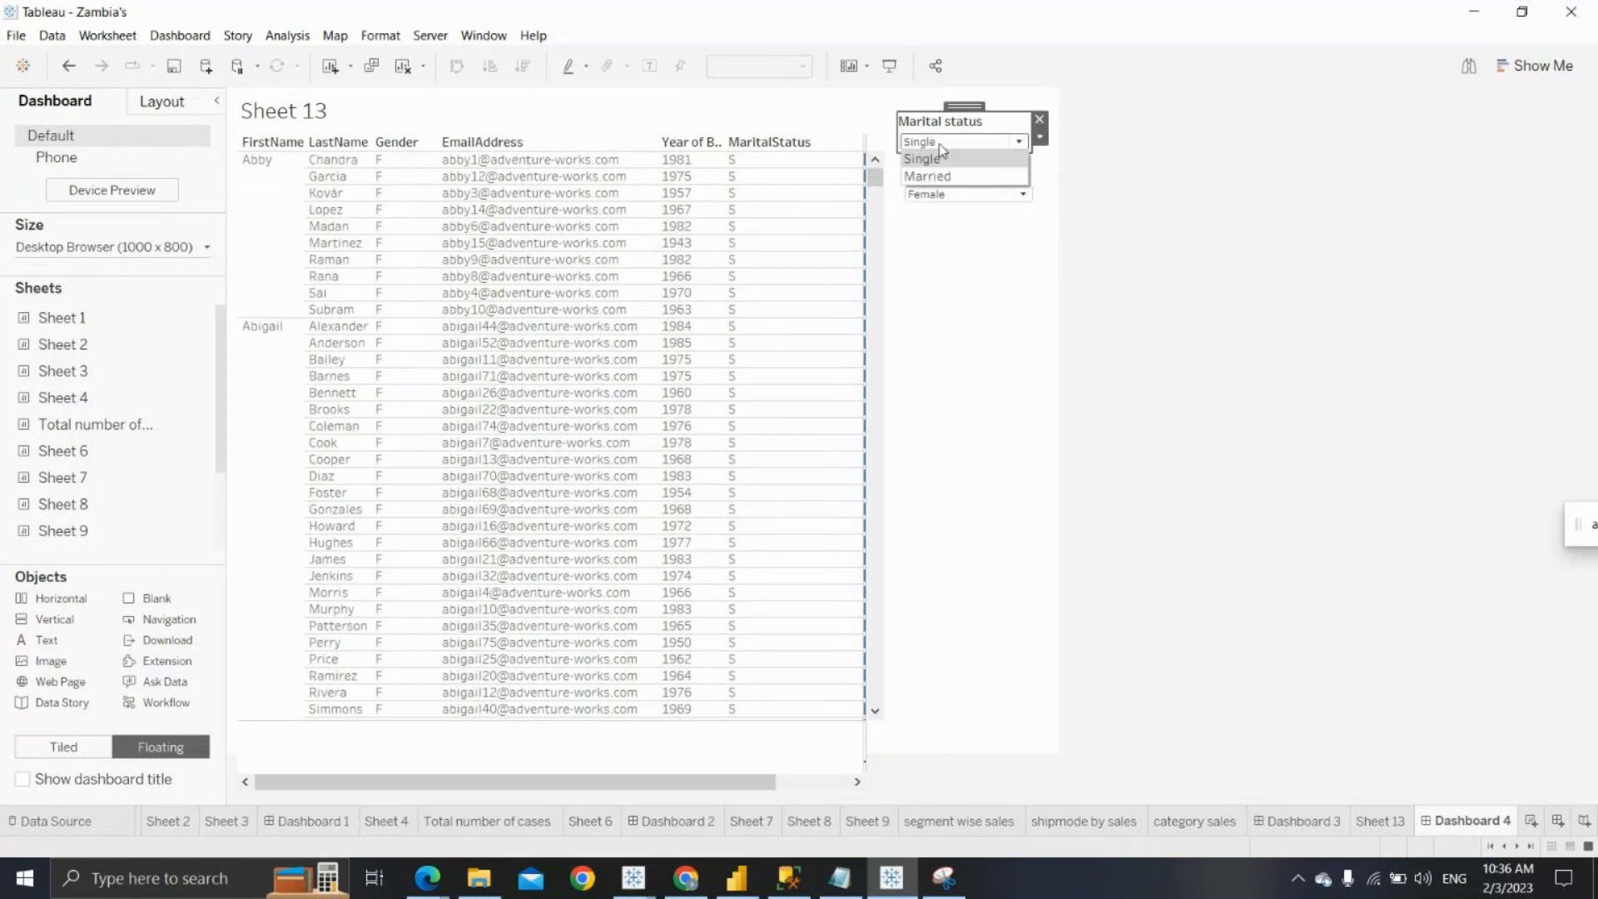
click(927, 176)
click(962, 194)
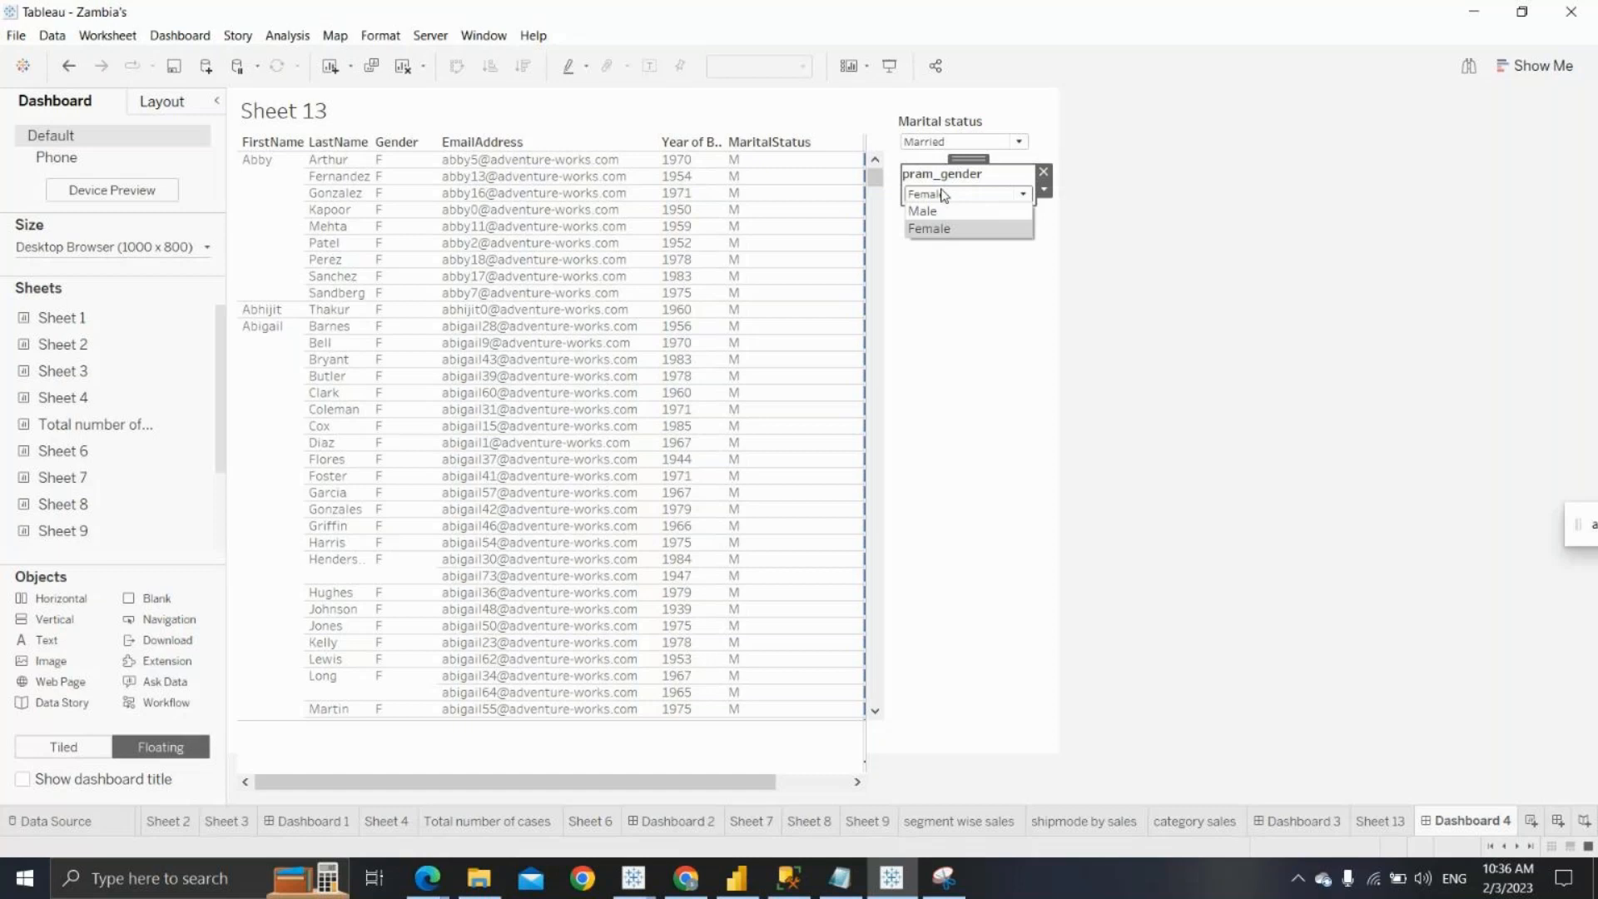
click(942, 210)
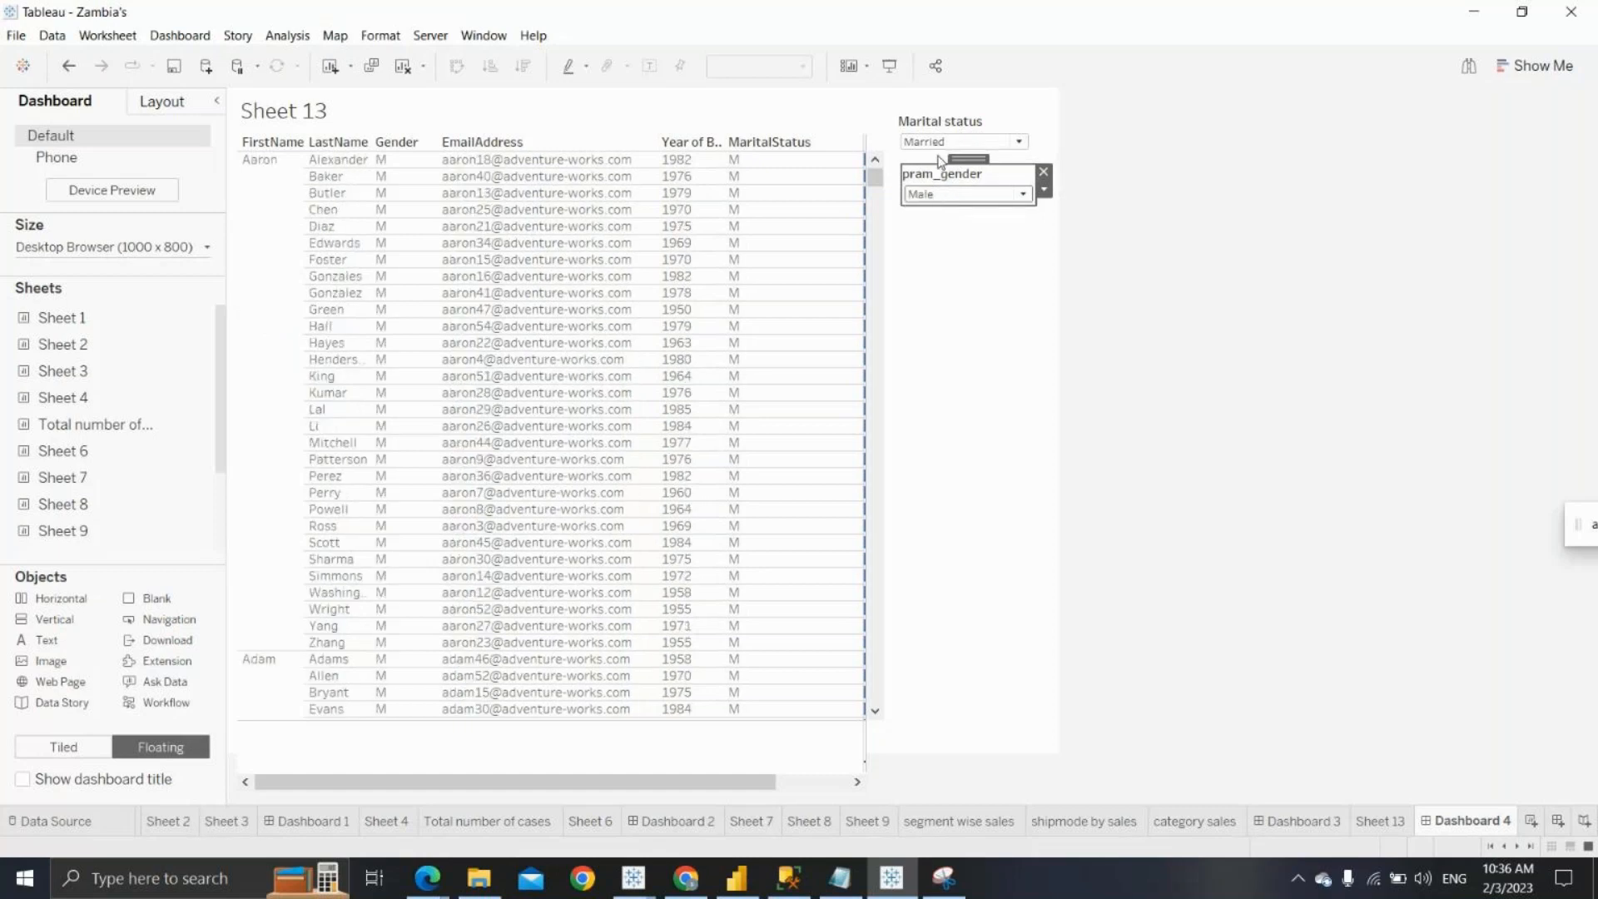
click(939, 142)
click(941, 178)
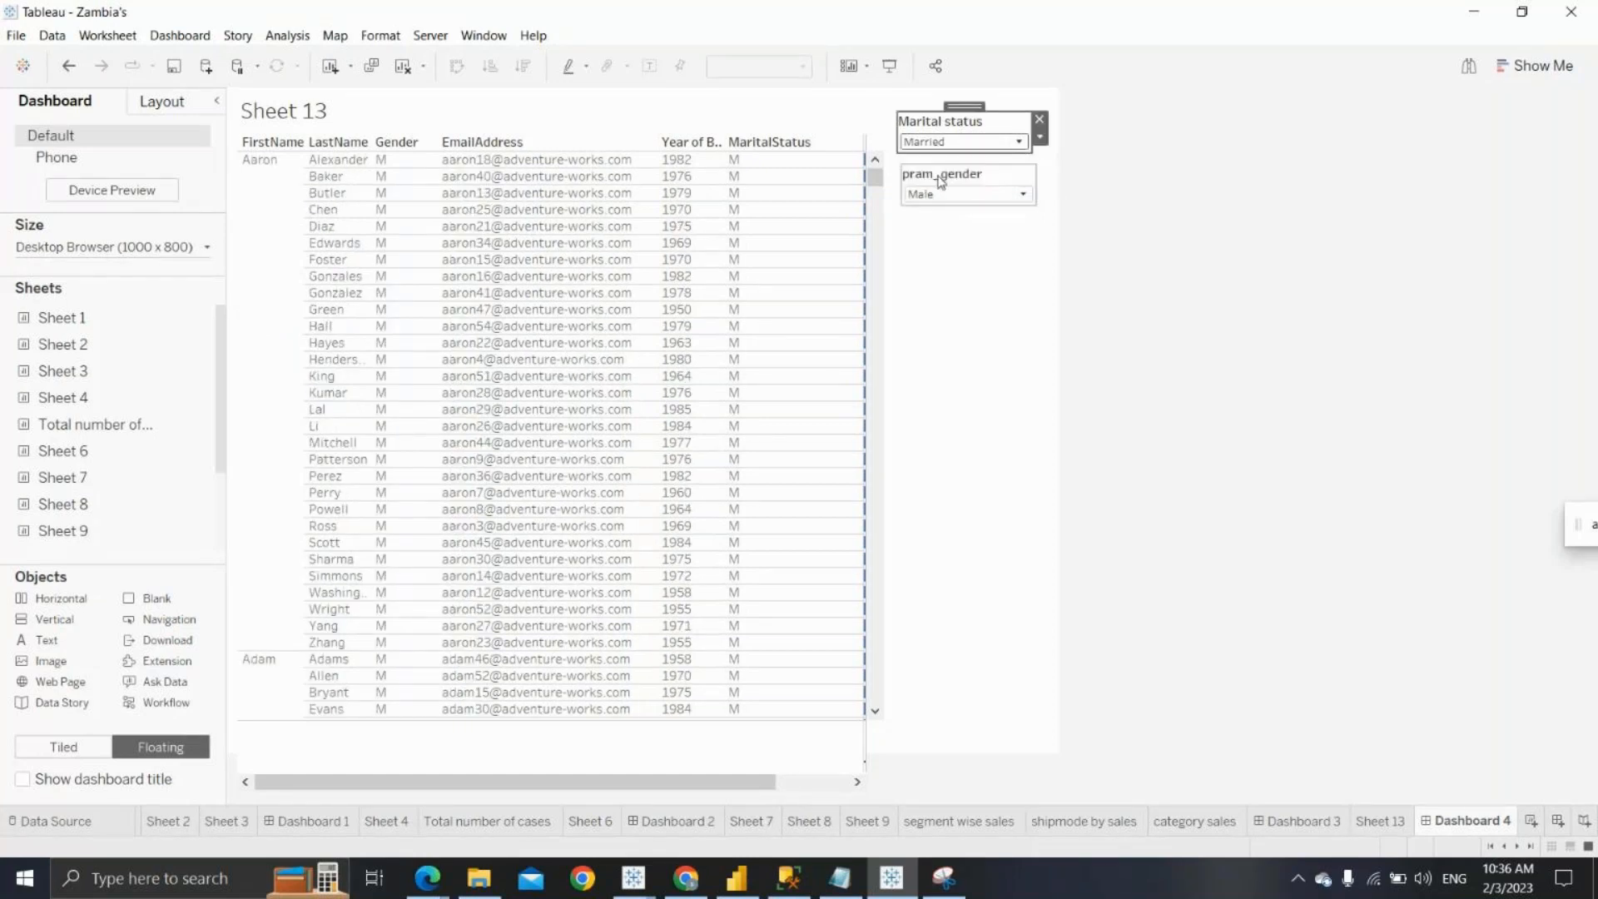
mouse_move(421, 884)
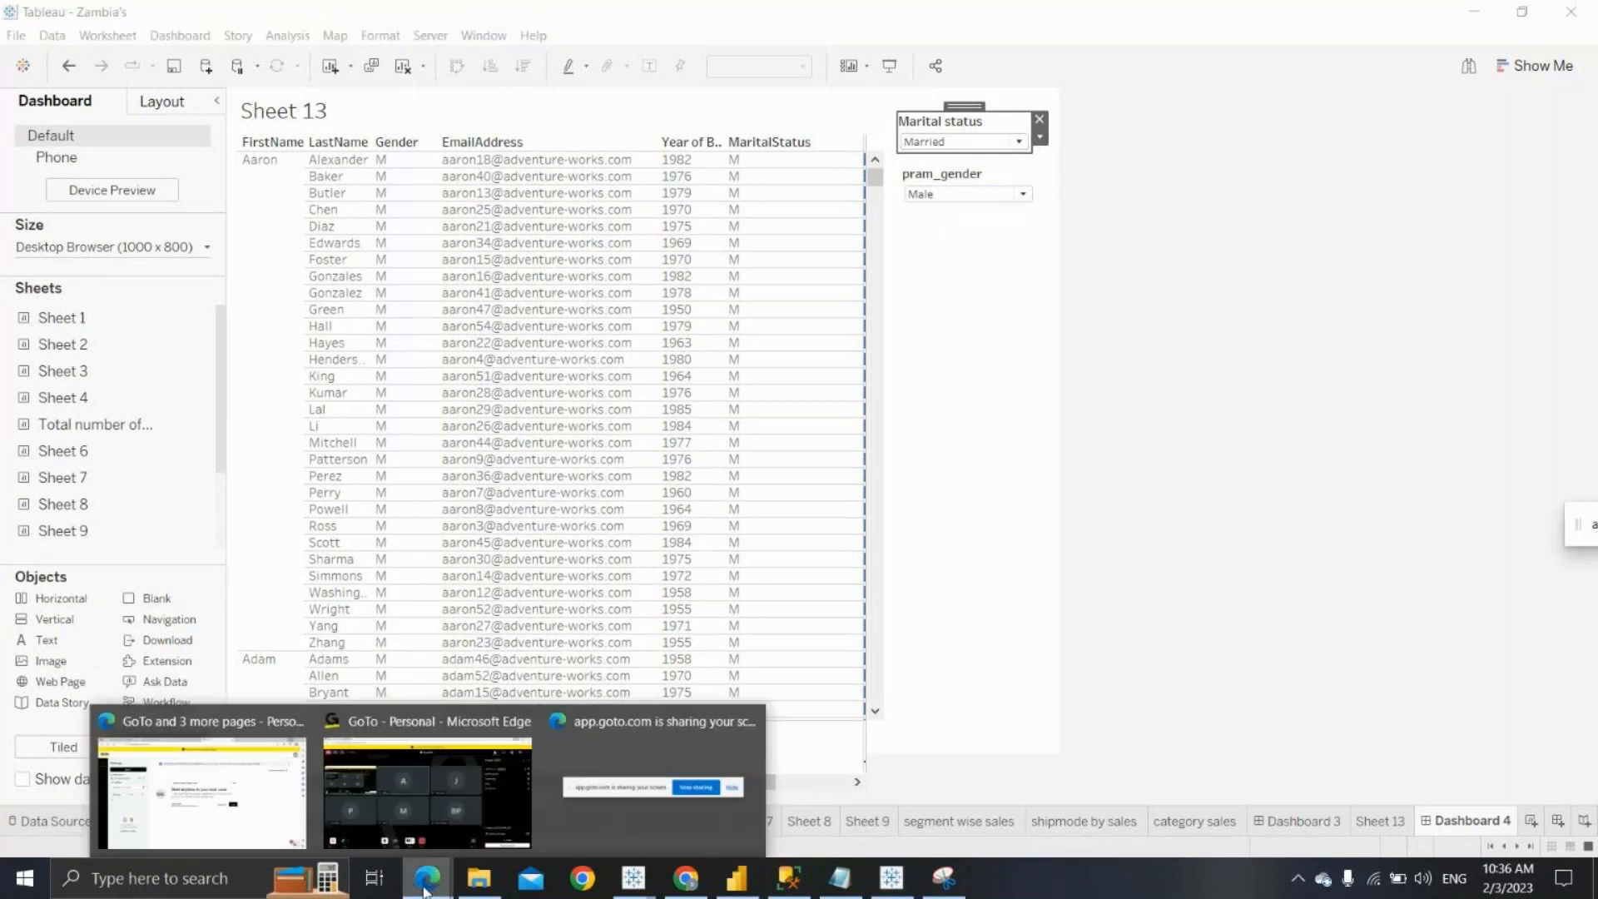
click(537, 591)
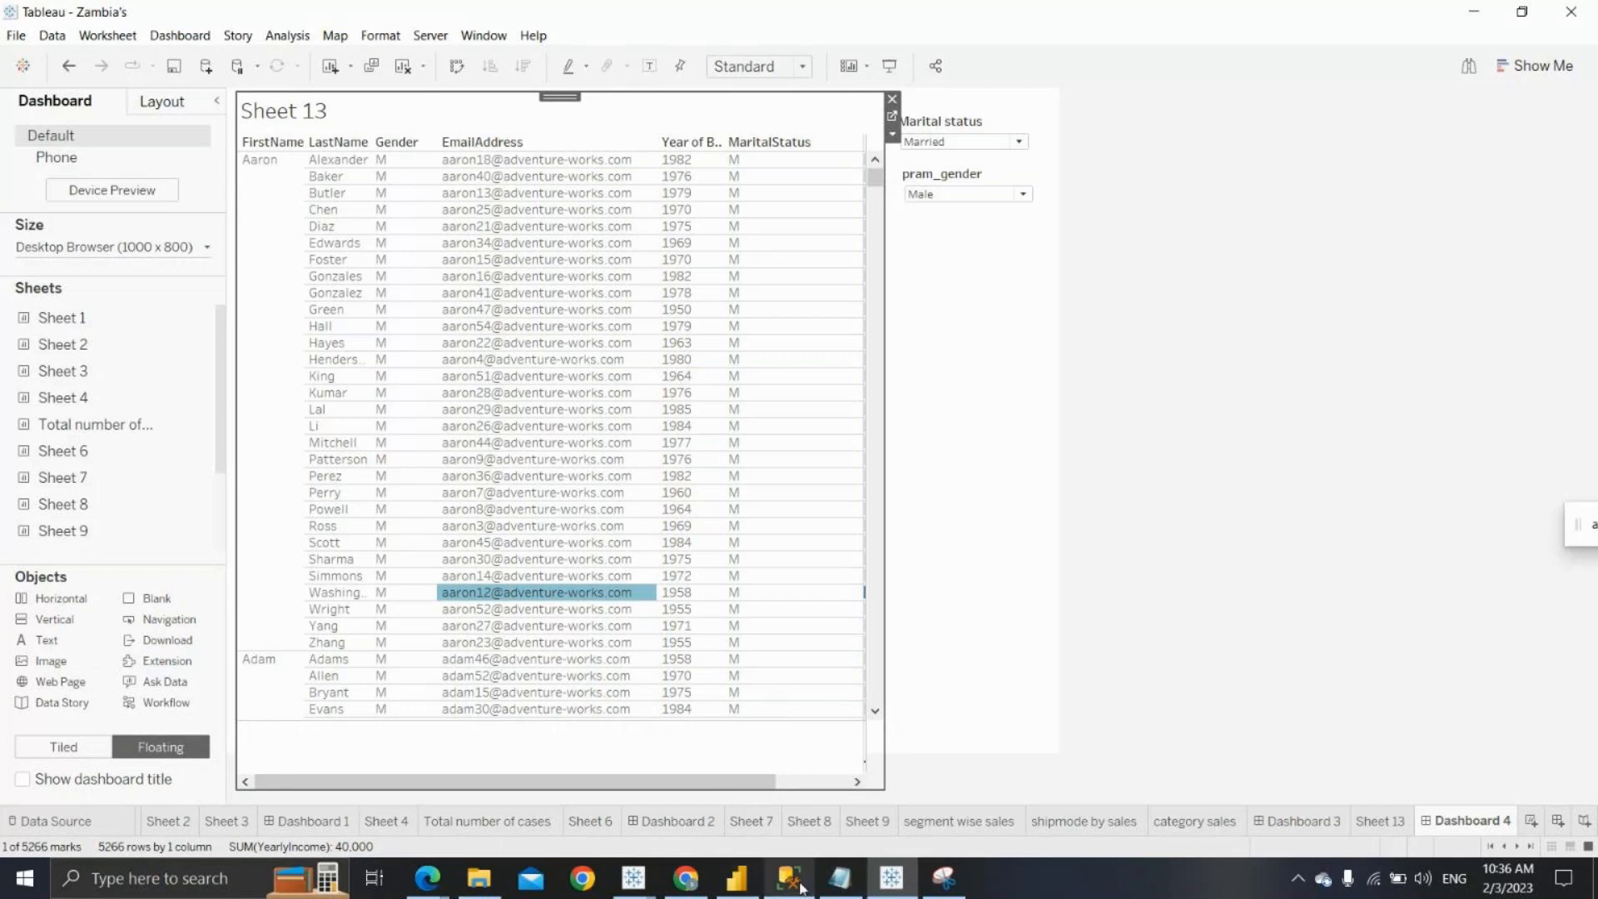
Switch to the Constraints notes in Notepad and highlight the definition of SQL constraints and its heading word
click(841, 879)
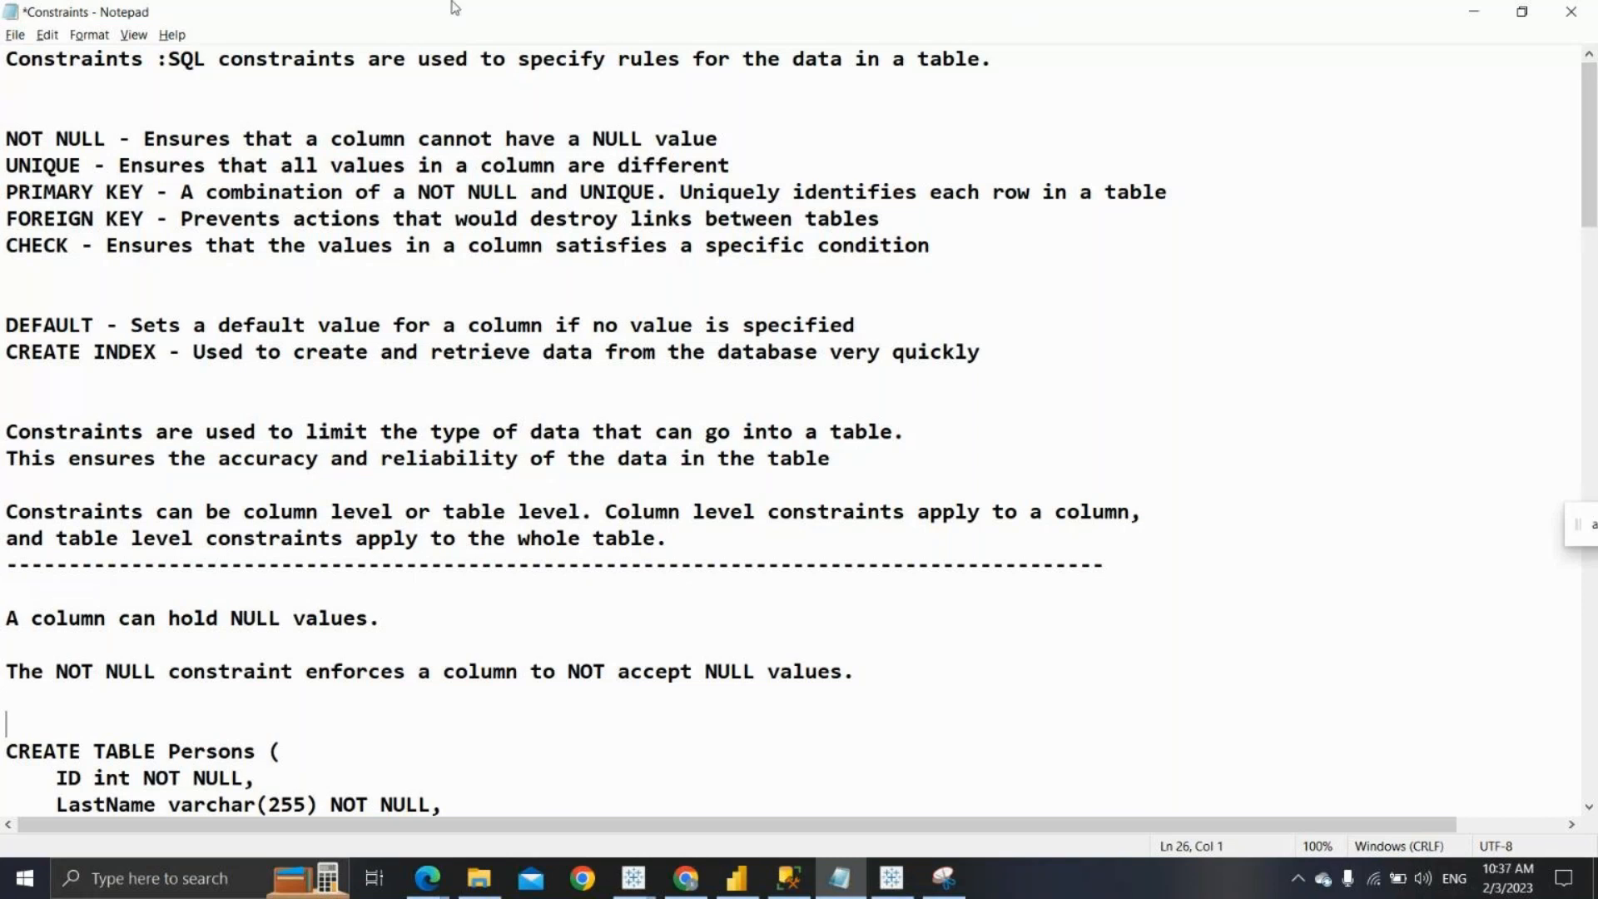
drag(161, 59, 968, 100)
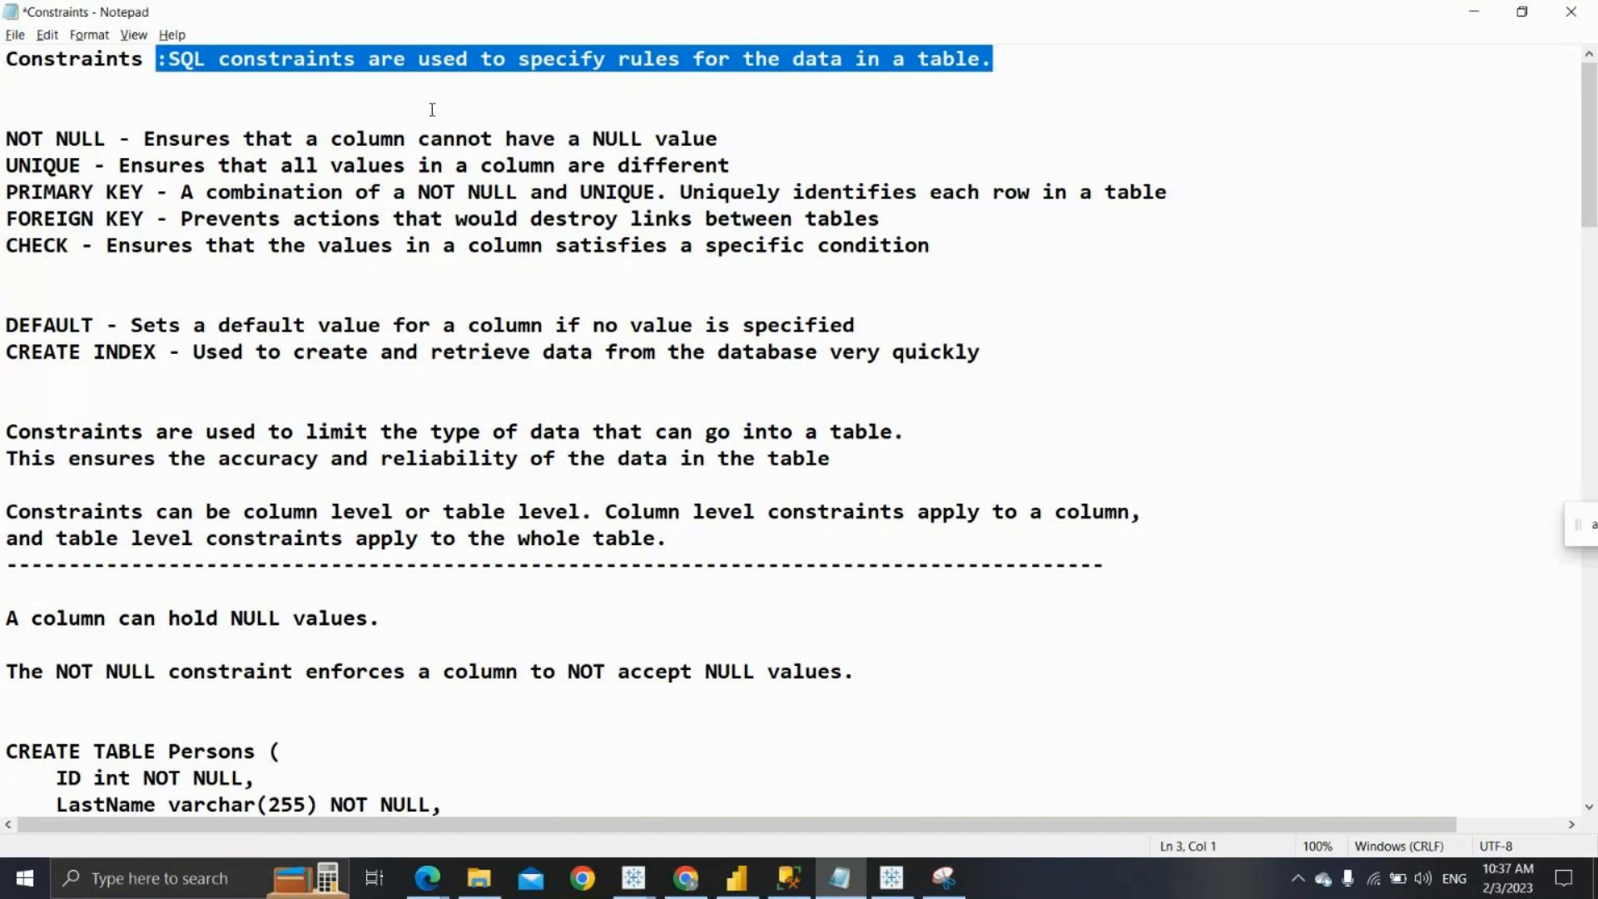
click(230, 96)
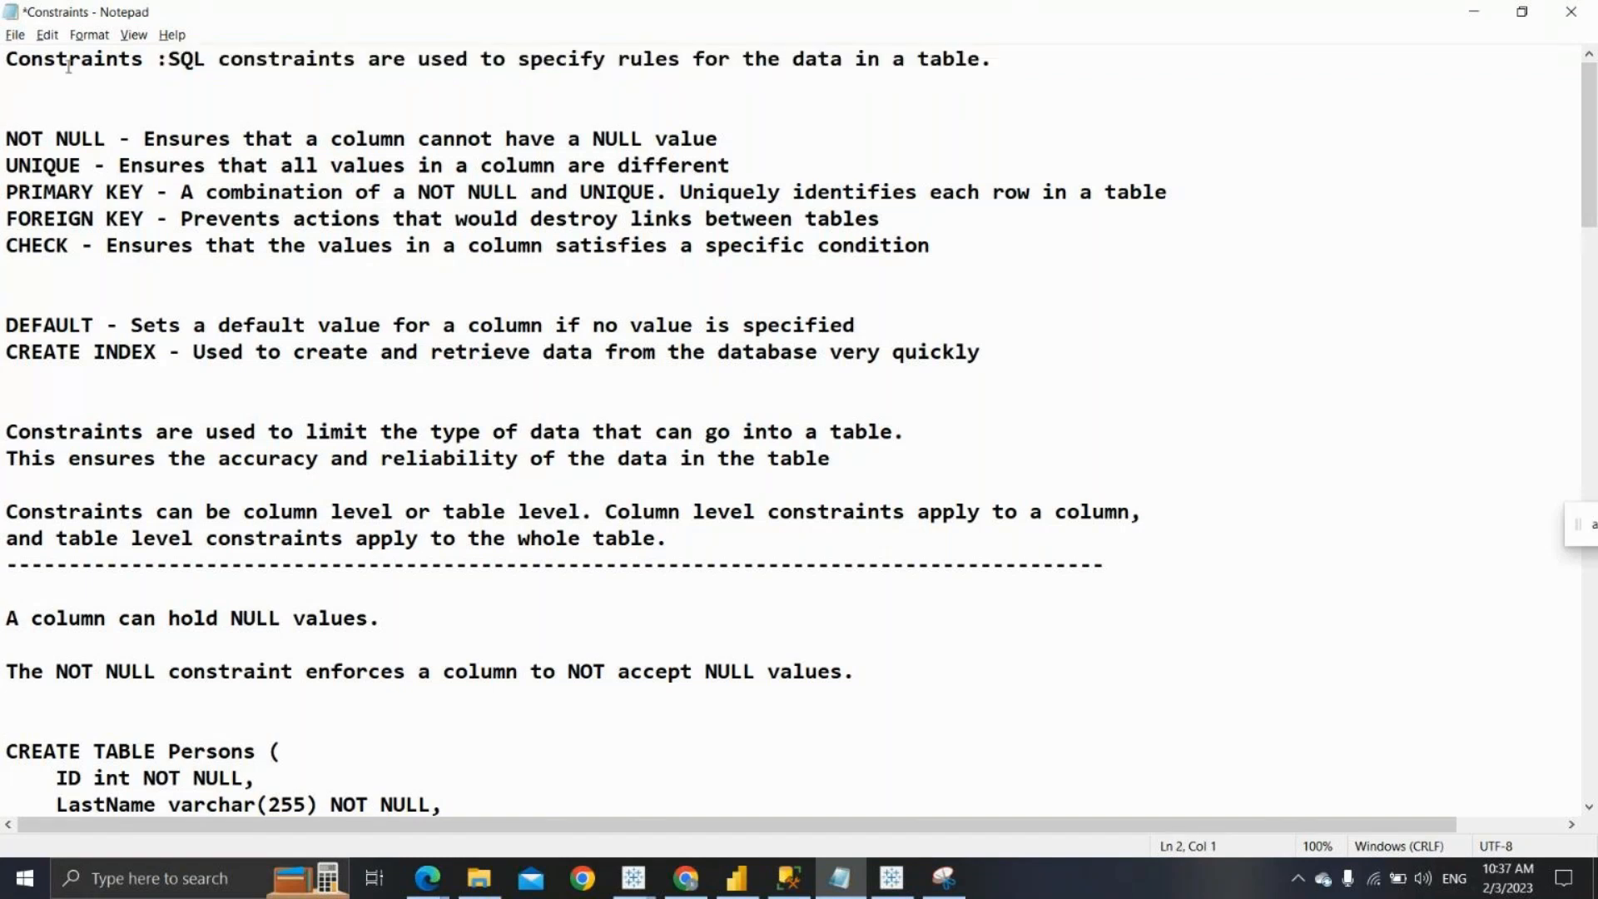
drag(6, 59, 159, 65)
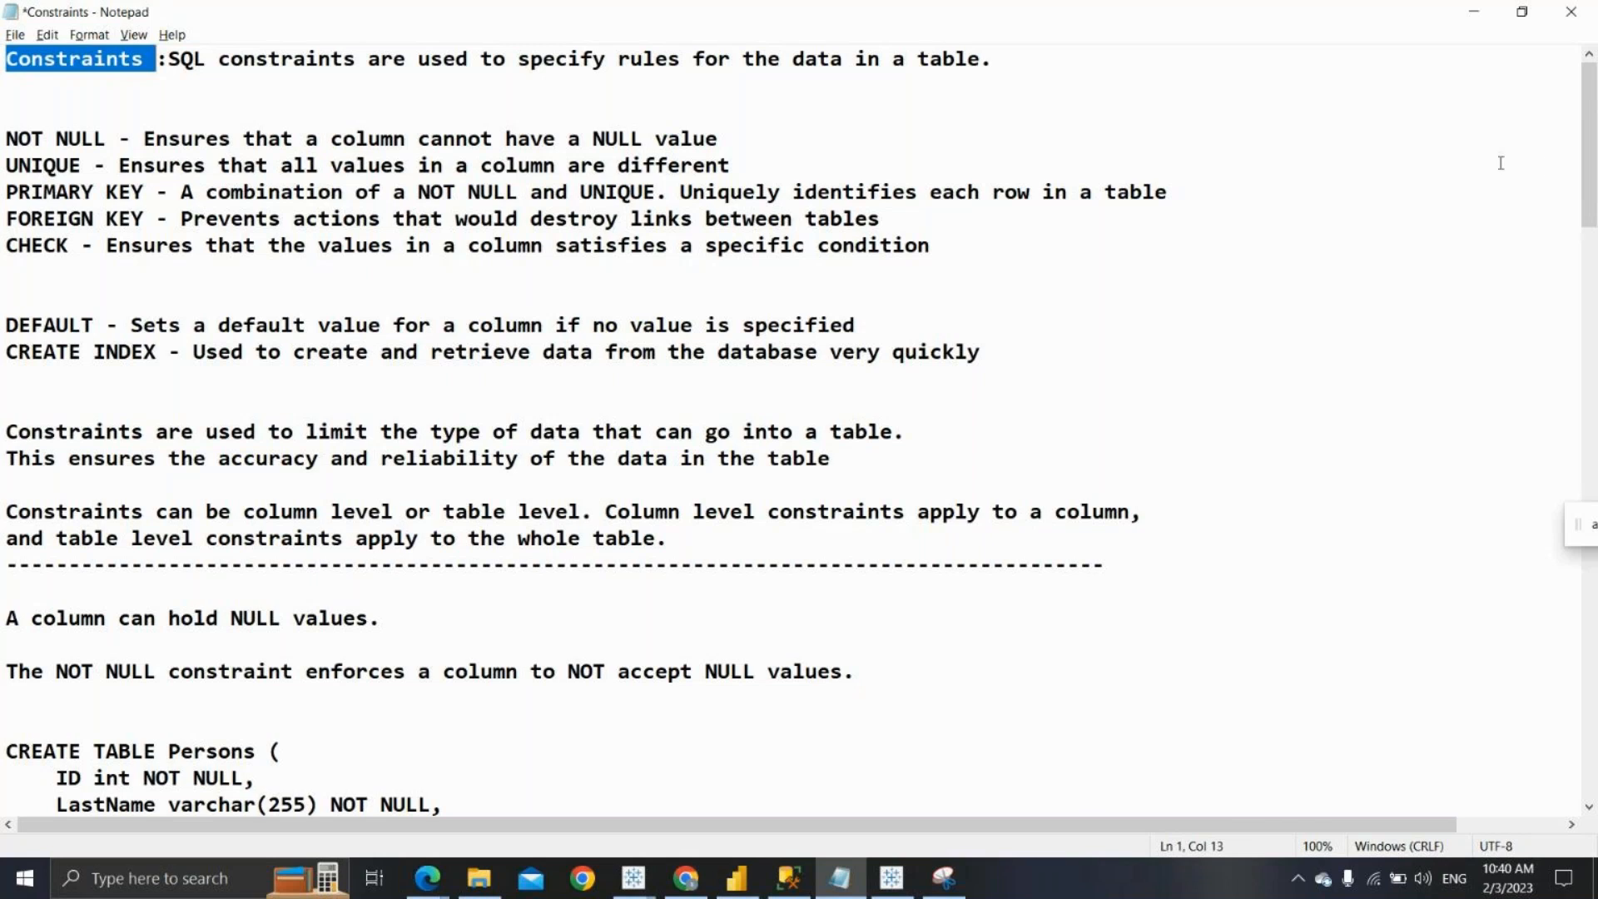
Copy the CREATE TABLE Persons statement from the notes' NOT NULL section into the end of the query in SQL Server Management Studio
drag(1592, 171, 1591, 265)
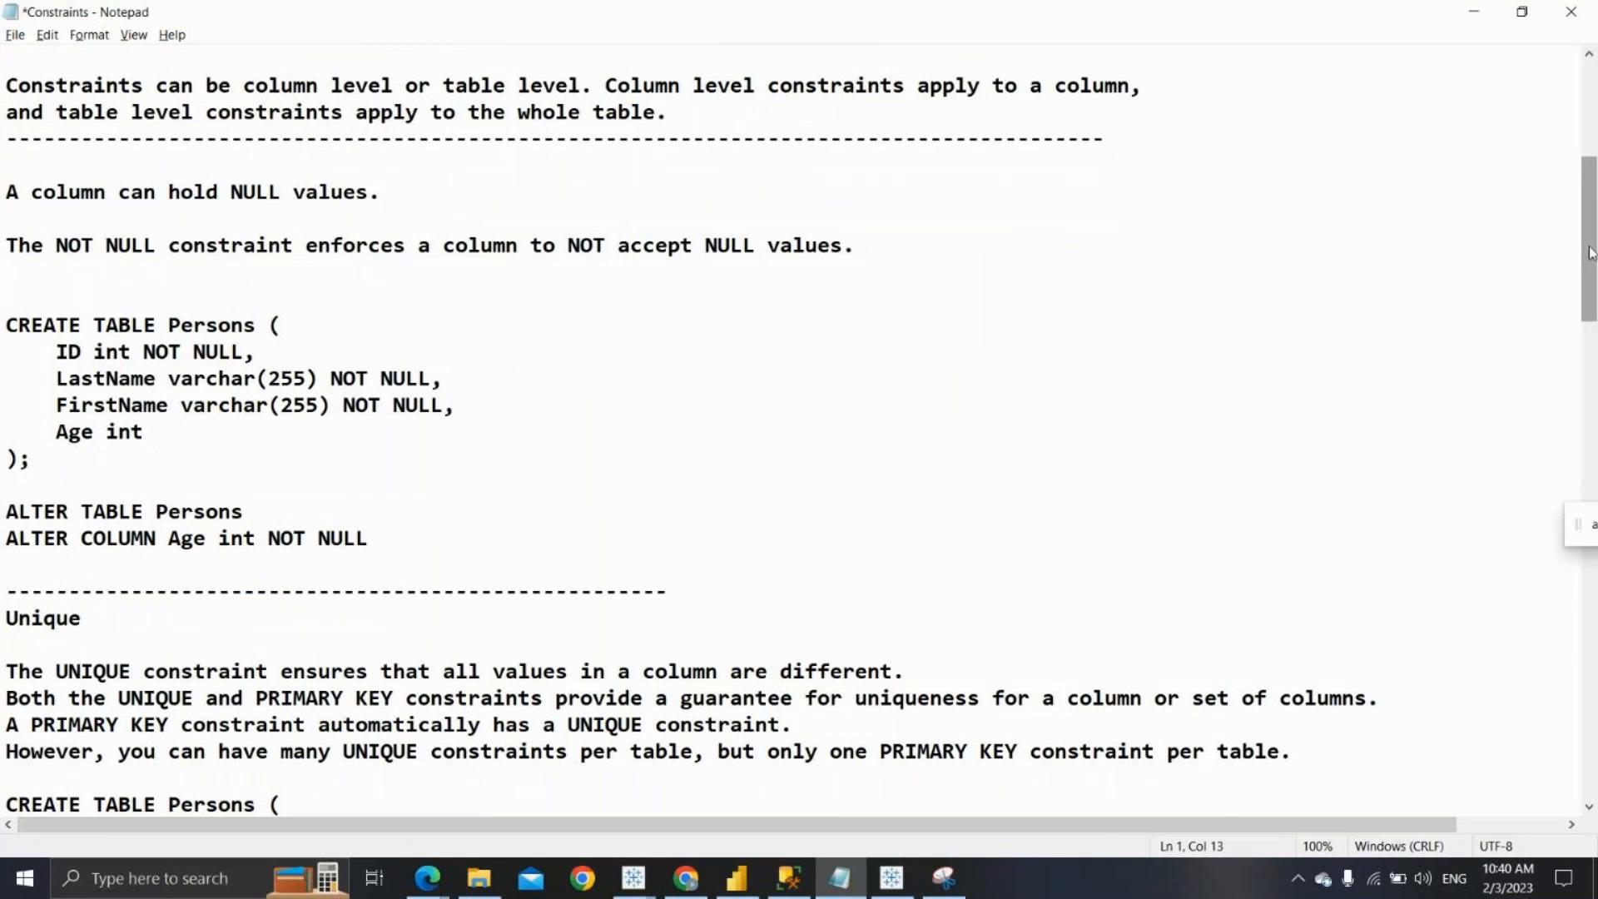
drag(1593, 264, 1594, 235)
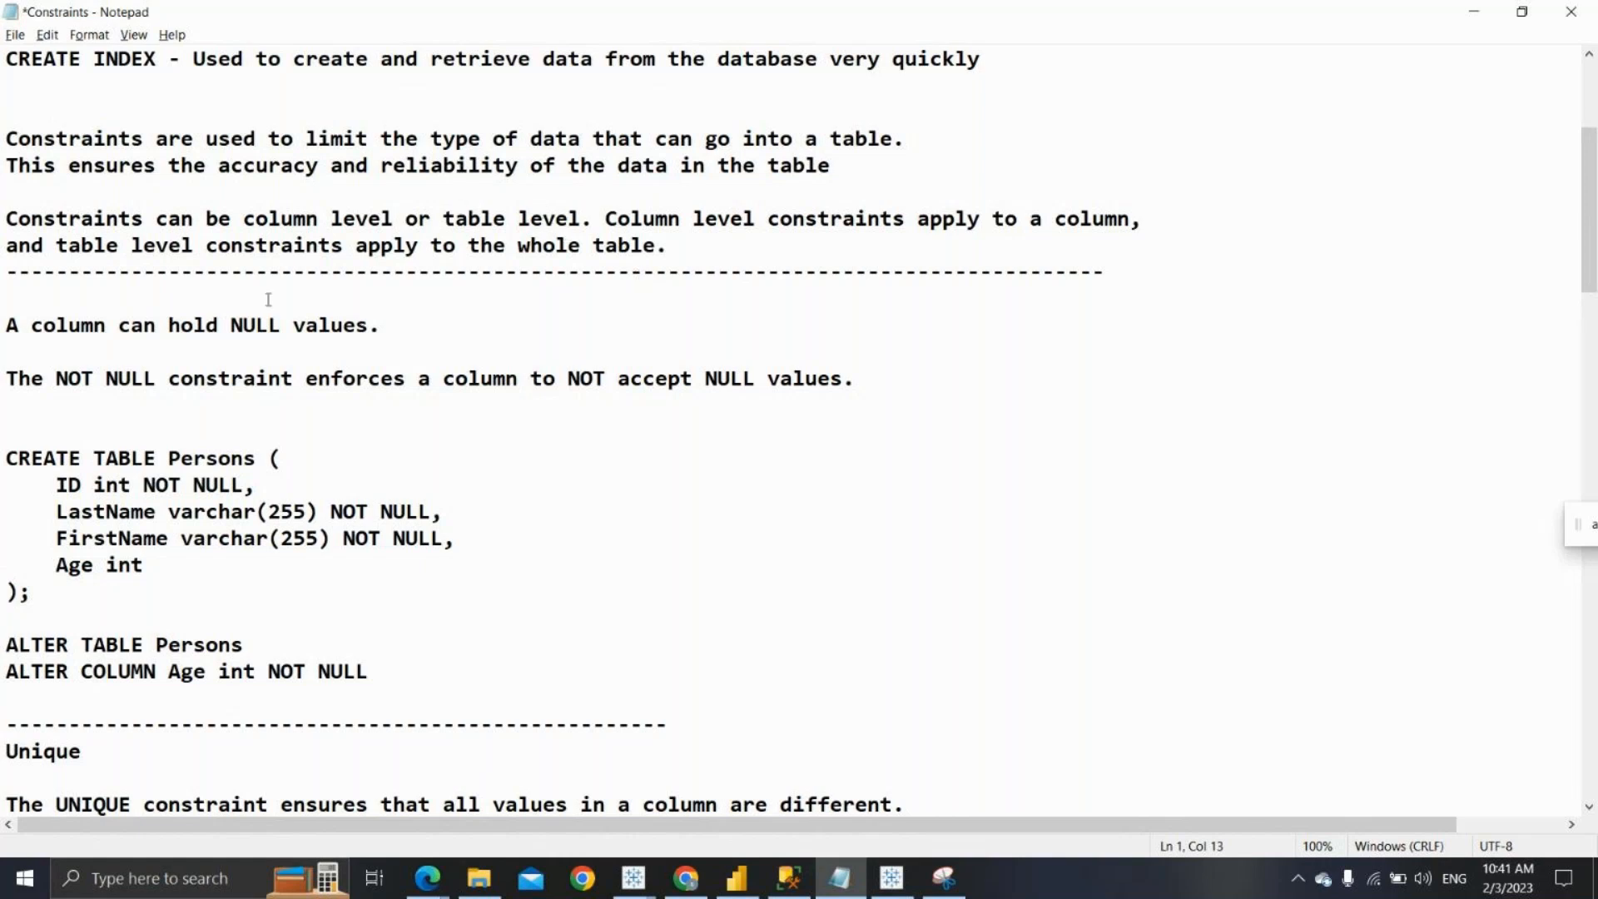
click(48, 598)
drag(48, 598, 12, 454)
key(ctrl+c)
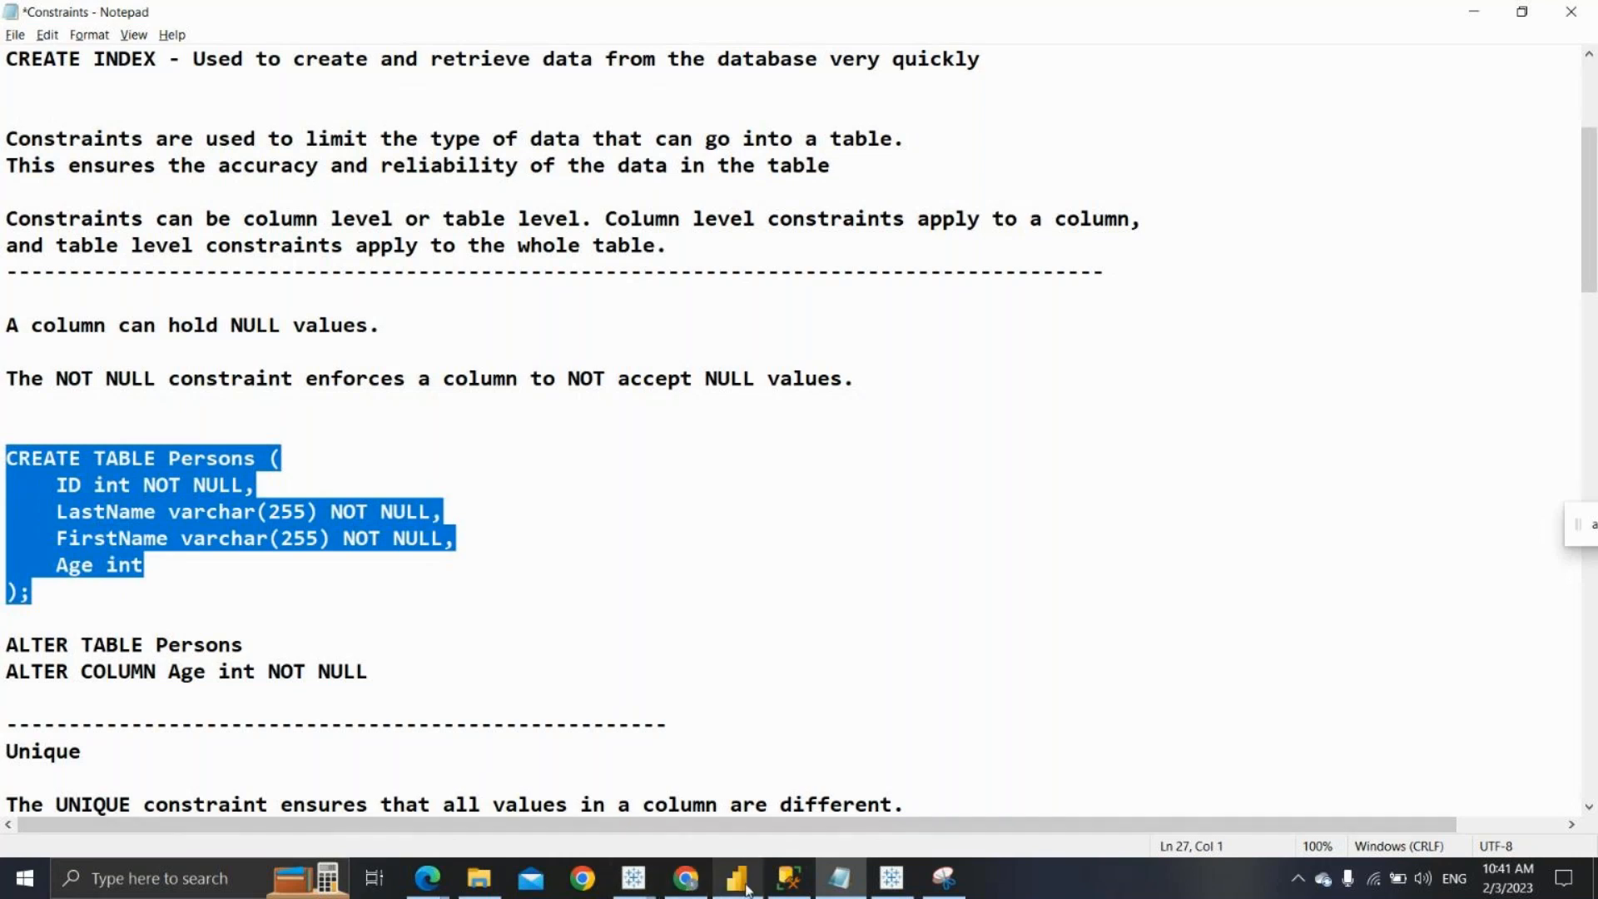
click(786, 878)
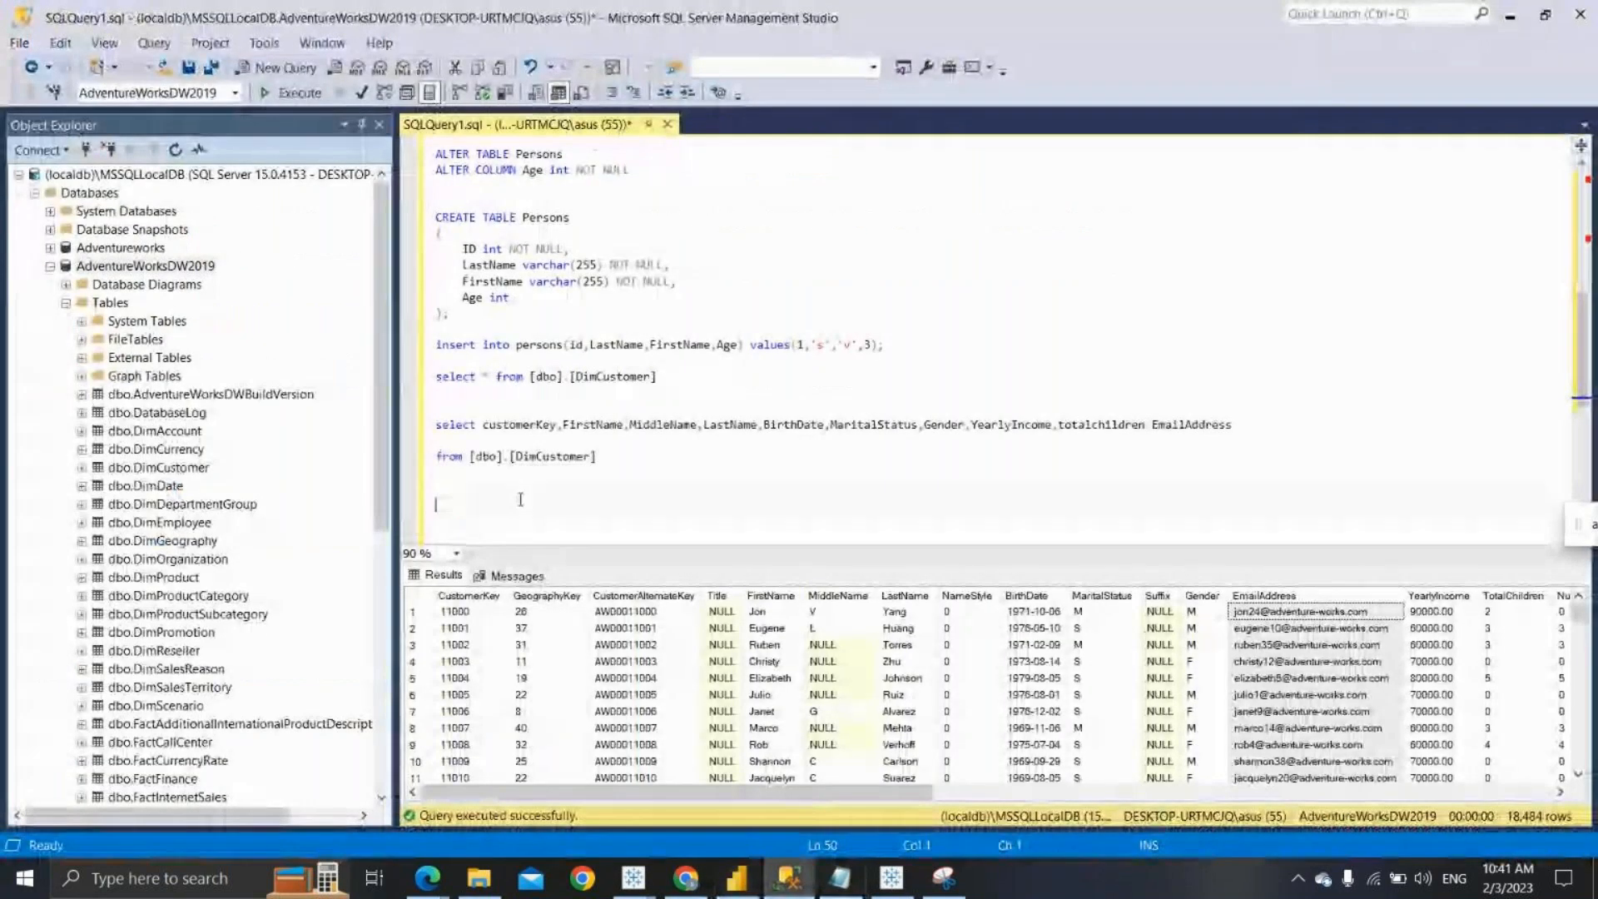
key(ctrl+v)
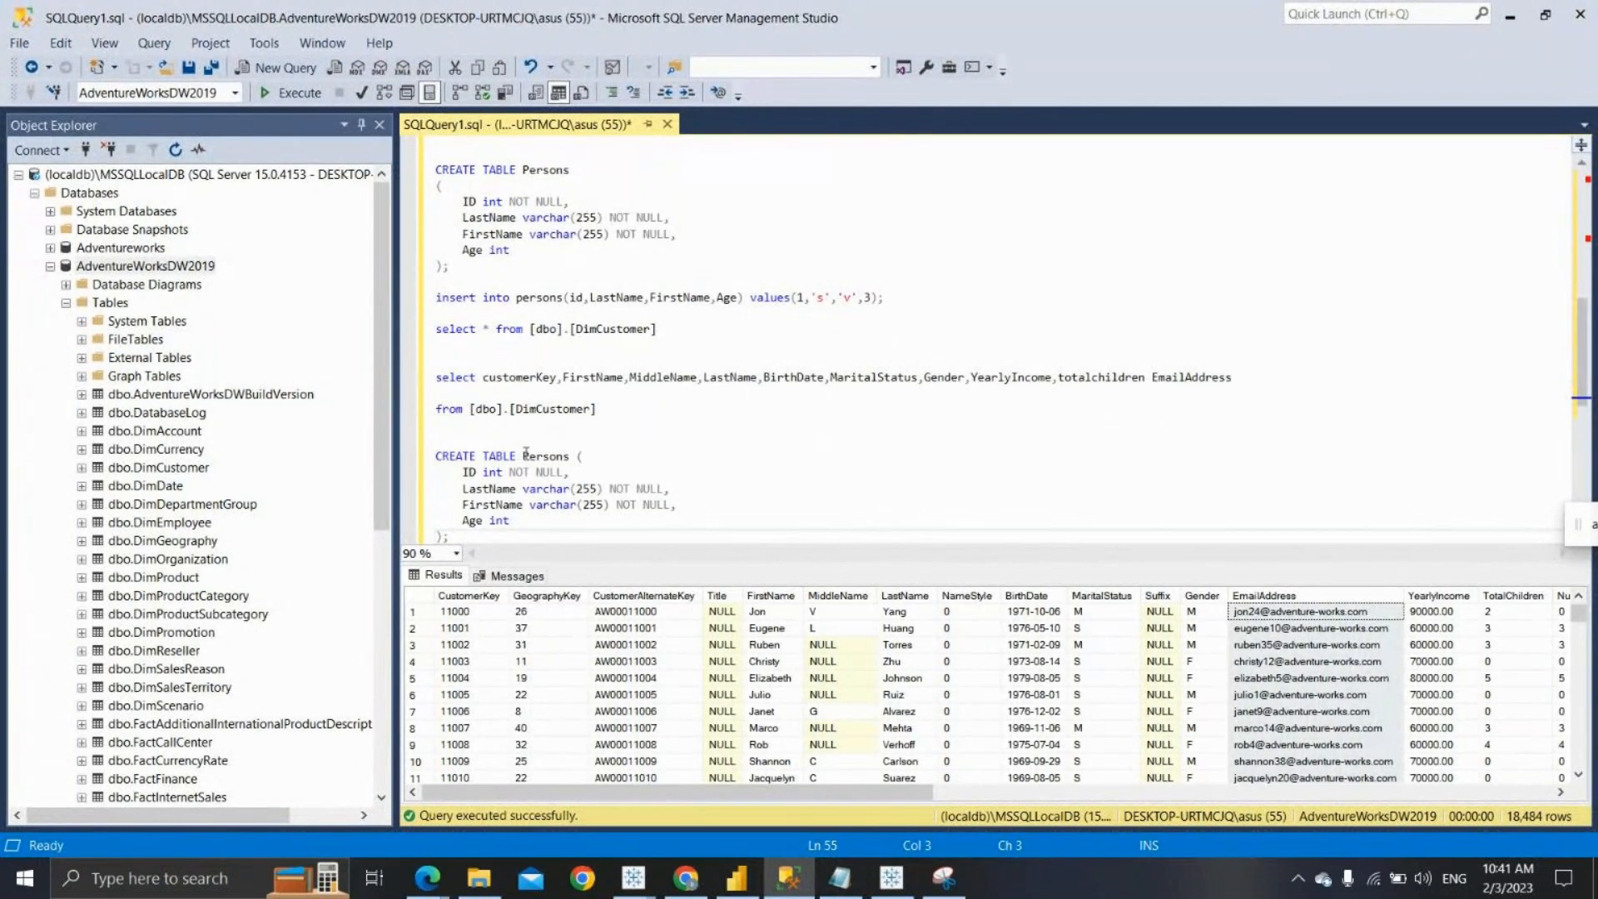
Examine the pasted statement's table name, the ID column and the NOT NULL constraints on ID, LastName and FirstName
drag(526, 453, 536, 448)
drag(536, 450, 573, 451)
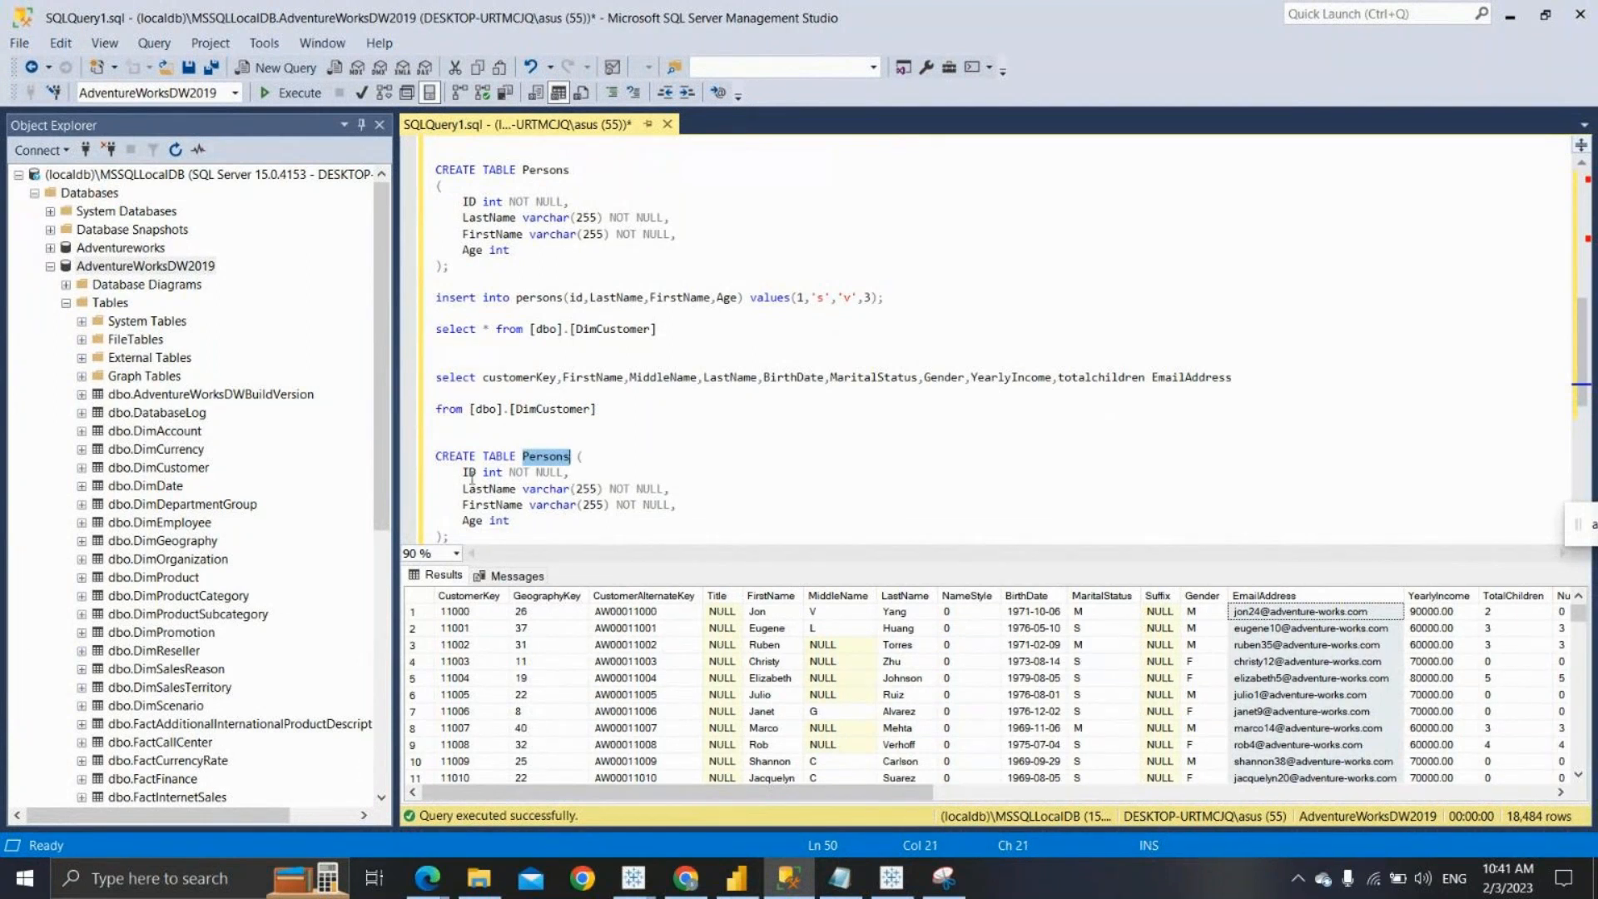
drag(464, 473, 515, 473)
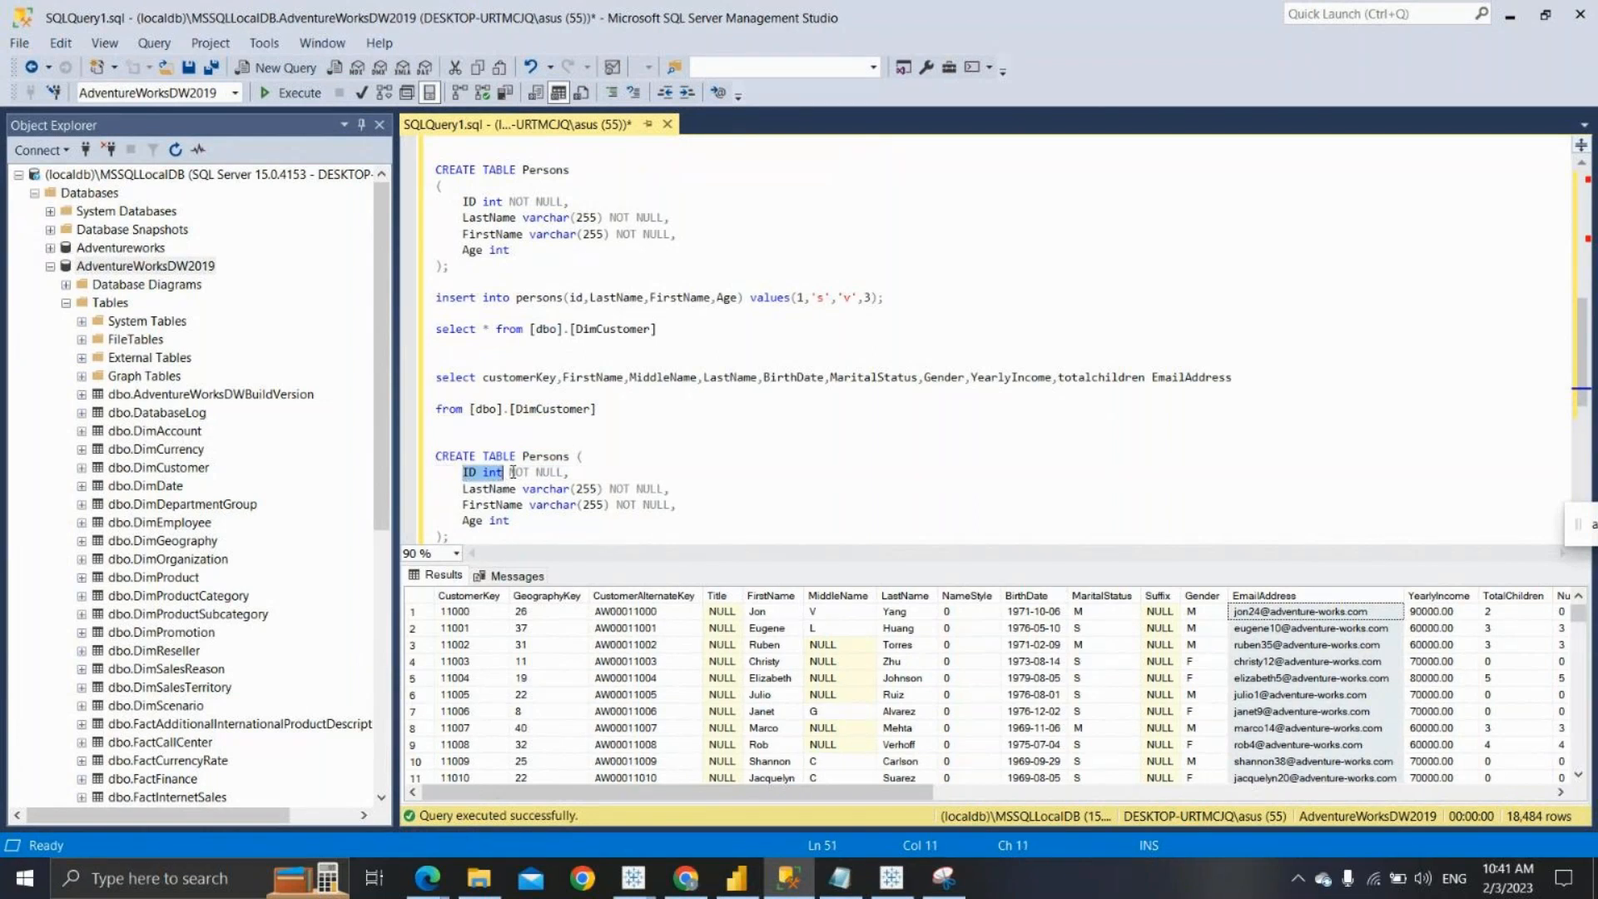
click(512, 472)
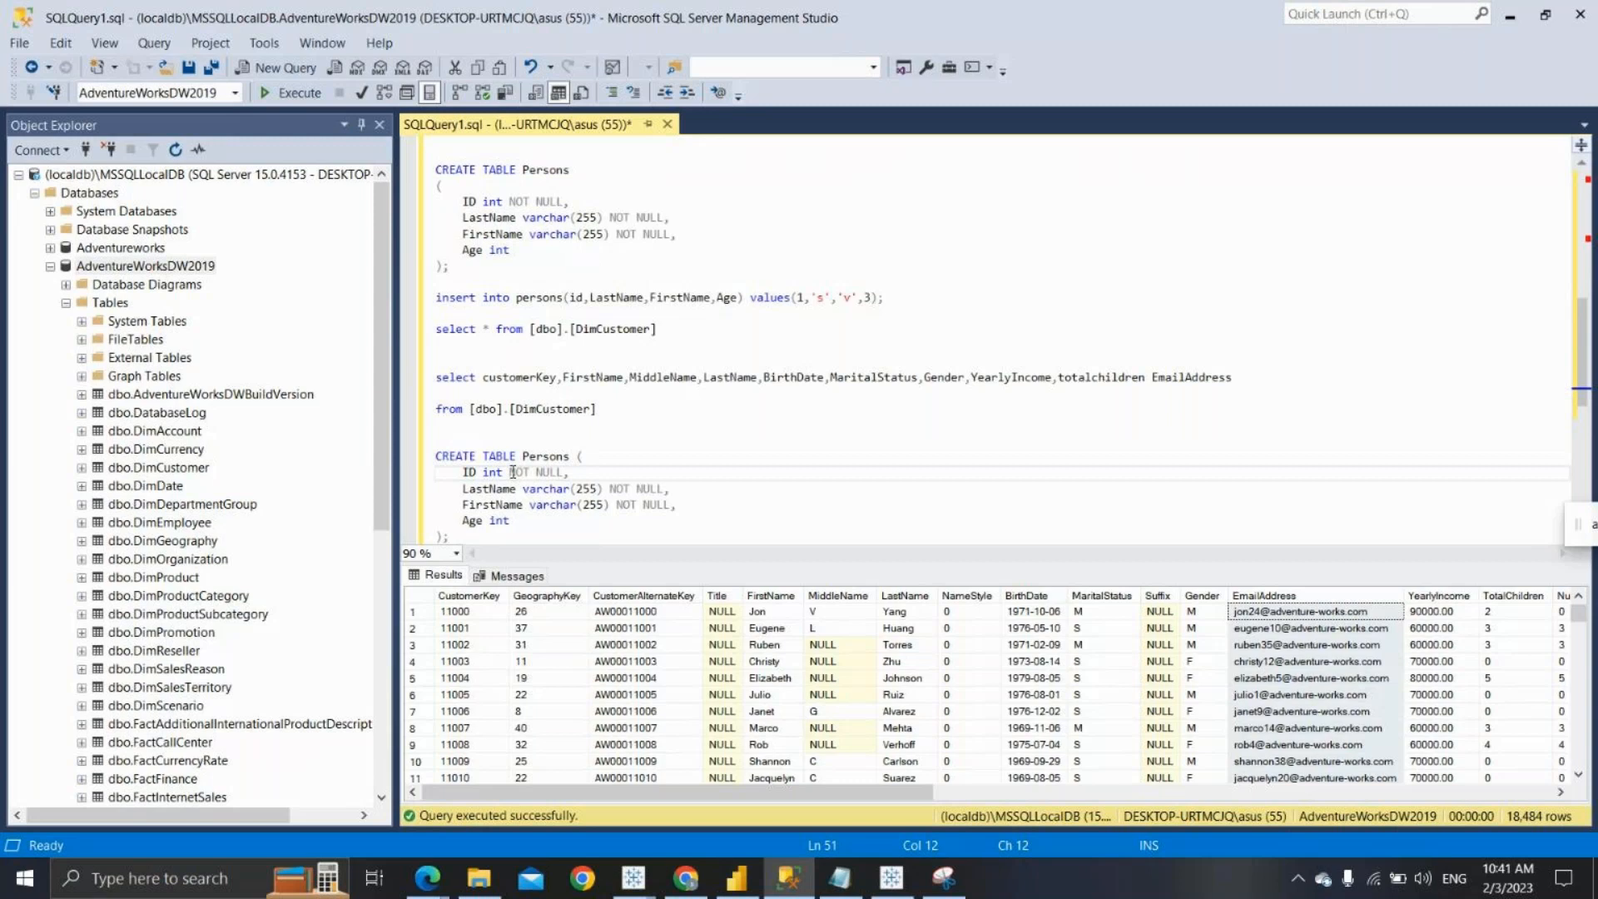
drag(512, 472, 565, 477)
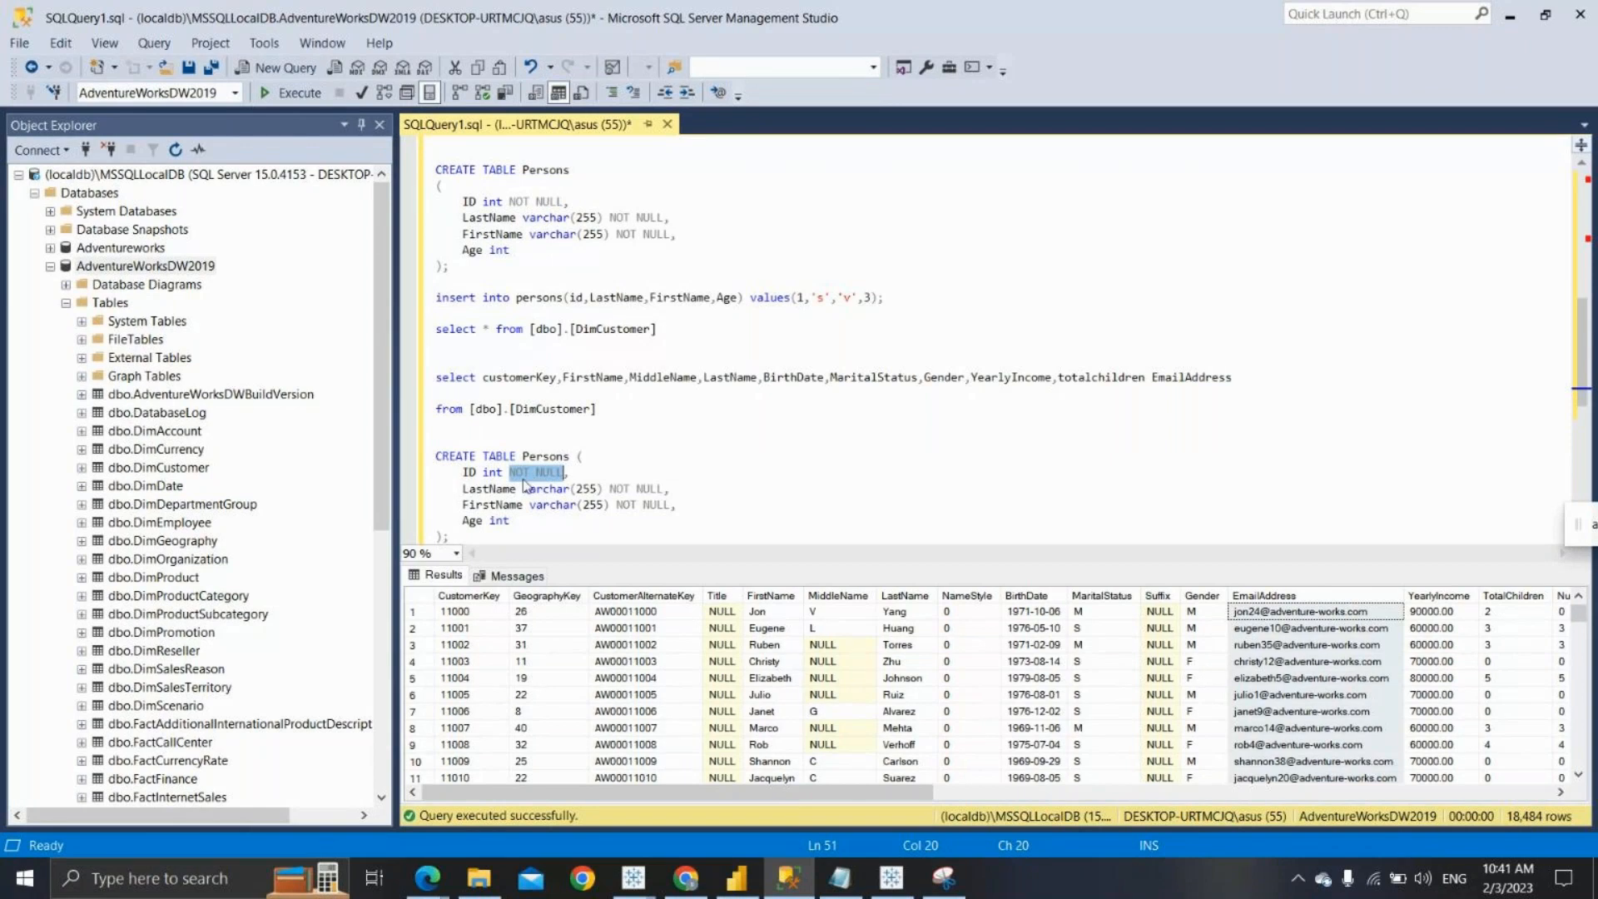
click(612, 488)
drag(613, 488, 660, 485)
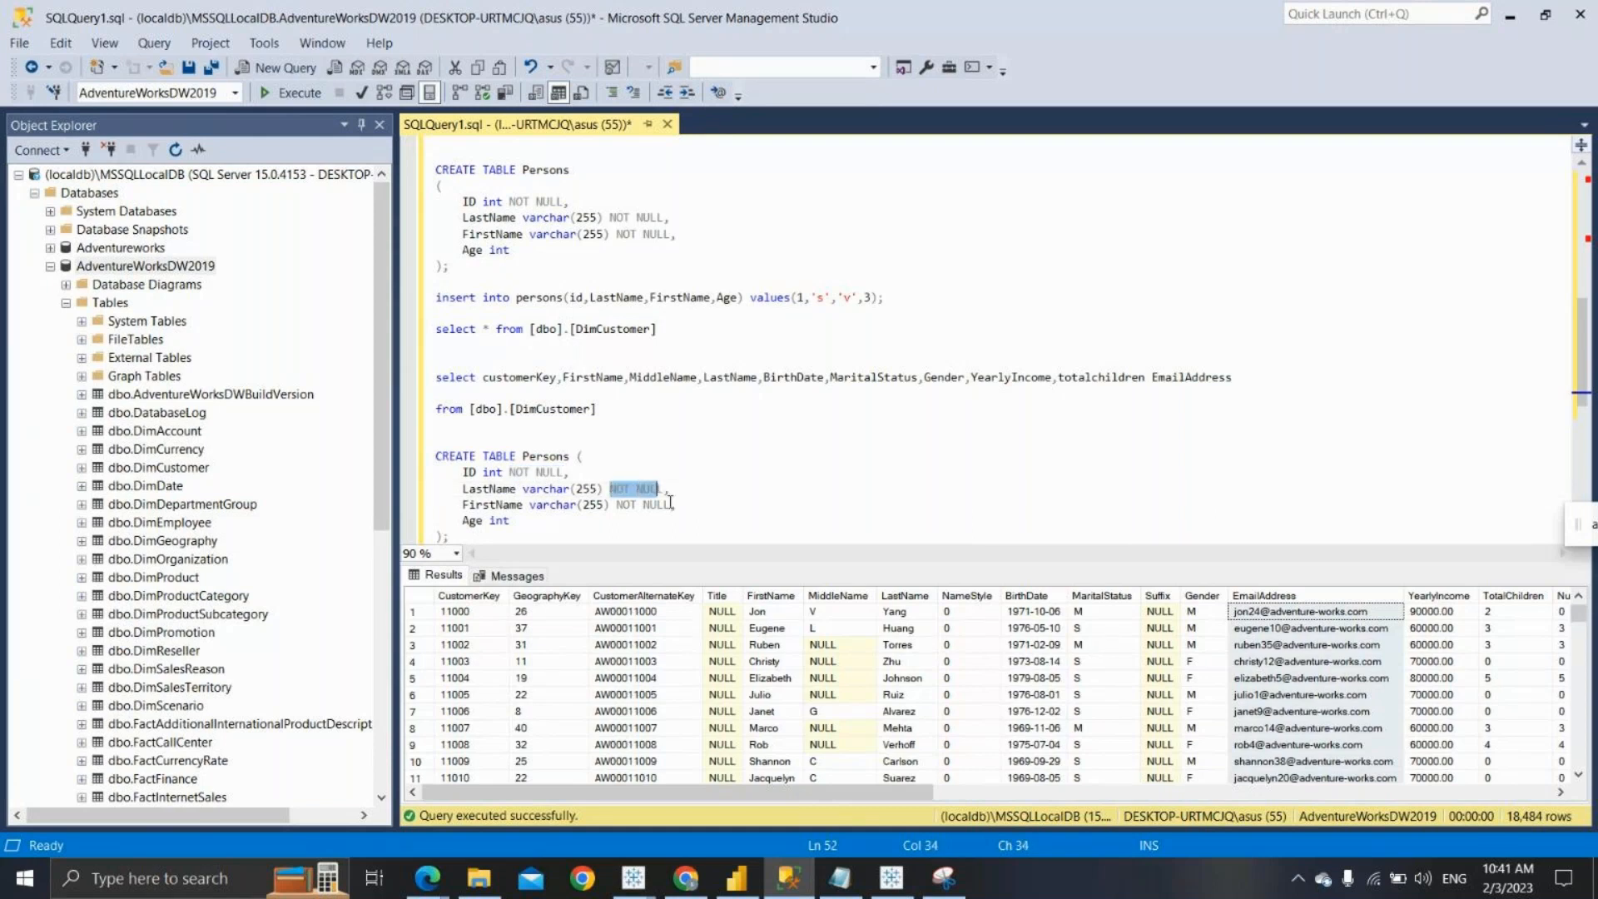
drag(663, 489, 612, 489)
drag(617, 504, 671, 505)
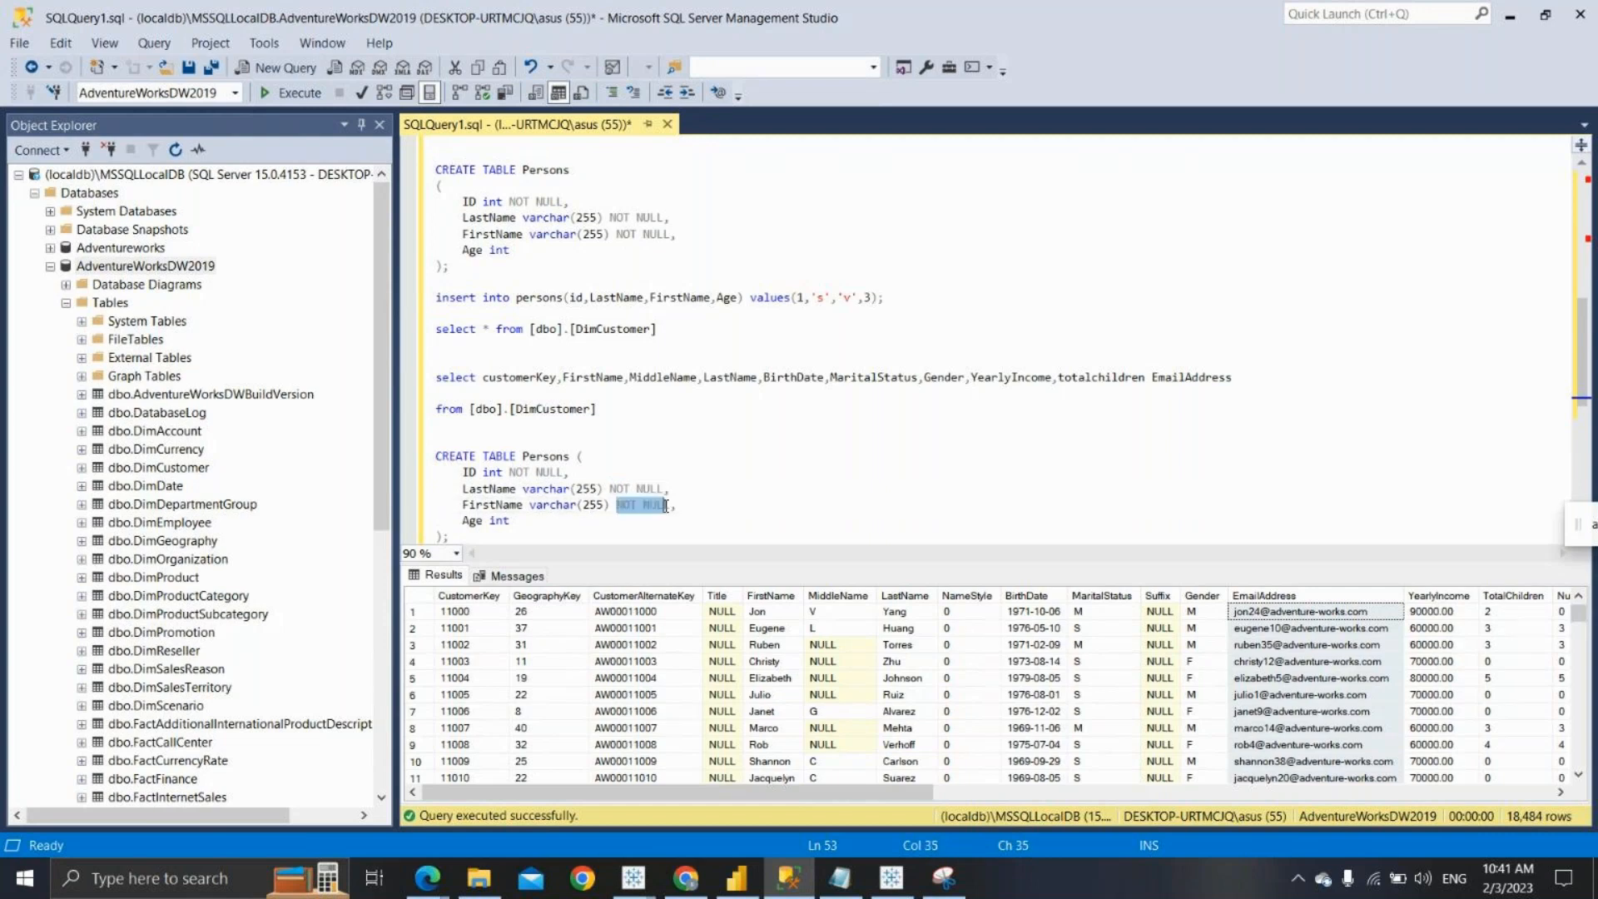
Execute only the pasted CREATE TABLE Persons statement
click(498, 533)
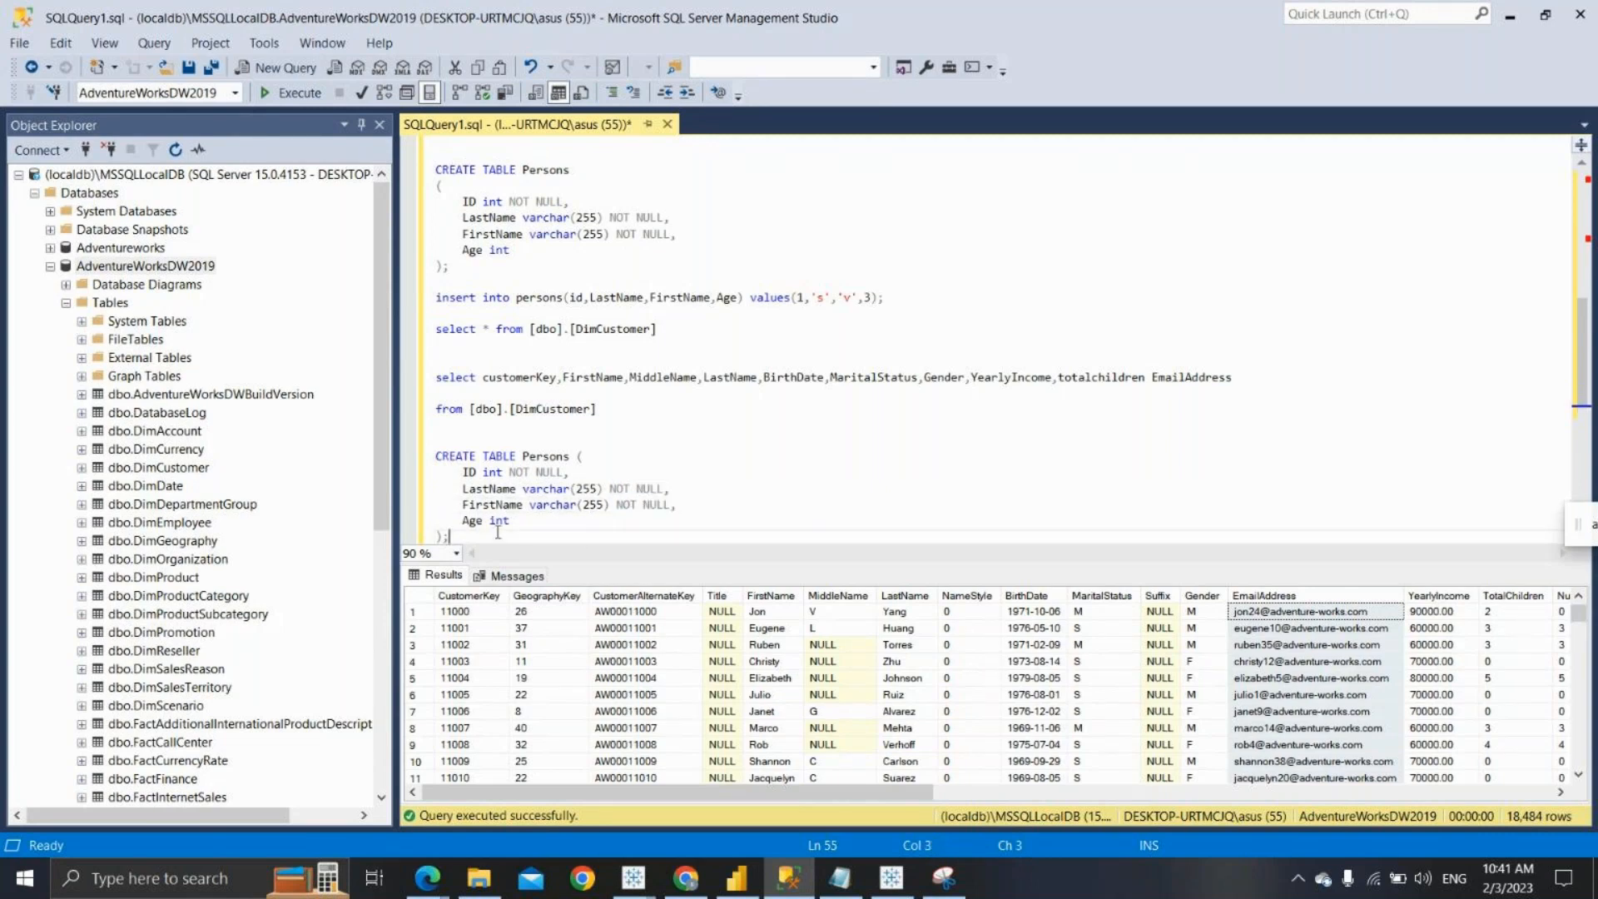
drag(498, 533, 435, 440)
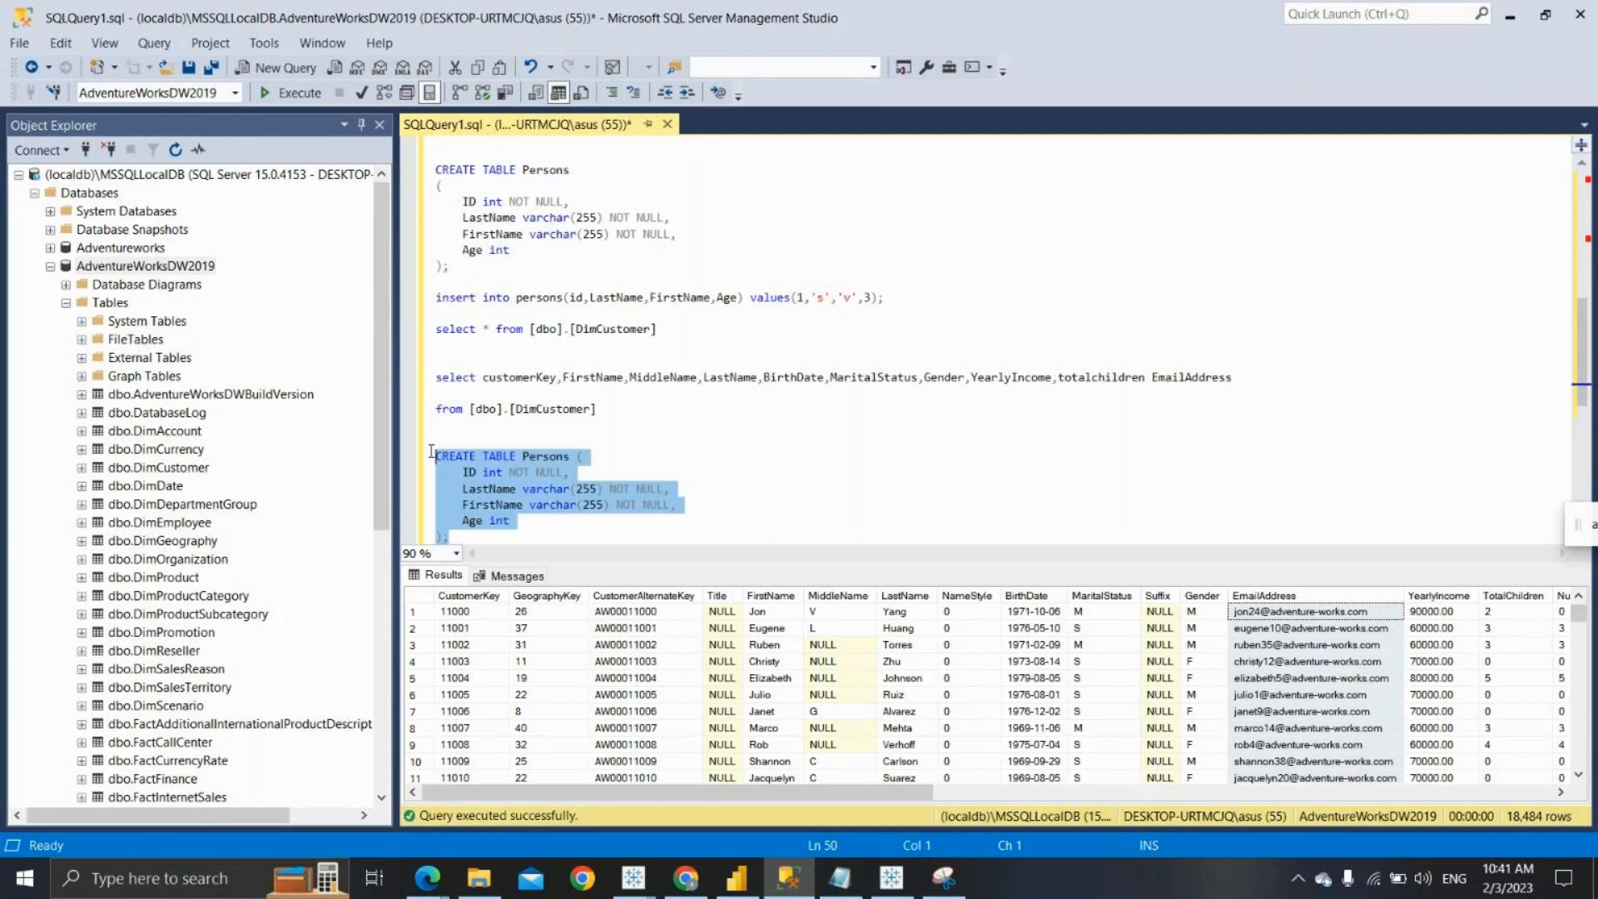
key(F5)
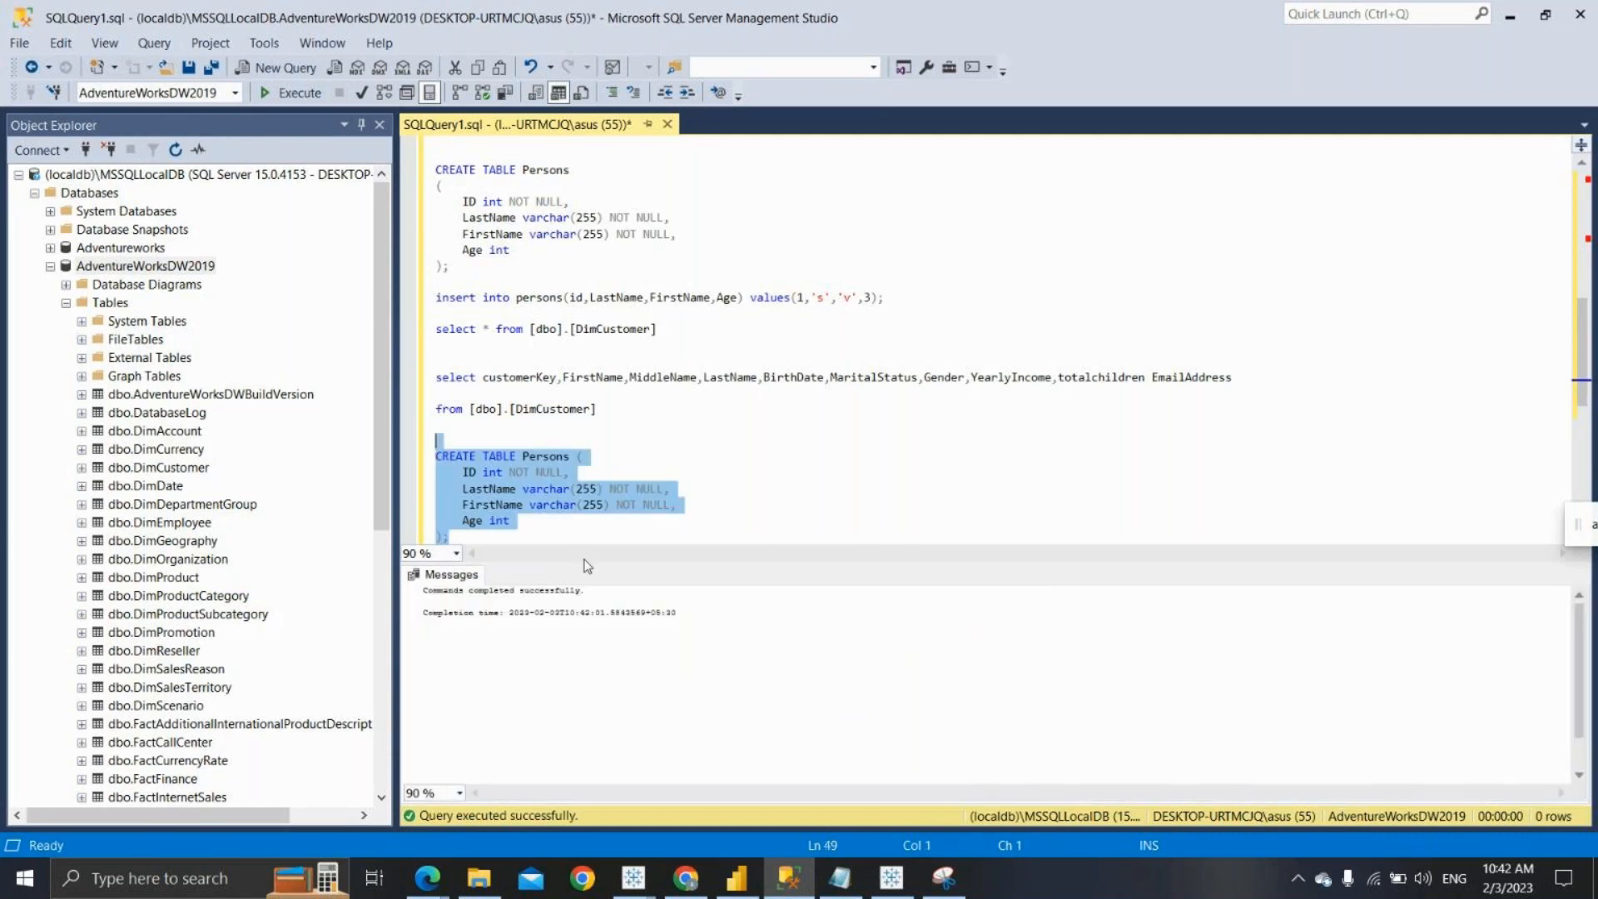
Copy the insert into persons statement with values (1,'s','v',3) below the last CREATE TABLE Persons statement and execute only that copy
click(649, 535)
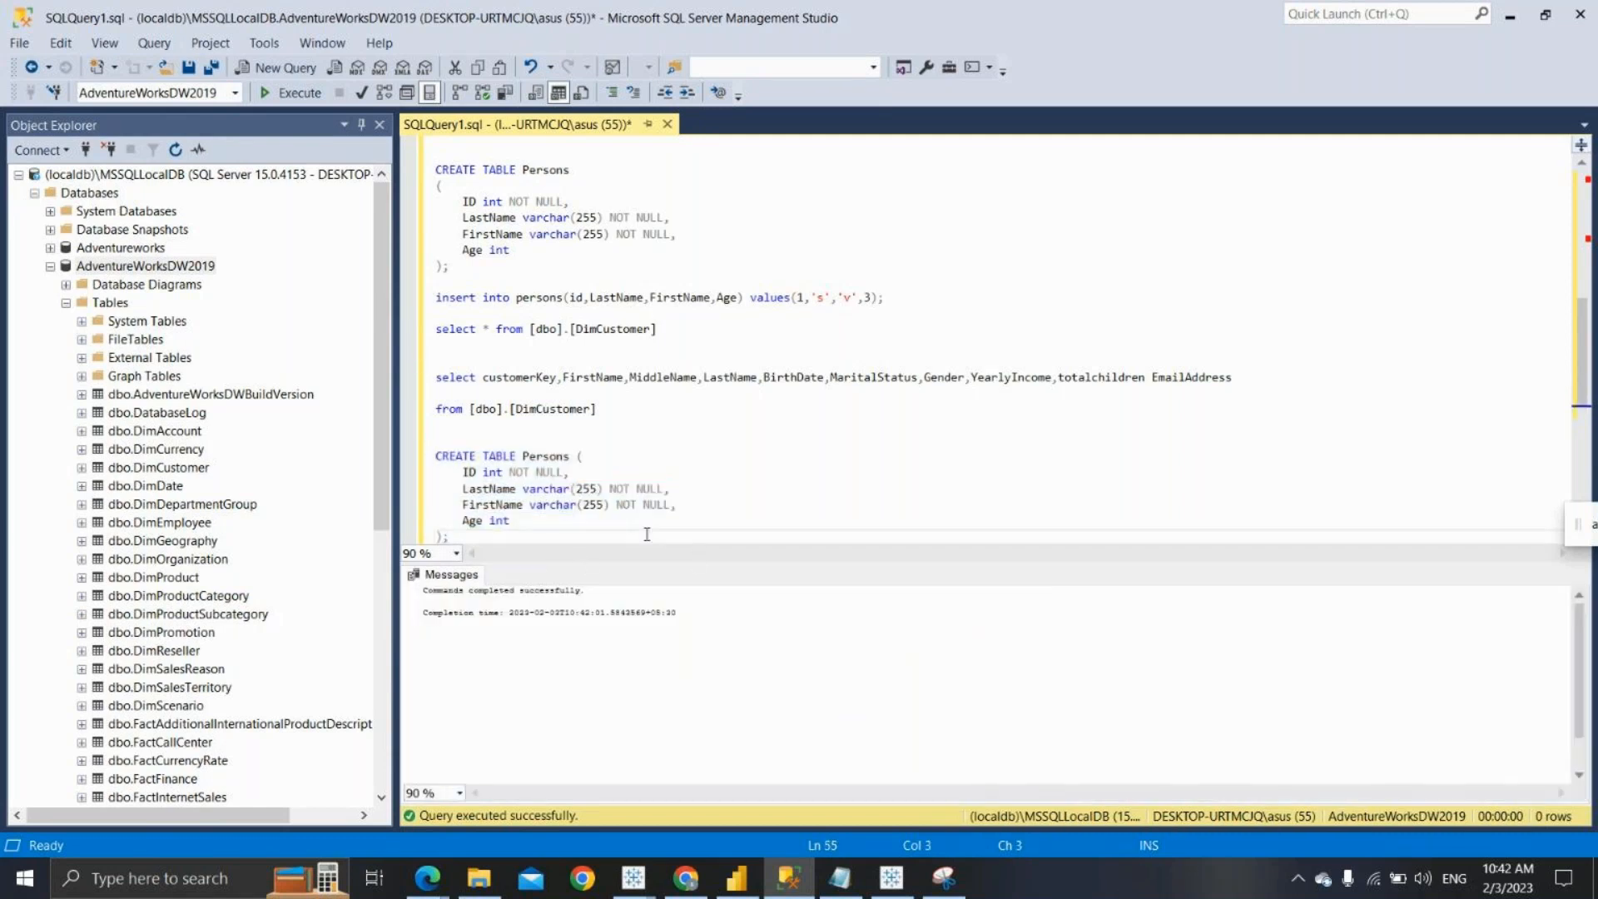
key(Return)
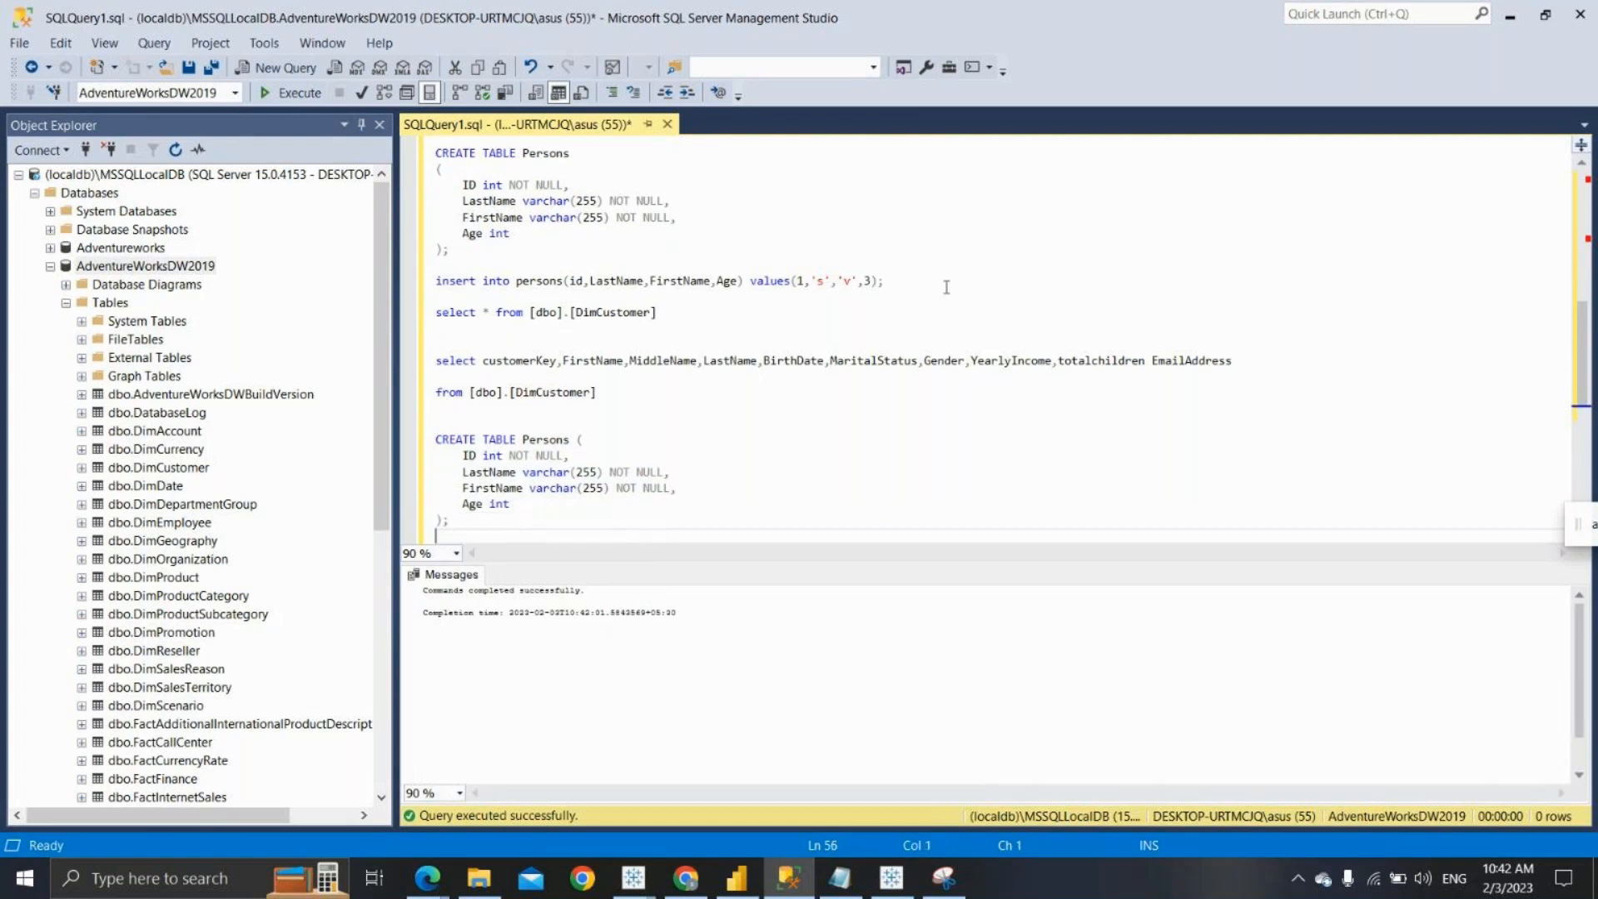
drag(885, 282, 424, 284)
key(ctrl+c)
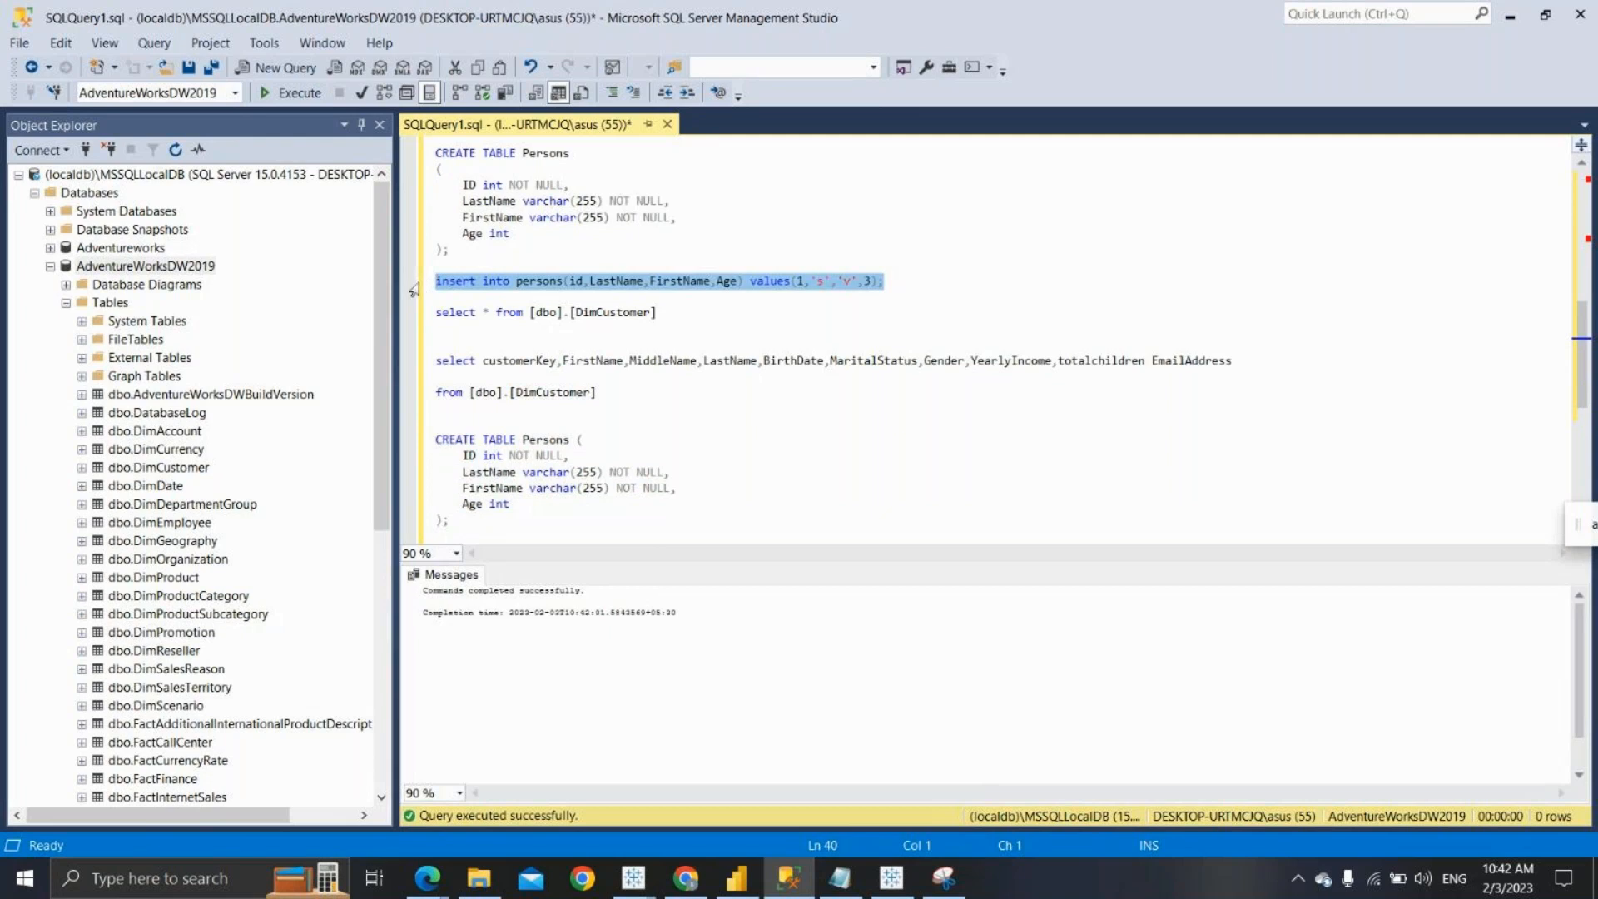
click(475, 534)
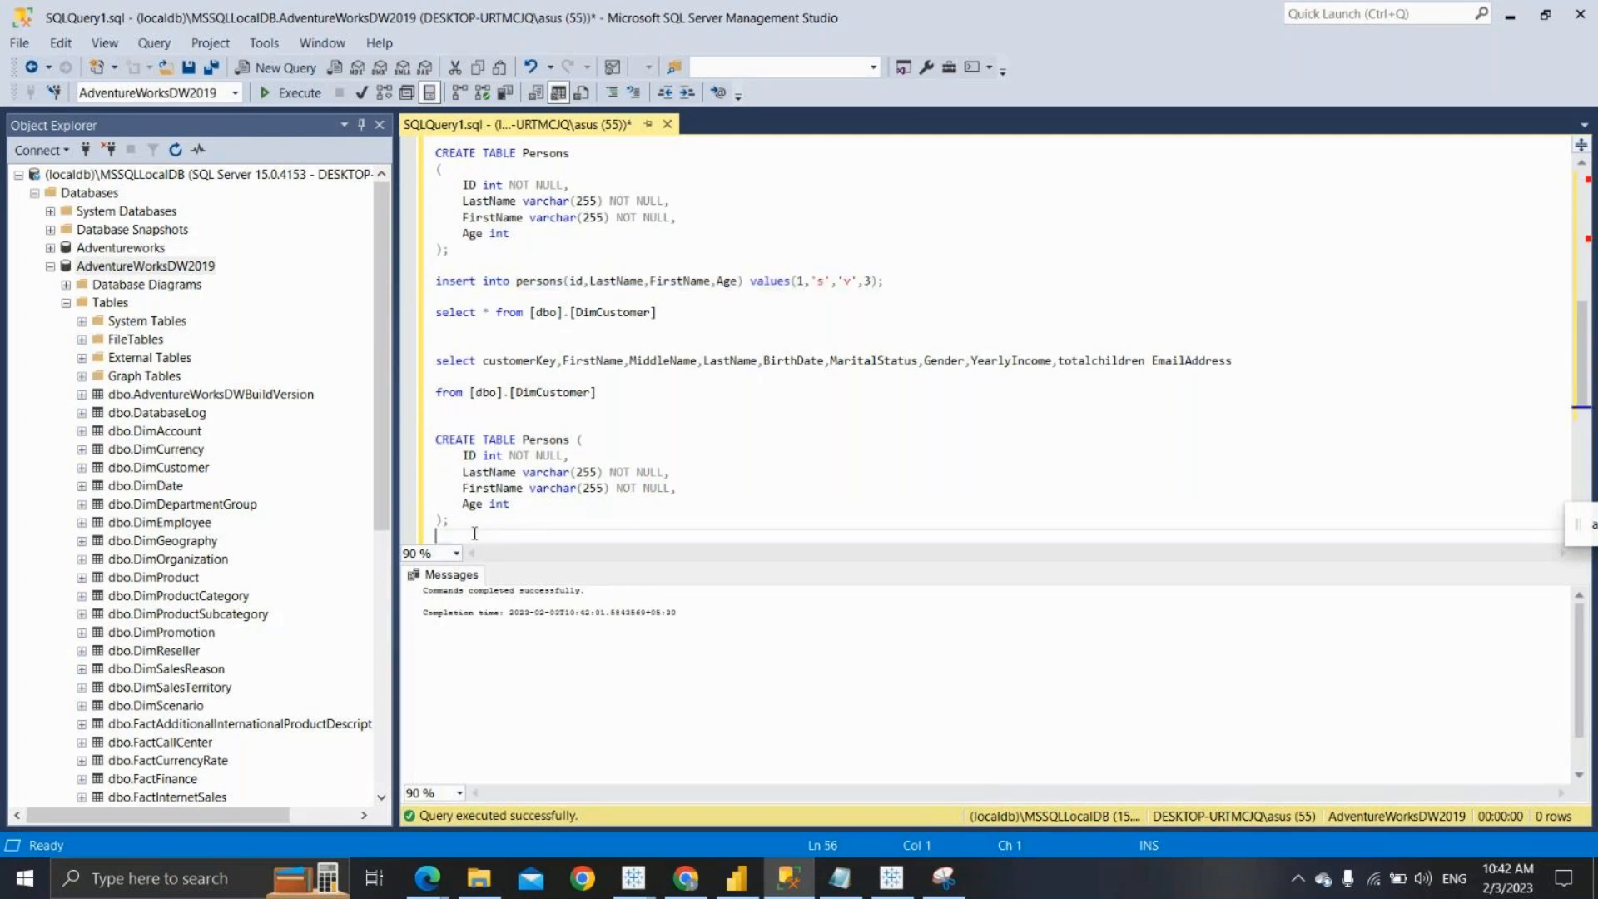
key(ctrl+v)
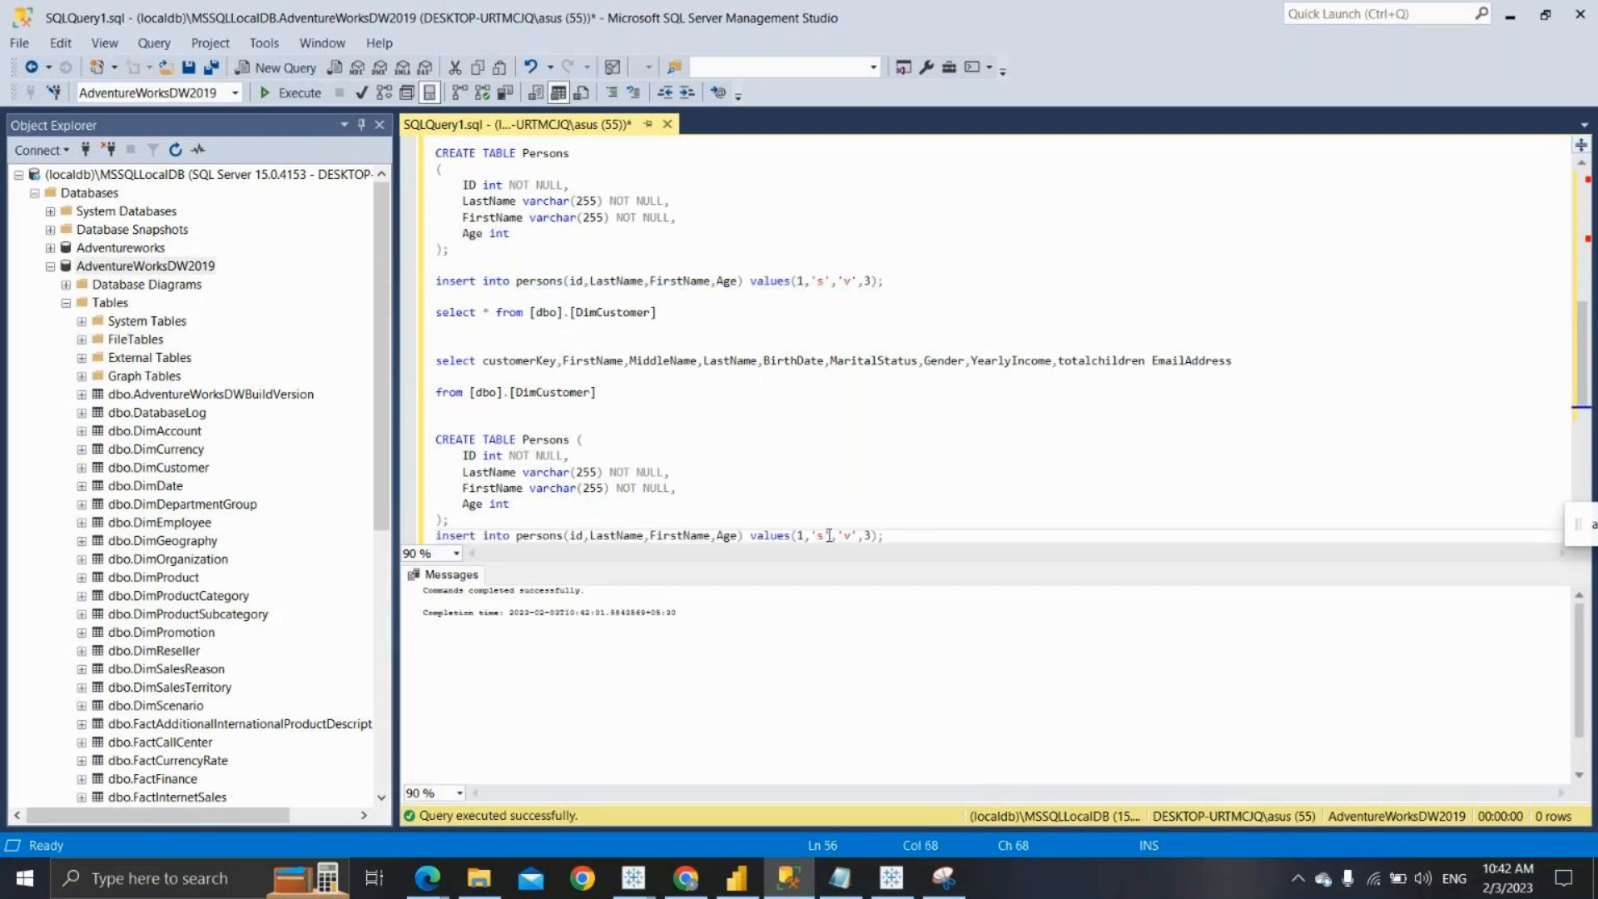
drag(894, 537, 438, 537)
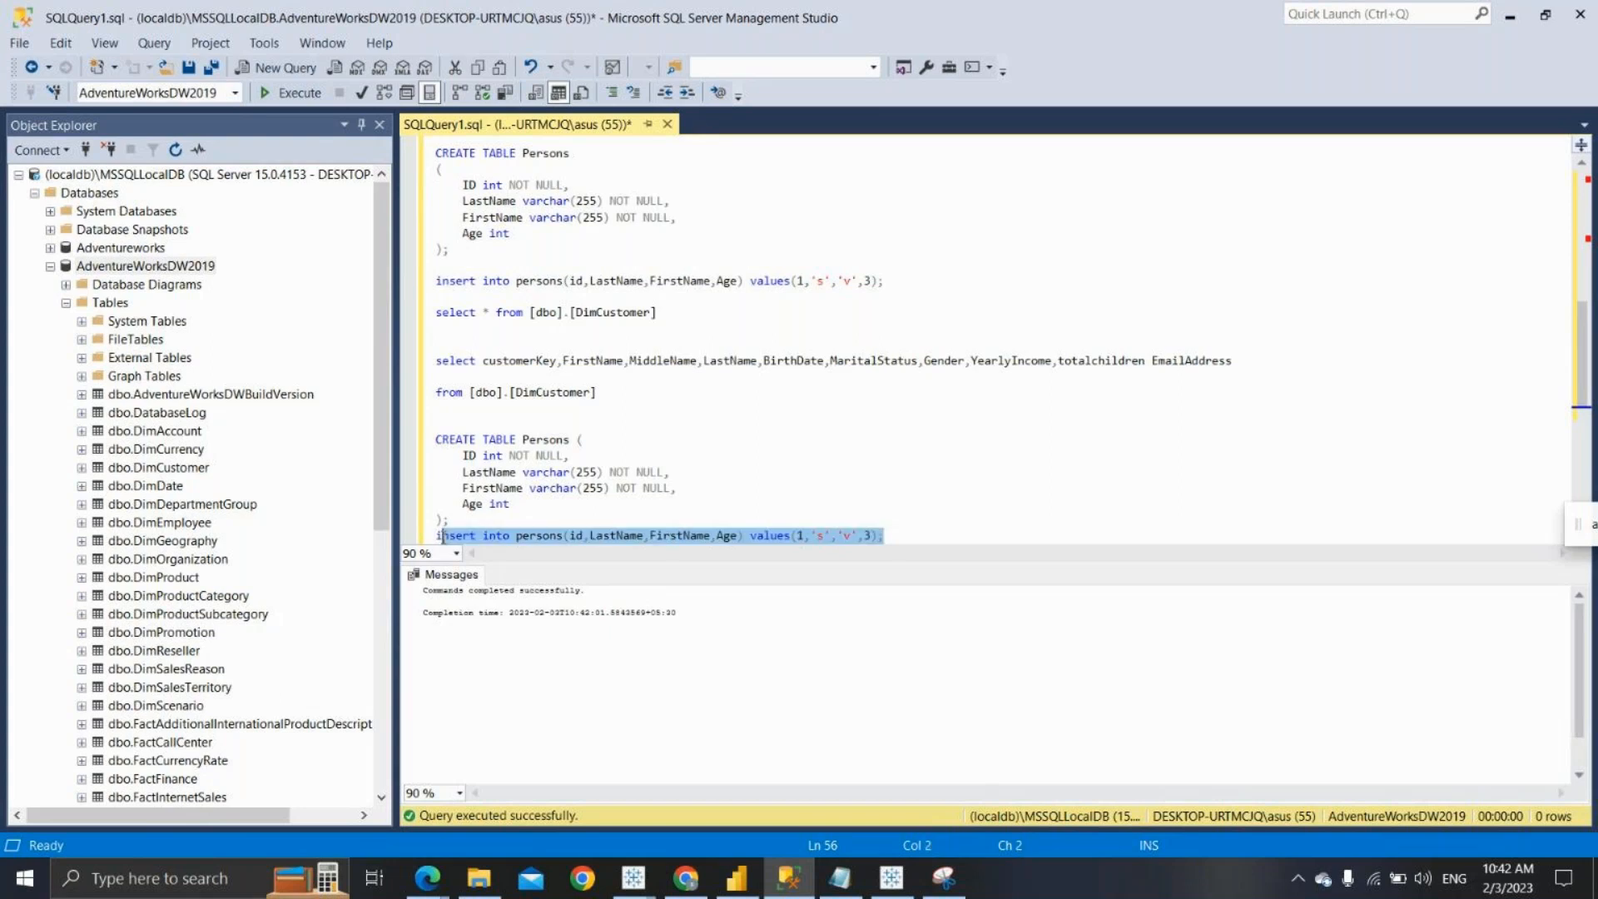
click(293, 94)
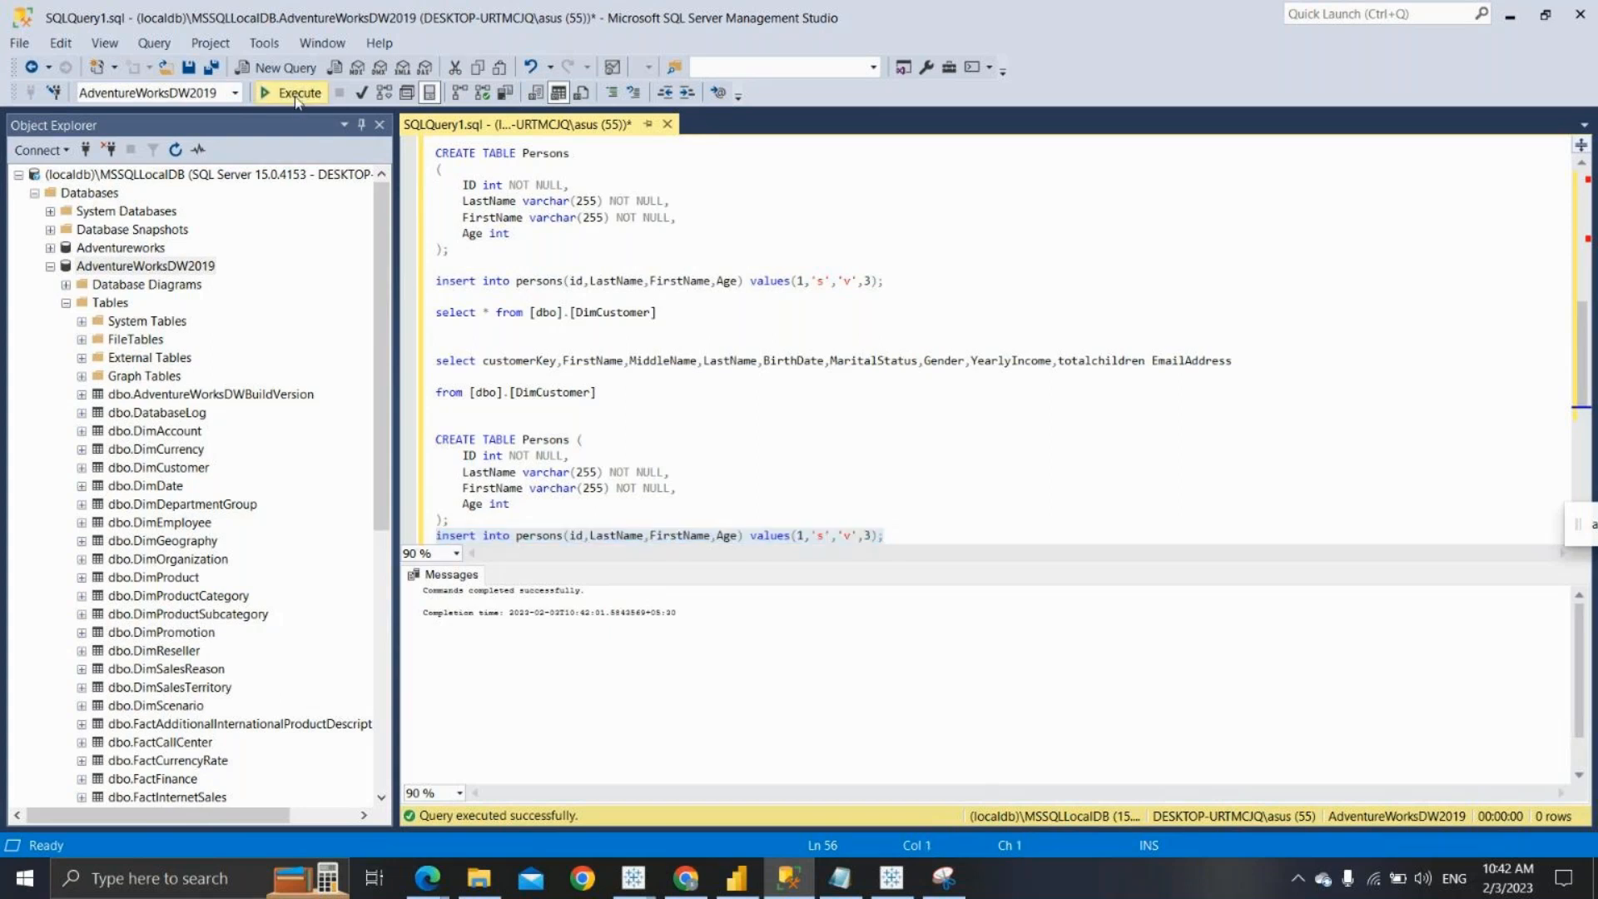
Add "select * from persons" below the copied insert statement and execute only that query
click(882, 537)
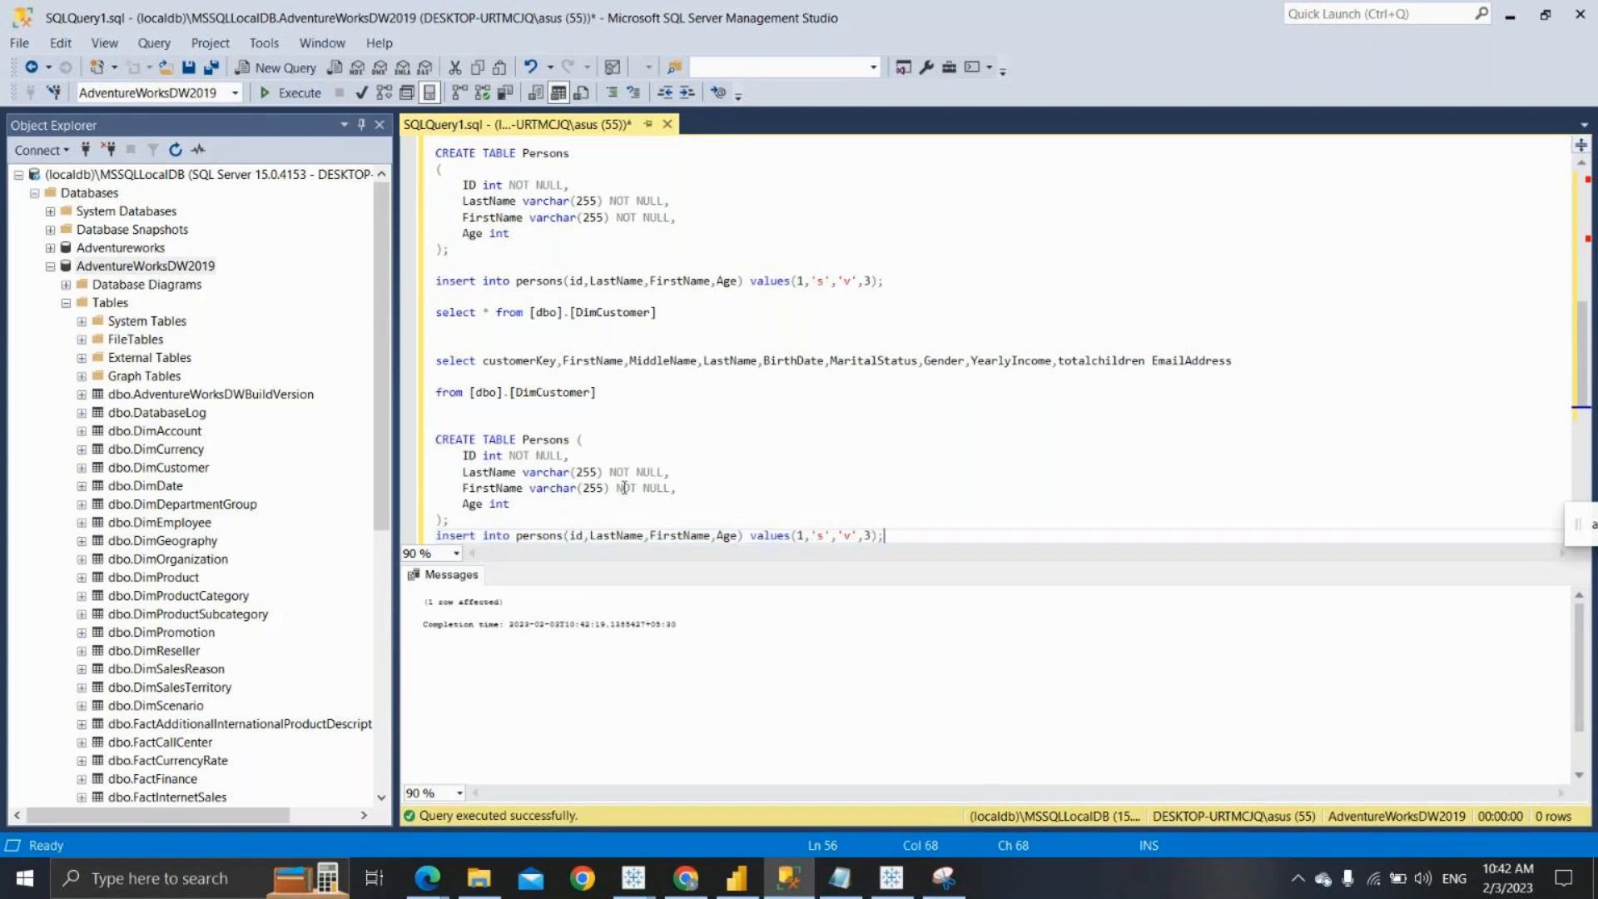
key(Return)
key(Return)
text(select * from persons)
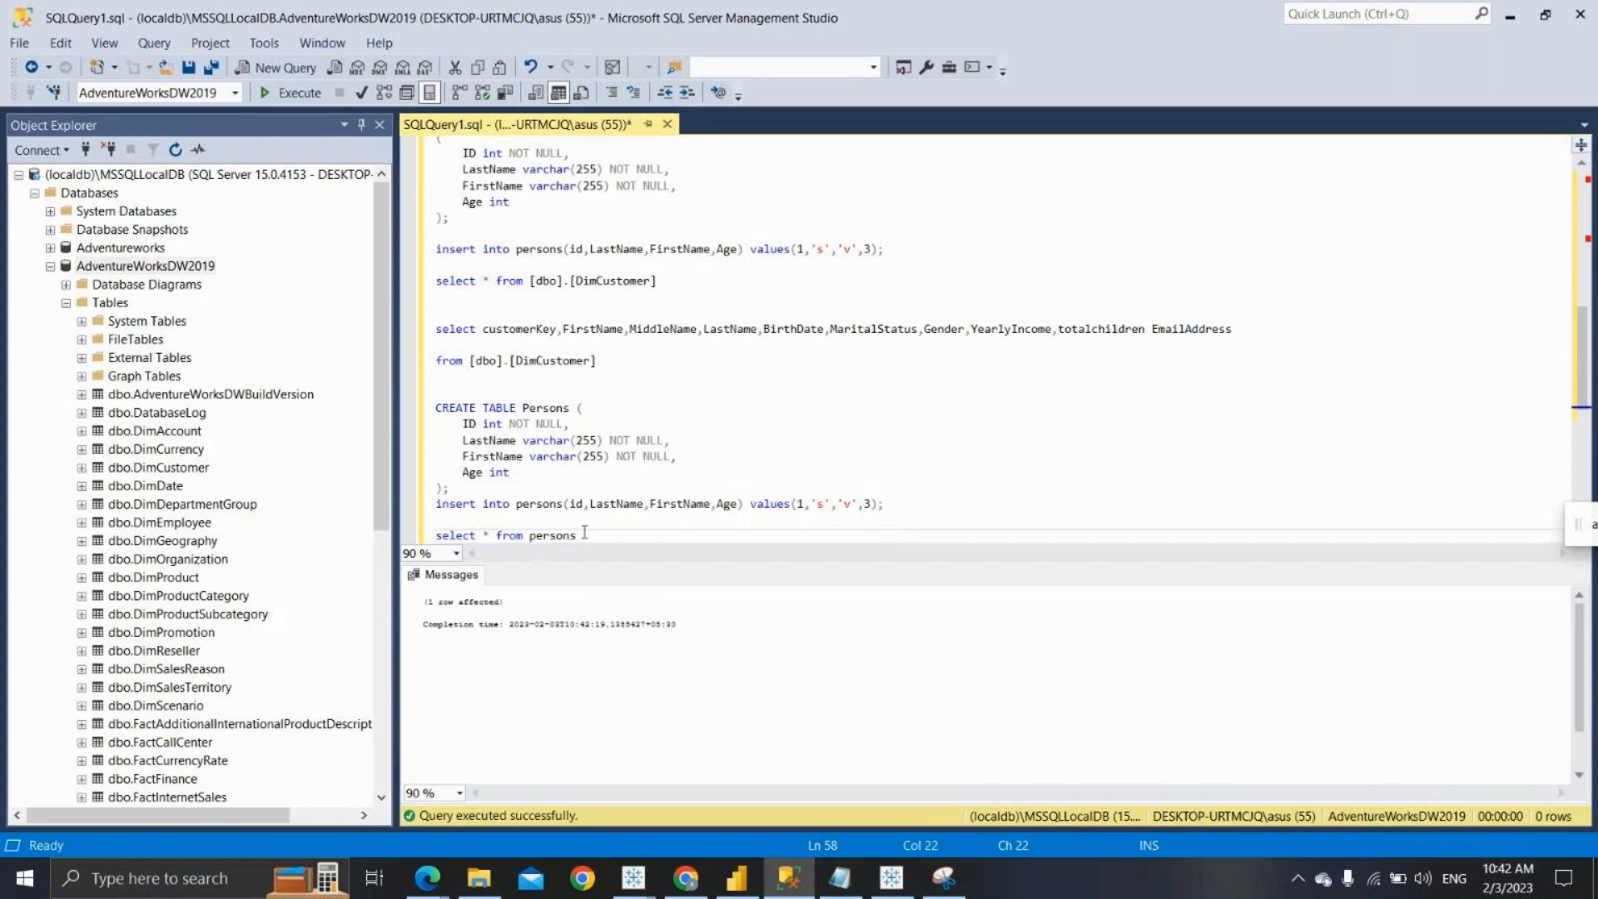
drag(585, 532, 436, 535)
key(F5)
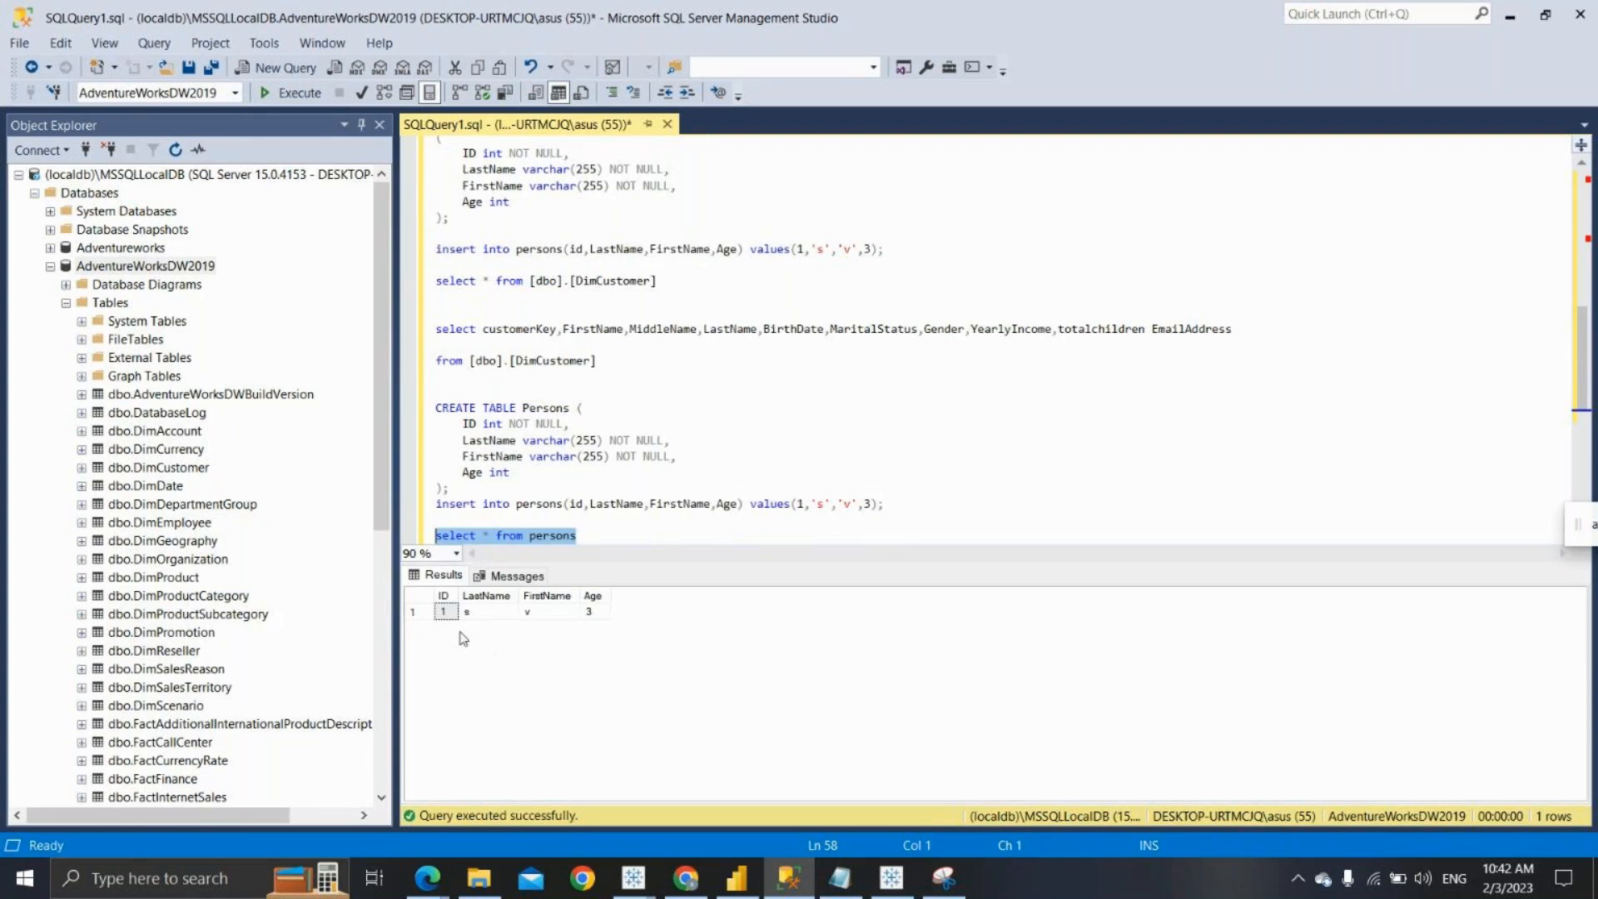
Change the last insert statement's values to (,'v','t',3), leaving the ID empty, and execute only that statement
click(824, 507)
key(BackSpace)
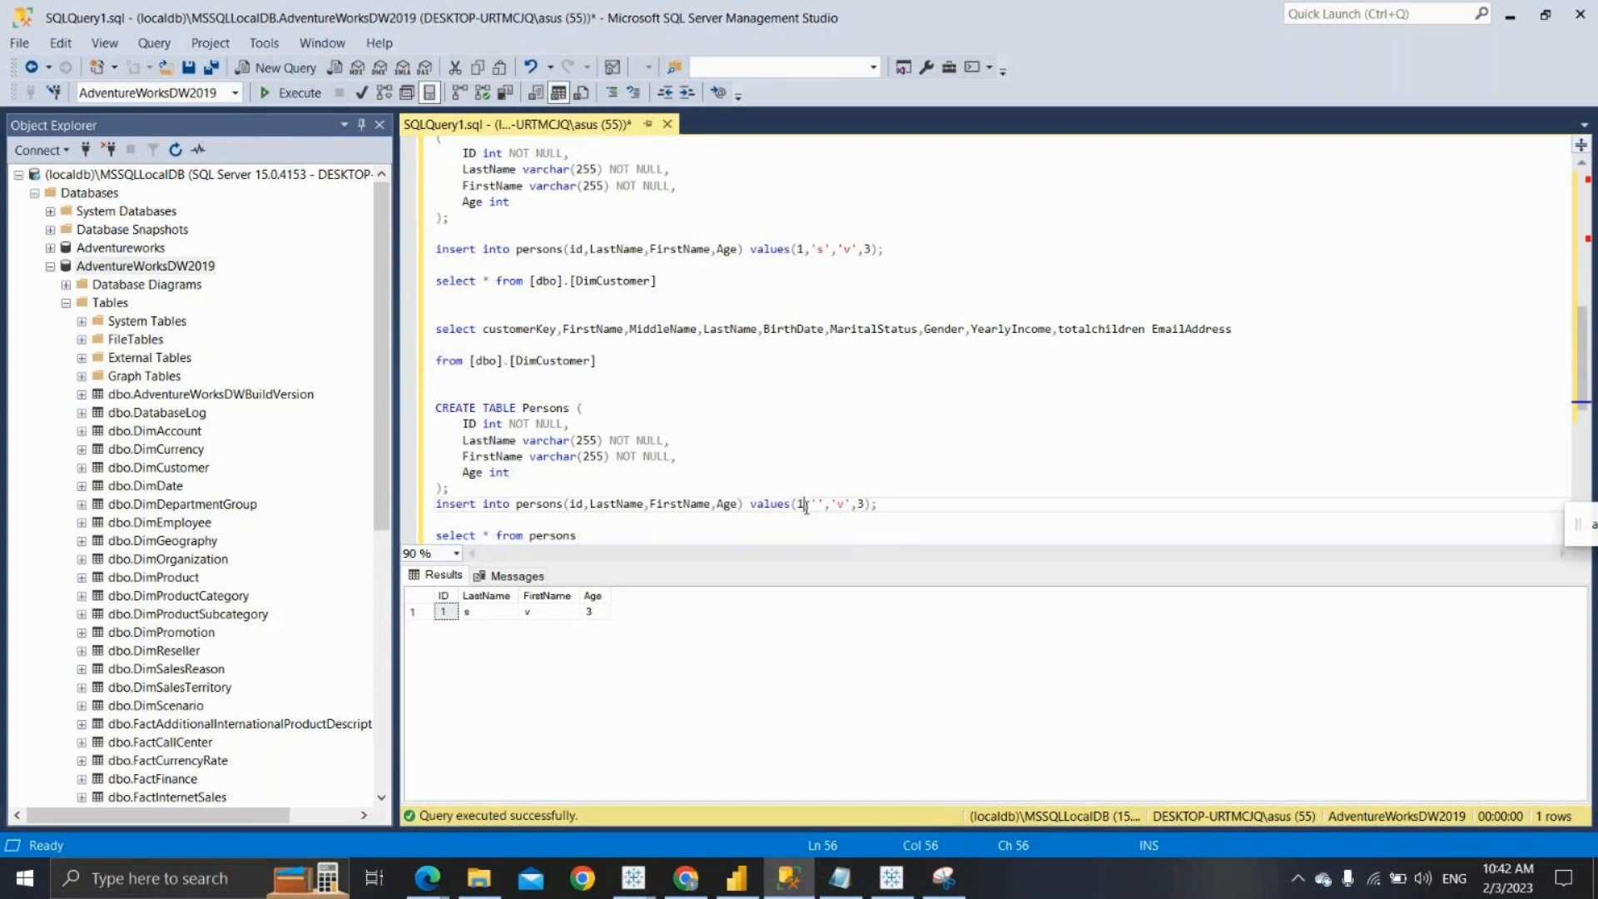
key(BackSpace)
text(2)
key(BackSpace)
click(806, 504)
text(v)
click(841, 504)
text(s)
click(614, 515)
key(shift+Up)
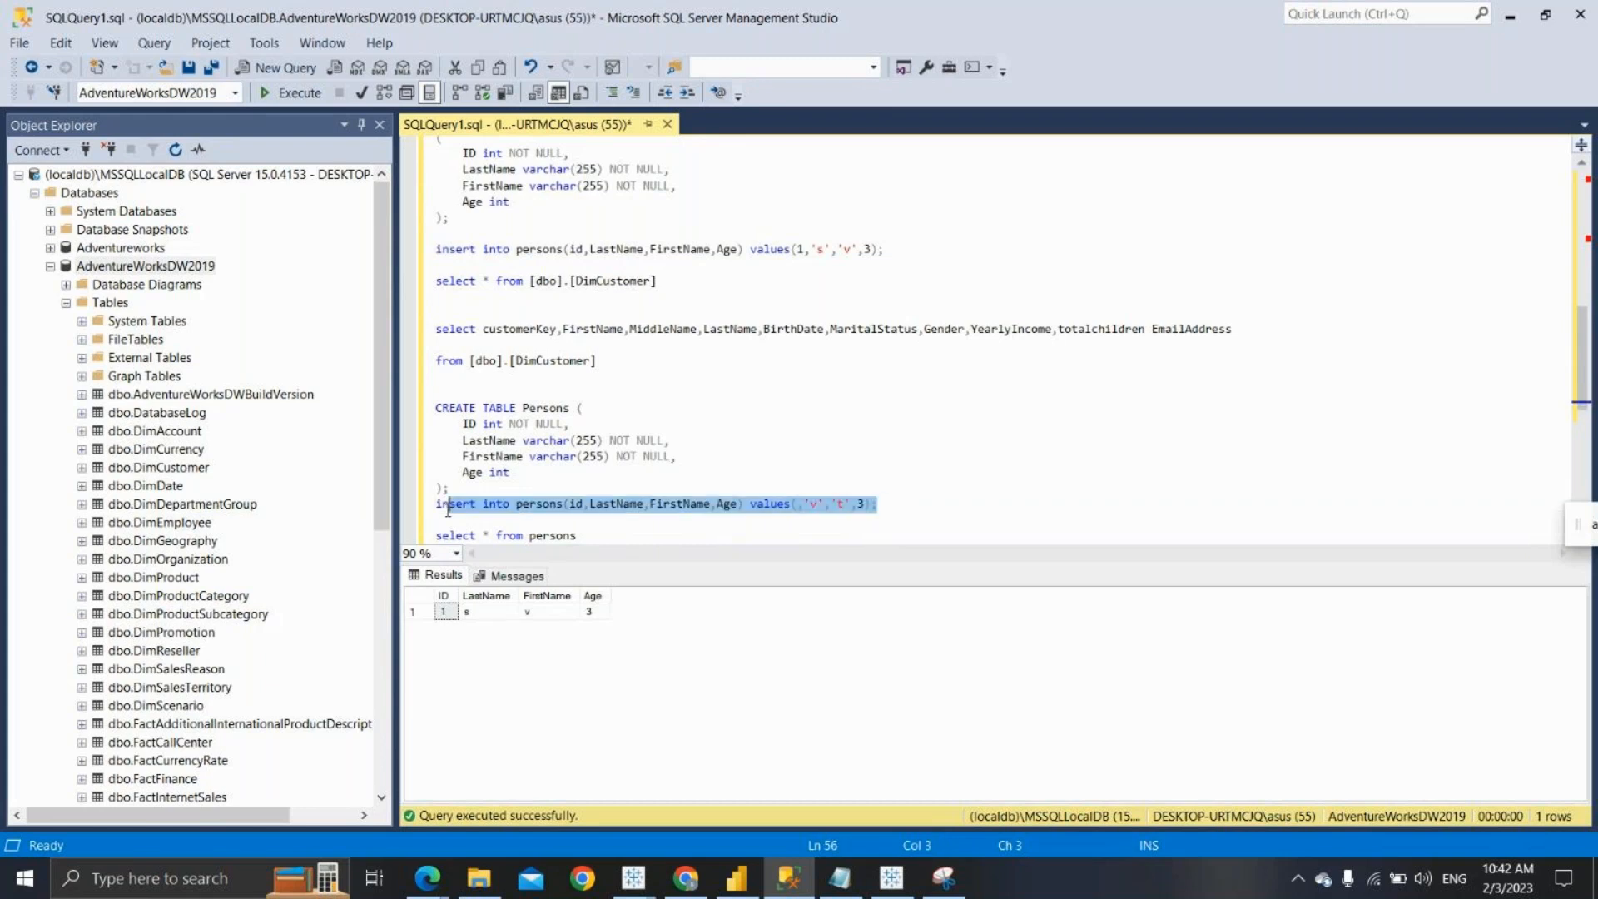
click(293, 92)
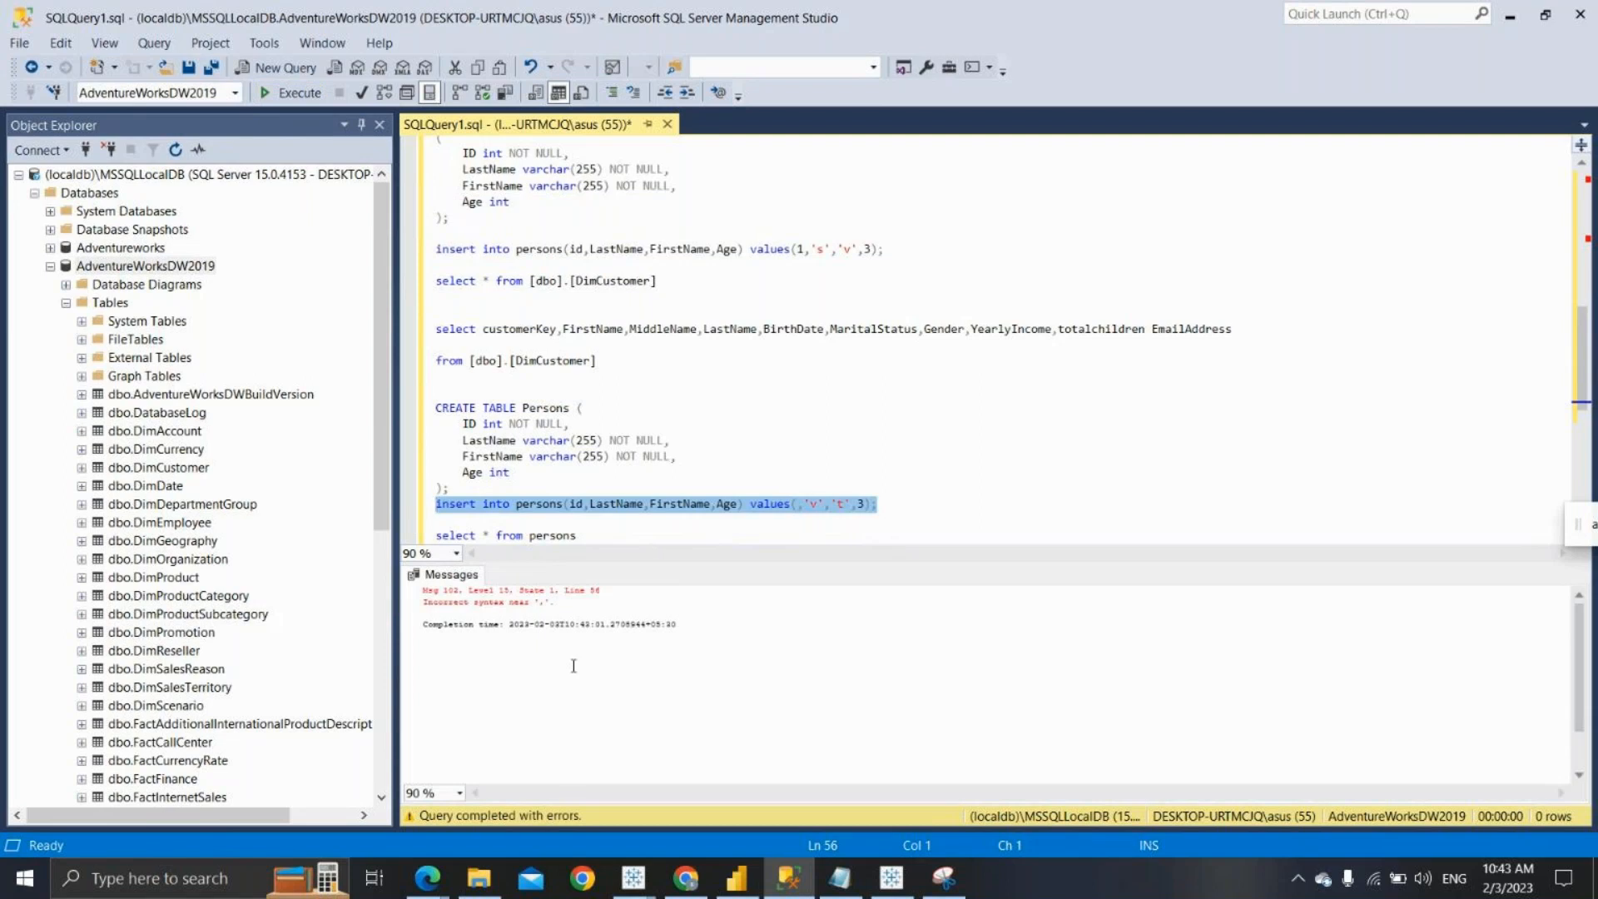
Enter null as the ID value in the last insert statement and execute only that statement
click(797, 505)
text(null)
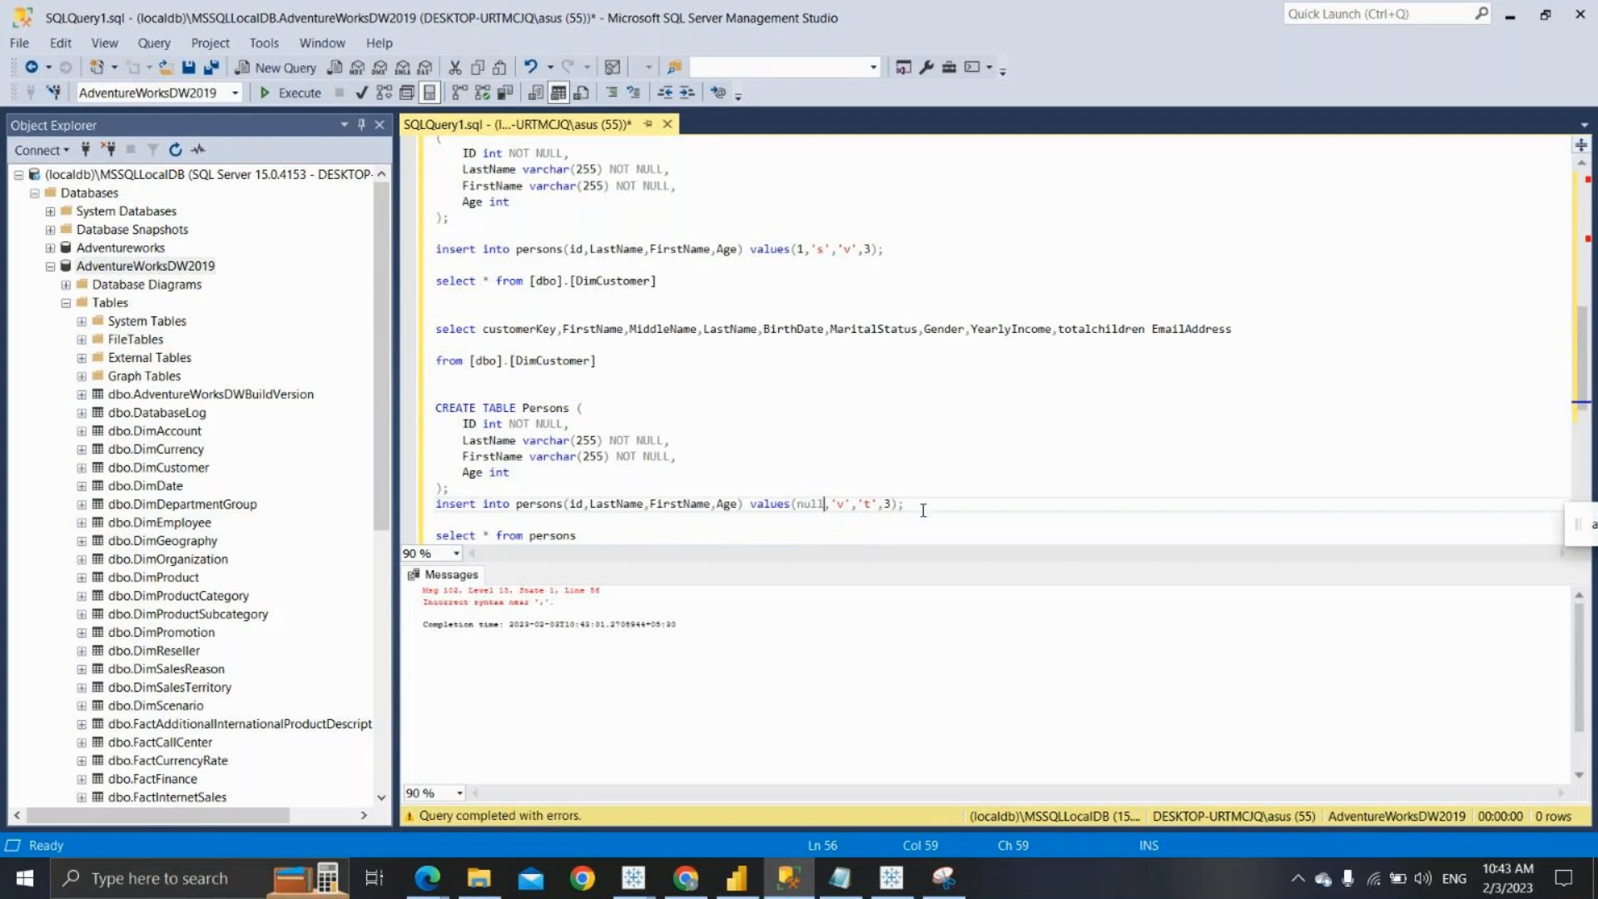
drag(904, 504, 435, 504)
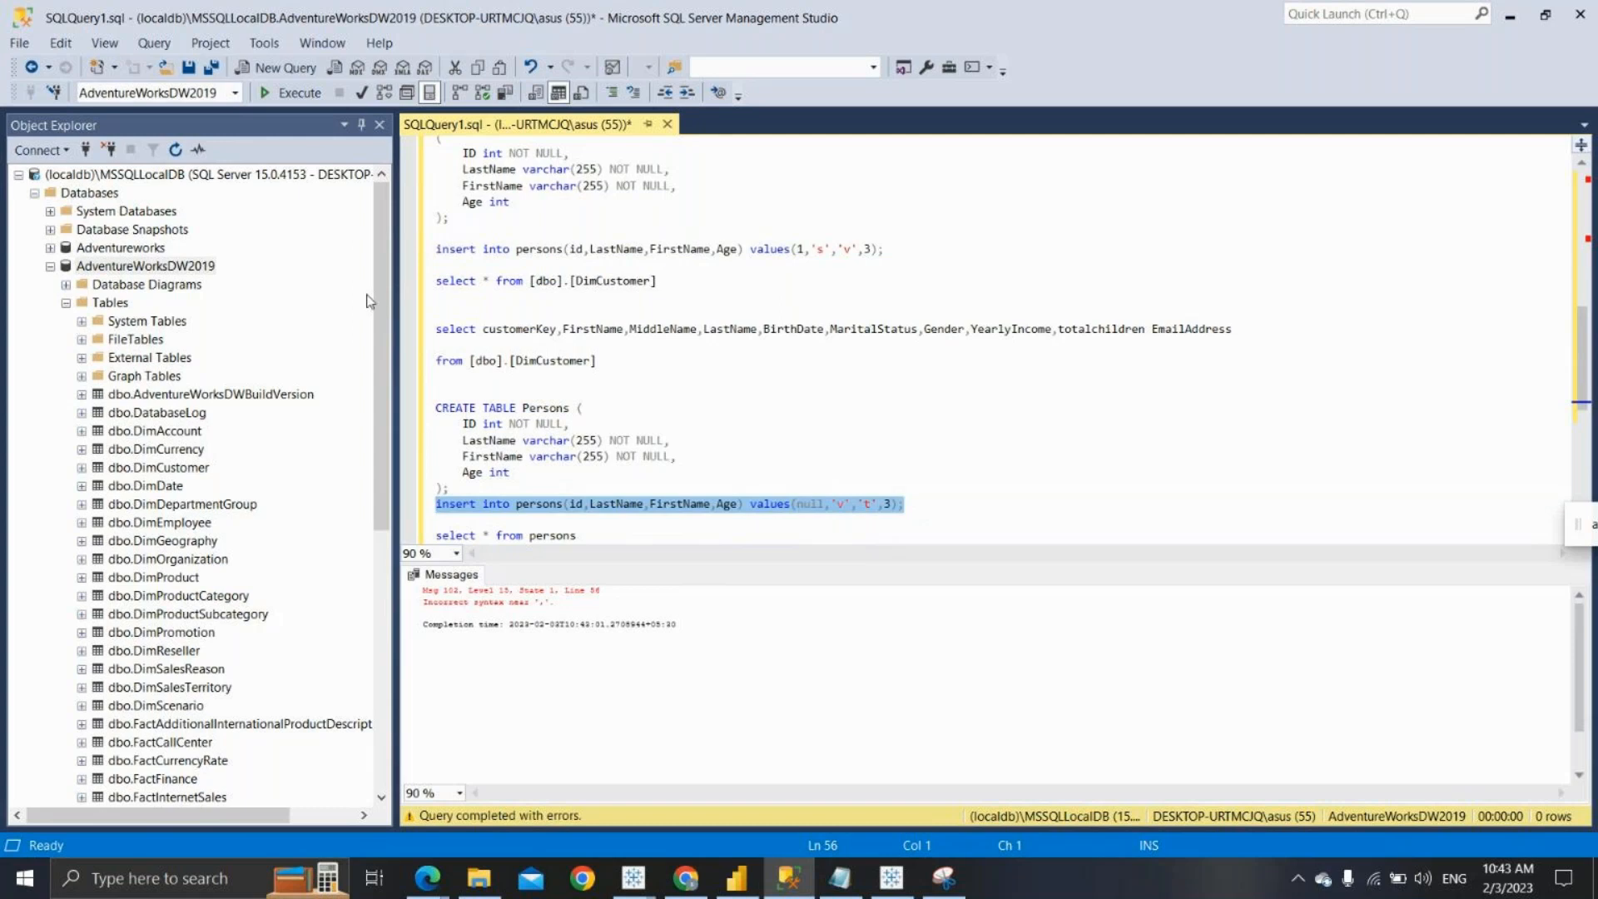
click(293, 93)
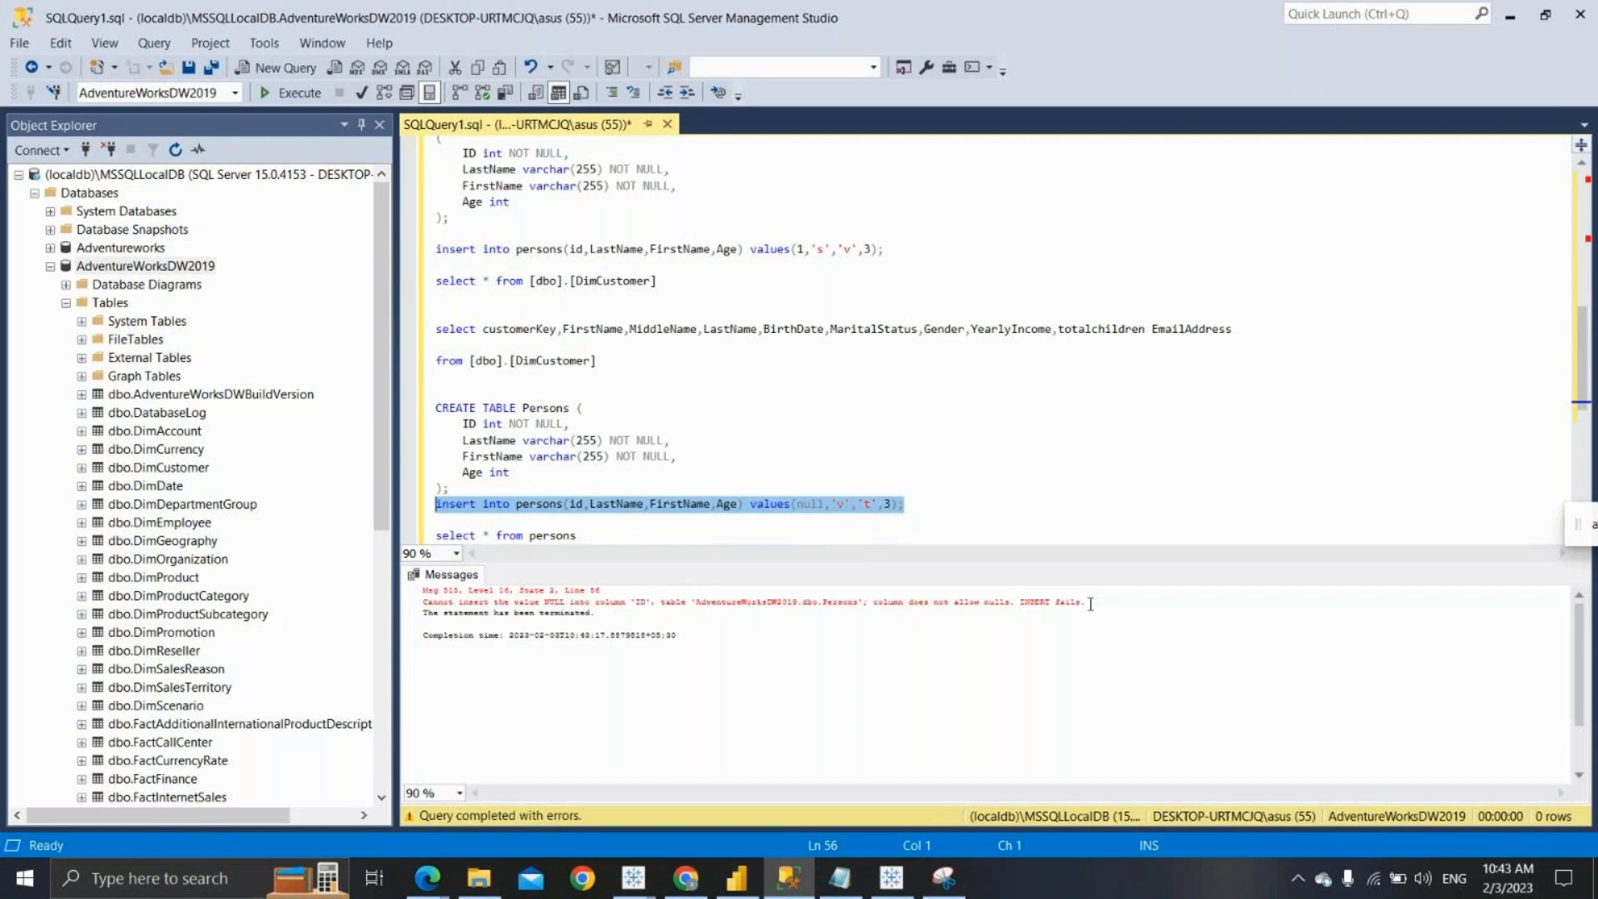
Examine the insert error message against the ID column's NOT NULL definition, the null value and the CREATE TABLE Persons statement
drag(1090, 604, 478, 606)
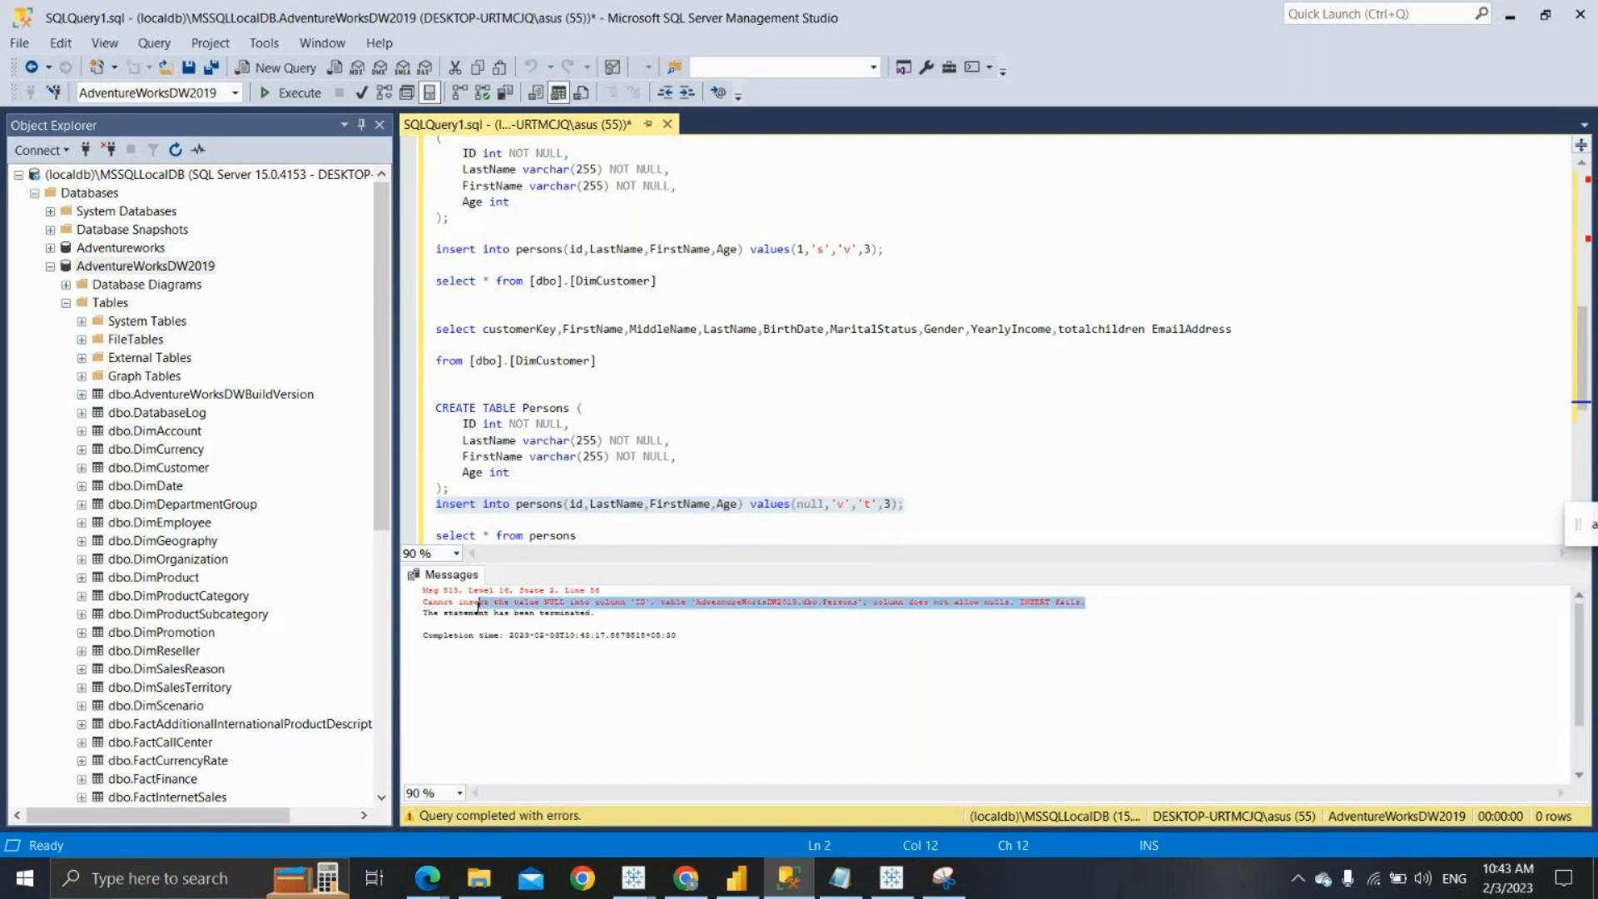
drag(563, 425, 420, 431)
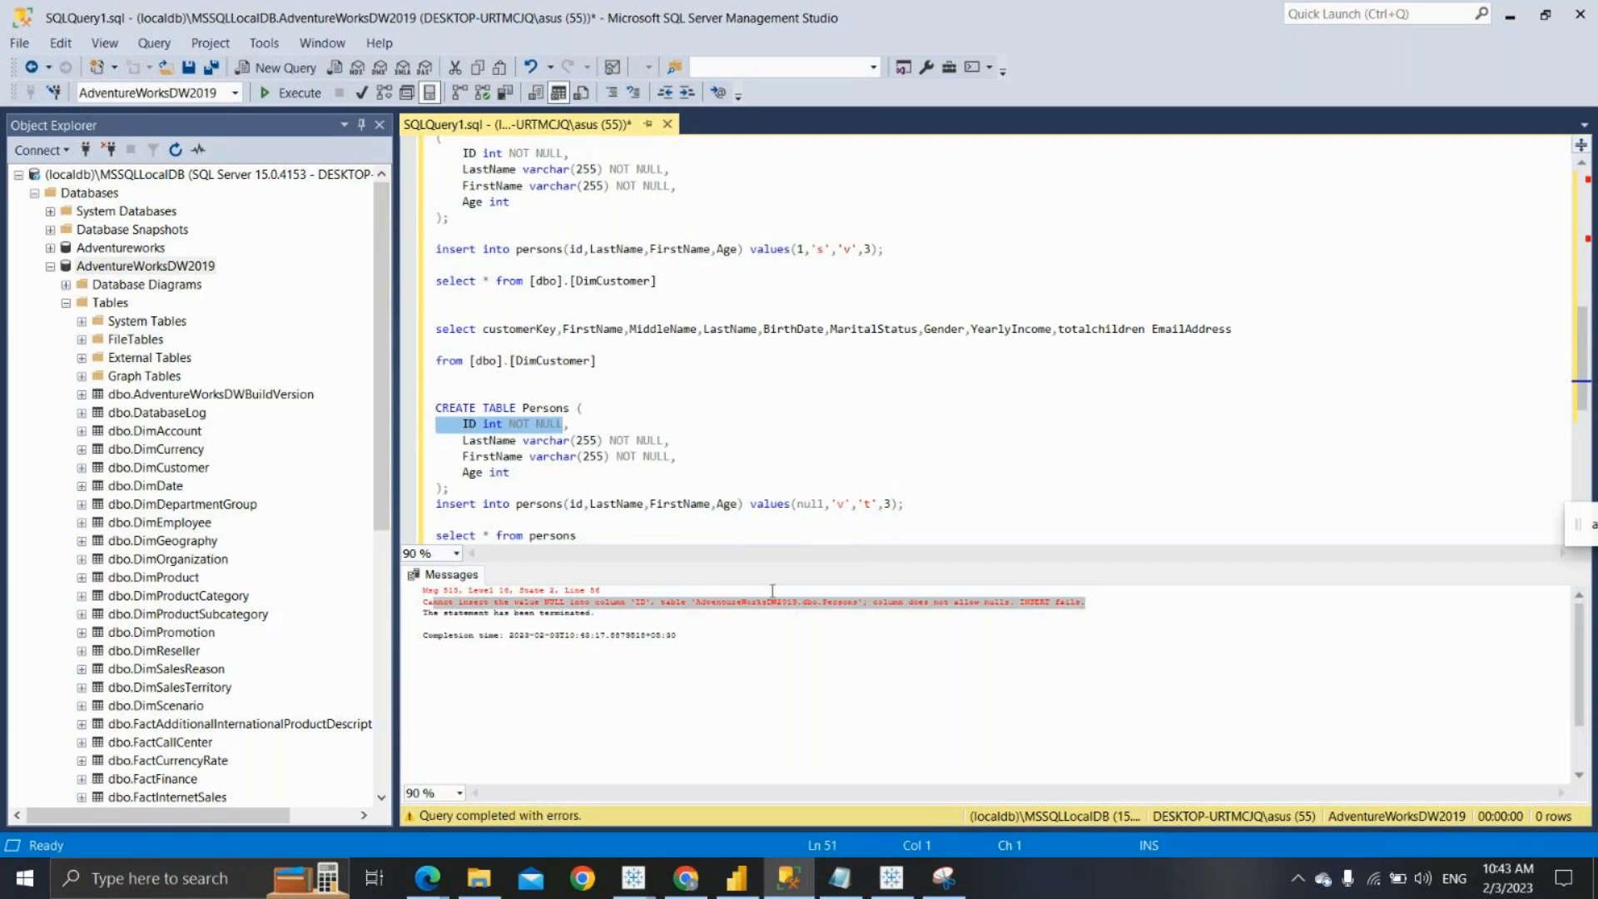
click(745, 620)
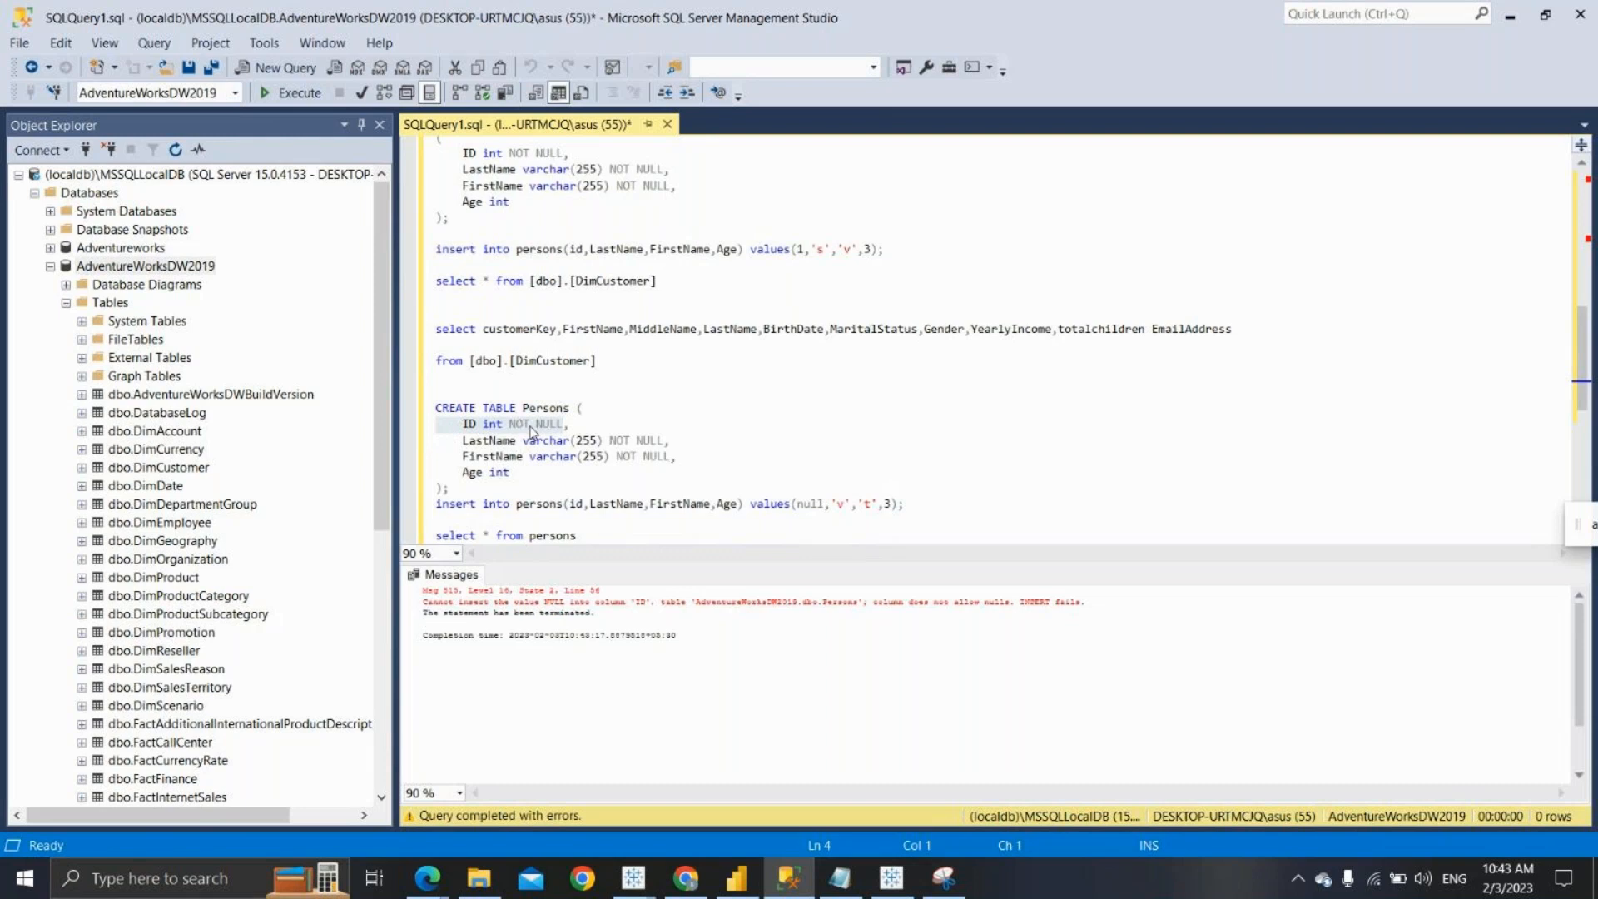
click(823, 505)
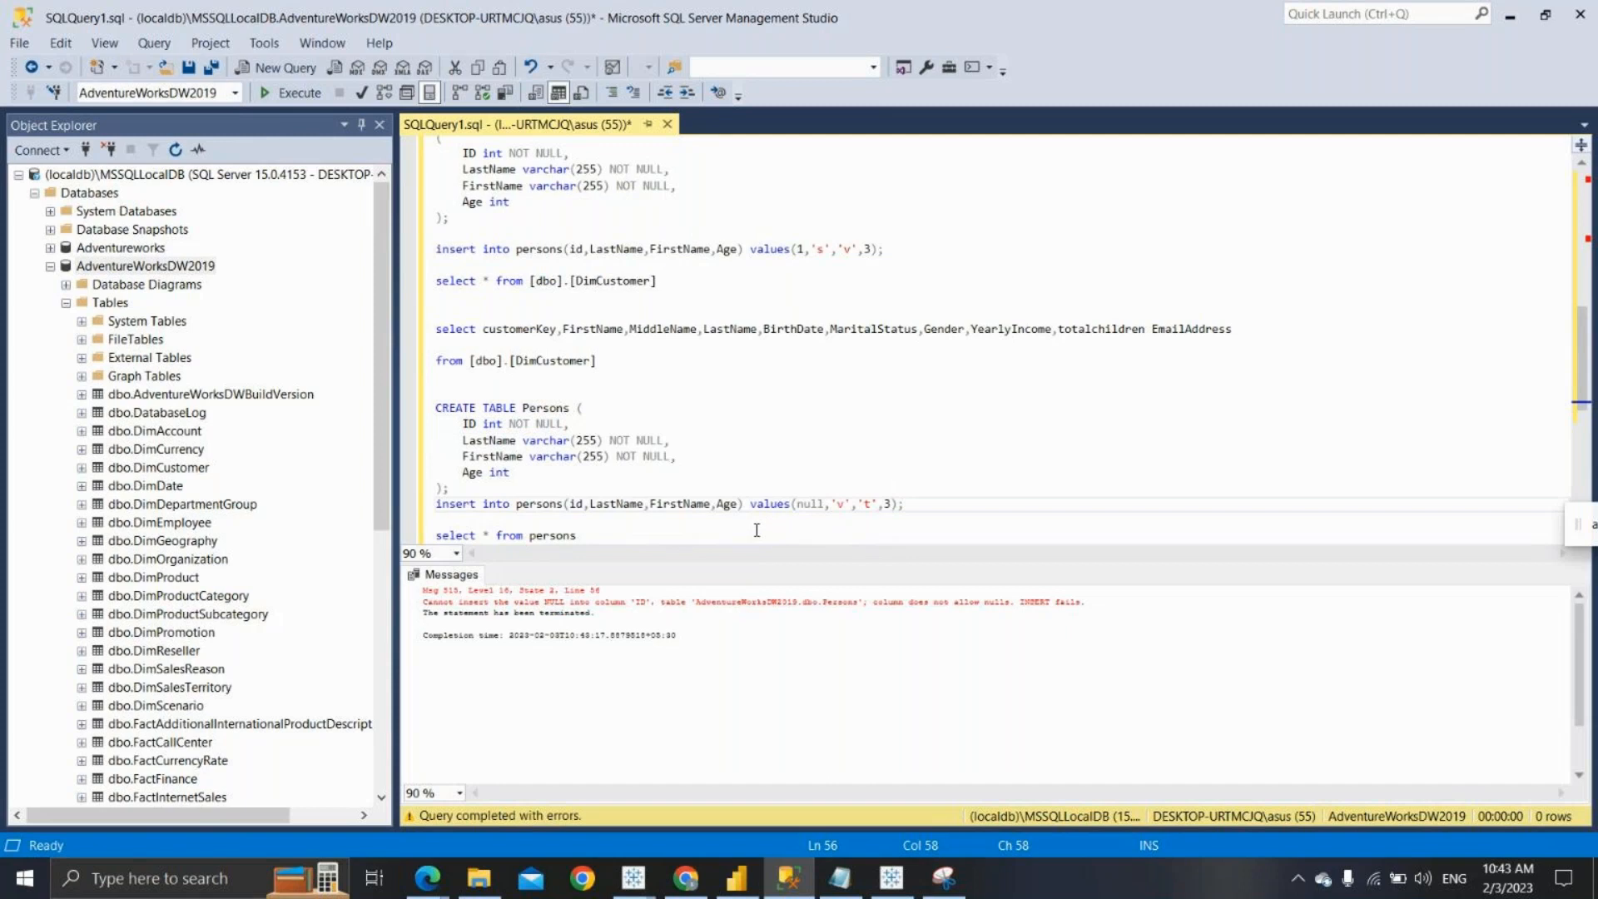
drag(756, 530, 828, 505)
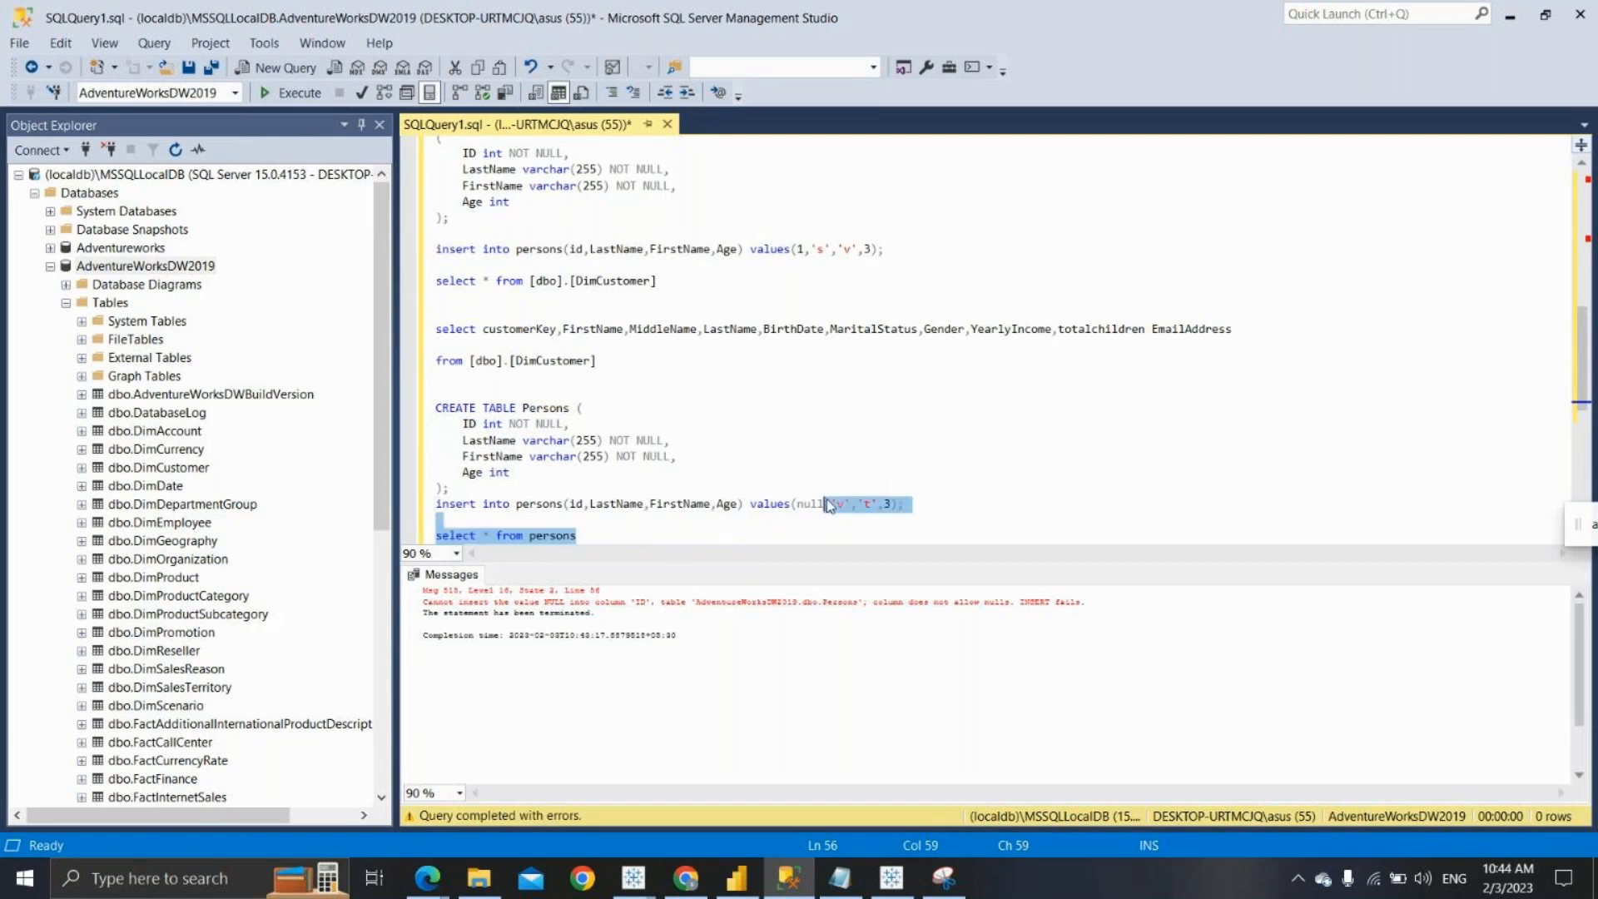
click(828, 502)
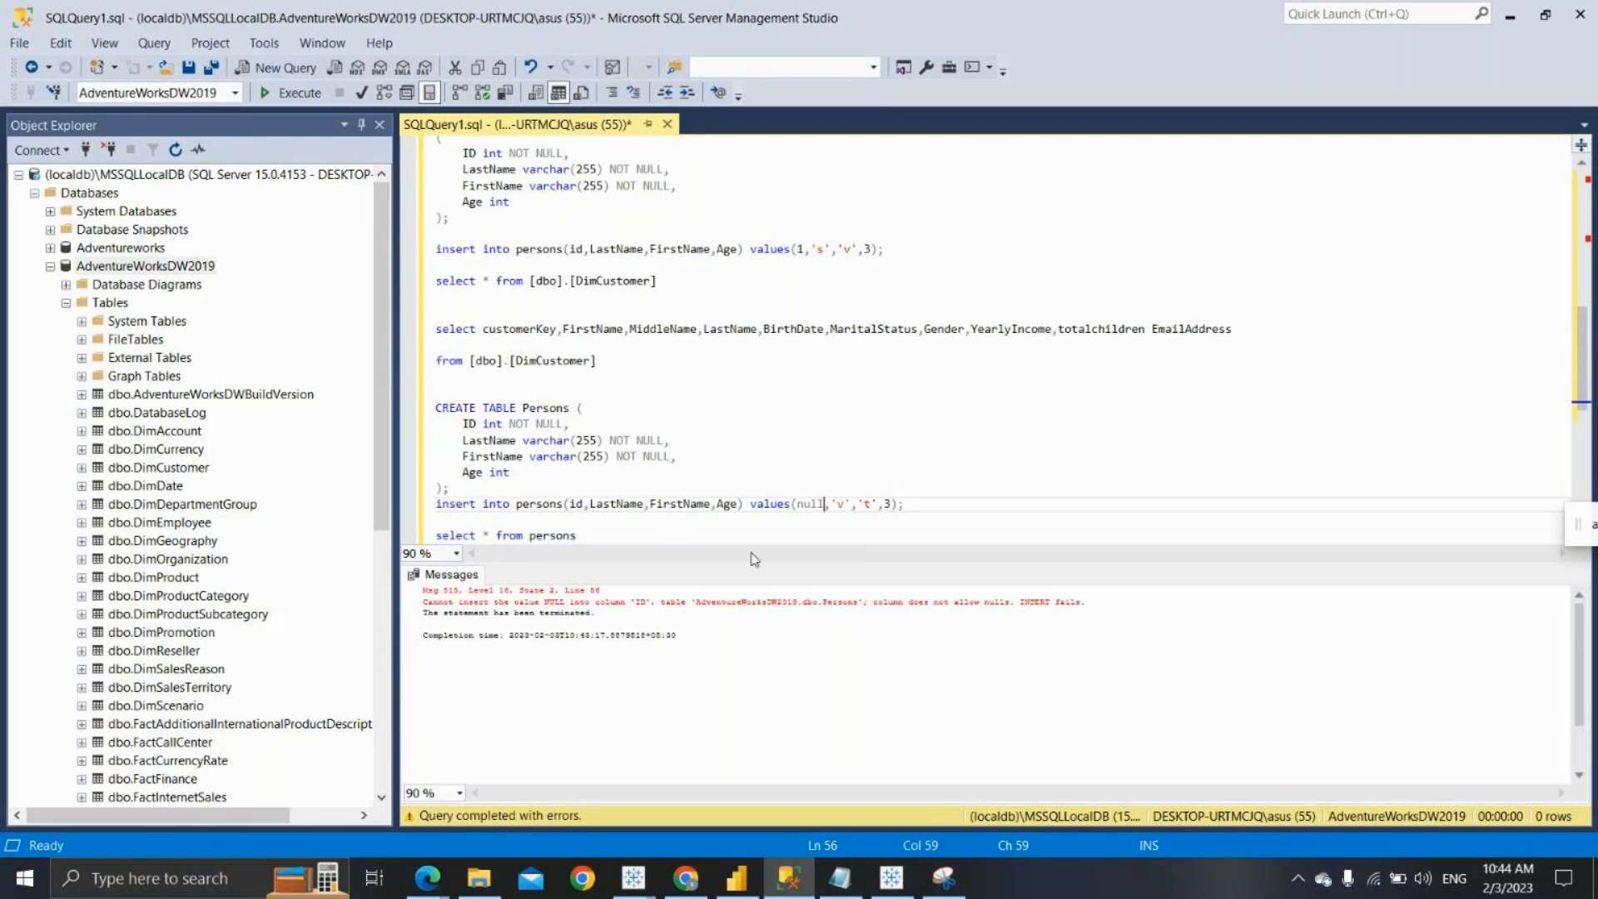
click(449, 474)
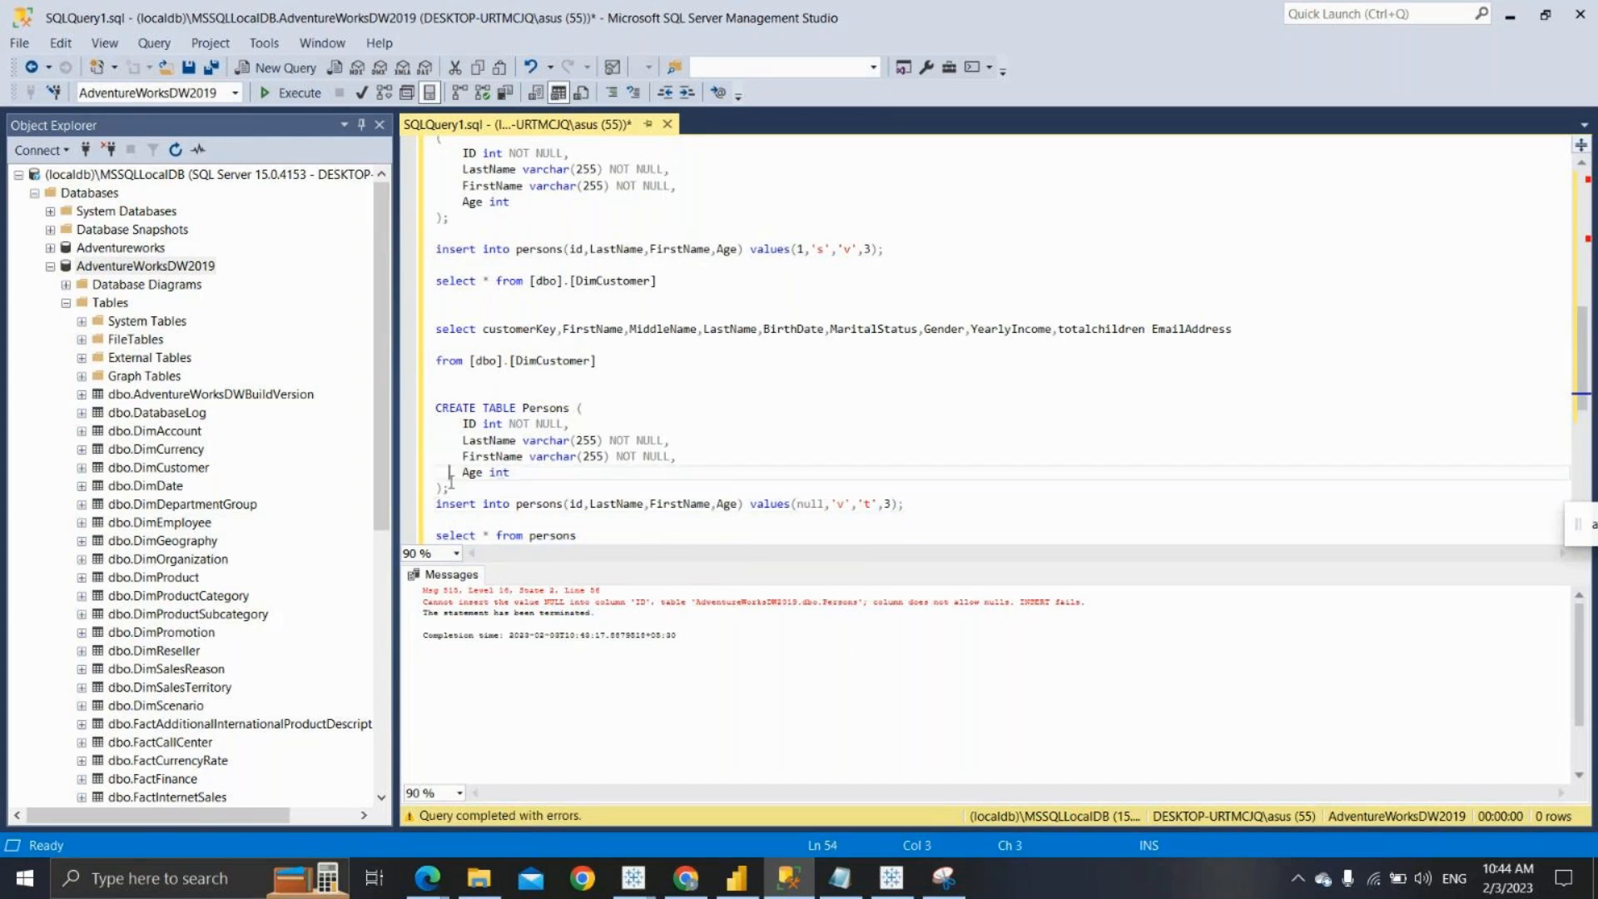
drag(450, 487, 435, 379)
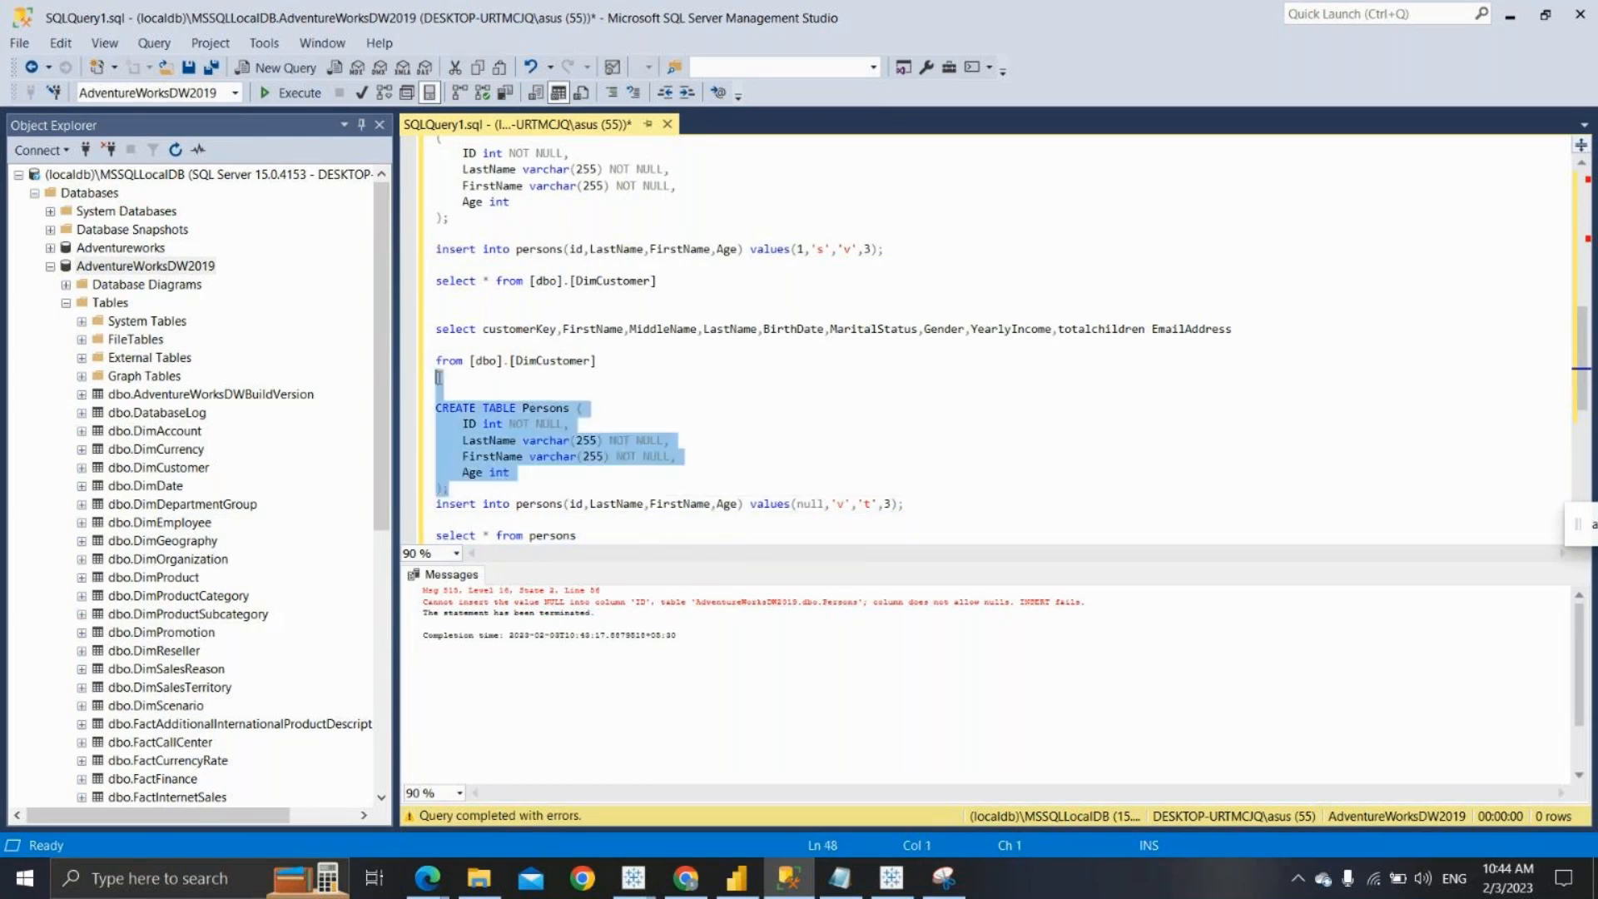
Remove the NOT NULL constraint from the ID column in the last CREATE TABLE Persons statement
click(563, 424)
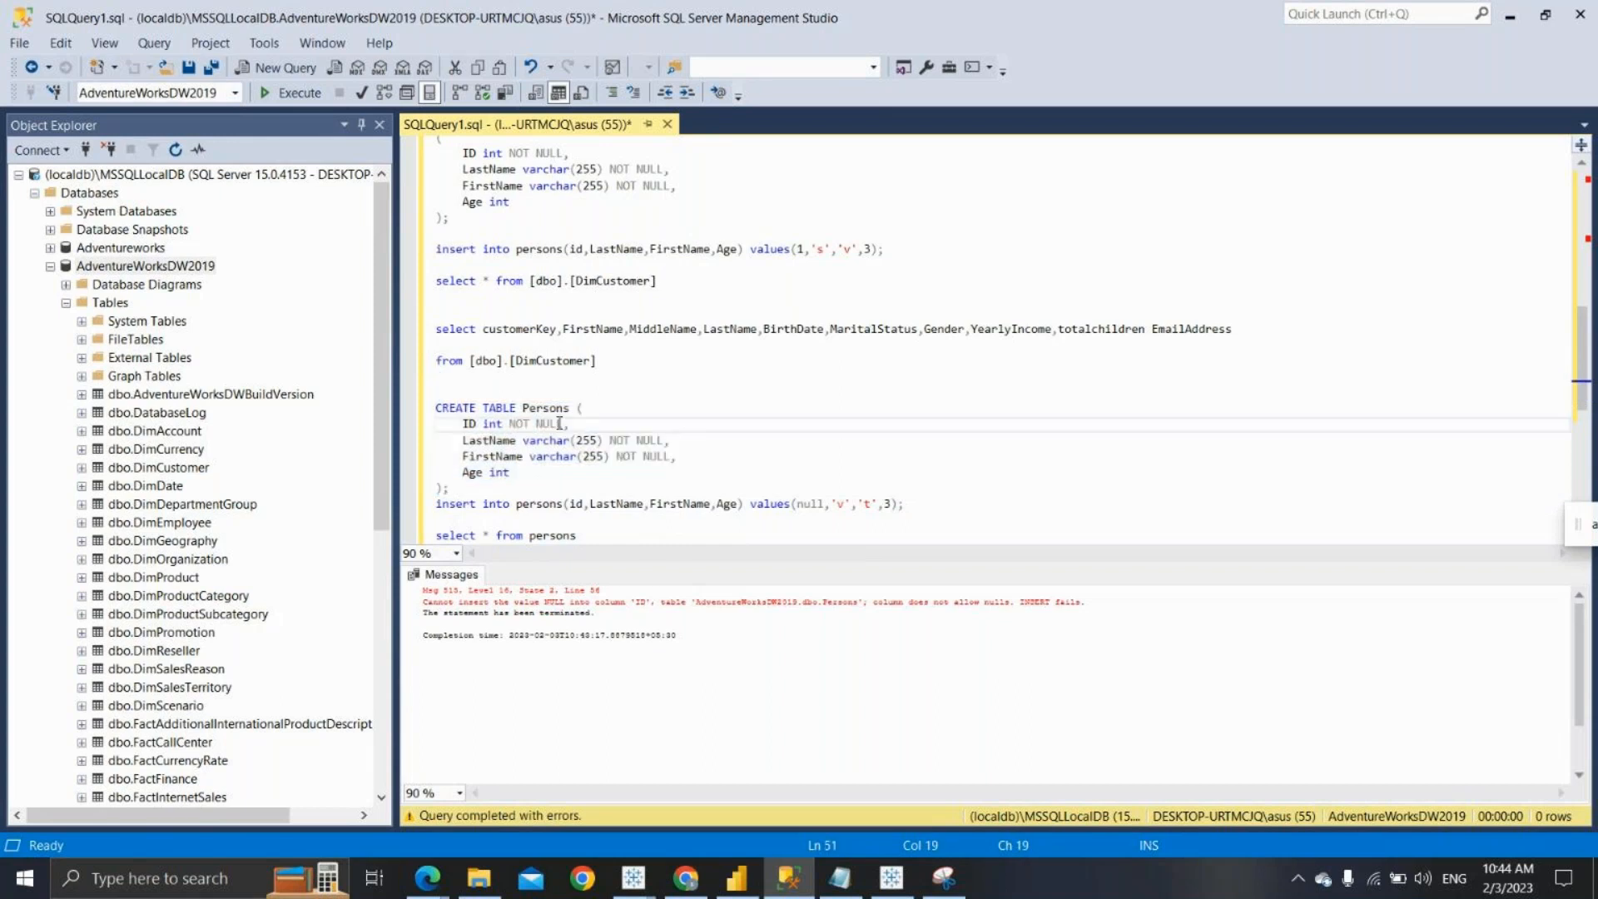
key(BackSpace)
key(BackSpace)
key(BackSpace)
key(BackSpace)
key(BackSpace)
key(BackSpace)
key(BackSpace)
key(BackSpace)
Copy the ALTER TABLE Persons ALTER COLUMN Age int NOT NULL statement from the Notepad notes to the end of the SQL Server Management Studio query
key(ctrl+End)
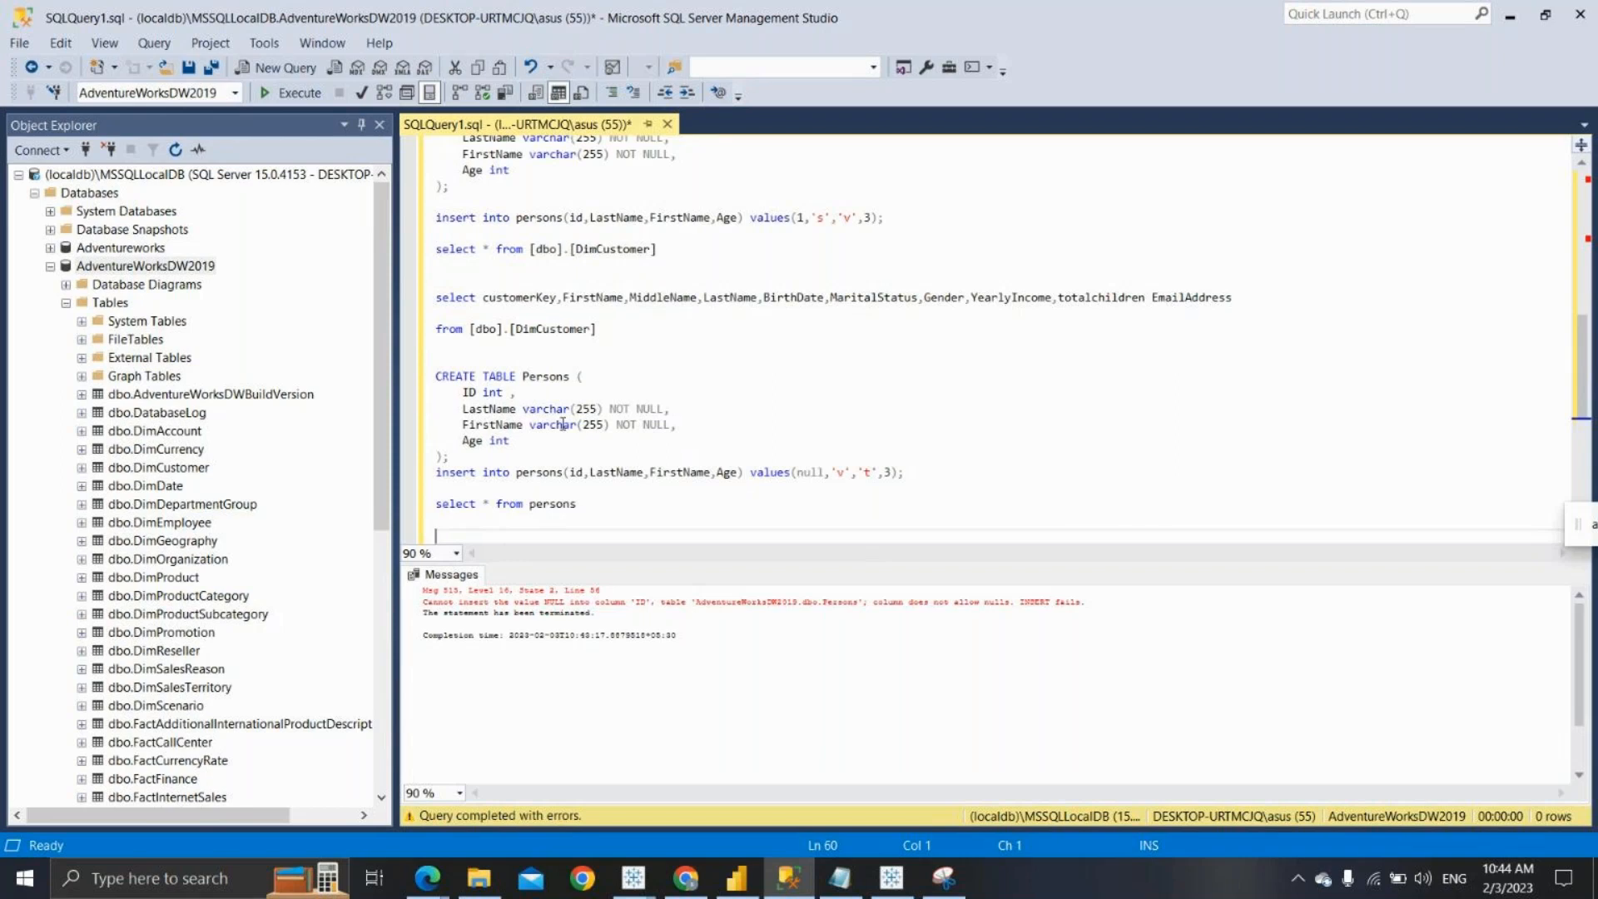
click(844, 882)
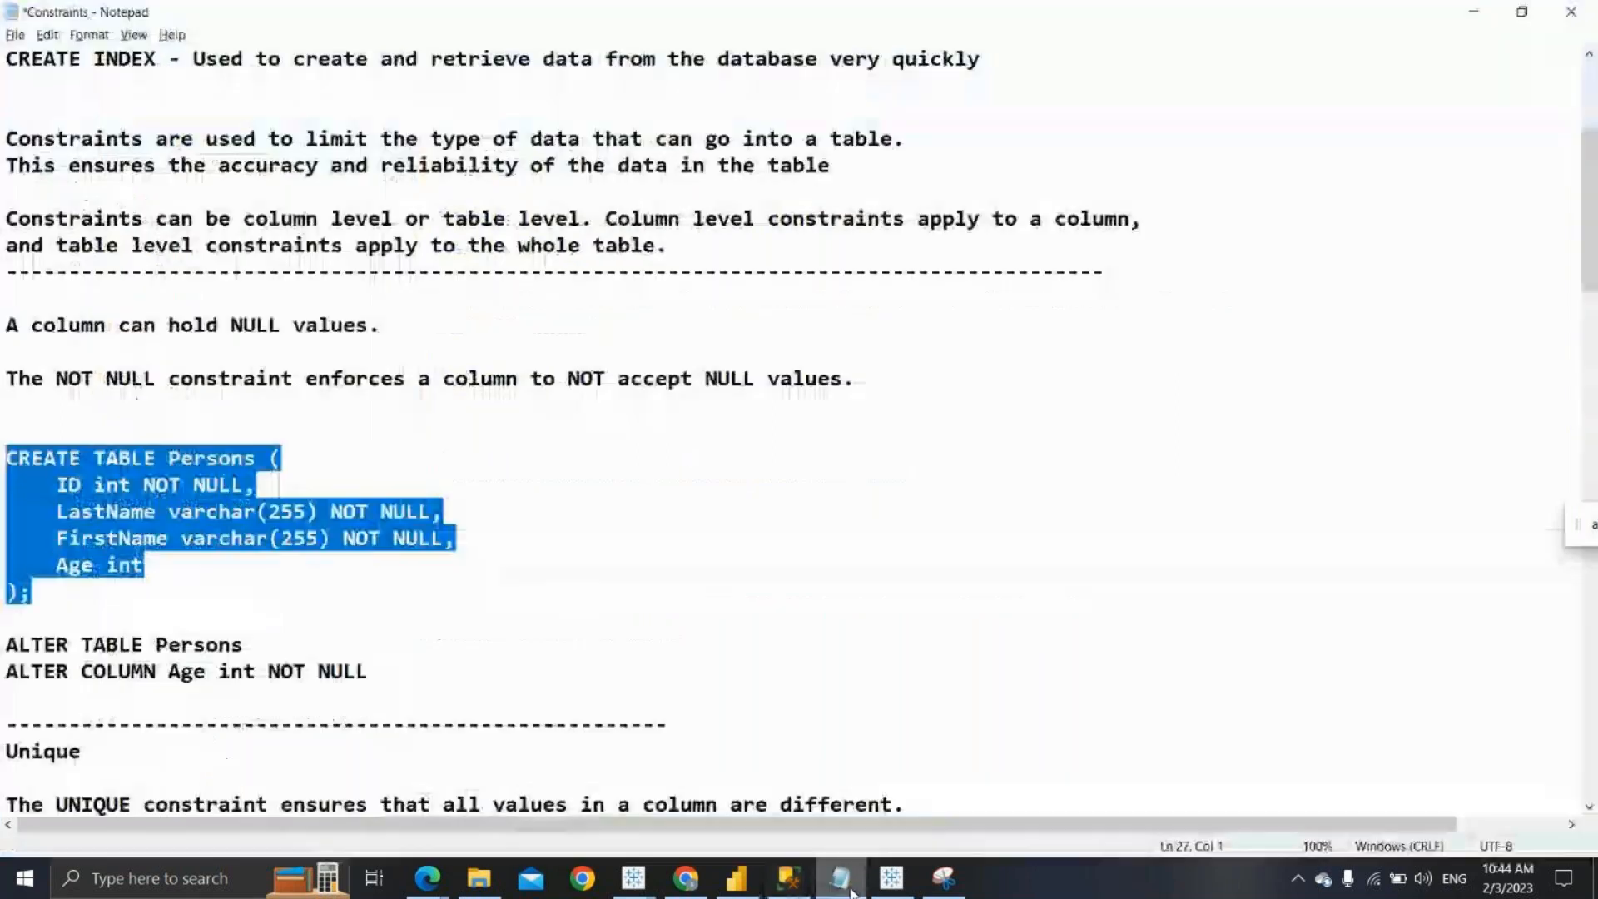
drag(384, 676, 3, 644)
key(ctrl+c)
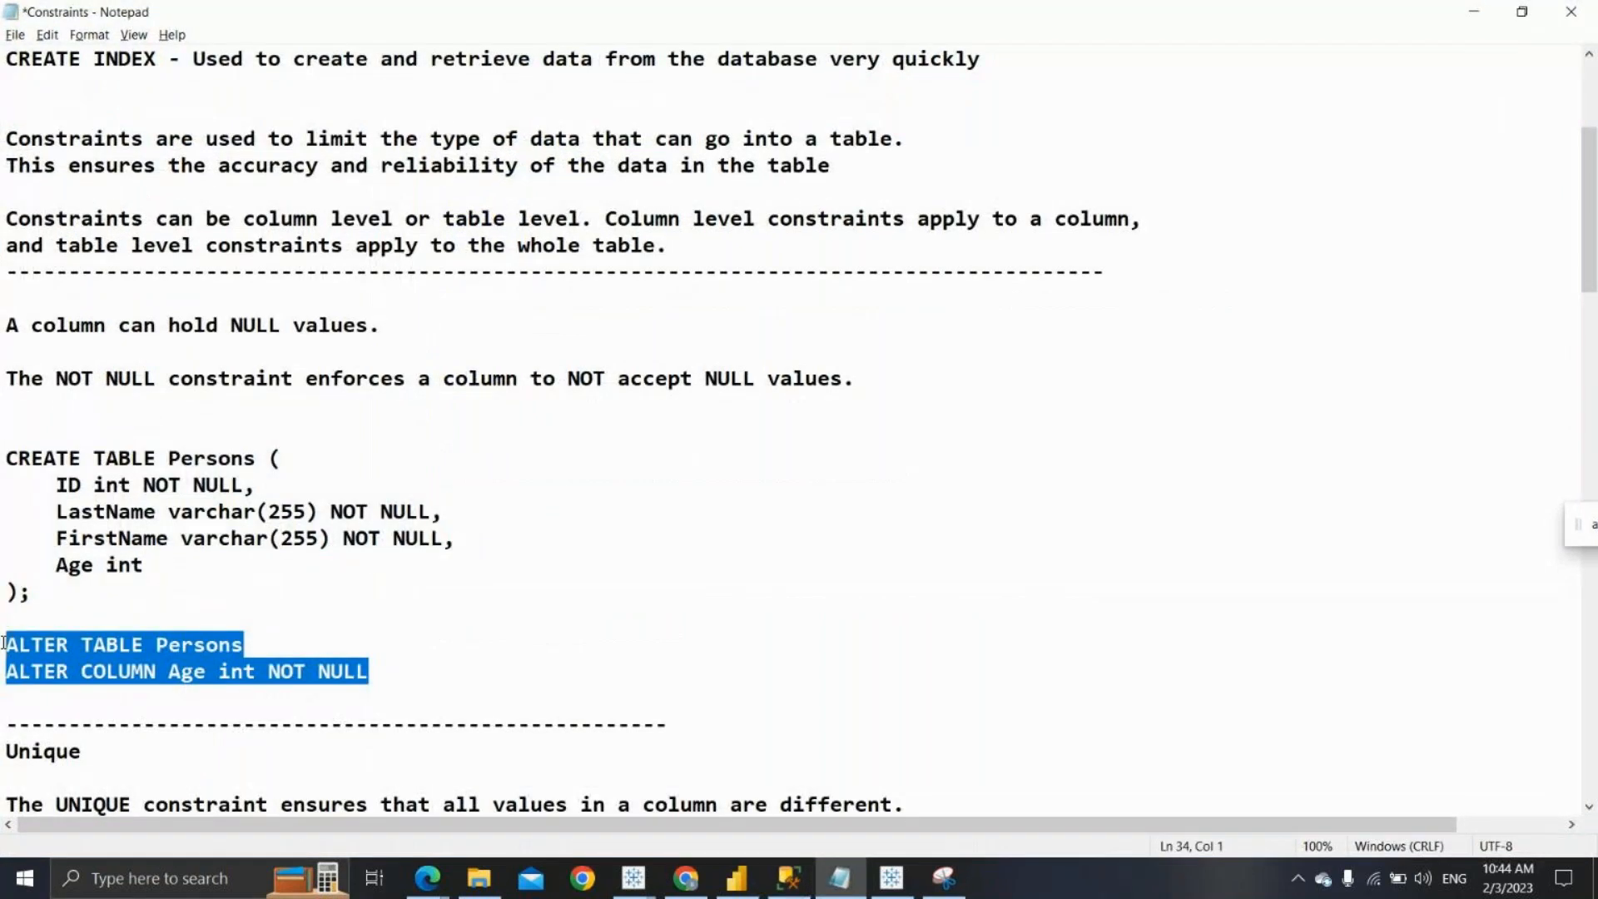
click(1475, 15)
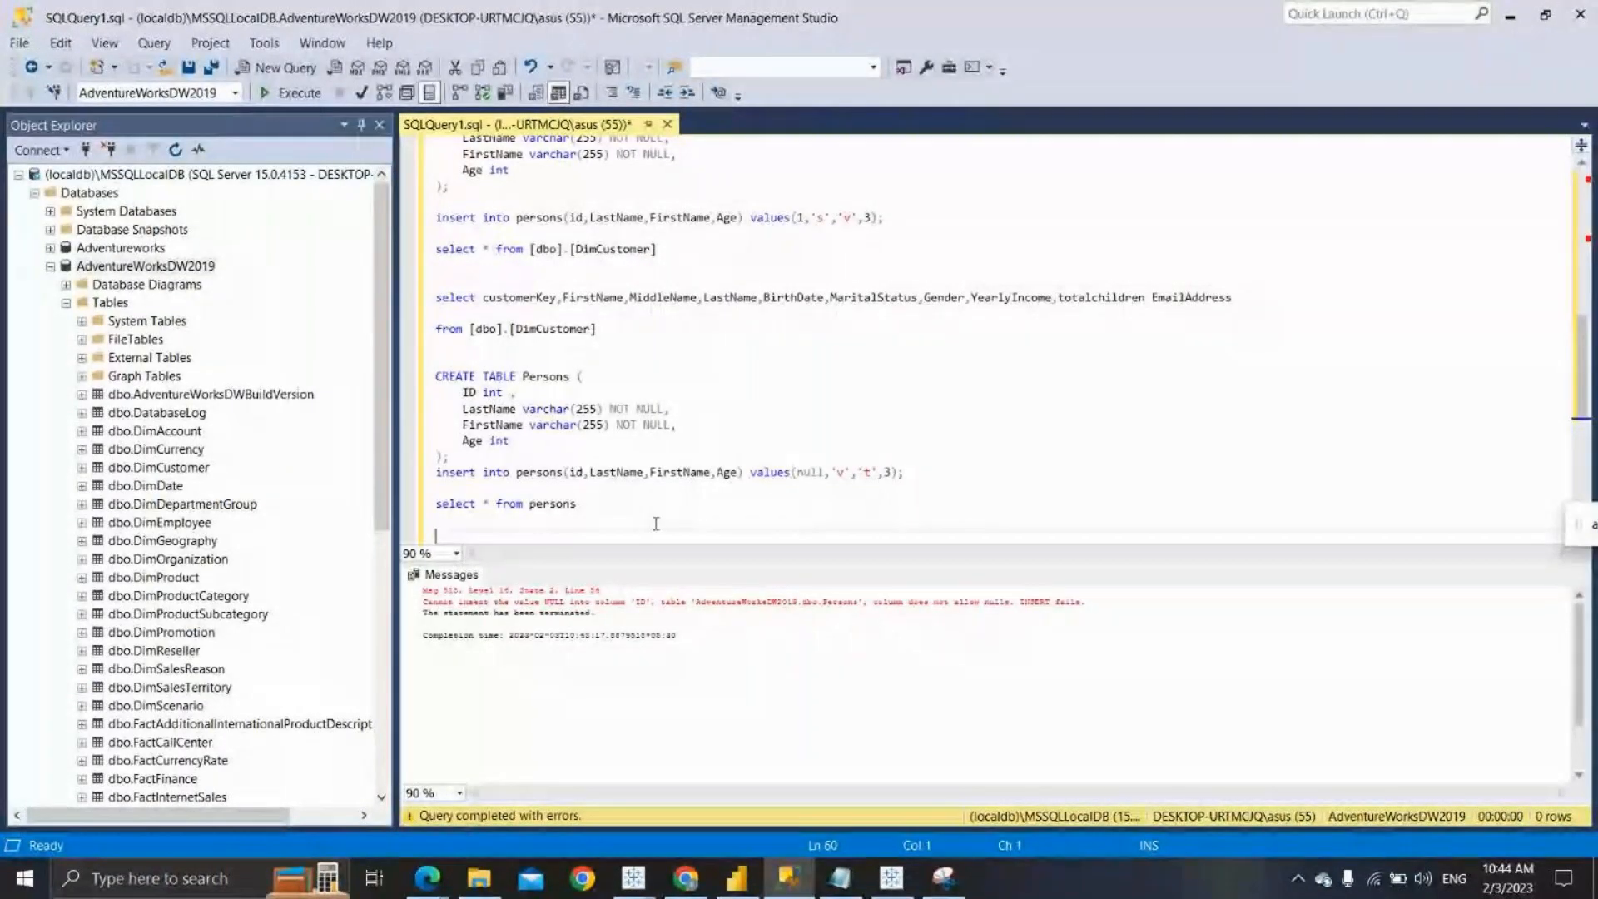
key(ctrl+v)
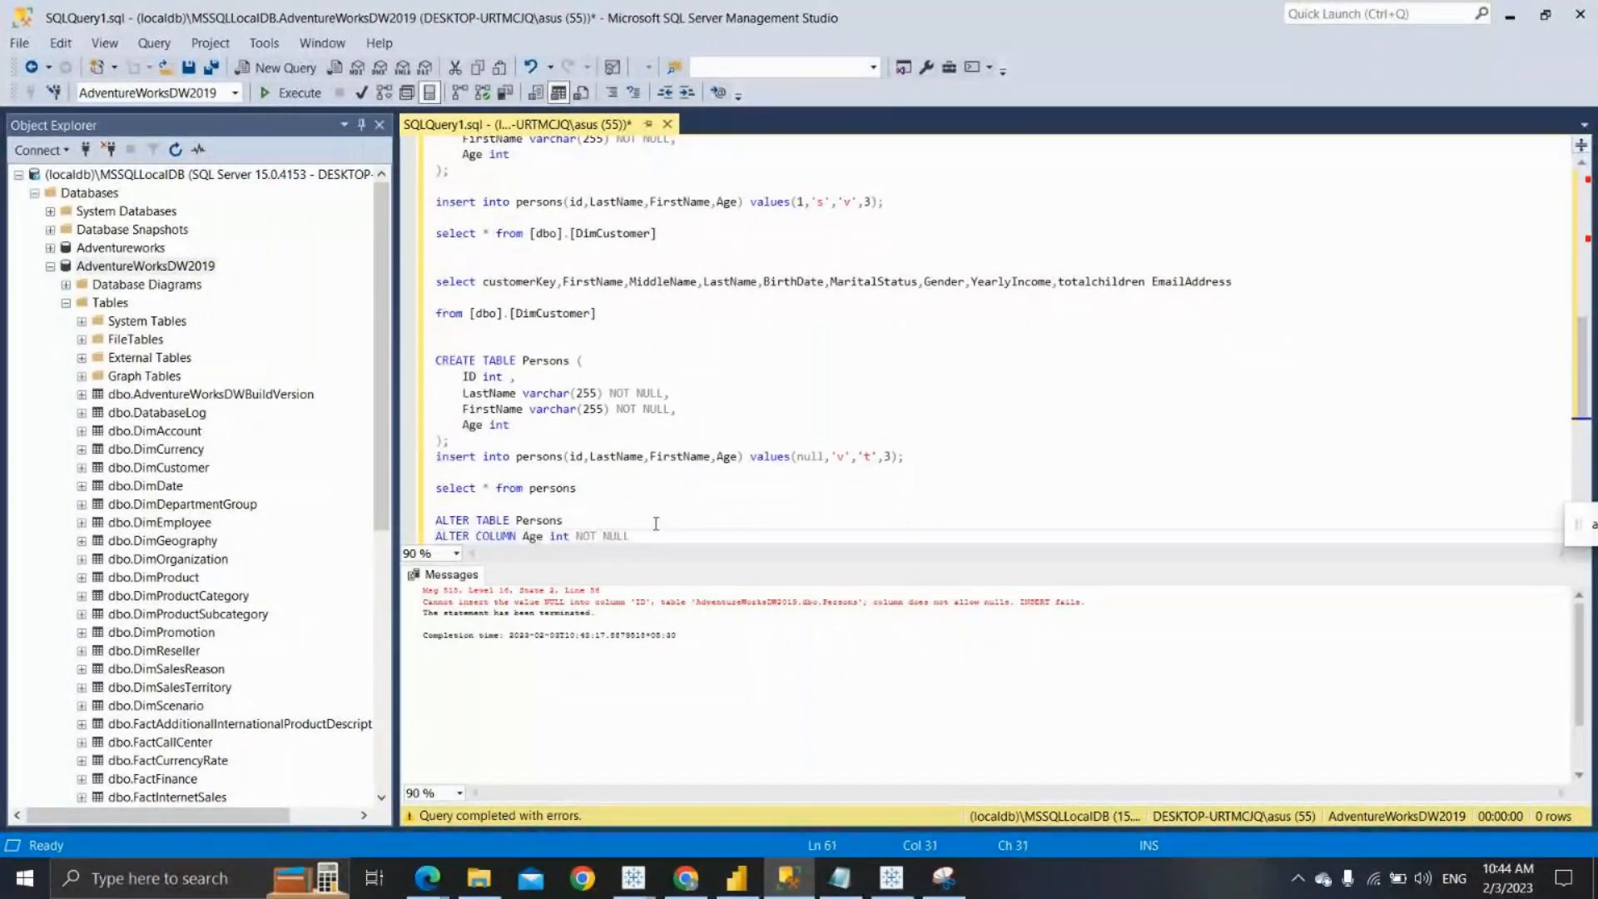
key(Return)
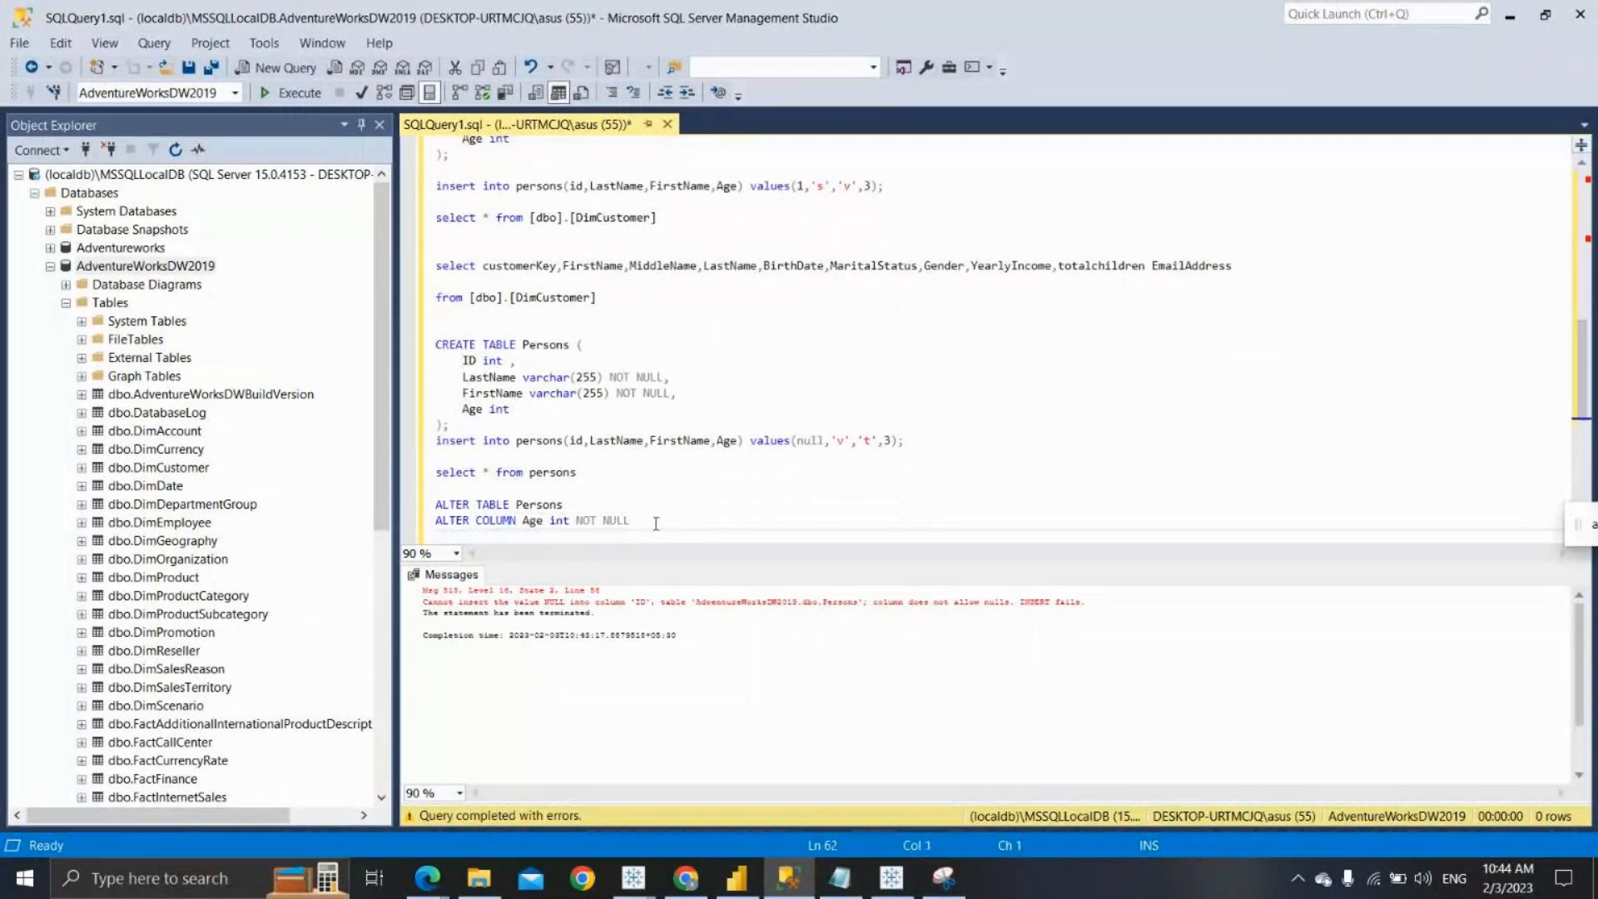
key(Return)
Join the two lines of the ALTER TABLE Persons statement into one and highlight the Age int column in the last CREATE TABLE statement
drag(564, 490, 422, 497)
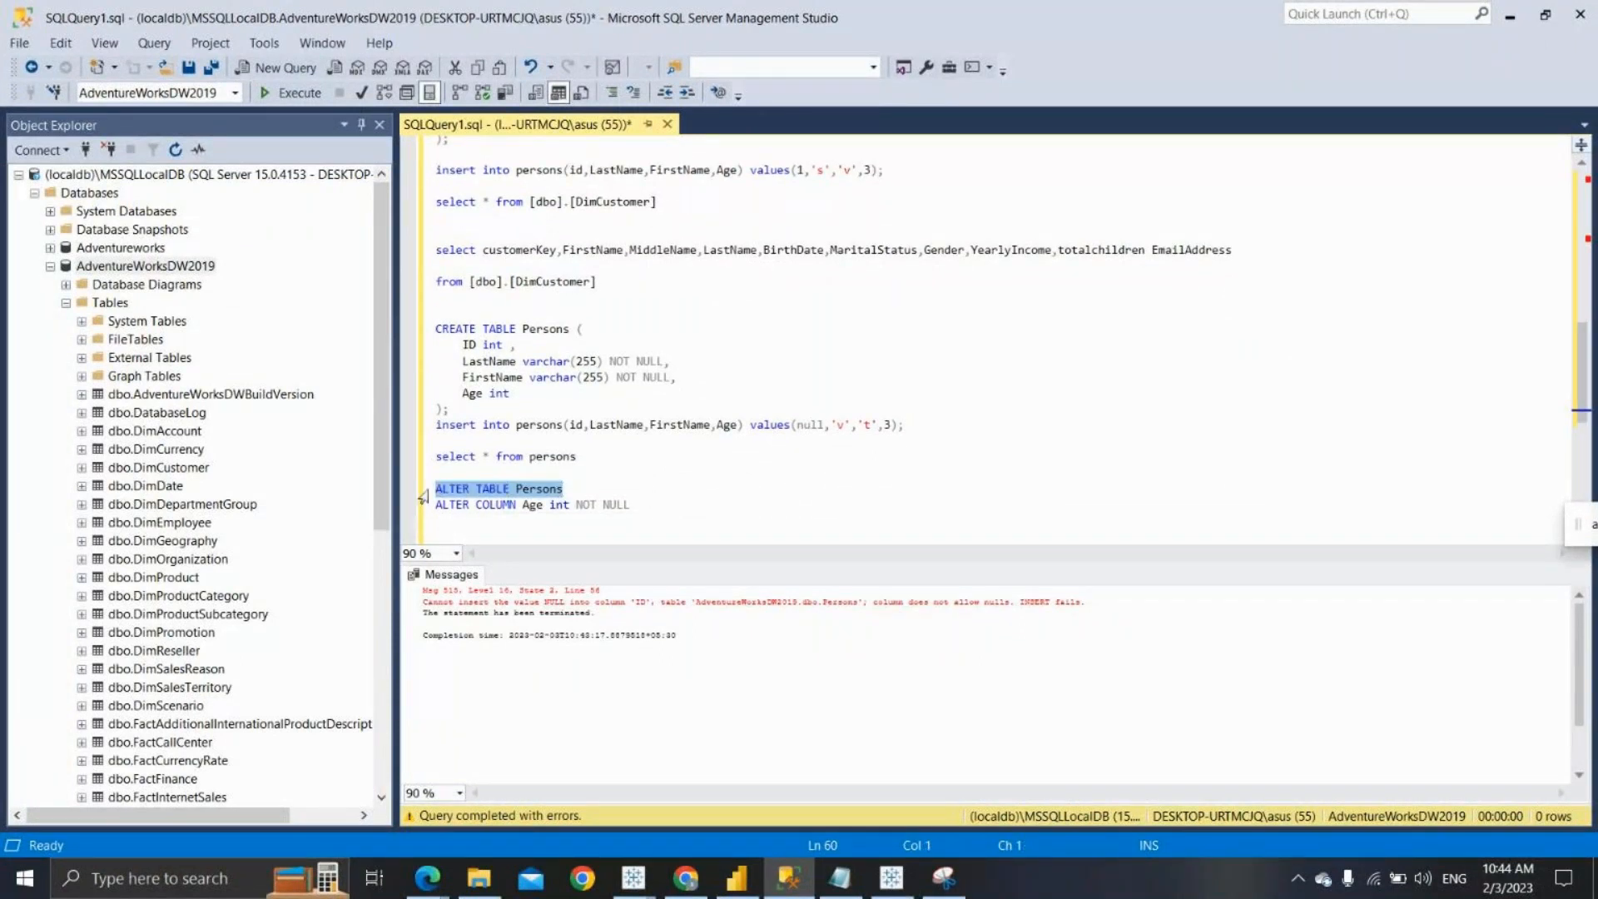
click(574, 488)
key(Delete)
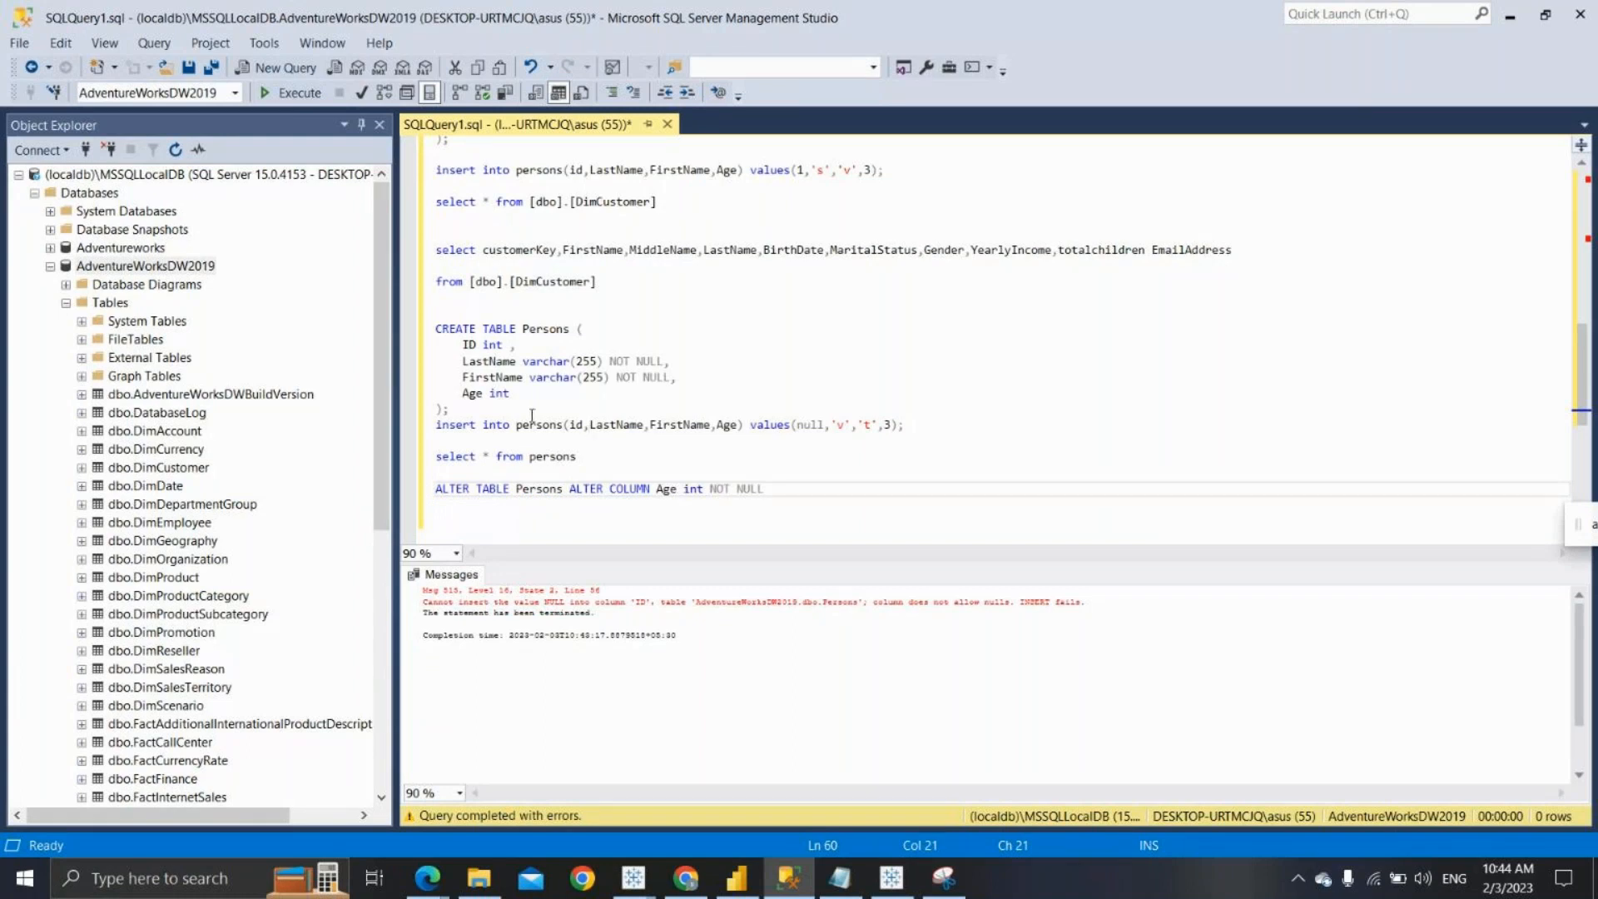
drag(510, 394, 463, 397)
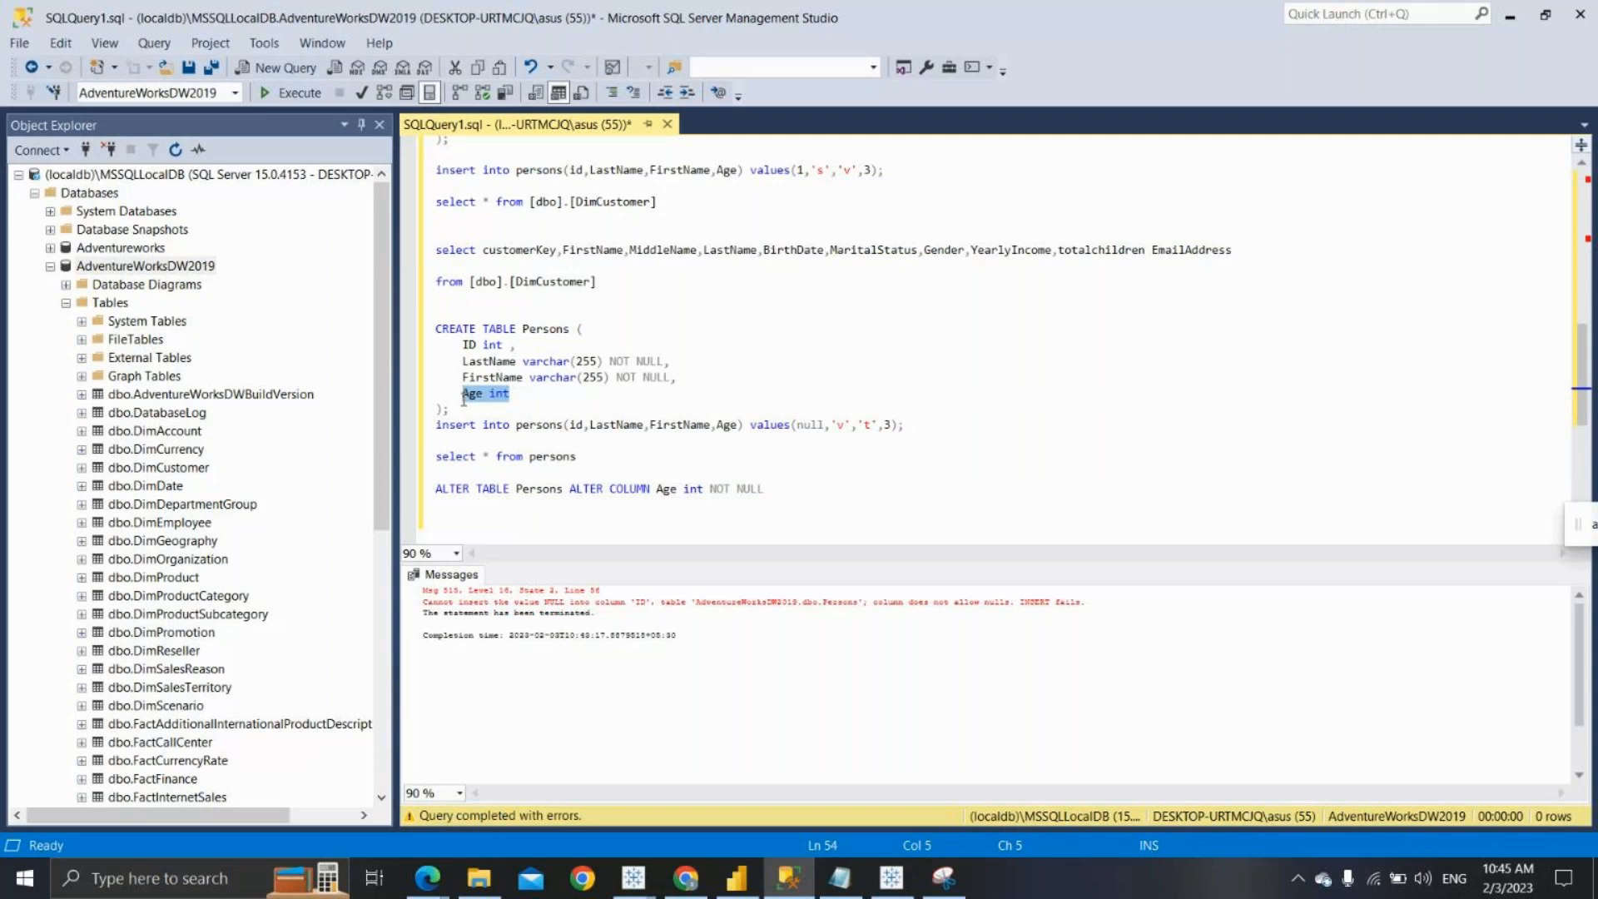
click(521, 401)
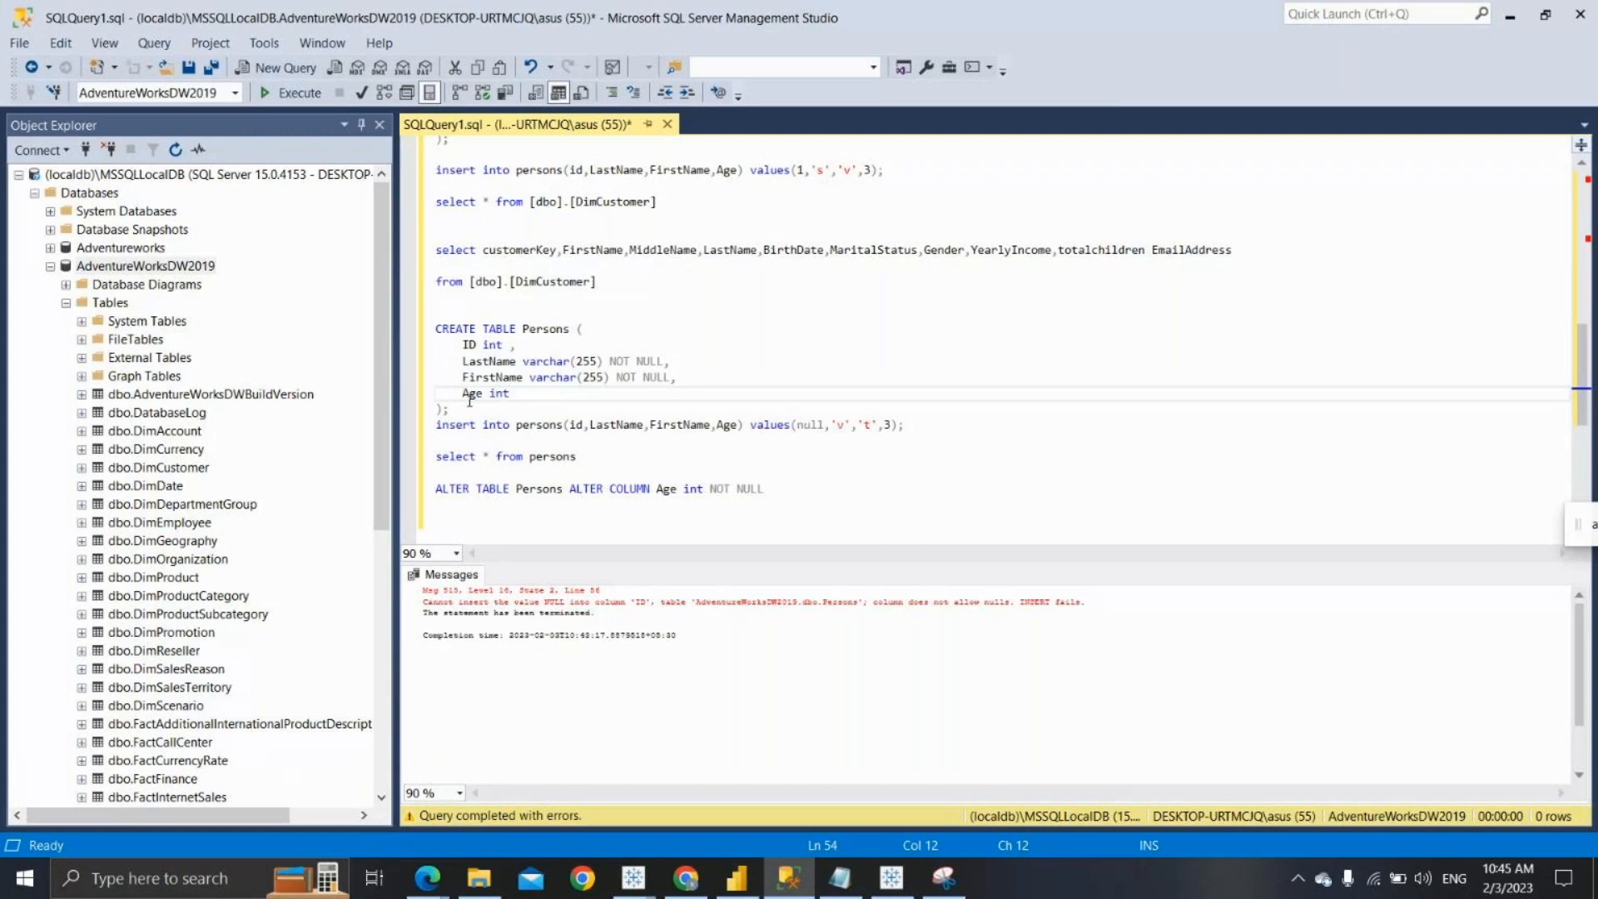
Execute only the ALTER TABLE Persons ALTER COLUMN Age int NOT NULL statement and compare it with the last CREATE TABLE Persons definition
drag(763, 490, 434, 489)
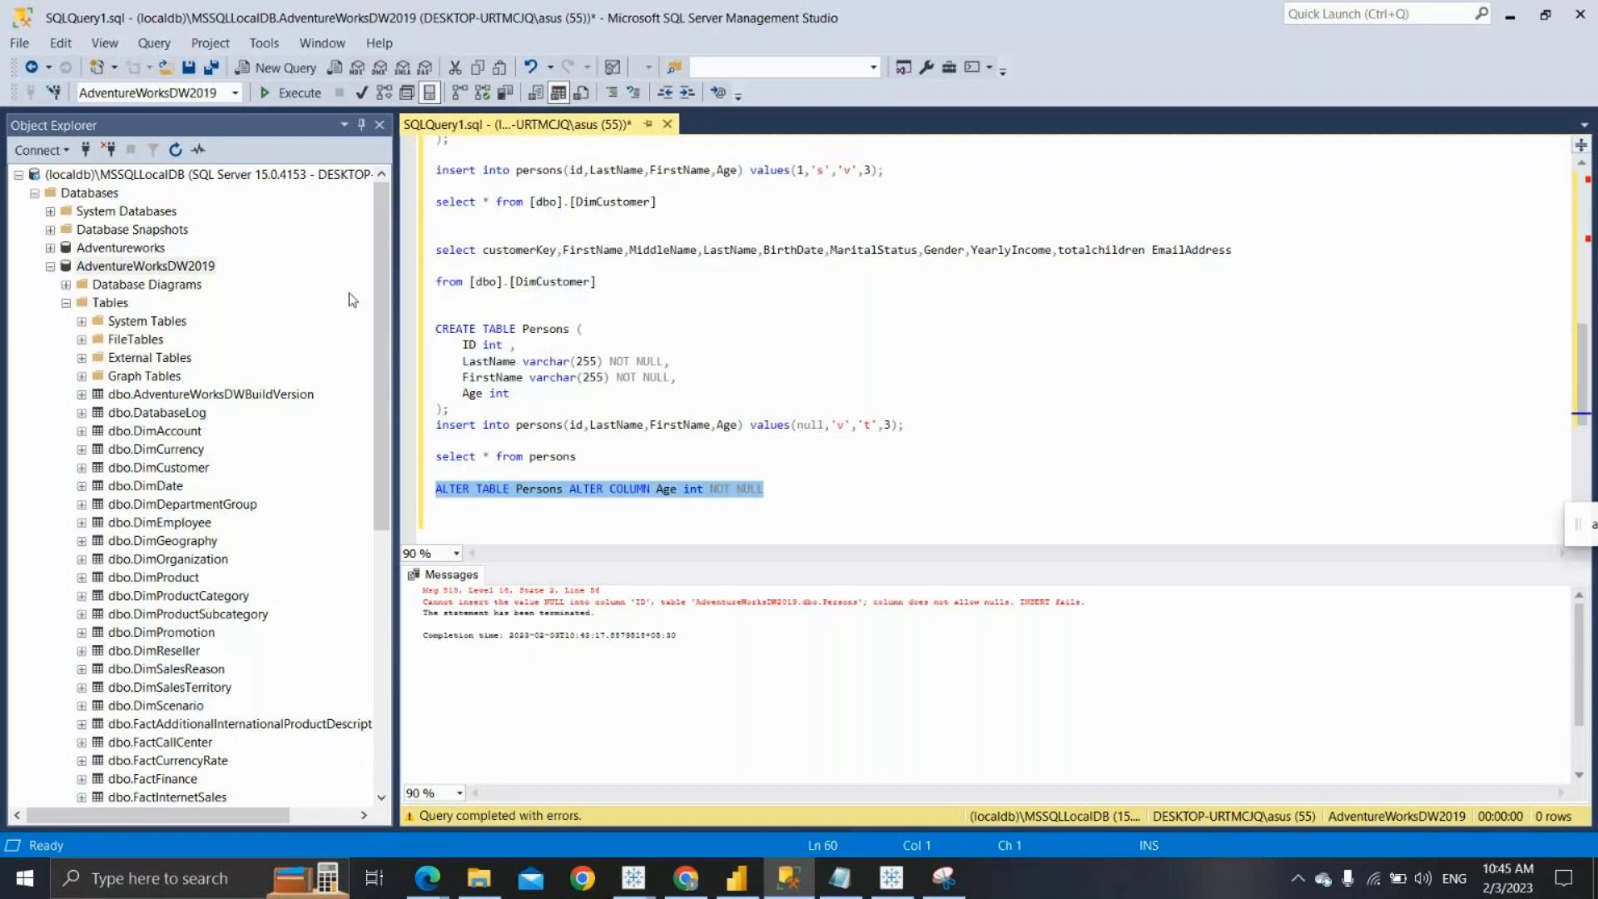
click(283, 93)
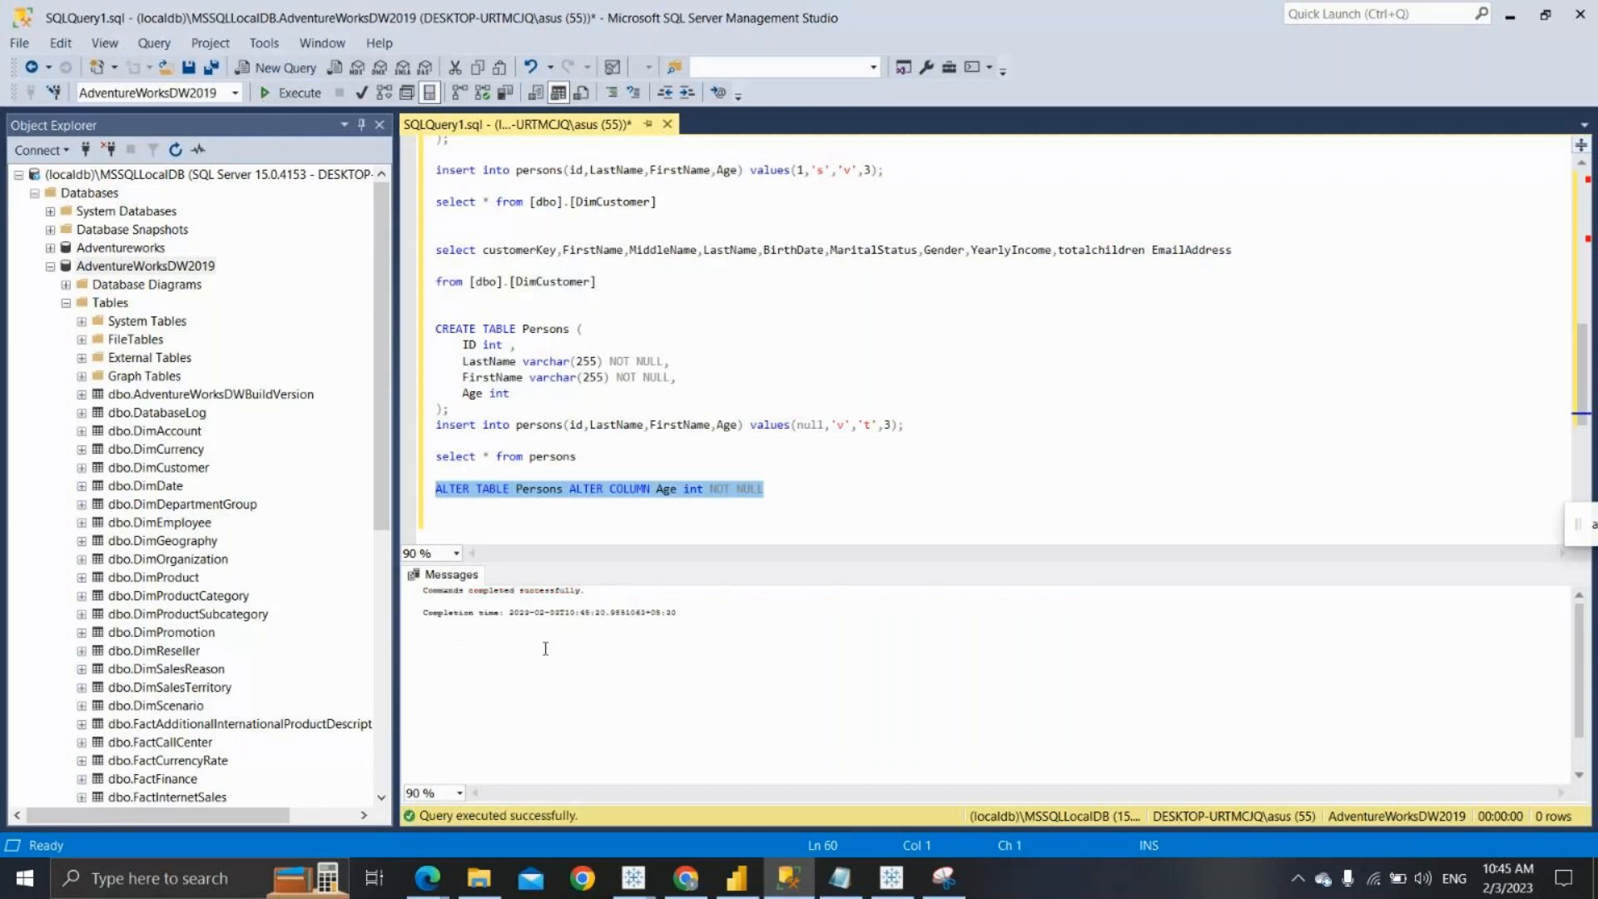
click(522, 397)
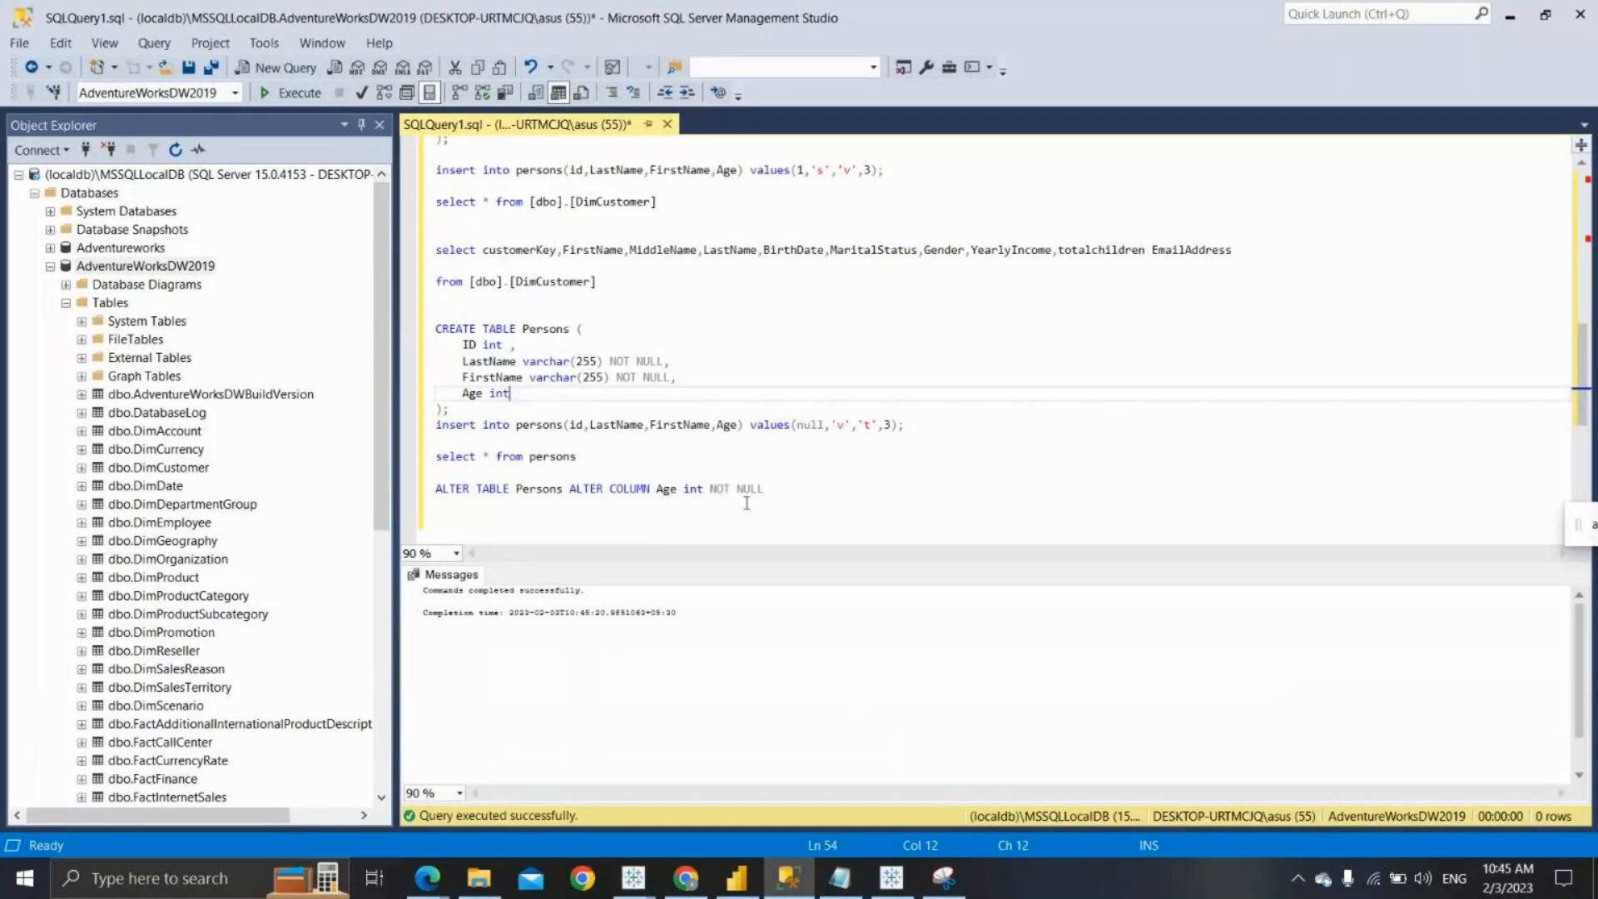
drag(763, 491, 425, 498)
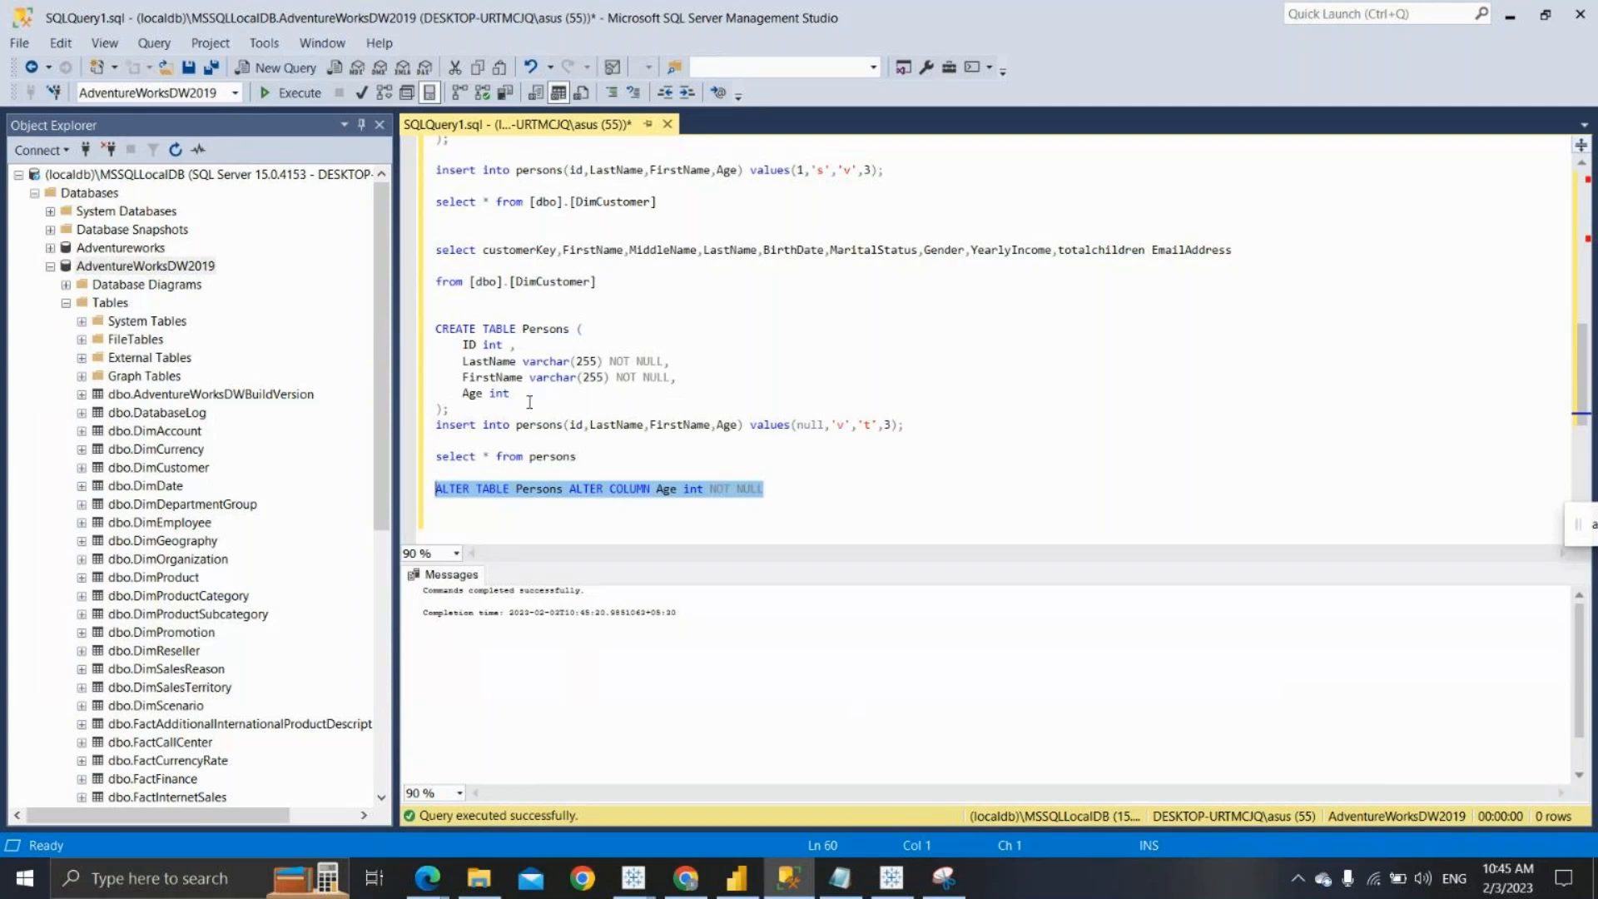
drag(529, 402, 447, 307)
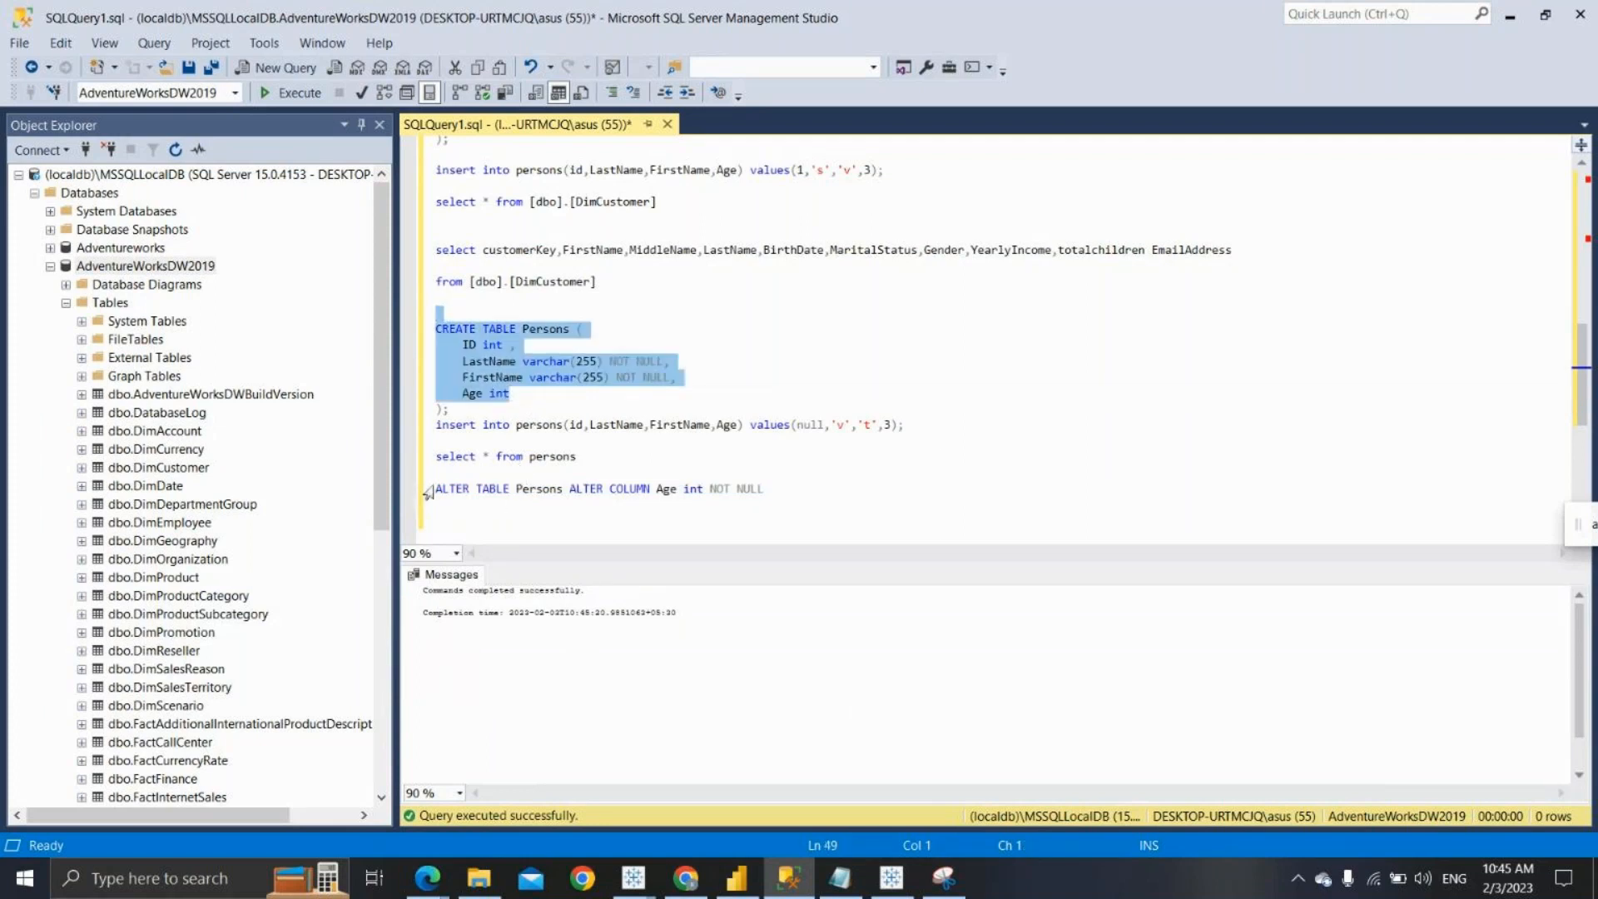
click(427, 491)
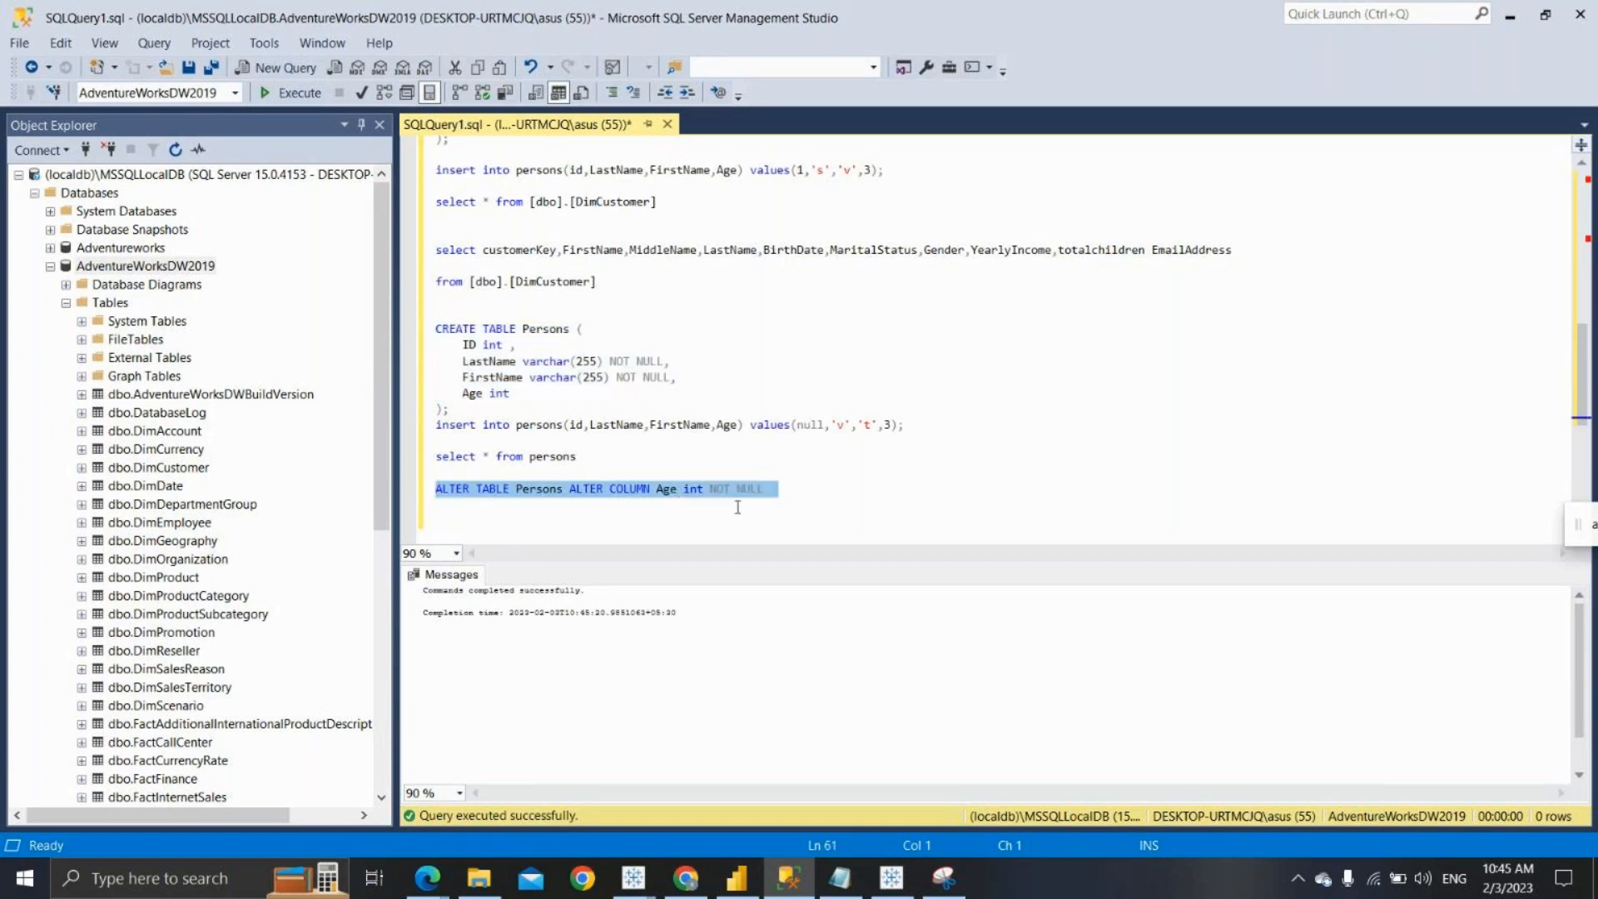
Add five line breaks after the ALTER TABLE Persons statement and return the cursor to the second new line below it
click(780, 495)
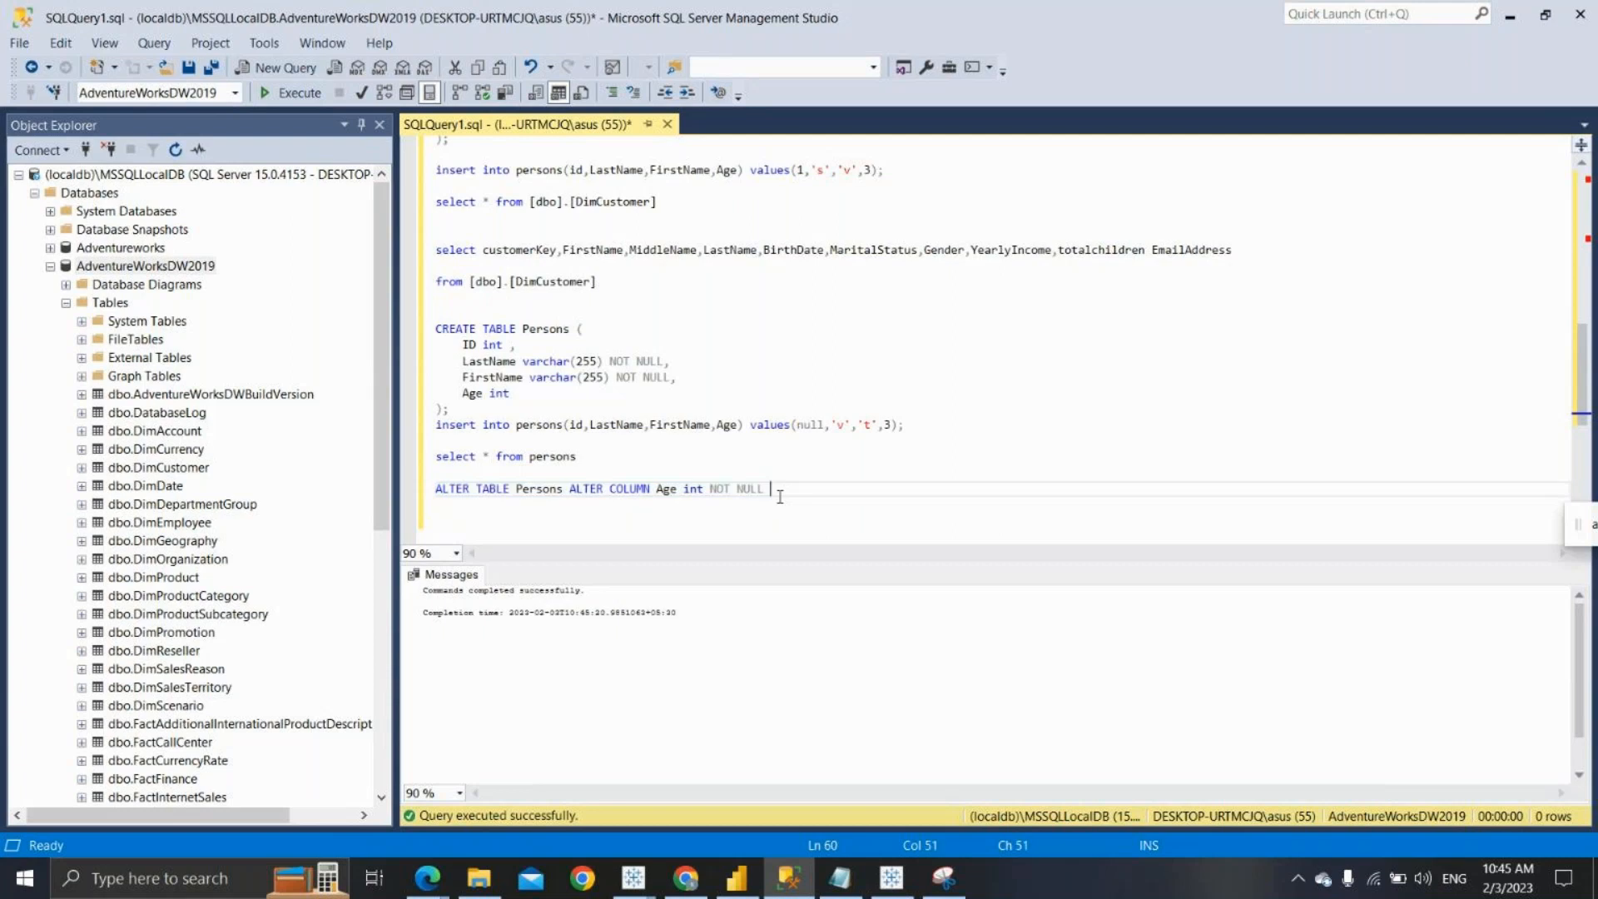
key(Return)
key(Return)
key(Return)
key(Return)
key(Return)
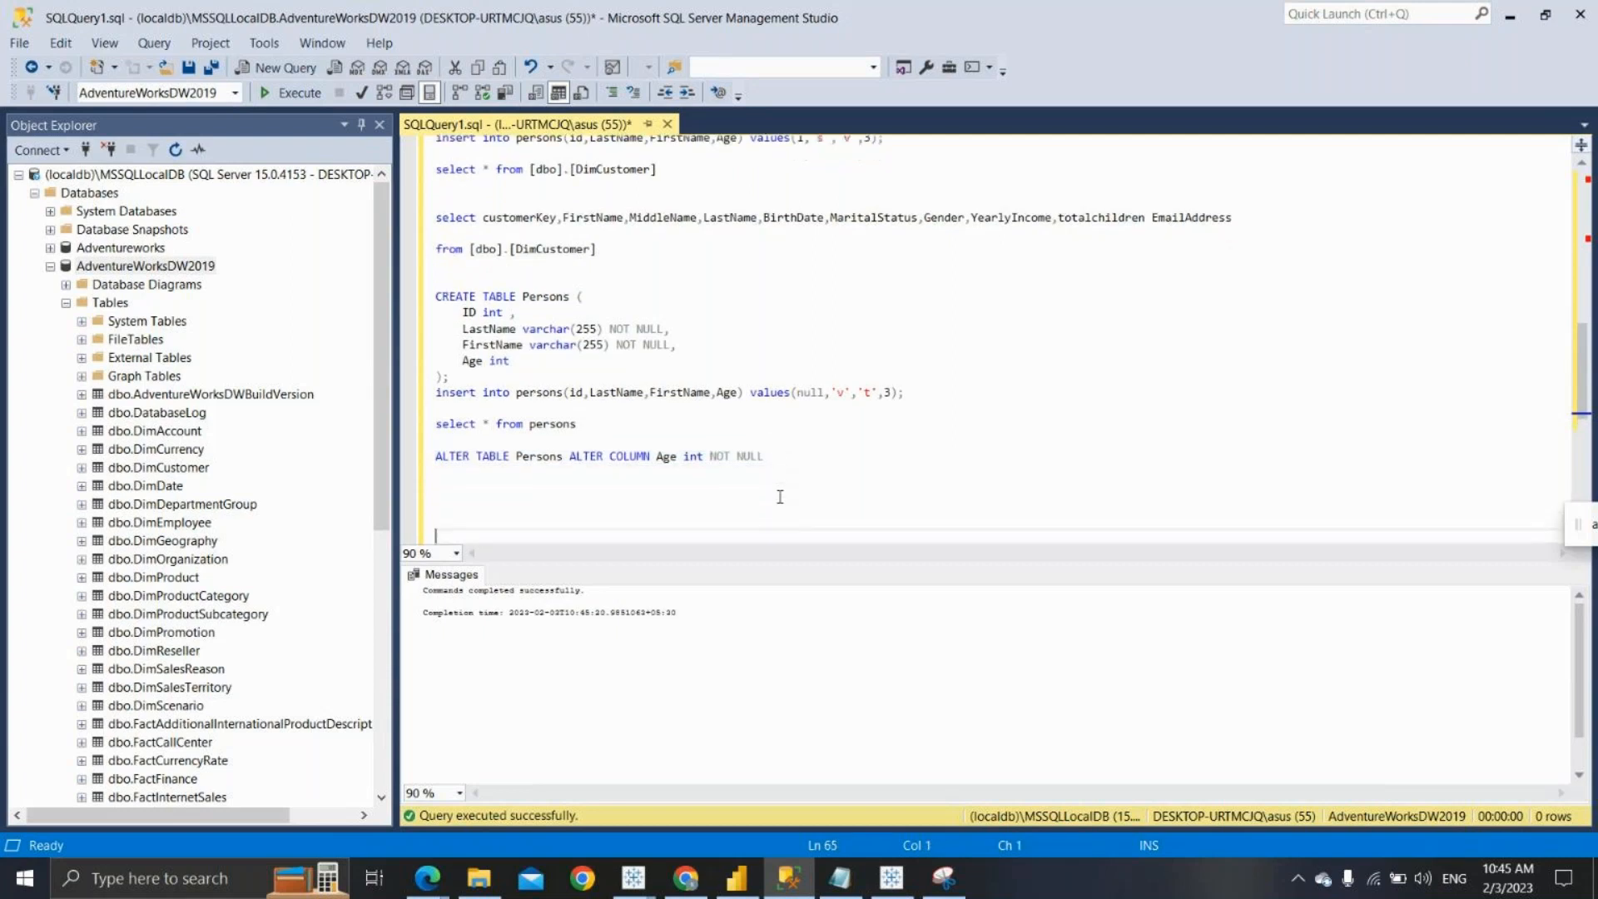
key(Up)
key(Up)
key(Up)
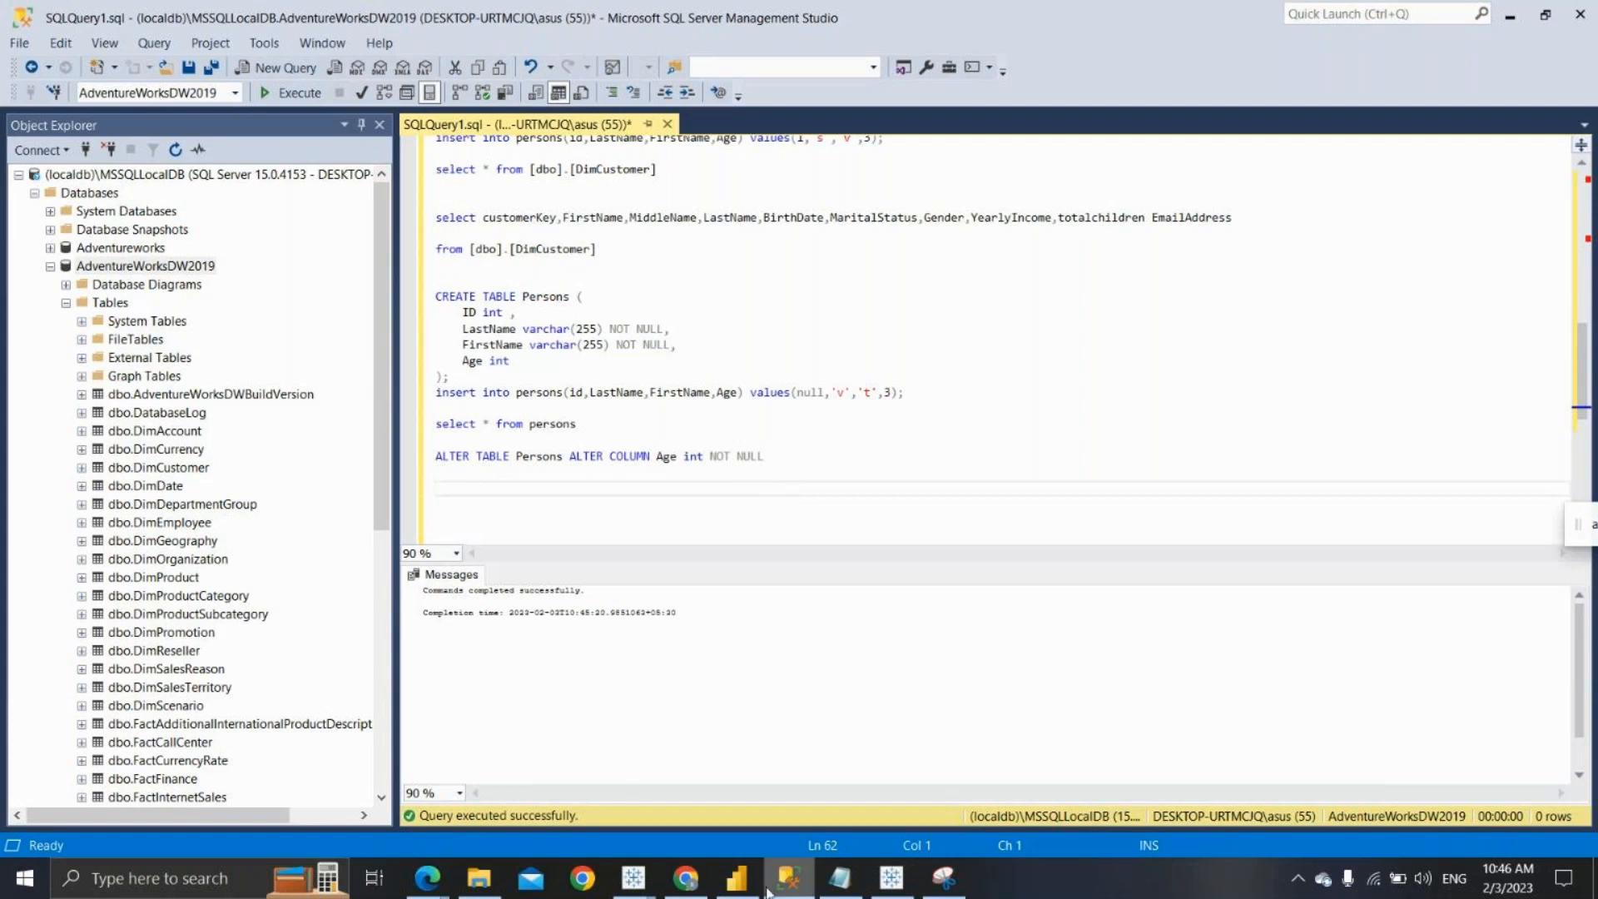
Switch to the GoTo meeting in Microsoft Edge and end the session for all participants
click(685, 878)
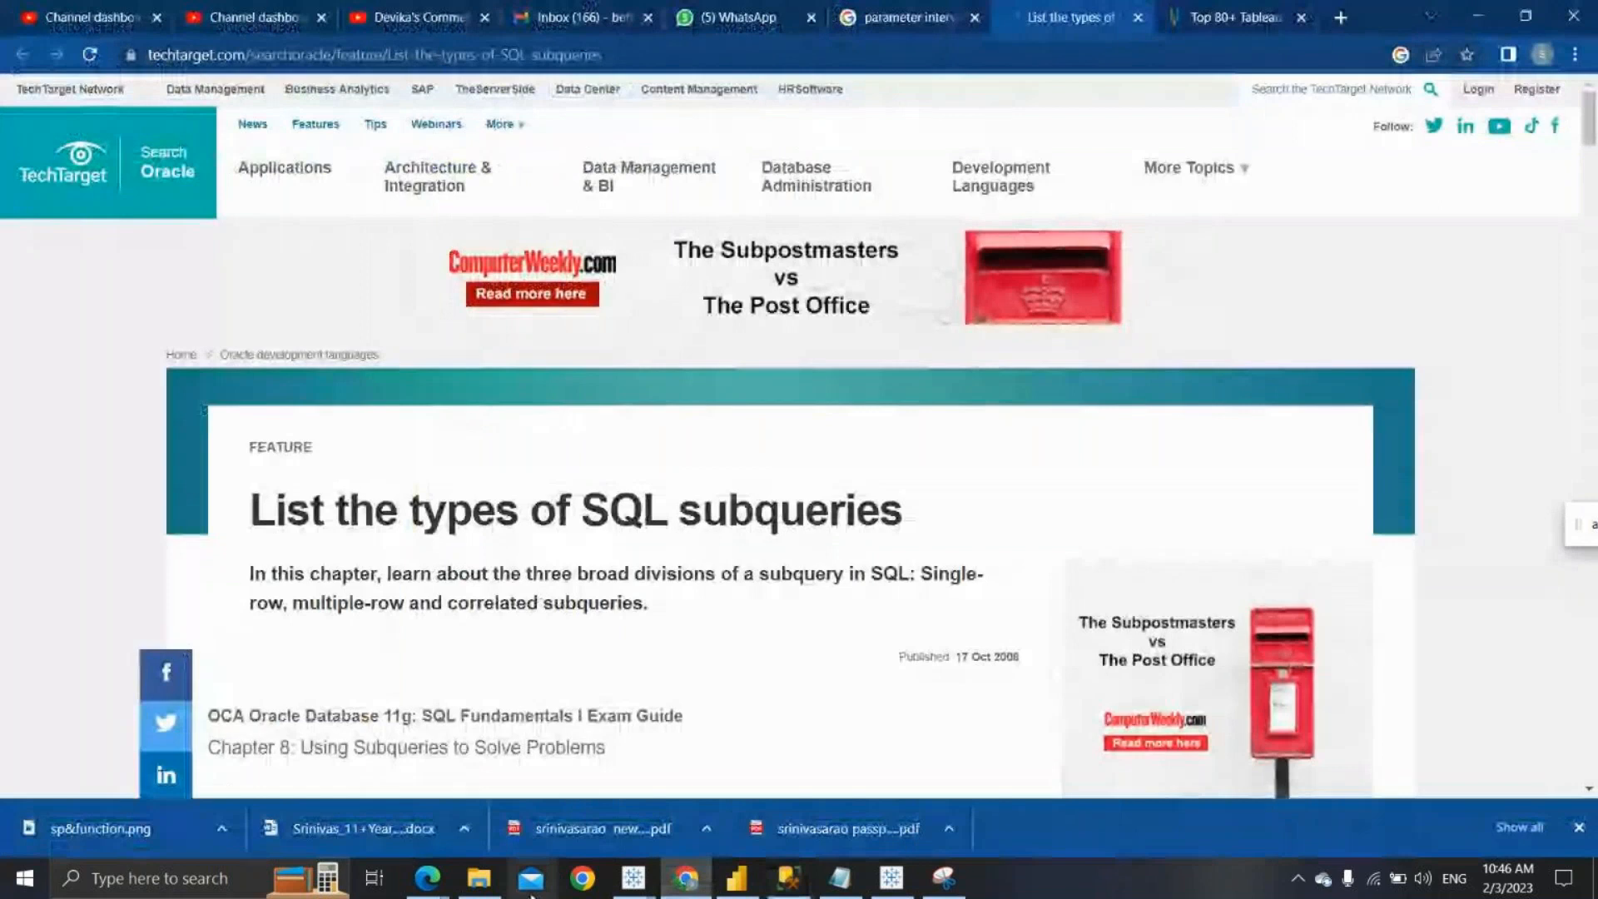
click(583, 878)
mouse_move(427, 878)
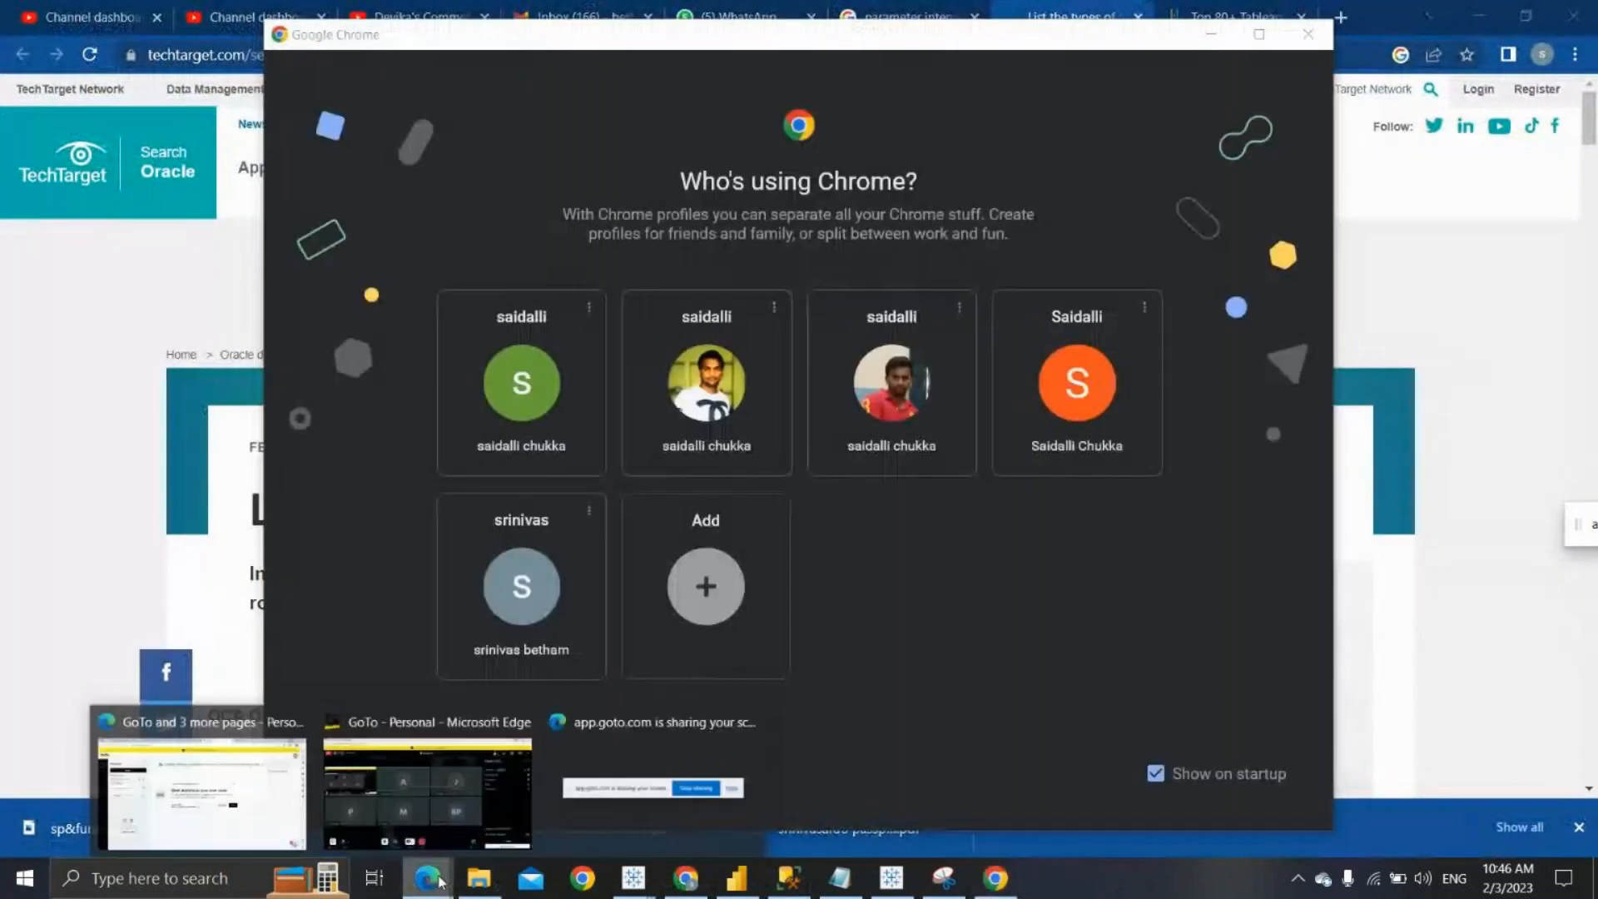
click(452, 835)
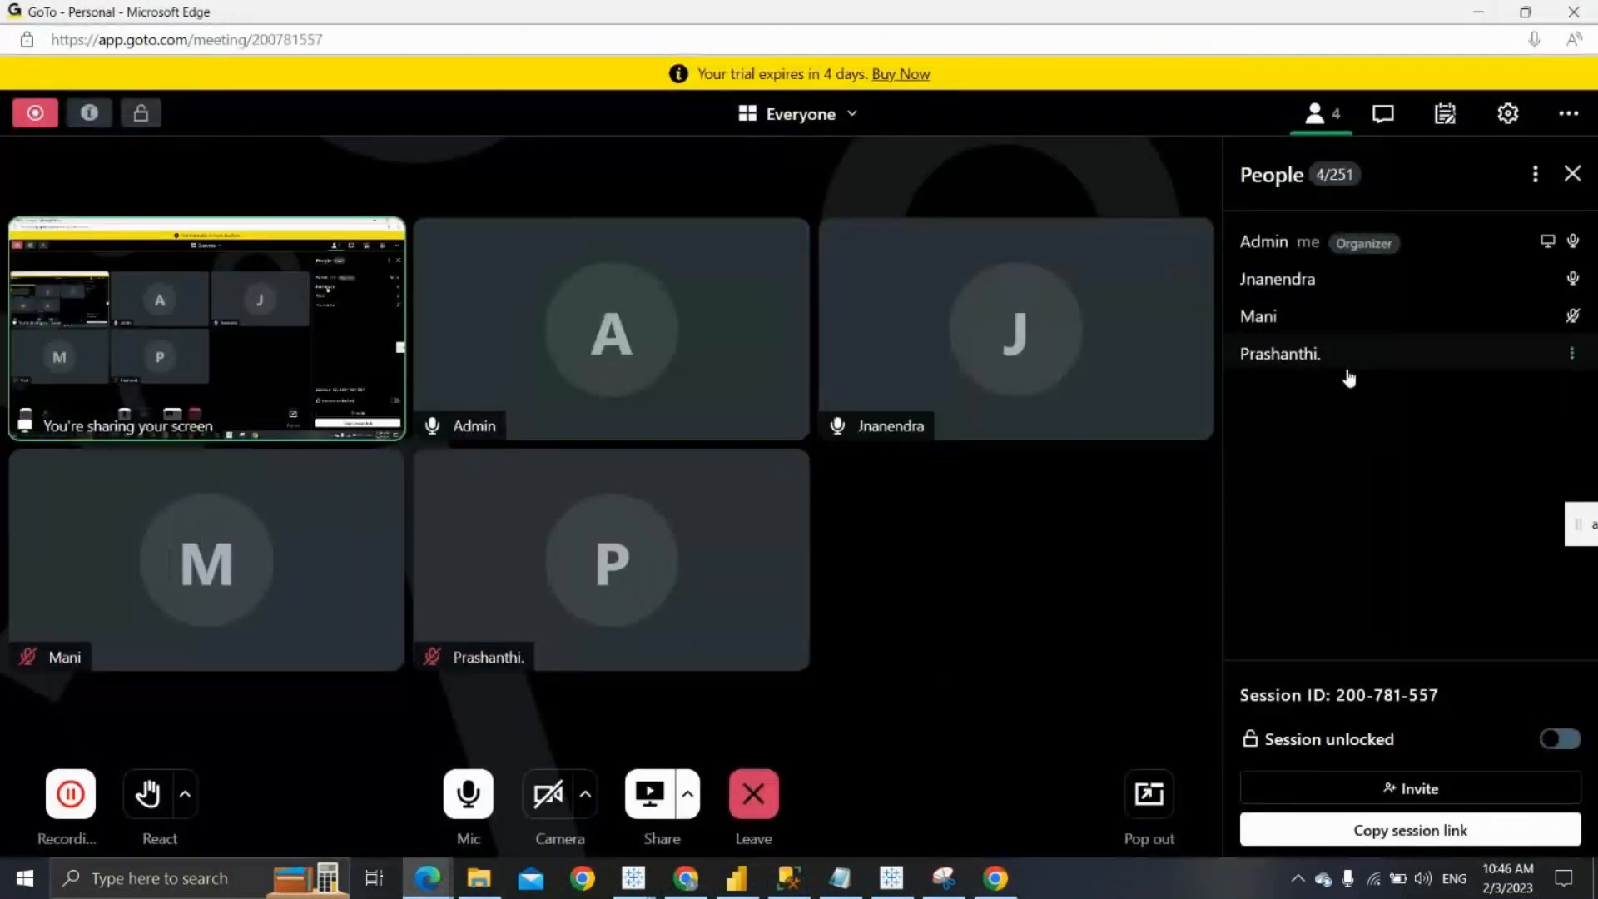
click(753, 793)
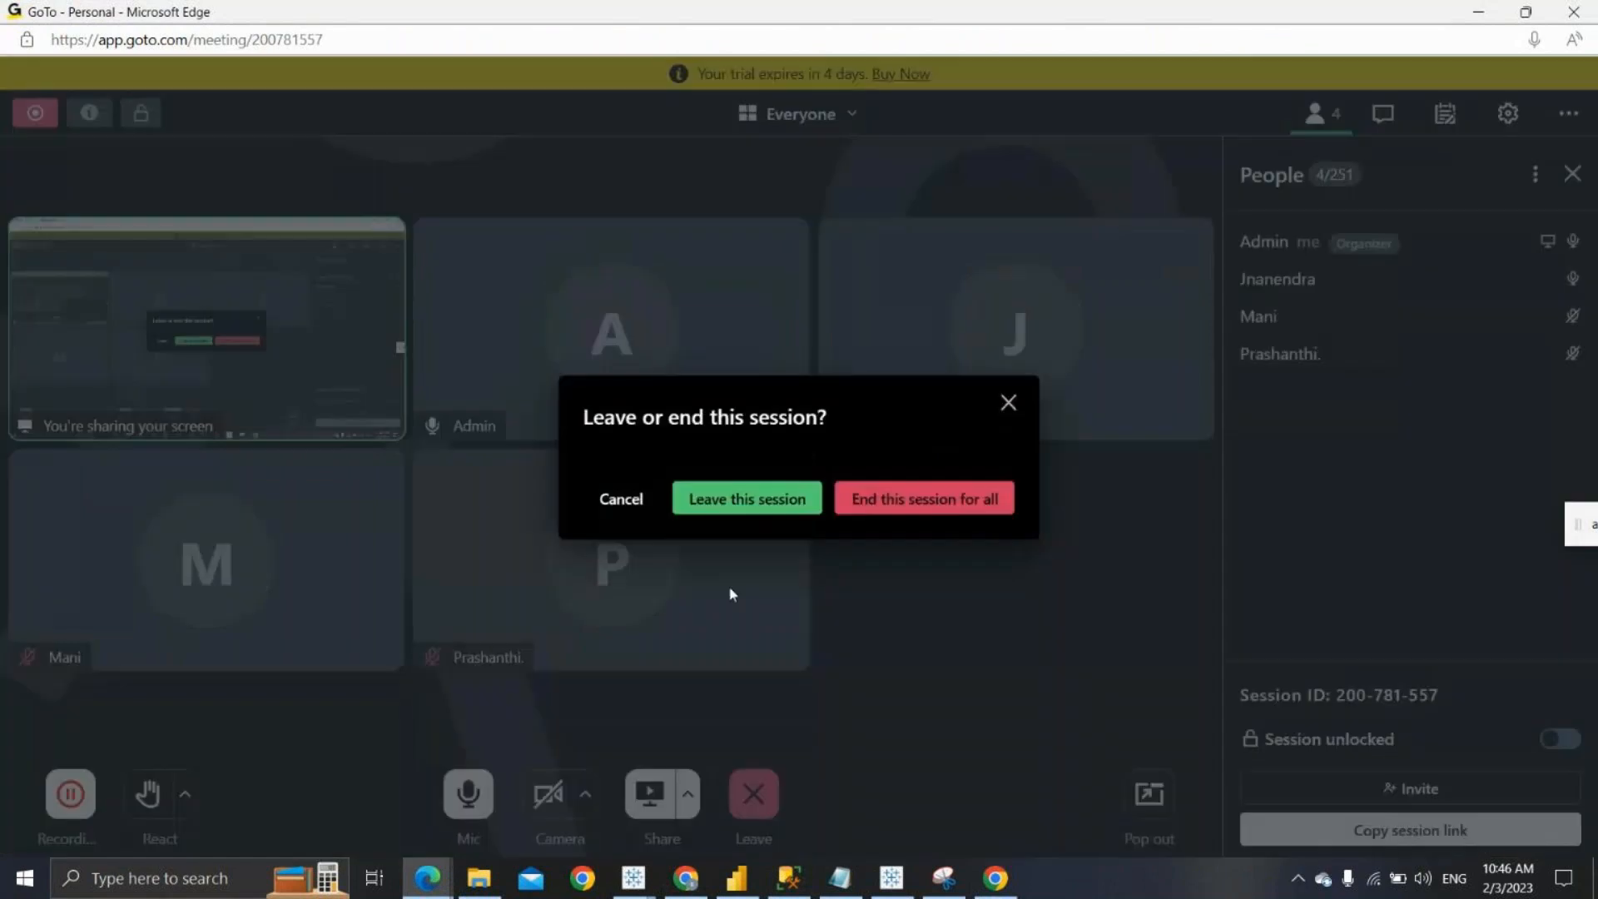
click(881, 503)
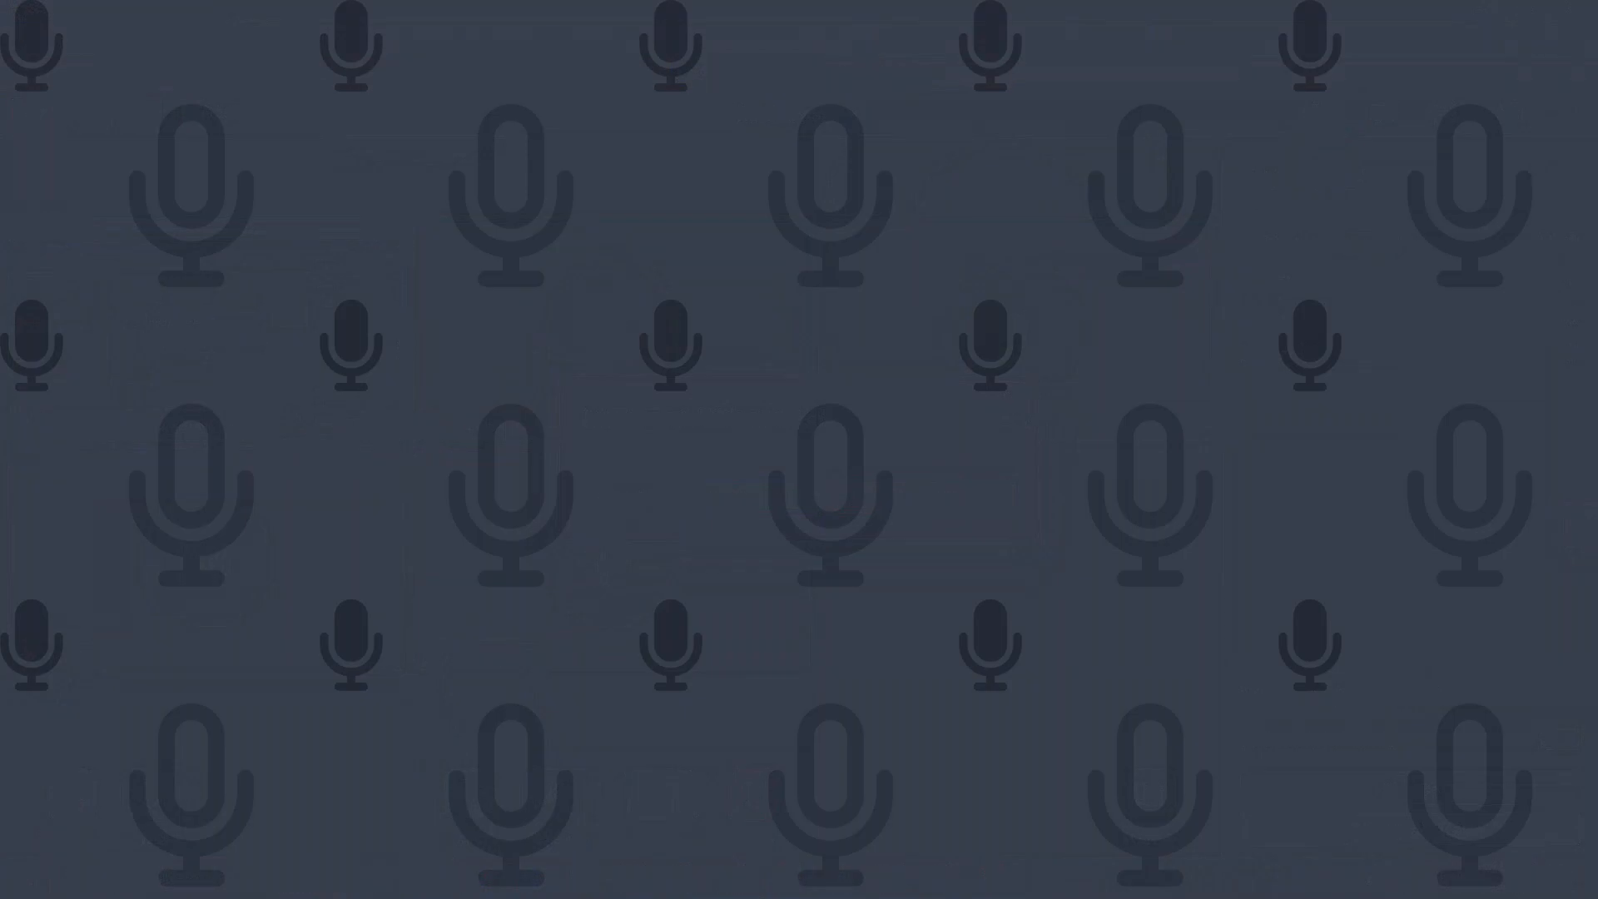